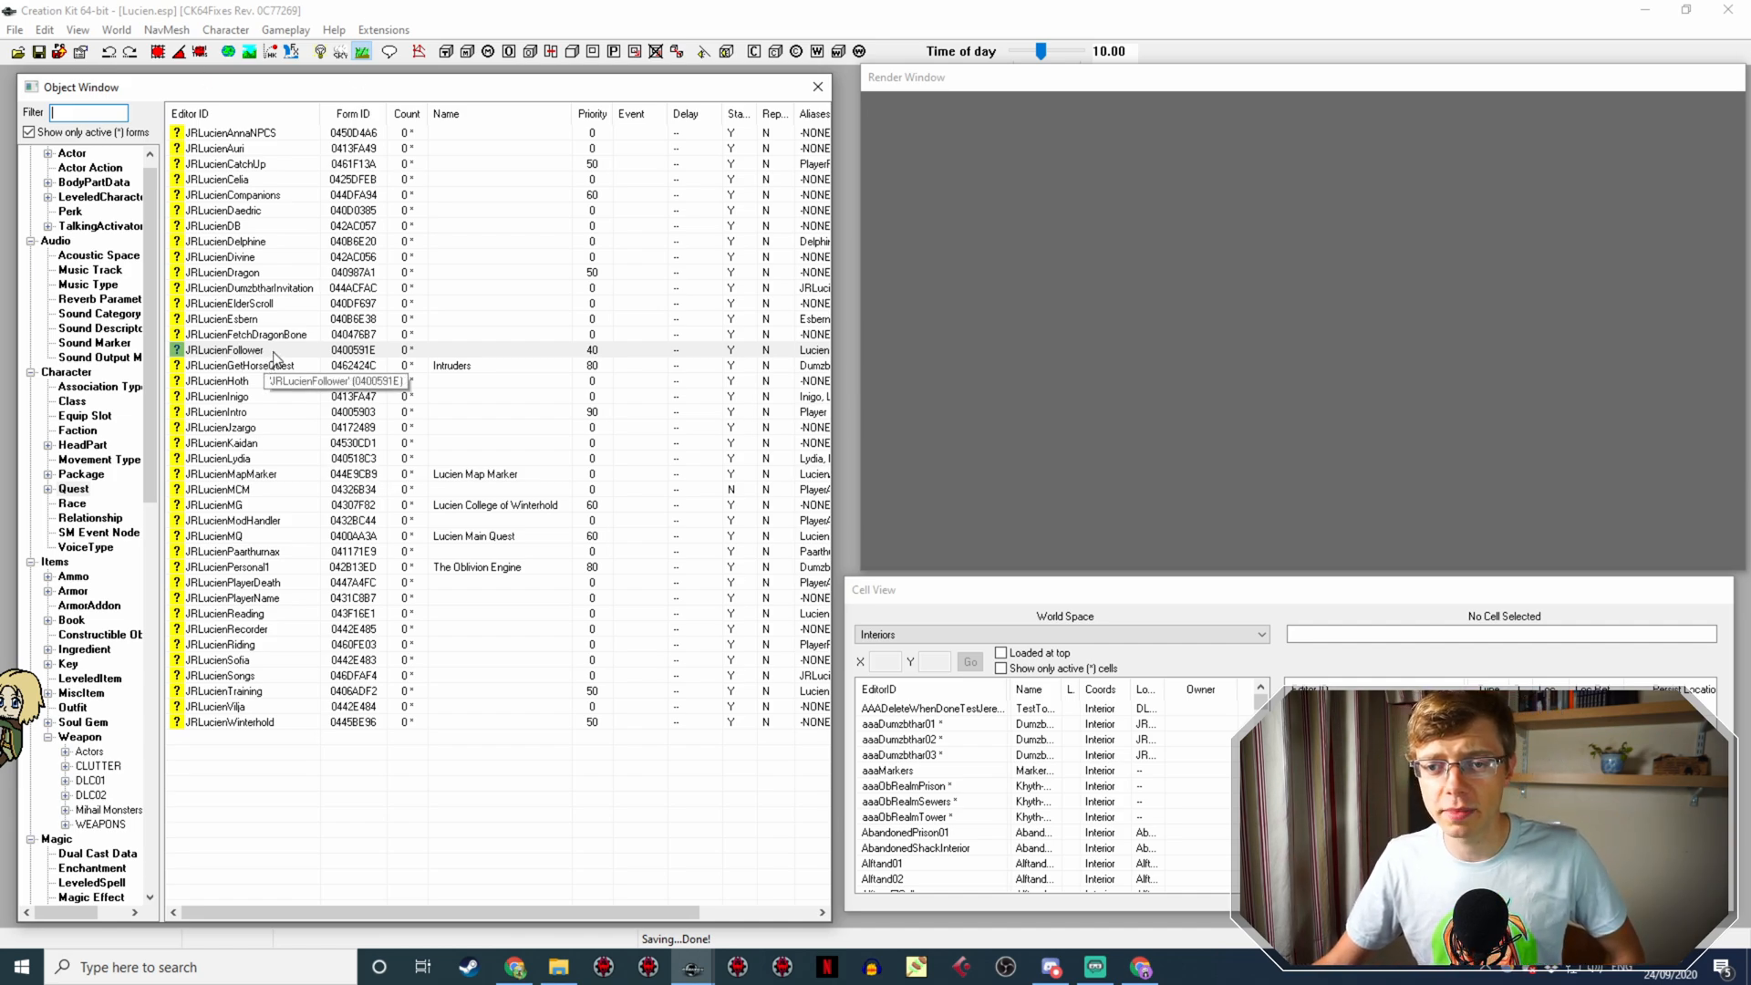
Step: Open the JRLucienFollower quest to view its miscellaneous dialogue topics
left_click(277, 355)
double_click(279, 355)
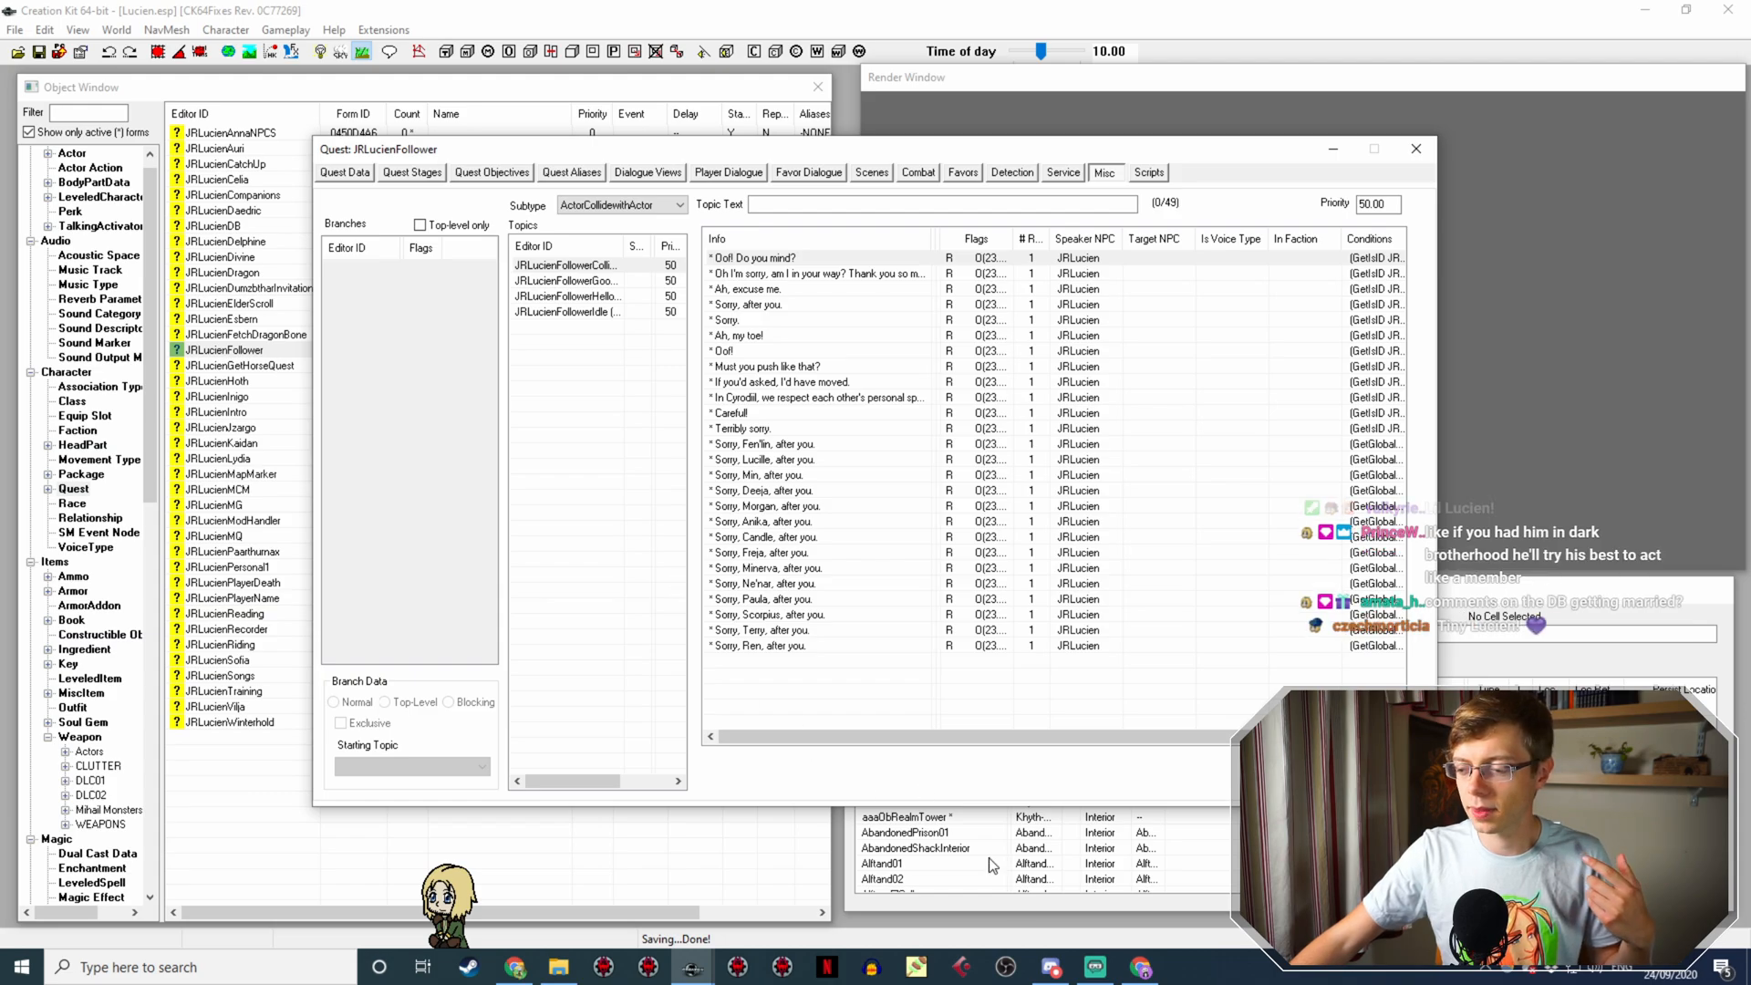
Step: Switch to Streamlabs OBS to check the live stream's scenes and chat, and return to the Creation Kit
left_click(1094, 967)
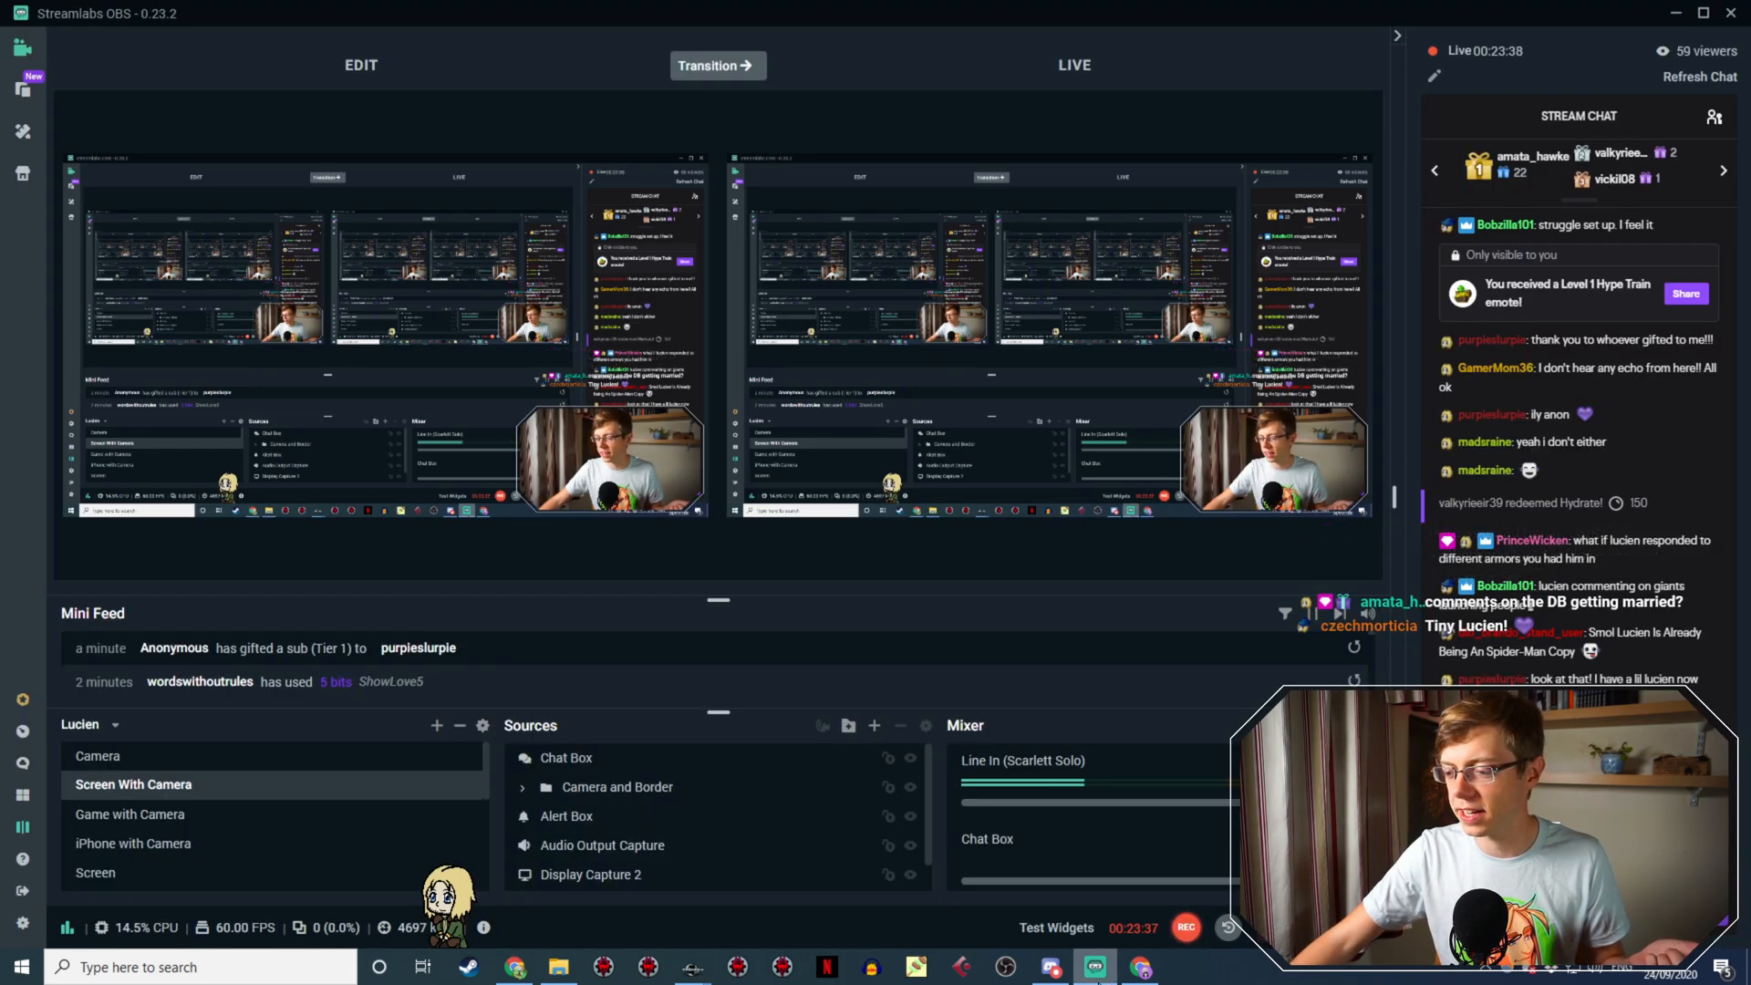
left_click(1101, 982)
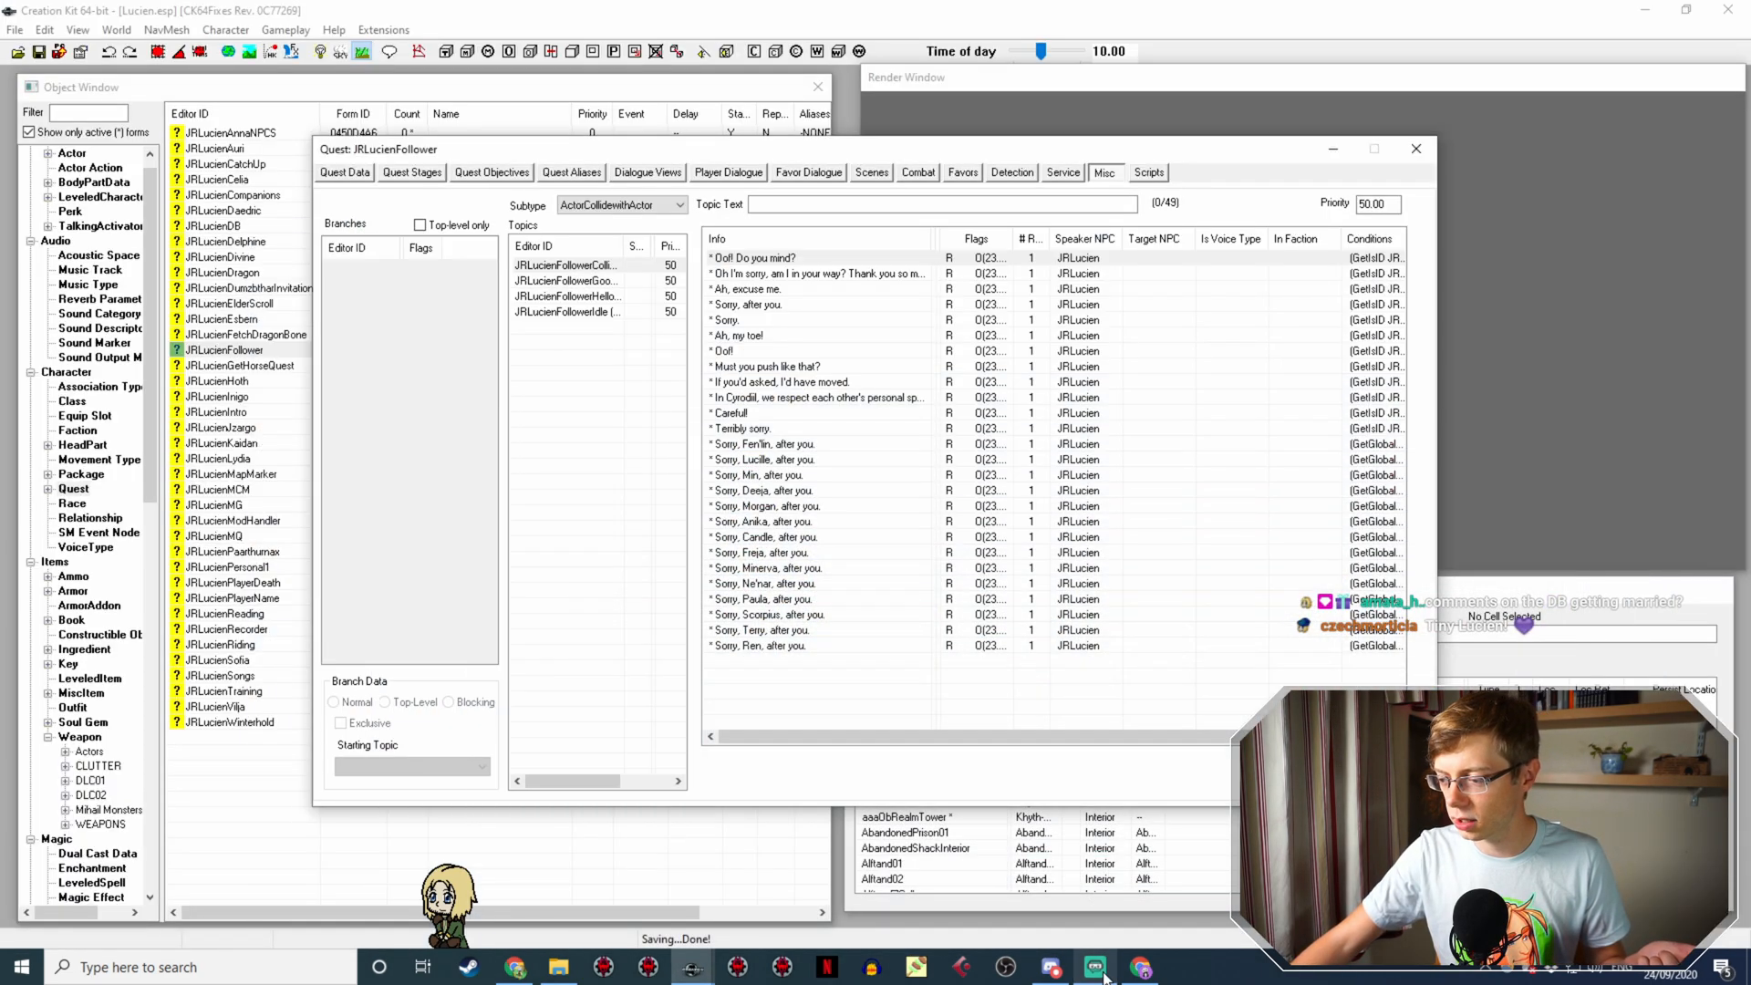
left_click(1099, 971)
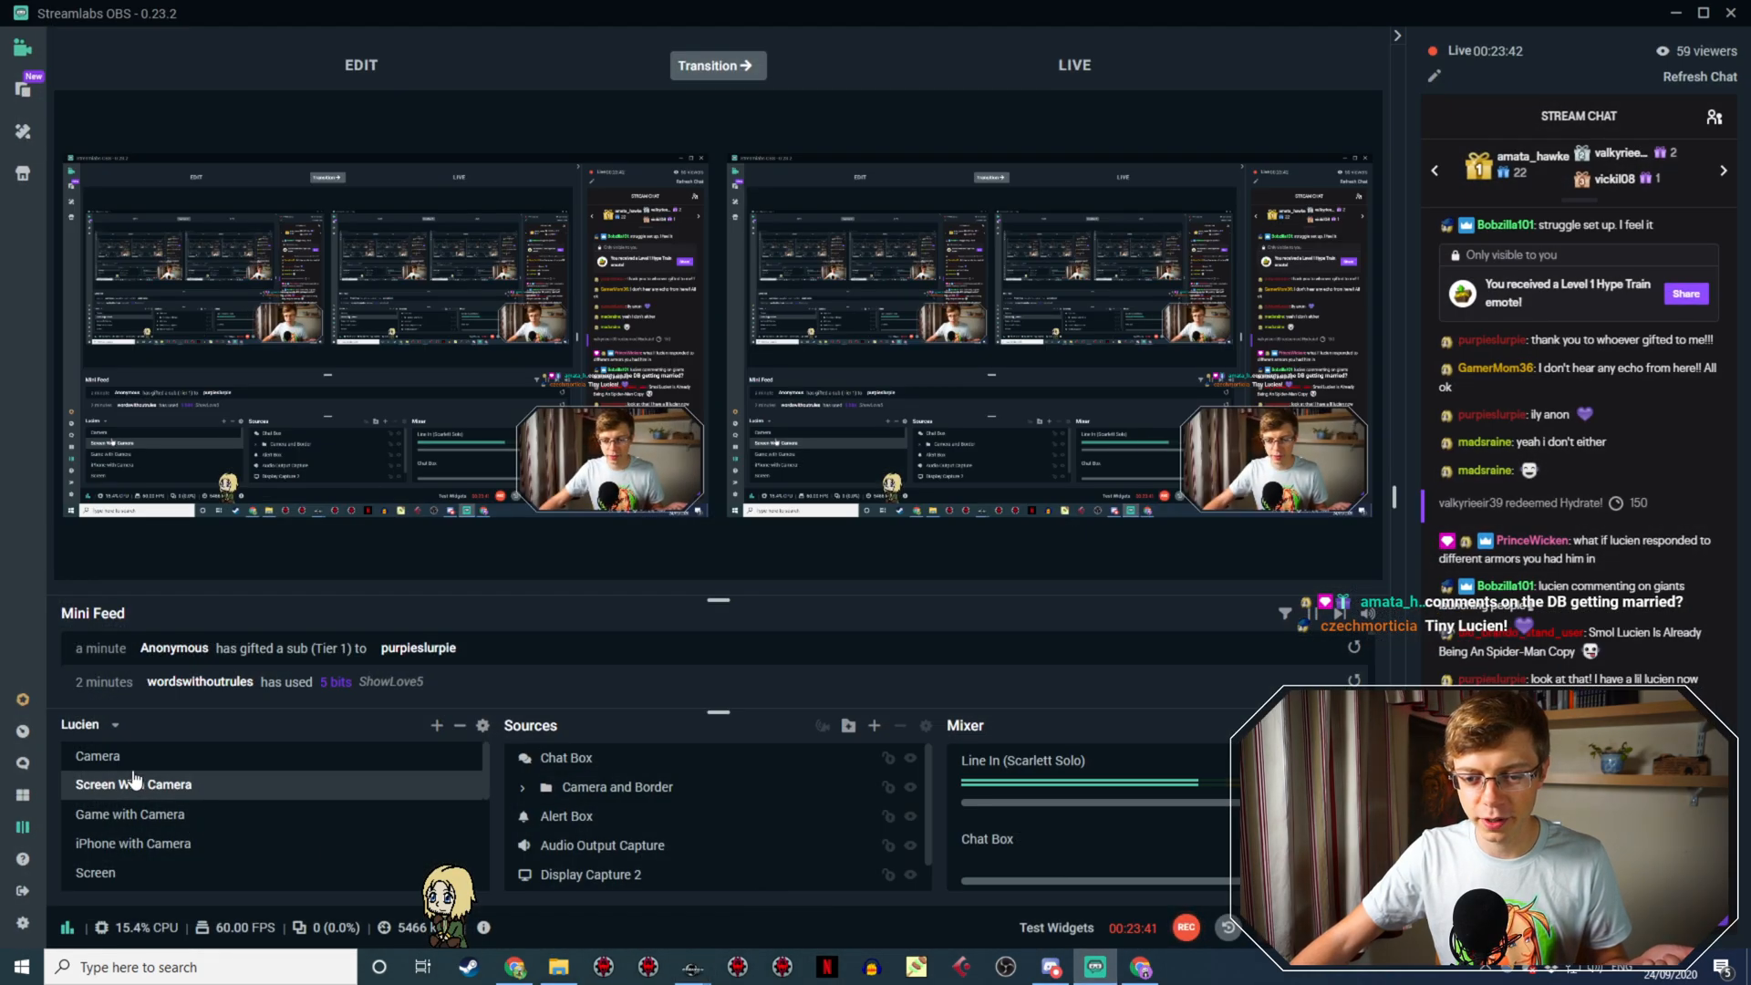
left_click(97, 756)
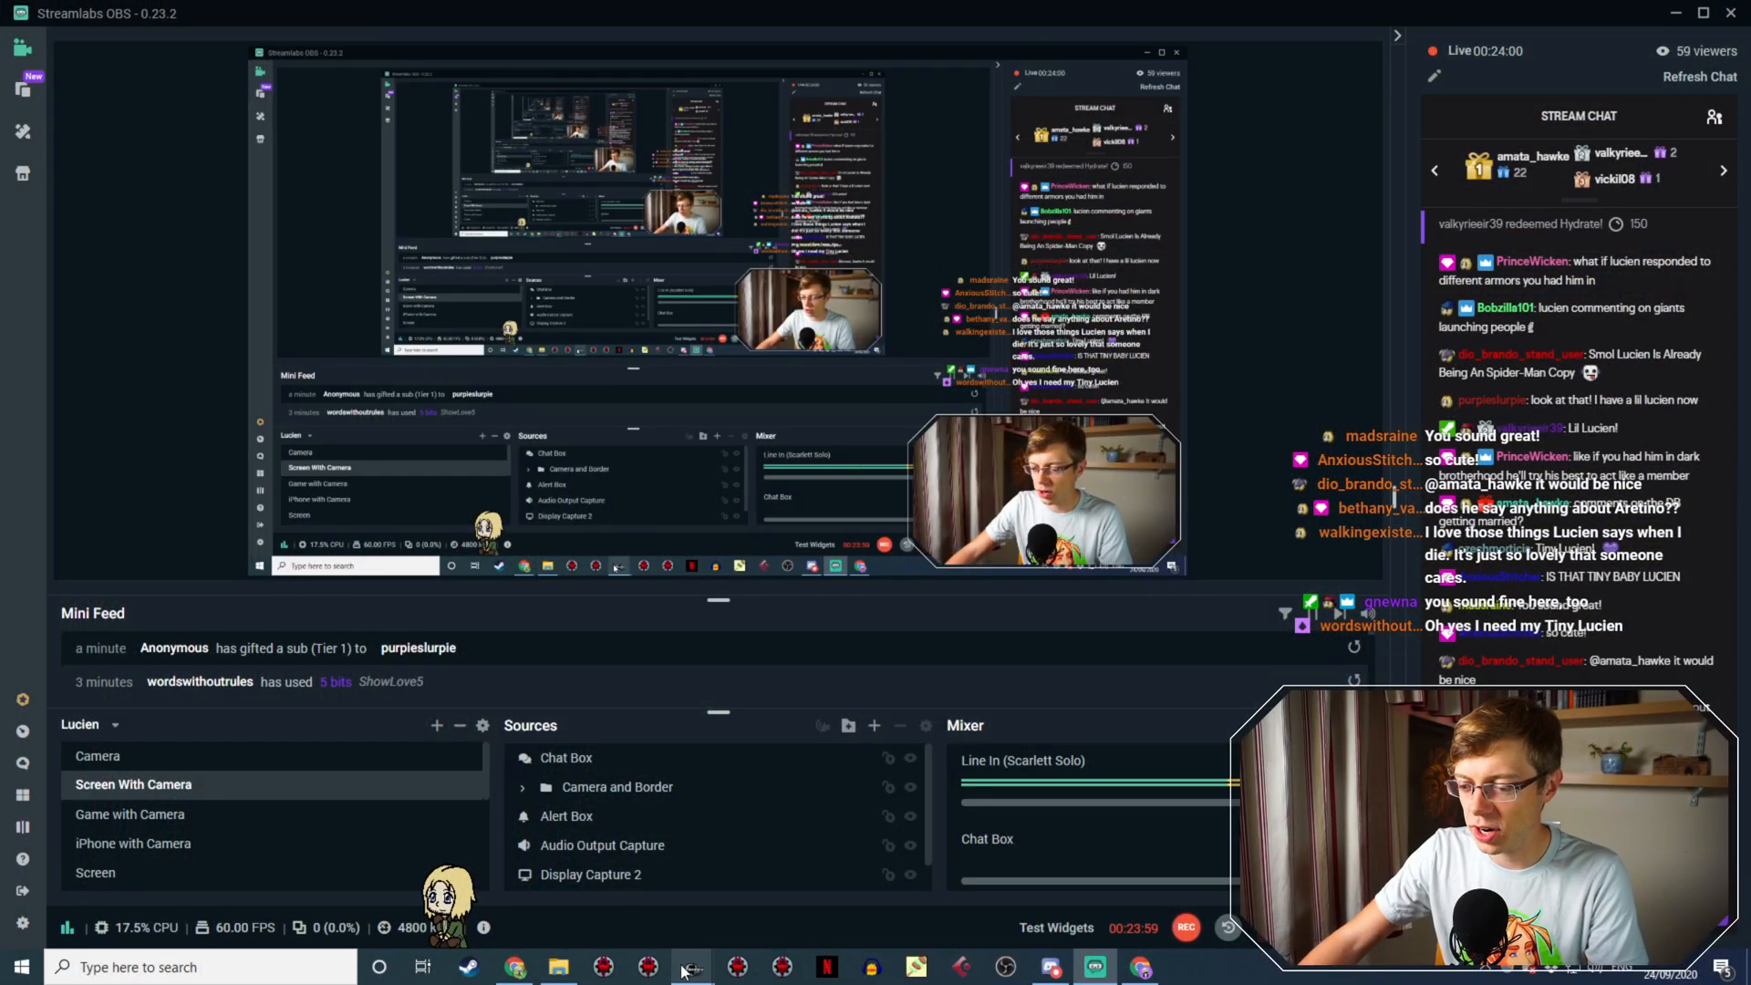
mouse_move(692, 965)
left_click(779, 898)
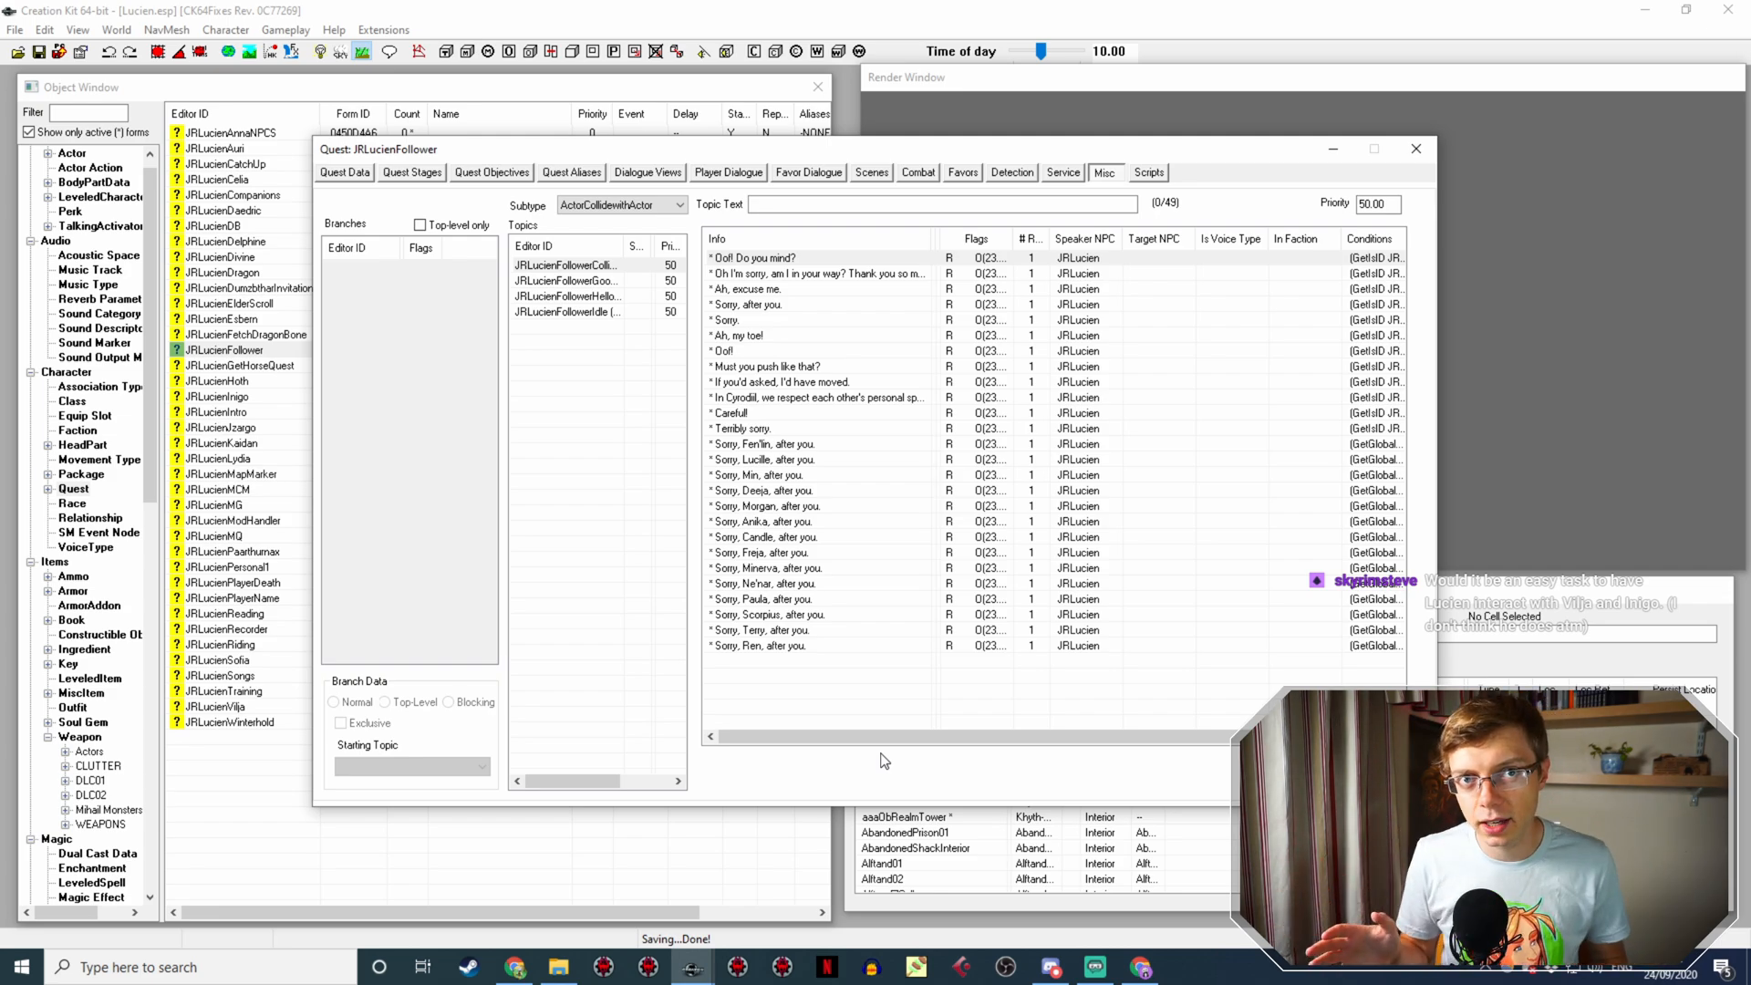
Step: Examine the dialogue lines in the JRLucienFollowerIdle topic, with the Info column widened to read more of each line
left_click(571, 311)
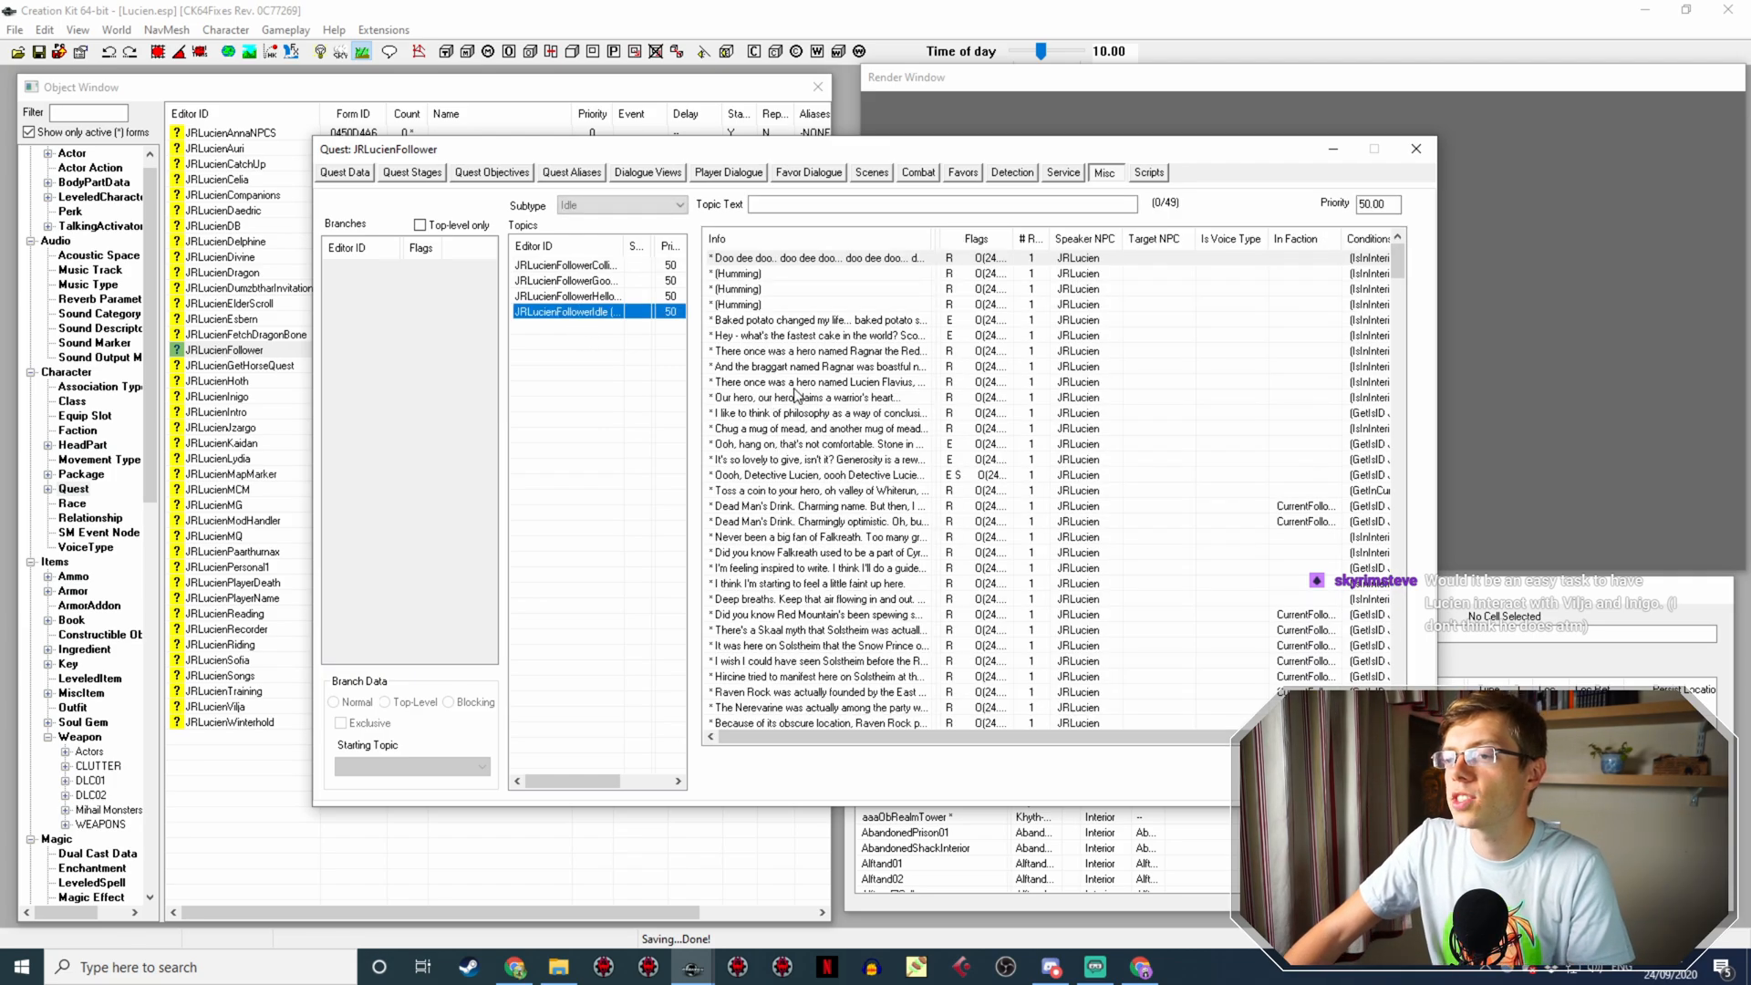
scroll(848, 378, "down", 13)
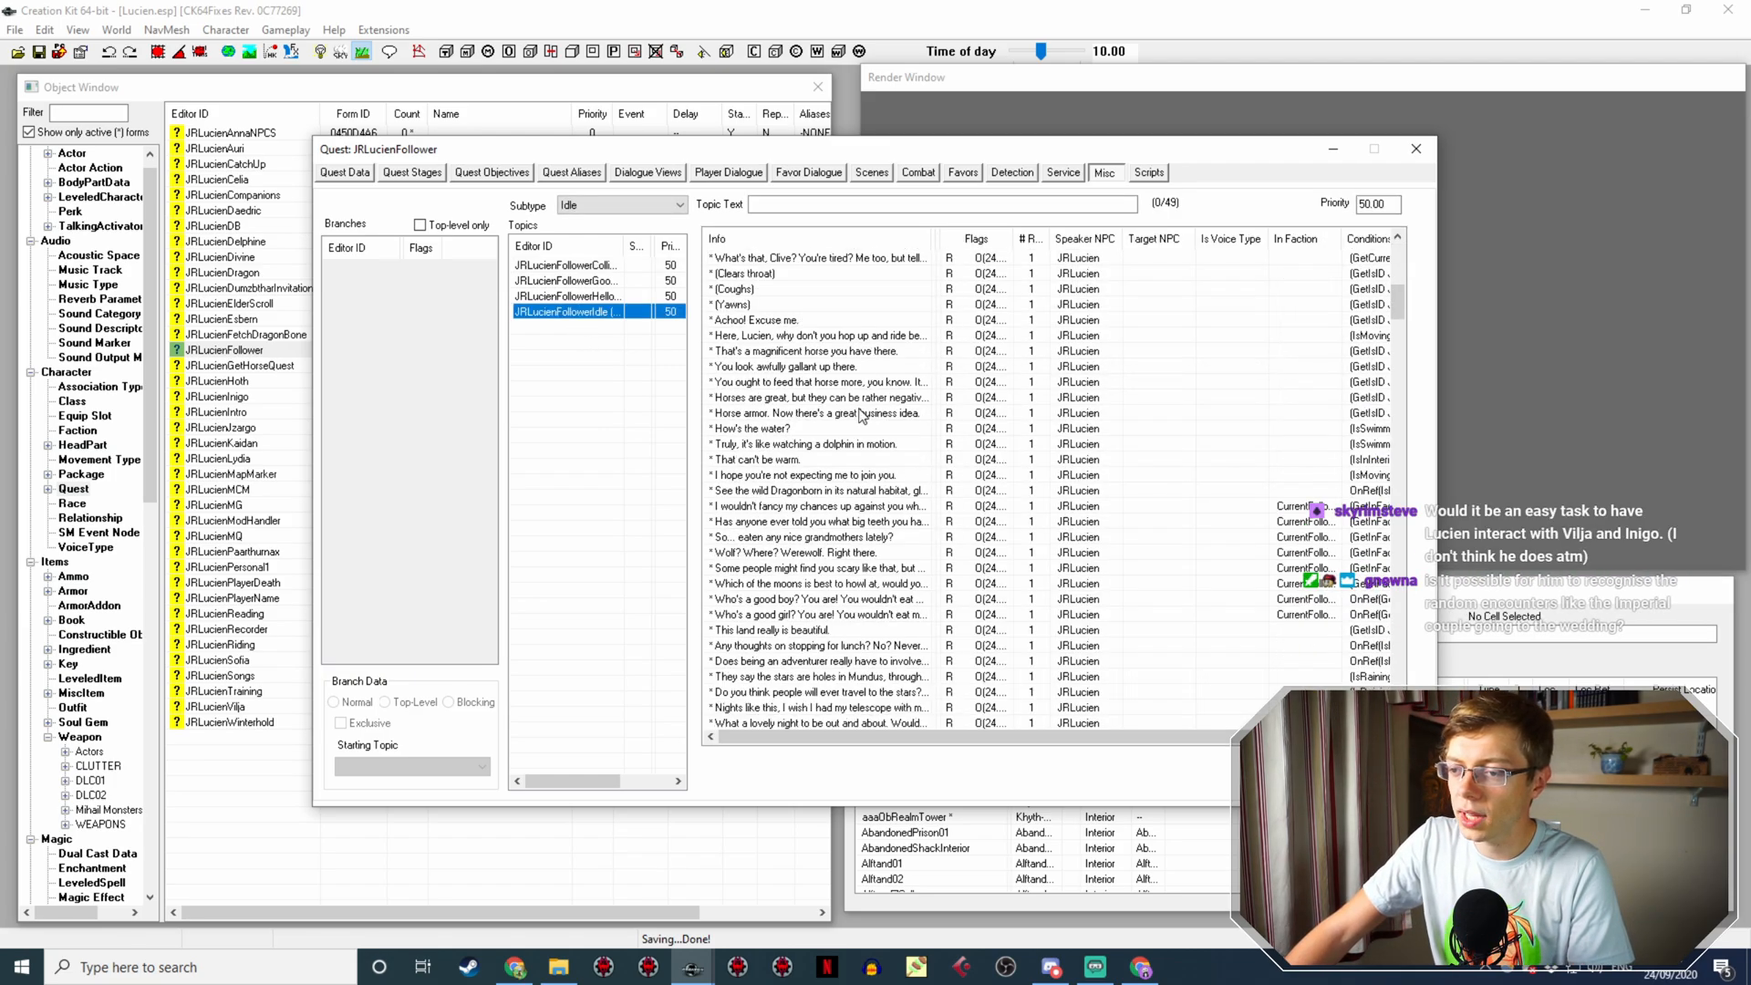
scroll(864, 418, "down", 10)
left_click_drag(926, 239, 1000, 239)
scroll(913, 417, "down", 10)
scroll(913, 416, "down", 12)
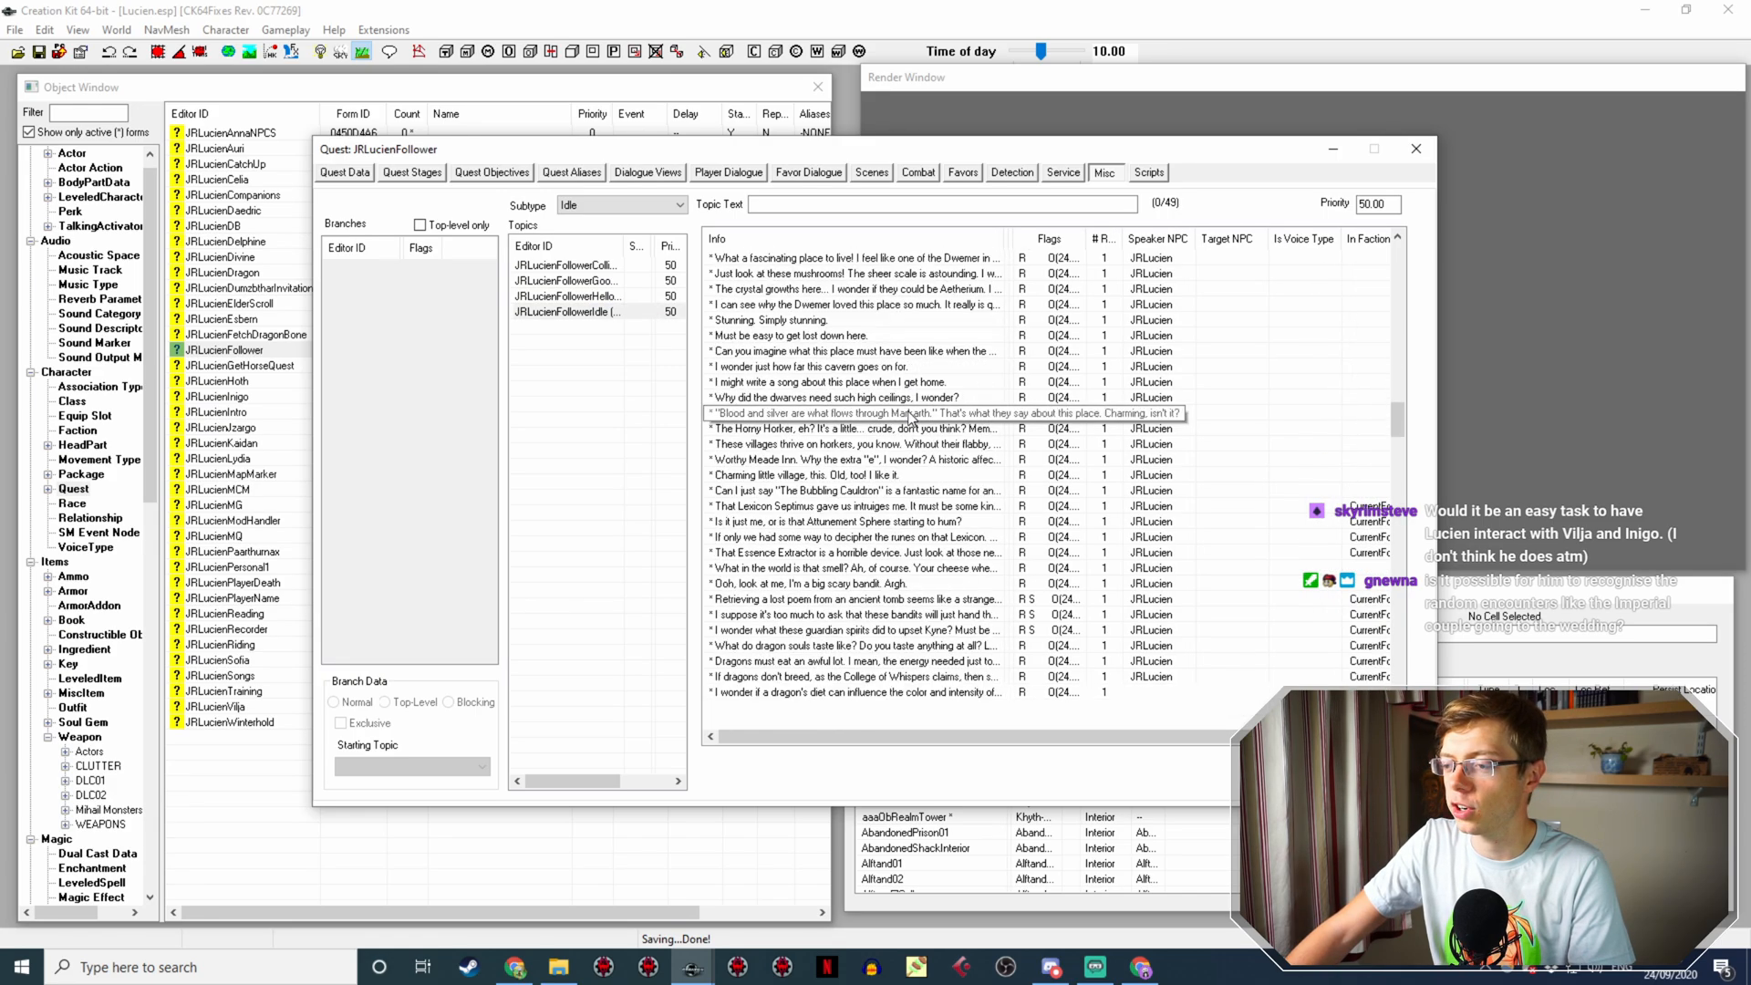
scroll(895, 425, "down", 12)
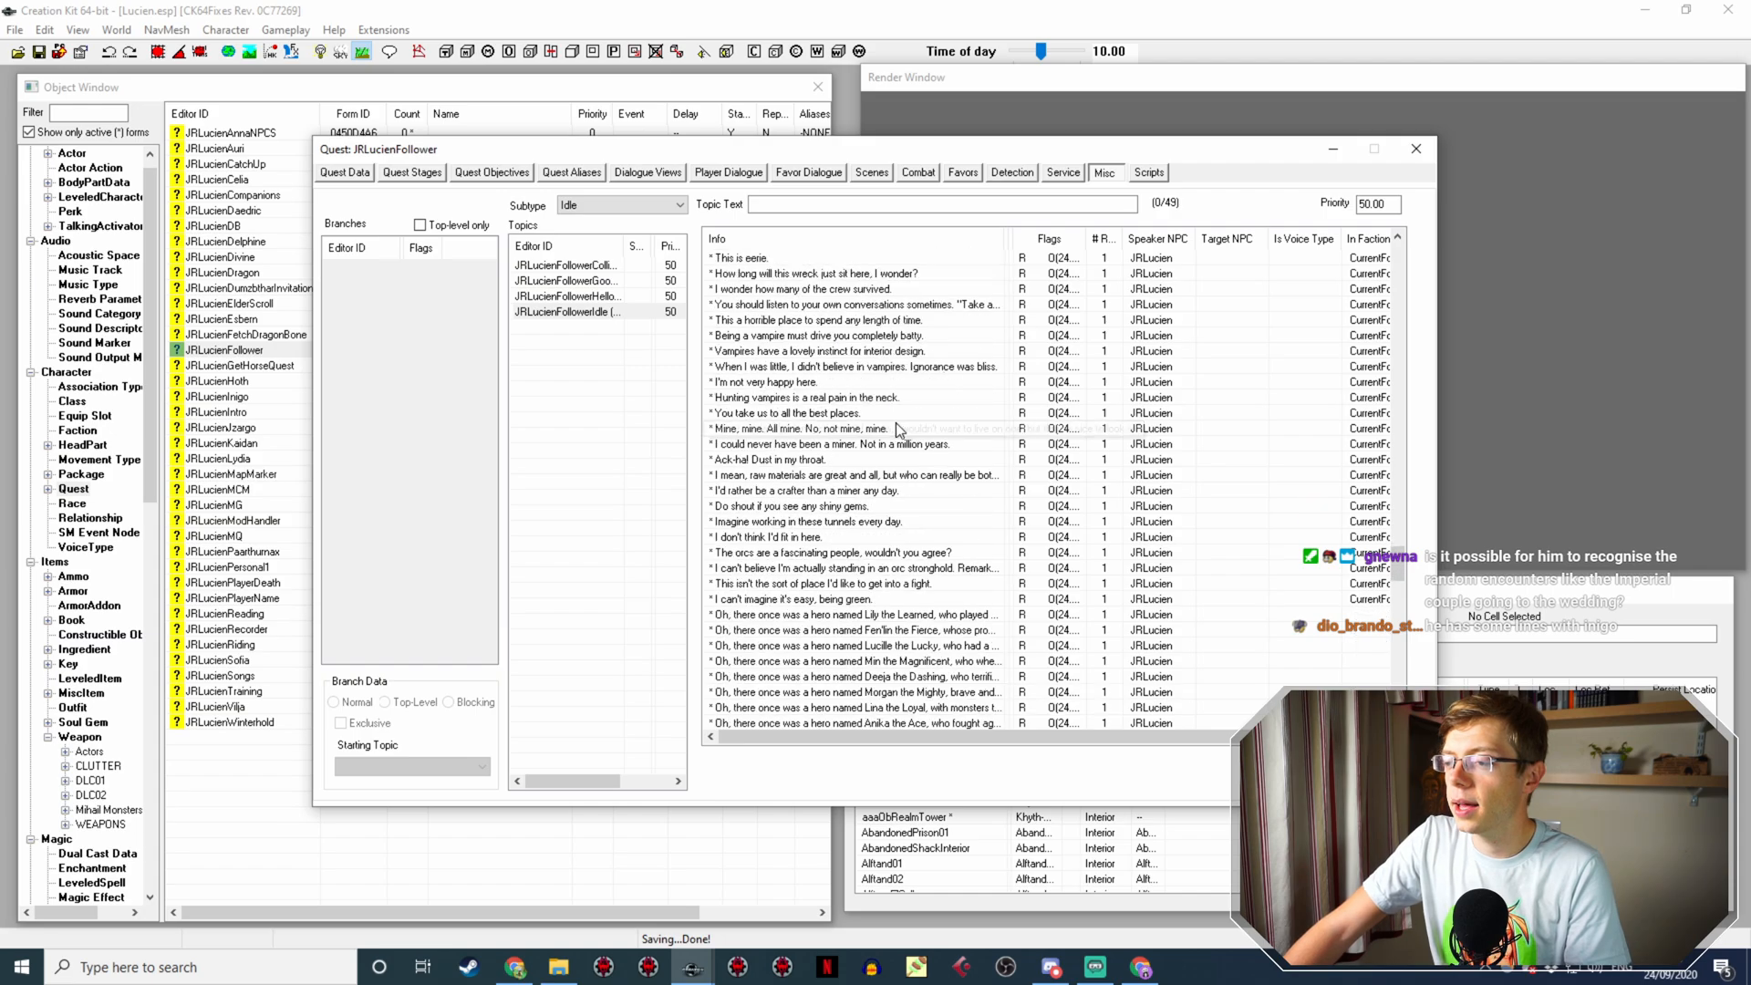
scroll(899, 428, "down", 6)
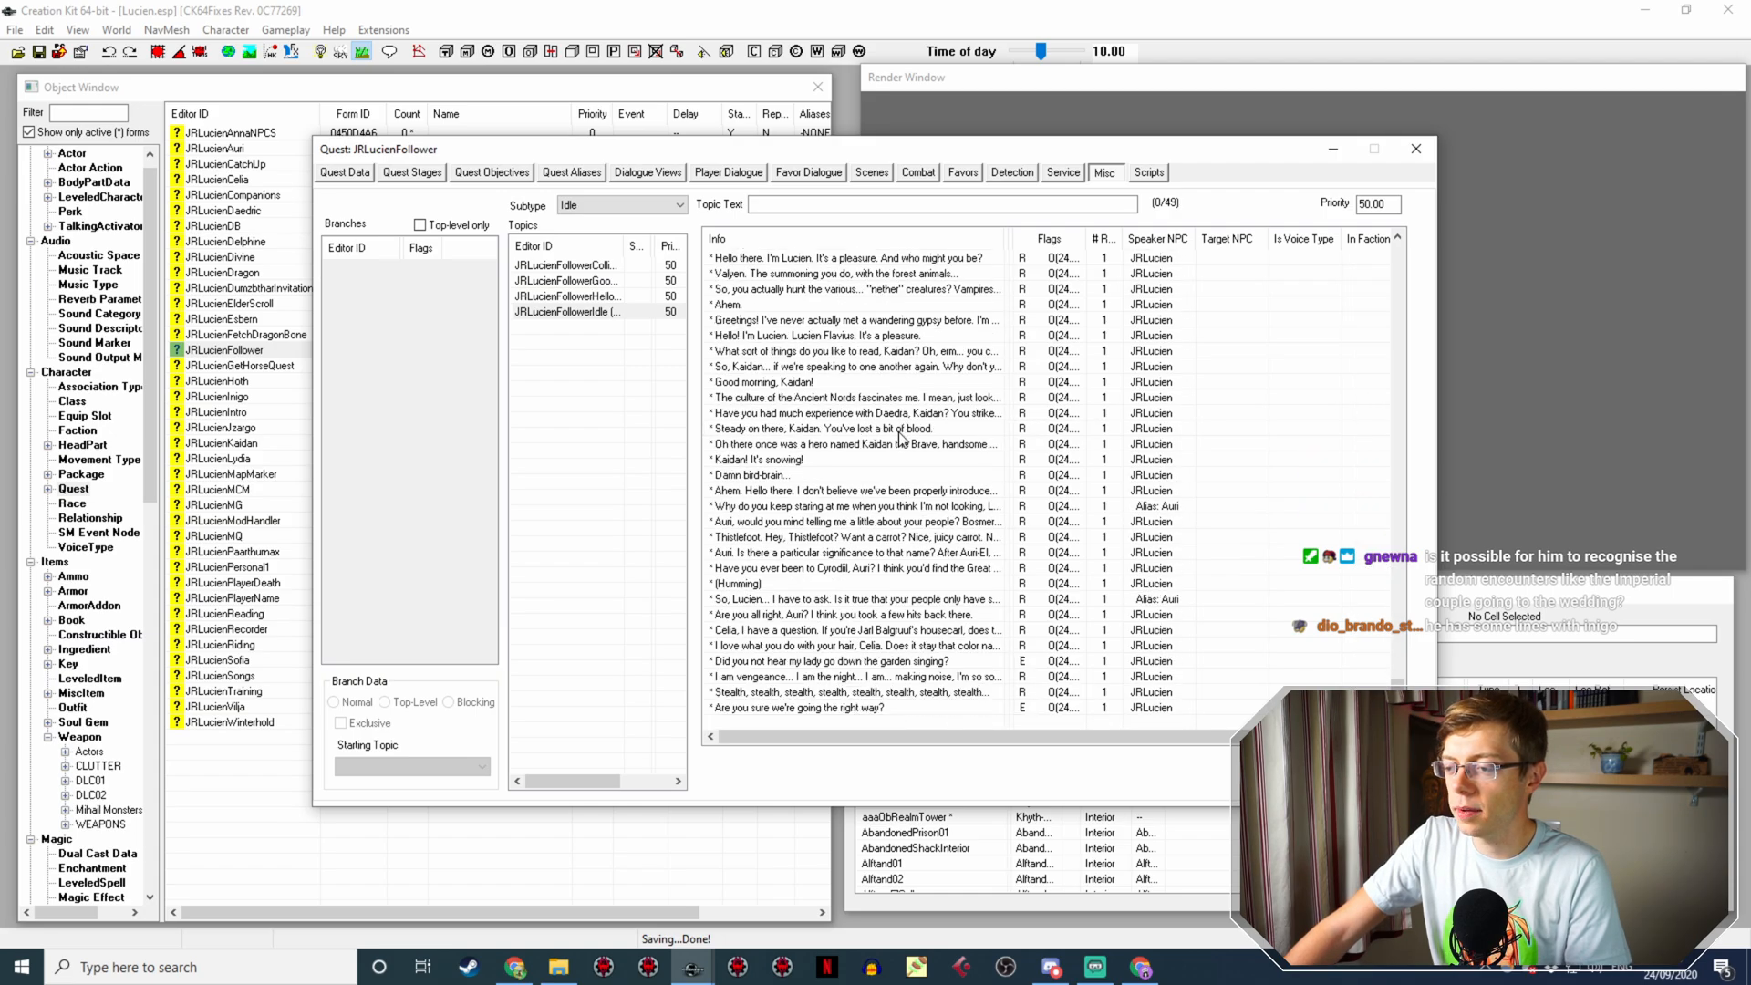
scroll(912, 629, "down", 10)
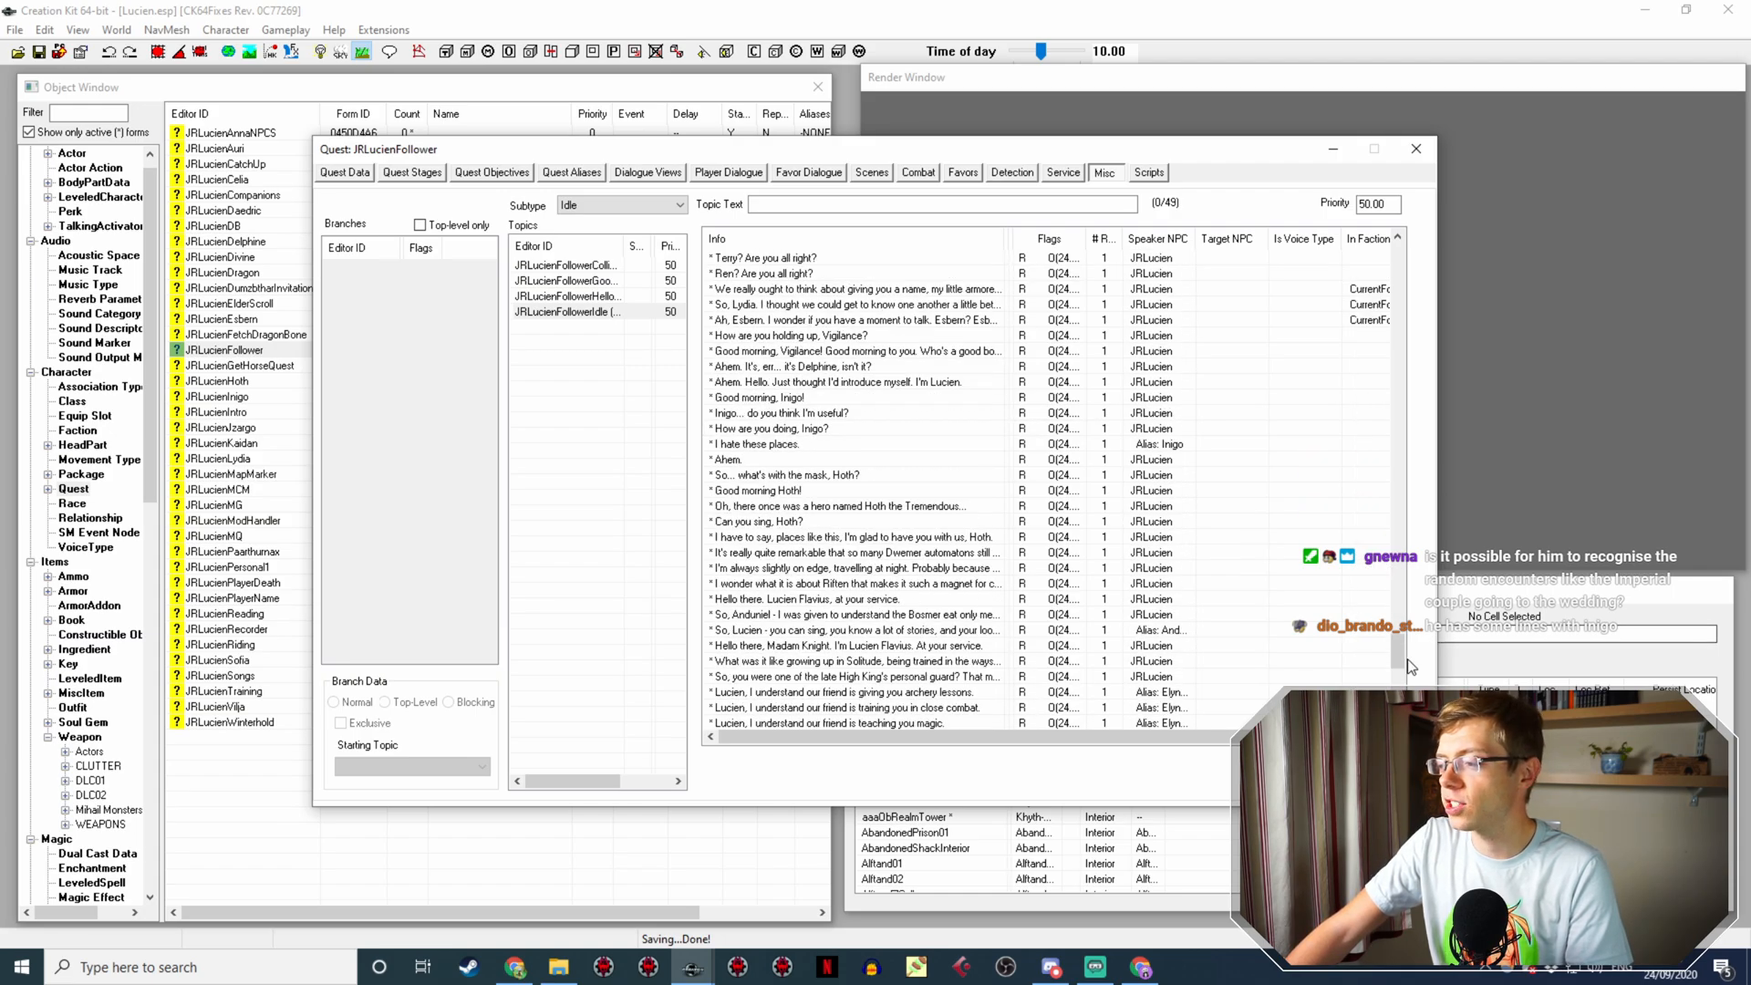
left_click_drag(1401, 658, 1400, 718)
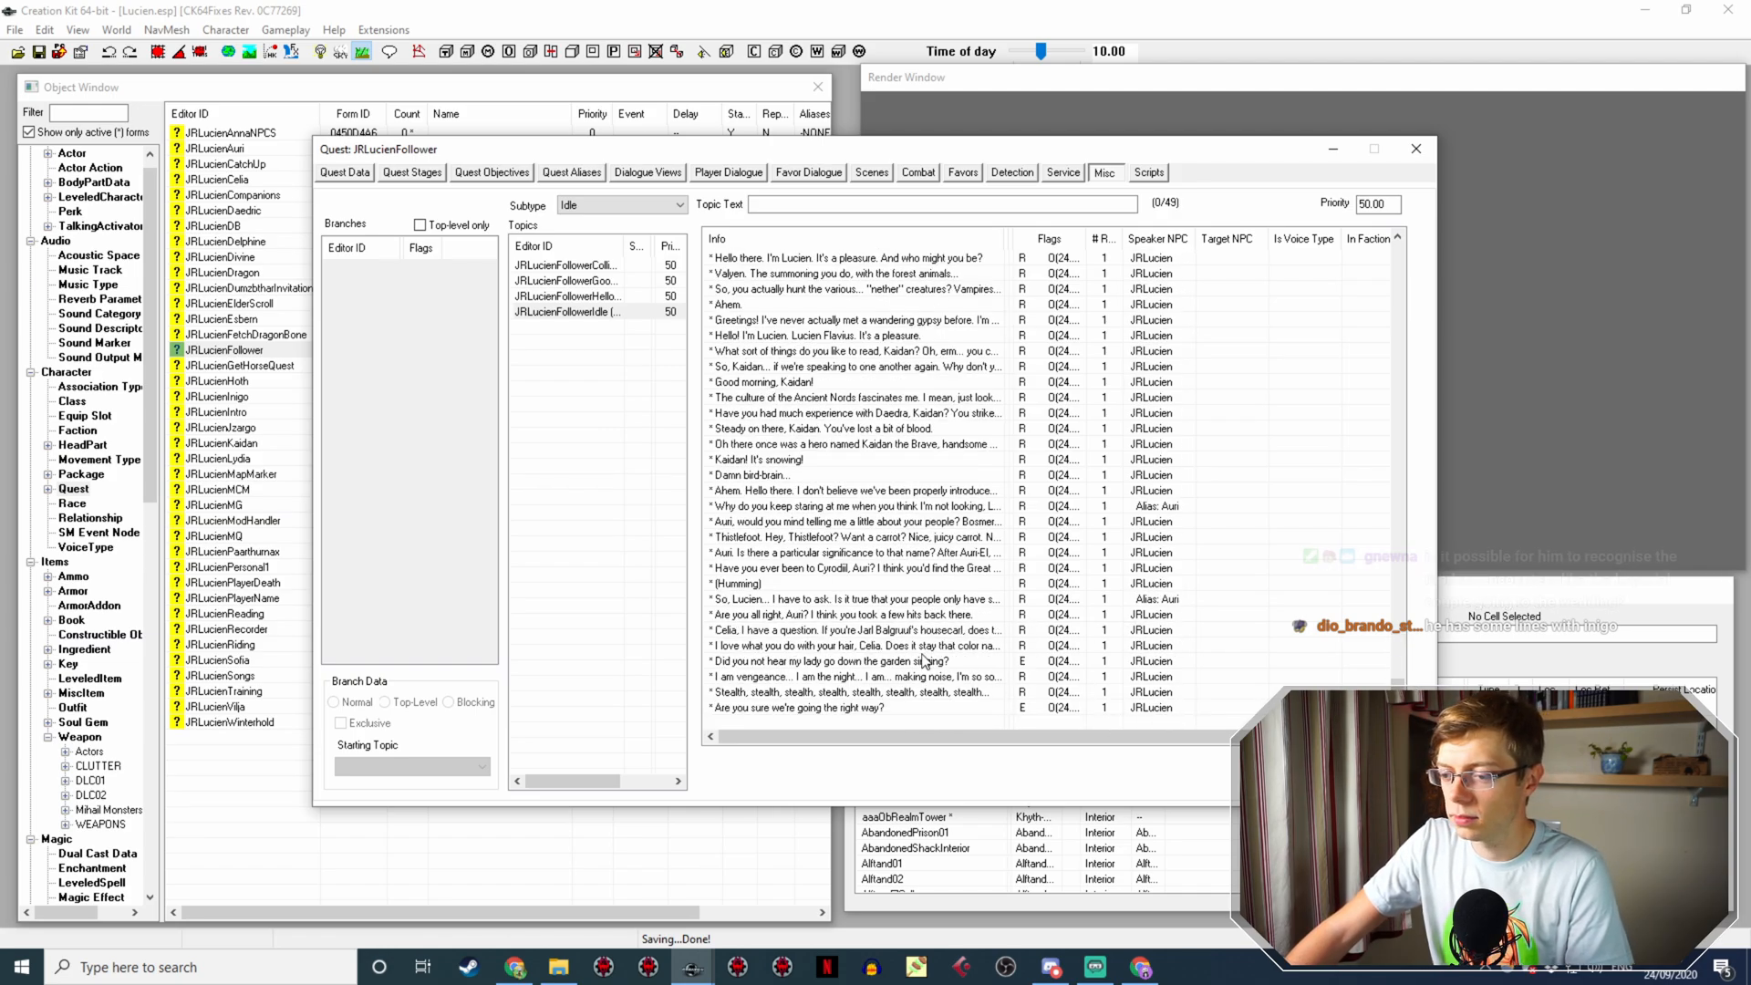
scroll(985, 631, "up", 15)
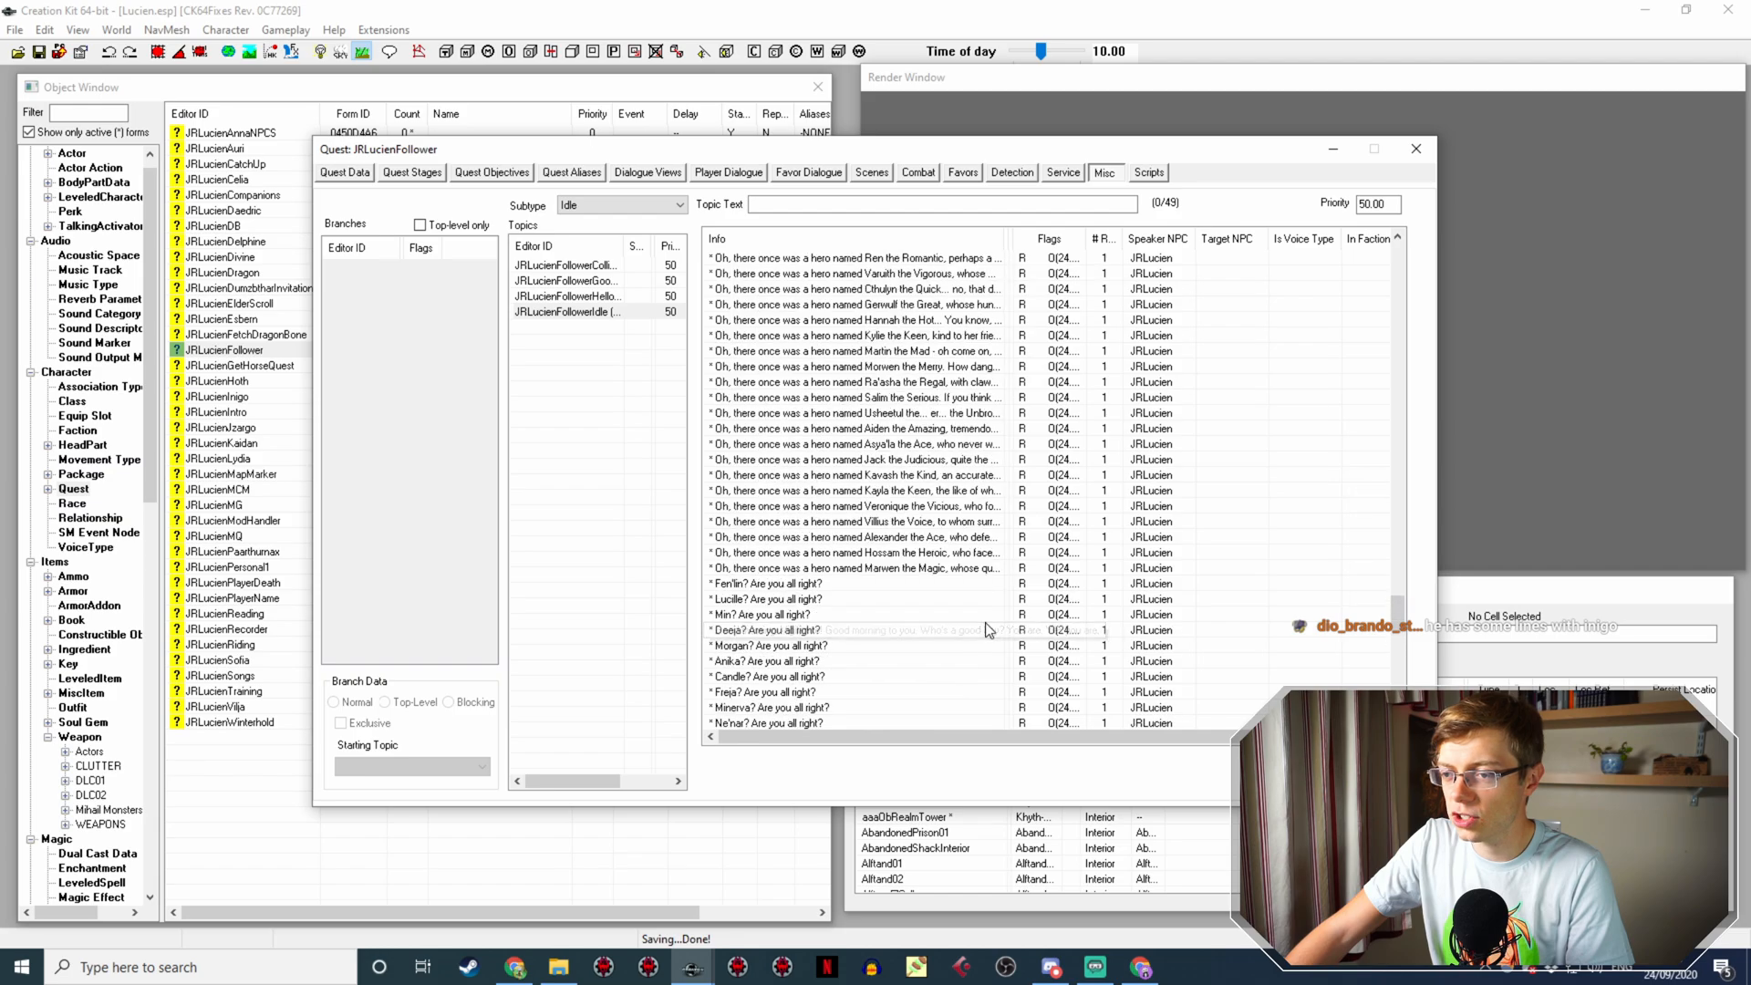
scroll(988, 629, "down", 2)
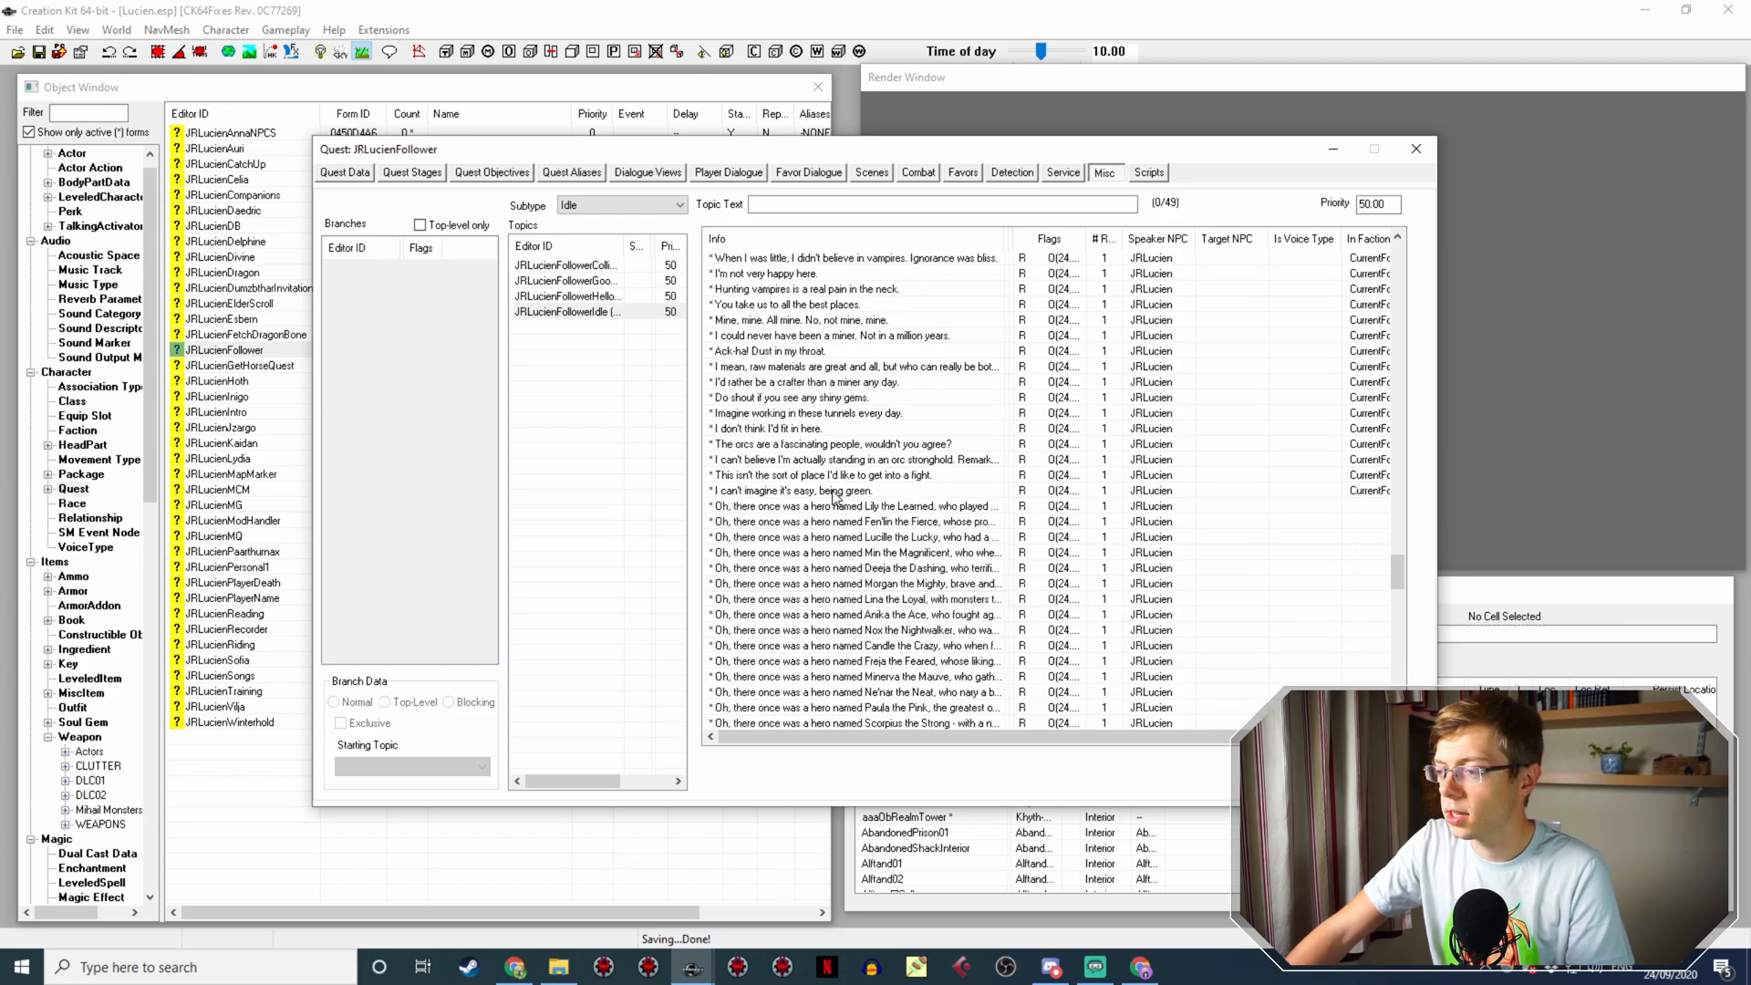
Step: Duplicate the idle line "I can't imagine it's easy, being green." and reword the copy as "Look at these stones! Fascinating. They must be absolutely ancient."
right_click(846, 492)
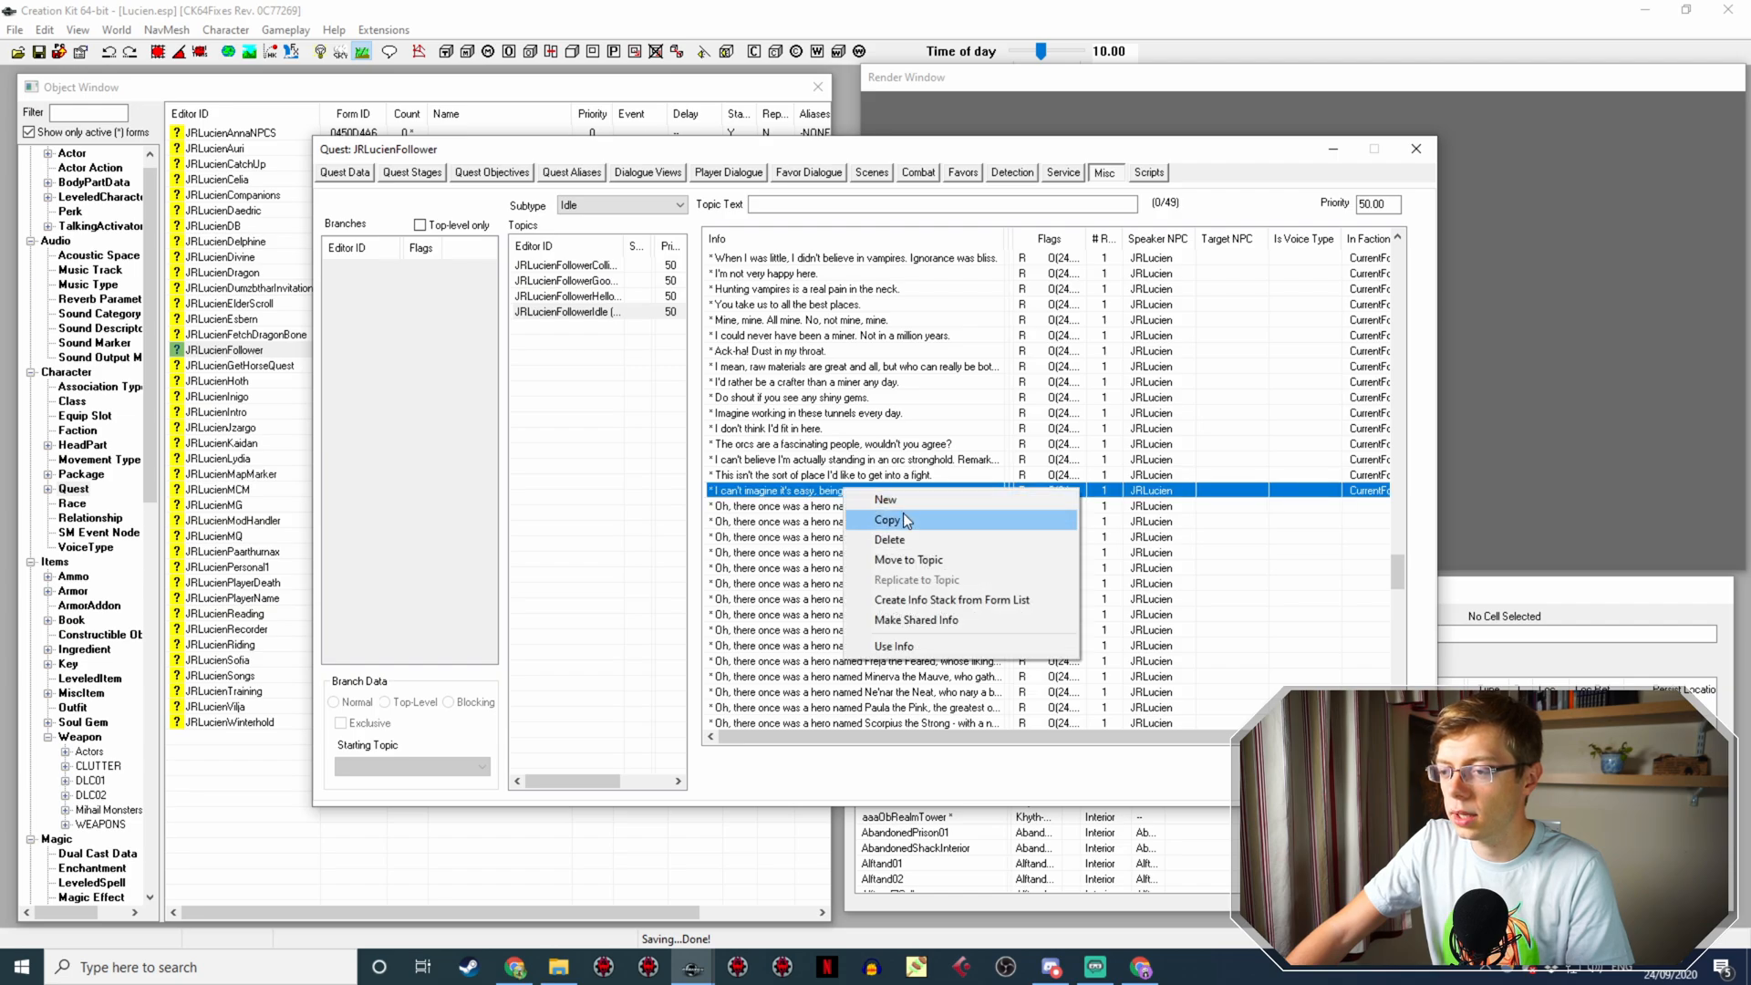
left_click(883, 516)
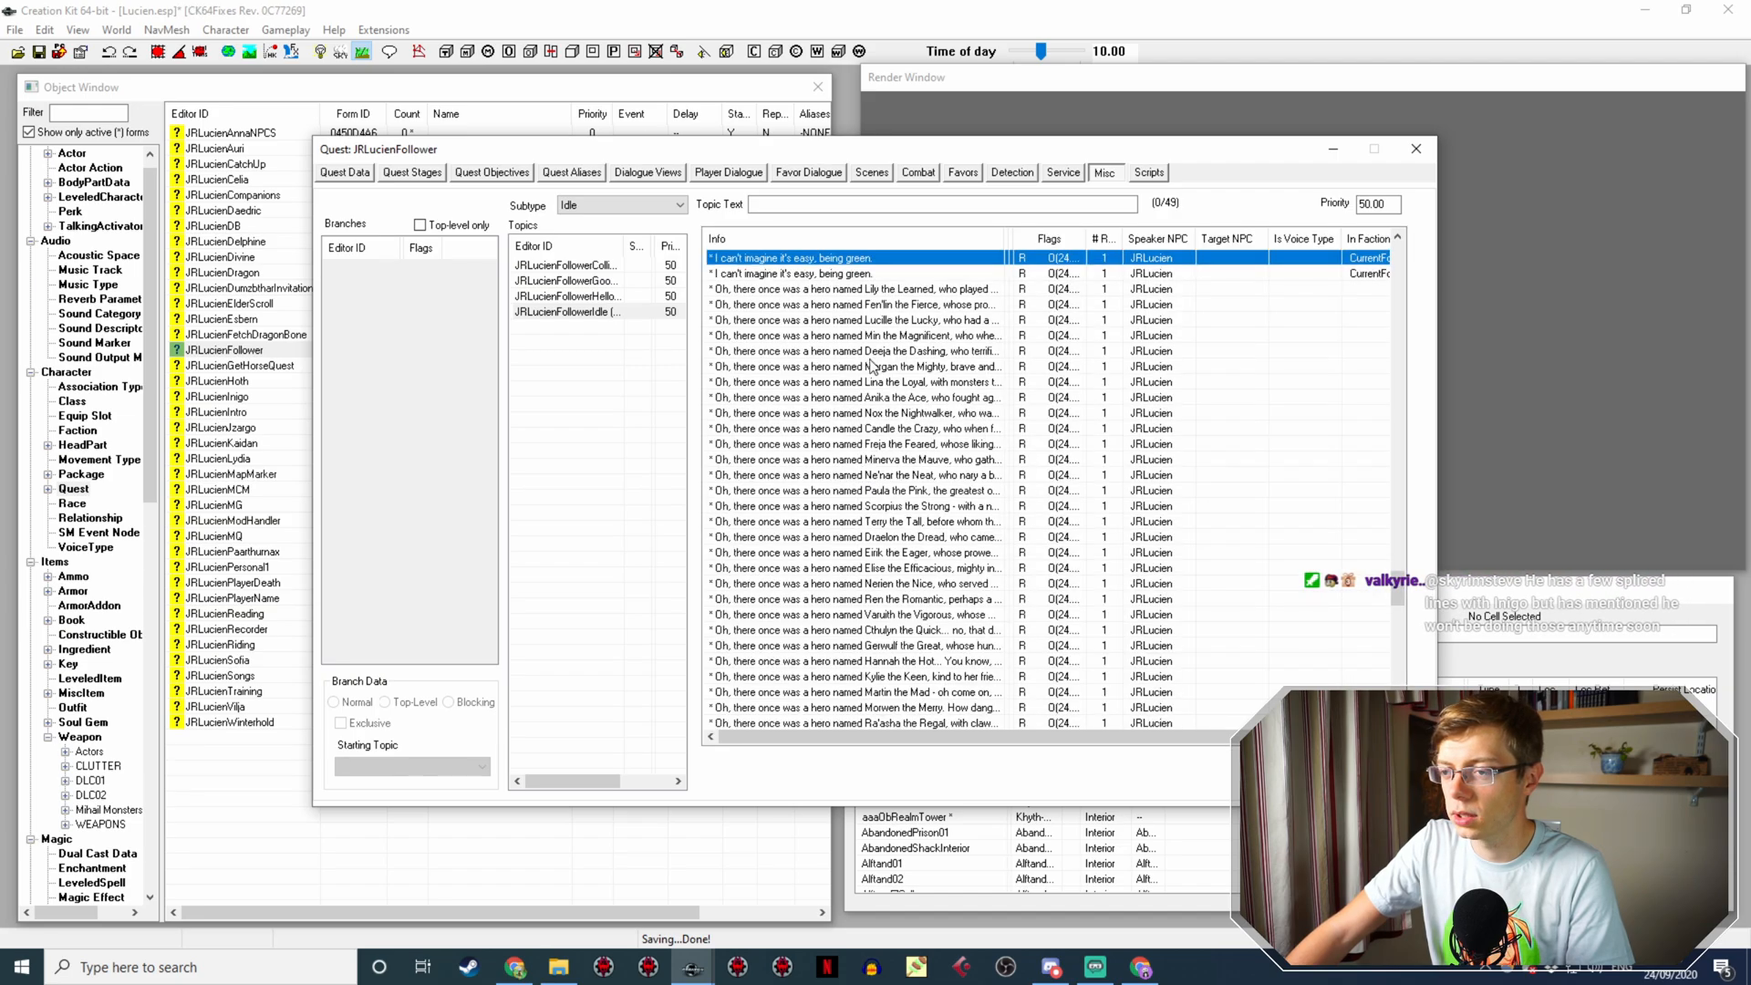
double_click(929, 274)
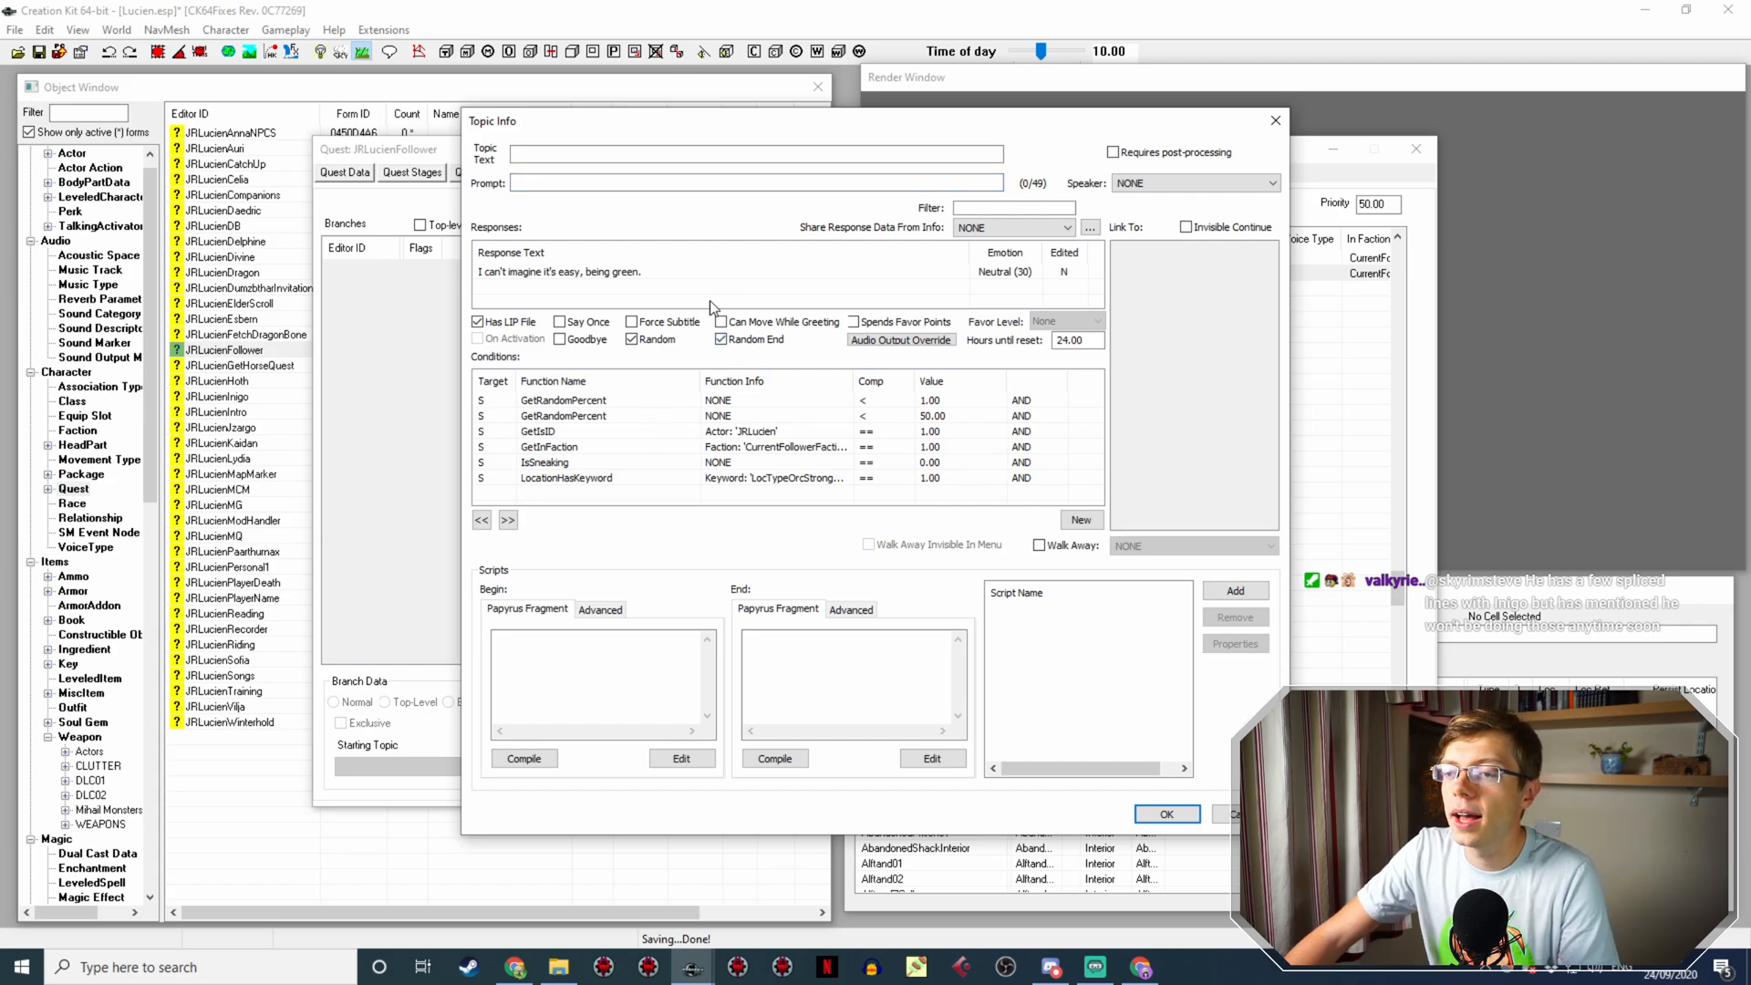
double_click(561, 272)
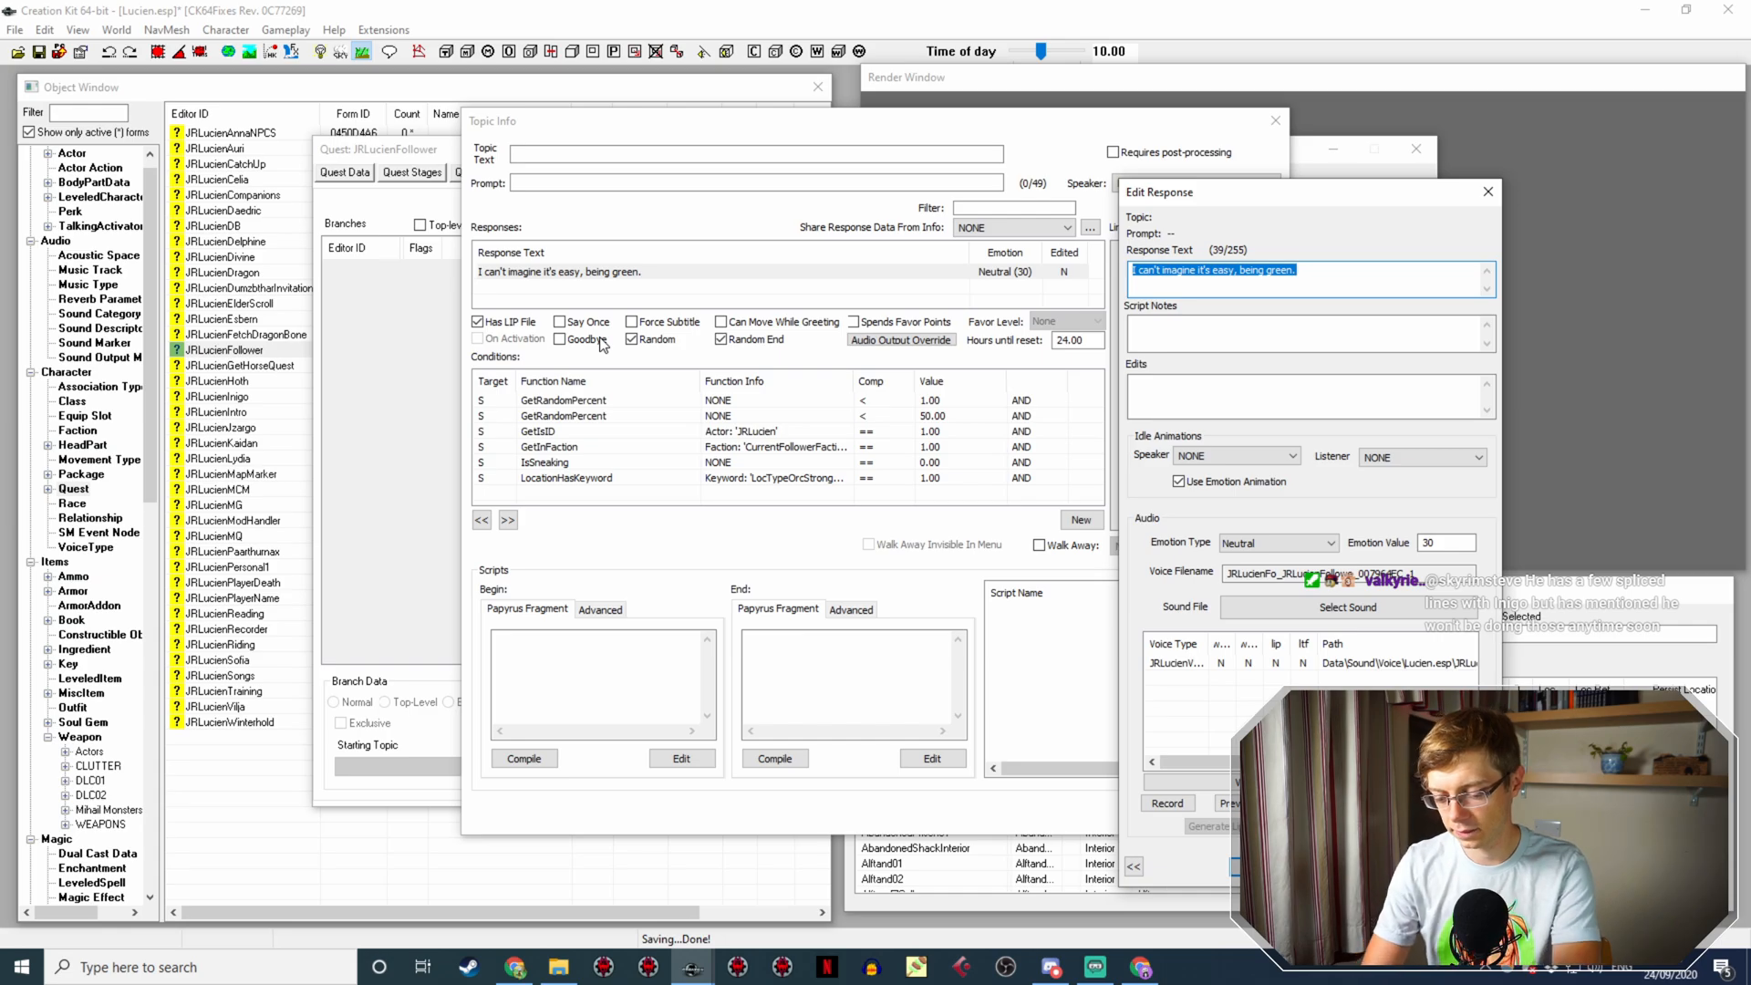
type("Look a")
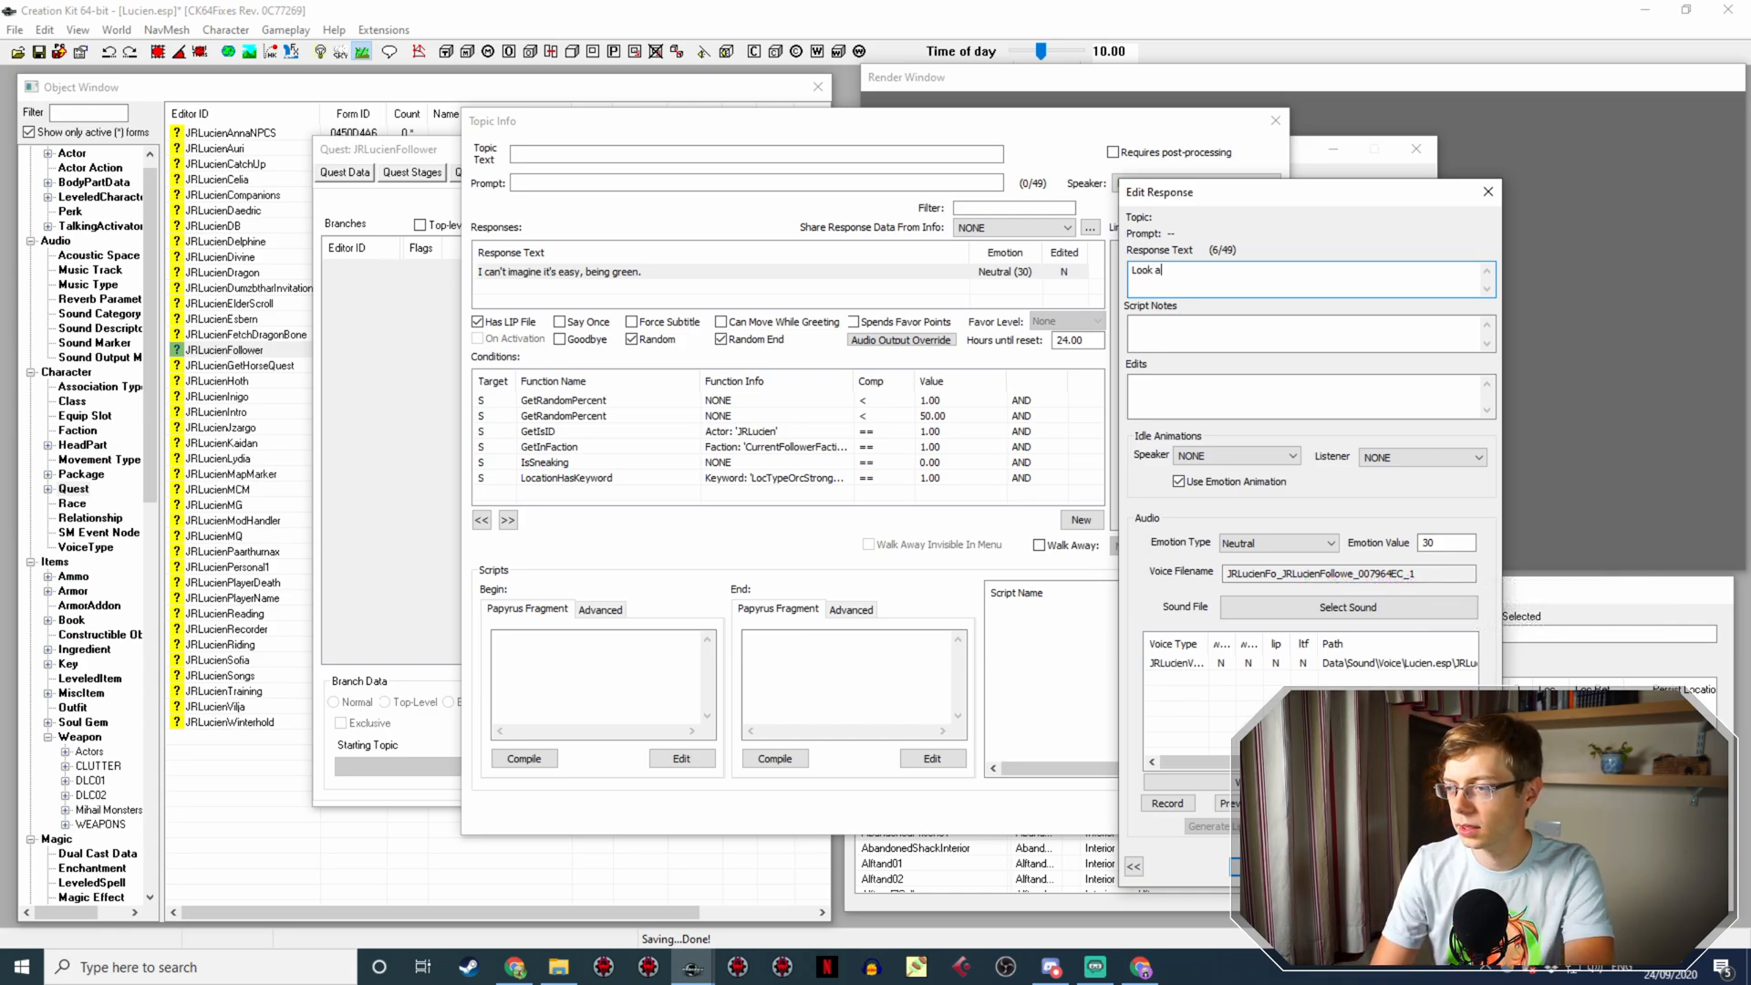
type("t these stones! Fascinating. They must be absolutely ancient.")
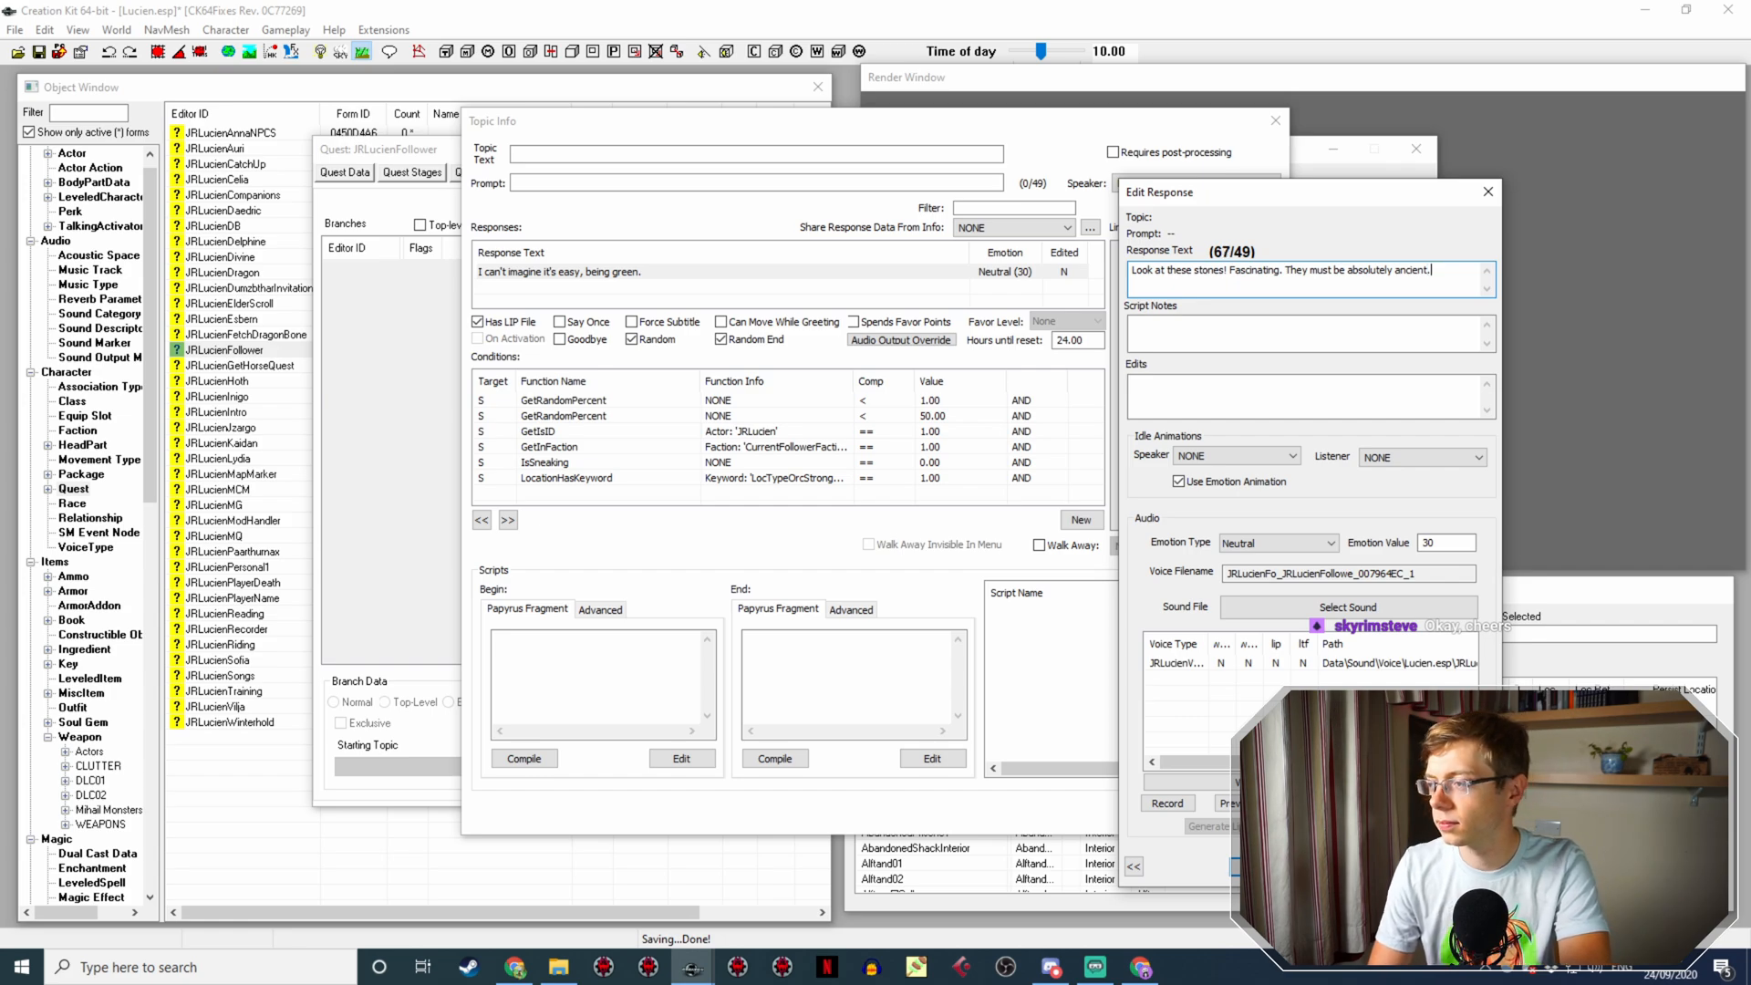
Step: Set the new response's emotion type to Happy with an emotion value of 50 and accept the response
left_click(1304, 544)
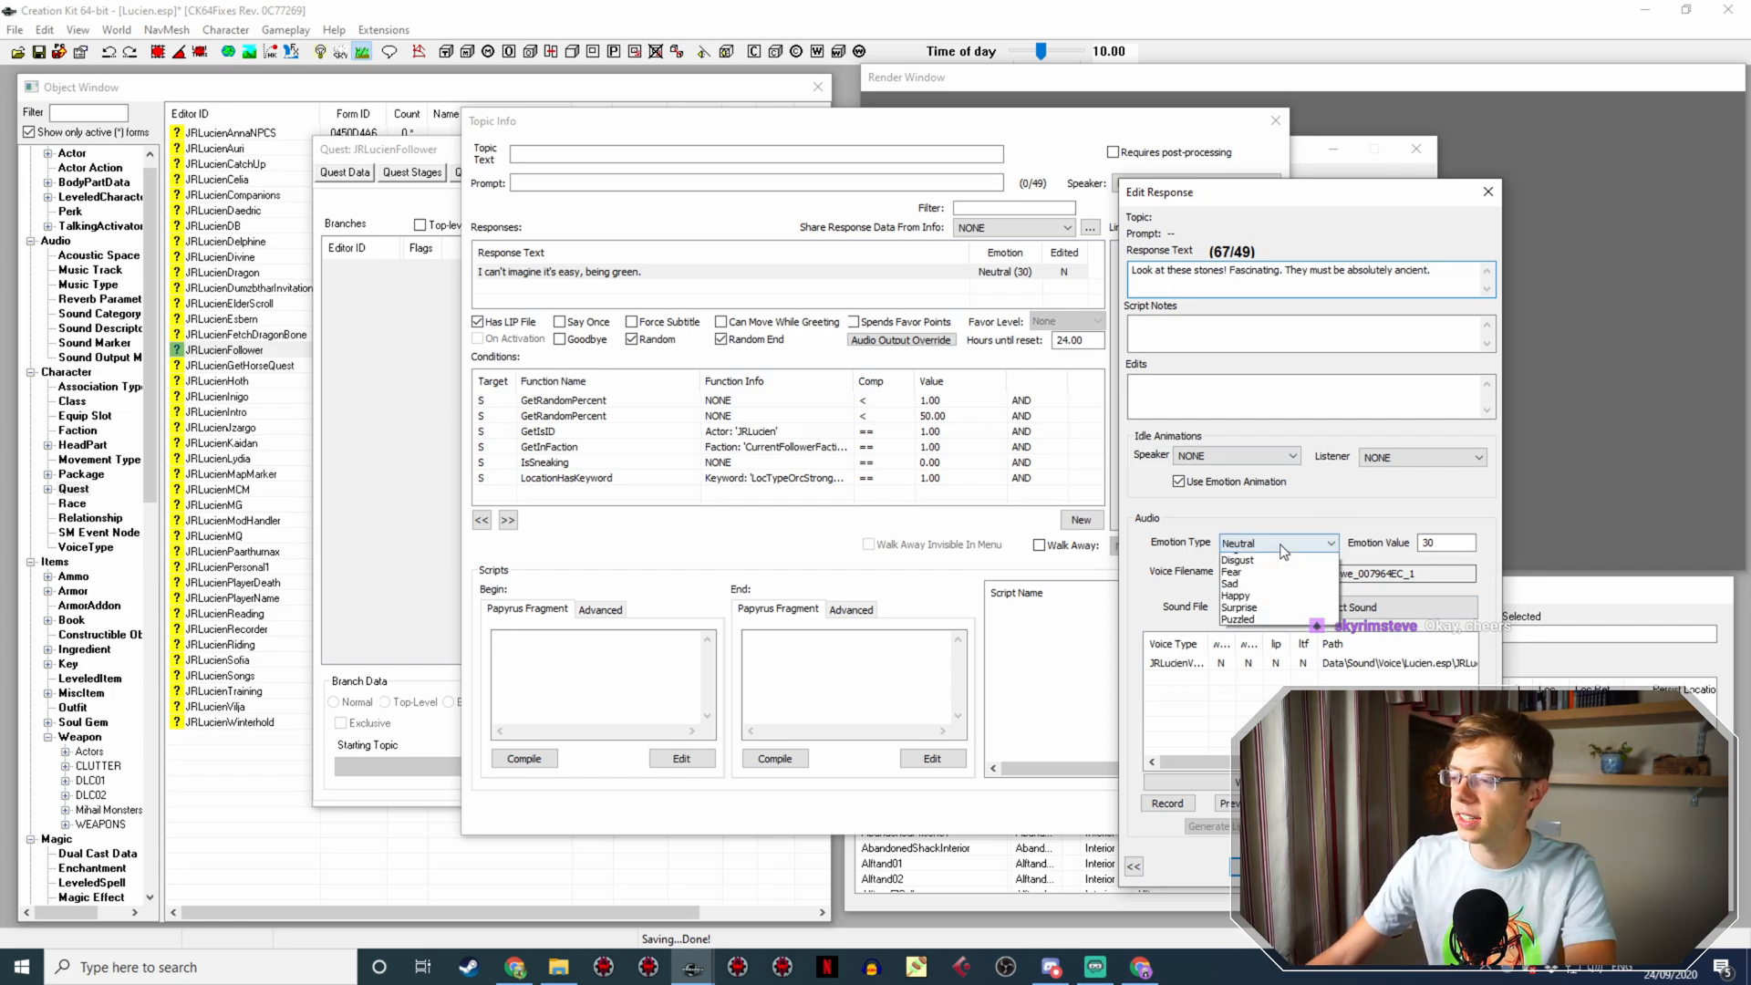
left_click(1291, 625)
double_click(1435, 544)
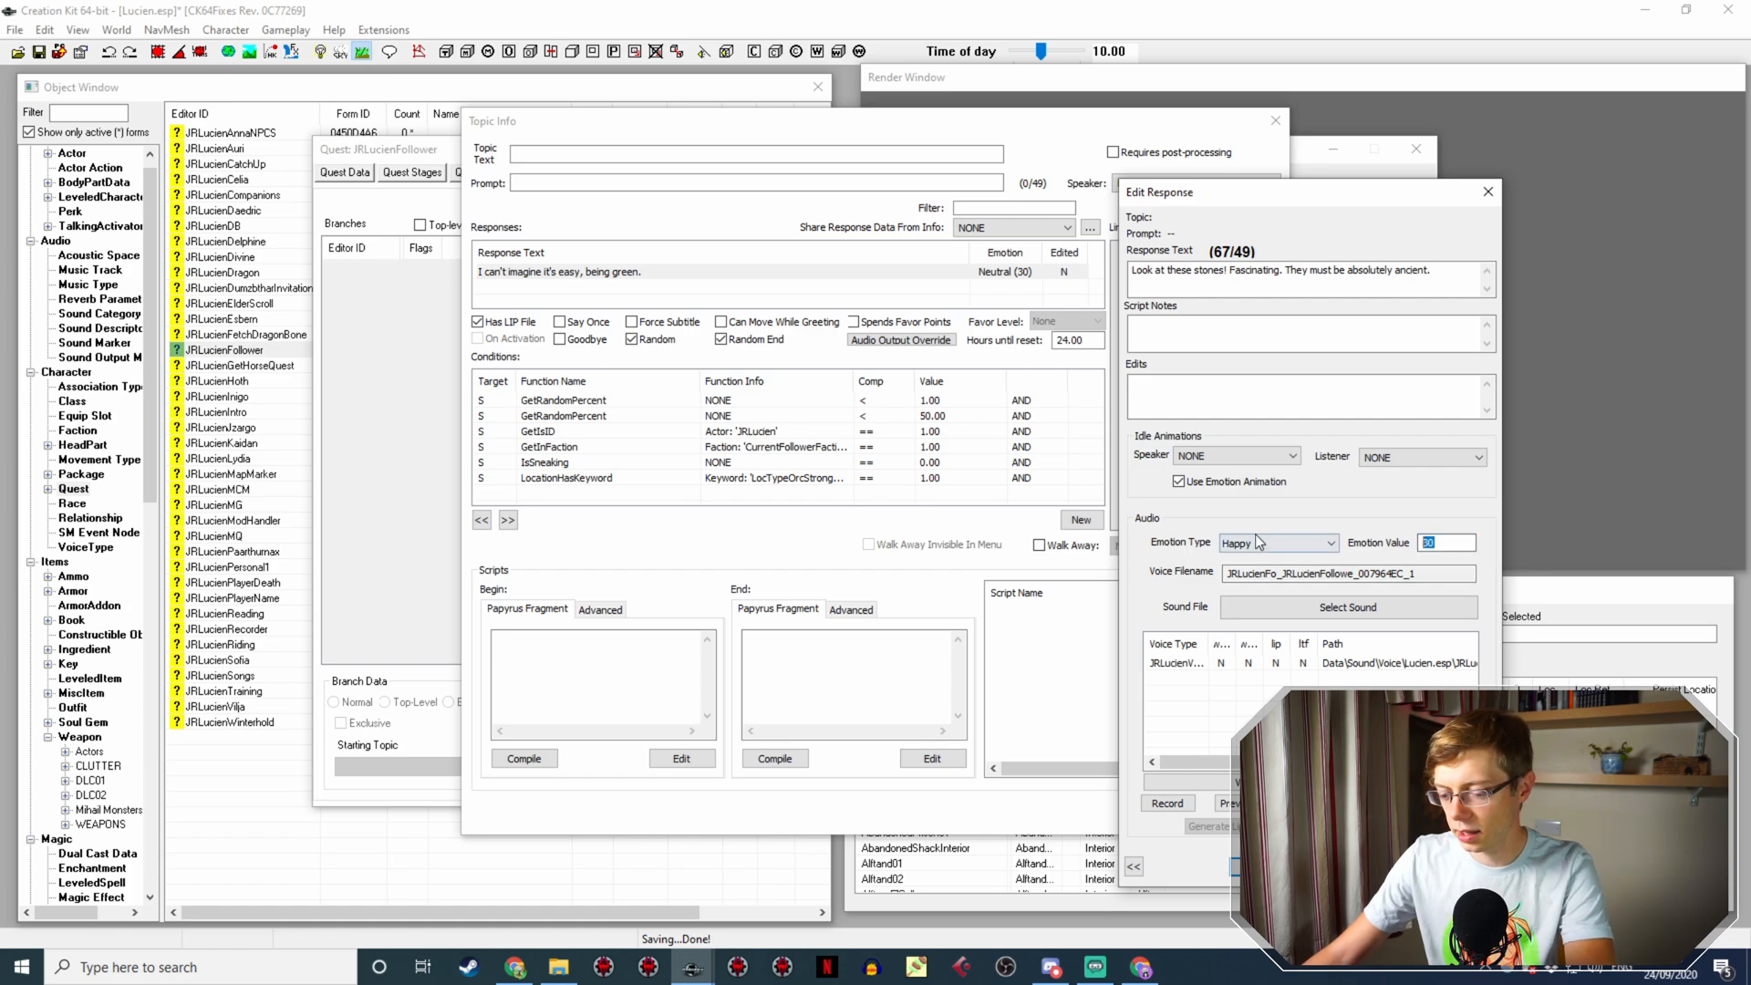
type("50")
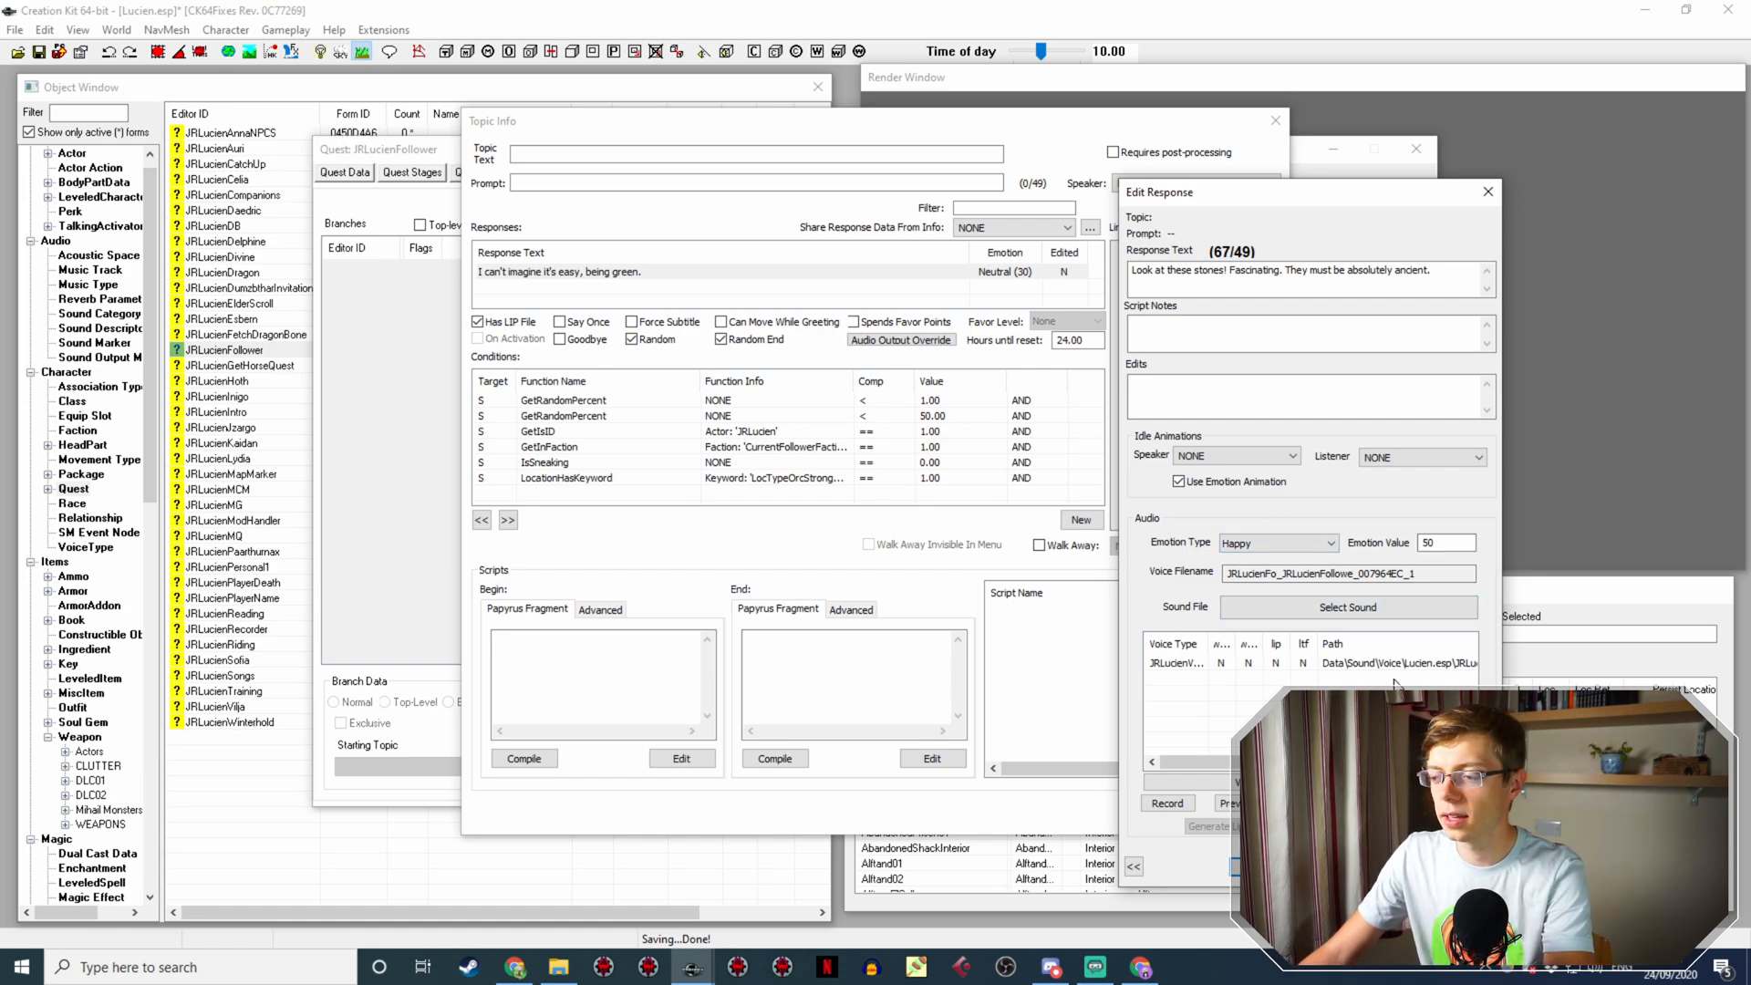
left_click(1257, 866)
Step: Delete the GetRandomPercent < 1.00 condition and move the GetRandomPercent < 50.00 condition to the end of the list
left_click(768, 401)
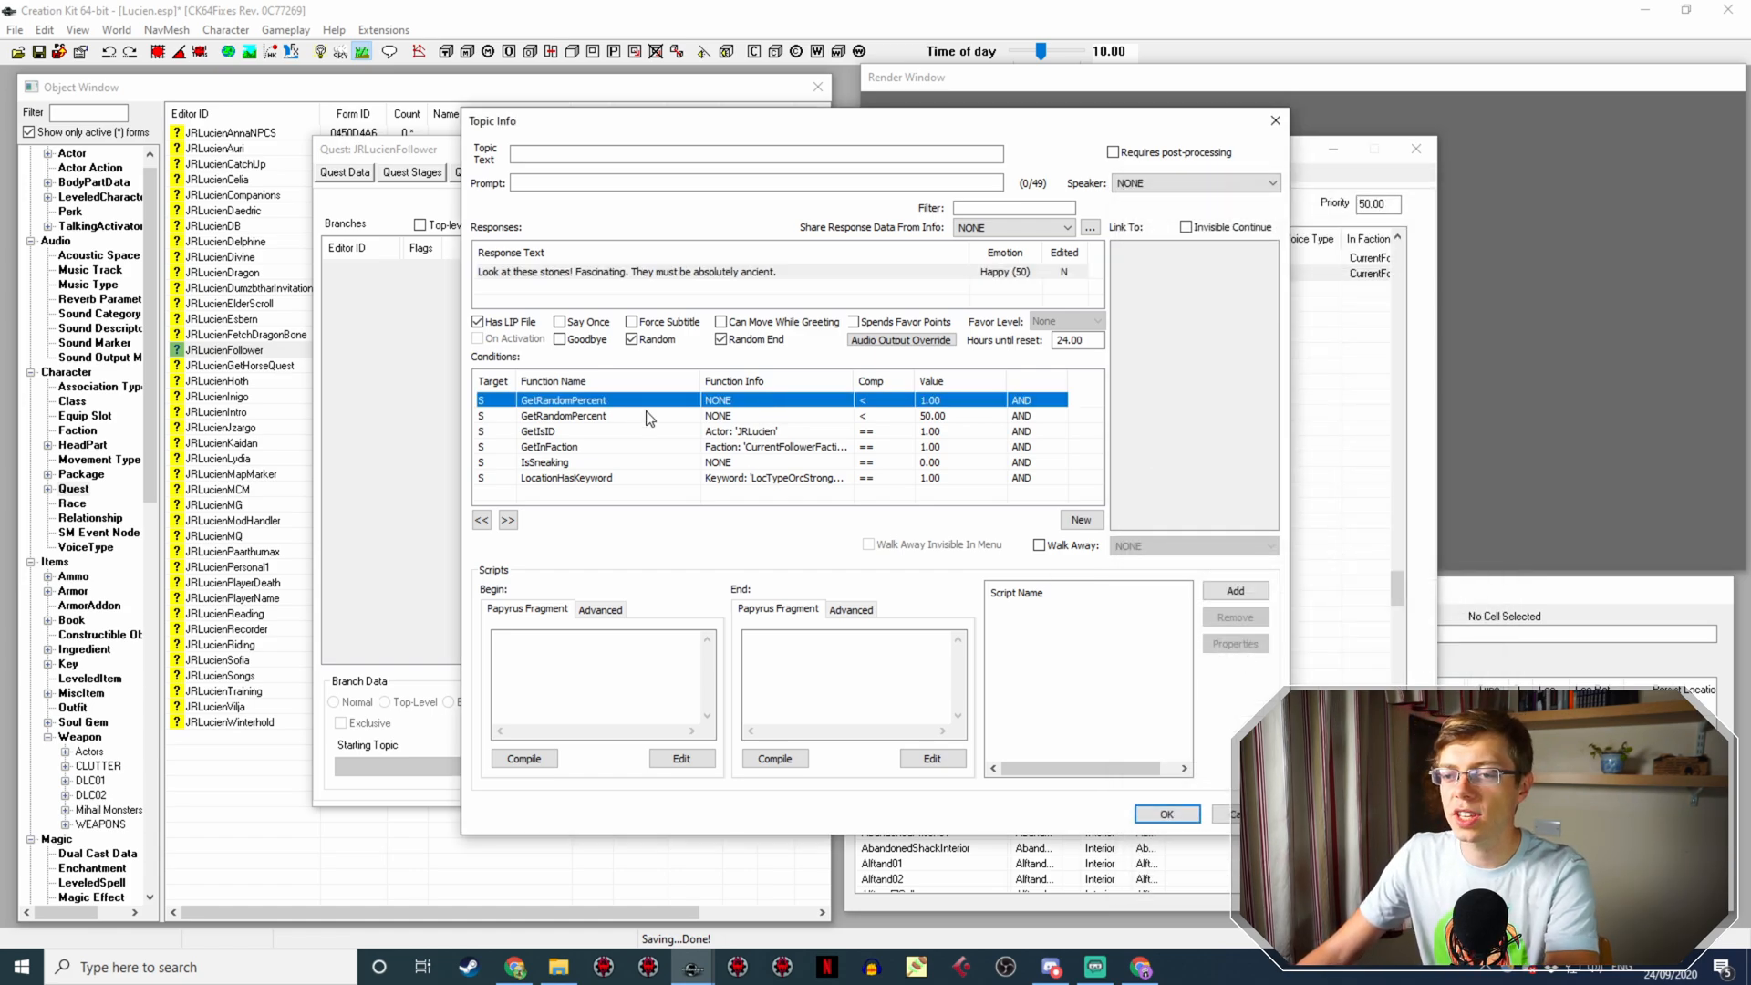
left_click(563, 416)
left_click(584, 402)
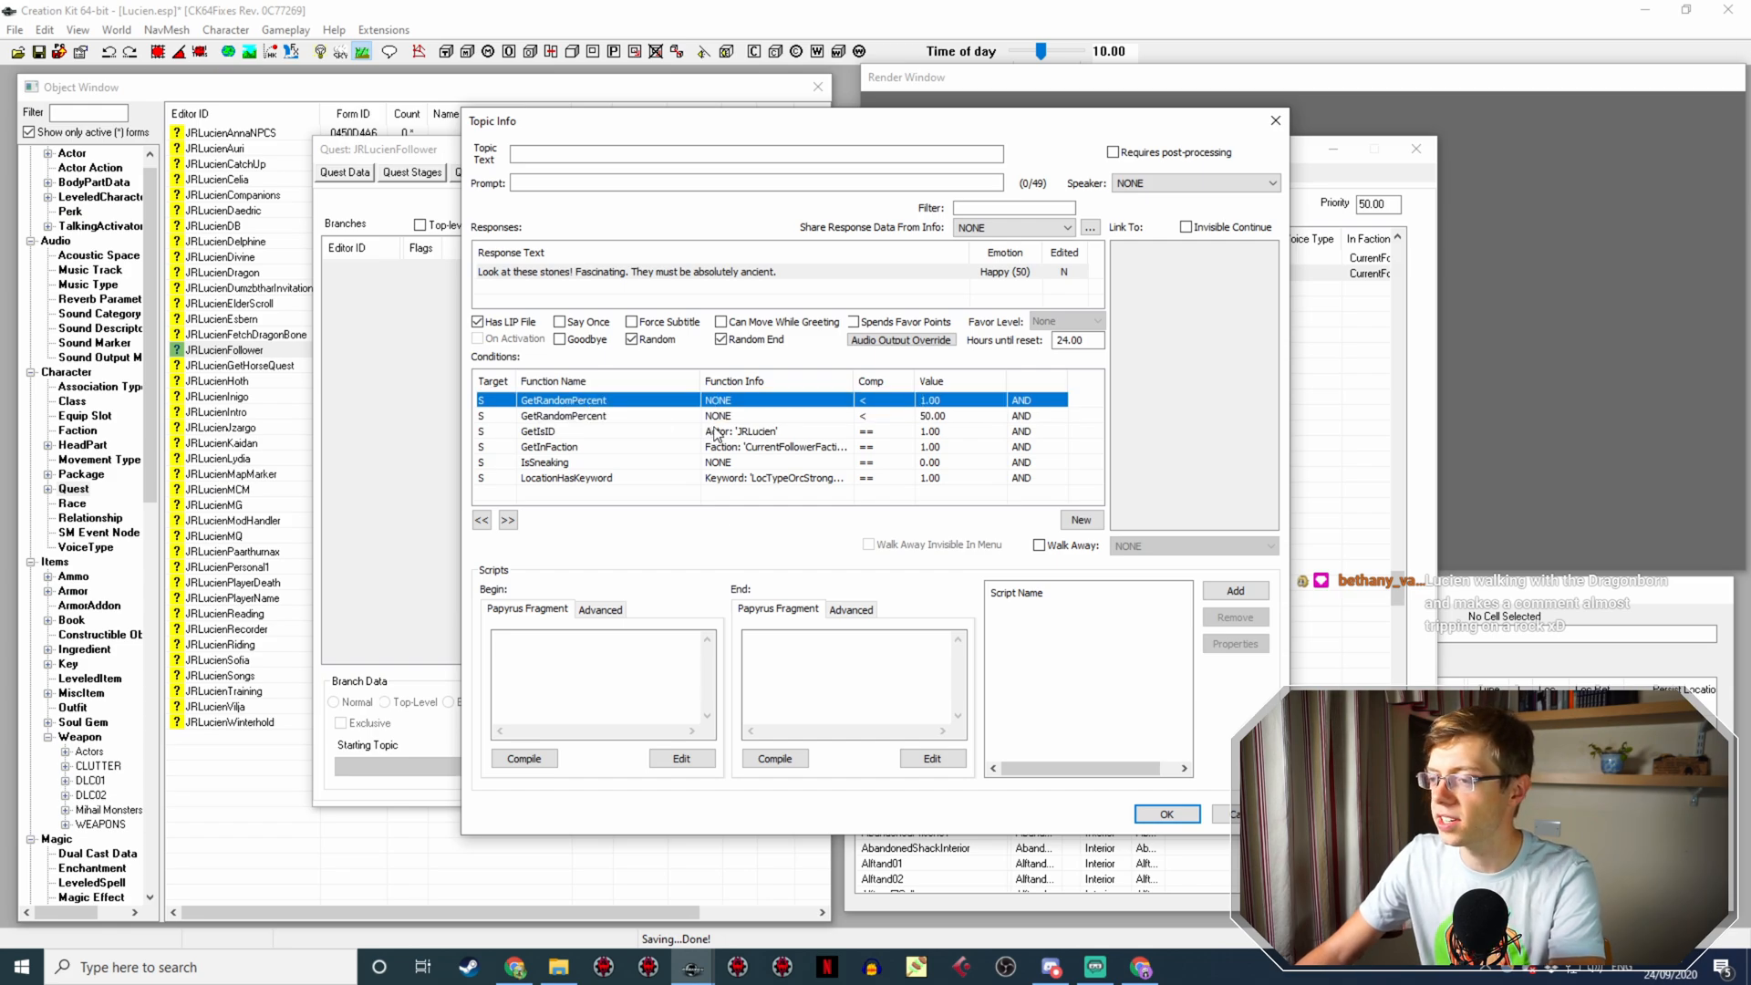
key("Delete")
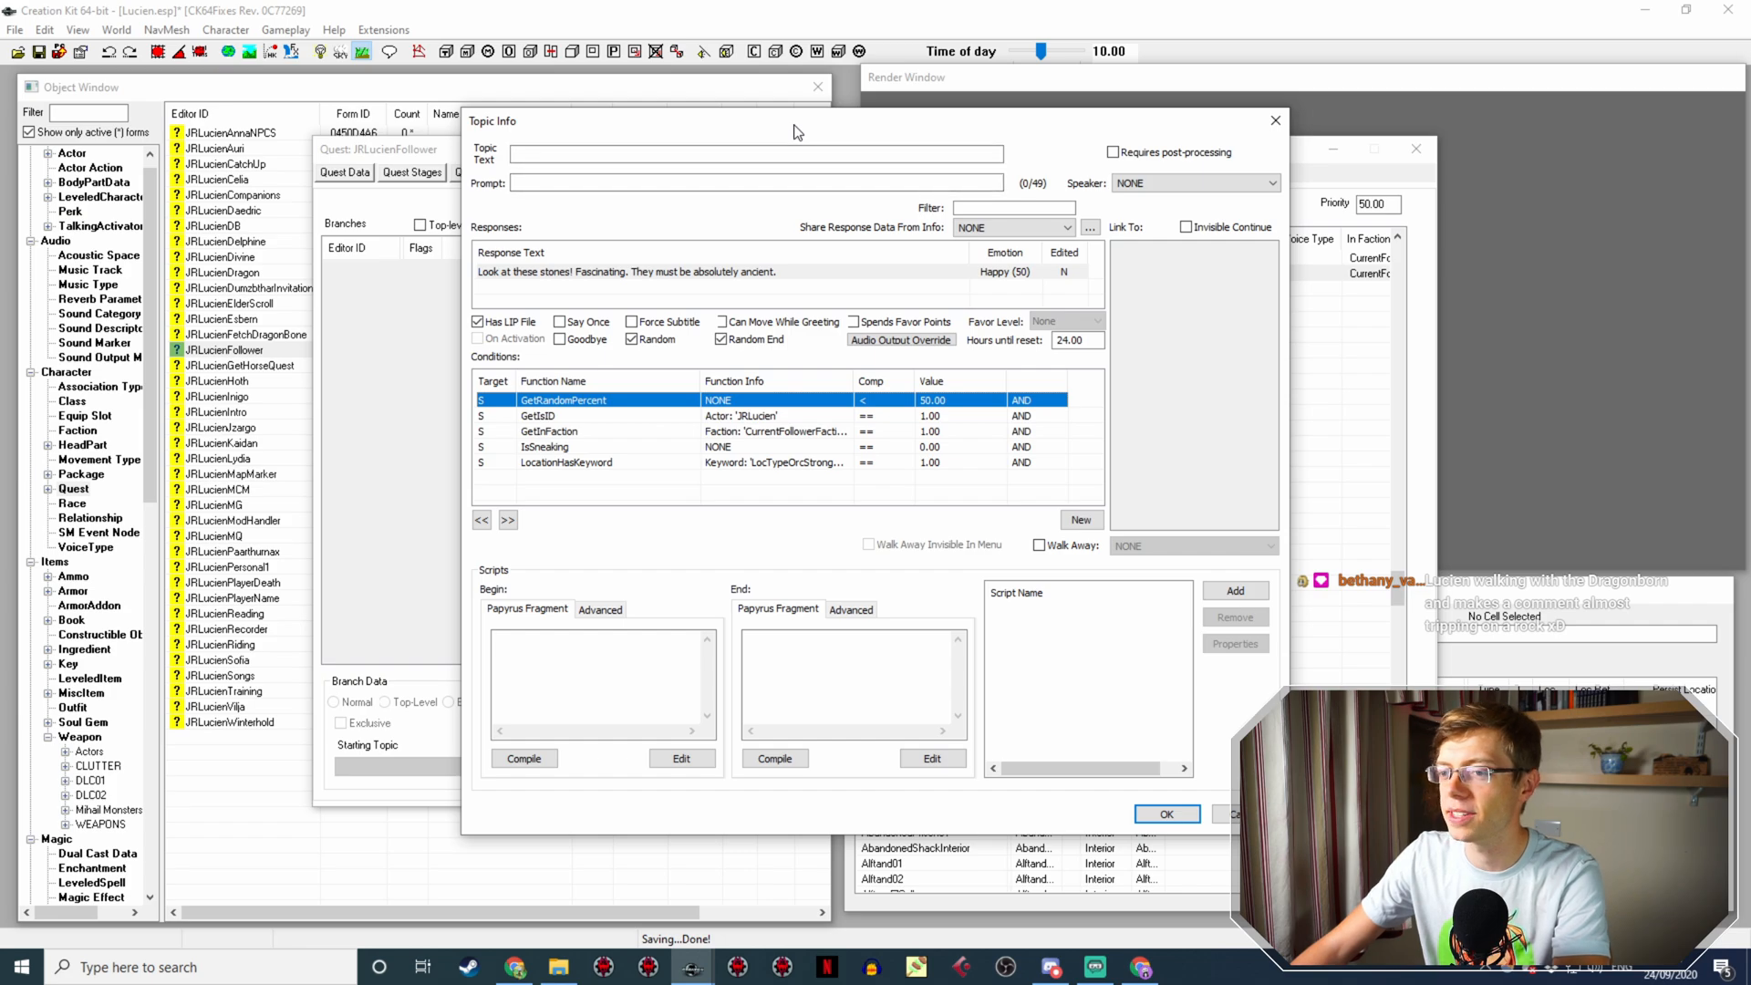
left_click_drag(631, 402, 630, 463)
Step: Review the copied line's conditions and delete the LocationHasKeyword condition for the orc stronghold
left_click(591, 401)
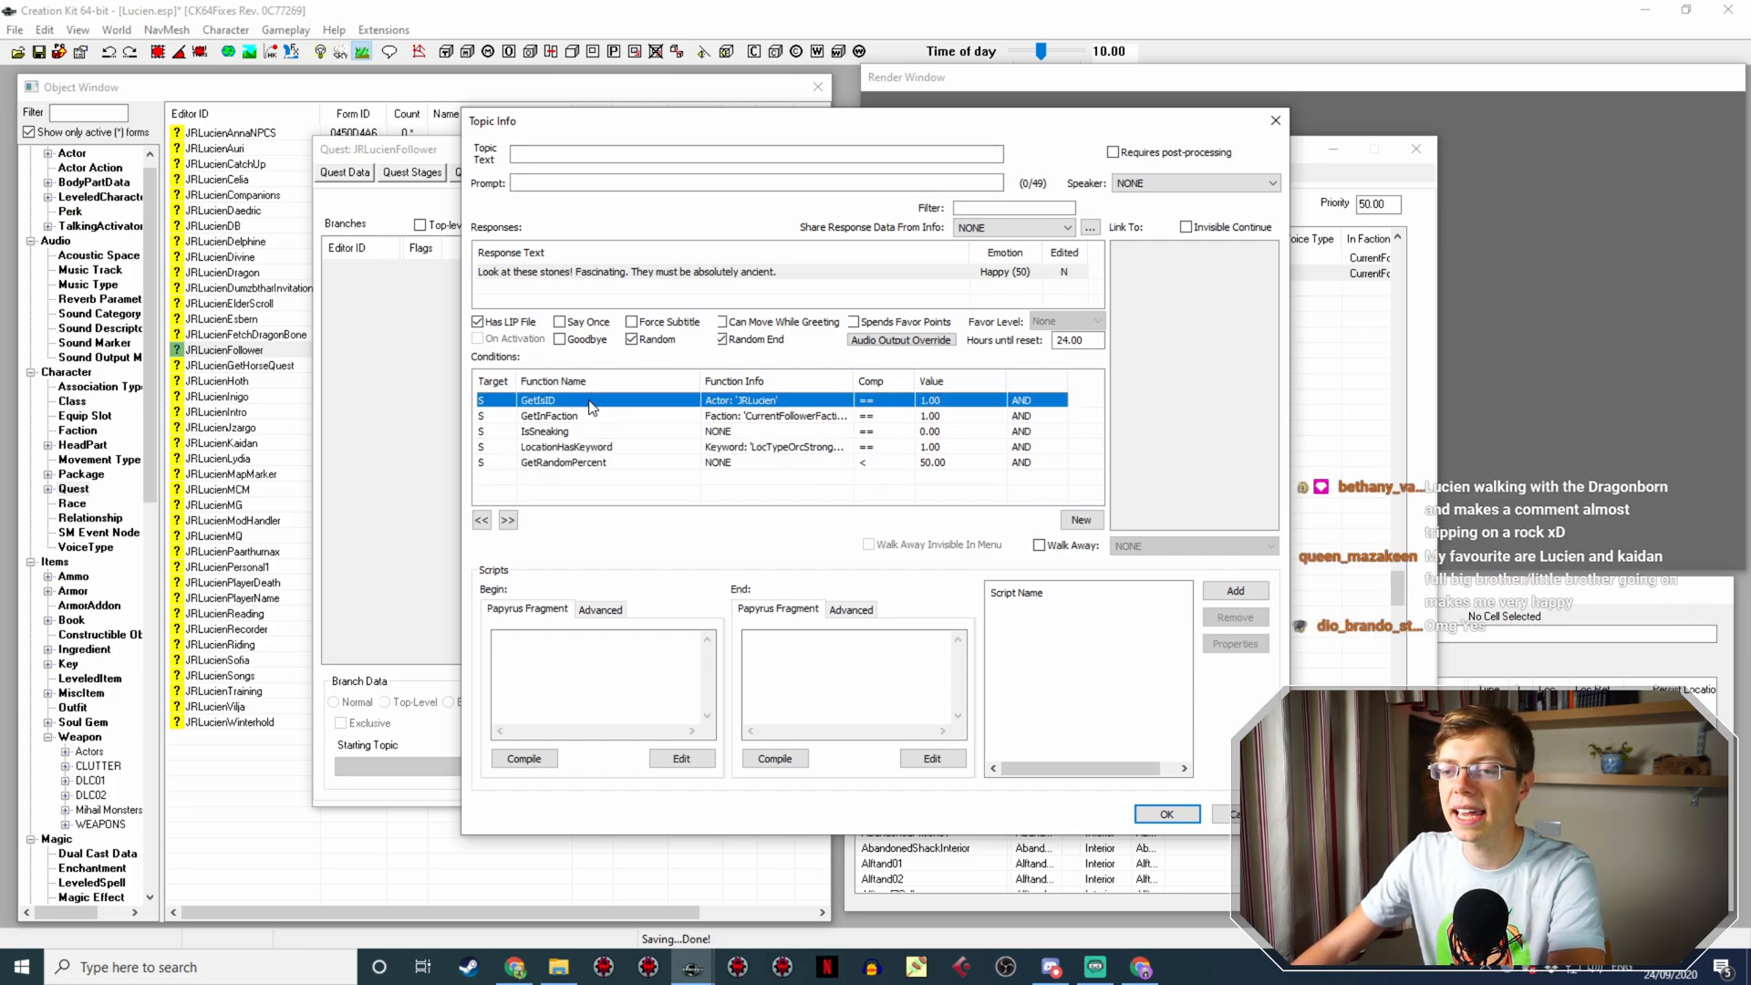
left_click(588, 418)
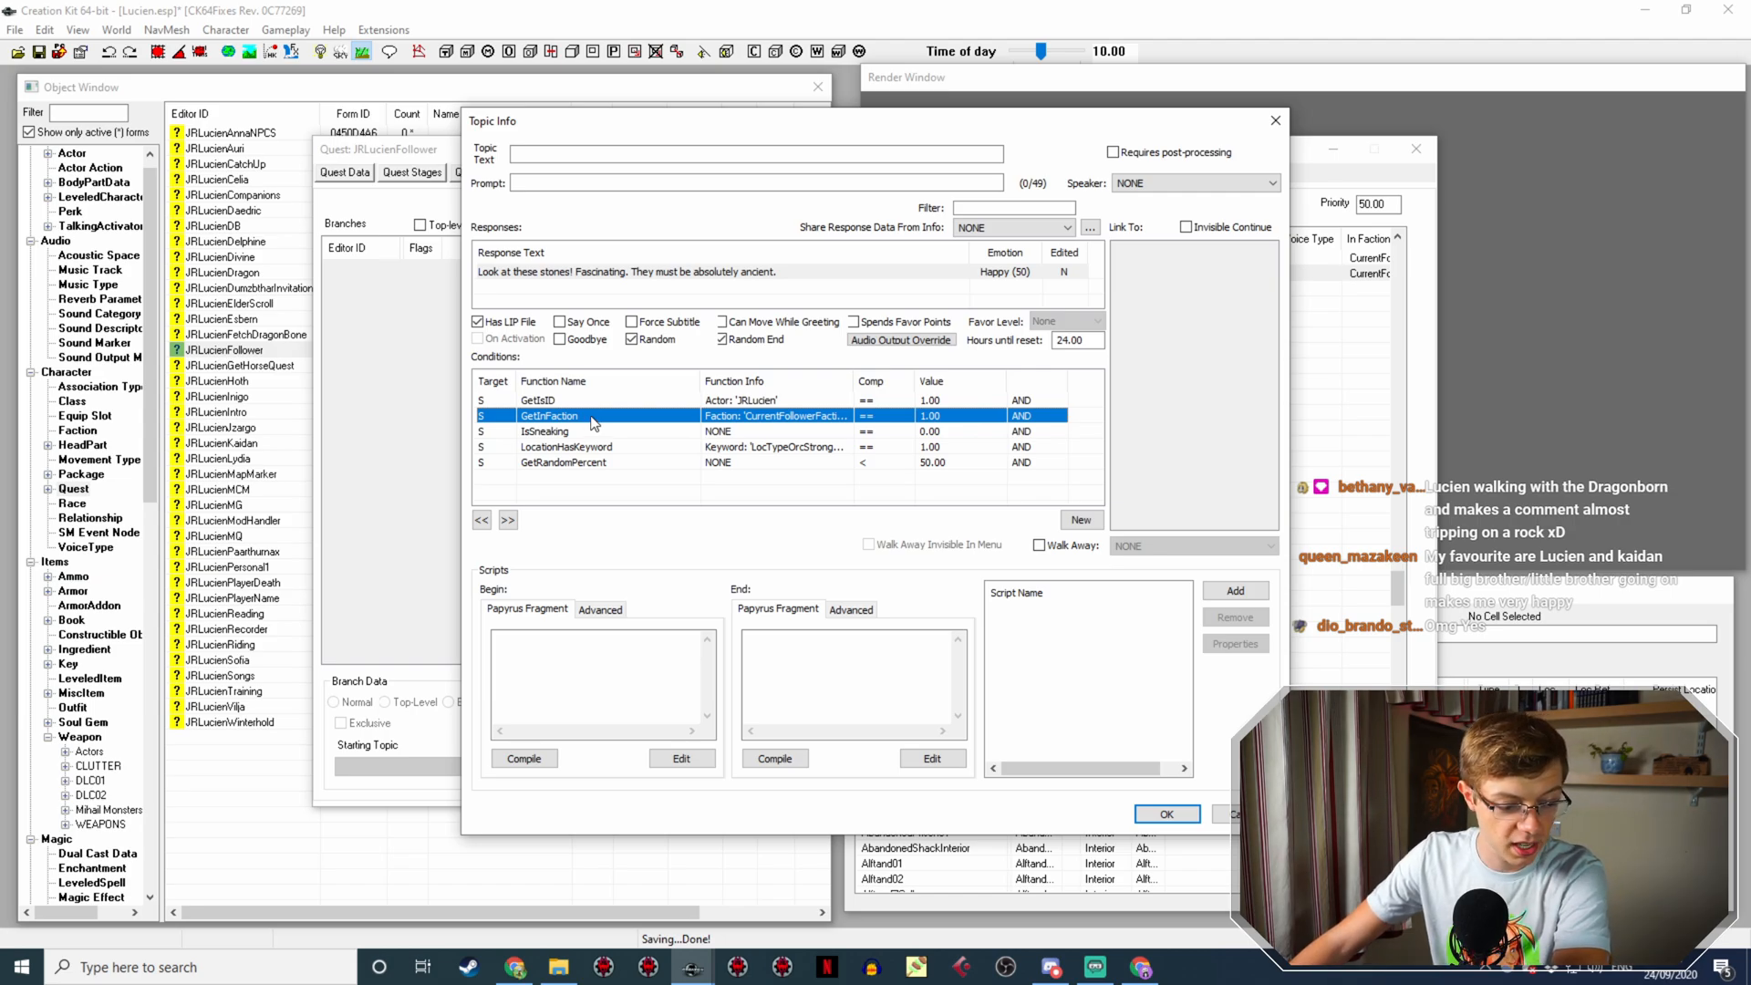
left_click(590, 432)
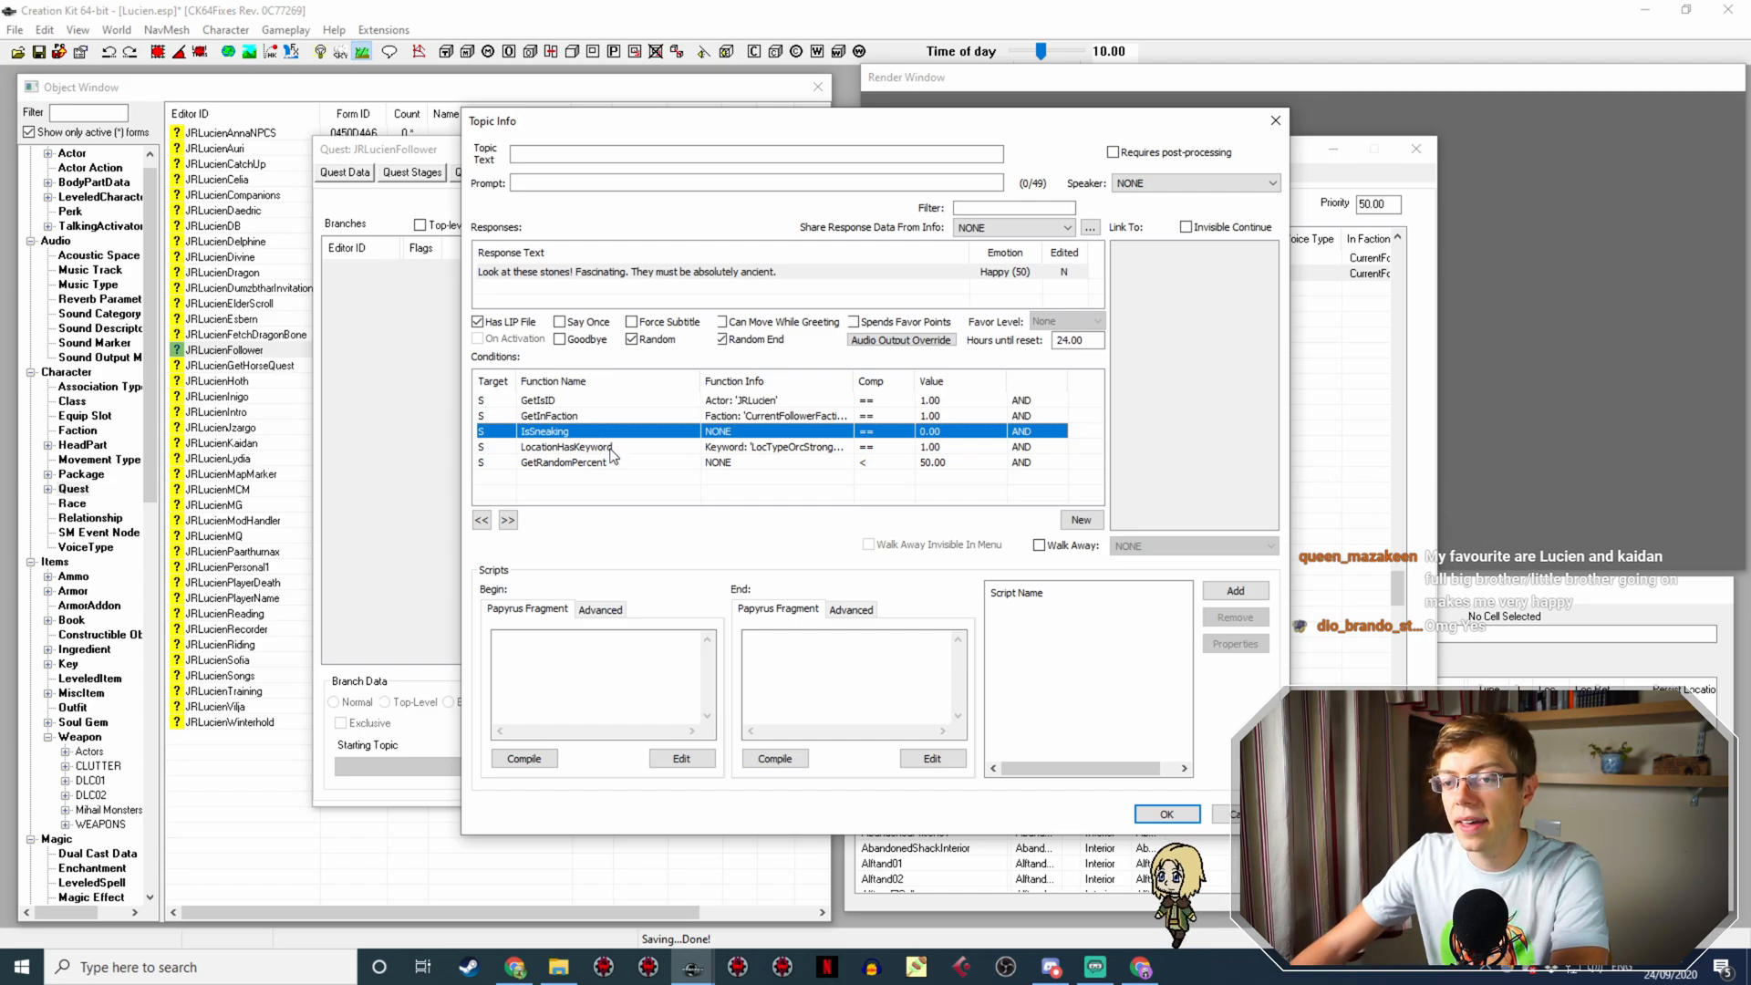
left_click(610, 448)
key("Delete")
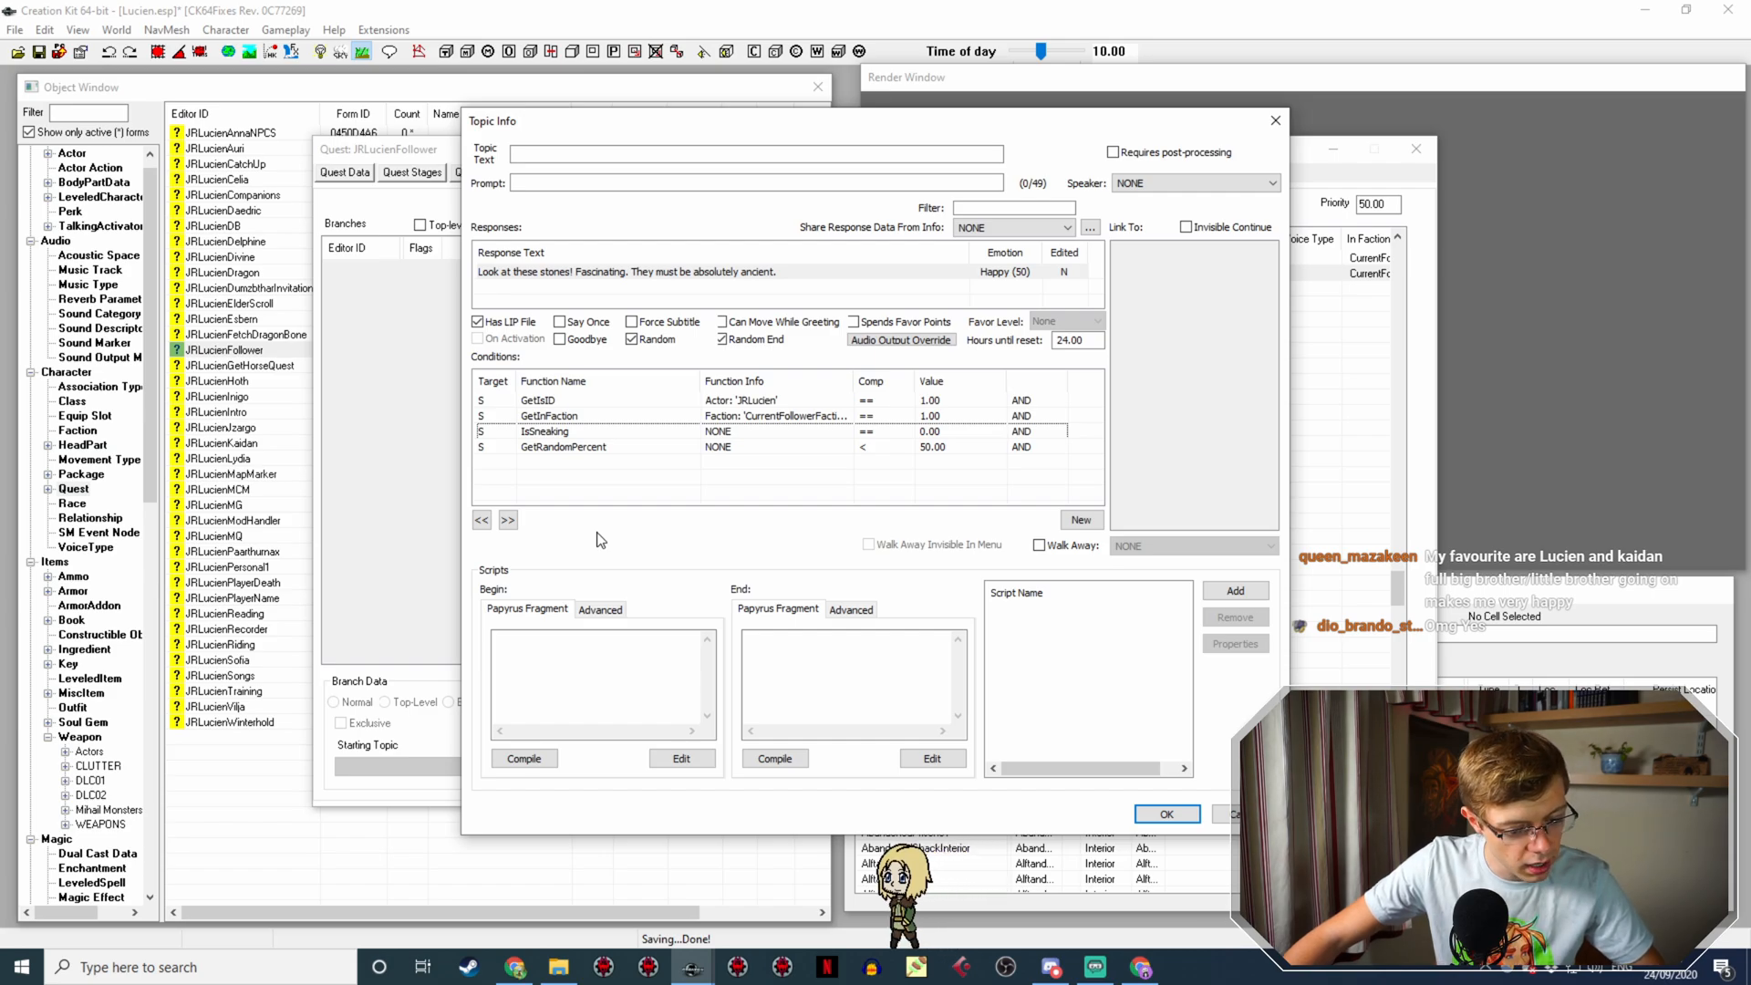
Step: Add a new condition to the line using the GetDistance function with a less-than comparison and a value of 100
right_click(578, 460)
left_click(604, 469)
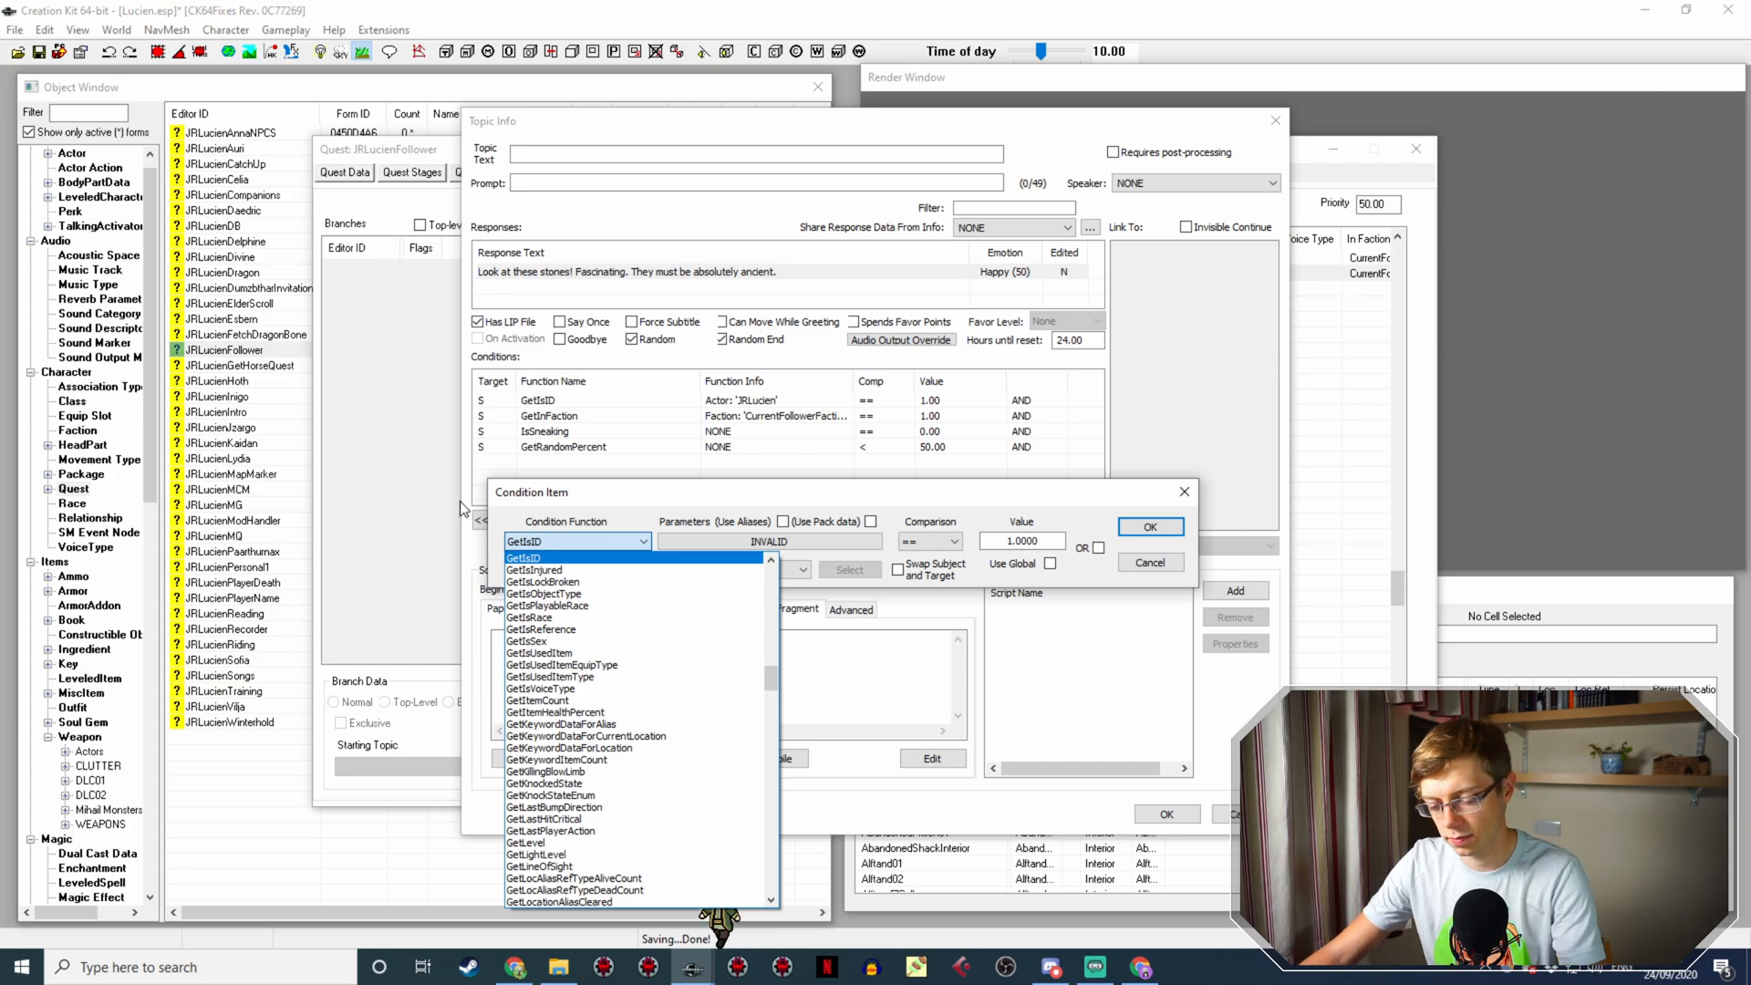
type("etdis")
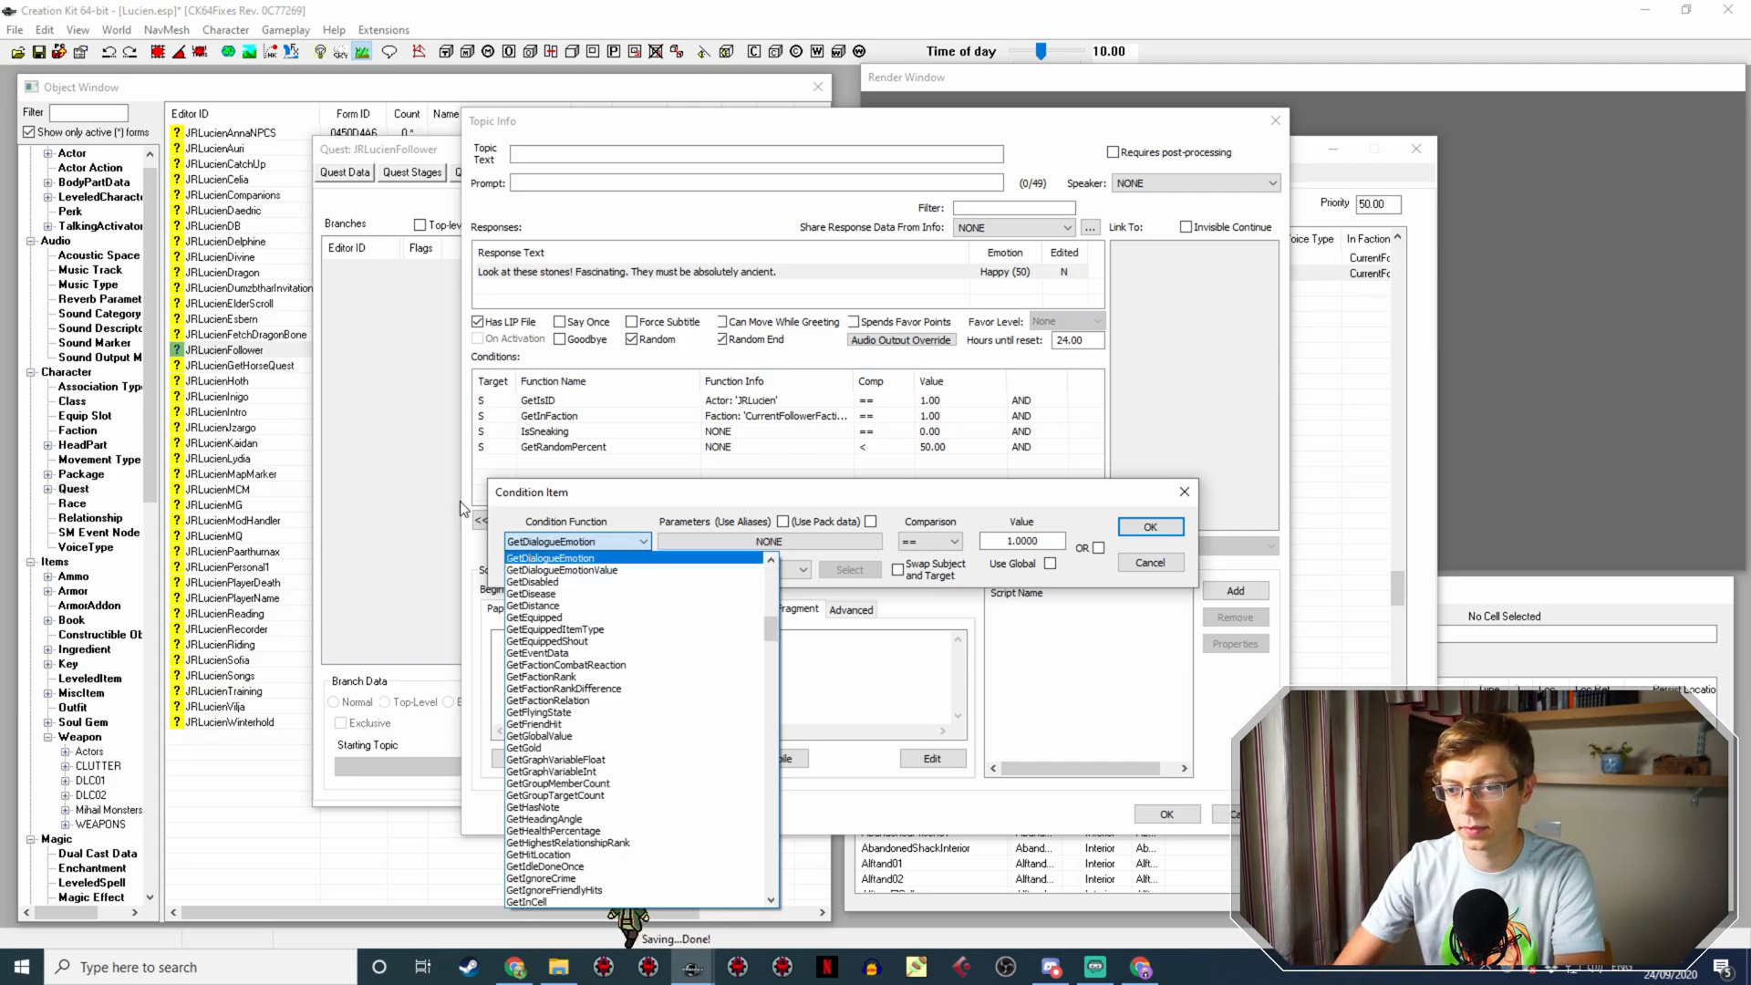
type("tance")
key("Return")
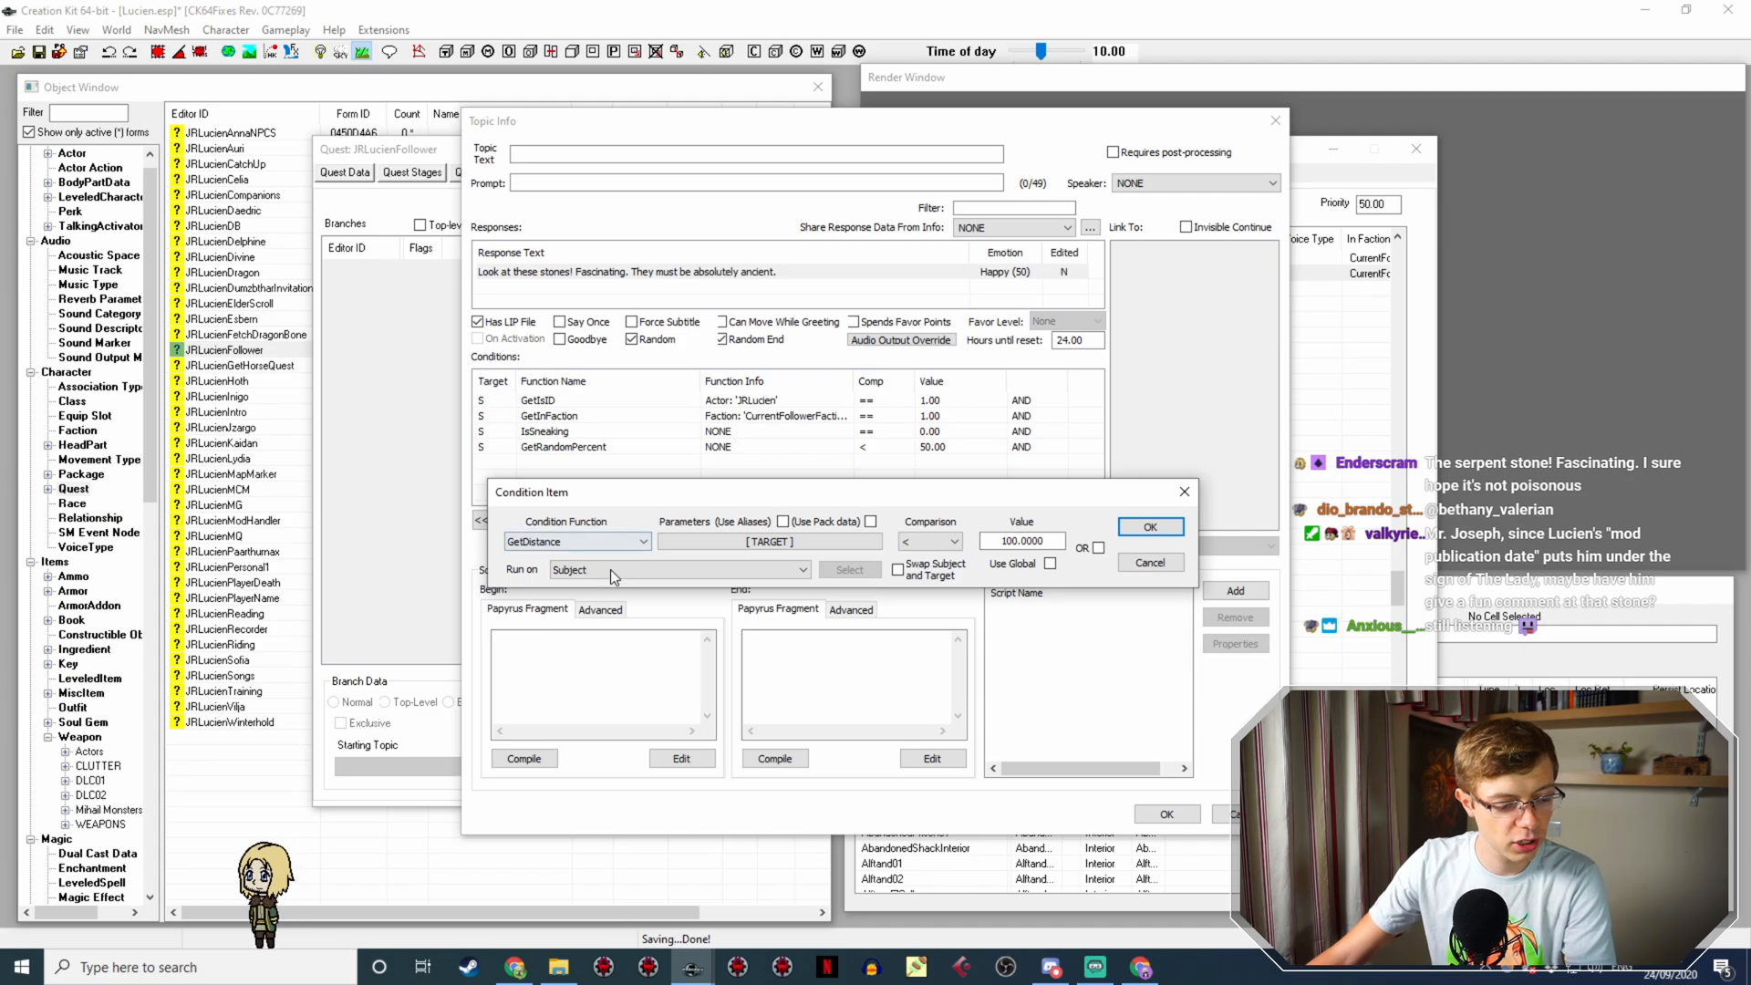
Step: Start choosing a target reference for the GetDistance condition and select Alftand01 as its cell
left_click(726, 546)
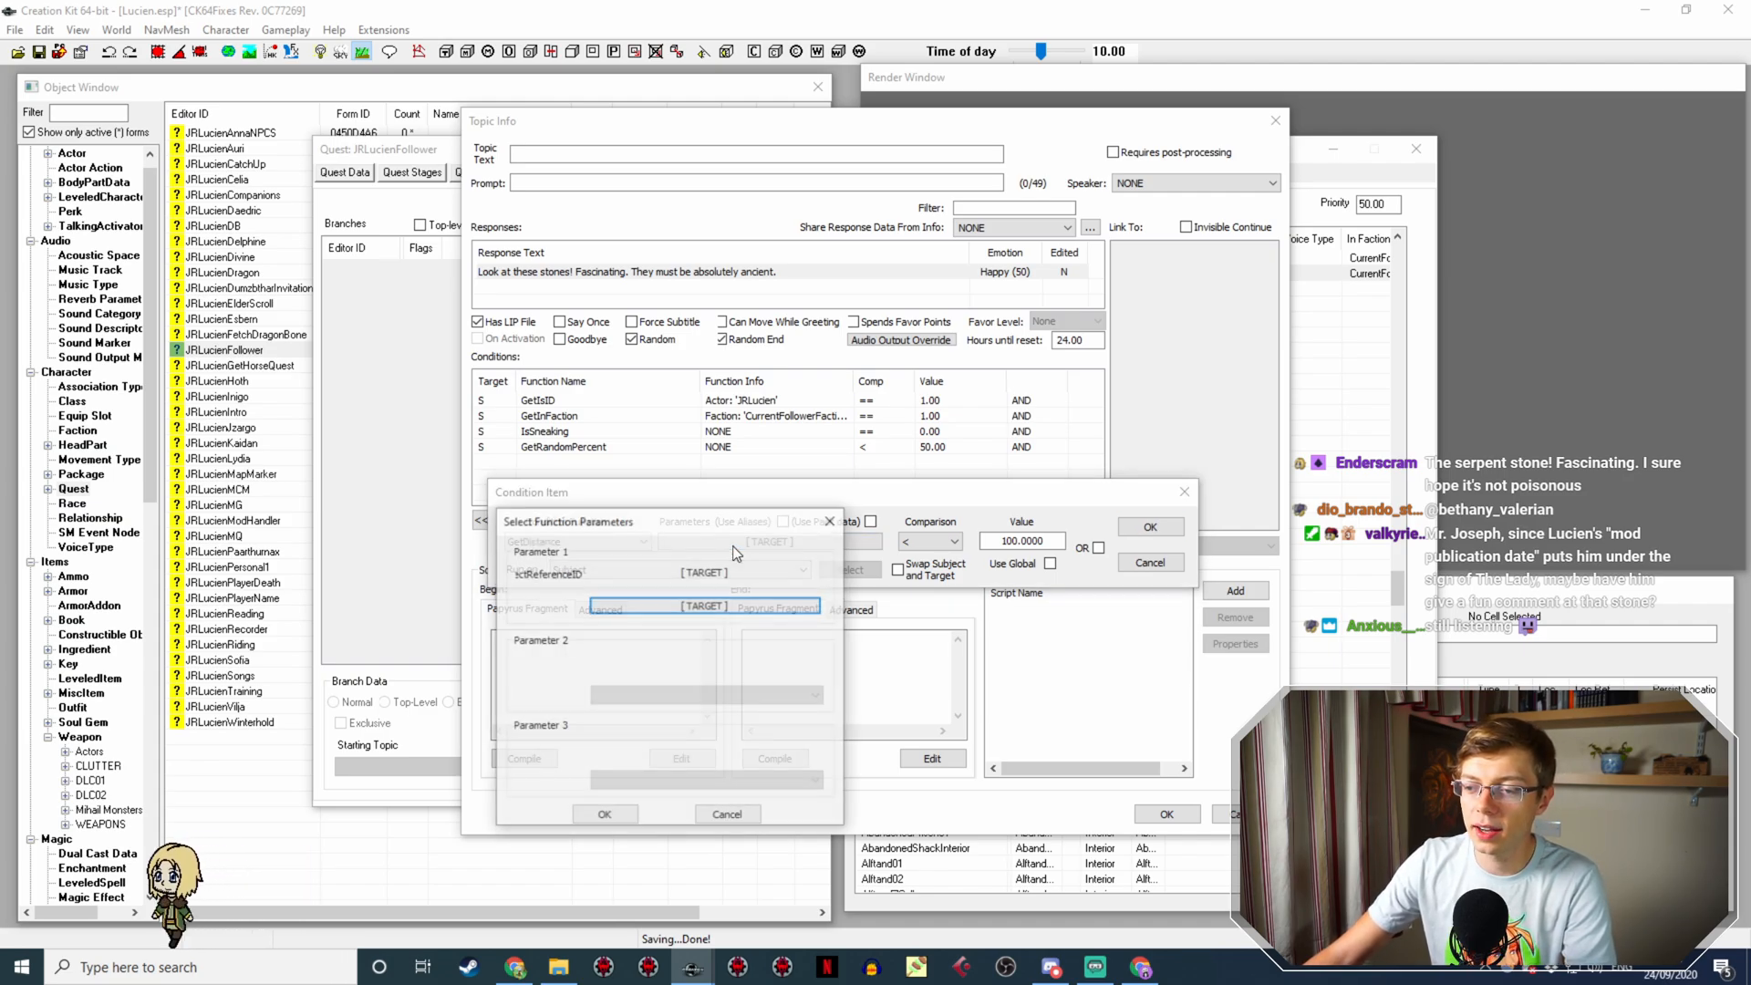
left_click(735, 608)
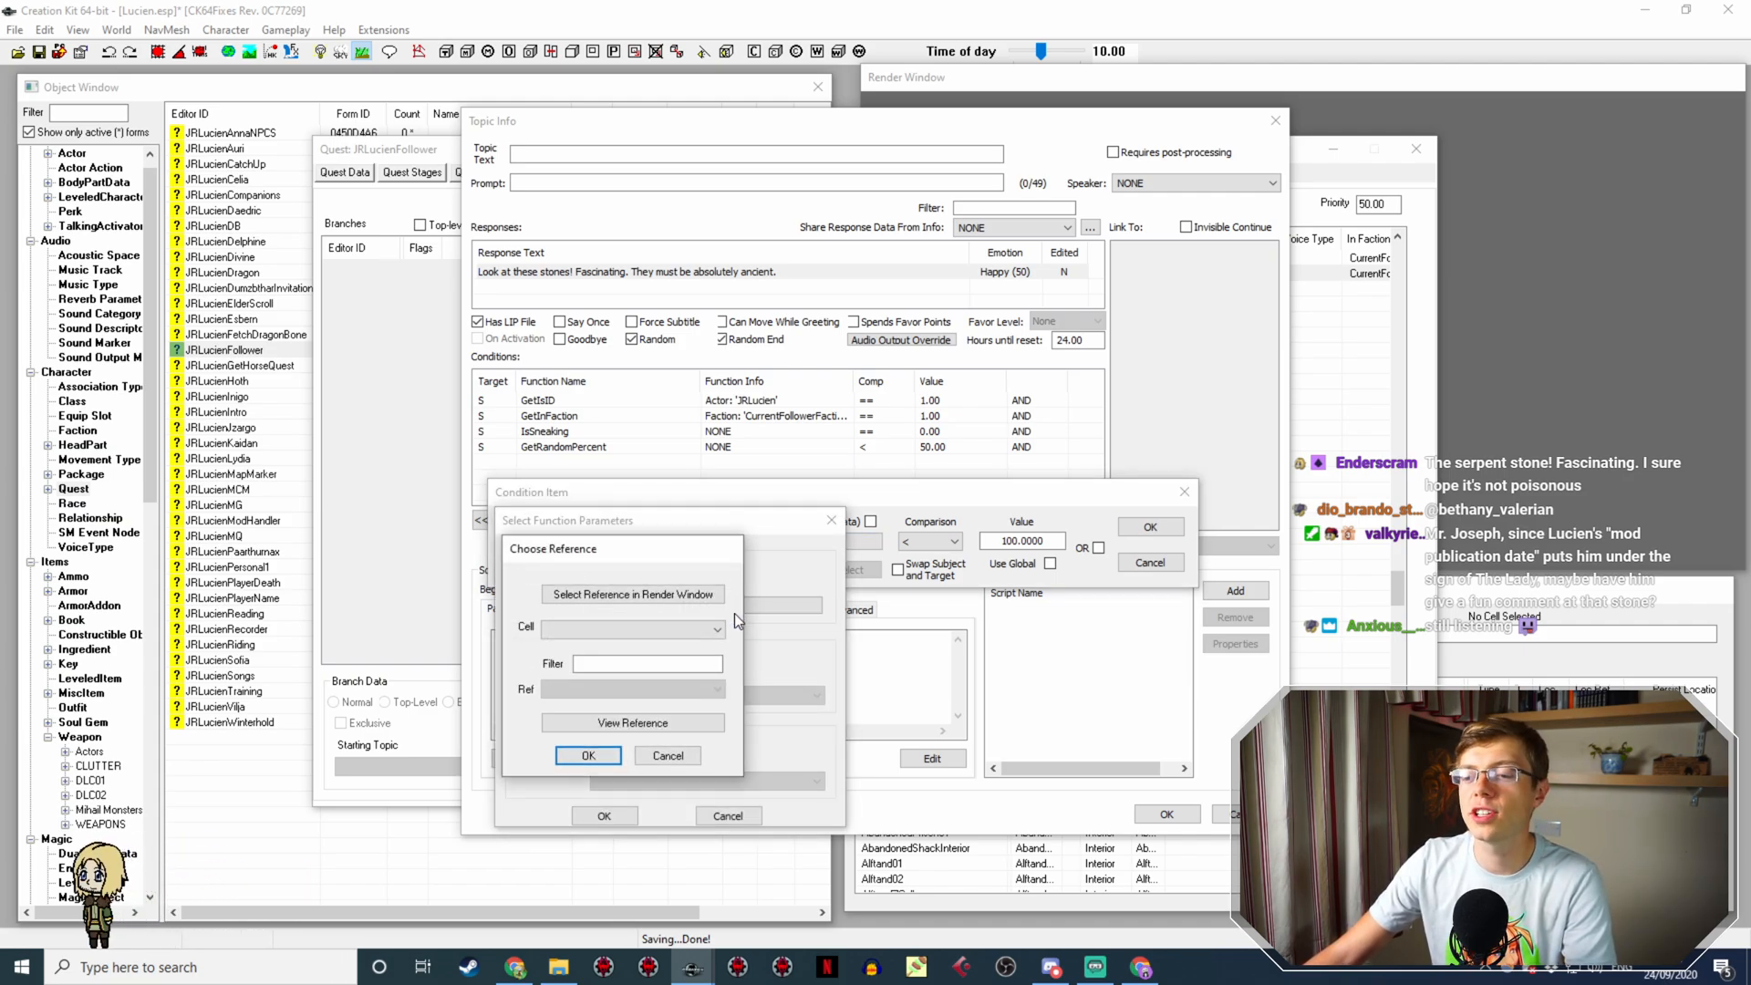
left_click(651, 631)
scroll(774, 419, "down", 12)
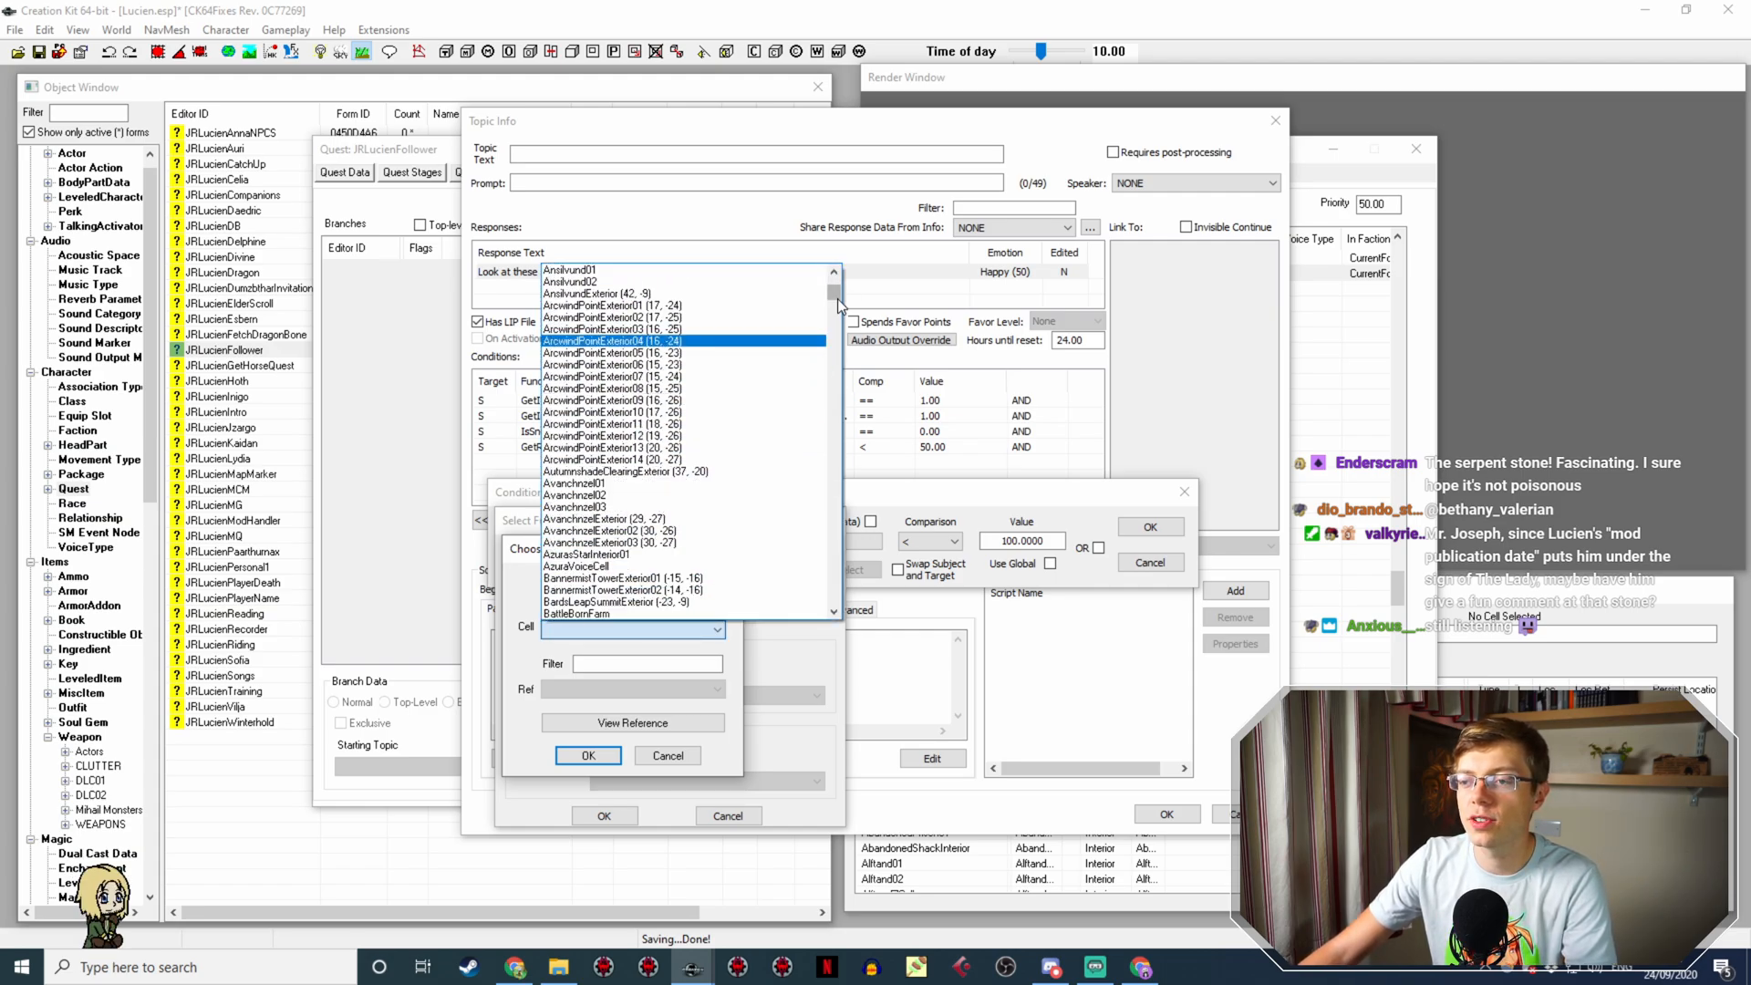
left_click_drag(836, 296, 749, 270)
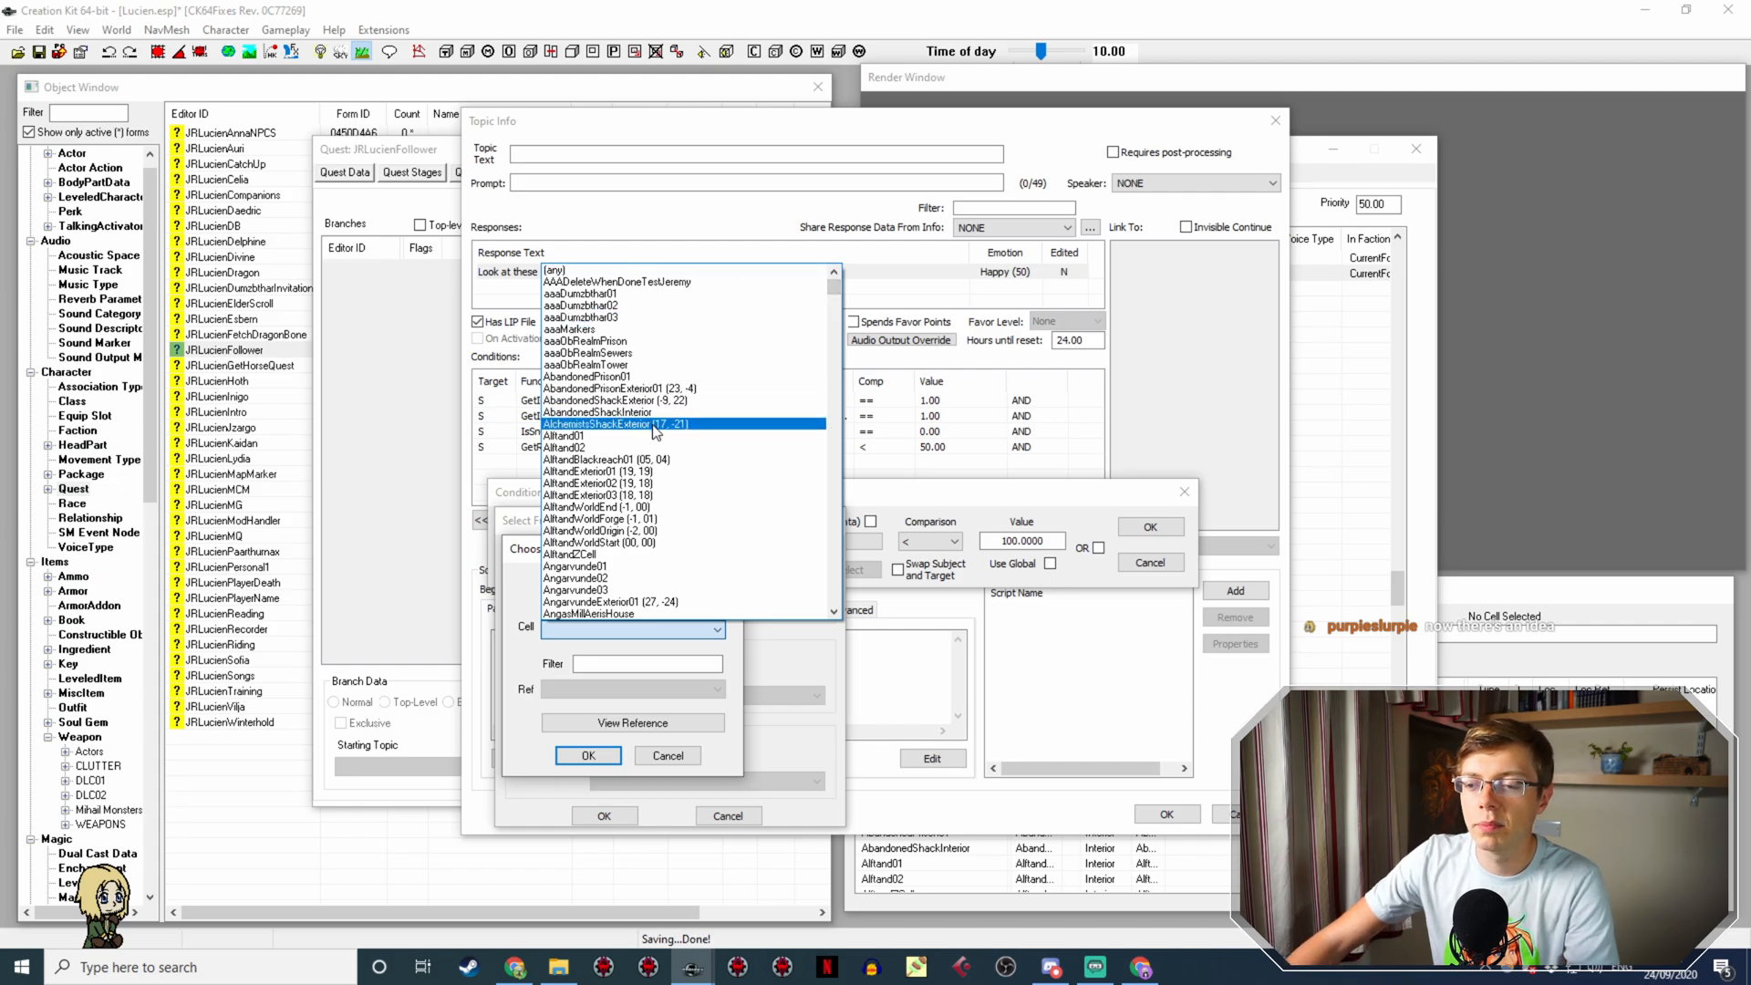
scroll(671, 438, "down", 2)
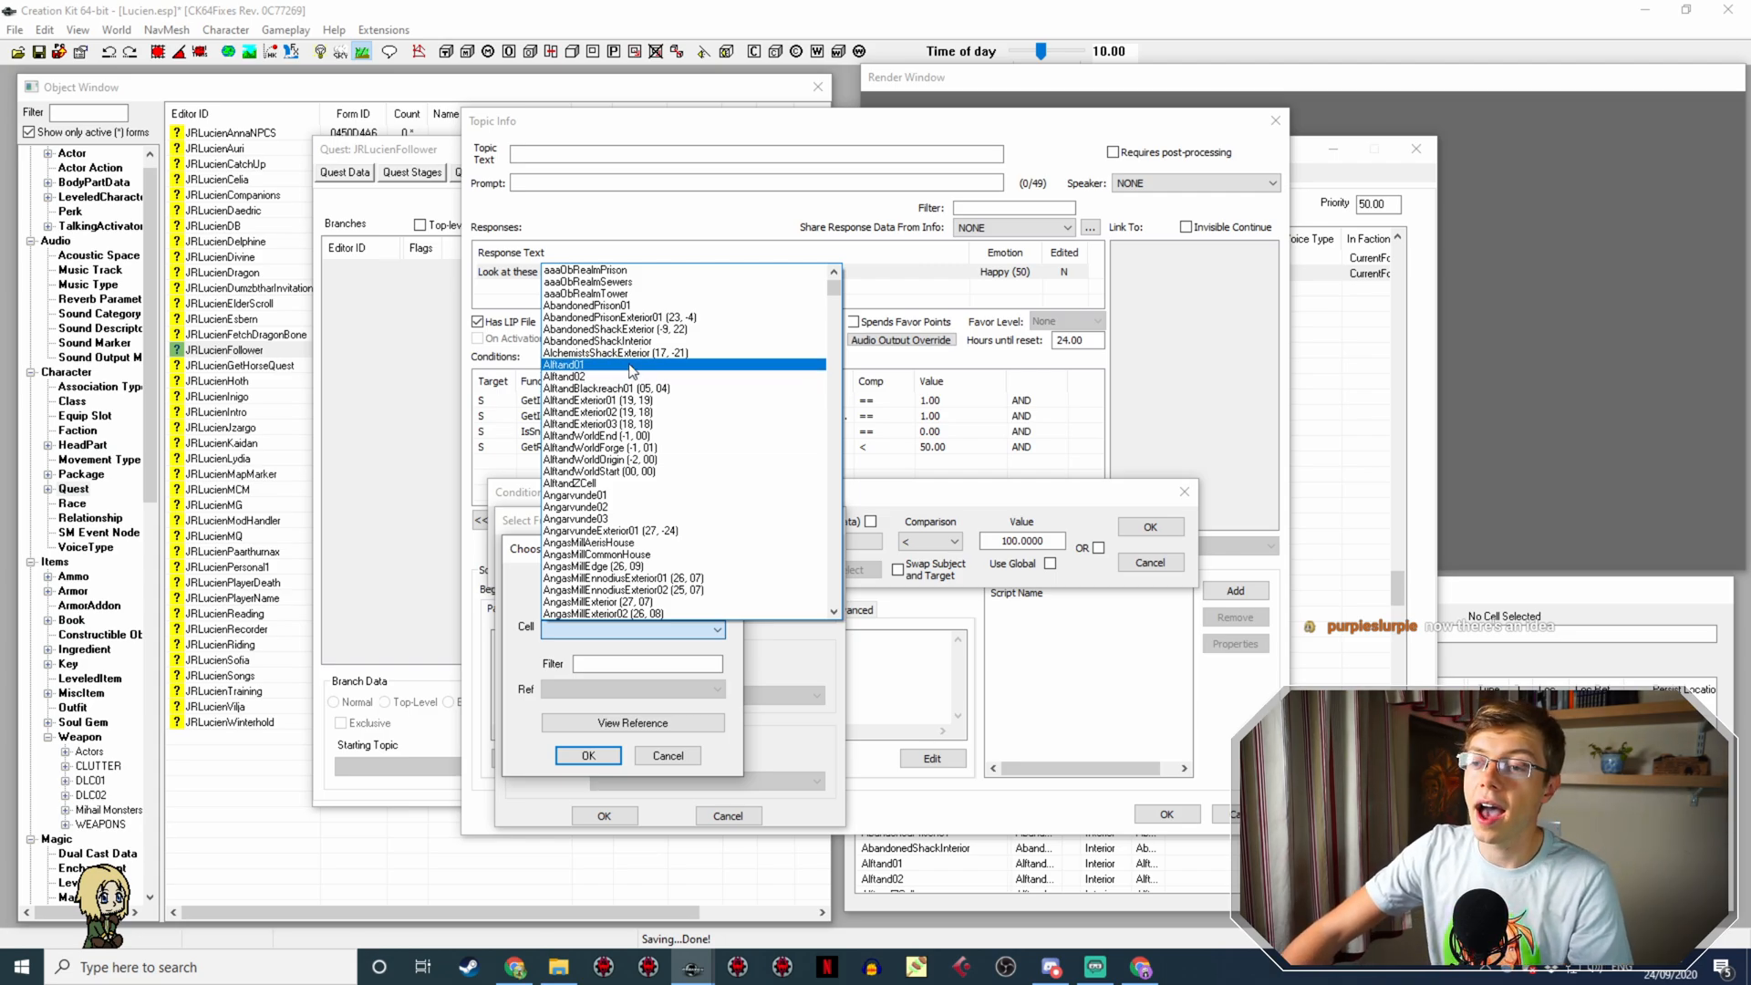
left_click(604, 365)
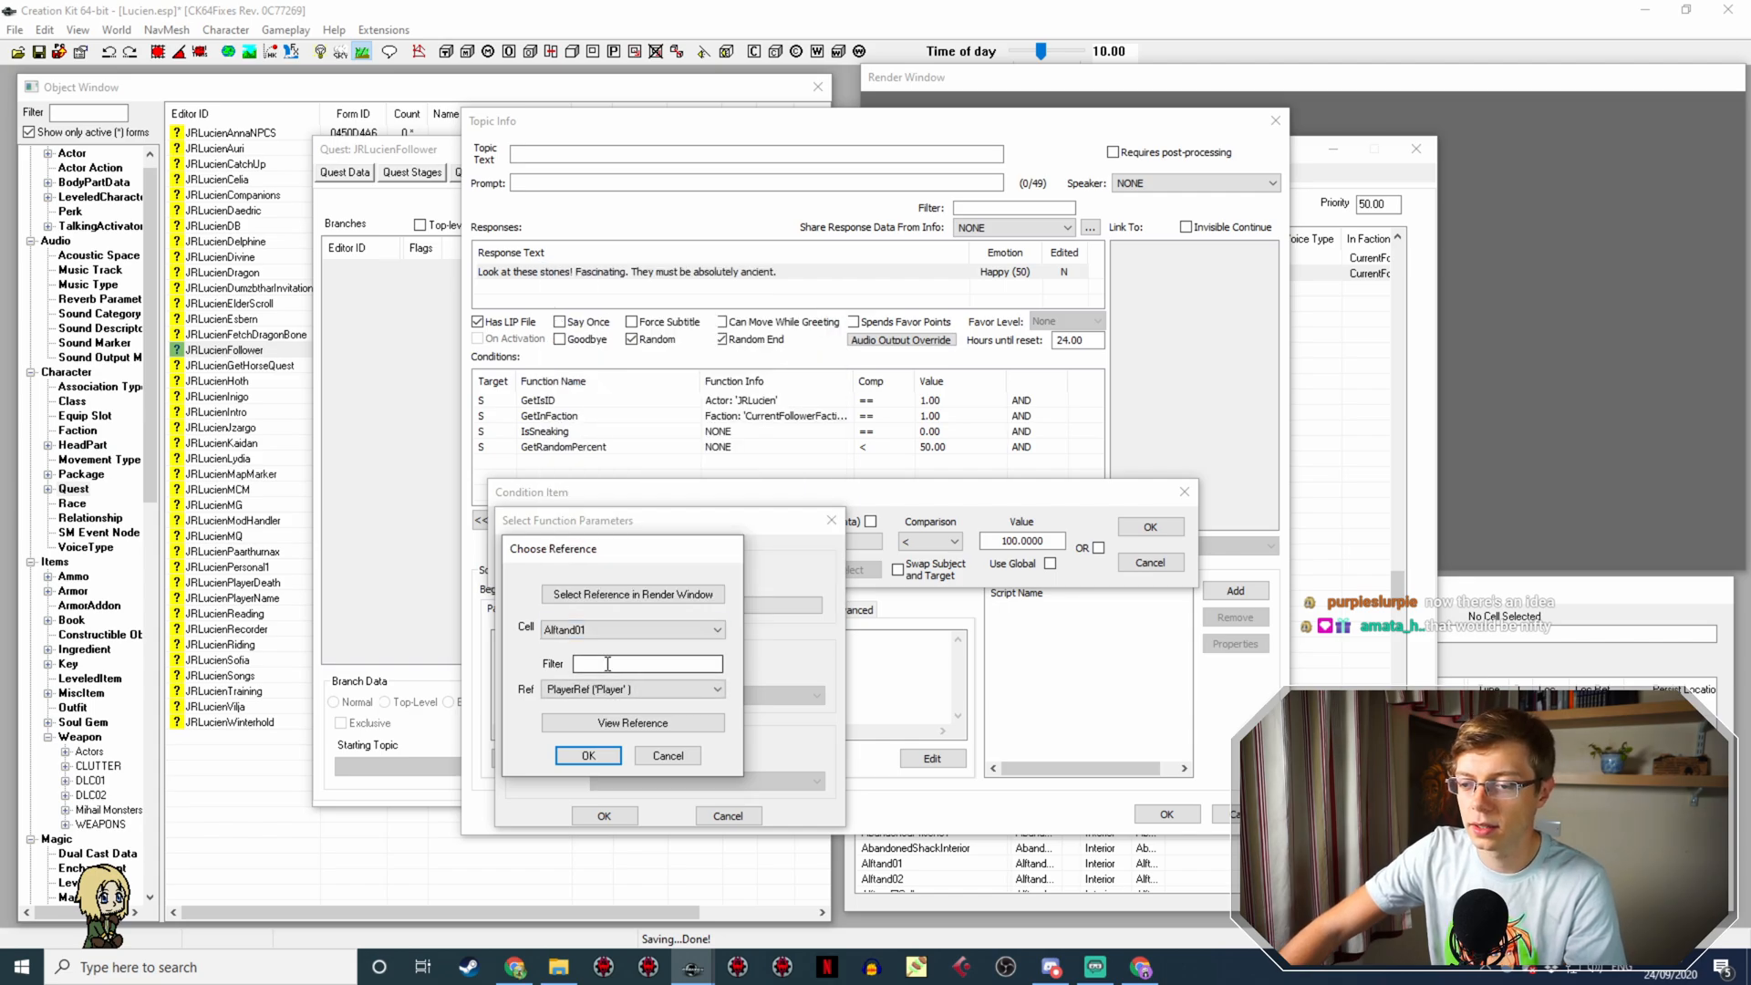
Step: Load the Alftand01 interior in the render view and bring the crate with the metal ingot on it into close view
left_click(1649, 609)
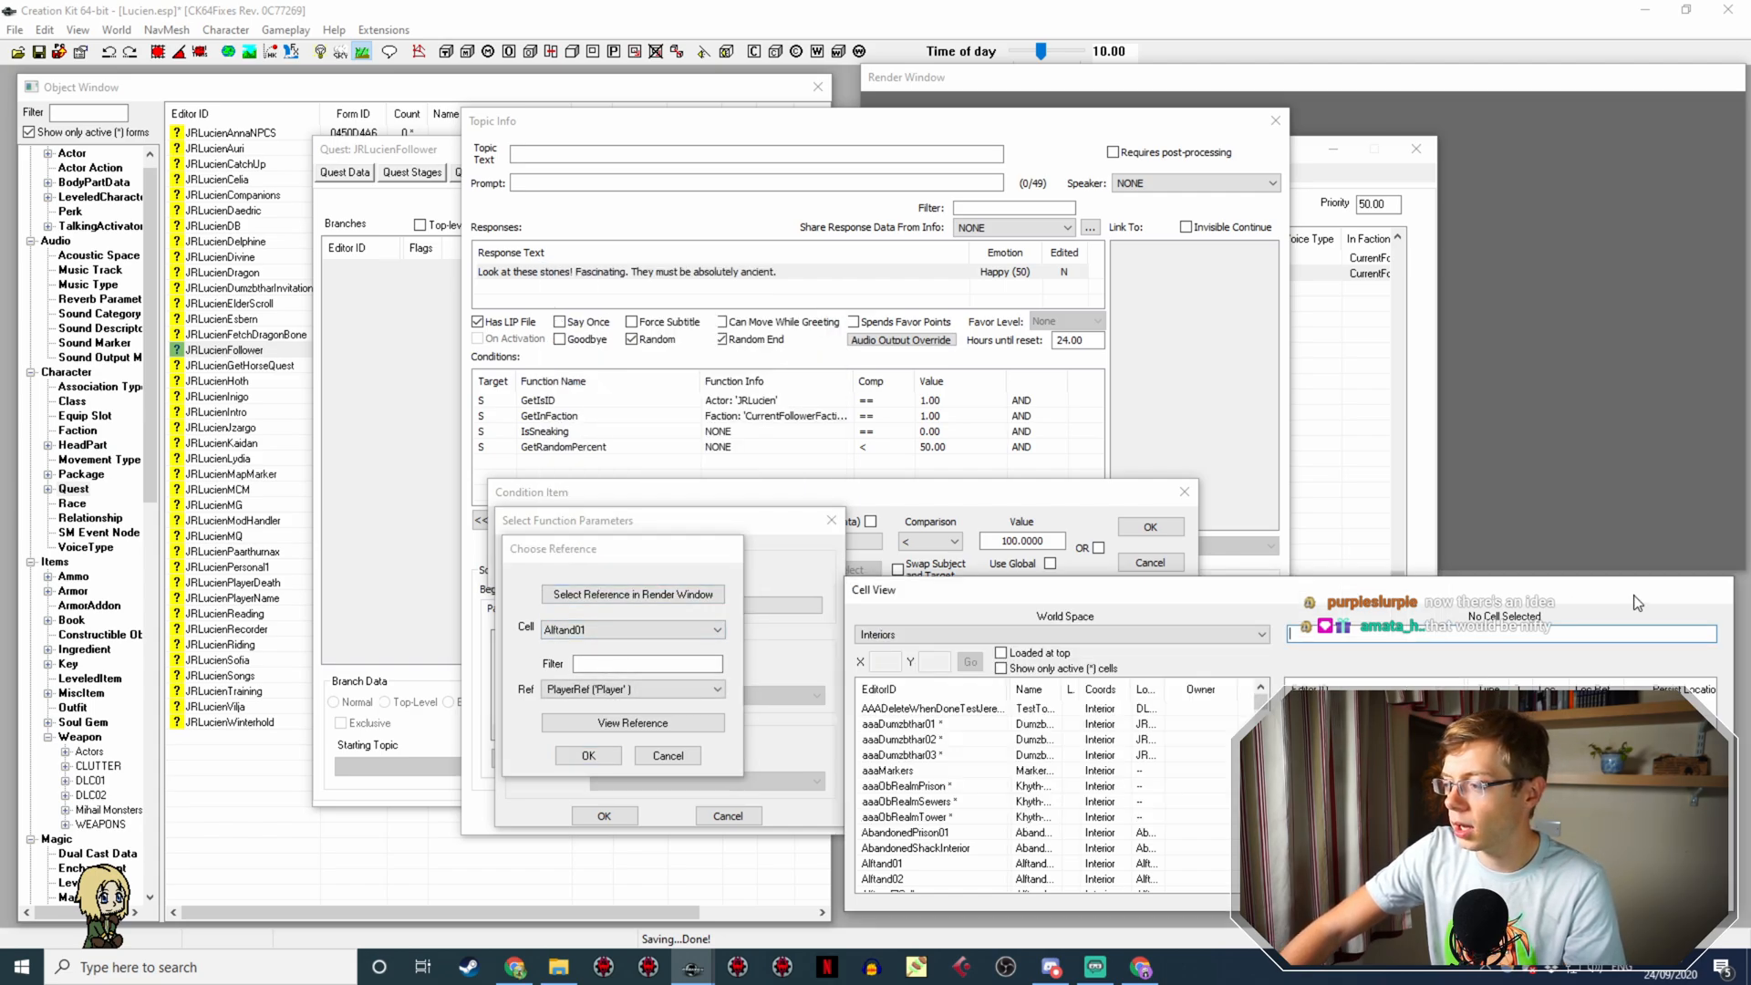
double_click(887, 865)
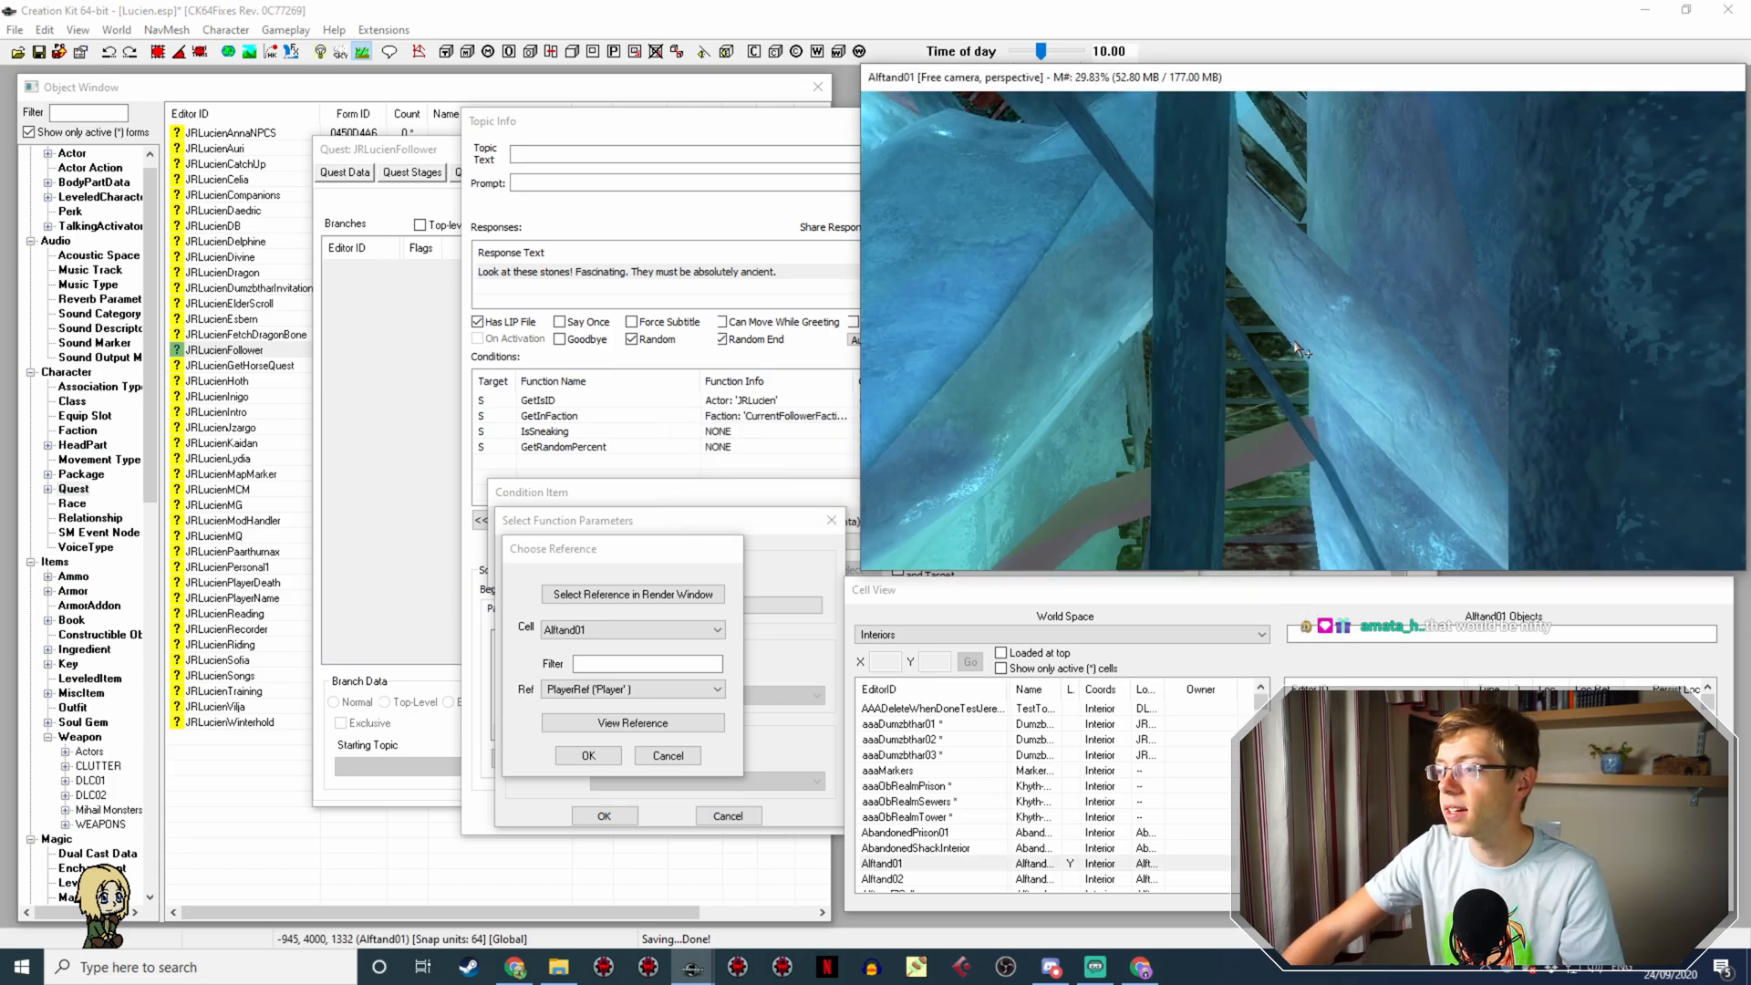
scroll(1296, 343, "up", 10)
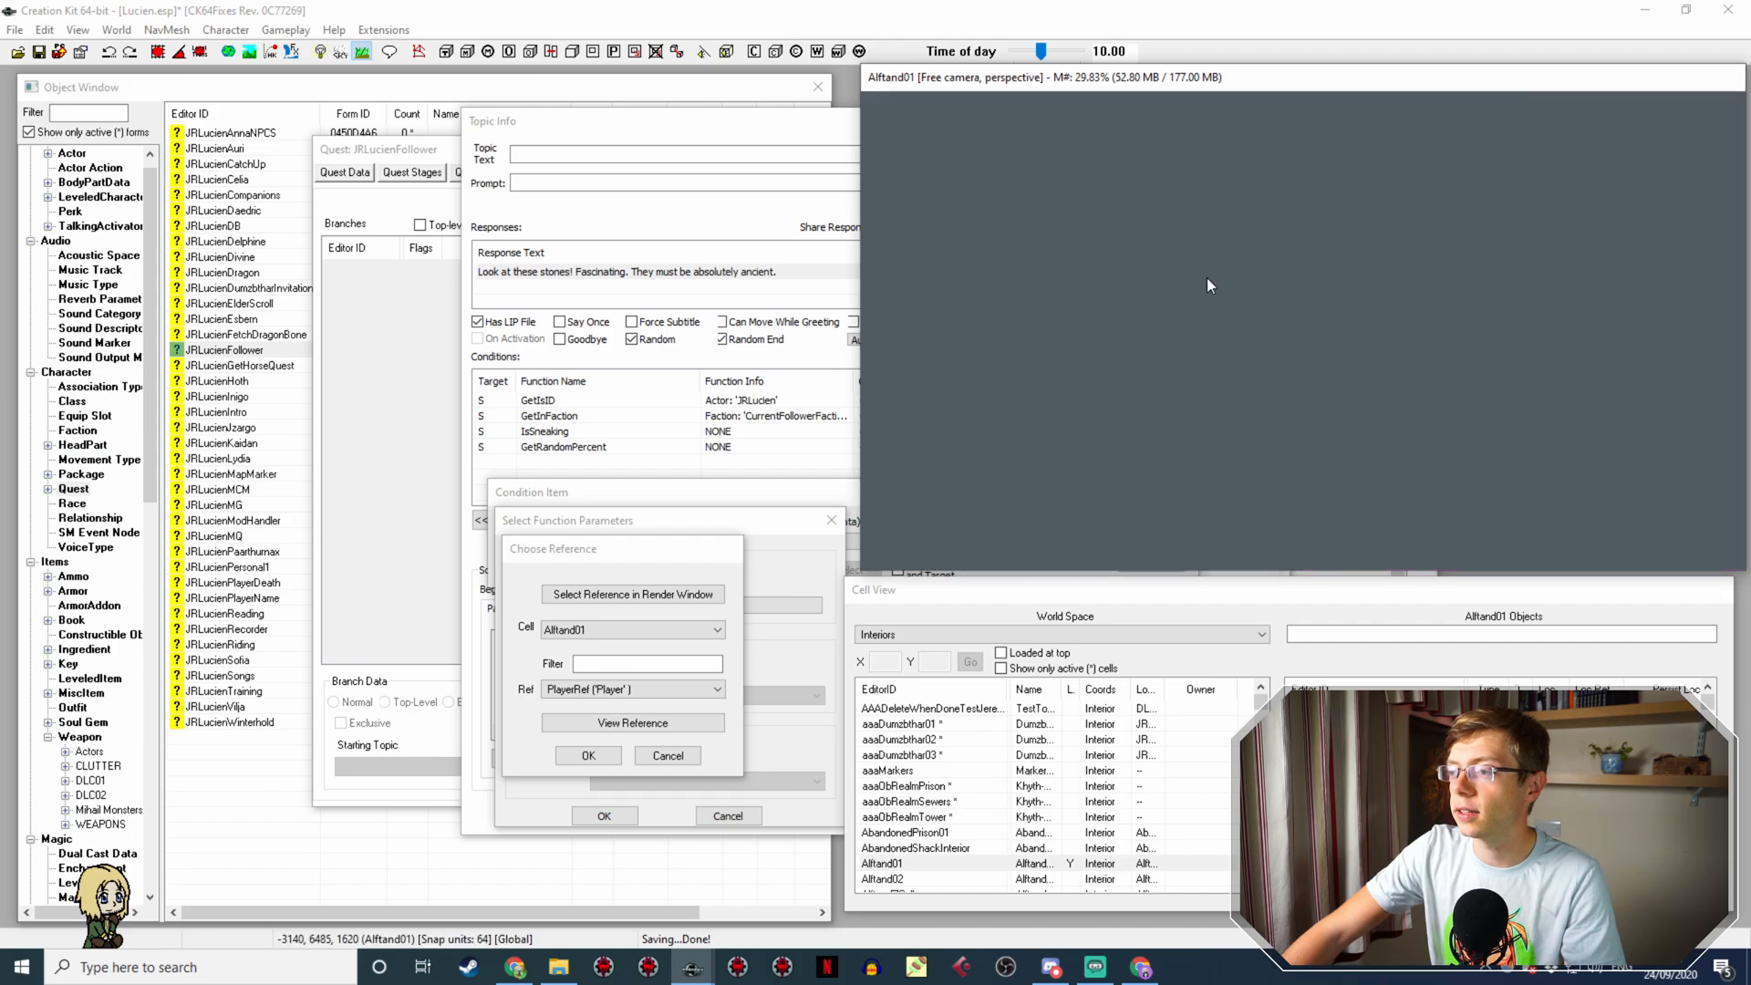
scroll(1284, 198, "down", 6)
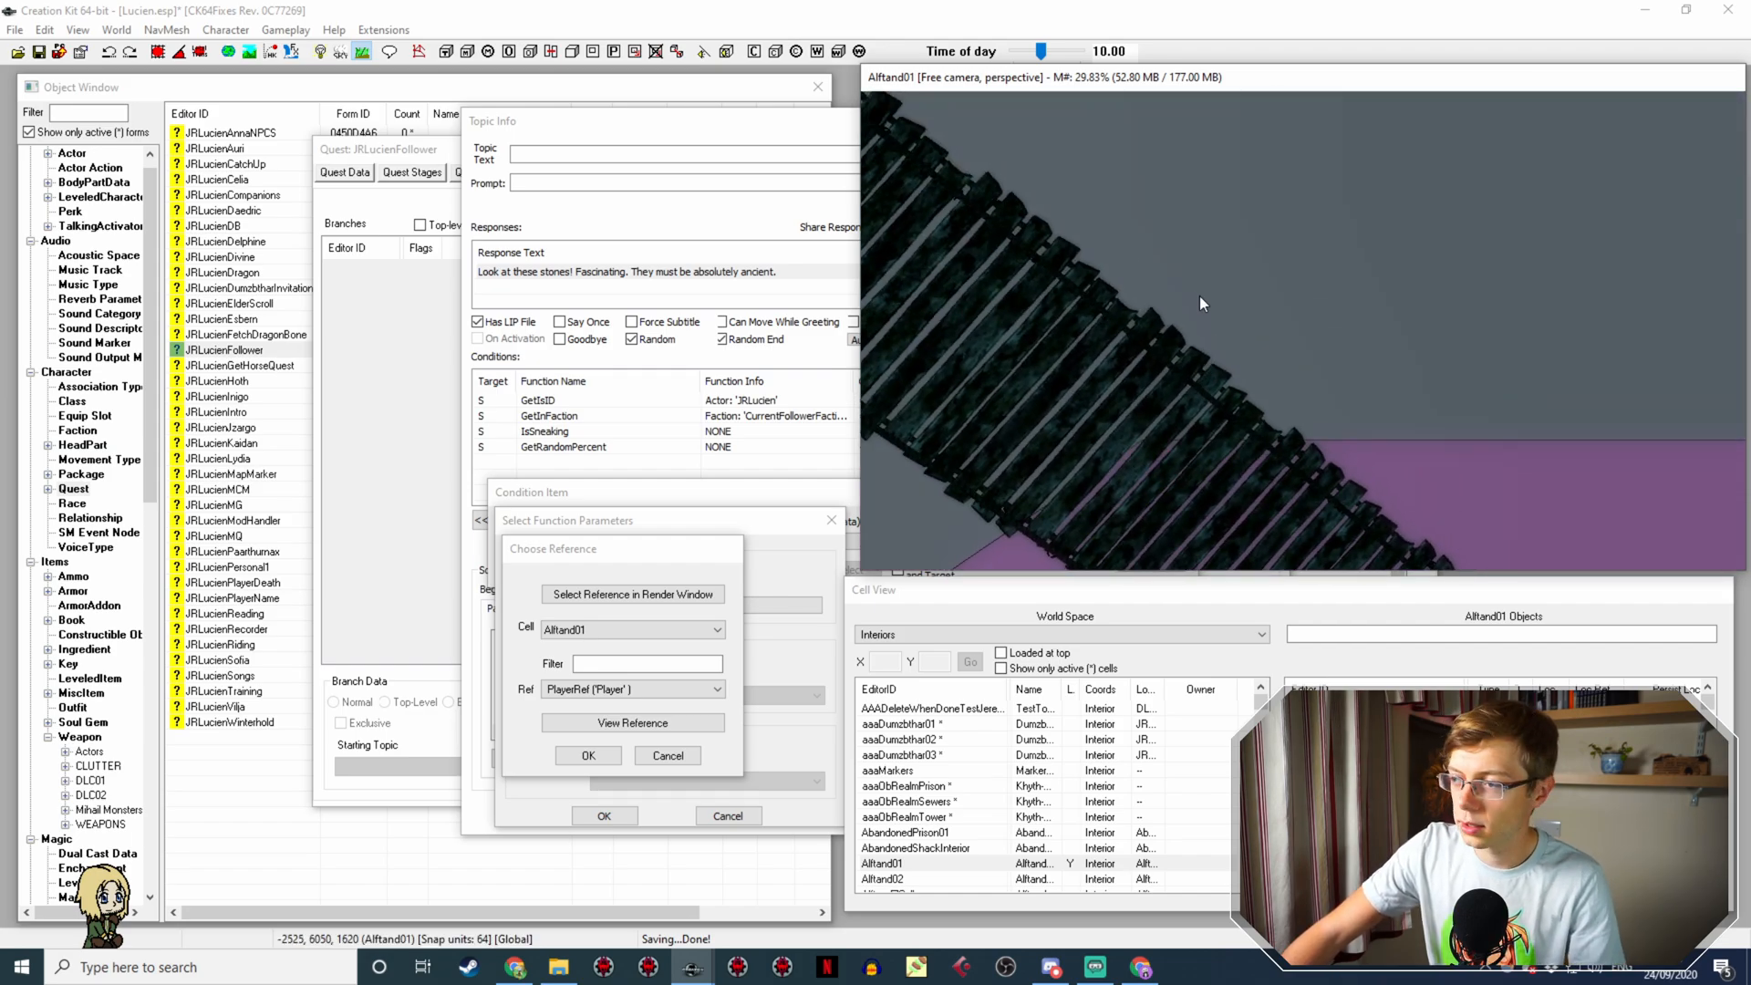
middle_click_drag(1175, 331, 1285, 378, "shift")
scroll(1285, 378, "up", 6)
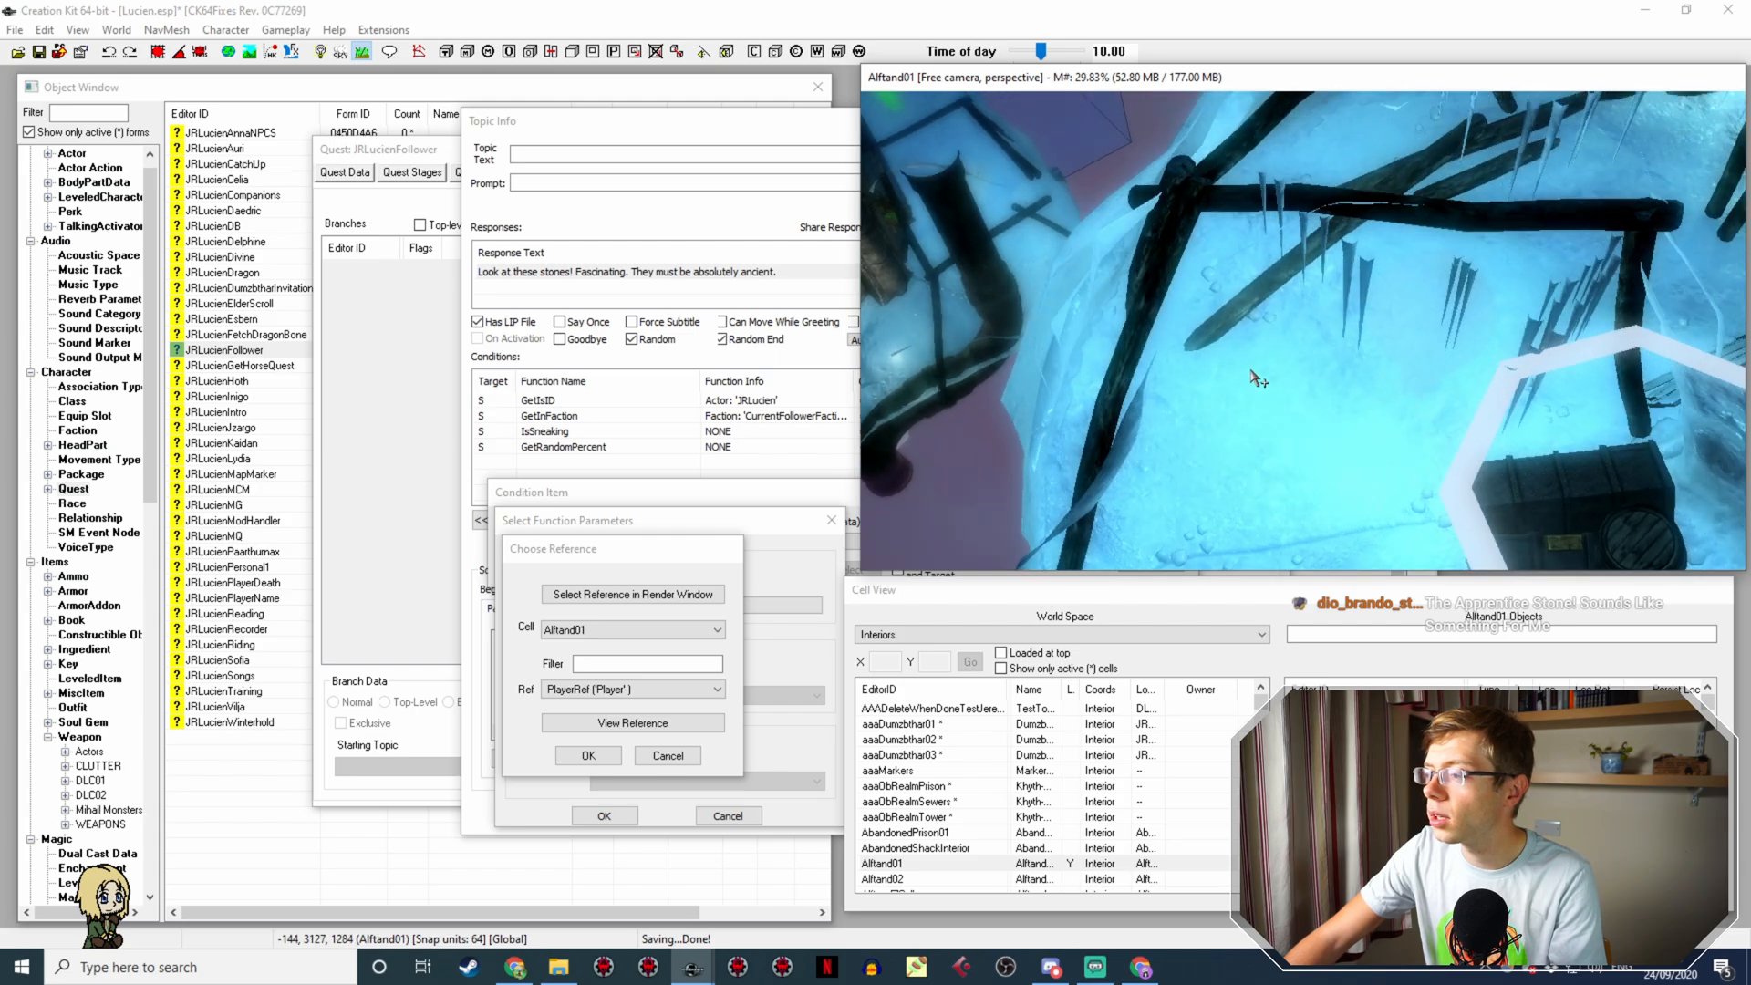
middle_click_drag(1460, 455, 1344, 270, "shift")
scroll(1401, 297, "up", 3)
scroll(1344, 270, "up", 3)
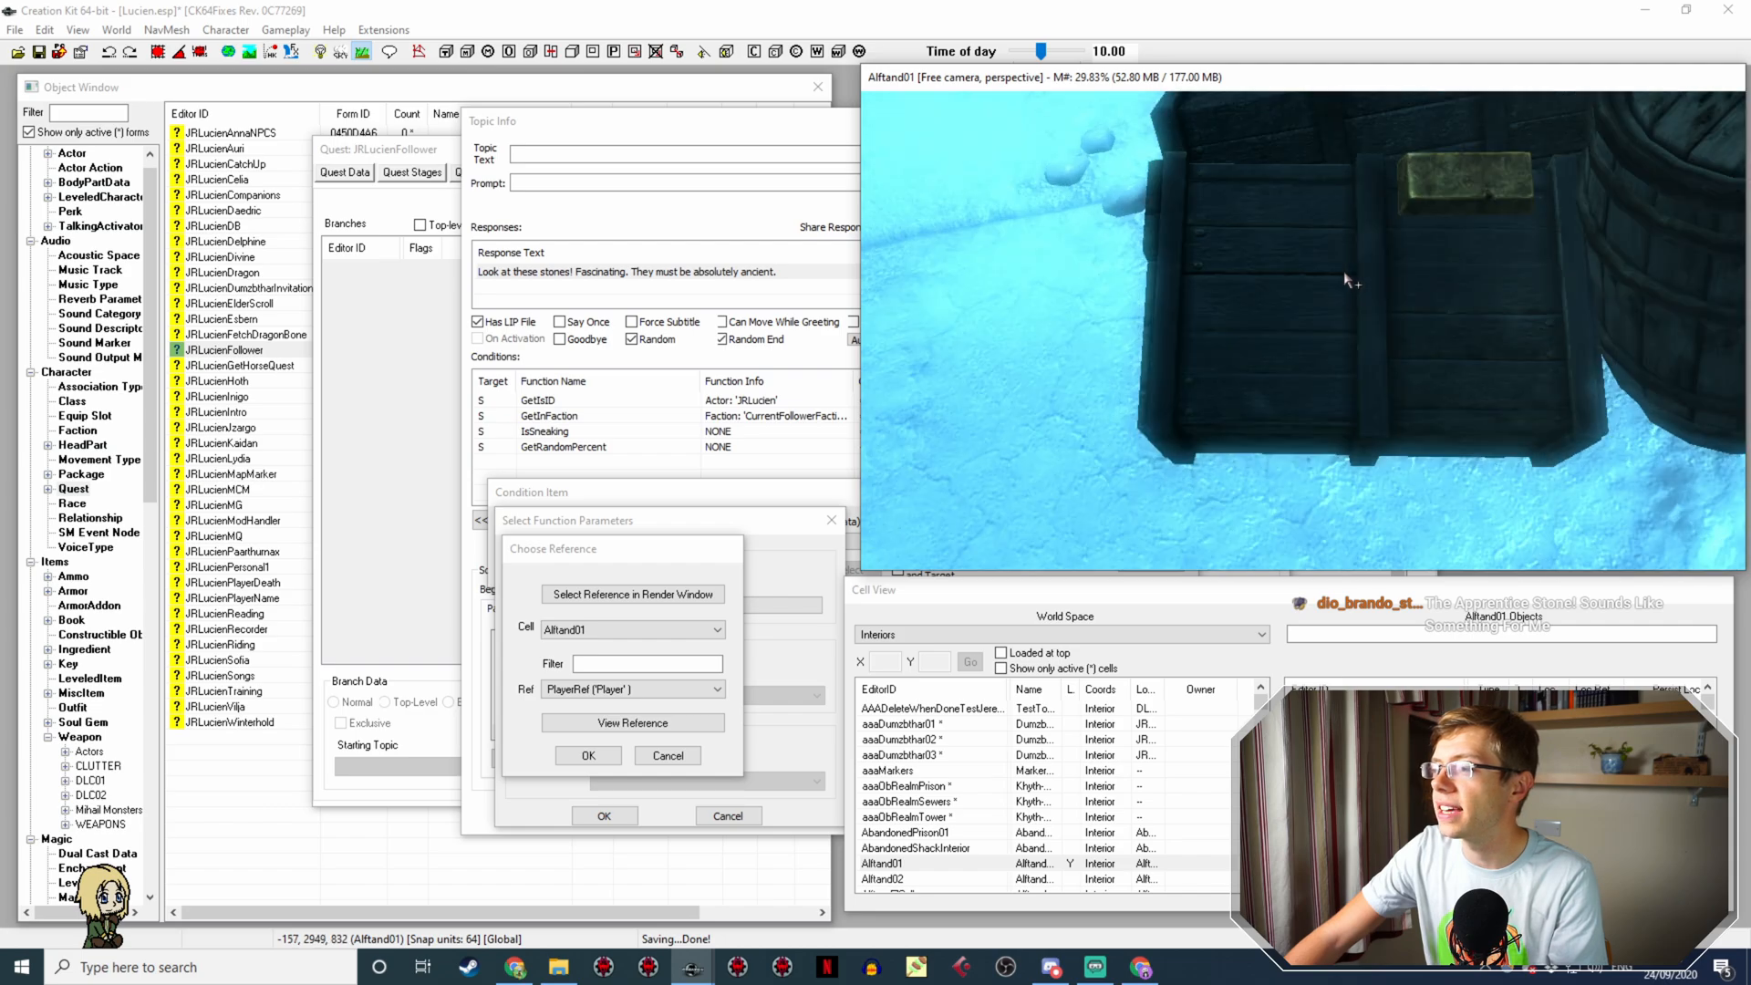
Step: Try to pick the wooden crate and the ingot on it as the target reference in the render view
left_click(642, 600)
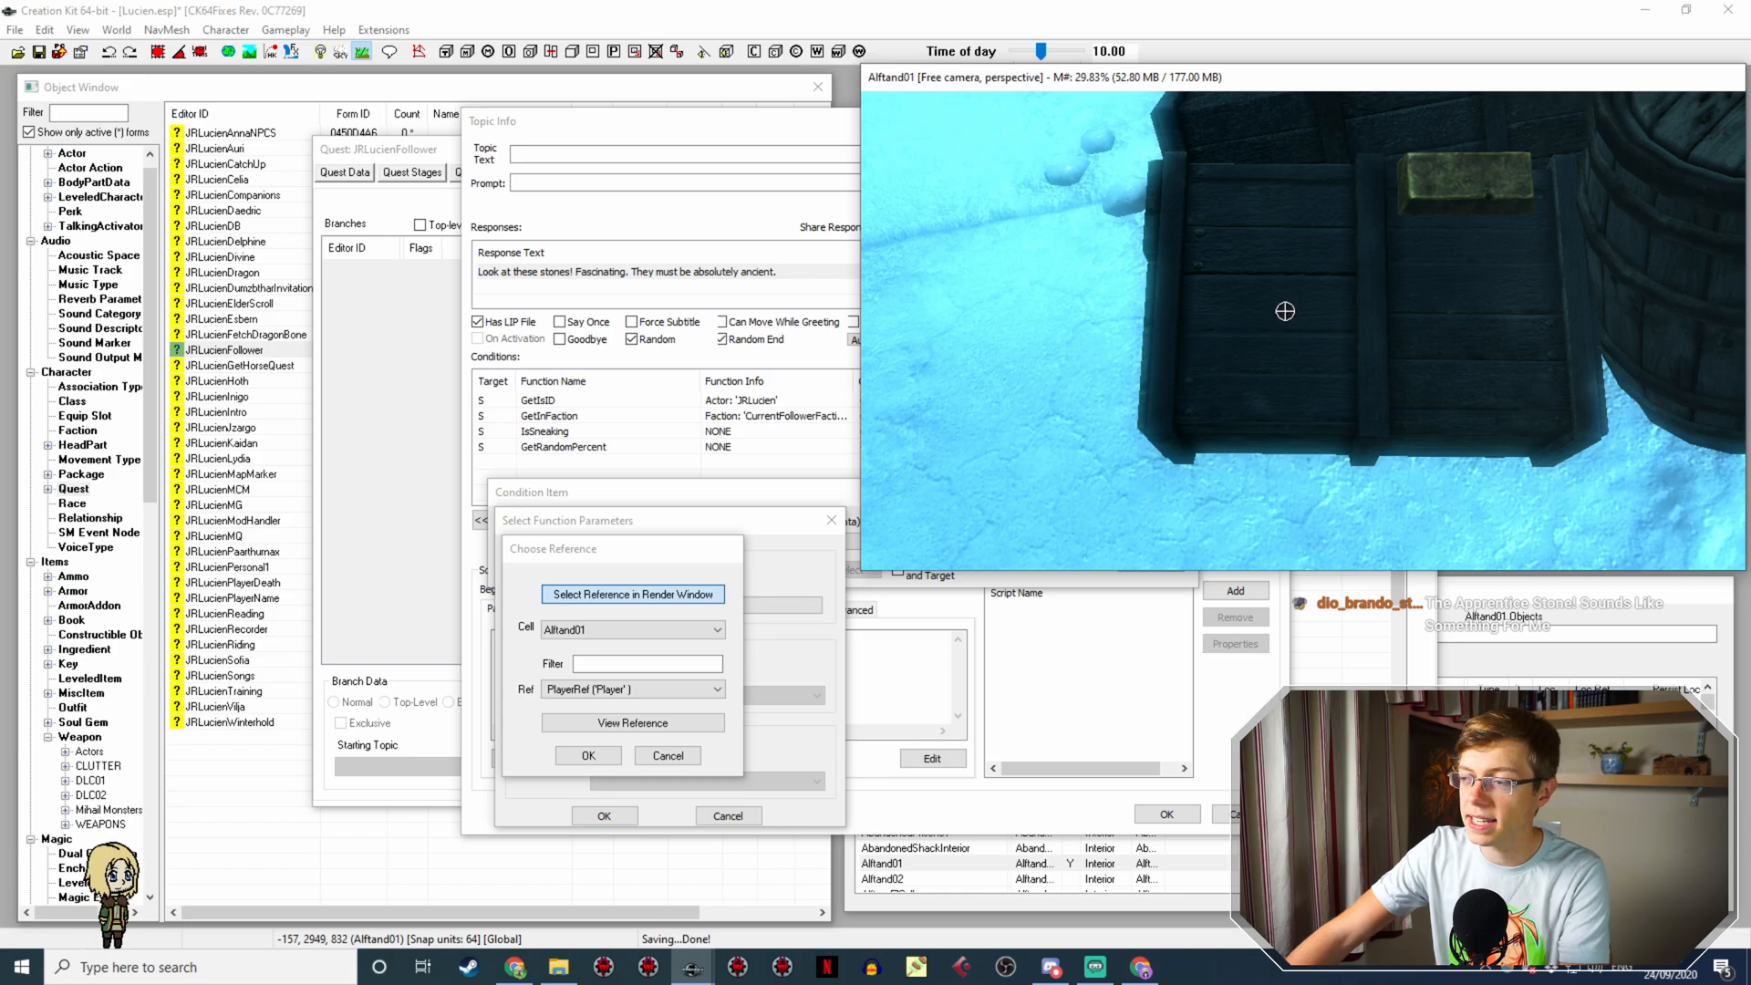
double_click(1289, 332)
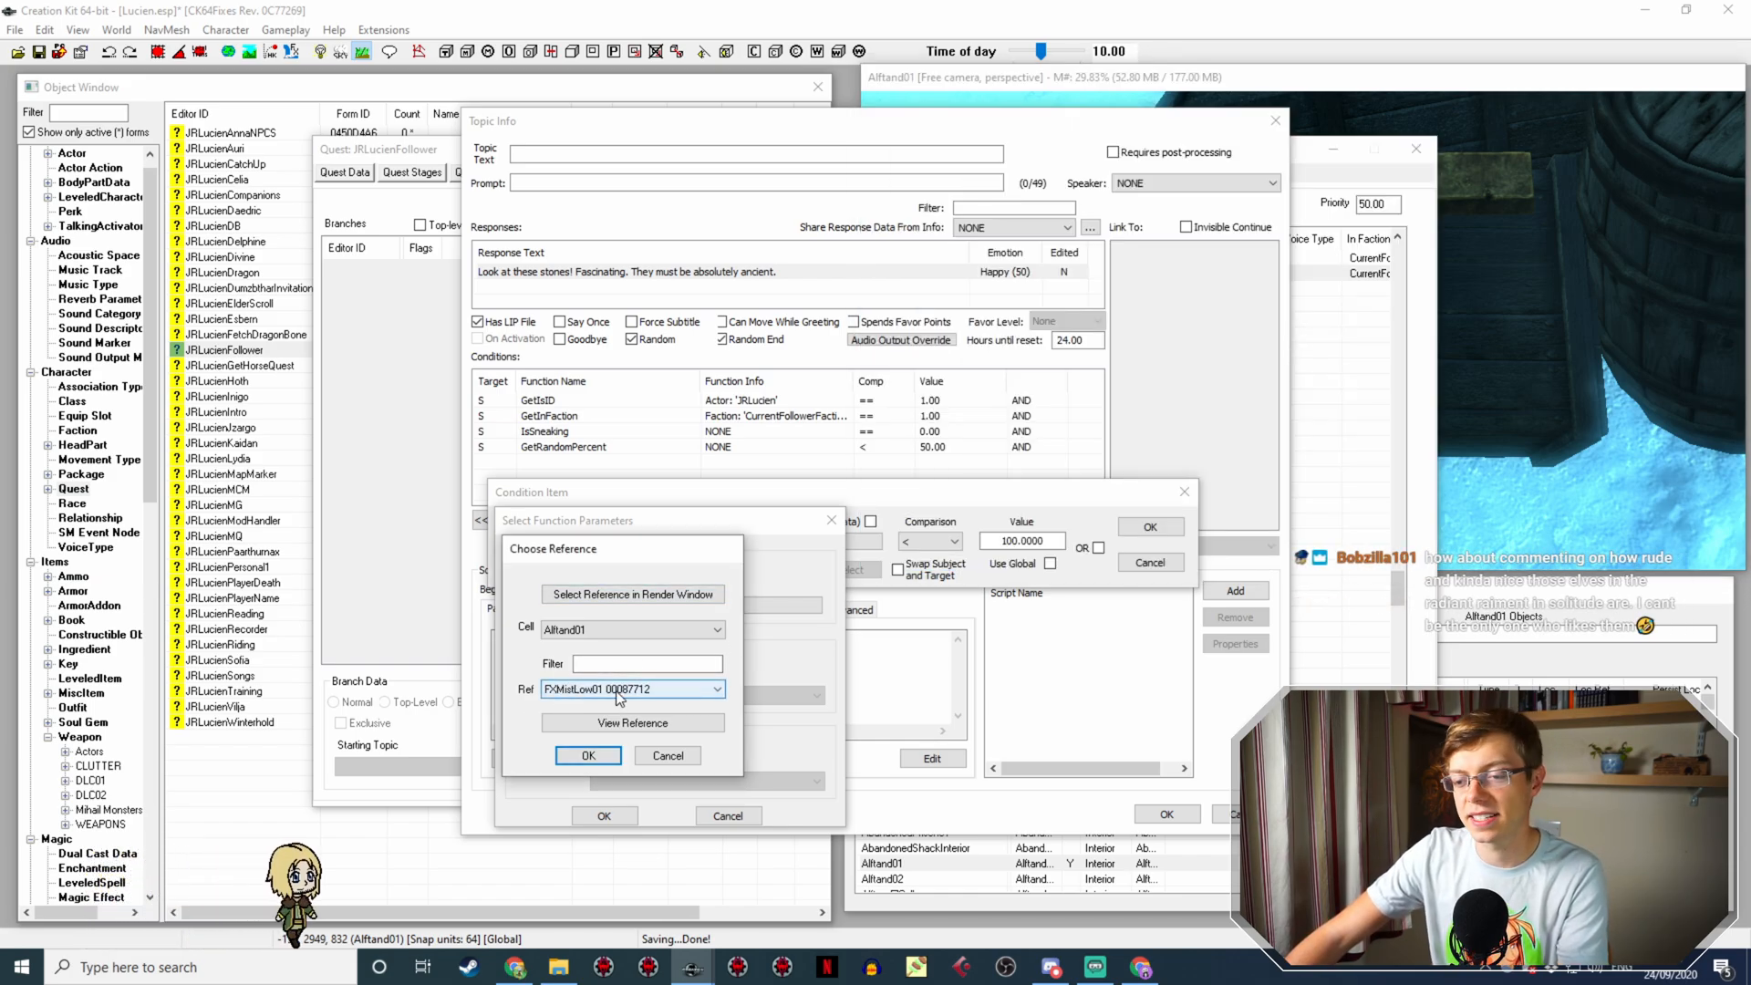
left_click(644, 595)
scroll(1337, 325, "up", 2)
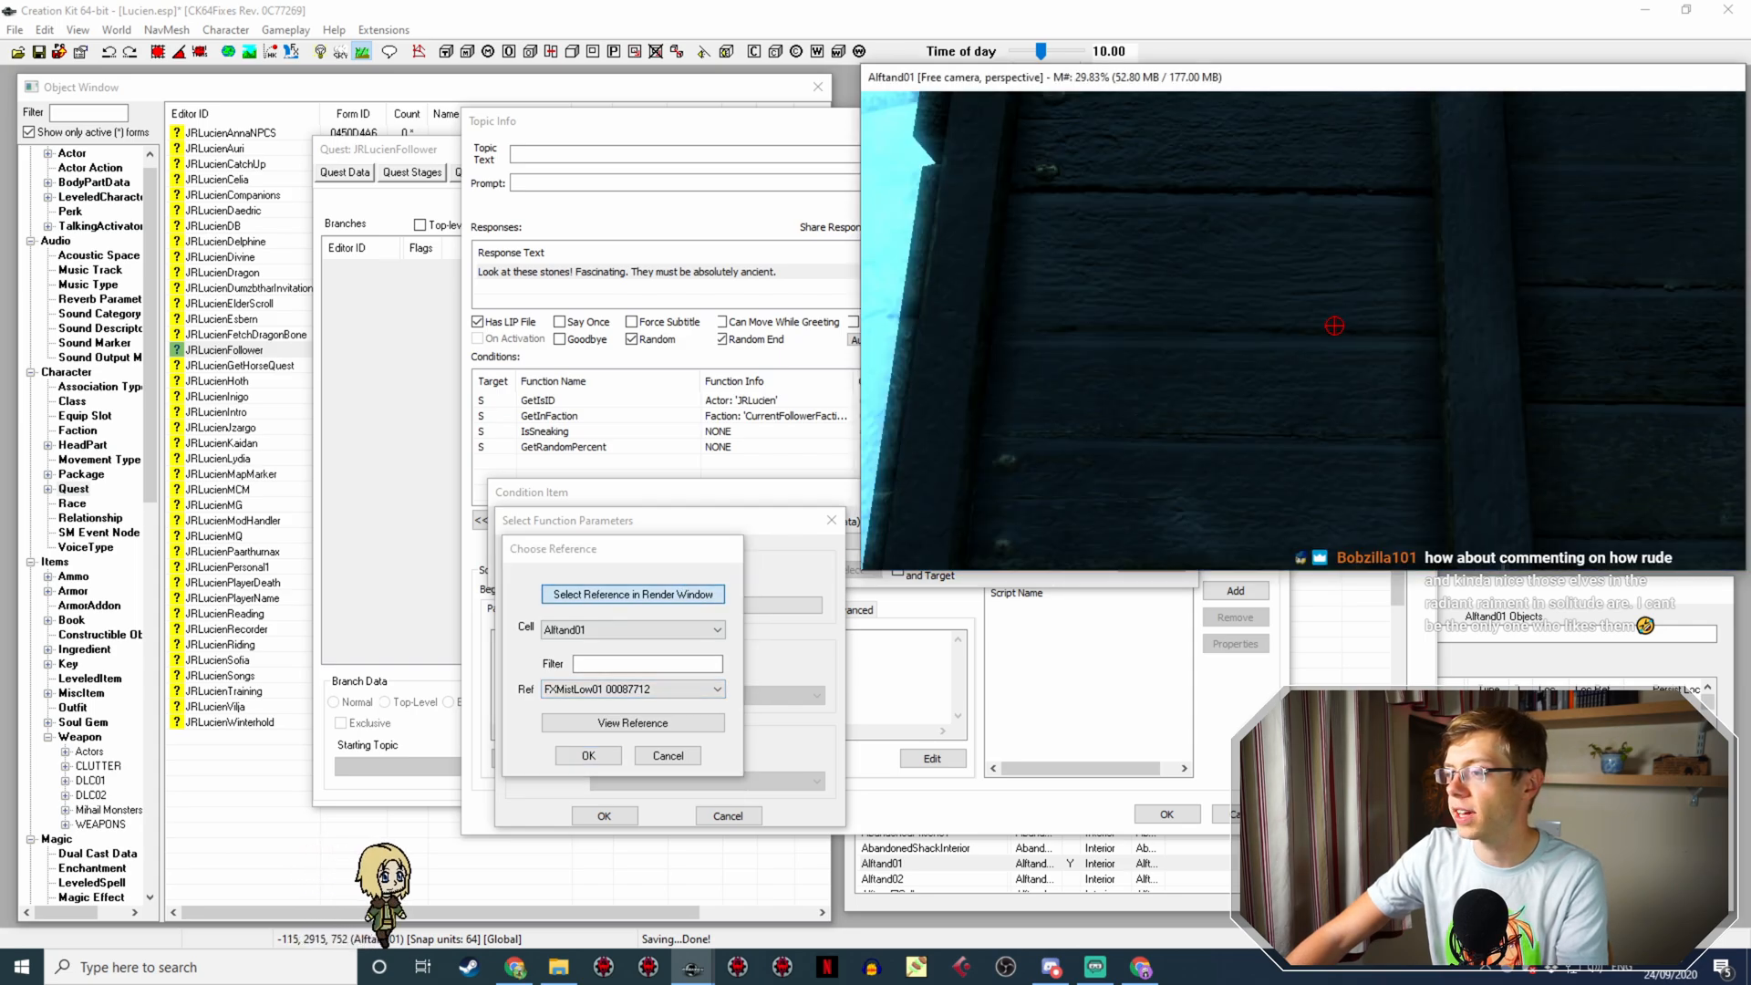
scroll(1536, 398, "down", 2)
scroll(1508, 336, "up", 1)
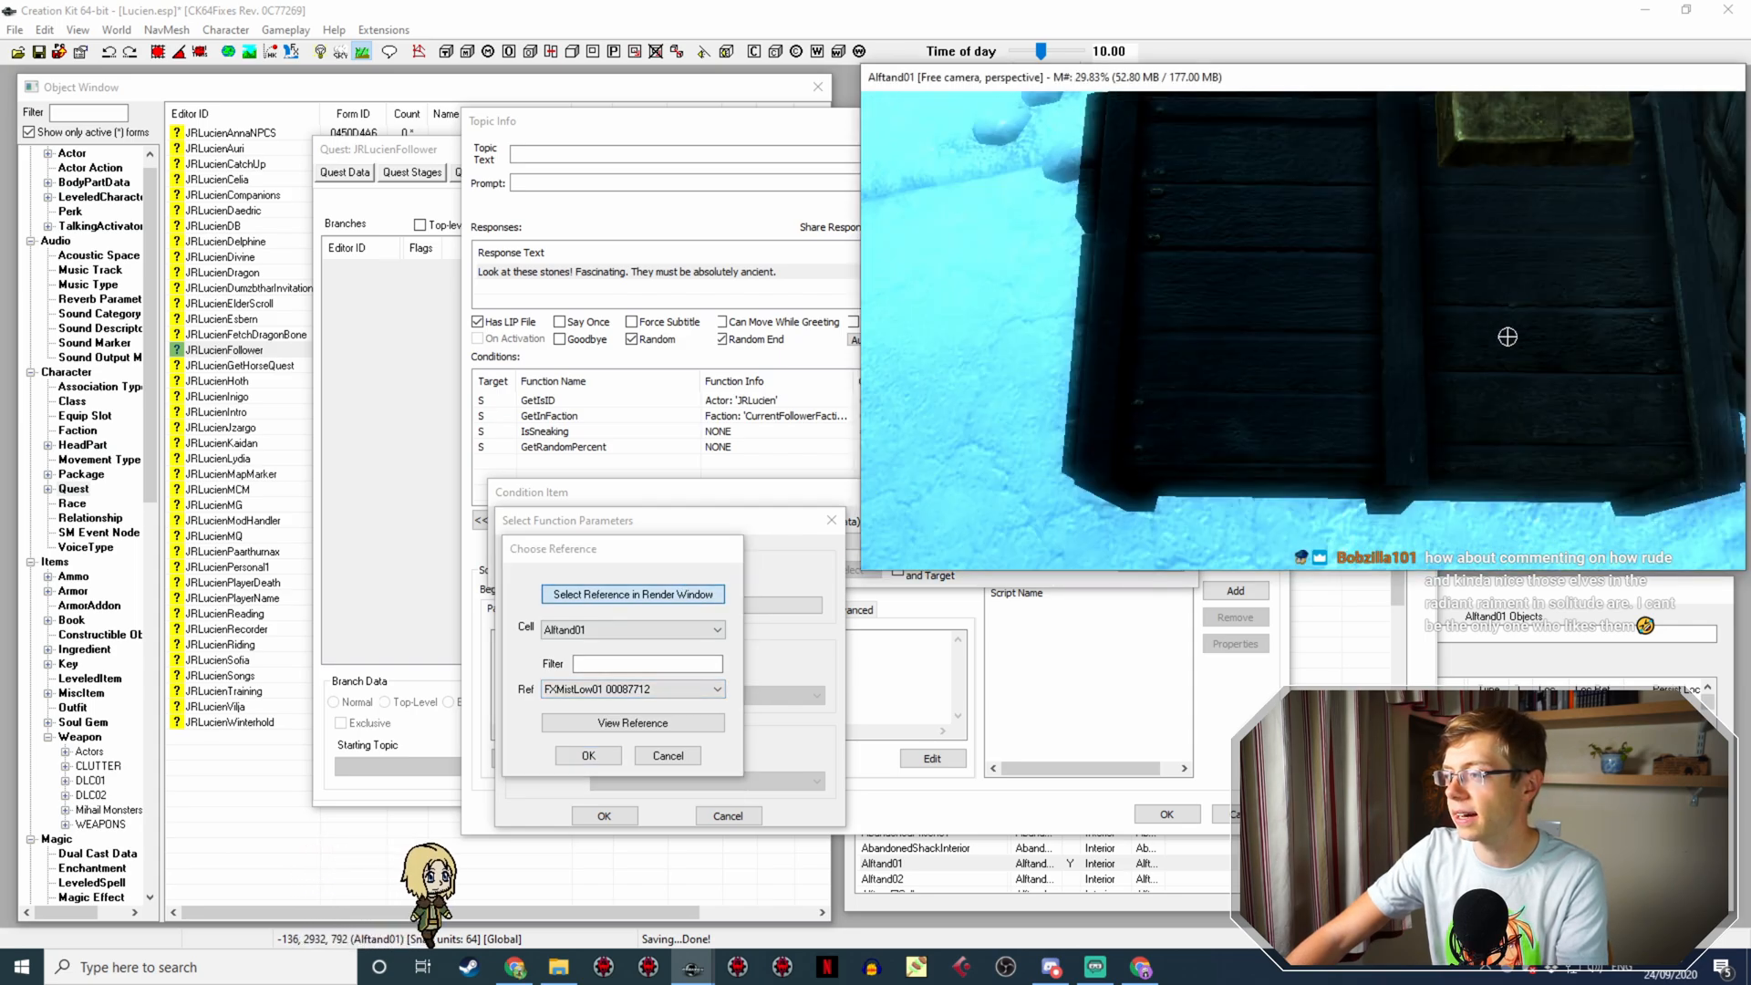
double_click(1504, 127)
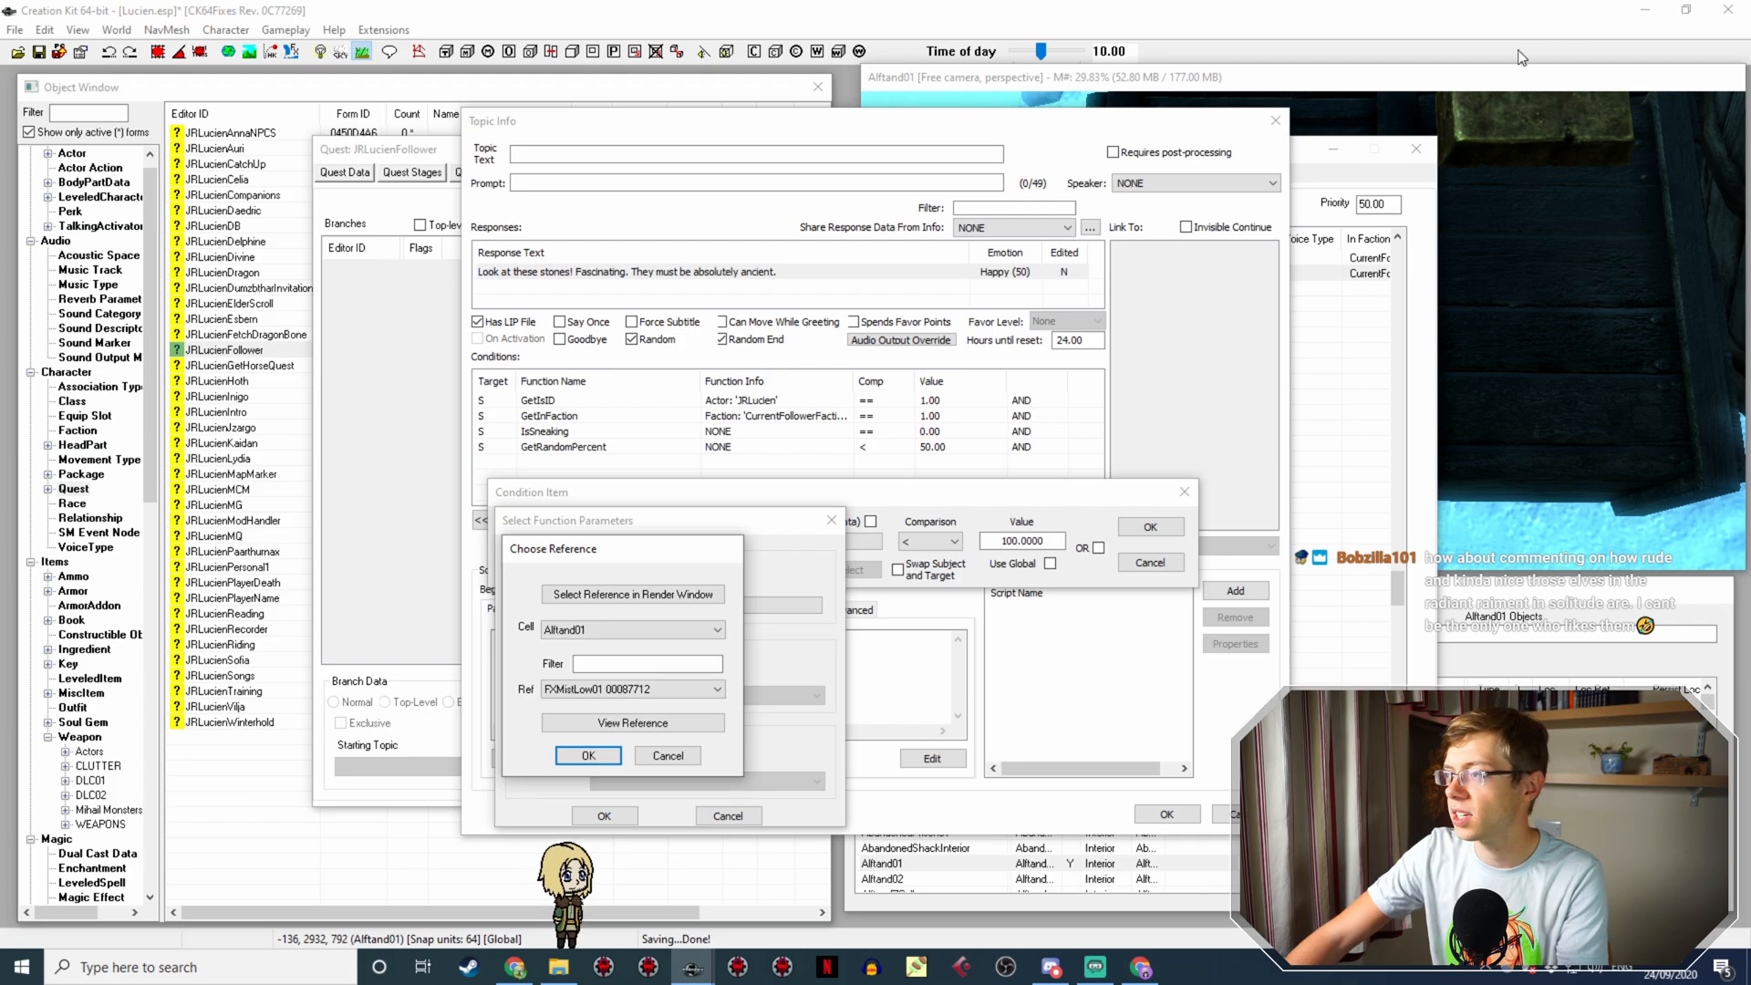
Step: Pick the IngotDwarven object at close range in the render view as the GetDistance target and accept the reference and parameter choices
left_click(1498, 96)
scroll(1507, 176, "up", 3)
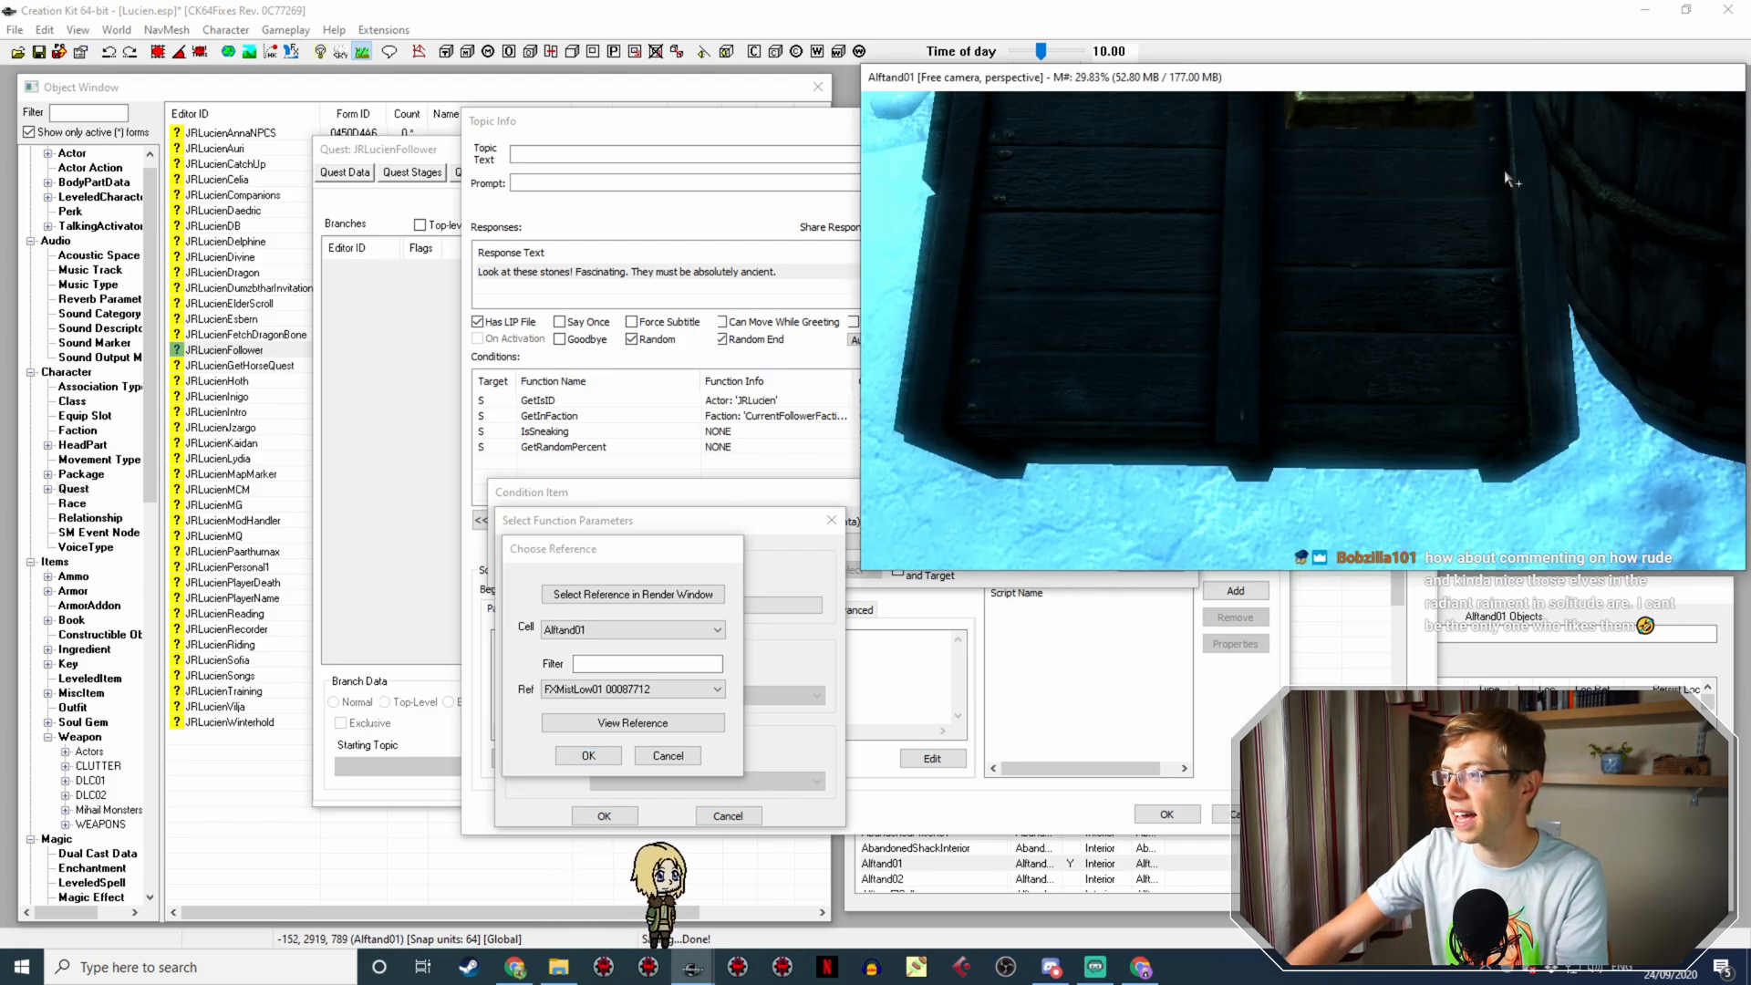
scroll(1502, 173, "up", 5)
scroll(1306, 210, "down", 3)
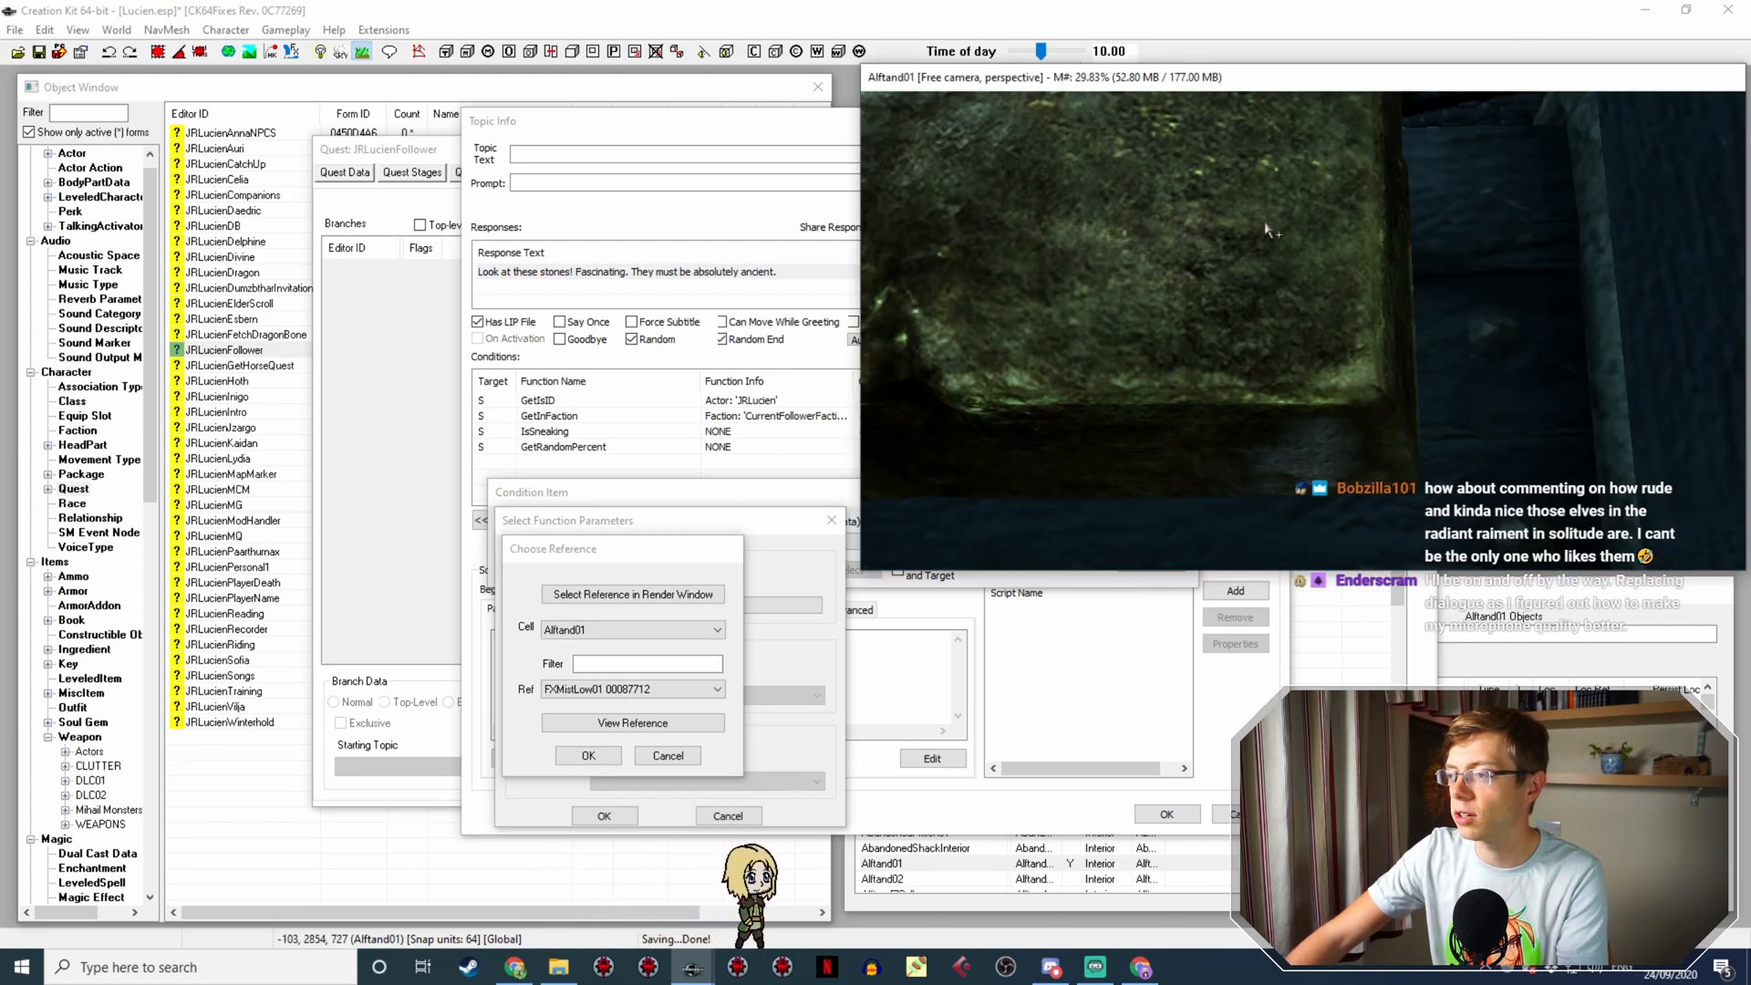
left_click(633, 593)
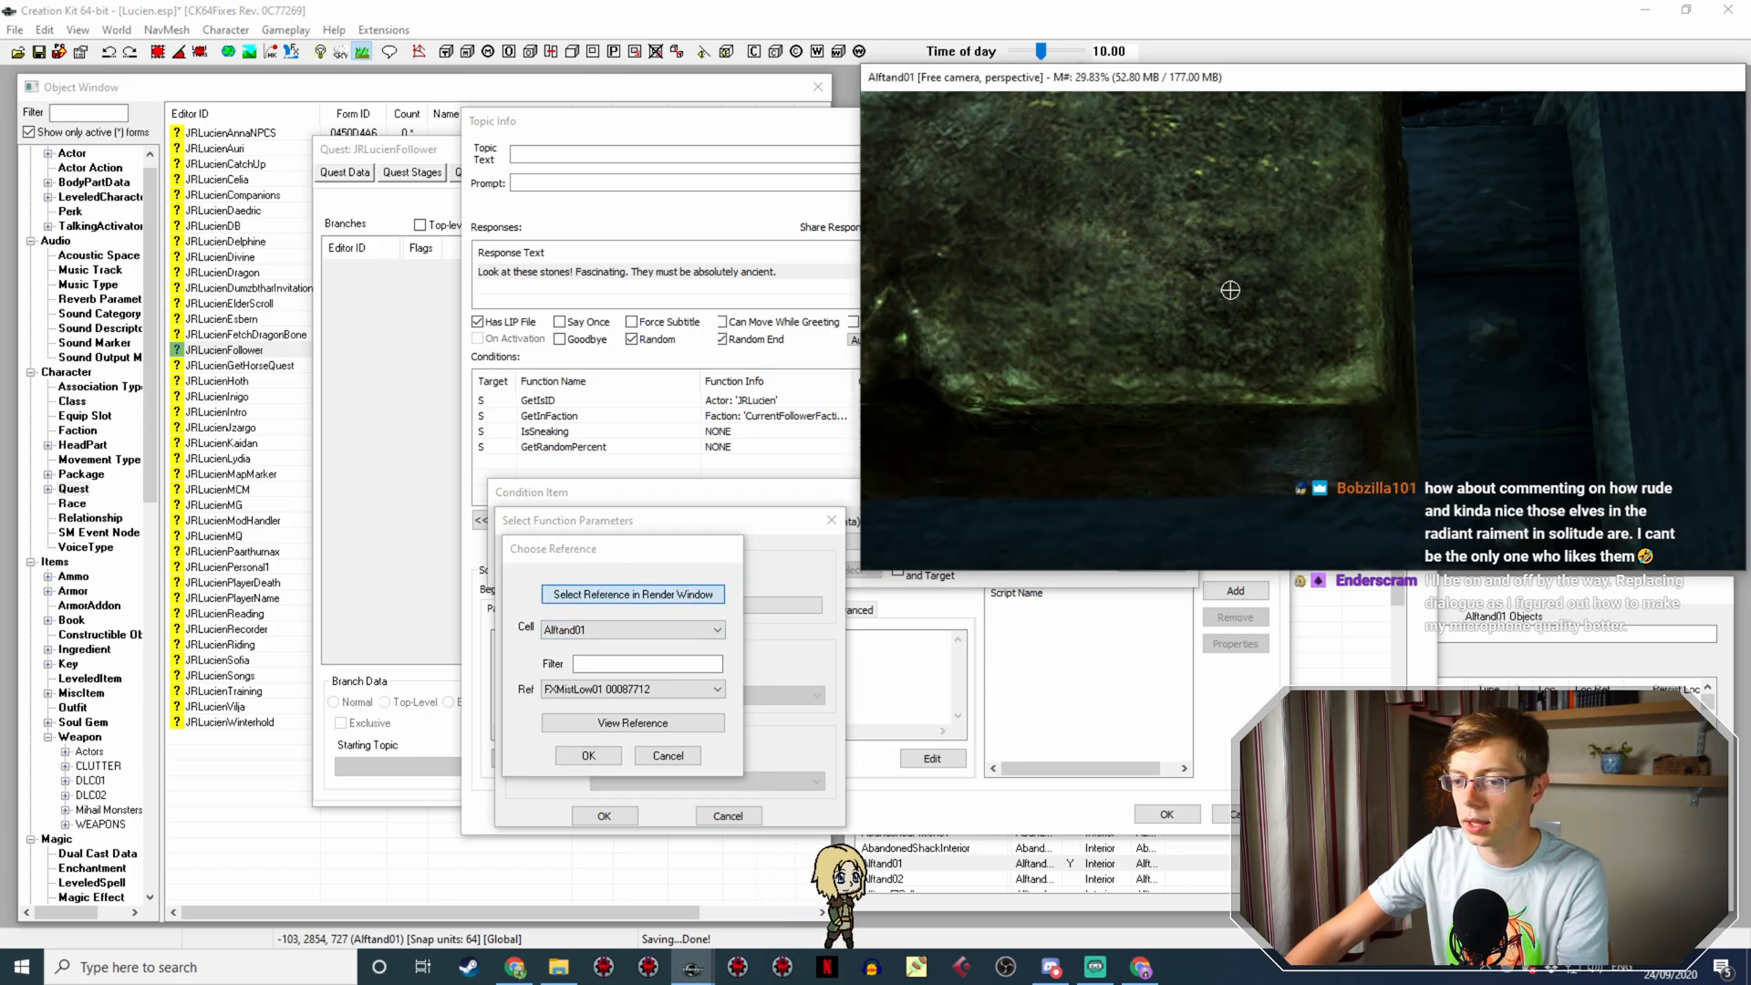
left_click(1228, 288)
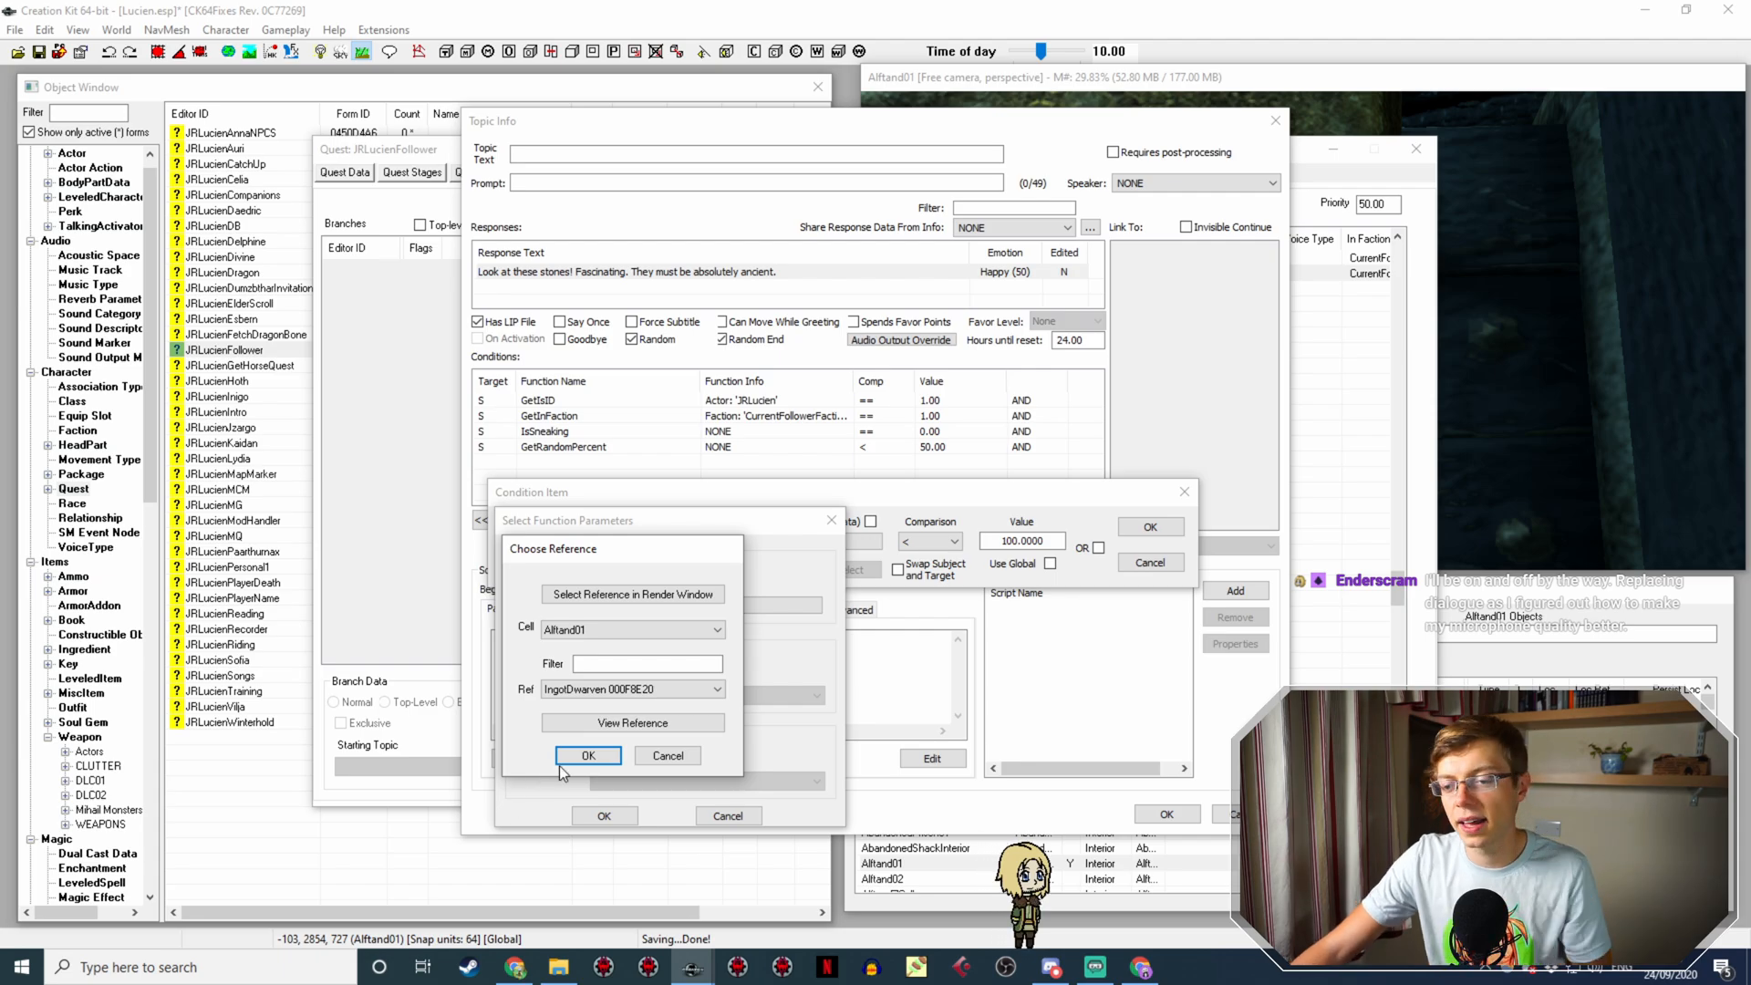
left_click(588, 755)
left_click(604, 815)
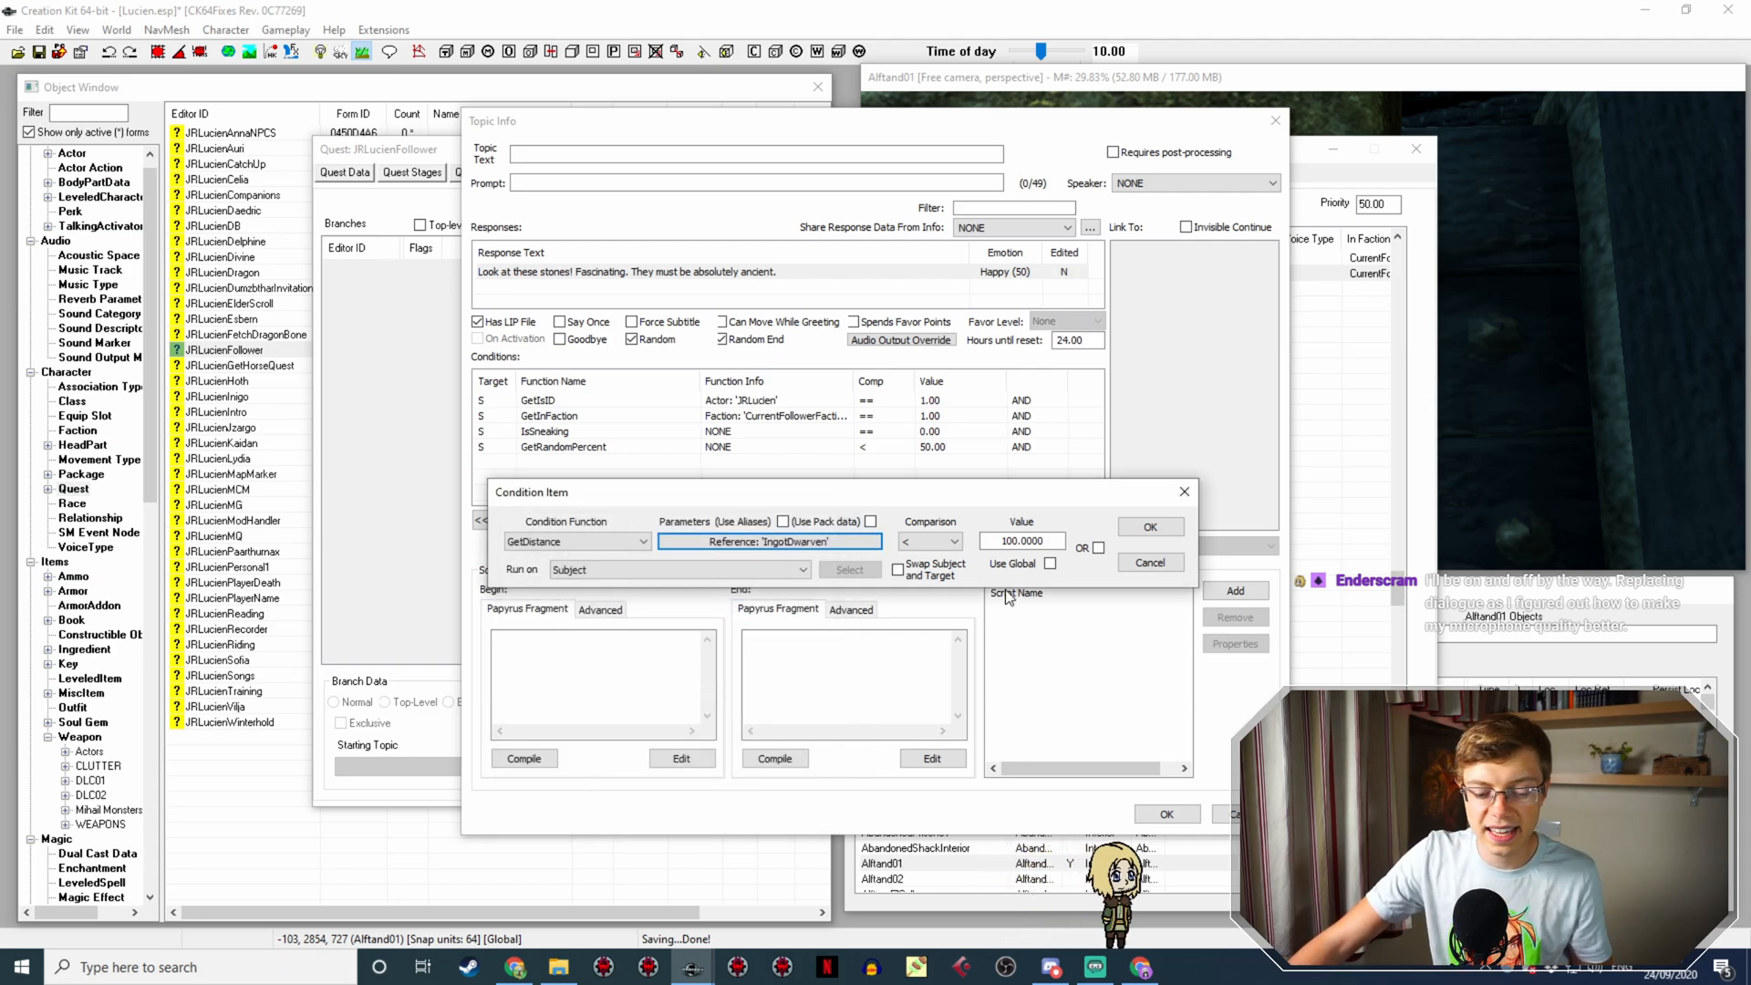
Step: Switch to Chrome, search for "skyrim distance units" and examine the unit conversion table and scale picture on the Creation Kit wiki
left_click(1004, 541)
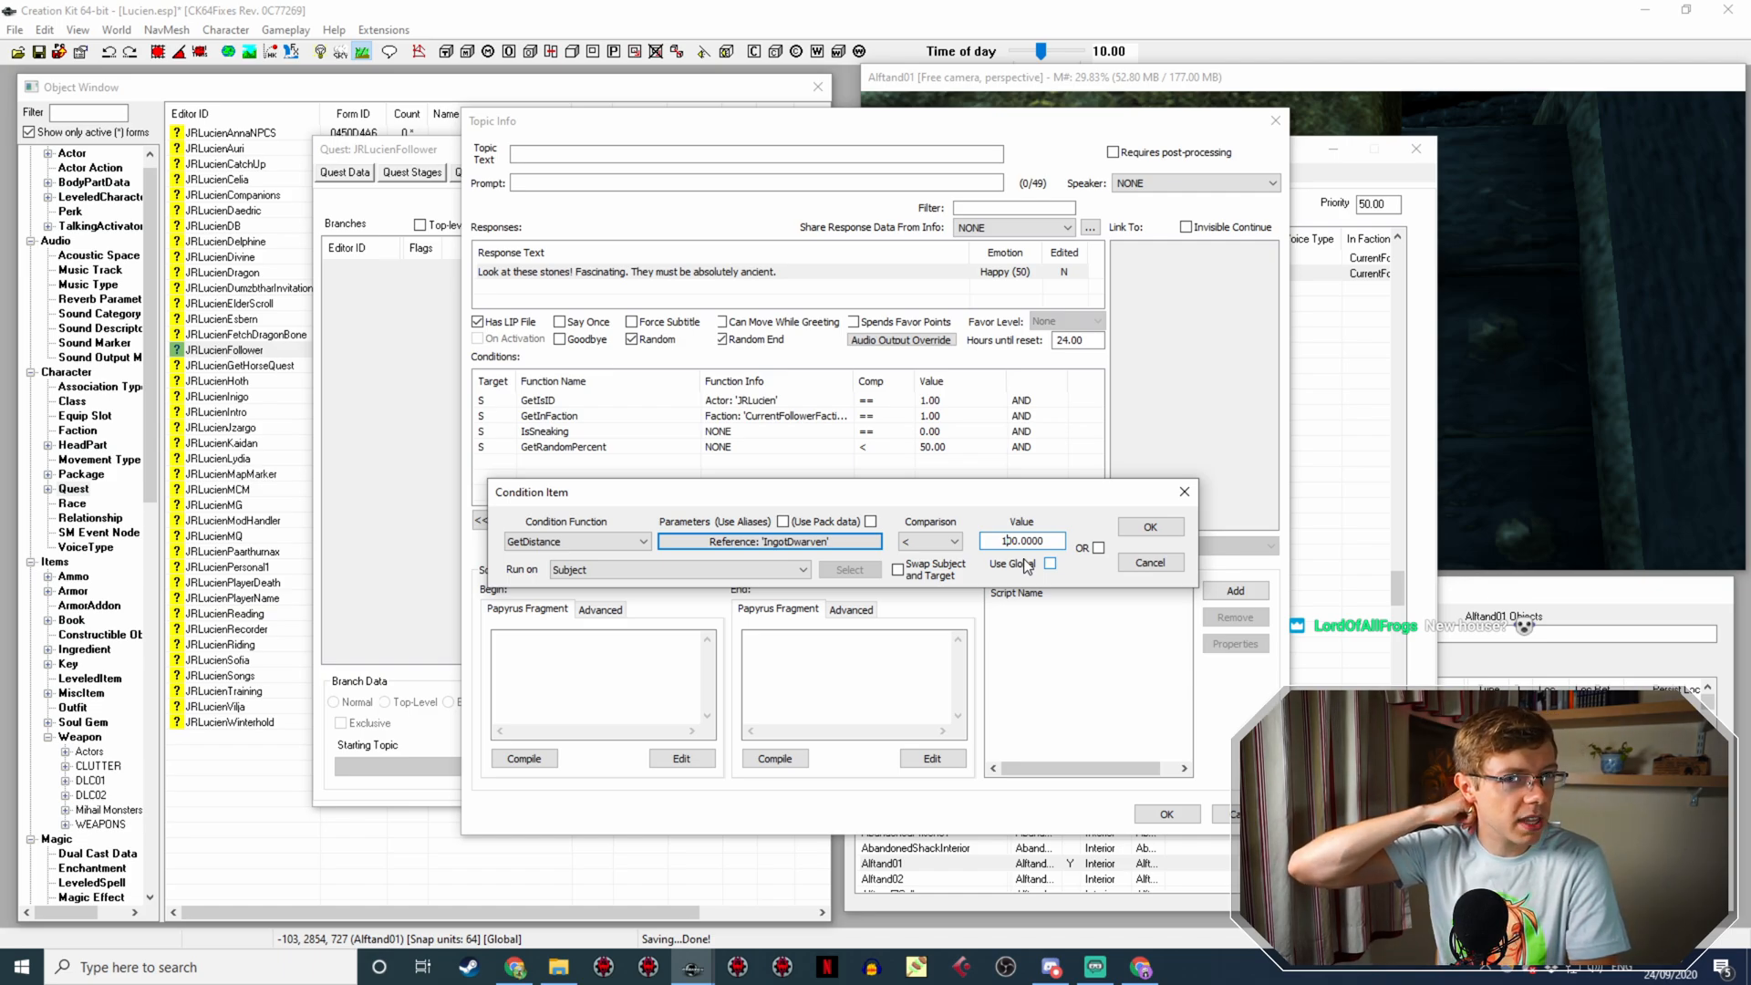
left_click(1148, 967)
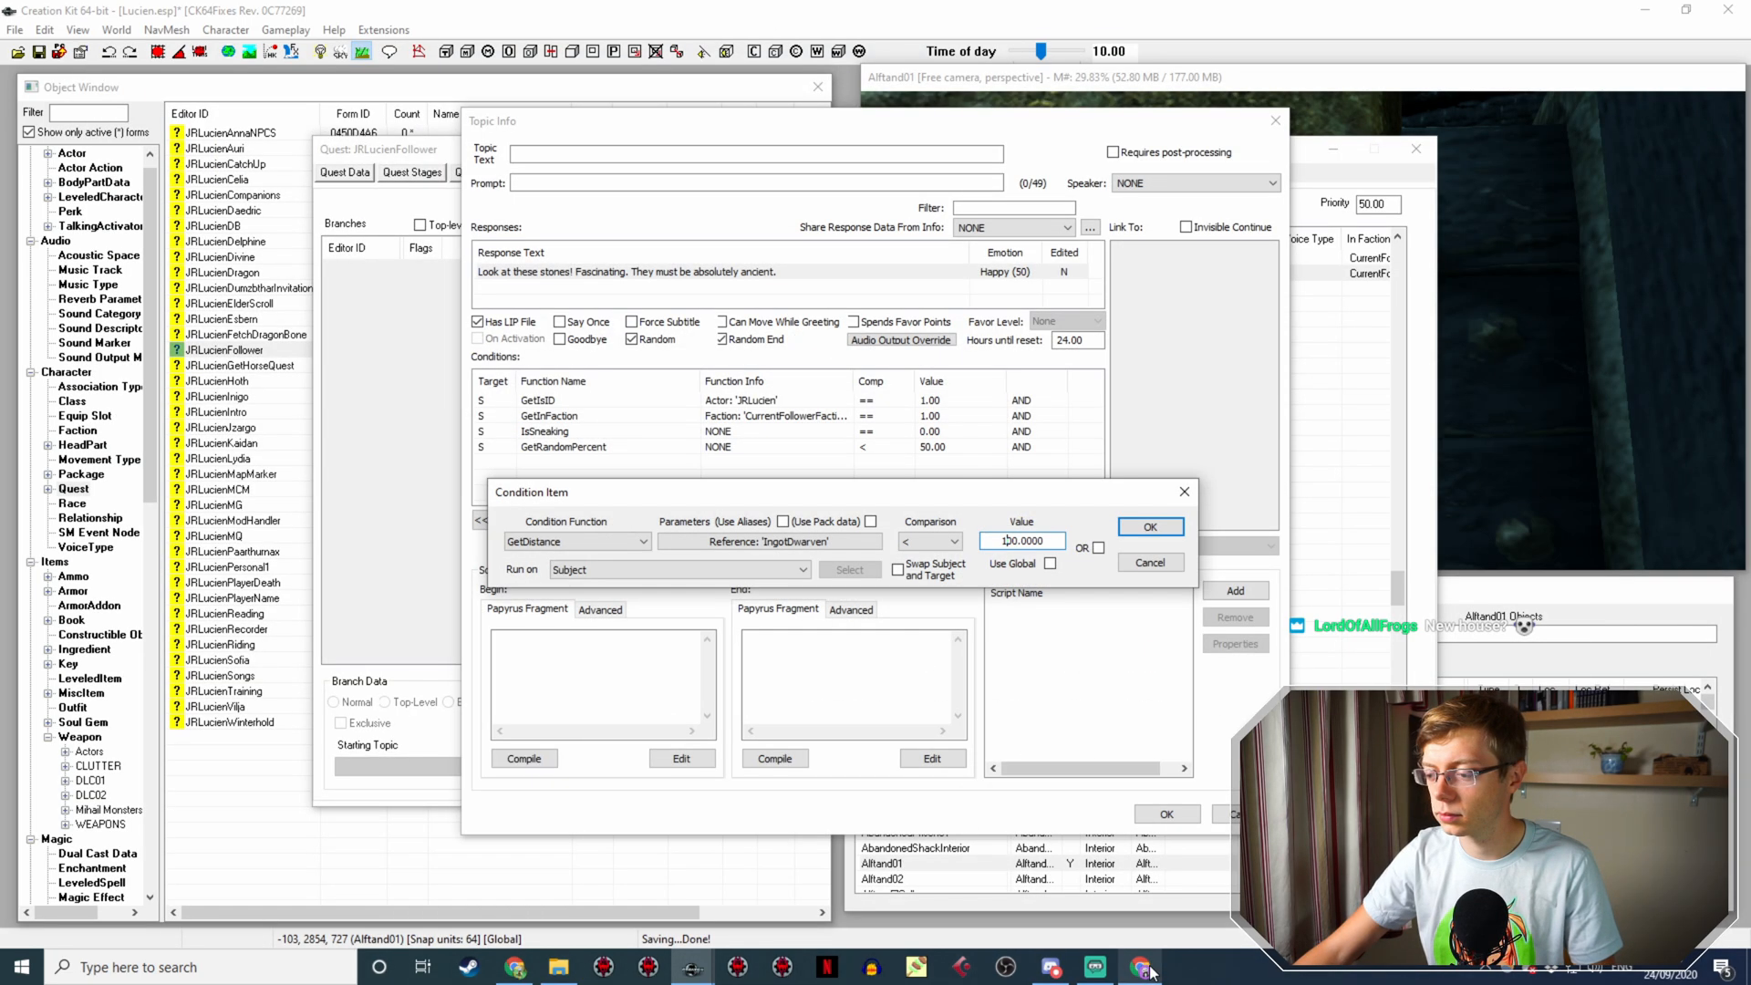
left_click(1156, 968)
type("skyrim distance units")
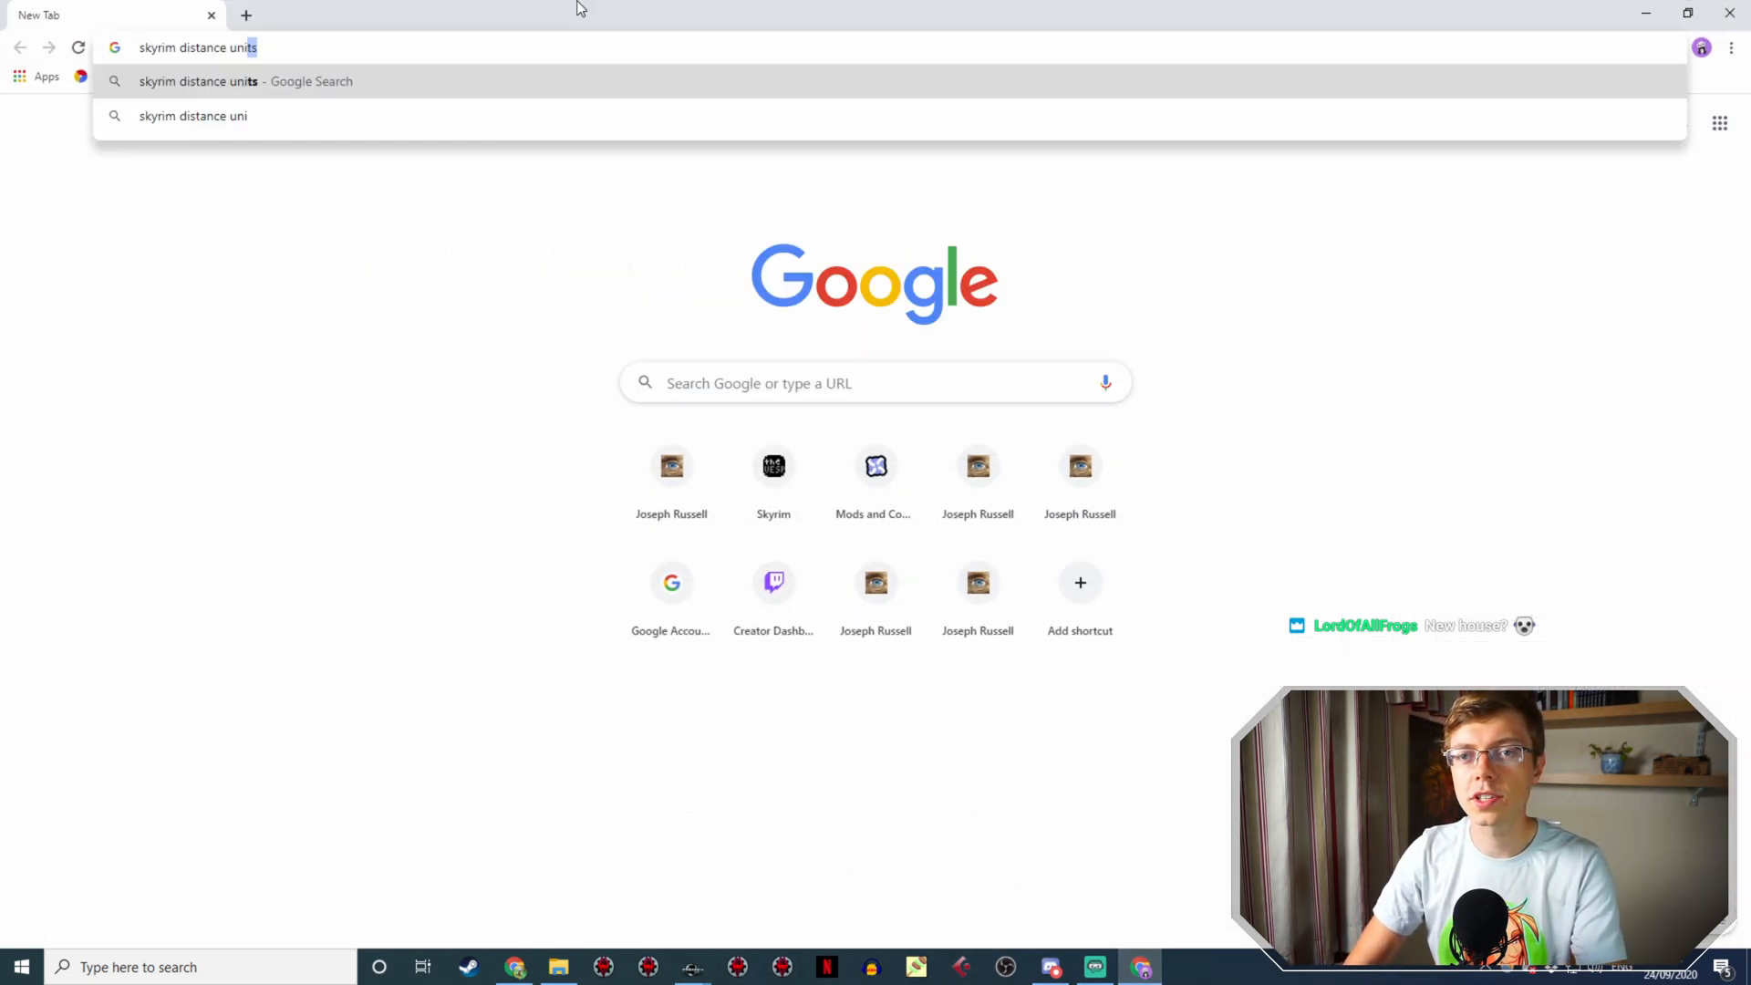
key("Return")
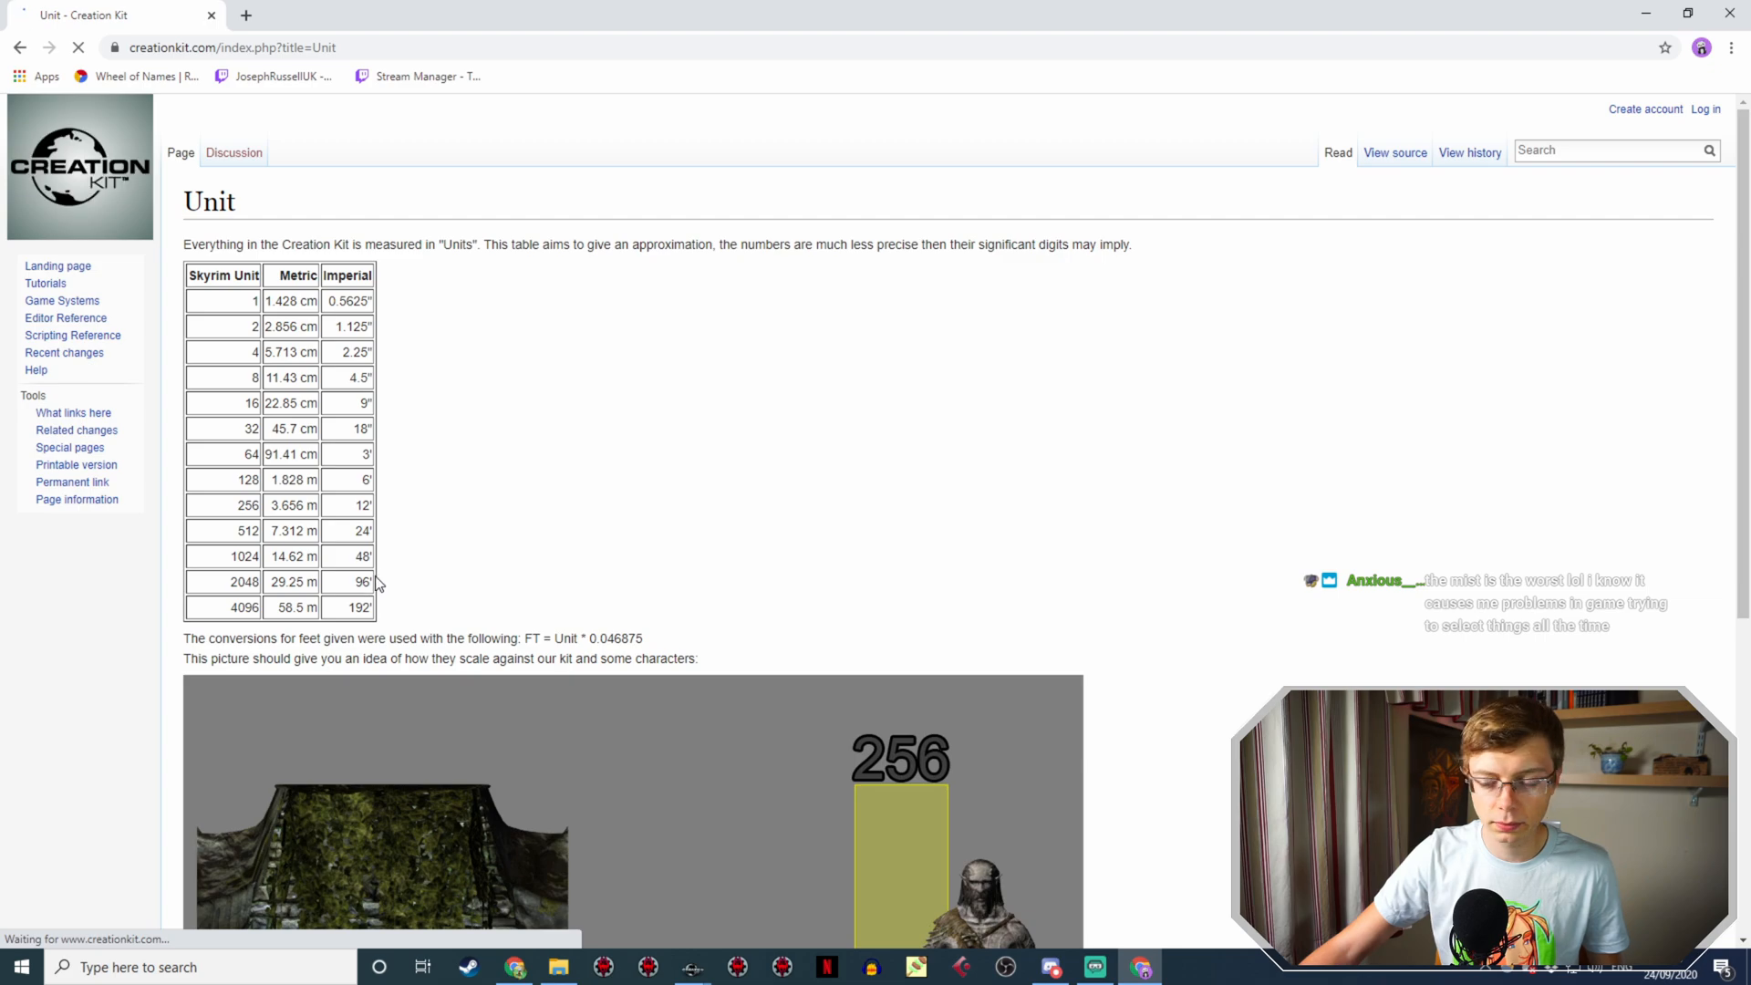
scroll(626, 563, "down", 4)
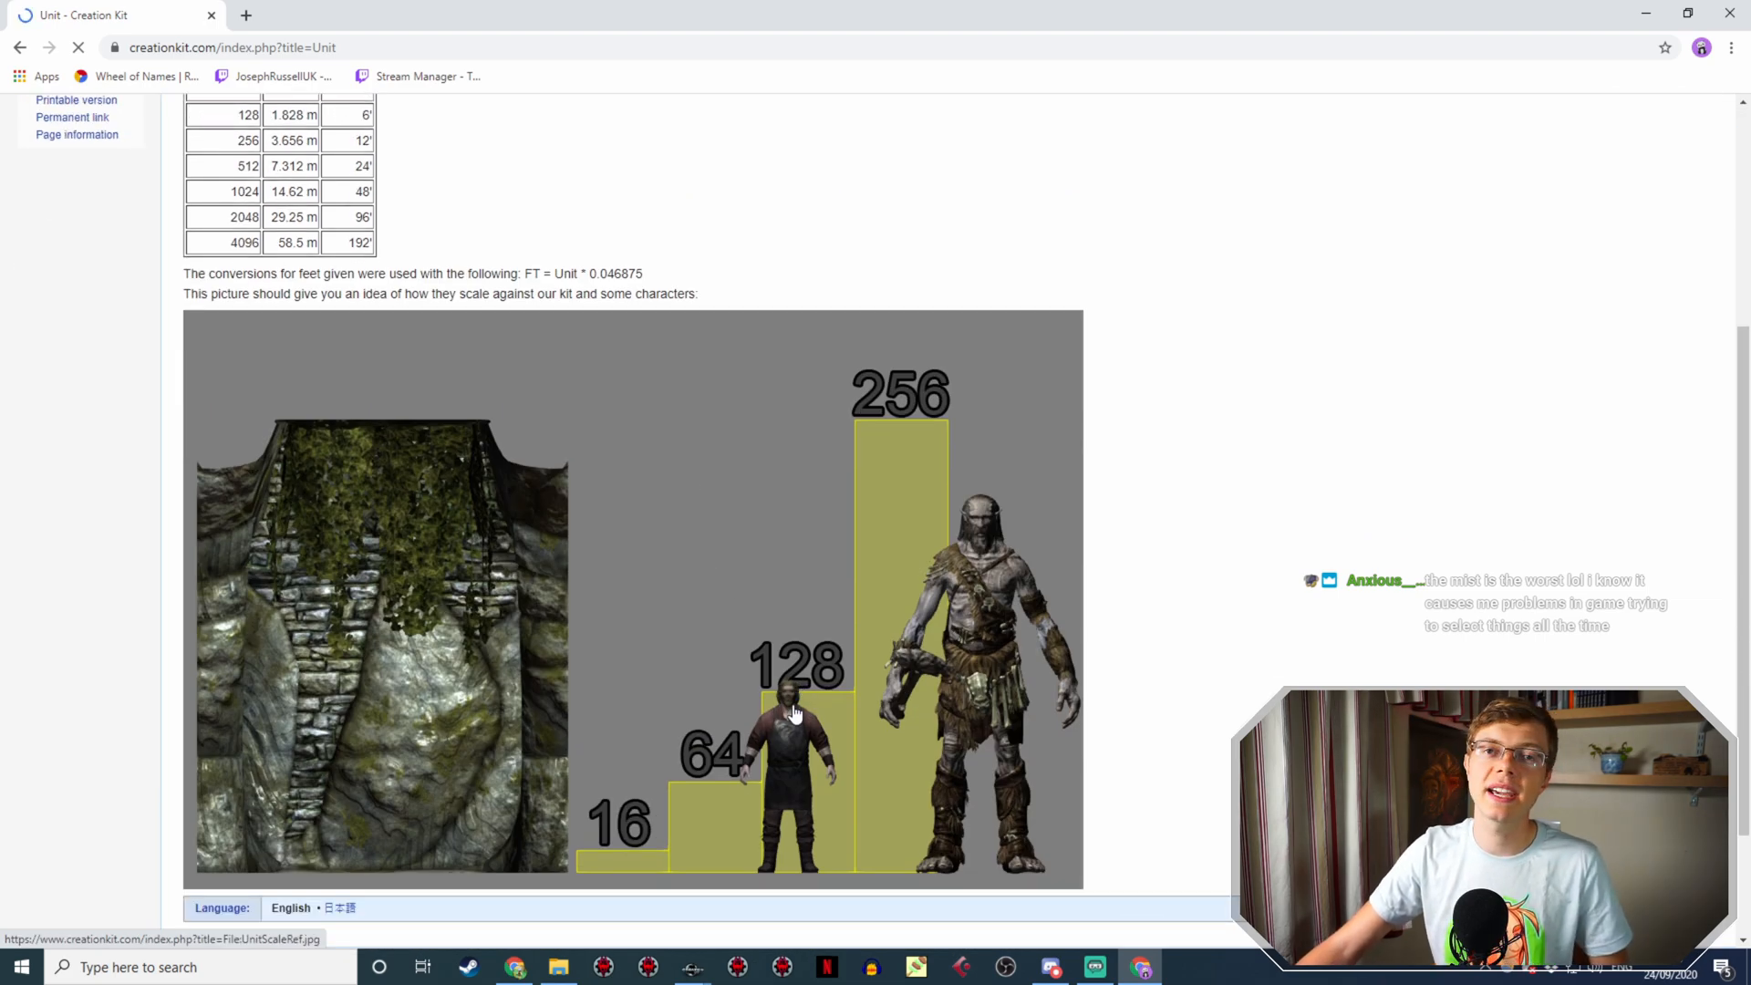
left_click(1088, 970)
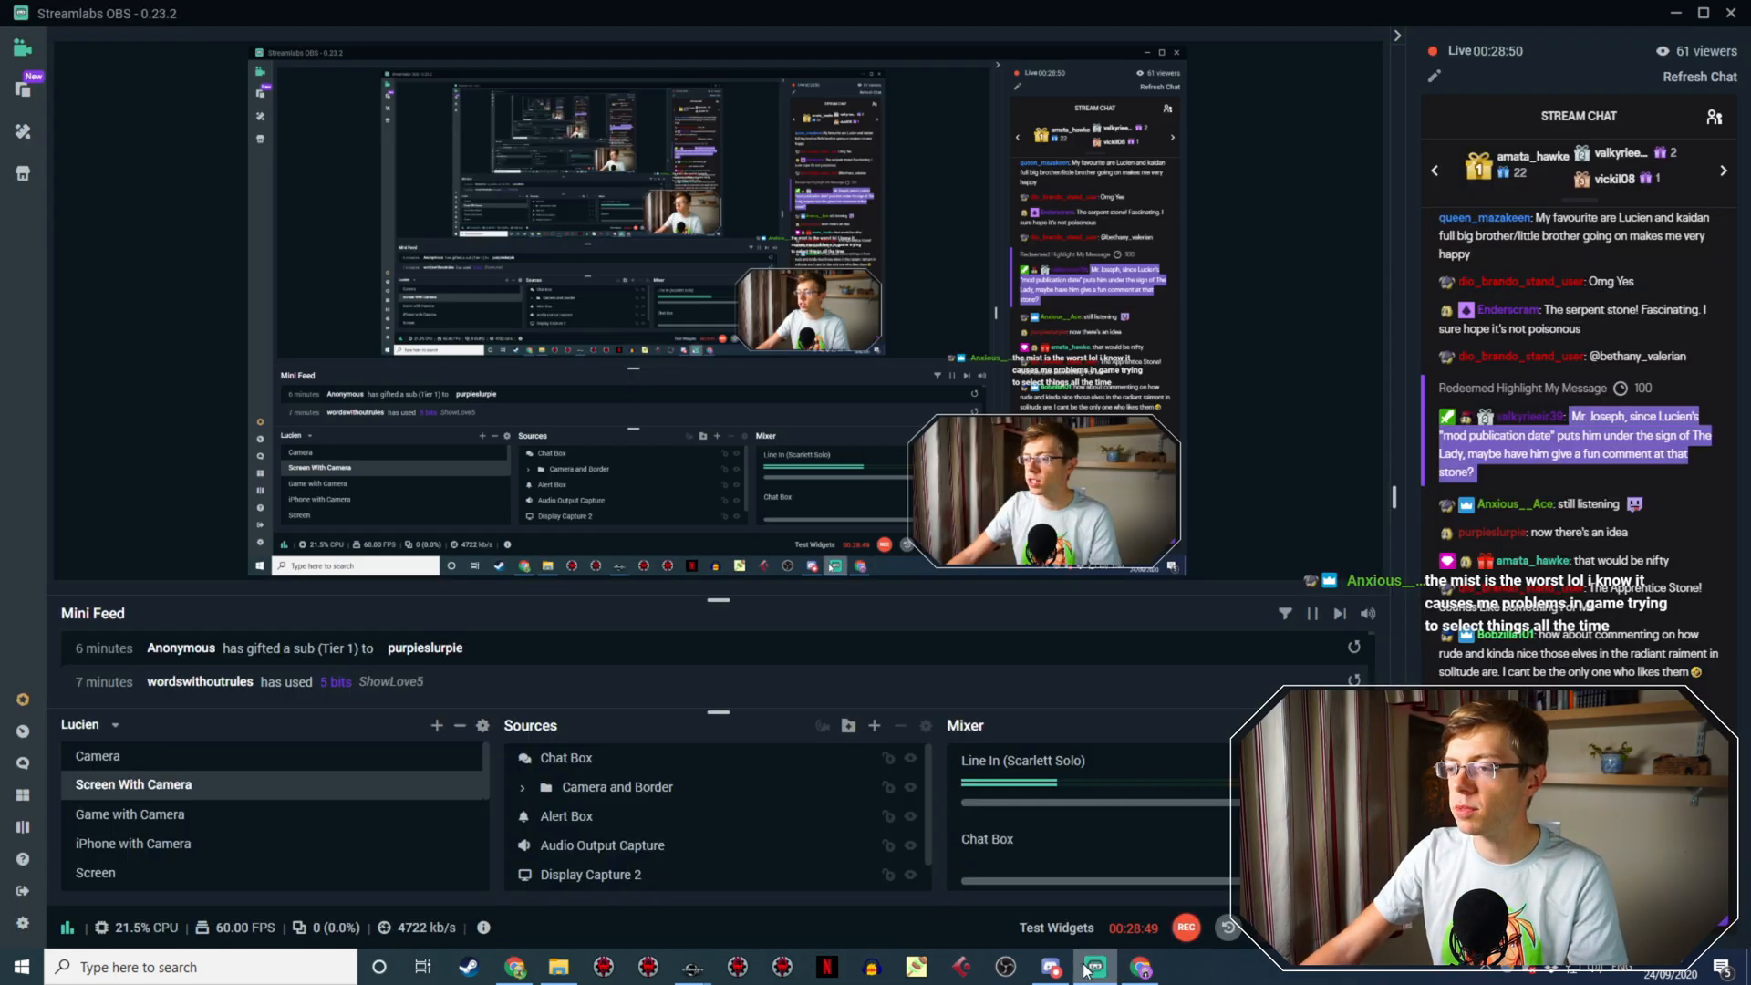
left_click(1087, 971)
left_click(1058, 967)
left_click(1058, 967)
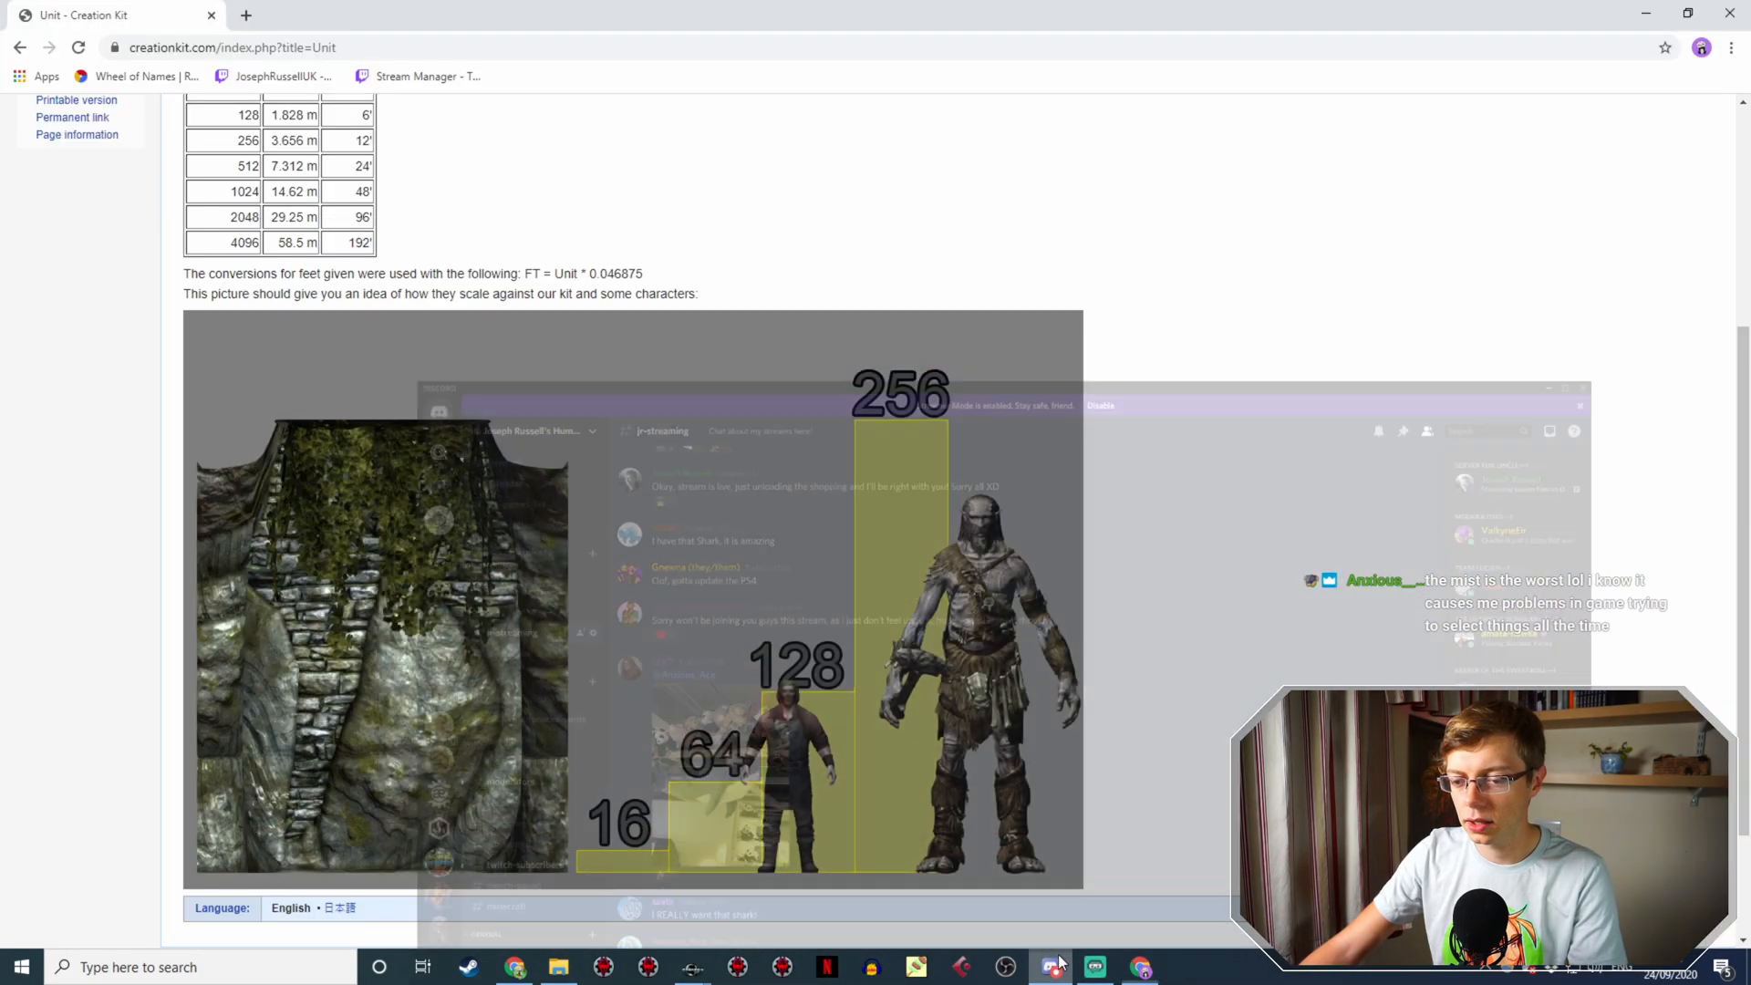
Step: Switch back to the Creation Kit and set the GetDistance condition's comparison value to 1000
mouse_move(693, 967)
left_click(802, 899)
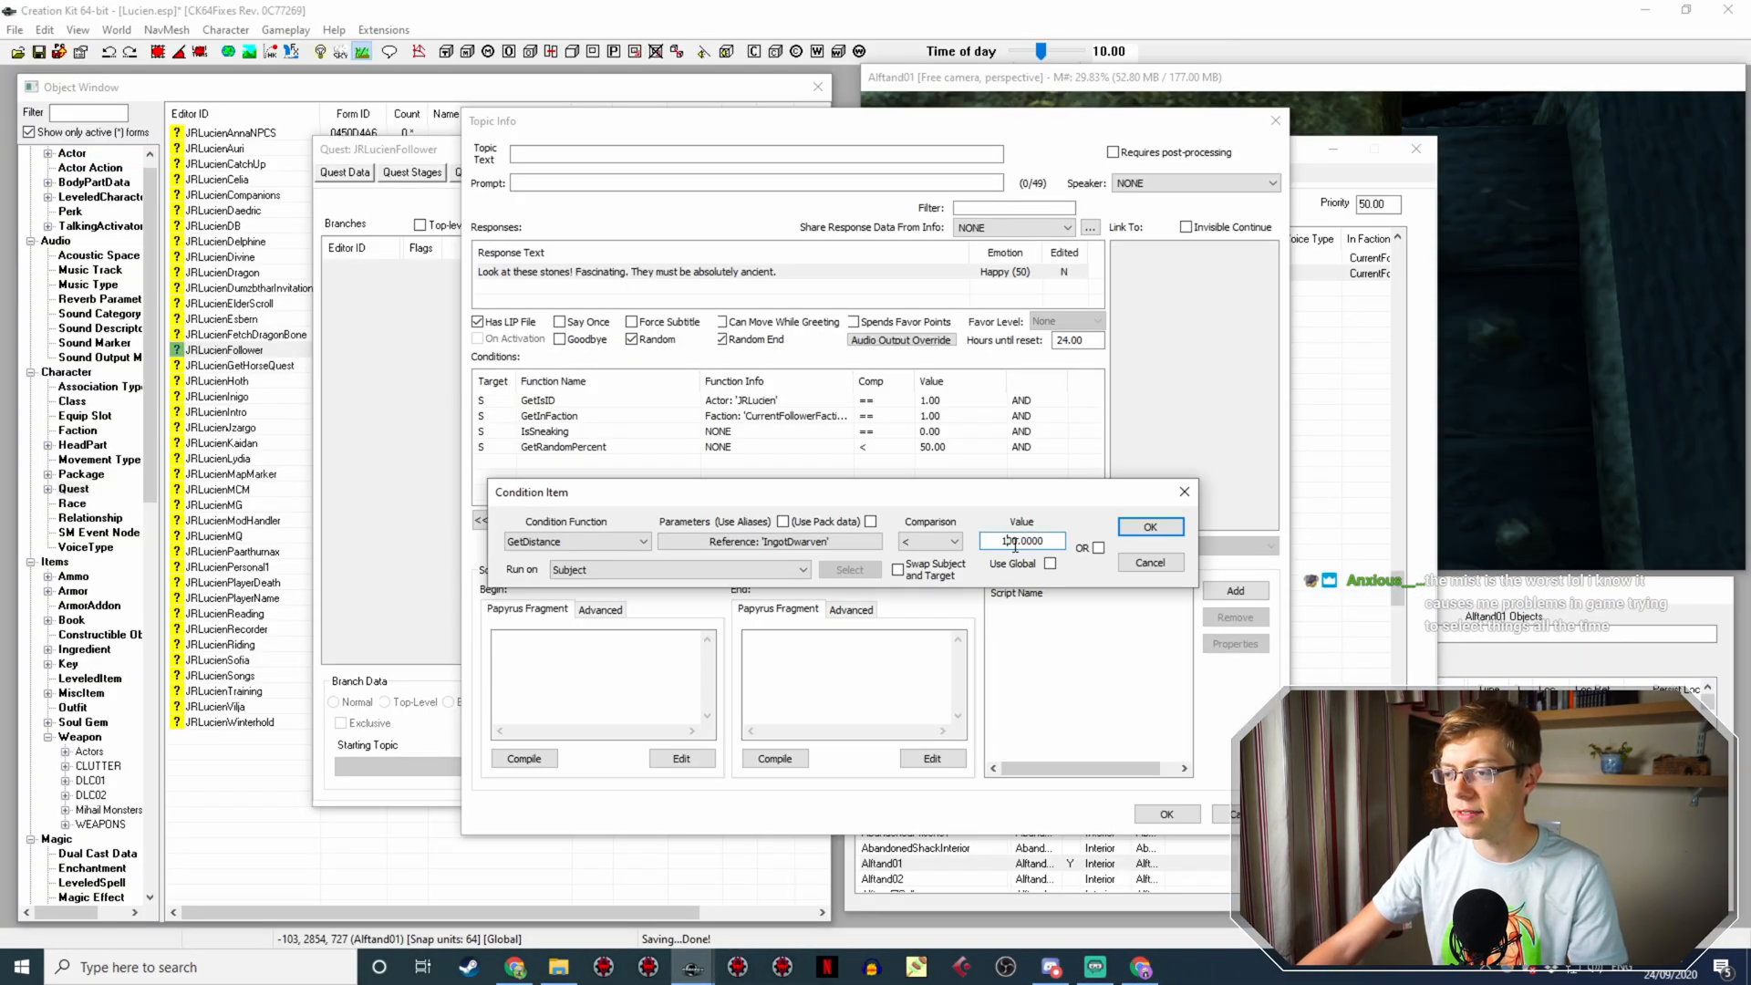
type("5")
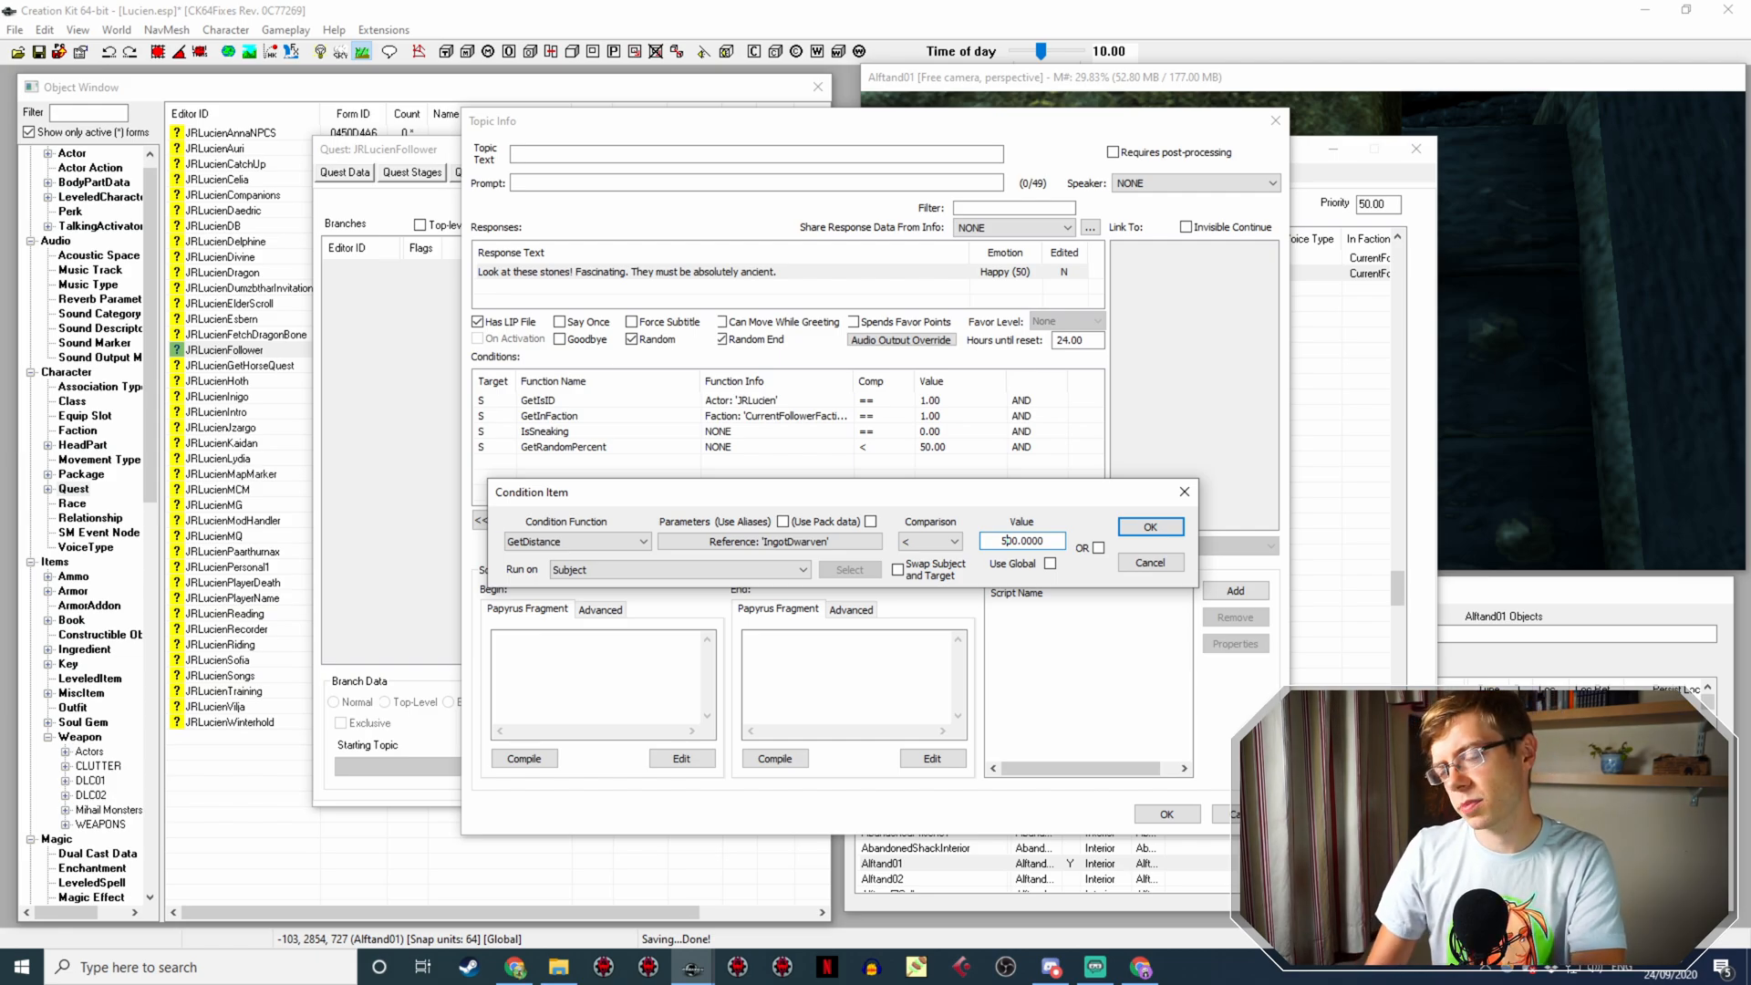
key("BackSpace")
type("10")
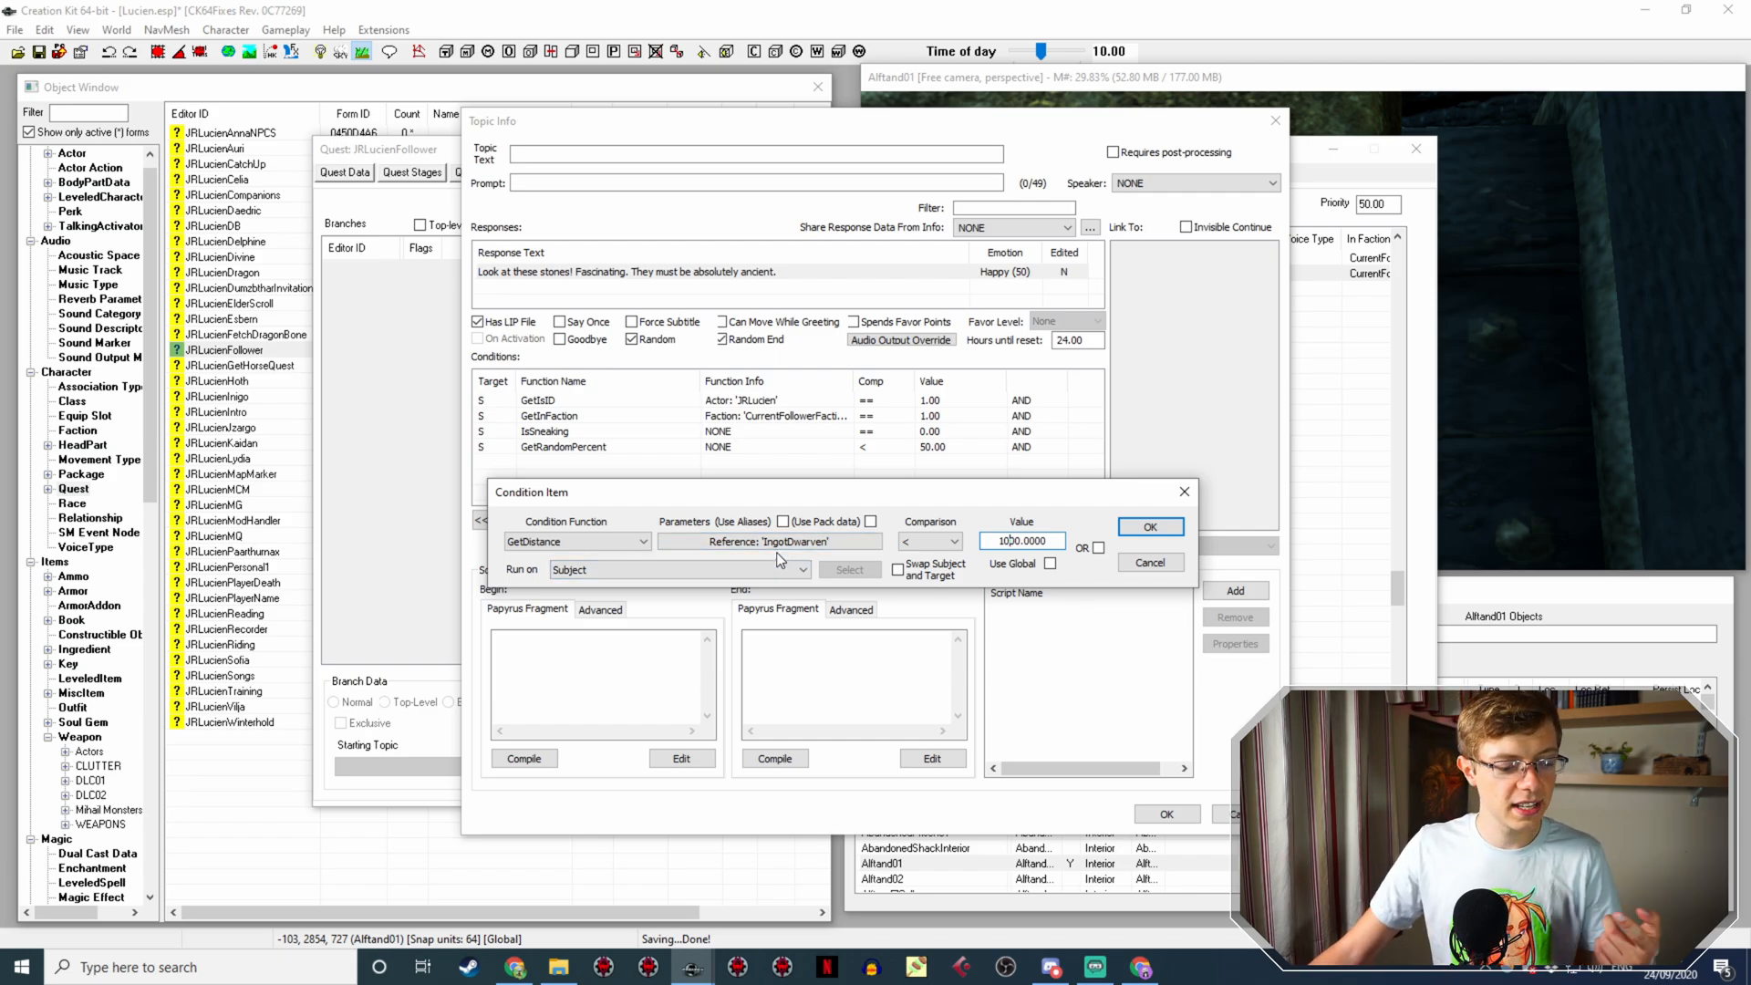
Step: Accept the GetDistance condition and move it down the condition list to sit between IsSneaking and GetRandomPercent
left_click(1151, 527)
left_click(819, 402)
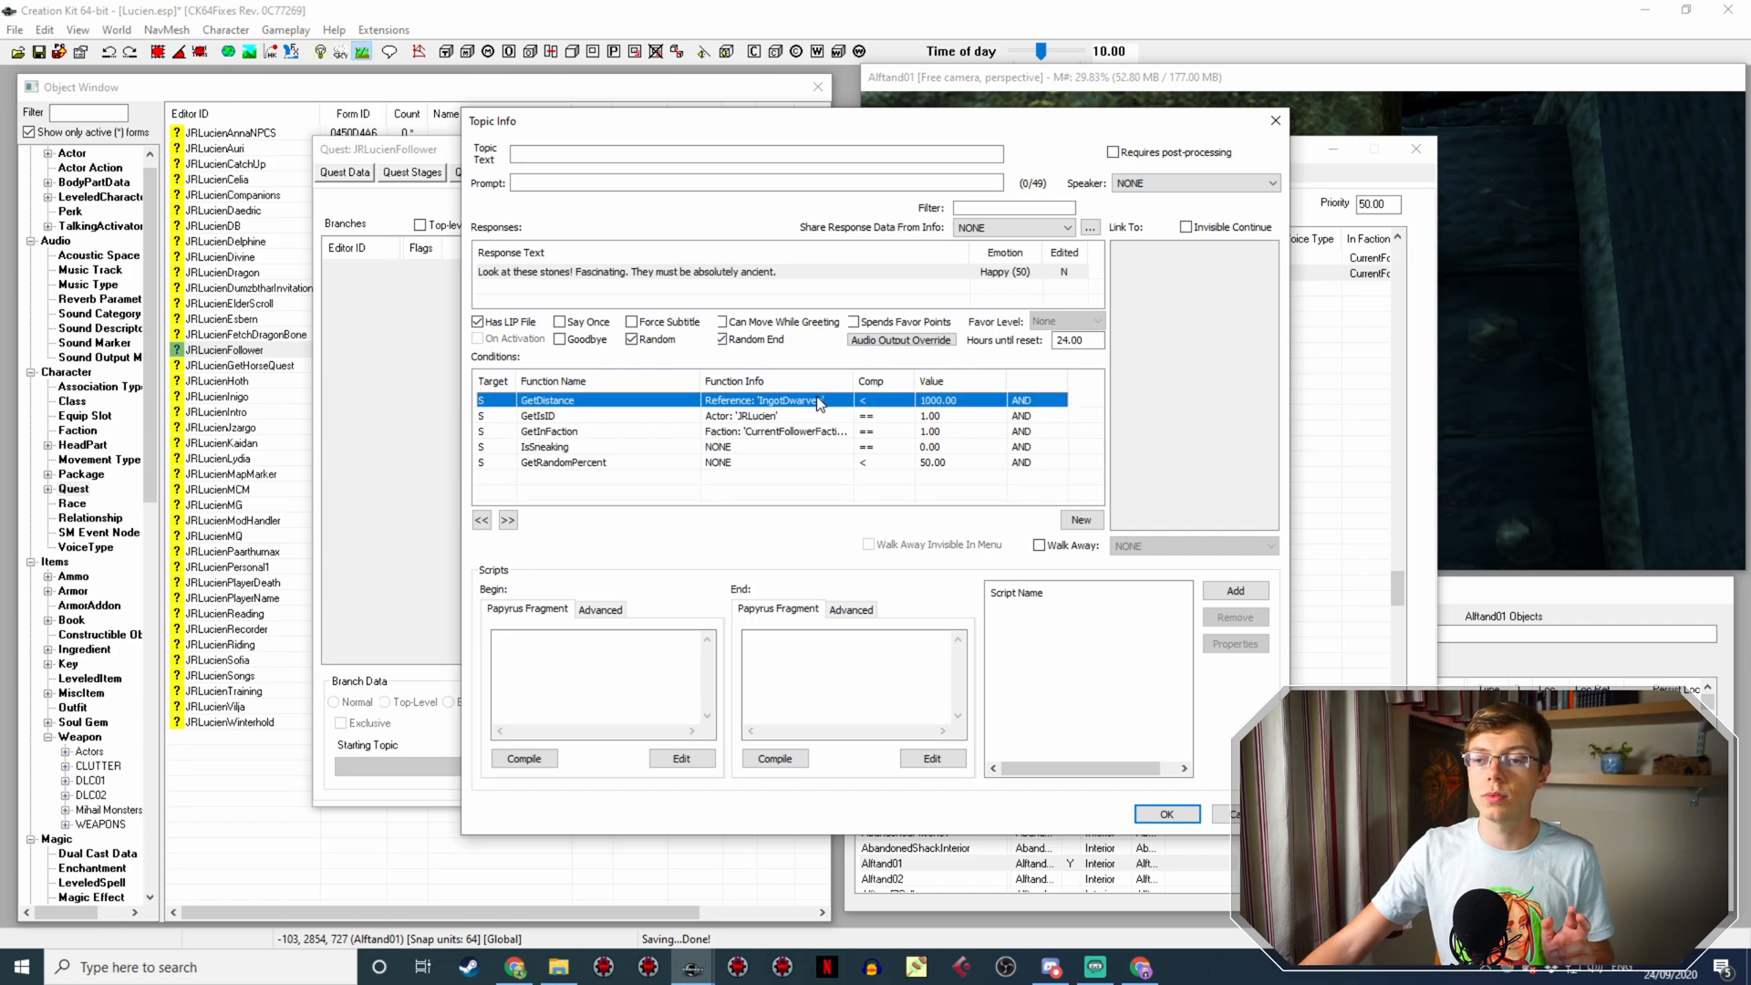
key("Right")
key("Right")
key("Right")
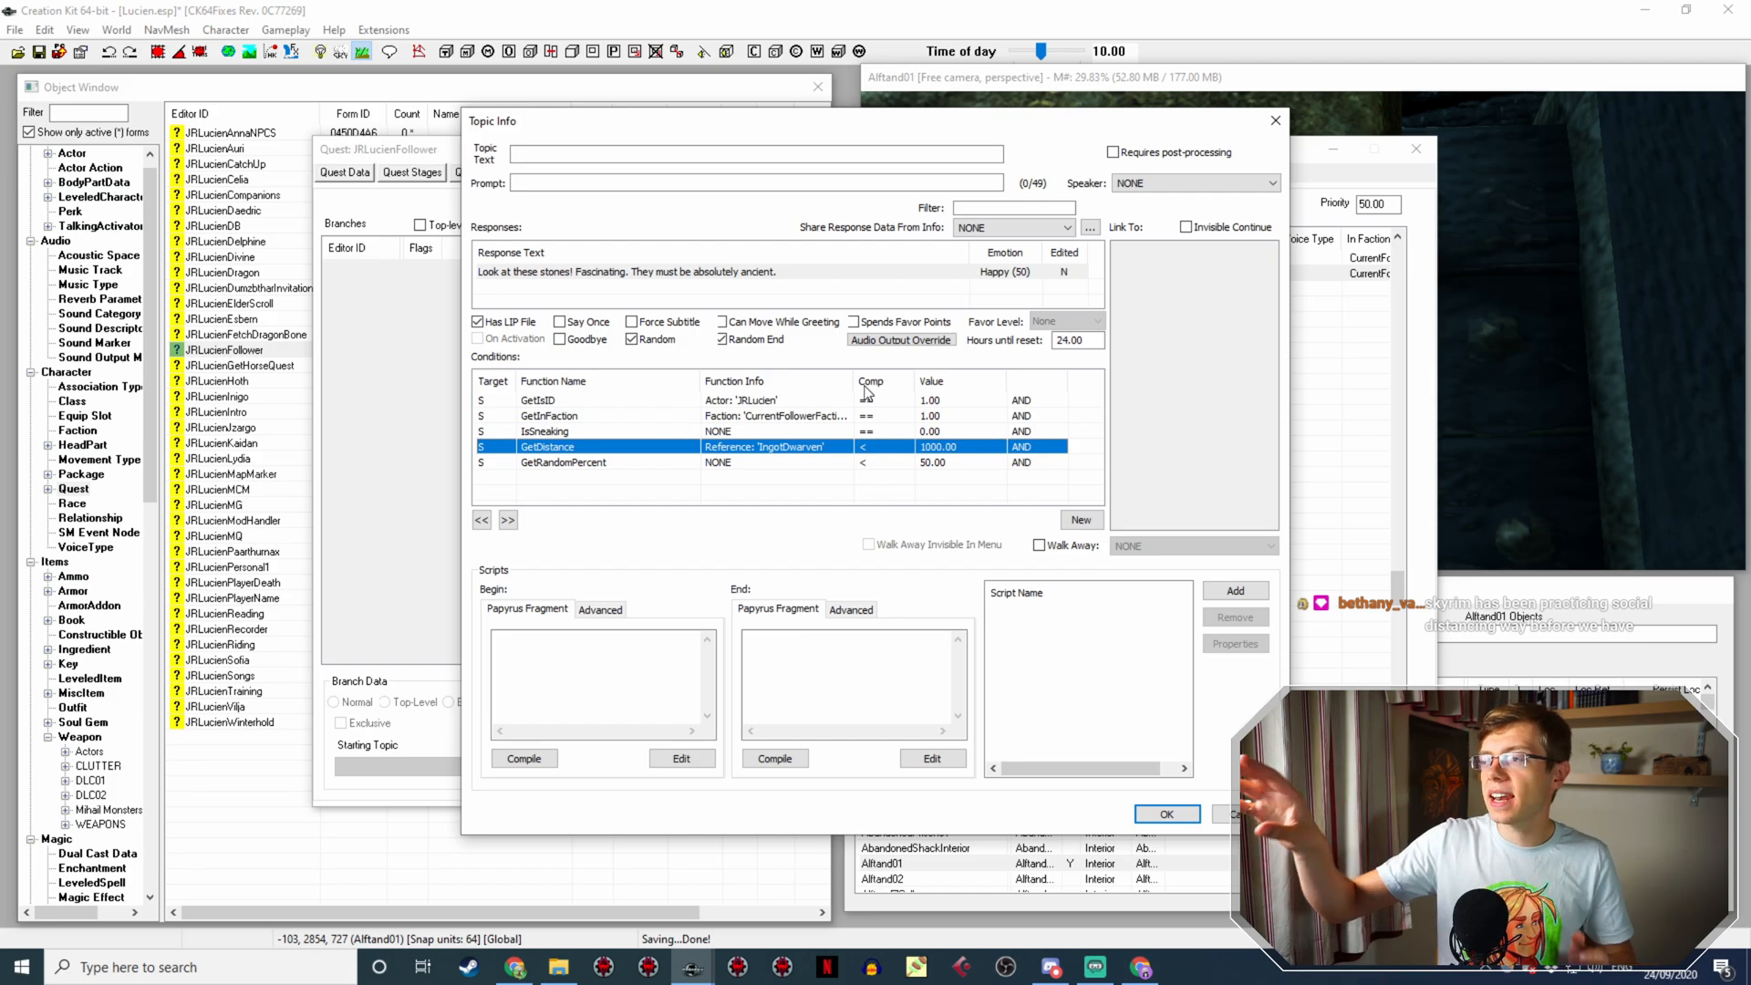
Step: Examine the area around the ingot in the render view and look through the list of interior cells
left_click(1470, 95)
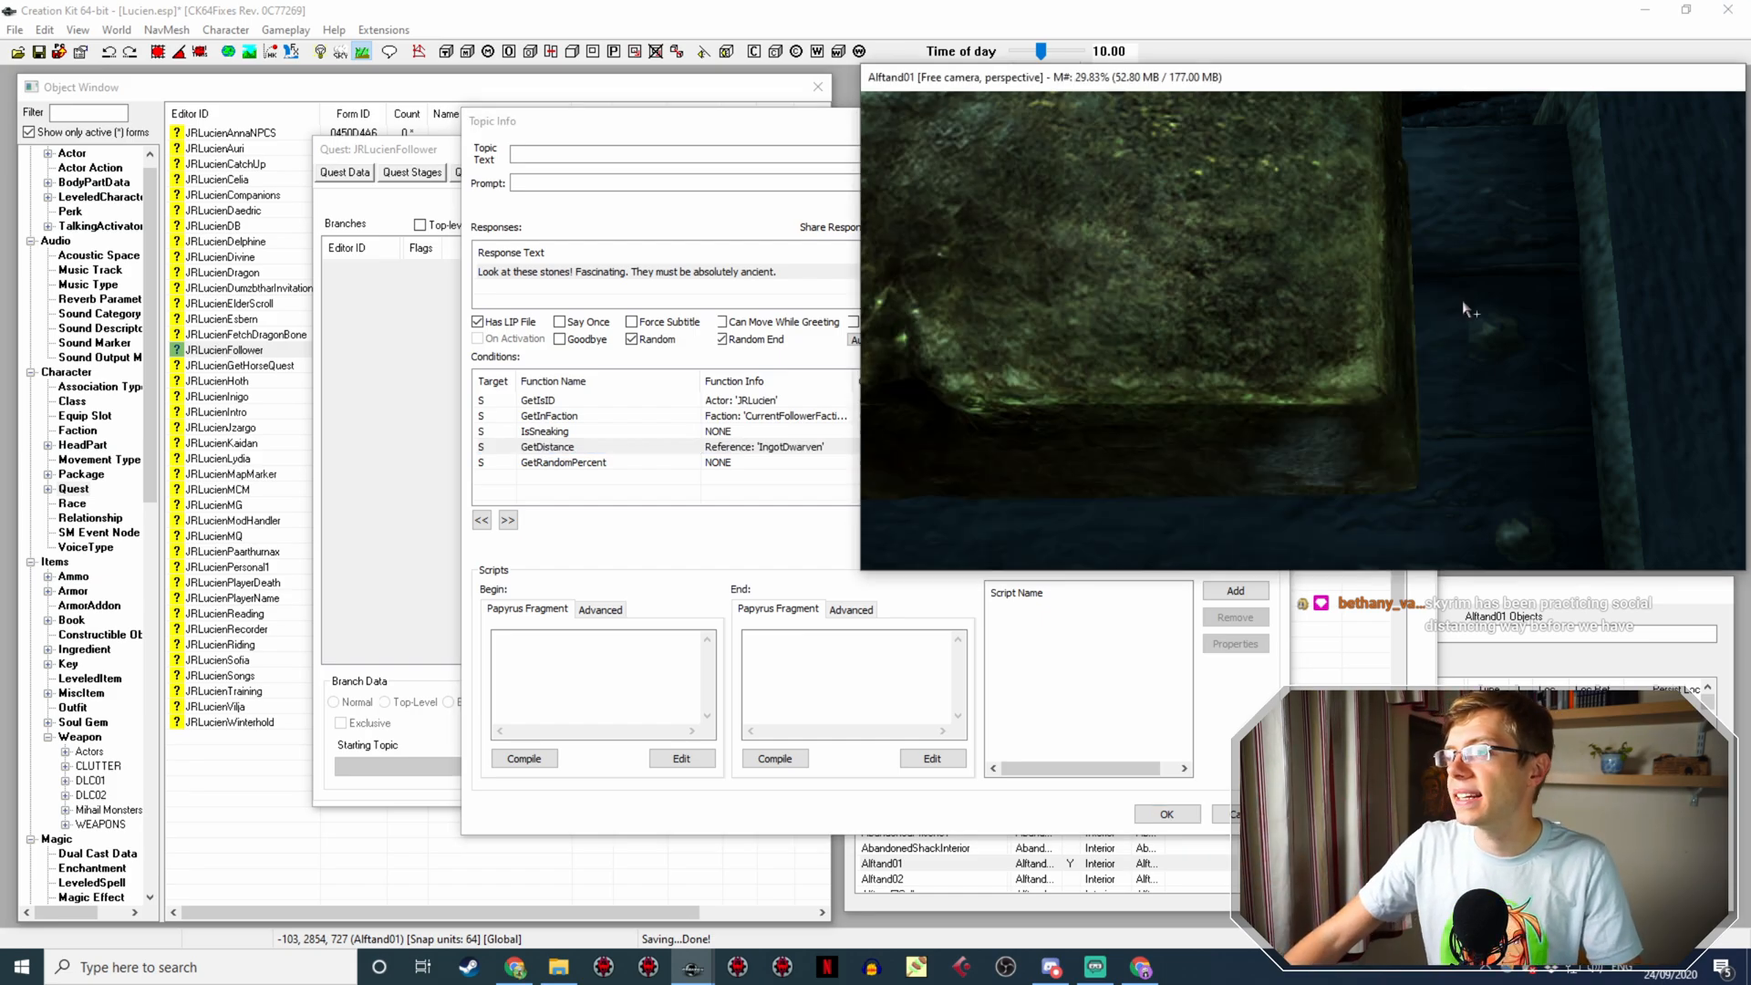
scroll(1504, 364, "down", 5)
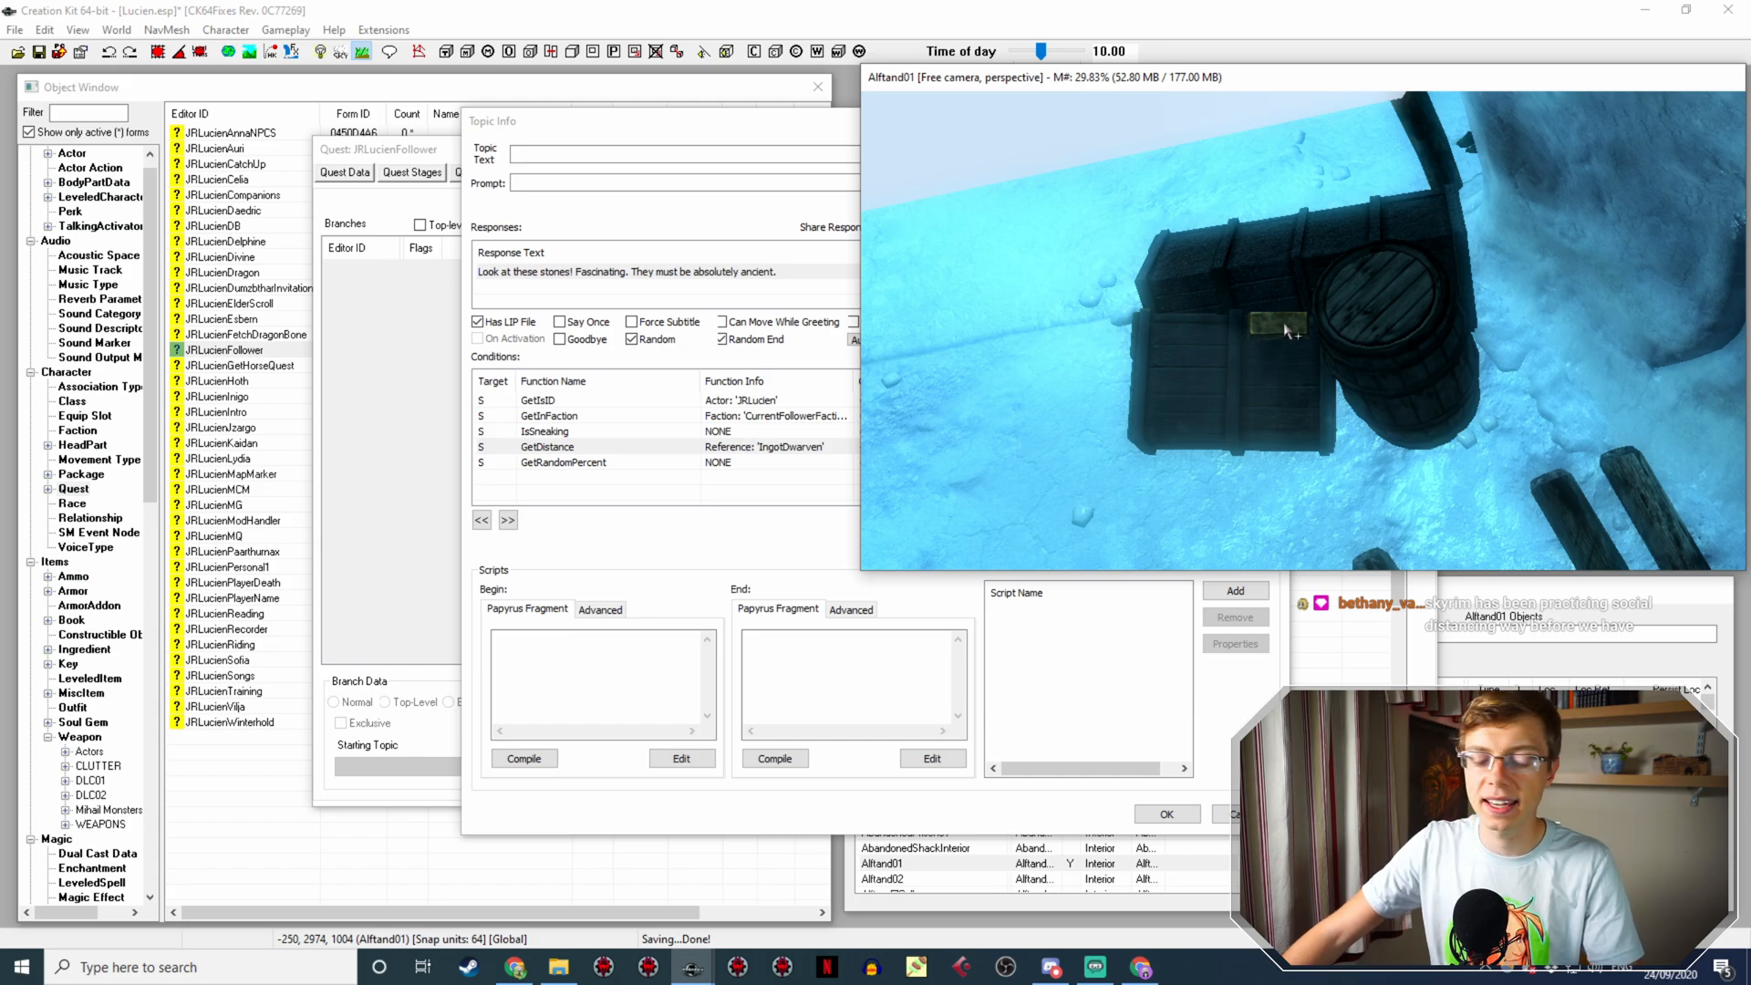
scroll(1283, 321, "down", 8)
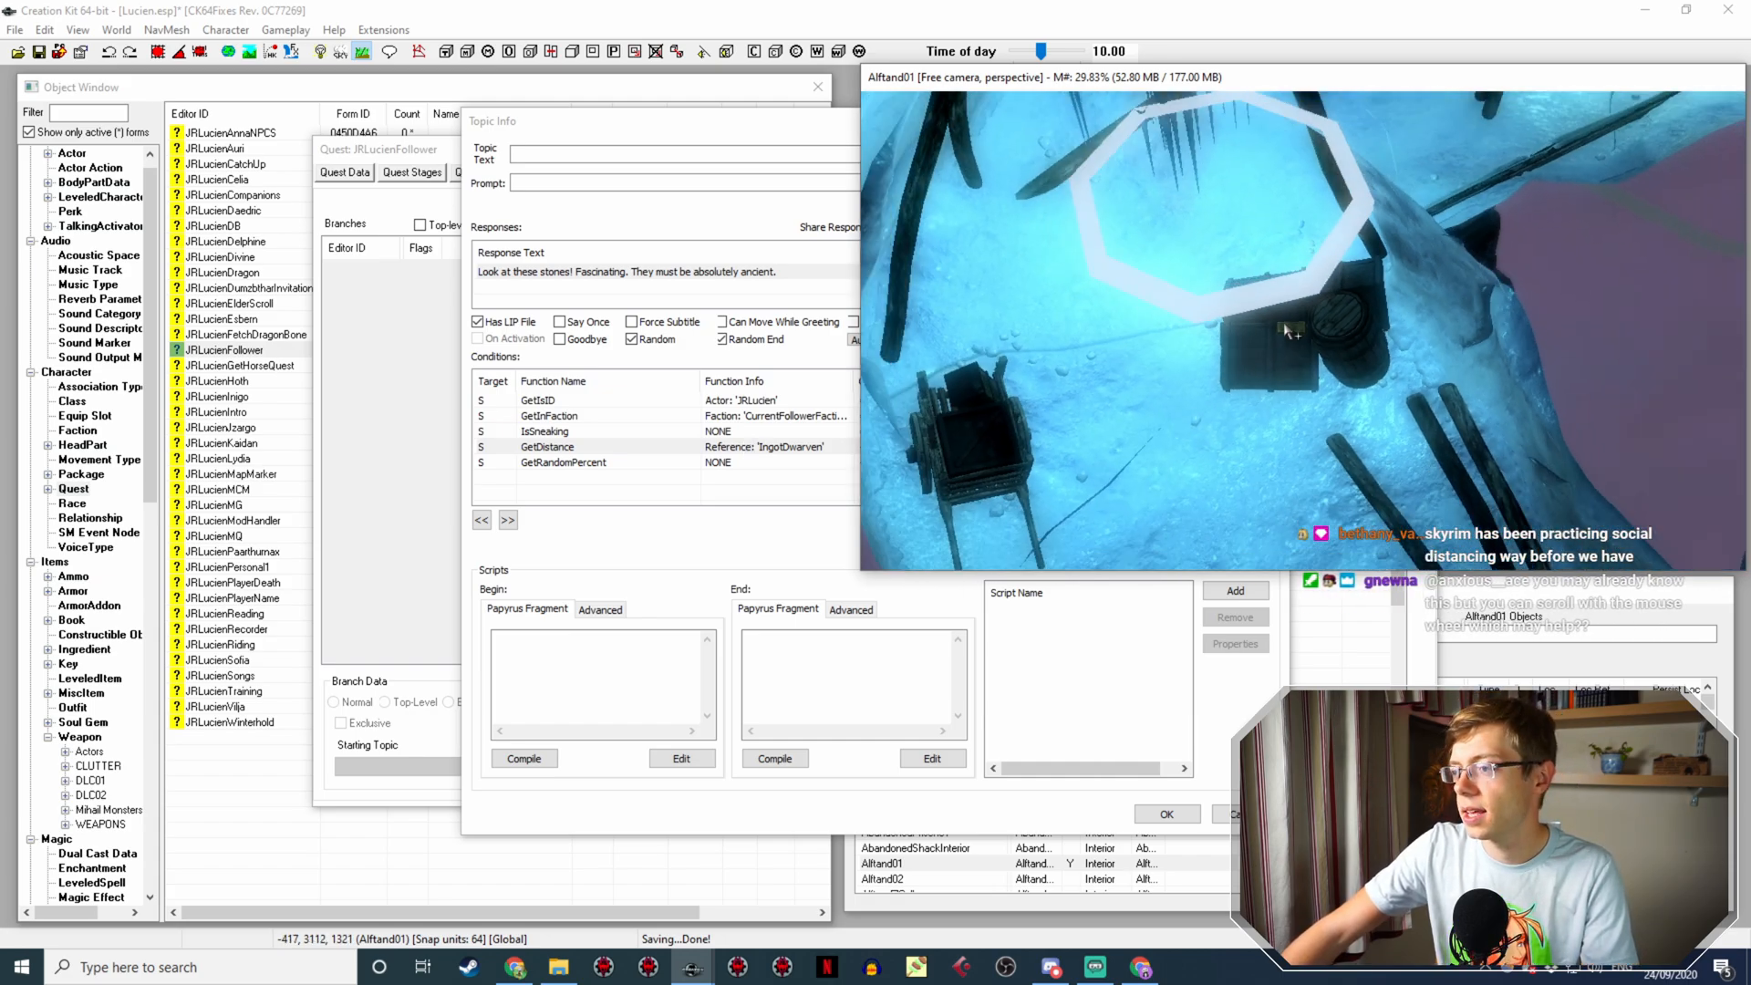
mouse_move(1283, 321)
middle_mouse_down()
mouse_move(1331, 288)
mouse_move(1174, 193)
middle_mouse_up()
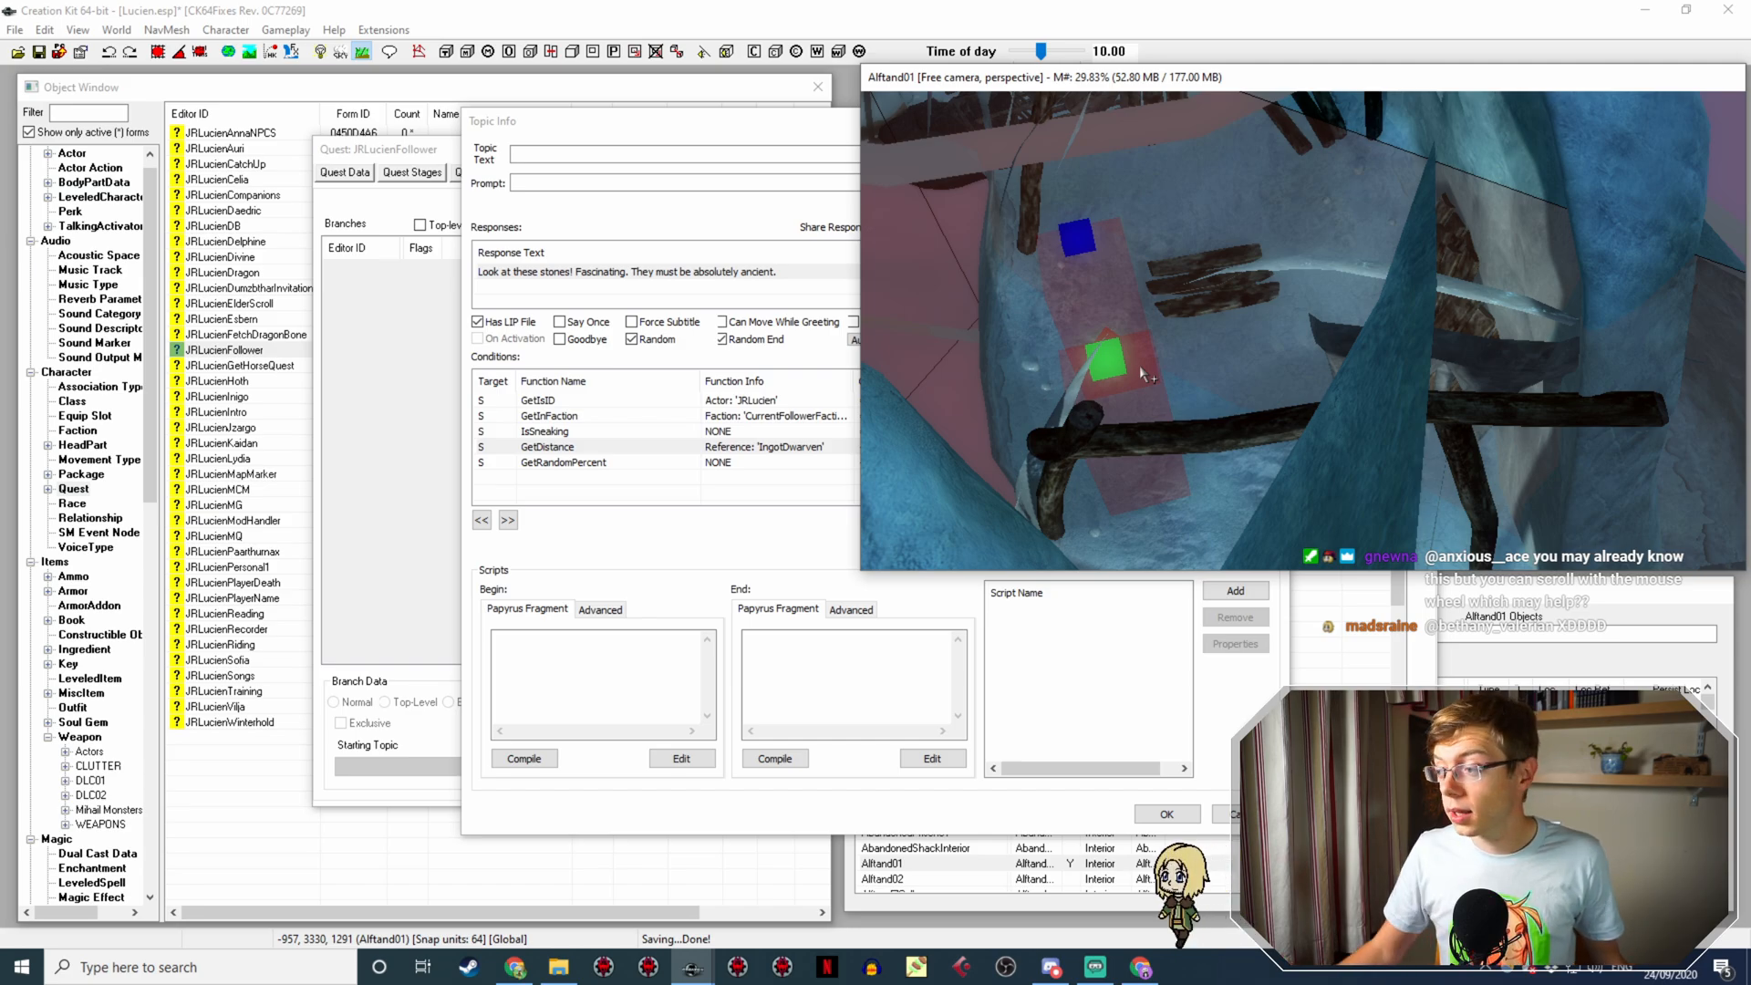
left_click(1470, 595)
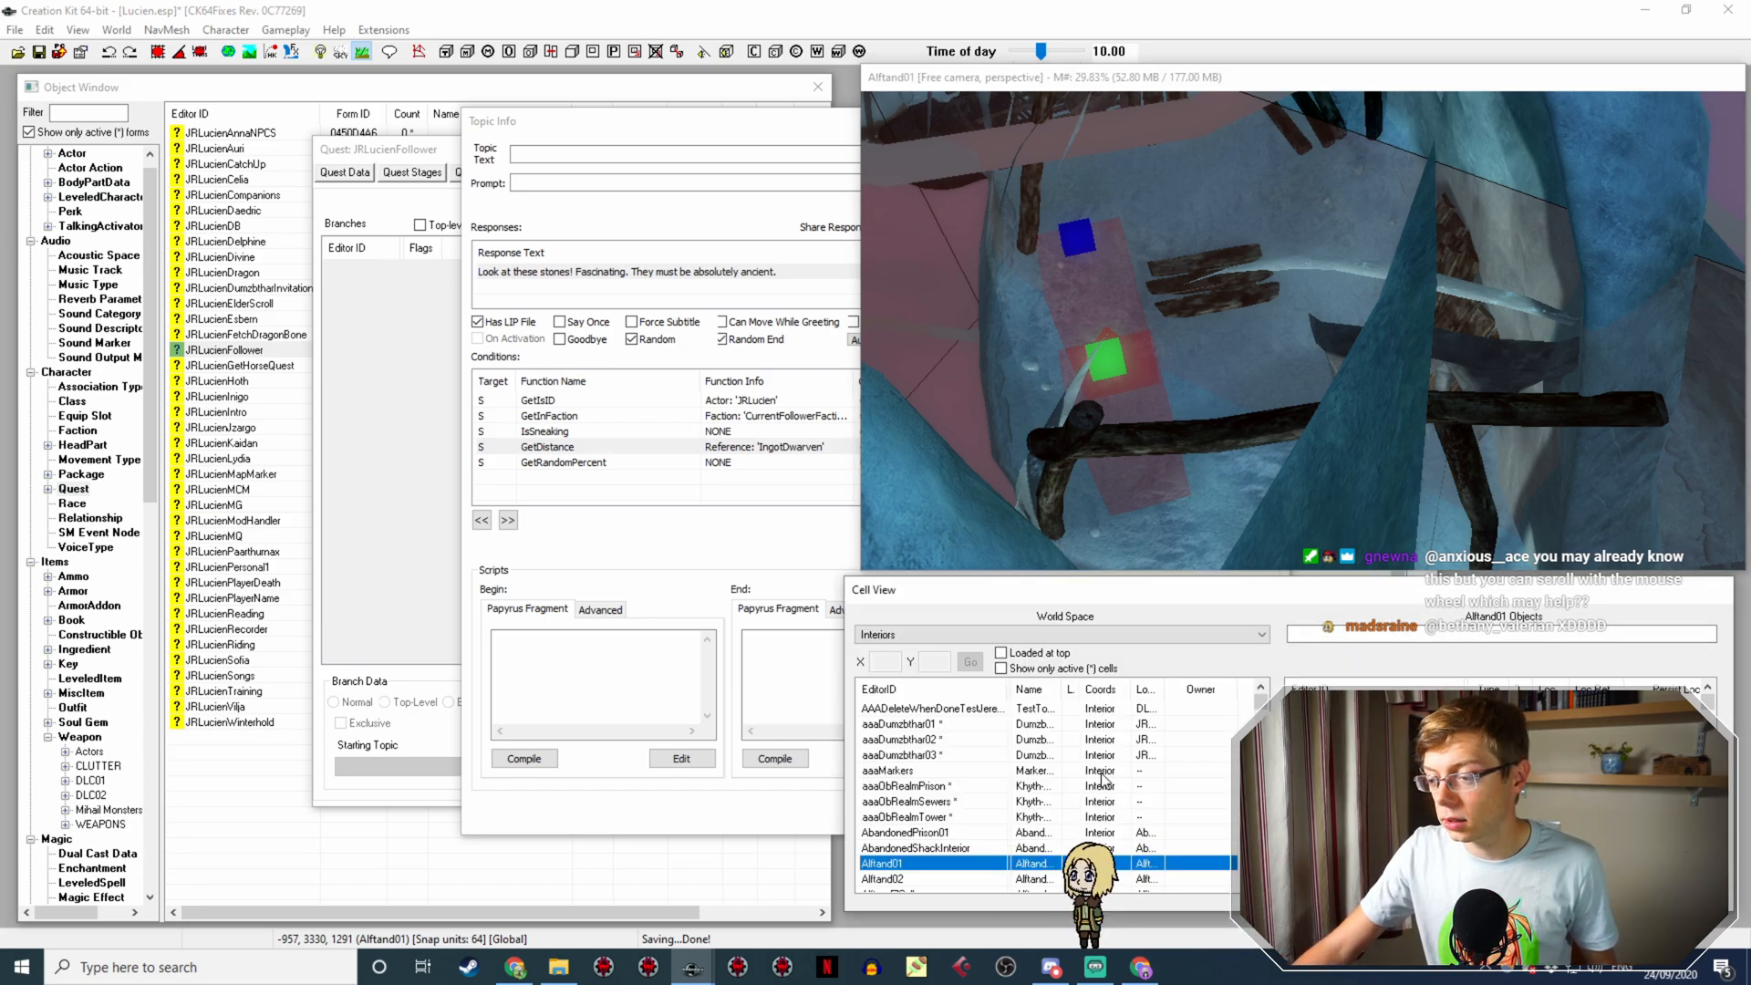
left_click_drag(1263, 706, 1262, 794)
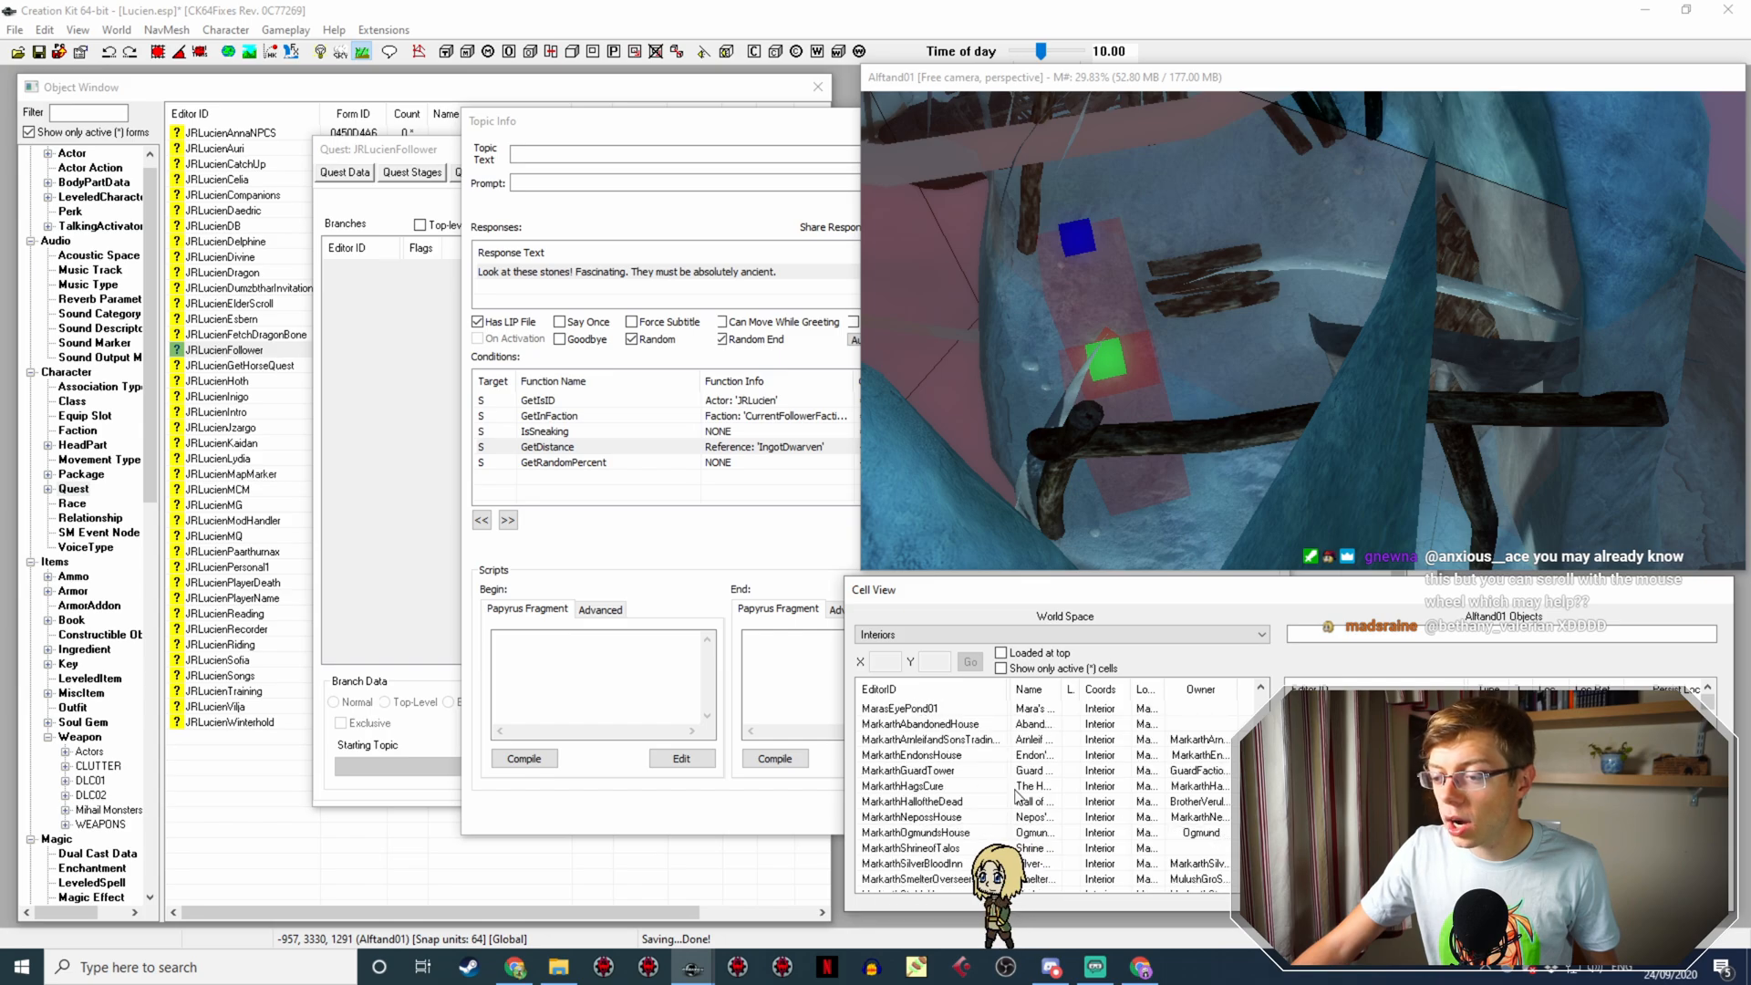
scroll(1003, 766, "down", 10)
scroll(967, 753, "down", 20)
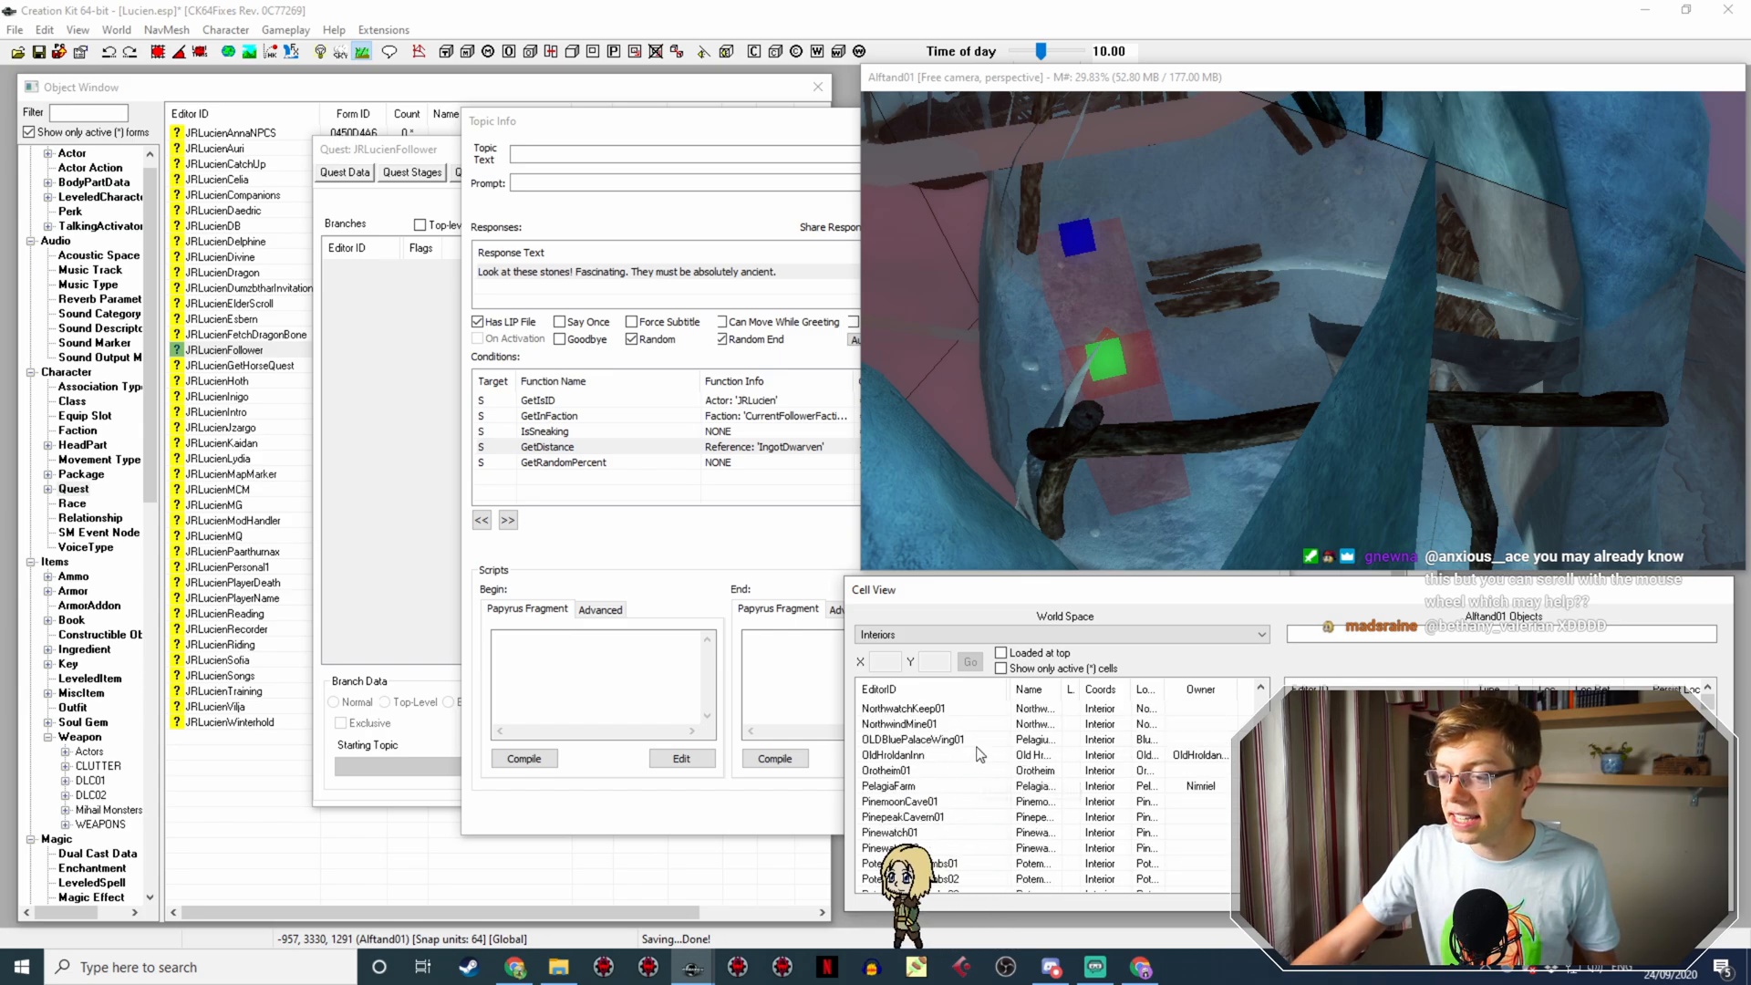
scroll(980, 756, "down", 20)
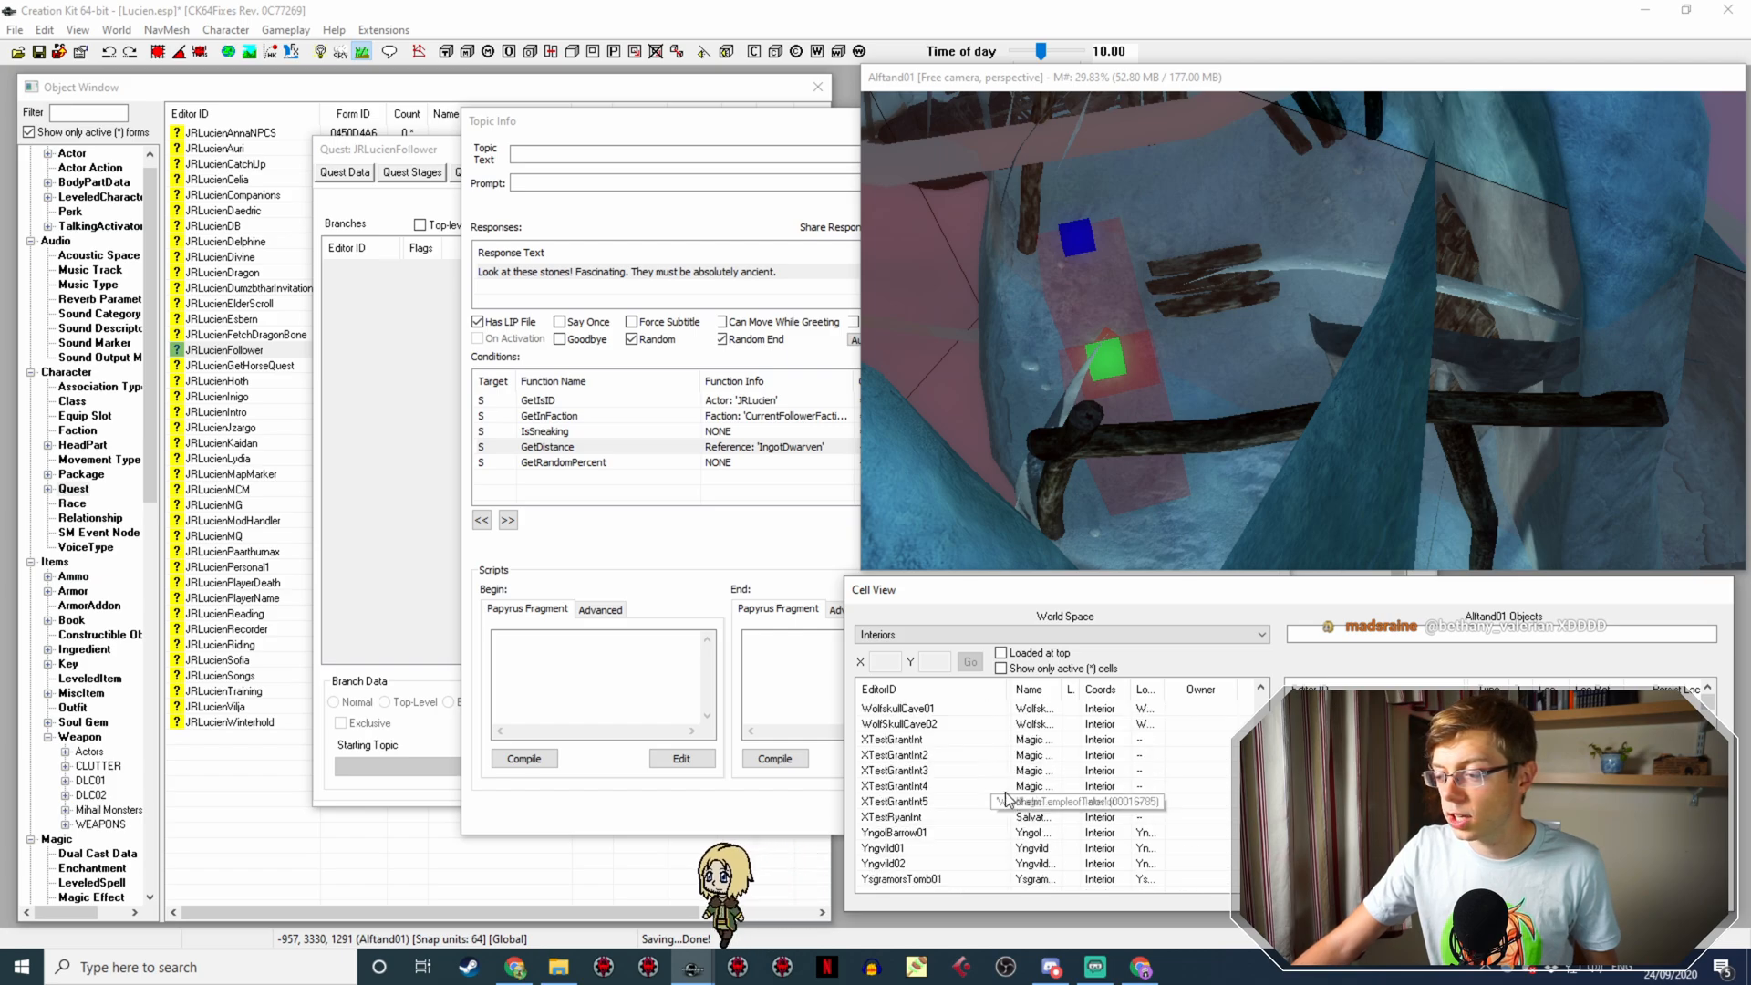
scroll(1095, 803, "up", 1)
scroll(1162, 845, "up", 5)
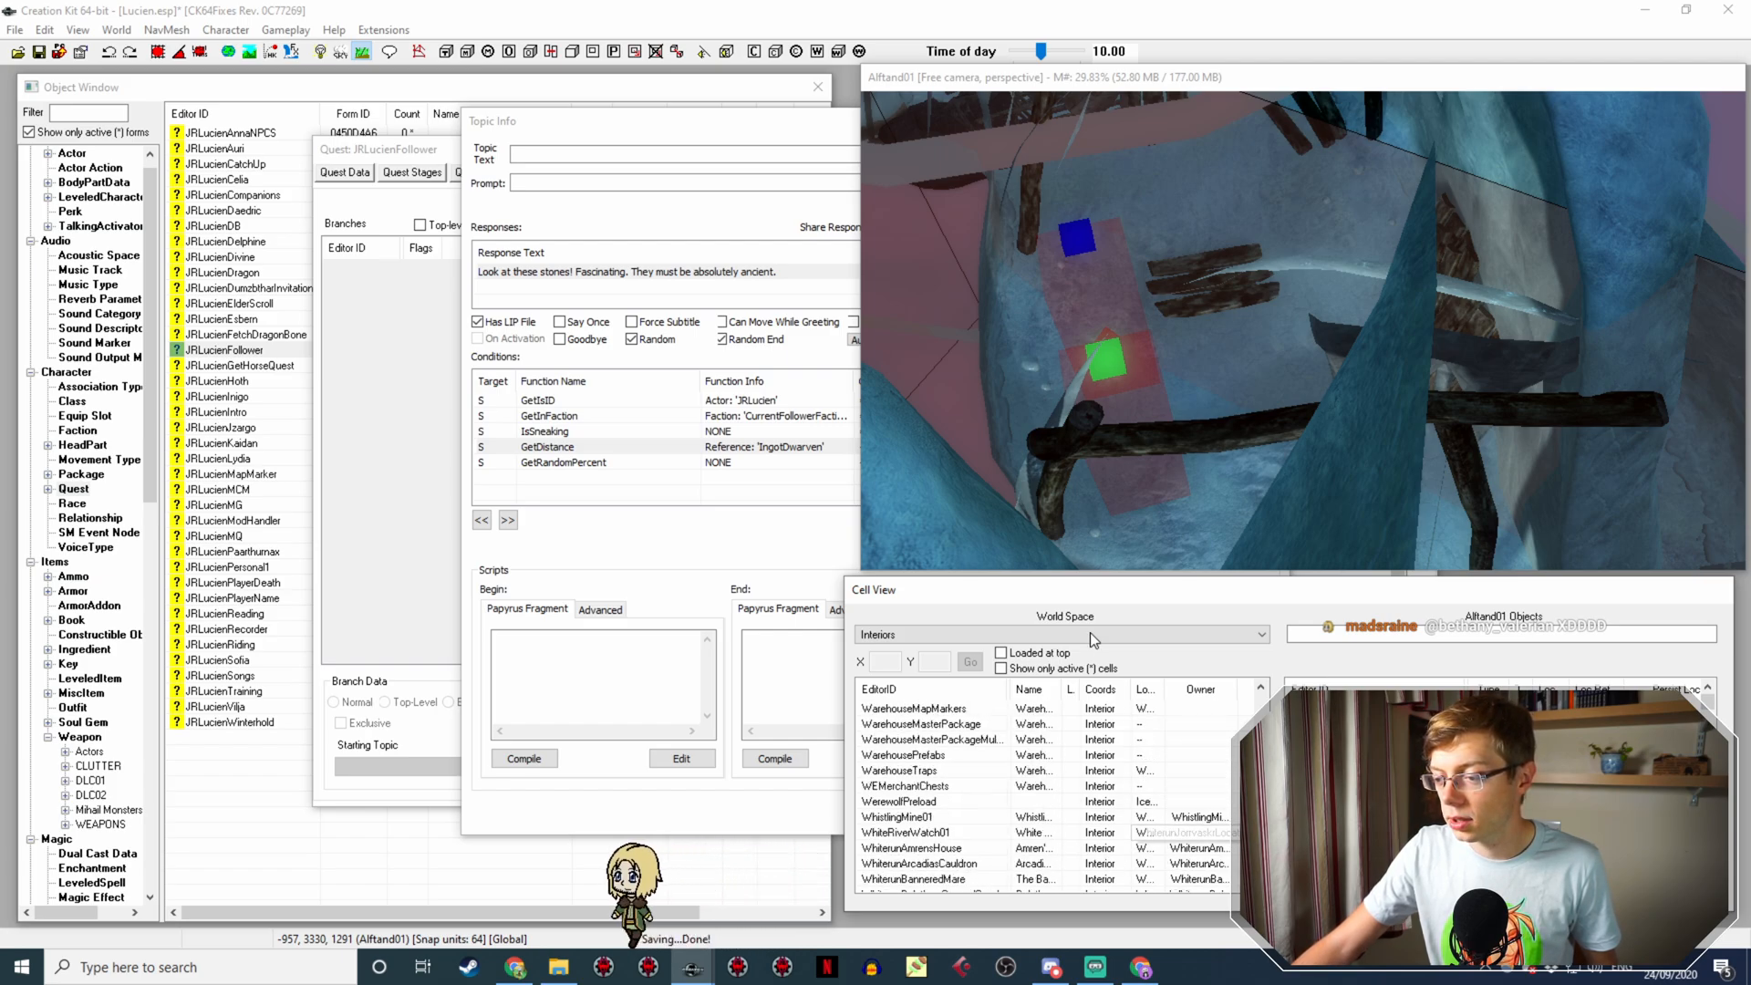
Step: Switch the cell list's world space to Tamriel and look through its exterior cells
left_click(1091, 634)
scroll(1042, 391, "down", 3)
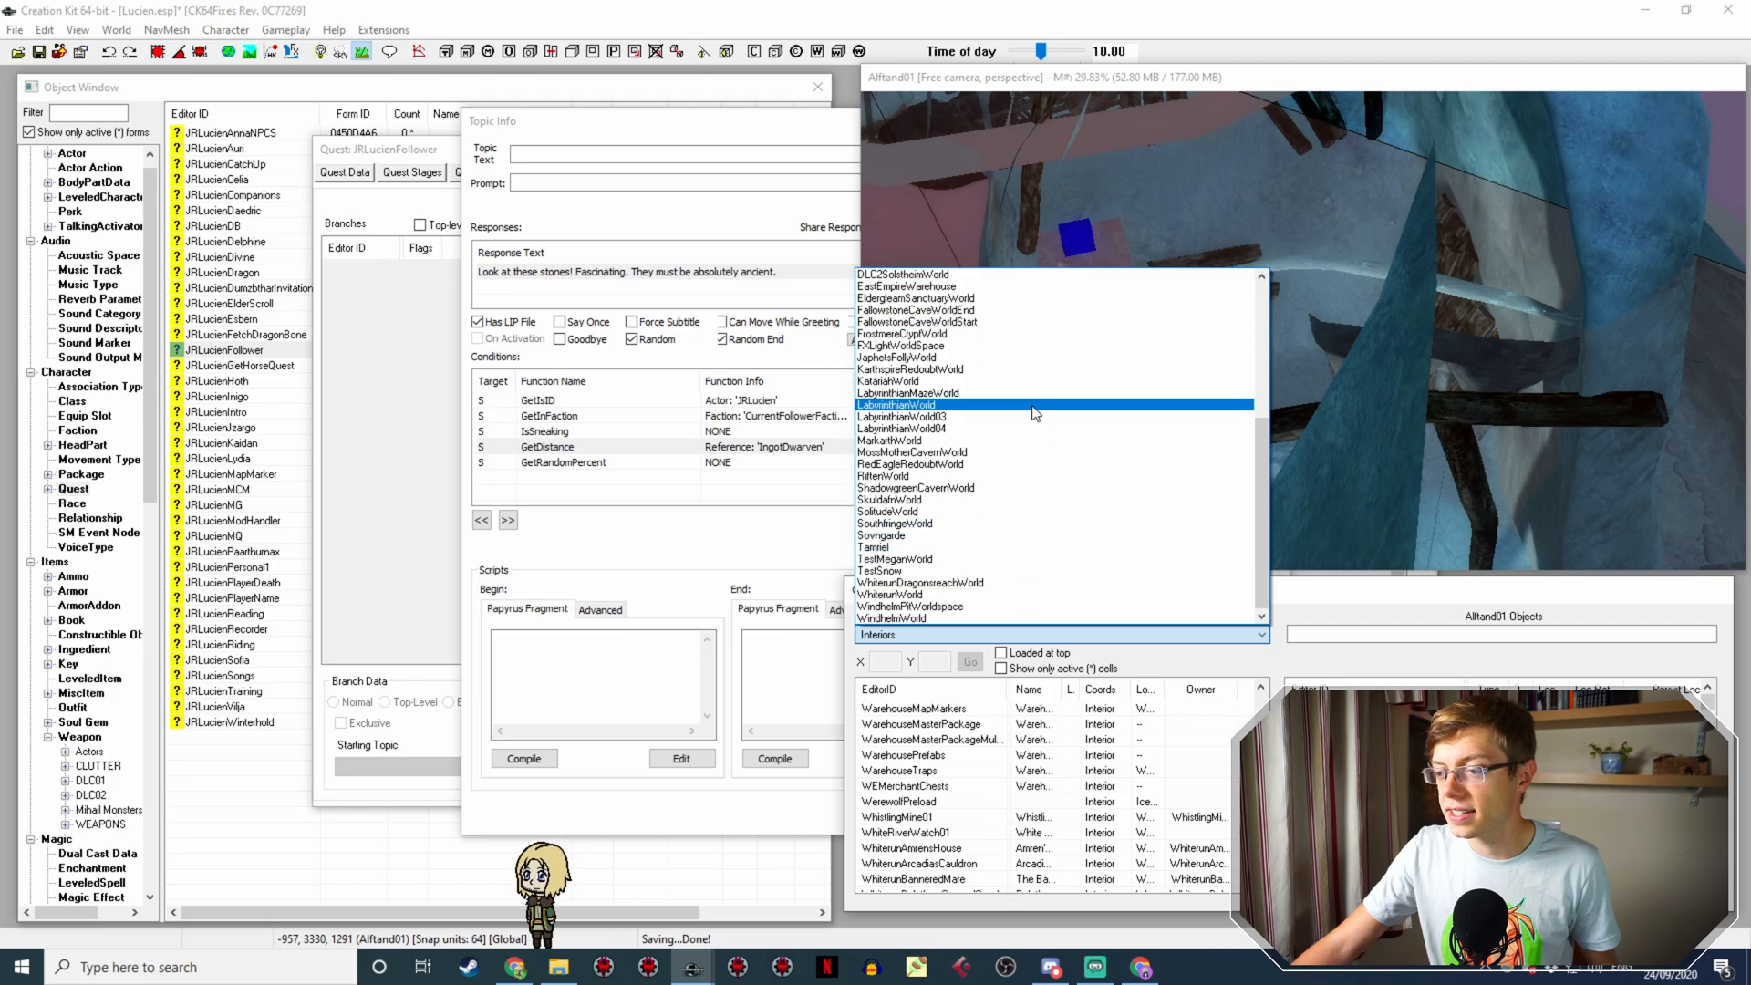
left_click(1044, 543)
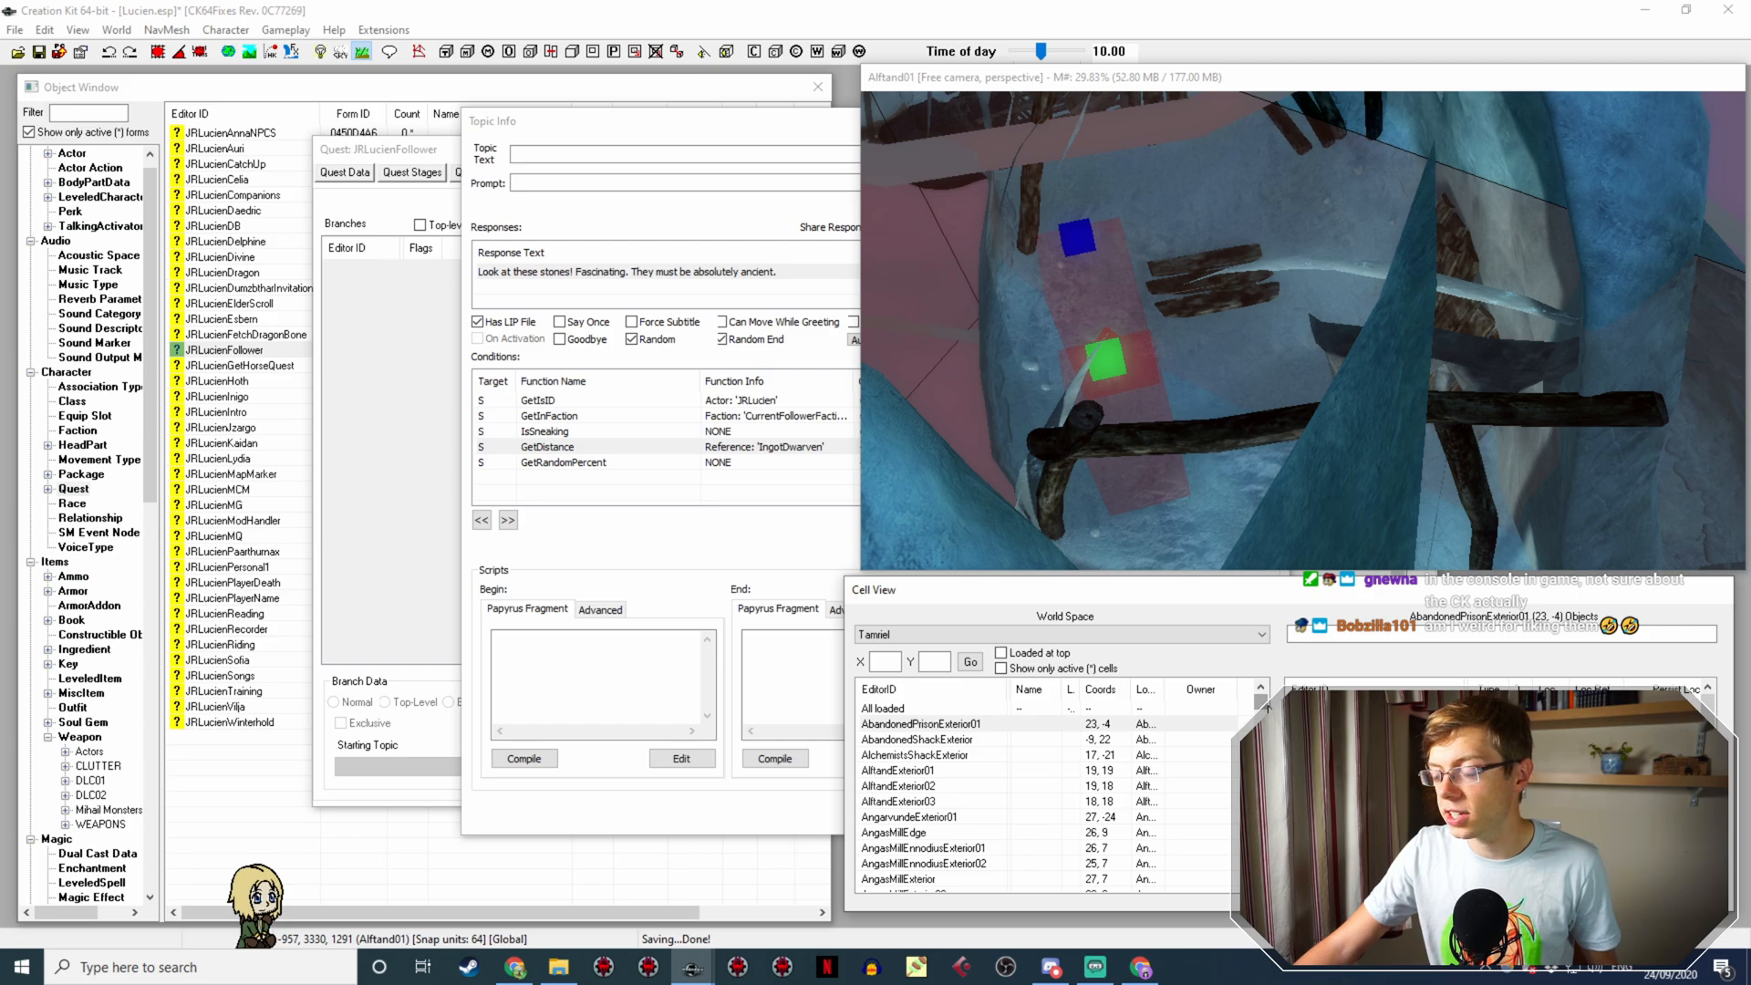
scroll(1202, 751, "down", 15)
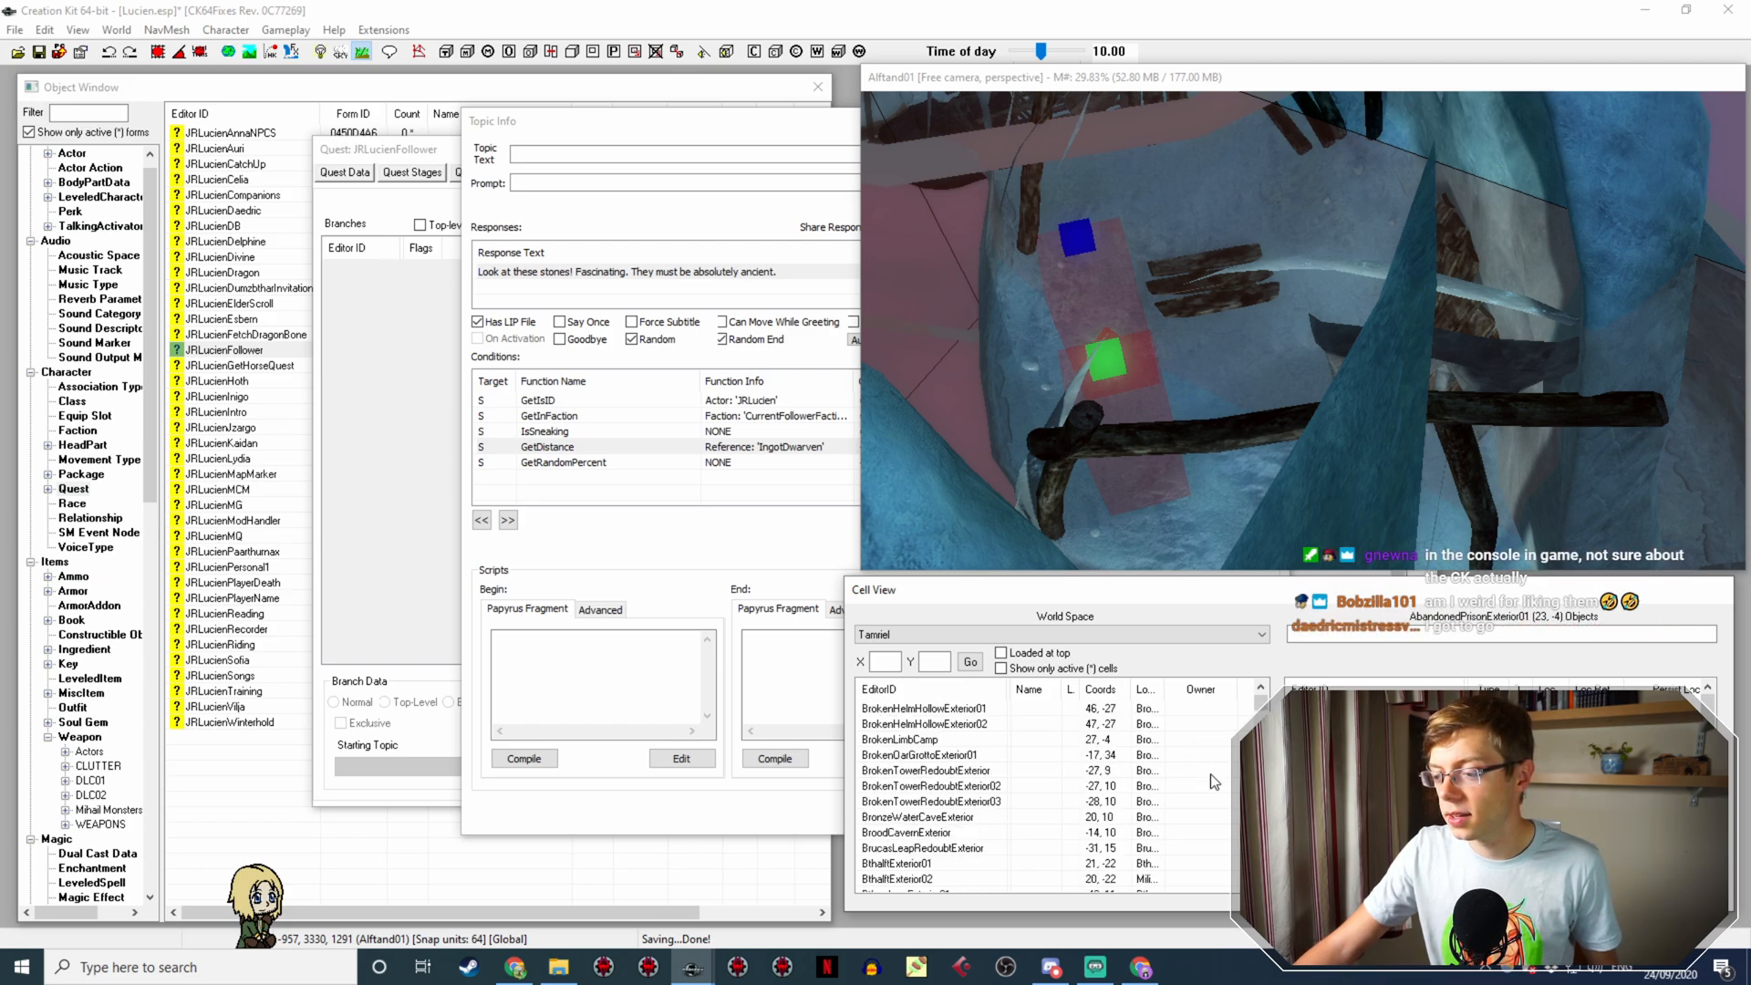
scroll(1211, 764, "down", 10)
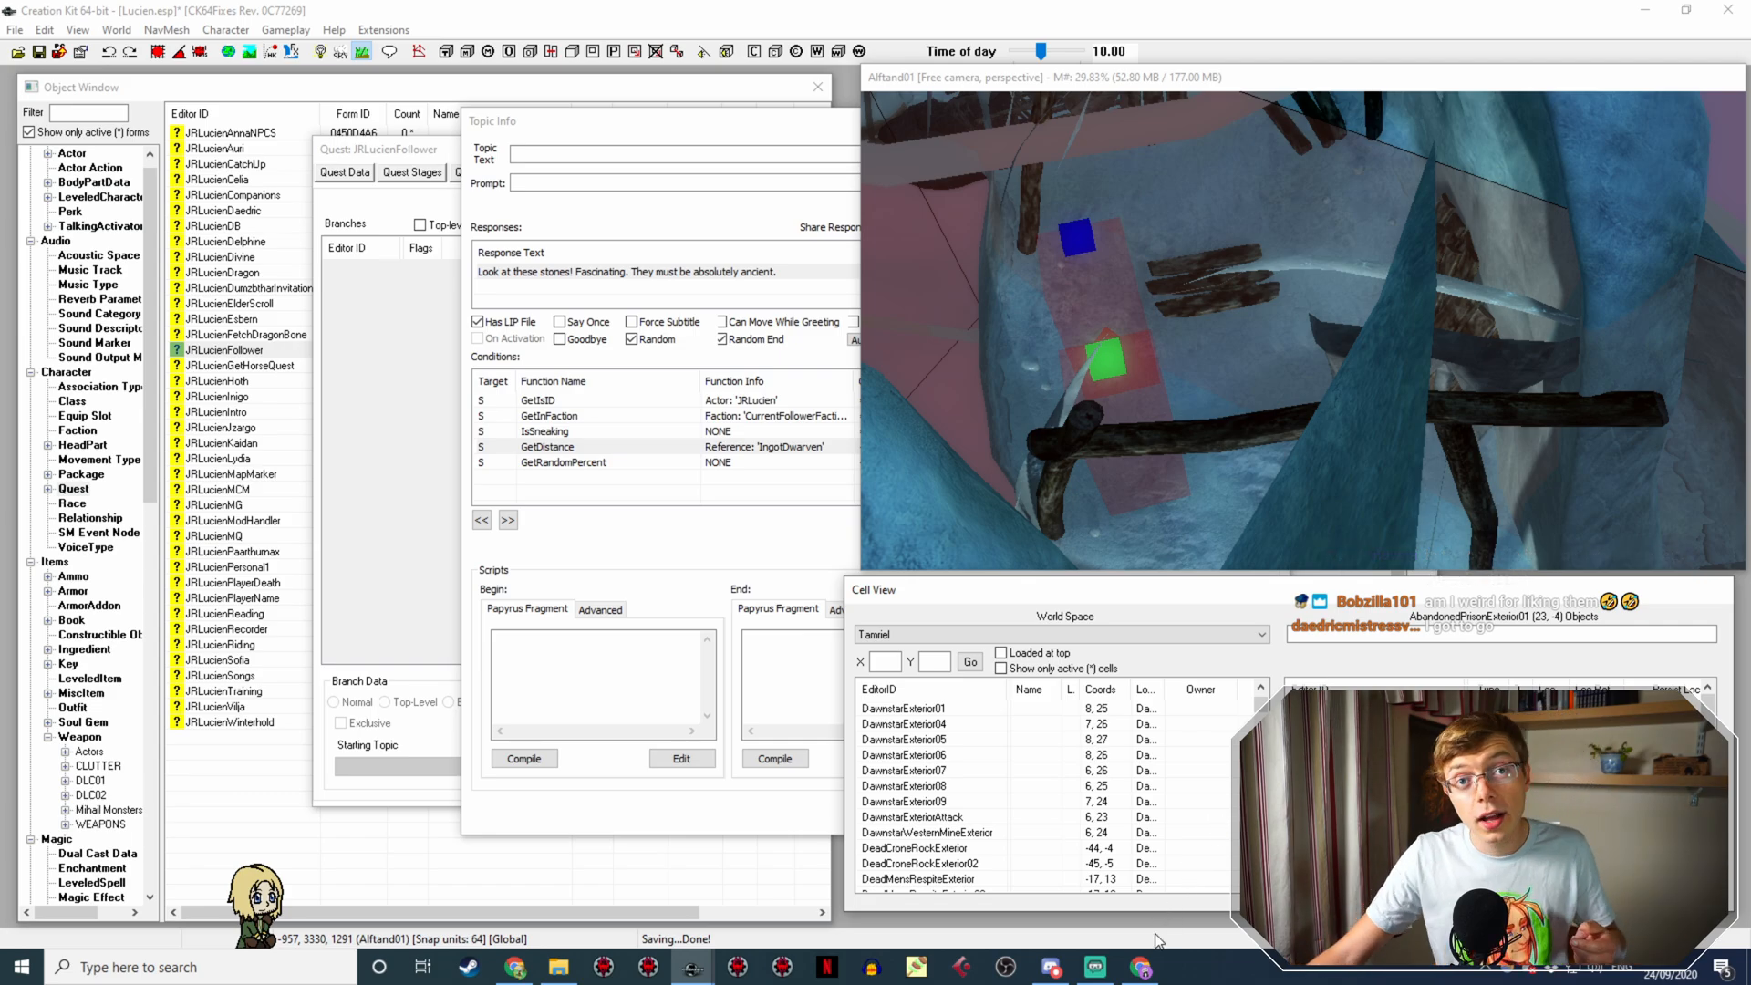
Step: Change the GetDistance condition's reference to PlayerRef with the cell set to (any), and accept the condition
left_click(801, 447)
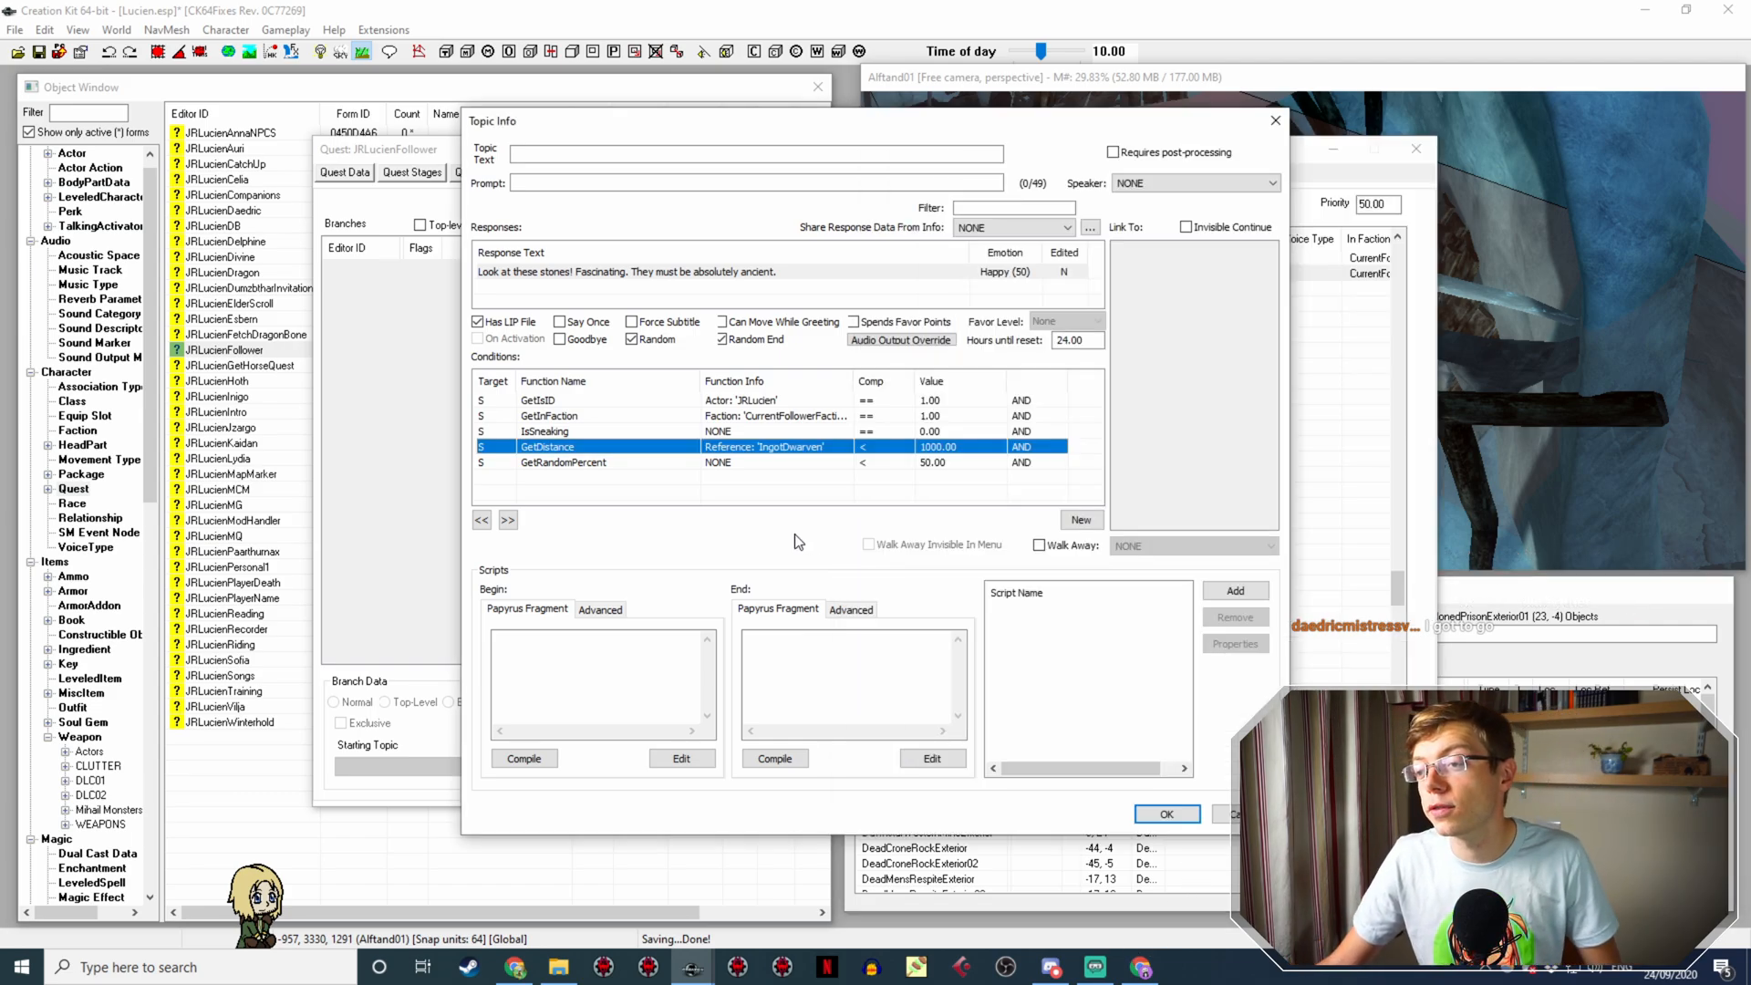
double_click(801, 447)
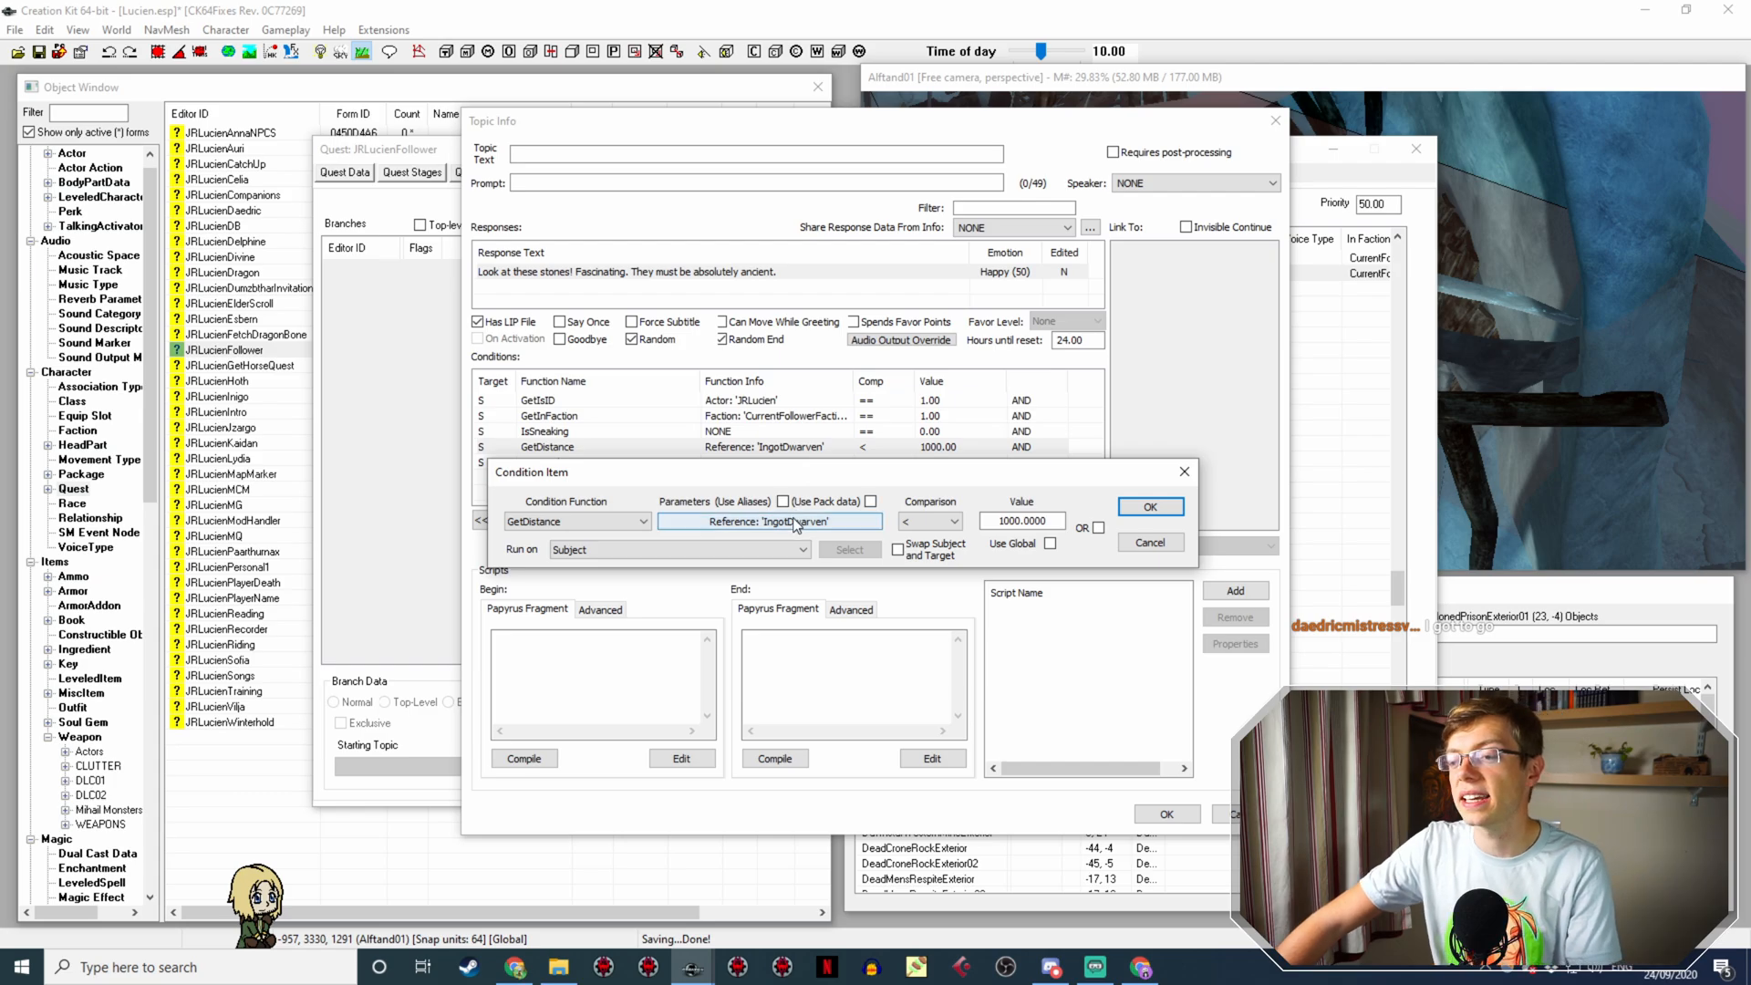
left_click(675, 527)
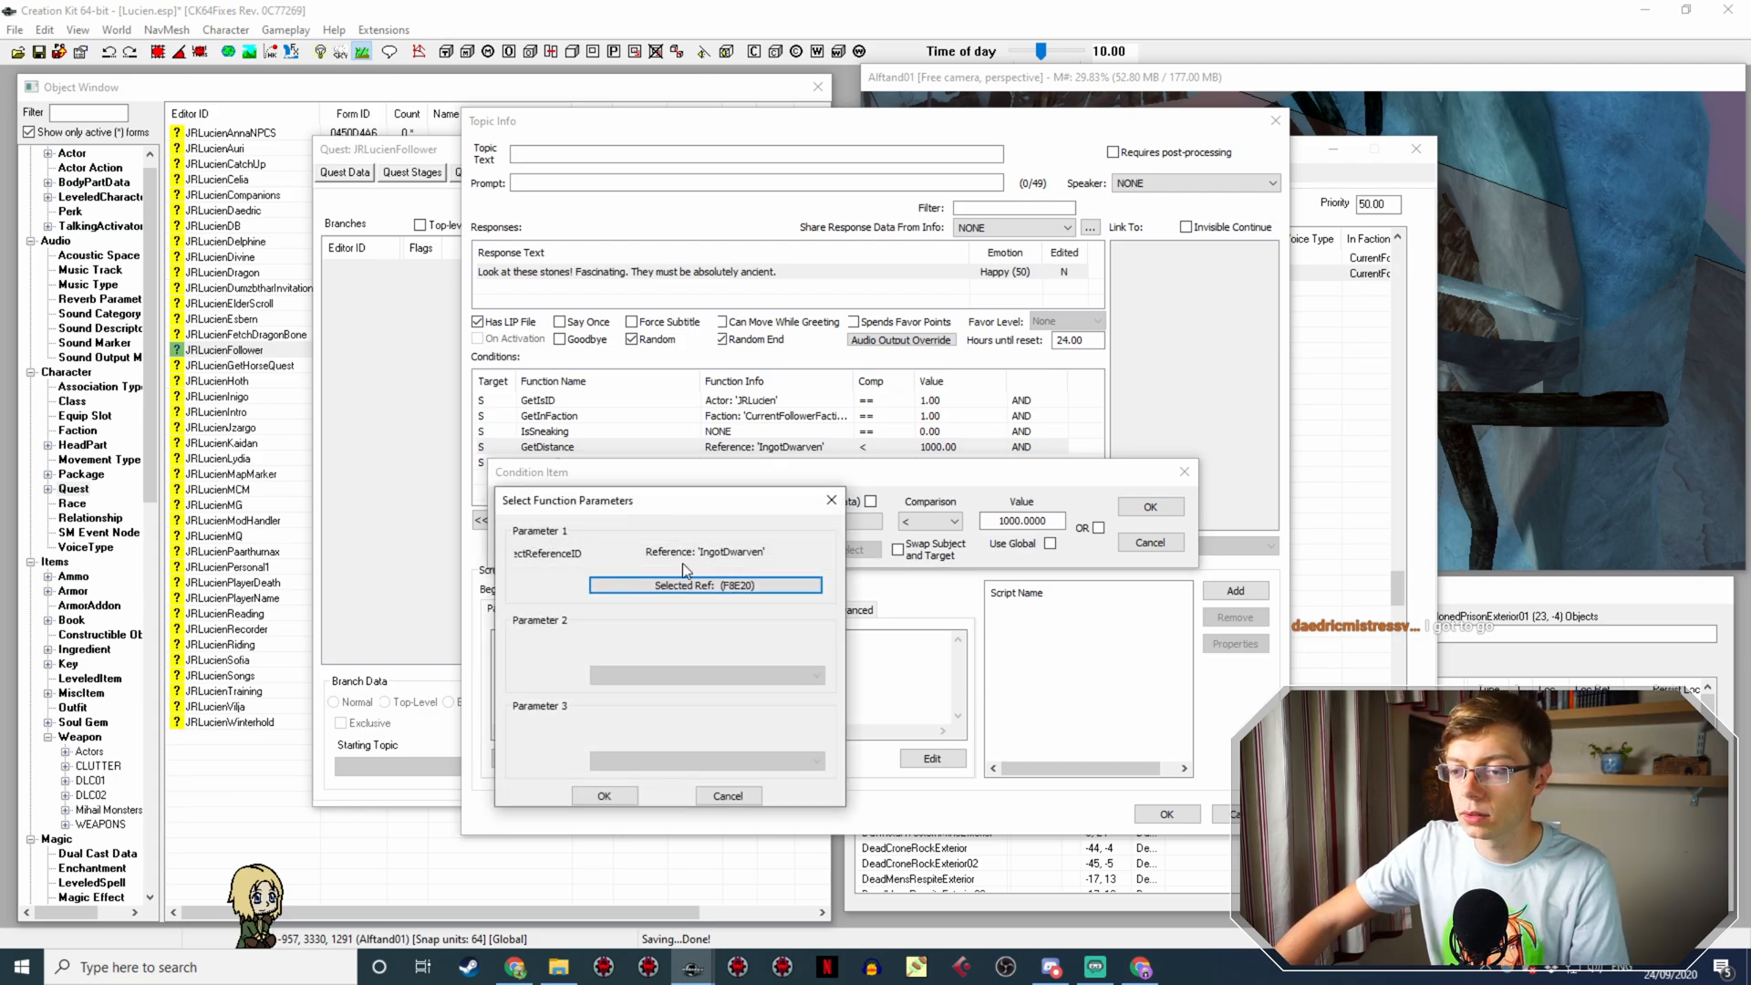
left_click(682, 584)
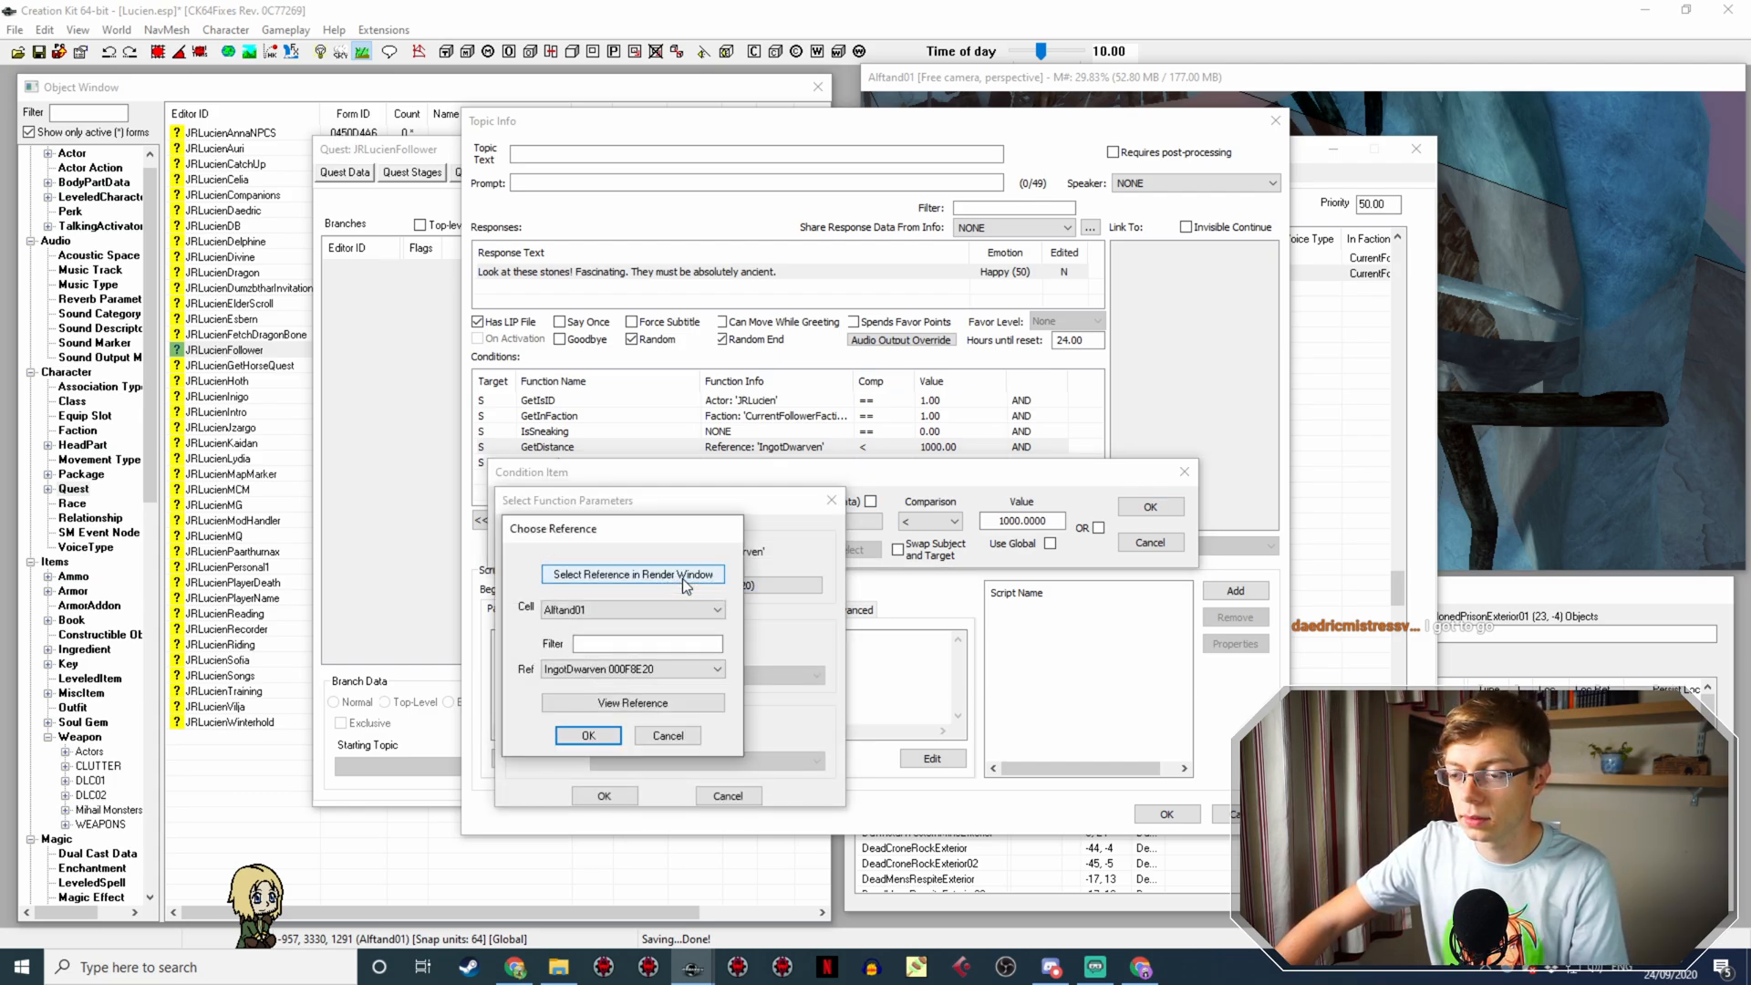
left_click(717, 609)
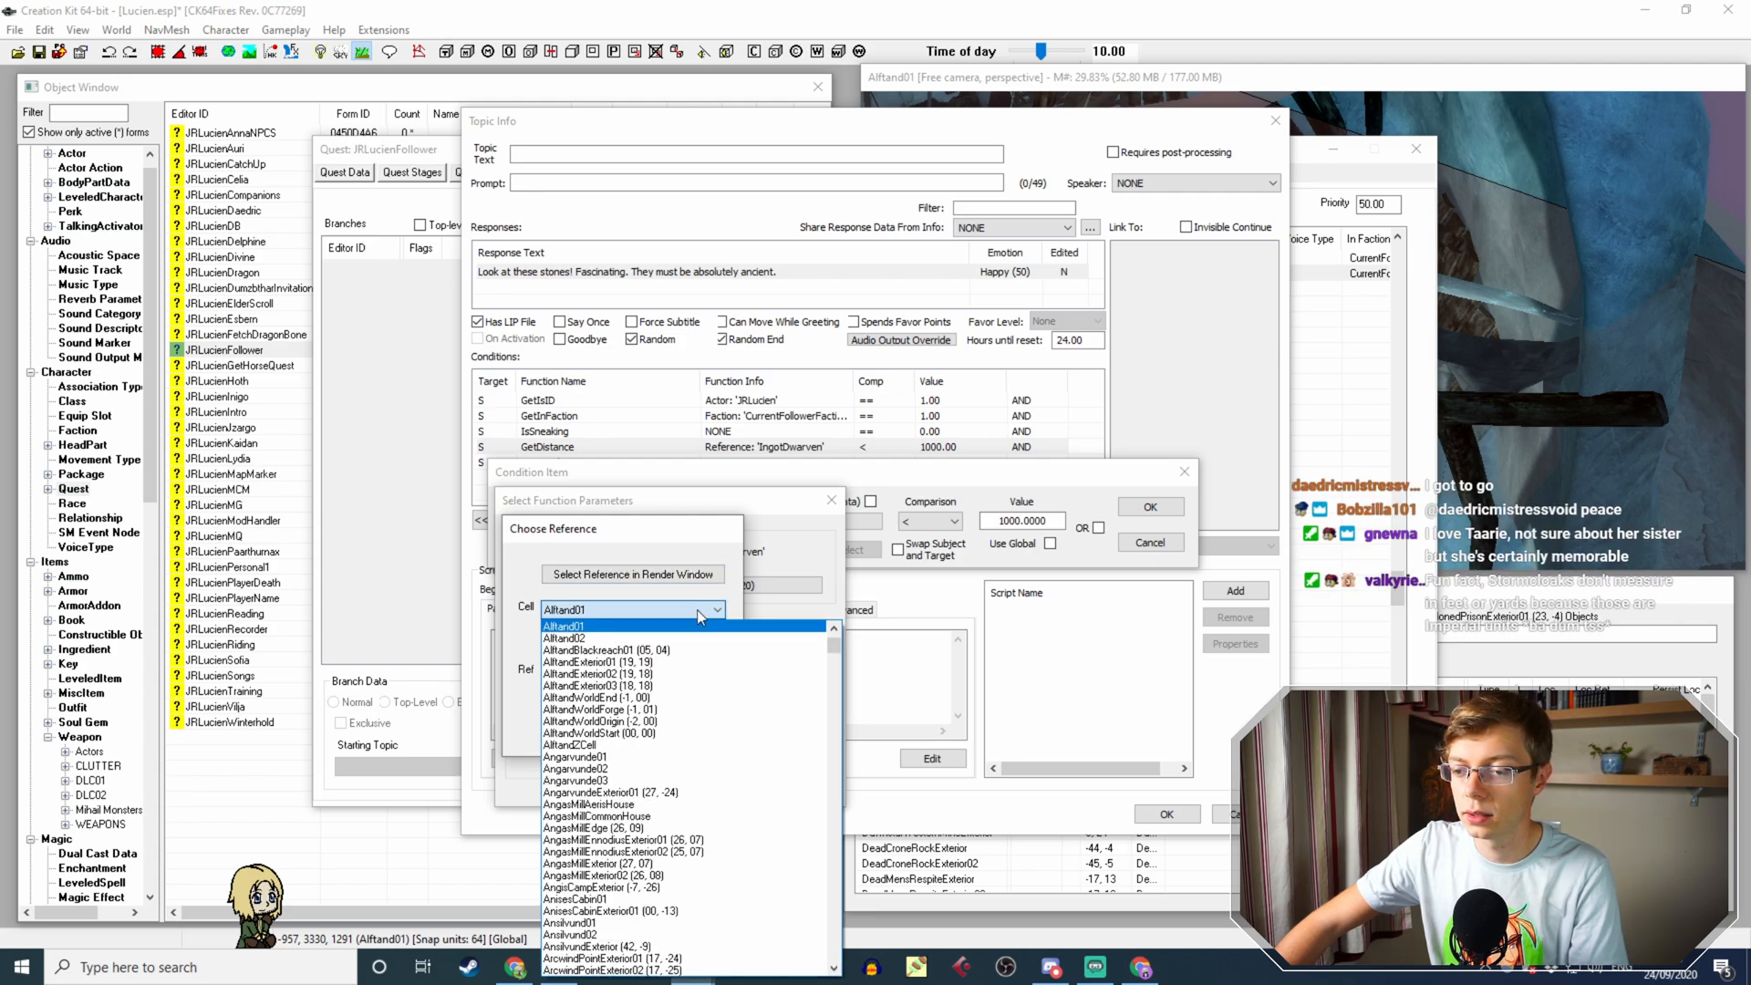
left_click(584, 627)
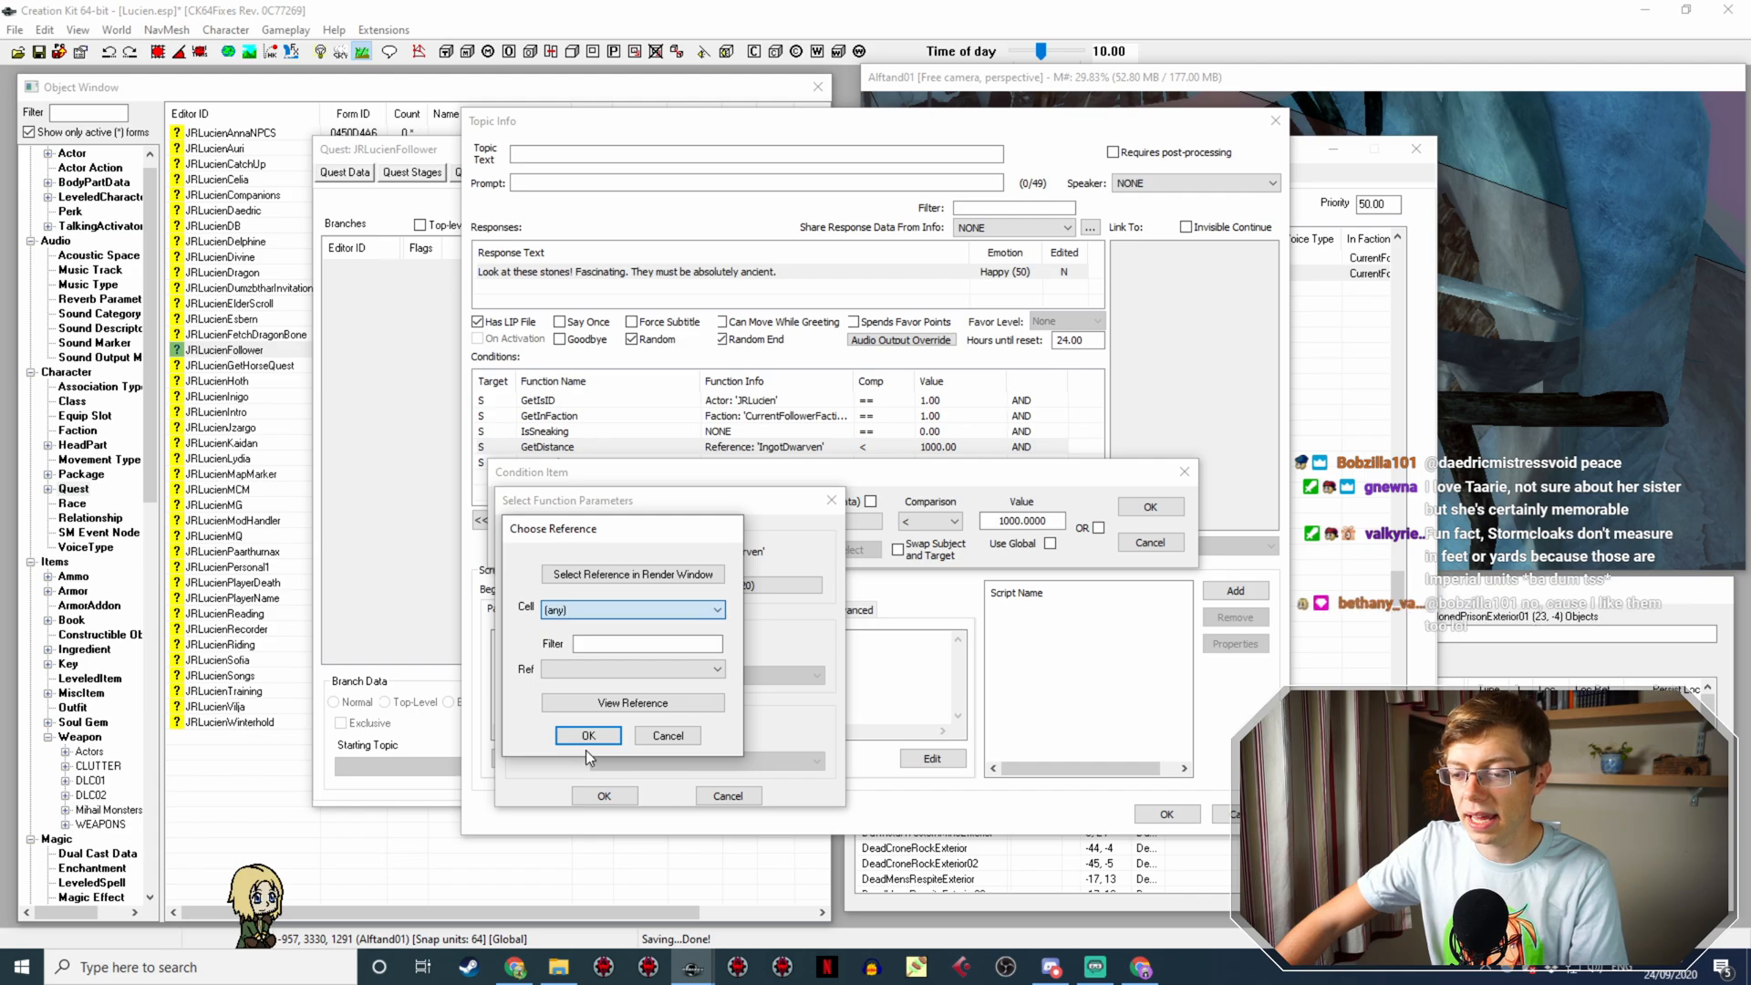
left_click(656, 738)
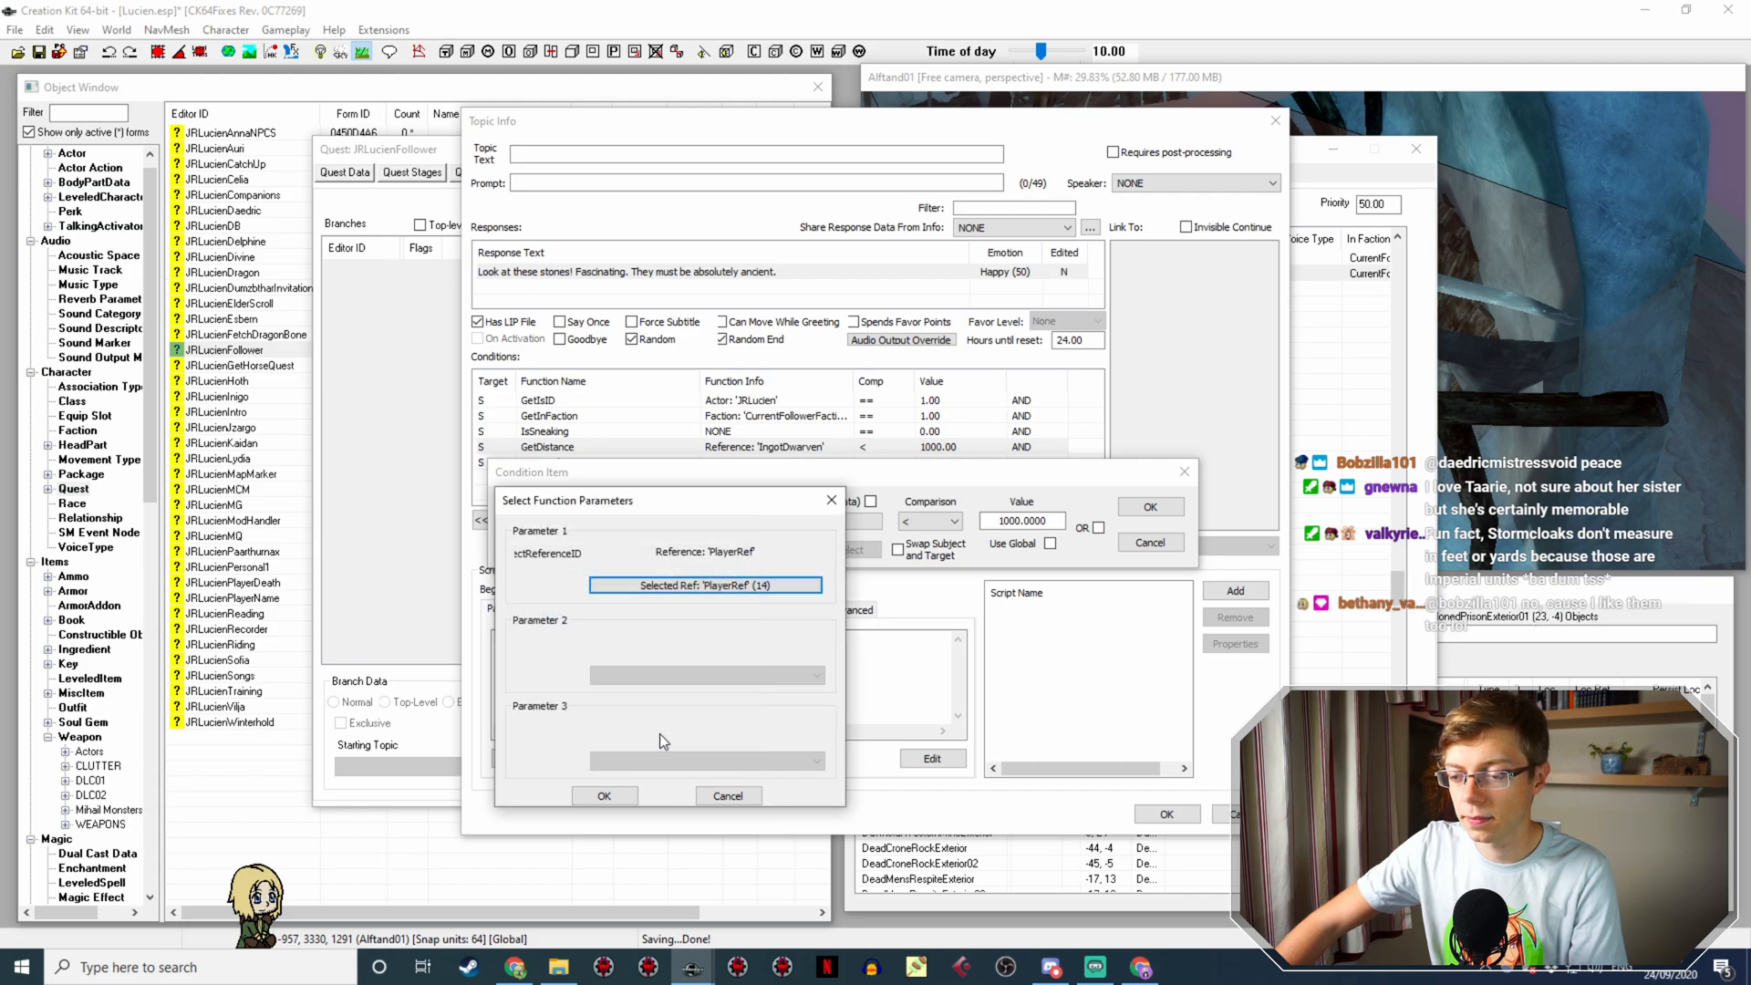
left_click(605, 793)
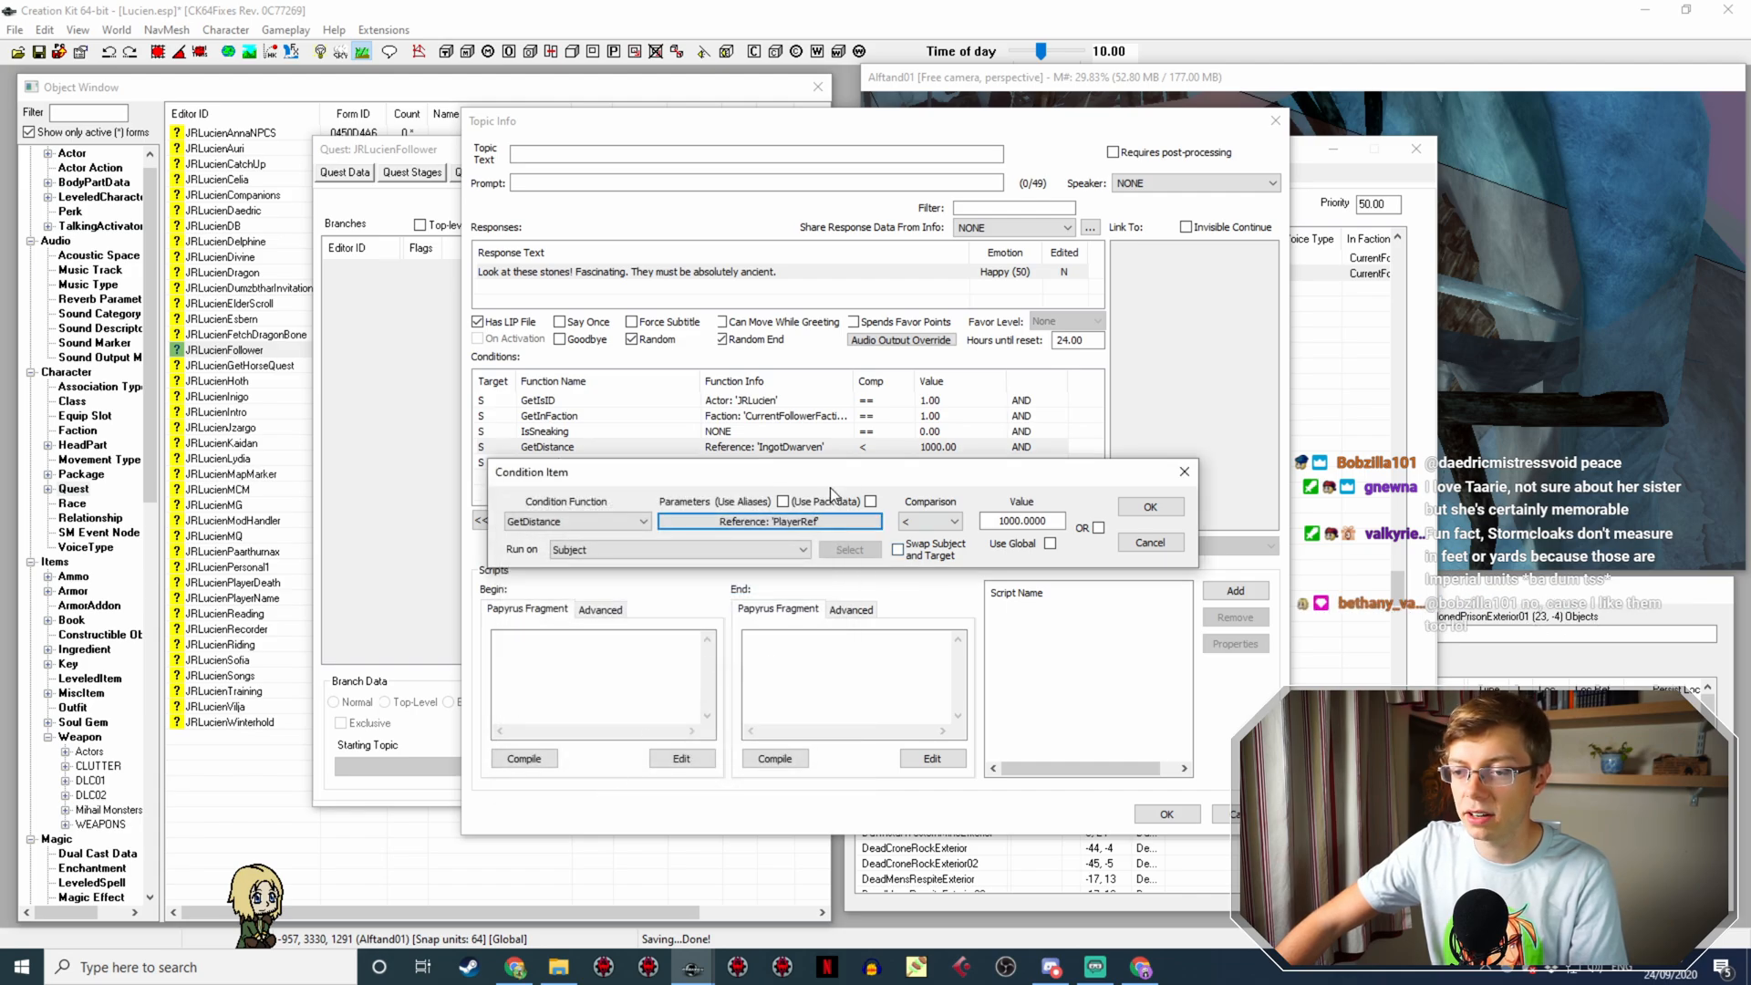
left_click(1147, 511)
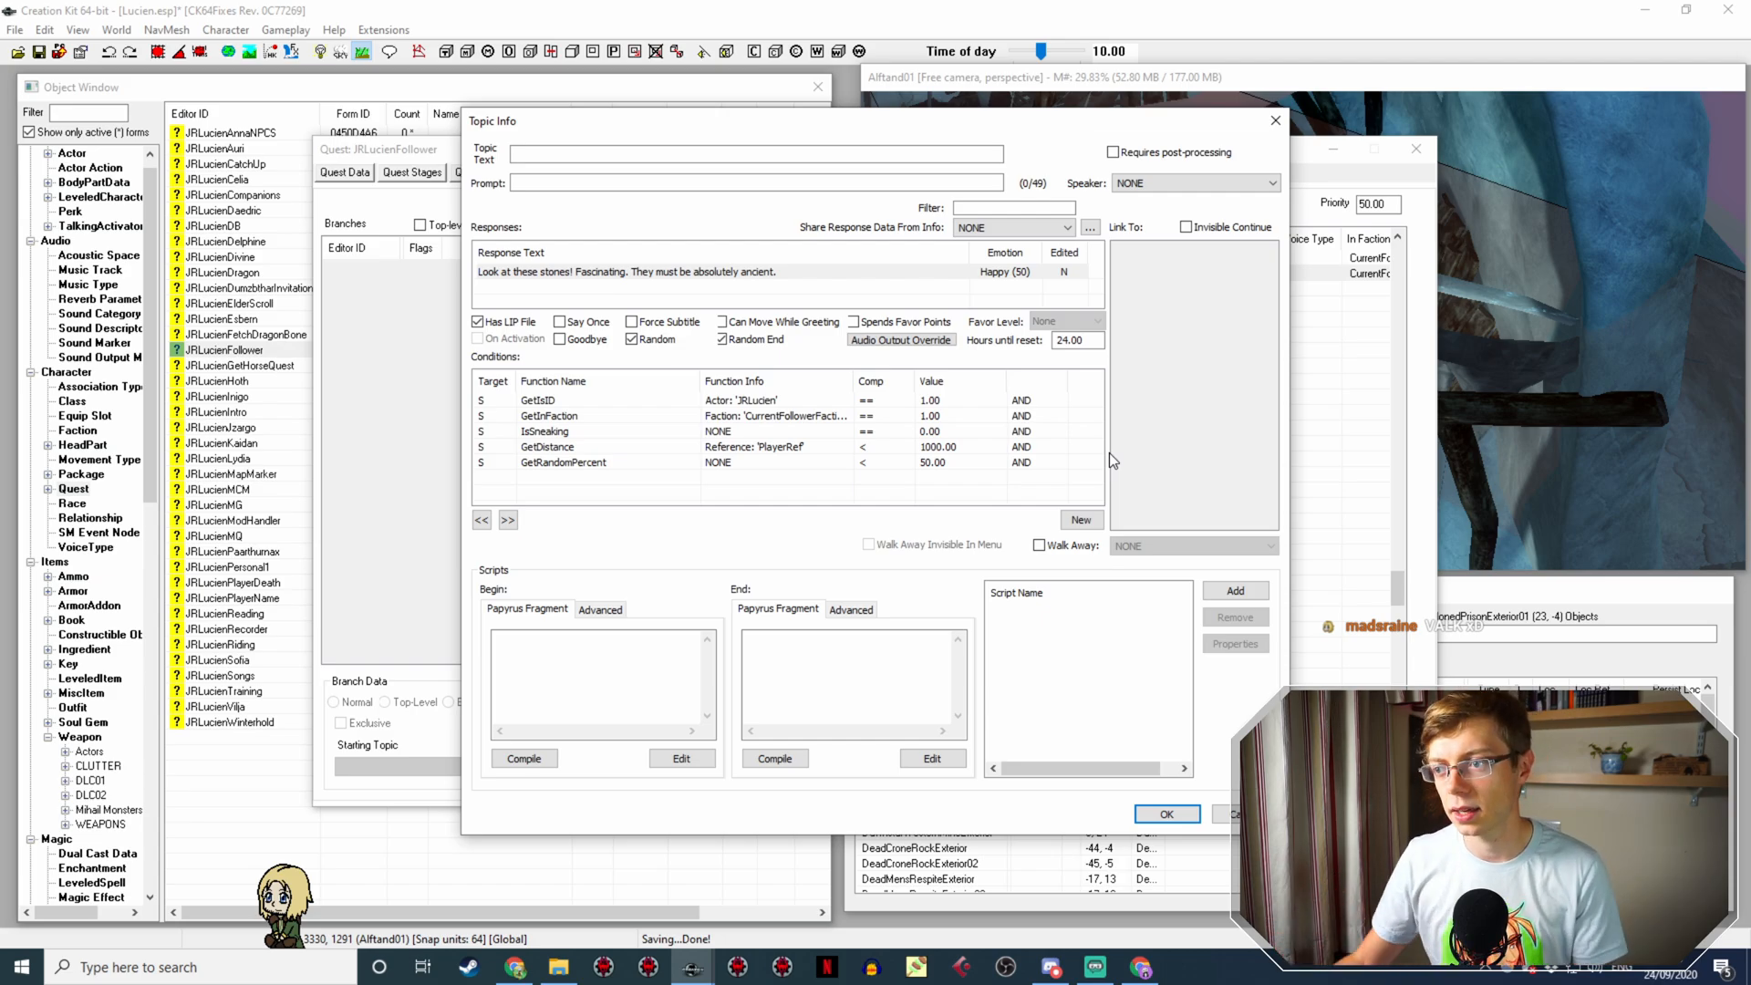
Step: Review the GetRandomPercent condition, accept the topic info and close the quest, and save the plugin
double_click(931, 464)
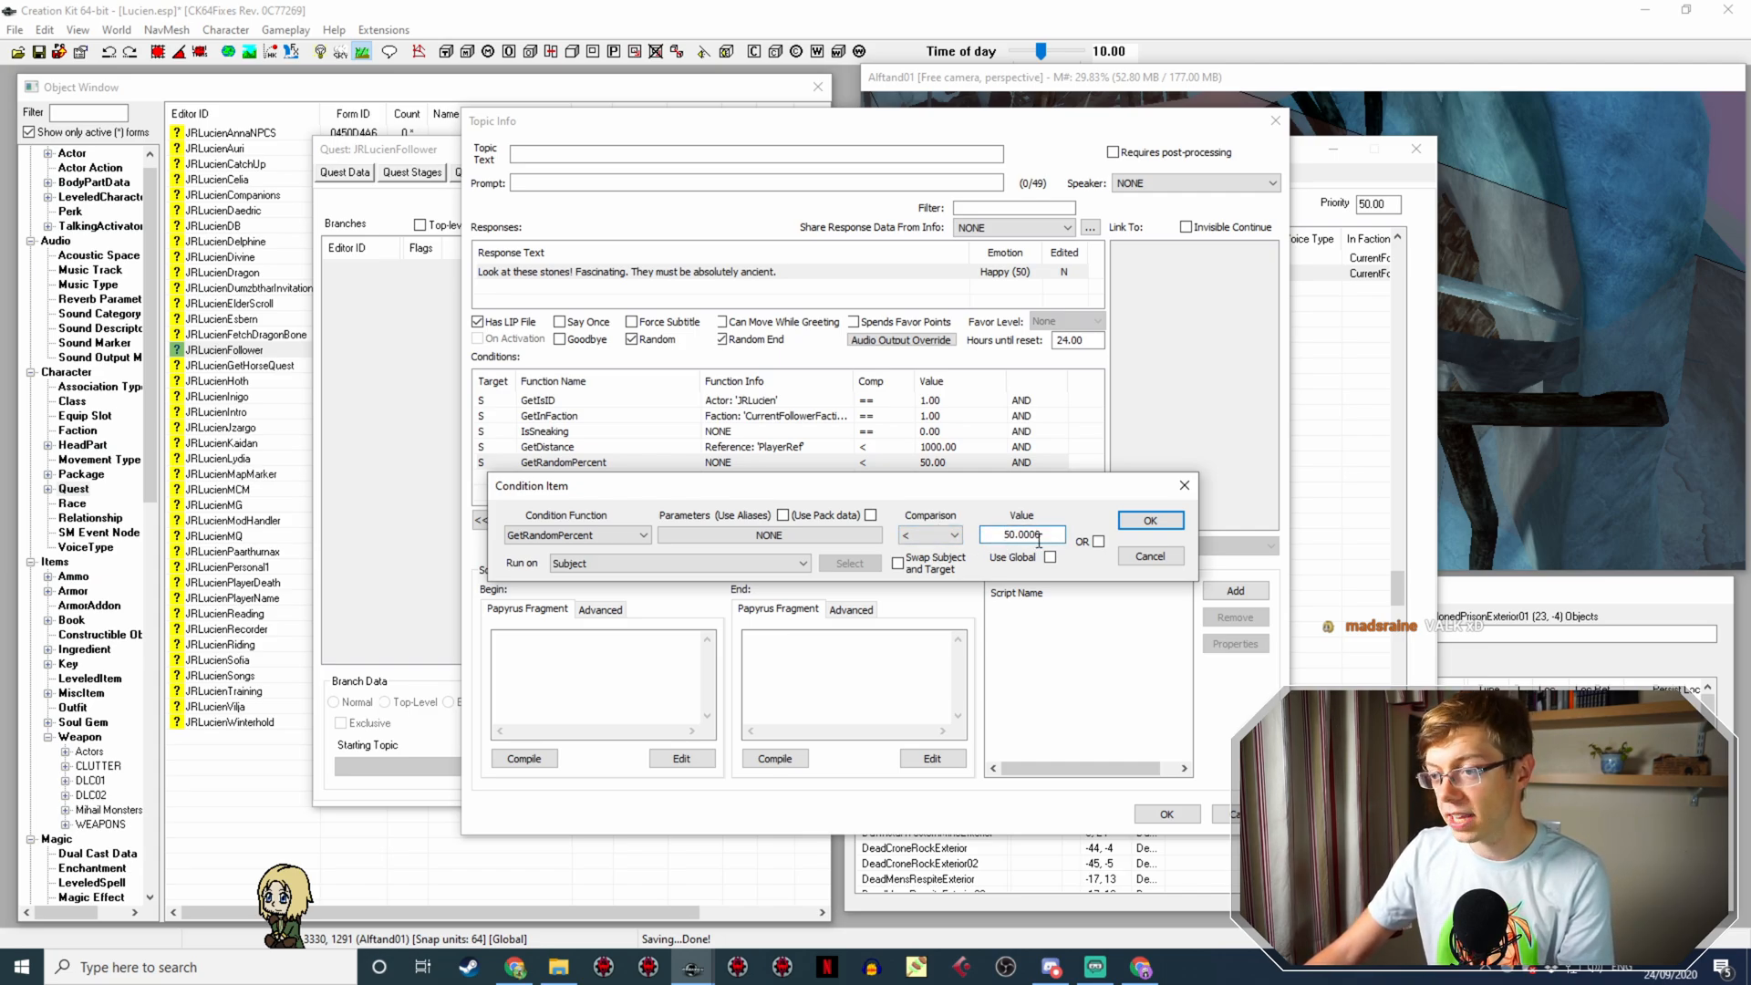
left_click(1146, 521)
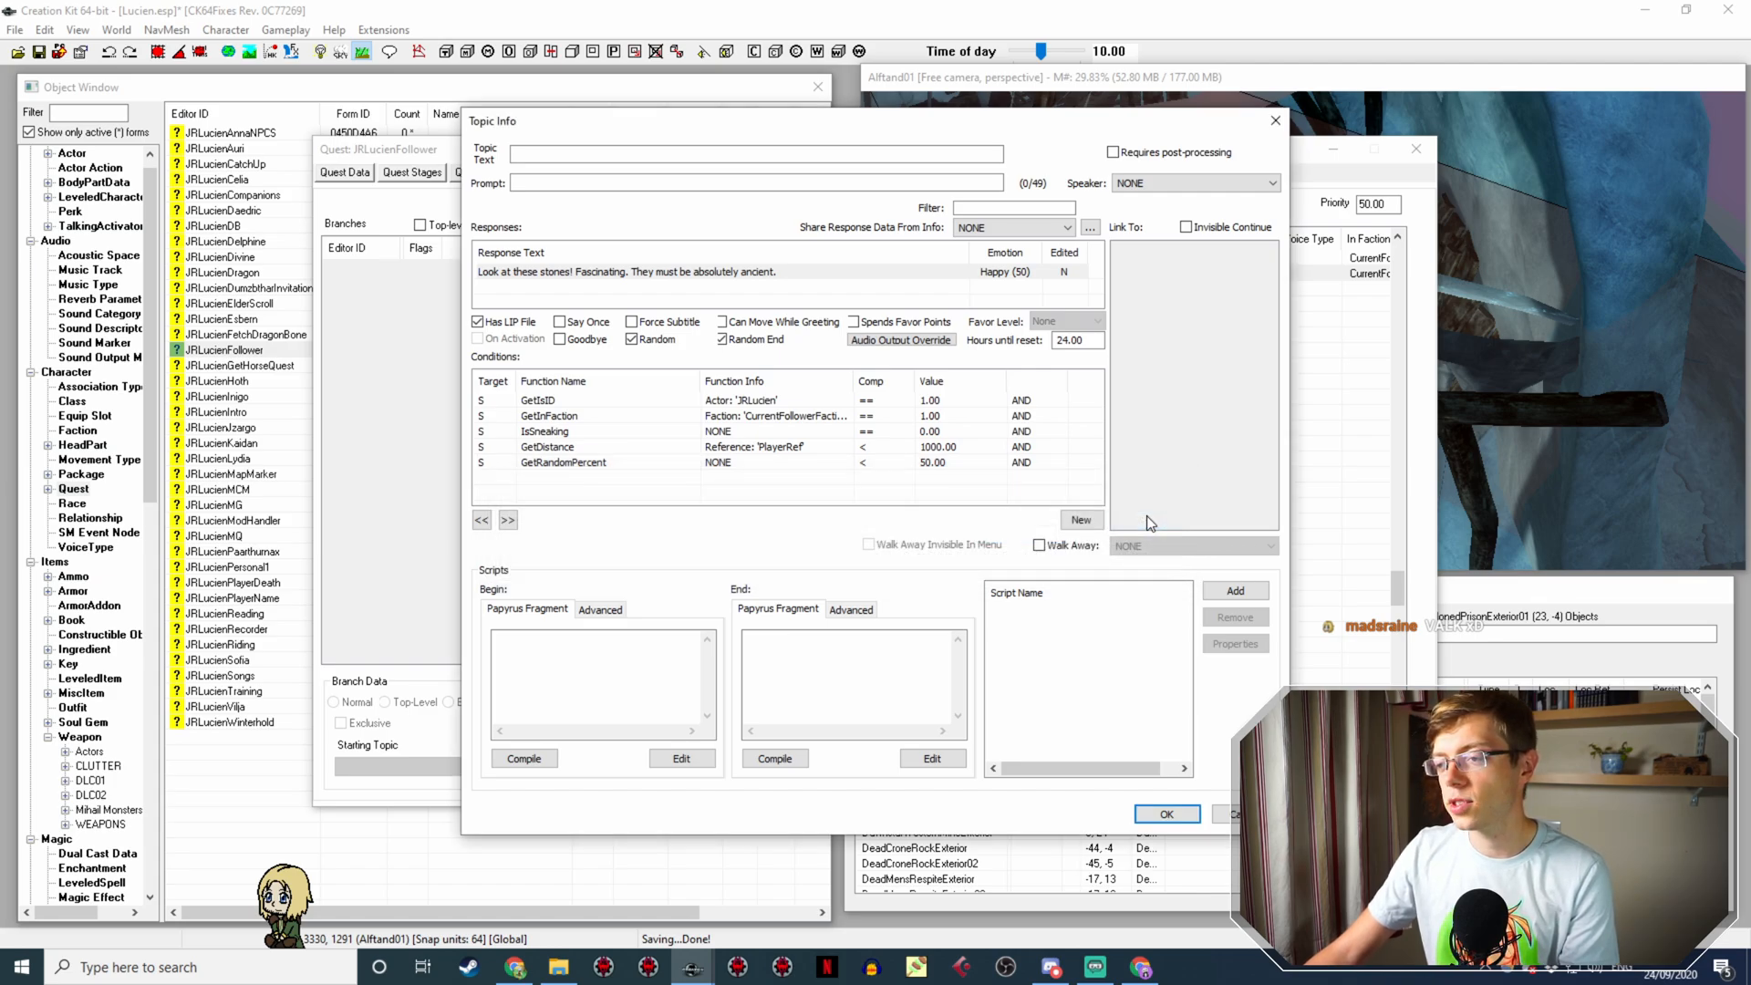
left_click(1168, 812)
left_click(1313, 787)
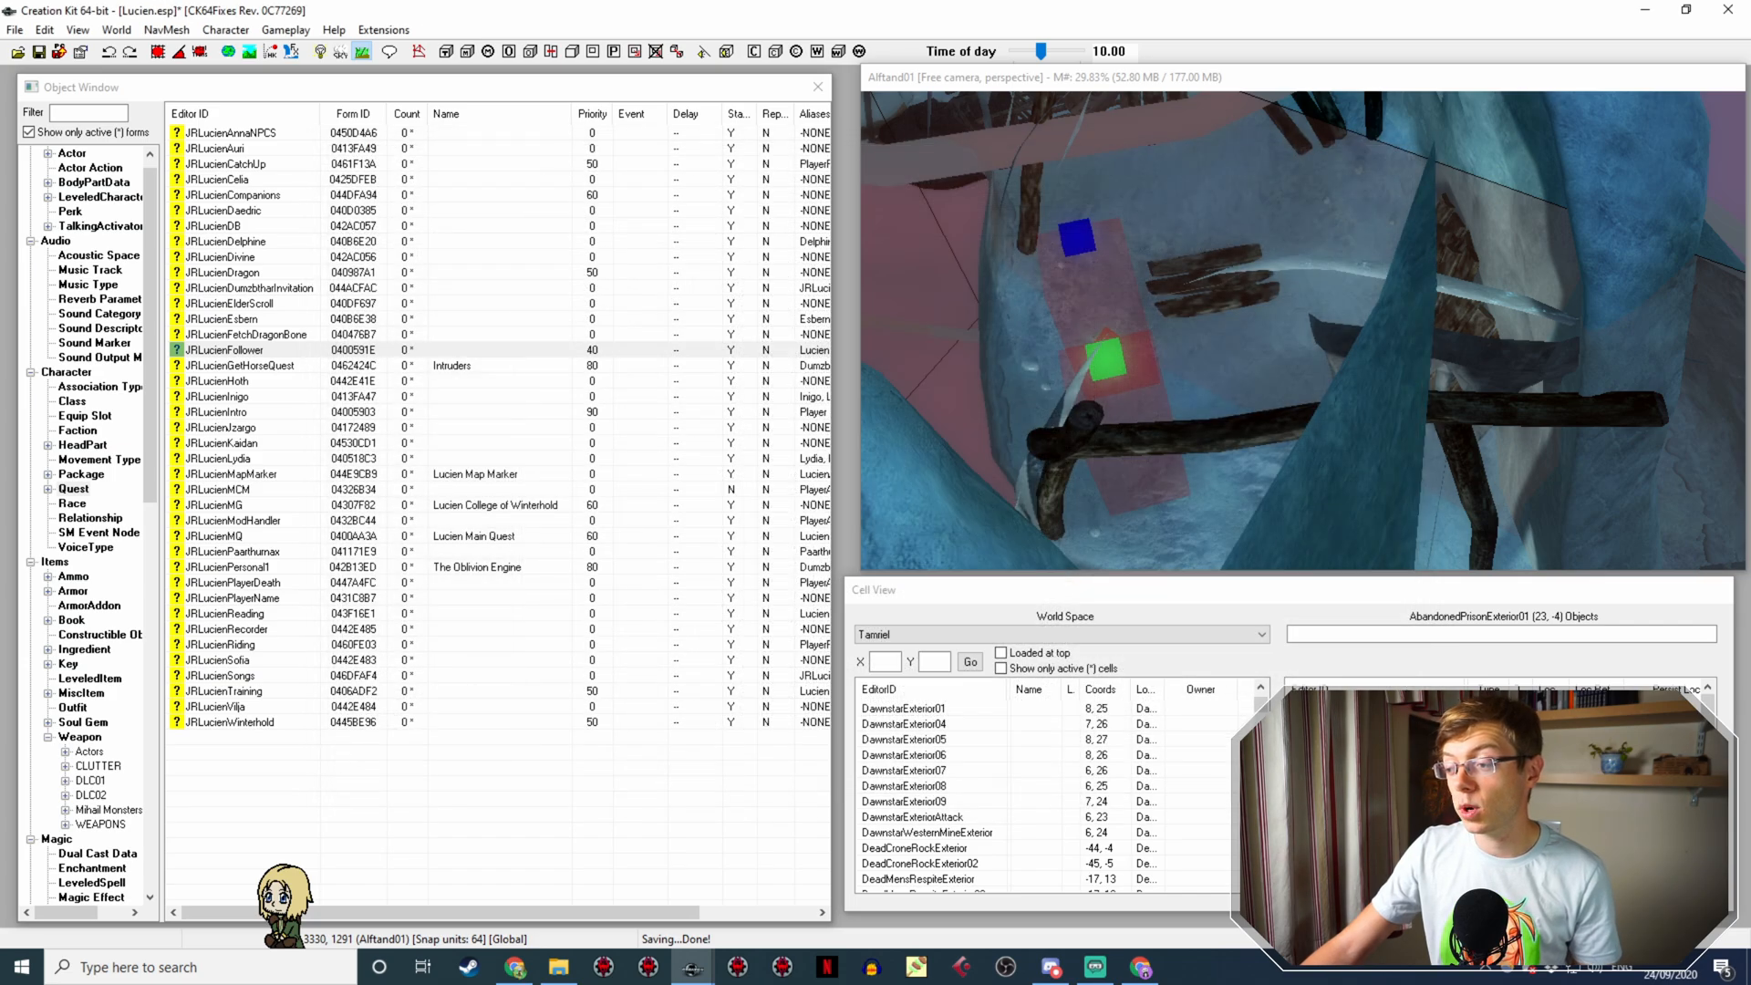
left_click(38, 52)
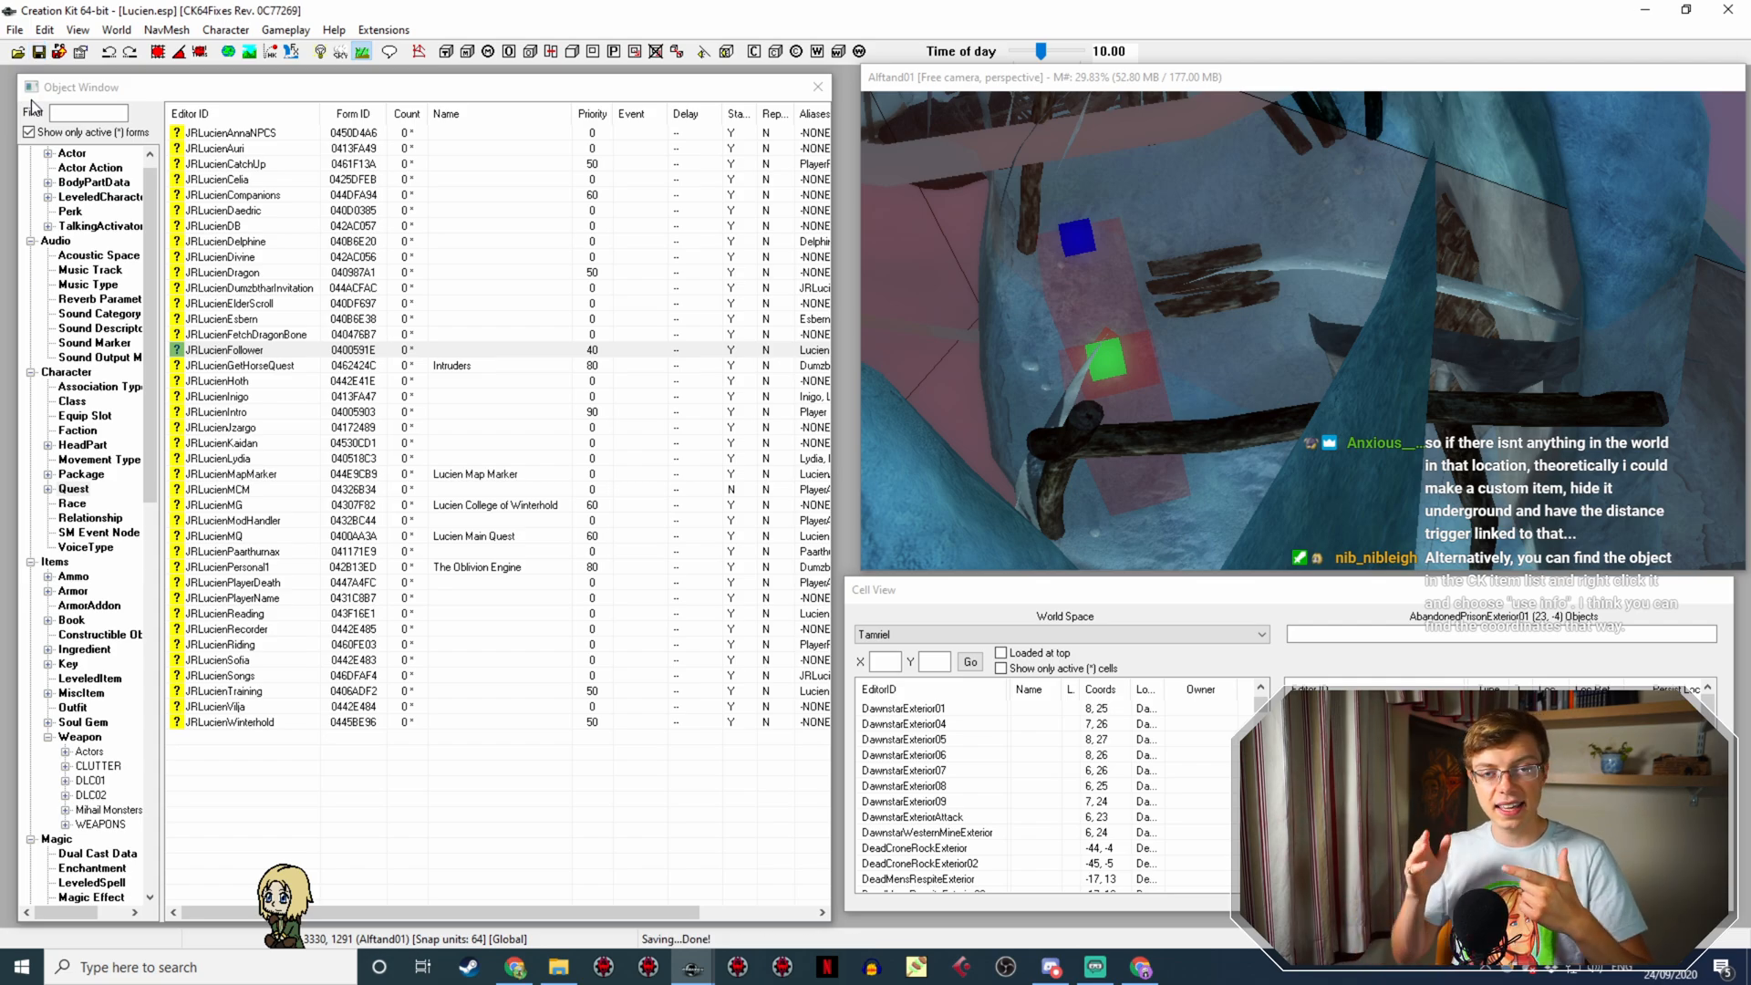
Step: Reopen the JRLucienFollower quest, examine the phases and dialogue of scene JRLucienFollowerAuriScene3, and close the quest
double_click(265, 355)
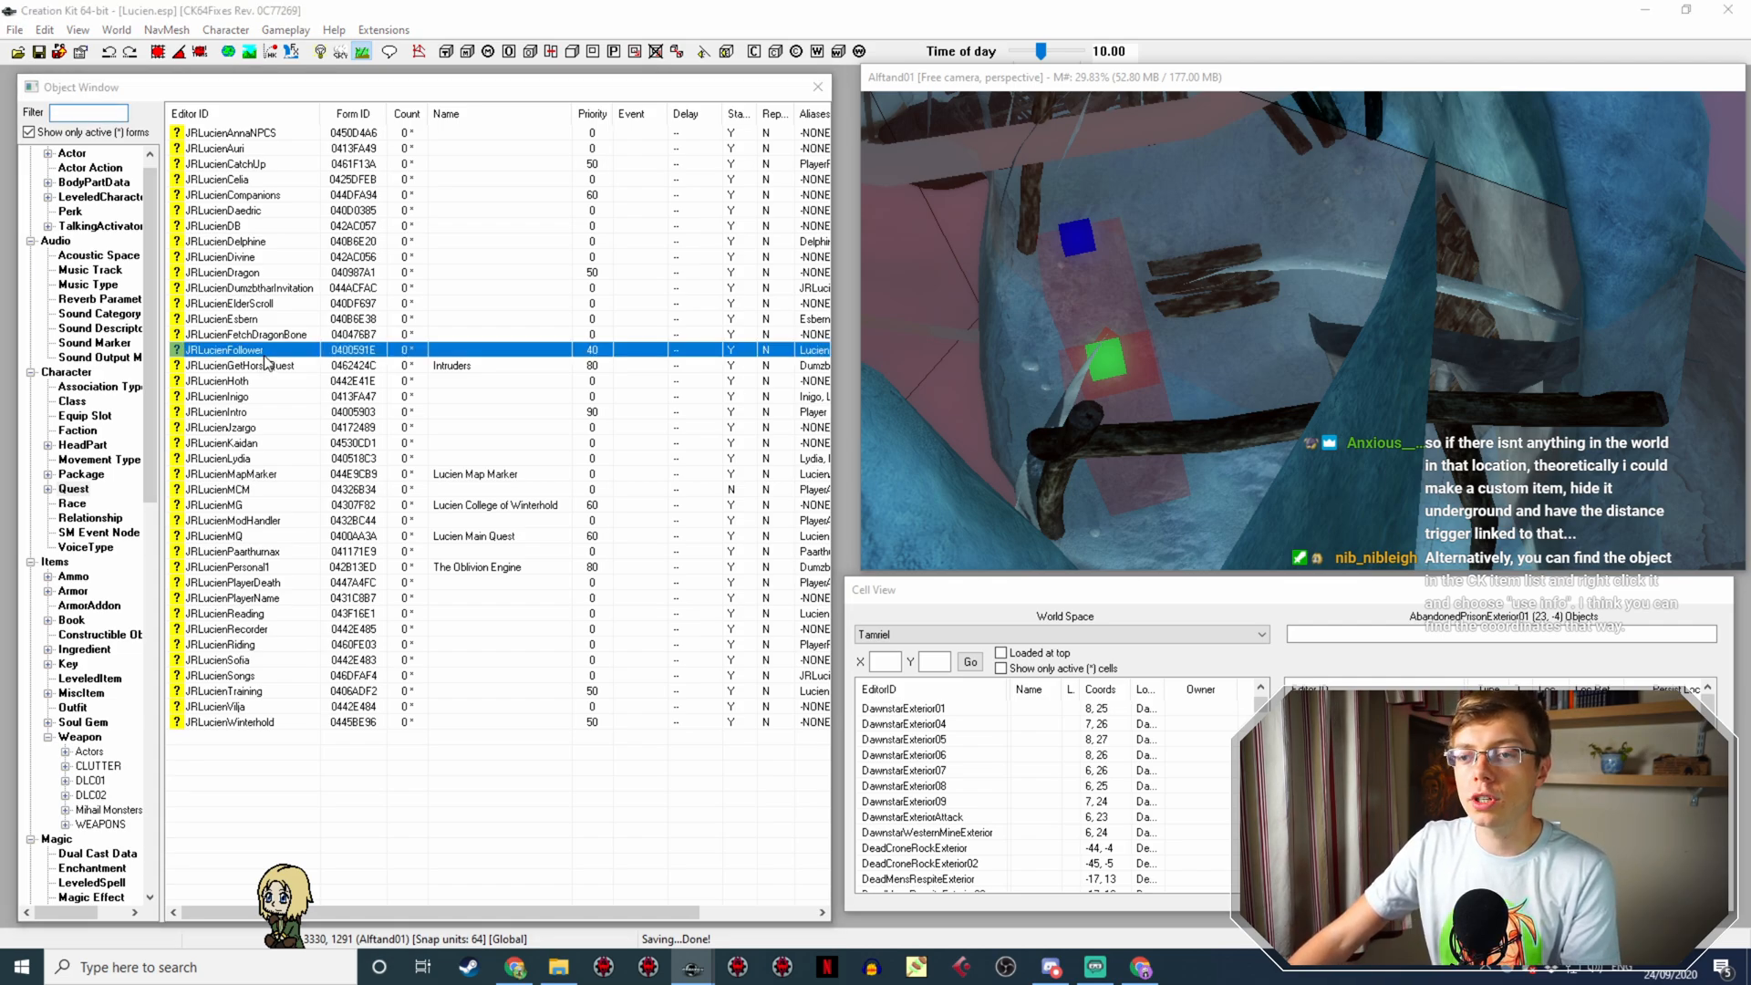
left_click(866, 174)
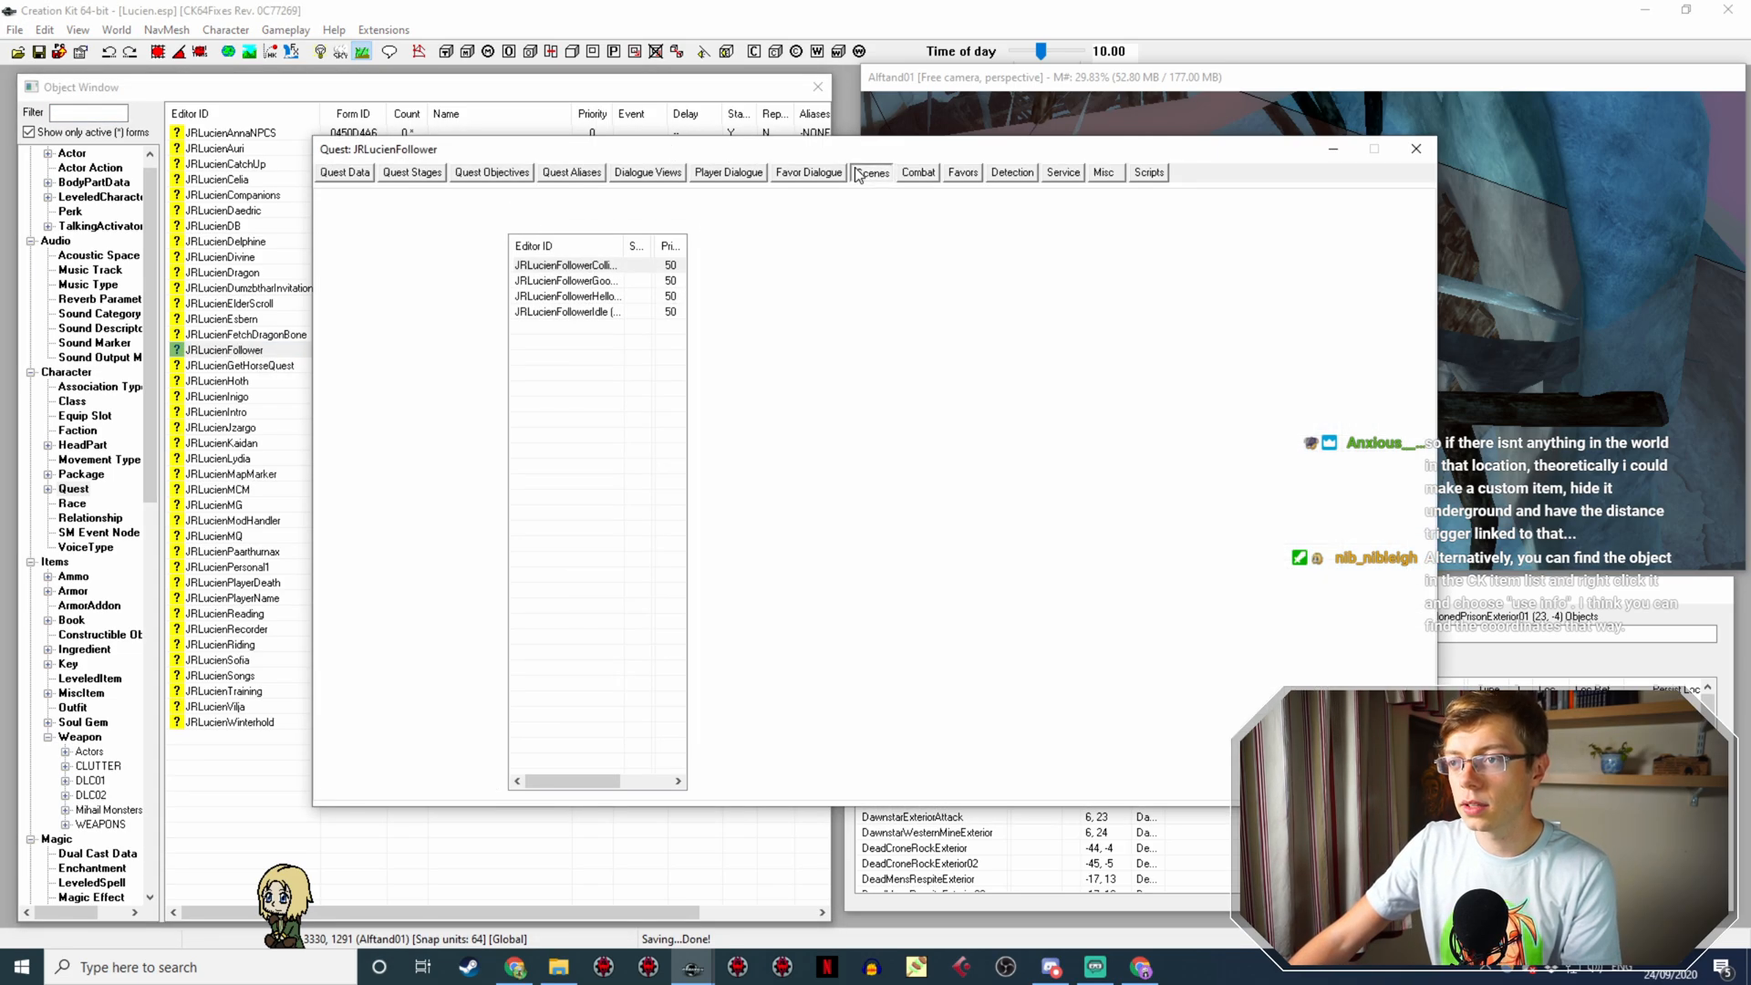
left_click(383, 247)
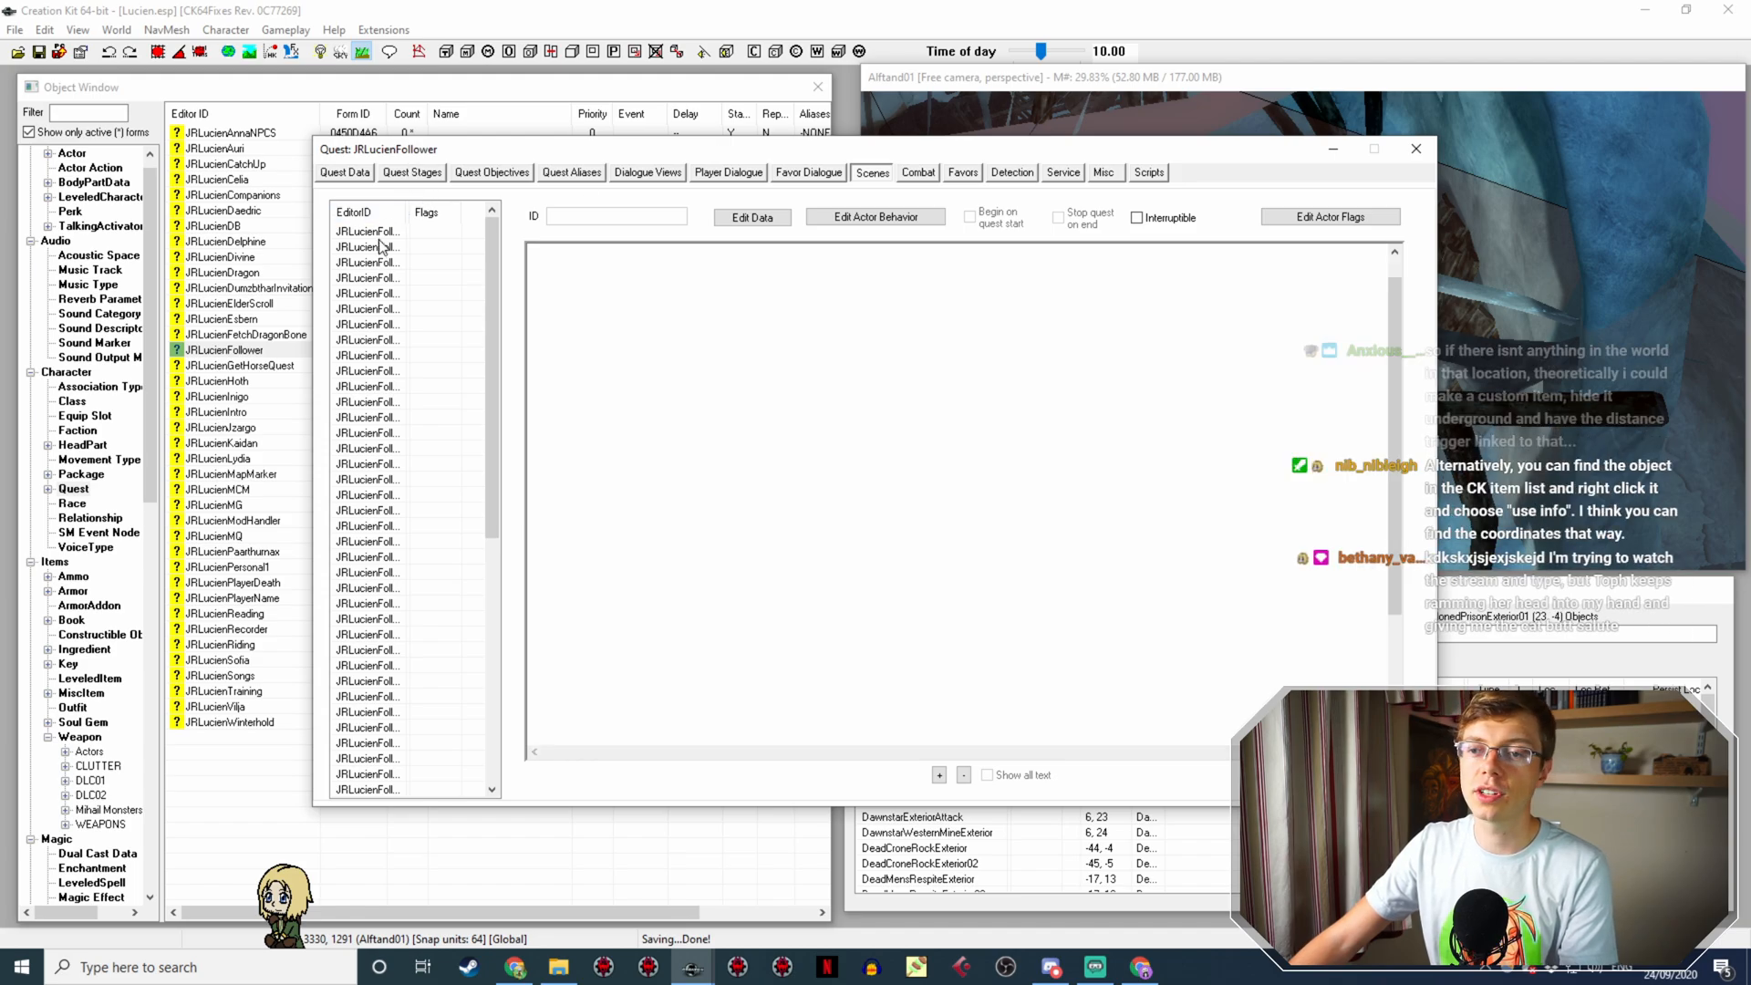
left_click(371, 388)
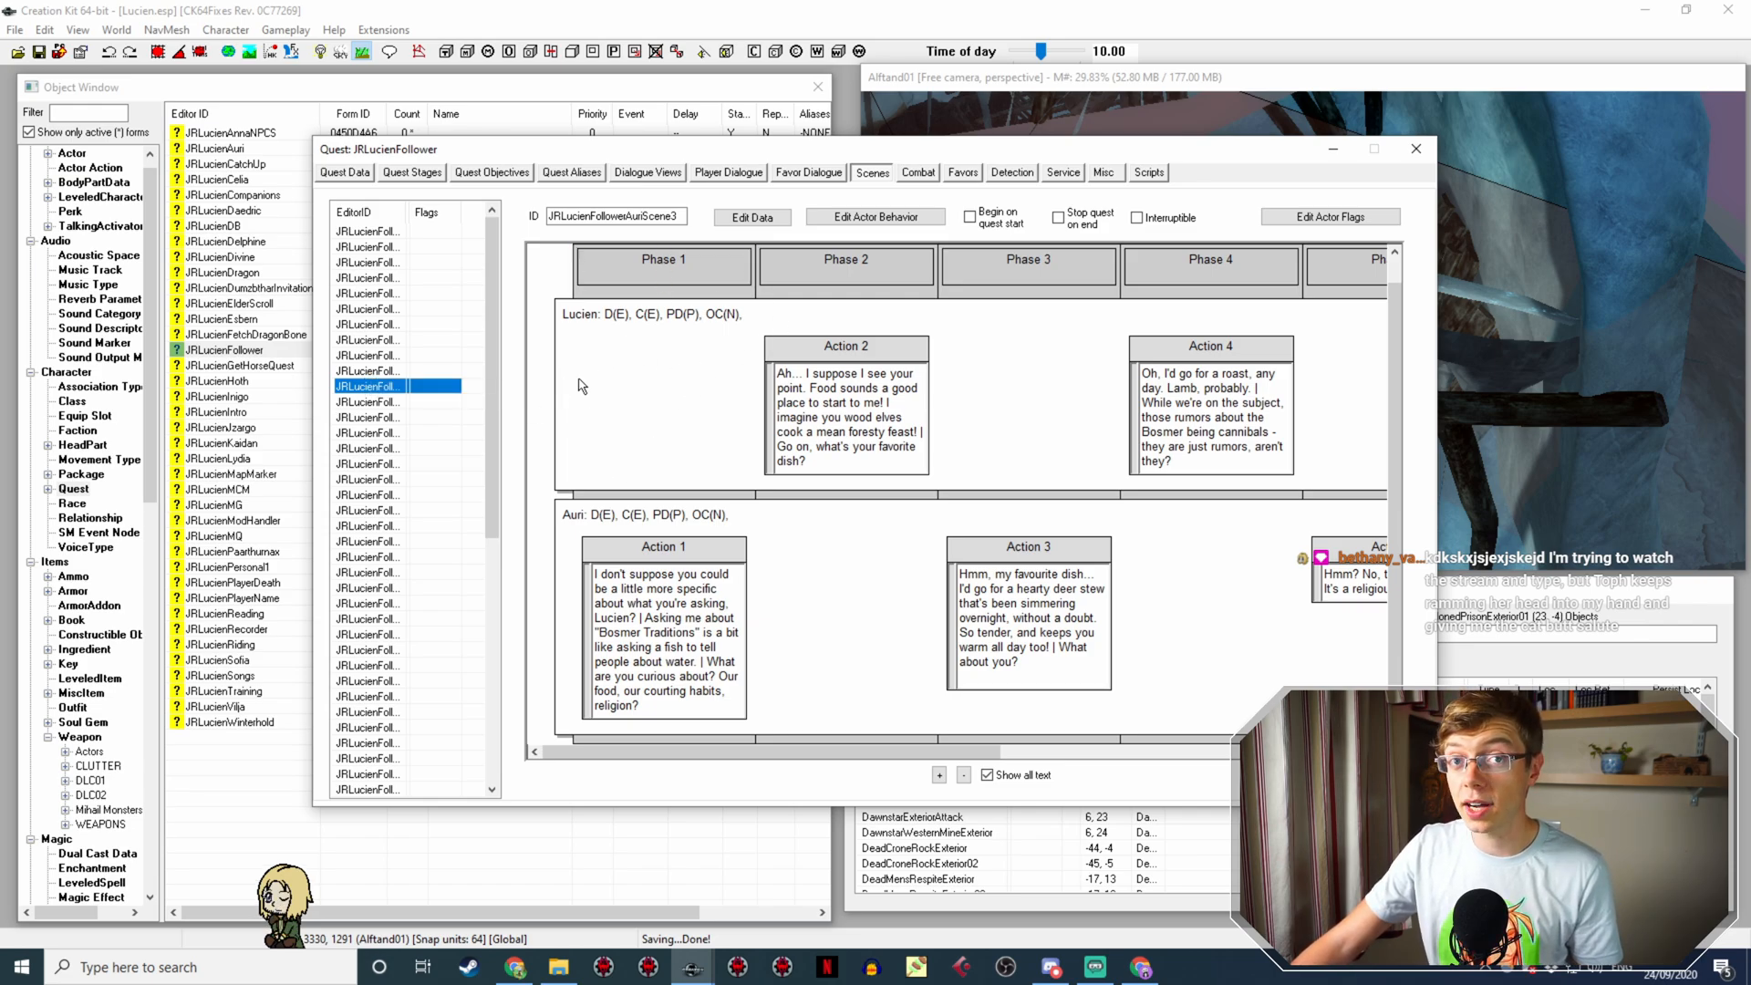
left_click(1210, 264)
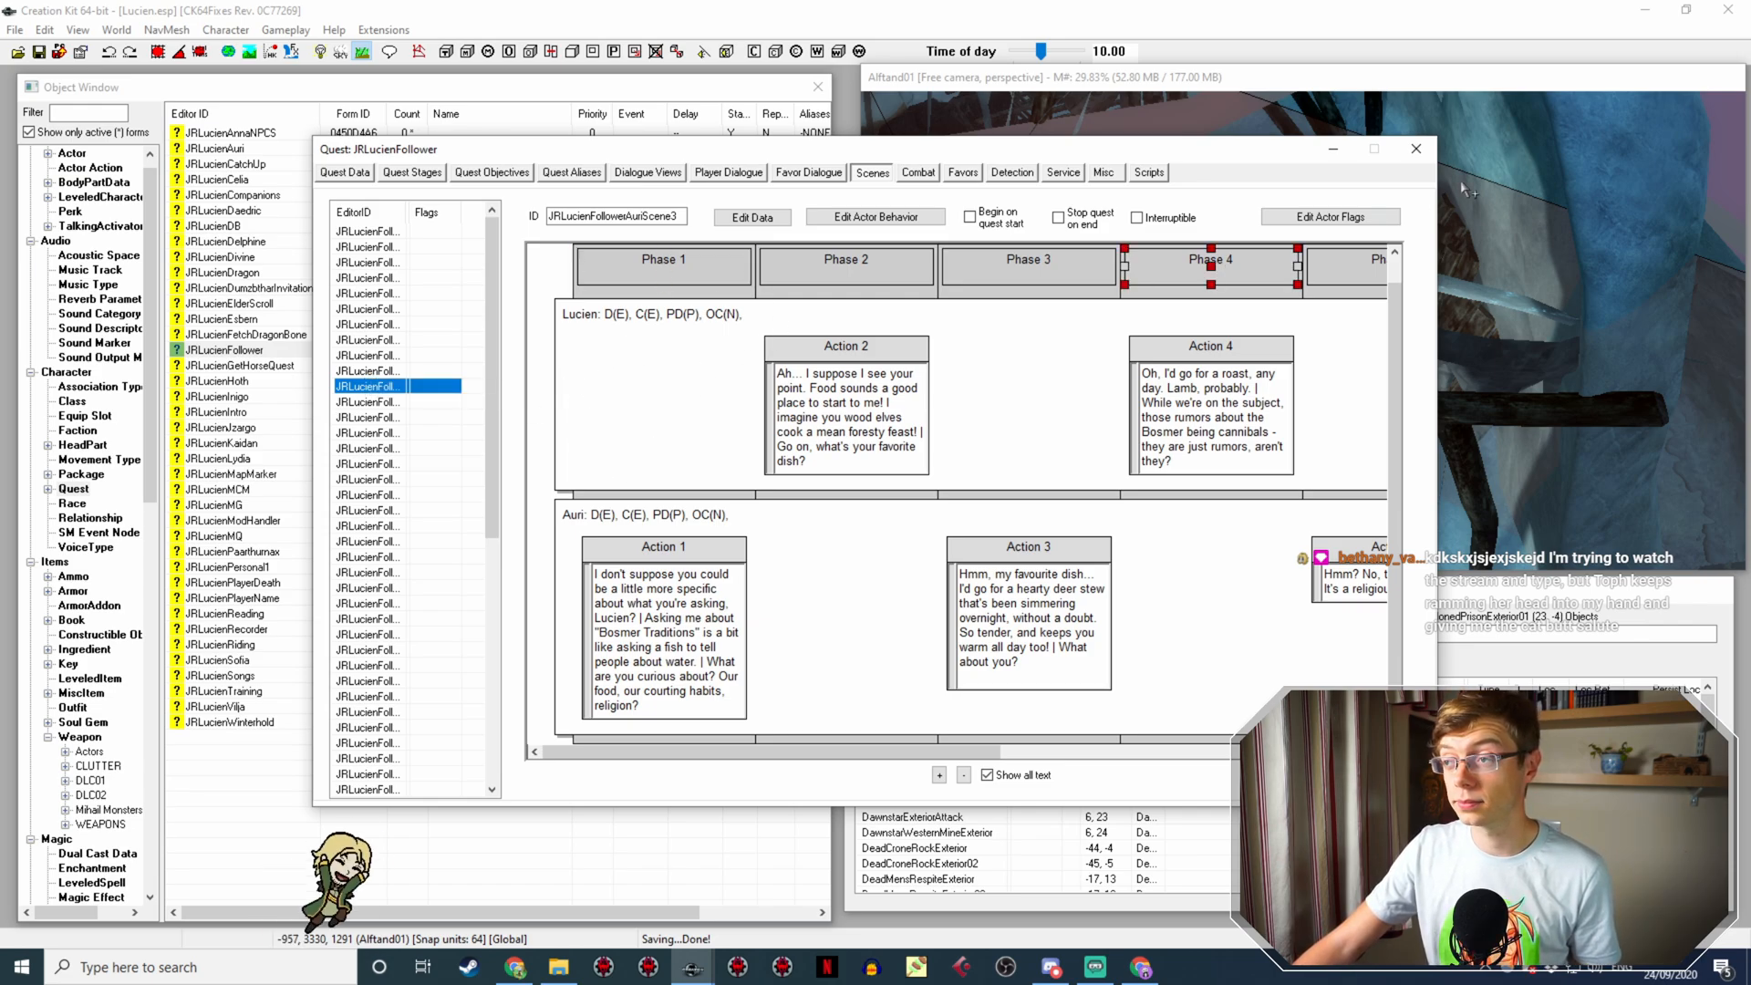
left_click(1411, 150)
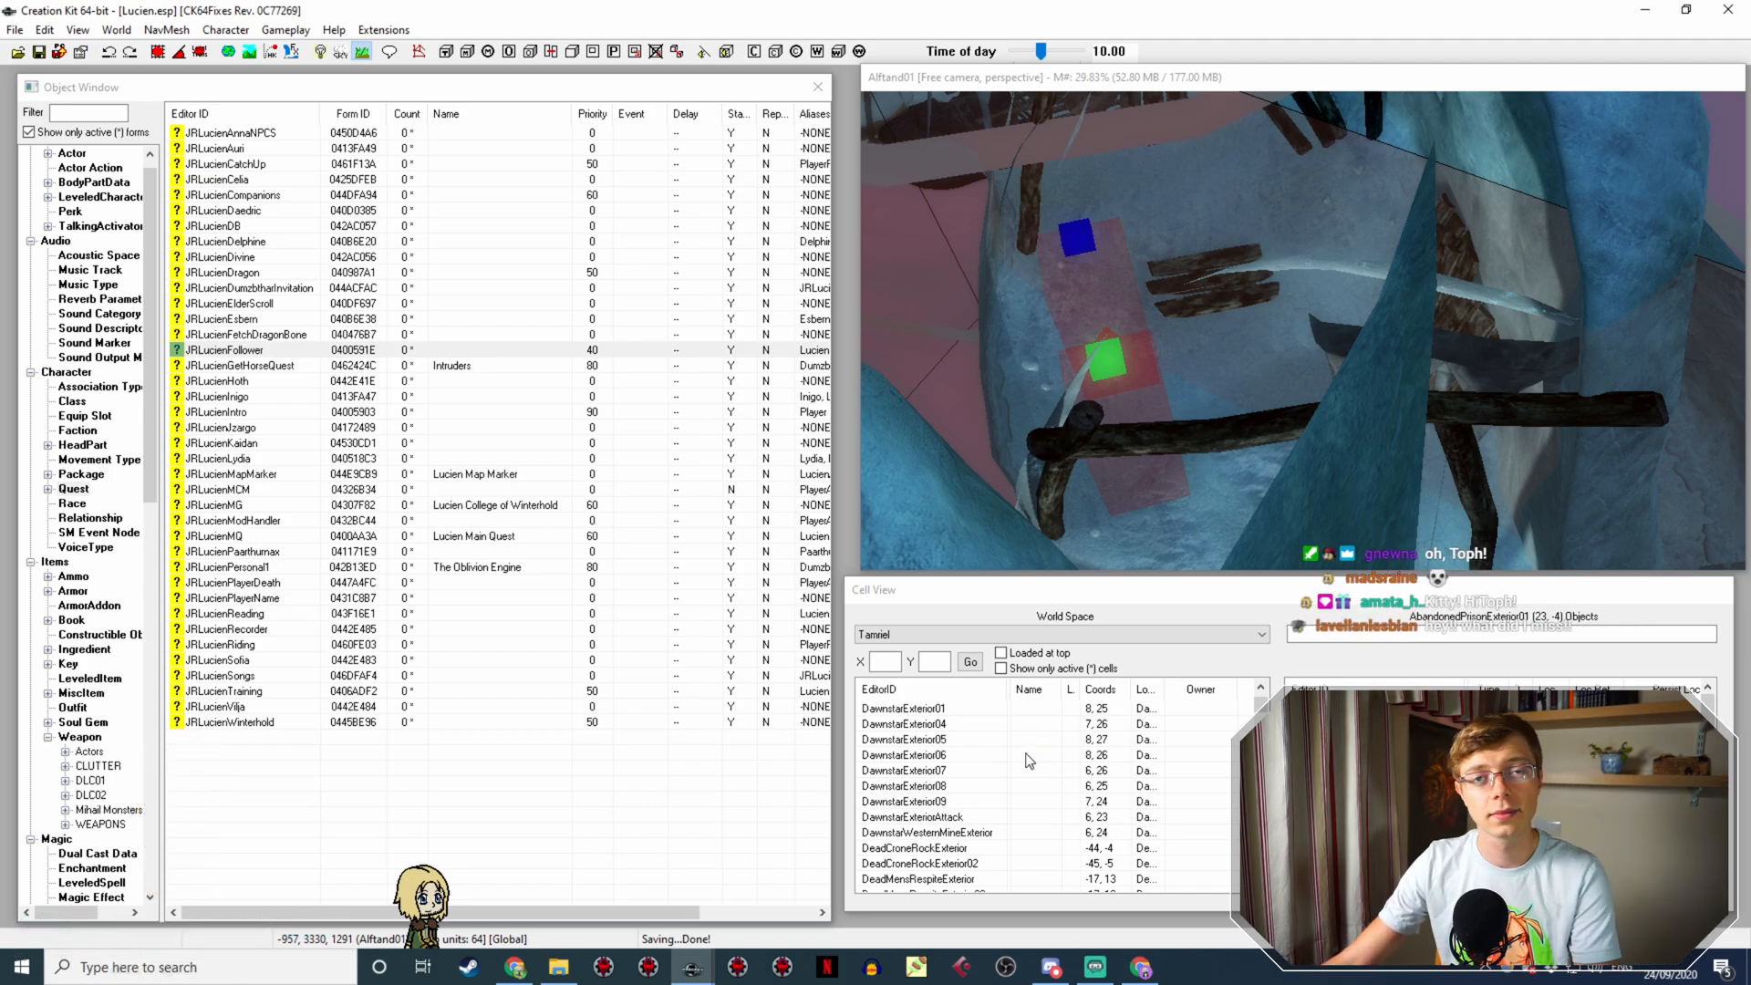
left_click(1091, 973)
left_click(1095, 974)
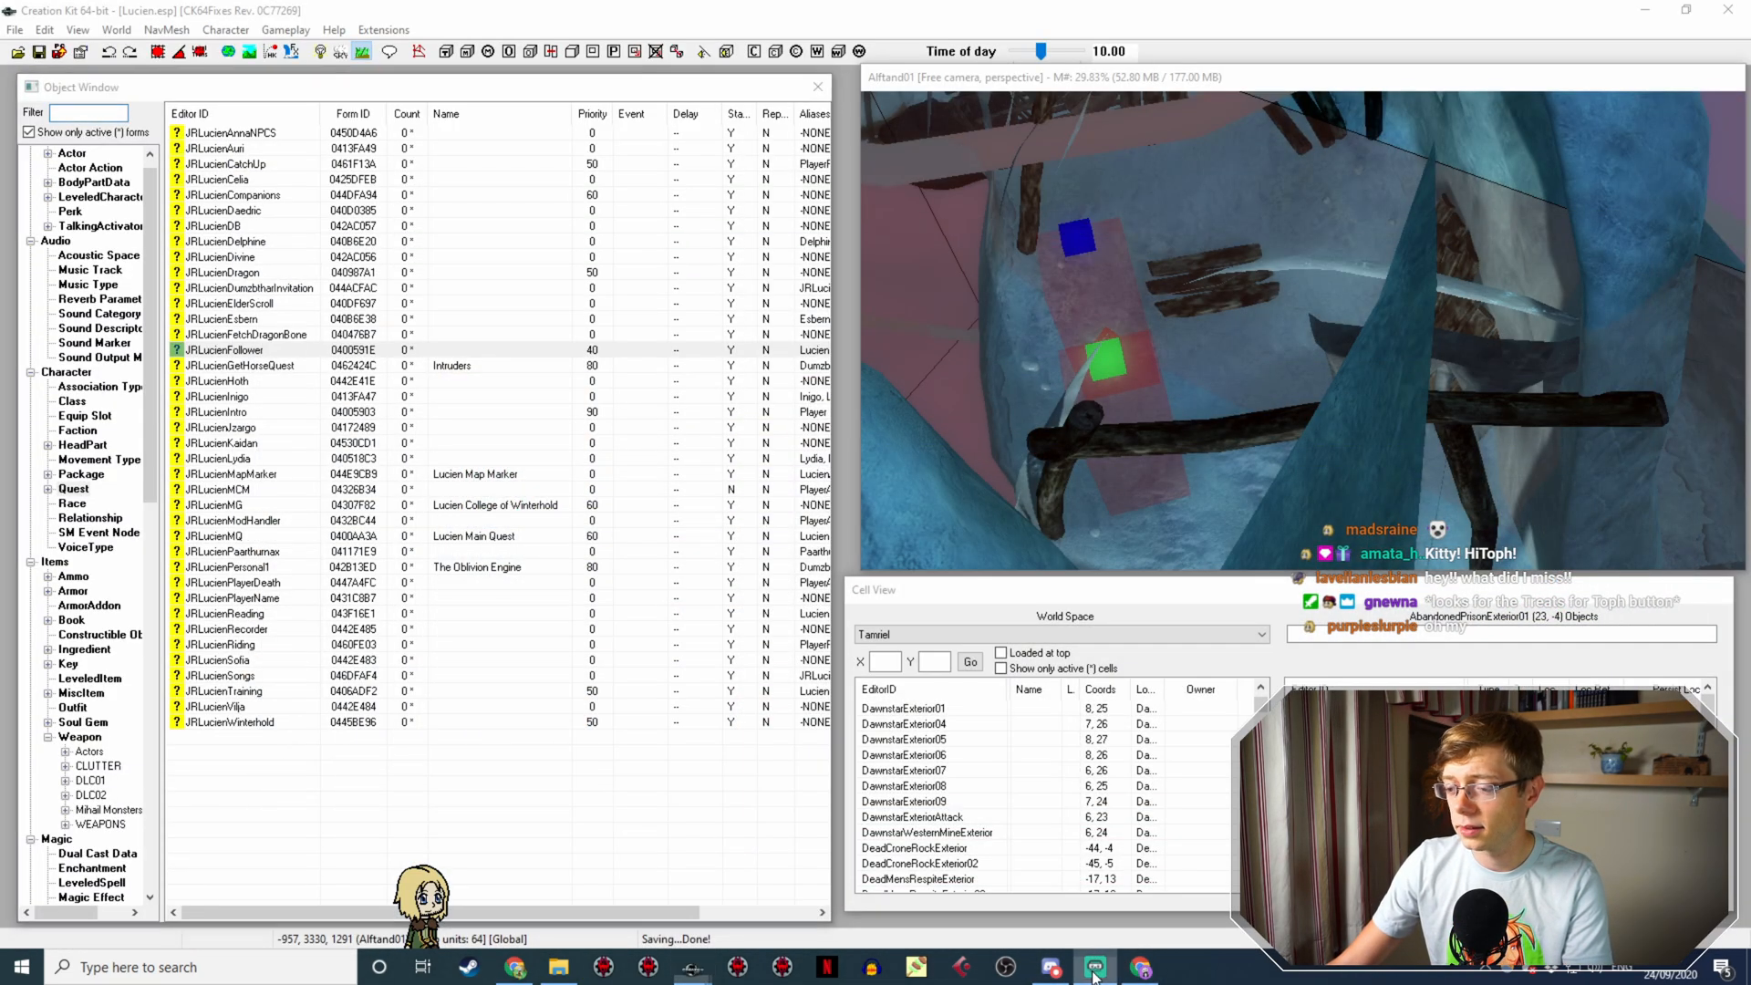
left_click(1098, 972)
mouse_move(1097, 972)
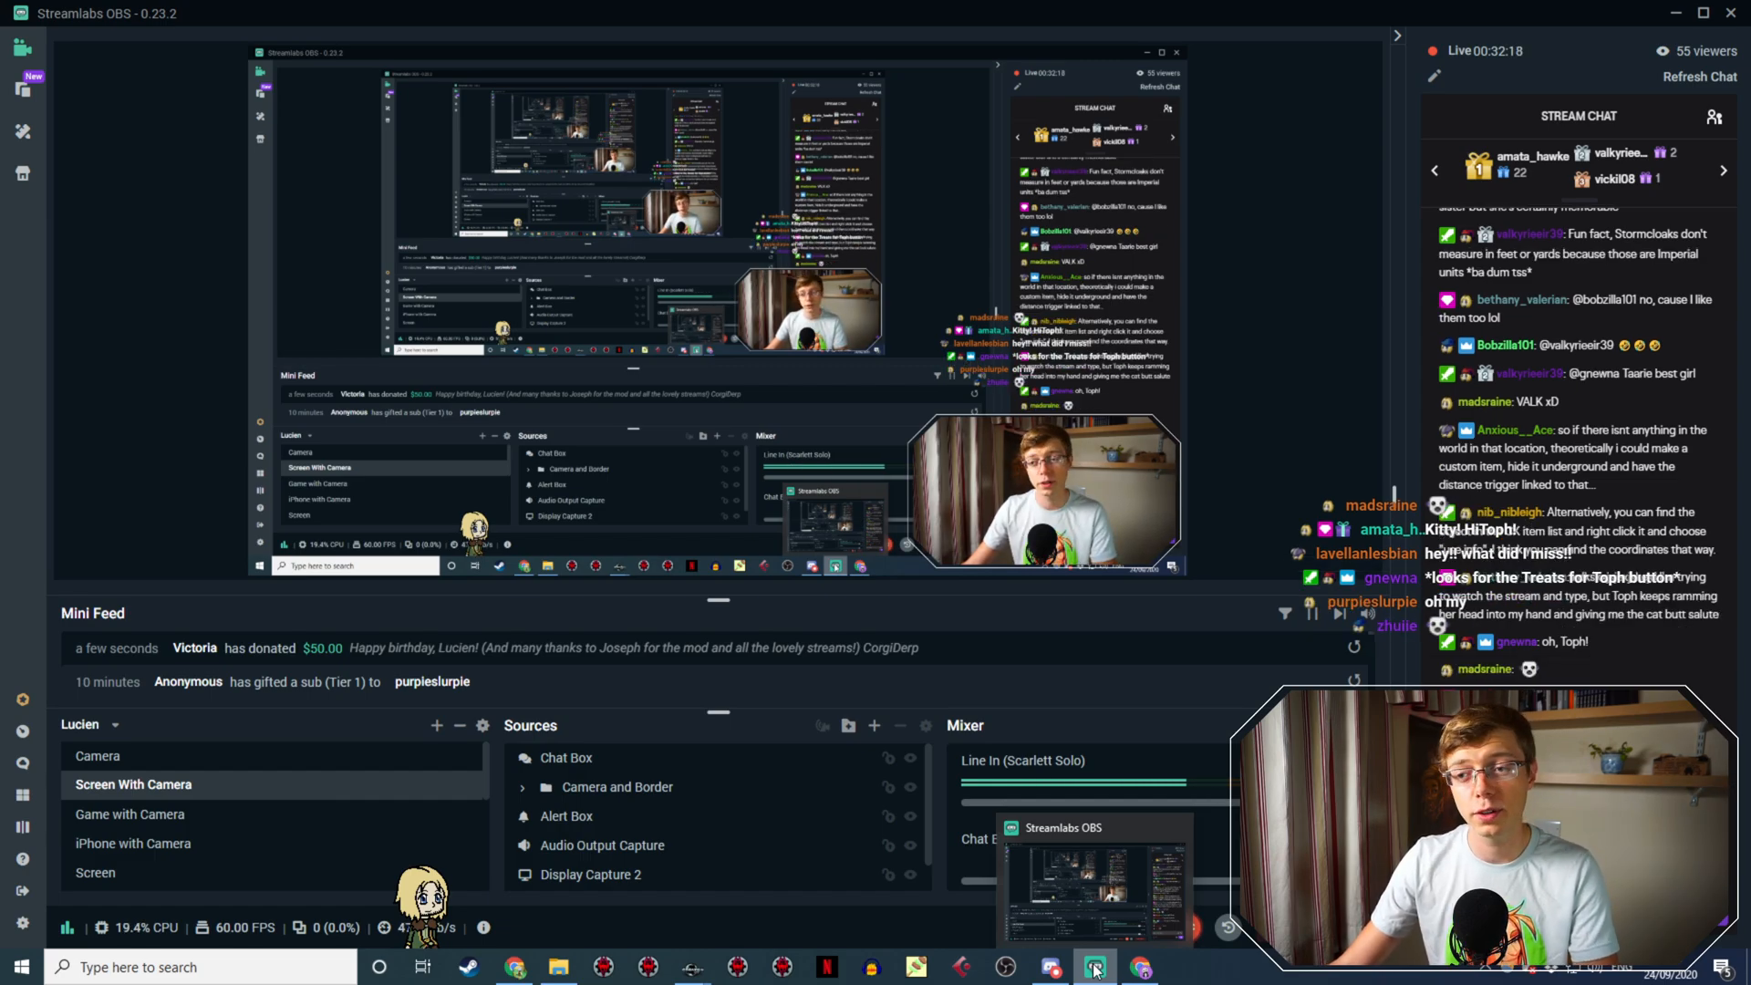
left_click(1097, 971)
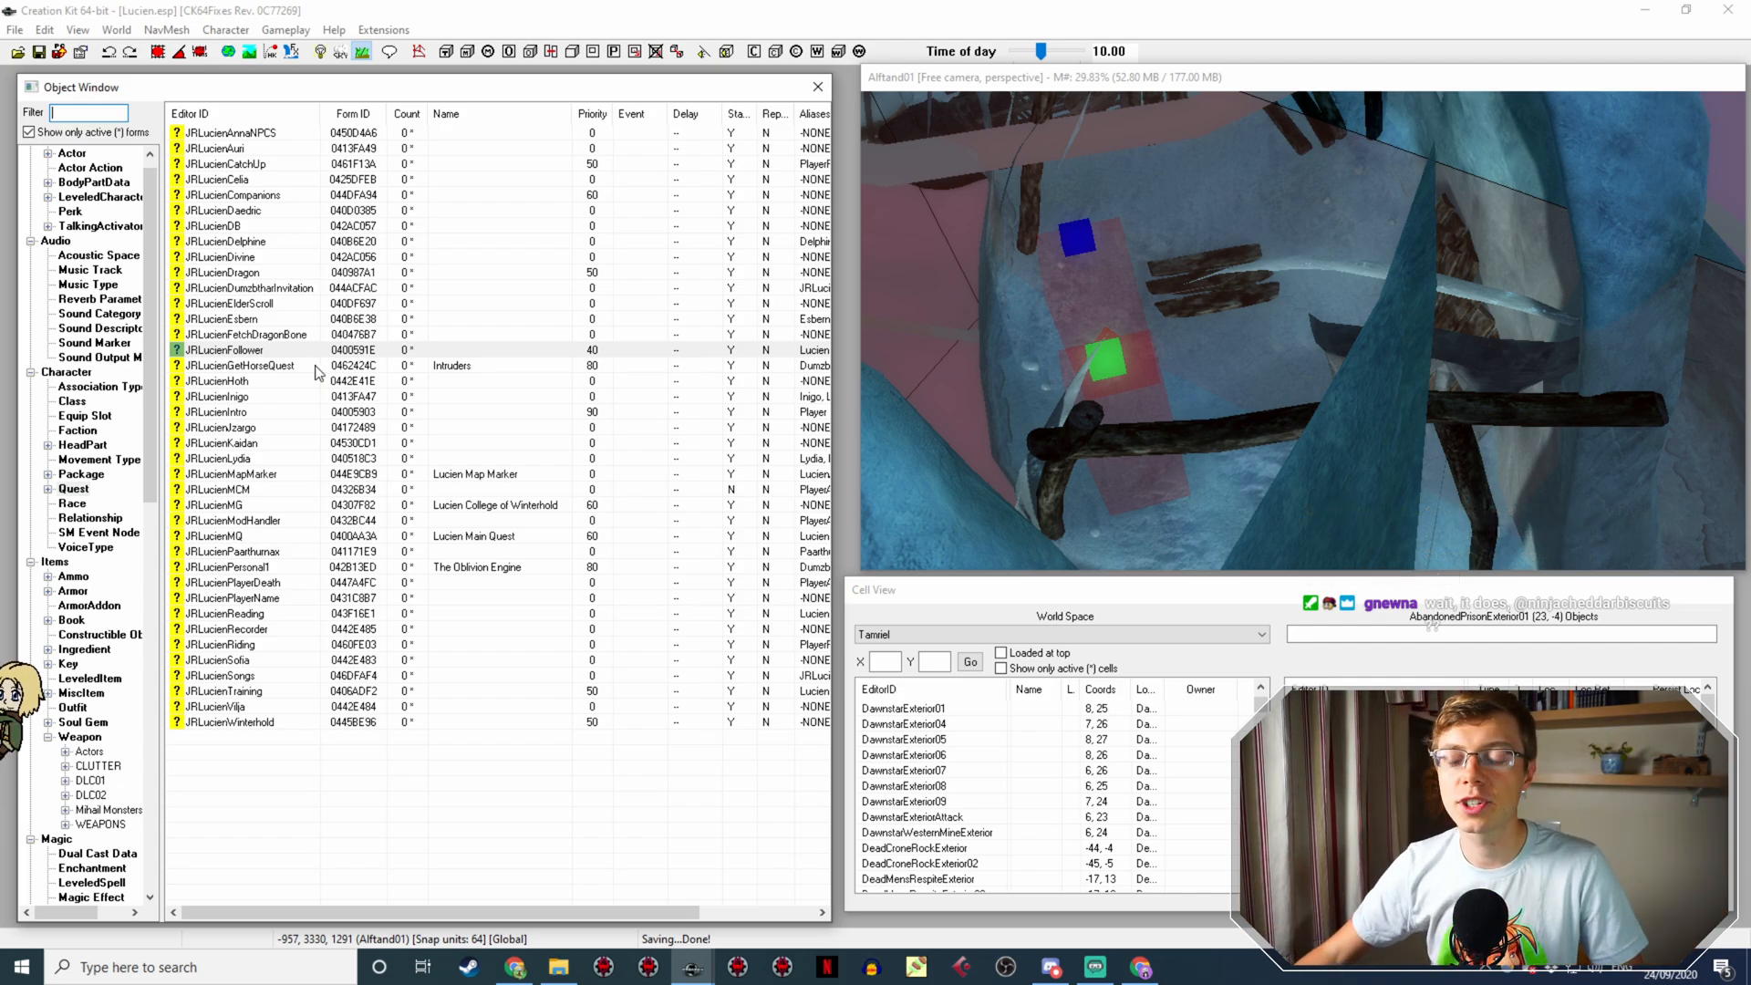
Step: Reopen the JRLucienFollower quest and list the infos of its miscellaneous Idle topic, JRLucienFollowerIdle
double_click(264, 351)
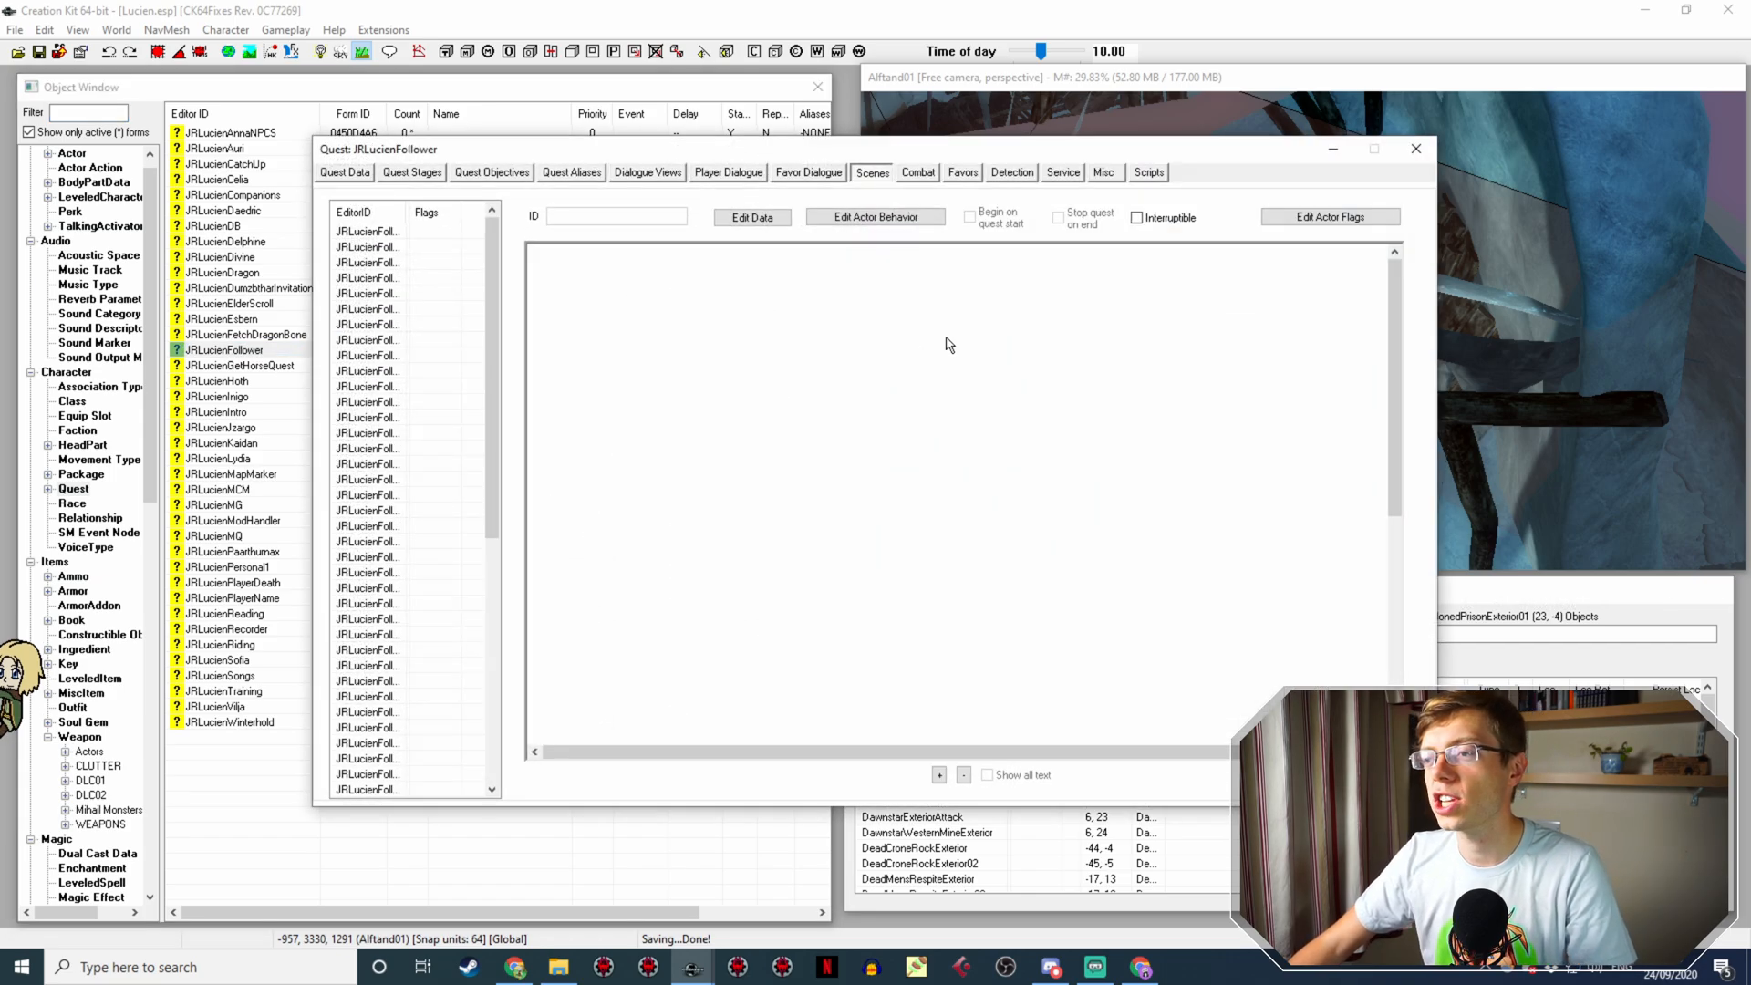
left_click(1116, 172)
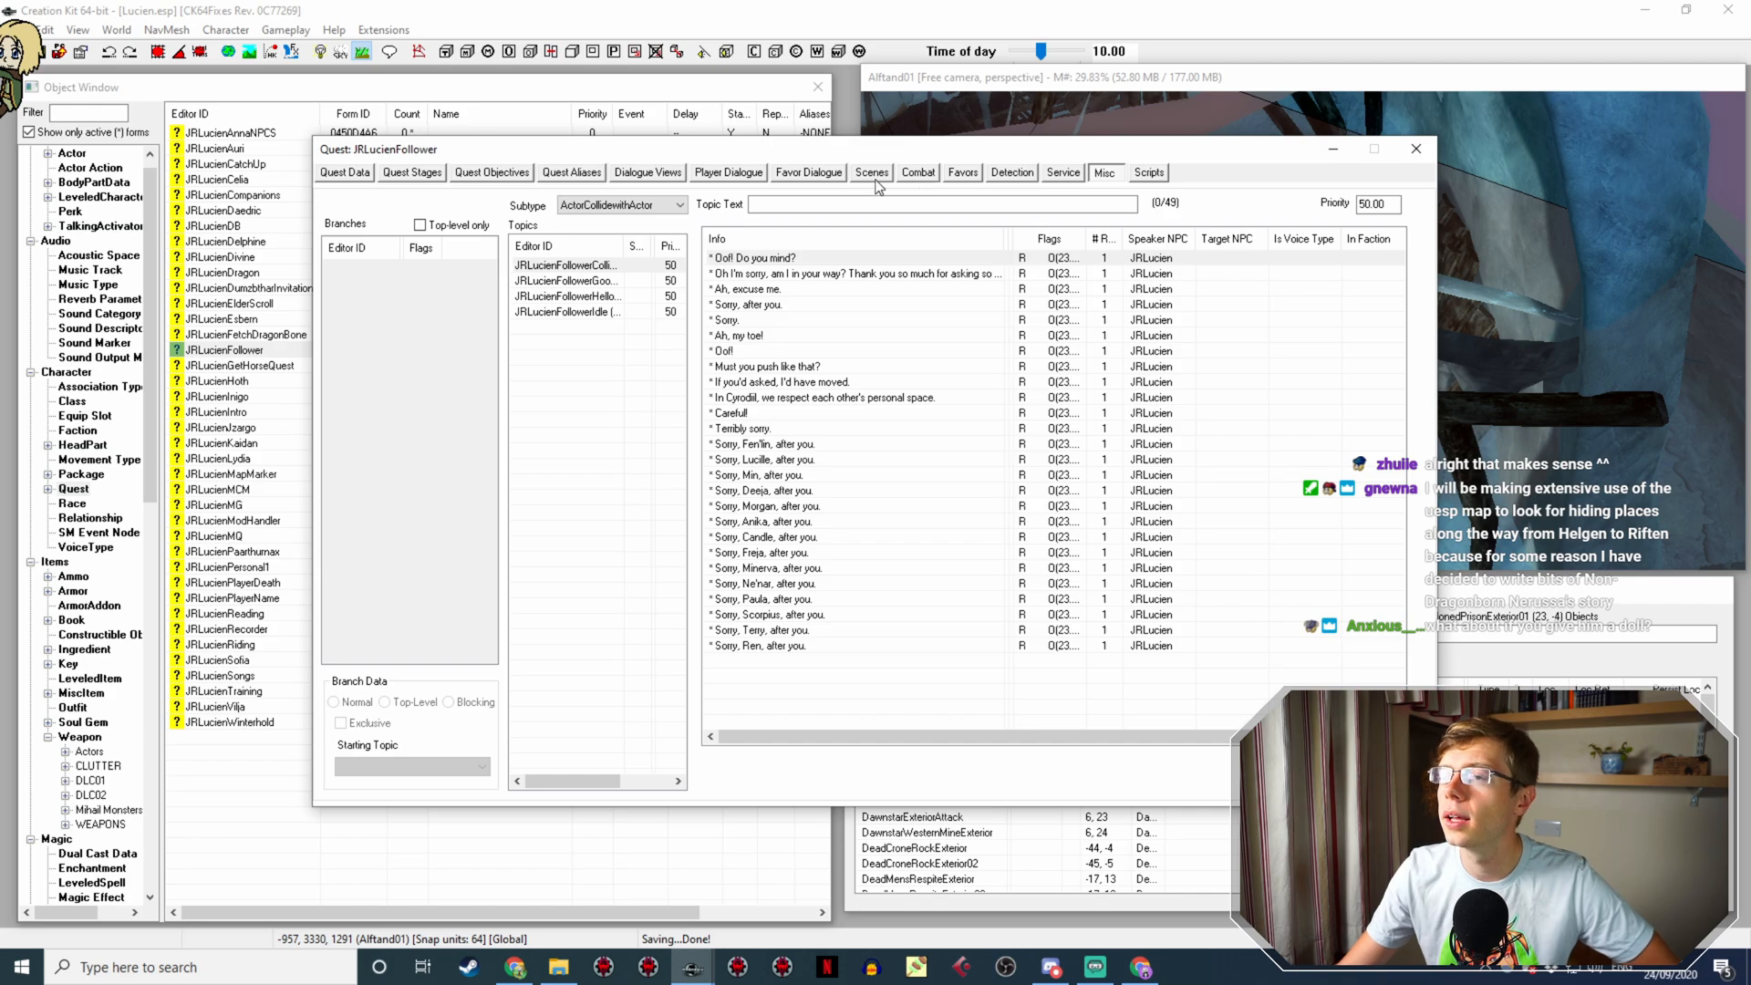
left_click(593, 312)
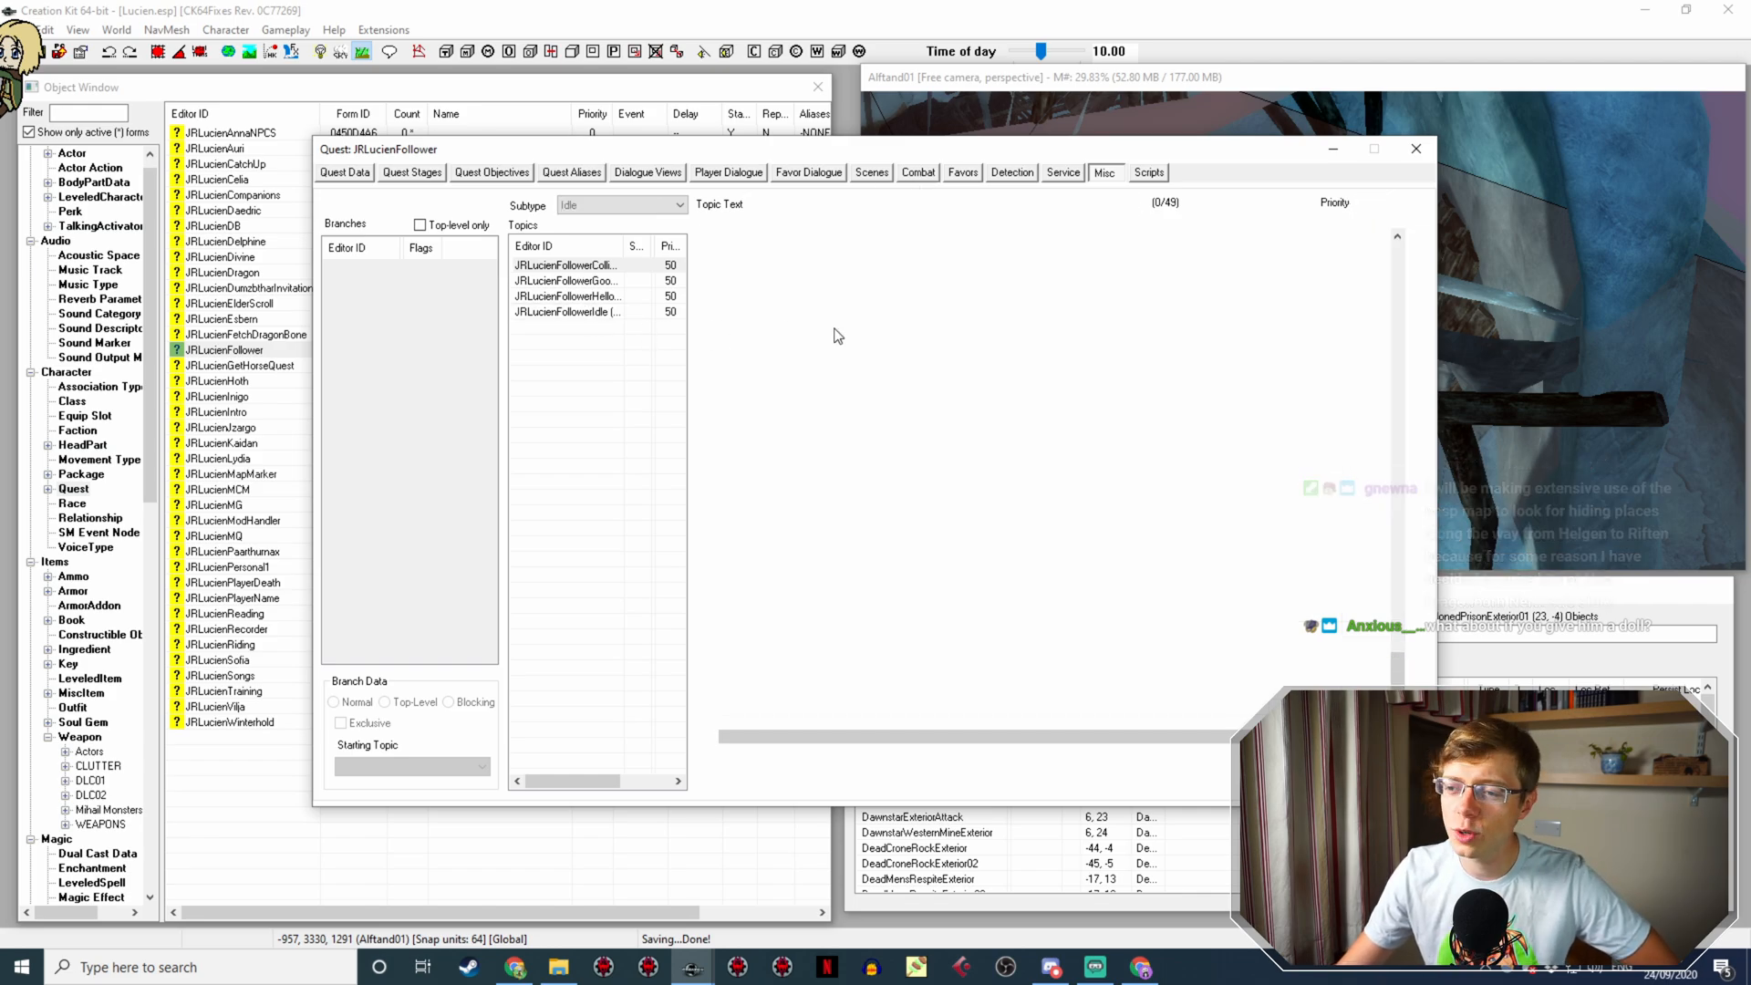
Step: Find the idle line "Look at these stones! Fascinating. They must be absolutely ancient." and duplicate its info
scroll(1053, 400, "down", 16)
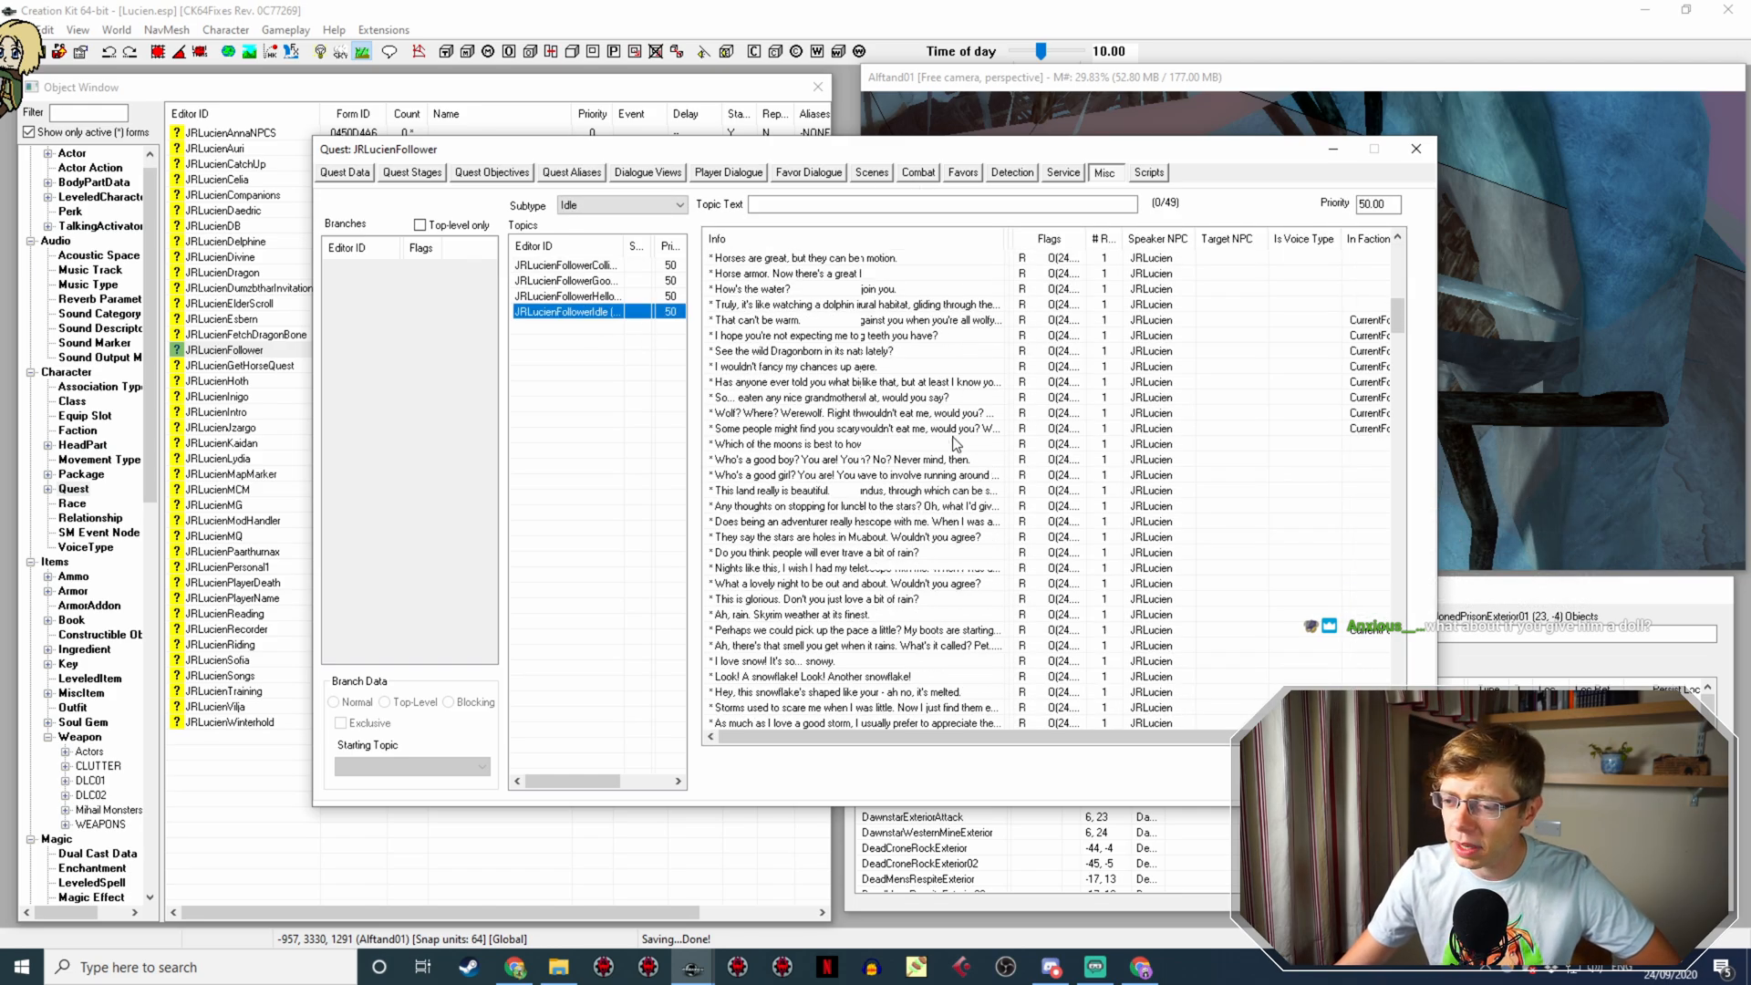
scroll(957, 445, "down", 10)
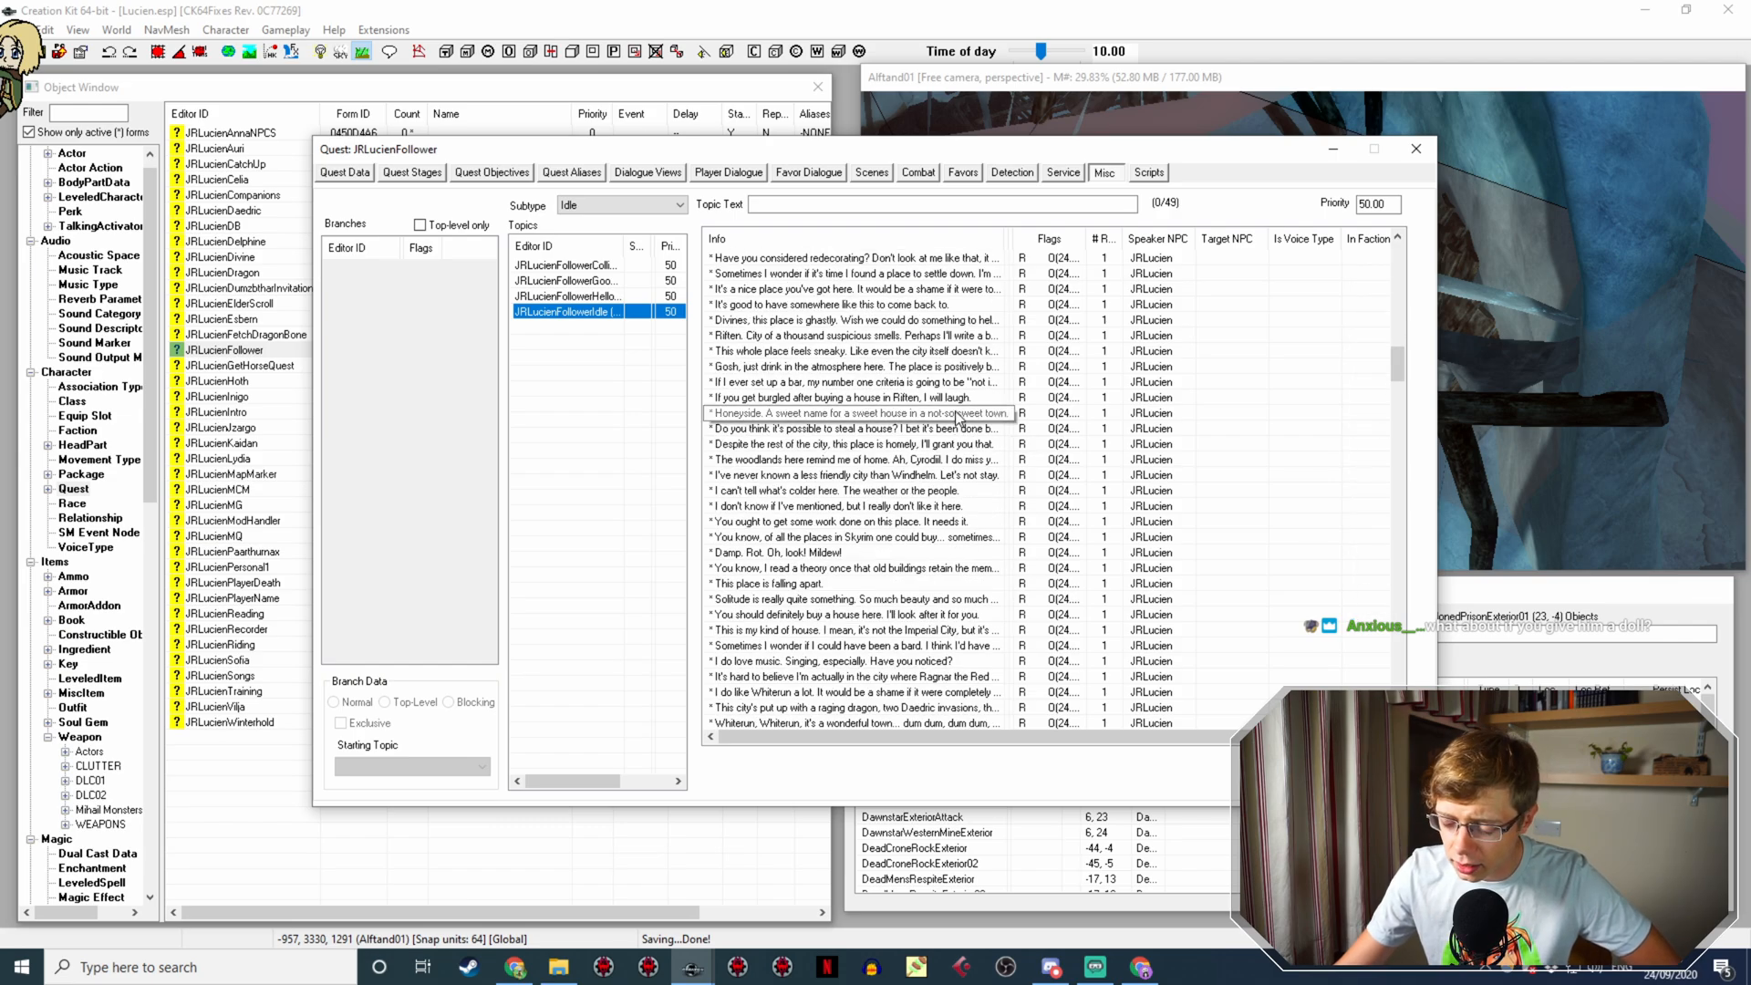
scroll(956, 420, "down", 12)
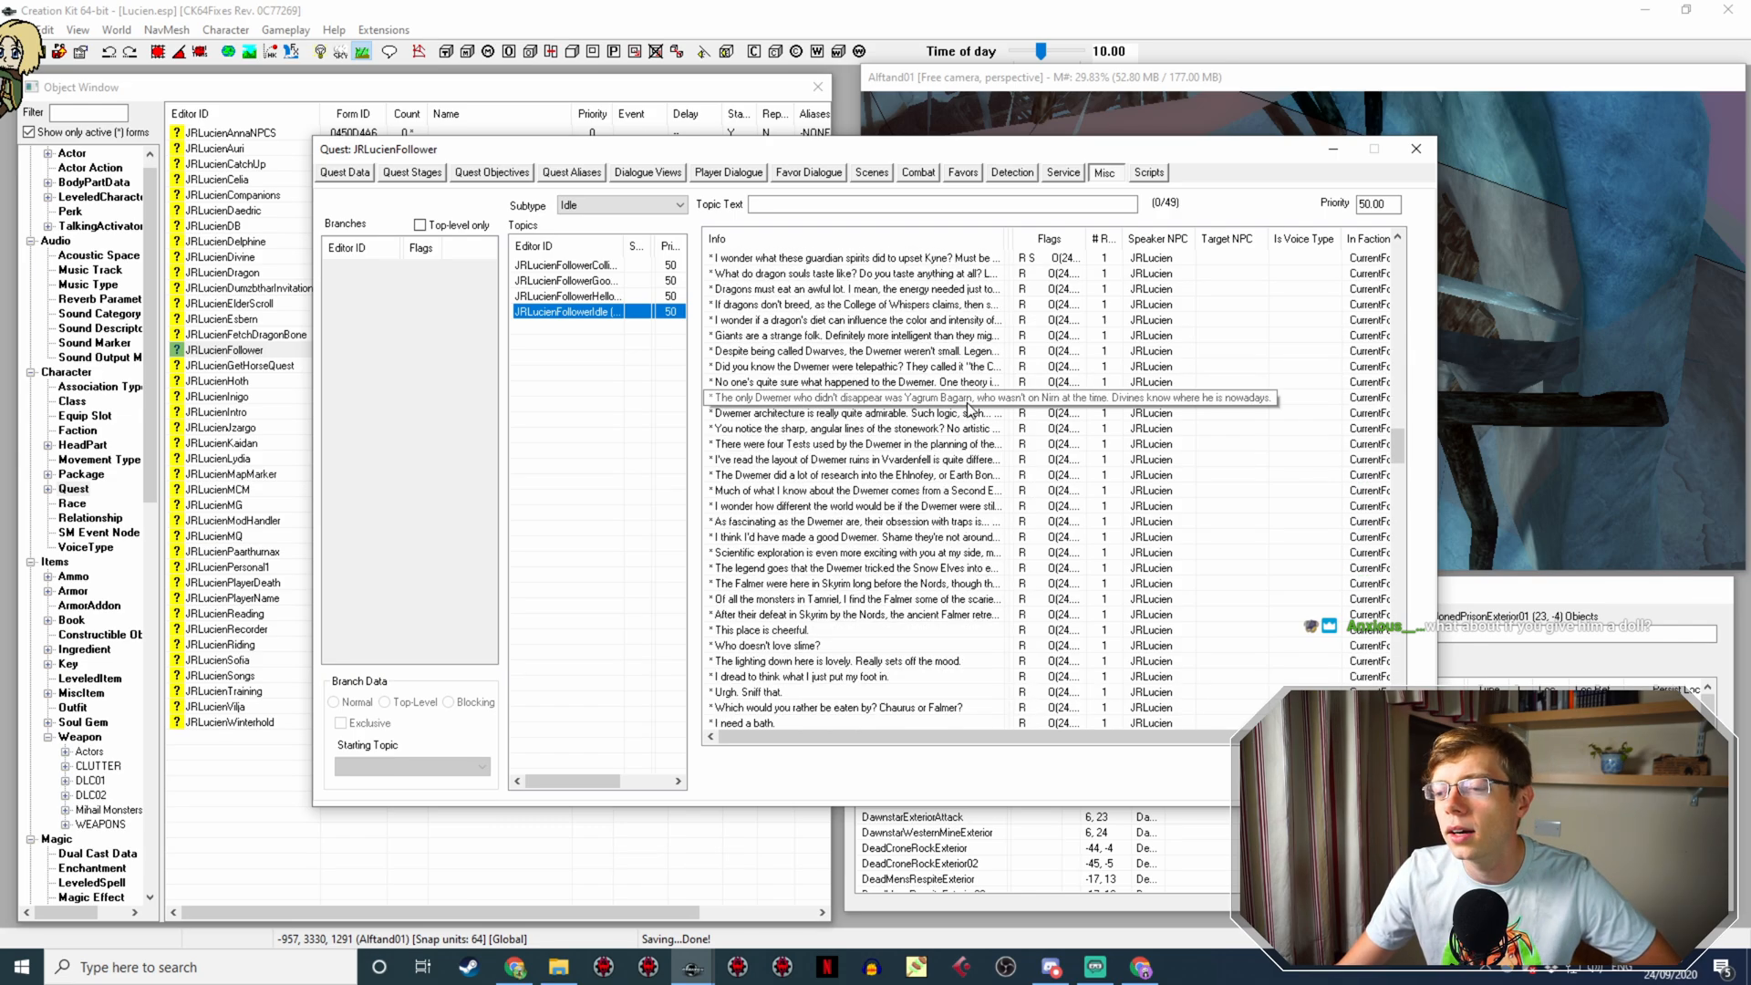
scroll(962, 433, "down", 12)
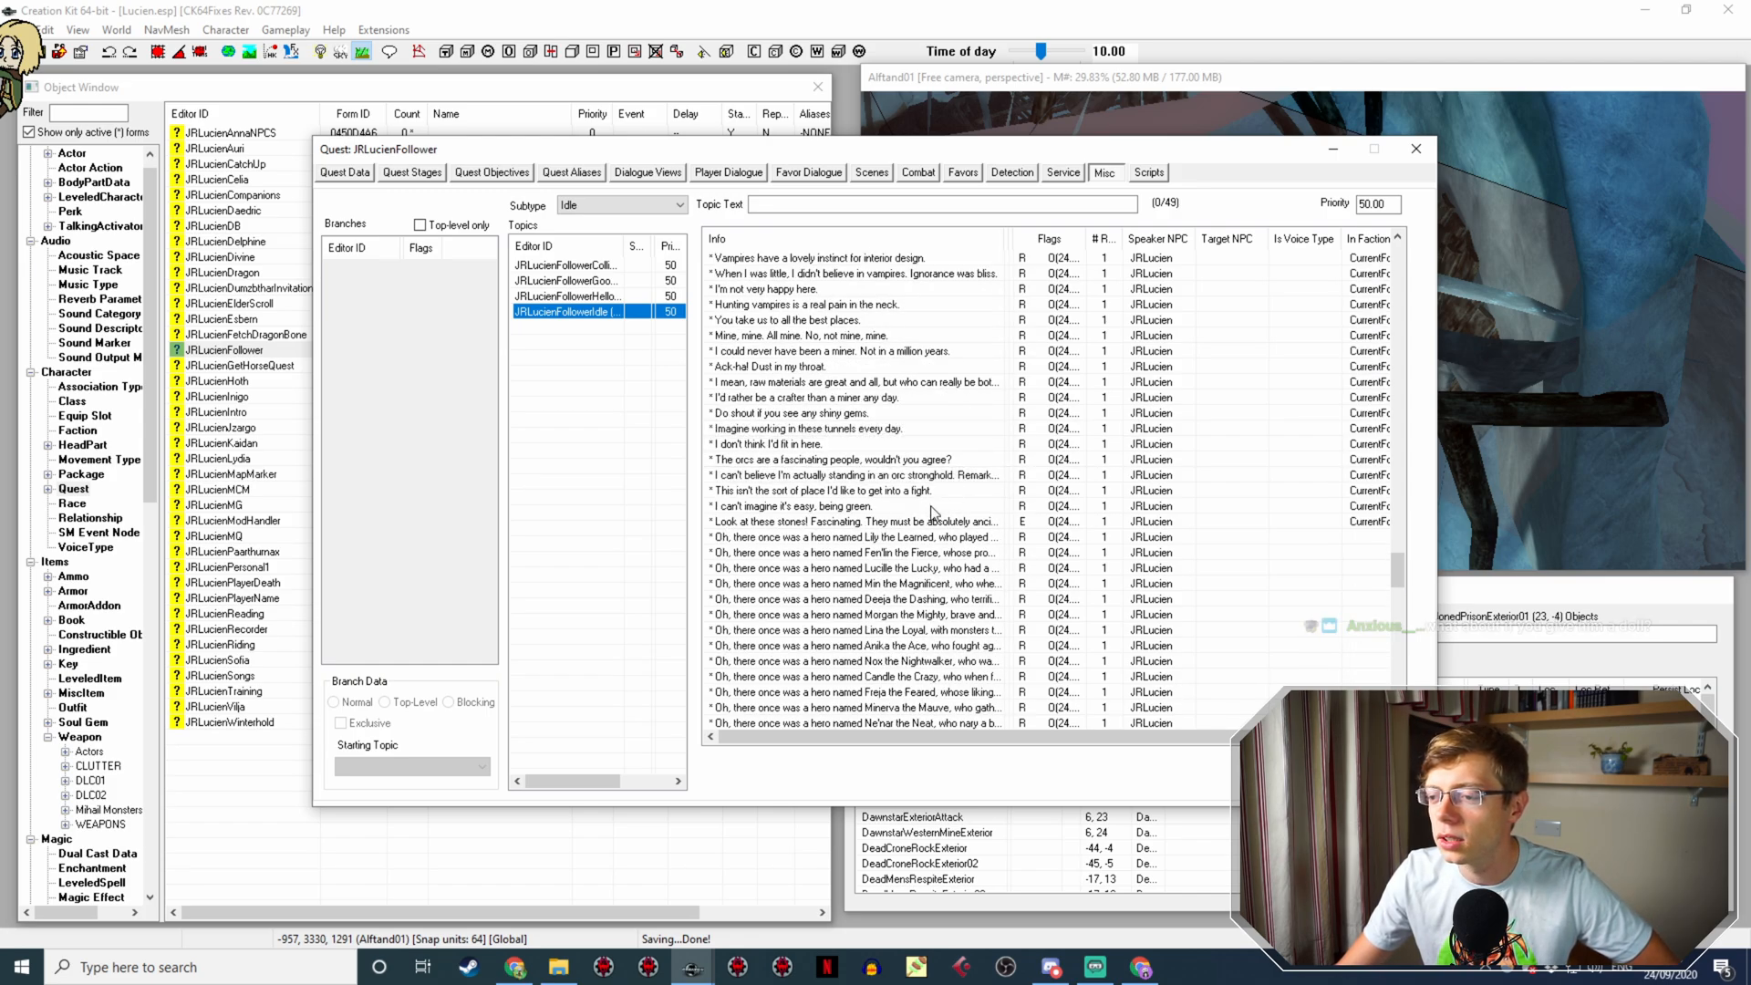
left_click(931, 525)
right_click(927, 522)
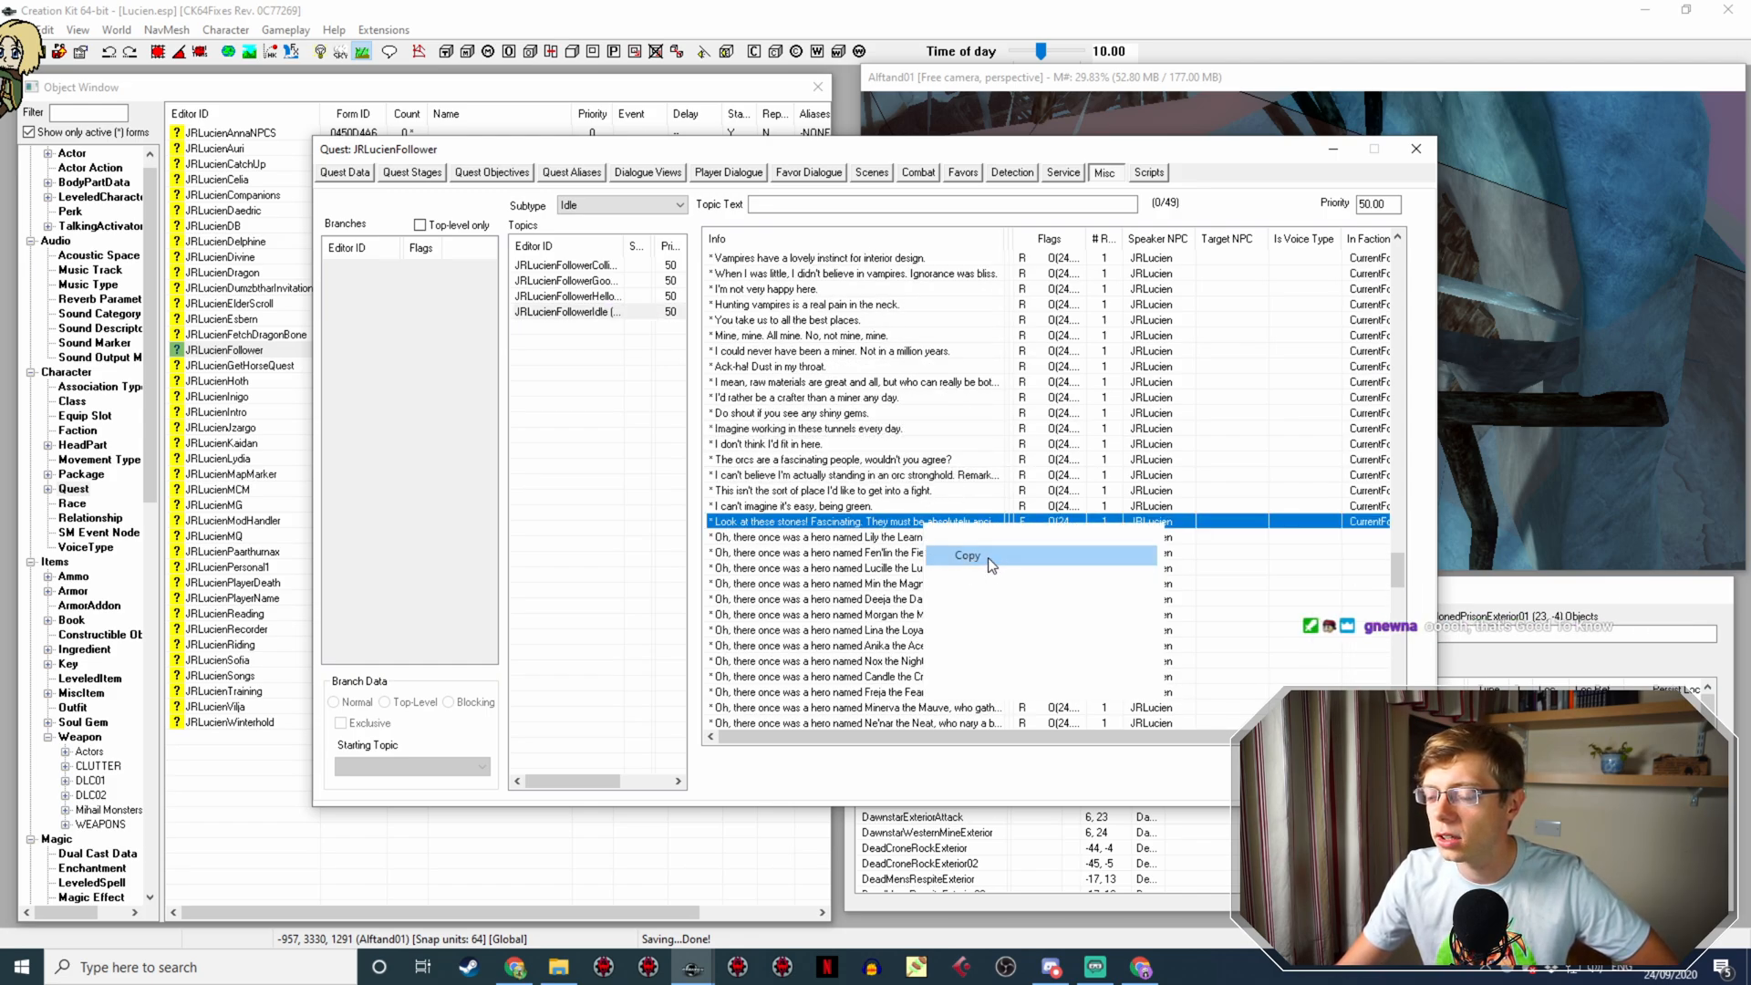
left_click(987, 557)
Step: Replace the response text of the duplicated stones info with "Mage, warrior or thief? Tough choice. Why can't we be all three?"
left_click(909, 277)
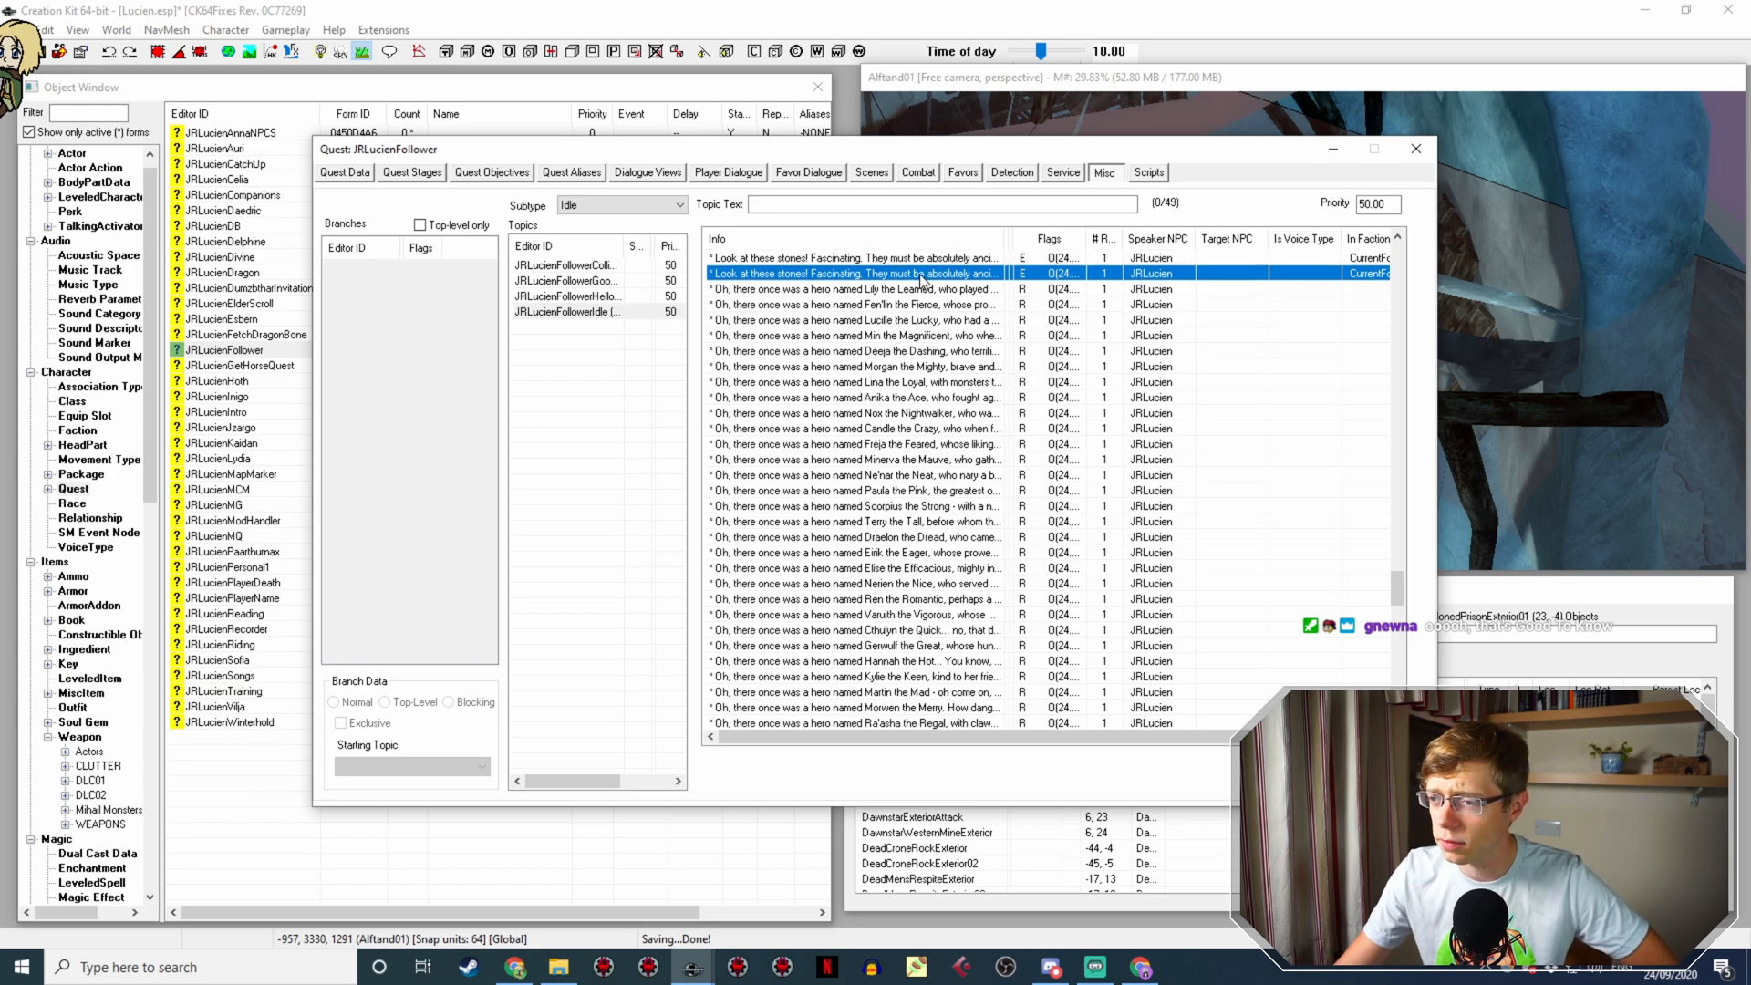
double_click(920, 274)
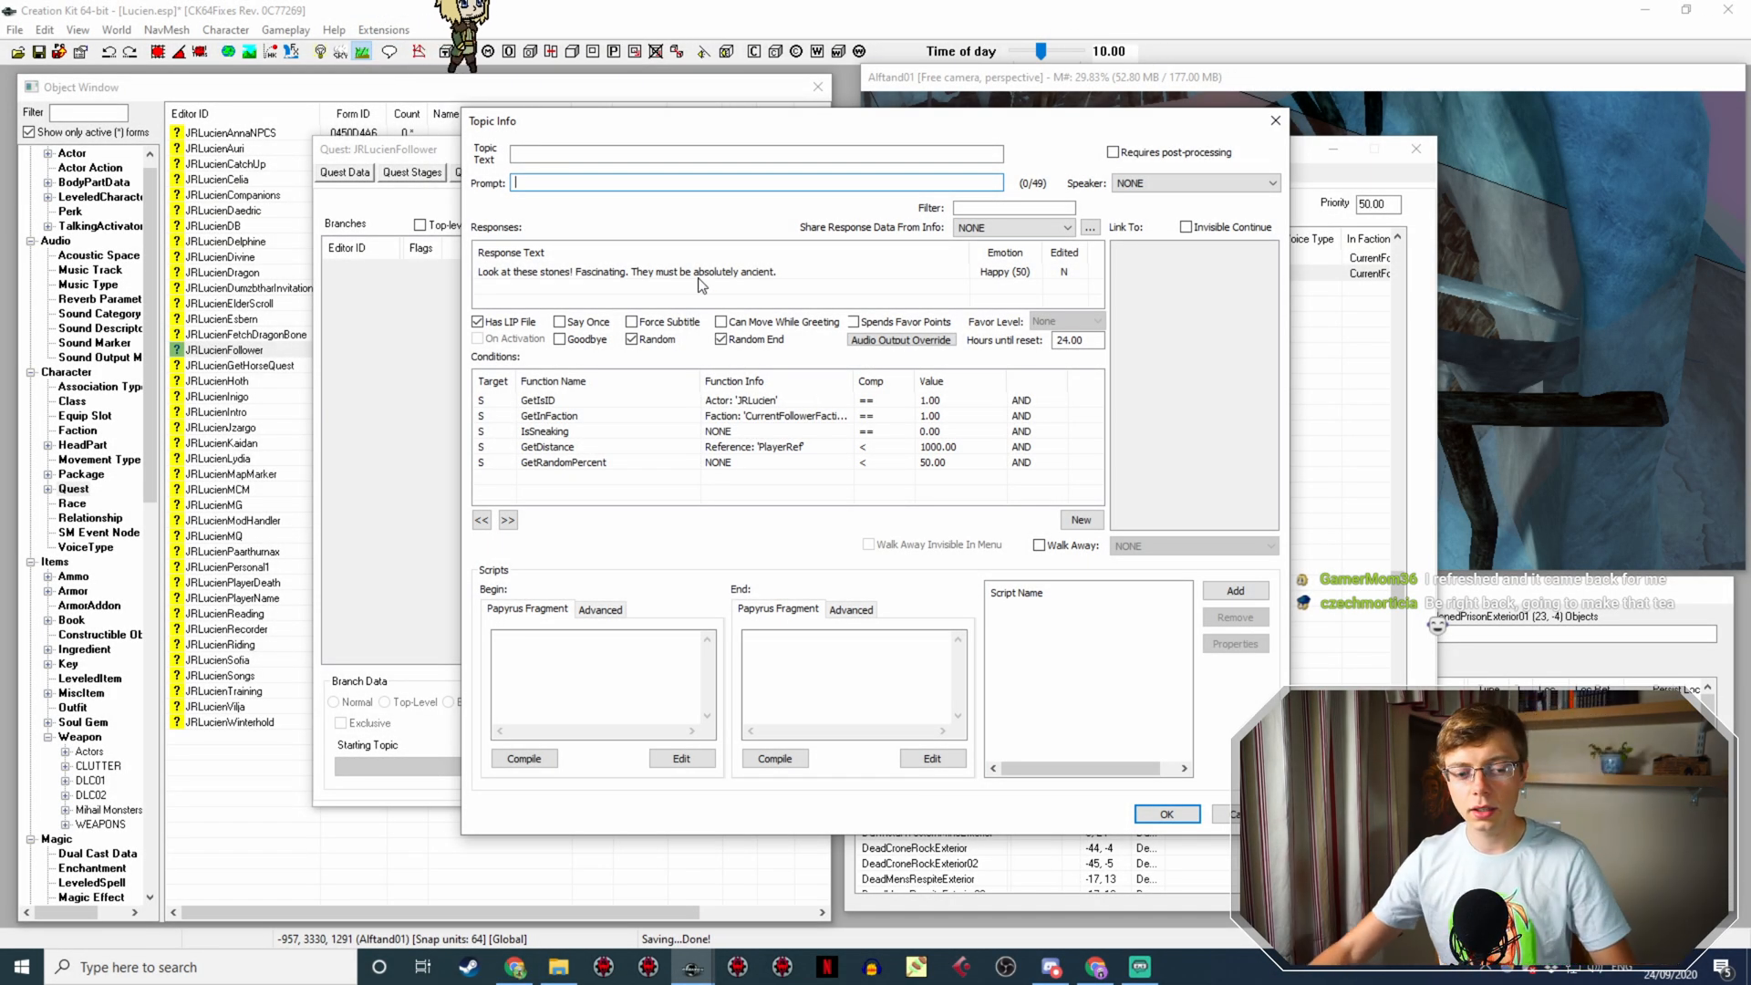
double_click(547, 269)
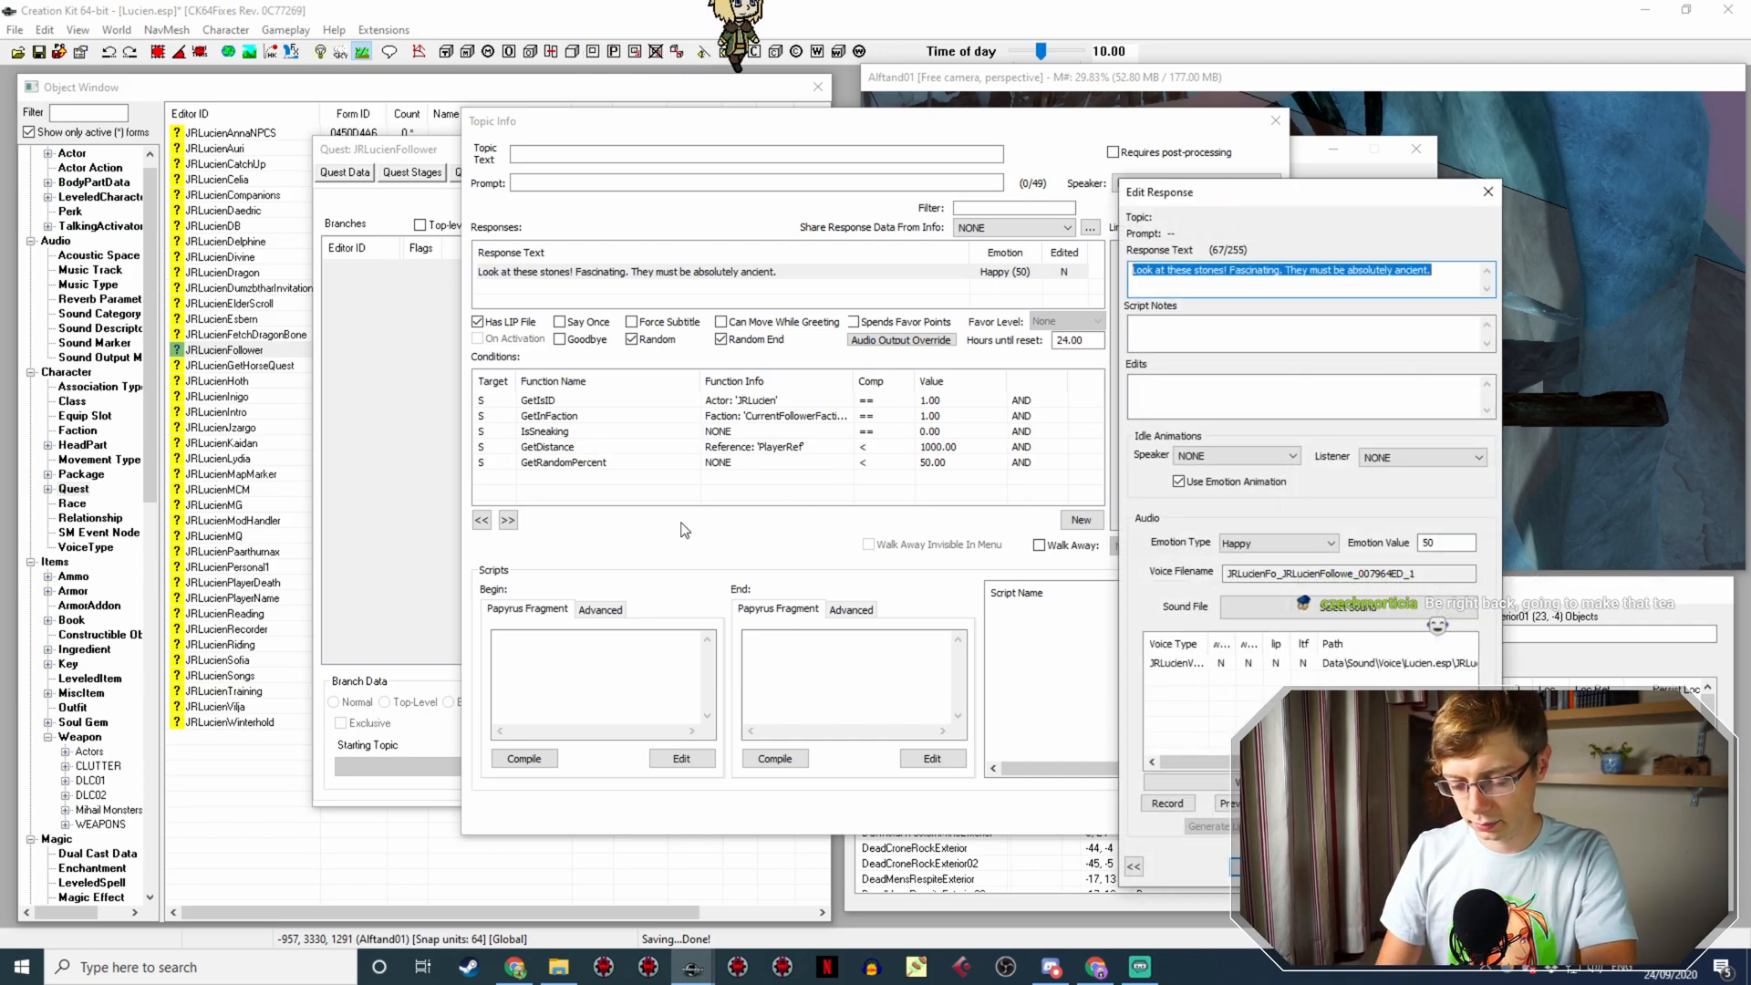
type("Mage, warr")
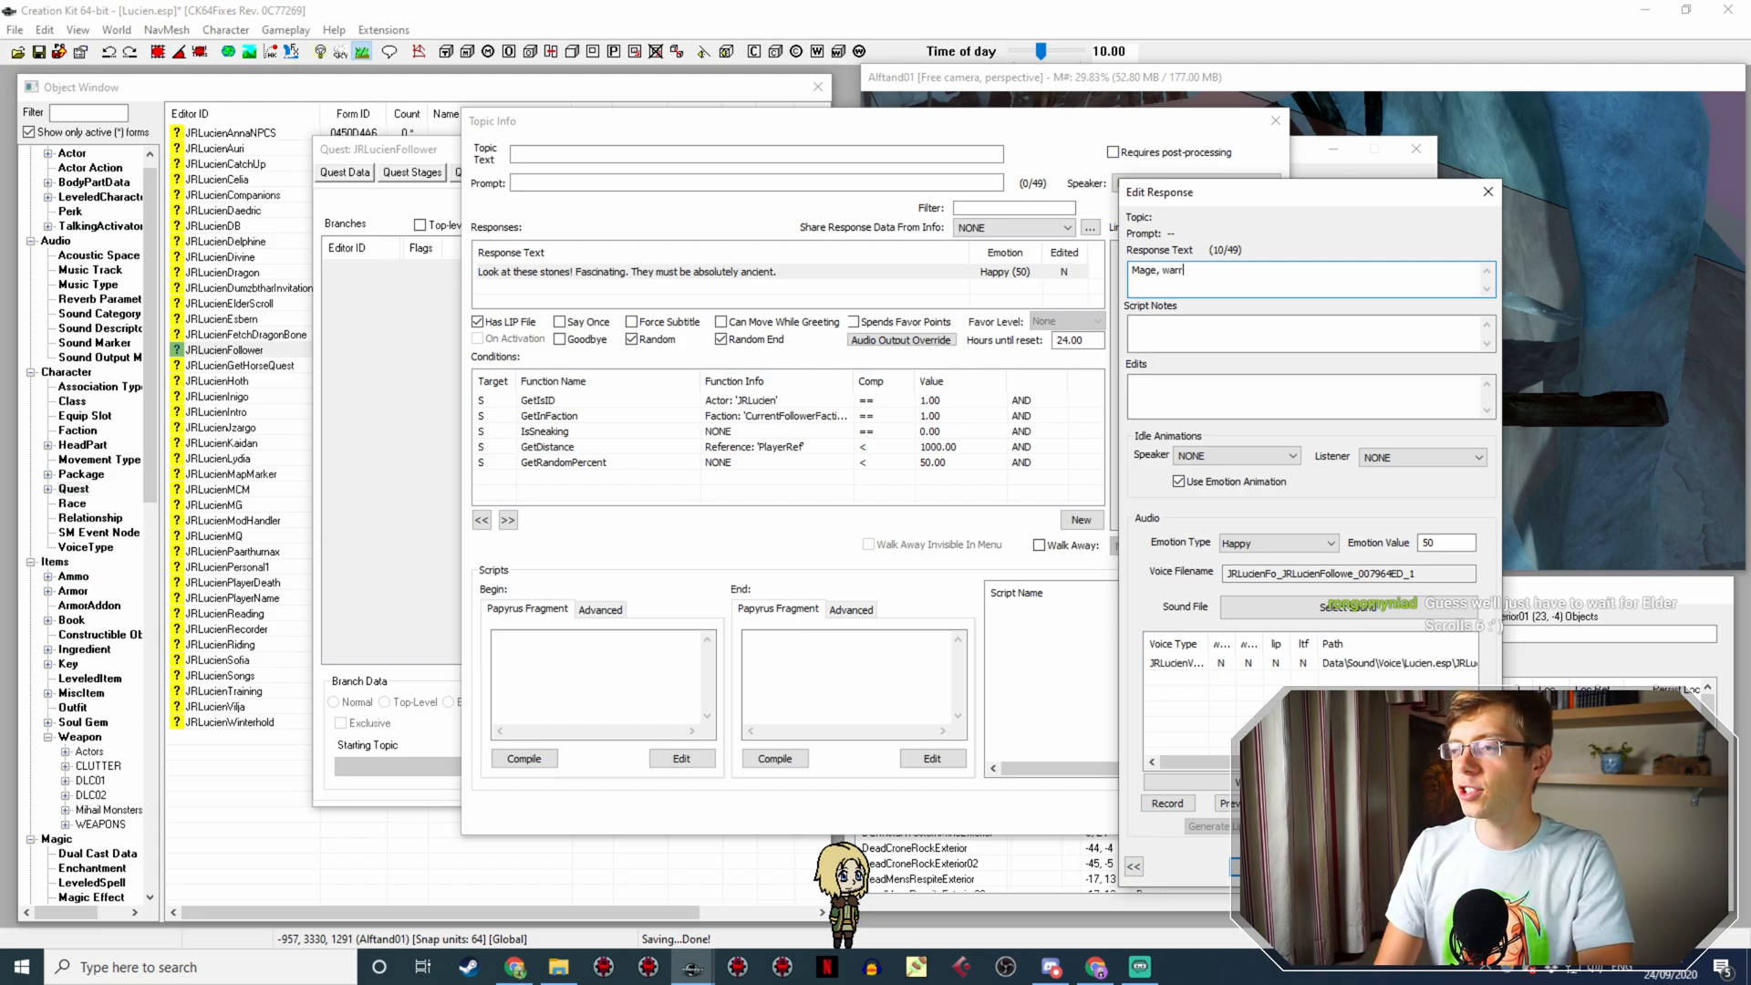
type("ior or thief? What a choi")
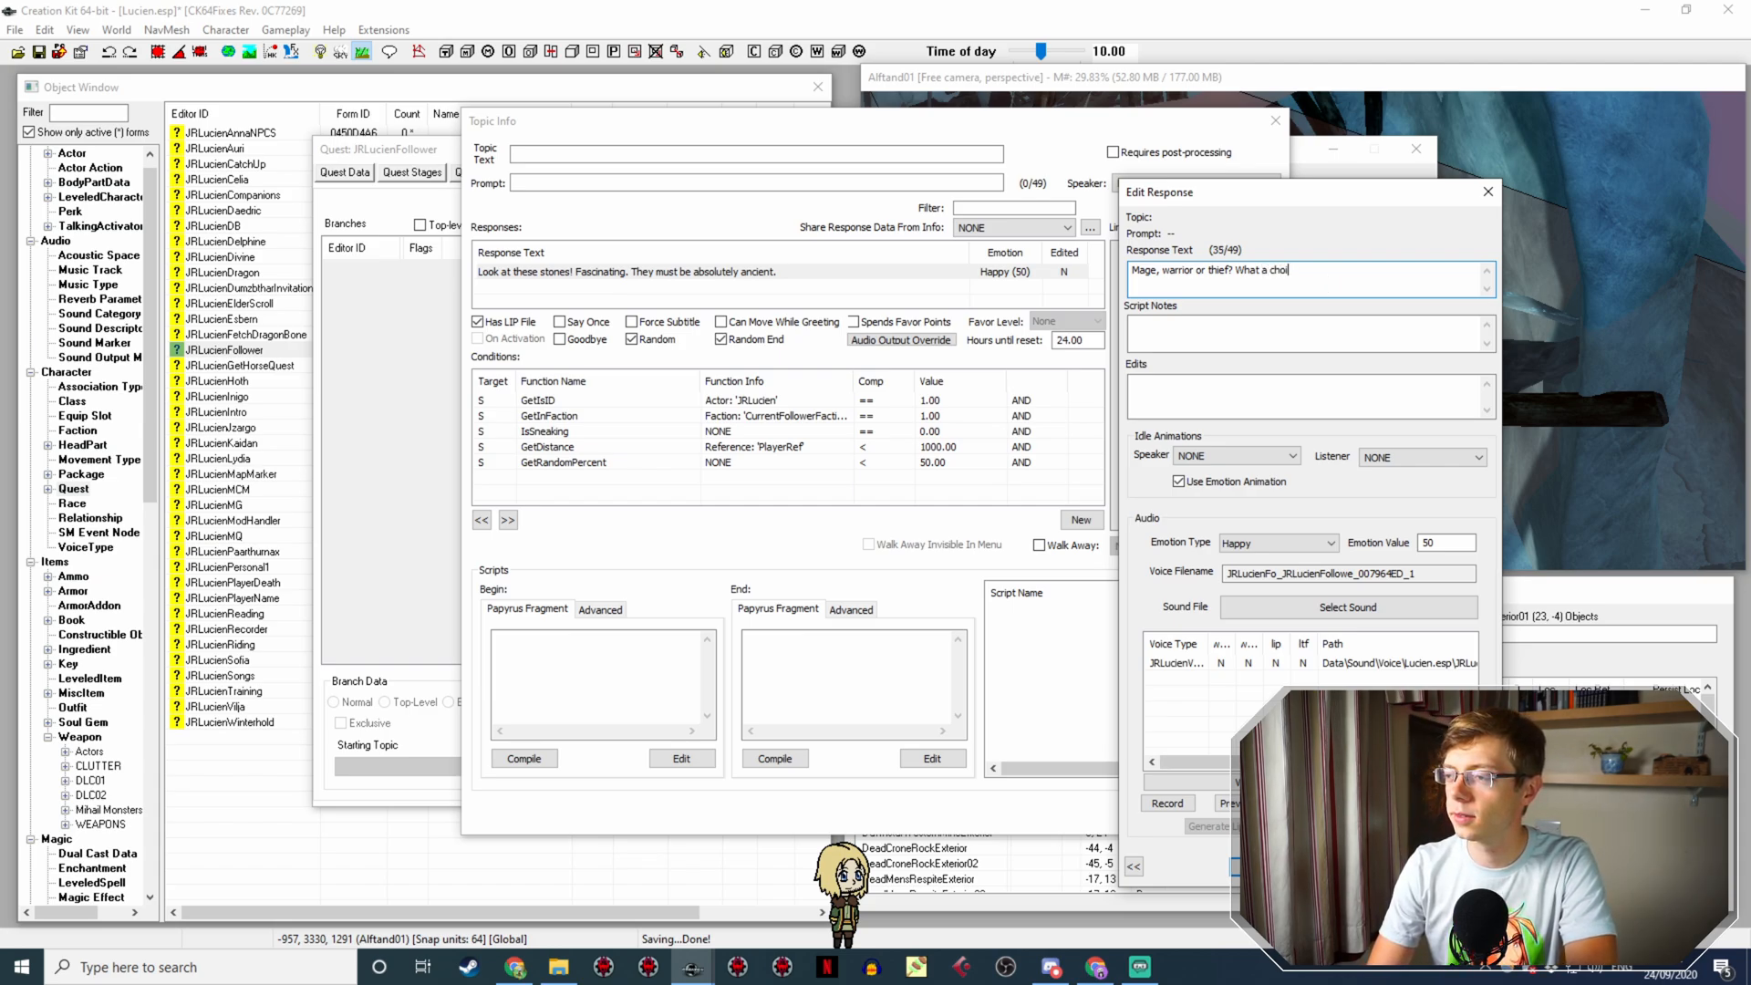
key("BackSpace")
key("BackSpace")
key("BackSpace")
key("BackSpace")
key("BackSpace")
key("BackSpace")
key("BackSpace")
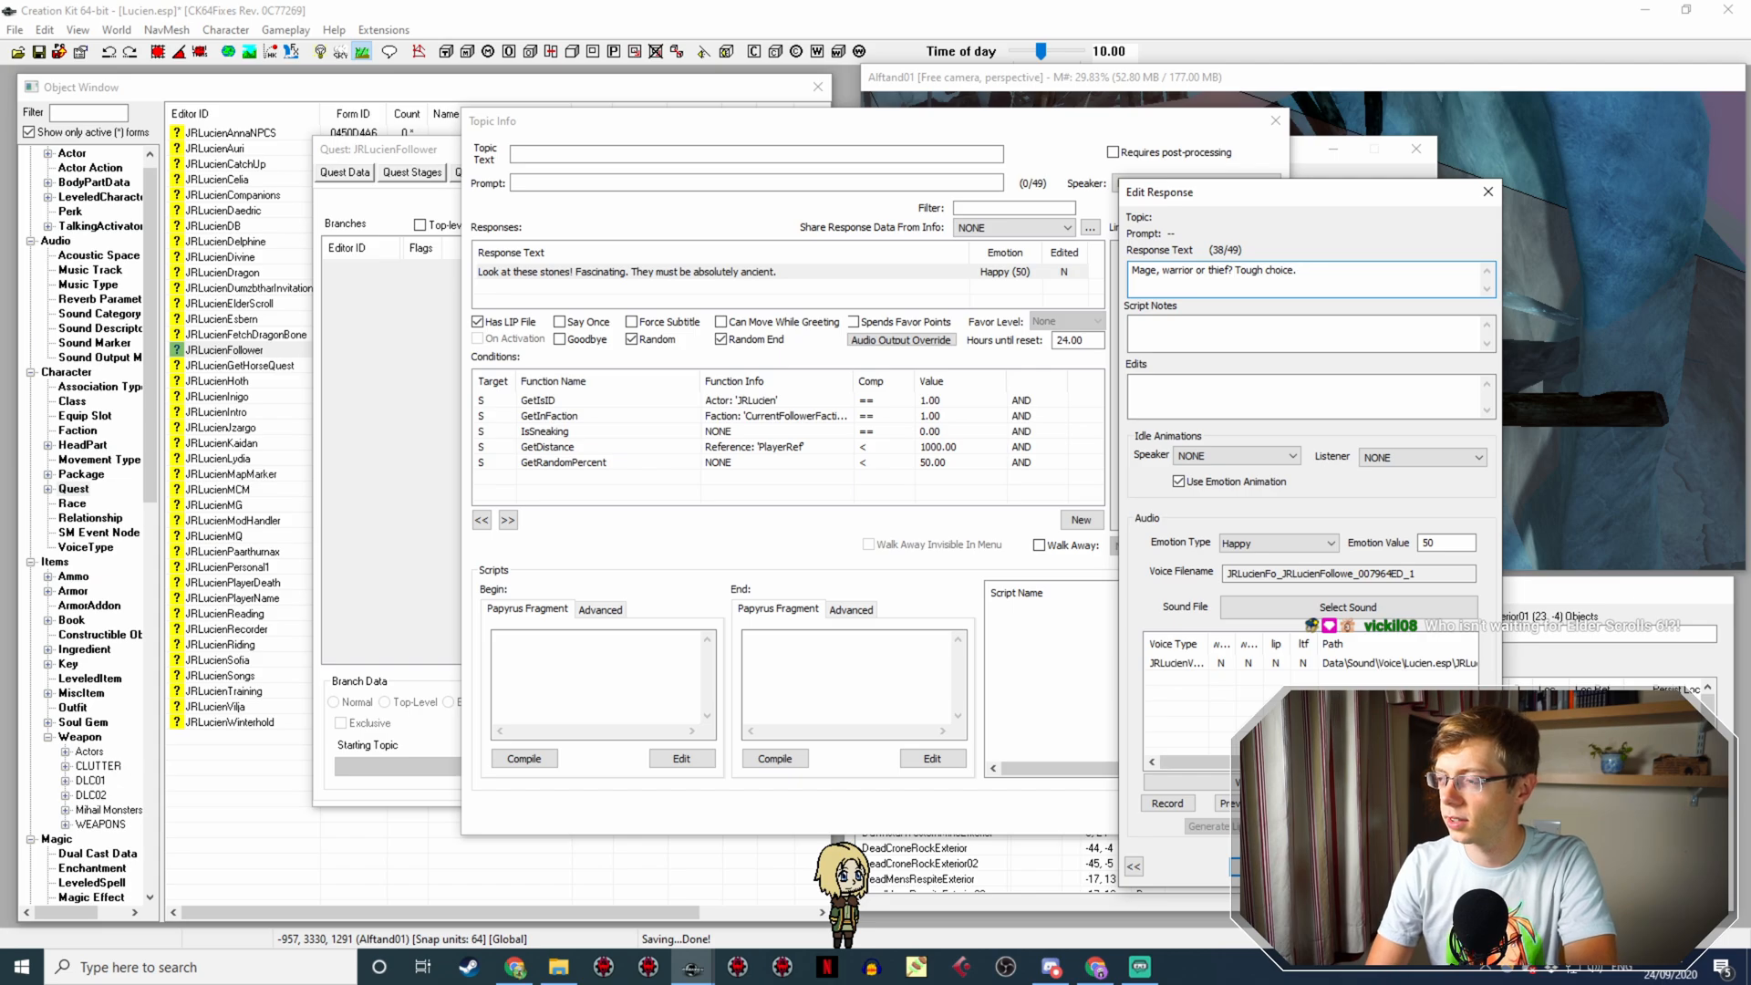
type("'t we be all thre")
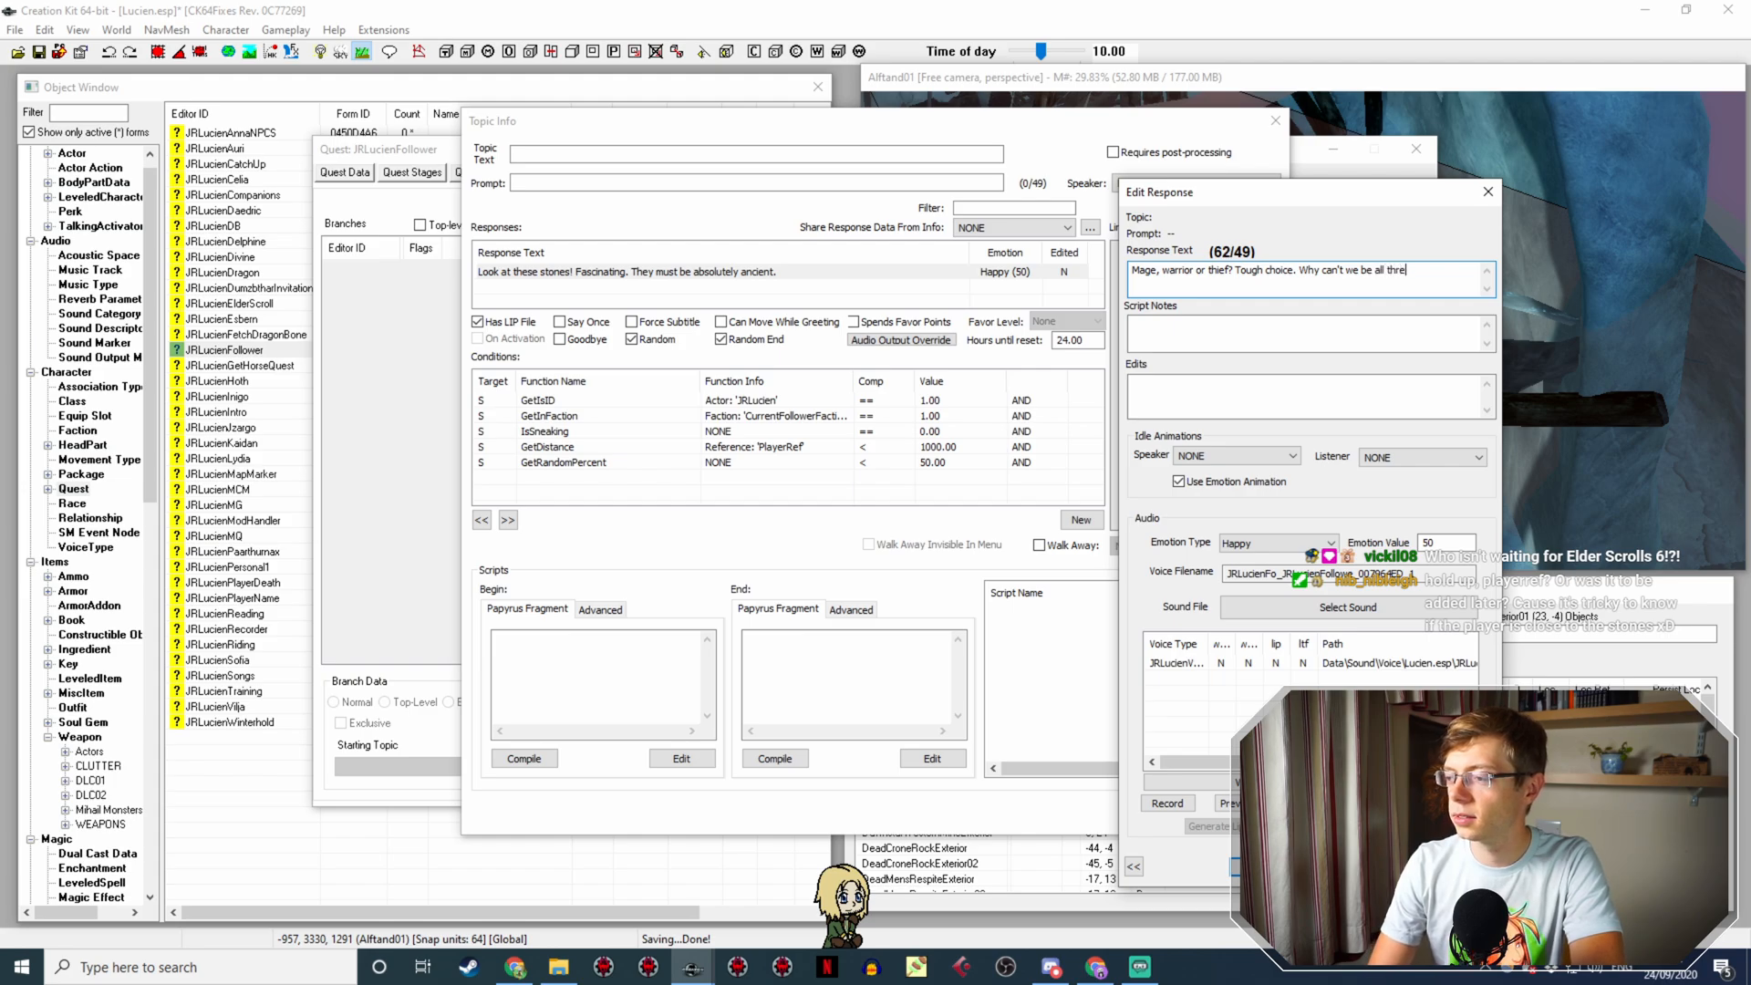
Step: Set the response's emotion type to Neutral, then accept the response and the topic info
left_click(1279, 544)
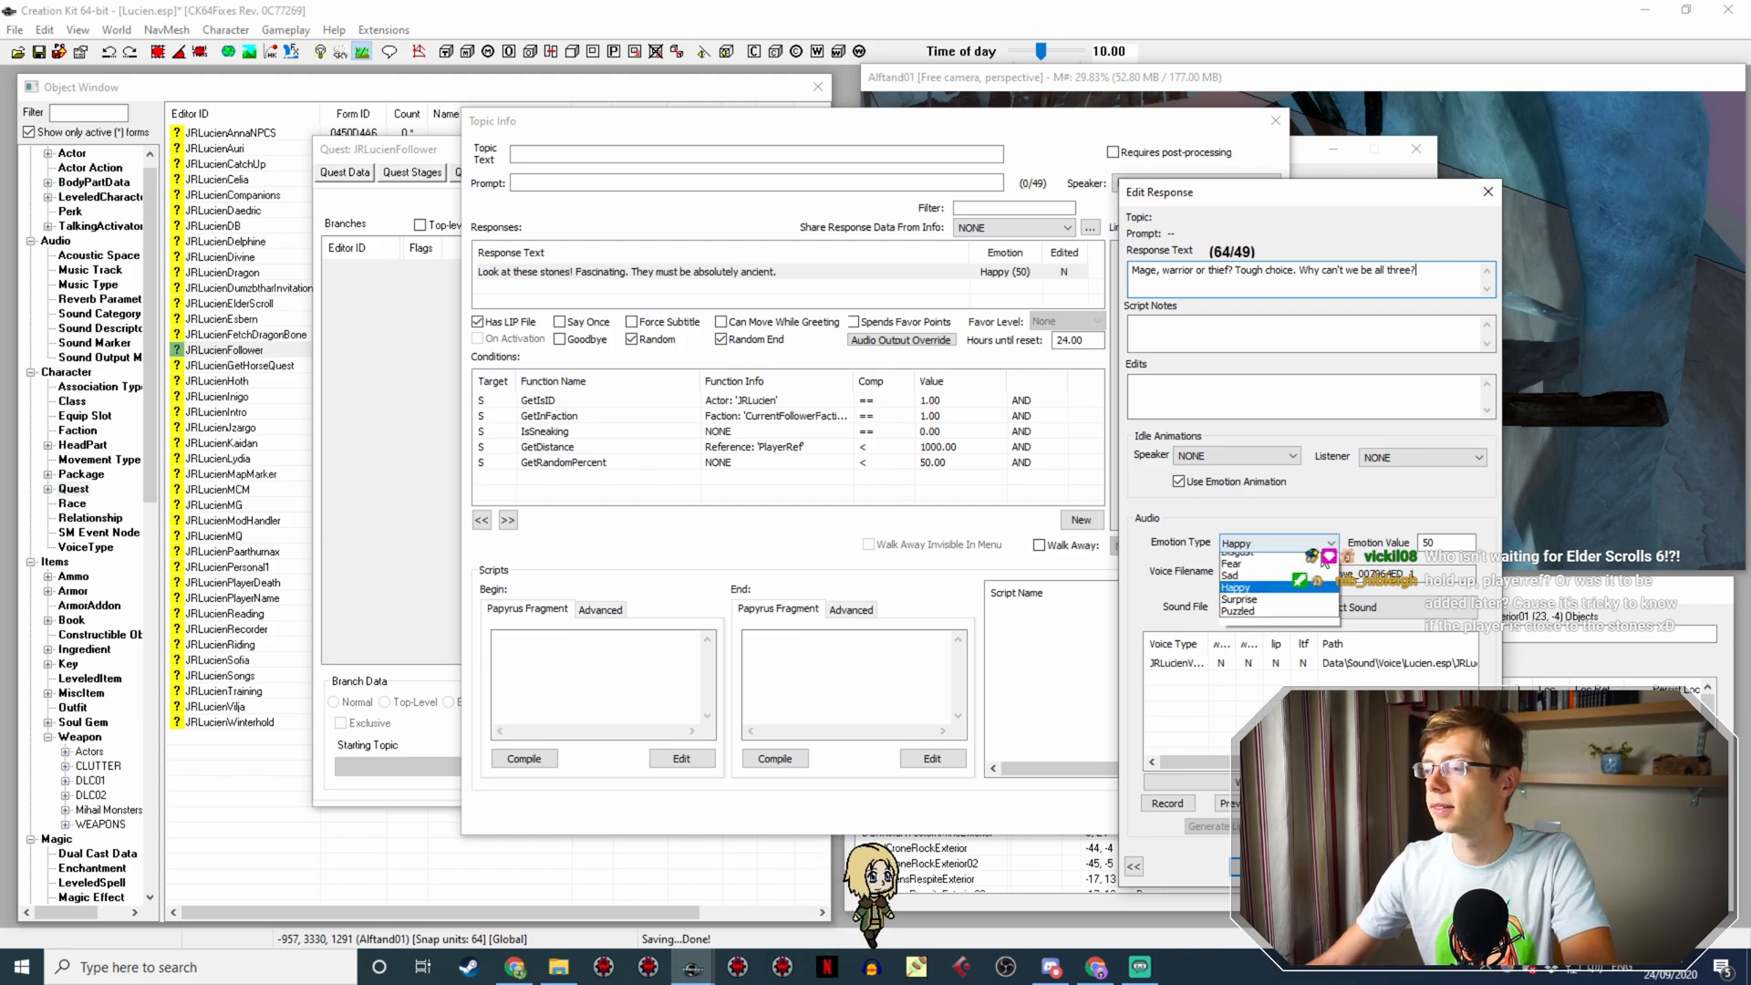
left_click(1268, 605)
left_click(1237, 871)
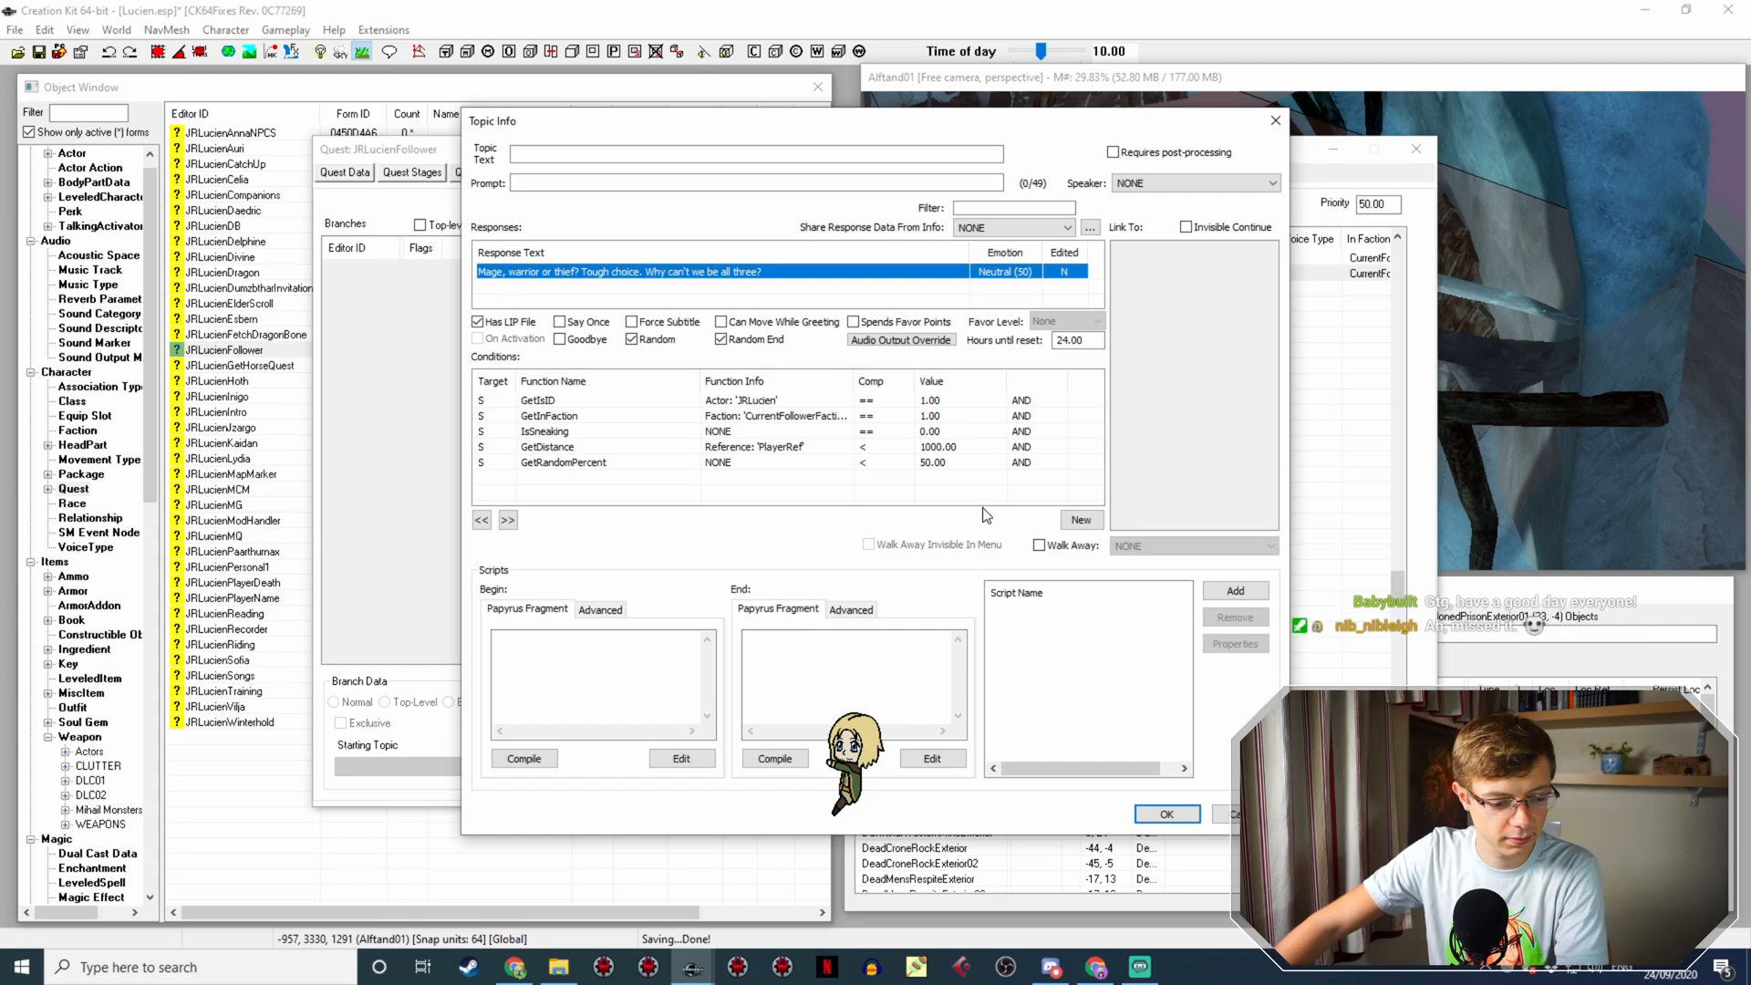
left_click(1186, 811)
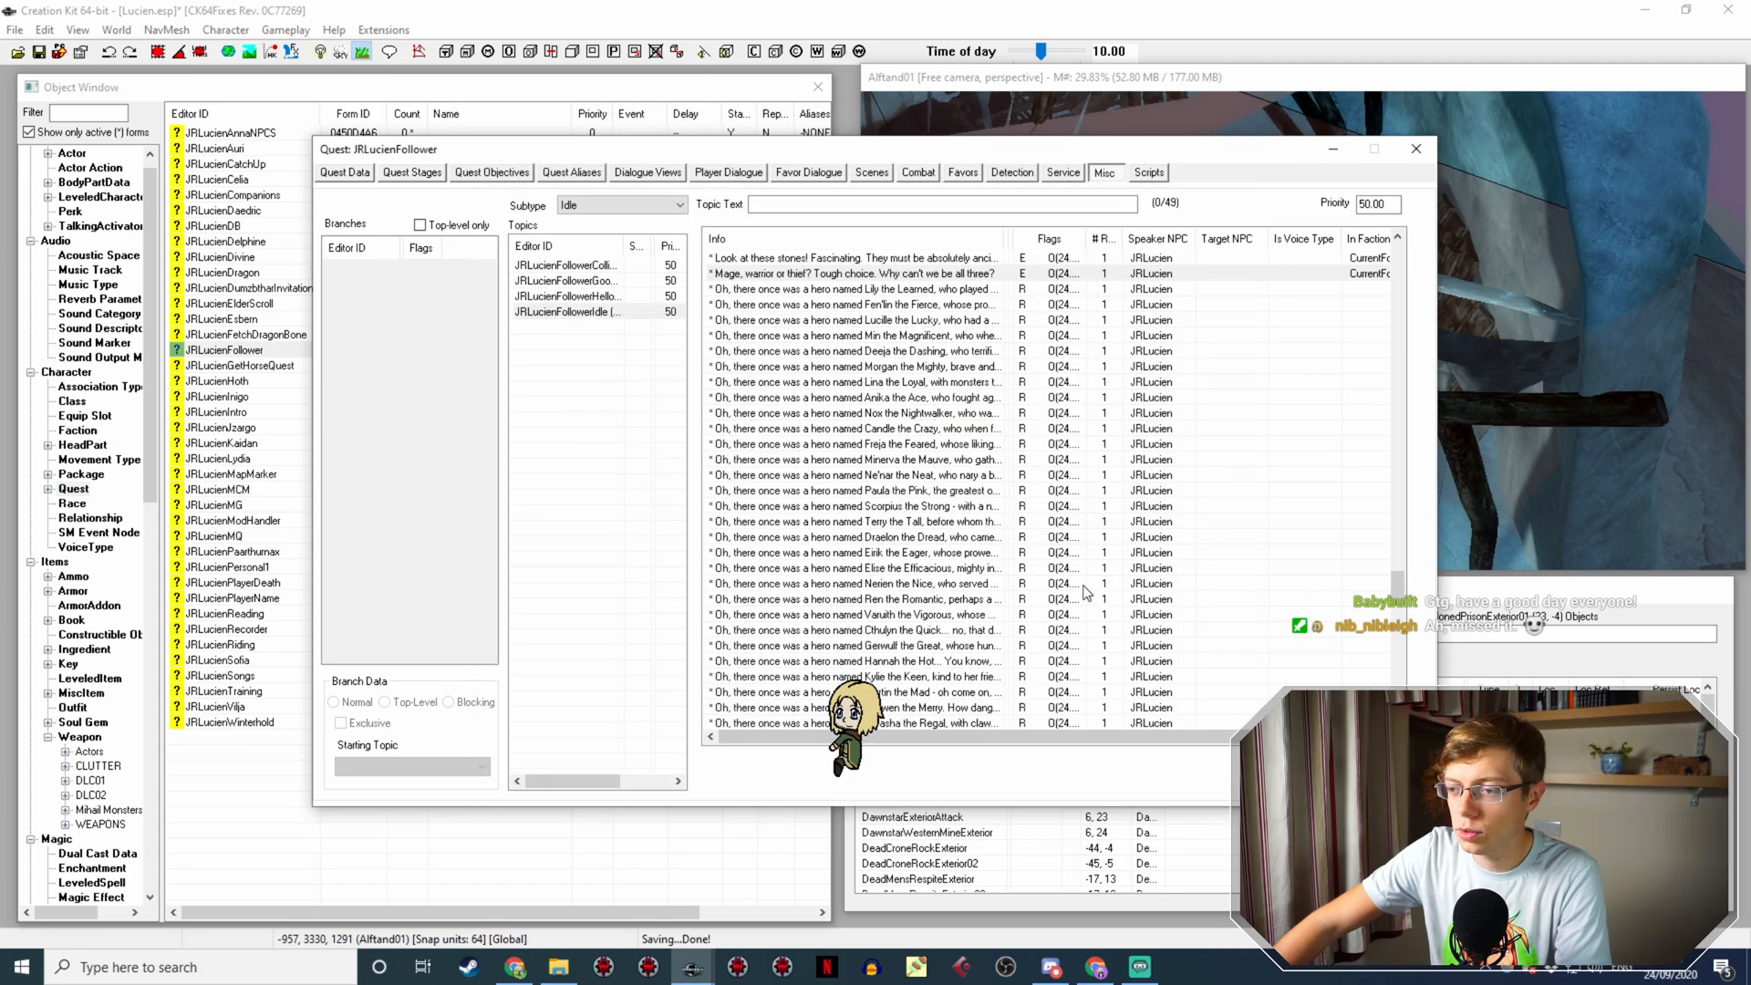
Step: Duplicate the "Mage, warrior or thief?" info and open the copy for editing
right_click(899, 275)
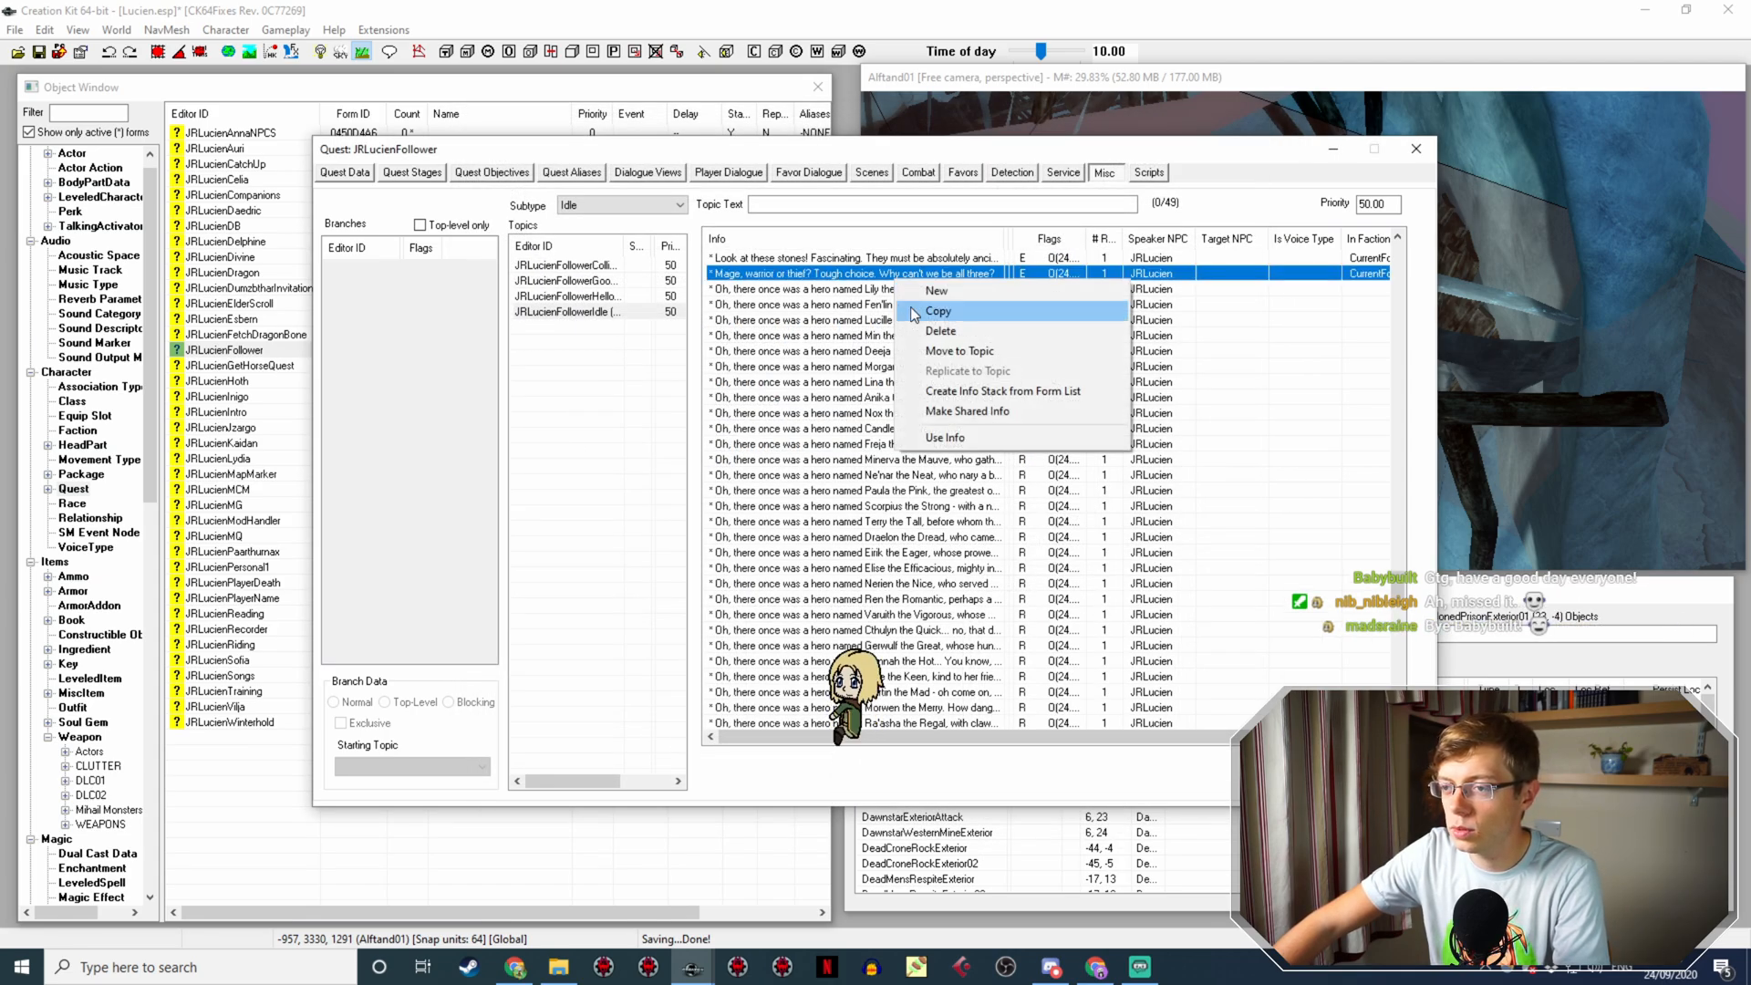
left_click(915, 312)
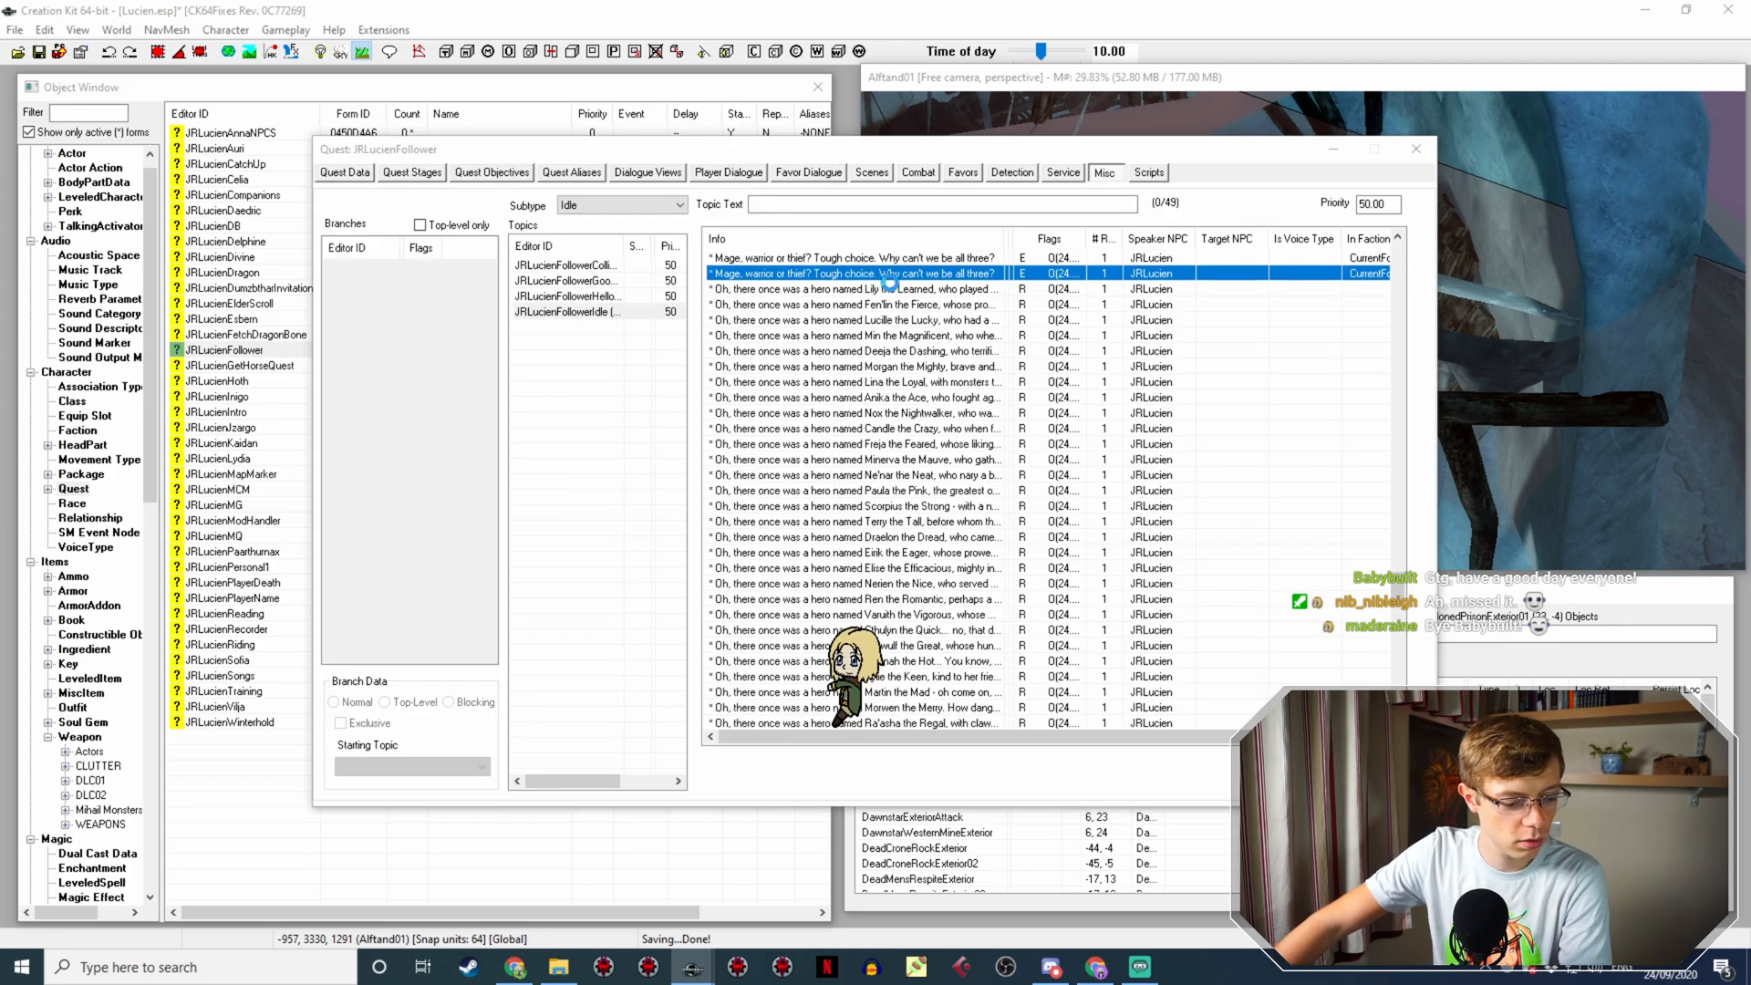
double_click(889, 273)
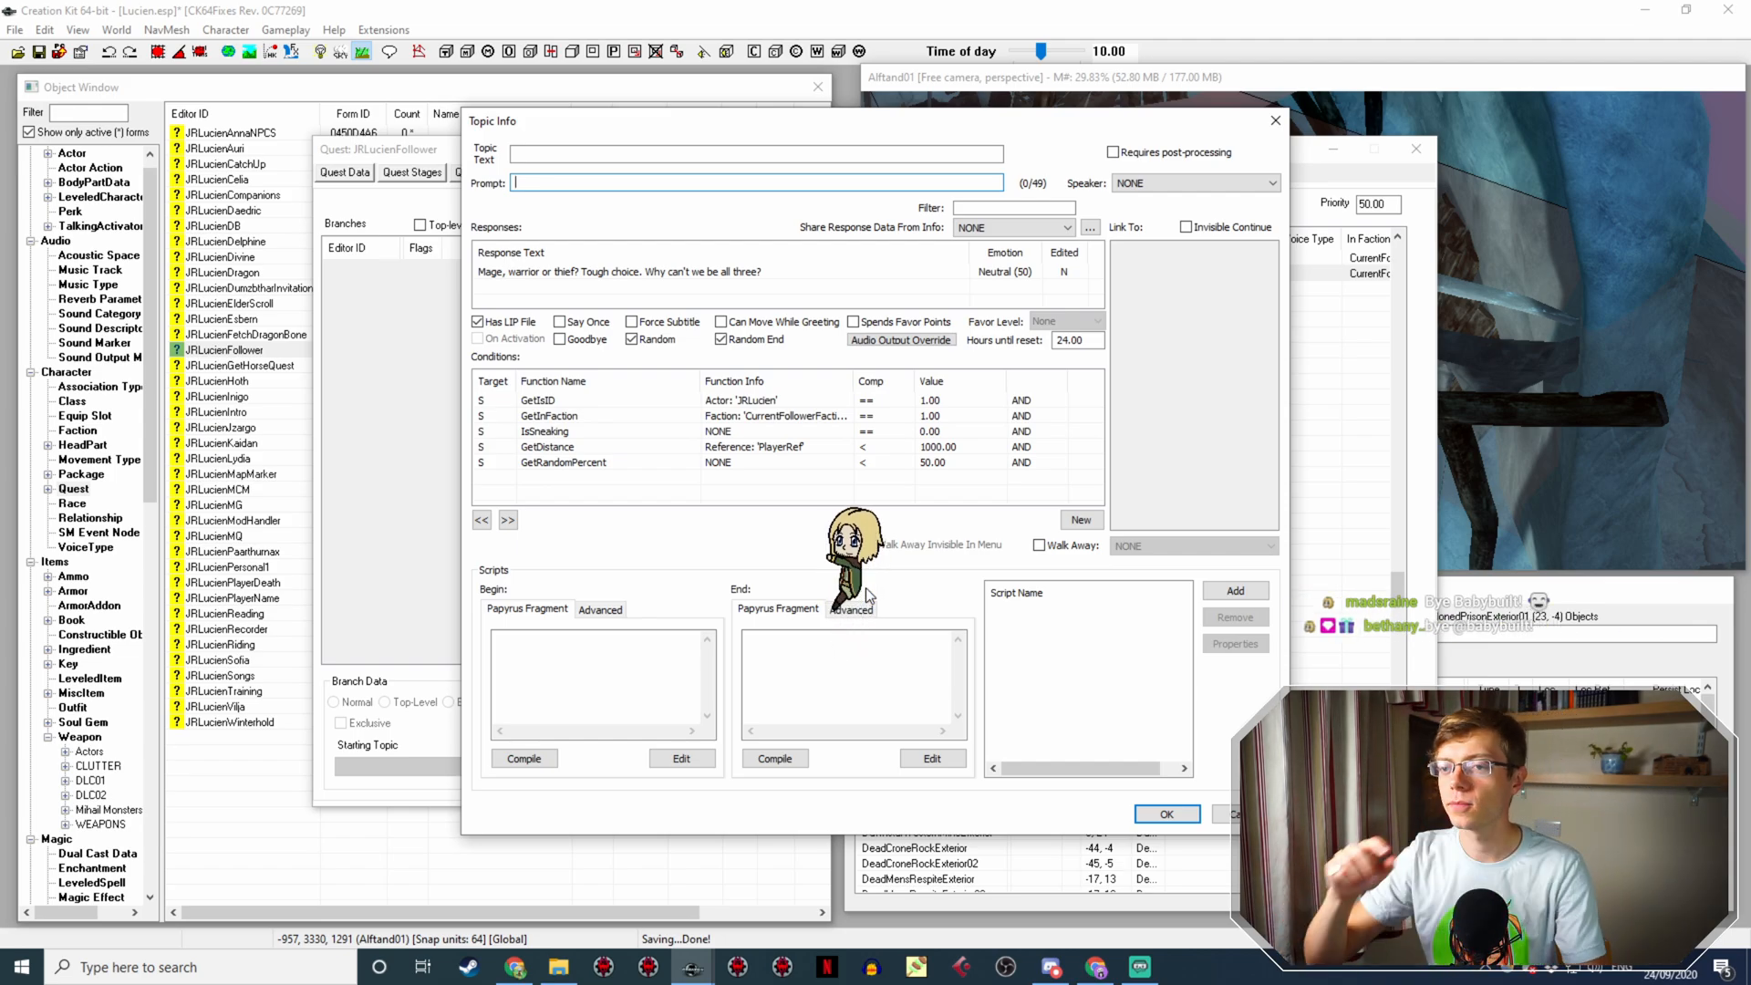
Step: Replace the new copy's response text with "Ah, the Lady stone. I think I was born under this one!" and begin another sentence with "I"
double_click(632, 272)
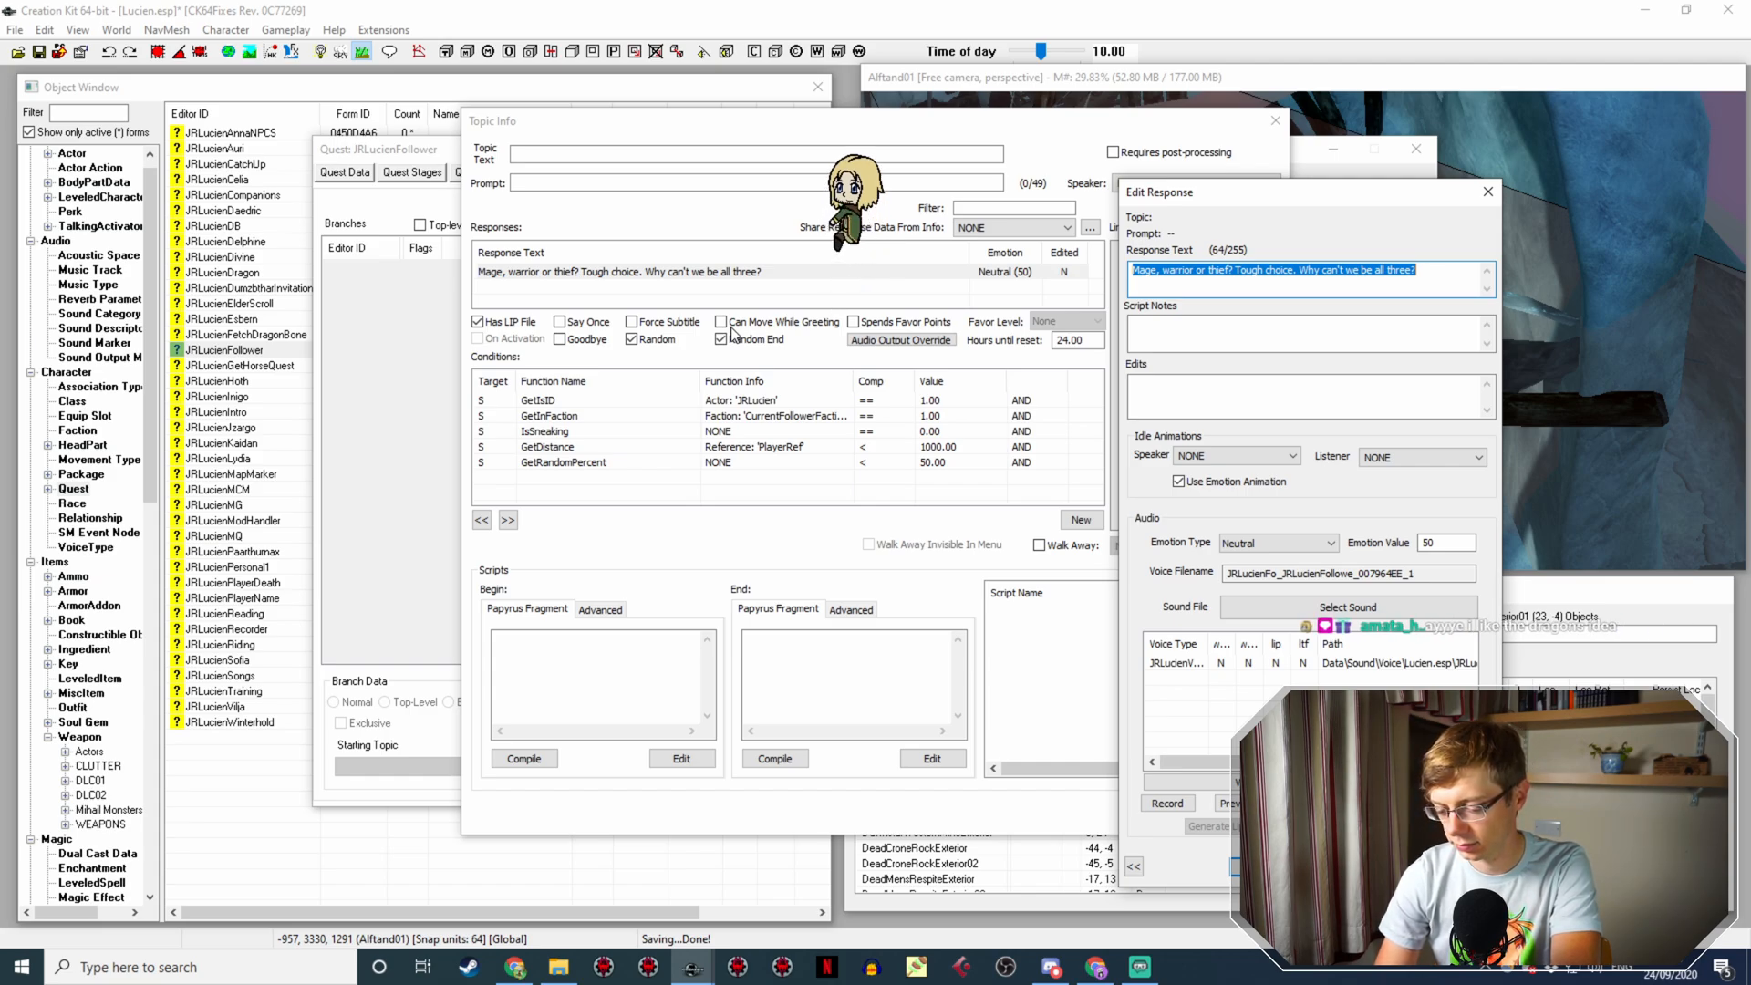
type("Ah")
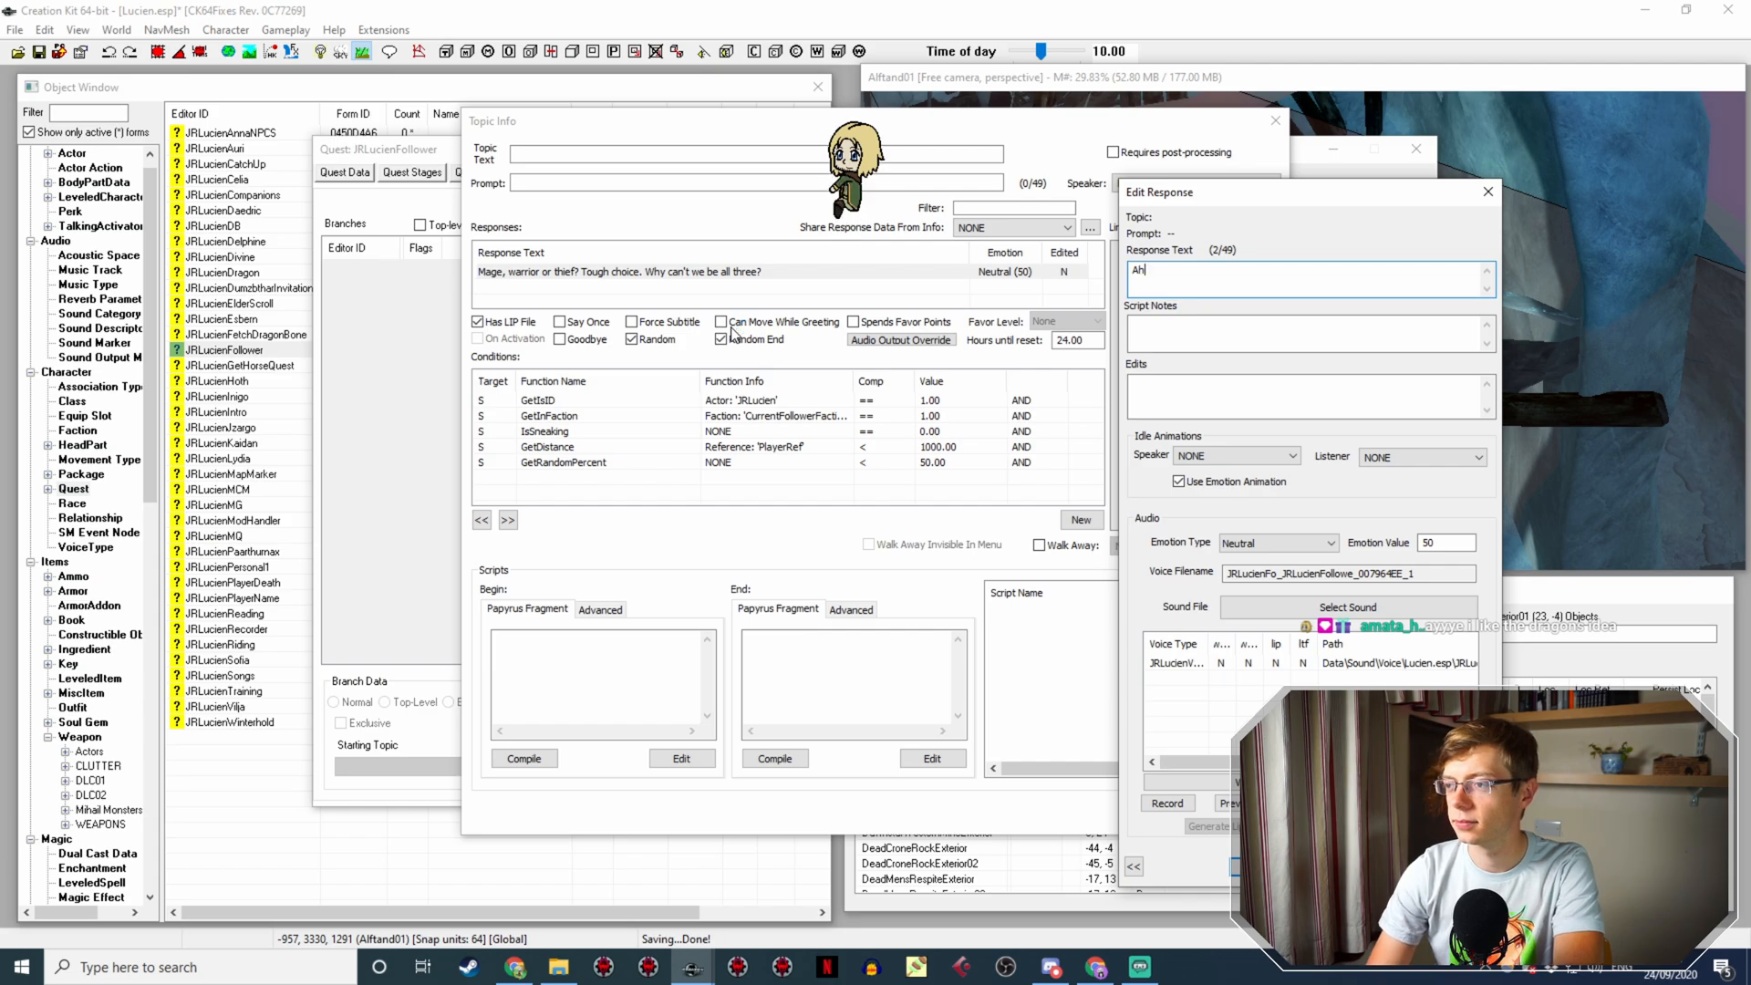
type(", the Lad")
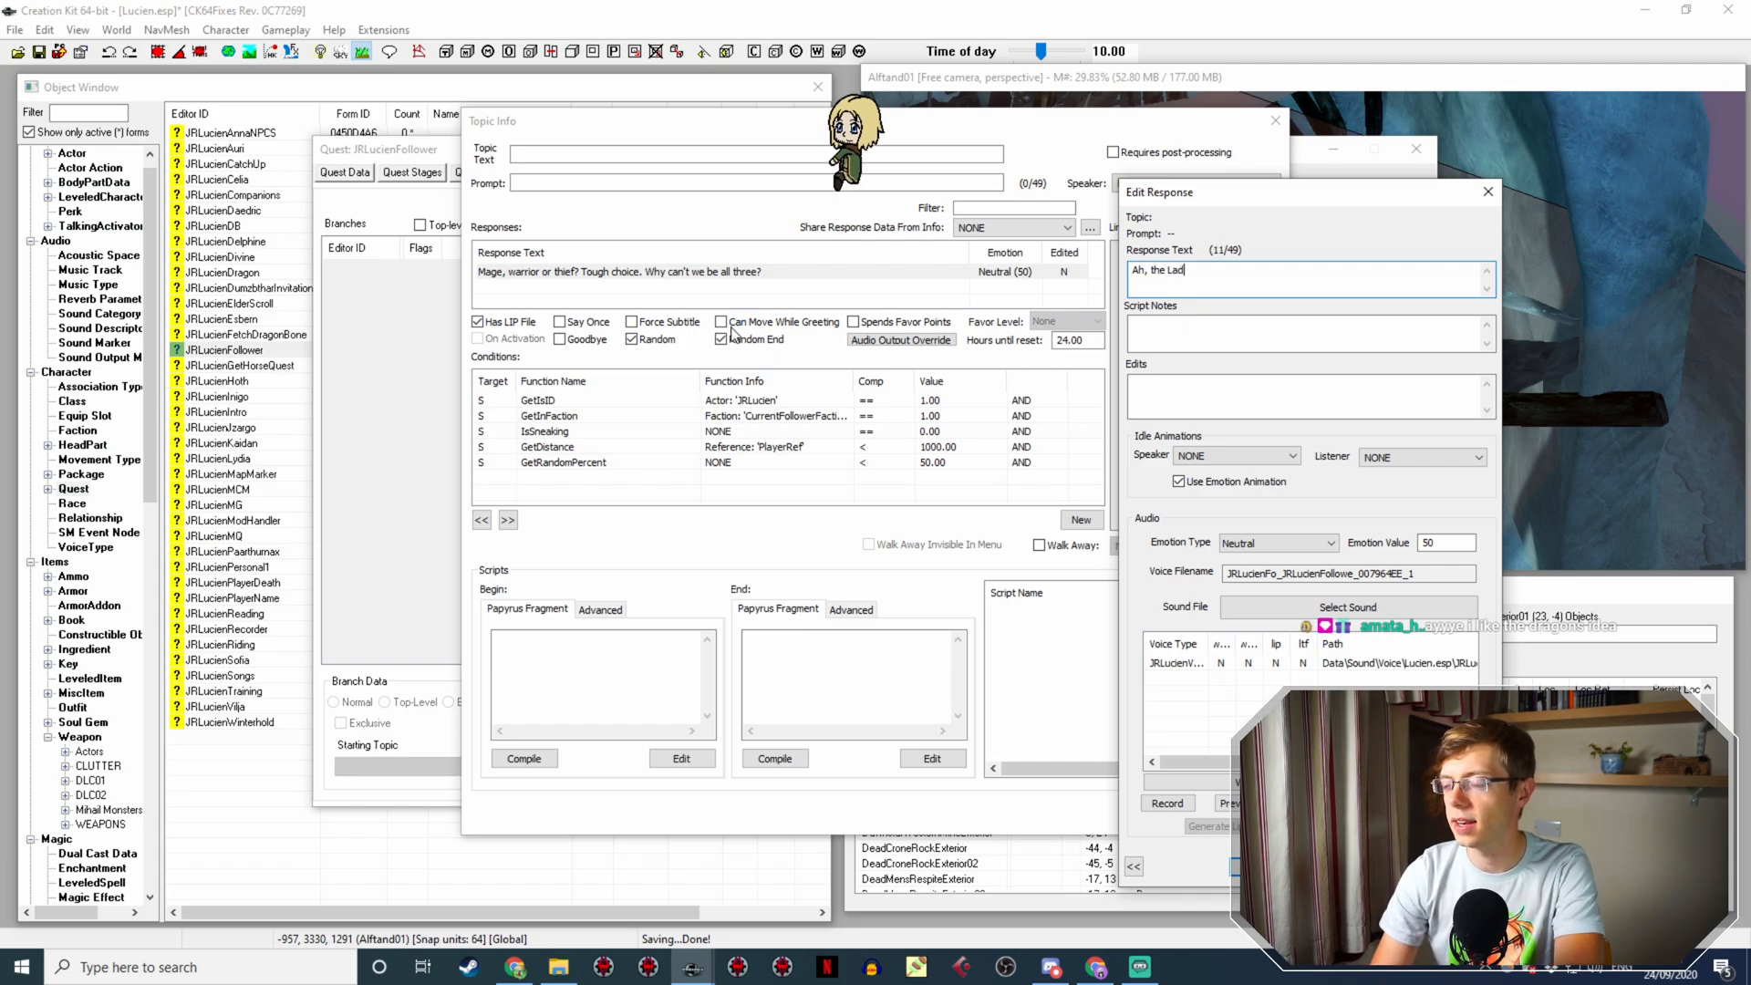
type("y stone. I ")
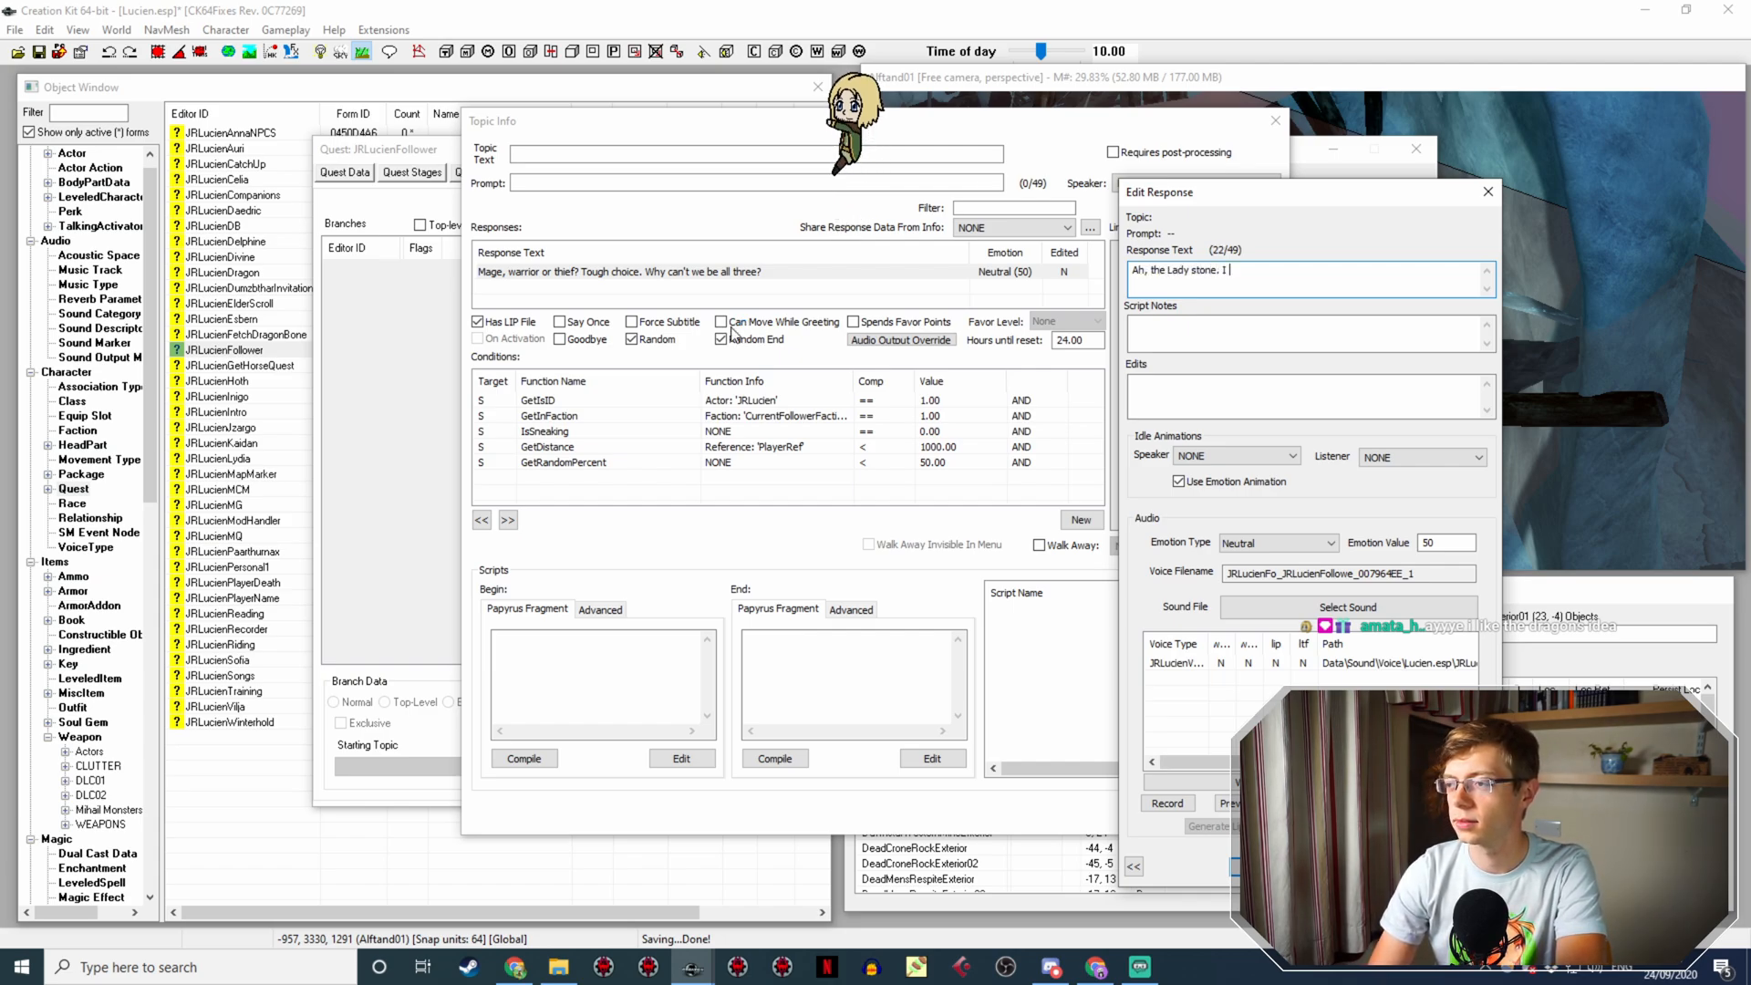
type("think I ")
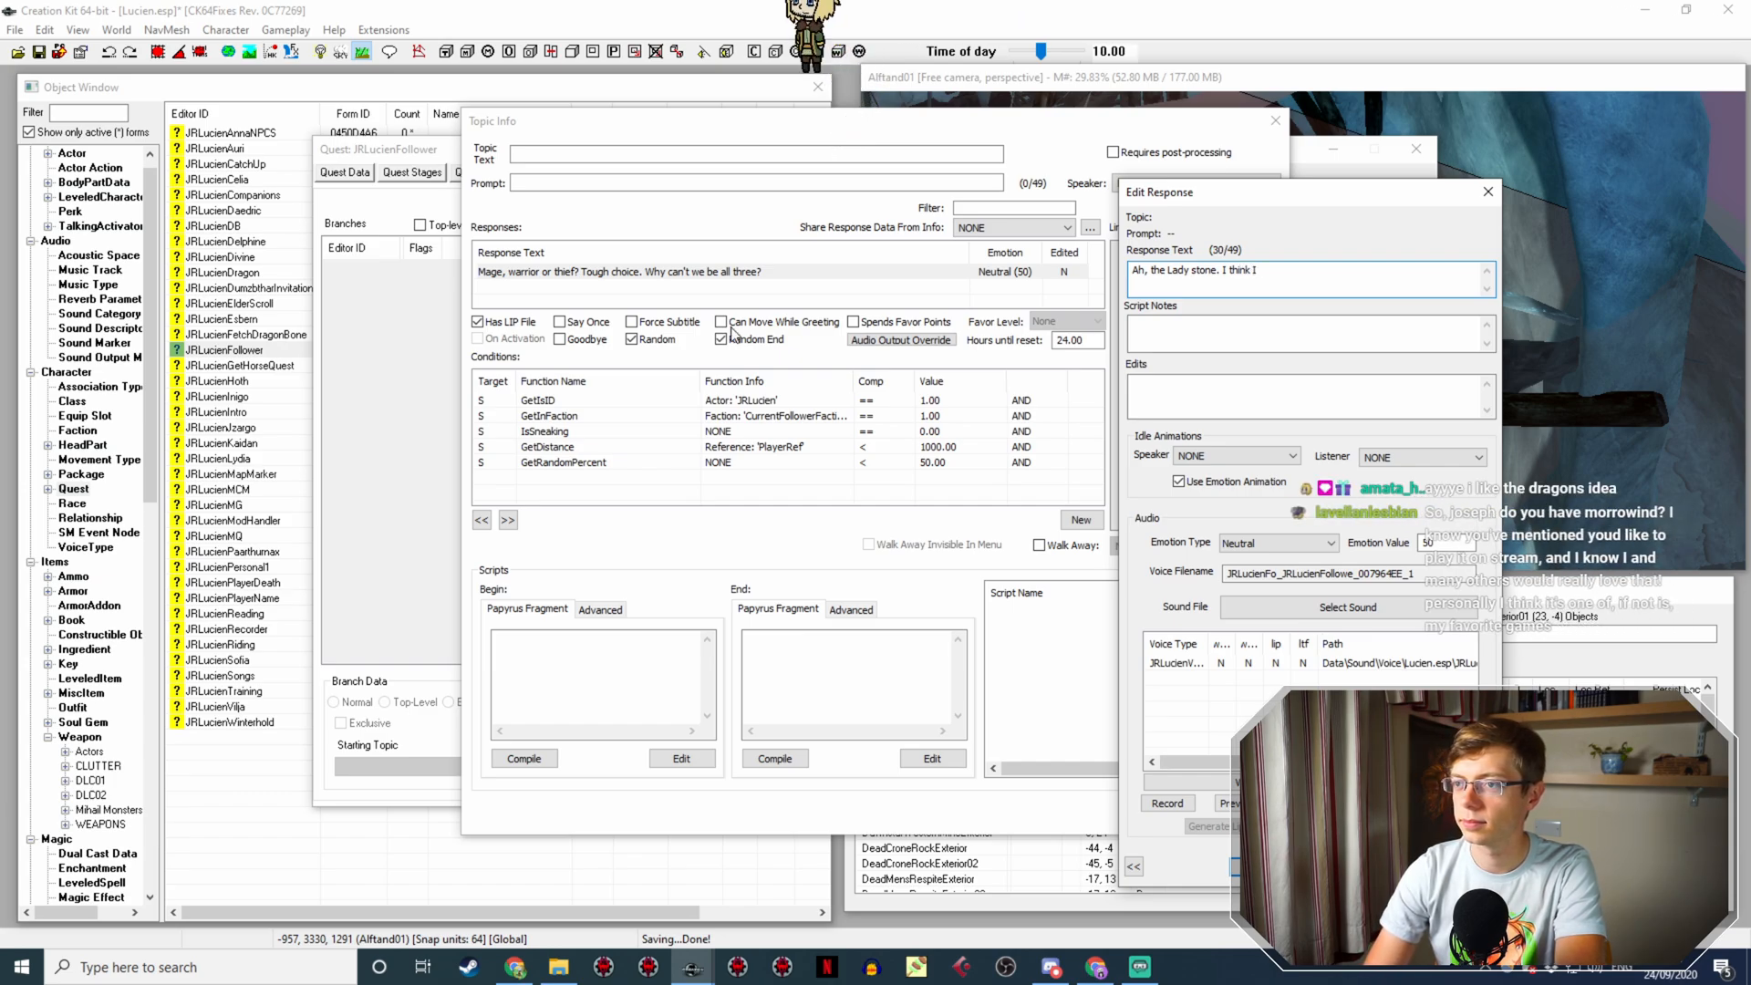
type("was bor")
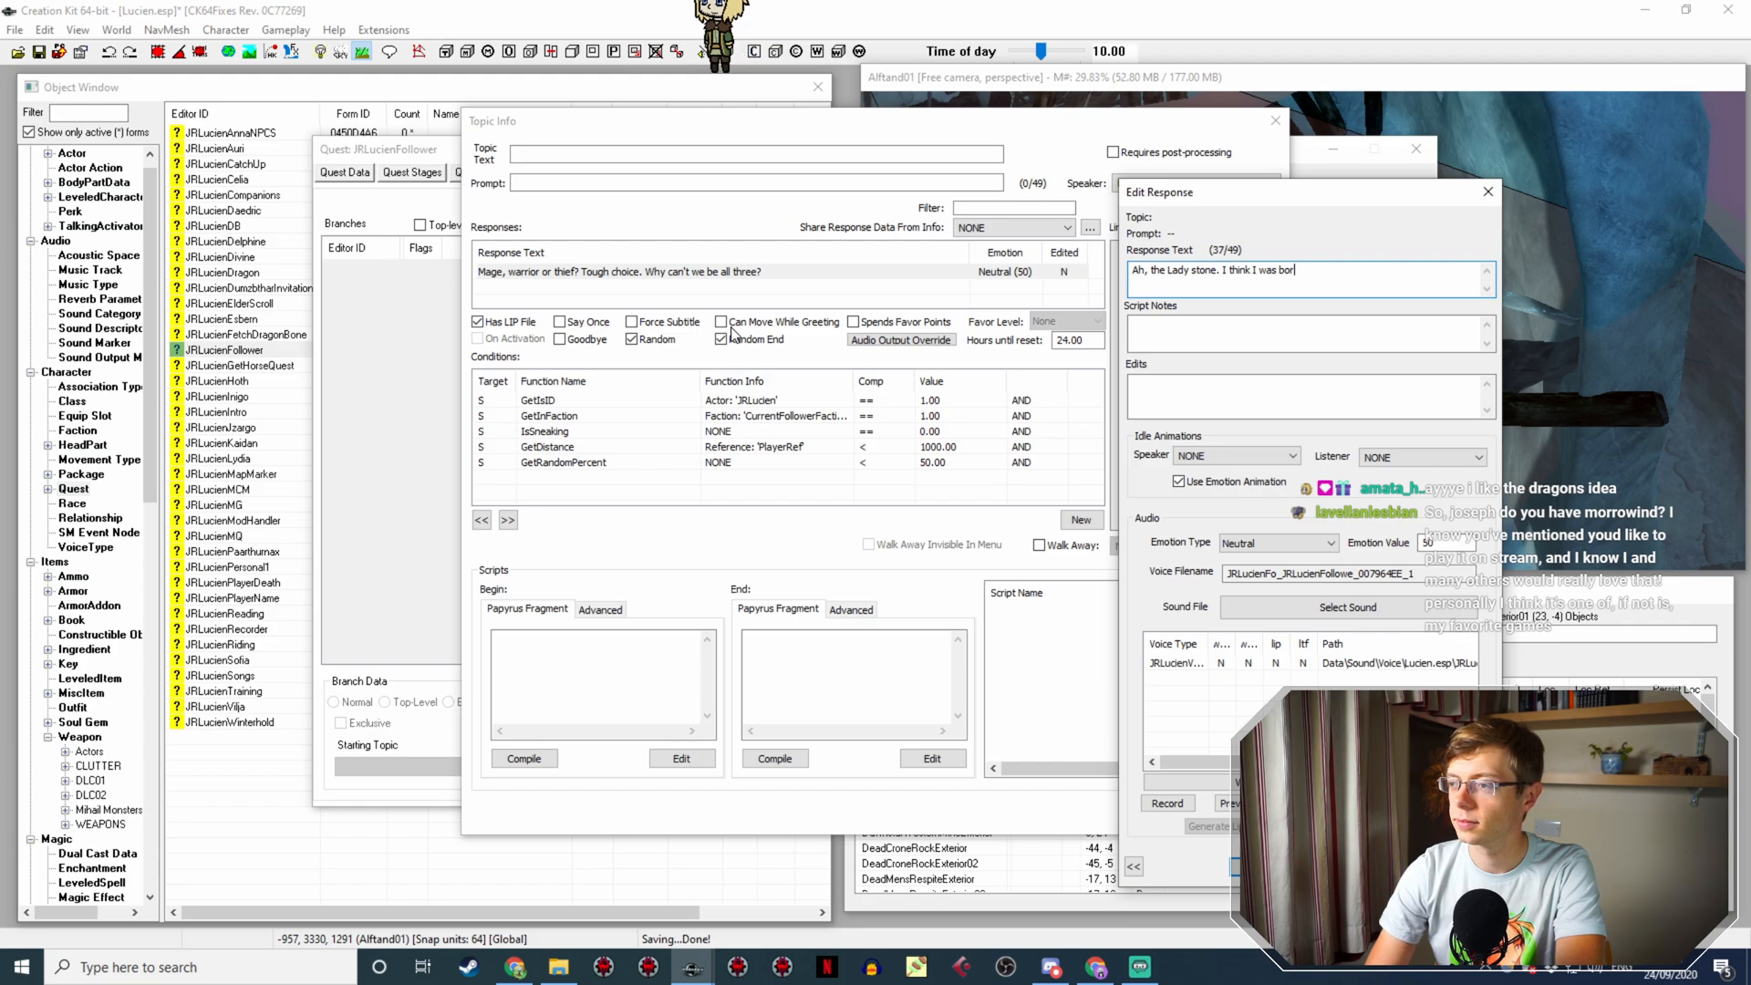
type("n under")
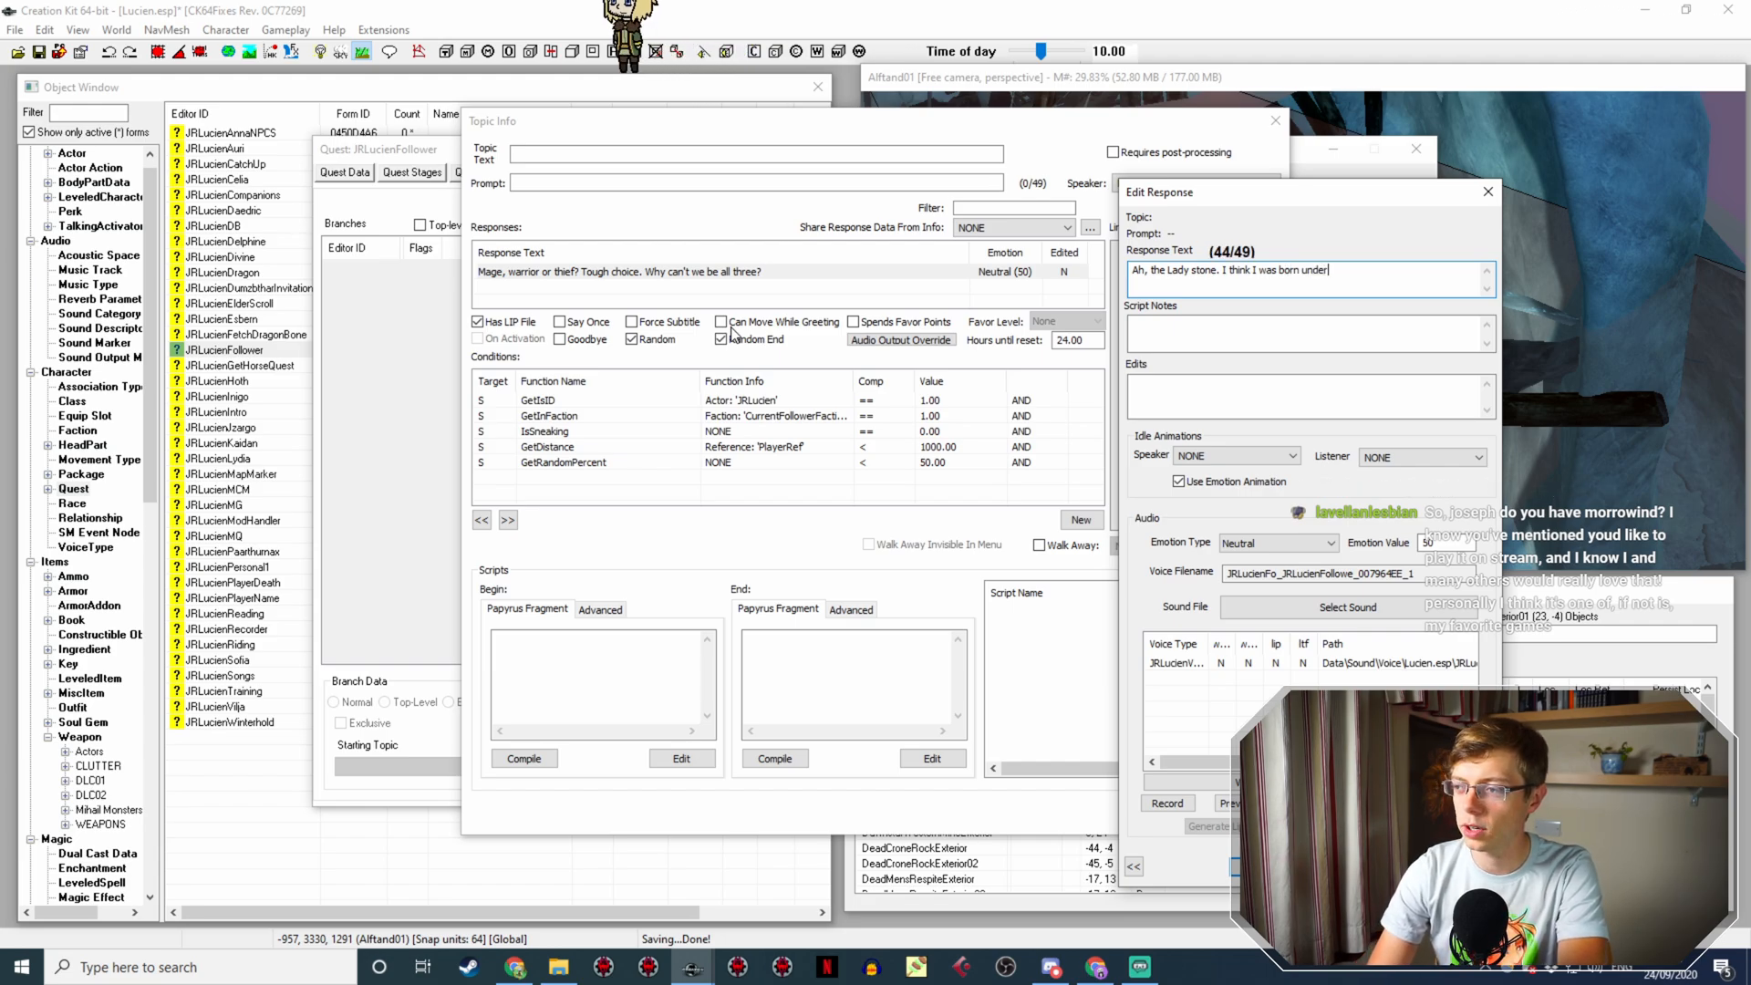
type(" this")
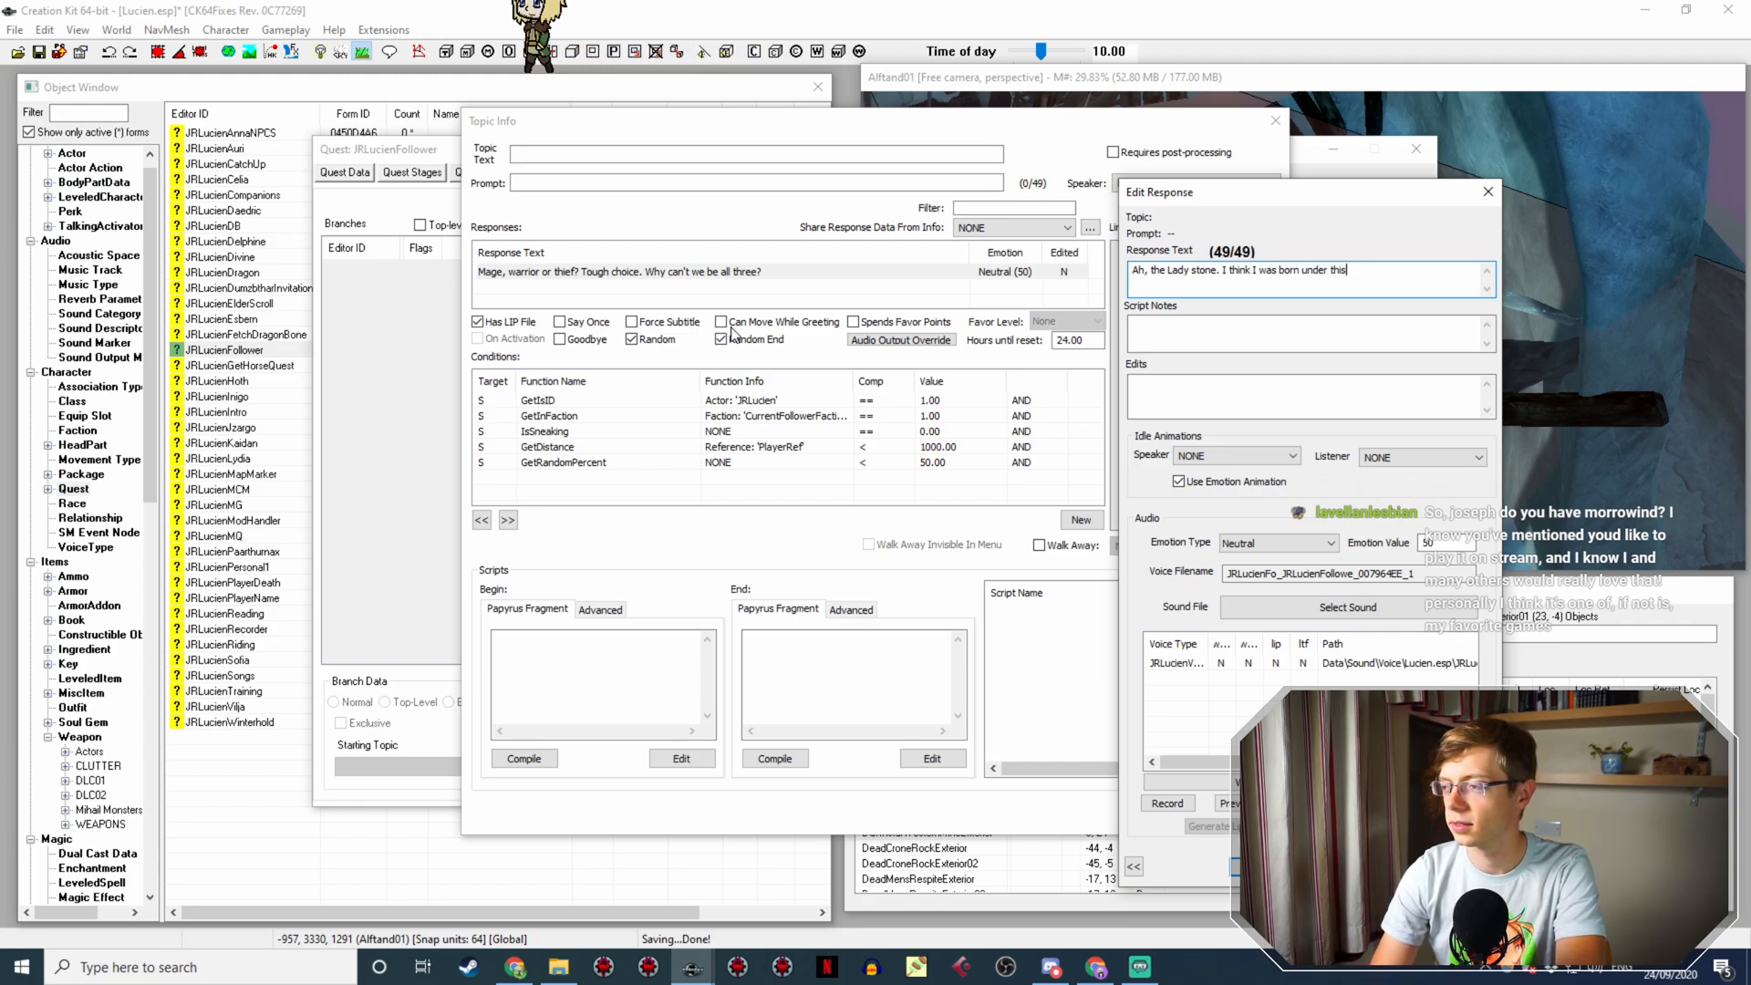
key("BackSpace")
key("BackSpace")
key("BackSpace")
key("BackSpace")
key("BackSpace")
type("t")
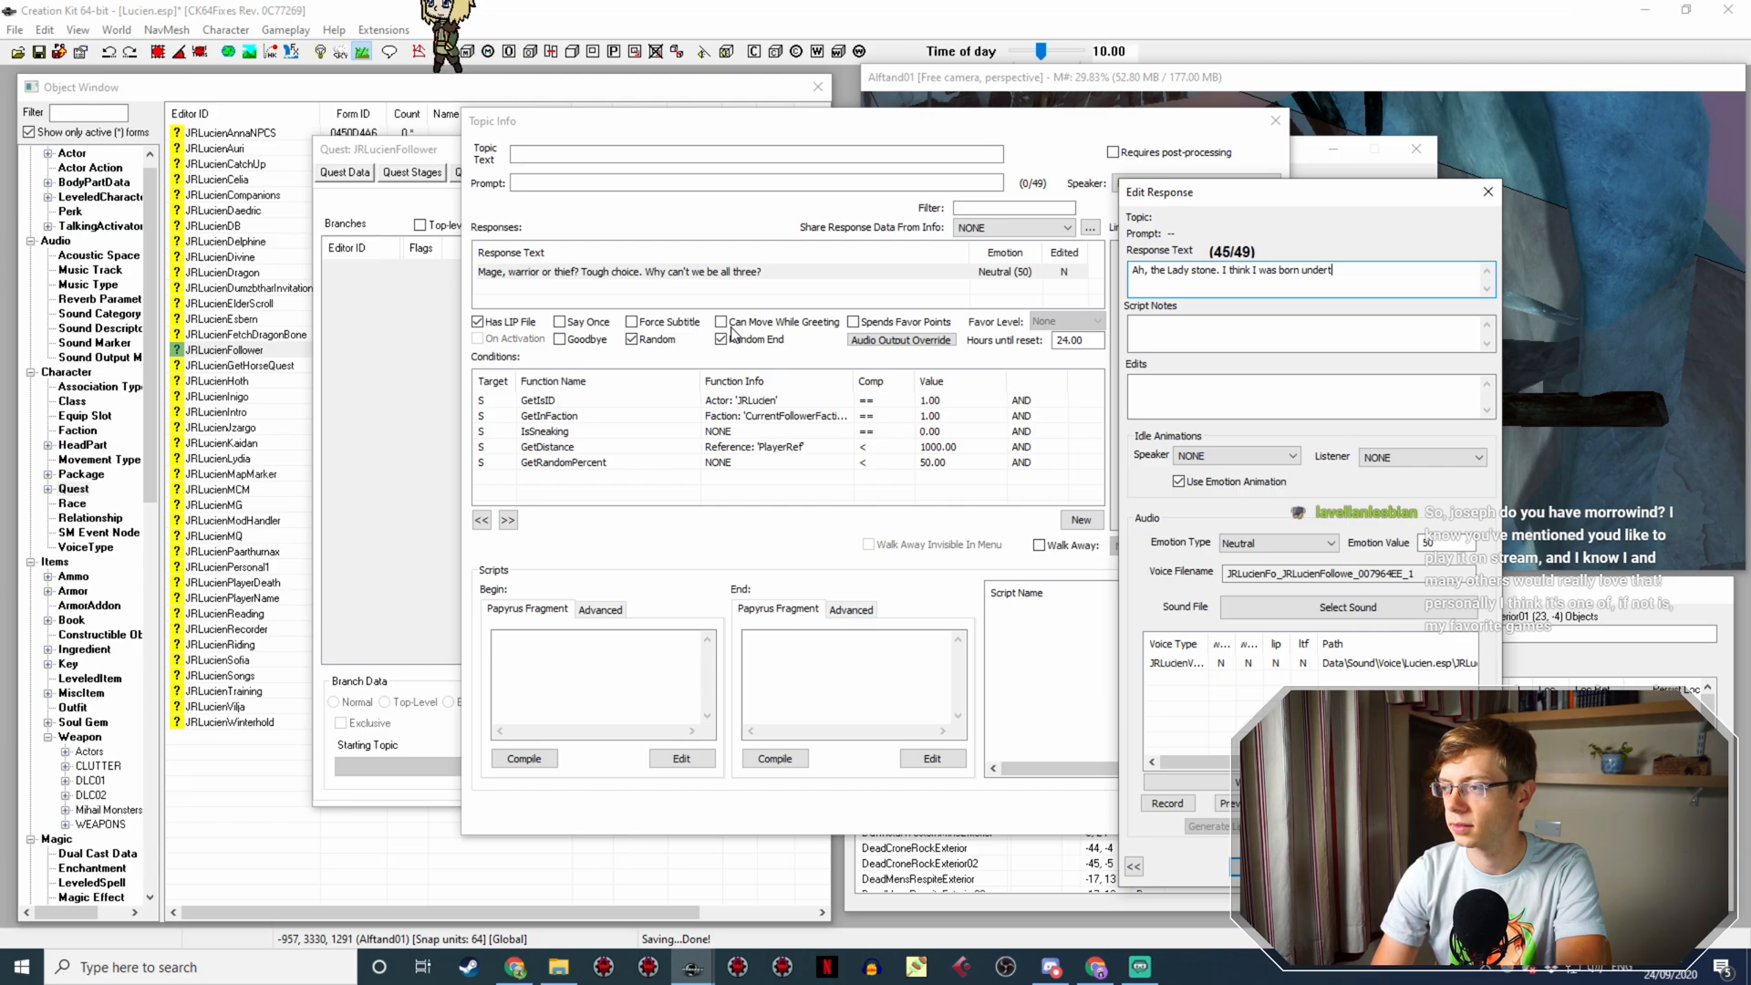
key("BackSpace")
type("this one! I")
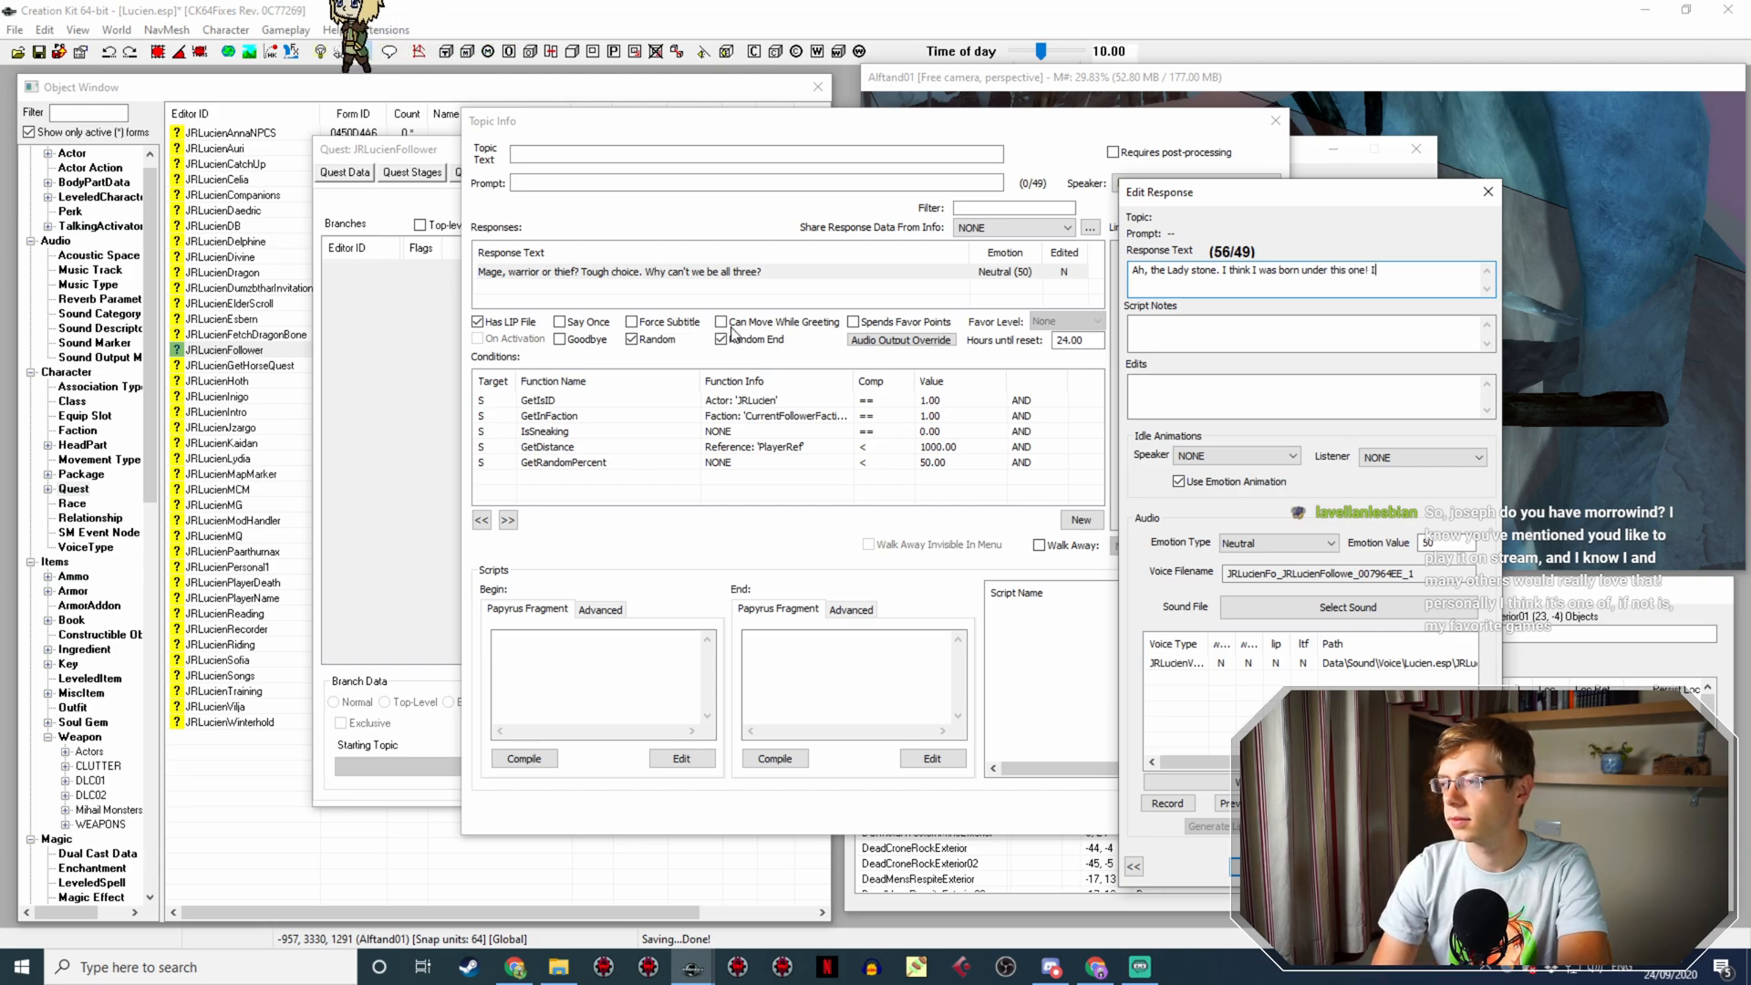
type("'ll be honest, I")
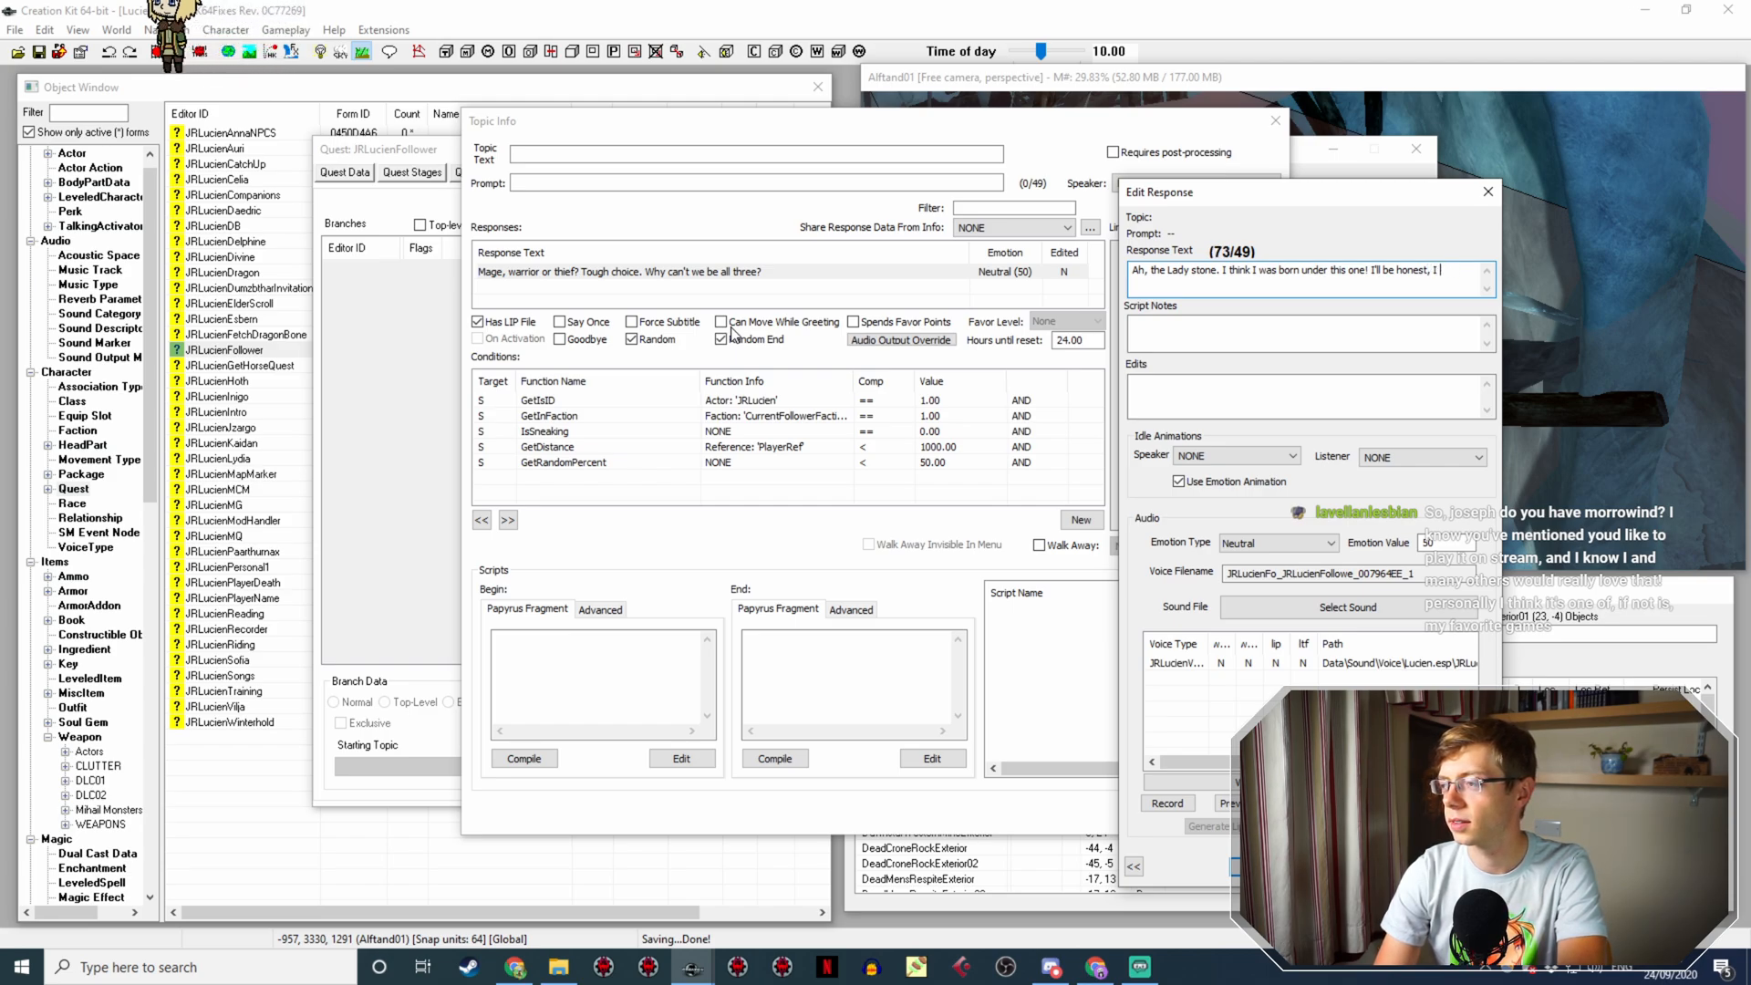
key("BackSpace")
key("BackSpace")
key("BackSpace")
key("BackSpace")
key("BackSpace")
key("BackSpace")
key("BackSpace")
key("BackSpace")
key("BackSpace")
key("BackSpace")
key("BackSpace")
key("BackSpace")
key("BackSpace")
key("BackSpace")
key("BackSpace")
key("BackSpace")
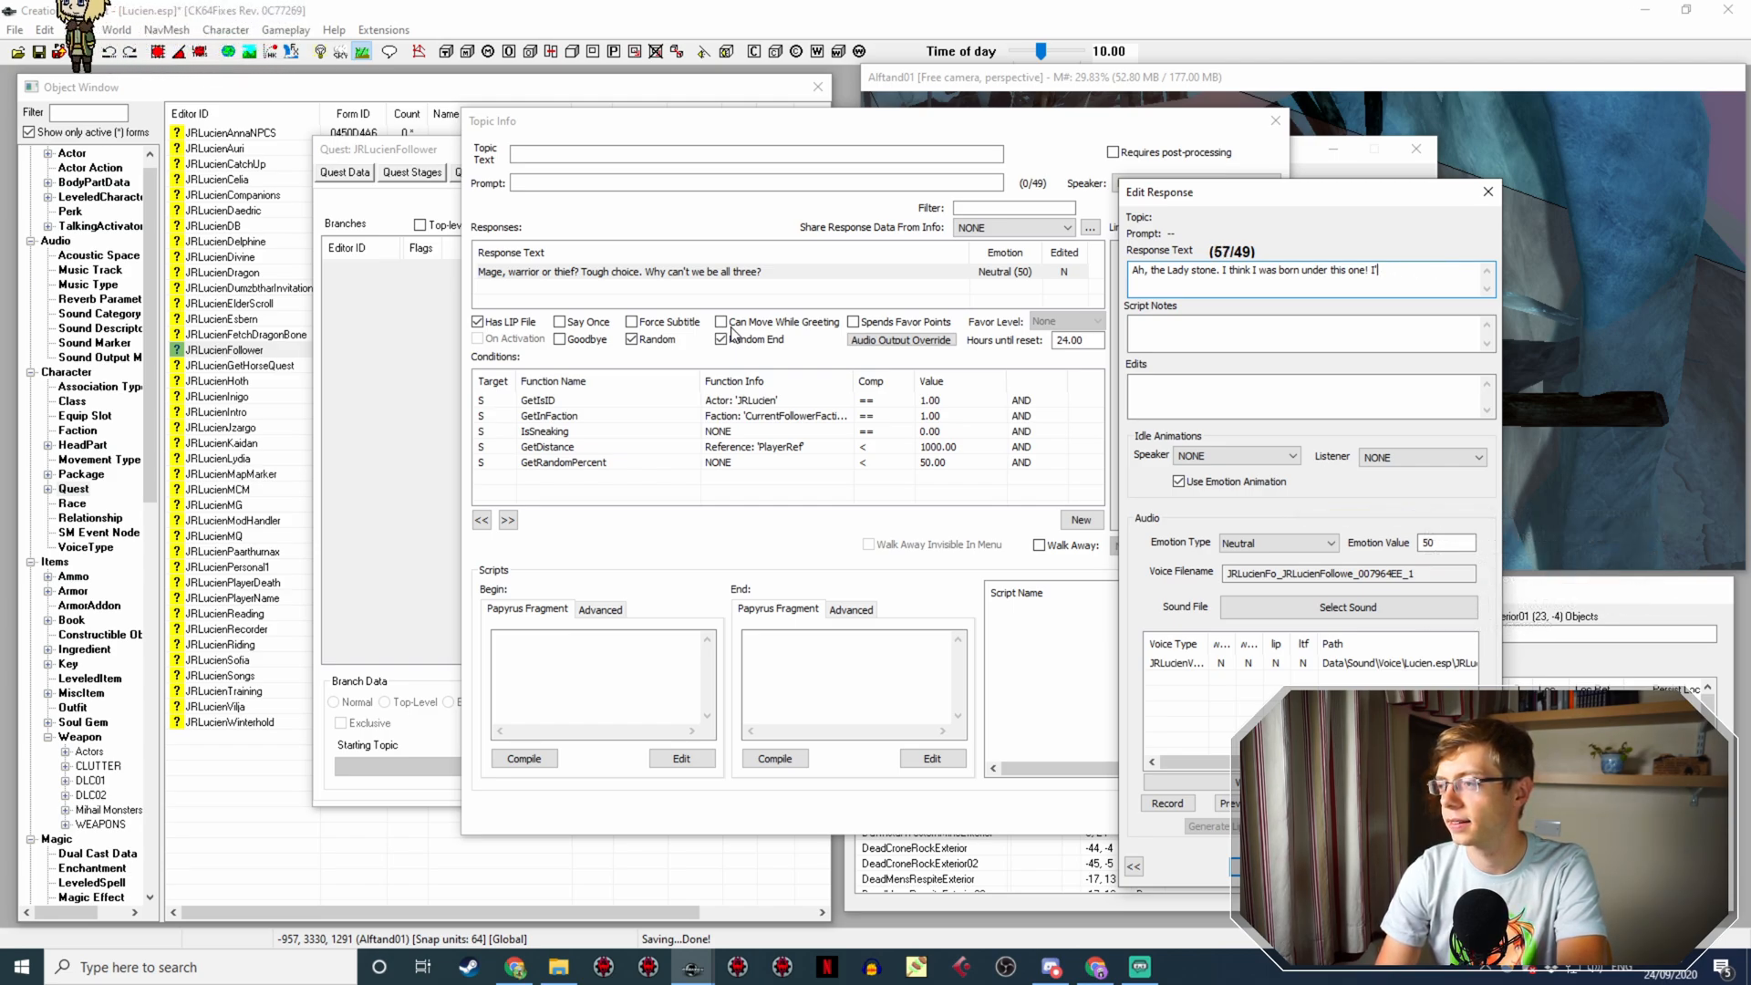
key("BackSpace")
key("BackSpace")
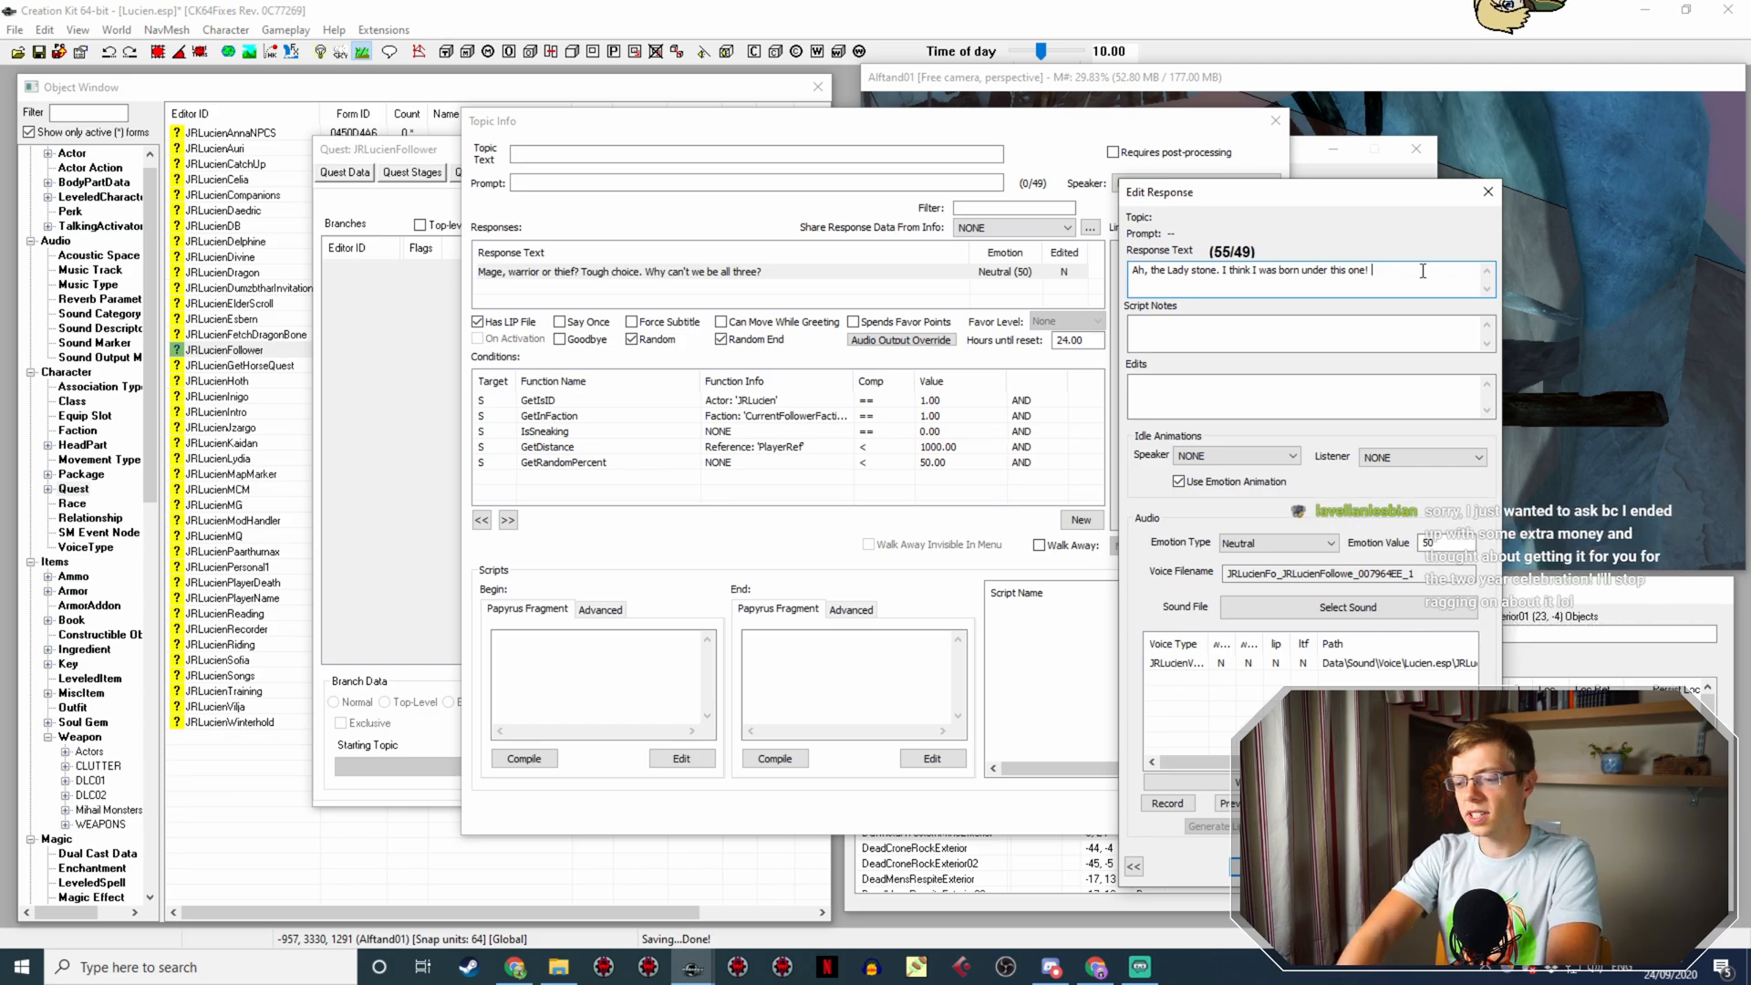
Step: Switch to the Chrome browser, search for "uesp lady stone" and open the UESP page "Skyrim: The Lady Stone"
left_click(1095, 967)
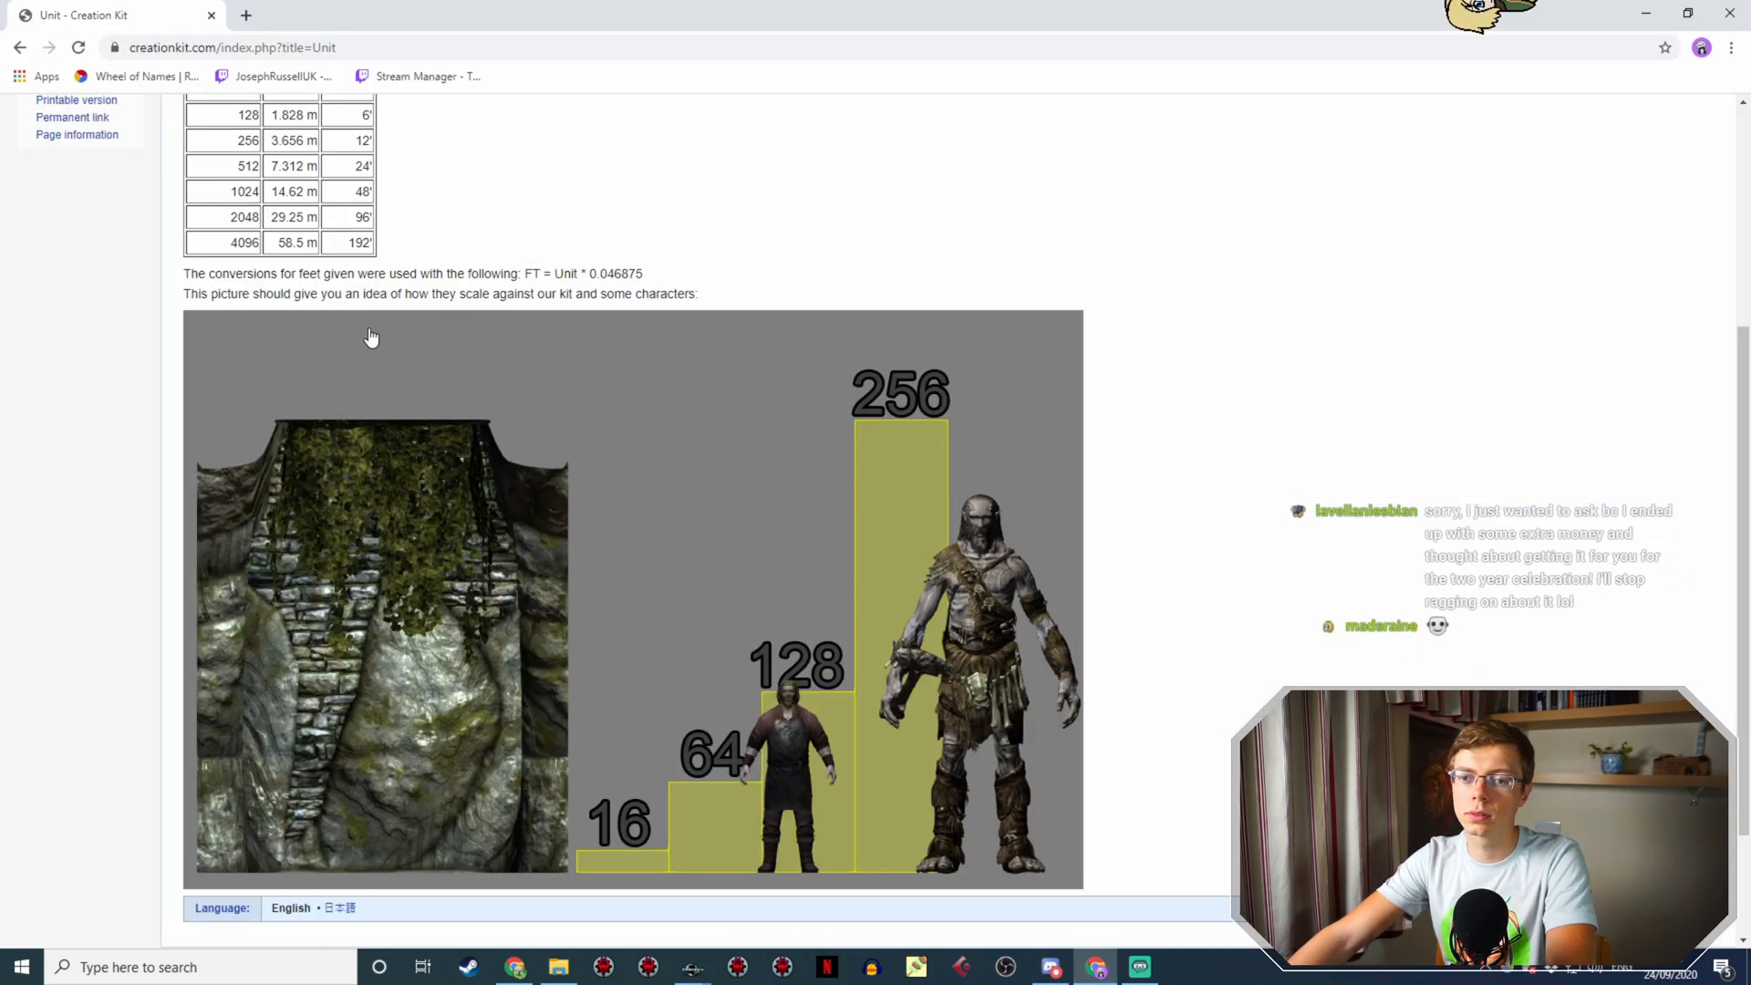
scroll(371, 340, "up", 4)
left_click(259, 48)
type("ue")
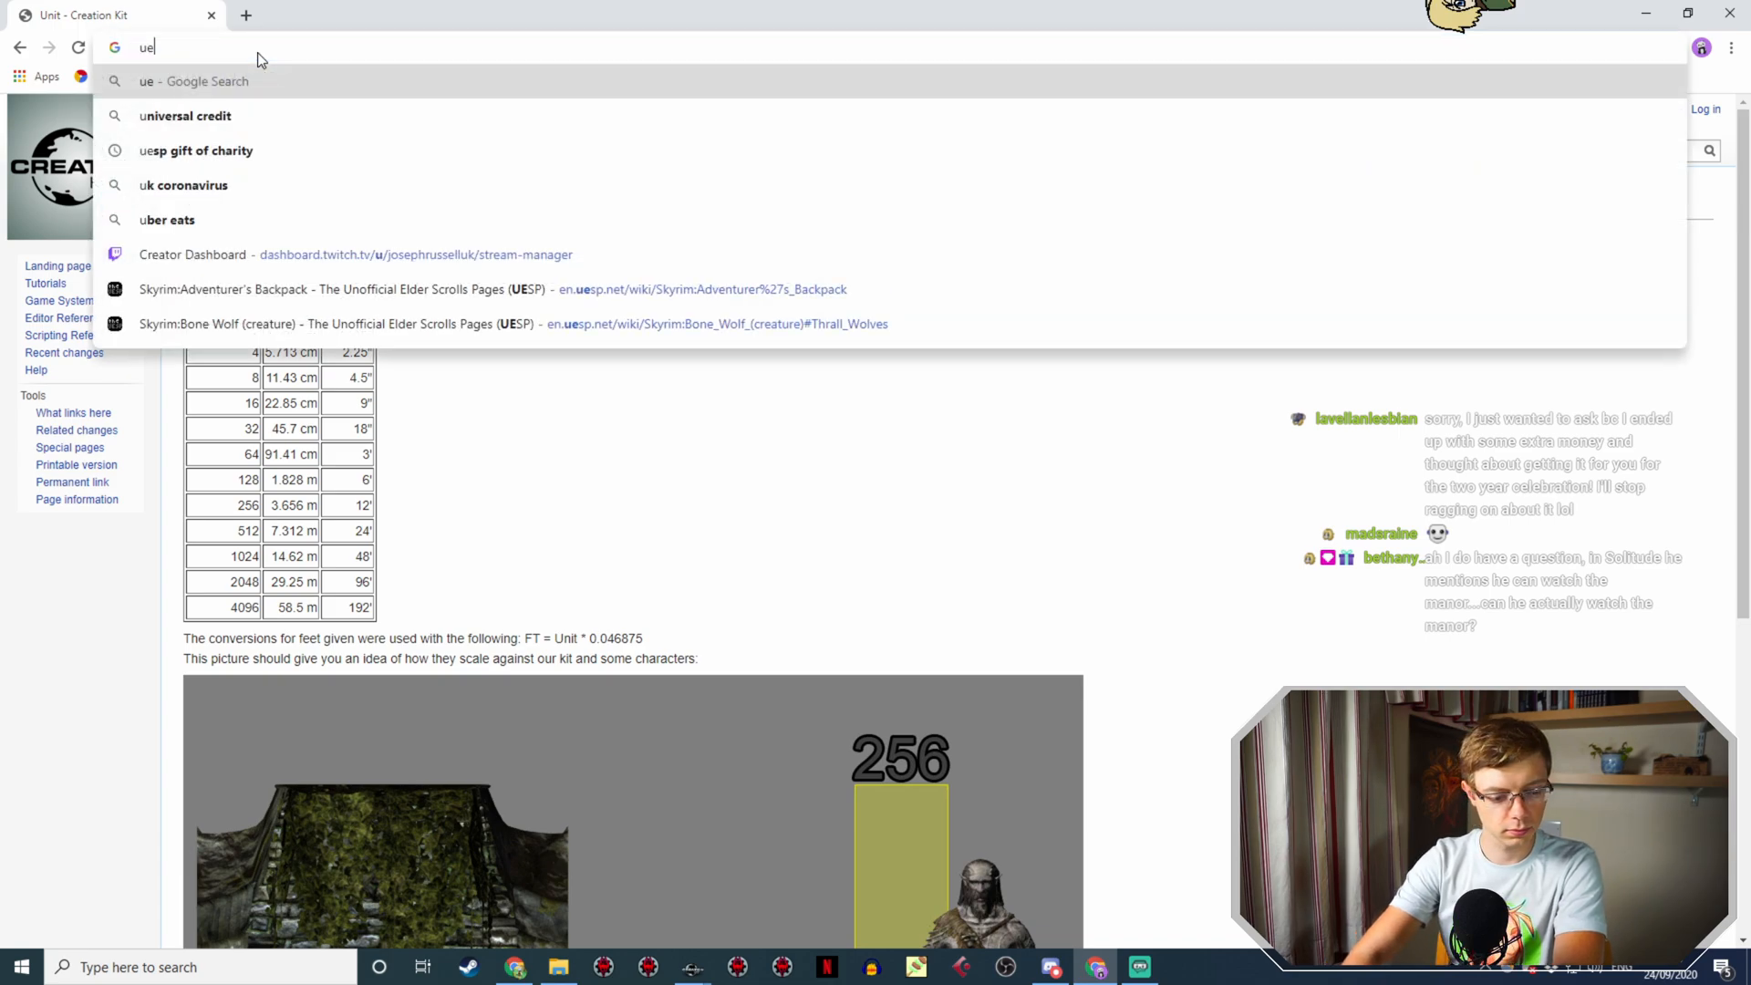
type("sp lady stone")
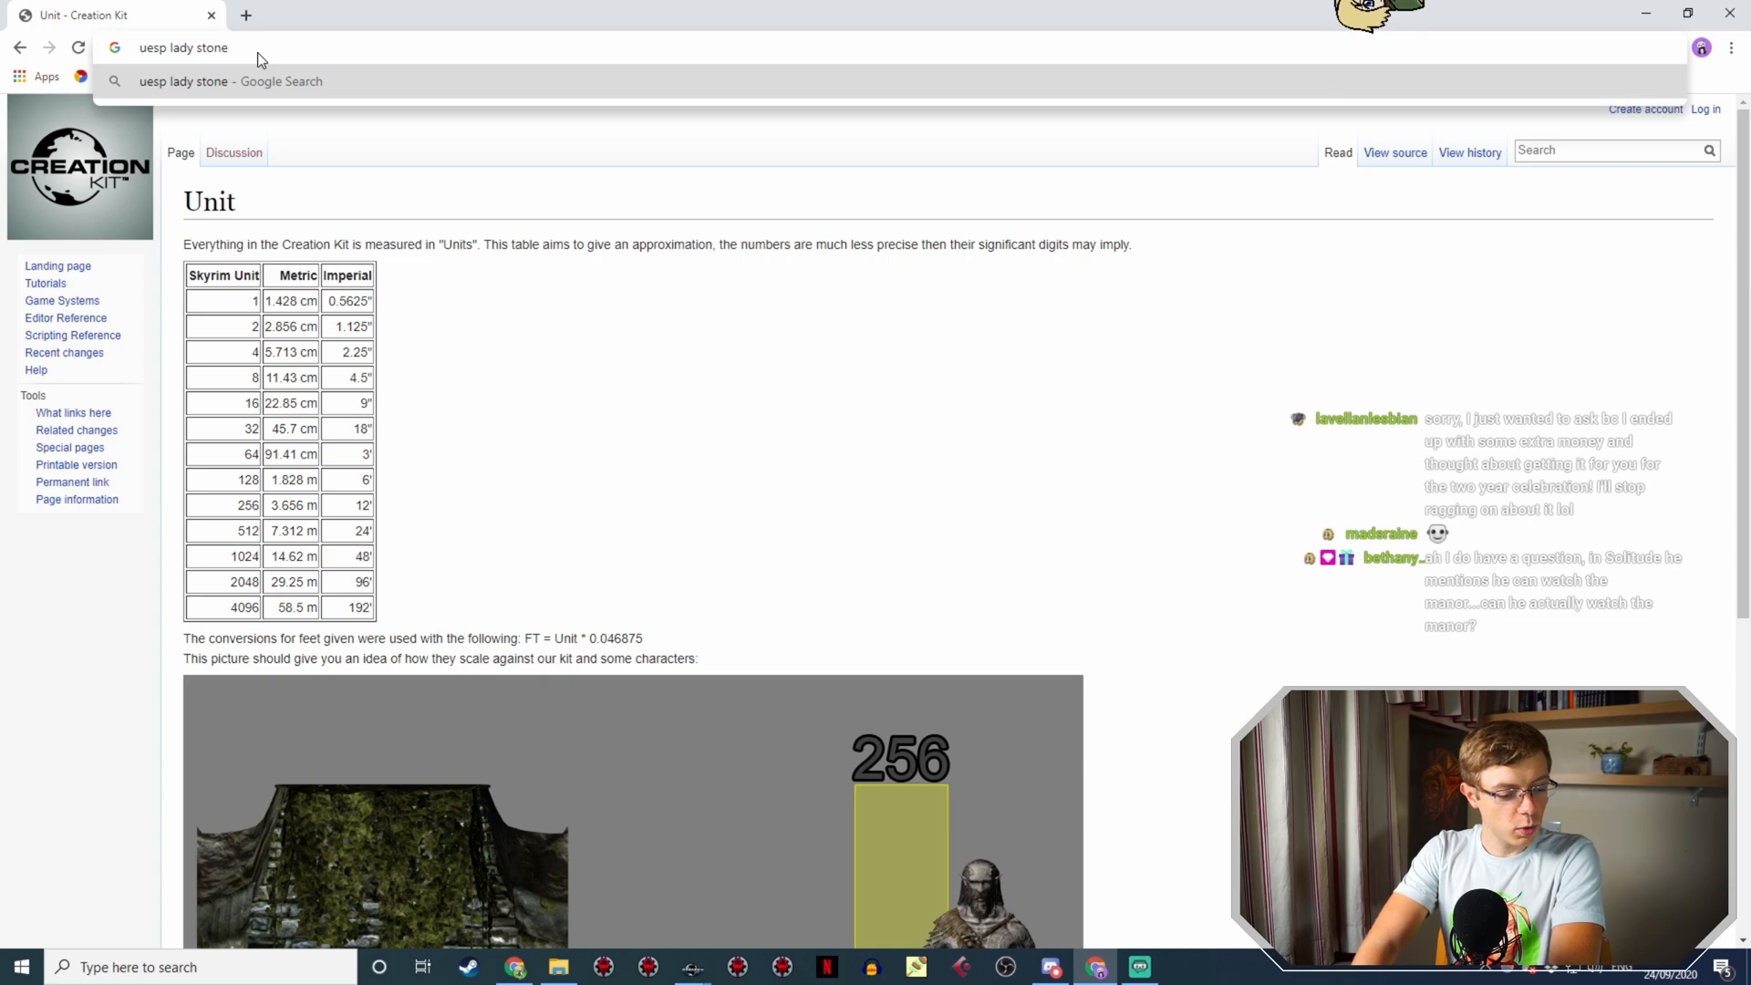
key("Return")
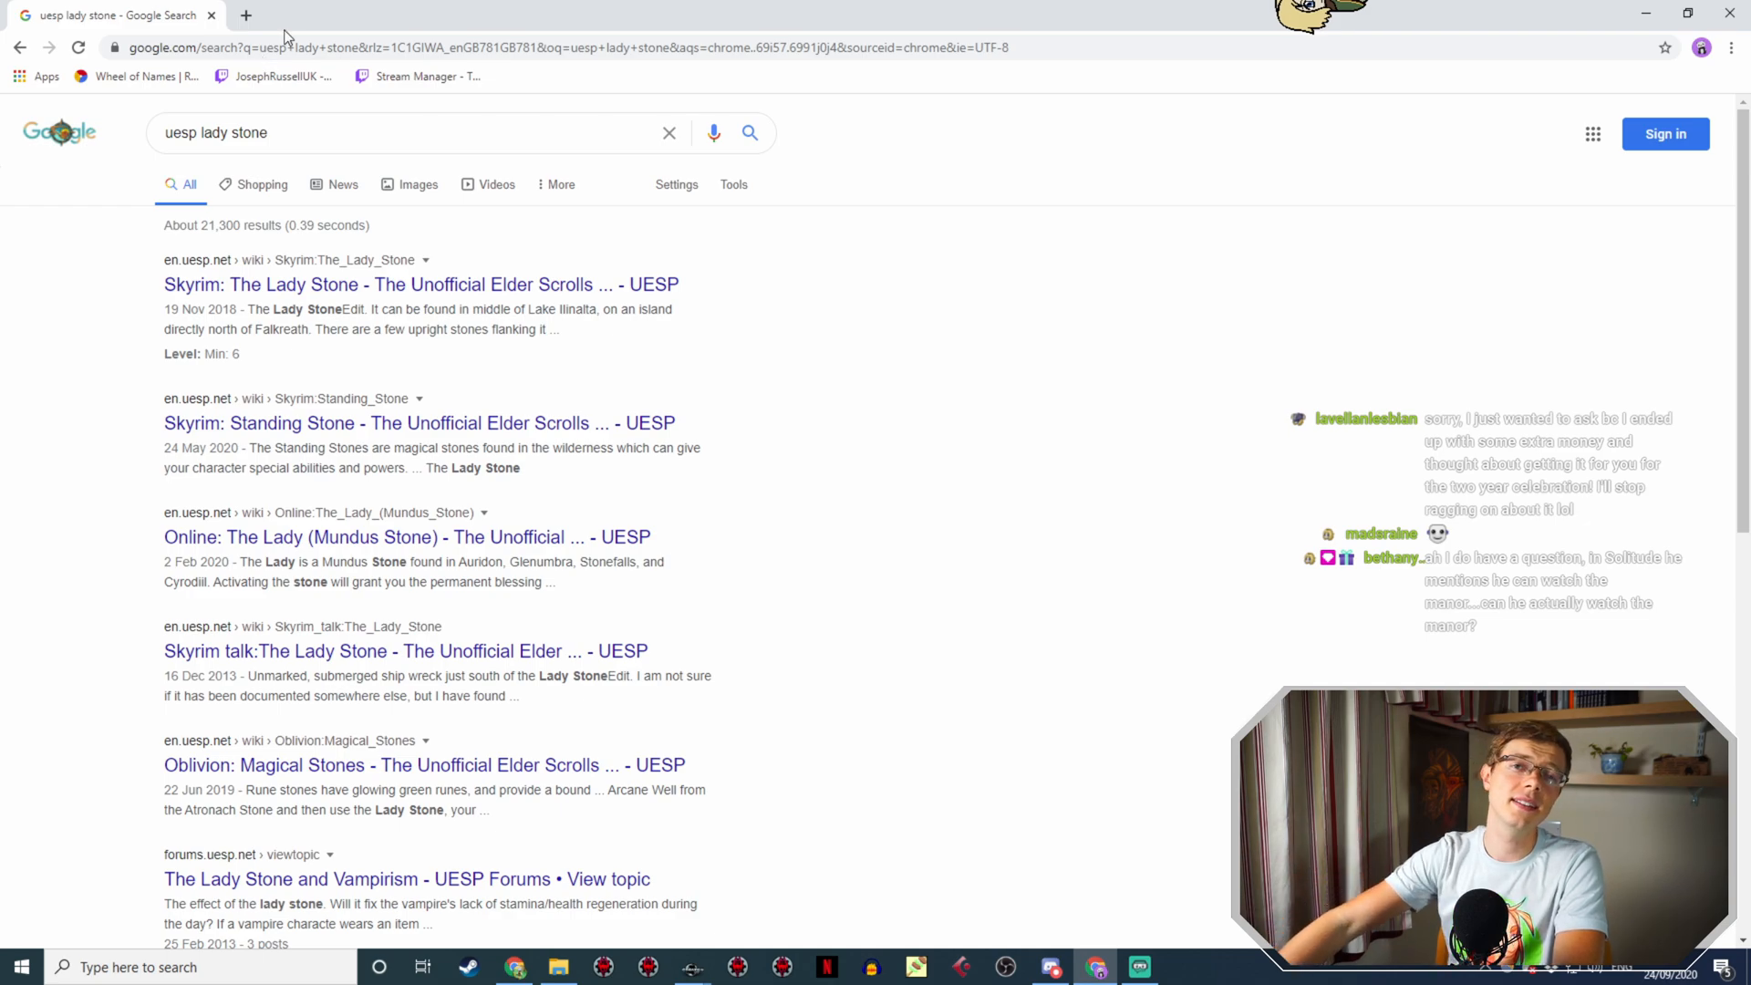
left_click(534, 285)
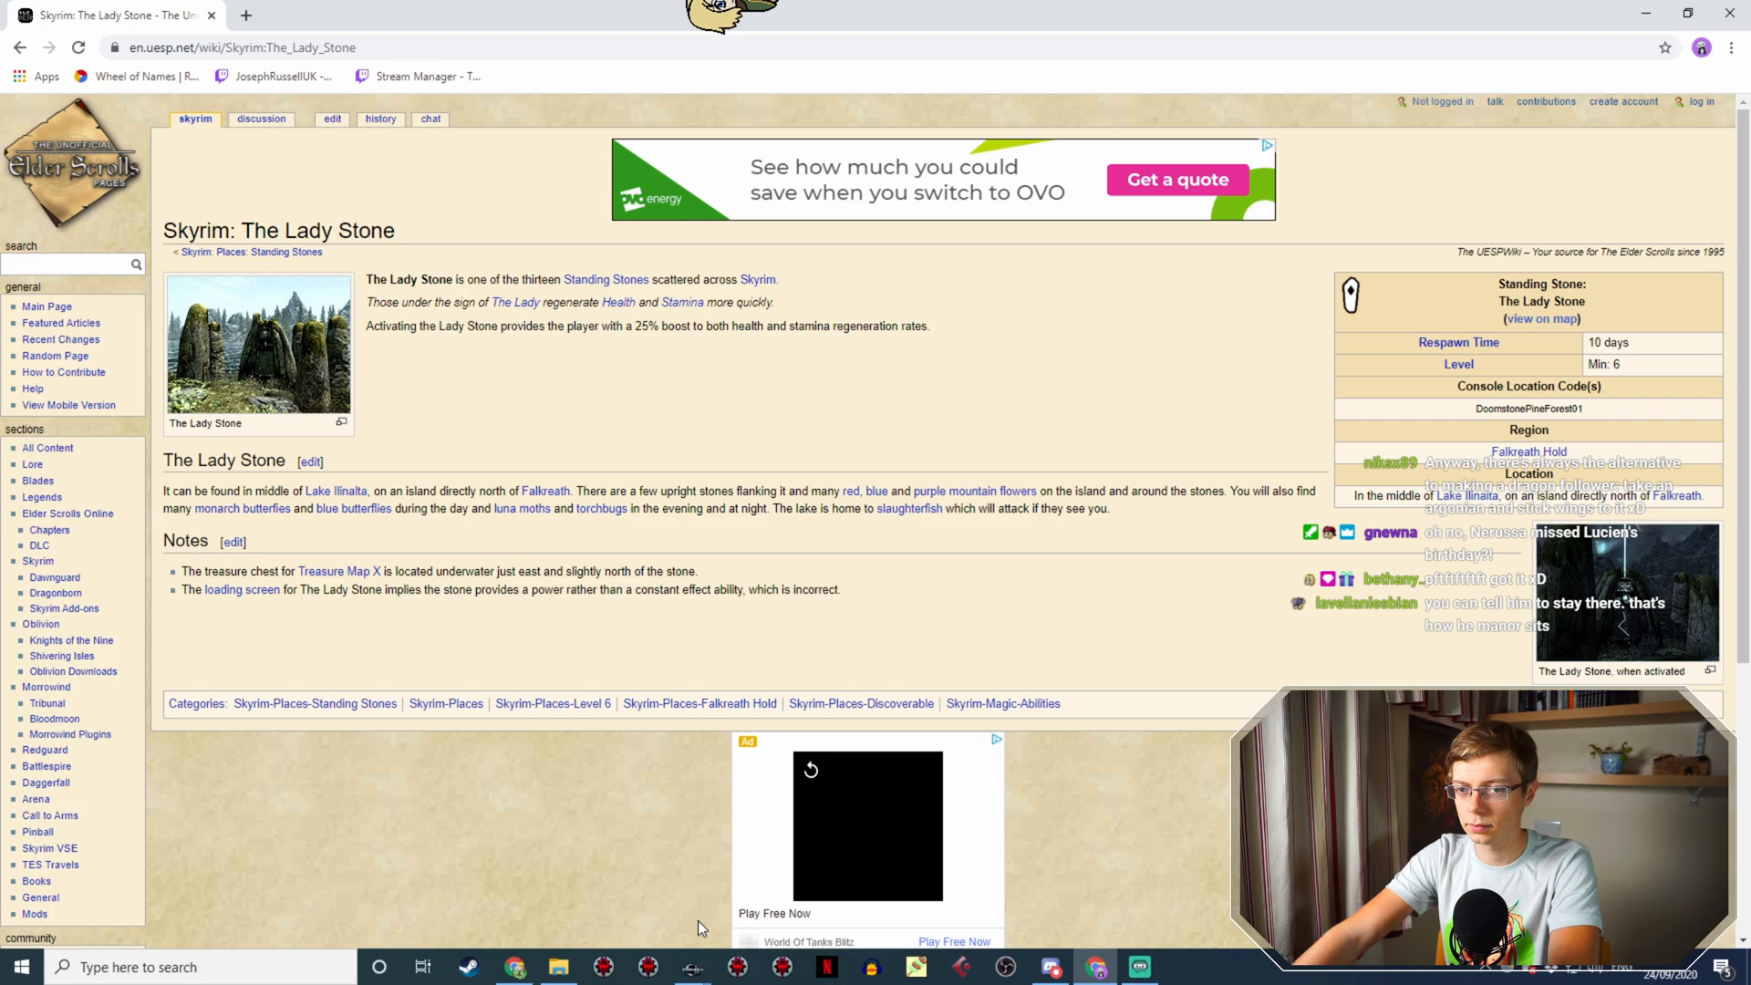
Step: Back in Creation Kit, end the Lady stone response with "I think it gets my vote!" and accept the response and topic info
mouse_move(693, 967)
left_click(753, 926)
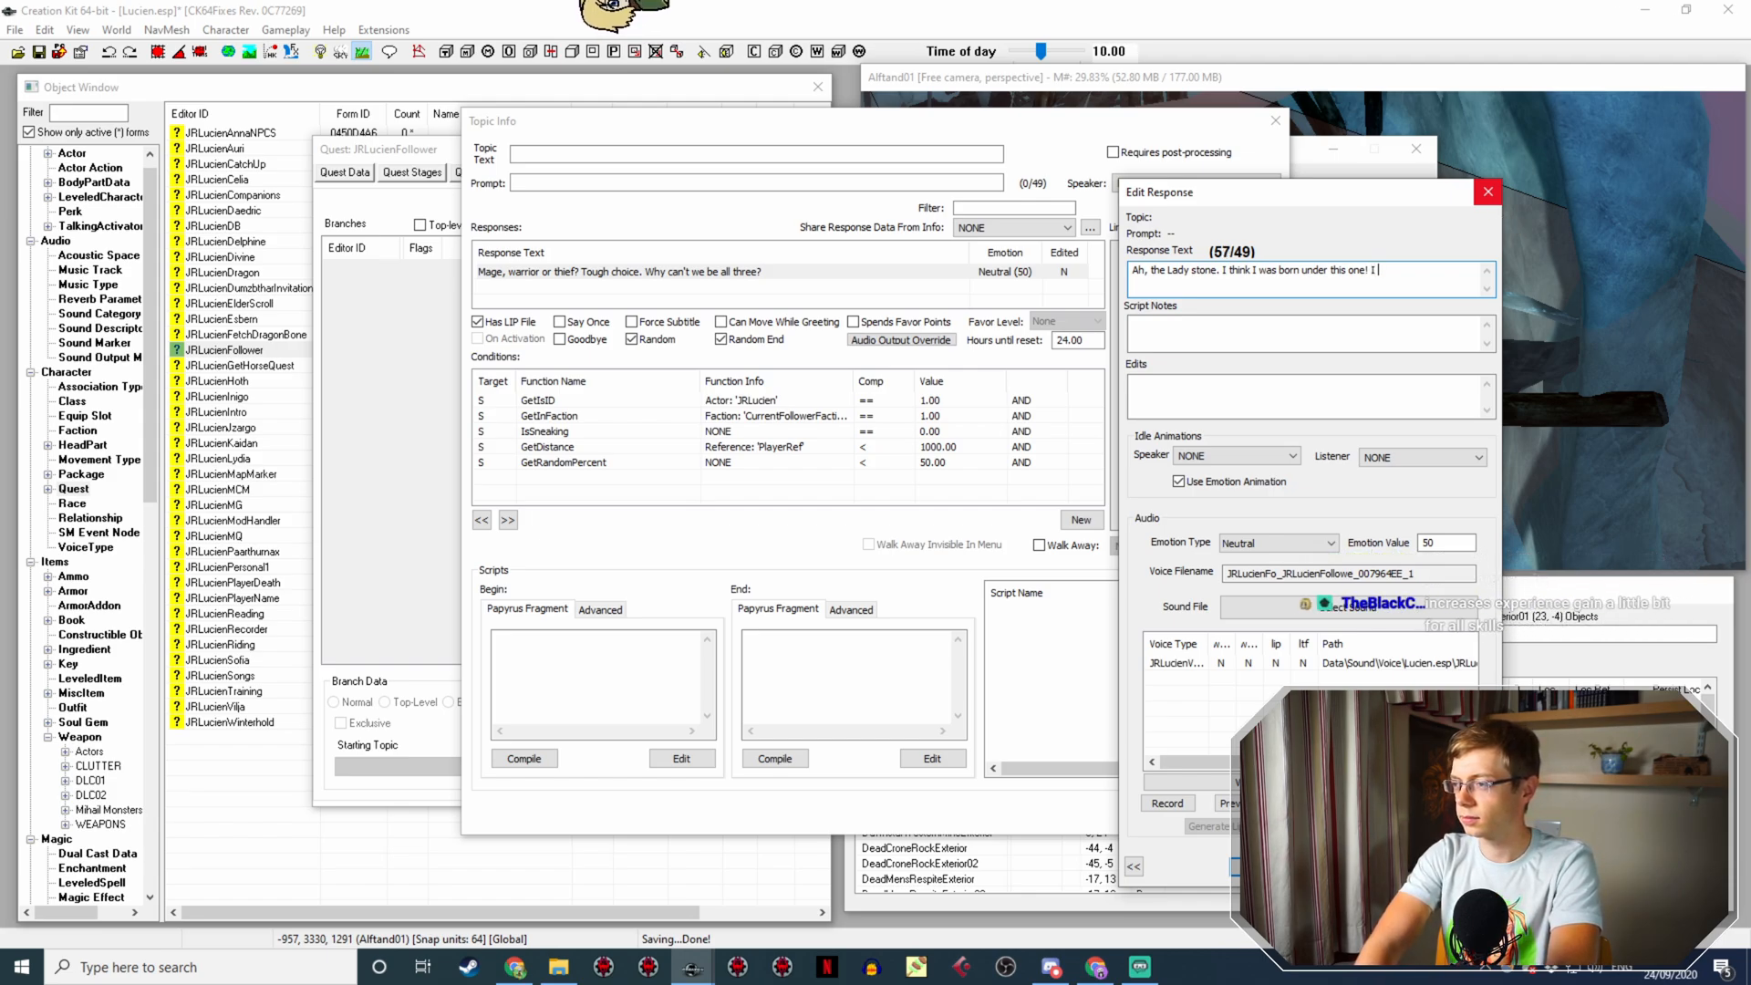
type("think it")
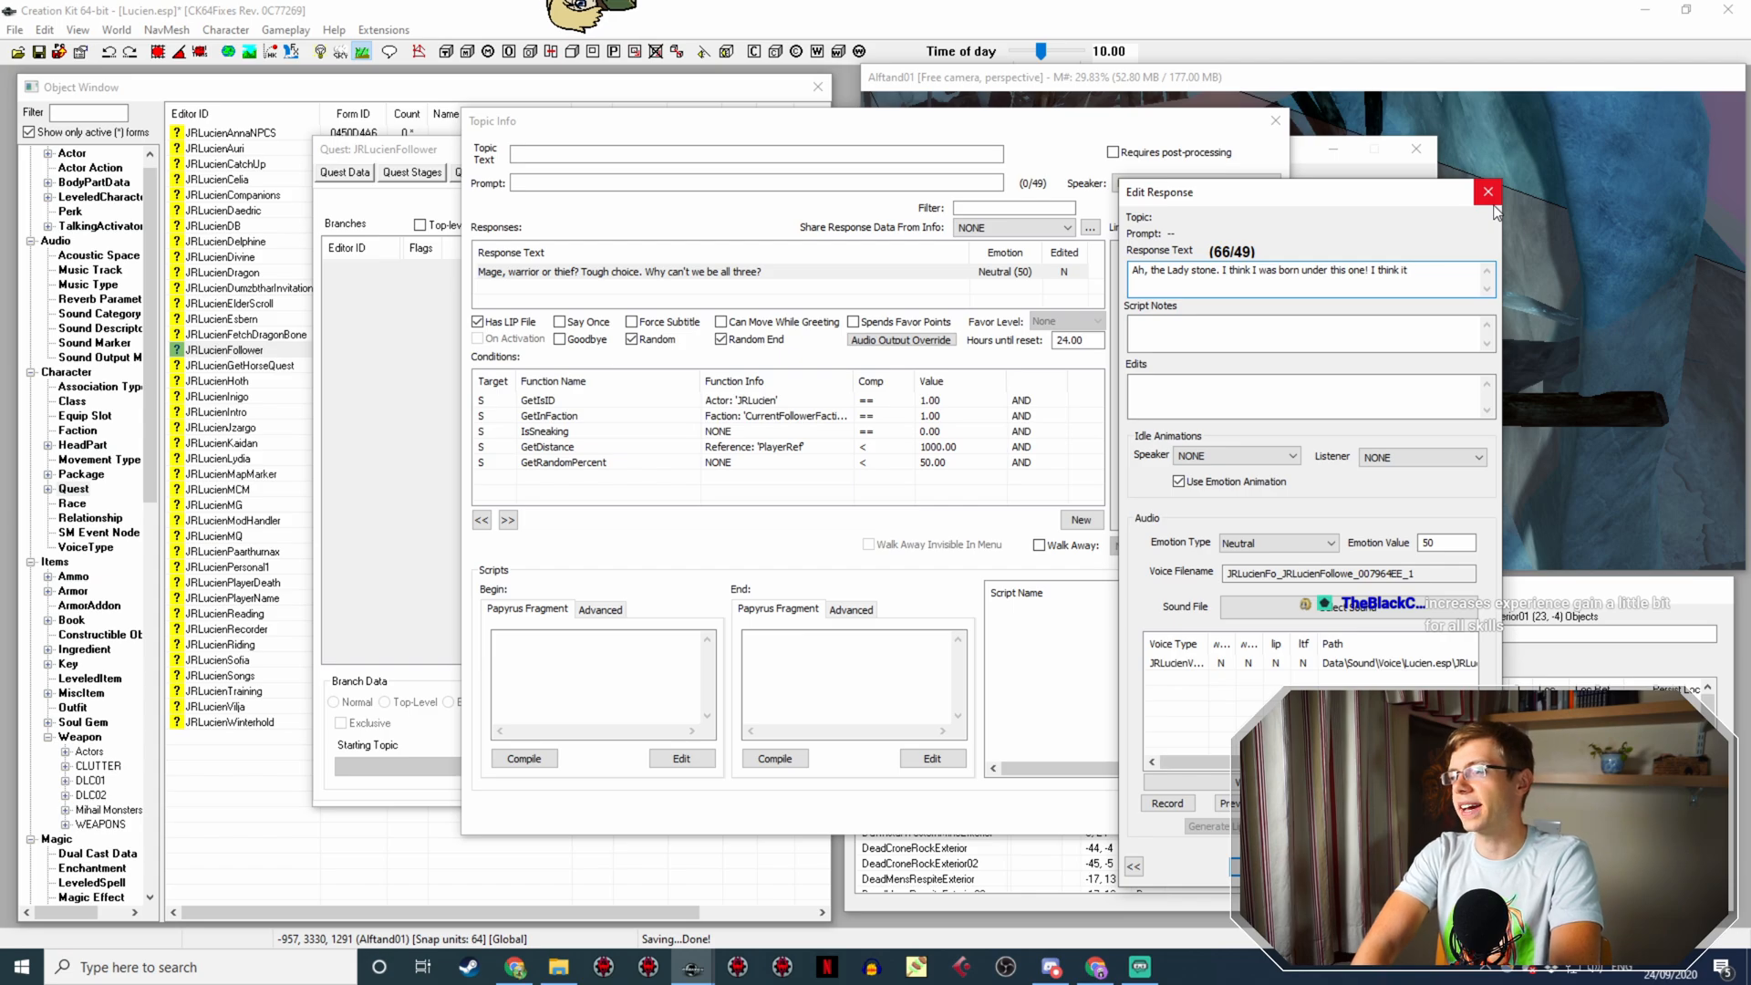
type(" gets my vote!")
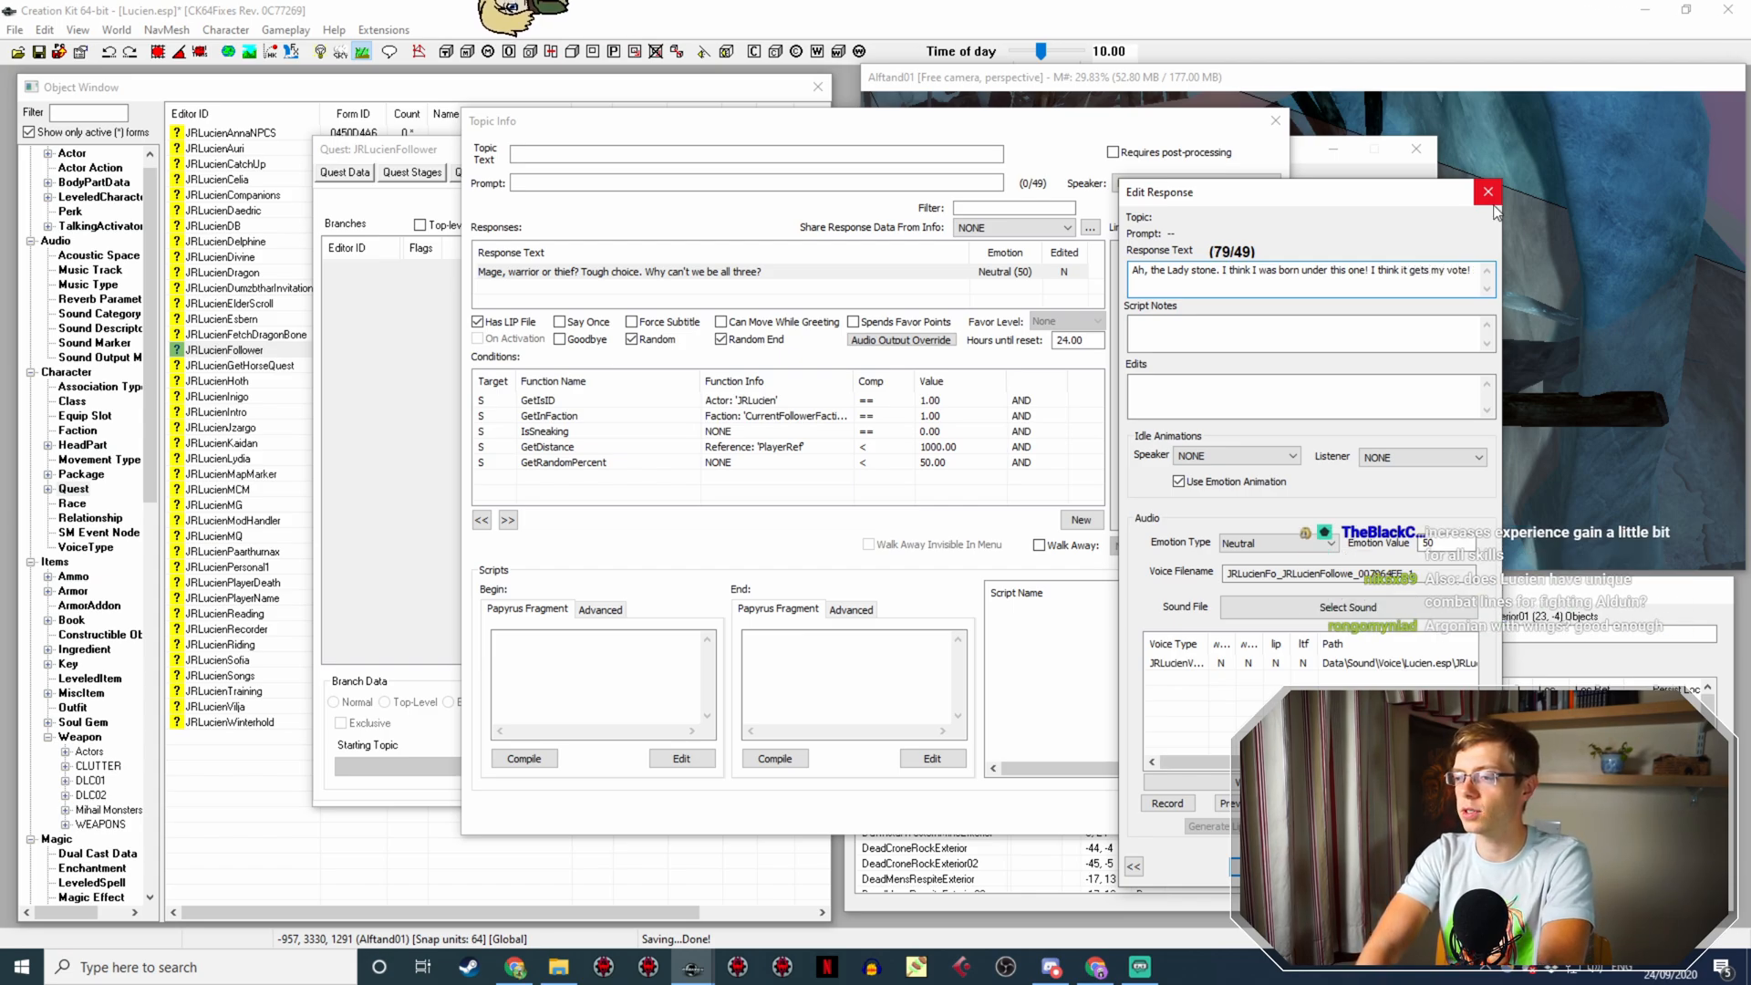
left_click(1489, 193)
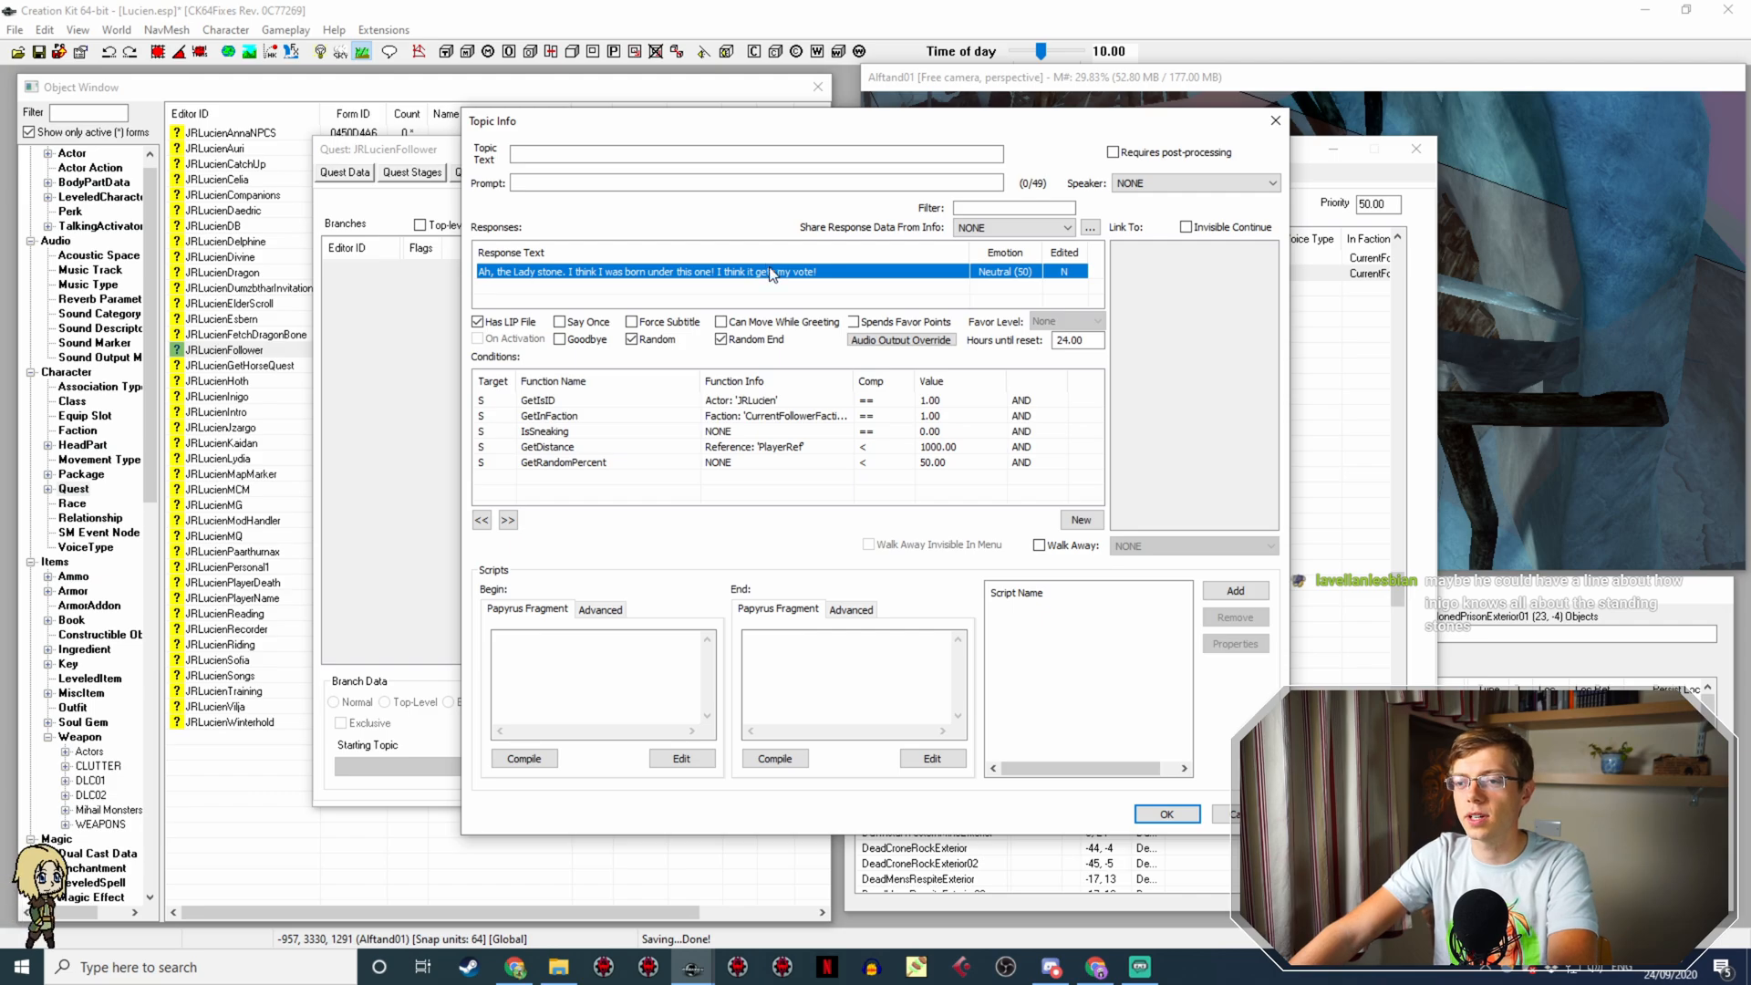
left_click(1168, 814)
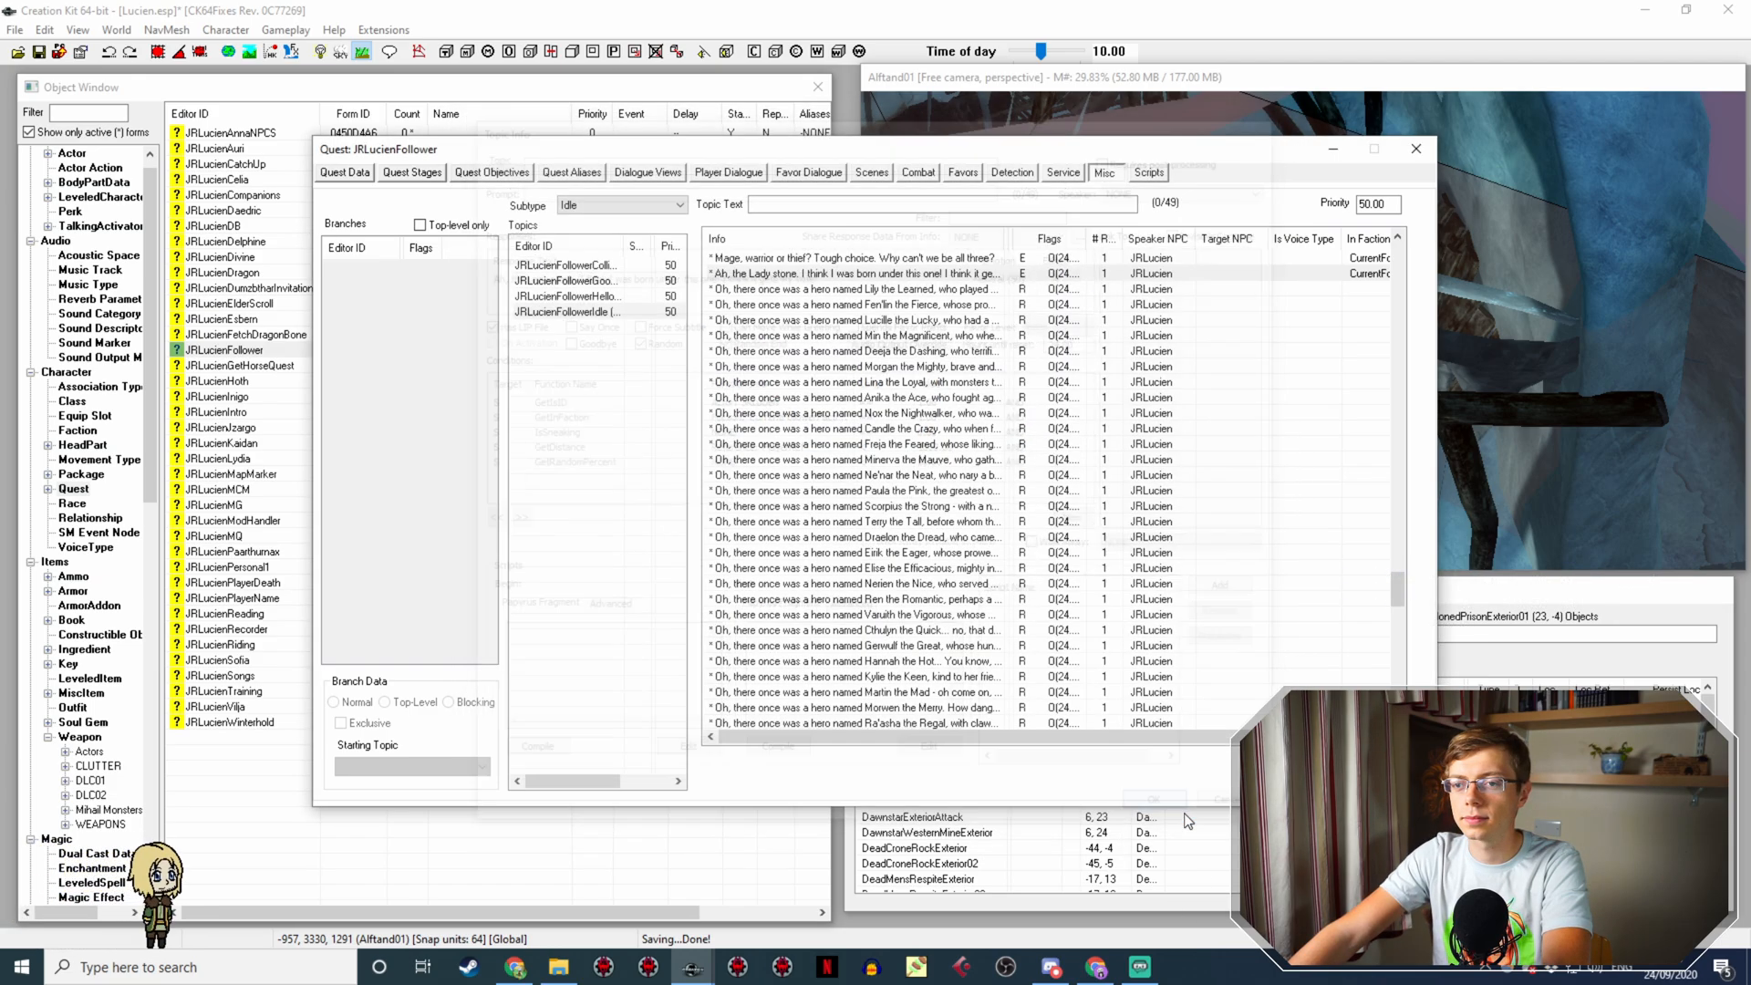
Step: Reopen the Lady stone info, capitalise "Stone" in its response text, and accept the response and topic info
double_click(857, 274)
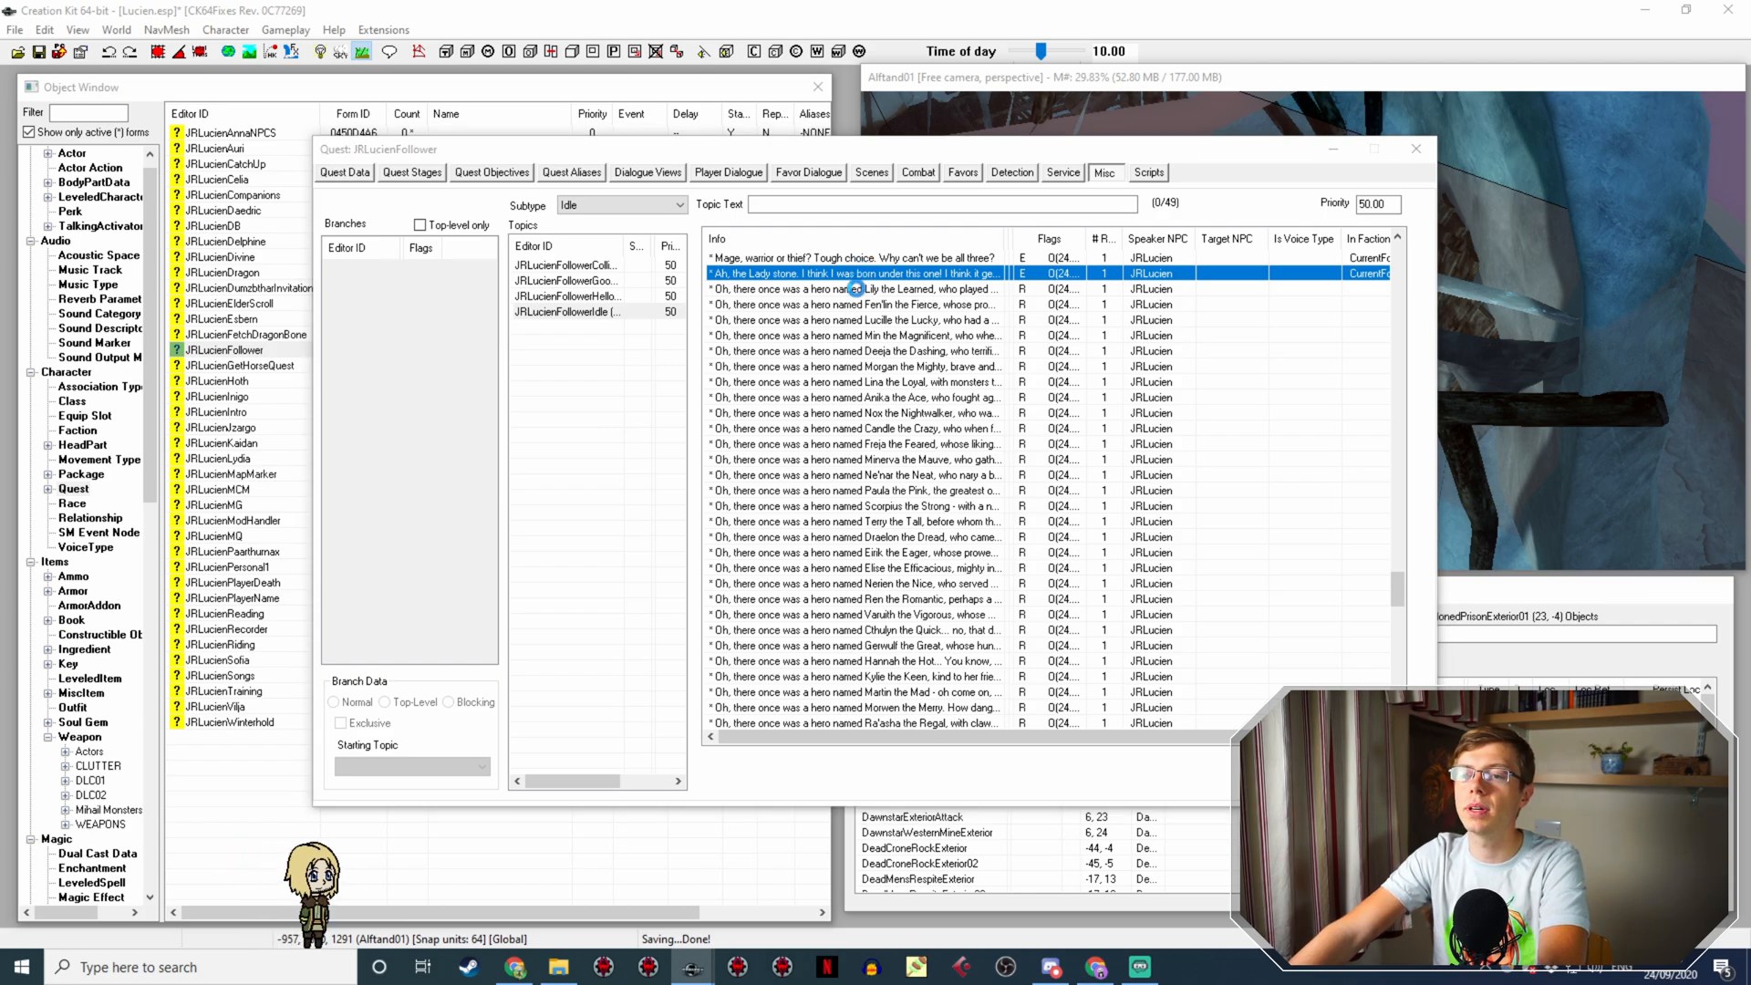
left_click(602, 272)
double_click(602, 274)
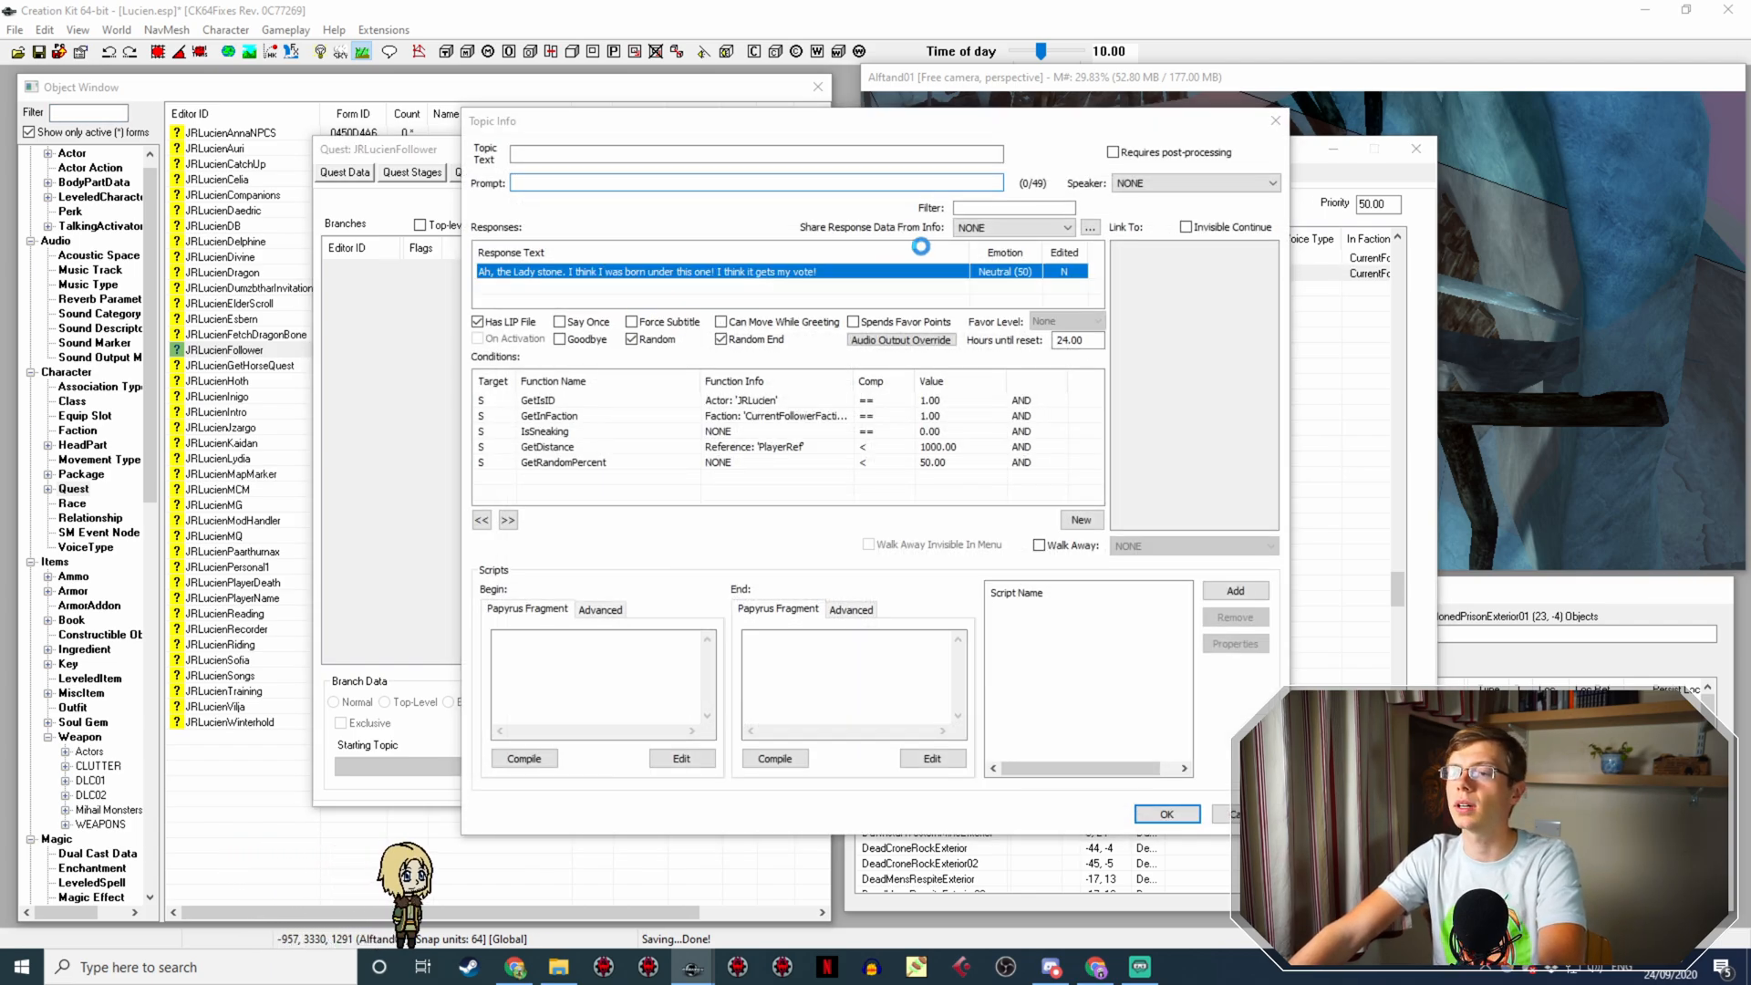
left_click(1194, 271)
key("BackSpace")
type("S")
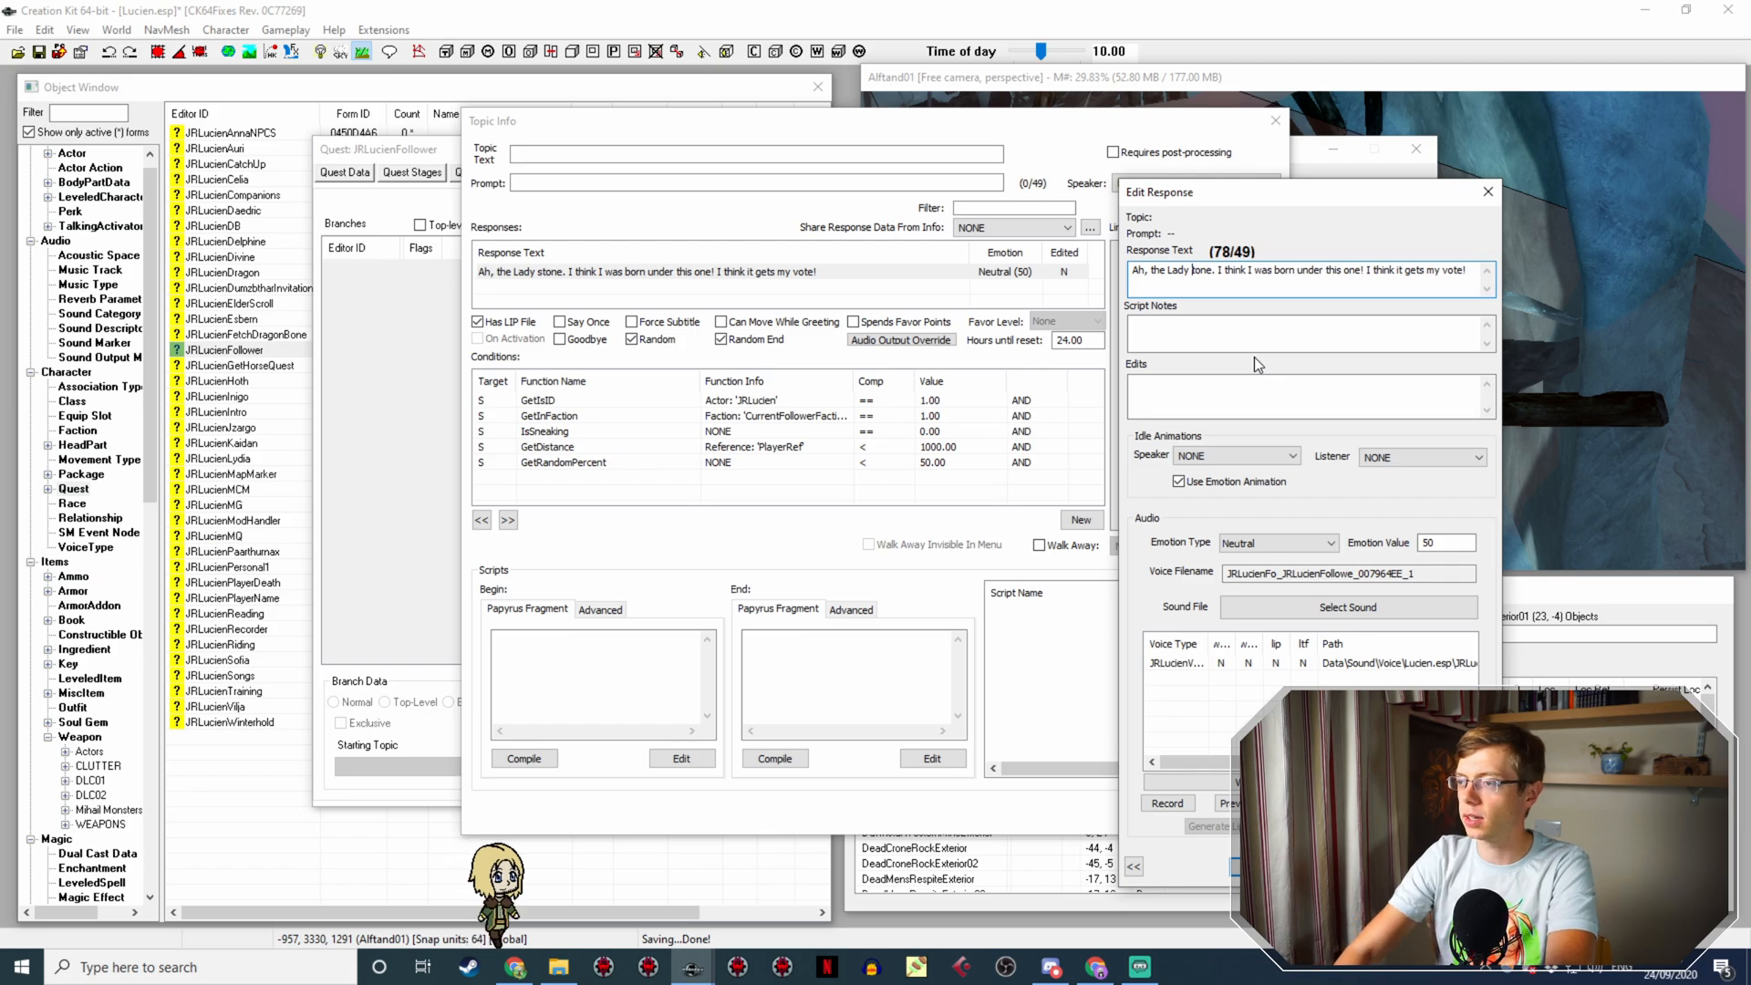
key("Return")
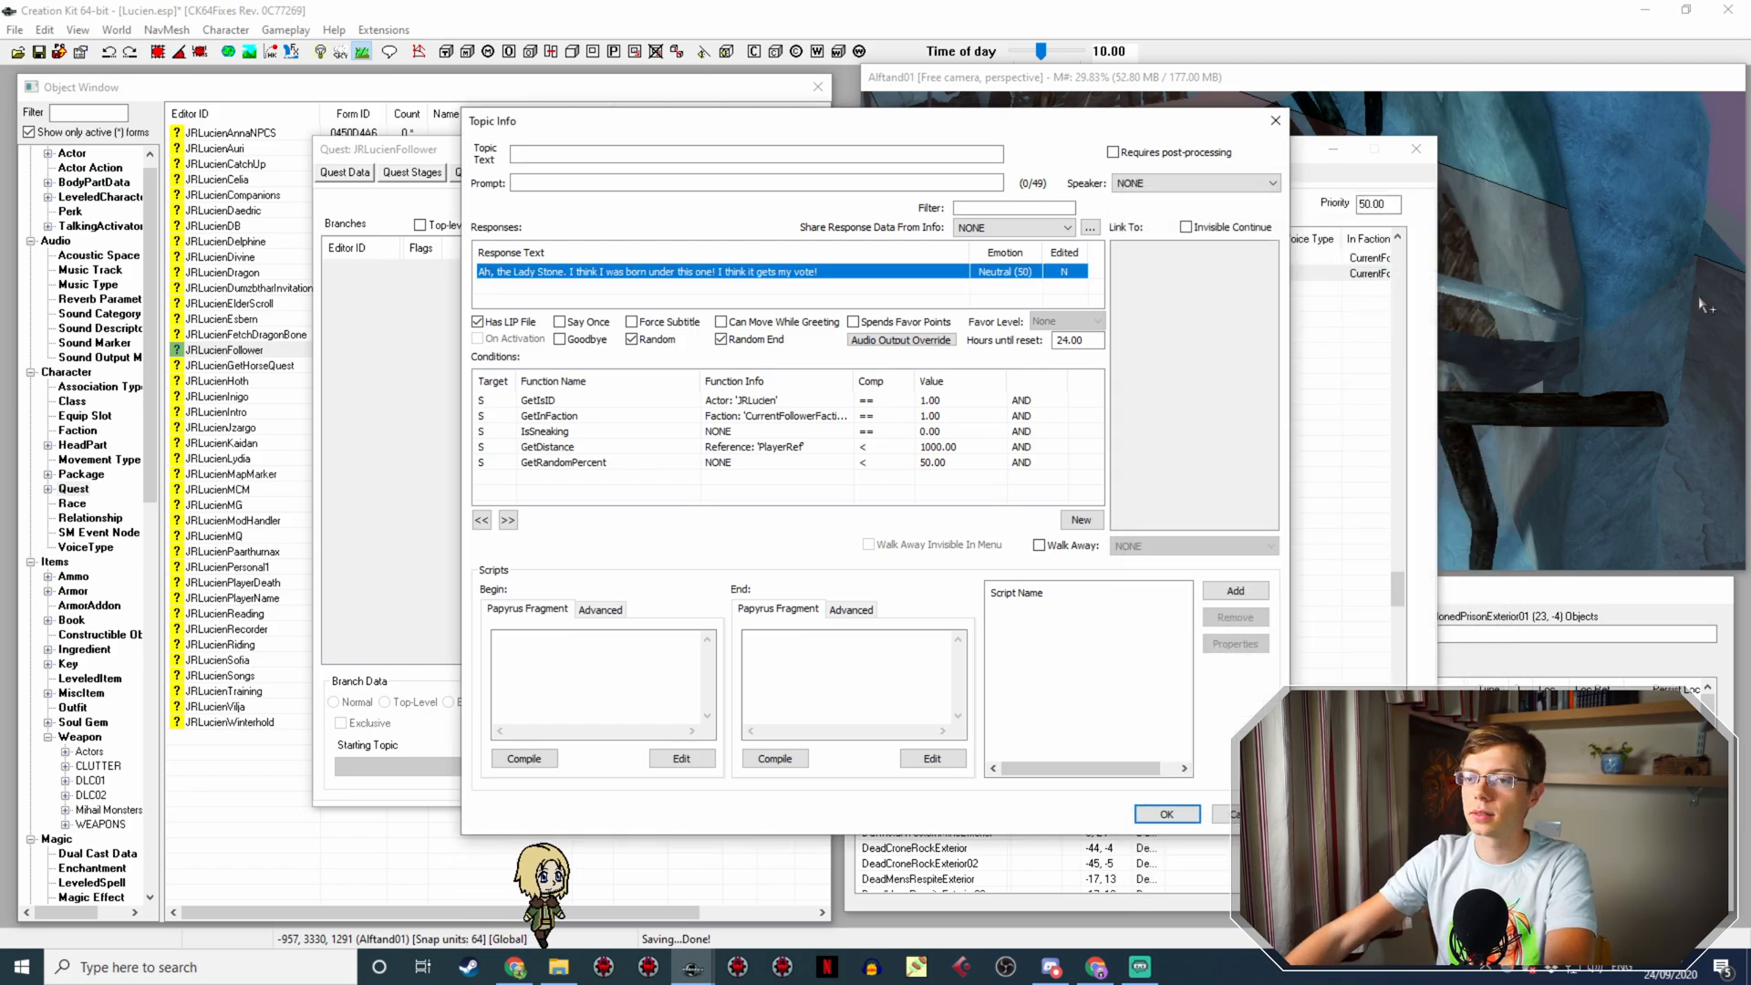
left_click(1167, 814)
Step: Capitalise "Warrior" and "Thief" in the "Mage, warrior or thief?" response text, and accept the response and topic info
double_click(852, 305)
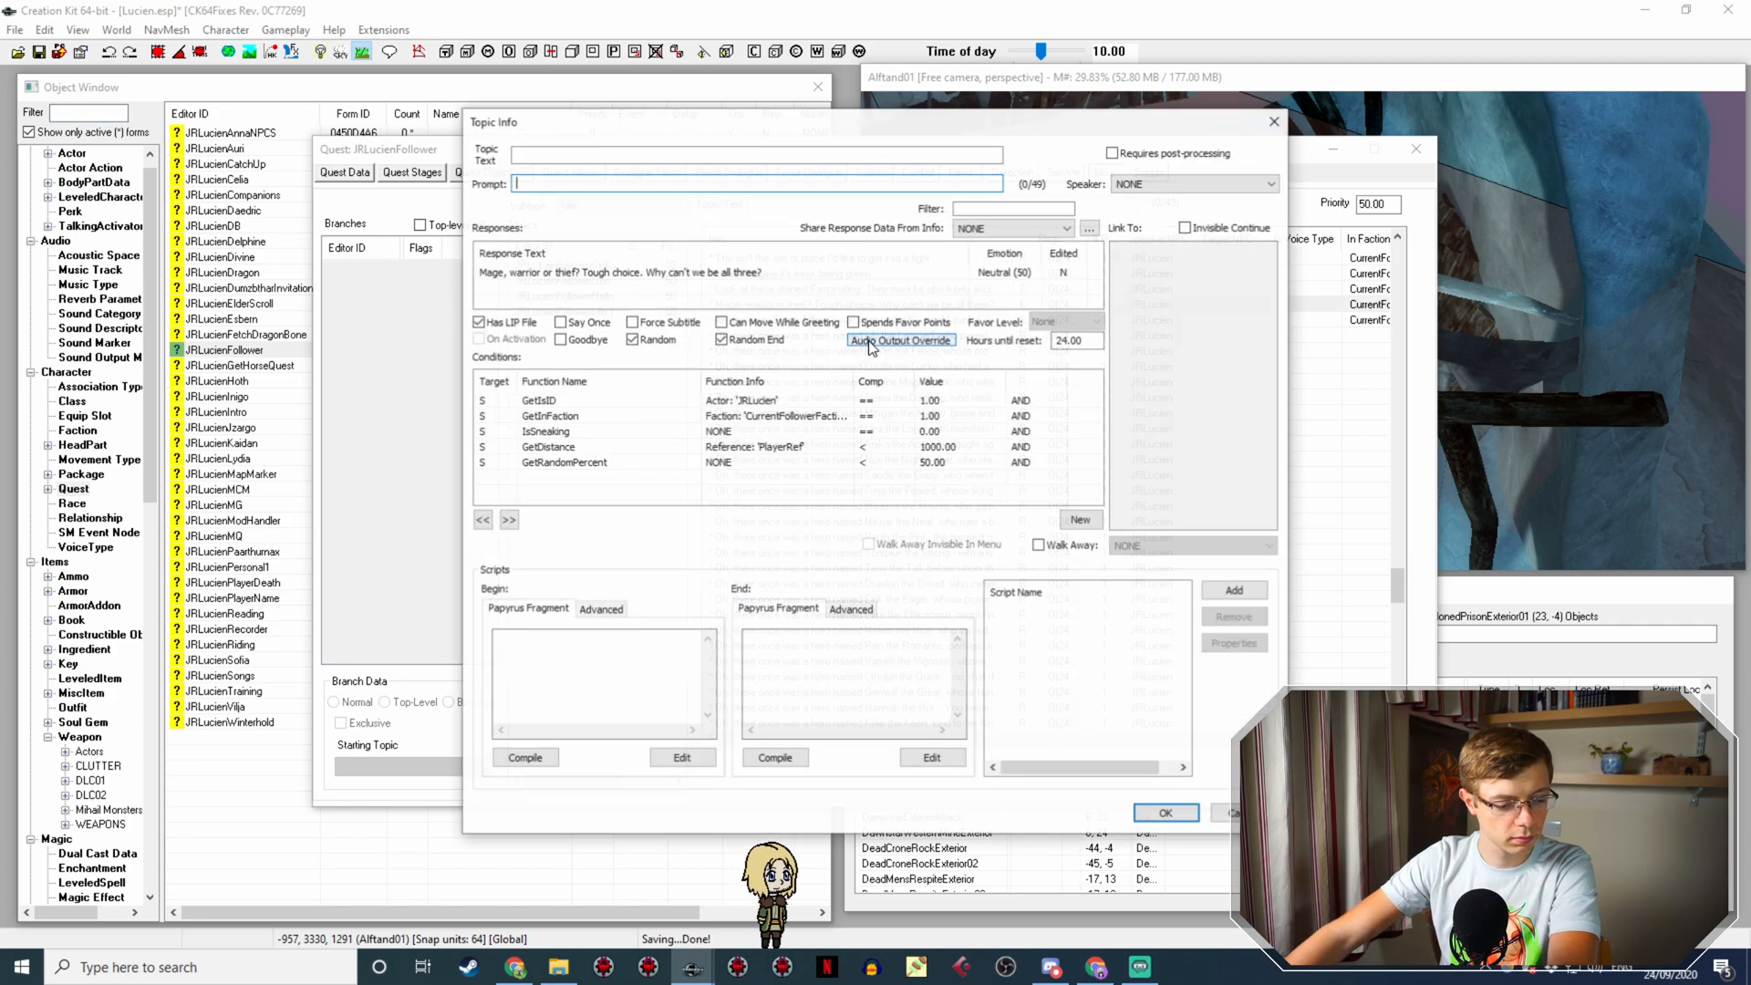
double_click(830, 272)
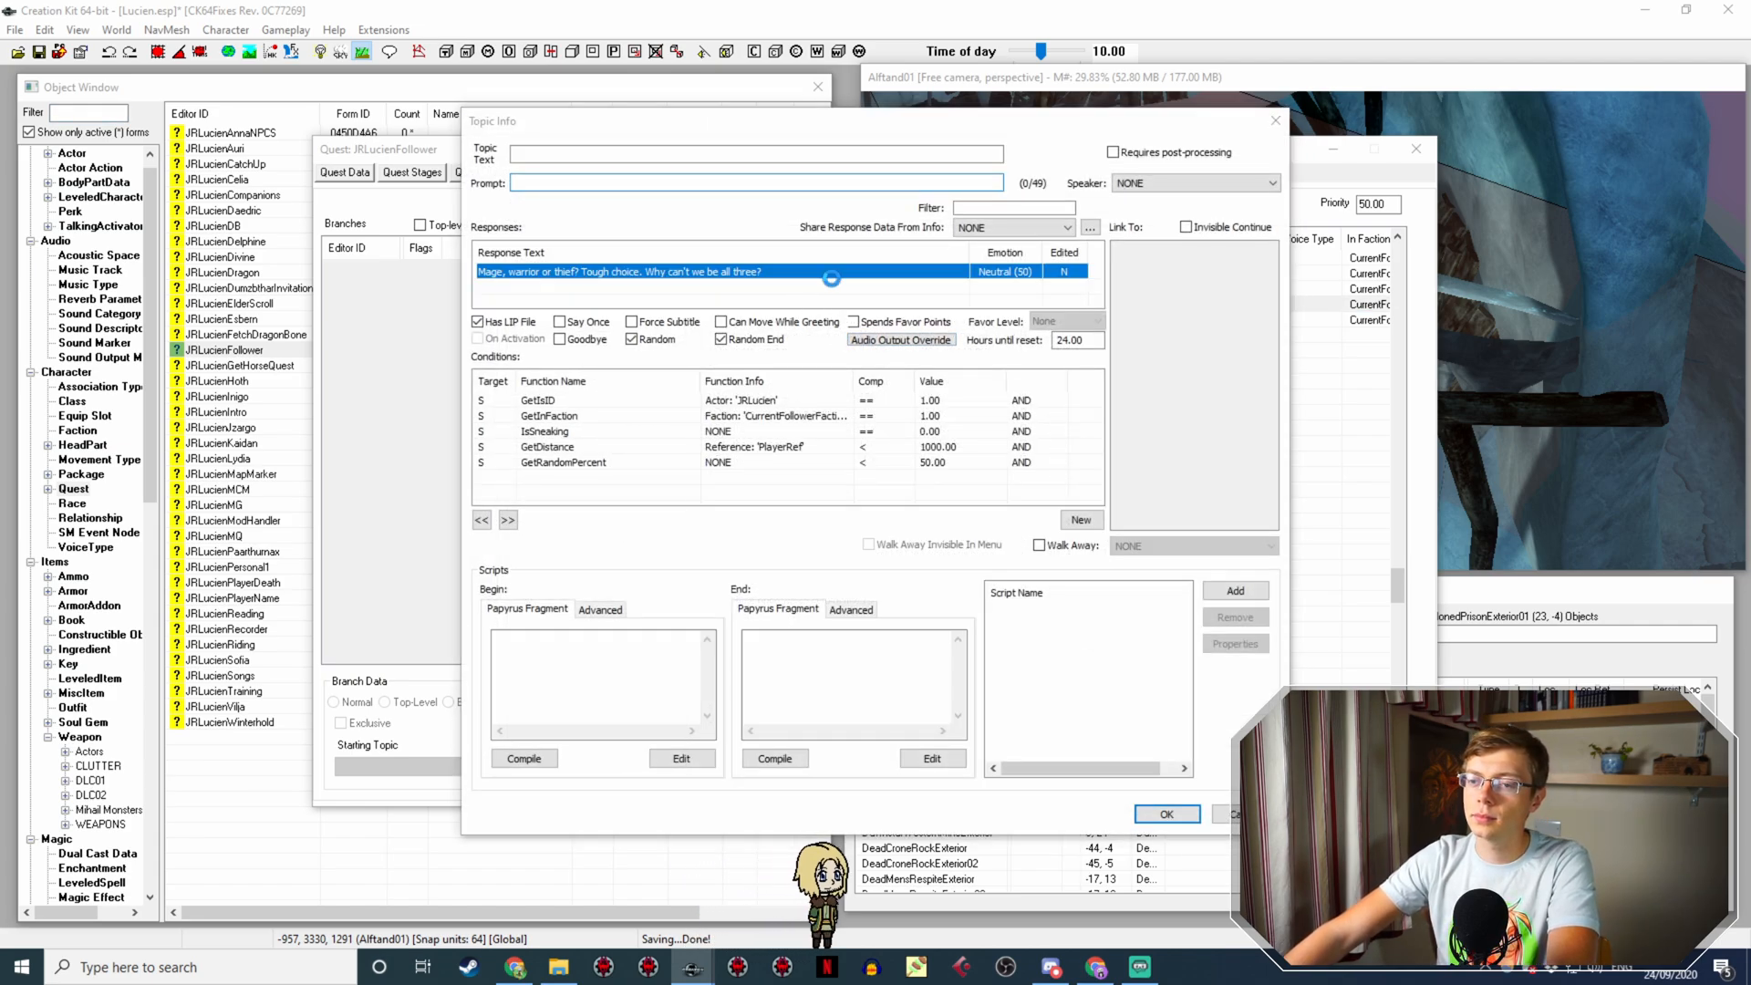
left_click(1182, 269)
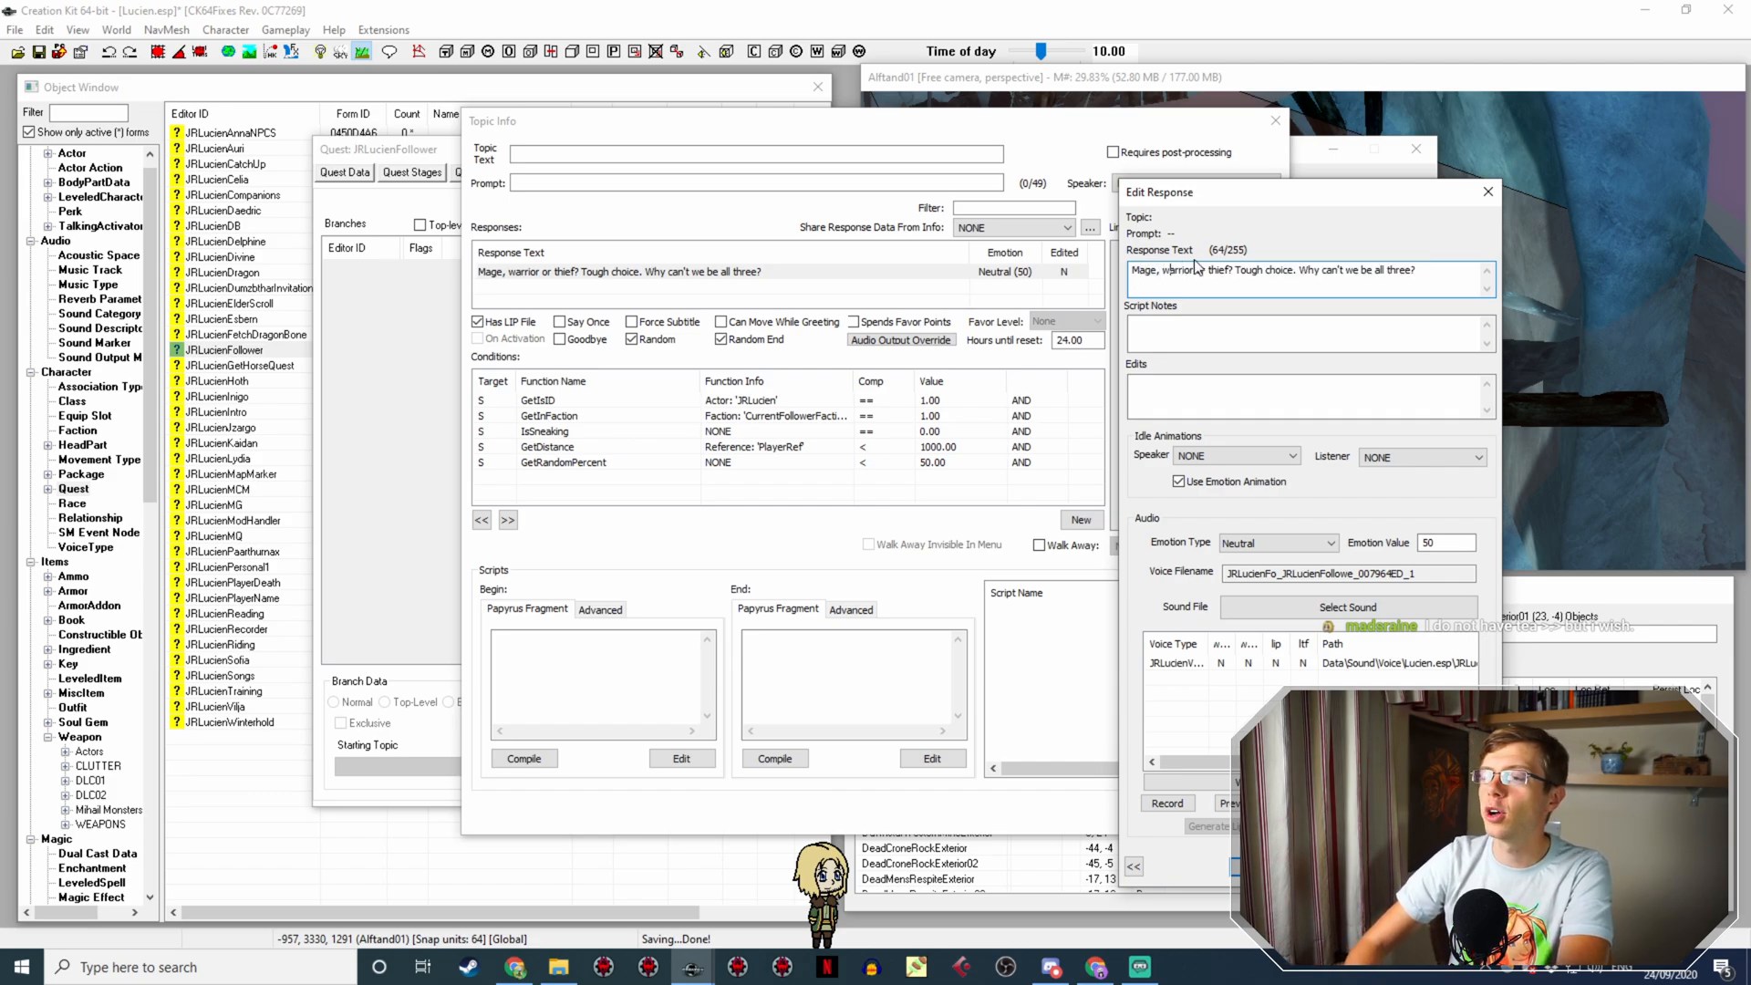
left_click(1173, 269)
key("BackSpace")
type("W")
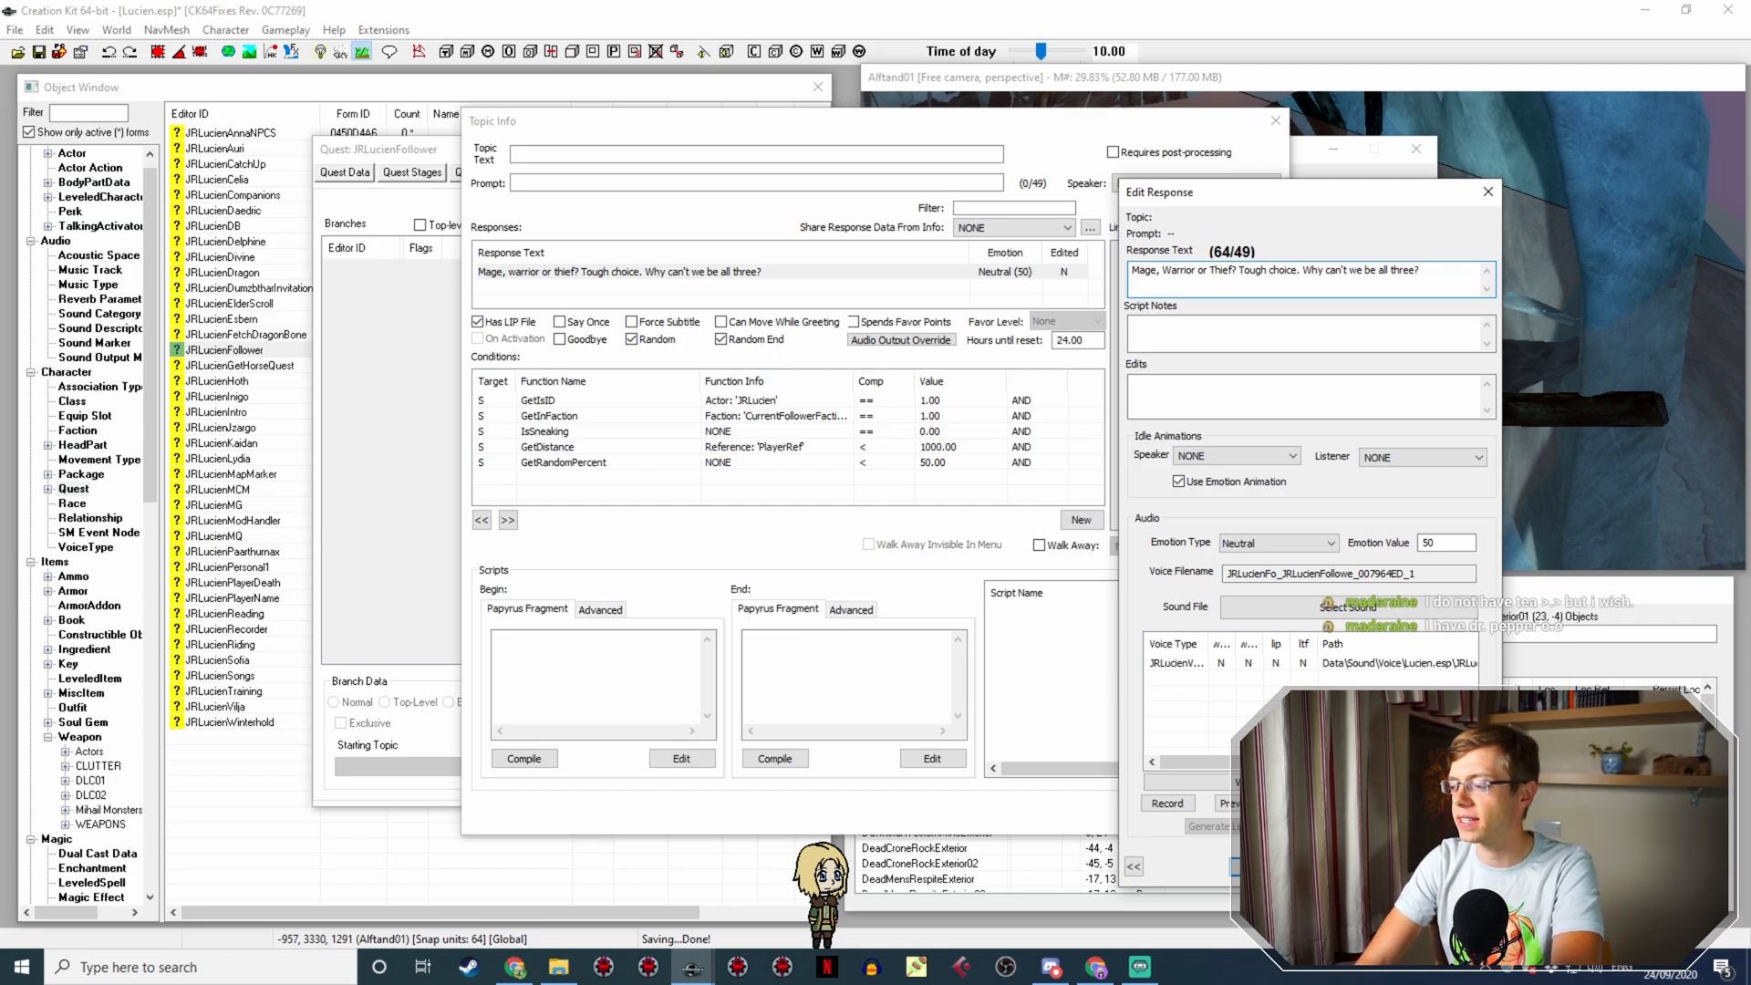
key("Return")
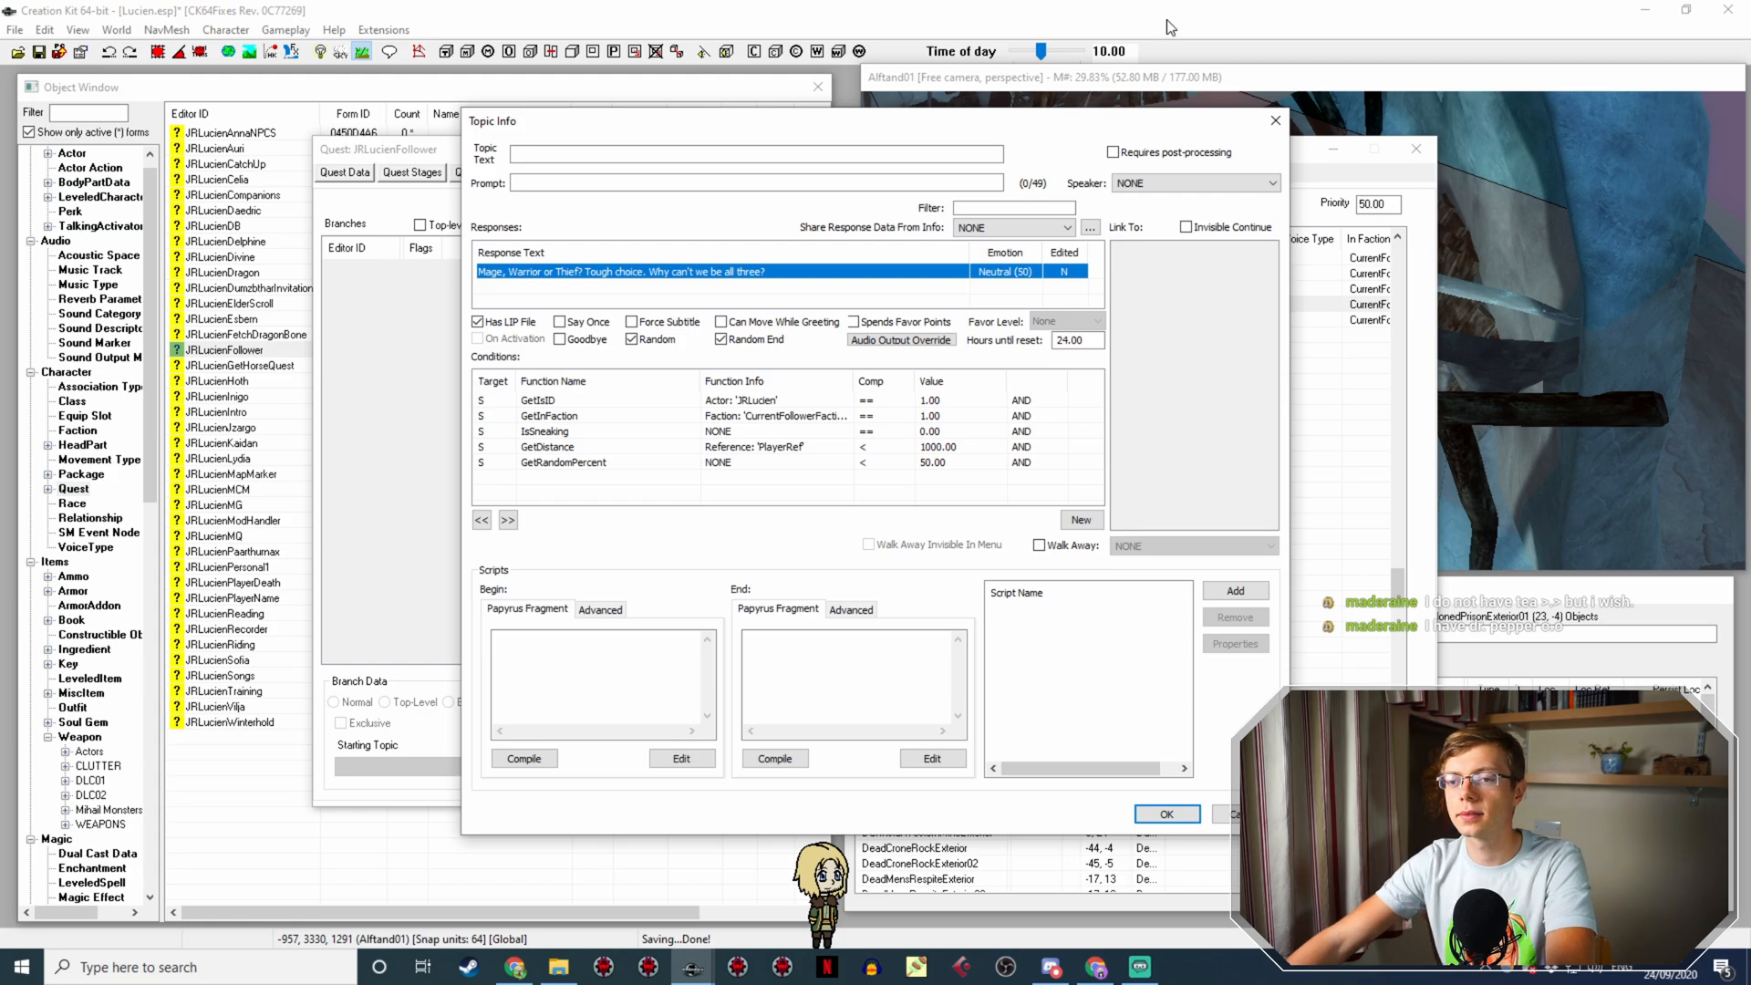
left_click(1167, 814)
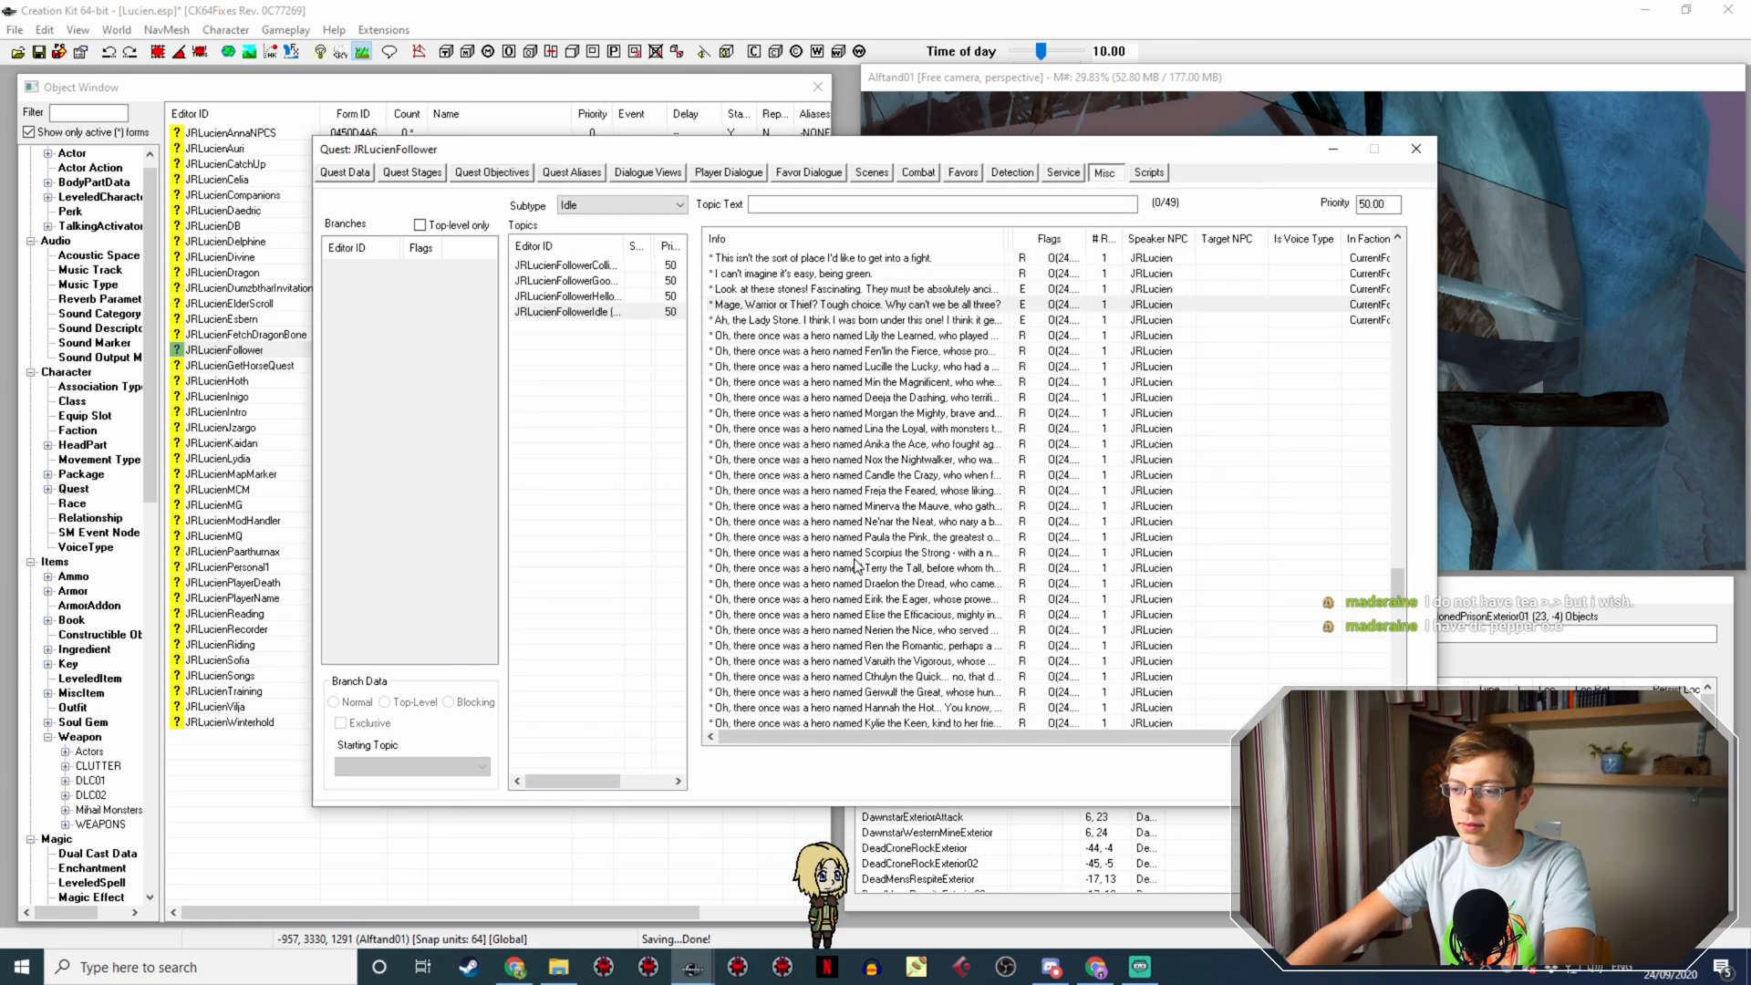
Step: Duplicate the "Mage, Warrior or Thief?" info and open the copy's response for editing
right_click(900, 312)
left_click(929, 340)
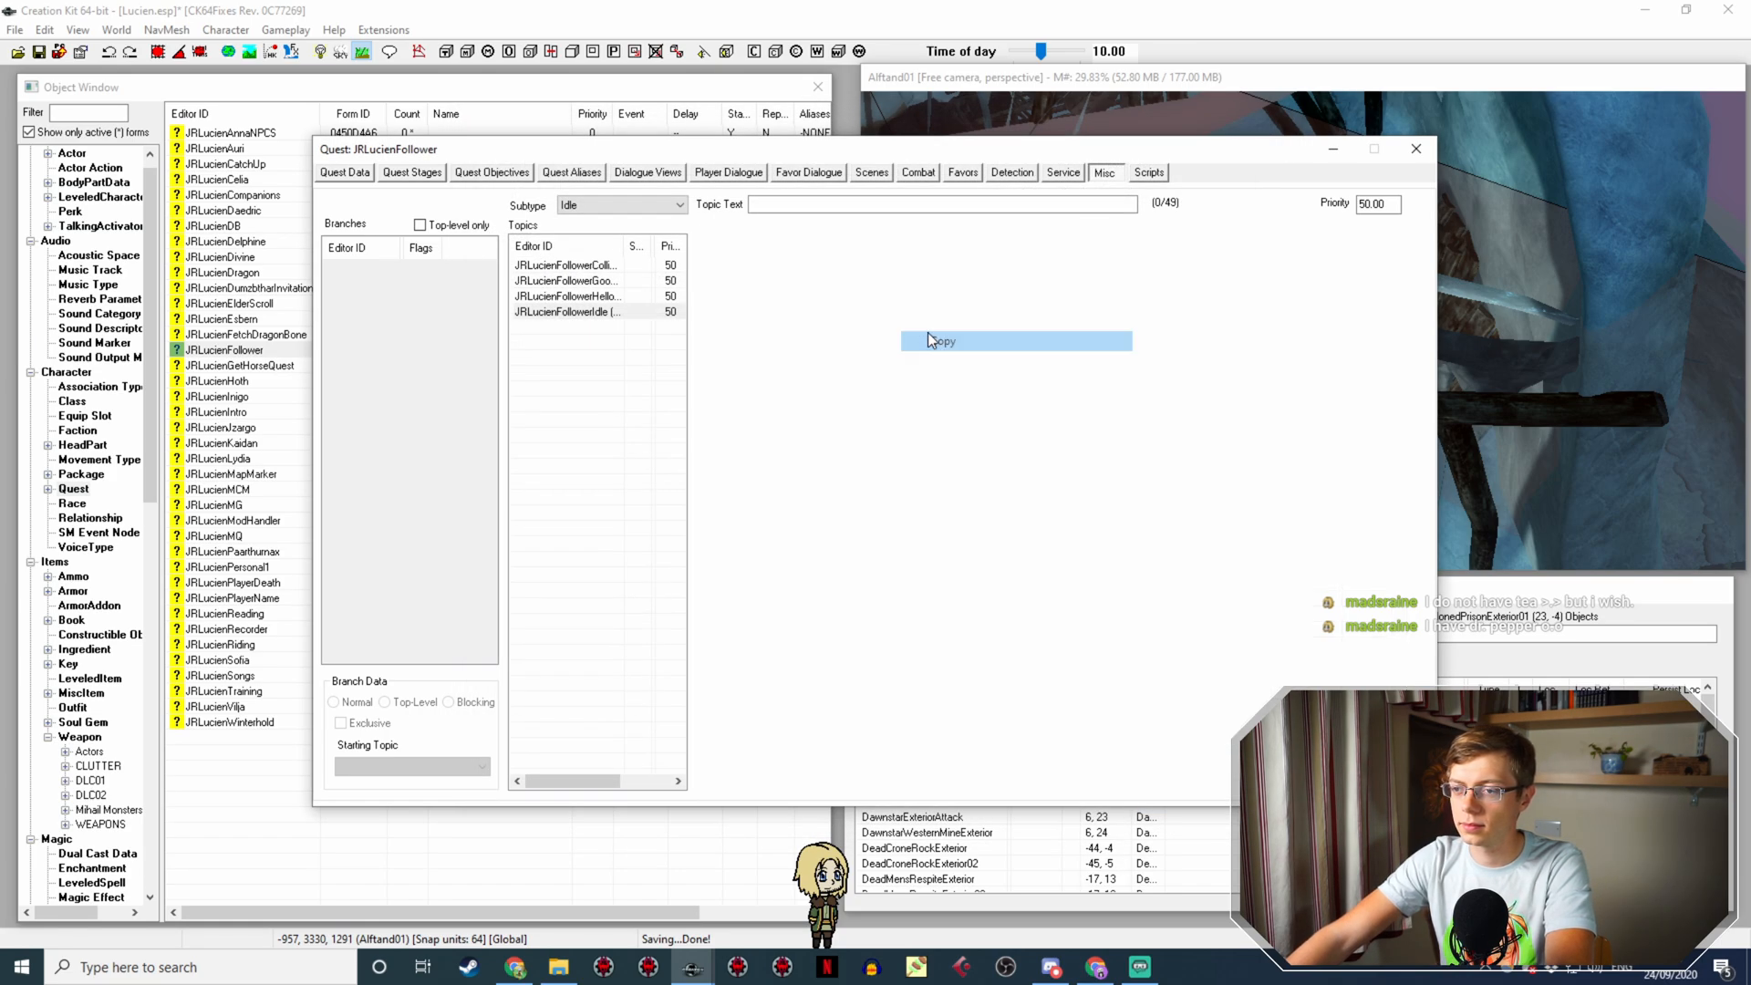
double_click(803, 273)
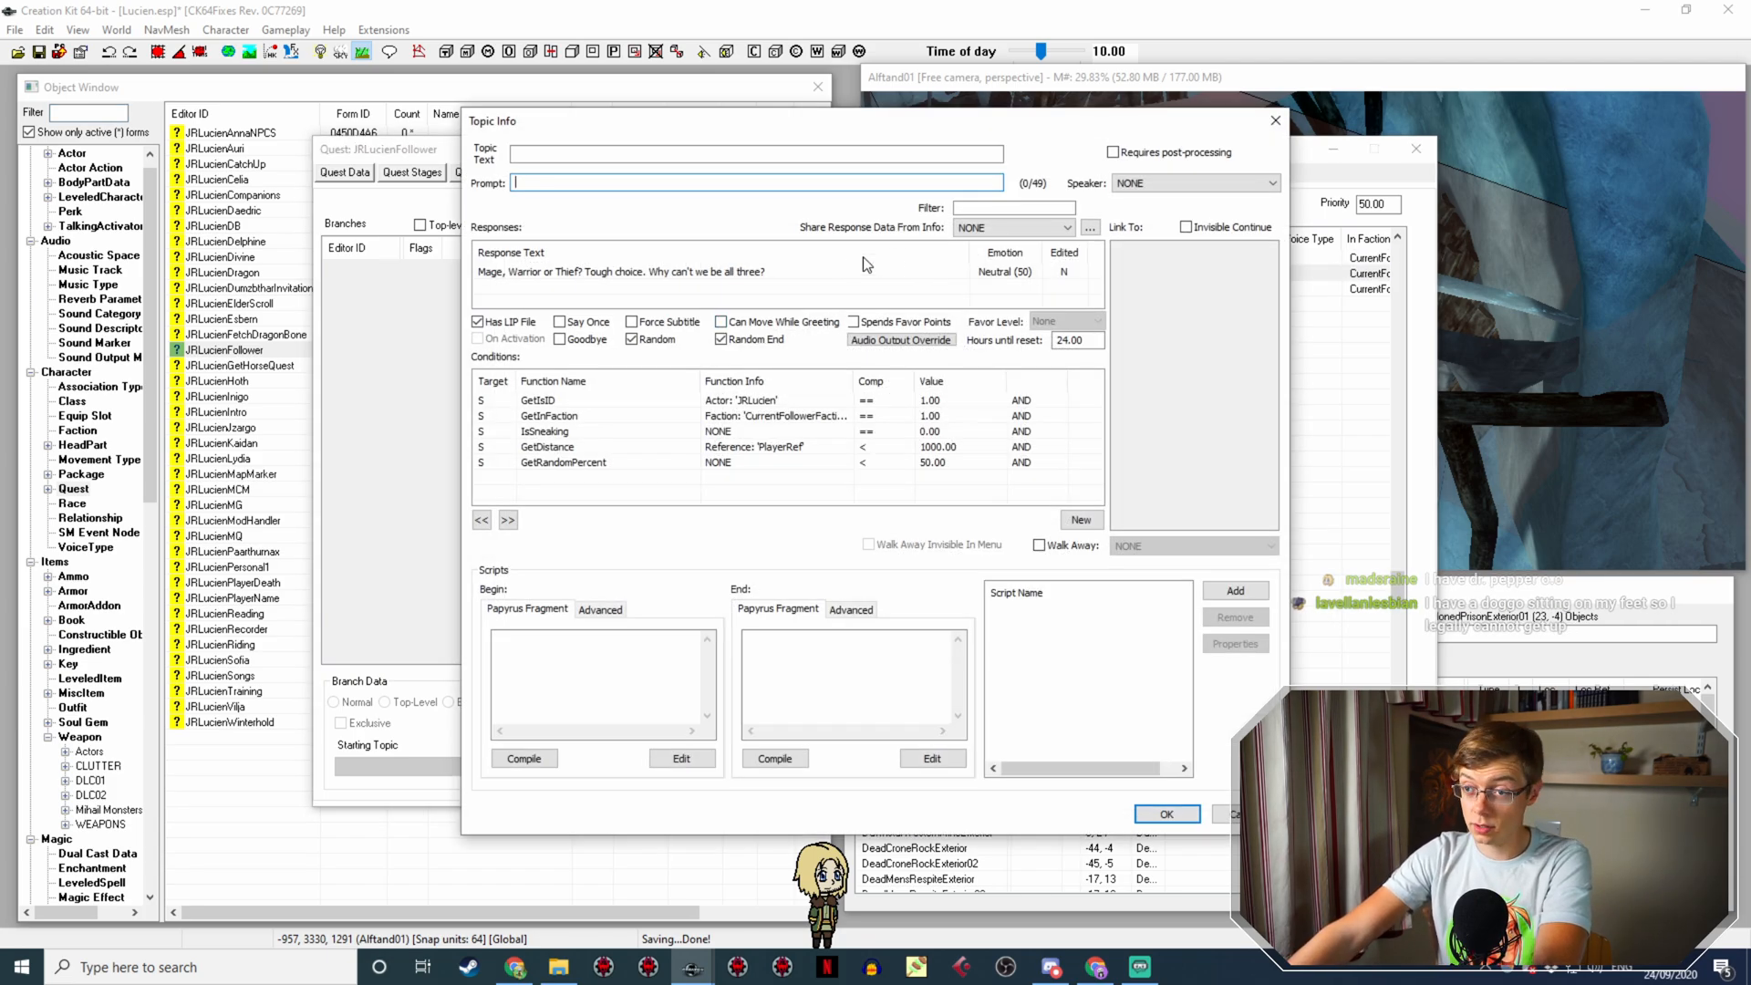
double_click(688, 273)
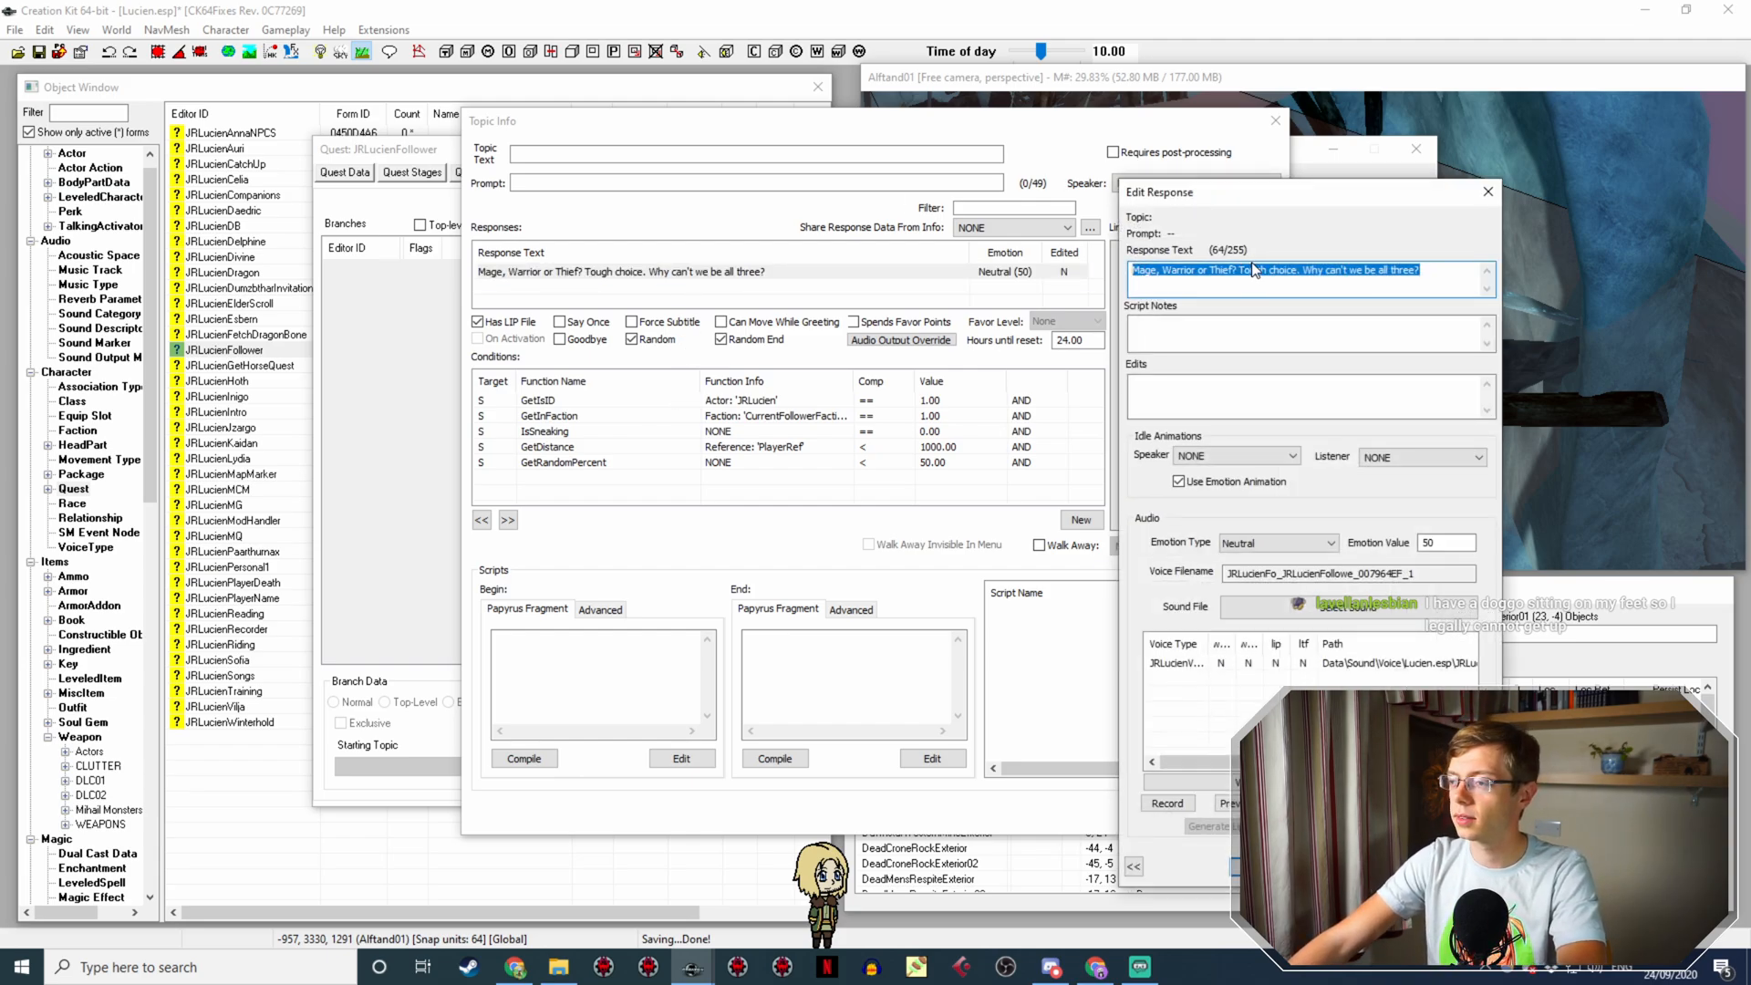
Step: Replace the copy's response text with "The Serpent Stone, eh? Sounds somewhat sneaky, and slightly slippery. Sssssss." and accept the response, topic info and quest
type("t")
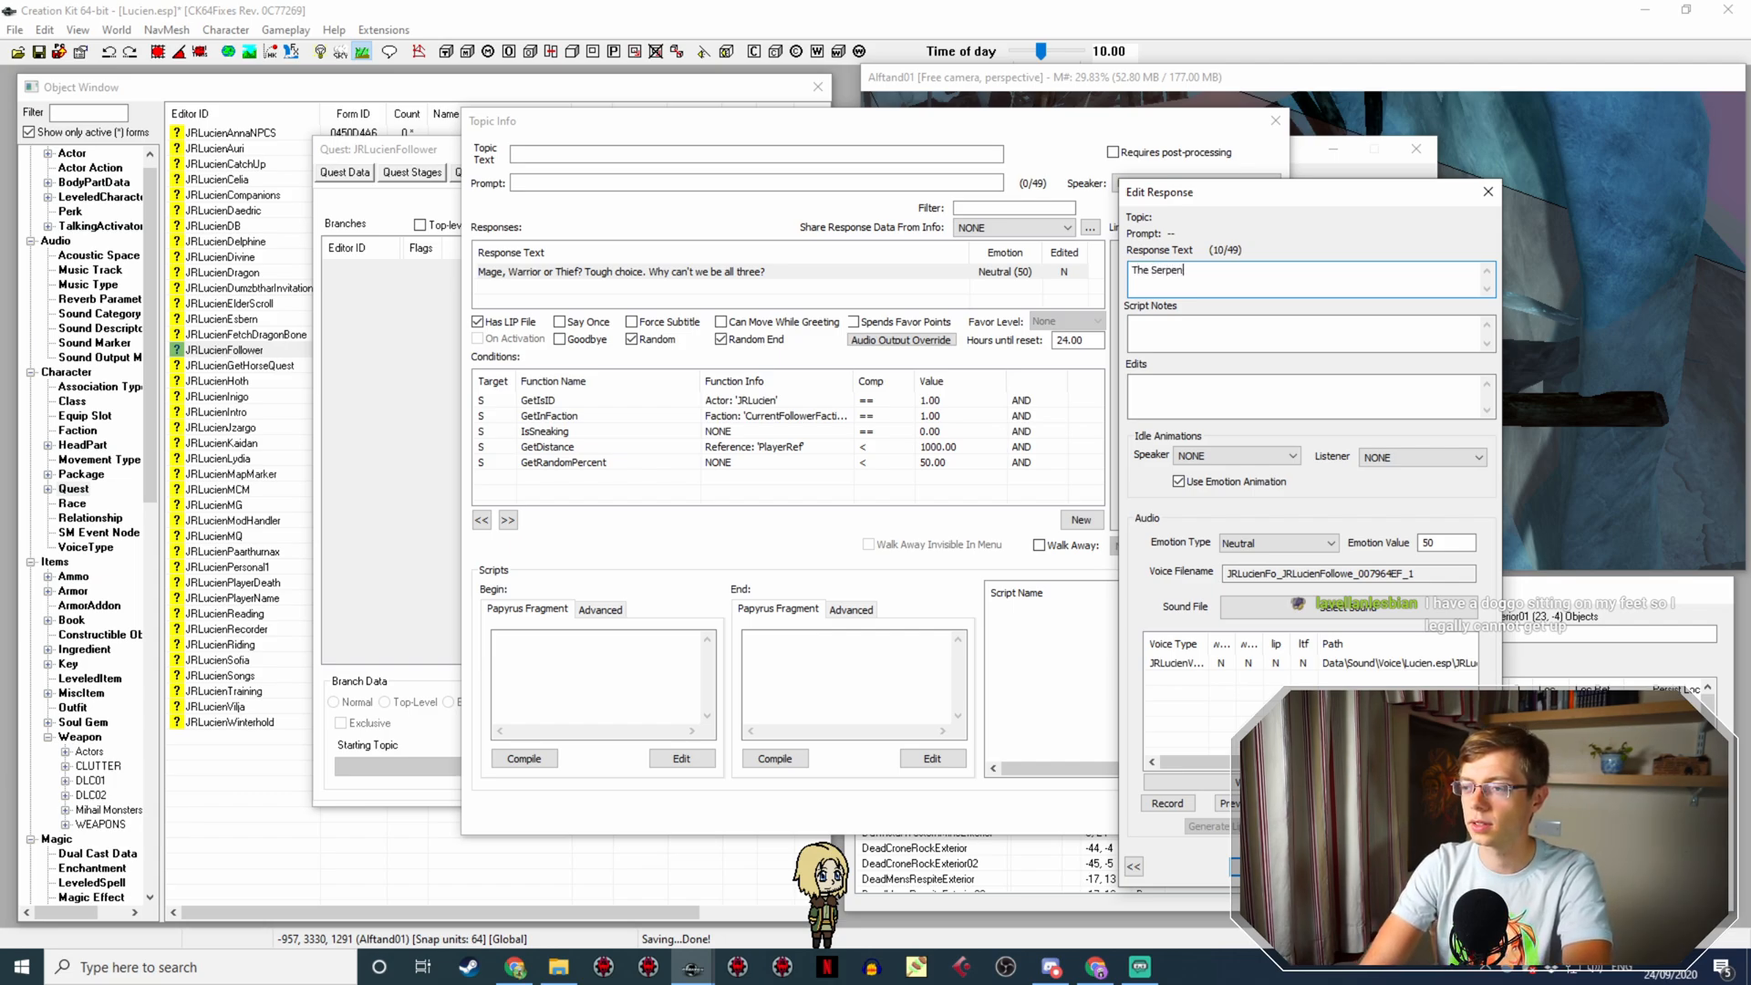
type("he Serpent Stone, e")
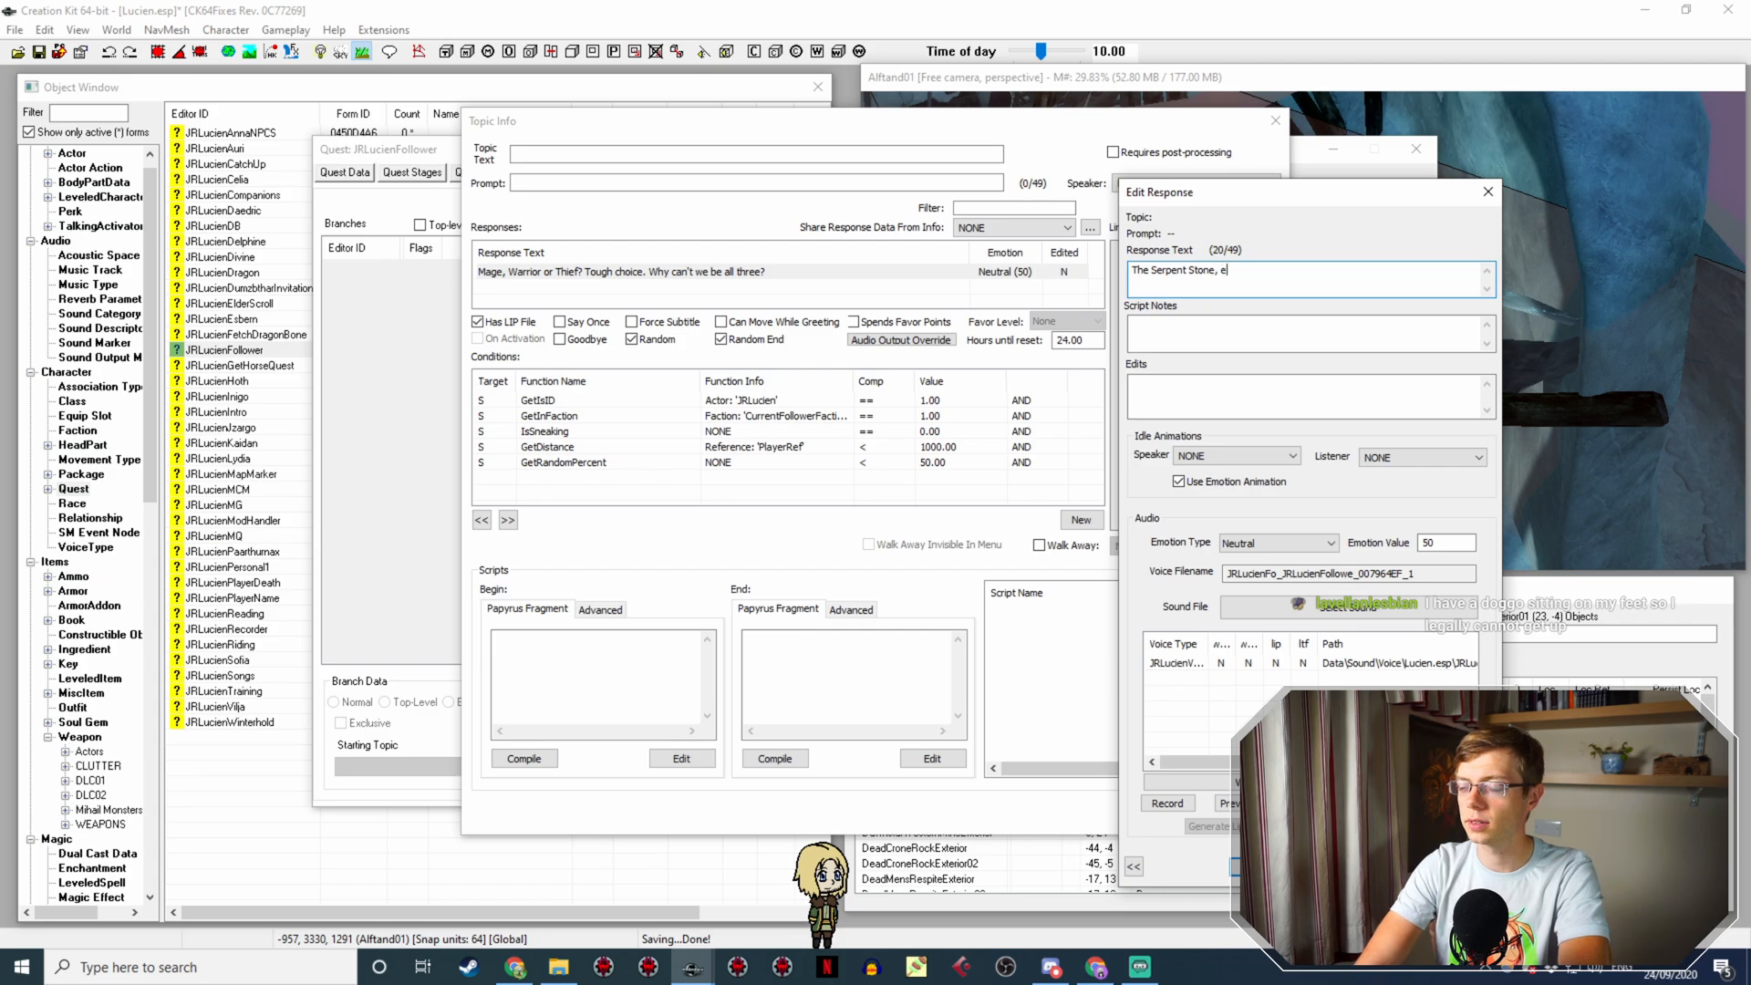
type("h?")
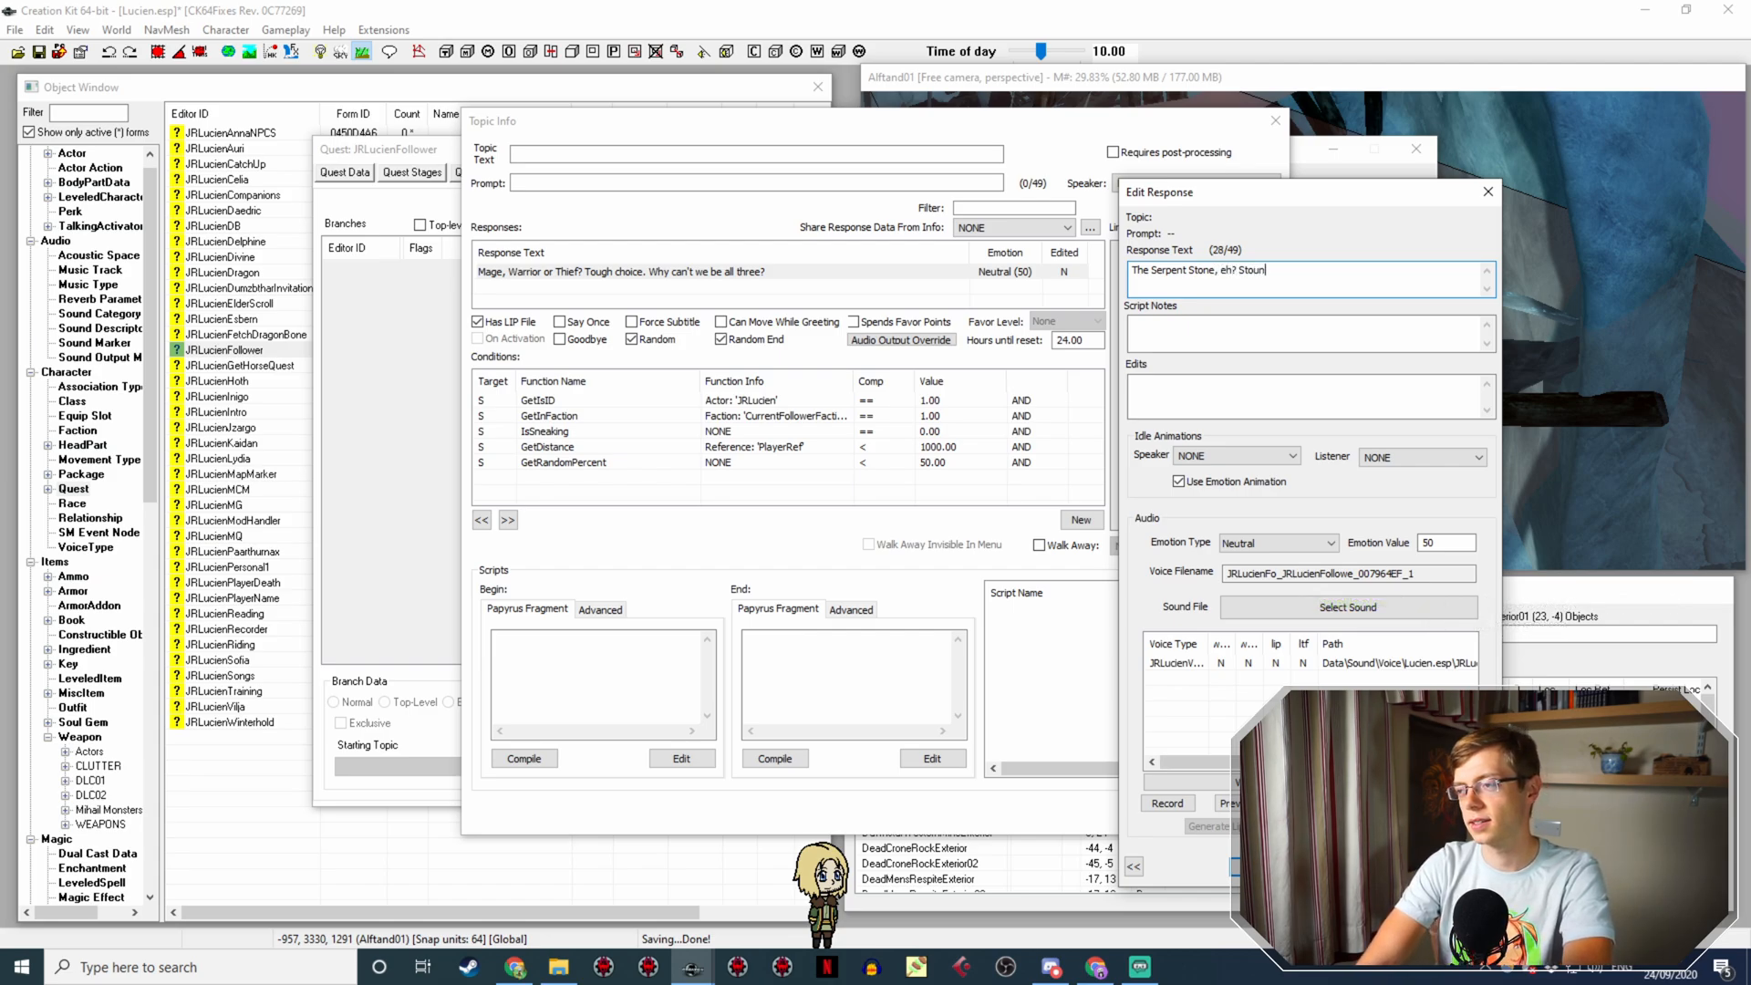
type(" Sounds somewhat s")
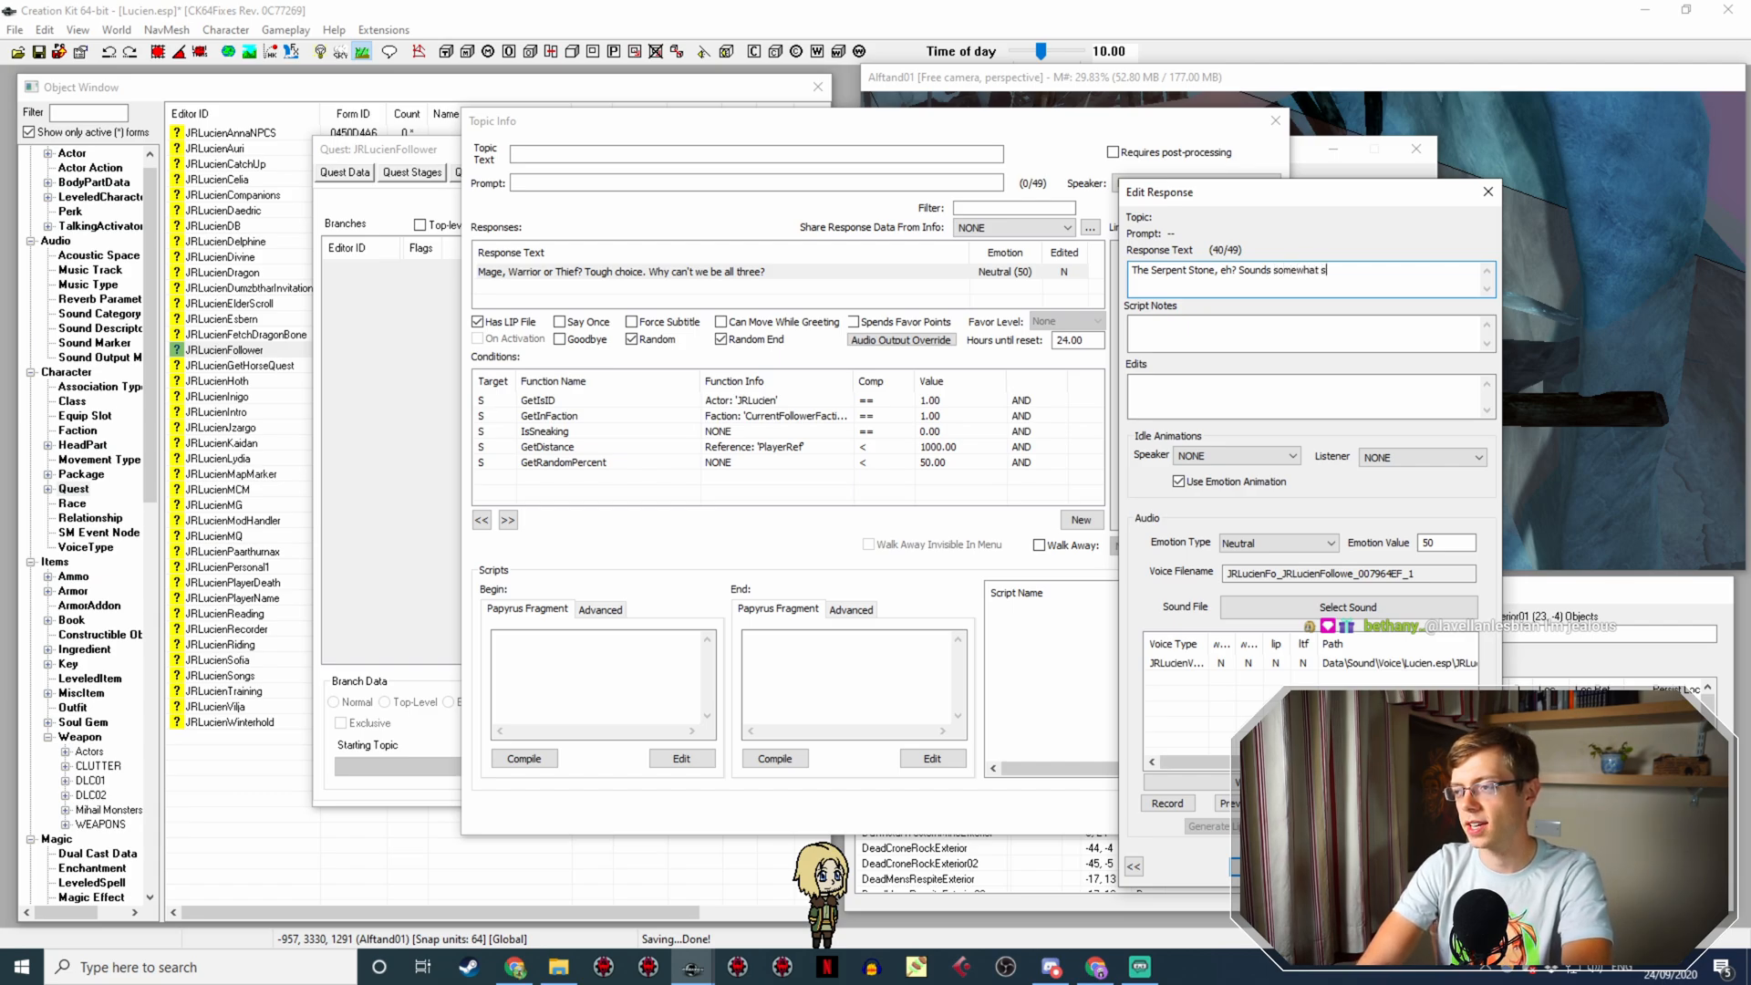
type("neaky")
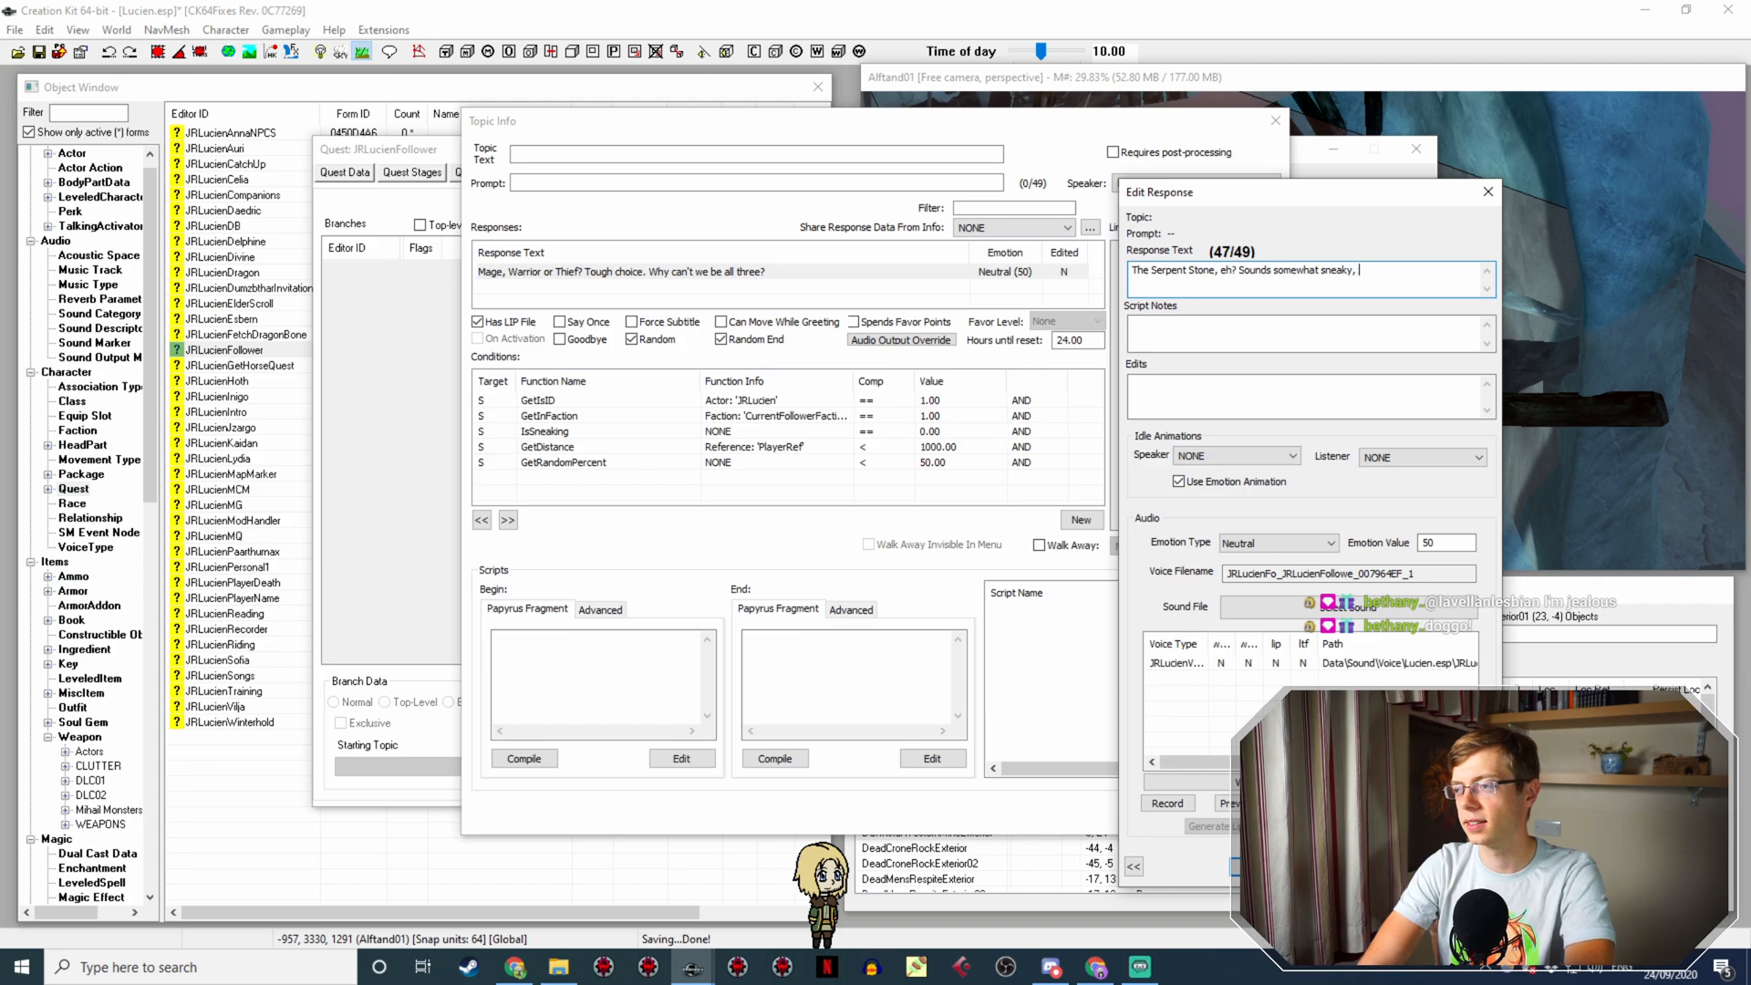
type(", and slightly slippery.")
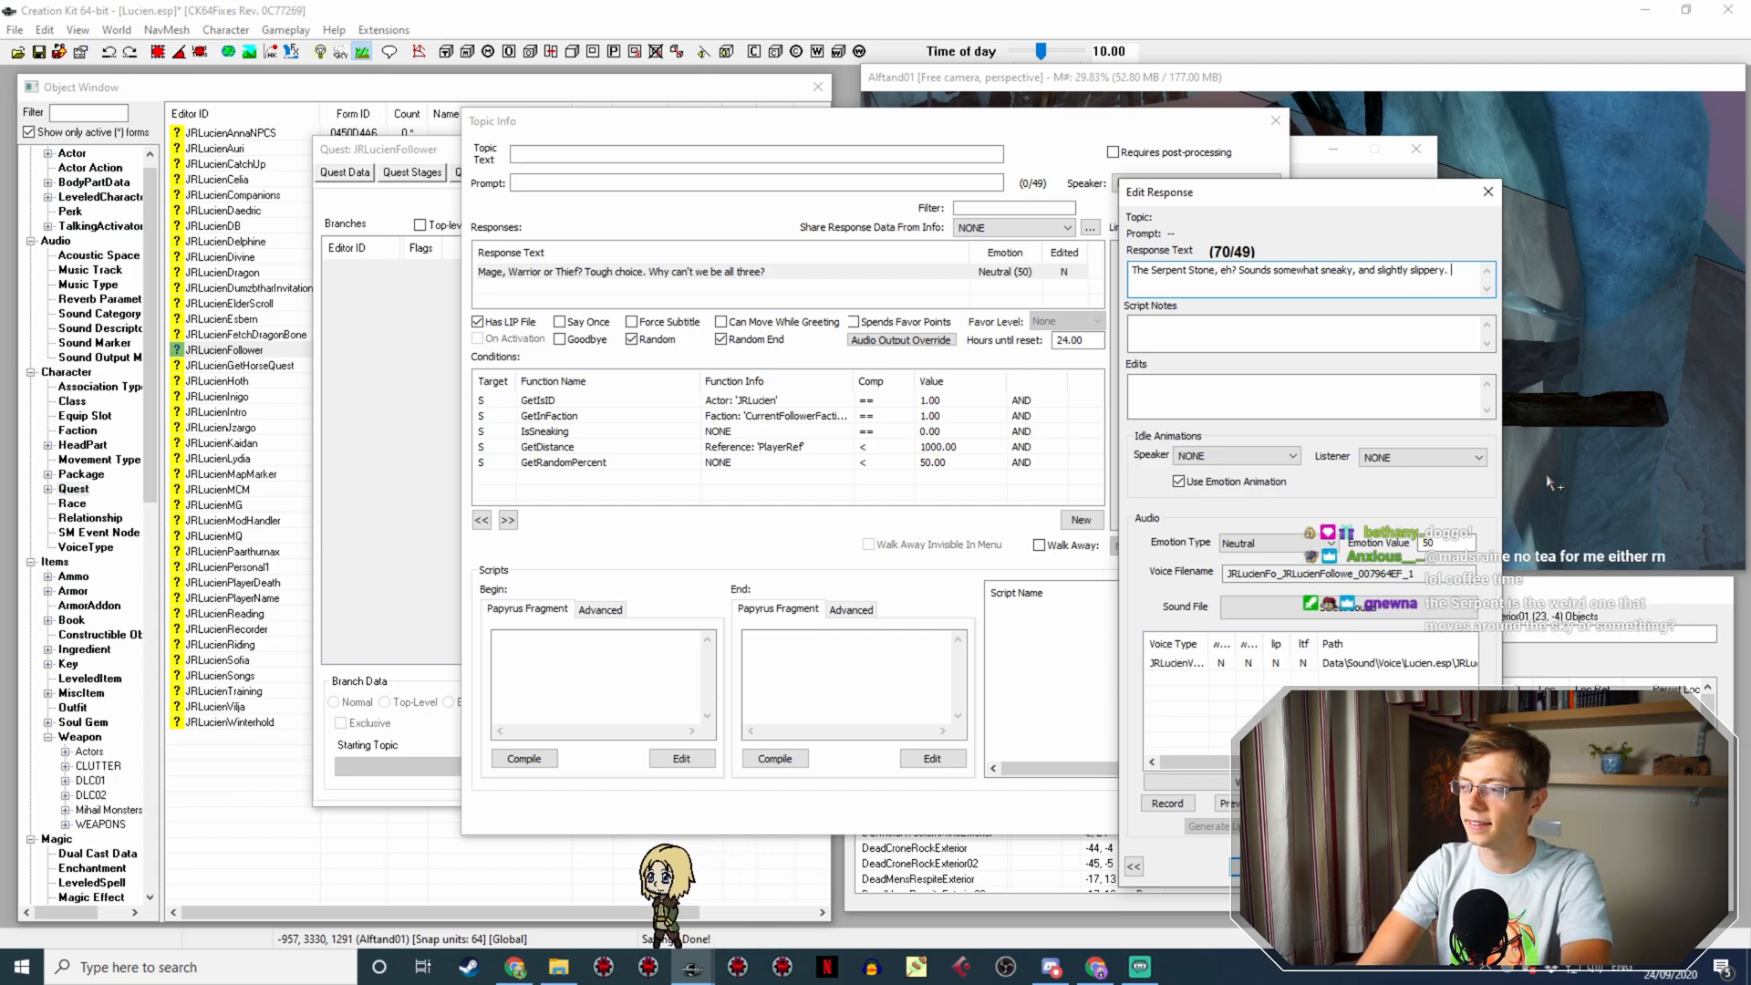
type("Sssssss.")
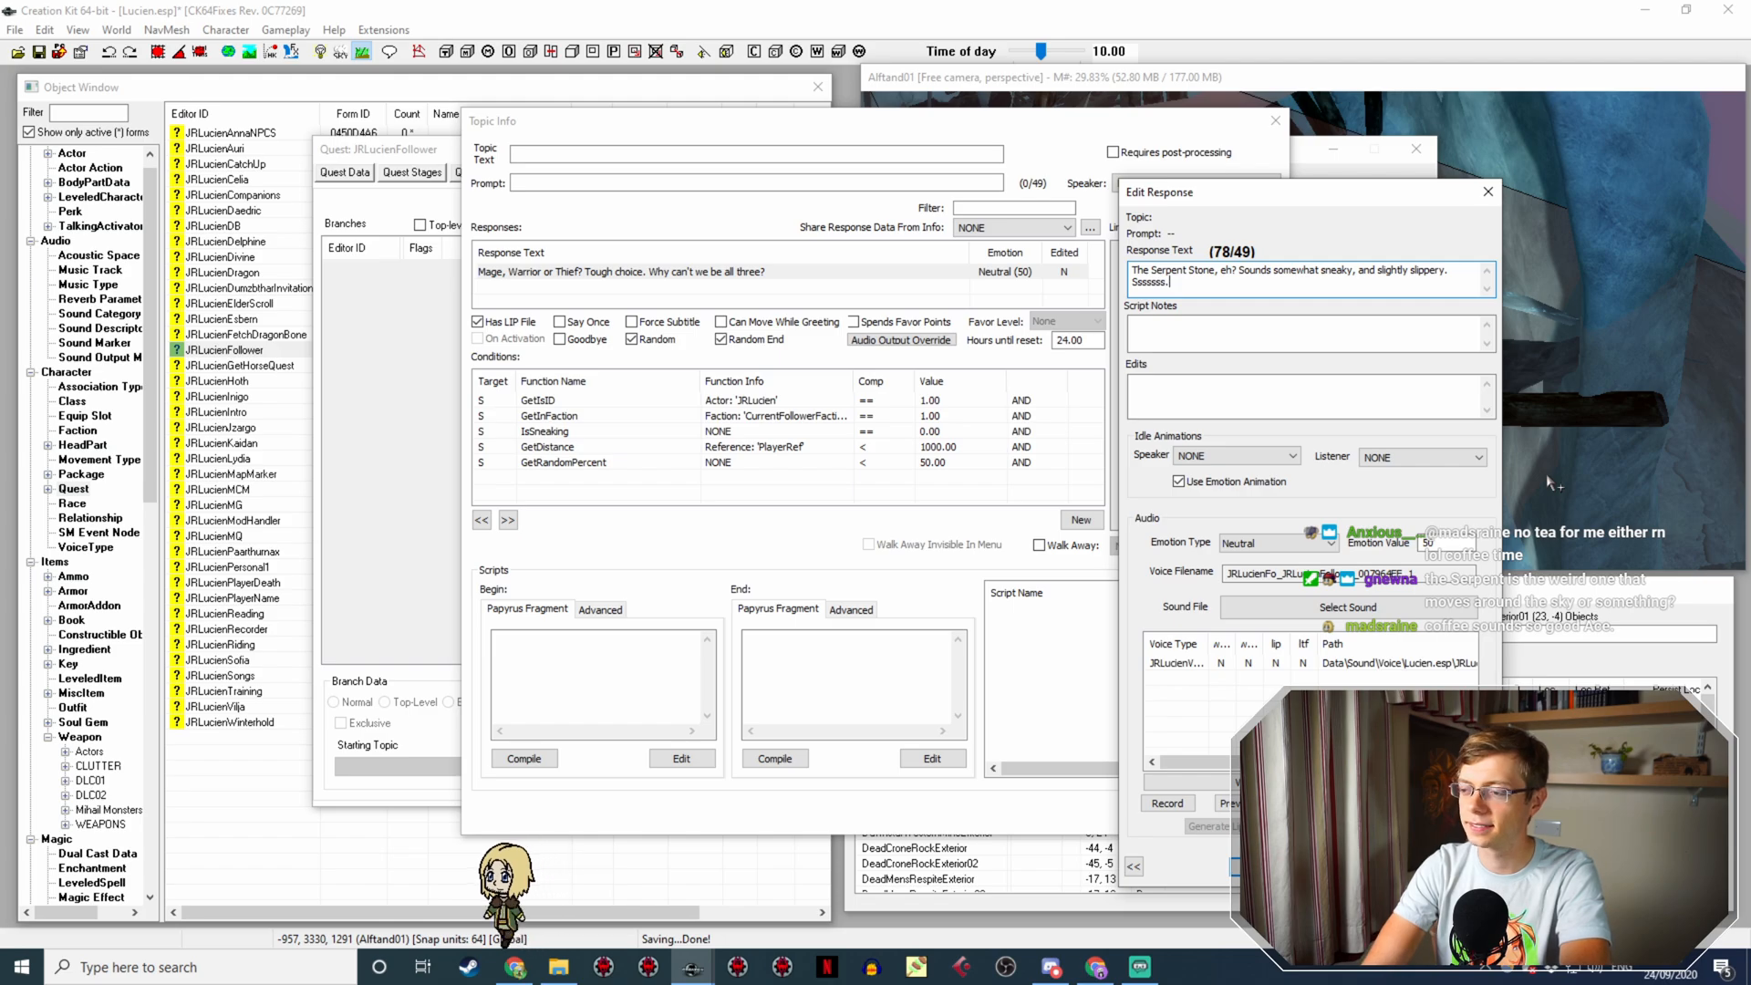
key("Return")
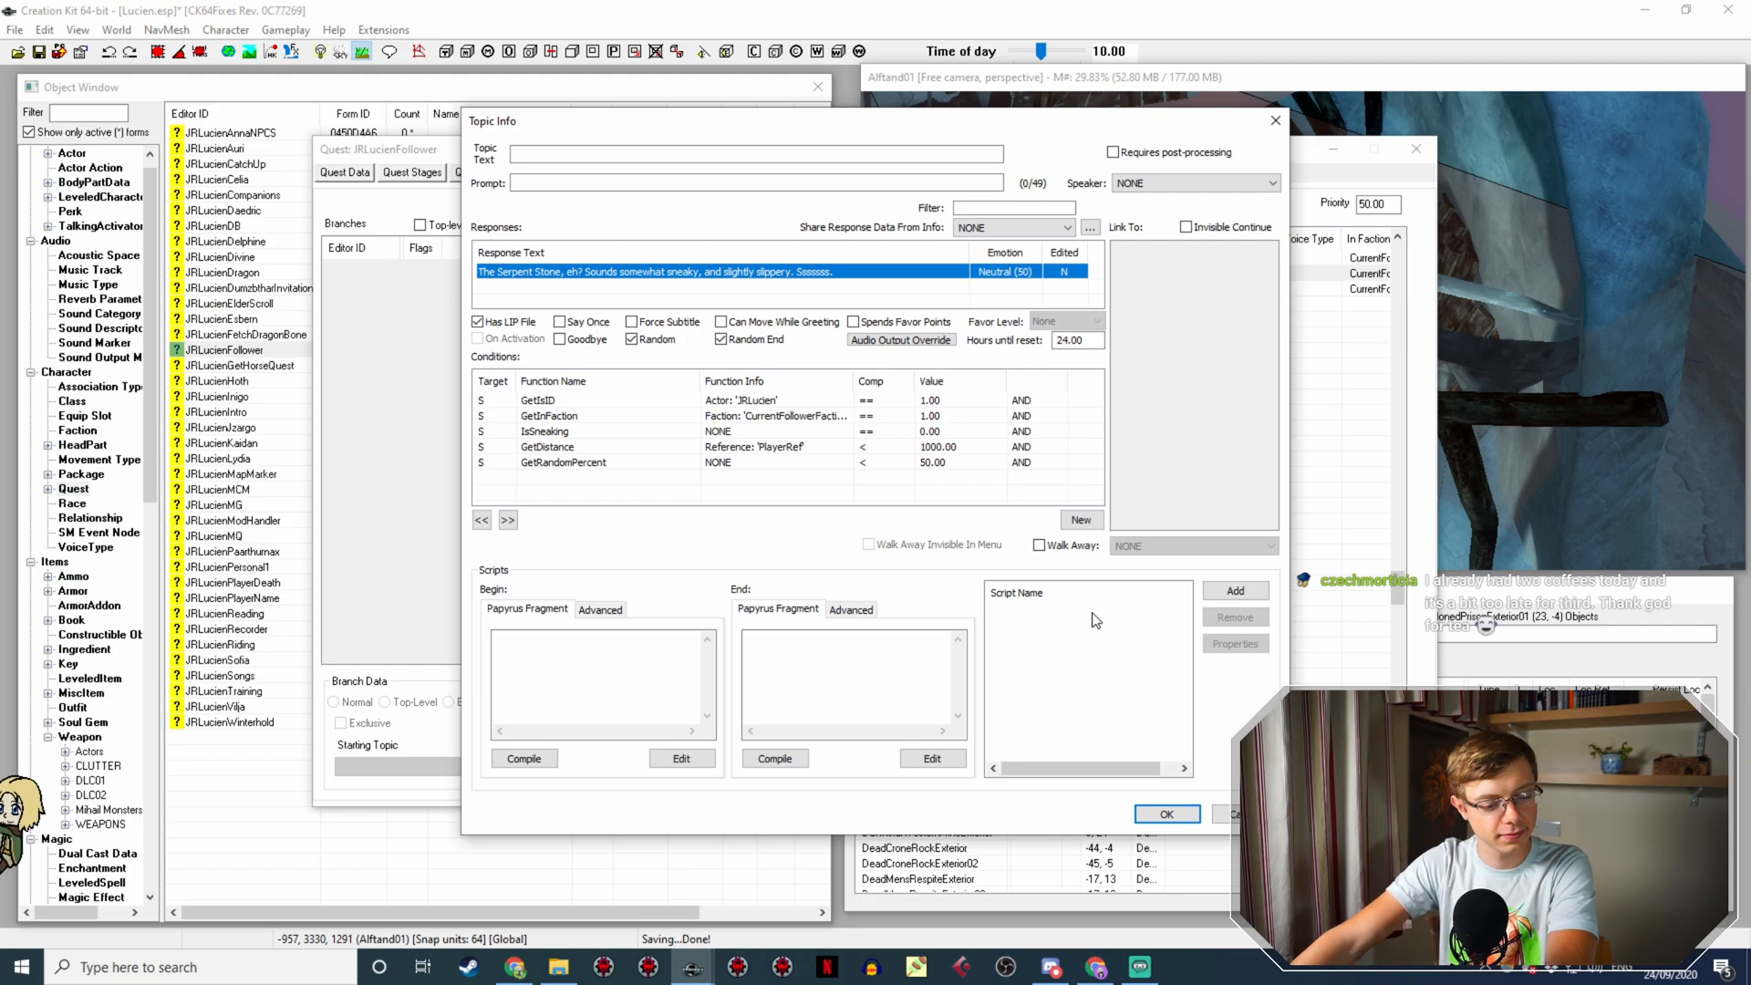
left_click(1192, 818)
left_click(1313, 786)
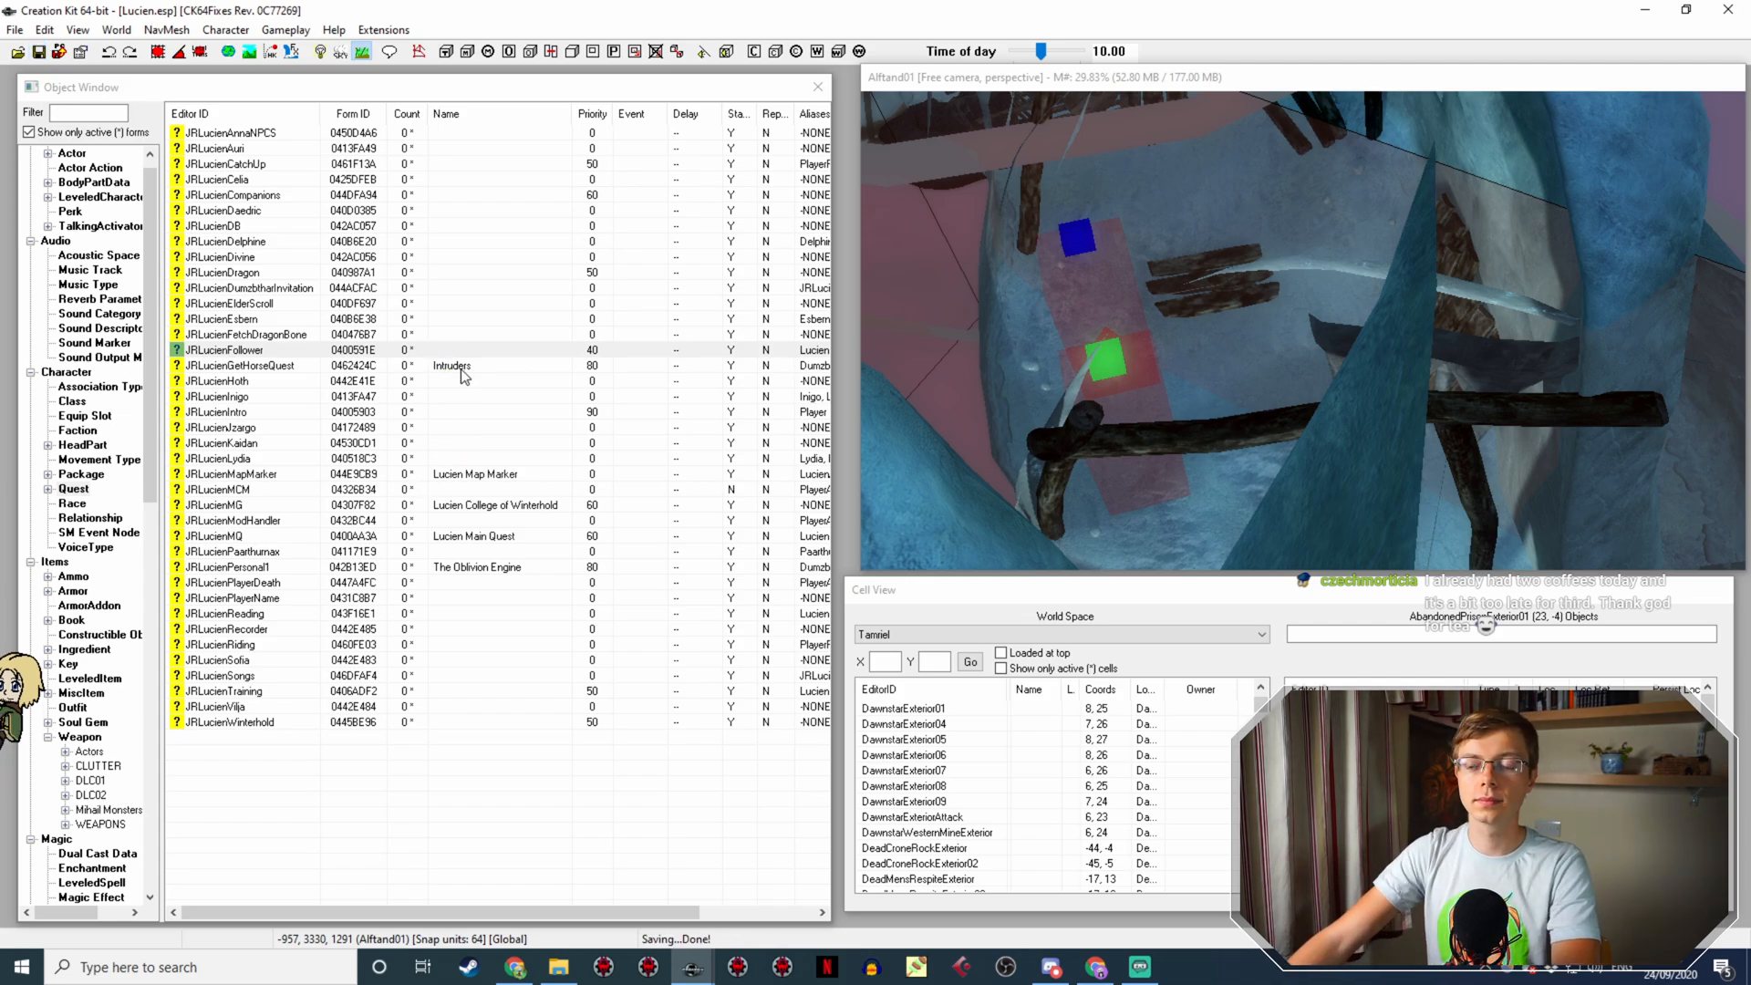
Step: Reopen the JRLucienFollower quest's idle topic and duplicate the Lady Stone info
double_click(467, 351)
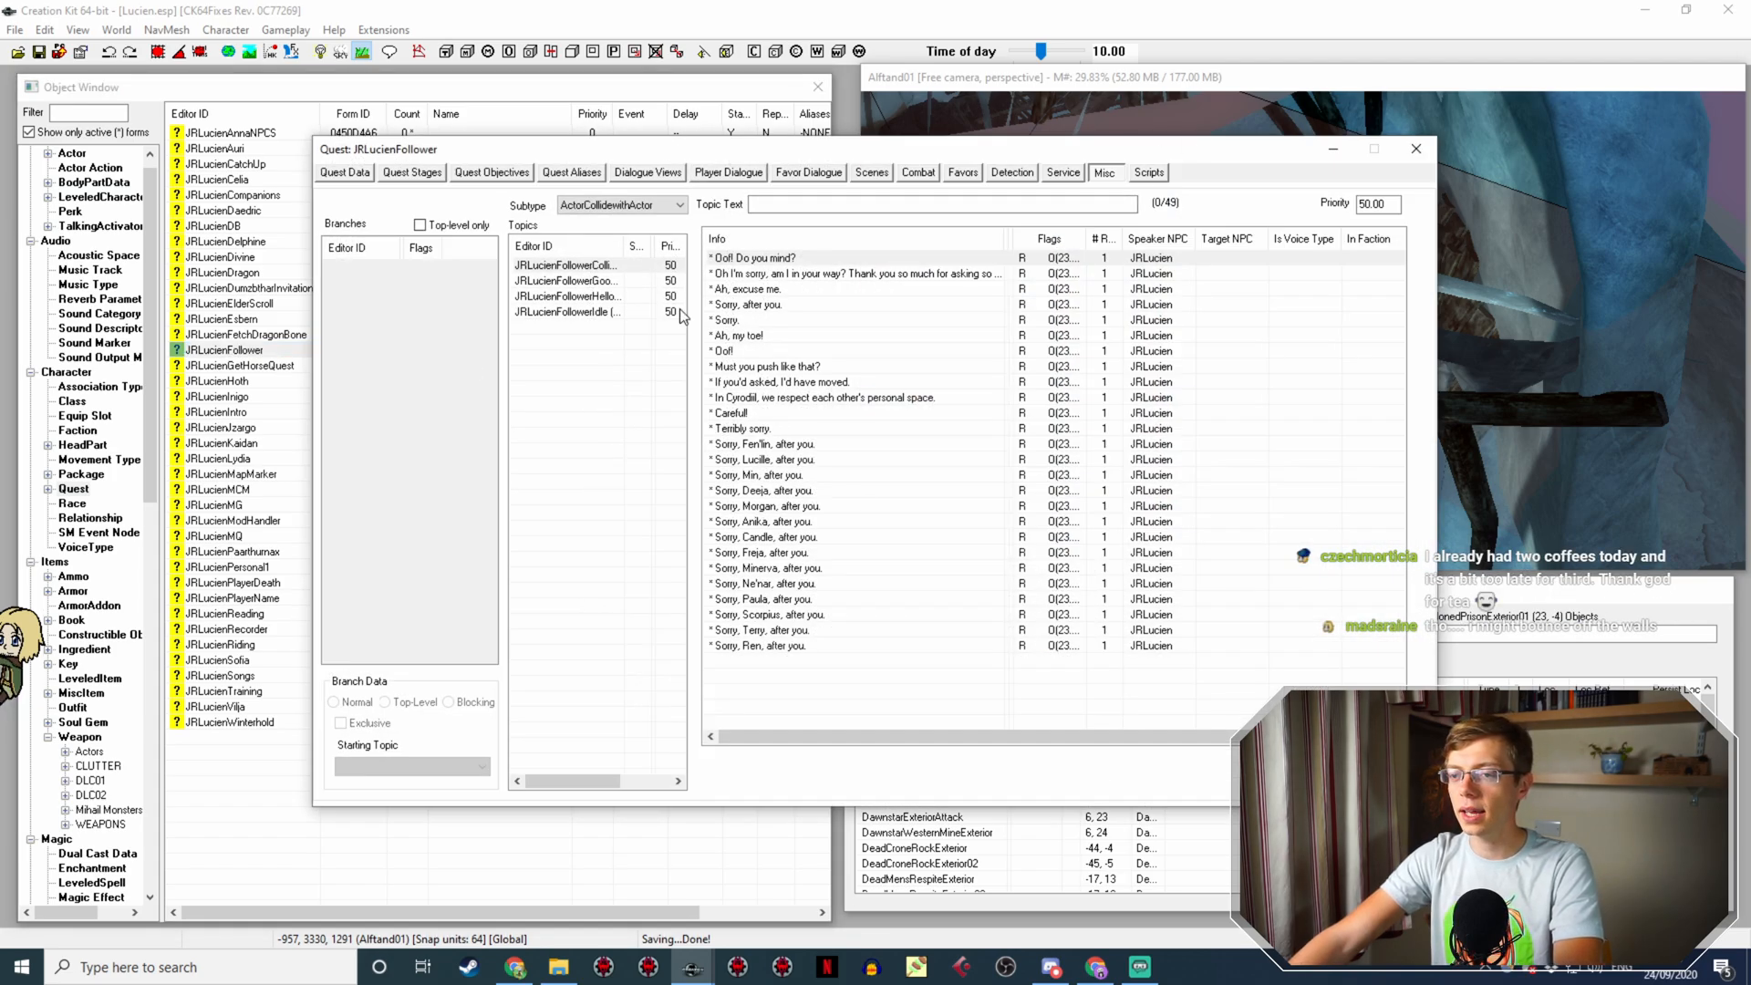
left_click(585, 313)
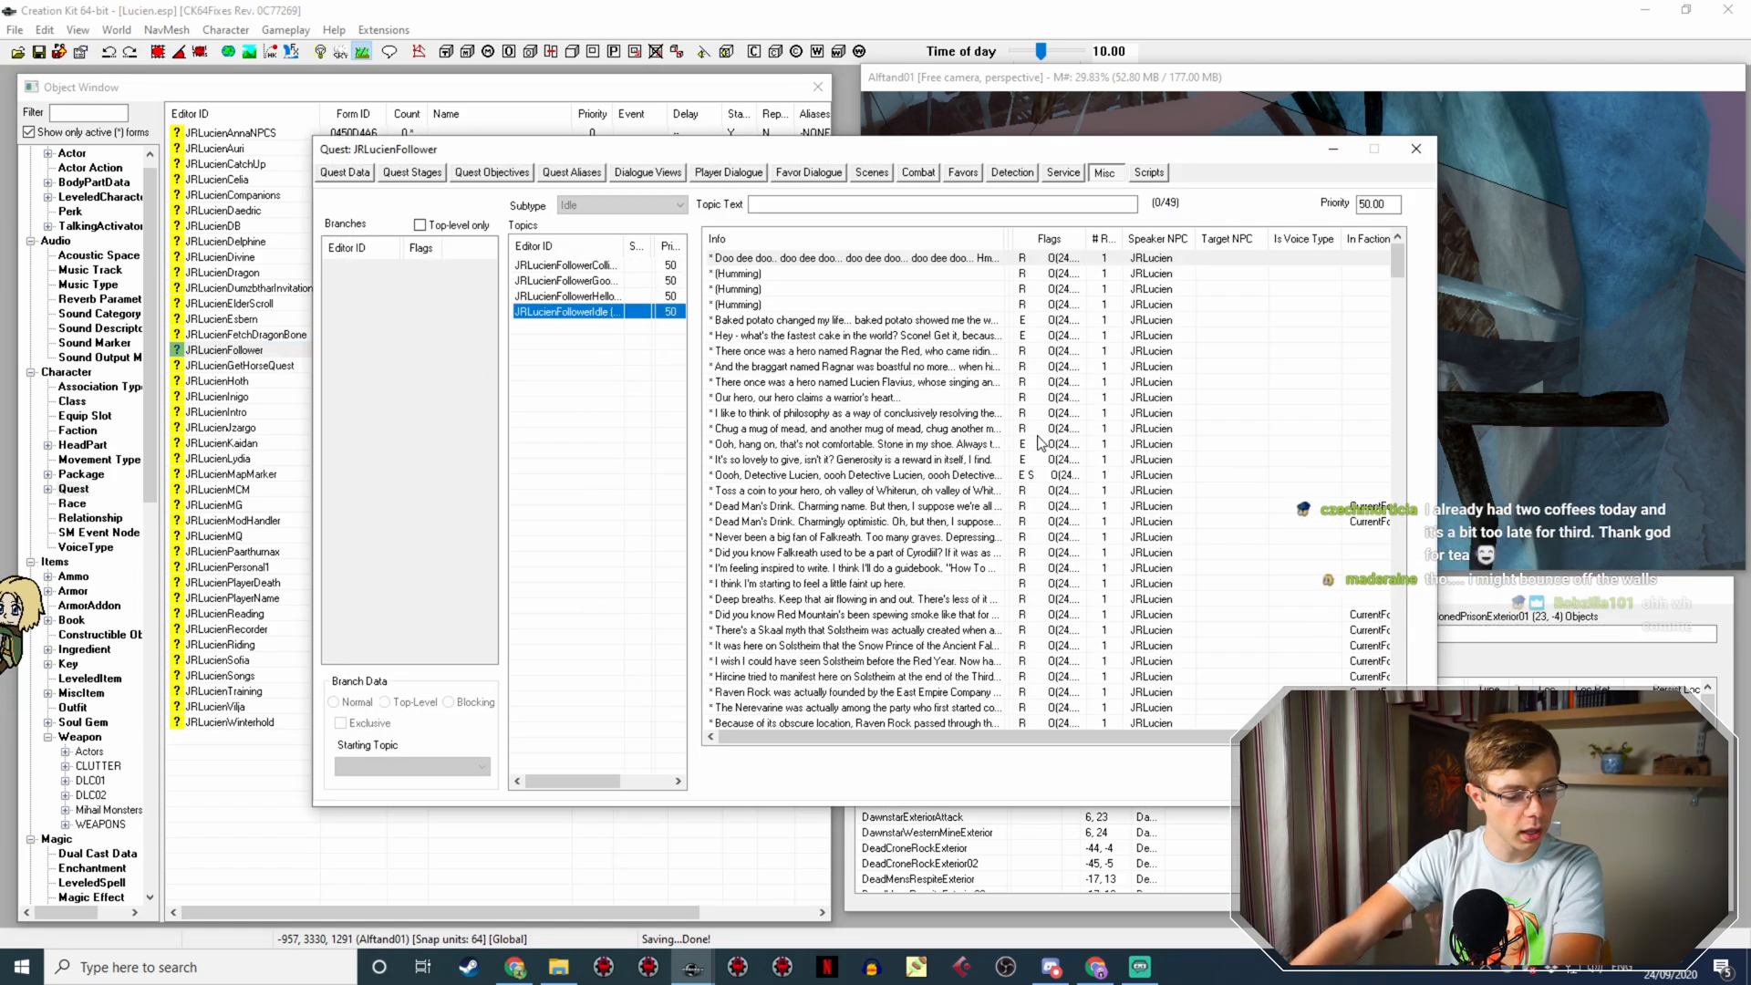
scroll(1404, 369, "down", 15)
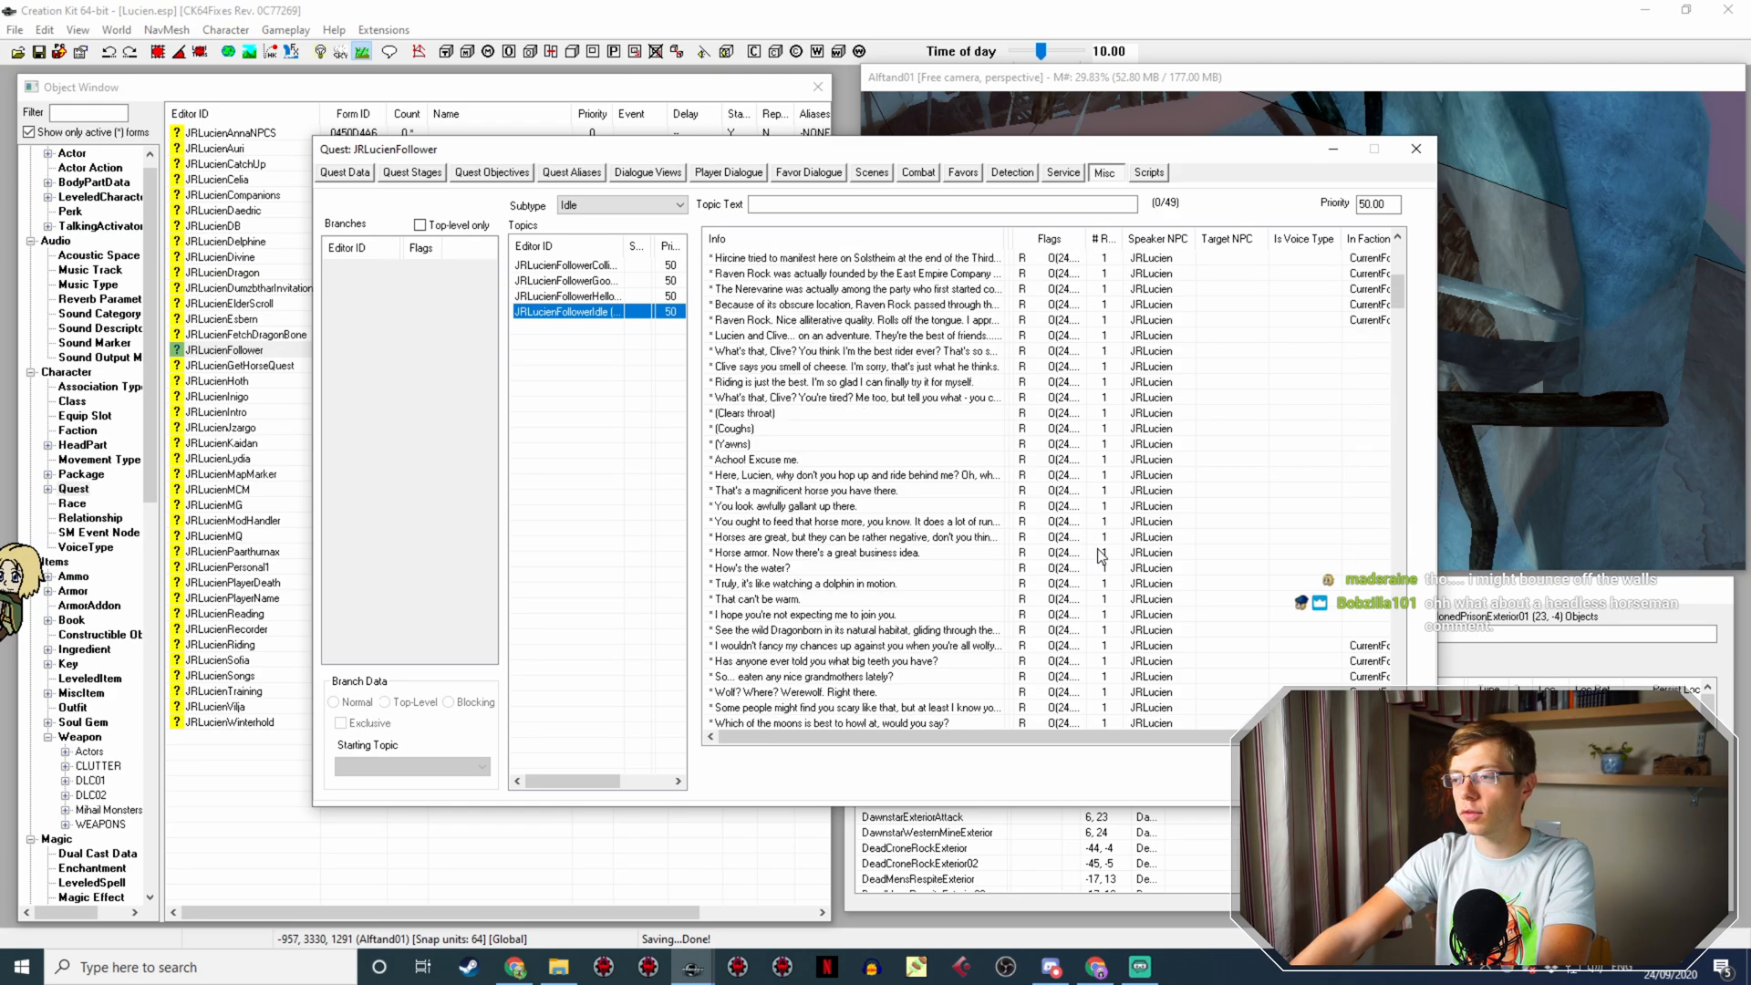
left_click_drag(1401, 314, 1478, 568)
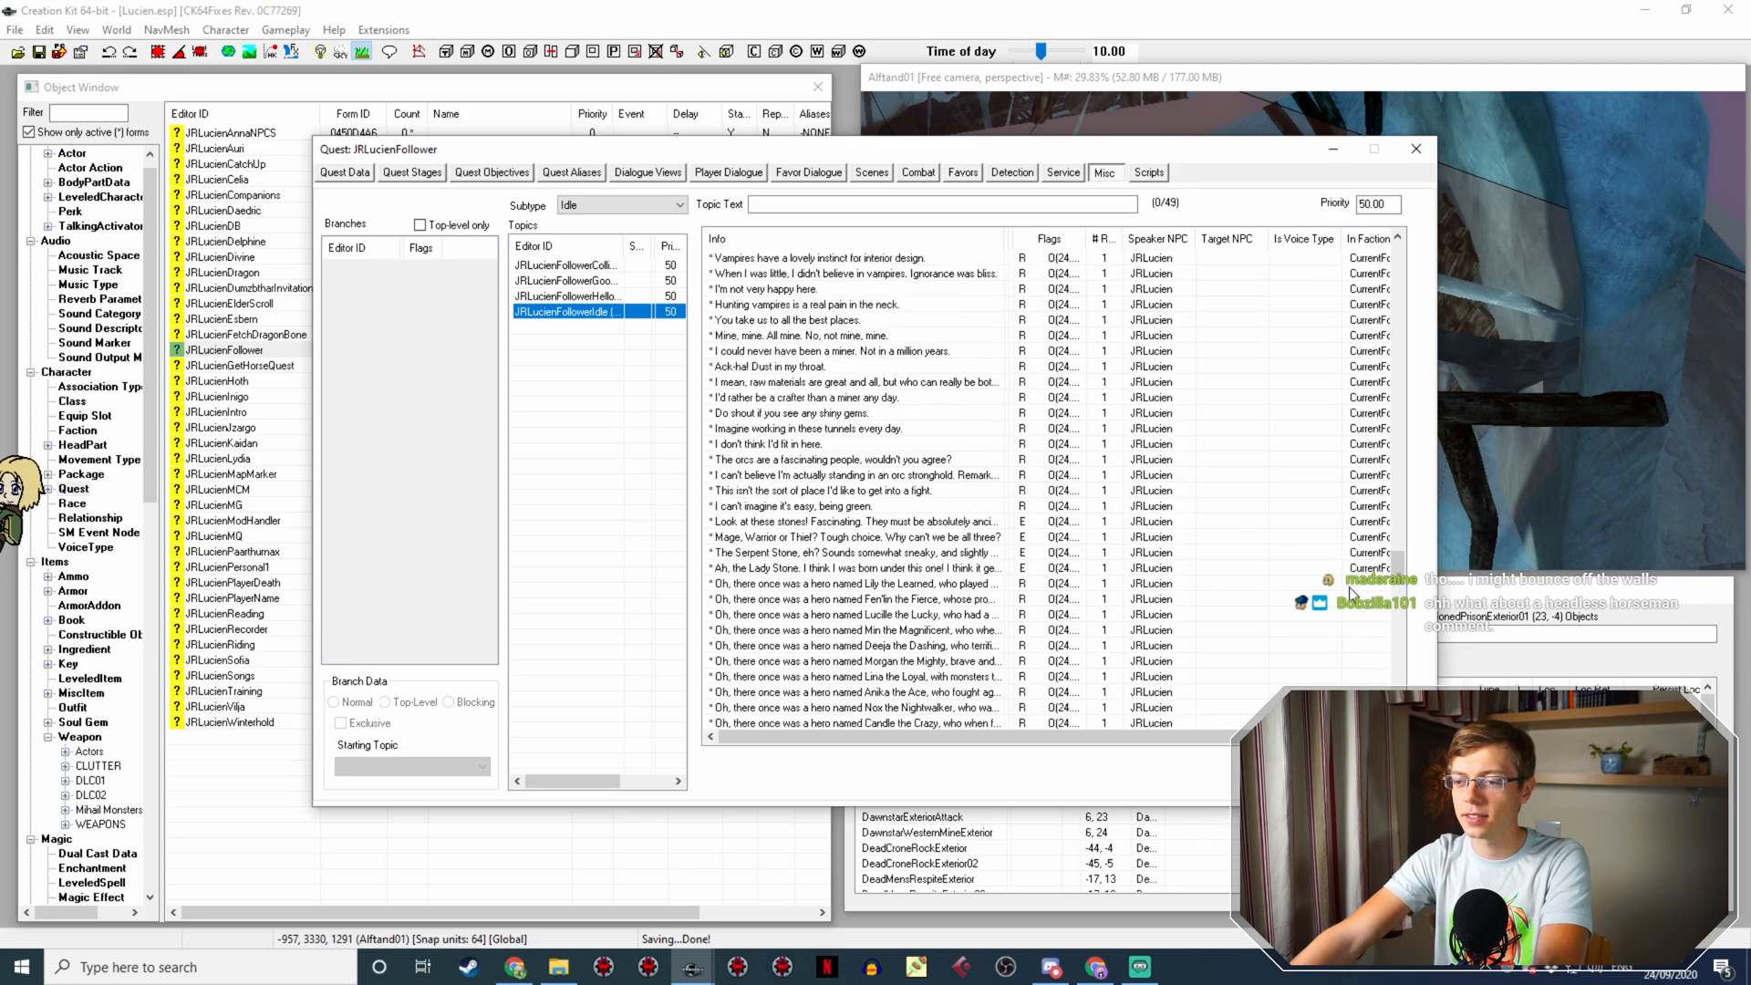
right_click(926, 567)
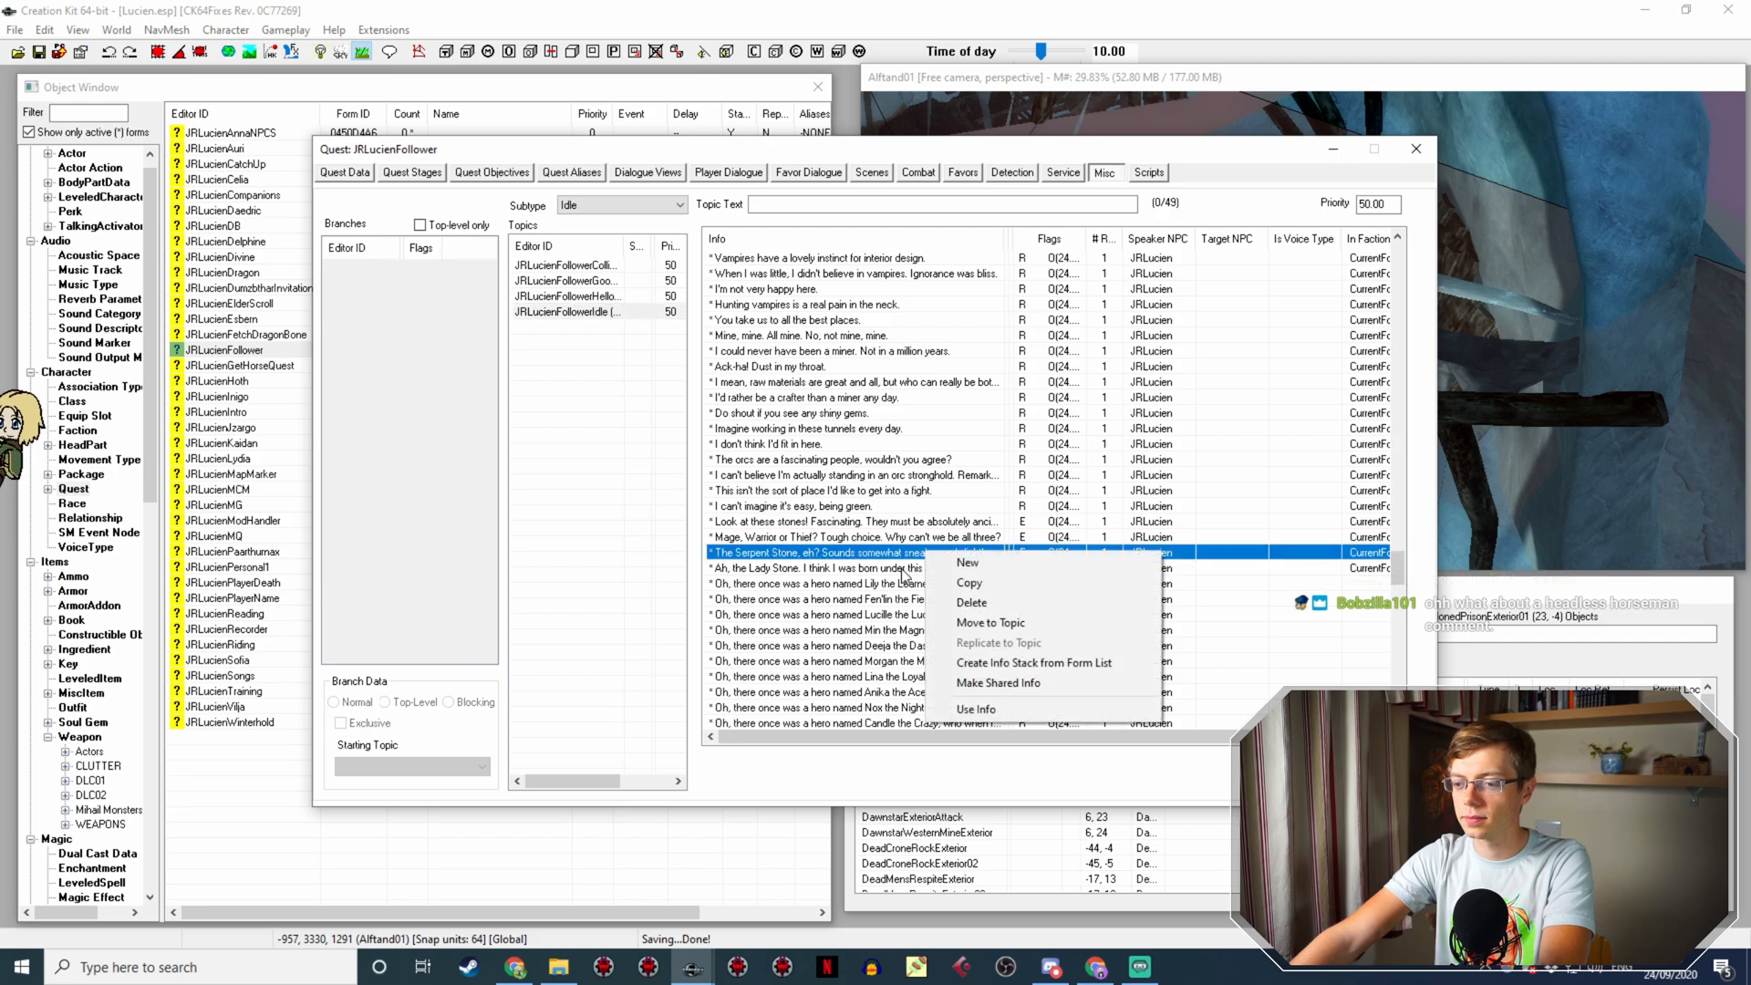
left_click(942, 604)
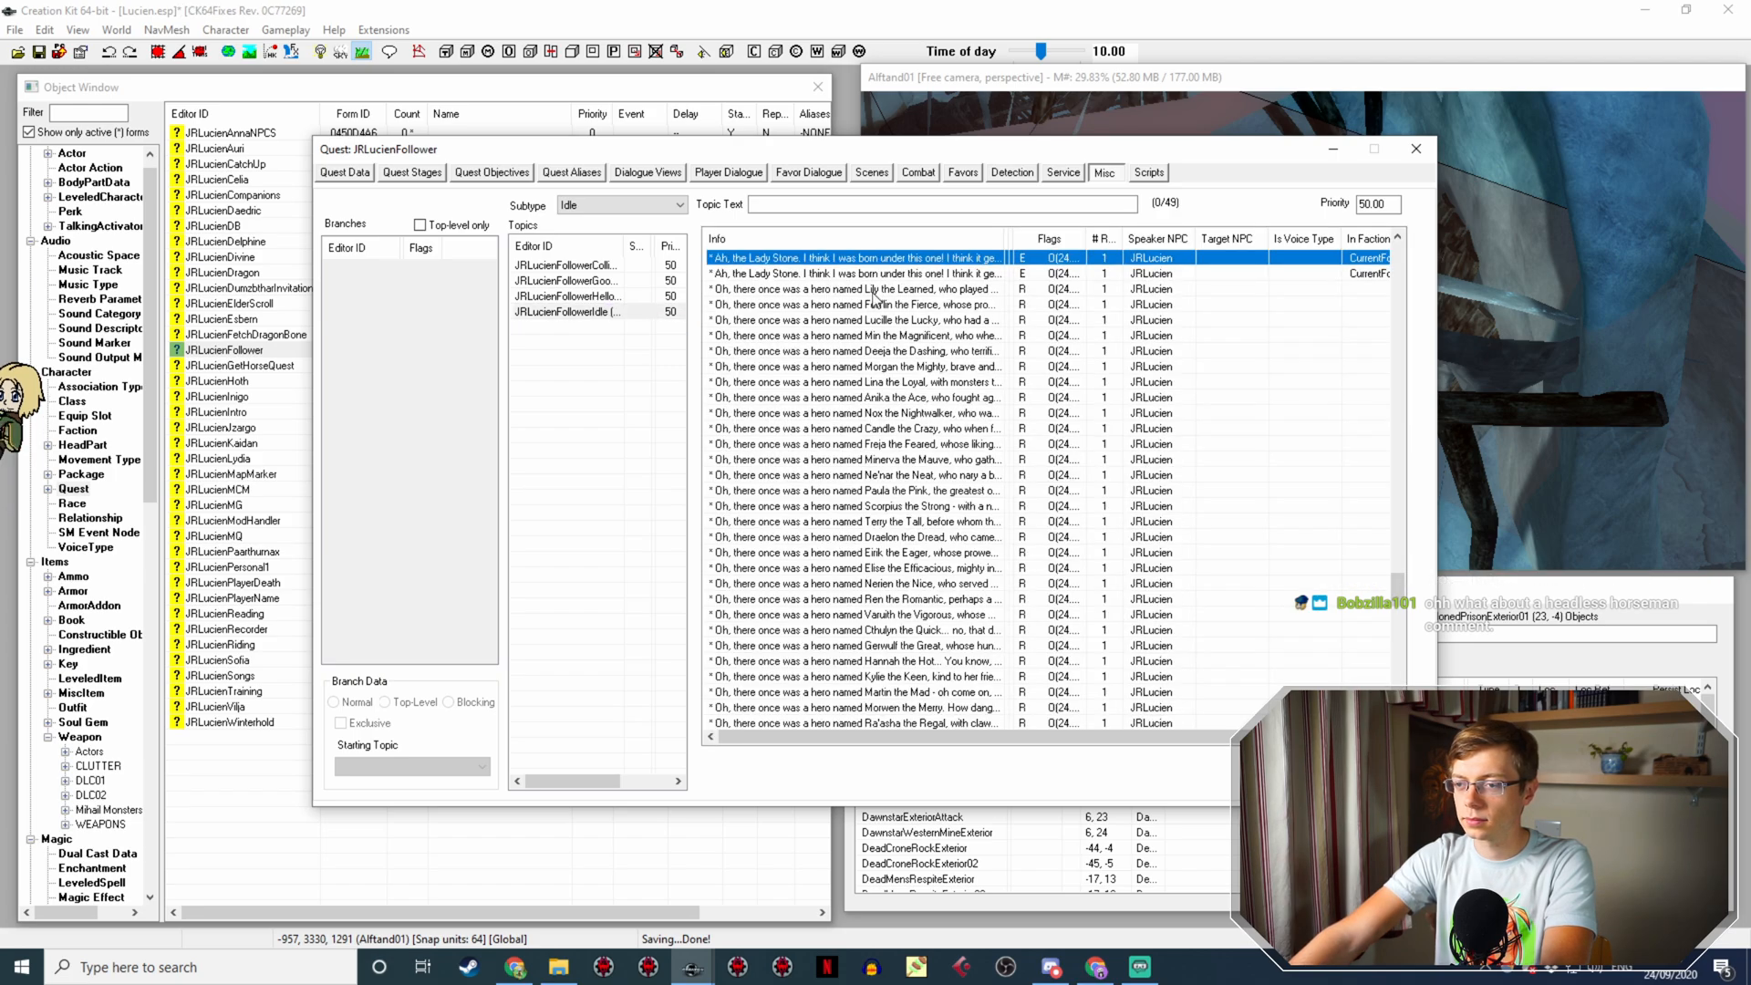
Step: Review the response of the duplicated Lady Stone info, and close the response and topic info
double_click(858, 272)
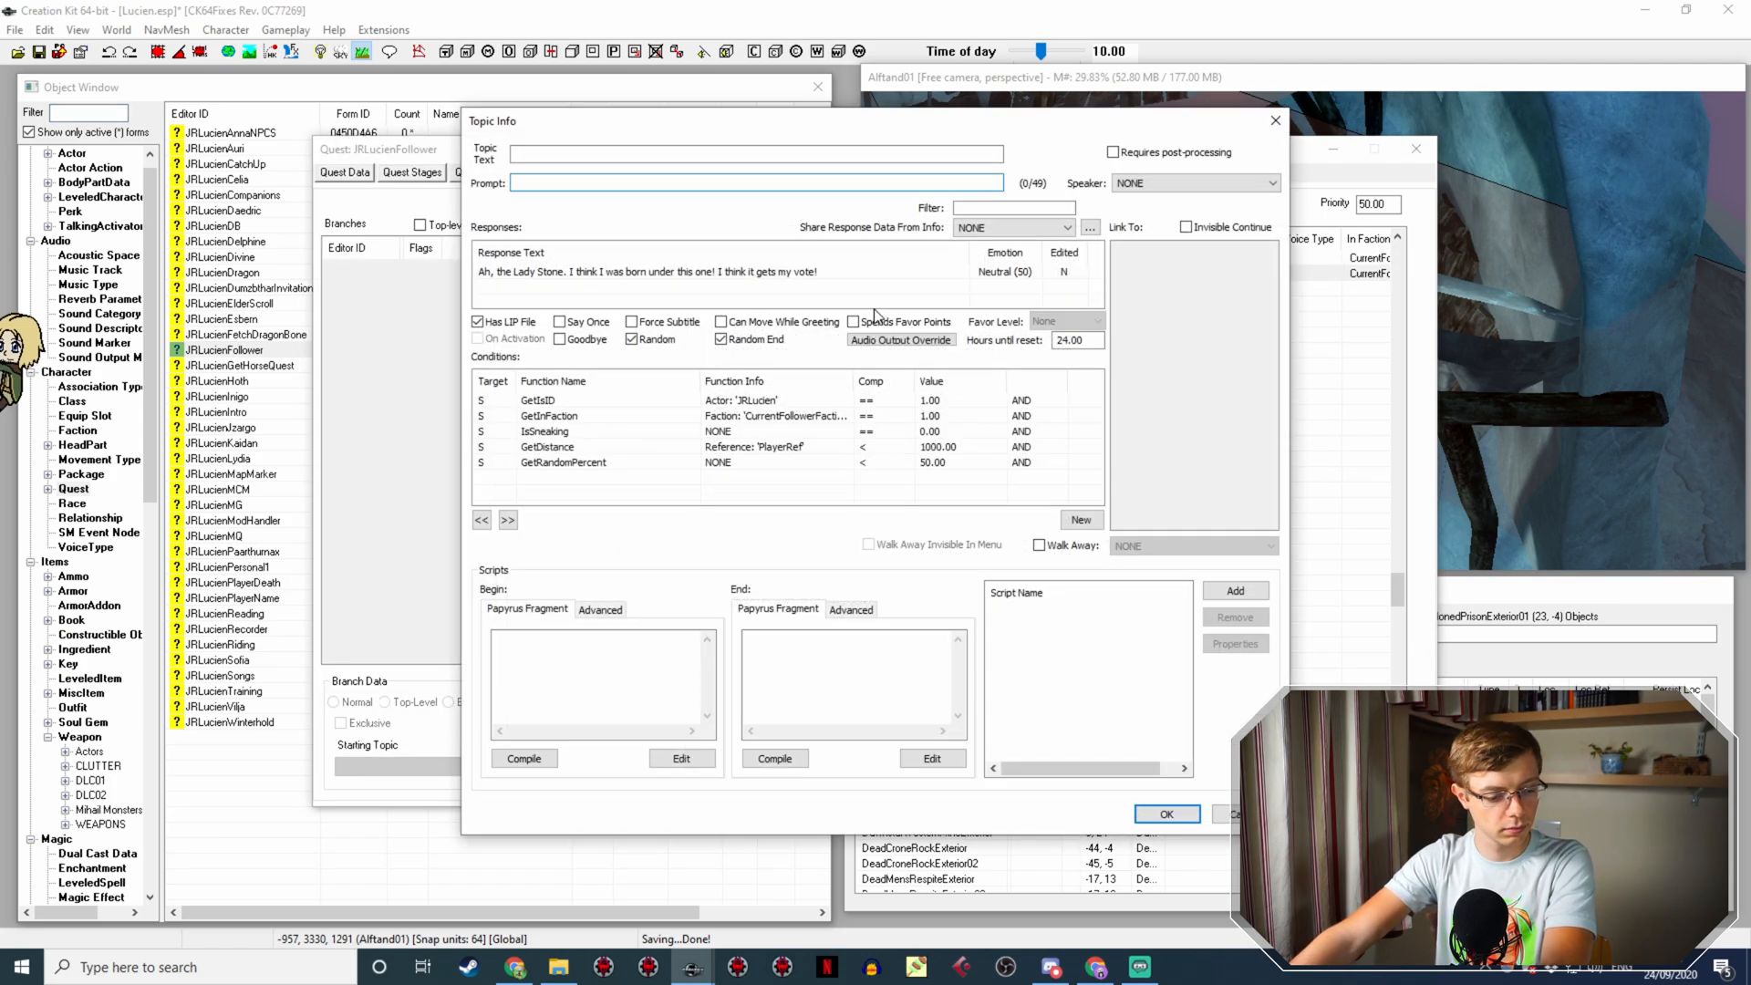
double_click(667, 274)
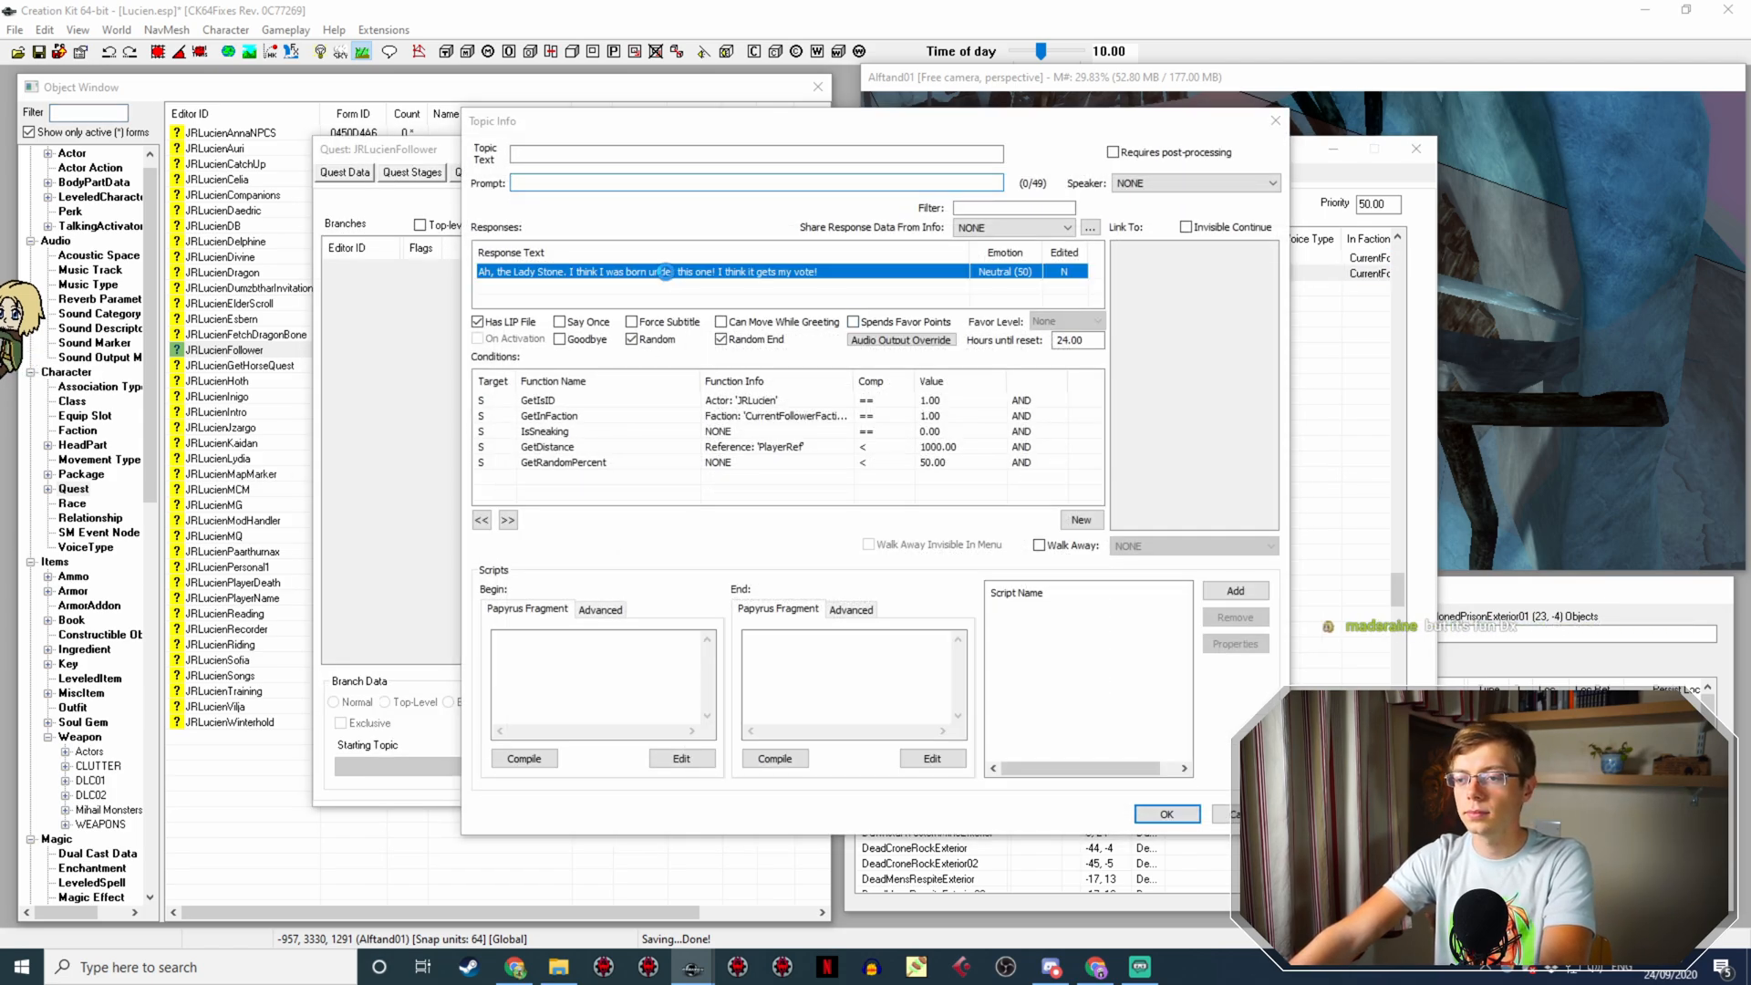
left_click(1257, 866)
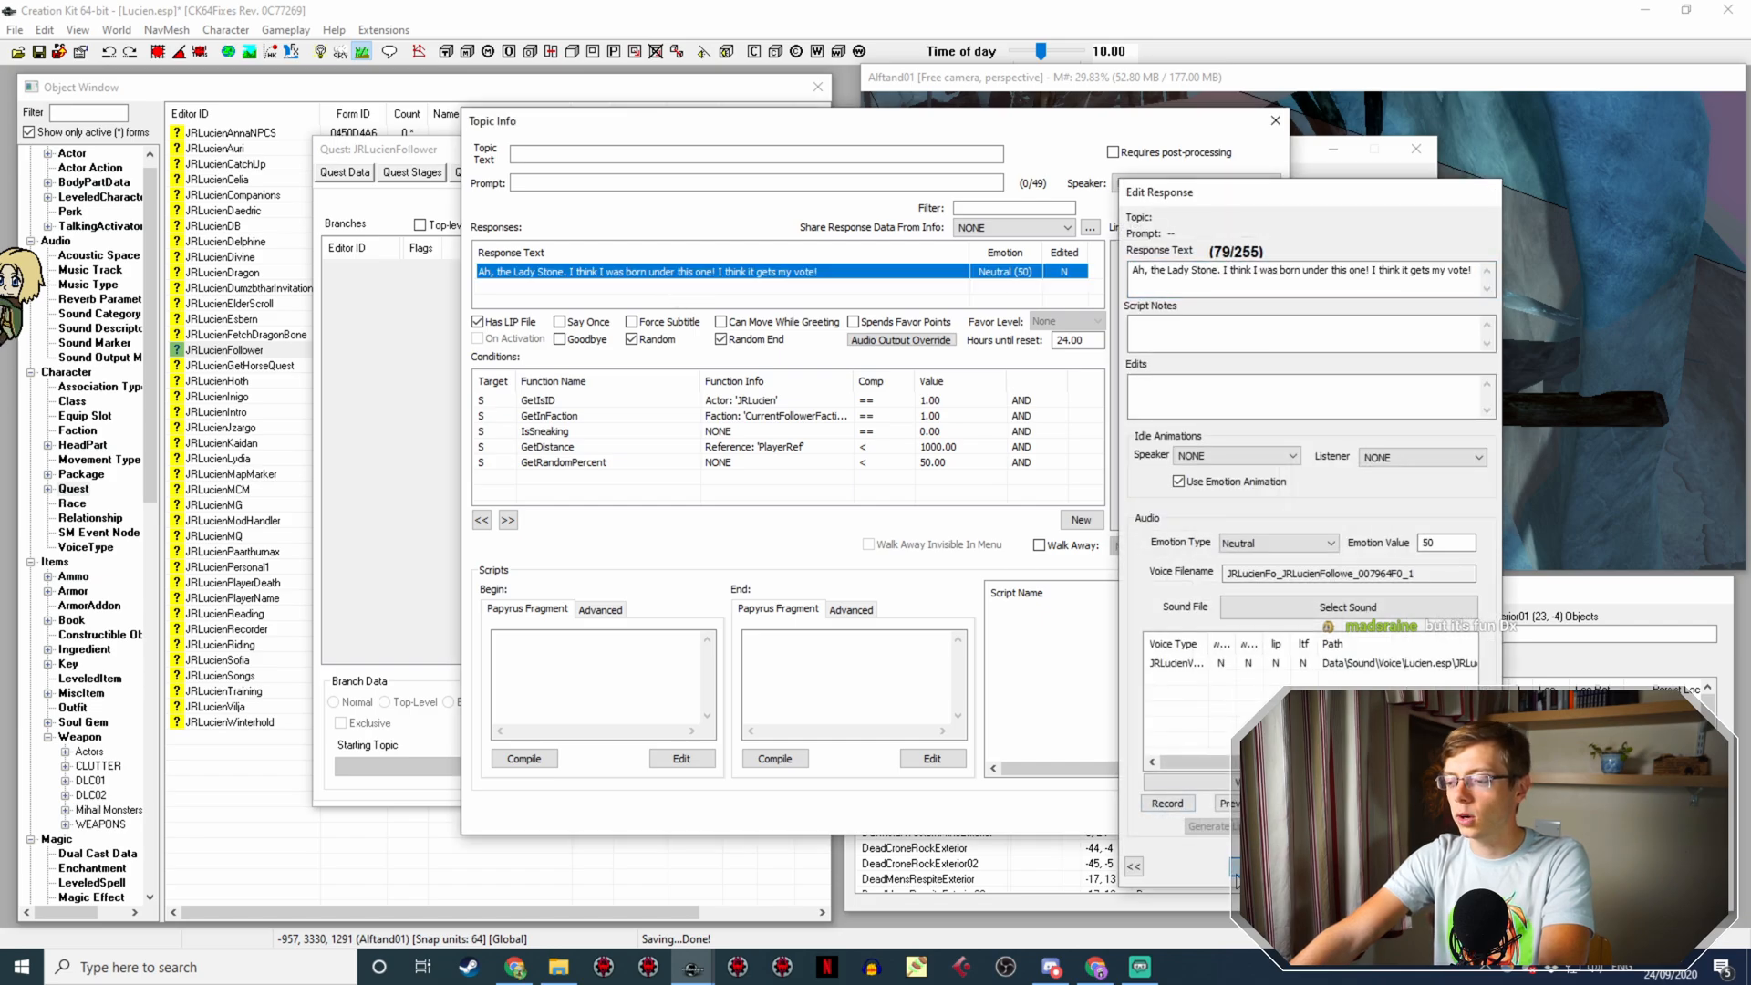
left_click(1162, 817)
Step: Move the Serpent Stone info down one place so it sits between the two Lady Stone infos
scroll(877, 316, "up", 2)
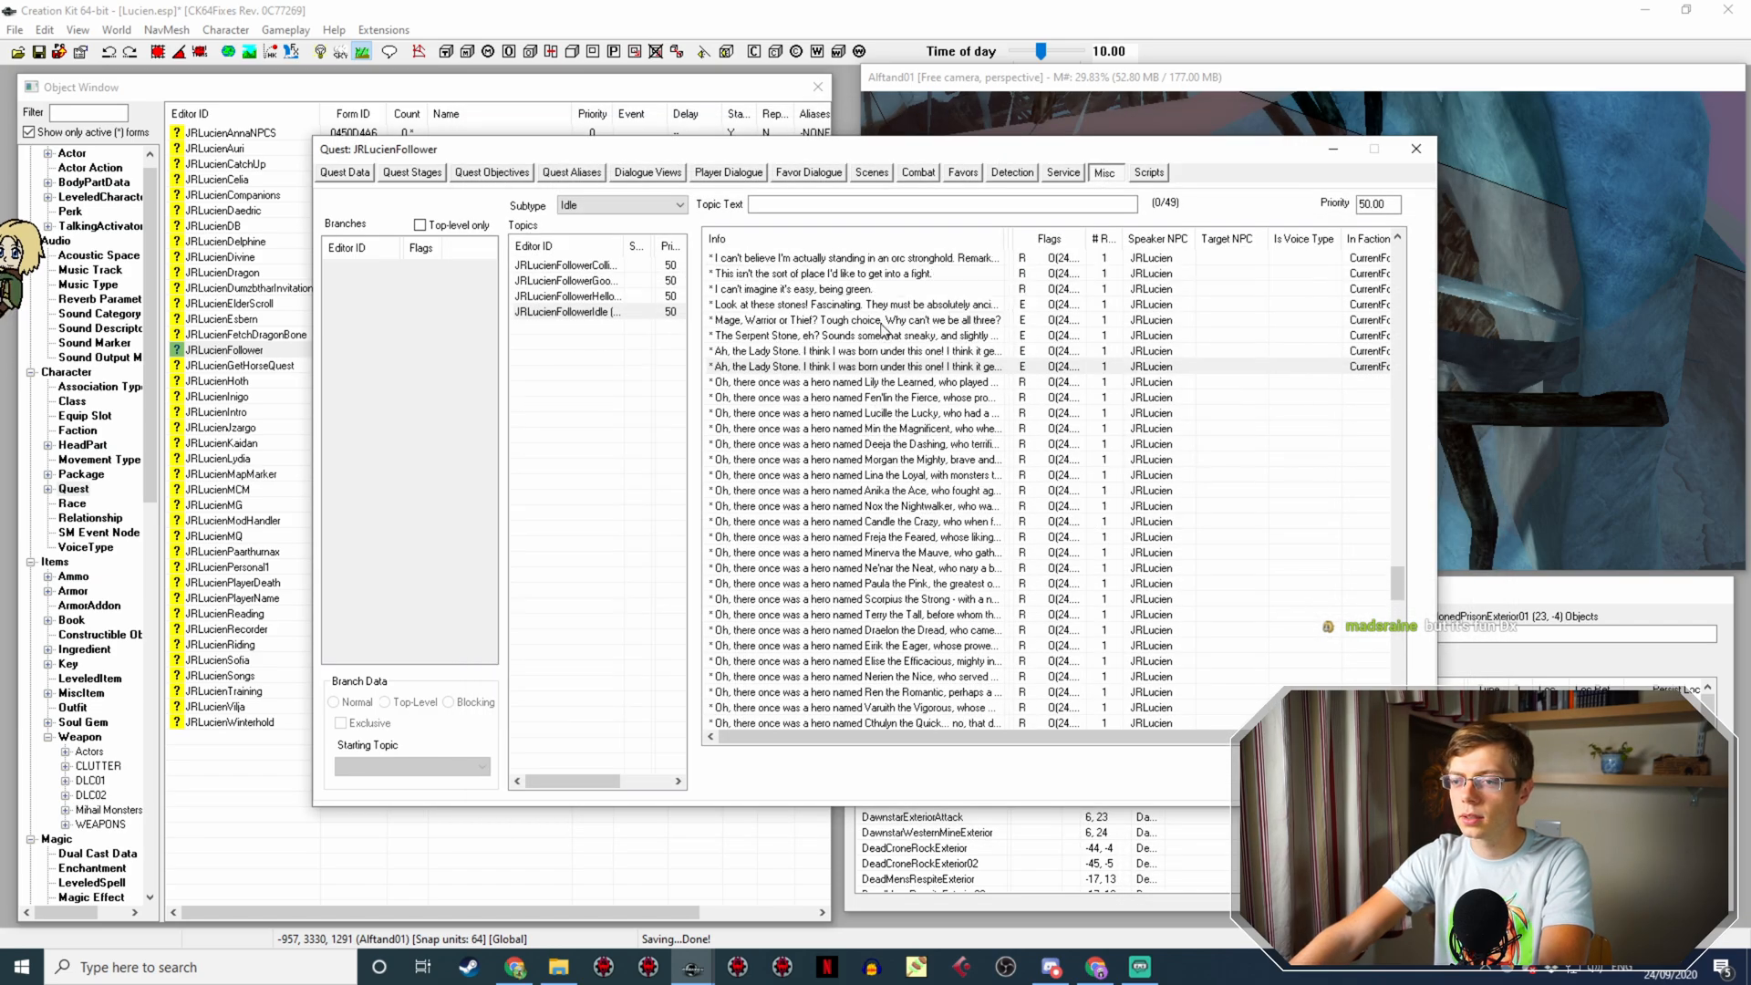
left_click(882, 352)
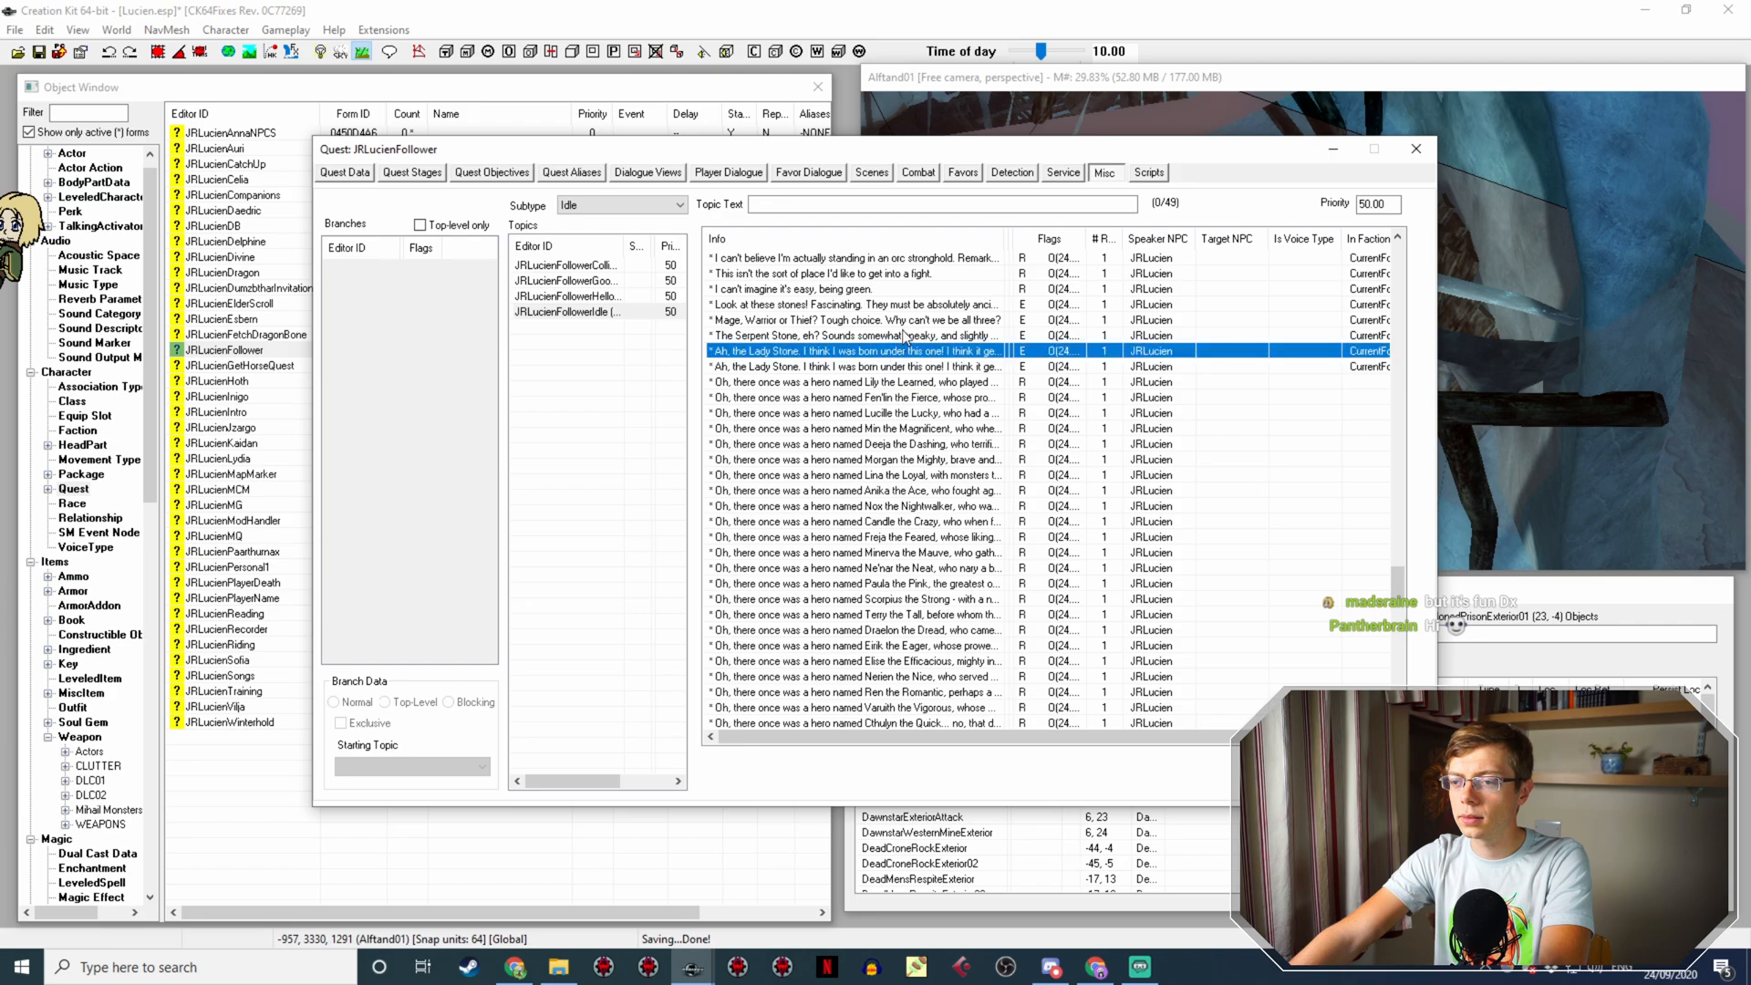
left_click(888, 338)
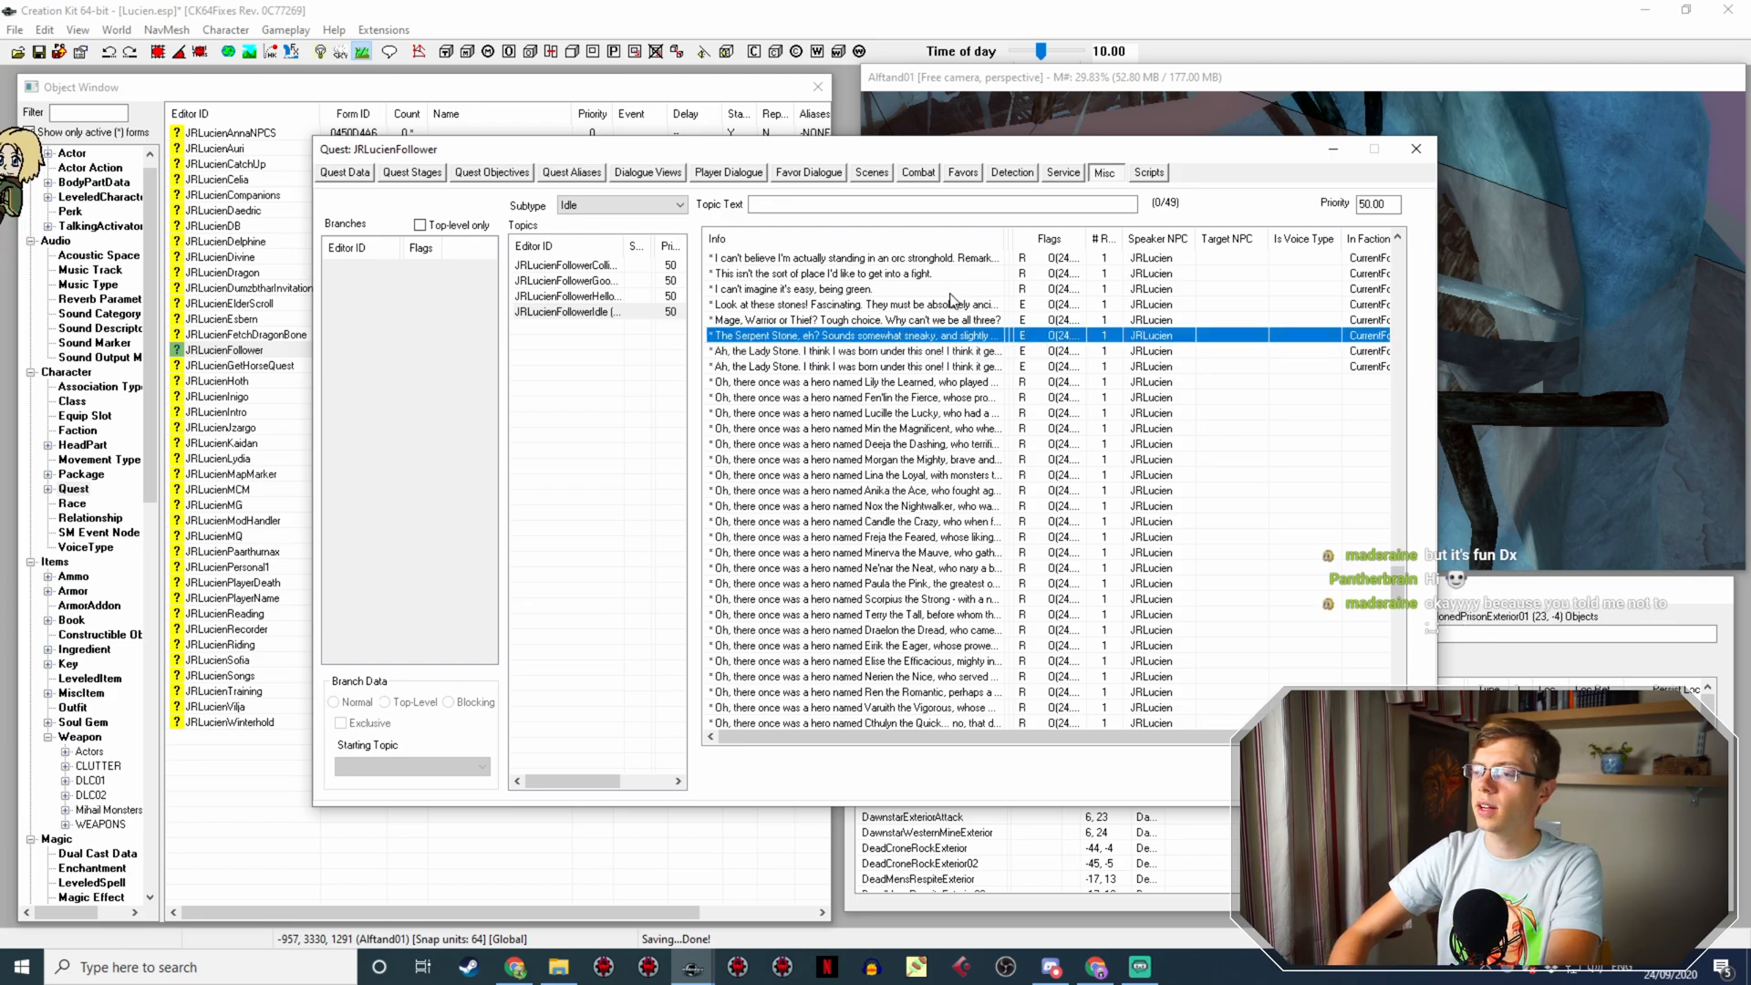
key("ctrl+Down")
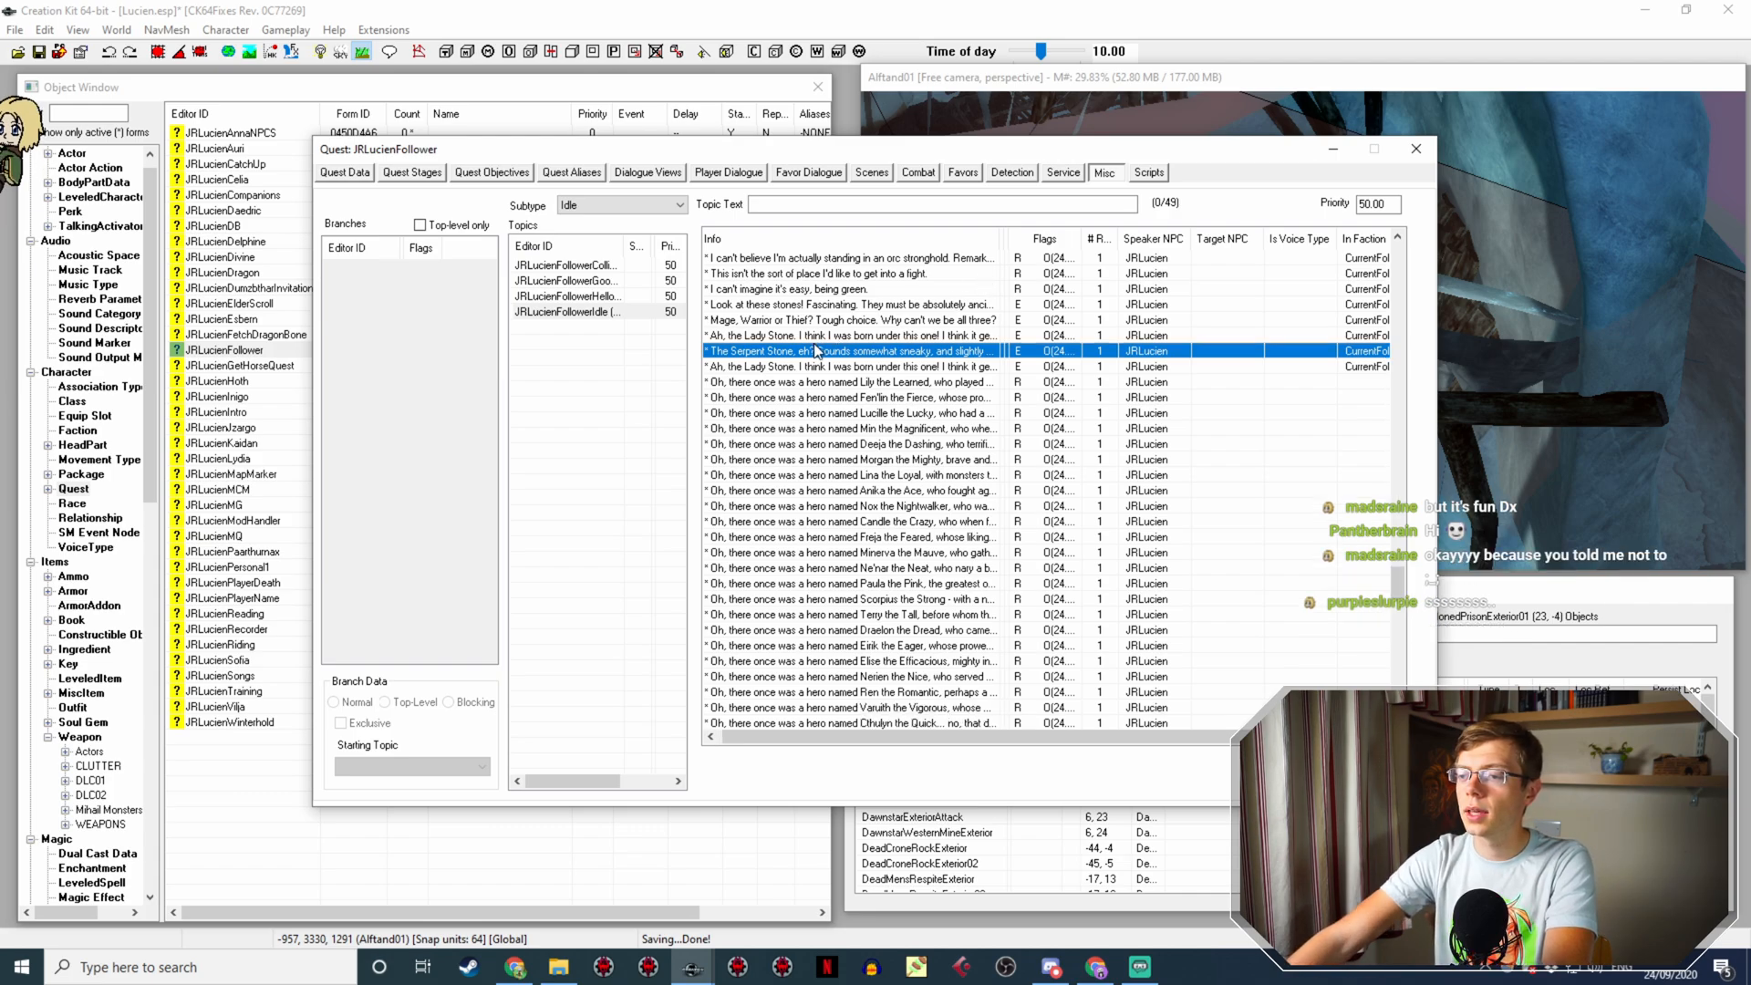
Step: Replace the response text of the second Lady Stone info with "The Apprentice Stone. Sounds like it'd suit me!"
double_click(783, 367)
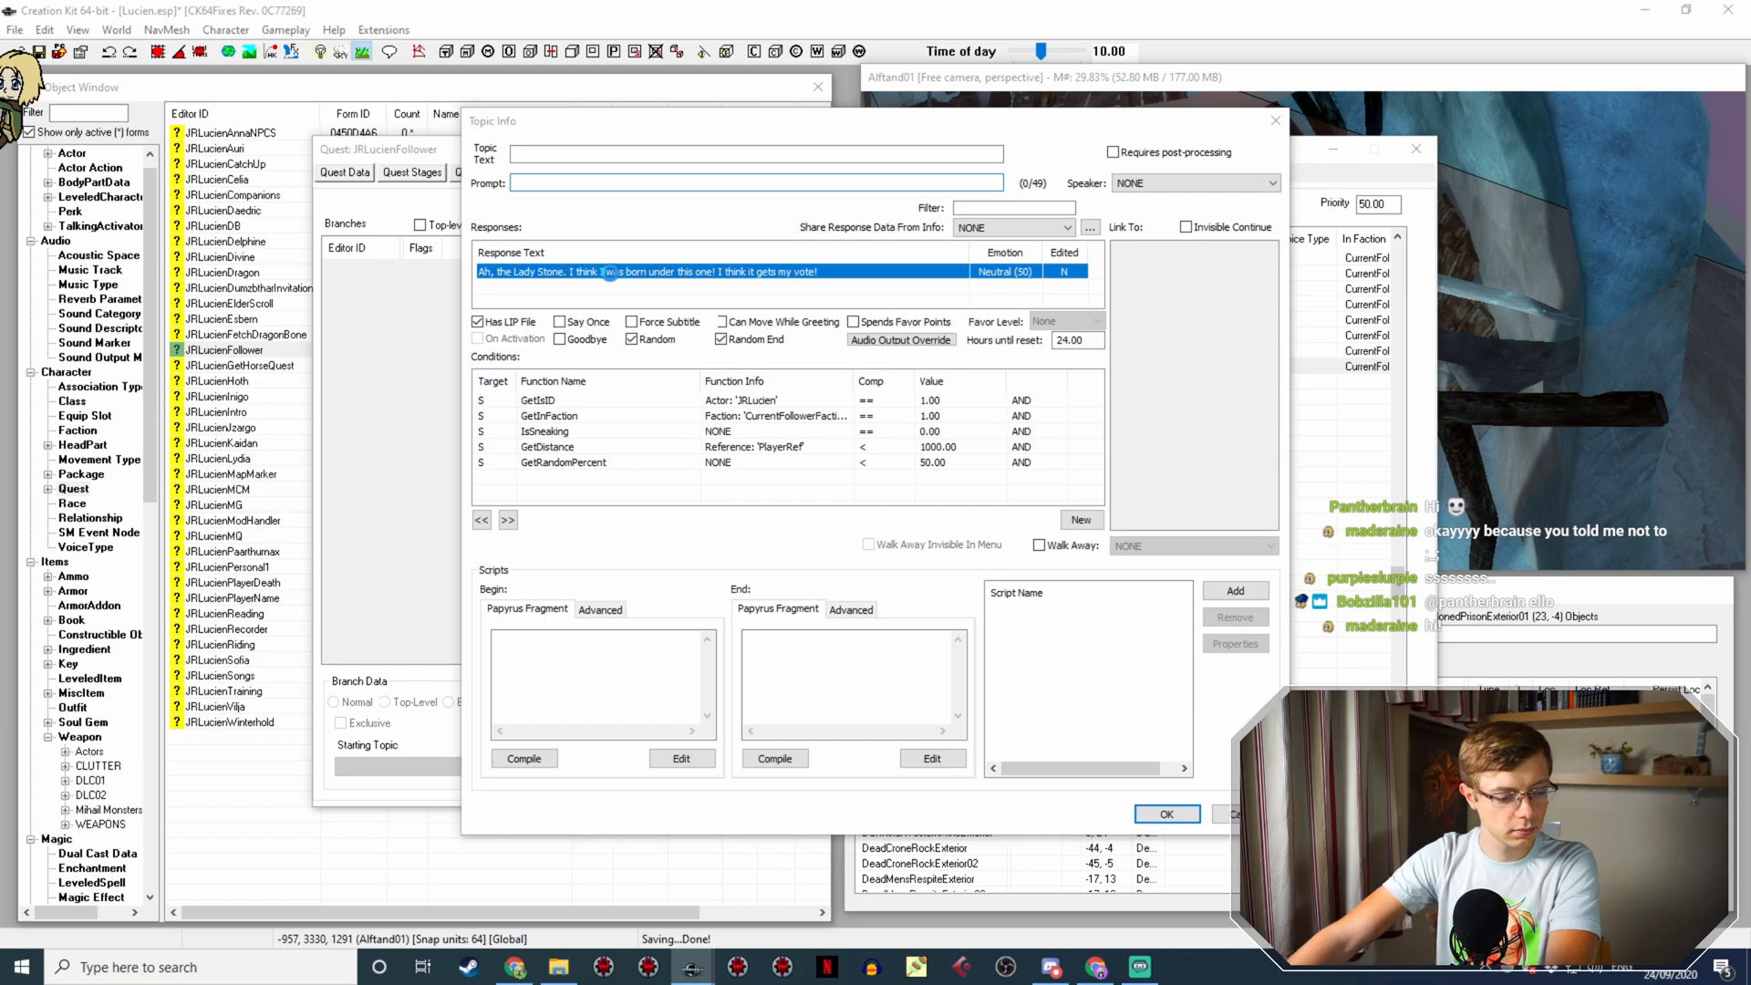
double_click(609, 272)
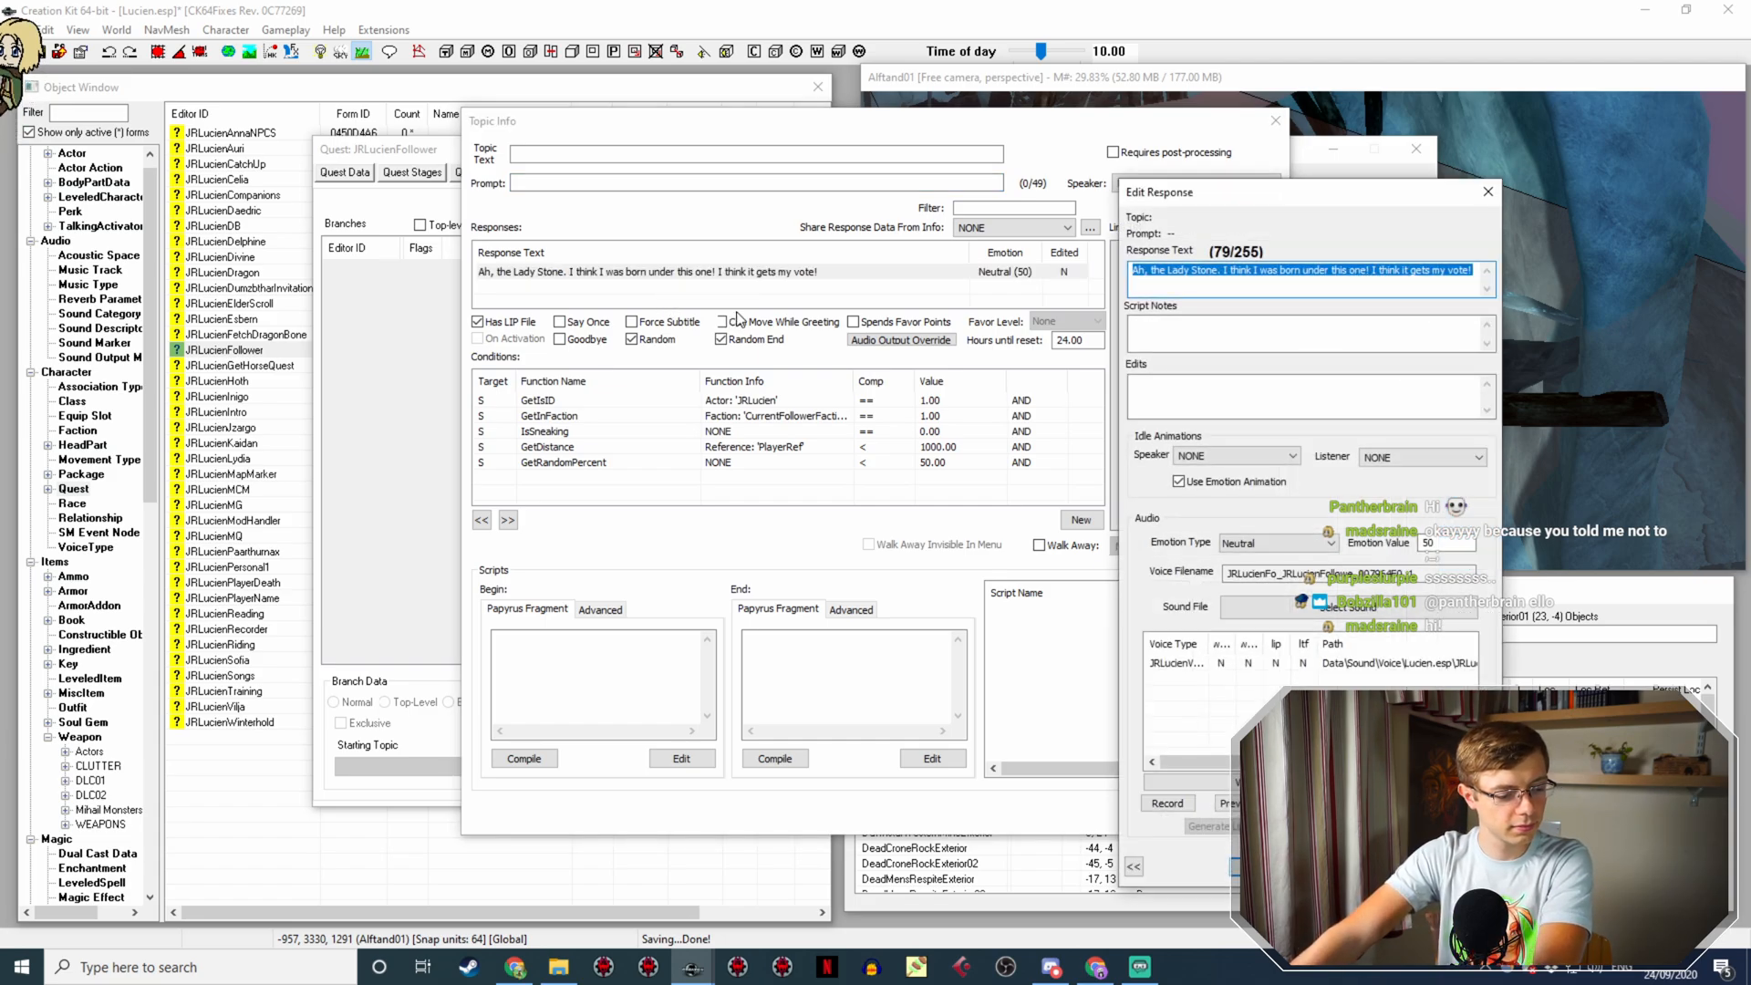
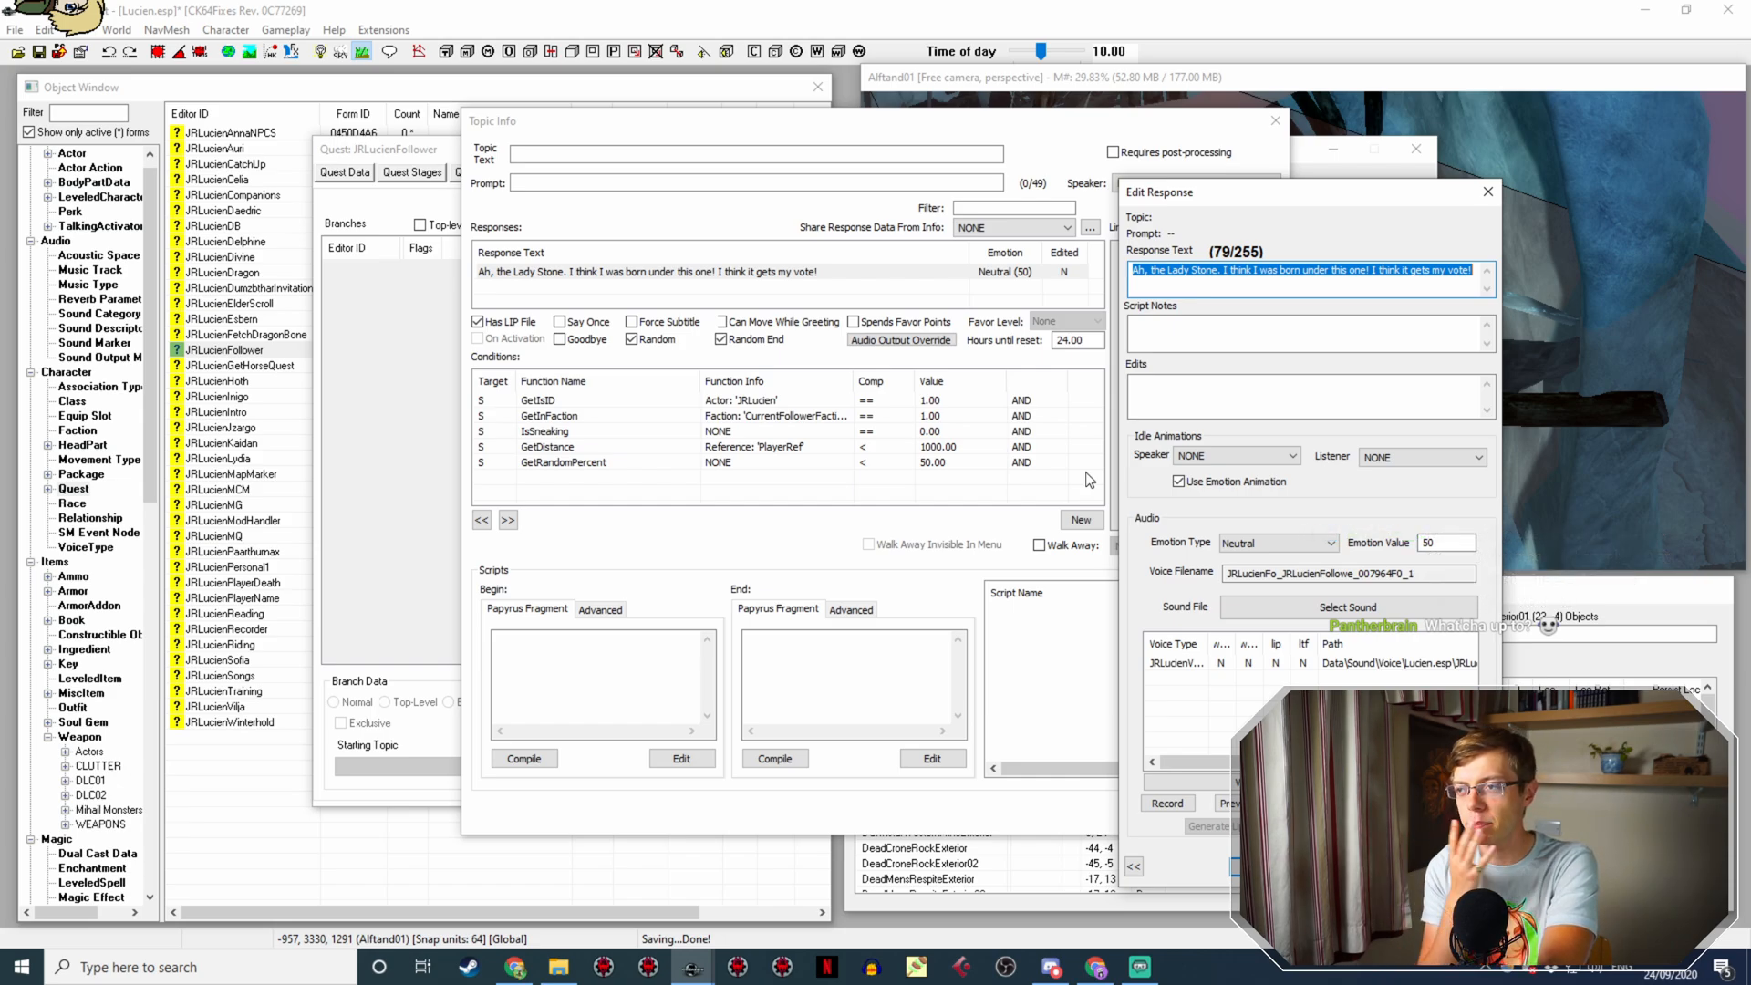
type("T")
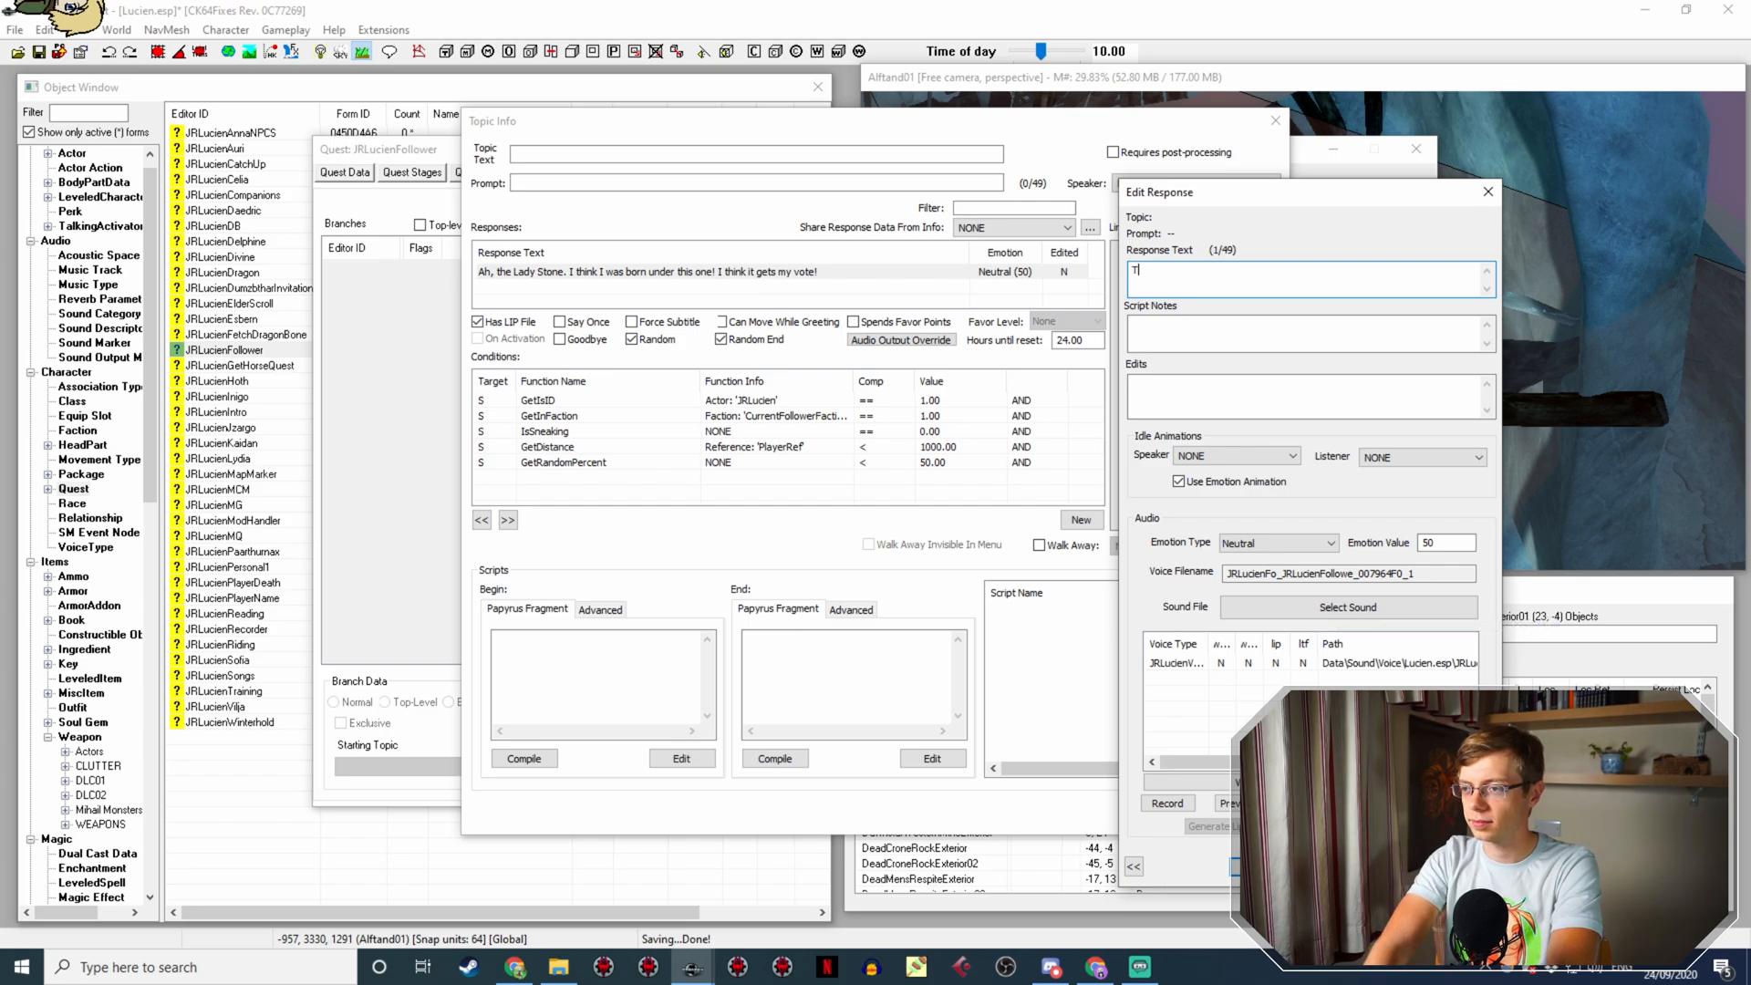
type("he Apprenti")
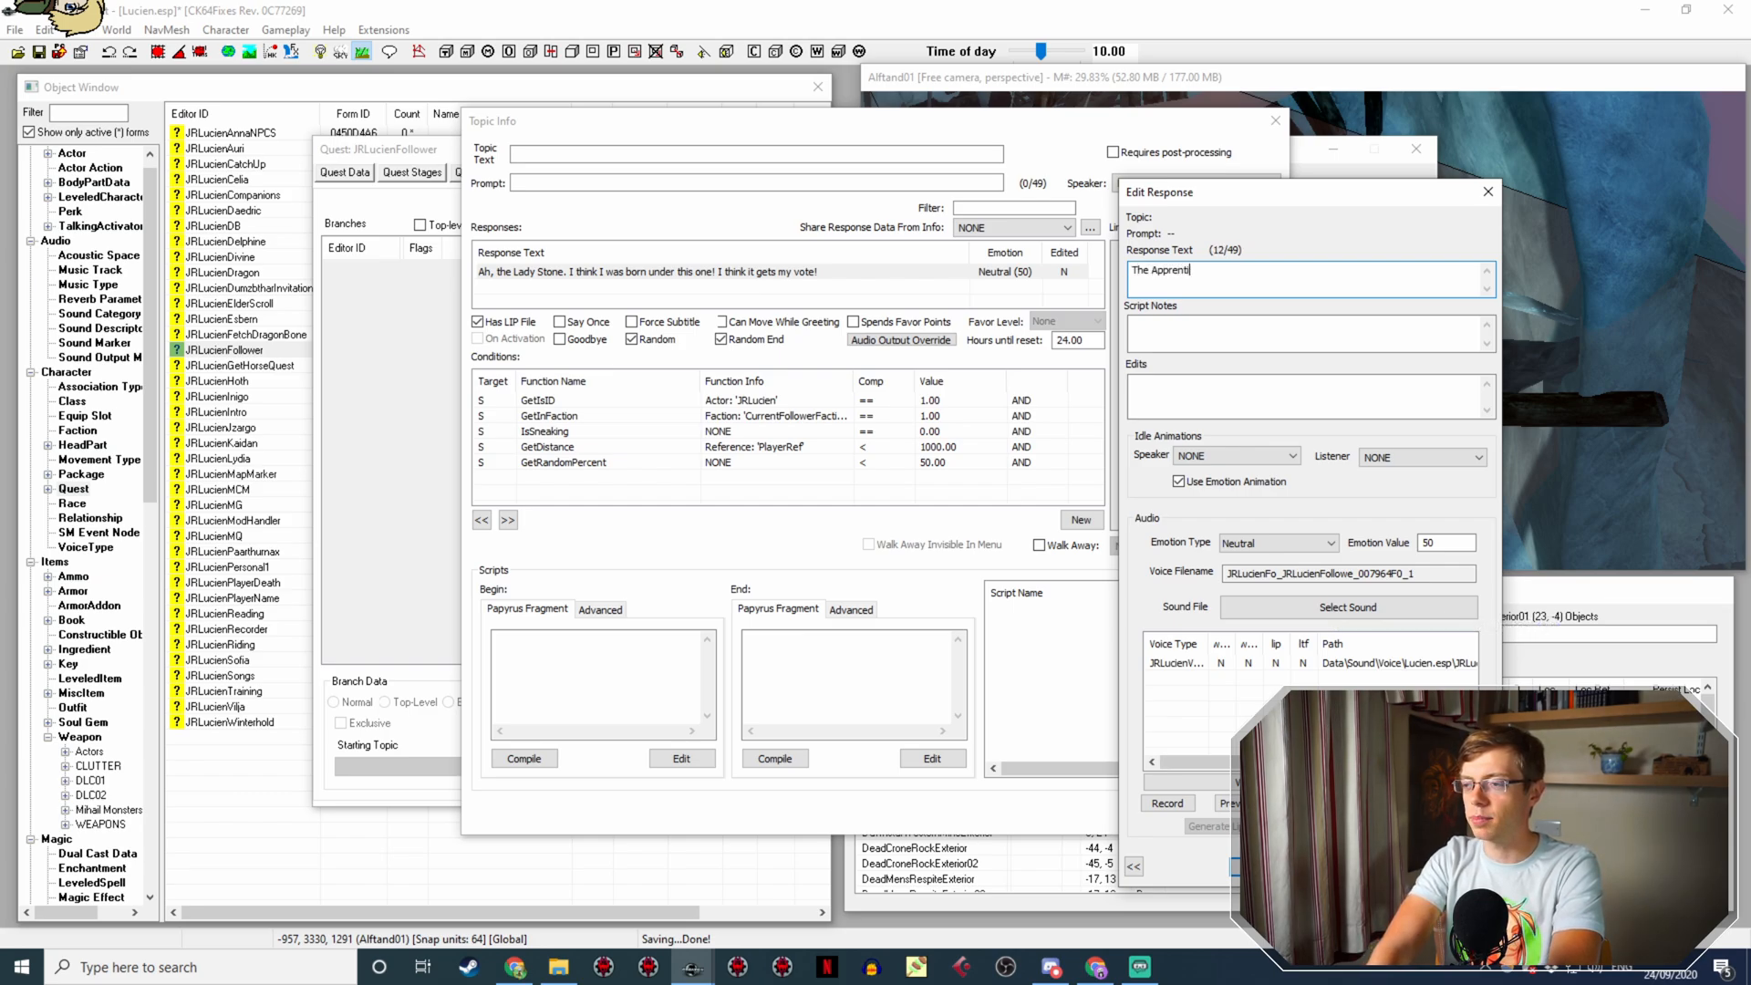
type("ce Ston")
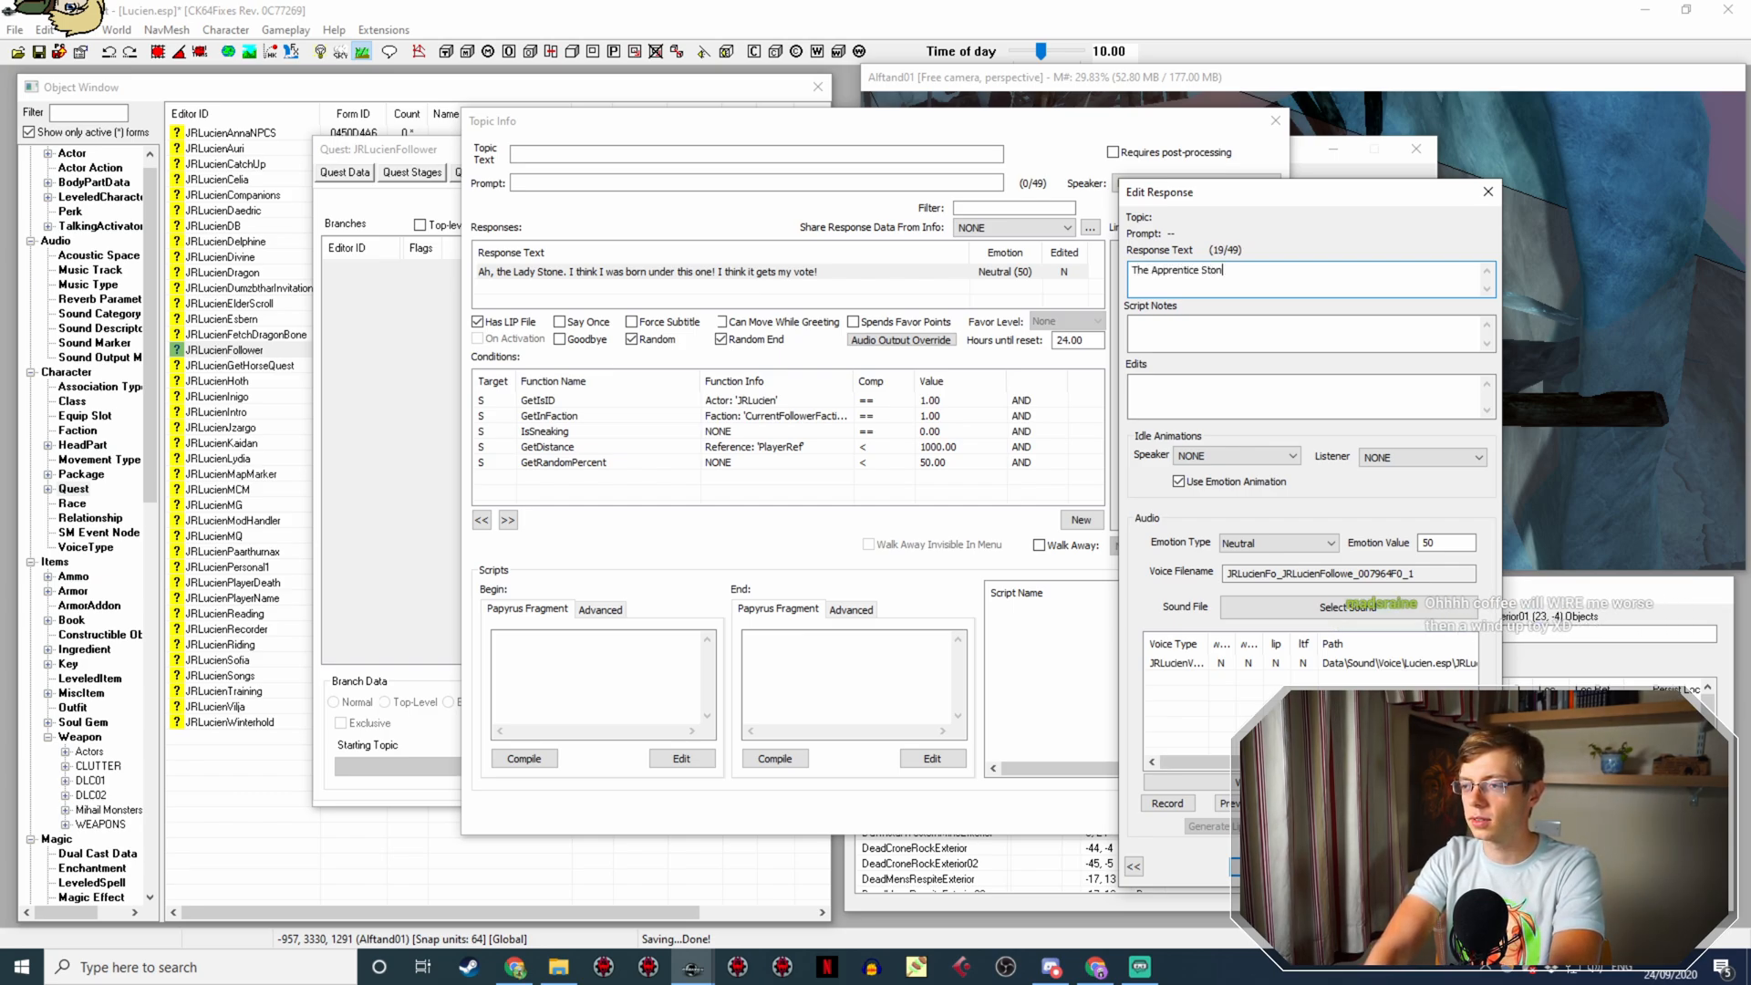
type("e. Sounds like it sui")
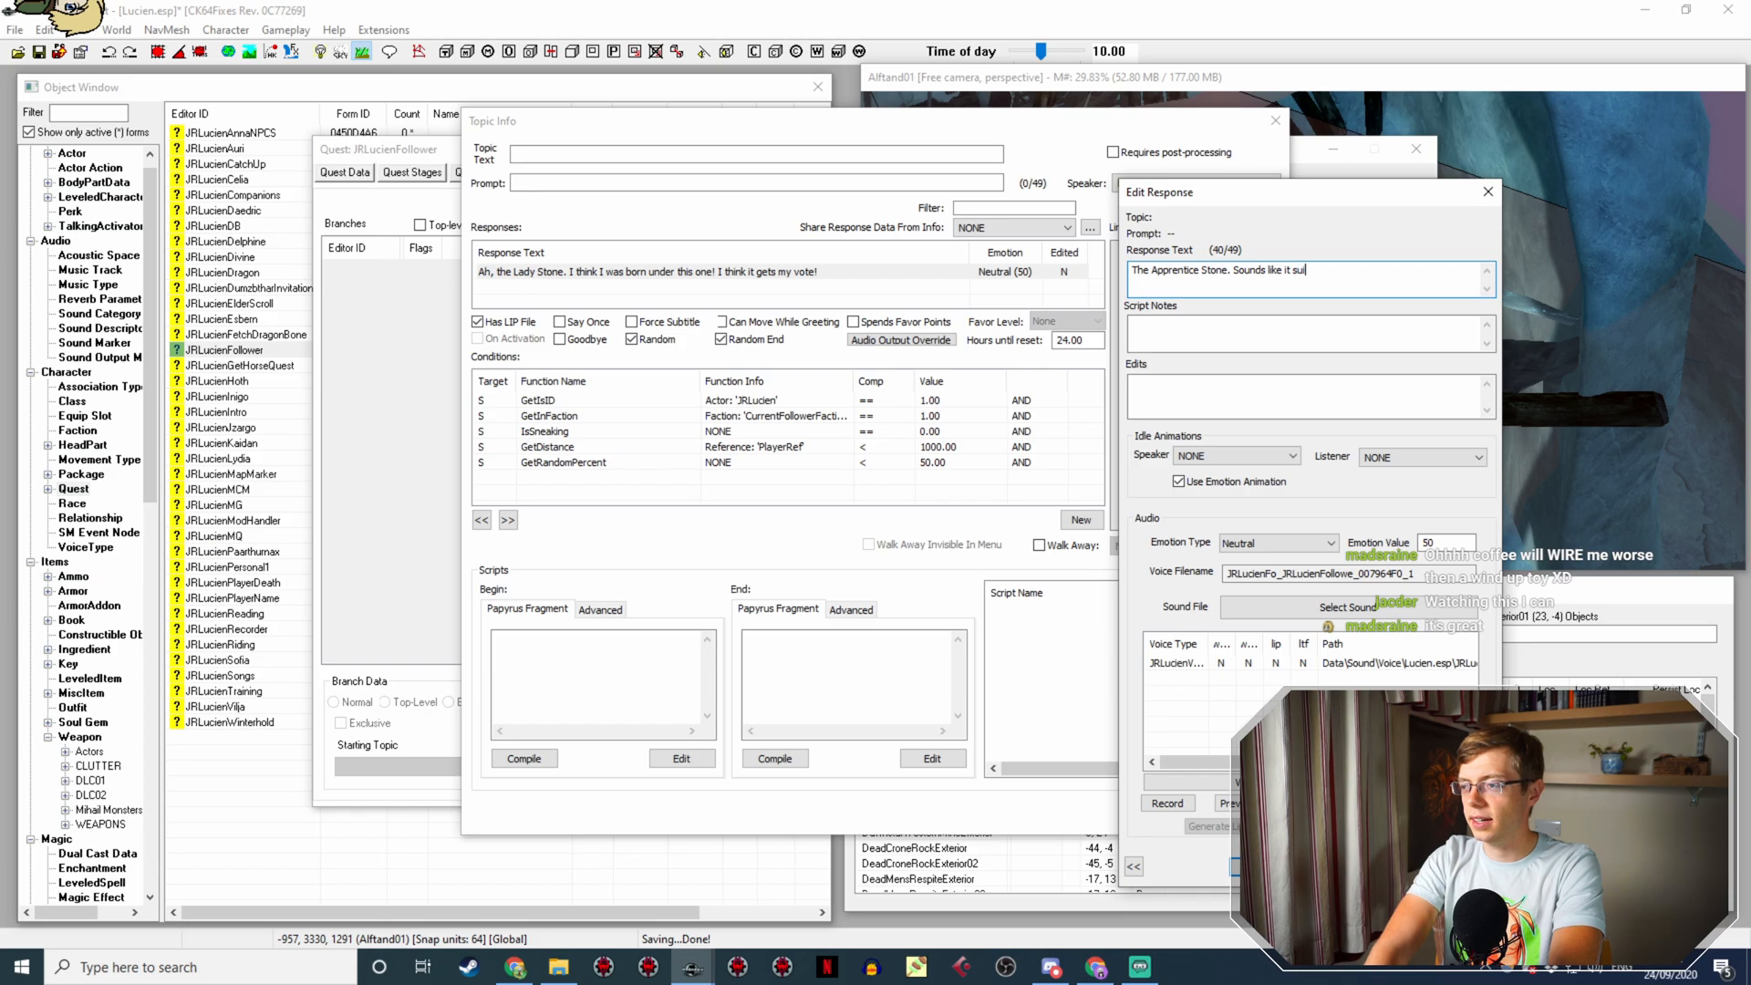
key("BackSpace")
key("BackSpace")
key("BackSpace")
type("'d su")
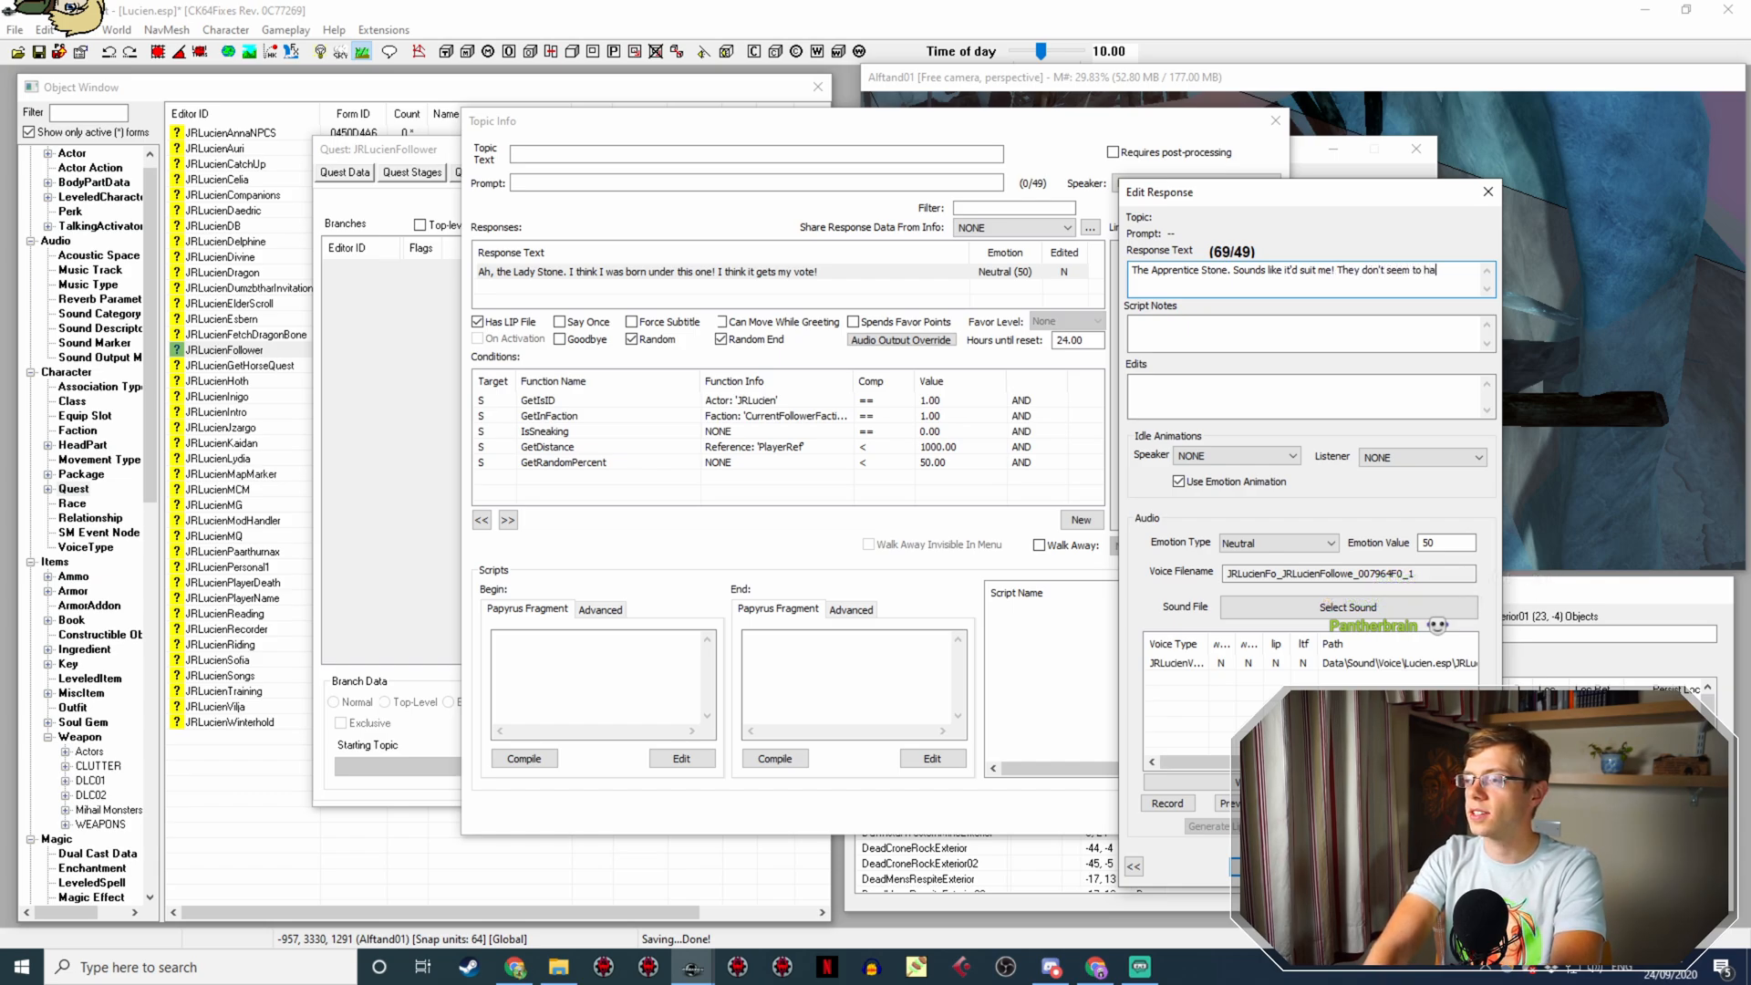
Step: End the response text with "These things don't seem to work for me like they do for you, though." and accept the response and topic info
key("BackSpace")
key("BackSpace")
key("BackSpace")
key("BackSpace")
key("BackSpace")
key("BackSpace")
key("BackSpace")
key("BackSpace")
key("BackSpace")
key("BackSpace")
key("BackSpace")
key("BackSpace")
key("BackSpace")
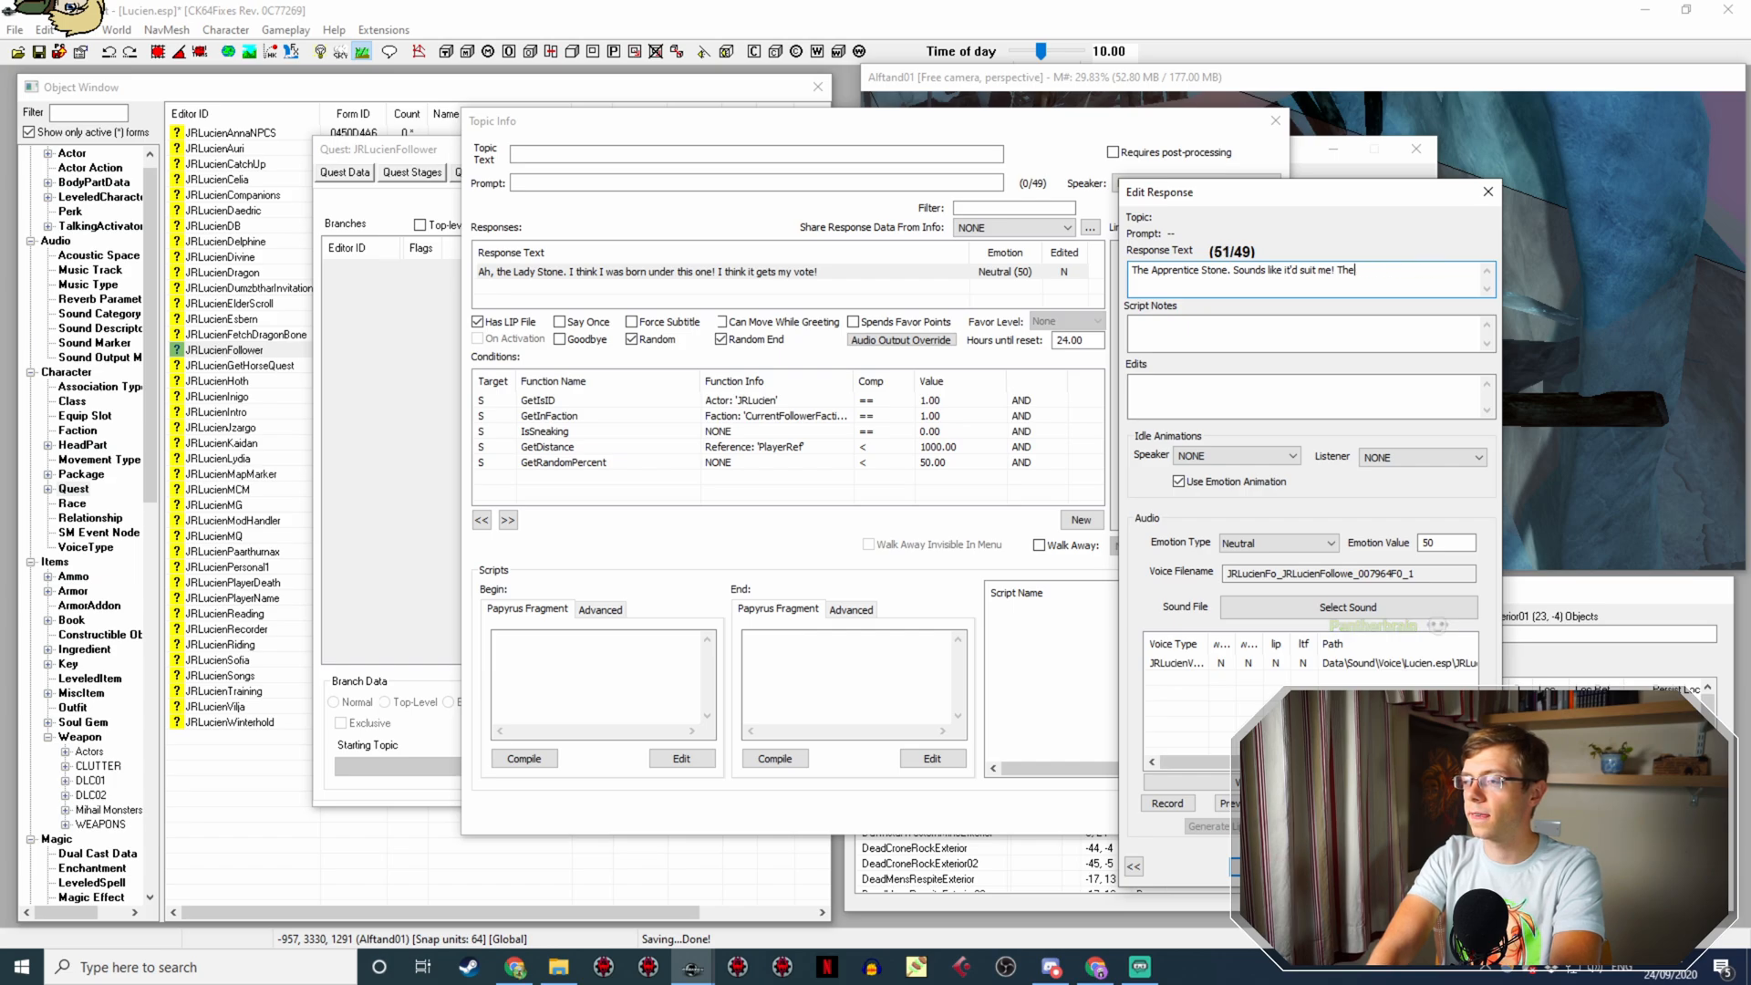
type("ese things d")
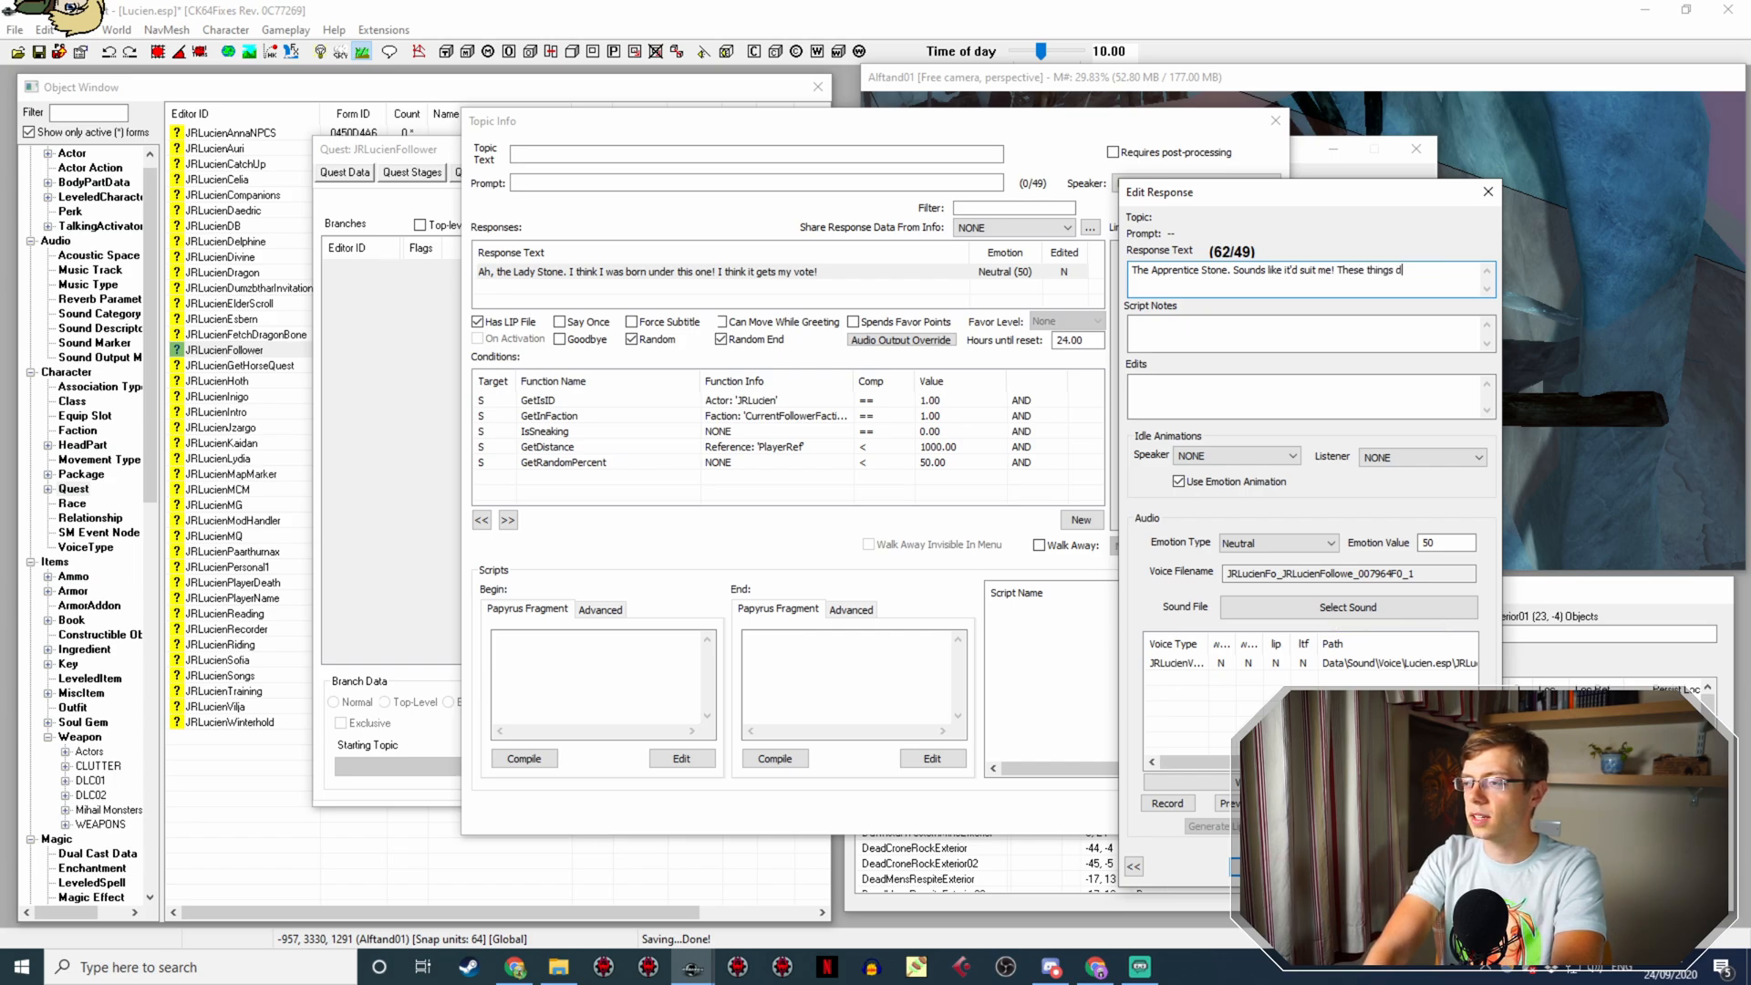
type("on't seem to work for ")
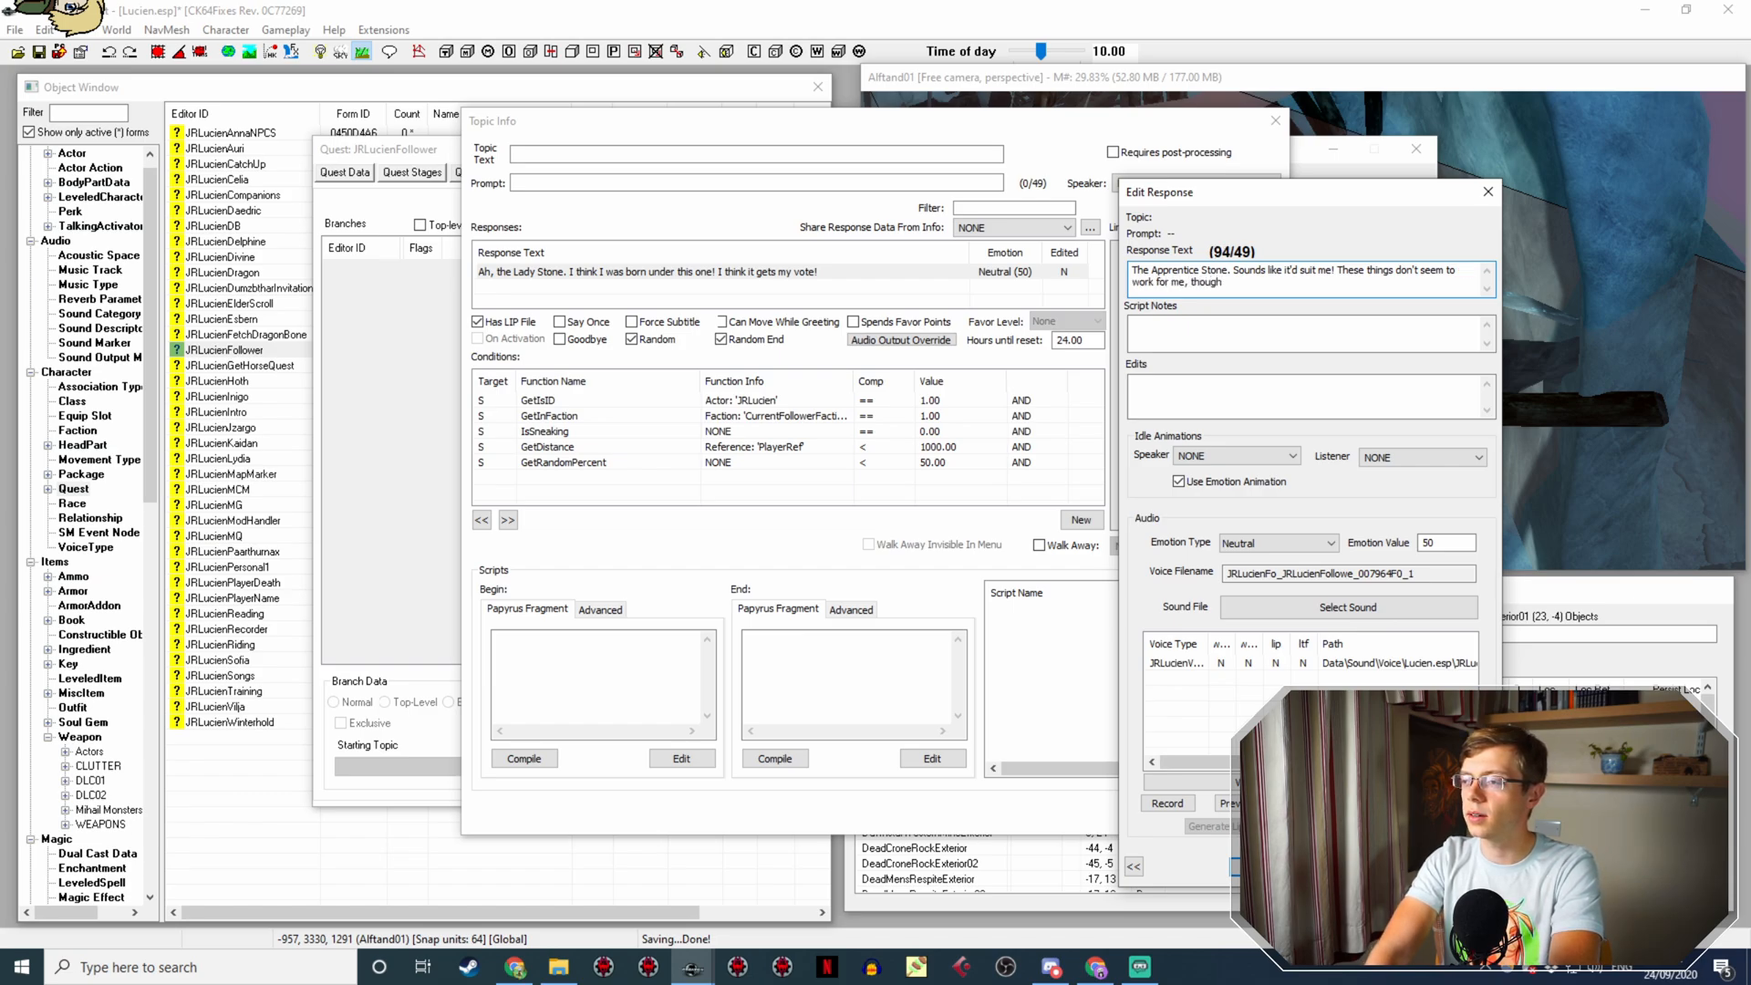
type("me ")
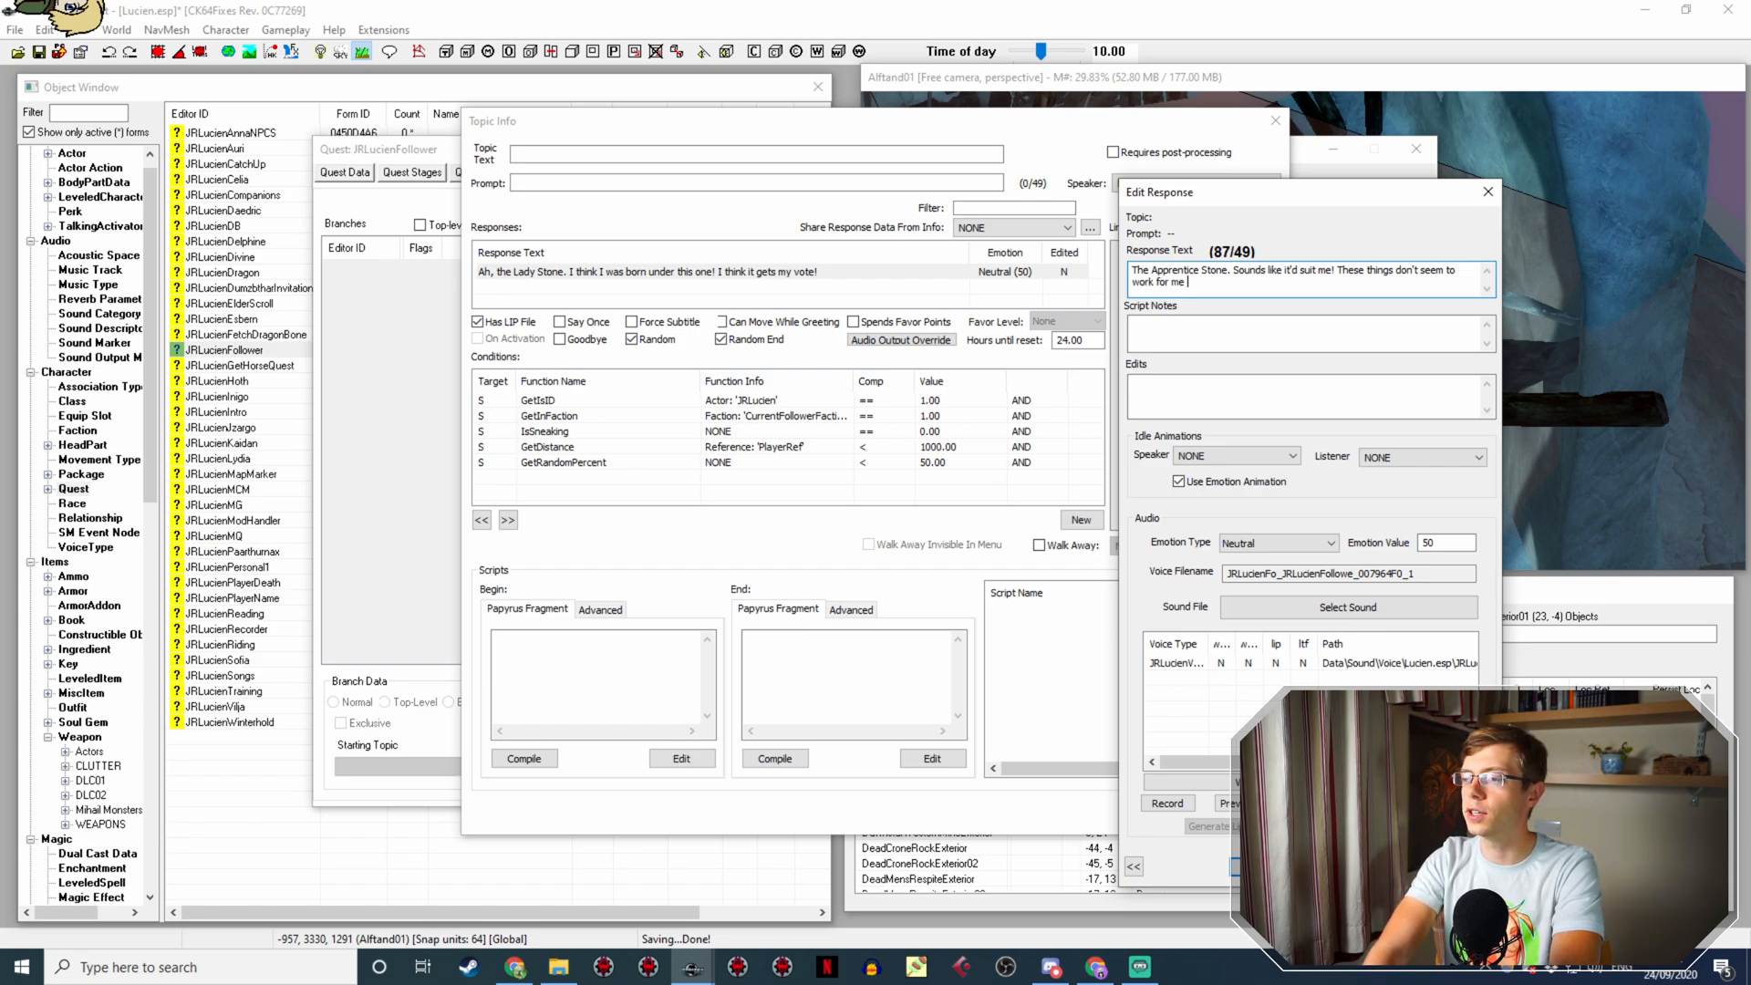
type("like they do for you, though.")
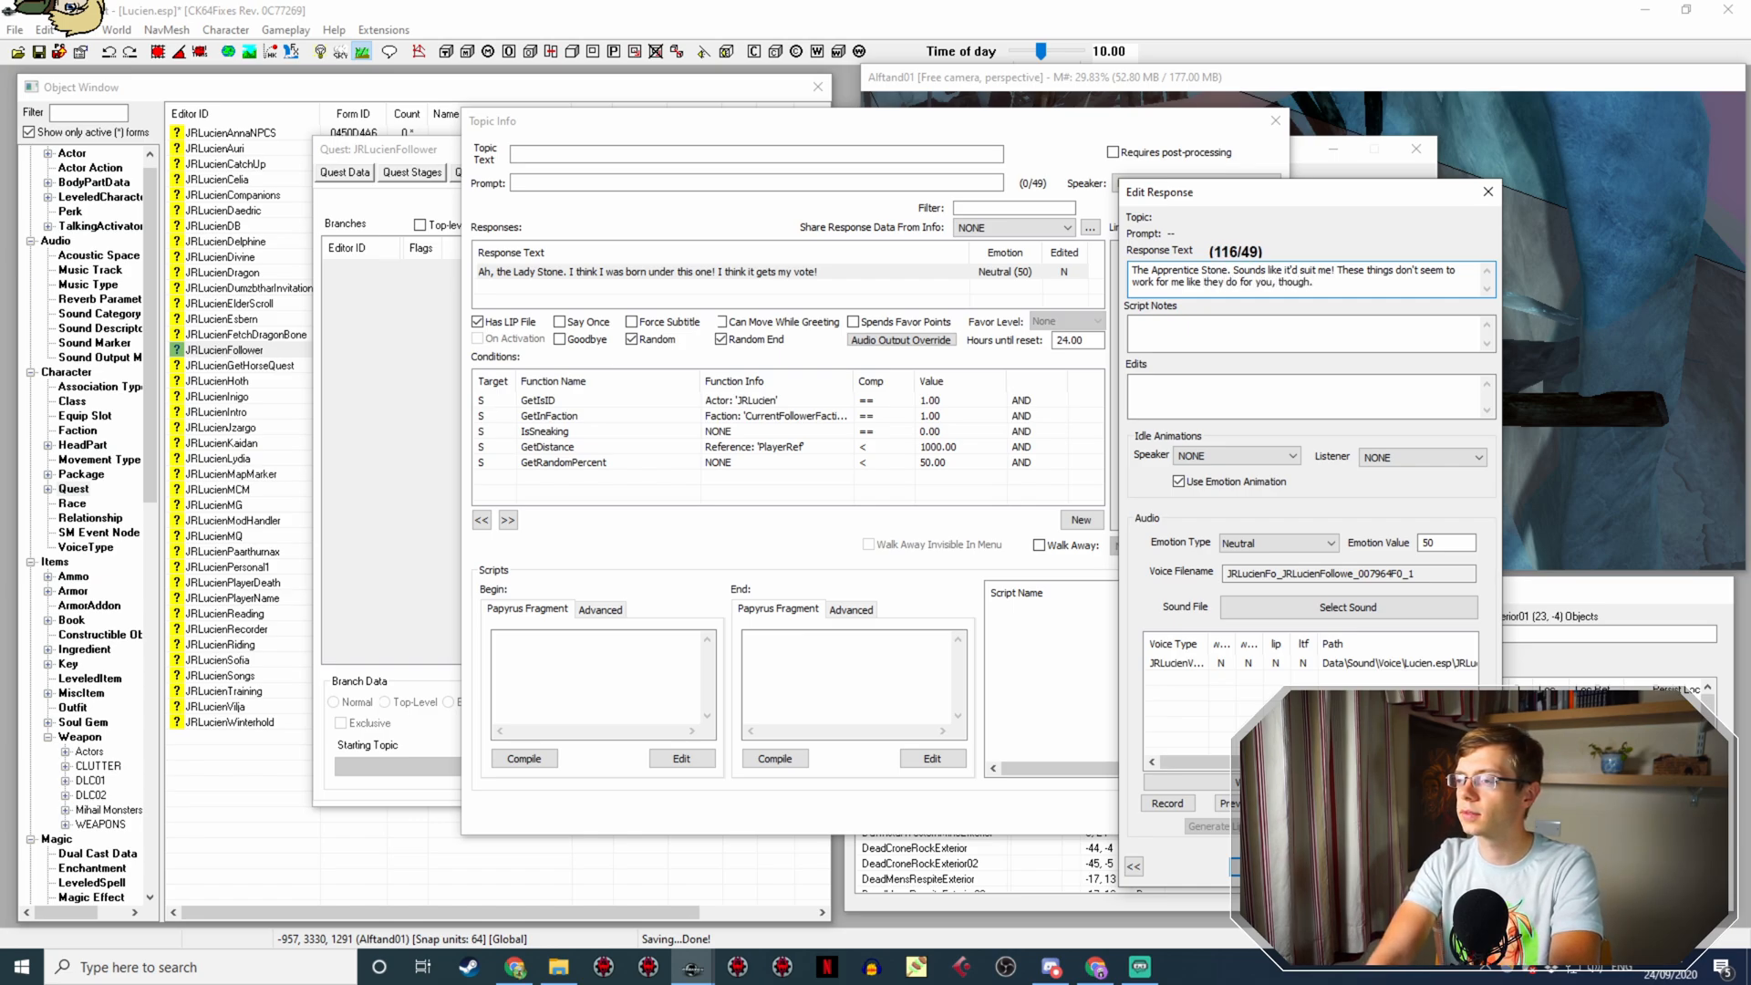
left_click(1263, 866)
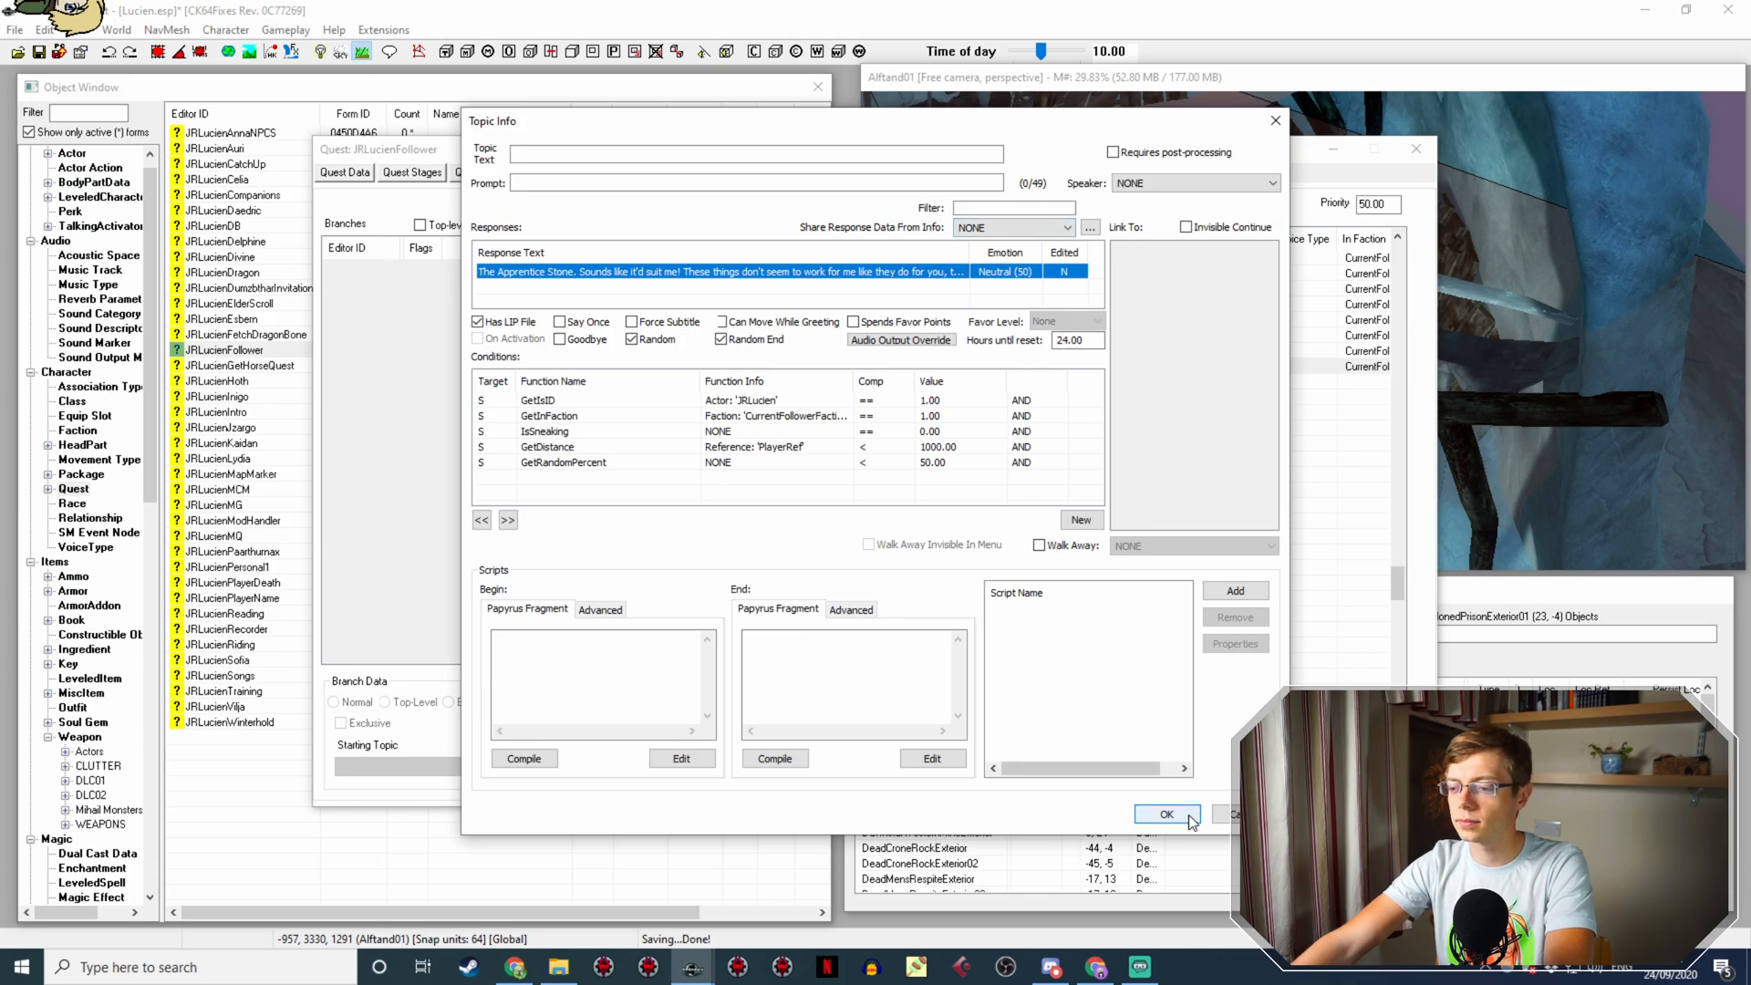
left_click(1187, 814)
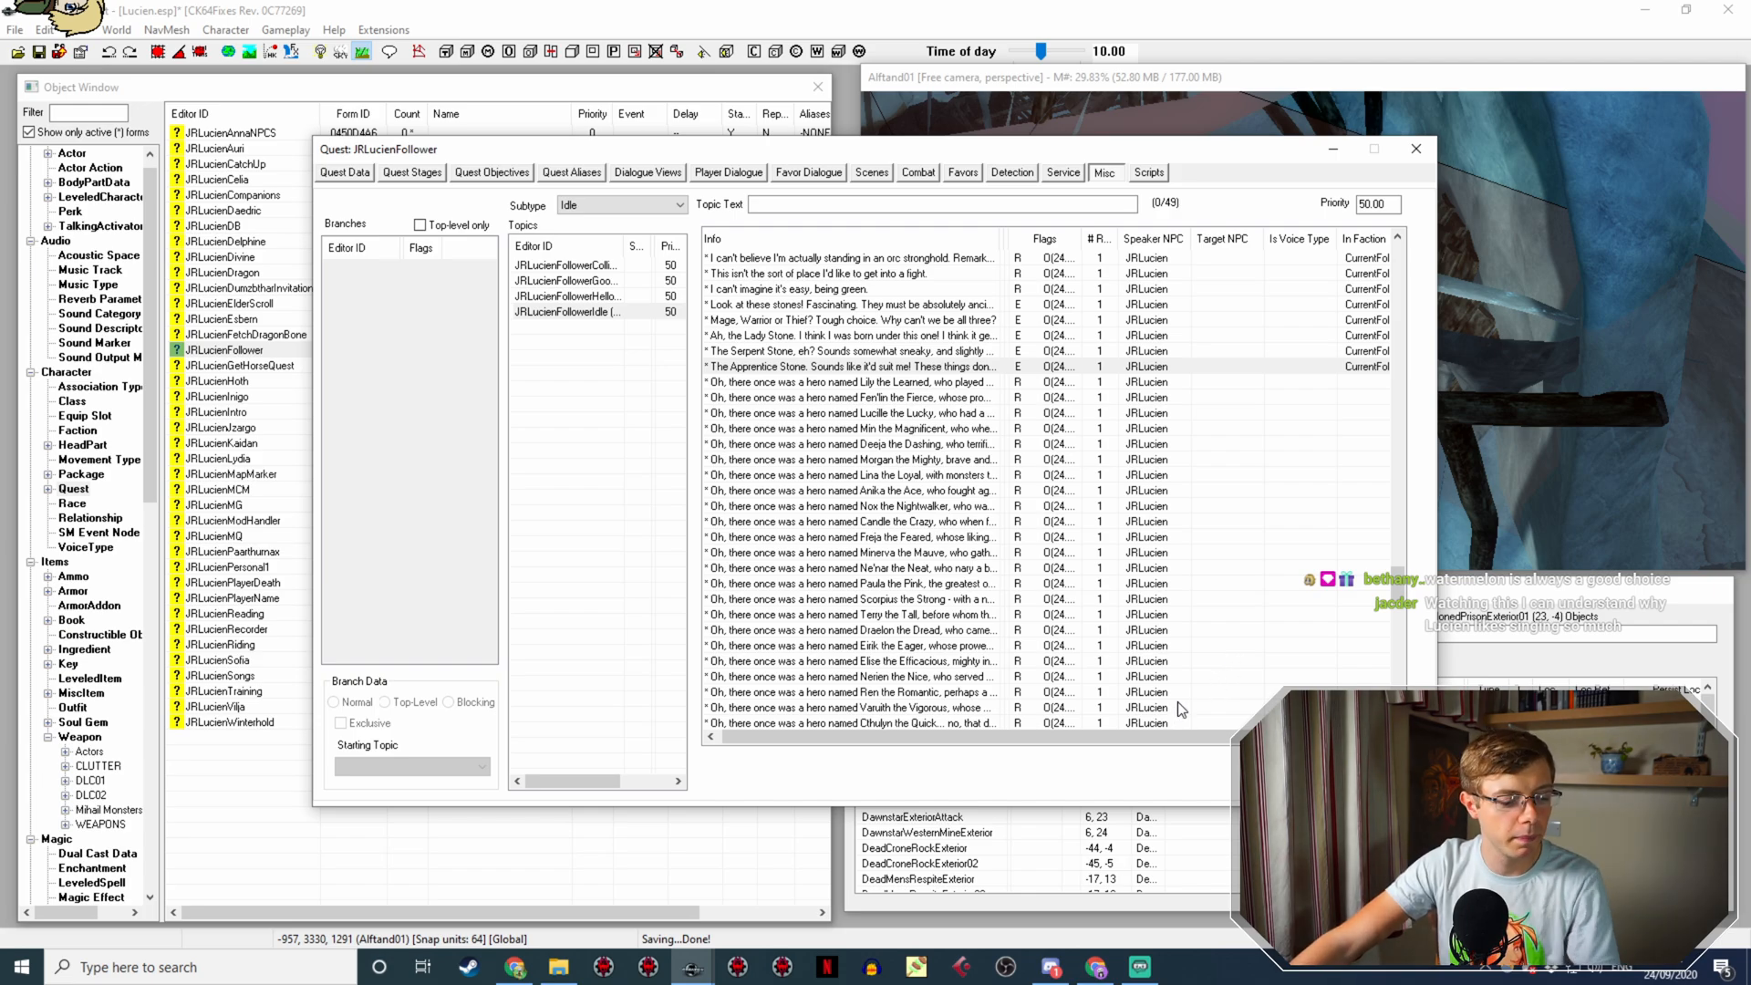
Step: Duplicate the Apprentice Stone info and open the copy's response for editing
right_click(851, 369)
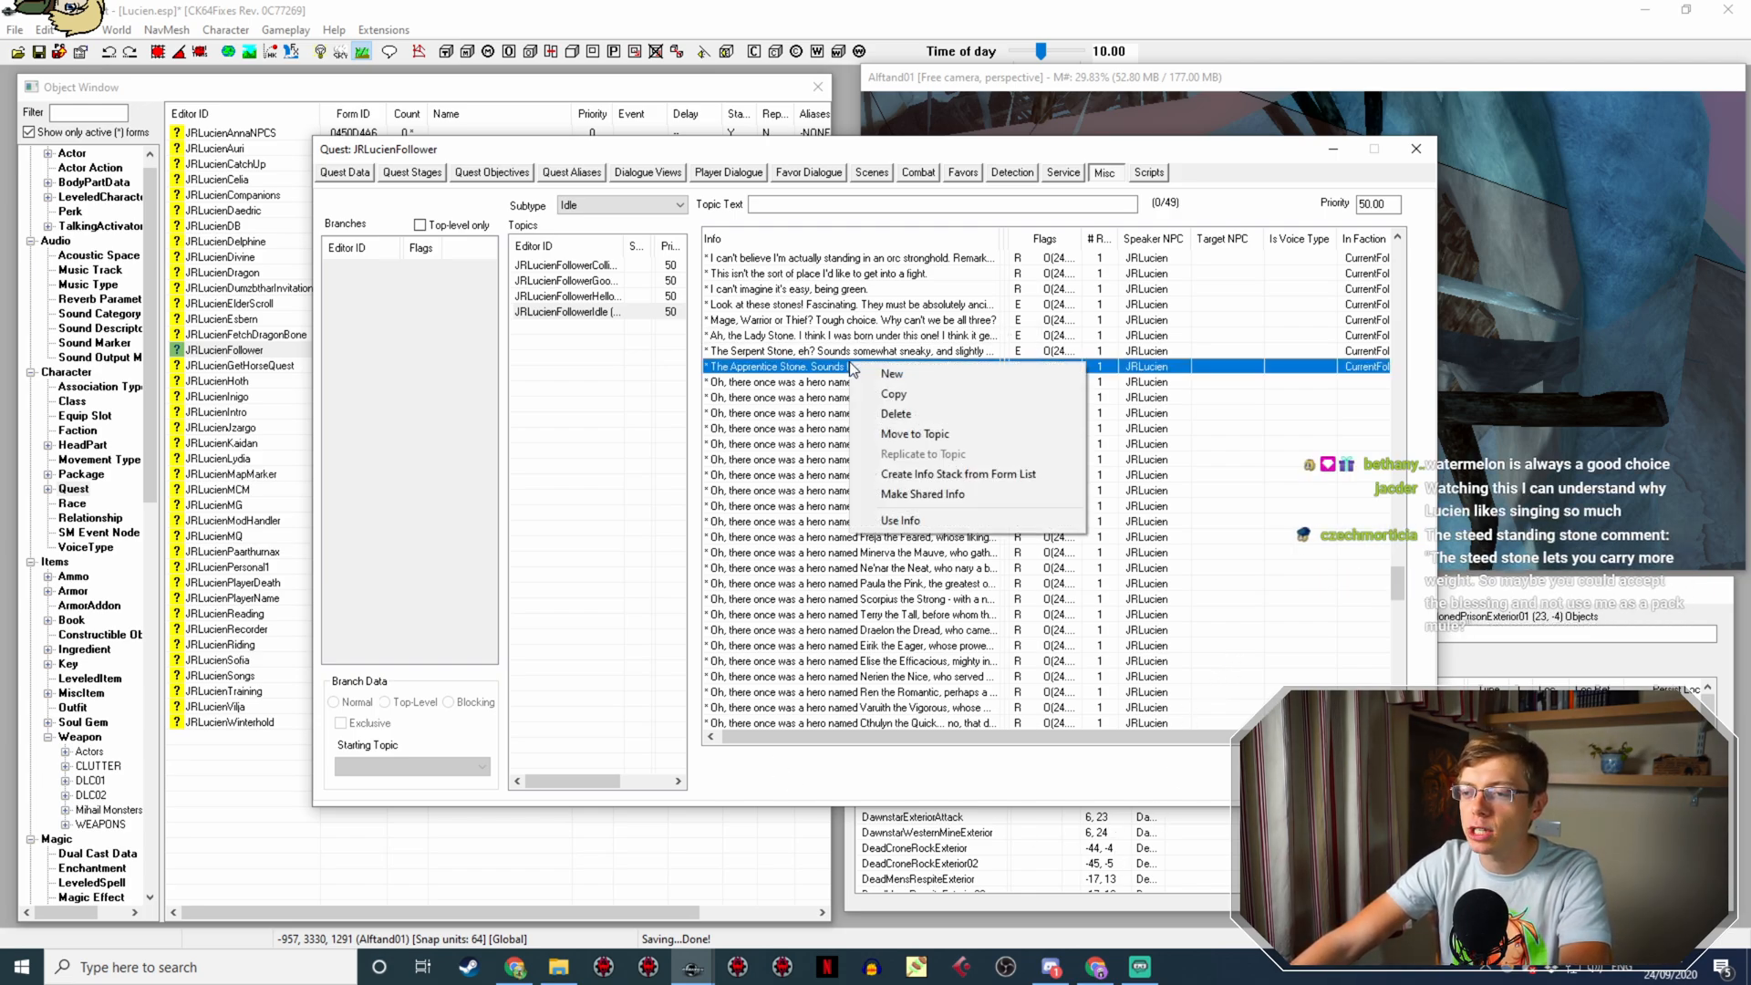
left_click(903, 394)
double_click(852, 270)
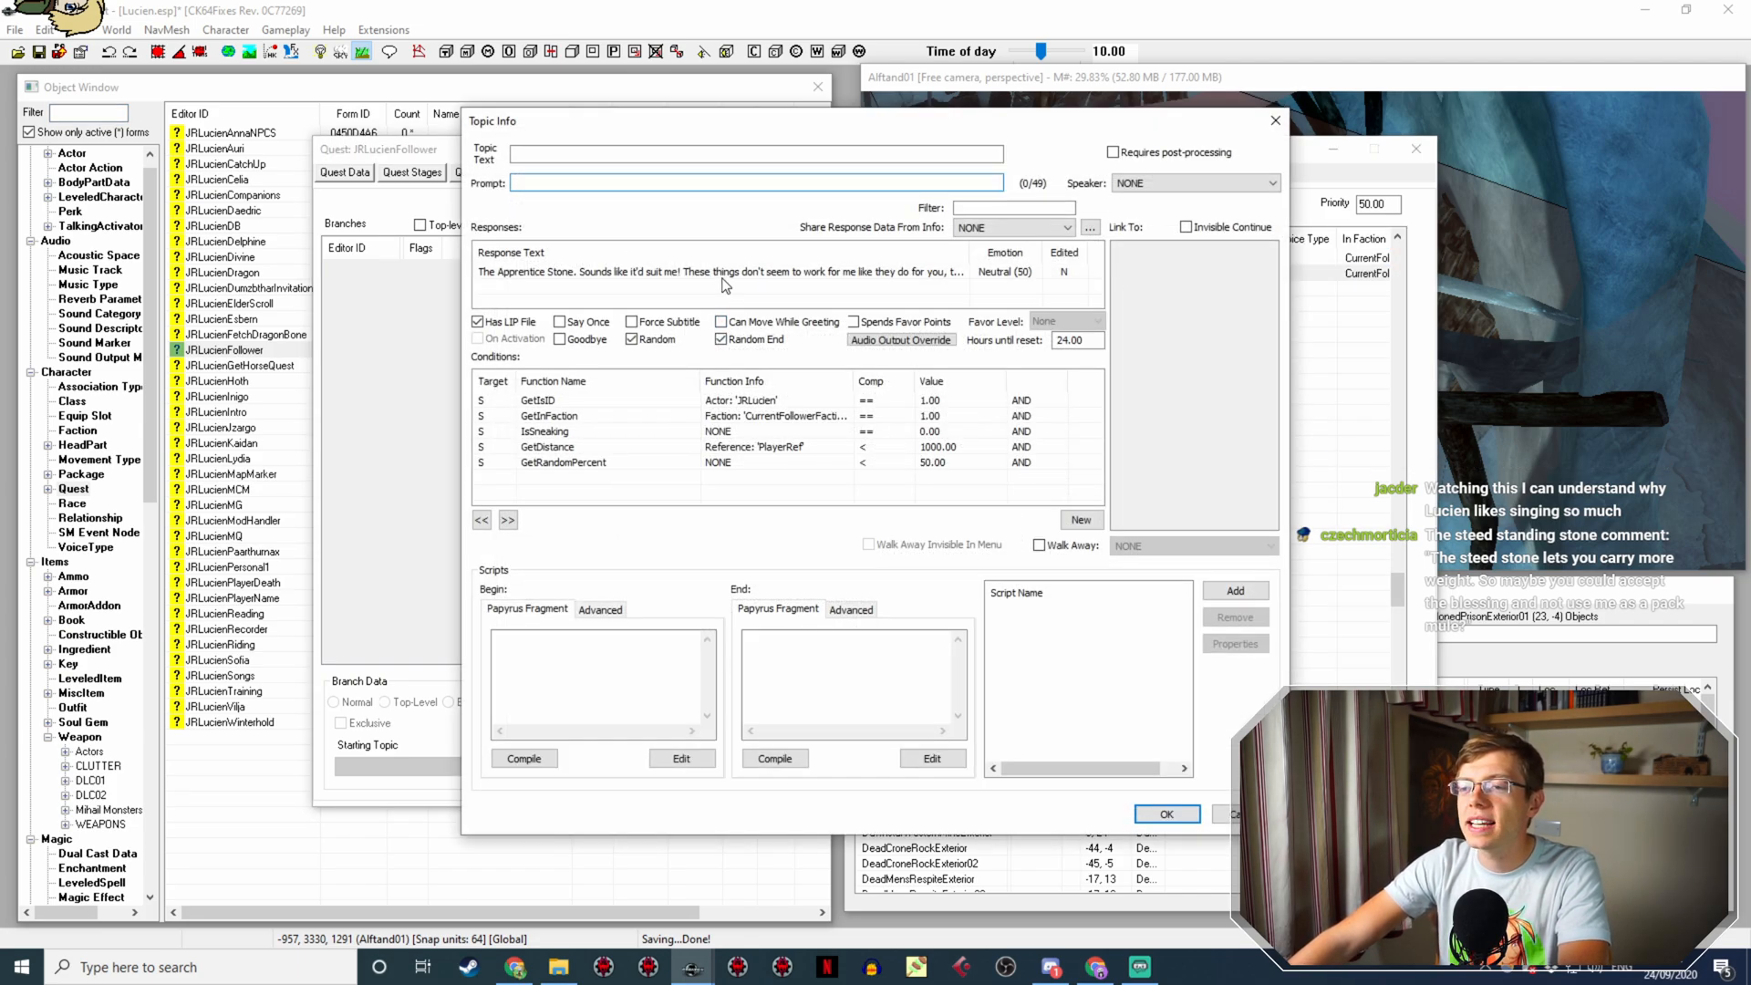
double_click(725, 274)
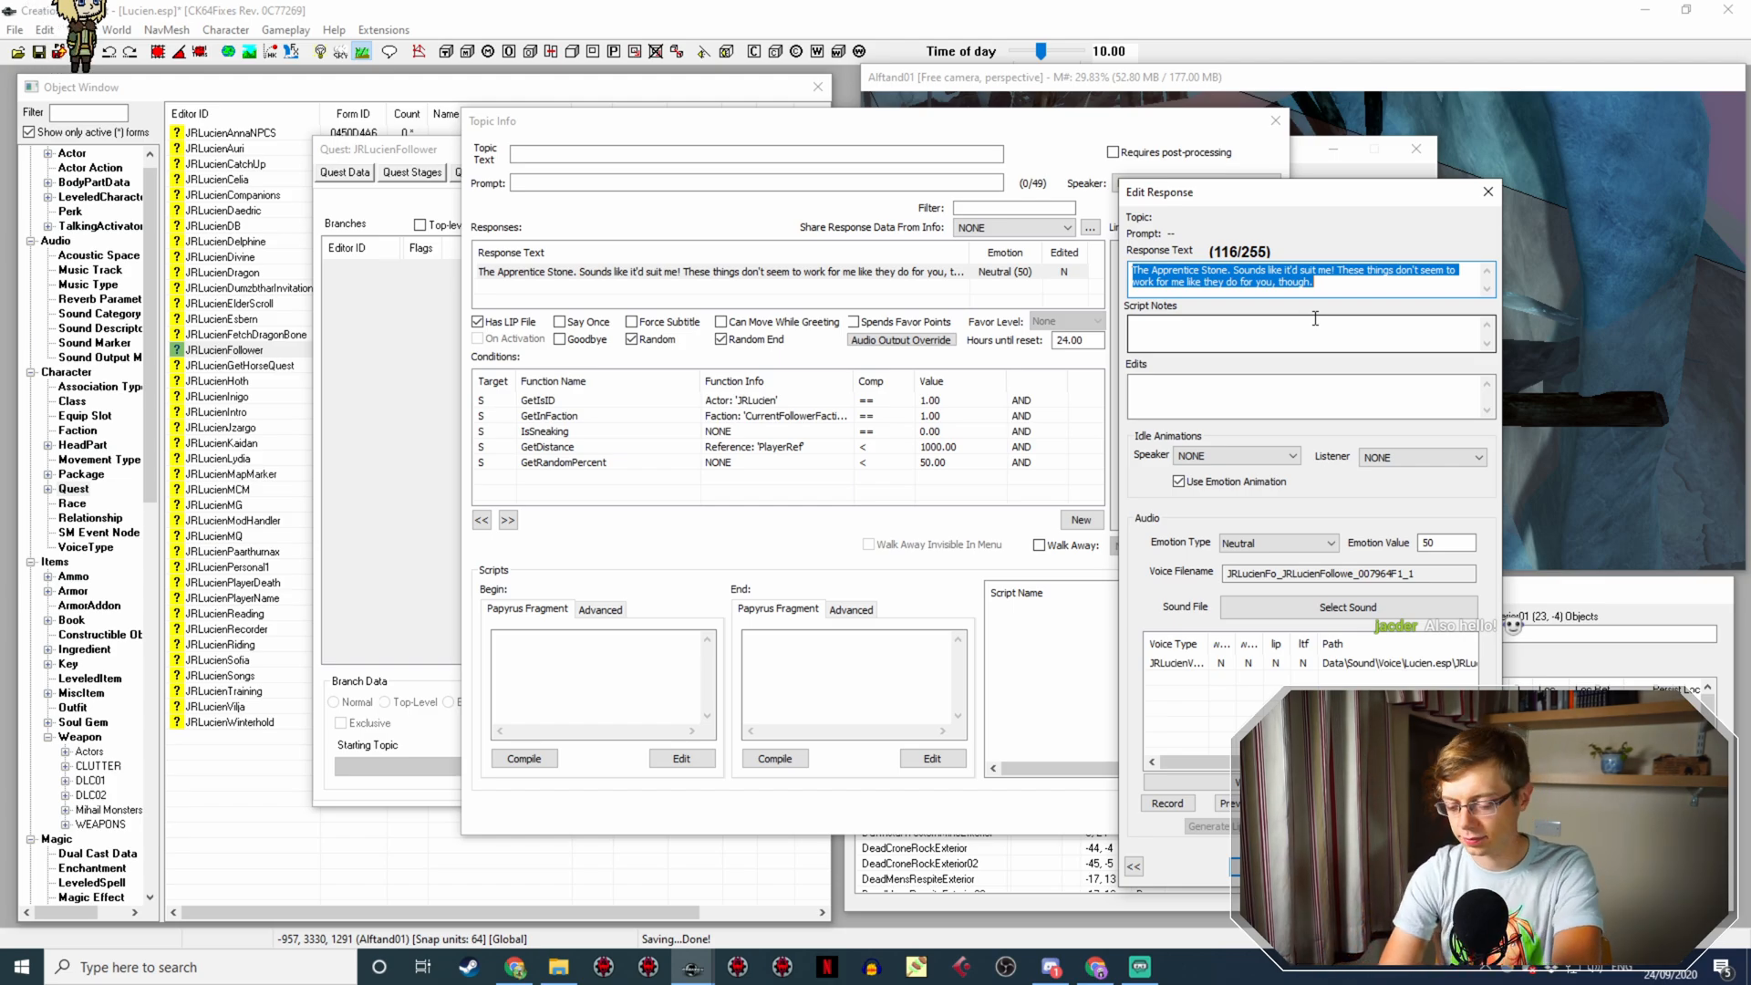
Step: Replace the duplicated info's response text with "The lore says that the Steed Stone will help you carry greater burdens"
key("Delete")
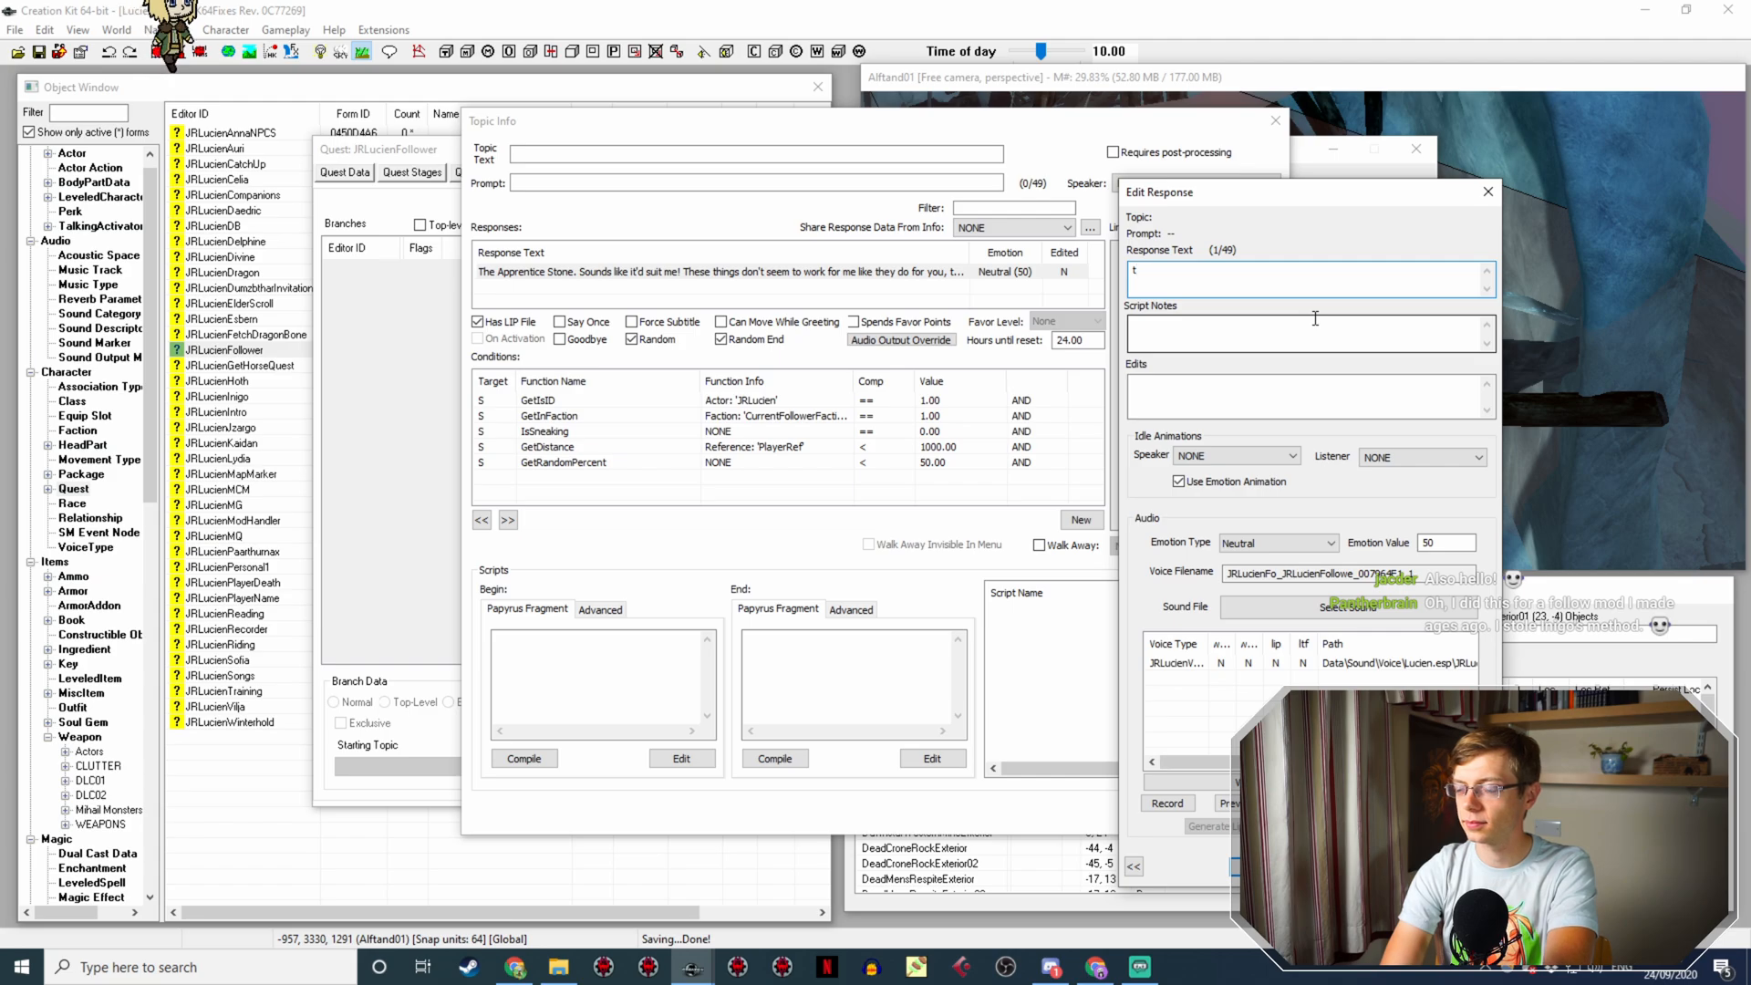
type("T")
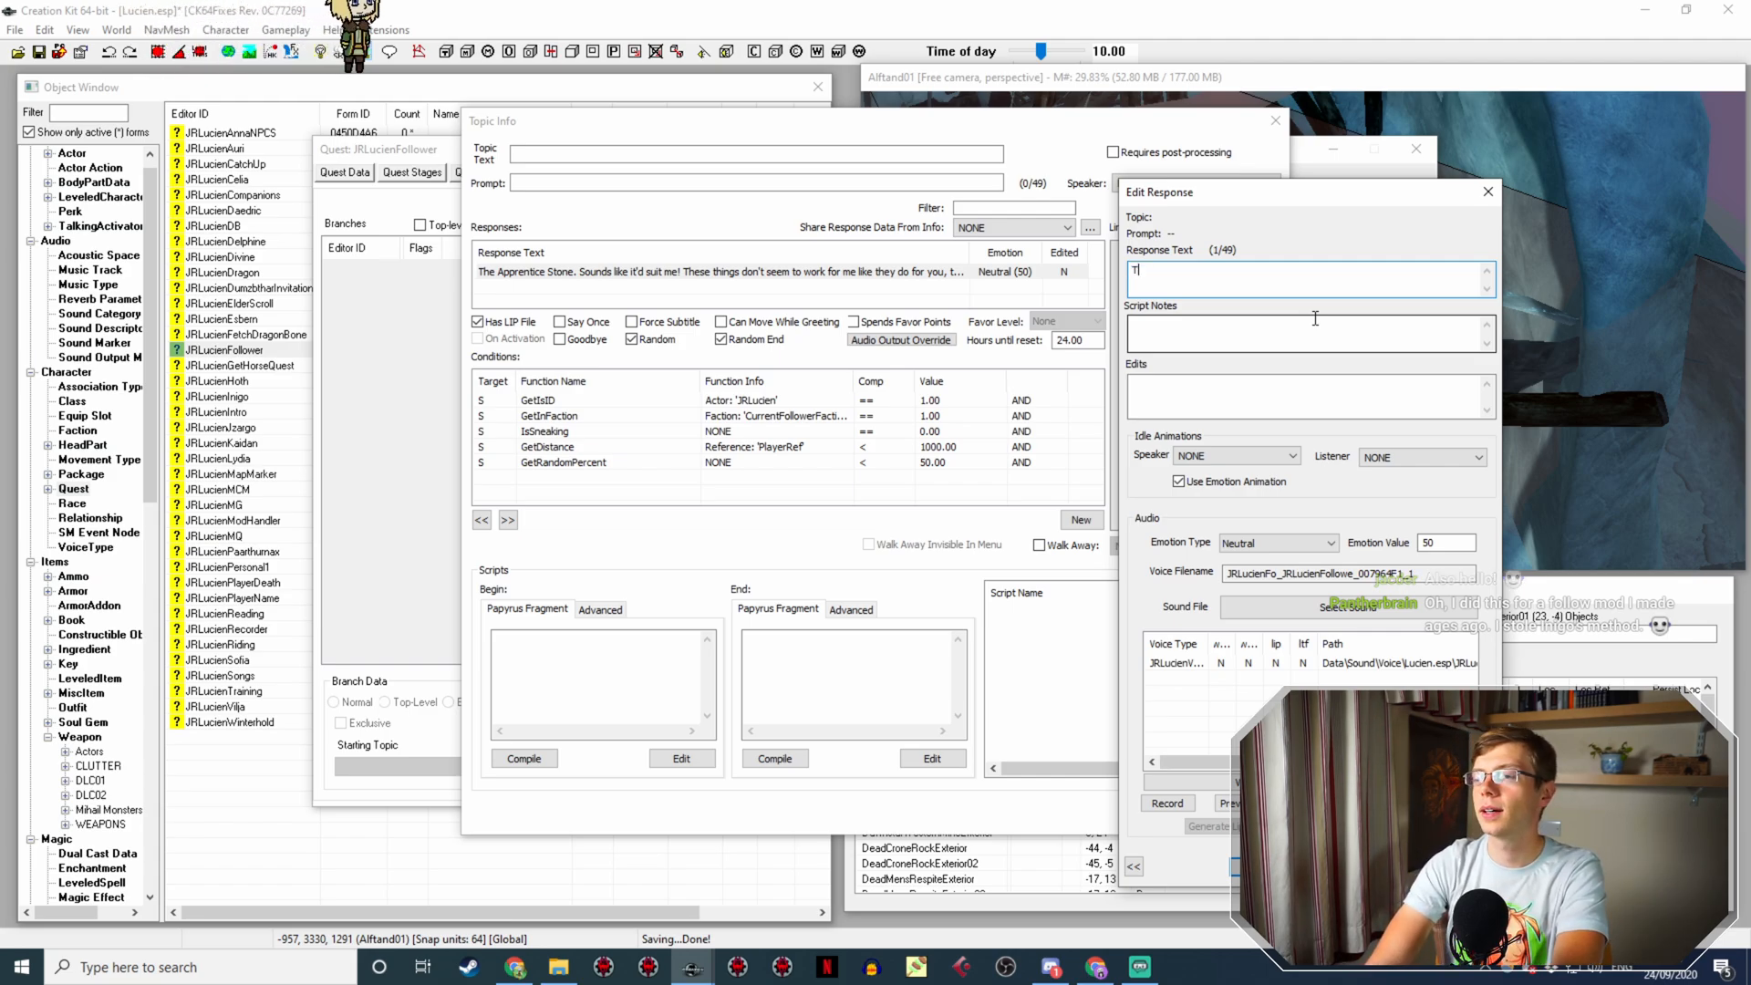
type("he lore")
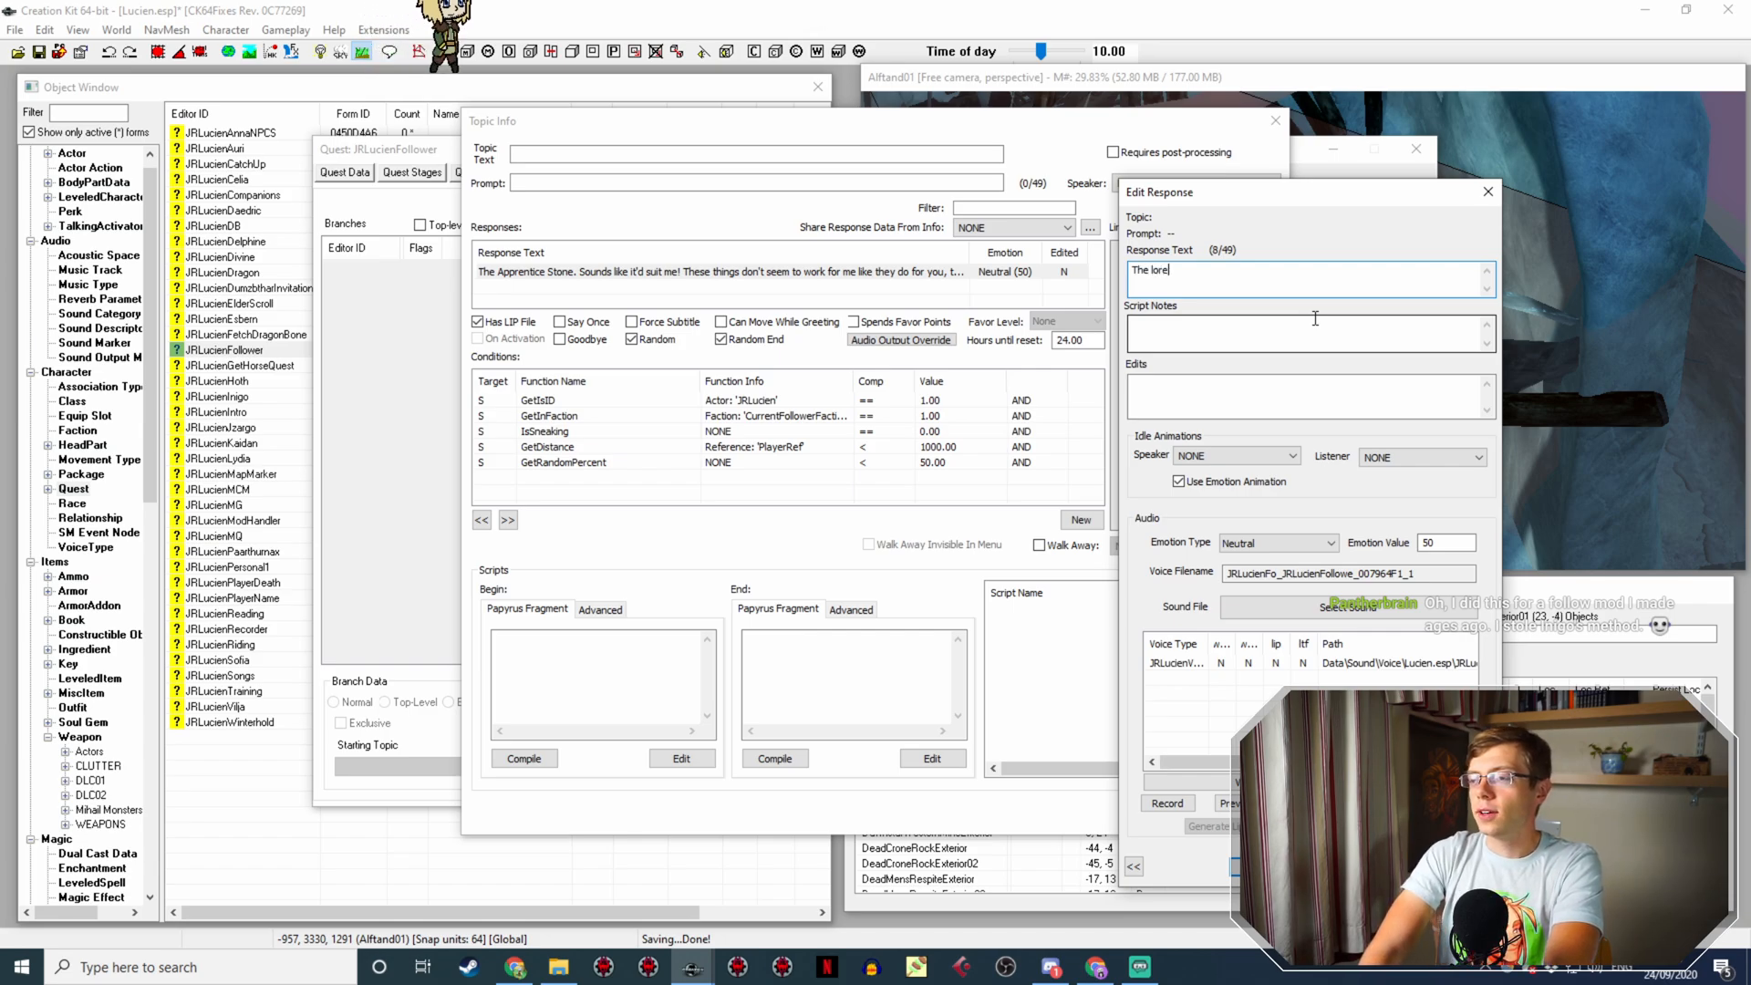
type(" goes that th")
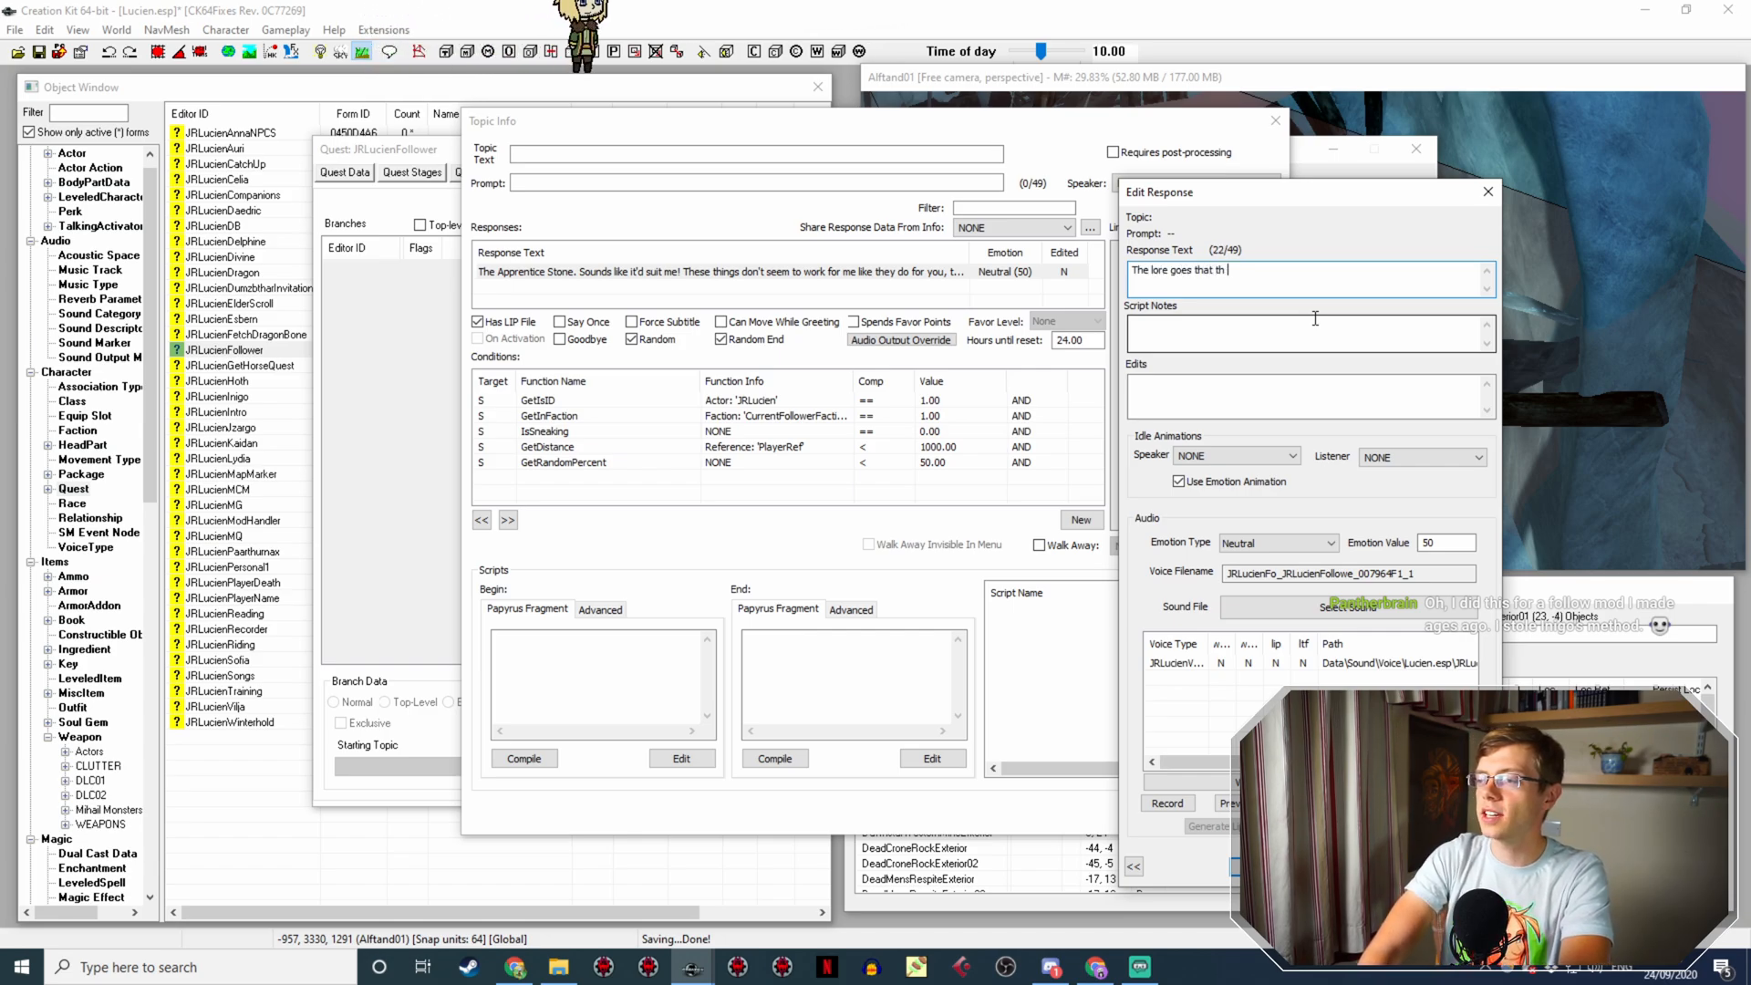
key("BackSpace")
type("e Steed SS")
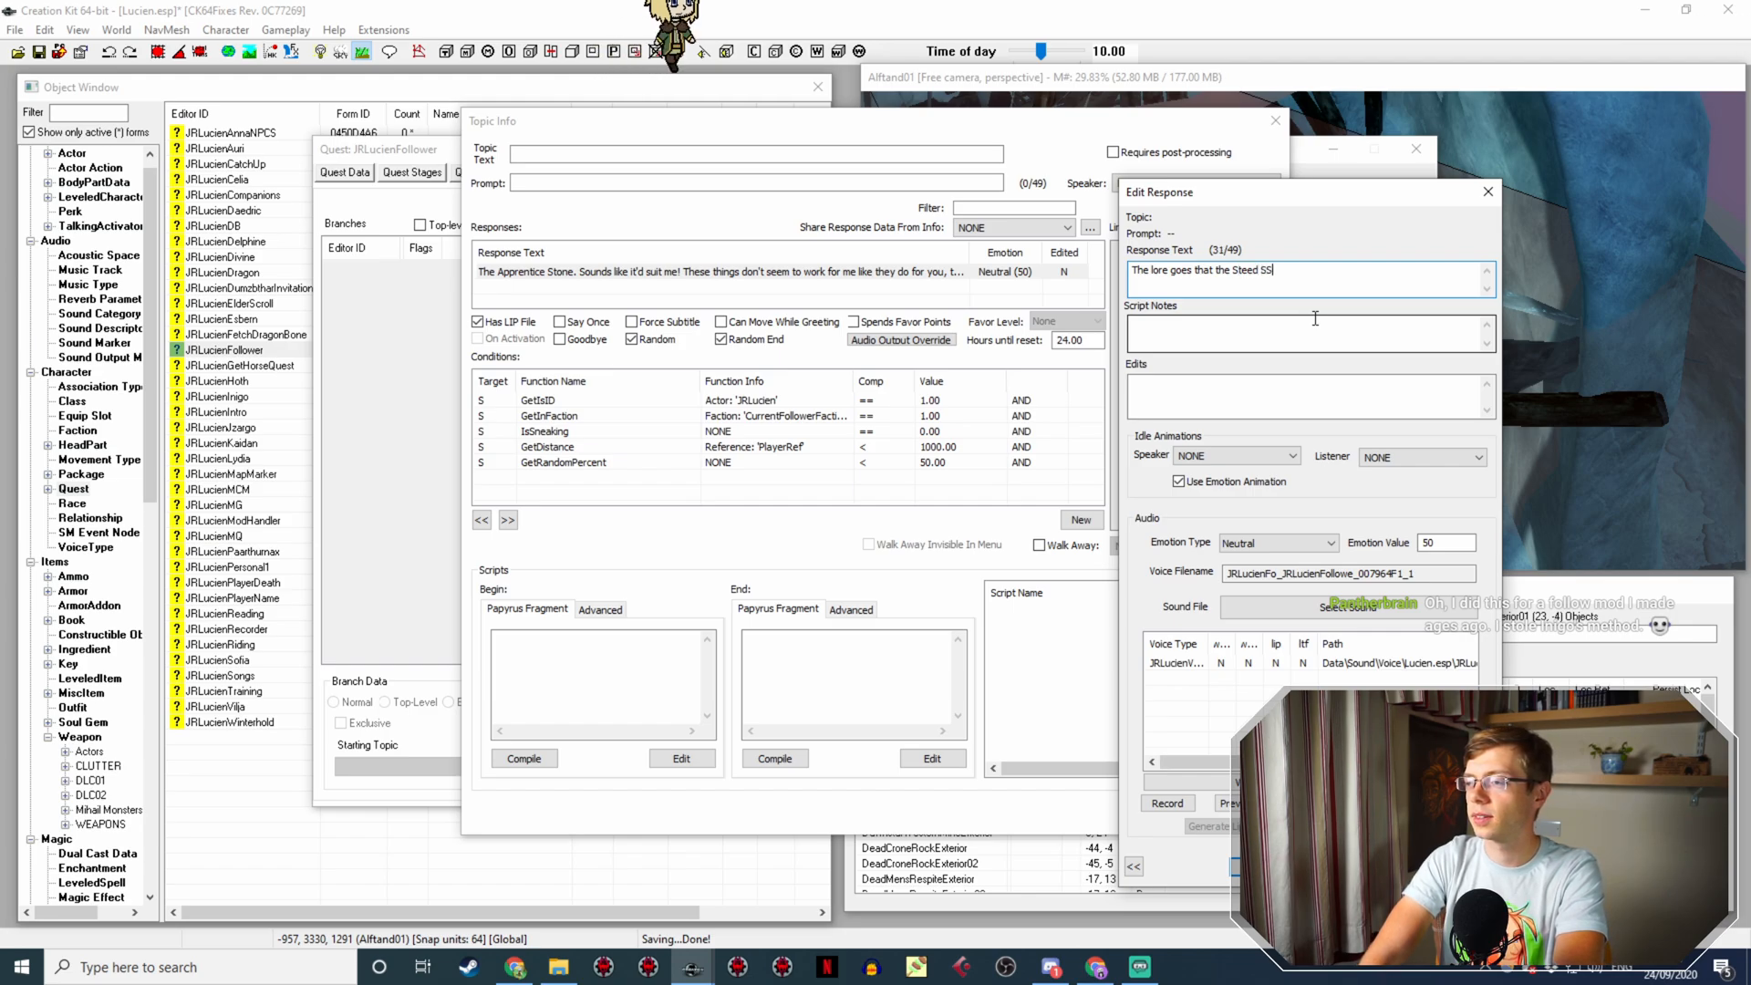
key("BackSpace")
type("tone")
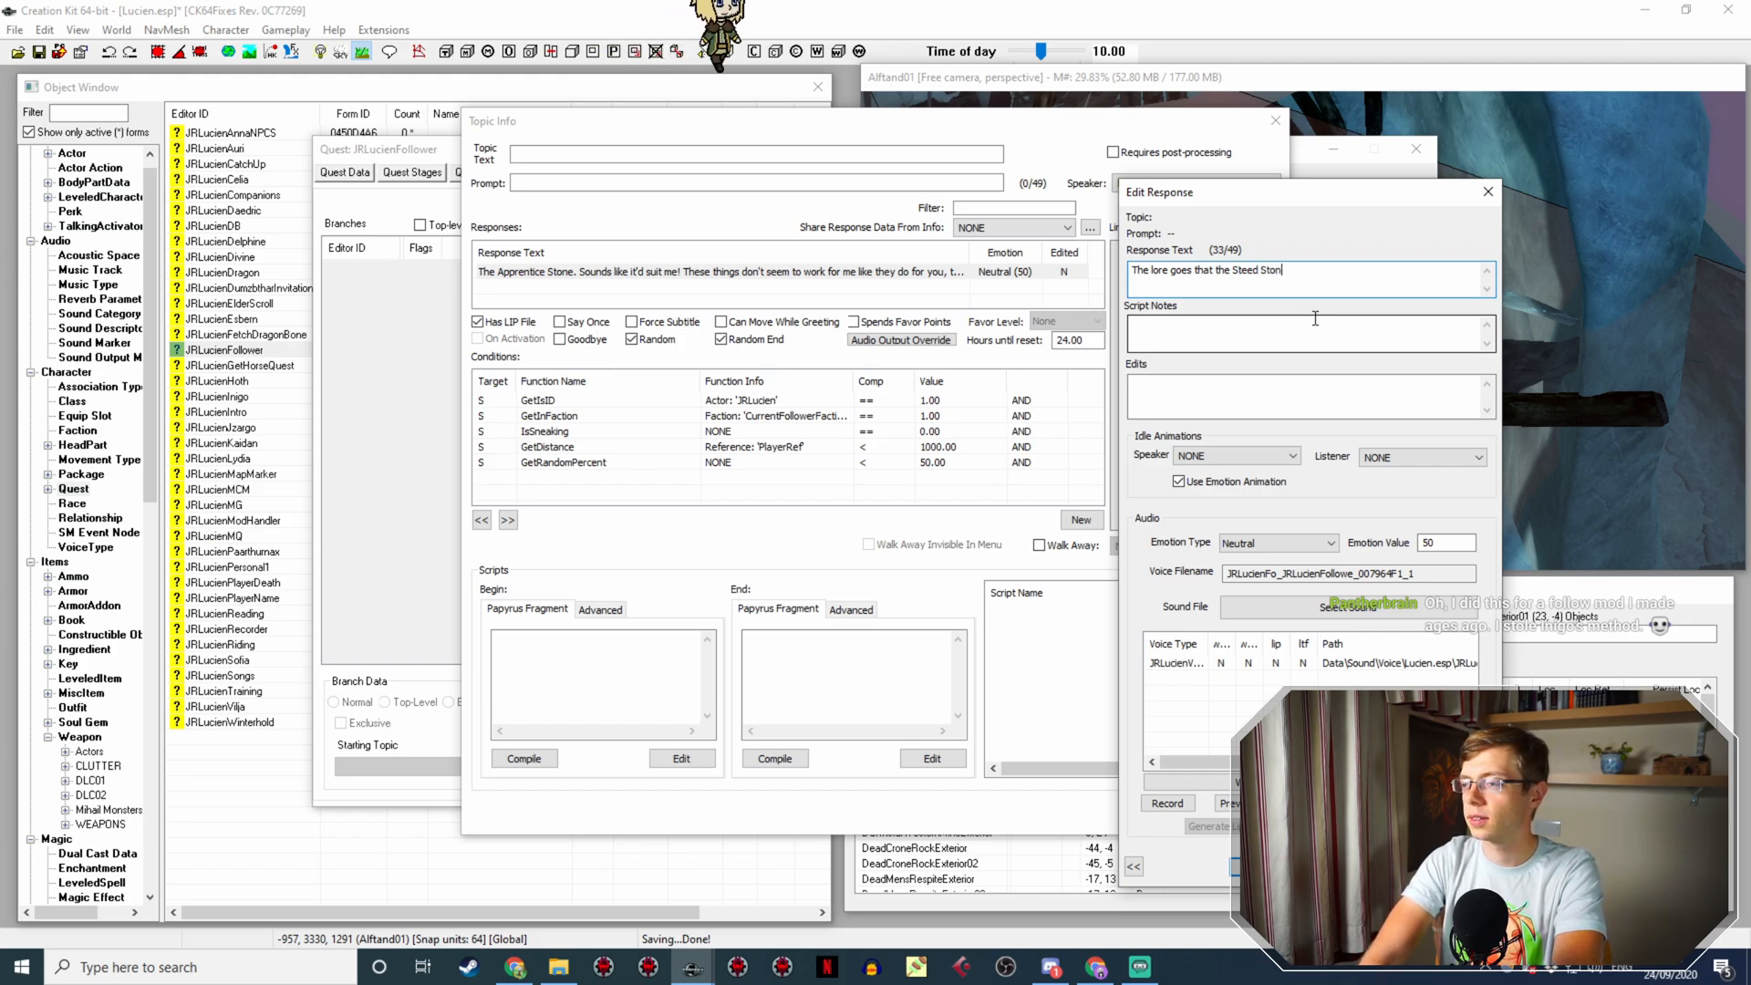
double_click(1178, 272)
type("says")
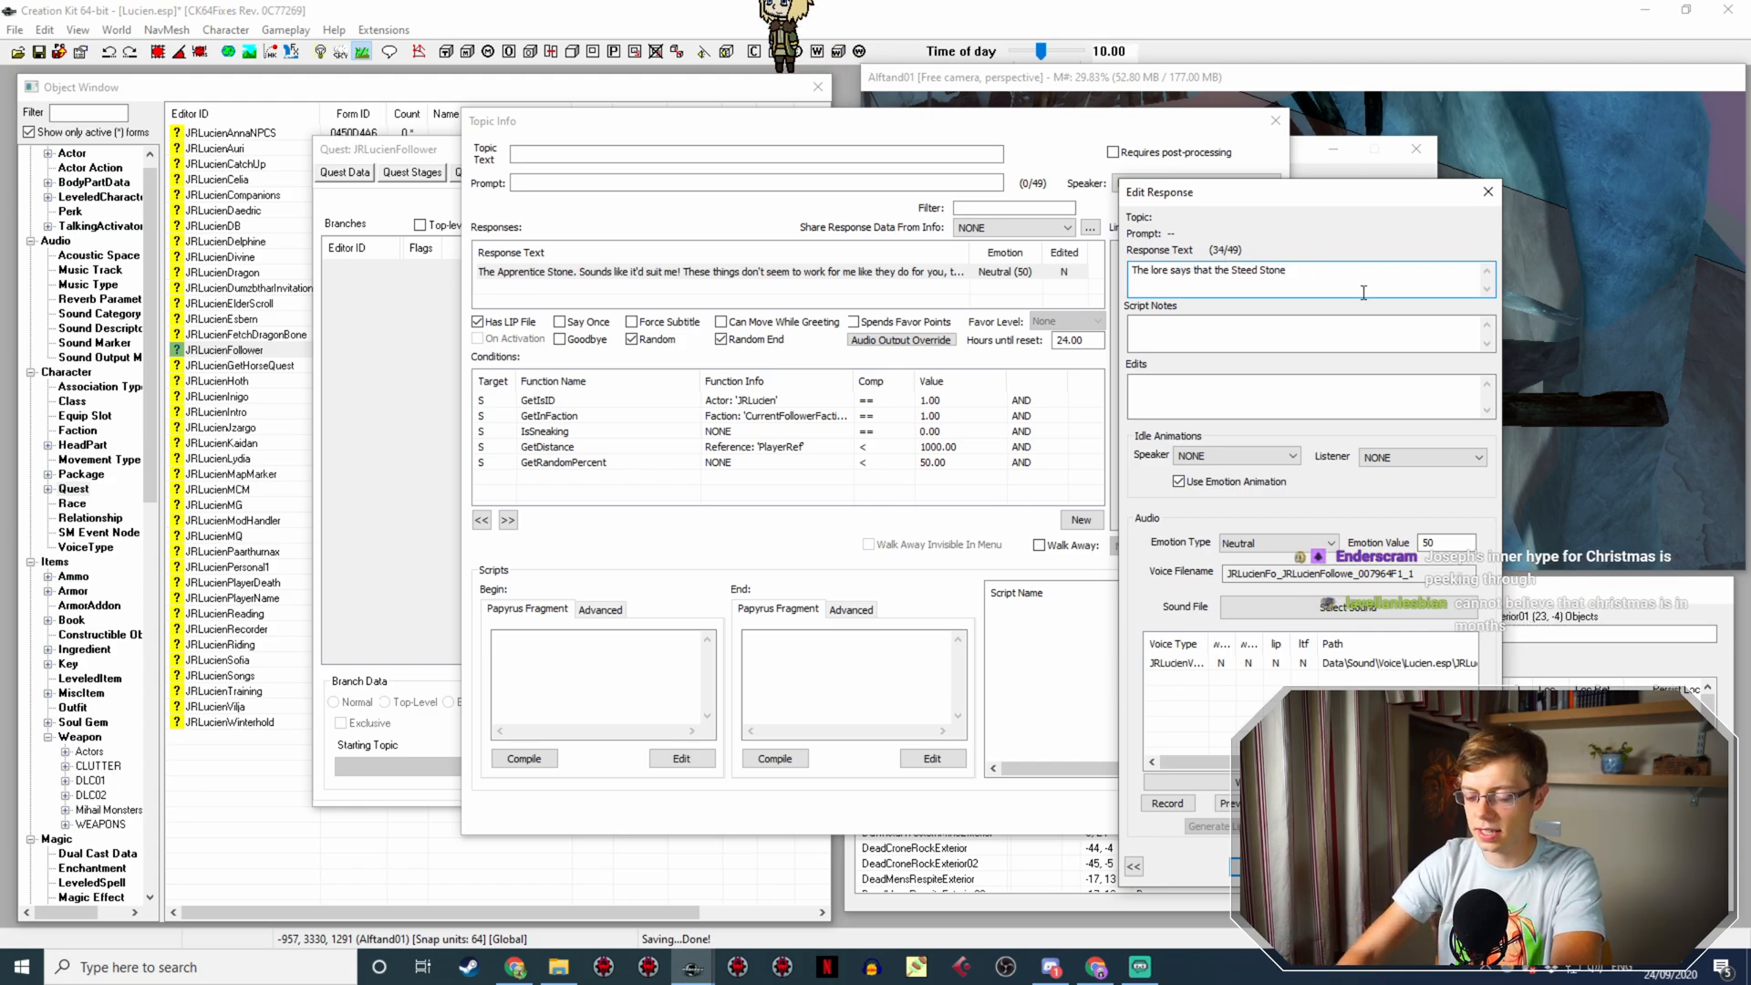
left_click(1304, 269)
type("wil")
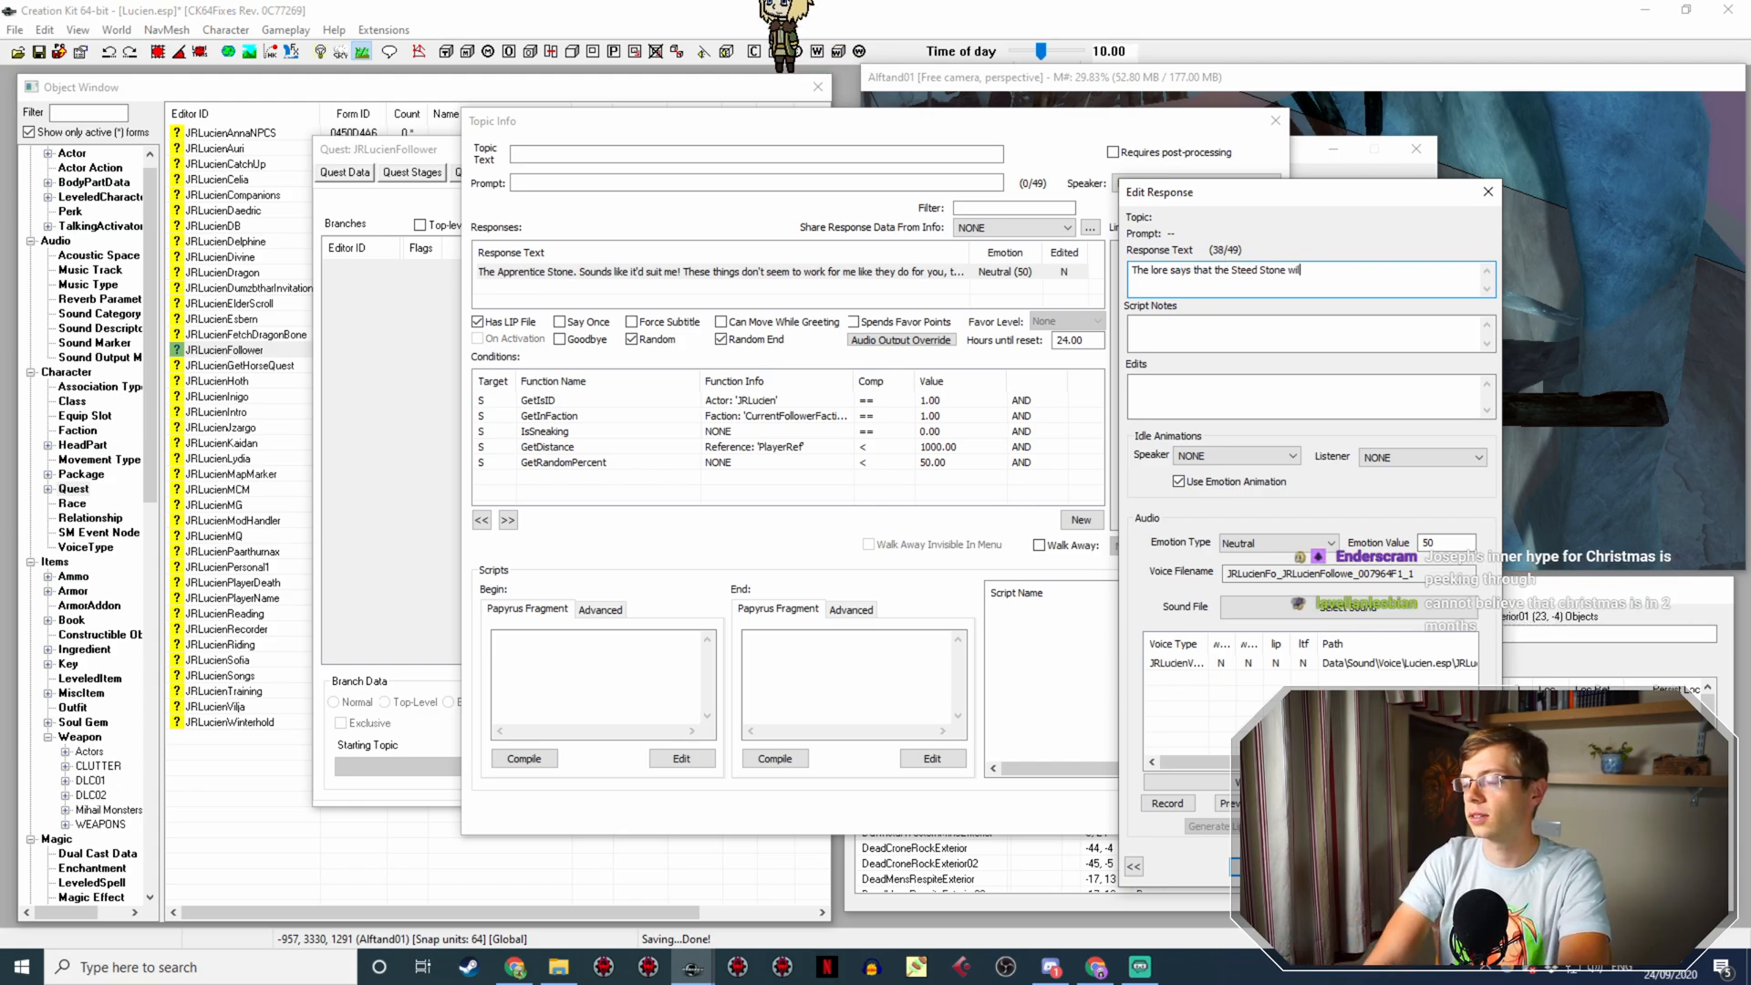
type("l help you carry greater burdens")
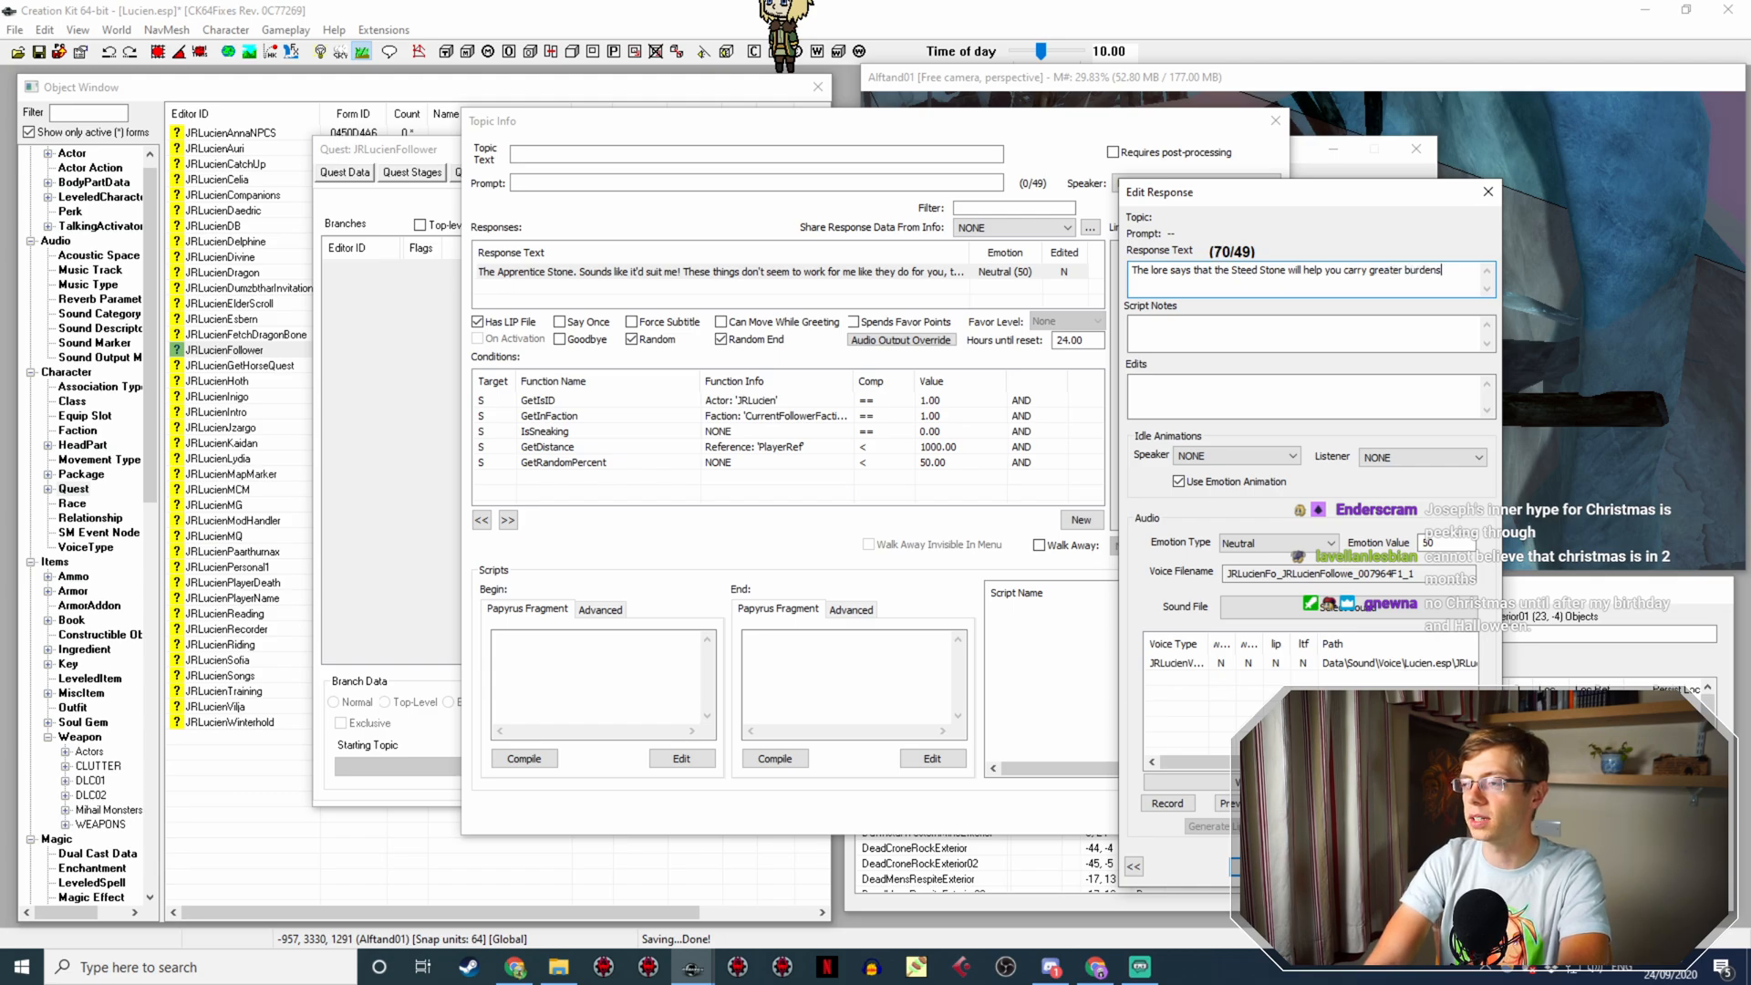
Step: Continue the response text with ". So, you know, perhaps you could grab that and stop using me as a pack horse?" and accept the response and topic info
type(". So")
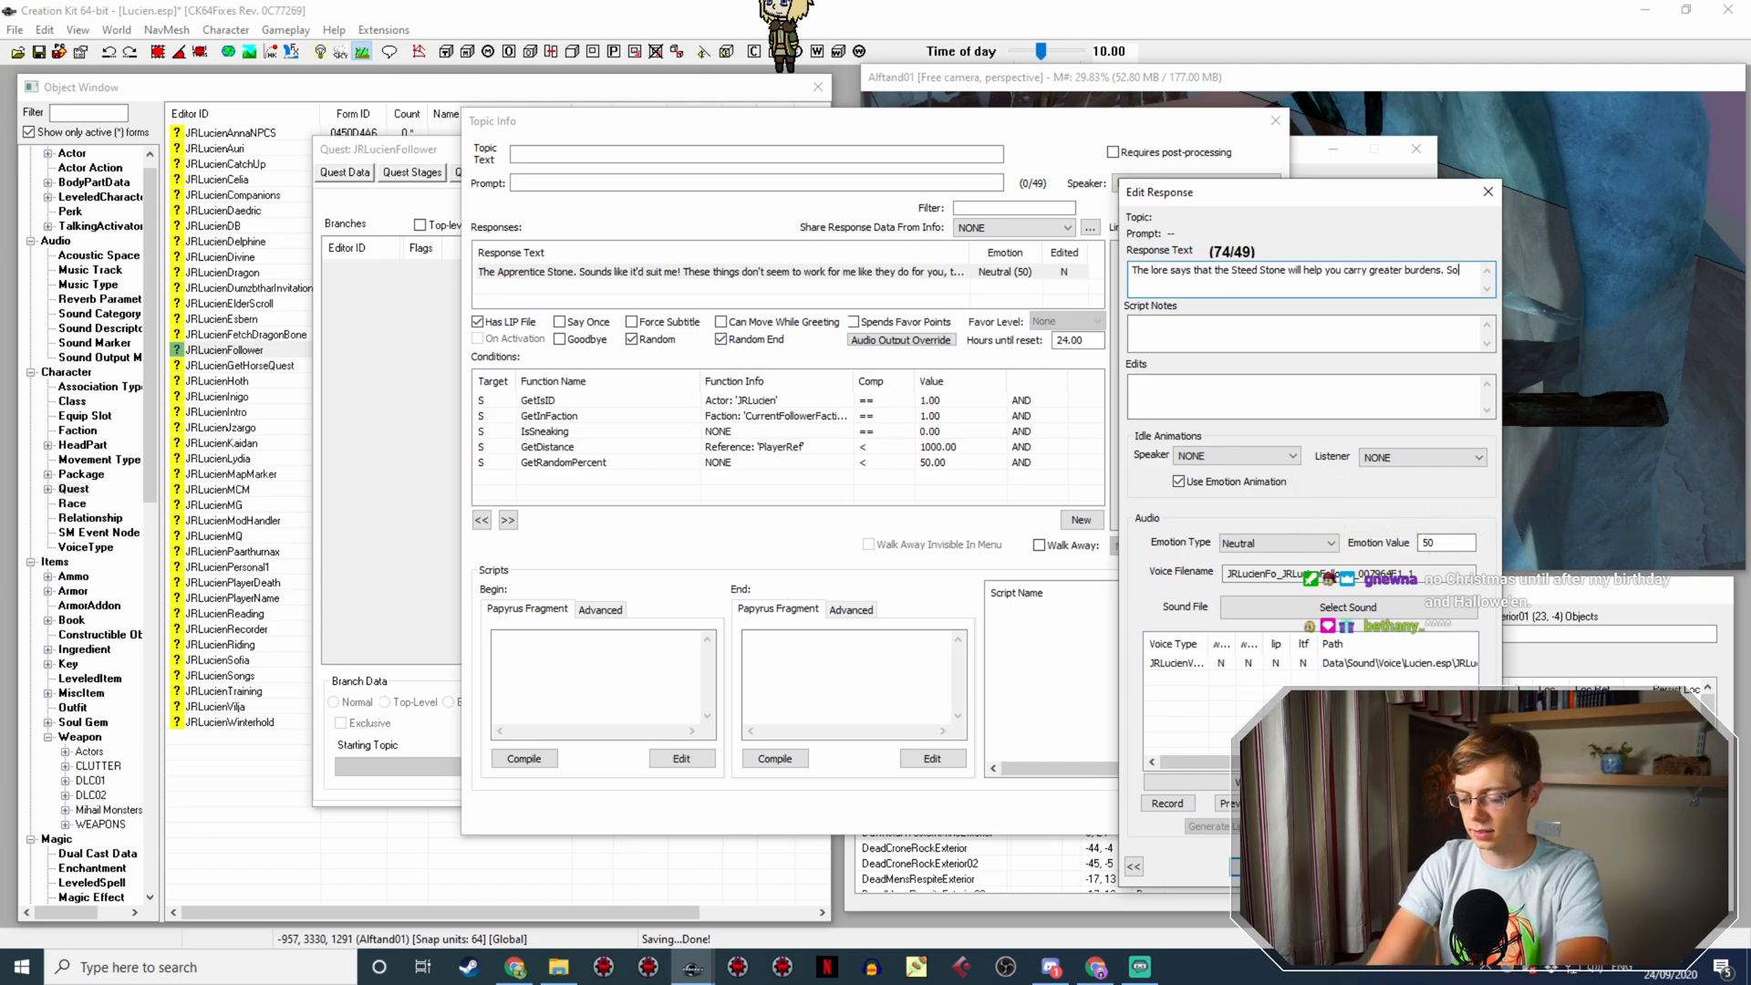
type(", you know")
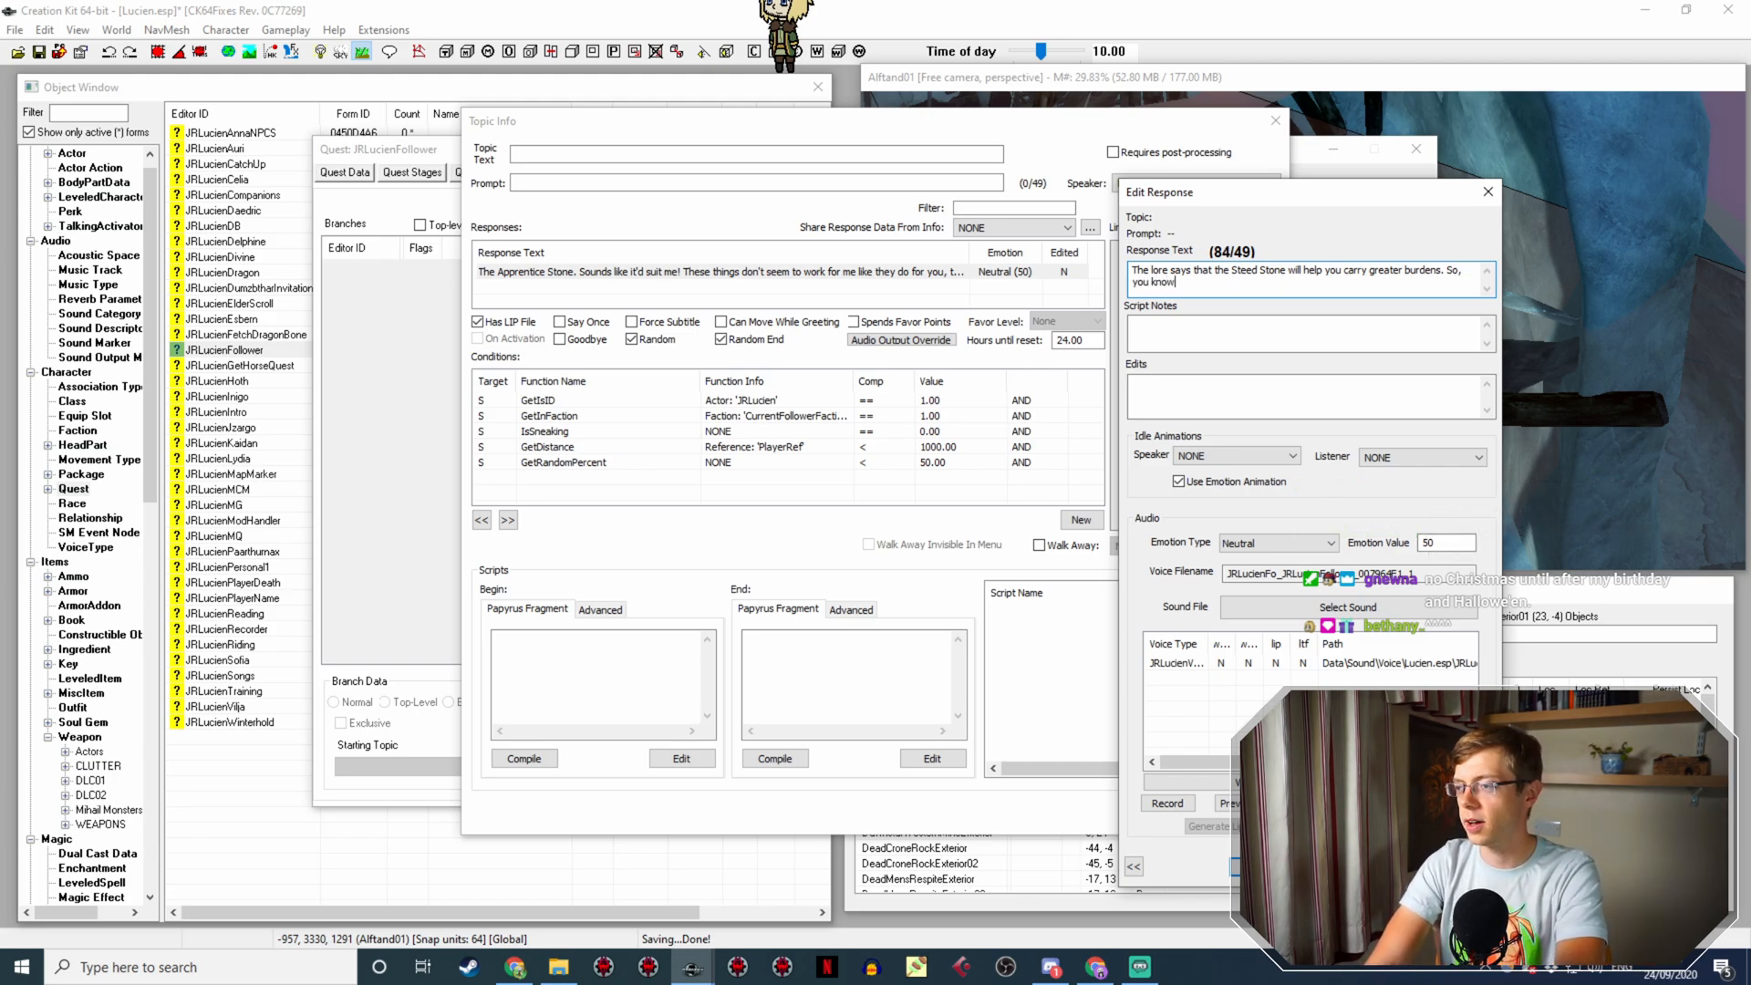
type(", berhaps you c")
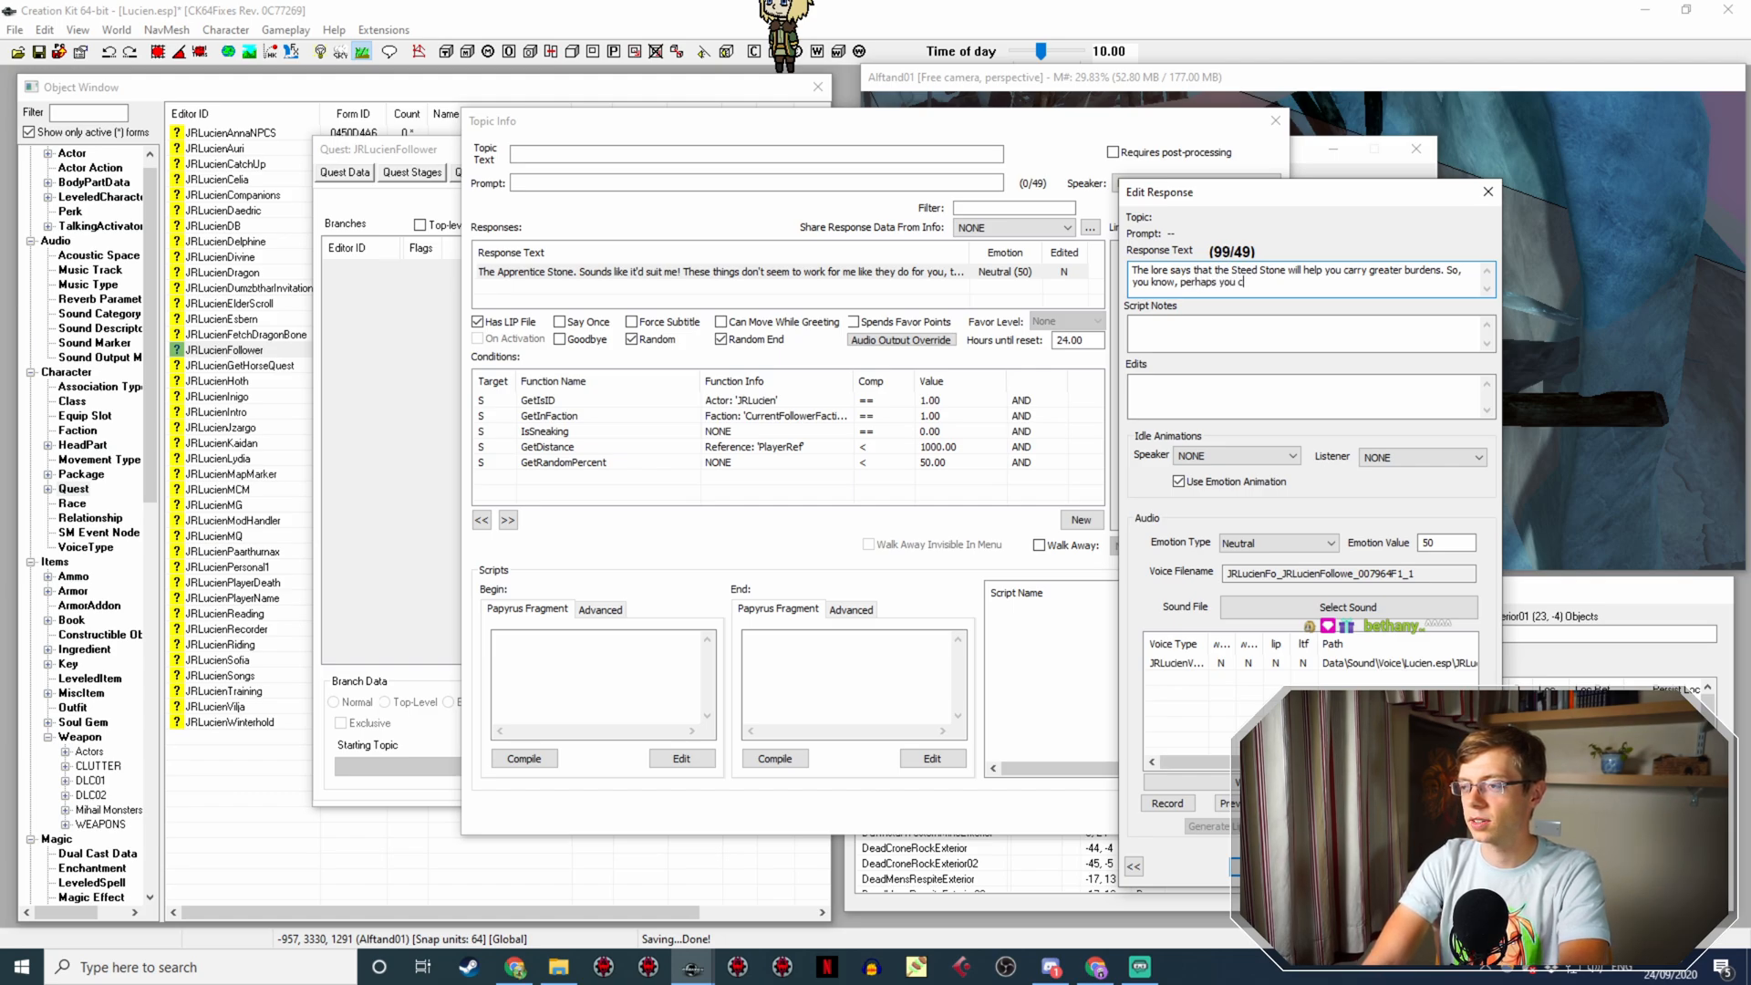
type("ould grab that an")
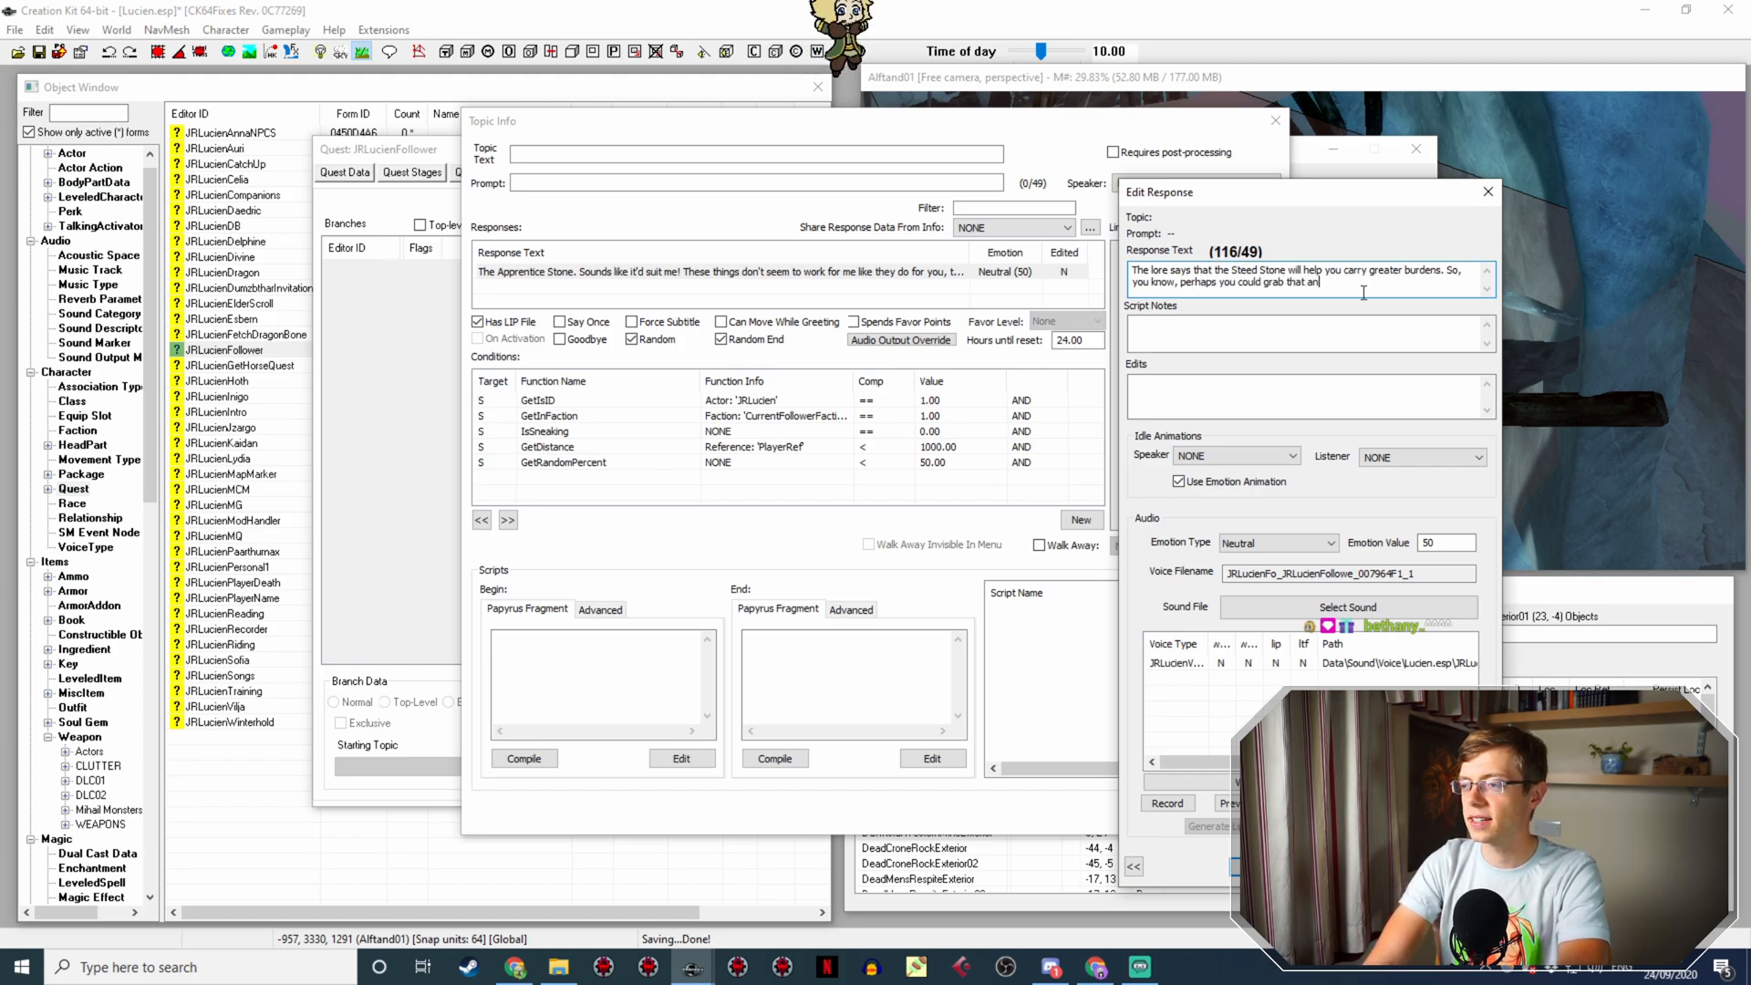
type("d stop using me as a")
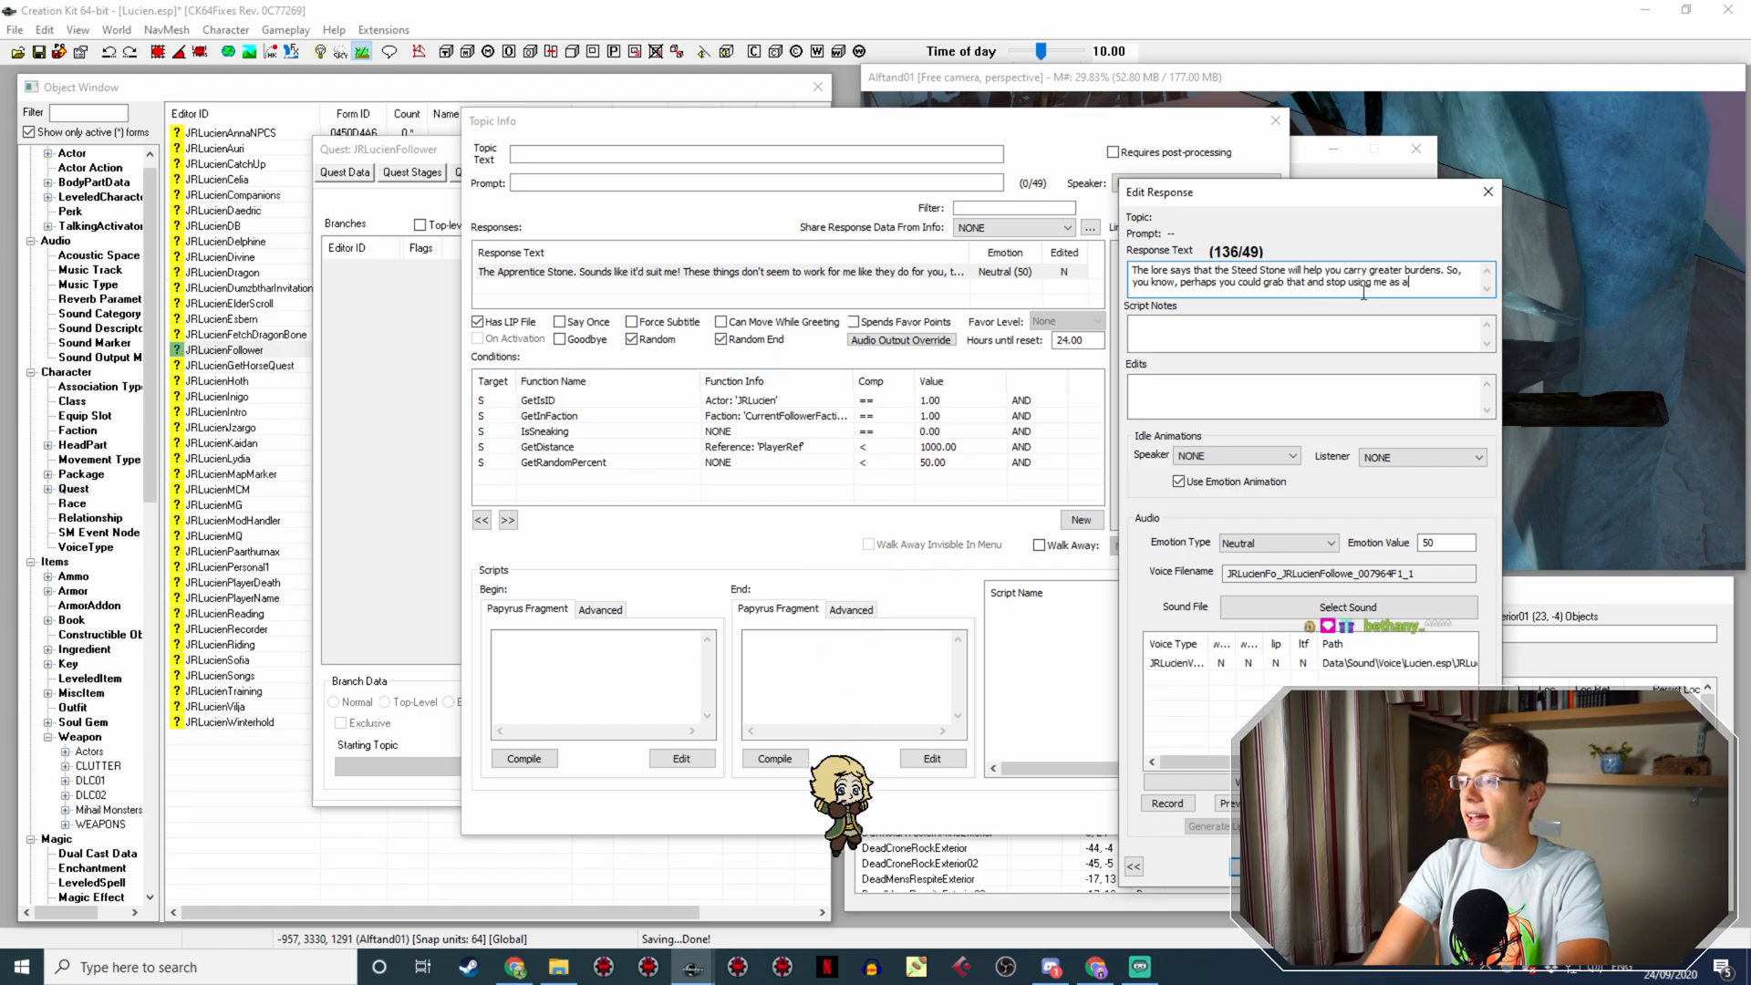
type(" pack horse?")
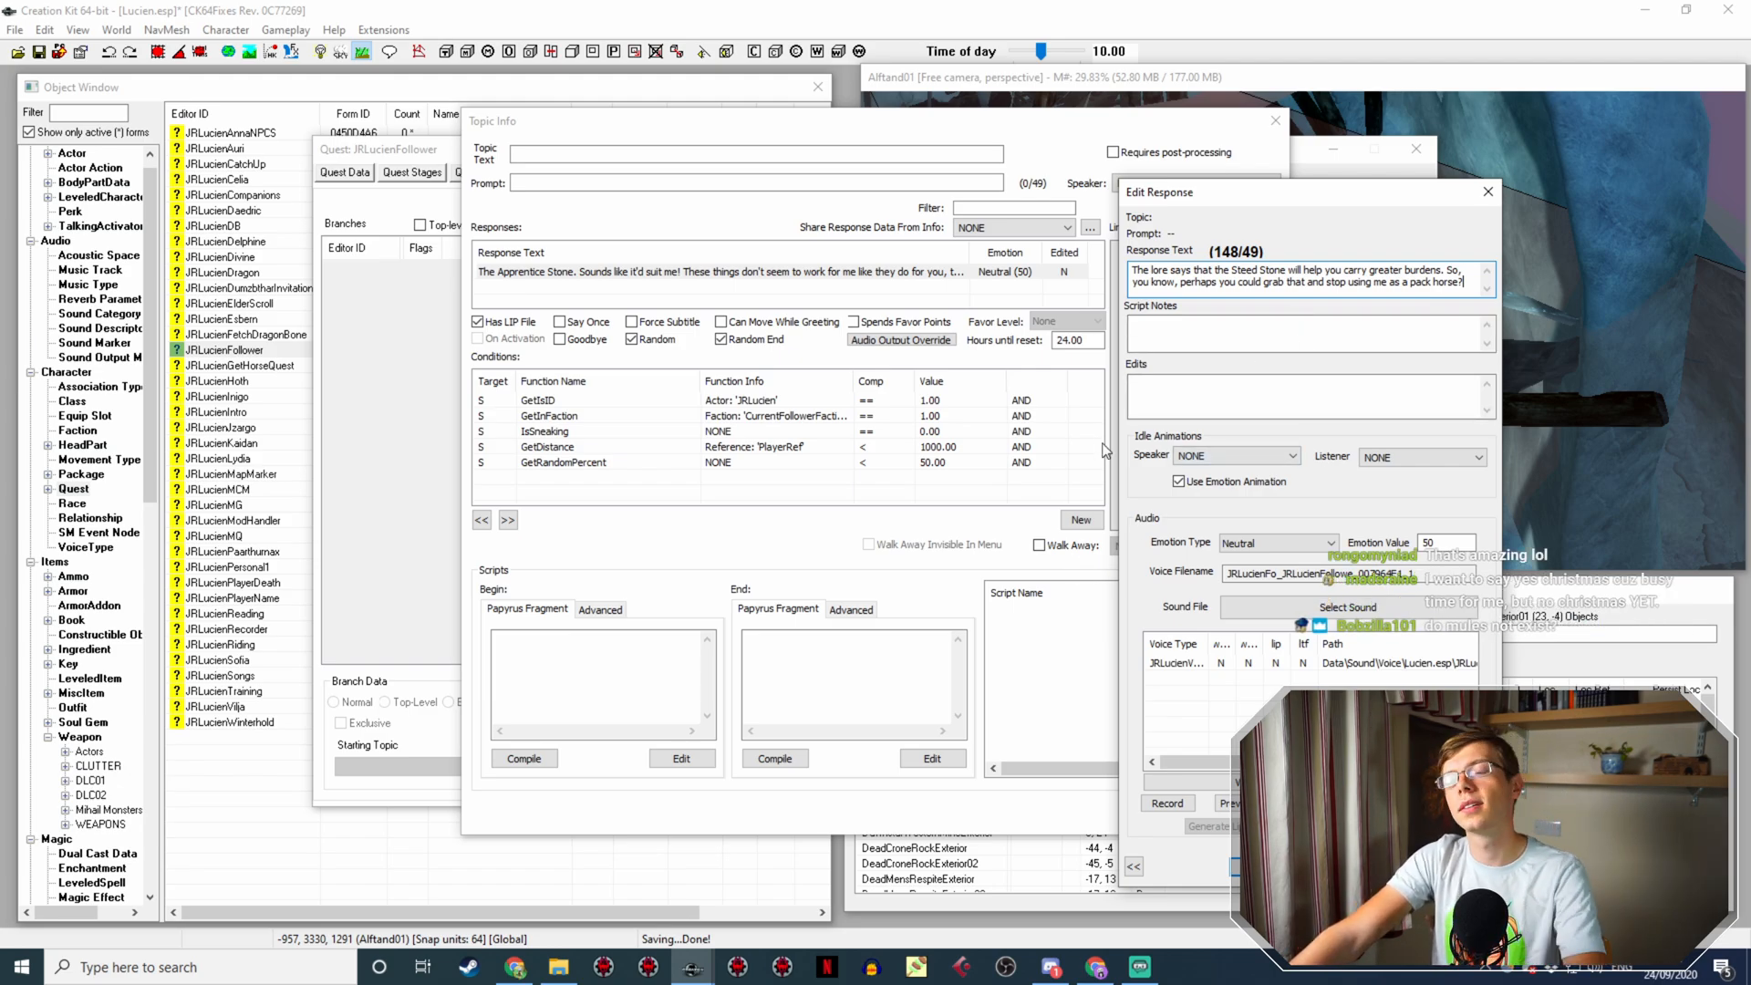
left_click(1260, 867)
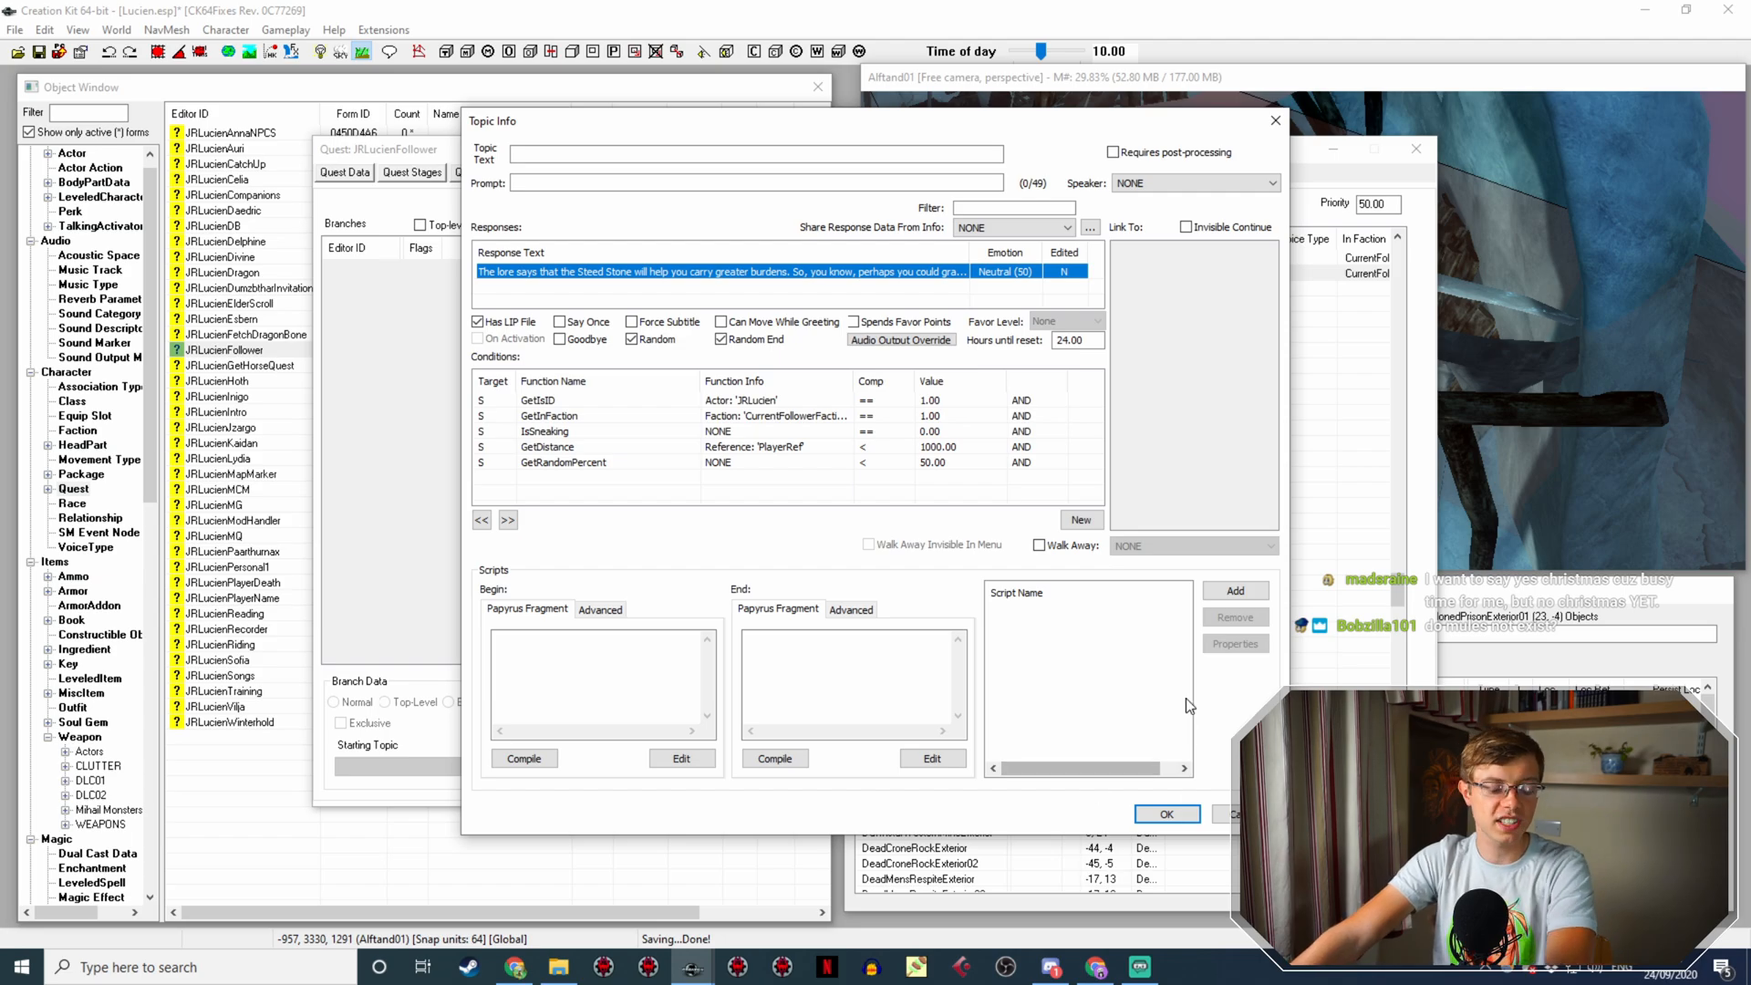
double_click(783, 272)
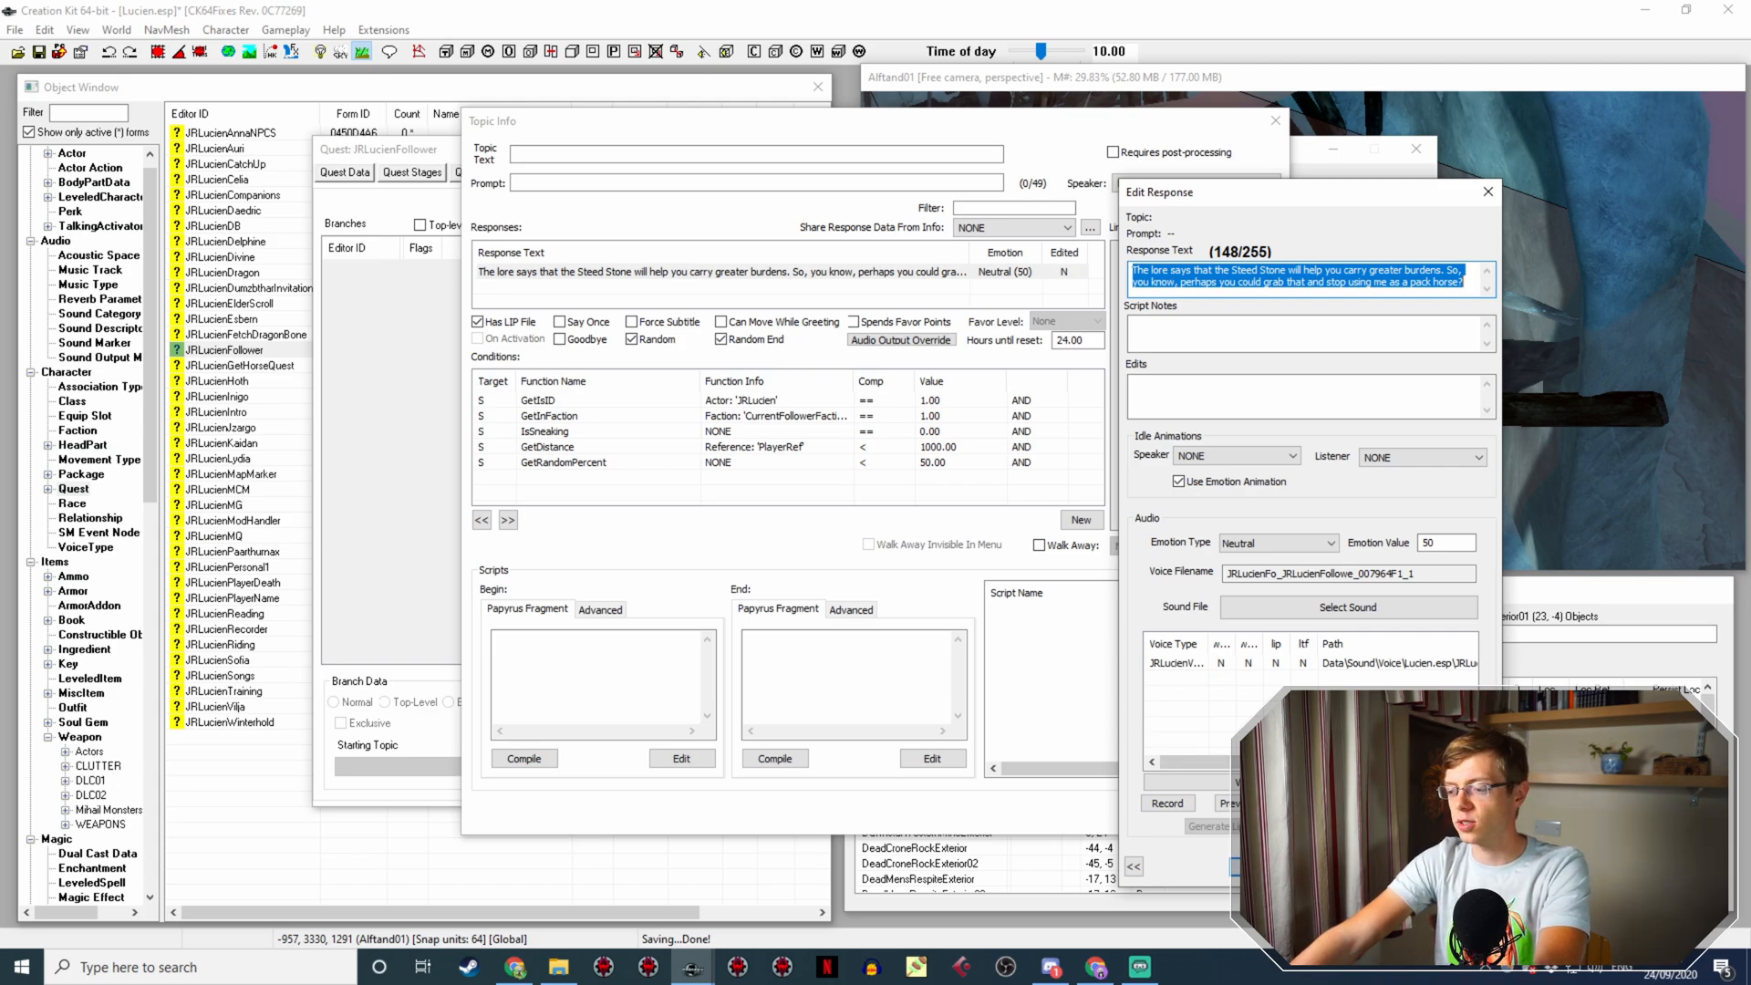
left_click(1263, 866)
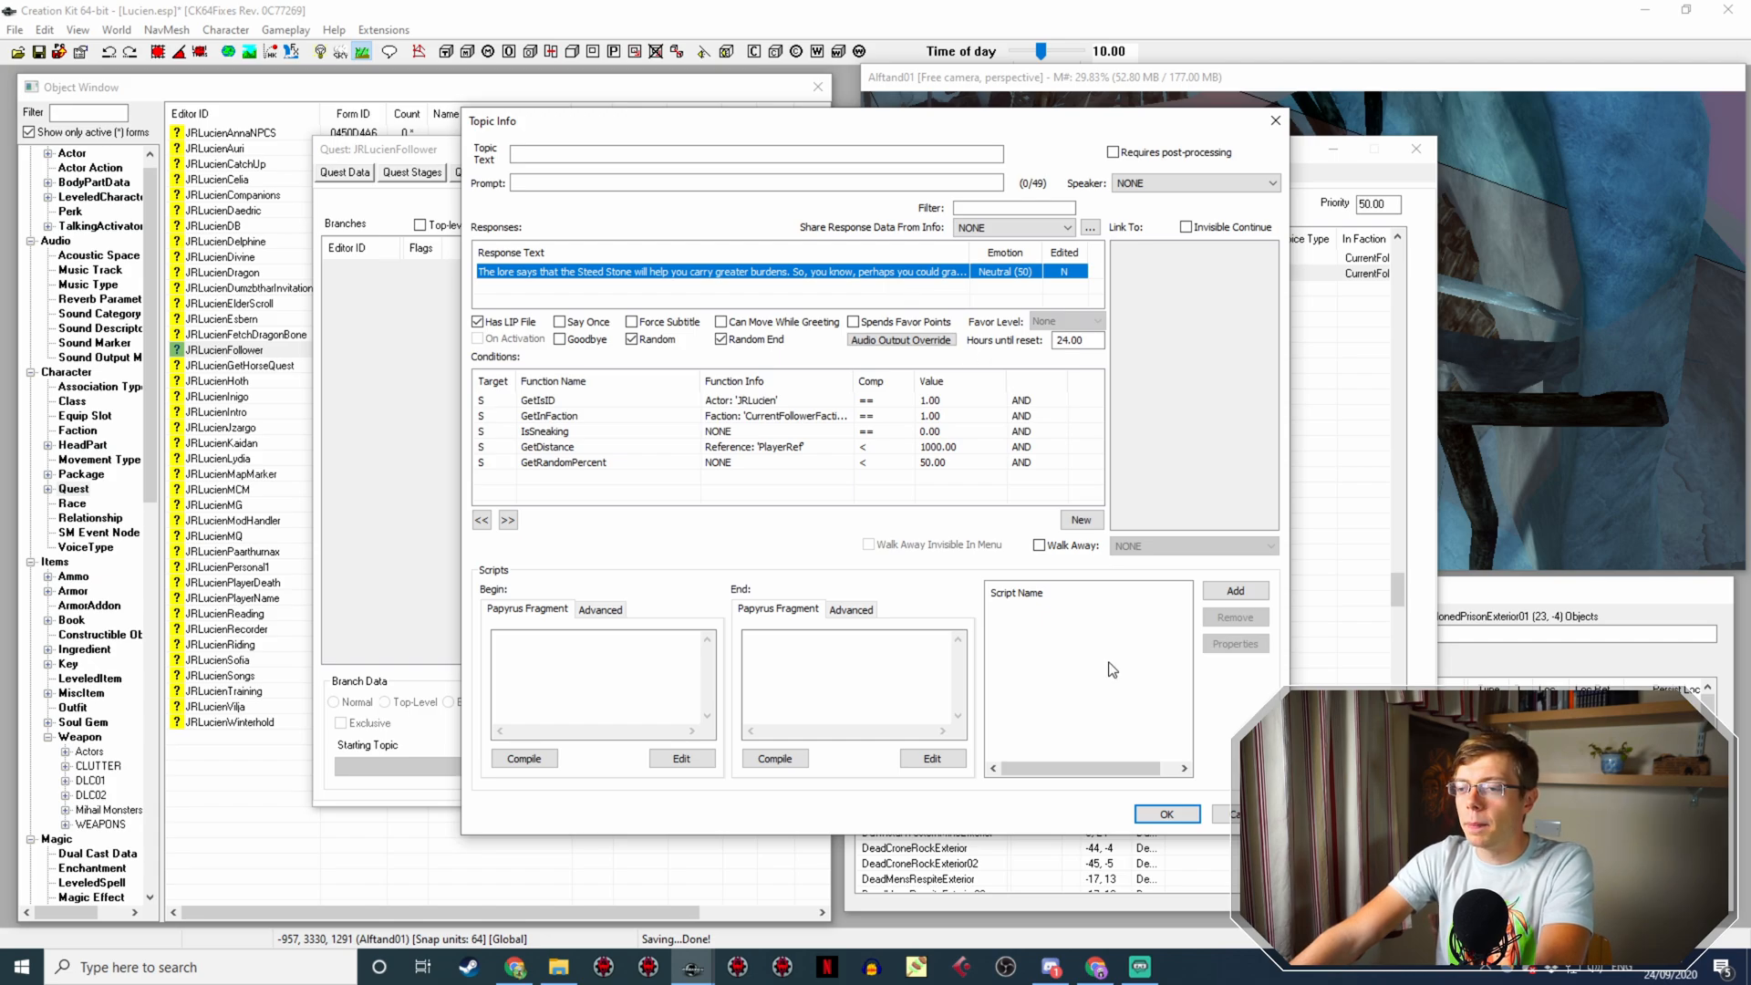
left_click(1166, 814)
Step: Duplicate the Steed Stone info and clear the response text of the copy
scroll(938, 303, "up", 1)
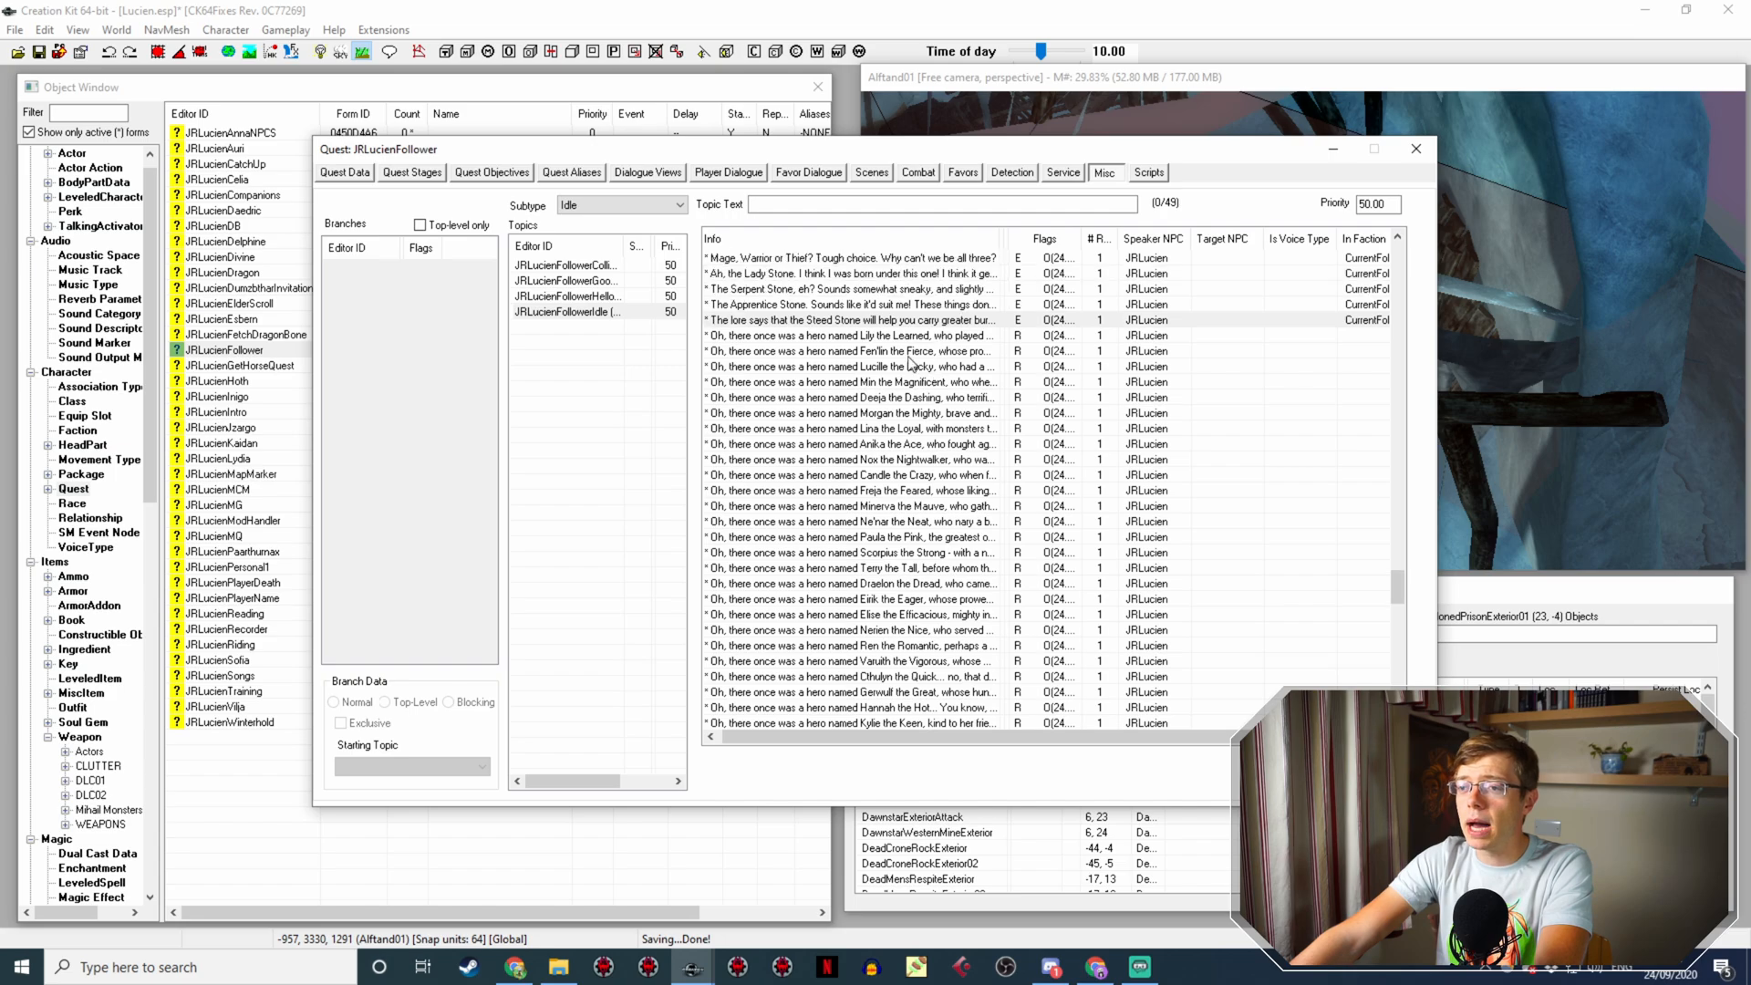
right_click(917, 348)
left_click(937, 354)
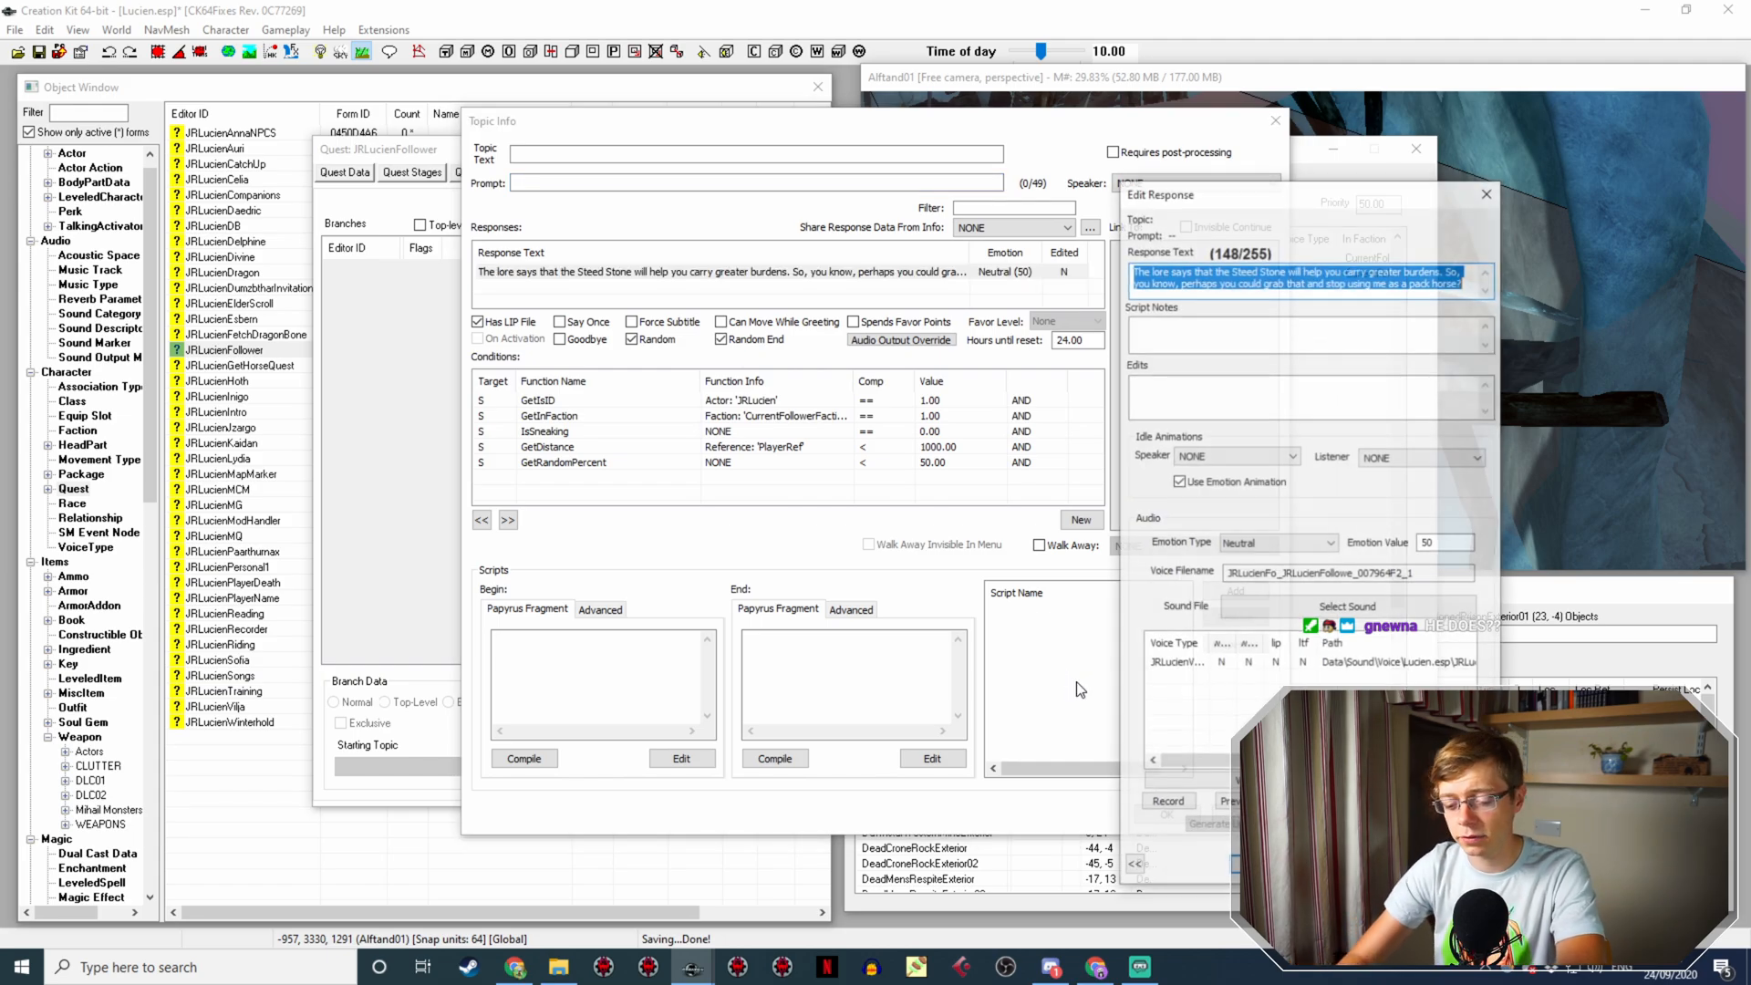
type("I")
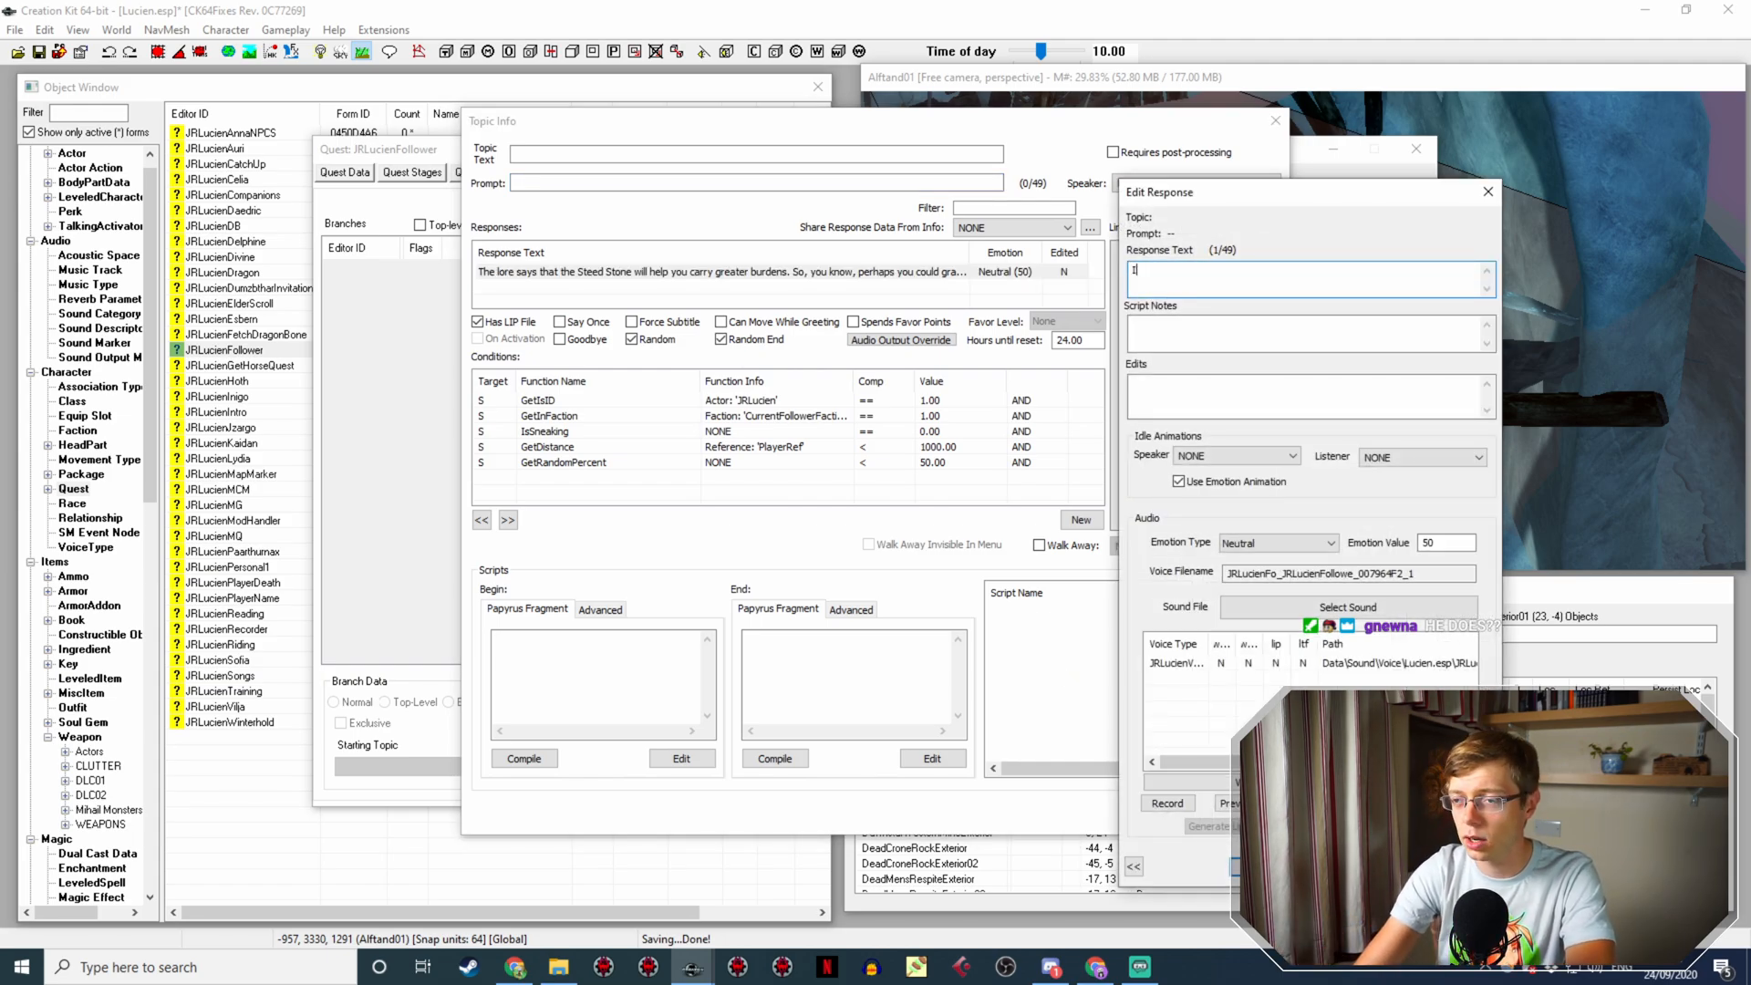
key("BackSpace")
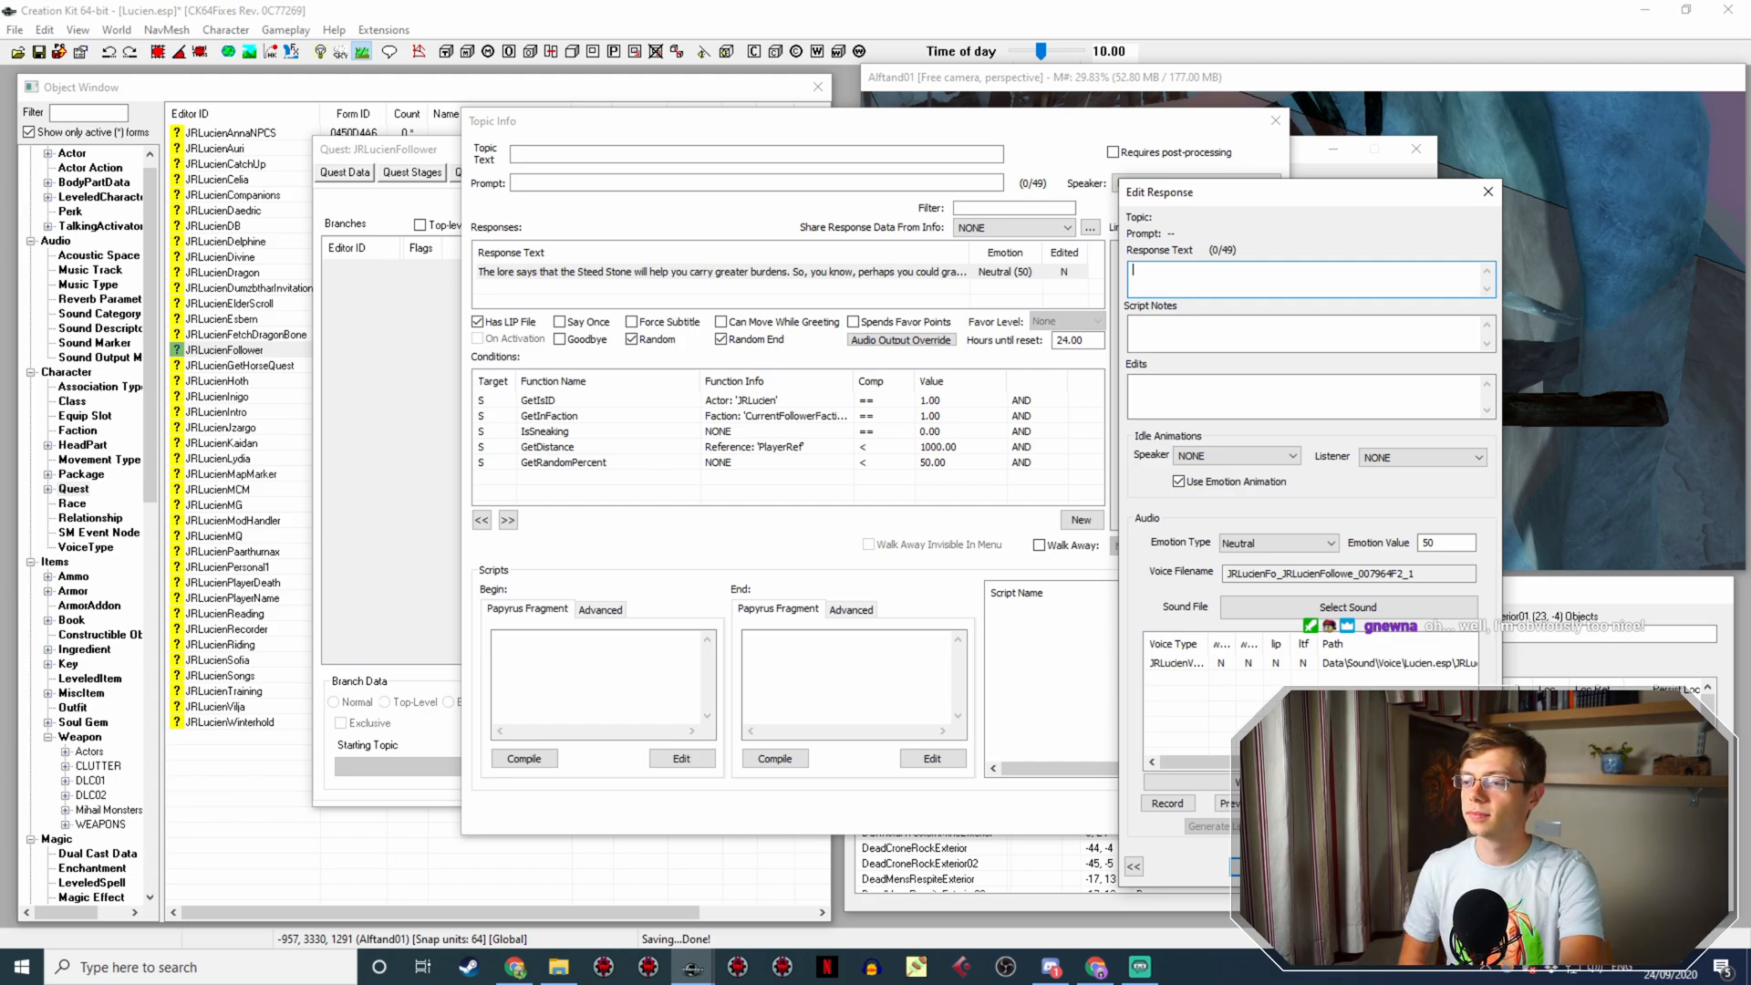
Step: Switch to the browser, look up the Standing Stones overview on the UESP wiki, and return to the Creation Kit
key("alt+Tab")
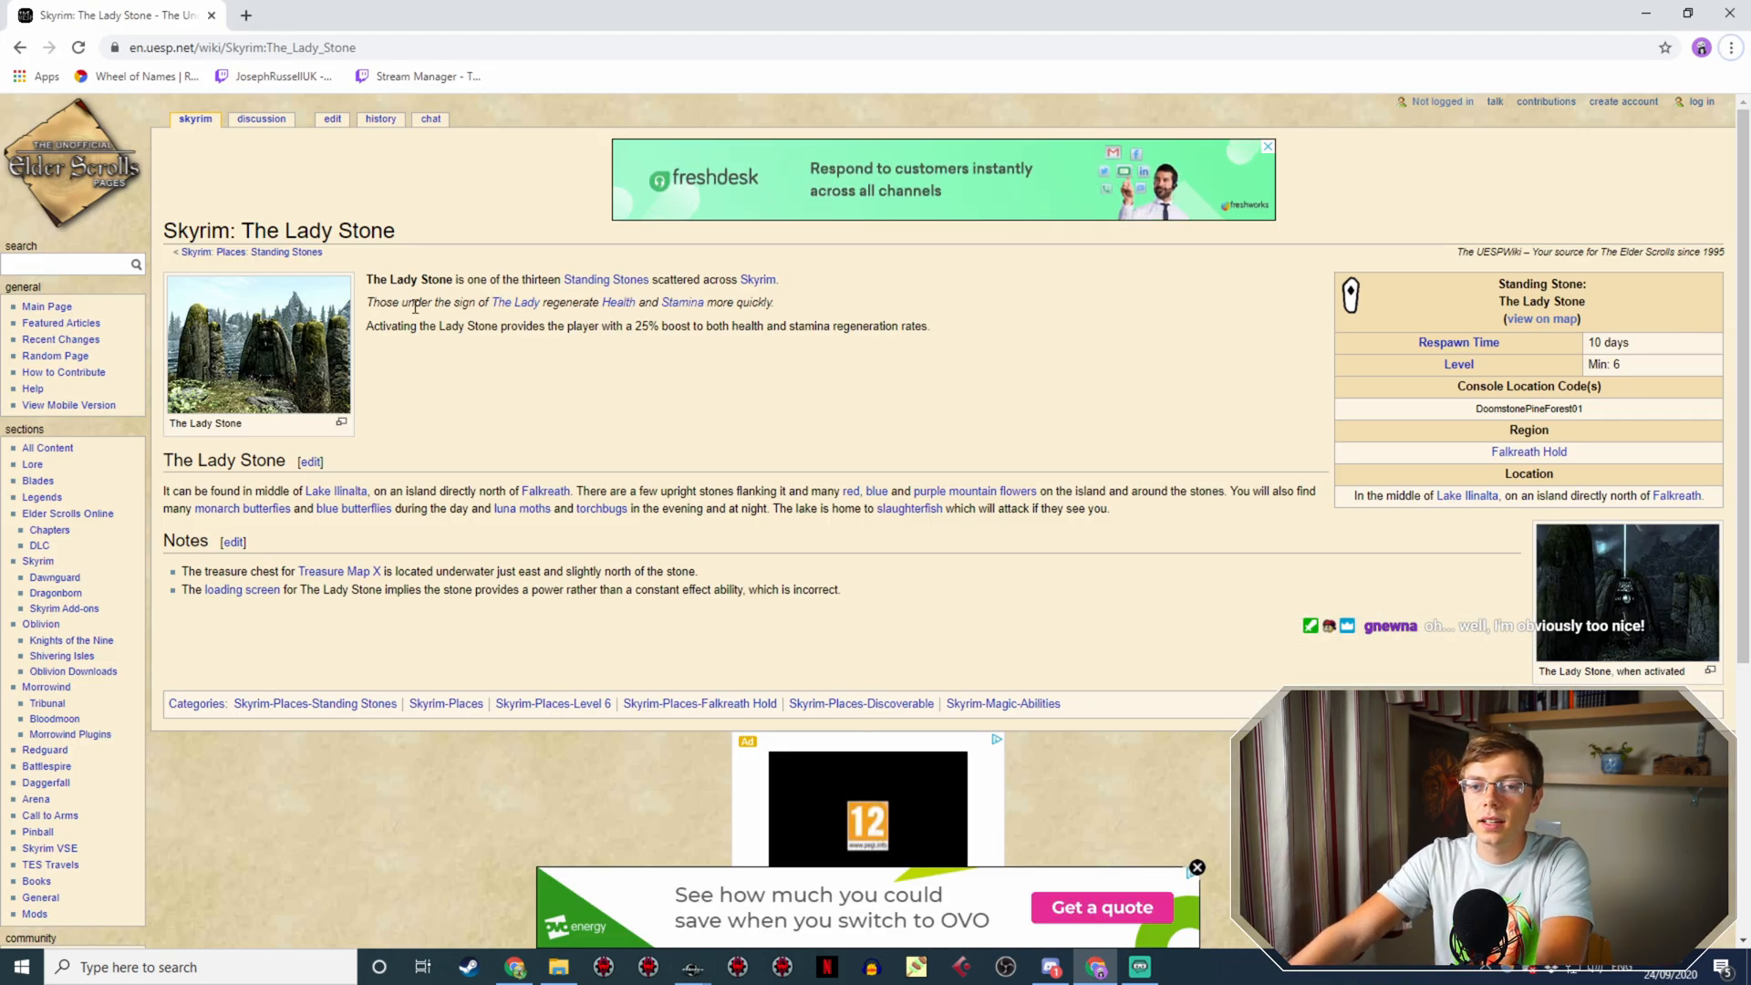
left_click(286, 253)
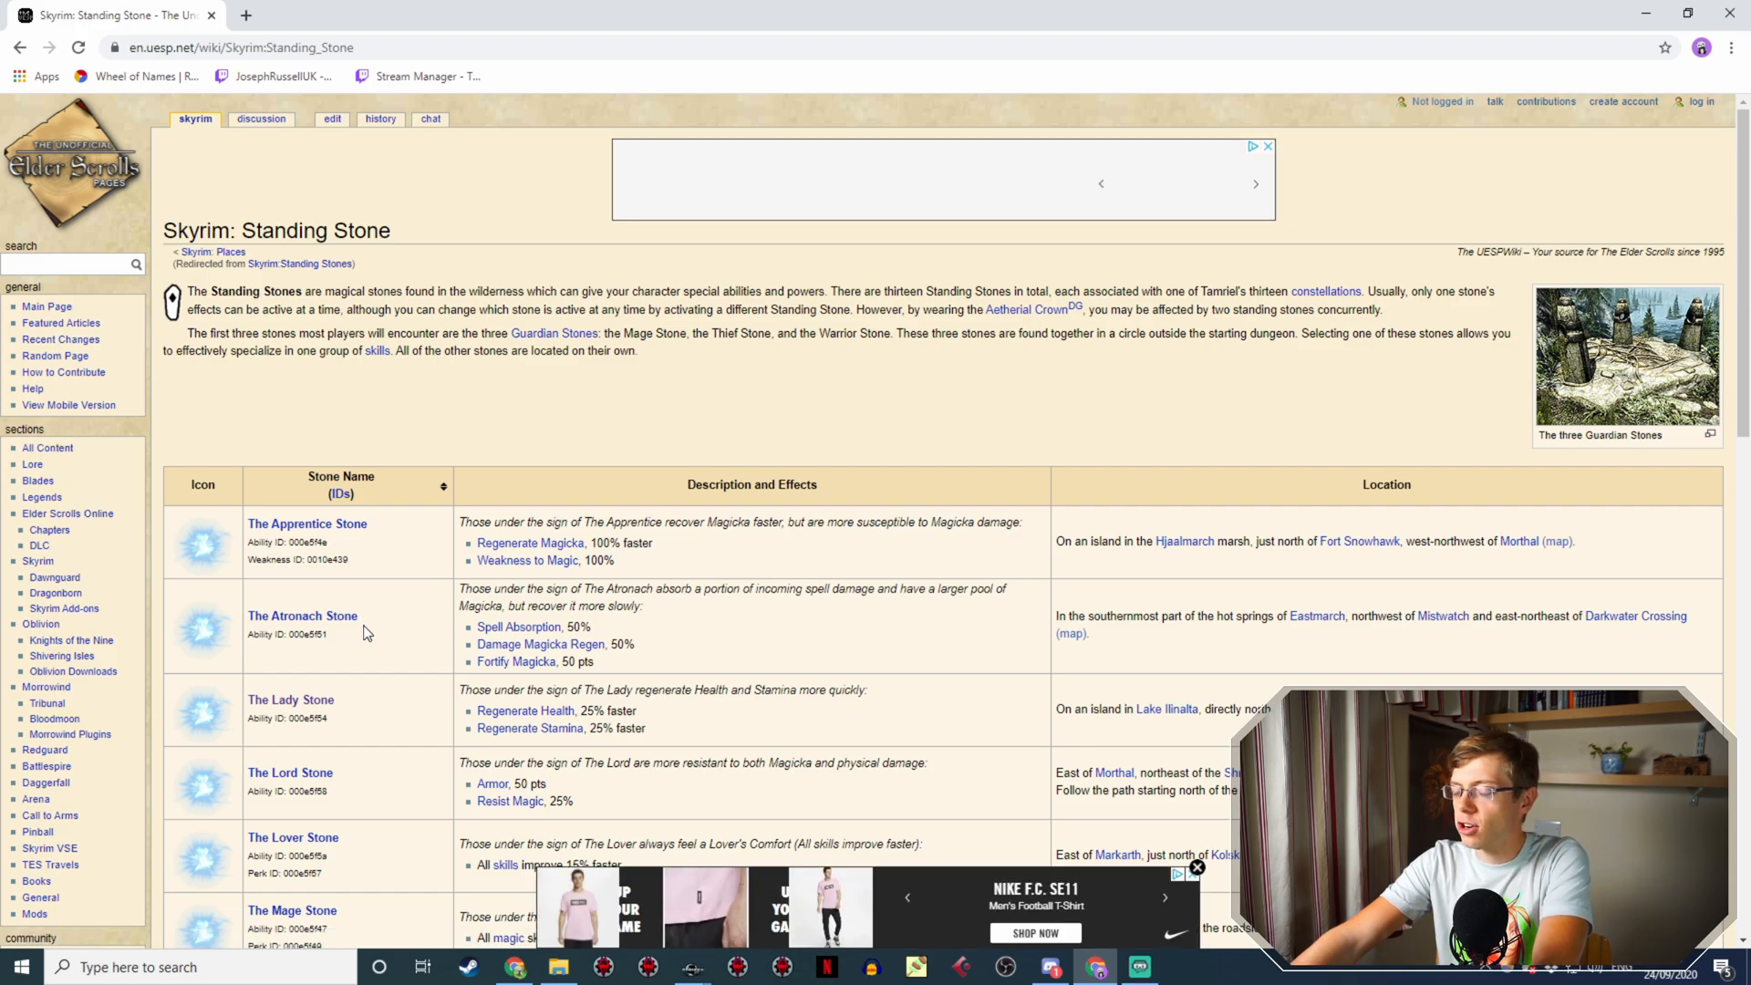
key("alt+Tab")
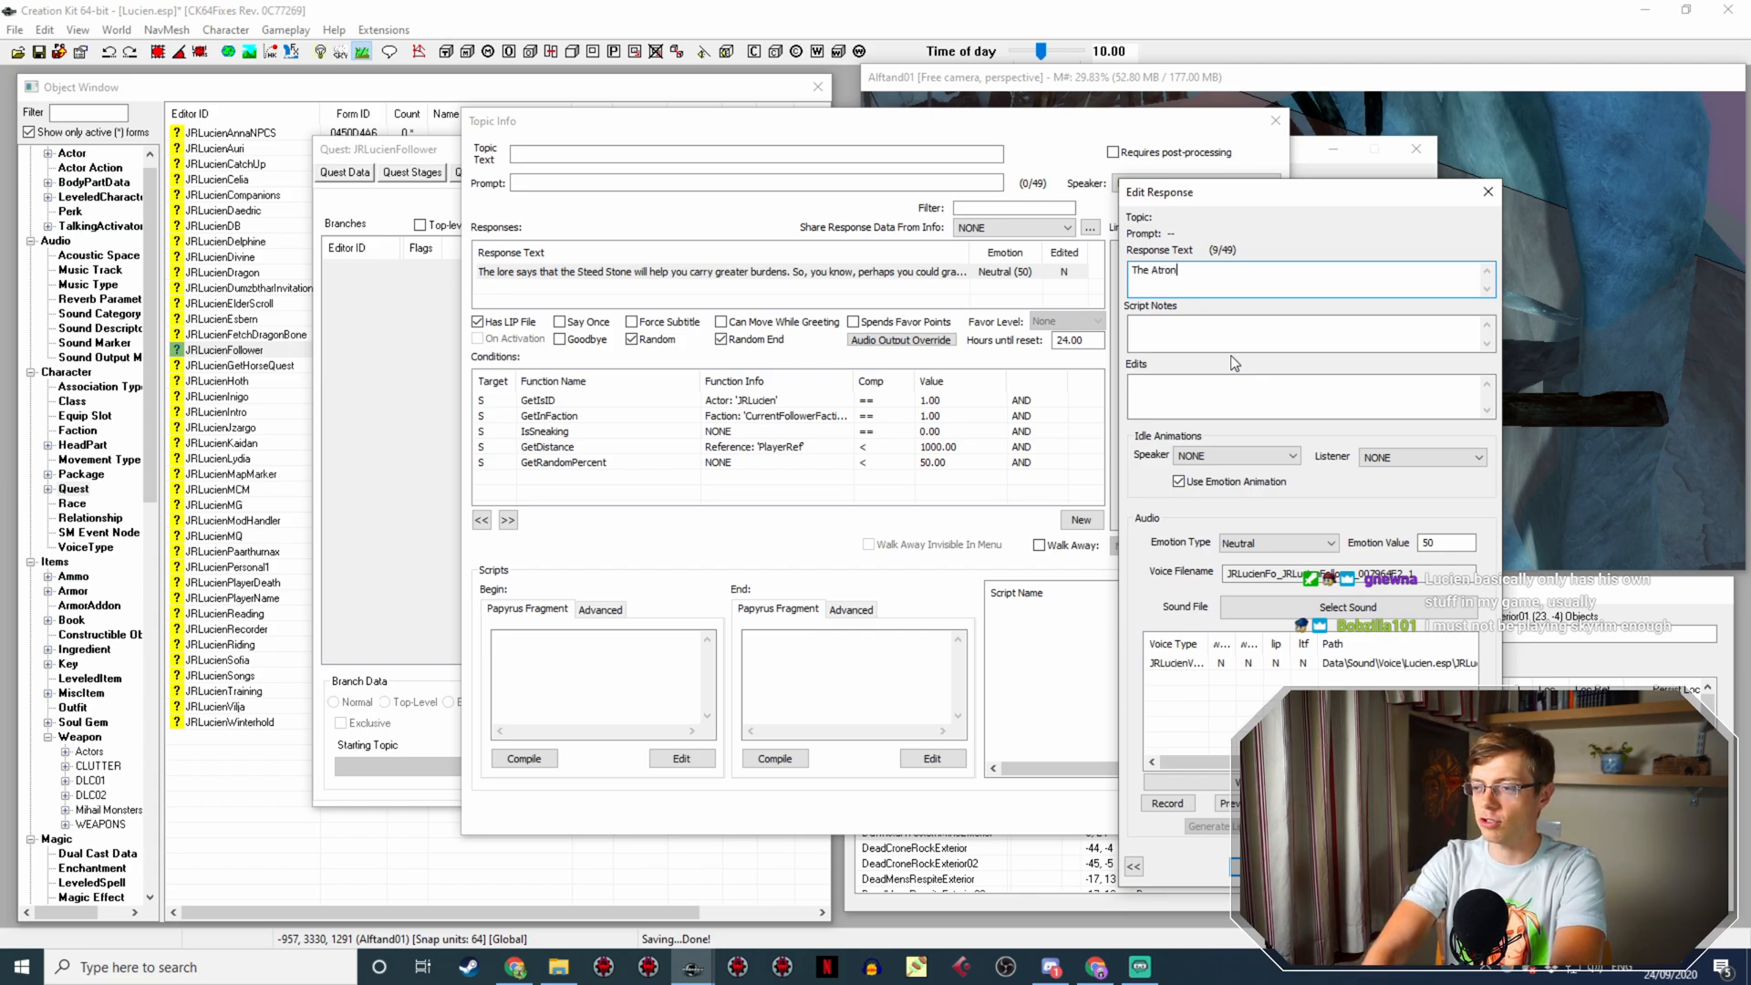
Step: Begin the copy's response text with "The Atronach Stone... sounds"
type("ach S")
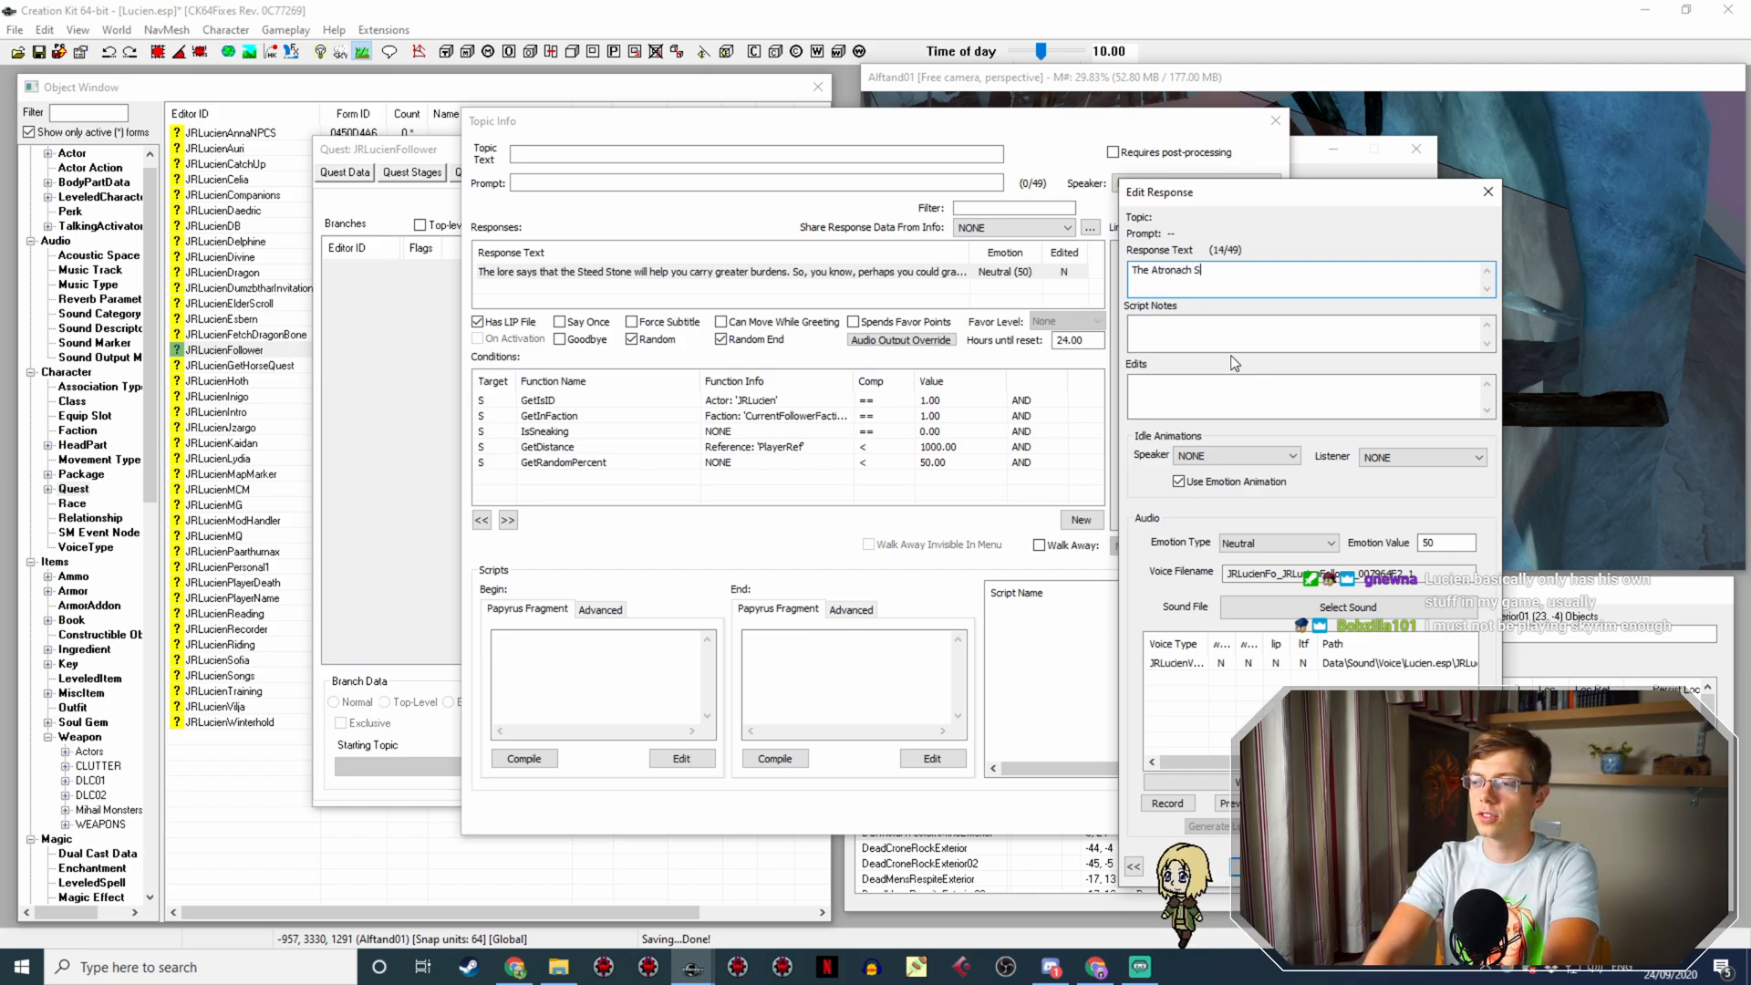
type("tone")
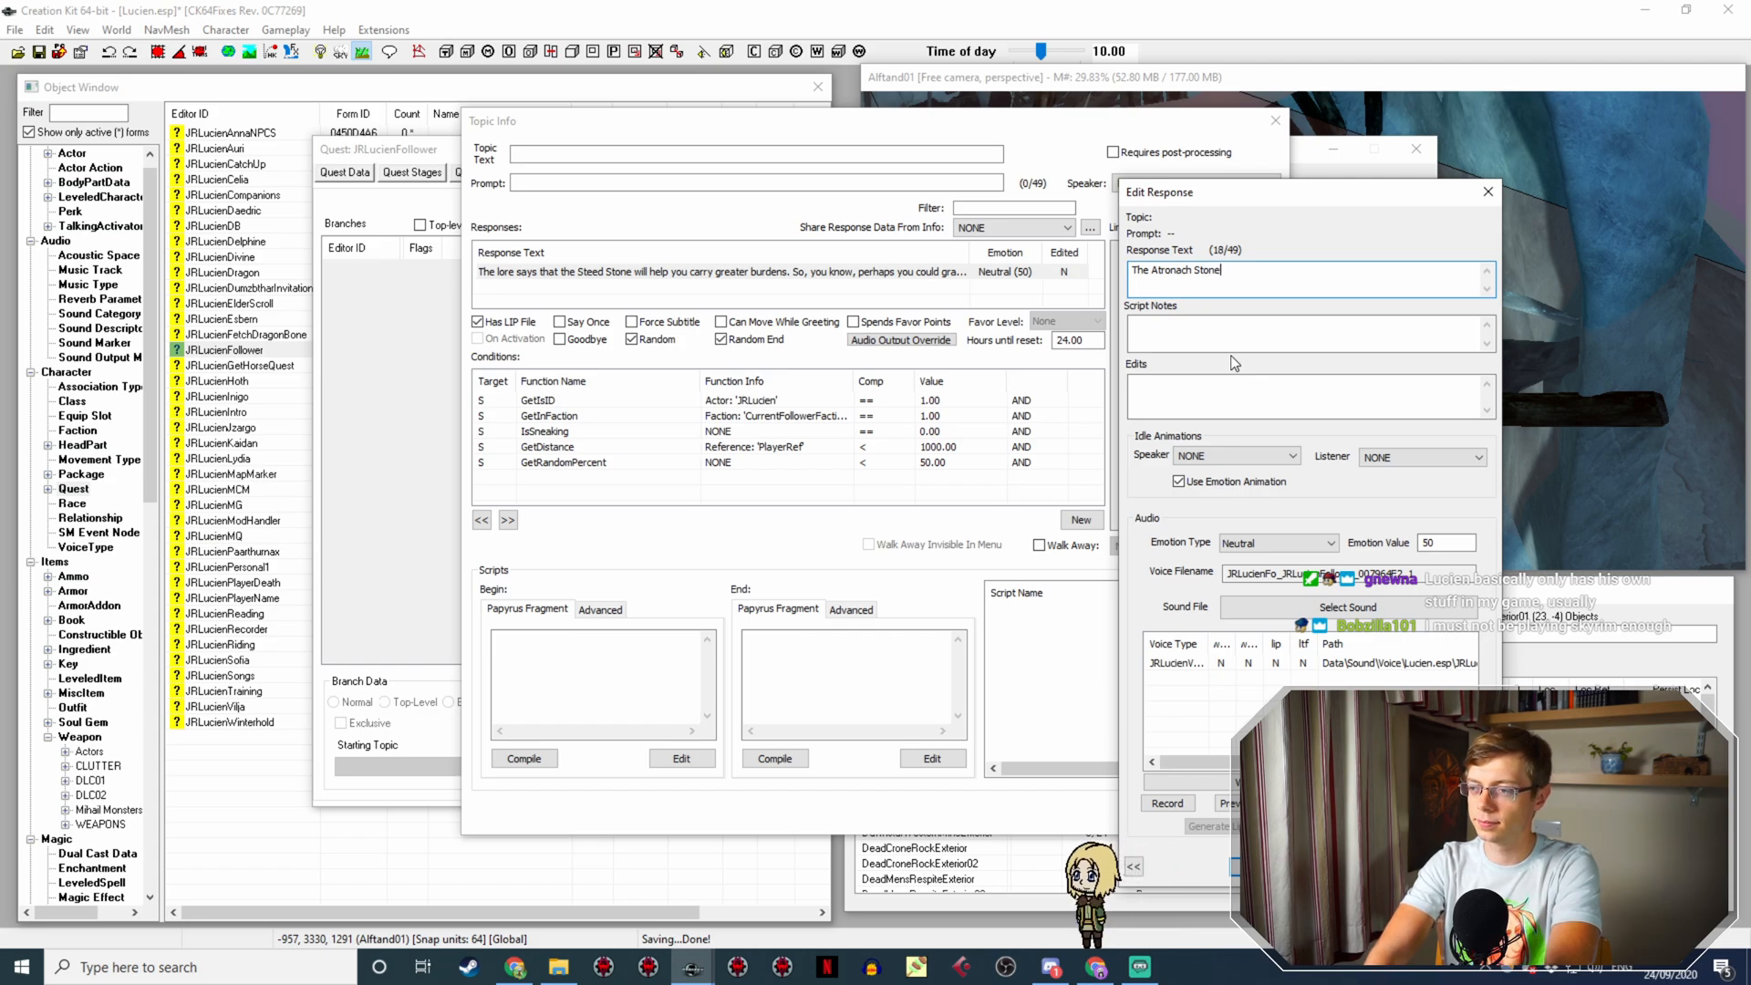
type(".")
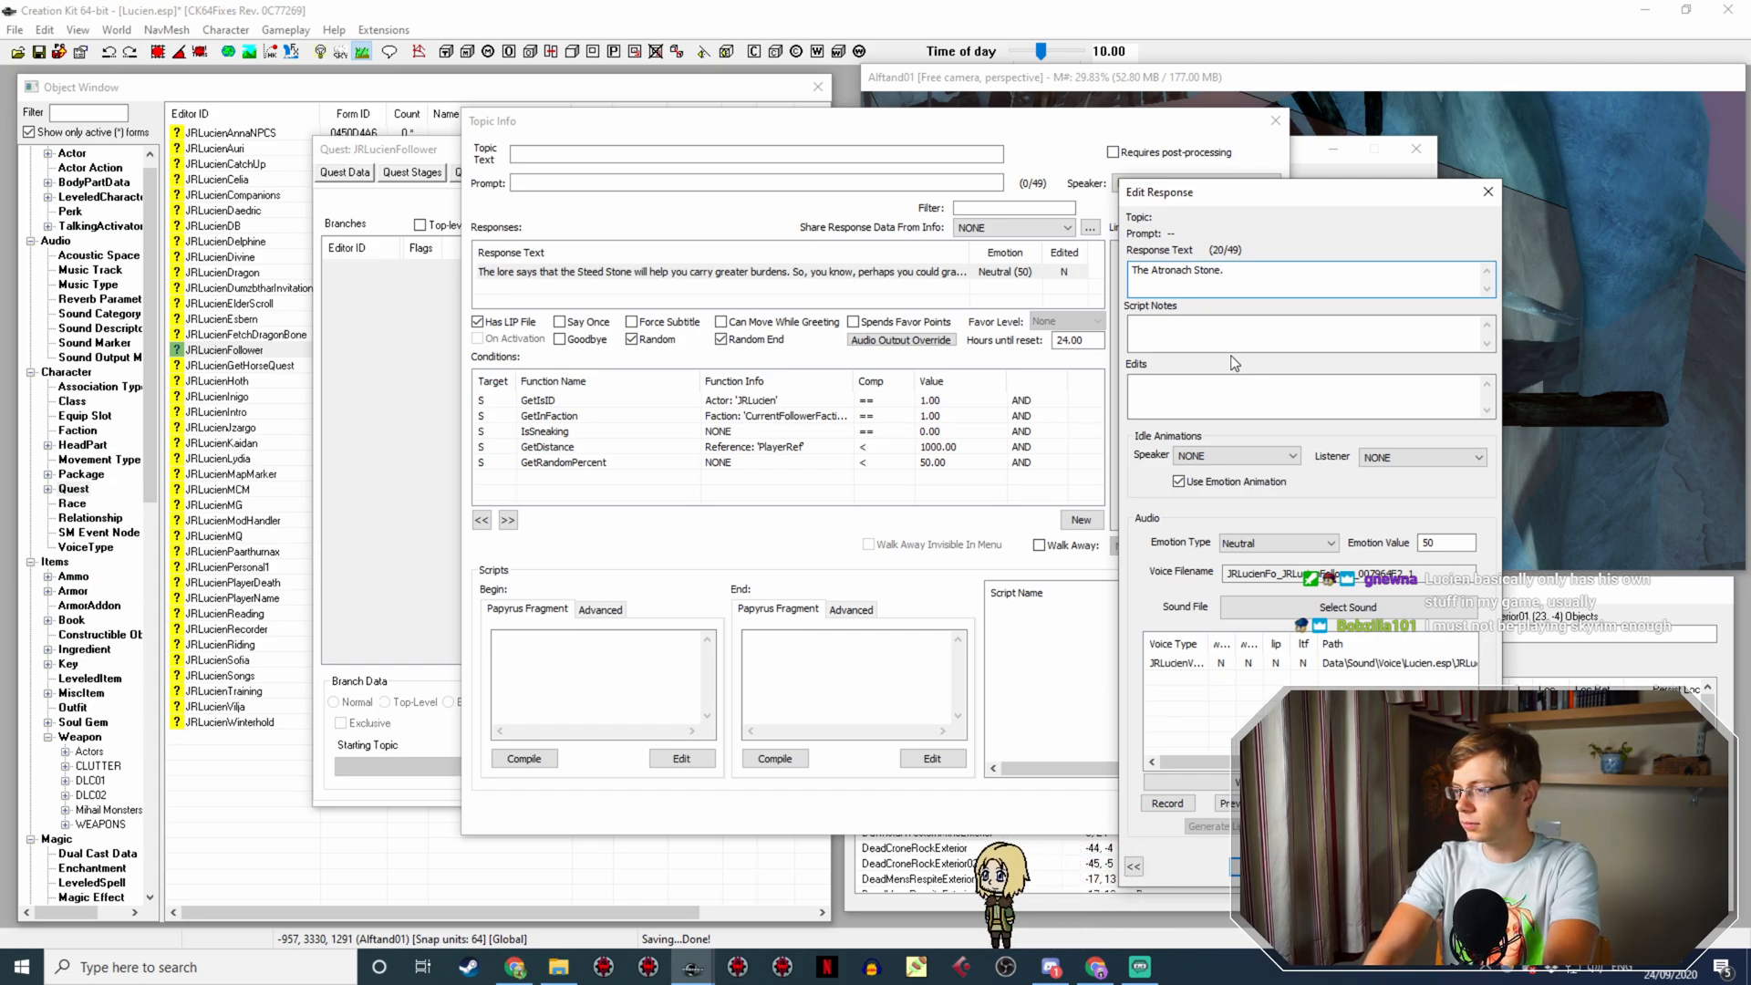
key("BackSpace")
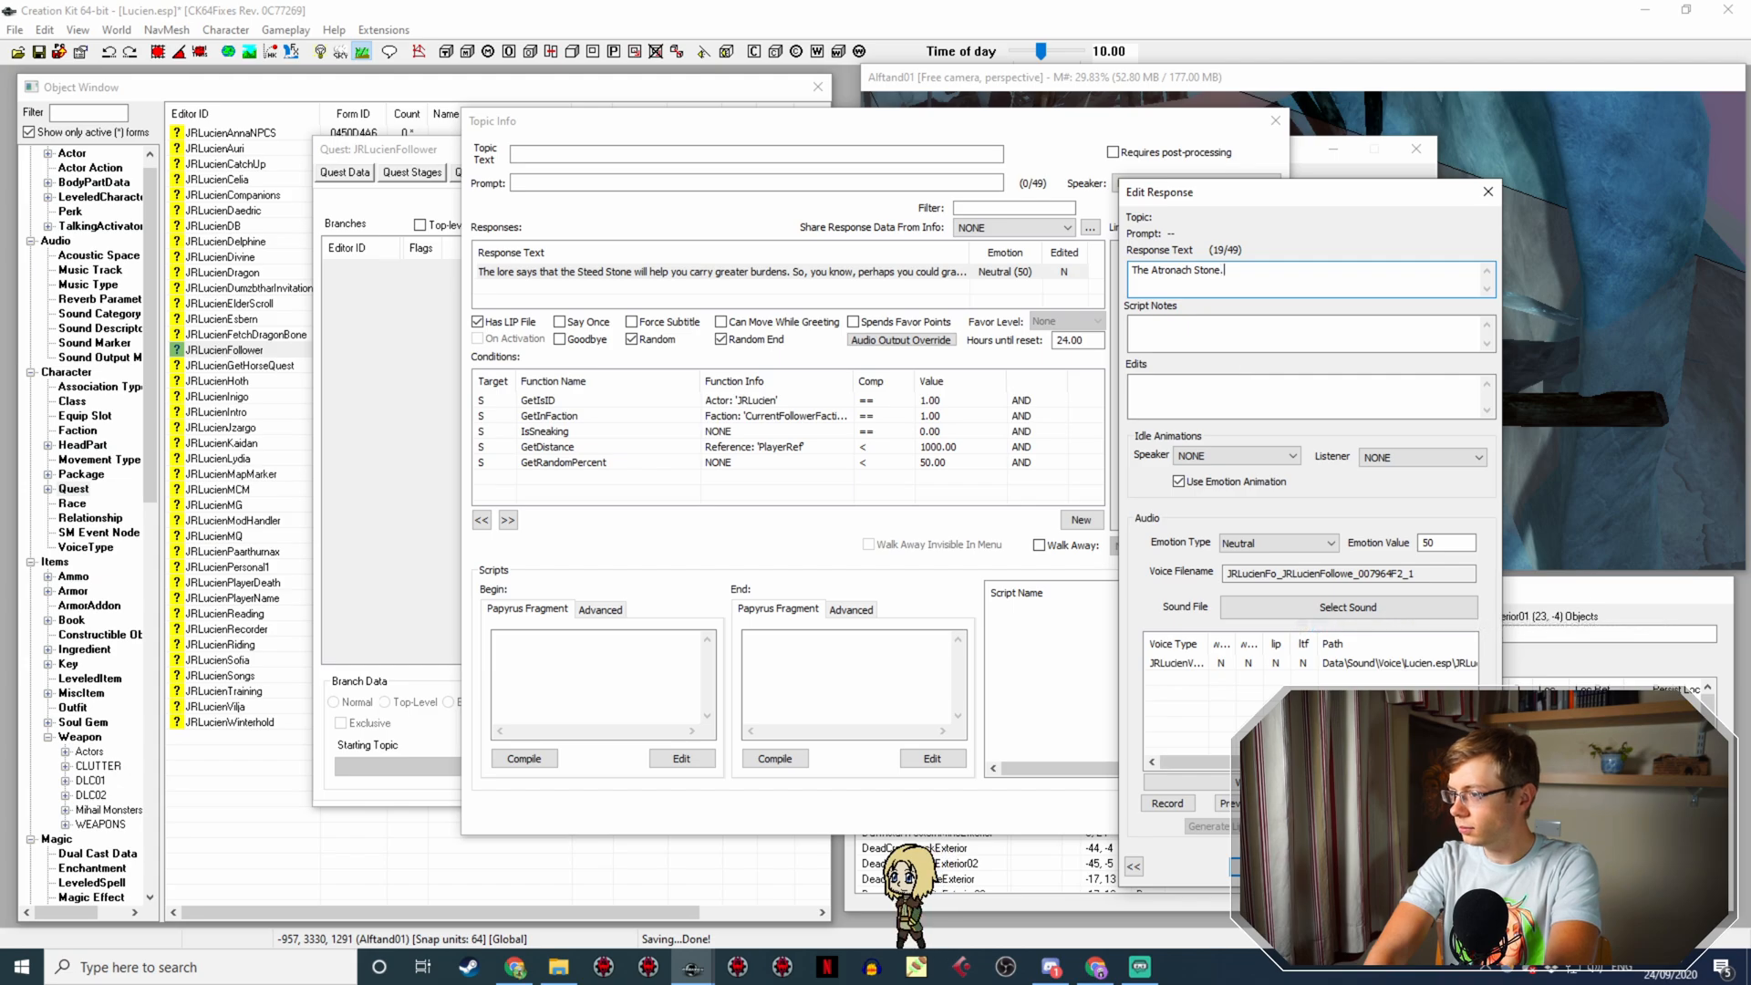
type(".. ")
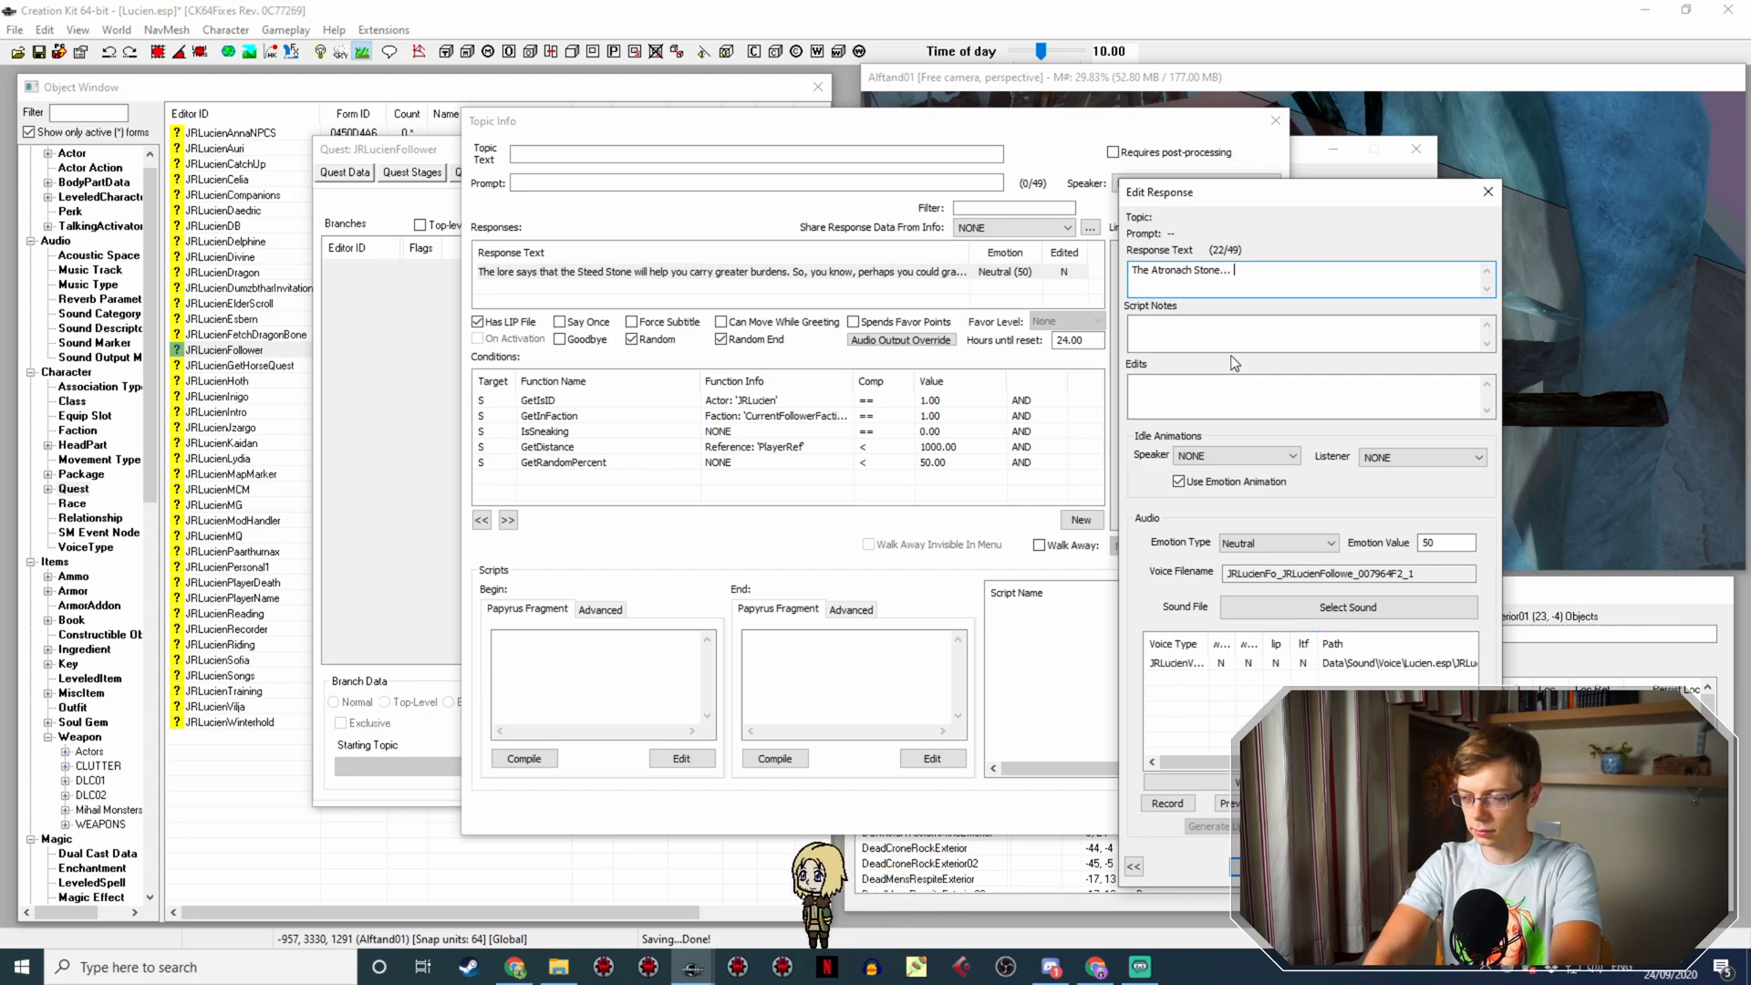
type("soun")
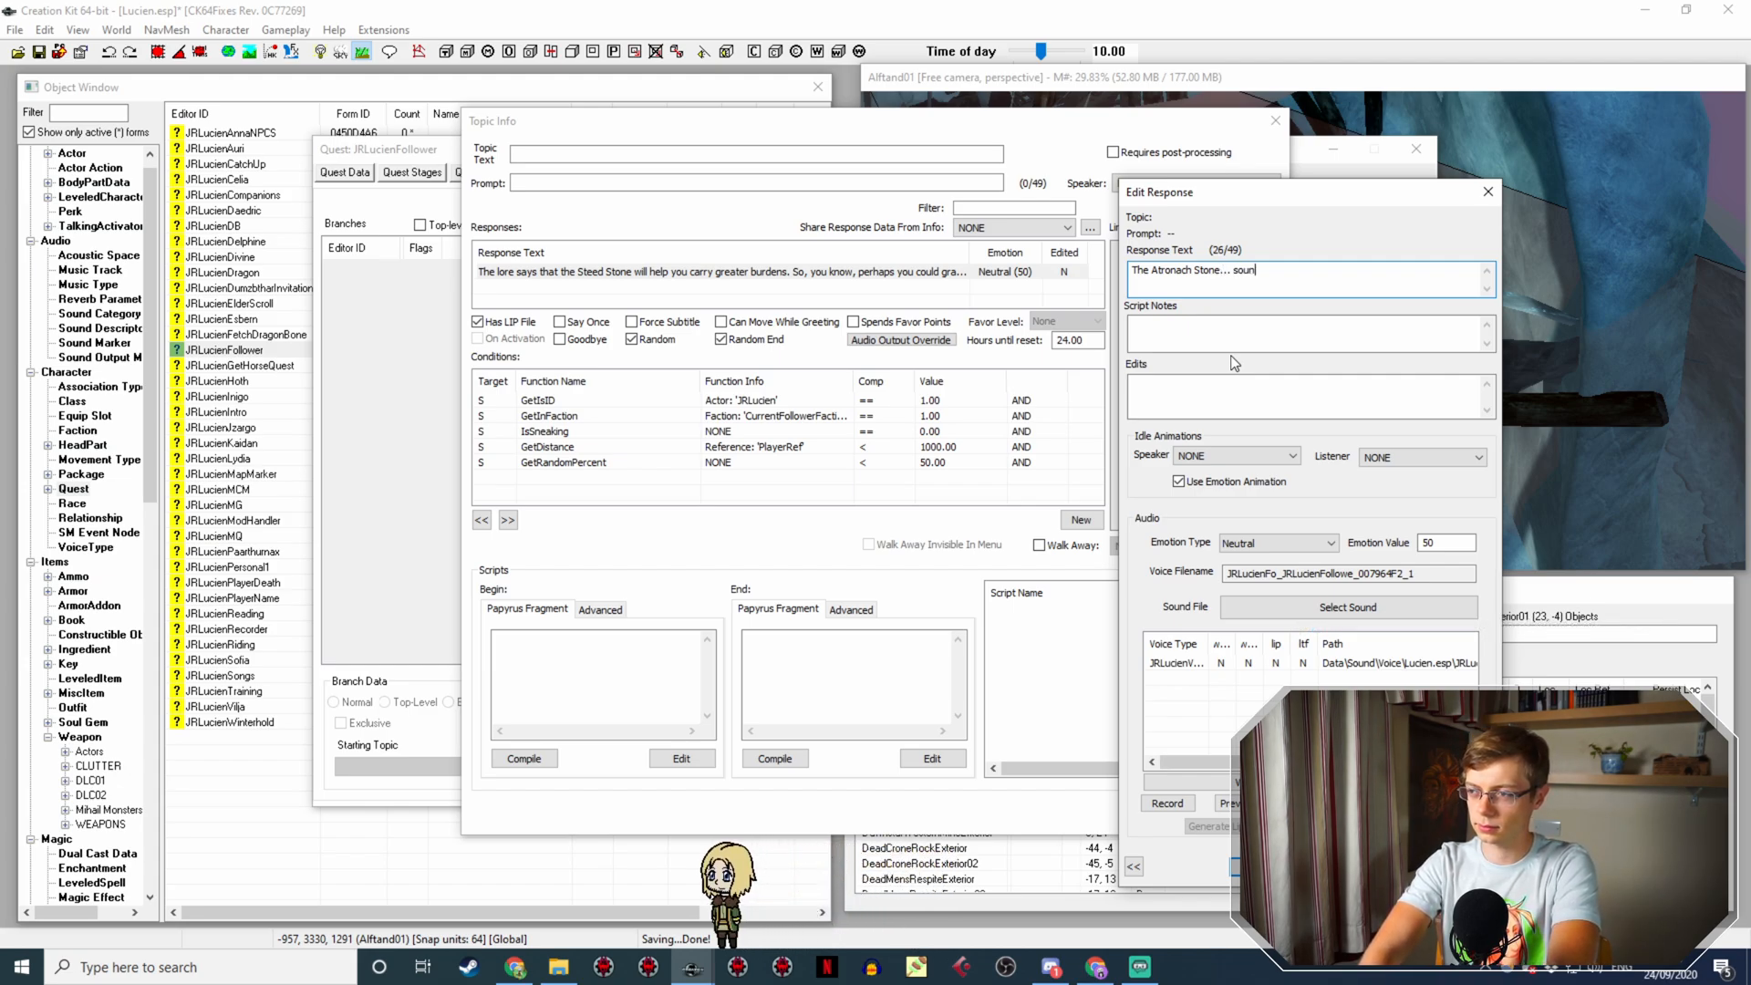
type("ds")
Step: Check the descriptions and effects of the stones in the wiki's Standing Stone table in the browser and return to the Creation Kit
key("alt+Tab")
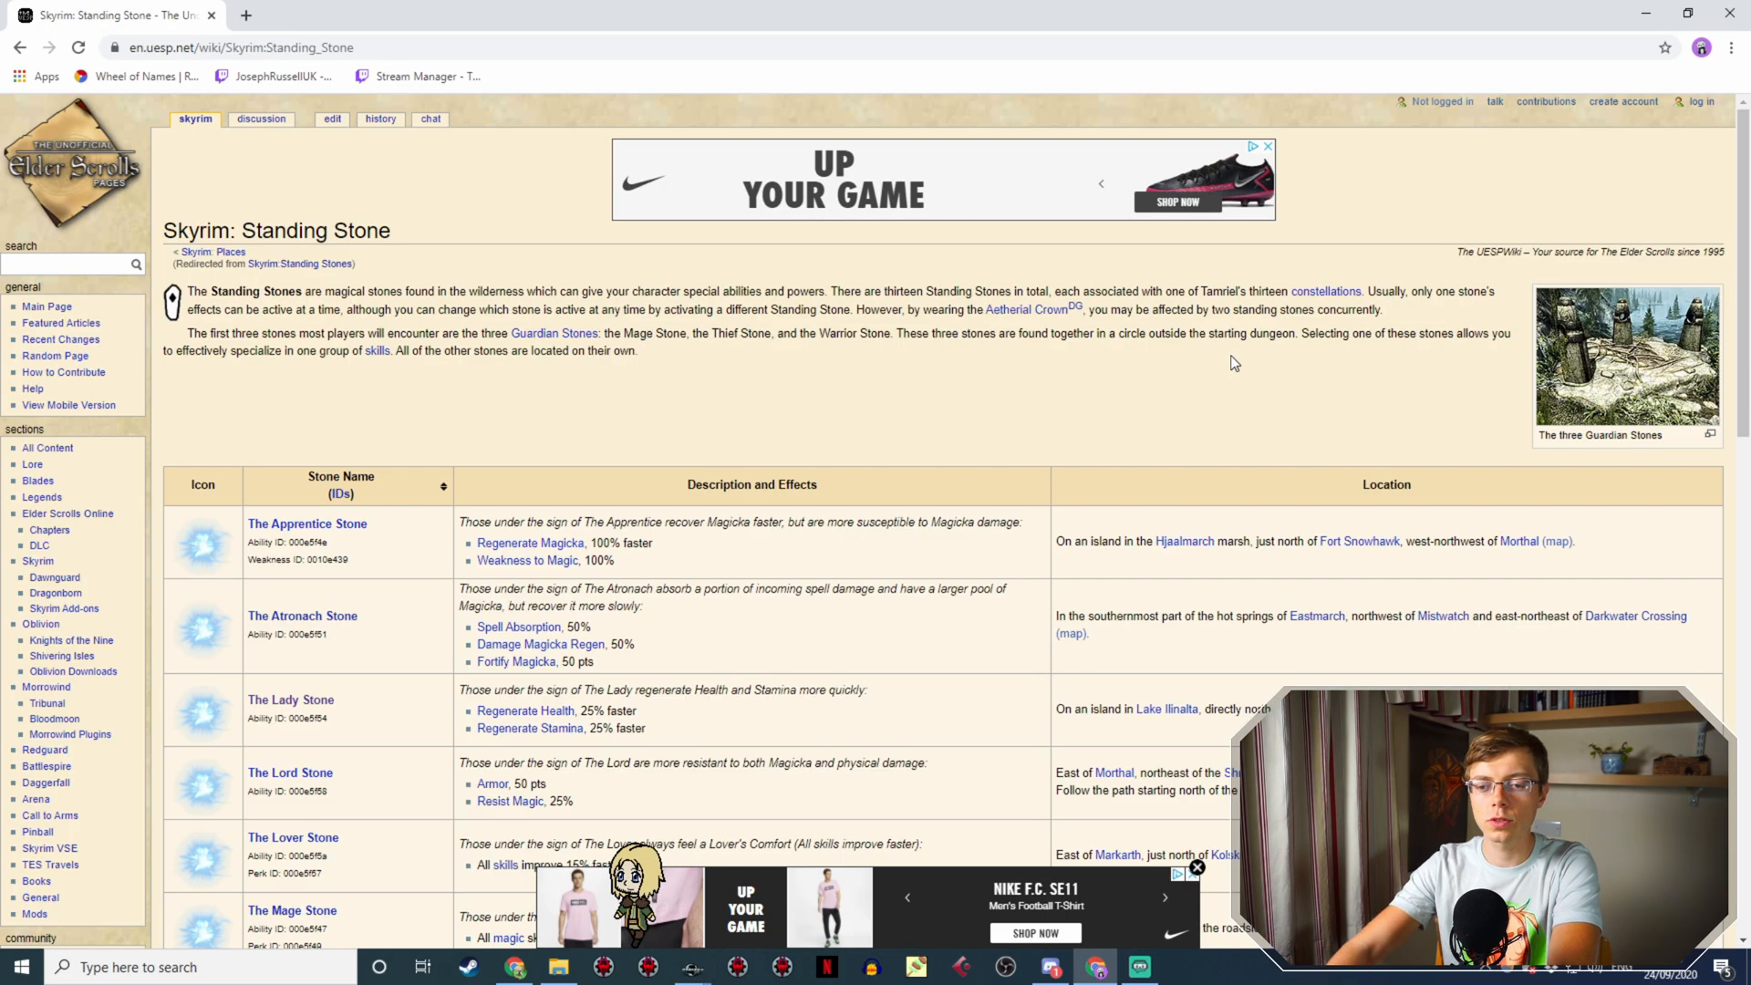
scroll(982, 473, "down", 7)
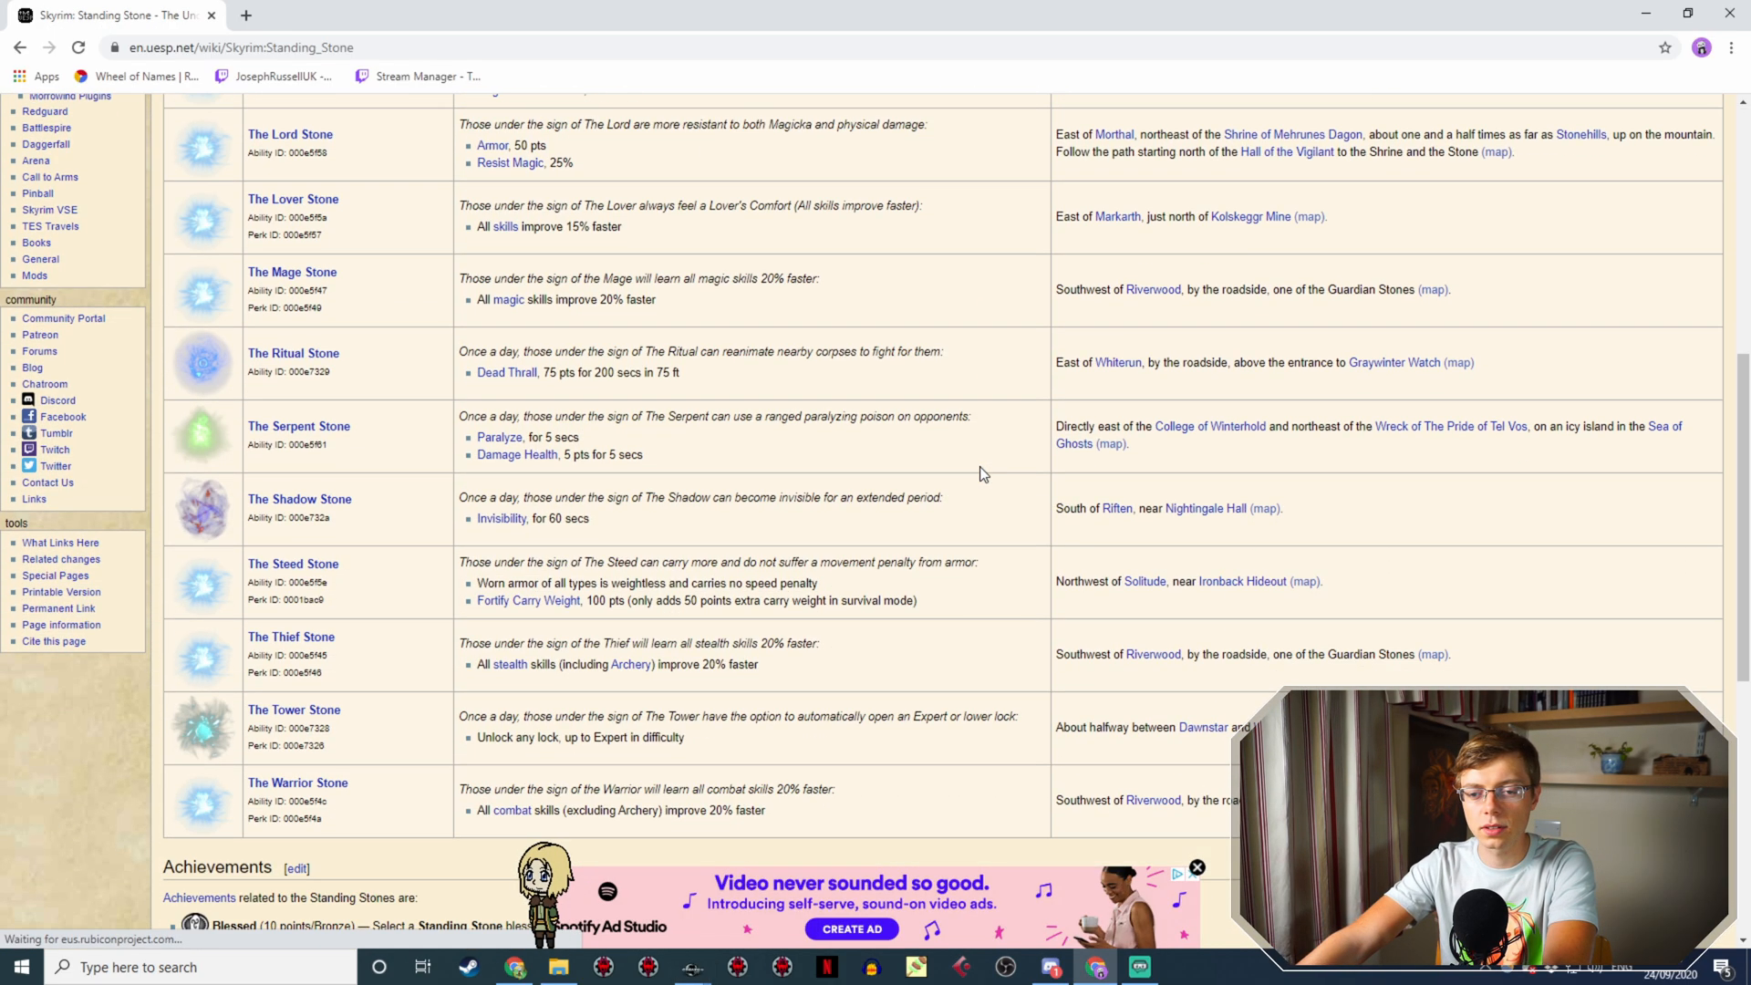
scroll(724, 468, "up", 3)
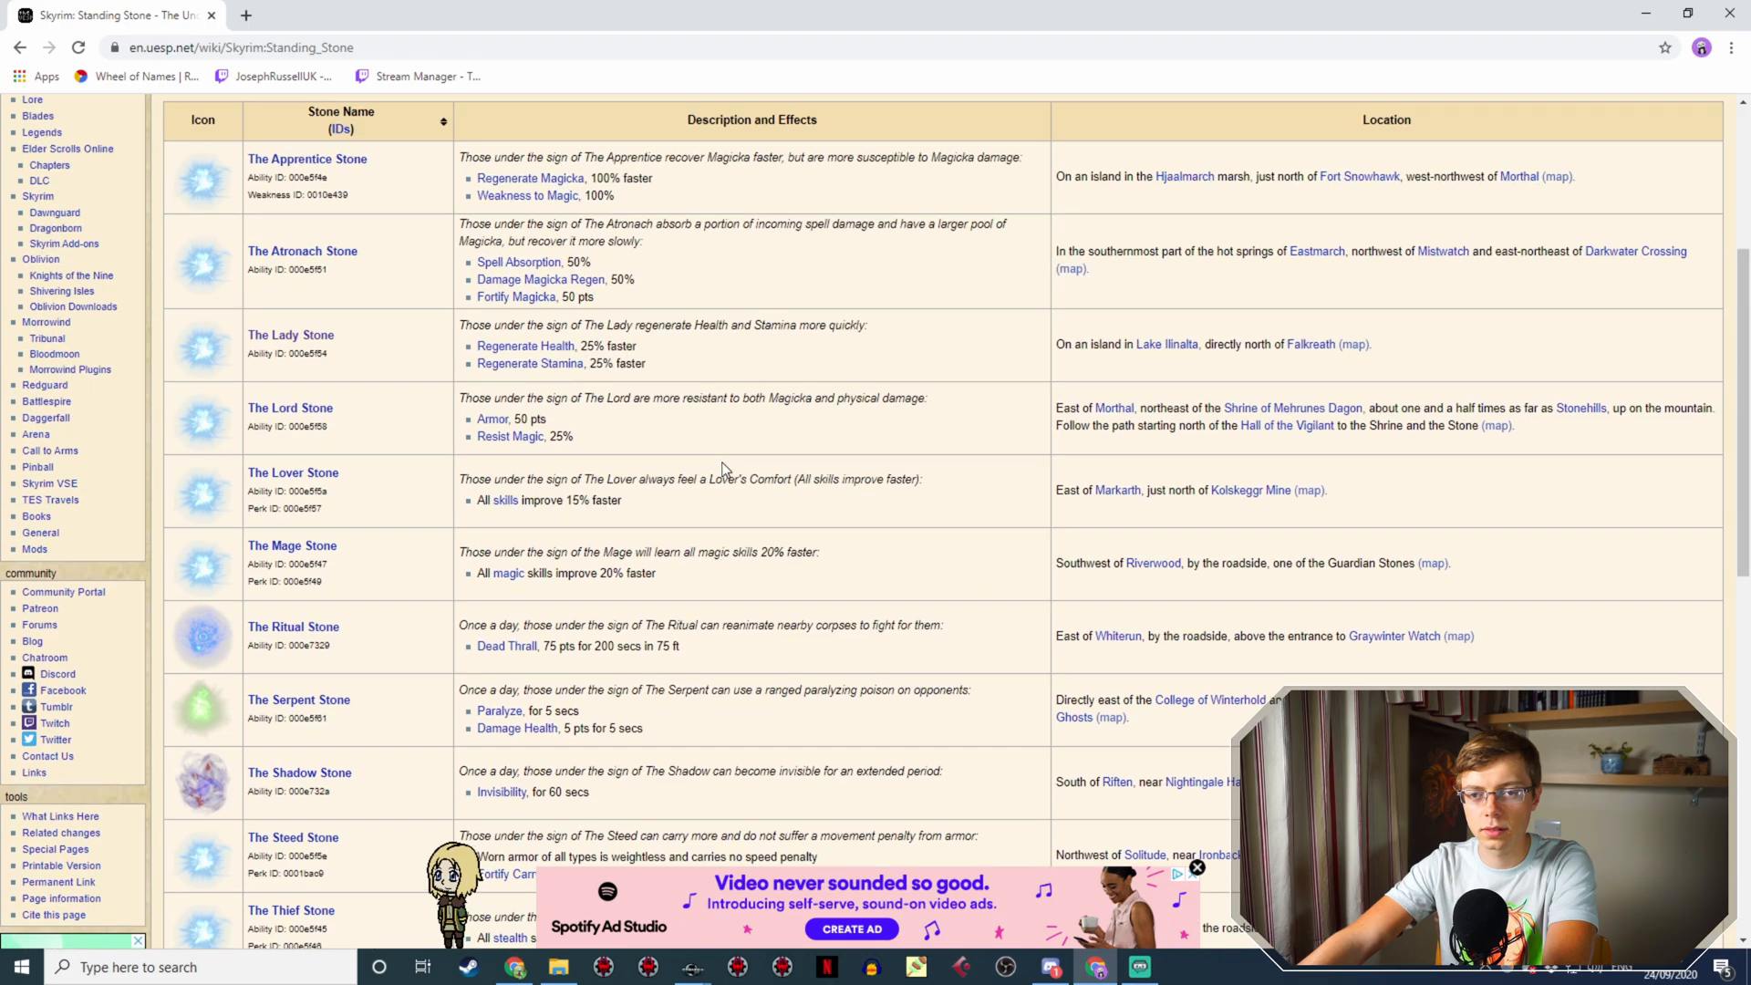
key("alt+Tab")
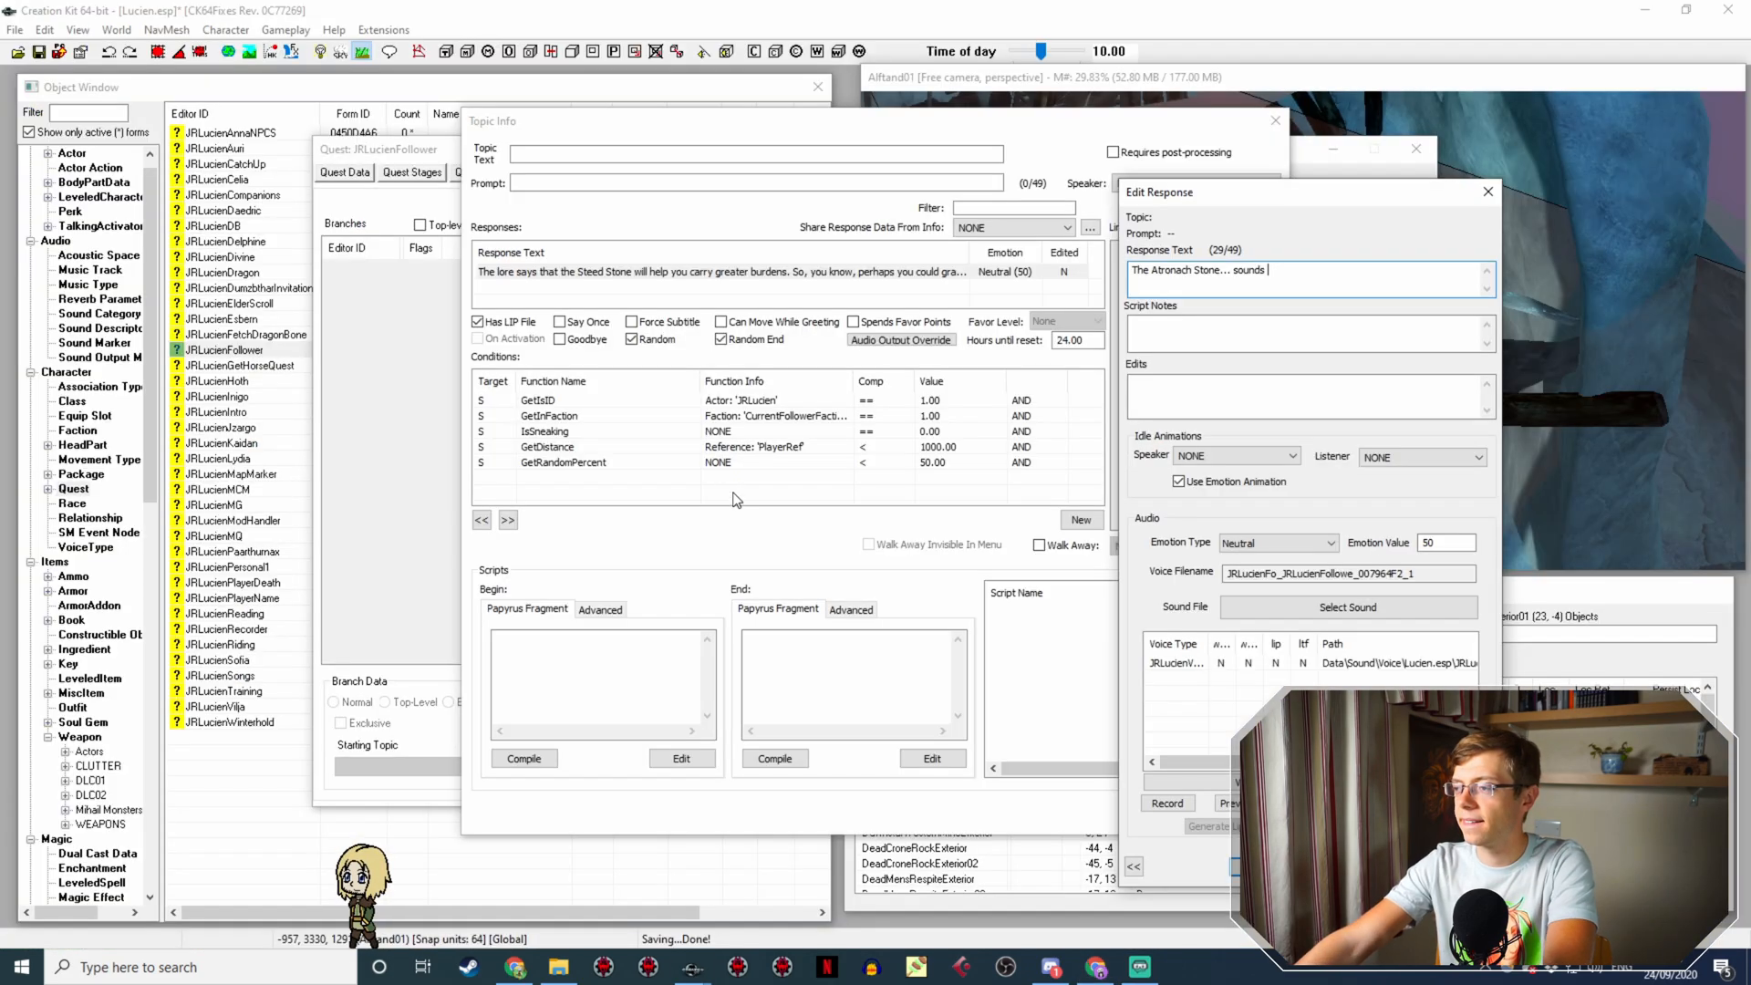
Step: Complete the copy's response text with "a bit Daedric to me. Not sure if I'd trust that one, myself." and save the info
type("a bit D")
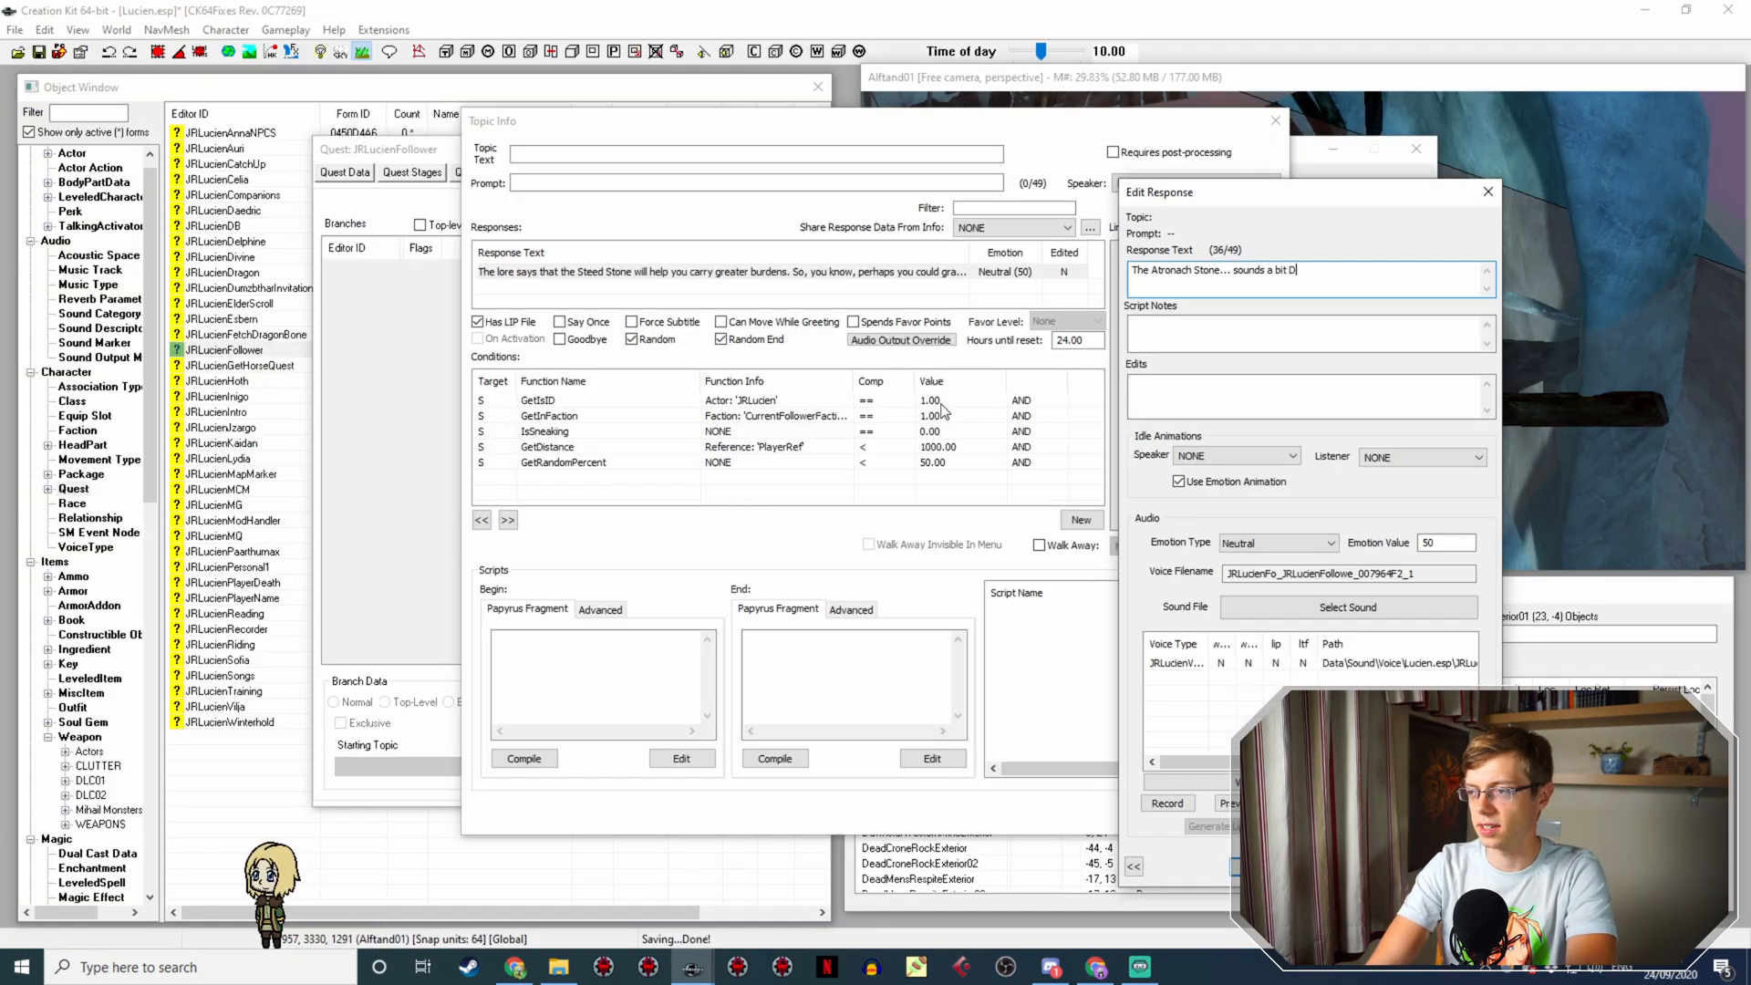
type("aedric to me. N")
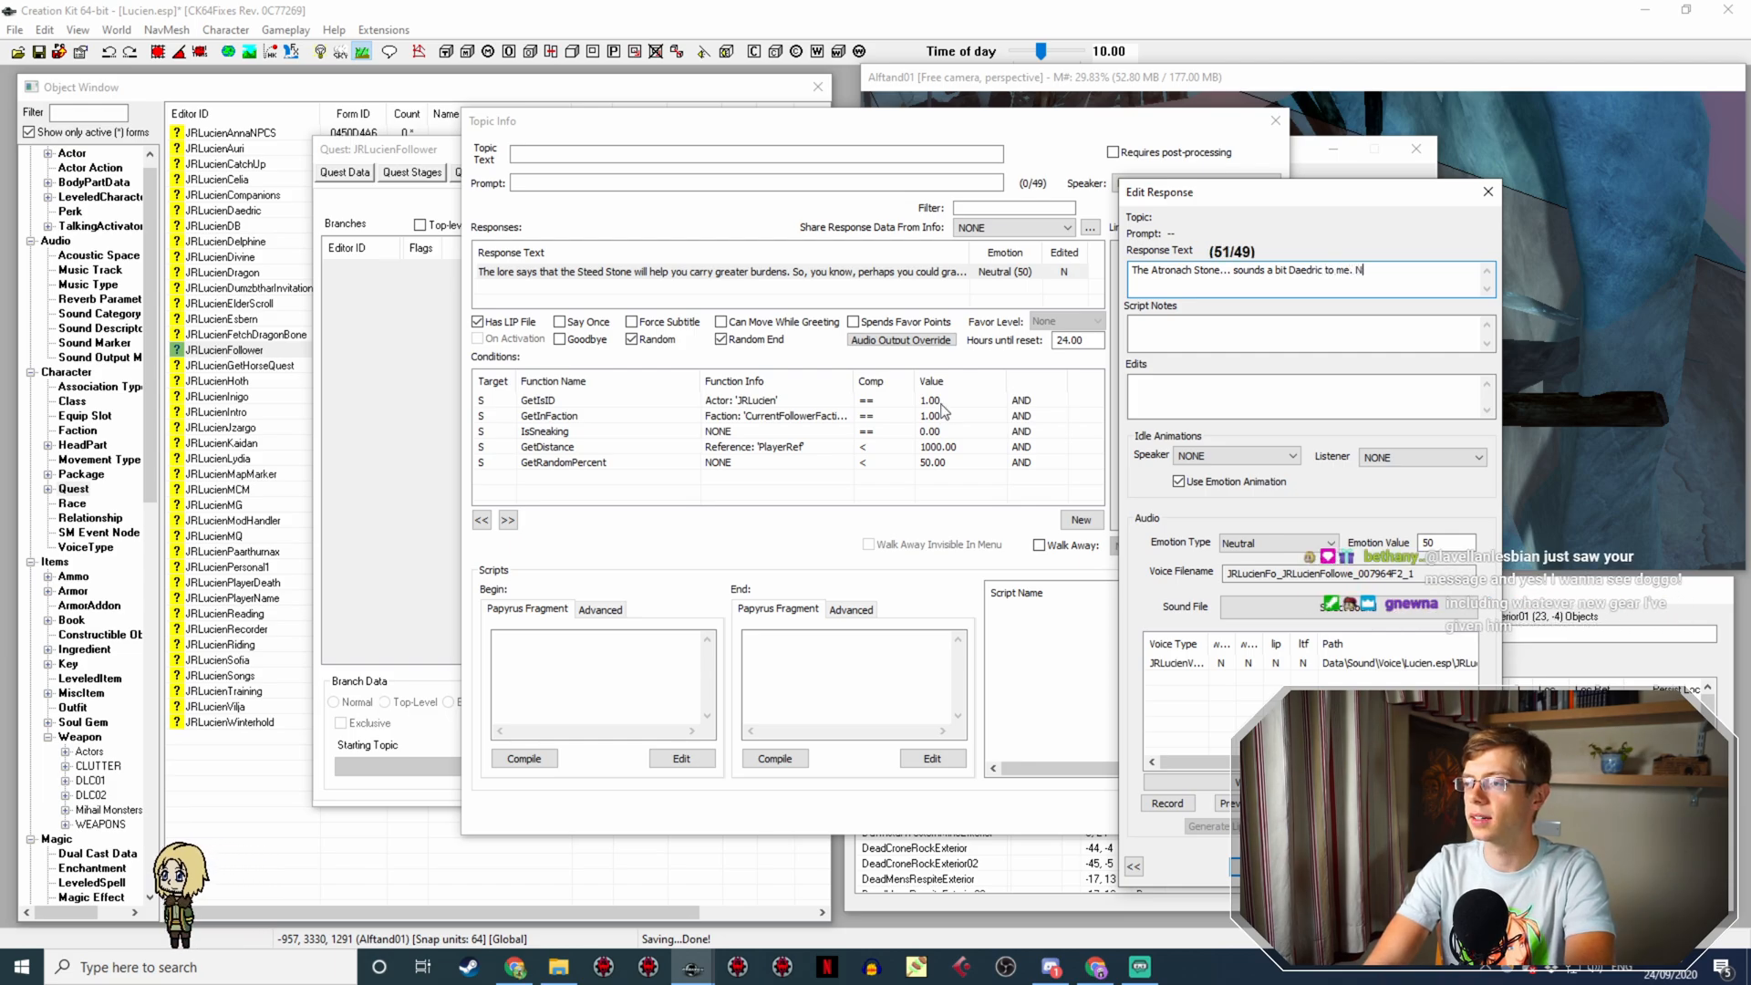
type("ot sure if I")
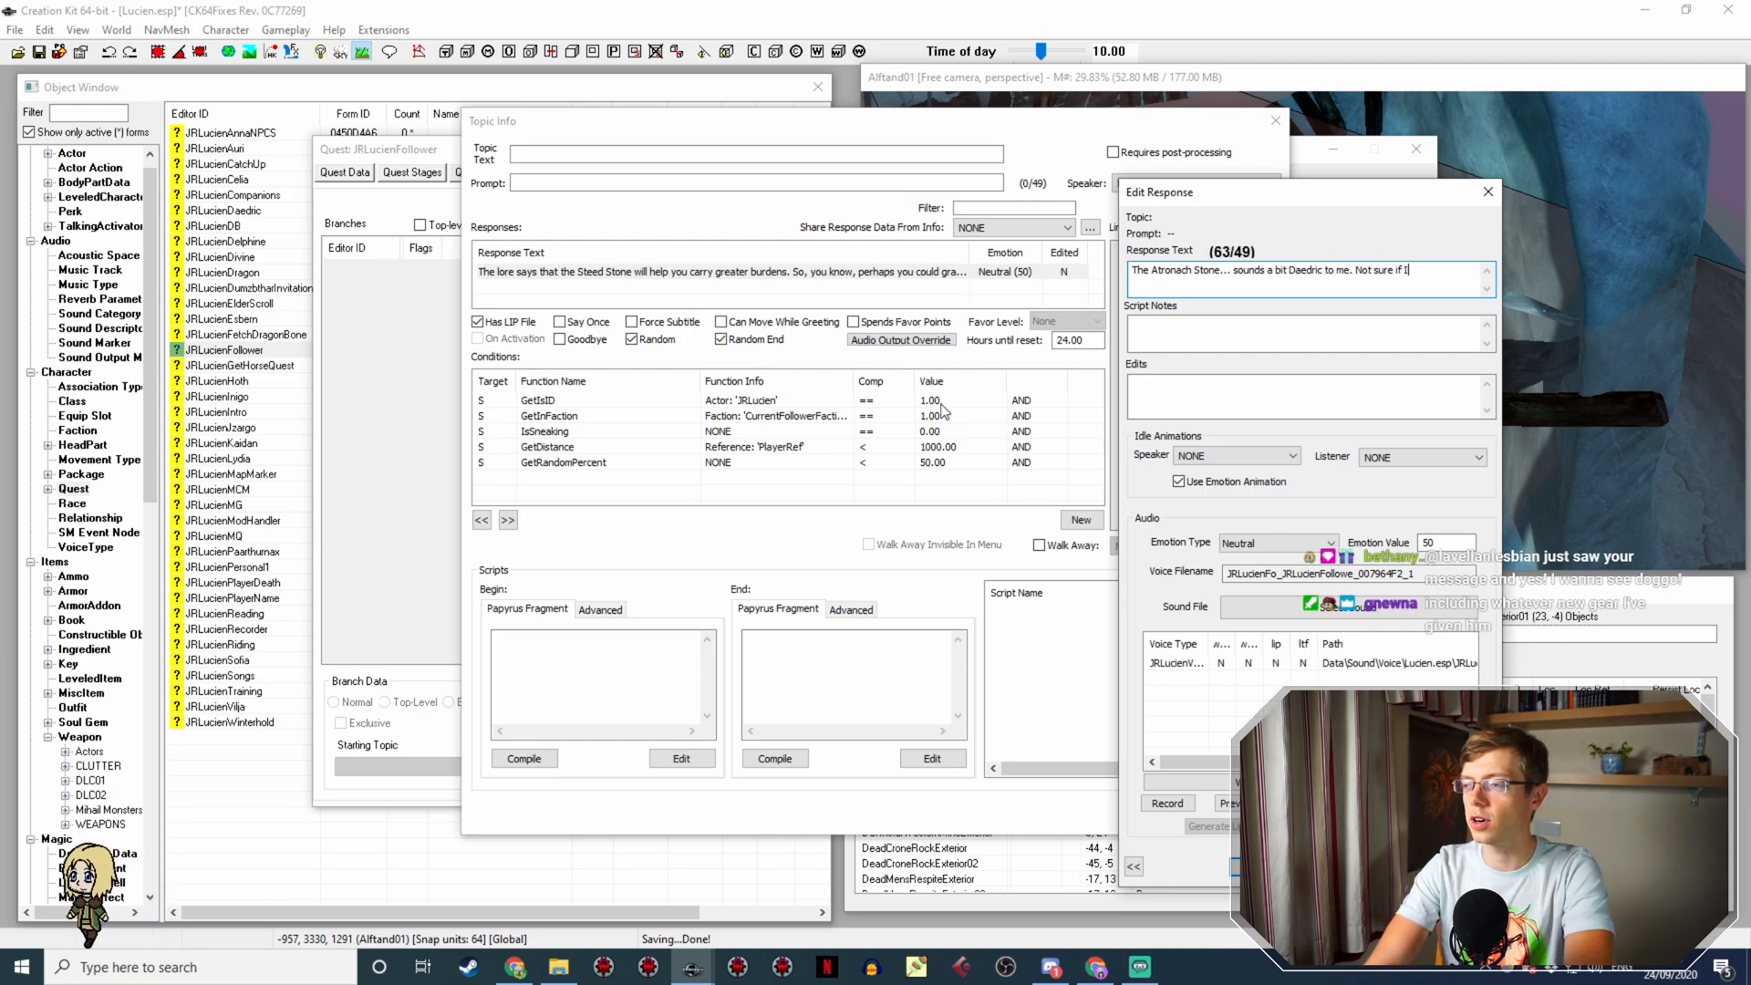
type(" trus")
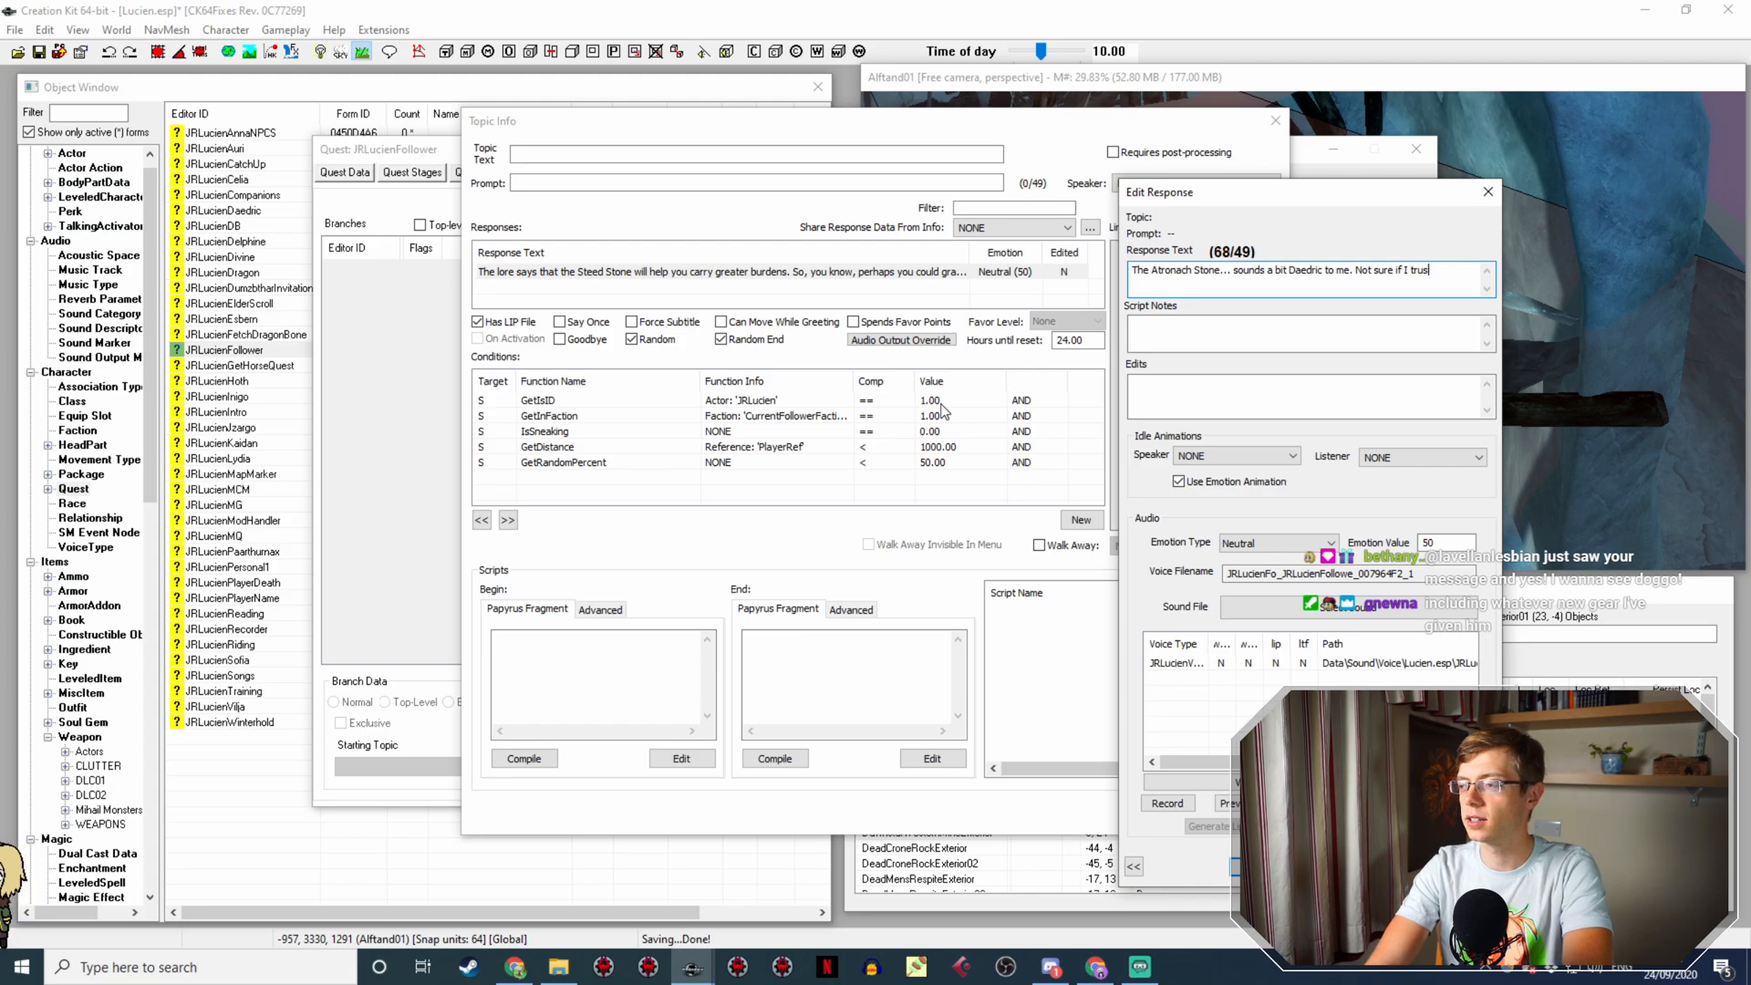
key("BackSpace")
key("BackSpace")
key("BackSpace")
key("BackSpace")
key("BackSpace")
type("'d trust ")
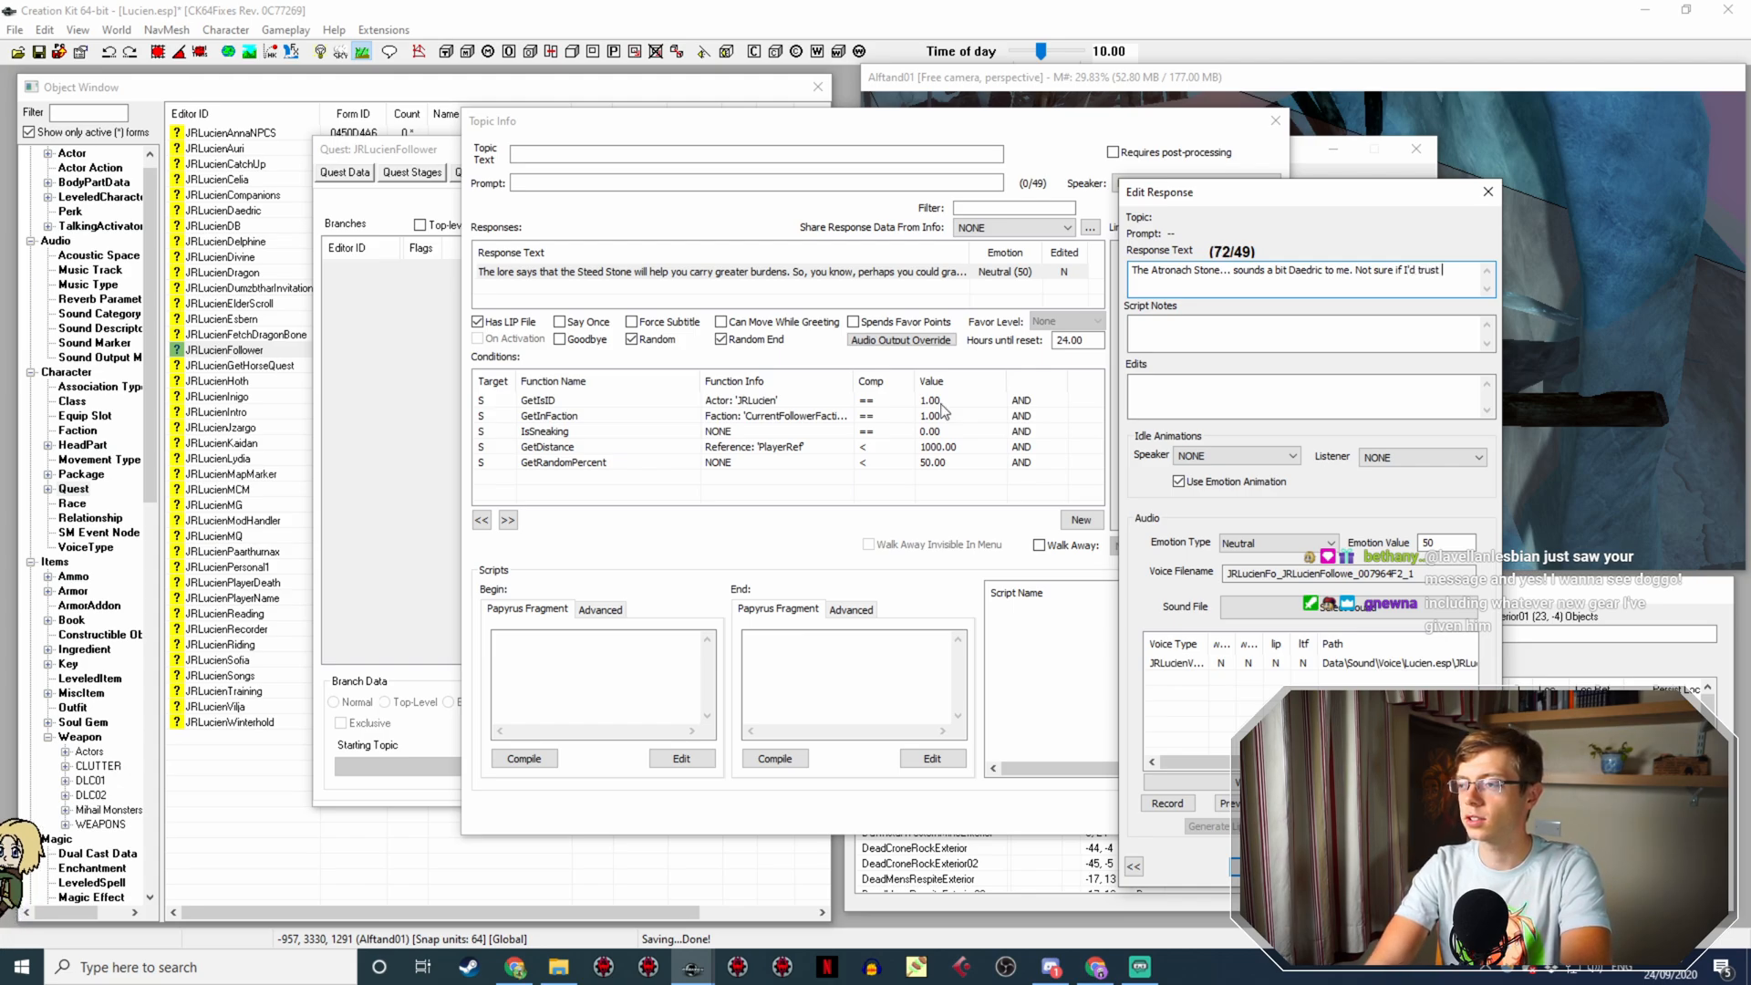
type("that one, myself.")
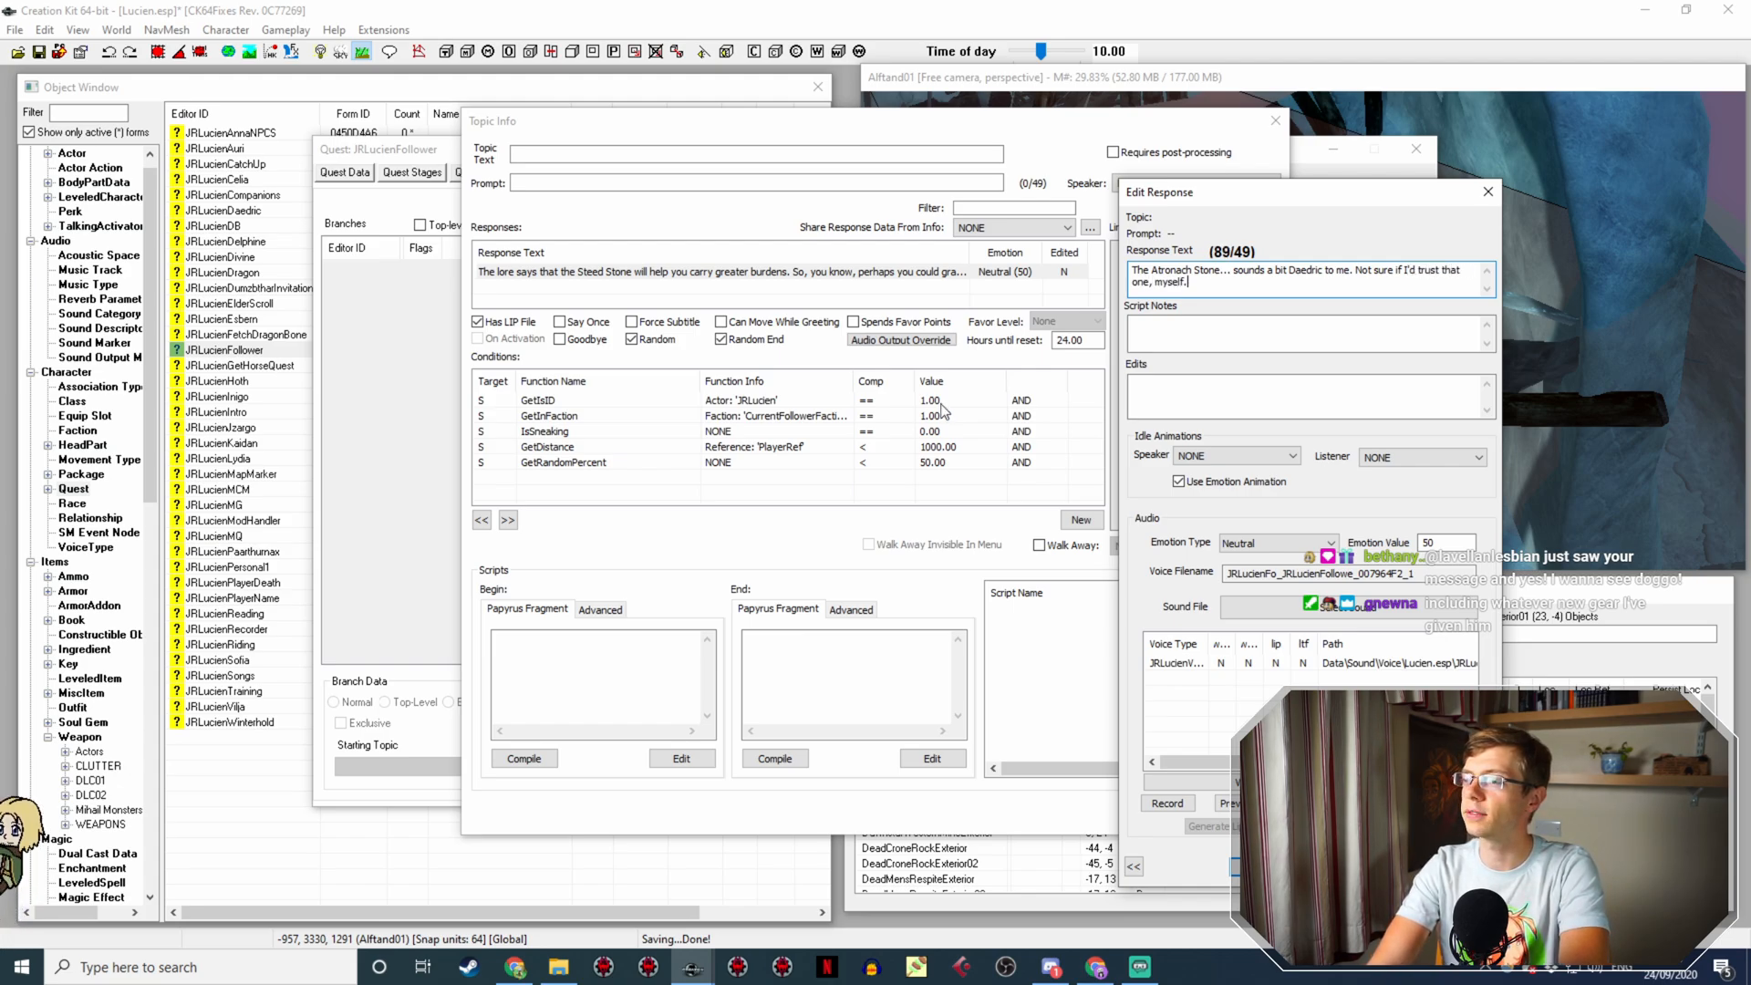
key("Return")
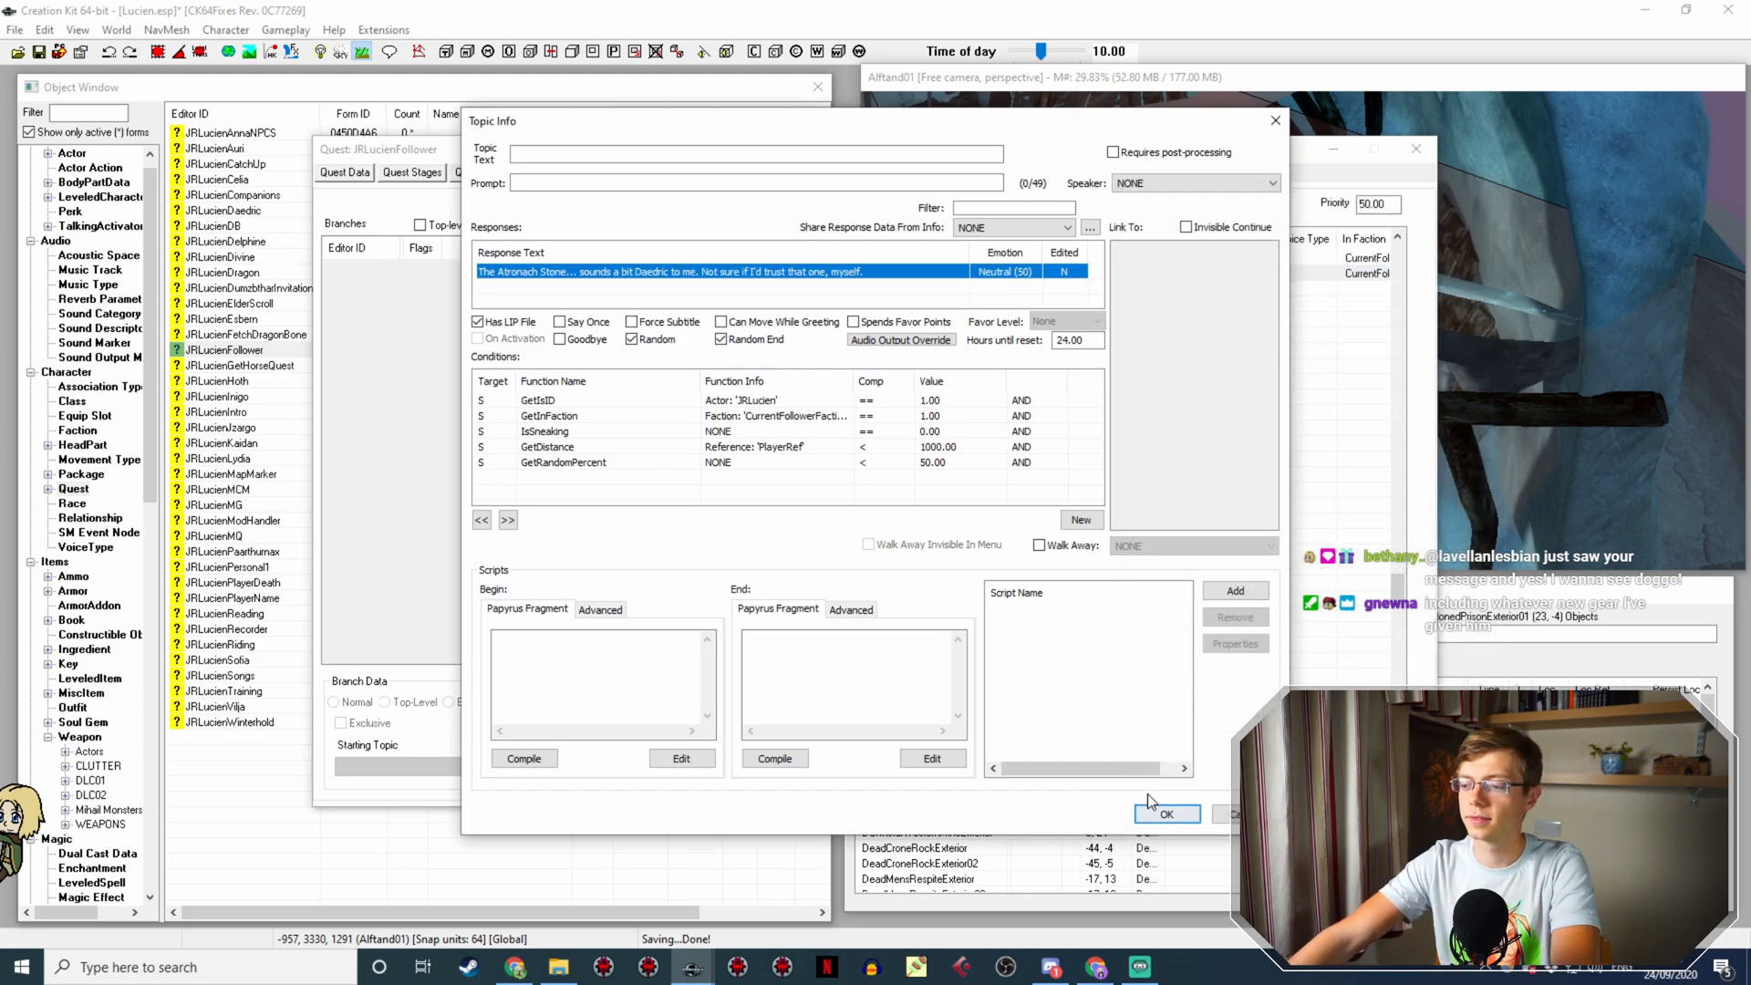
left_click(1168, 809)
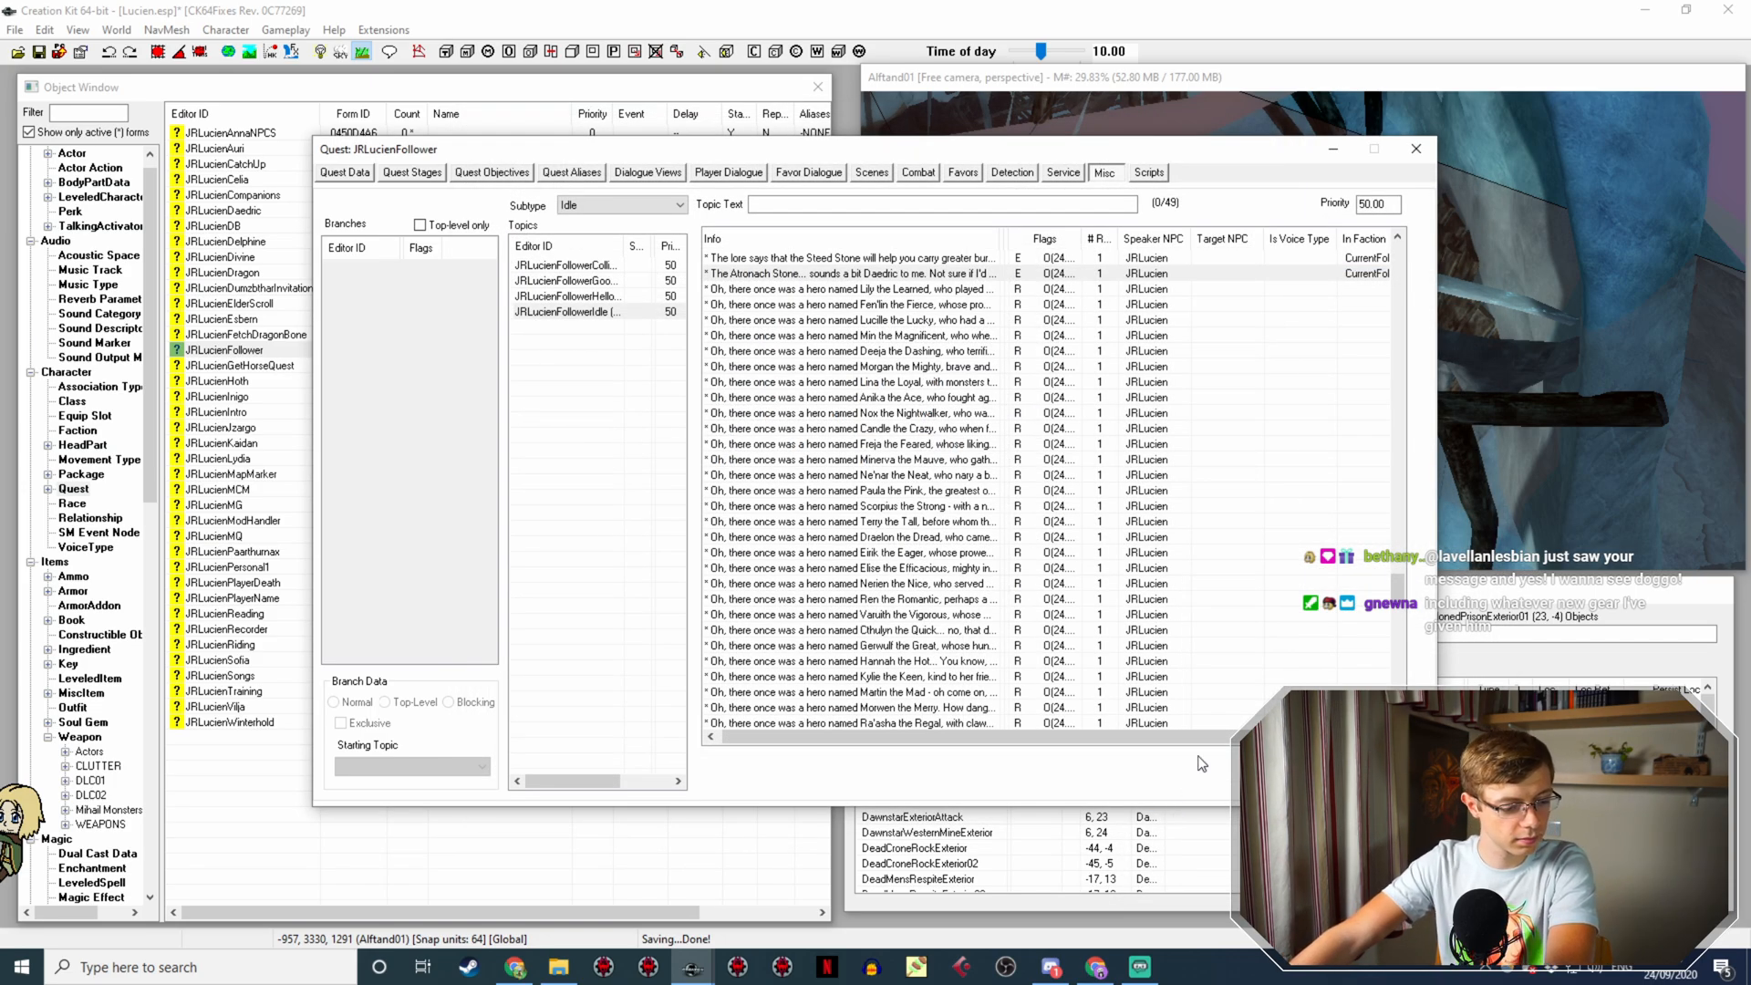
Step: Duplicate the Atronach Stone info and open the copy's response for editing
right_click(867, 275)
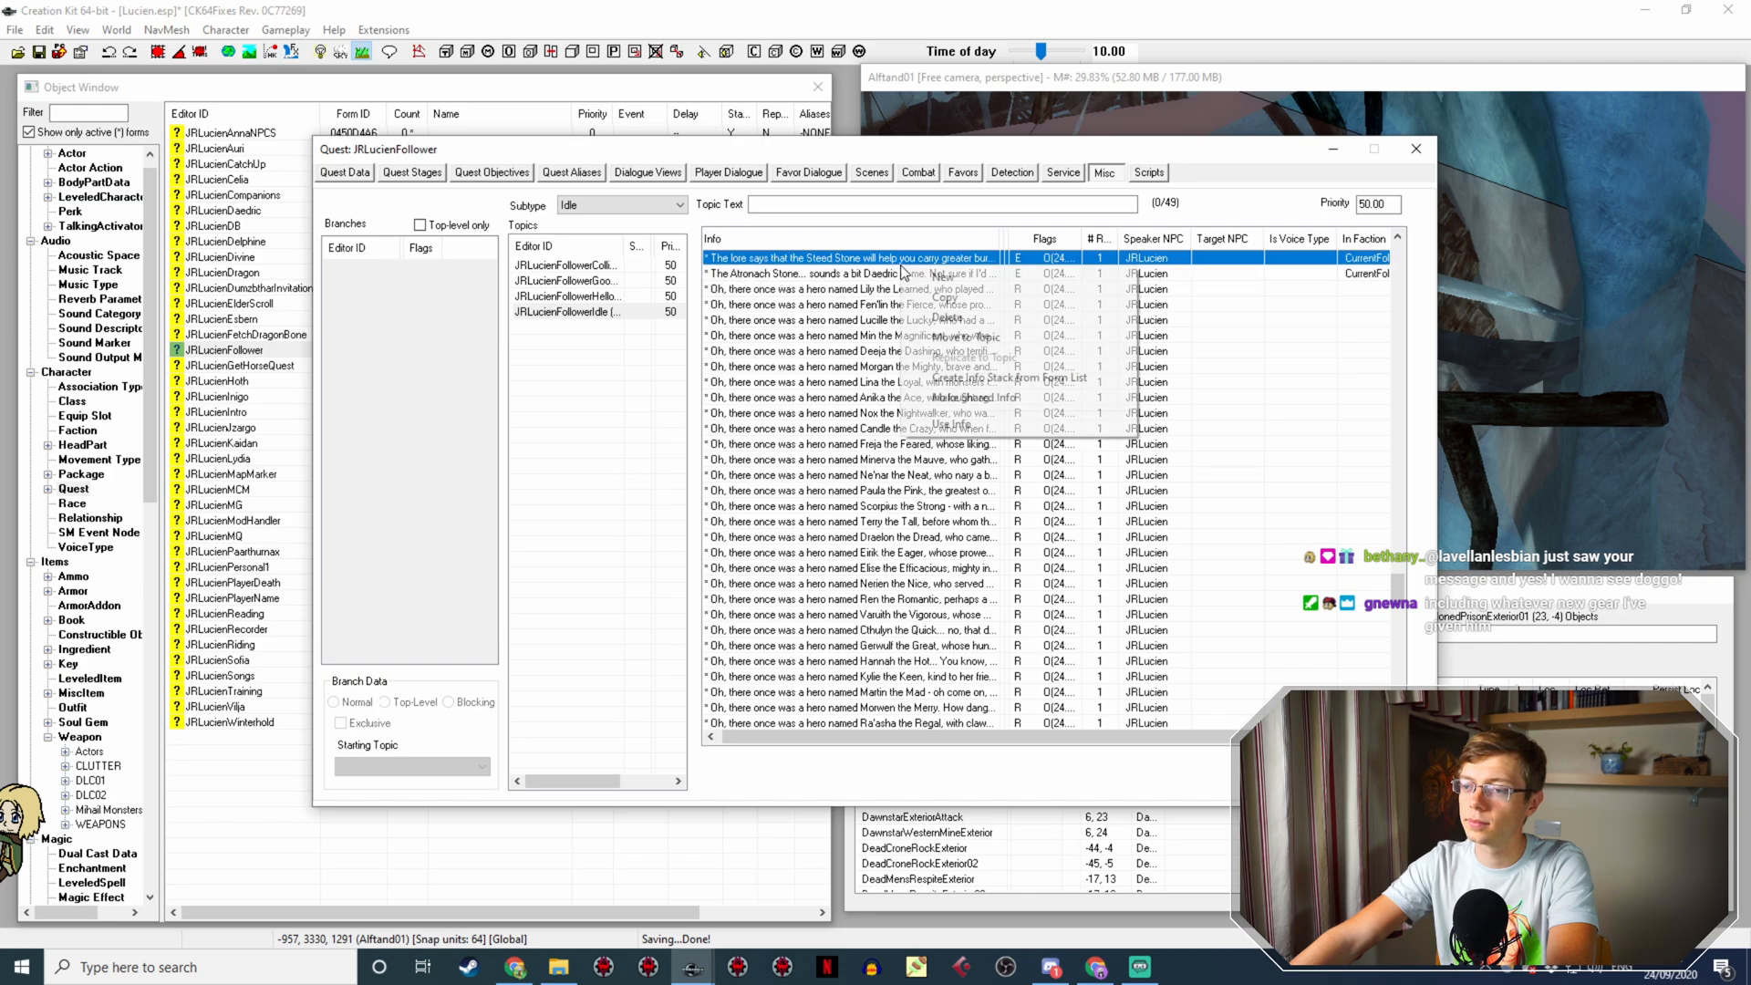
left_click(909, 302)
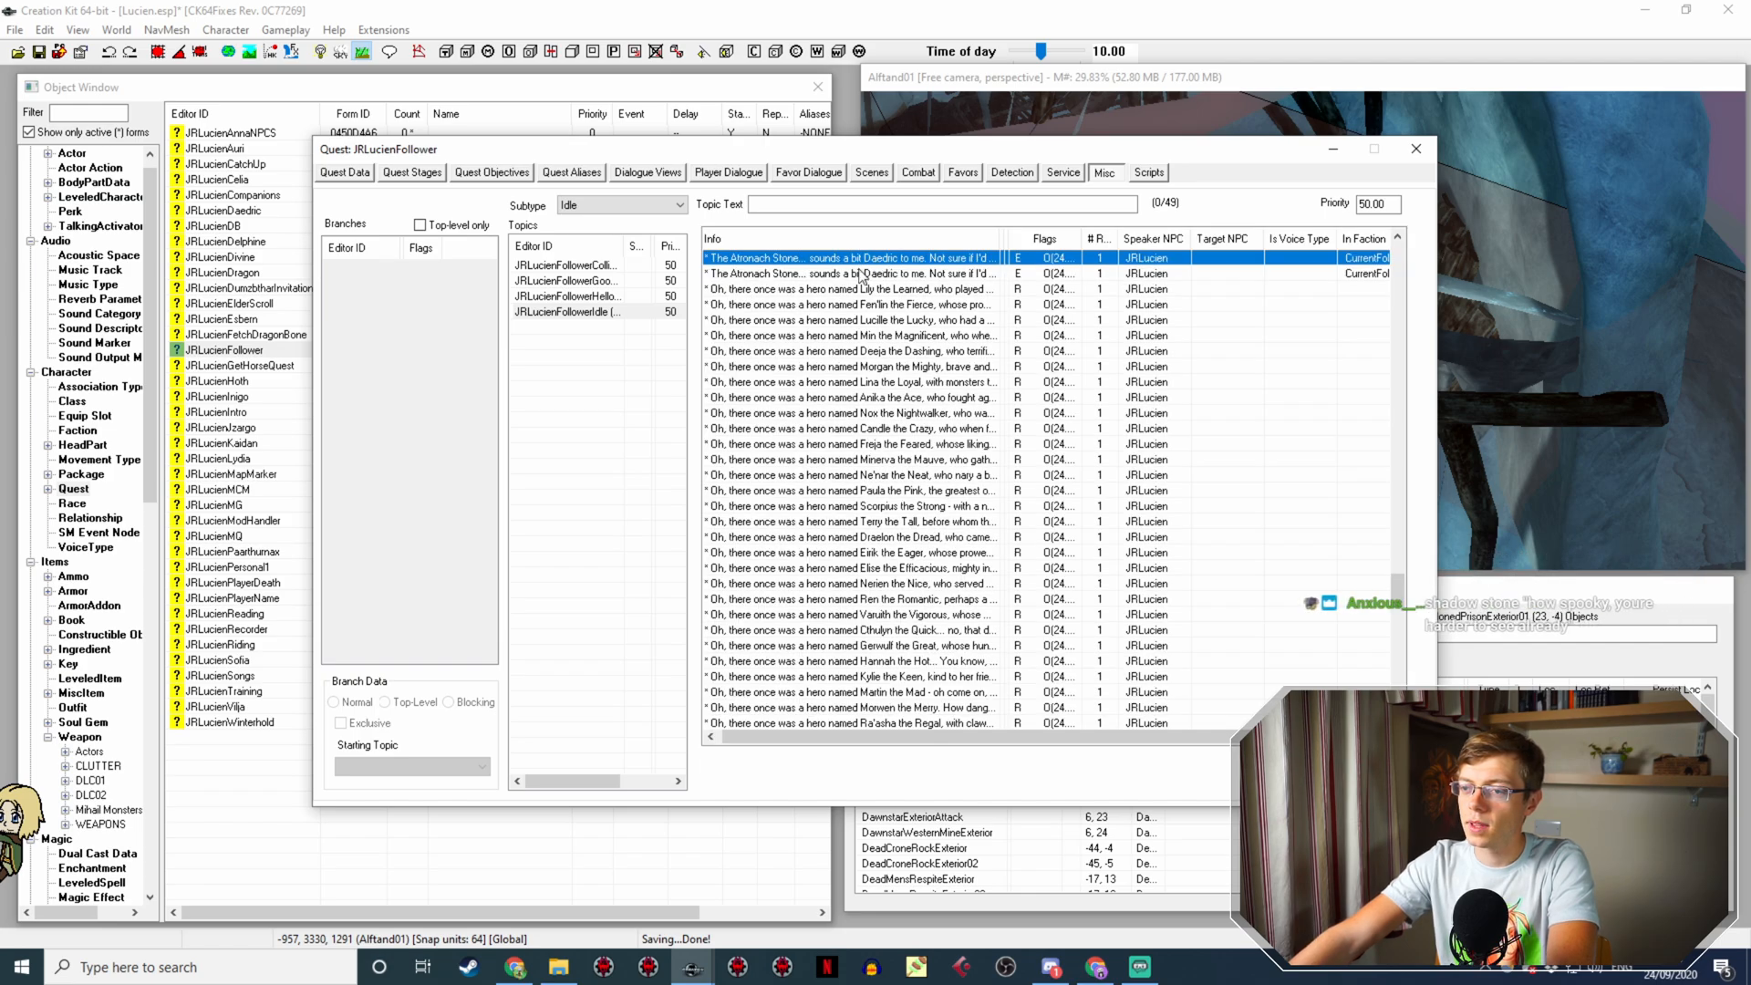
double_click(859, 272)
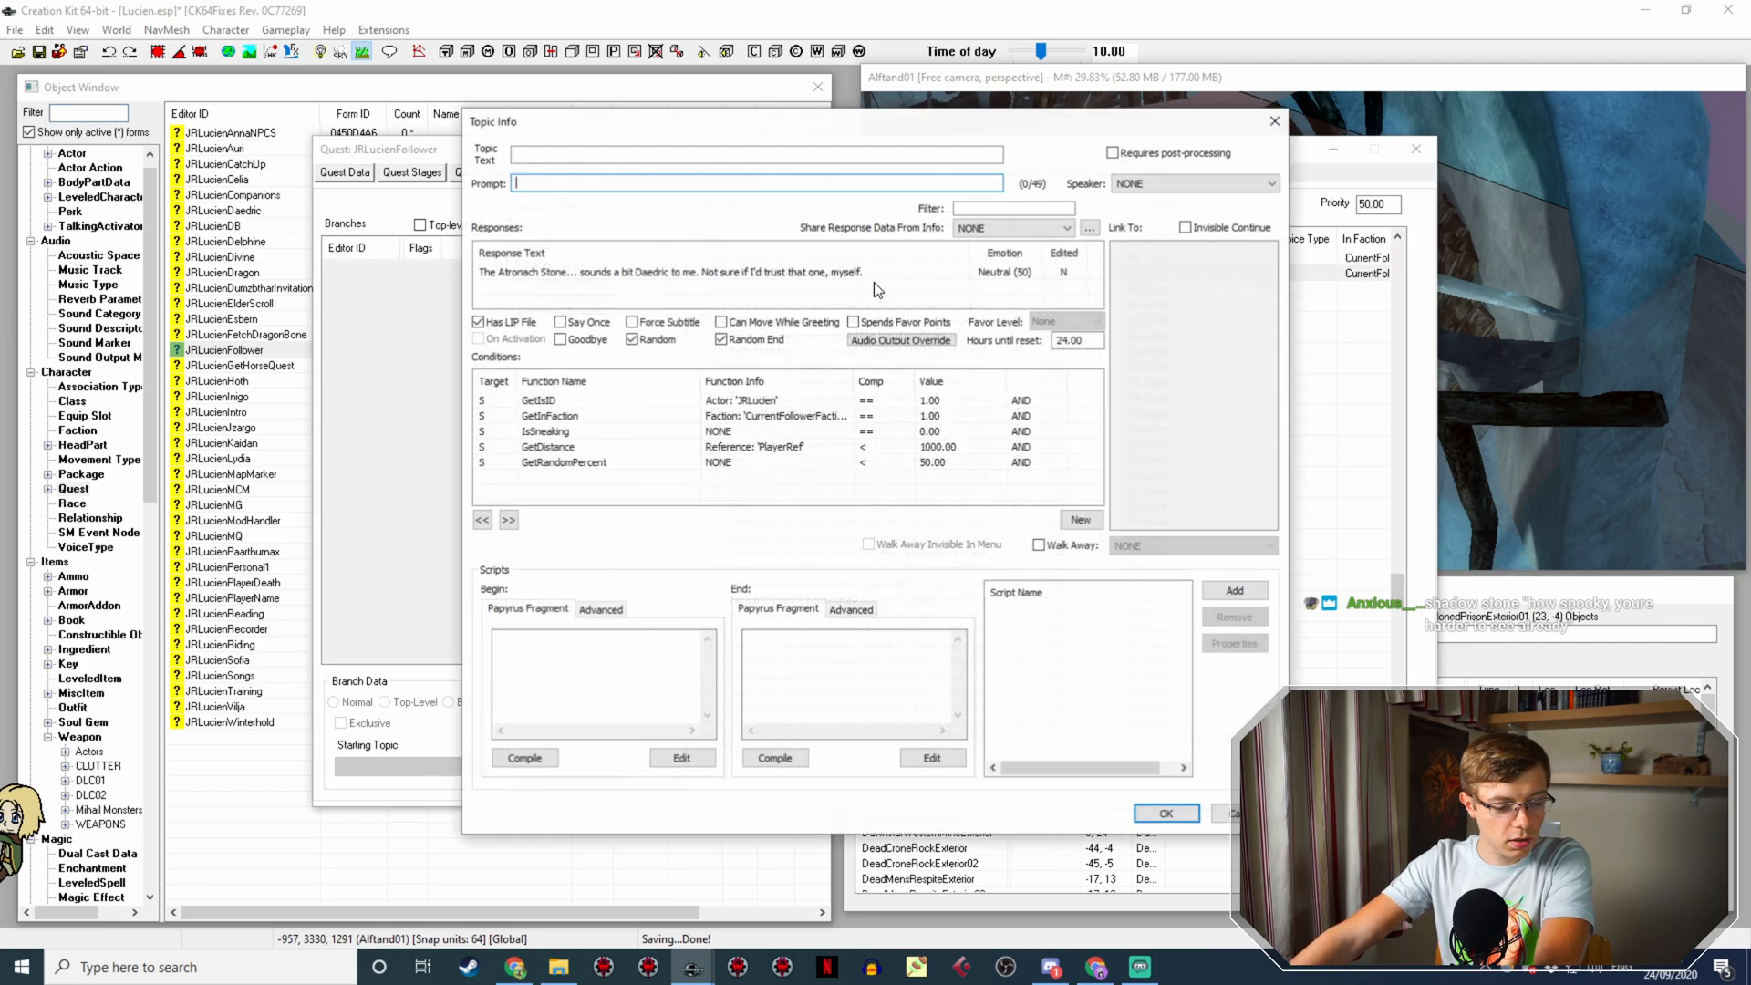
left_click(708, 276)
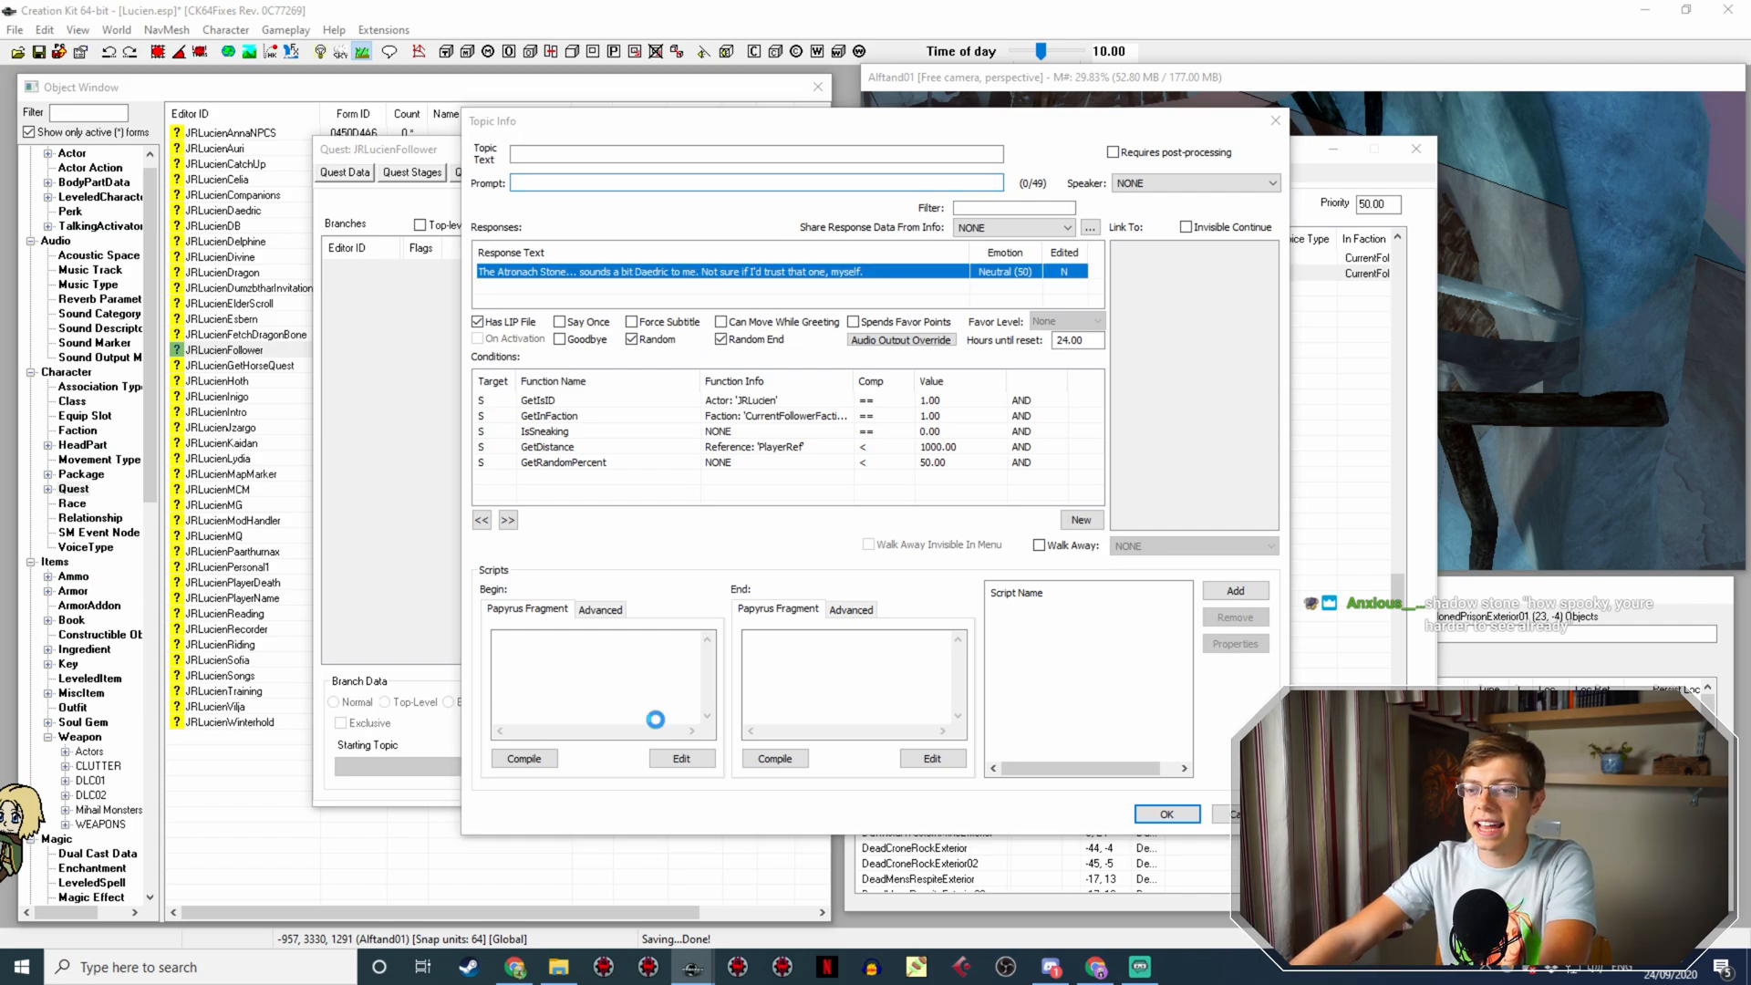
Step: Consult the wiki's Standing Stone table in the browser, return to the Creation Kit and replace the copy's response text with "The Lord Stone"
left_click(516, 968)
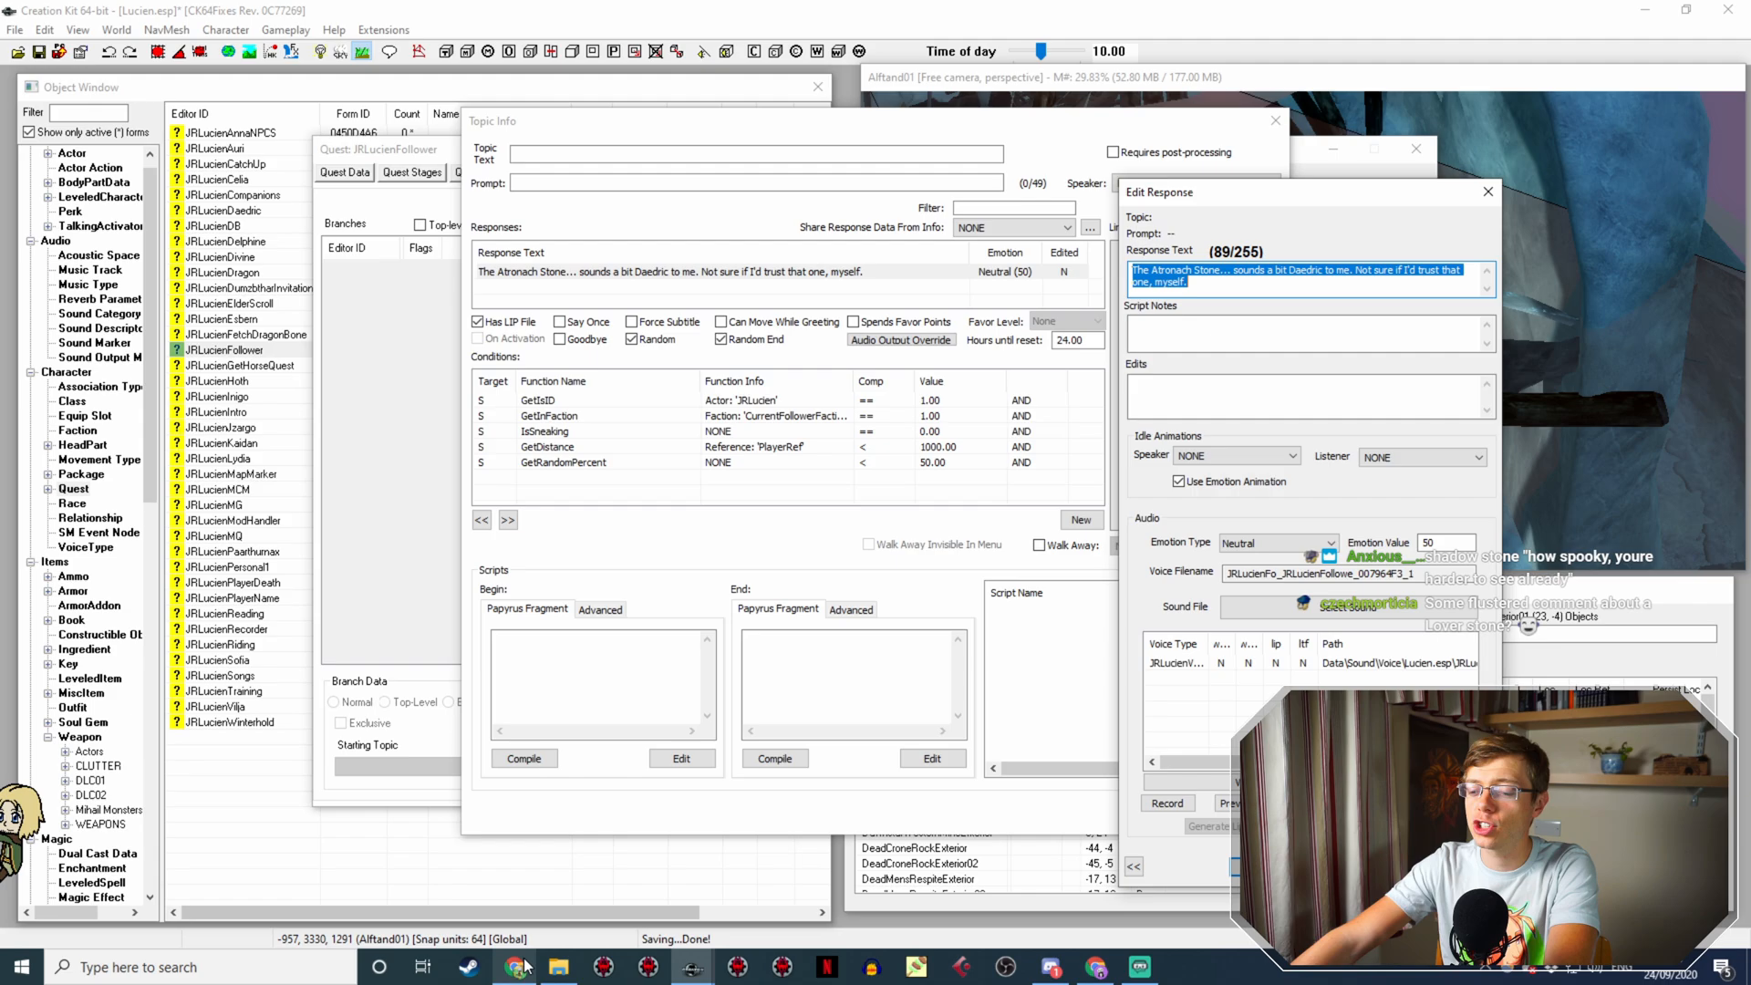
left_click(523, 960)
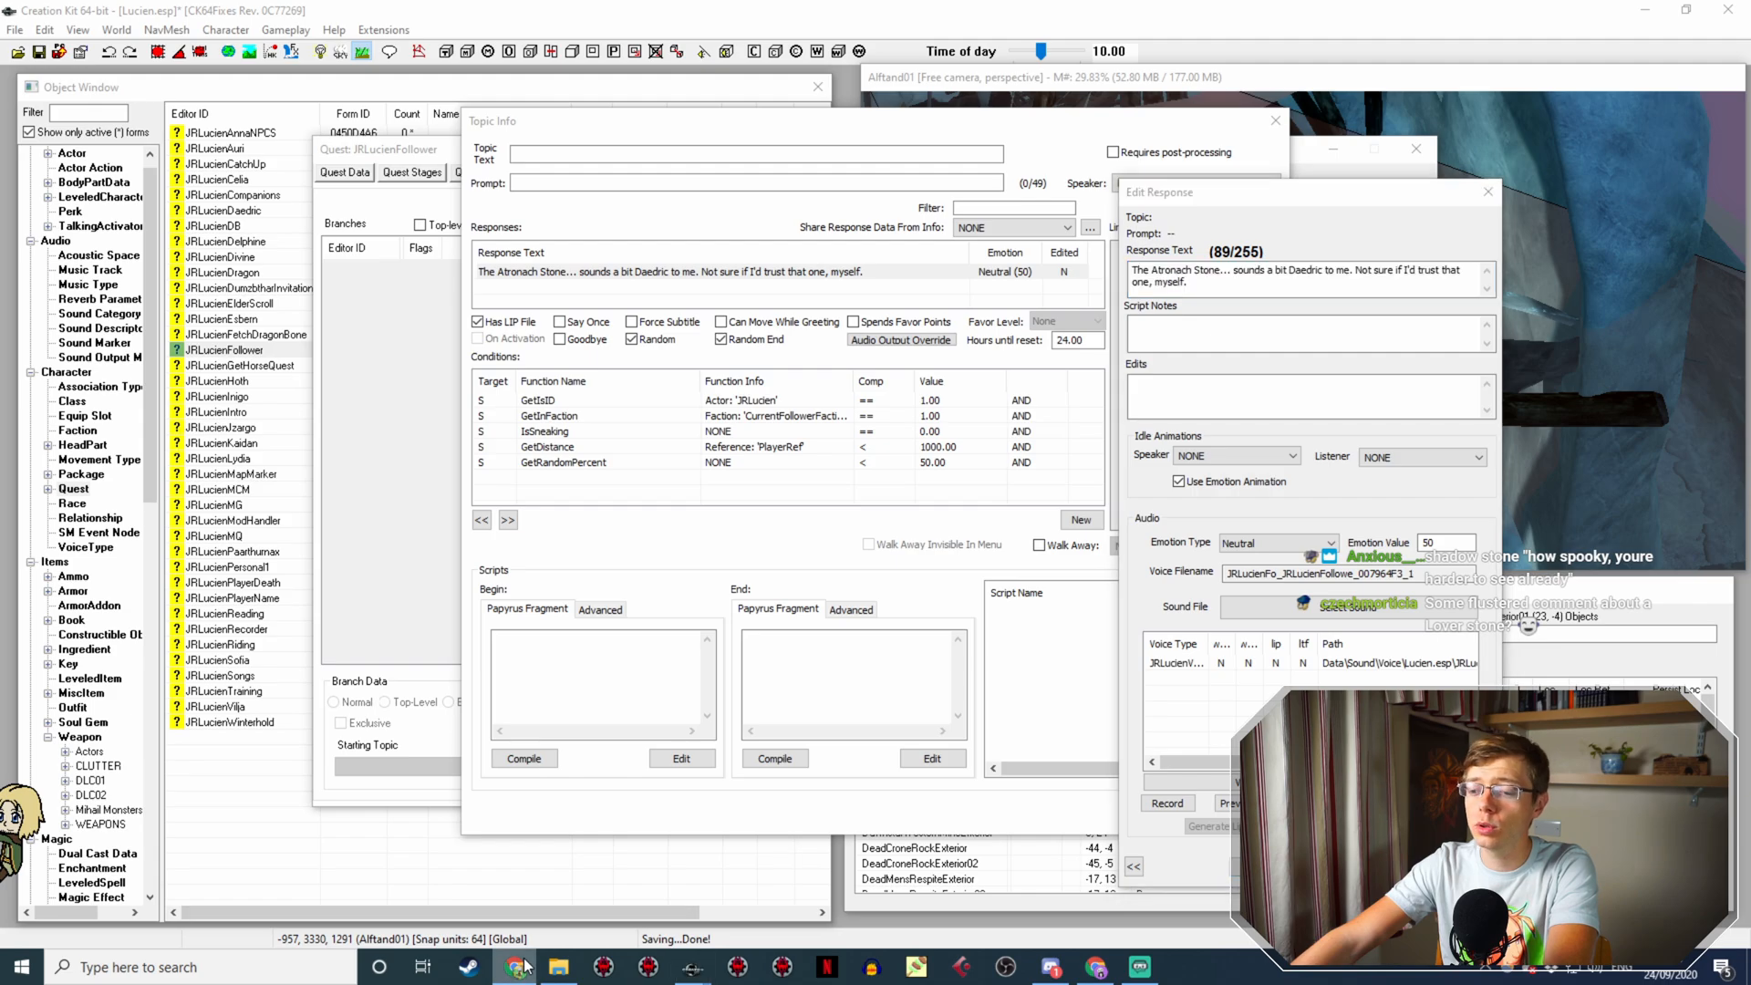
left_click(517, 967)
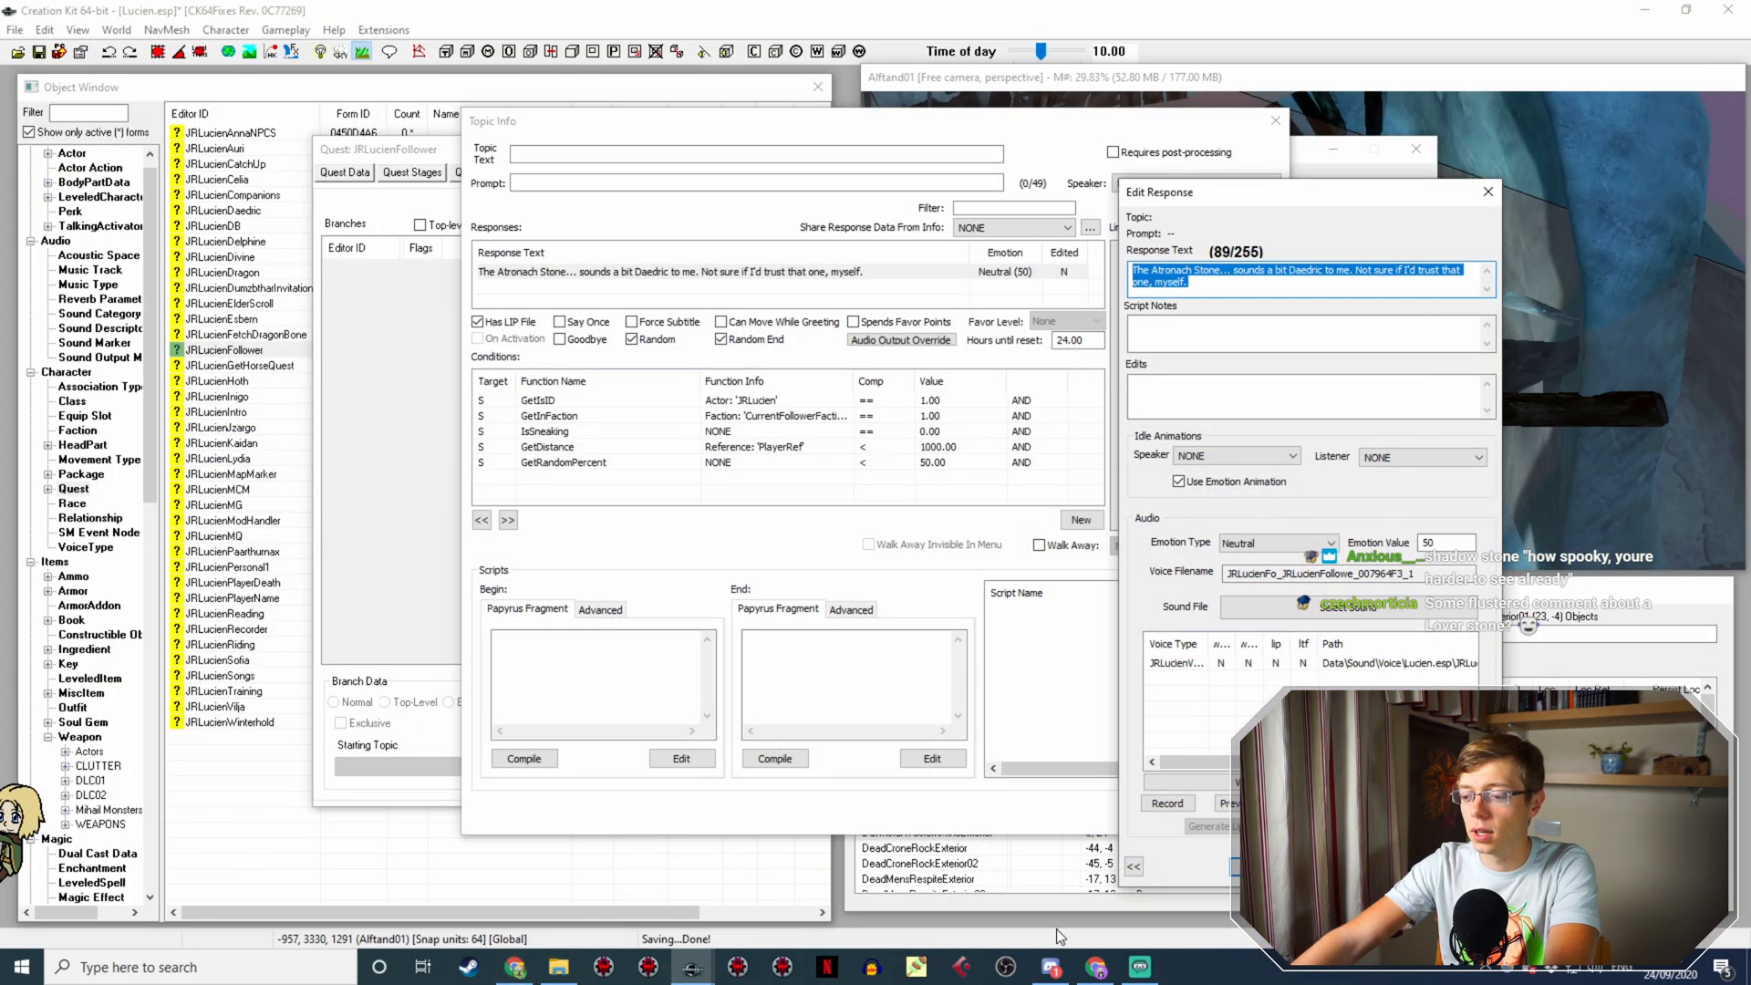
left_click(1095, 967)
mouse_move(553, 917)
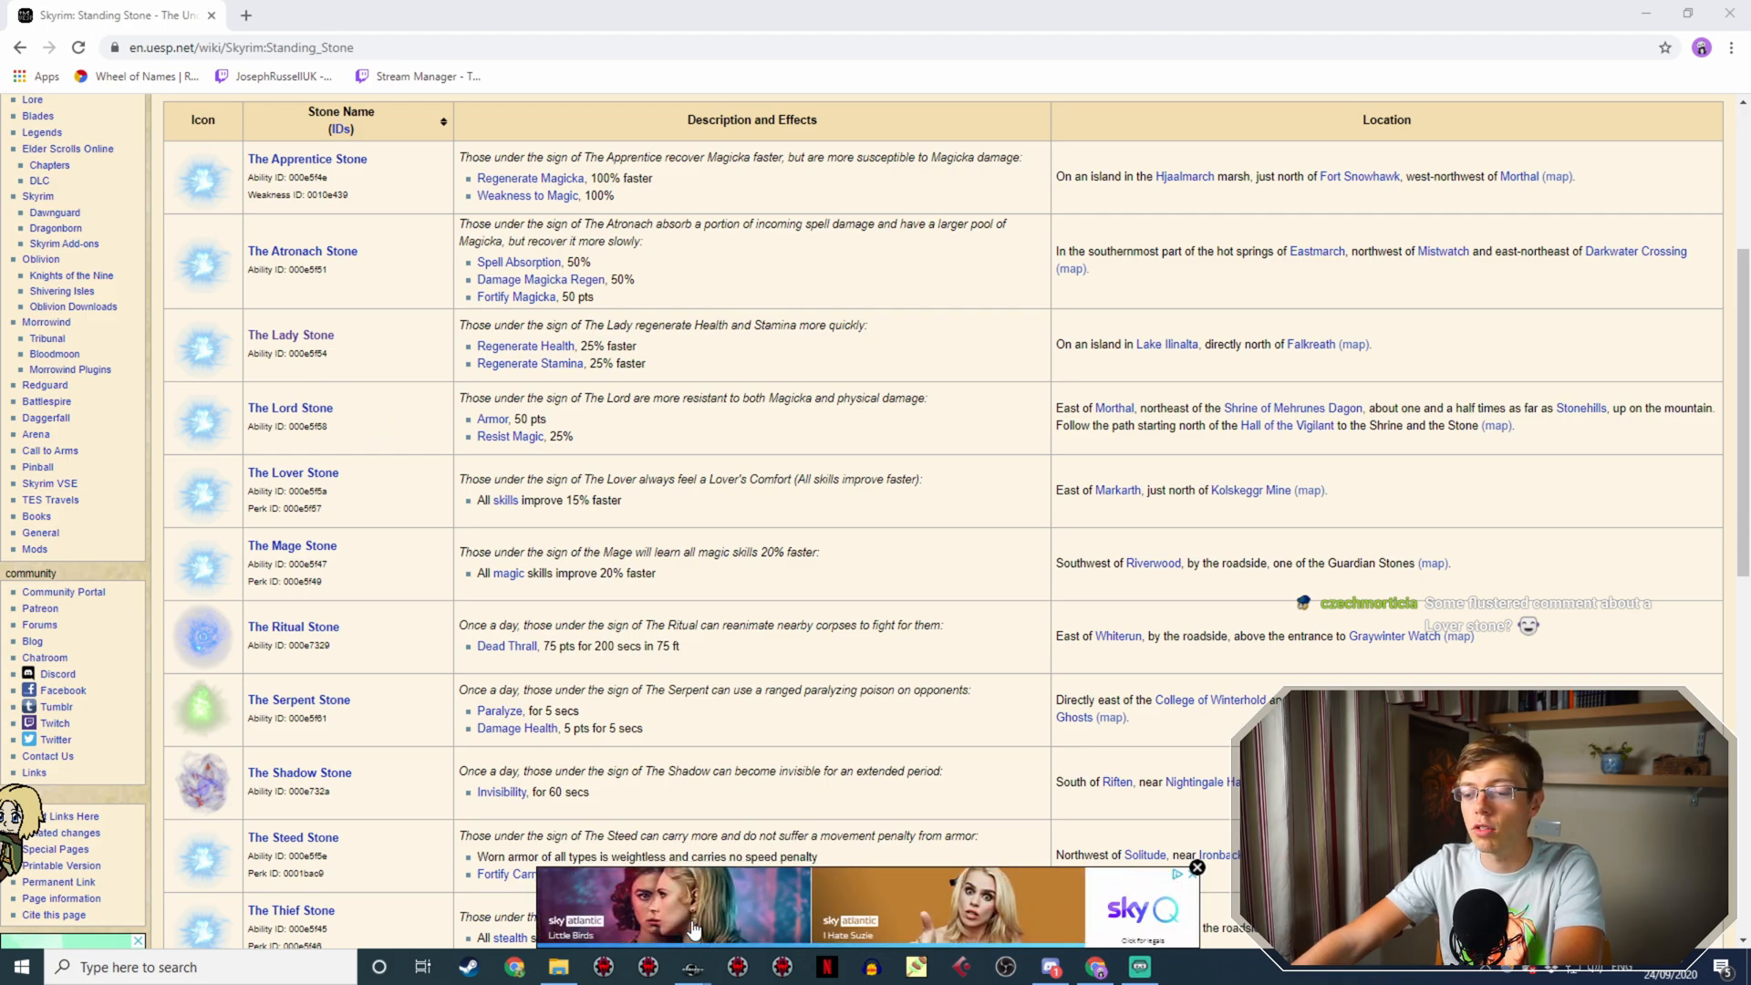
left_click(695, 969)
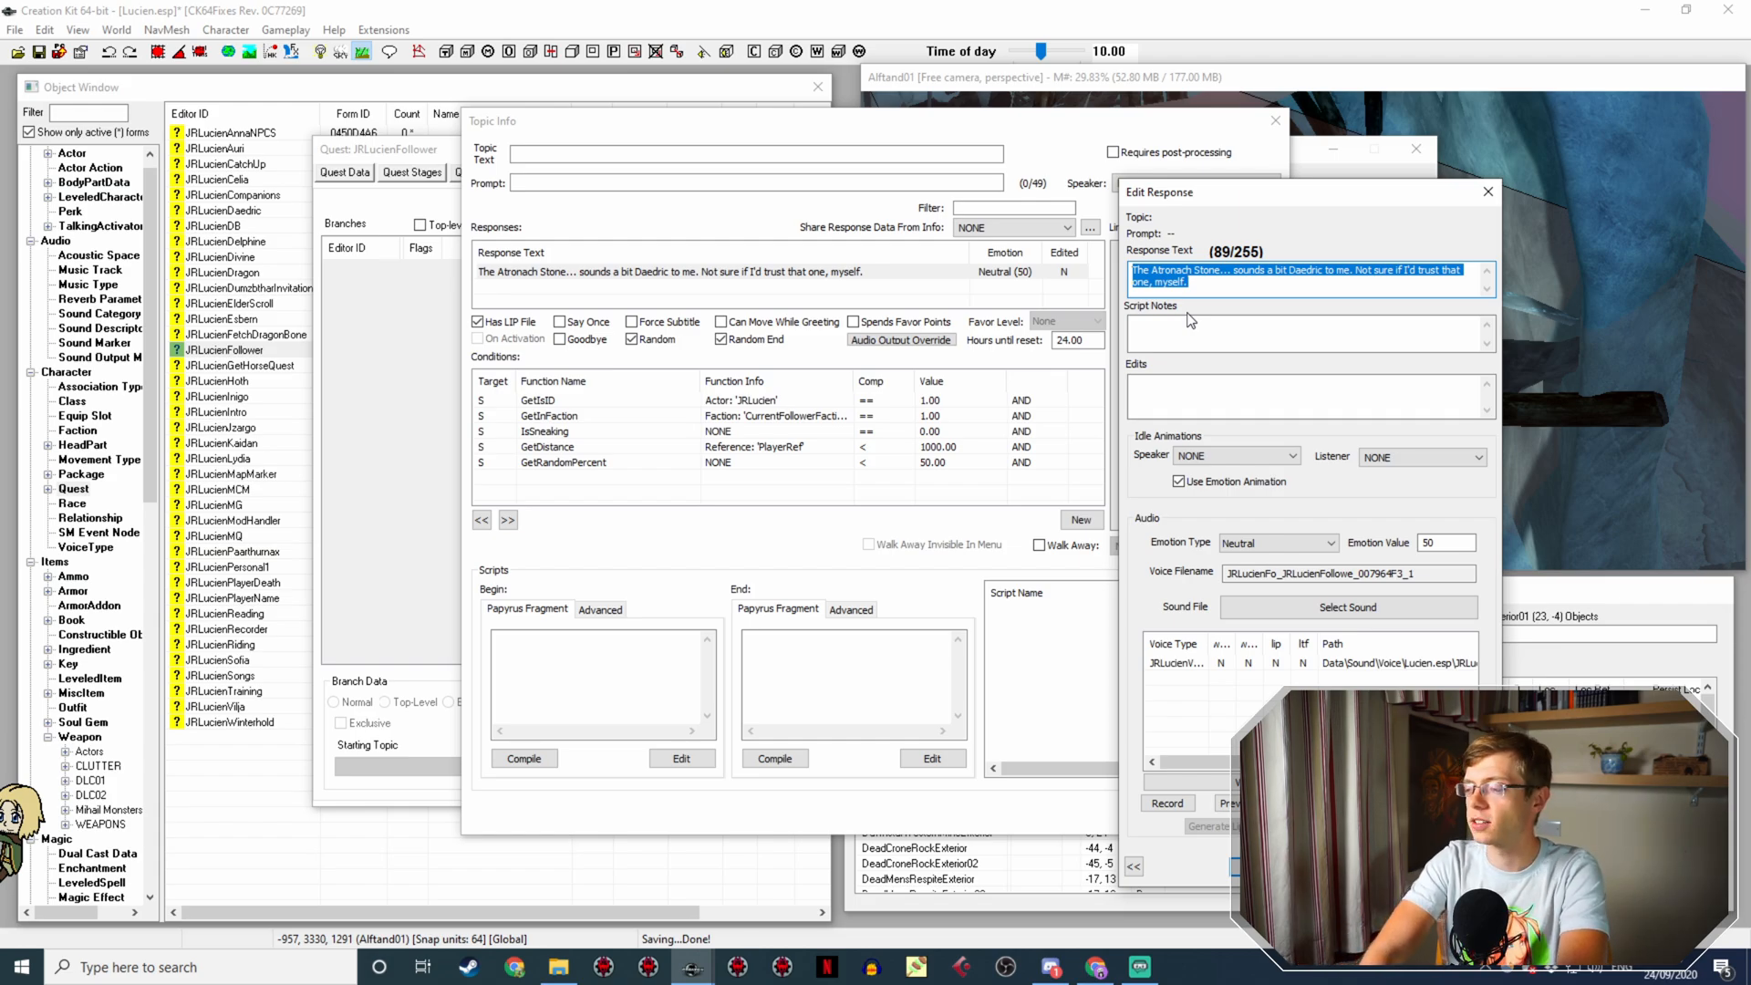
type("The Lord Stone")
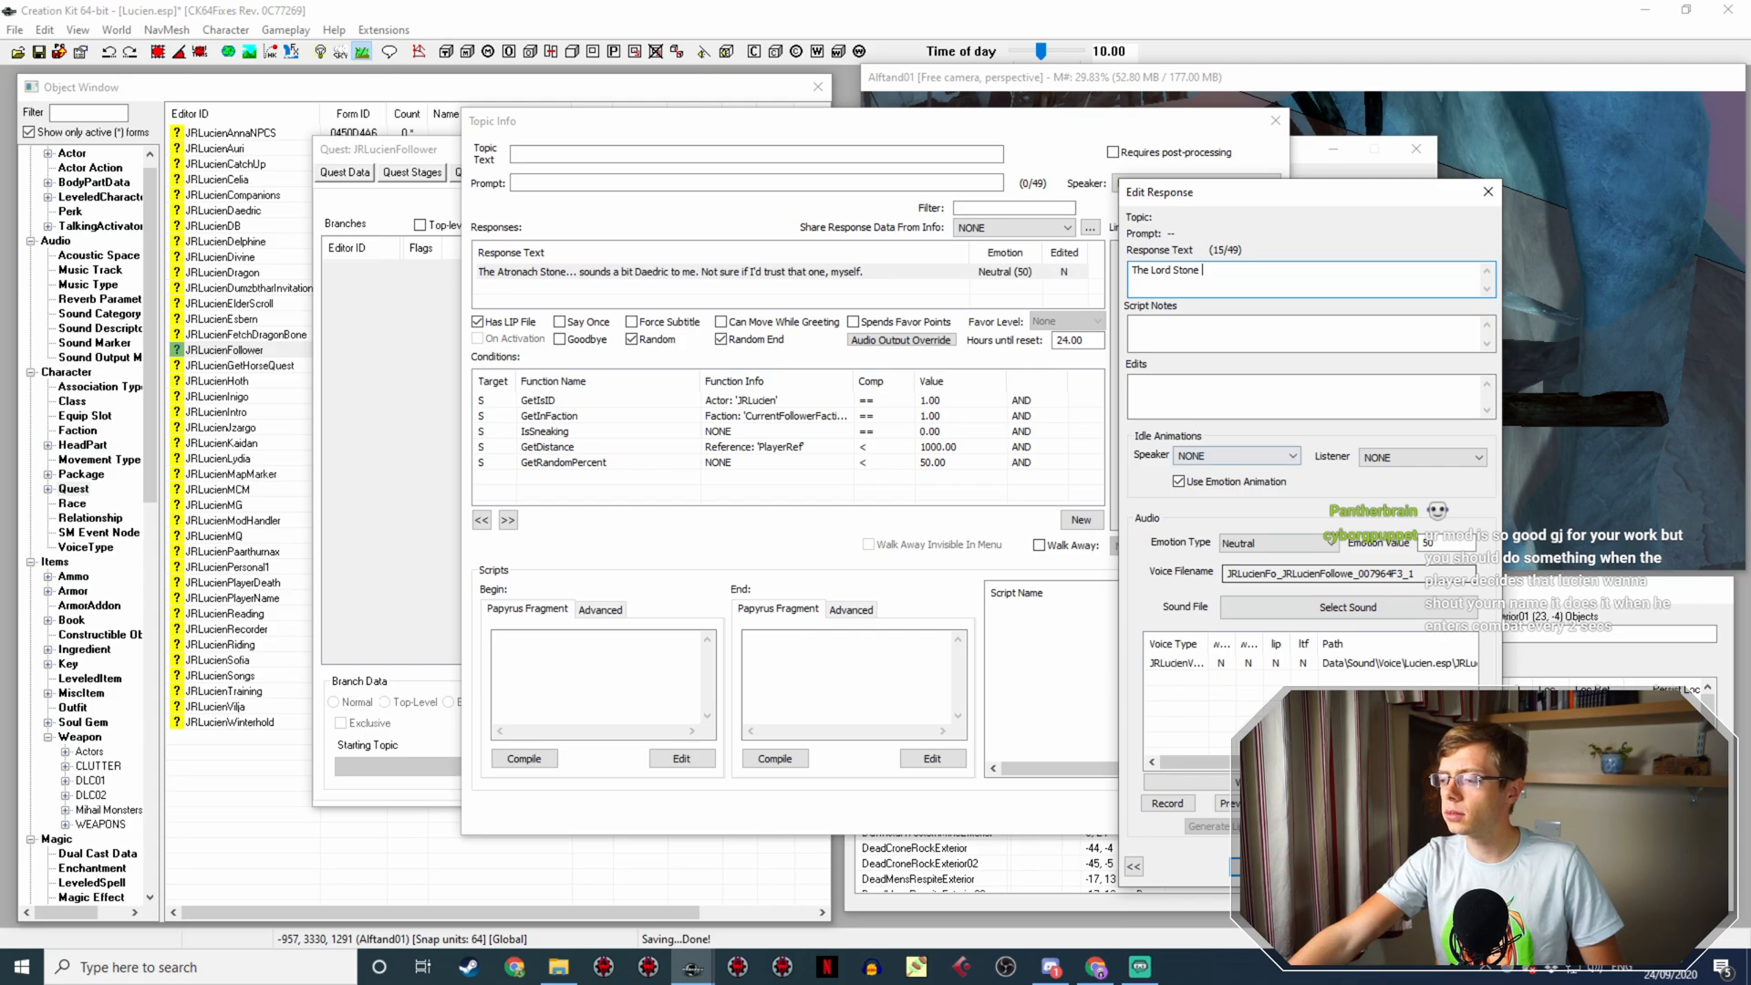
key("Return")
Step: Add a new condition to the Lord Stone info using the GetInCurrentLoc function
right_click(564, 479)
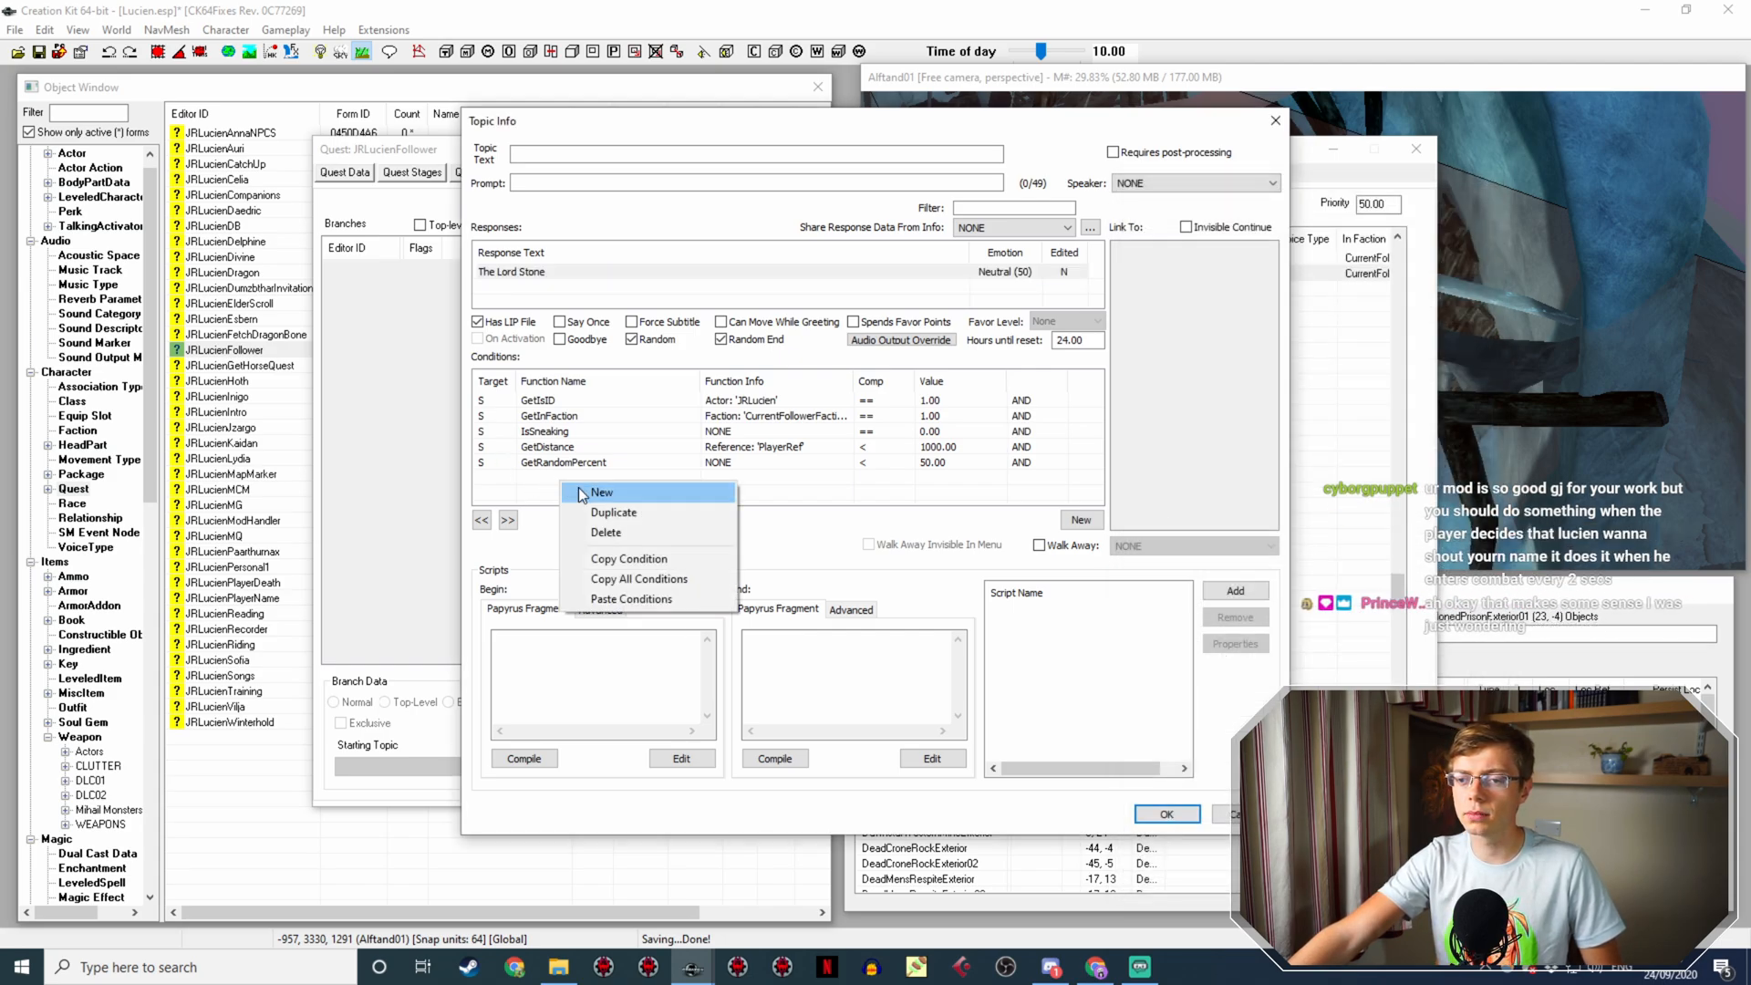
left_click(597, 491)
left_click(578, 558)
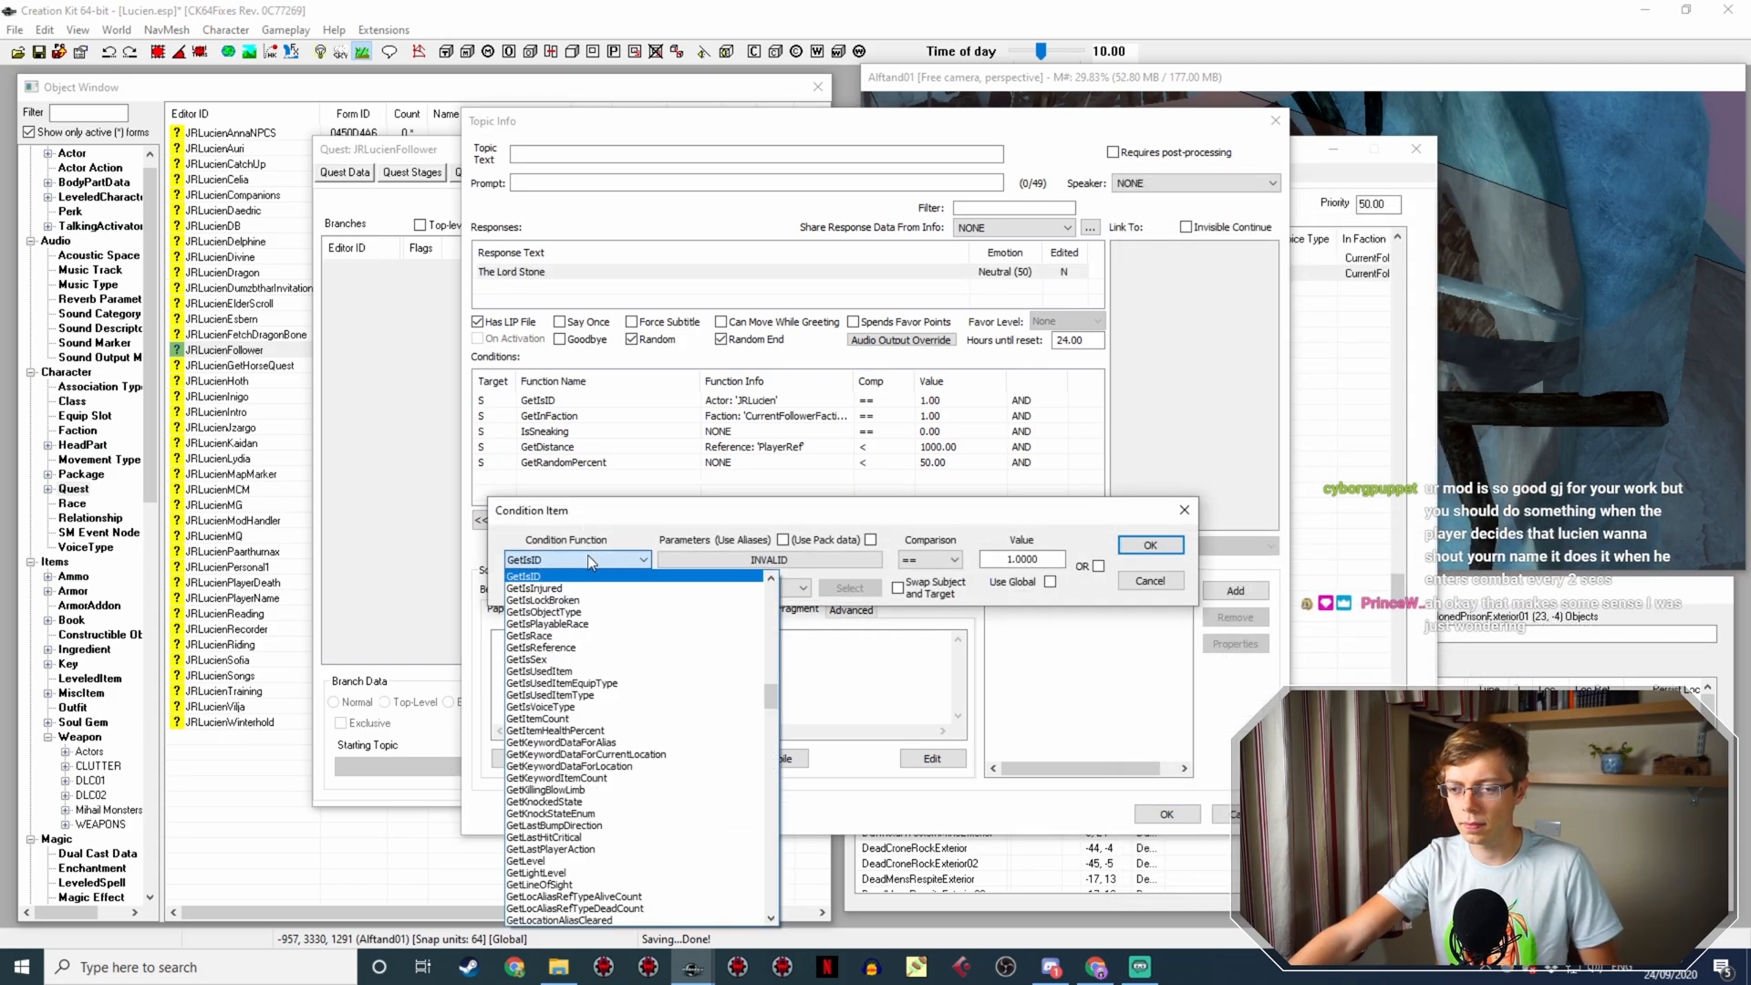
type("GetInCell")
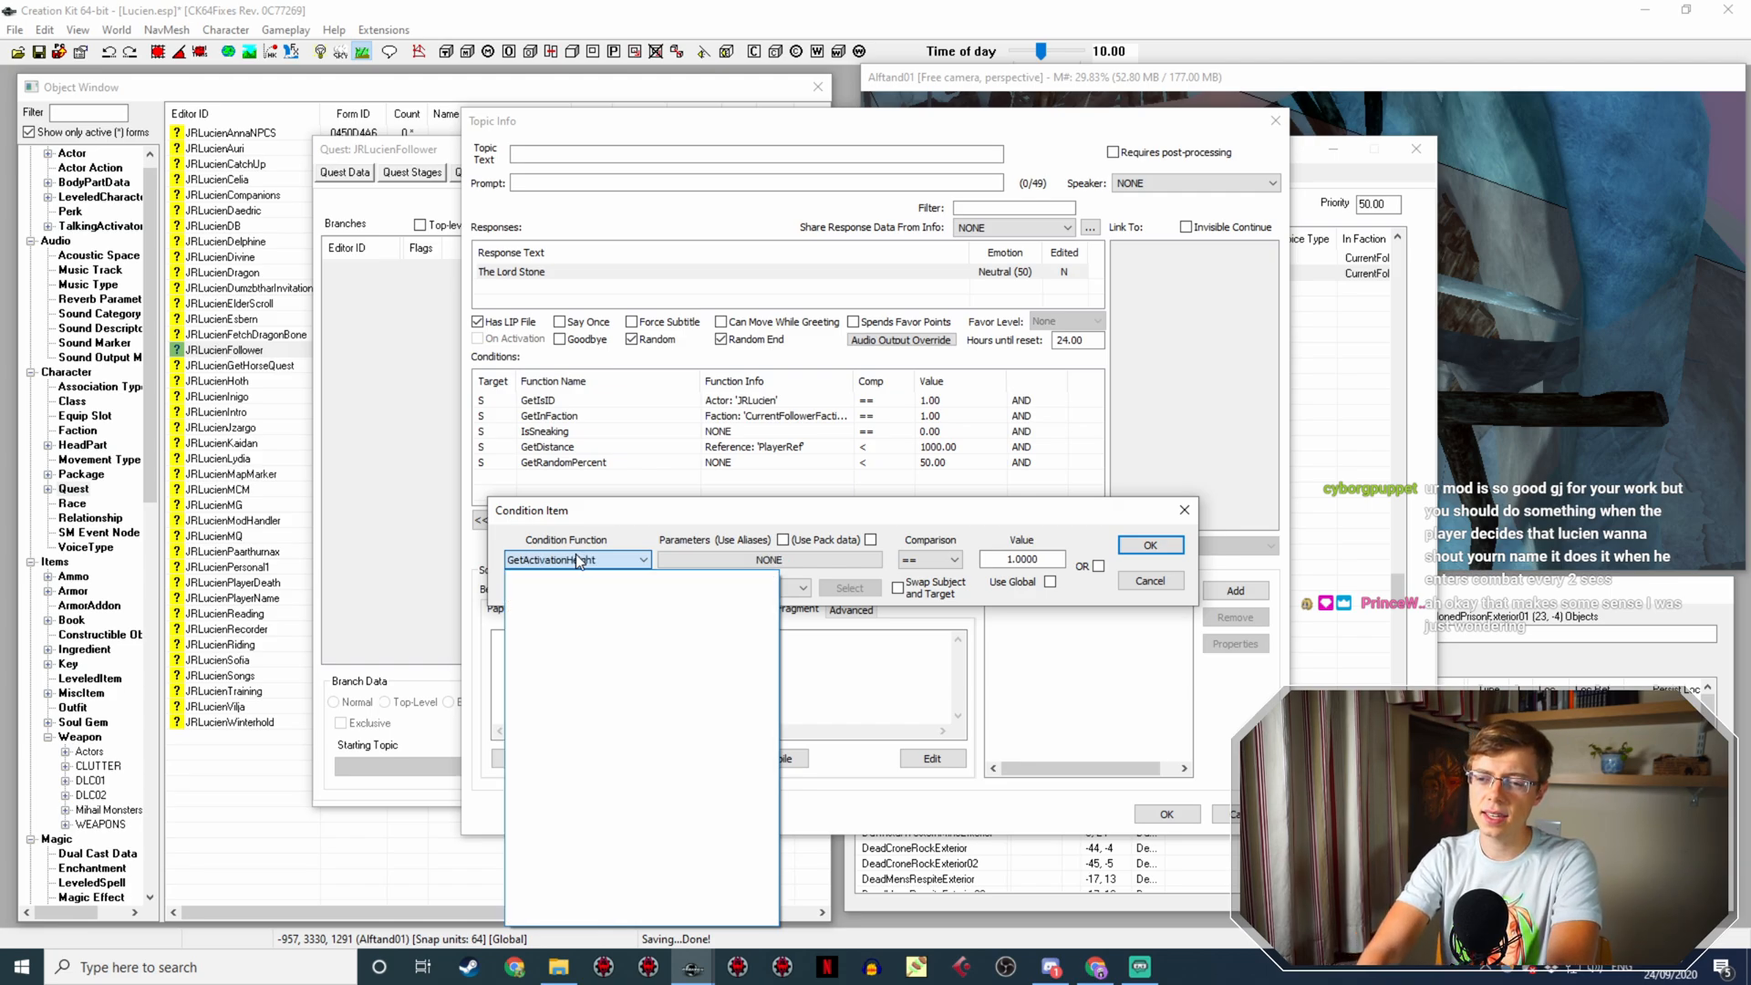
left_click(576, 554)
key("Down")
key("Down")
key("Down")
key("Return")
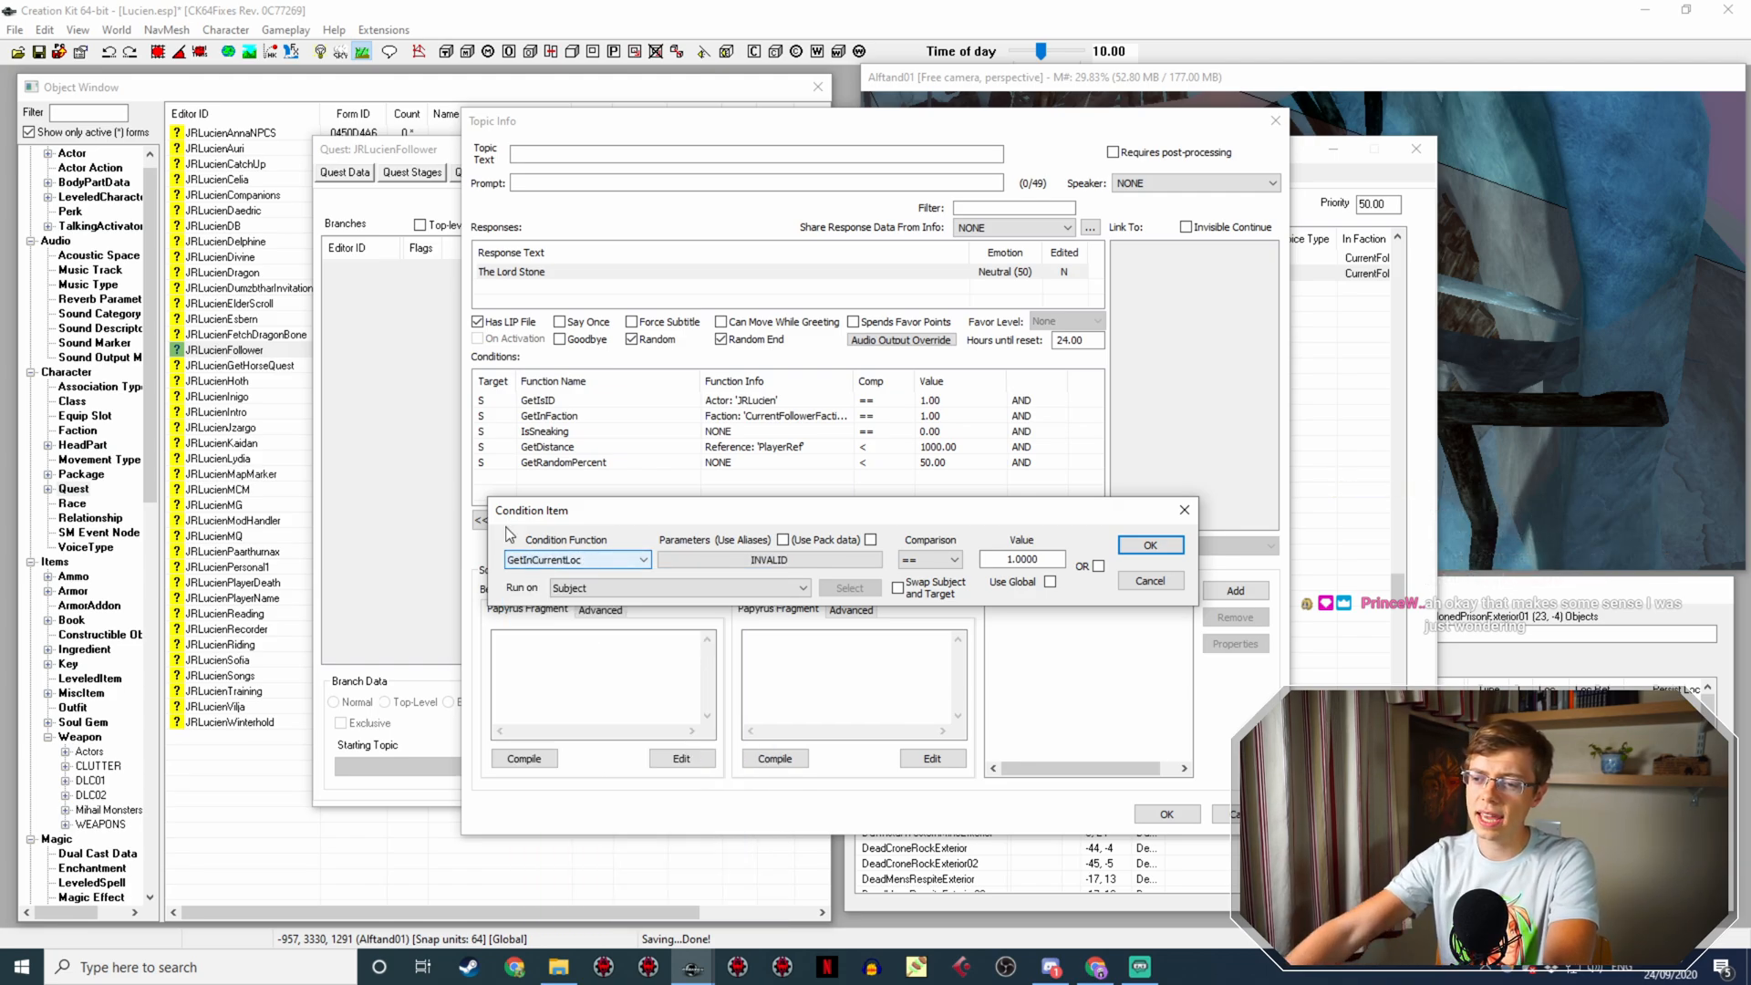
Step: Search the locations available for the GetInCurrentLoc parameter for the standing stone entries
left_click(787, 558)
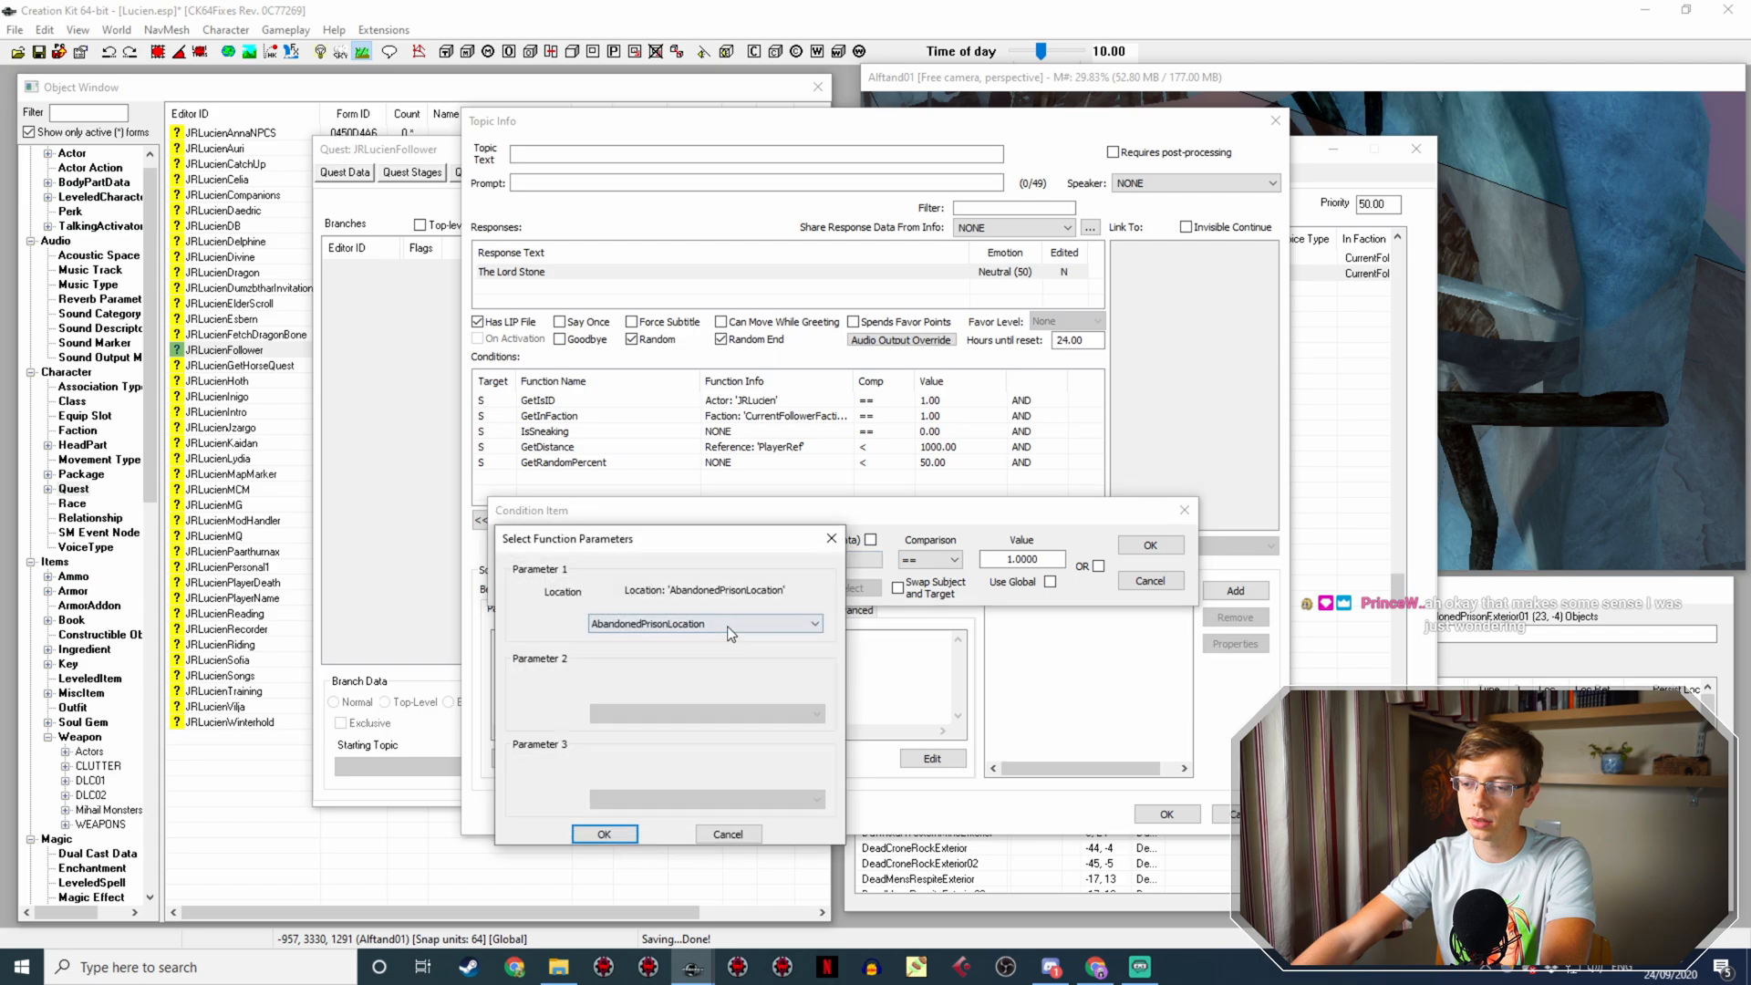
left_click(726, 628)
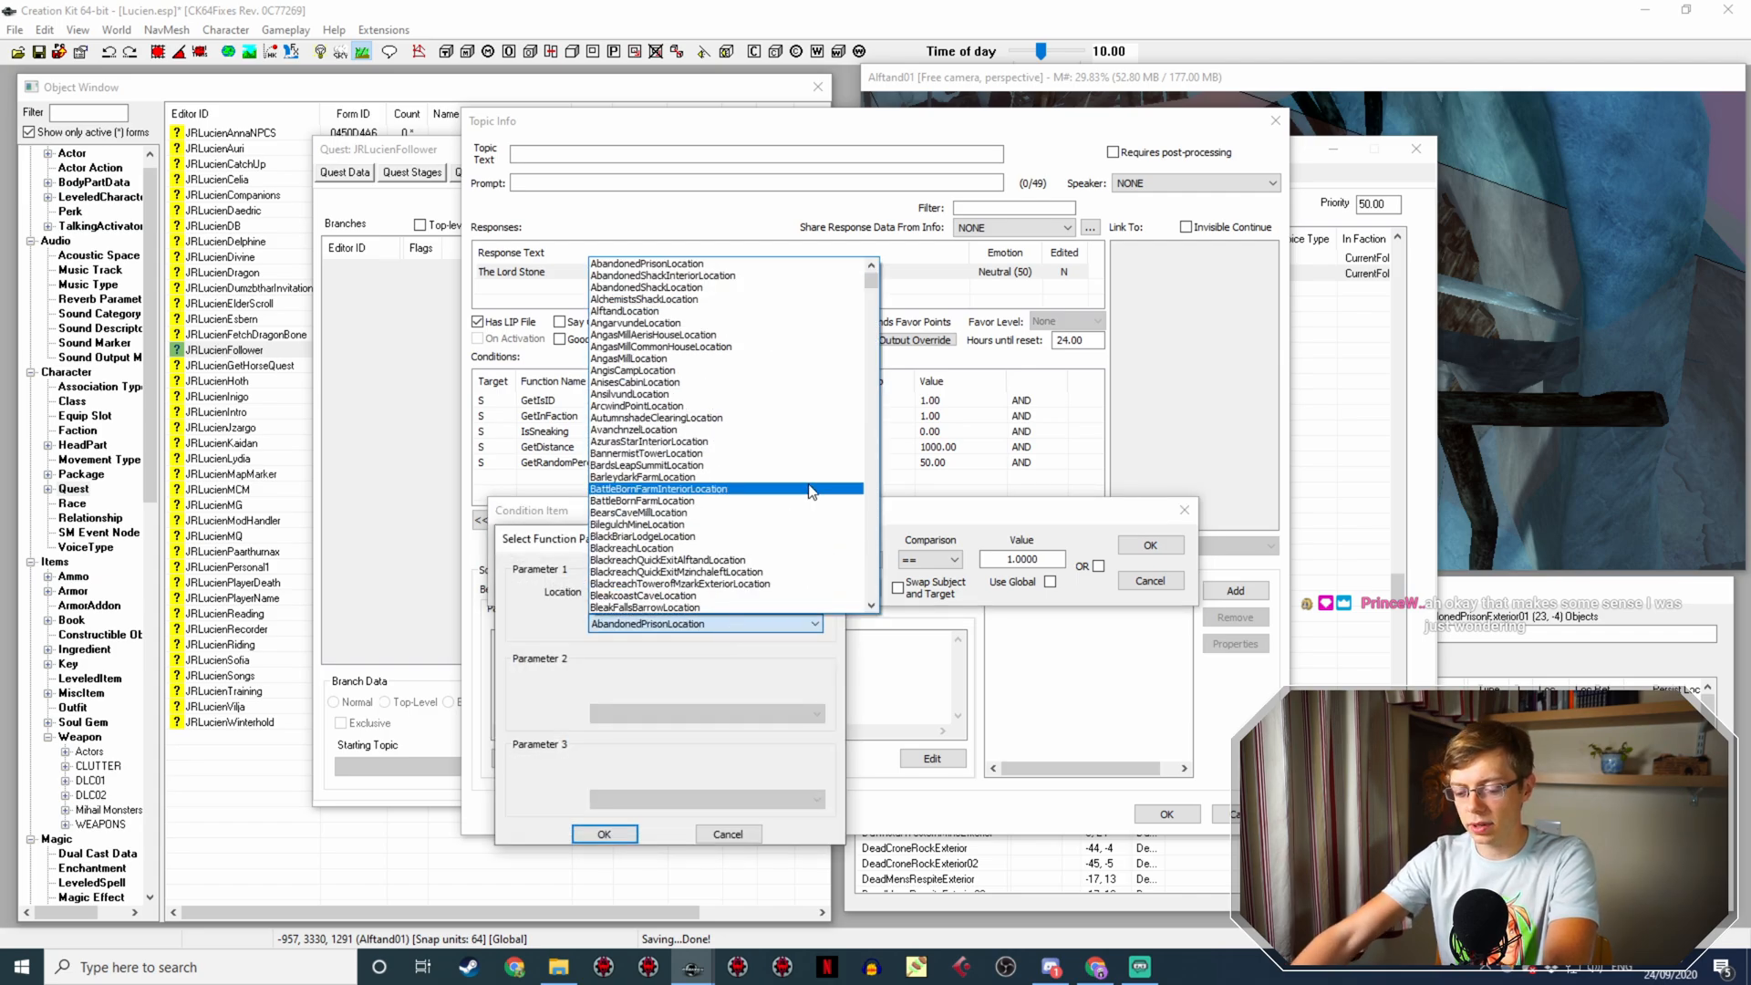
type("steamsa")
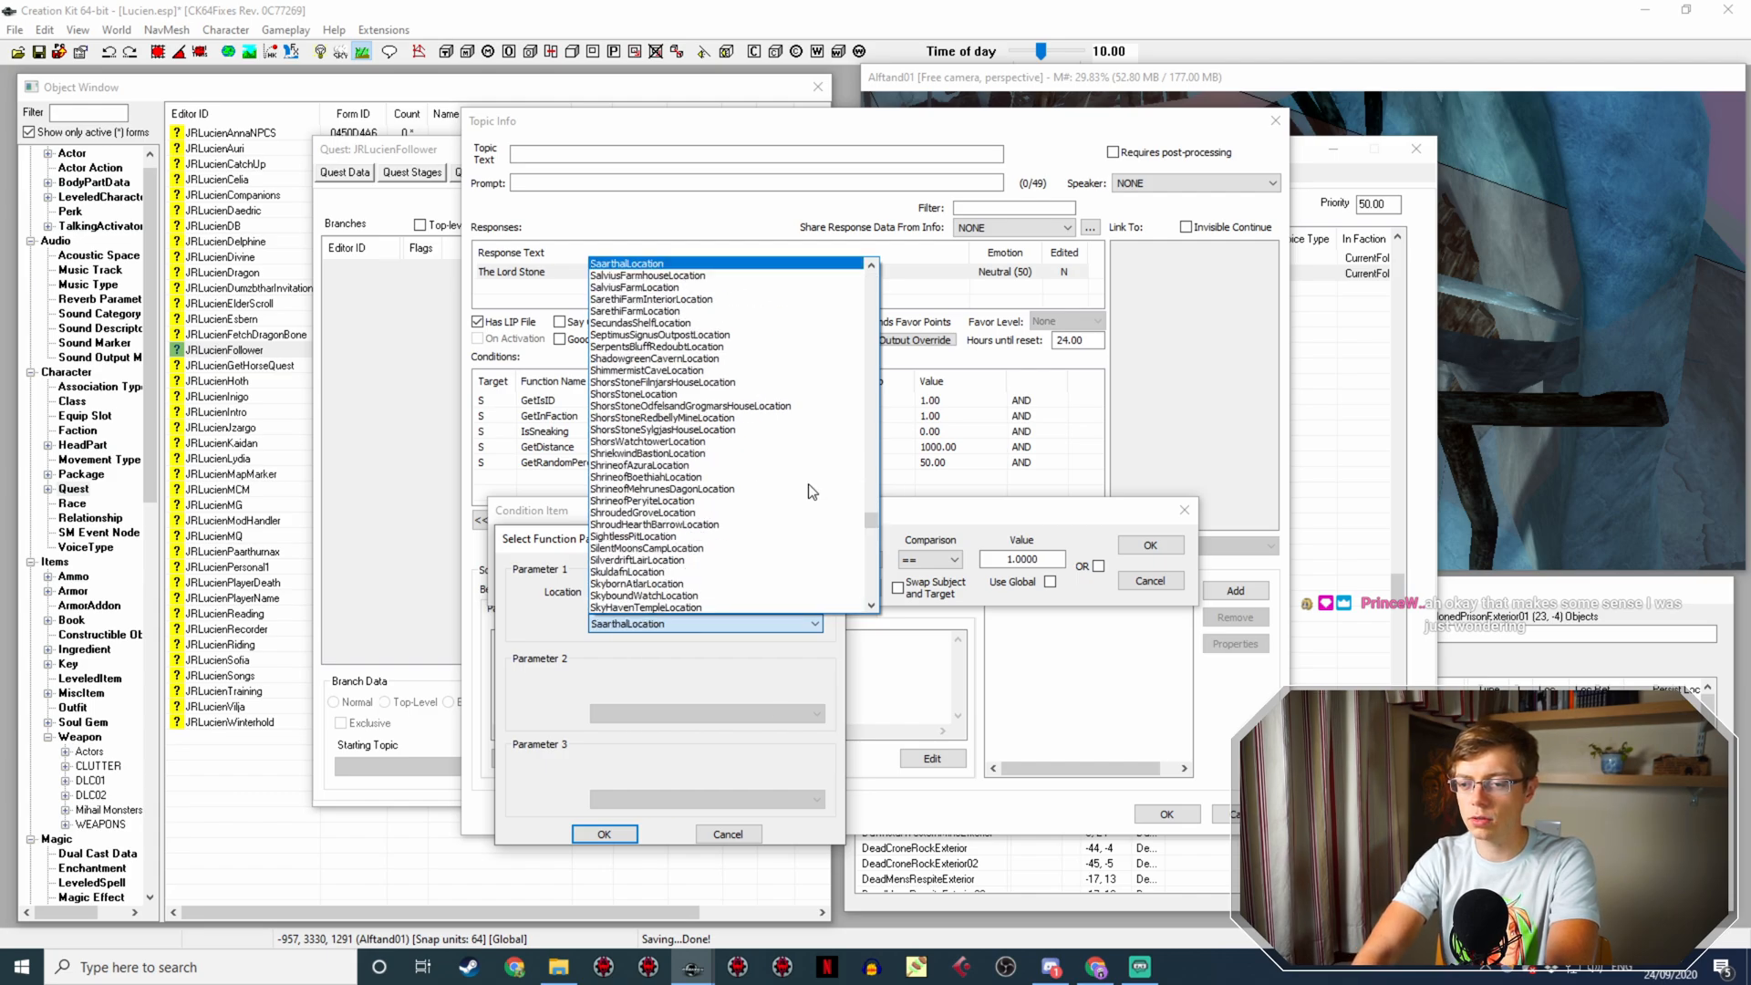
type("a")
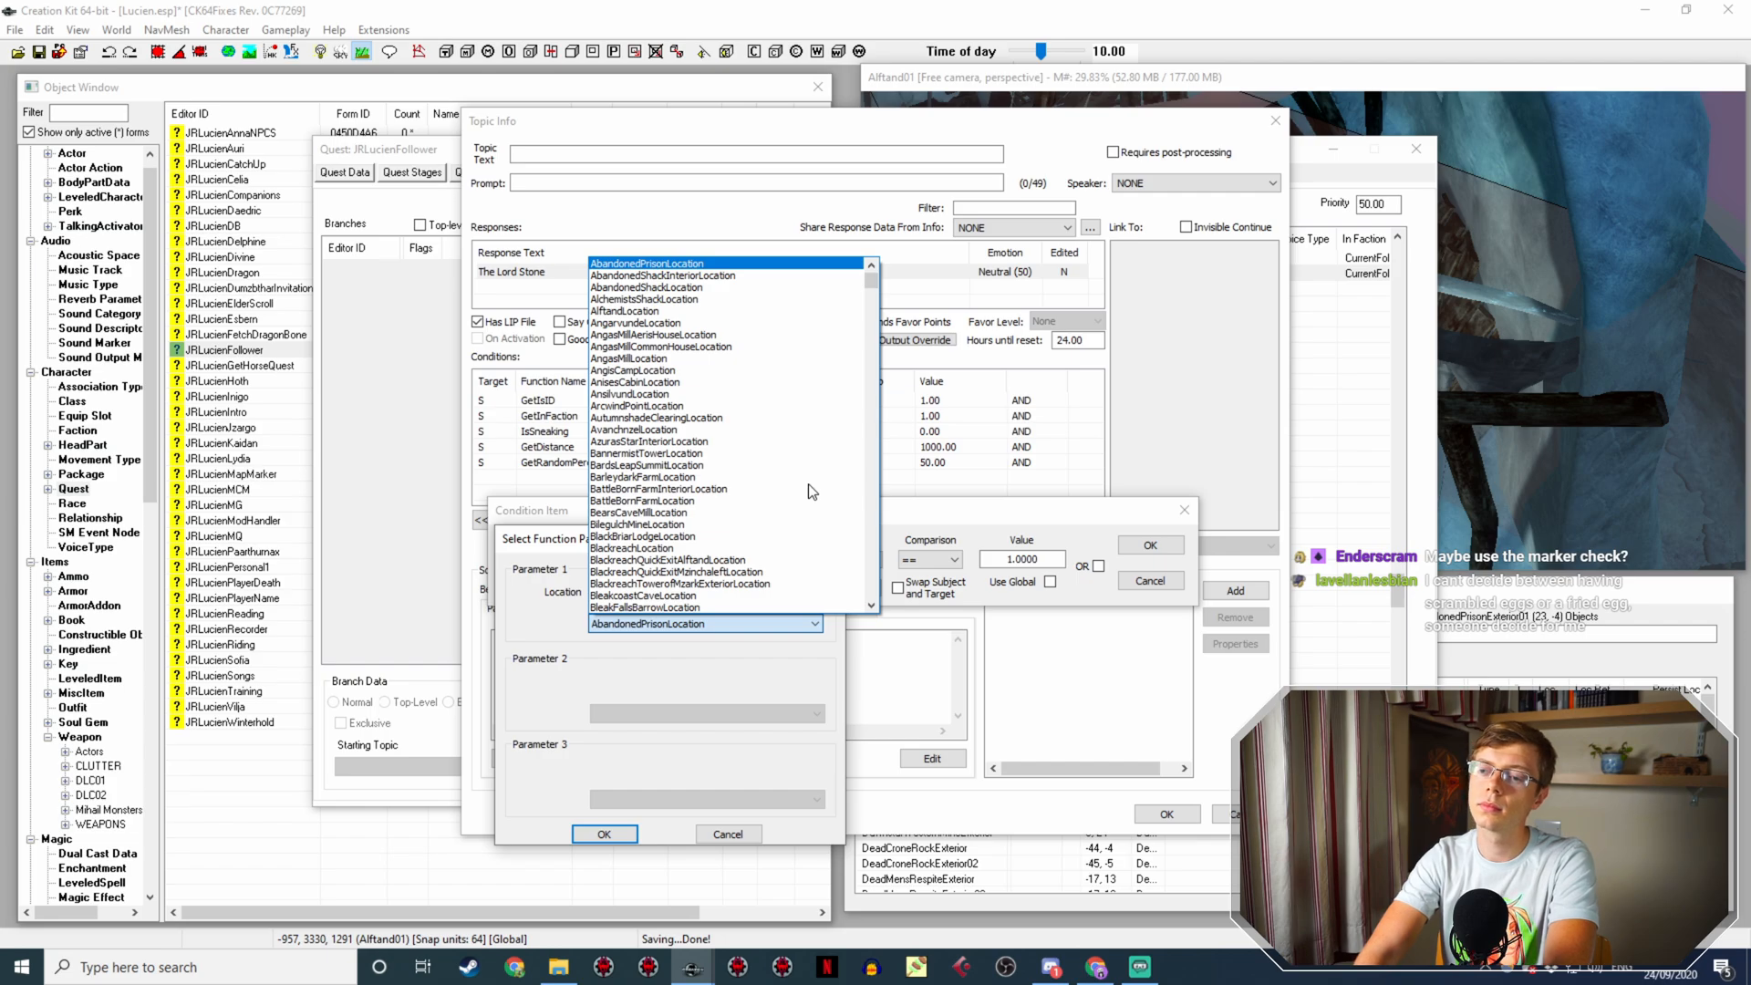
scroll(826, 410, "down", 4)
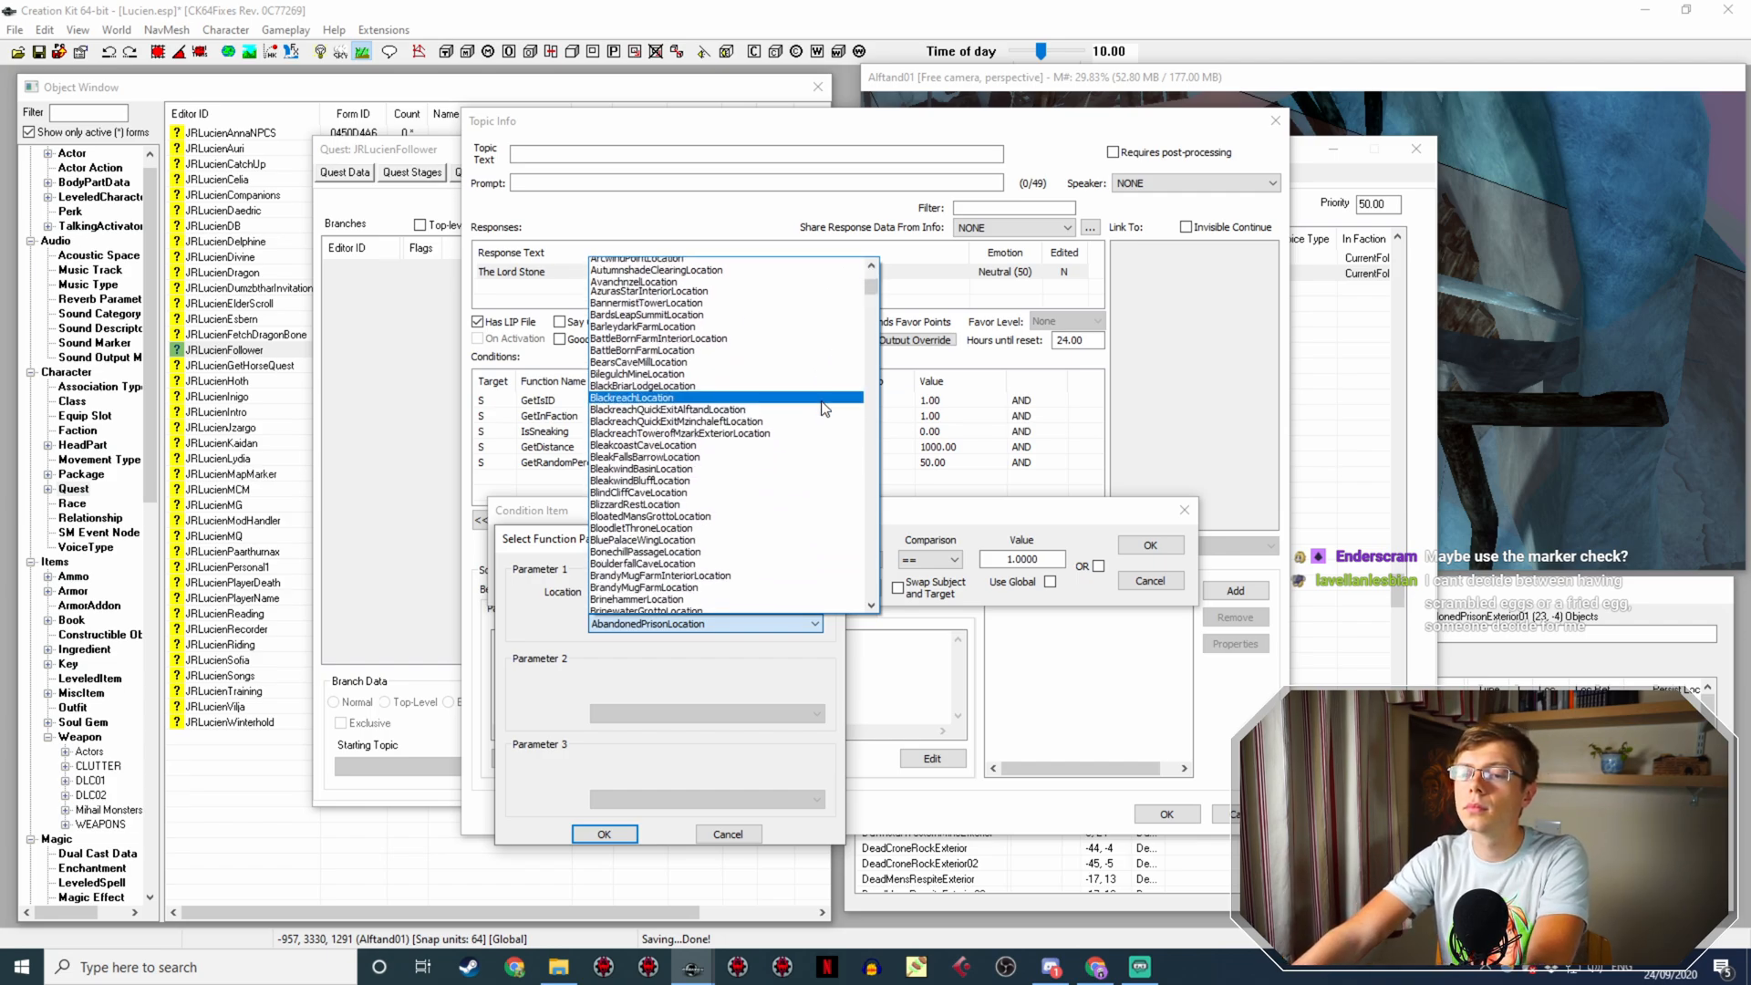
scroll(826, 409, "down", 15)
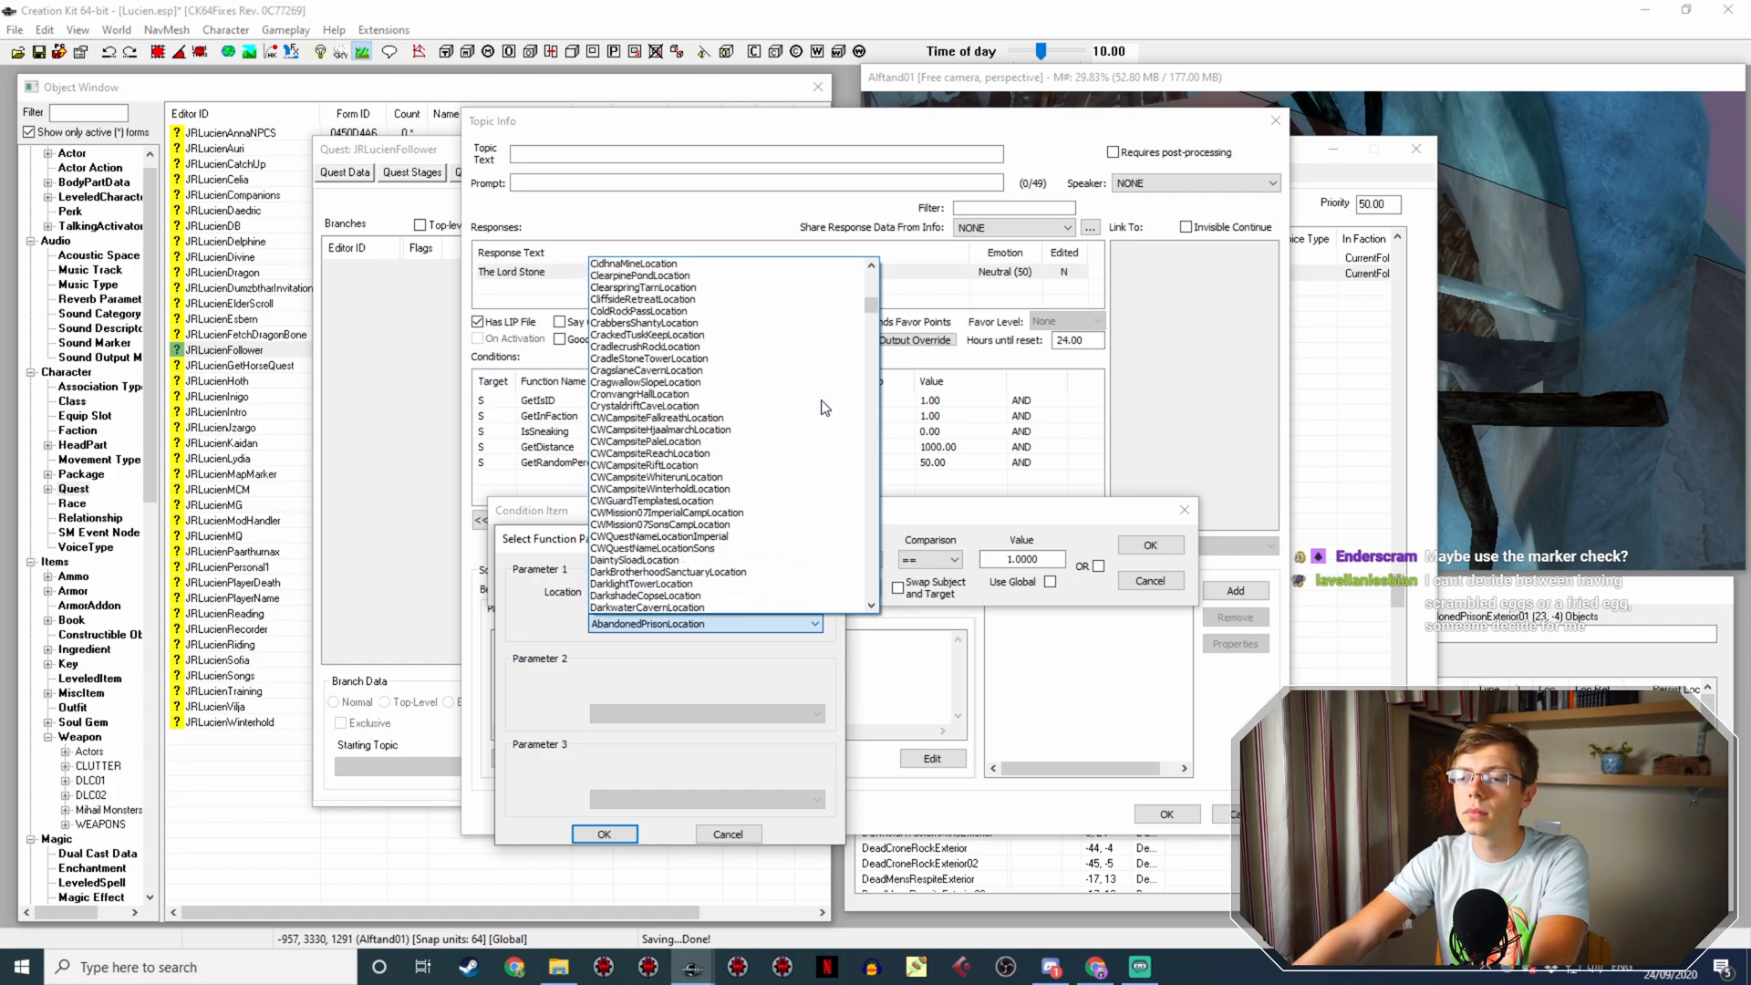
scroll(819, 338, "down", 8)
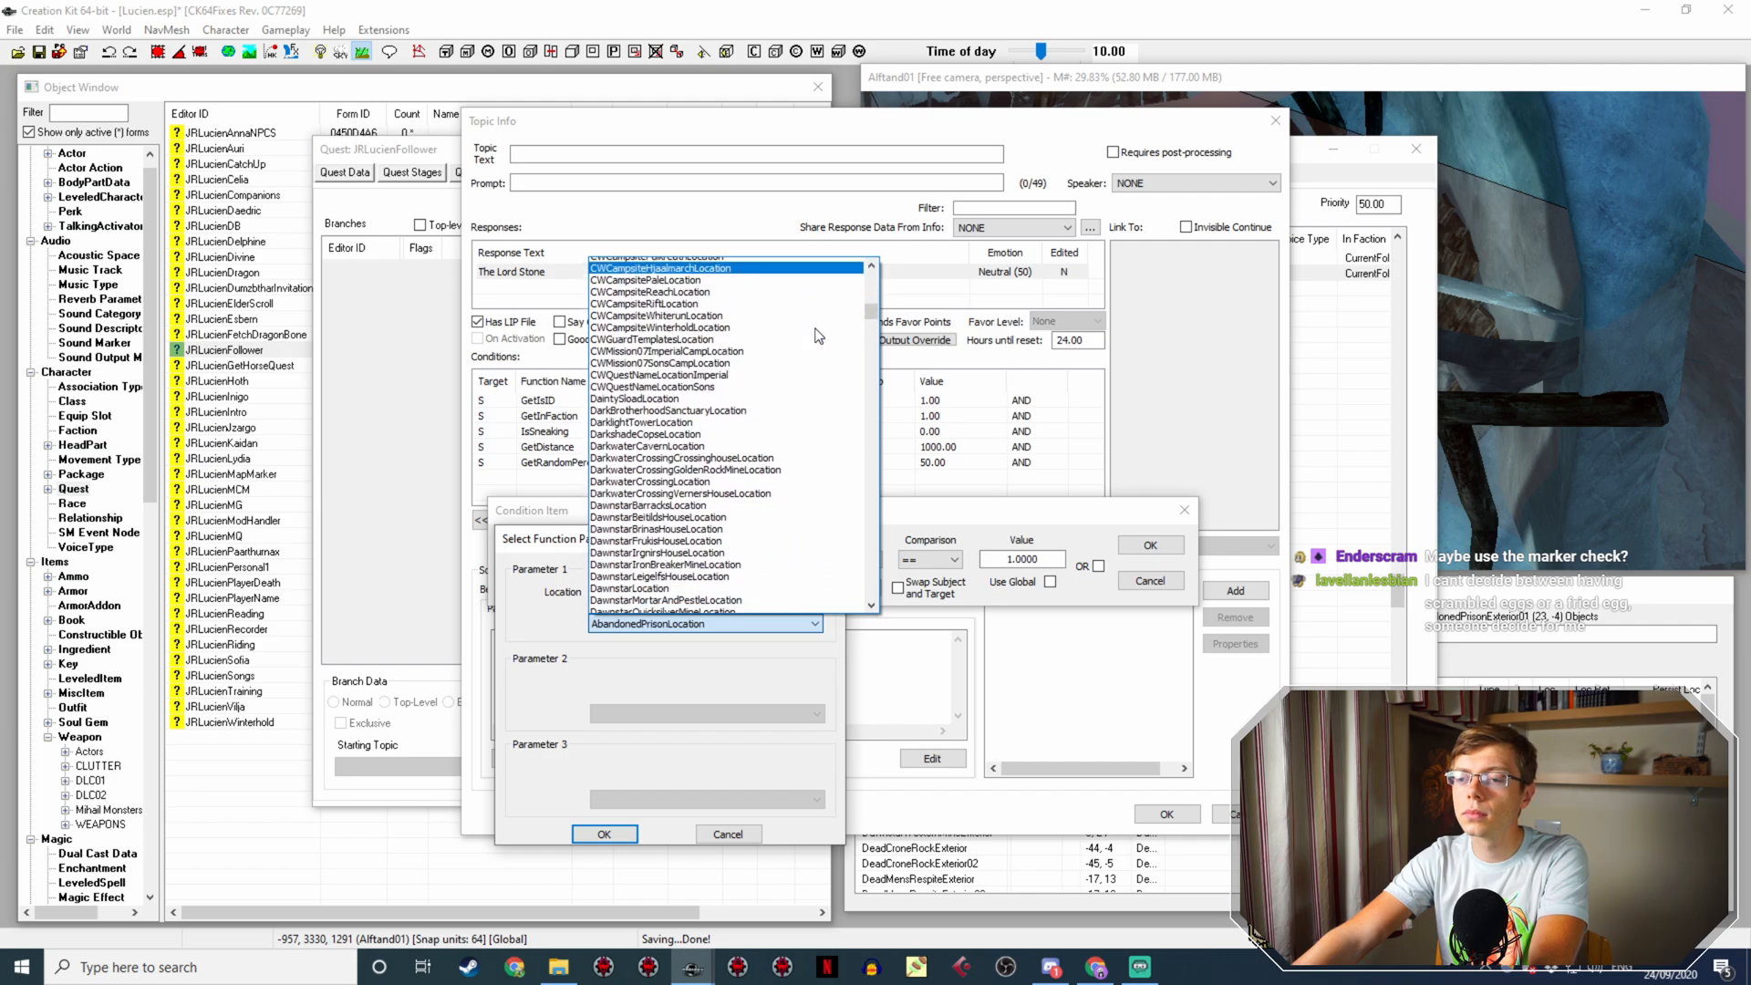
scroll(819, 337, "down", 20)
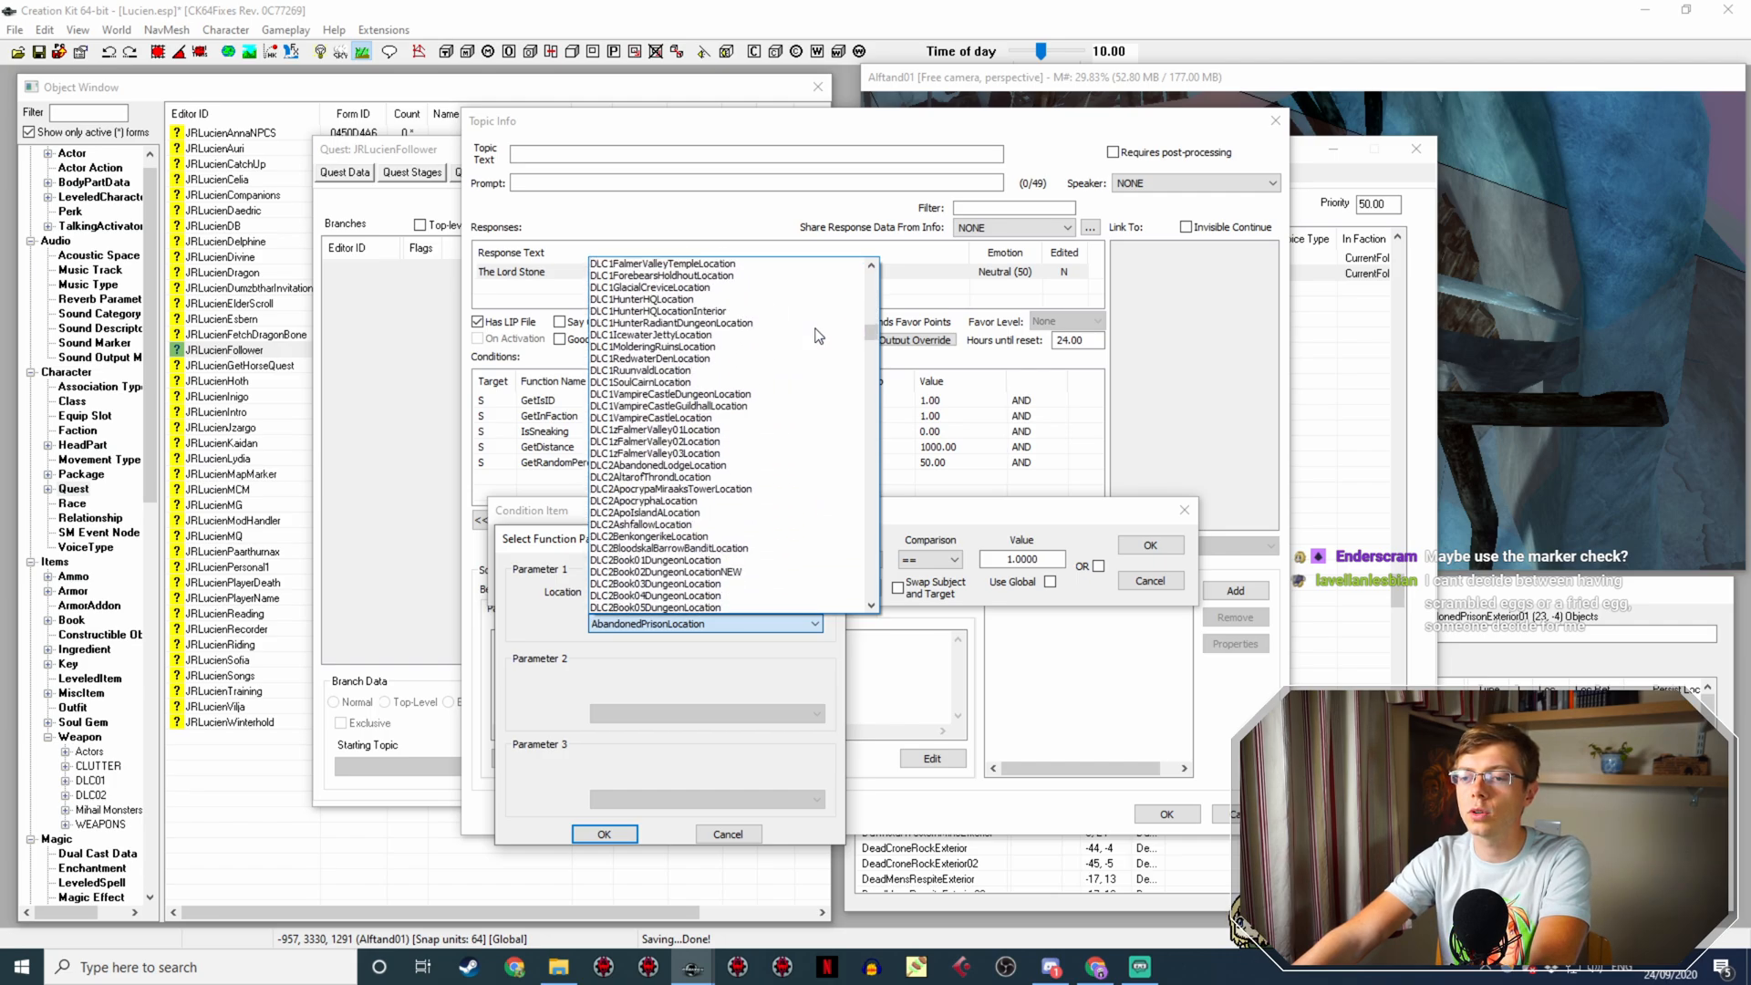
scroll(819, 337, "down", 20)
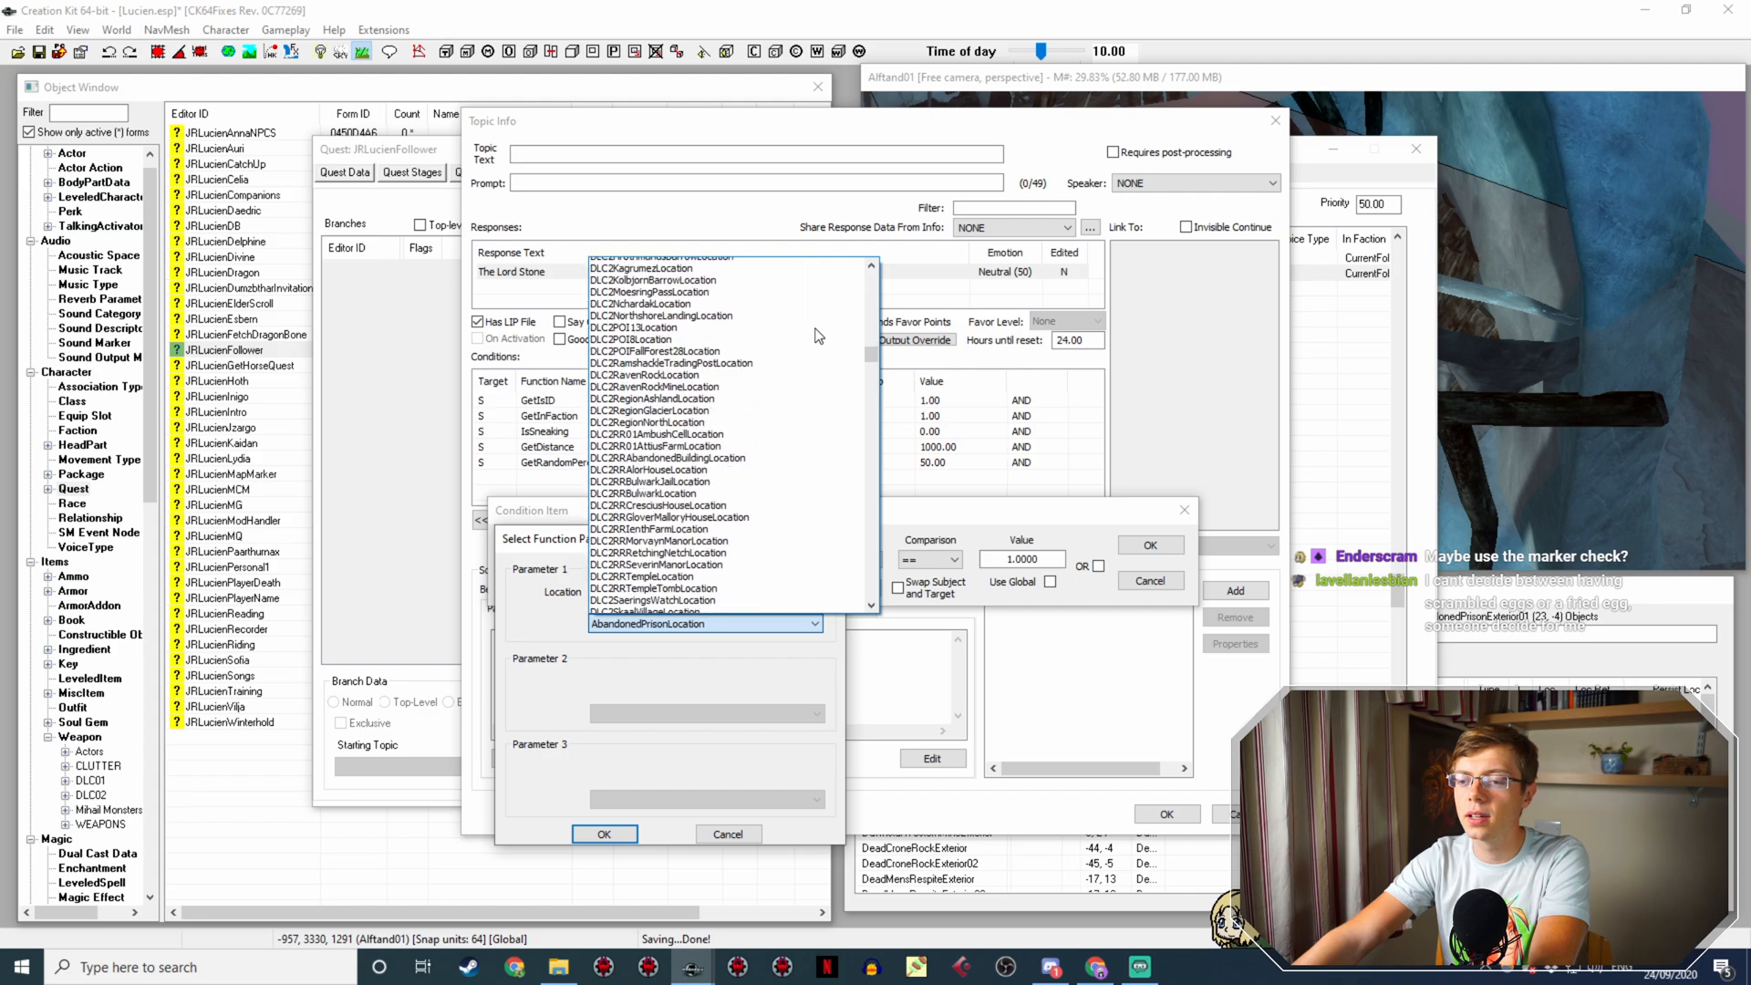
scroll(820, 336, "down", 1)
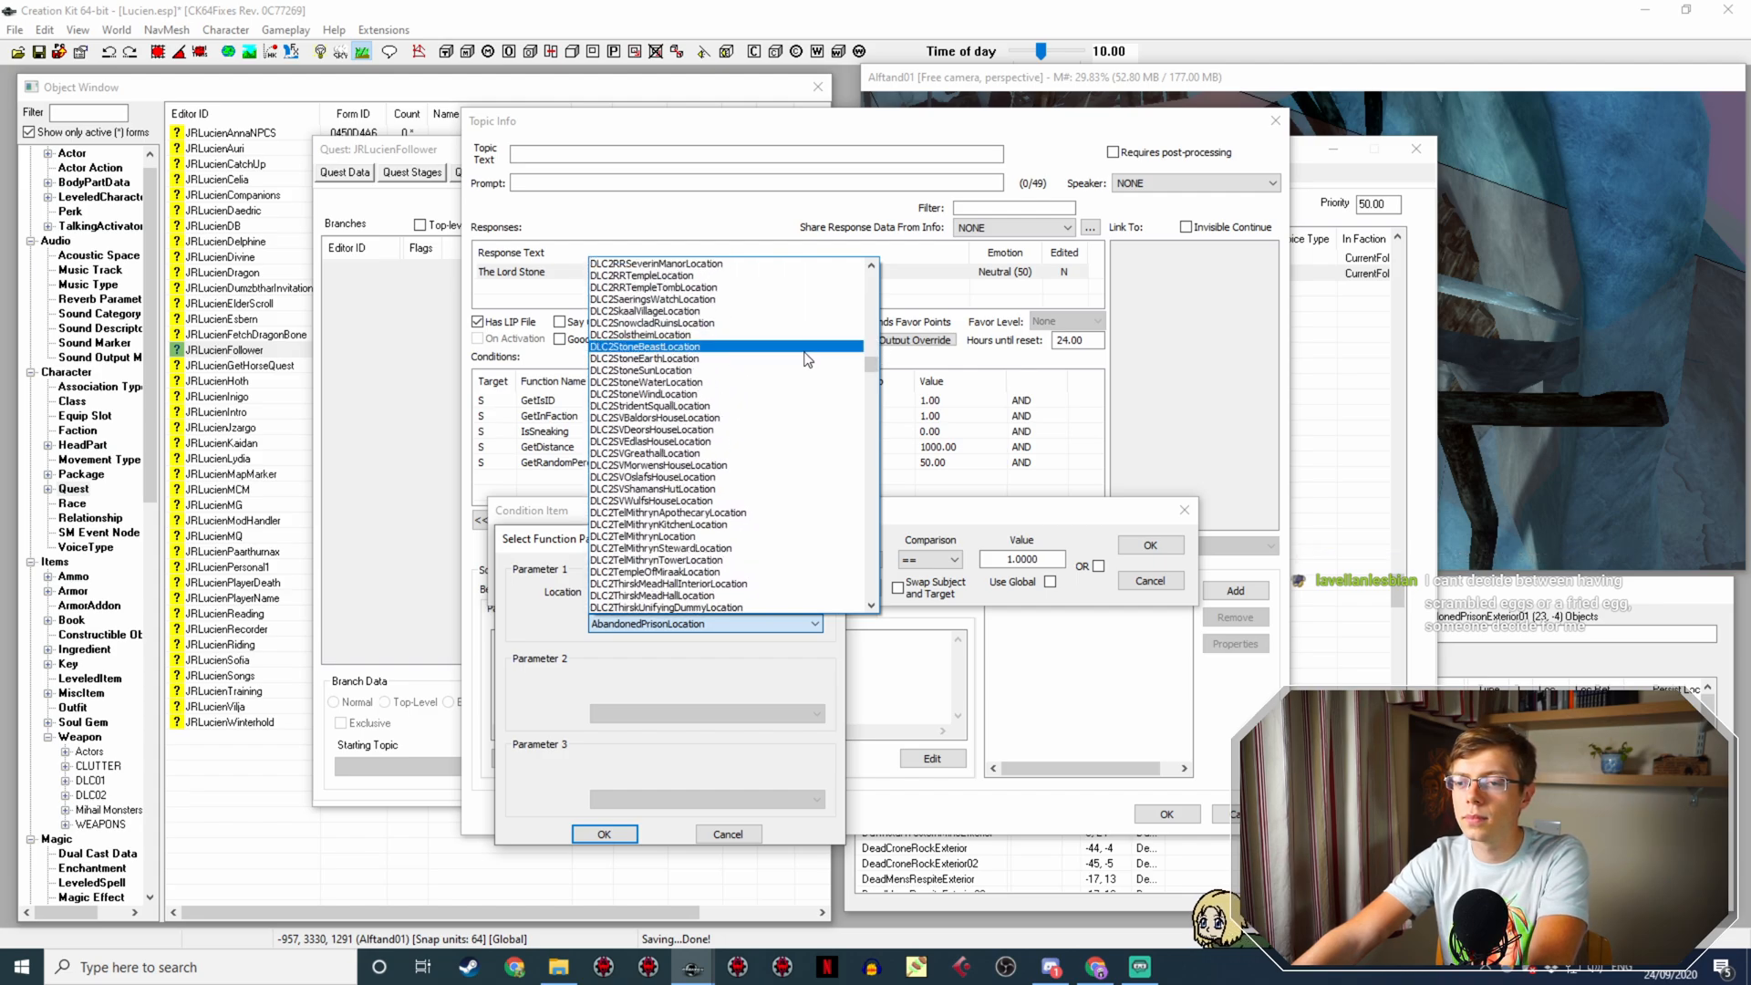
scroll(815, 359, "down", 10)
scroll(769, 390, "down", 2)
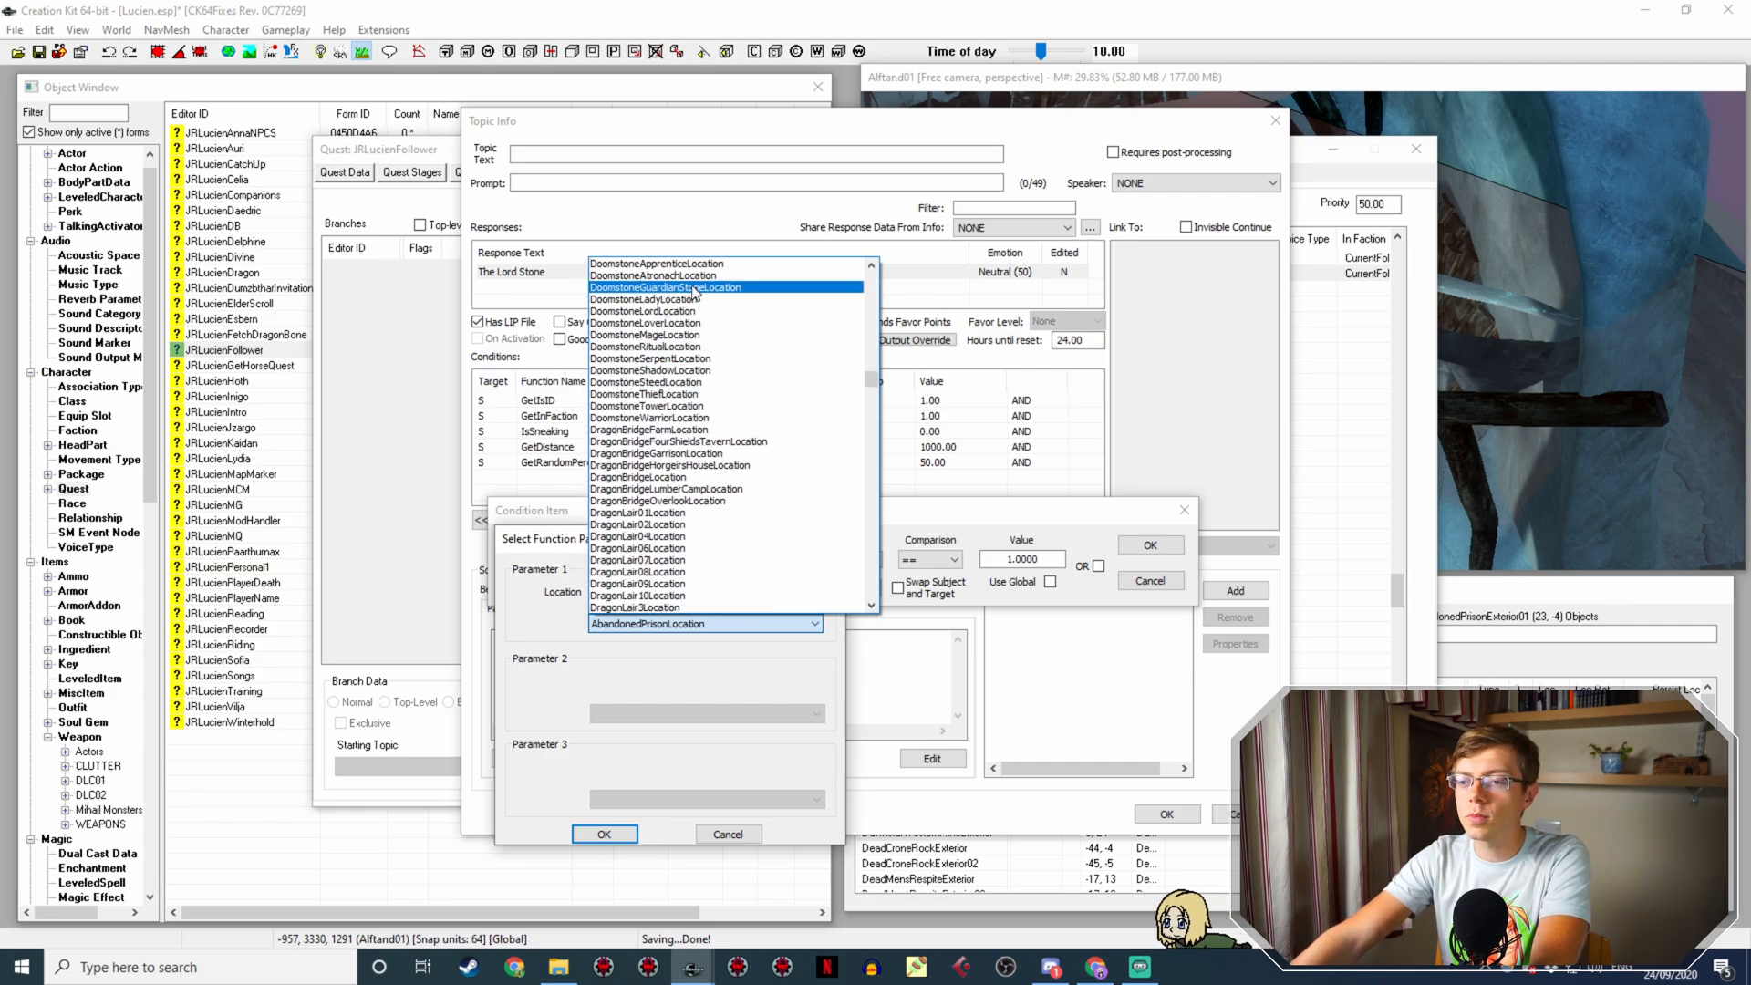
scroll(684, 301, "up", 2)
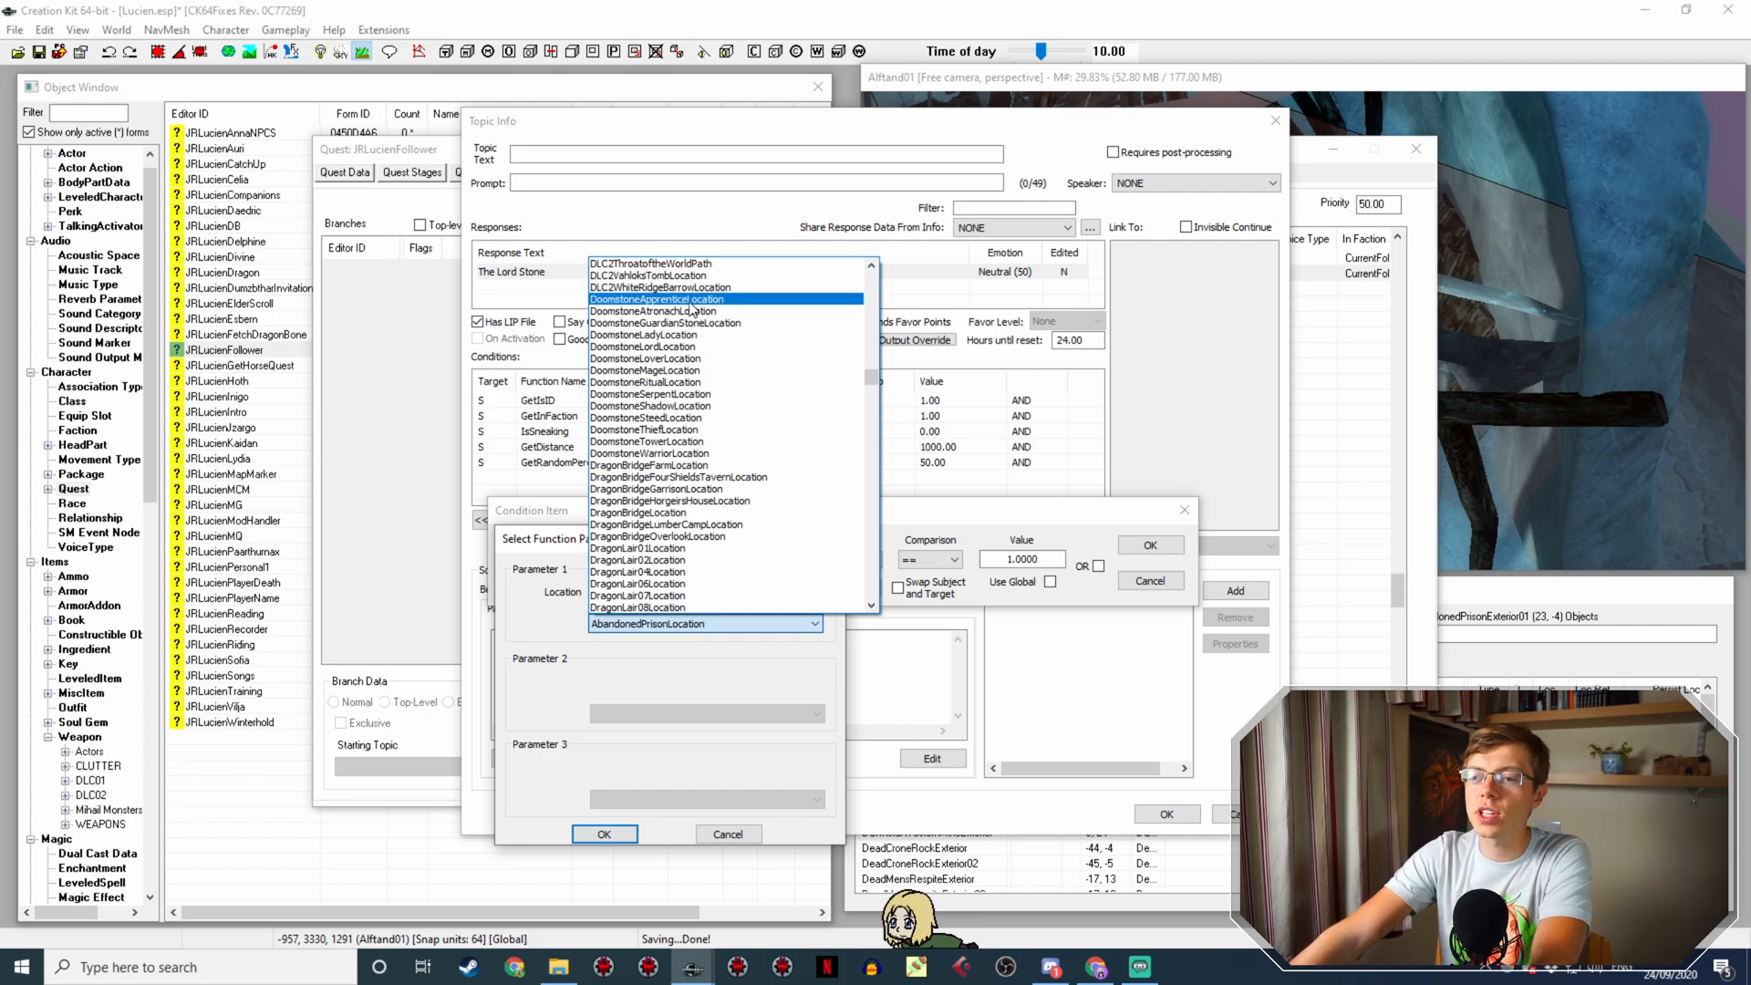
Step: Set the new GetInCurrentLoc condition's location to DoomstoneLordLocation and add the condition to the Lord Stone line
left_click(707, 347)
left_click(599, 833)
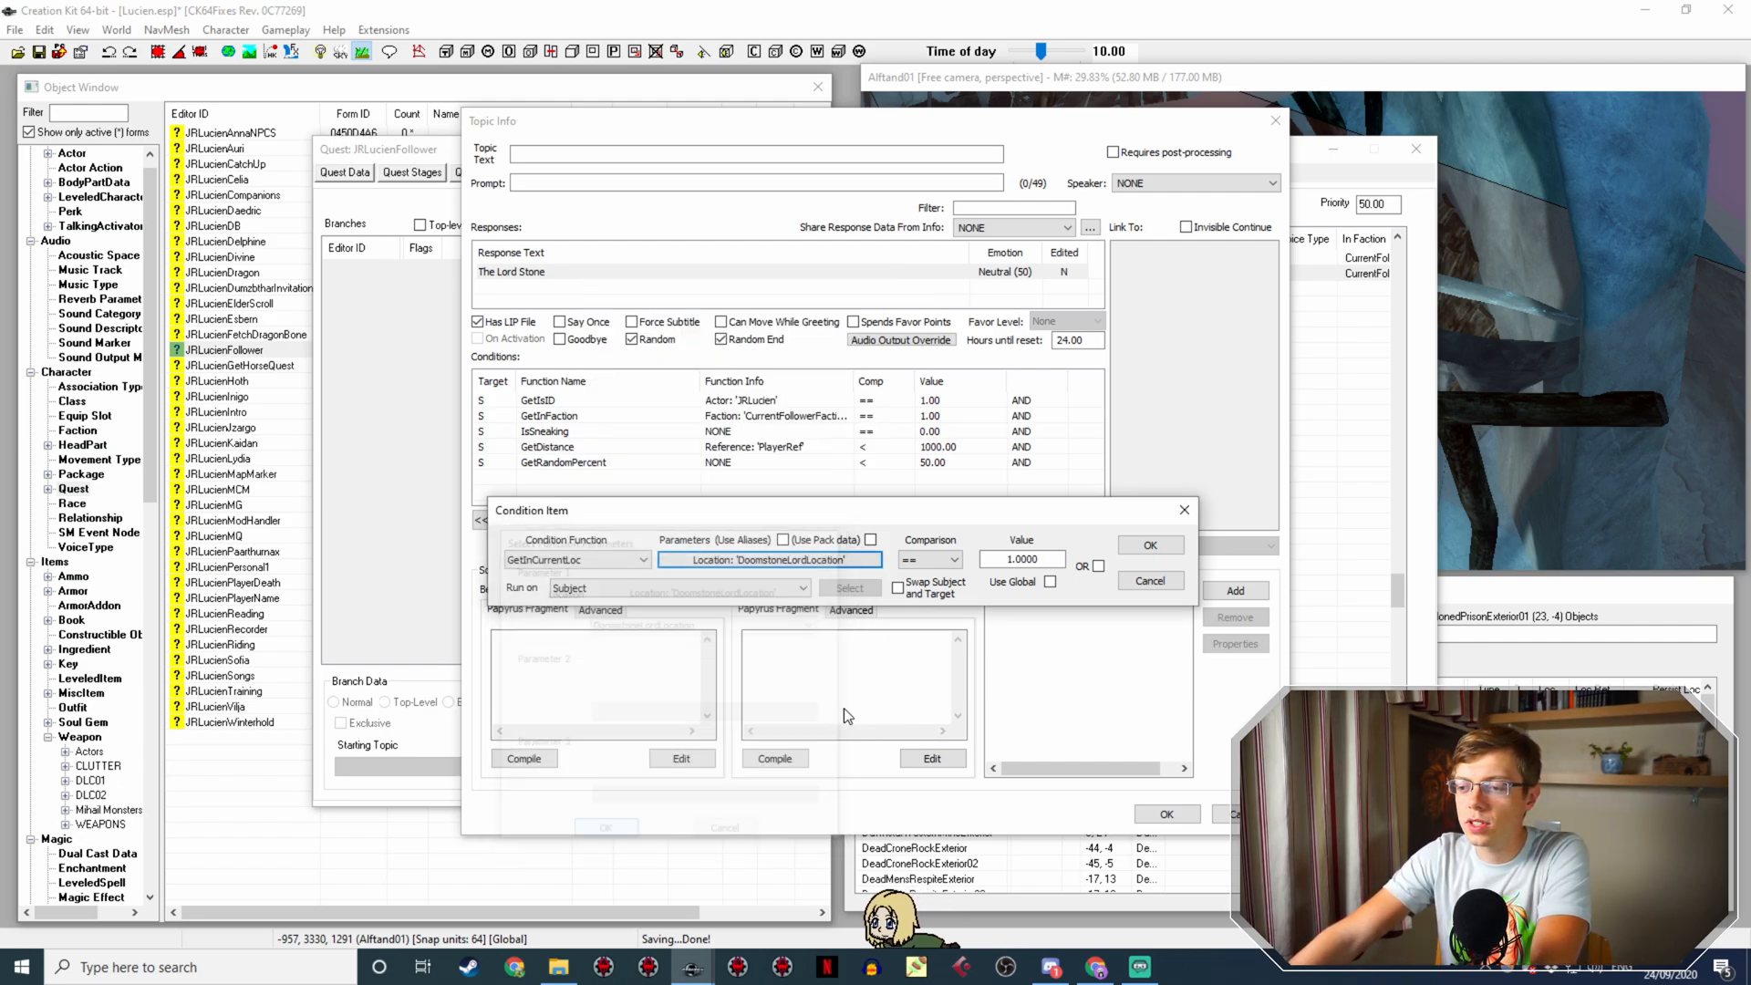
left_click(1169, 551)
Step: Delete the Lord Stone line's GetDistance condition, move GetInCurrentLoc directly below GetInFaction, and save the line
left_click(588, 465)
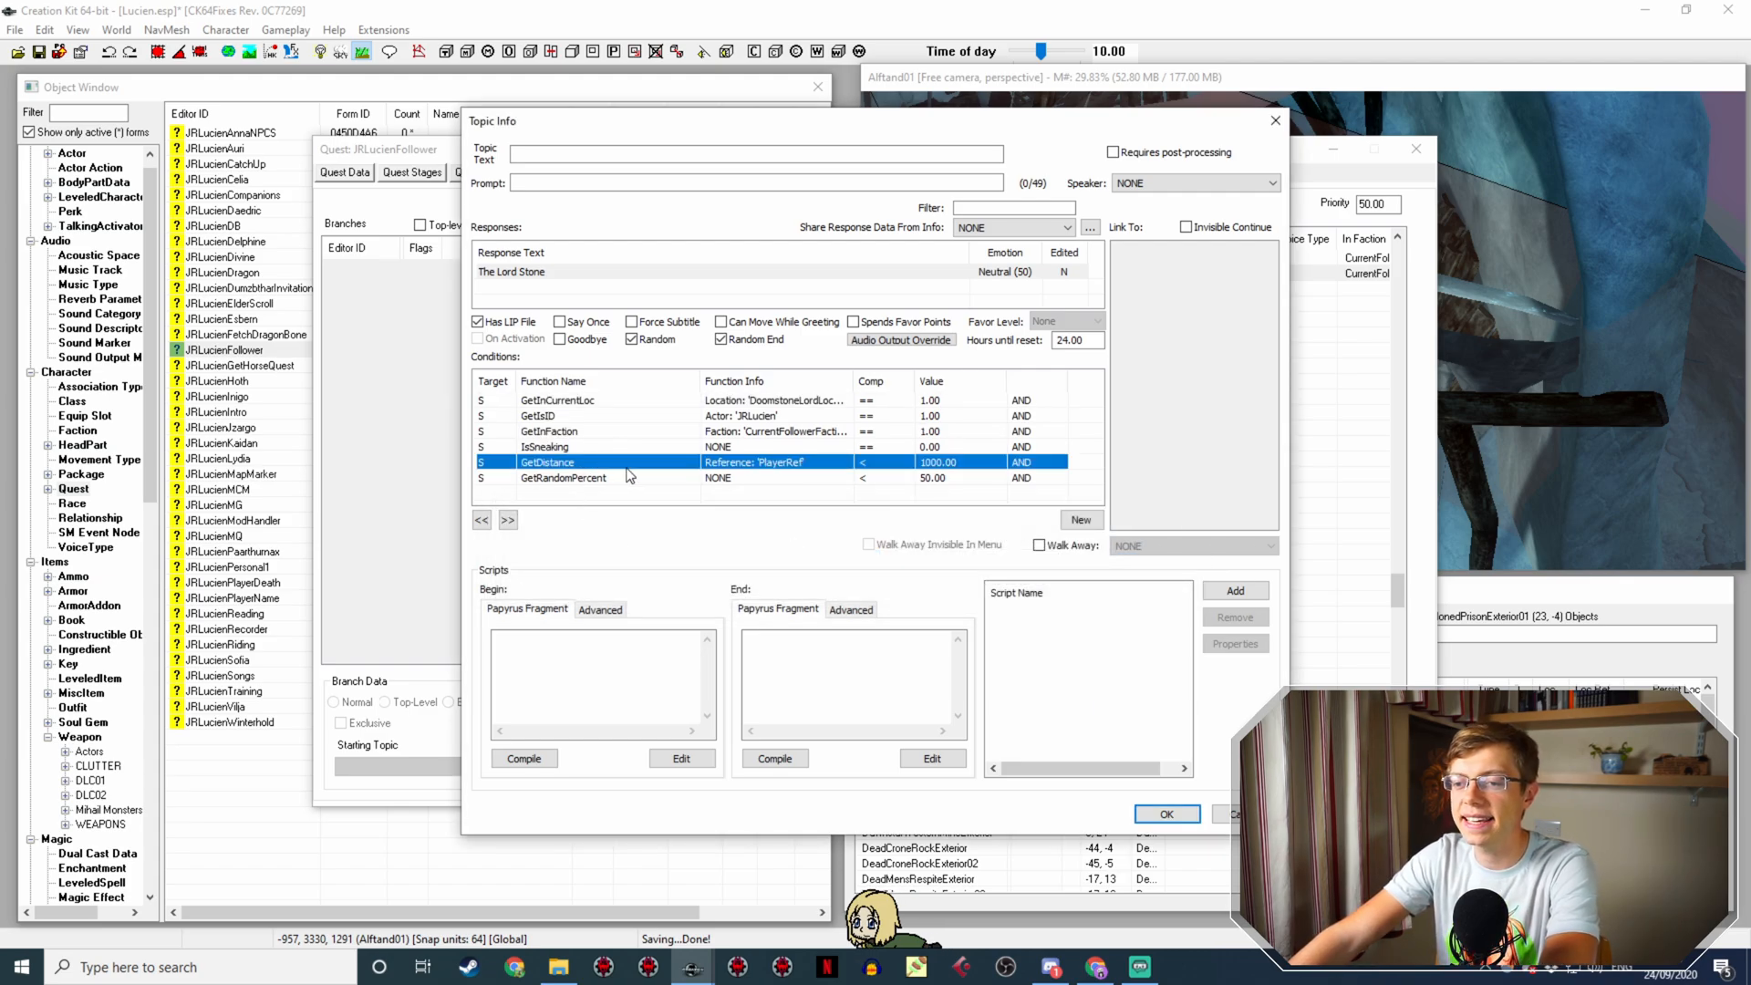
key("Delete")
left_click(670, 398)
key("Right")
key("Right")
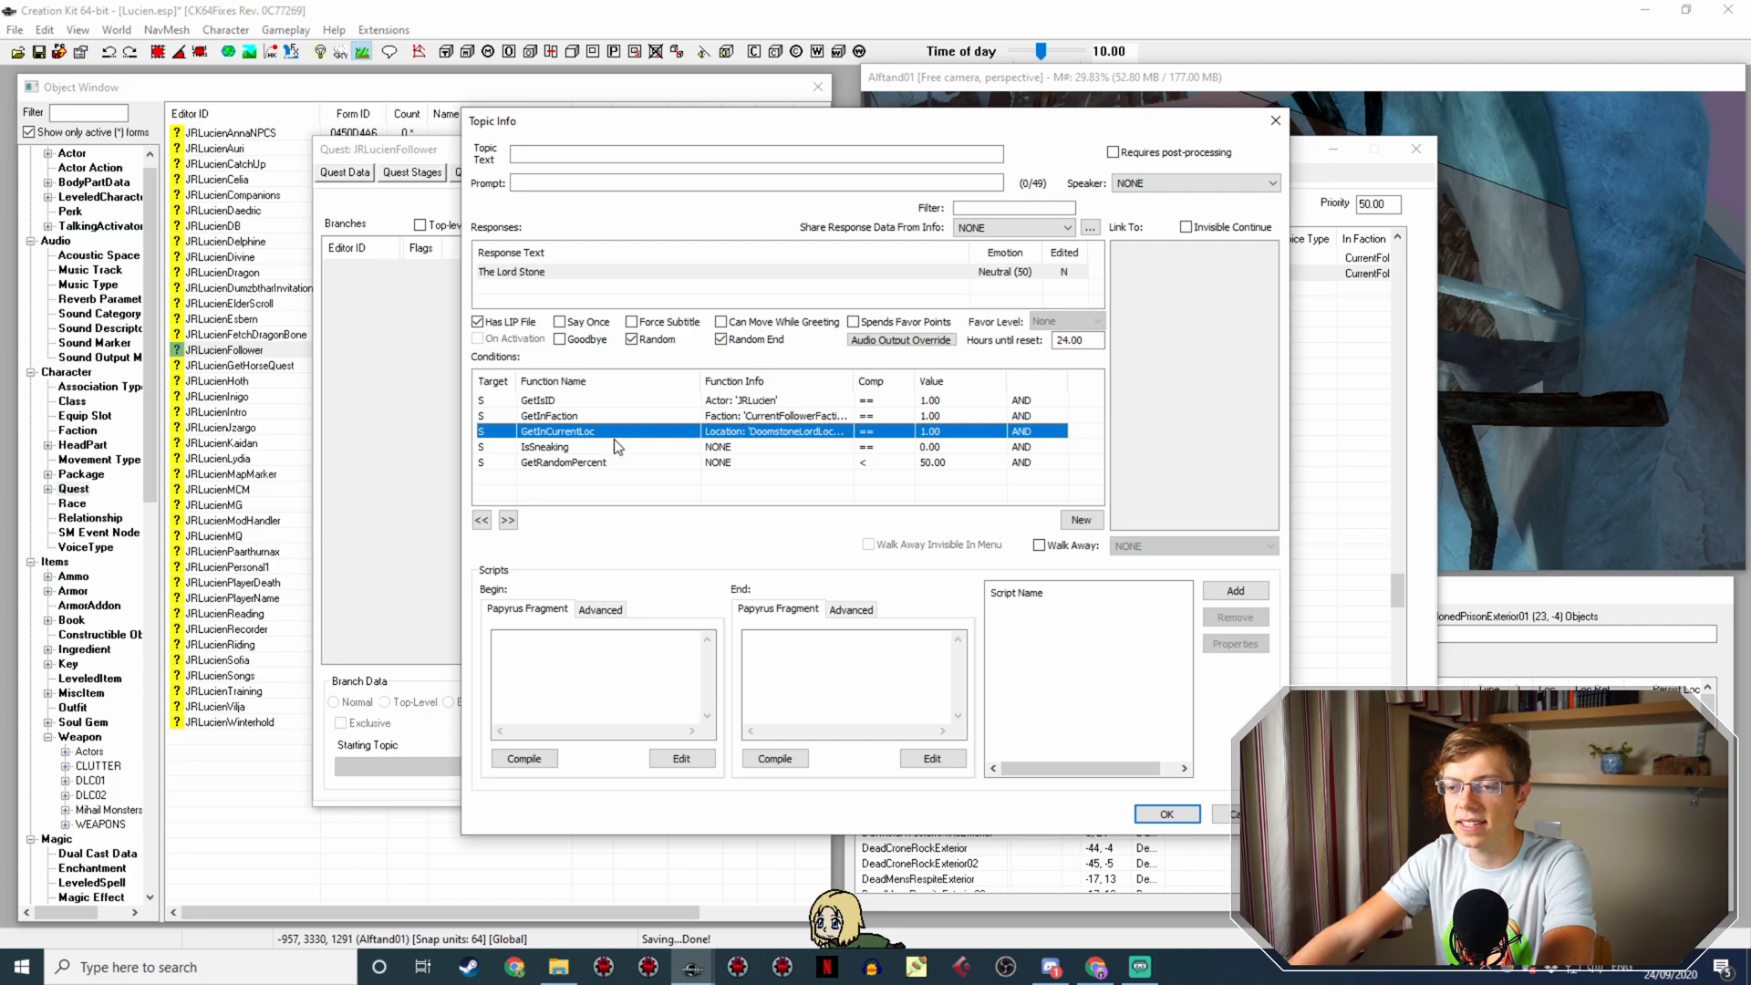
left_click(1167, 814)
Step: Copy the GetInCurrentLoc condition from the Lord Stone line
double_click(919, 258)
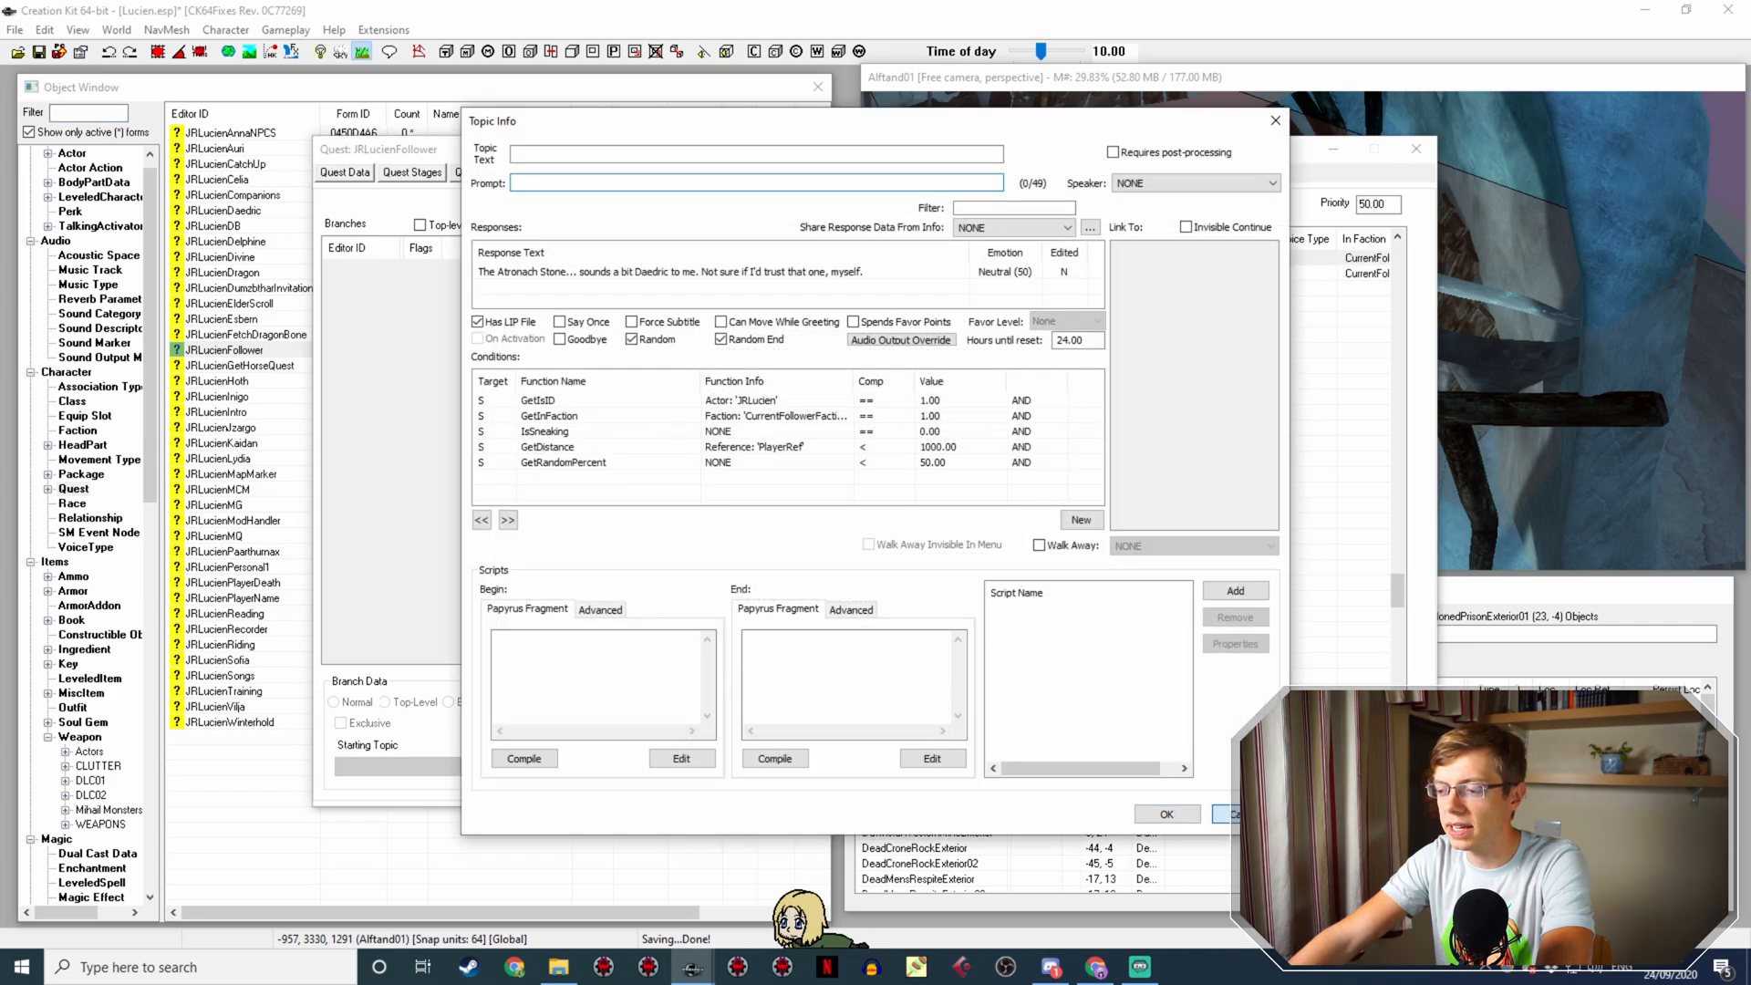
left_click(1222, 812)
double_click(820, 273)
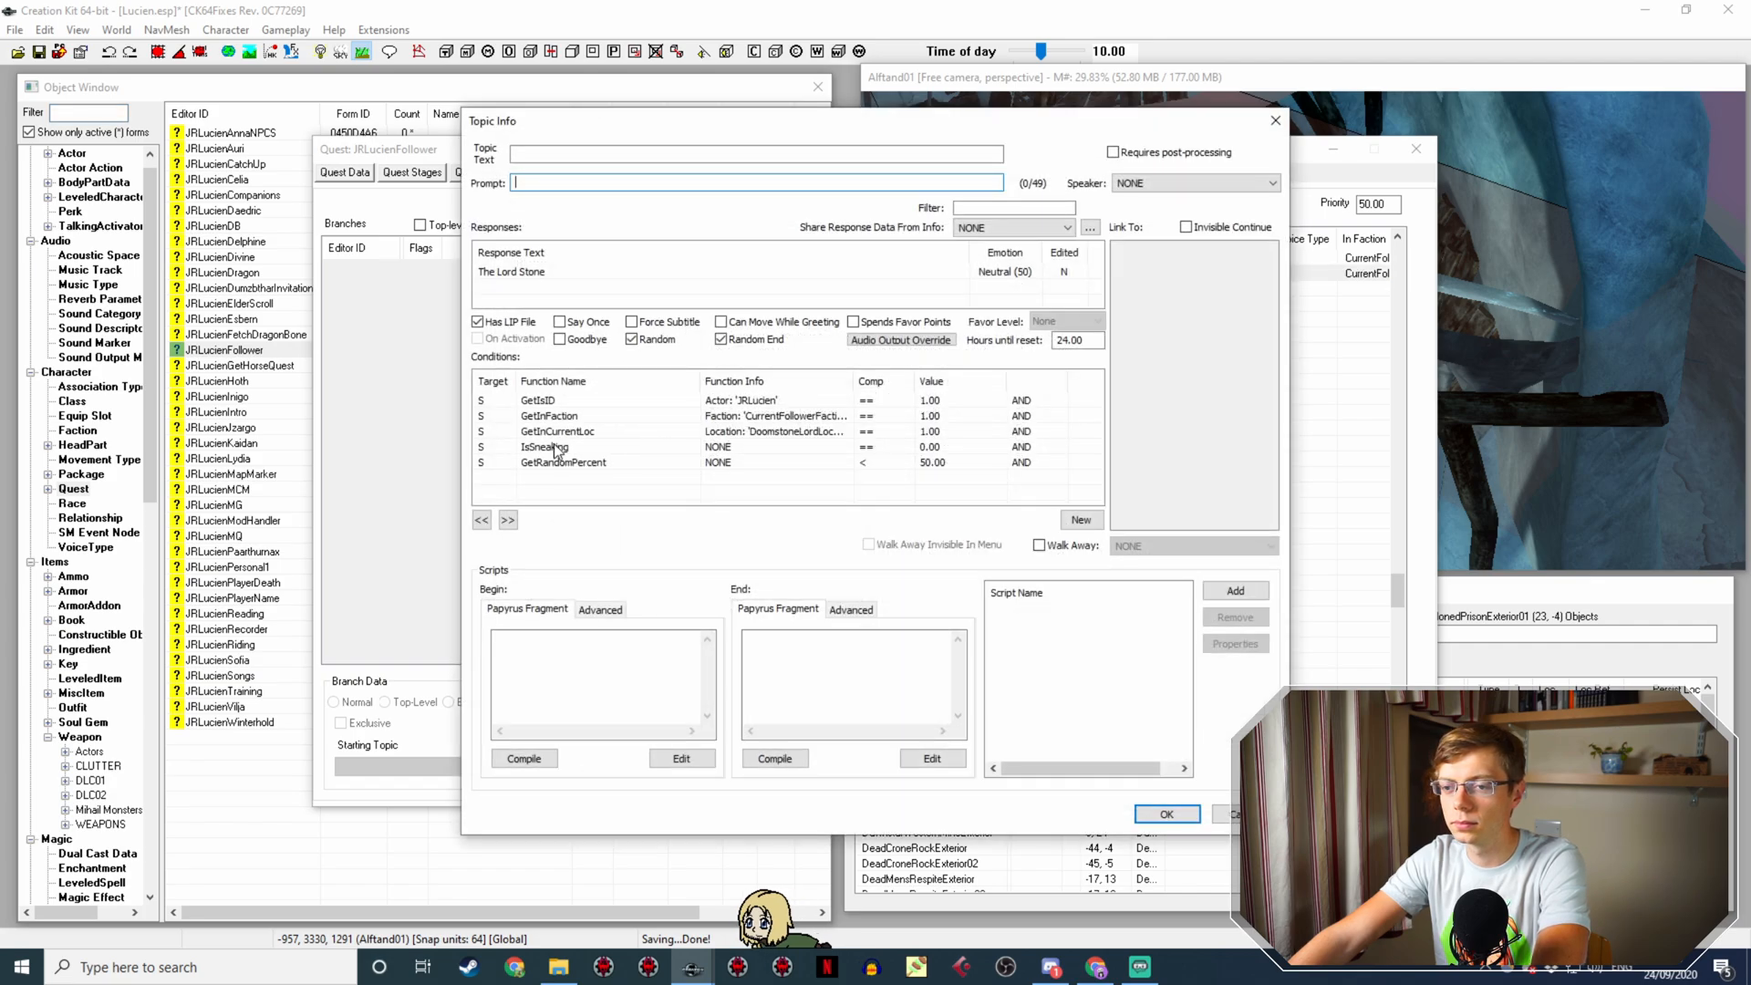
right_click(570, 420)
left_click(645, 504)
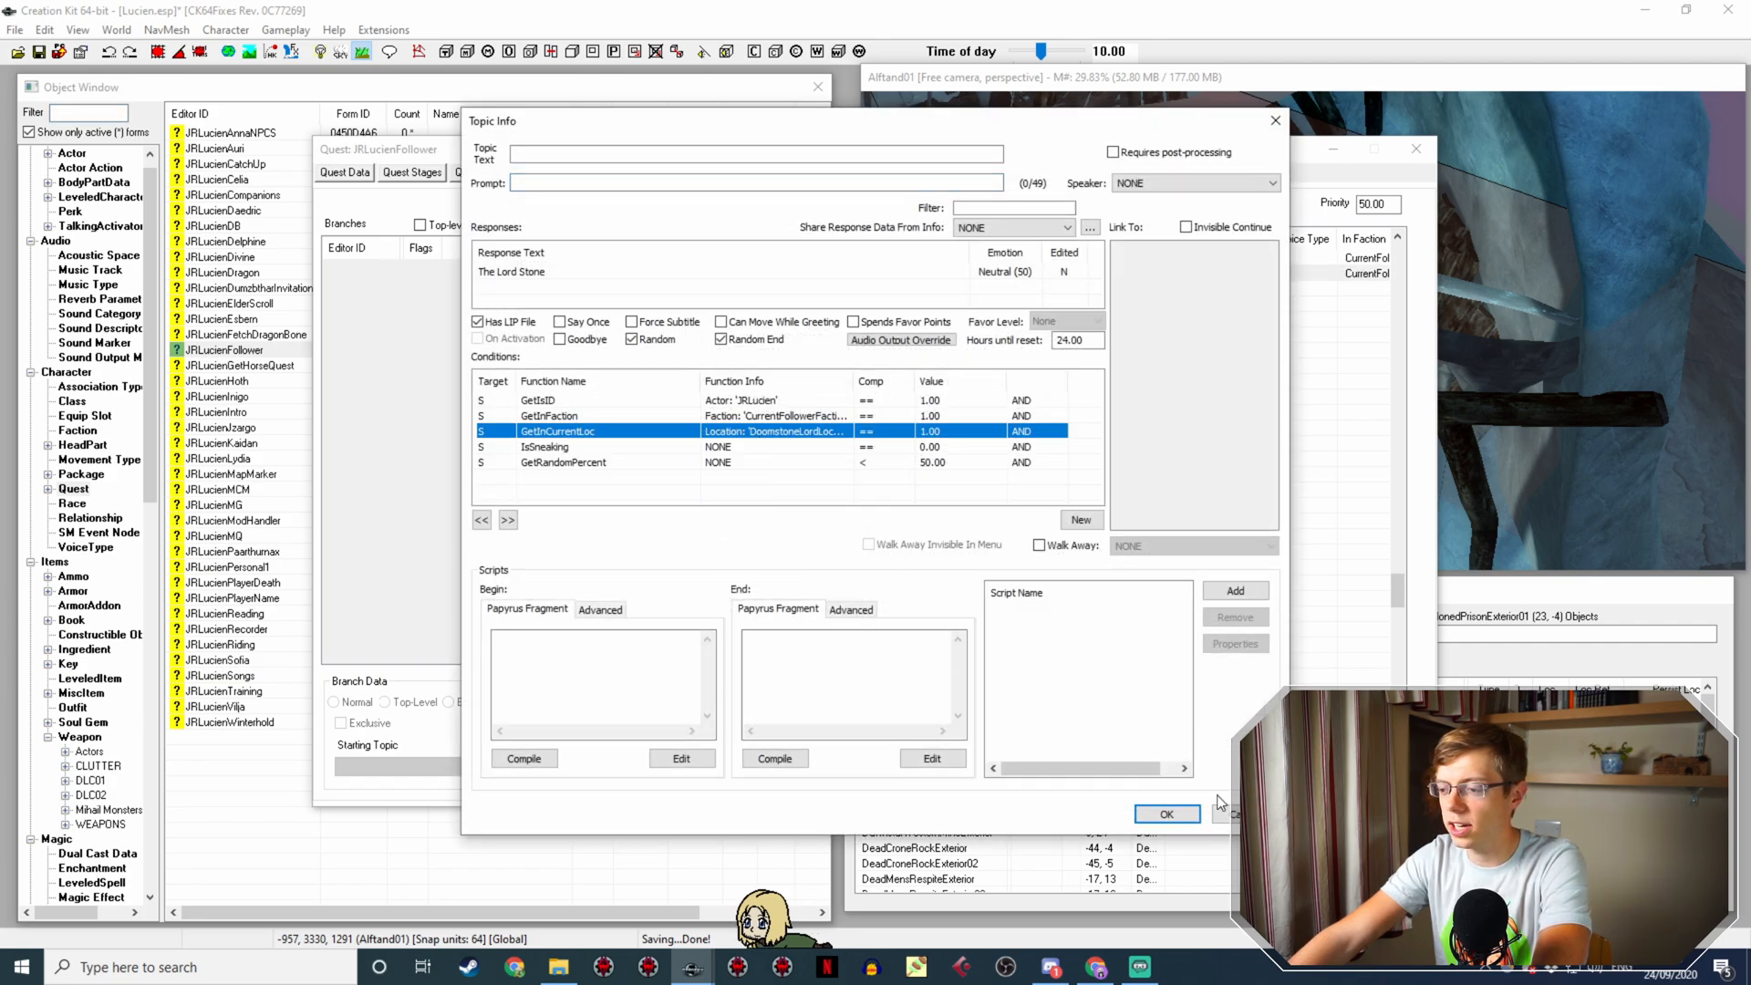
key("Escape")
Step: Paste the copied location condition into the Atronach Stone line and move it directly below IsSneaking
double_click(793, 259)
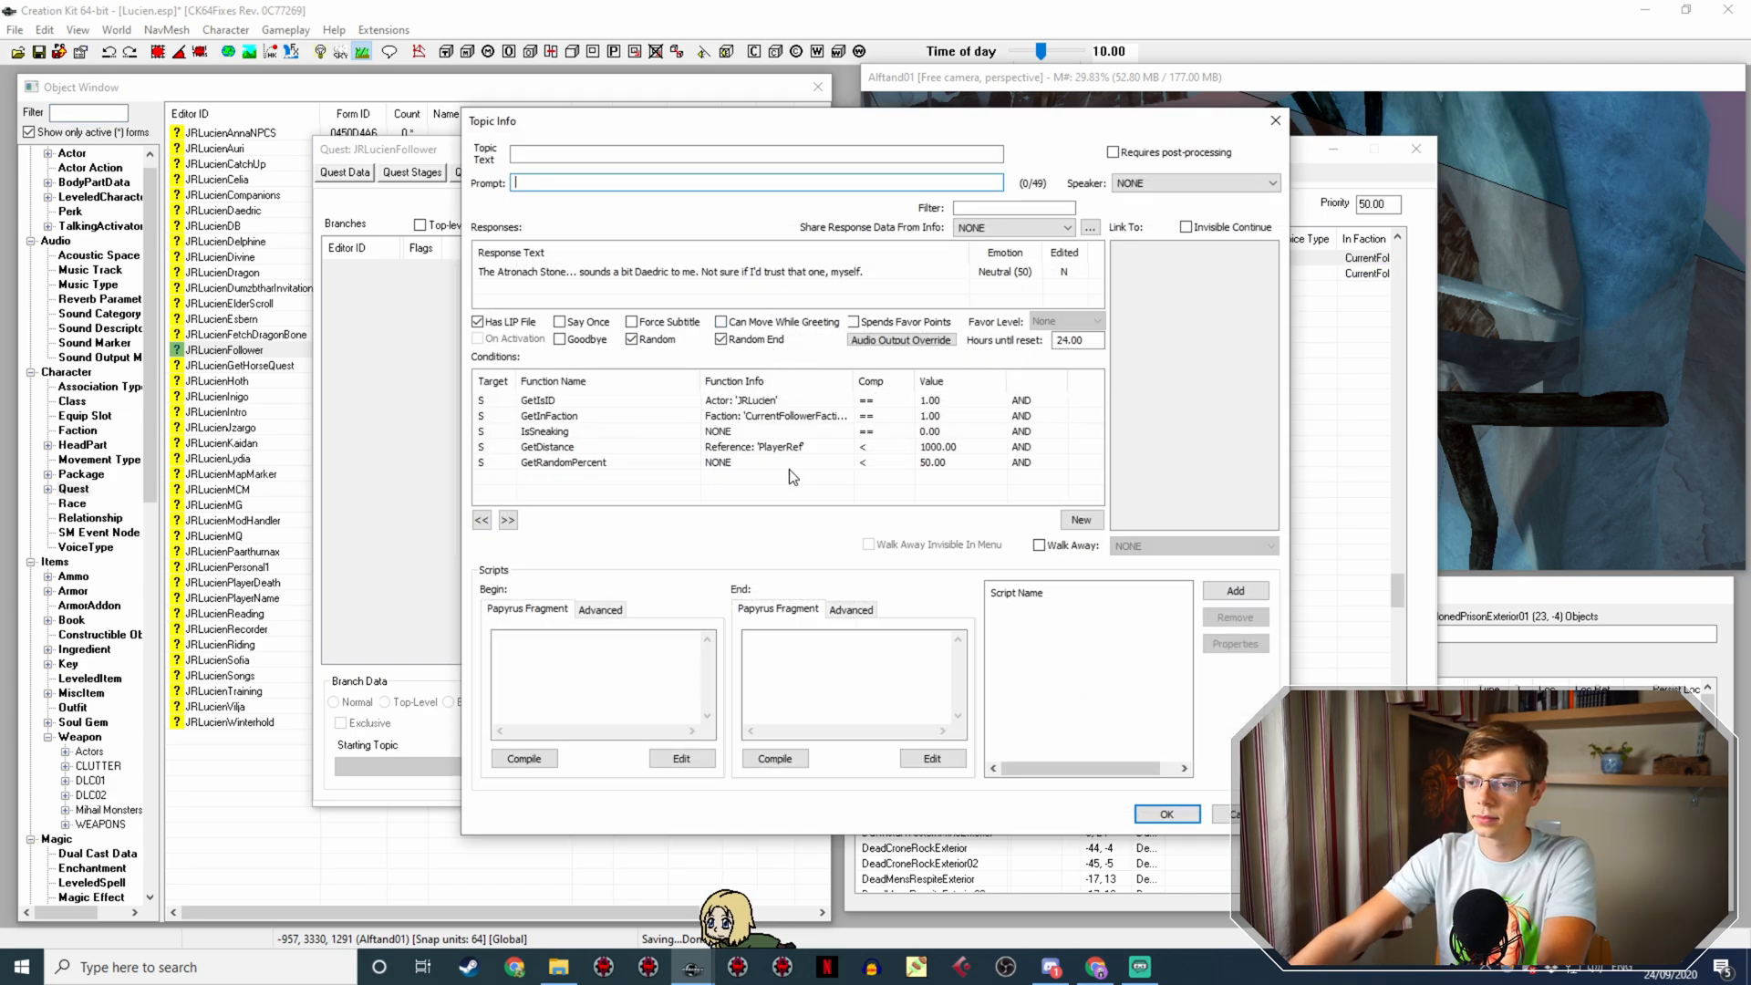
right_click(792, 476)
left_click(857, 611)
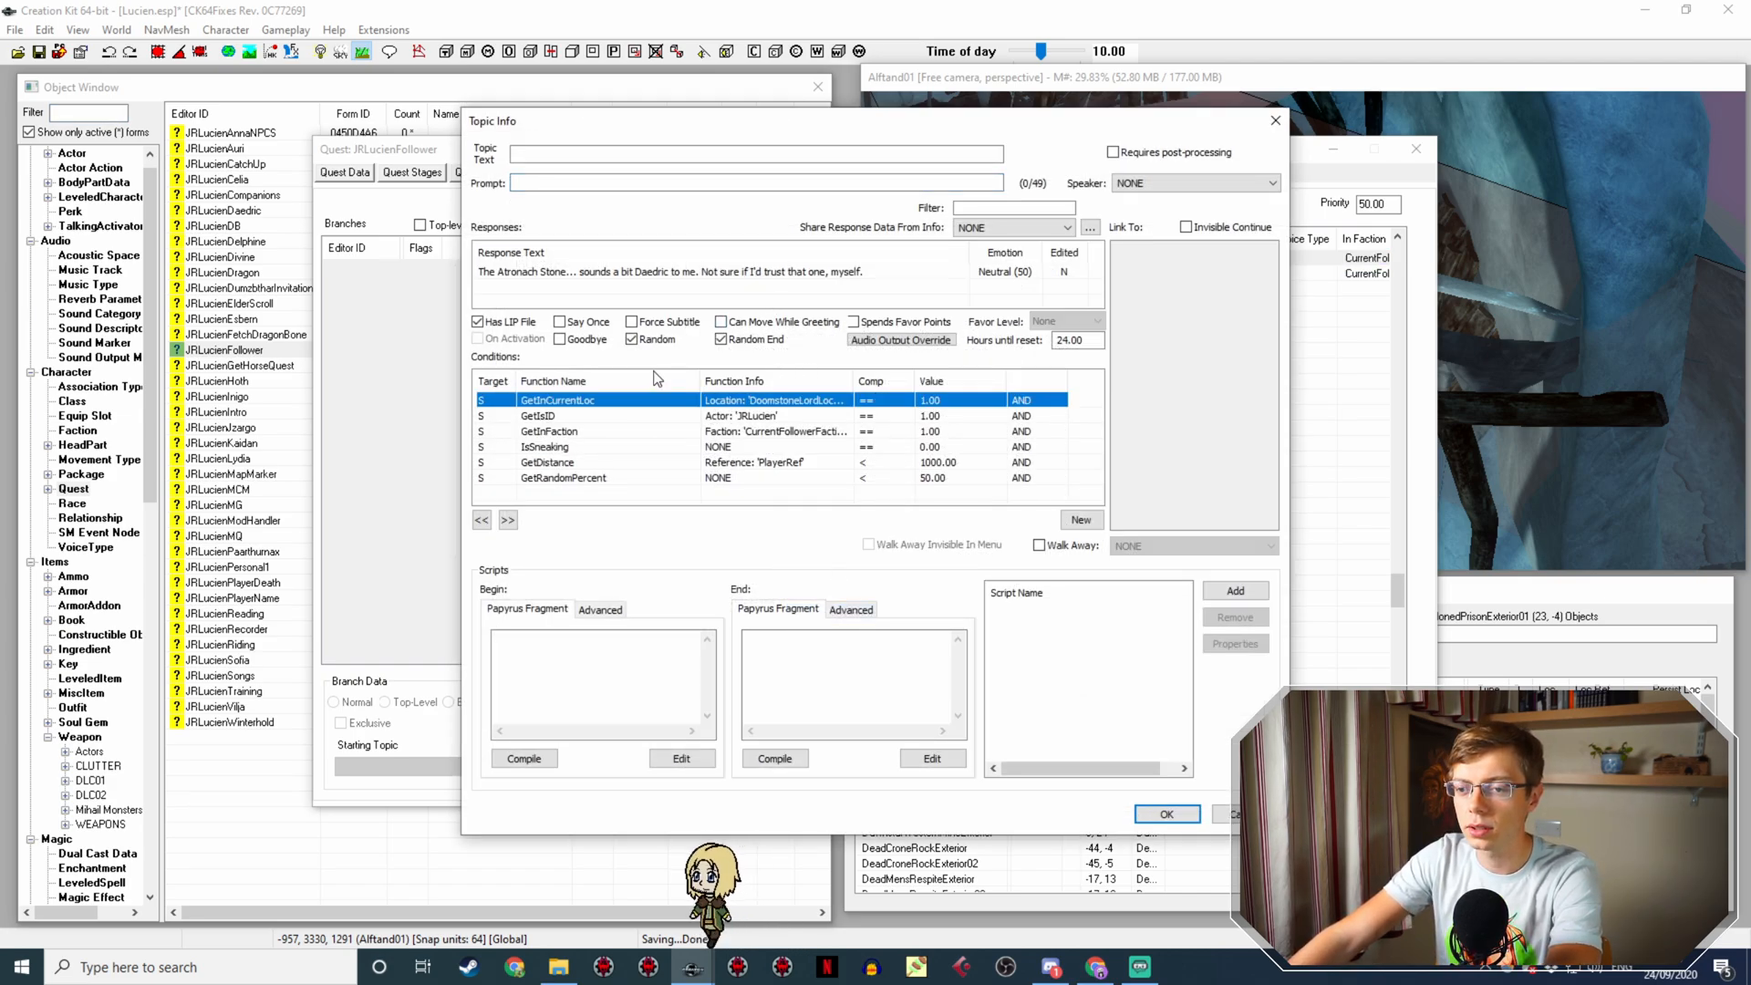
key("Right")
key("Right")
key("Right")
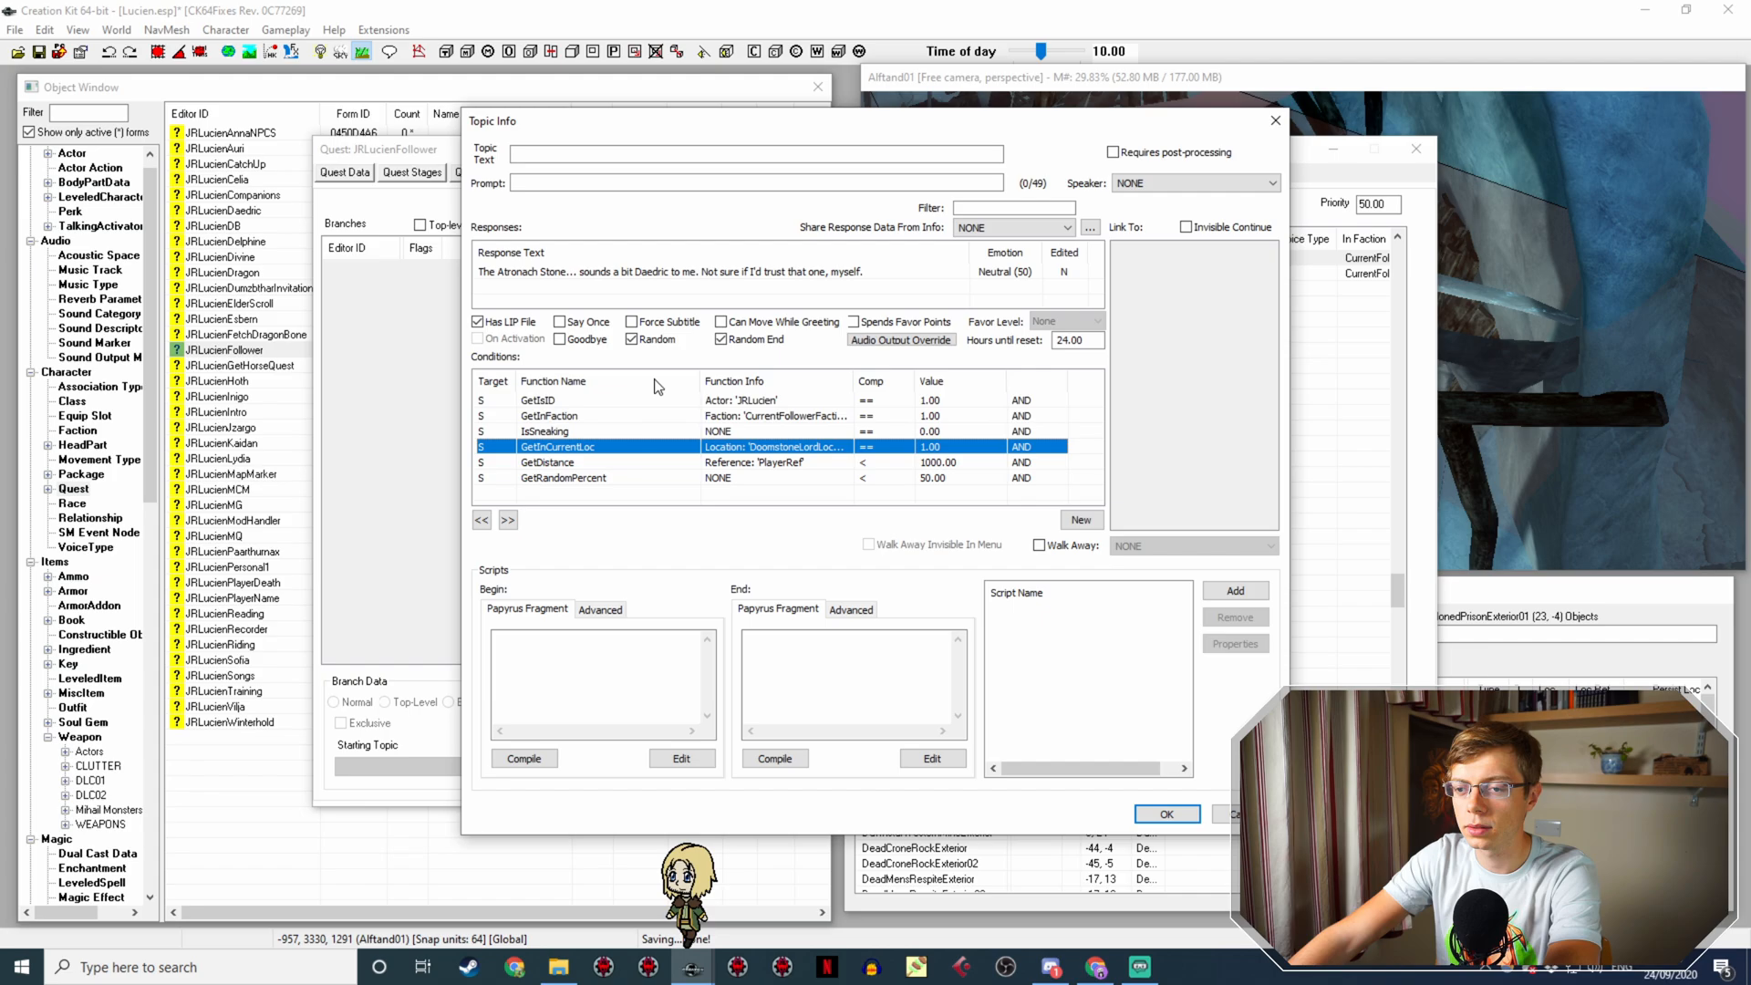
Step: Set the Atronach Stone line's GetInCurrentLoc location to DoomstoneAtronachLocation and save the line
double_click(671, 449)
left_click(754, 513)
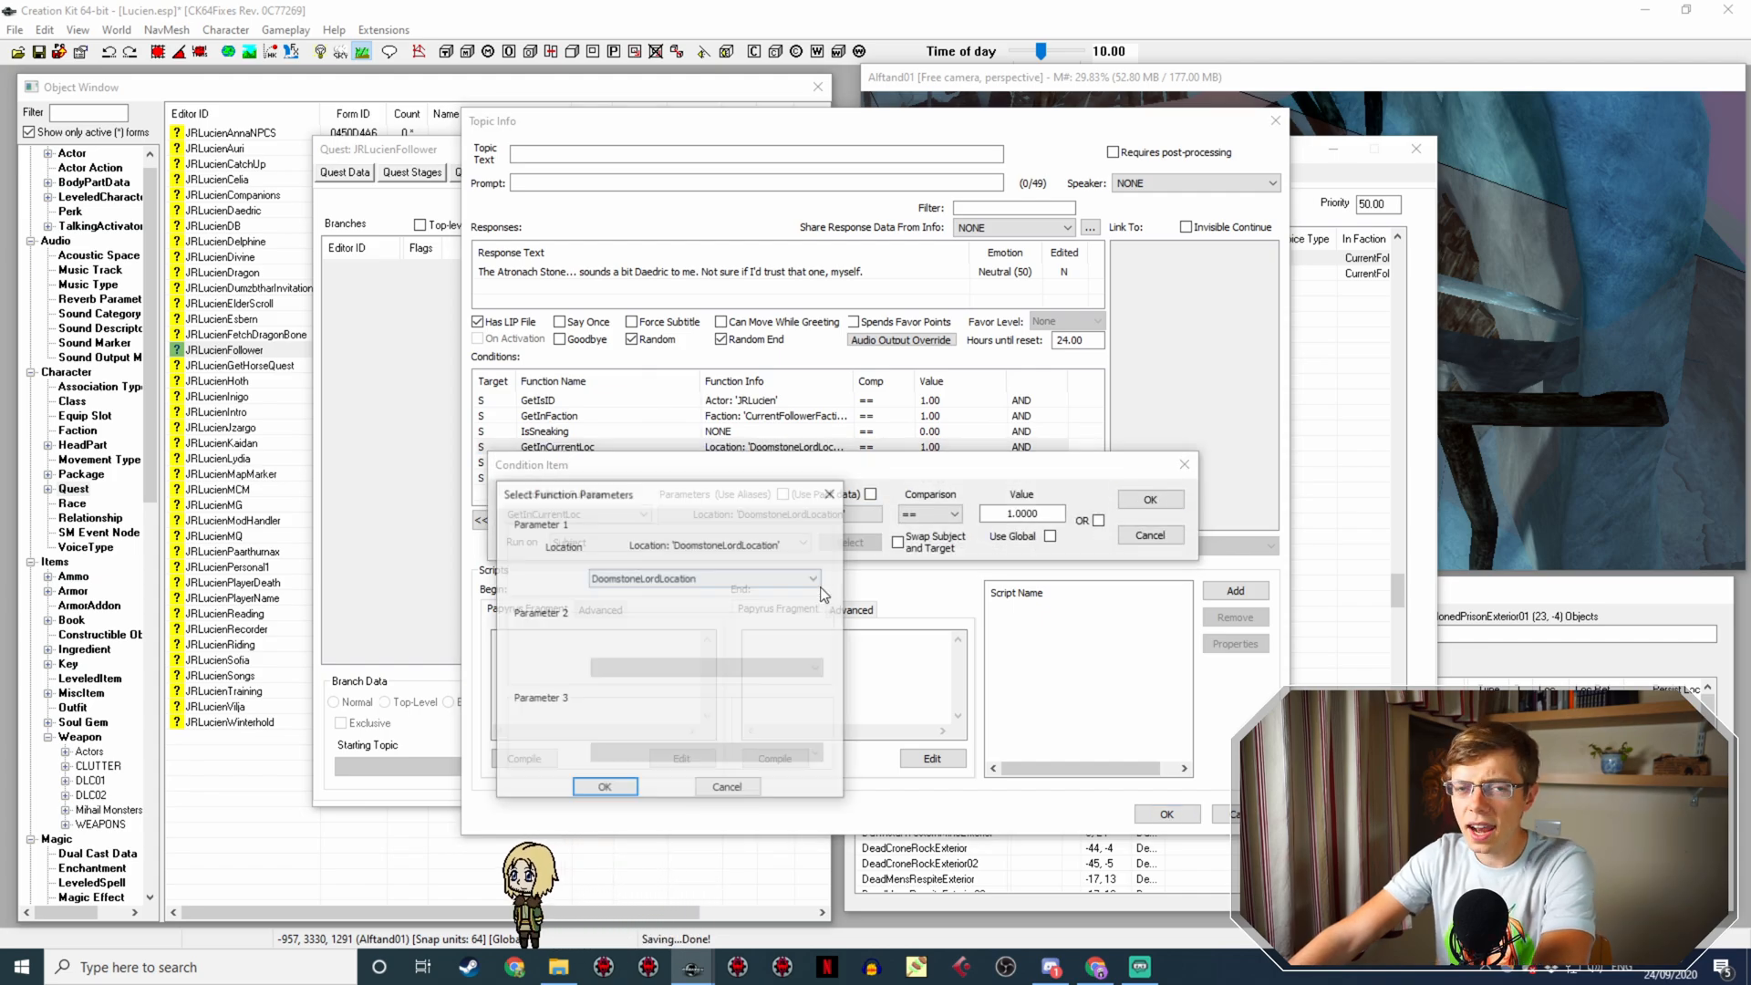
left_click(741, 580)
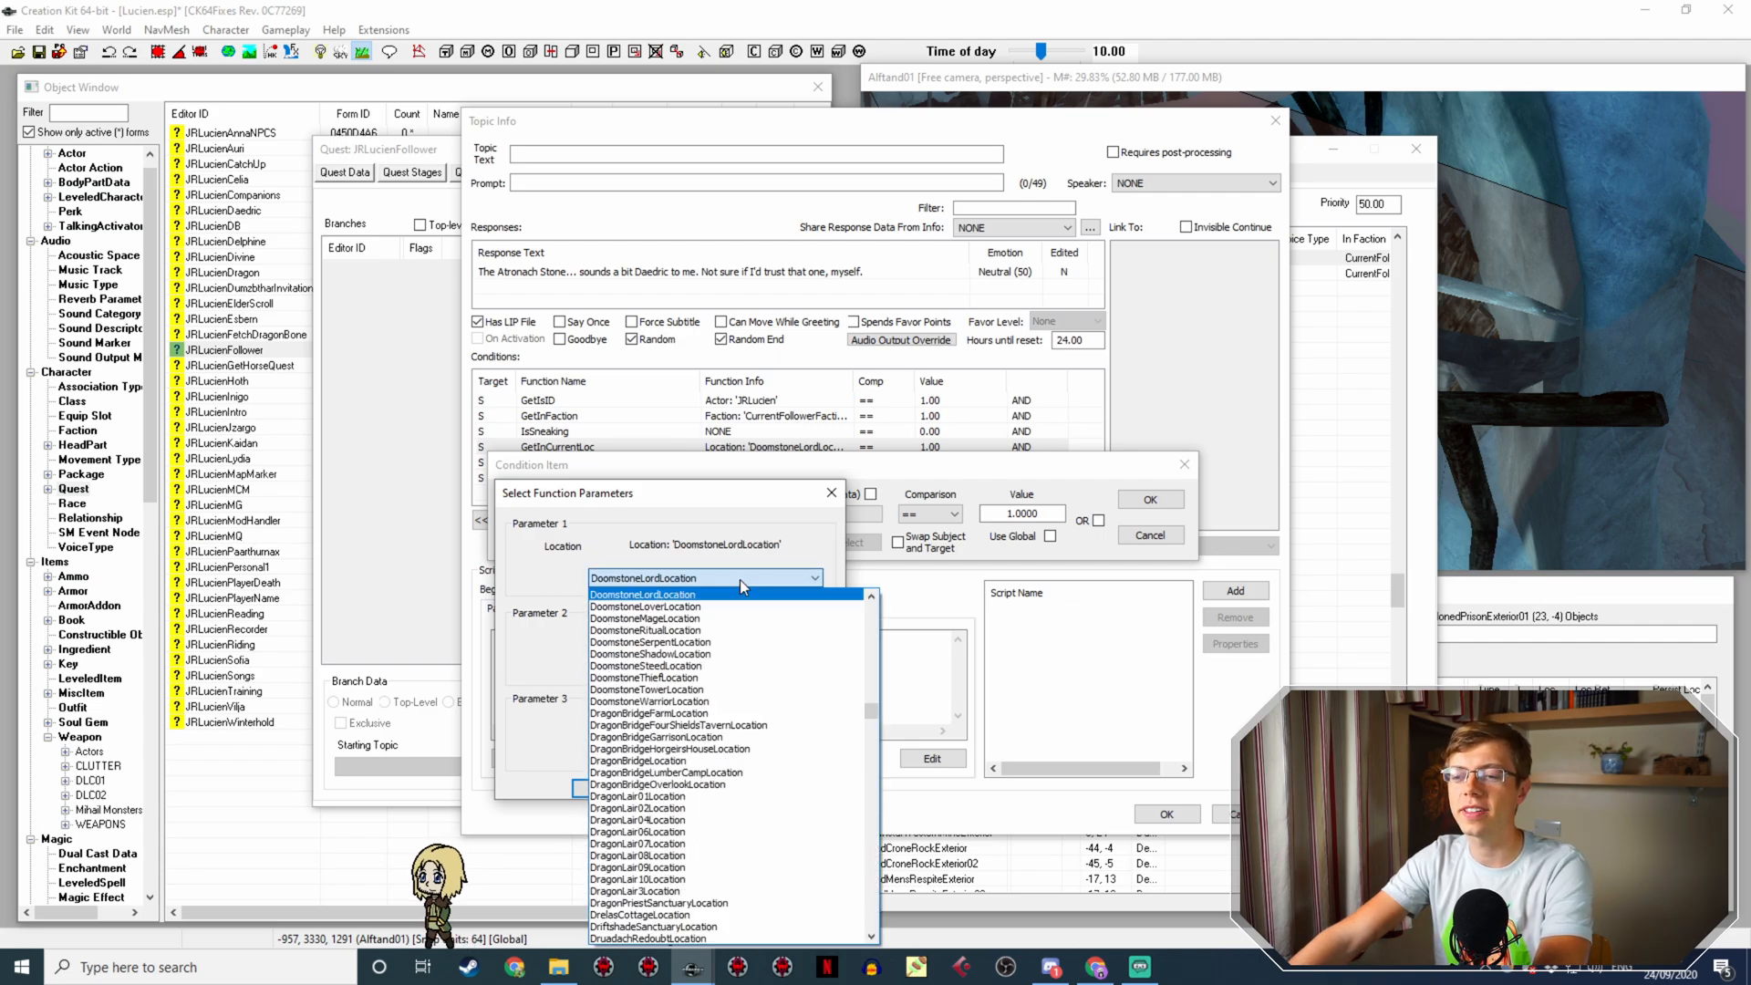
scroll(739, 661, "up", 3)
left_click(746, 665)
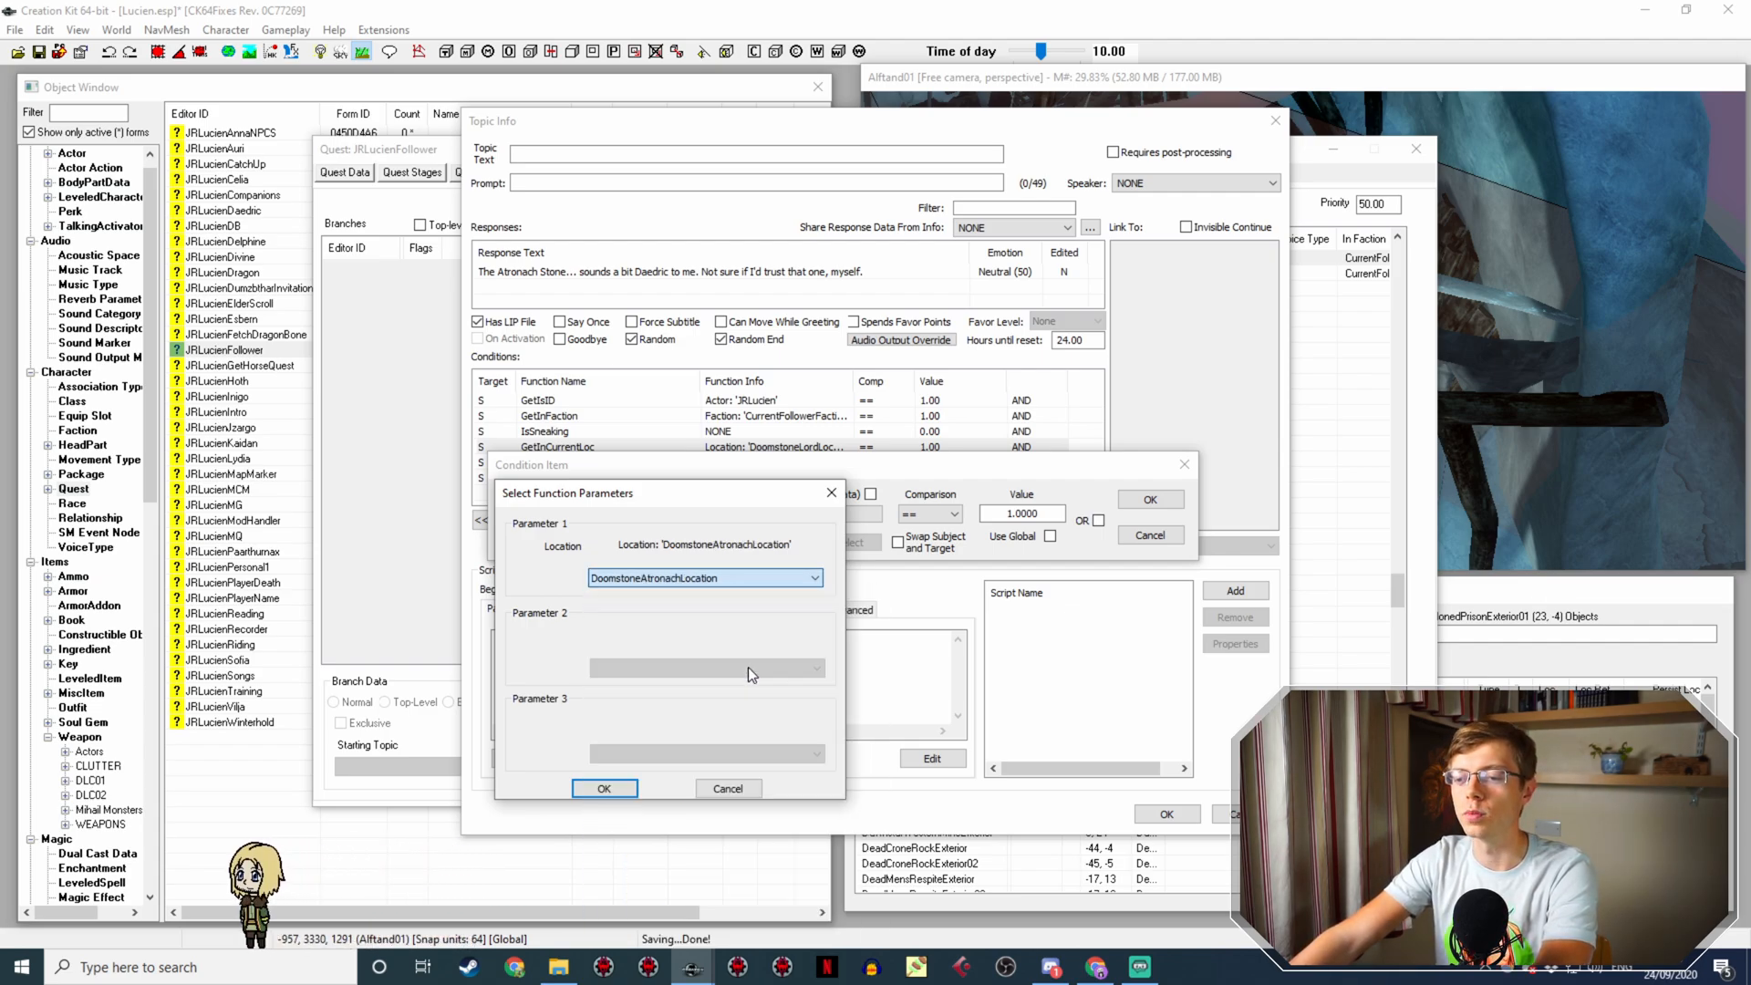
key("Return")
left_click(1151, 503)
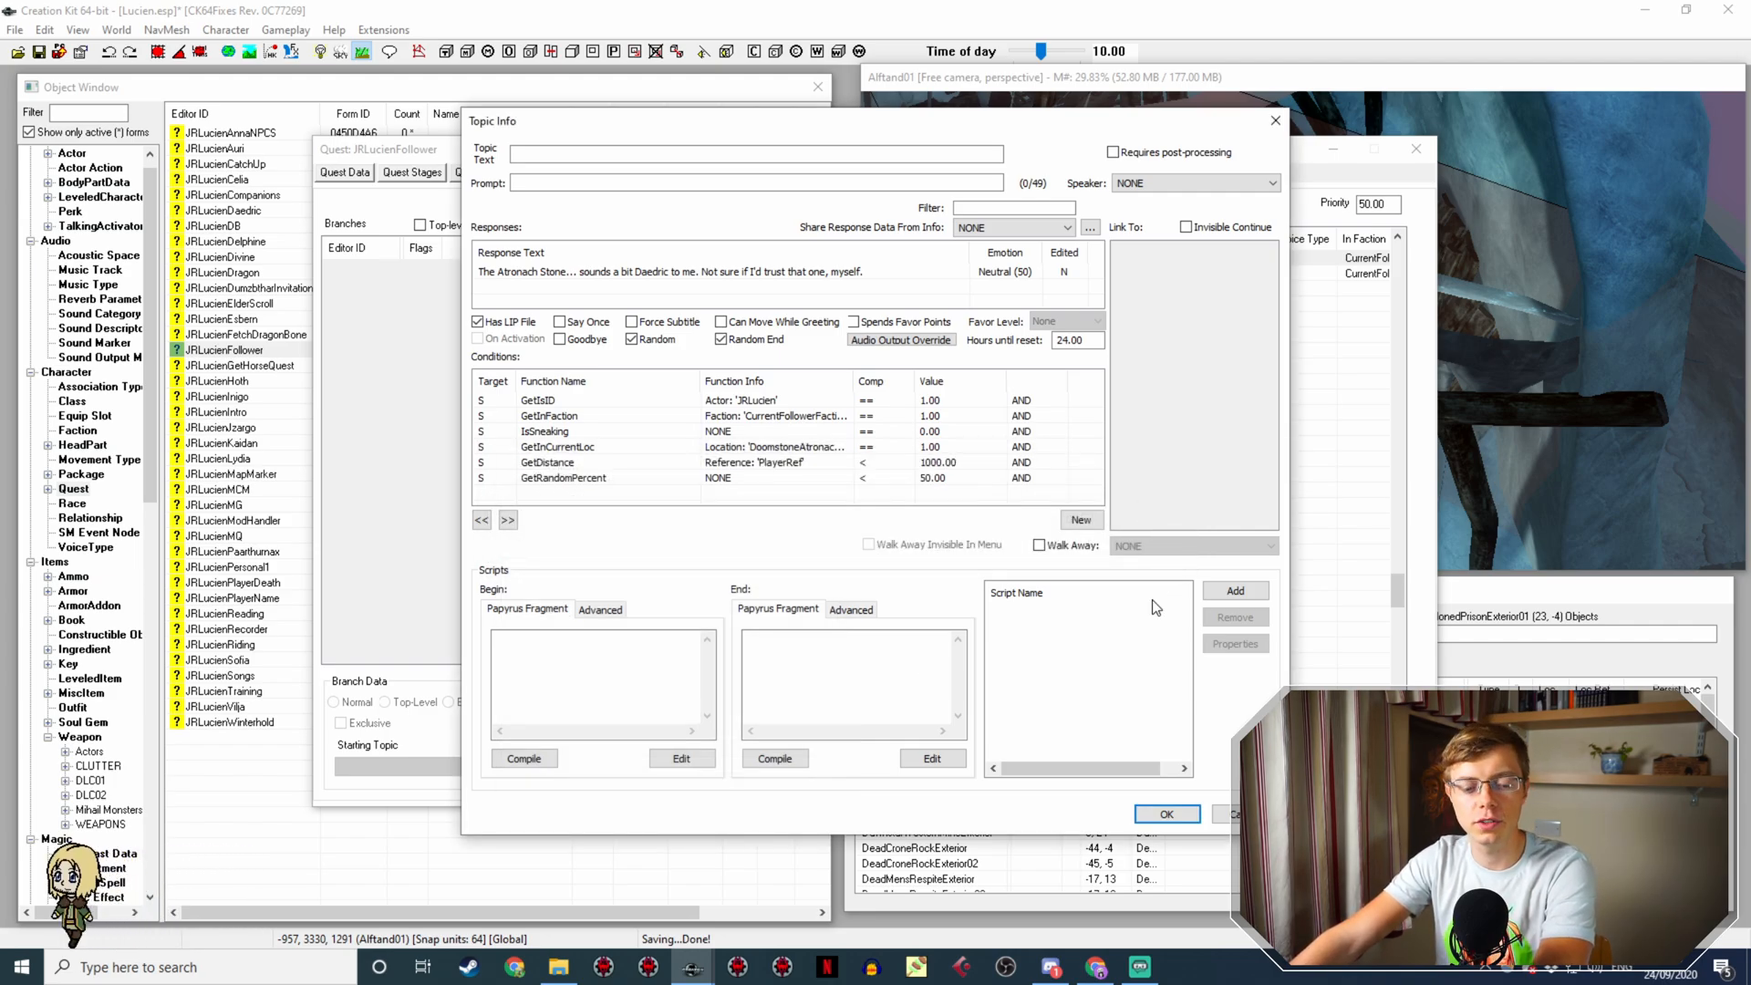
left_click(1165, 812)
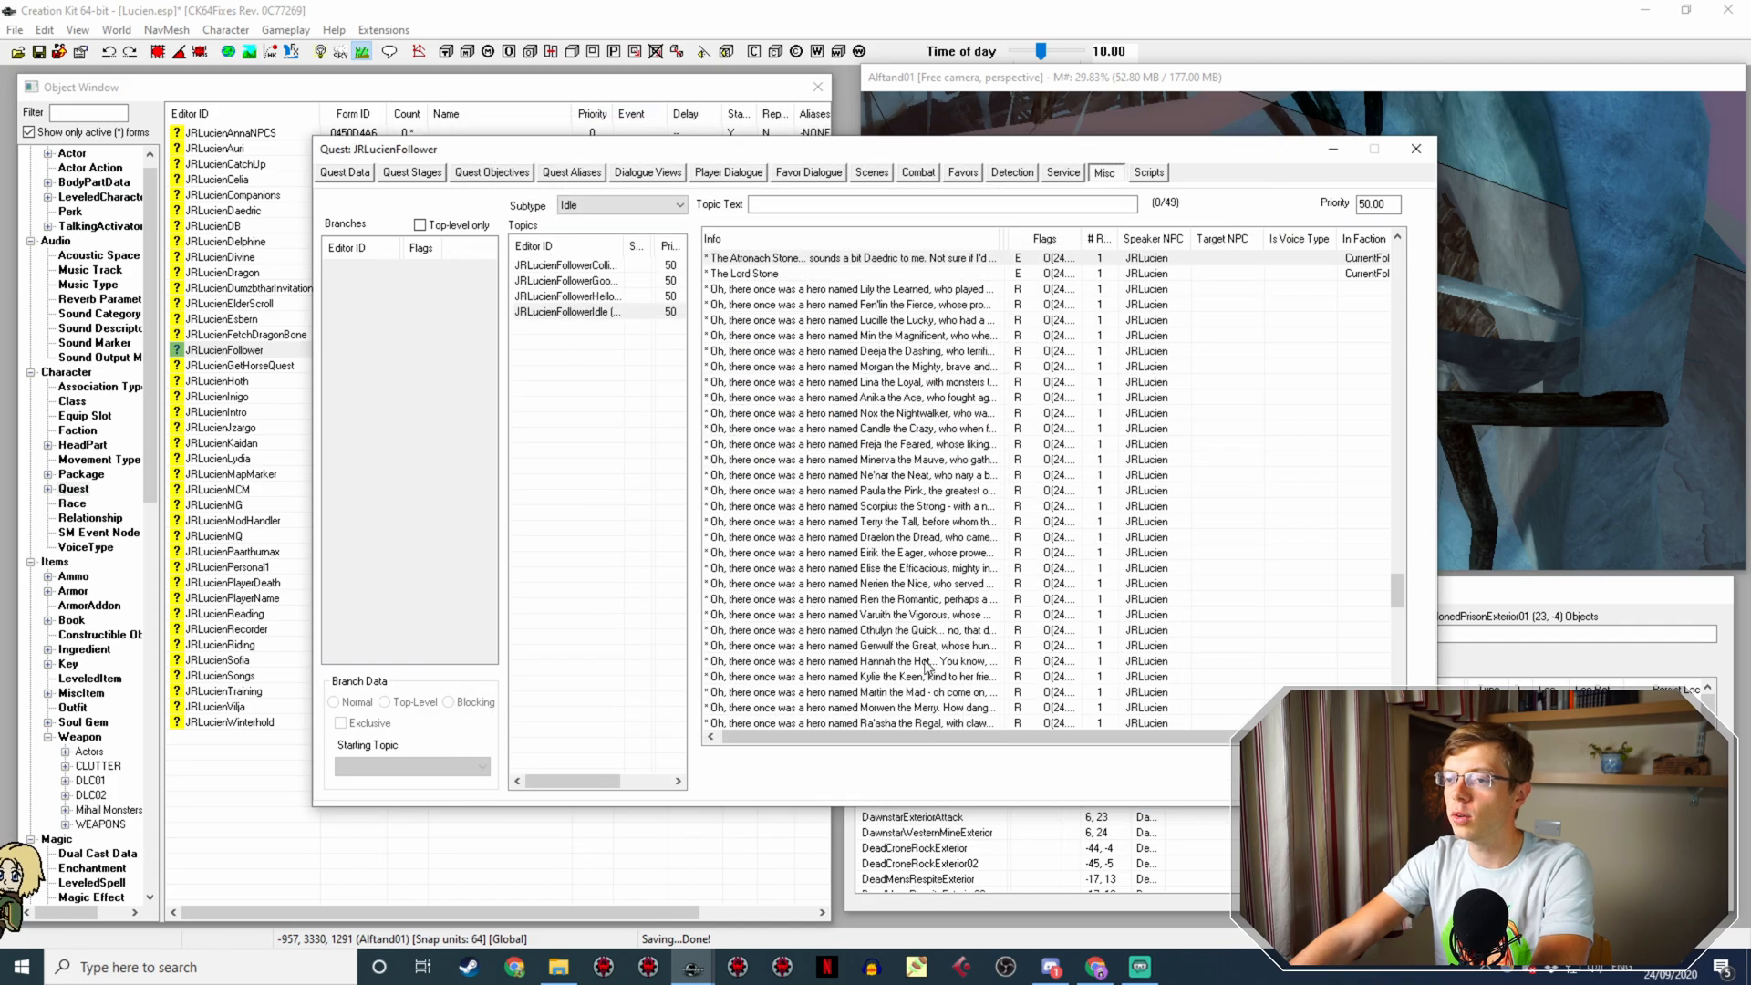
Step: Paste the copied location condition into the Steed Stone line and move it directly below IsSneaking
double_click(865, 334)
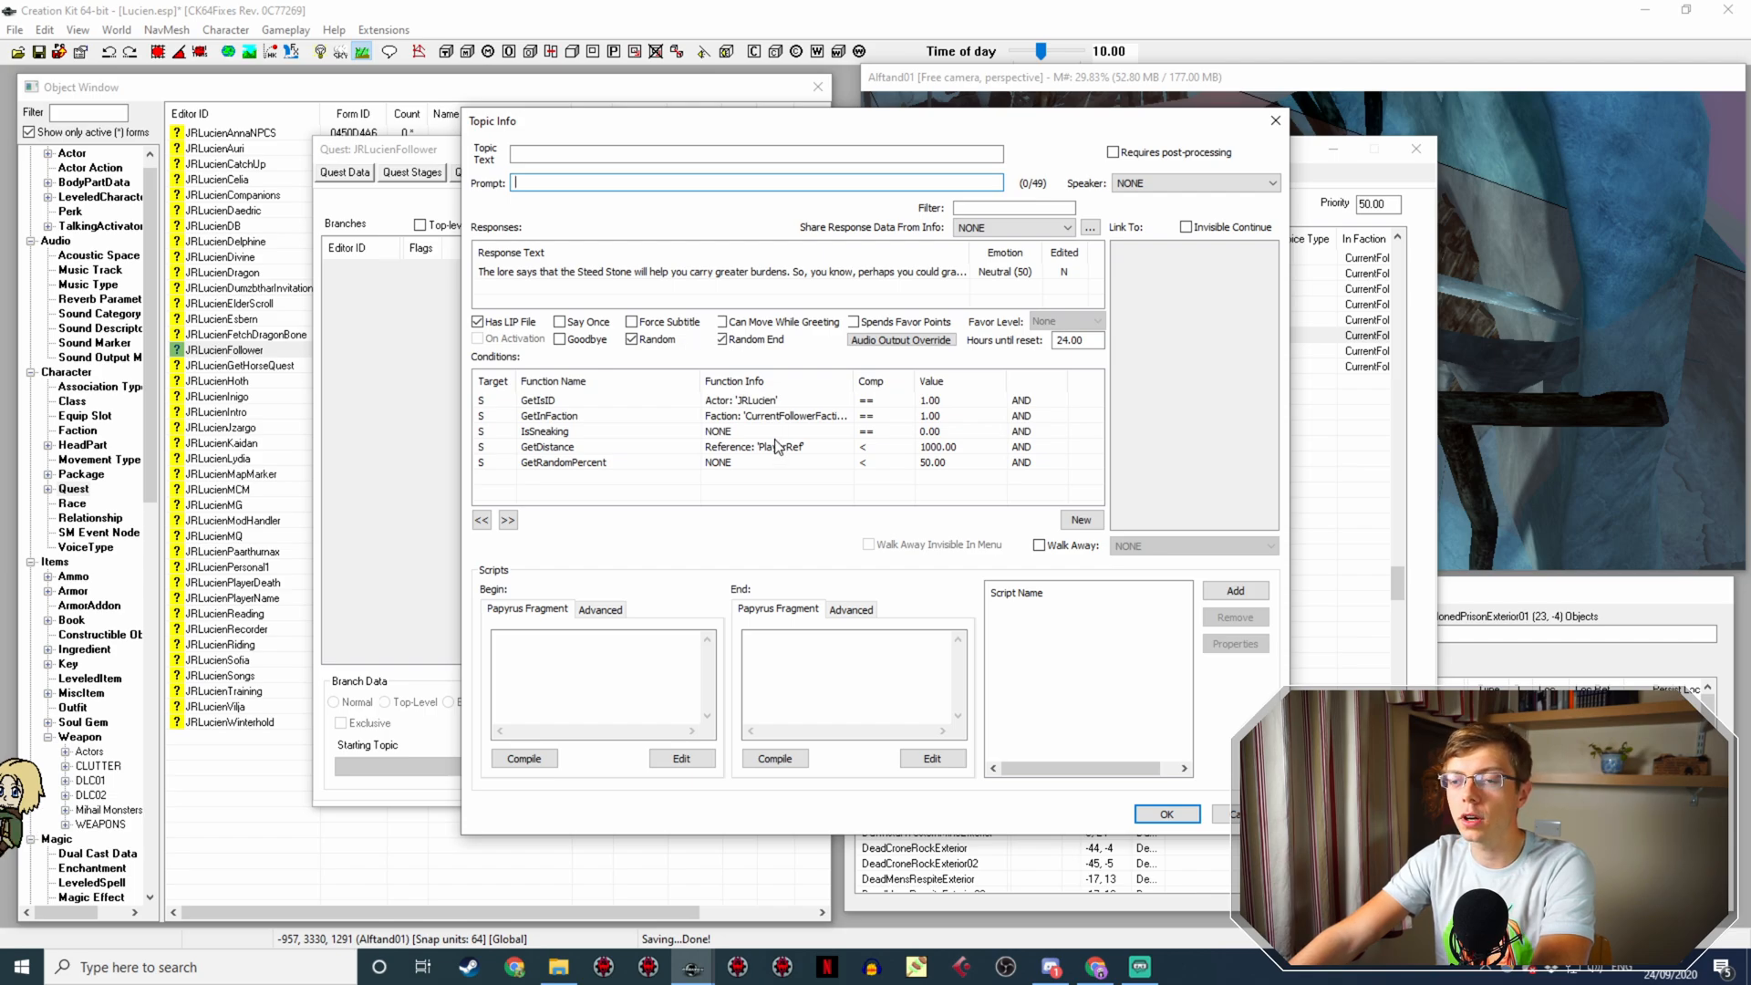
right_click(738, 483)
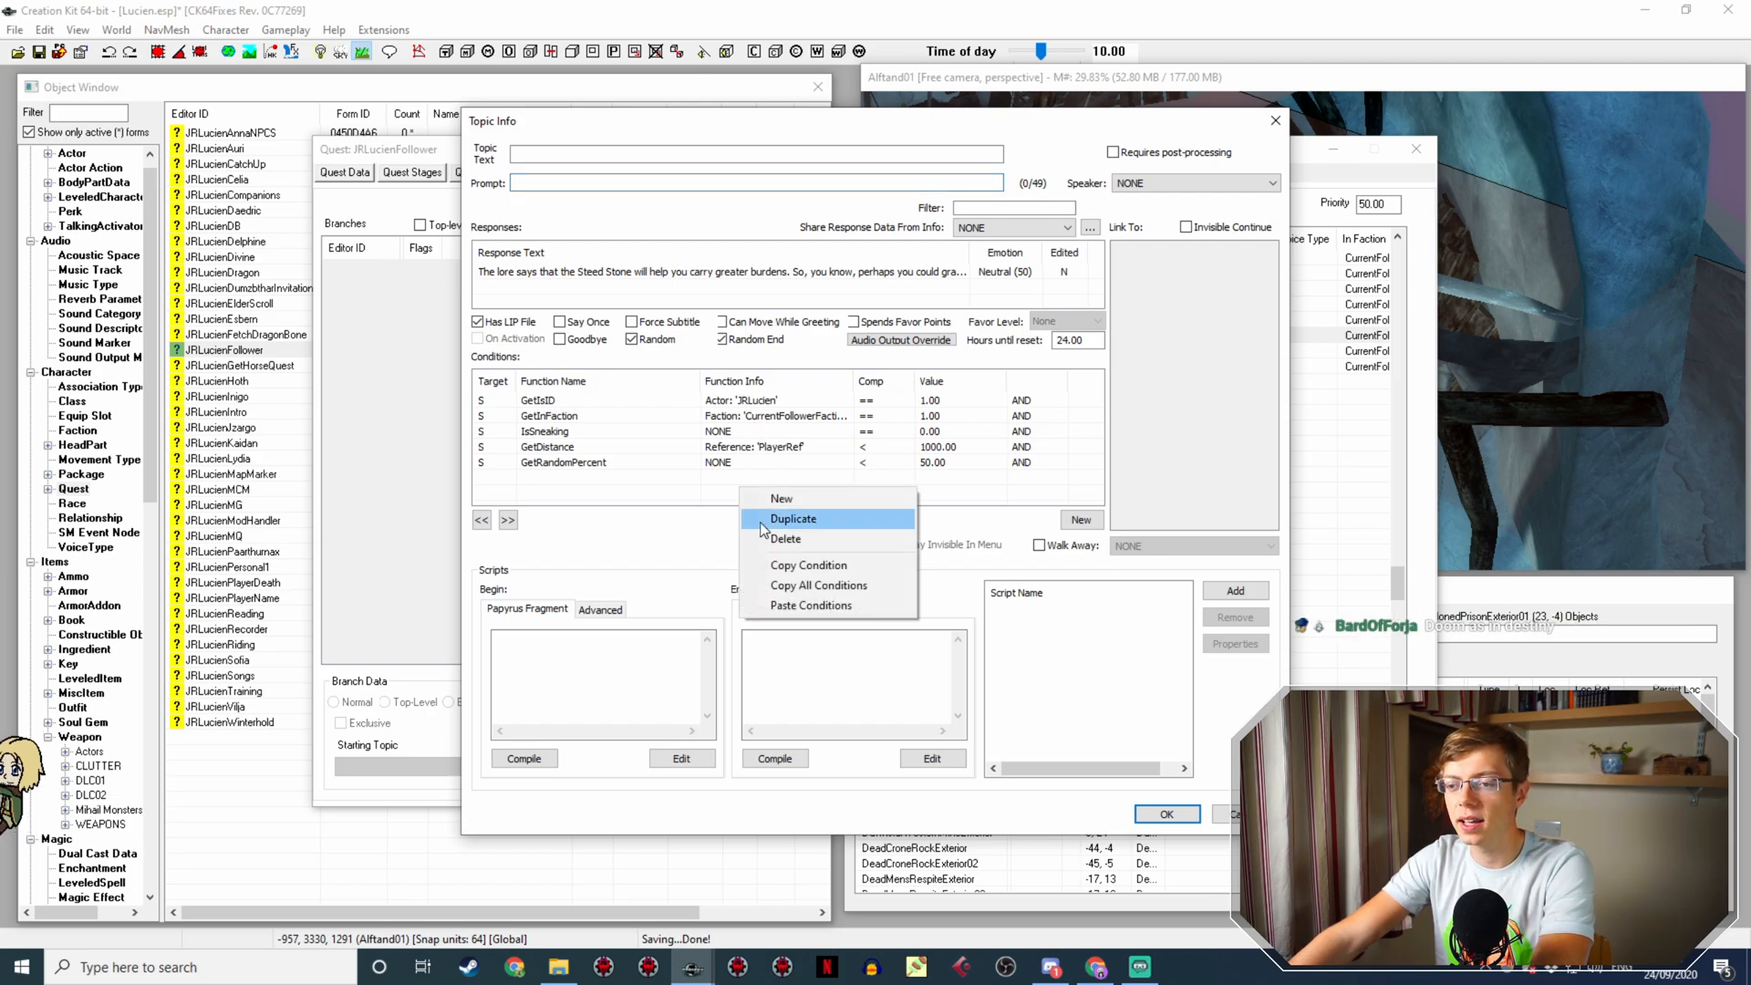
left_click(823, 609)
key("Right")
key("Right")
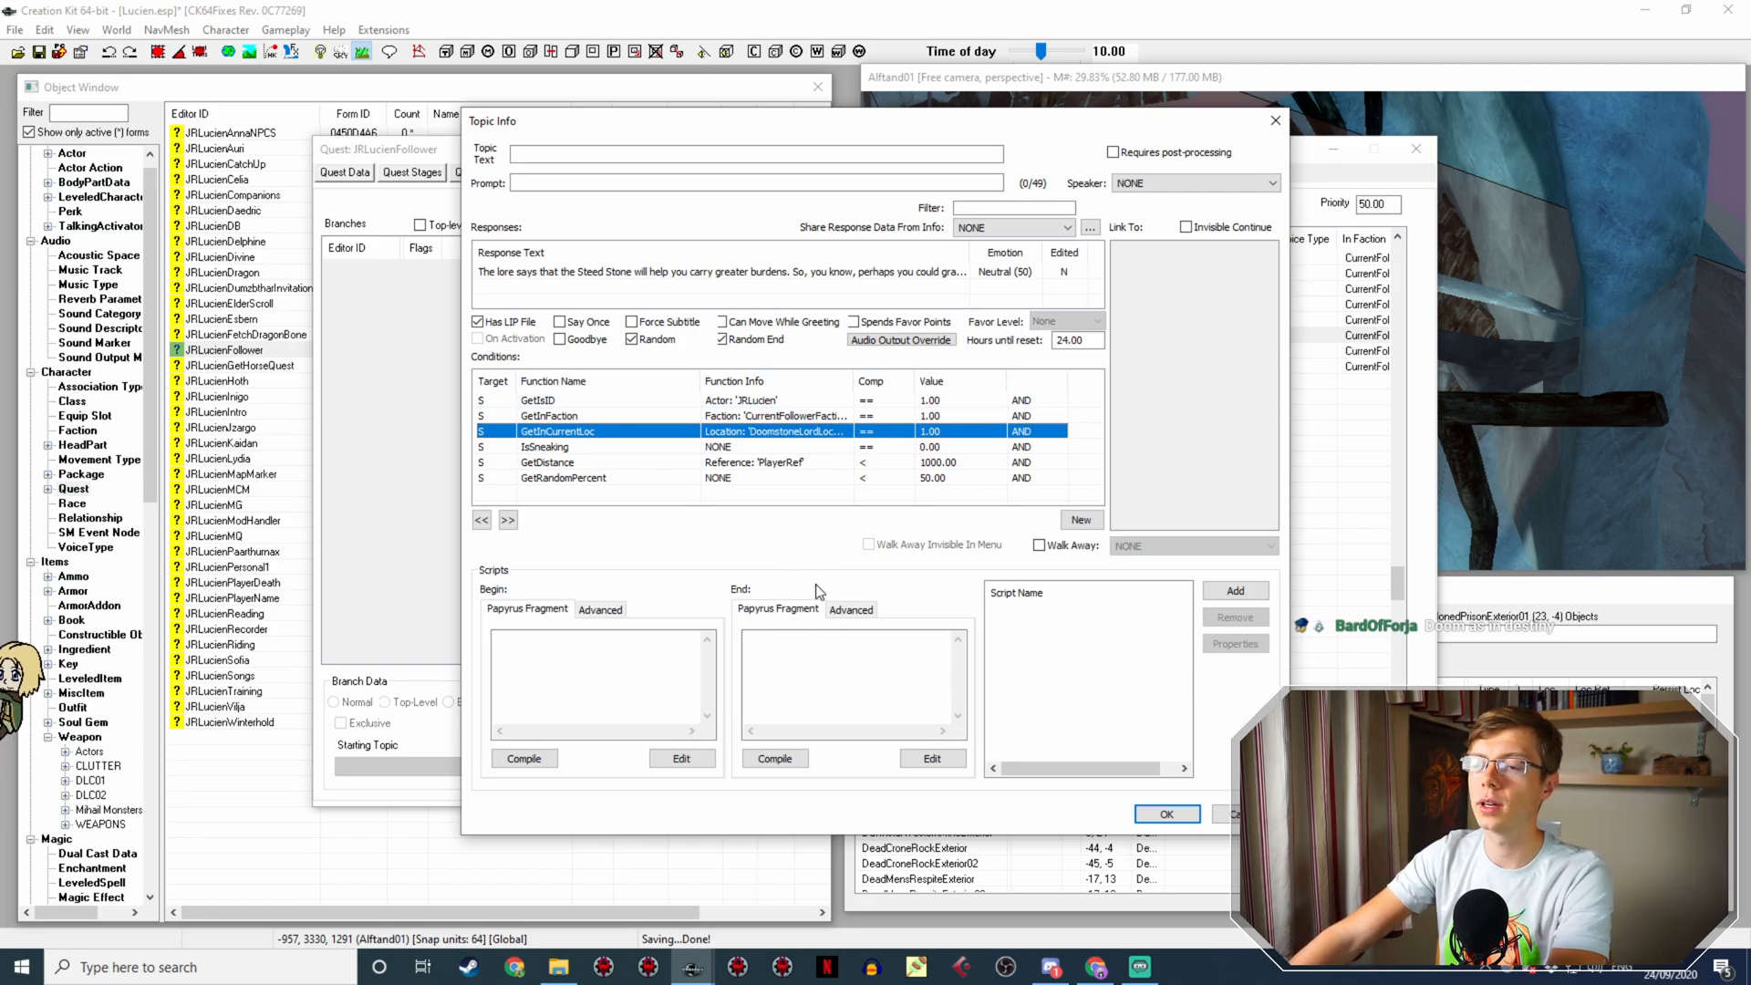
key("Right")
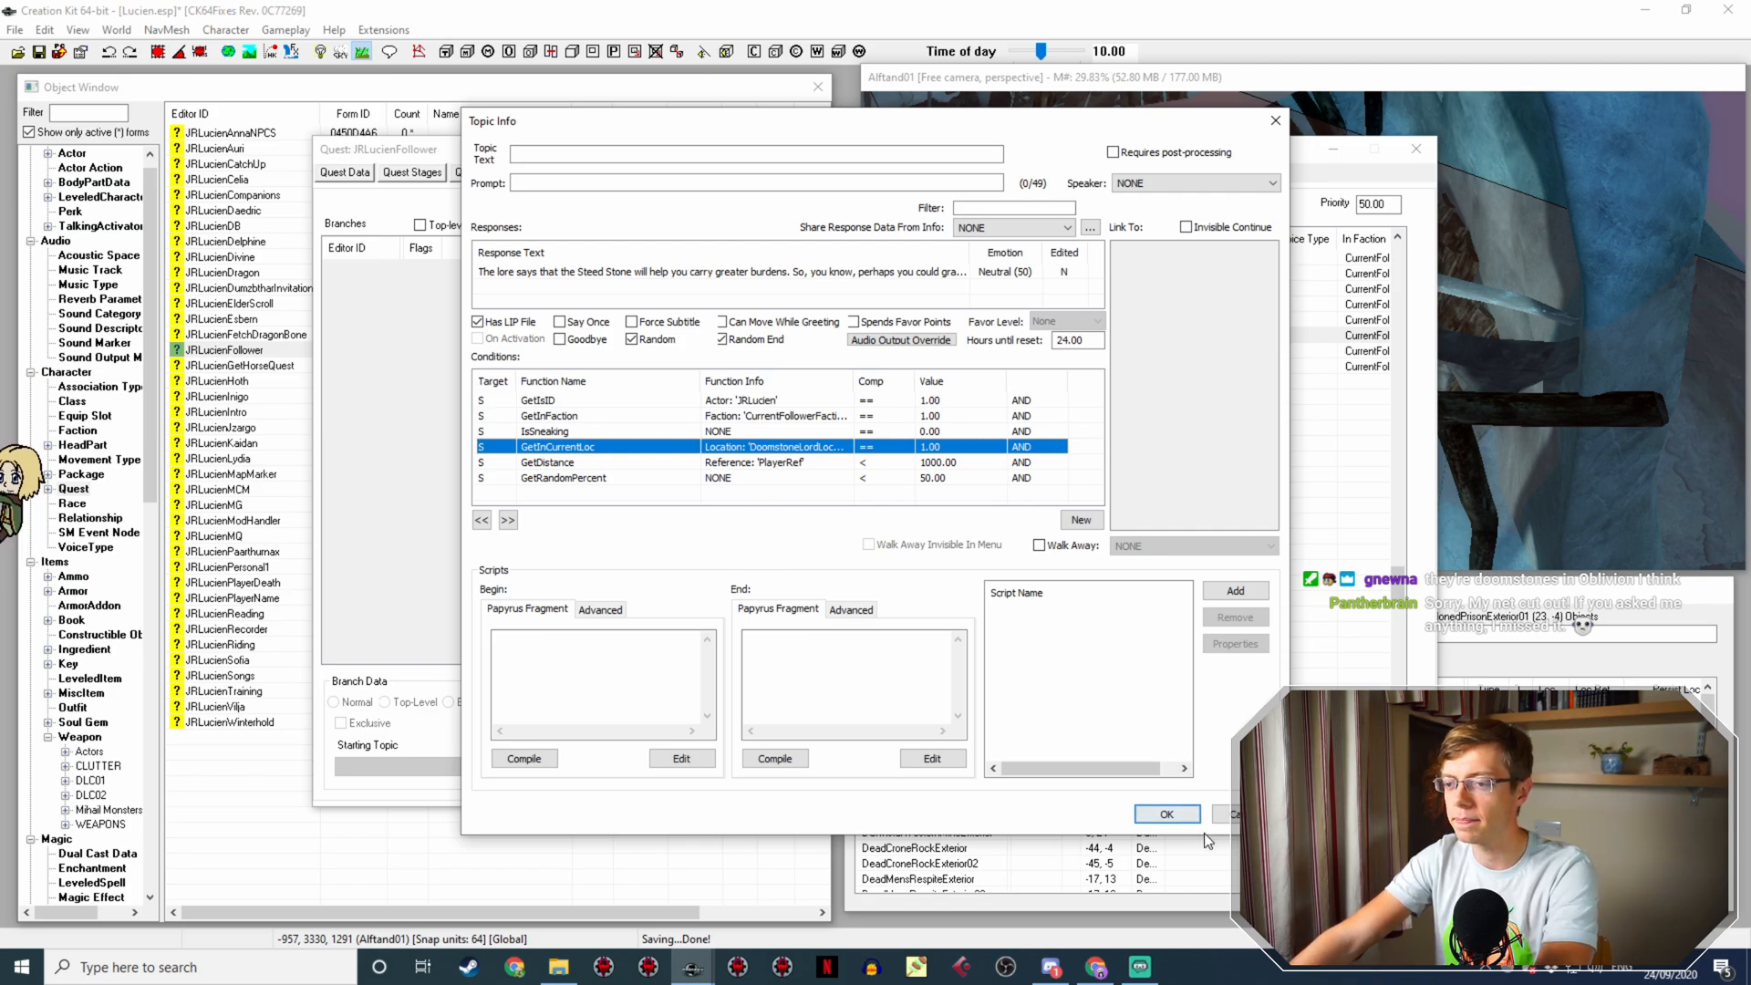
Step: Set the Steed Stone line's GetInCurrentLoc location to DoomstoneSteedLocation
double_click(839, 446)
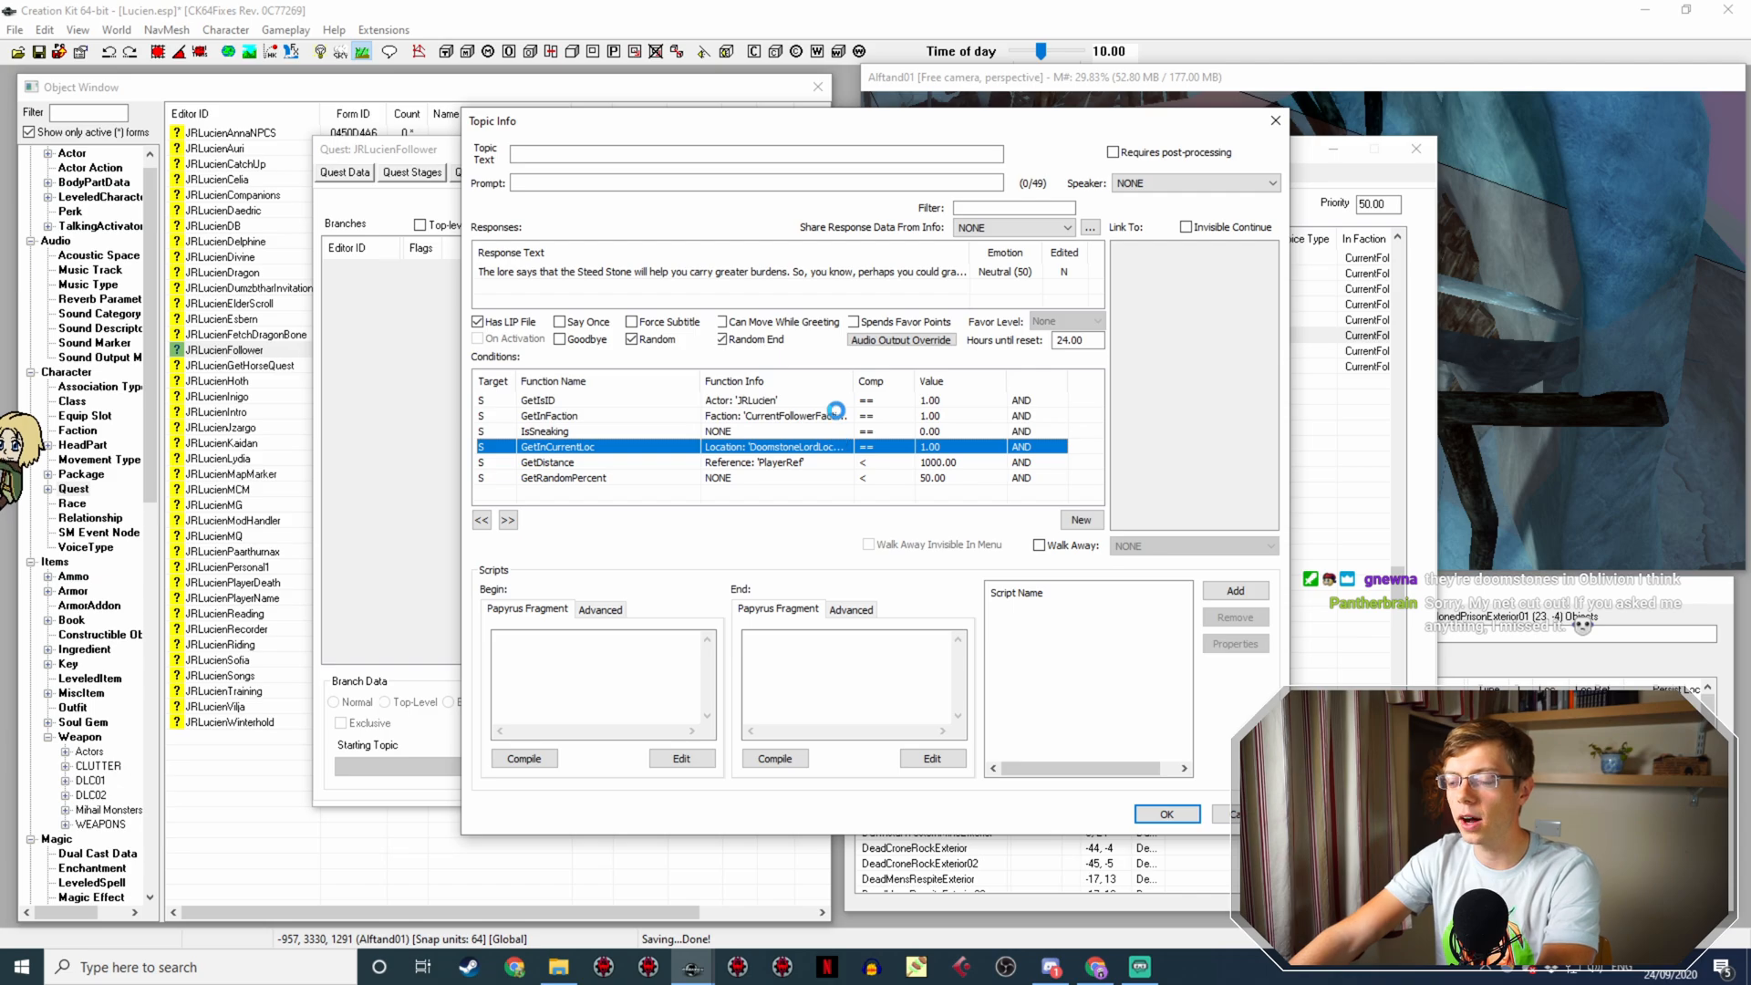
left_click(766, 518)
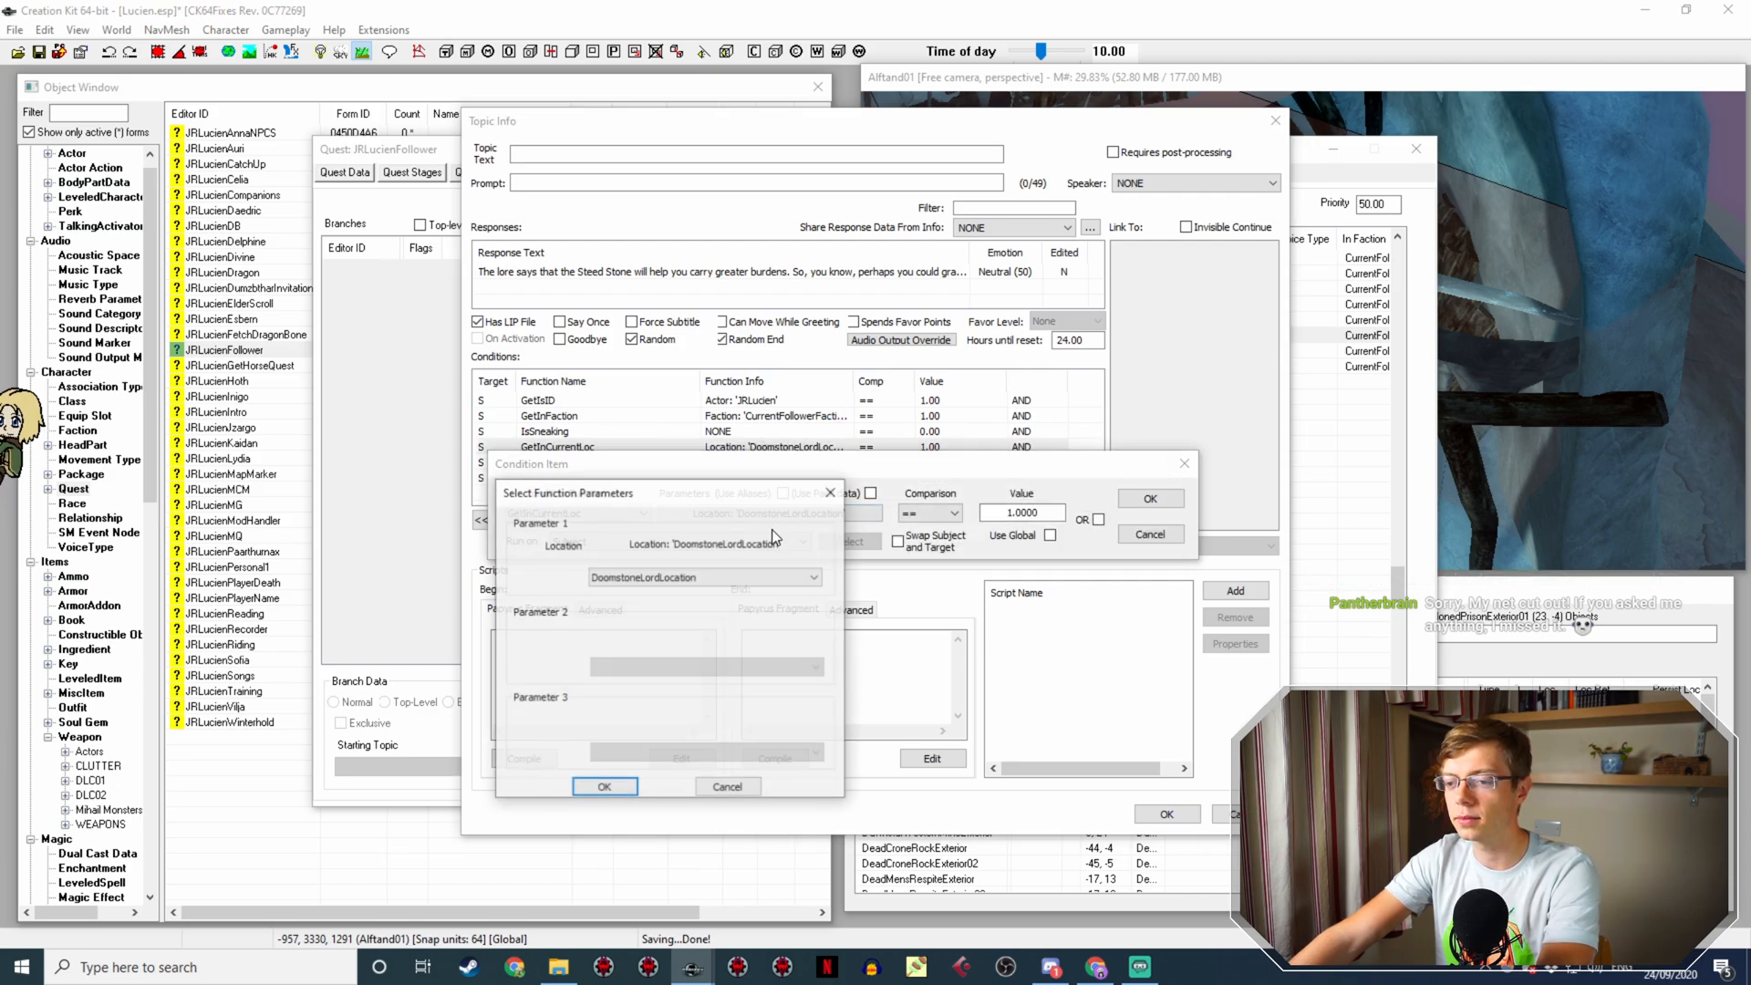
left_click(747, 578)
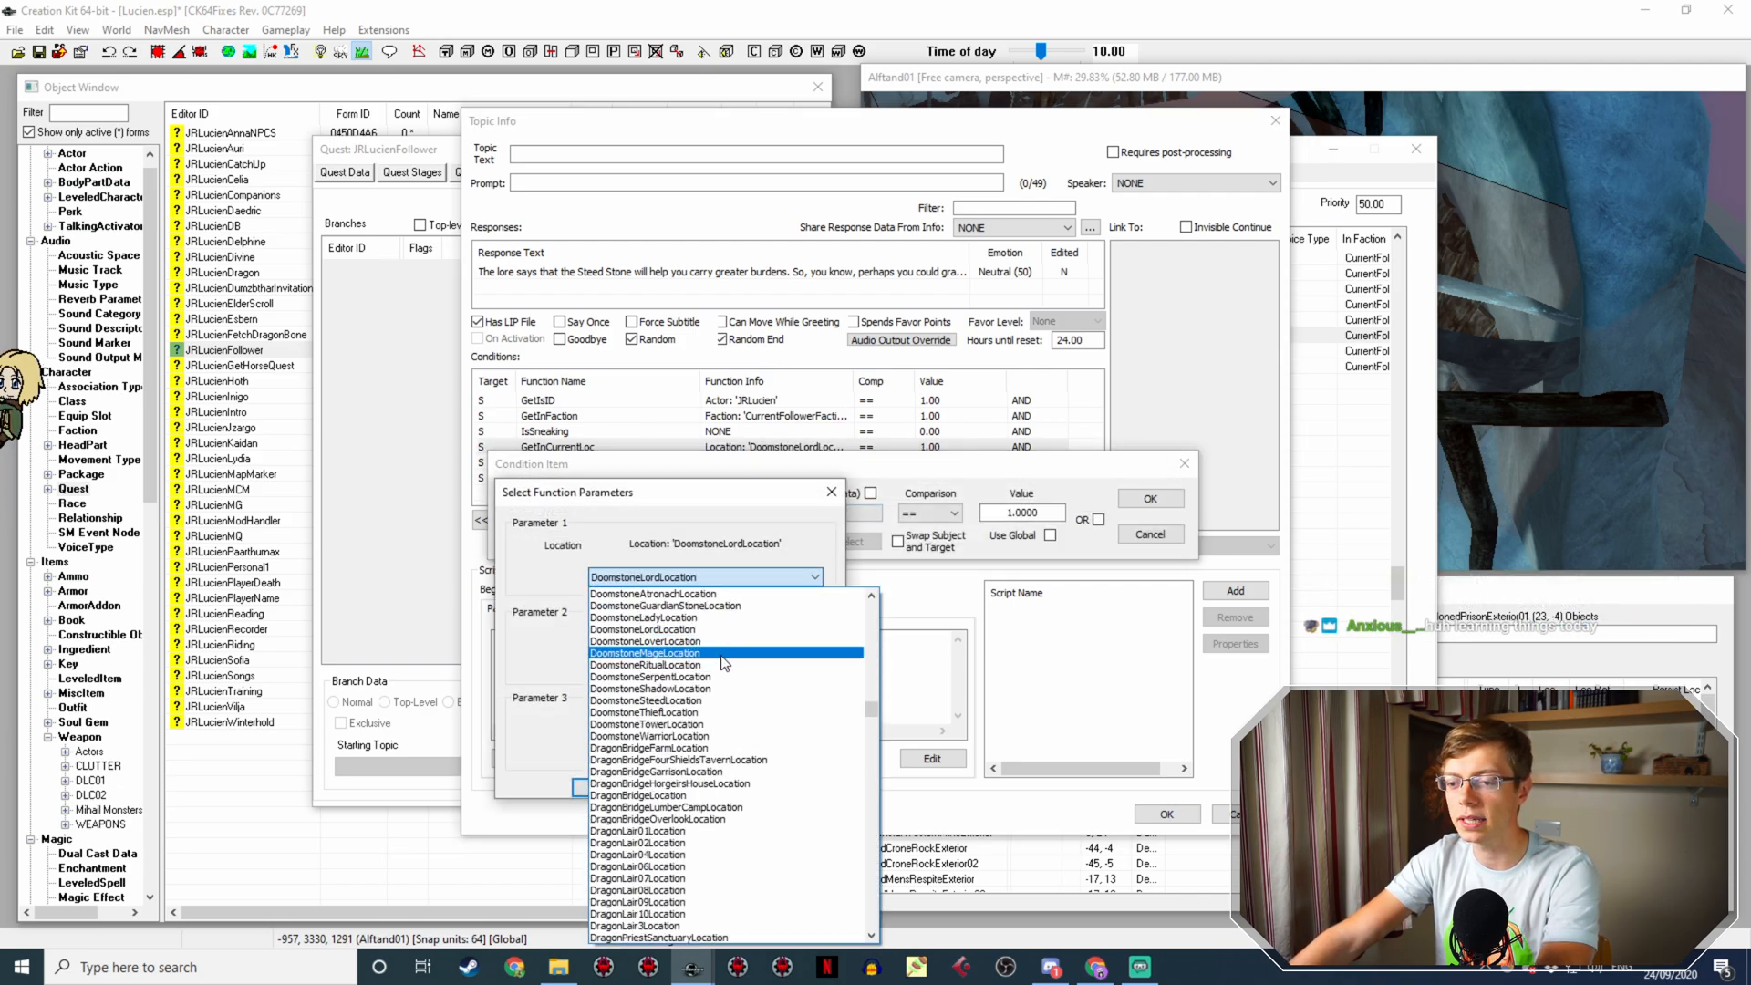
left_click(721, 700)
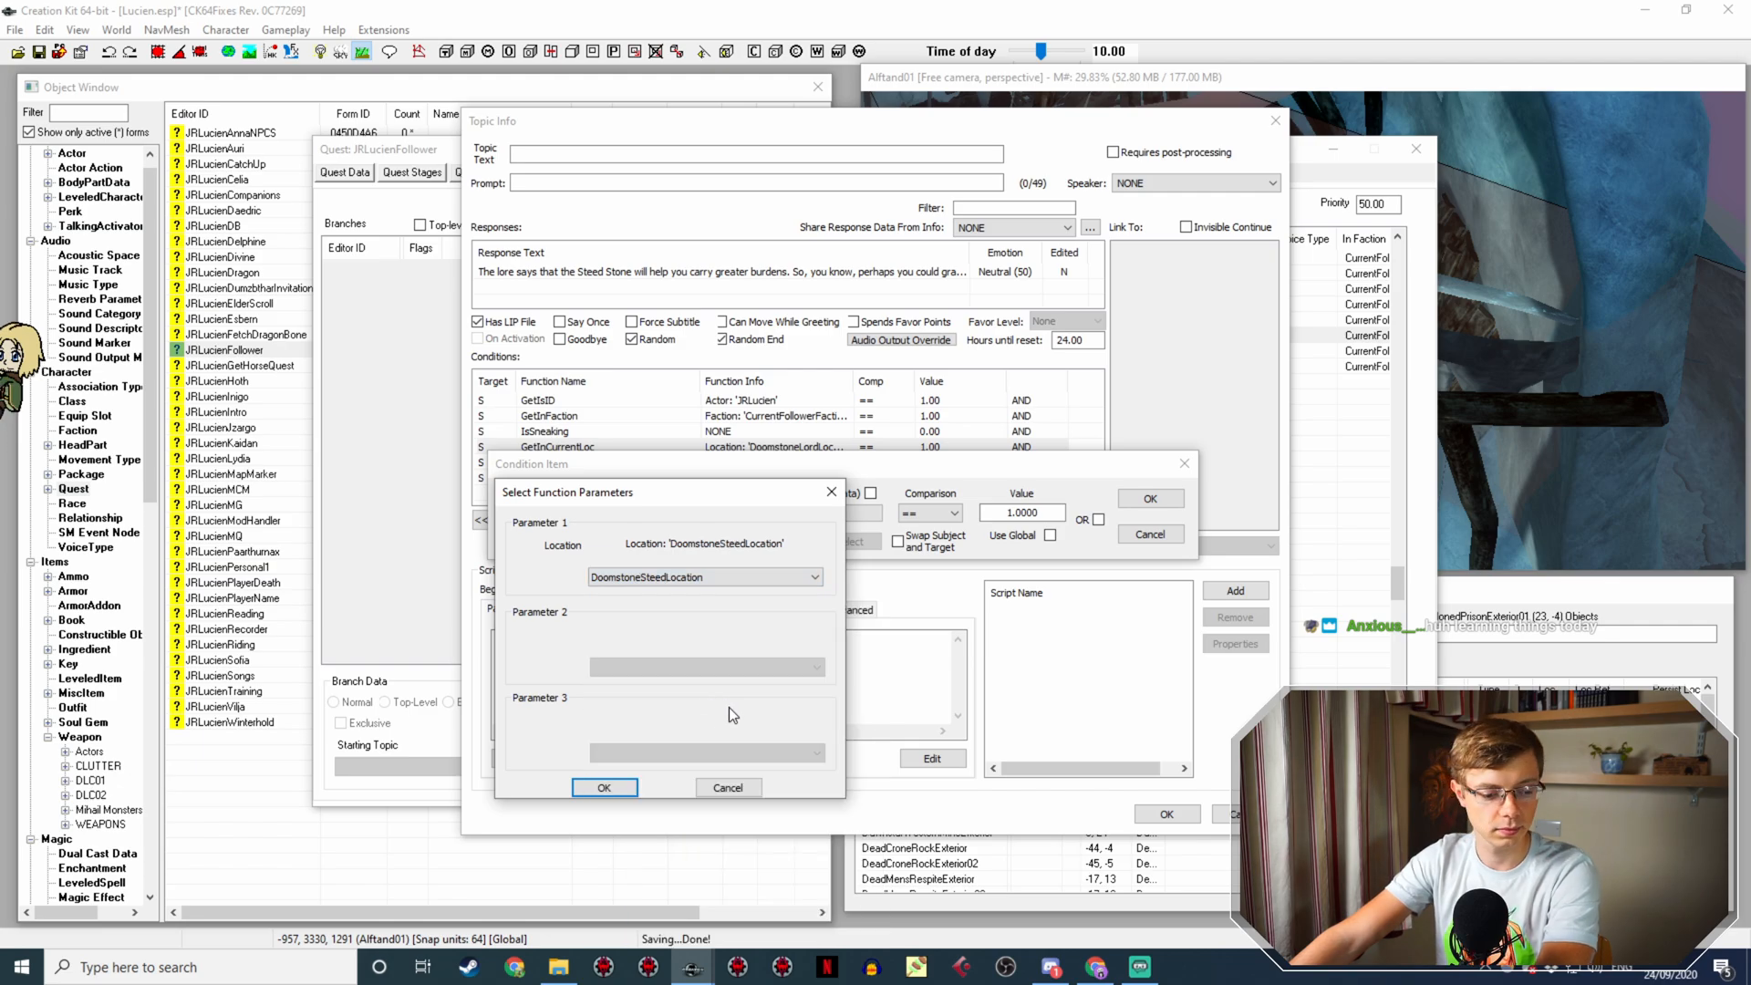
key("Return")
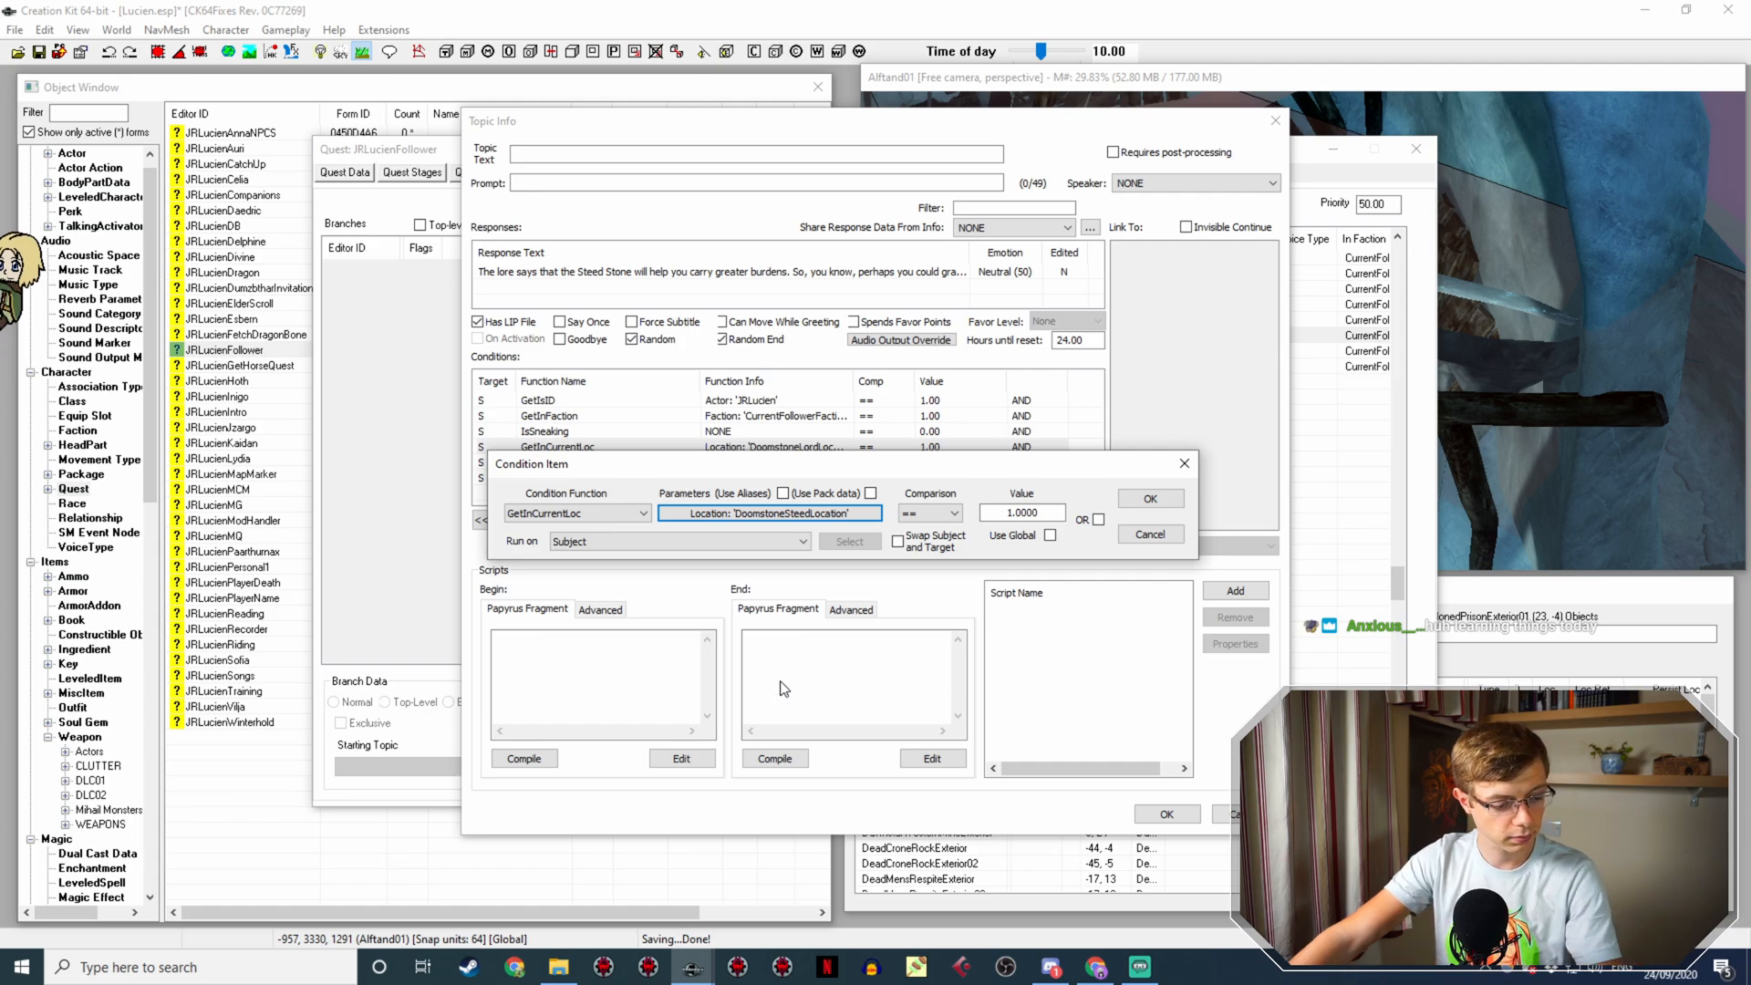
left_click(1131, 499)
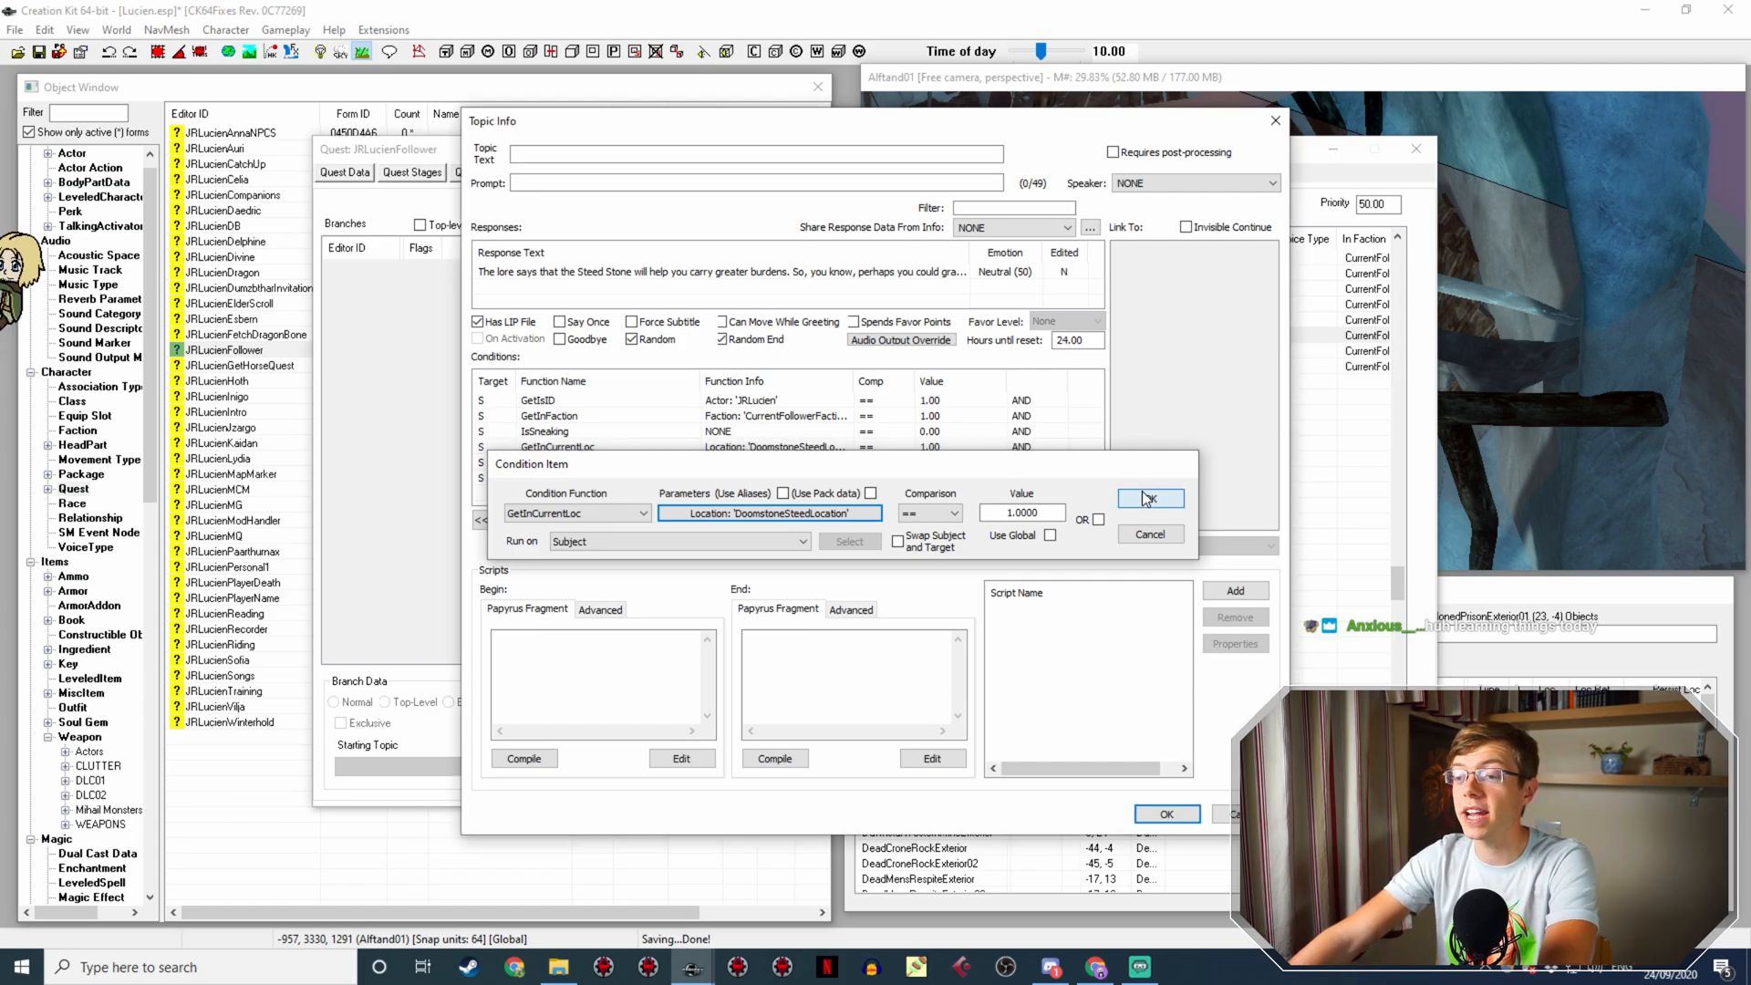
Step: Delete the GetDistance condition from the Steed Stone line and save the line
left_click(791, 462)
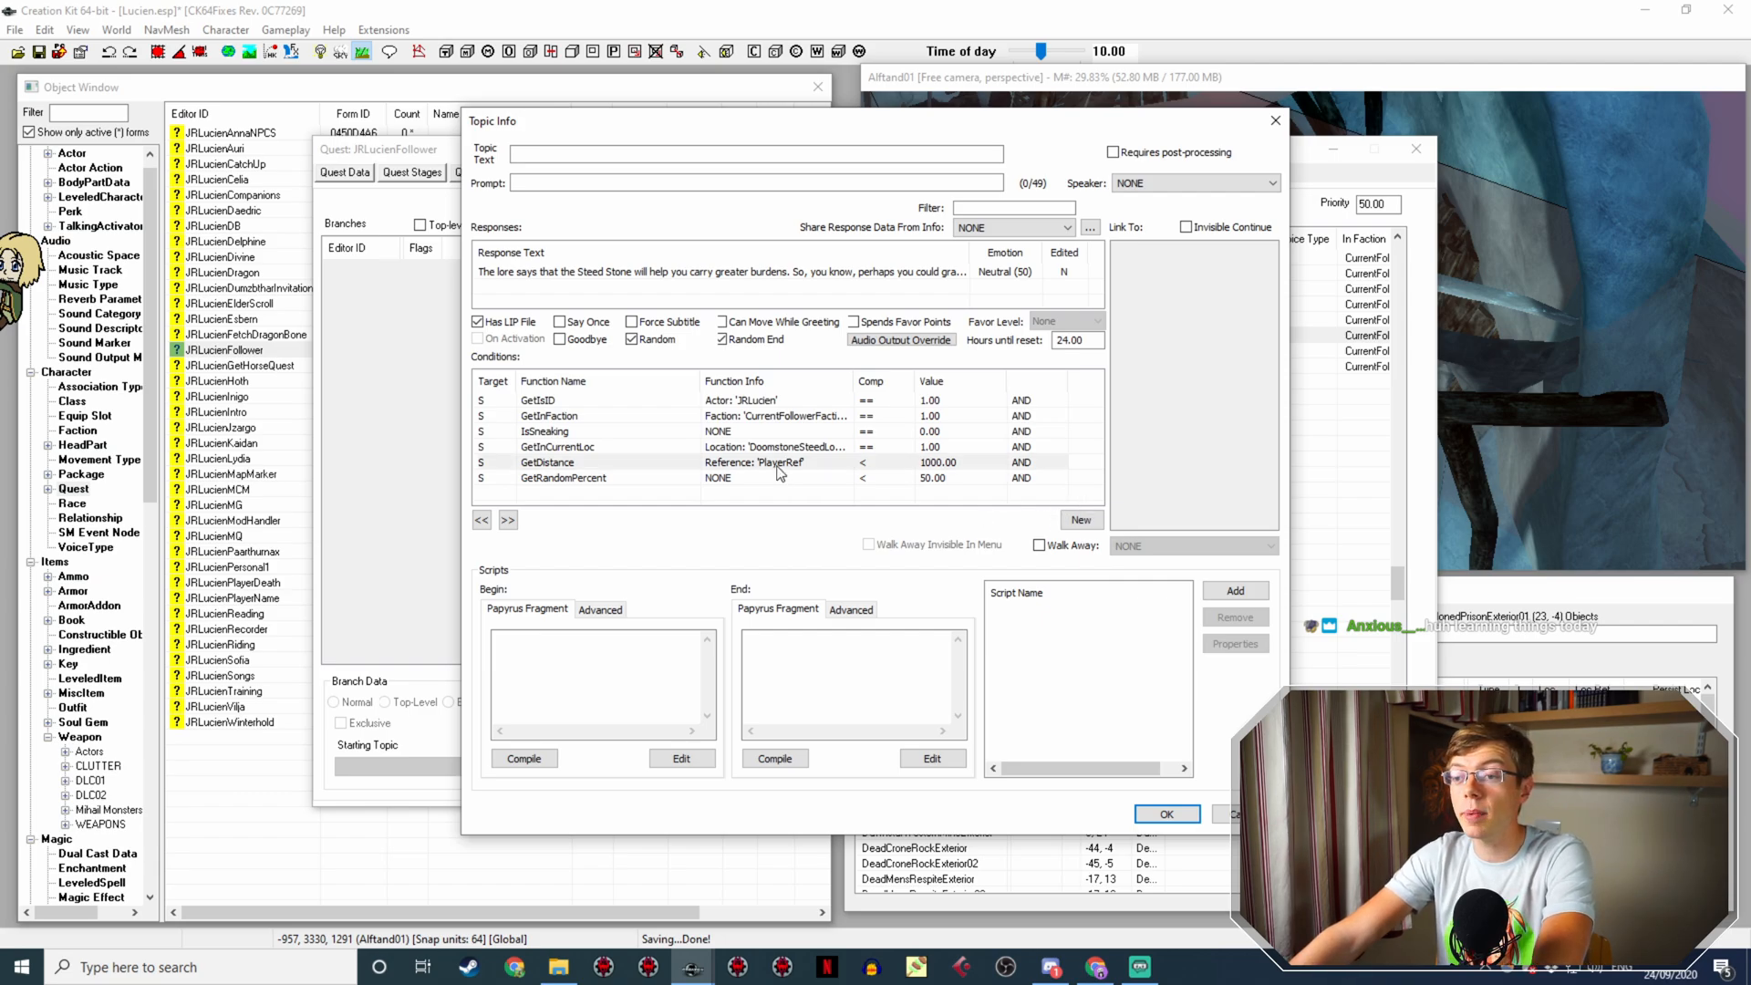
key("Delete")
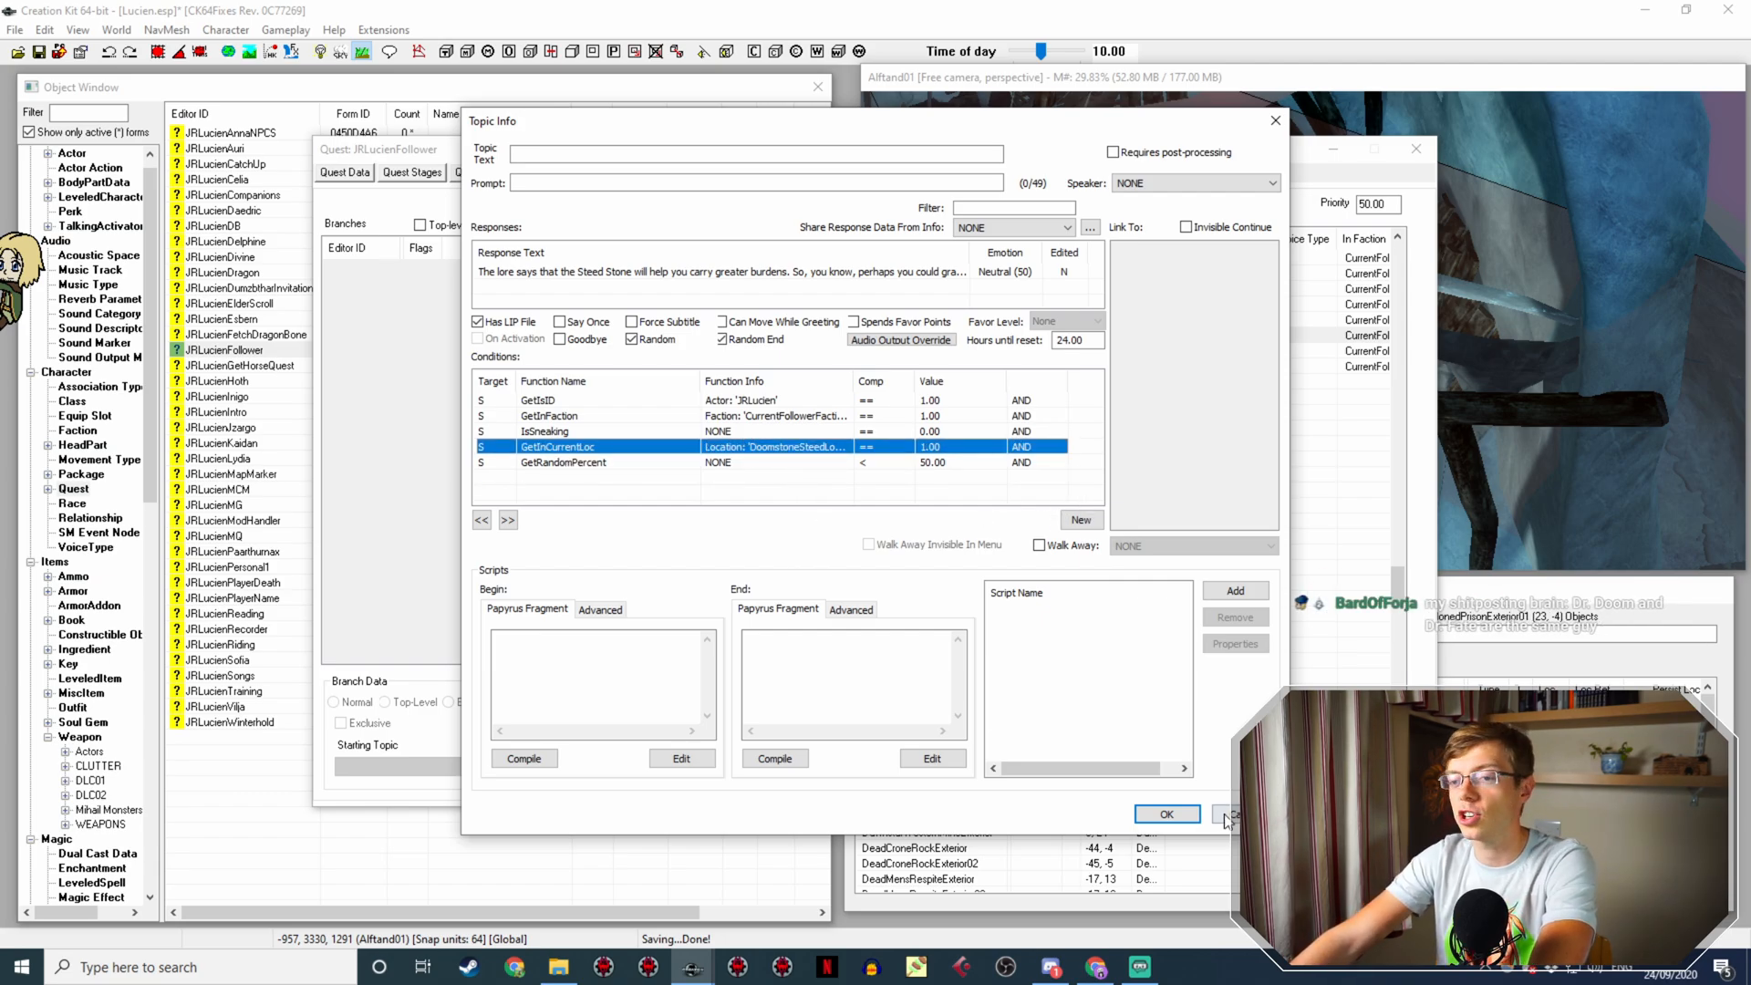
left_click(1168, 814)
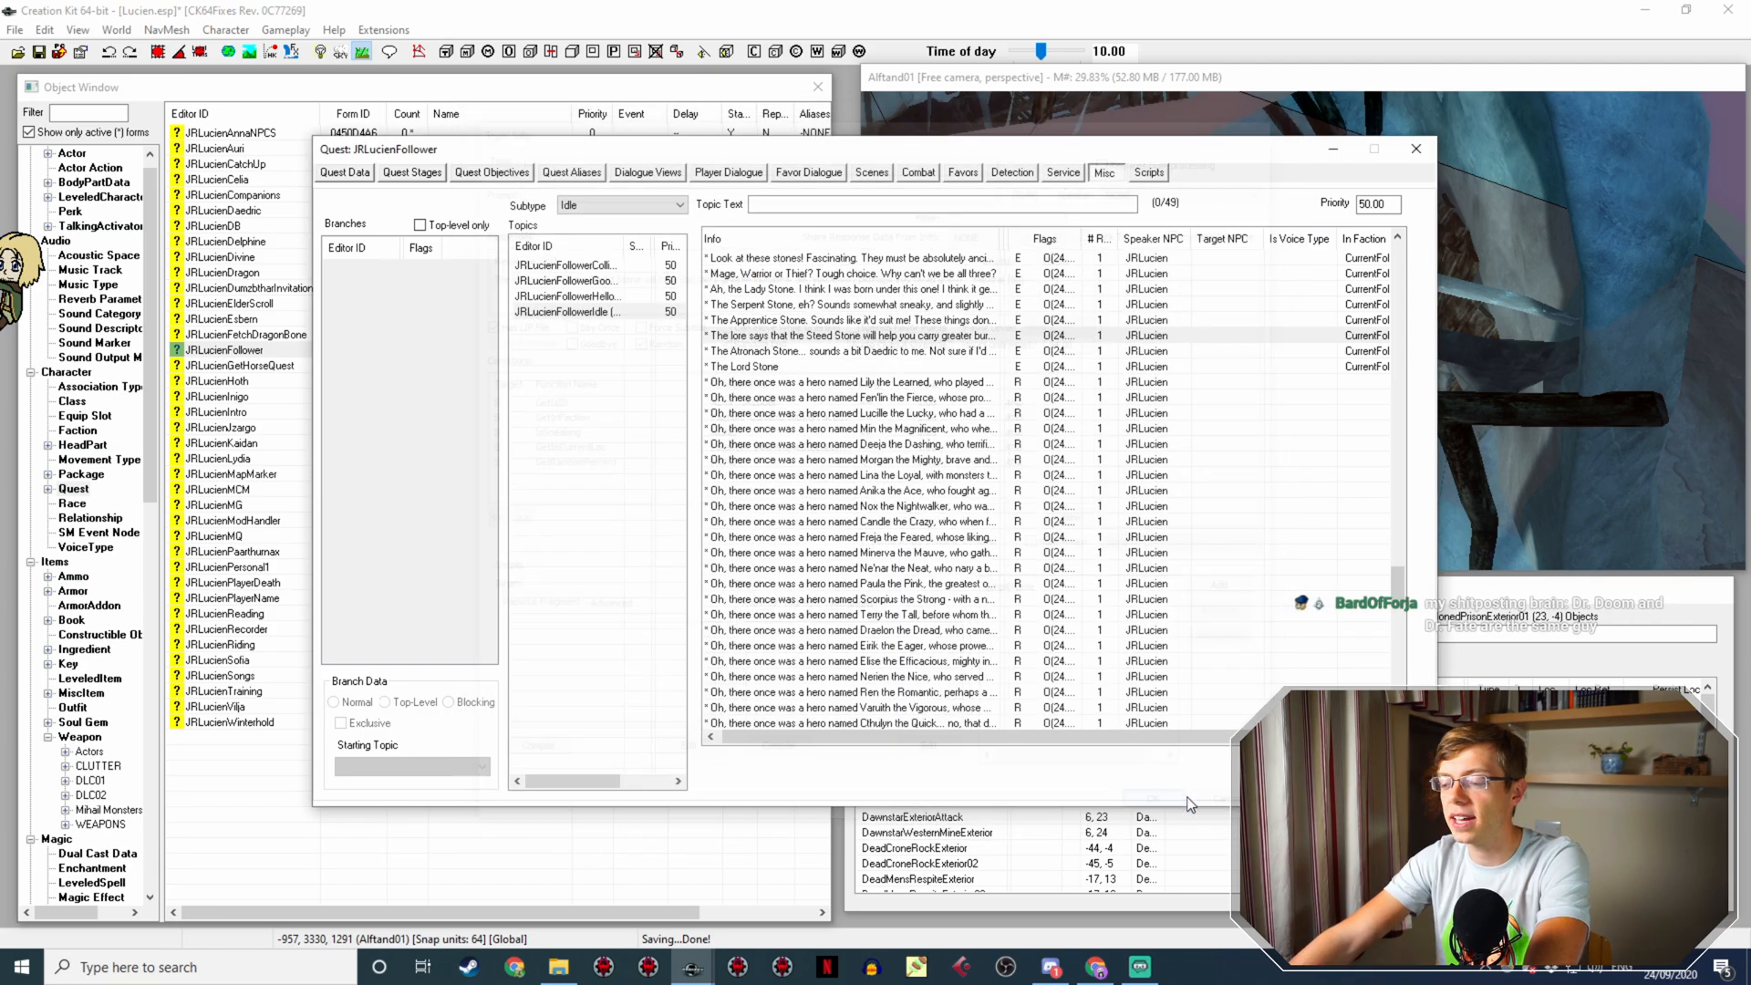
Step: Replace the Apprentice Stone line's GetDistance condition with the copied GetInCurrentLoc condition and save the line
left_click(901, 320)
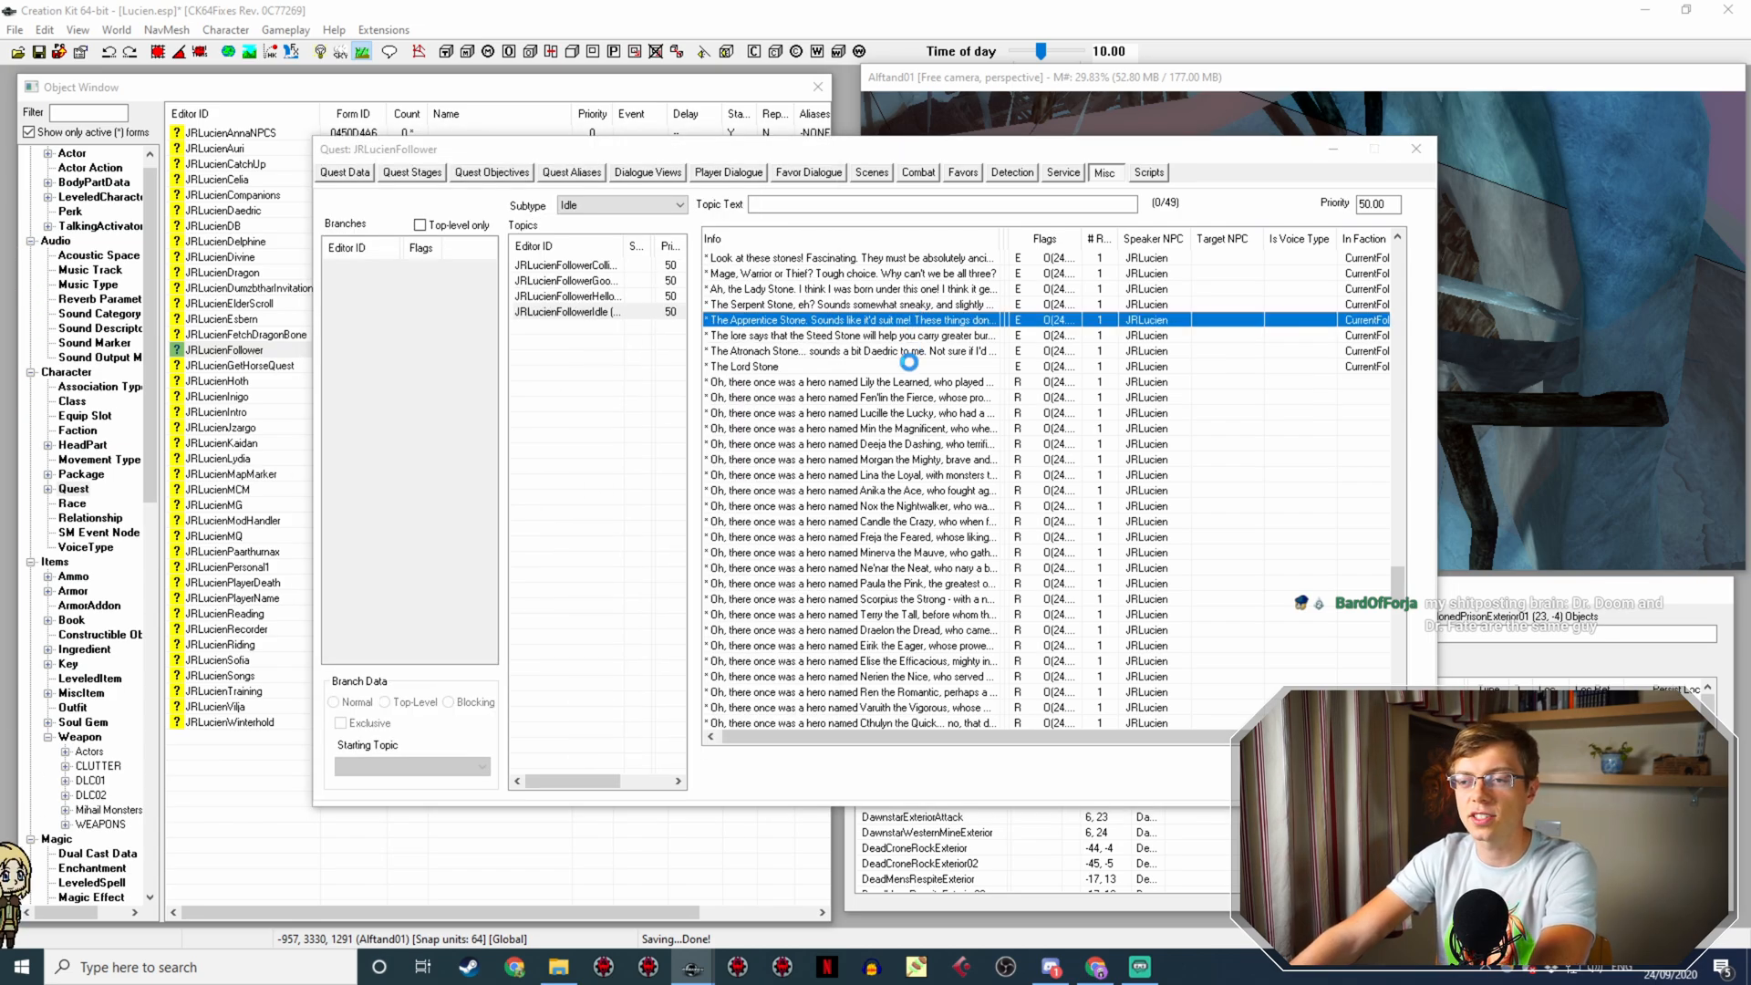
left_click(590, 447)
key("Delete")
right_click(604, 468)
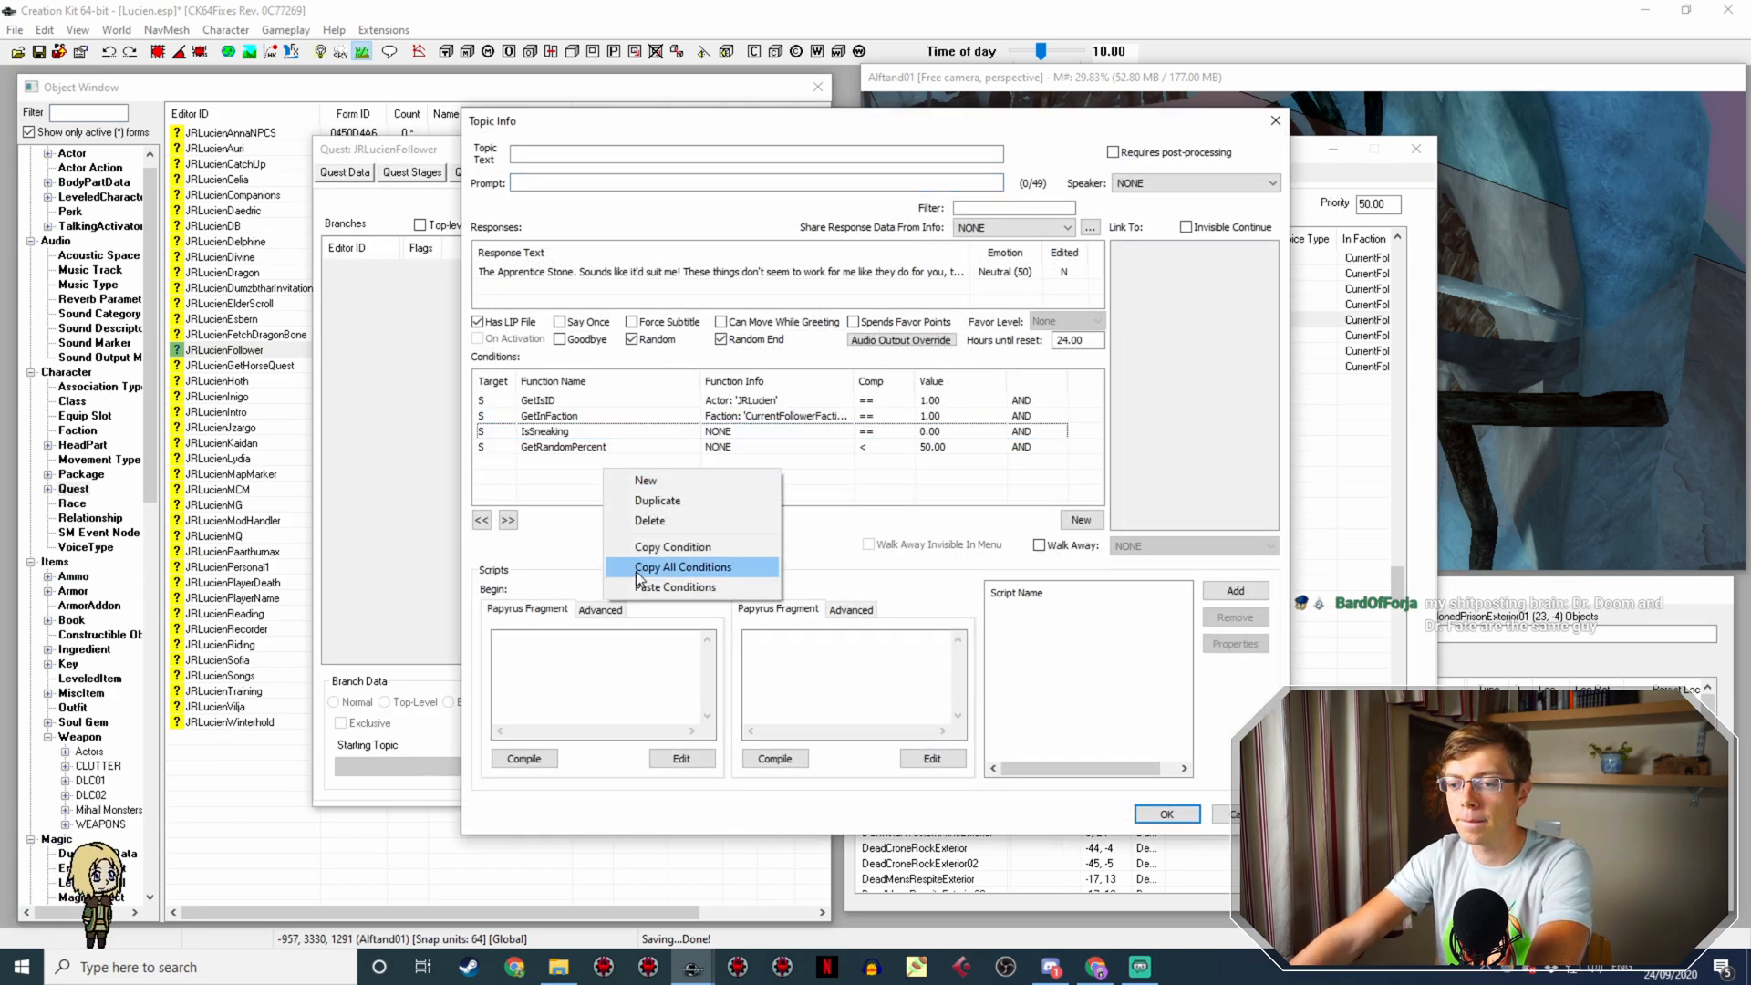
left_click(647, 588)
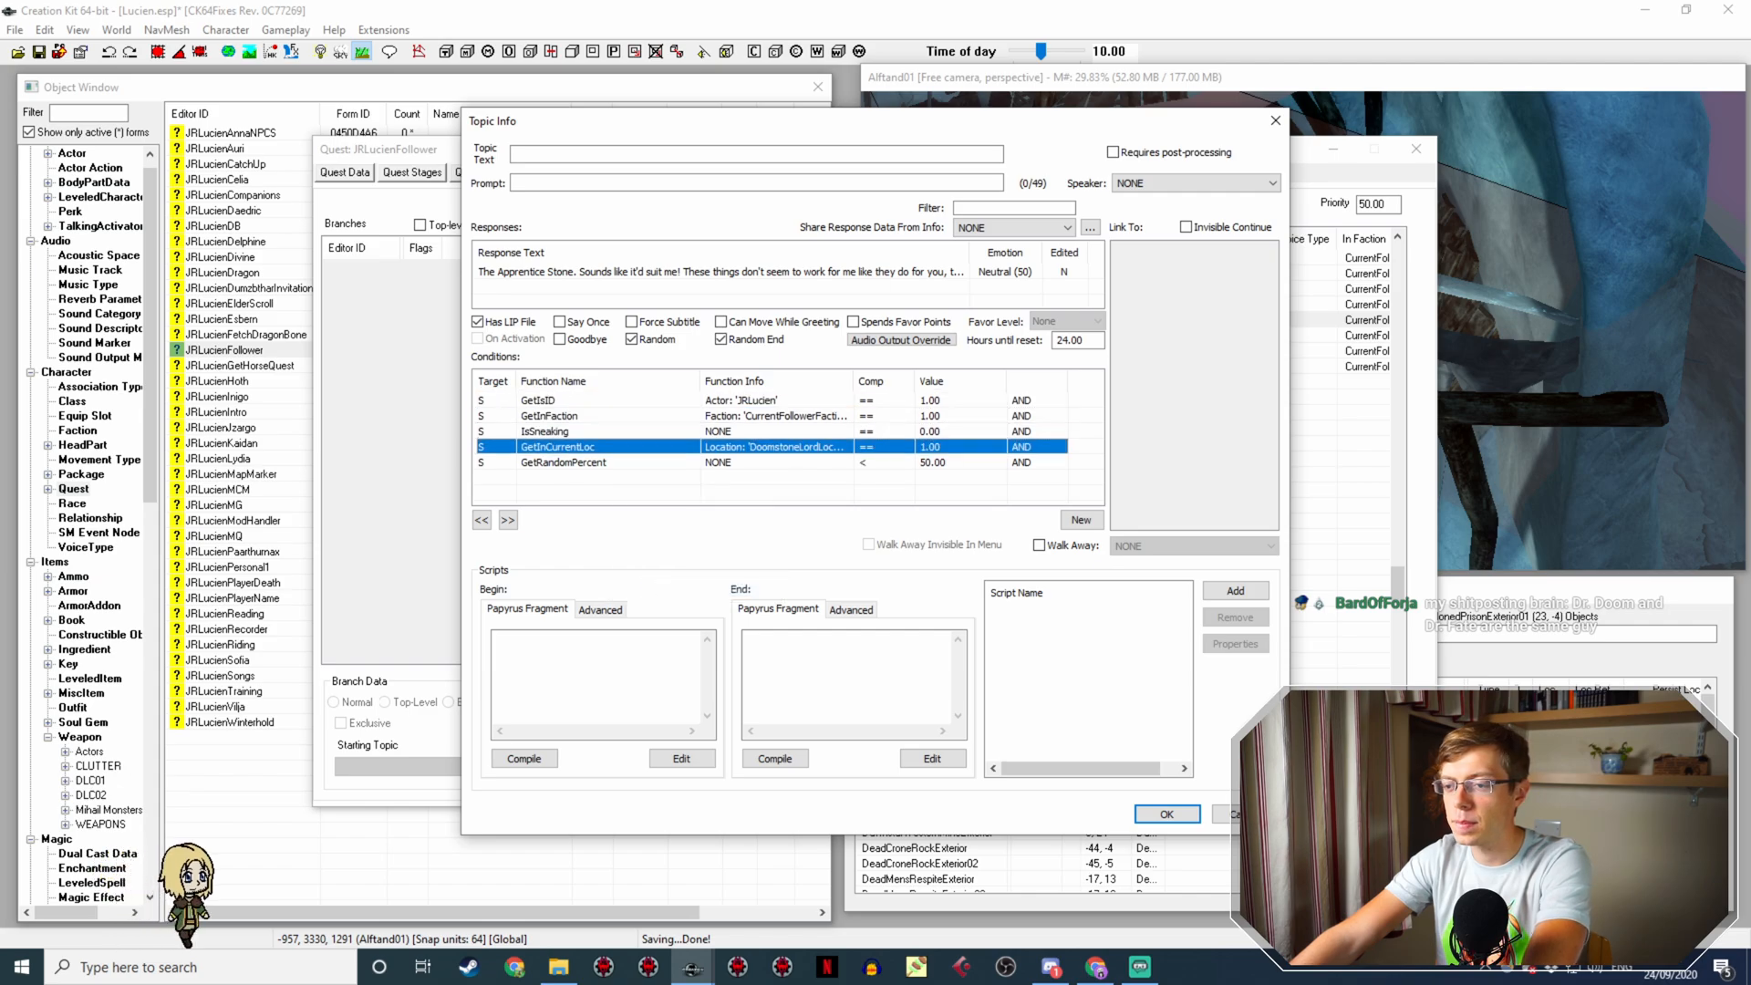
left_click(1167, 815)
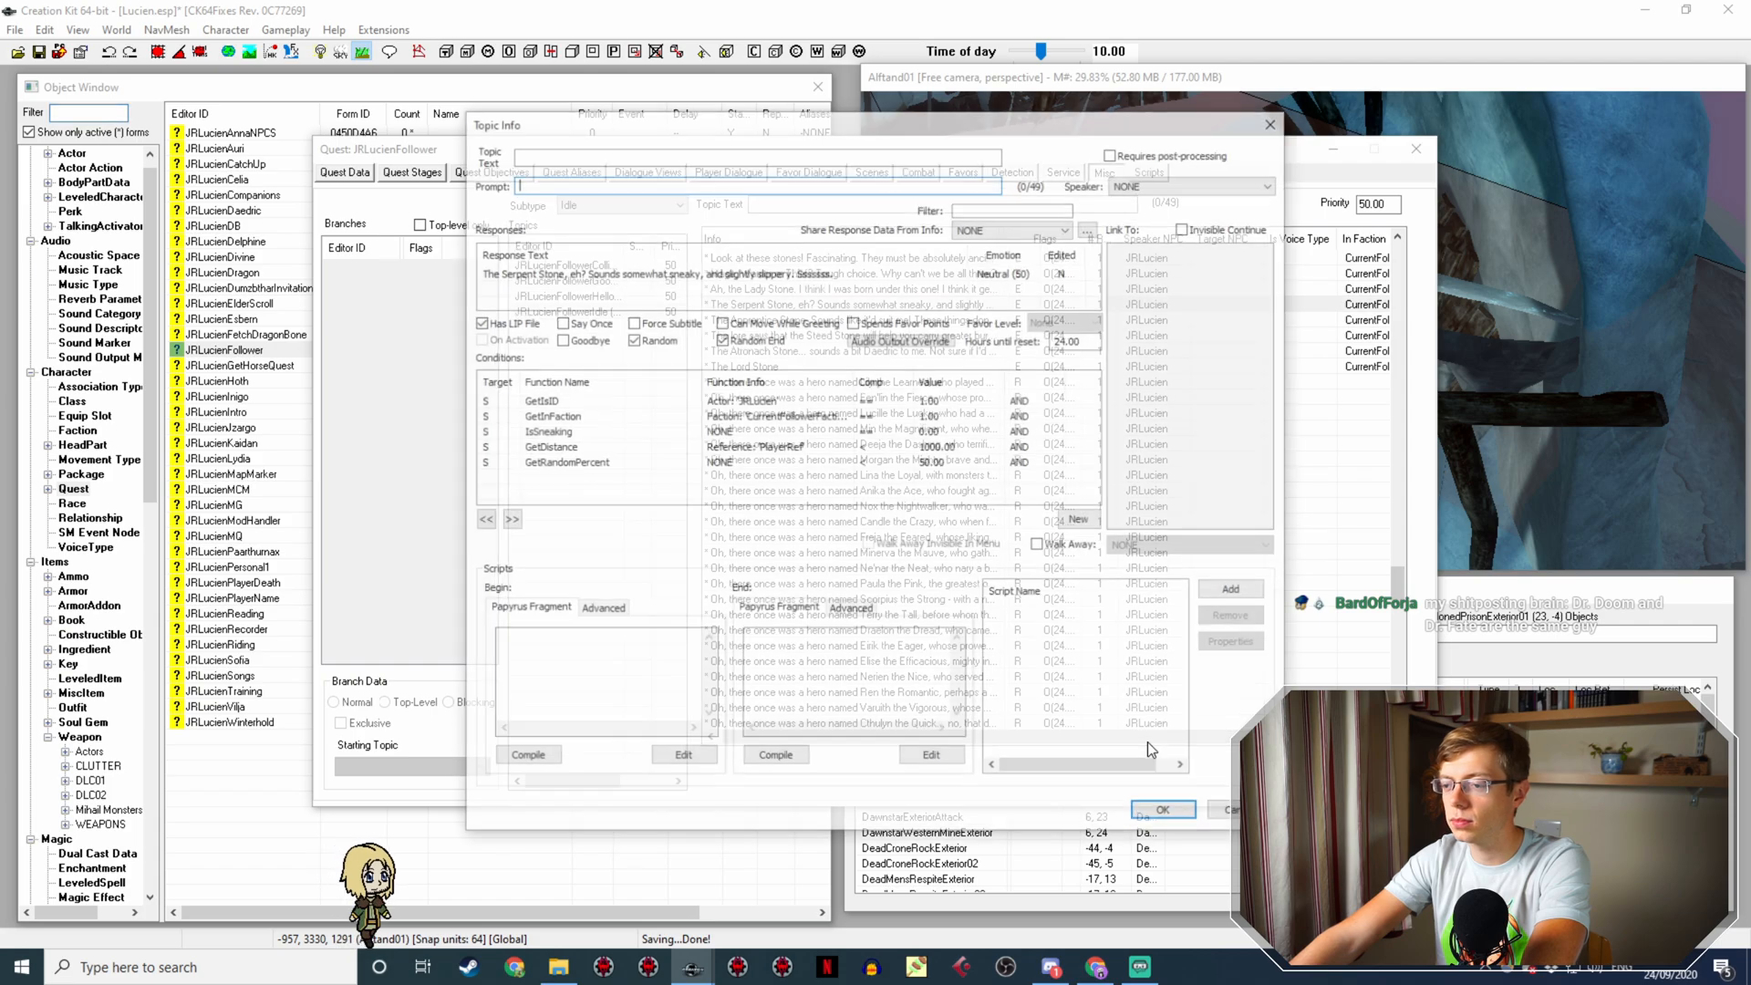
Step: Set the Apprentice Stone line's GetInCurrentLoc location to DoomstoneApprenticeLocation and save the line
left_click(1171, 807)
double_click(873, 316)
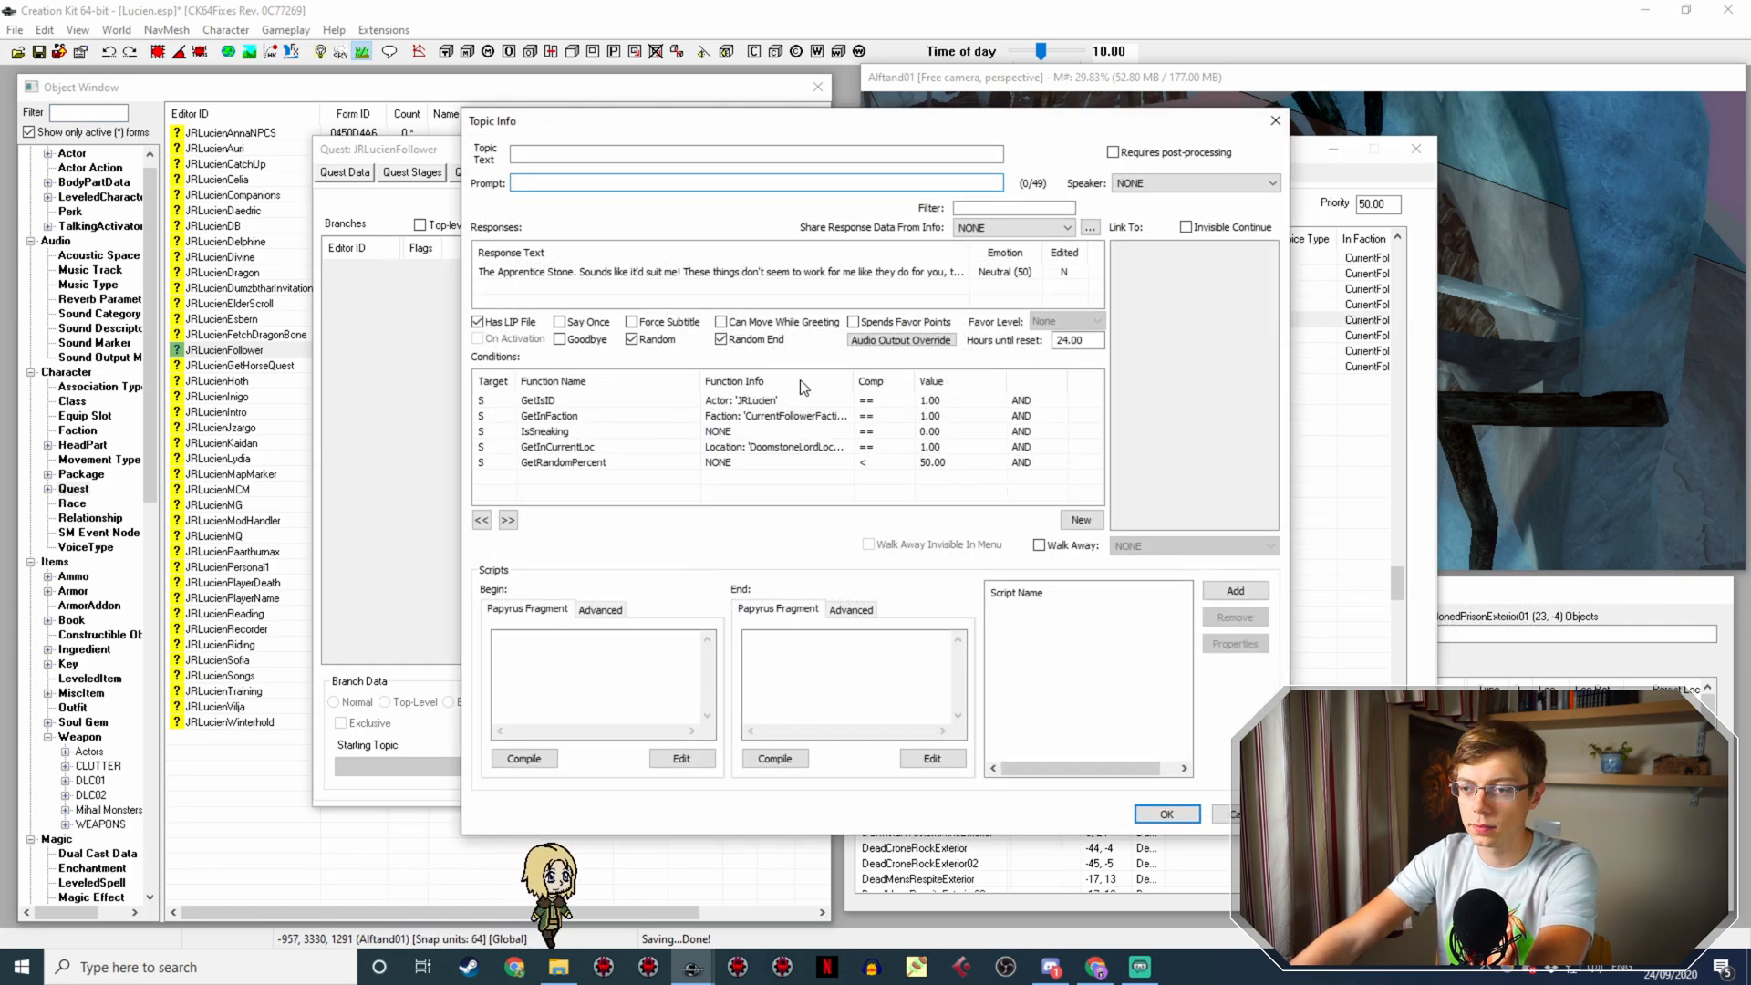
double_click(777, 446)
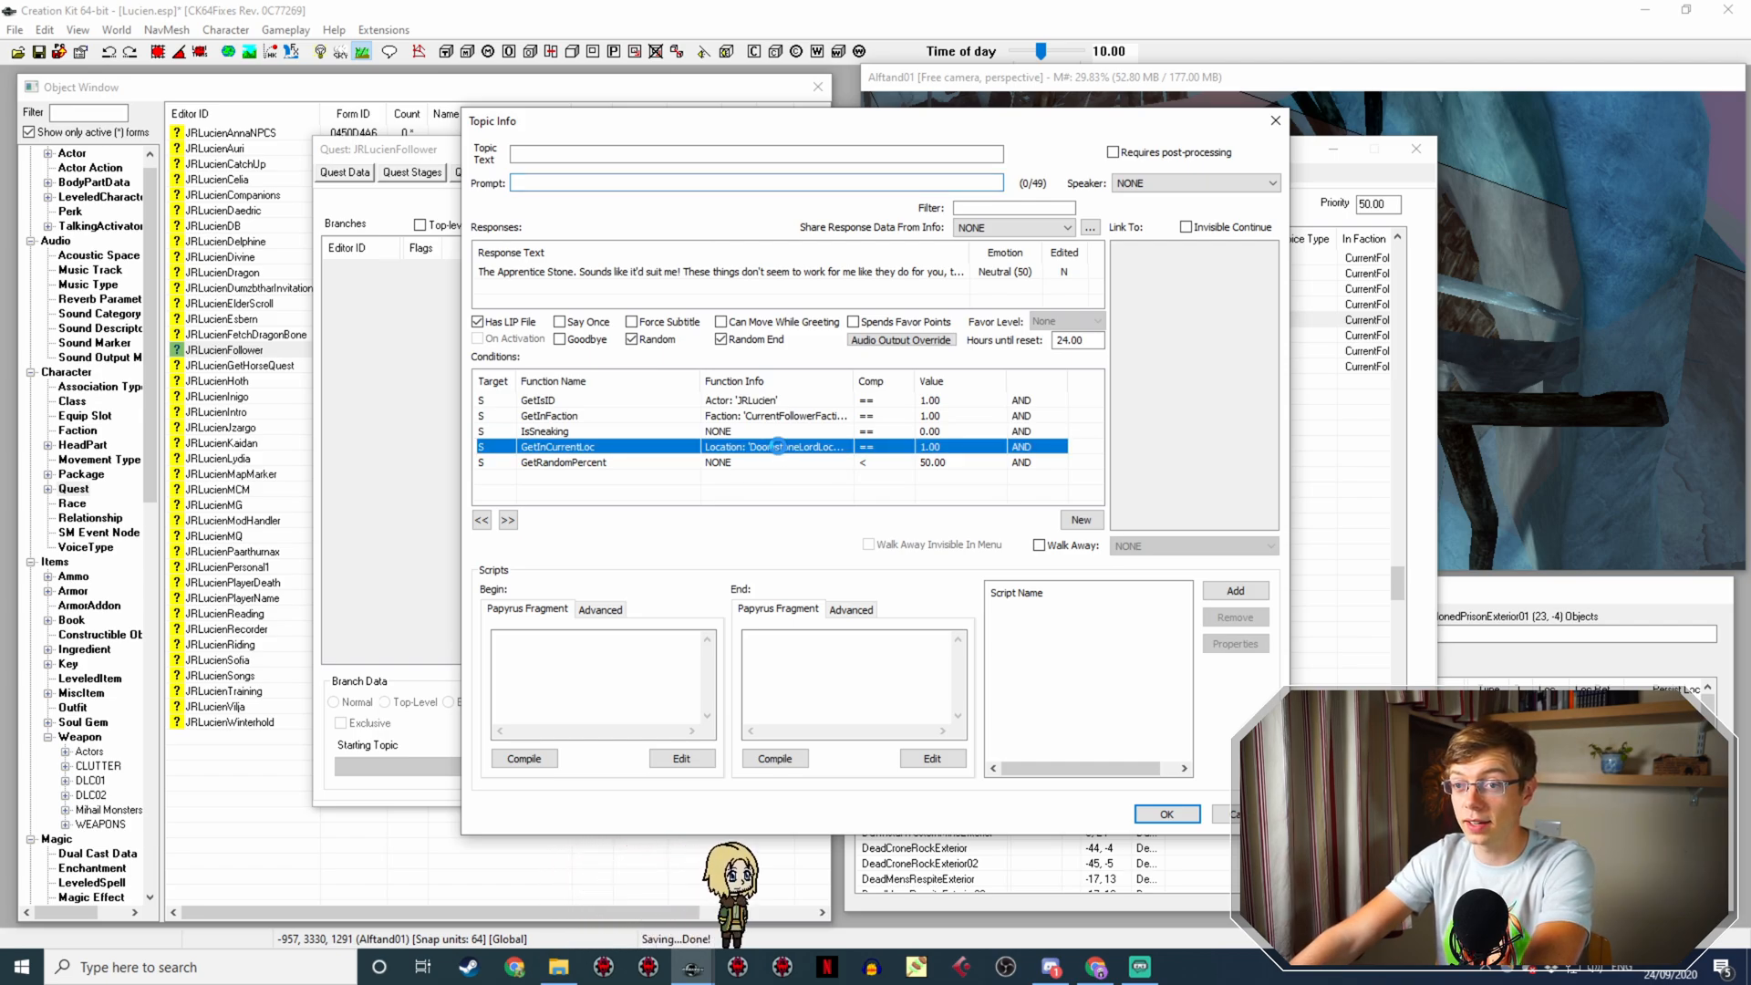
left_click(769, 518)
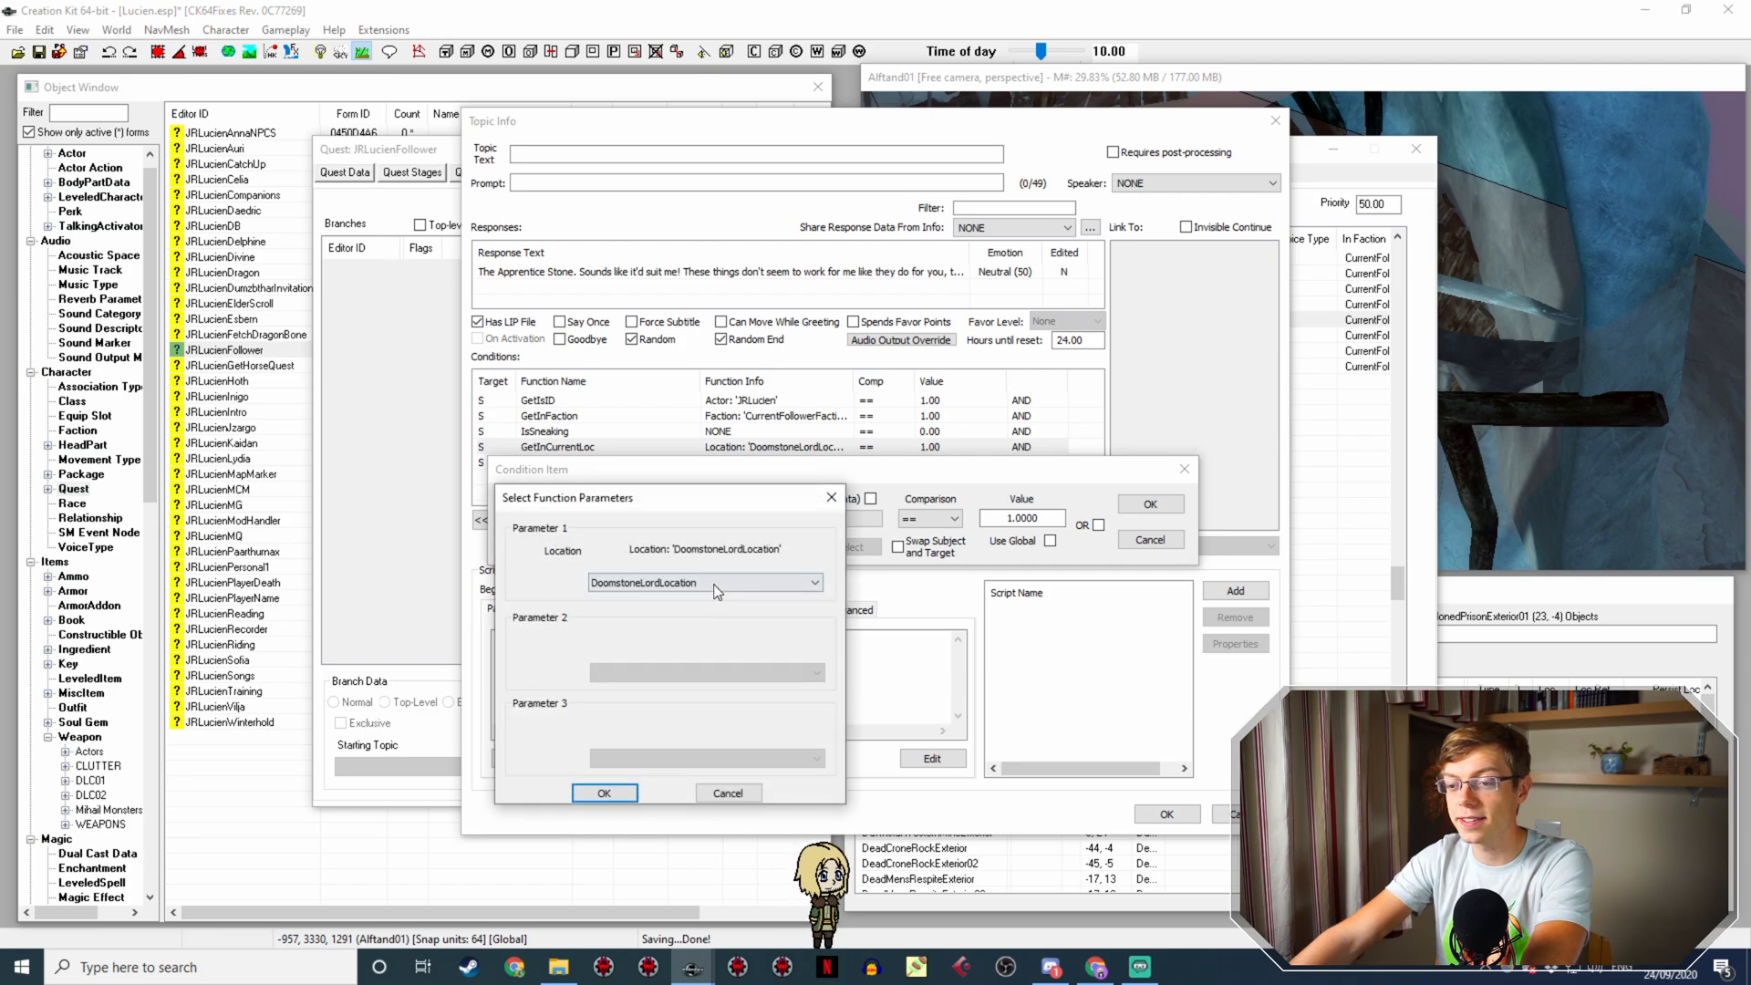
left_click(714, 582)
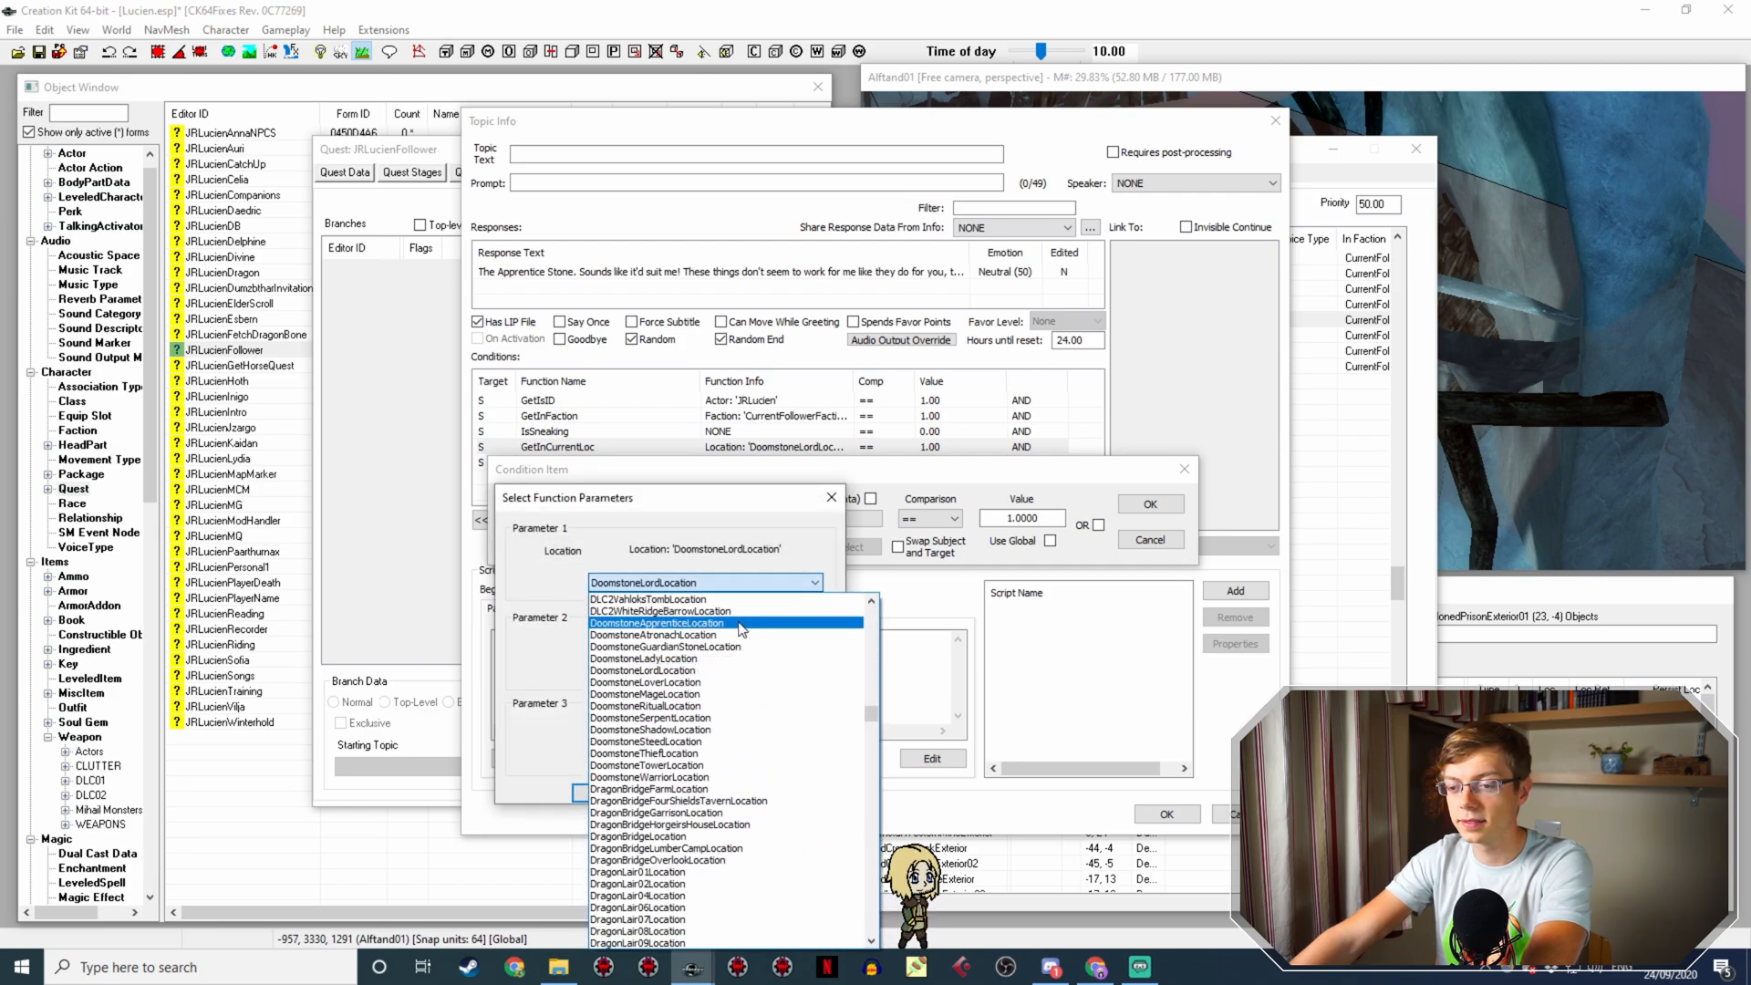
left_click(730, 606)
left_click(602, 791)
left_click(1150, 504)
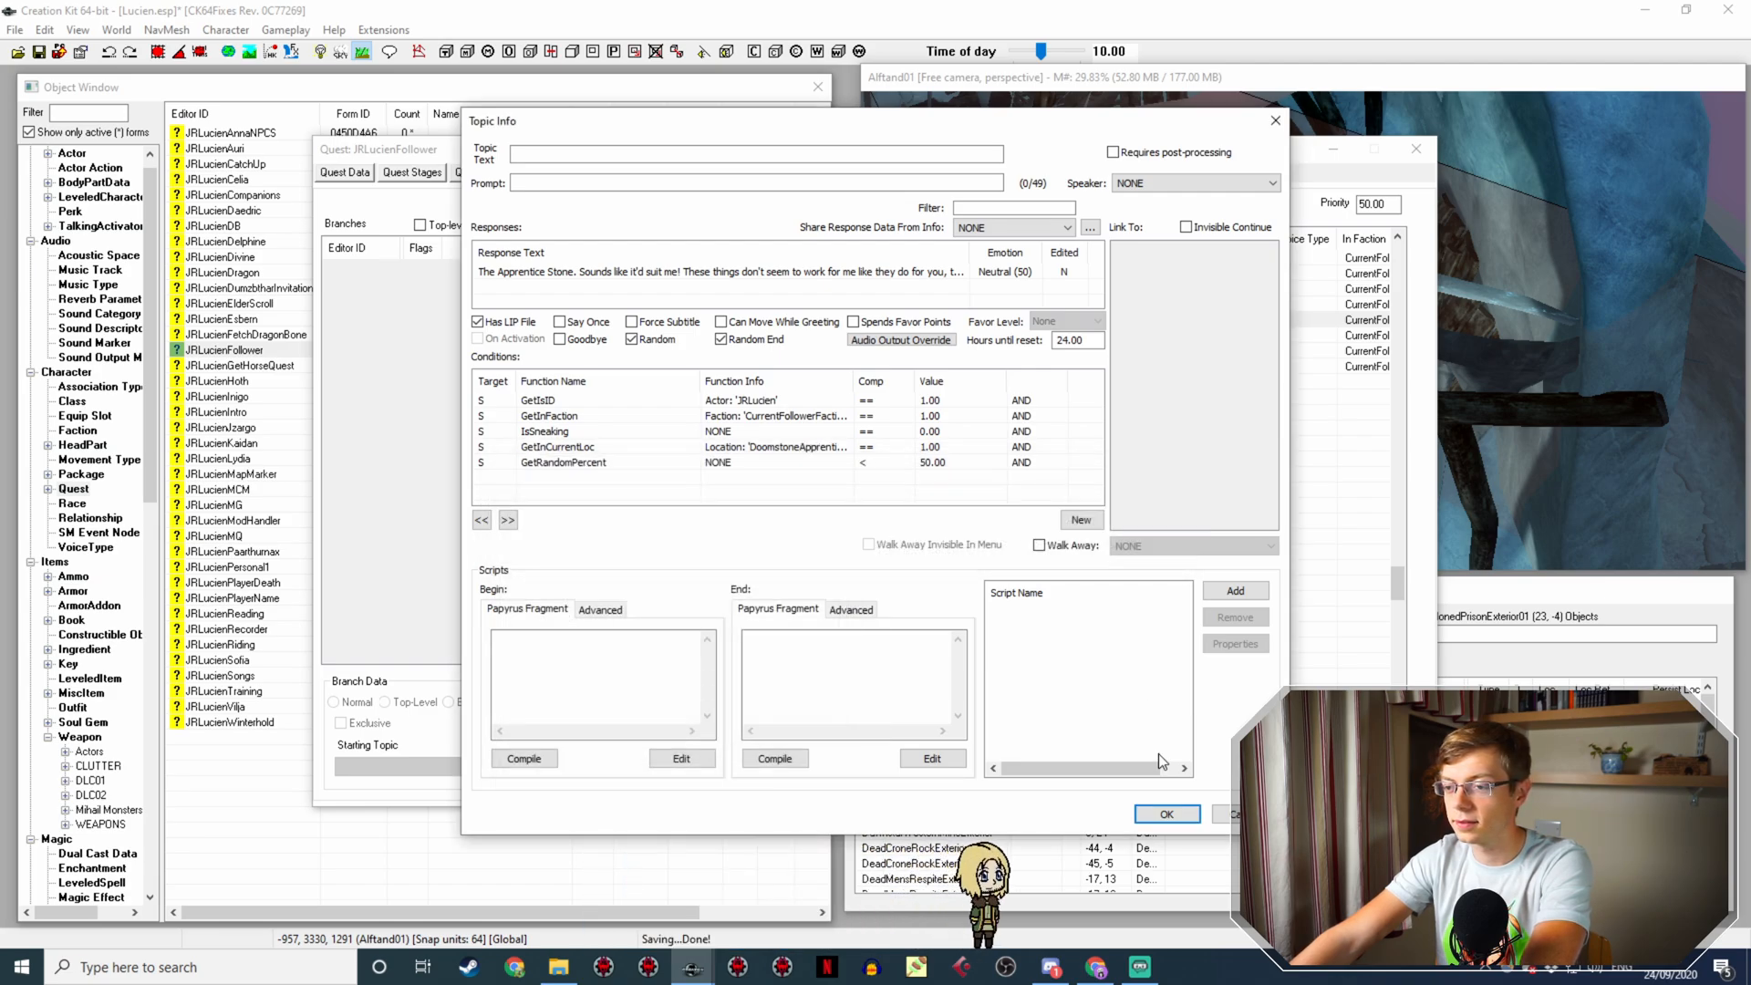
left_click(1166, 814)
Step: Replace the Serpent Stone line's GetDistance condition with the copied GetInCurrentLoc condition, placed directly below IsSneaking
left_click(801, 305)
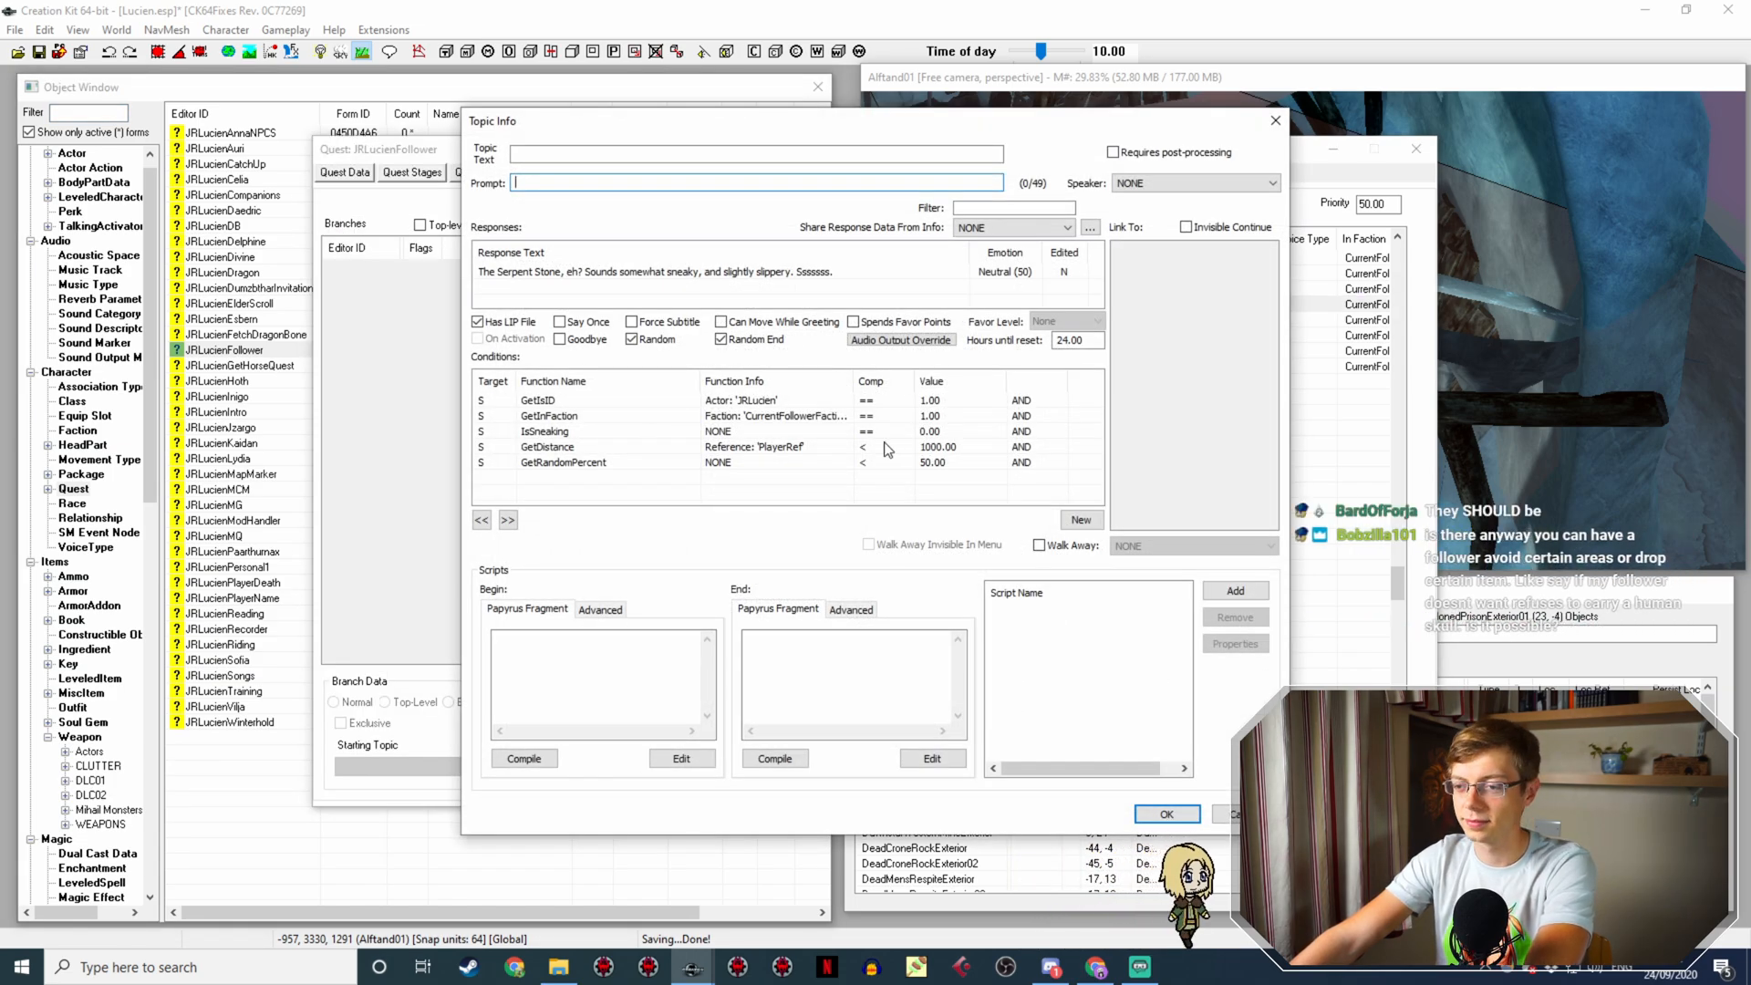
left_click(775, 449)
key("Delete")
right_click(787, 485)
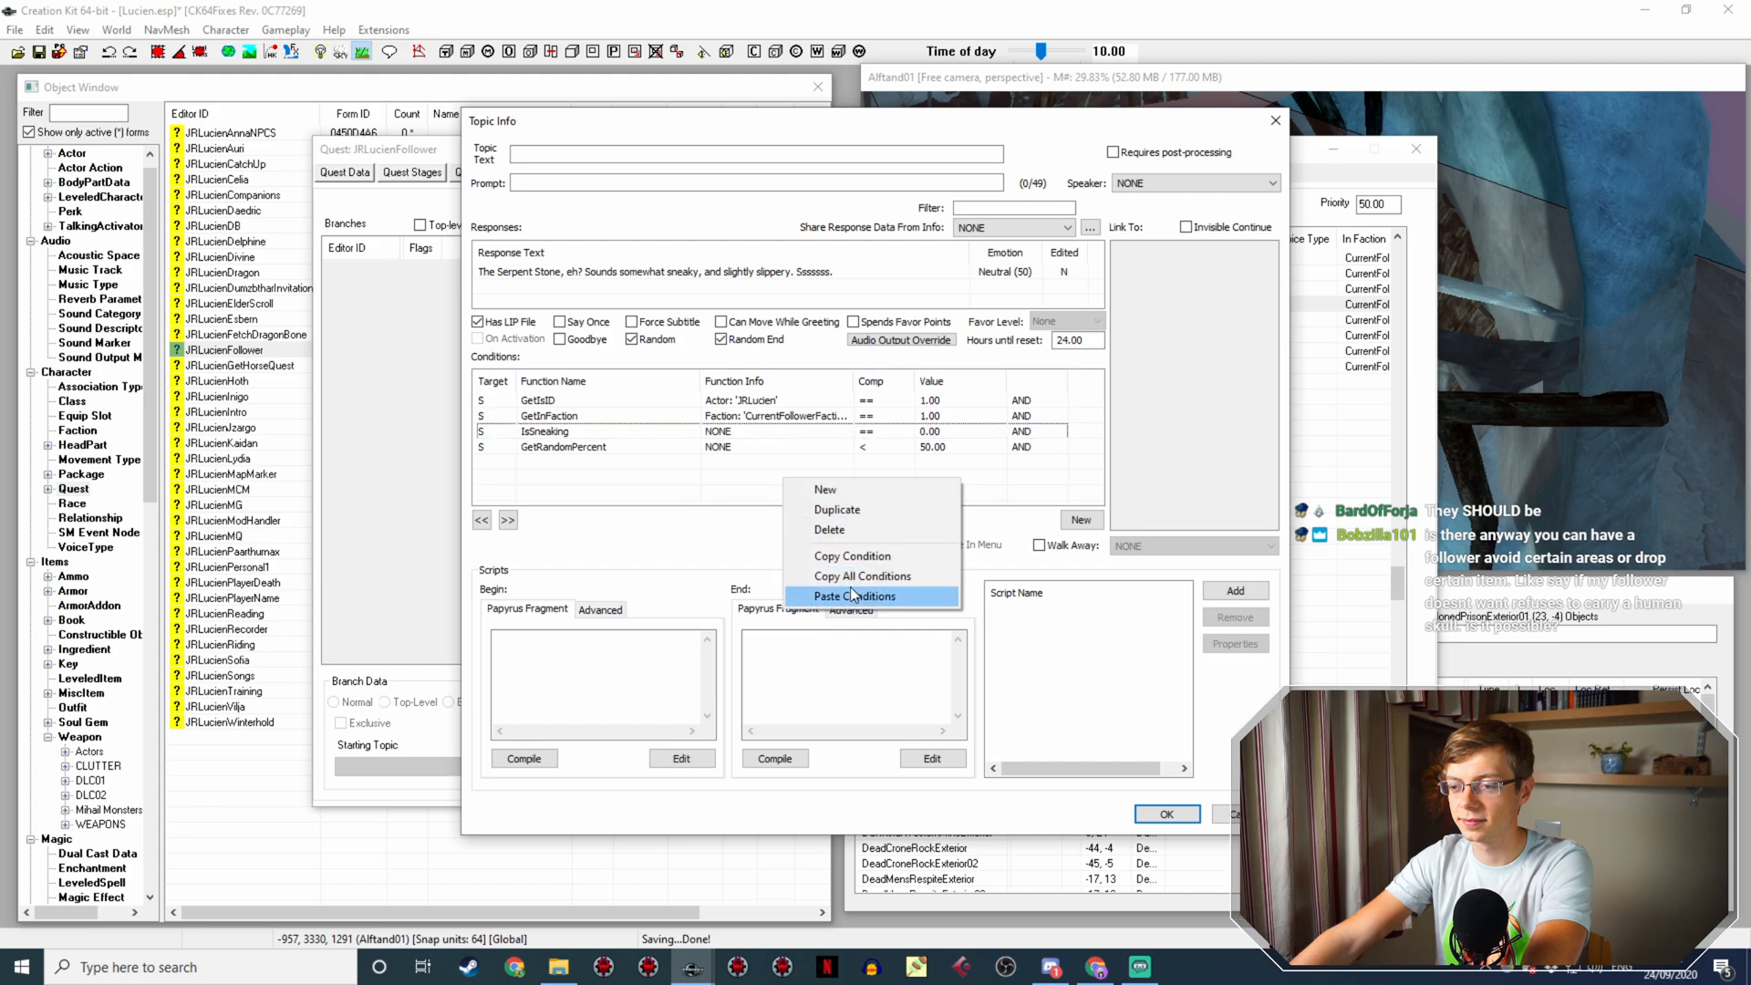
left_click(850, 587)
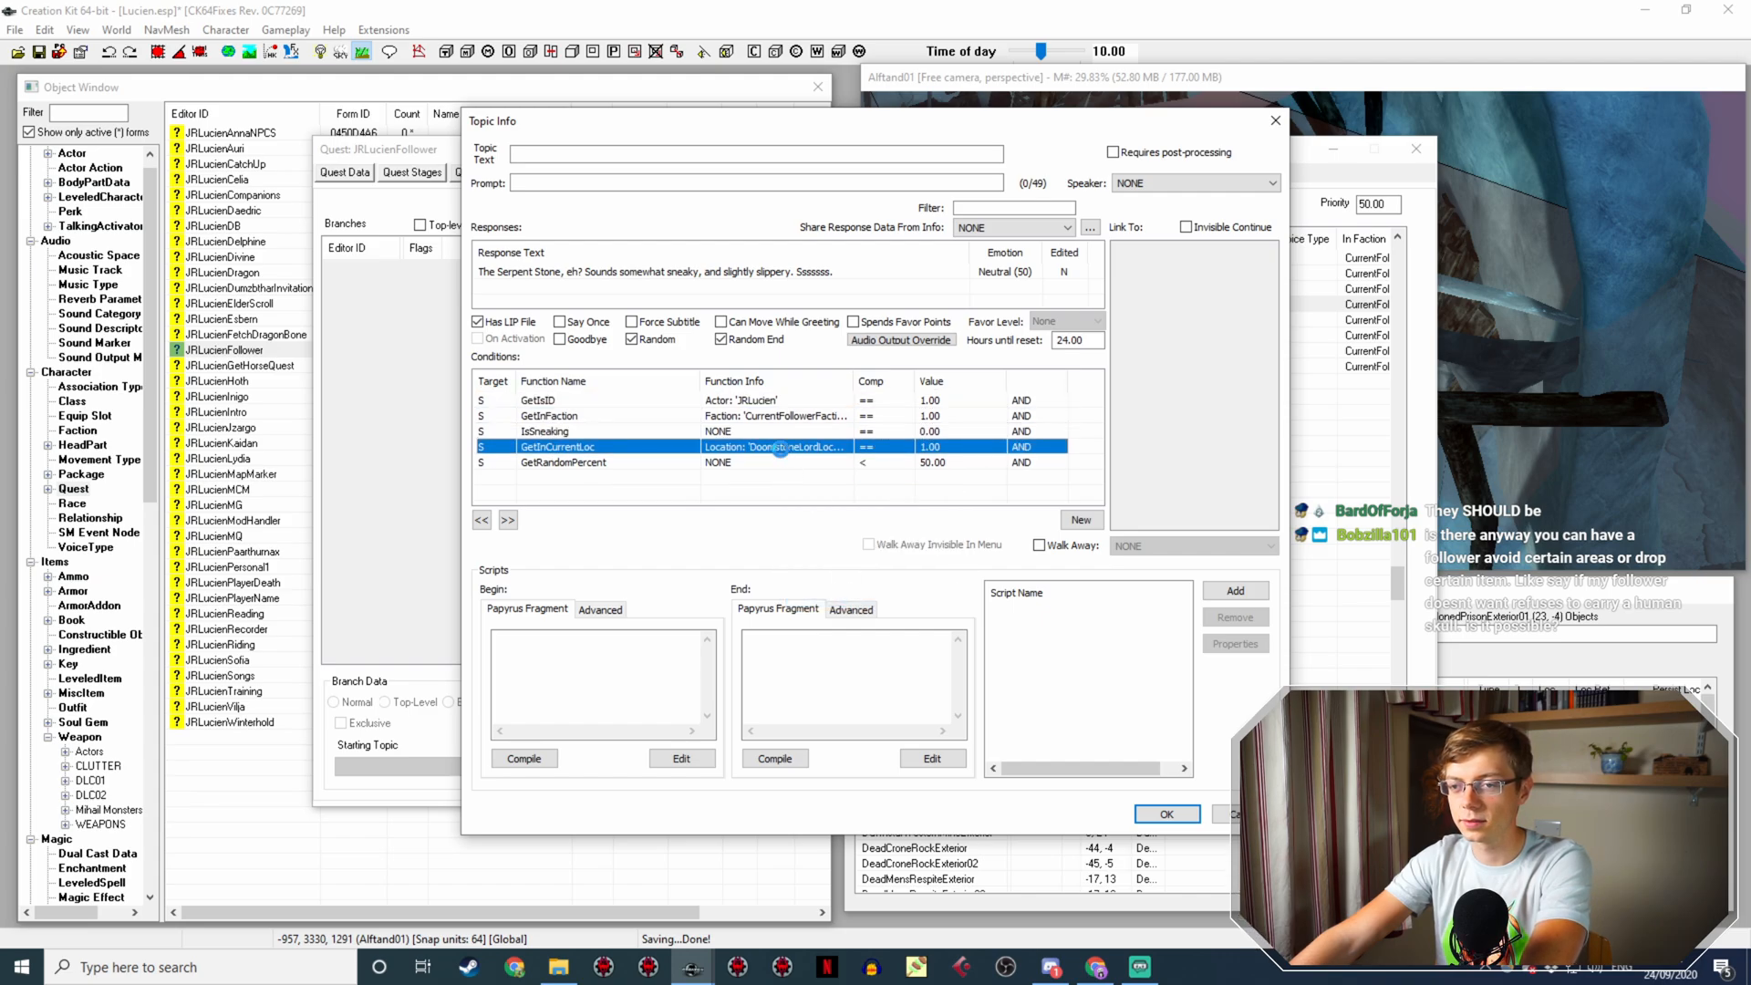
Step: Set the Serpent Stone line's GetInCurrentLoc location to DoomstoneSerpentLocation and save the line
double_click(780, 448)
left_click(770, 518)
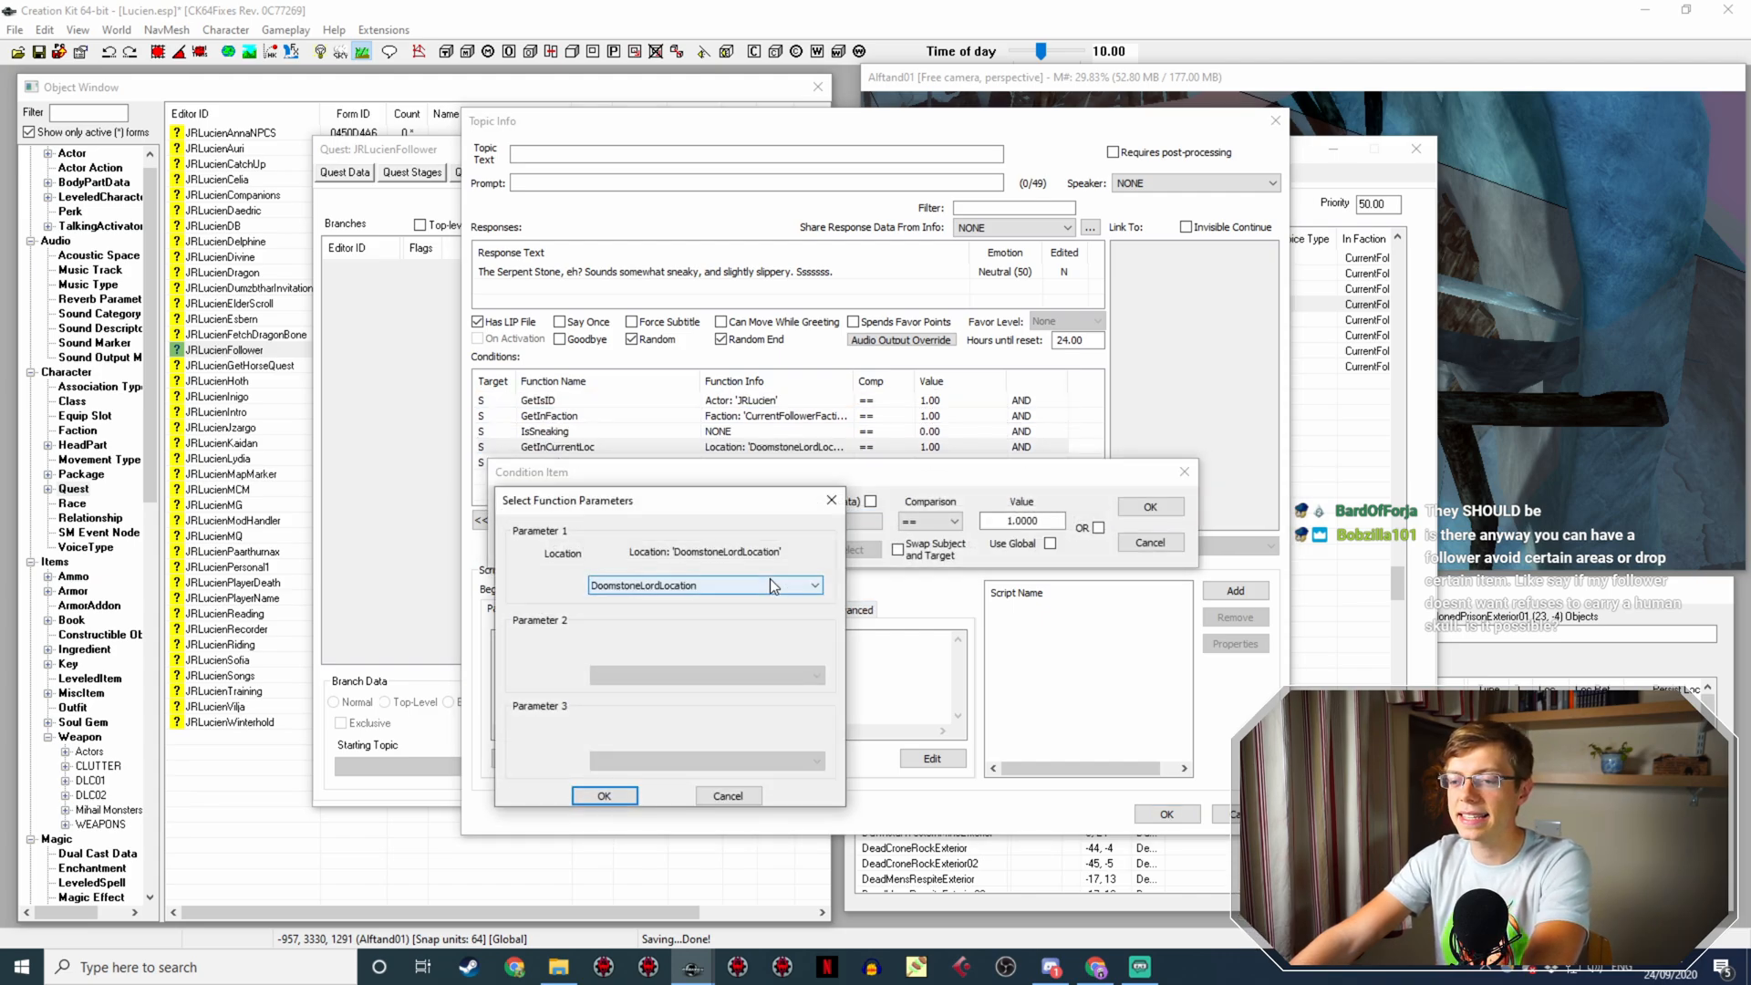
left_click(753, 585)
left_click(753, 727)
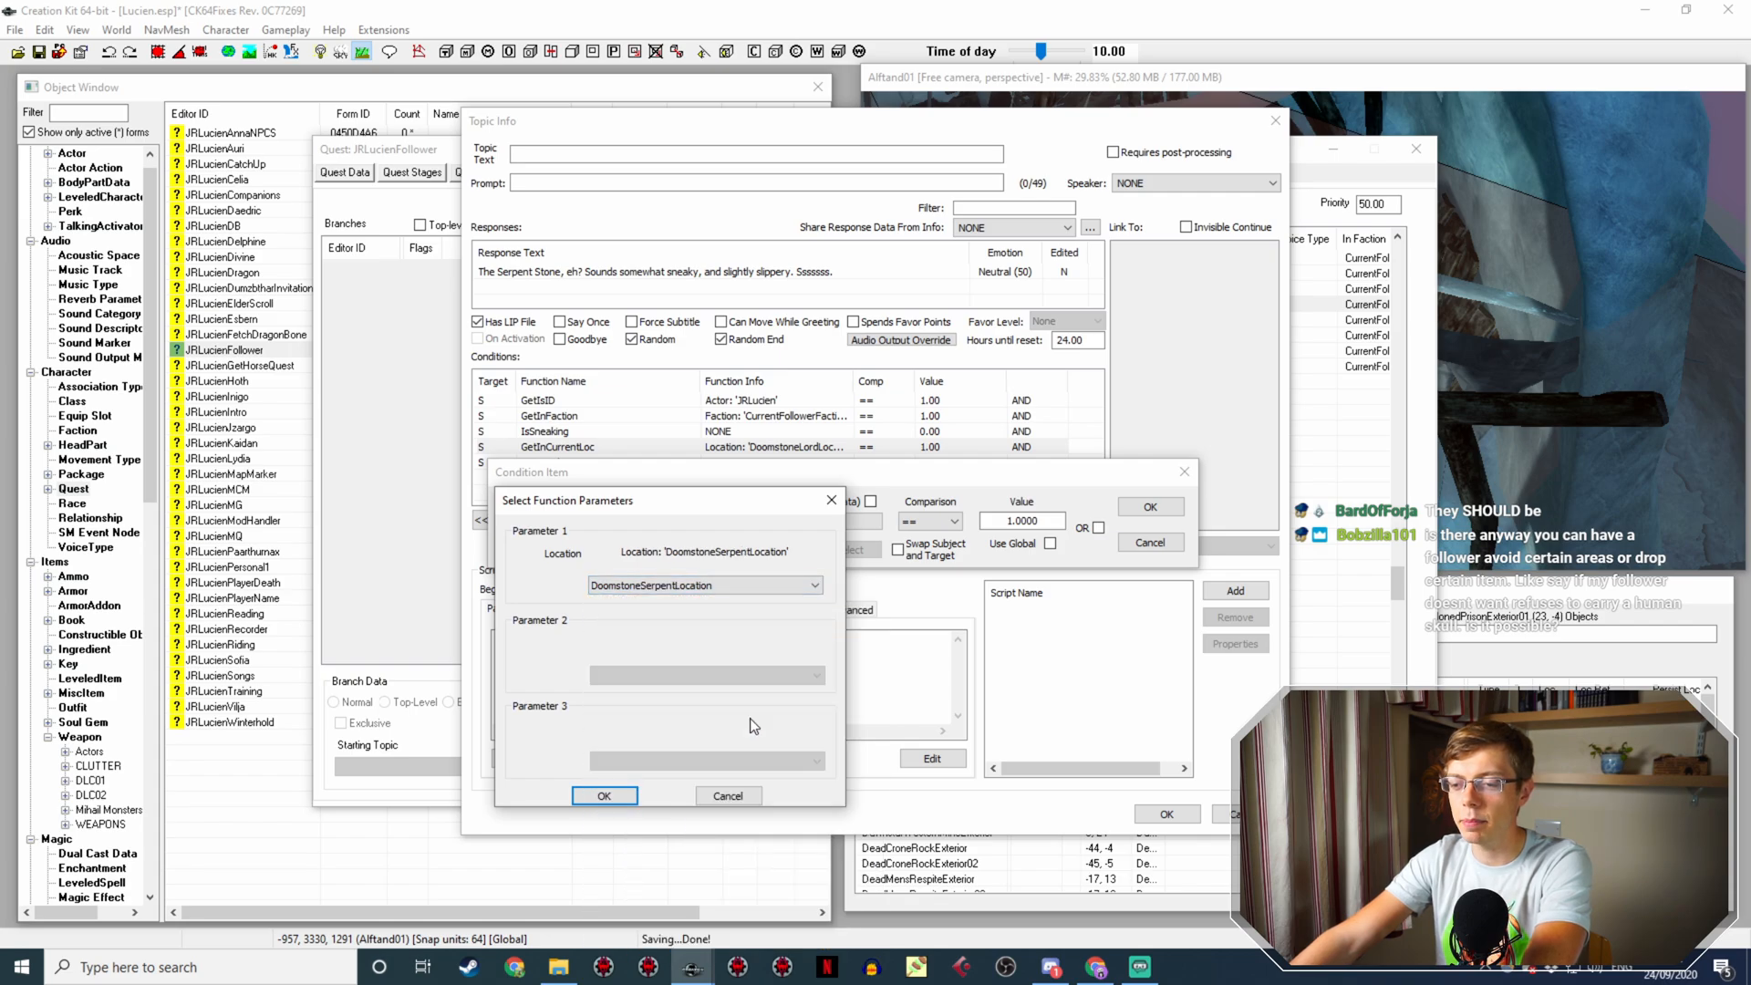
key("Return")
left_click(1151, 506)
left_click(1166, 813)
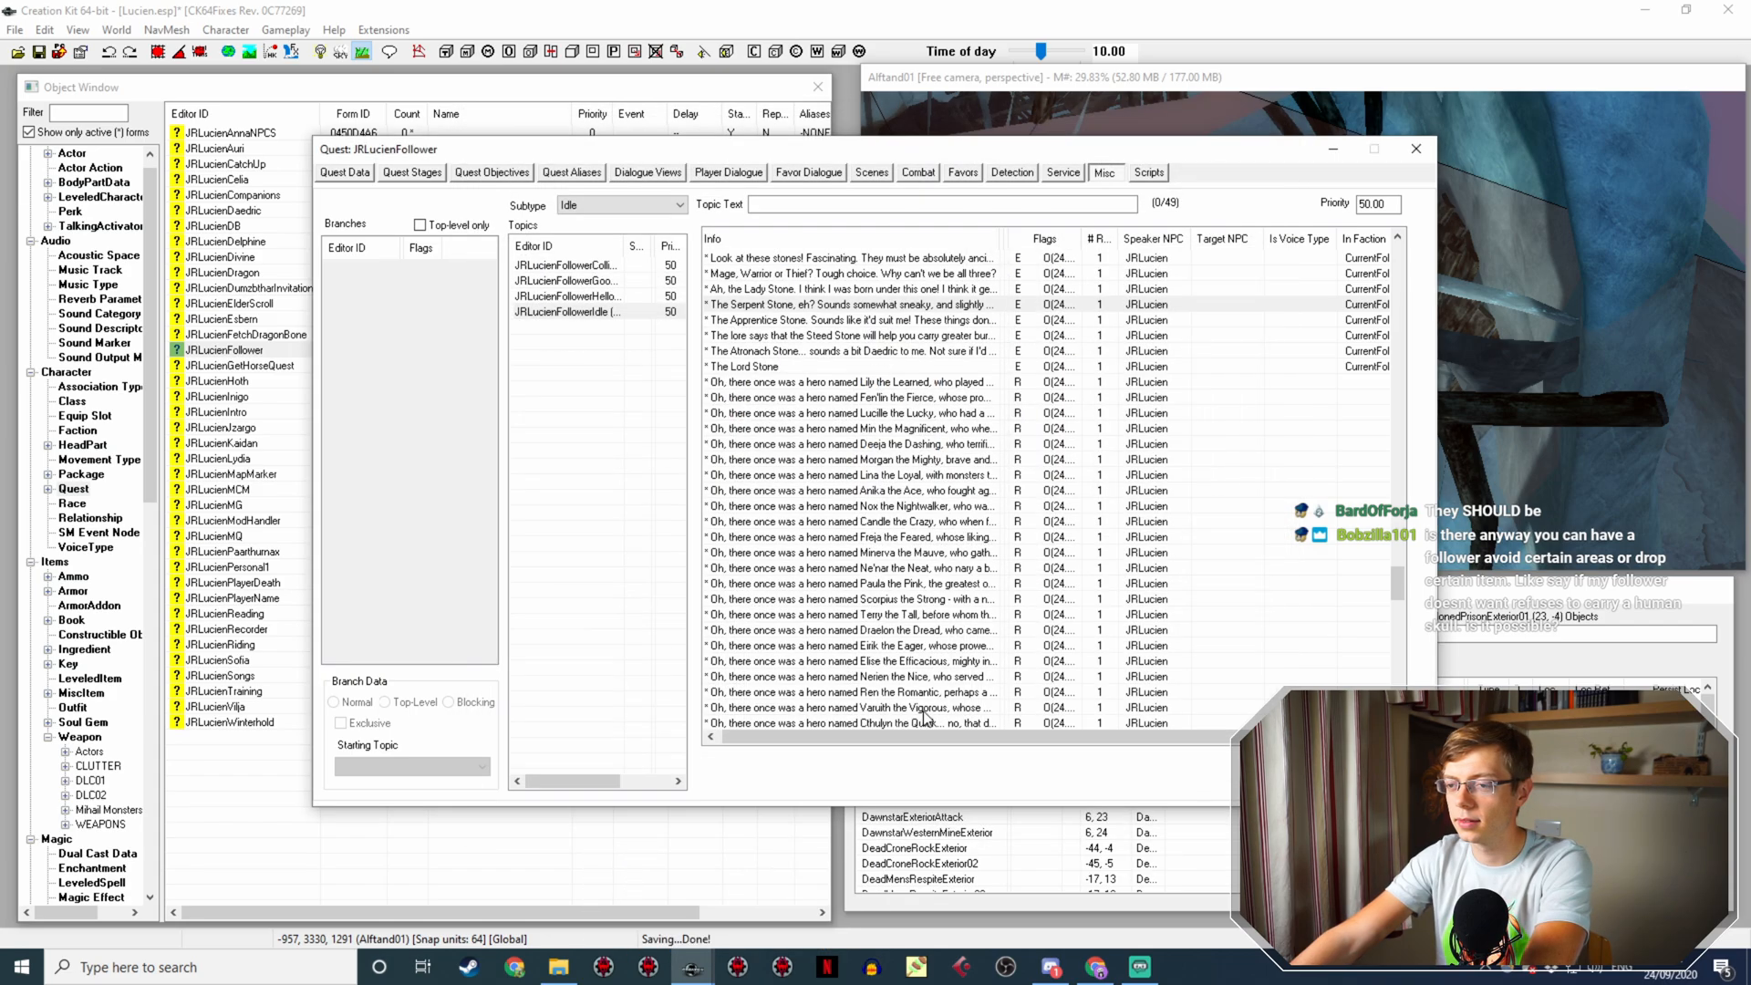
Step: Paste the copied location condition into the Lady Stone line and move it directly below GetDistance
double_click(788, 289)
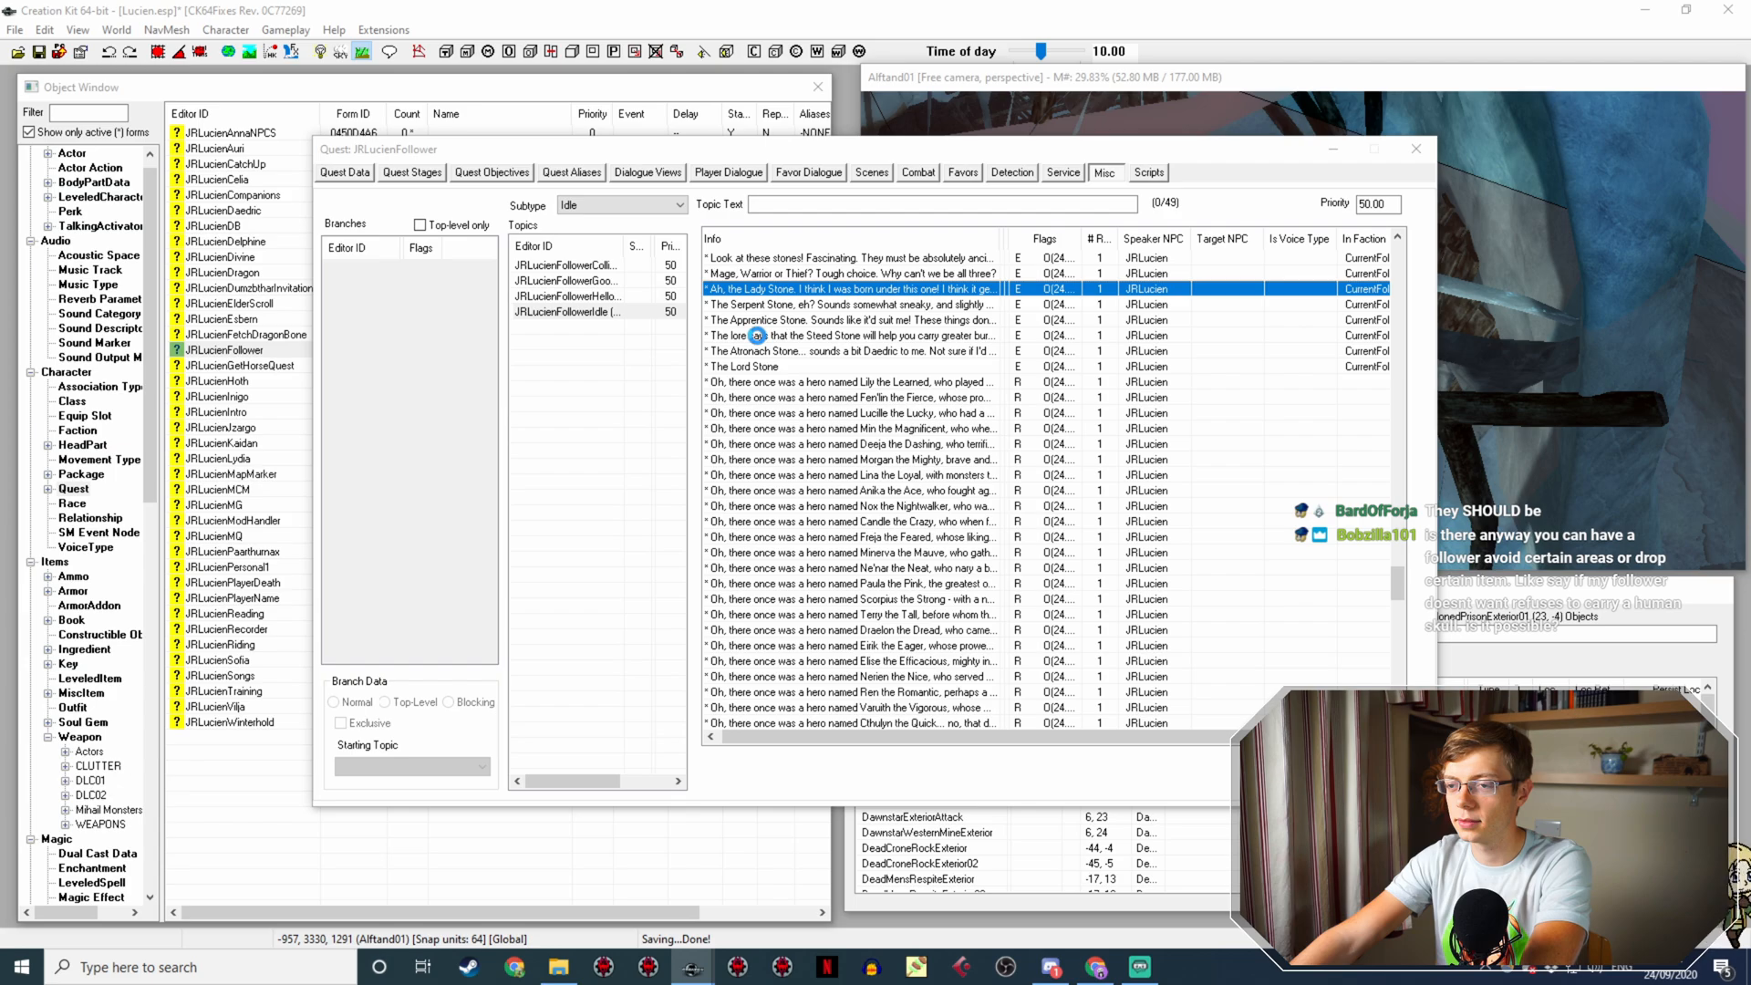
right_click(694, 480)
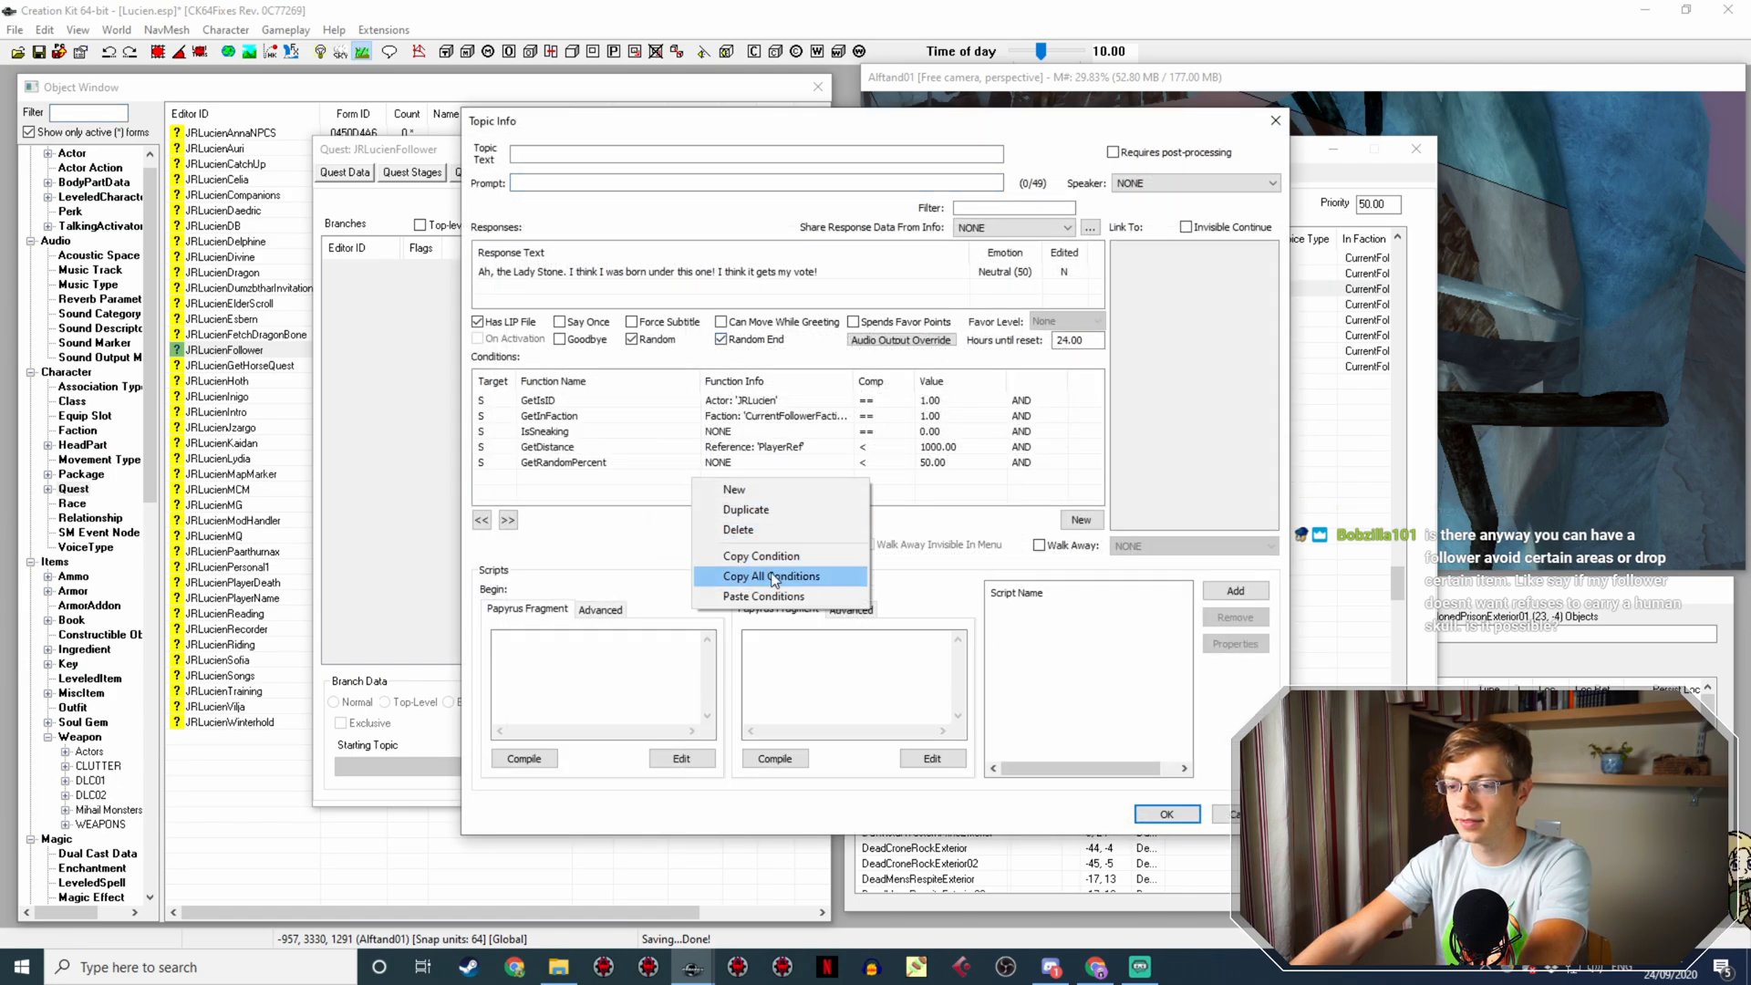
left_click(771, 596)
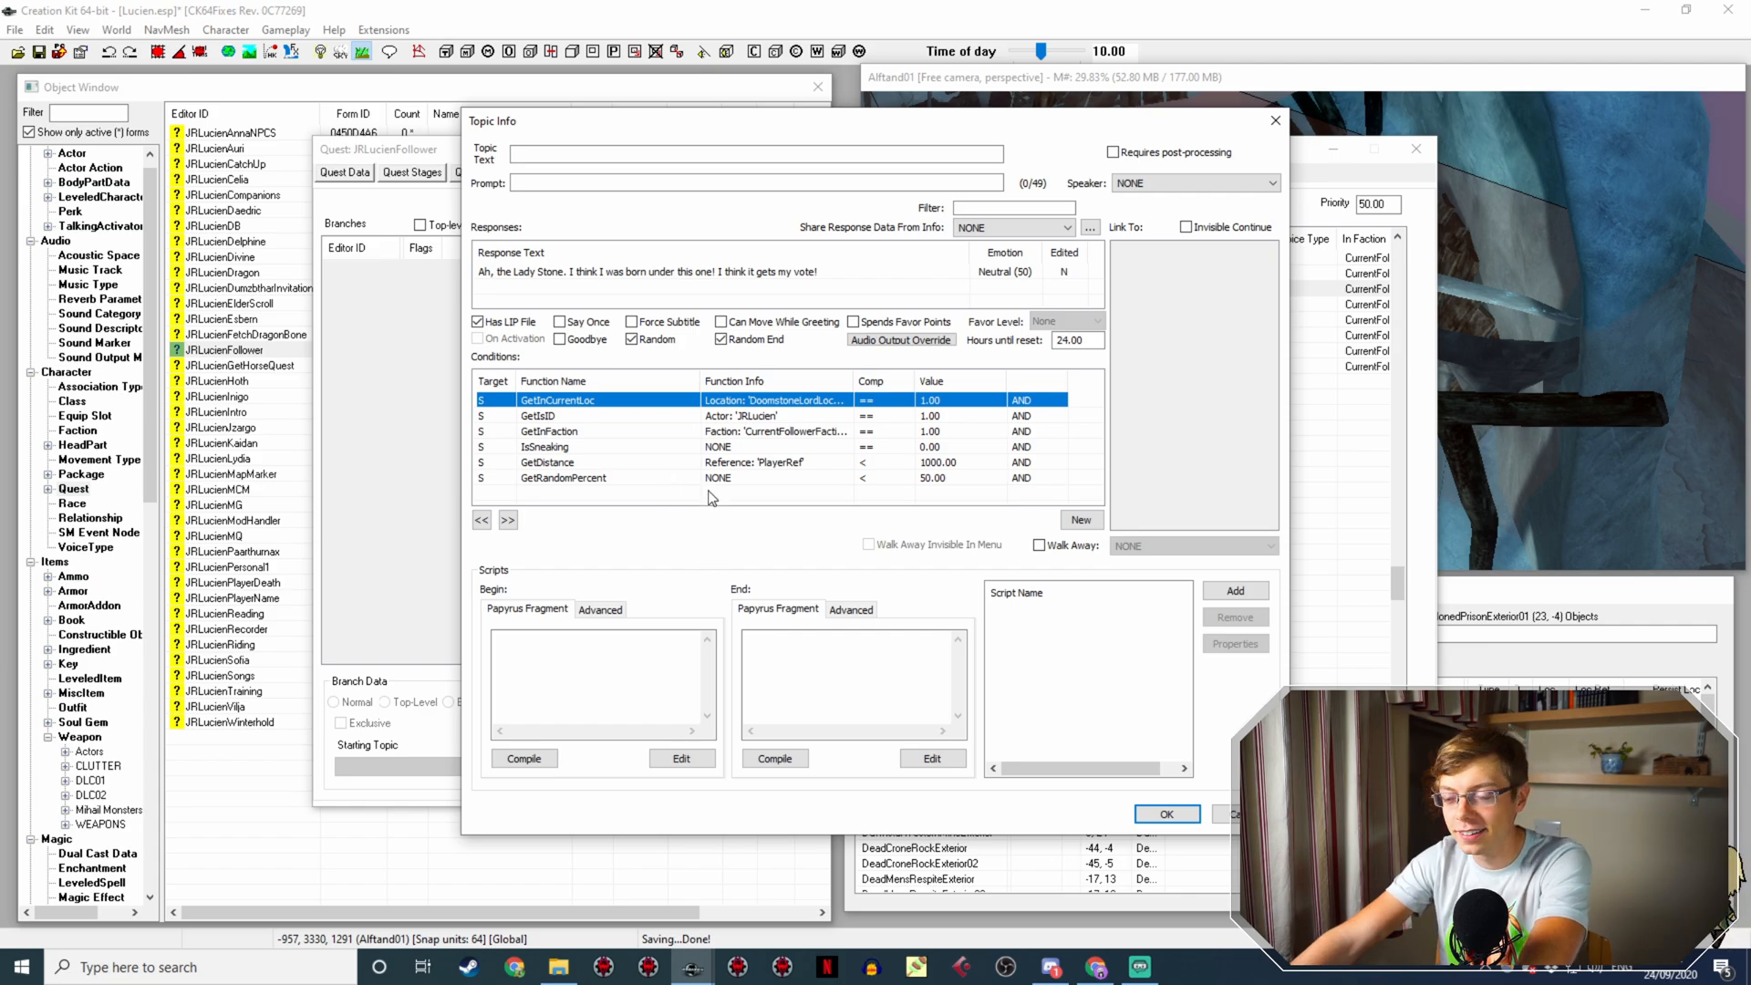
key("Right")
key("Right")
key("Right")
key("Right")
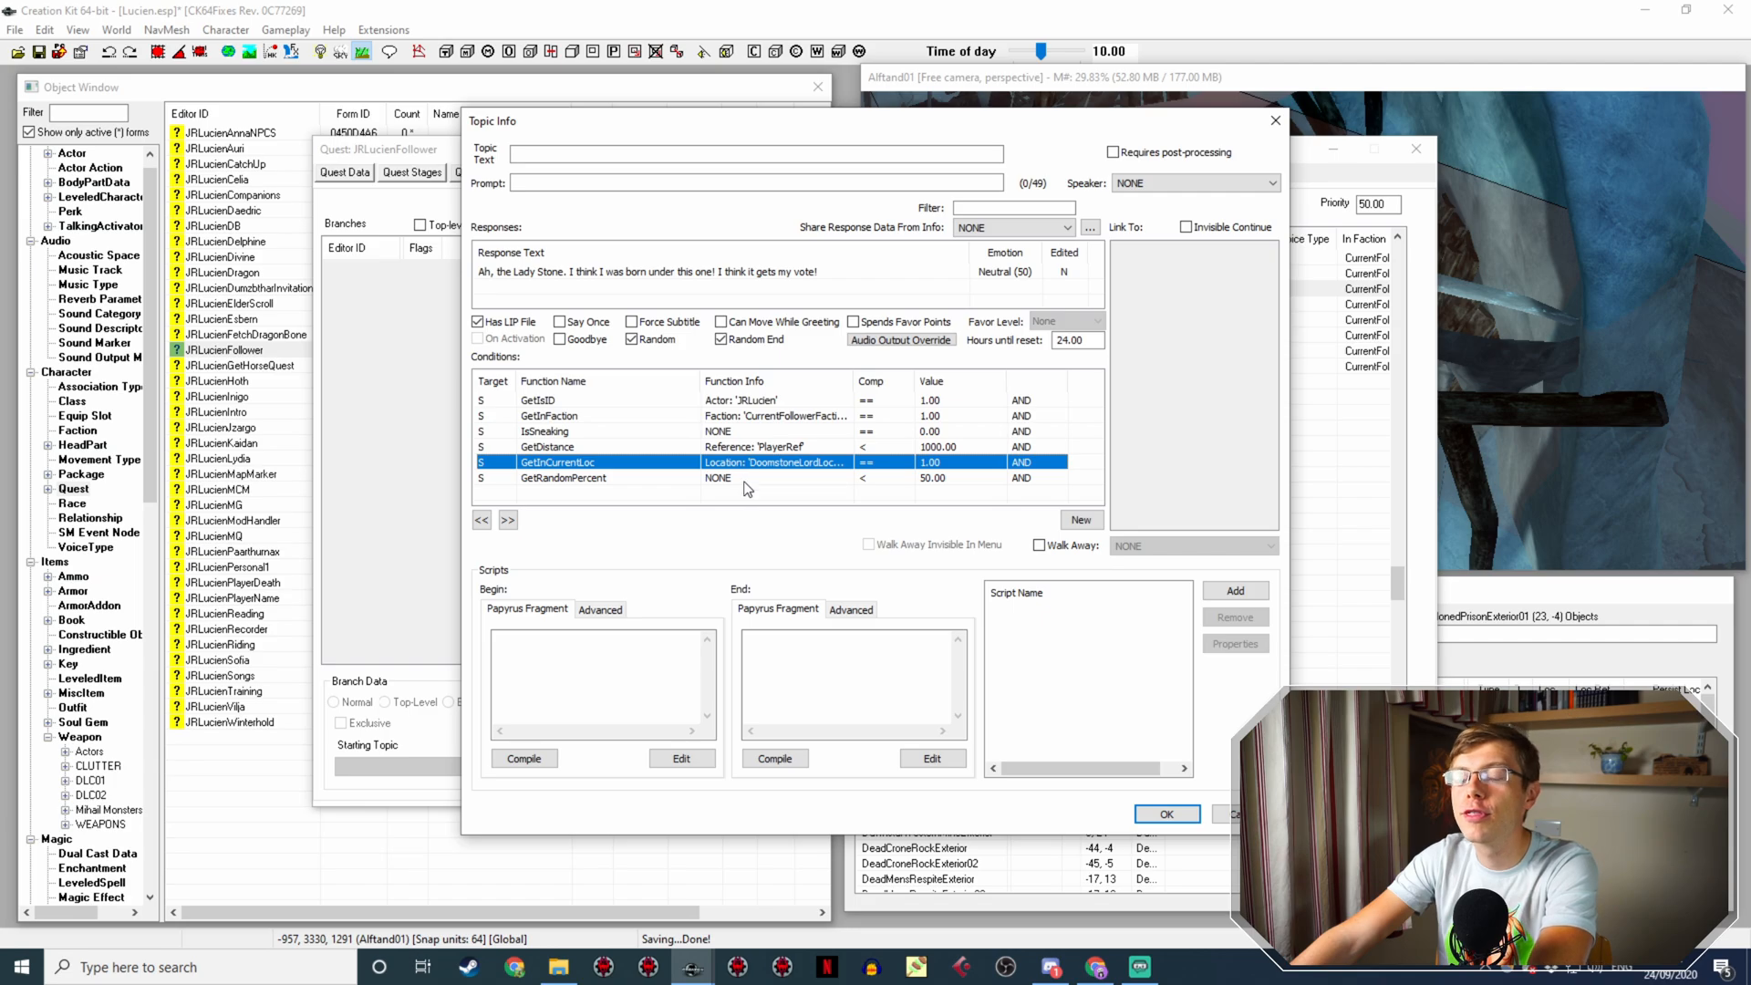
Step: Delete the GetDistance condition from the Lady Stone line and save the line
left_click(796, 449)
key("Delete")
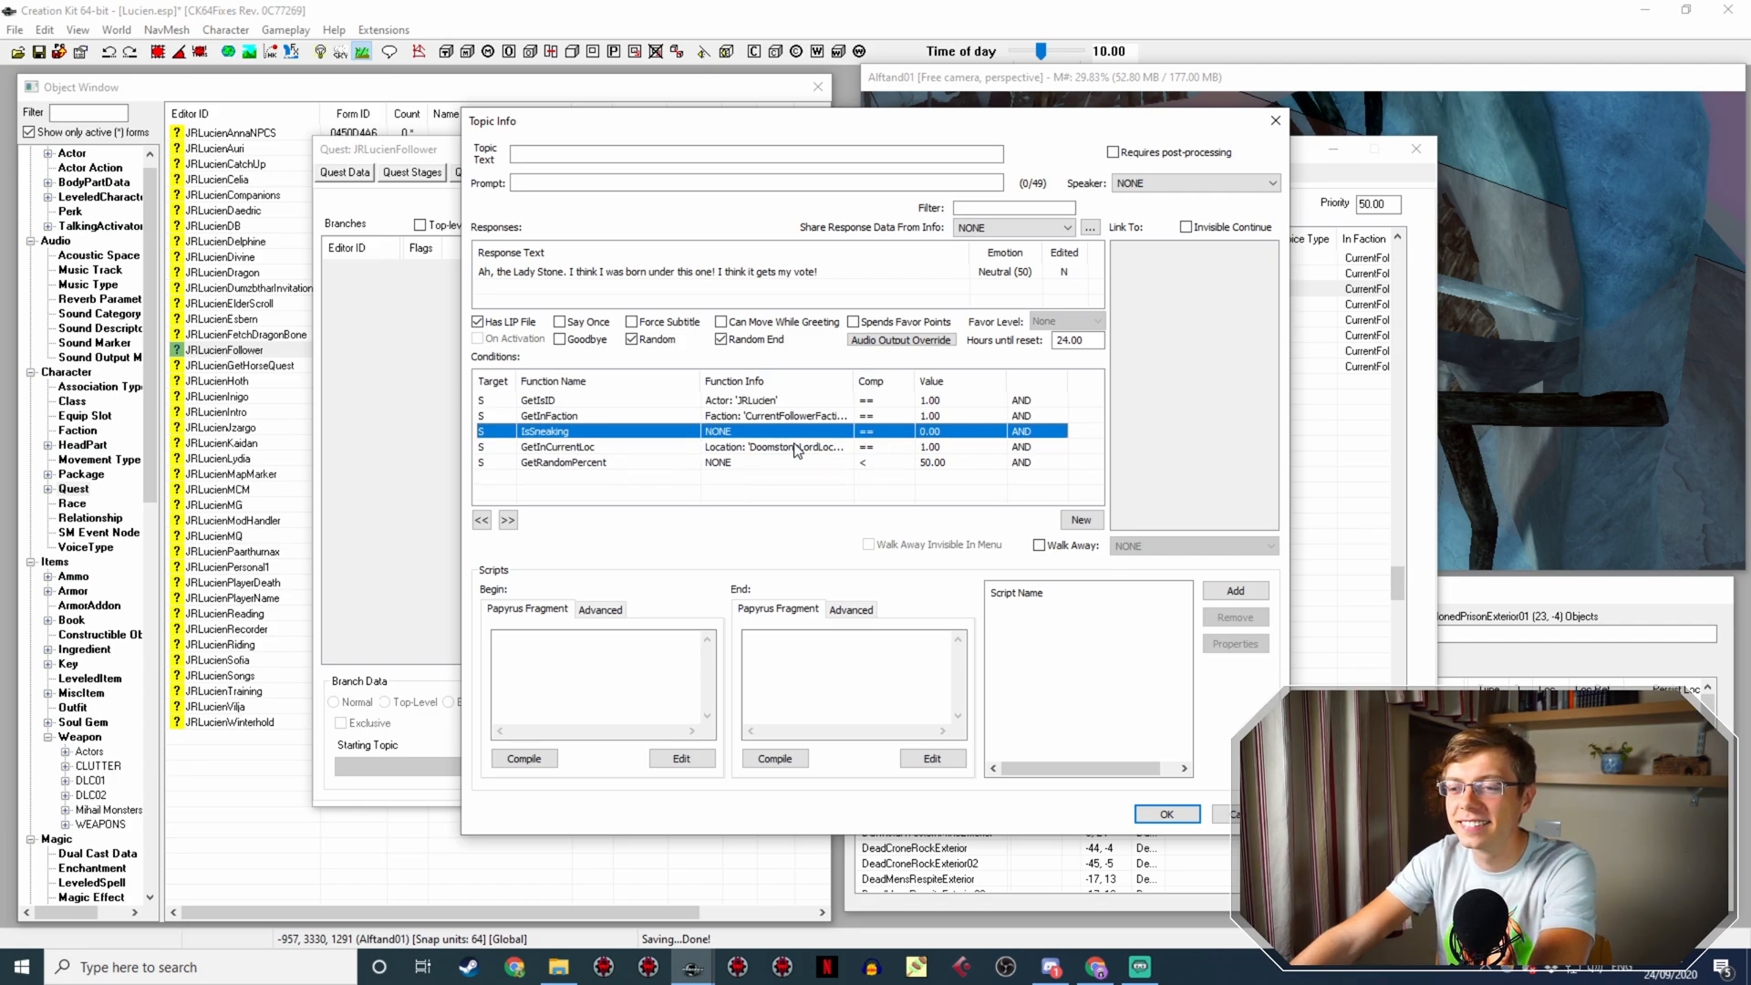
left_click(790, 450)
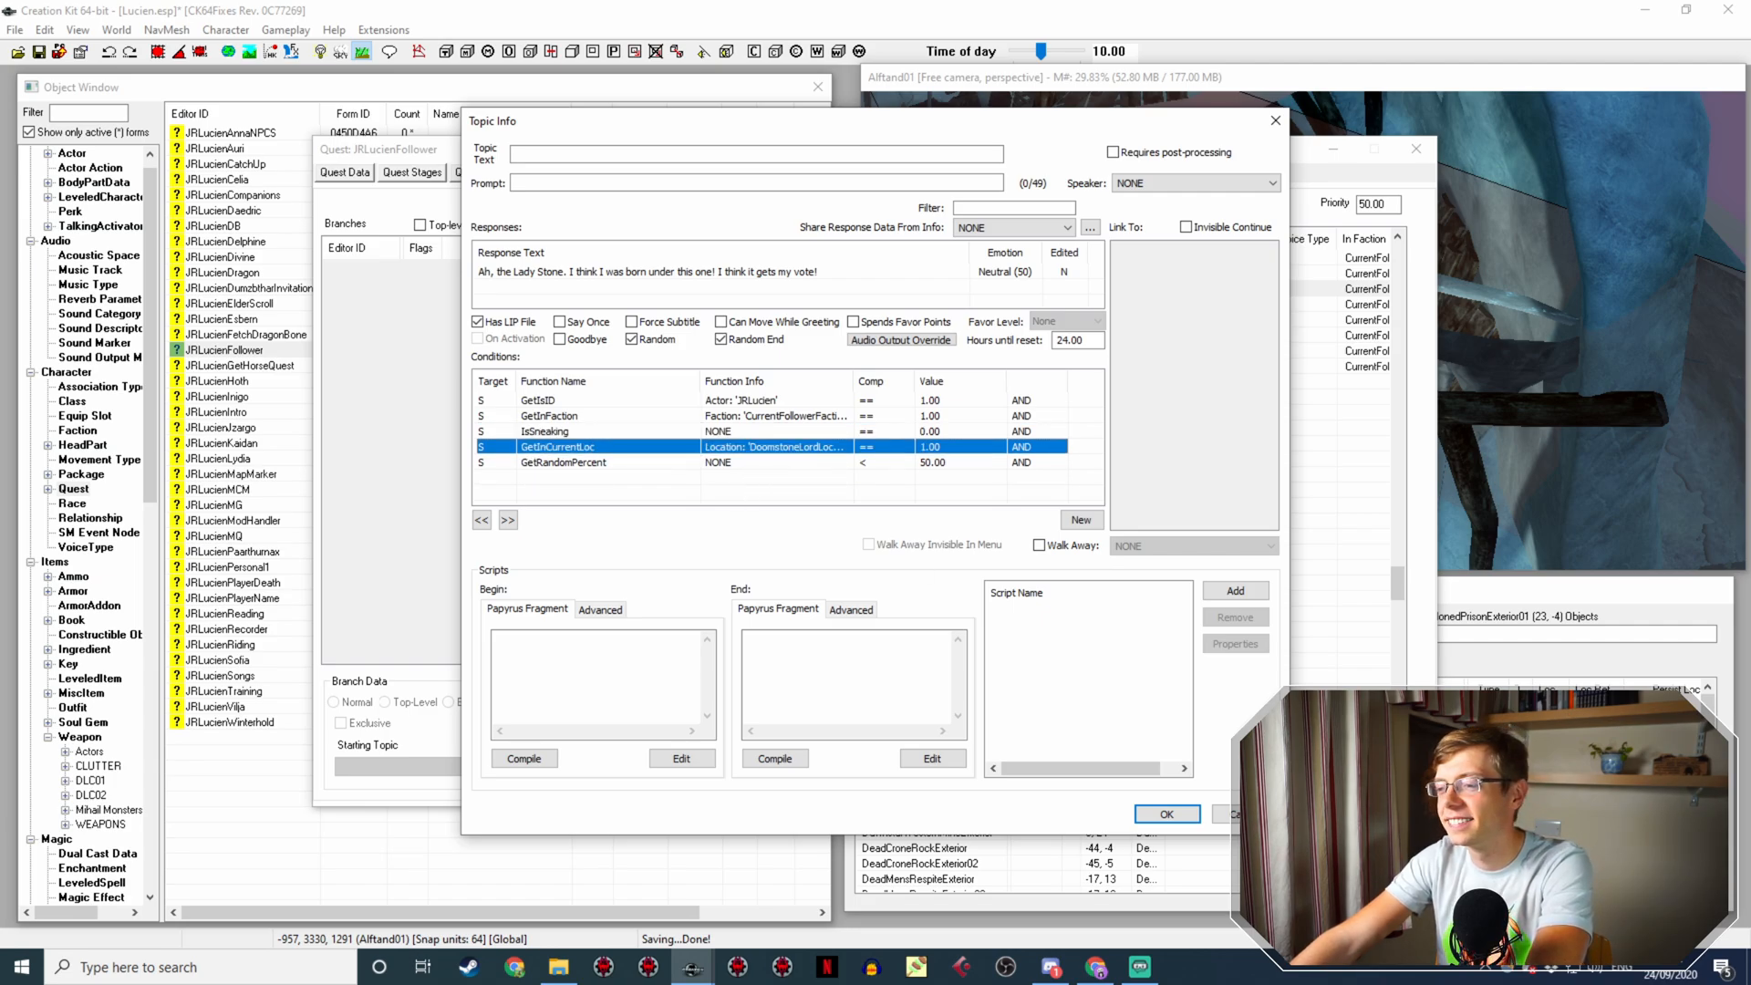
left_click(1168, 814)
Step: Replace the GetDistance condition of the "Mage, Warrior or Thief?" line with the copied GetInCurrentLoc condition and save the line
double_click(844, 273)
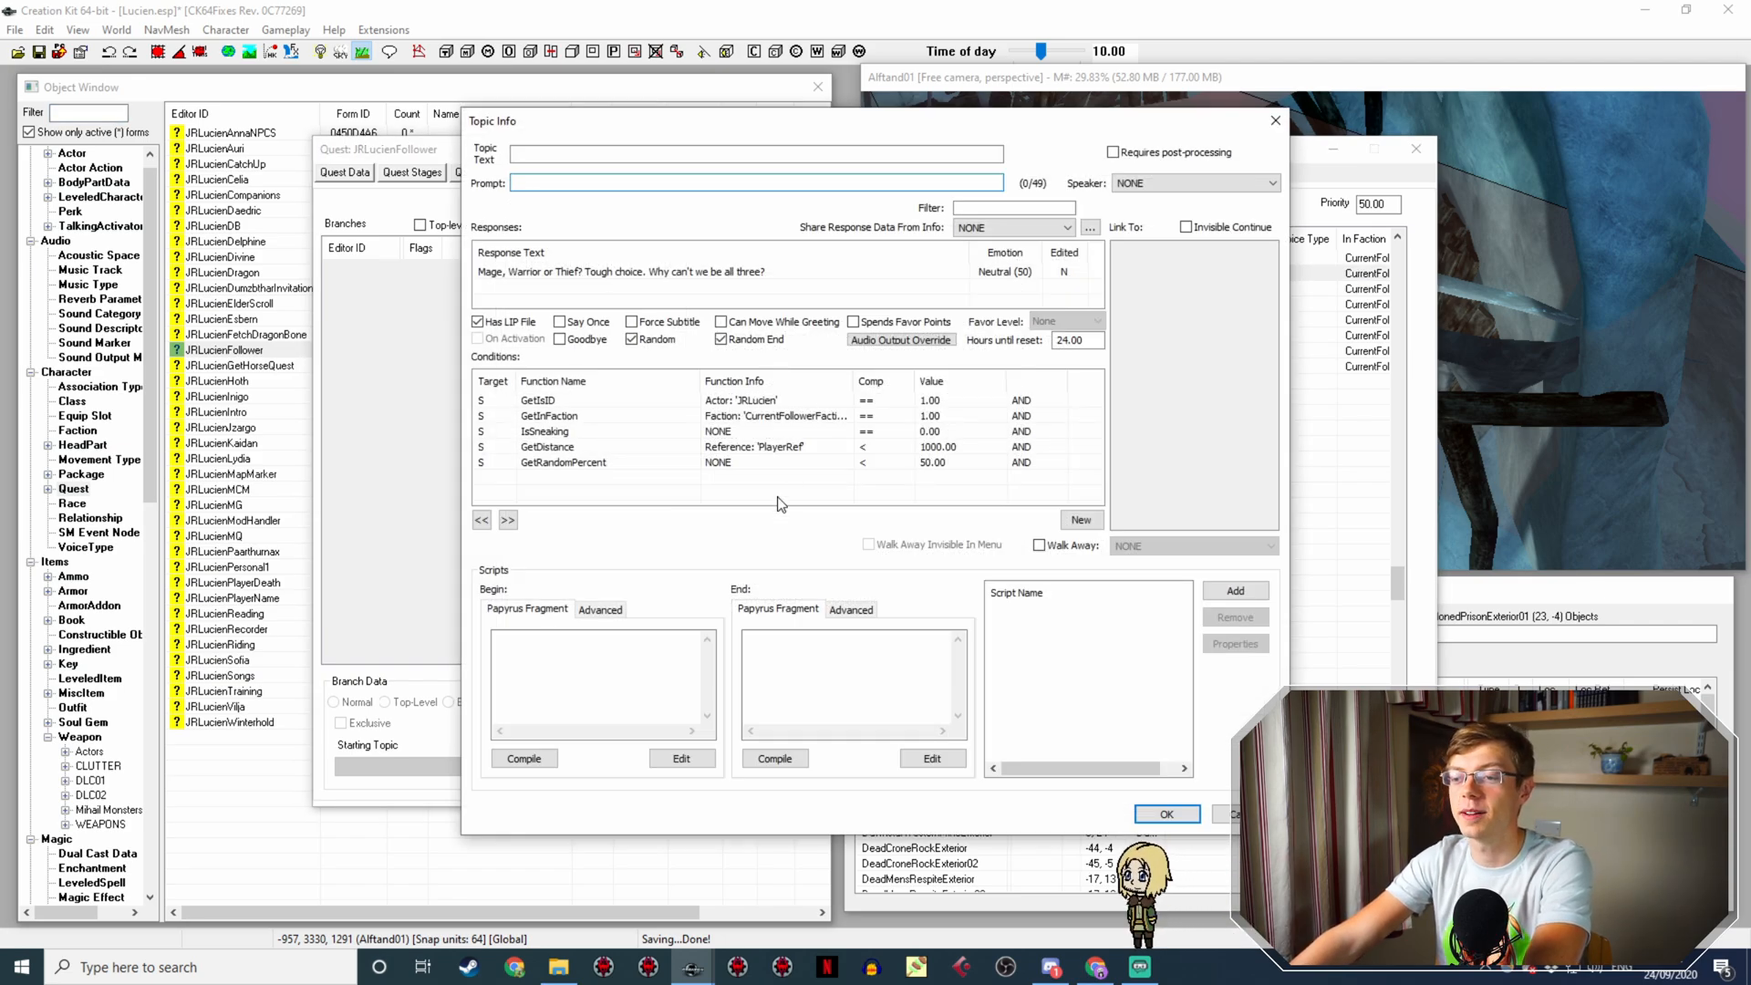
right_click(817, 476)
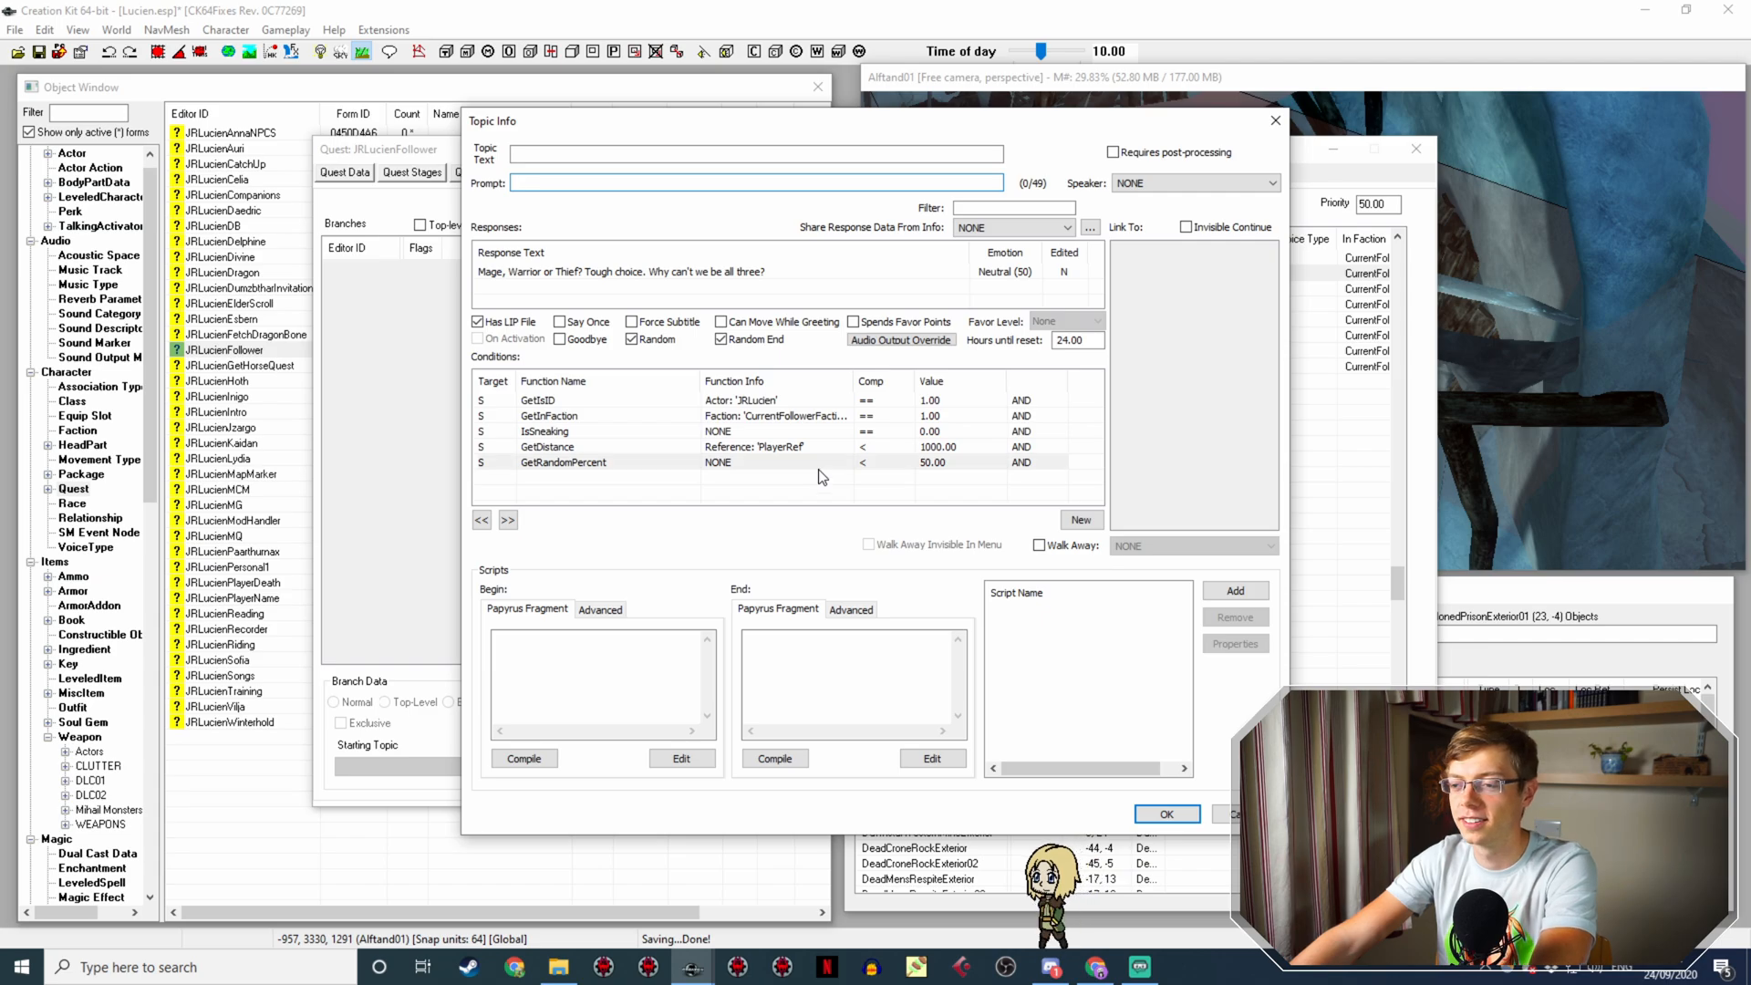
left_click(901, 588)
left_click_drag(840, 478, 839, 447)
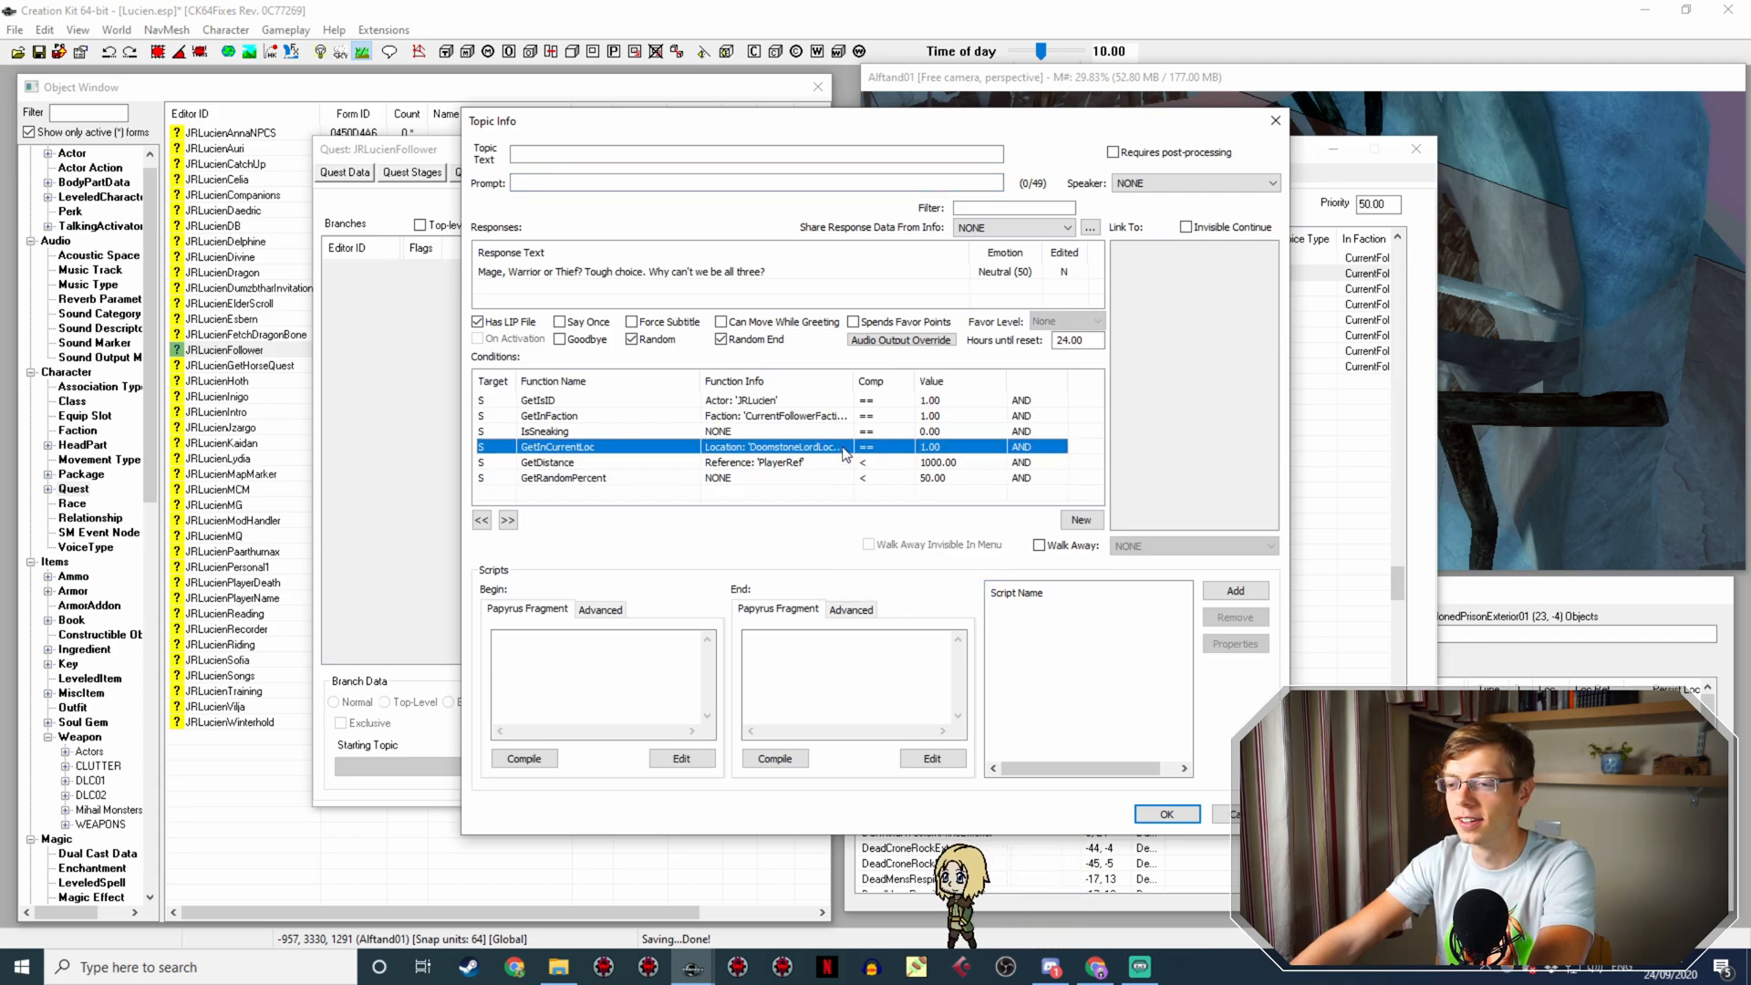
left_click(841, 465)
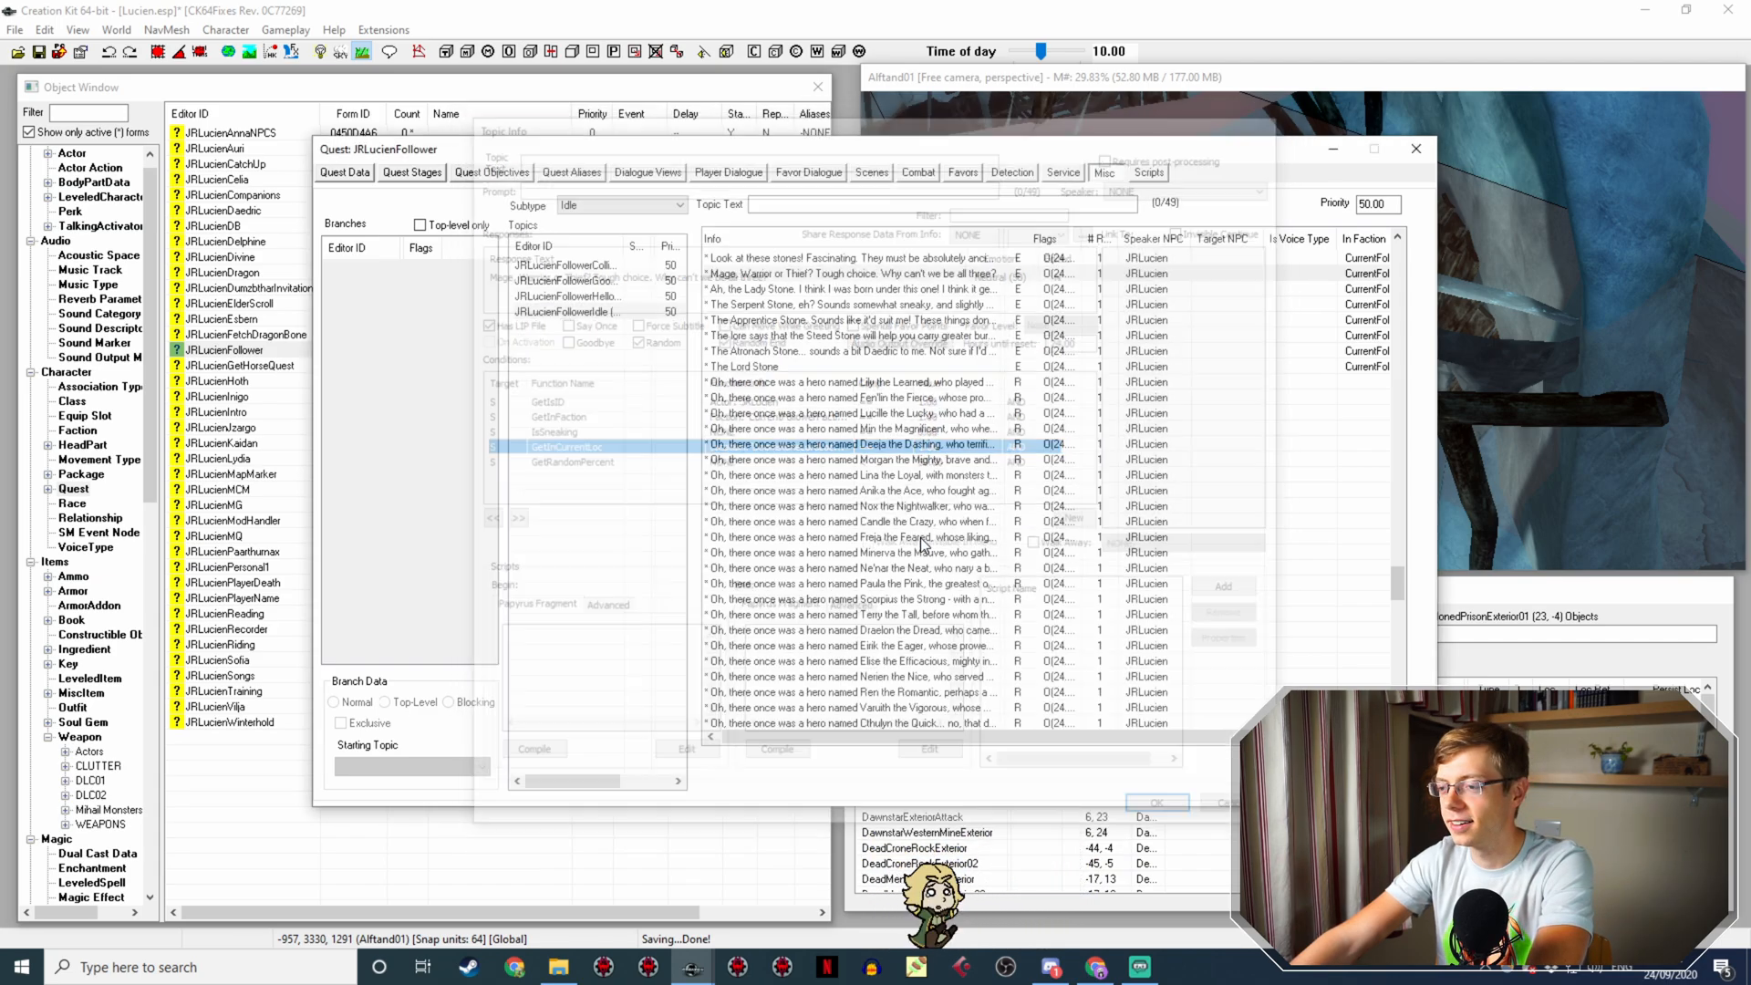
left_click(1167, 813)
Step: Replace the GetDistance condition of the "Look at these stones!" line with the copied GetInCurrentLoc condition, placed directly above GetRandomPercent
left_click(823, 258)
double_click(823, 258)
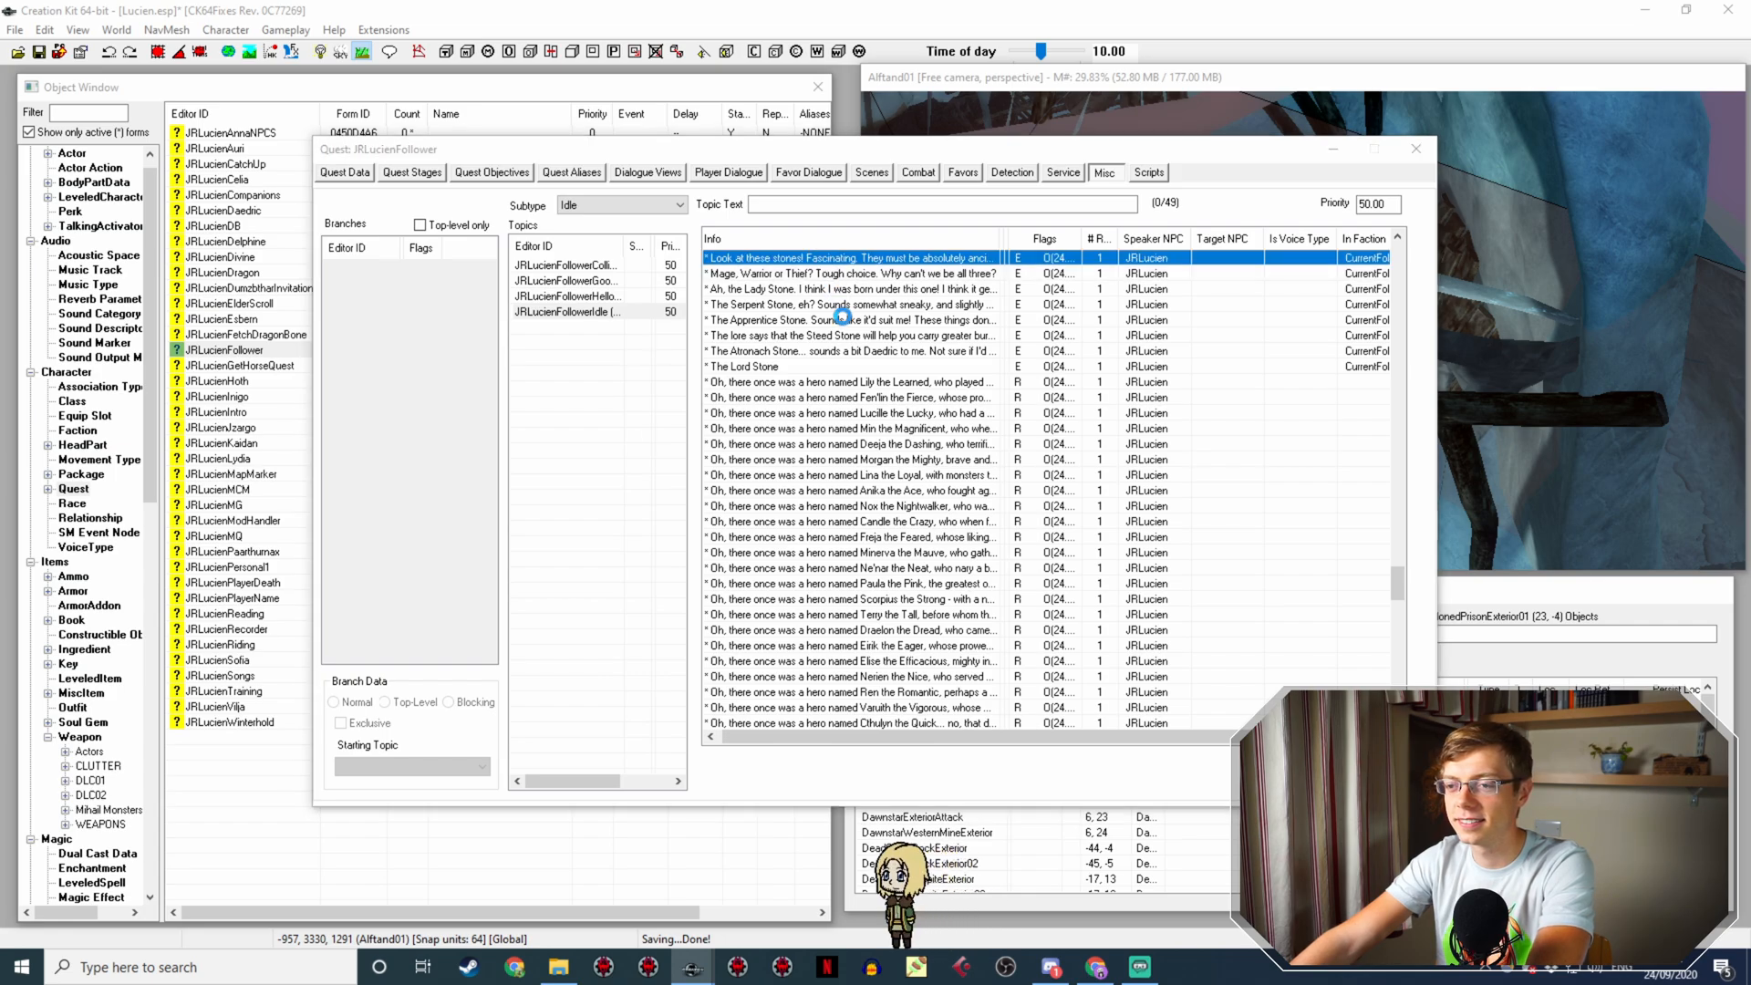
right_click(676, 474)
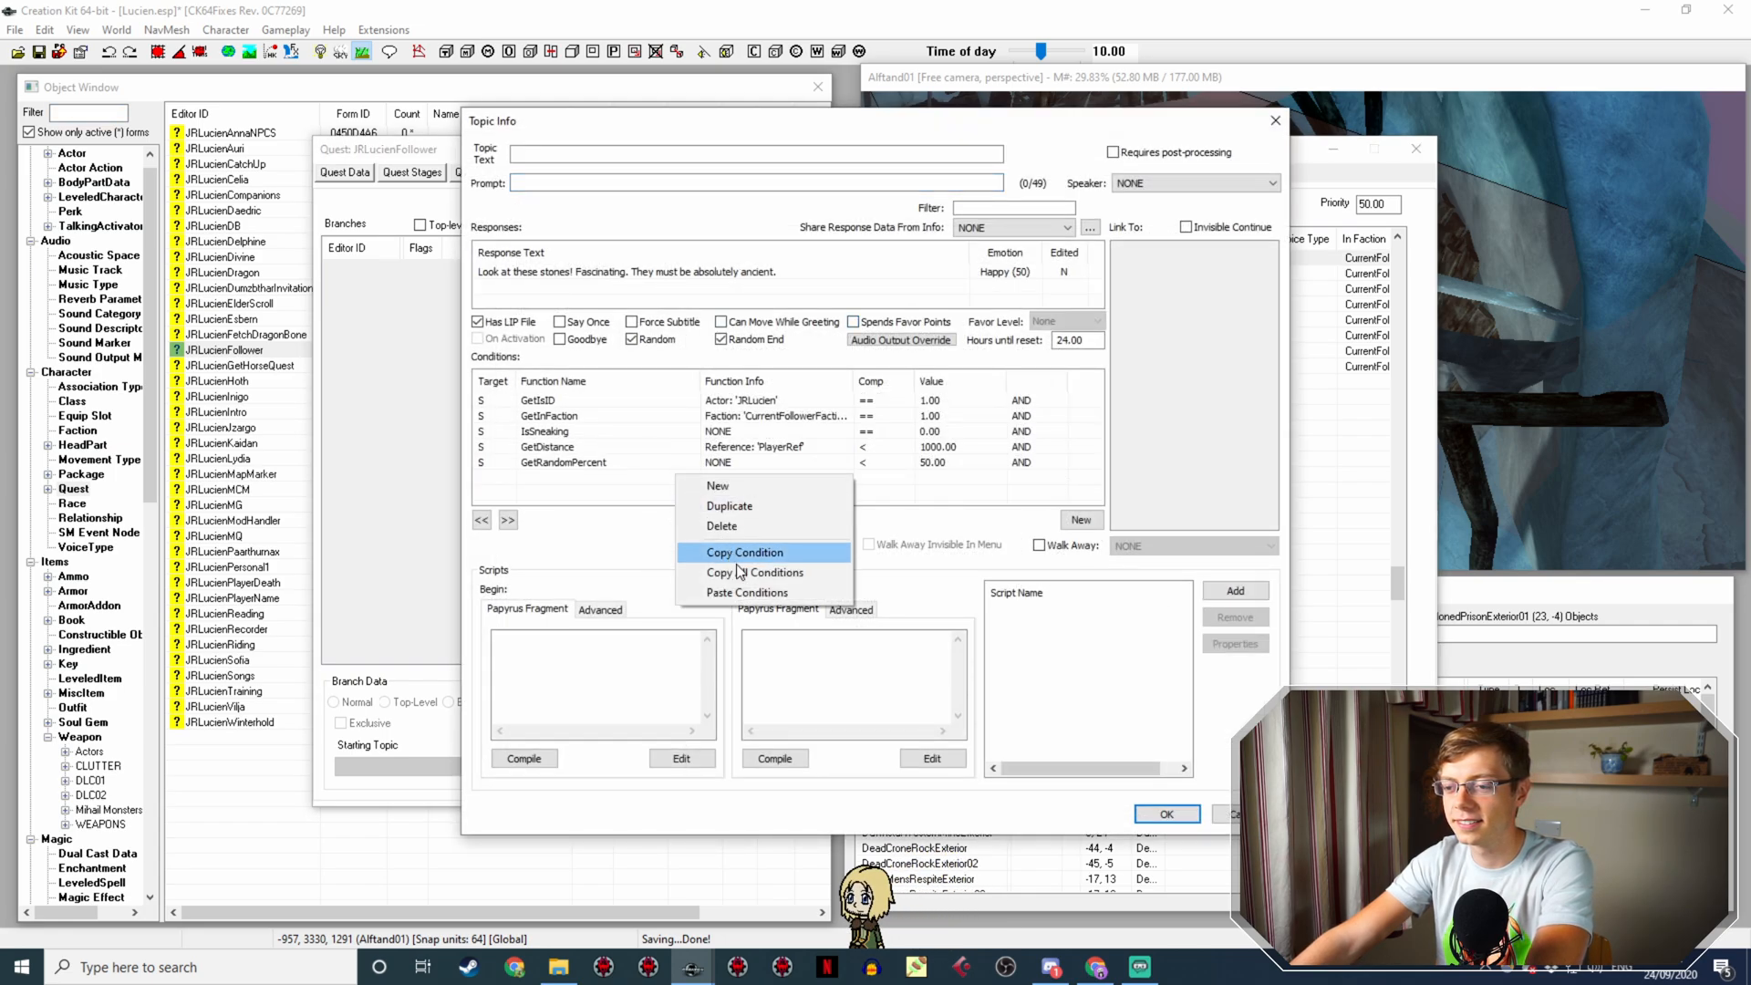
left_click(759, 596)
key("Right")
key("Right")
key("Right")
key("Right")
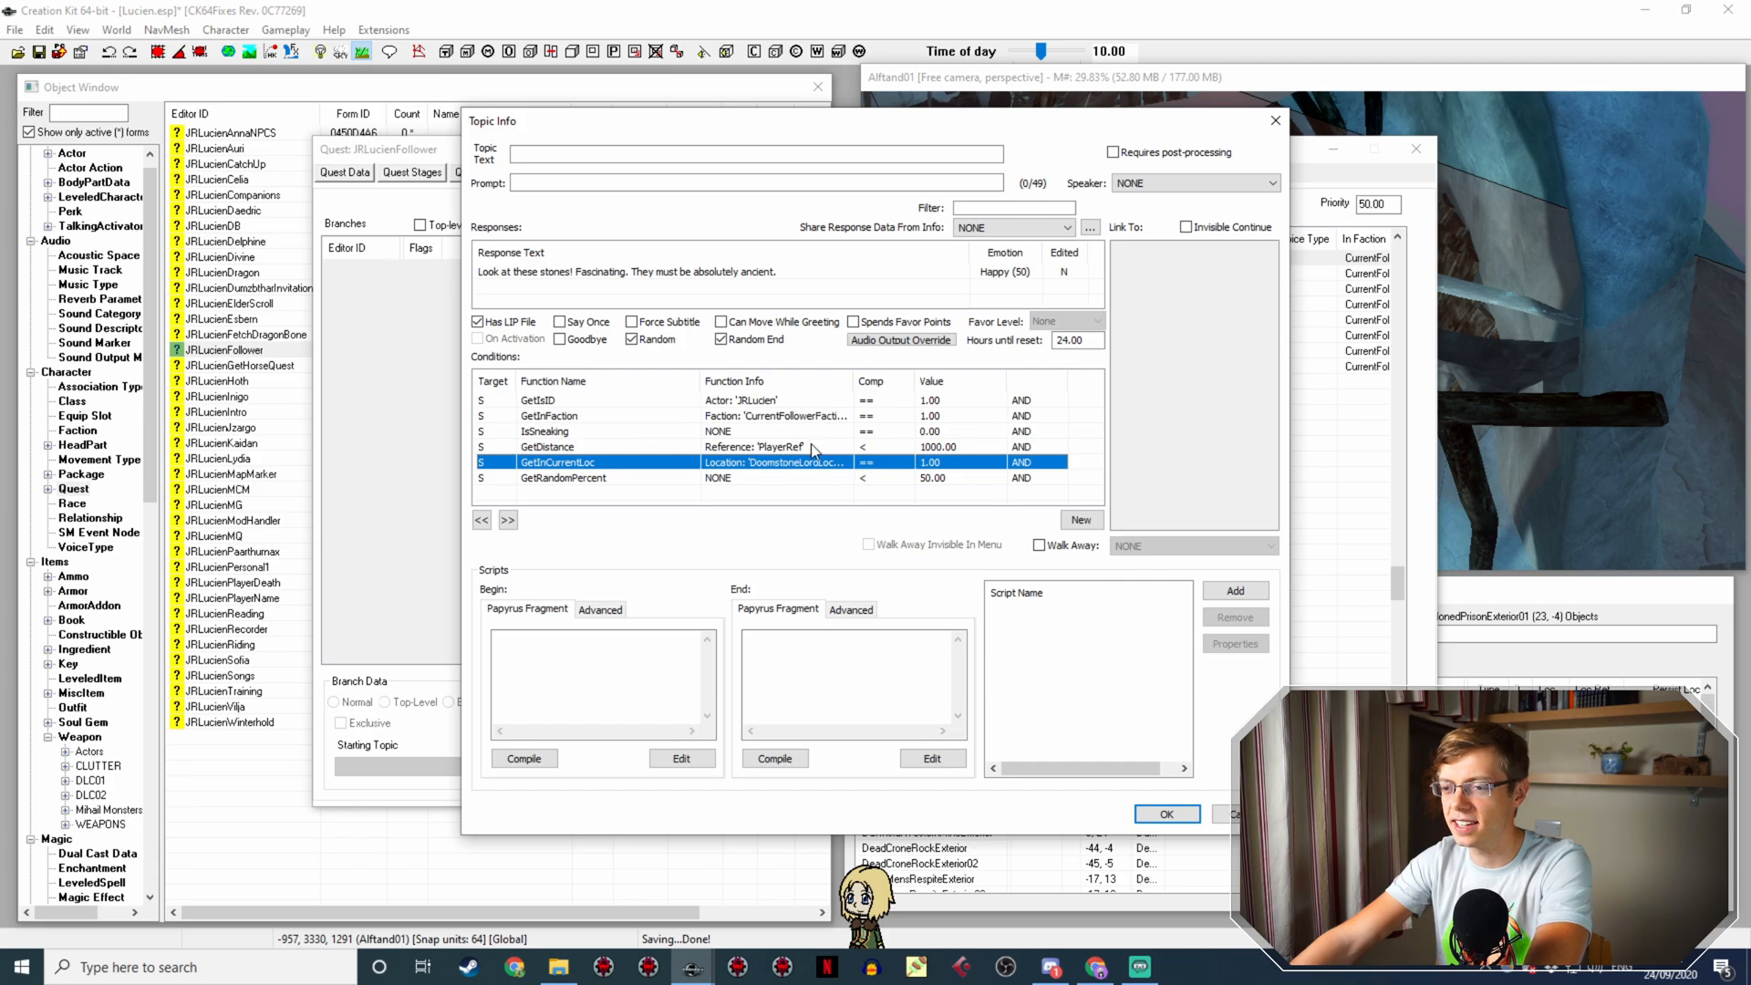
left_click(814, 447)
key("Delete")
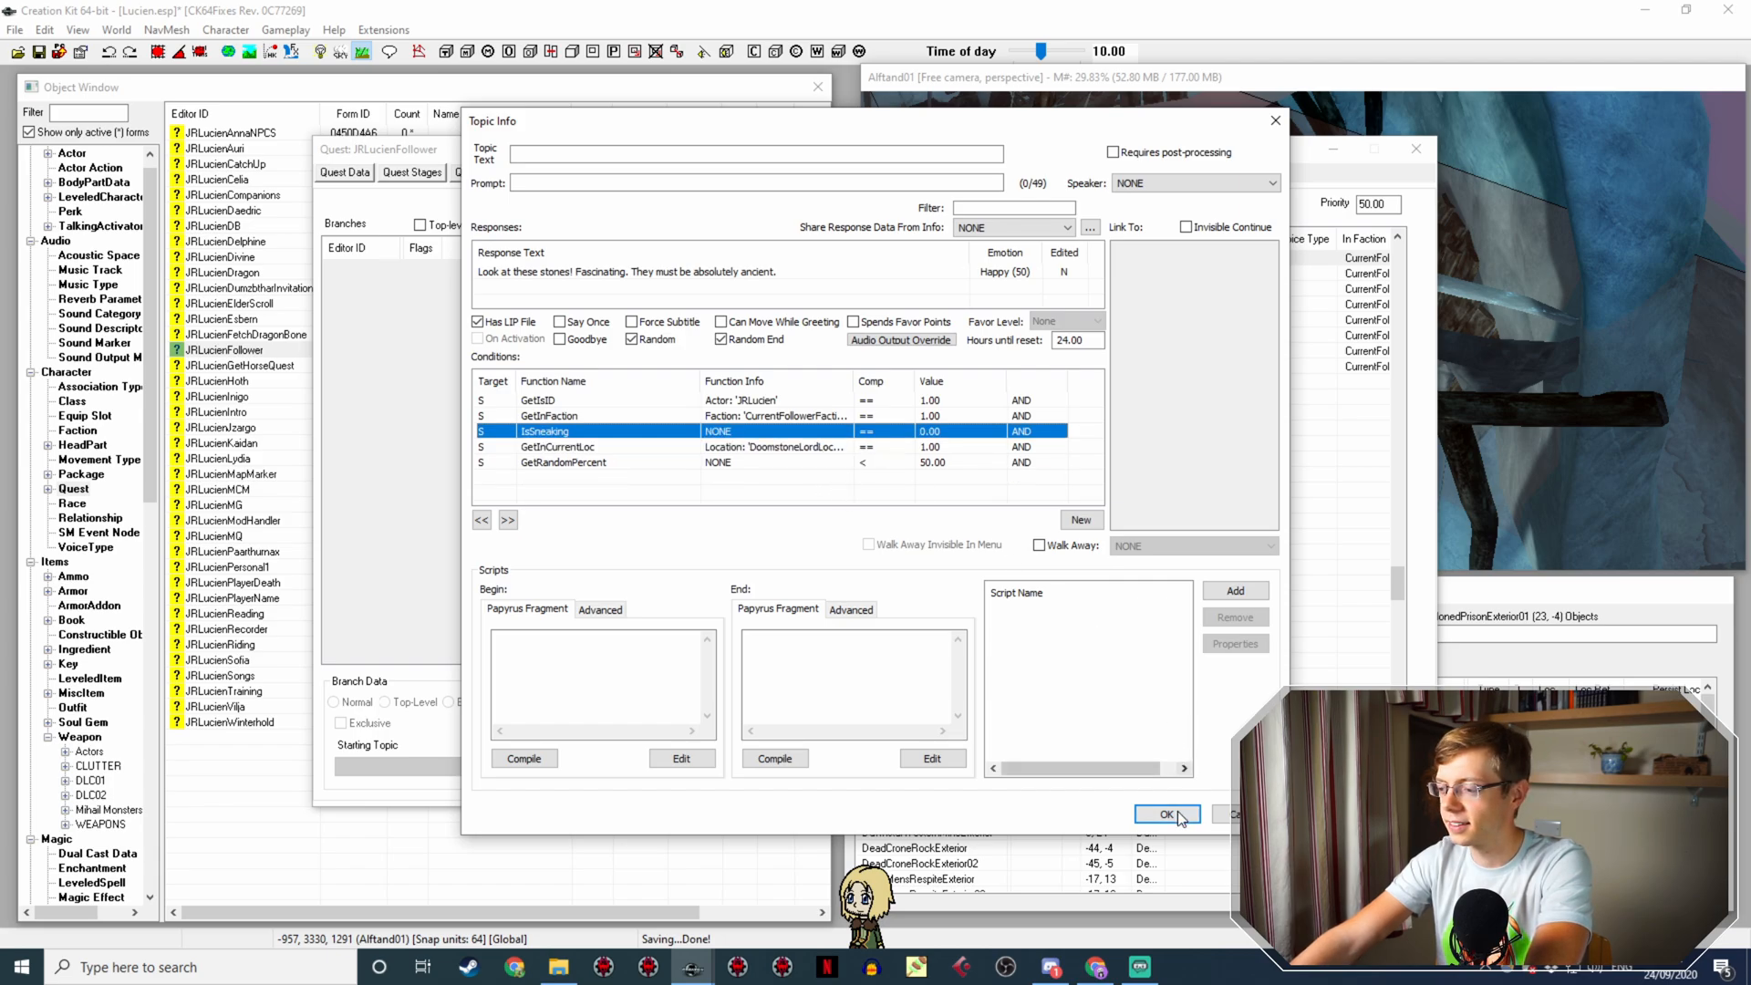
Step: Set the "Look at these stones!" line's GetInCurrentLoc condition to DoomstoneMageLocation with the OR operator
left_click(769, 448)
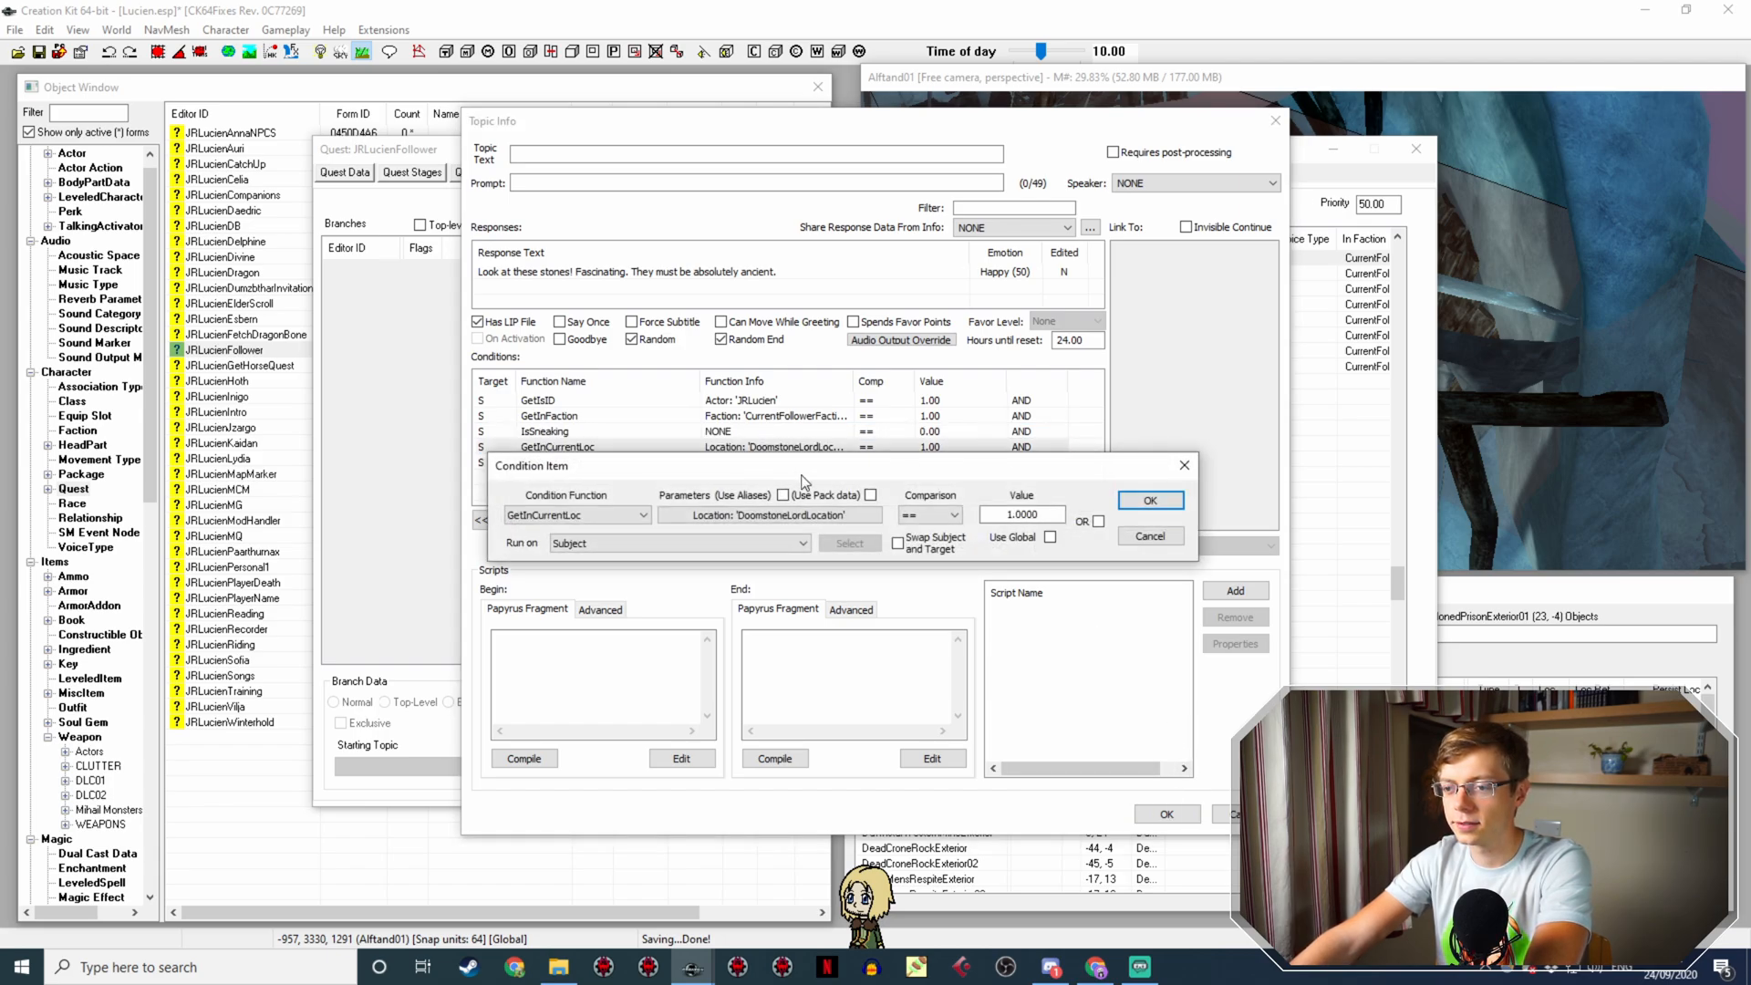
left_click(806, 512)
left_click(724, 578)
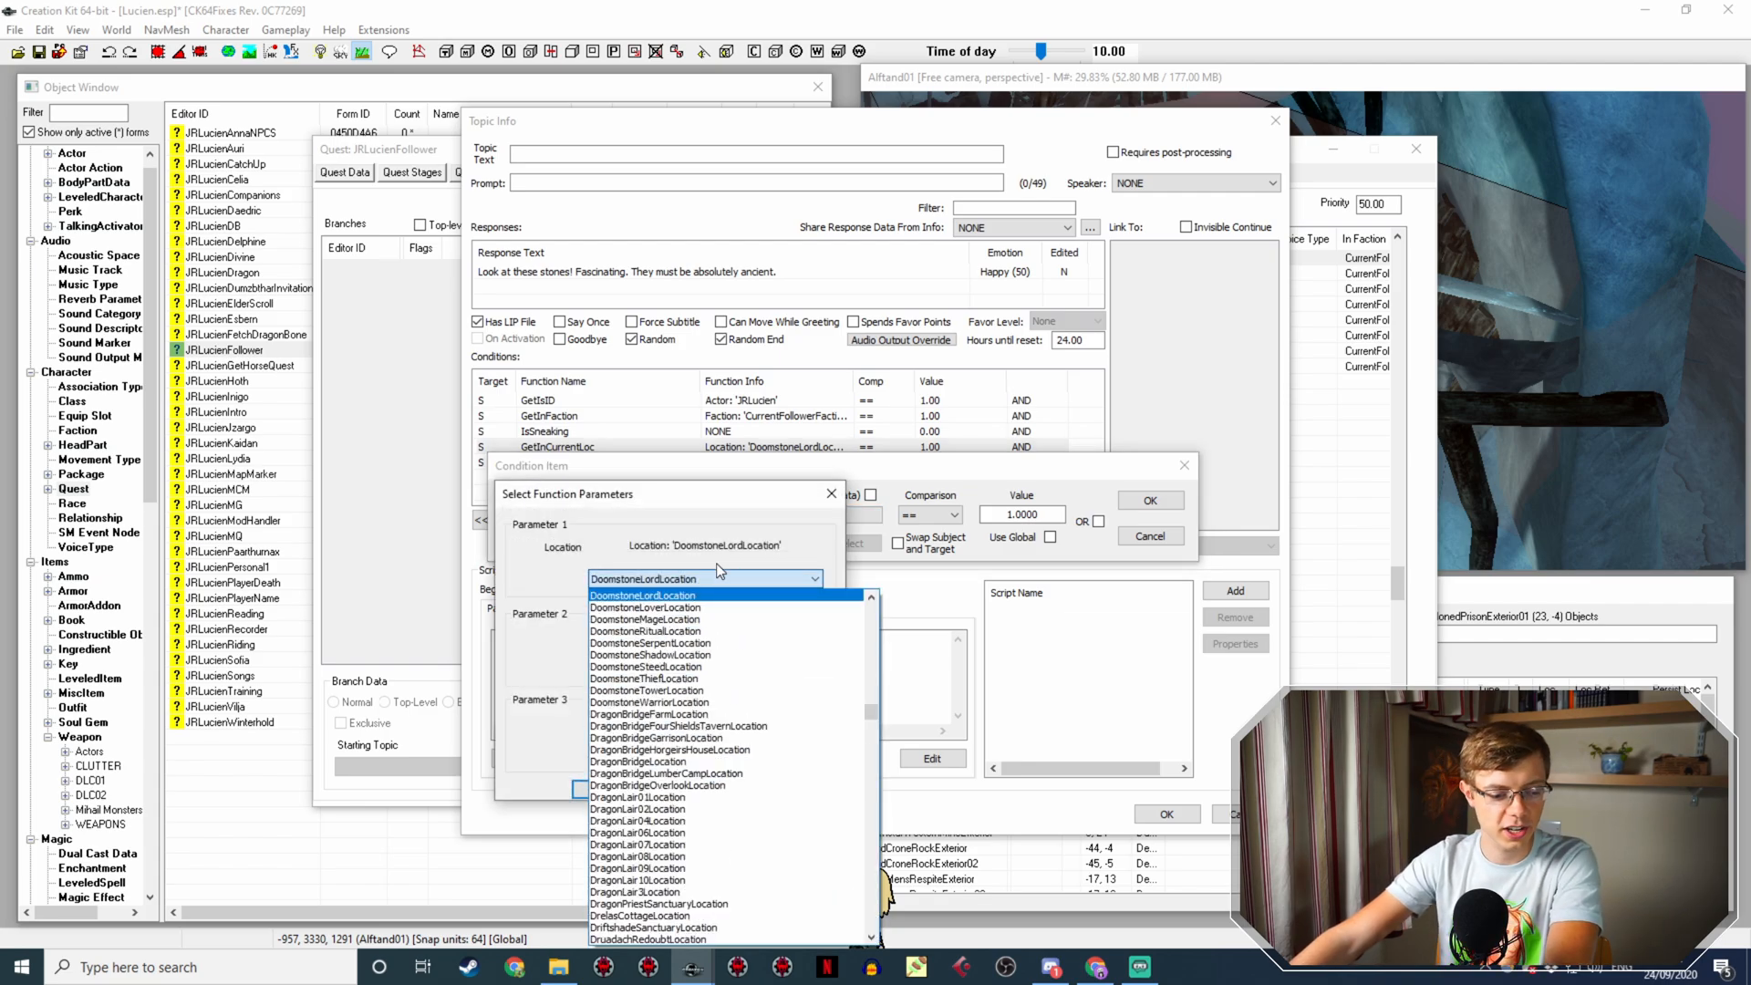
scroll(798, 671, "up", 1)
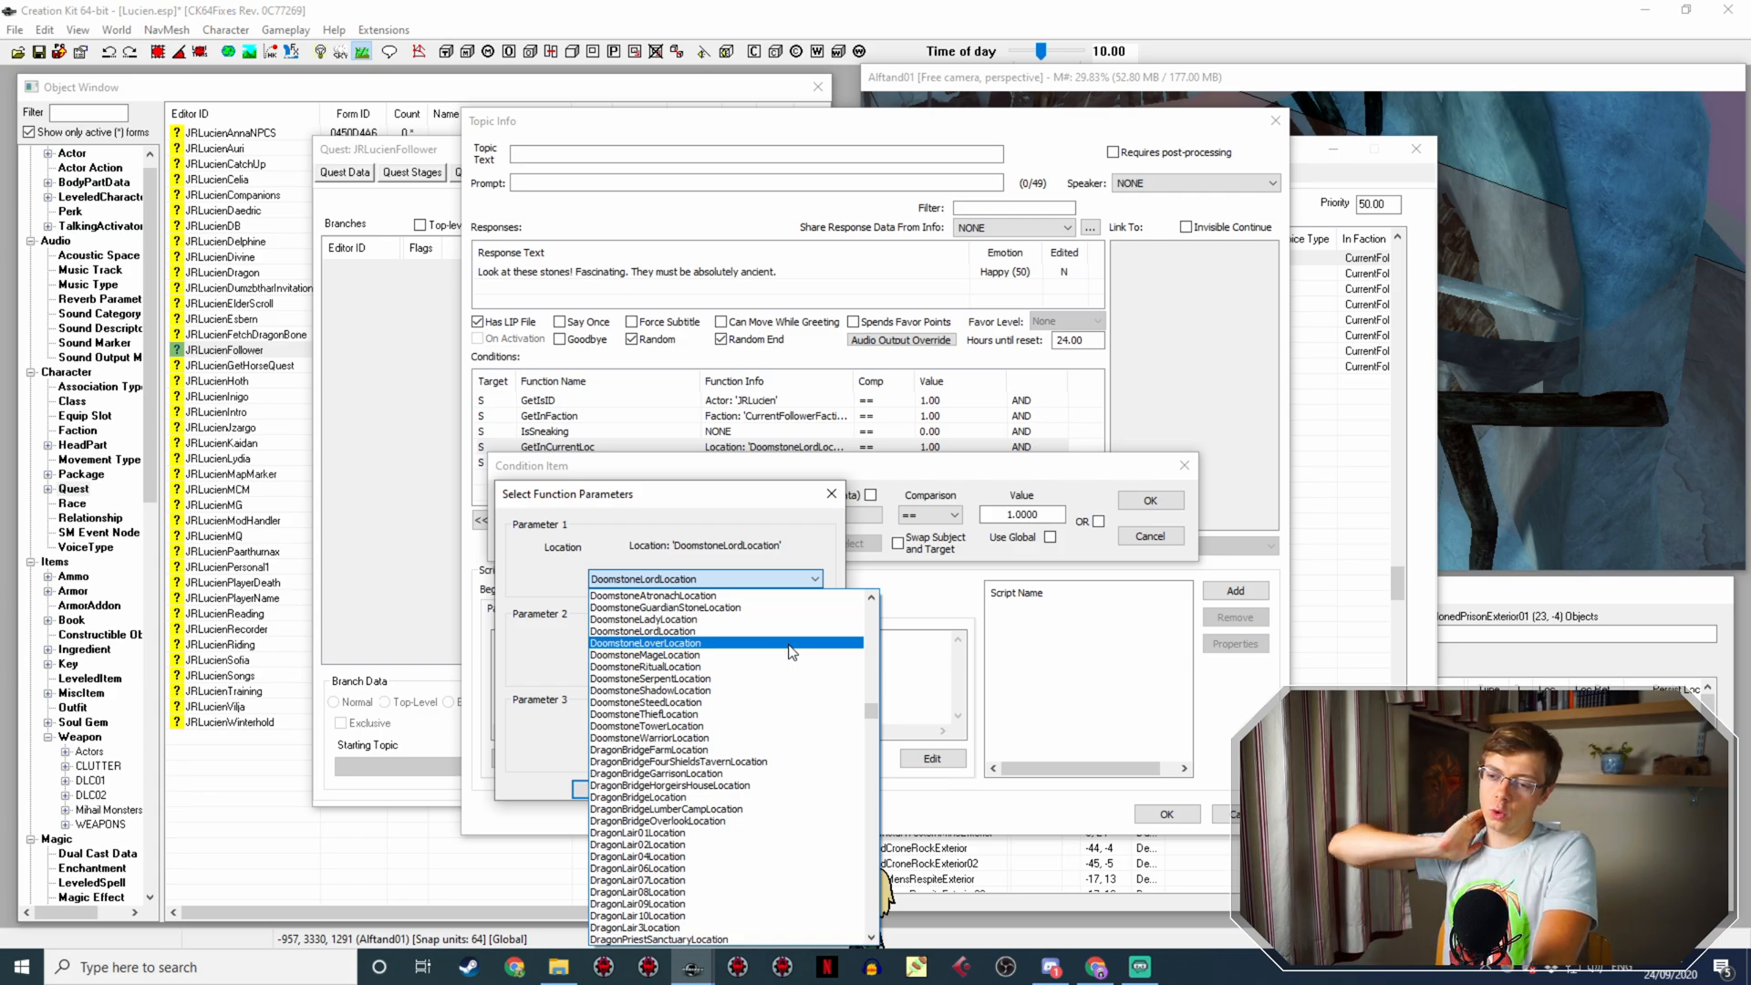
left_click(668, 656)
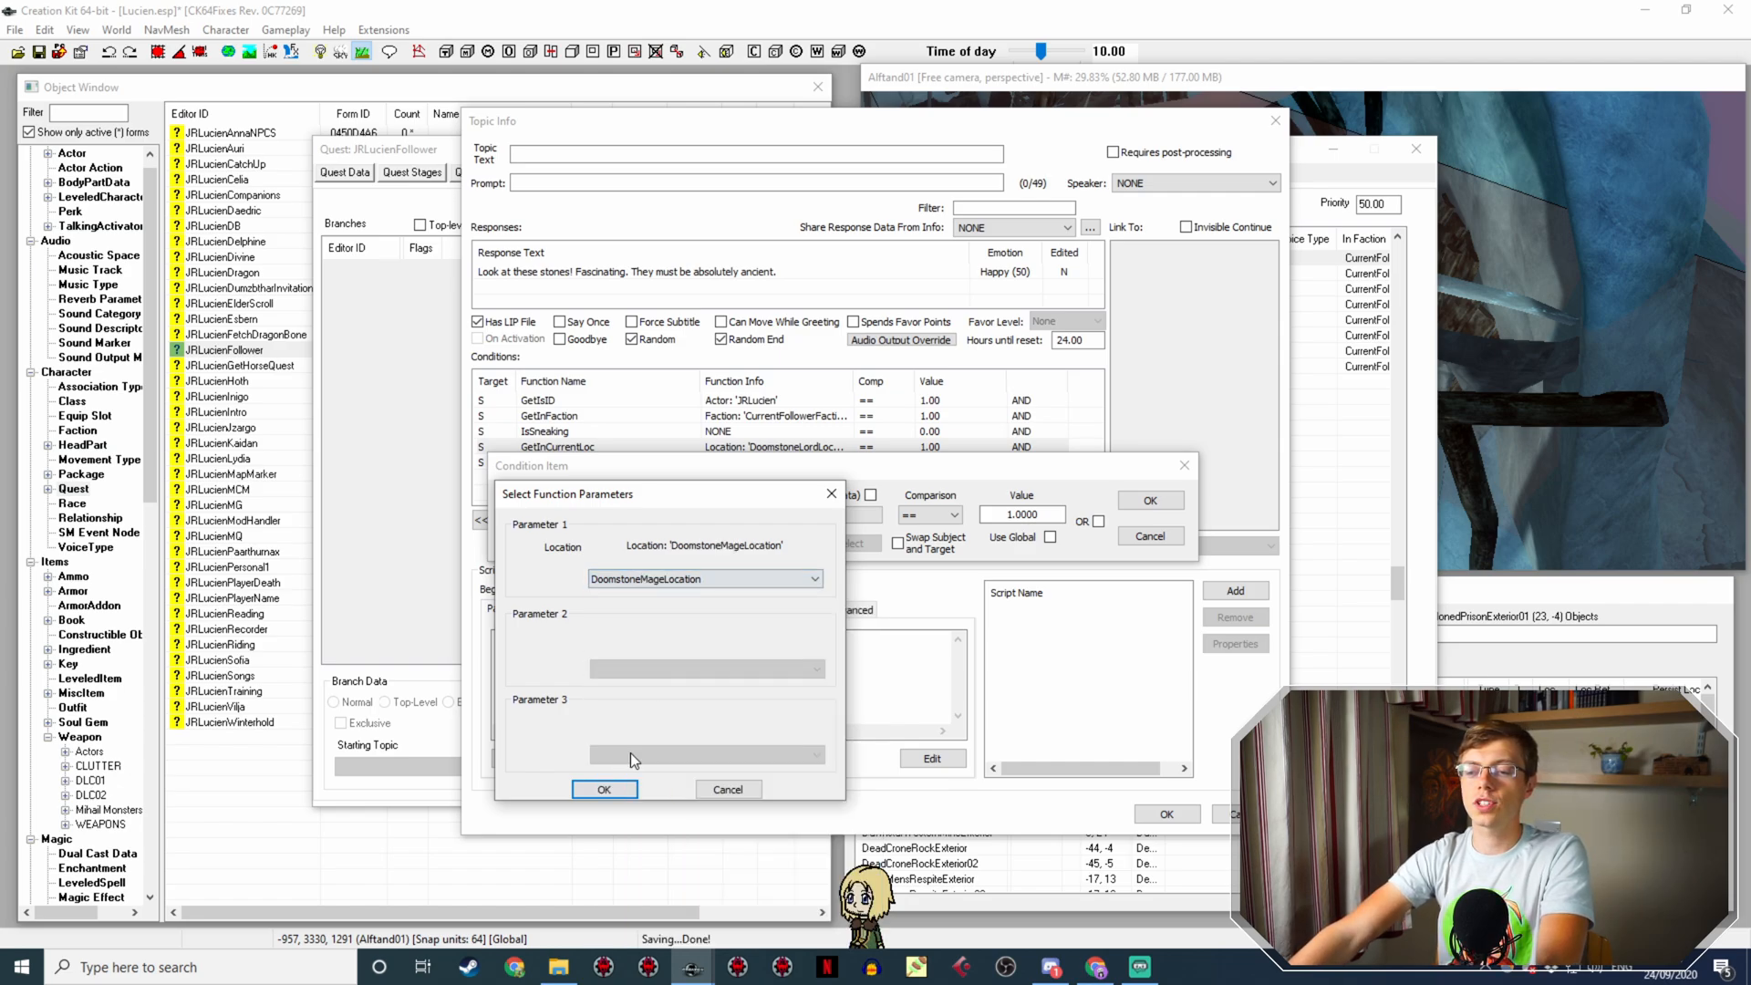
left_click(603, 790)
left_click(1146, 507)
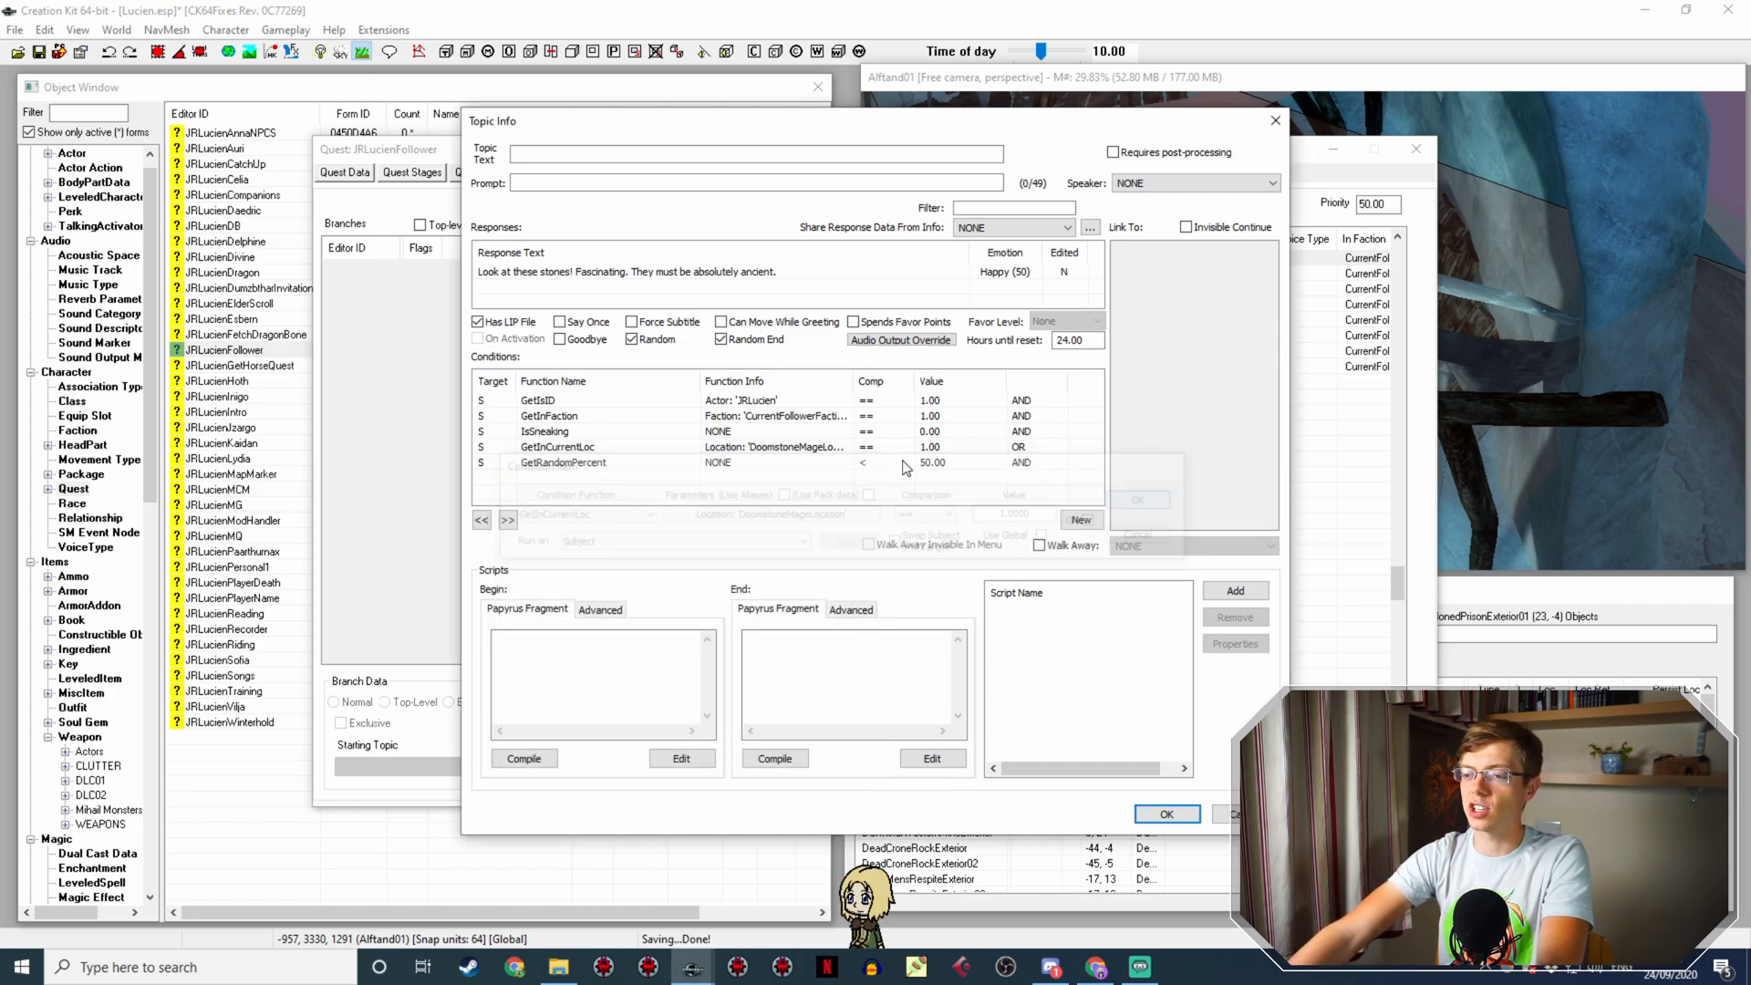
Step: Duplicate the "Look at these stones!" line's GetInCurrentLoc condition and set the copy's location to DoomstoneThiefLocation, keeping OR
right_click(806, 447)
left_click(871, 523)
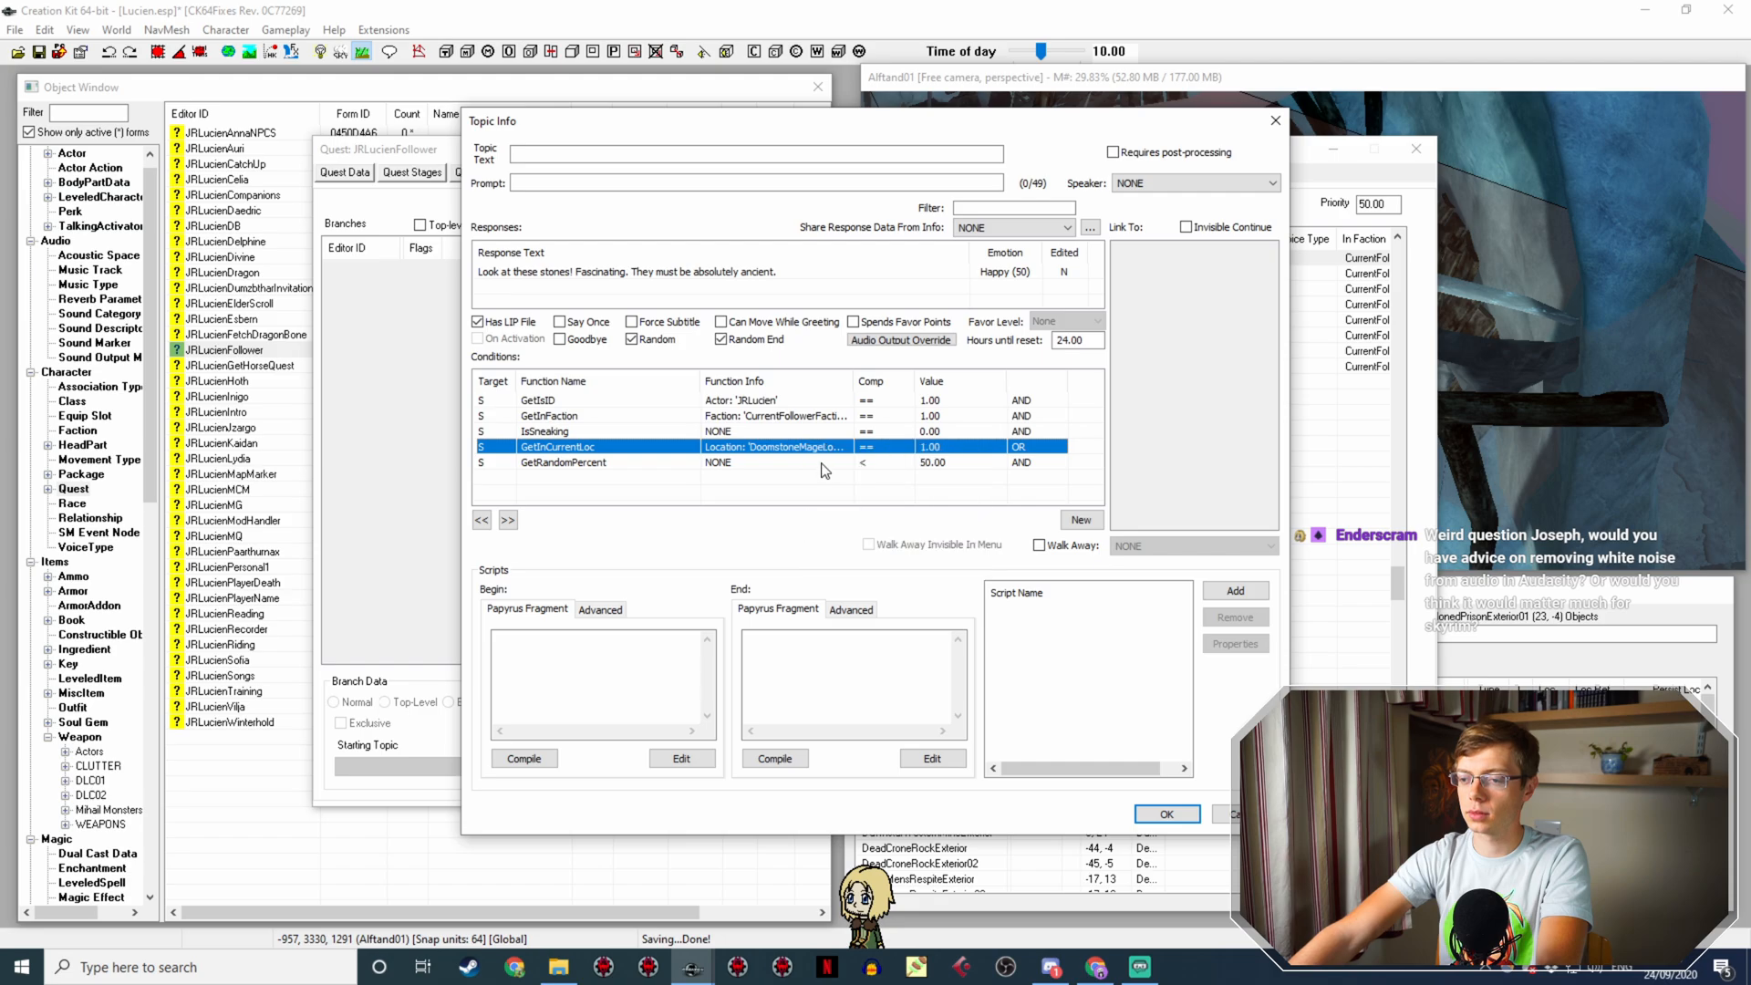
right_click(818, 447)
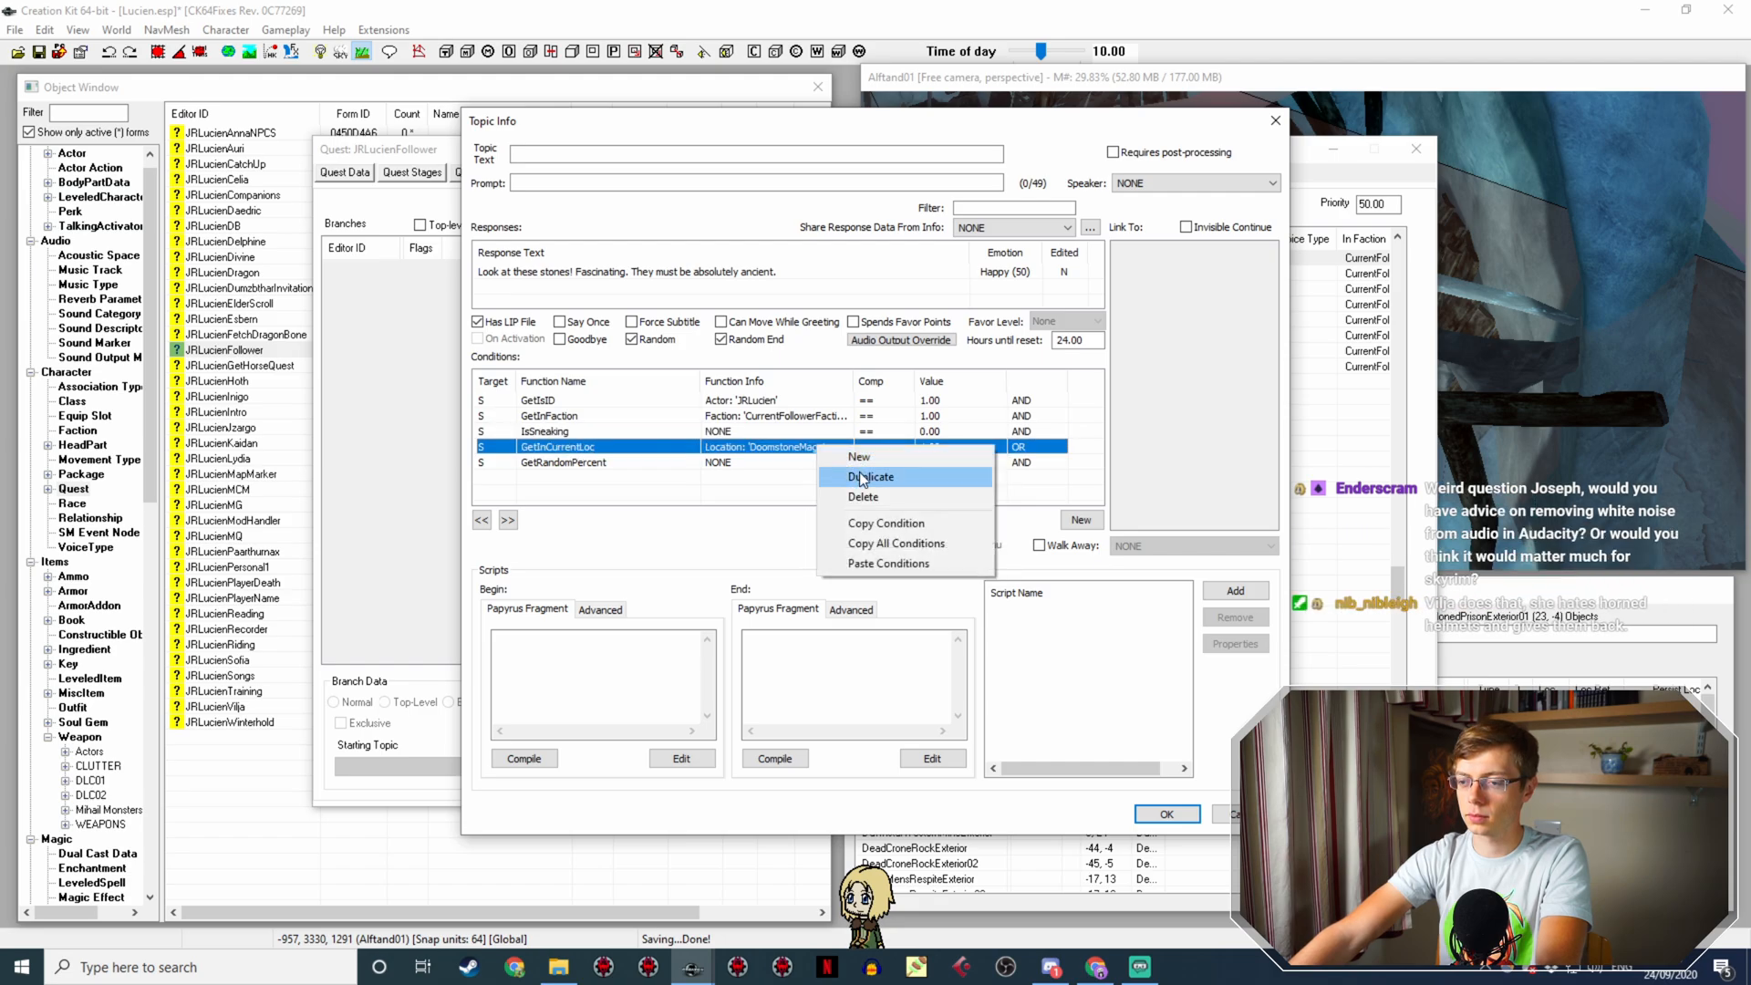
left_click(866, 476)
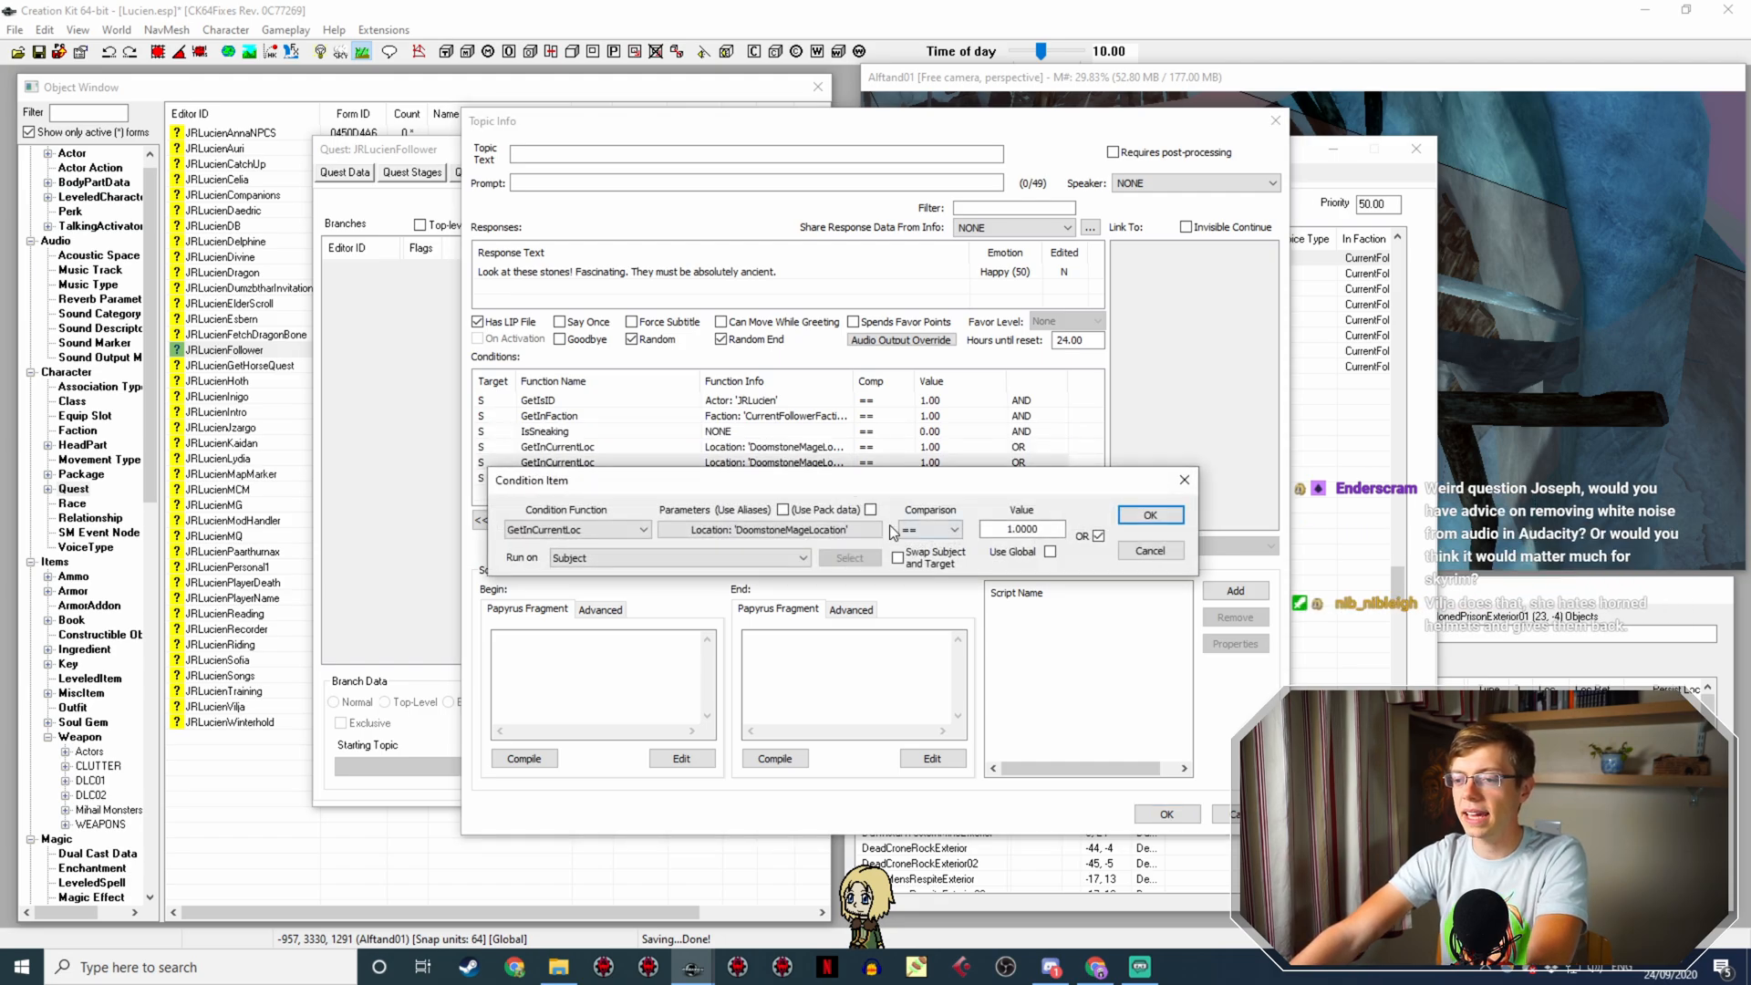
left_click(844, 529)
left_click(801, 594)
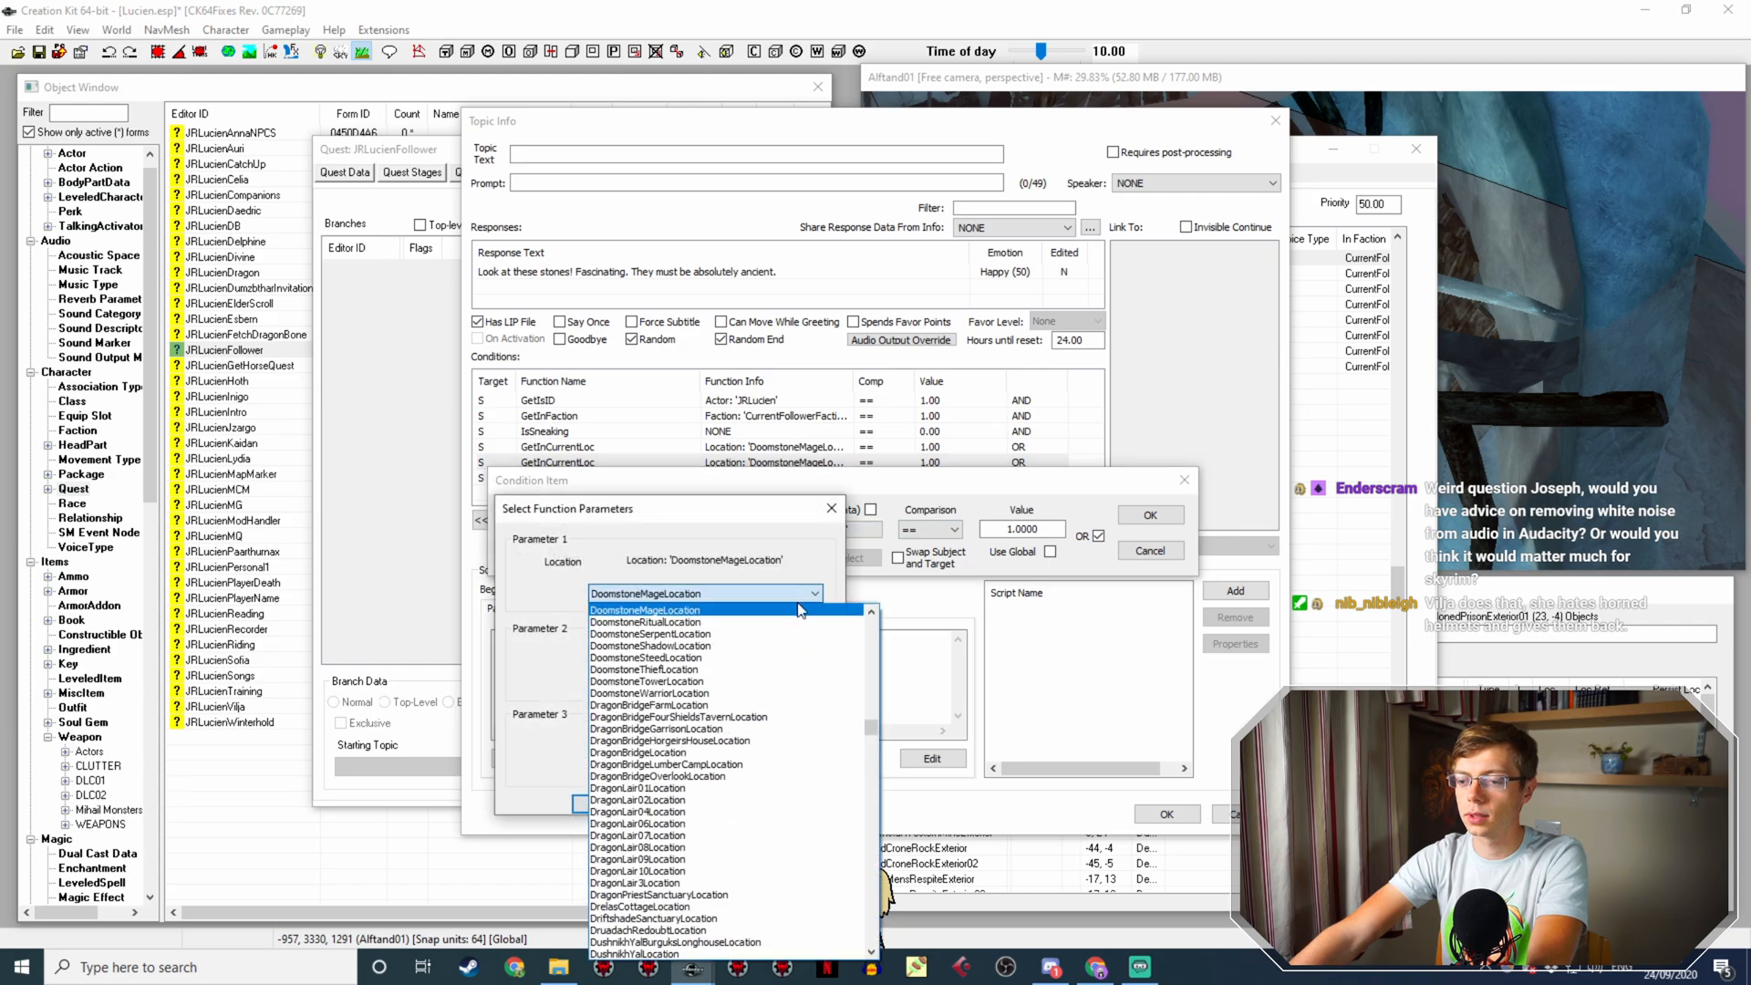
left_click(786, 669)
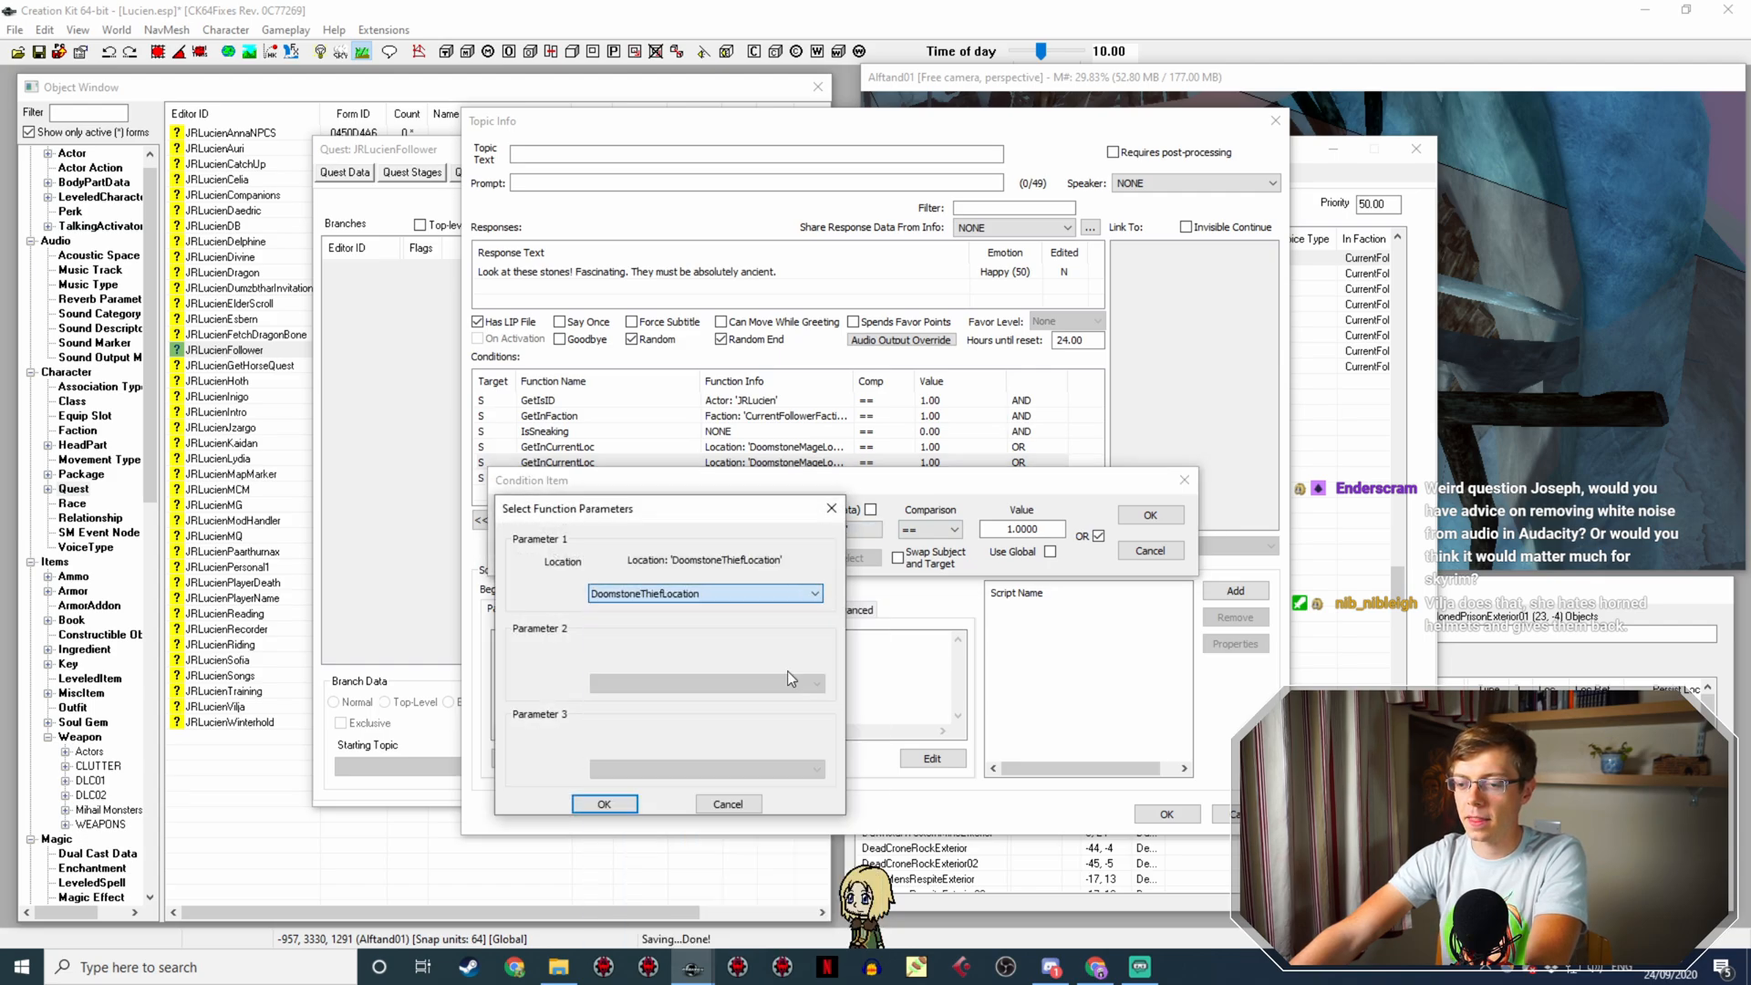
left_click(606, 803)
left_click(1135, 515)
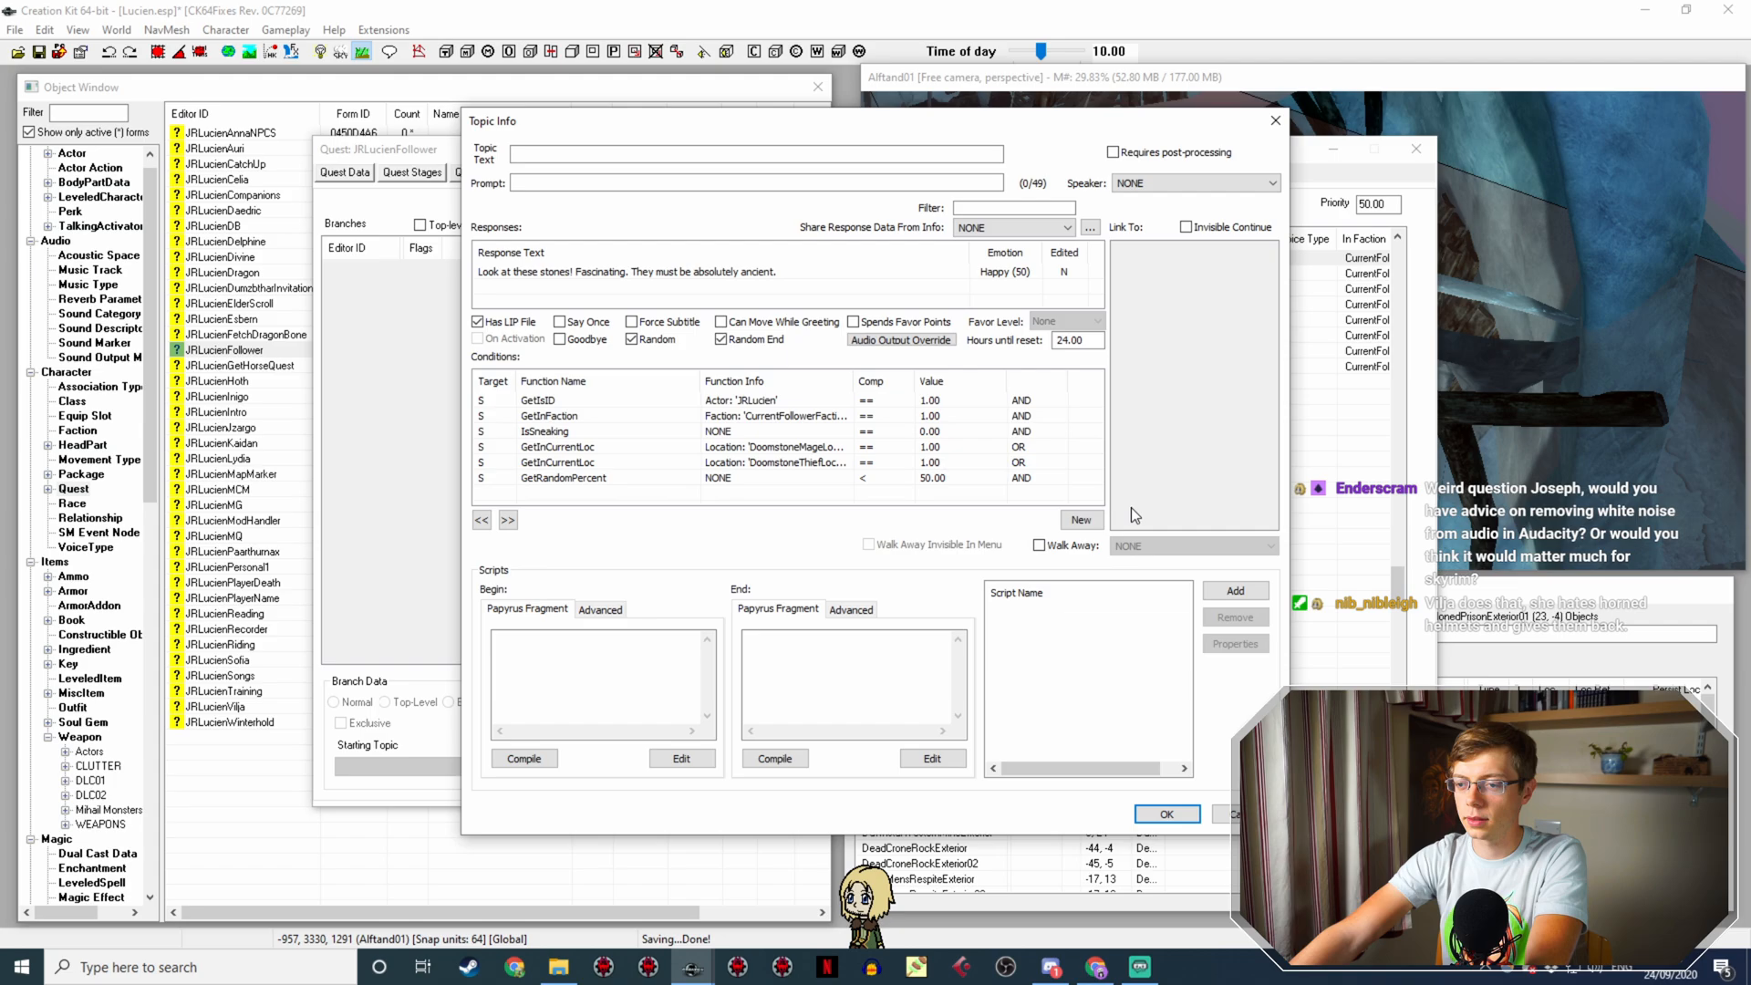
Step: Add a third GetInCurrentLoc condition for DoomstoneWarriorLocation with AND by duplicating the Thief one, and save the "Look at these stones!" line
right_click(834, 462)
left_click(857, 491)
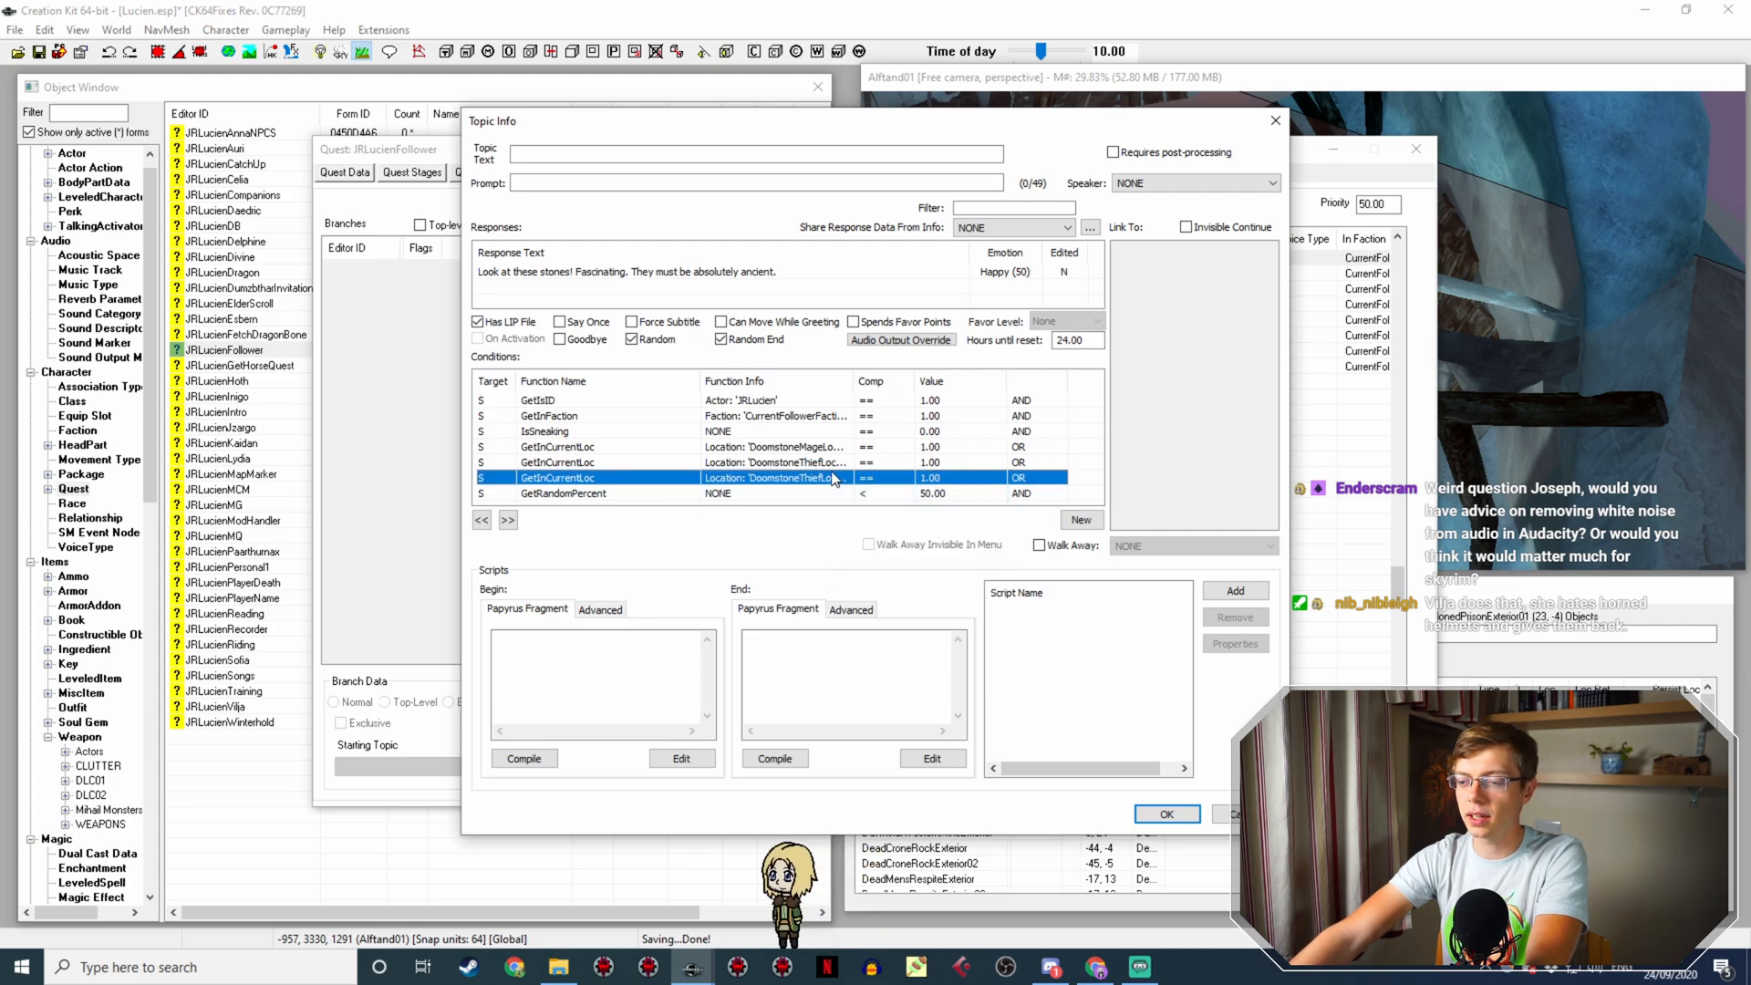
double_click(829, 479)
left_click(811, 544)
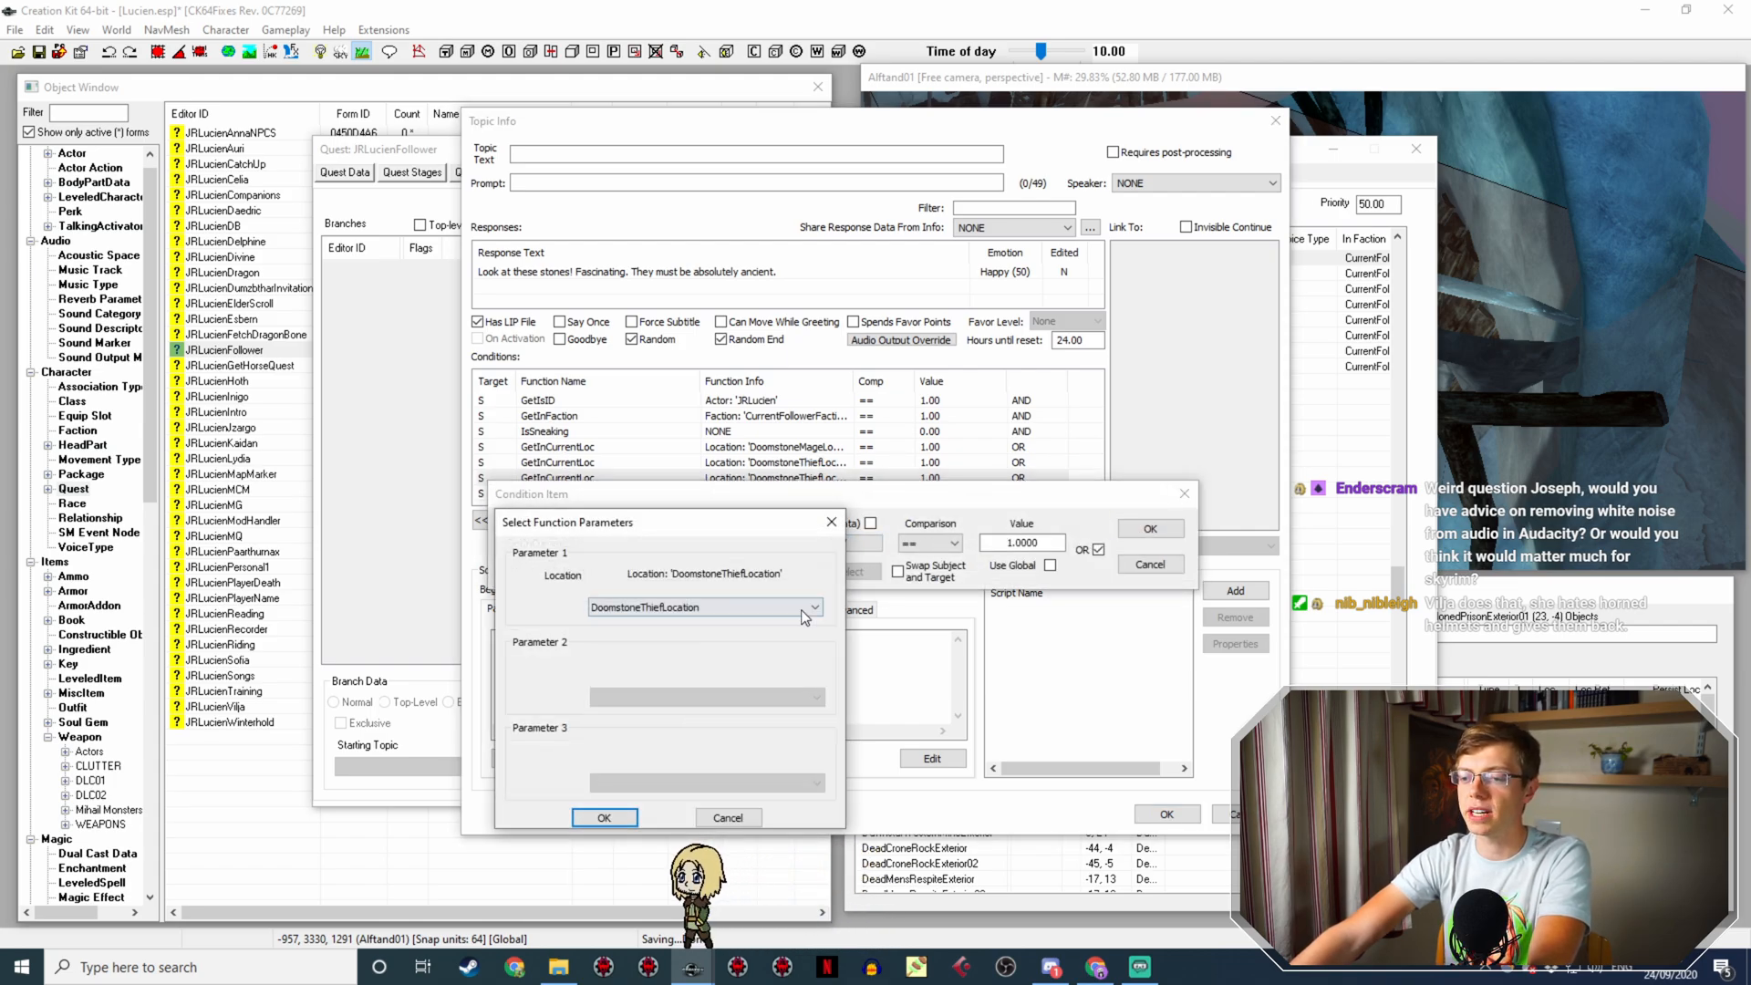
left_click(805, 607)
left_click(790, 647)
left_click(603, 817)
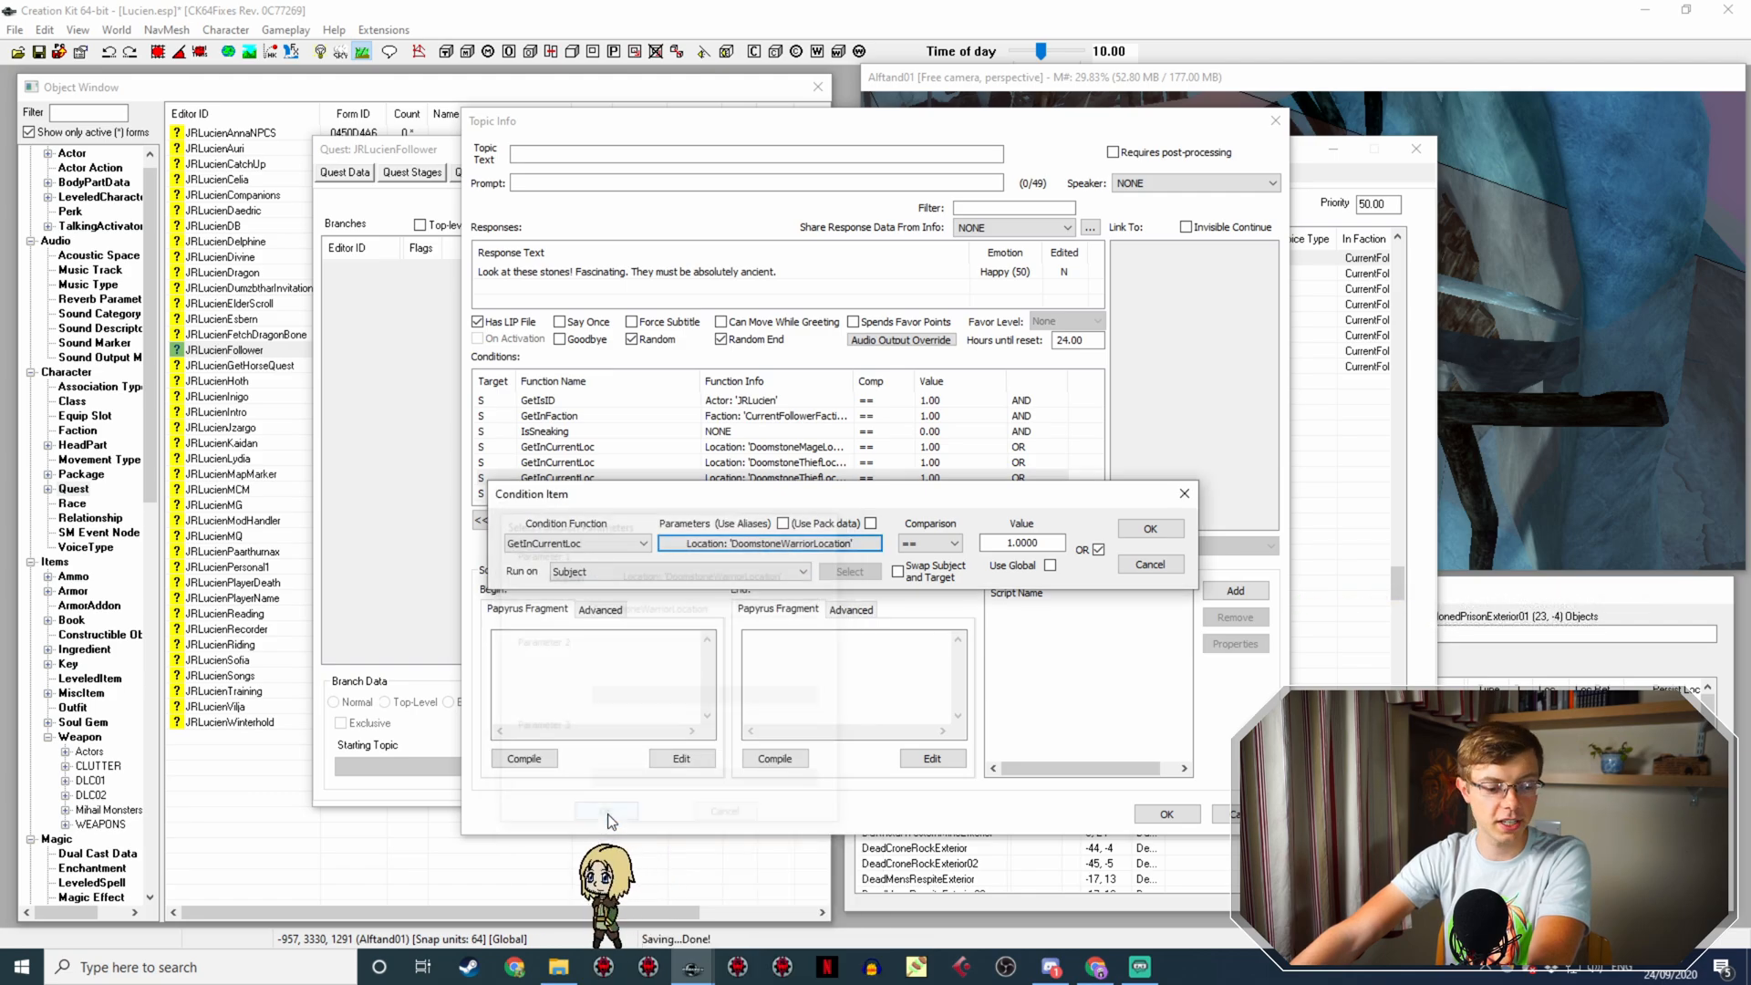
left_click(1098, 549)
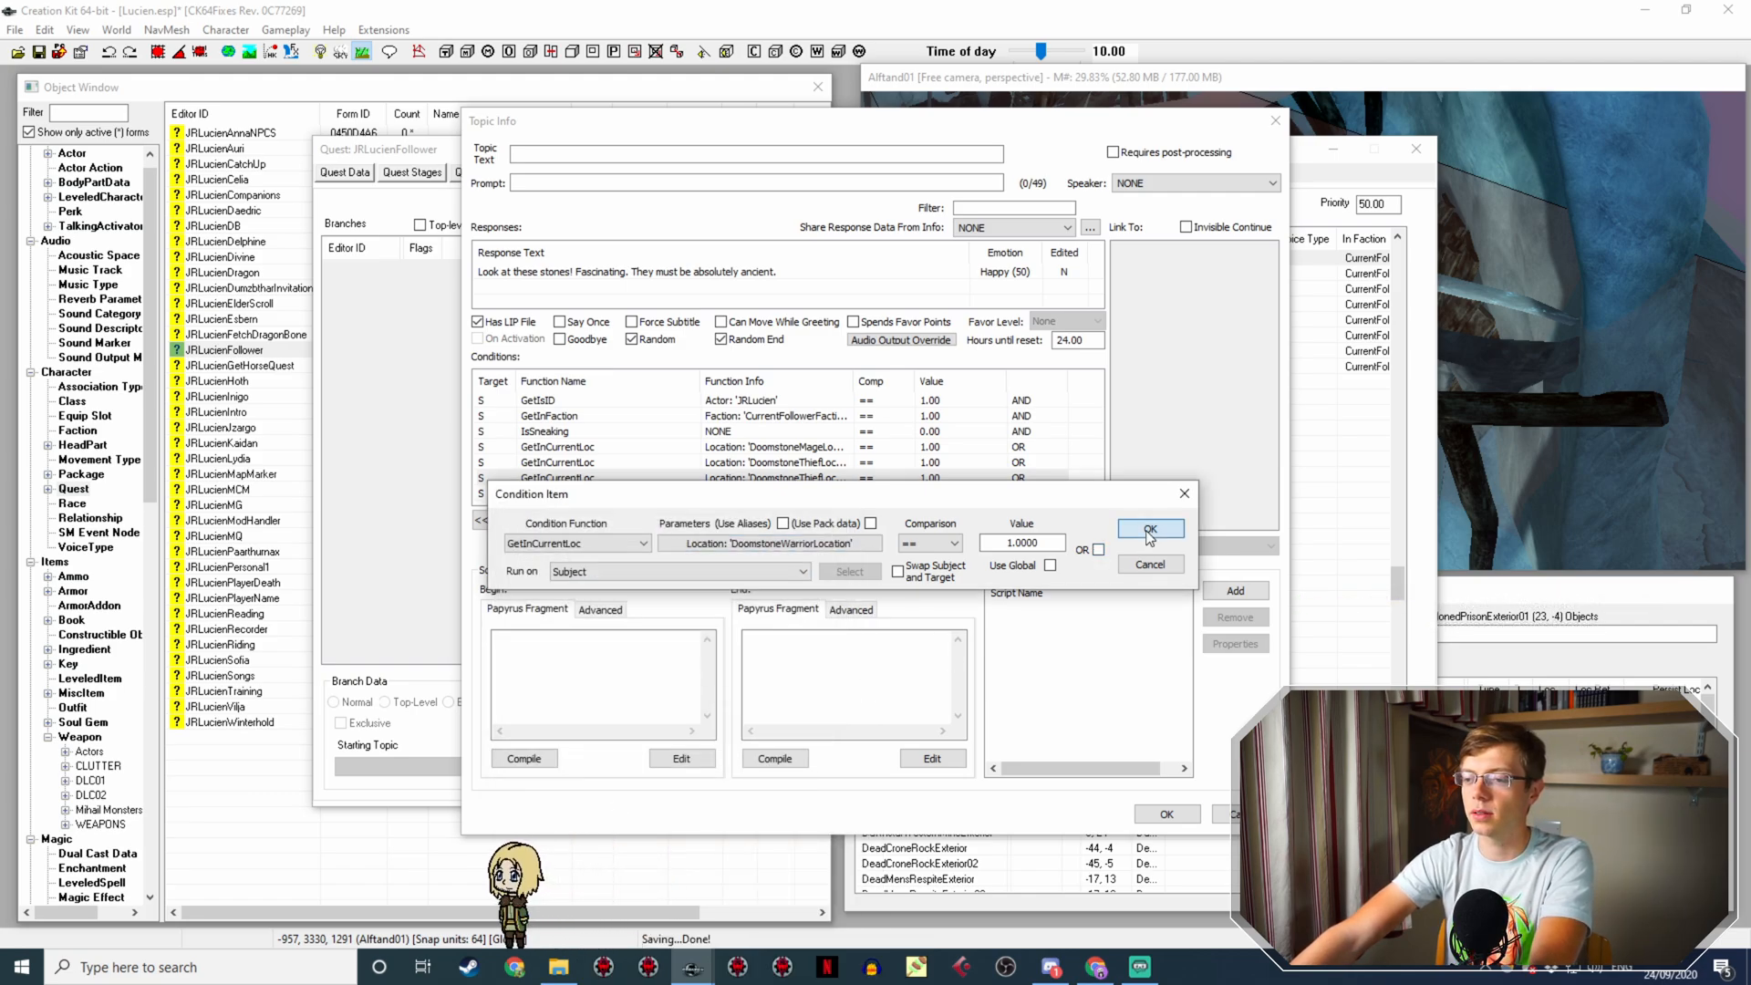
left_click(1151, 530)
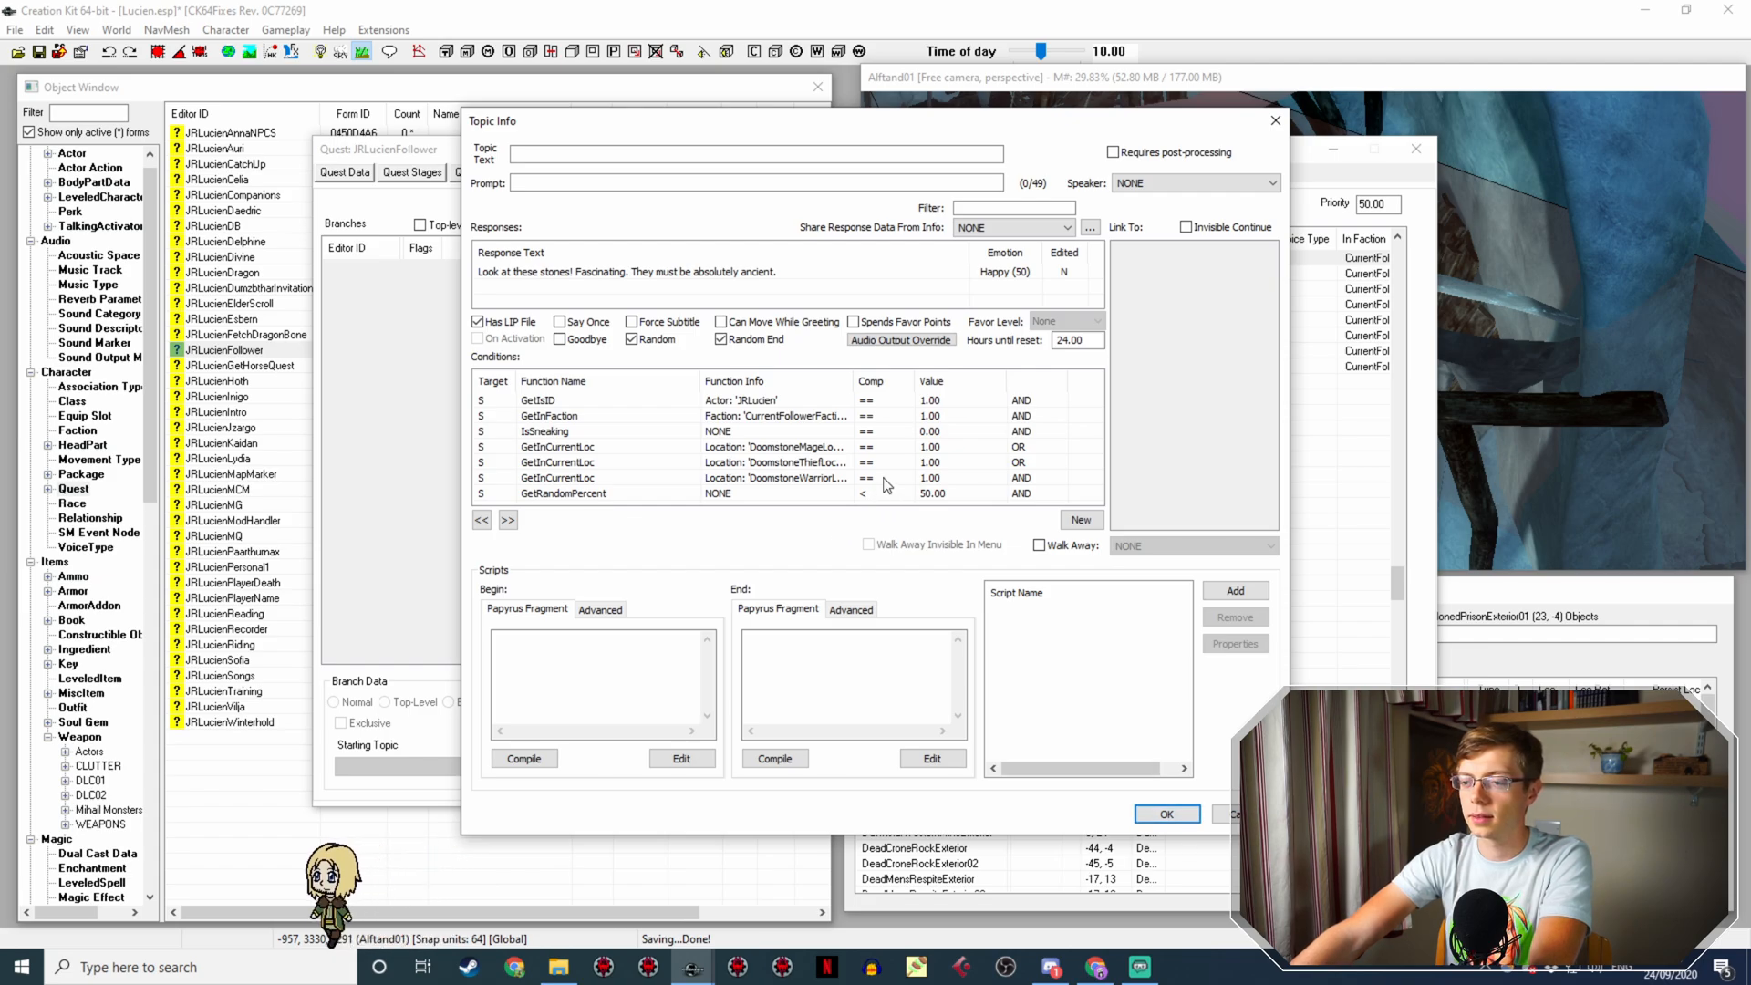
left_click(830, 448)
left_click(830, 478)
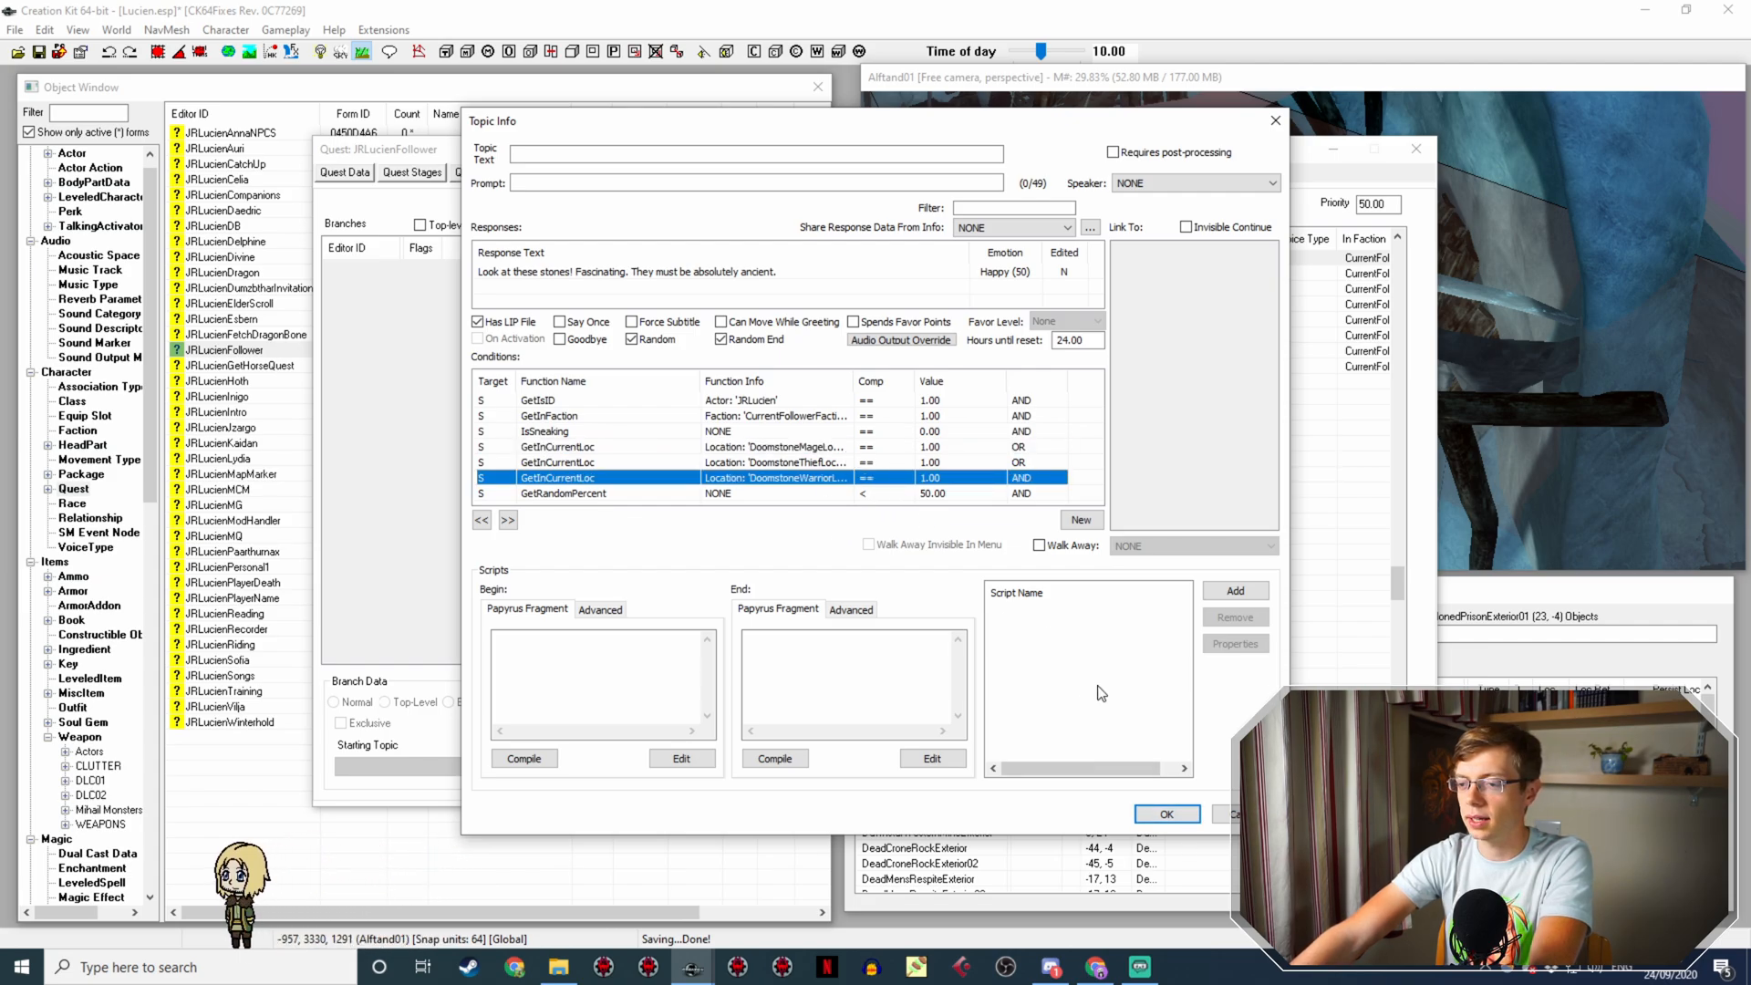
left_click(1165, 813)
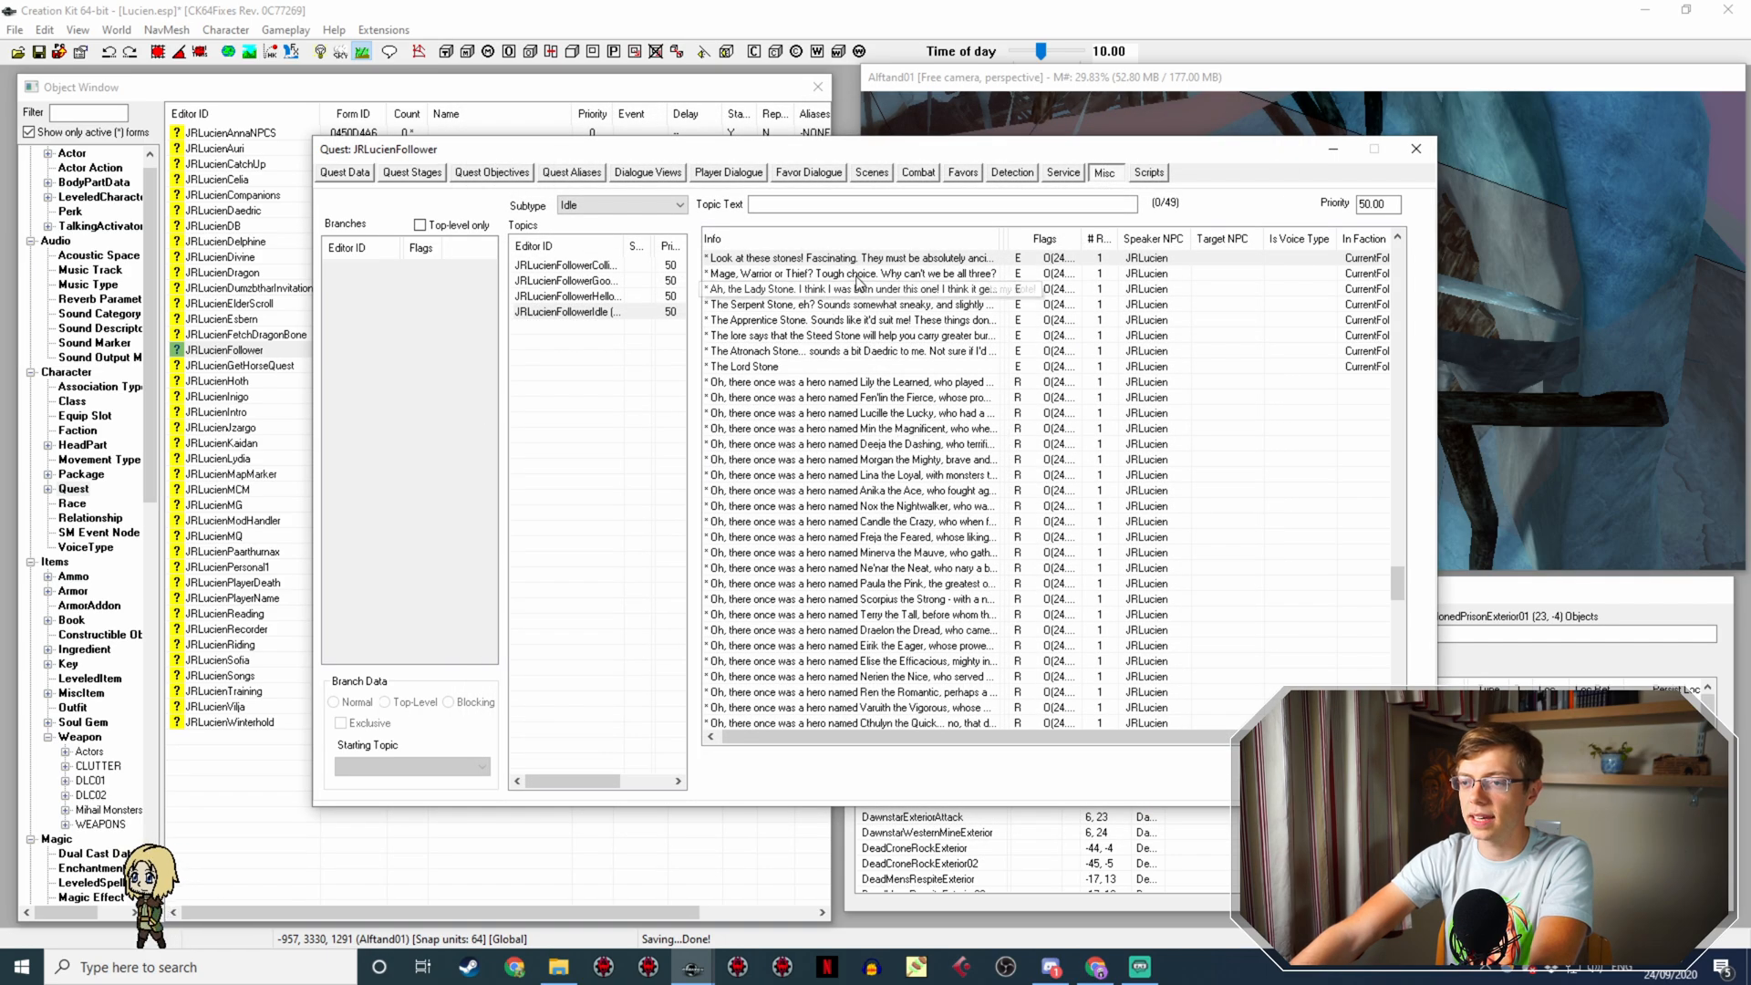
Step: Set the "Mage, Warrior or Thief?" line's GetInCurrentLoc condition to OR, duplicate it twice, and switch the last copy to AND
double_click(856, 276)
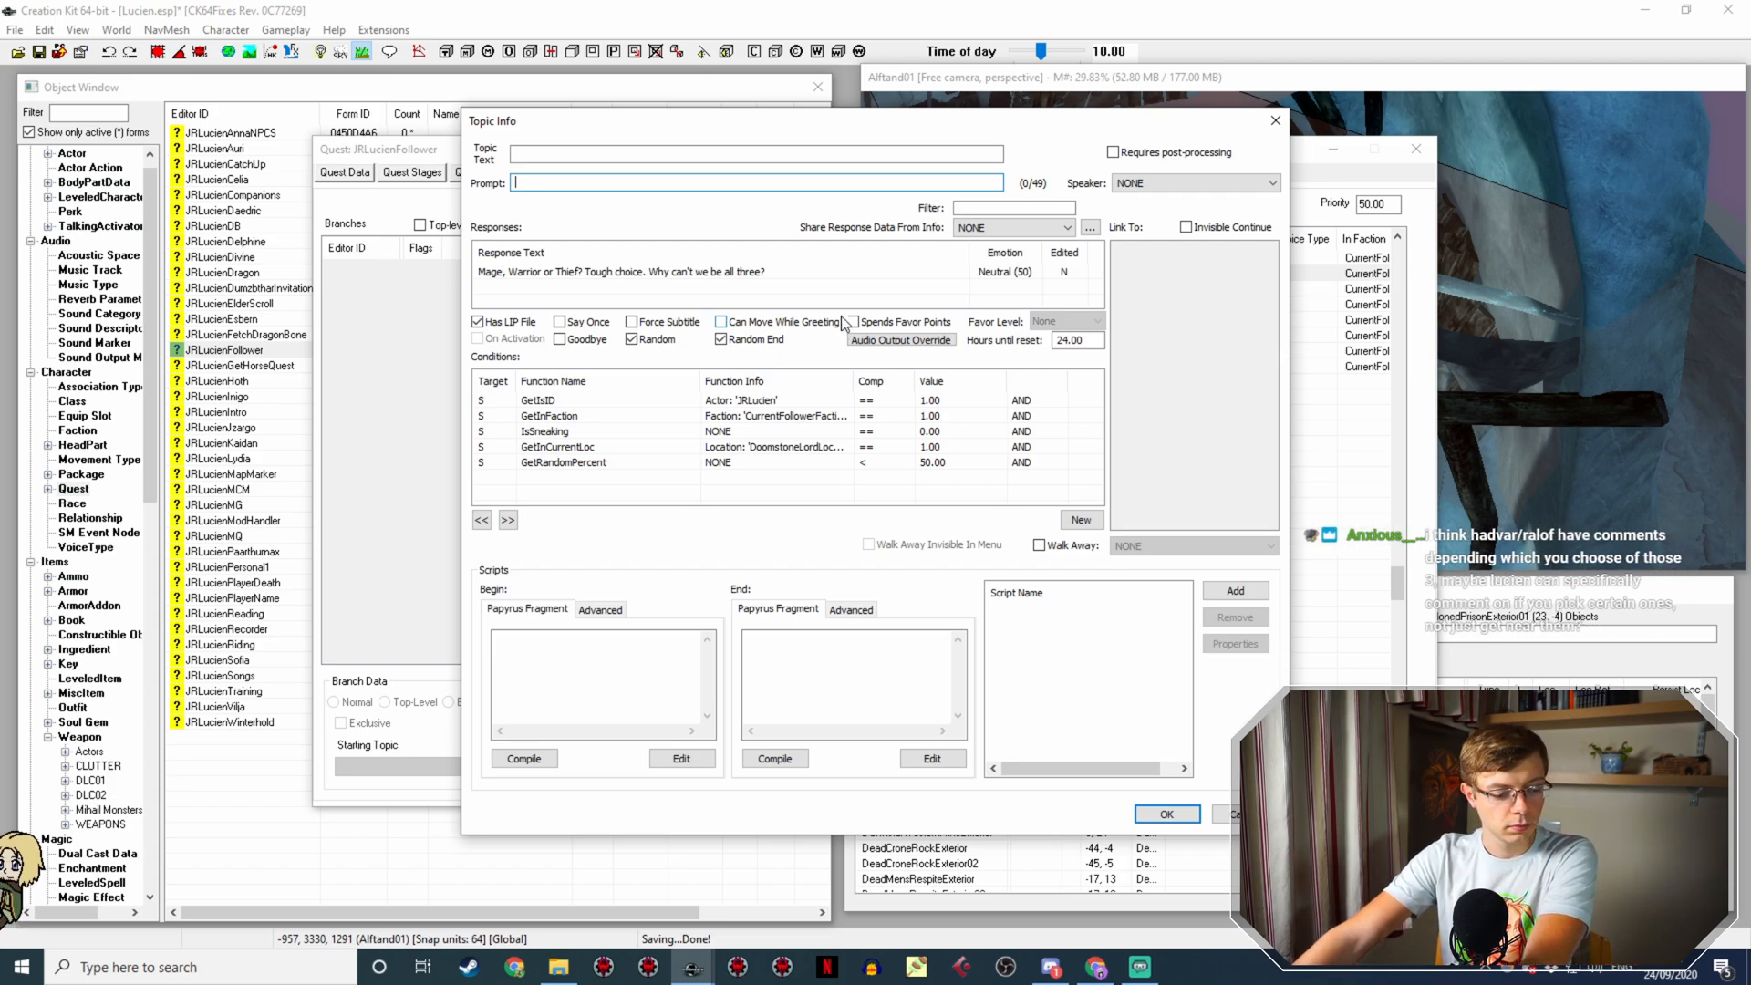
right_click(766, 448)
double_click(738, 448)
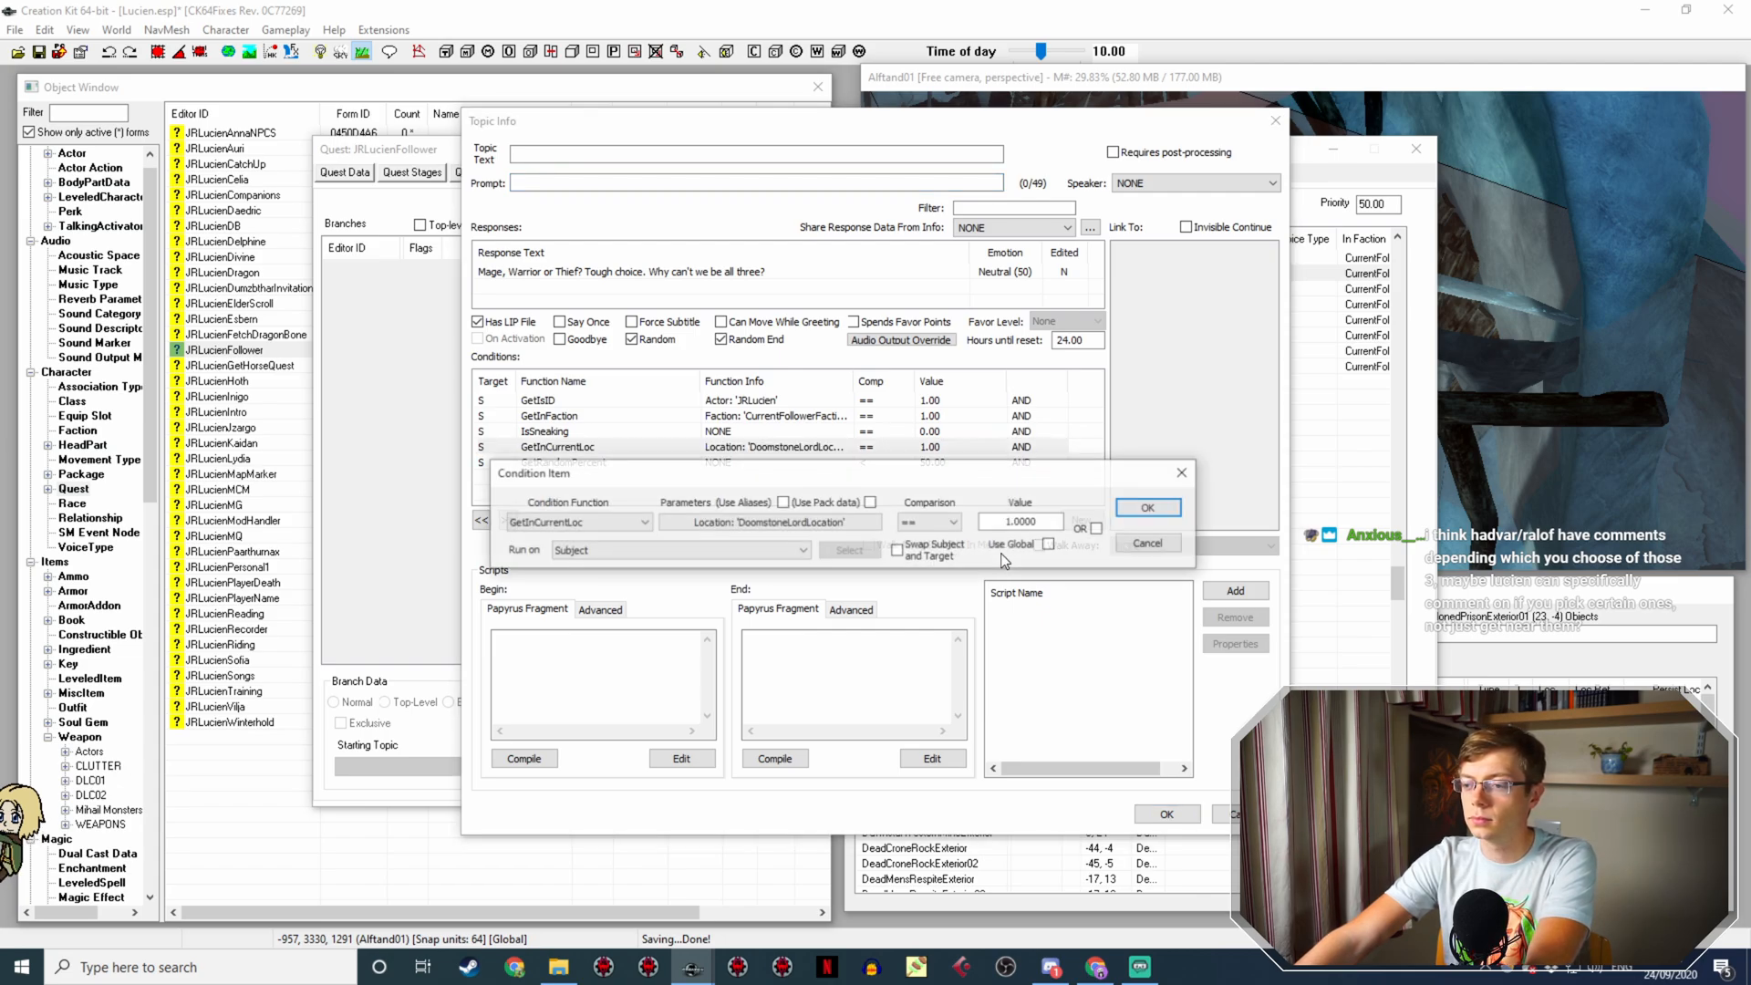
left_click(1144, 511)
right_click(857, 447)
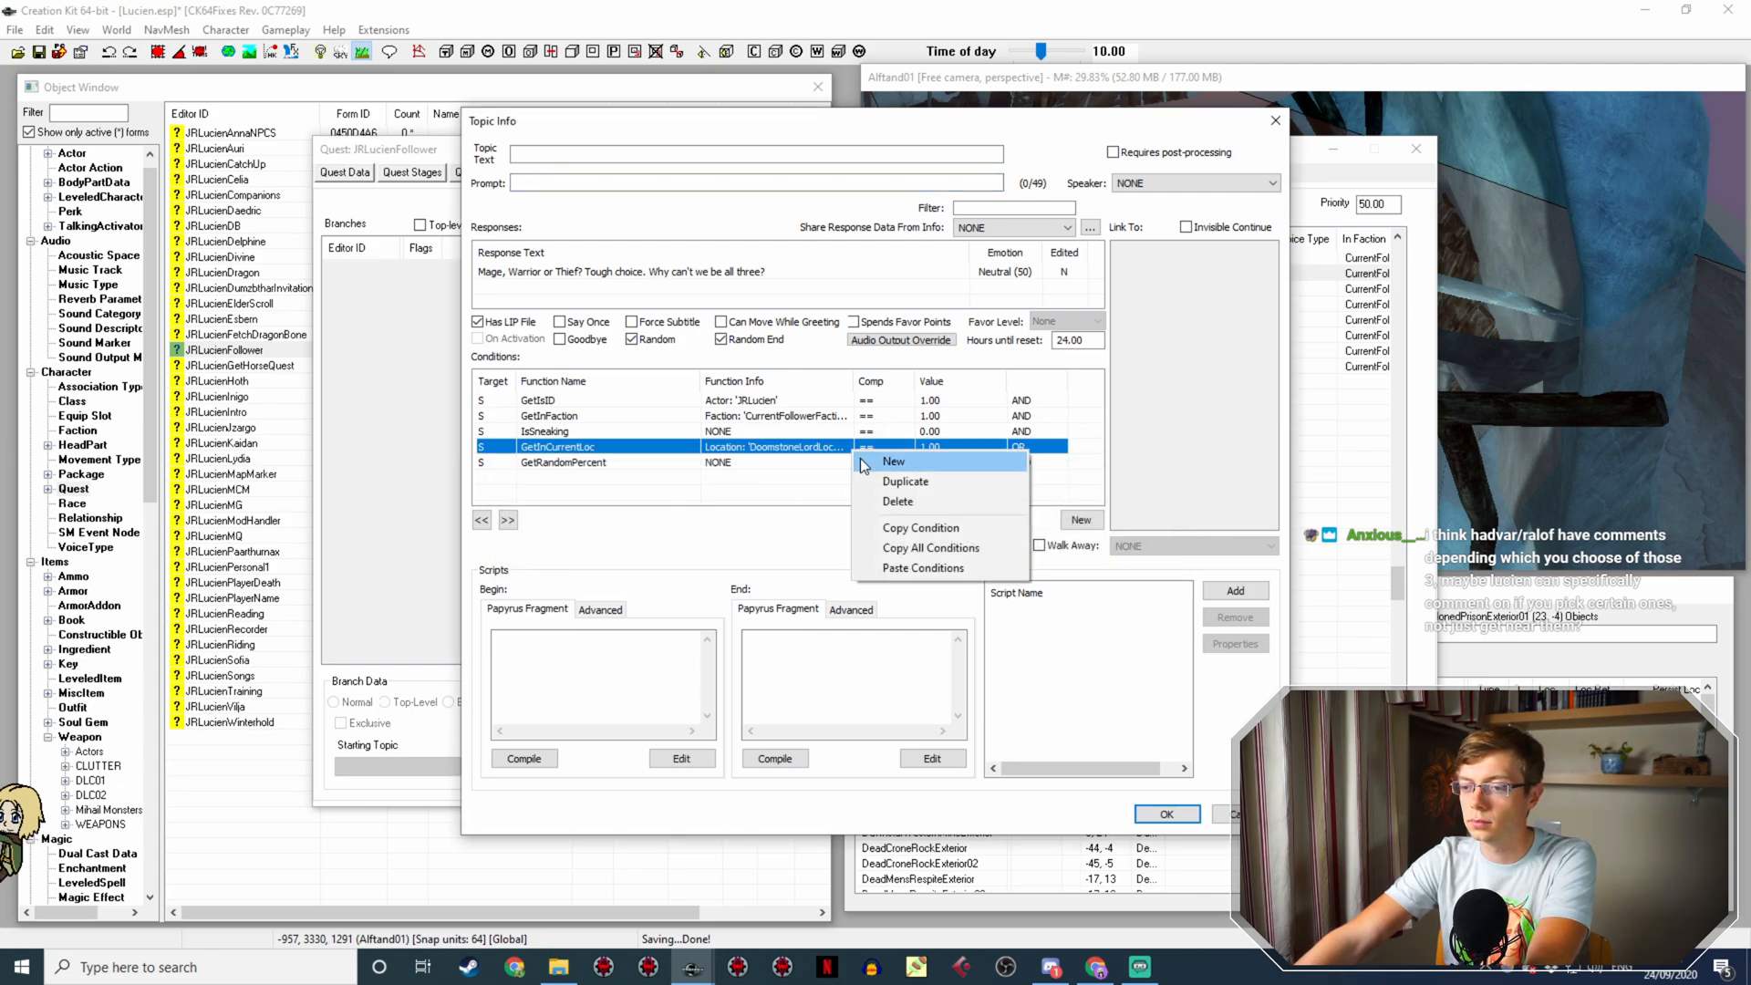
left_click(890, 473)
right_click(846, 465)
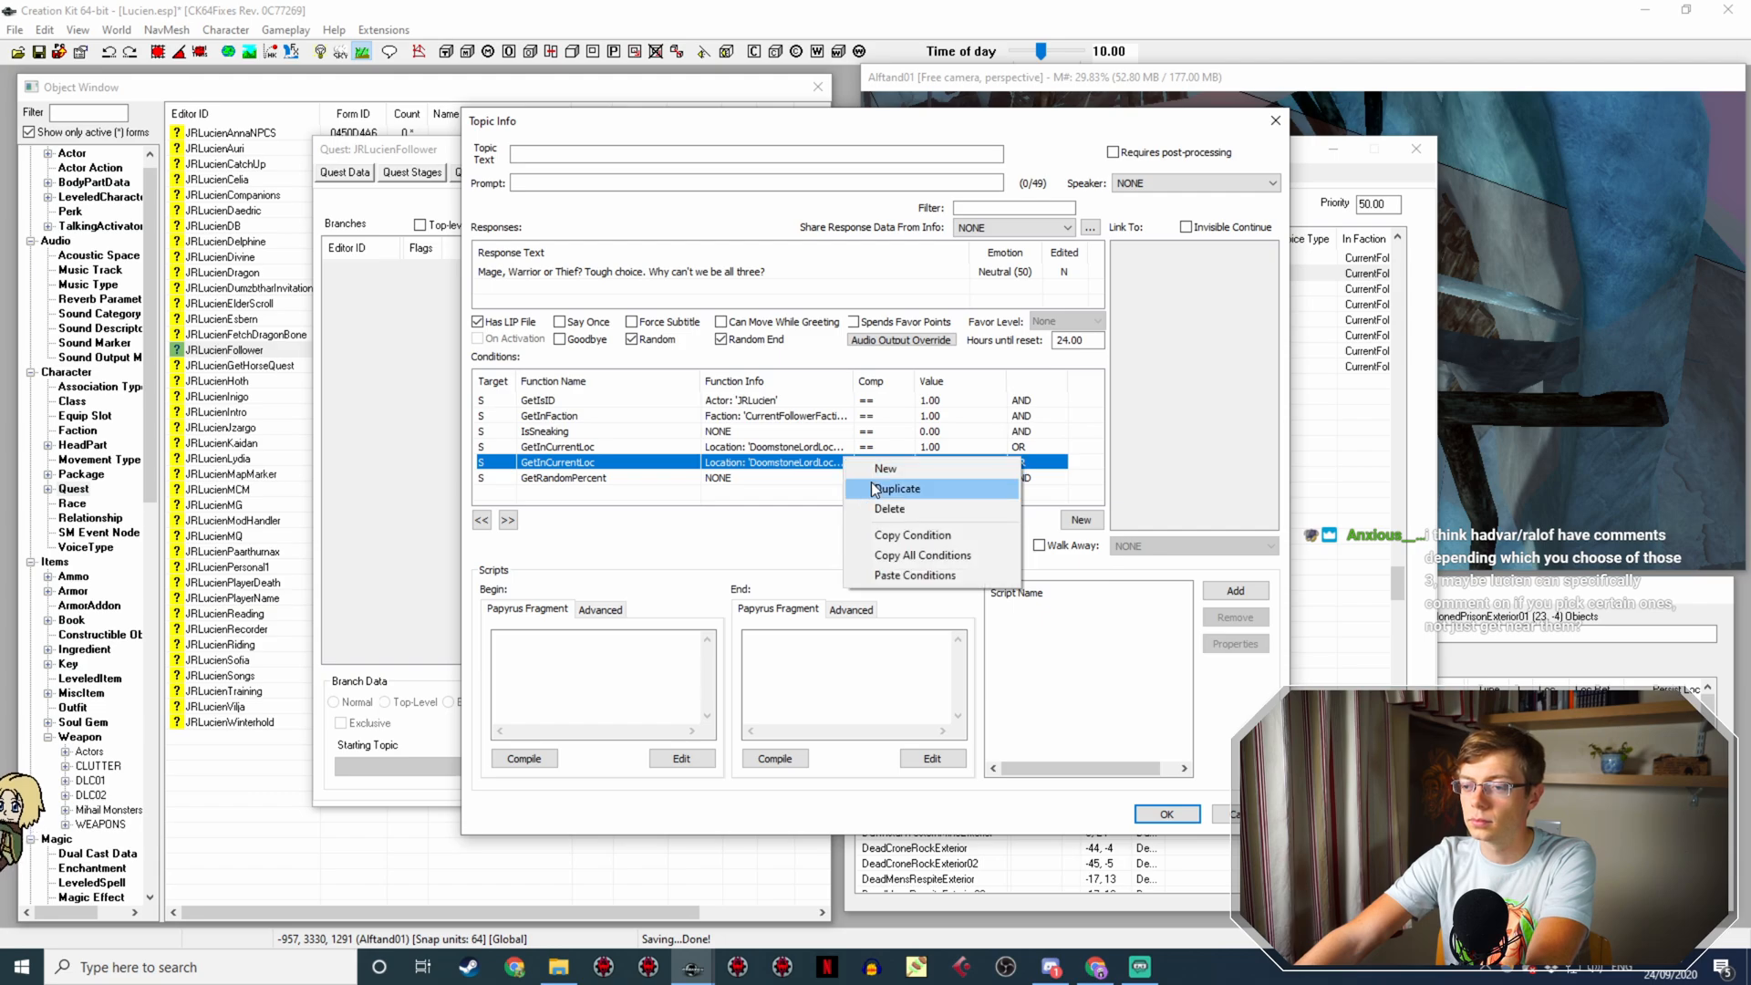
left_click(878, 486)
double_click(960, 481)
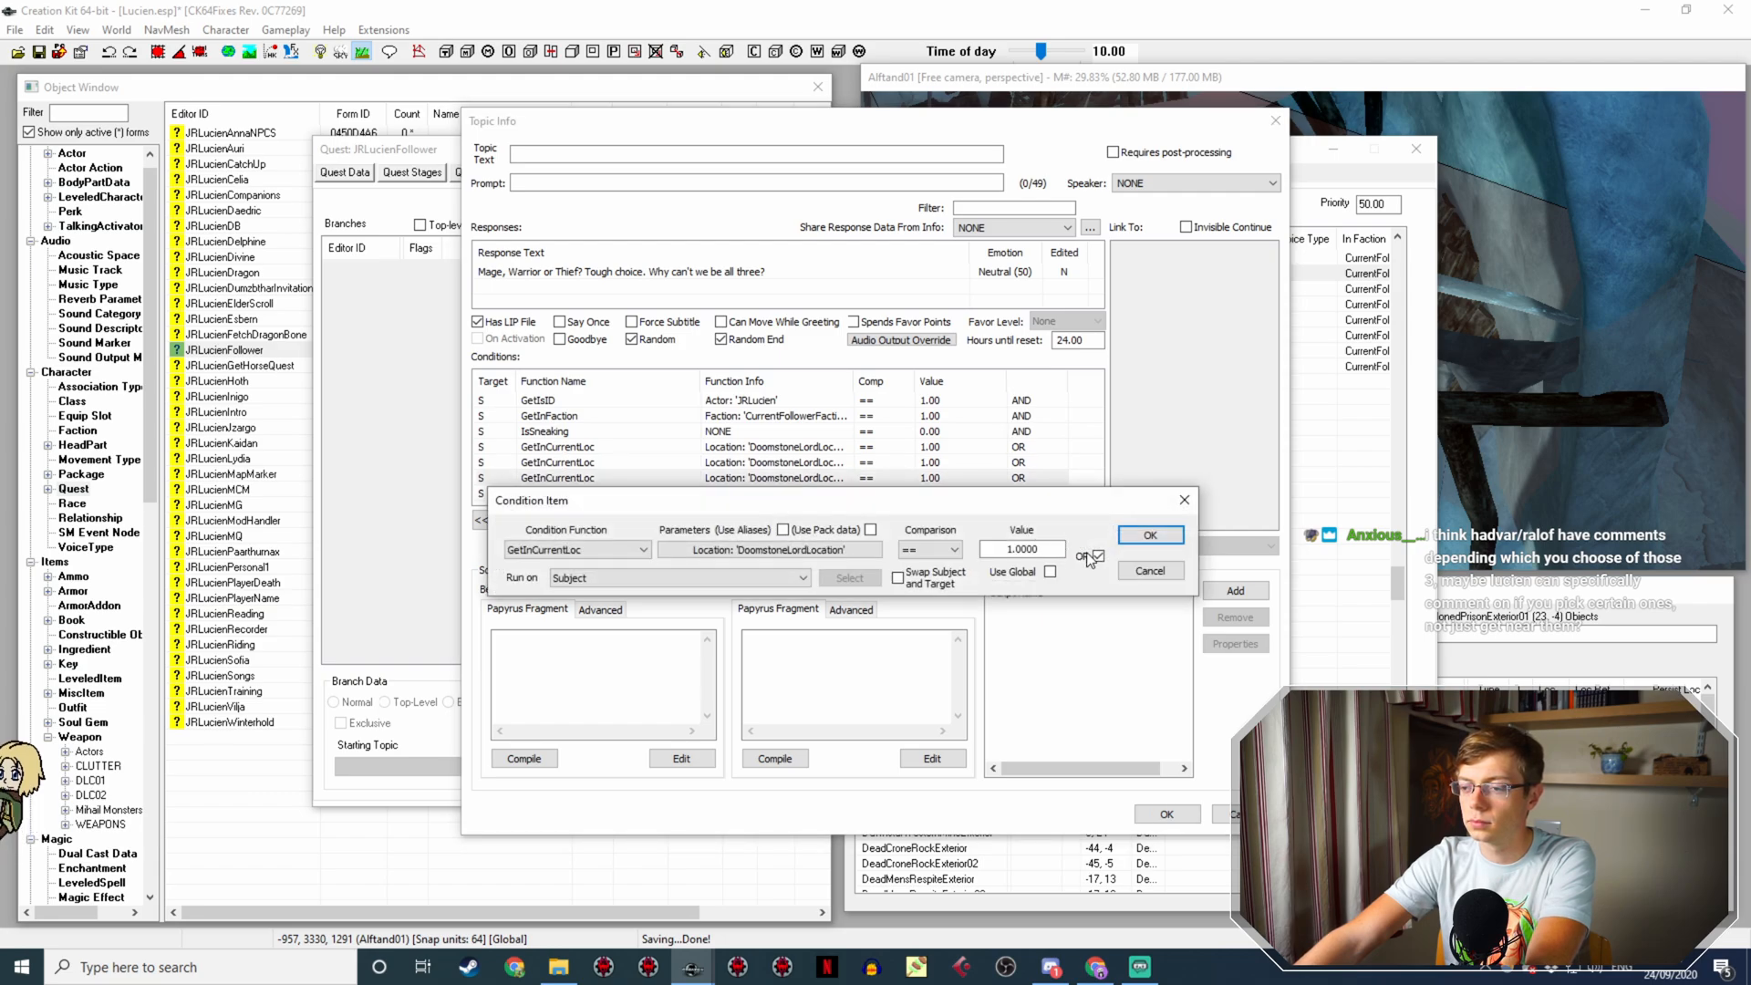
left_click(1099, 557)
left_click(1151, 536)
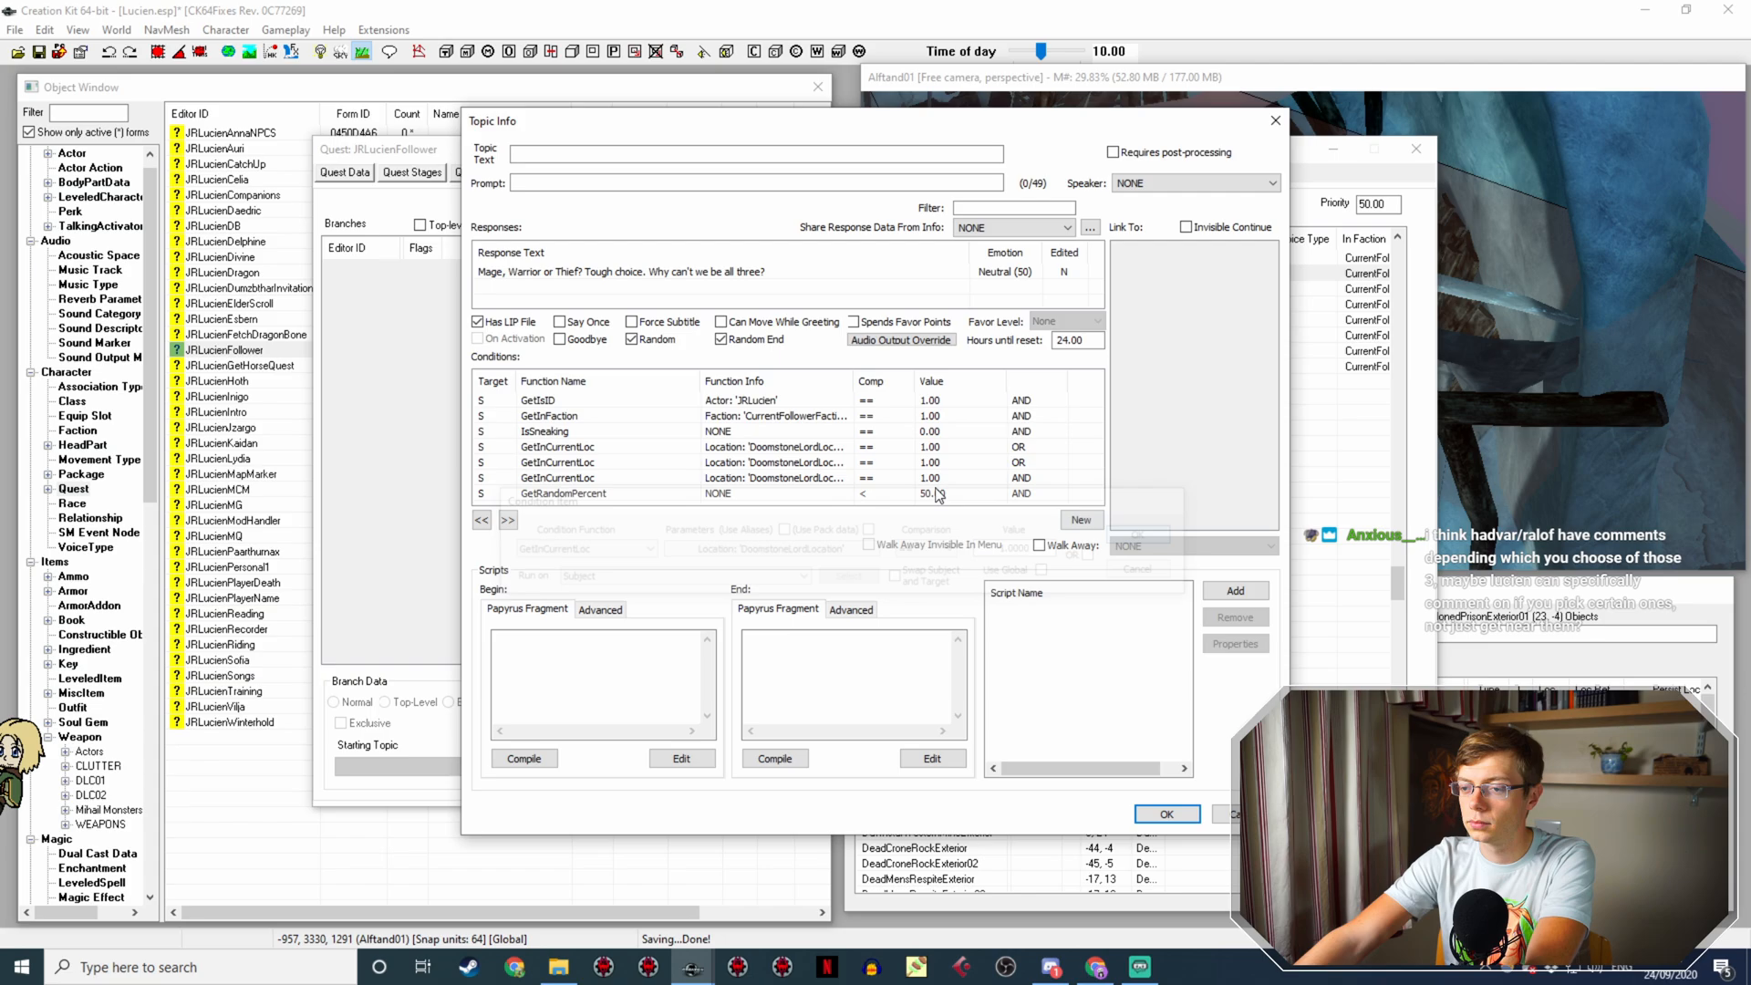
Step: Set the location of the second GetInCurrentLoc condition in the "Mage, Warrior or Thief?" line to DoomstoneMageLocation
double_click(832, 479)
left_click(783, 534)
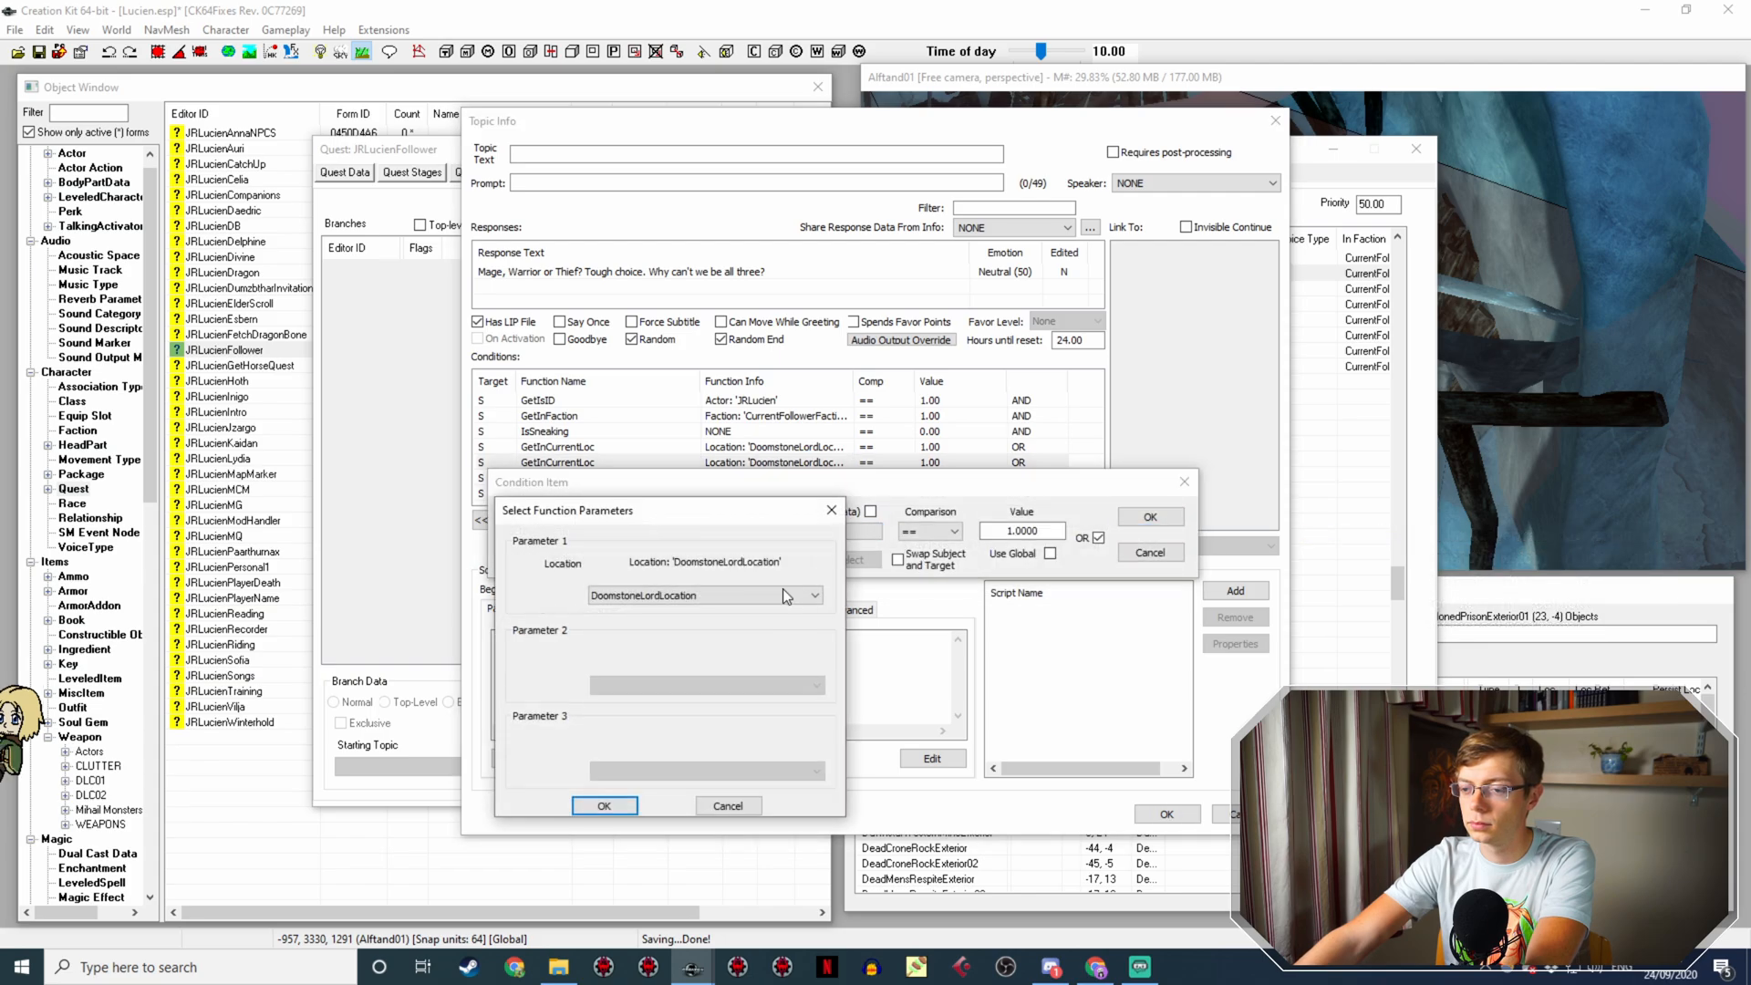
left_click(774, 596)
scroll(750, 648, "up", 2)
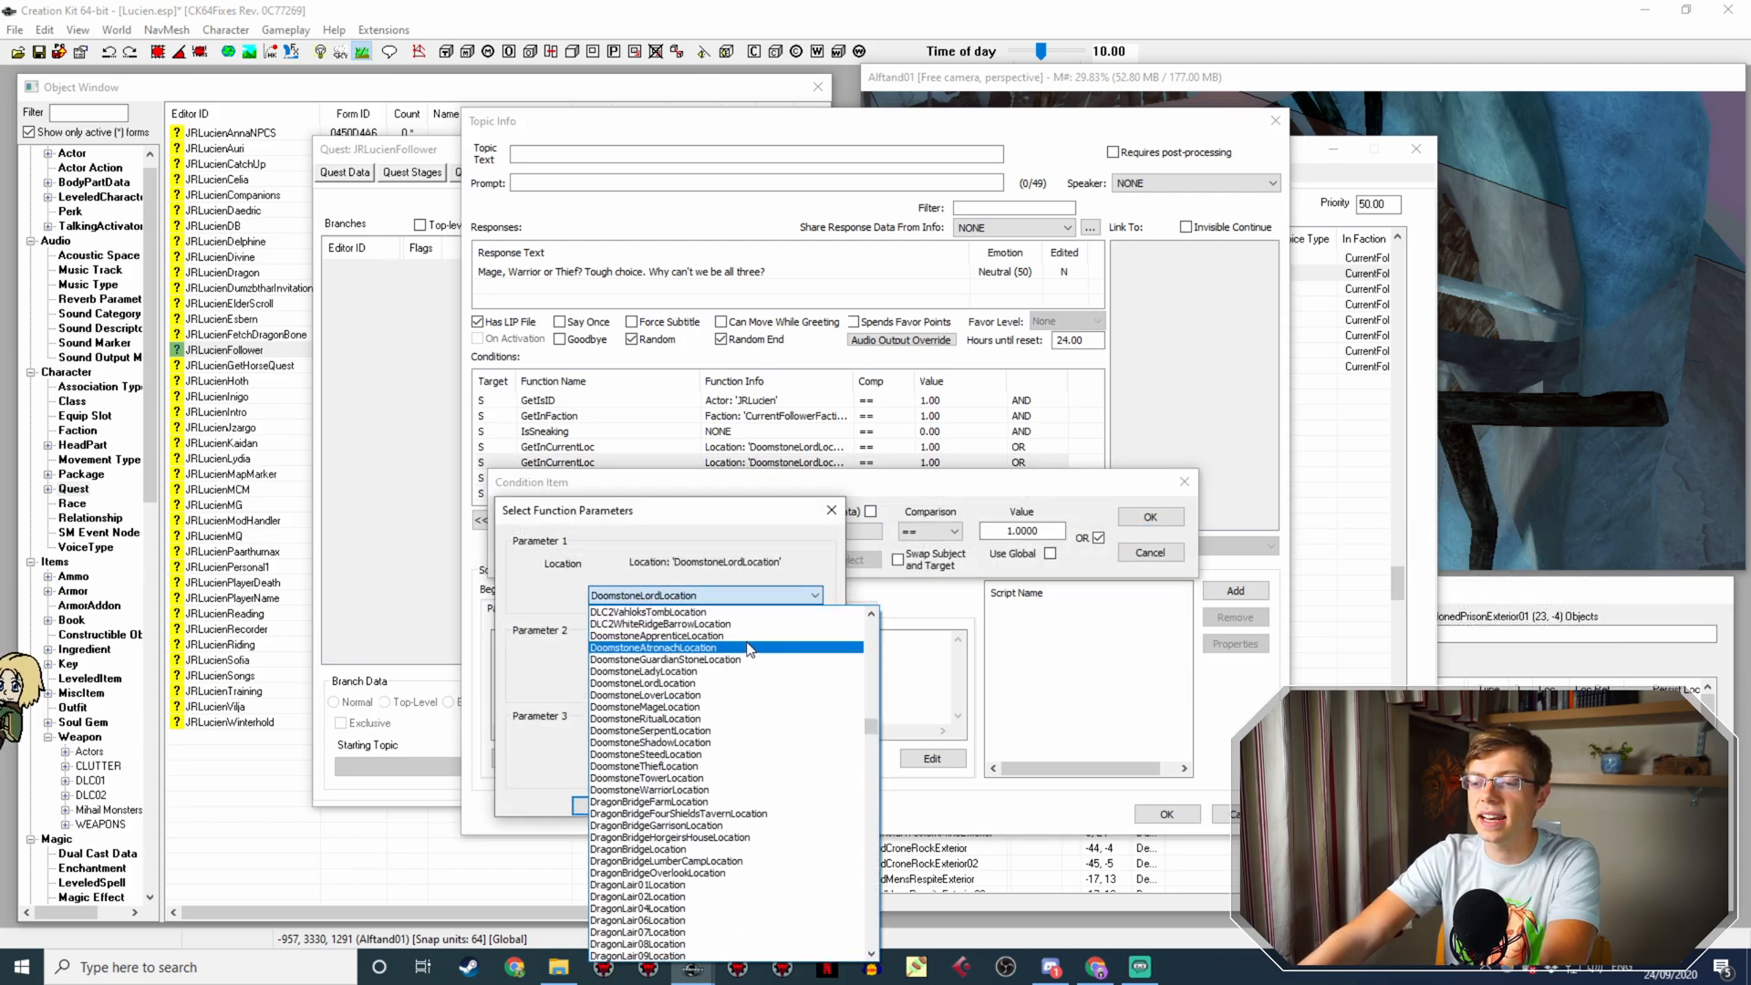
left_click(721, 707)
left_click(603, 807)
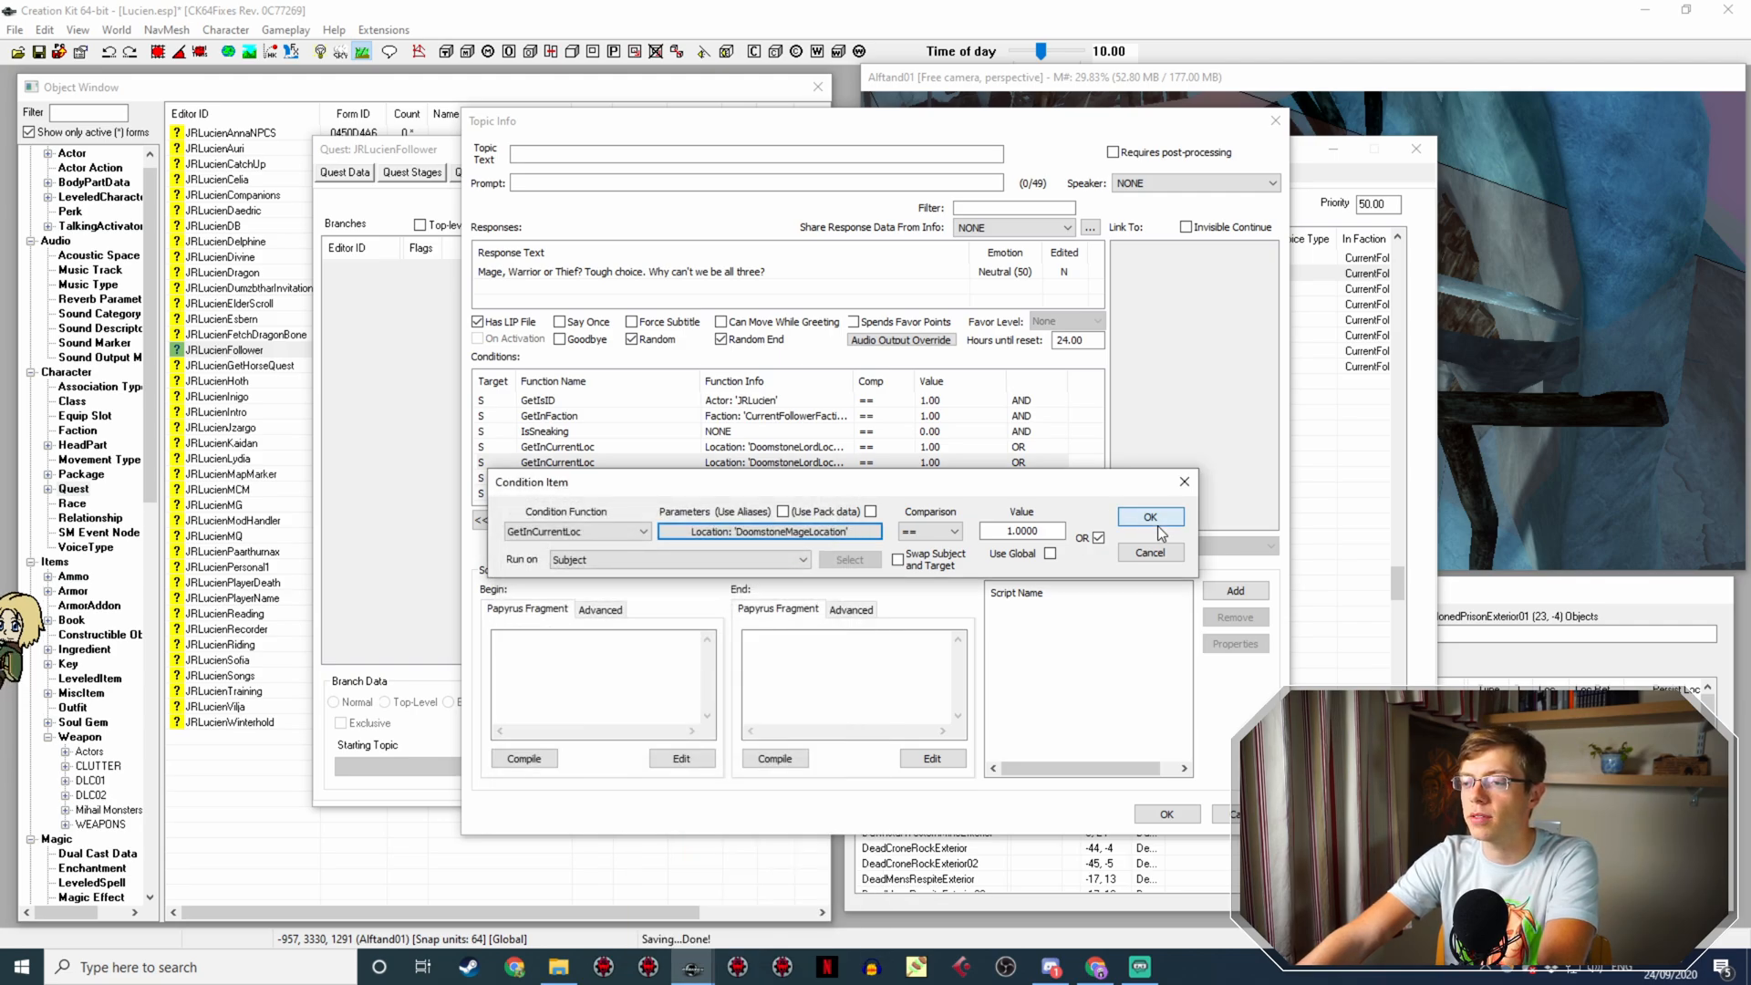
left_click(1153, 518)
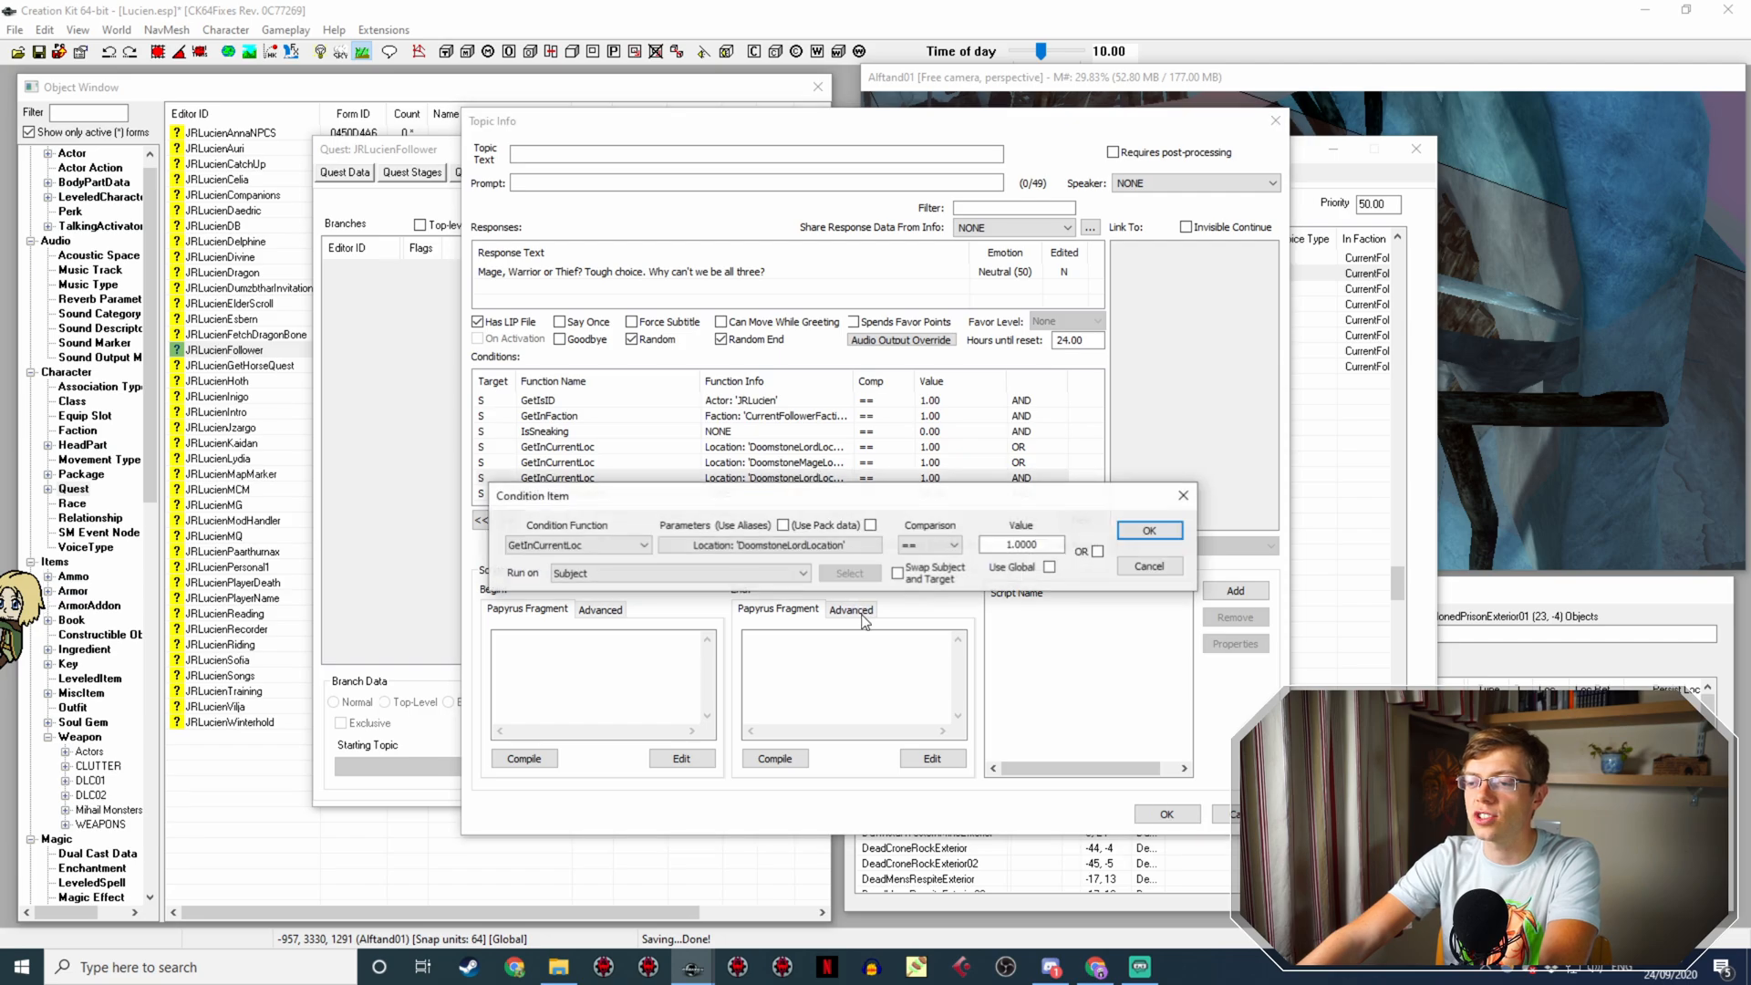
Step: Set the third GetInCurrentLoc condition's location to DoomstoneThiefLocation and save the "Mage, Warrior or Thief?" line
left_click(844, 545)
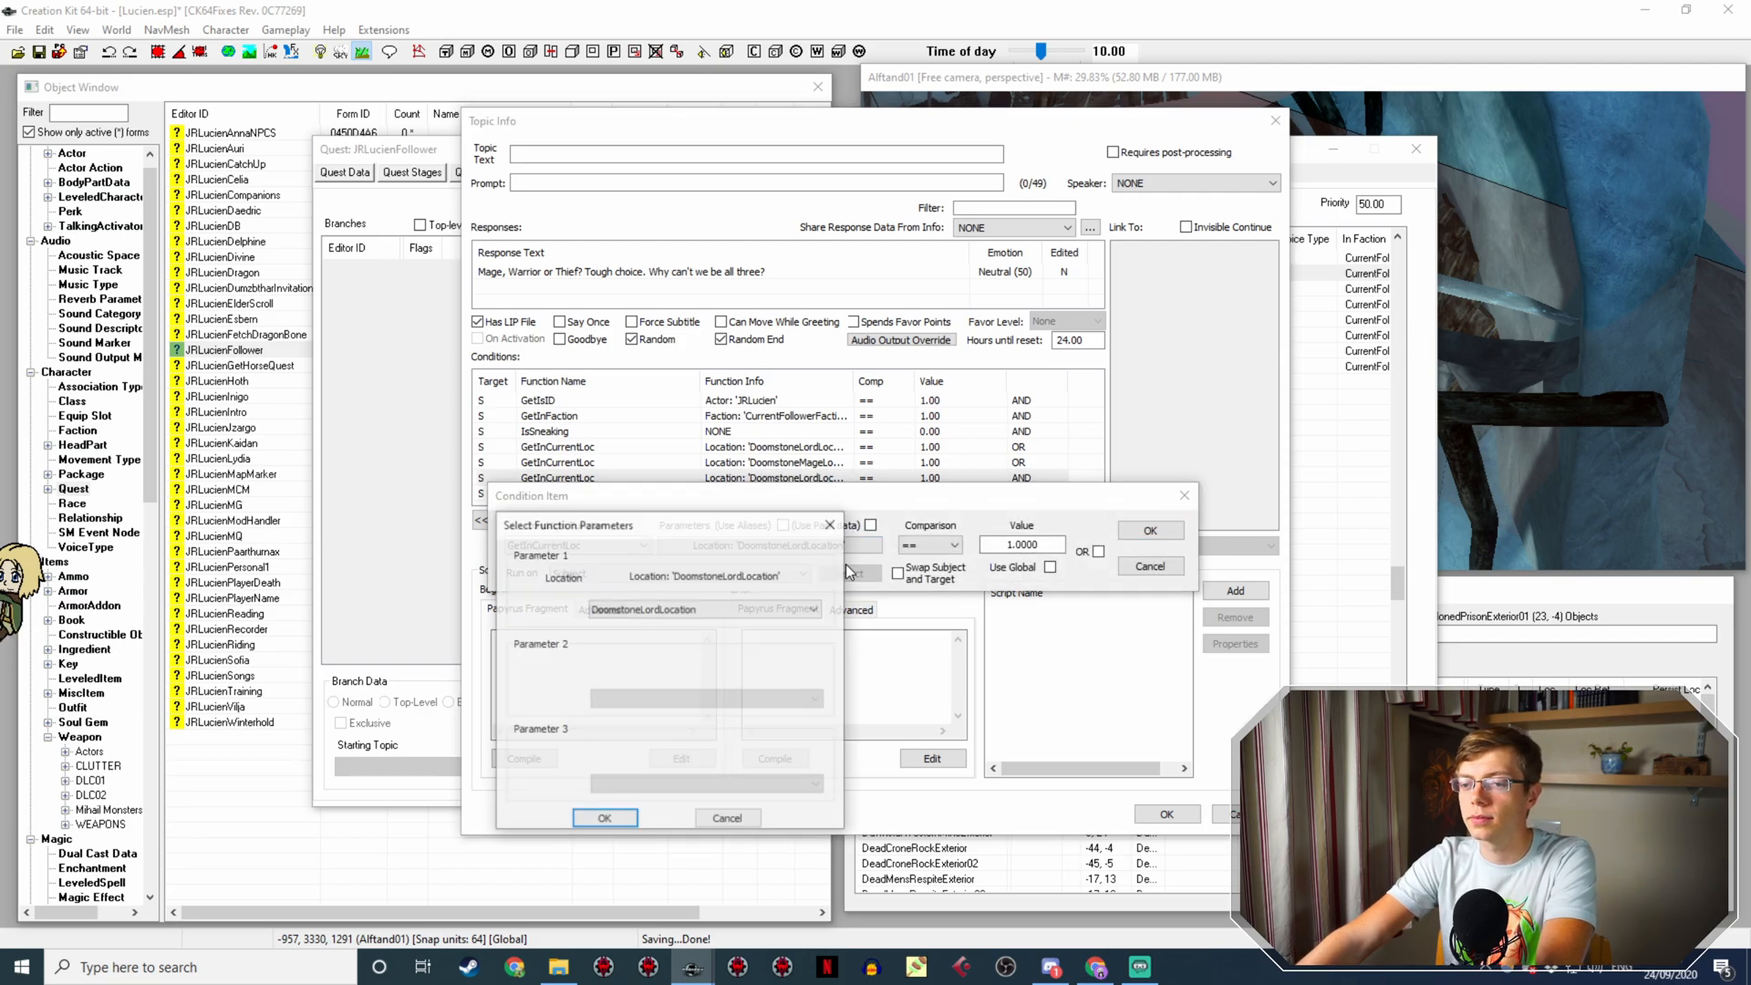
left_click(760, 609)
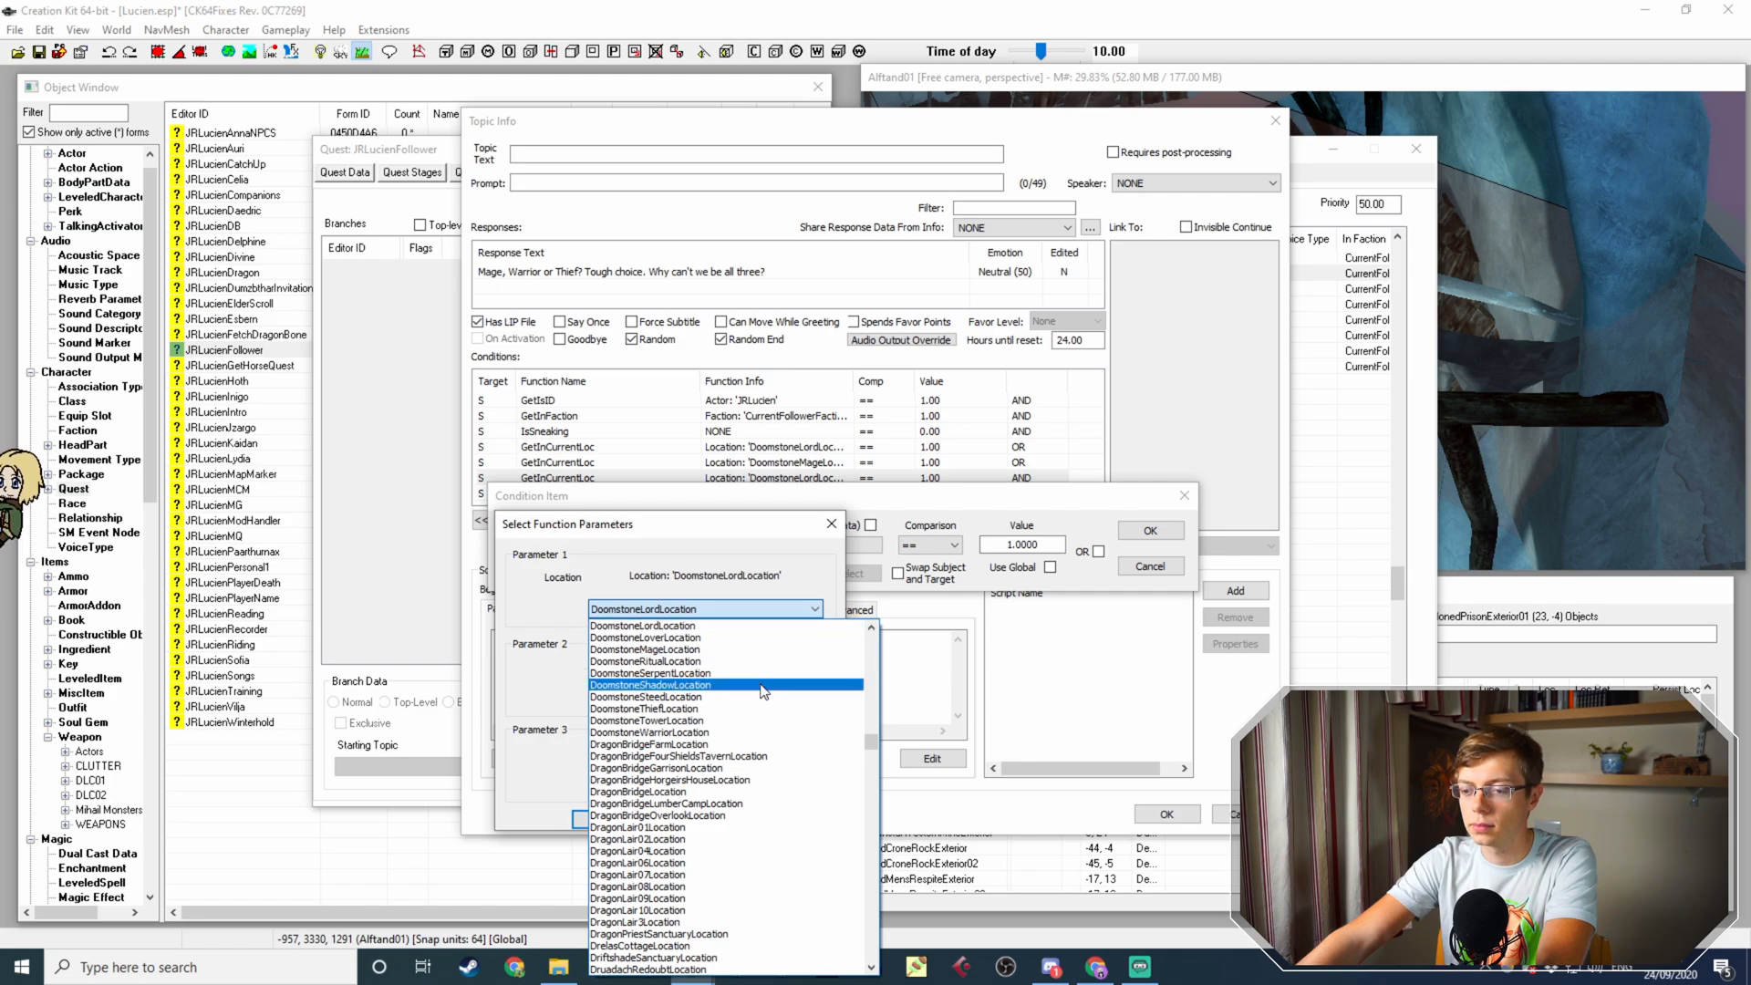
left_click(746, 710)
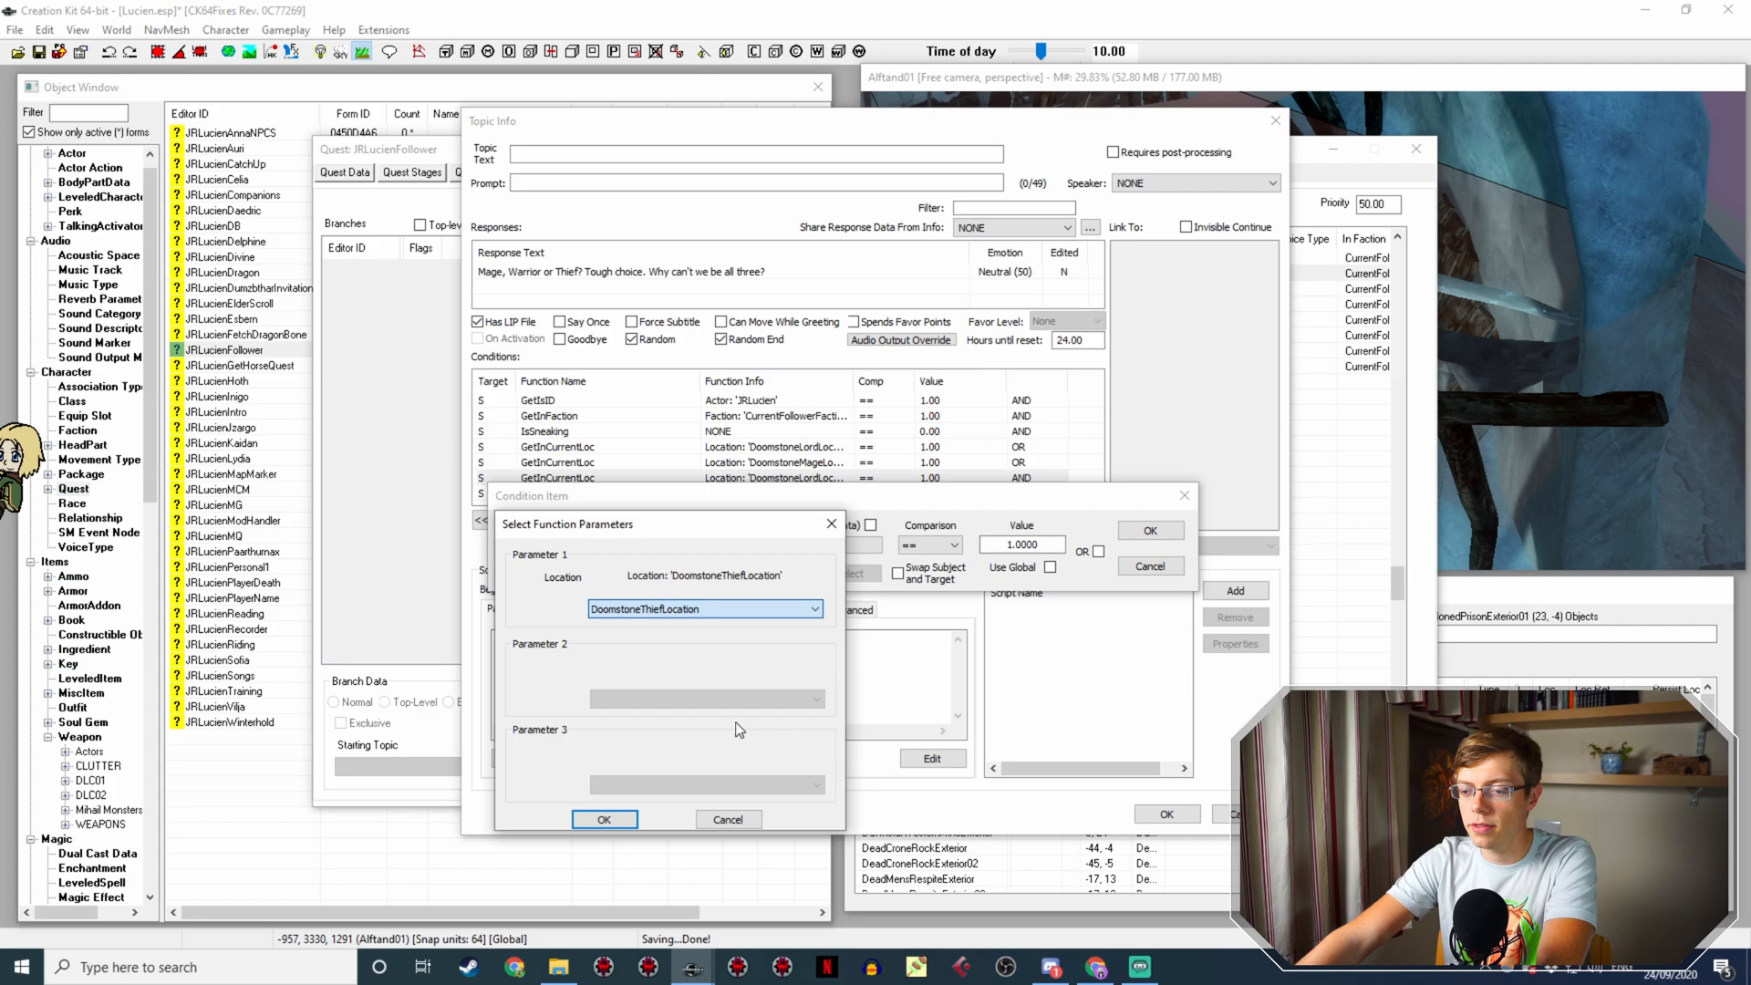
left_click(604, 819)
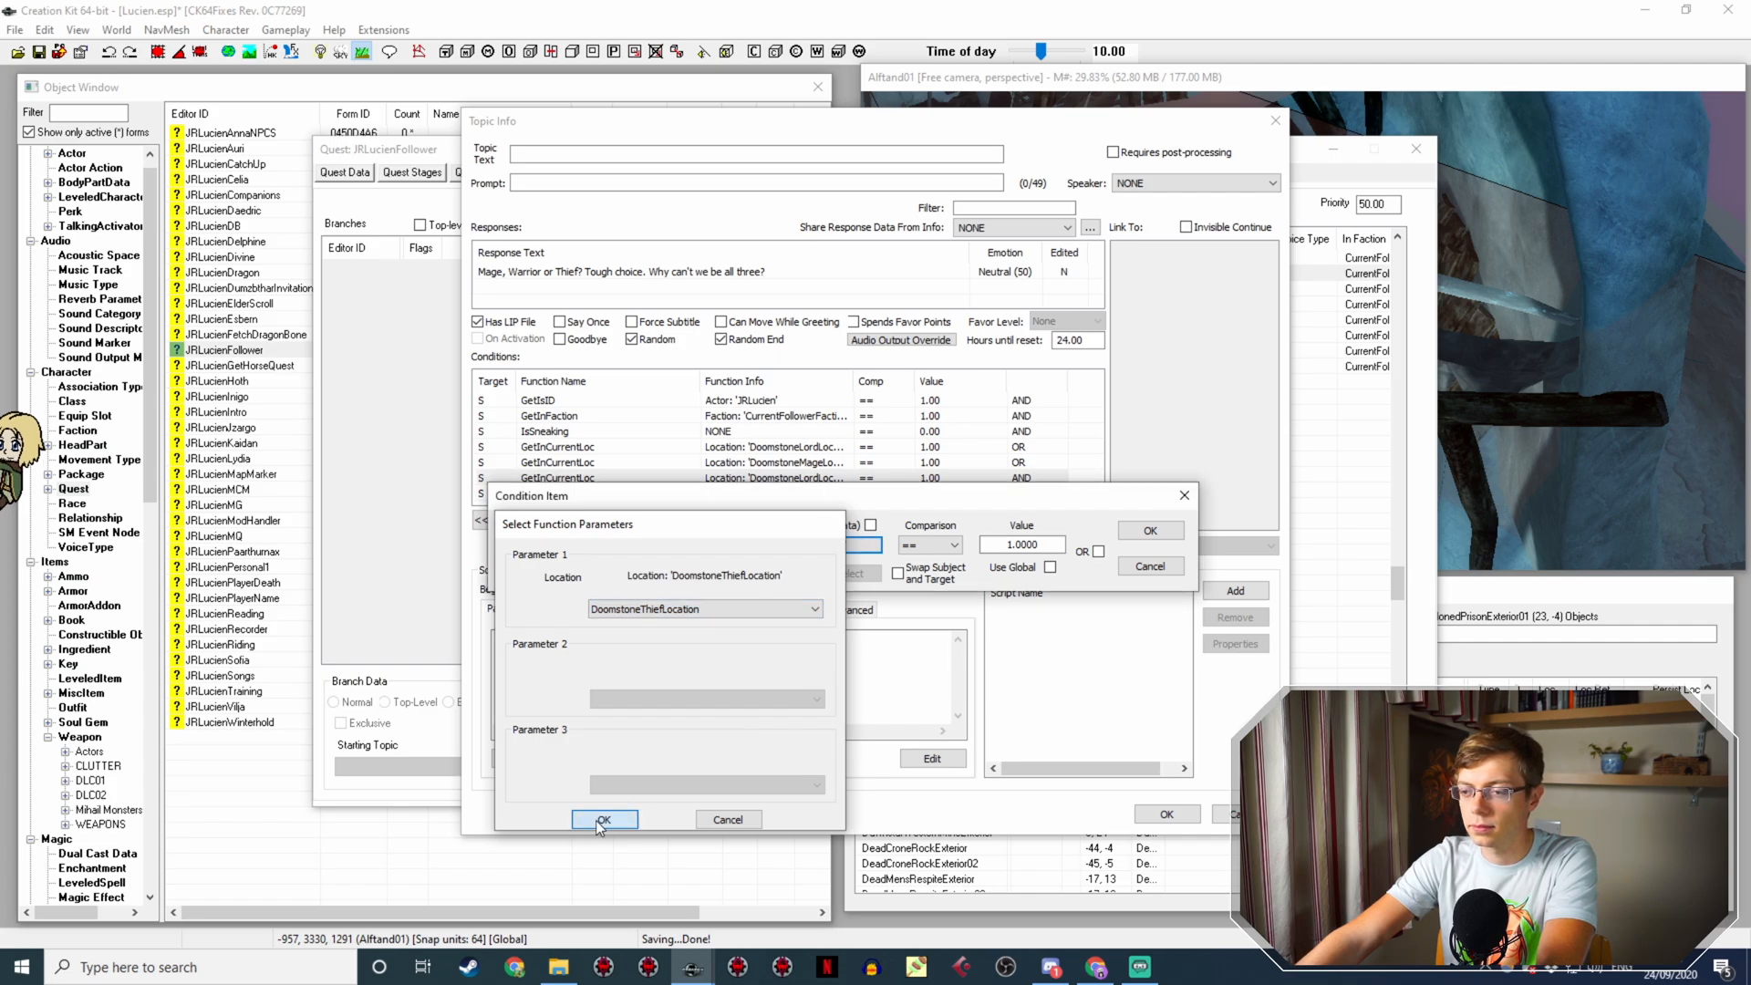
left_click(1169, 529)
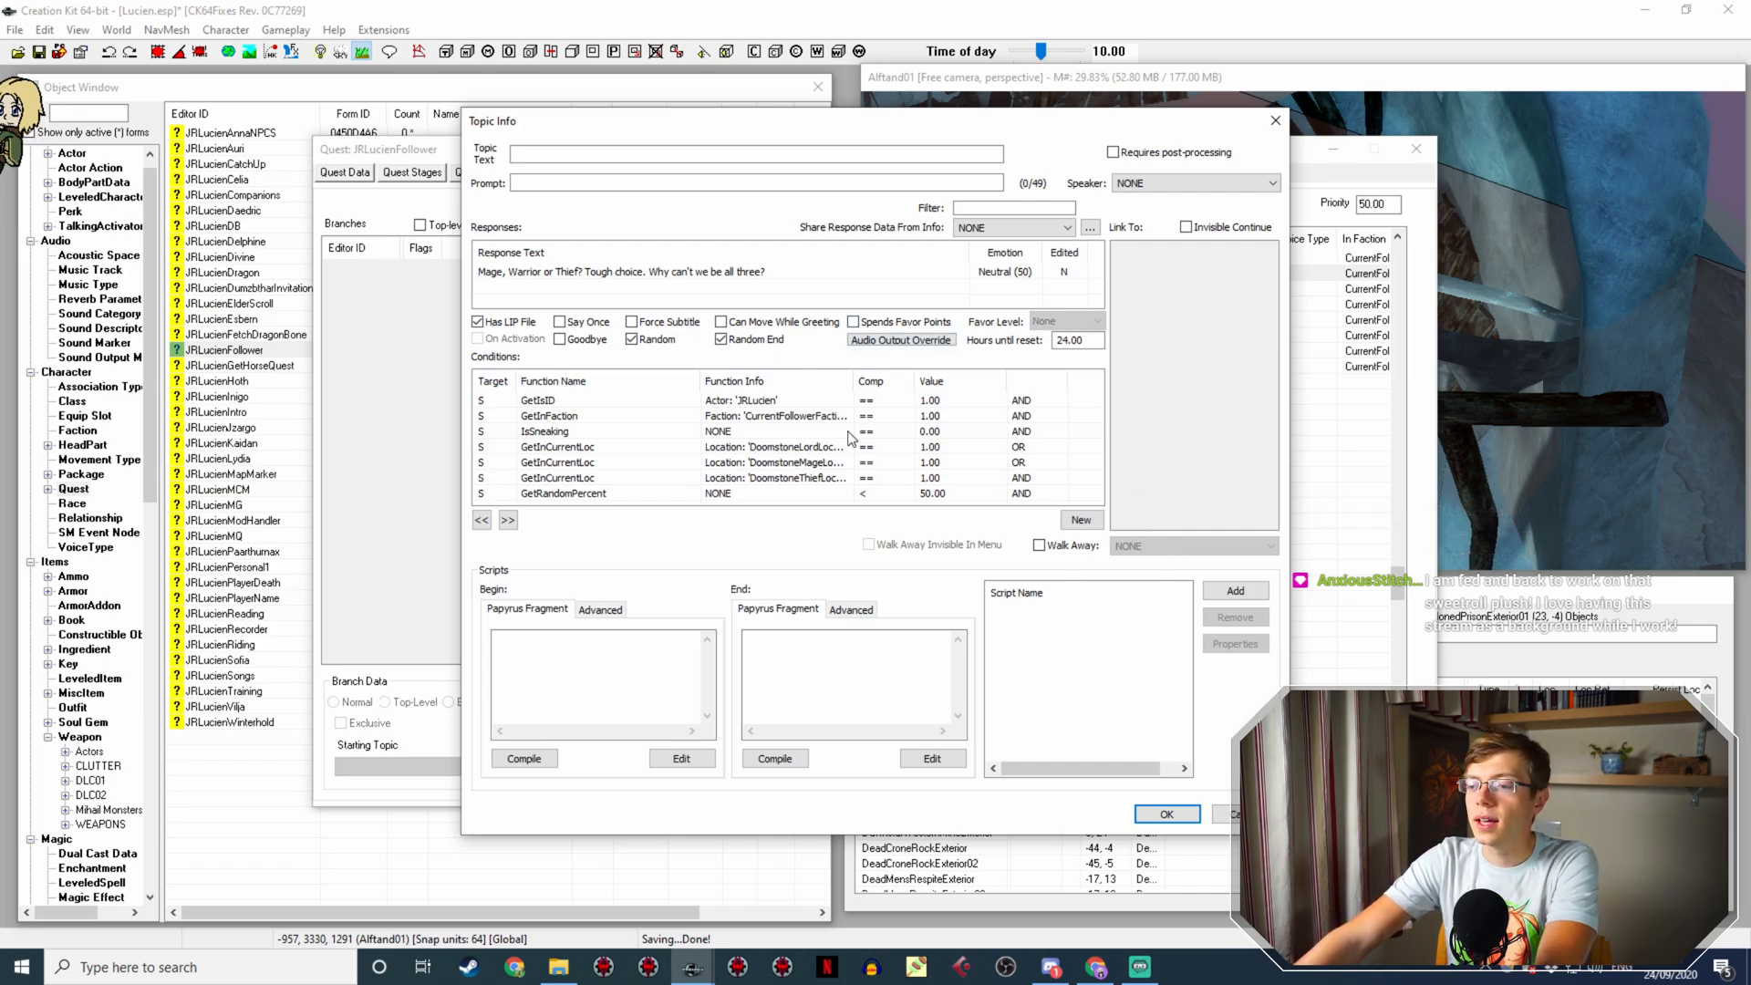
left_click(1166, 814)
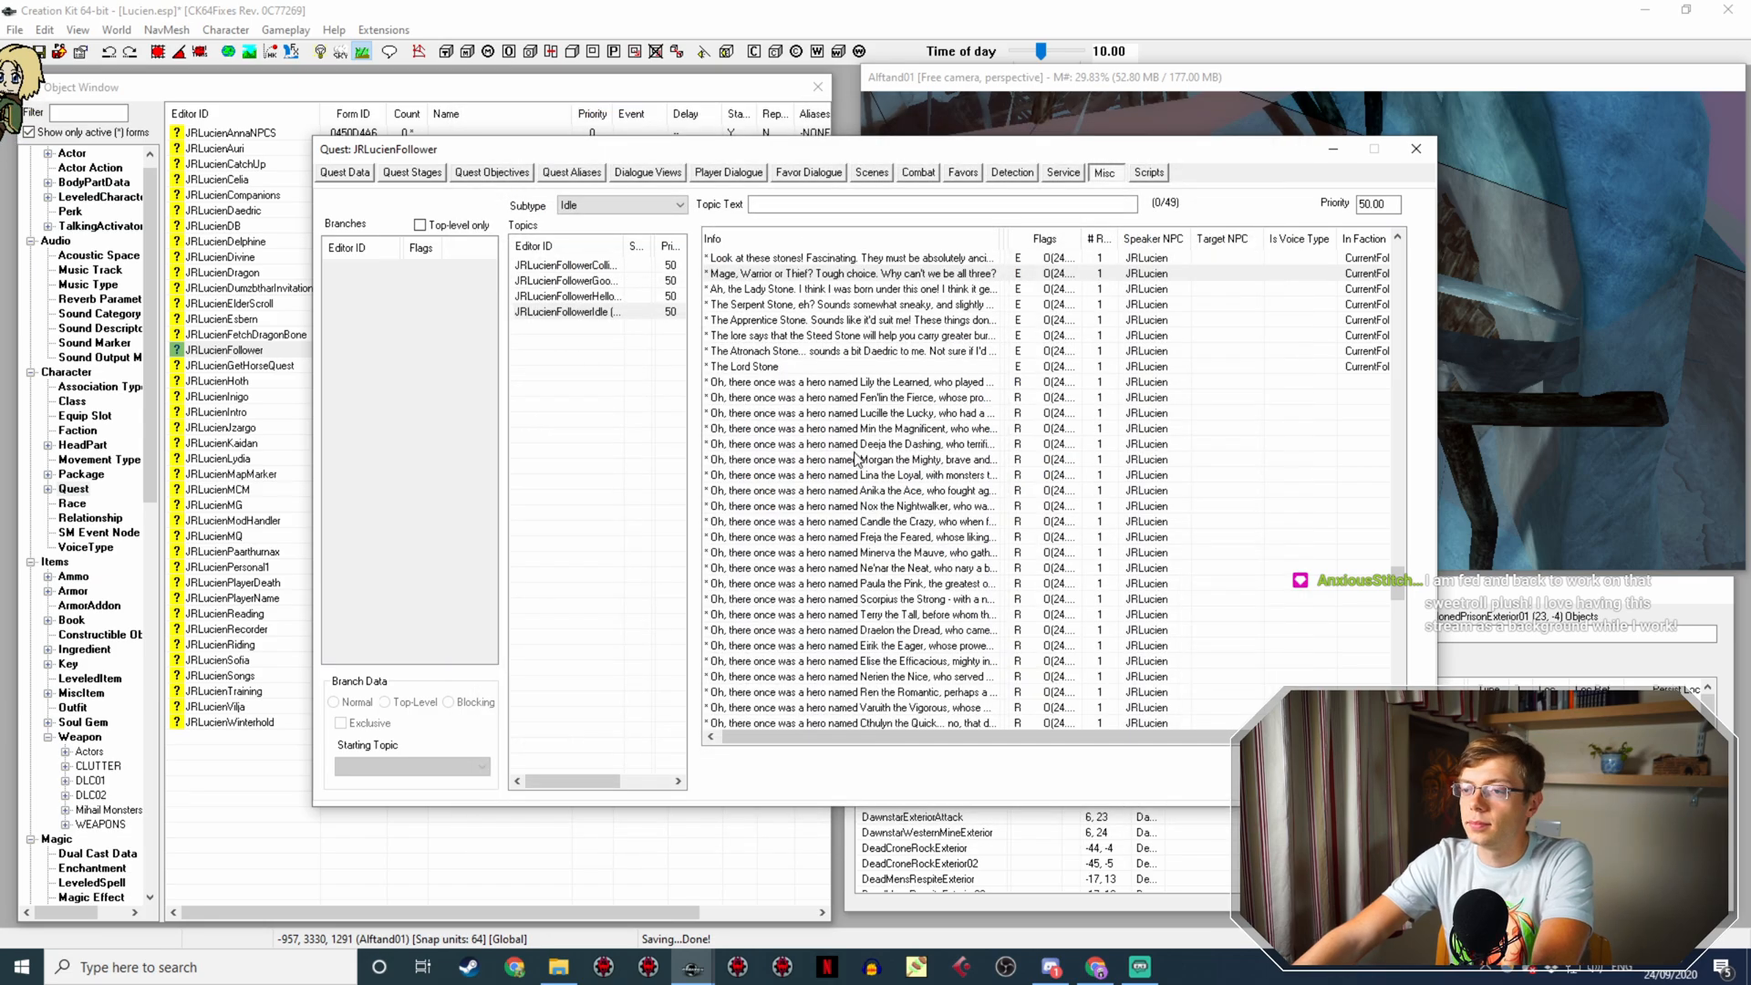
Step: Open the Lord Stone line's response for editing and check the stone's entry on the Standing Stone wiki page in Chrome
scroll(840, 365, "up", 1)
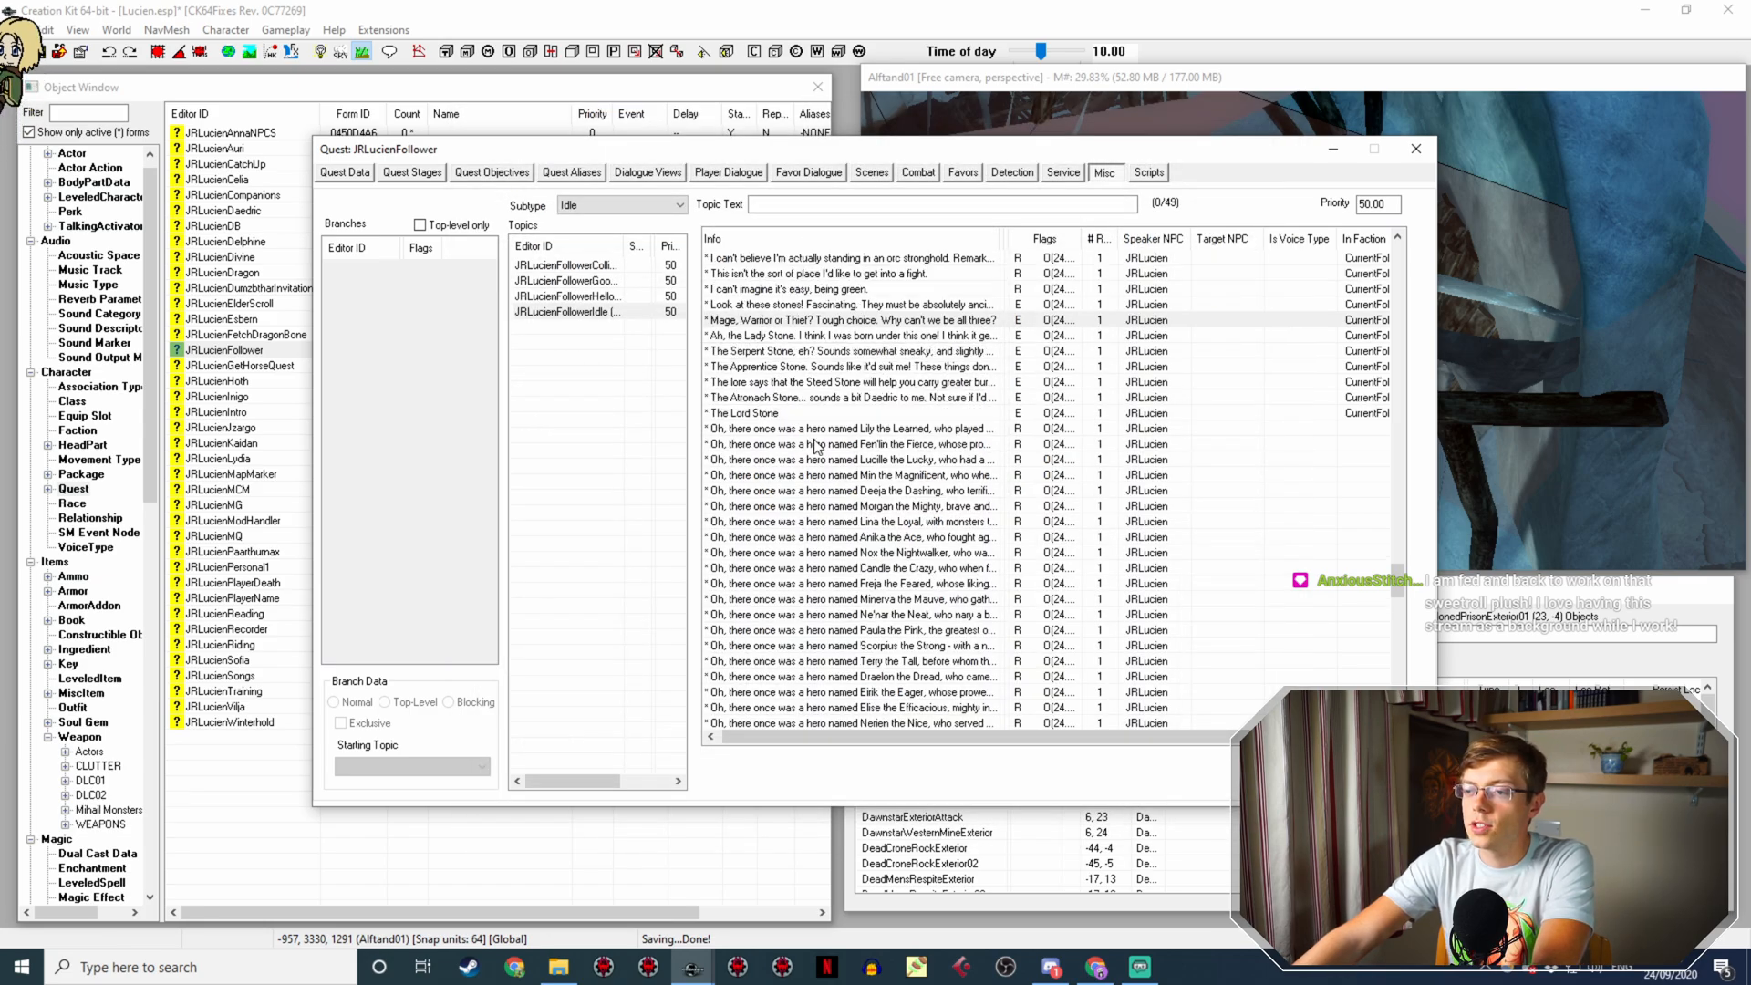
double_click(790, 414)
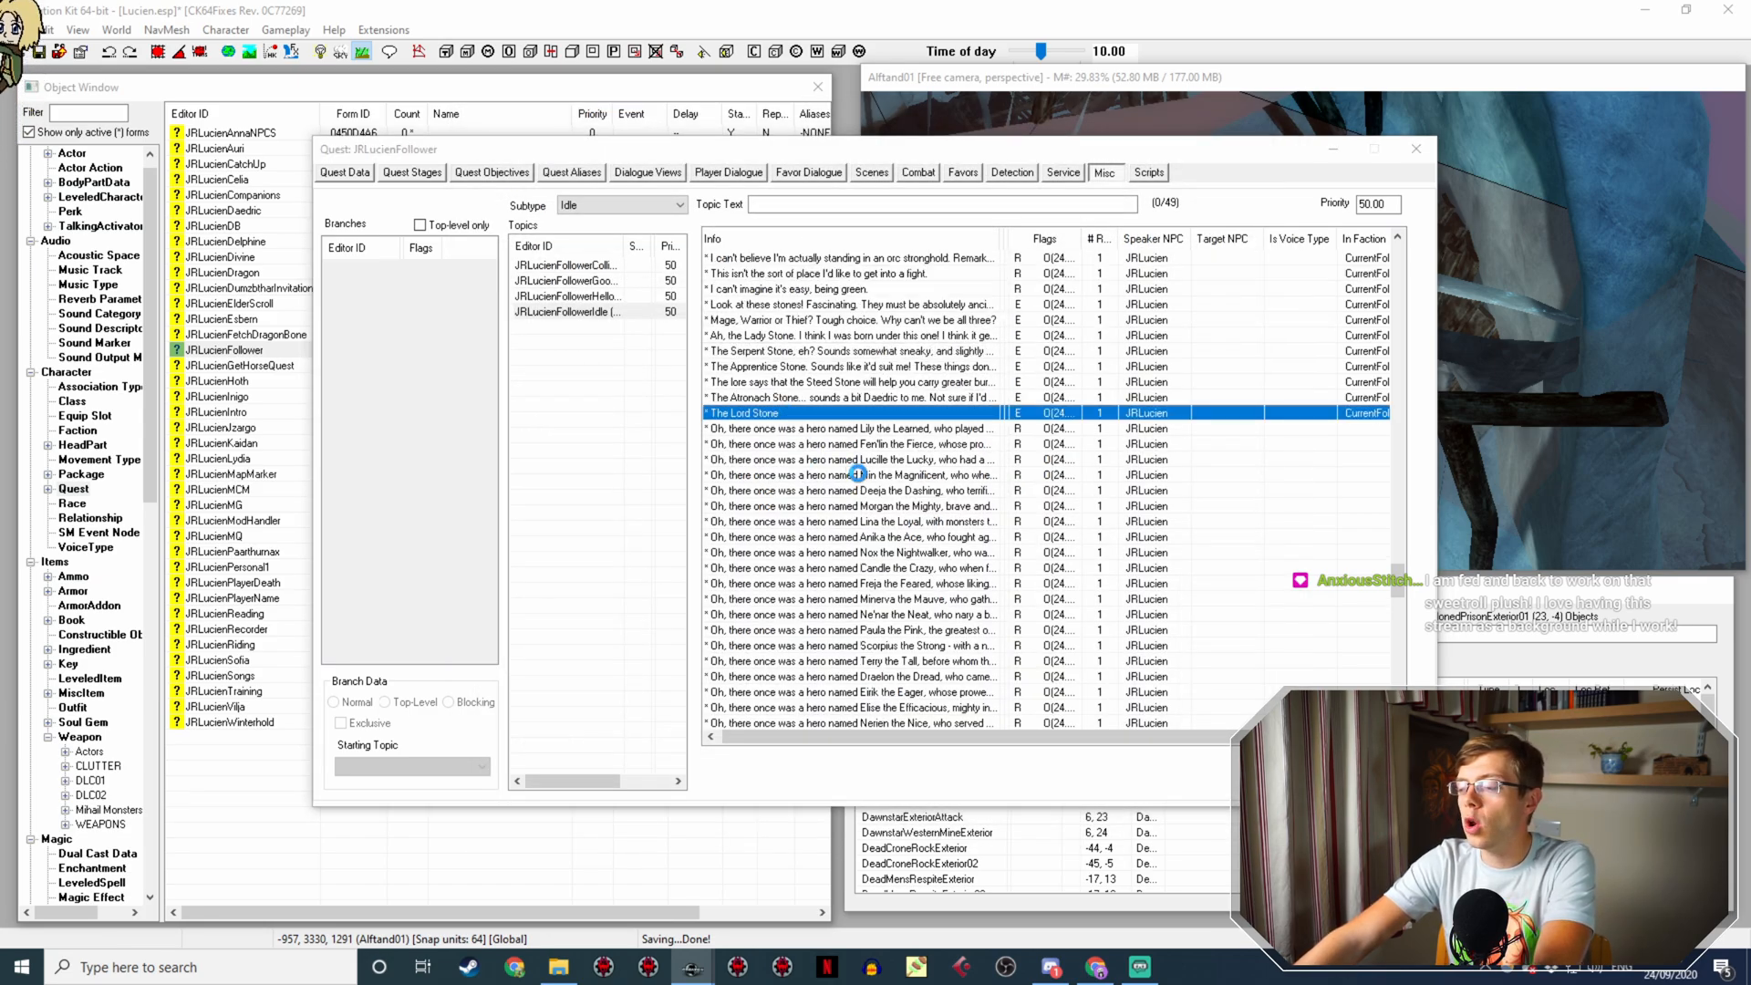
double_click(561, 272)
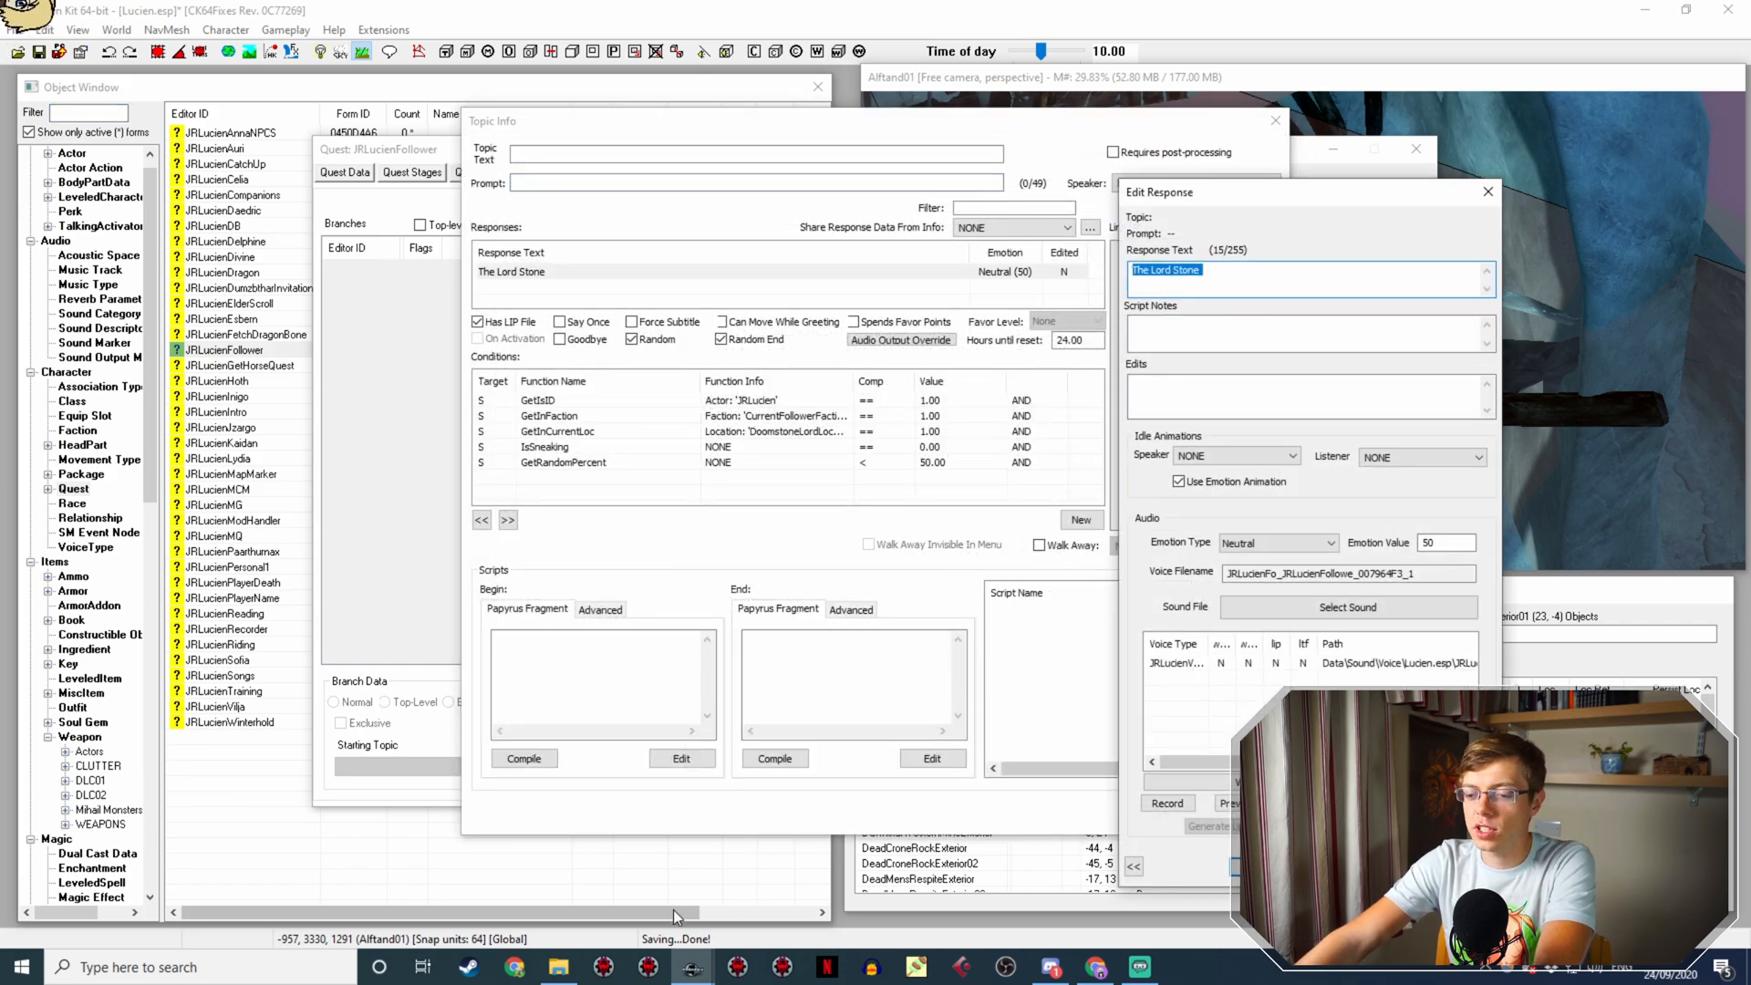
left_click(1093, 967)
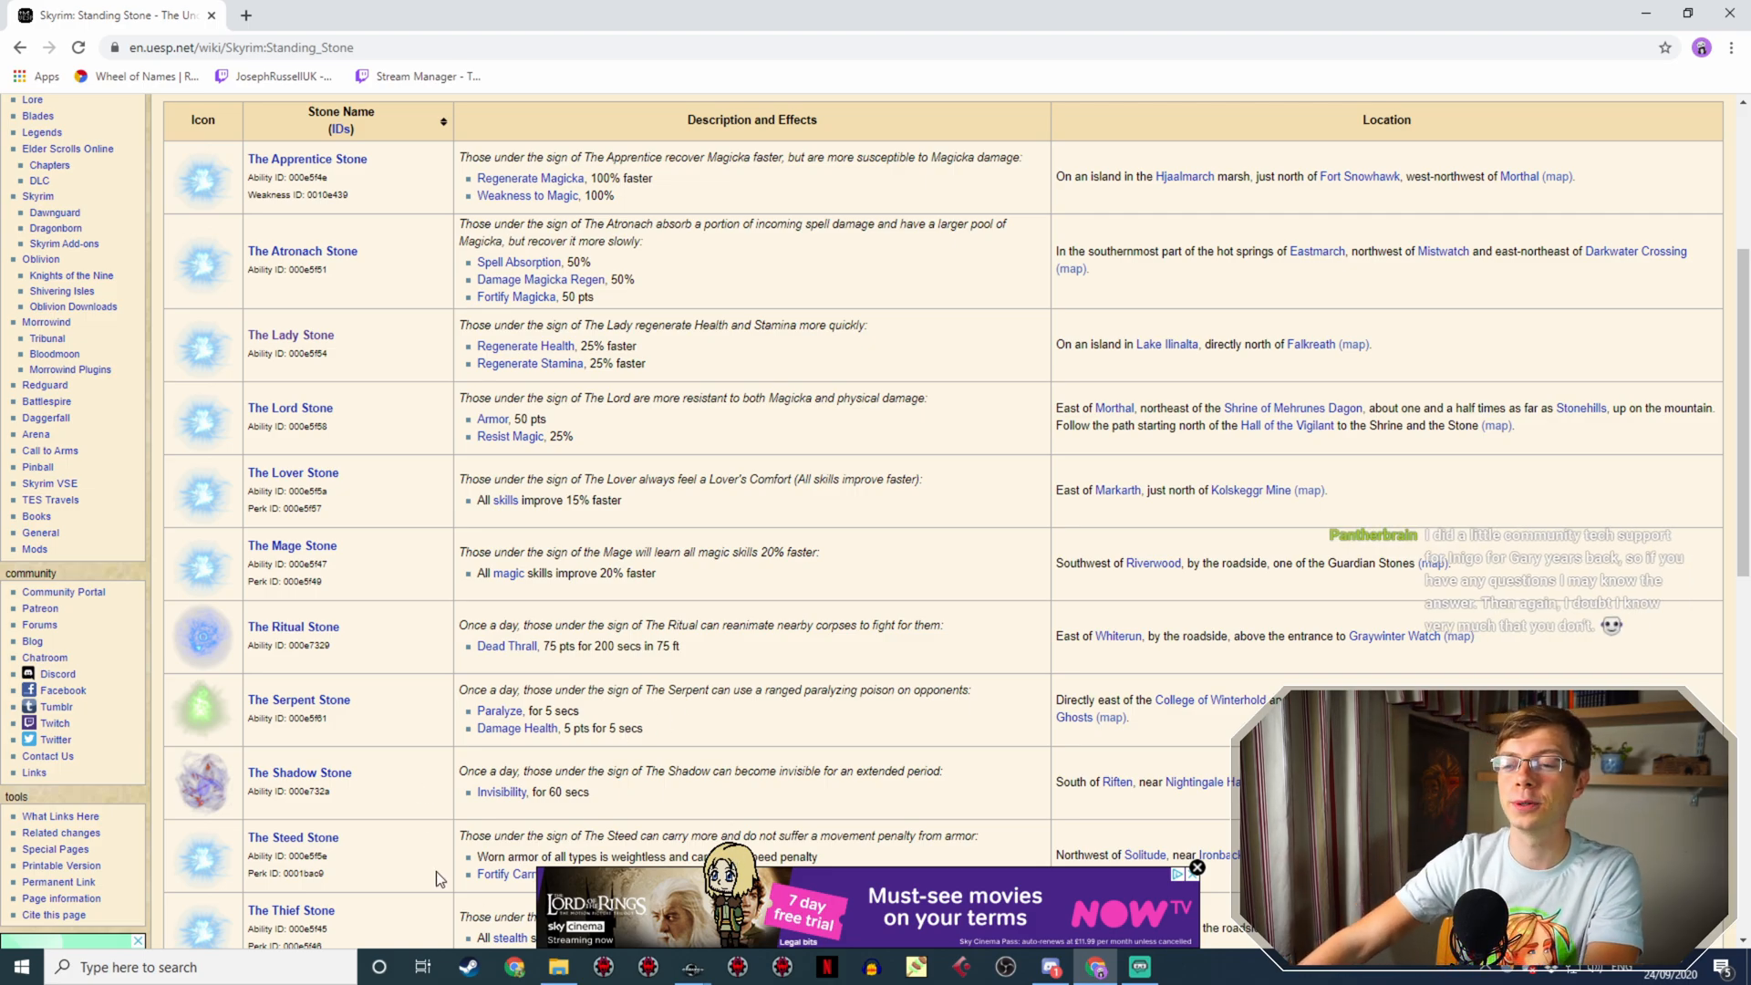
left_click(1646, 13)
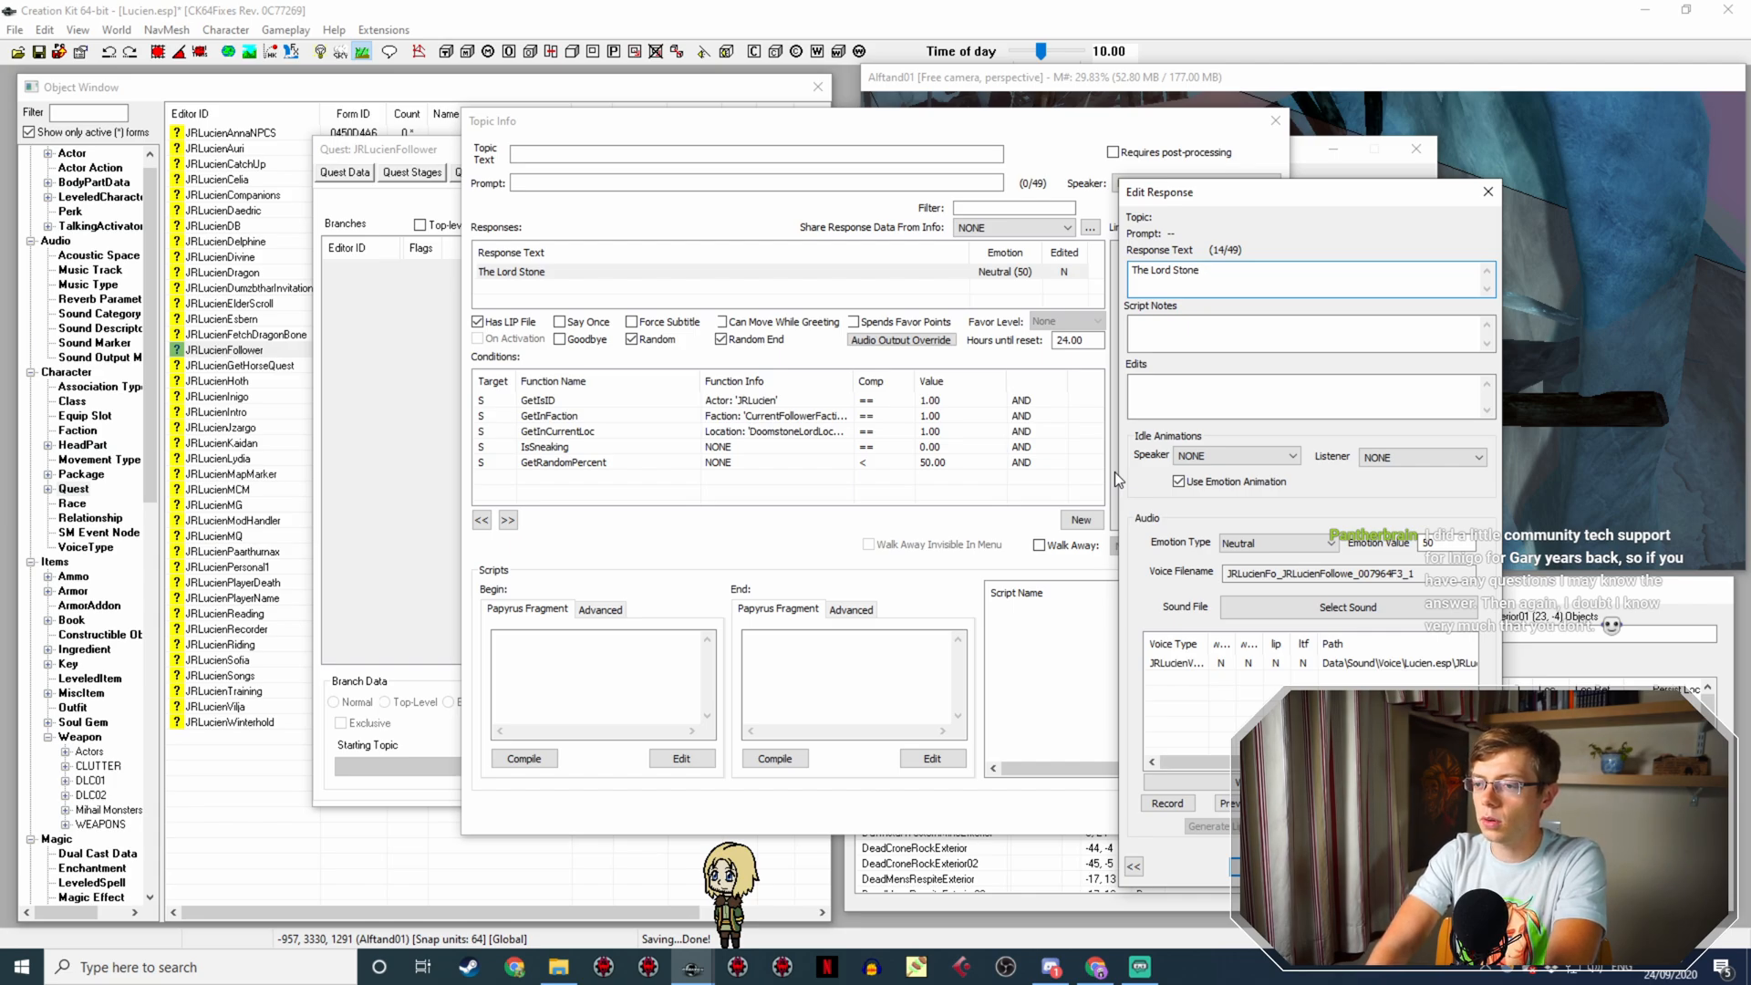
Step: Extend the response to "The Lord Stone... sounds a bit fancy. Might as well call it the King Stone, or the Bestest Stone Ever."
type("... sounds")
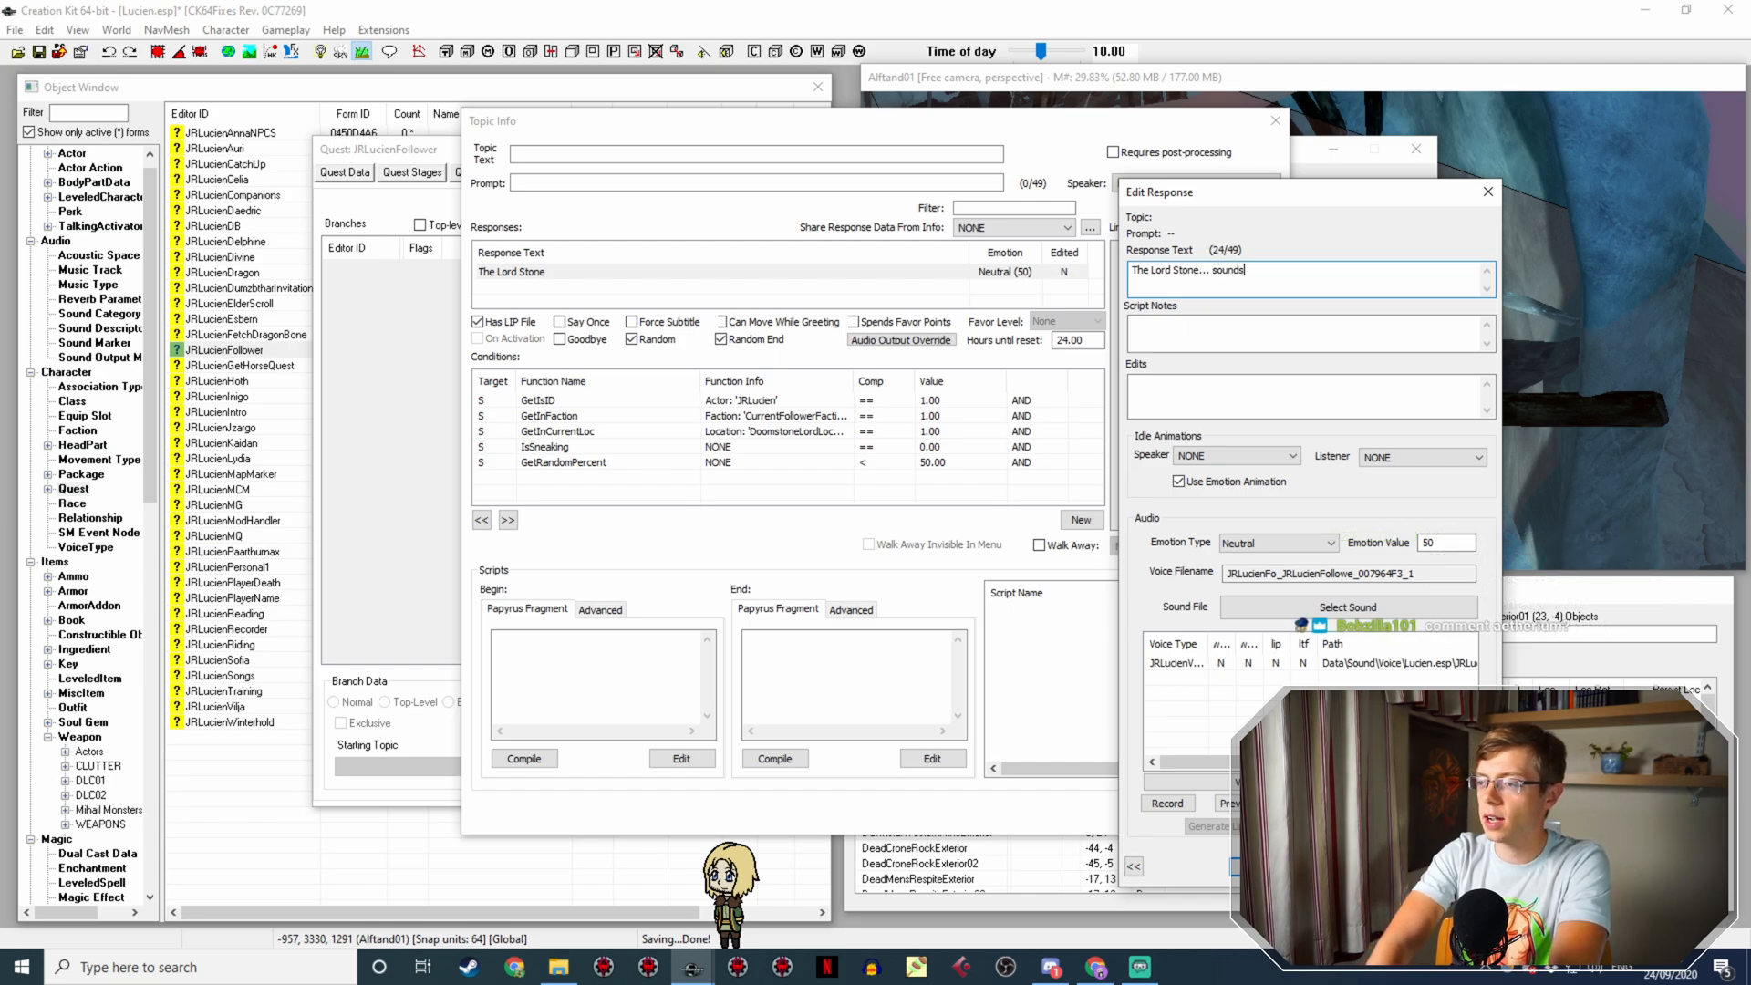
type(" a bit fanc")
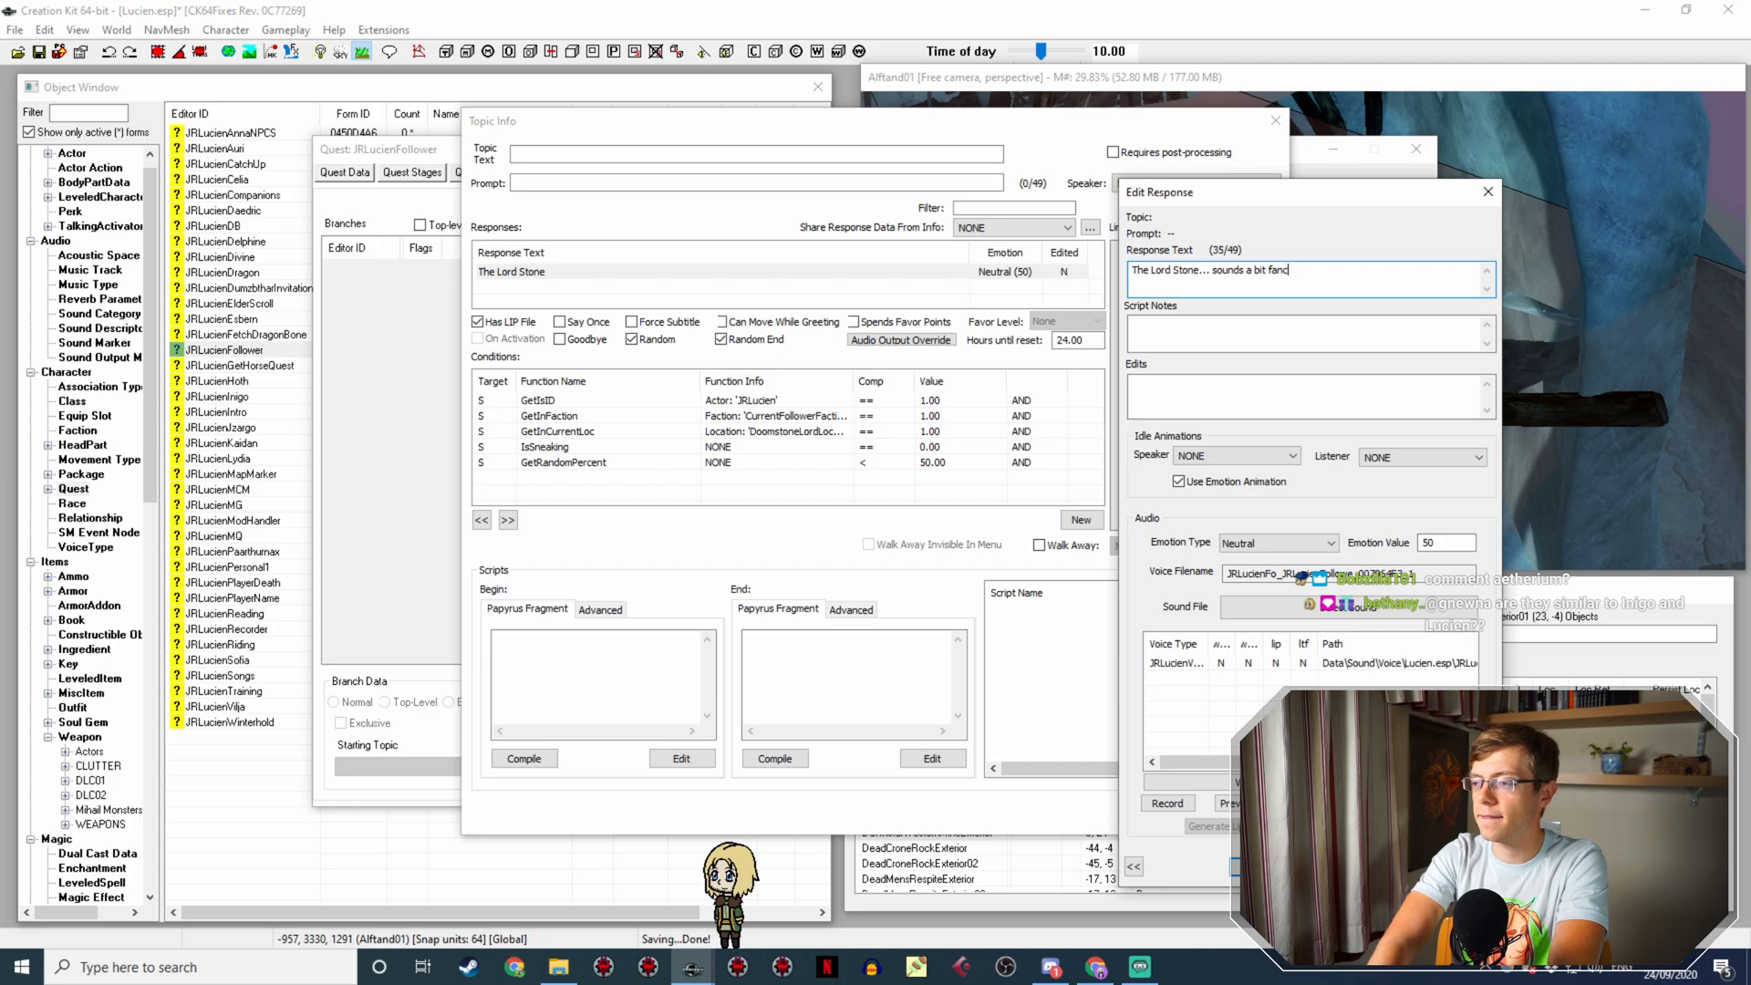
type("y.")
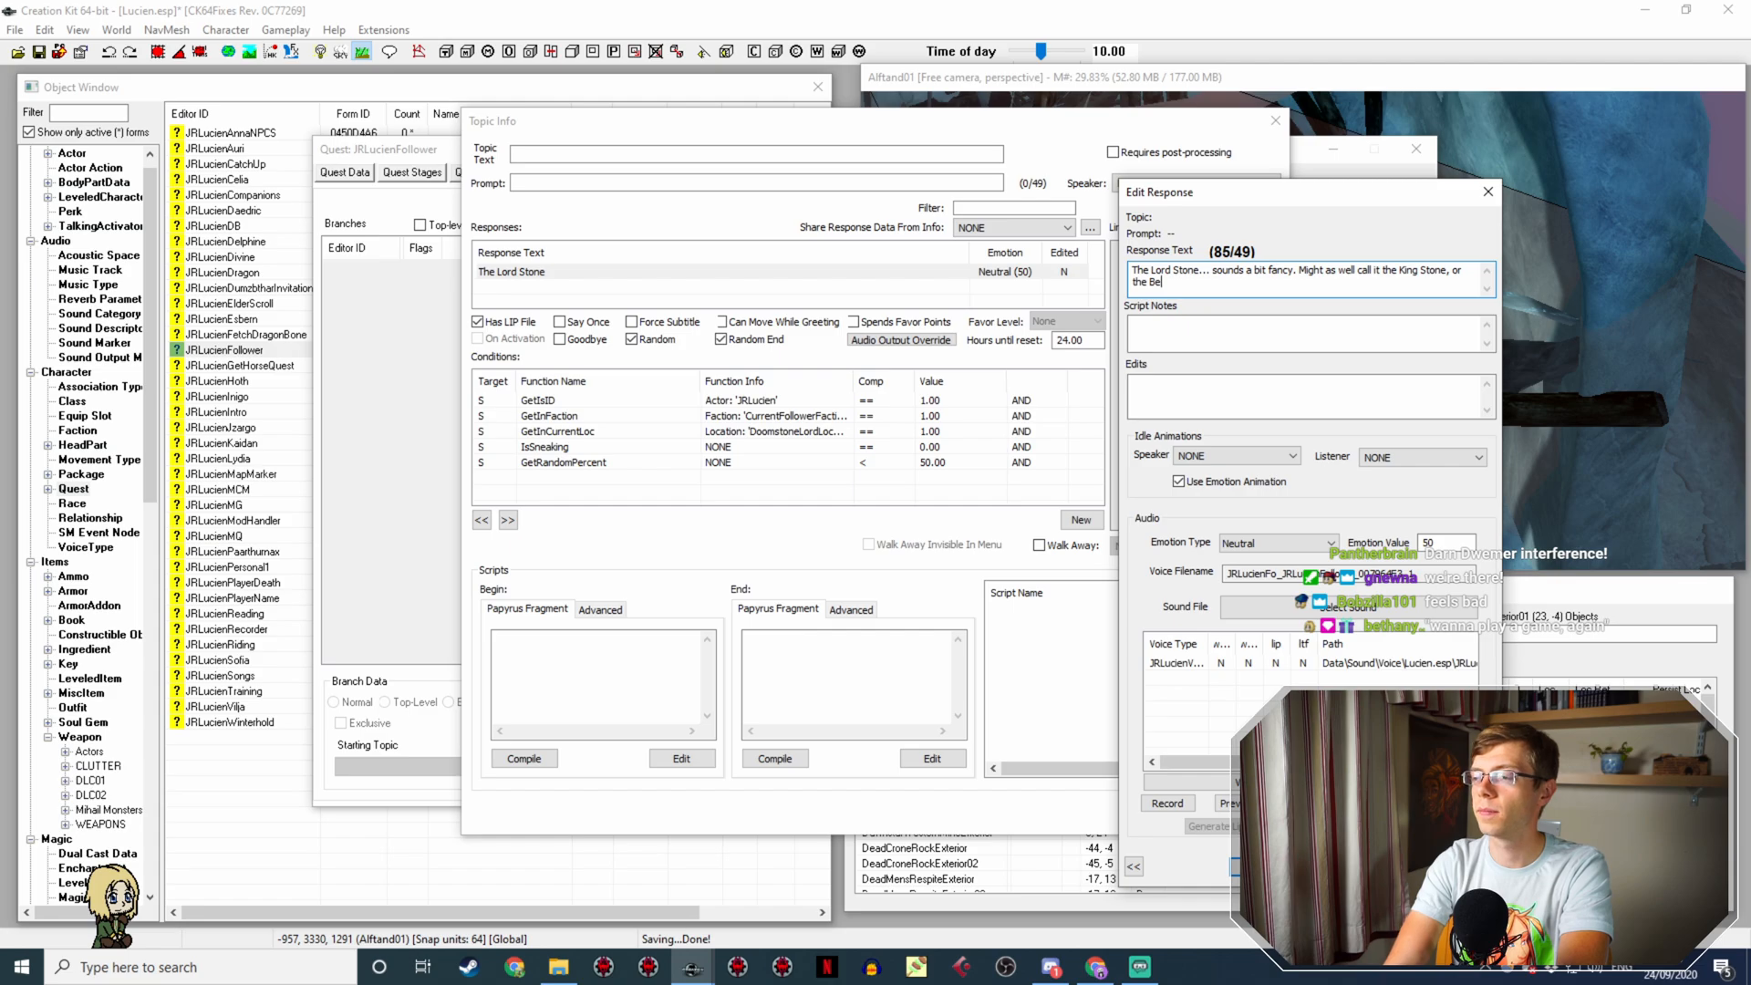
type("s")
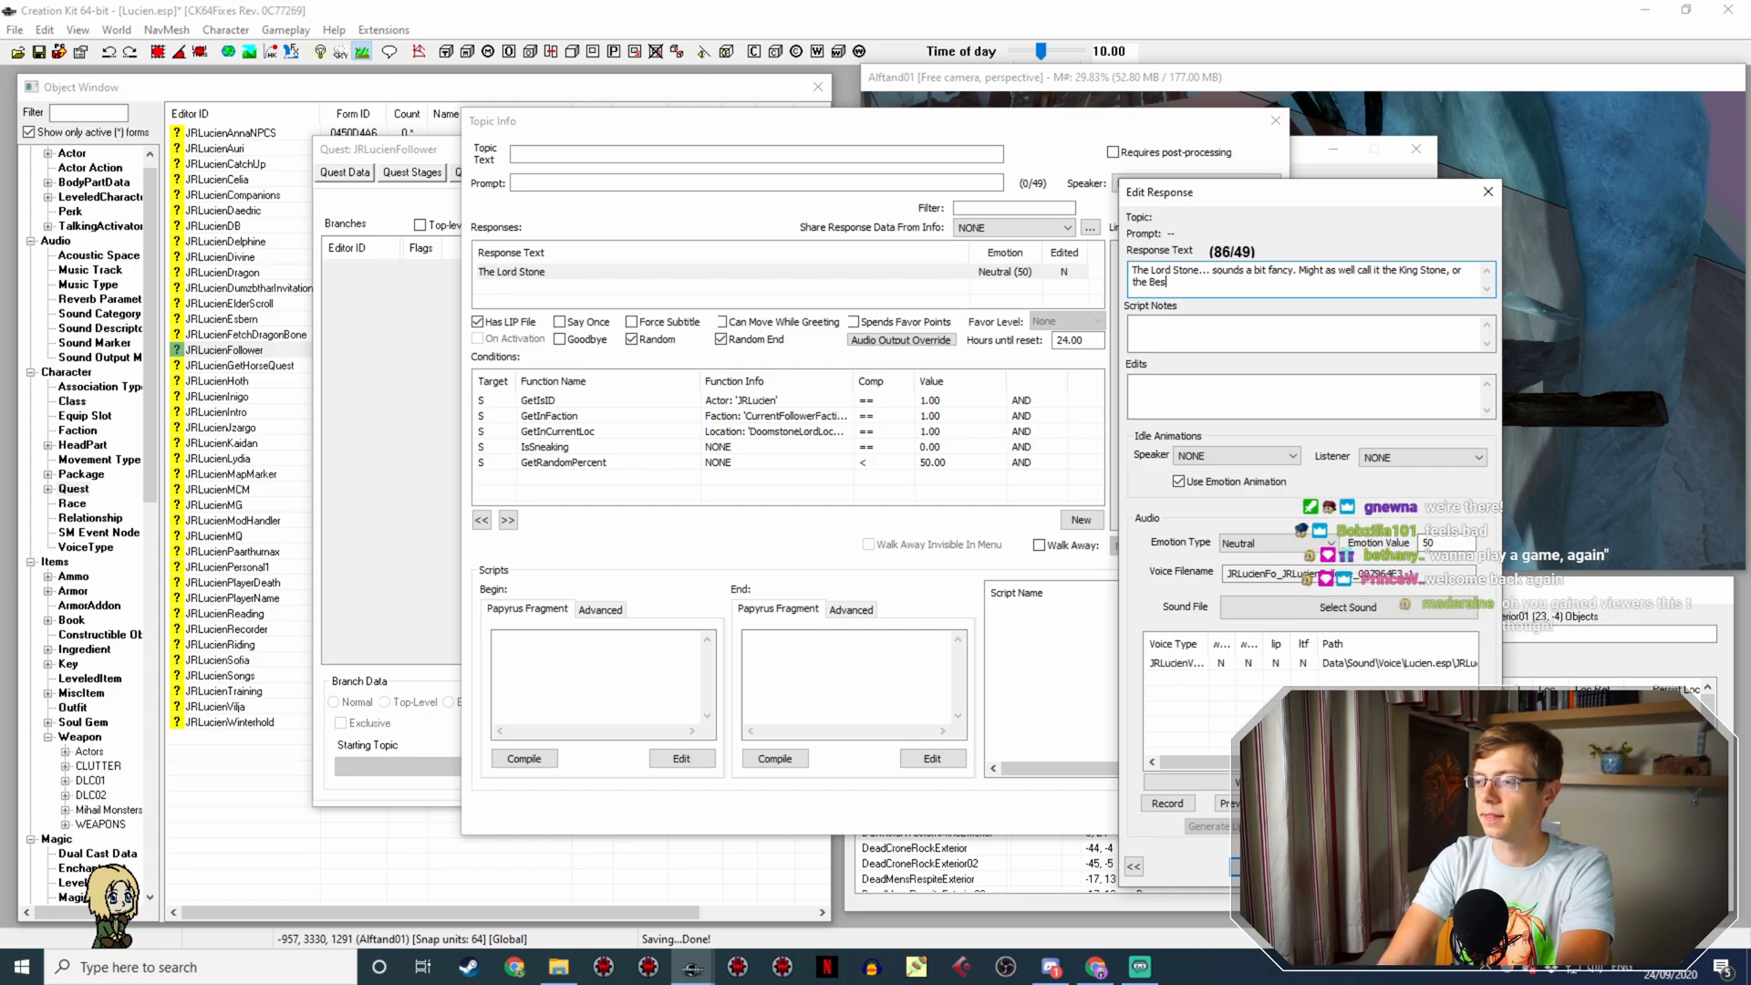
type("test Stone")
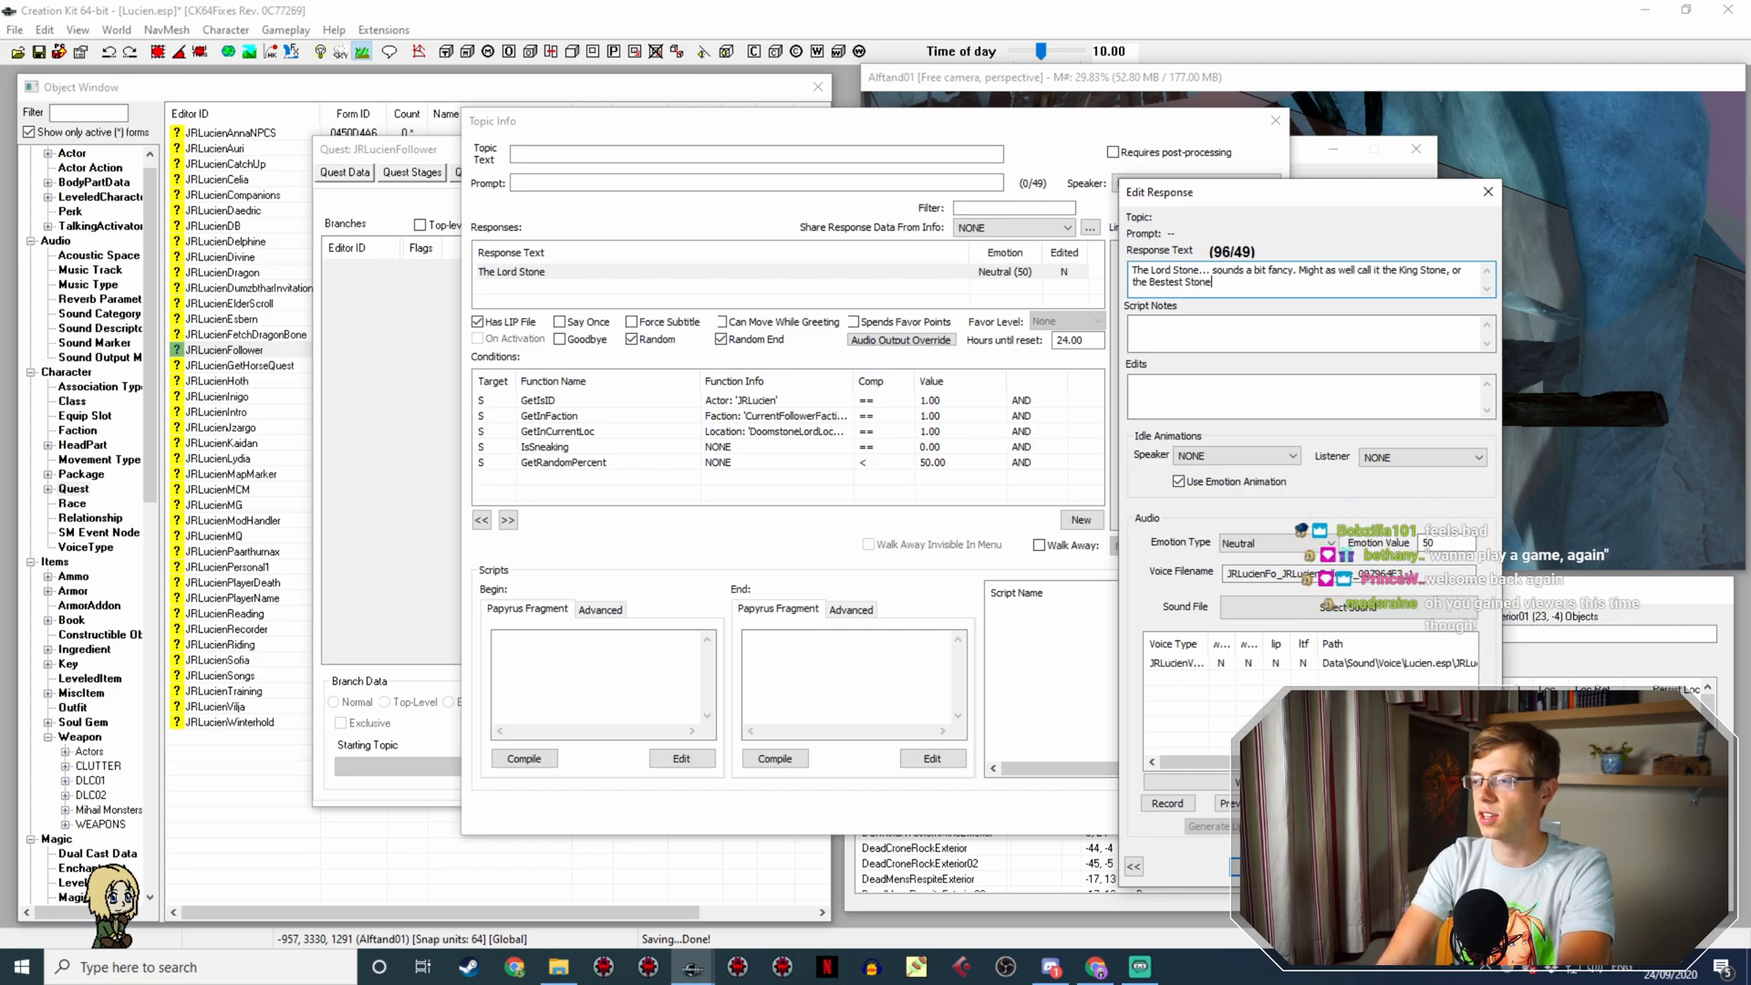
type(" Ever.")
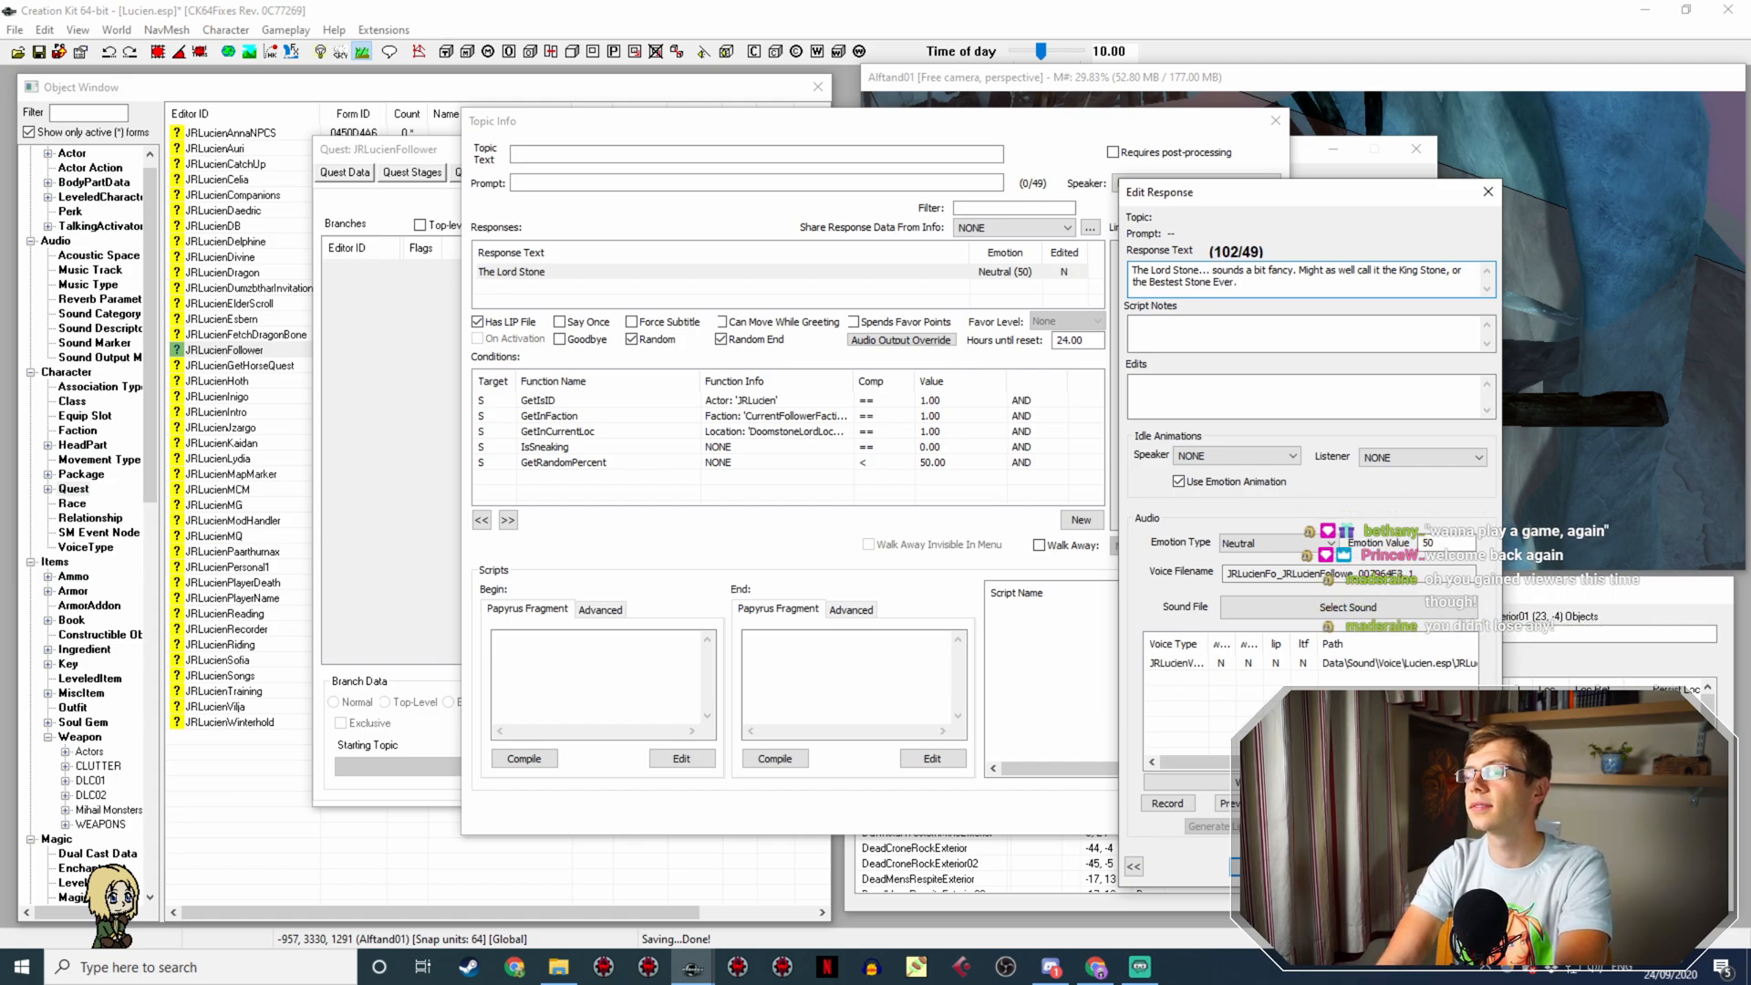
type(" I'm s")
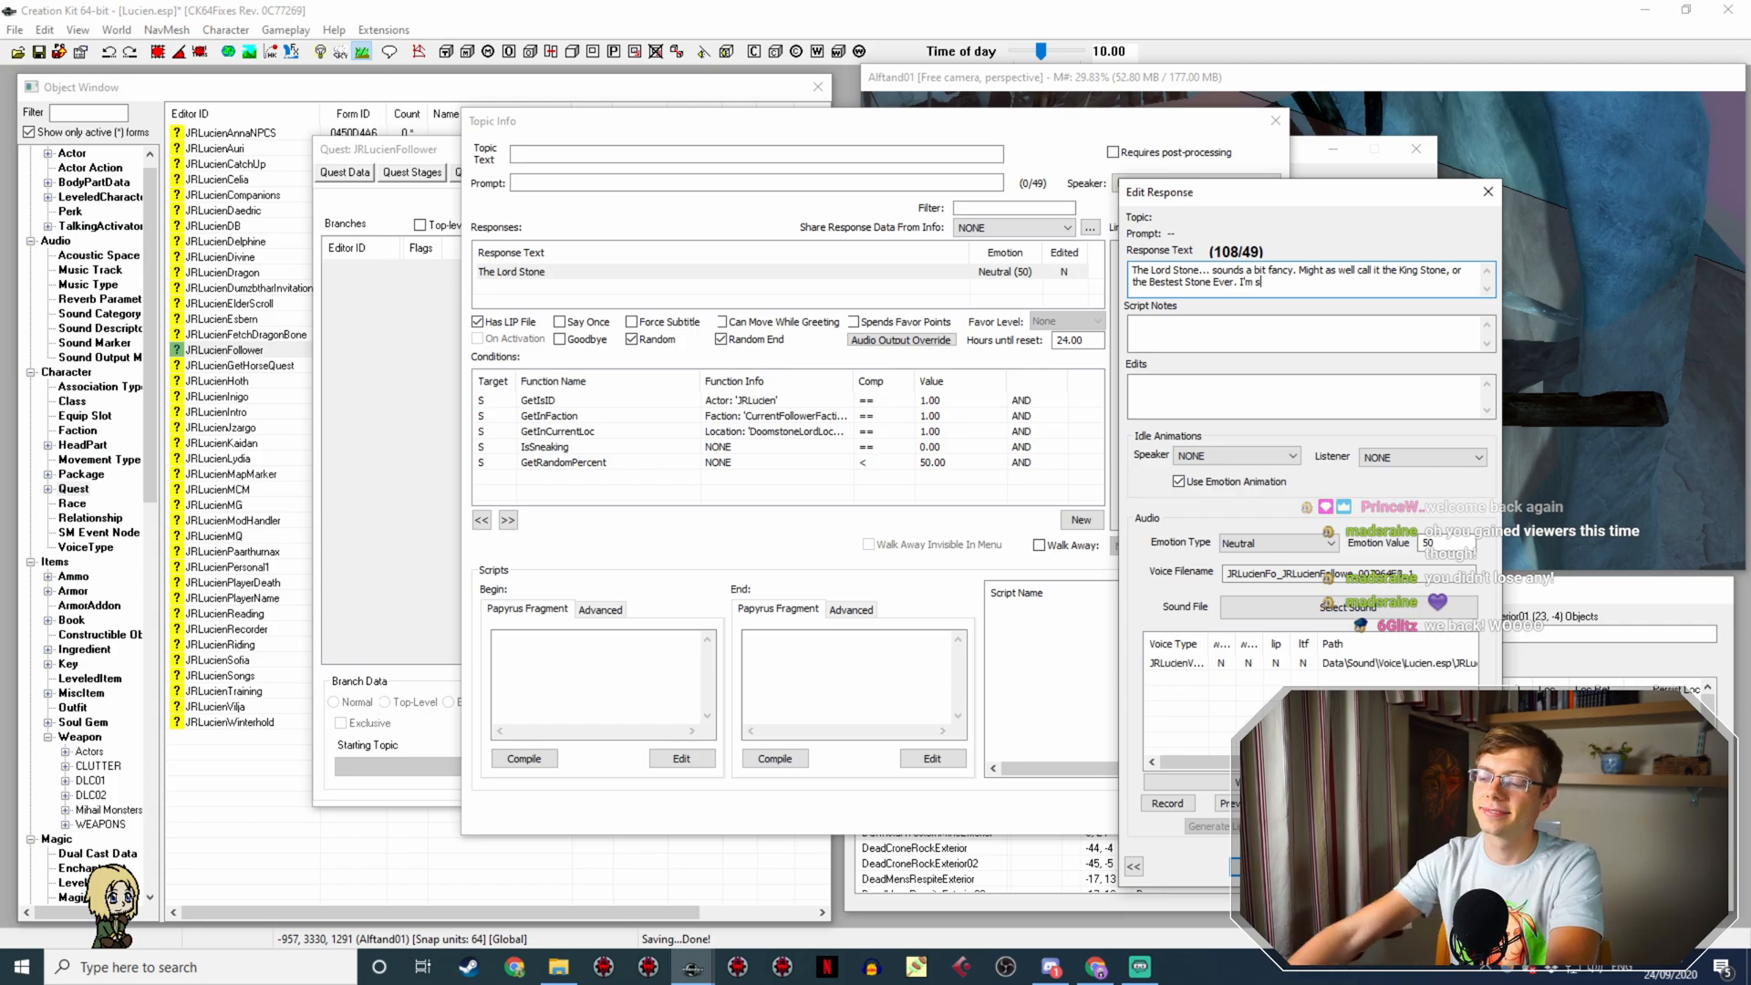
Step: Look up the spelling of "skeptic" in Chrome, end the response with "I'm skeptical.", and save the Lord Stone line
left_click(1097, 967)
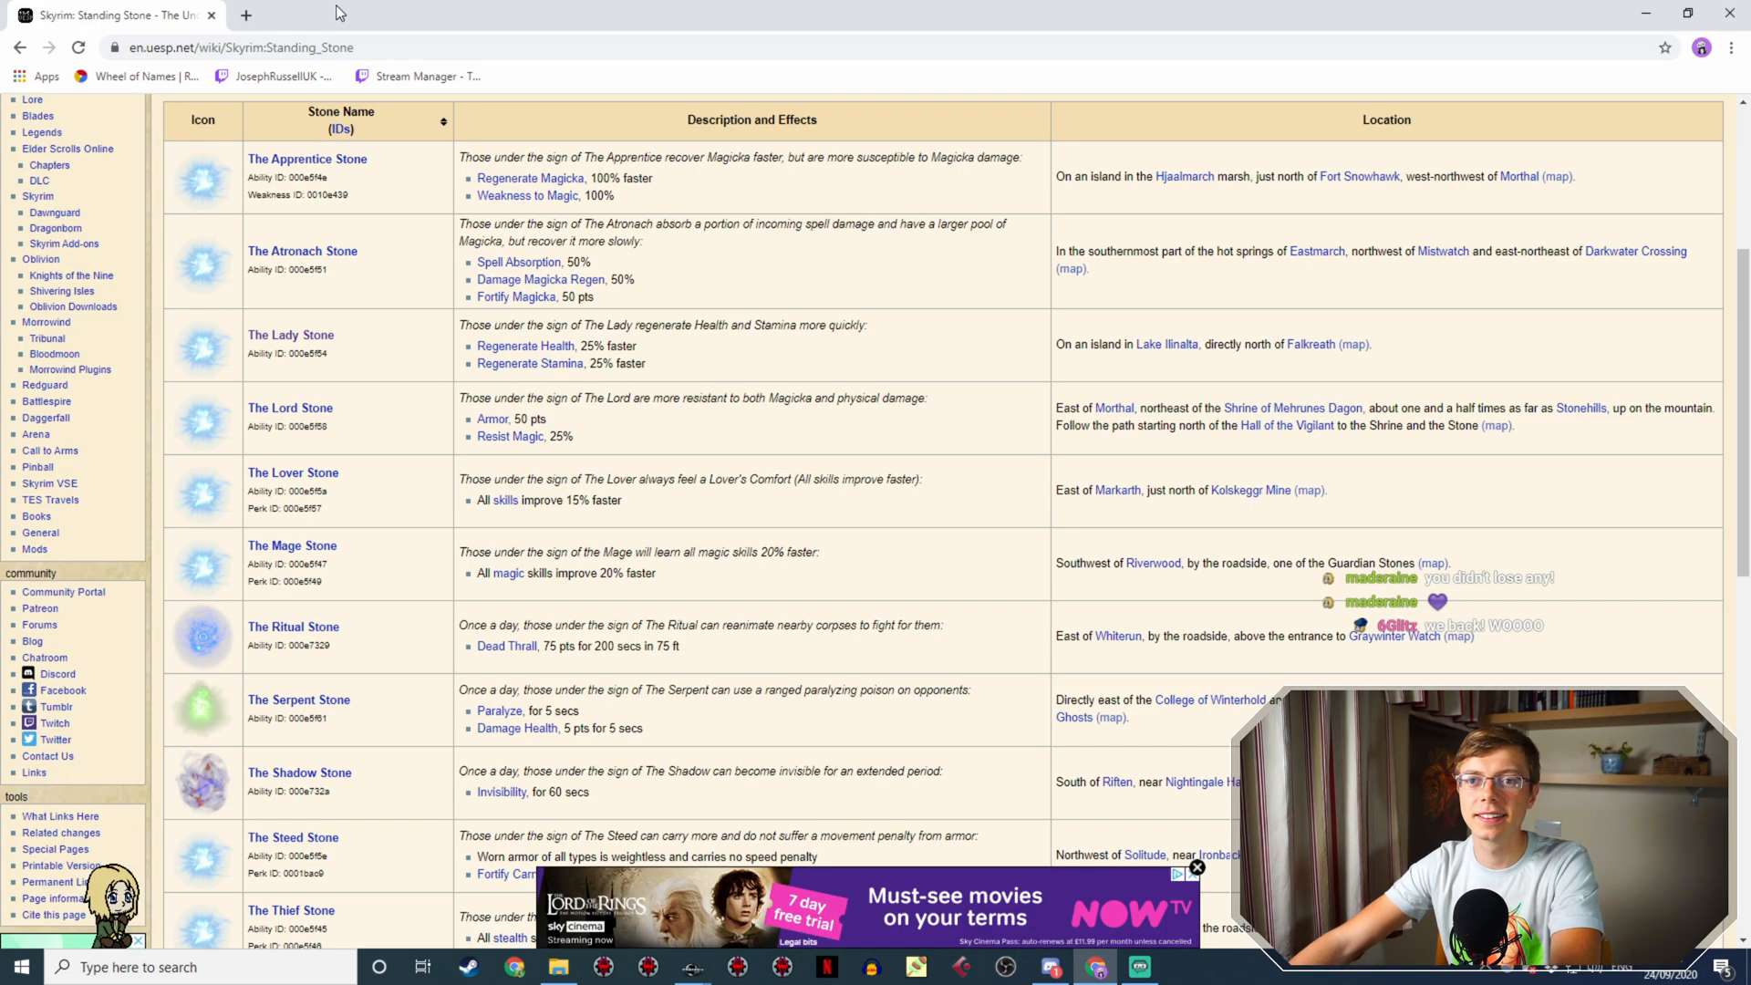
left_click(249, 16)
type("skeptic")
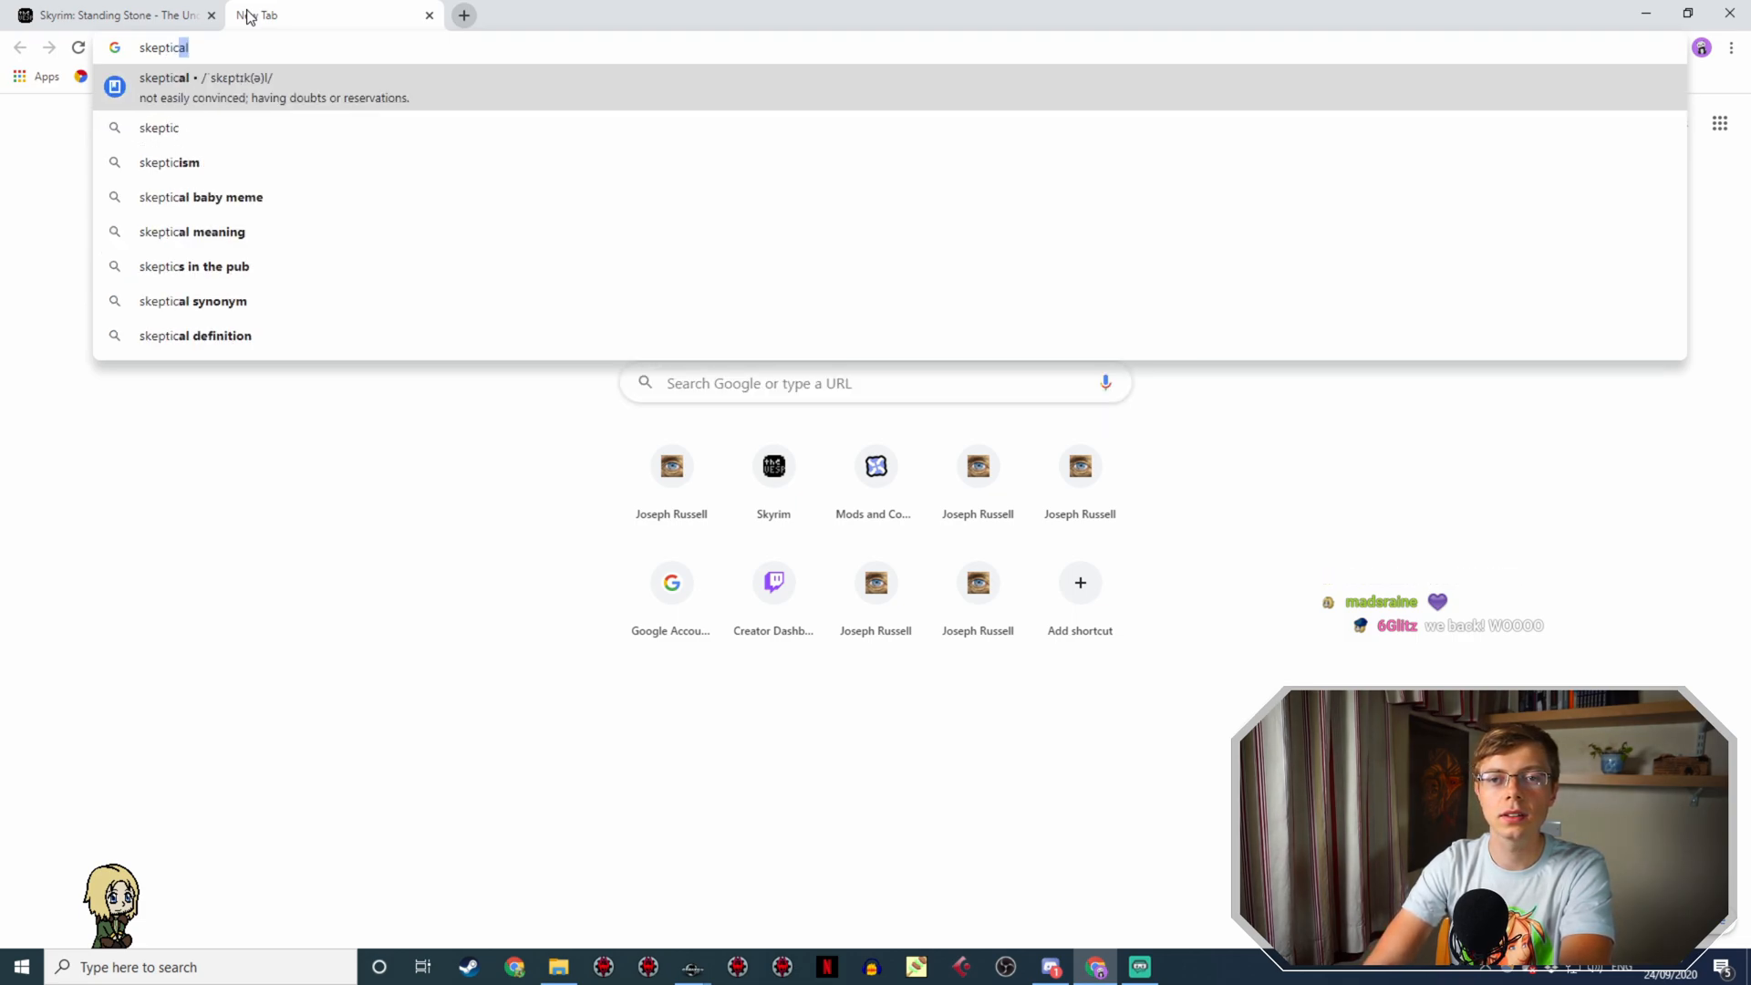
key("alt+Tab")
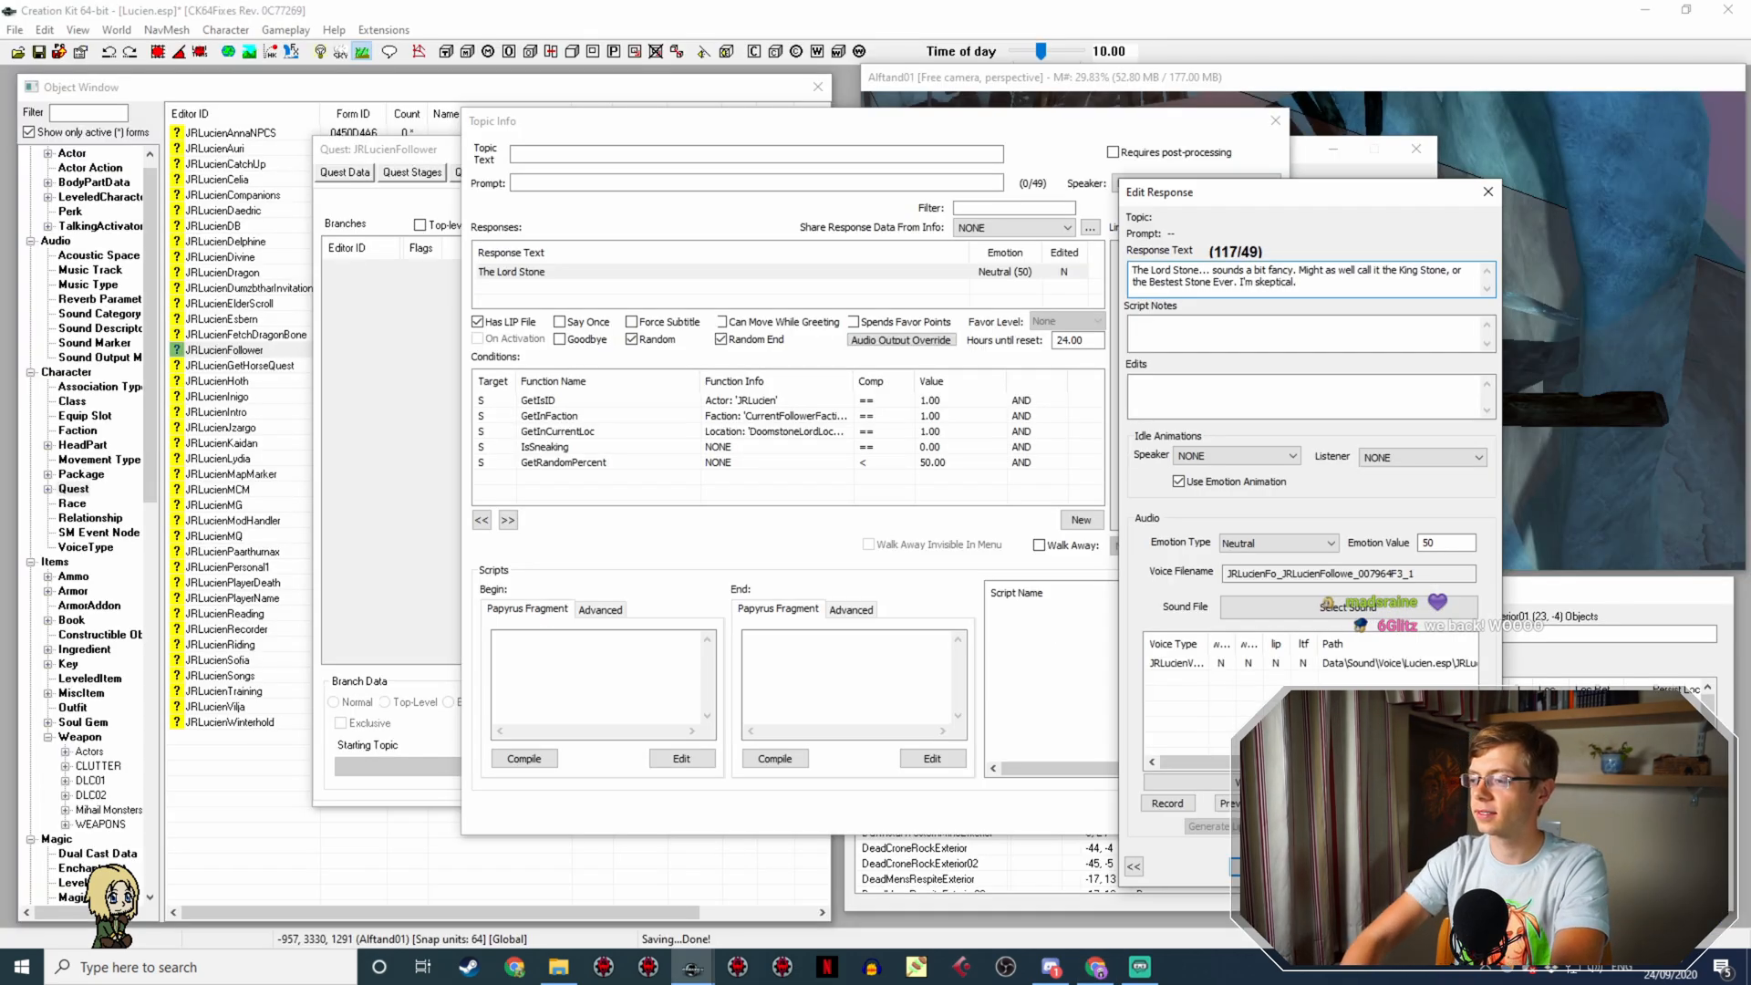
key("Return")
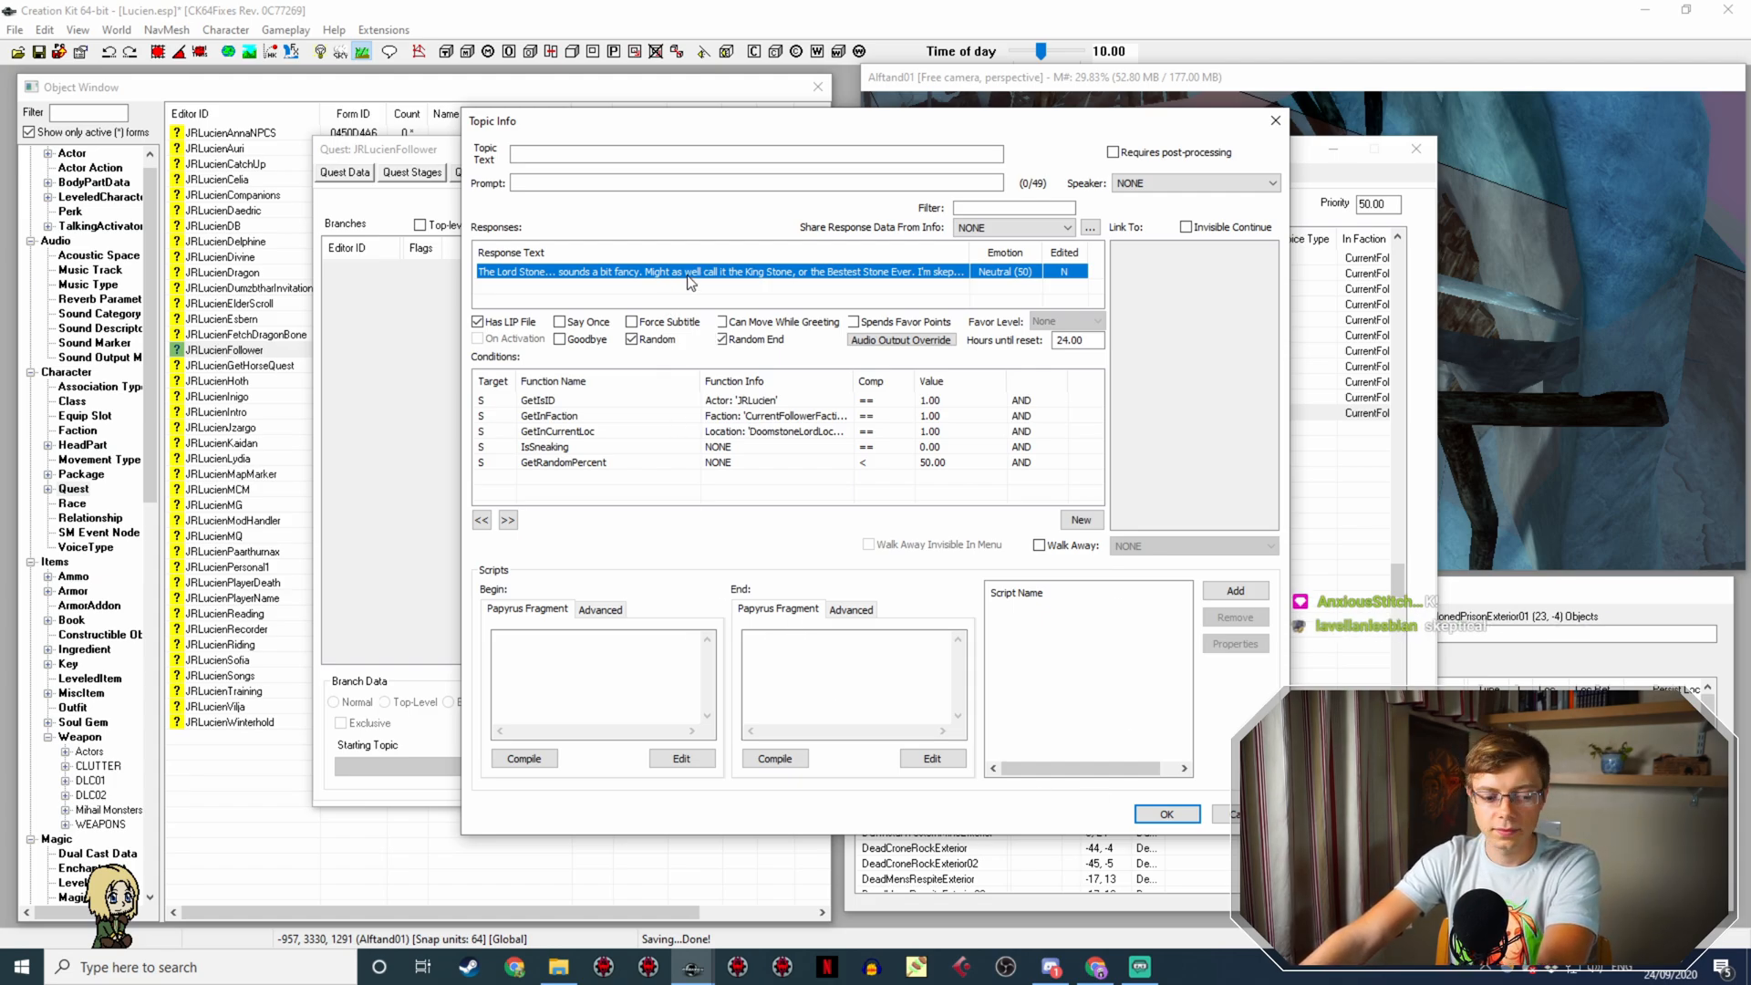
left_click(1164, 814)
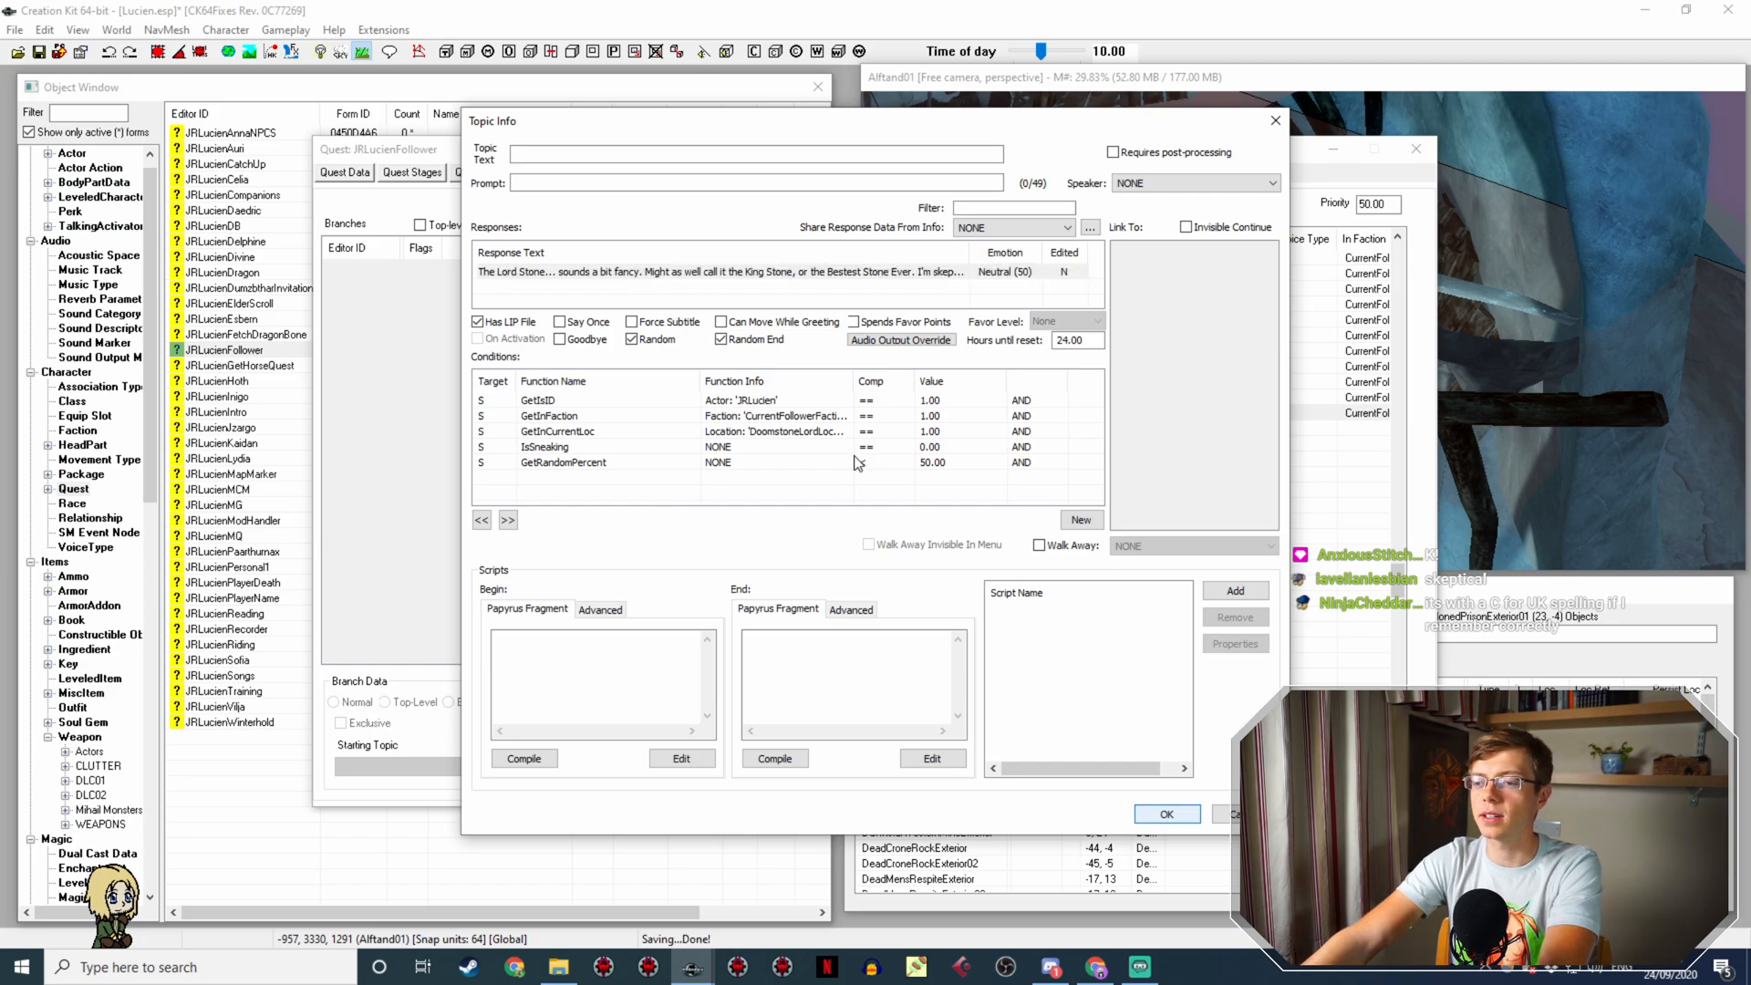
left_click(1166, 815)
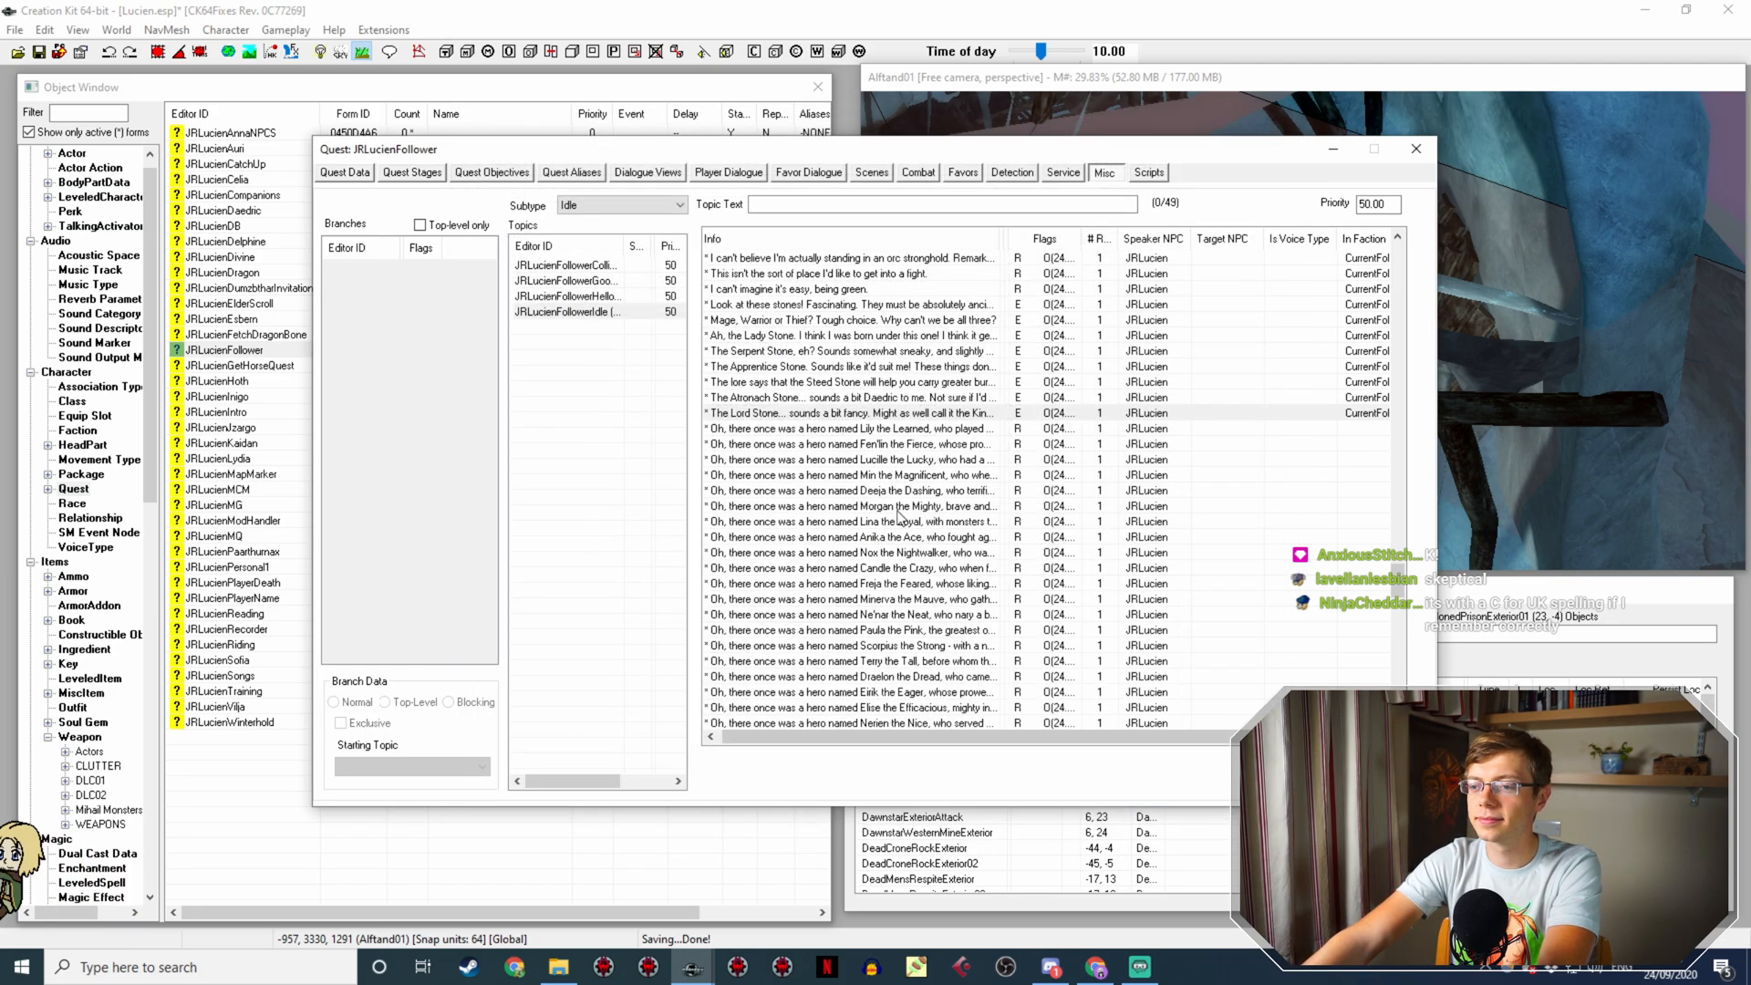
Step: Close the quest, keeping its changes, and search Google in Chrome for "skeptical or sceptical"
left_click(1320, 789)
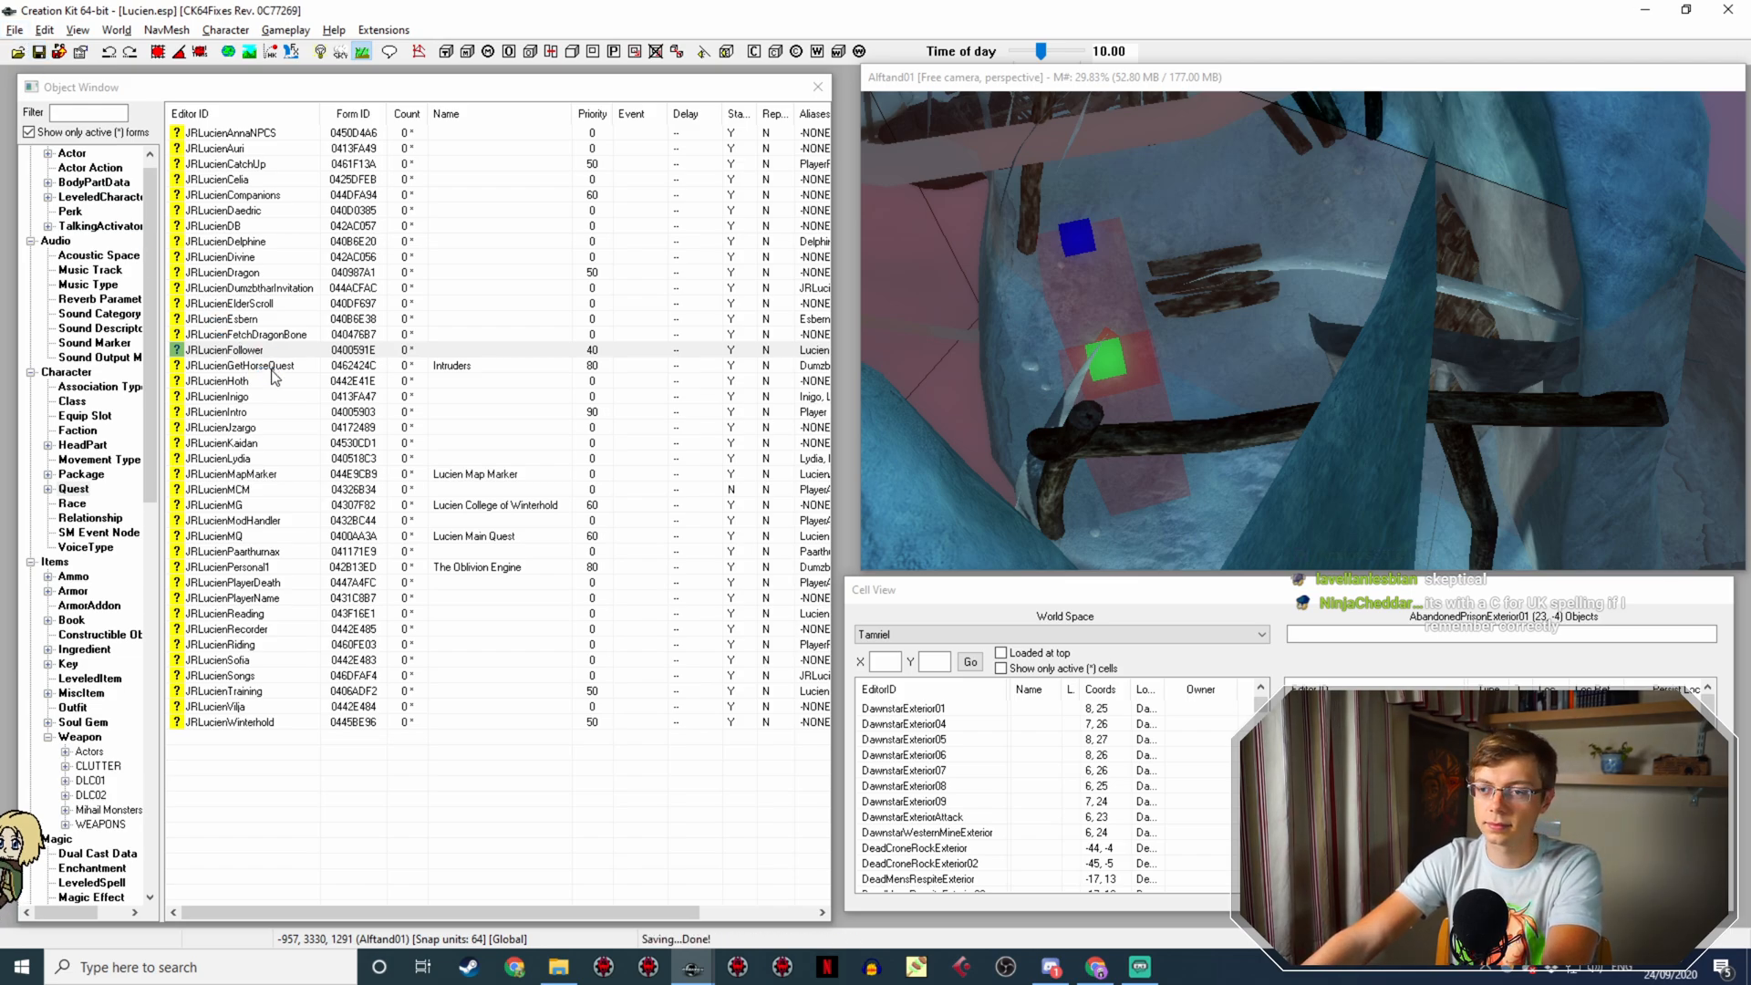
key("alt+Tab")
left_click(243, 46)
key("Return")
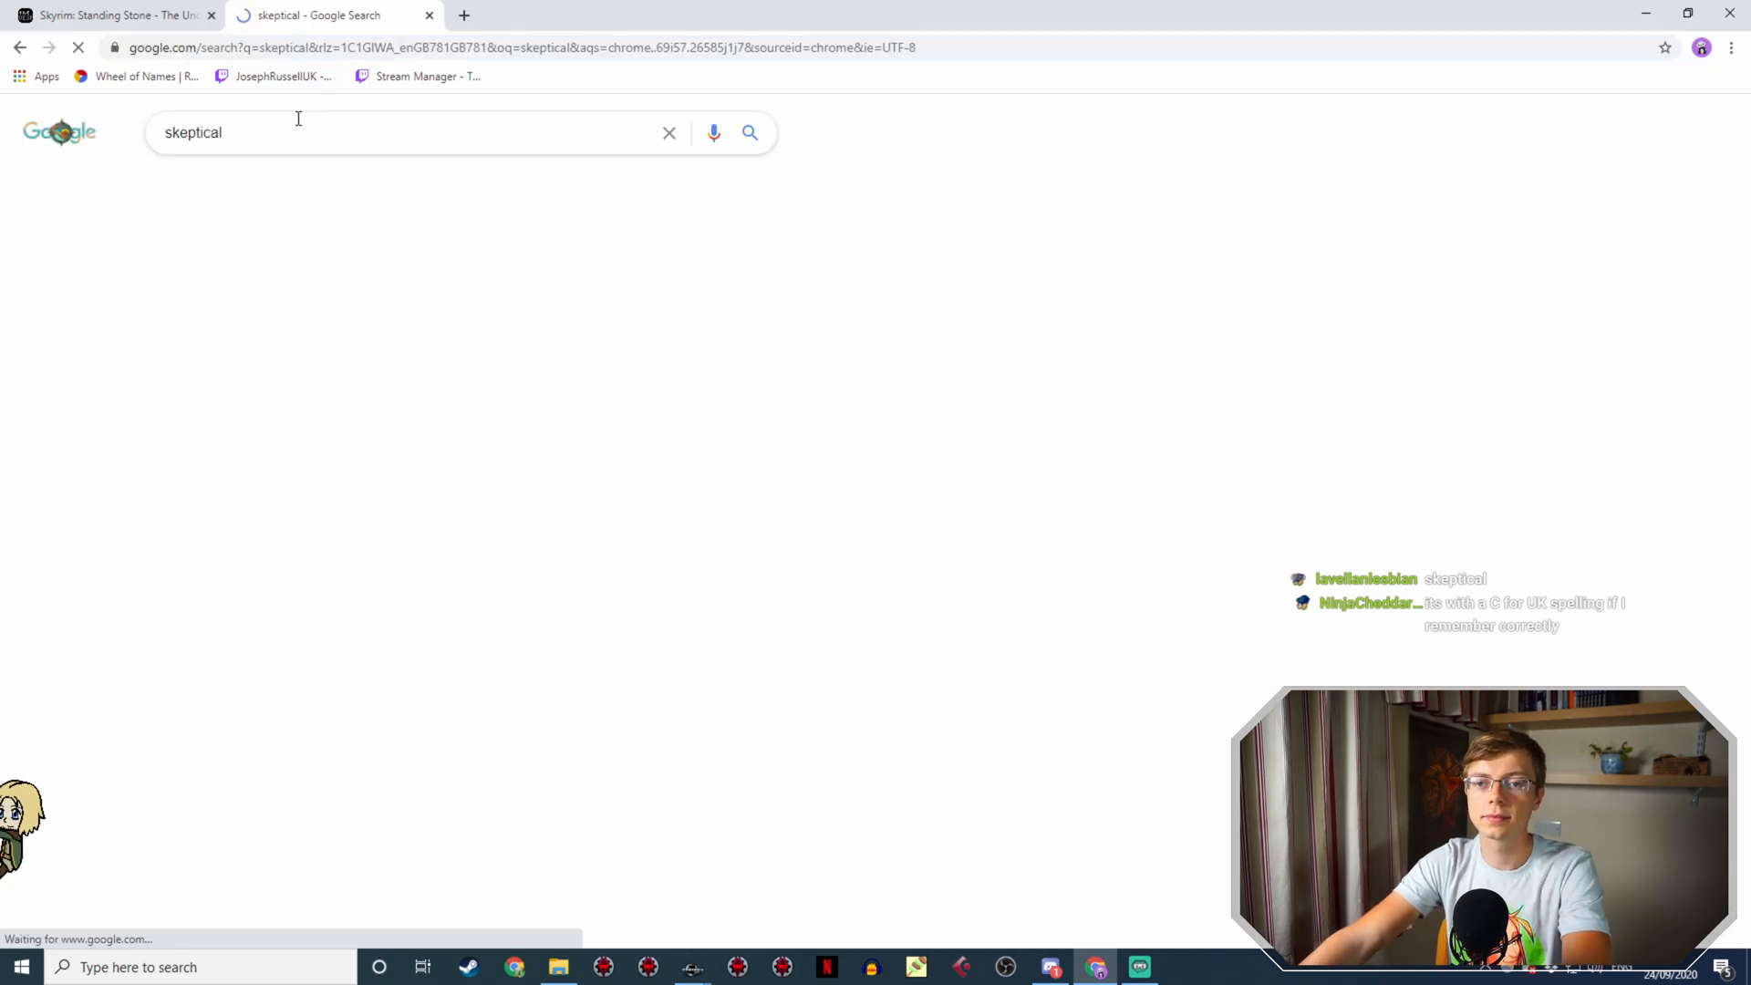
left_click(299, 122)
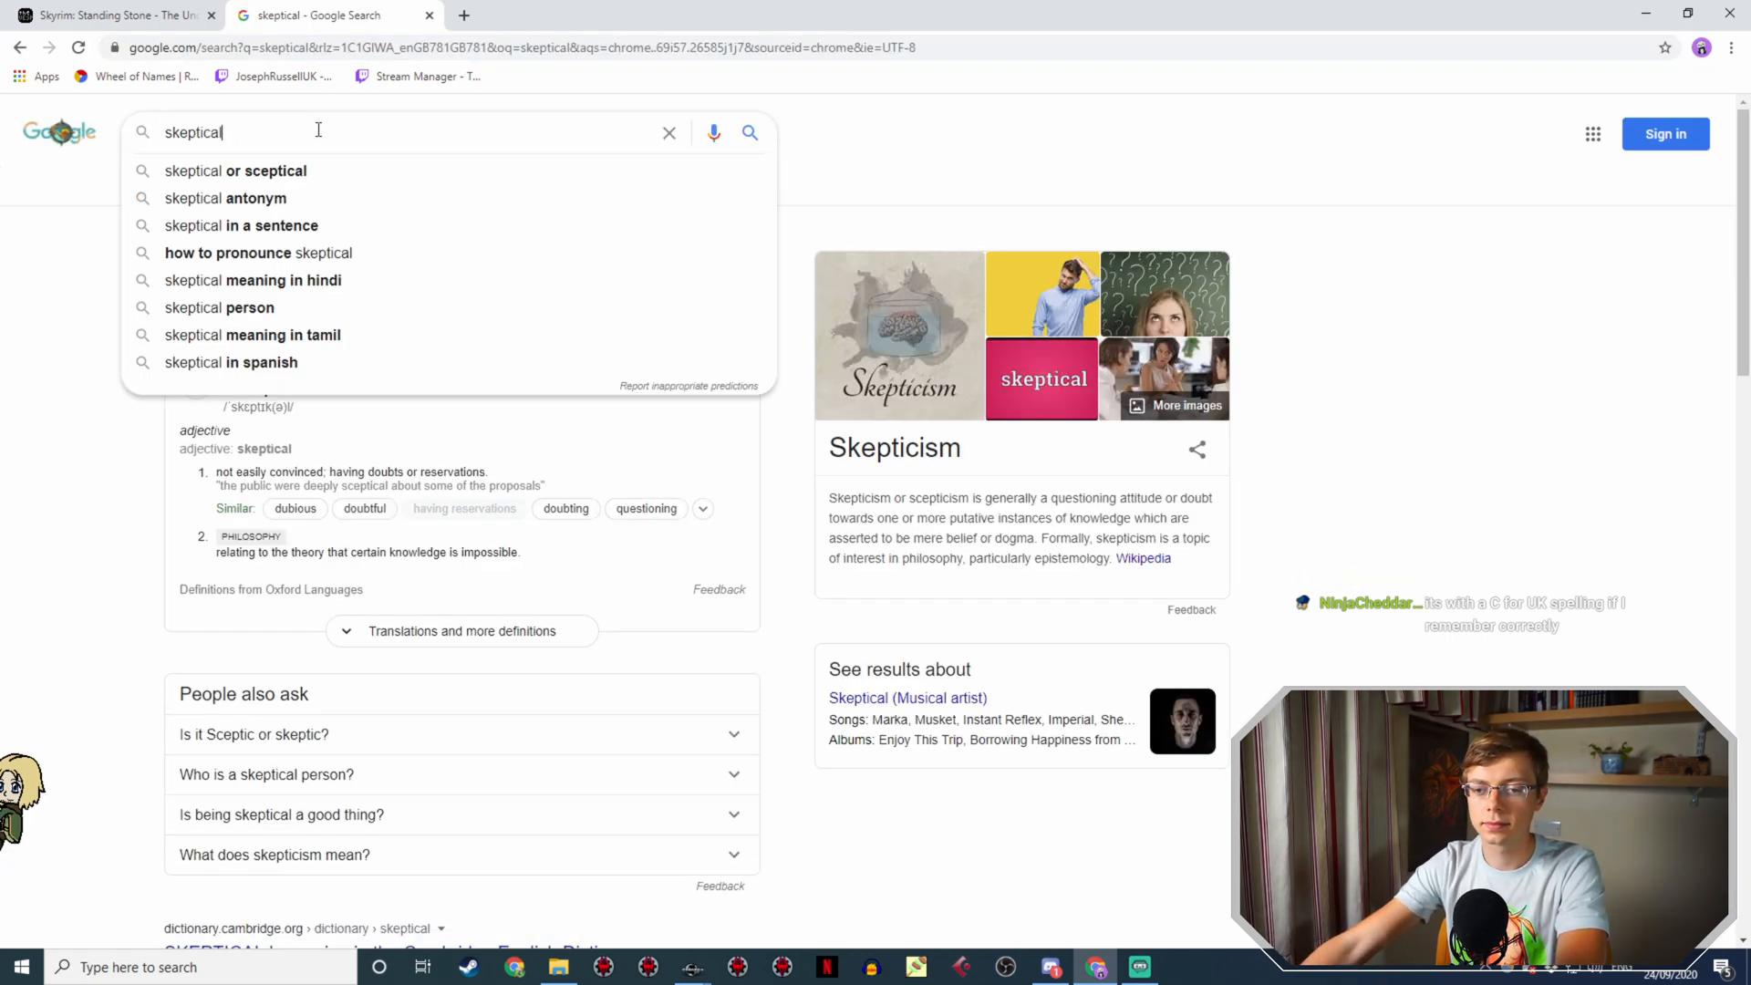
type("or scepti")
type("cal")
key("Return")
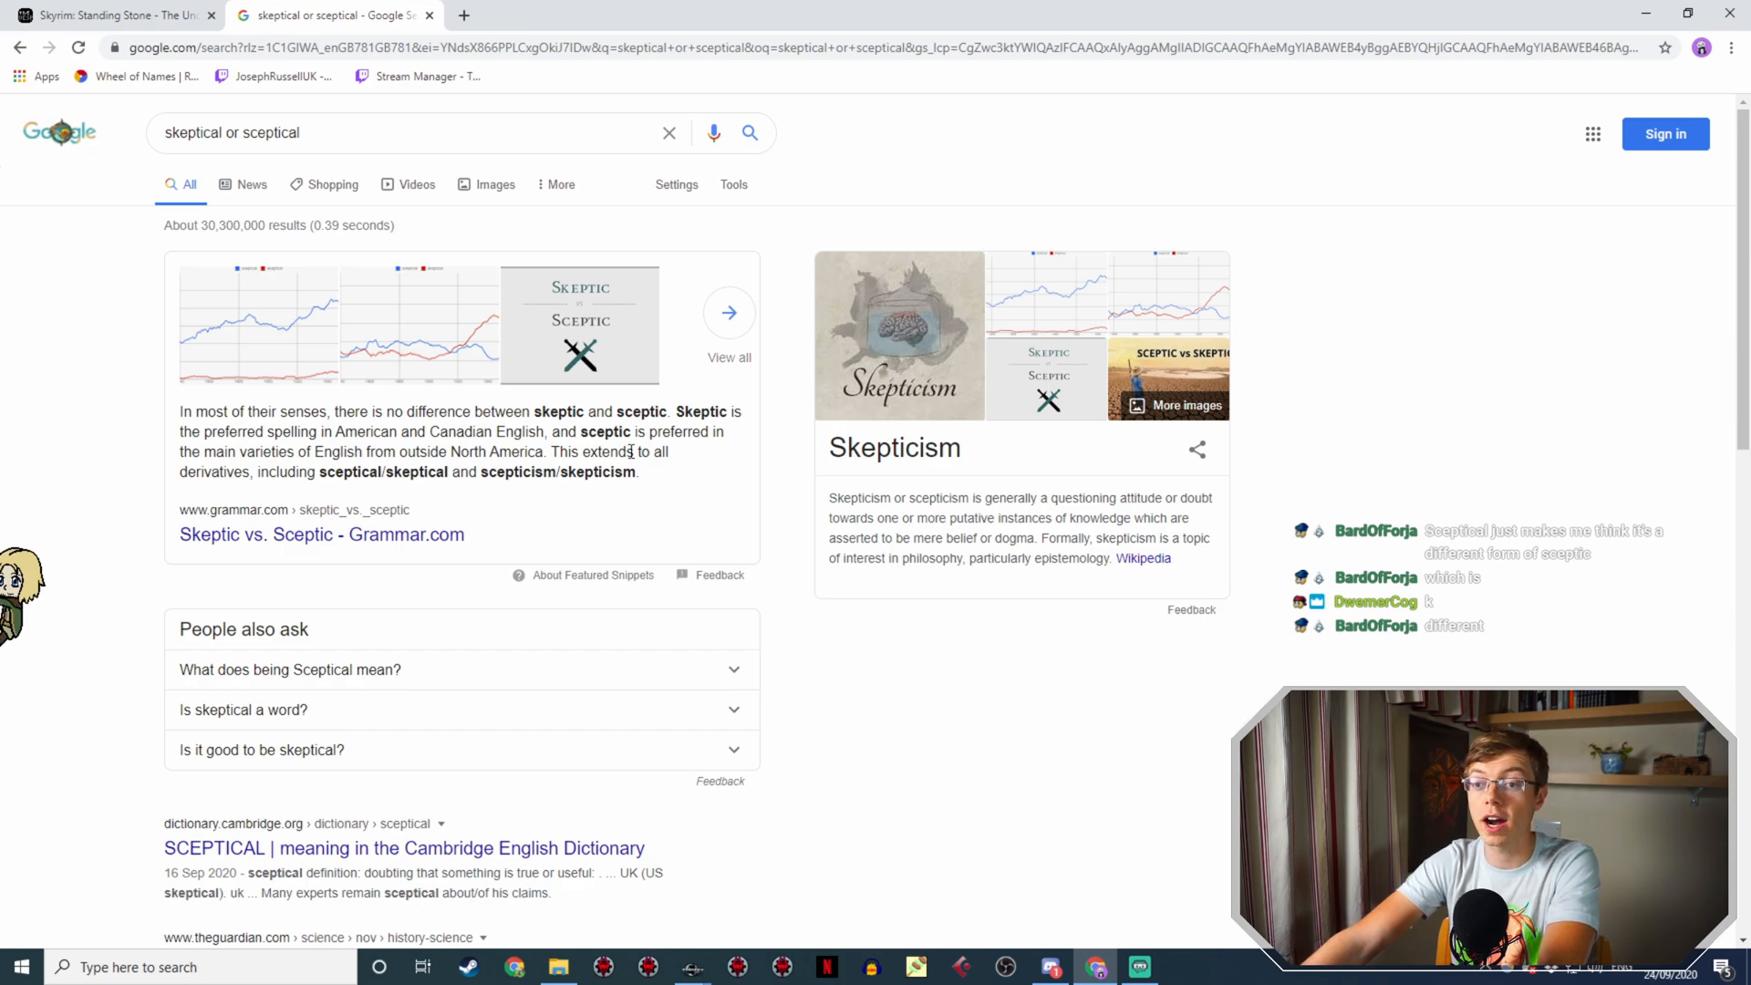
Step: Return to the Creation Kit, reopen the JRLucienFollower quest, and find the standing-stone lines in its Idle topic
key("alt+Tab")
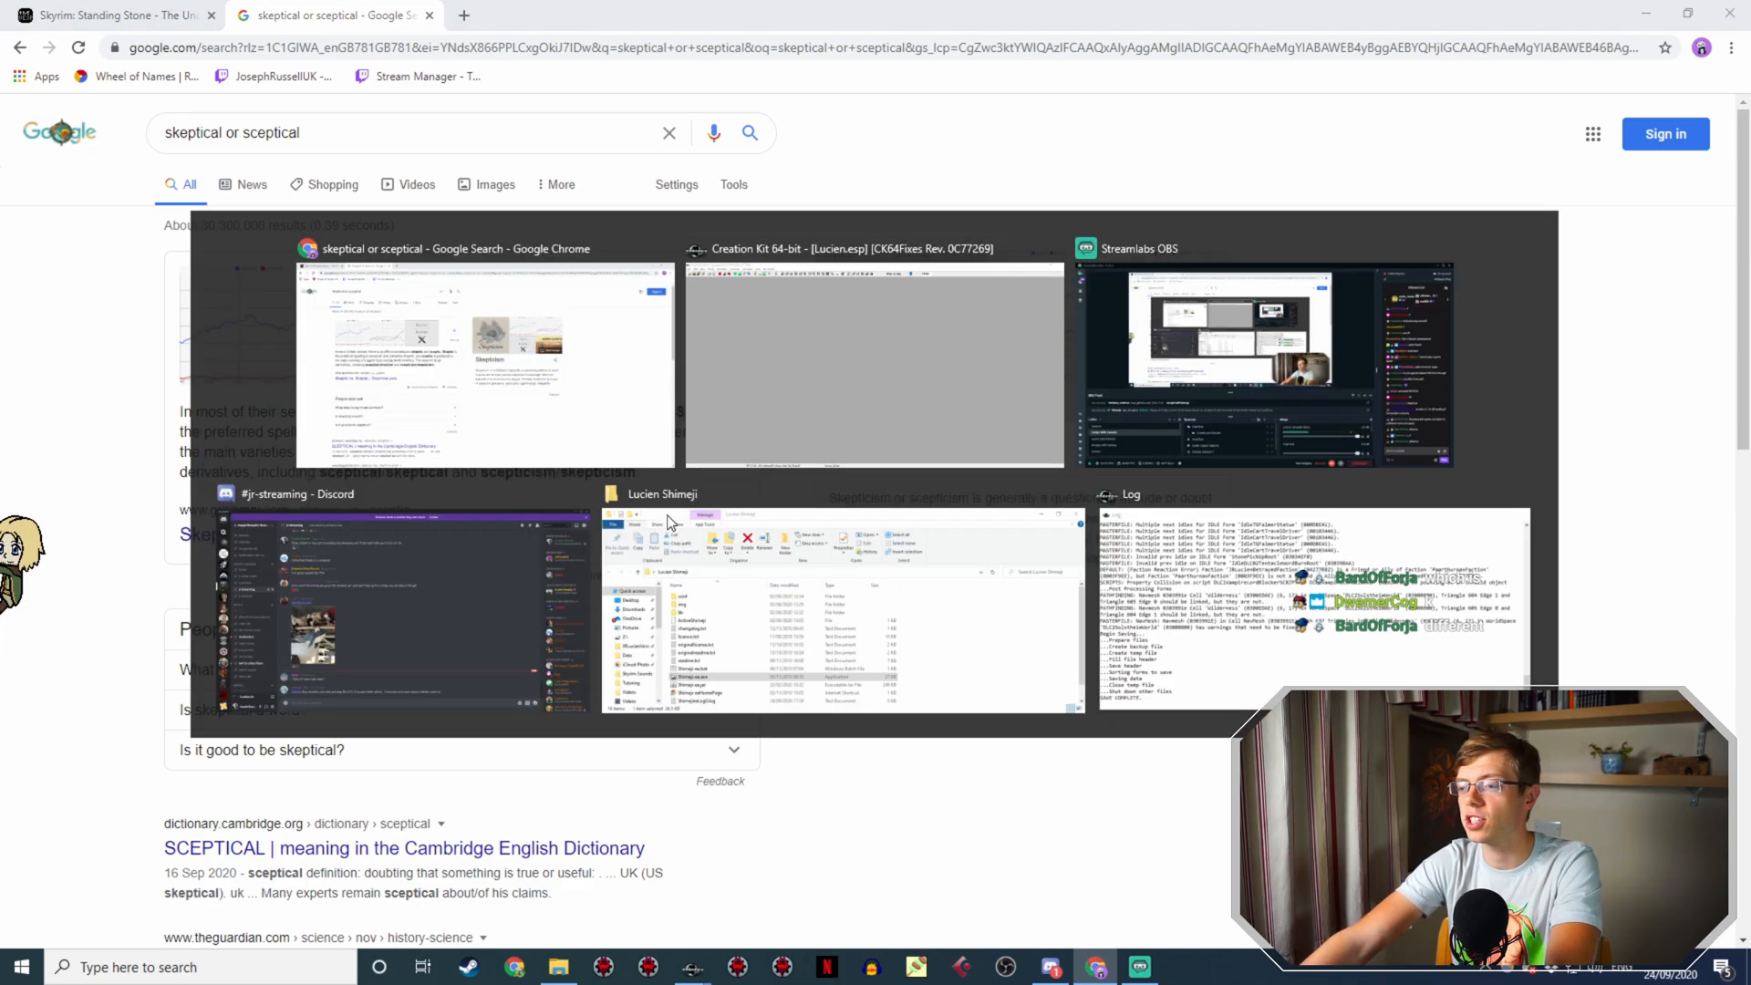
left_click(425, 354)
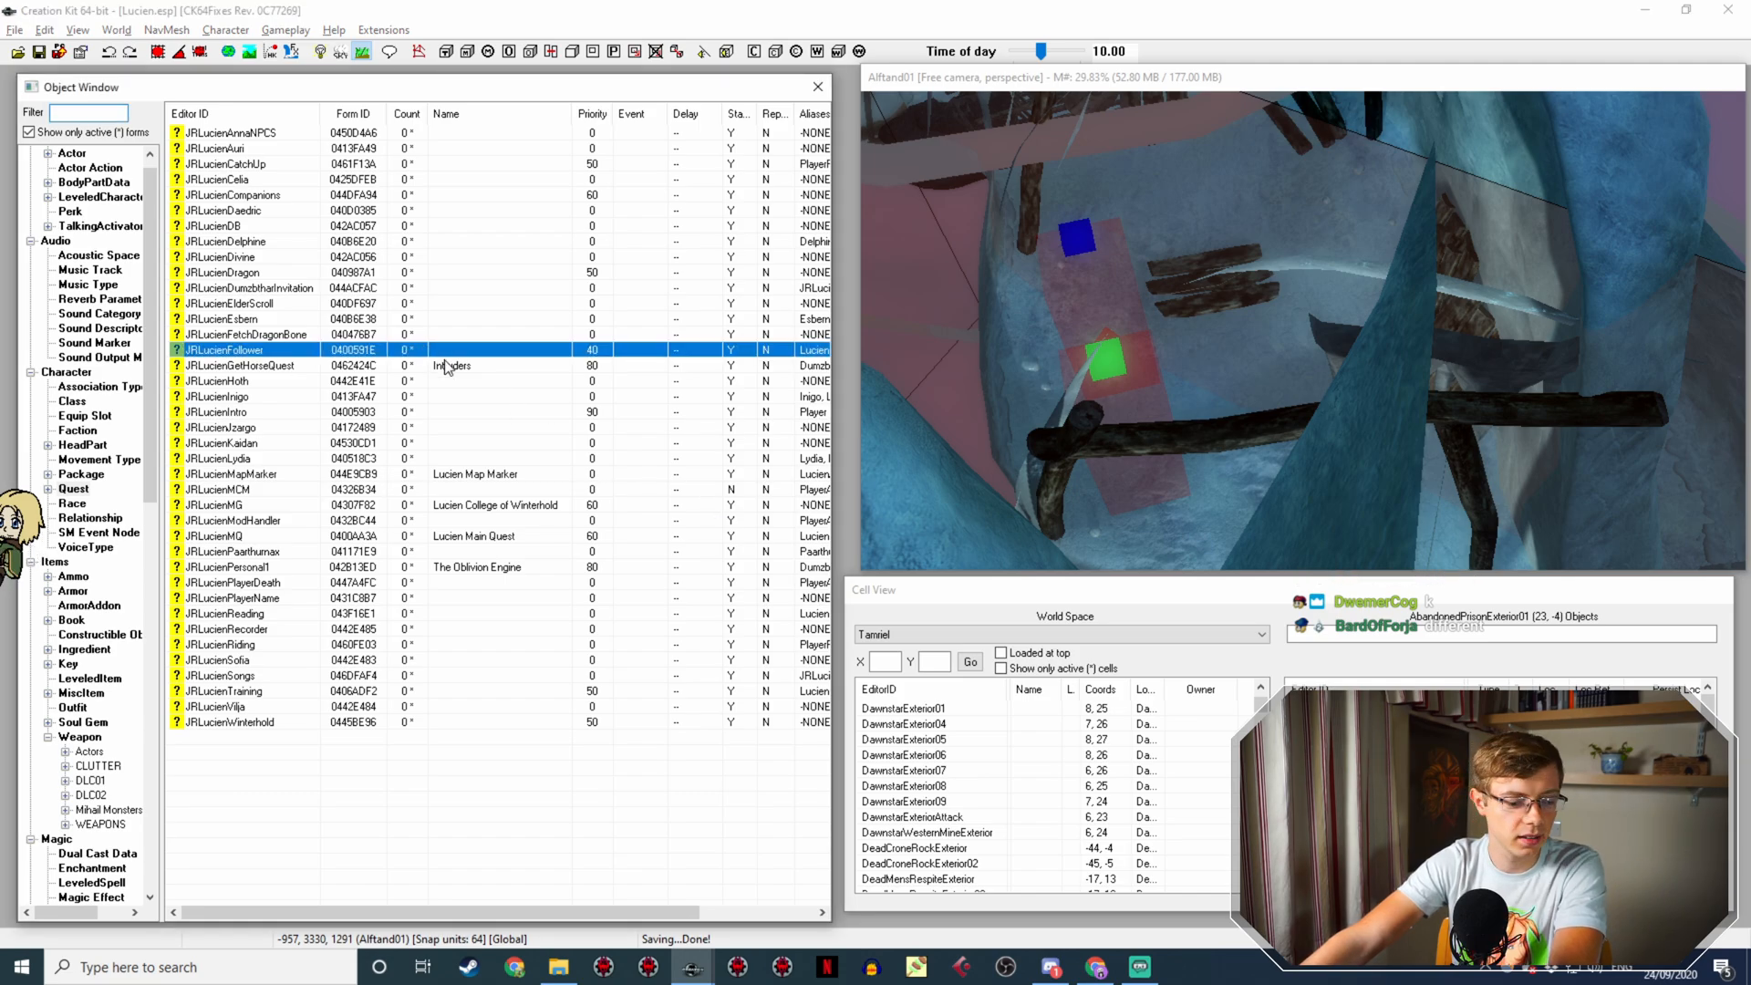
double_click(425, 354)
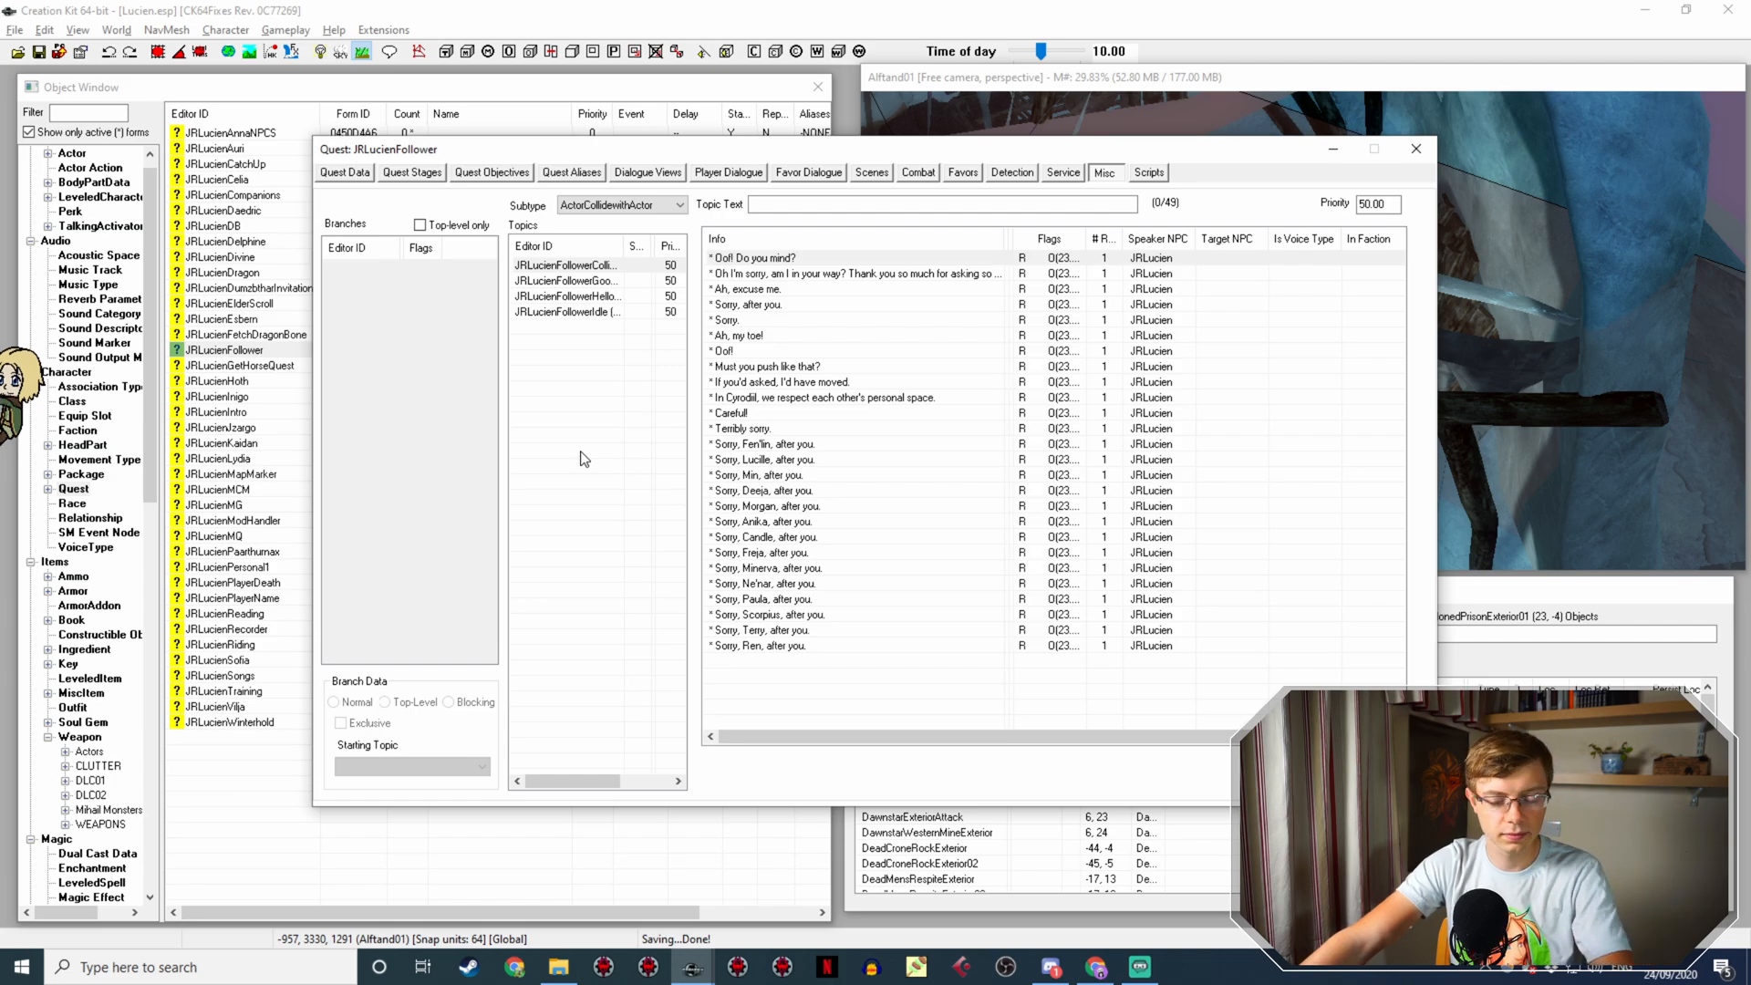
left_click(595, 312)
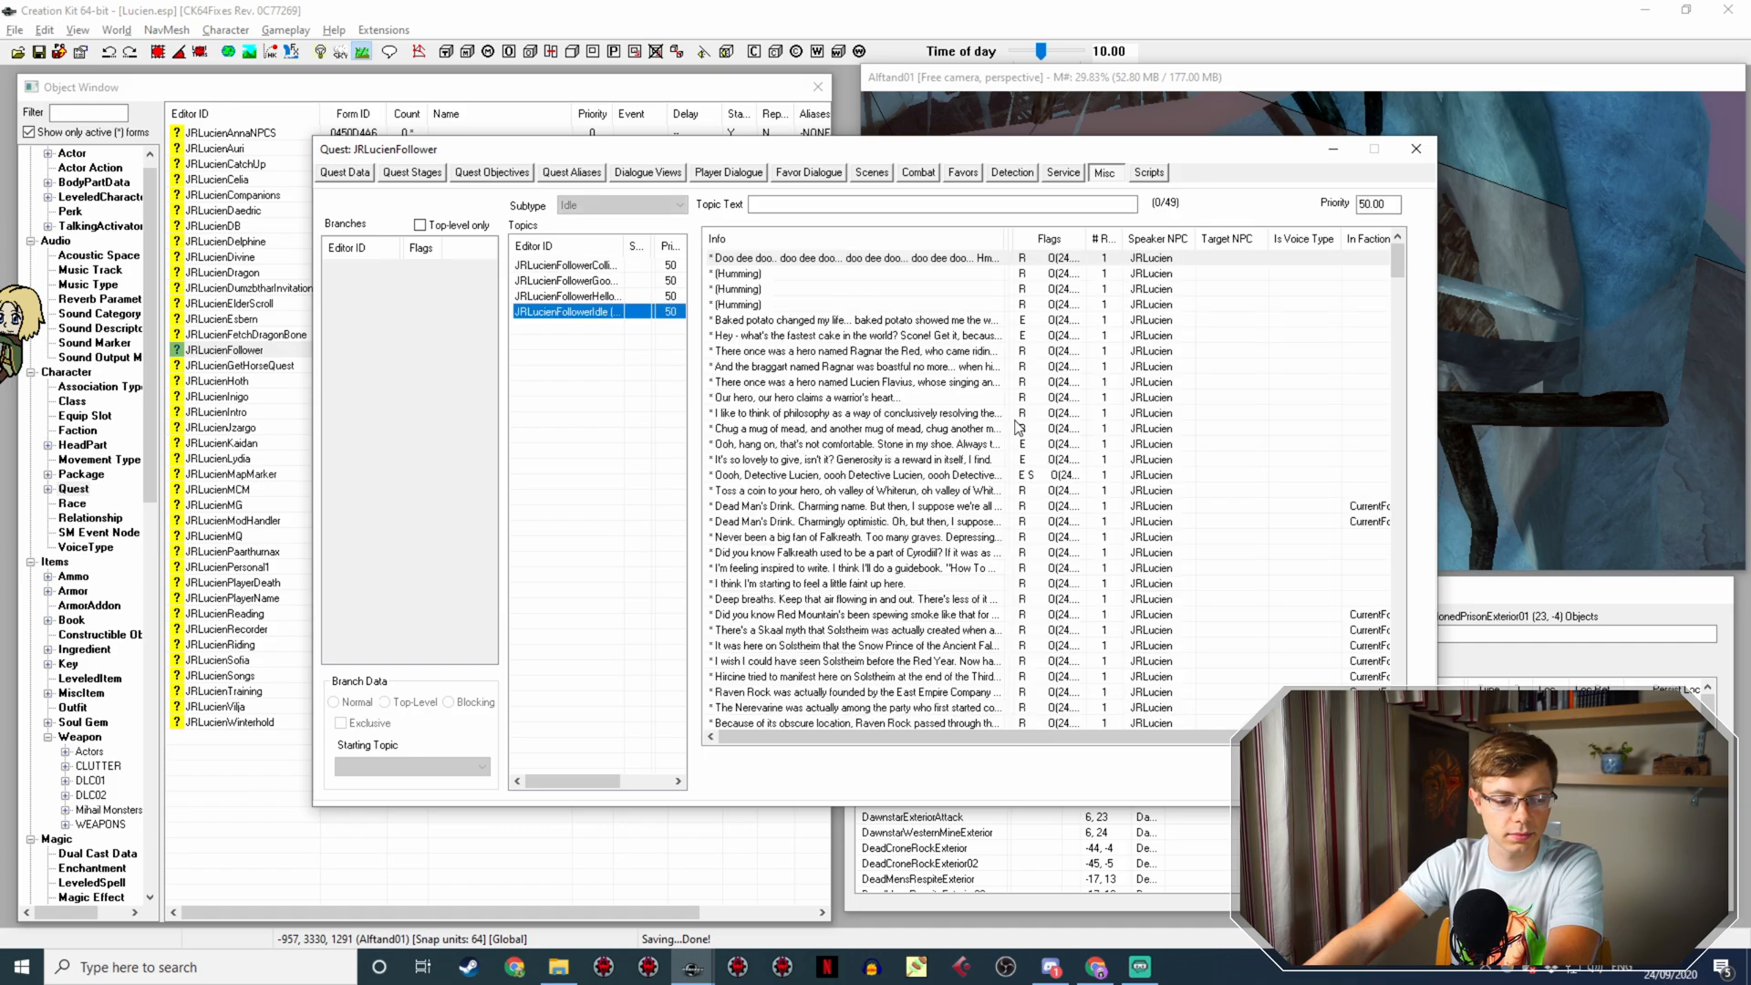
scroll(1021, 429, "down", 15)
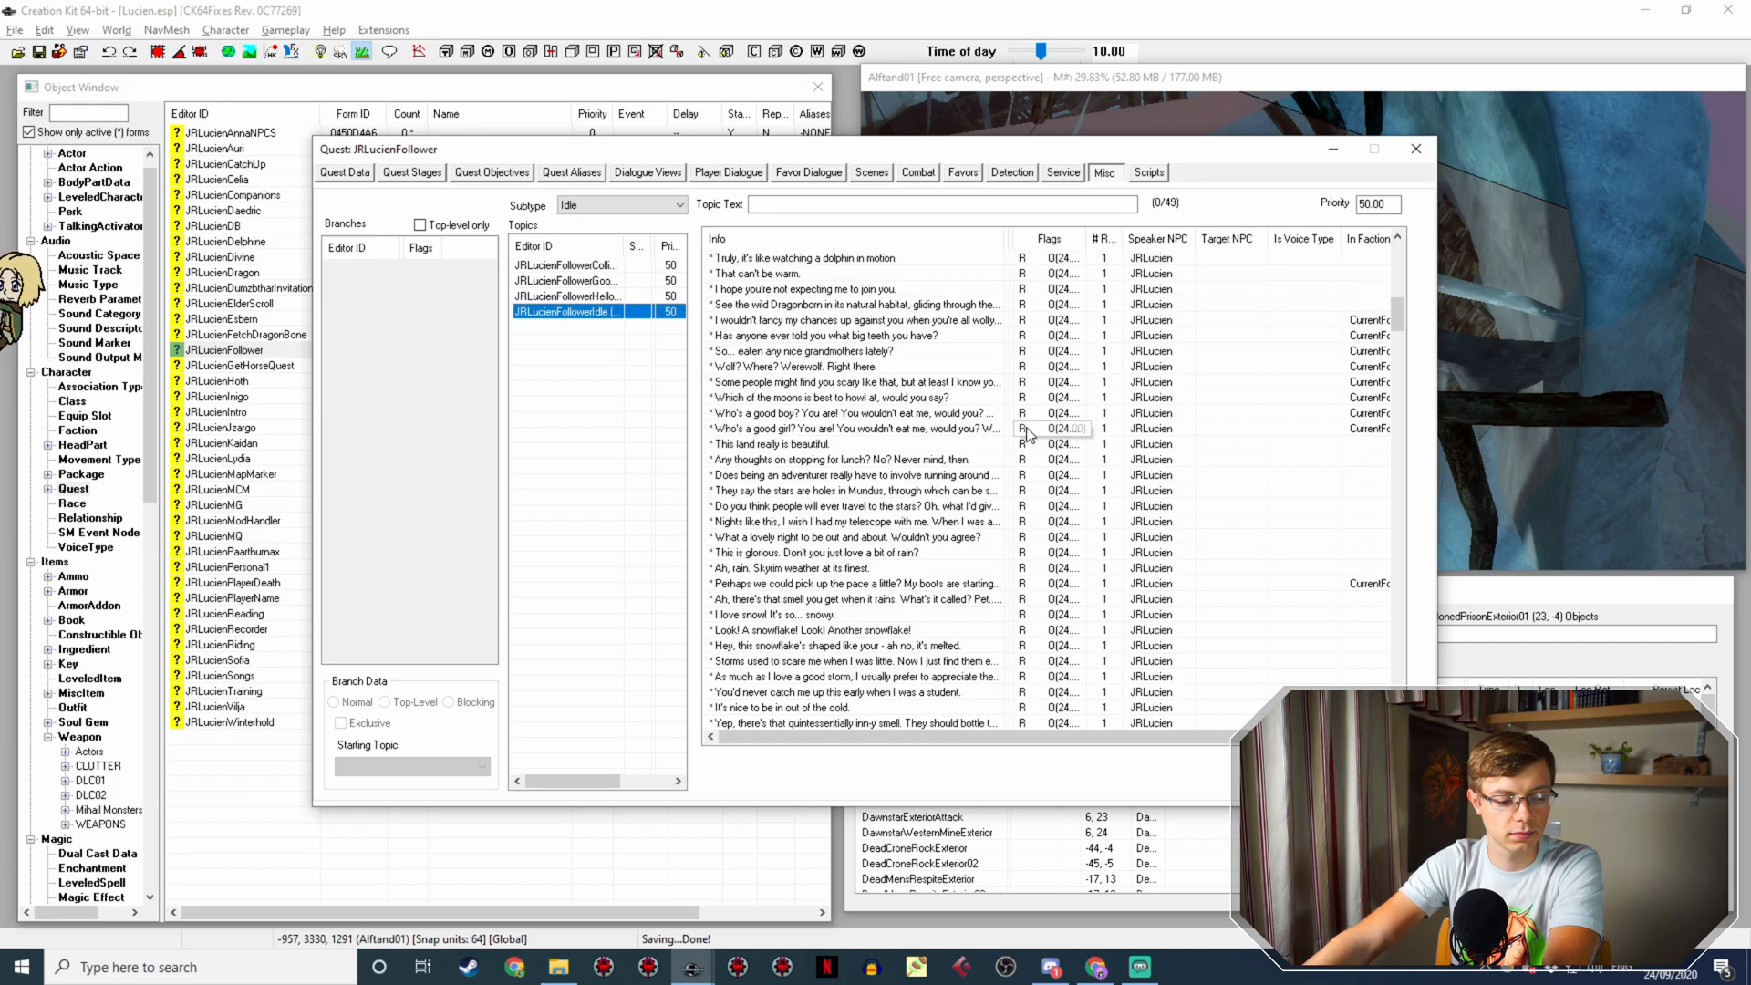
scroll(1026, 434, "down", 15)
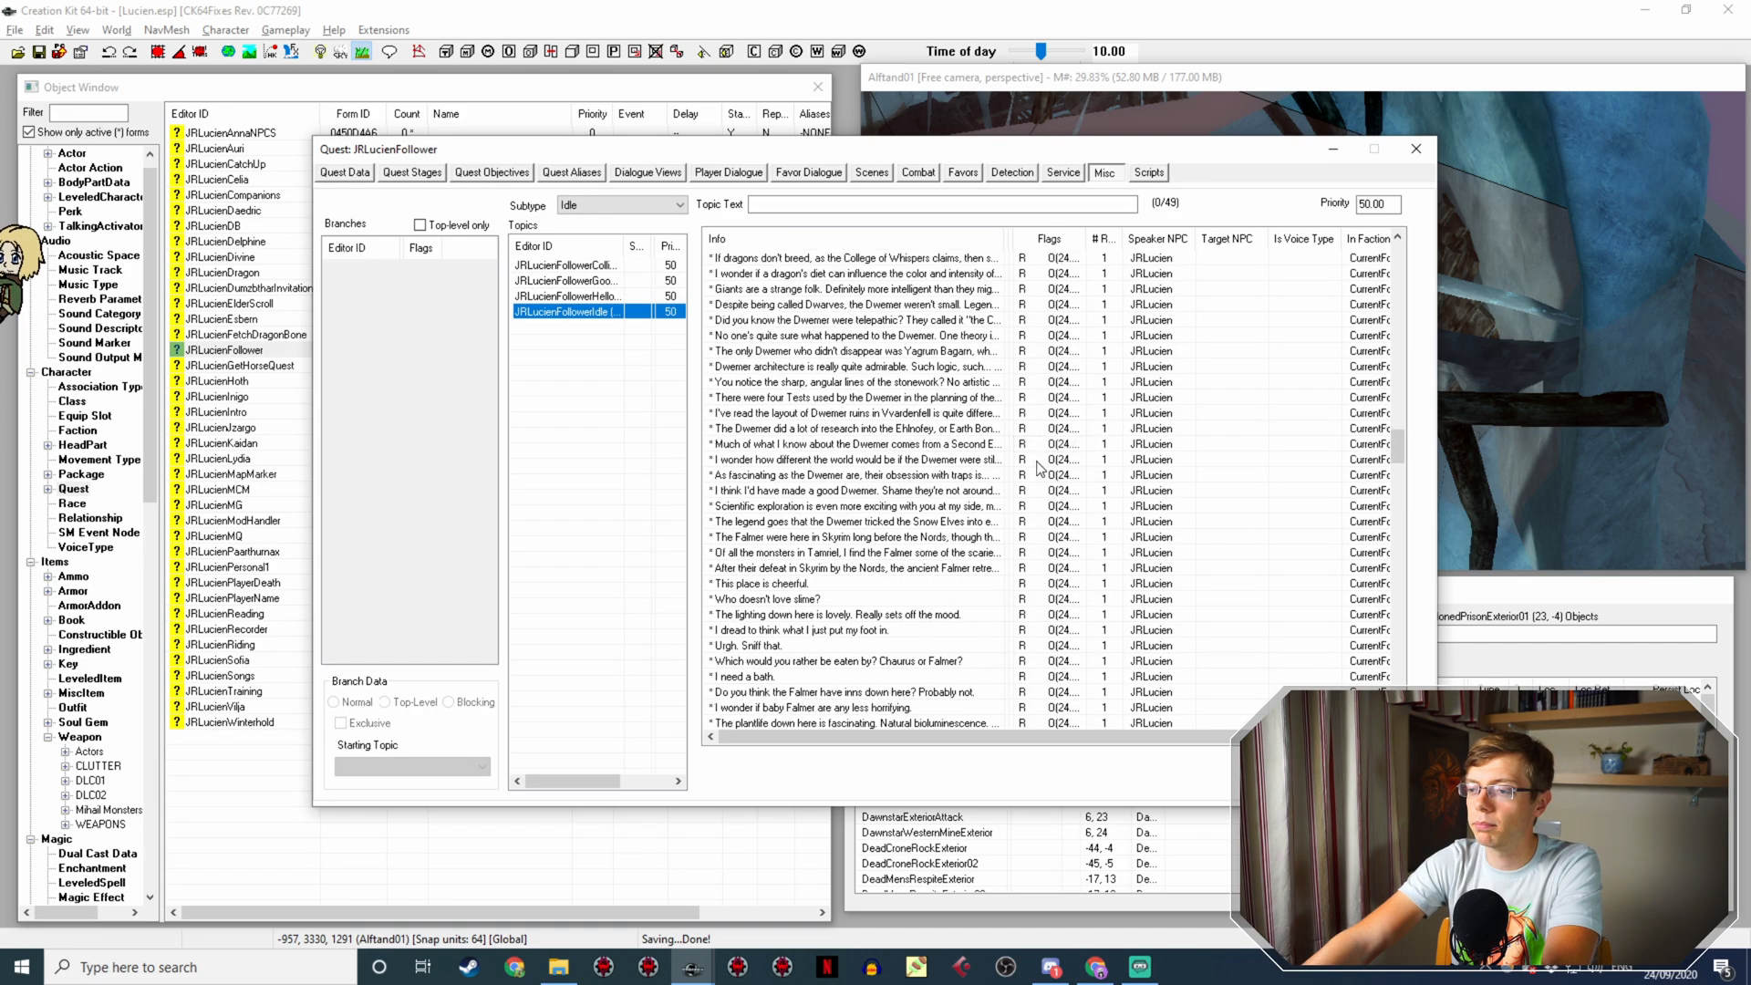
scroll(1040, 475, "down", 15)
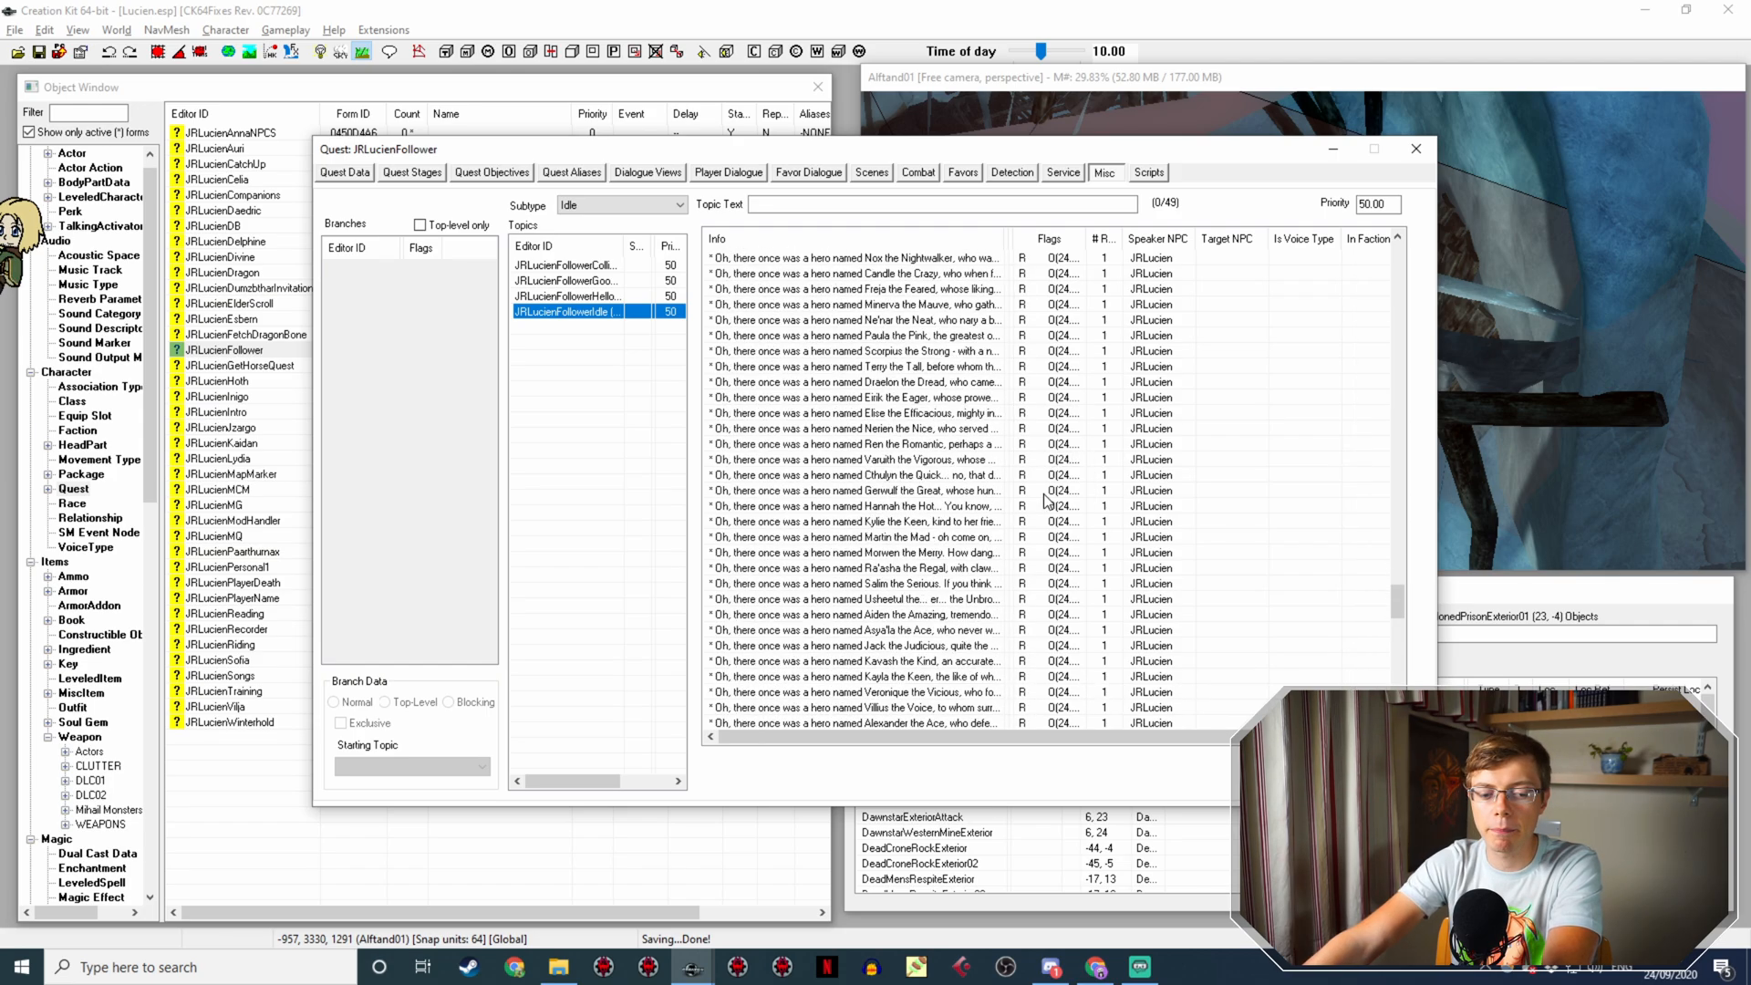
scroll(1047, 499, "down", 10)
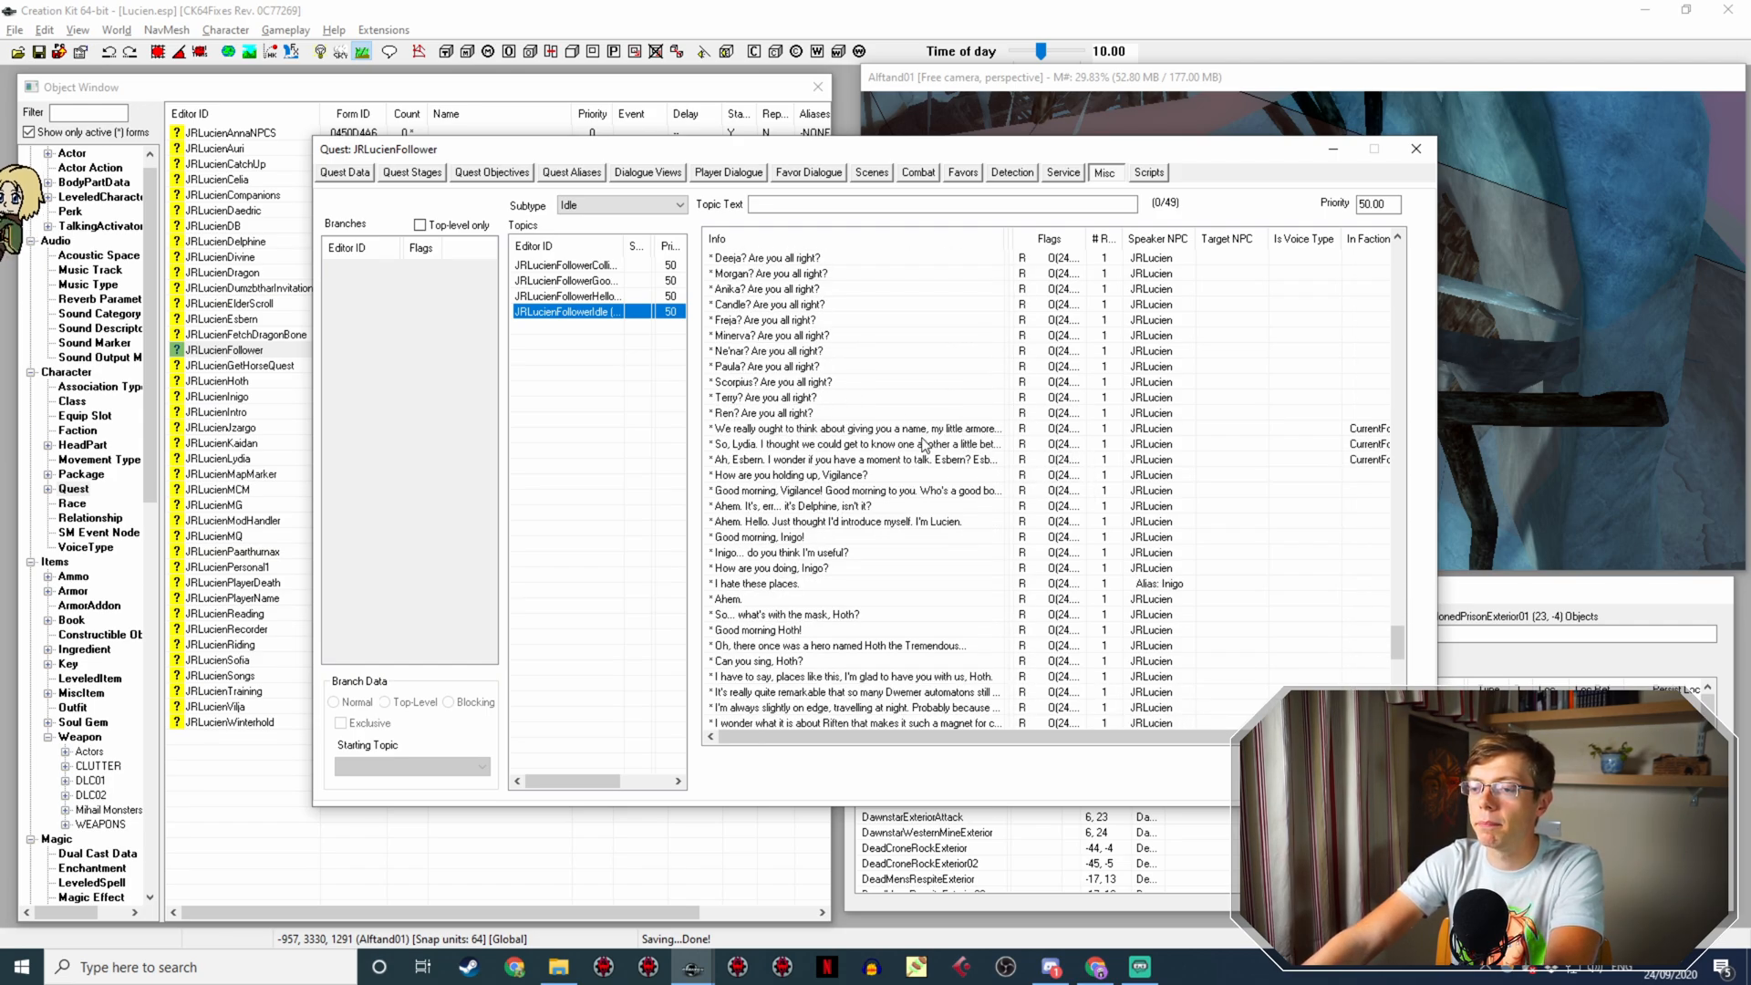
scroll(926, 444, "up", 5)
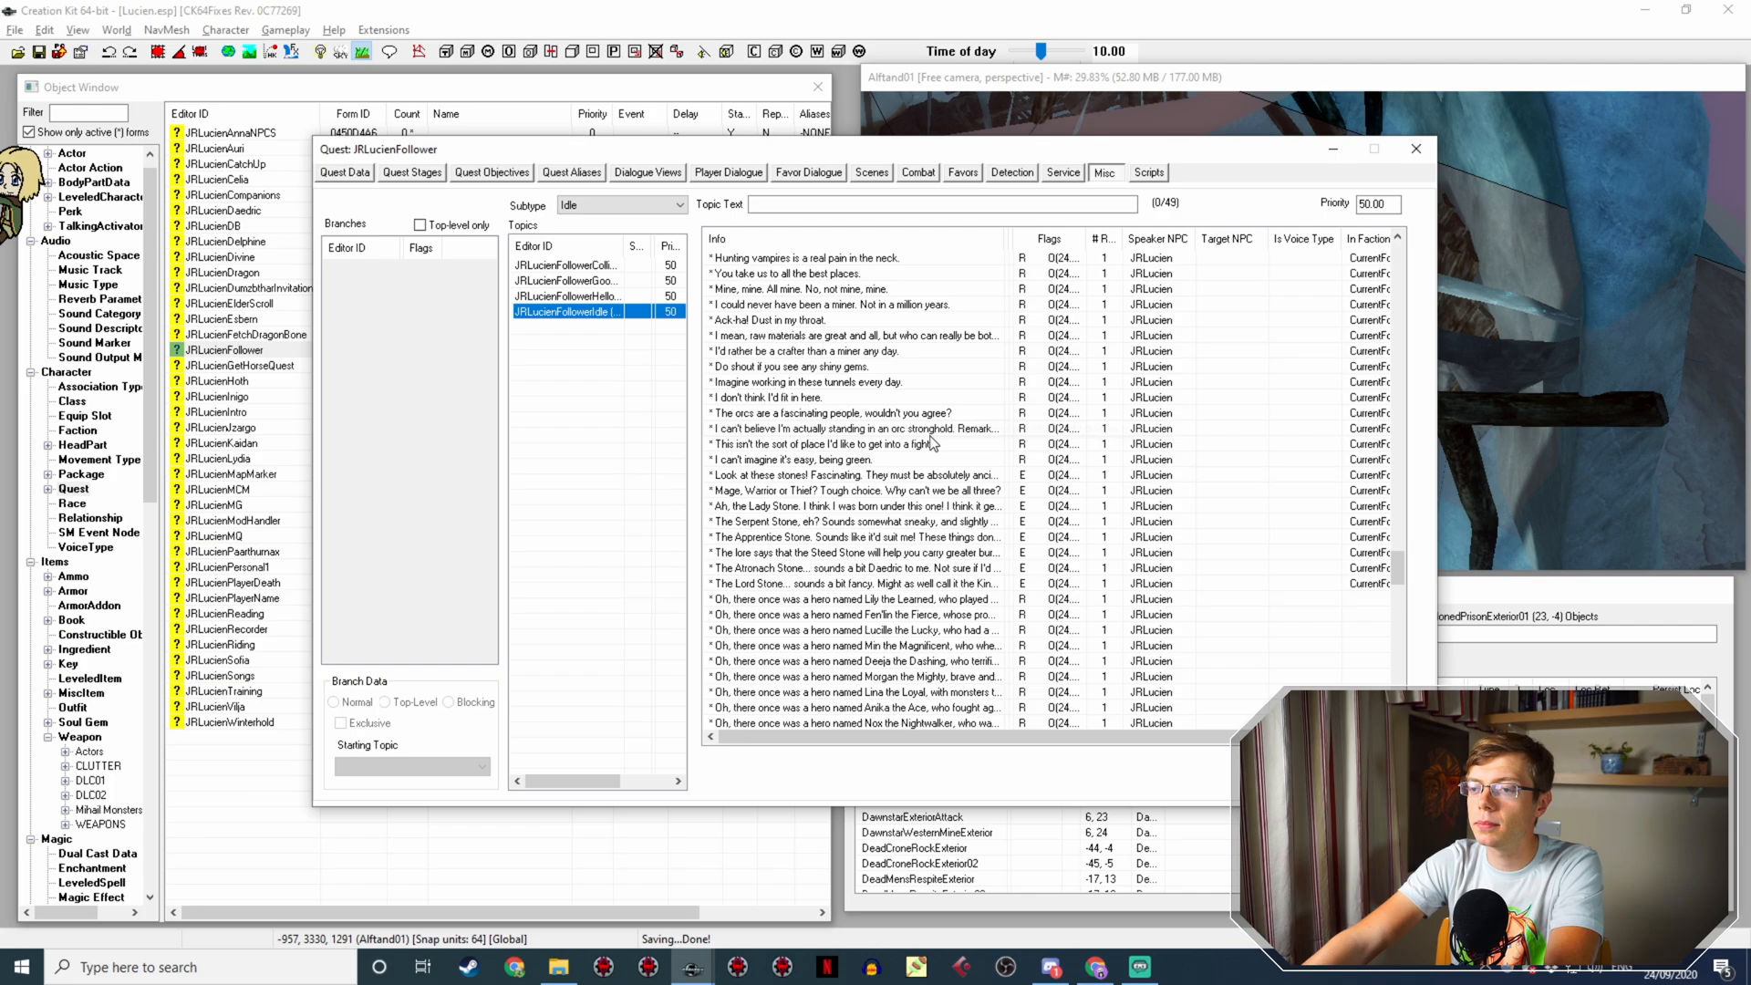
Step: Duplicate the Lord Stone idle line and open the copy
right_click(794, 585)
left_click(834, 621)
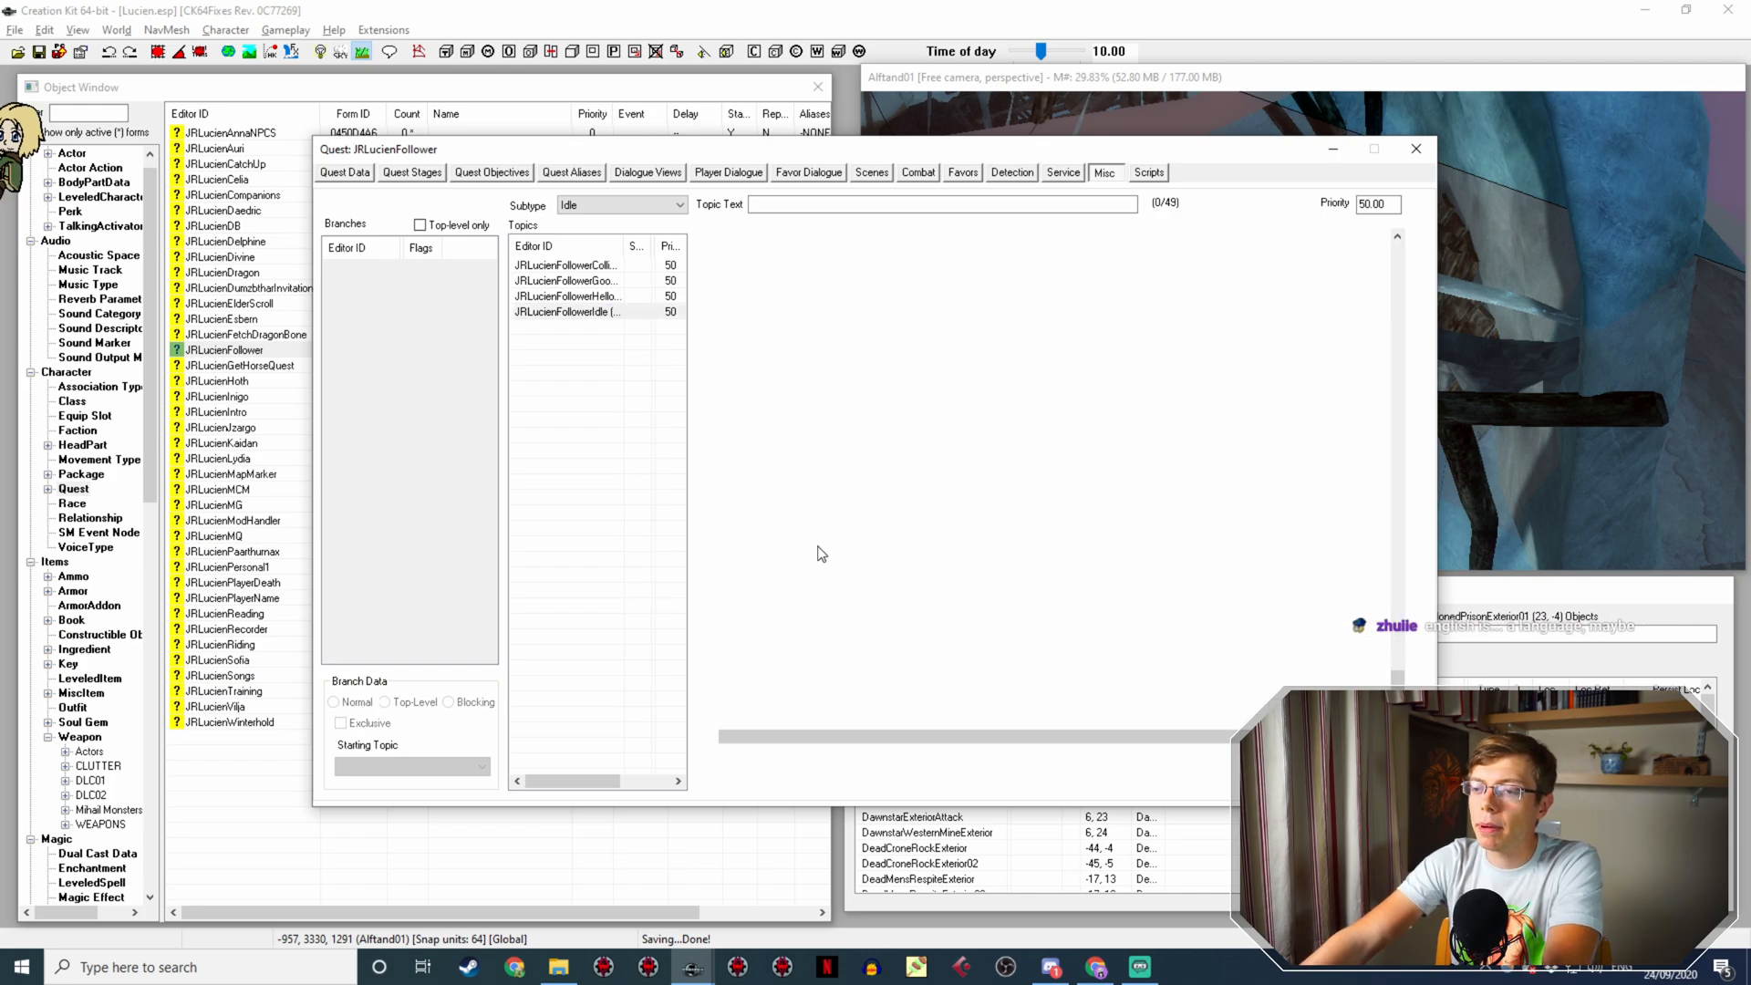
left_click(841, 272)
double_click(841, 273)
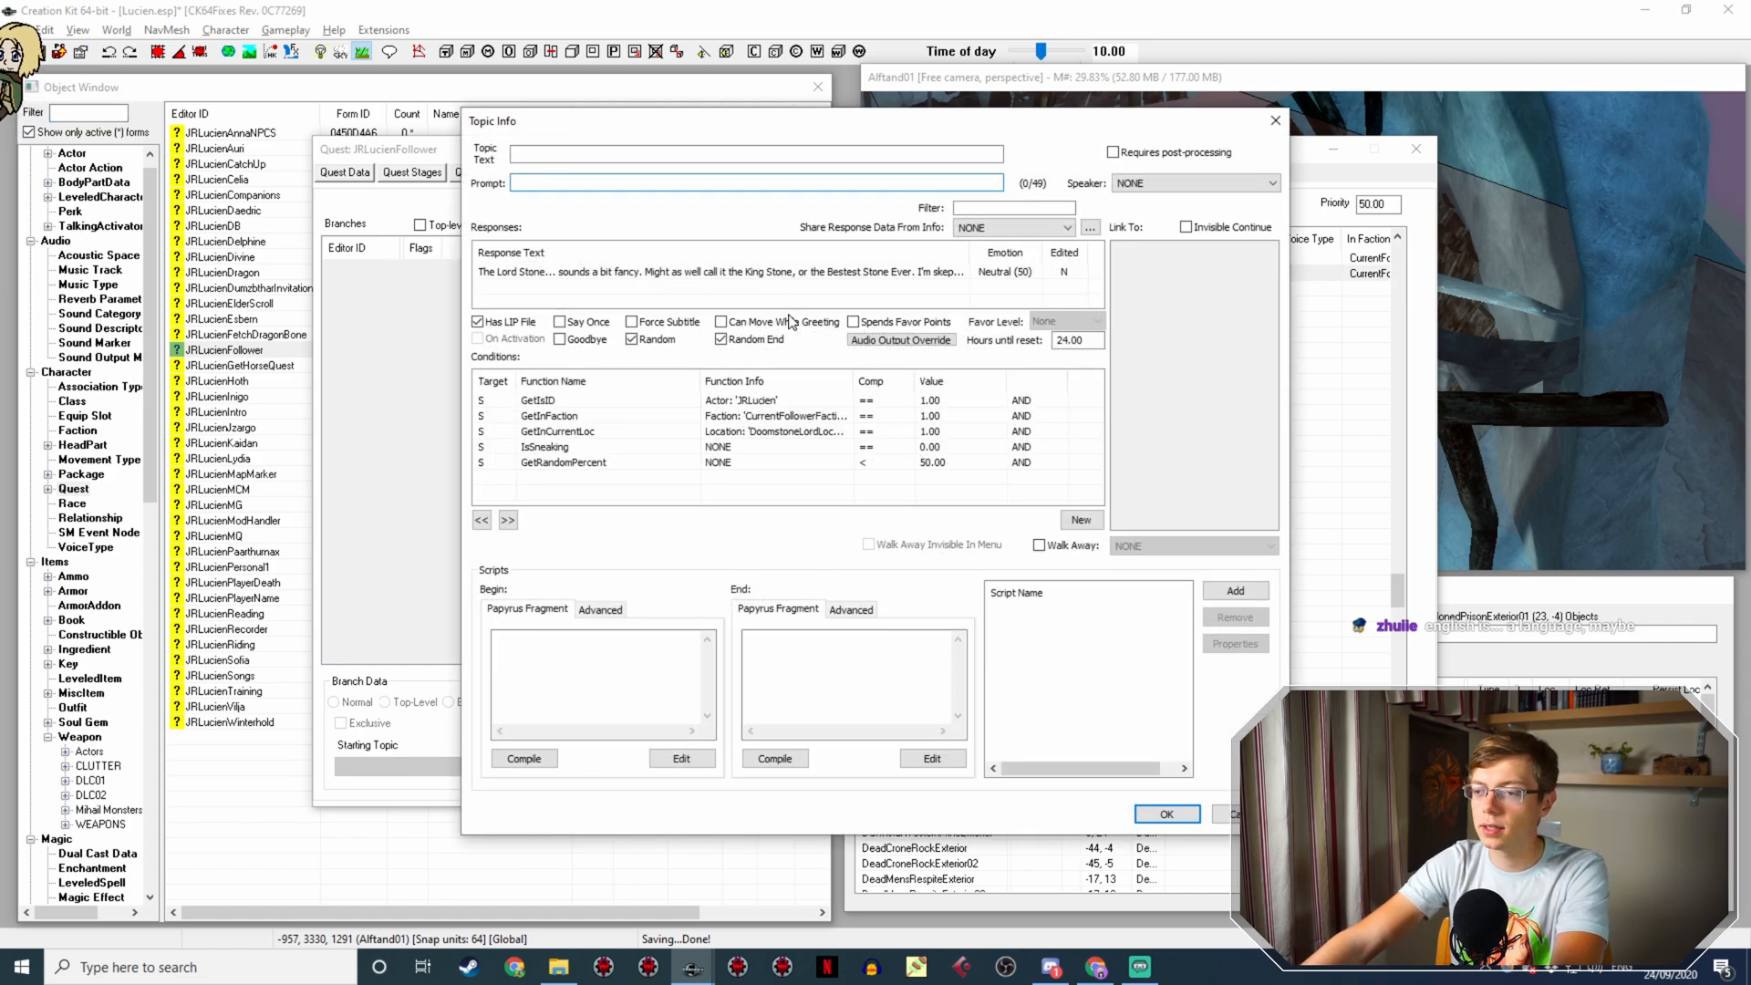
Step: Open the copied line's response for editing and check the Standing Stone table in Chrome for the stone after the Lord Stone
double_click(723, 272)
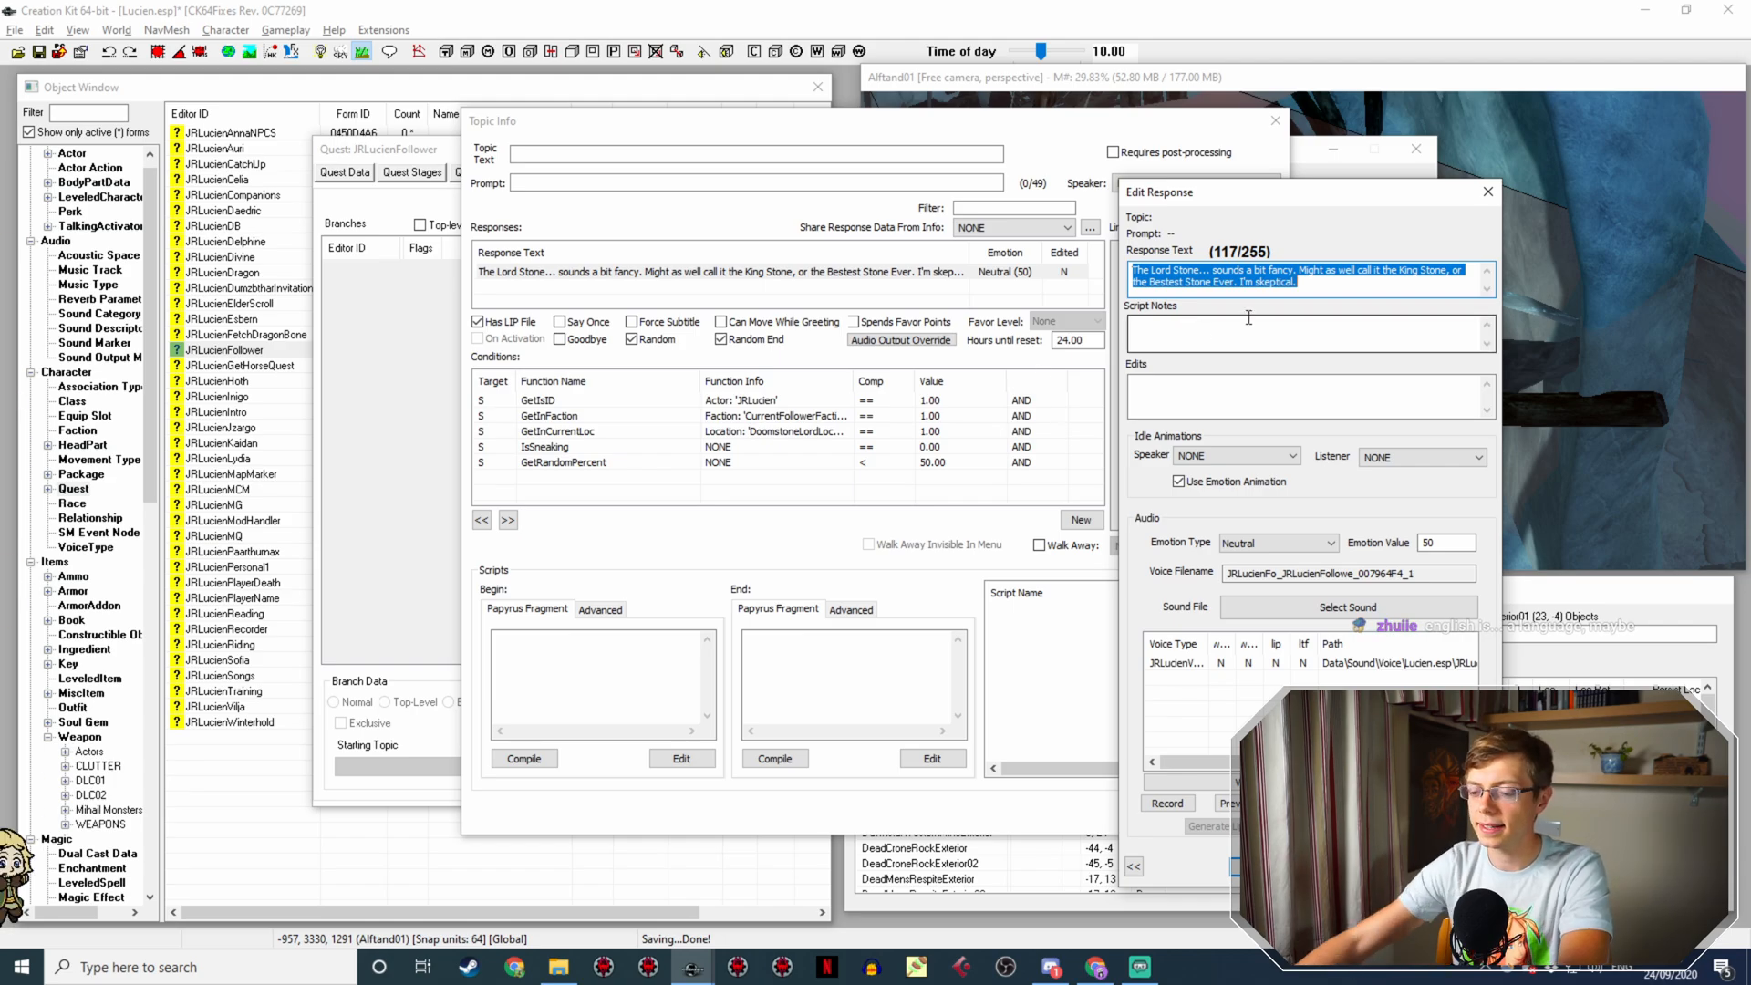
left_click(1093, 969)
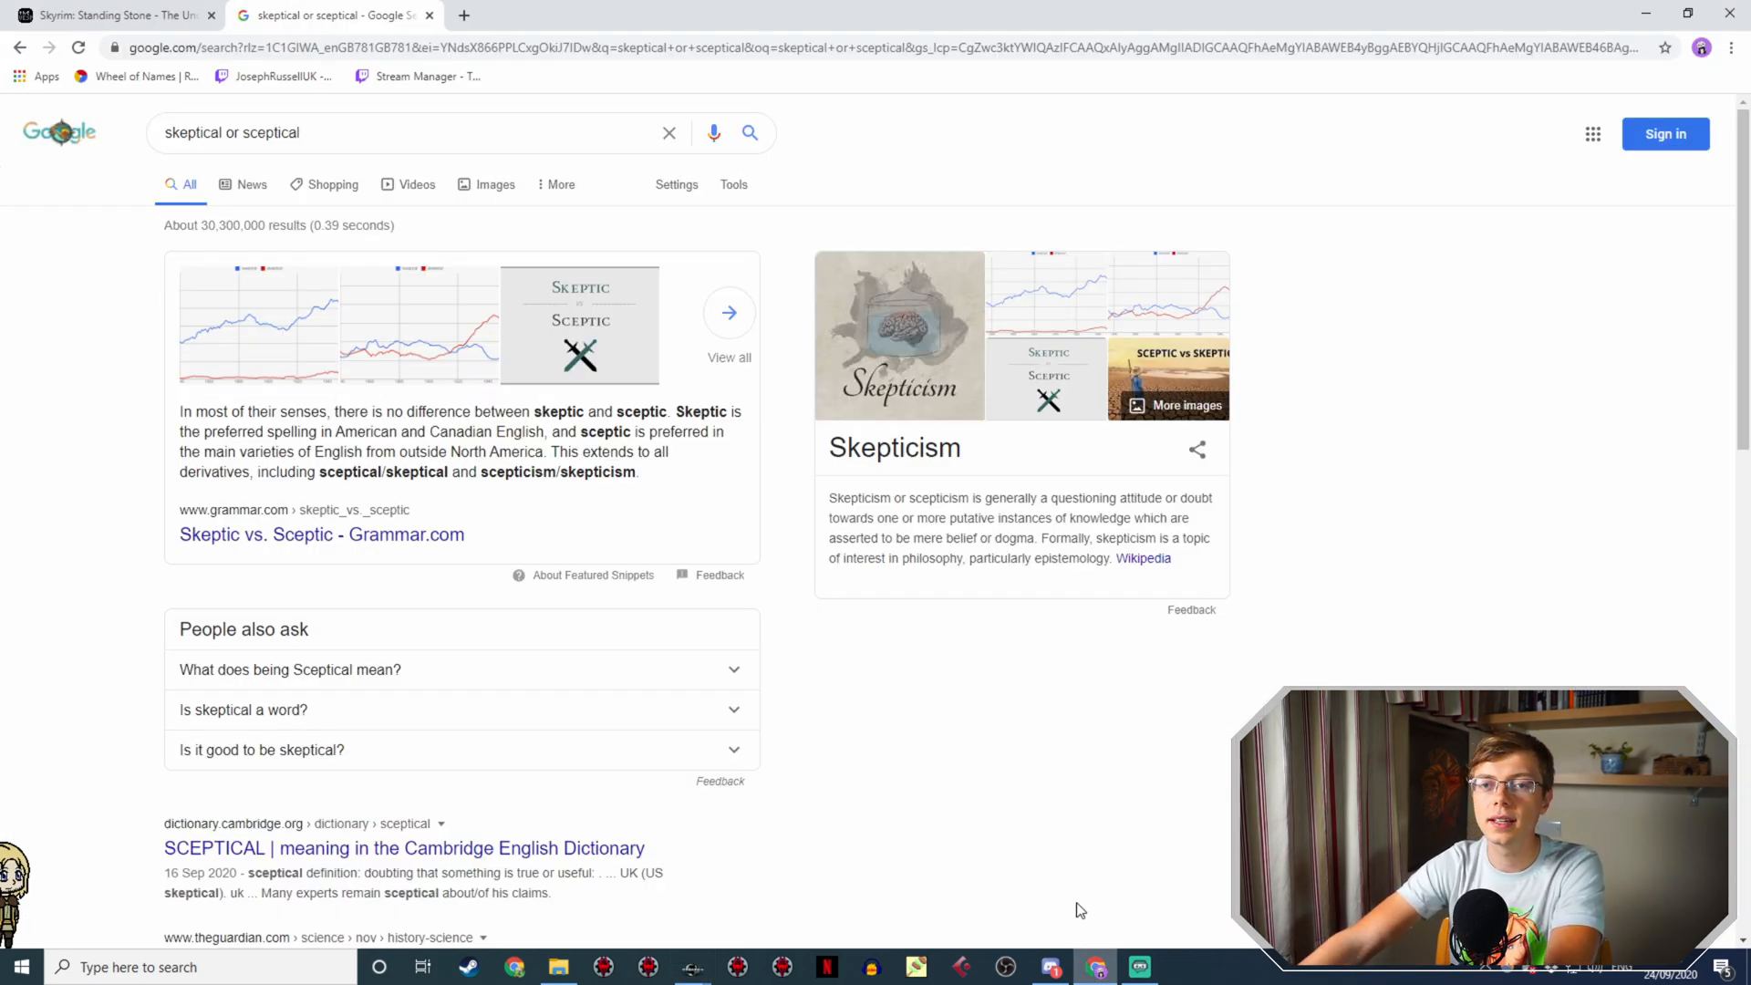
left_click(73, 14)
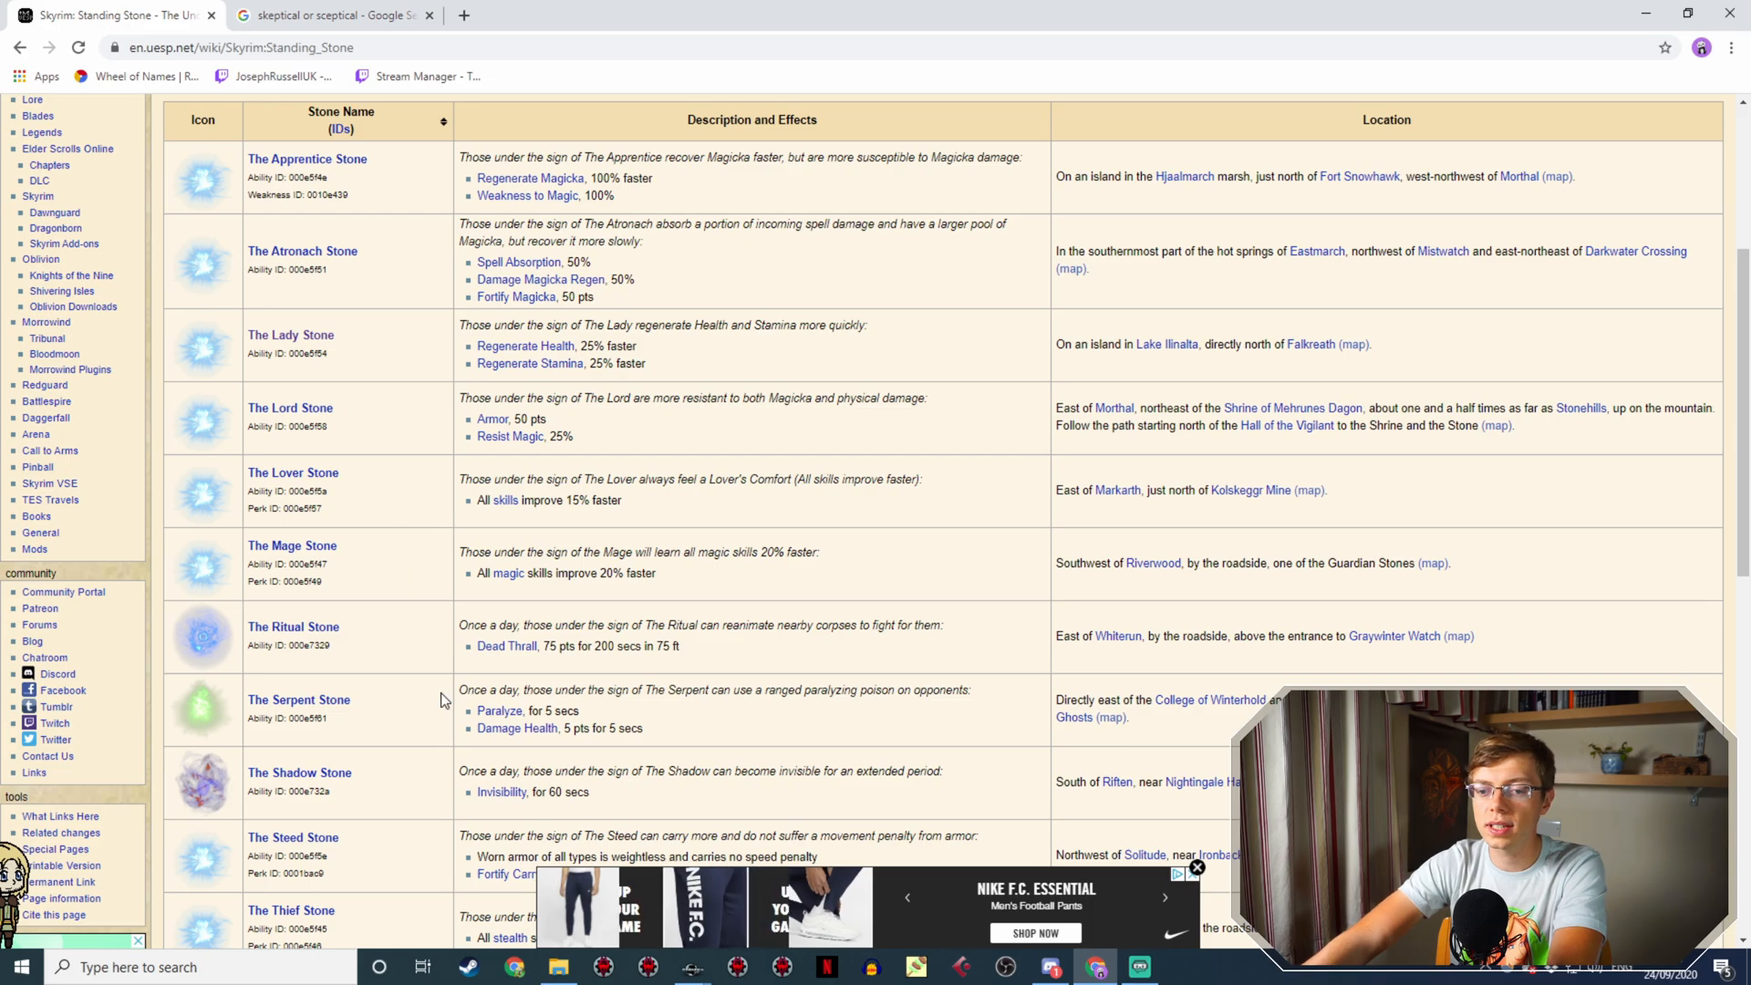
scroll(443, 675, "down", 2)
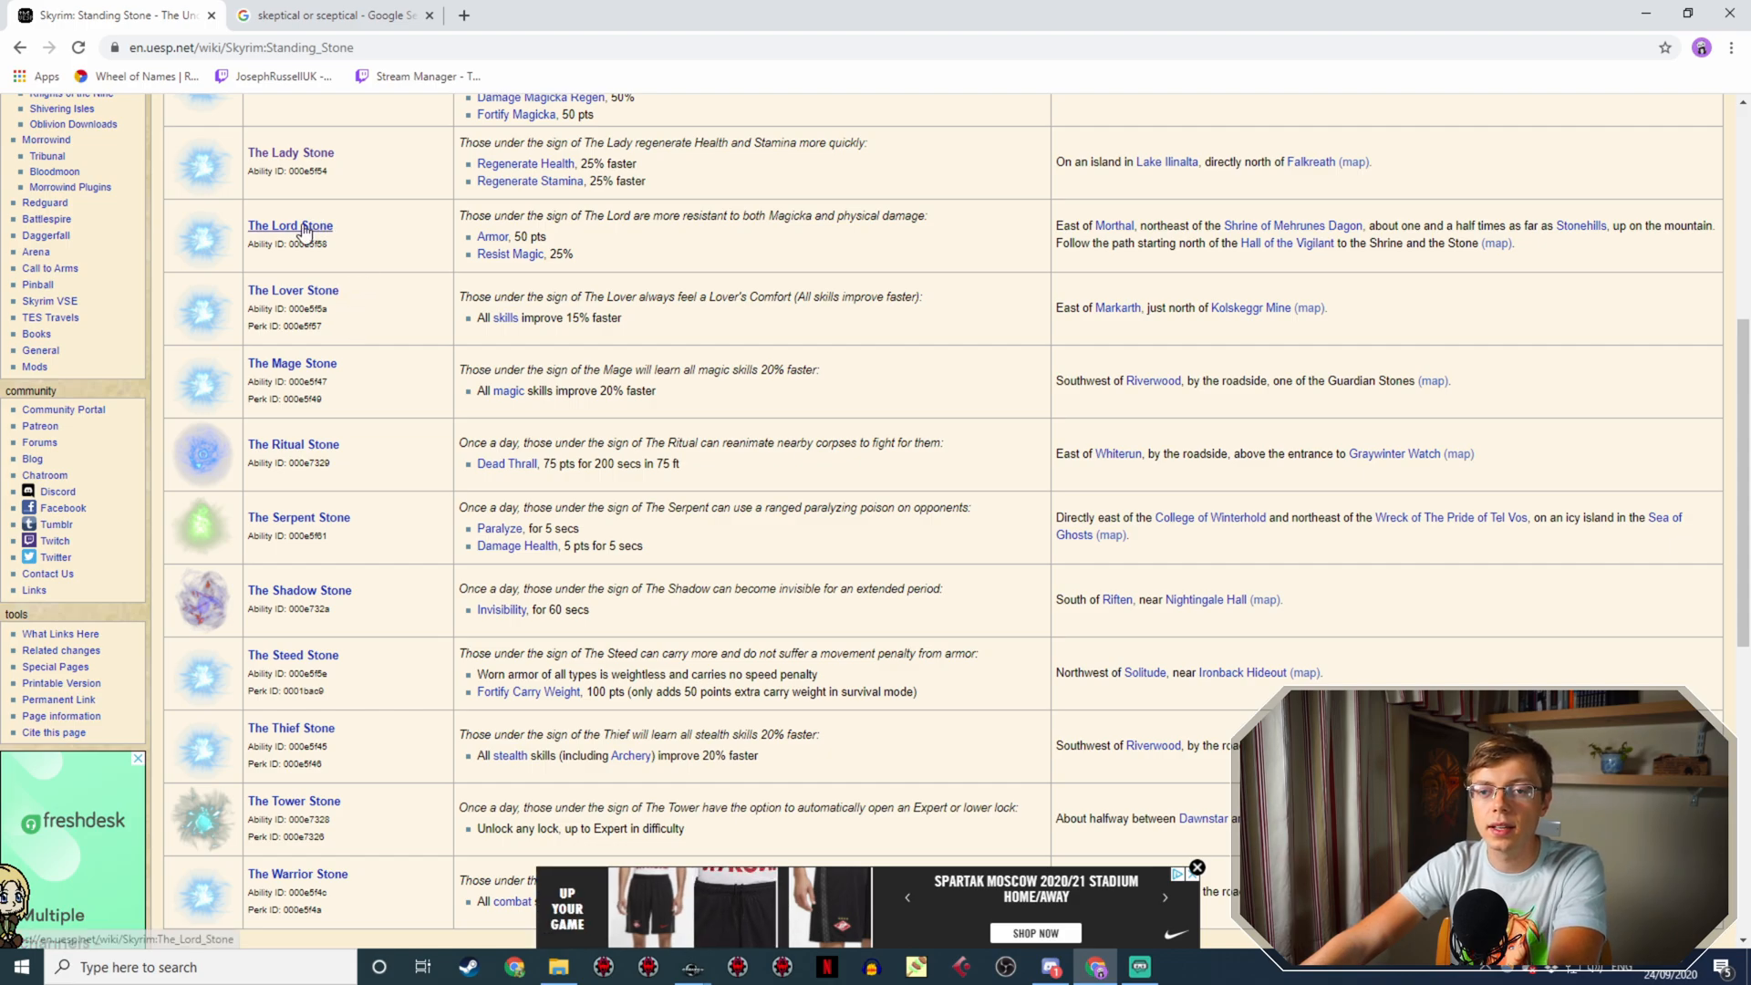
scroll(348, 204, "up", 2)
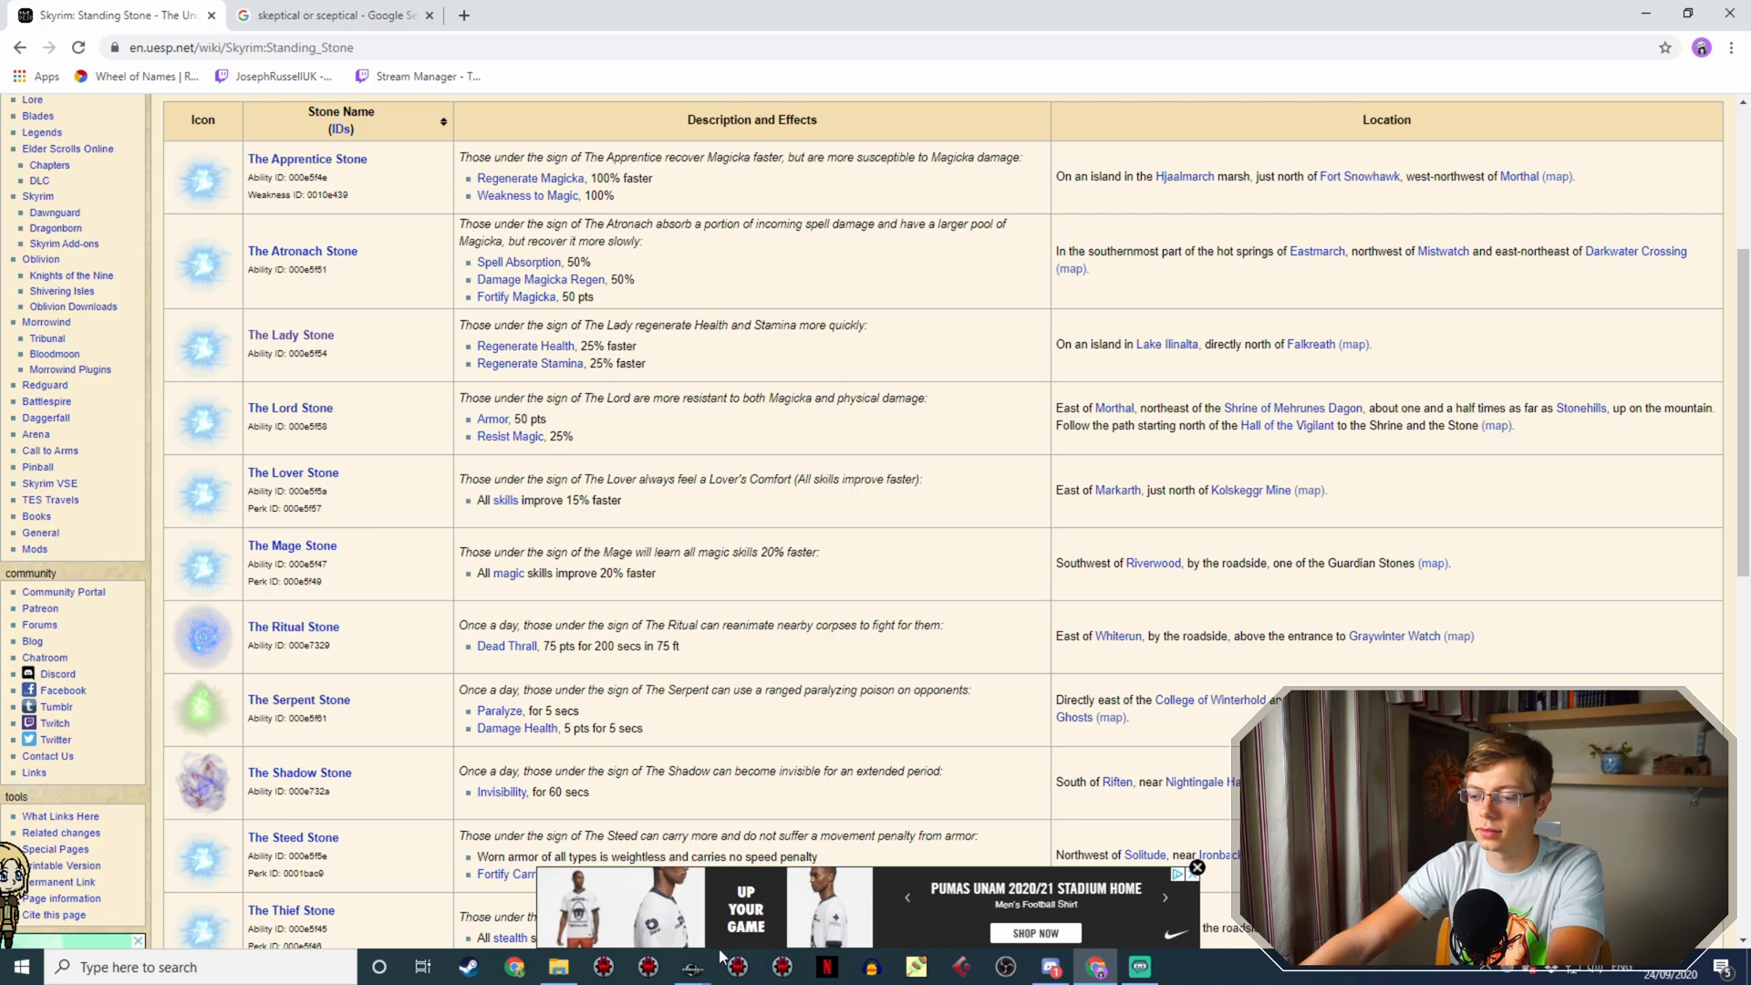
mouse_move(694, 967)
left_click(801, 849)
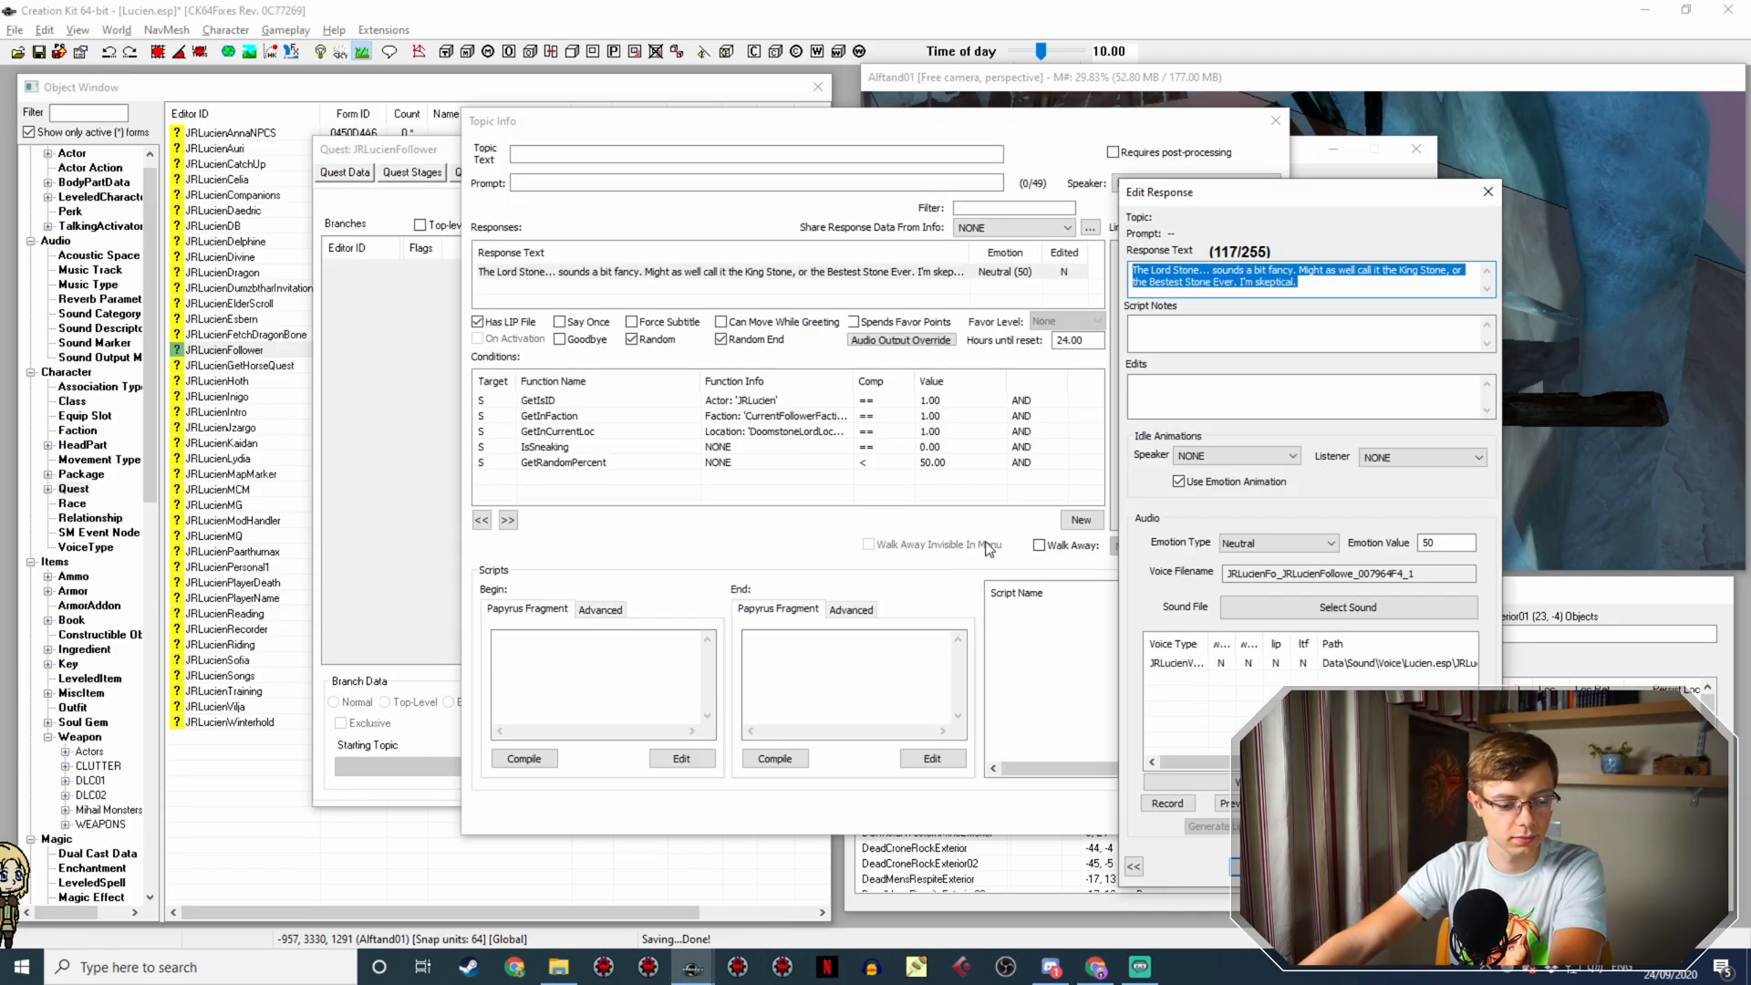
Step: Replace the response text with "I say, the Lover Stone? Sounds... ahem... interesting. For you, I mean, not me. Not that I... that is... ah."
type("I")
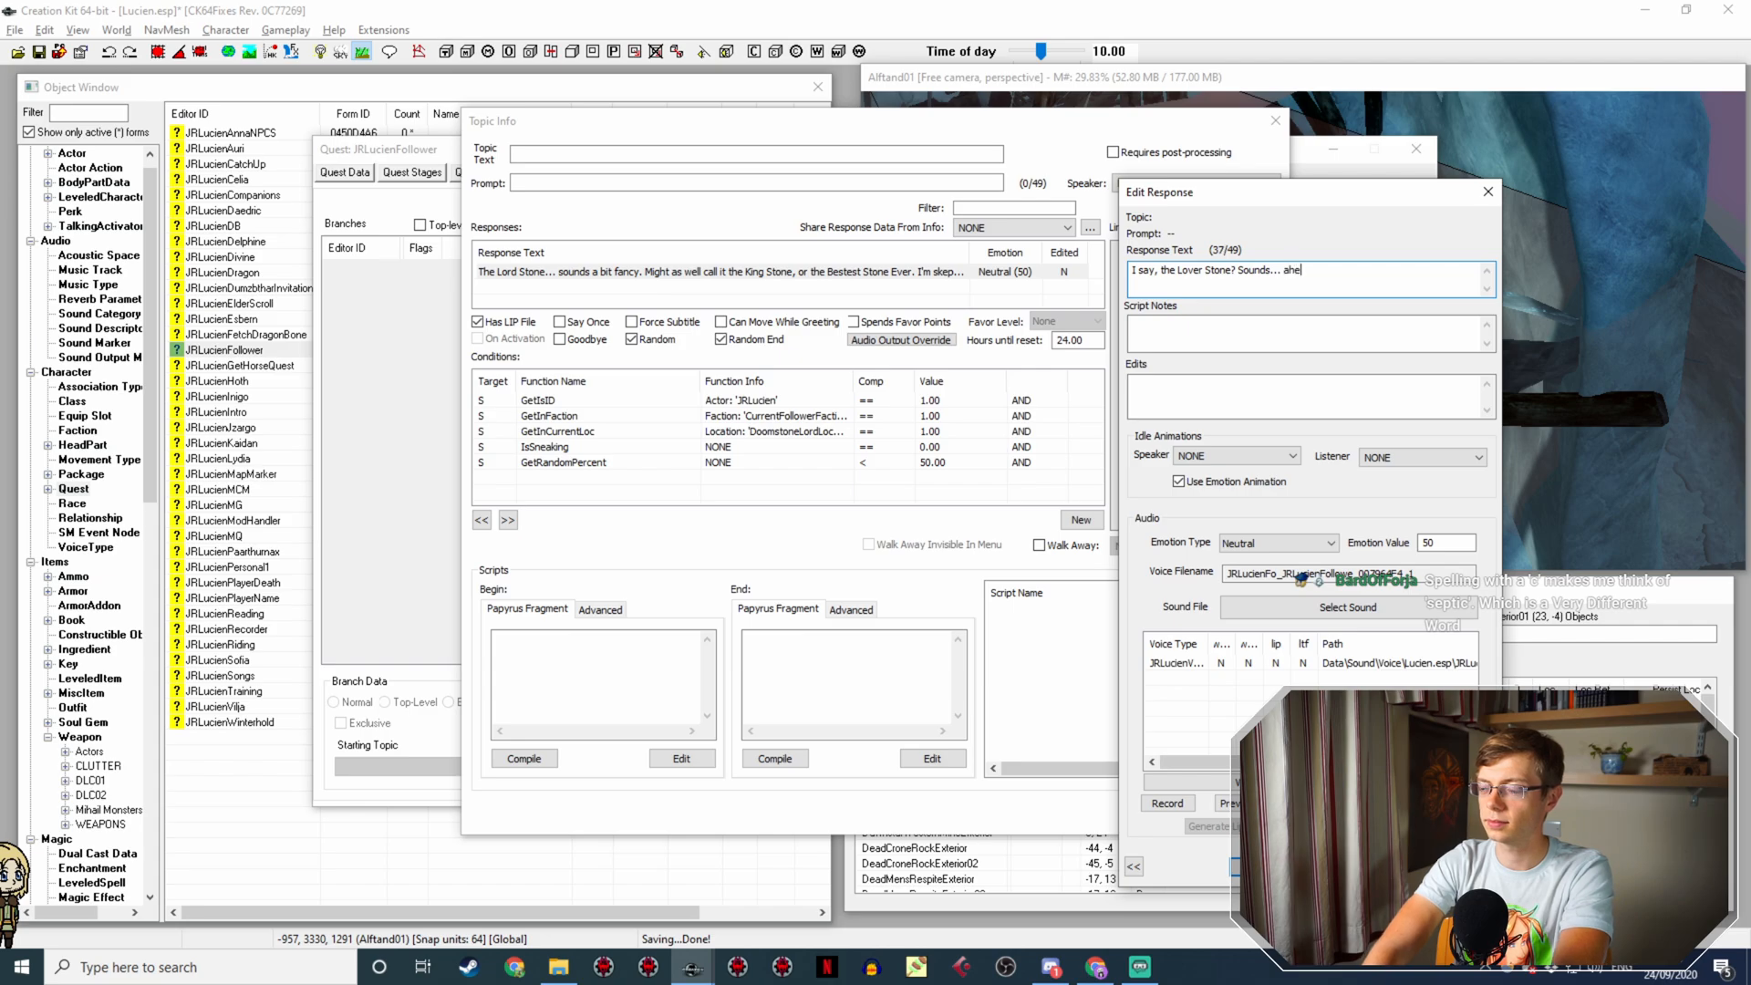
type("...")
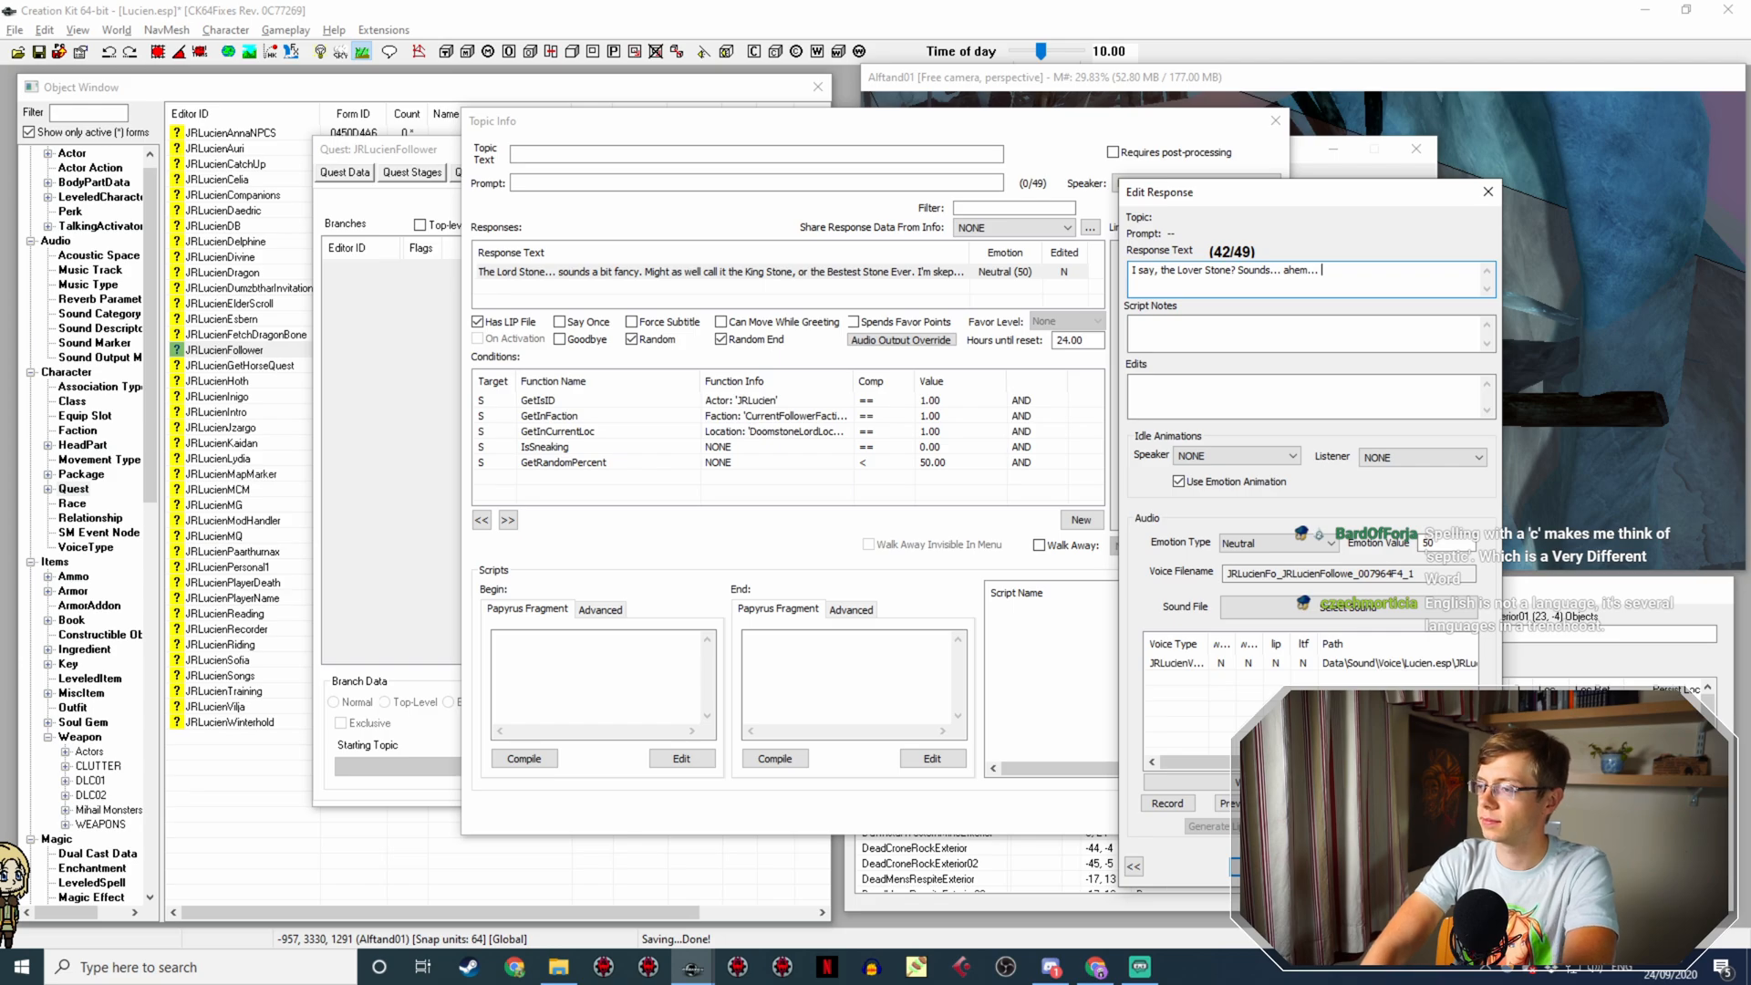
type("in")
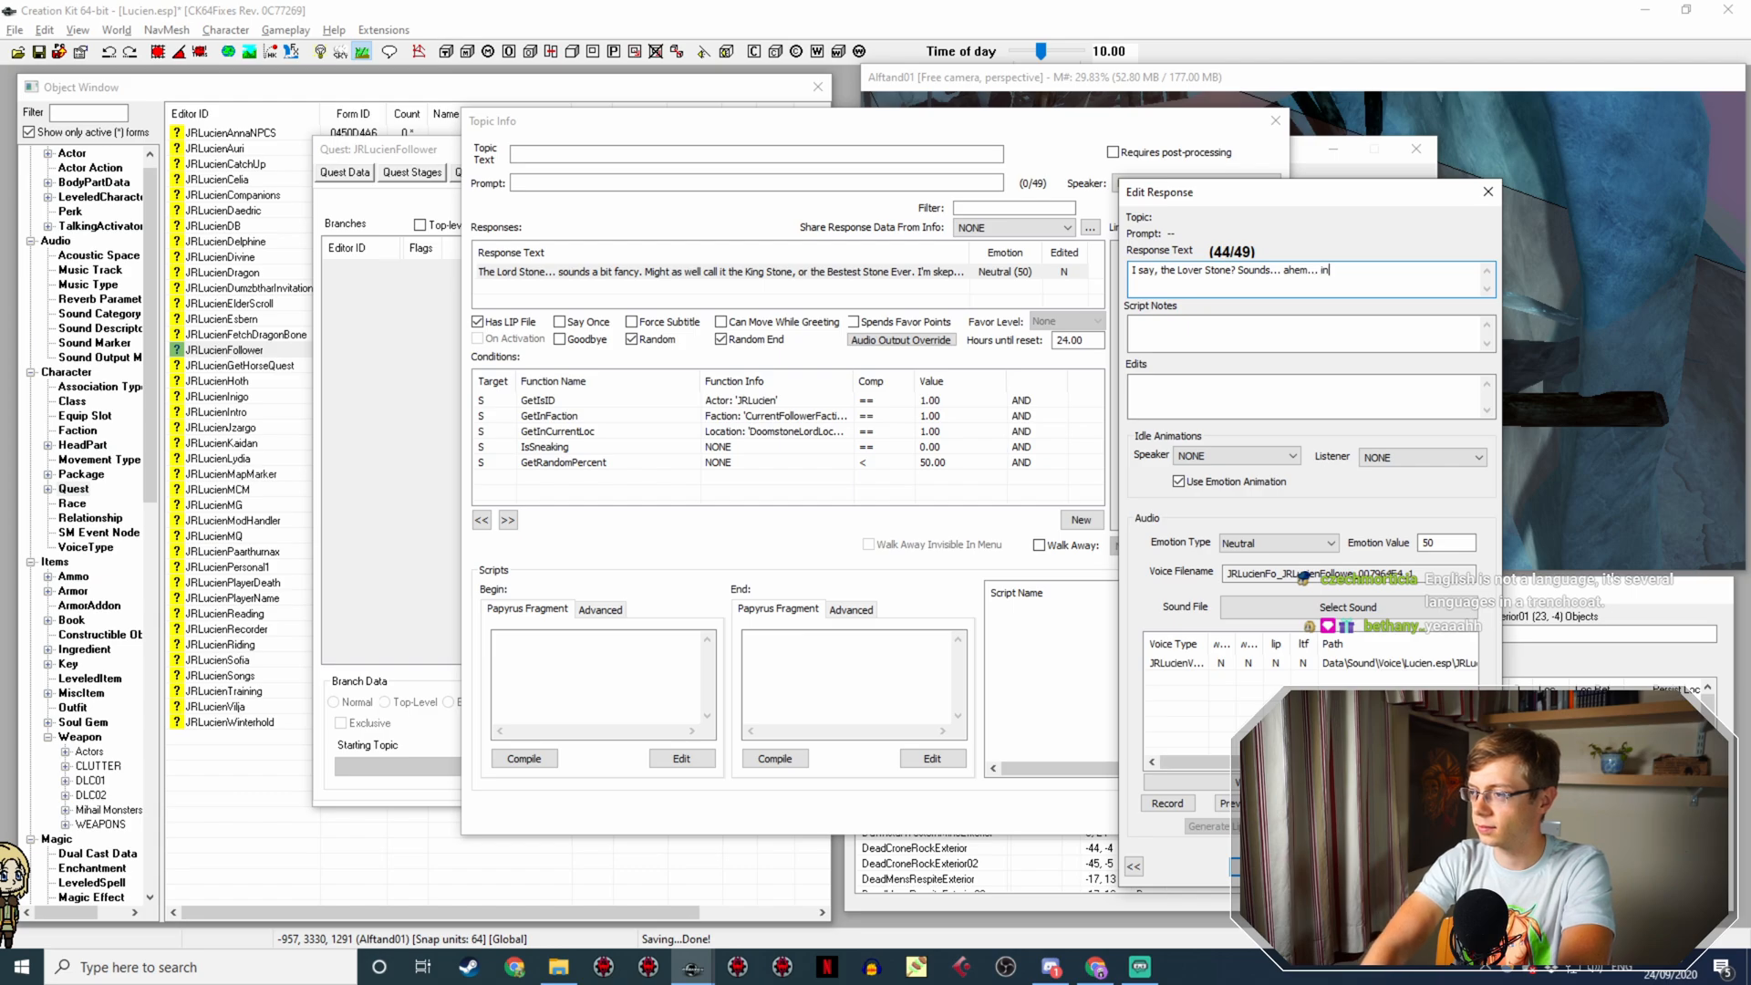
type("teresting.")
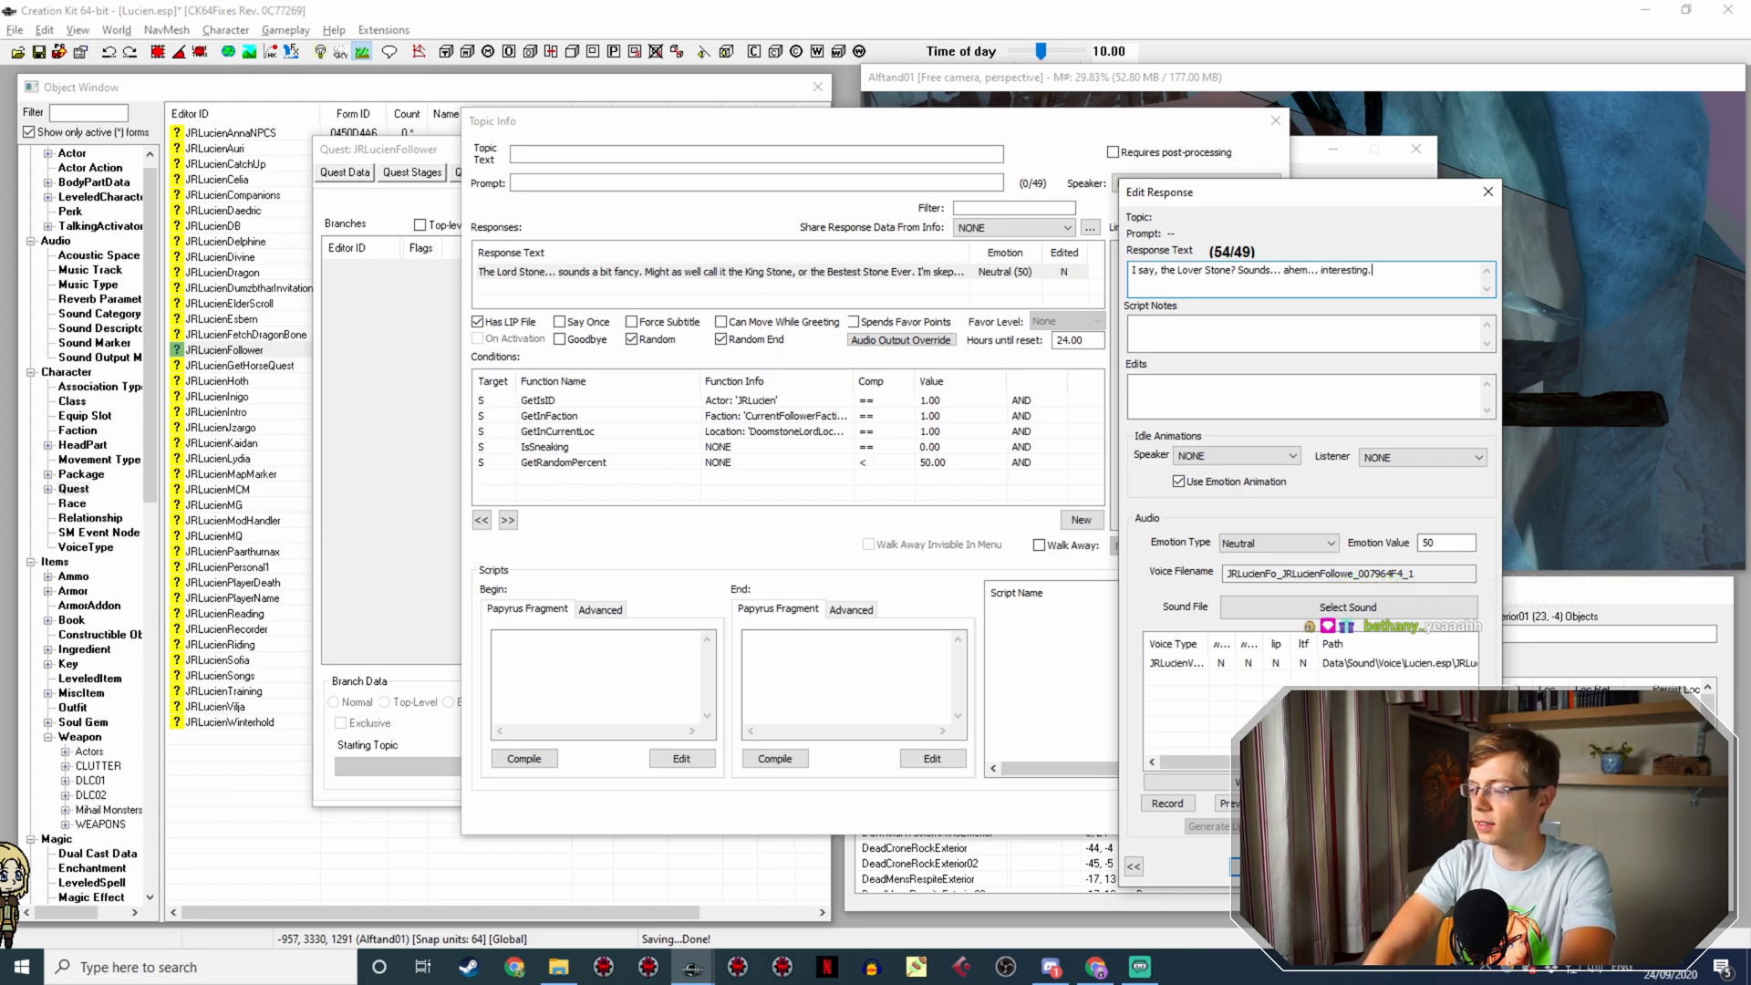
type(" For you, I mean, not me. N")
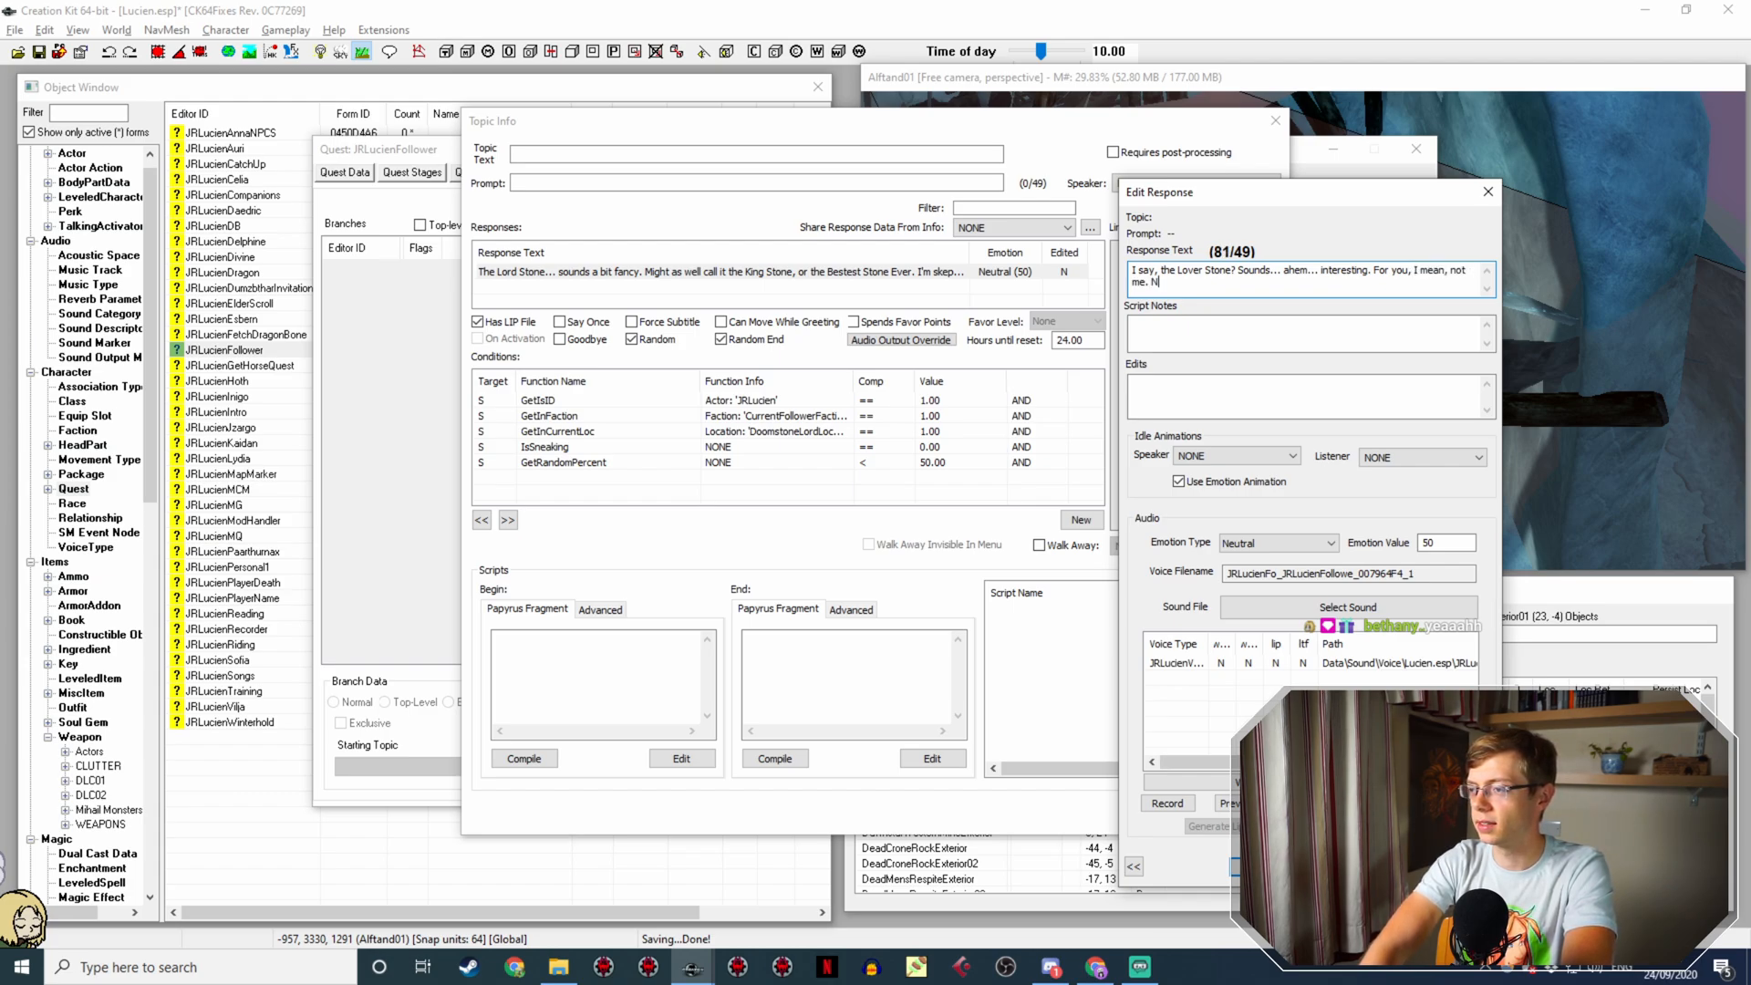
type("o")
type("t that I... that is... ah.")
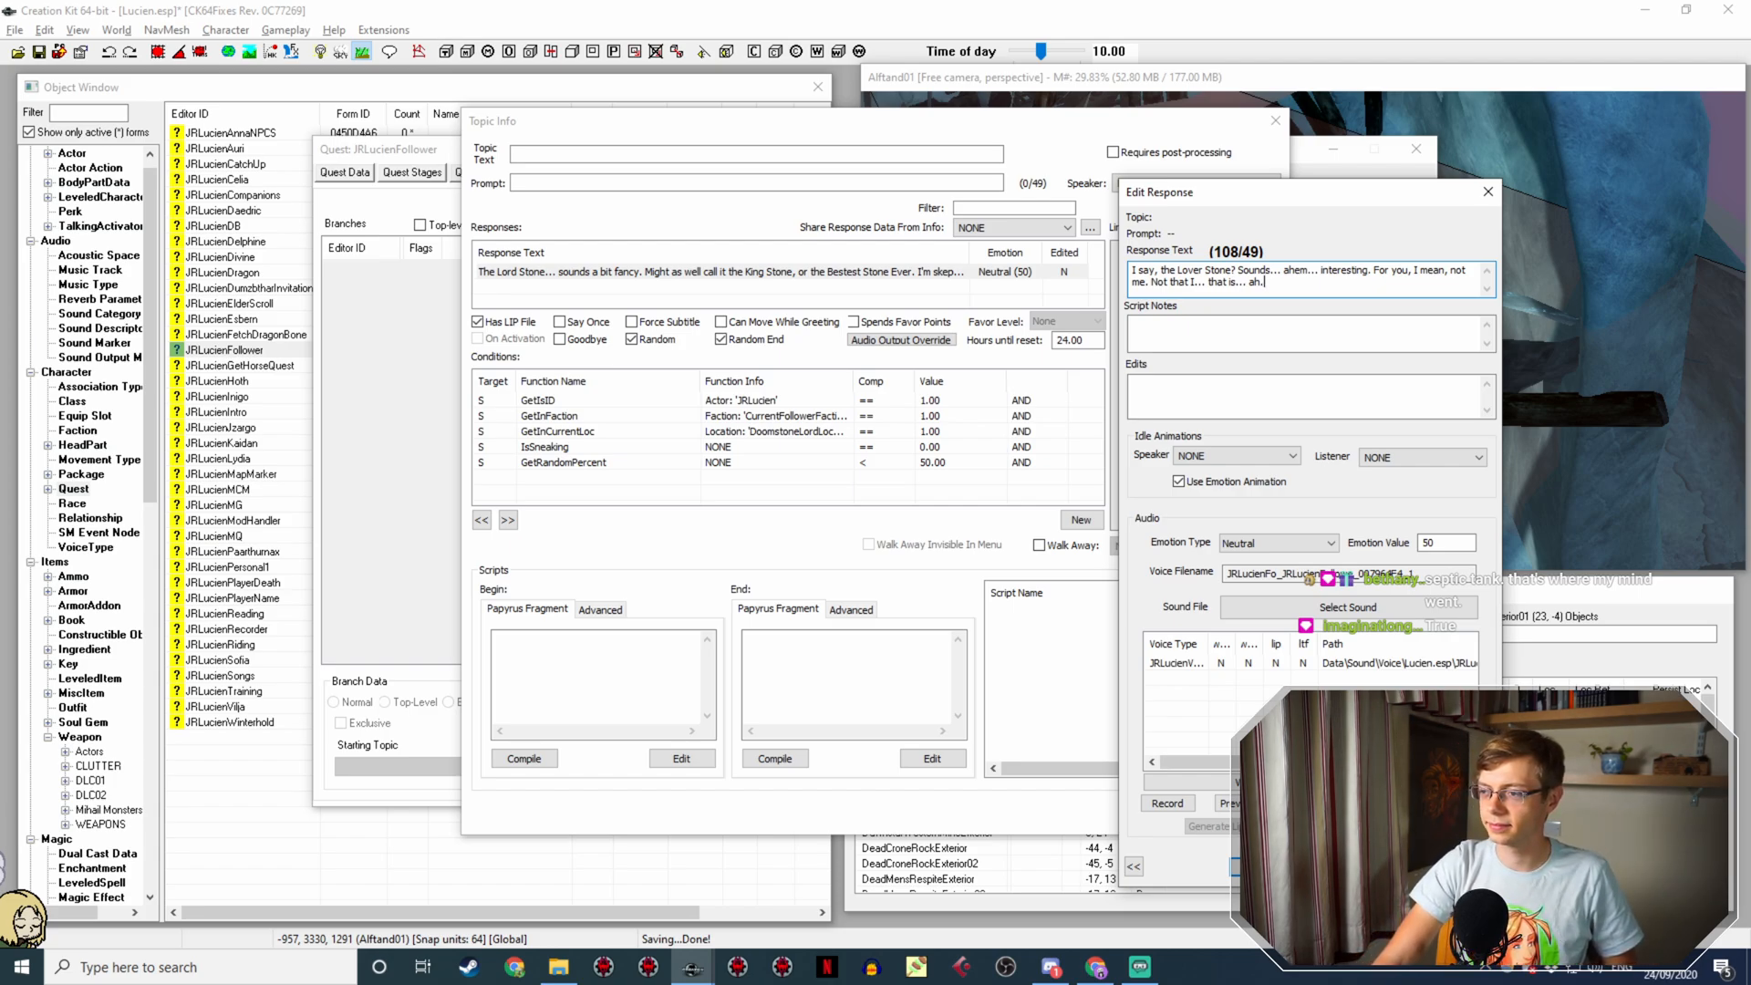
key("Return")
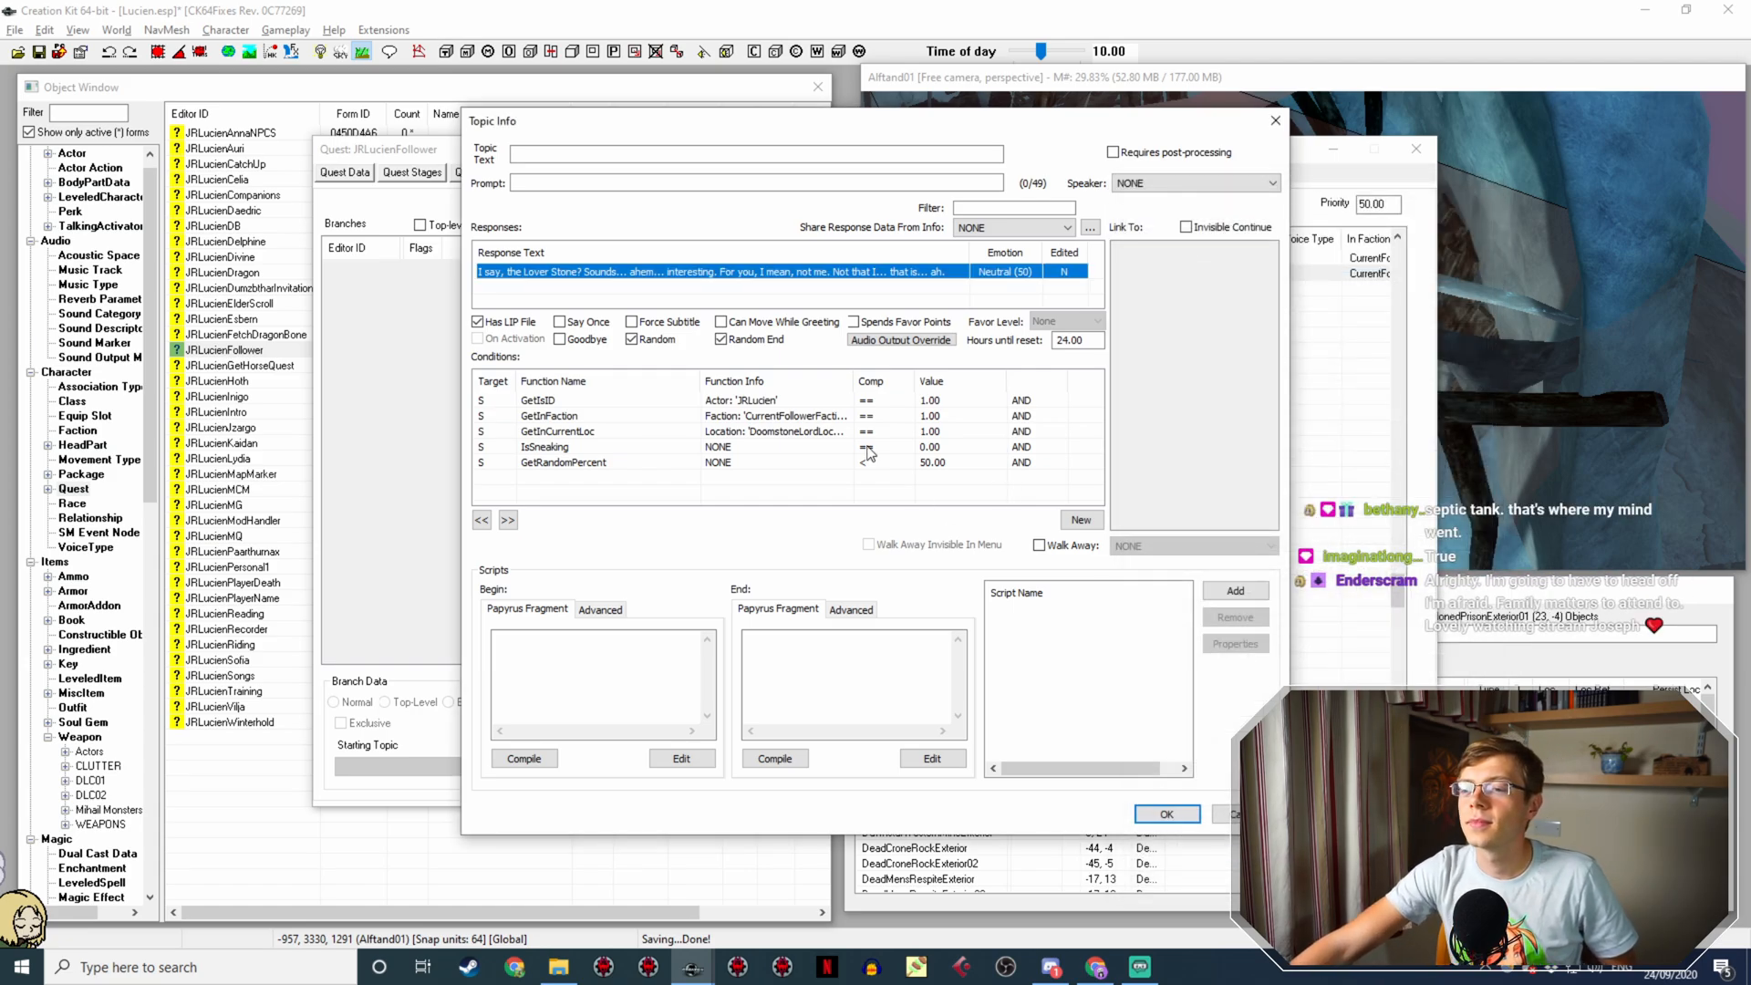
Step: Set the line's GetInCurrentLoc condition to DoomstoneLoverLocation and save the topic info
double_click(761, 434)
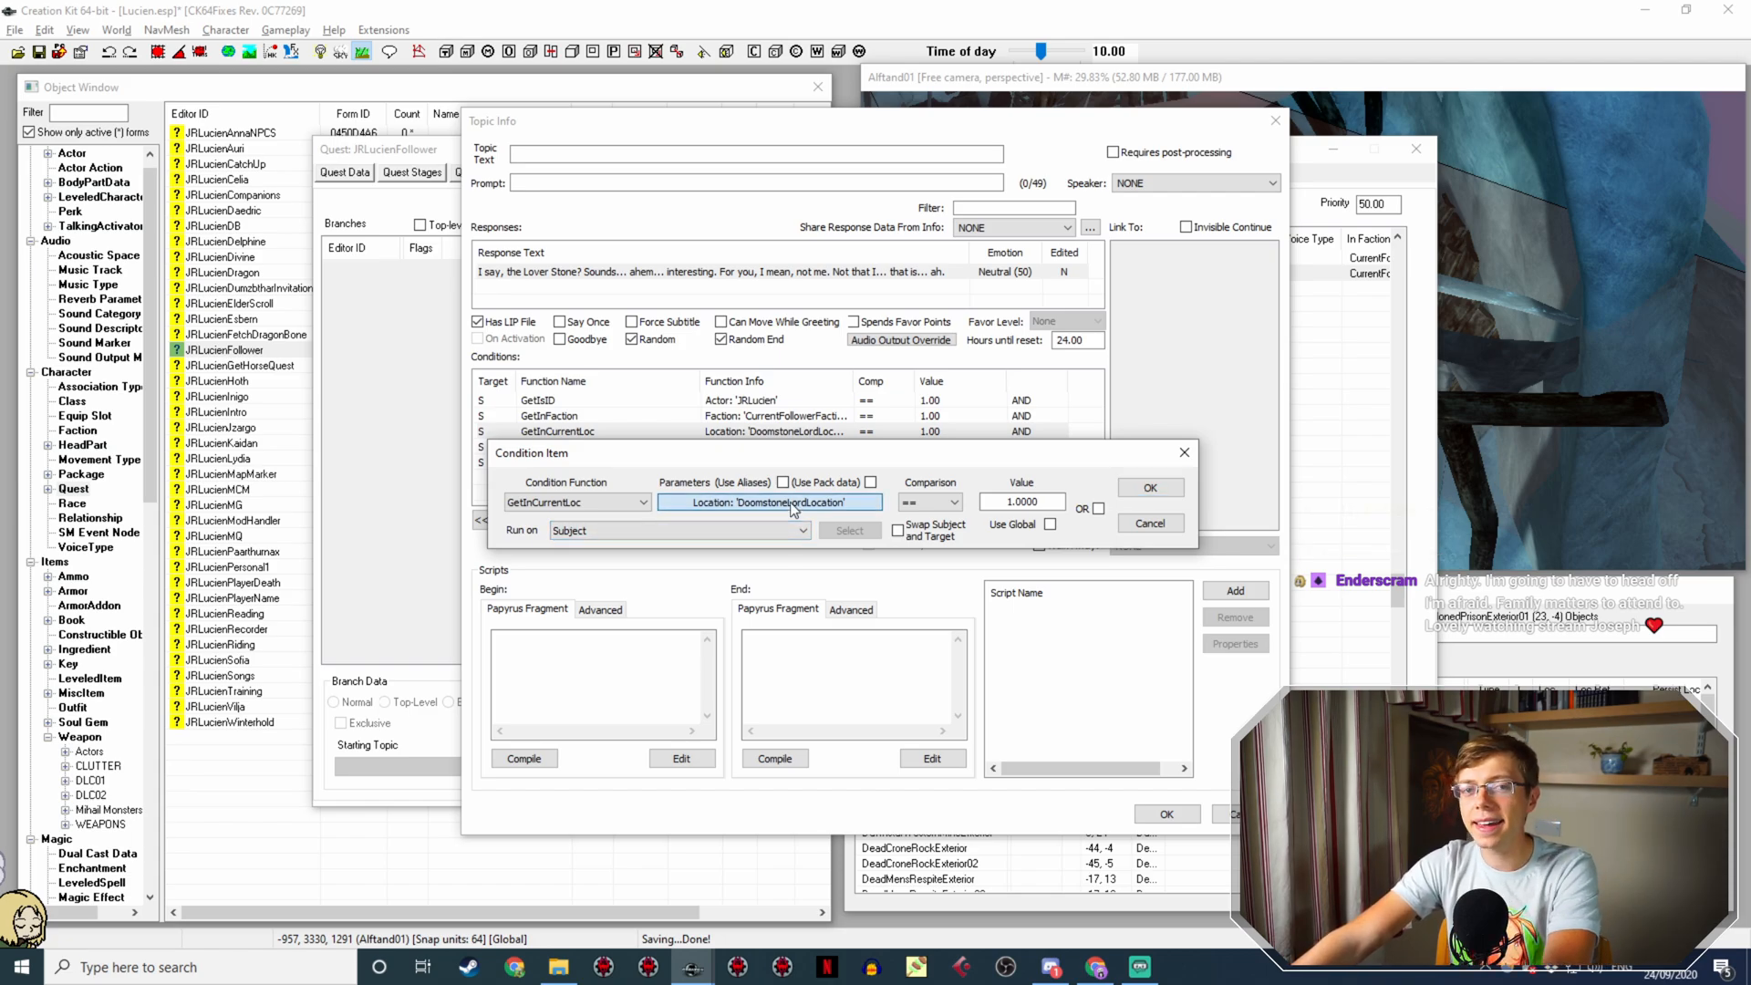
left_click(790, 503)
left_click(763, 567)
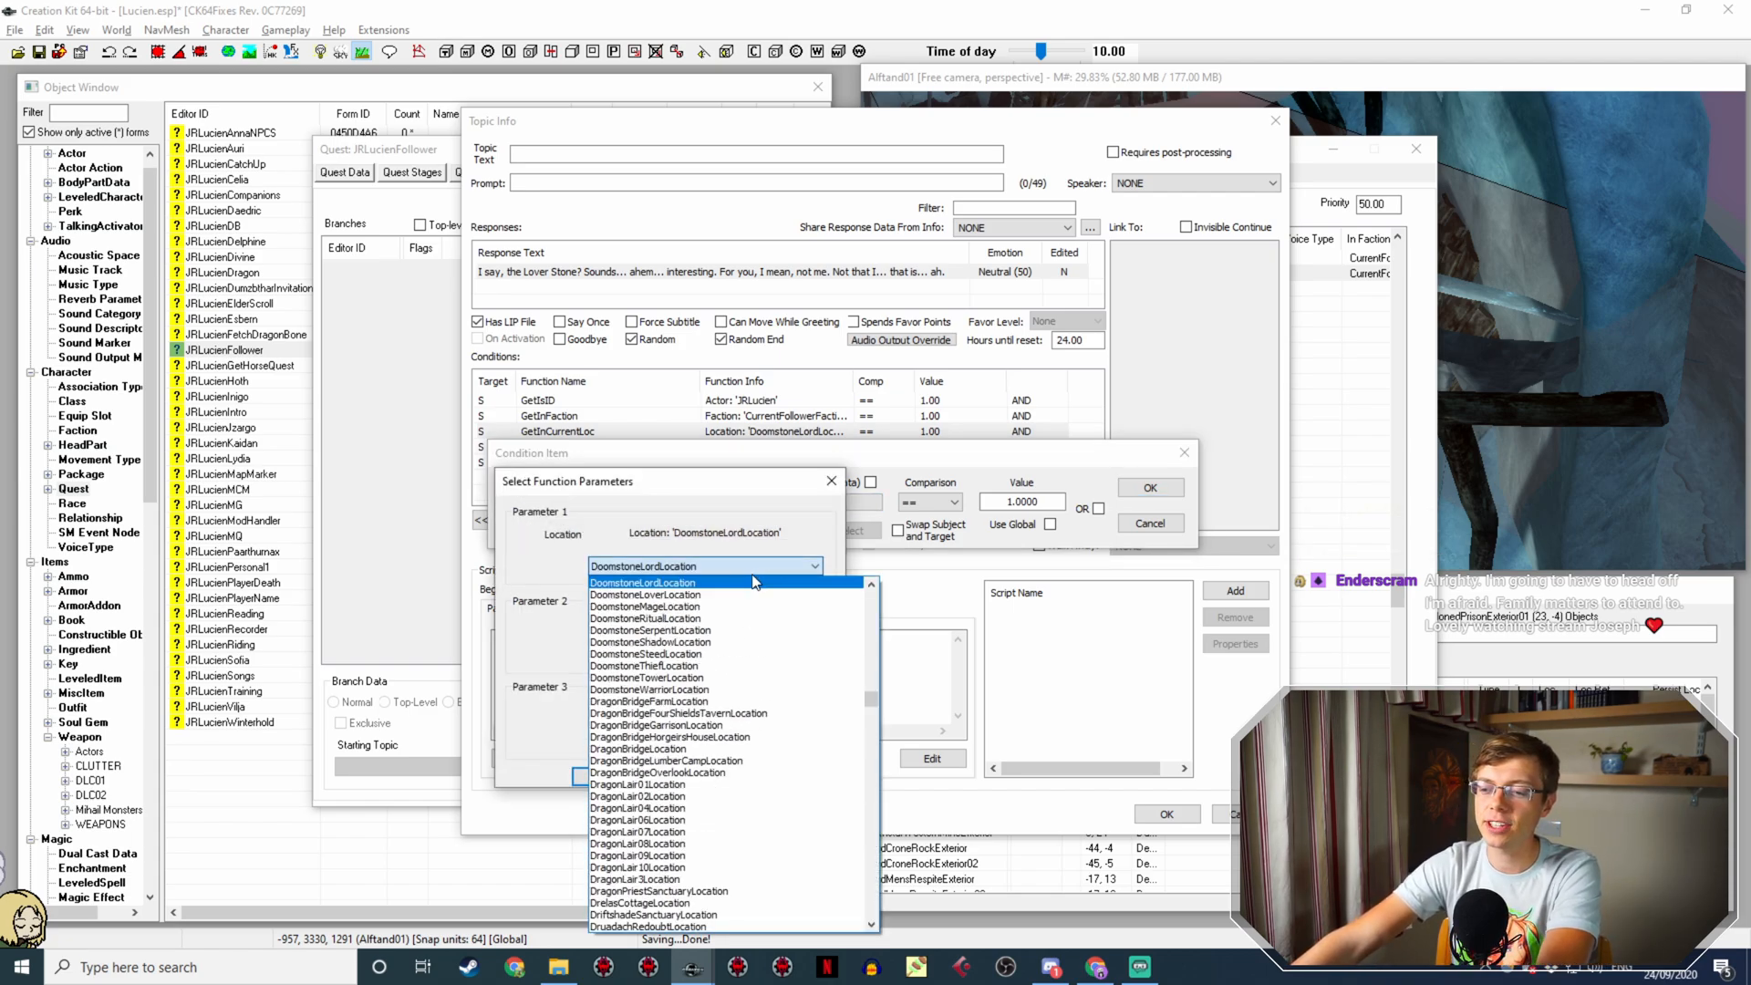
left_click(693, 594)
left_click(595, 771)
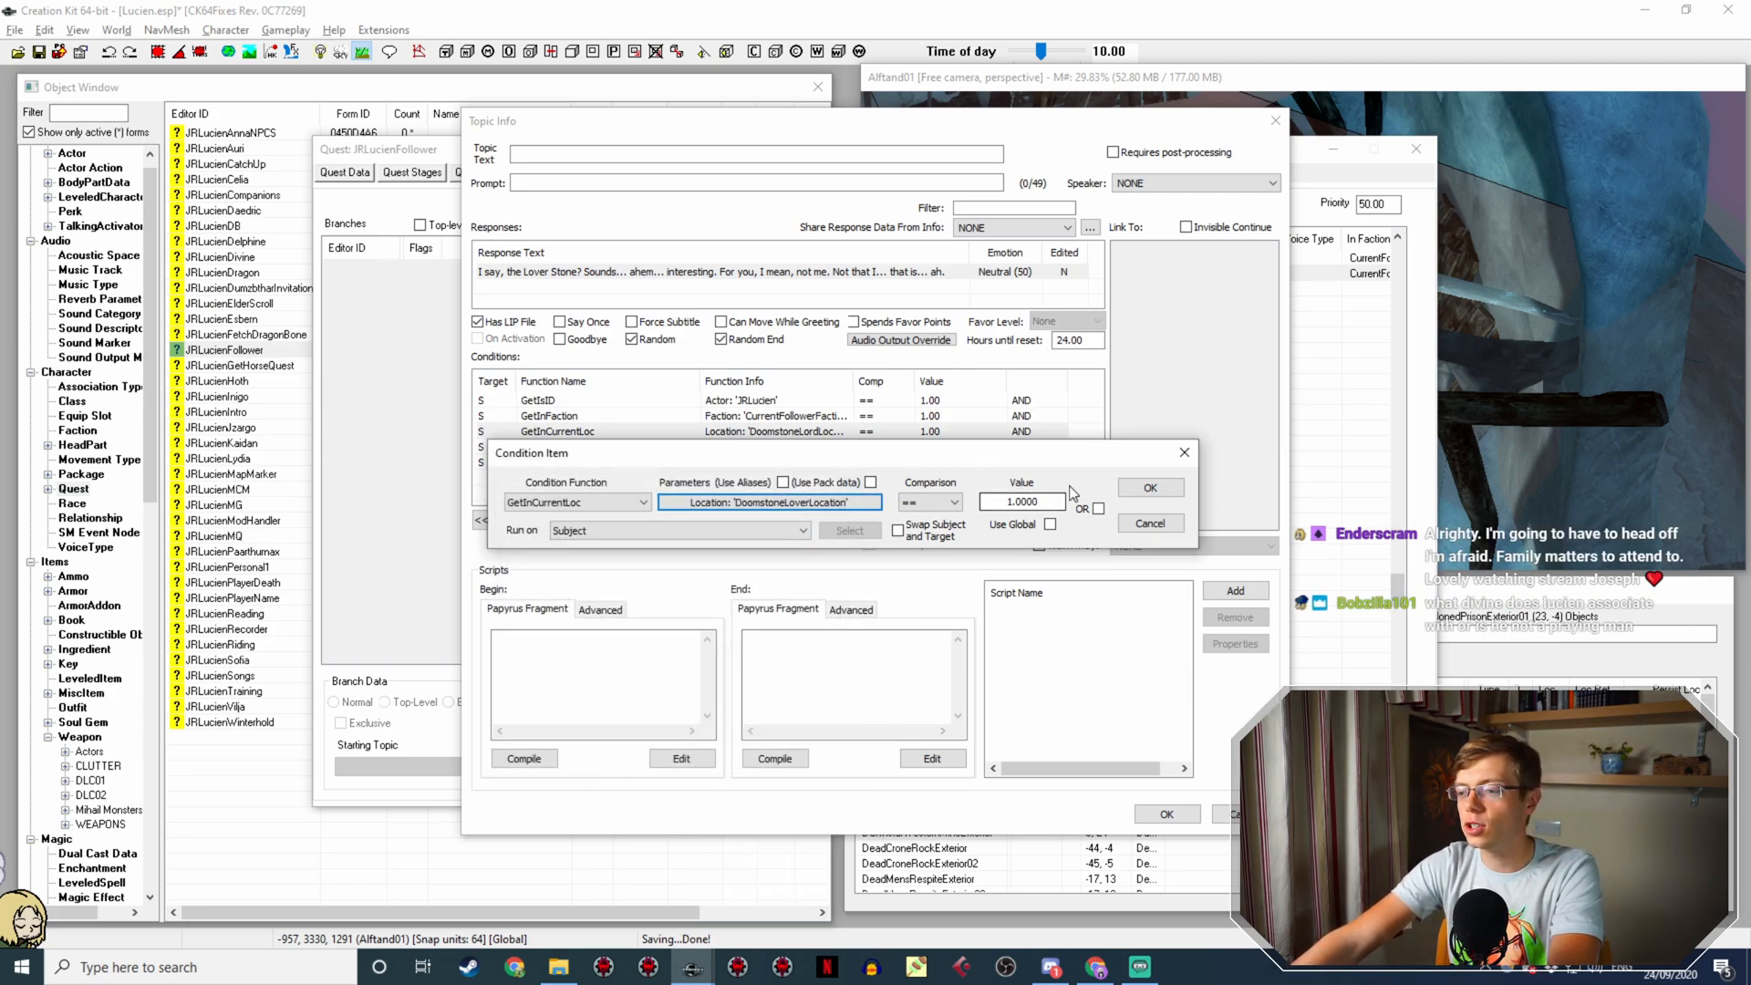
left_click(1131, 490)
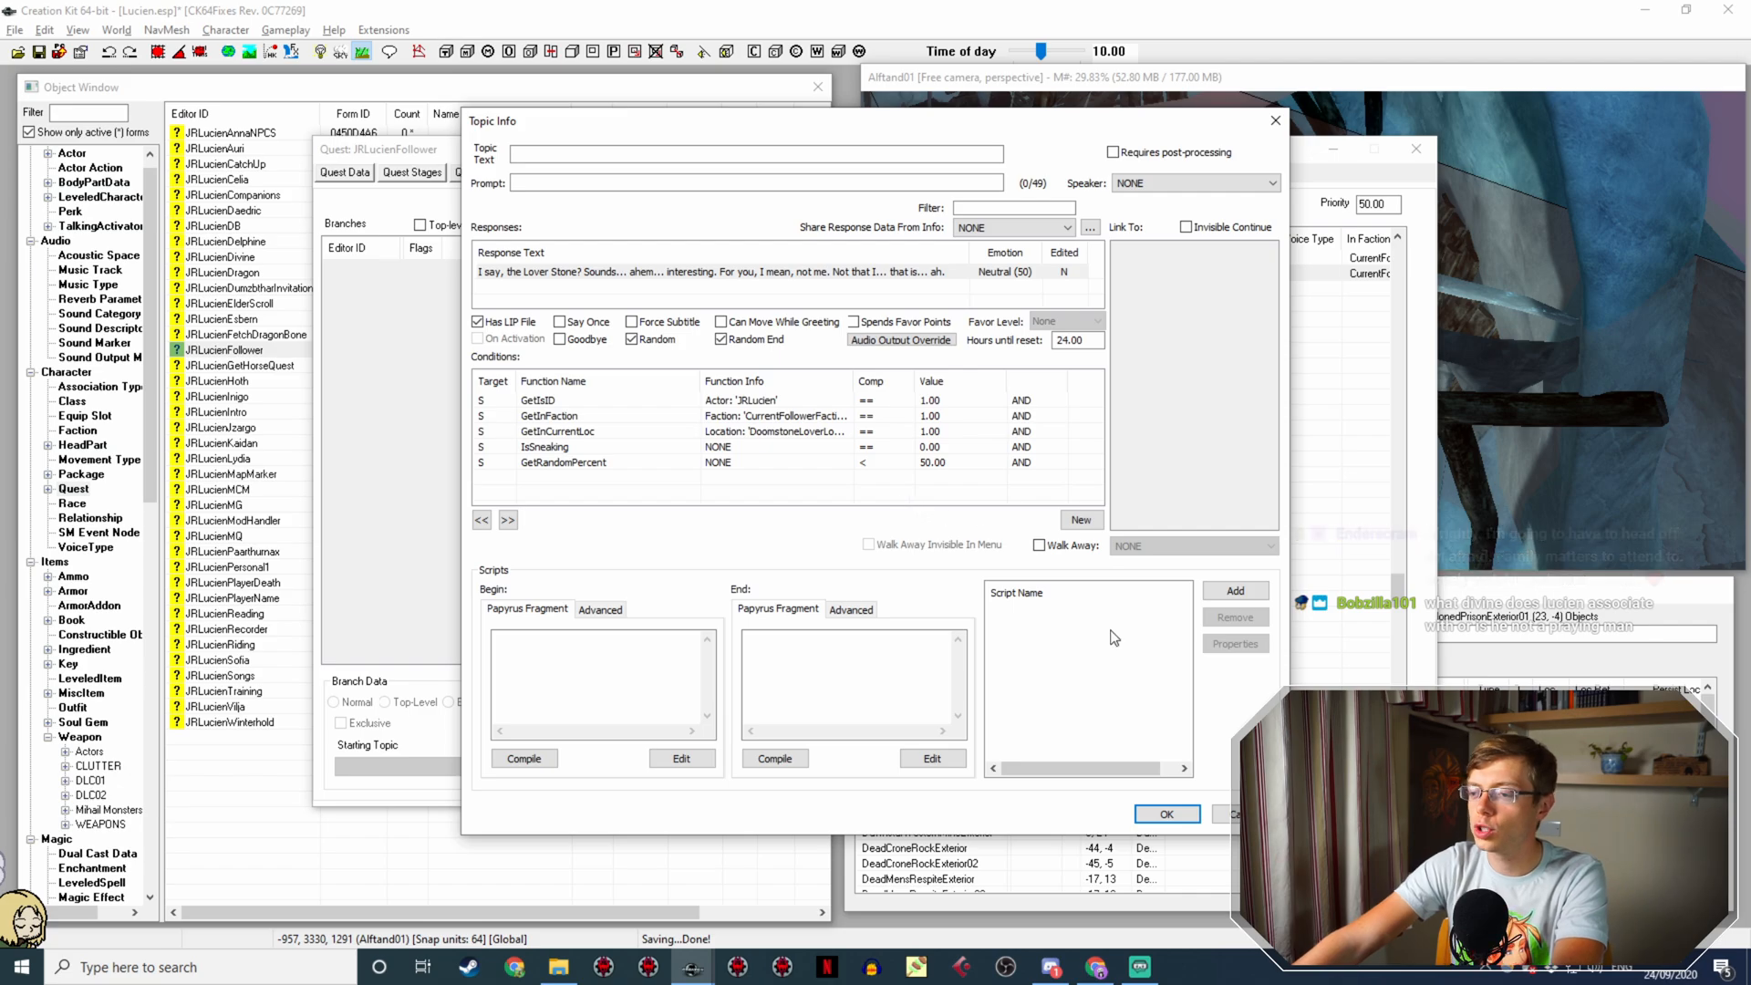
left_click(1166, 813)
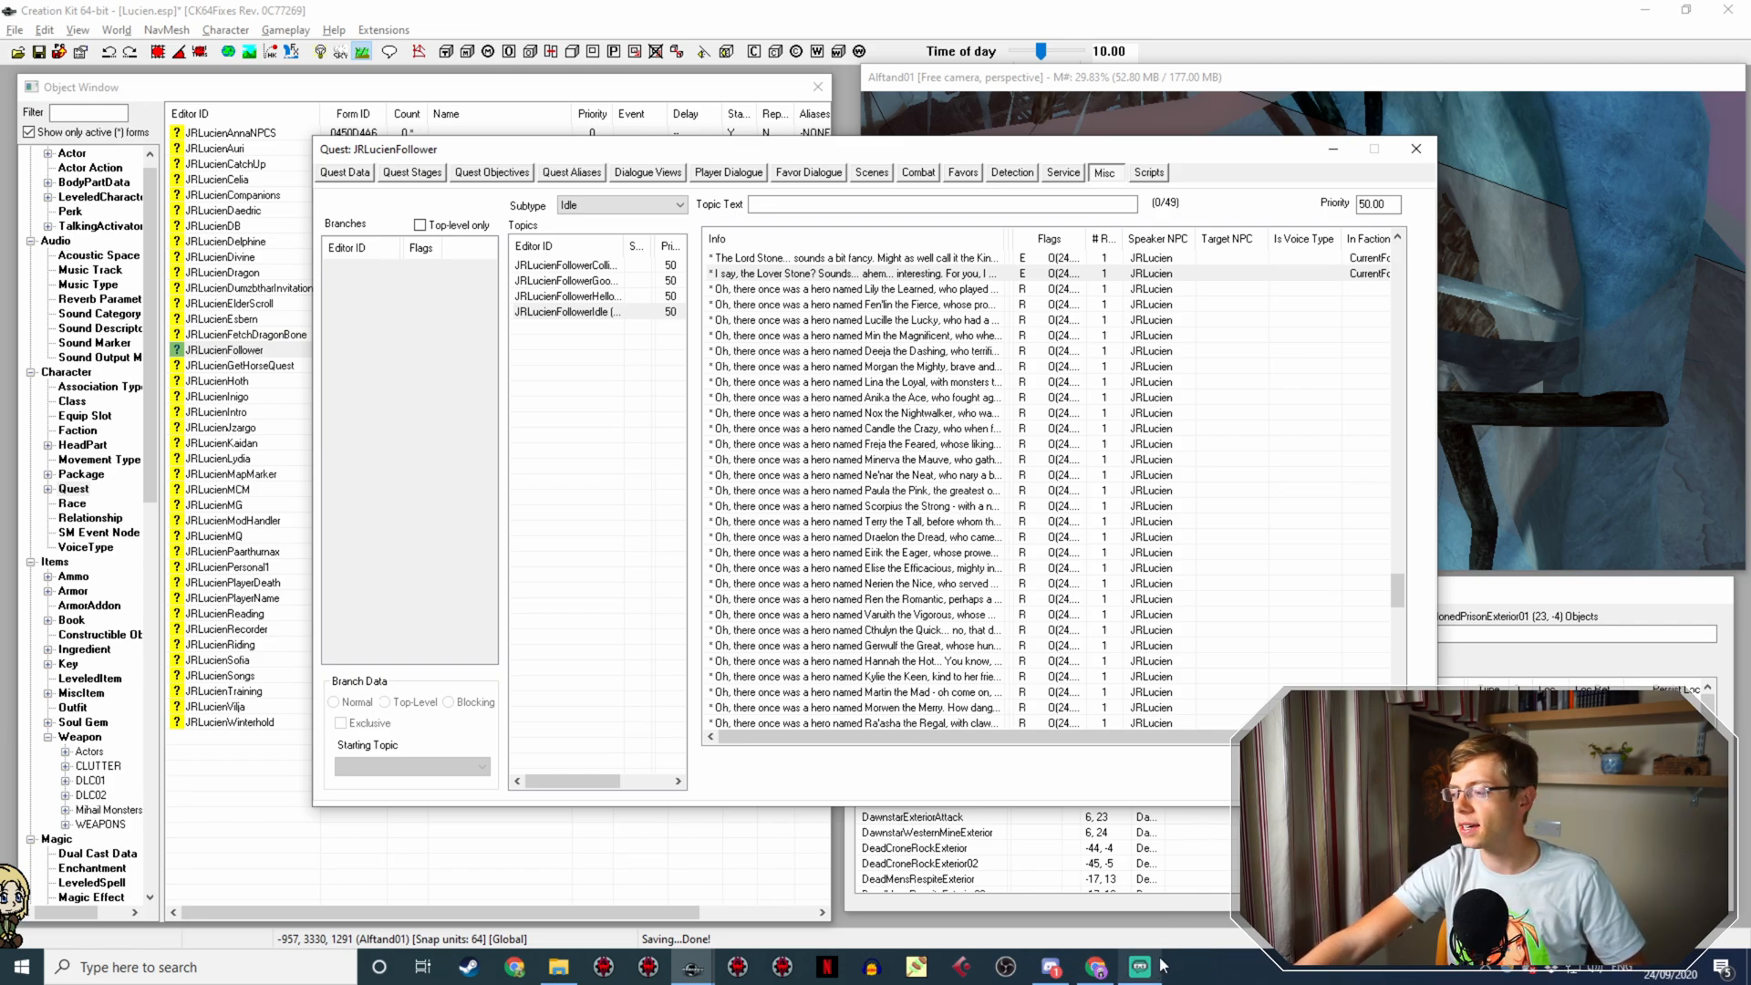
mouse_move(1156, 967)
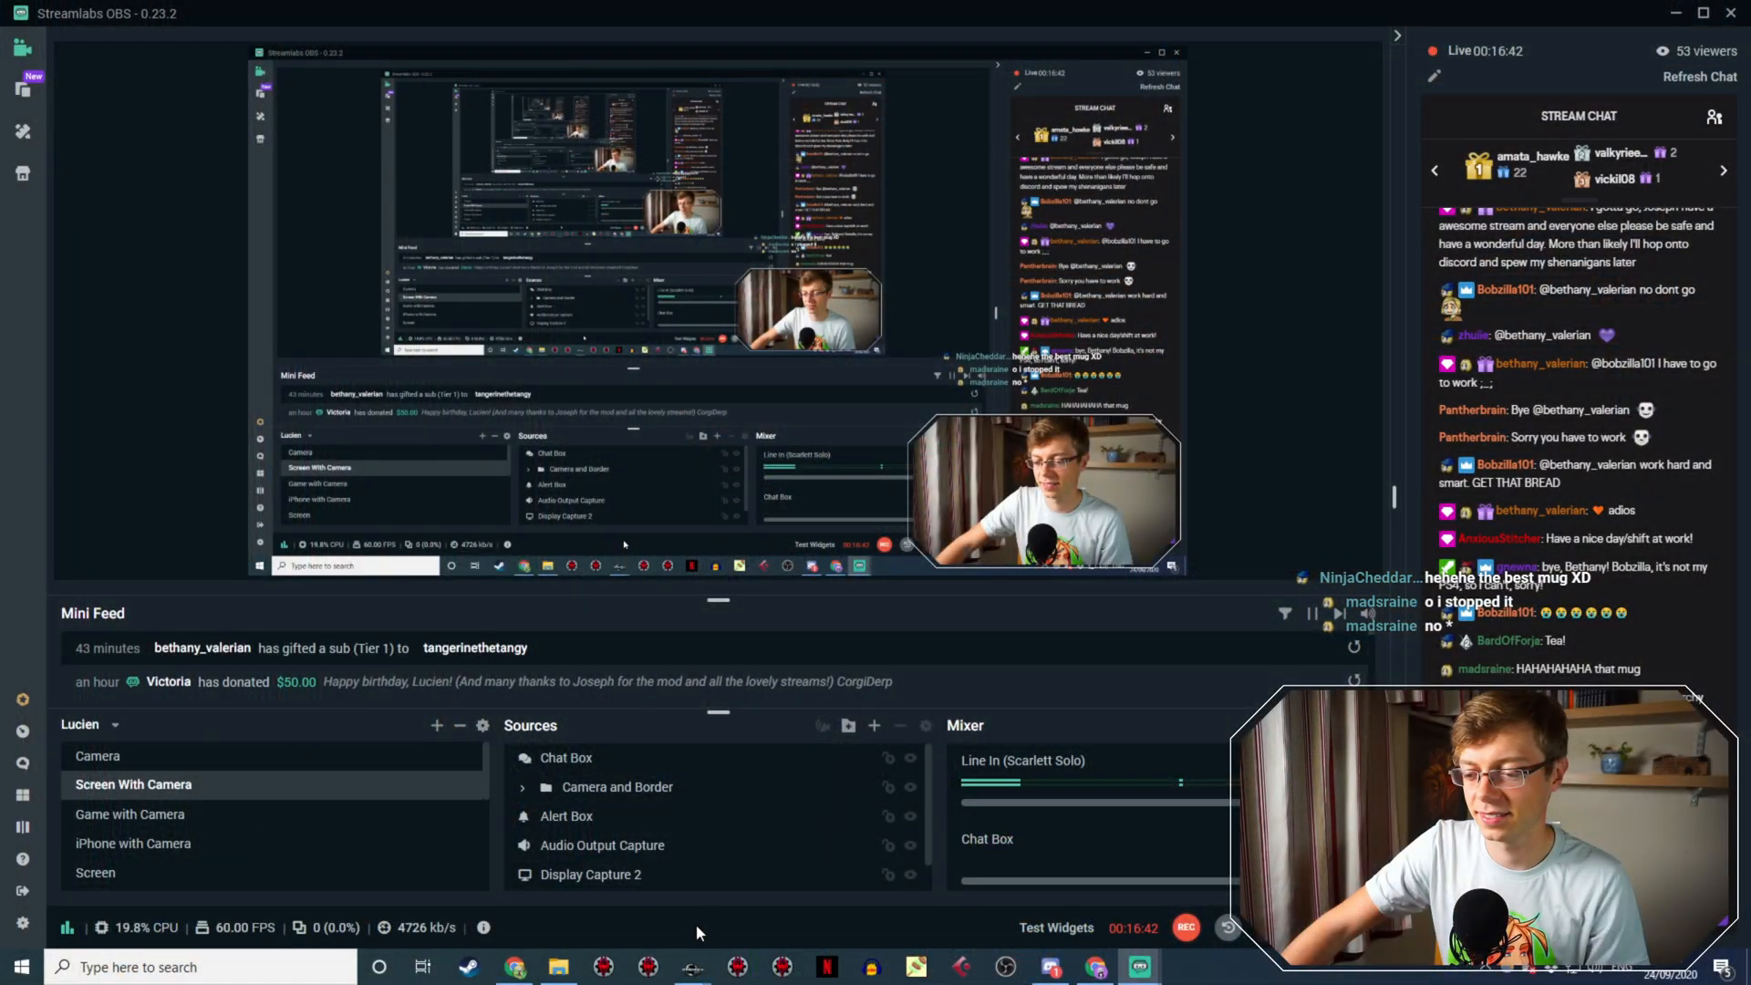
mouse_move(697, 923)
left_click(766, 904)
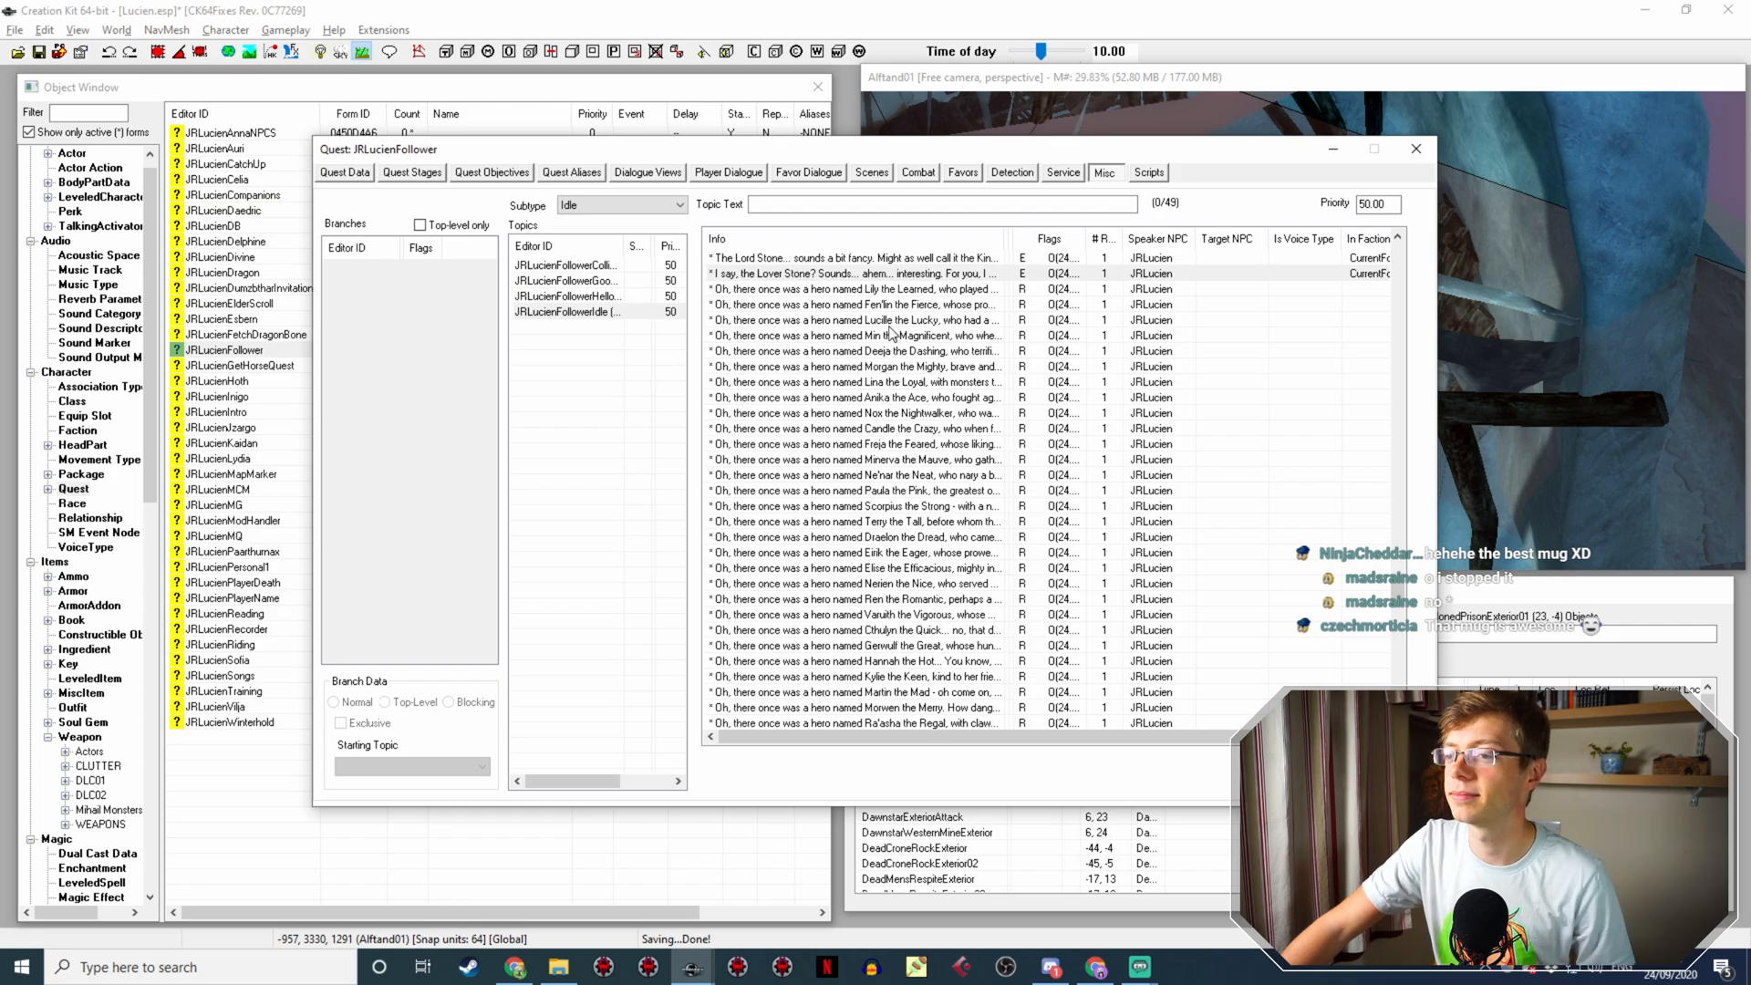
Step: Duplicate the Lover Stone idle line and open the copy
scroll(817, 638, "up", 2)
right_click(881, 368)
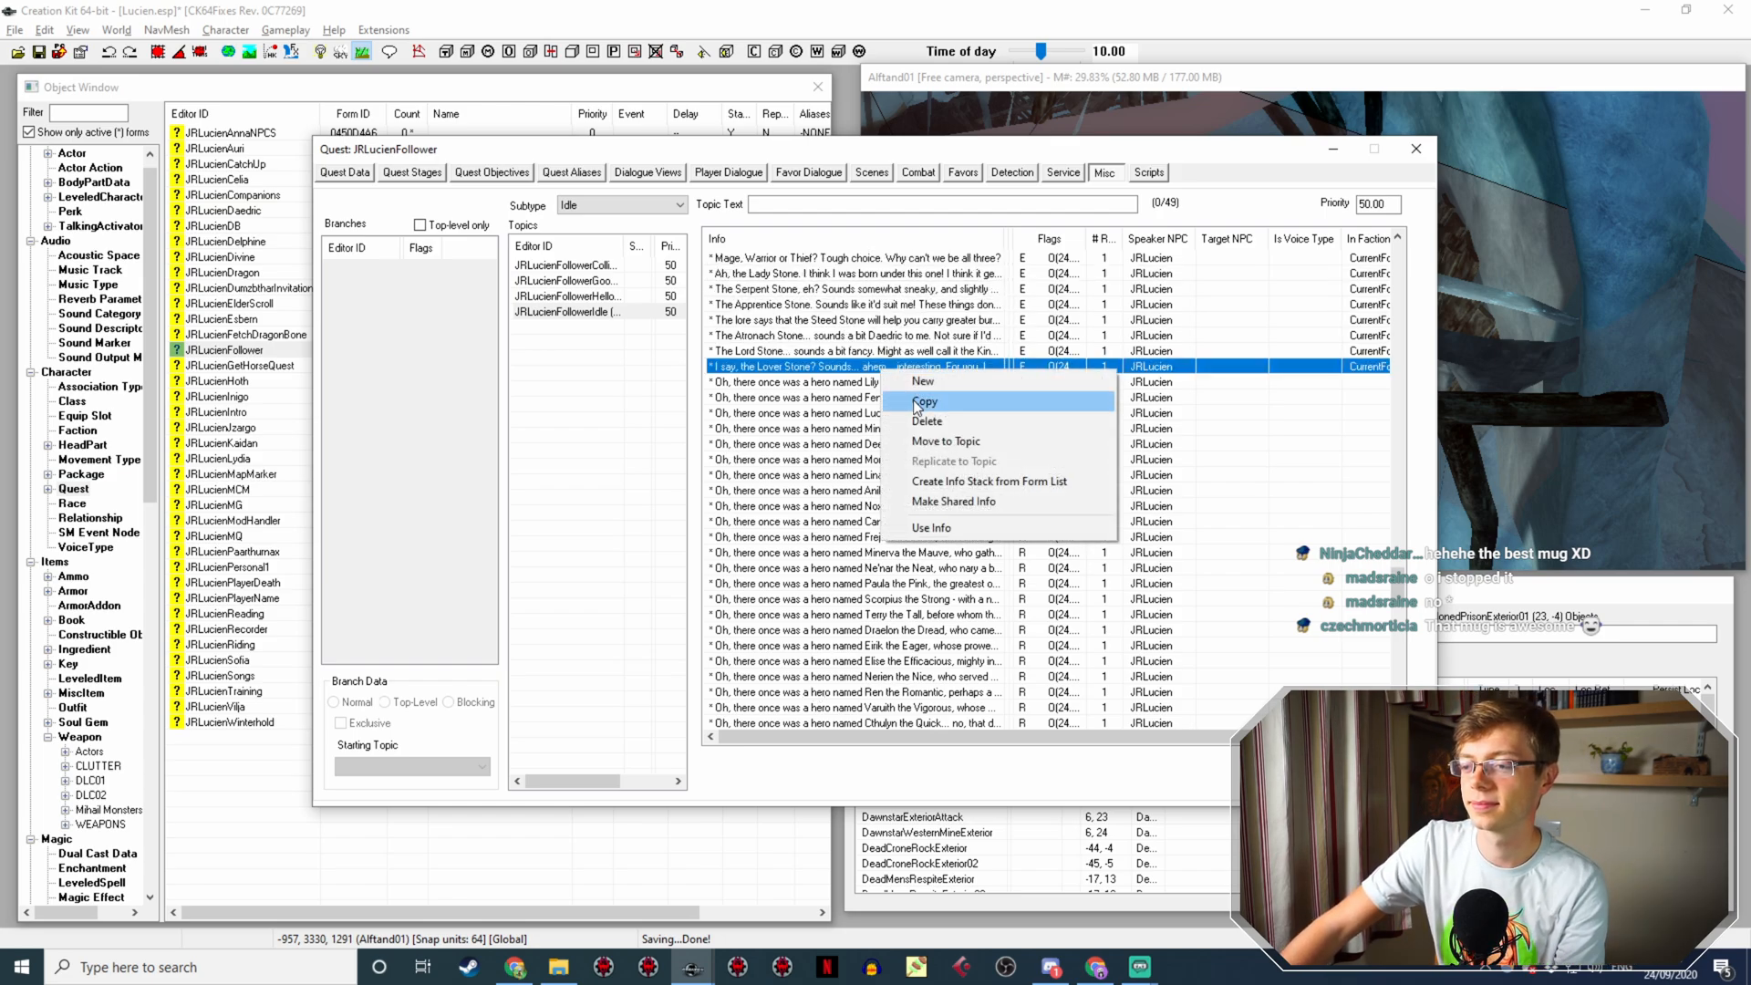
left_click(924, 401)
scroll(872, 276, "up", 1)
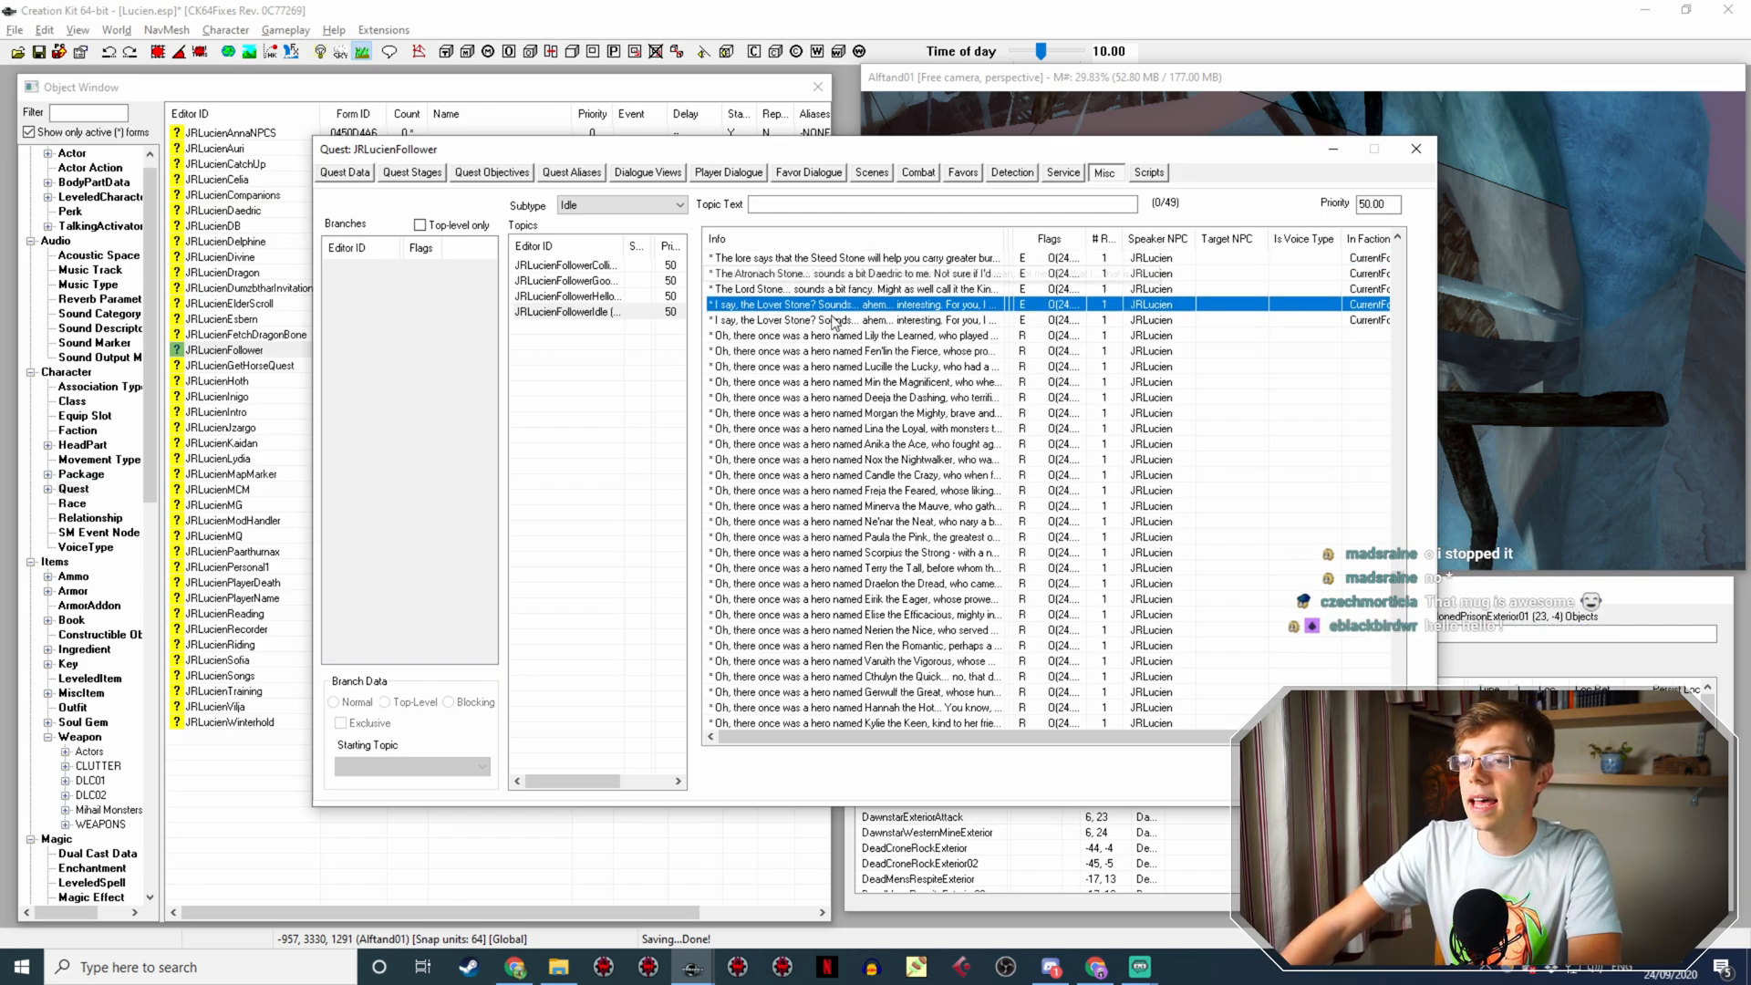
double_click(824, 318)
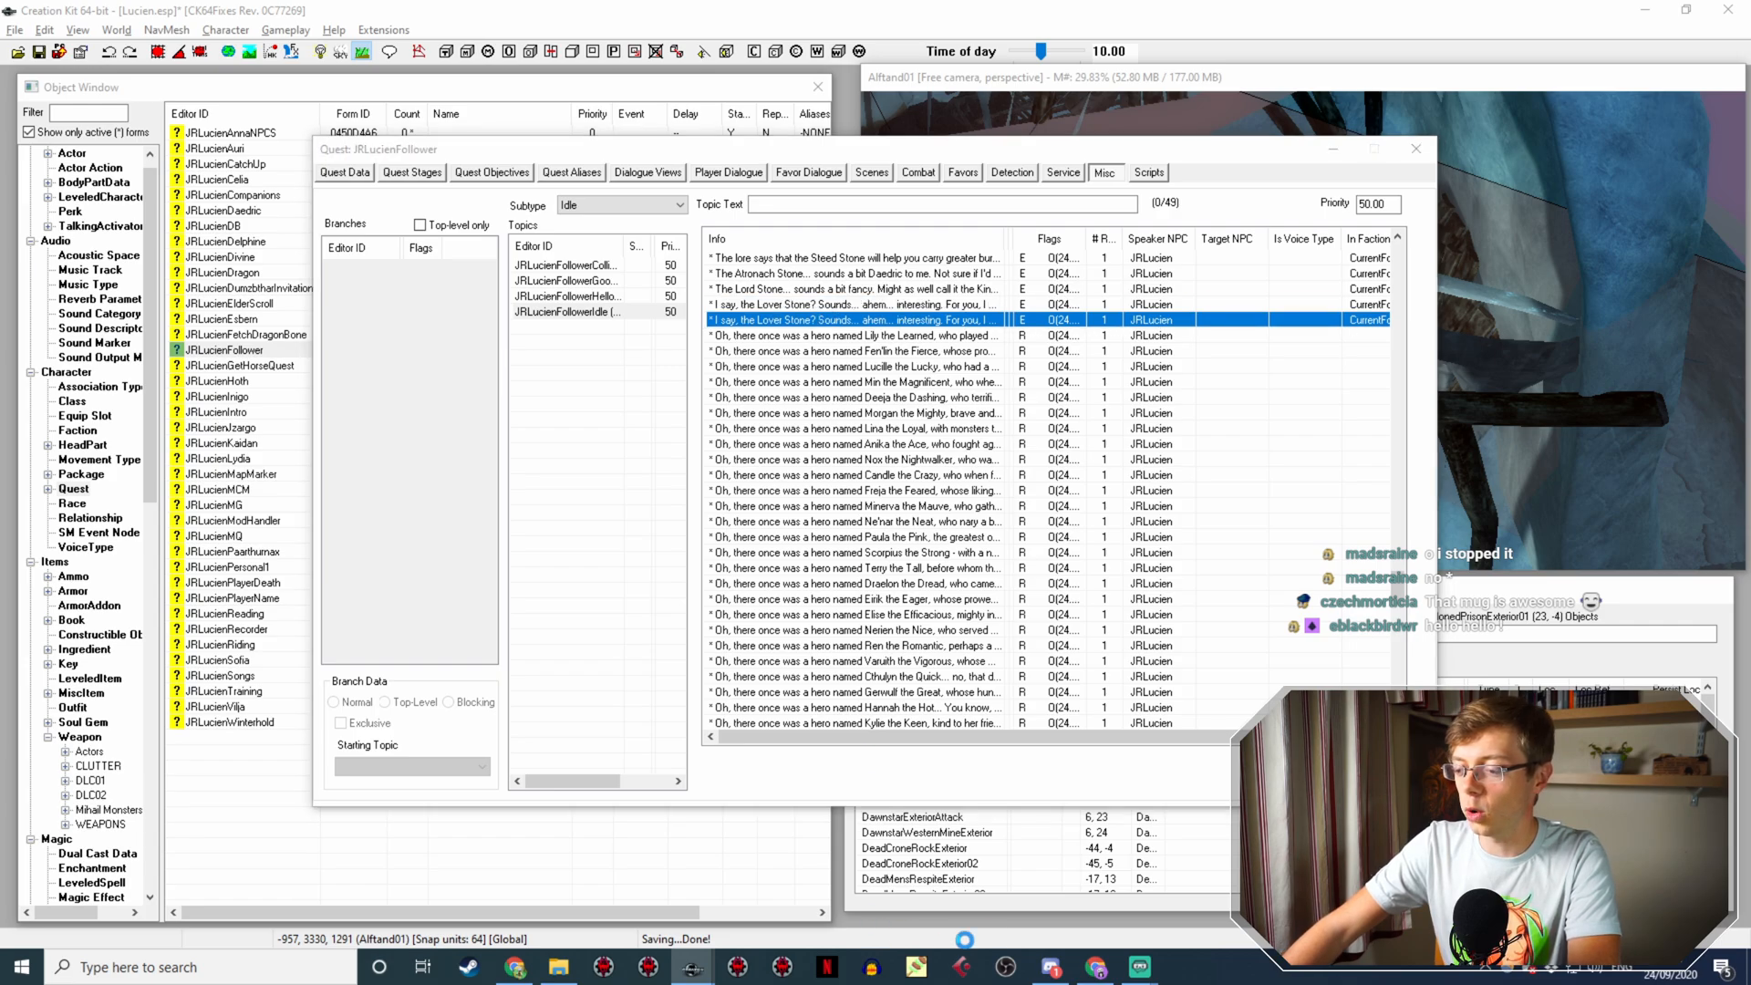
Step: Look up the next uncovered stone in Chrome's Standing Stone table and return to the Creation Kit
left_click(1095, 969)
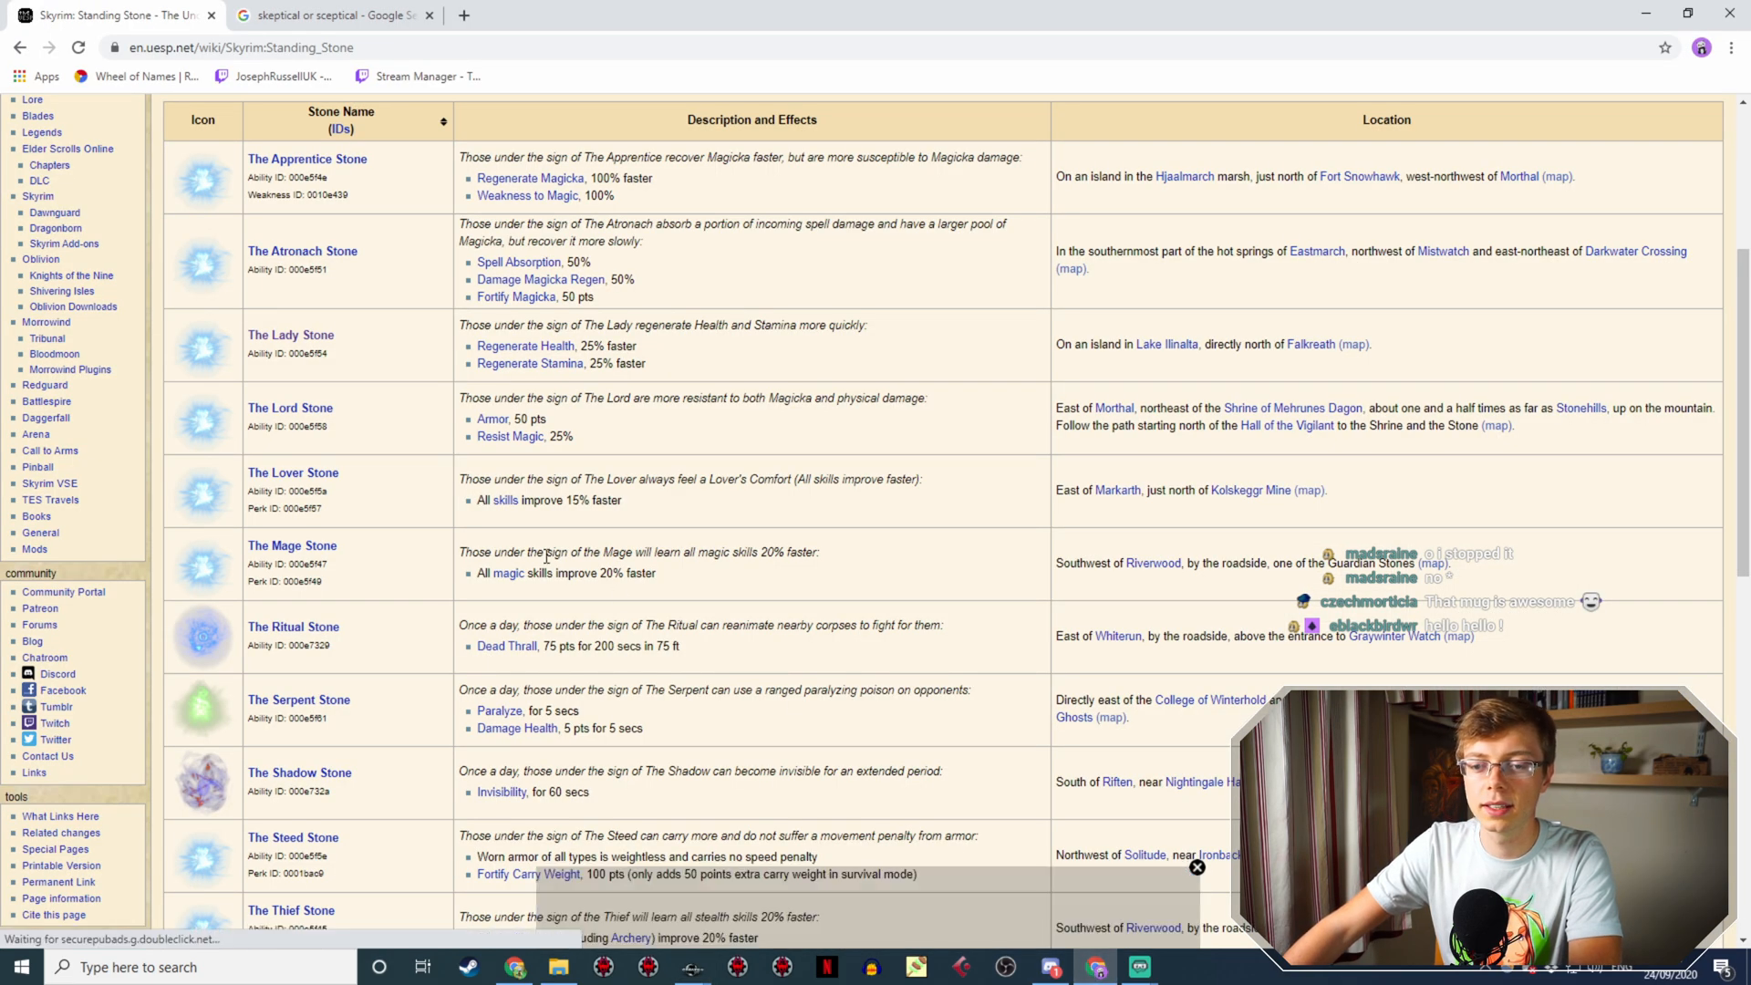
scroll(398, 558, "down", 1)
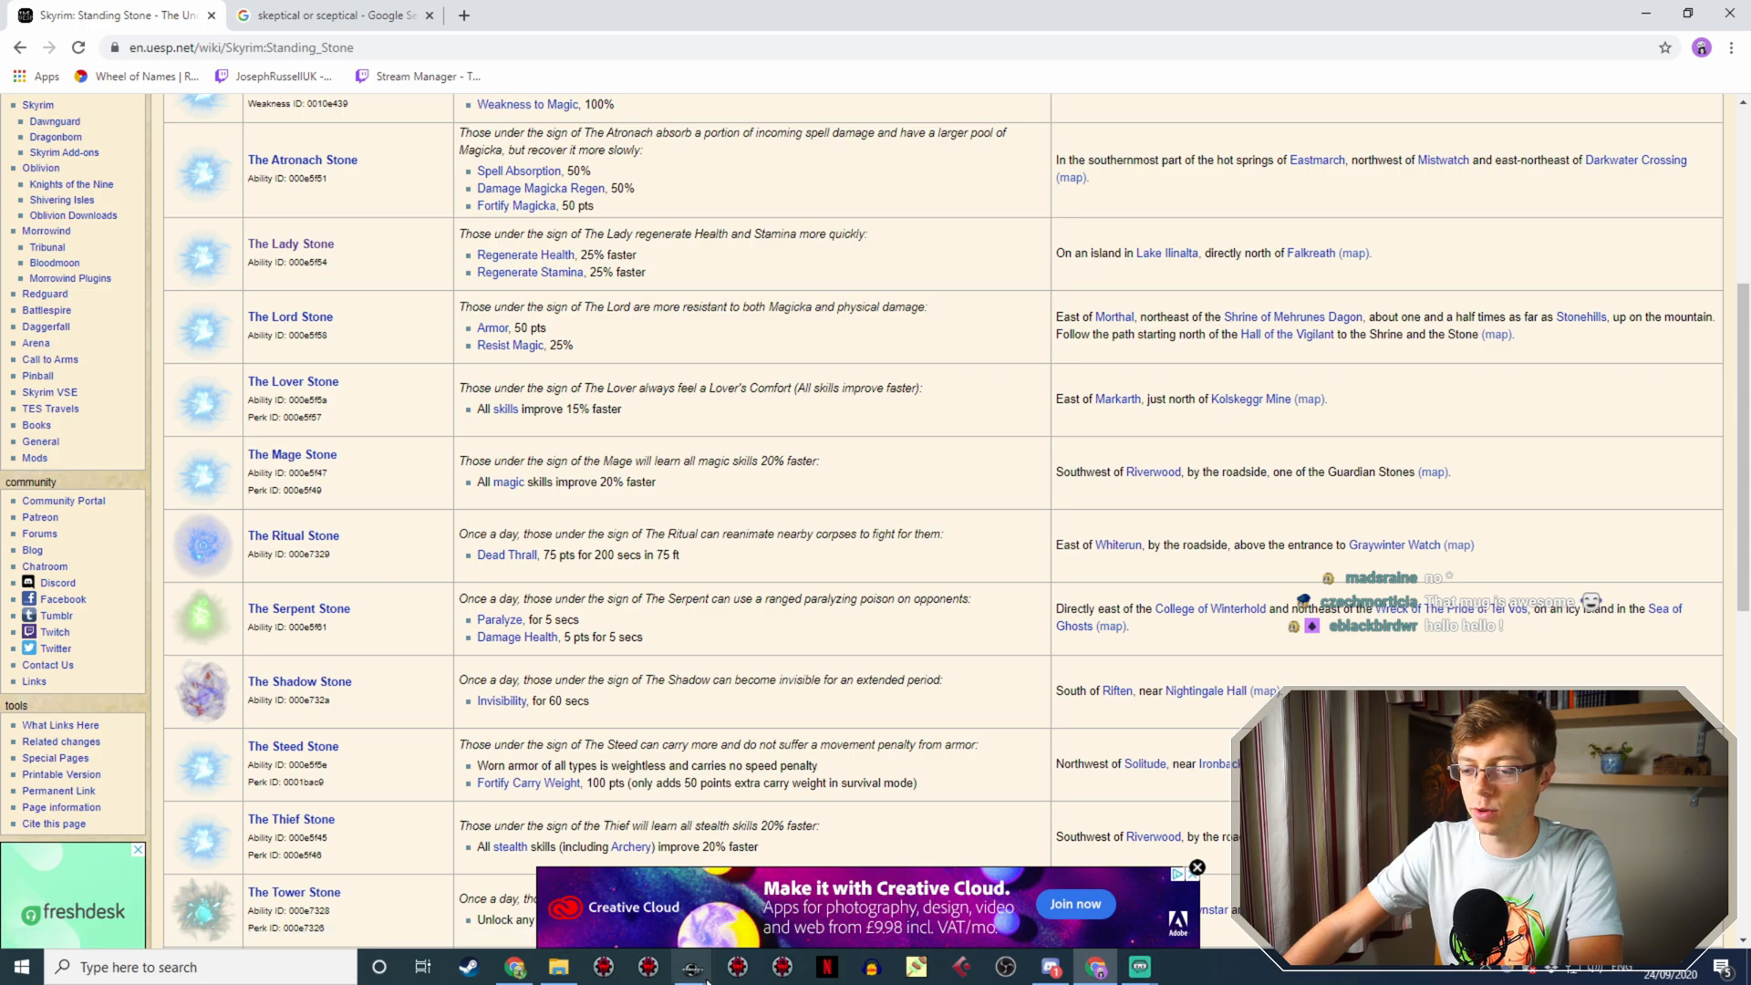
left_click(693, 967)
left_click(770, 906)
Step: Replace the copied response with "I don't like the look of this Ritual Stone. It feels... cold. Please let's go anywhere else."
double_click(662, 274)
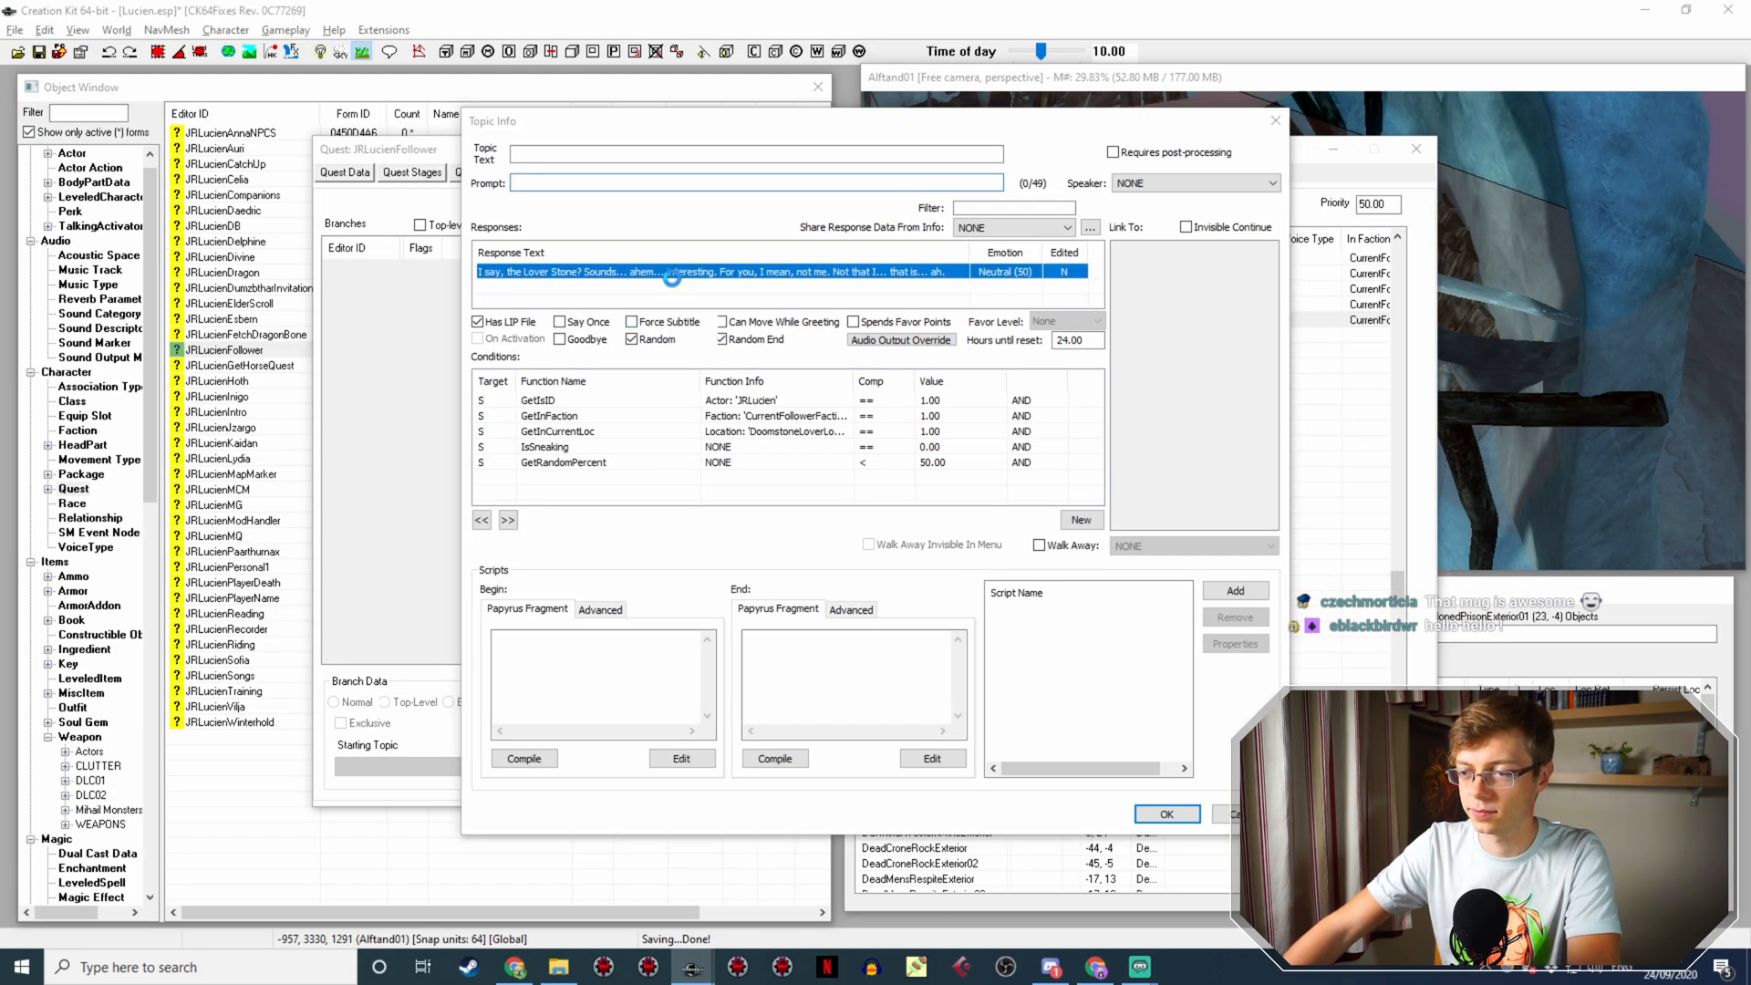
type("I don'")
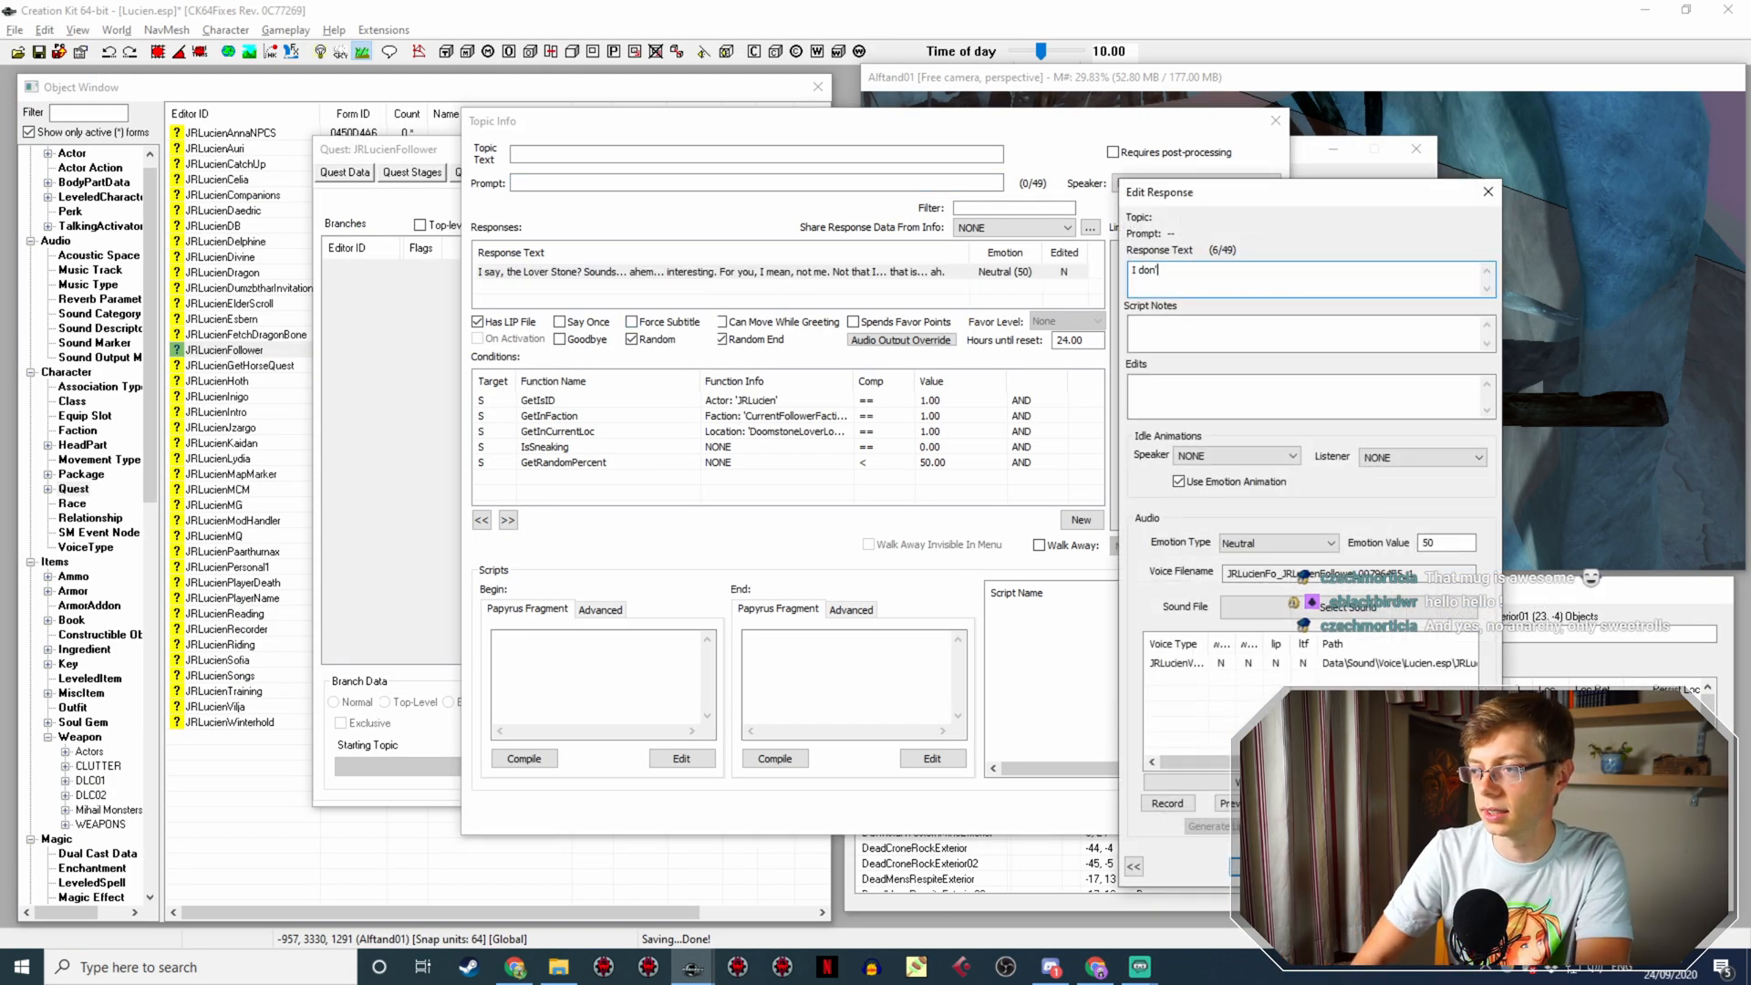
type("t")
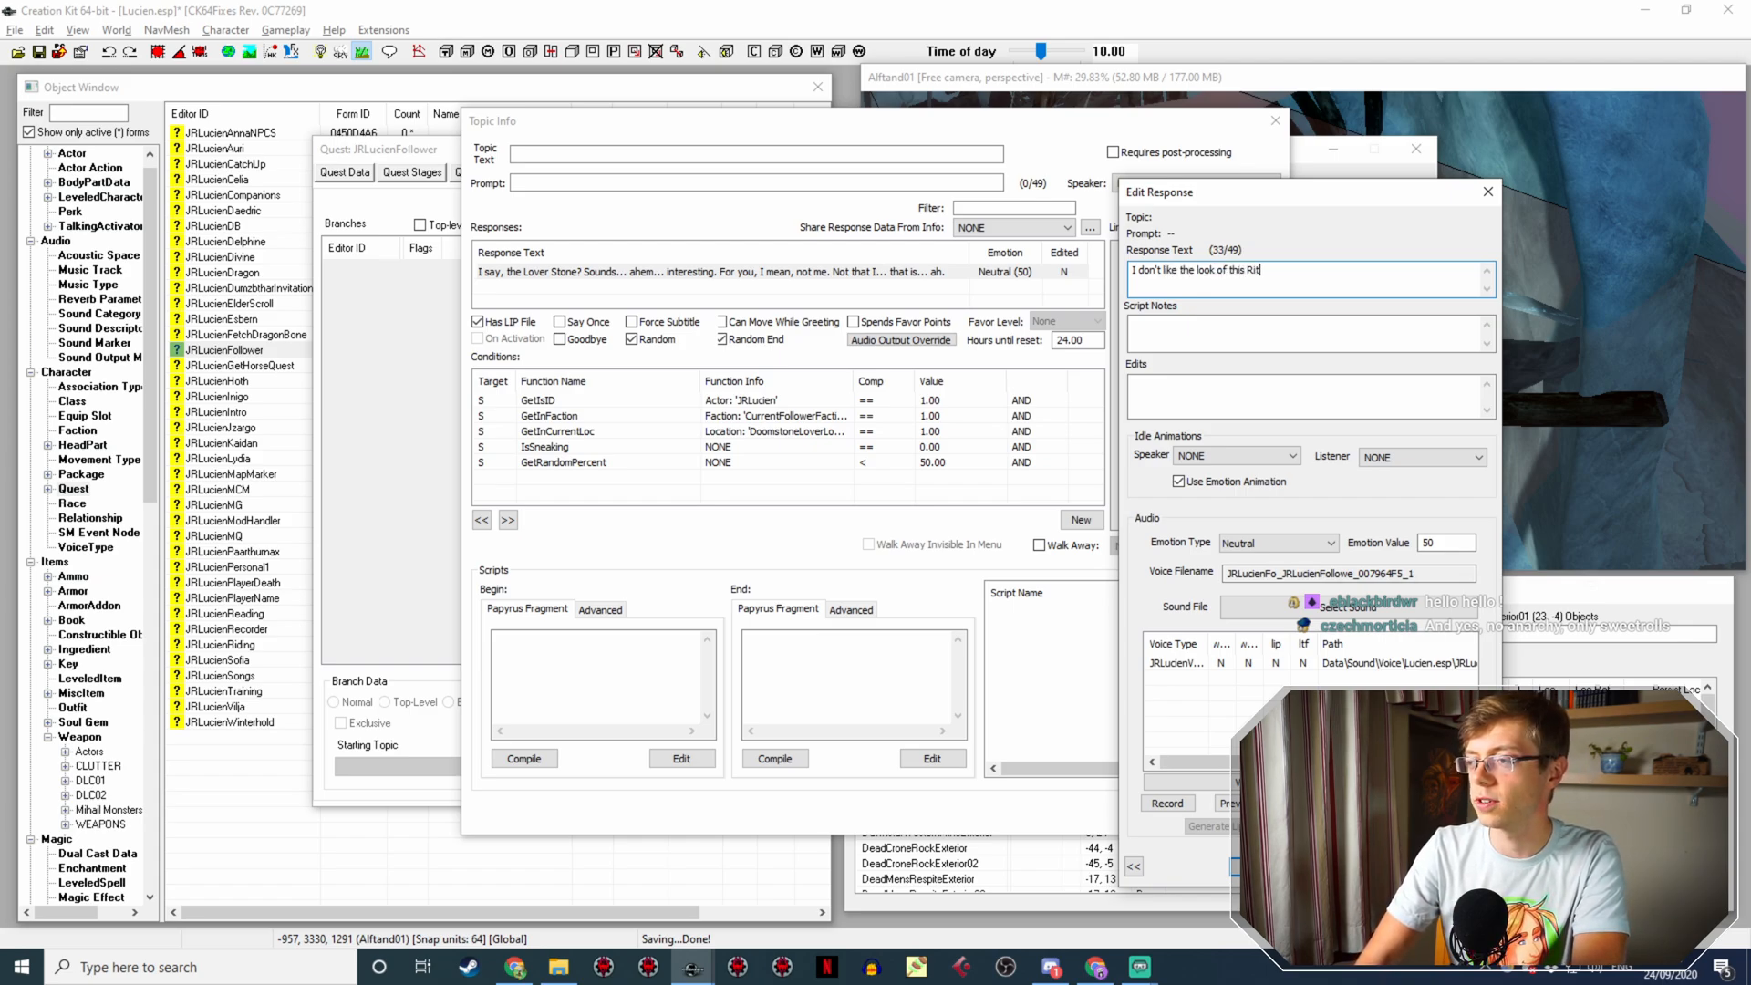
type(" Iual Stone. It feels... cold.")
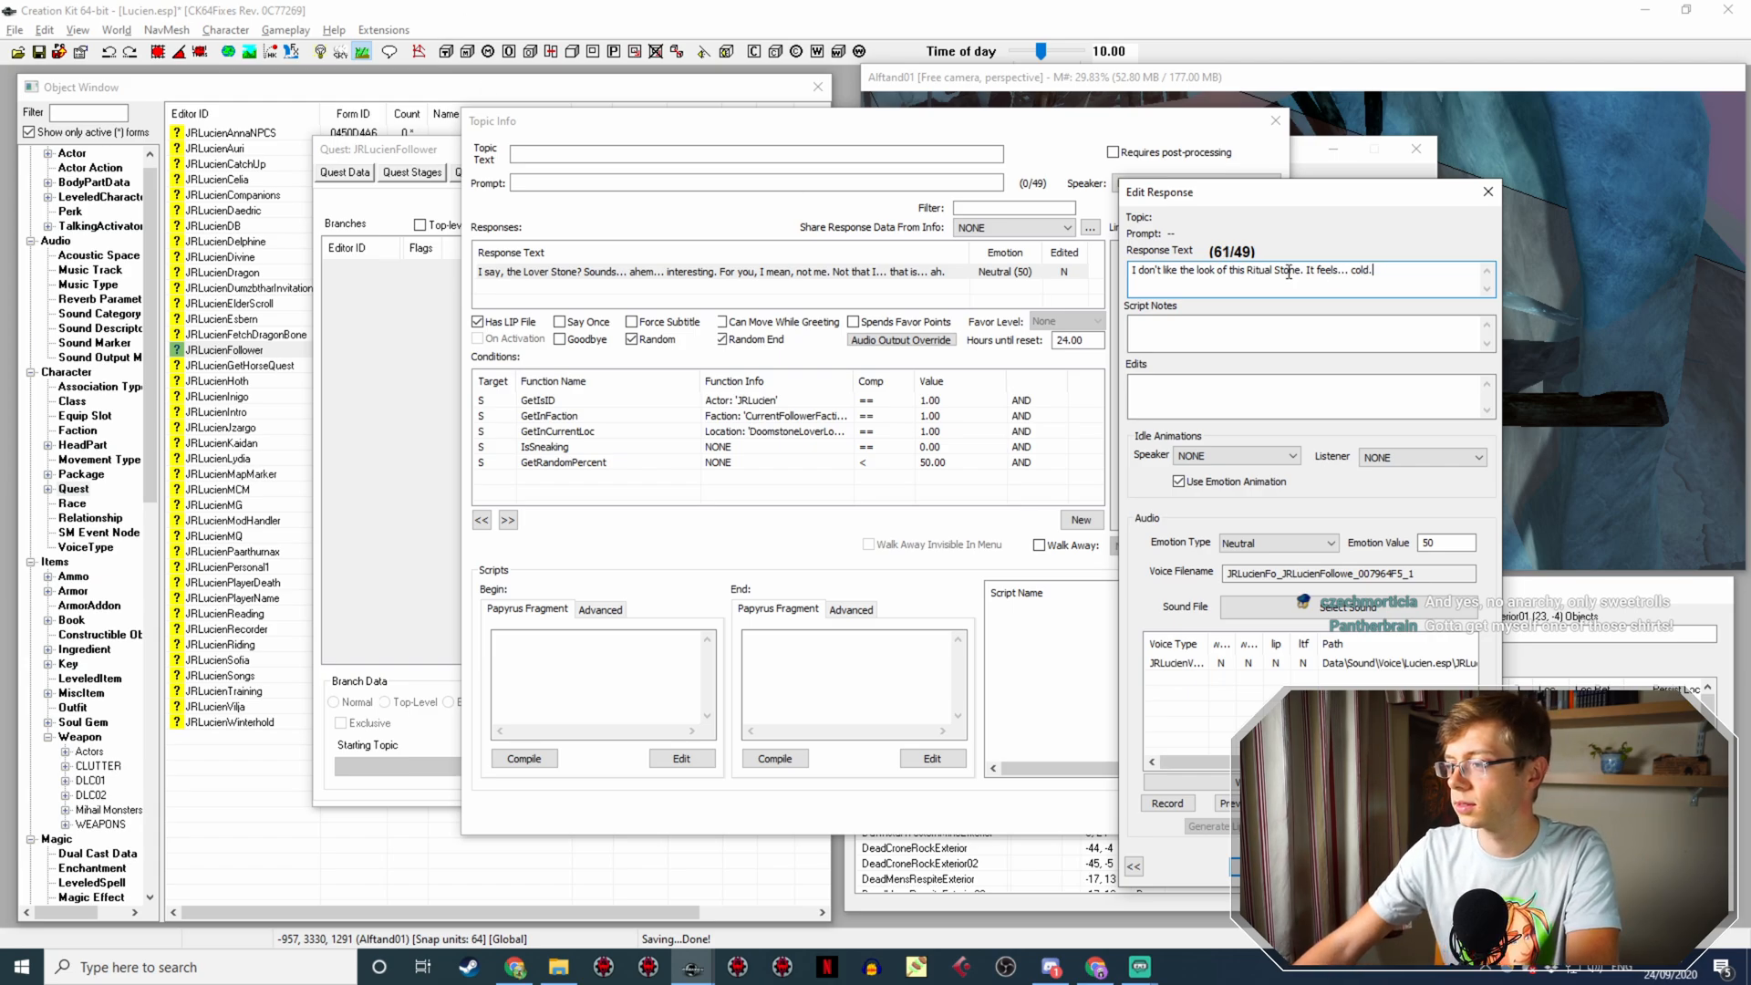
left_click_drag(1213, 272, 1197, 274)
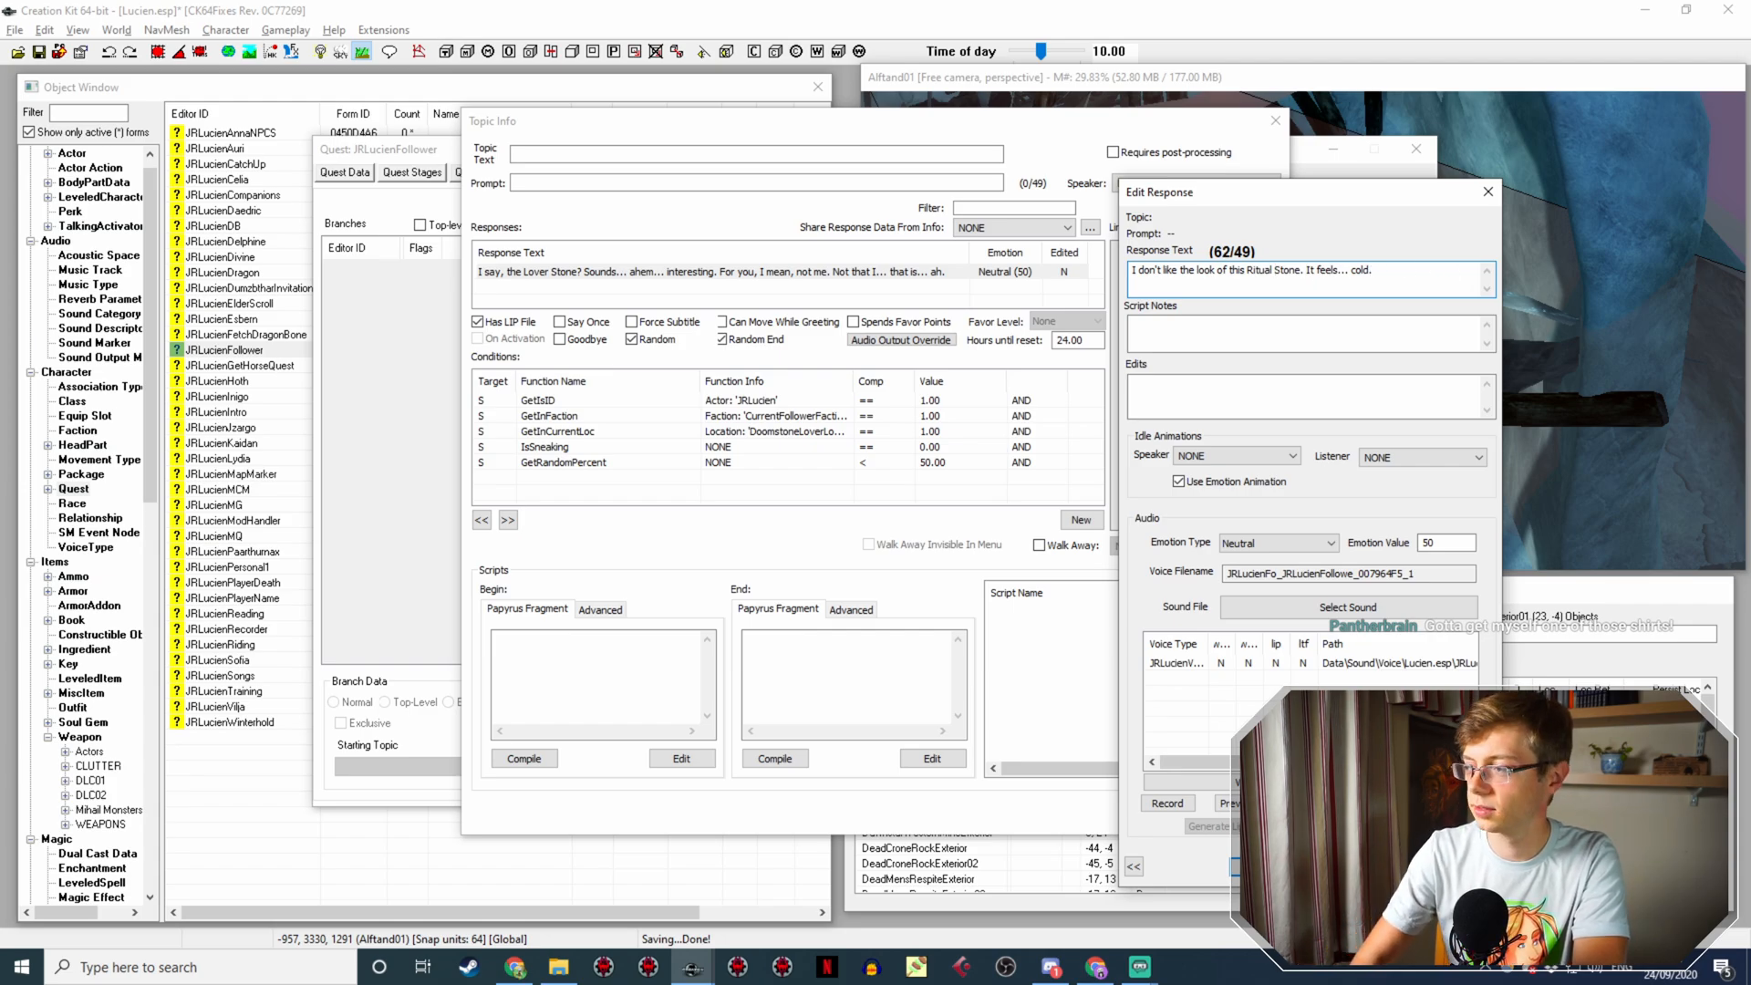
type("let")
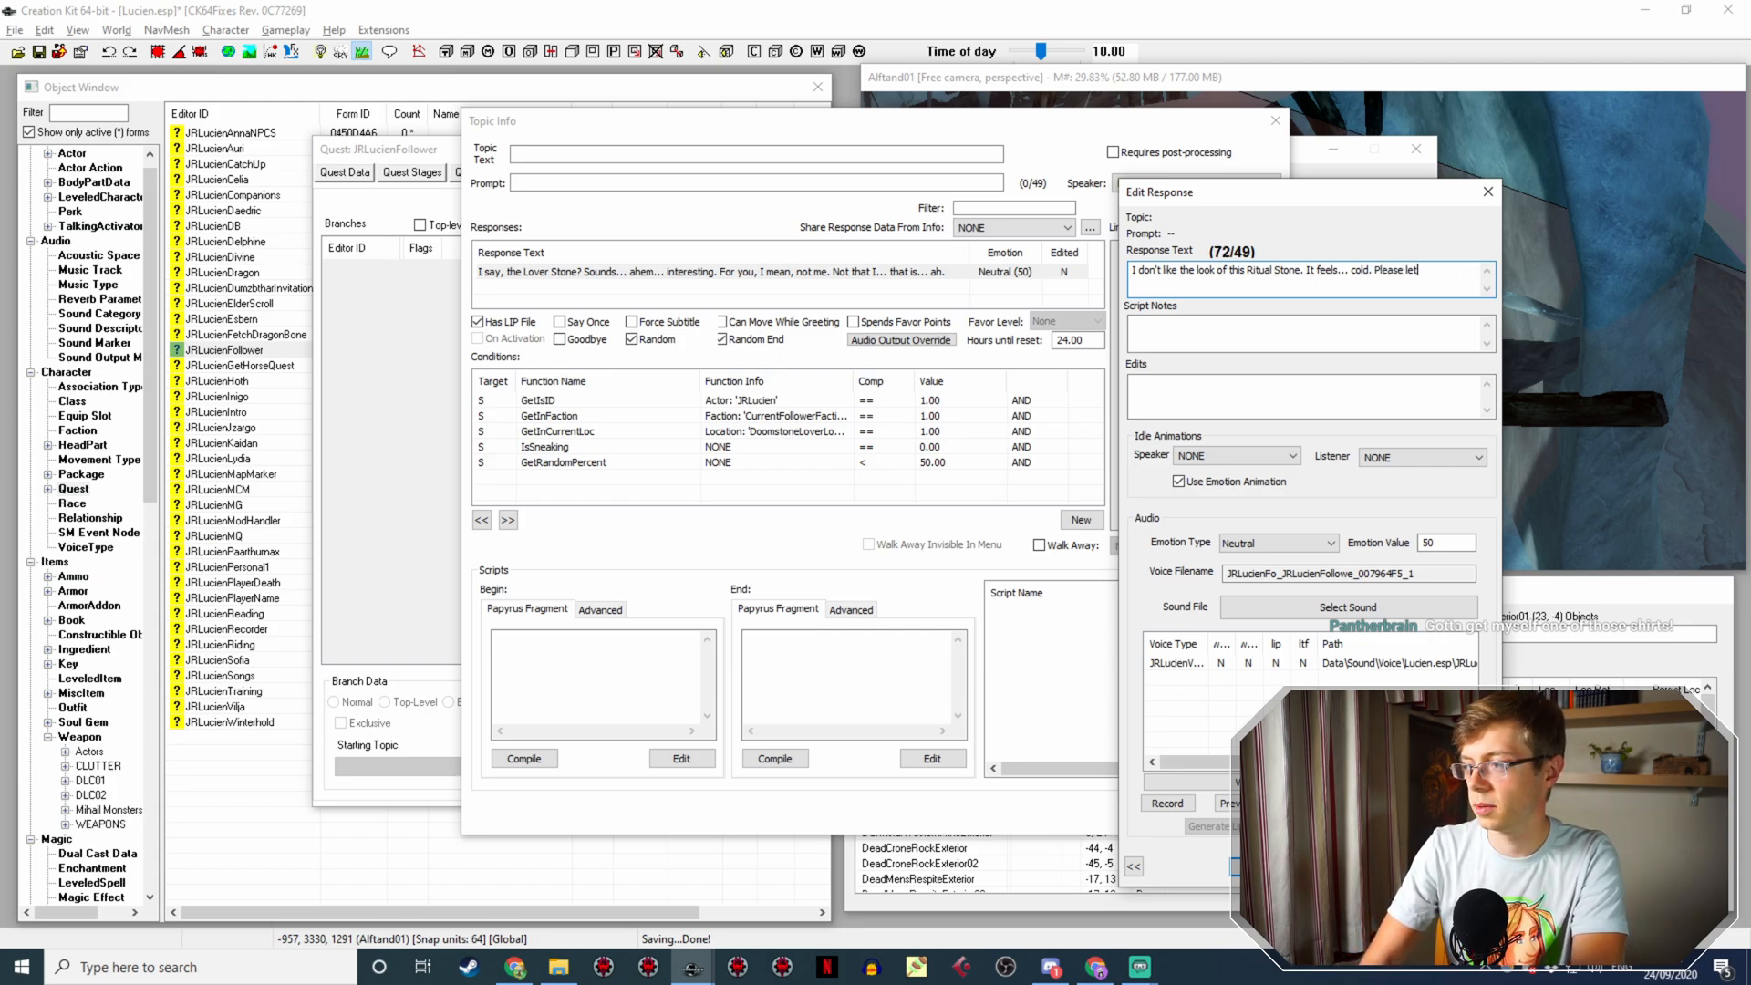
type("'s go anywhere else.")
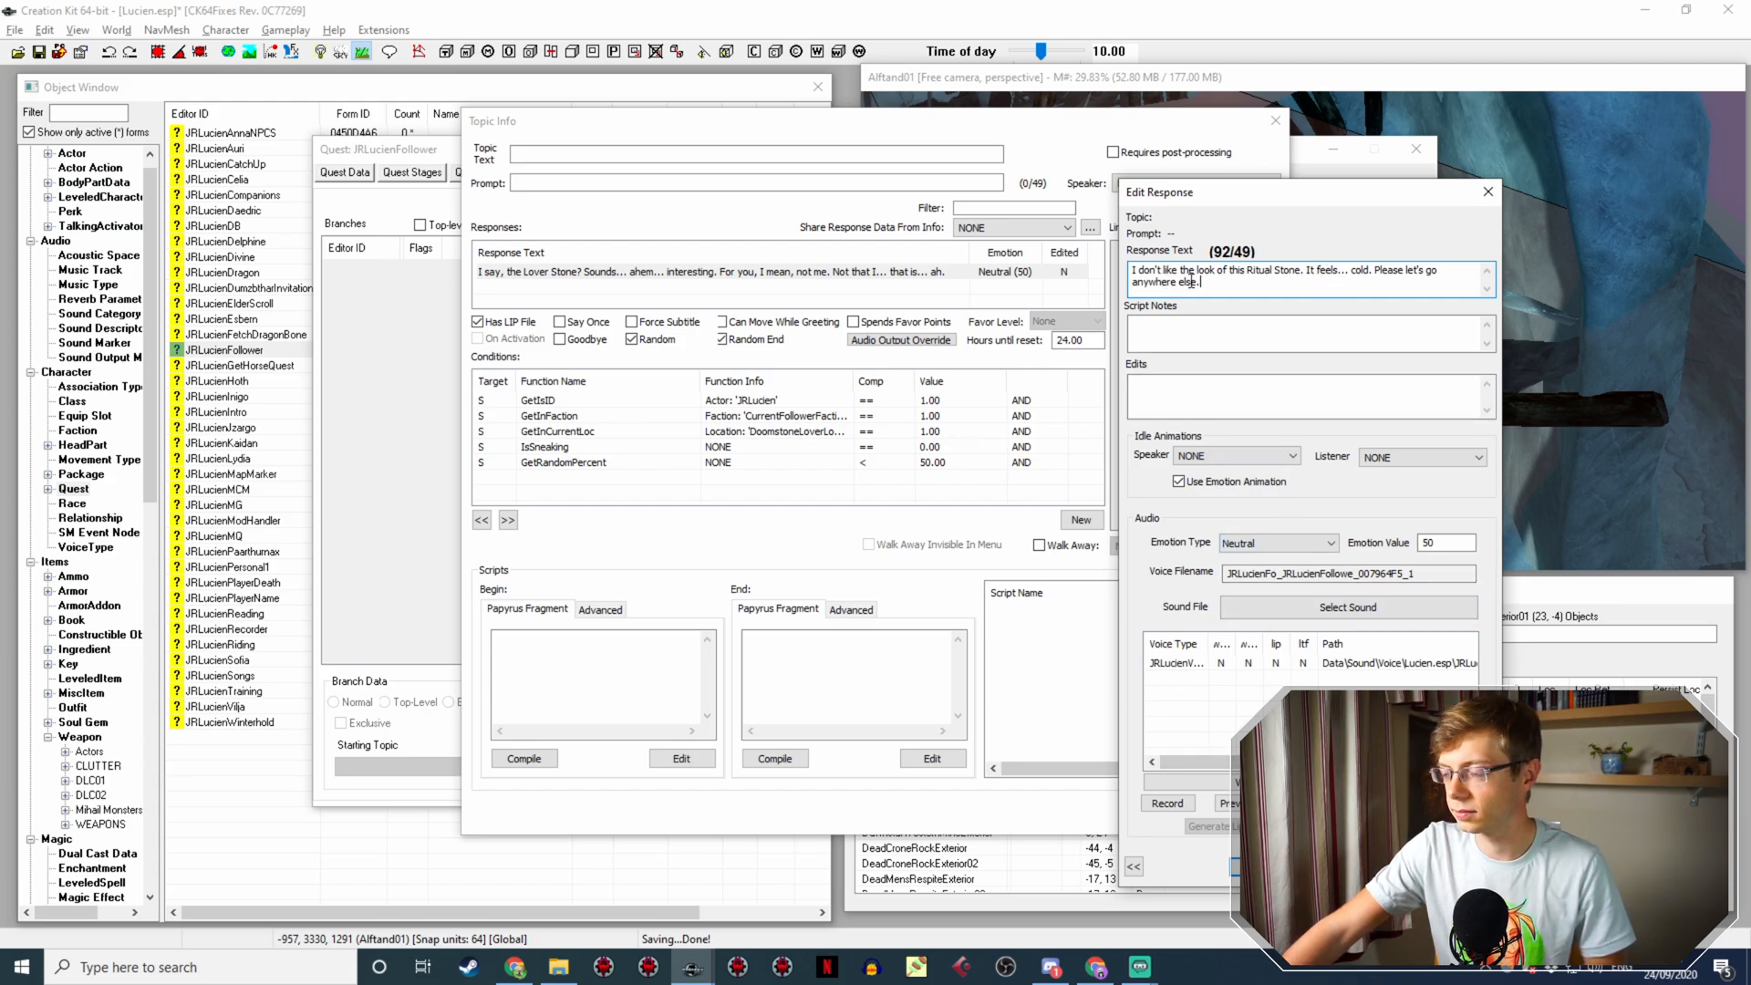
Step: Try adding "Literally" to the response, delete it so the text ends with "anywhere else.", and accept the response
type("rally")
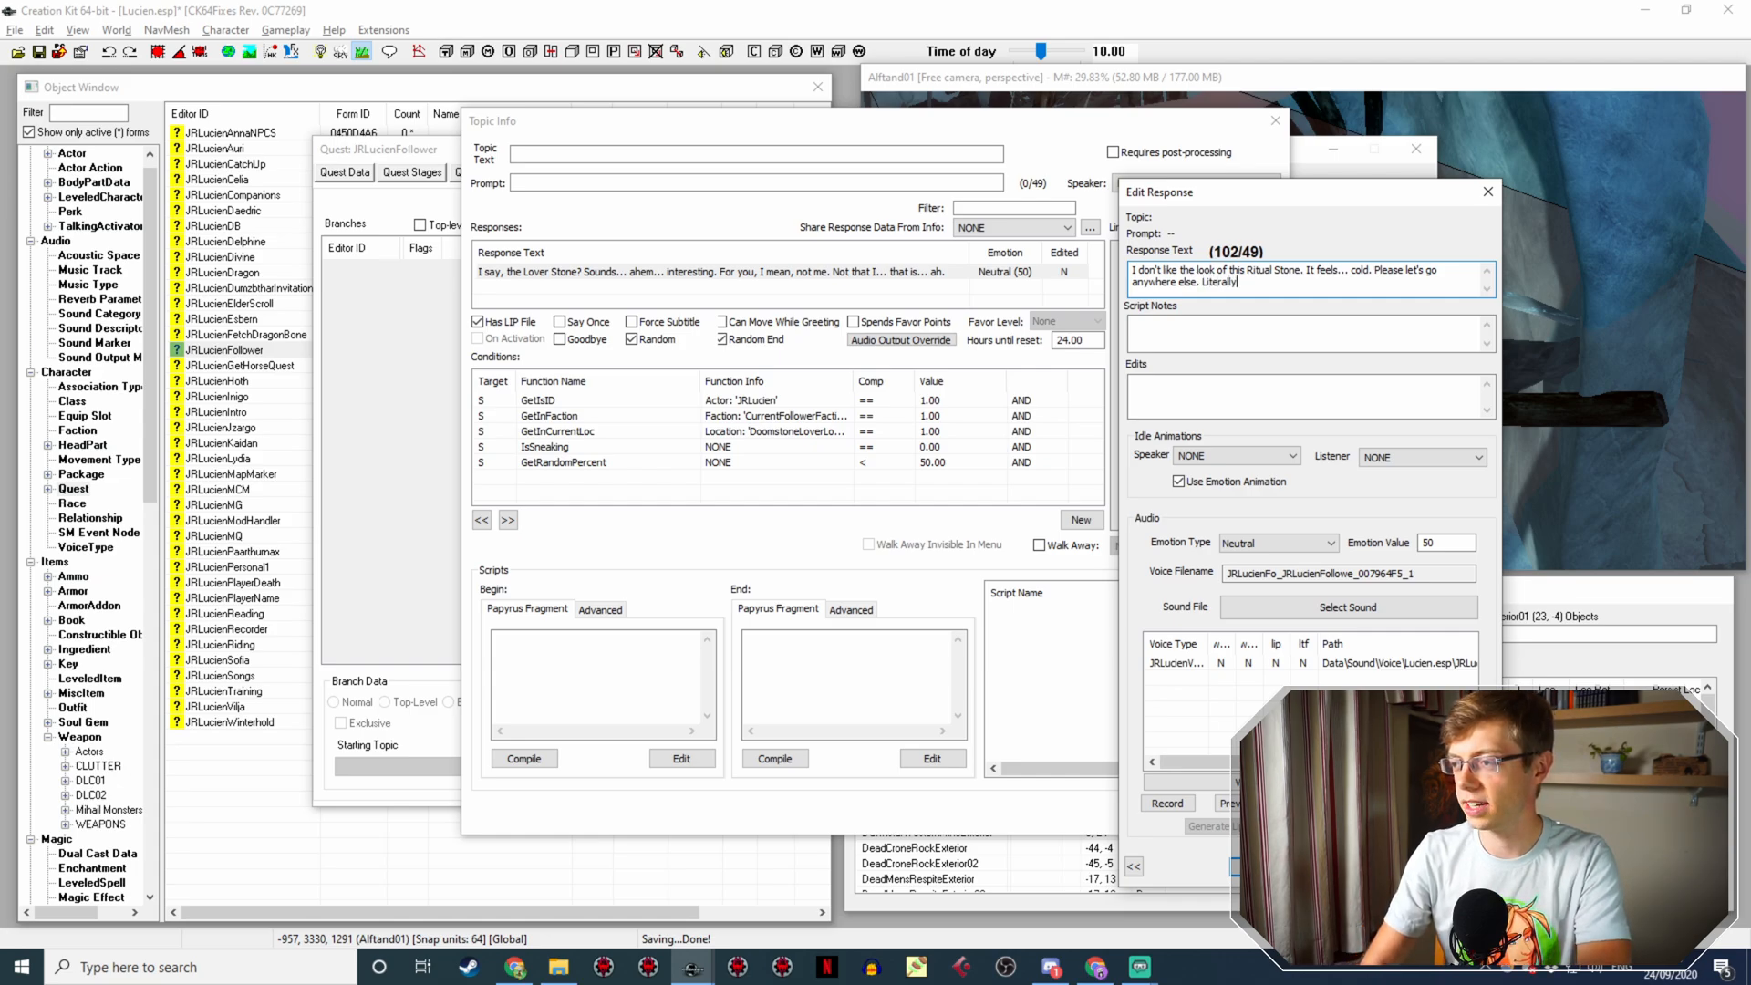
key("BackSpace")
key("BackSpace")
key("BackSpace")
key("BackSpace")
key("BackSpace")
key("BackSpace")
key("BackSpace")
key("BackSpace")
key("BackSpace")
key("BackSpace")
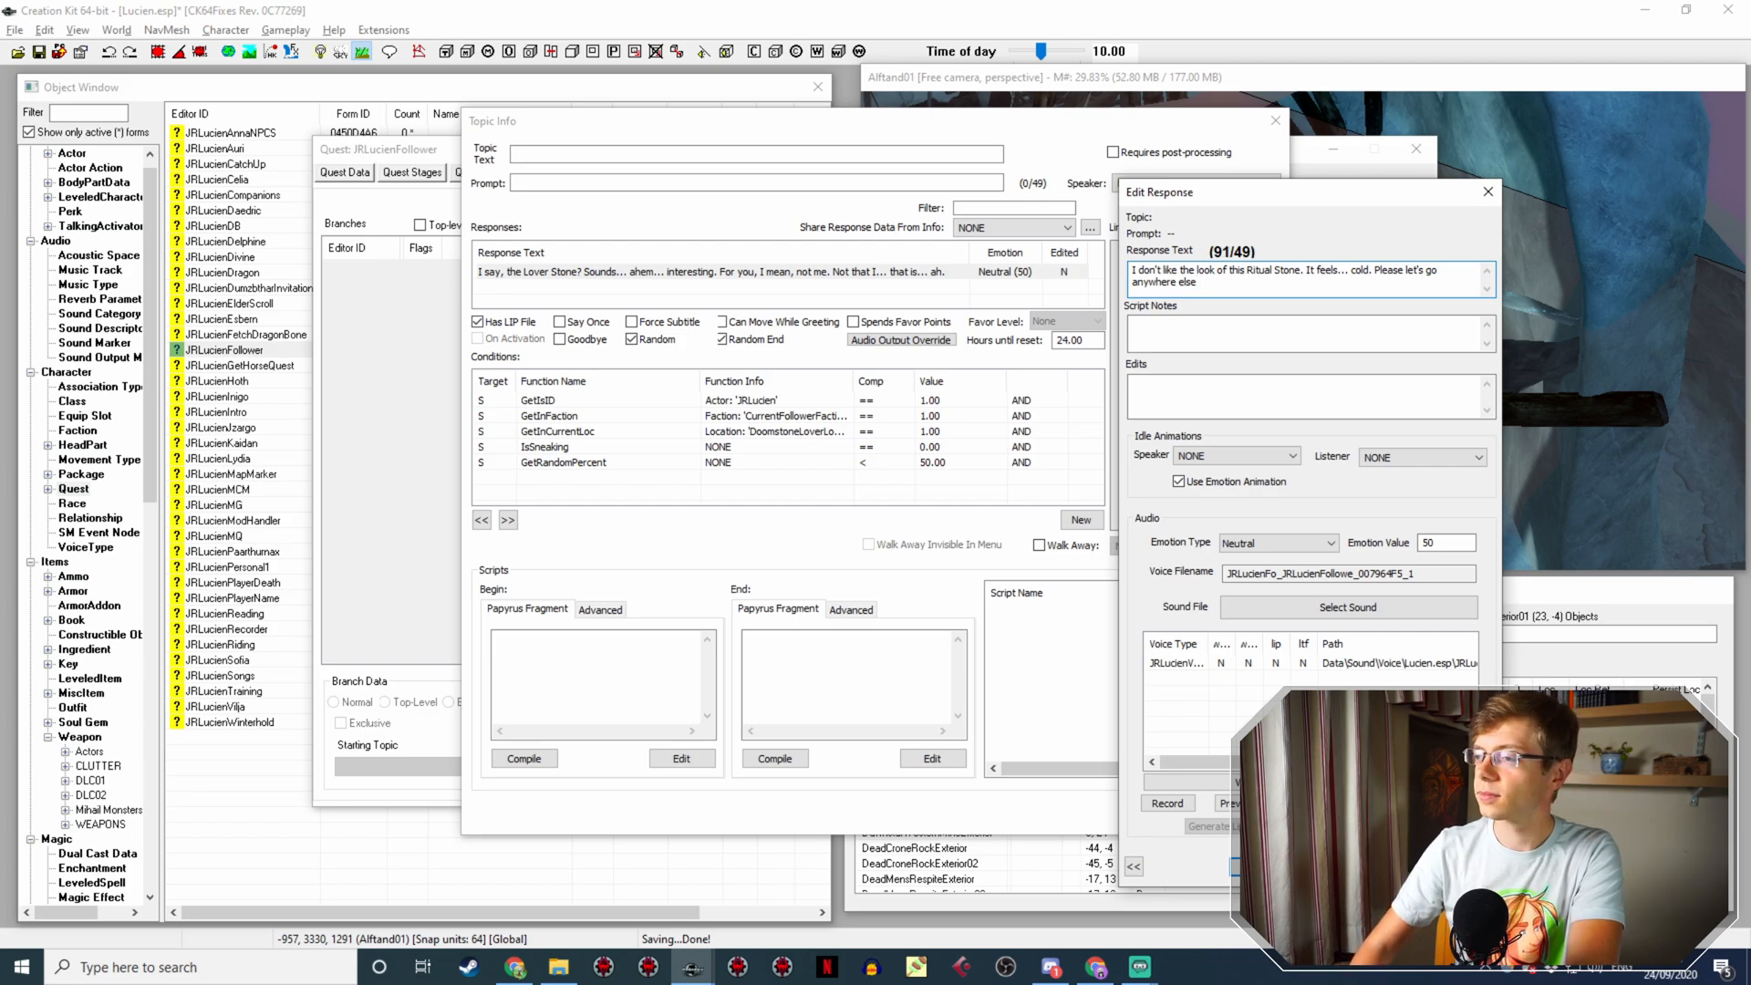
key("Return")
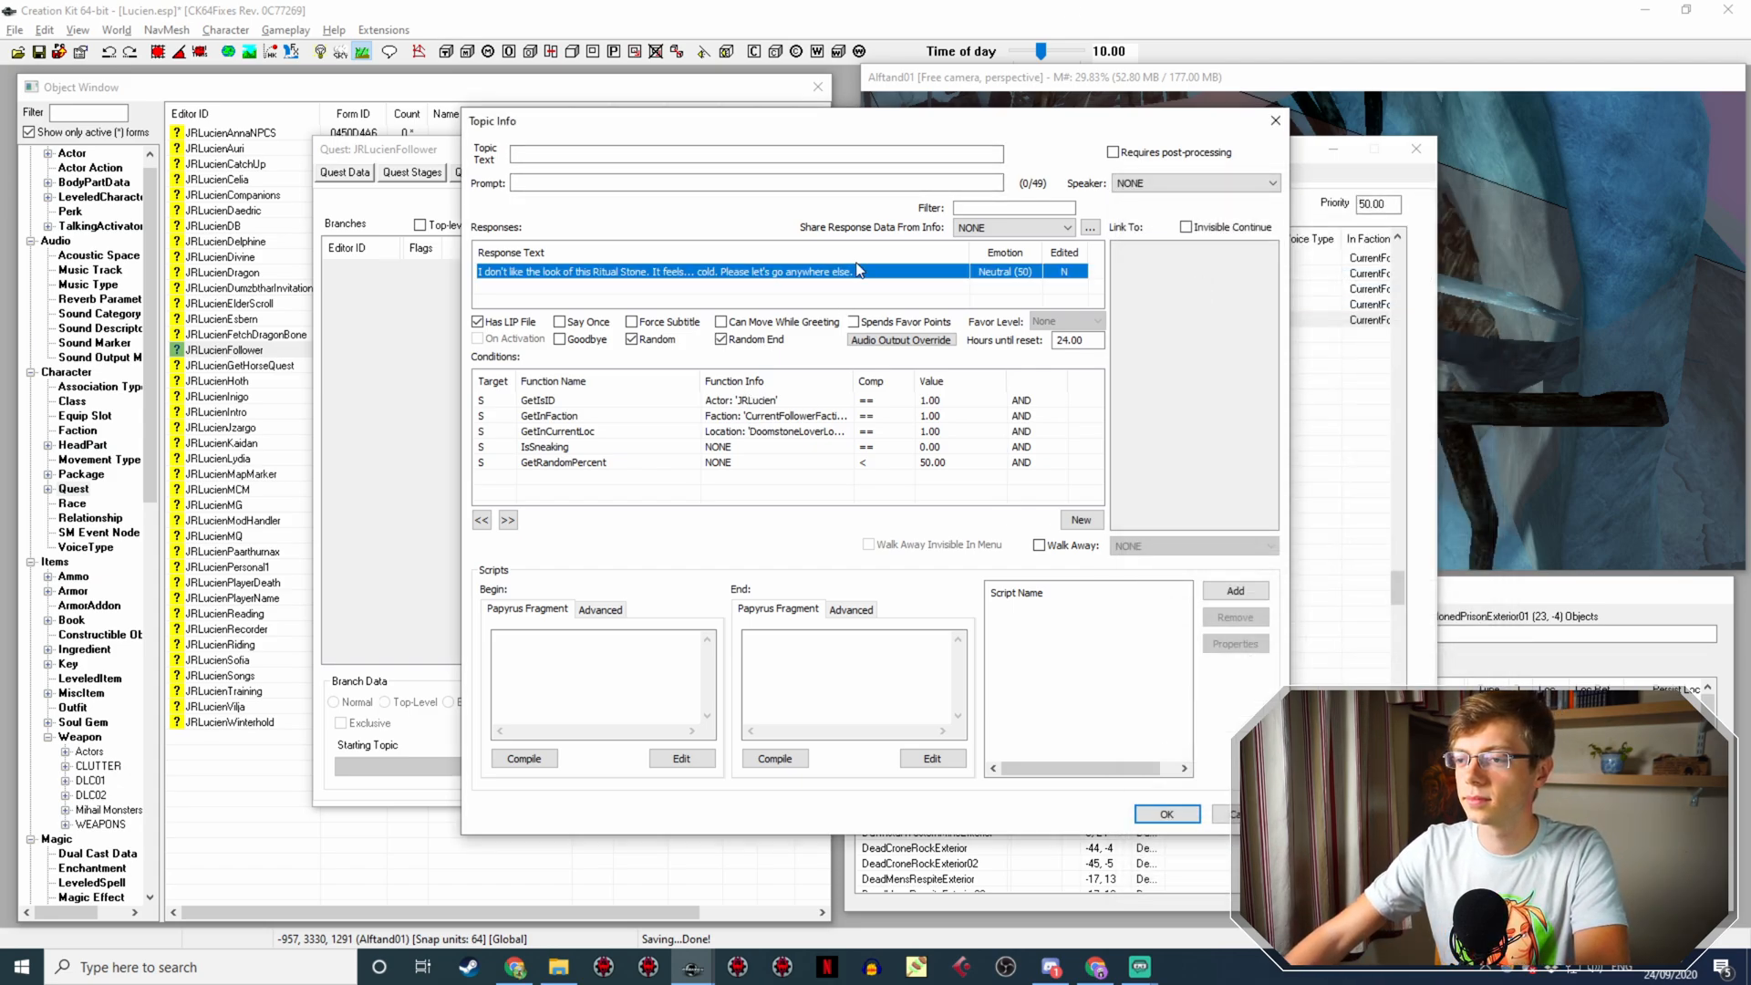
Step: Set the Ritual Stone line's GetInCurrentLoc condition to DoomstoneRitualLocation and accept the topic info
left_click(609, 476)
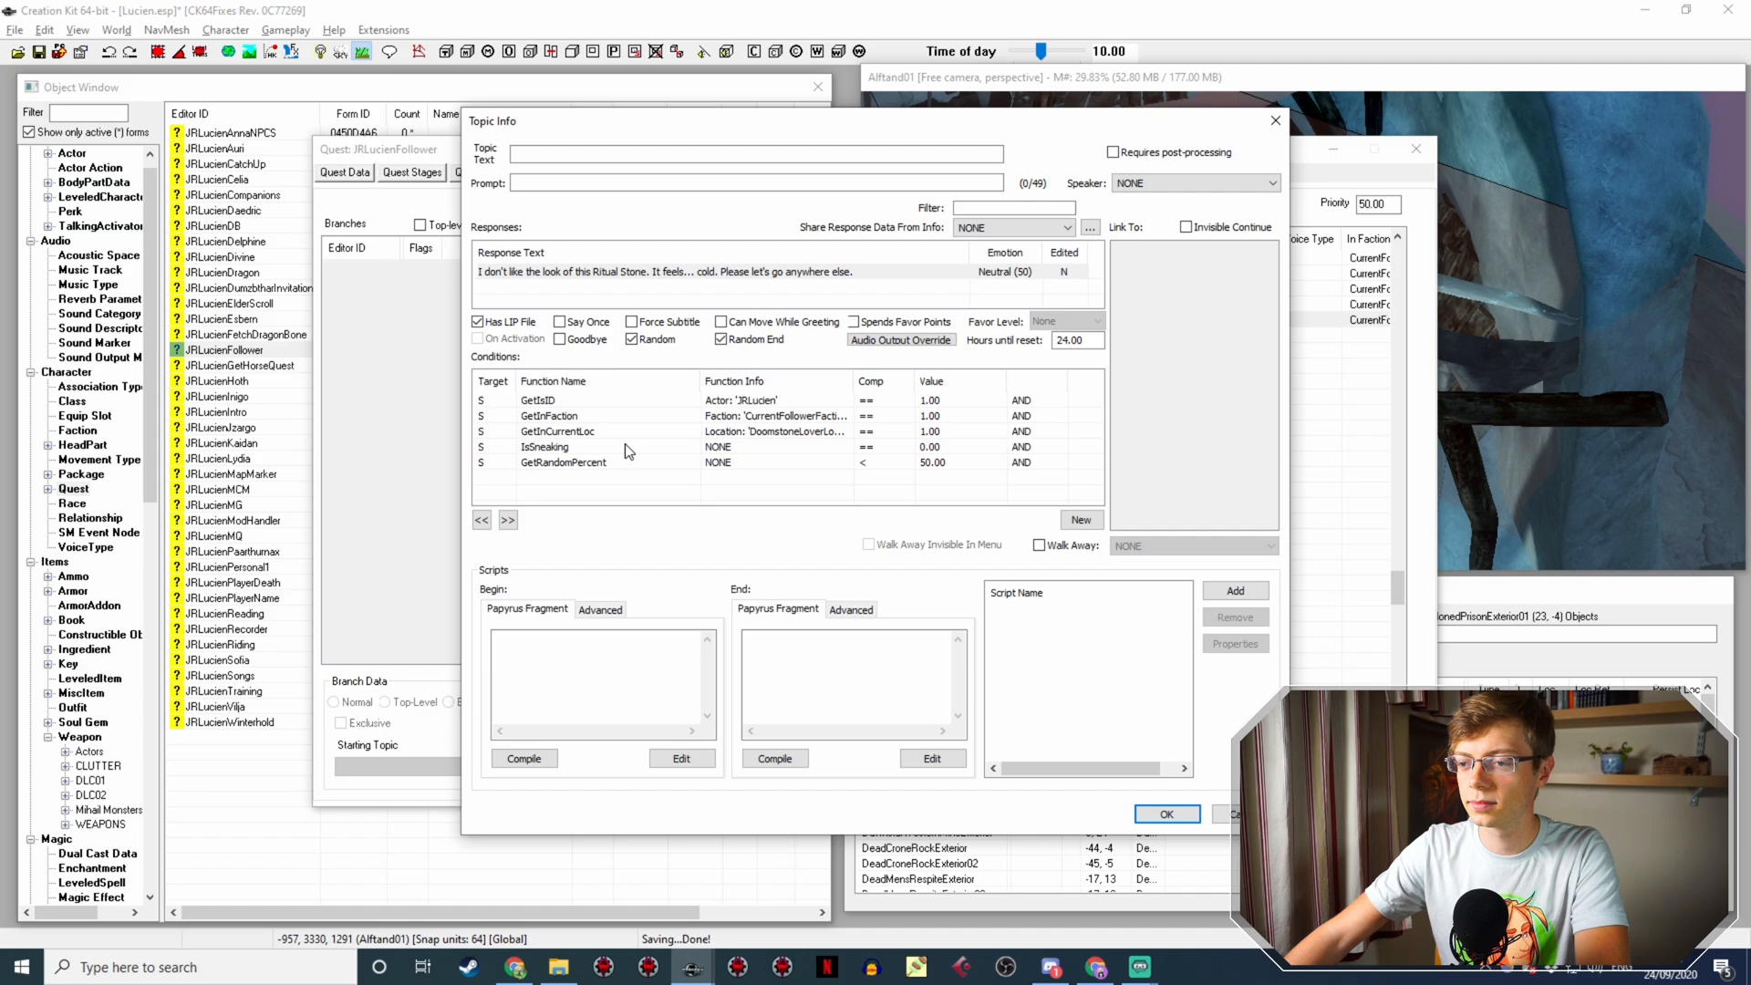
double_click(809, 430)
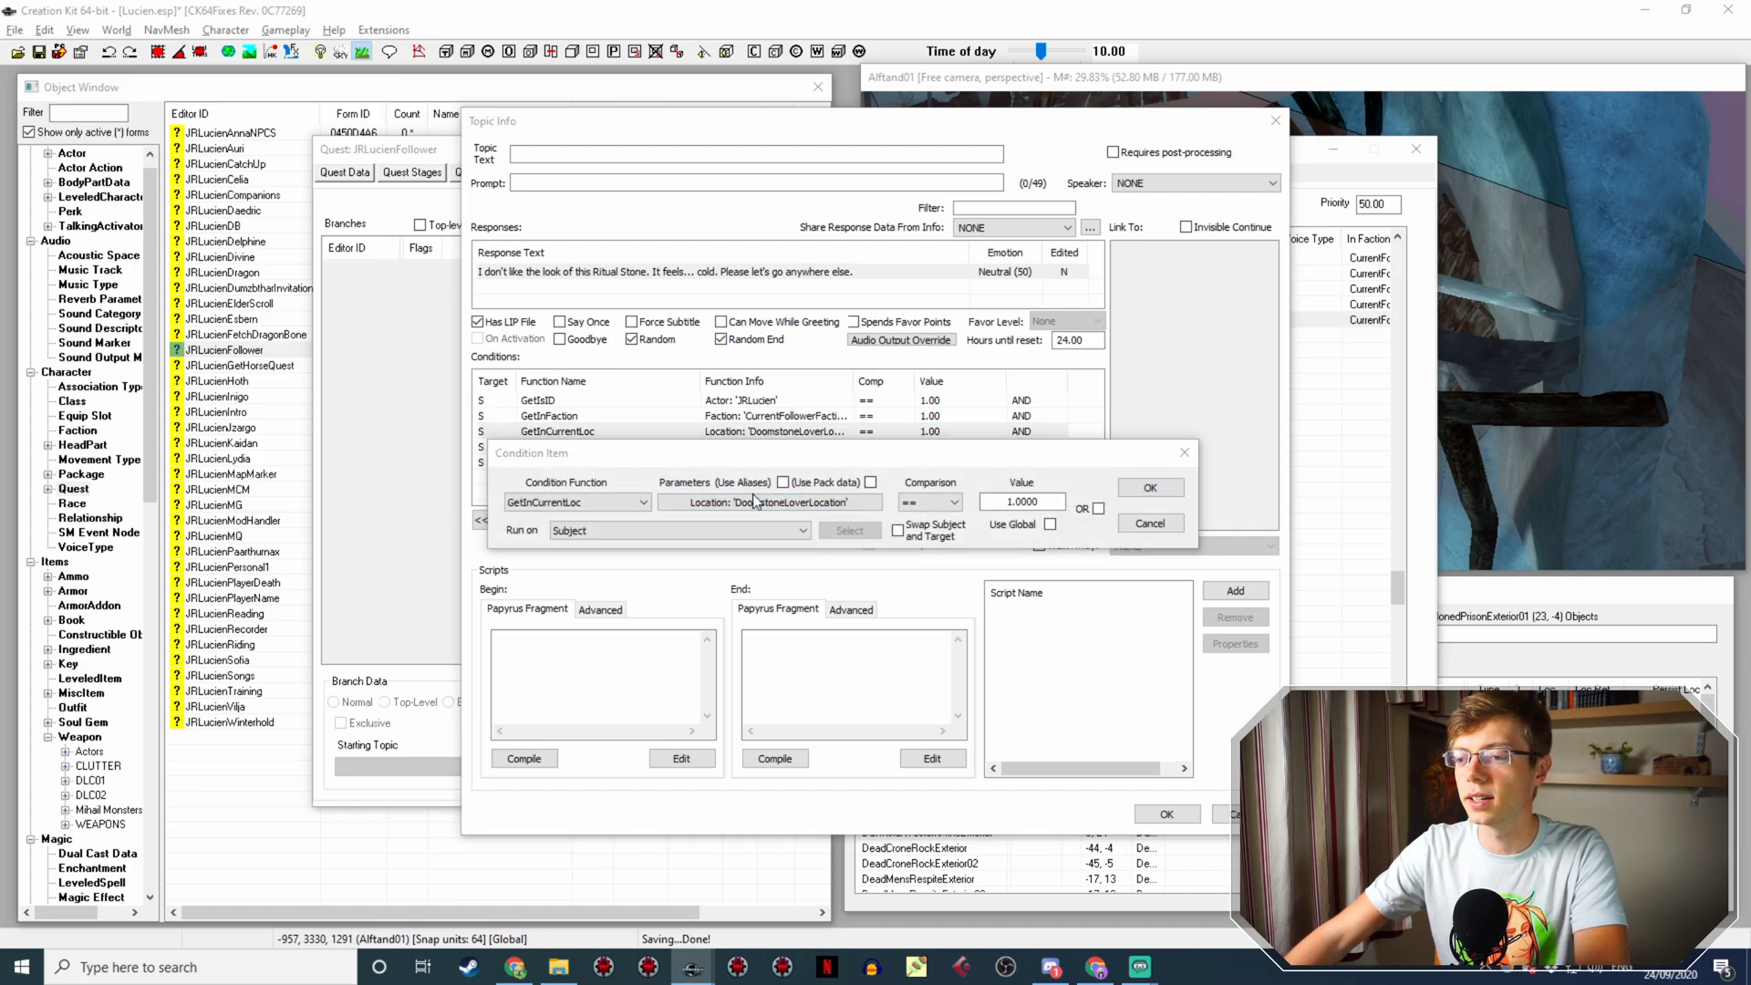
left_click(771, 500)
left_click(748, 566)
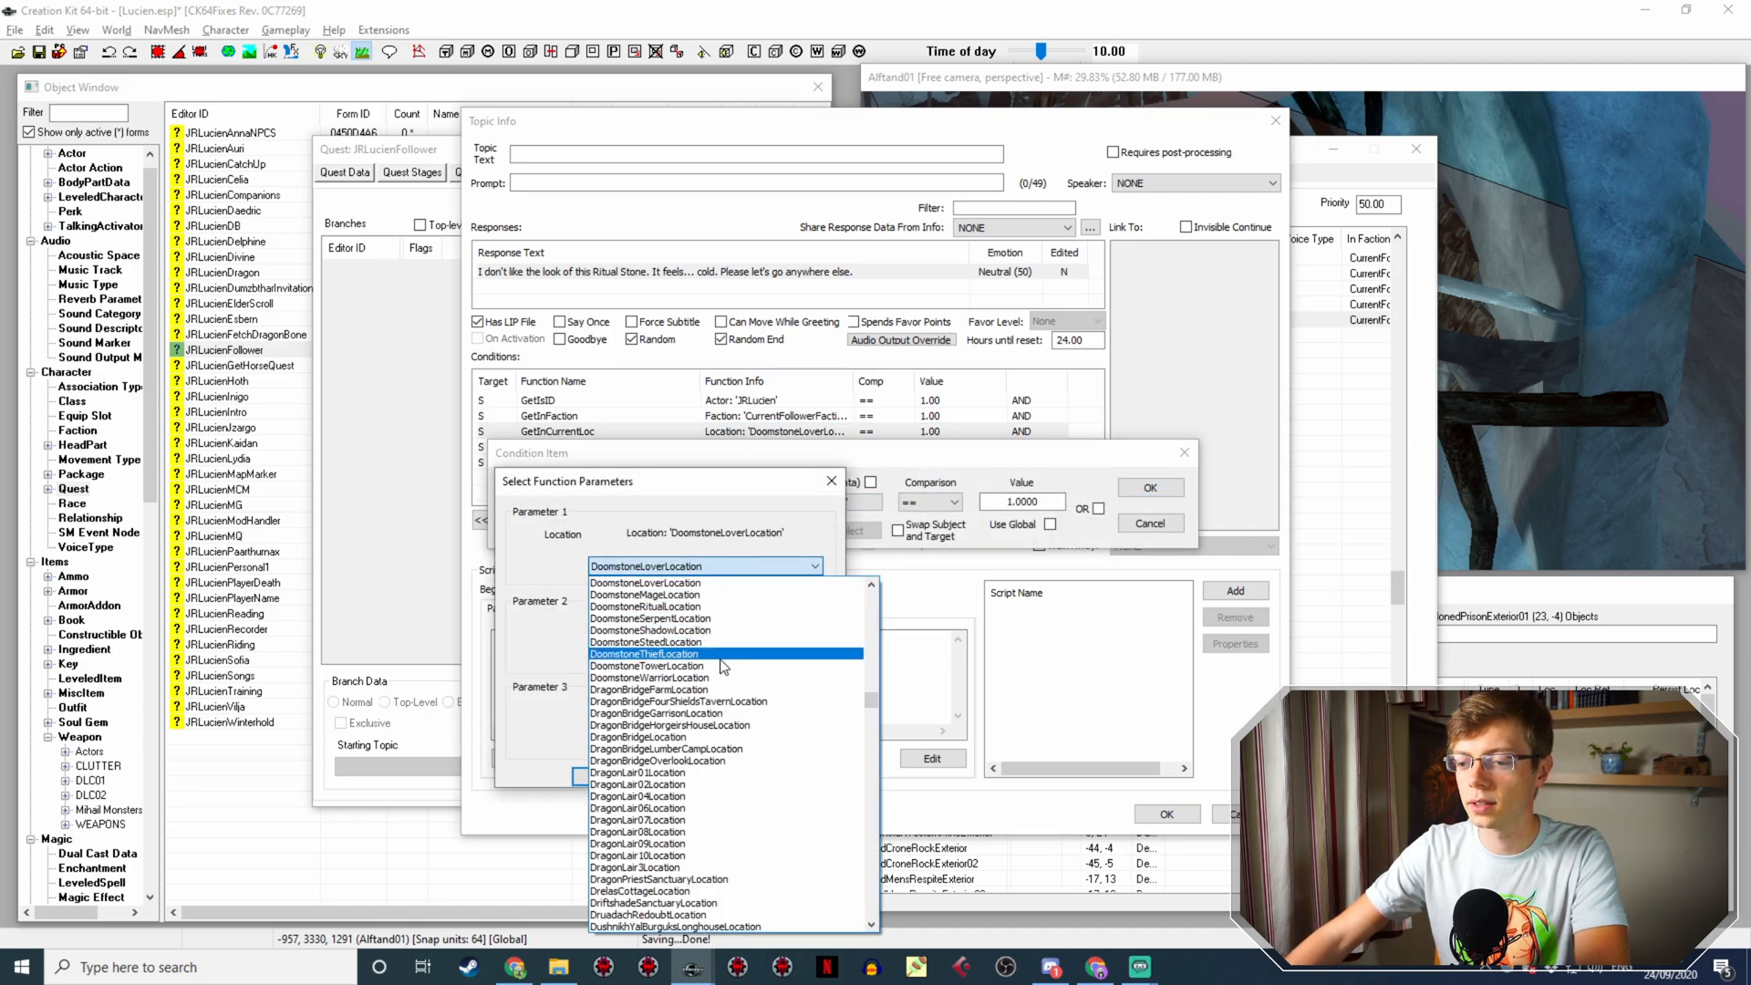
scroll(740, 676, "up", 1)
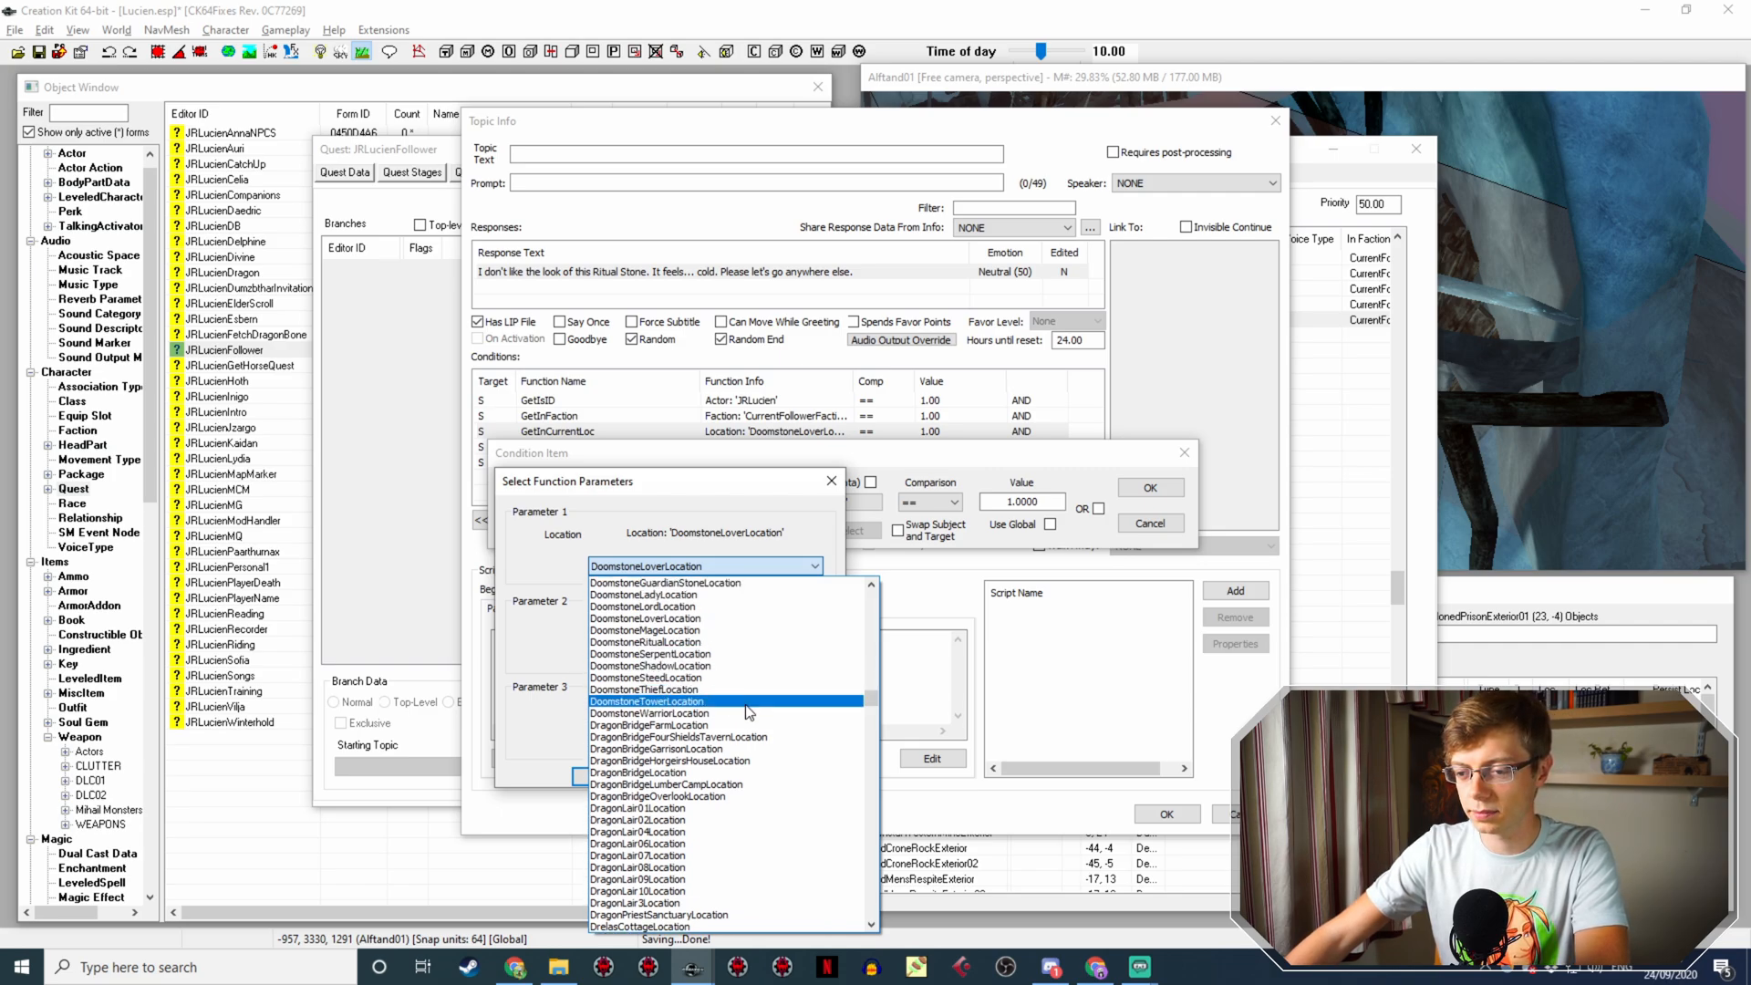
scroll(757, 629, "up", 1)
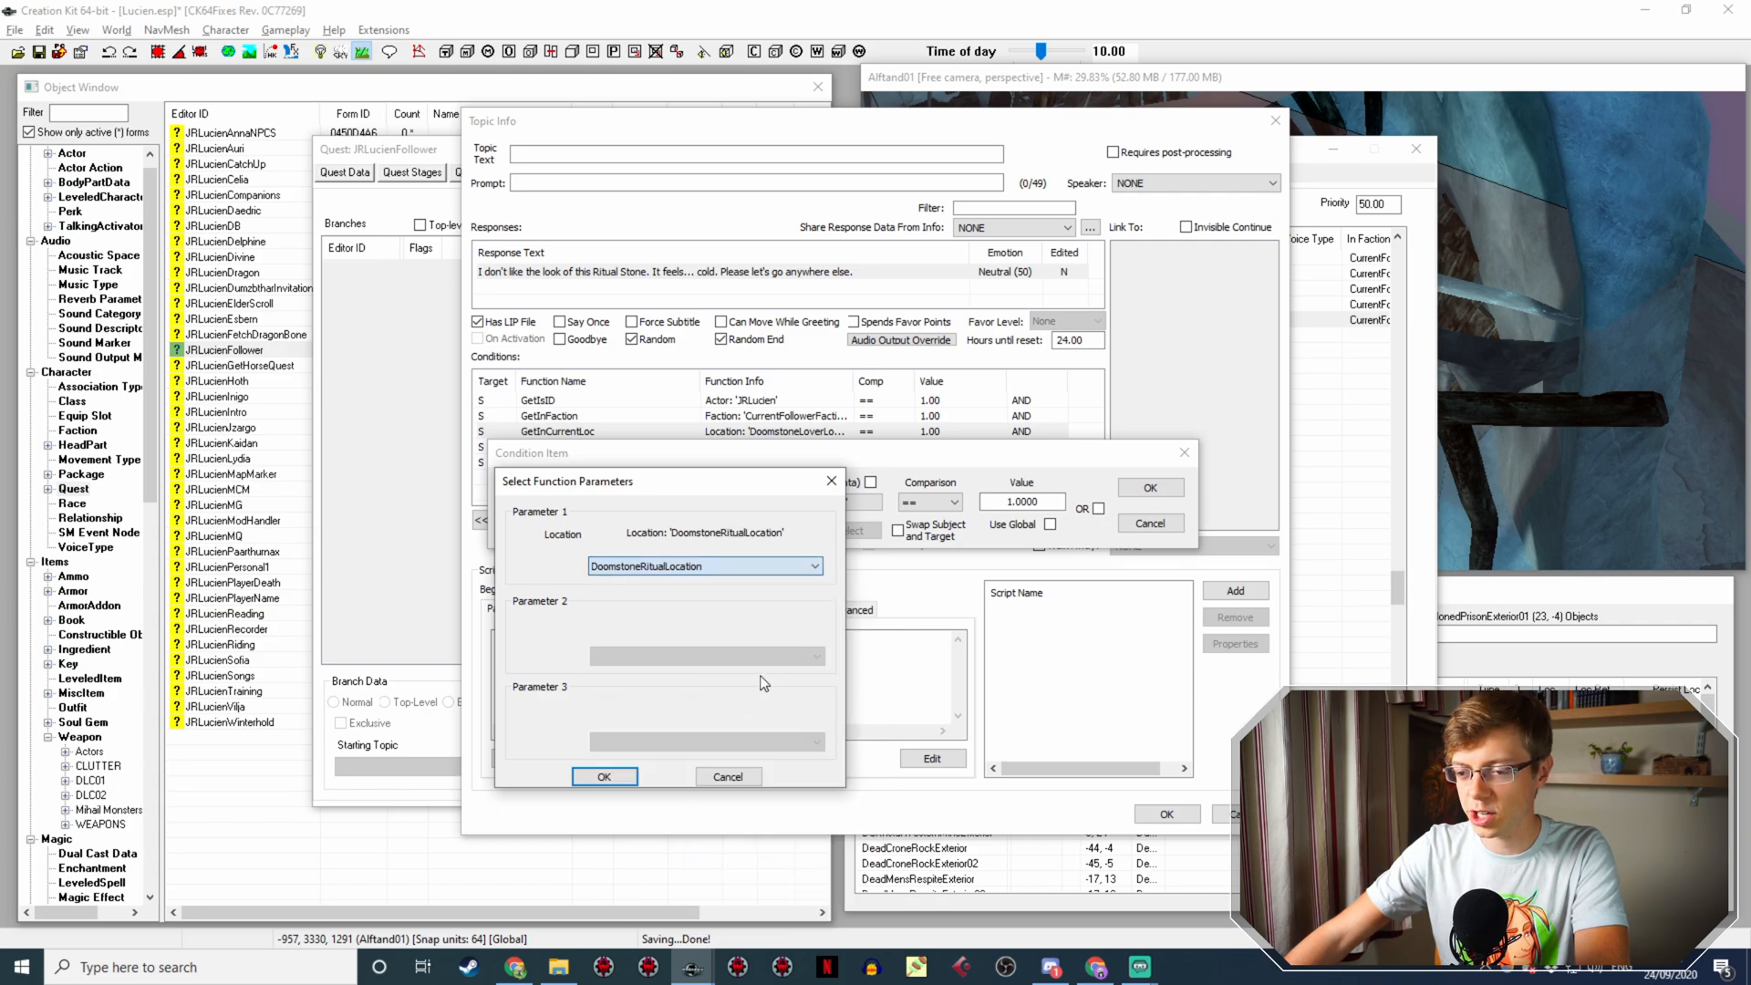
left_click(769, 677)
left_click(604, 776)
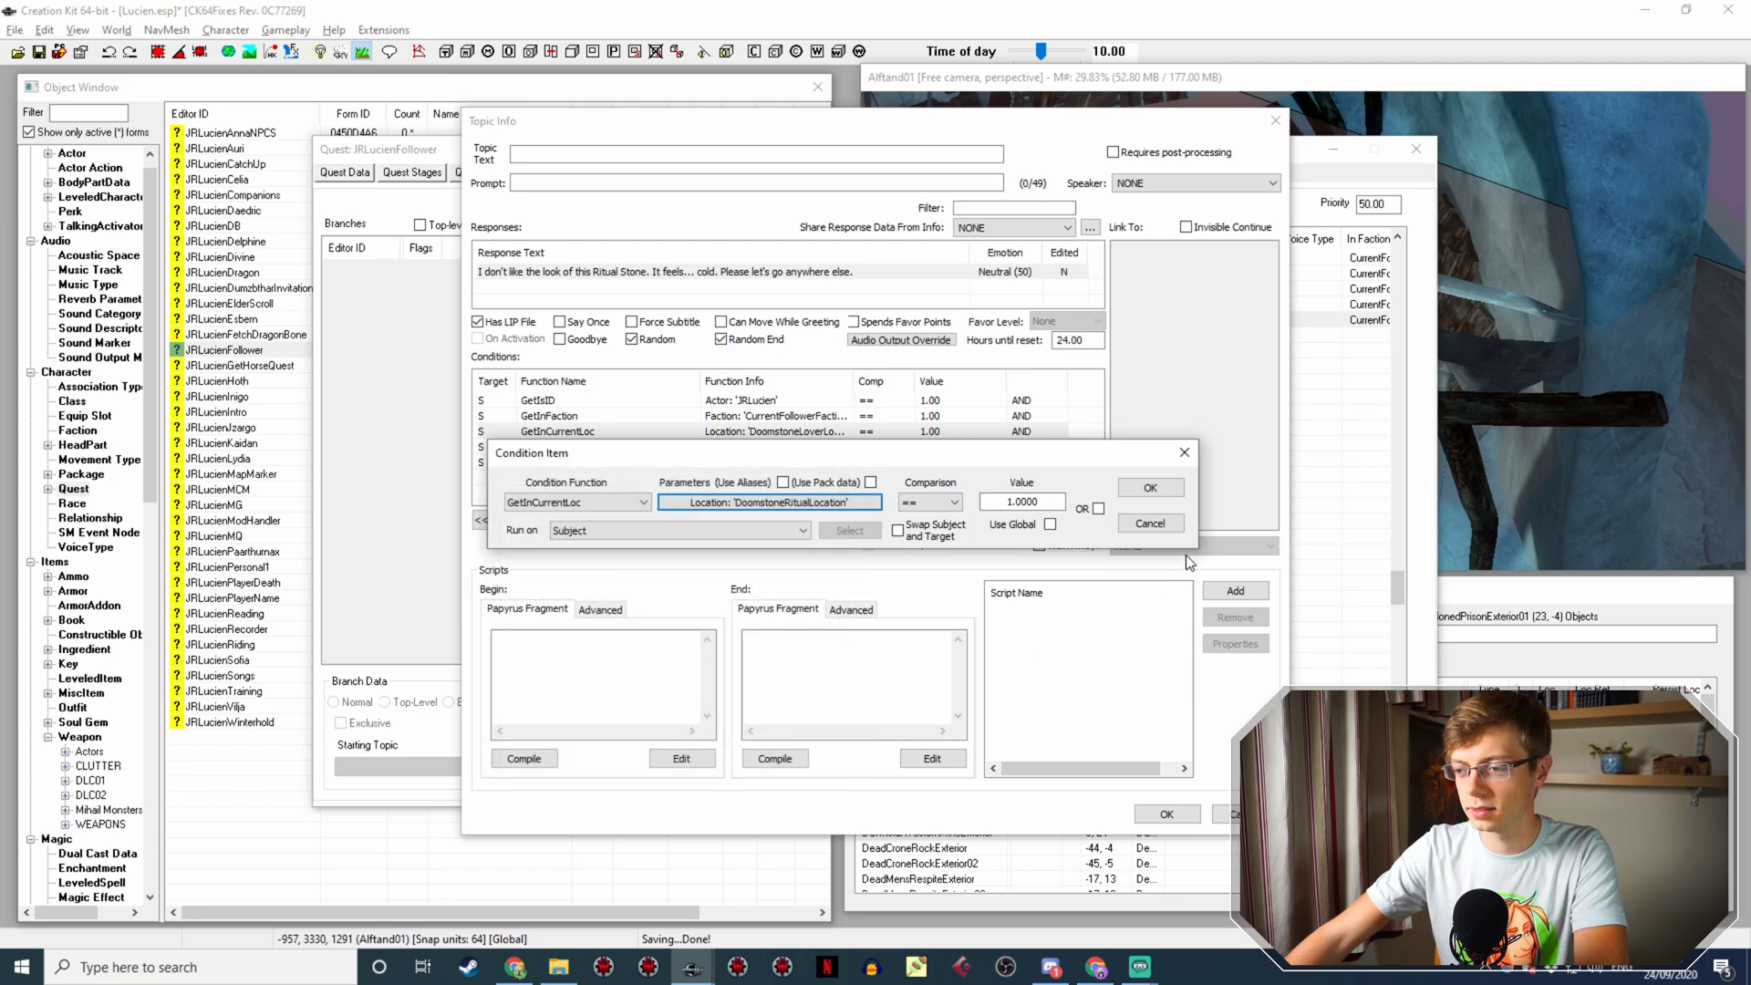
left_click(1172, 496)
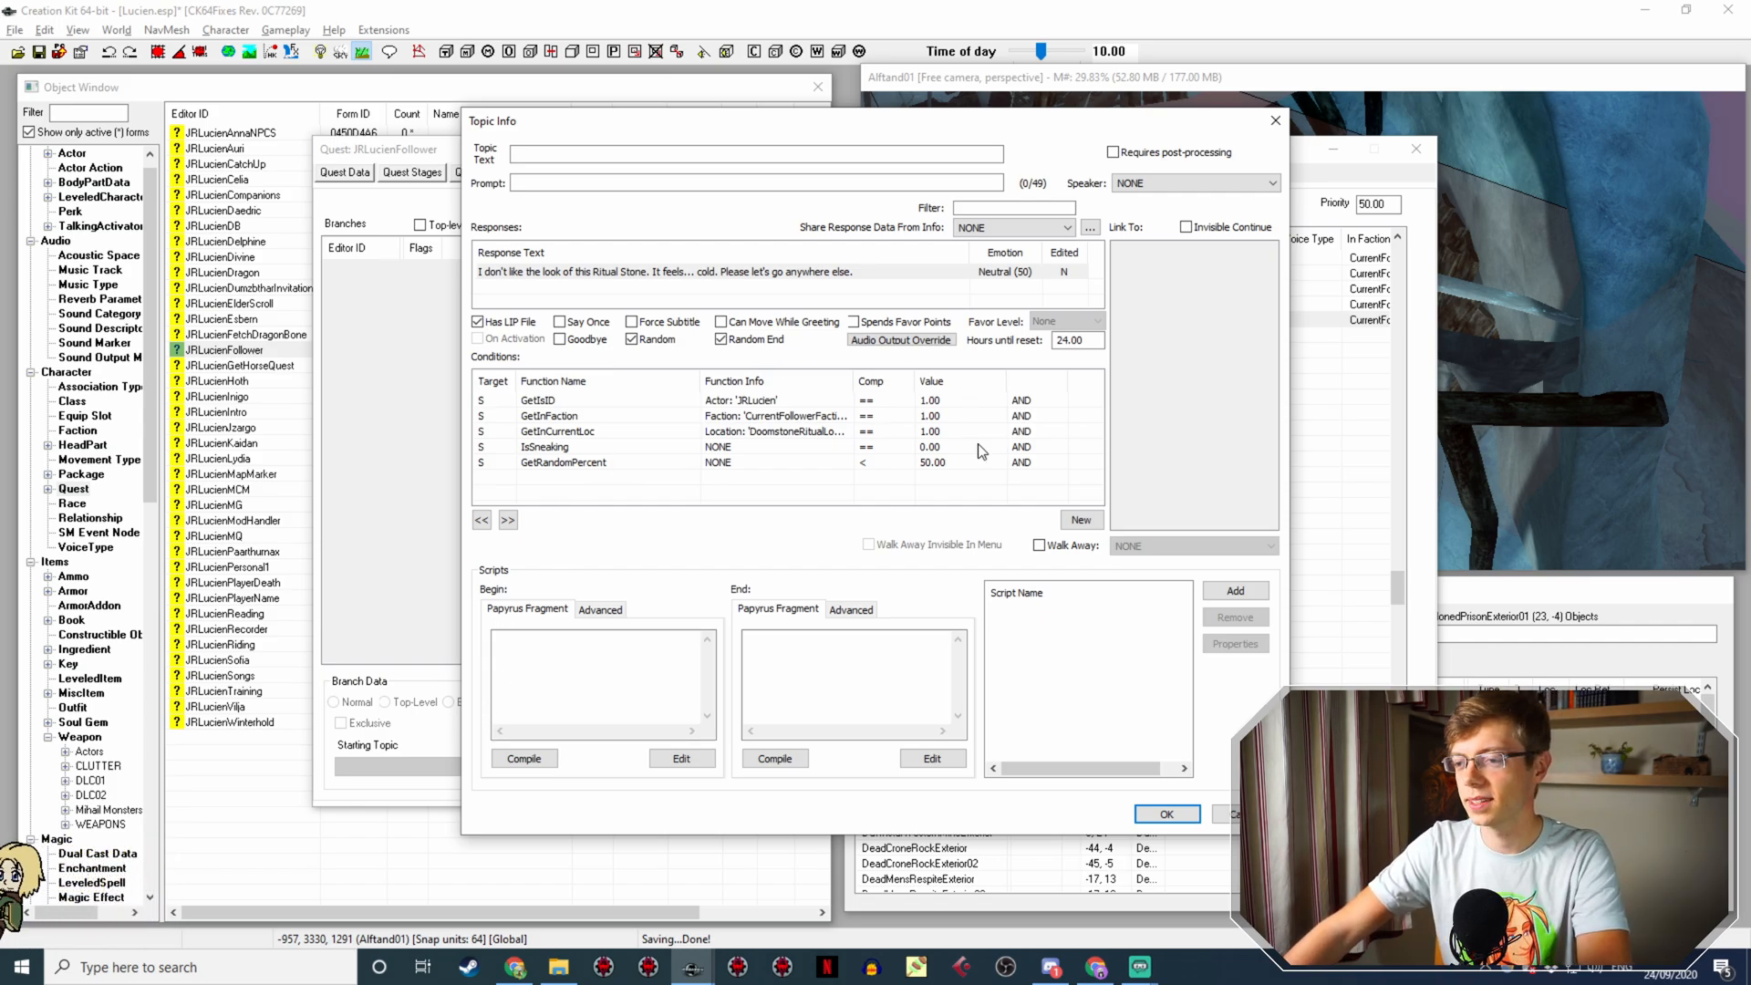
left_click(1167, 814)
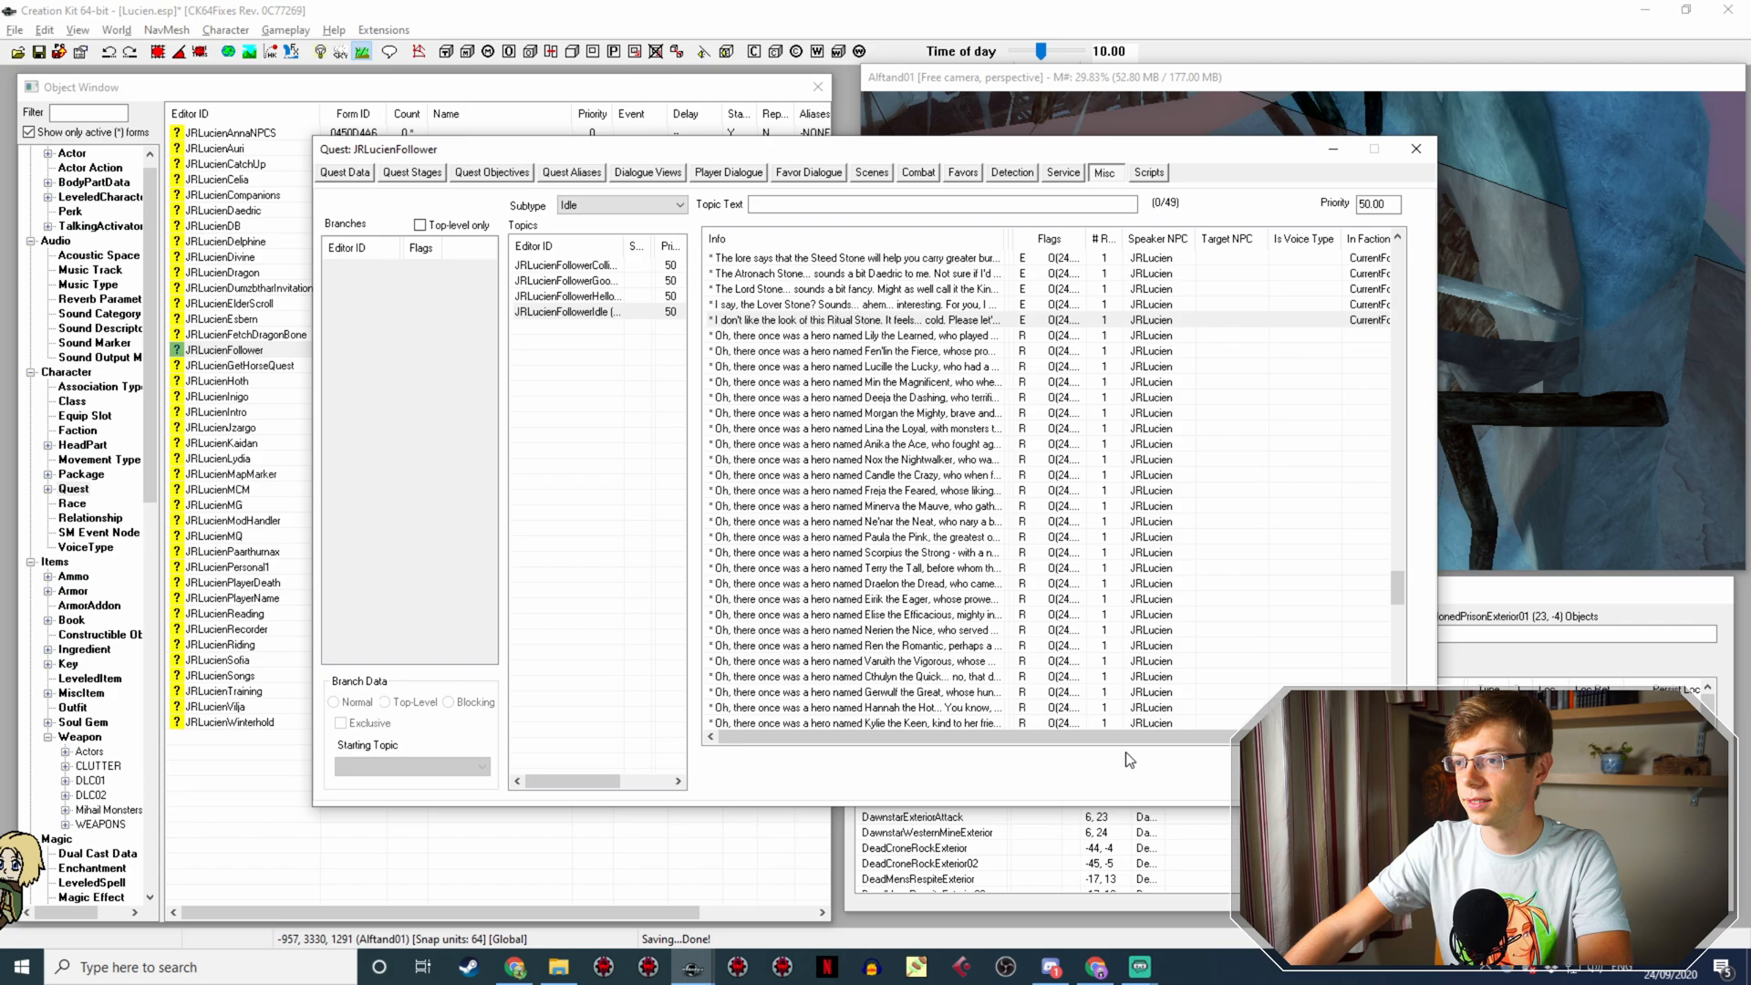
Step: Duplicate the Ritual Stone idle line and look up the next uncovered stone in Chrome's Standing Stone table
right_click(848, 335)
left_click(903, 362)
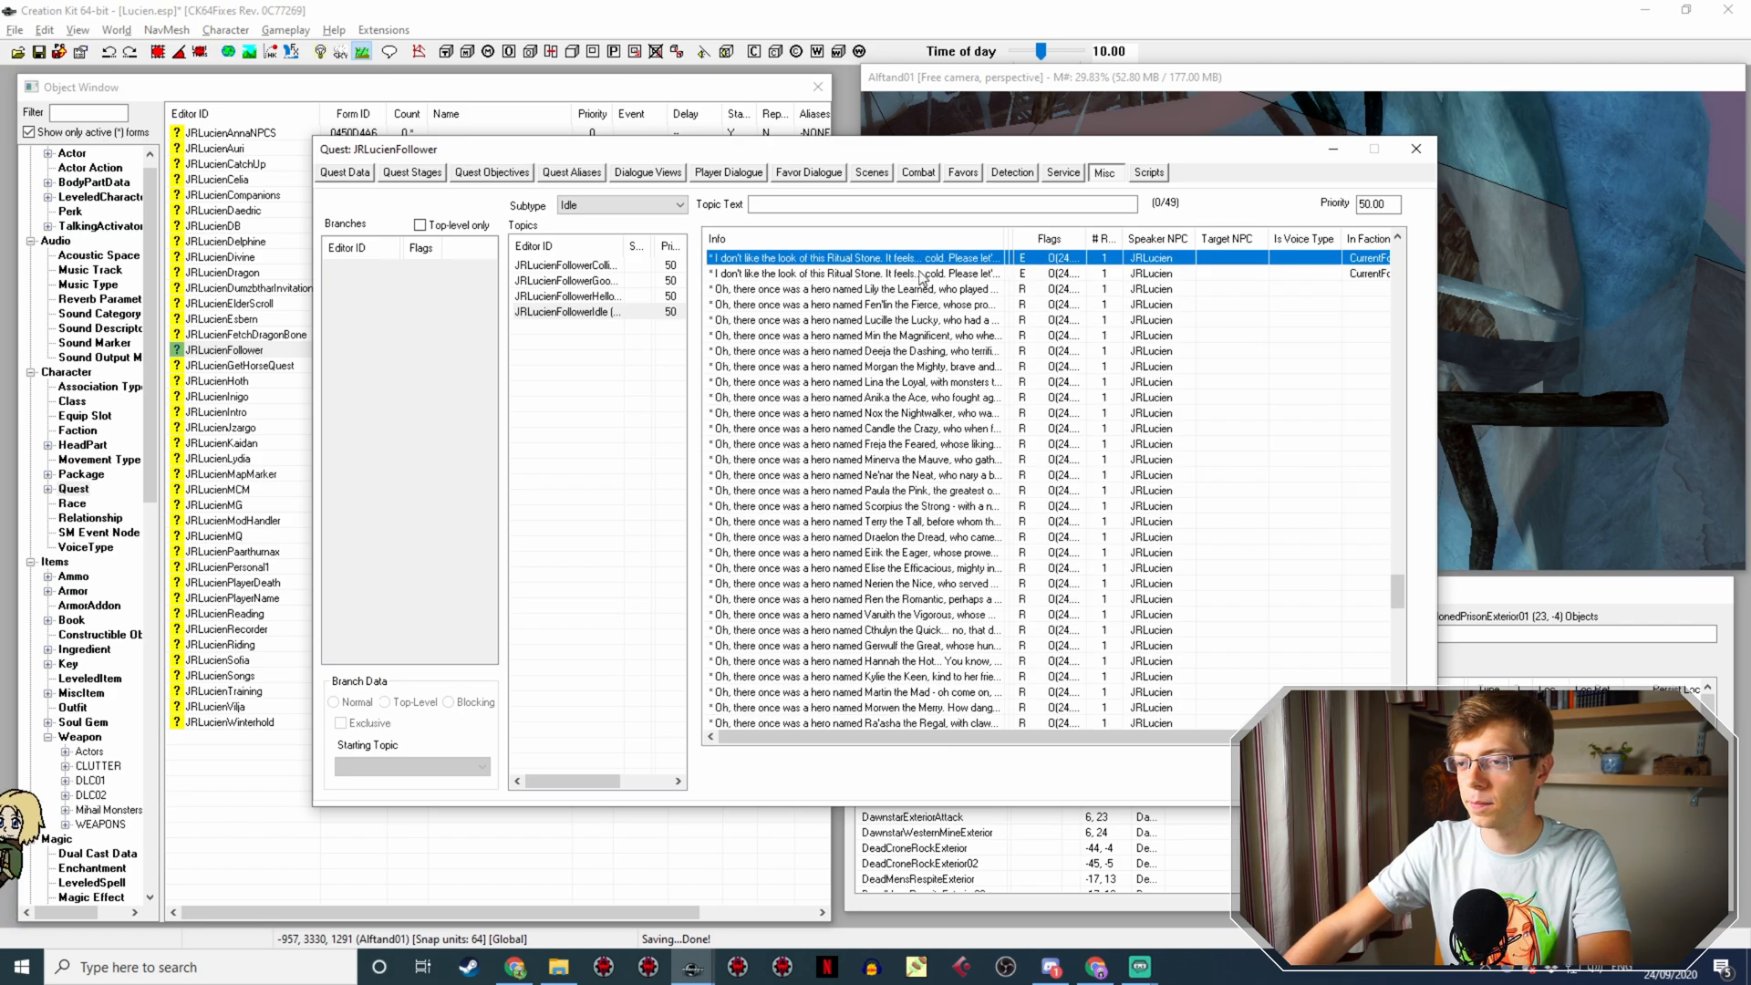
left_click(1090, 968)
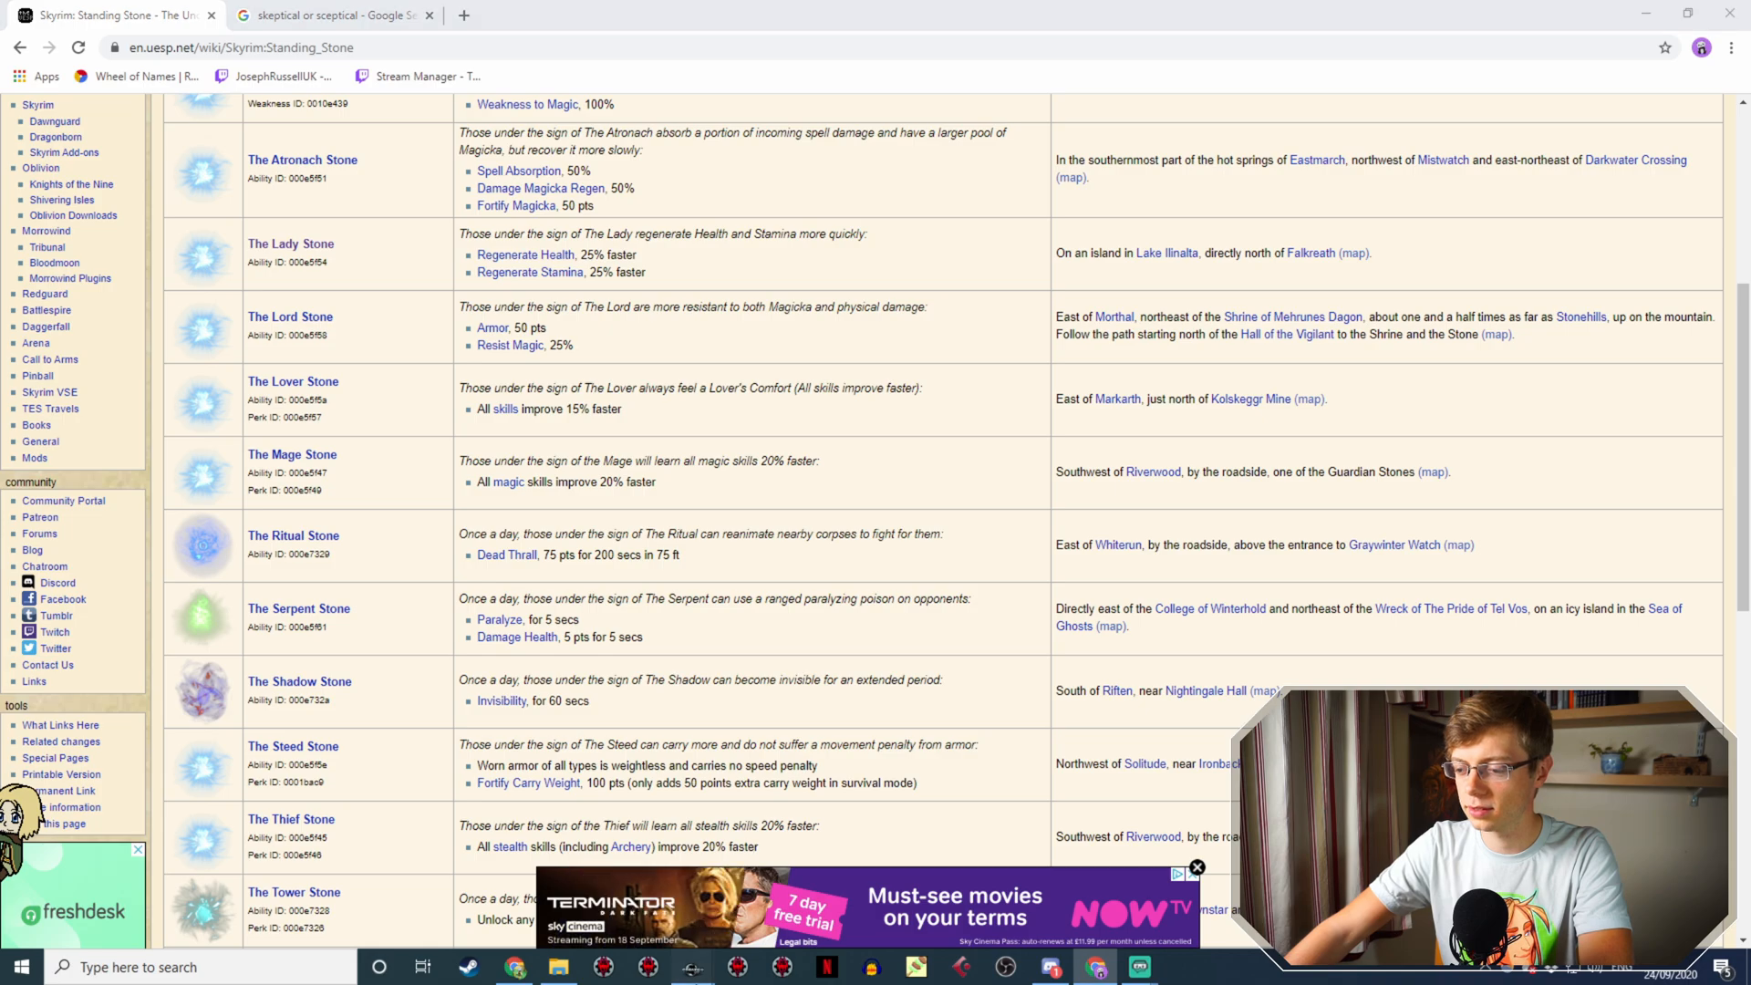
left_click(753, 905)
Step: In the Creation Kit, open the duplicated line and replace its response with "They say the Shadow Stone can hide you from sight."
left_click(720, 276)
double_click(721, 275)
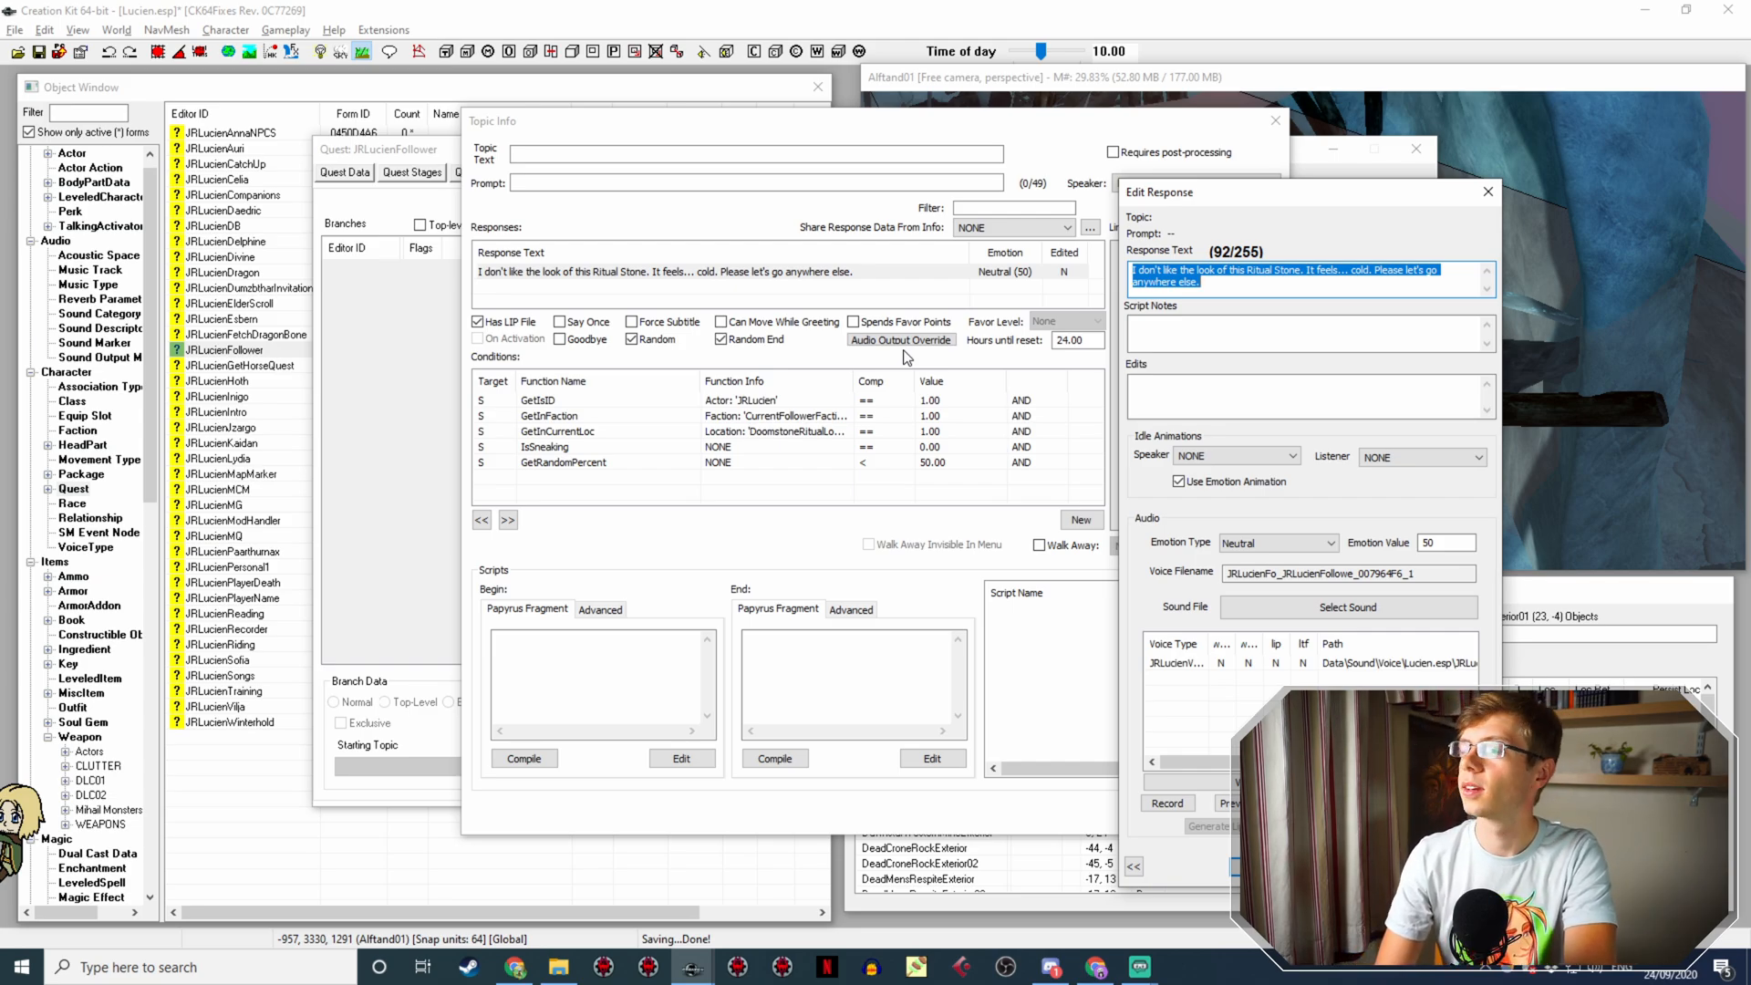
type("T")
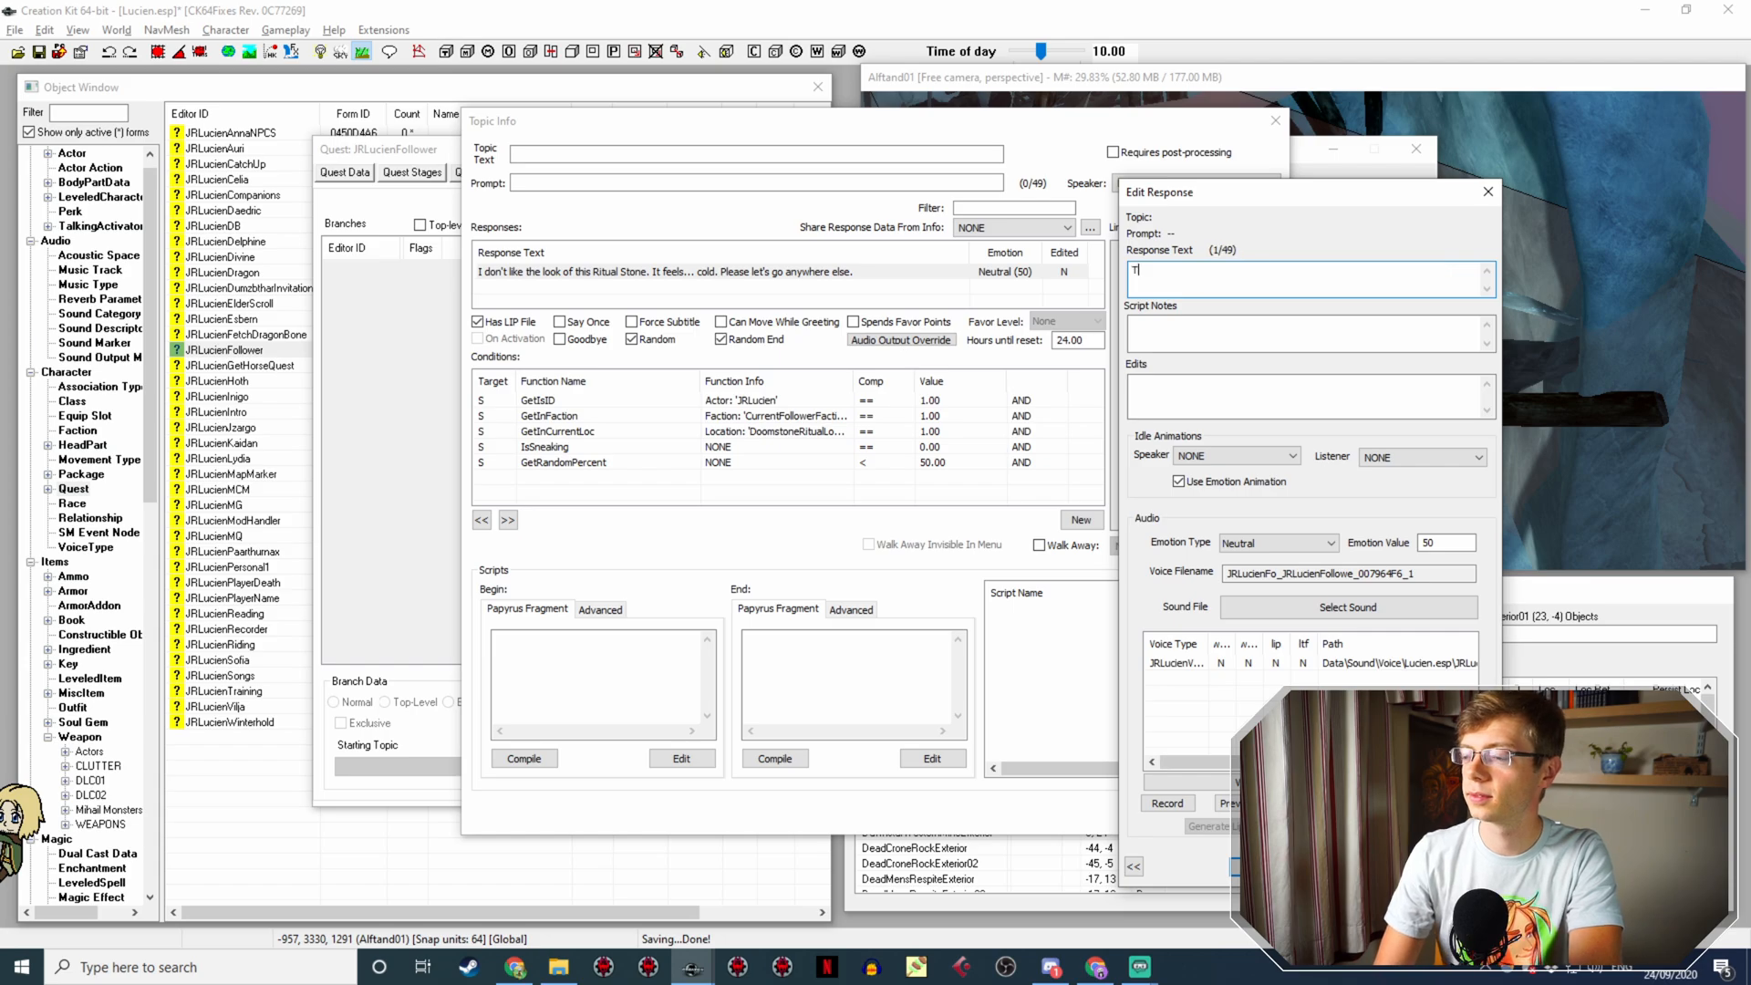
type("hey say the Shadow Ston")
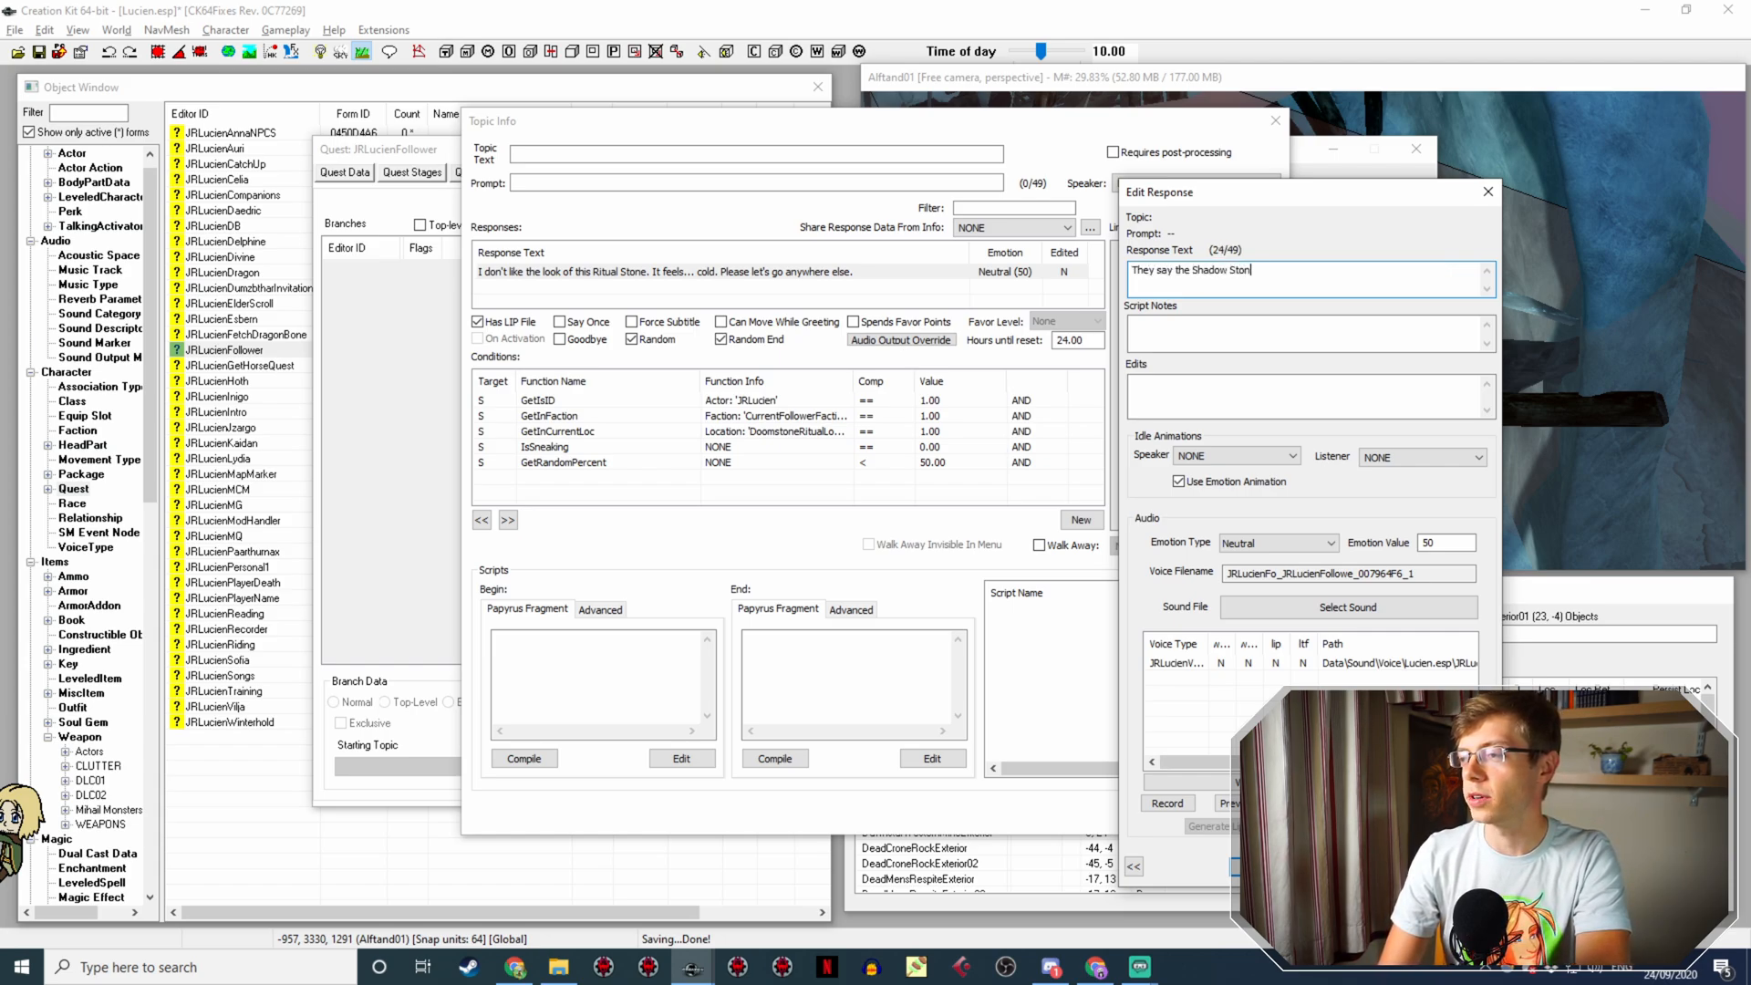
type("e ")
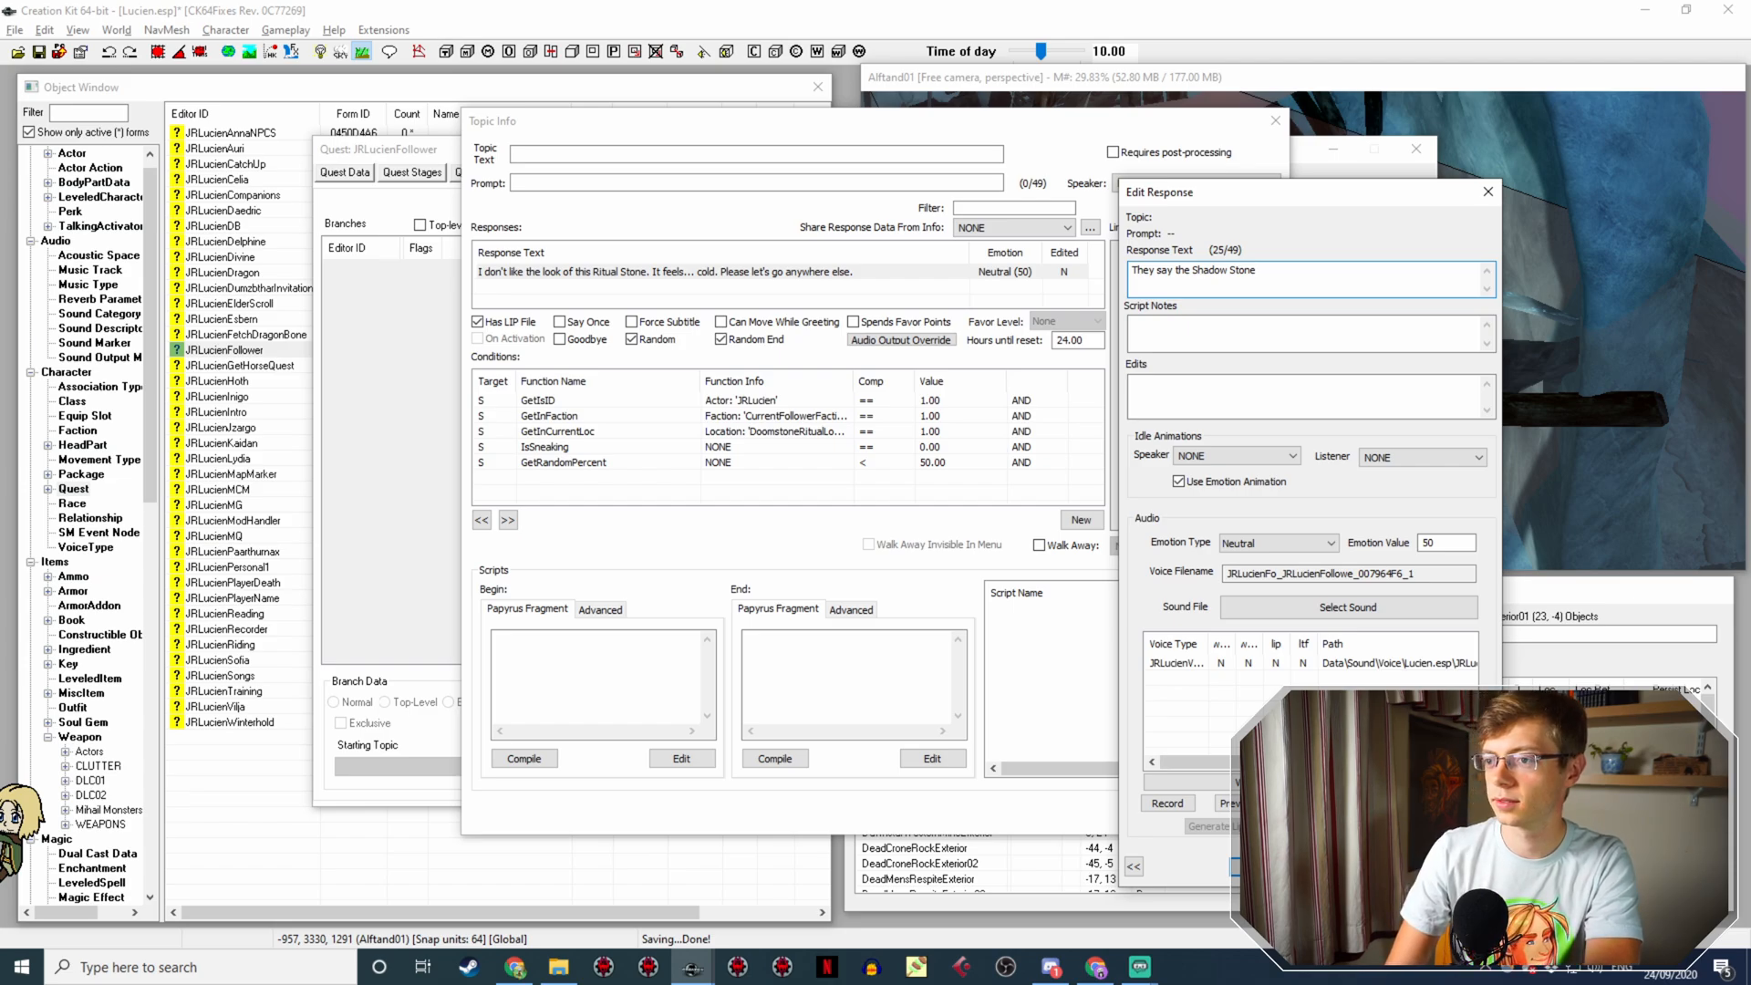
type("can m")
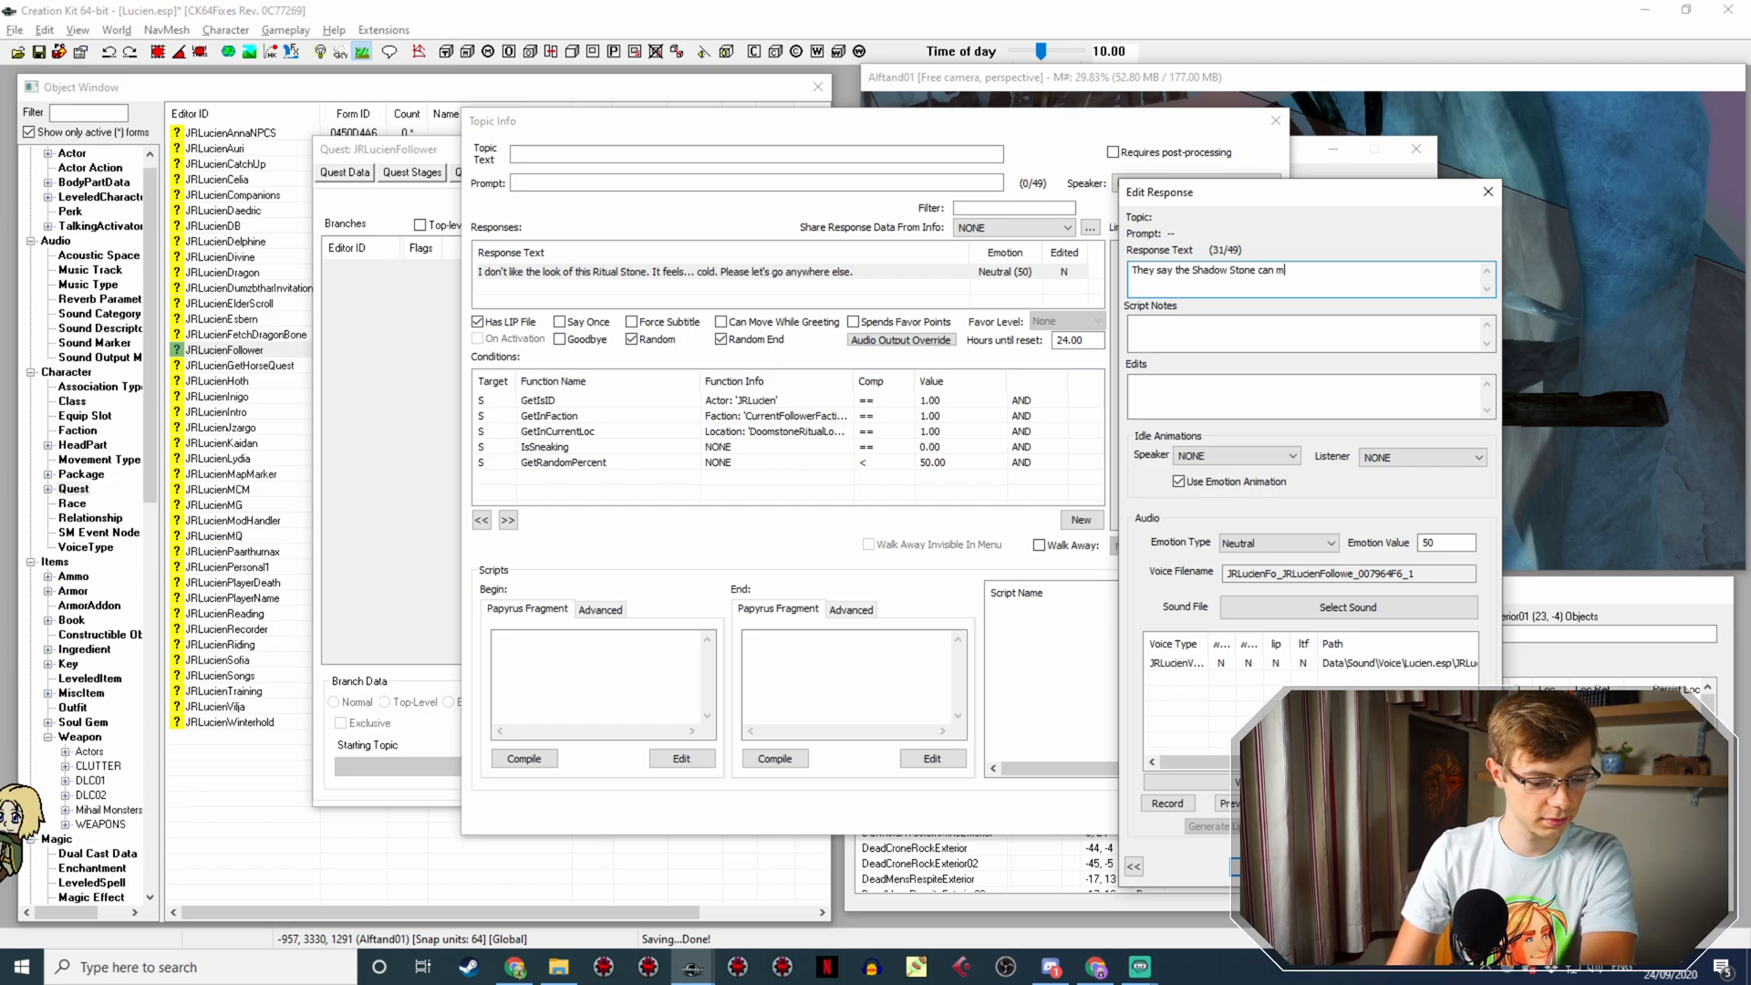
type("ake")
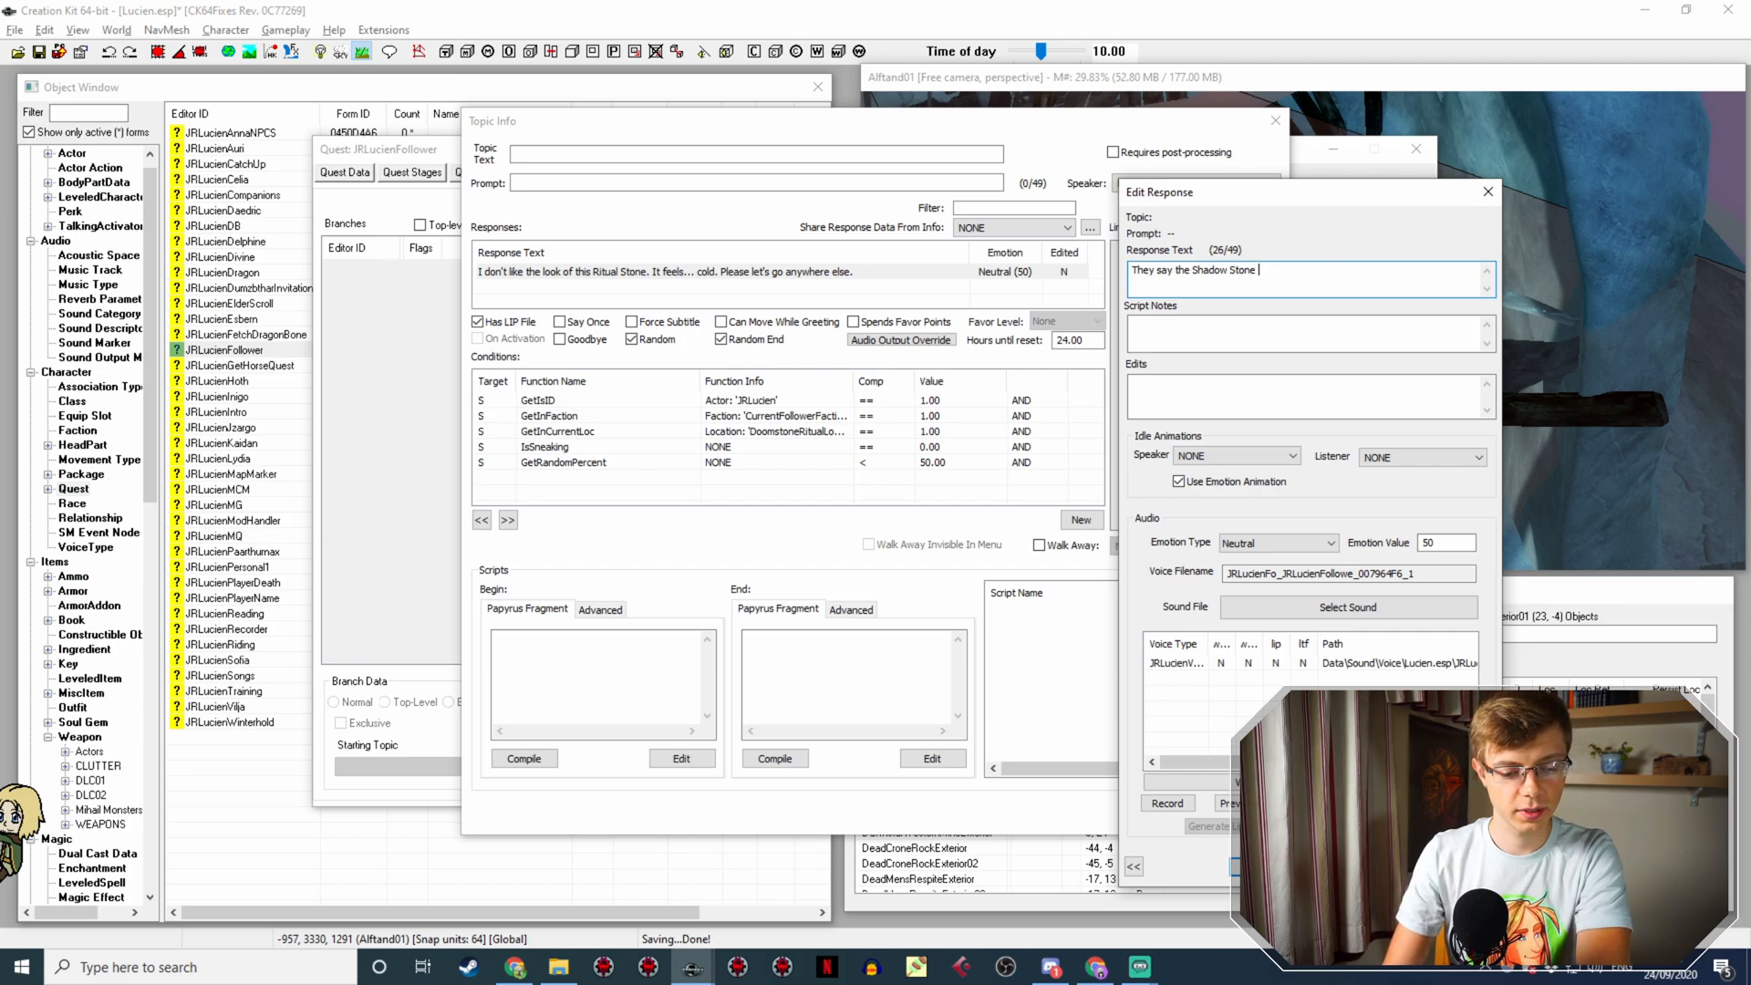
type("can hide you from sight.")
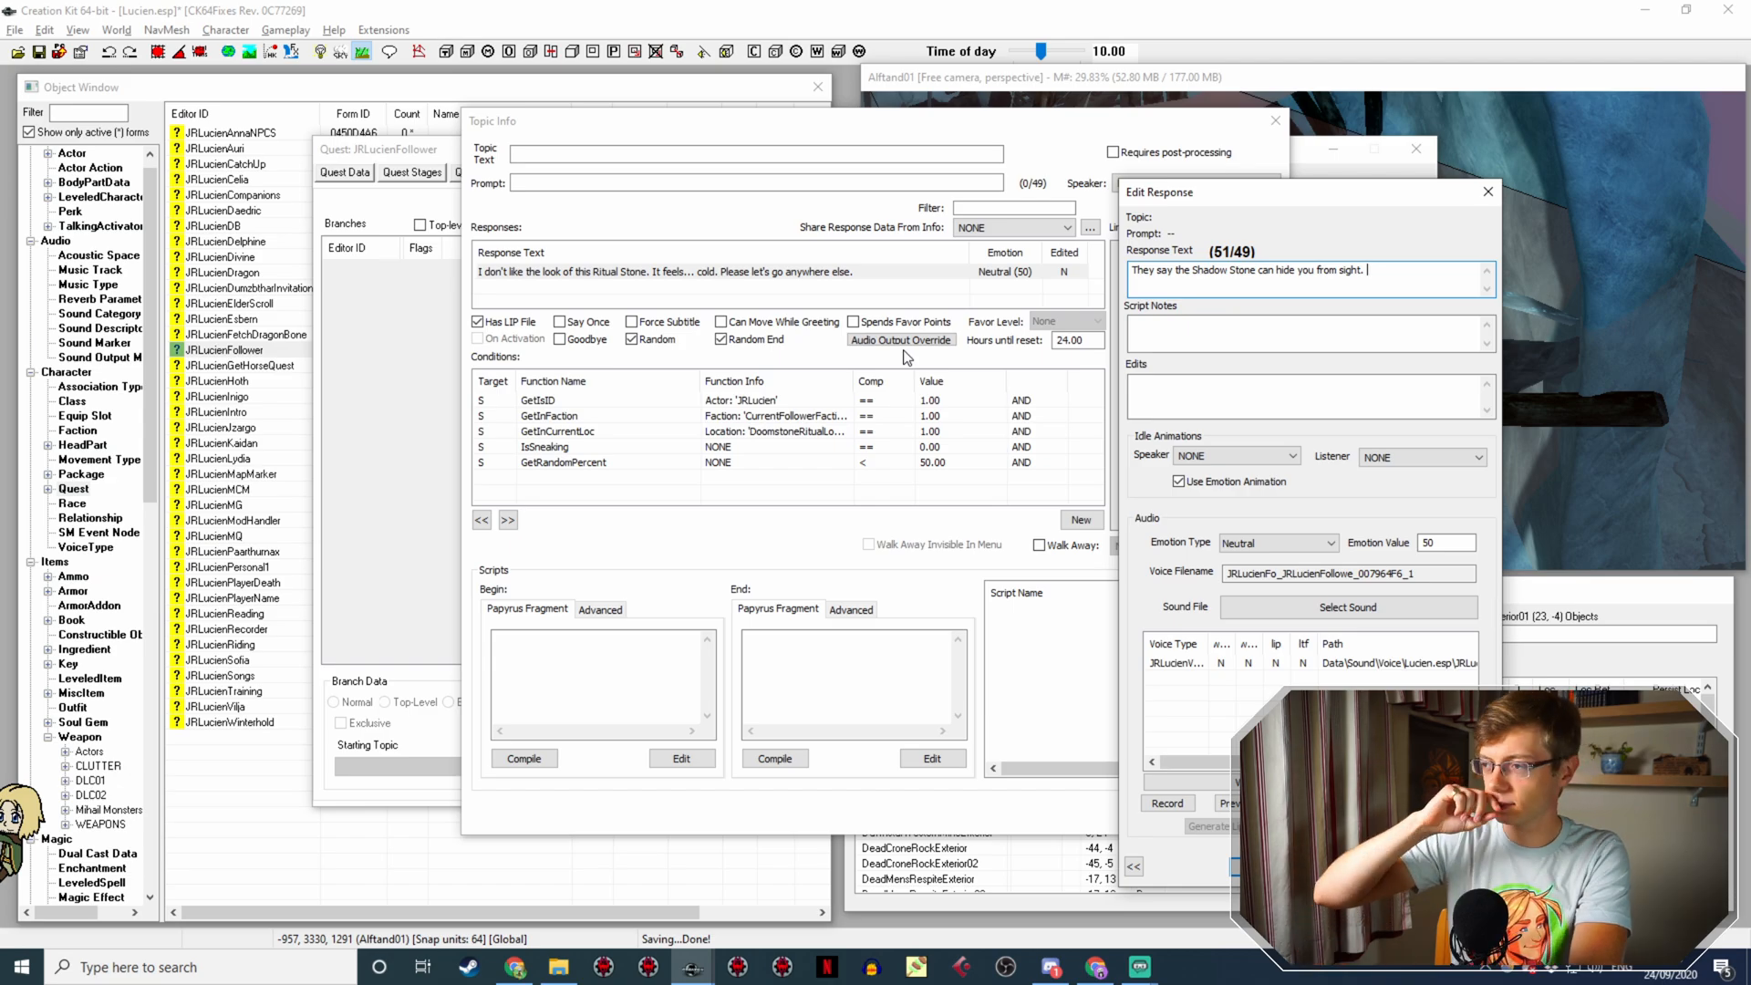
Step: Continue the response with "Sounds useful, but dangerous. How many others have touched it recently? We could already be surrounded!"
type("S")
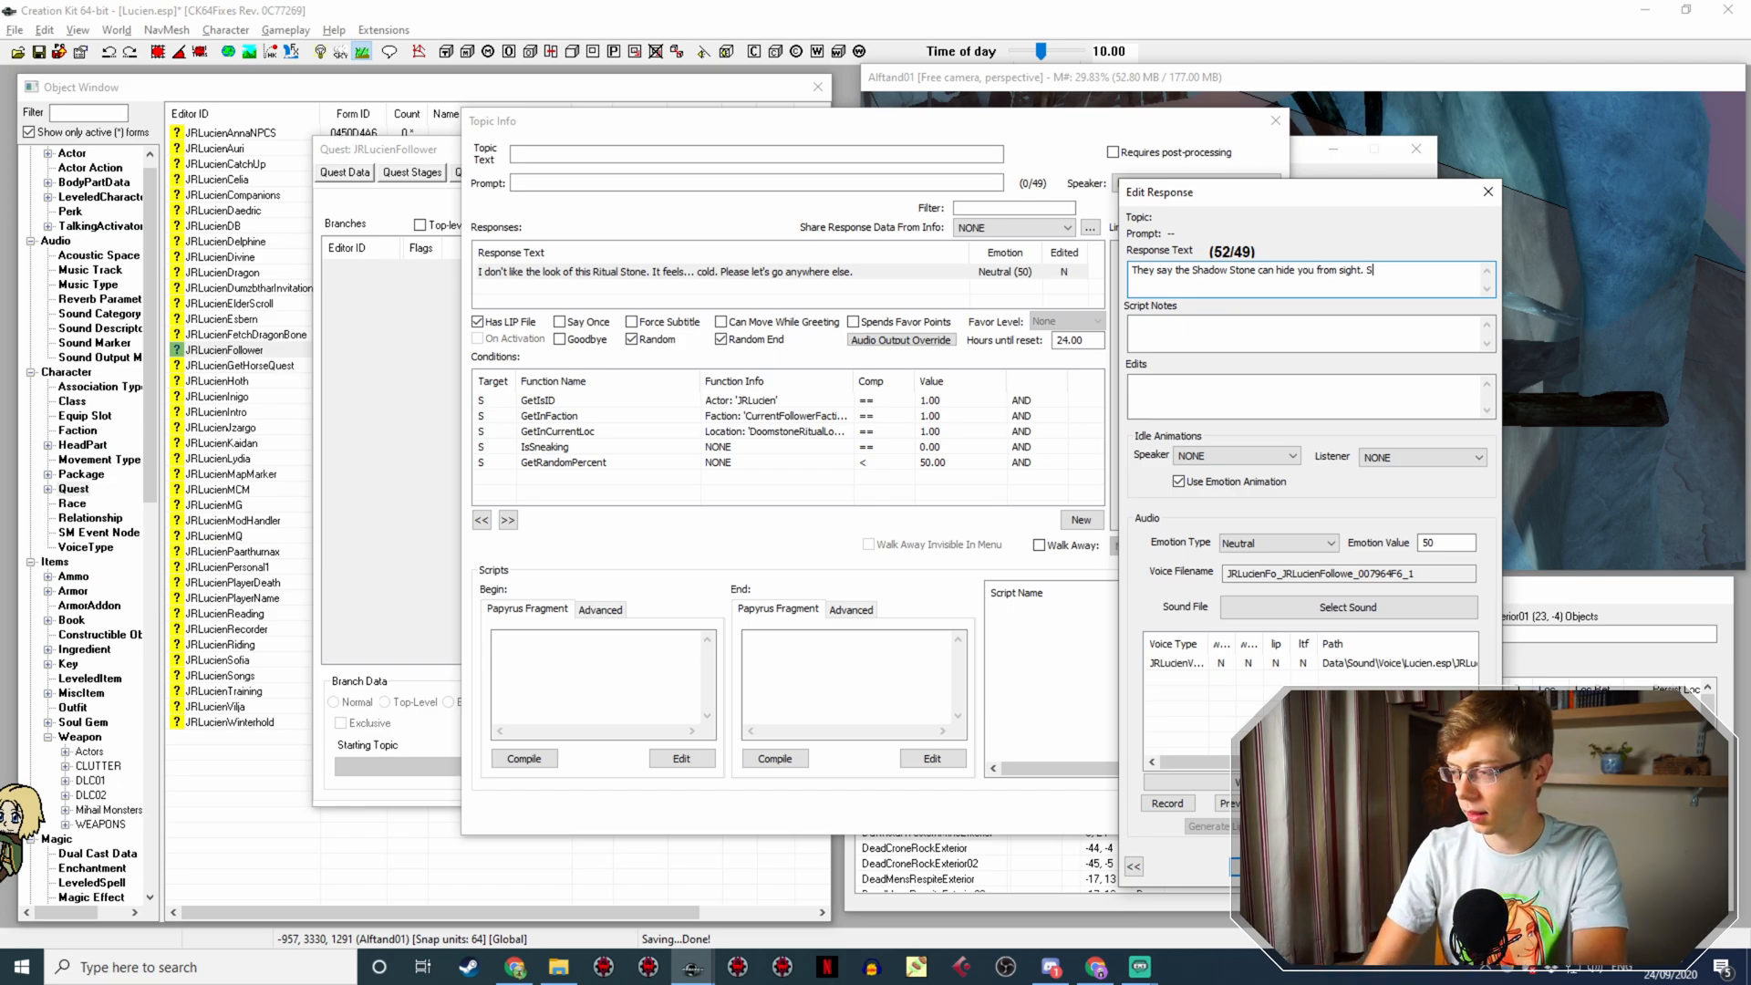
type("ound")
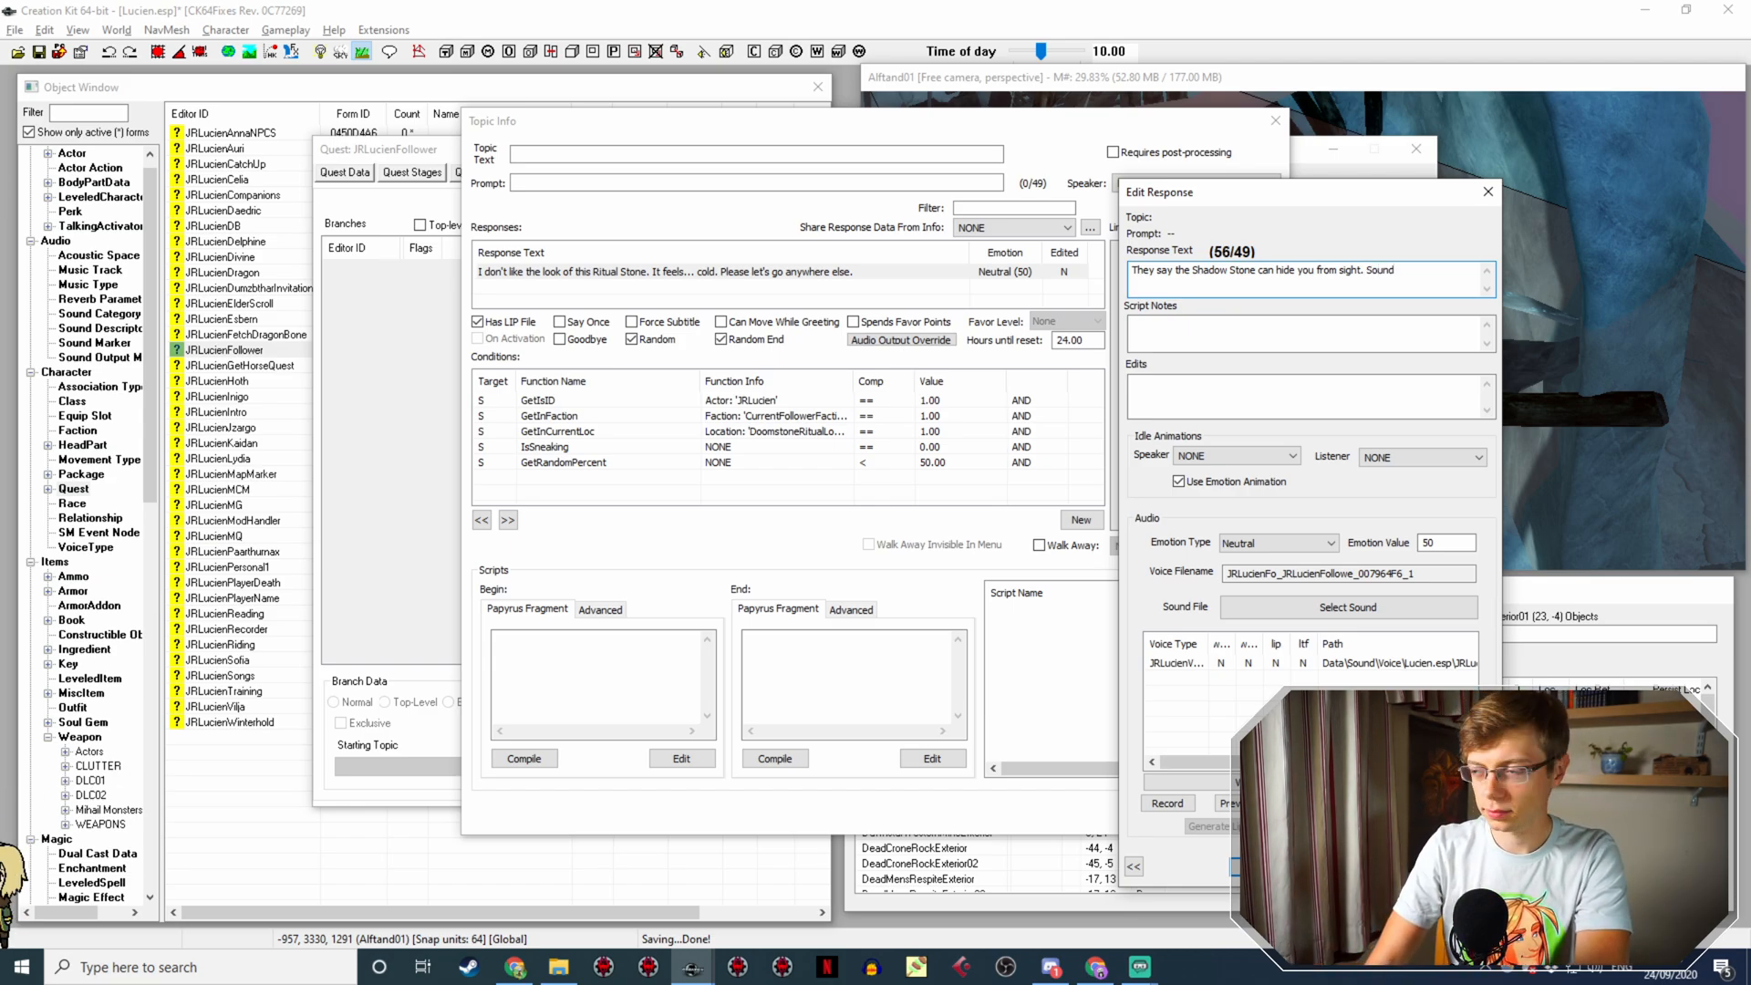
type("s useful, ")
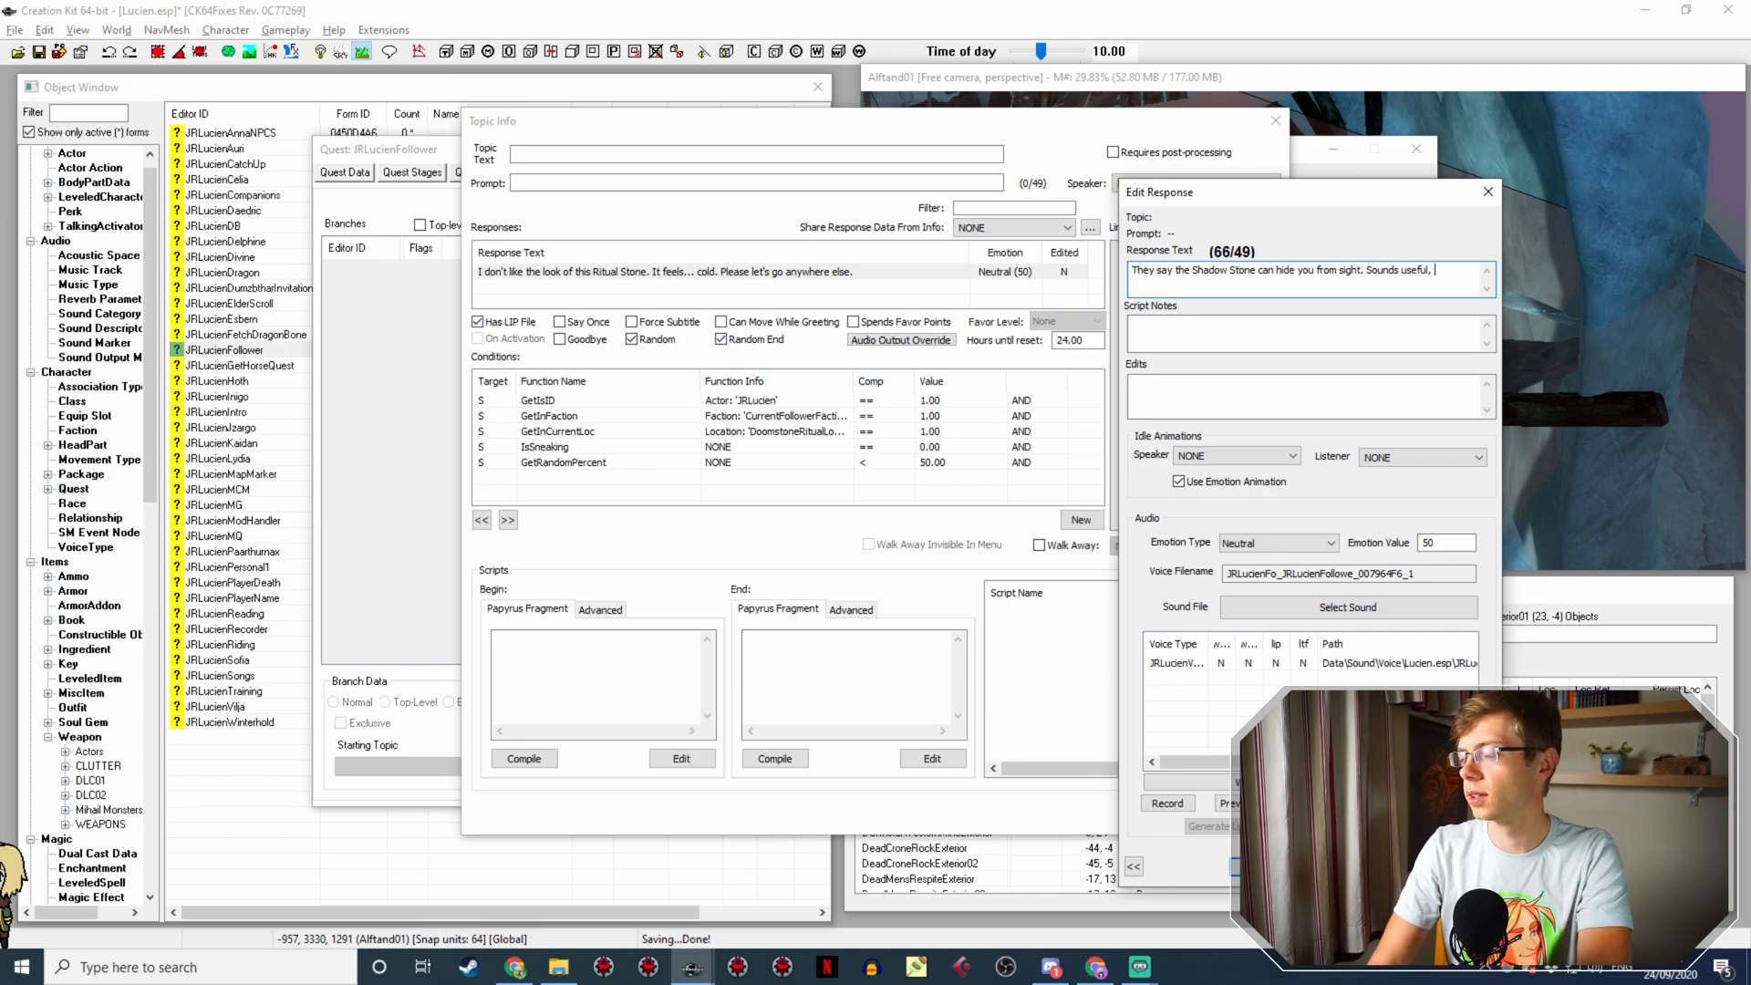
type("but dangerous. C")
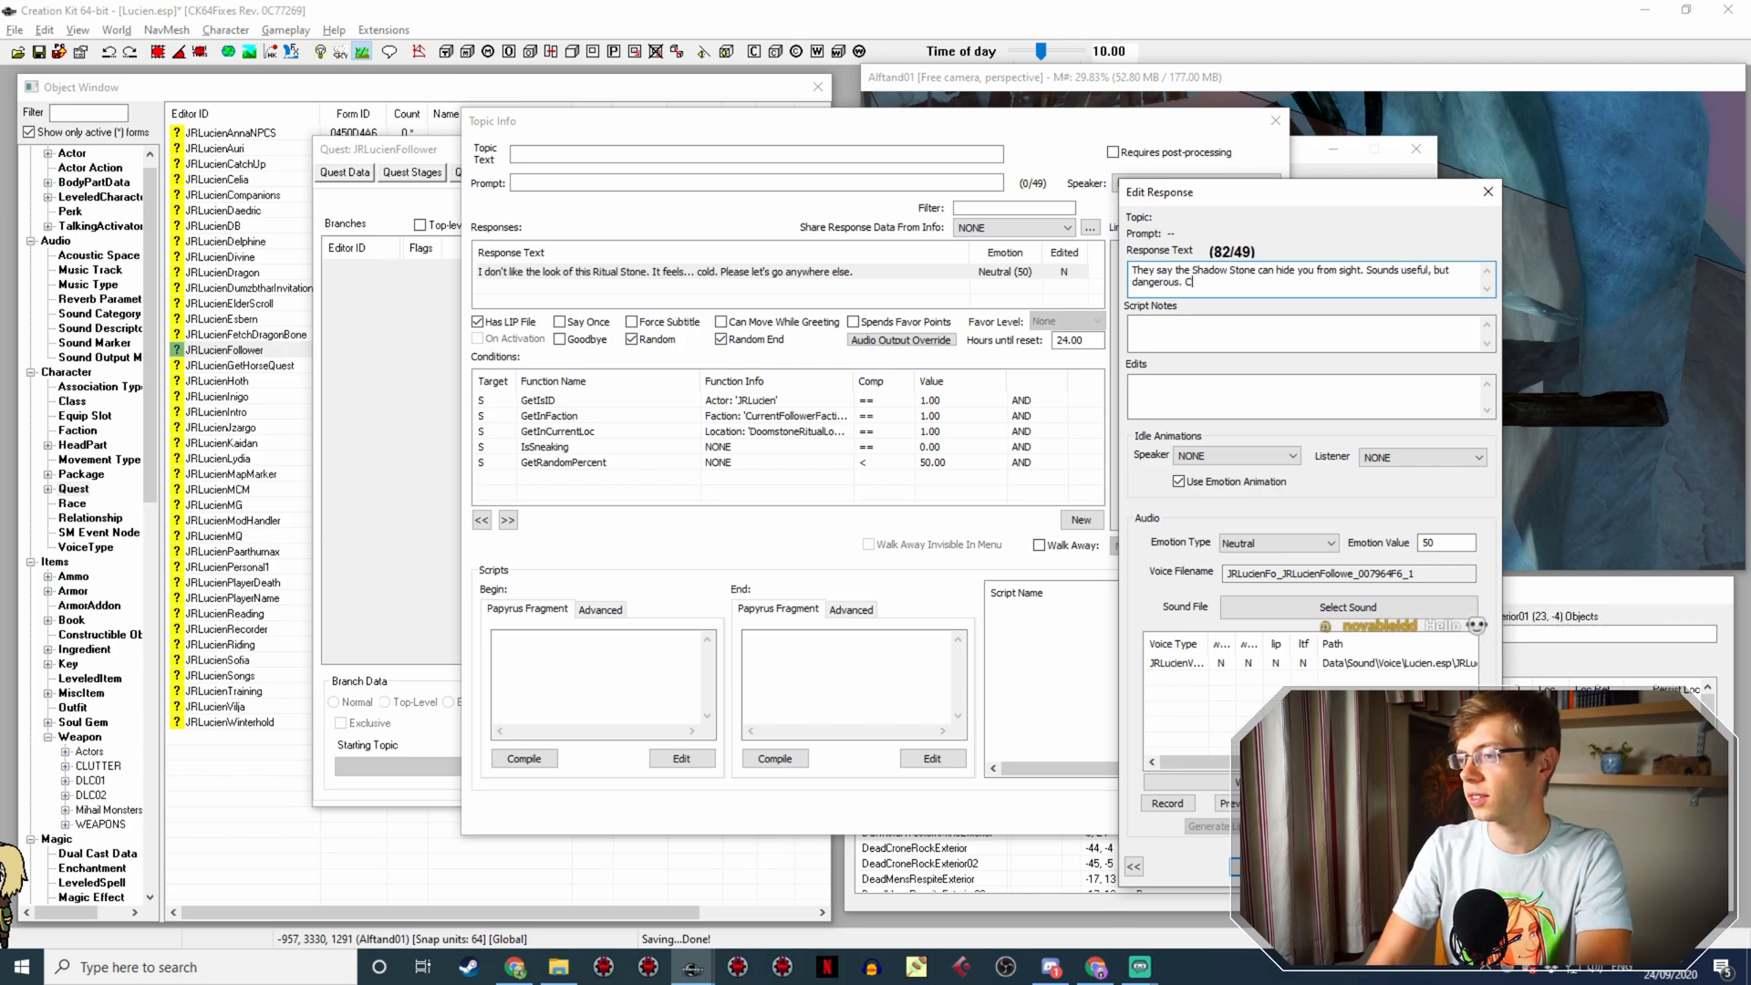
type("a")
key("BackSpace")
key("BackSpace")
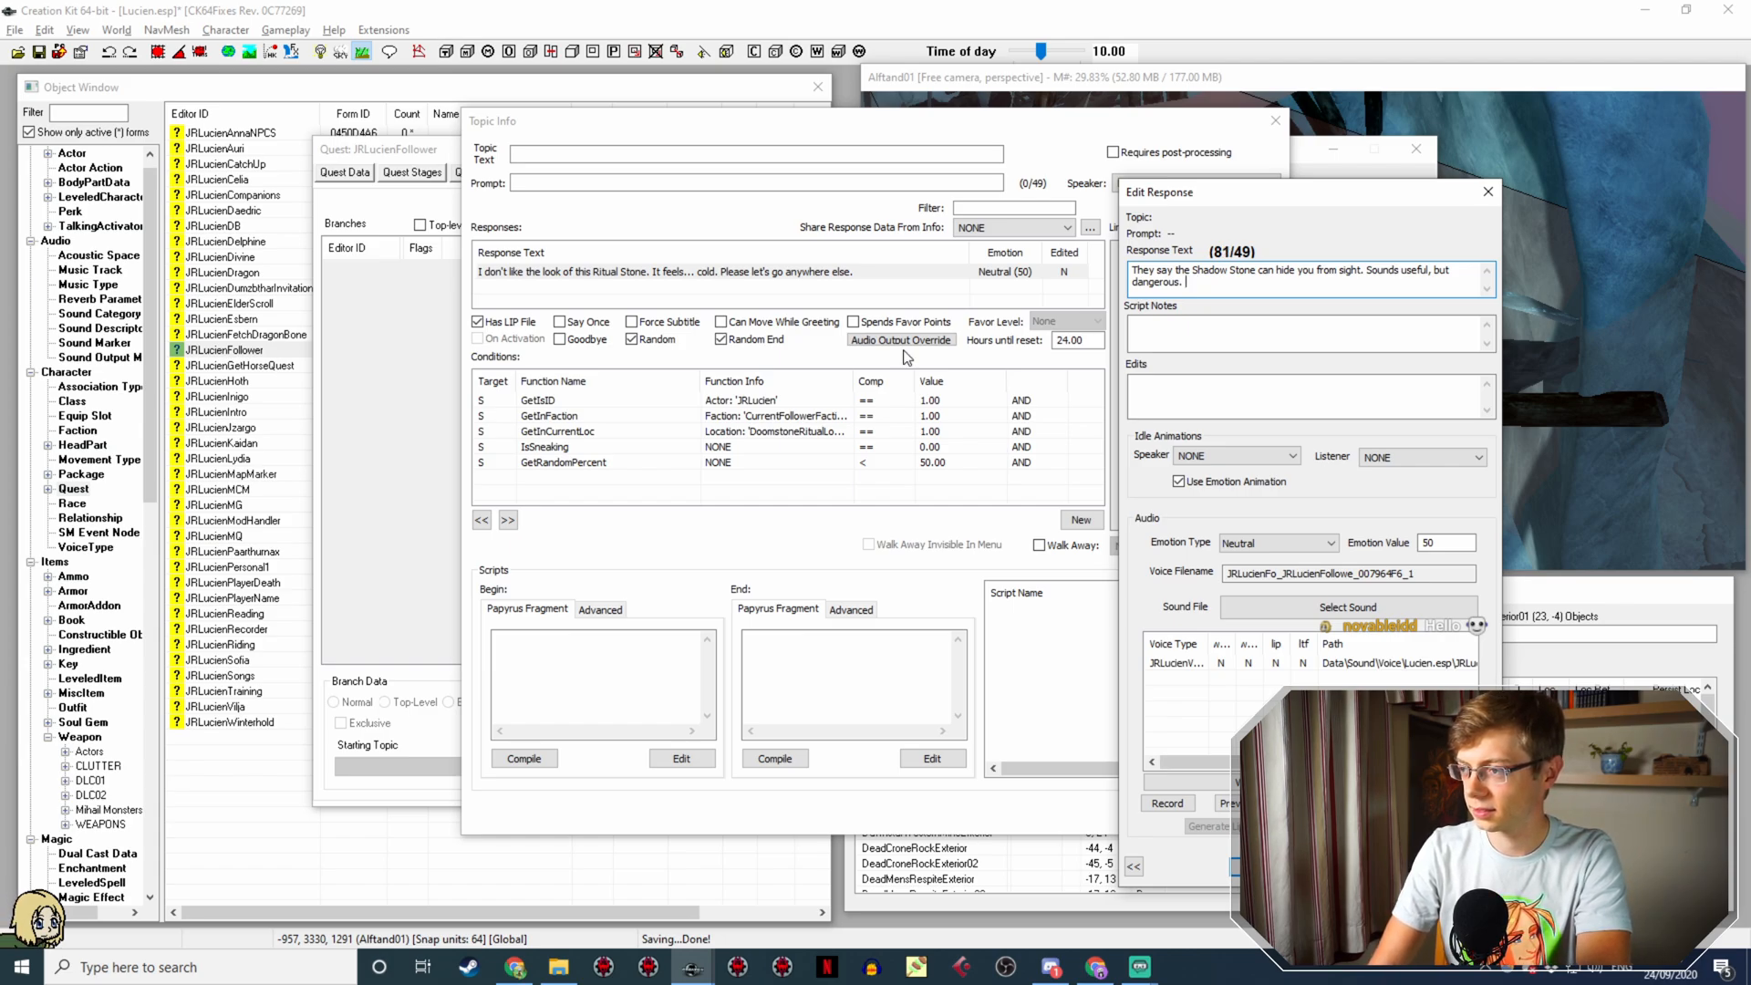
type("How many ")
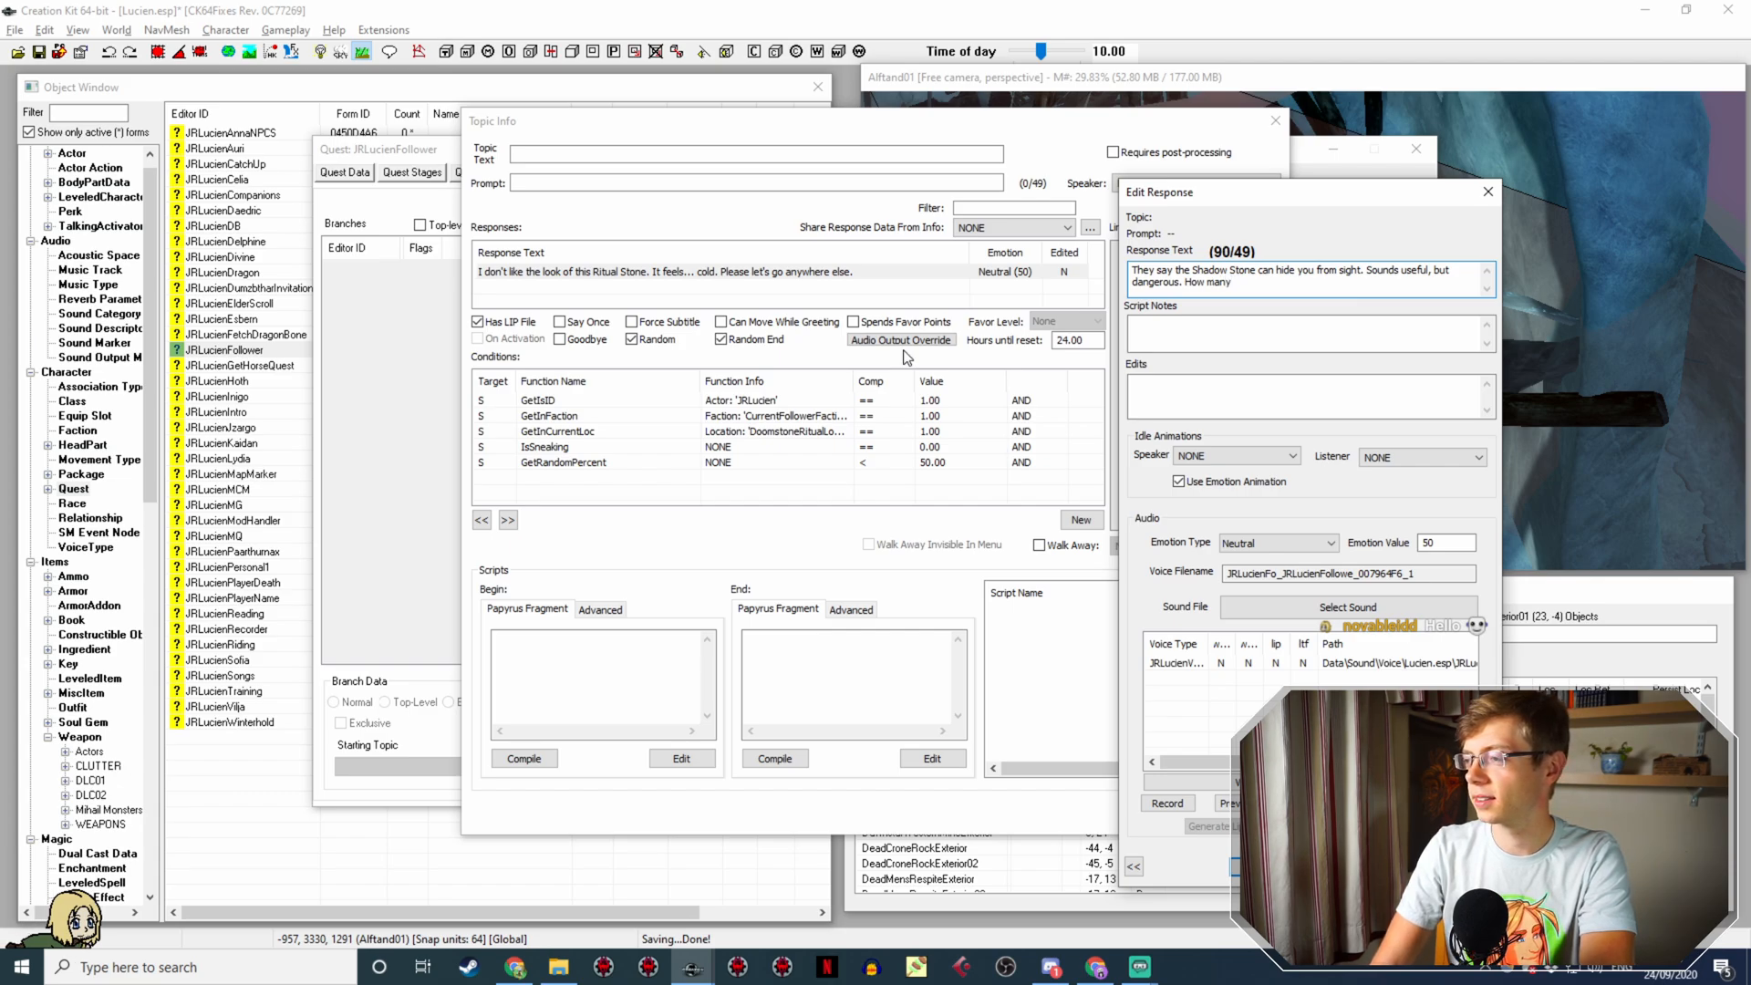
type("other")
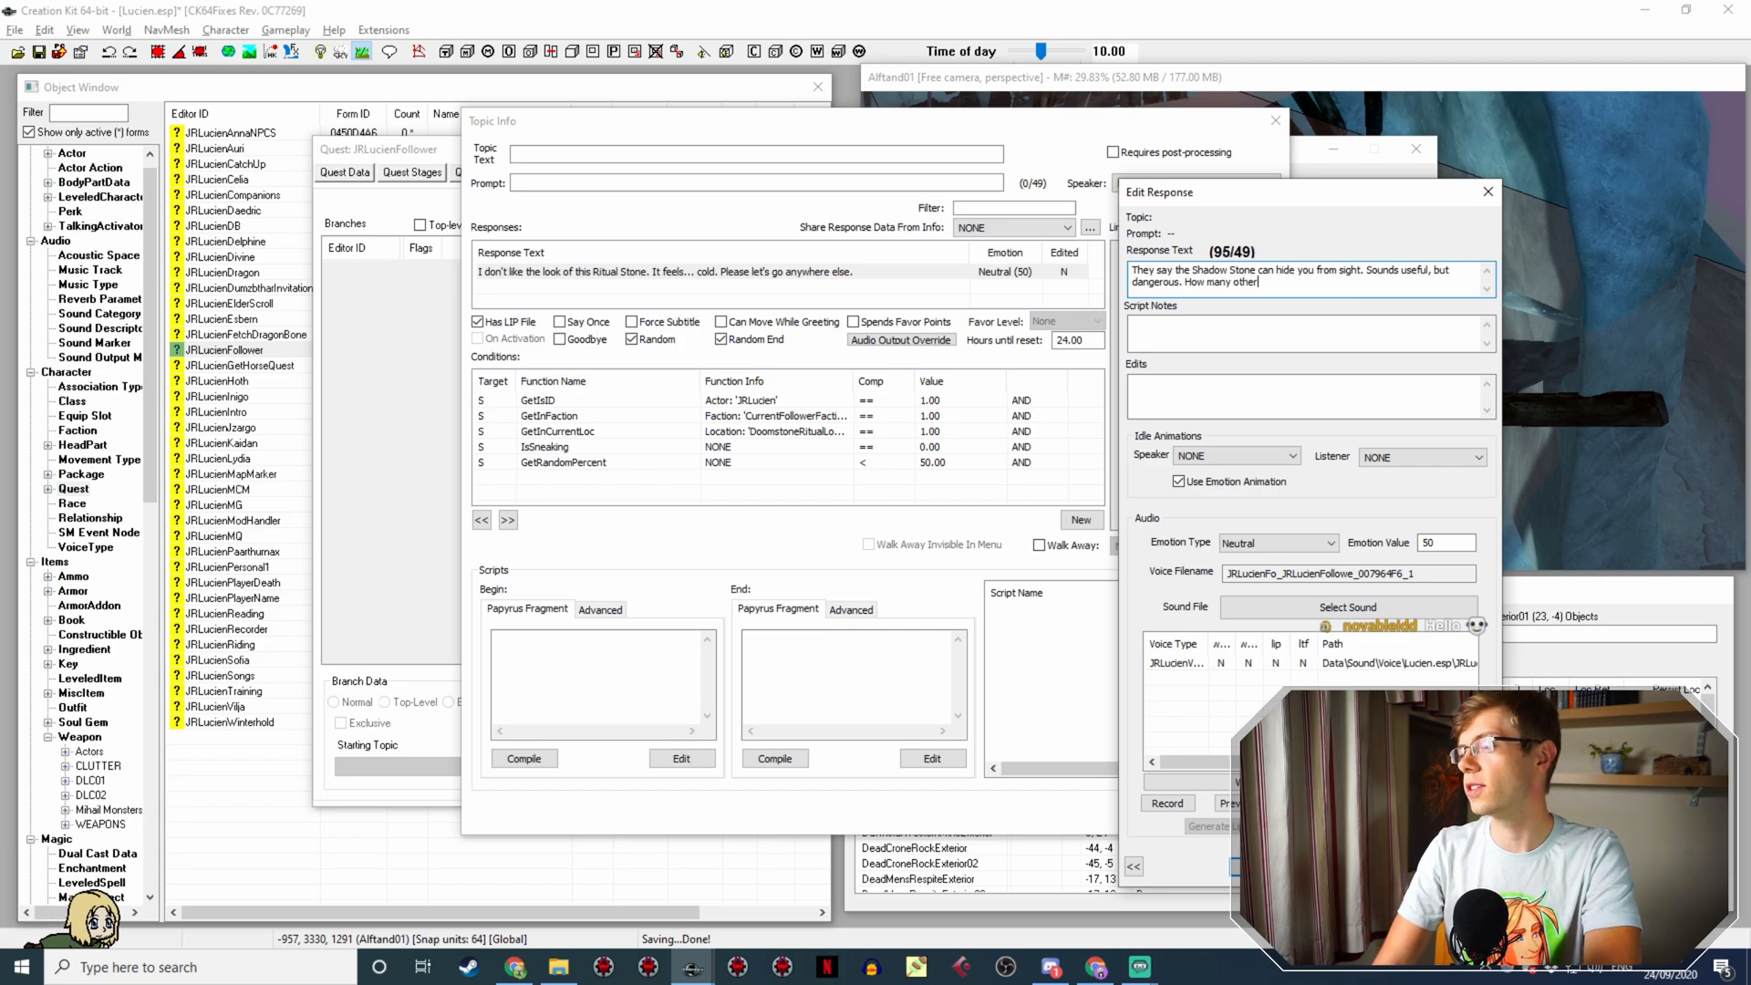
type("s have touche")
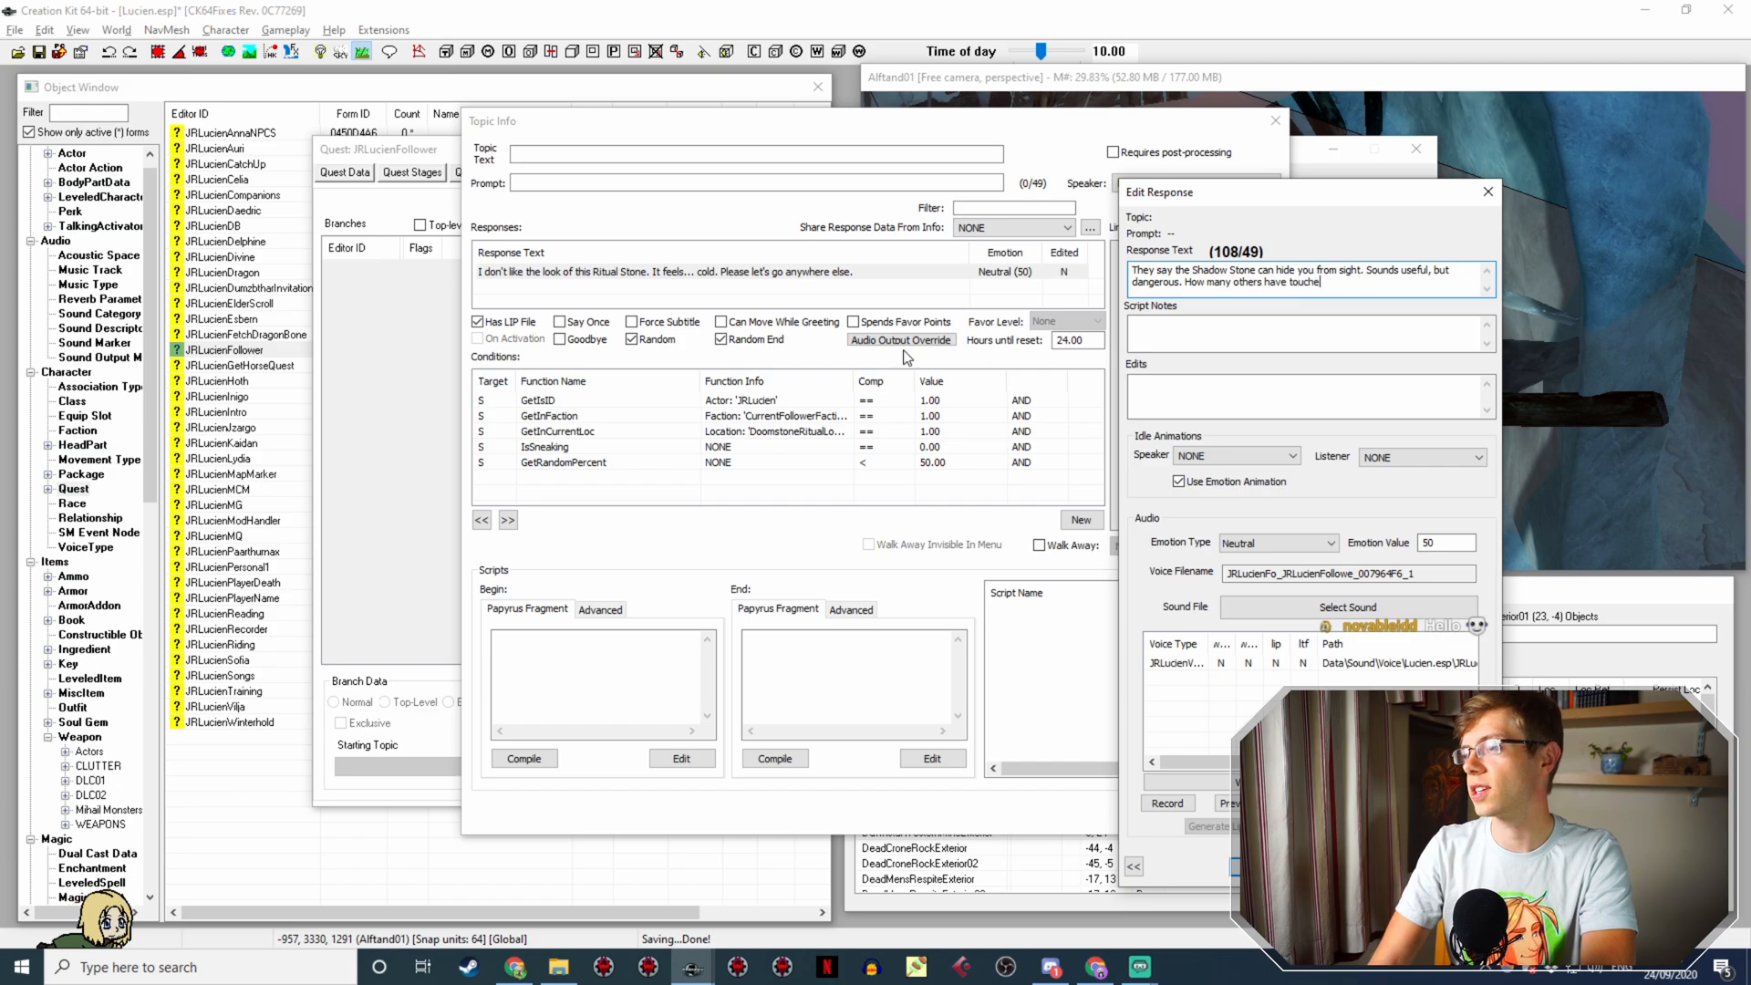
type("d it recently? ")
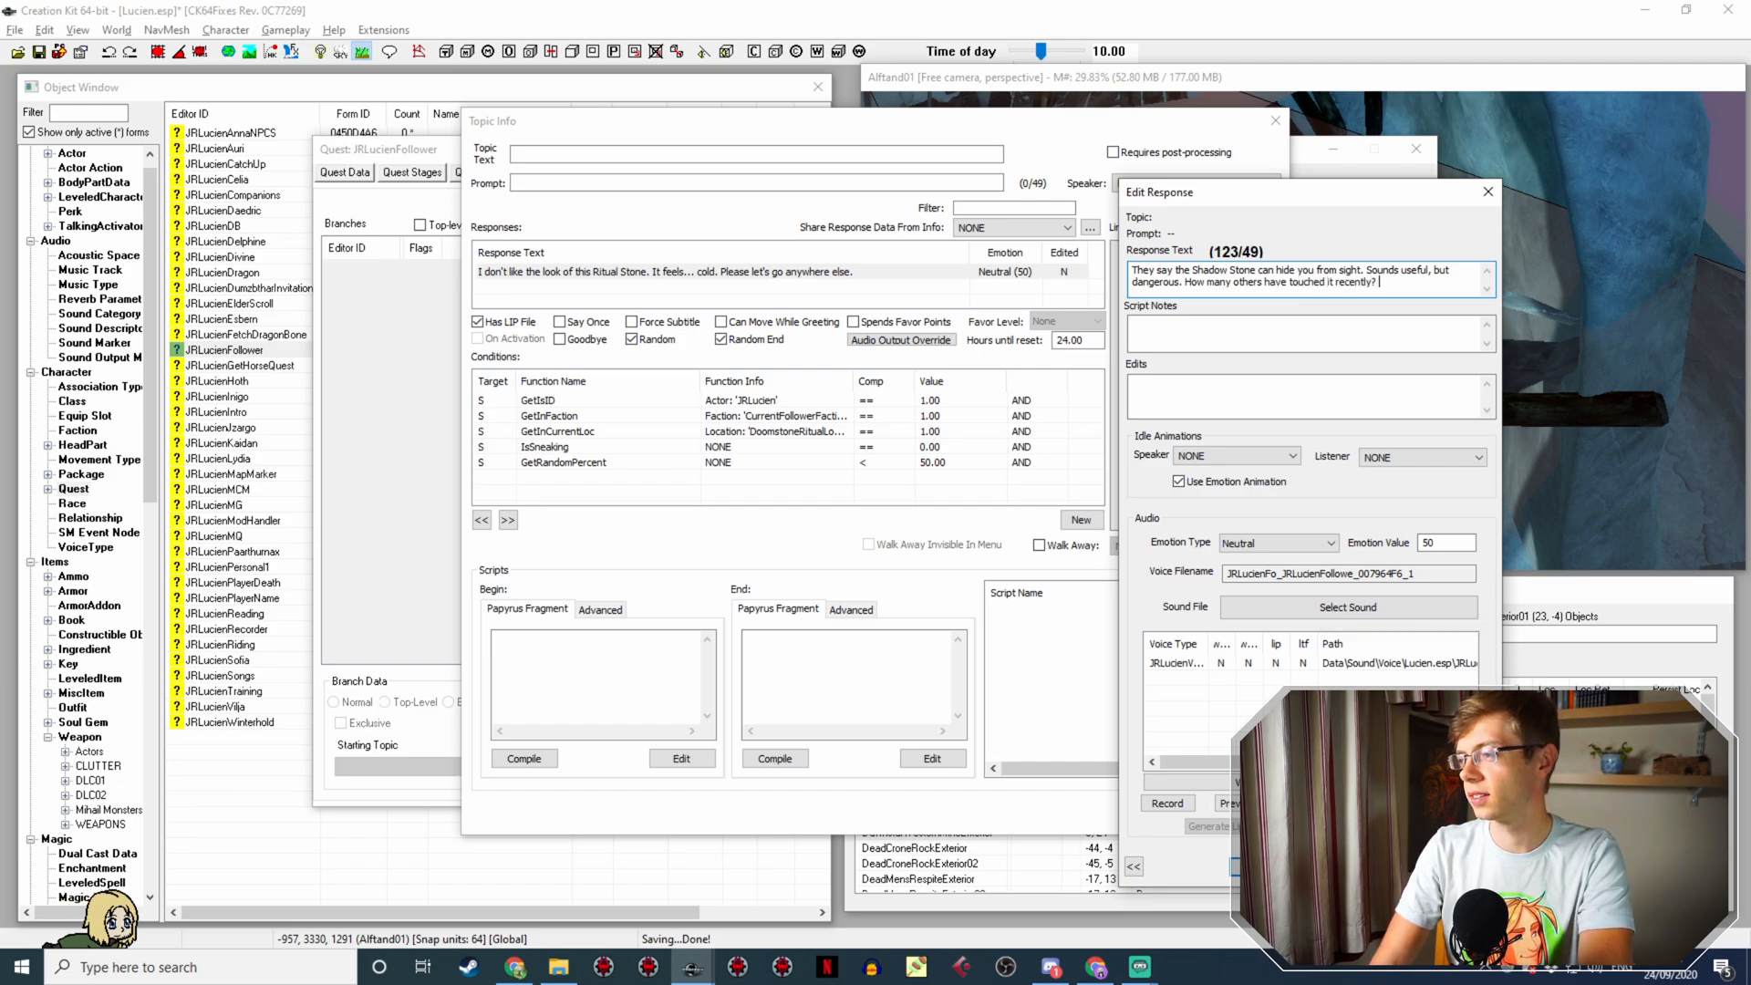
type("We could alrea")
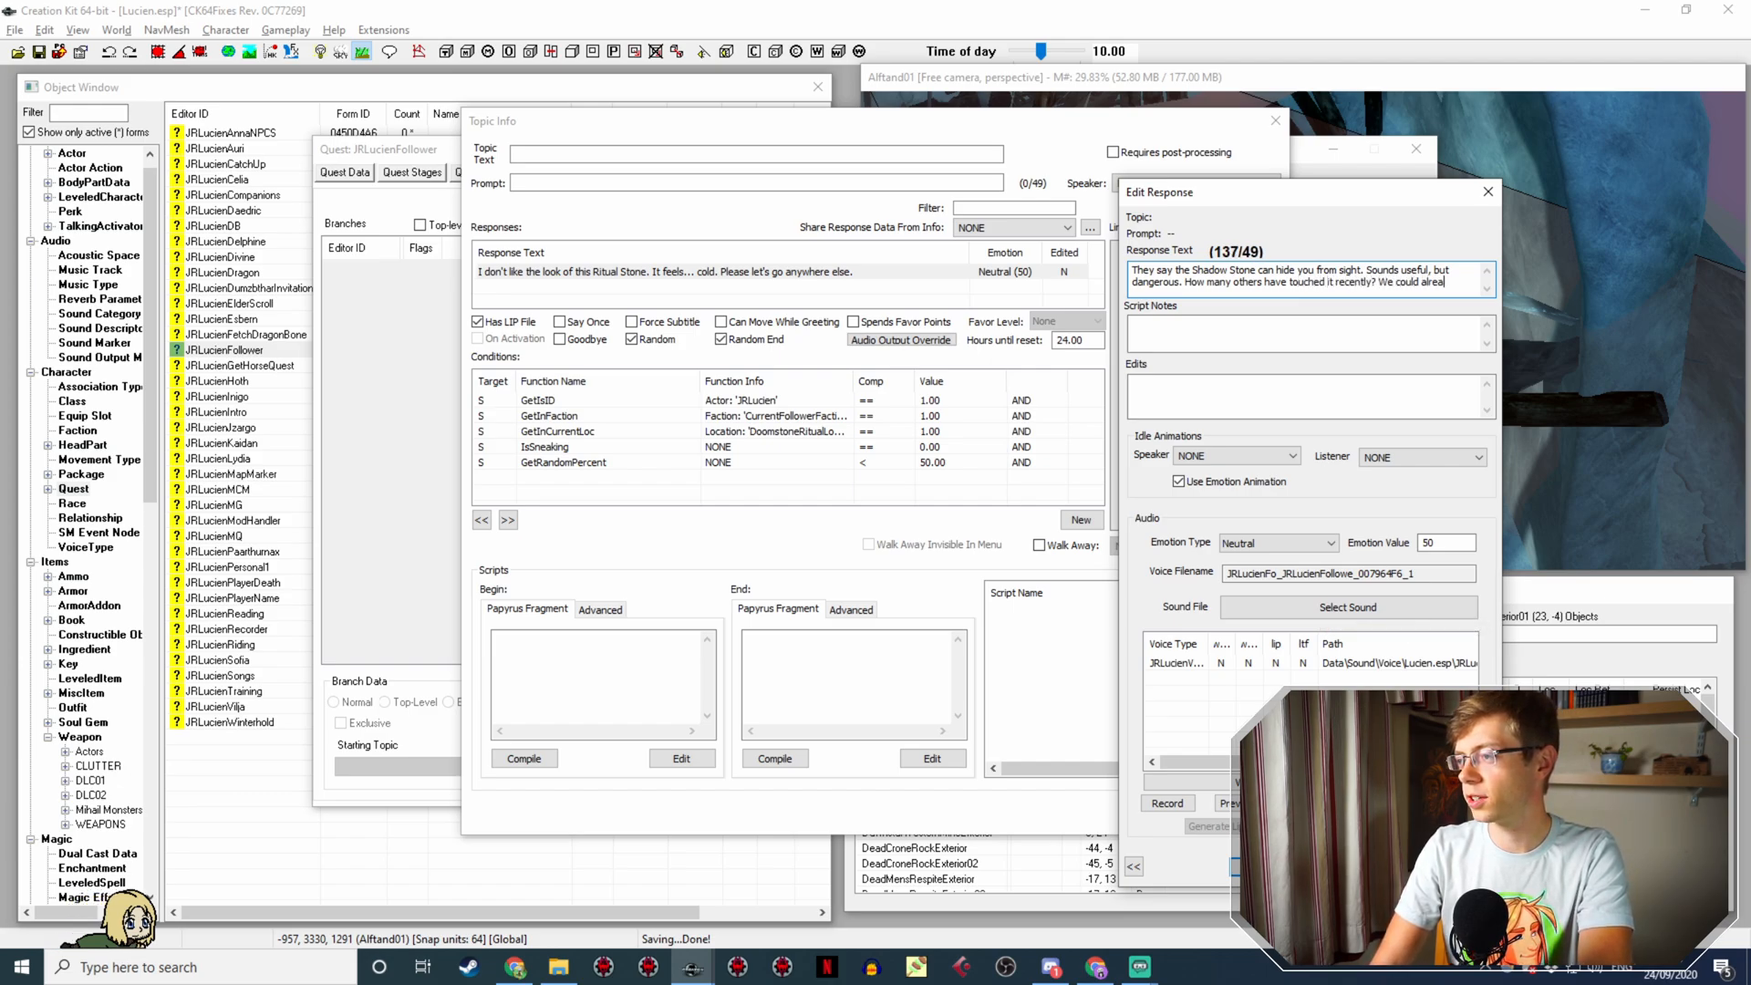
type("dy be surrounded")
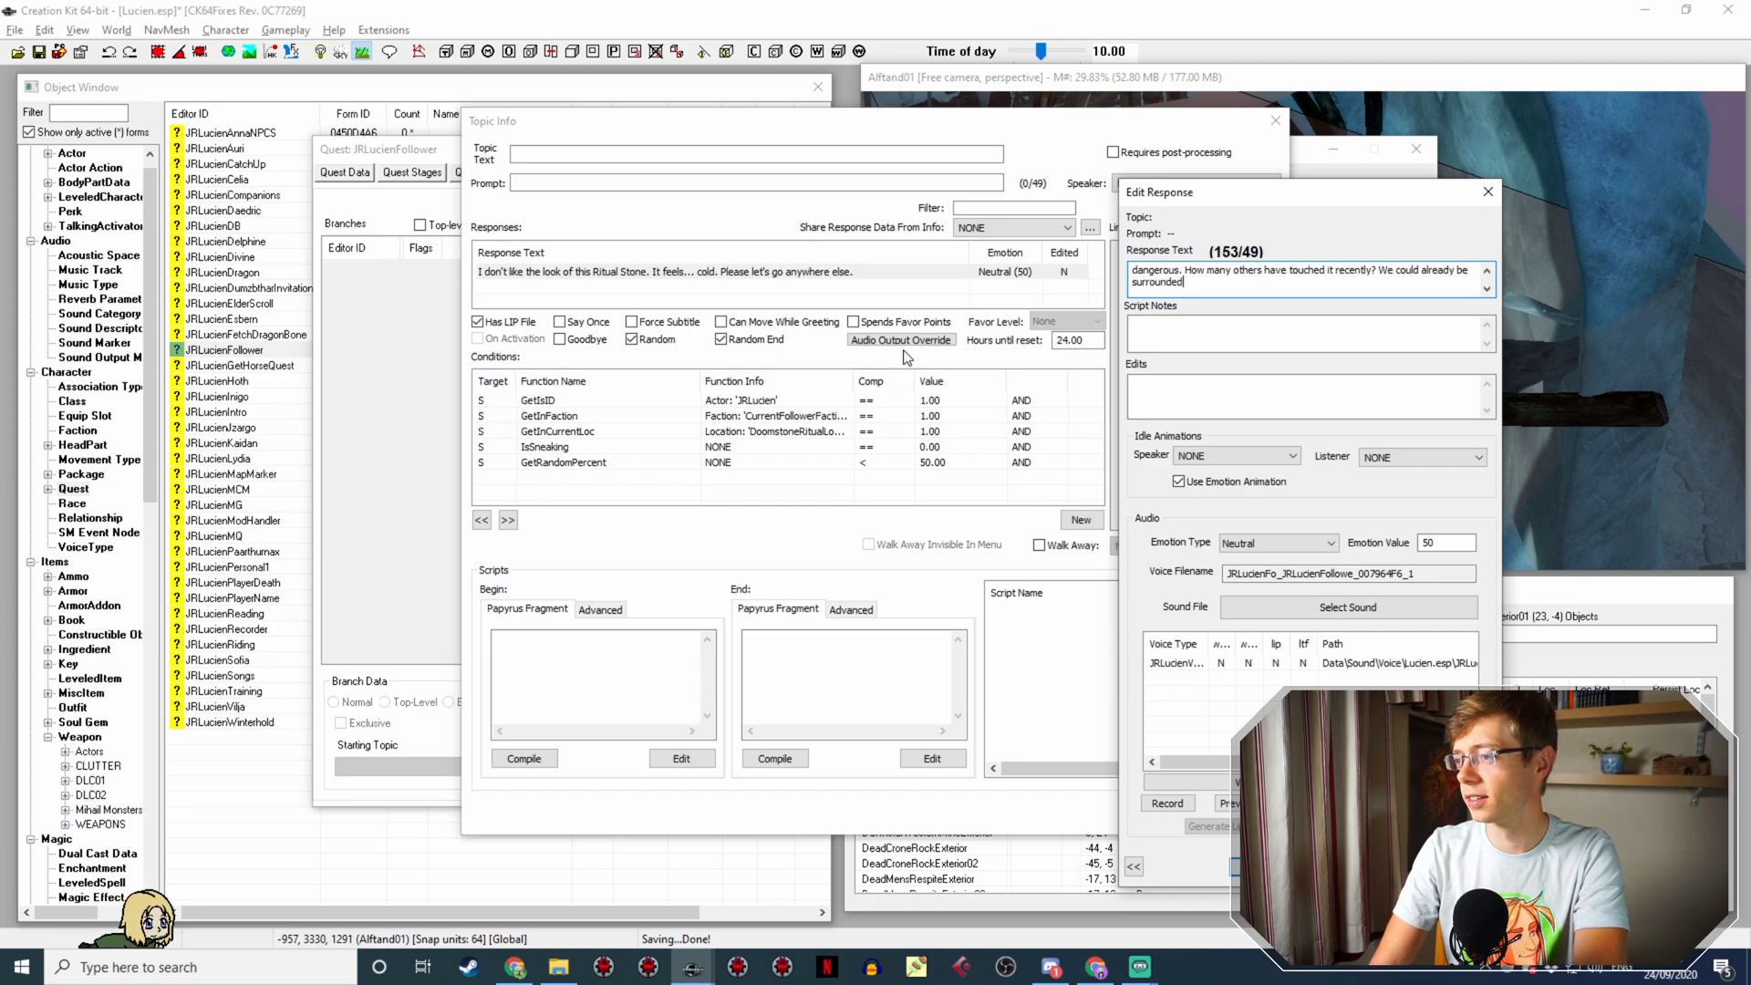
type("!")
scroll(1331, 271, "up", 1)
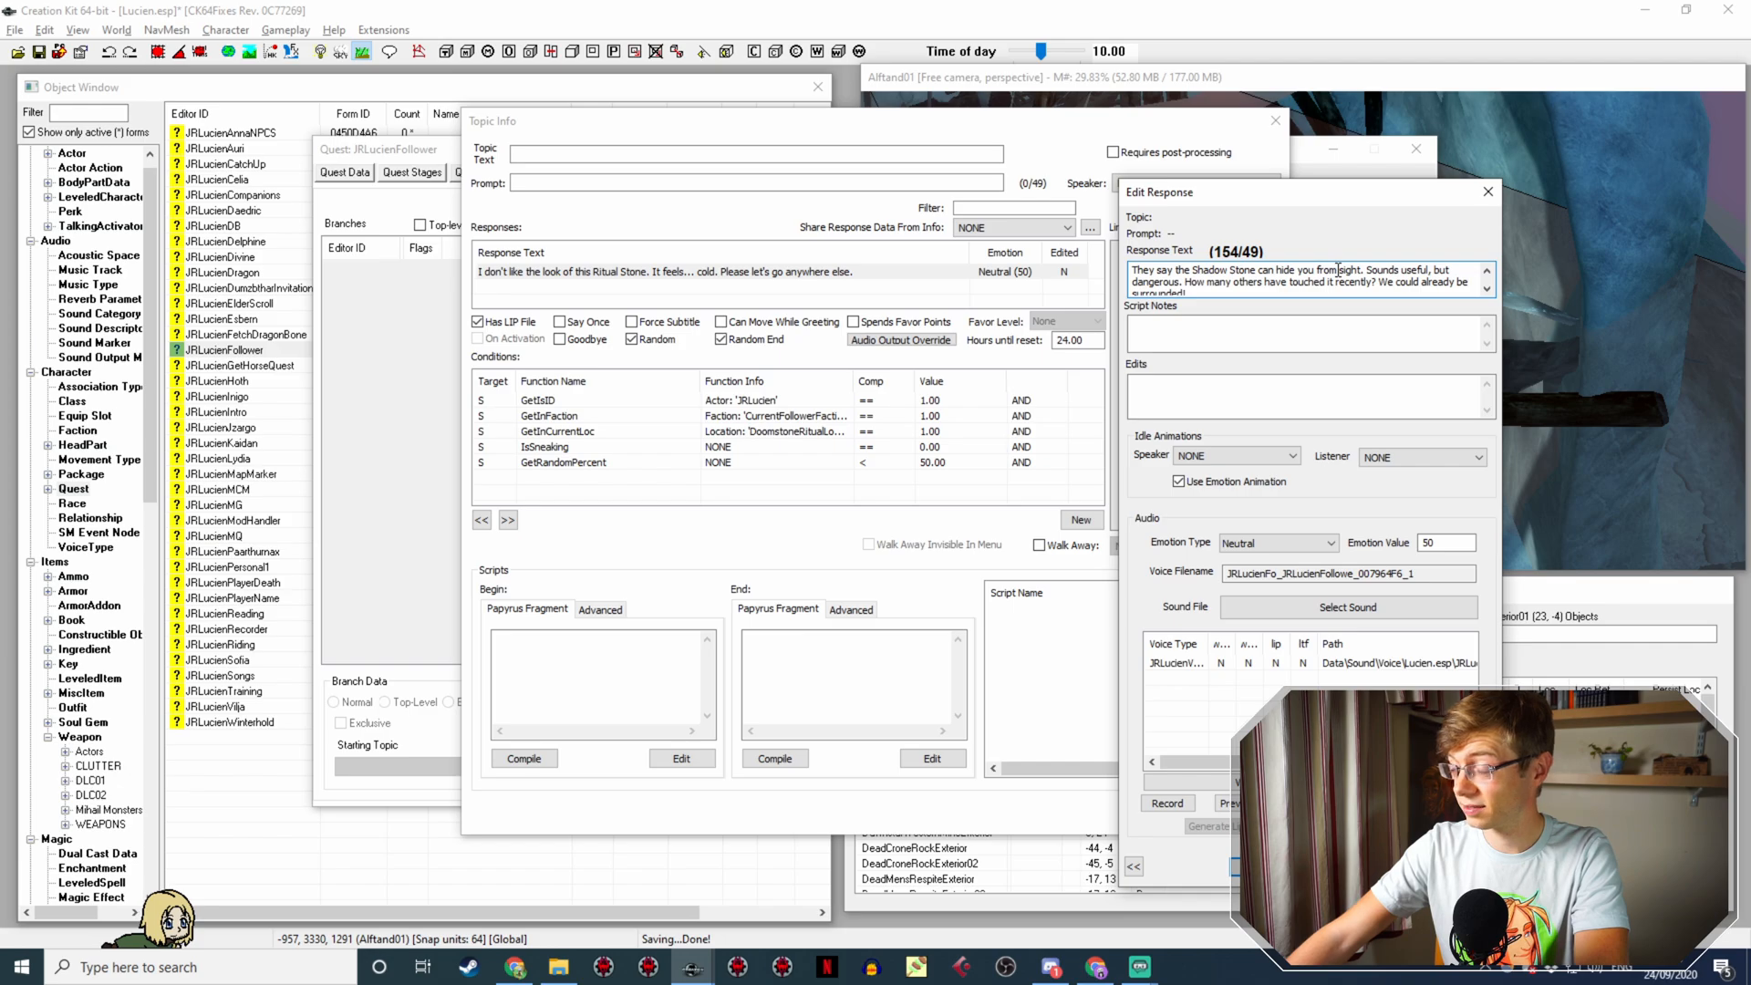
scroll(1338, 271, "down", 1)
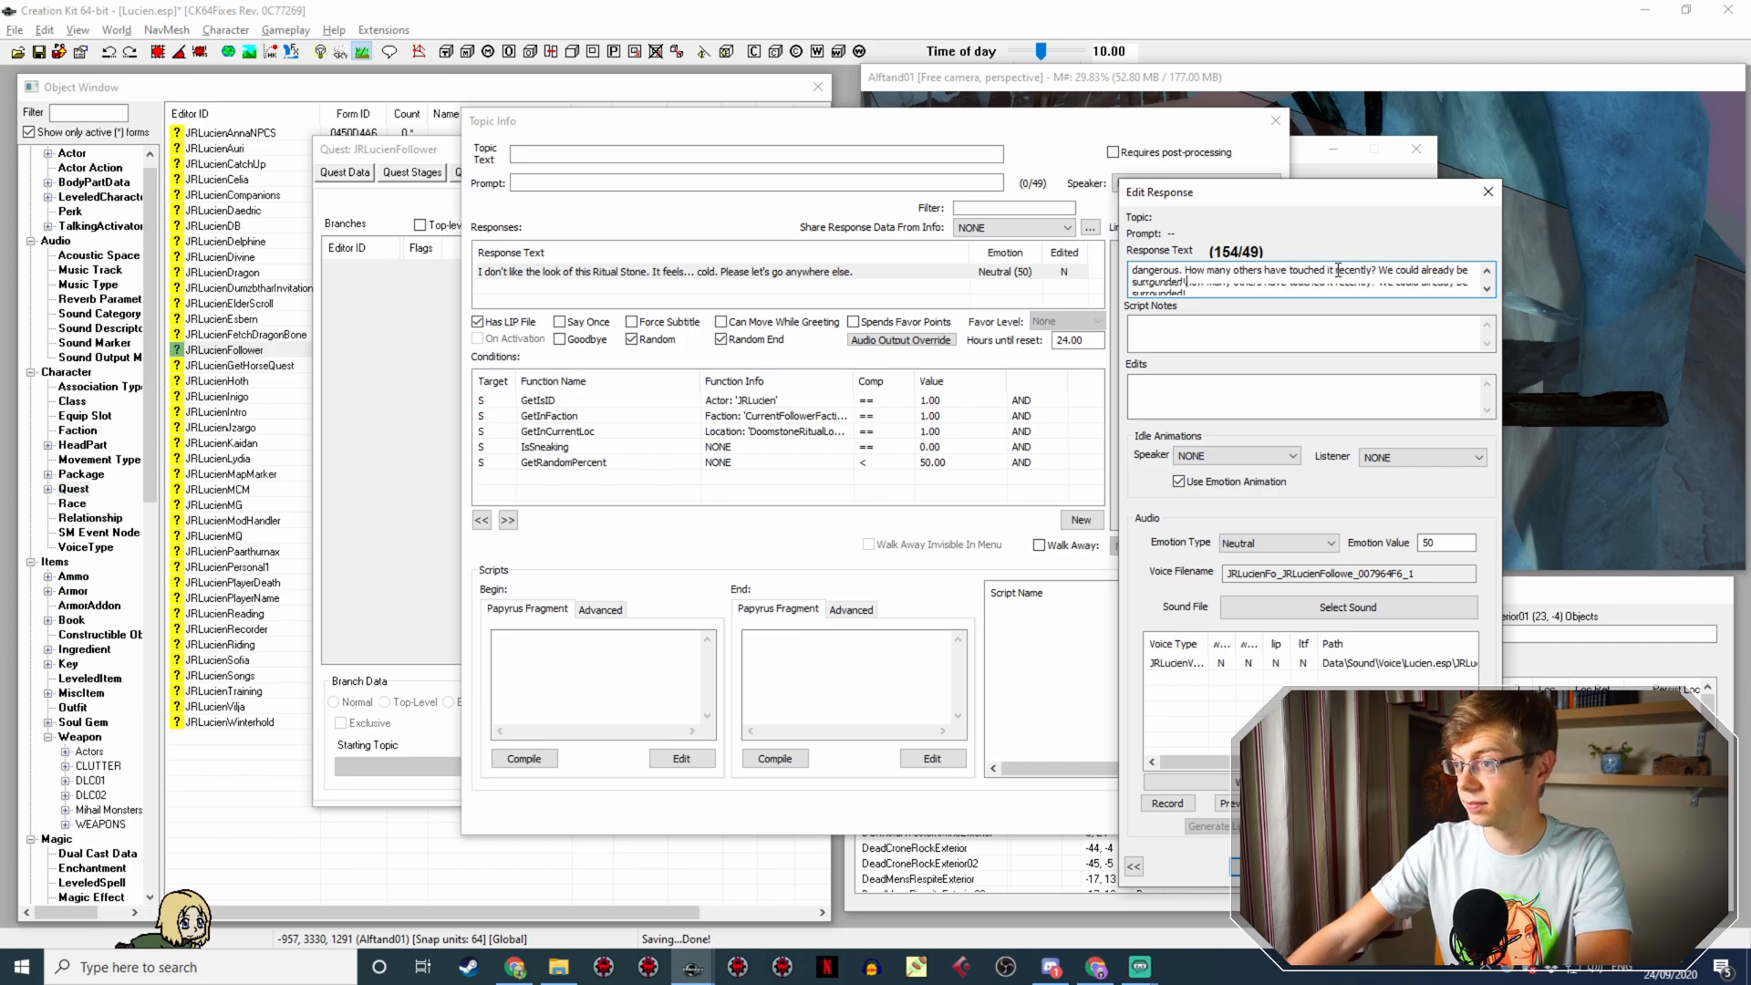
Step: Set the Shadow Stone response's emotion type to Fear with a value of 20 and accept the response
left_click(1290, 541)
left_click(1283, 596)
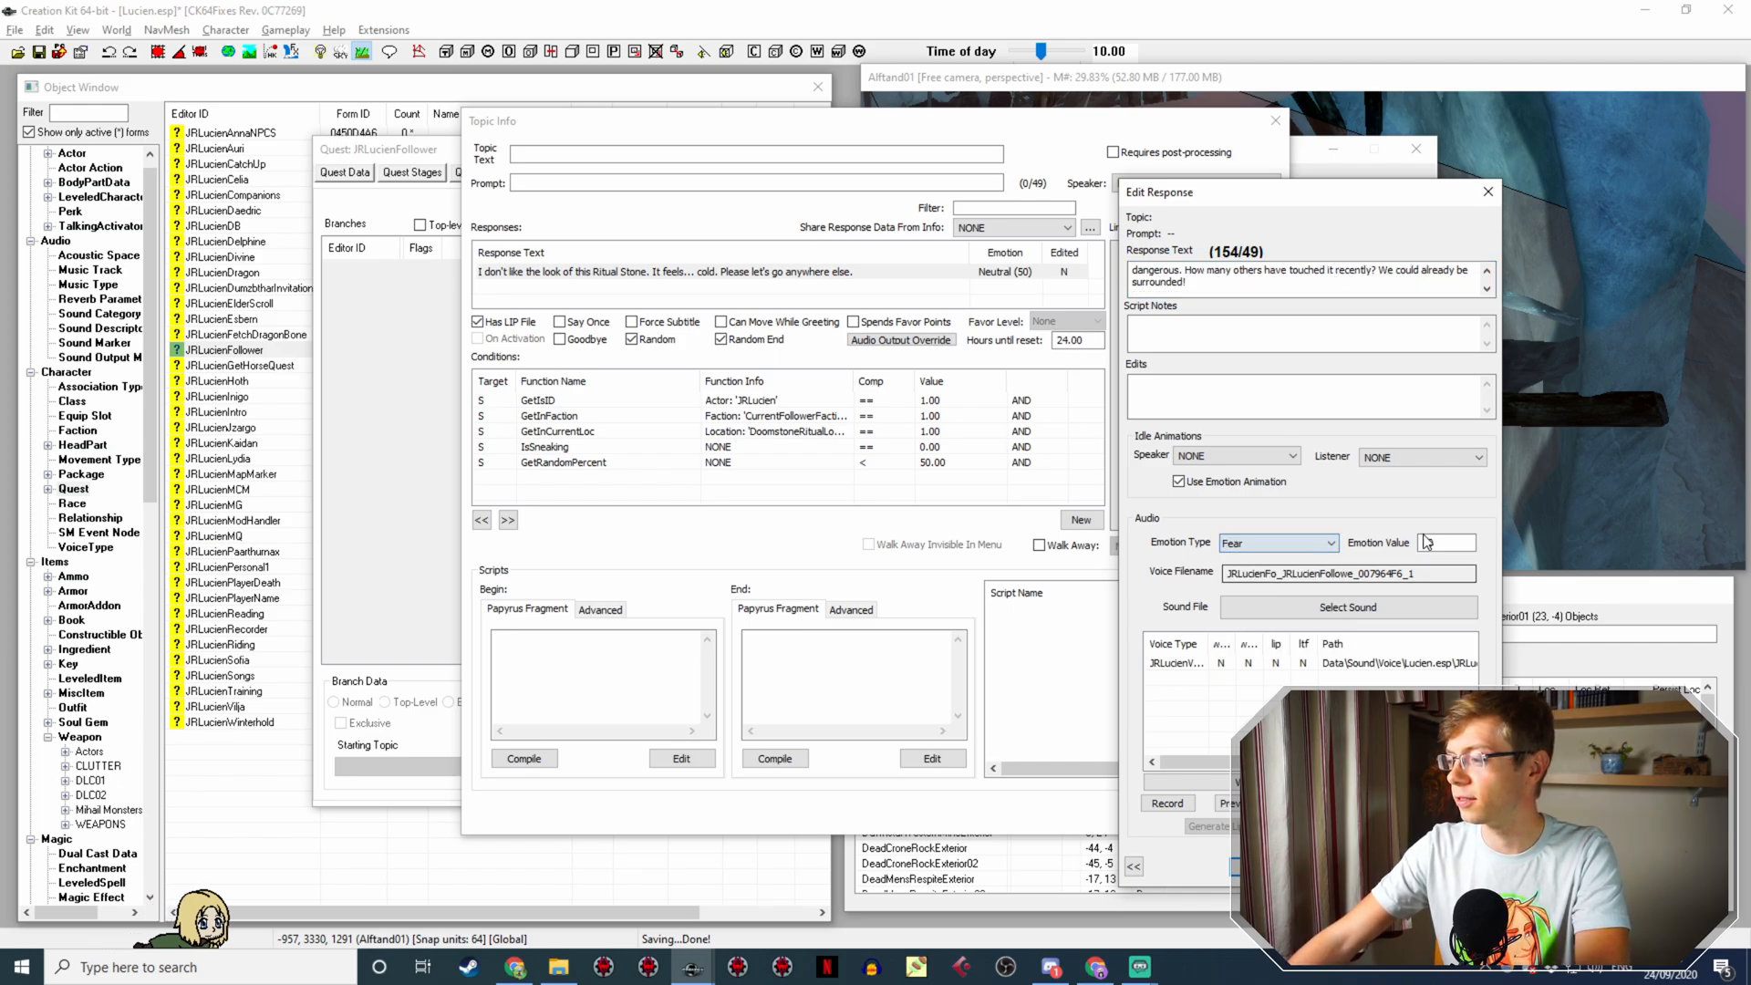
key("Tab")
type("20")
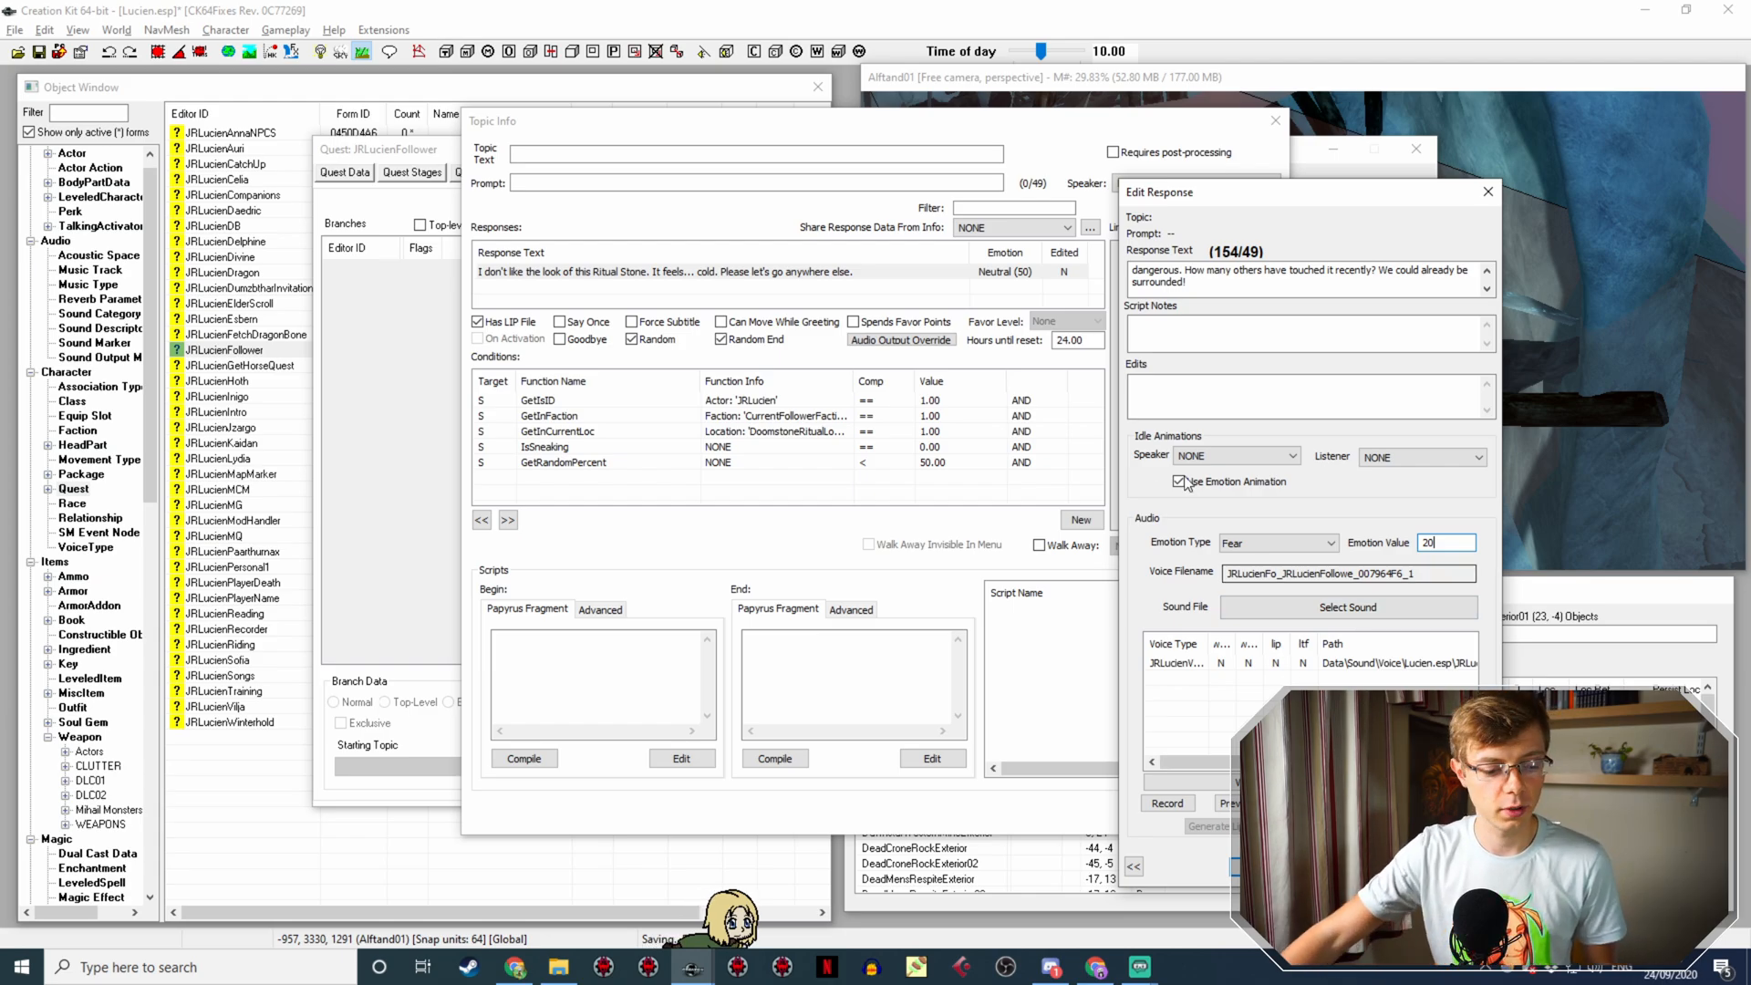
scroll(1260, 285, "up", 2)
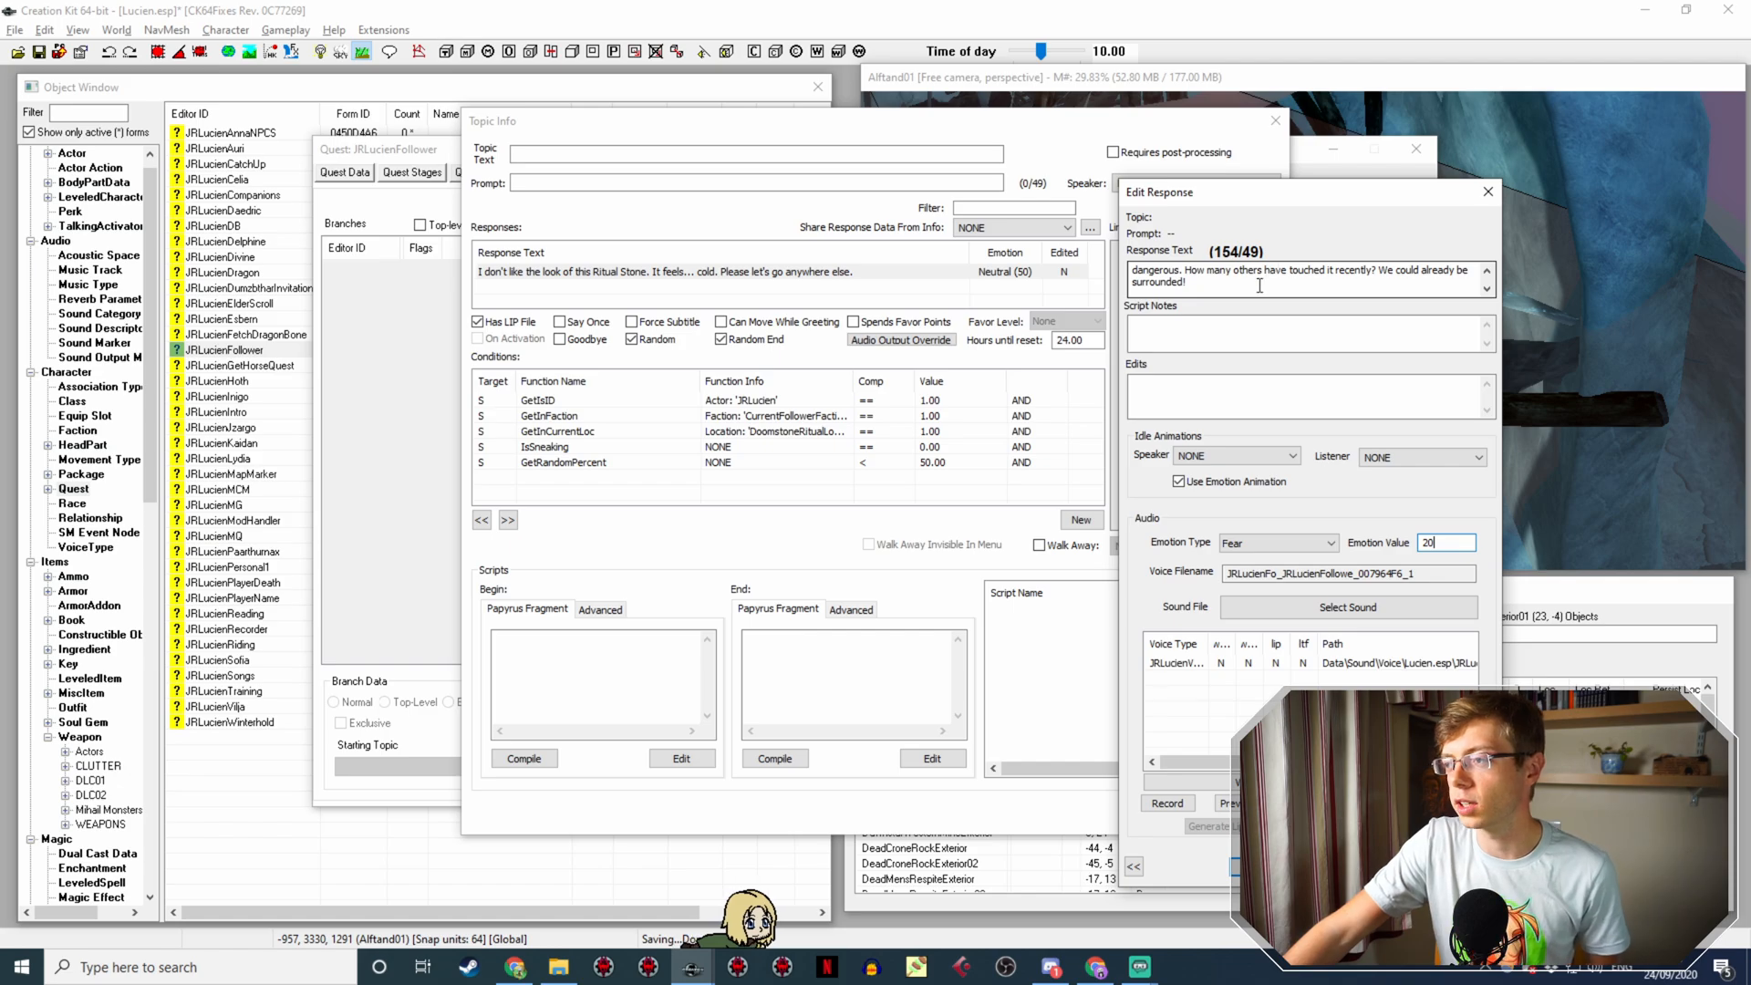
scroll(1260, 285, "down", 2)
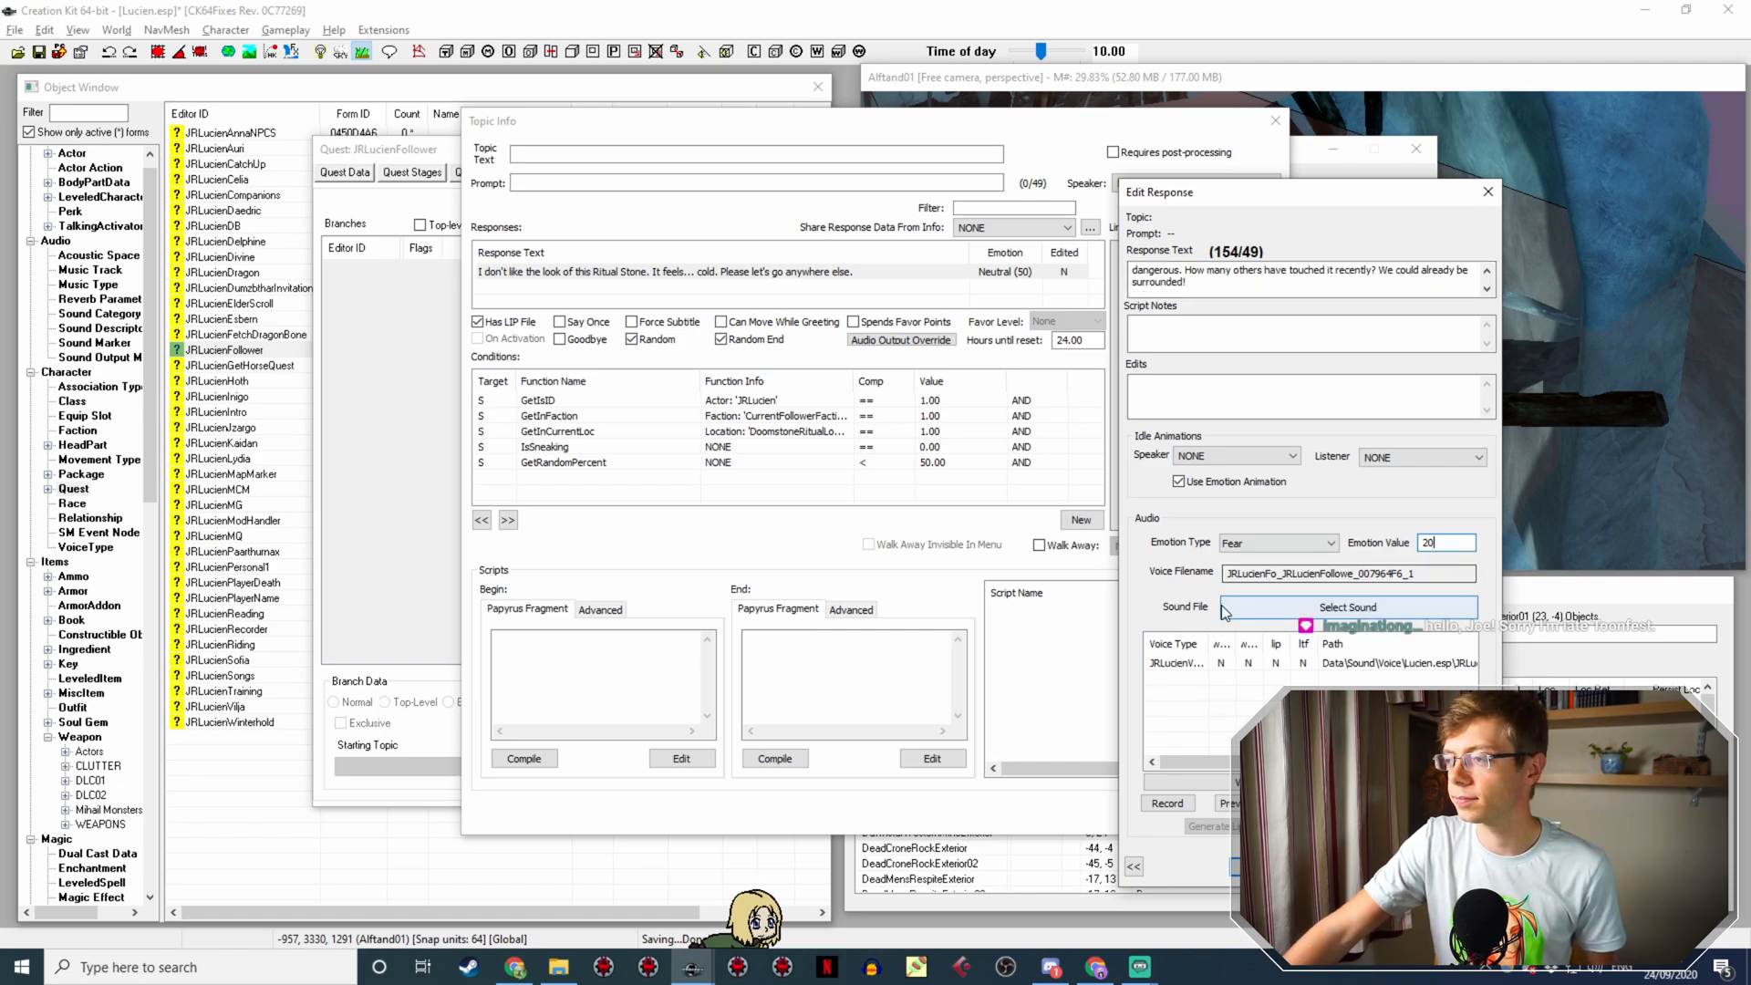
left_click(1262, 867)
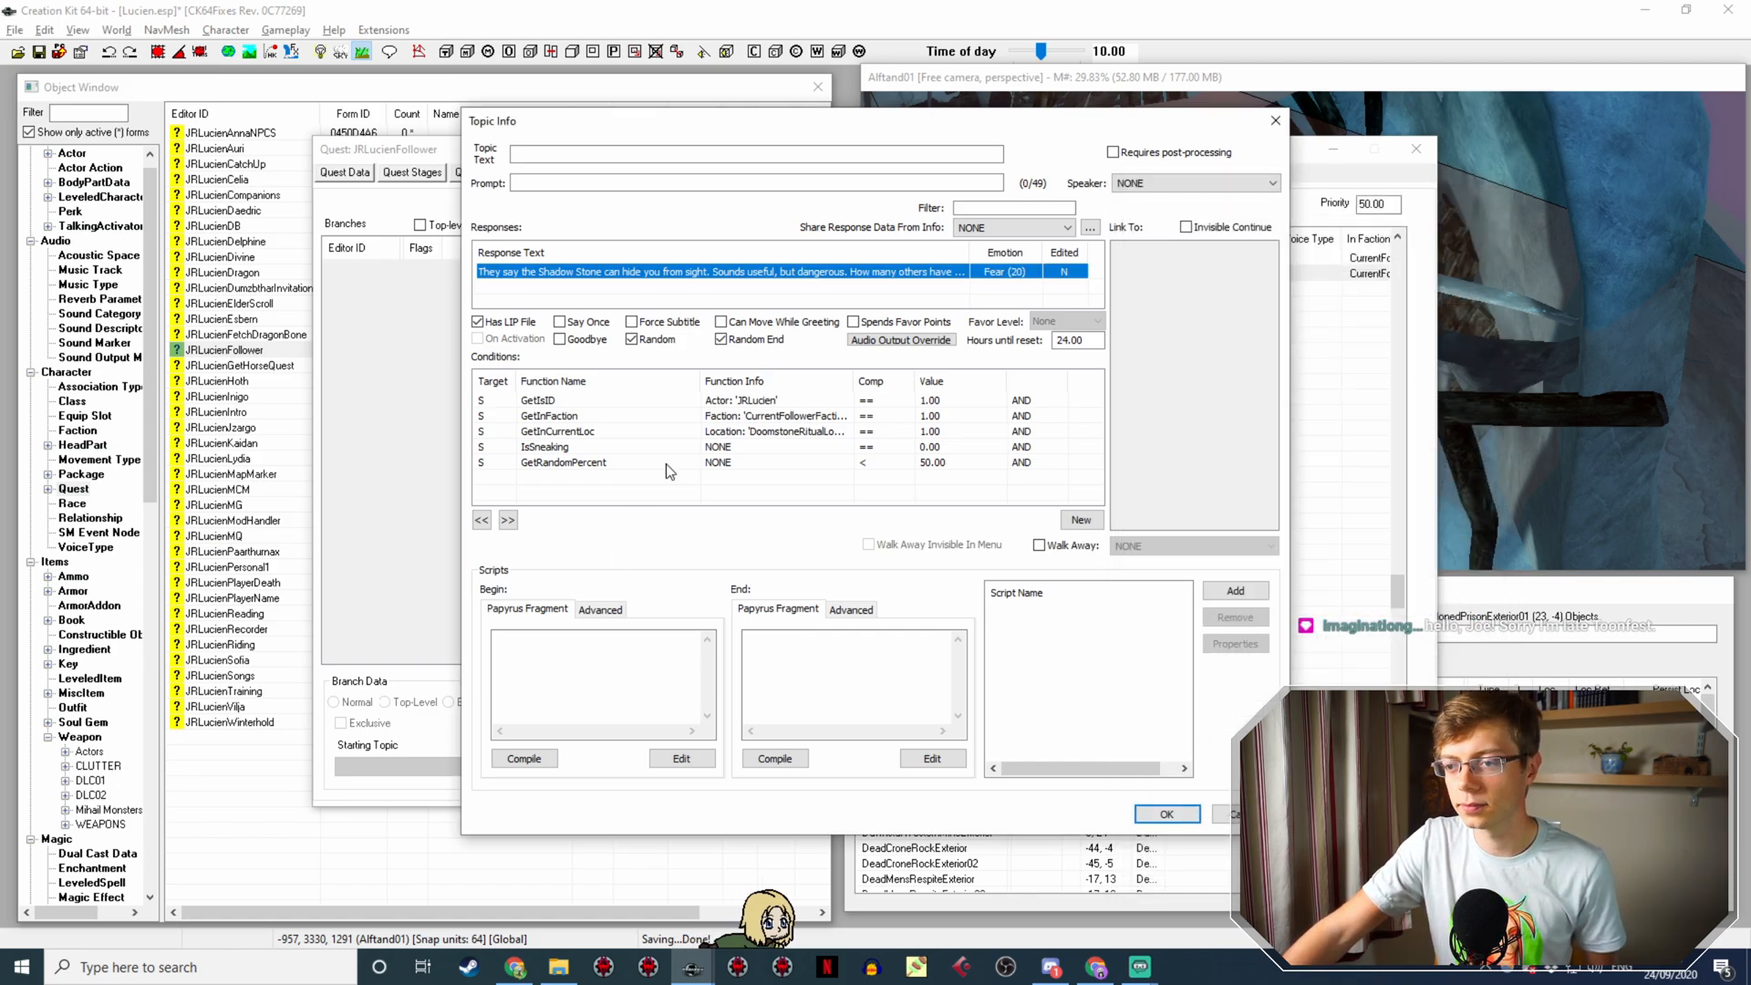
Step: Set the Shadow Stone line's GetInCurrentLoc condition to DoomstoneShadowLocation and accept the topic info
double_click(746, 433)
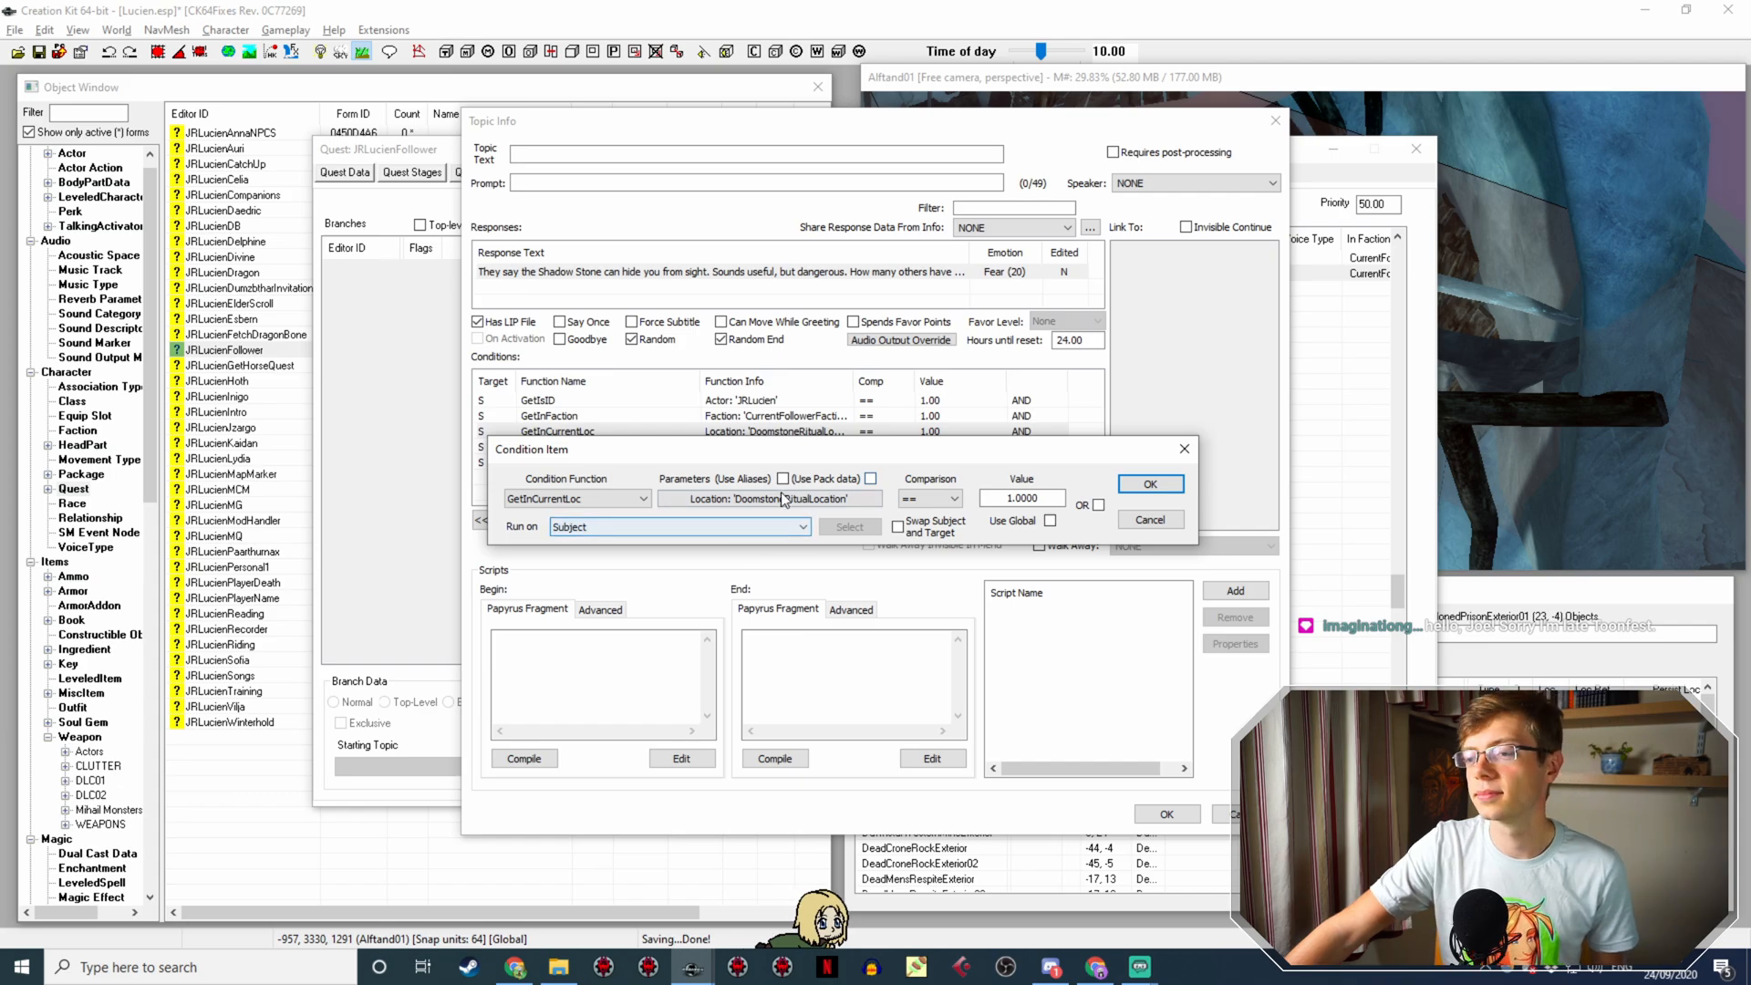
left_click(750, 500)
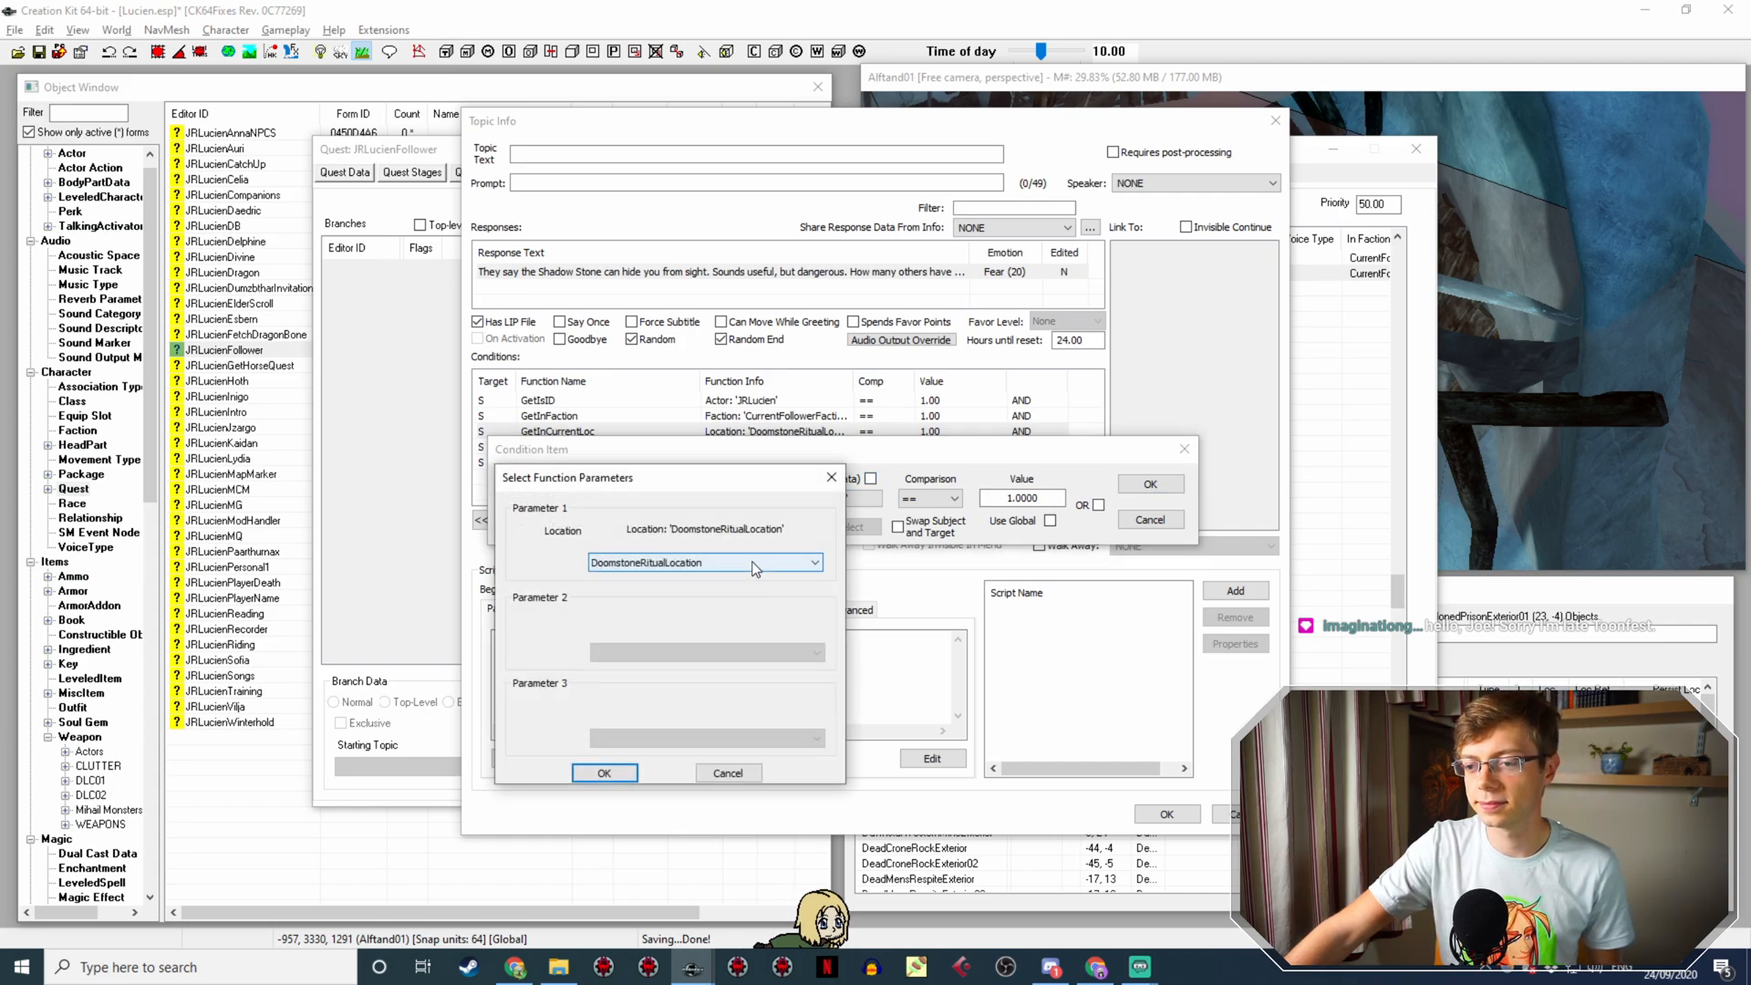
left_click(753, 563)
scroll(761, 638, "up", 3)
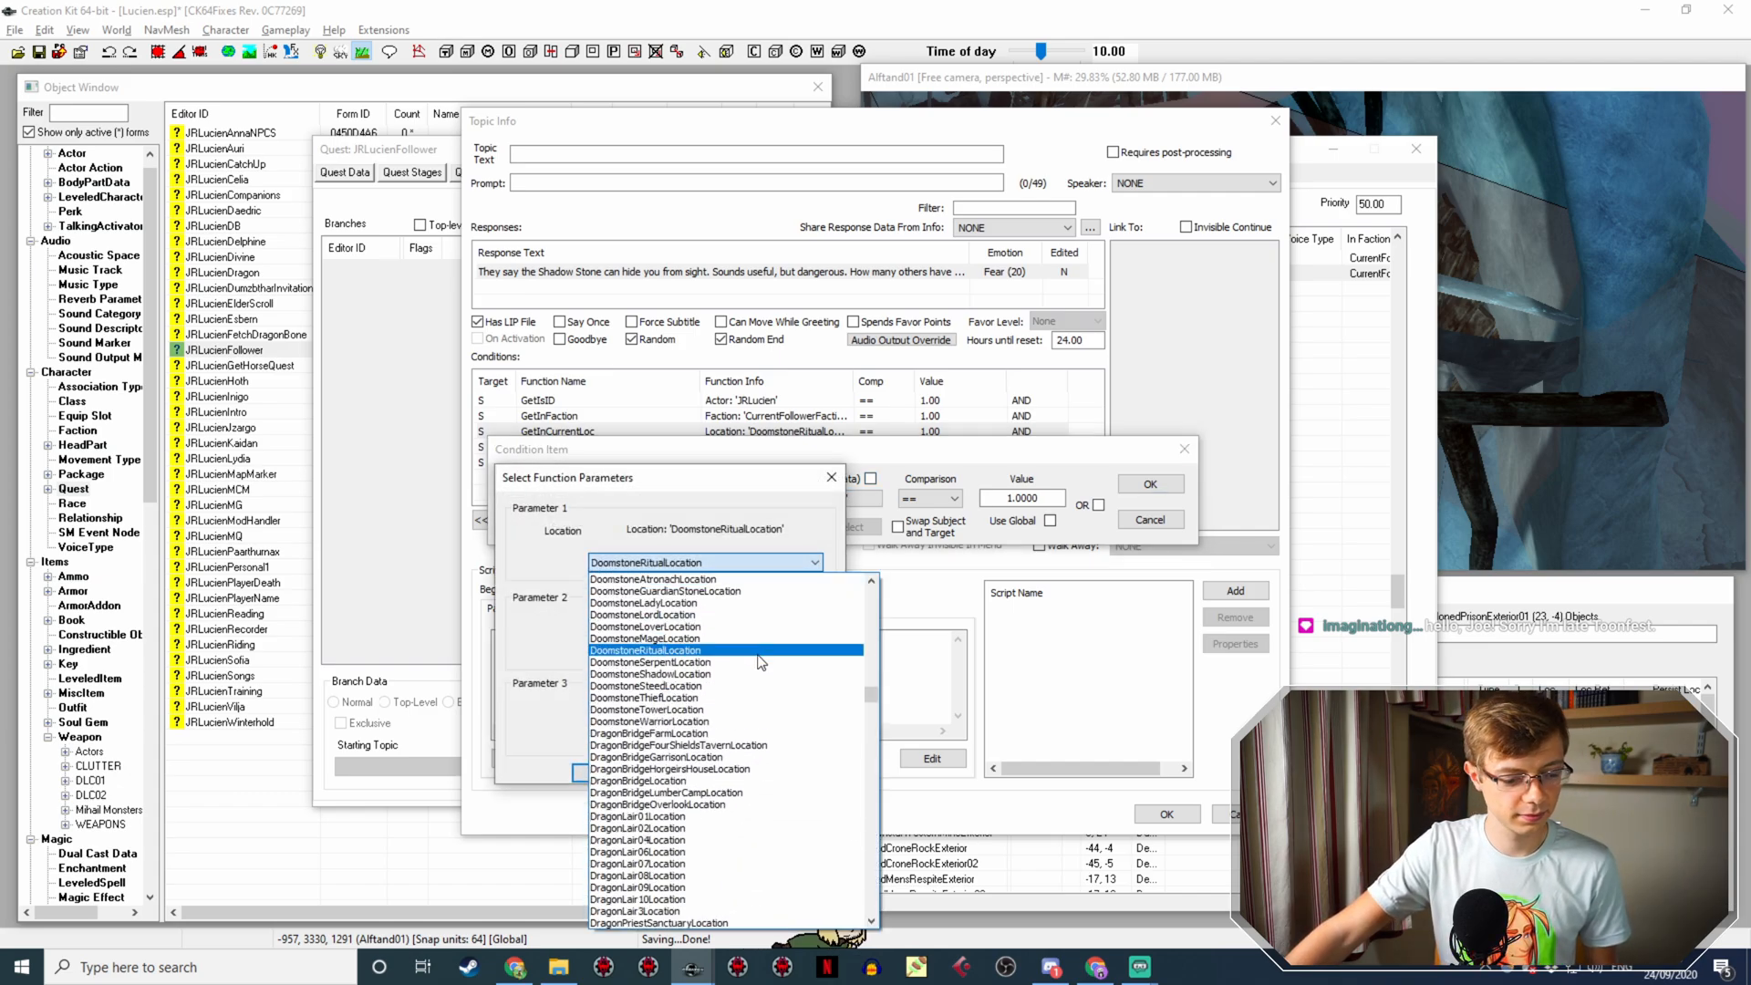
scroll(762, 660, "up", 1)
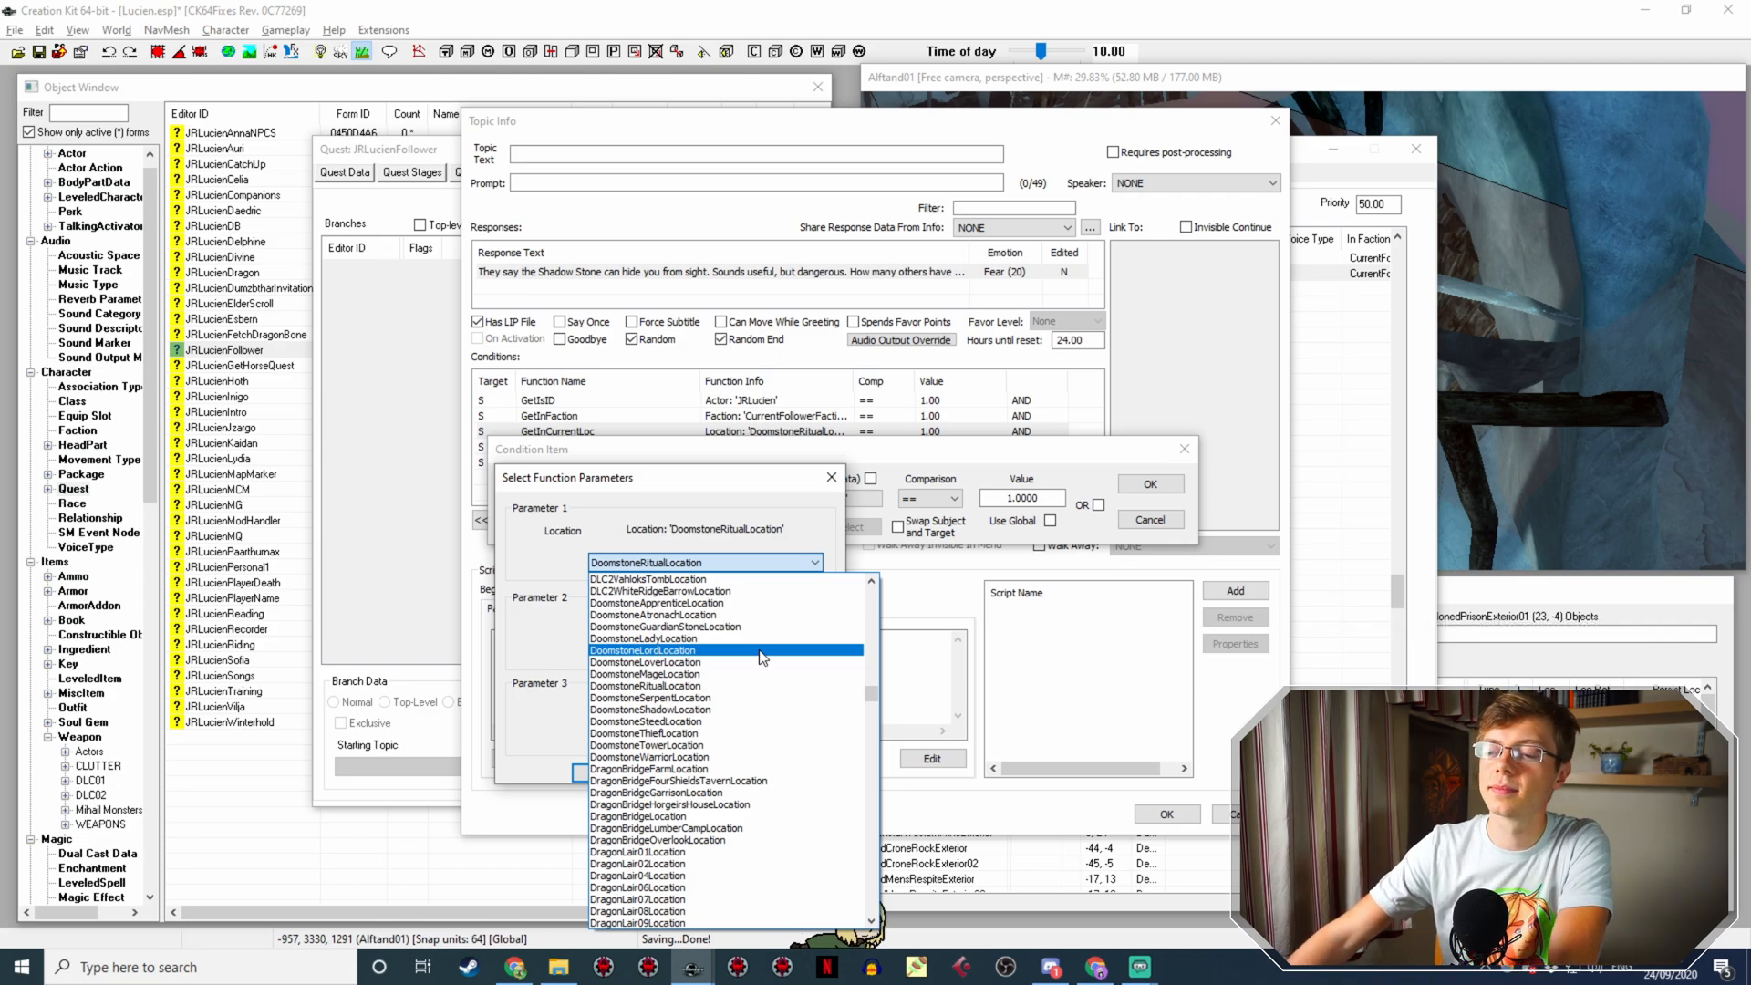
left_click(729, 709)
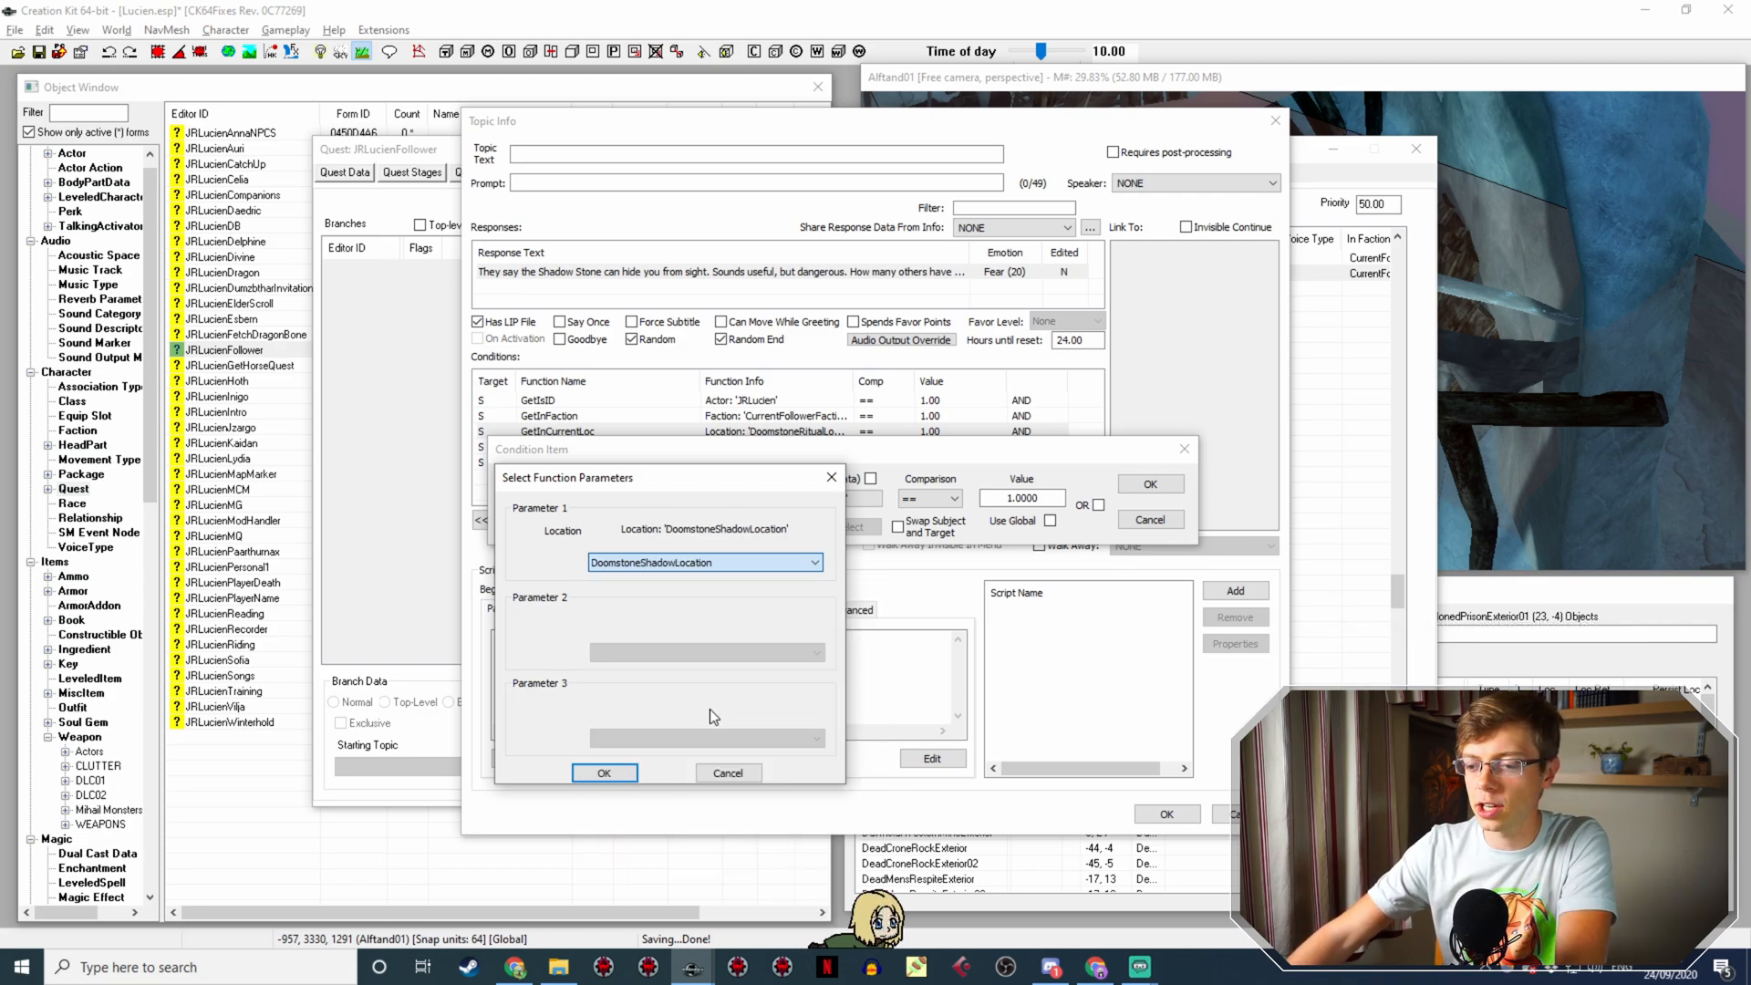
left_click(591, 777)
left_click(1173, 484)
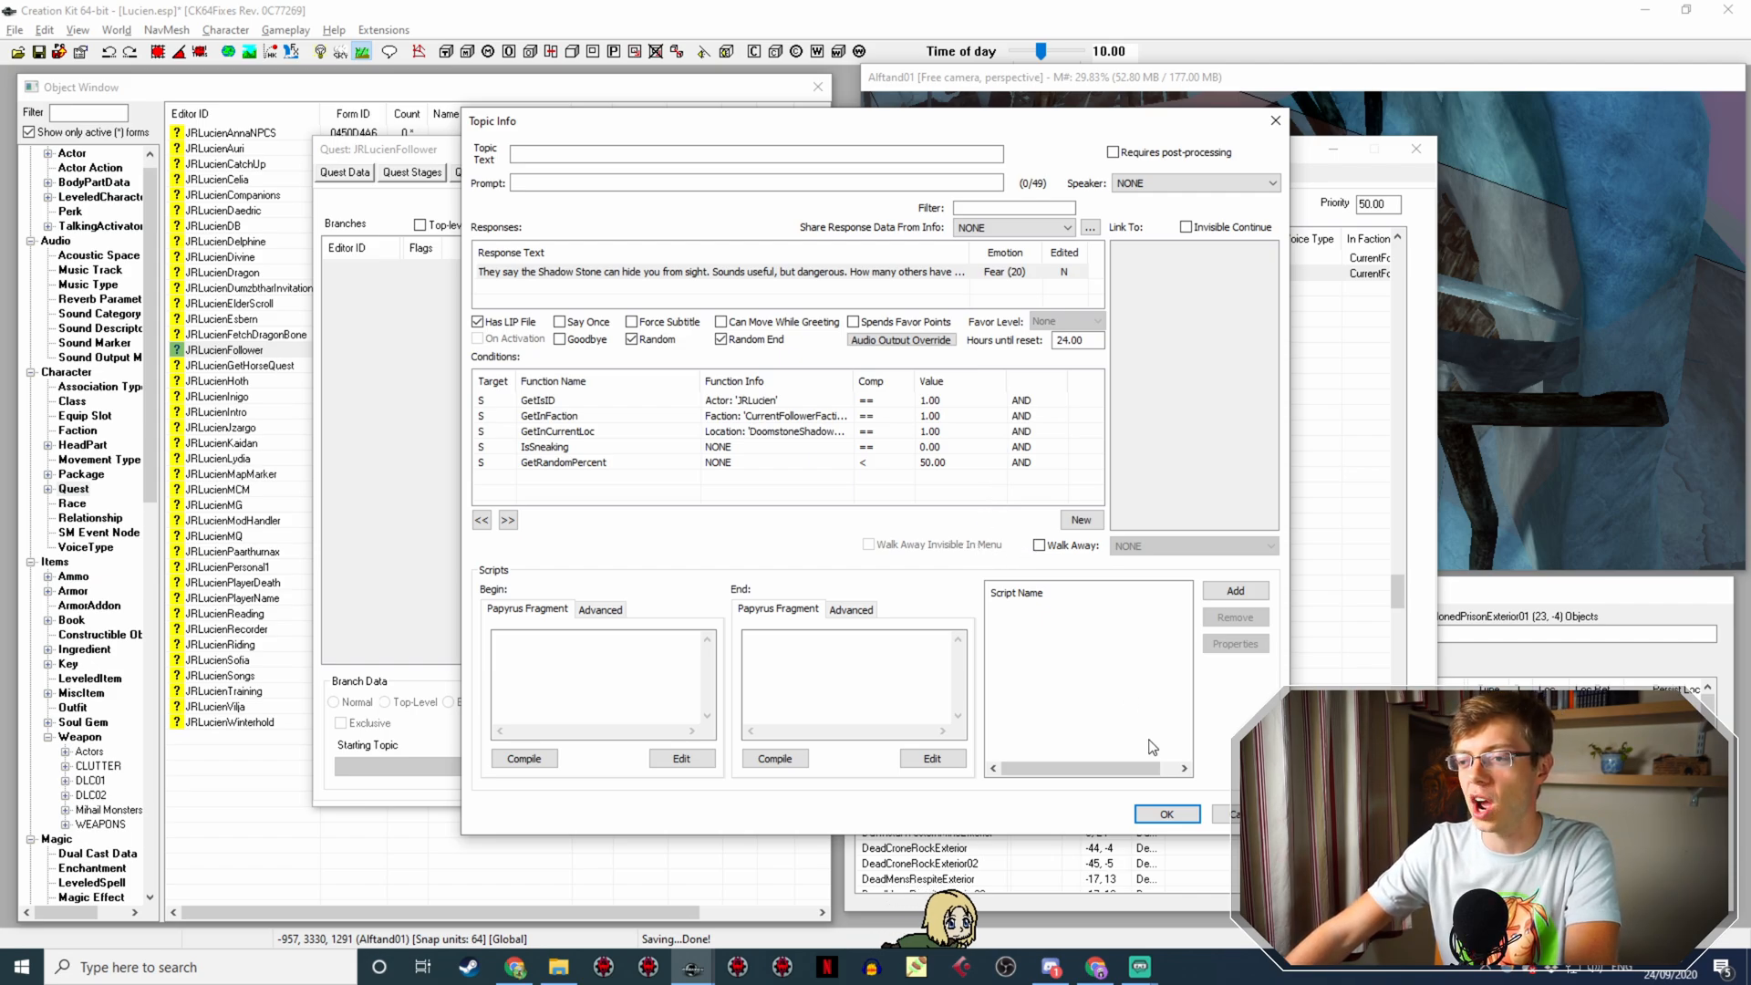
left_click(1167, 815)
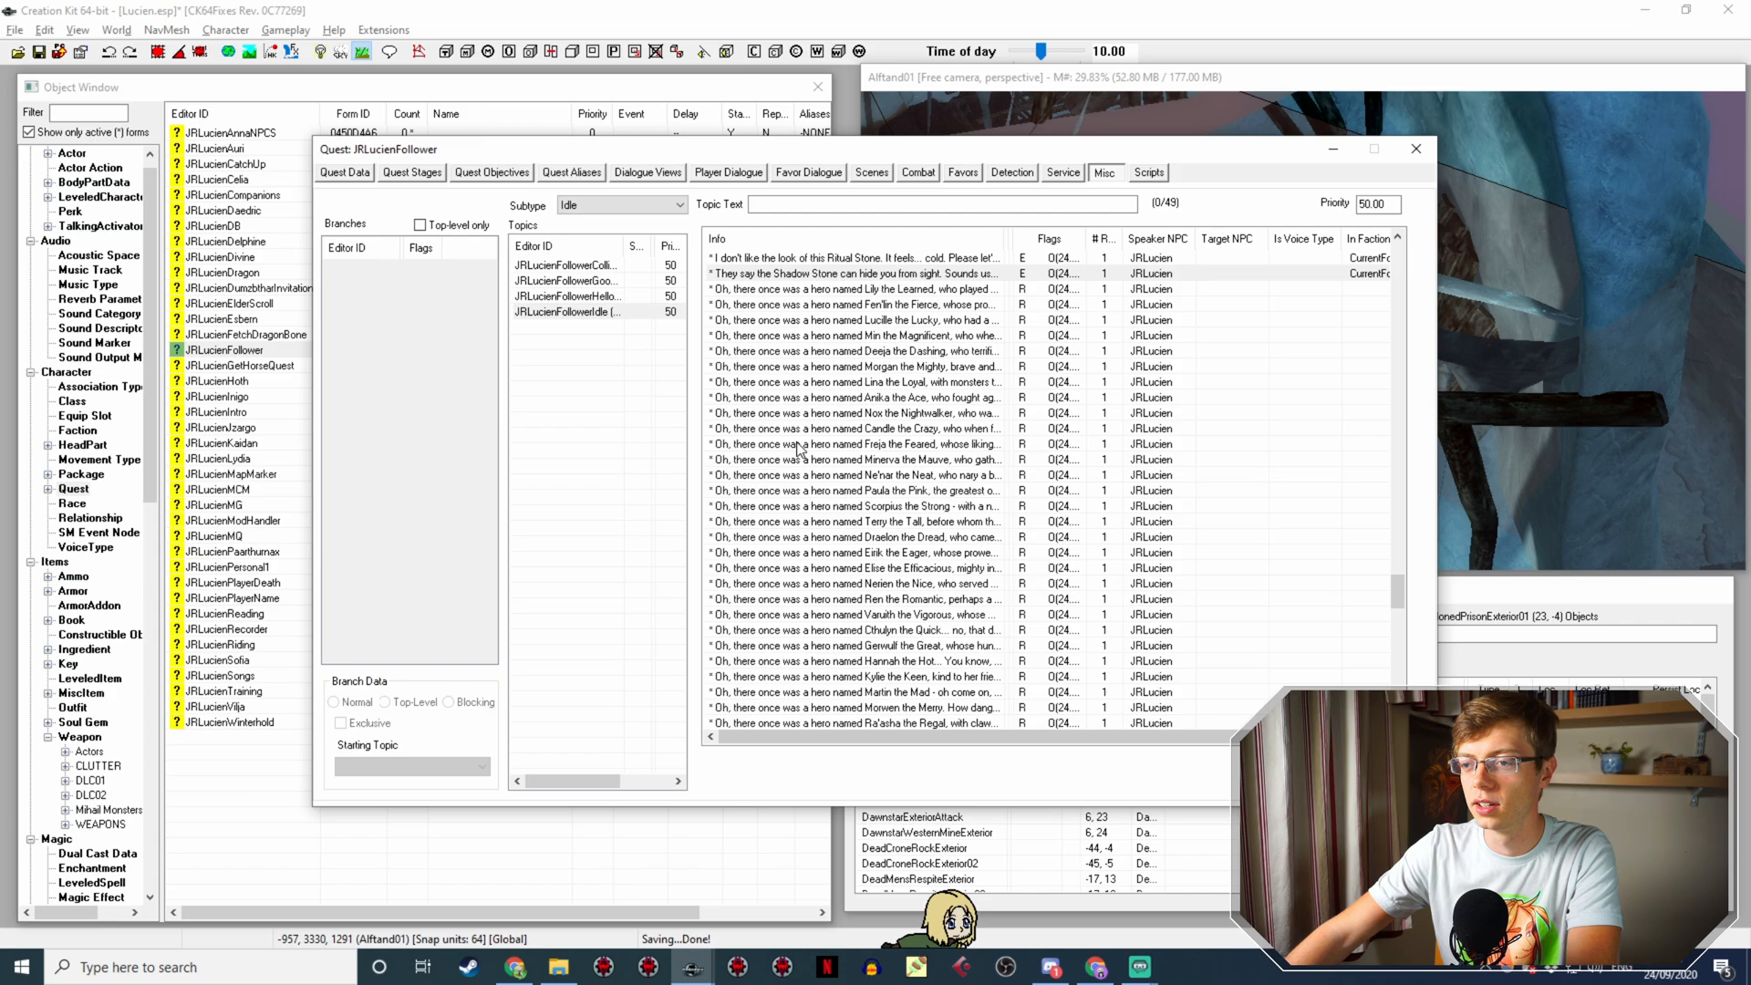
Step: Duplicate the Shadow Stone idle line and open the copy's response for editing
right_click(906, 274)
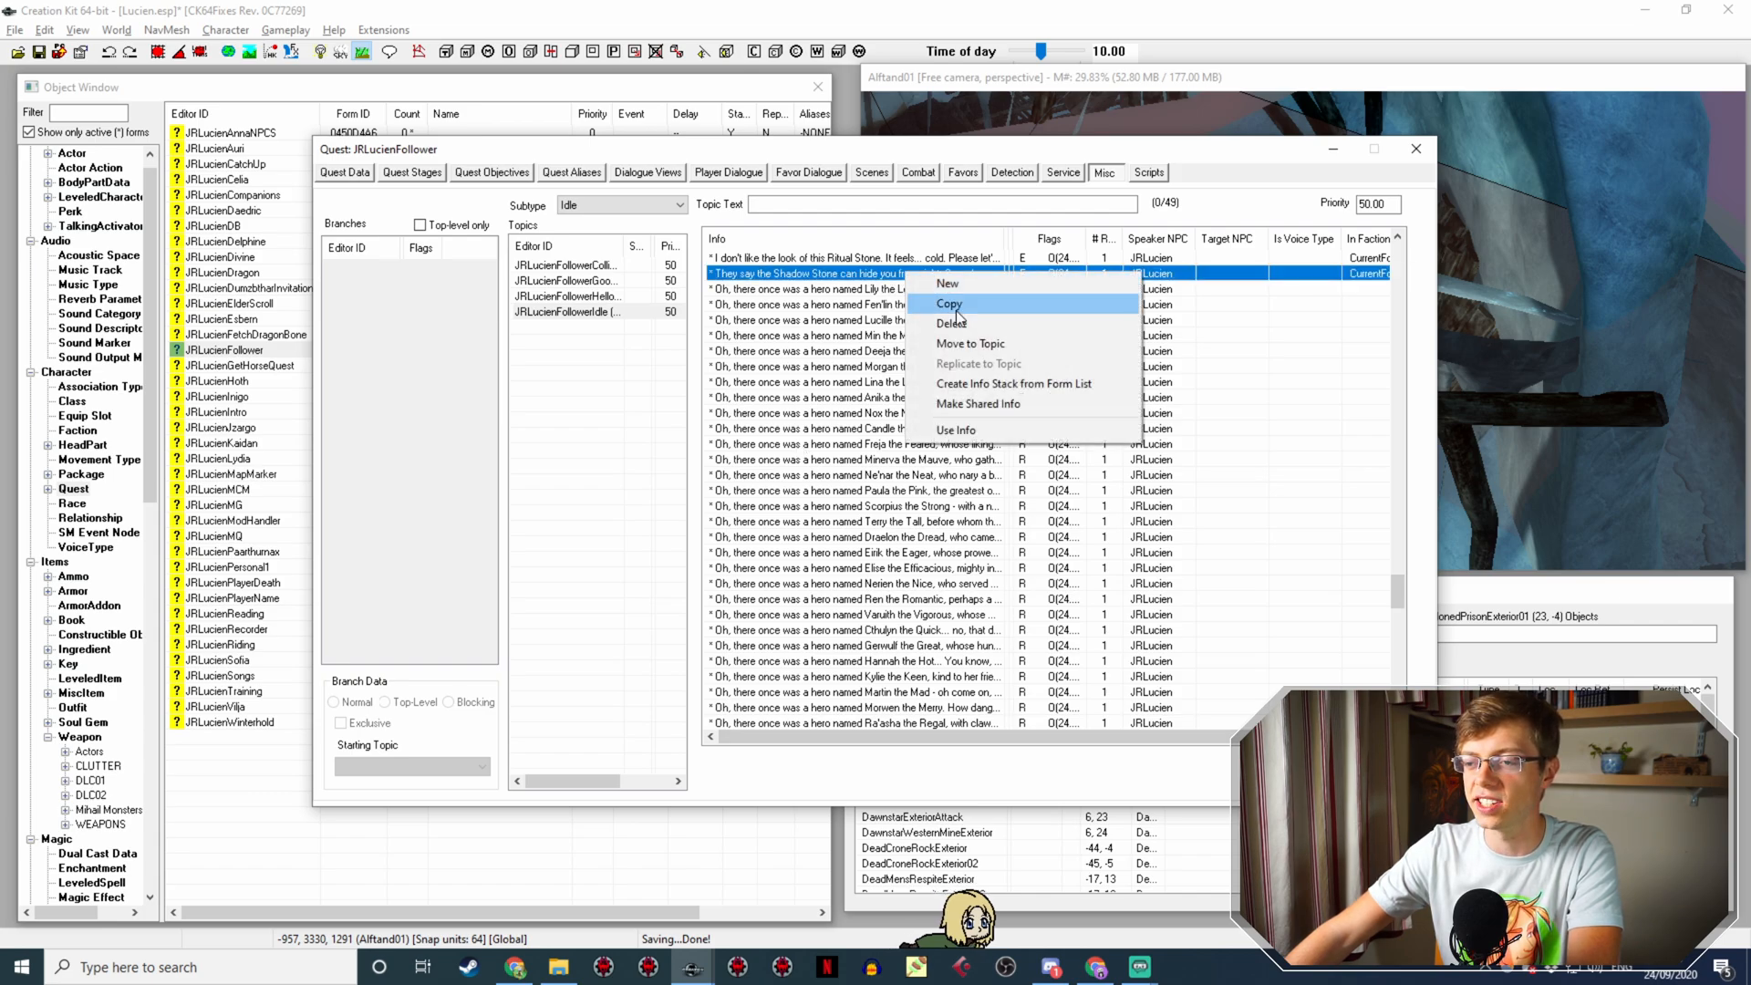
left_click(953, 306)
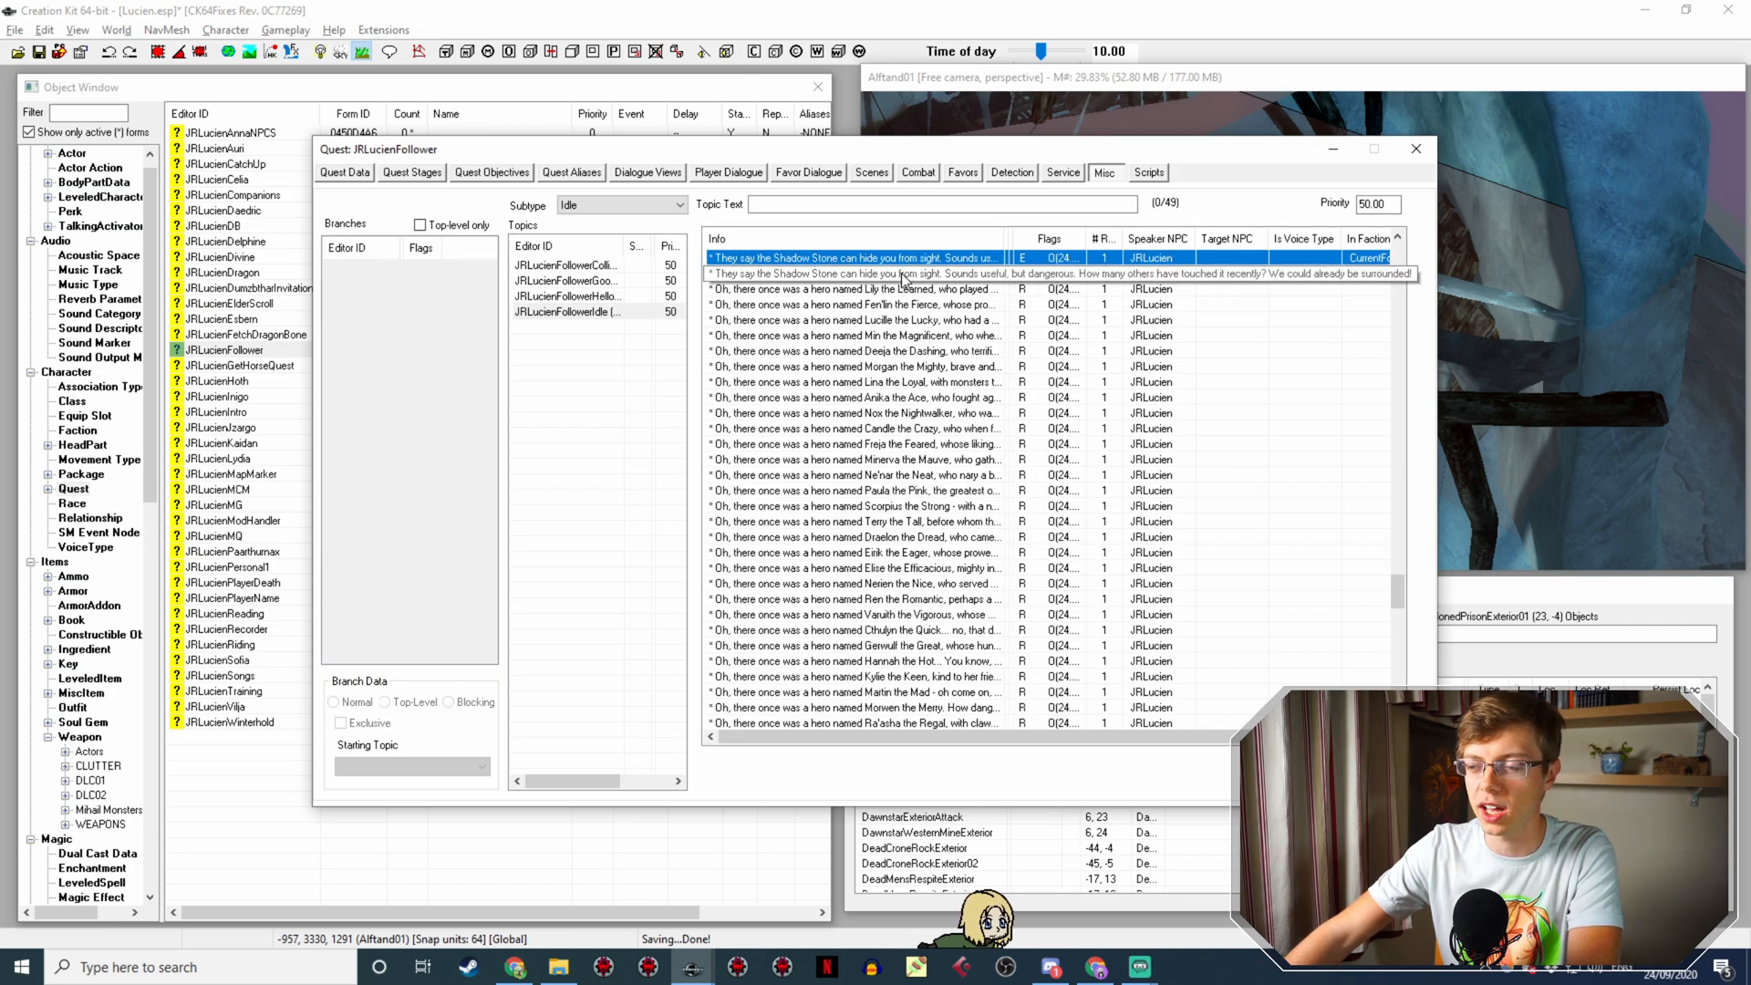
key("ctrl+v")
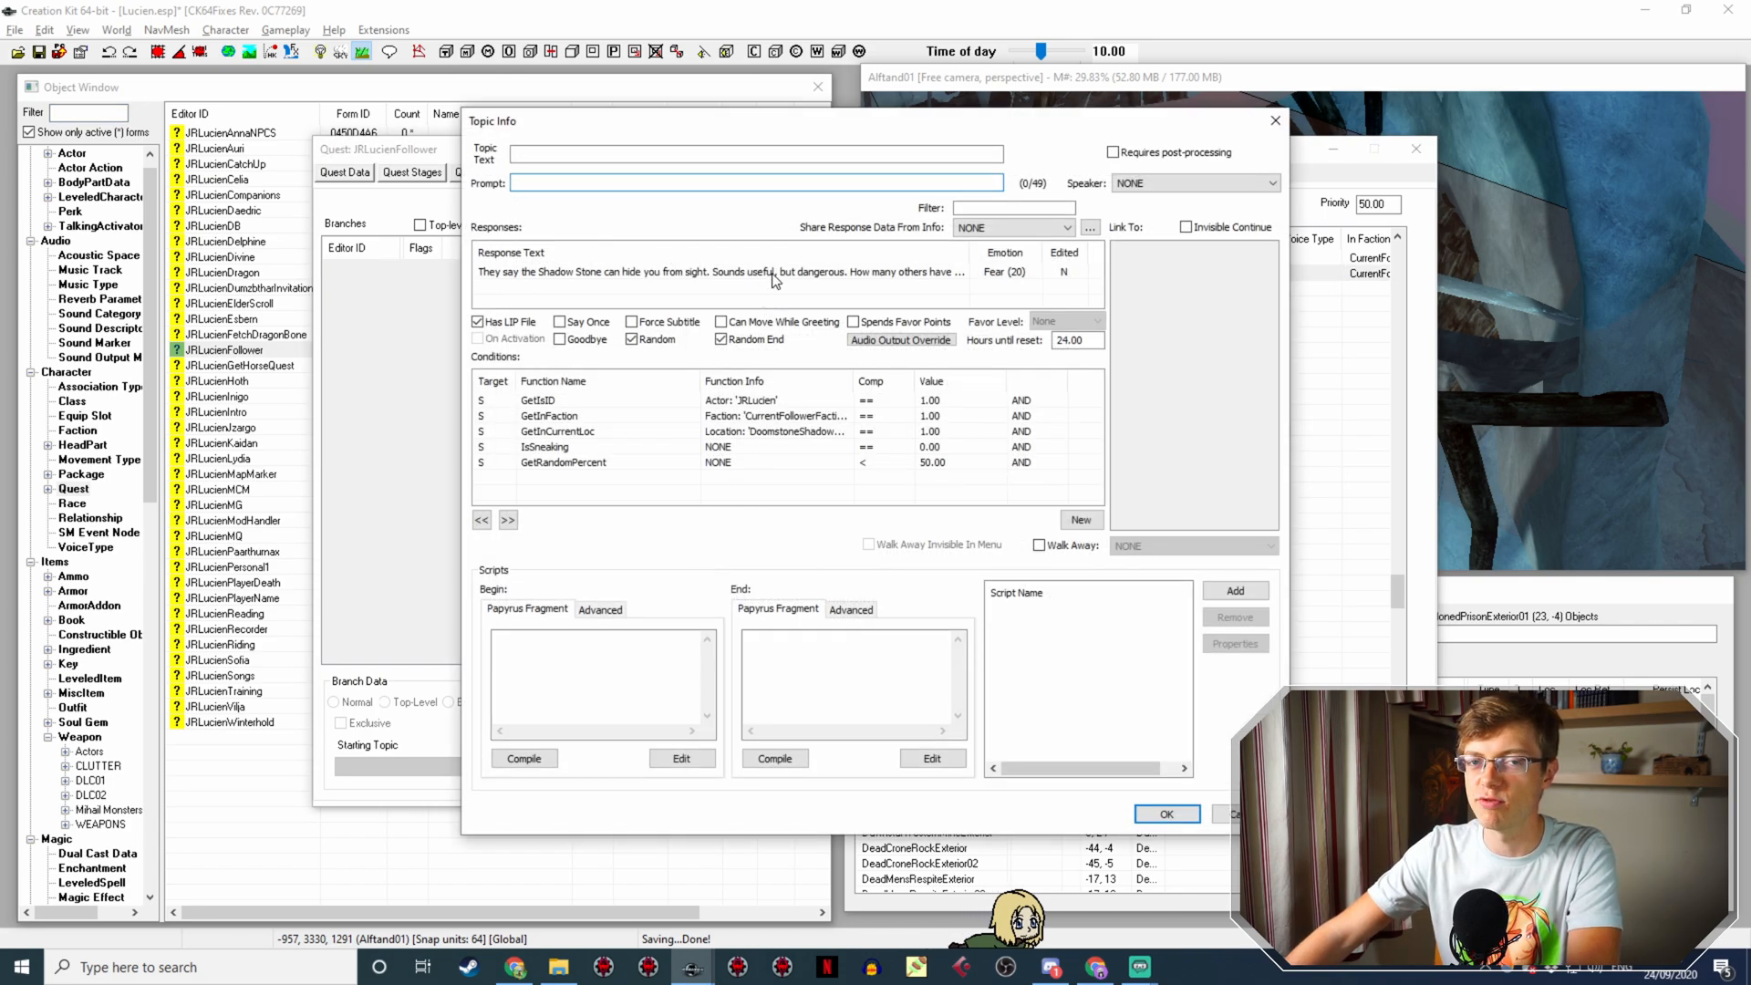
double_click(775, 274)
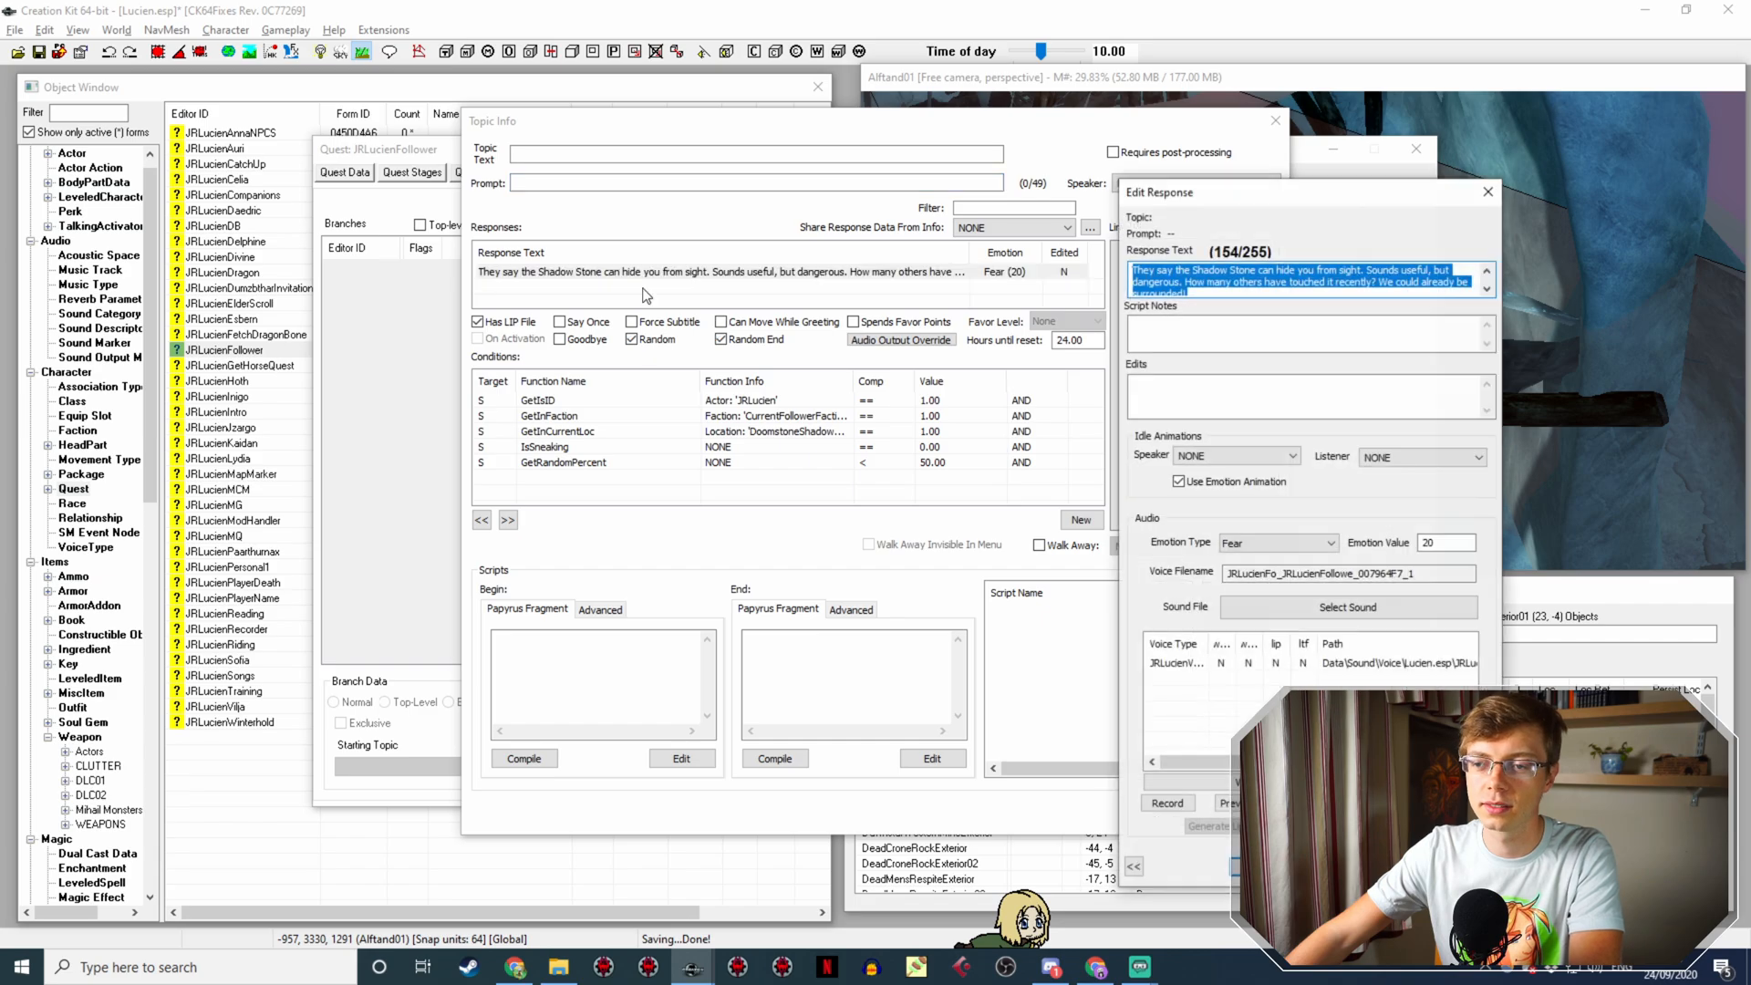
Step: Switch to Chrome, read up on the Tower Stone in the Standing Stone table and on its own page, and return to the Creation Kit
left_click(1112, 977)
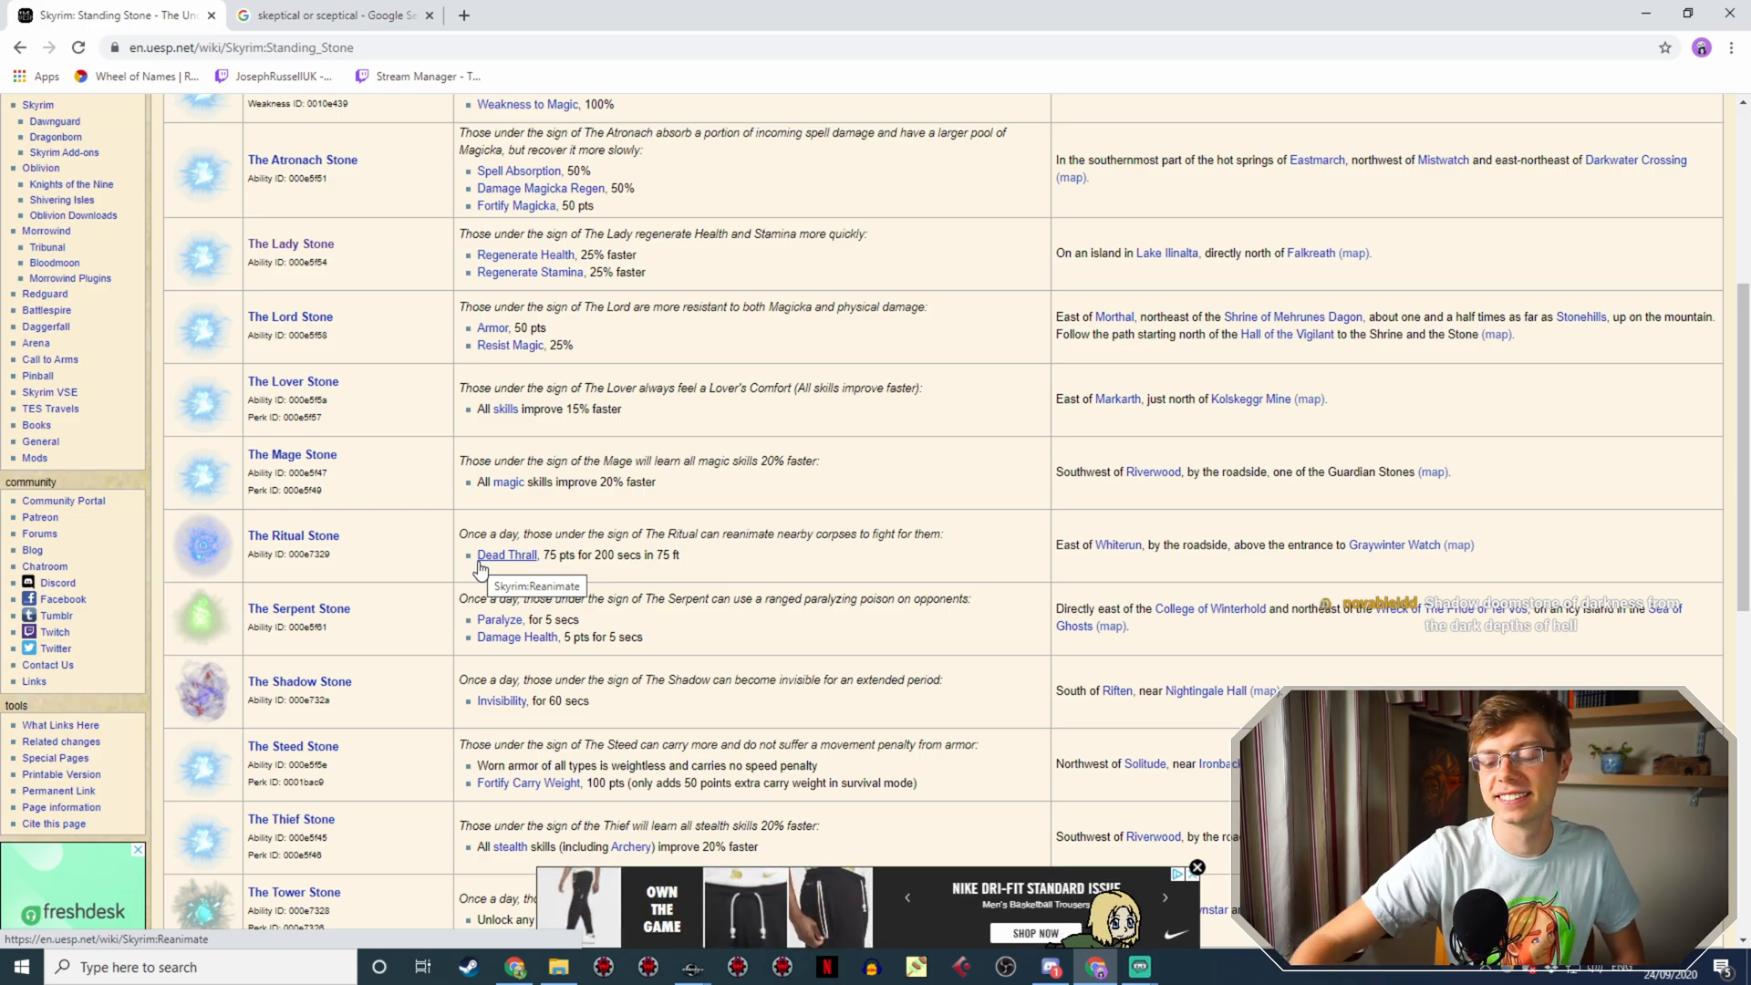
scroll(362, 560, "down", 2)
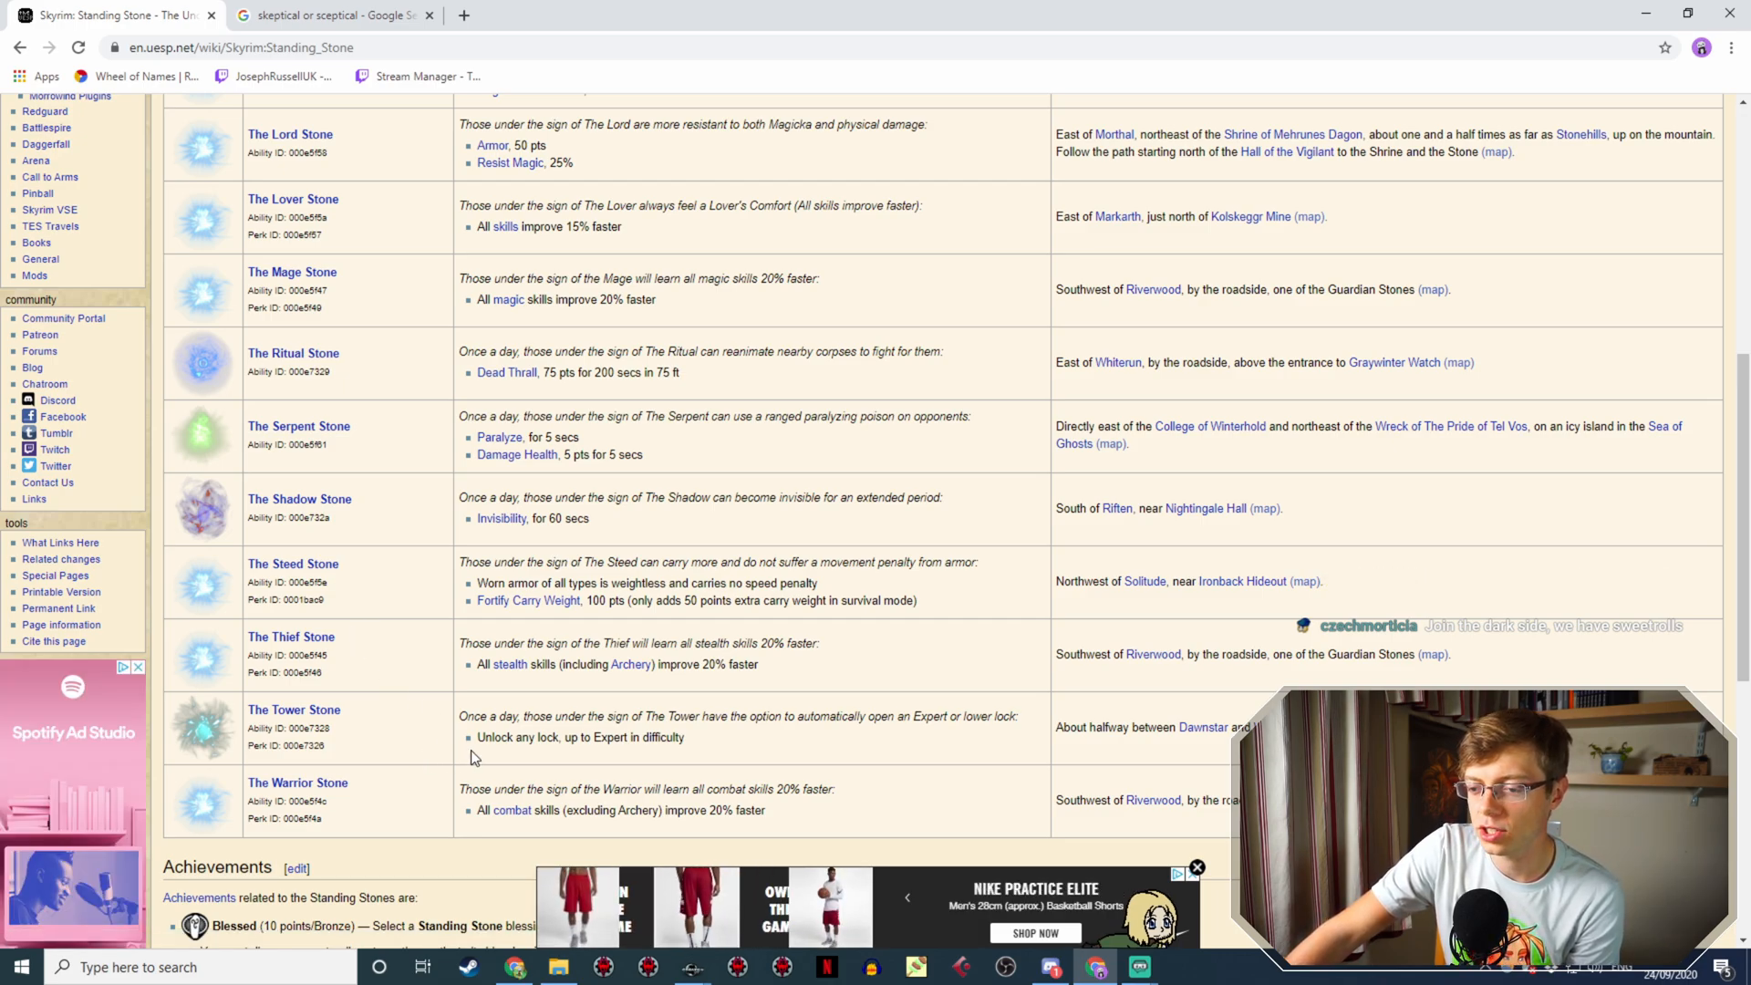
right_click(304, 720)
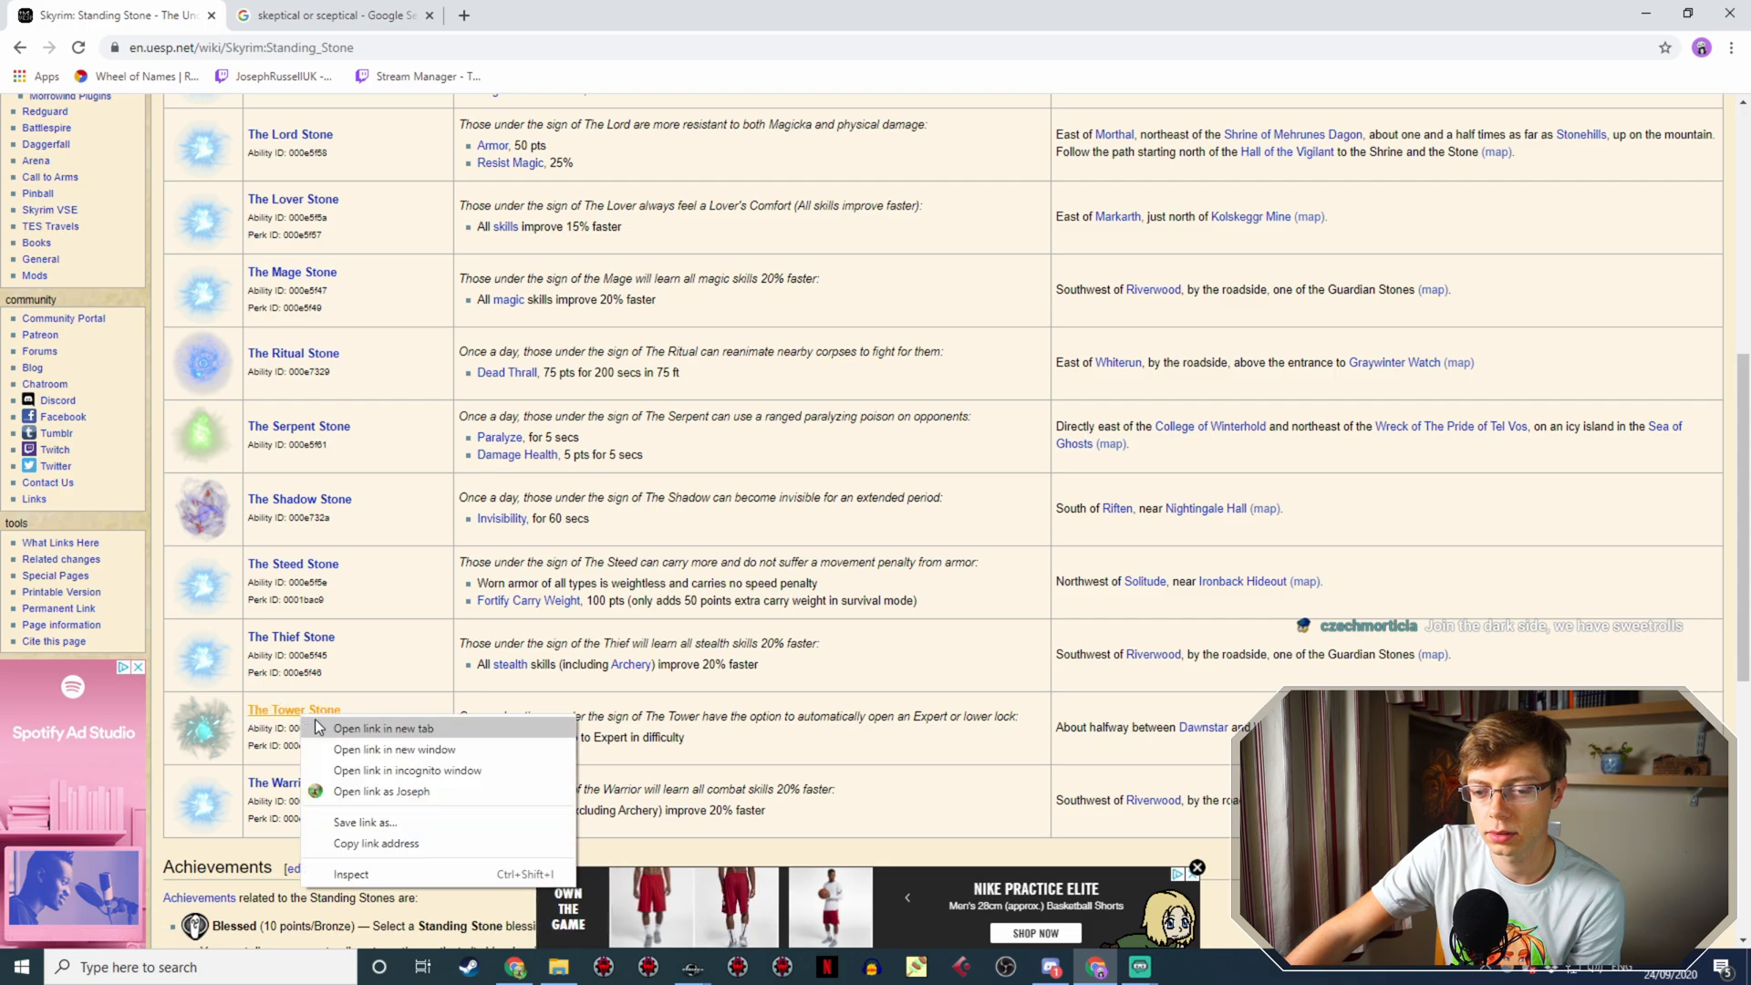
left_click(342, 726)
left_click(301, 14)
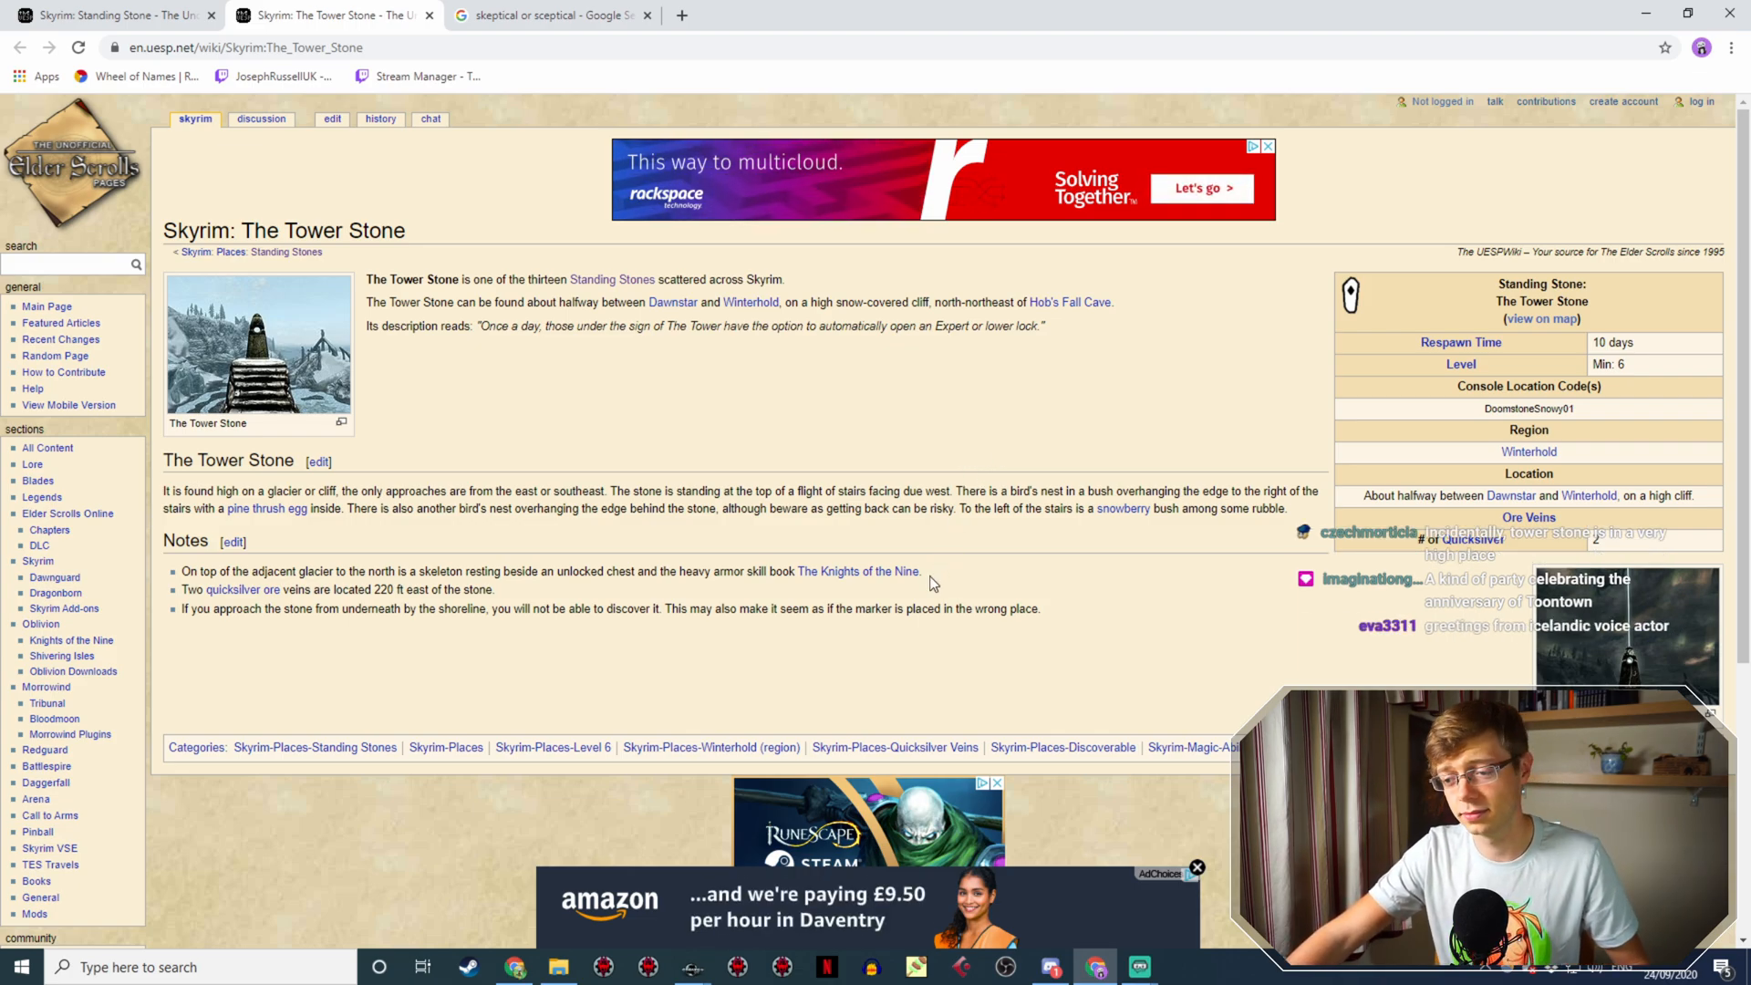
mouse_move(695, 974)
left_click(780, 901)
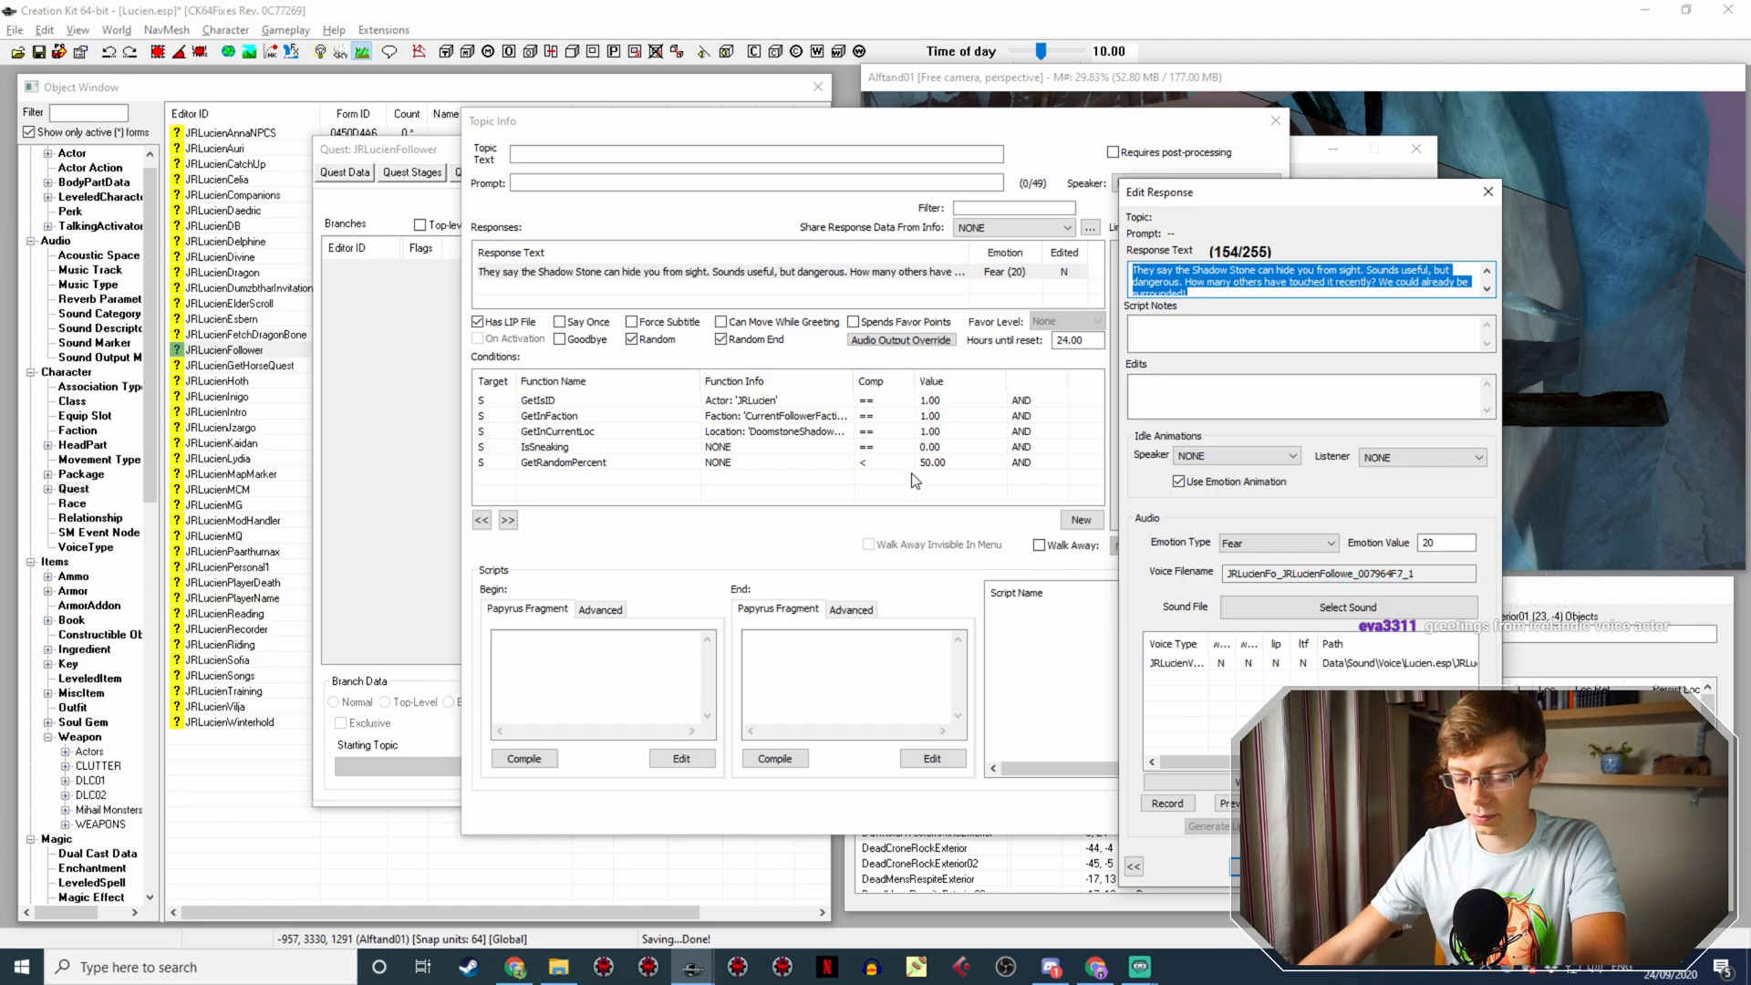
key("alt+Tab")
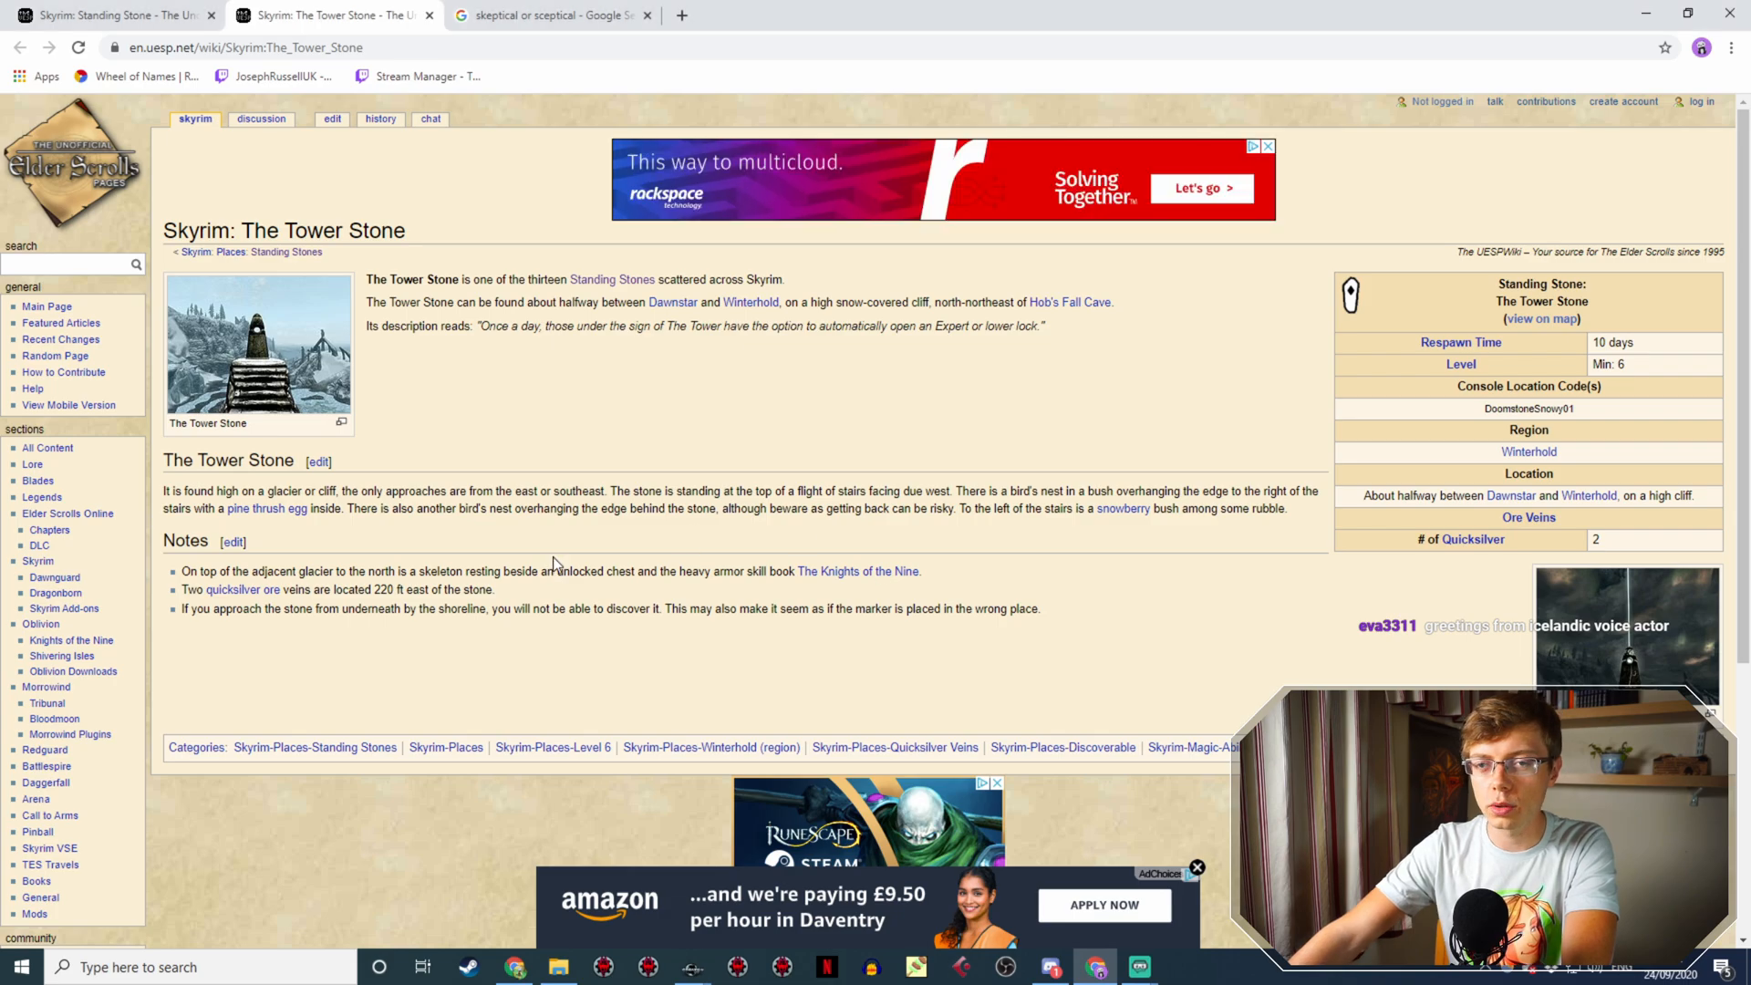
left_click(182, 15)
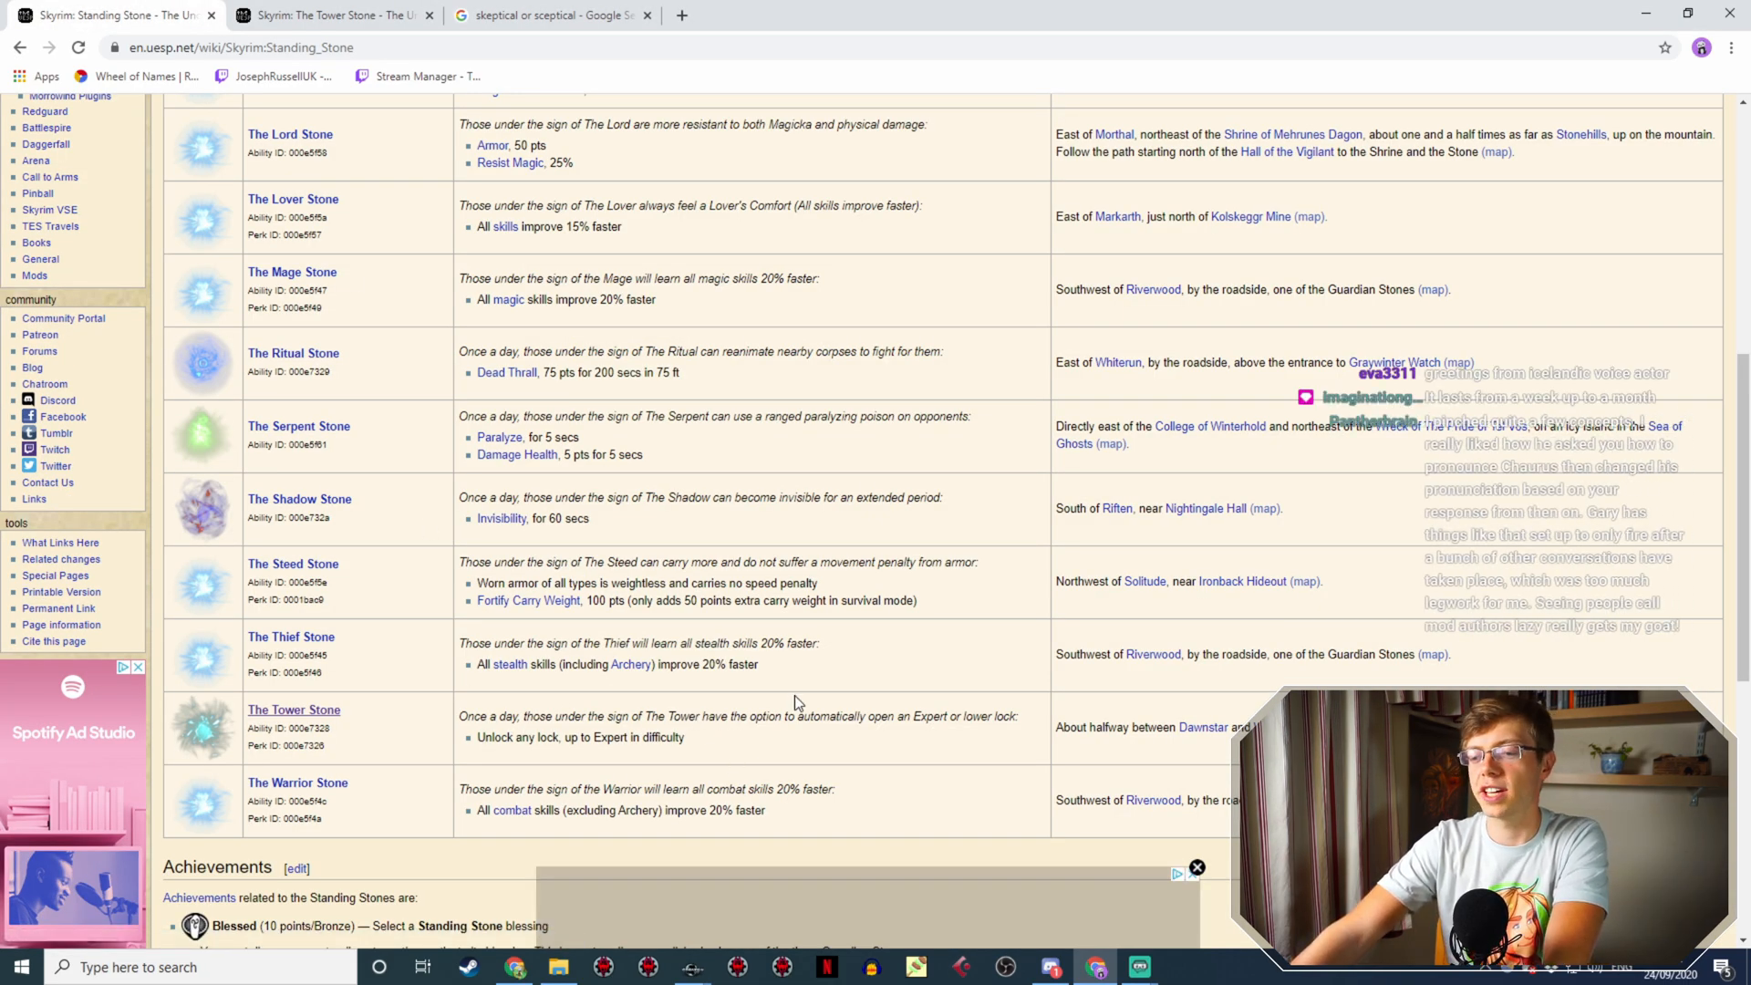
key("alt+Tab")
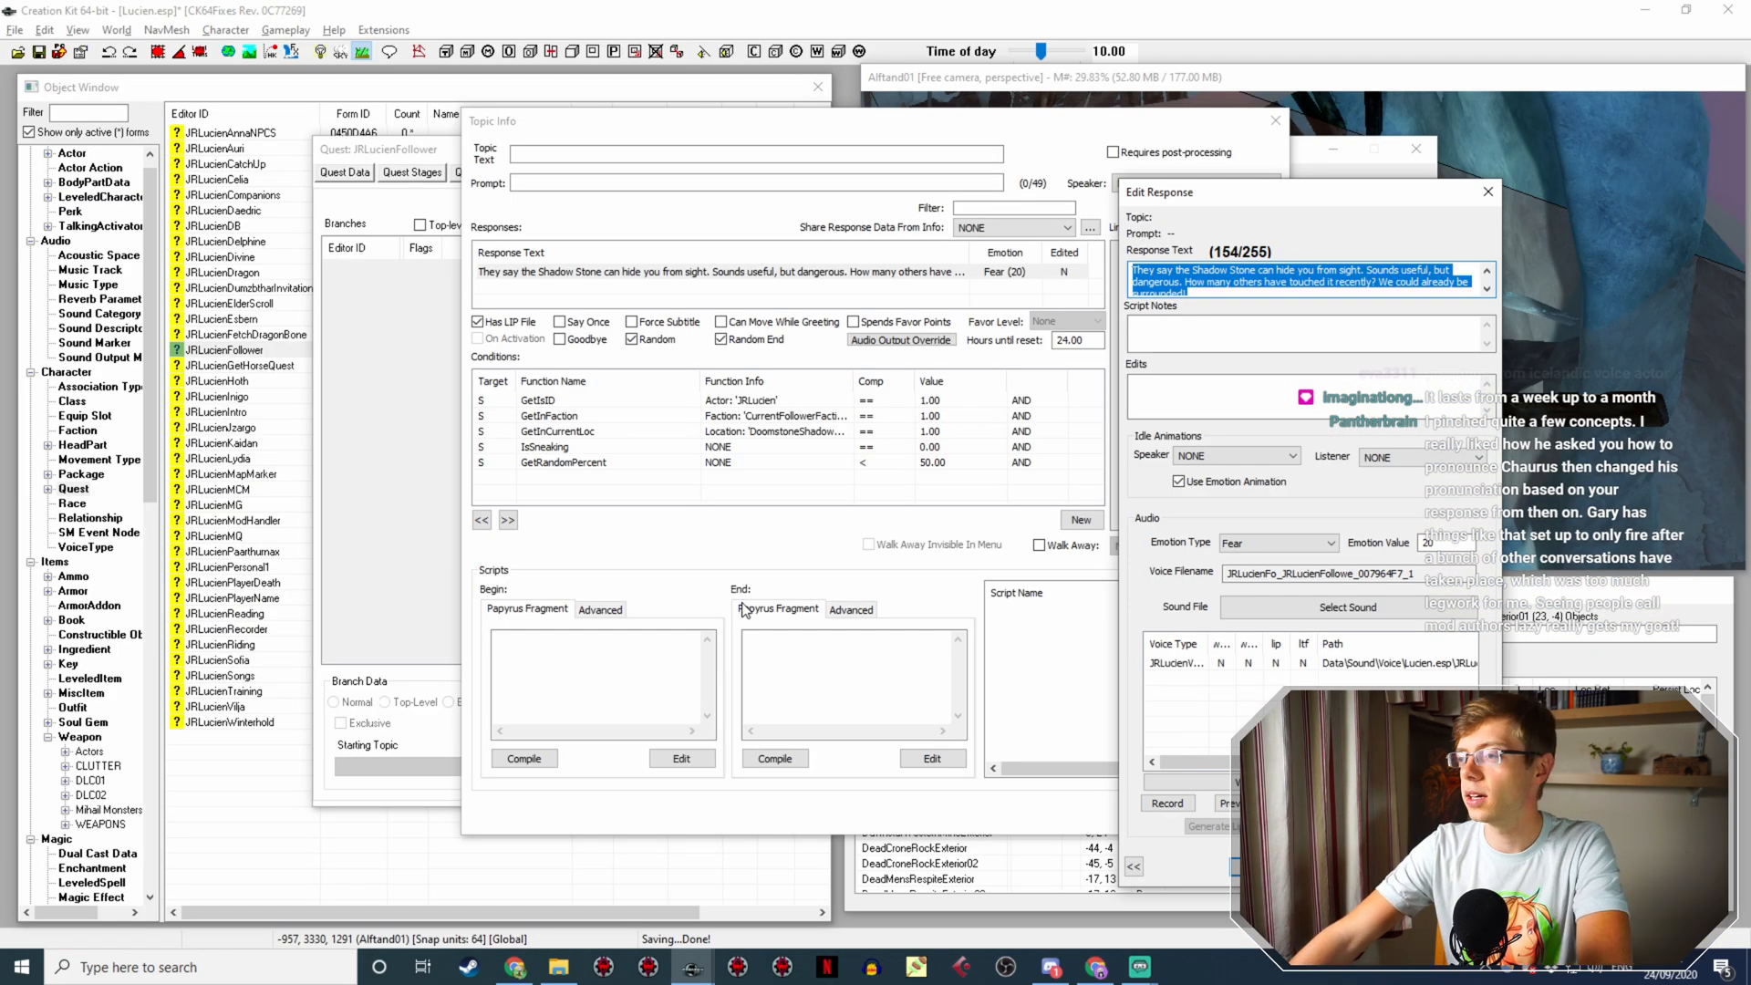
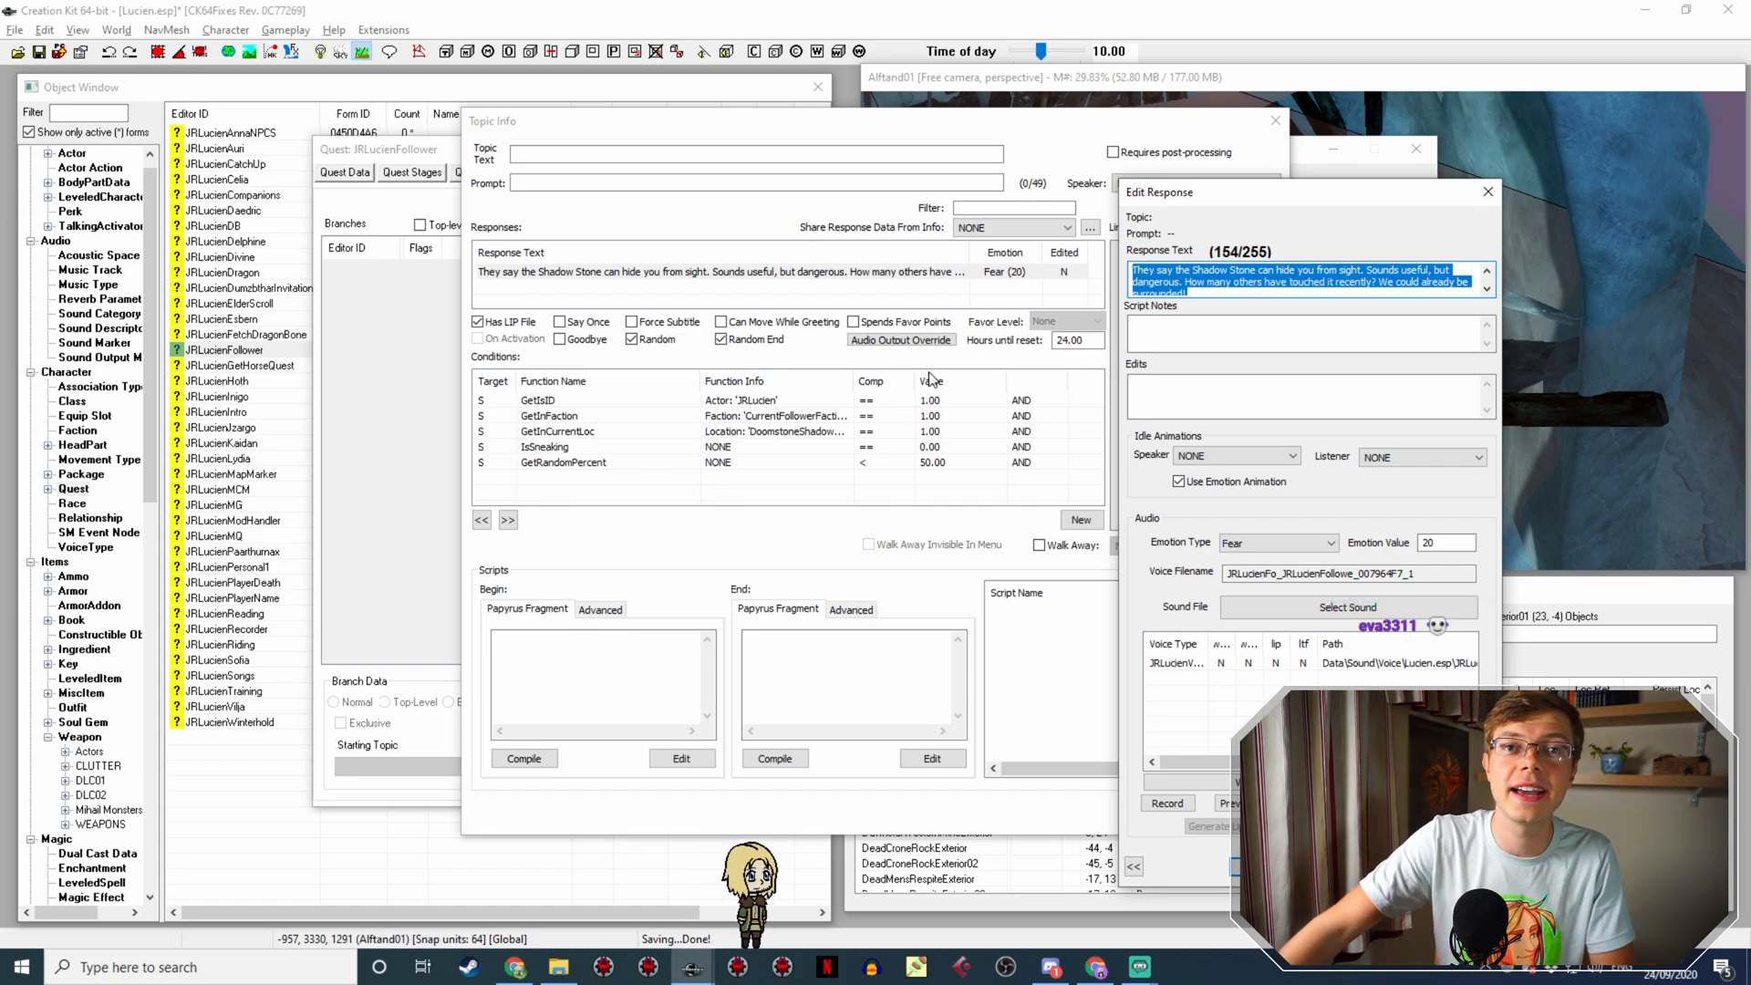
Step: Replace the duplicated line's response with "They say the Tower Stone helps you pick locks, which makes loads of sense"
scroll(1221, 287, "down", 1)
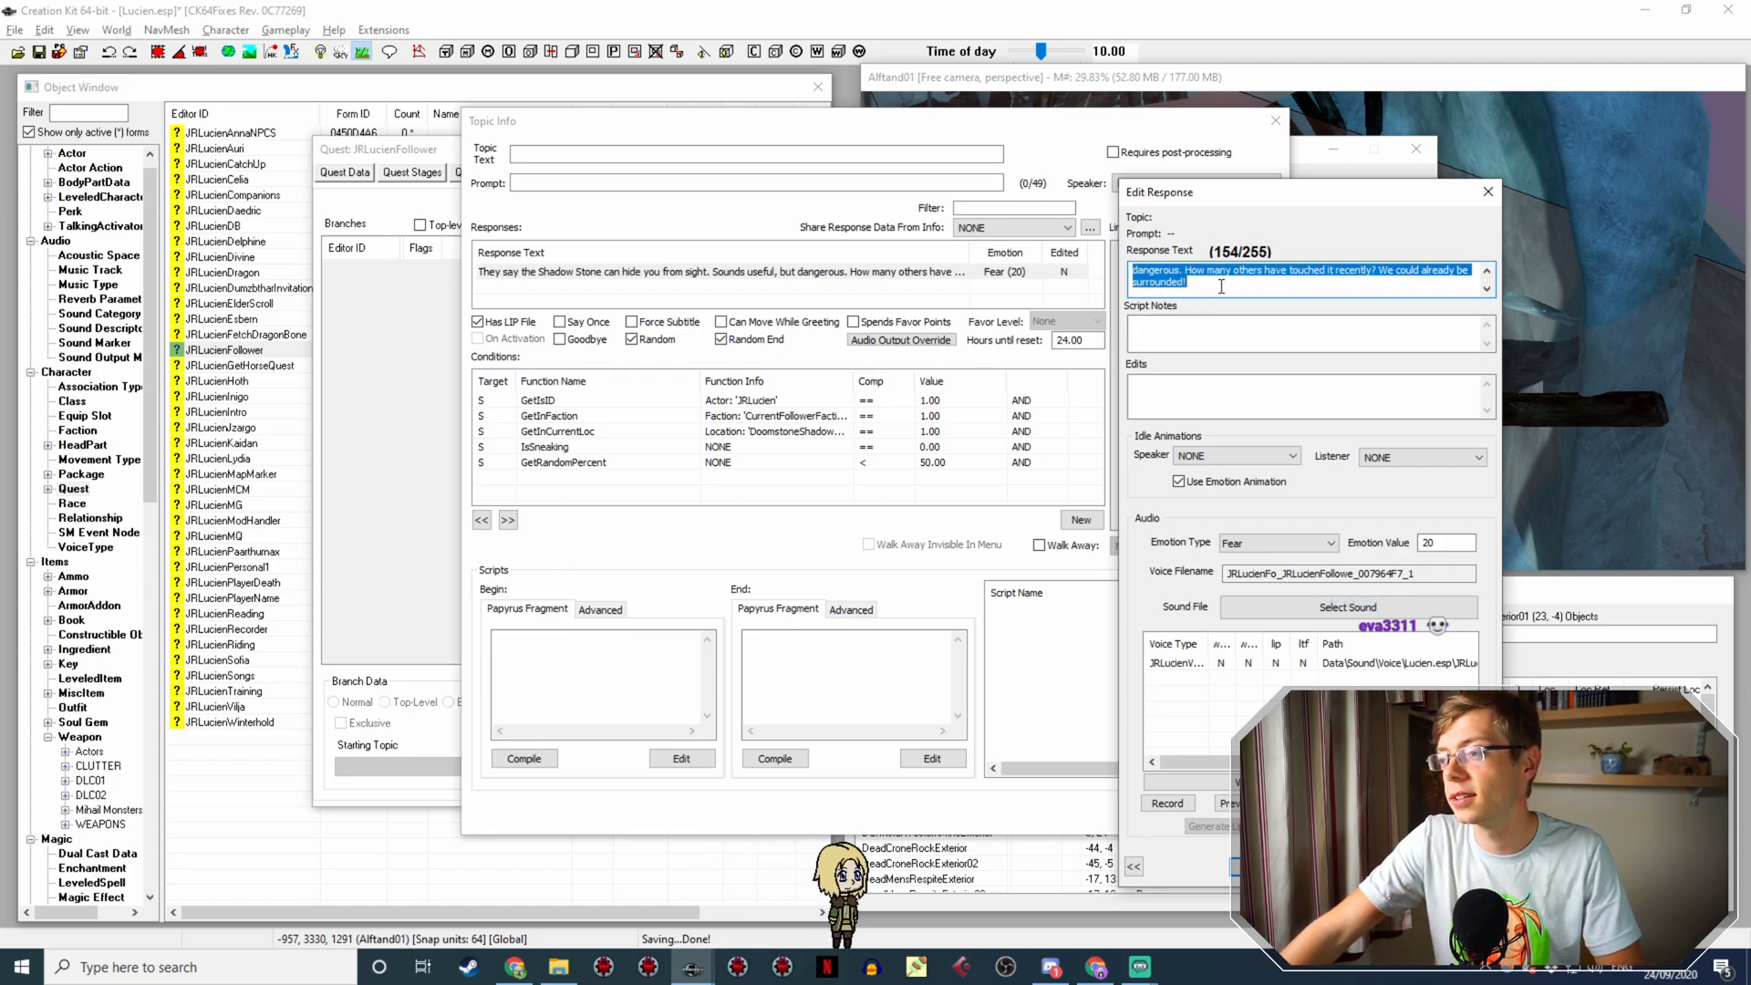
scroll(1221, 287, "up", 1)
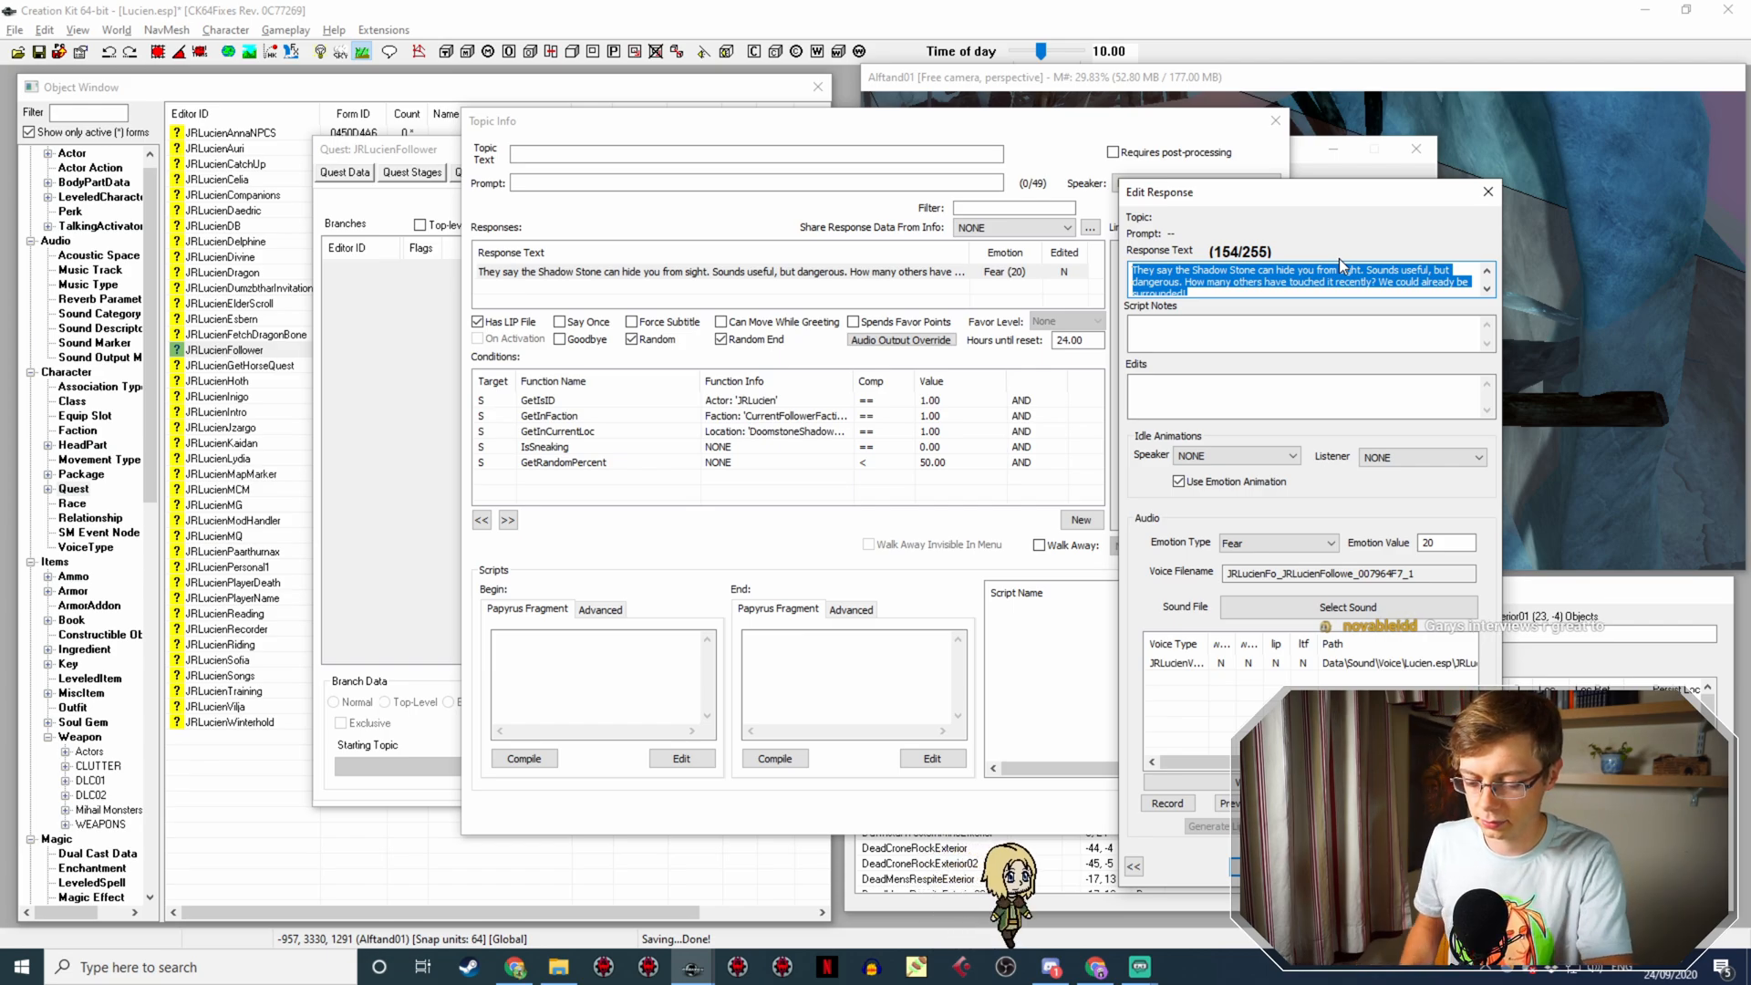
type("They say ")
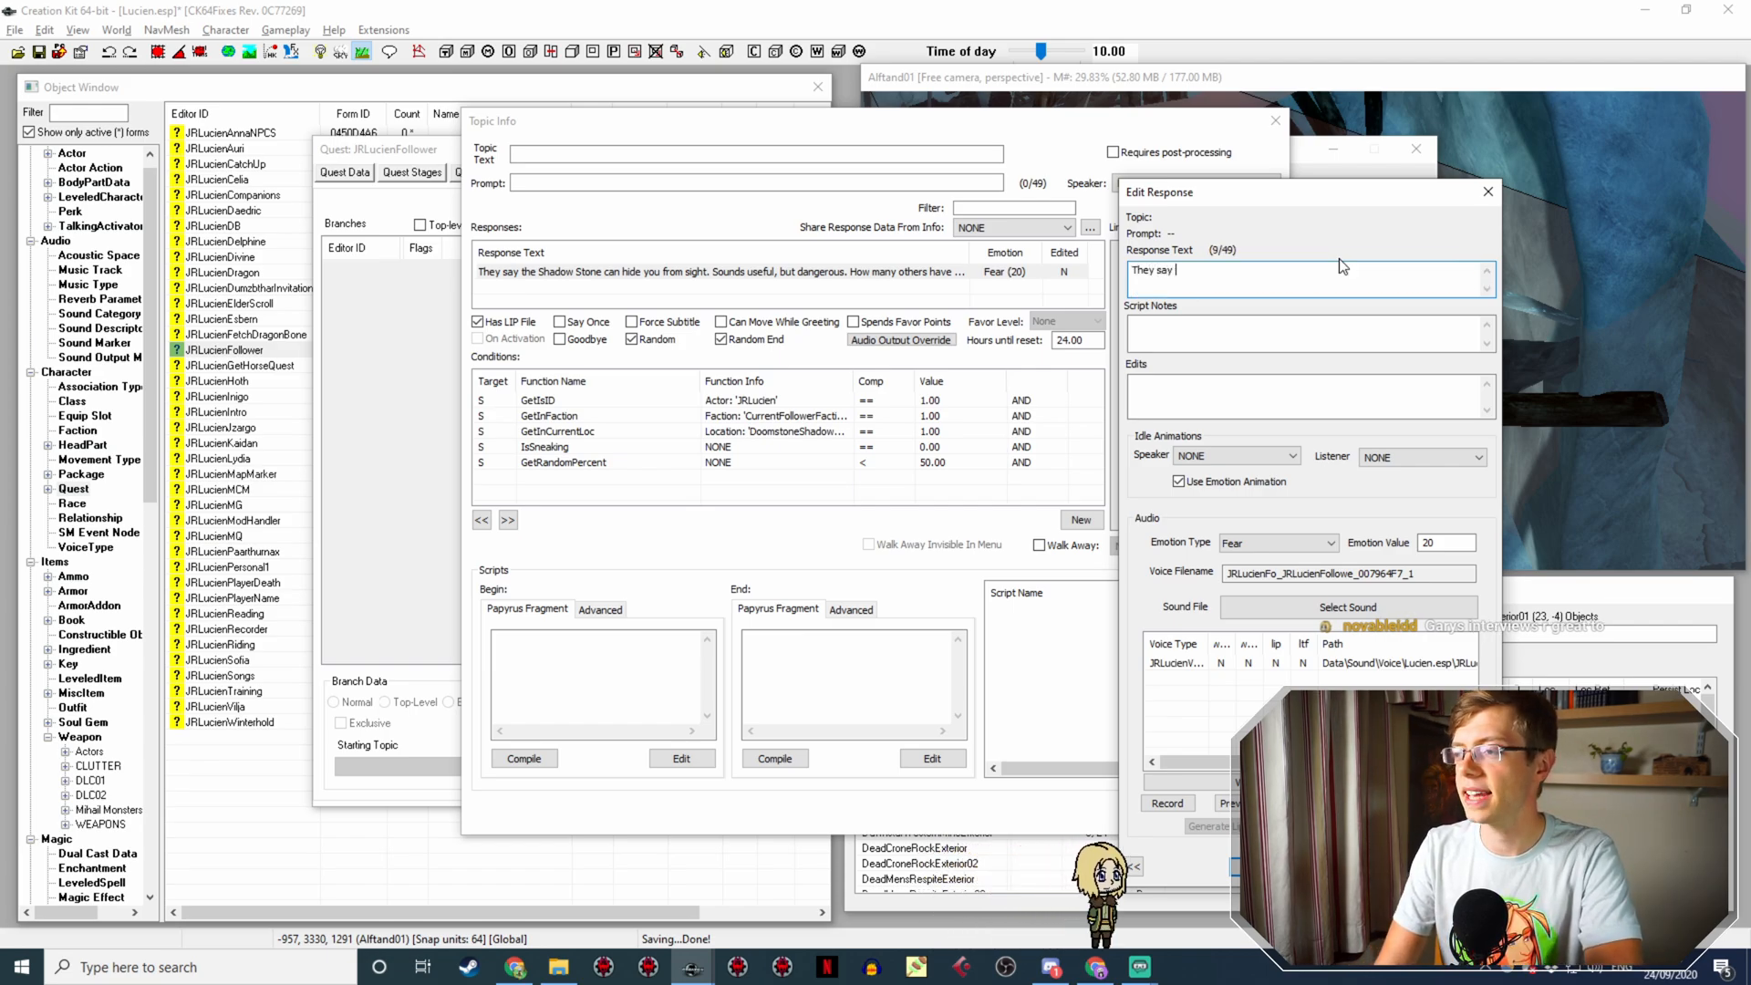
type("the Tower Ston")
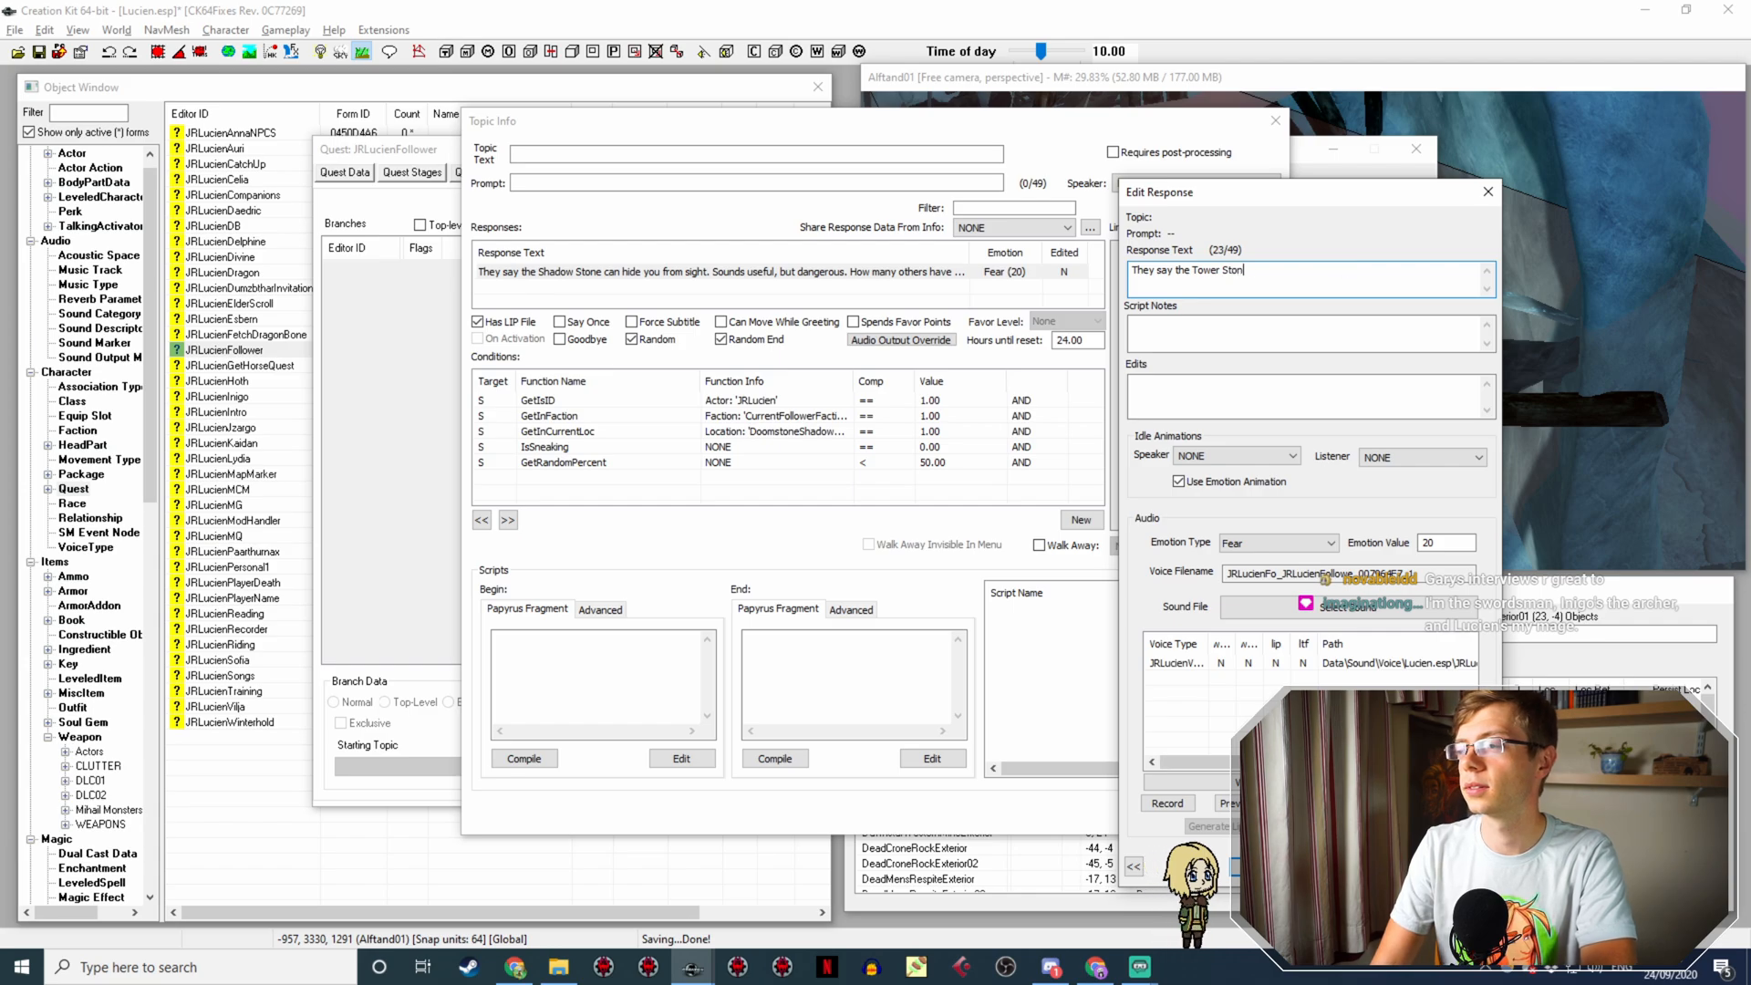
type("e helps you pick locks.")
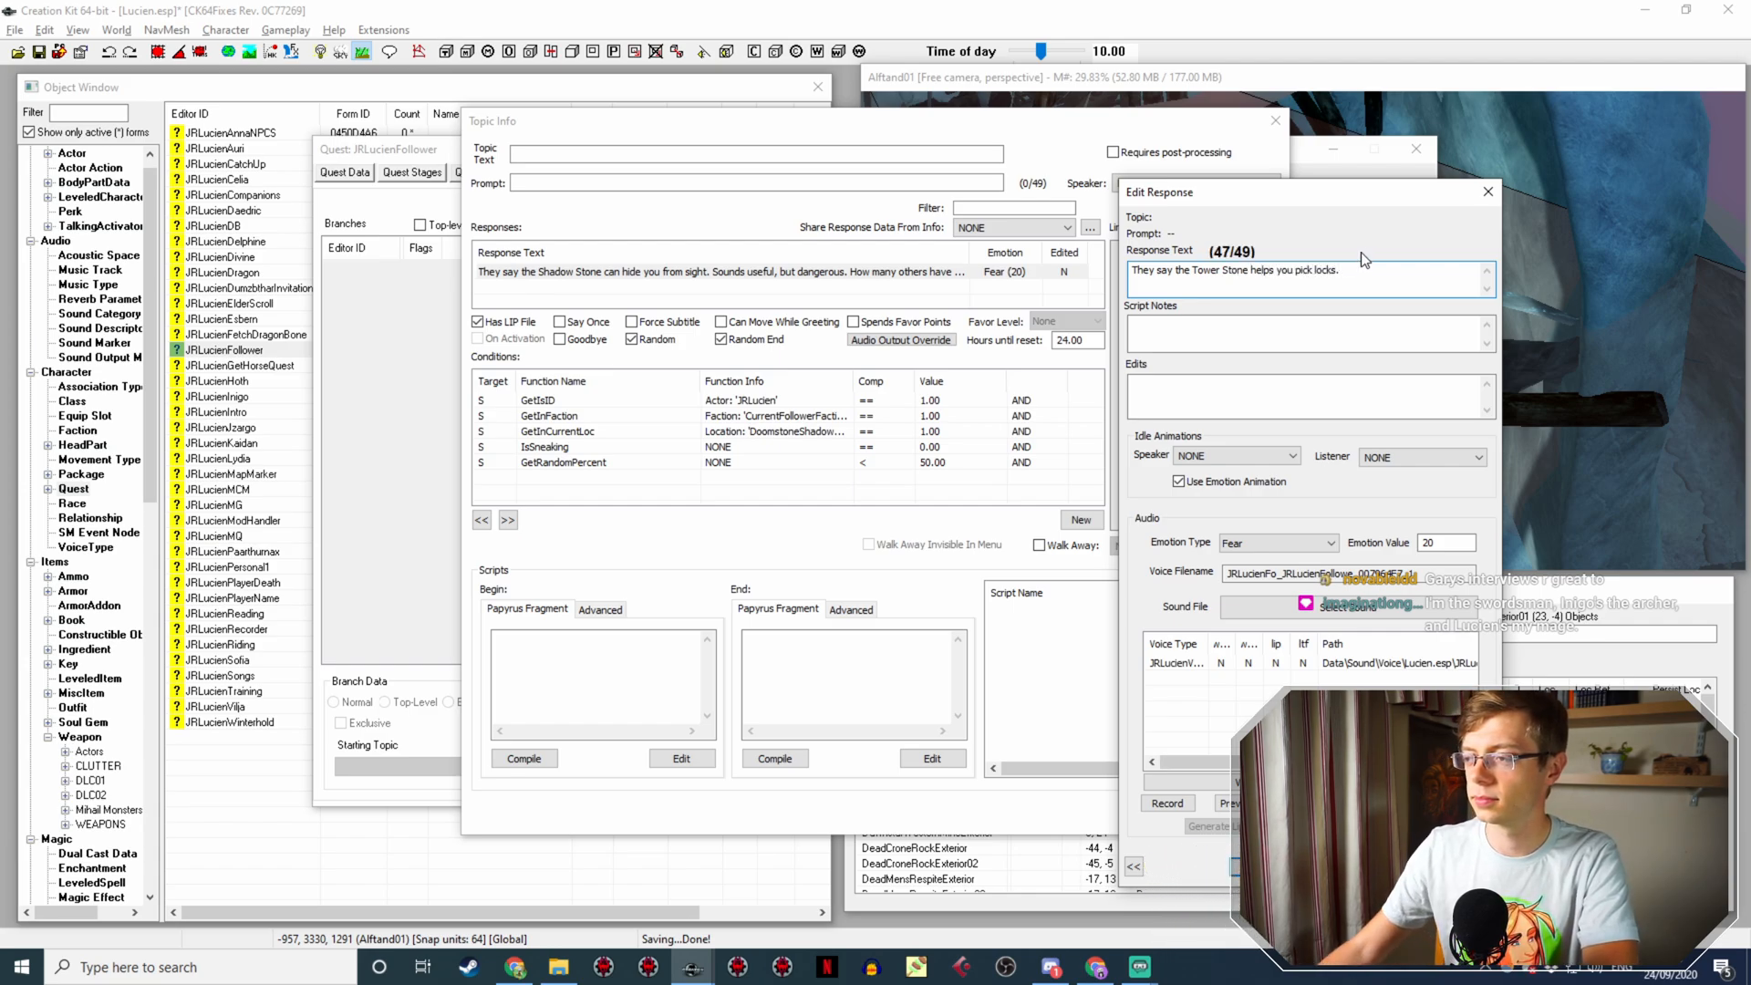
key("BackSpace")
key("BackSpace")
key("BackSpace")
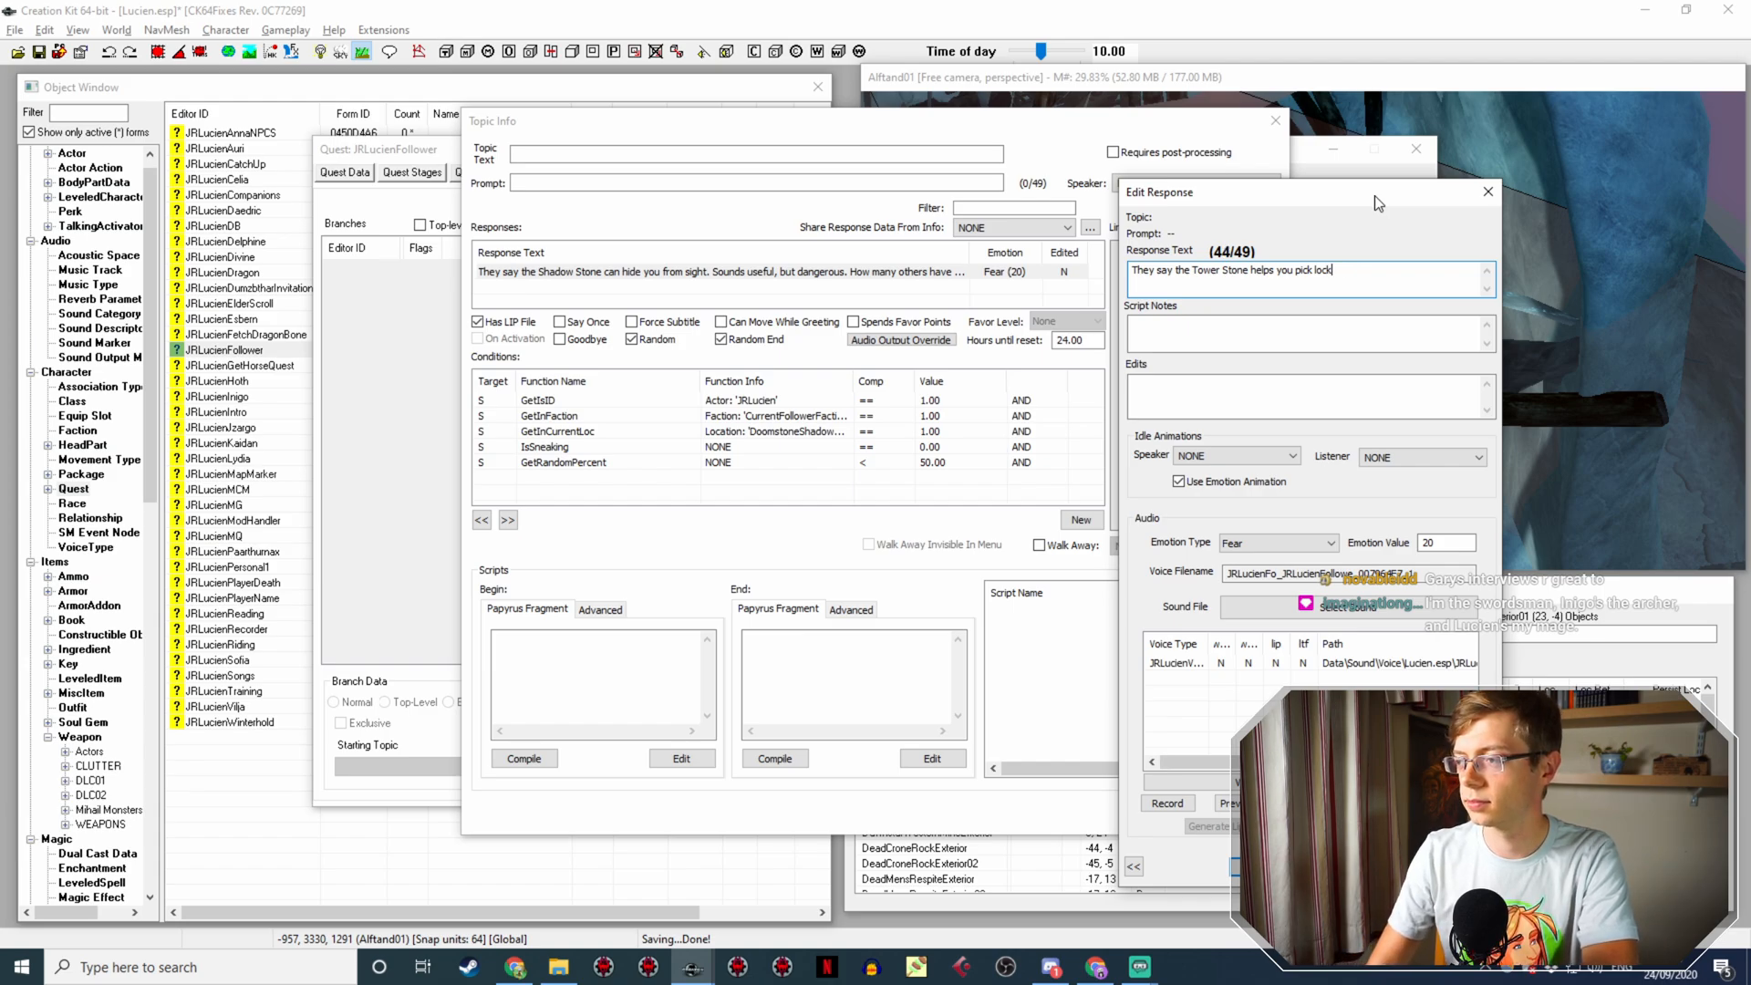
type("s, which makes lo")
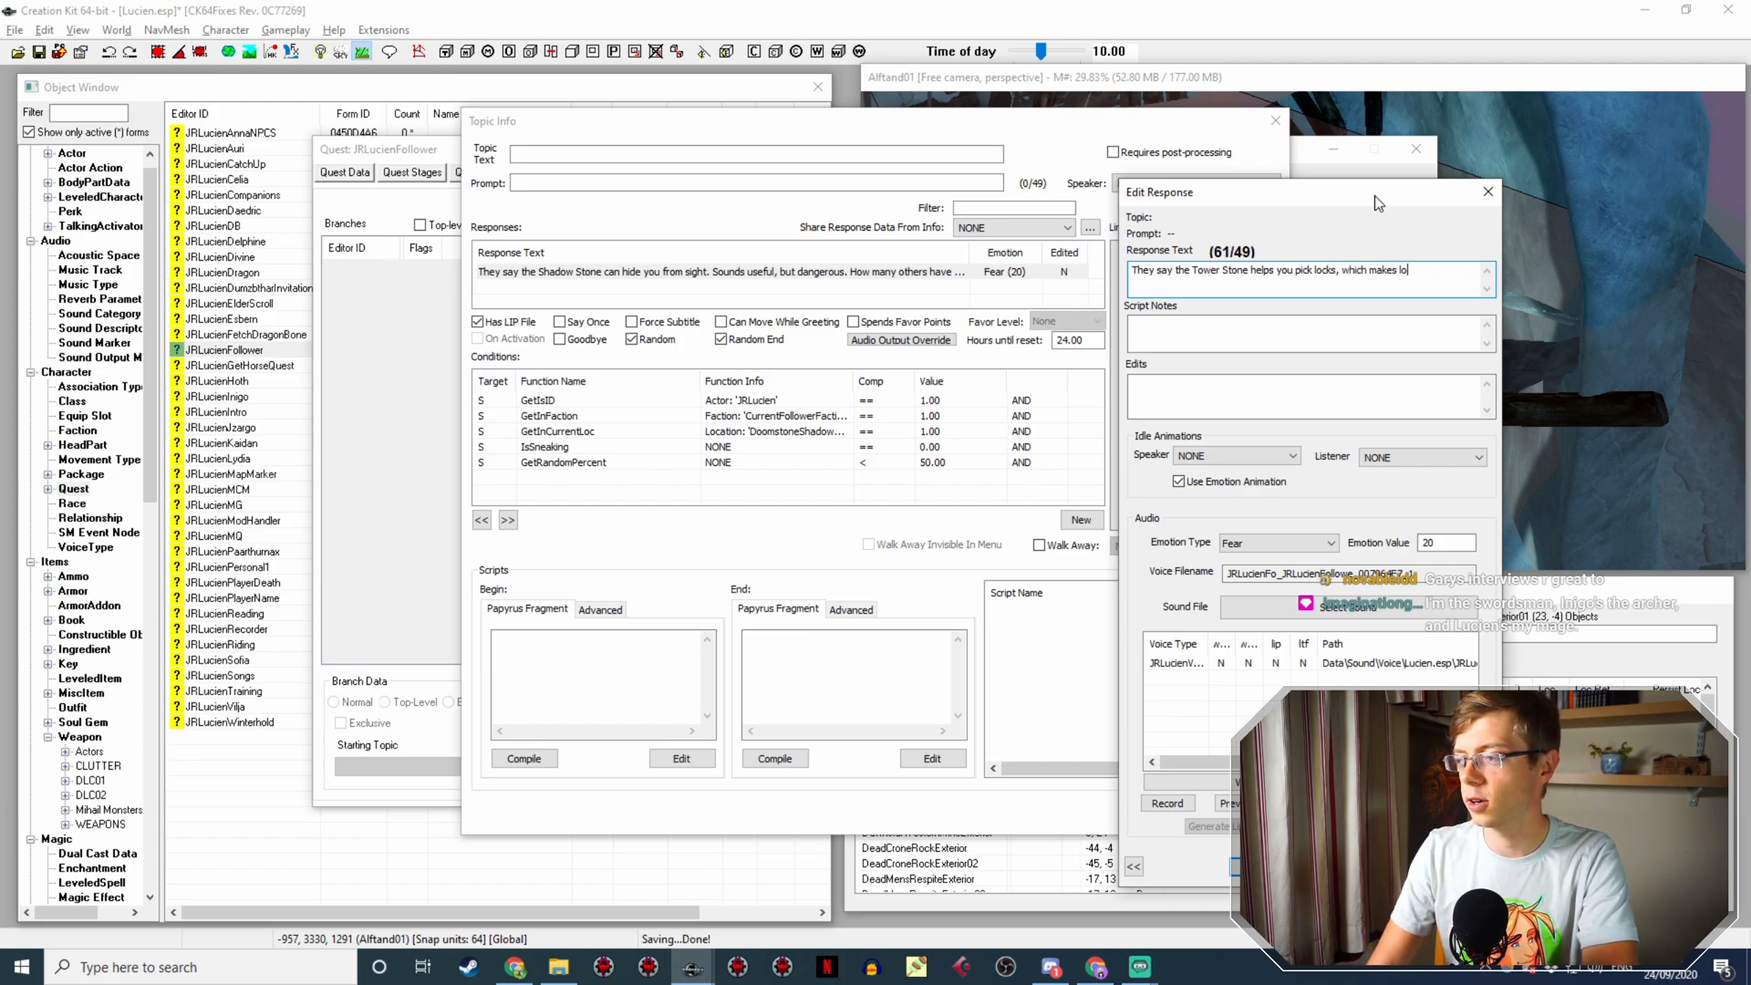
type("ads of sense")
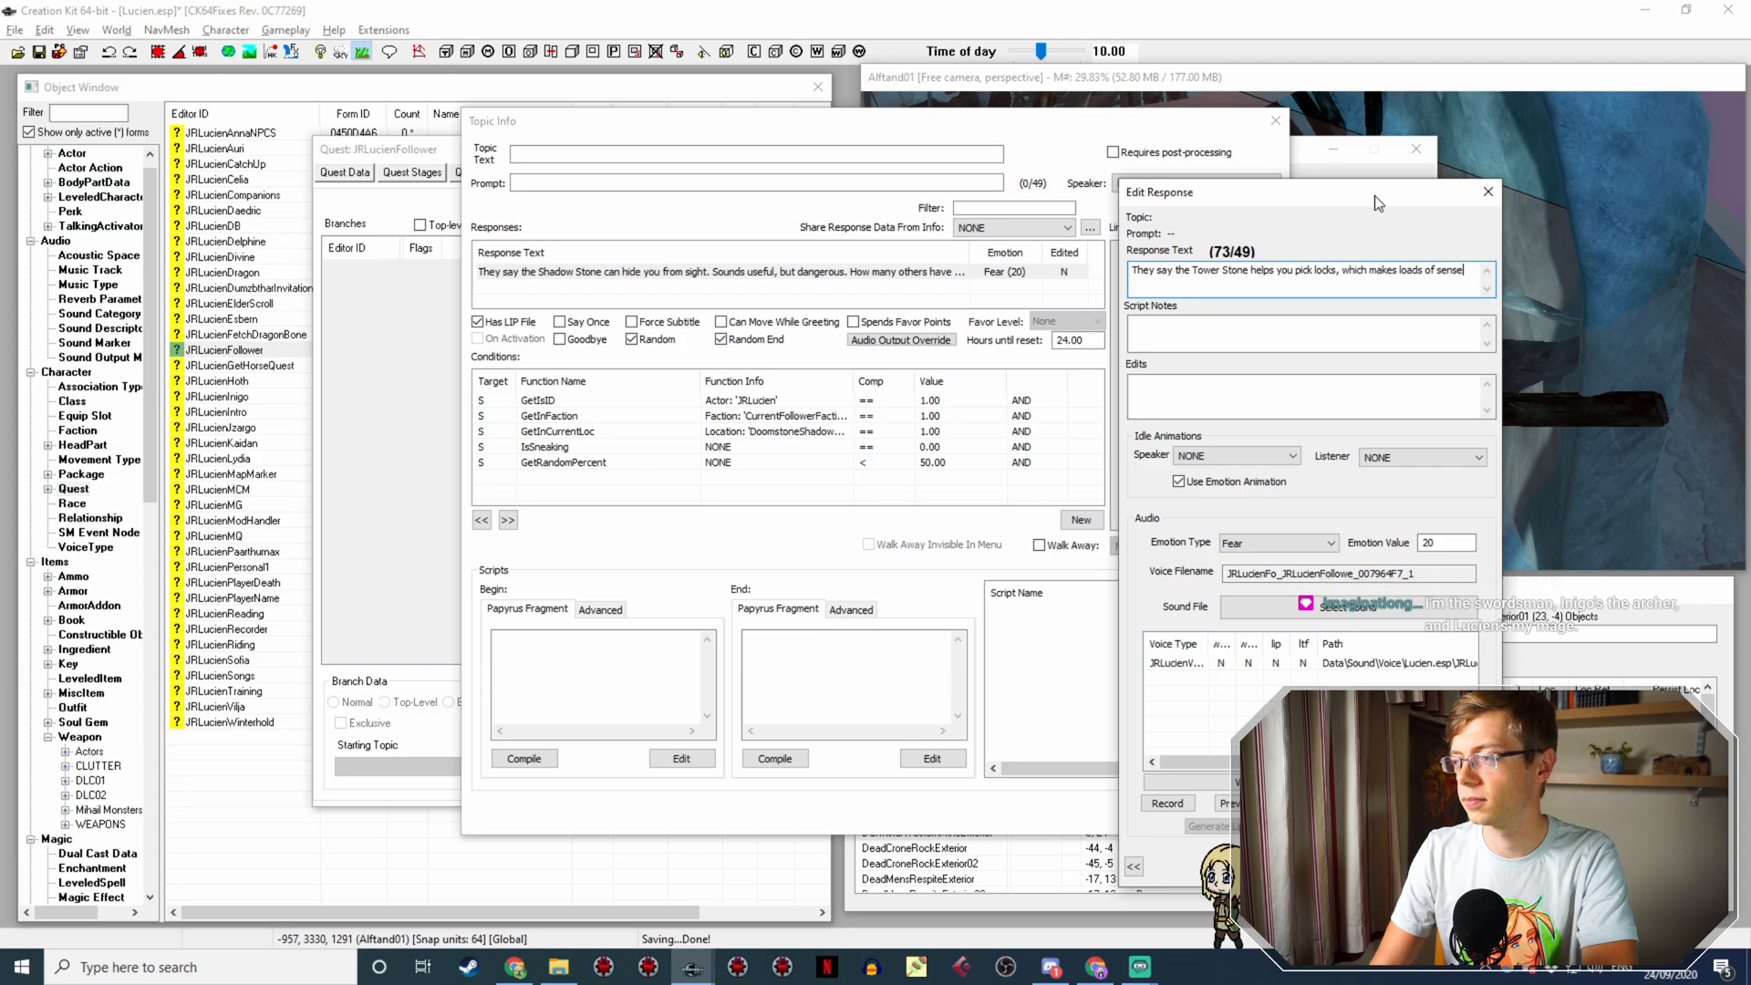
Step: End the sentence with a full stop and continue the response with "Everyone knows tall buildings are master thieves, right?"
type(". E")
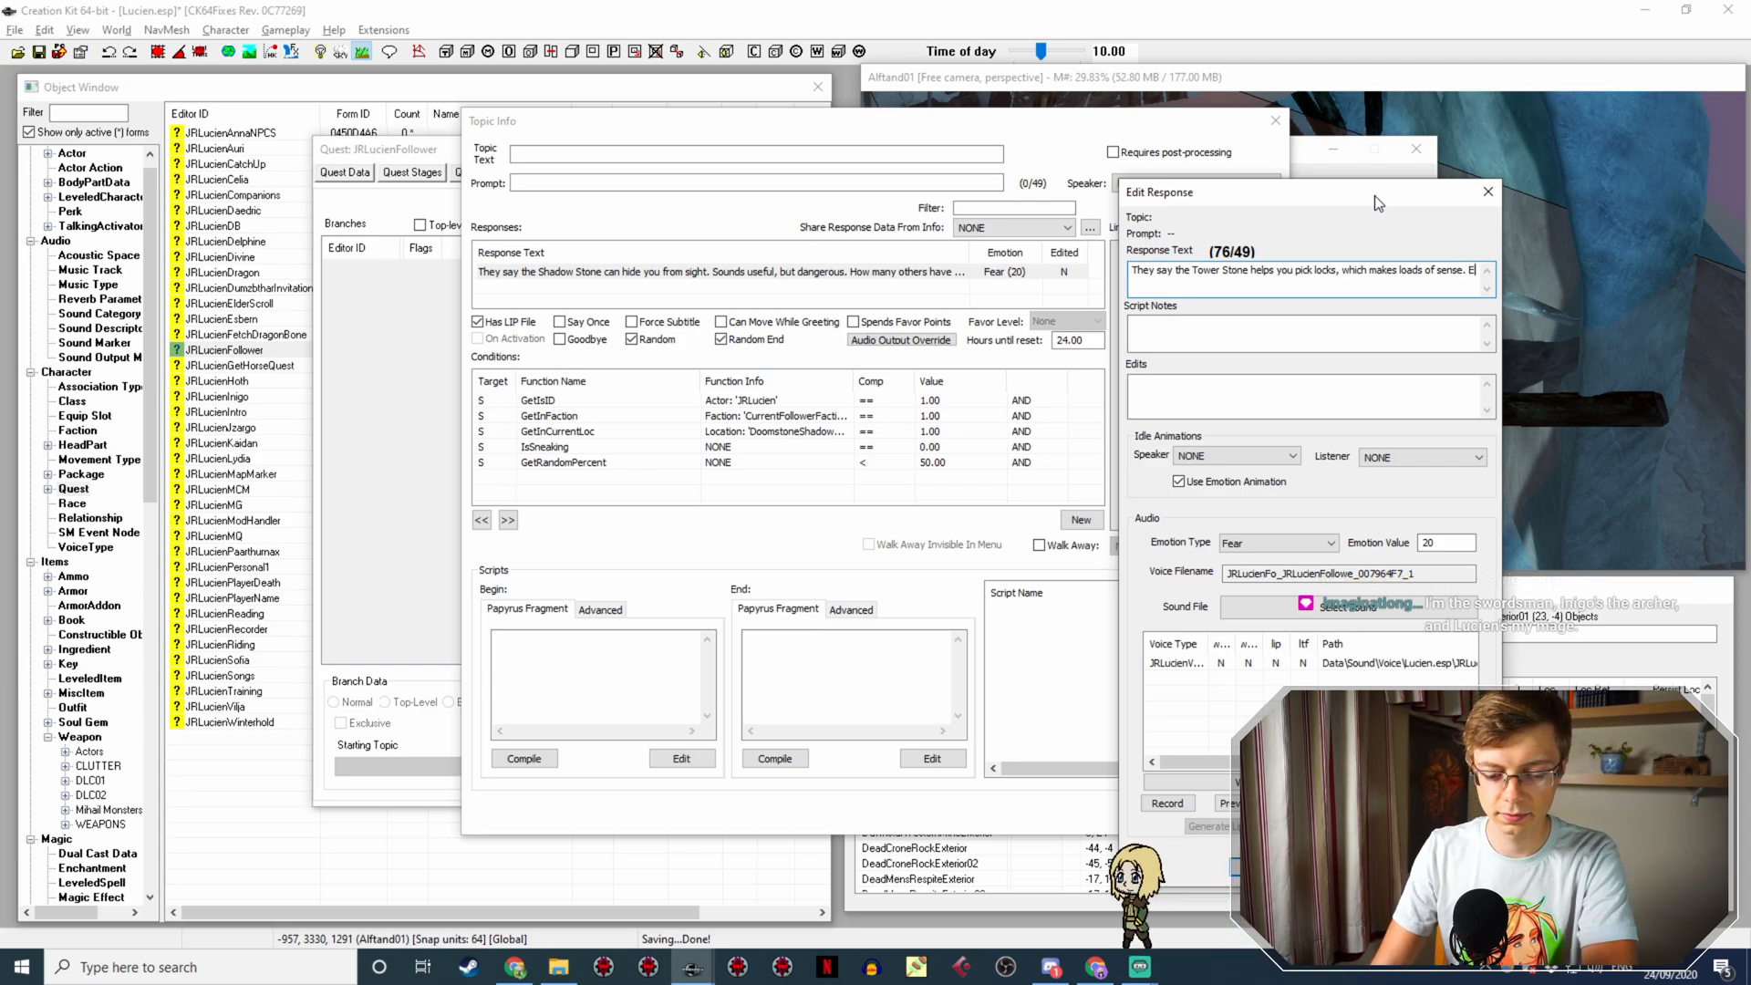
type("veryone knows tal")
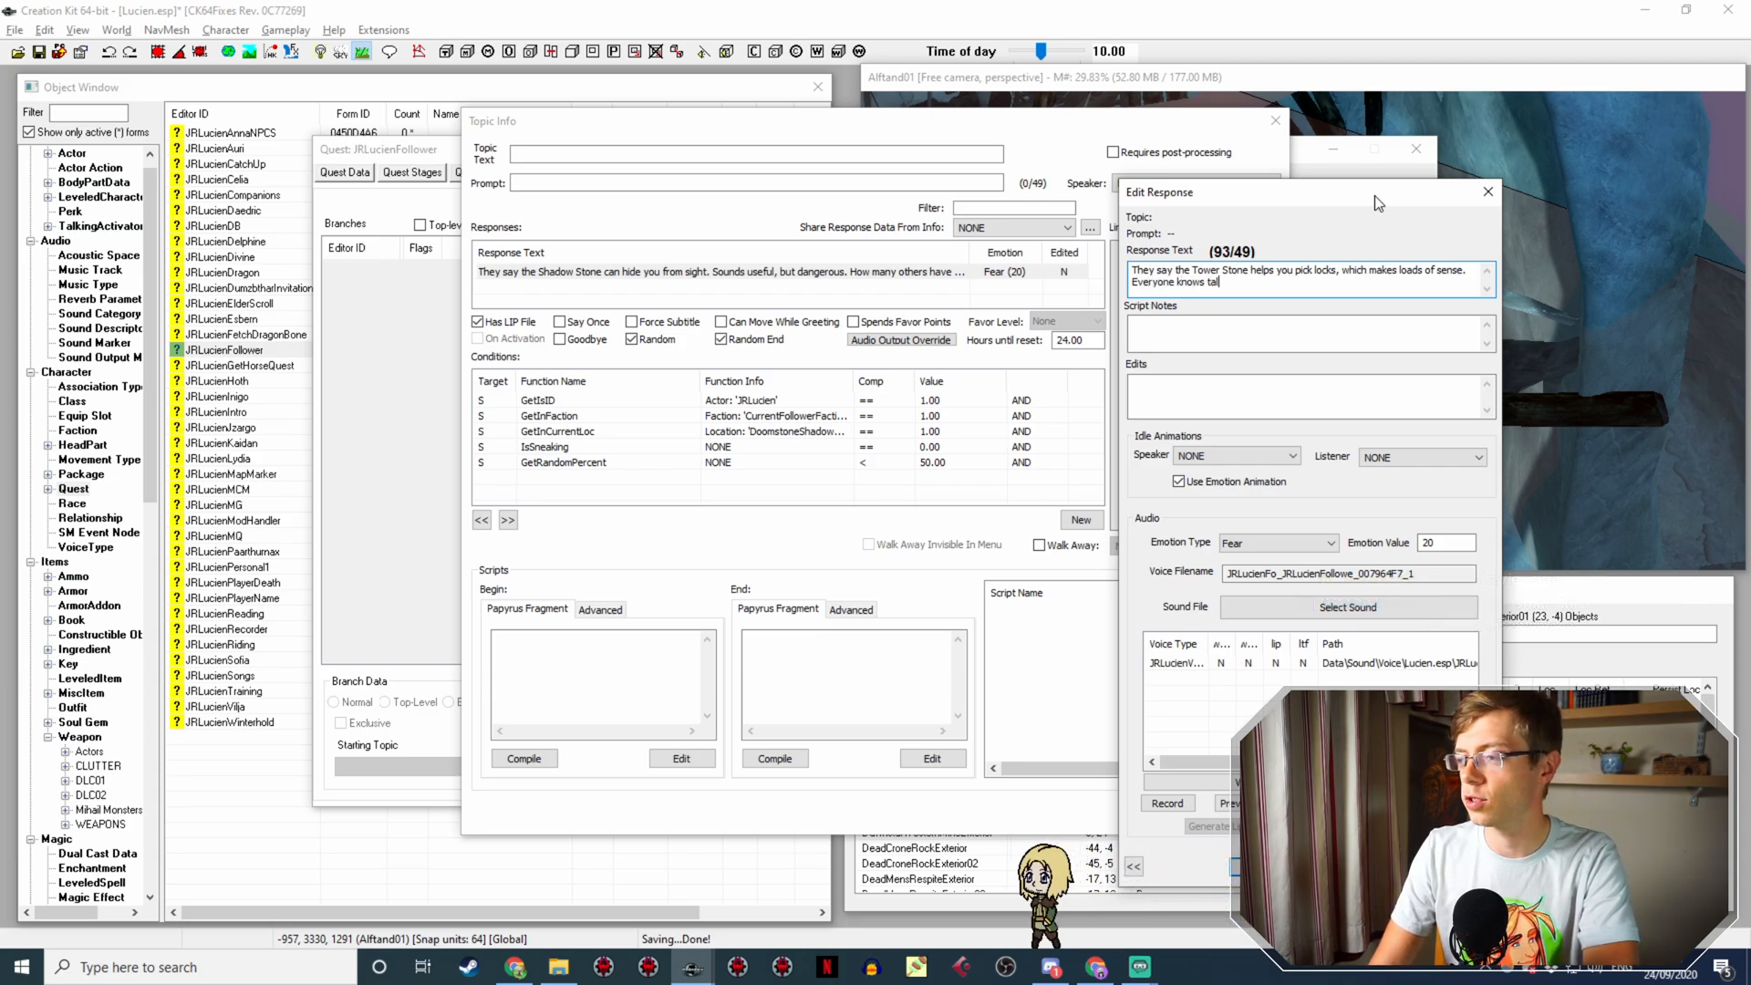
type("l buildings are ma")
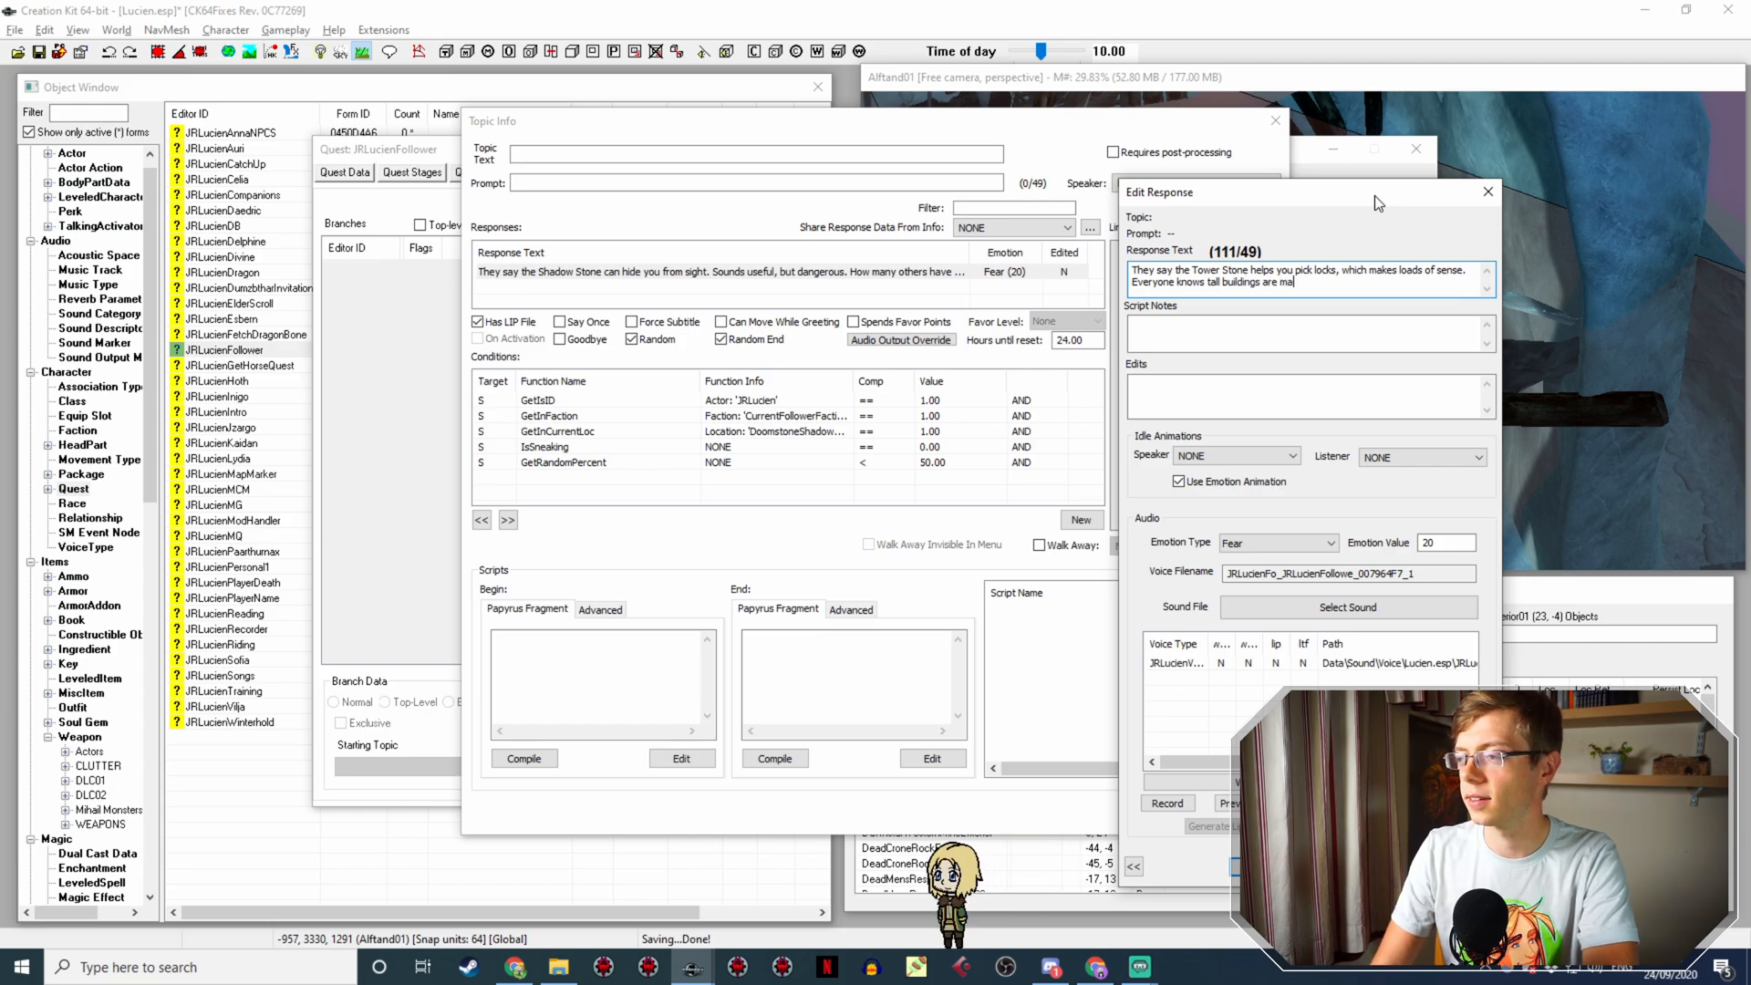
type("ster thieves")
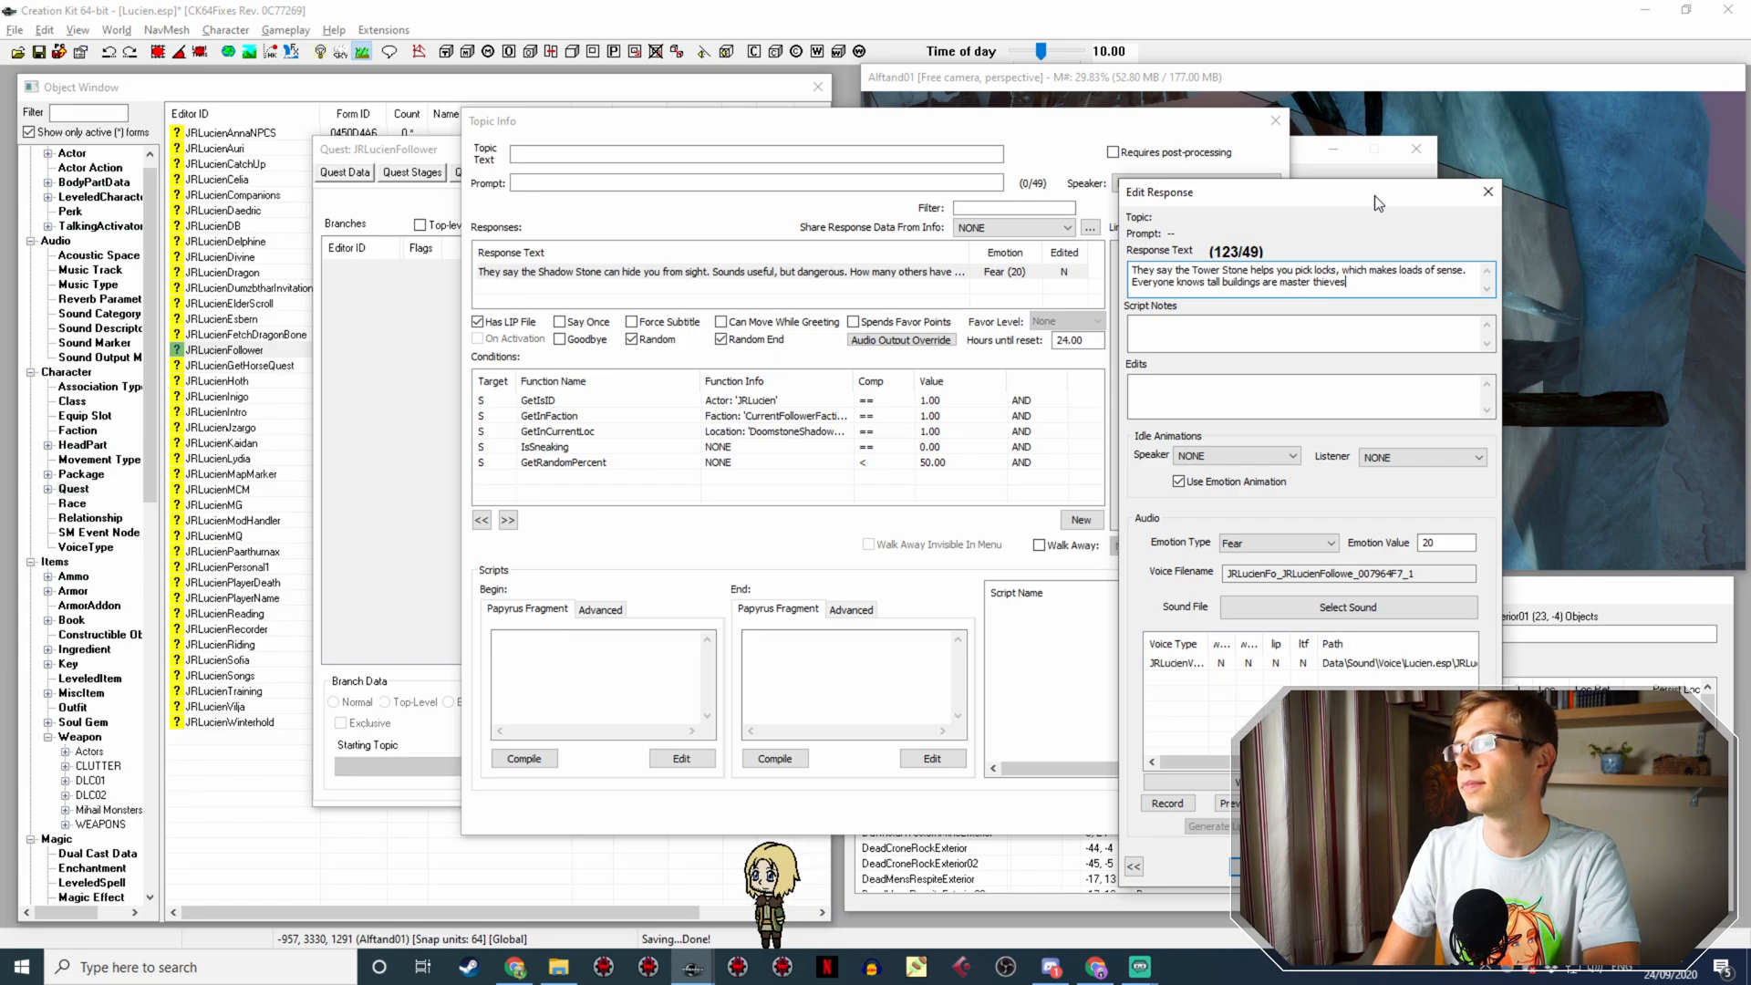
type(".")
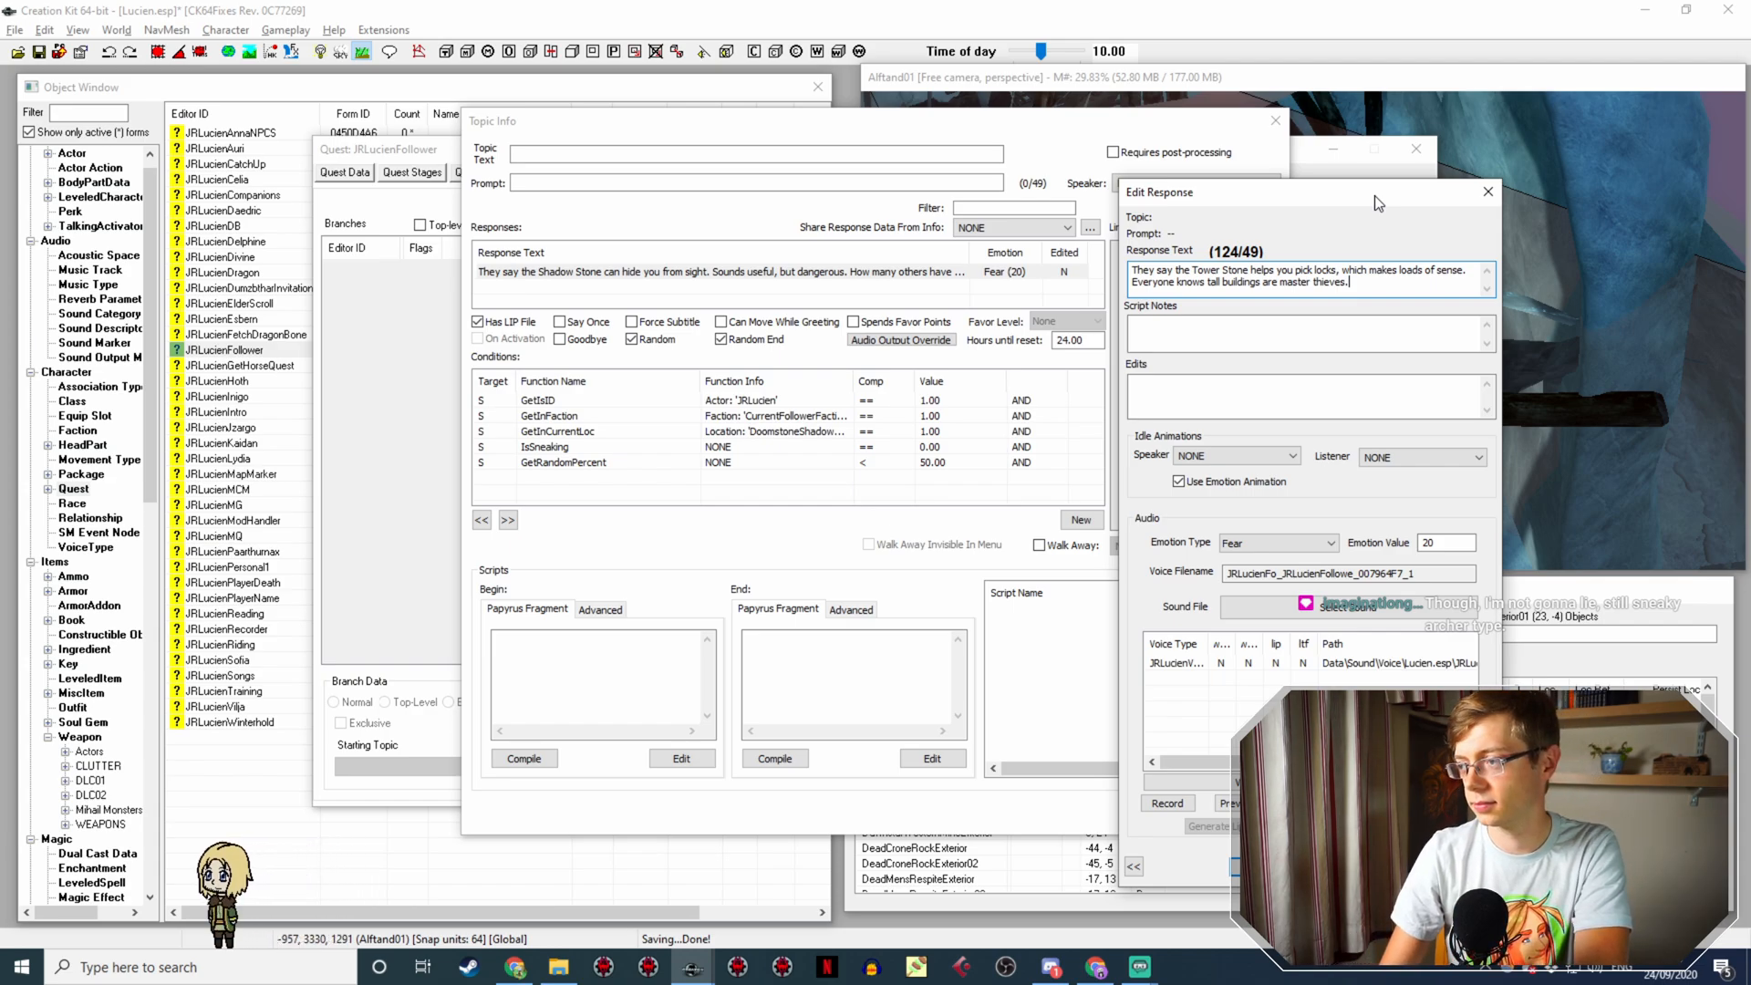
key("BackSpace")
type(", right?")
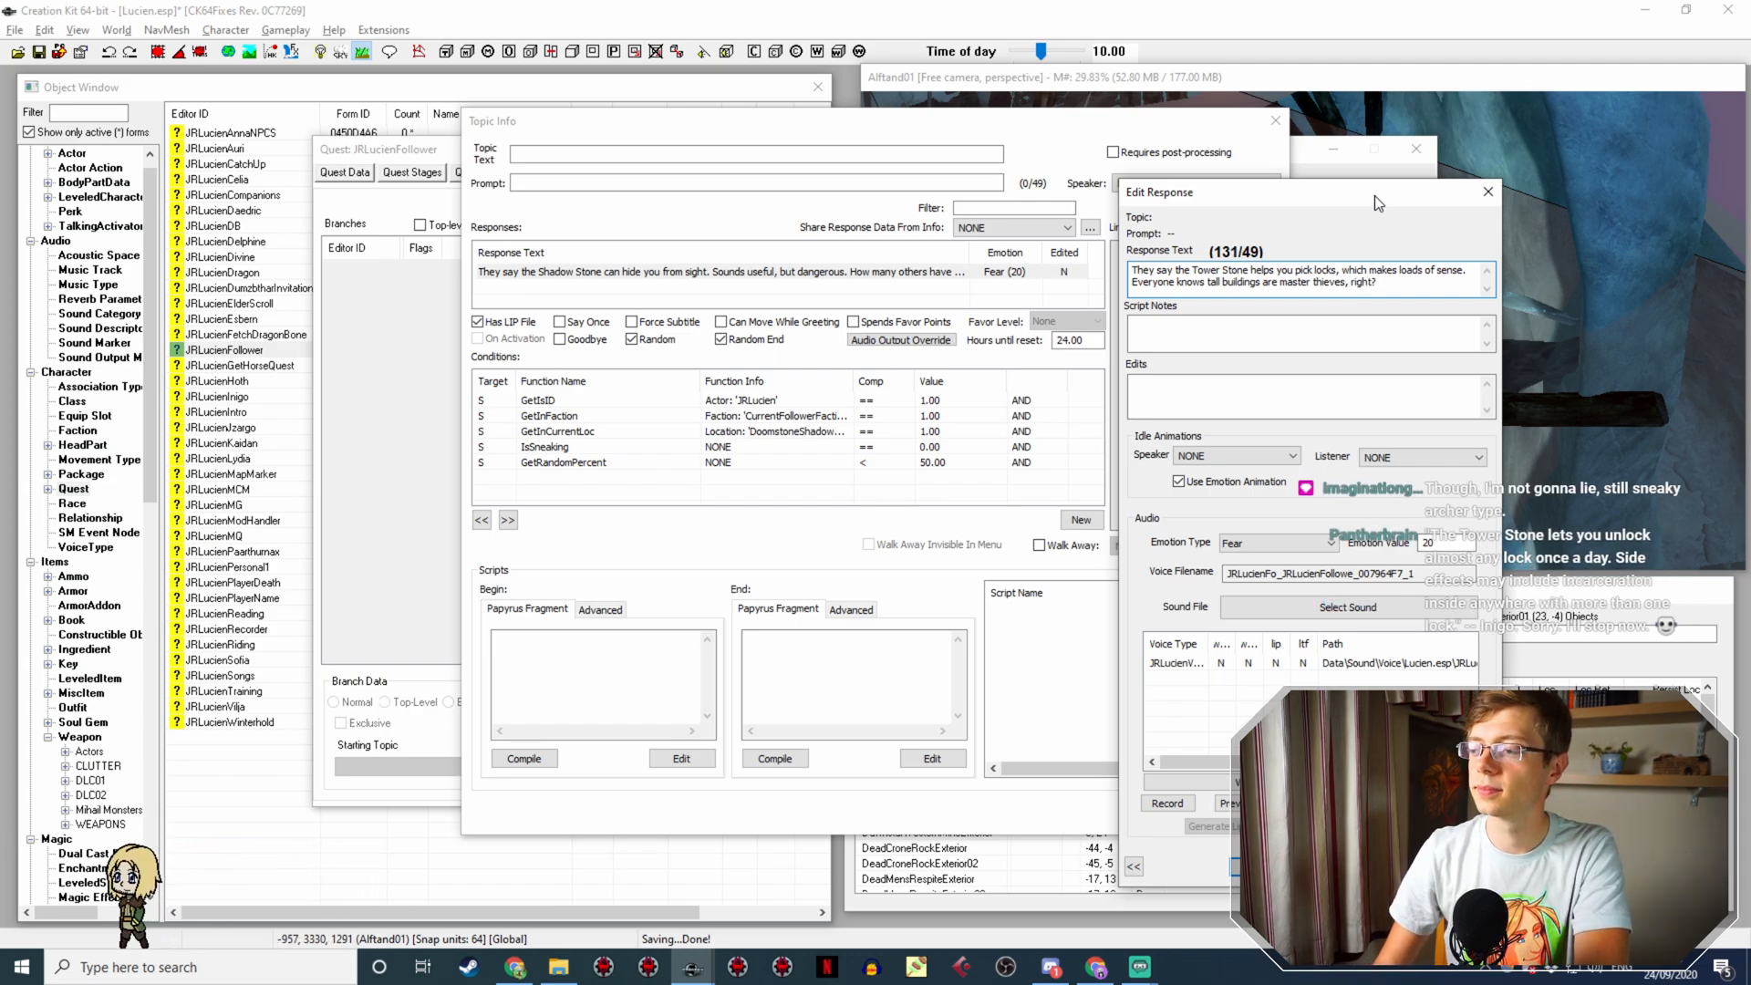
Step: Set the Tower Stone response's emotion to Neutral and point its GetInCurrentLoc condition at the Tower Stone's Doomstone location
left_click(1295, 546)
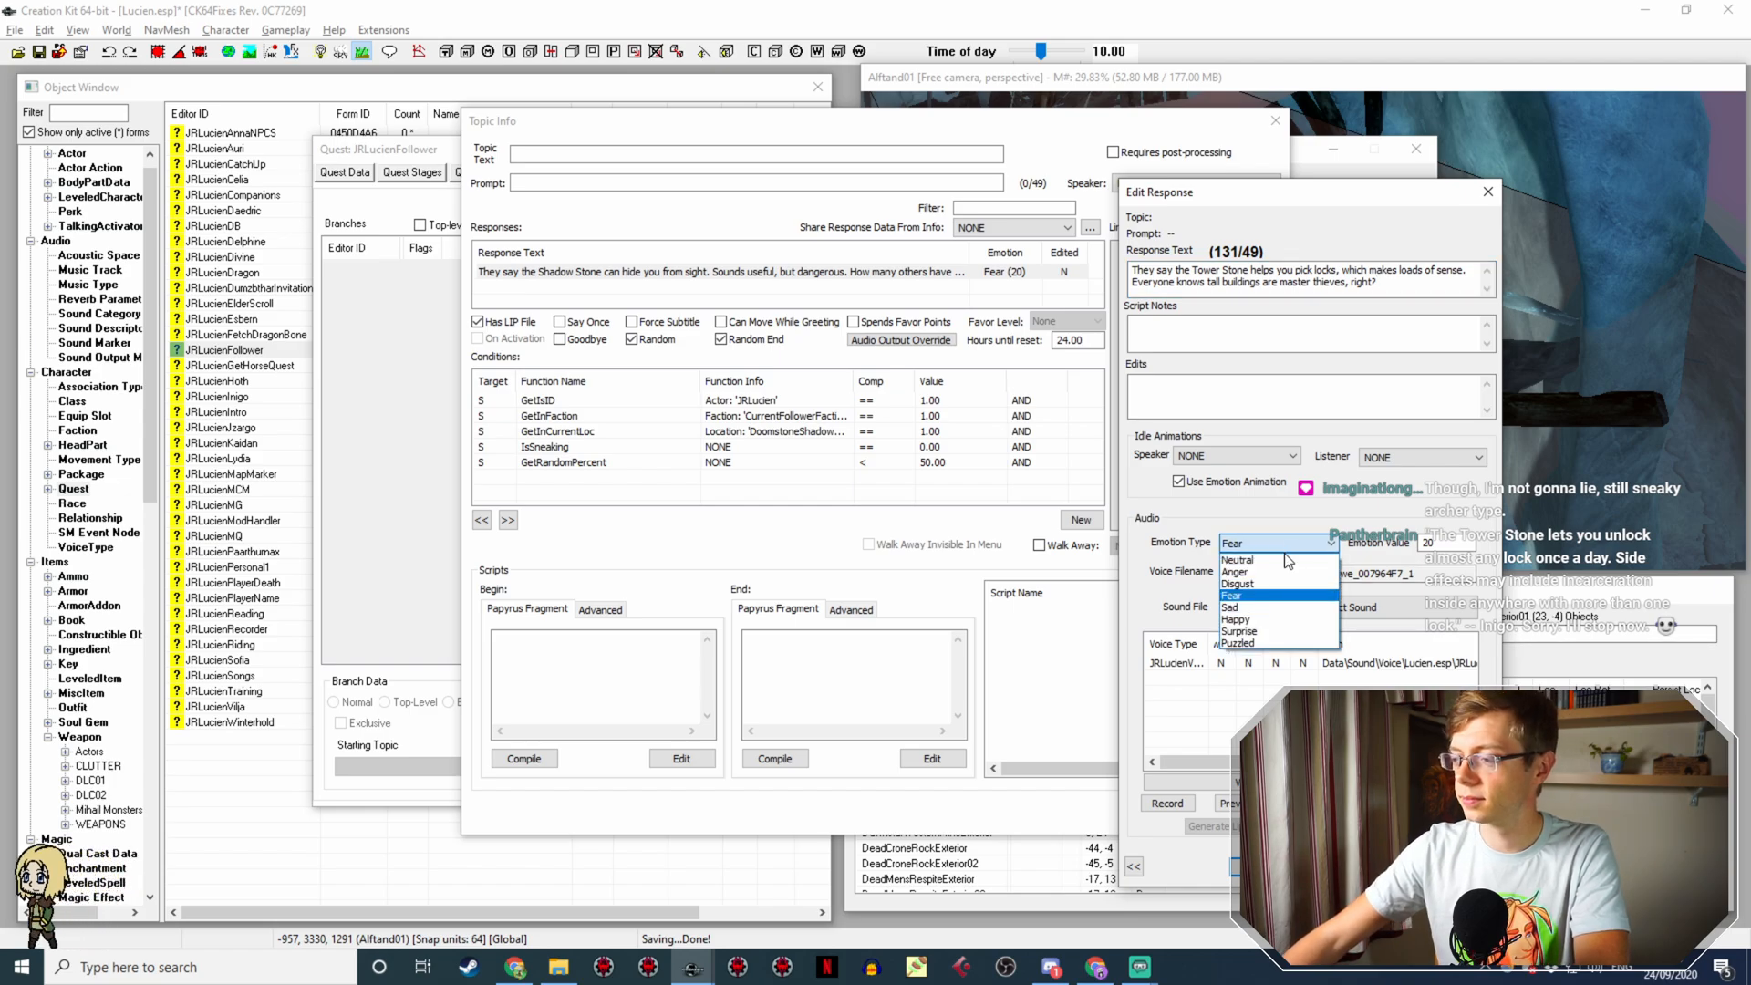
left_click(1277, 559)
key("Return")
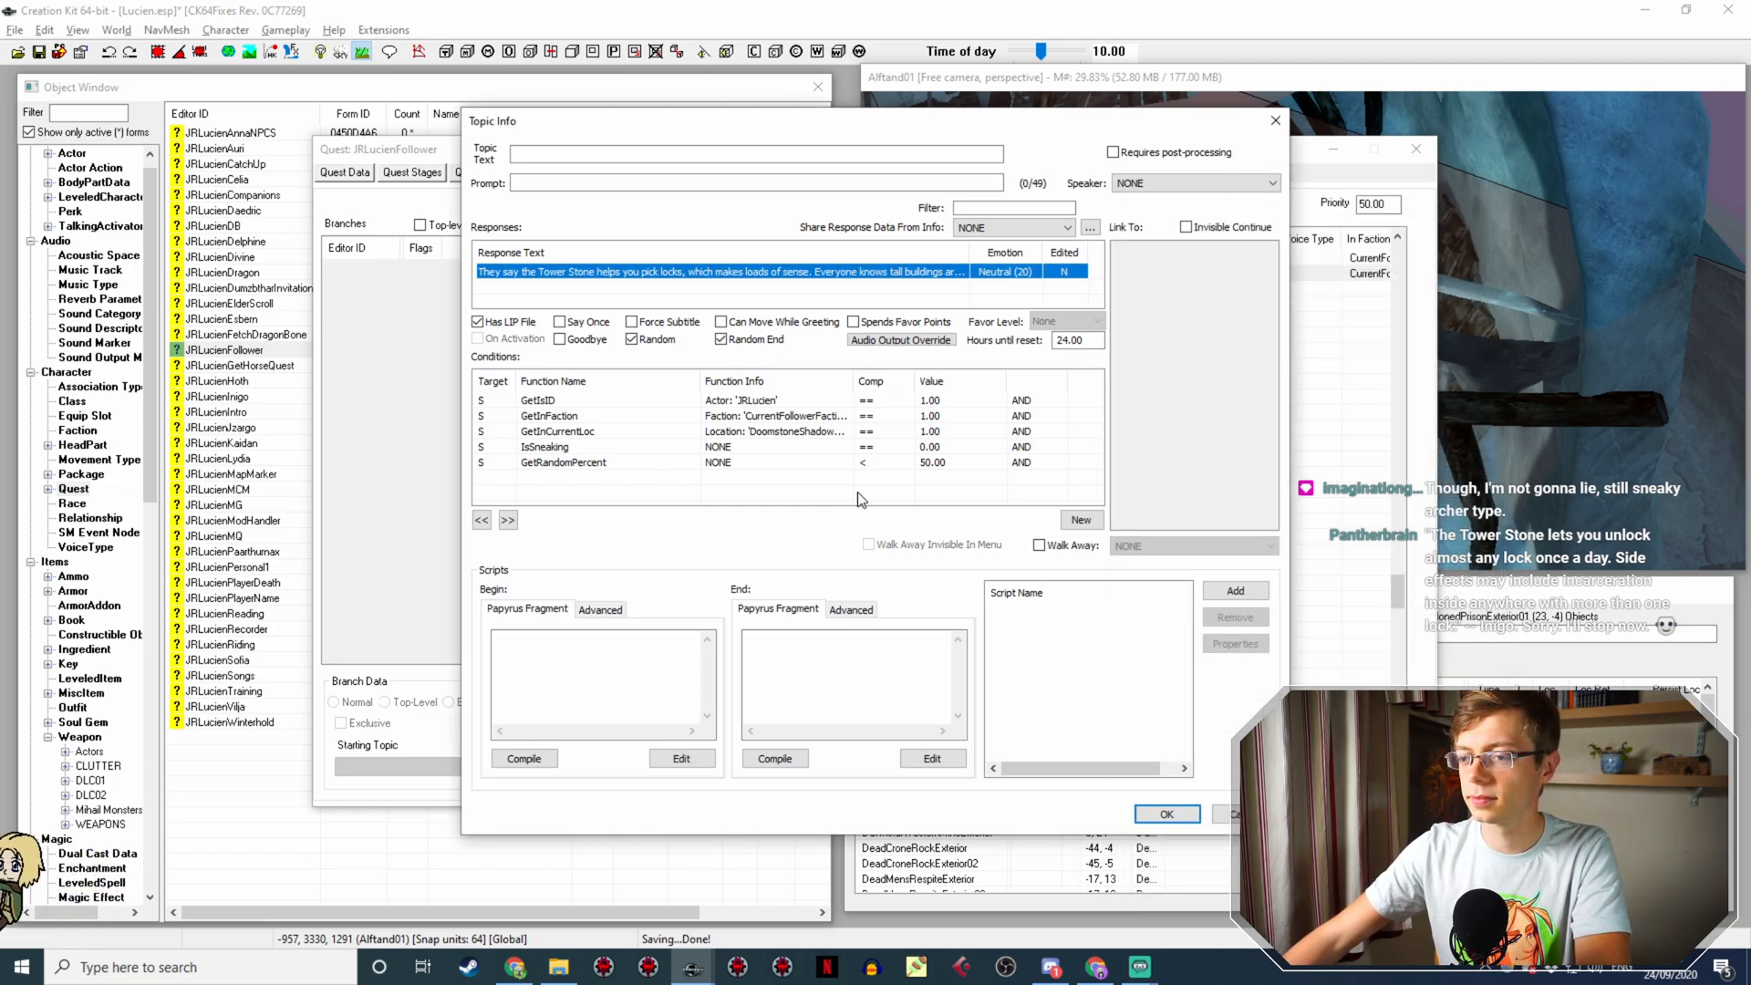
double_click(862, 431)
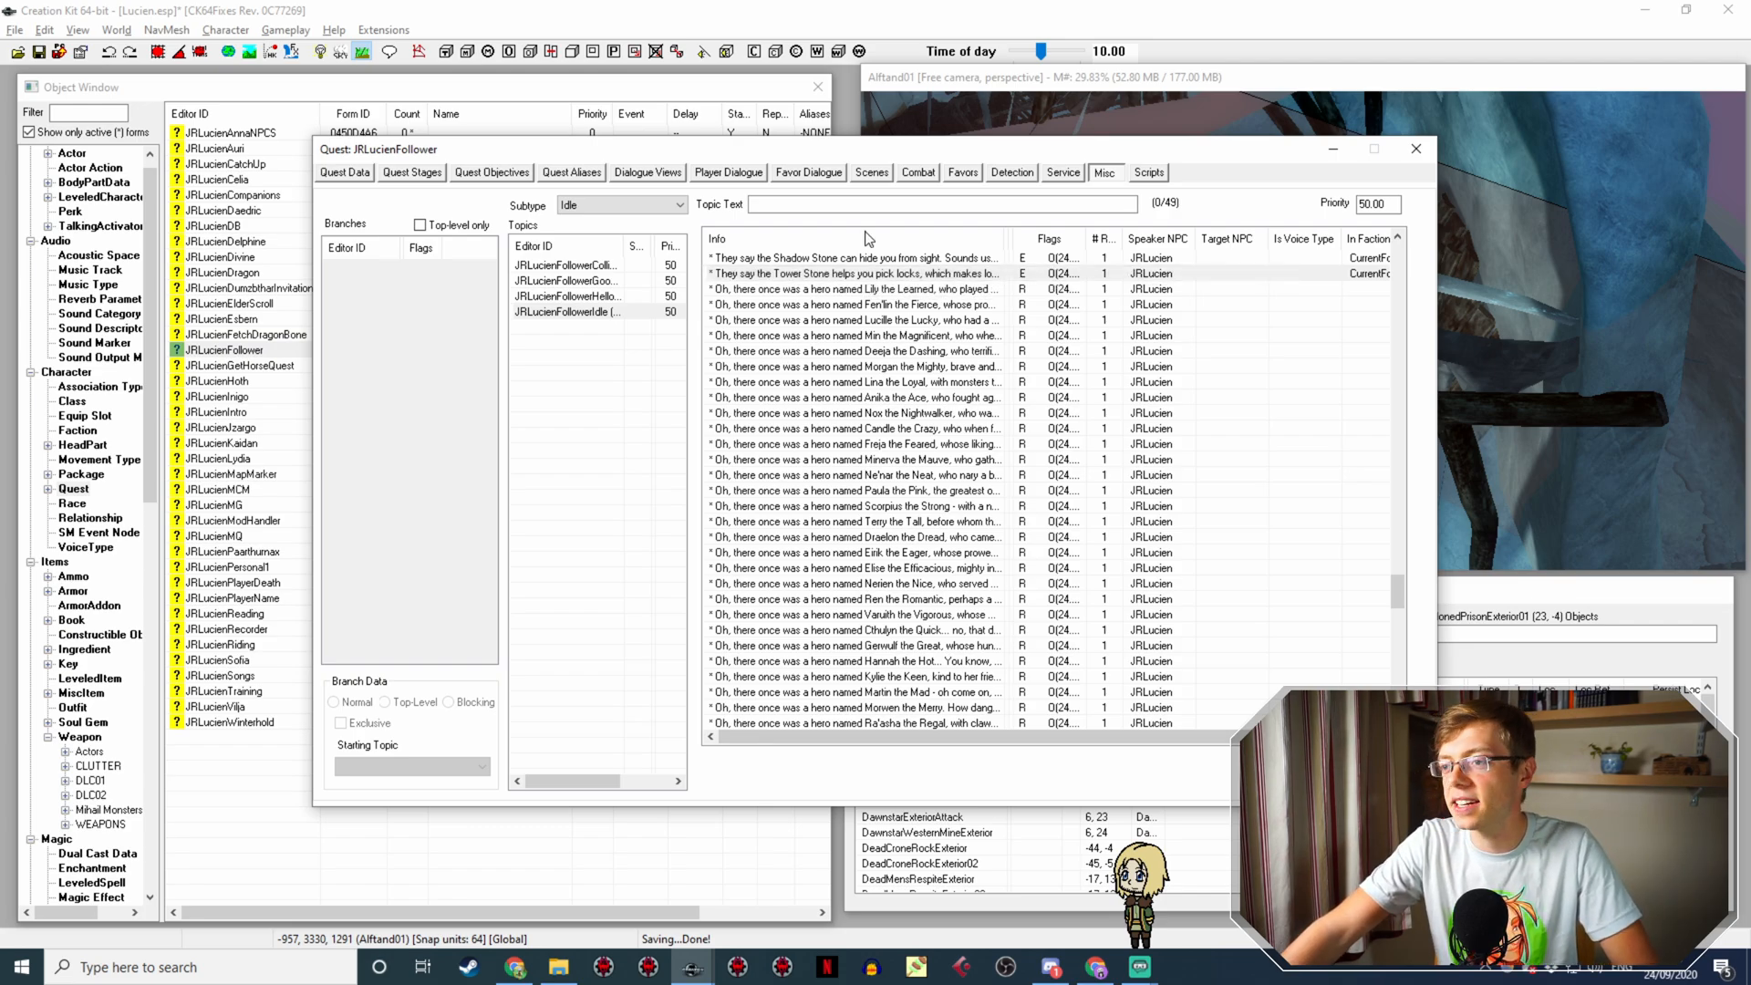
Step: Check the Tower Stone idle line's response and conditions, accept the quest's changes and save the plugin
double_click(902, 274)
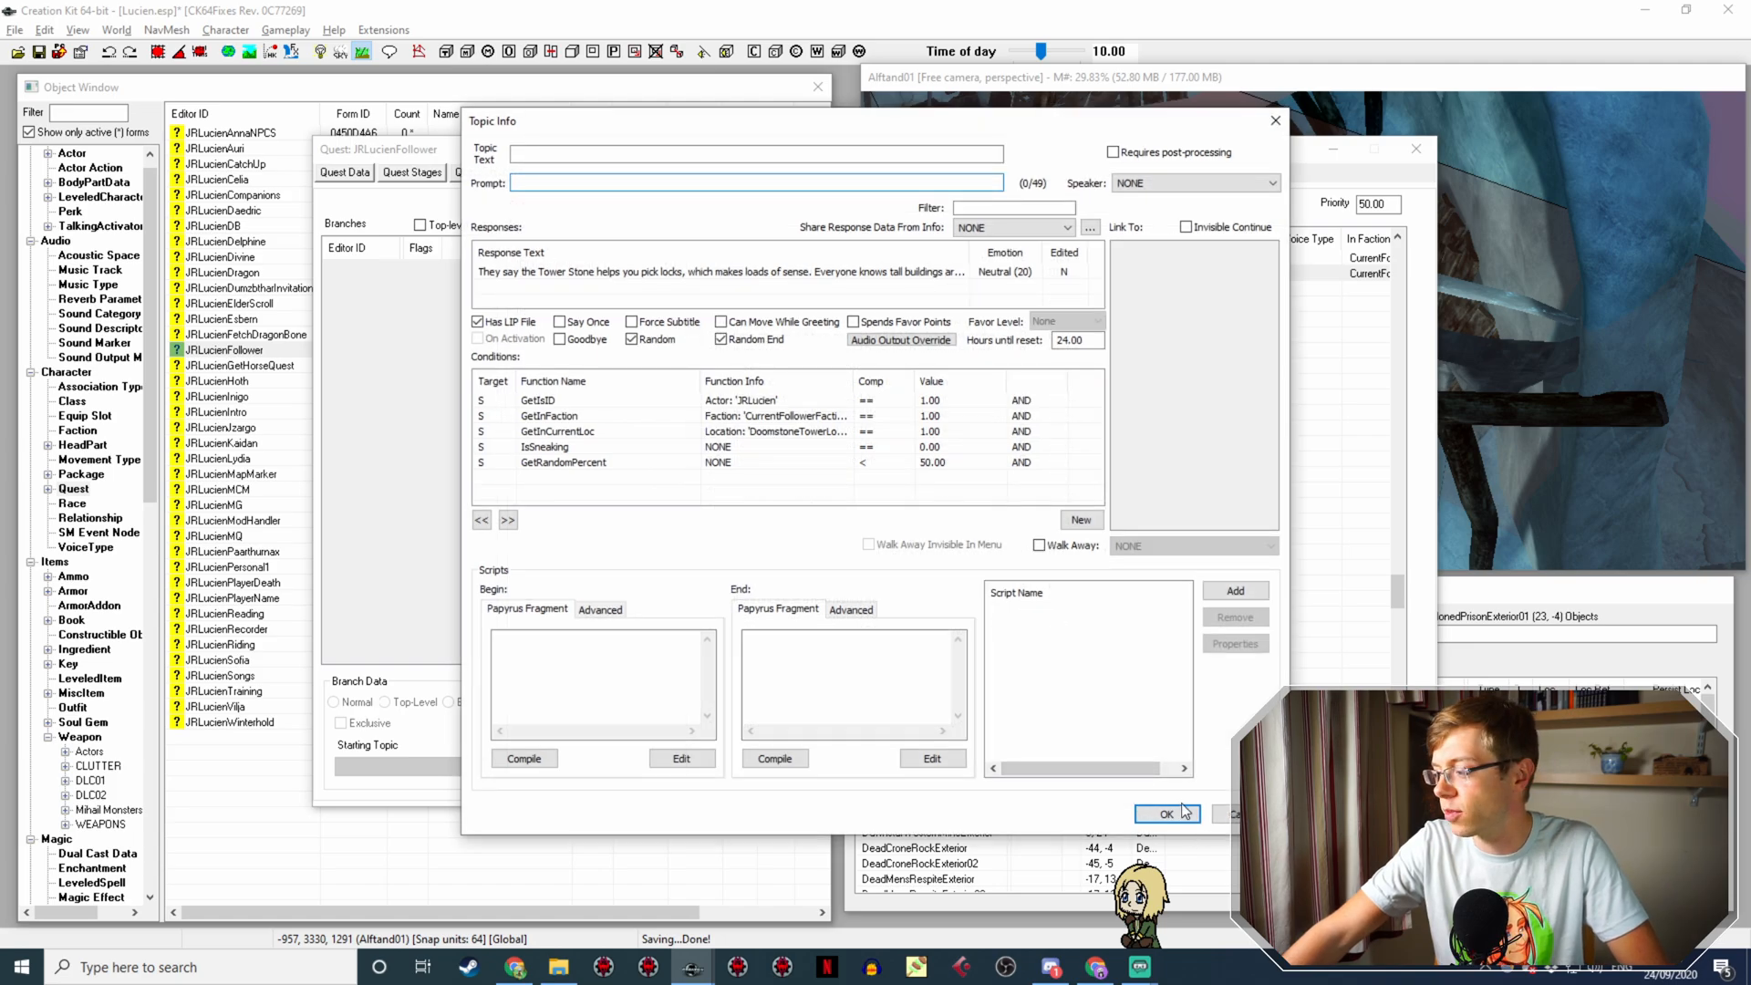
left_click(1168, 814)
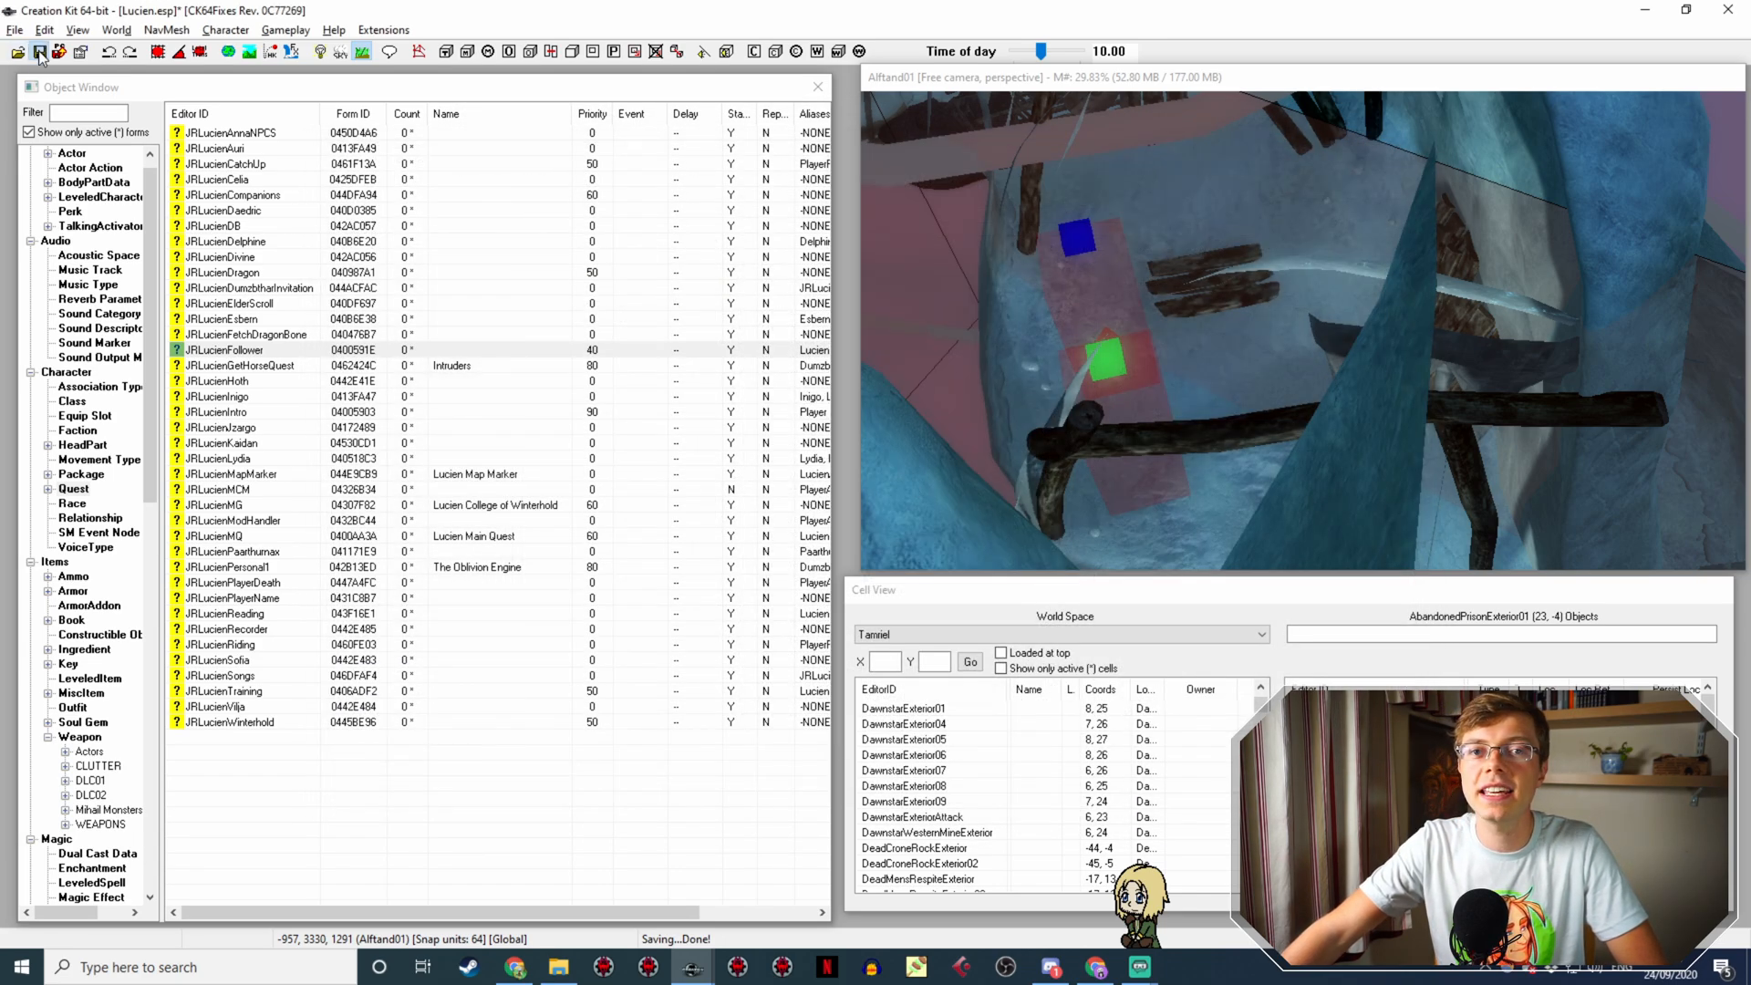
left_click(40, 52)
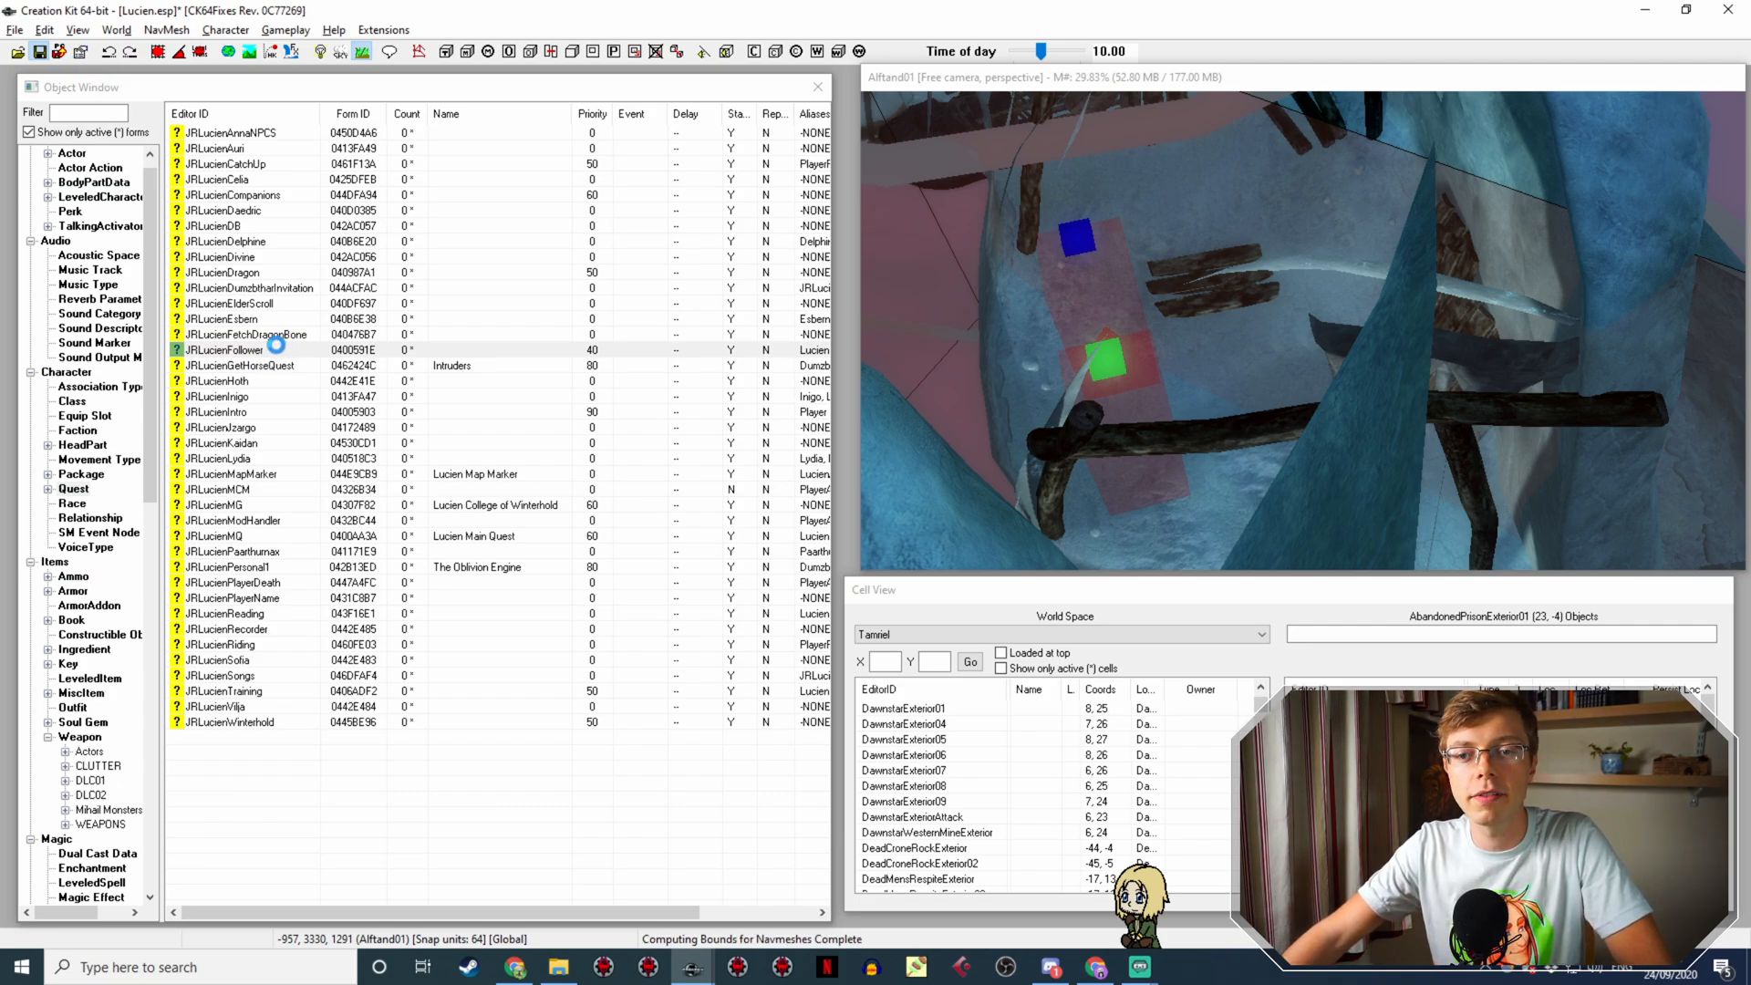
Step: Reopen the JRLucienFollower quest and review the standing stone lines in its Idle topic
double_click(243, 351)
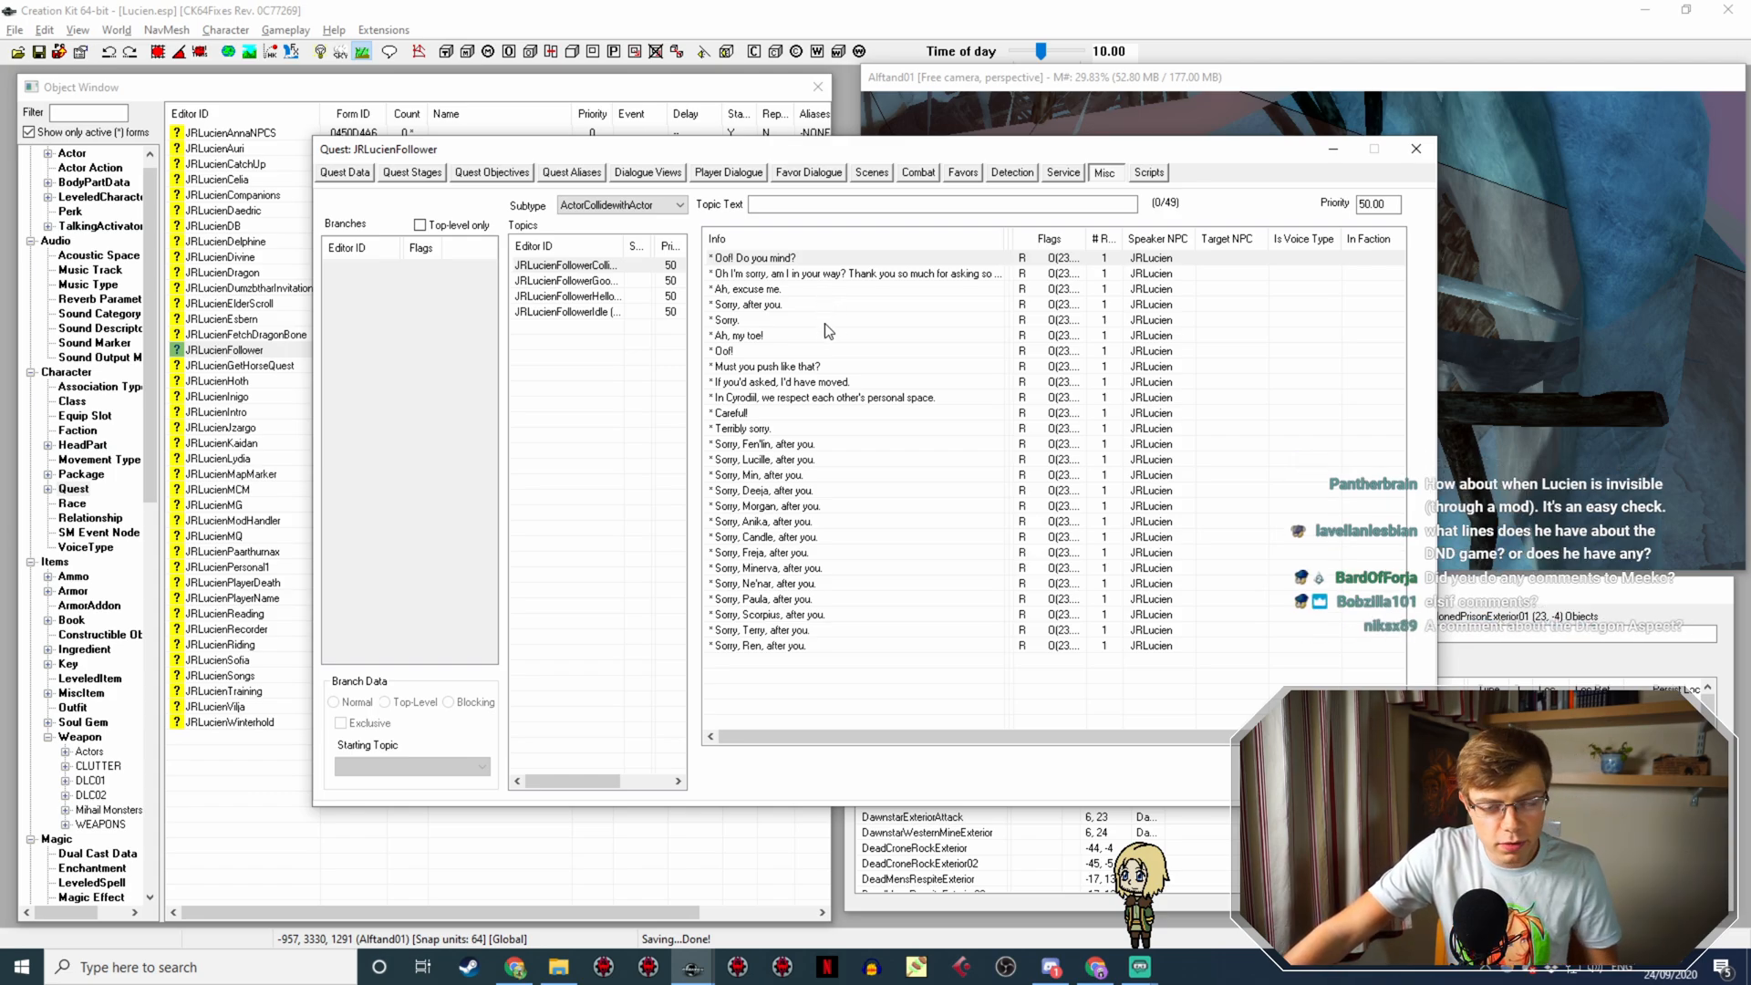
left_click(593, 313)
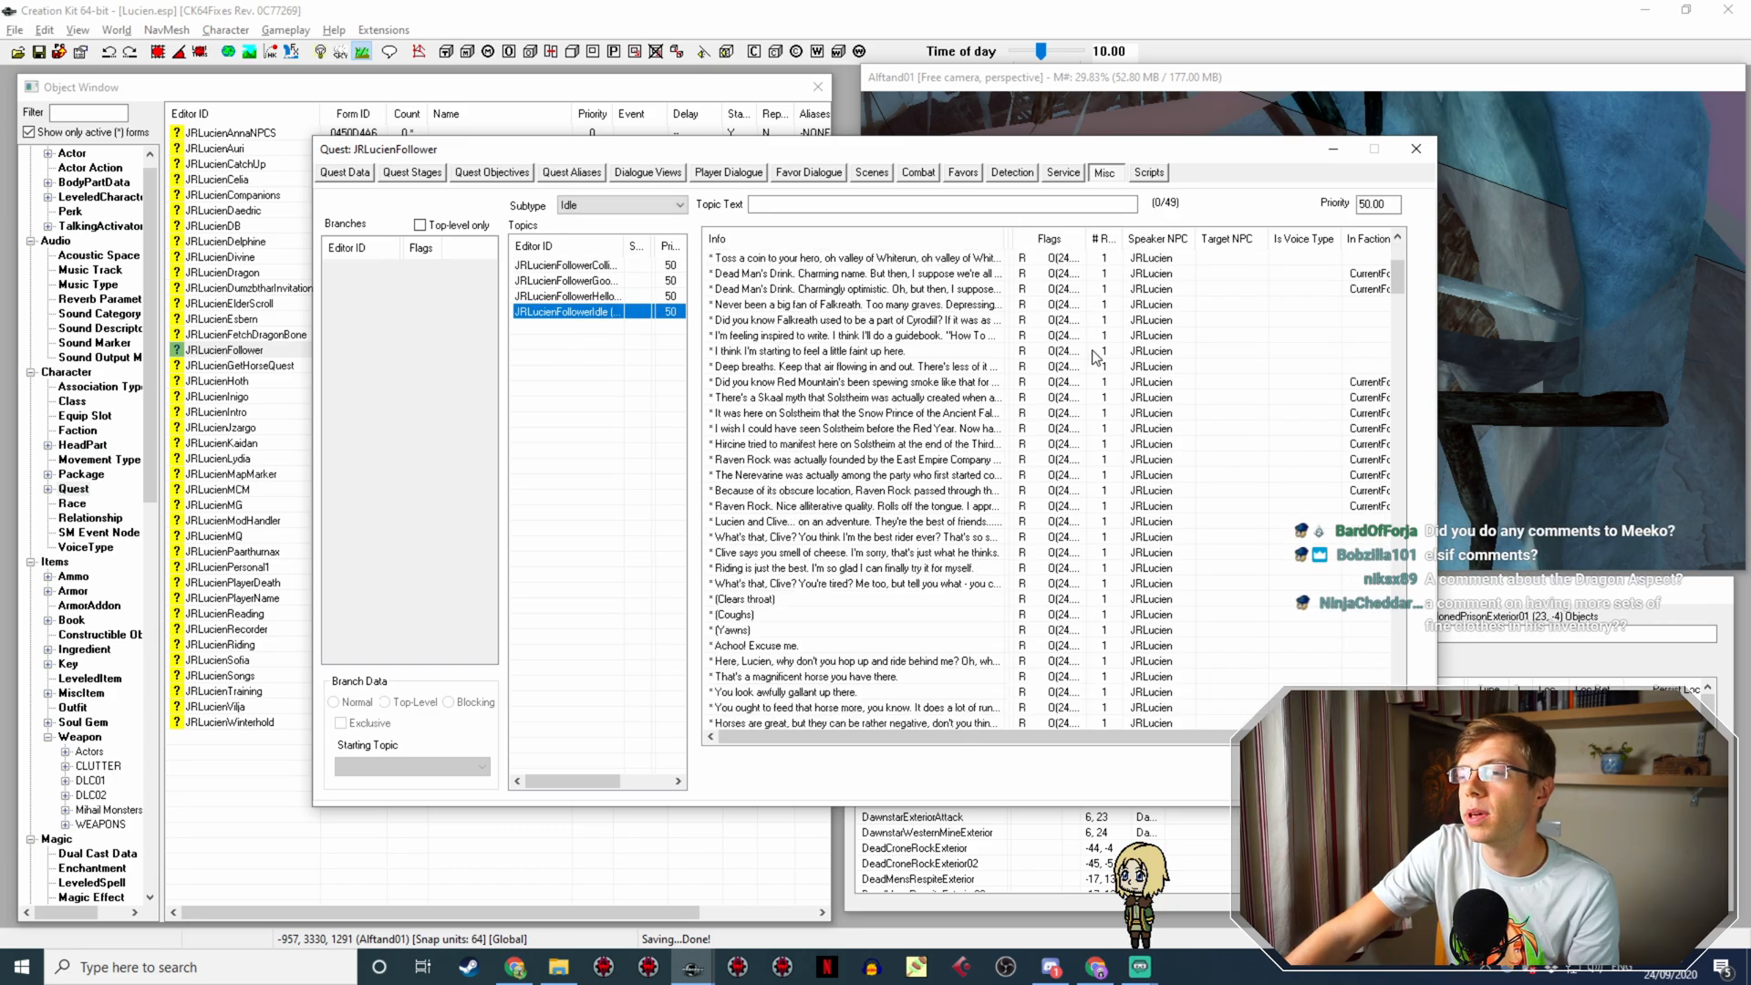
scroll(1163, 349, "down", 20)
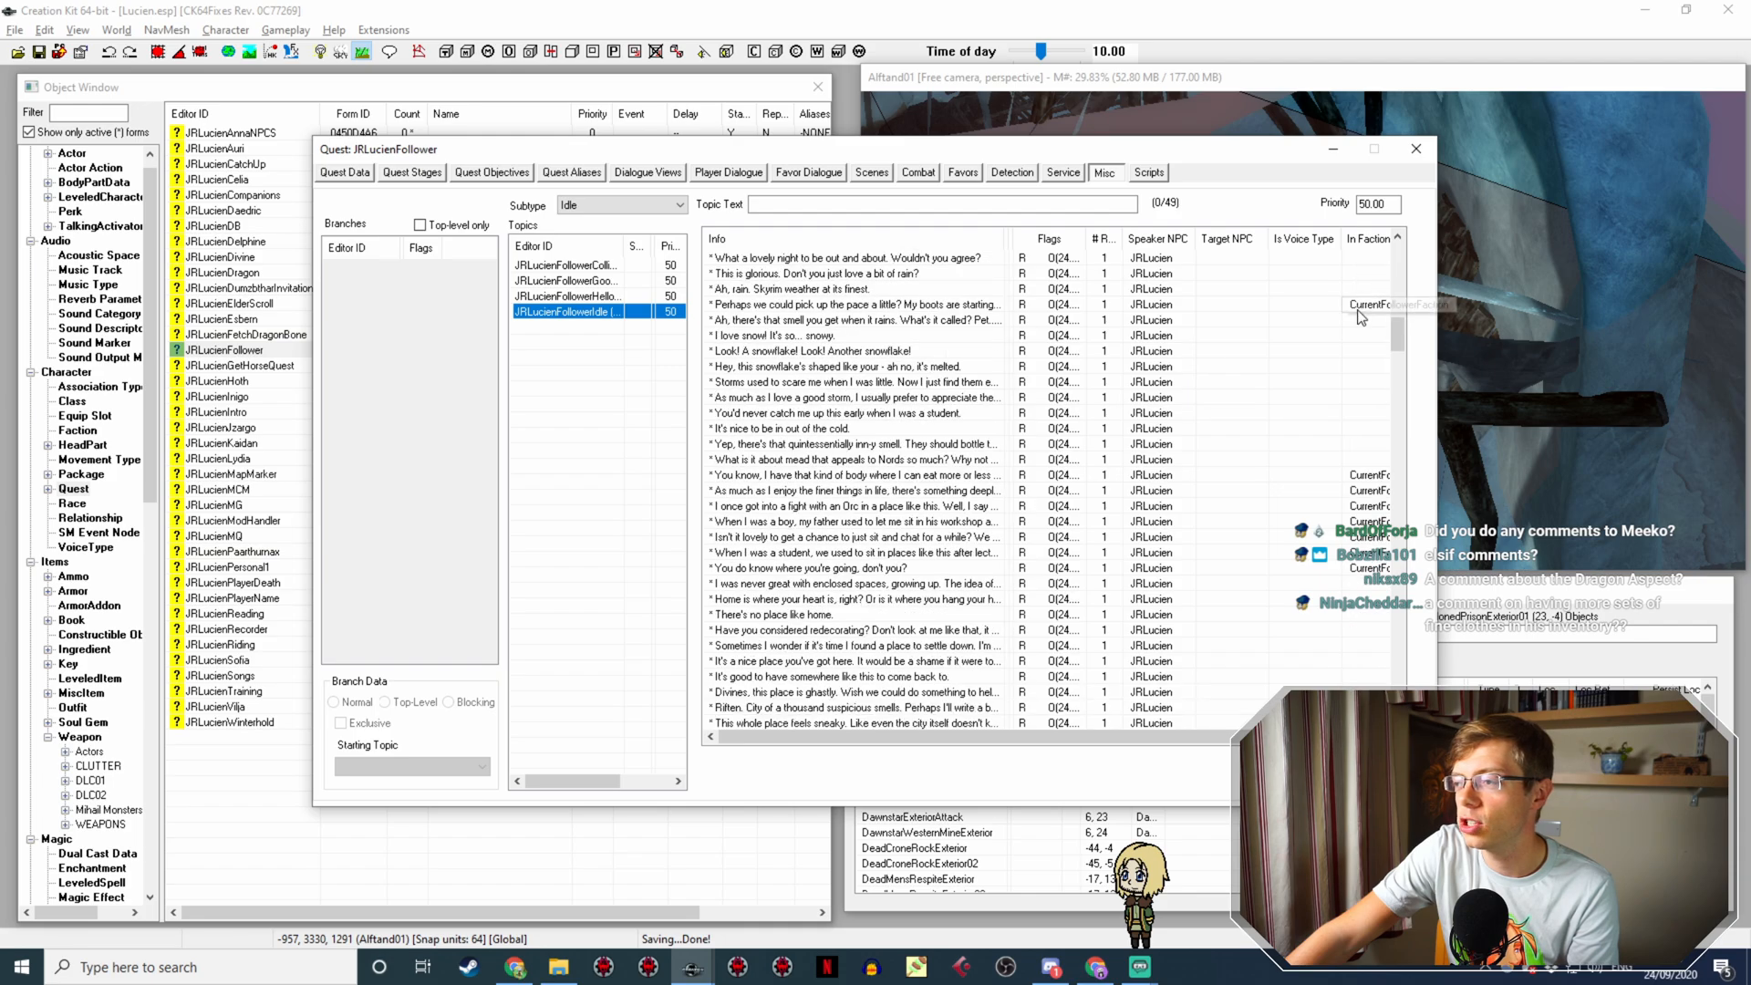
scroll(1362, 361, "down", 20)
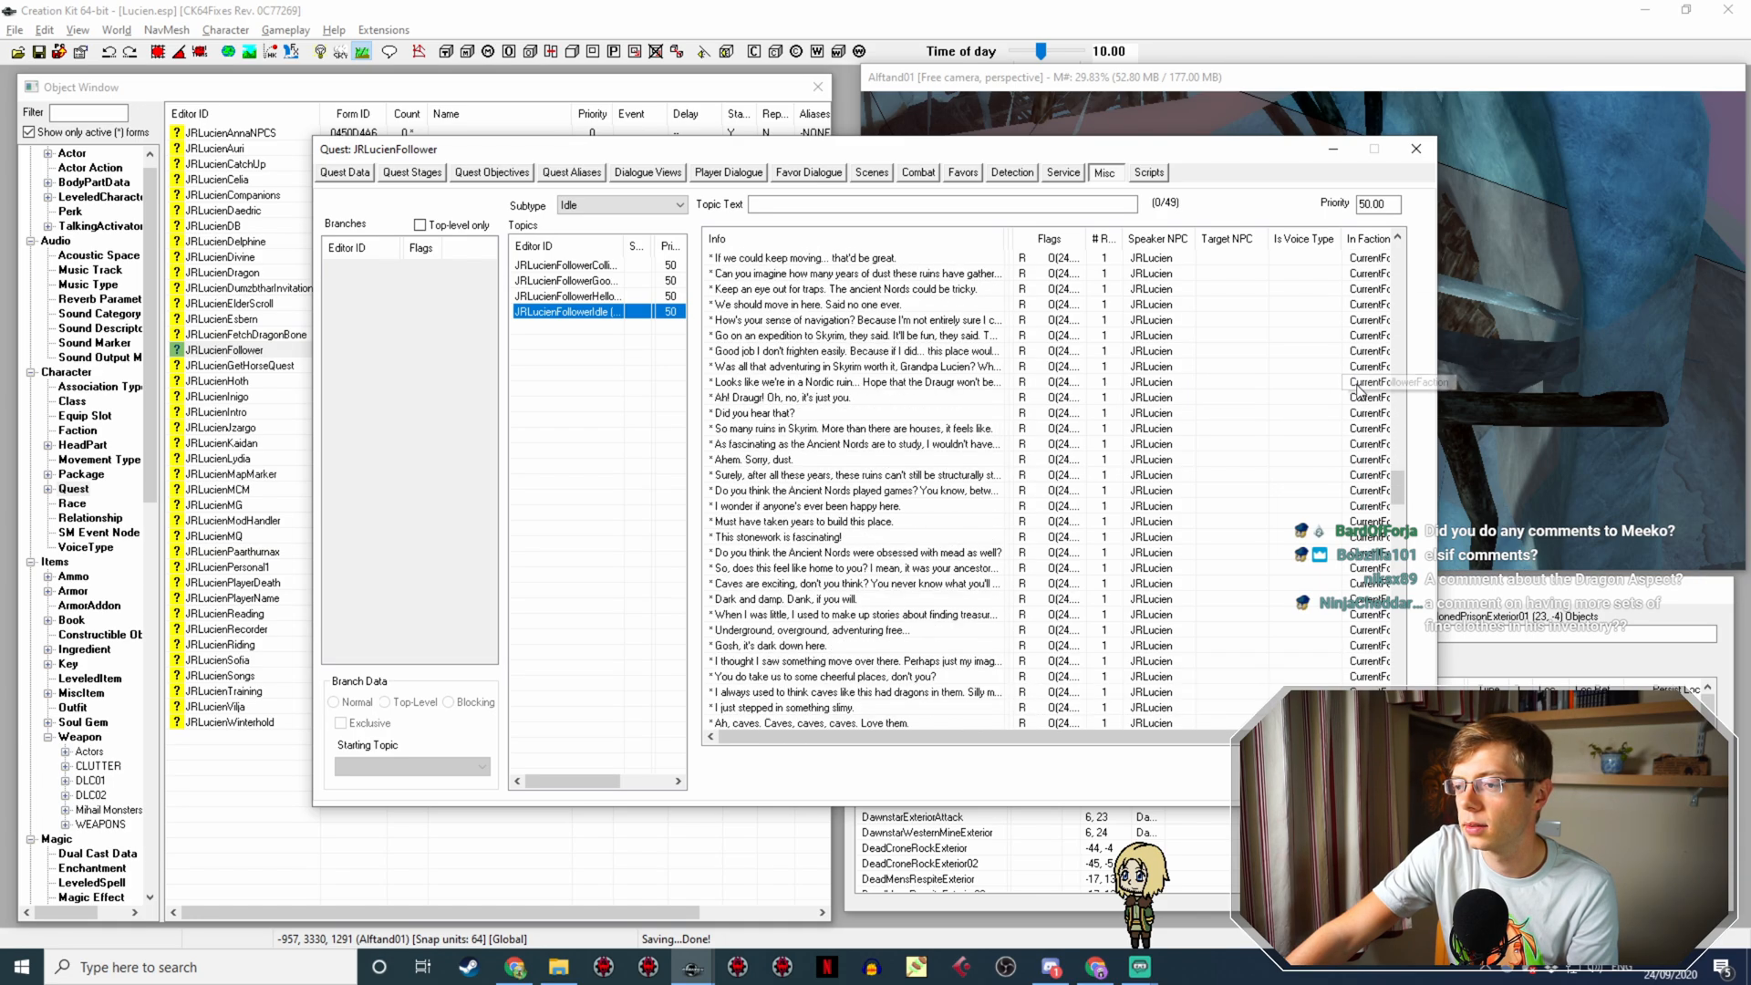
scroll(1356, 406, "down", 15)
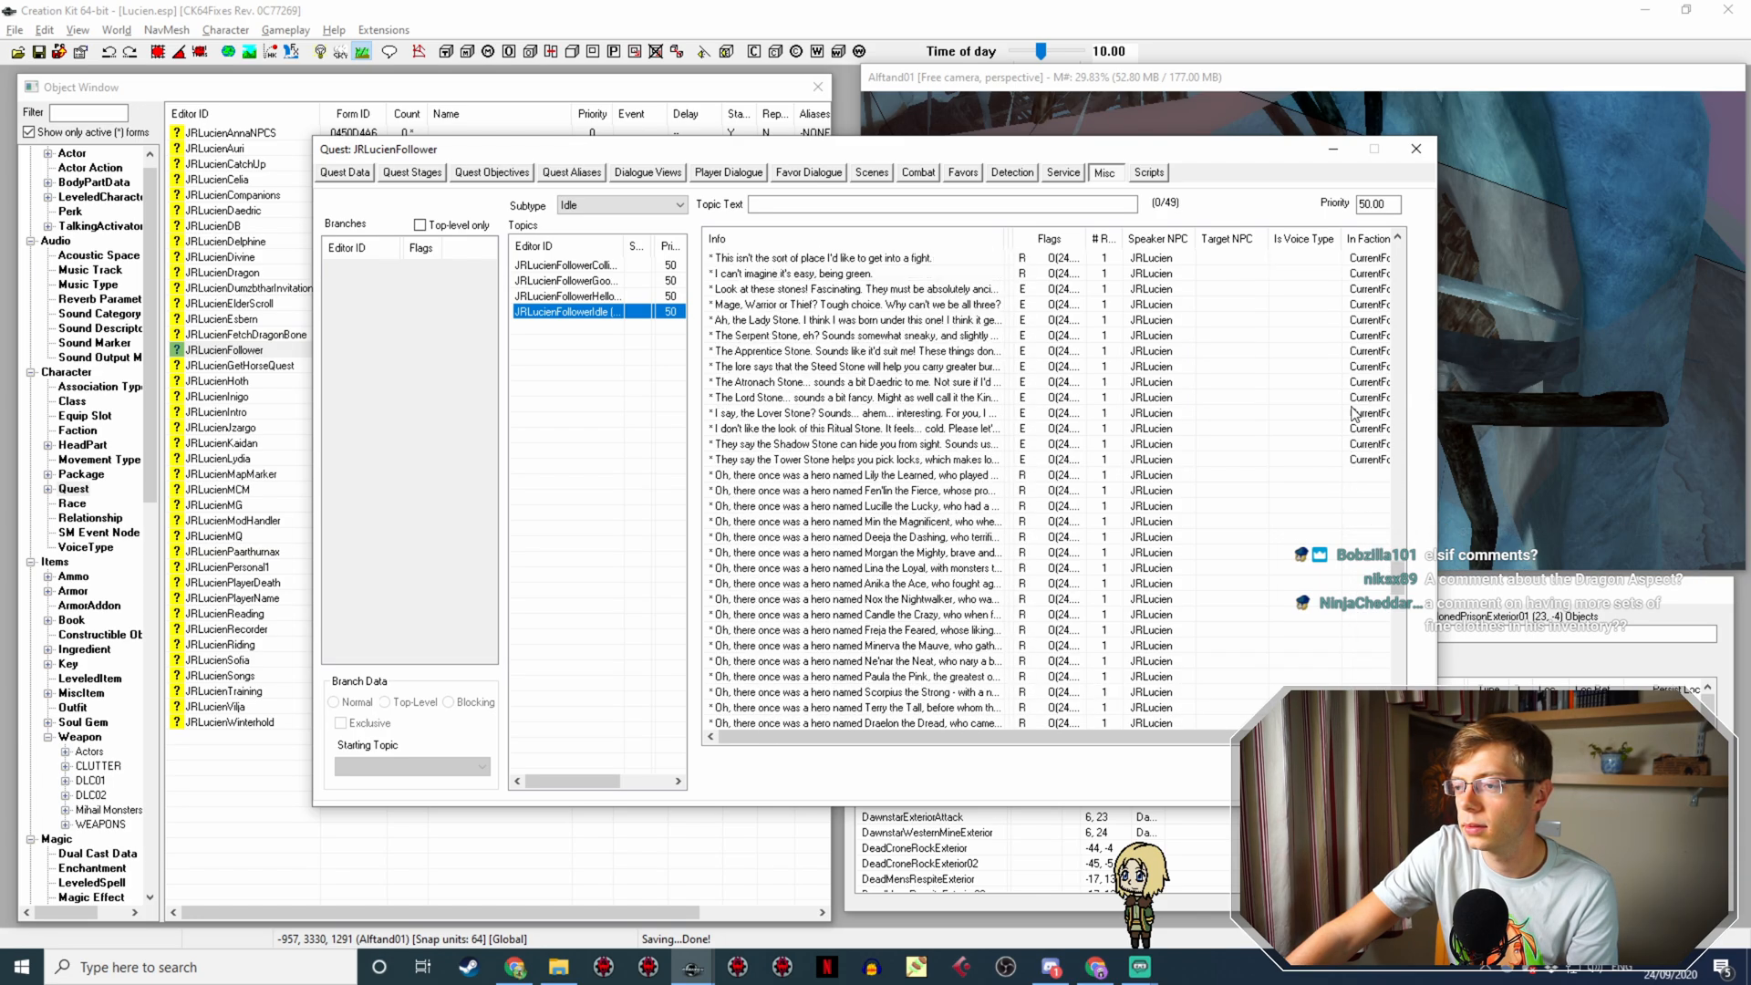
scroll(948, 475, "up", 2)
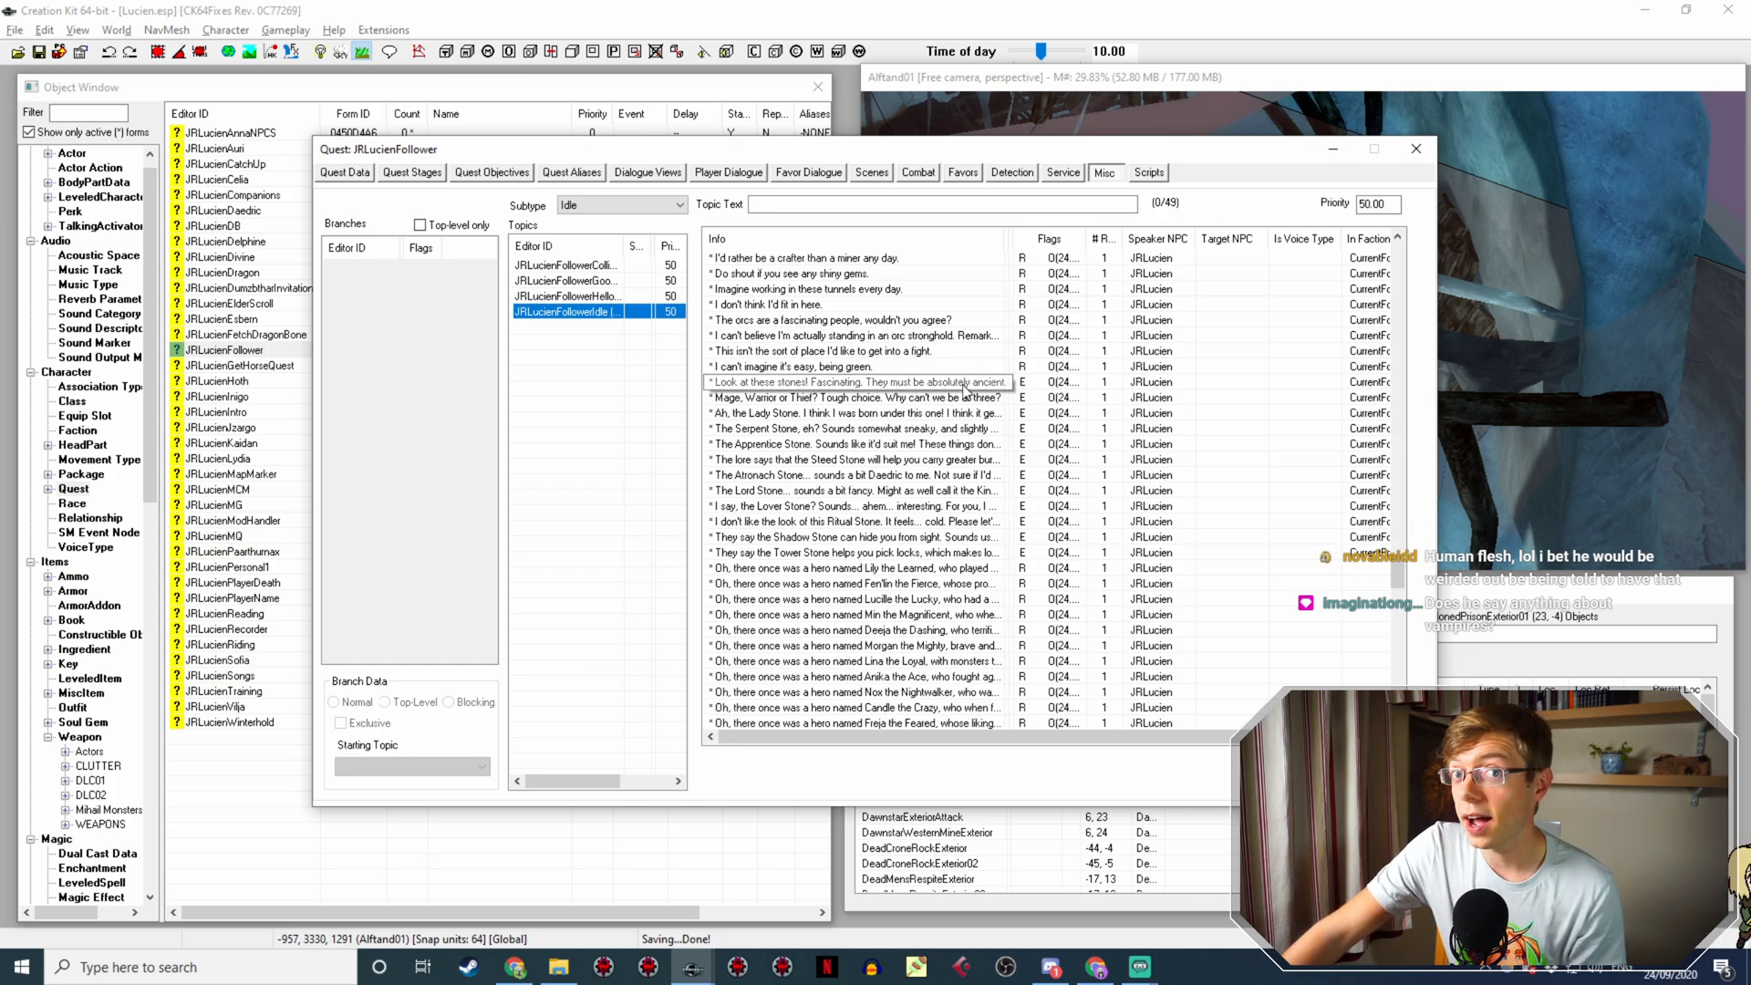
scroll(954, 364, "up", 1)
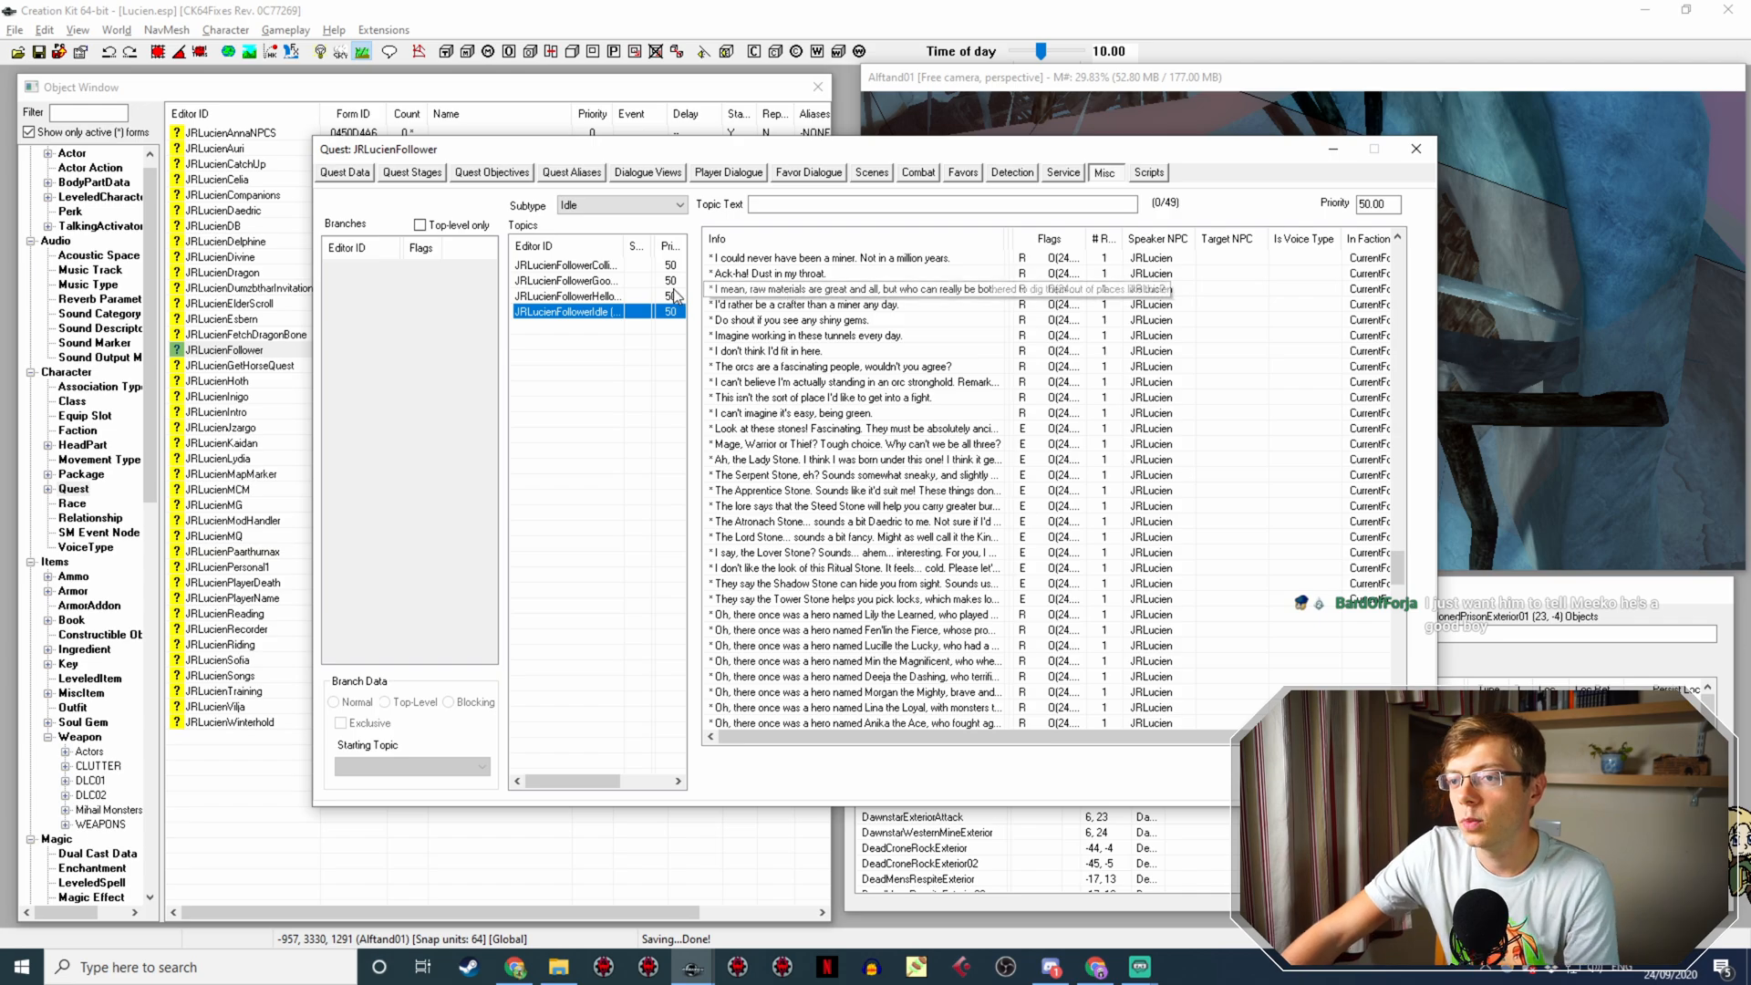
Step: Look back through the earlier idle lines, from the mine and vampire comments to the inn comments
scroll(894, 438, "up", 10)
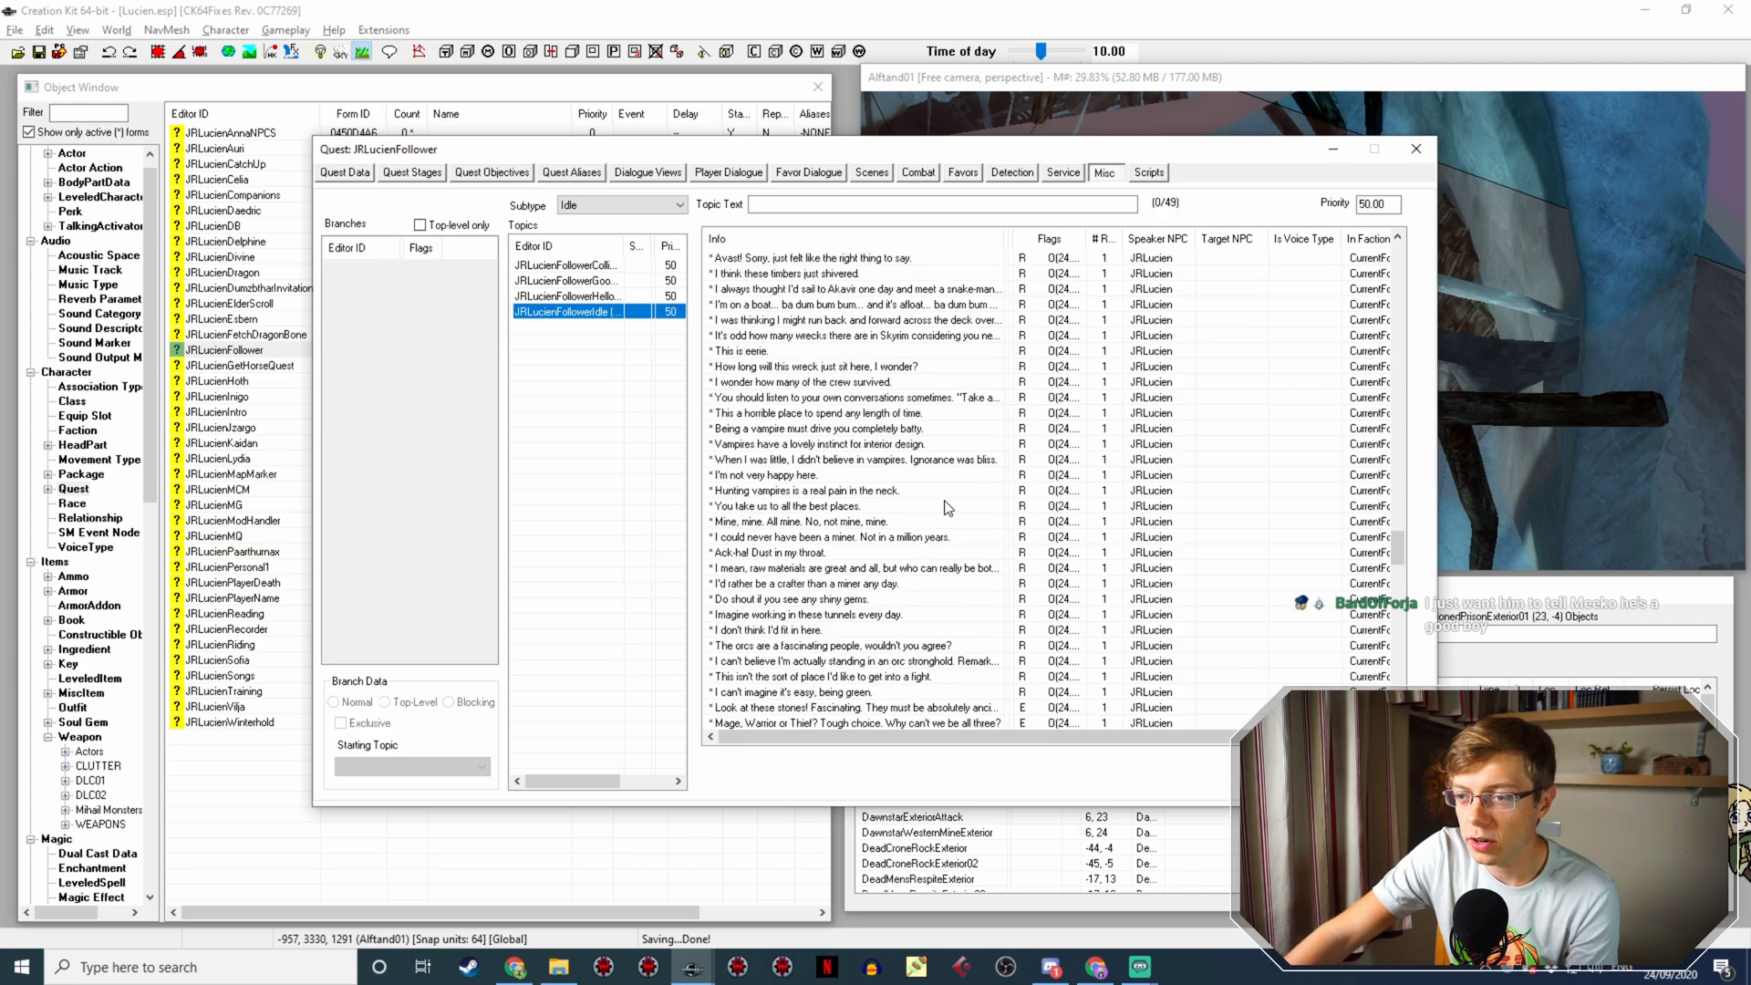
scroll(940, 524, "up", 8)
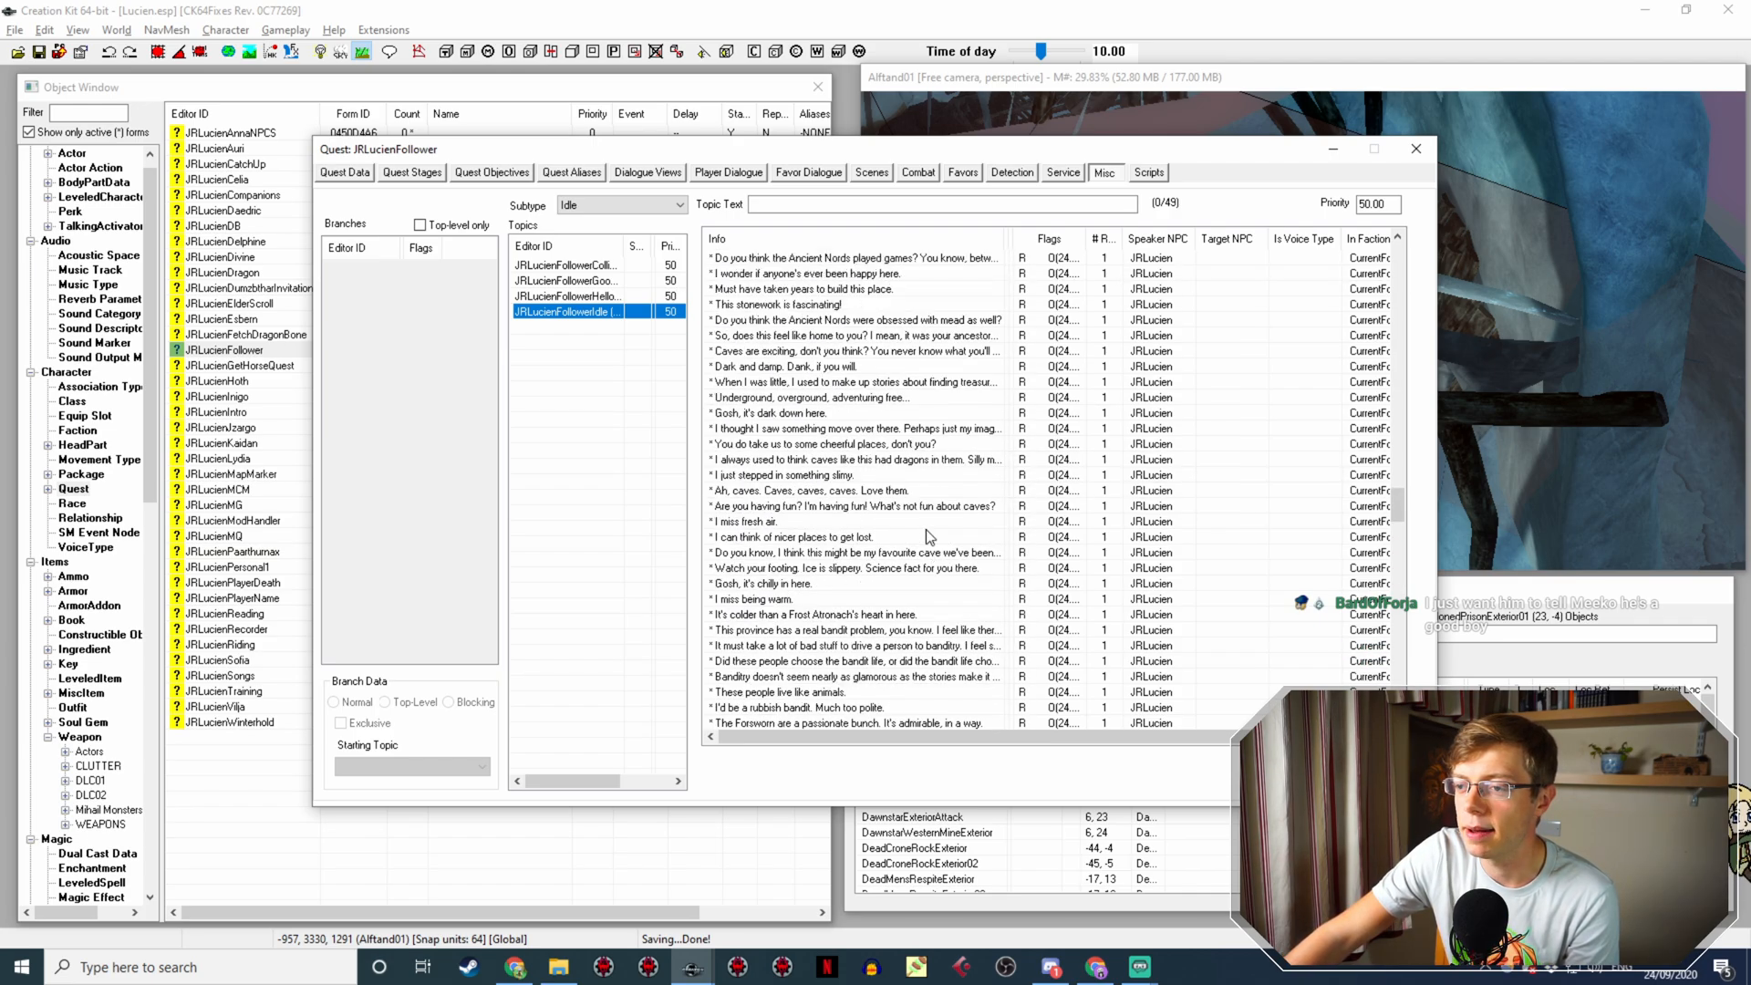
scroll(915, 557, "up", 7)
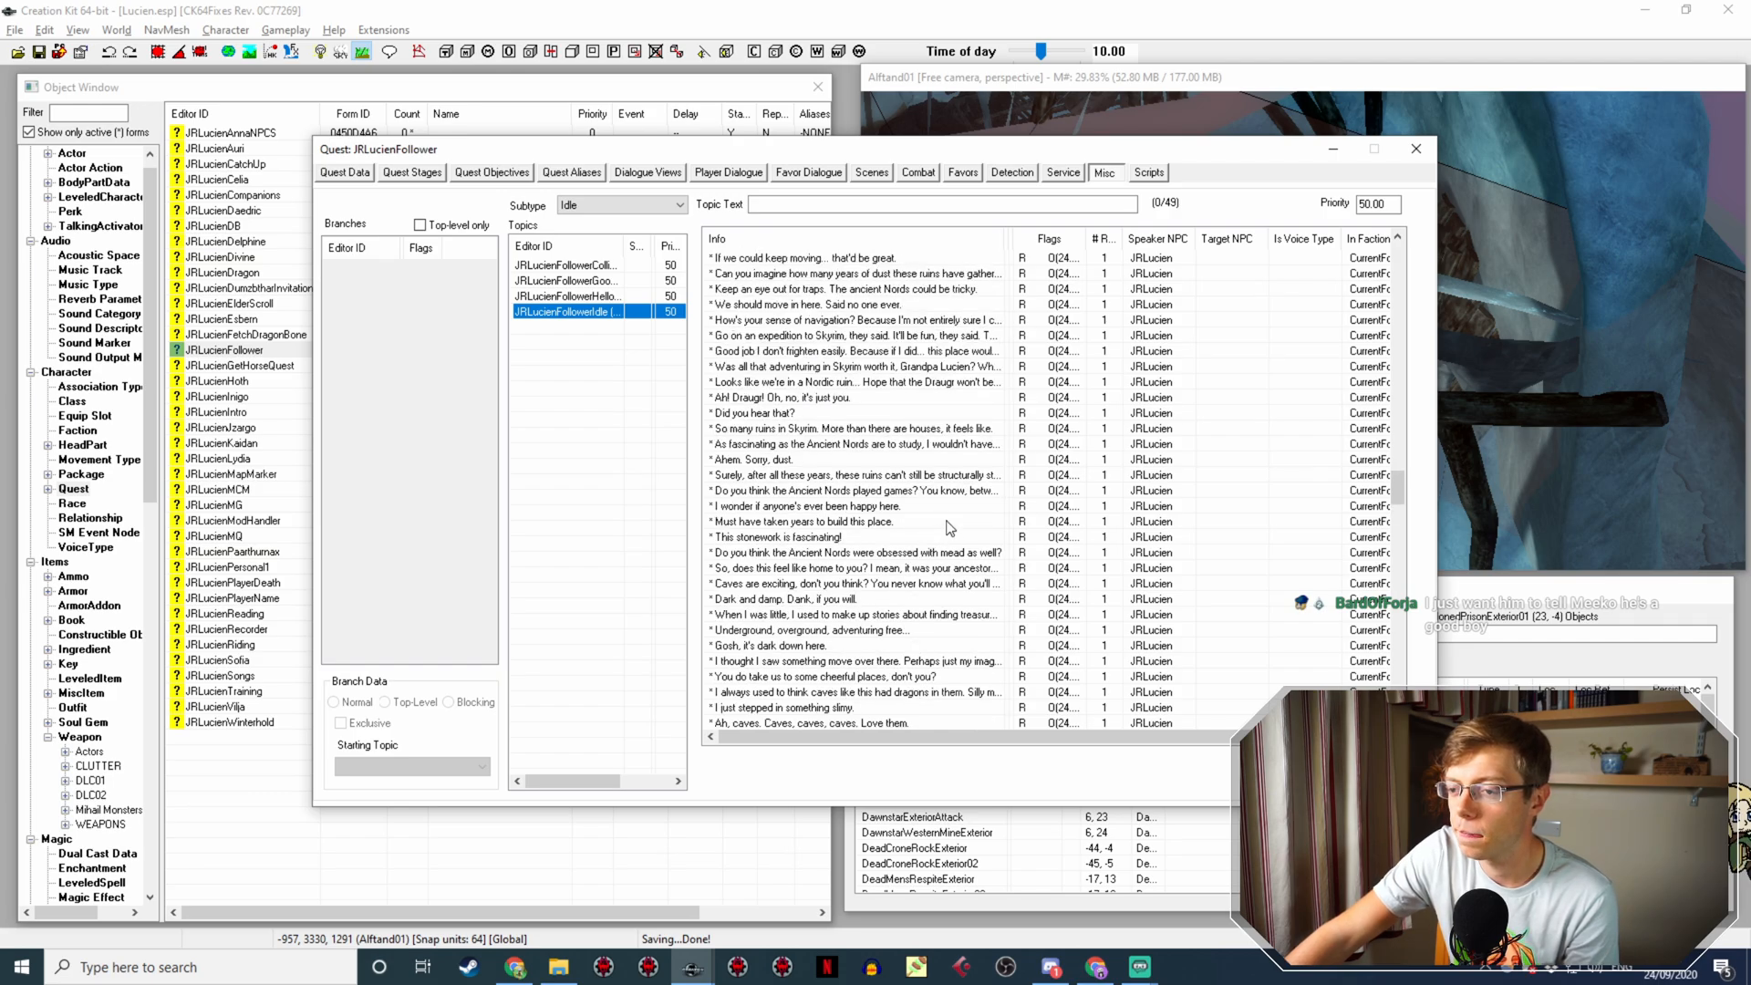
scroll(948, 527, "up", 6)
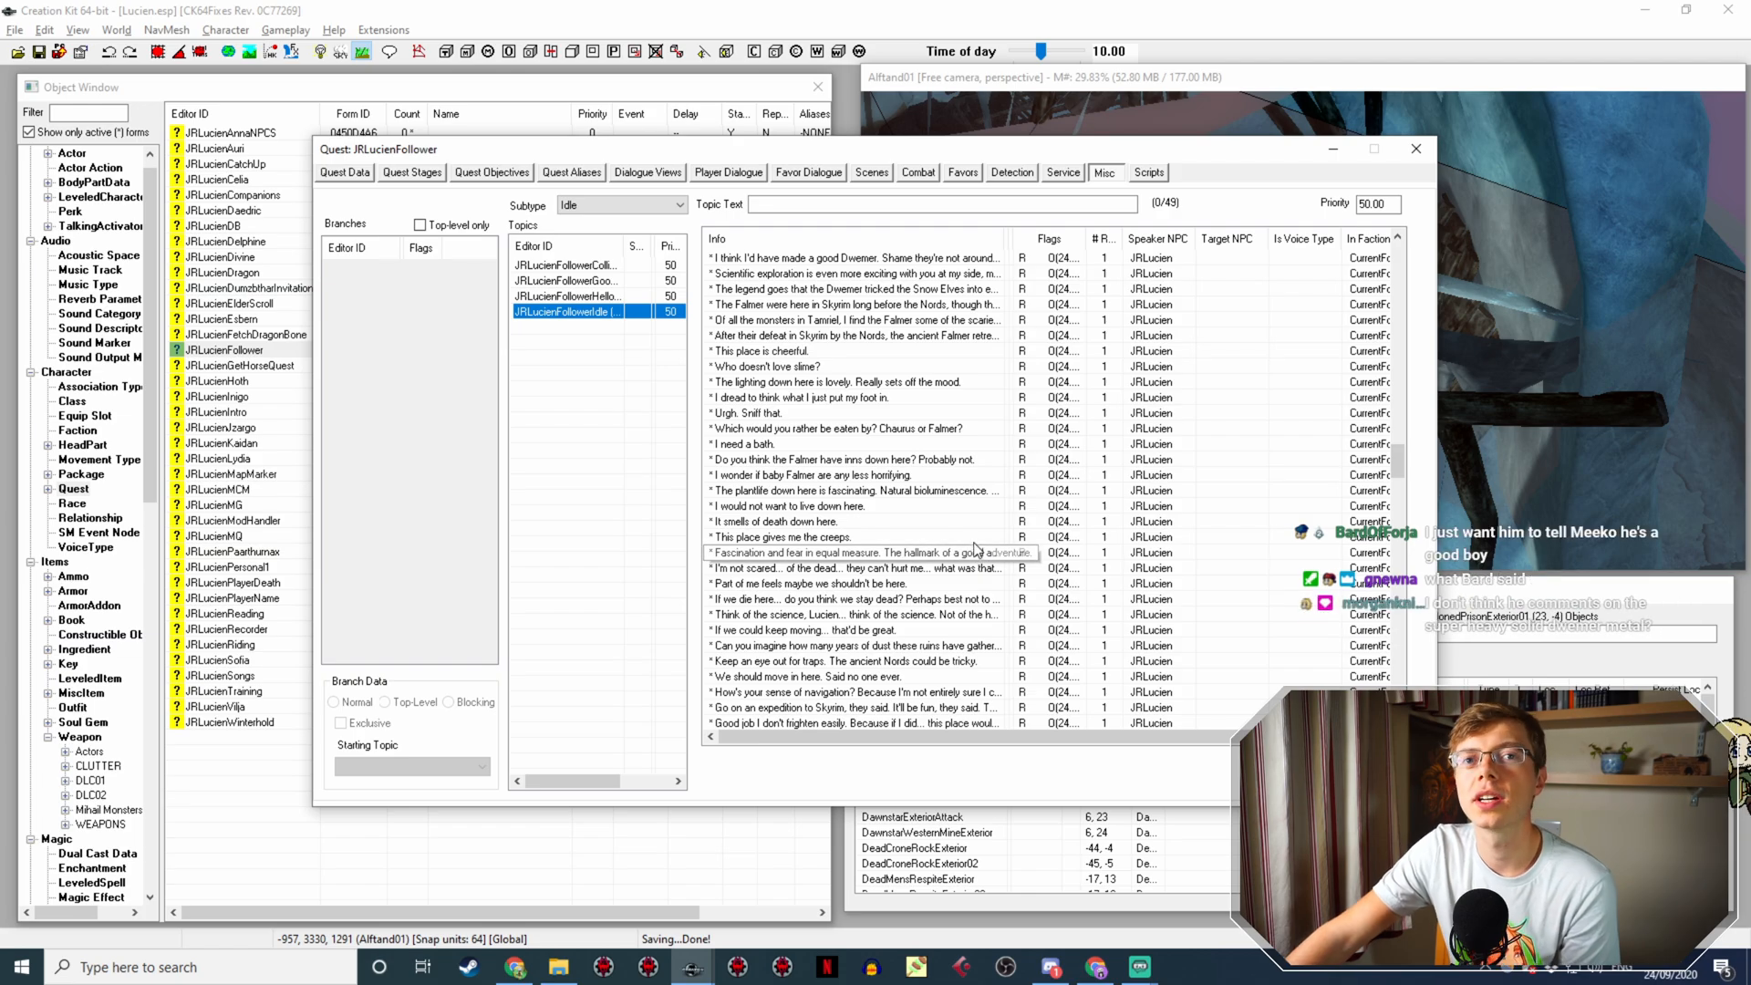
scroll(976, 456, "up", 3)
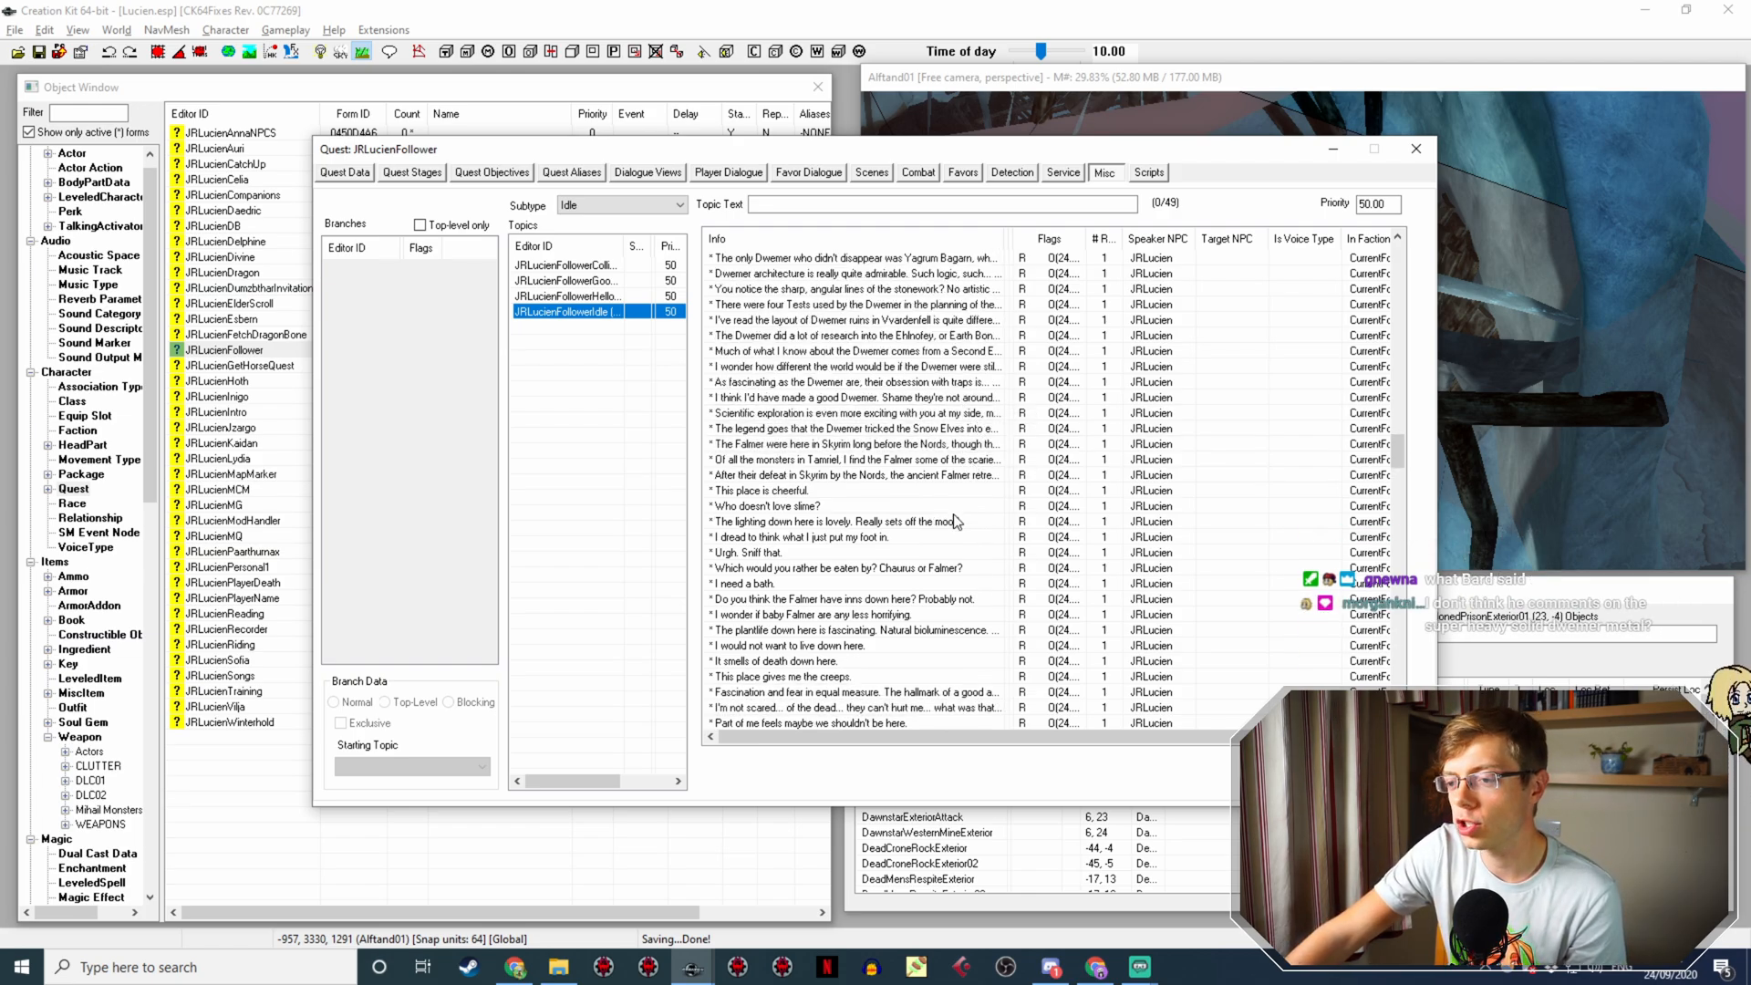
scroll(967, 520, "up", 6)
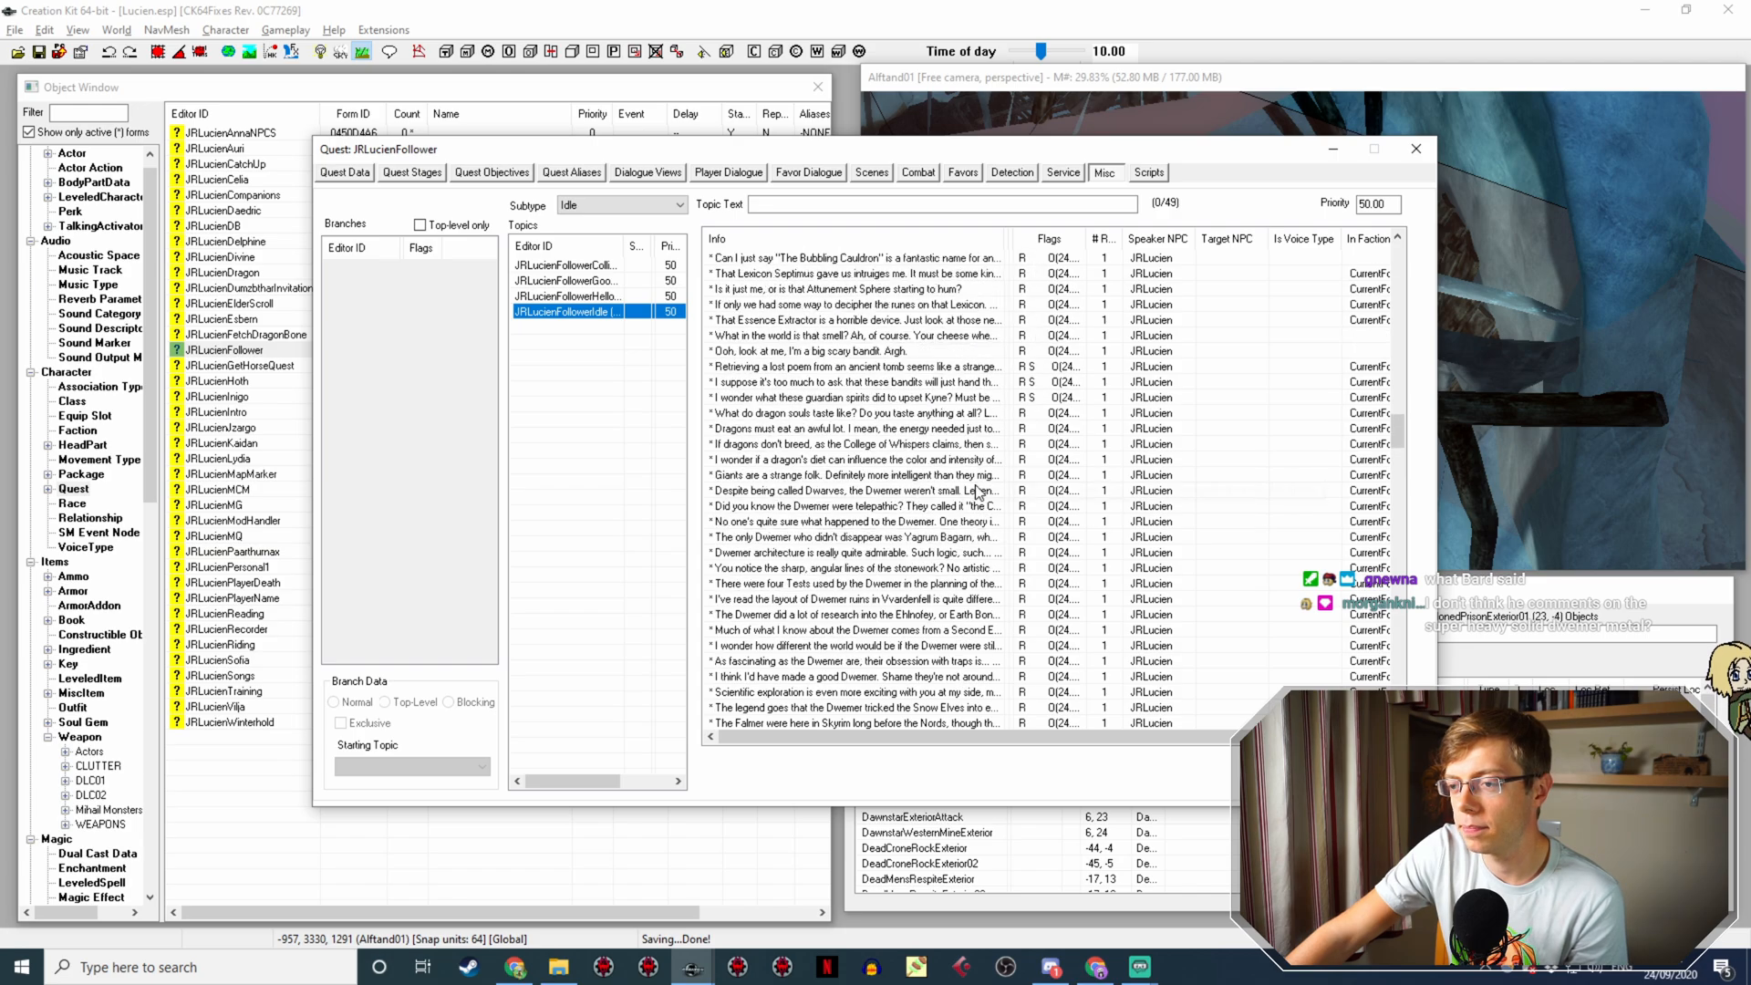
scroll(976, 474, "up", 6)
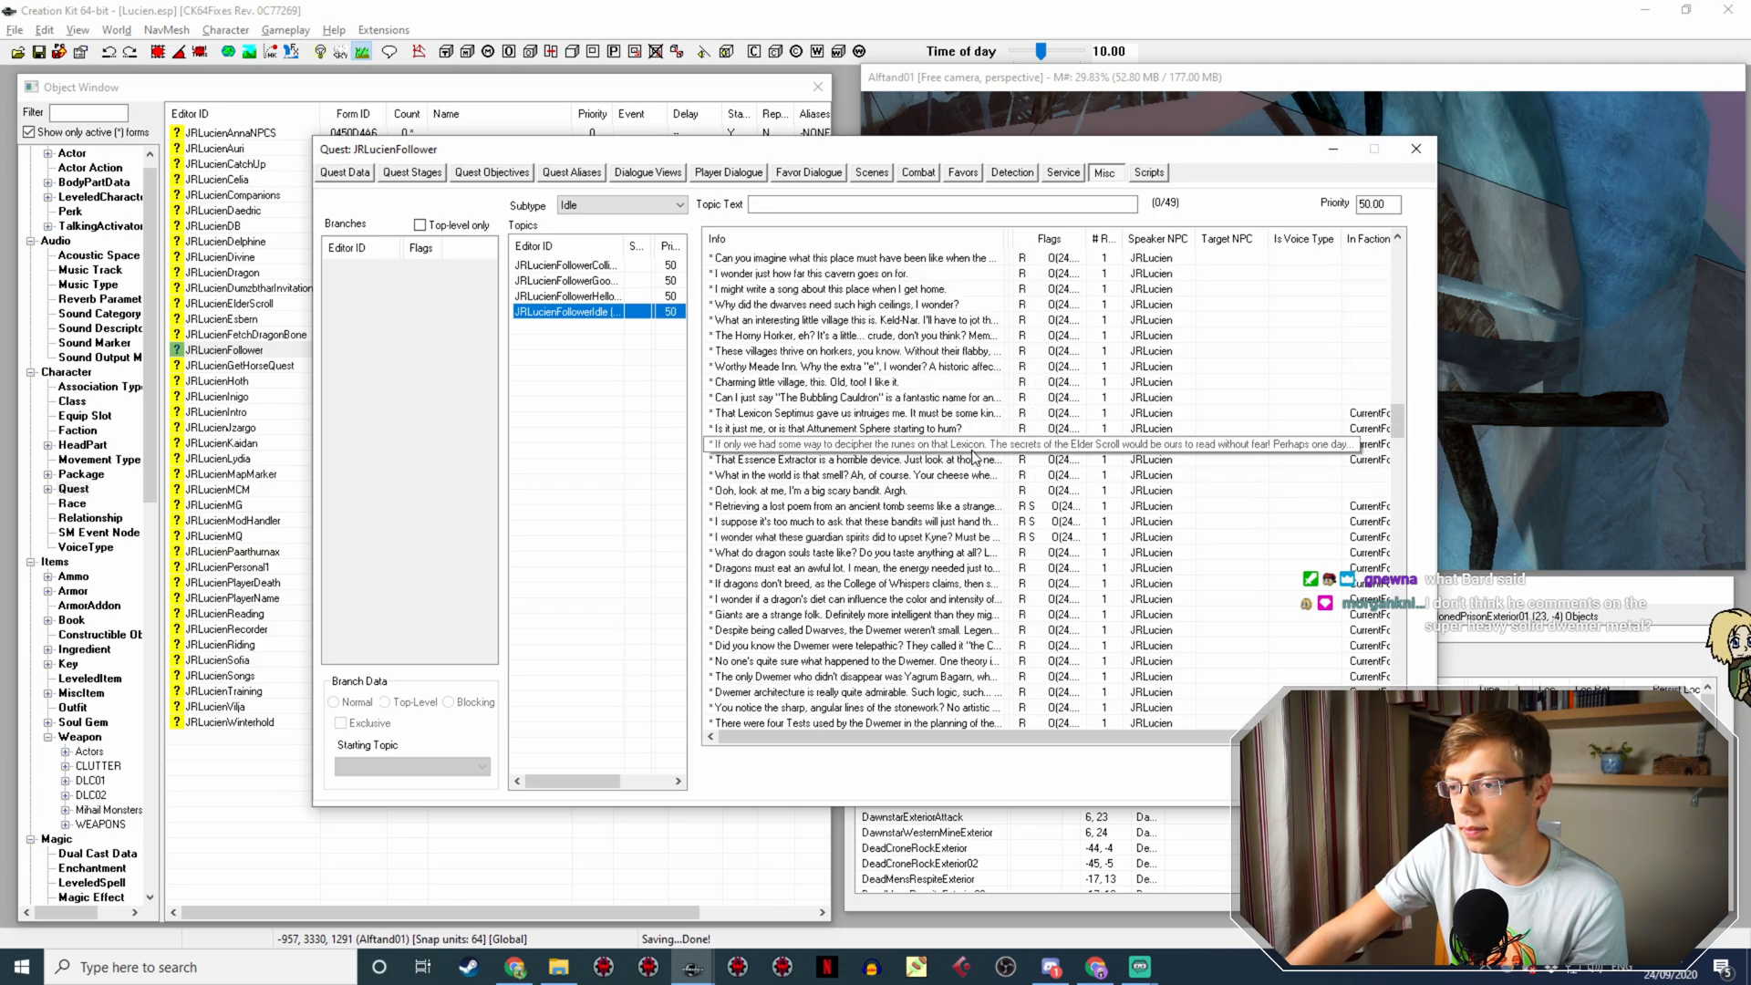
scroll(976, 460, "up", 10)
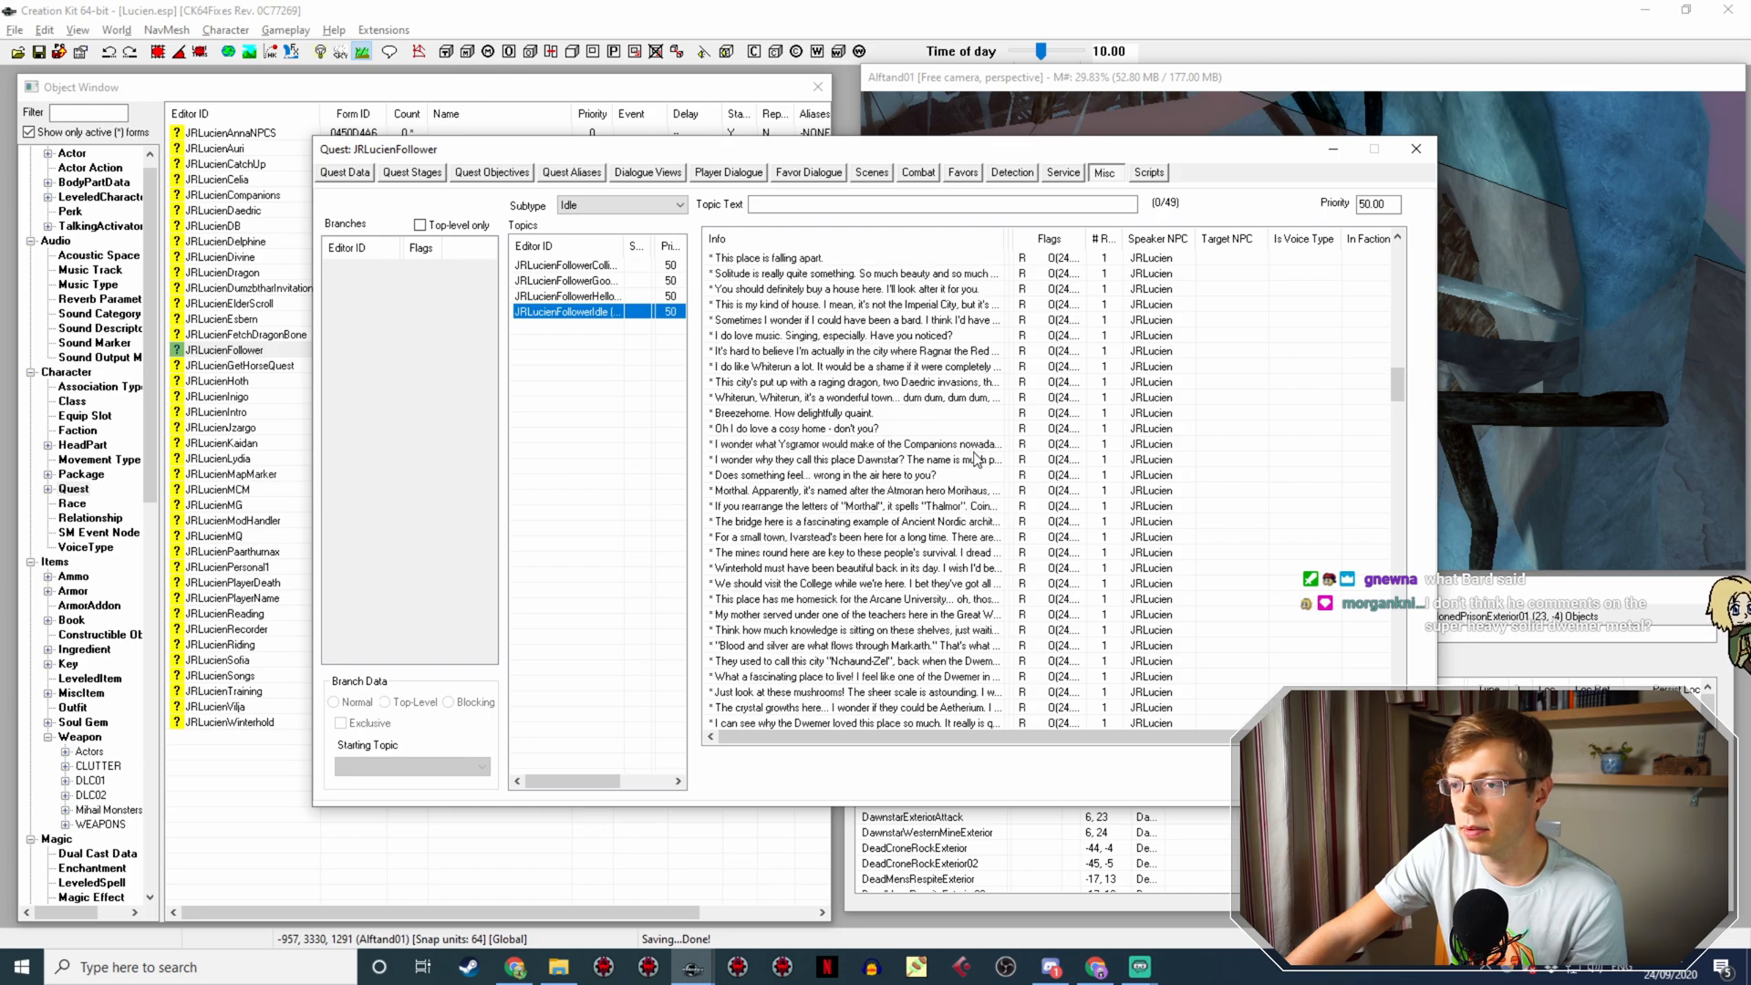
scroll(981, 462, "up", 8)
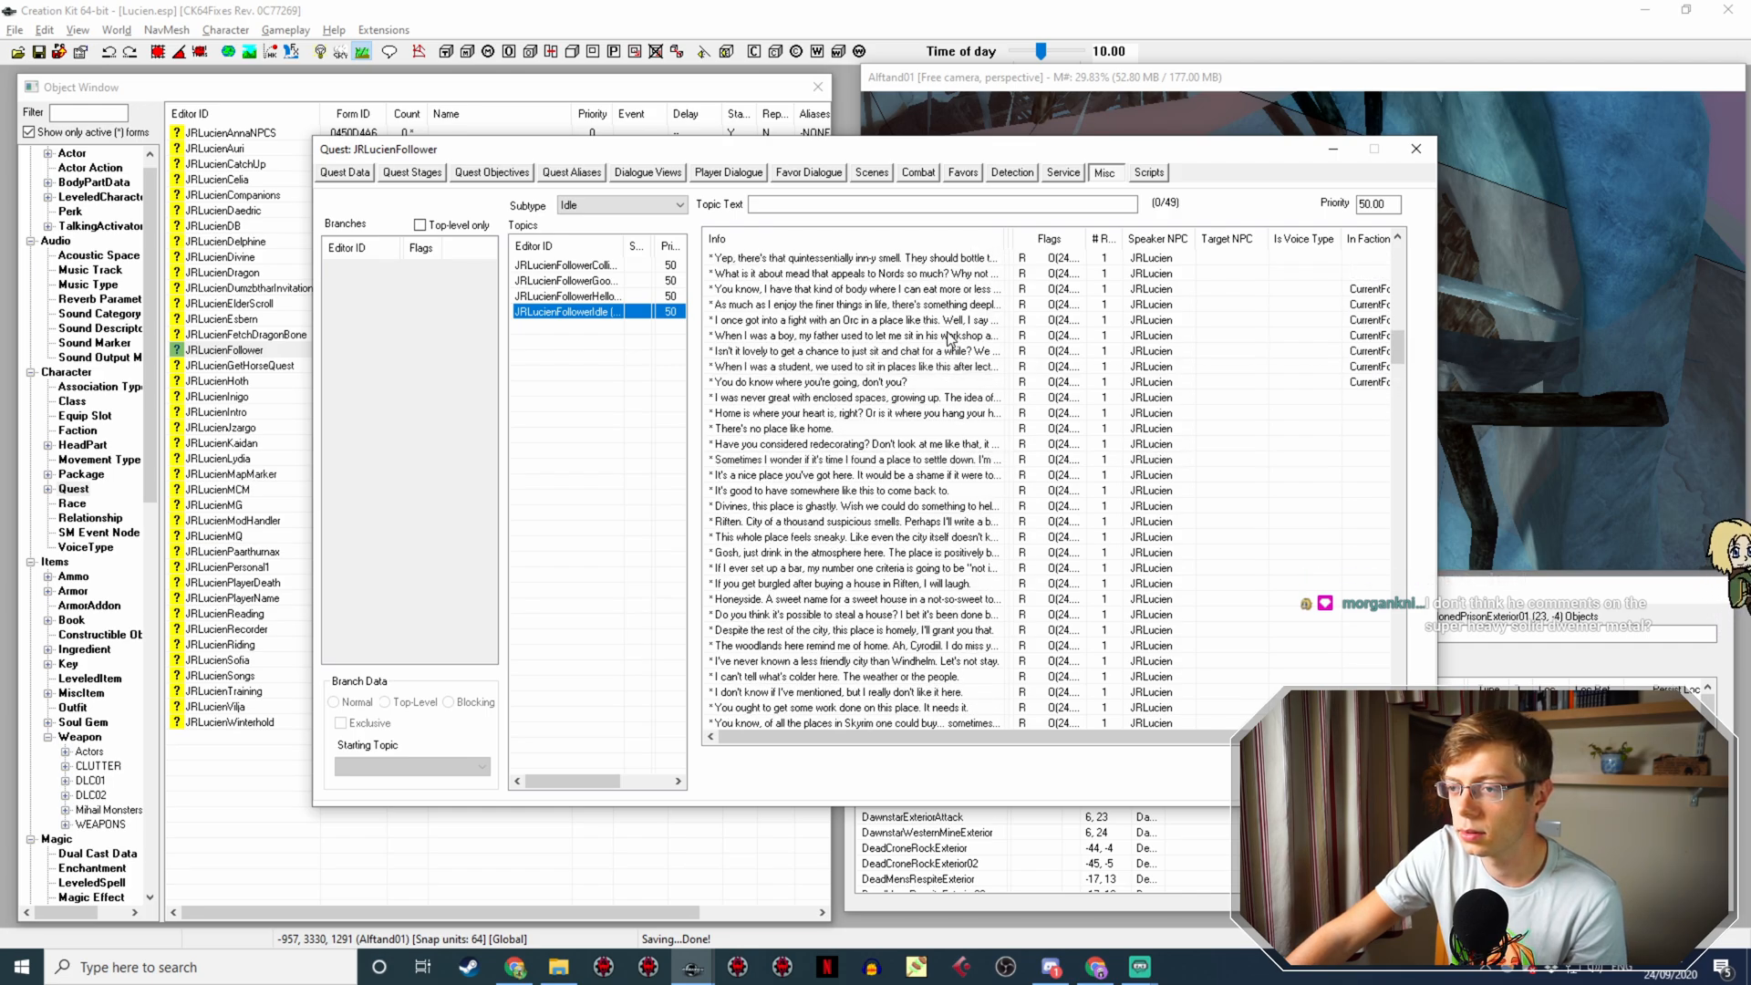
scroll(961, 329, "up", 1)
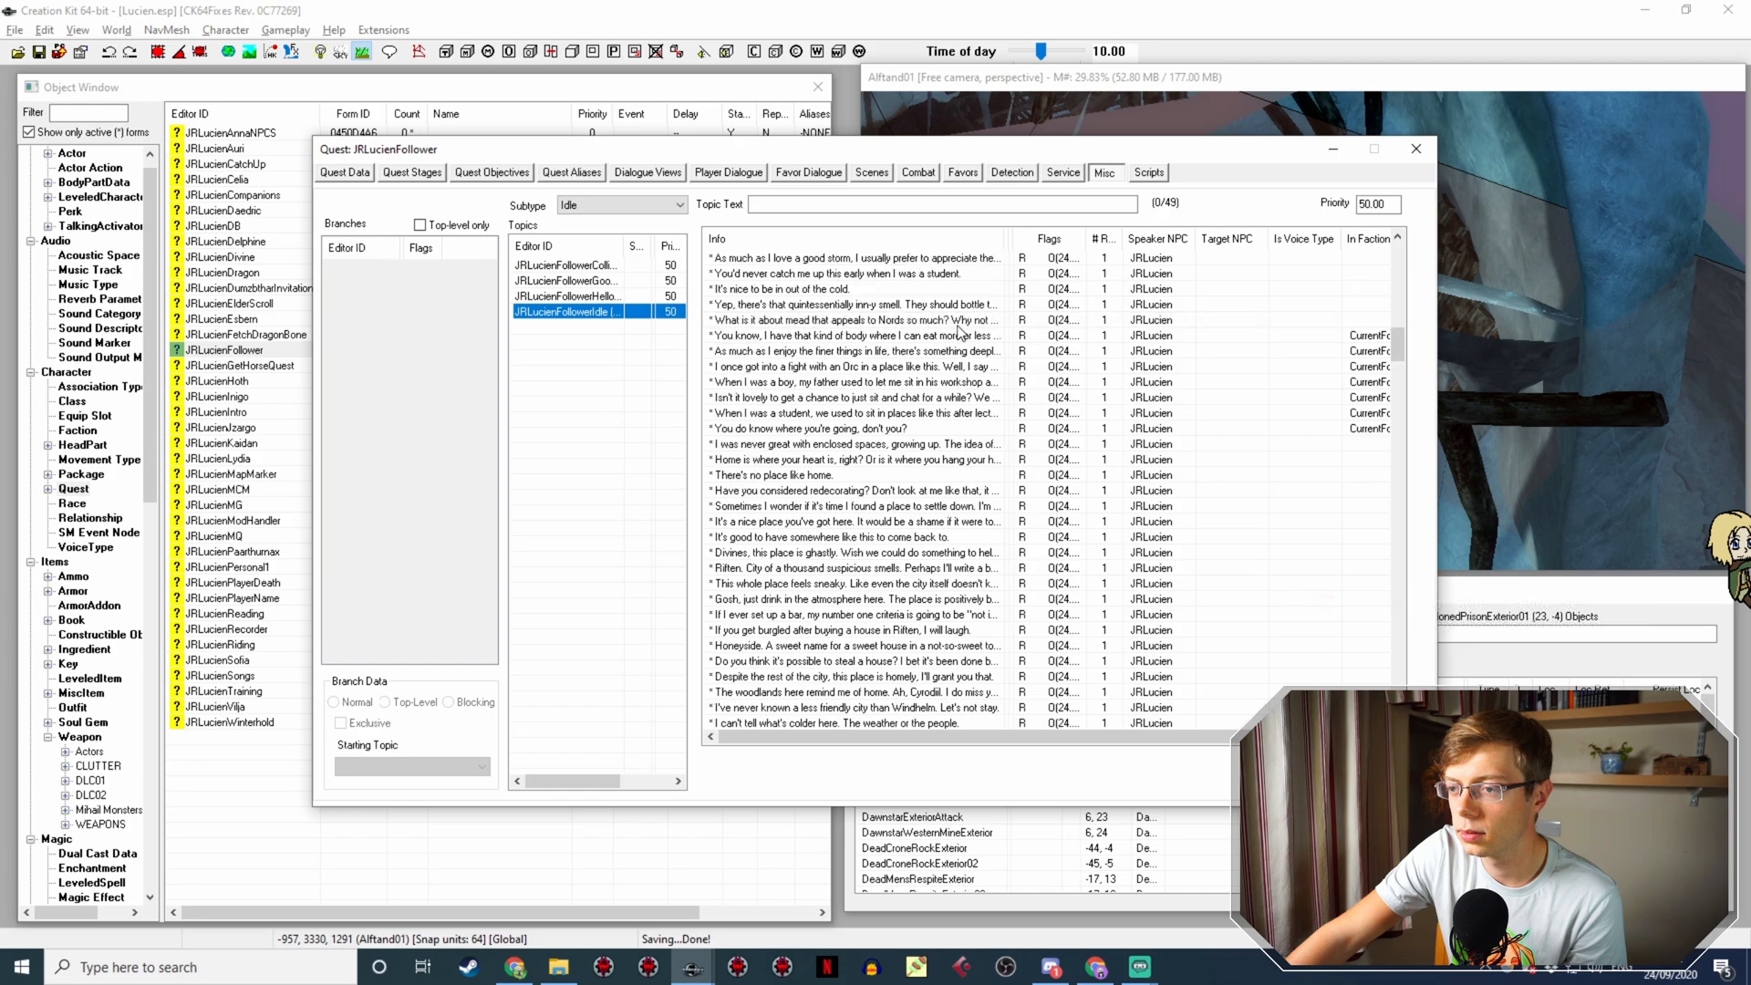
Step: Examine the conditions and full response of the inn idle line about a fight with an Orc, leaving it unedited
double_click(911, 368)
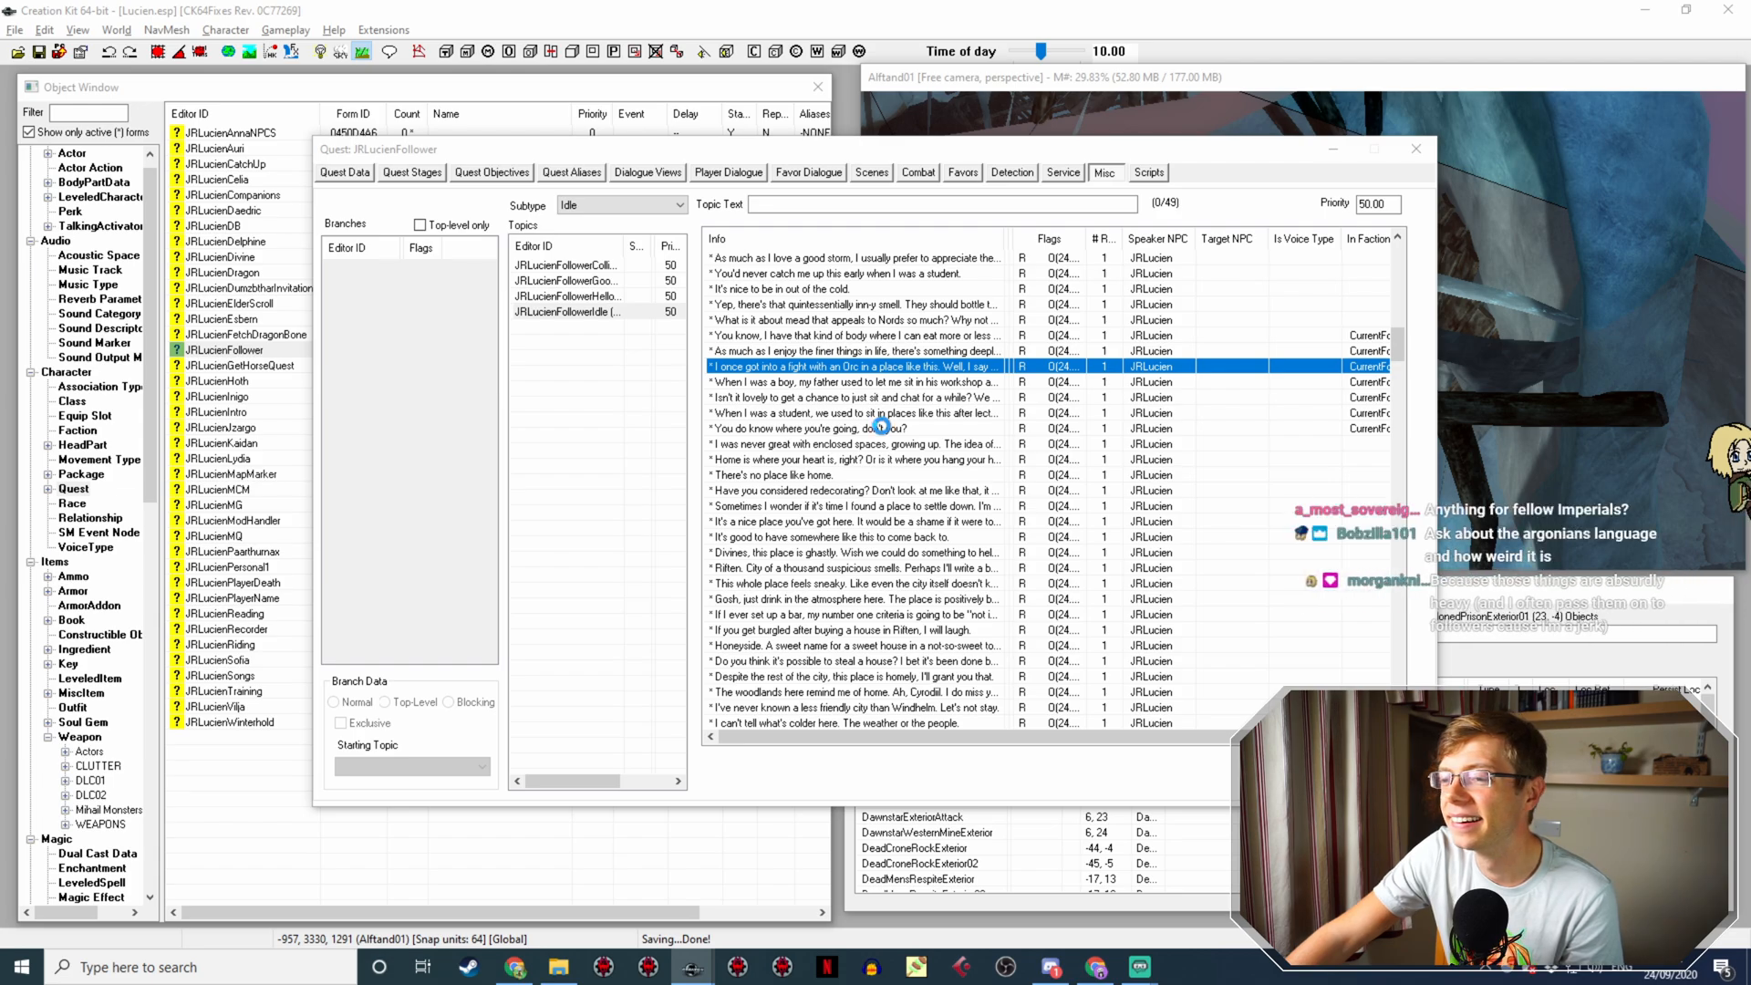
scroll(902, 432, "down", 1)
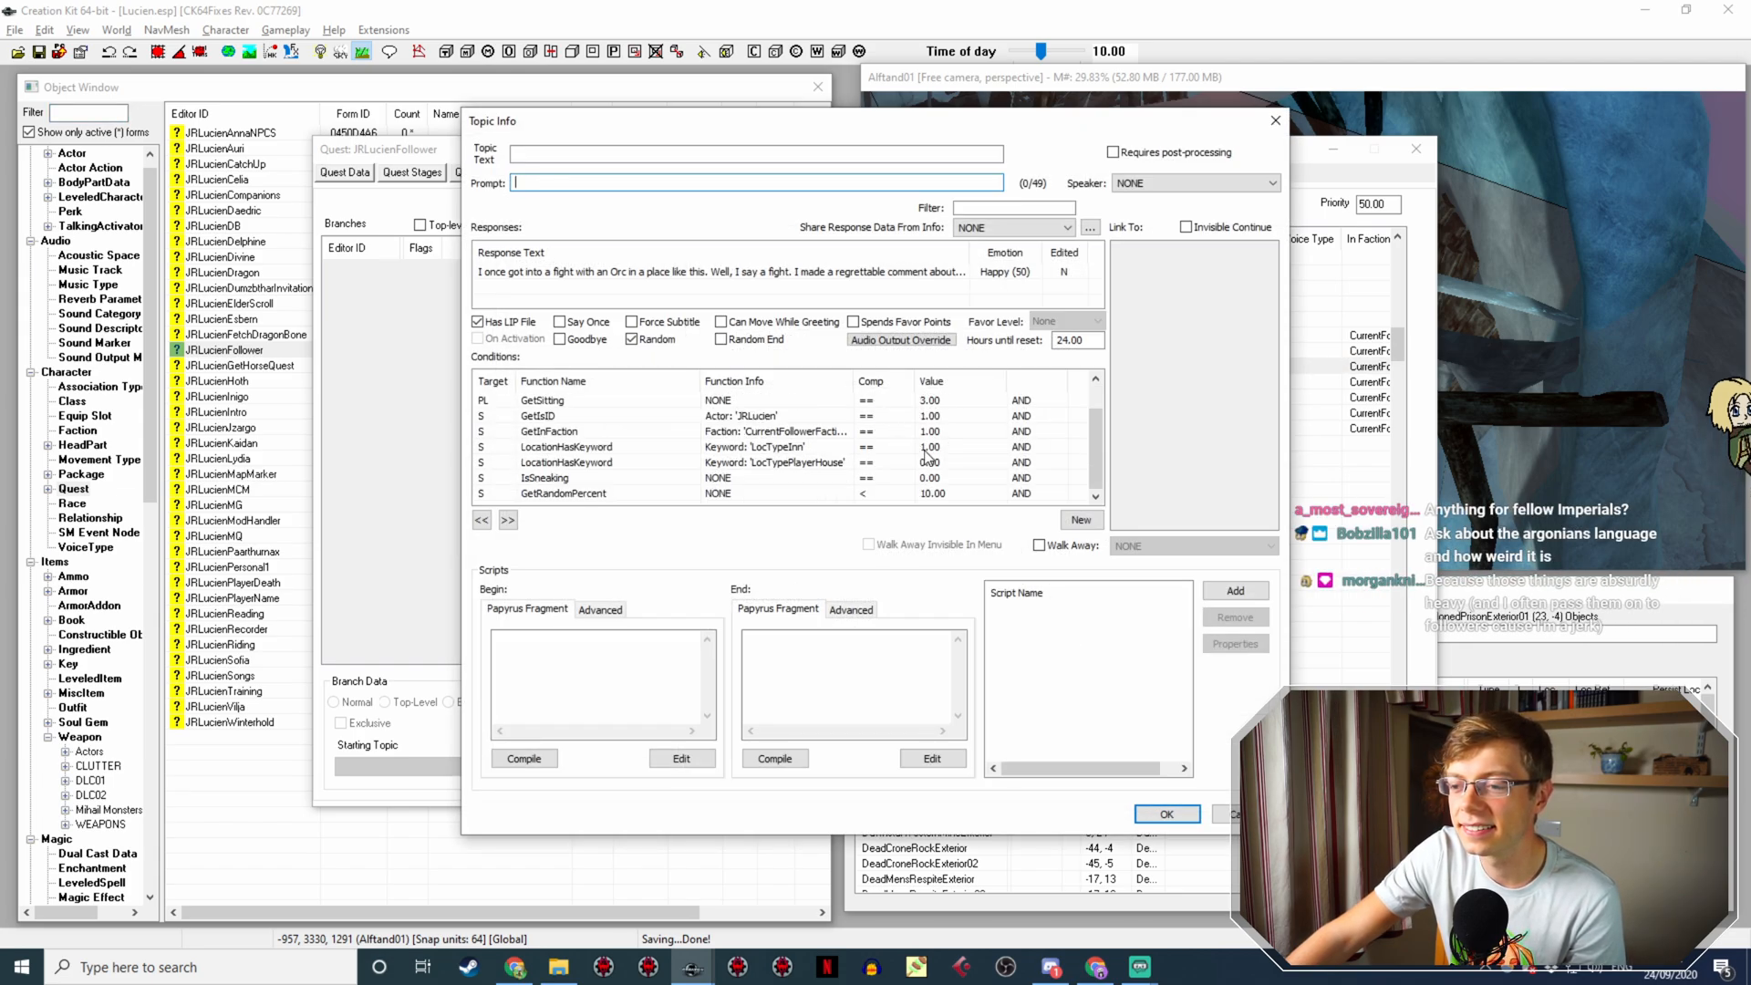
scroll(940, 469, "up", 1)
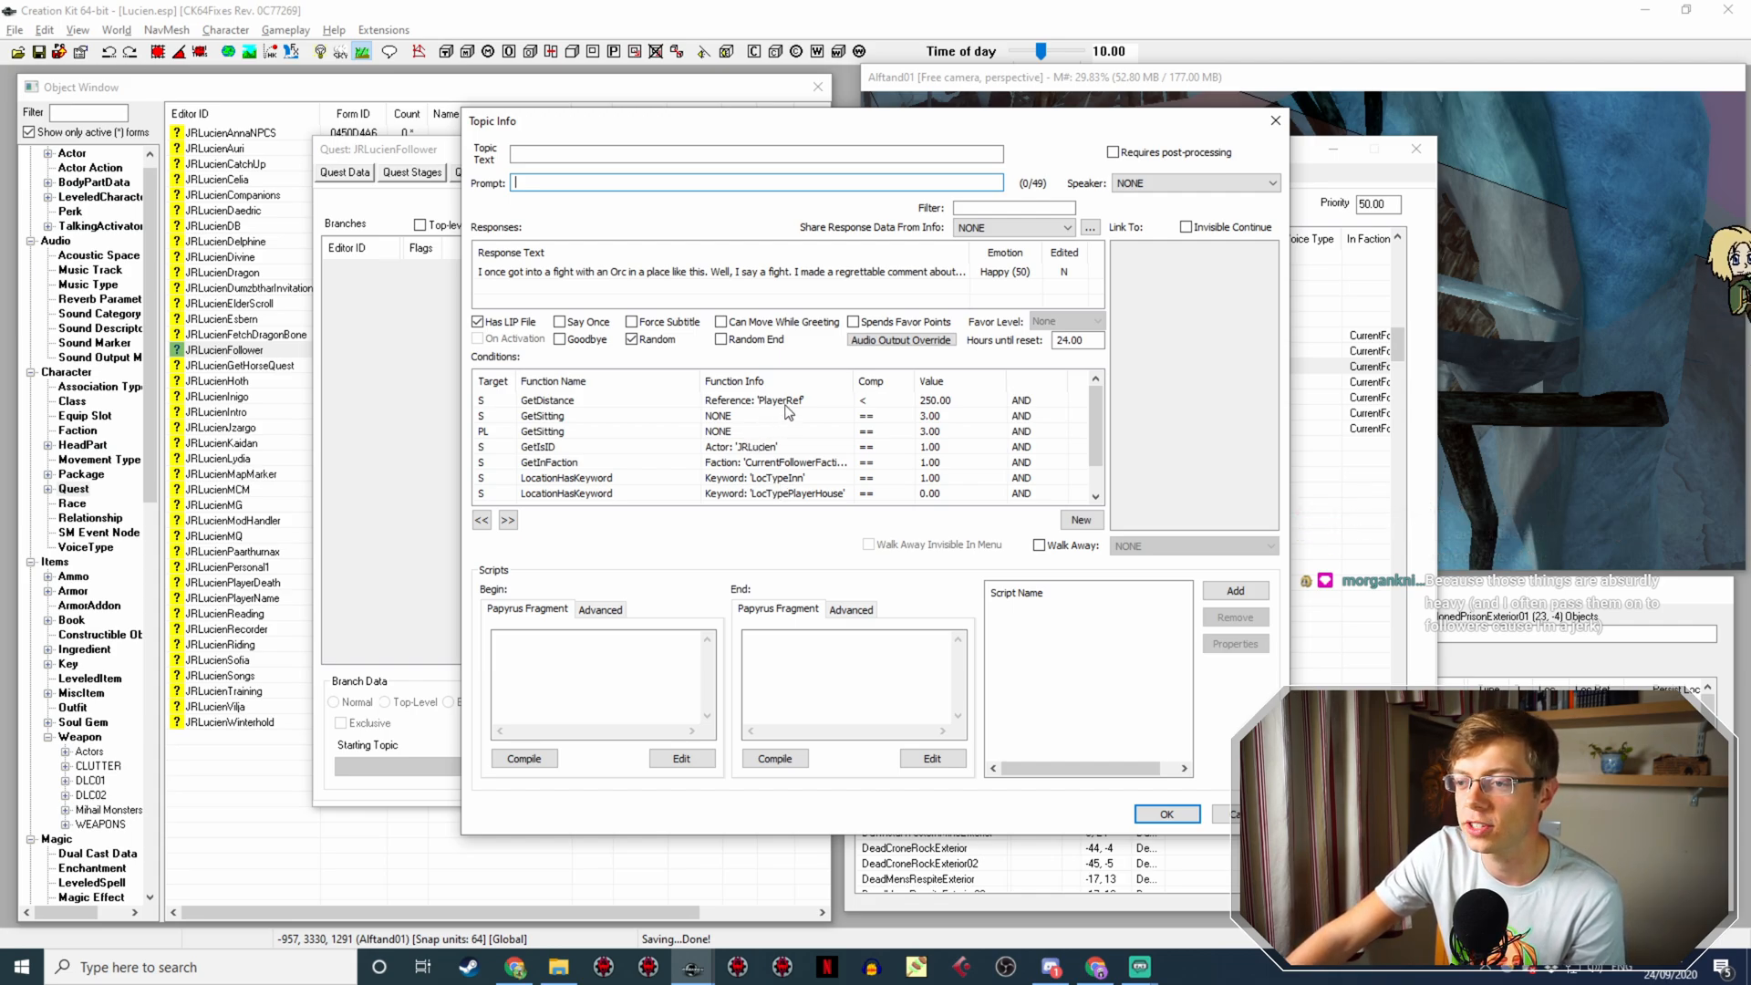
scroll(798, 426, "down", 1)
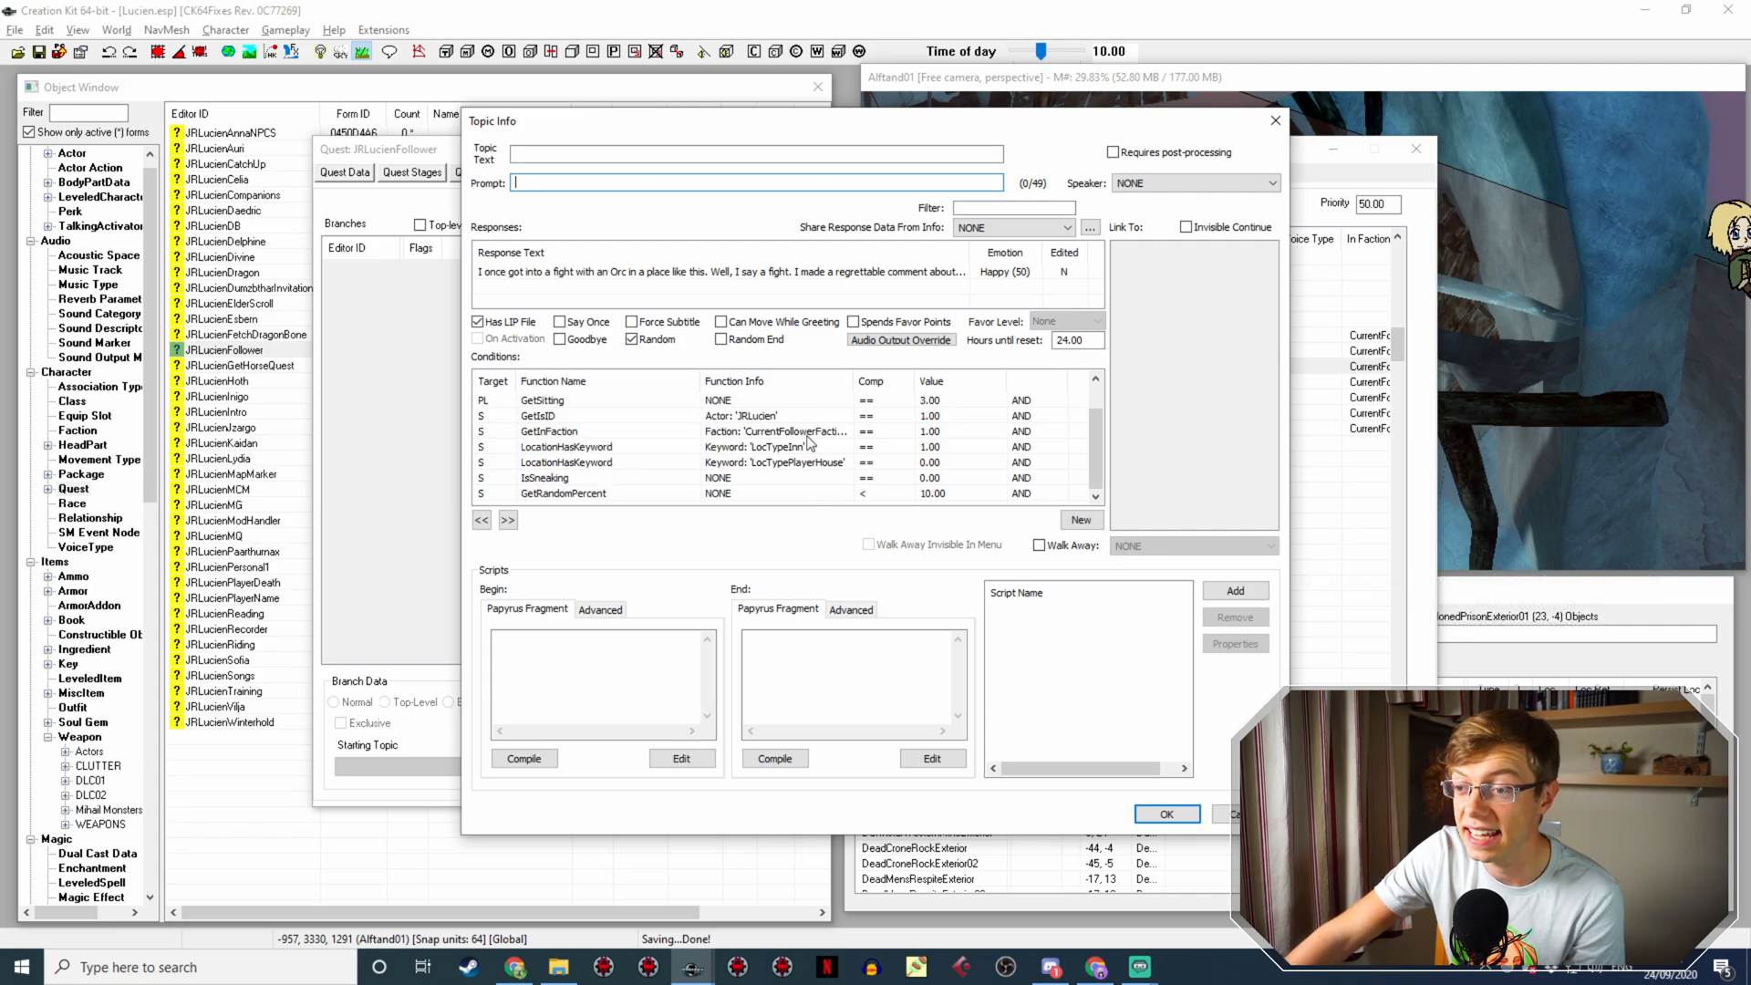
double_click(779, 273)
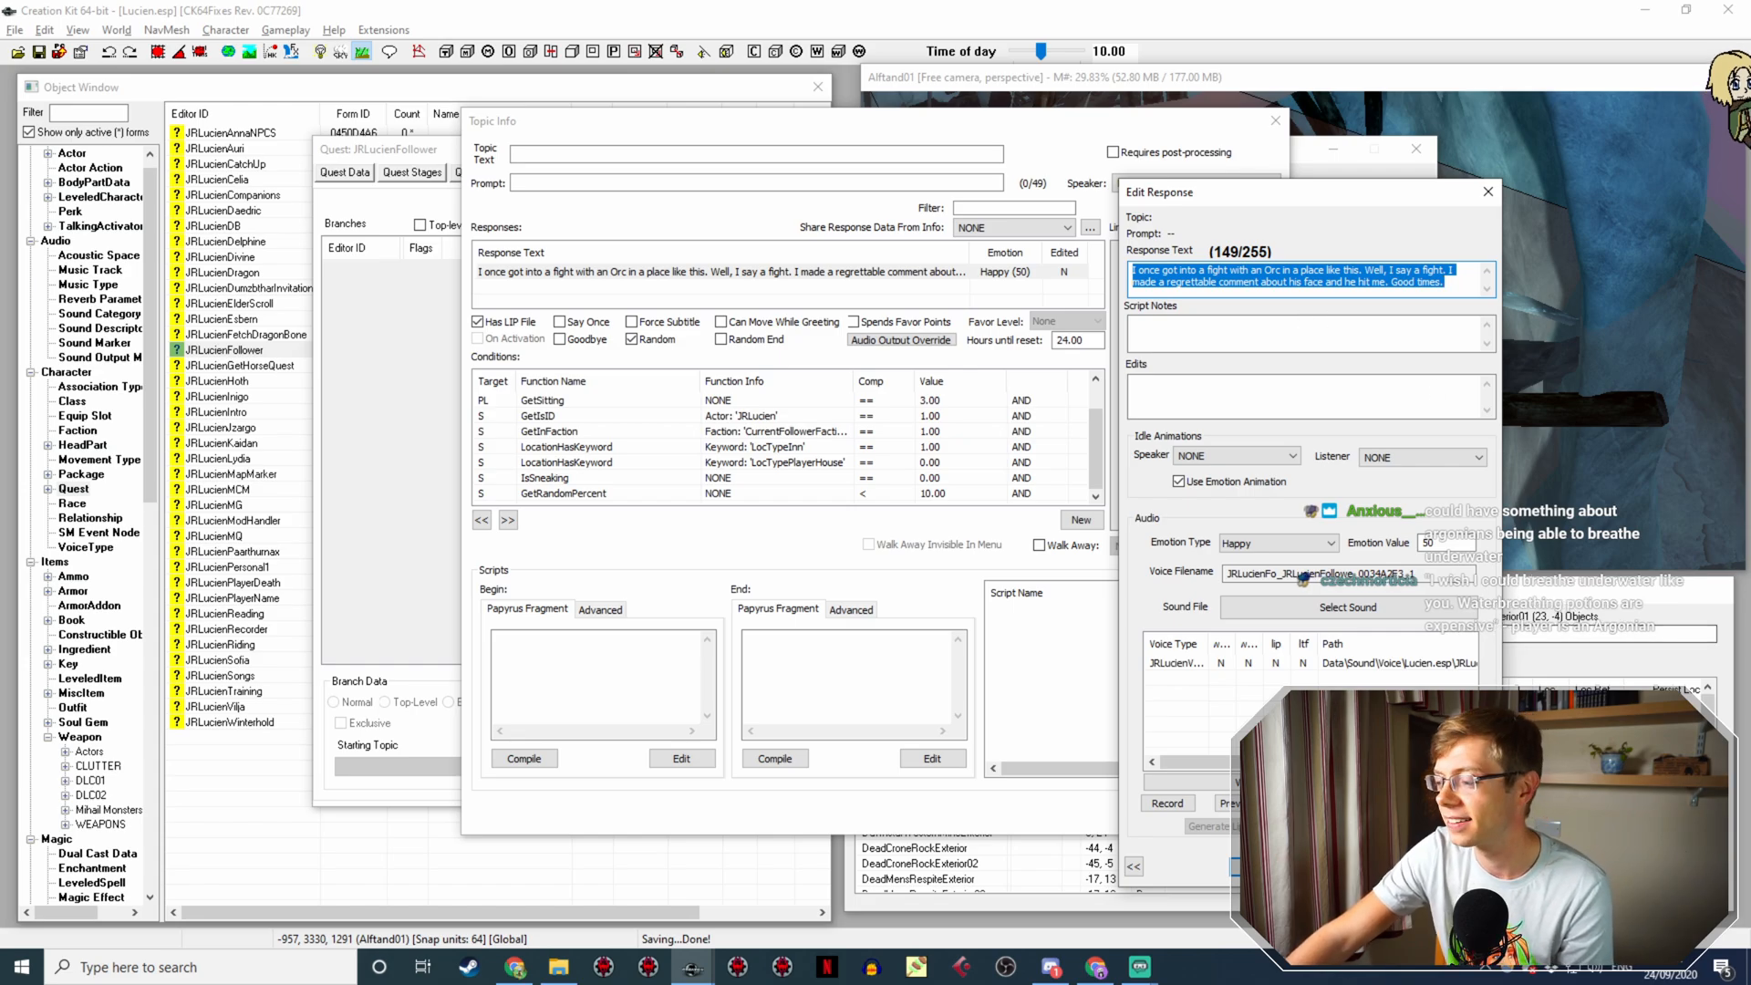
key("Escape")
key("Escape")
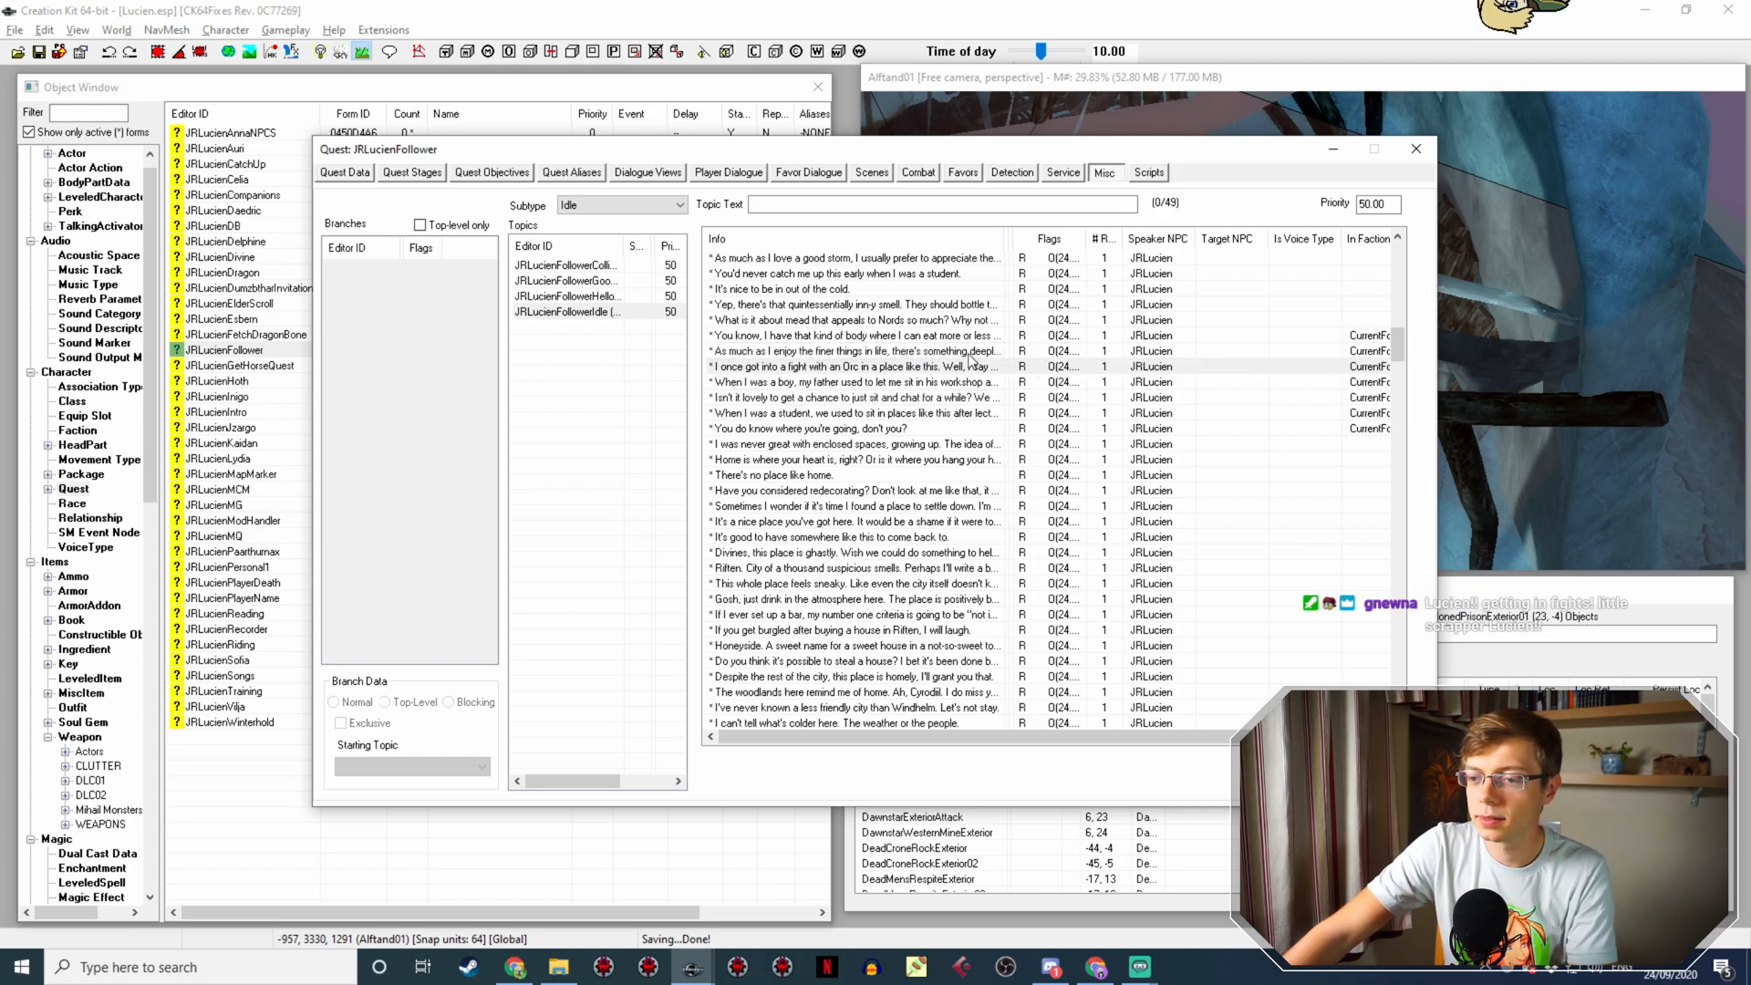
Step: Read through the idle lines preceding the inn comments, including the weather, werewolf, horse and Solstheim ones
scroll(965, 387, "up", 1)
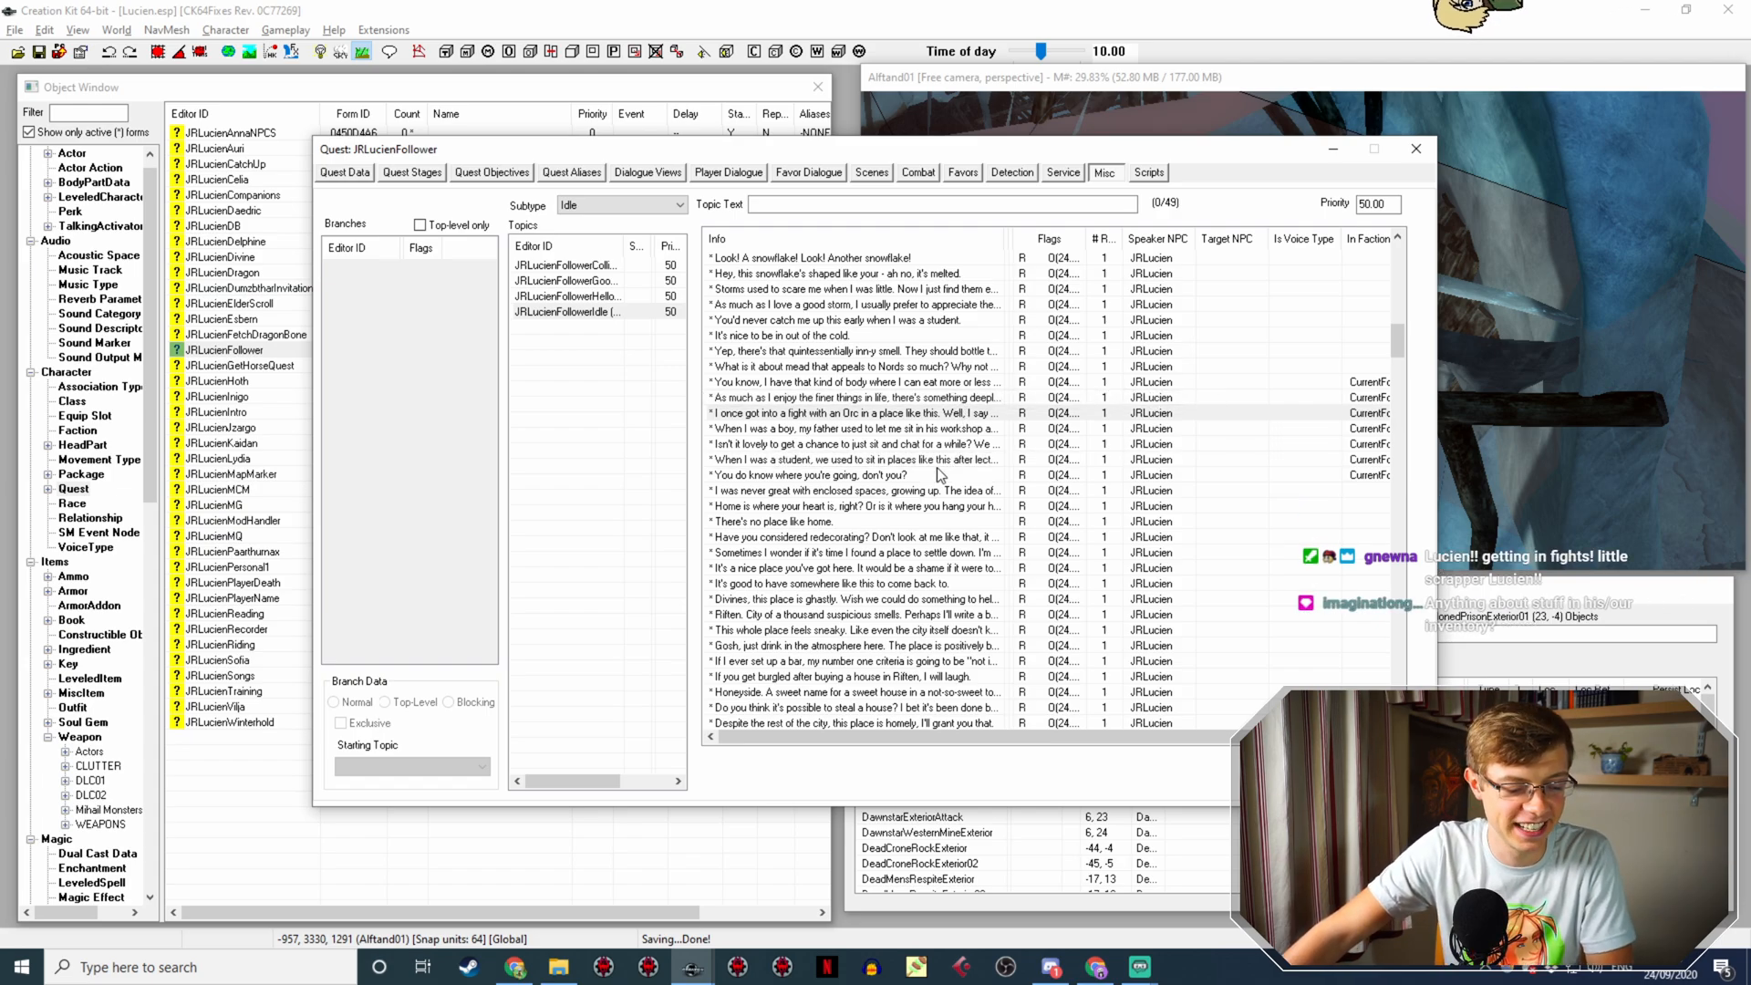
scroll(880, 394, "up", 6)
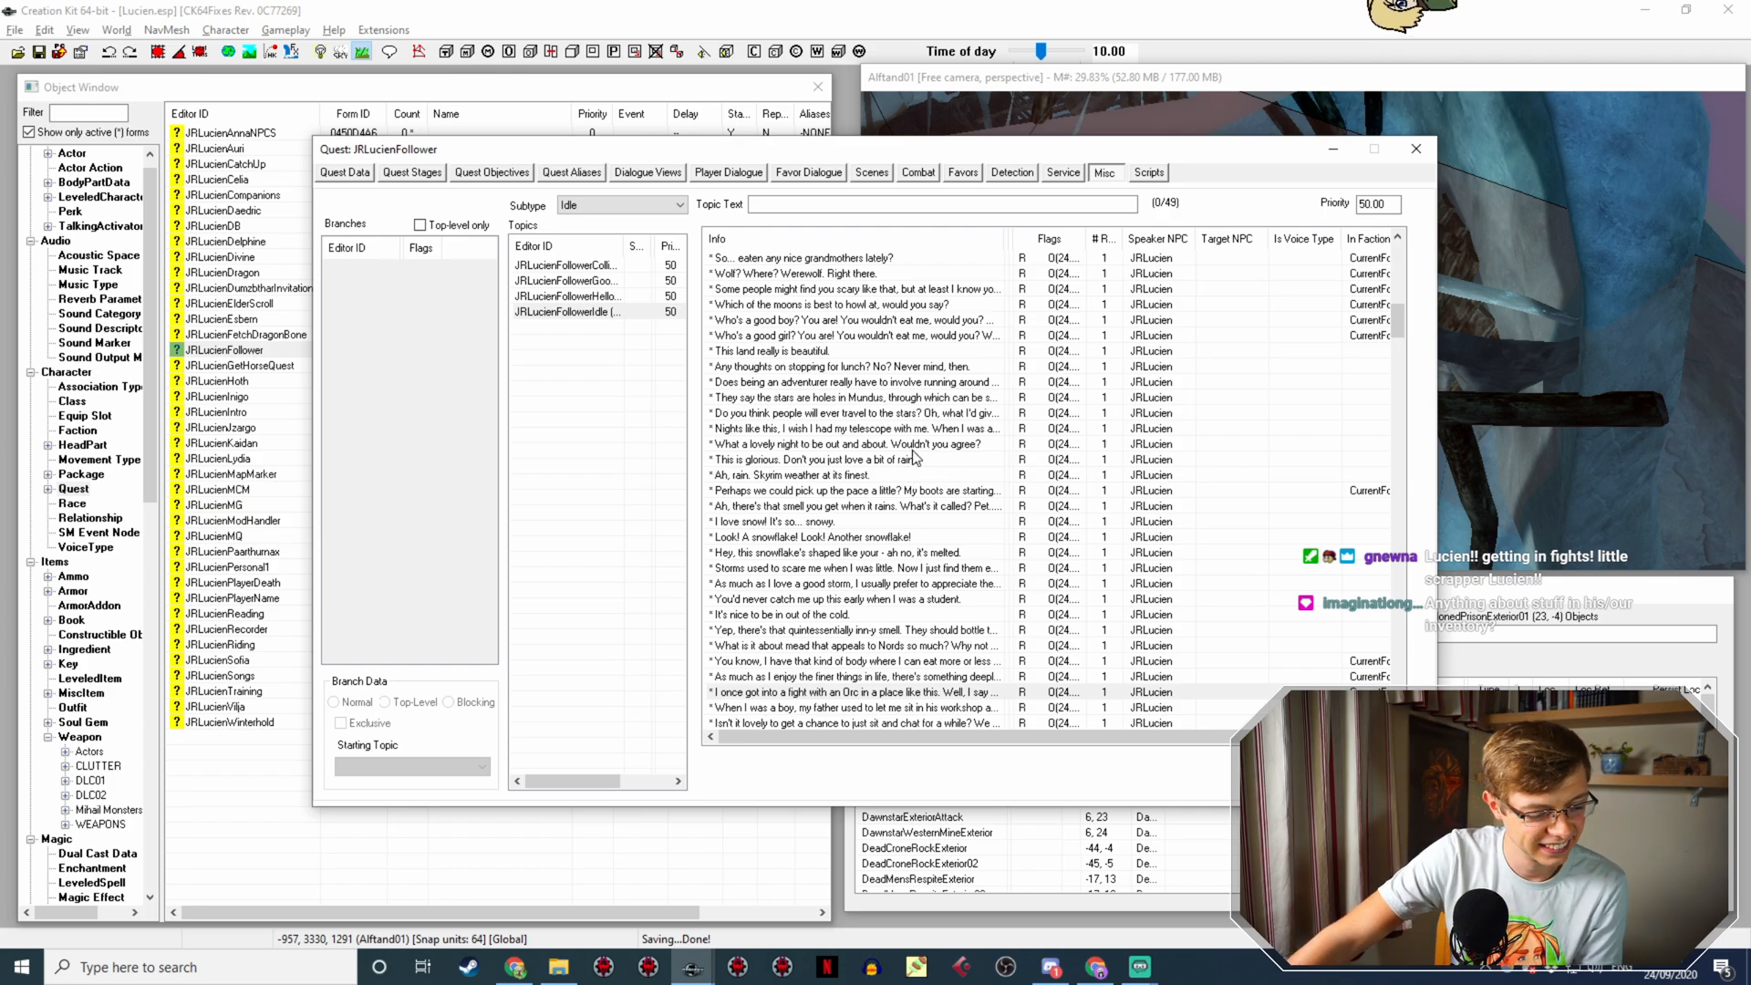
scroll(949, 419, "up", 1)
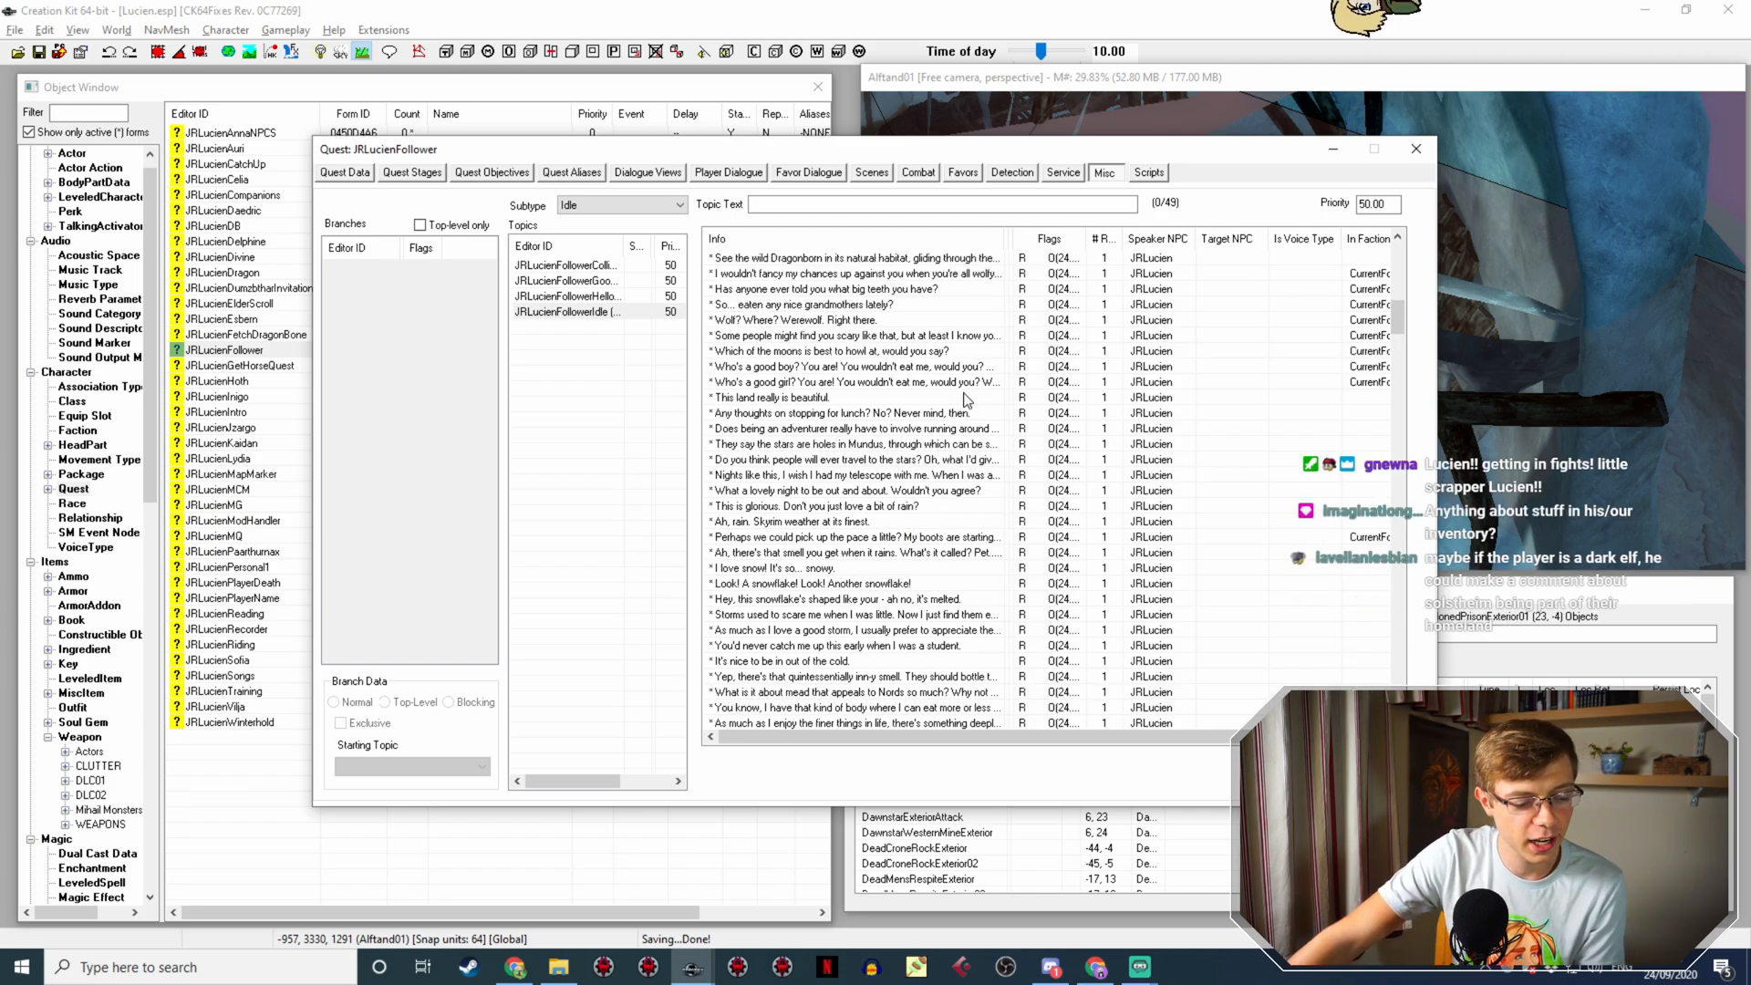
scroll(965, 402, "up", 4)
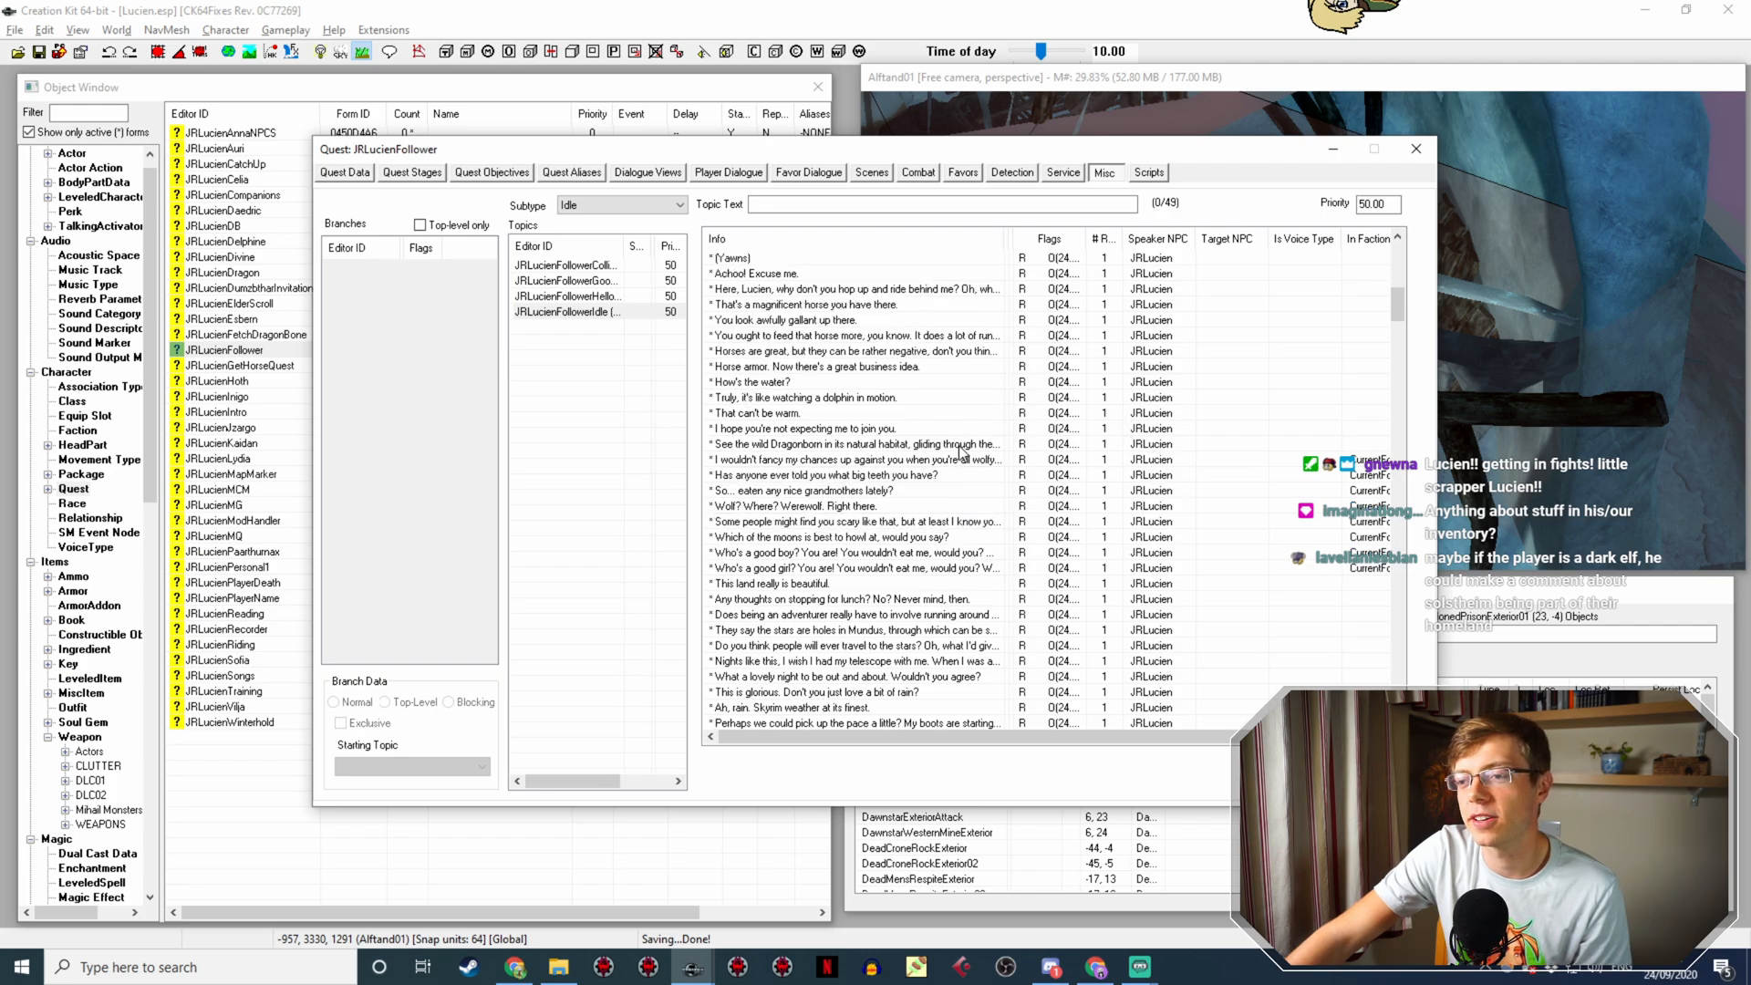
scroll(960, 447, "up", 10)
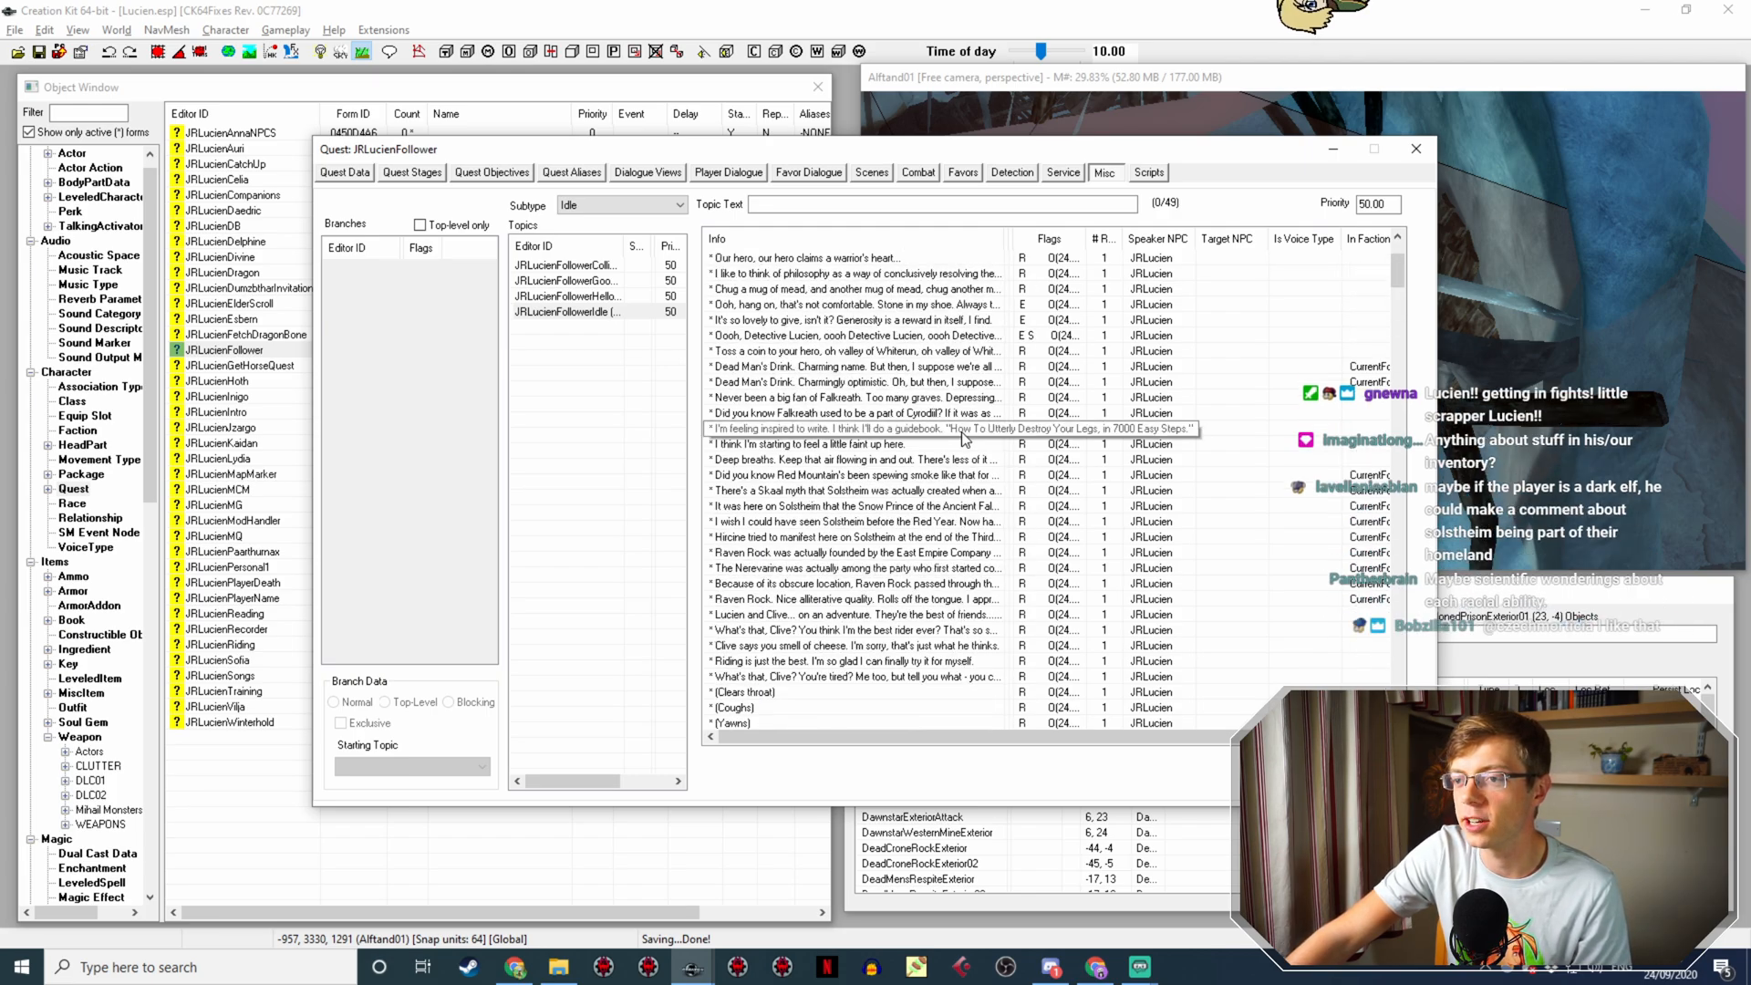
scroll(967, 424, "down", 1)
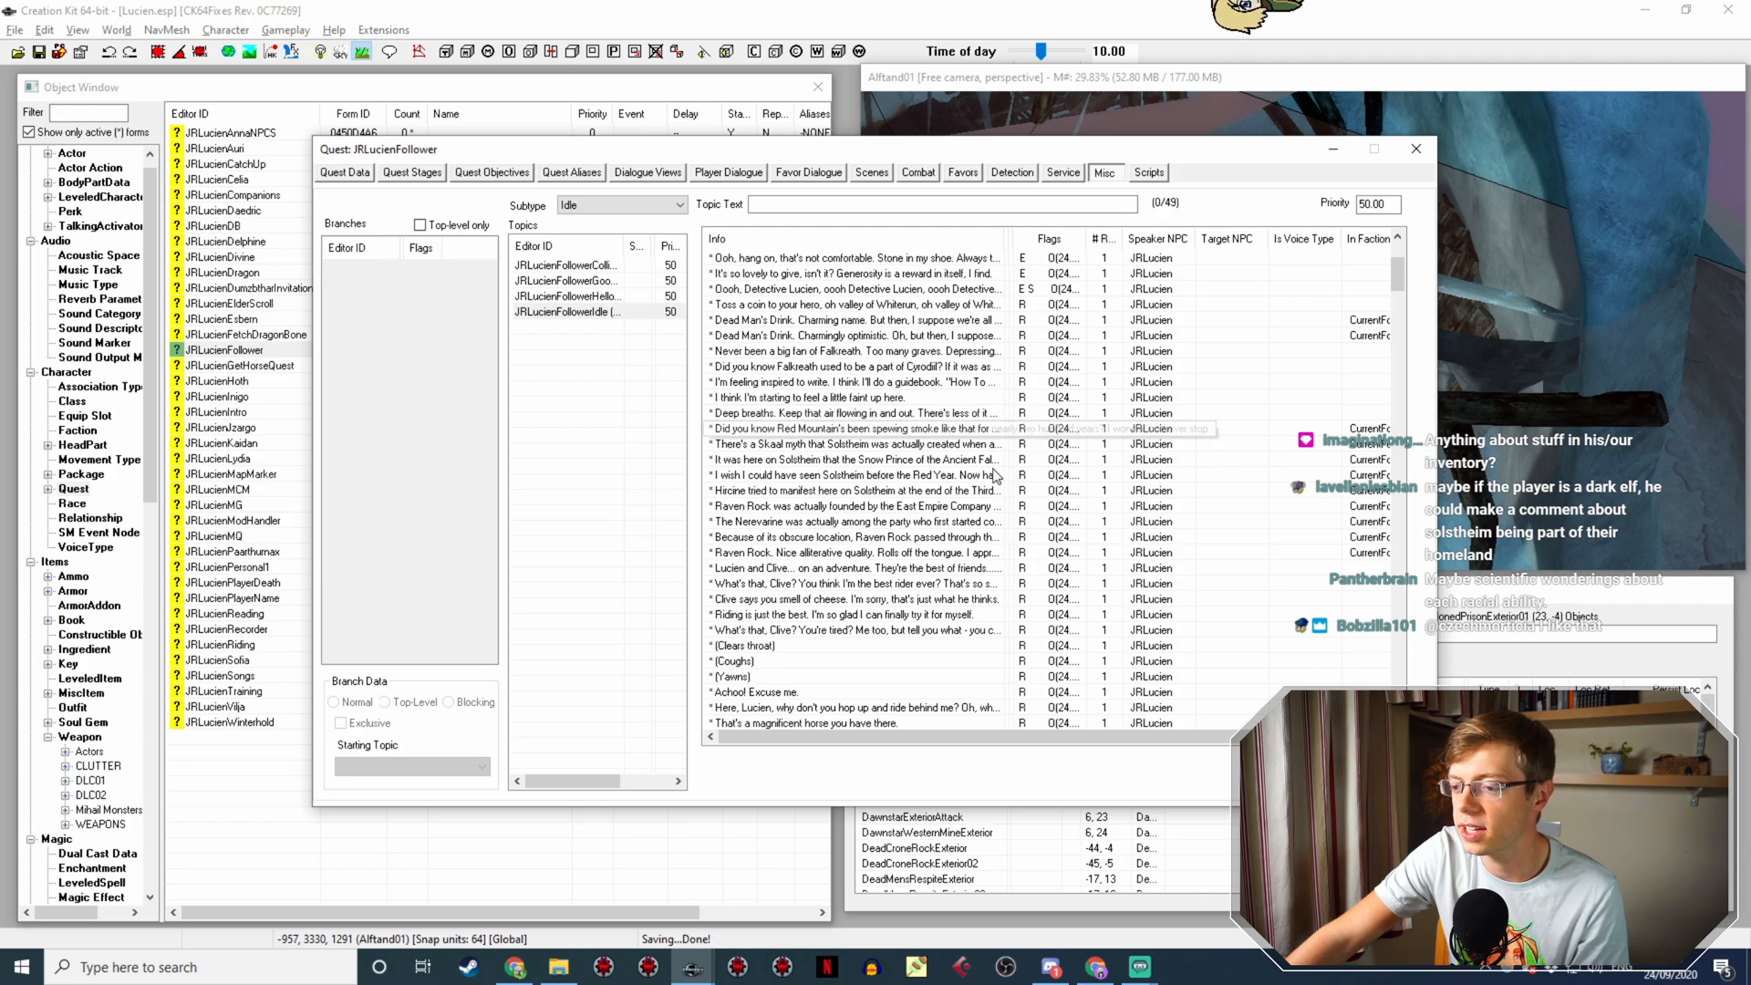
Step: Review the Idle topic's lines from the opening humming and song lines through to the comments on homes and cities
scroll(957, 497, "up", 3)
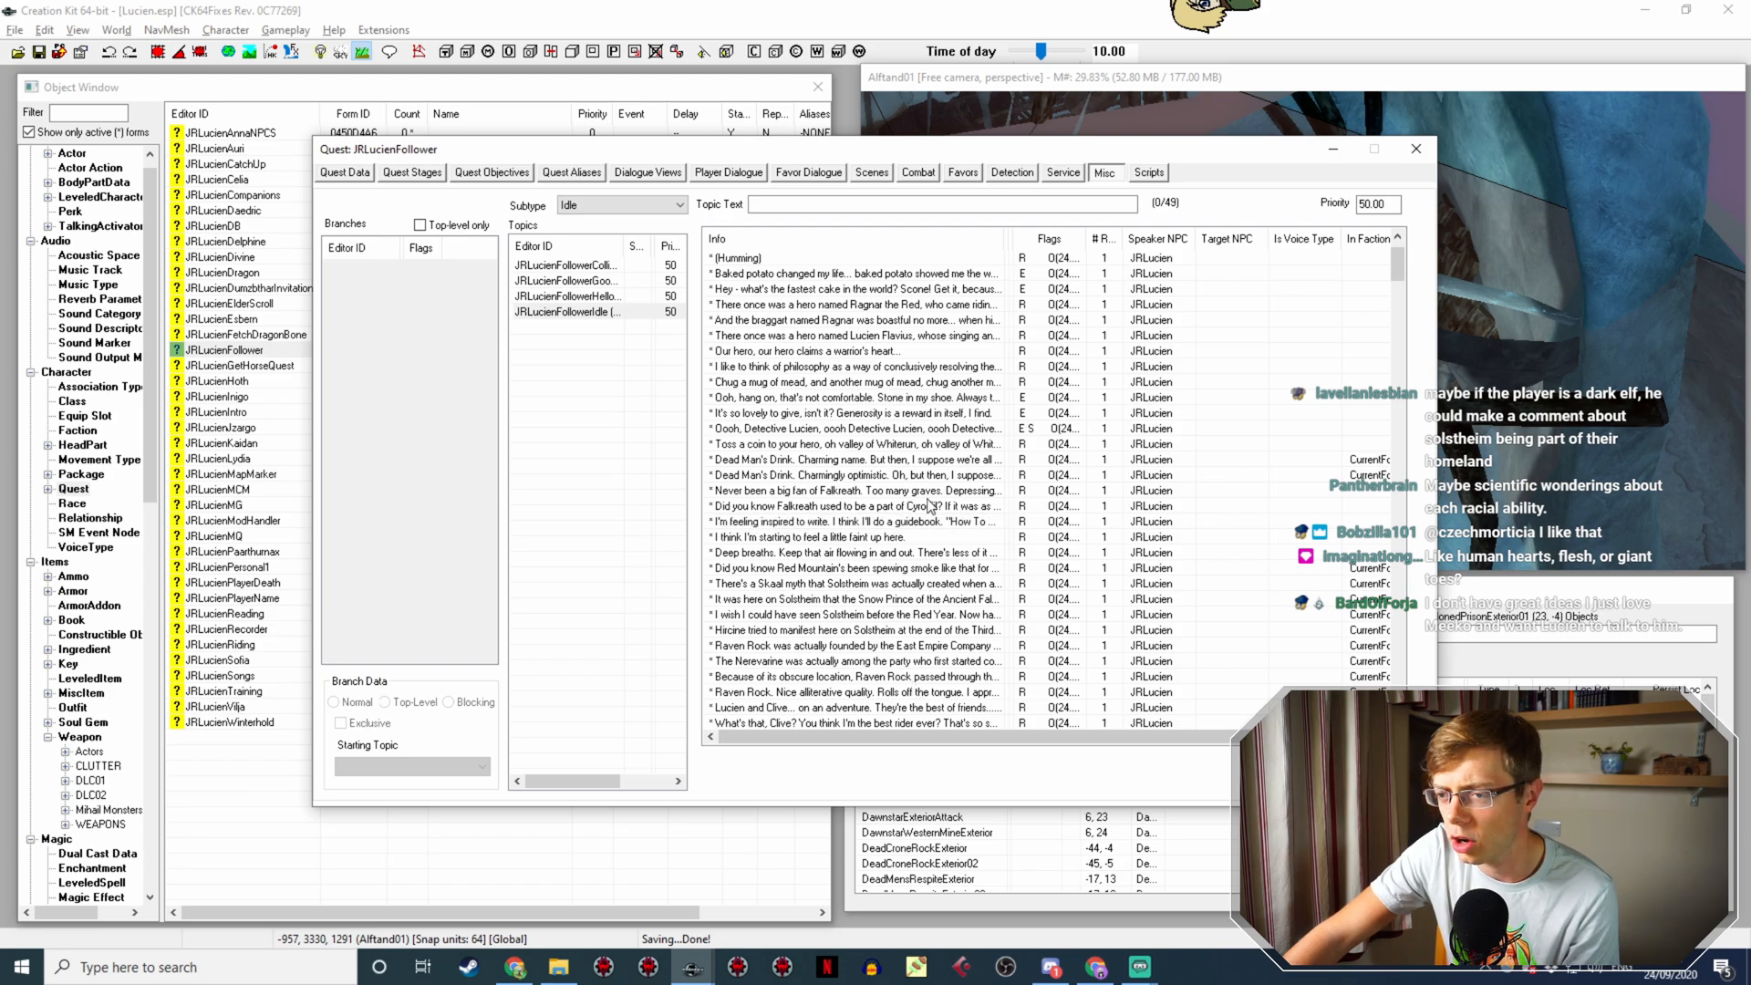
scroll(902, 429, "down", 4)
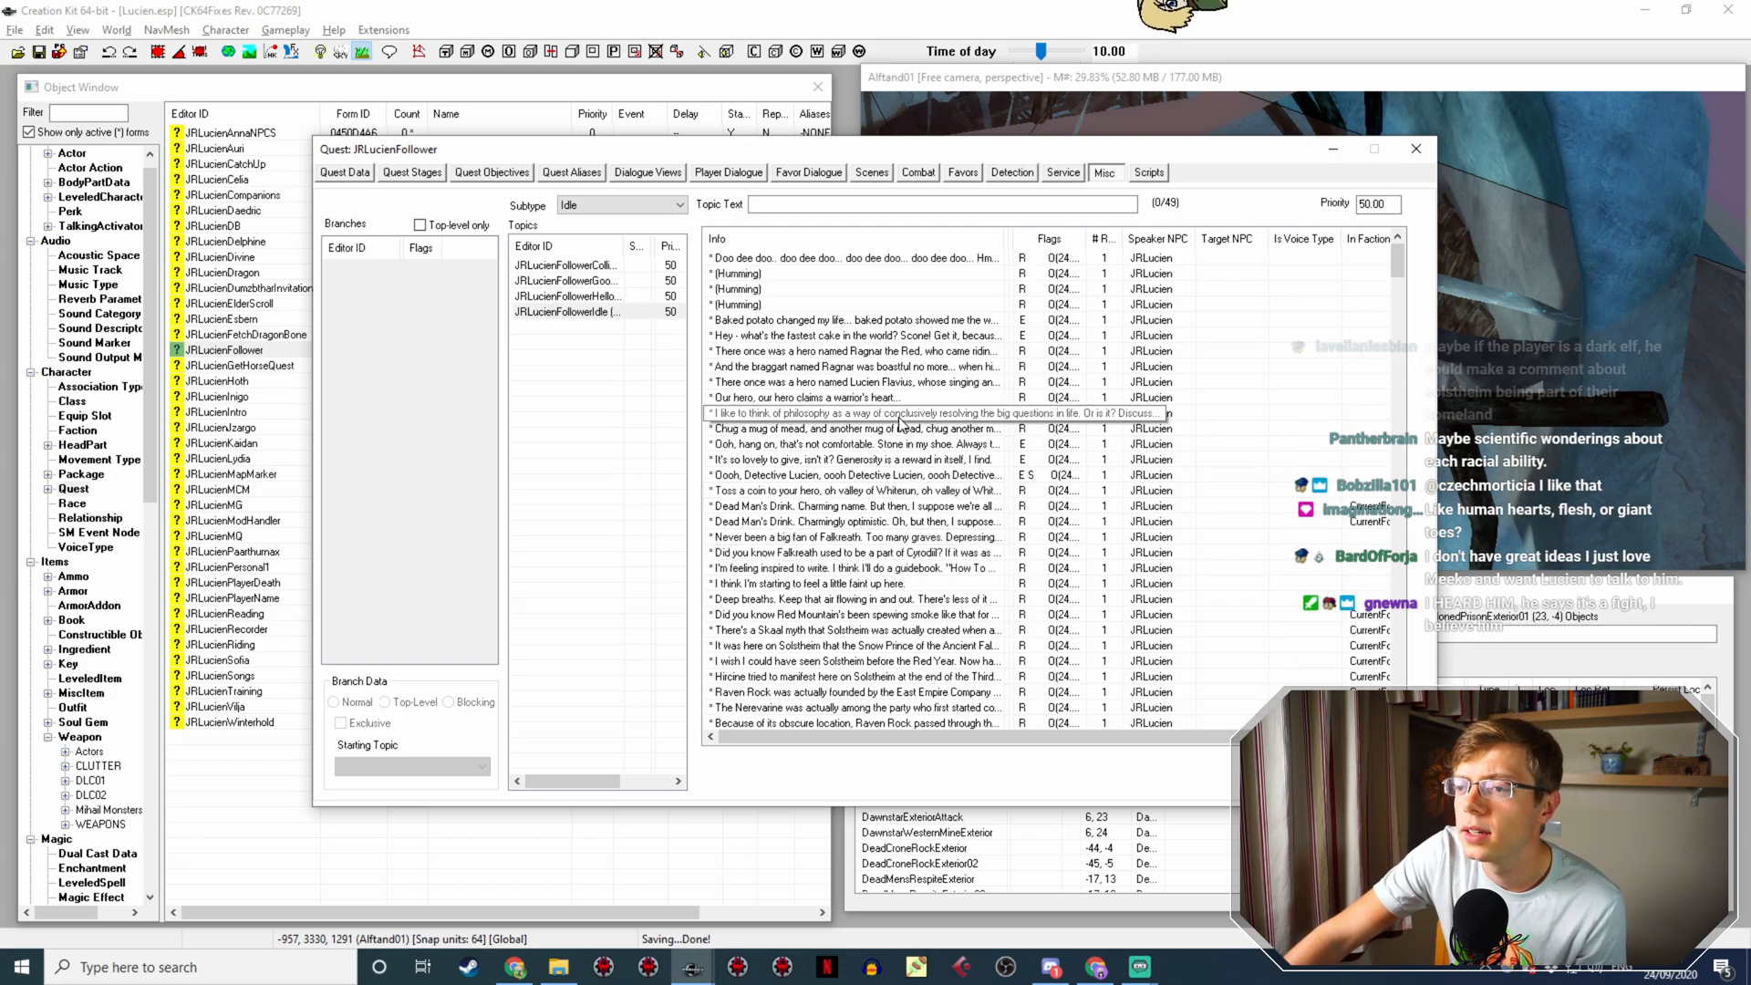
scroll(912, 456, "down", 9)
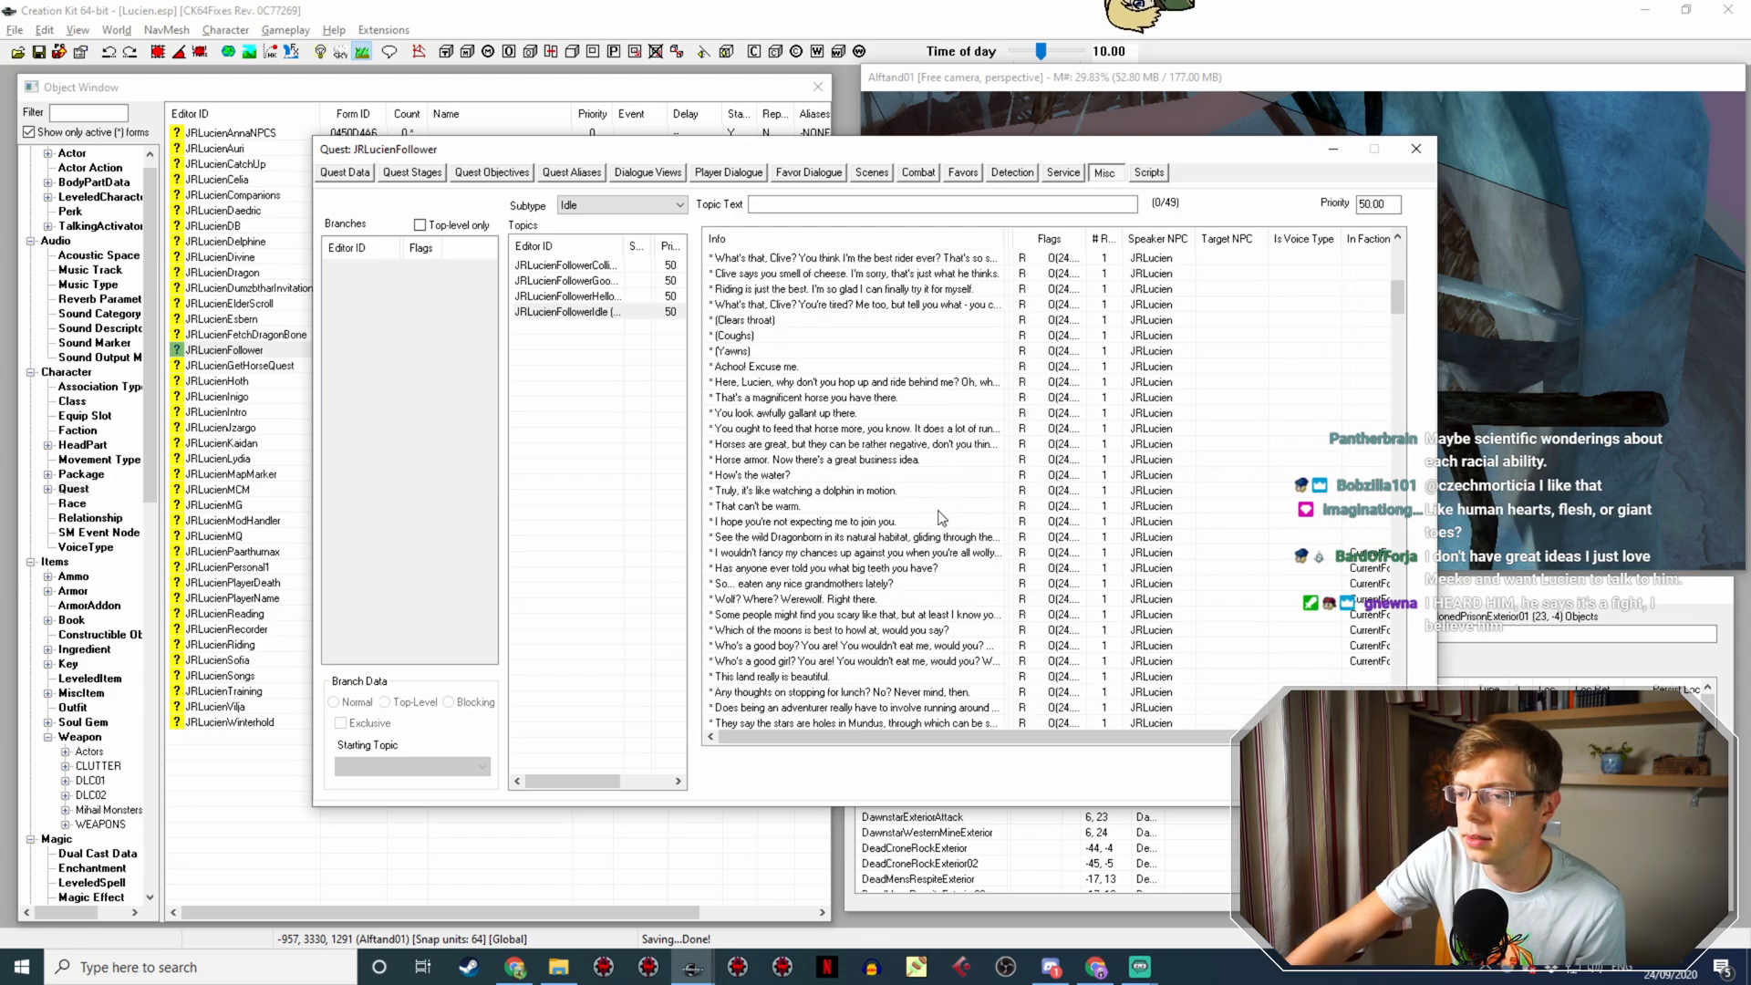
scroll(942, 516, "down", 5)
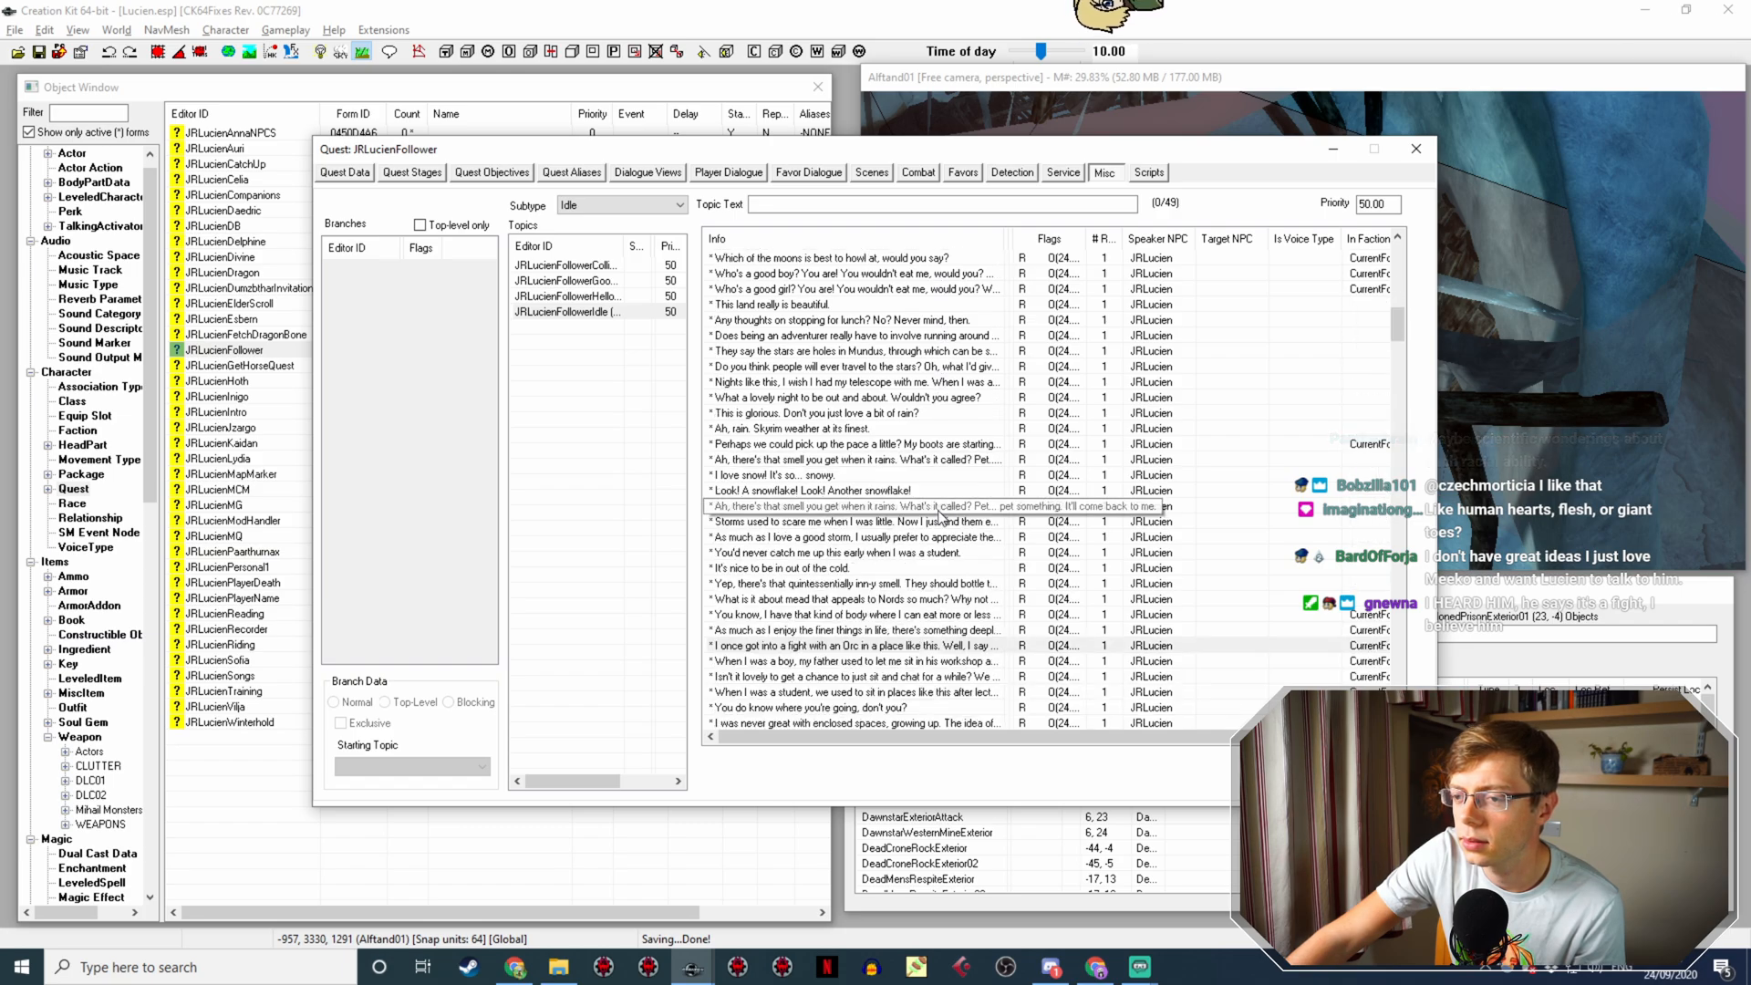
scroll(942, 516, "down", 4)
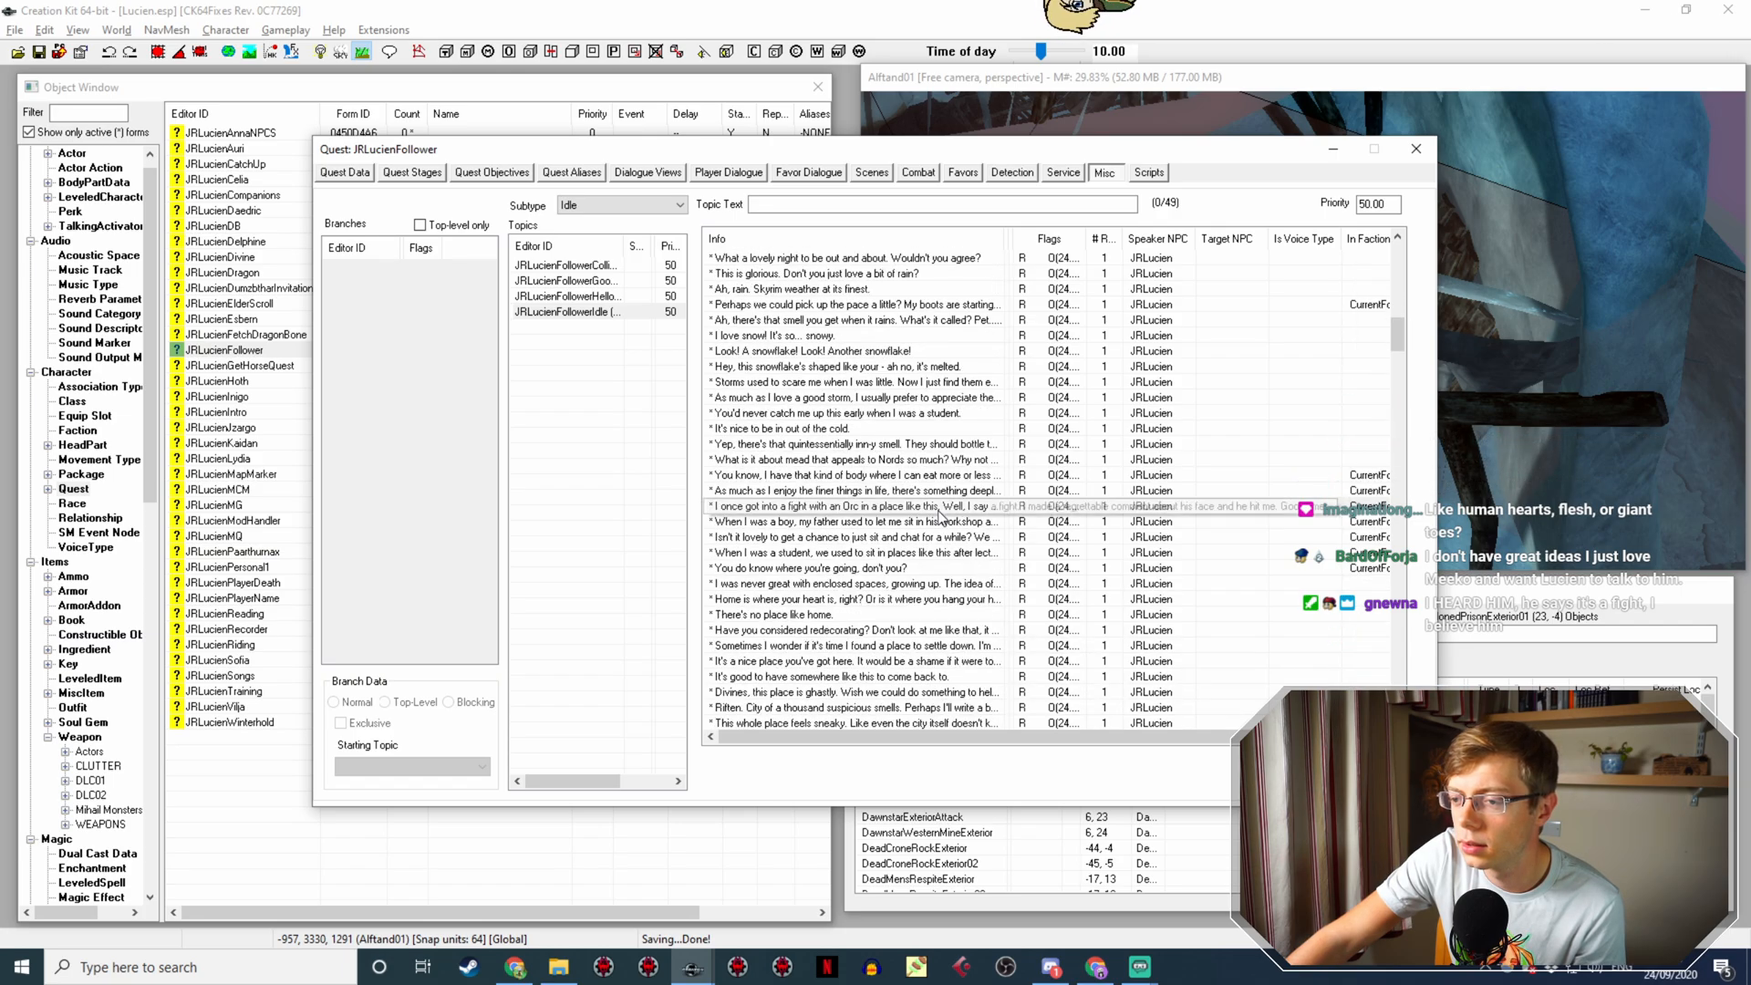
scroll(942, 516, "down", 4)
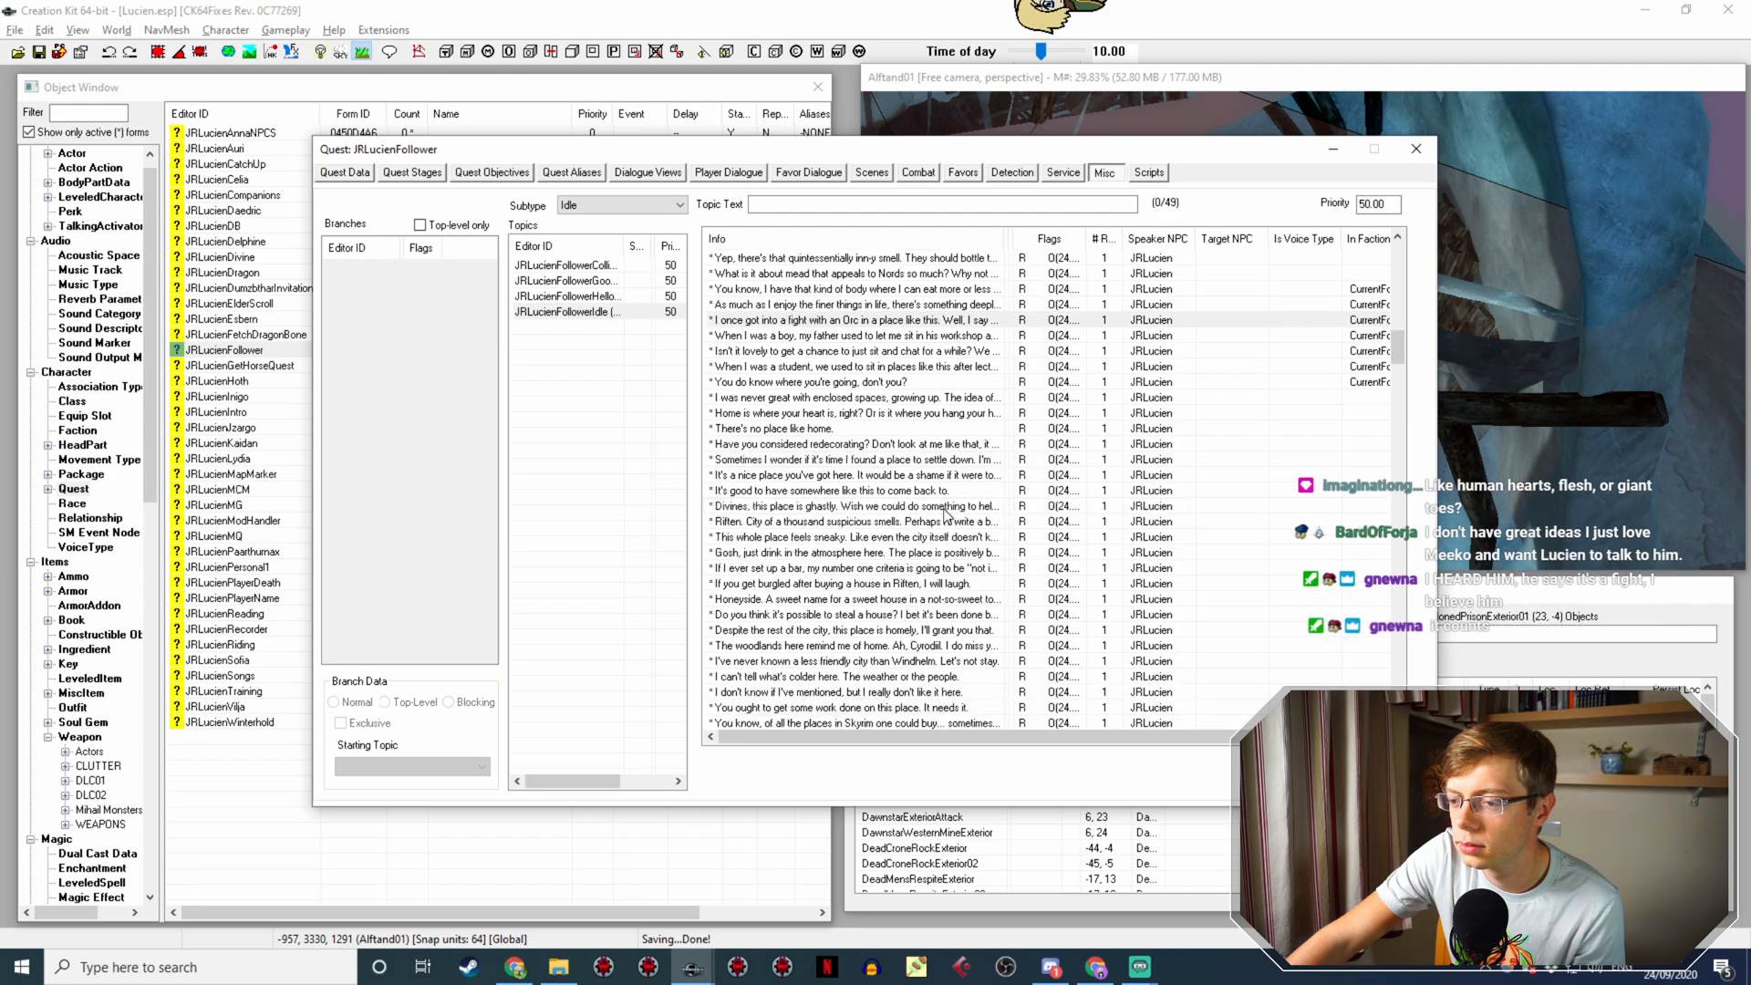
scroll(945, 513, "down", 3)
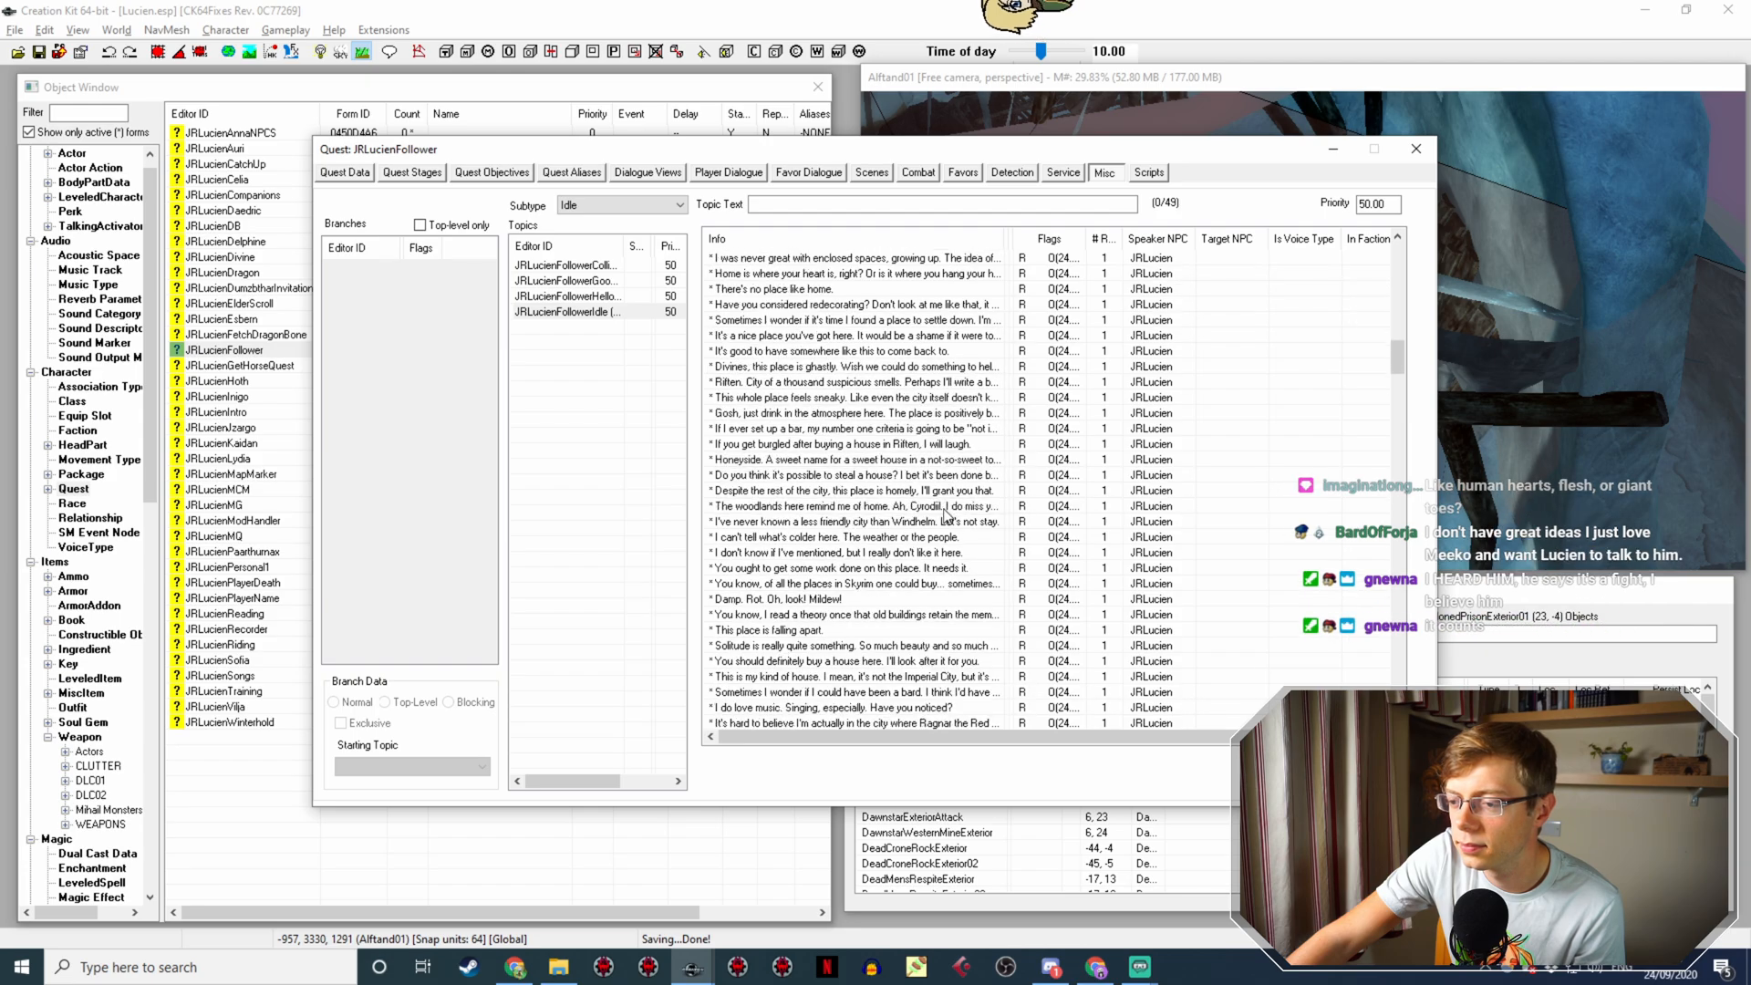
Step: Look through the Idle topic's dialogue lines in the follower quest to review the existing location comments
scroll(945, 513, "down", 3)
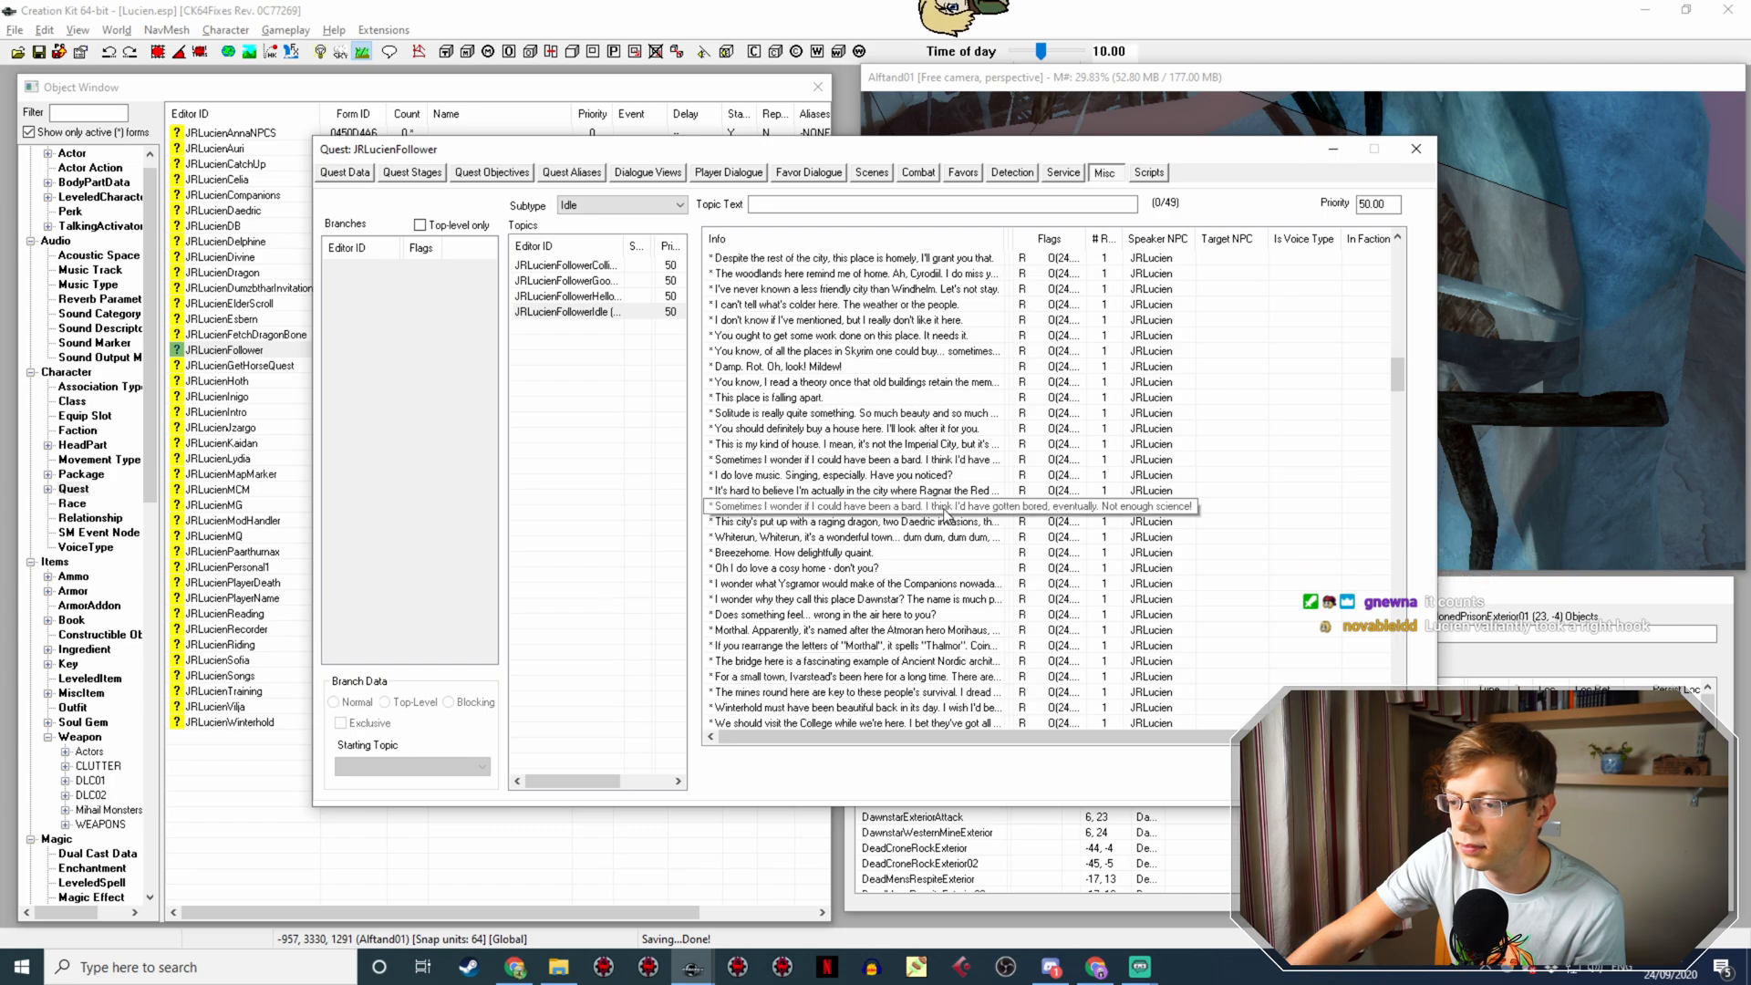
scroll(945, 513, "down", 2)
scroll(944, 516, "down", 6)
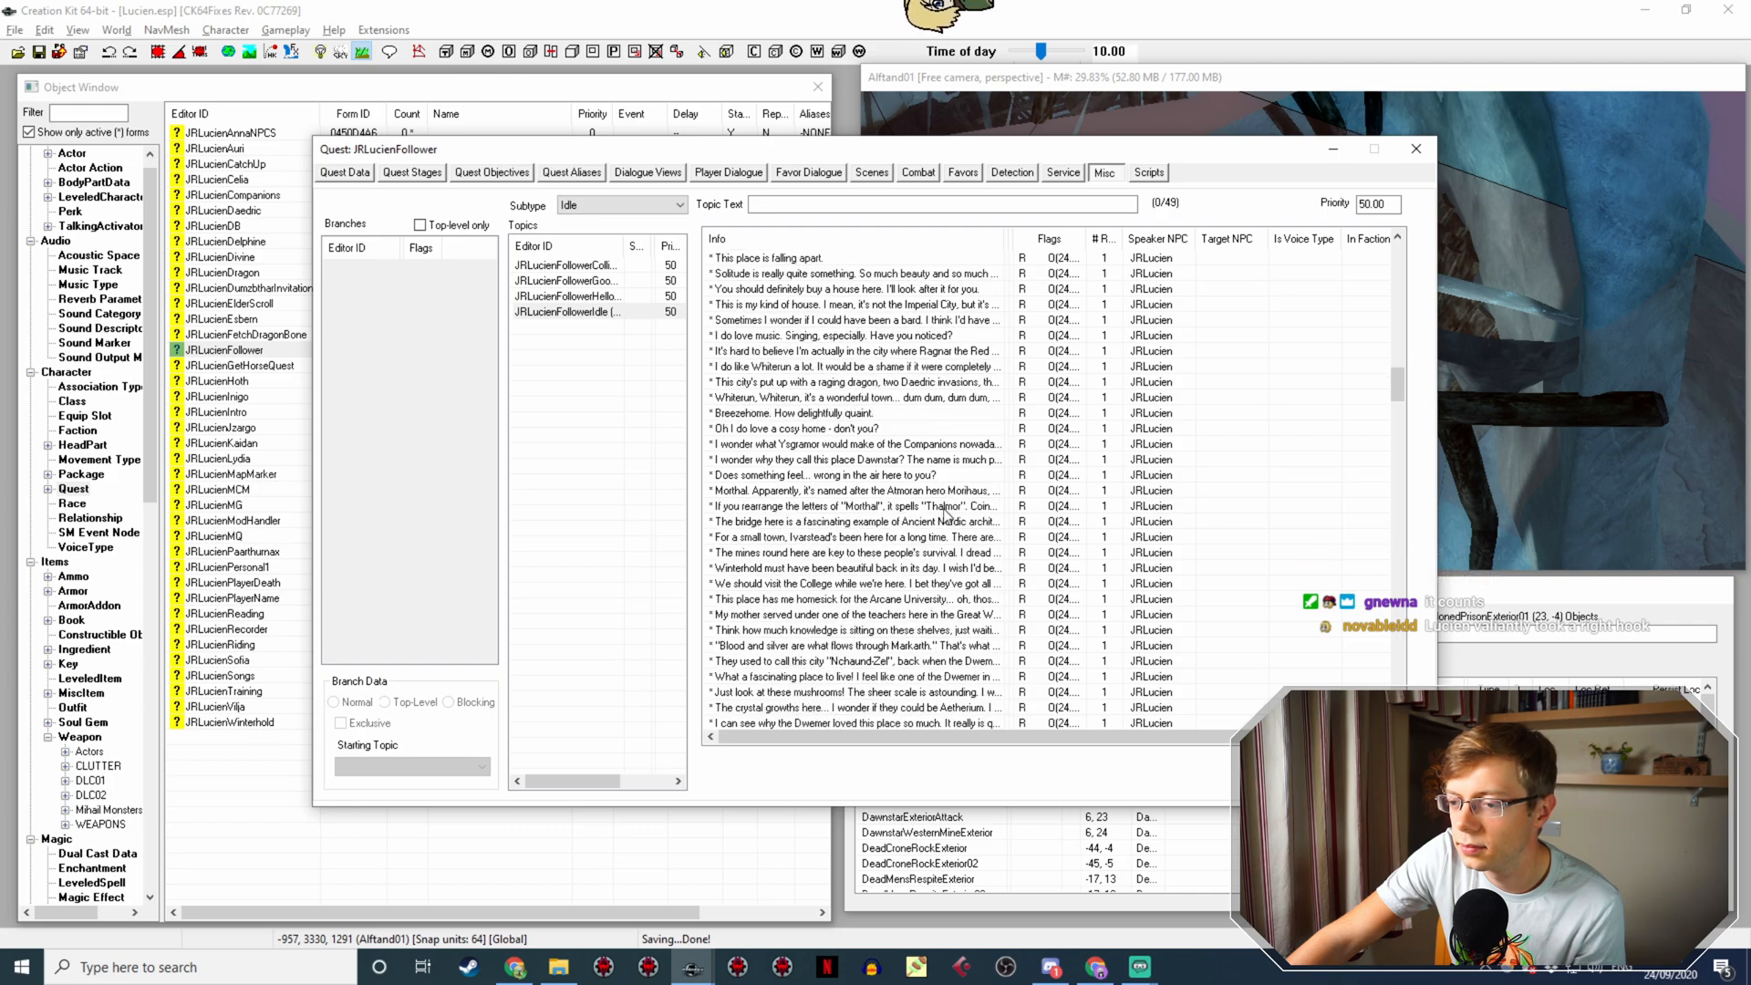
scroll(945, 513, "down", 5)
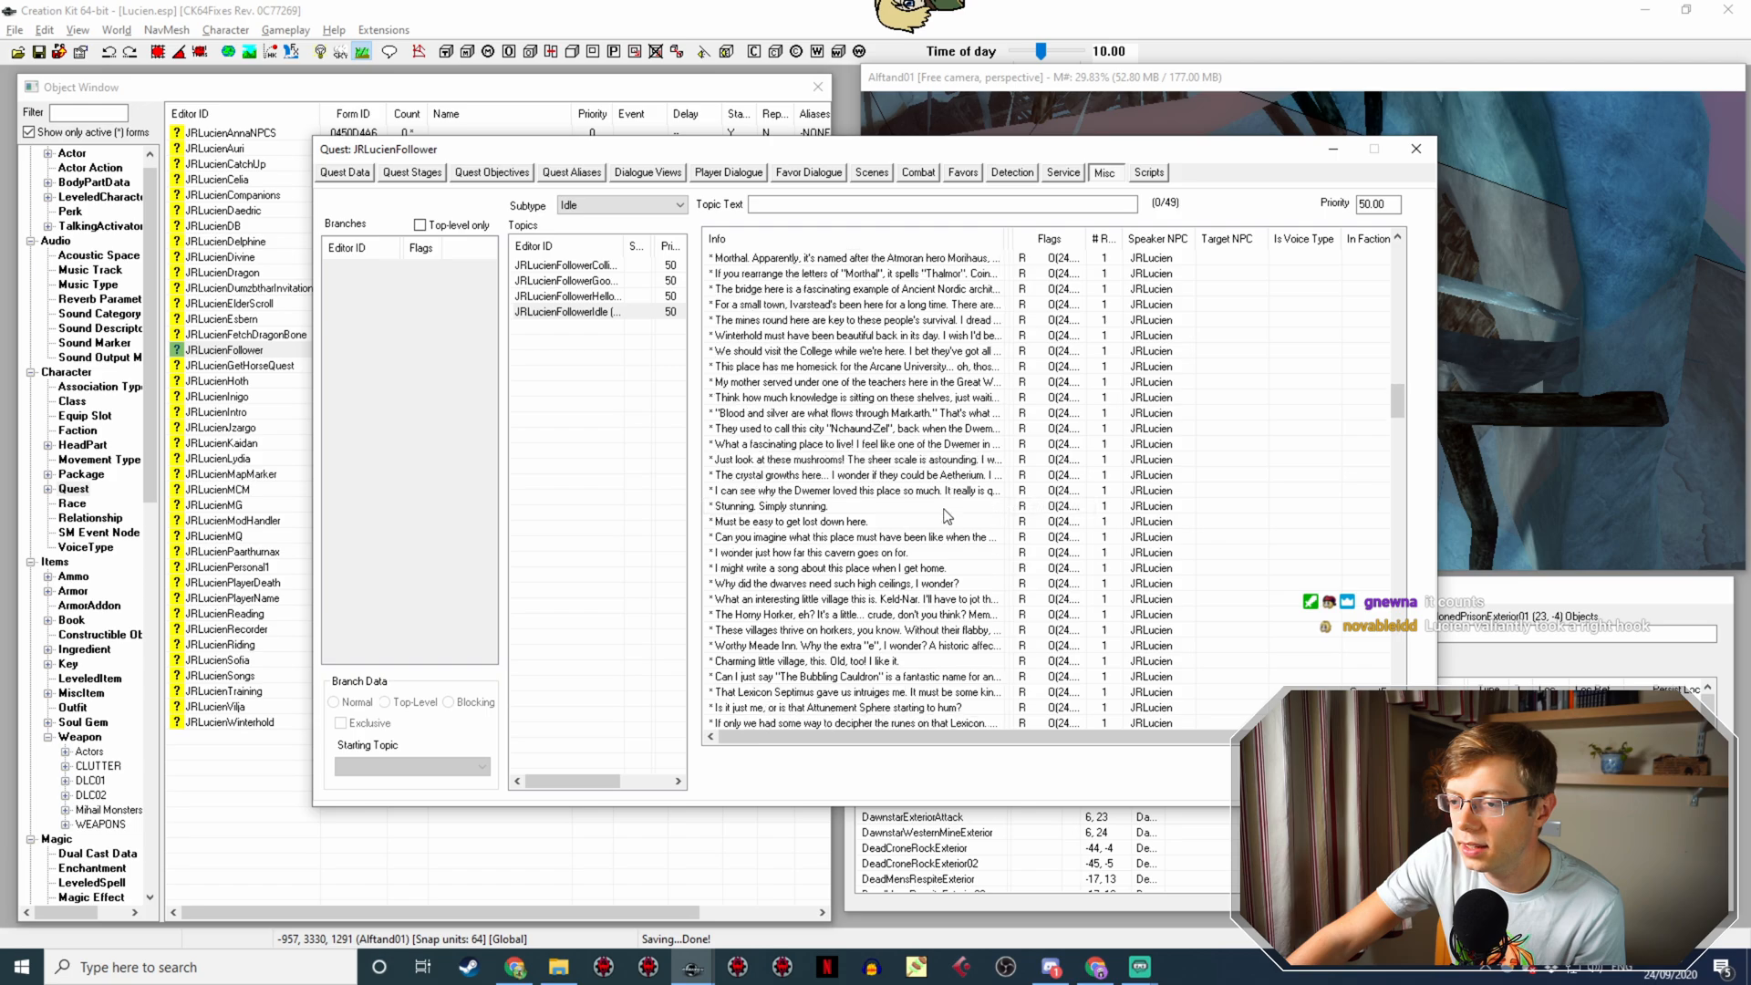
scroll(944, 513, "down", 3)
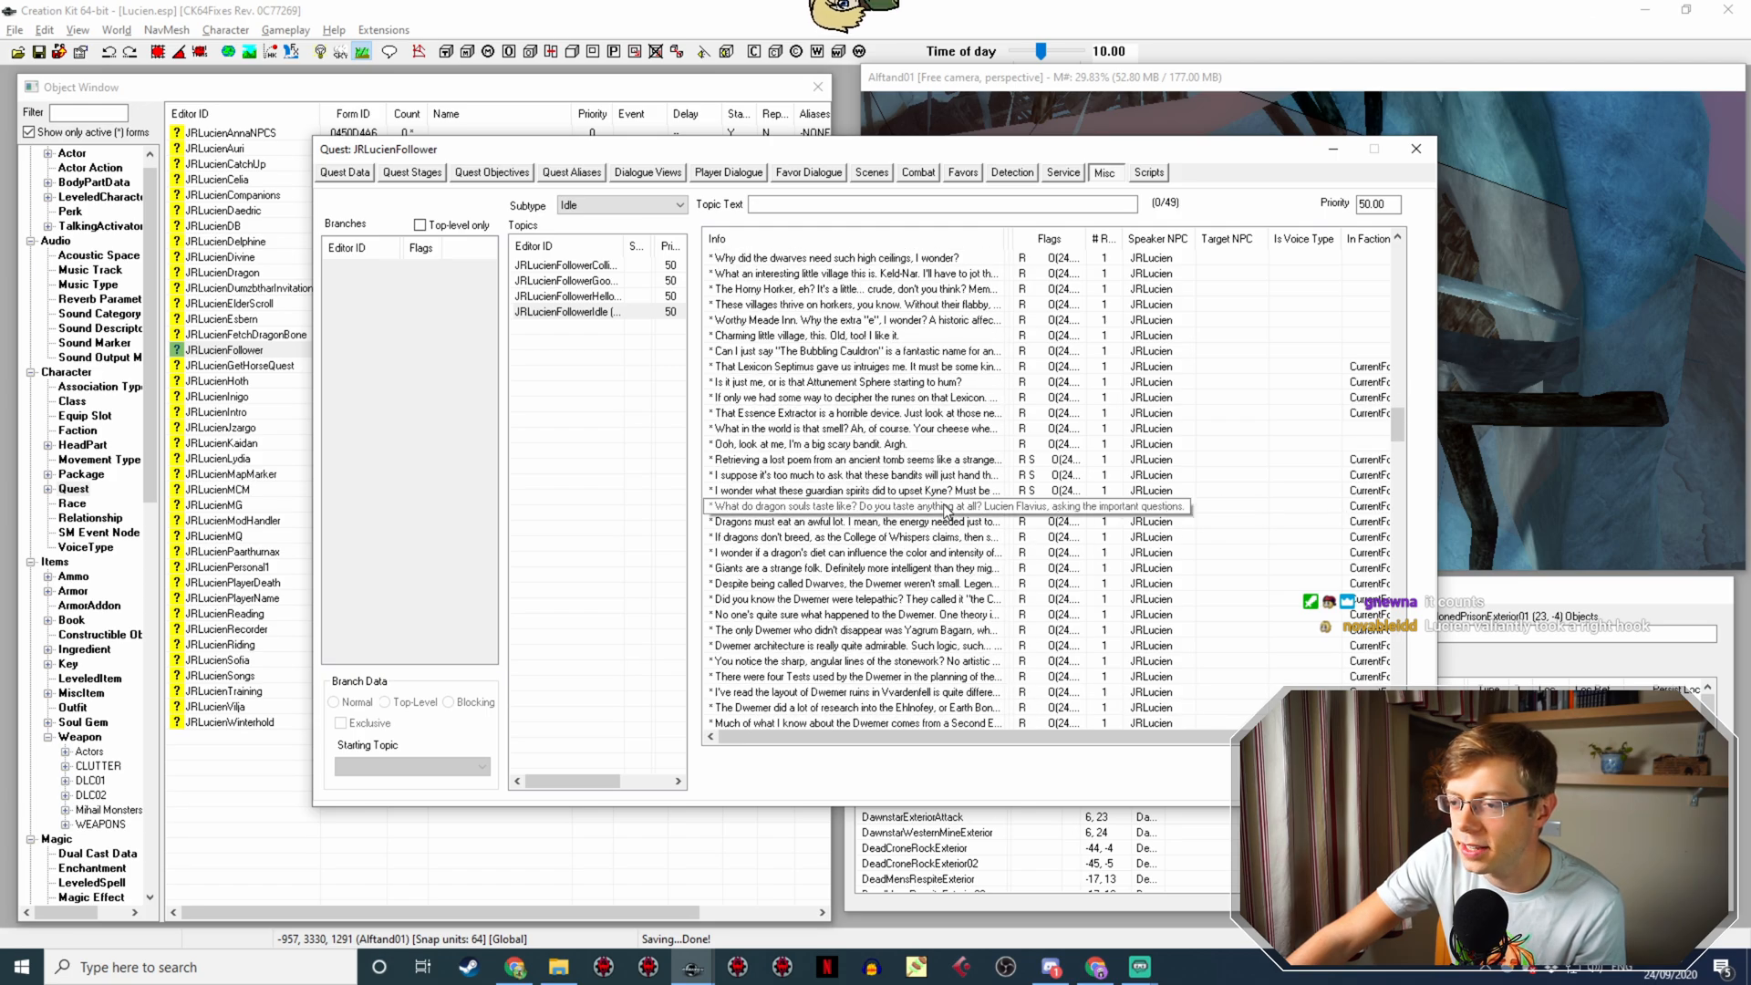
scroll(945, 513, "down", 3)
scroll(945, 512, "down", 4)
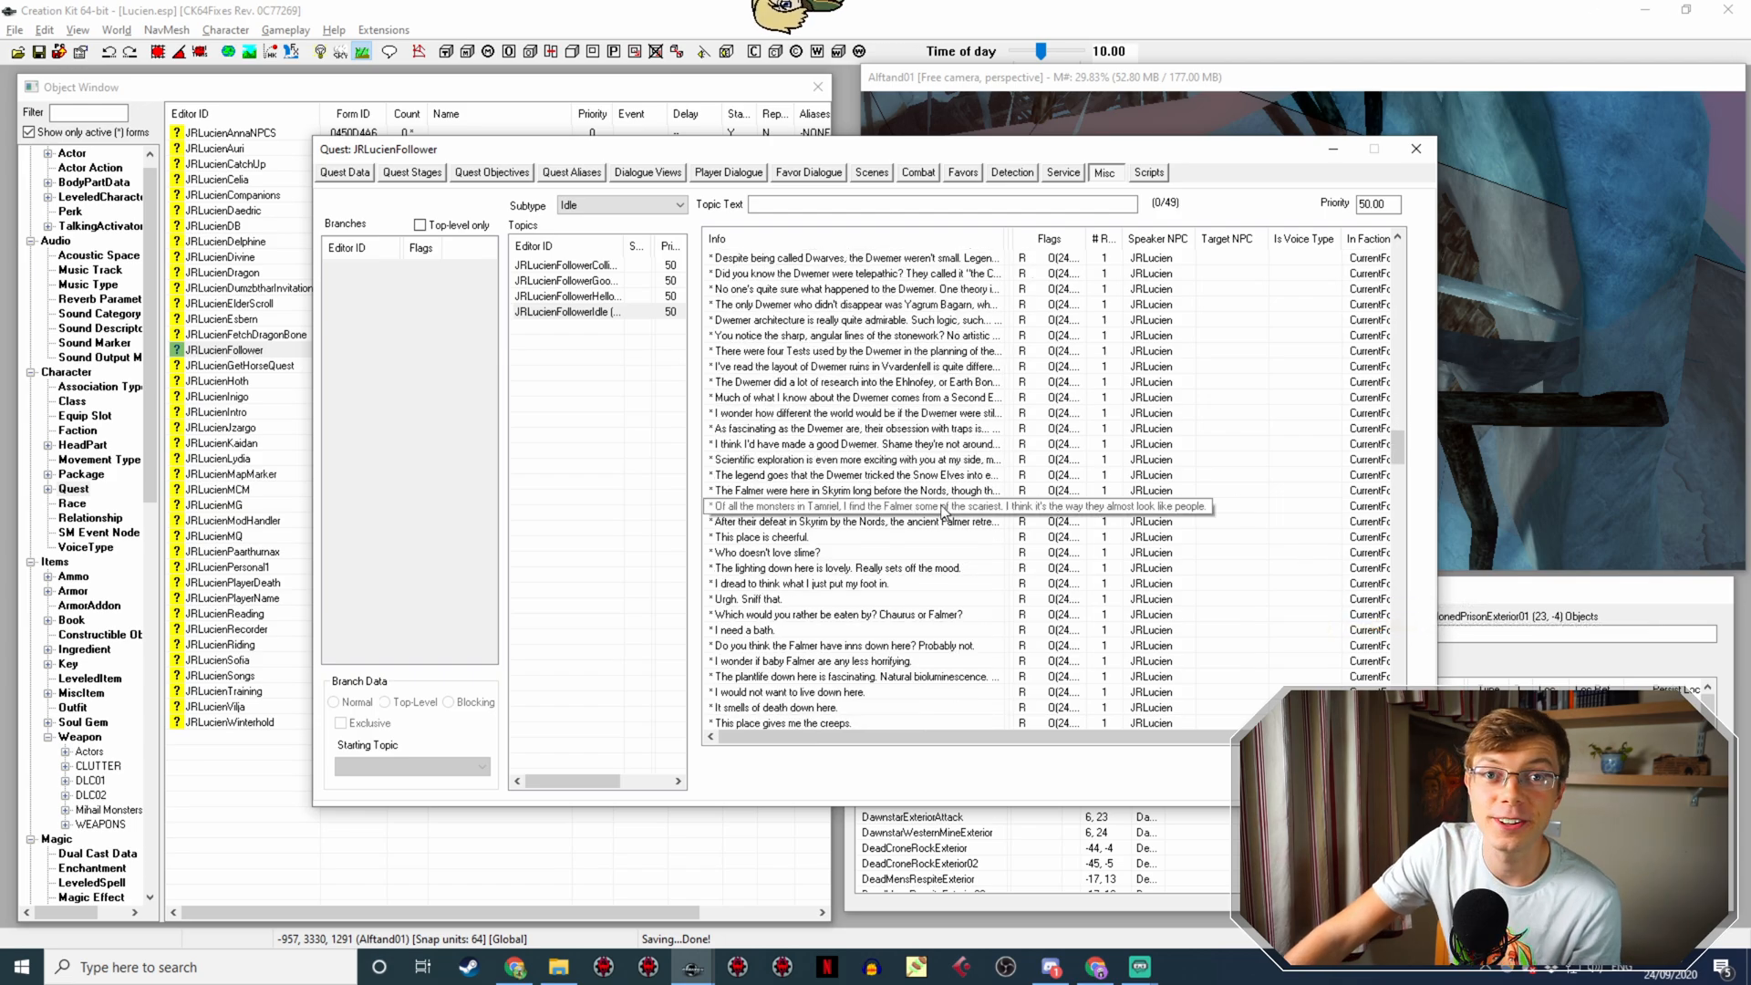
scroll(957, 451, "down", 2)
scroll(958, 451, "down", 4)
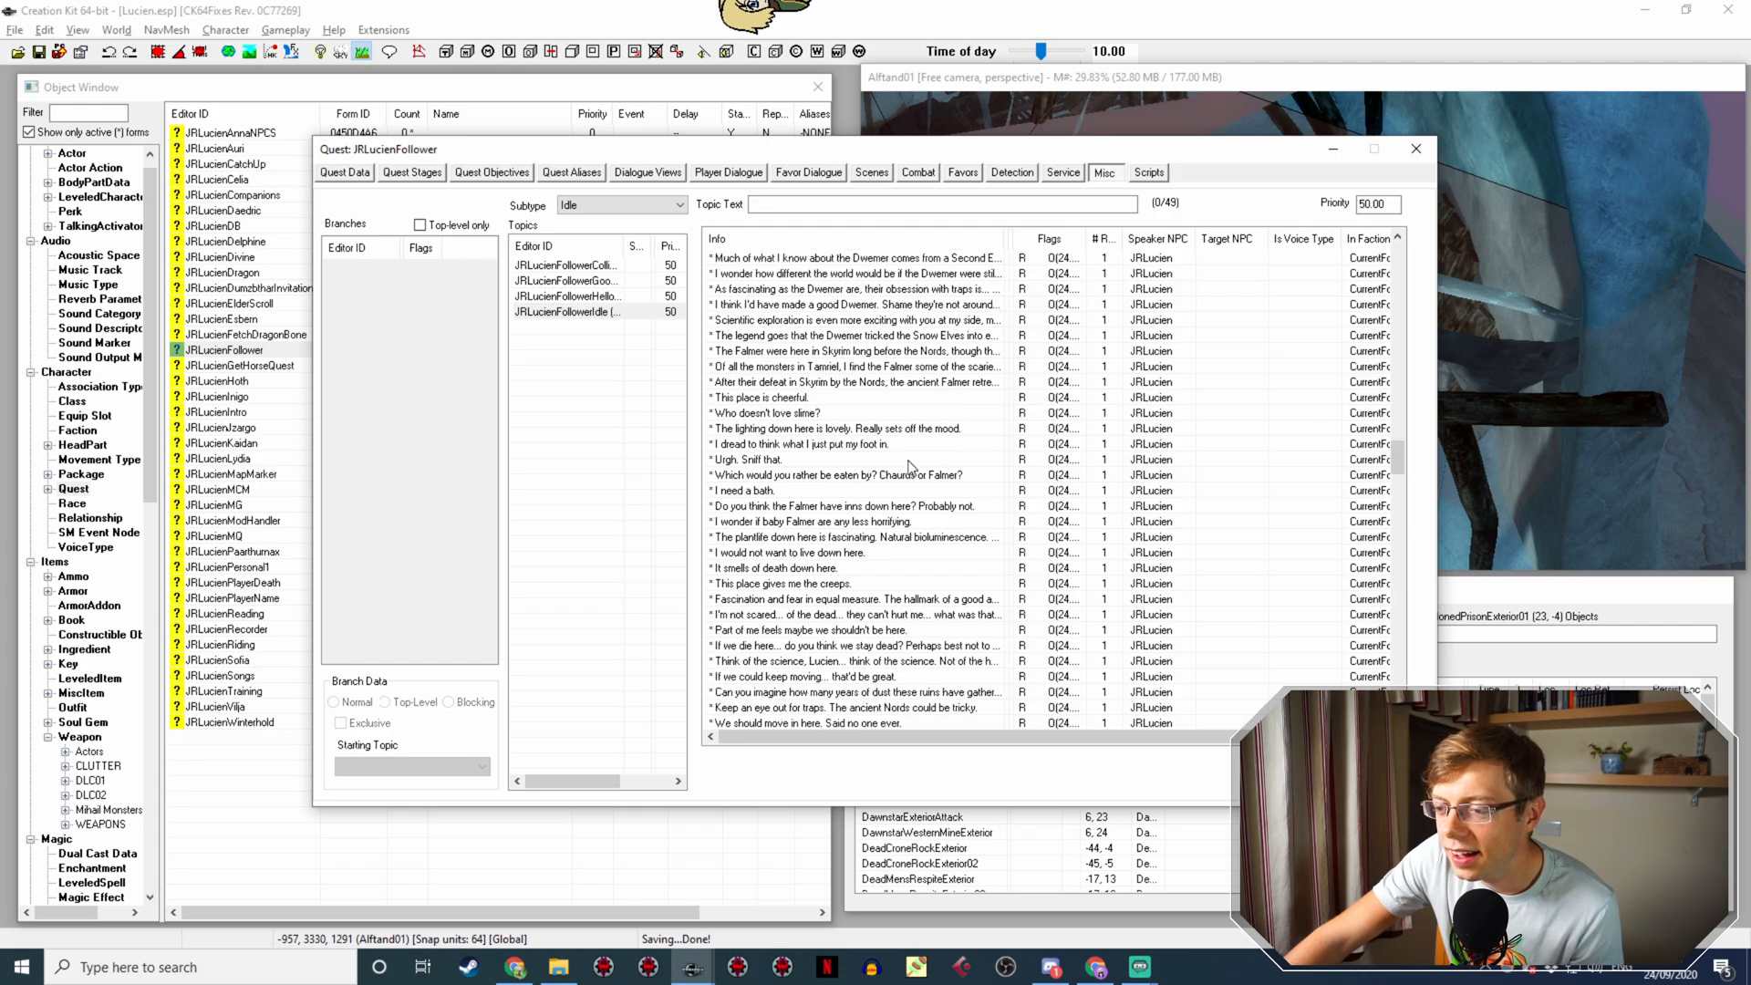
scroll(912, 474, "down", 3)
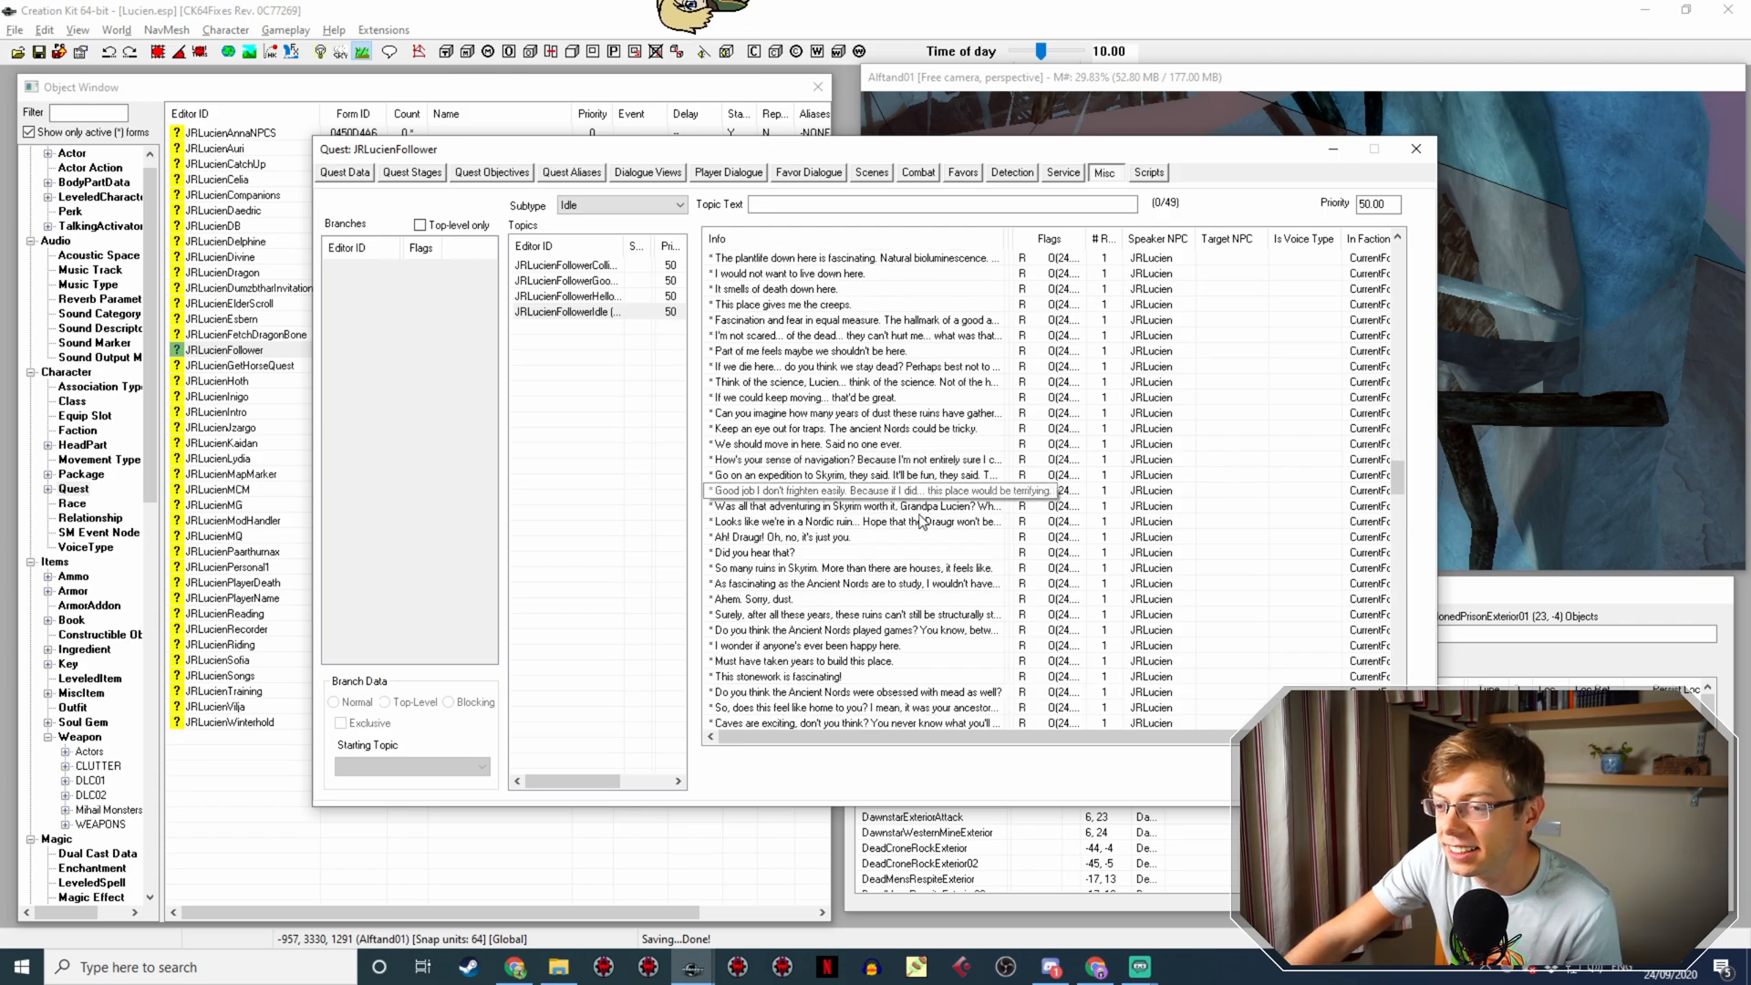
scroll(929, 524, "down", 2)
scroll(930, 524, "down", 7)
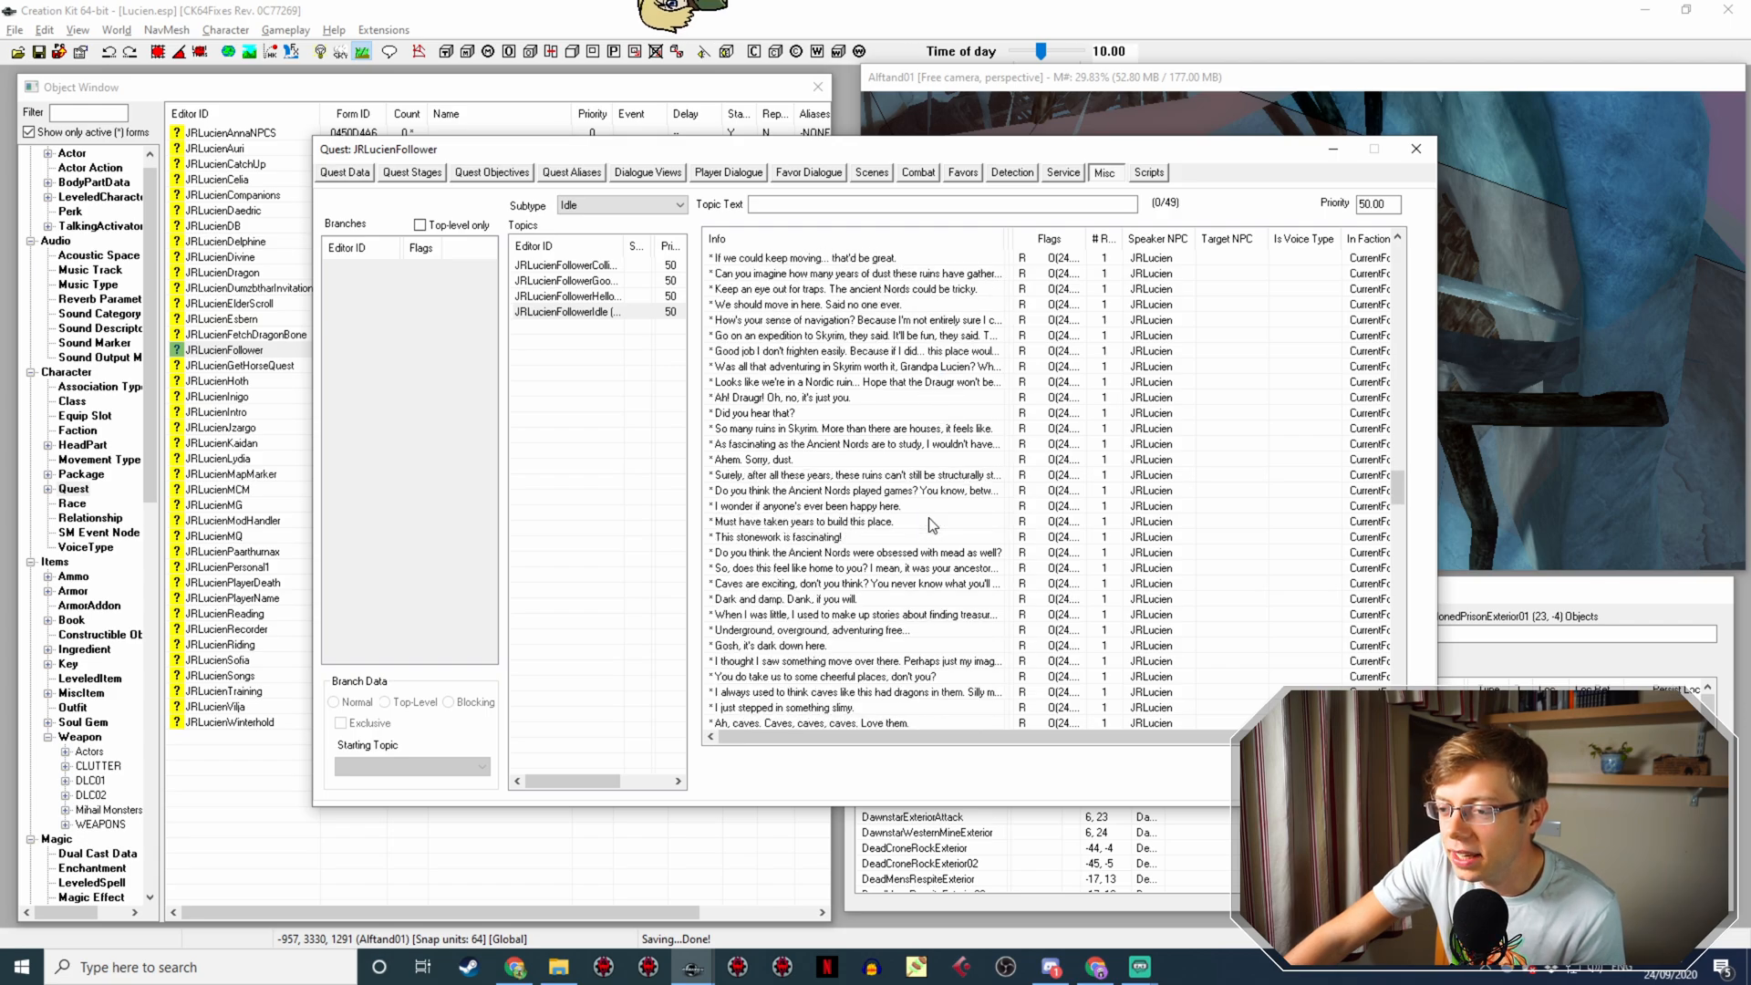
scroll(928, 524, "down", 4)
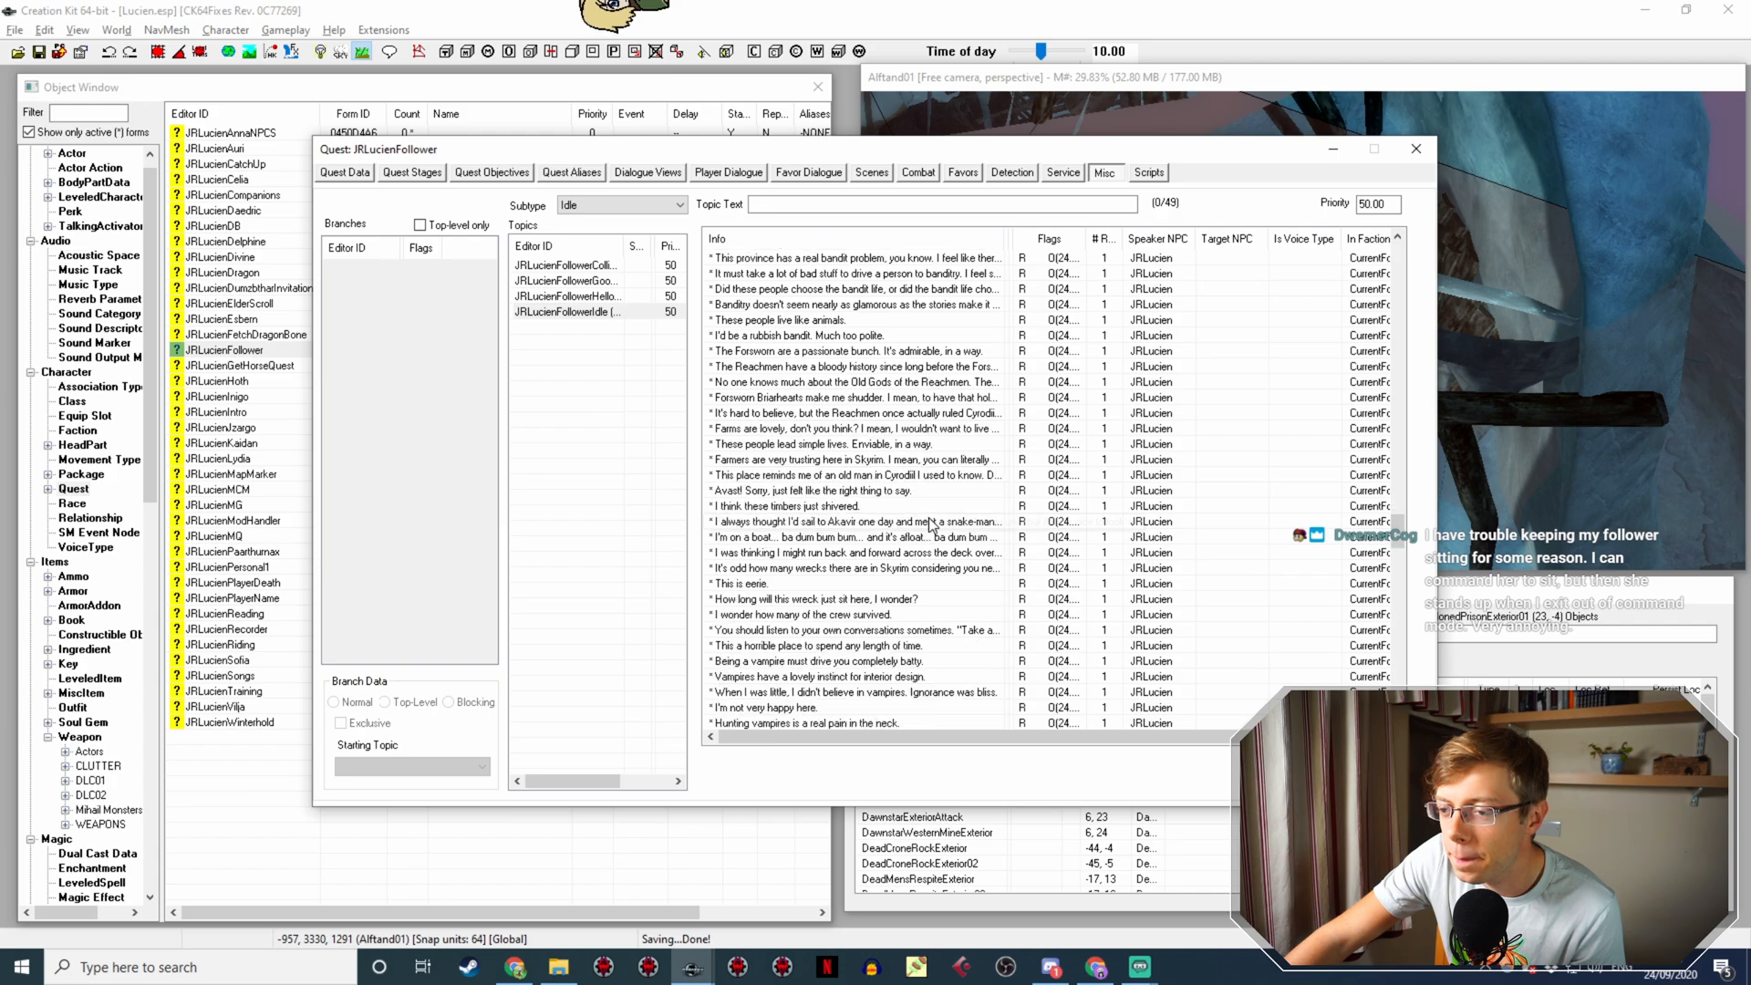
scroll(929, 525, "down", 5)
scroll(928, 525, "down", 6)
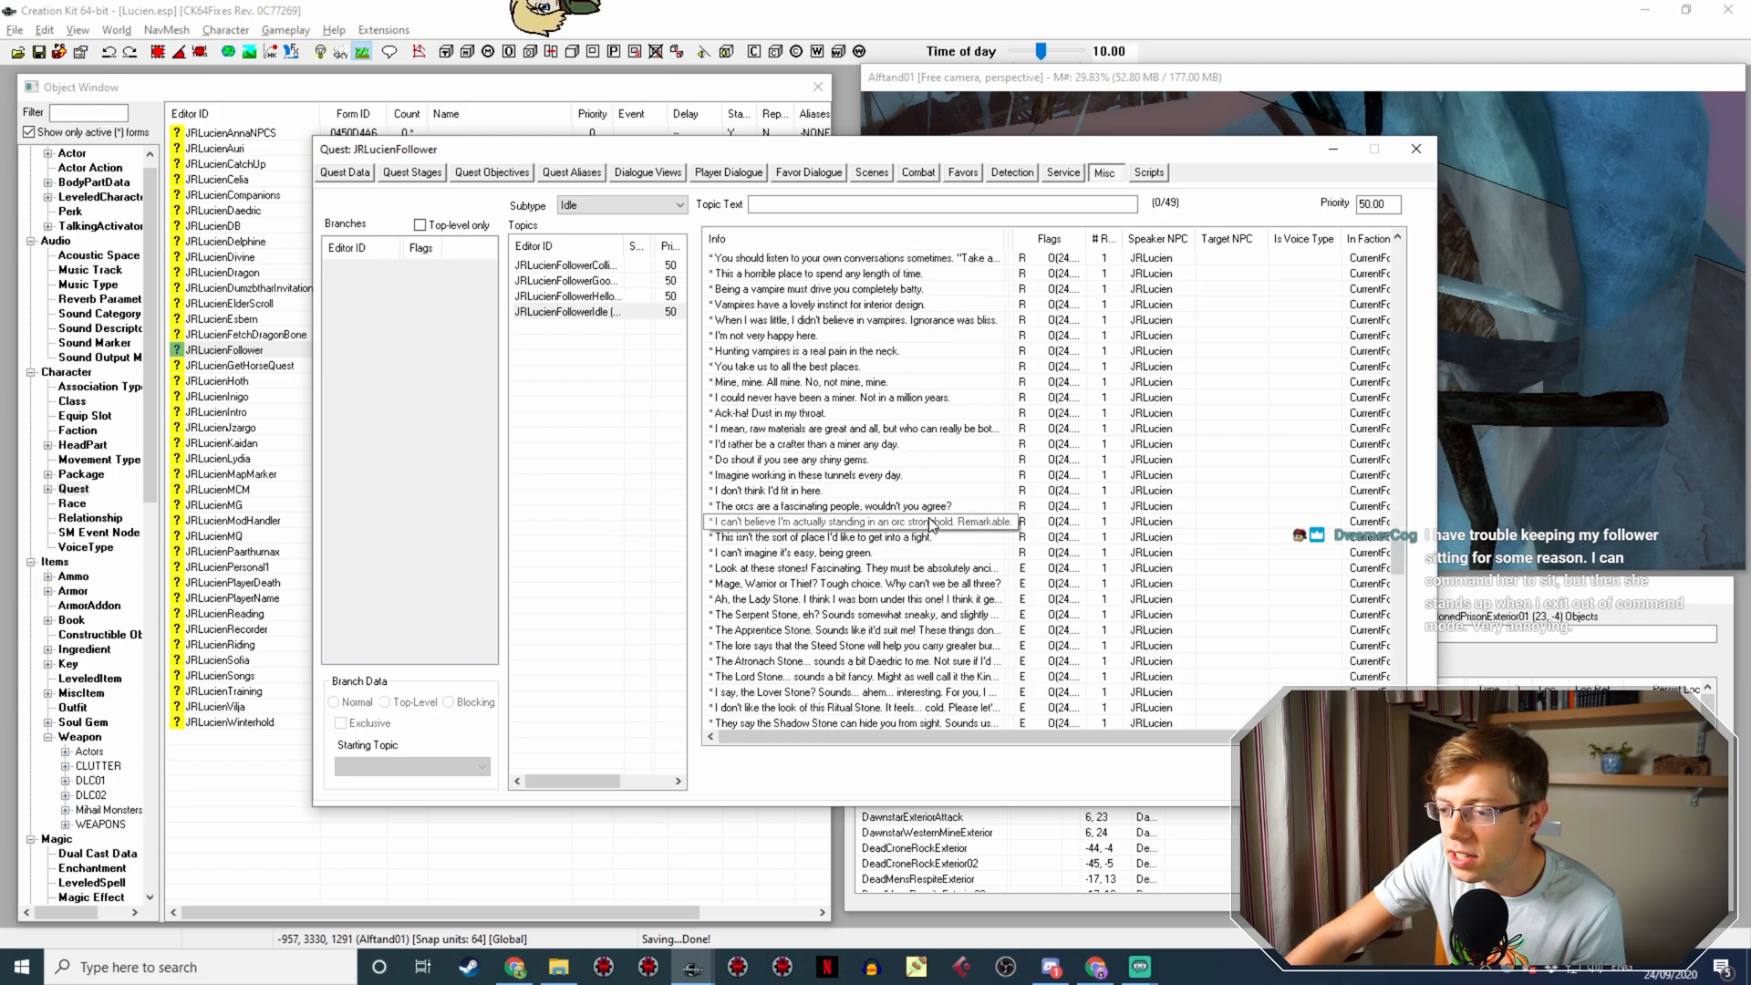
scroll(932, 520, "down", 1)
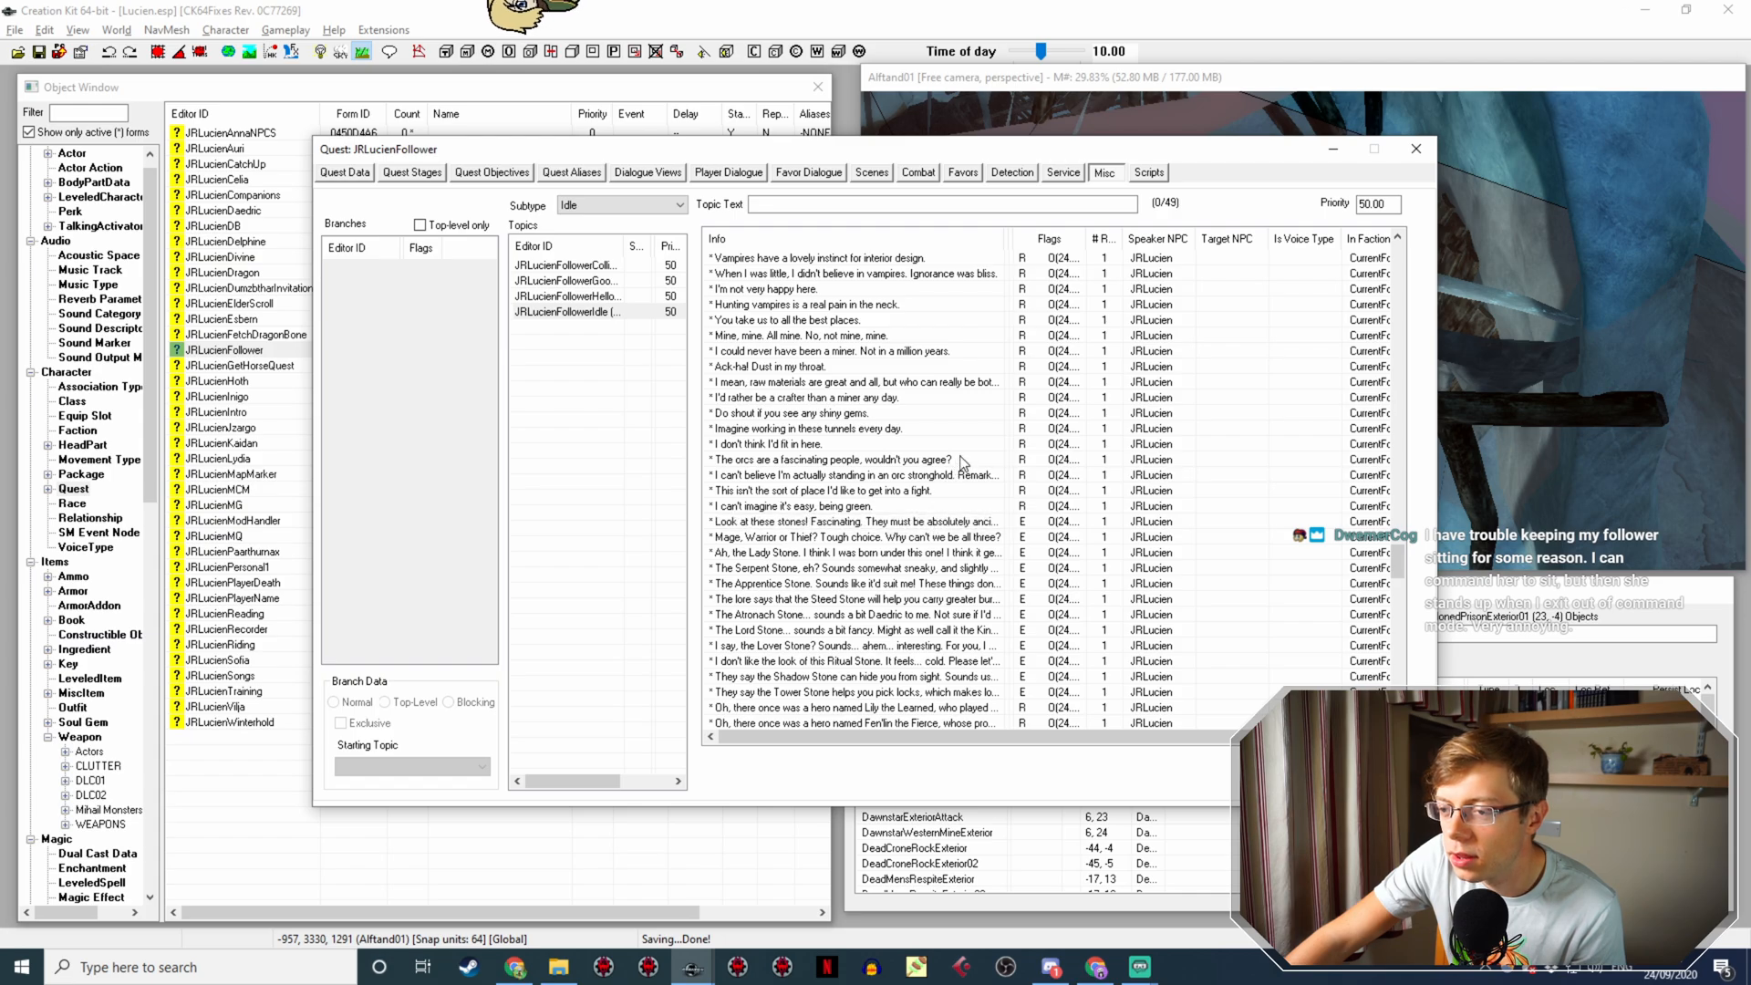
scroll(957, 497, "down", 2)
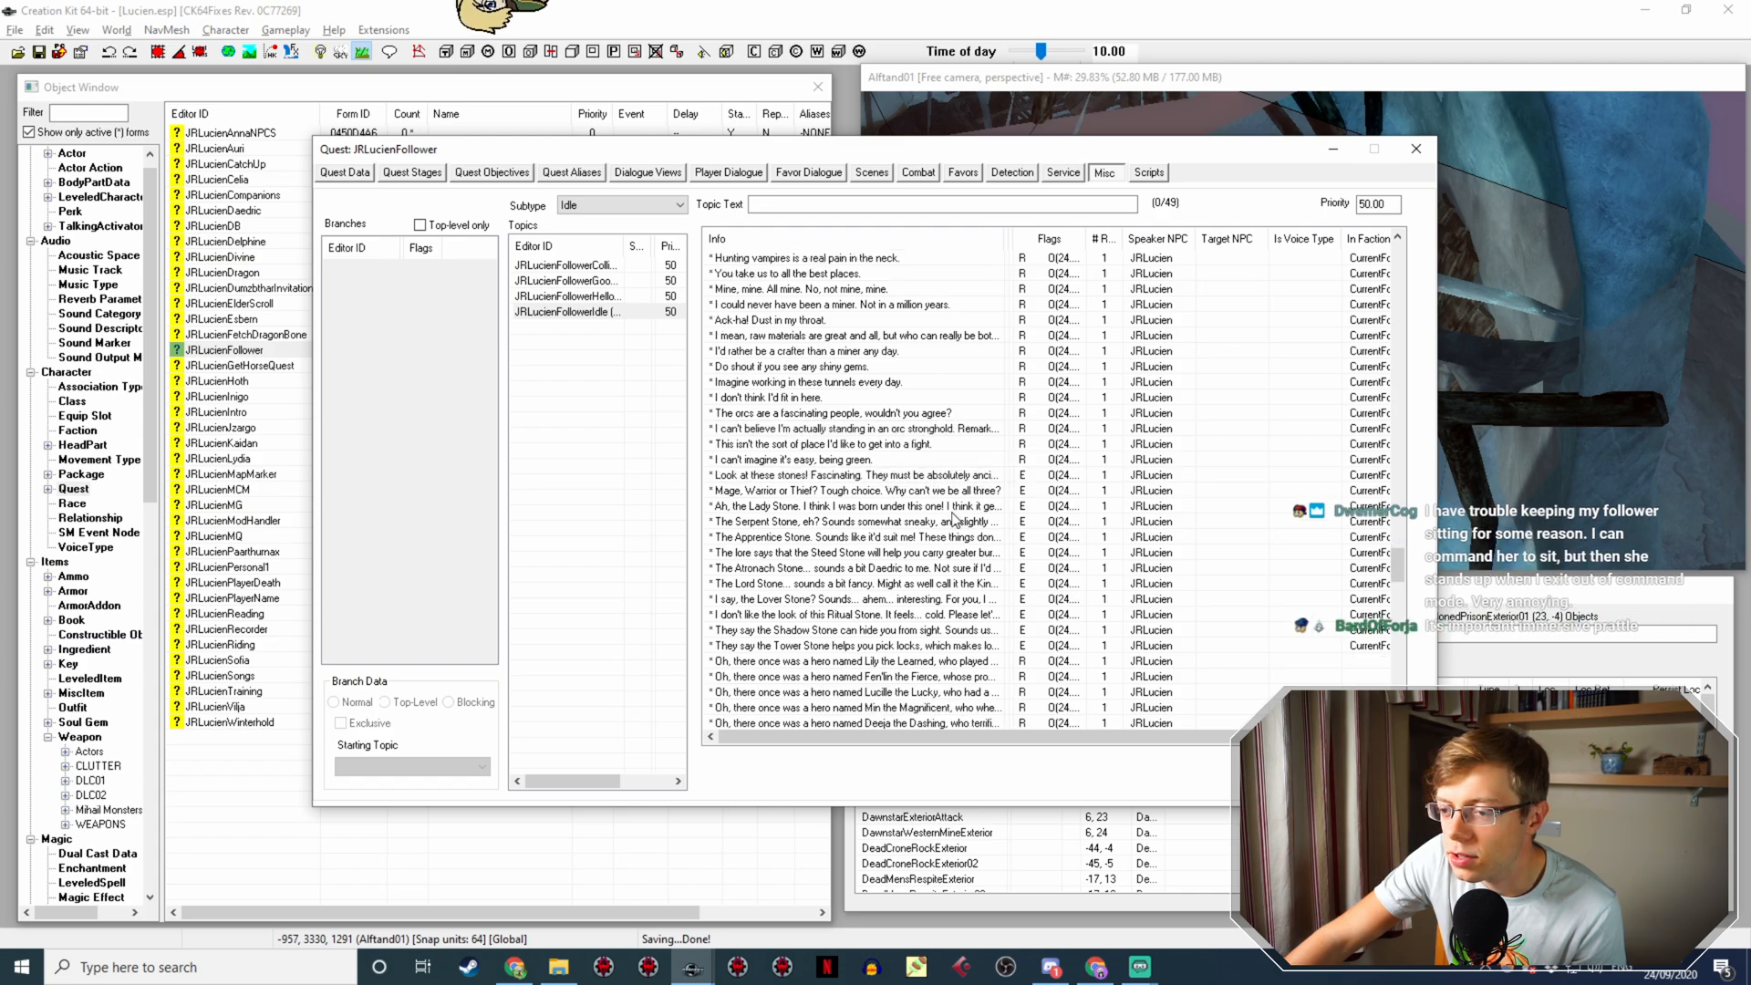
scroll(953, 522, "down", 10)
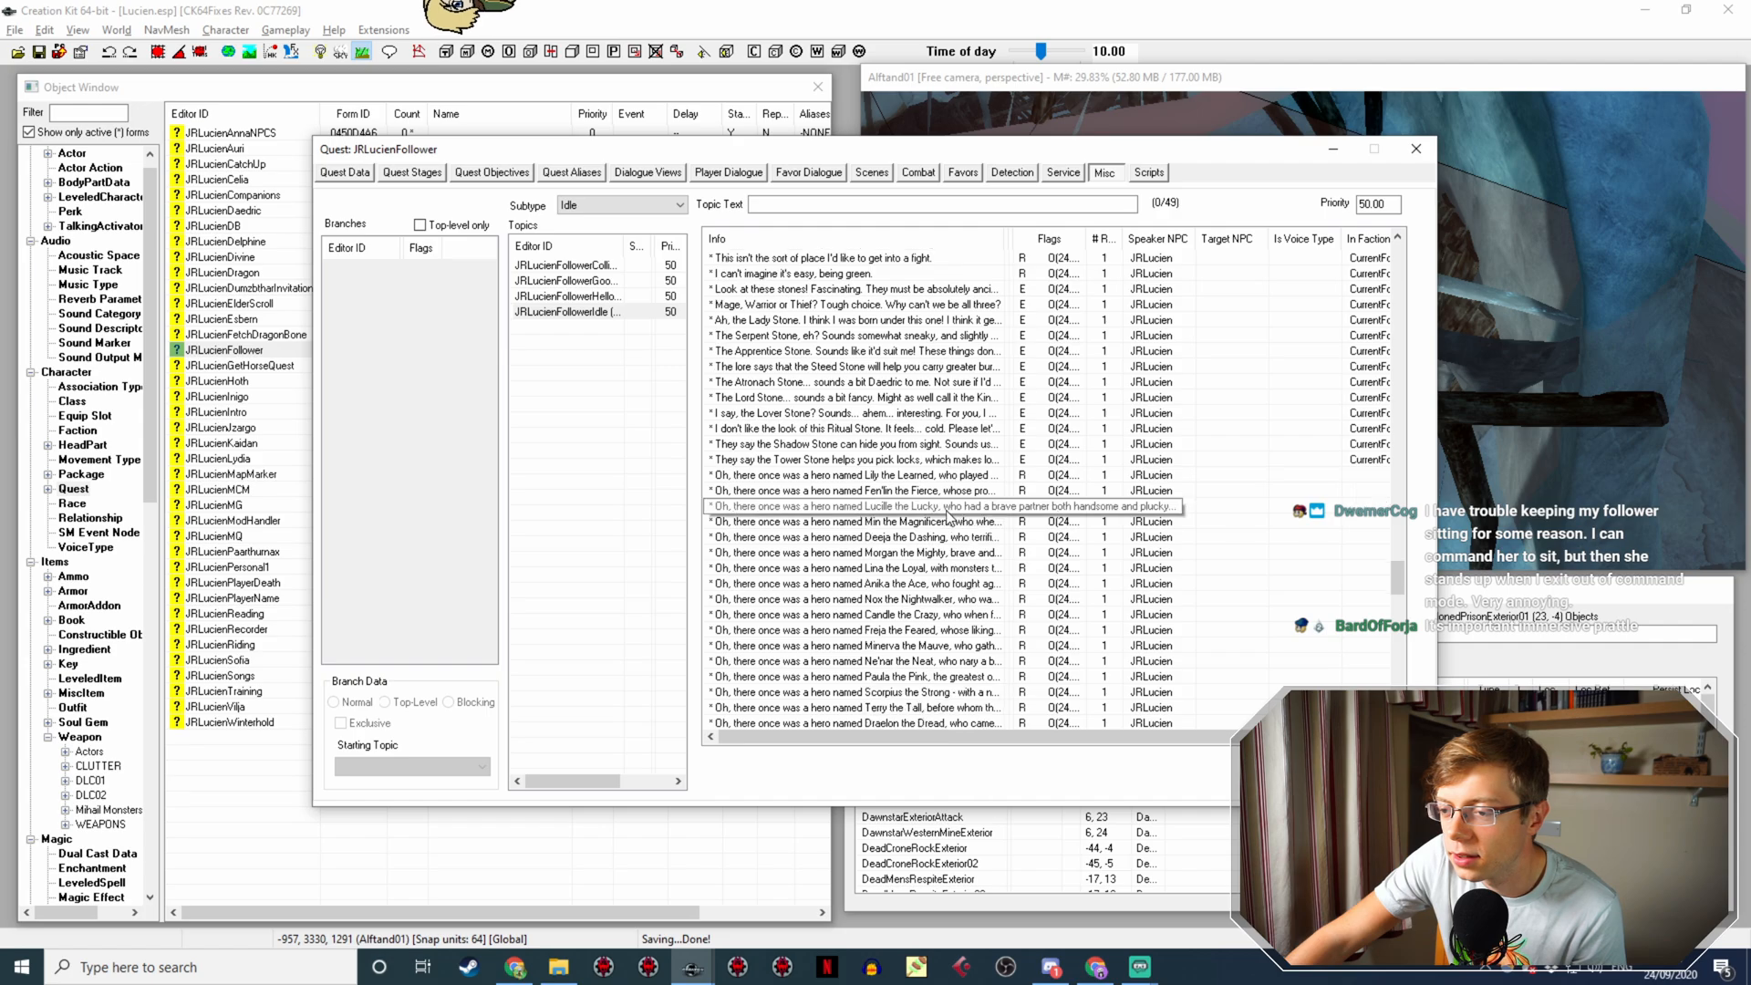
scroll(949, 524, "down", 15)
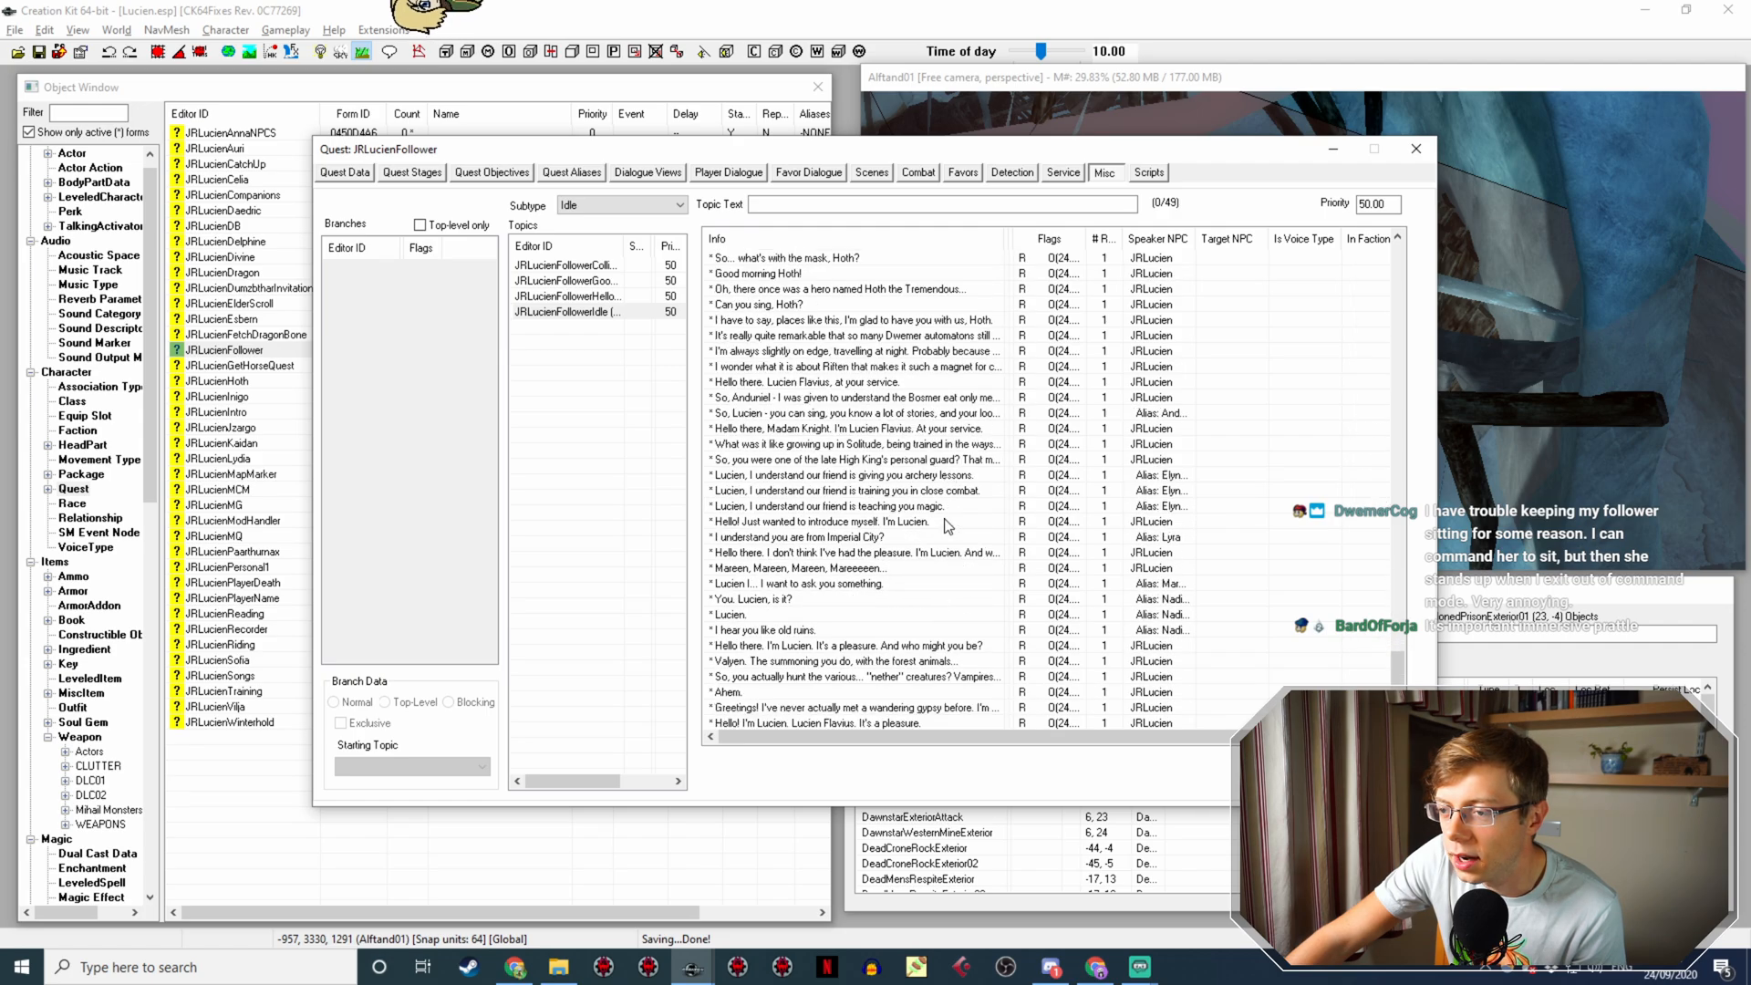
scroll(955, 540, "up", 12)
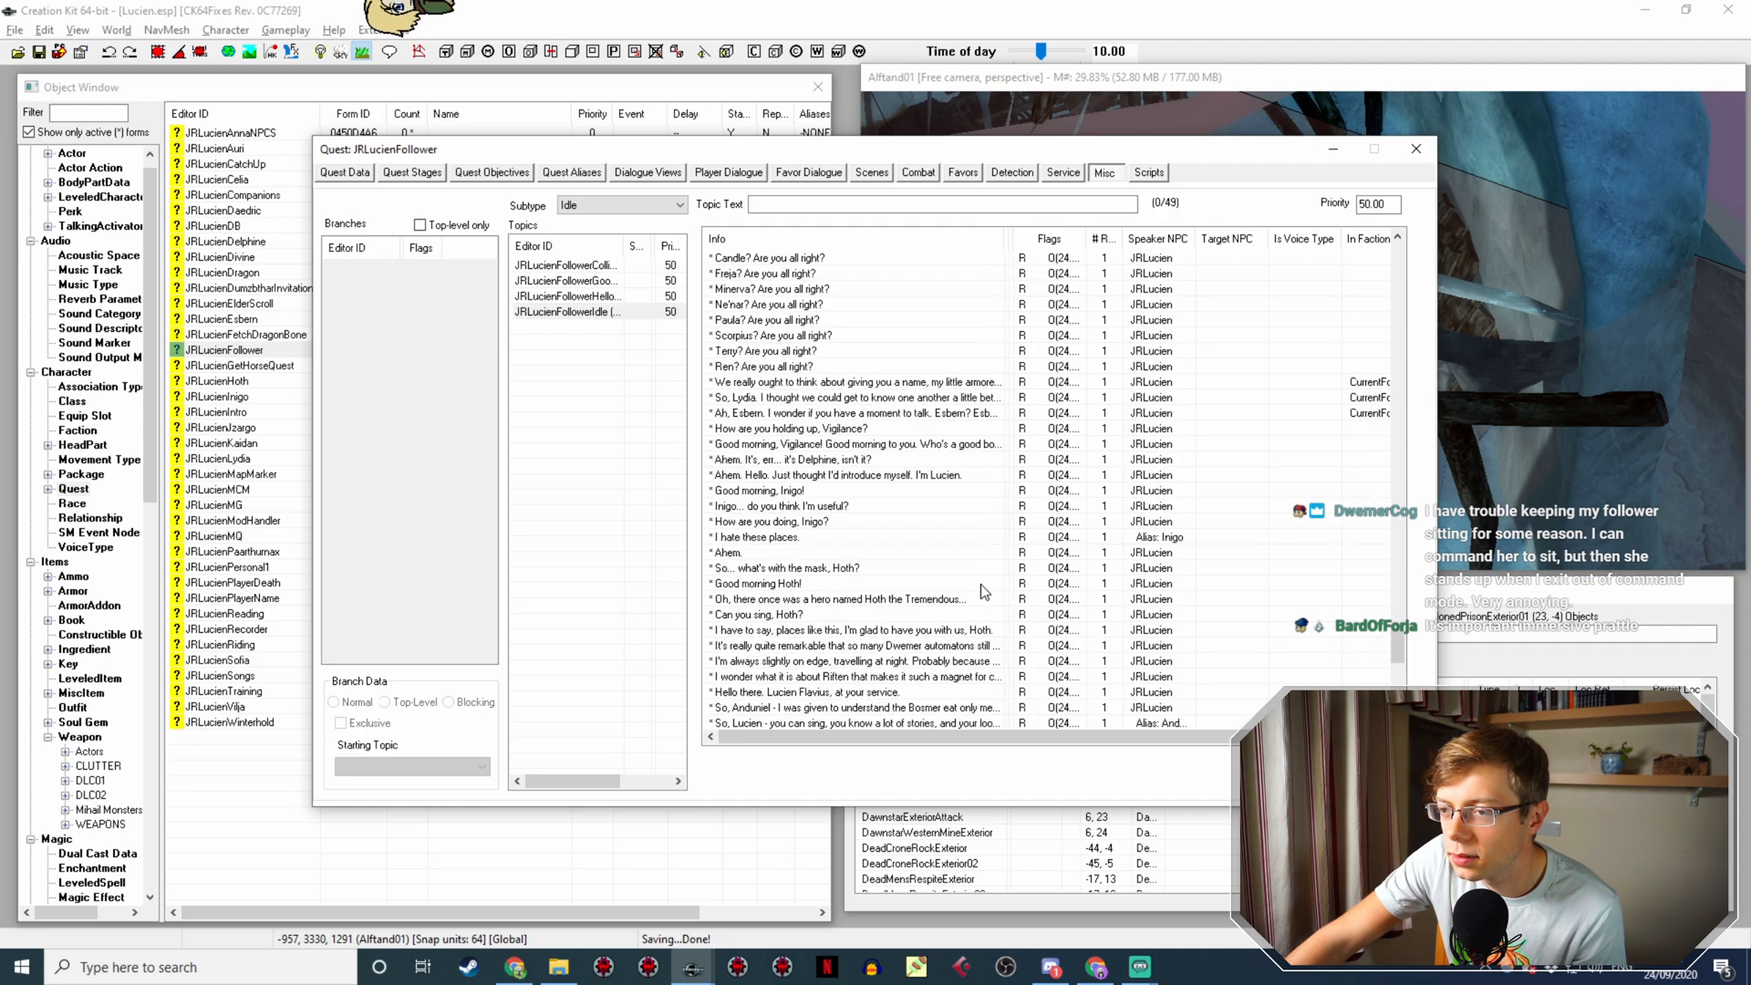
scroll(983, 574, "up", 10)
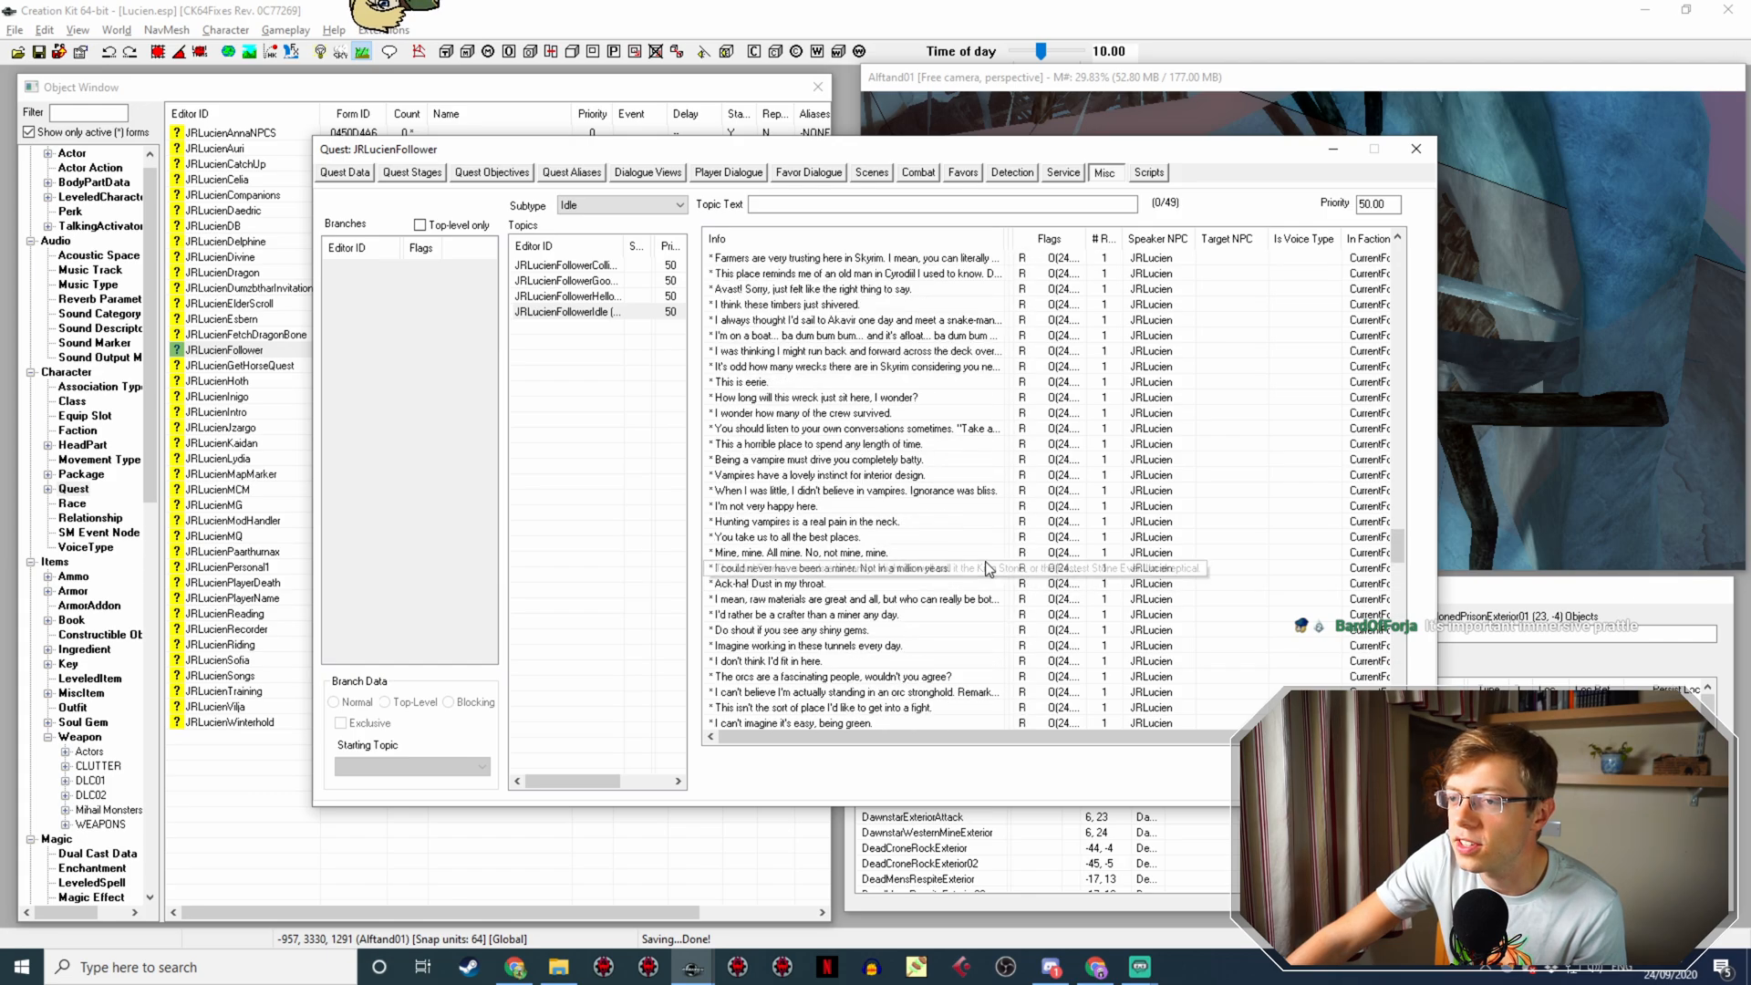
scroll(985, 566, "up", 9)
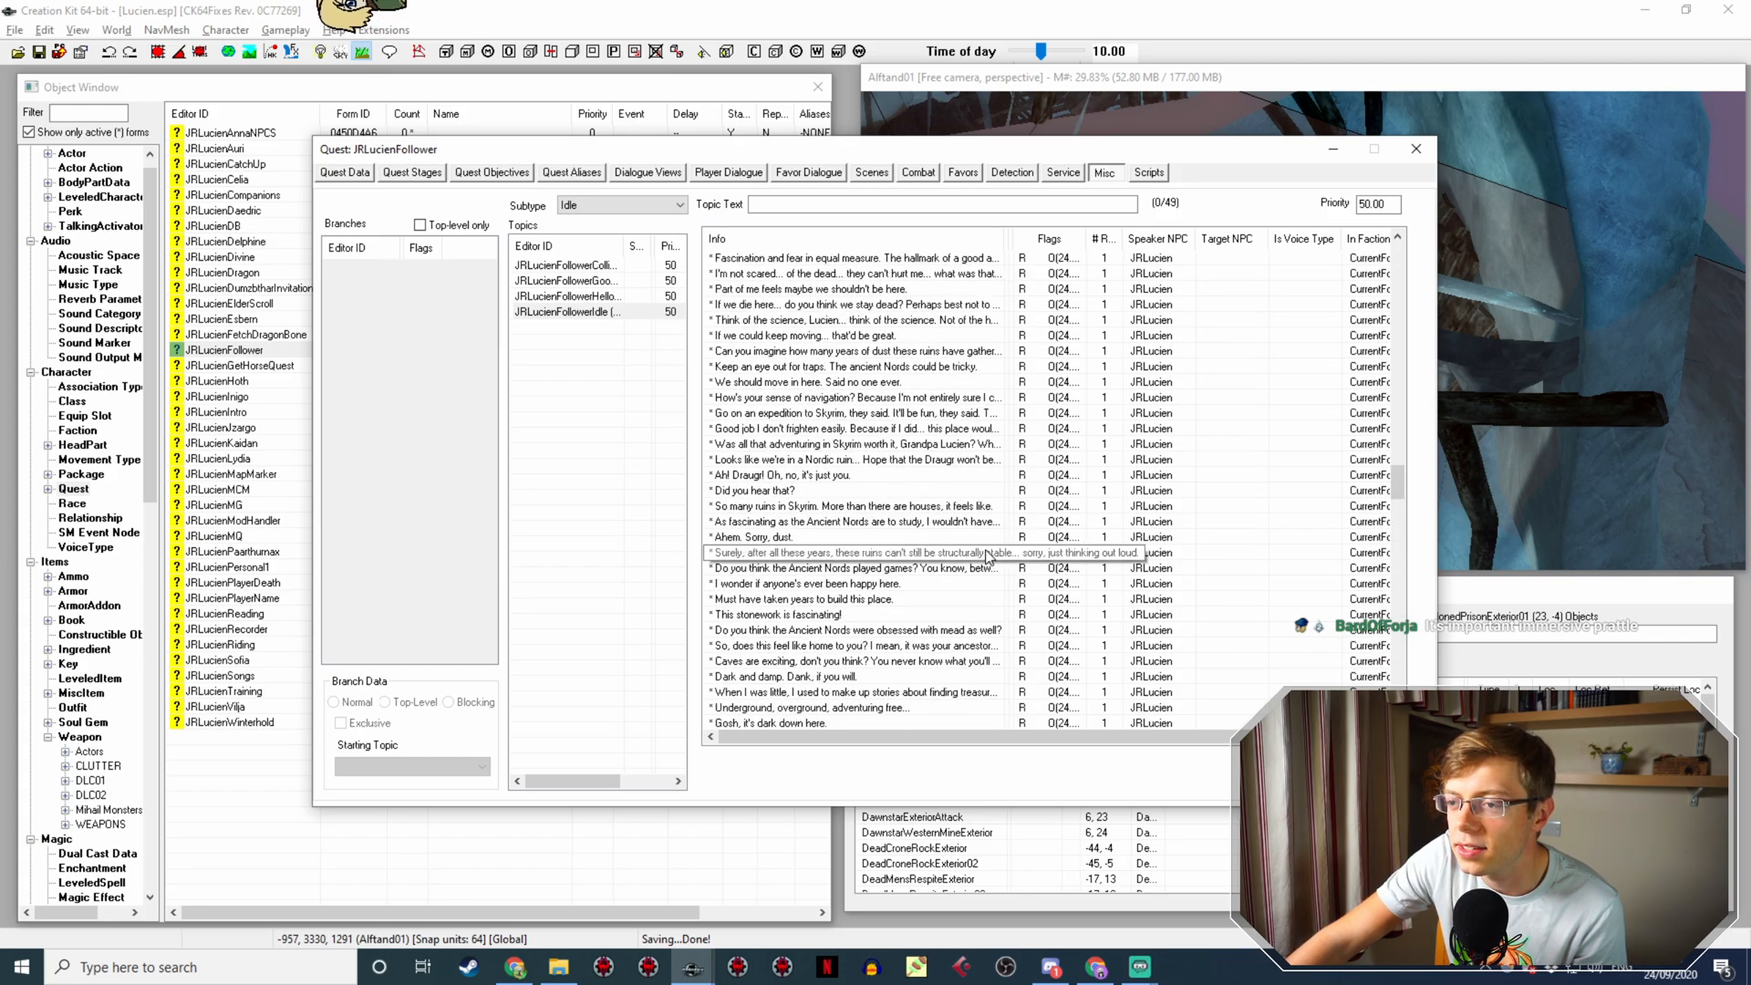
Step: In the quest's Hello topic, duplicate the line "I wish I had your Night Eye." and open the copy for editing
left_click(565, 296)
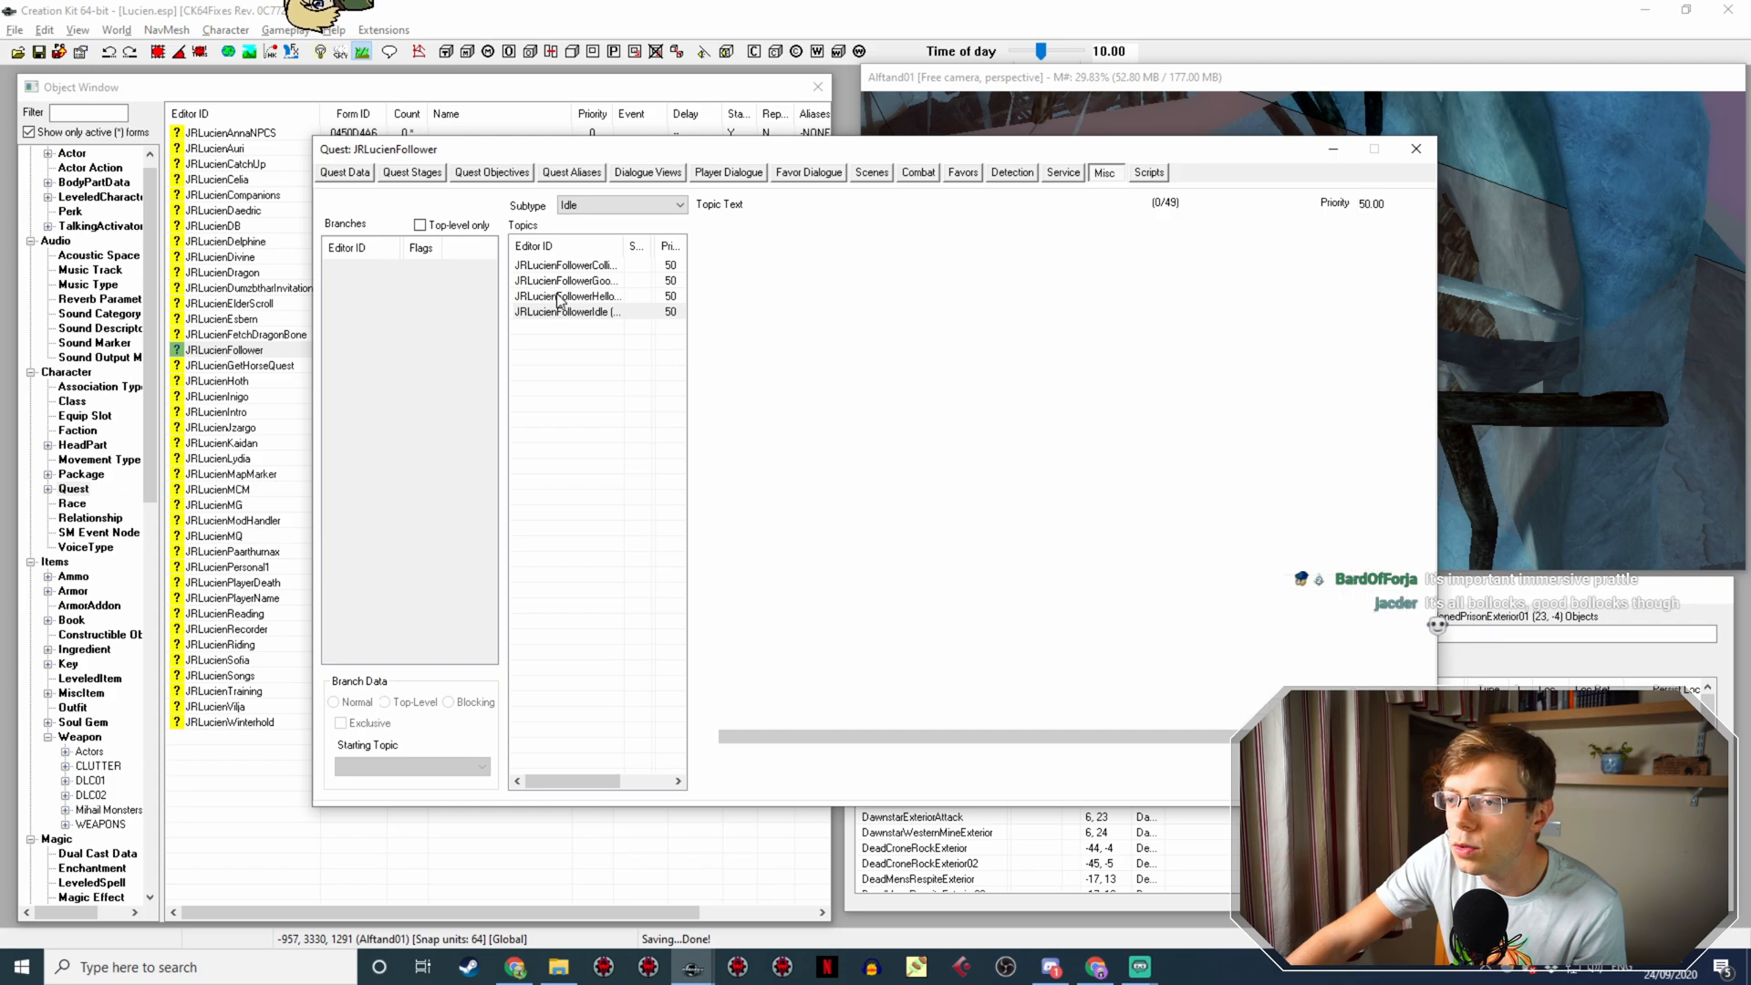
scroll(775, 360, "down", 7)
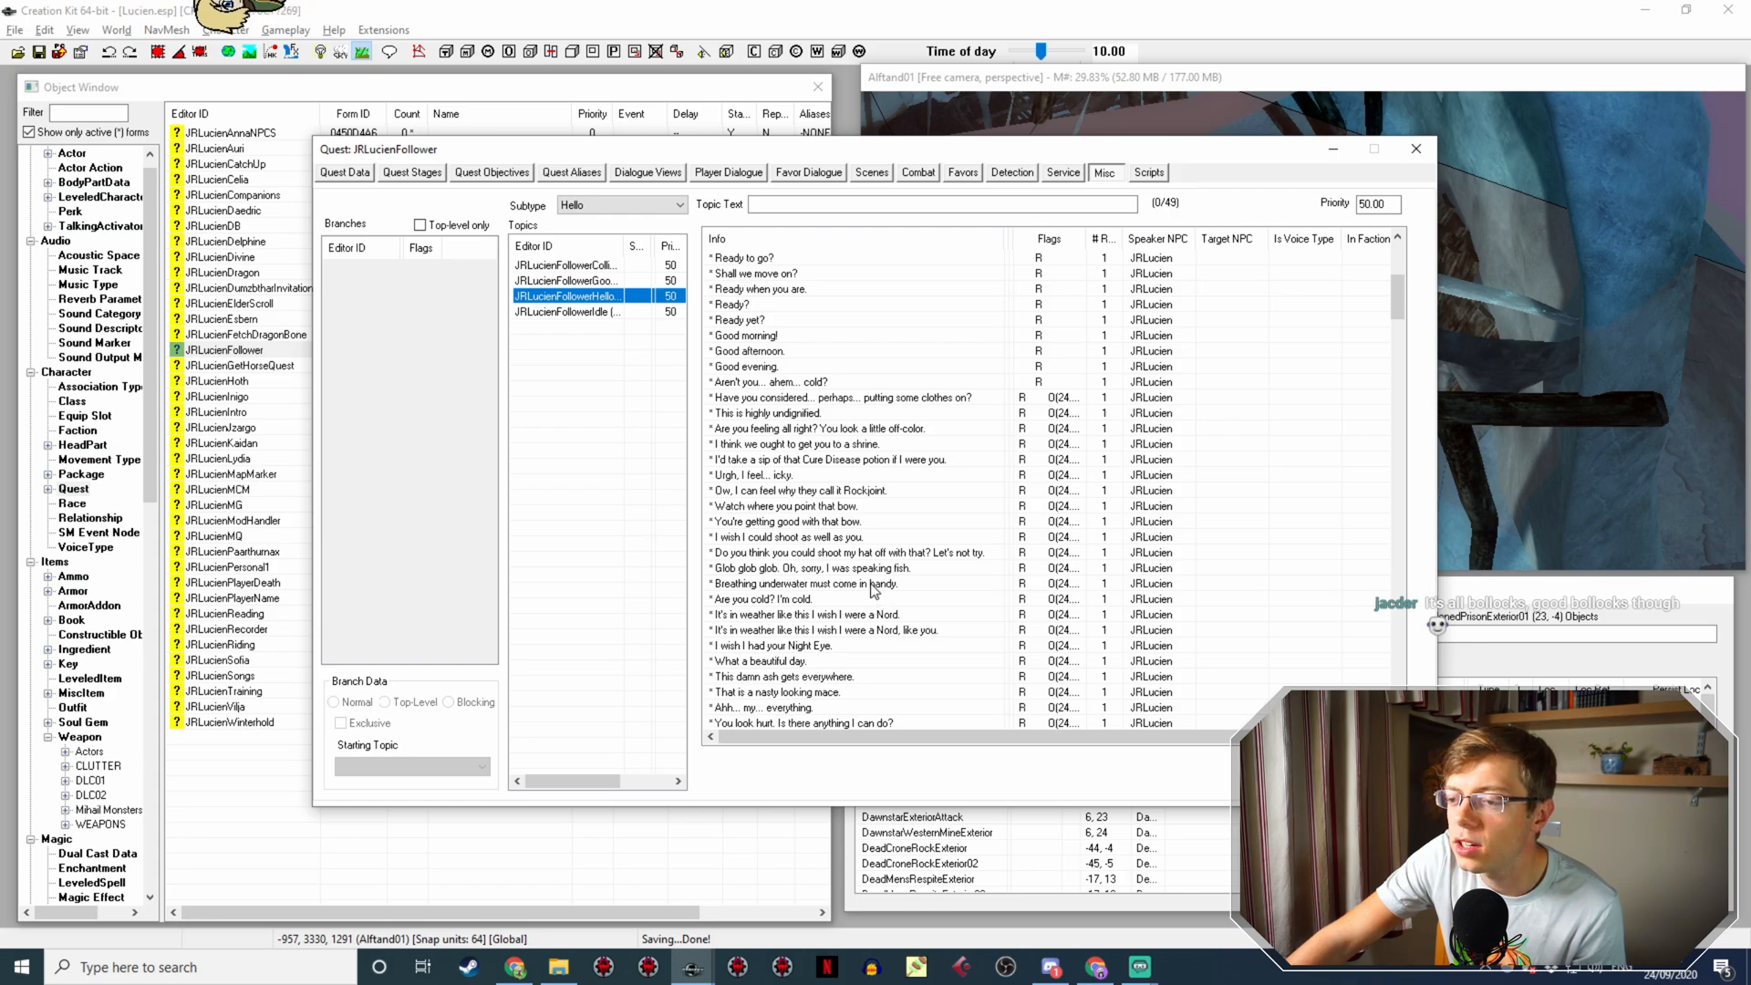
left_click(878, 584)
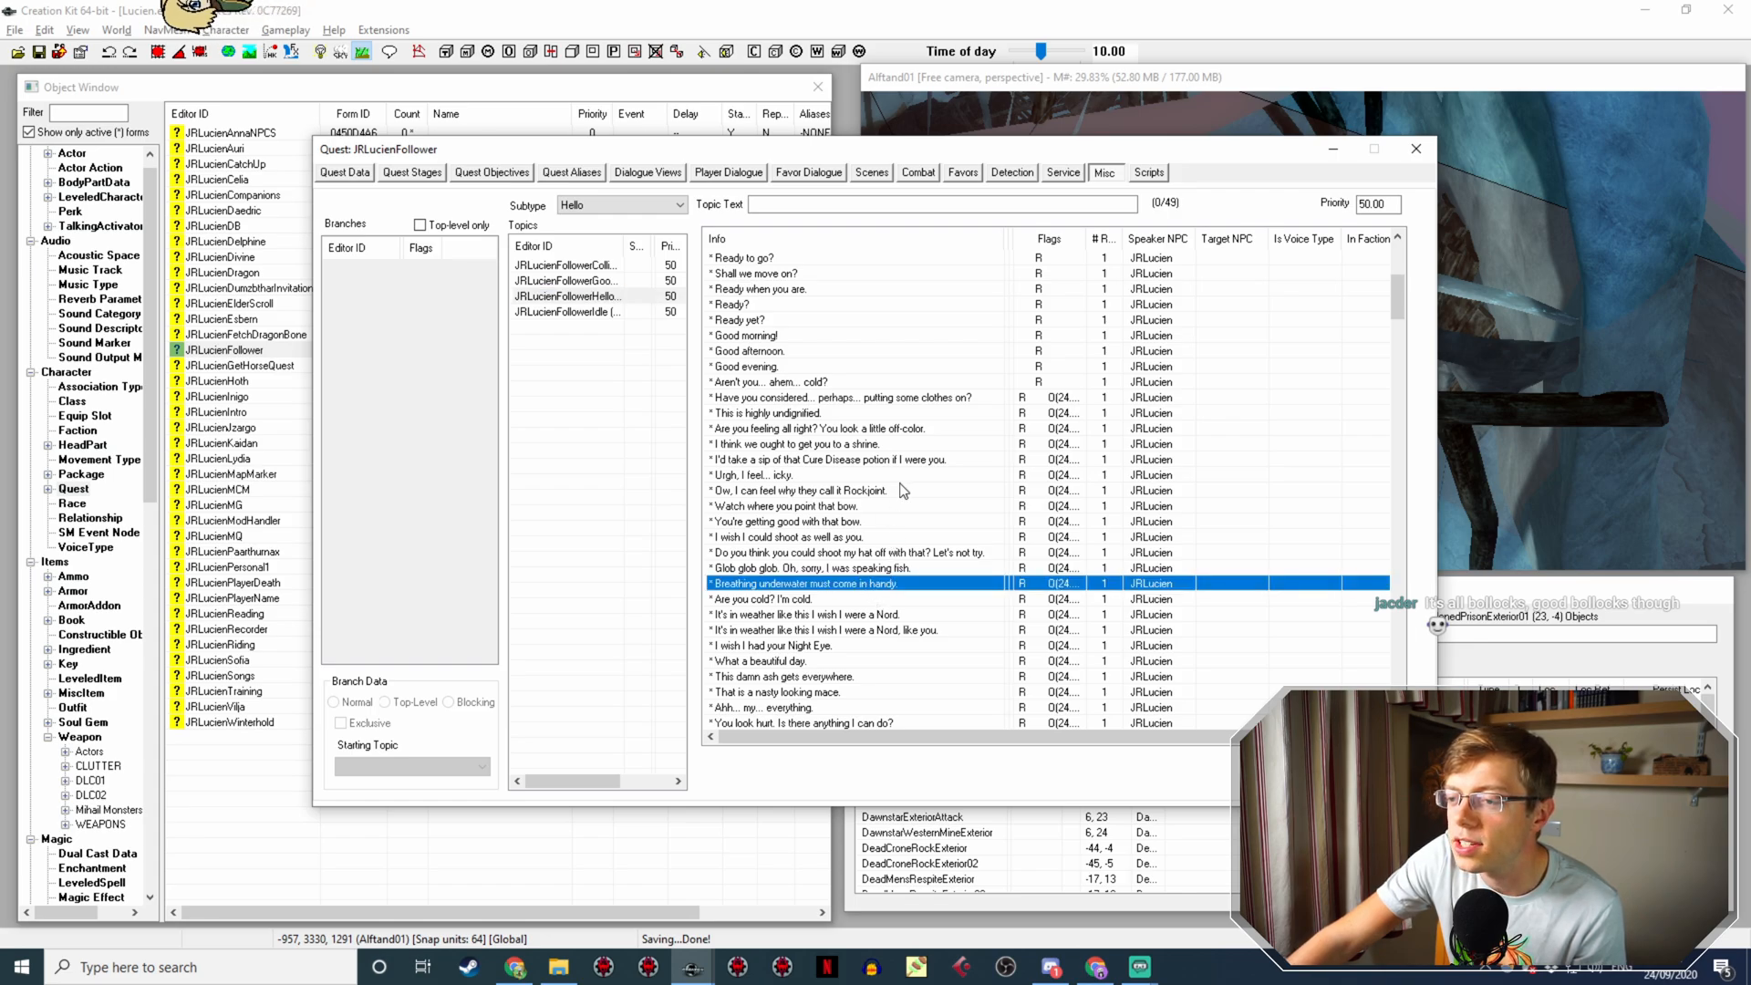
scroll(903, 491, "down", 2)
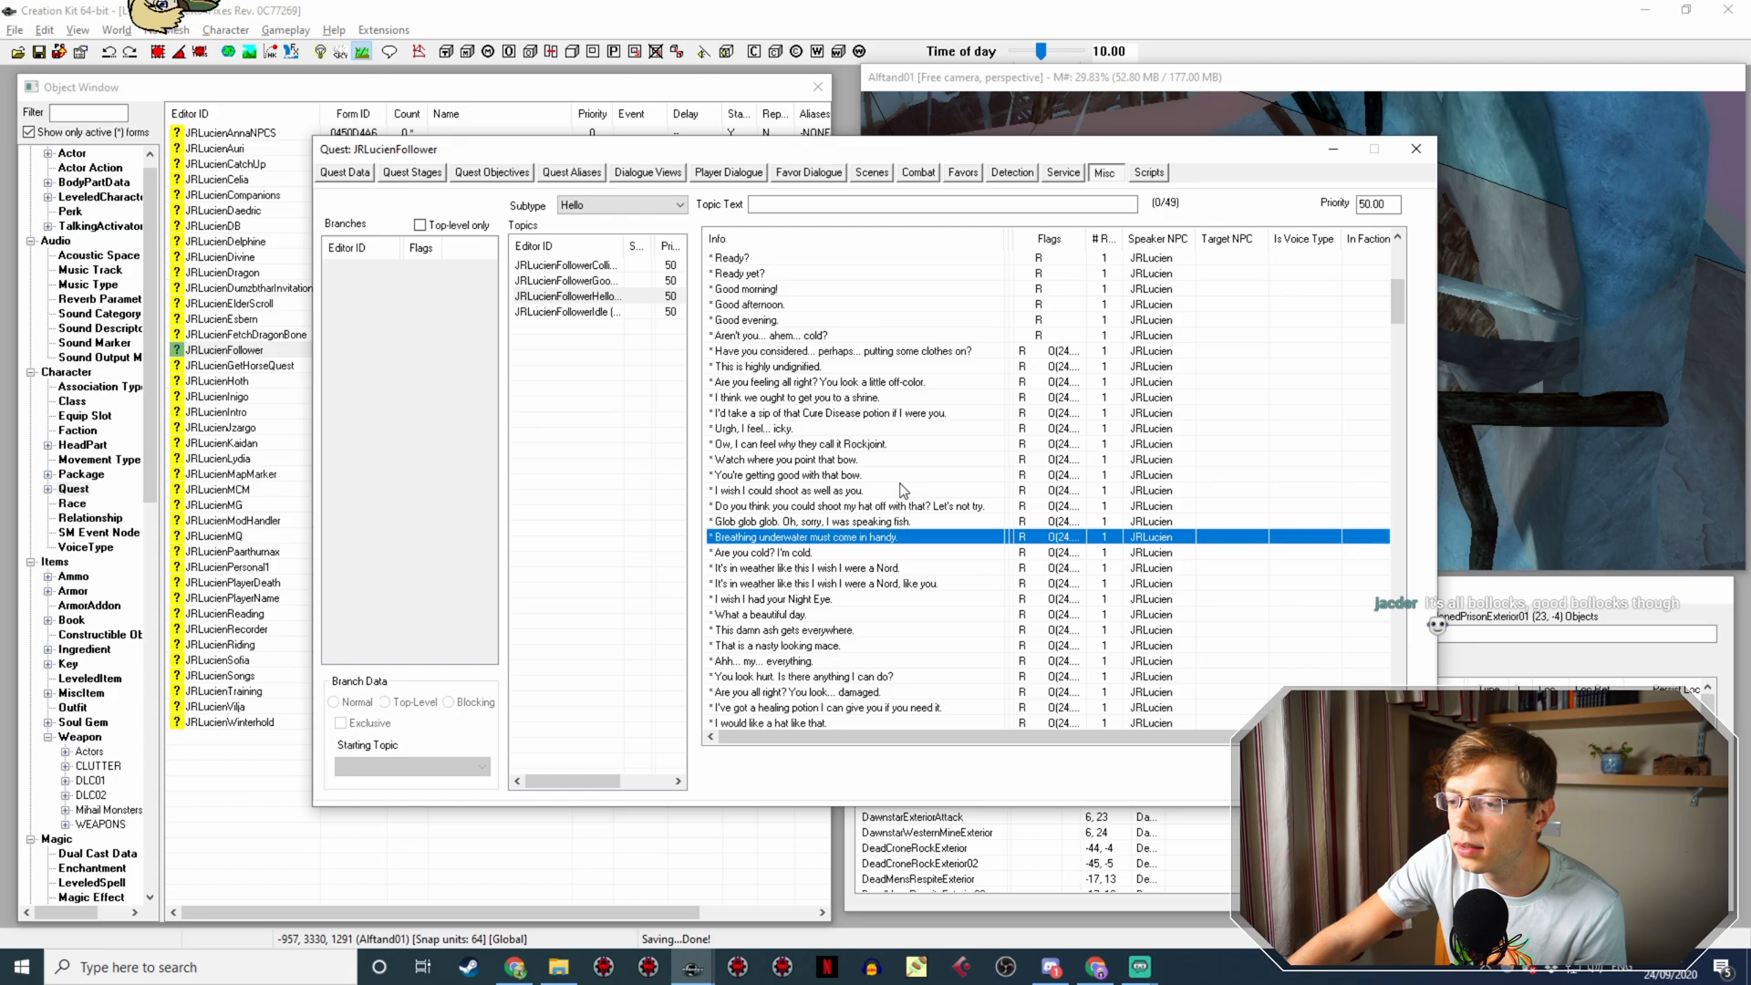
scroll(903, 490, "down", 1)
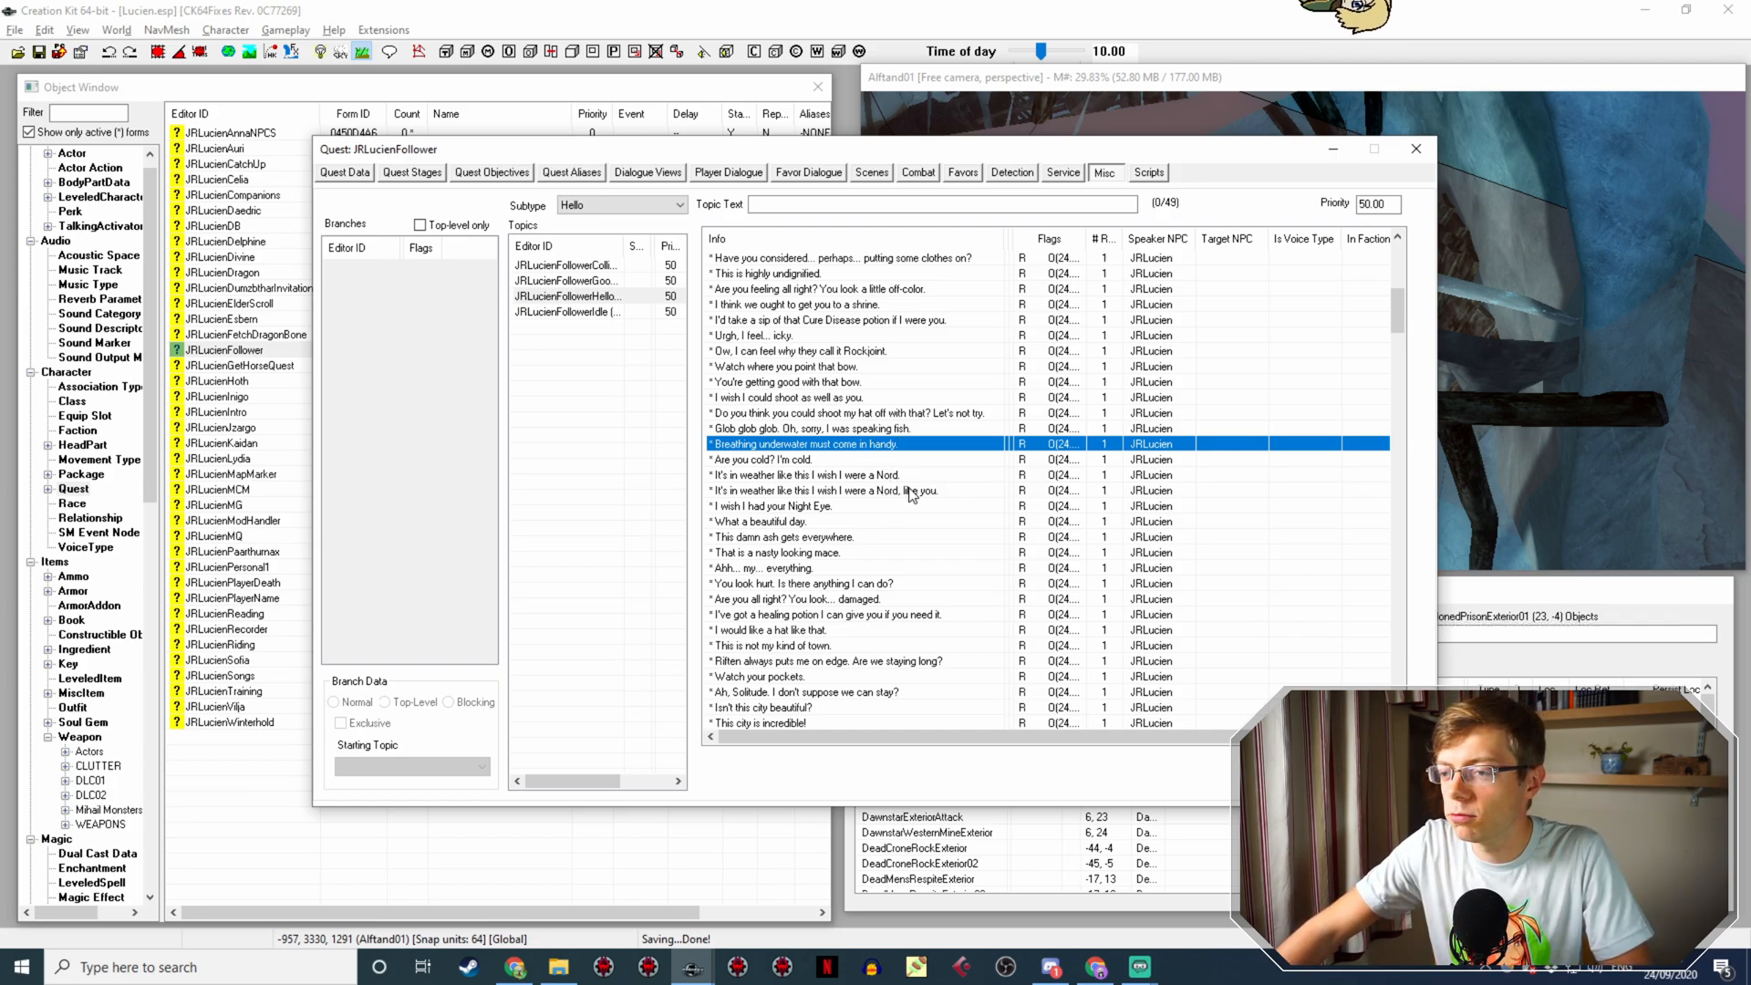
left_click(841, 507)
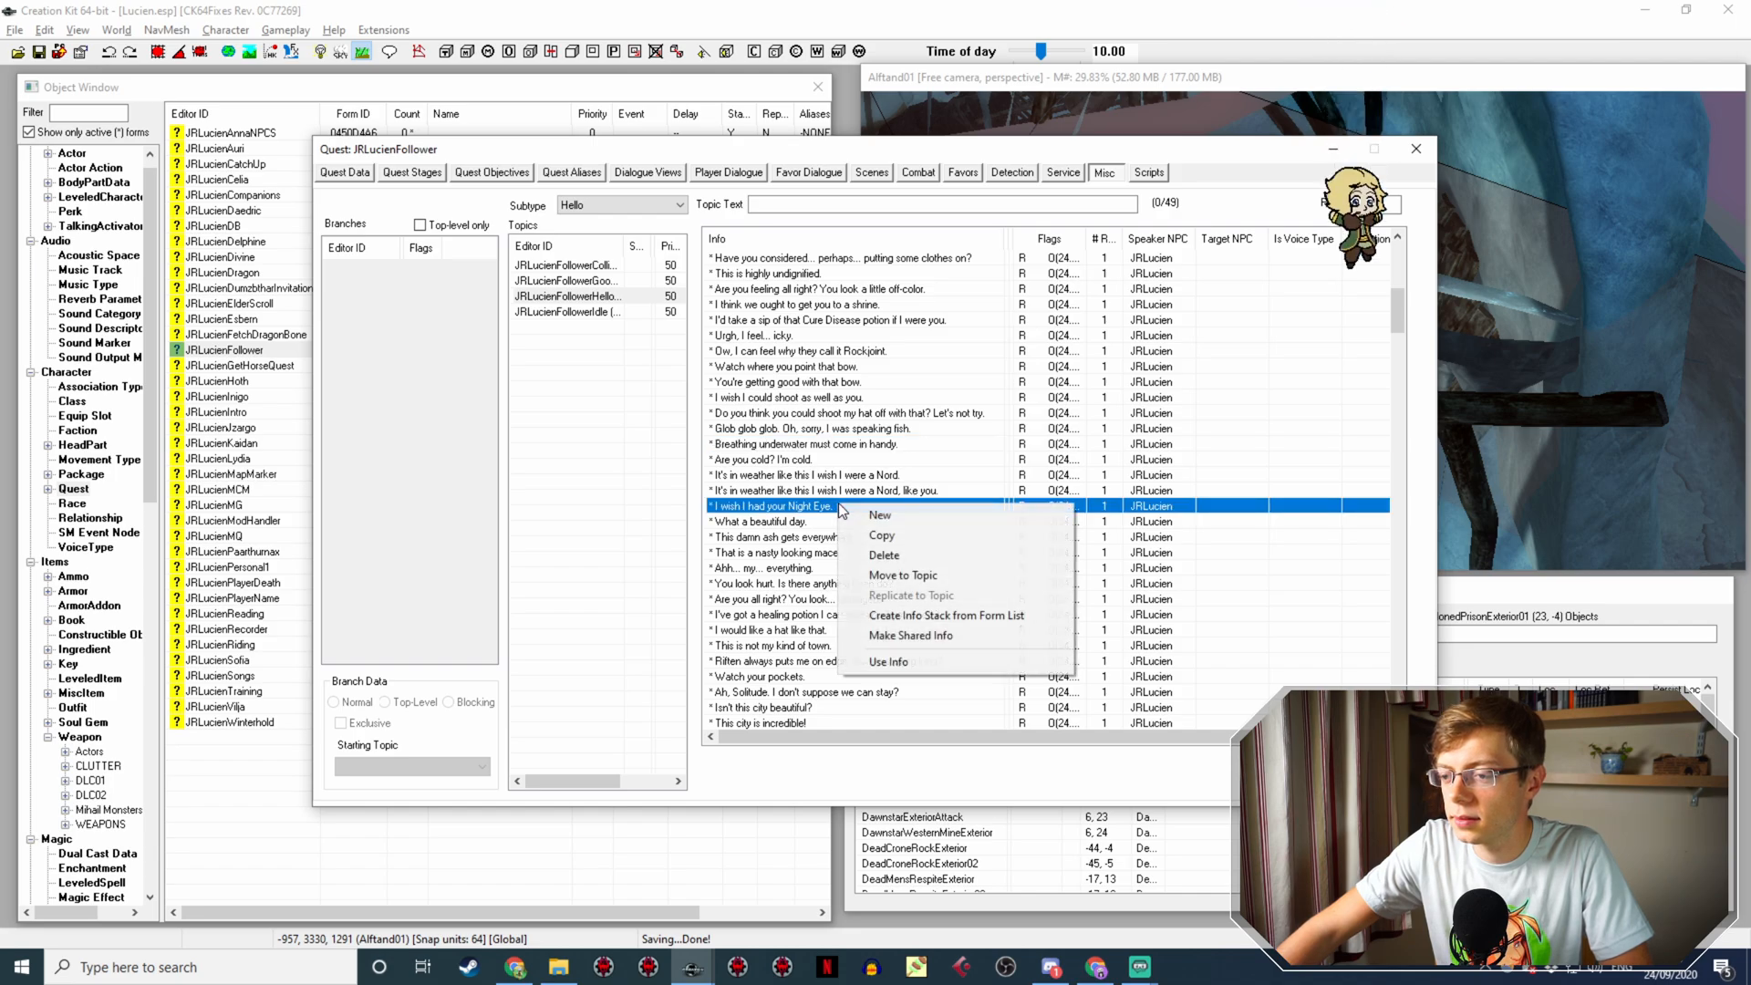
right_click(841, 507)
left_click(877, 537)
double_click(803, 273)
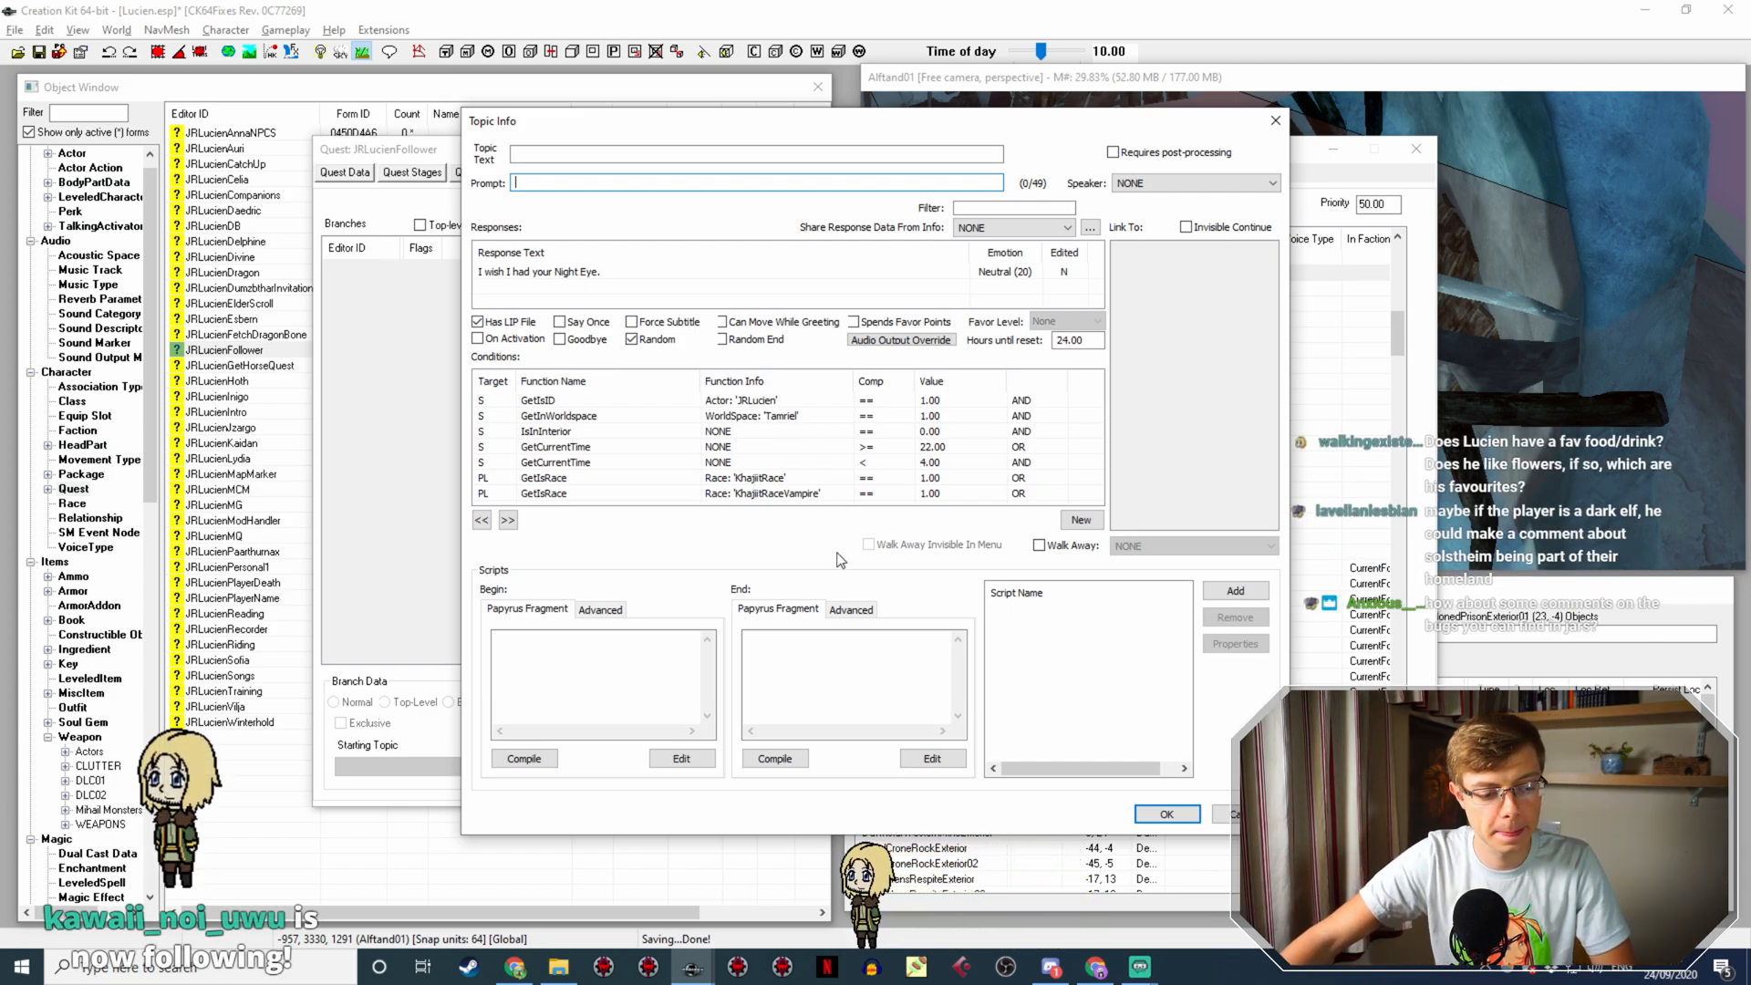
Step: Set the race in the copied line's KhajiitRace player condition to DarkElfRace
left_click(693, 494)
left_click(677, 481)
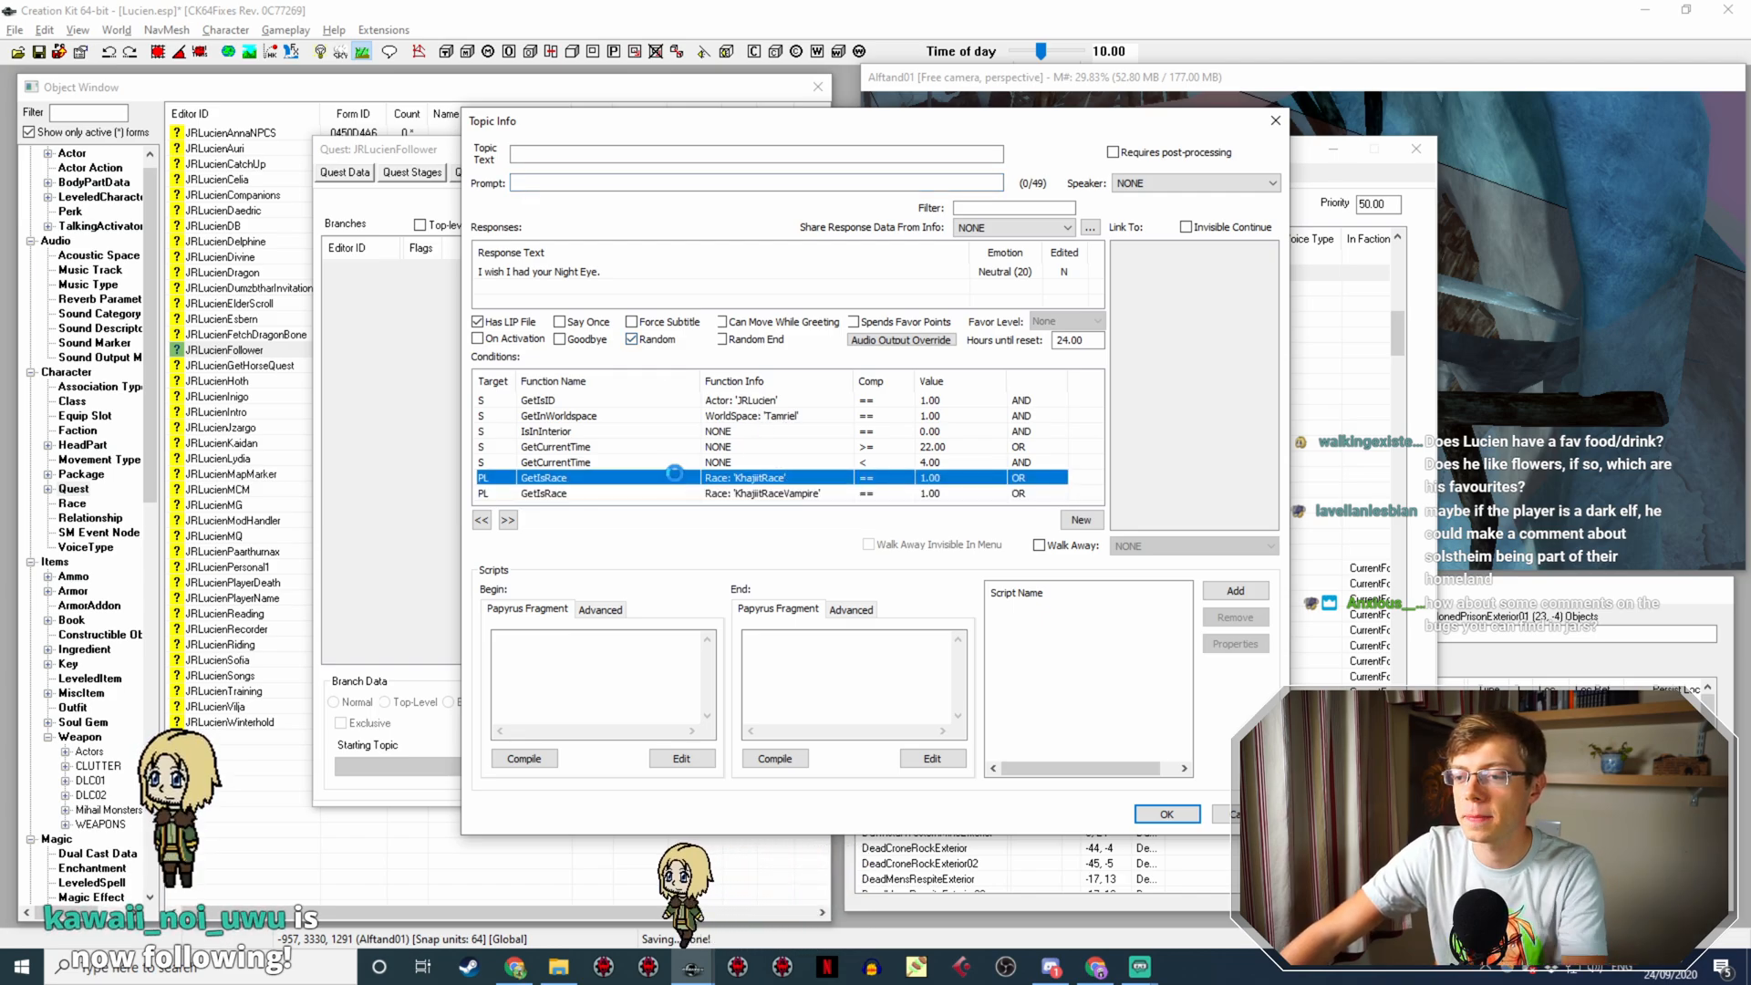
double_click(677, 481)
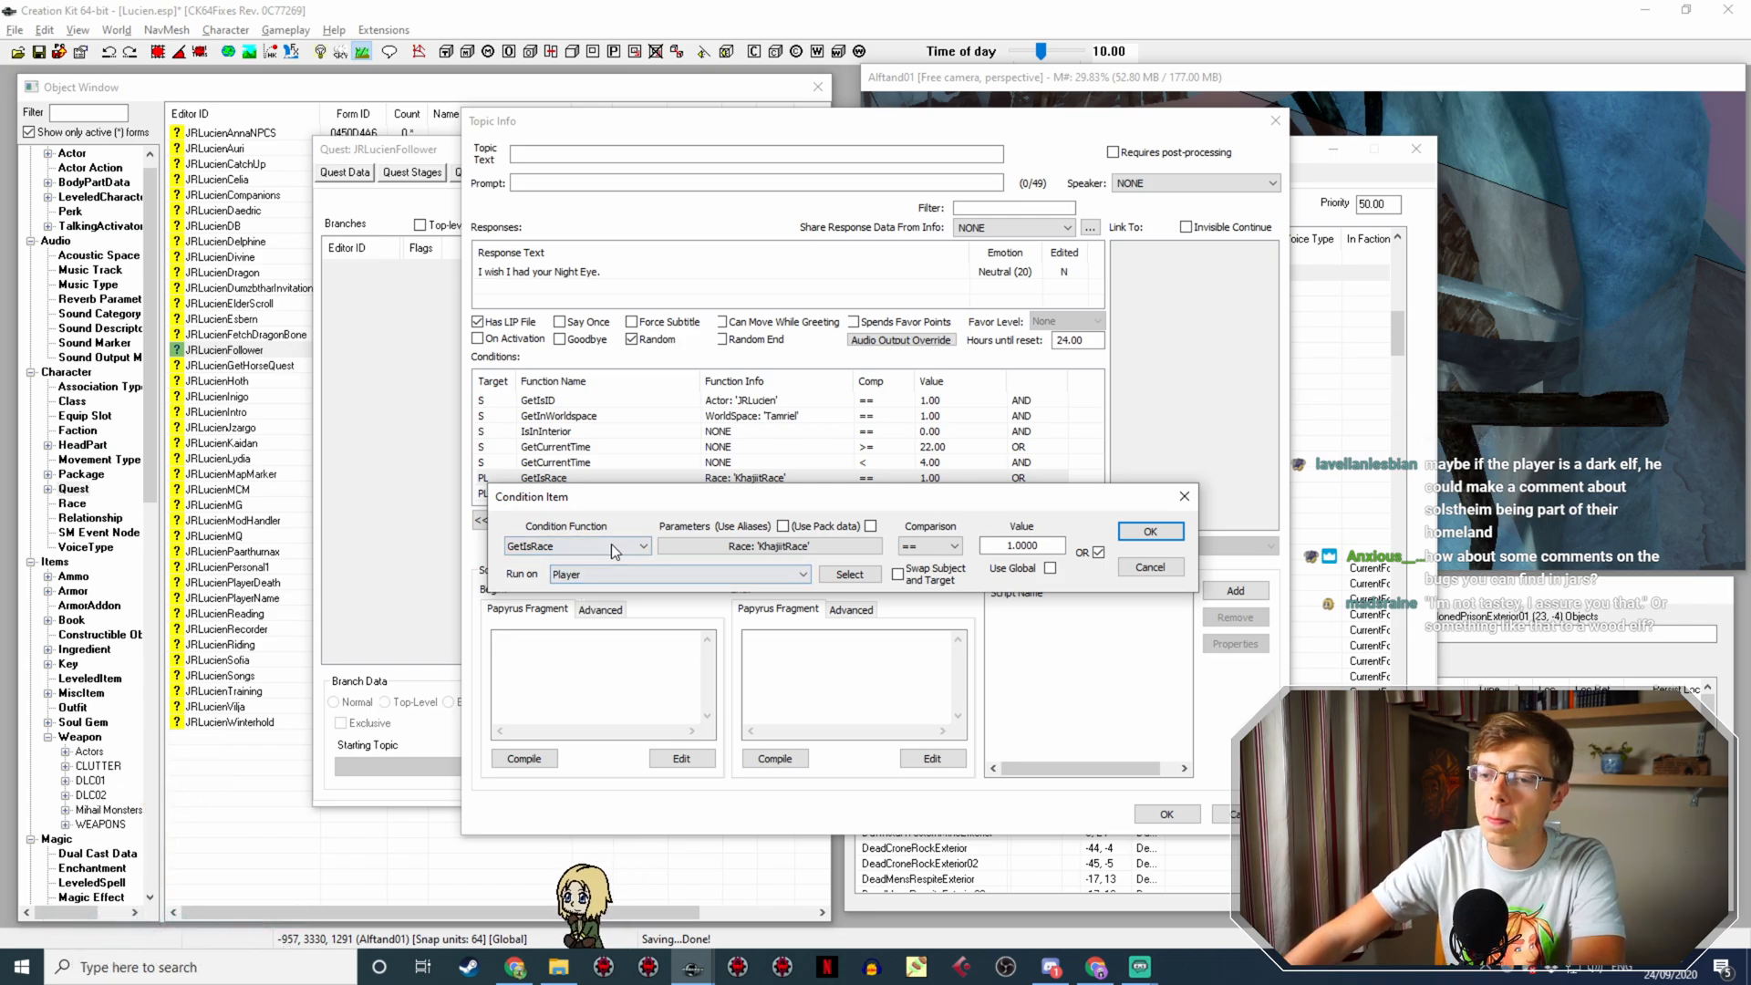
left_click(611, 544)
left_click(704, 535)
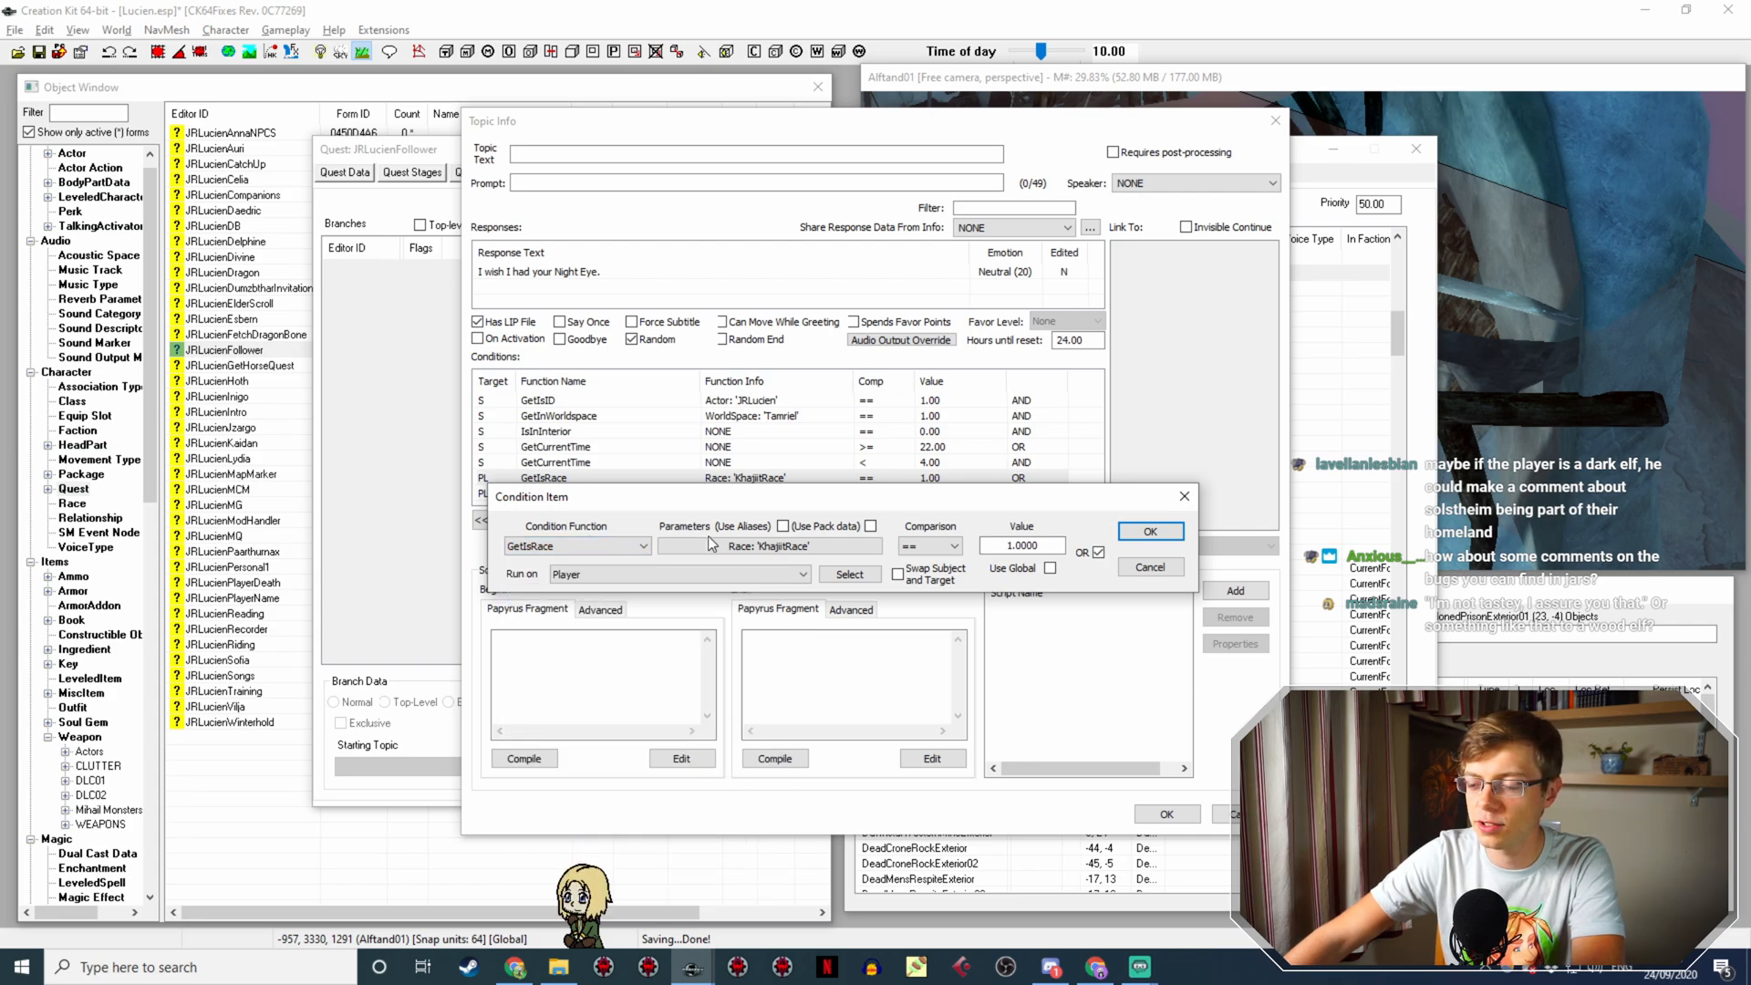
double_click(709, 541)
left_click(698, 610)
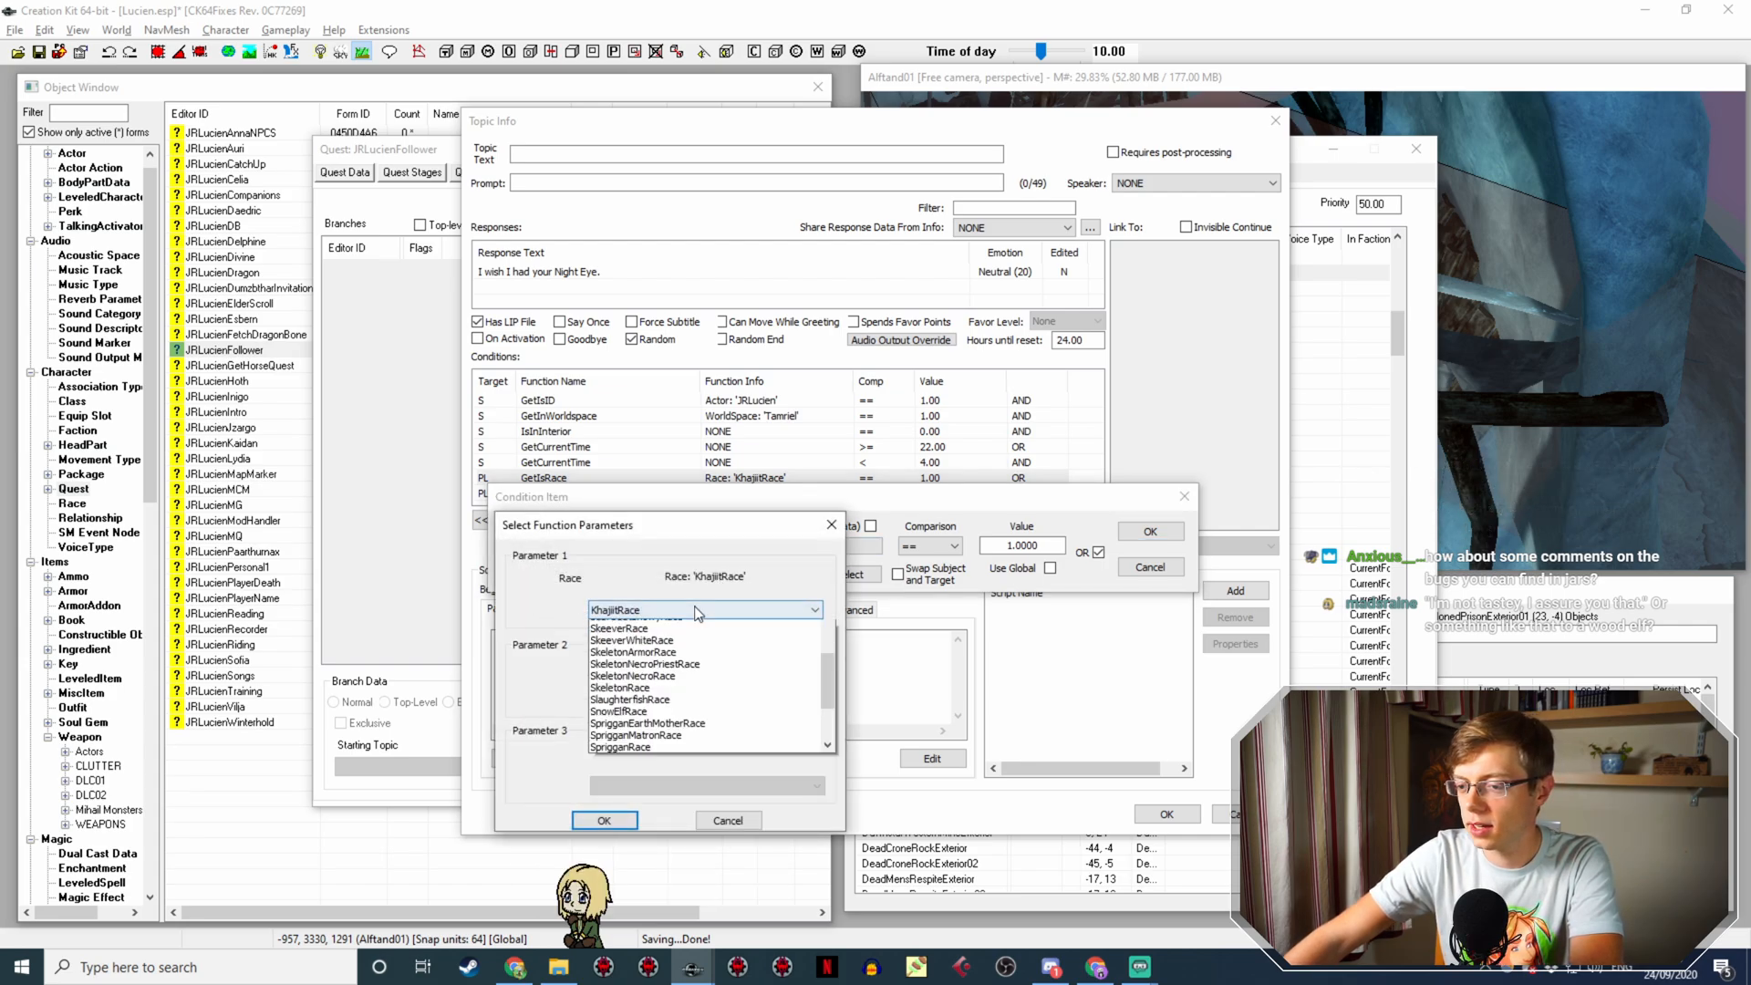
scroll(698, 657, "up", 10)
left_click(684, 654)
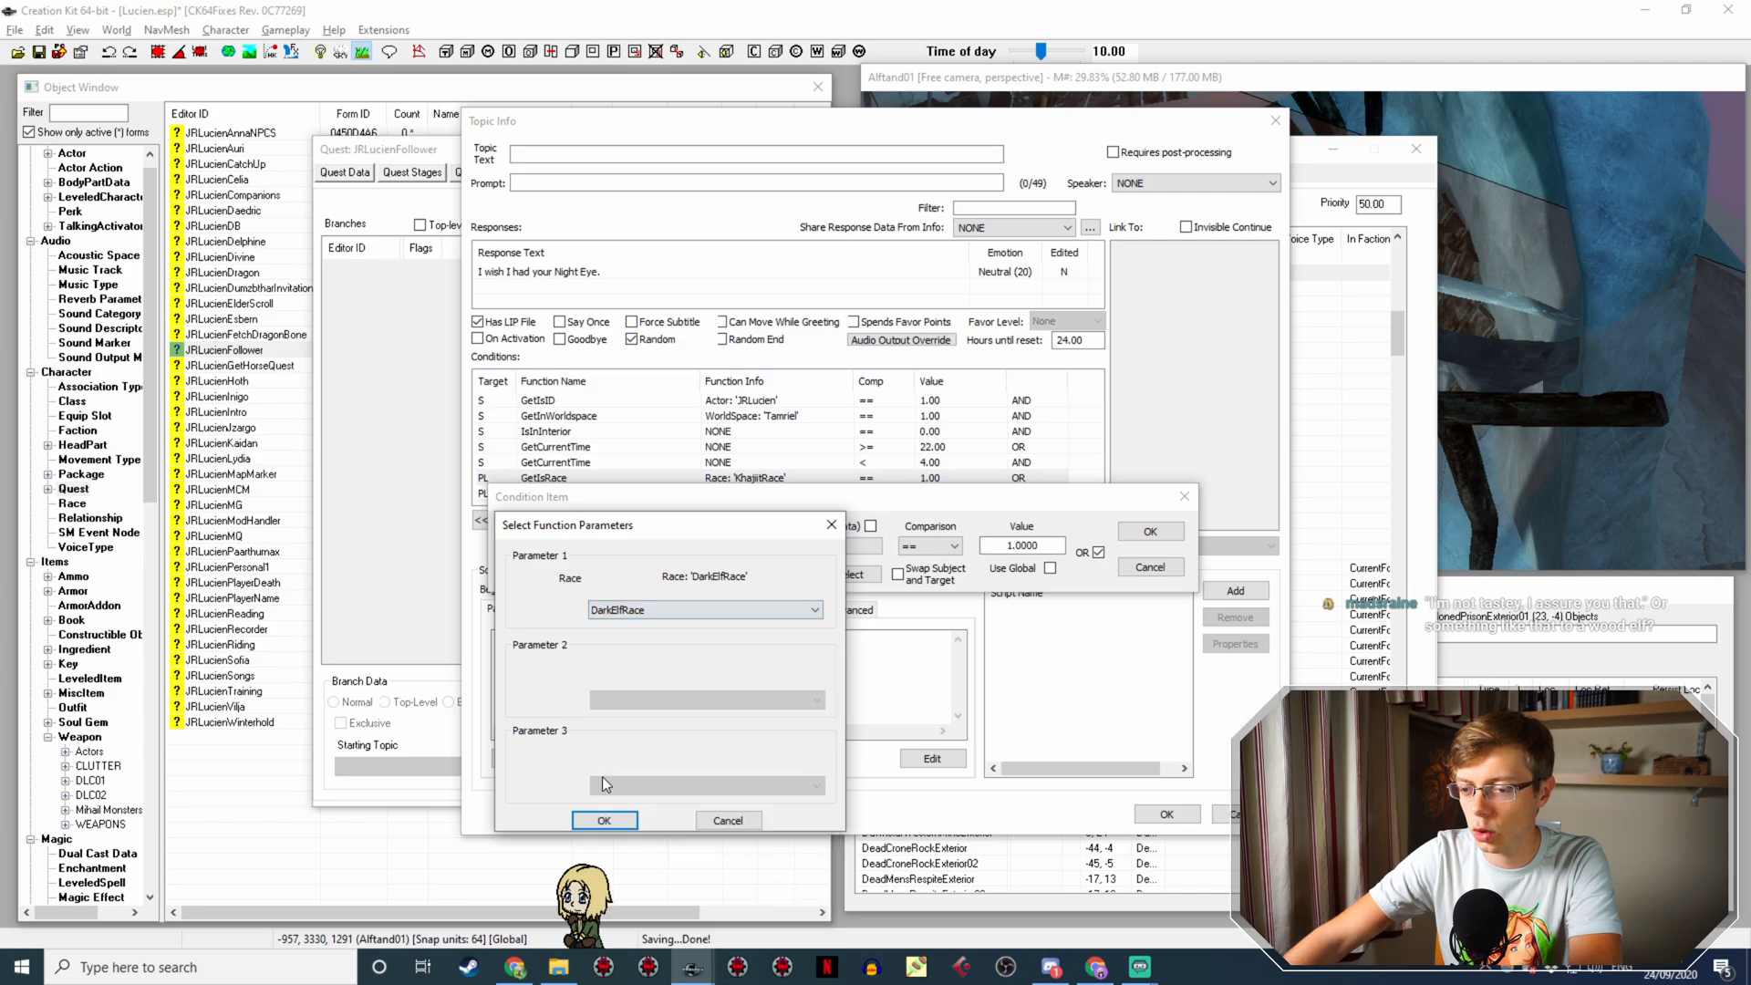
left_click(607, 821)
left_click(1150, 532)
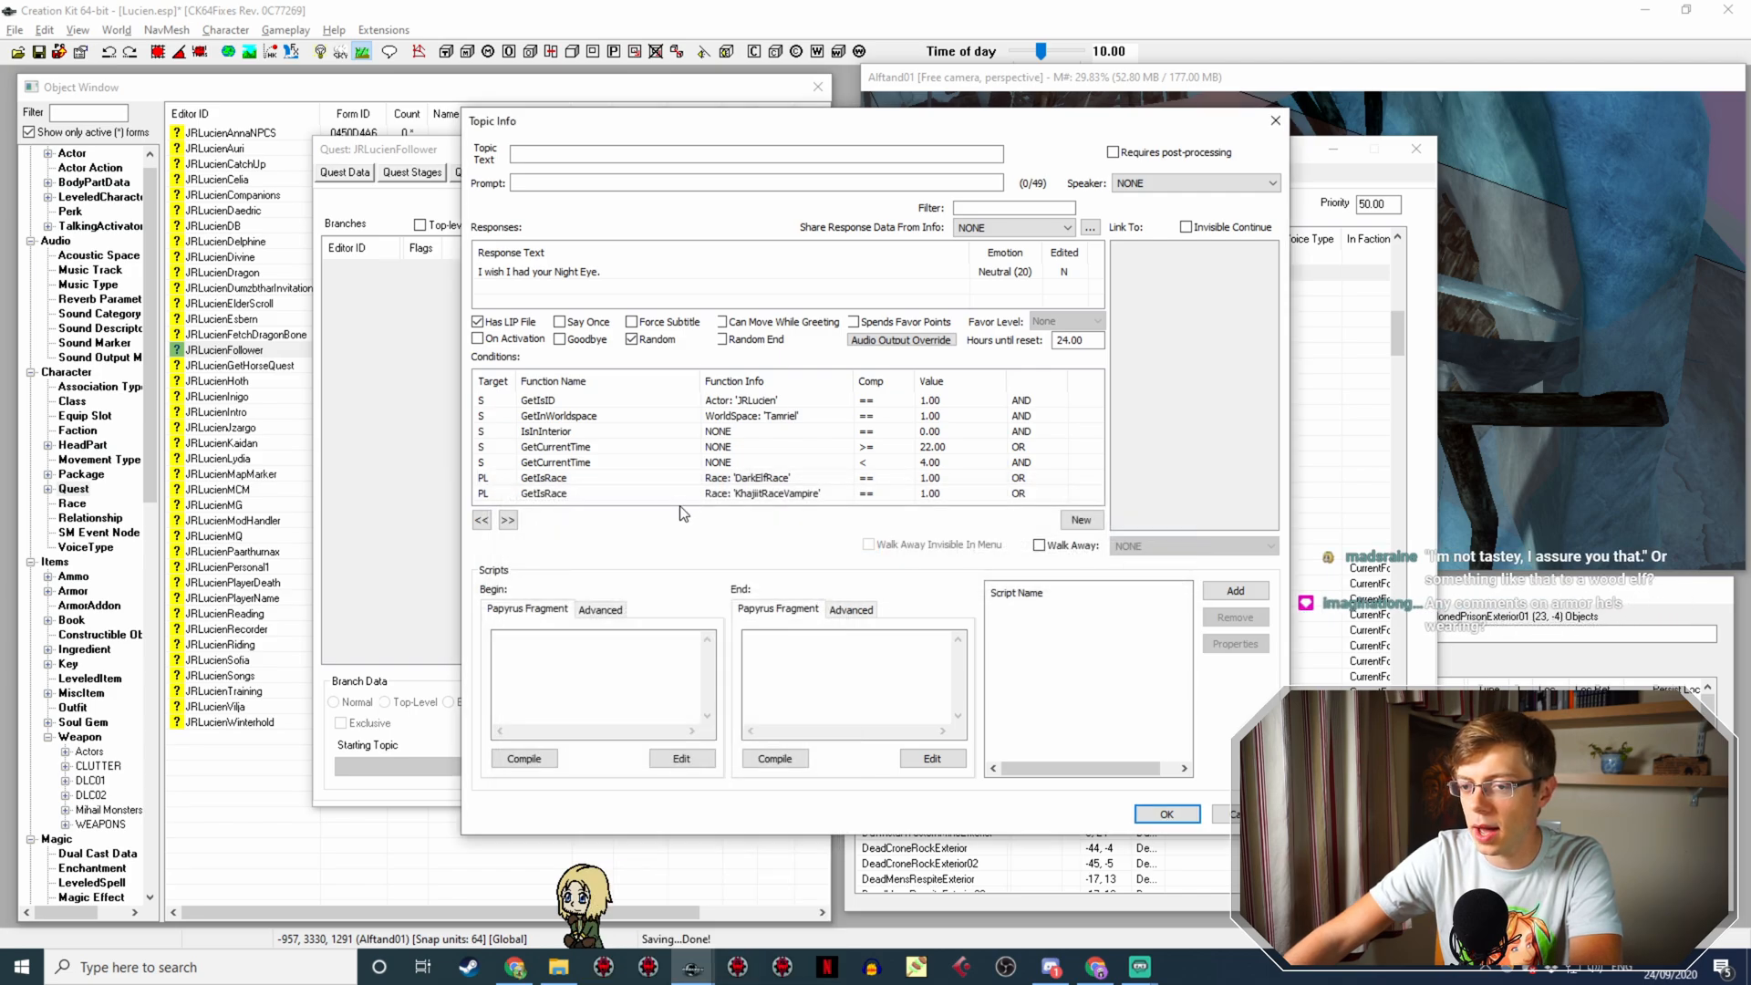
Step: Set the race in the KhajiitRaceVampire player condition to DarkElfRaceVampire
left_click(695, 493)
double_click(695, 493)
double_click(699, 539)
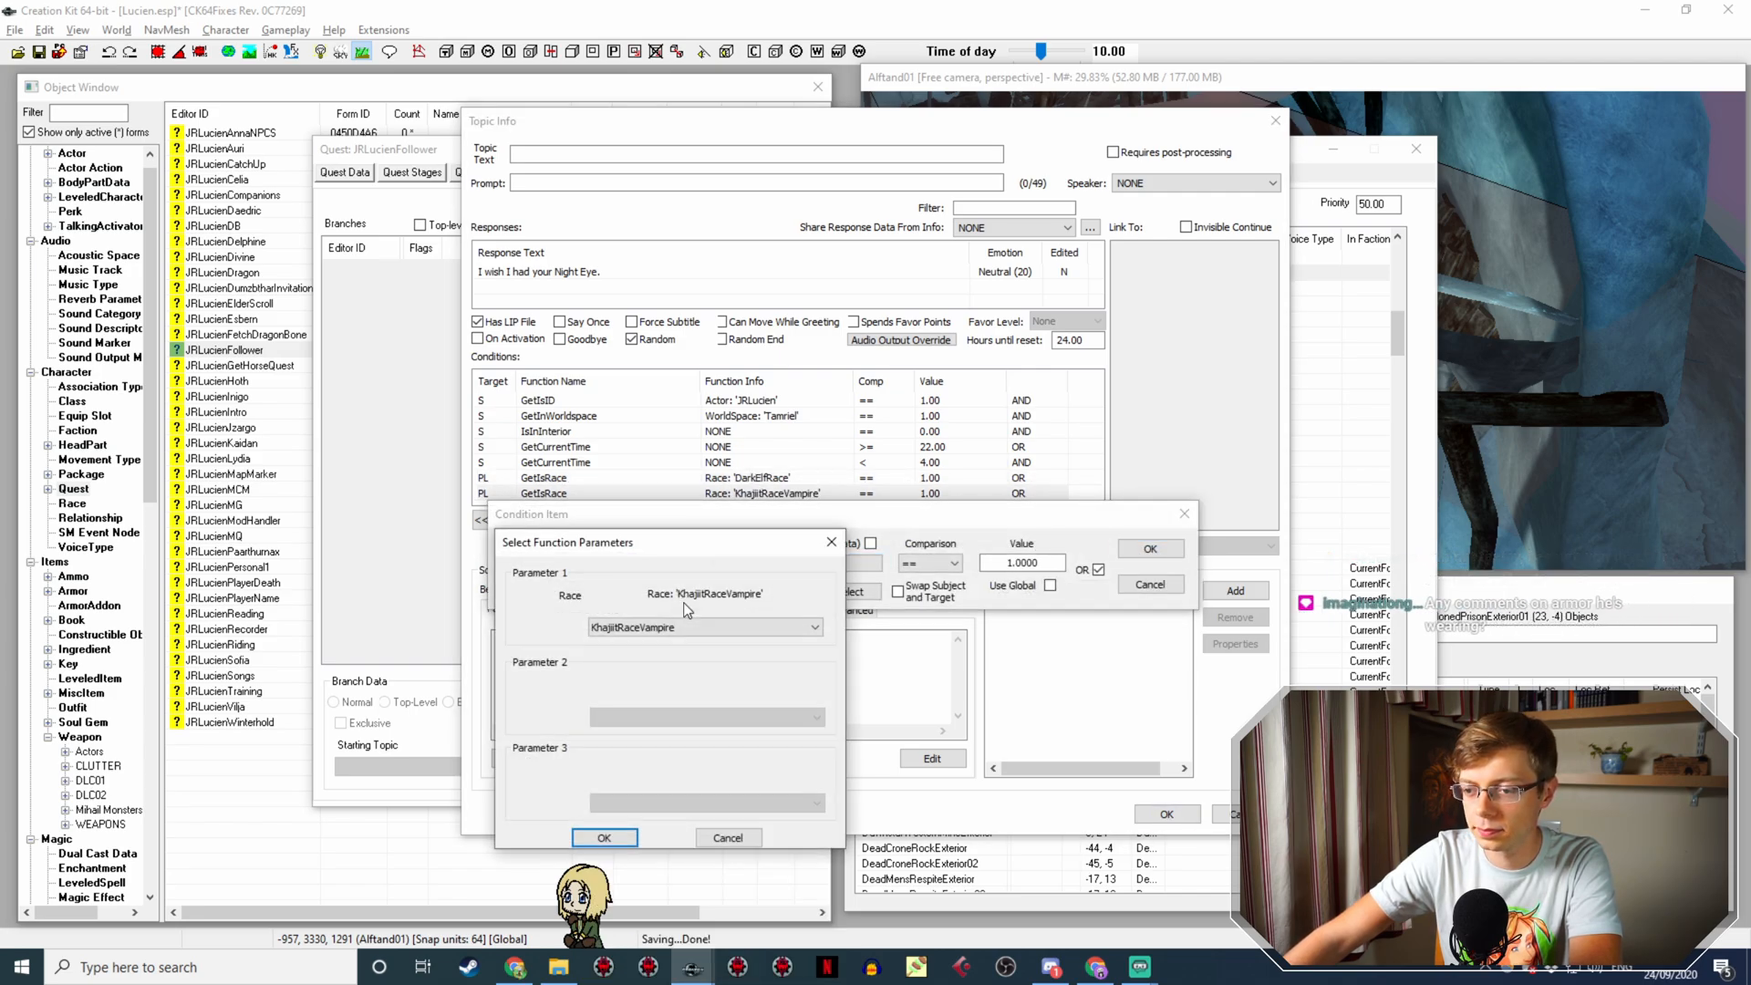
left_click(682, 629)
type("dark")
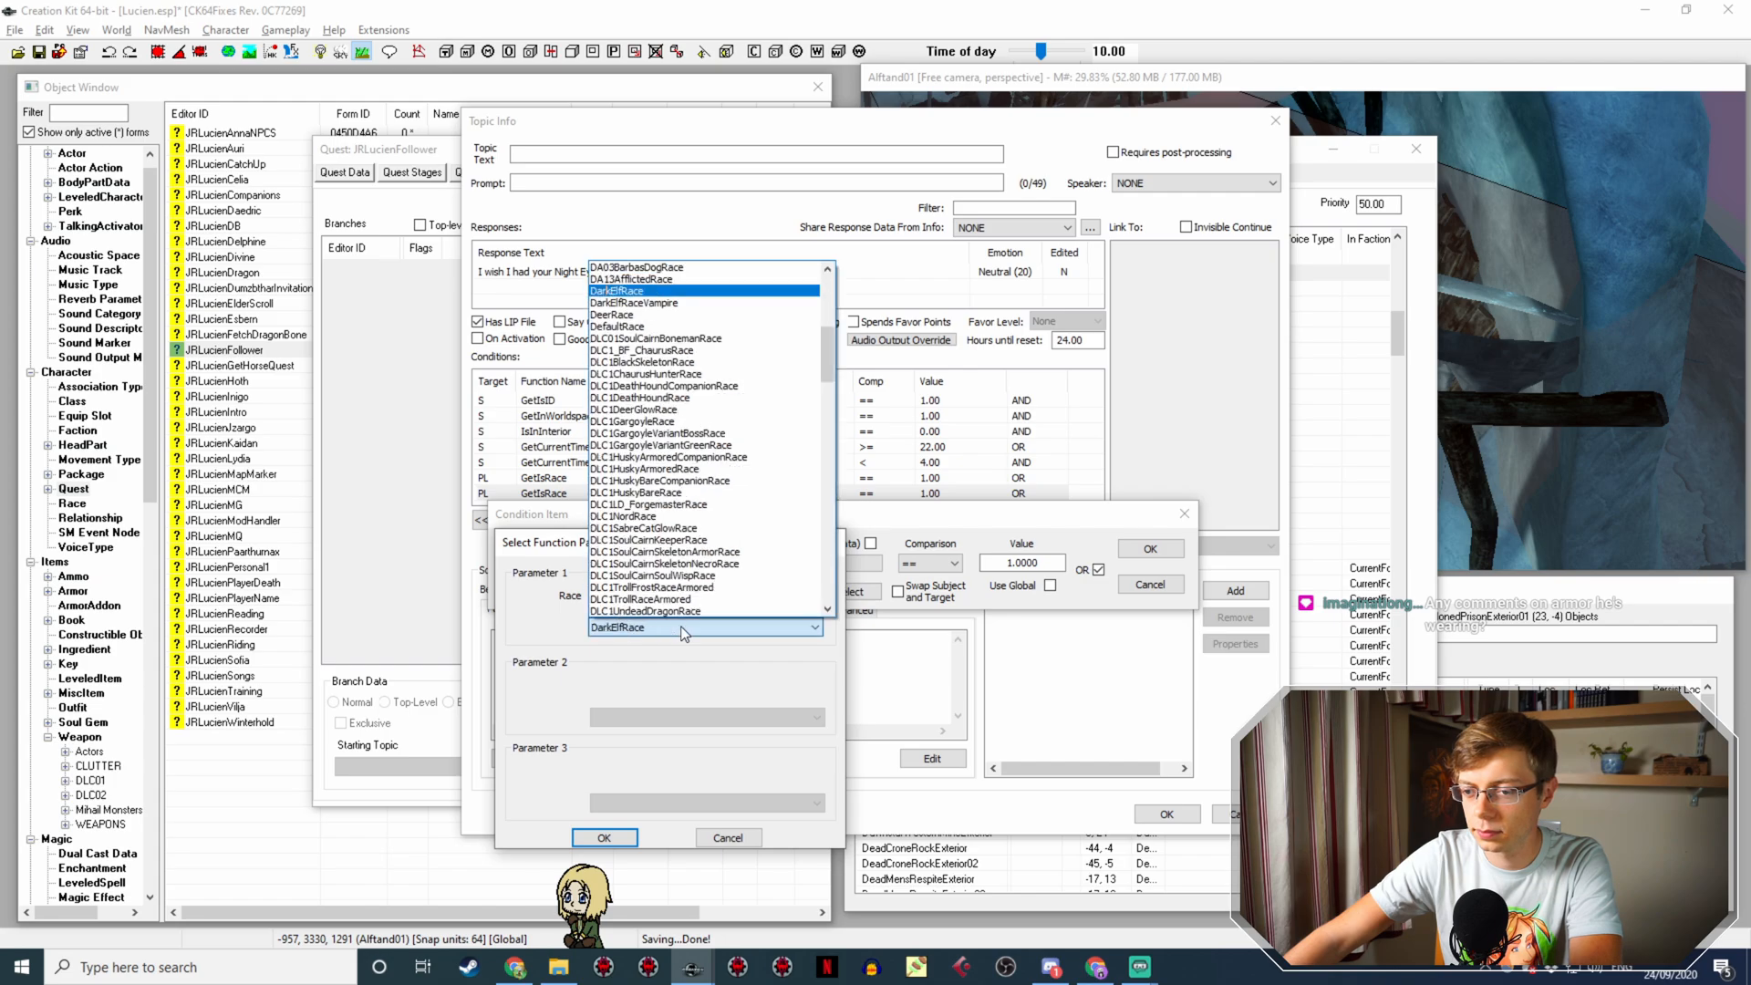
left_click(700, 303)
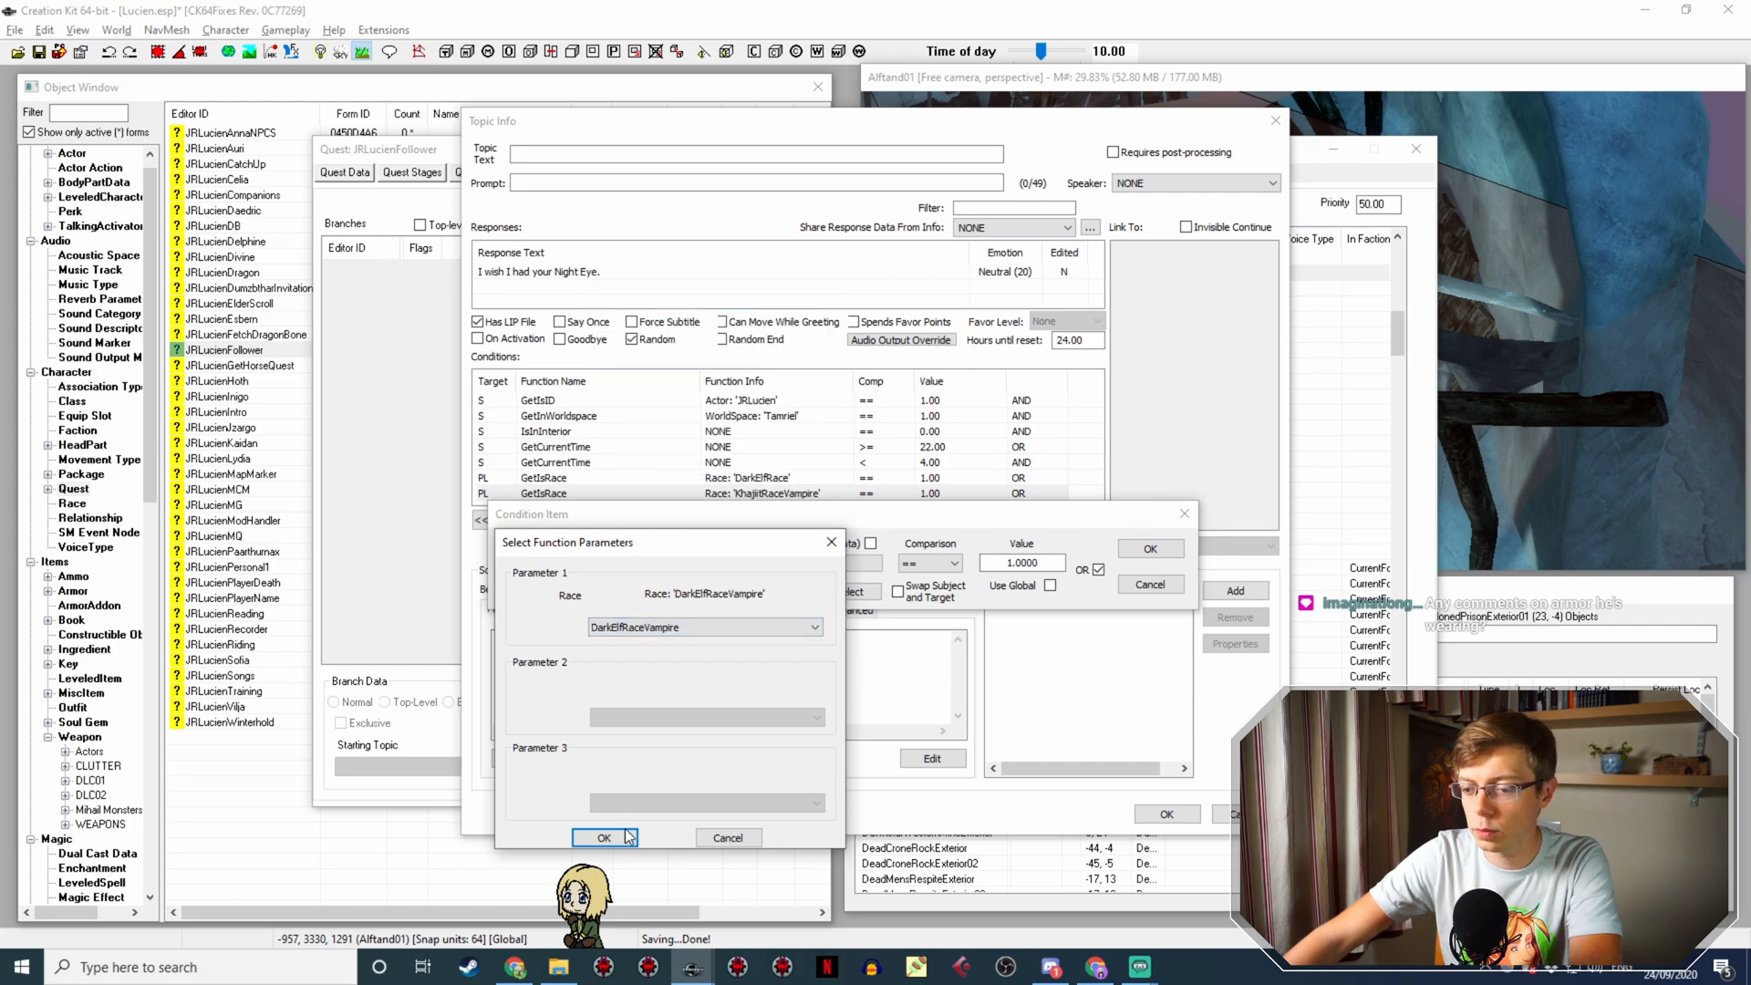
key("Return")
left_click(1135, 550)
Step: Delete both GetCurrentTime conditions from the copied line
left_click(639, 446)
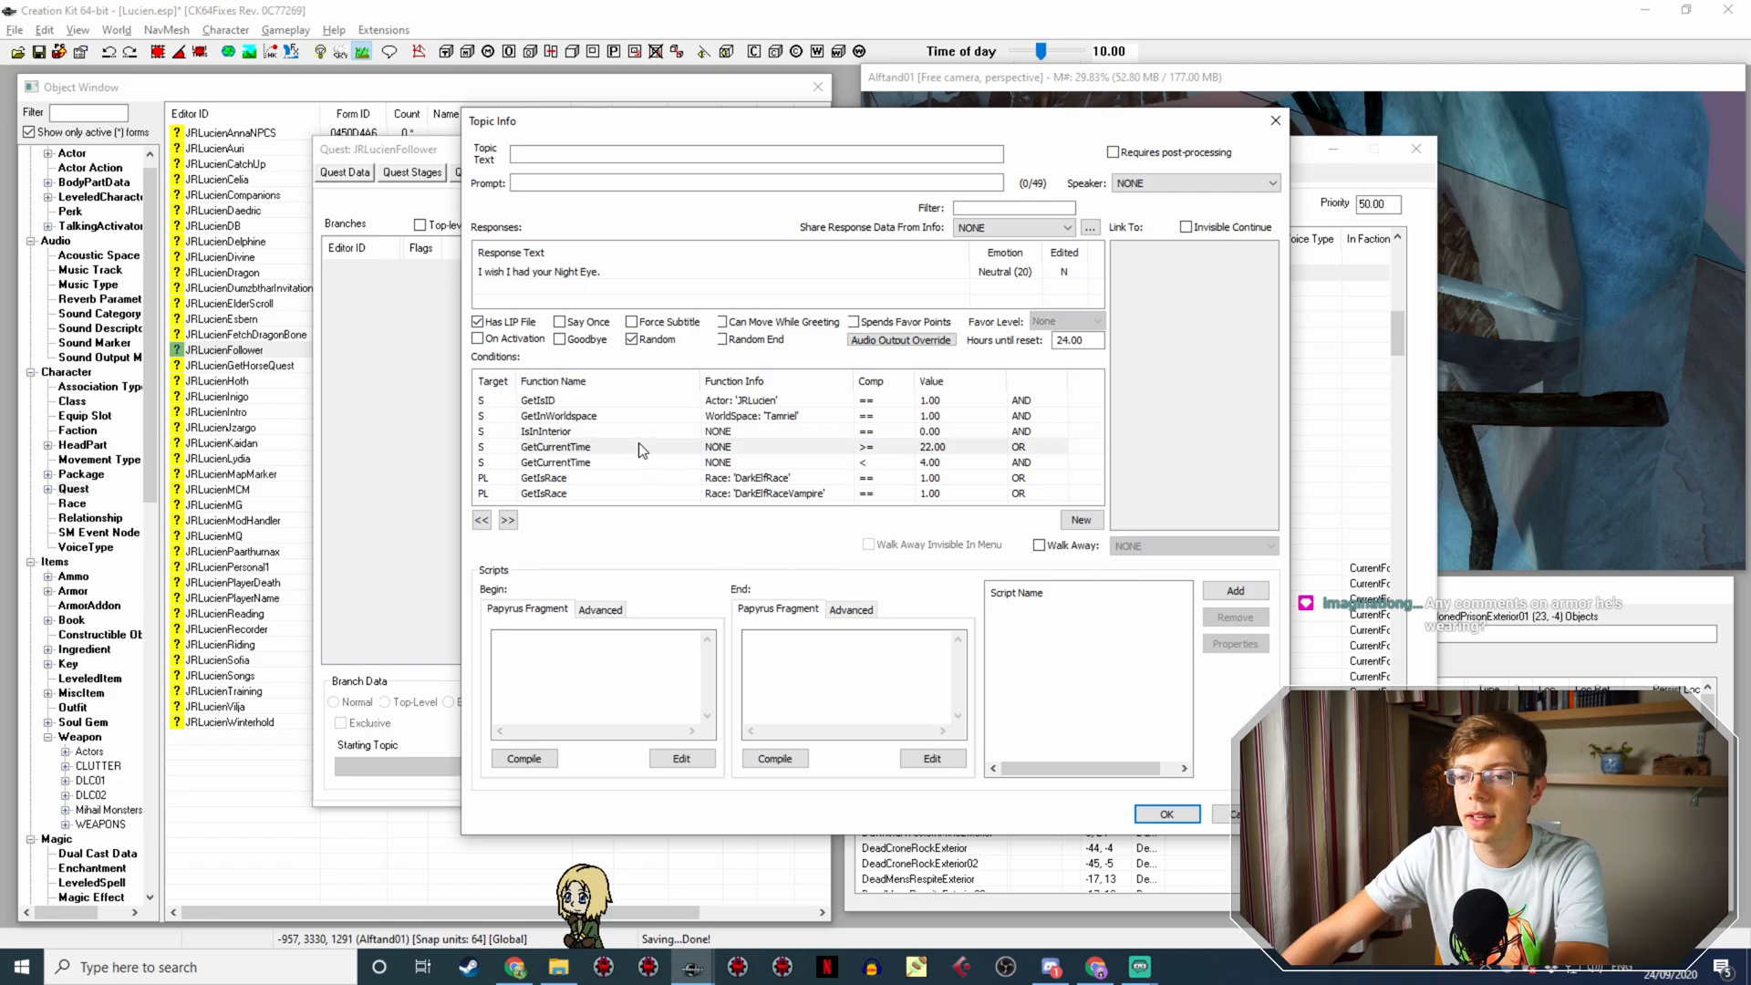
key("Delete")
left_click(620, 447)
key("Delete")
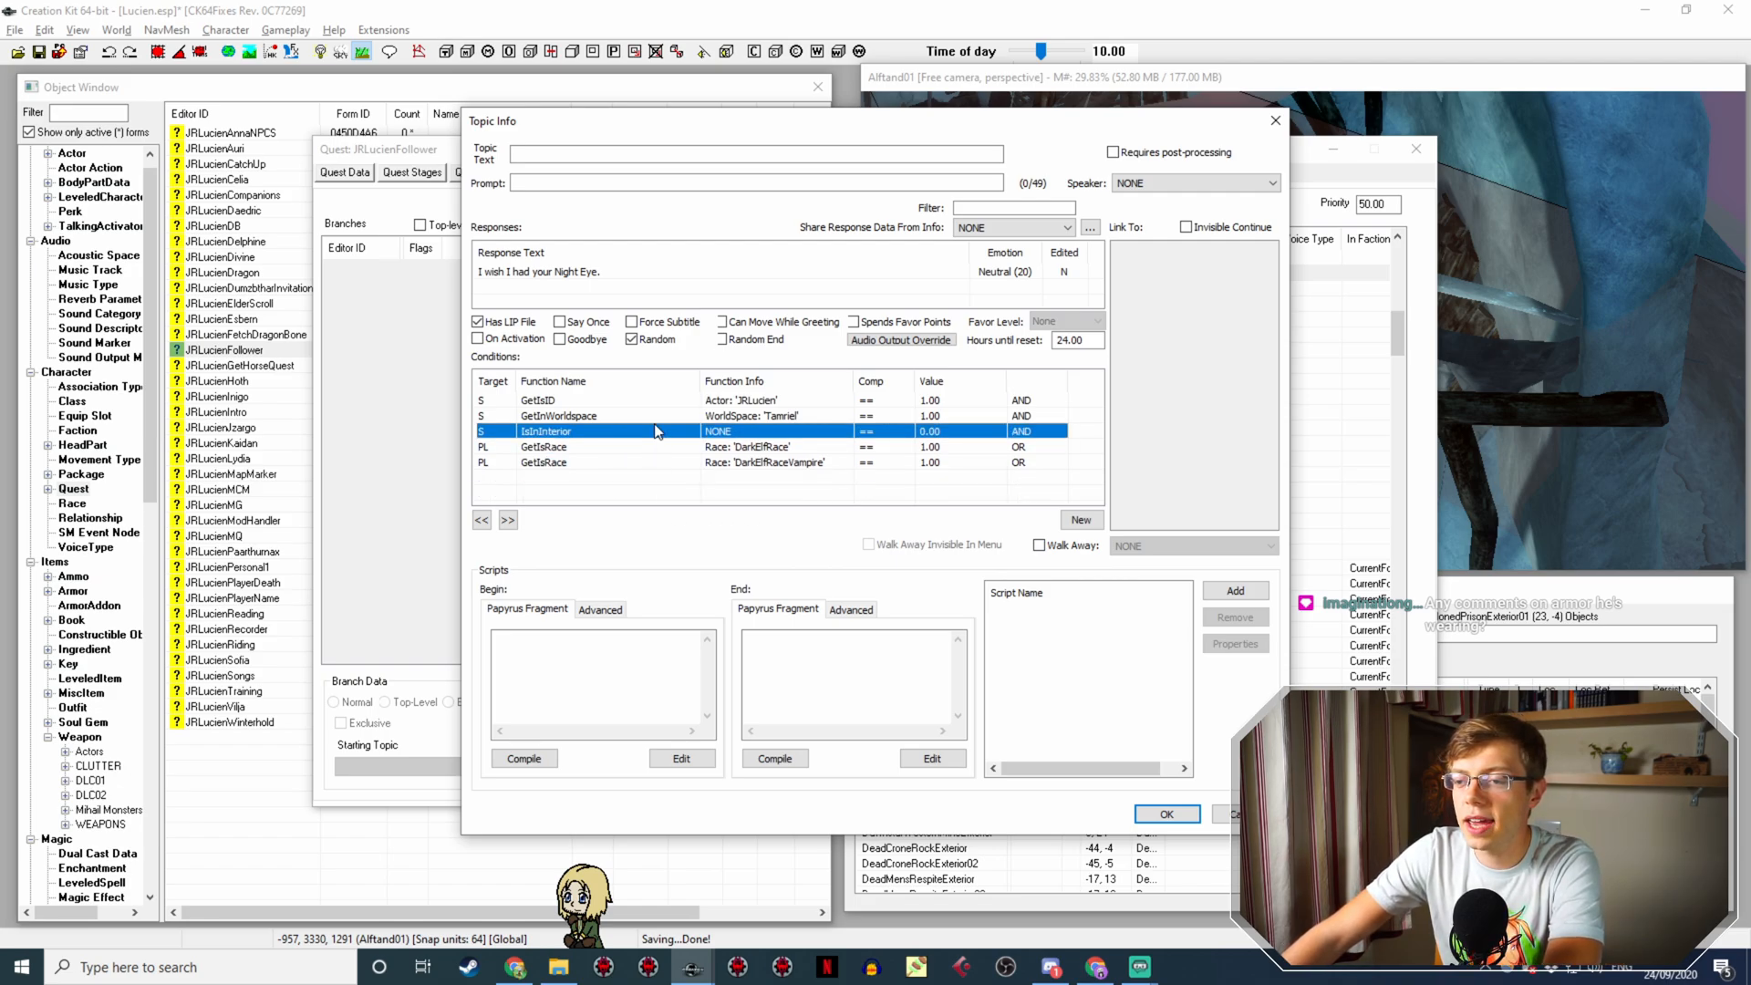
Step: Set the worldspace in the copied line's GetInWorldspace condition to DLC2SolstheimWorld
left_click(663, 416)
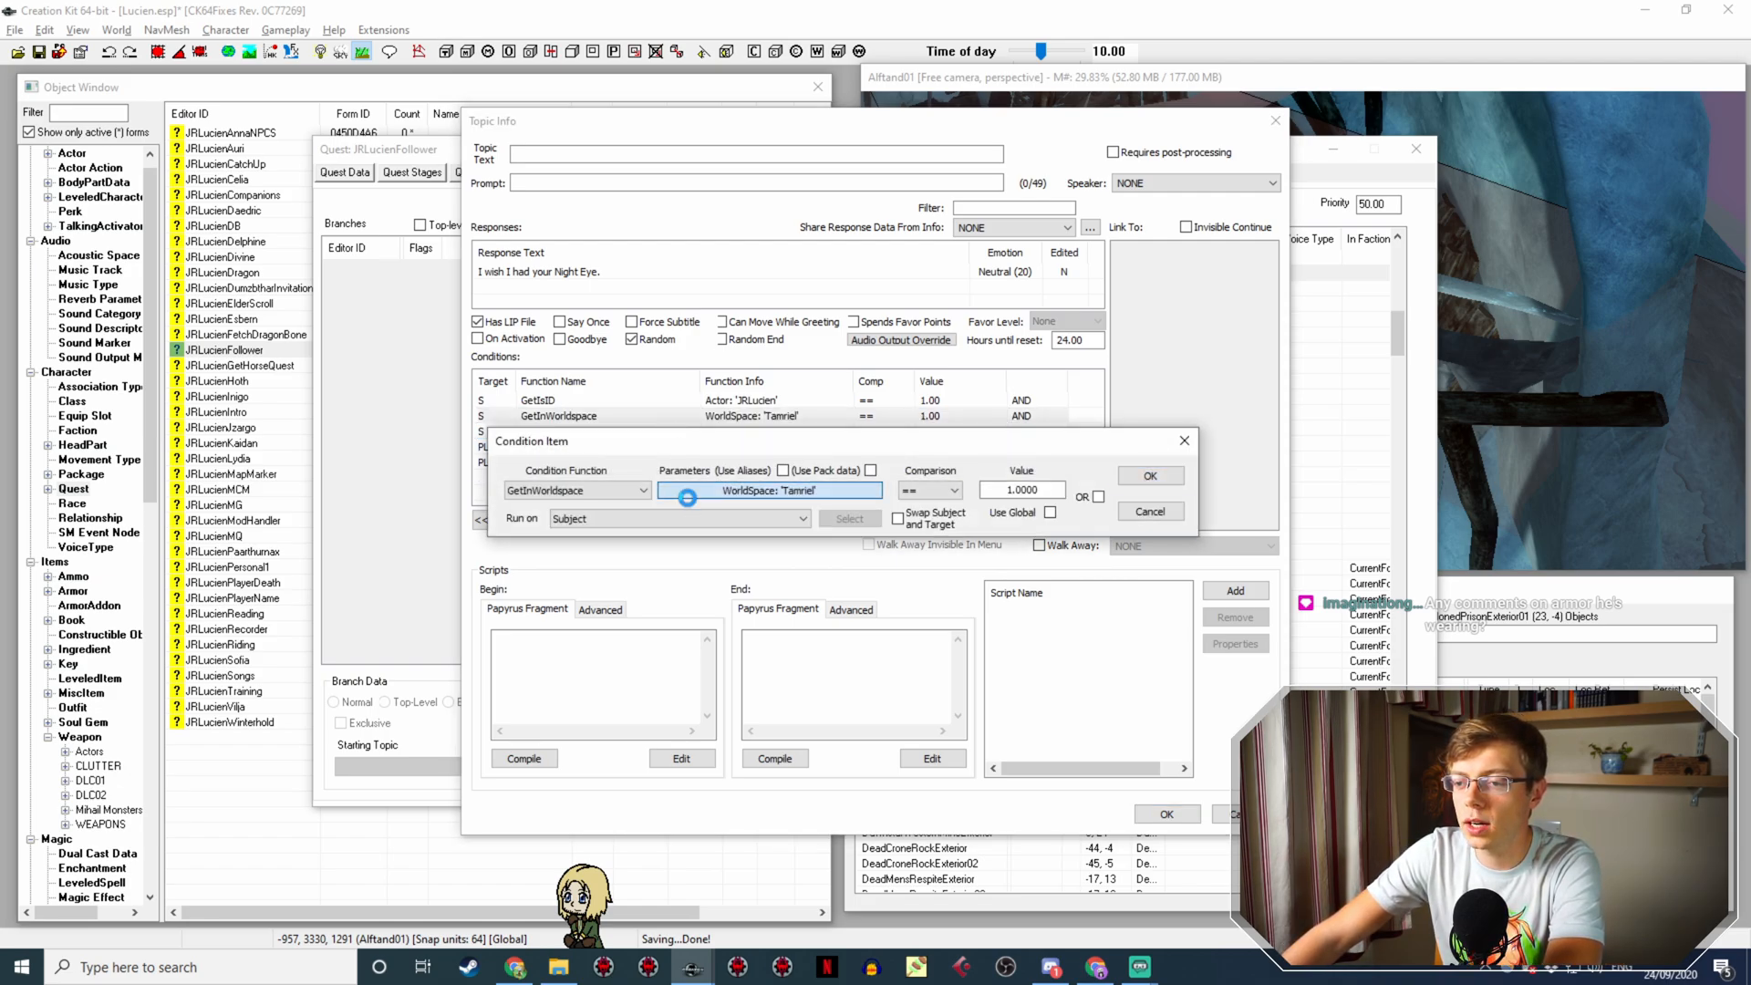
left_click(684, 494)
left_click(678, 546)
type("d")
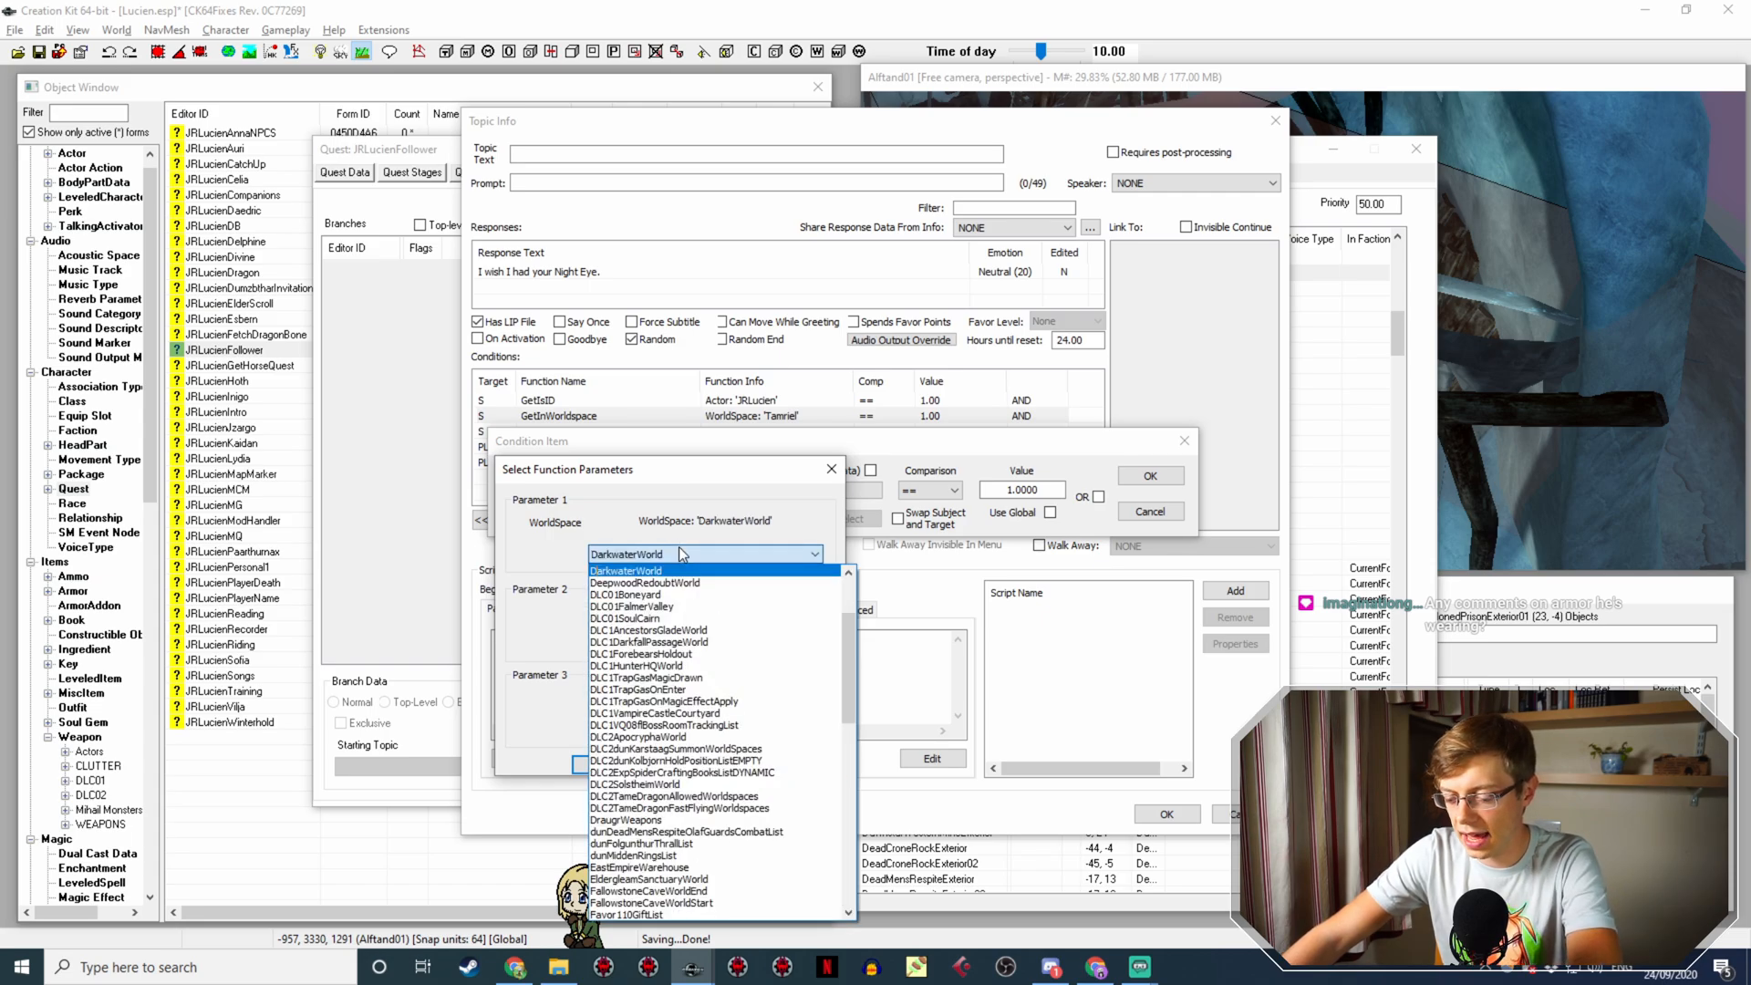
type("lc2Apocryph")
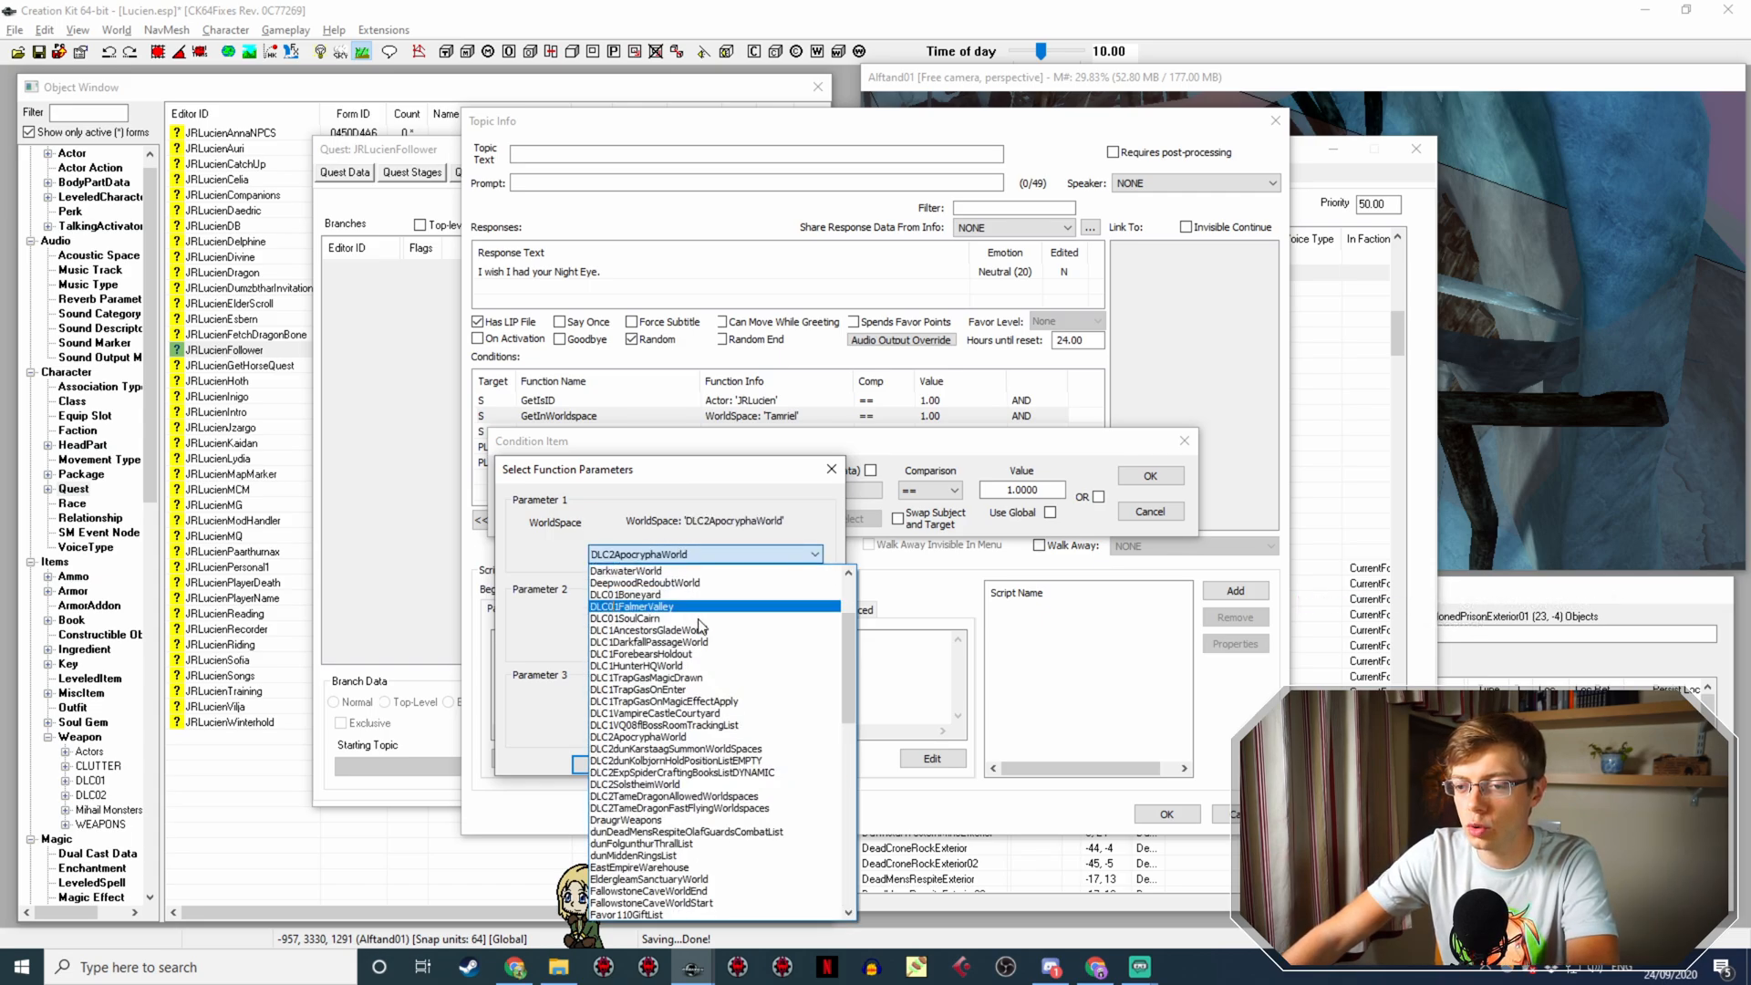
left_click(712, 784)
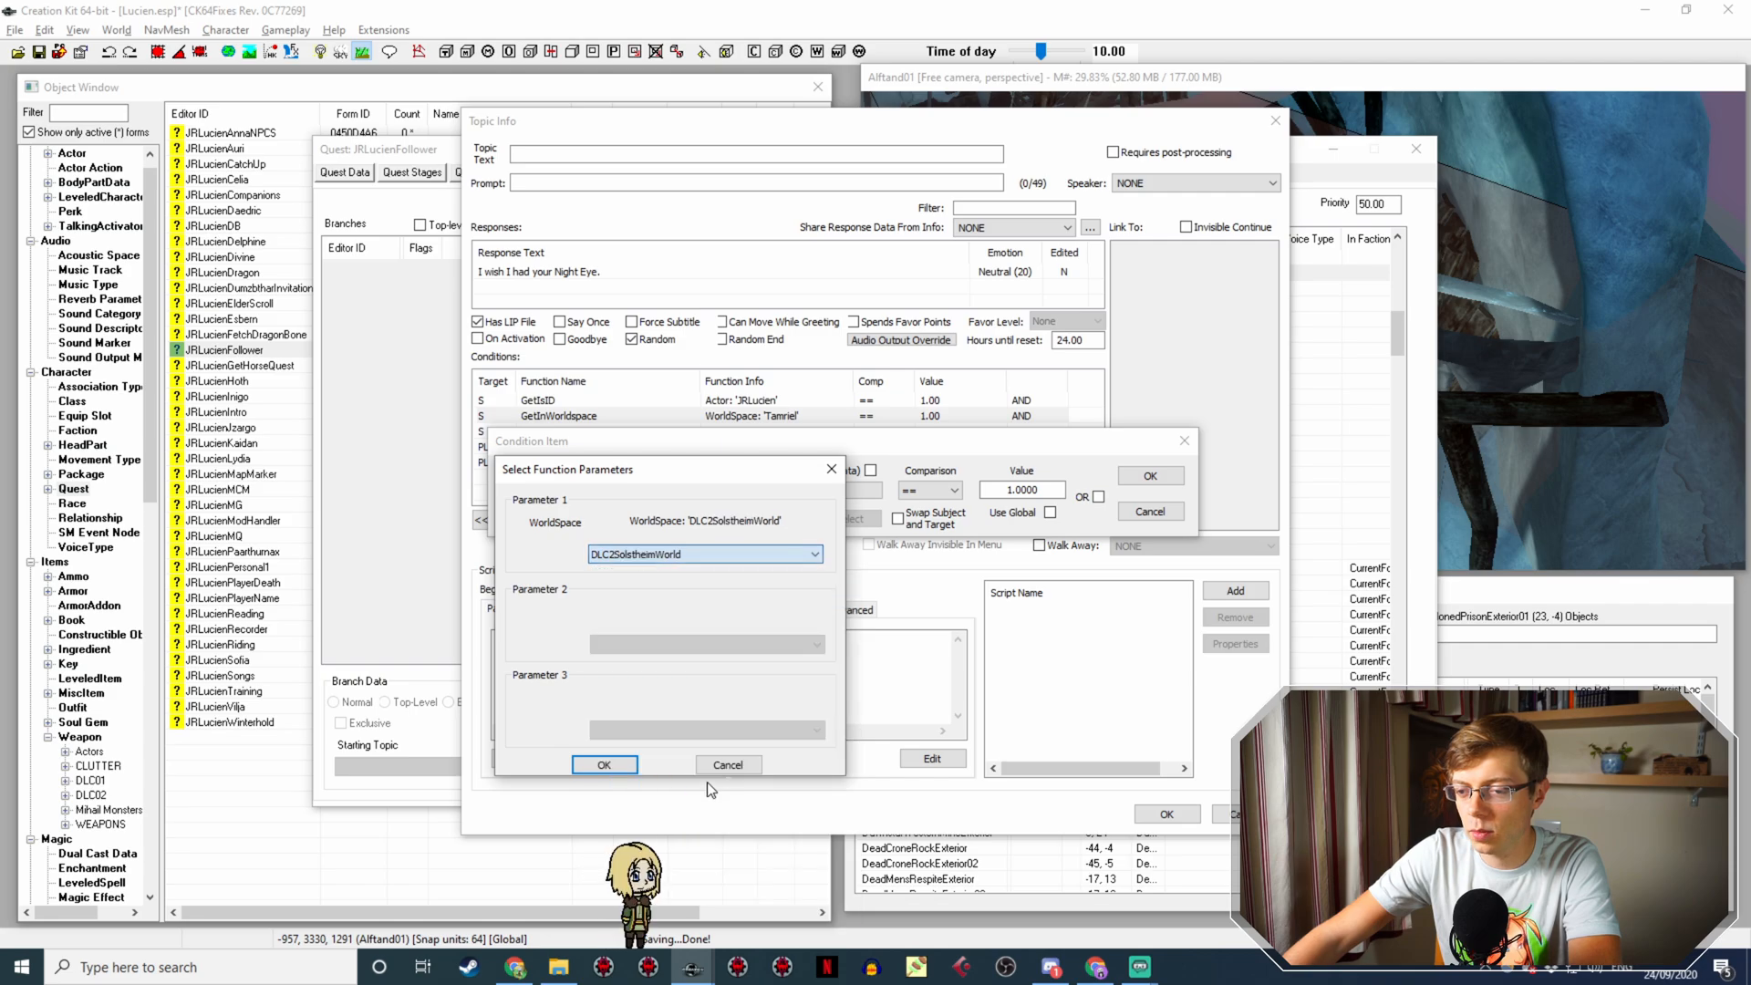
left_click(597, 765)
left_click(1148, 476)
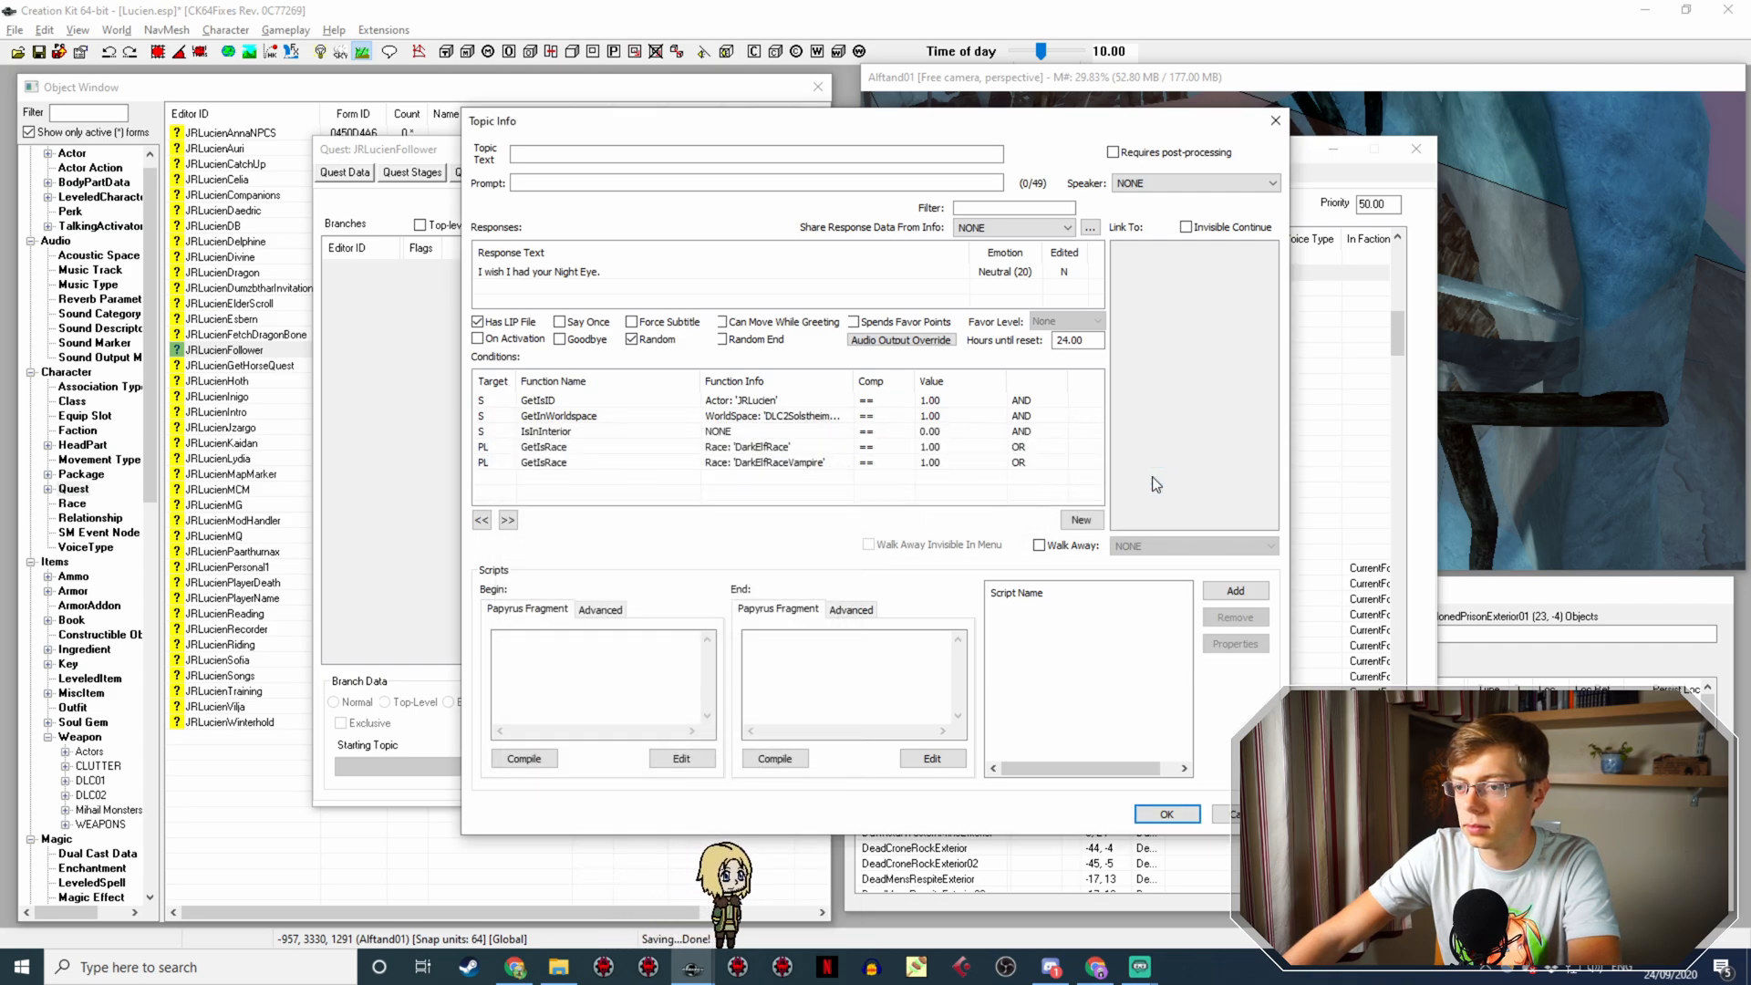
Step: Replace the copied line's response text with "You must feel rather at home here, I expect!"
double_click(516, 271)
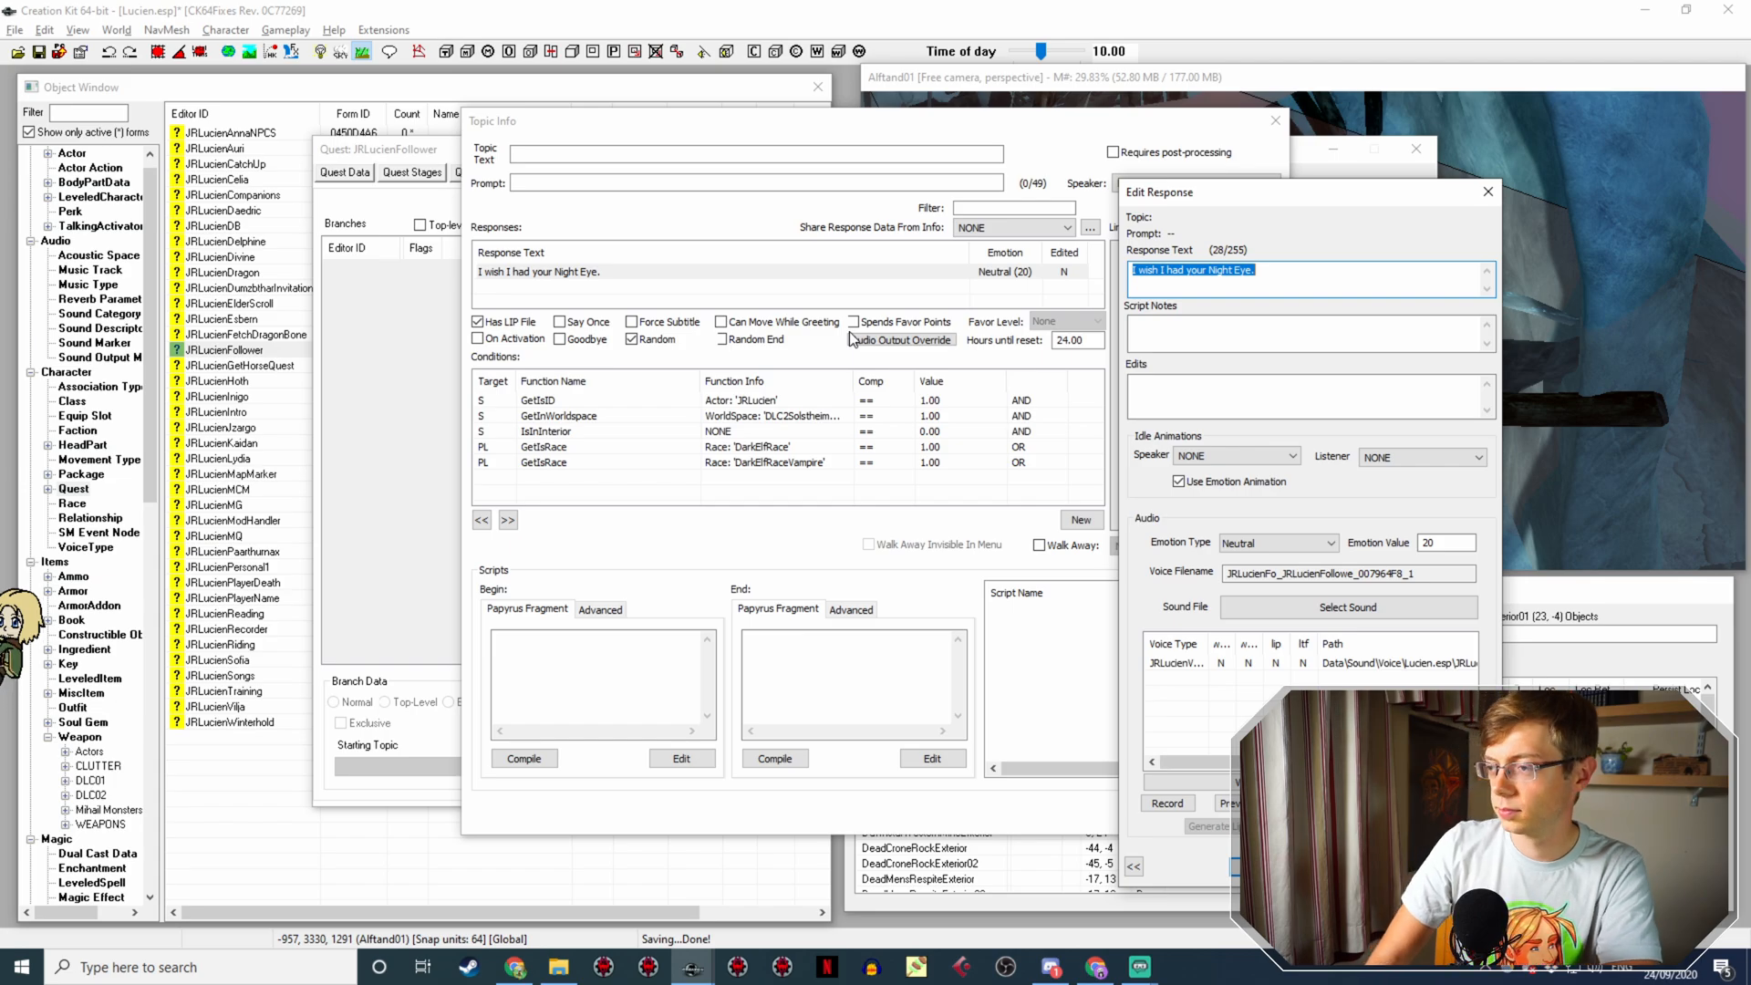
type("You must")
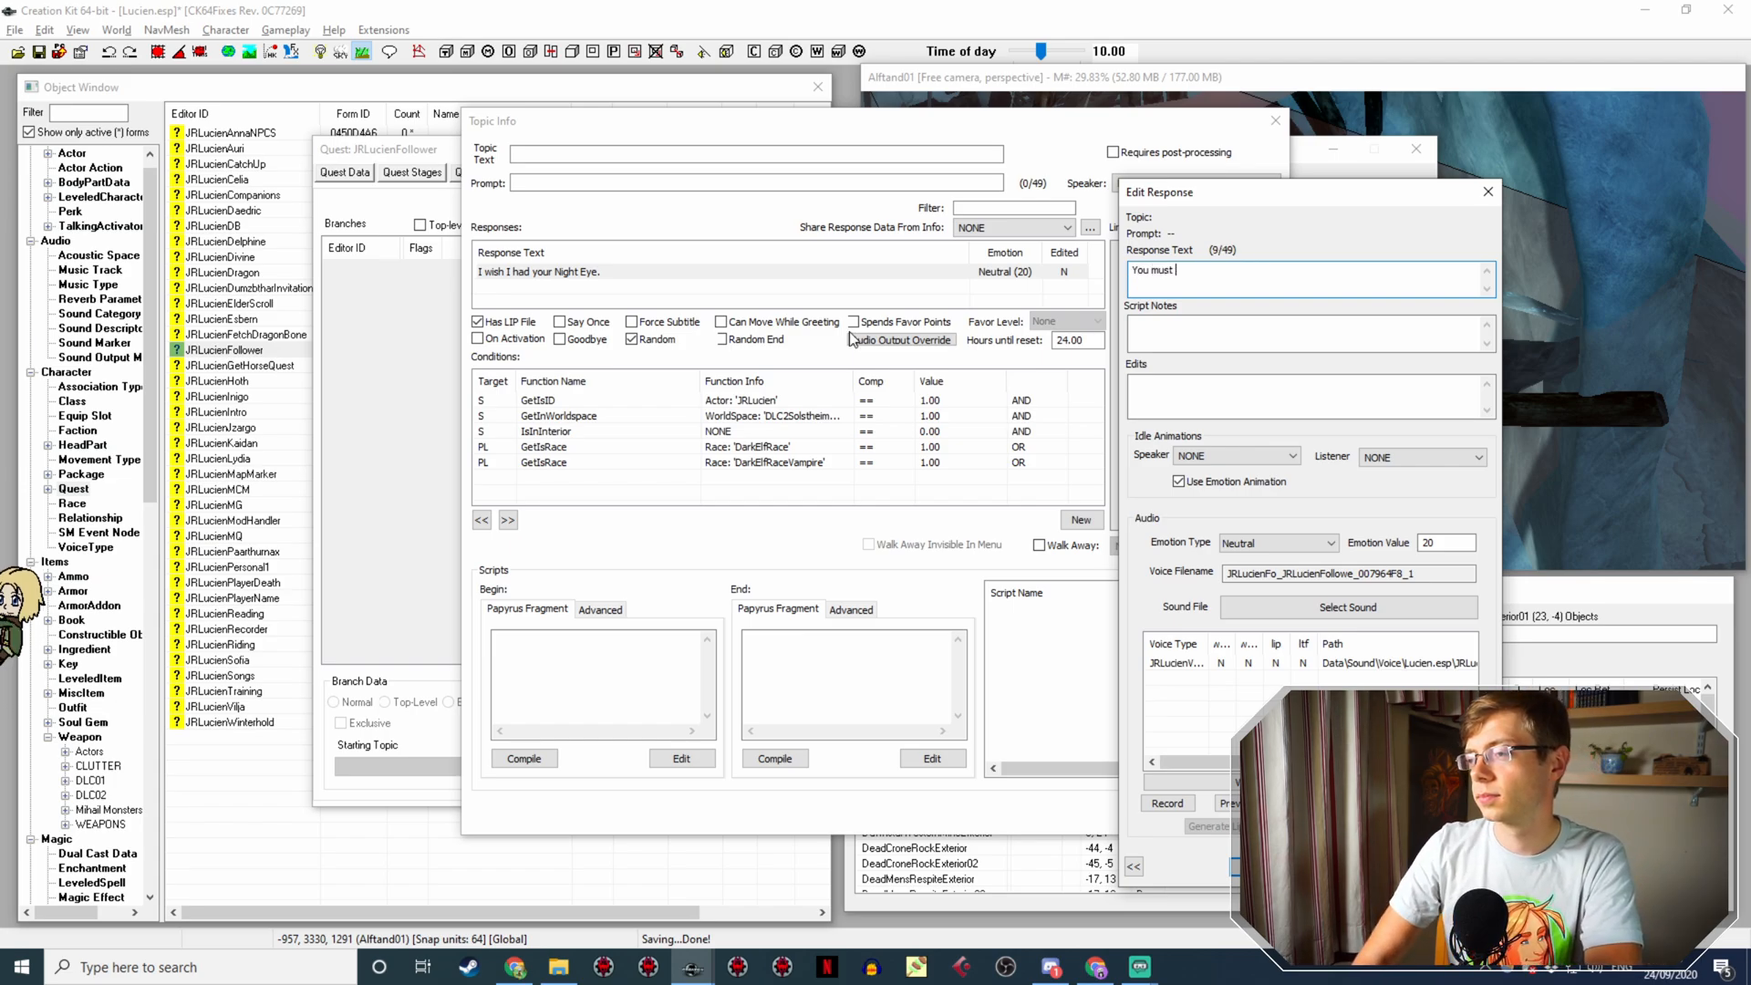
type(" feel right")
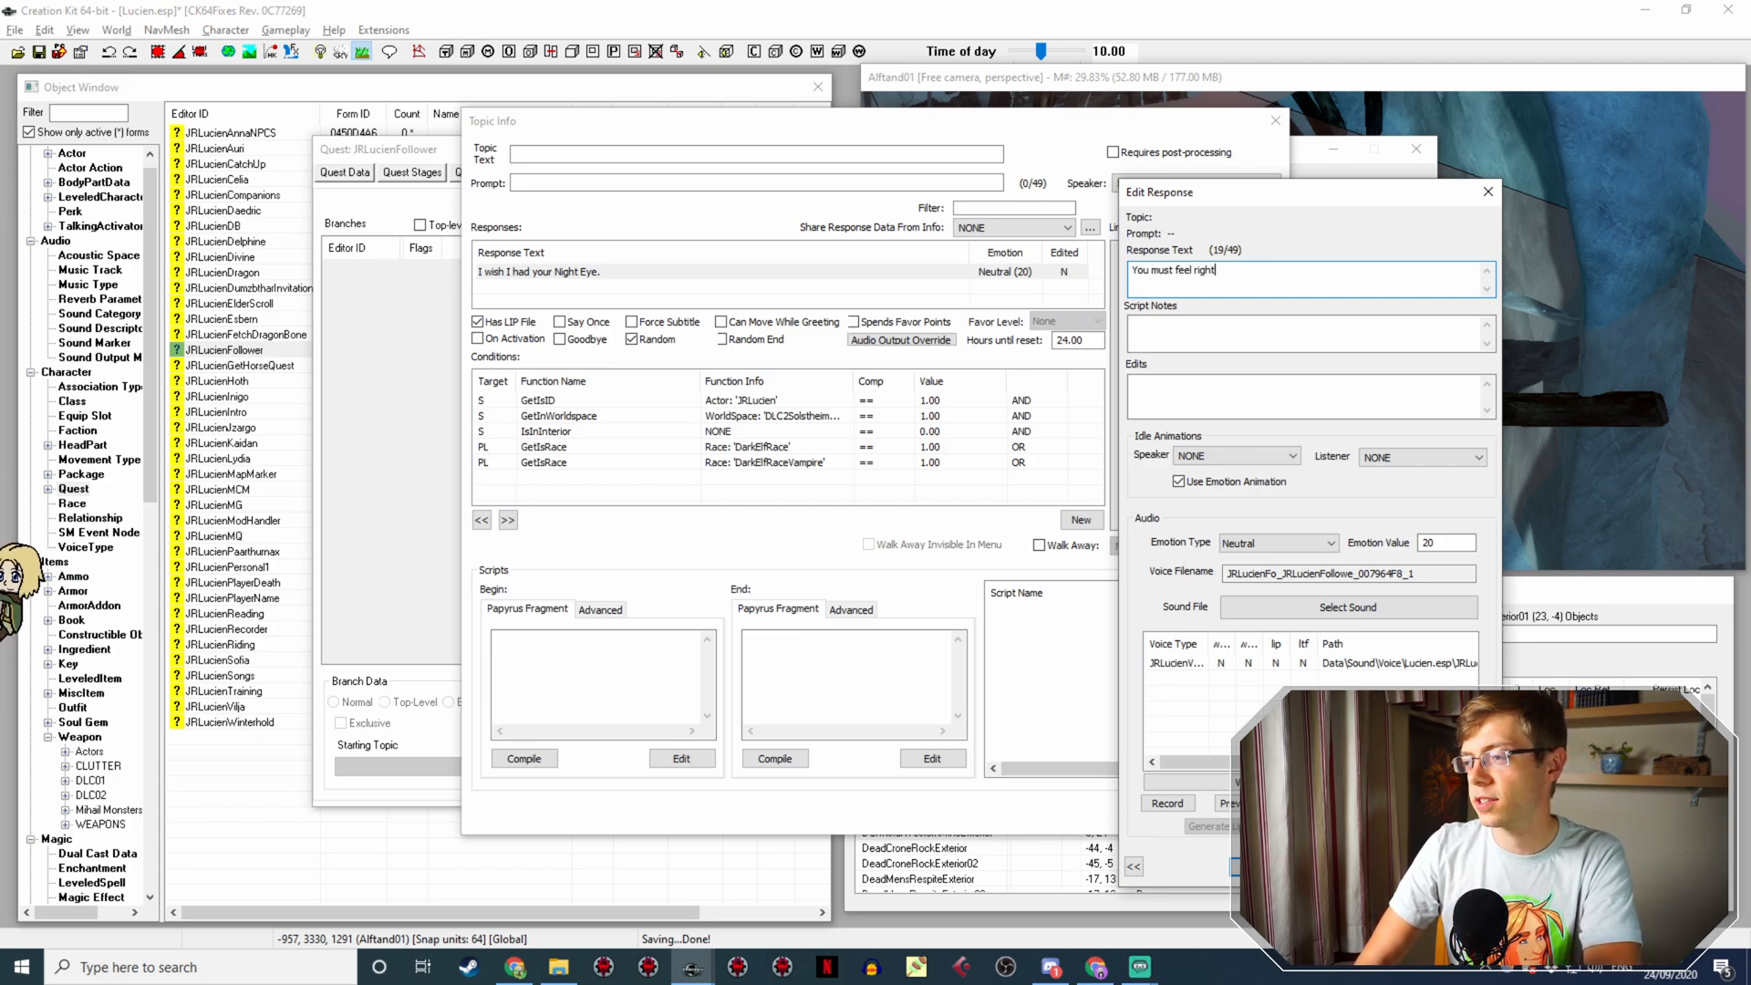
type(" at ho")
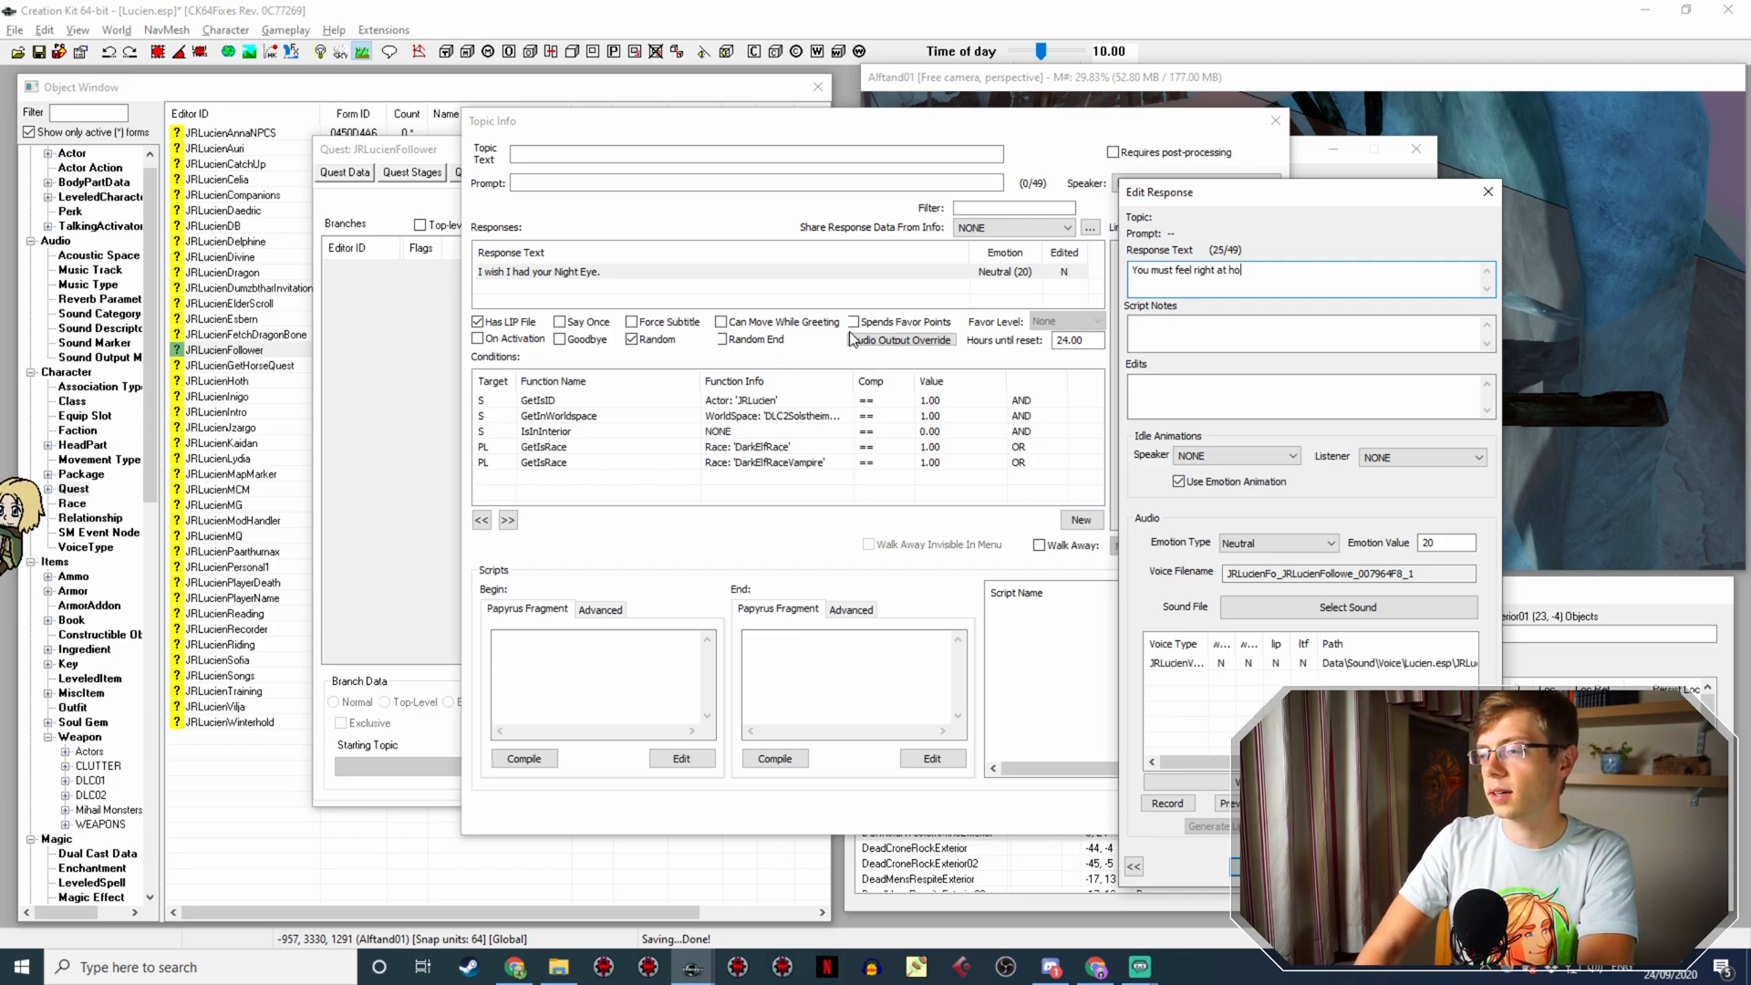
key("BackSpace")
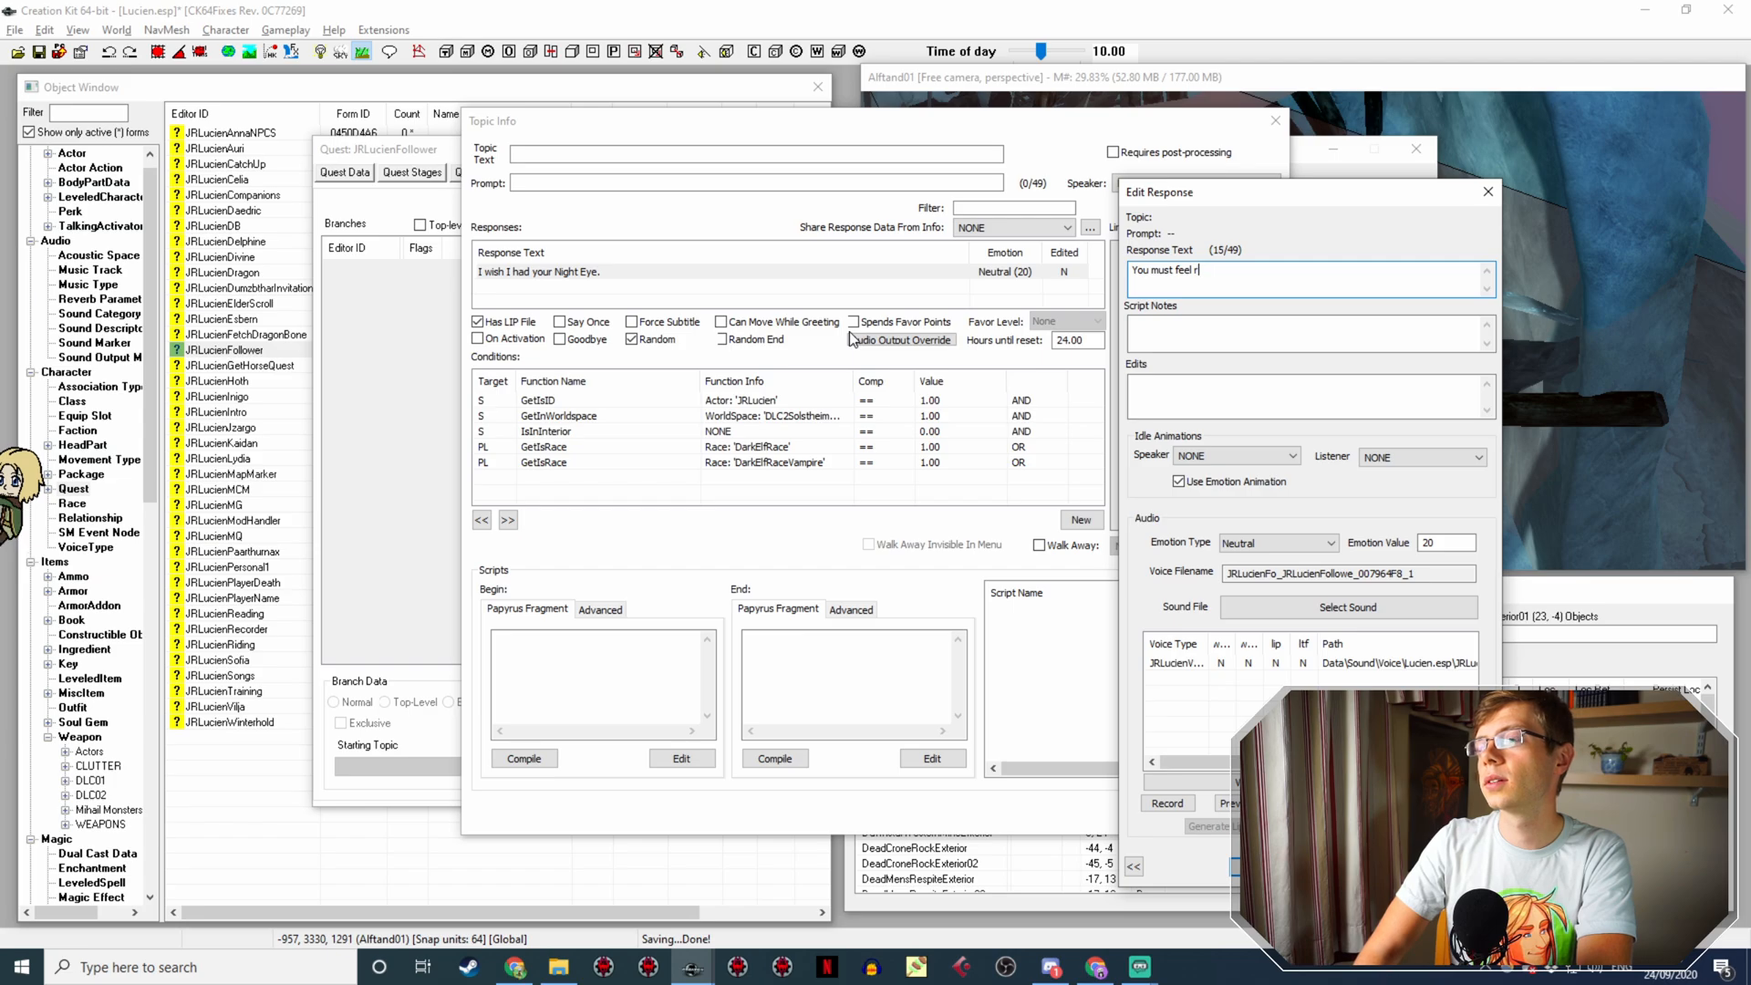
key("BackSpace")
type("ather ")
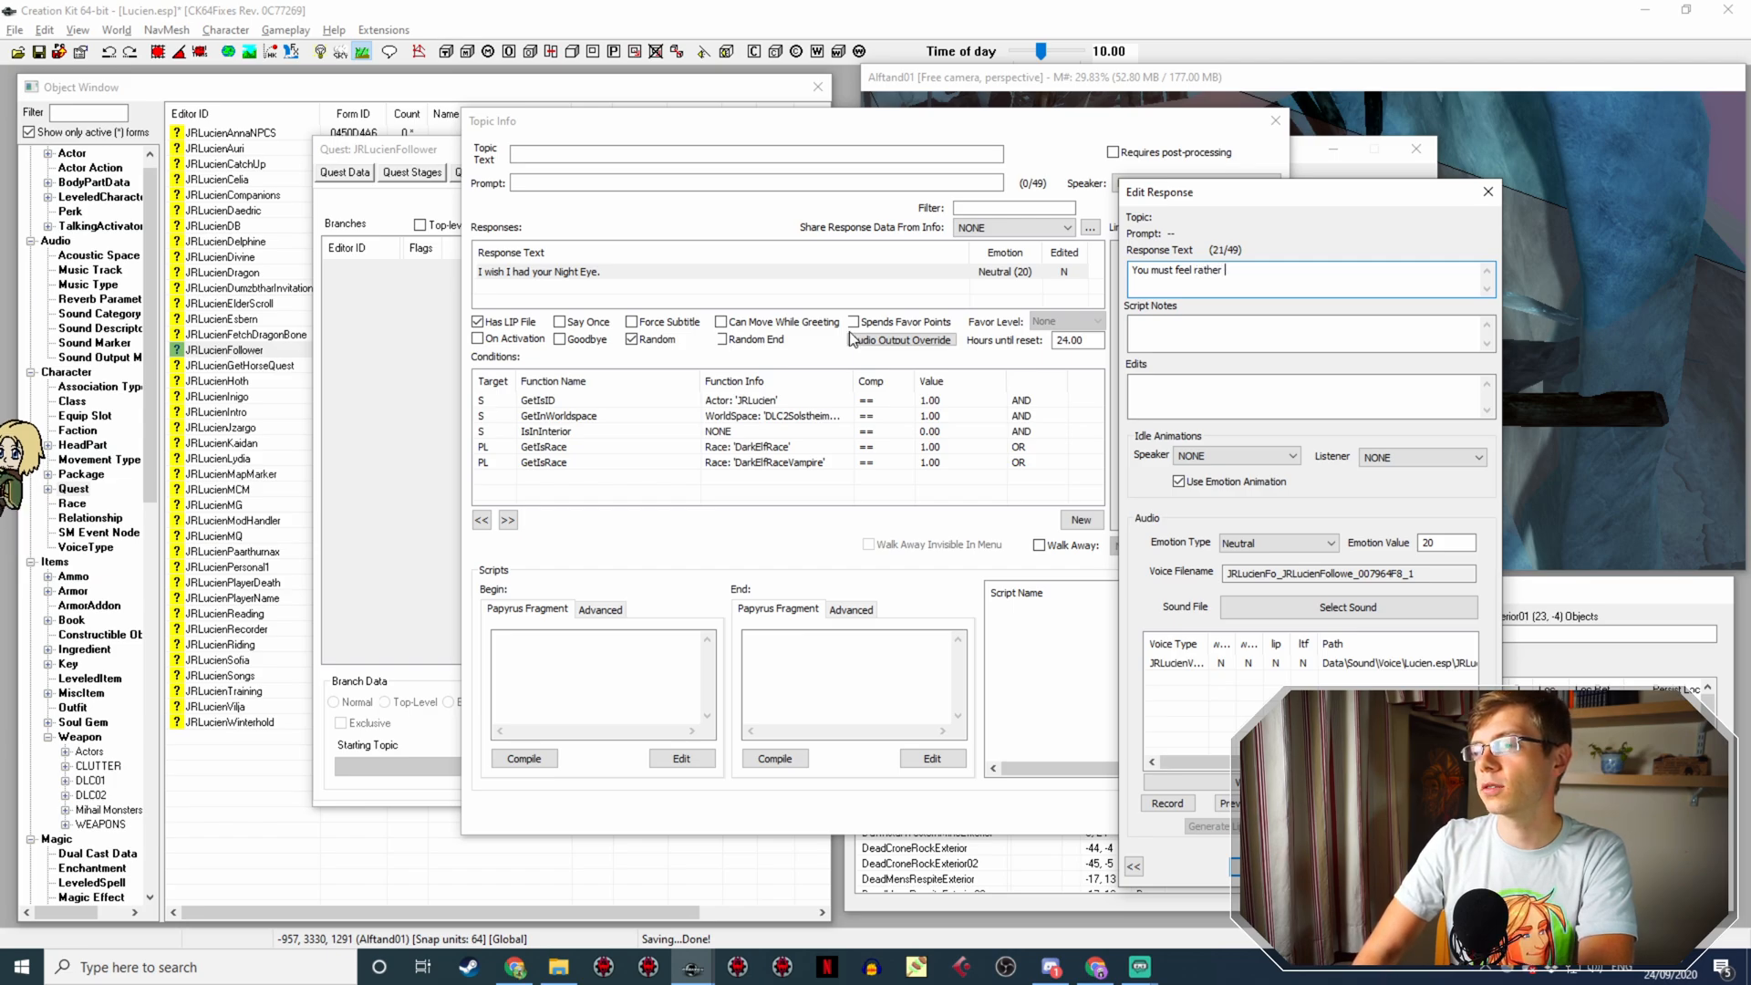
type("at home here")
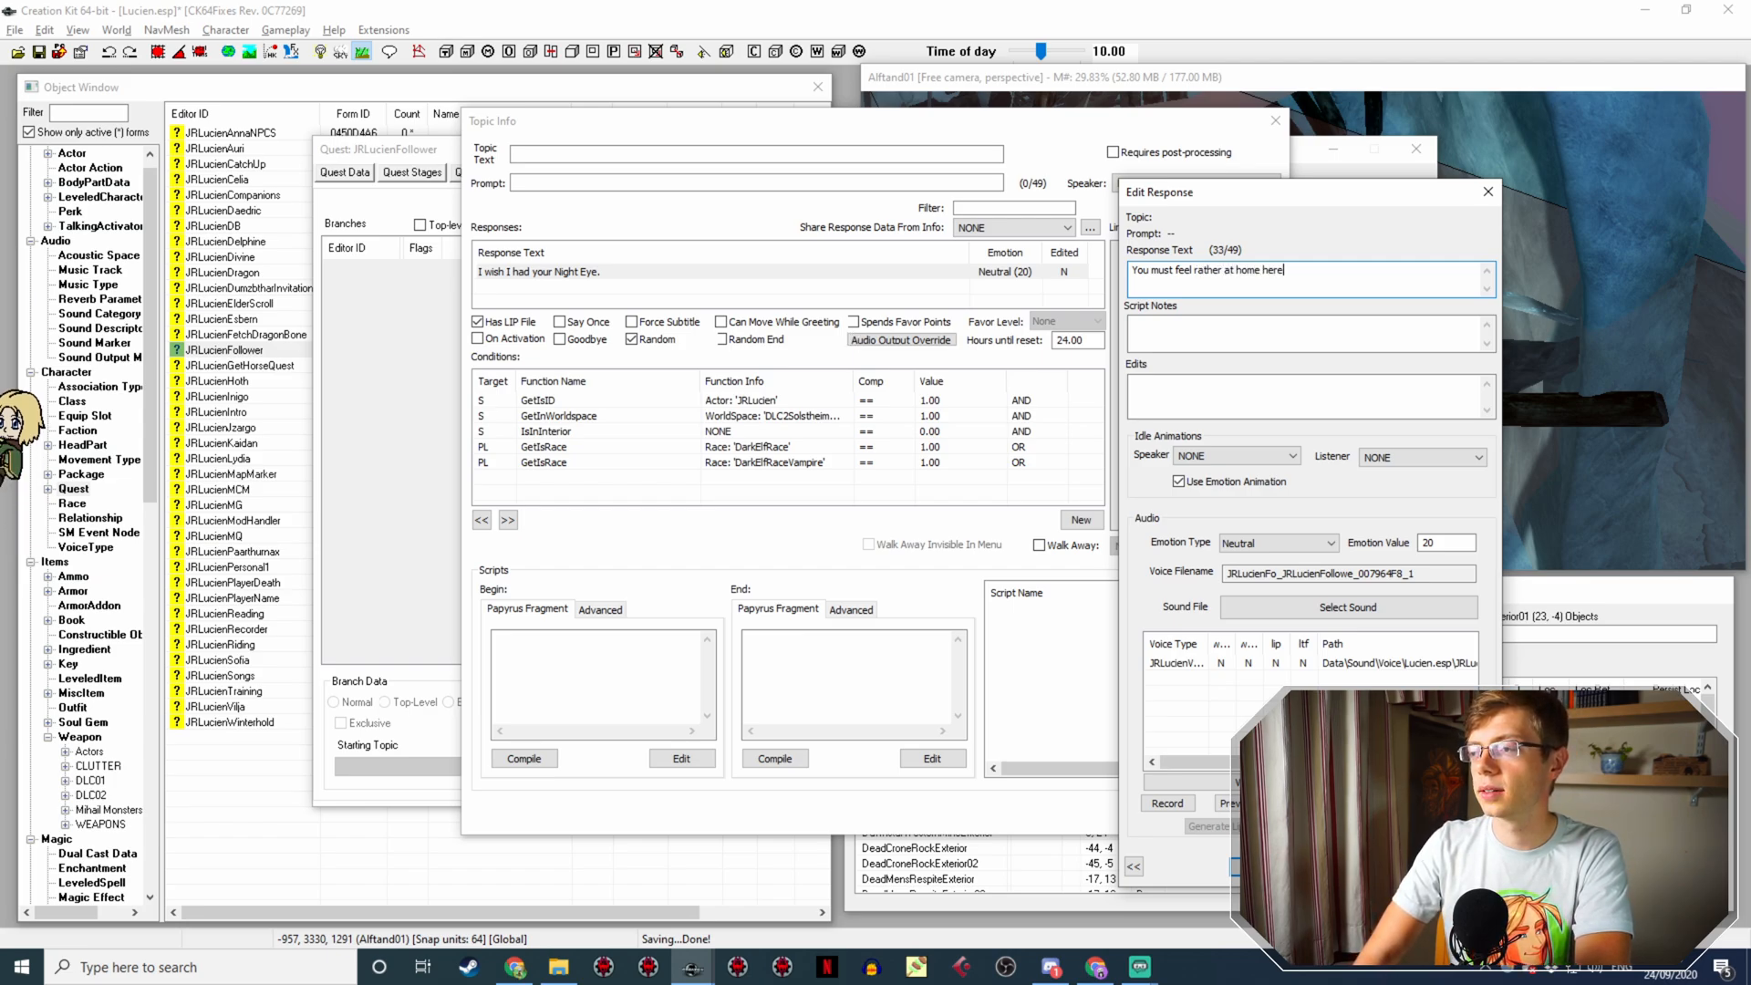
type(", I expec")
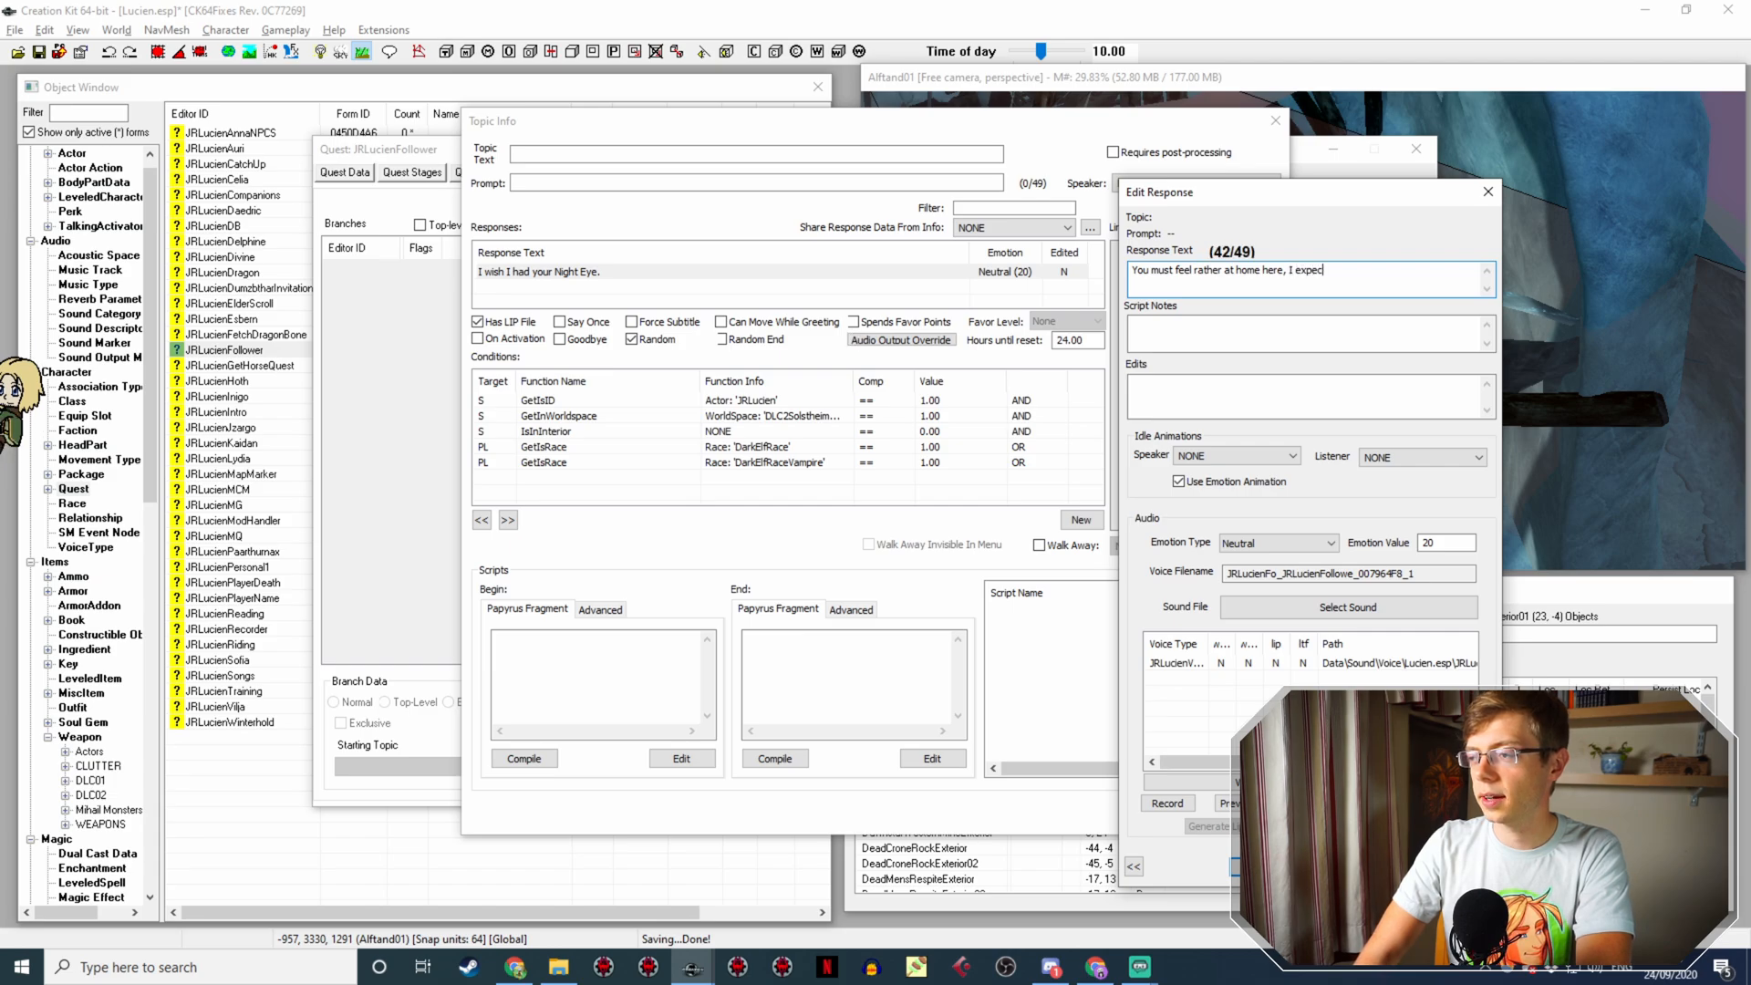
type("t!")
key("Return")
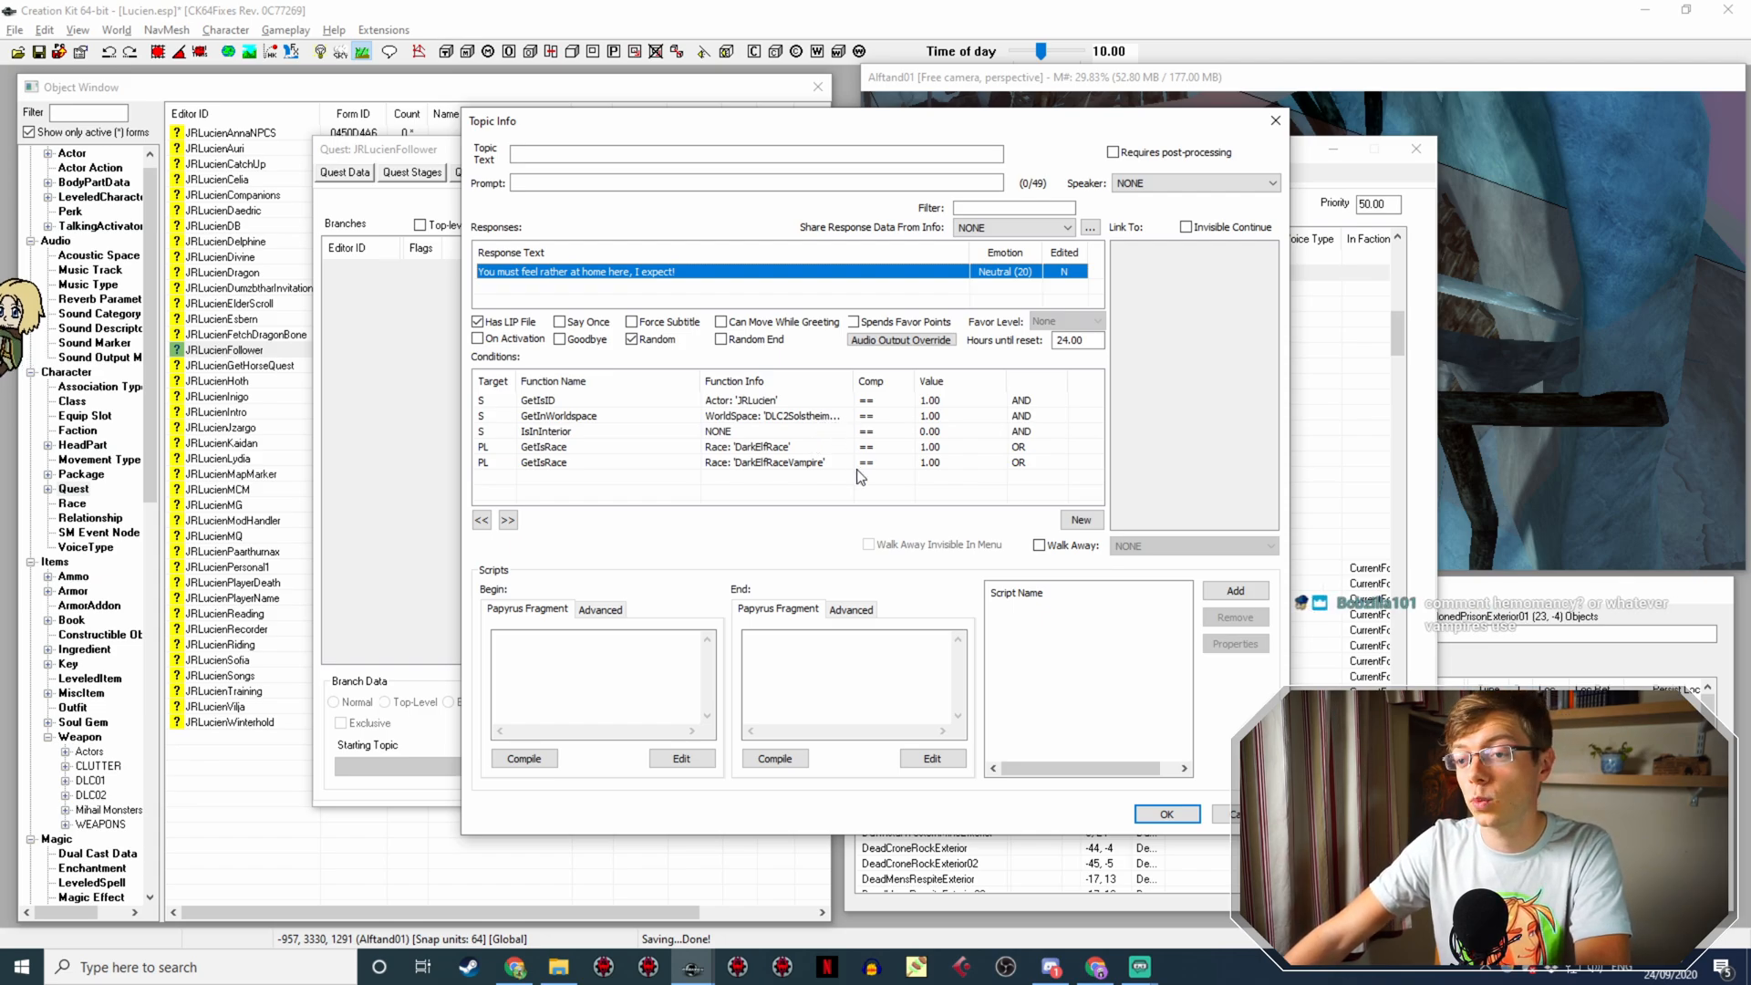
Step: Turn off OR for the DarkElfRaceVampire condition and save the line with Random End enabled
double_click(1043, 462)
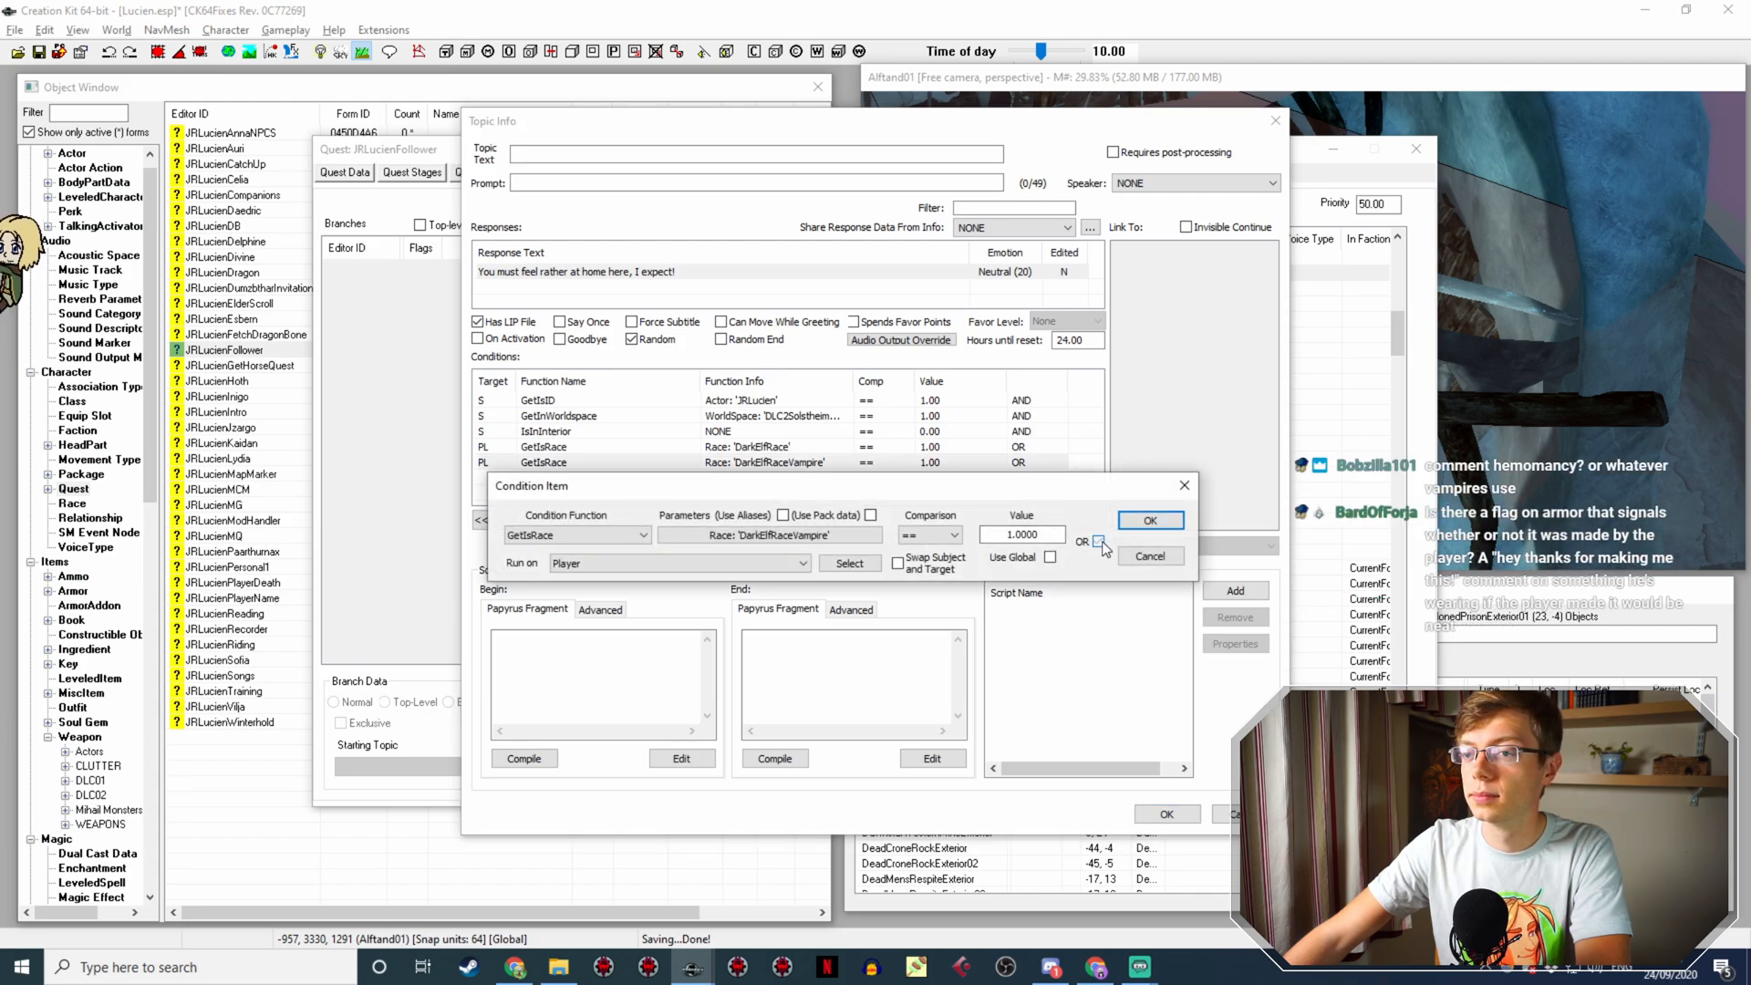
left_click(1096, 541)
left_click(1147, 520)
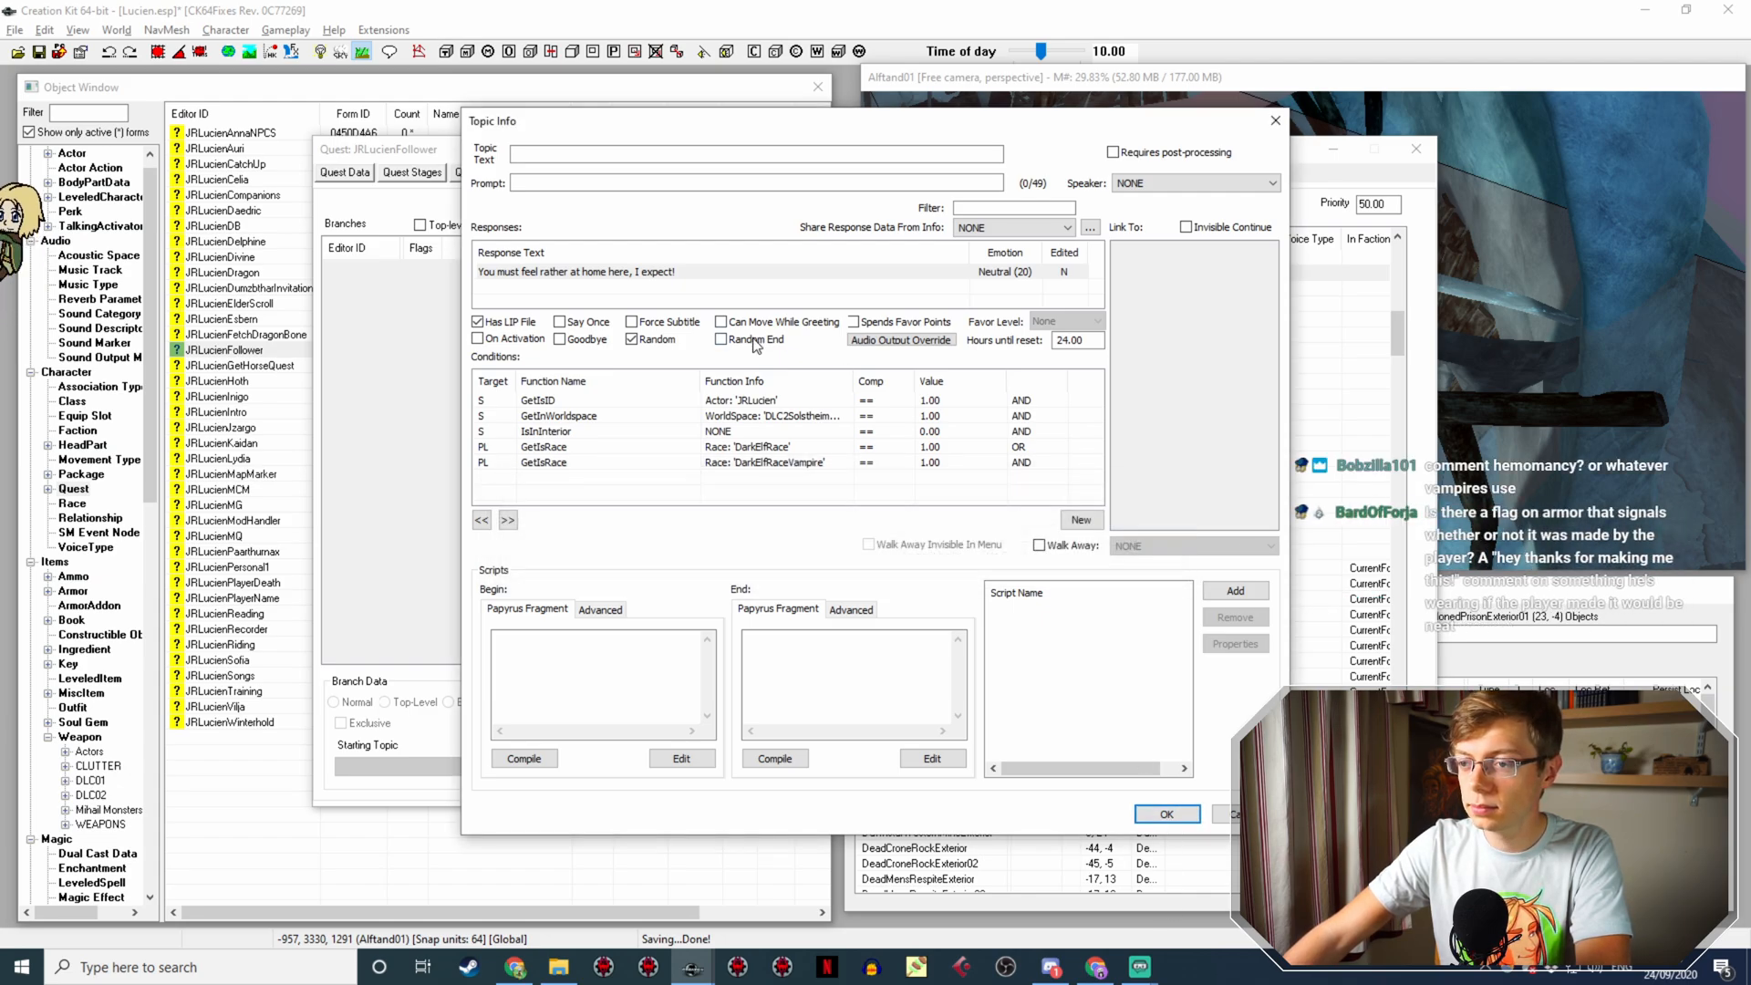
left_click(1166, 813)
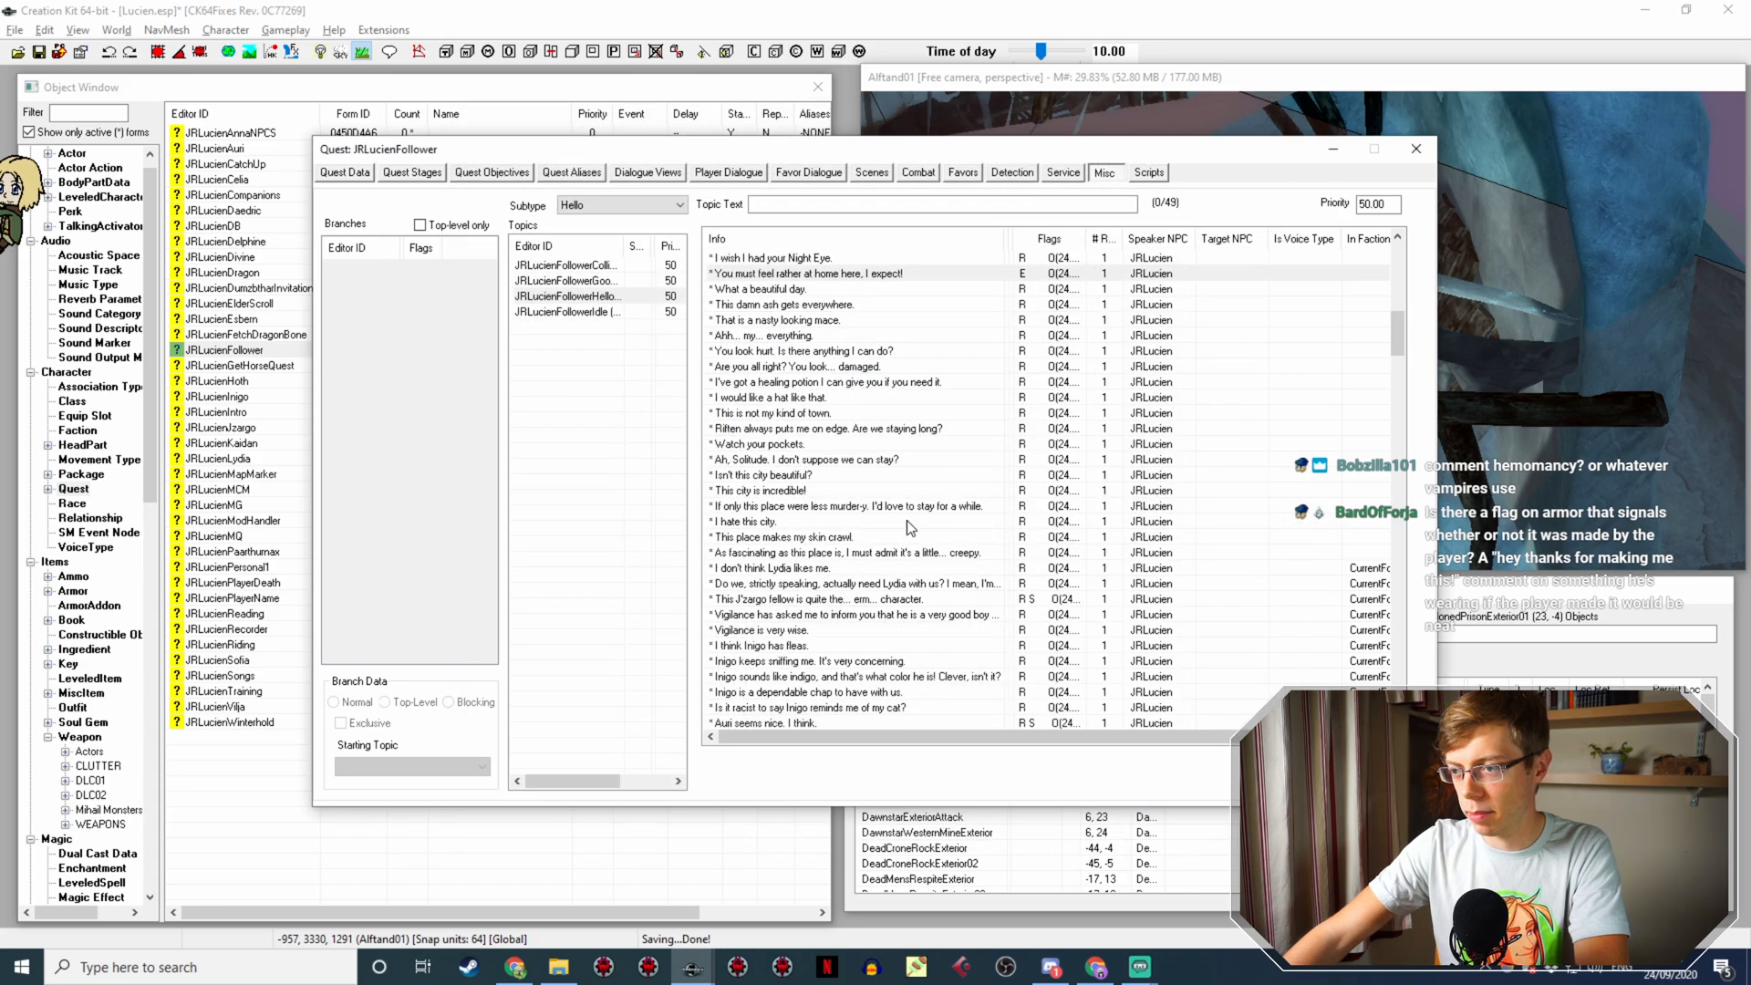
Step: Duplicate the line "You must feel rather at home here, I expect!" in the Hello topic and open one of the two for editing
scroll(880, 310, "up", 2)
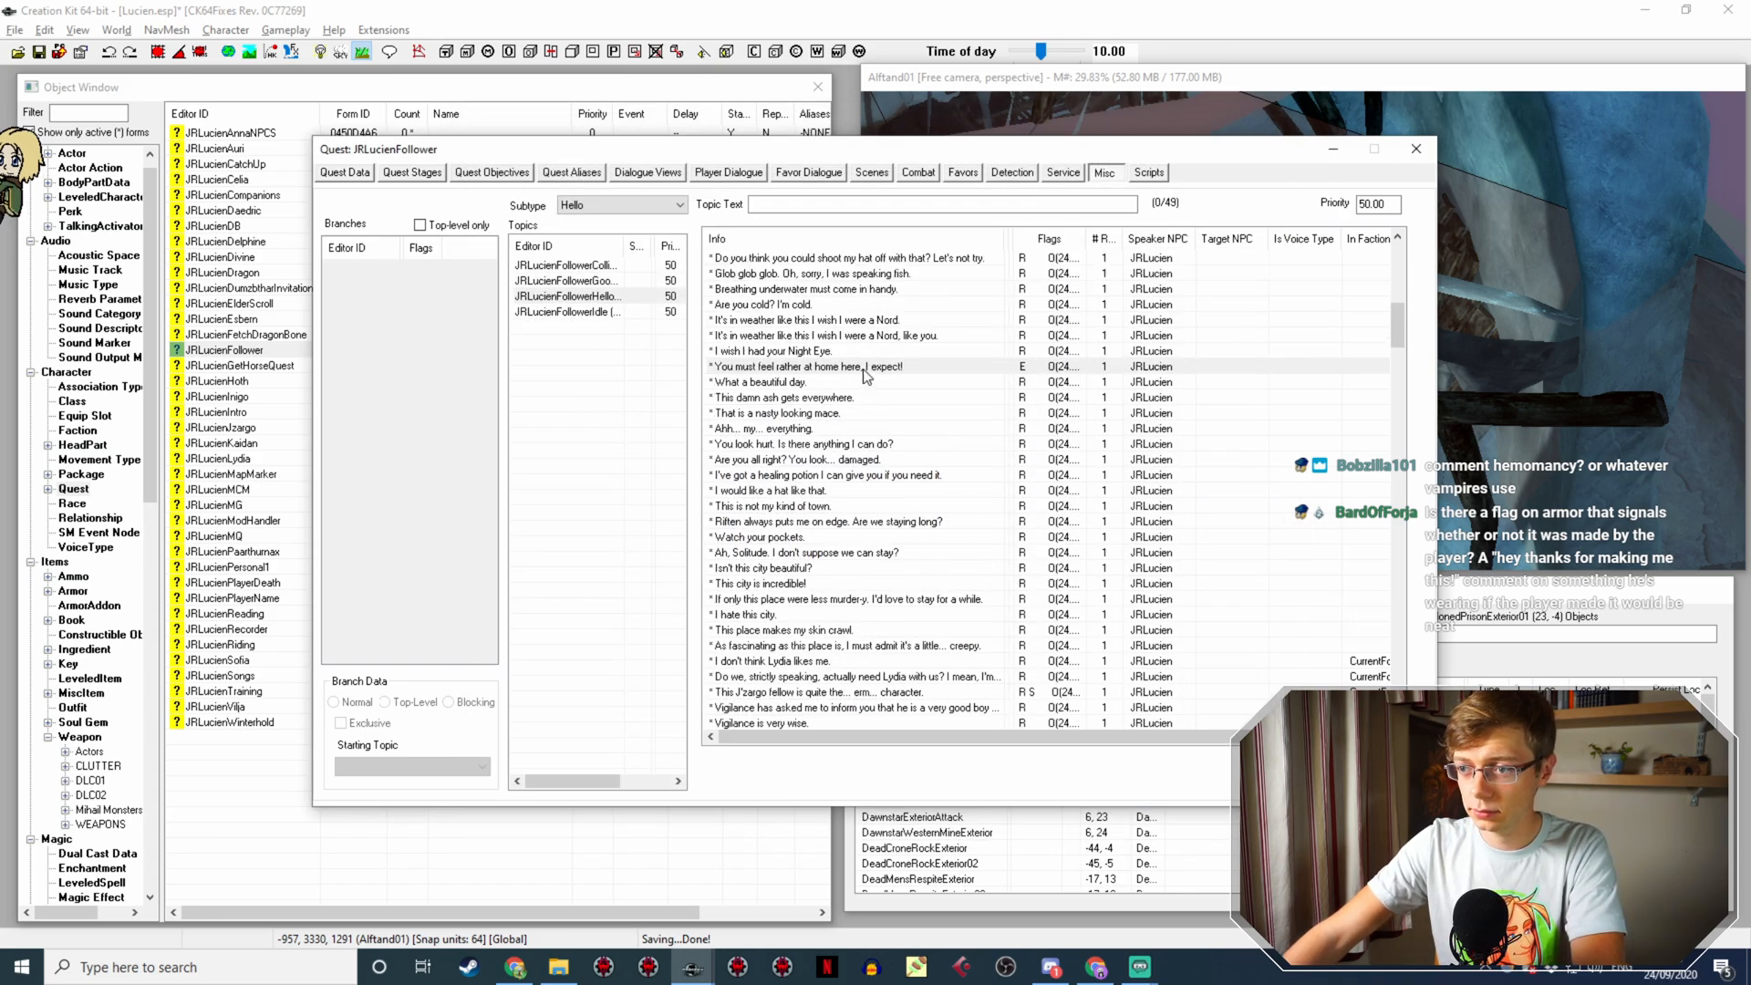
right_click(865, 369)
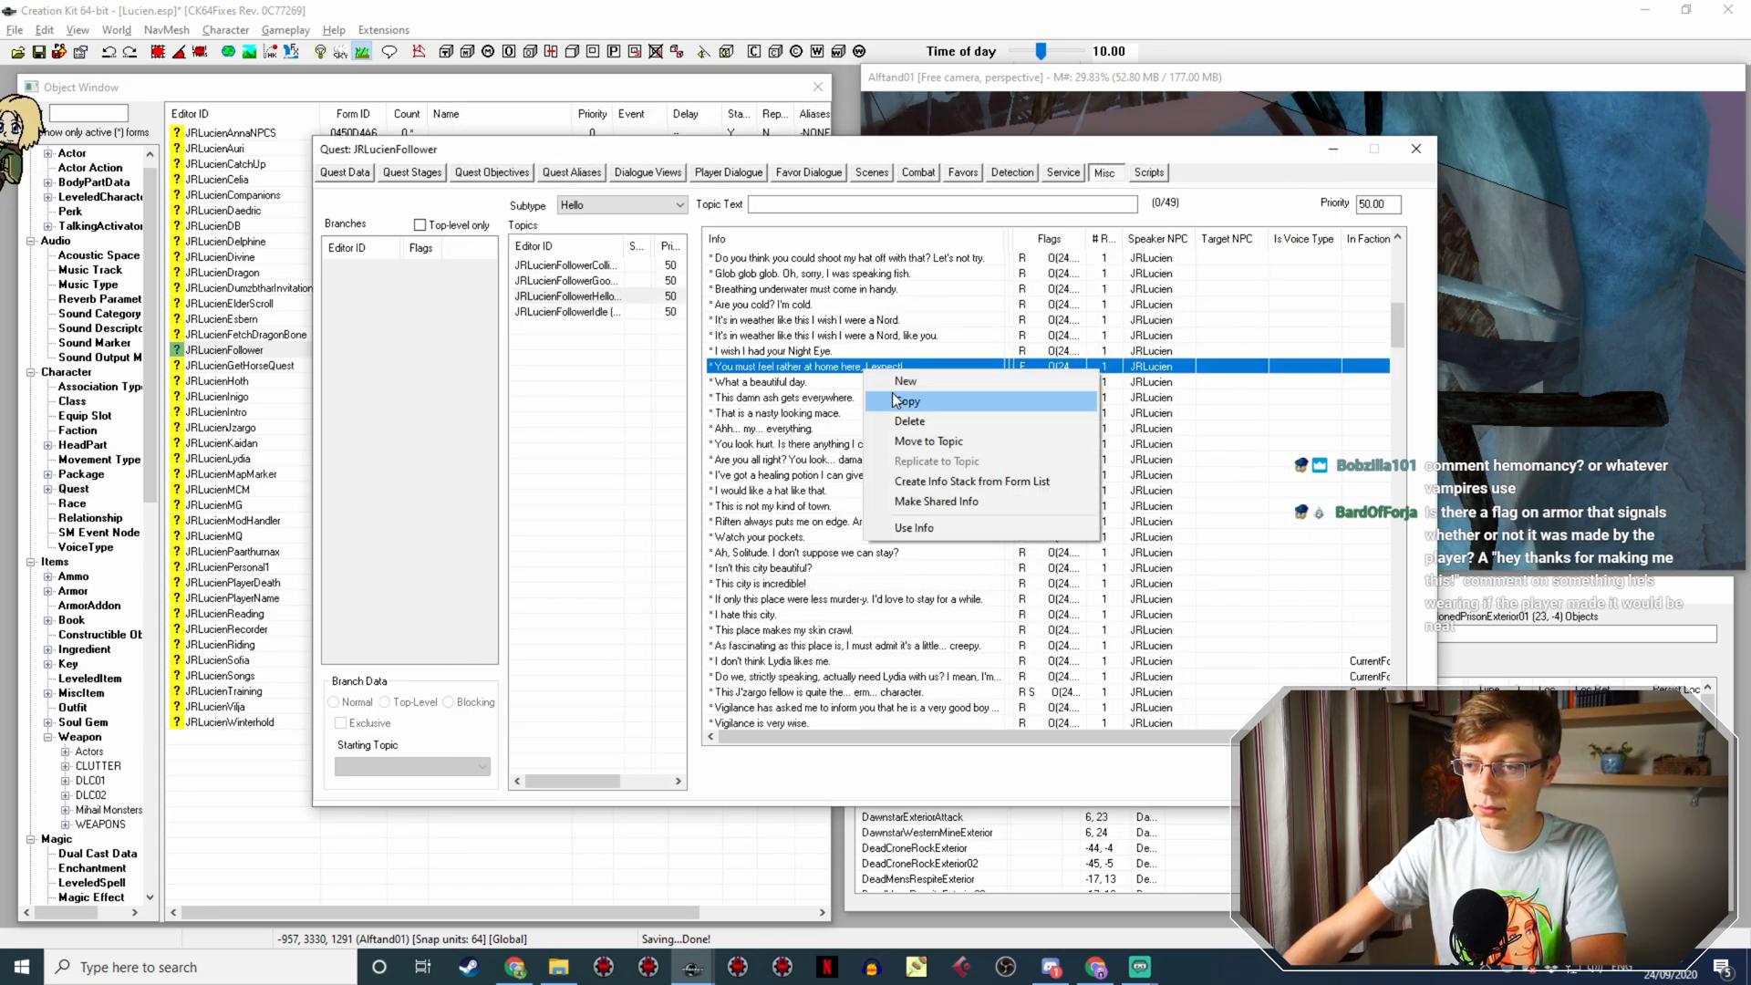
left_click(892, 394)
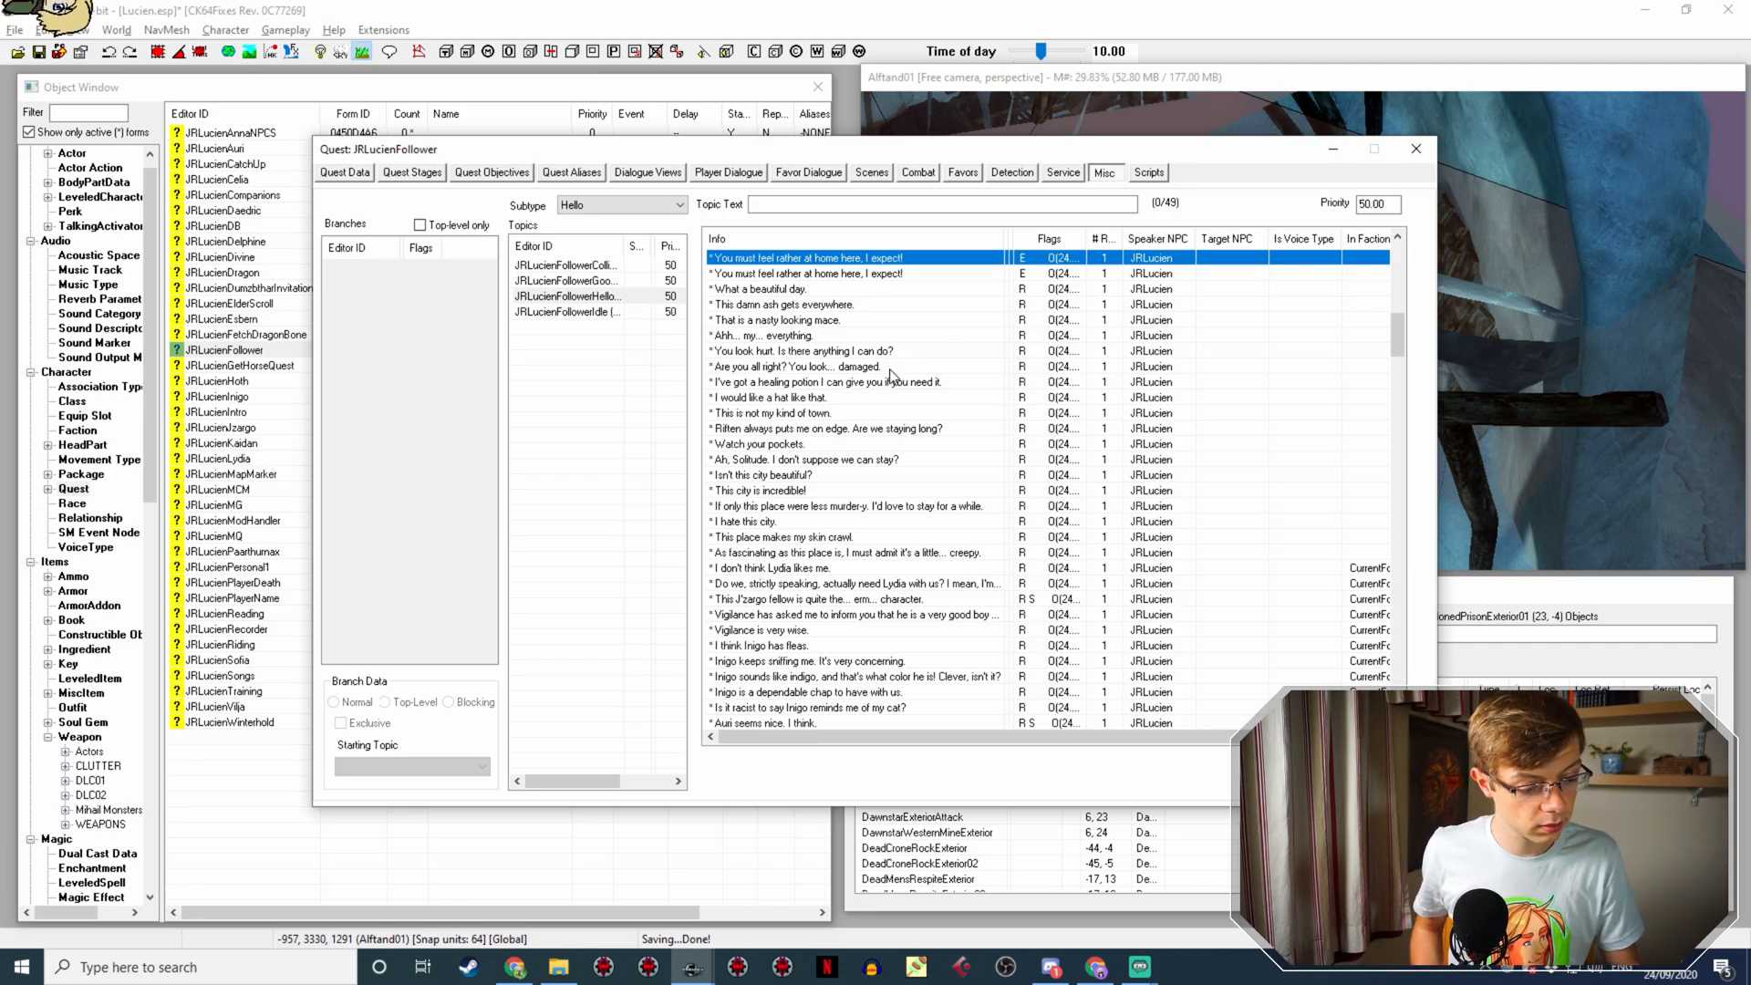
scroll(892, 374, "up", 3)
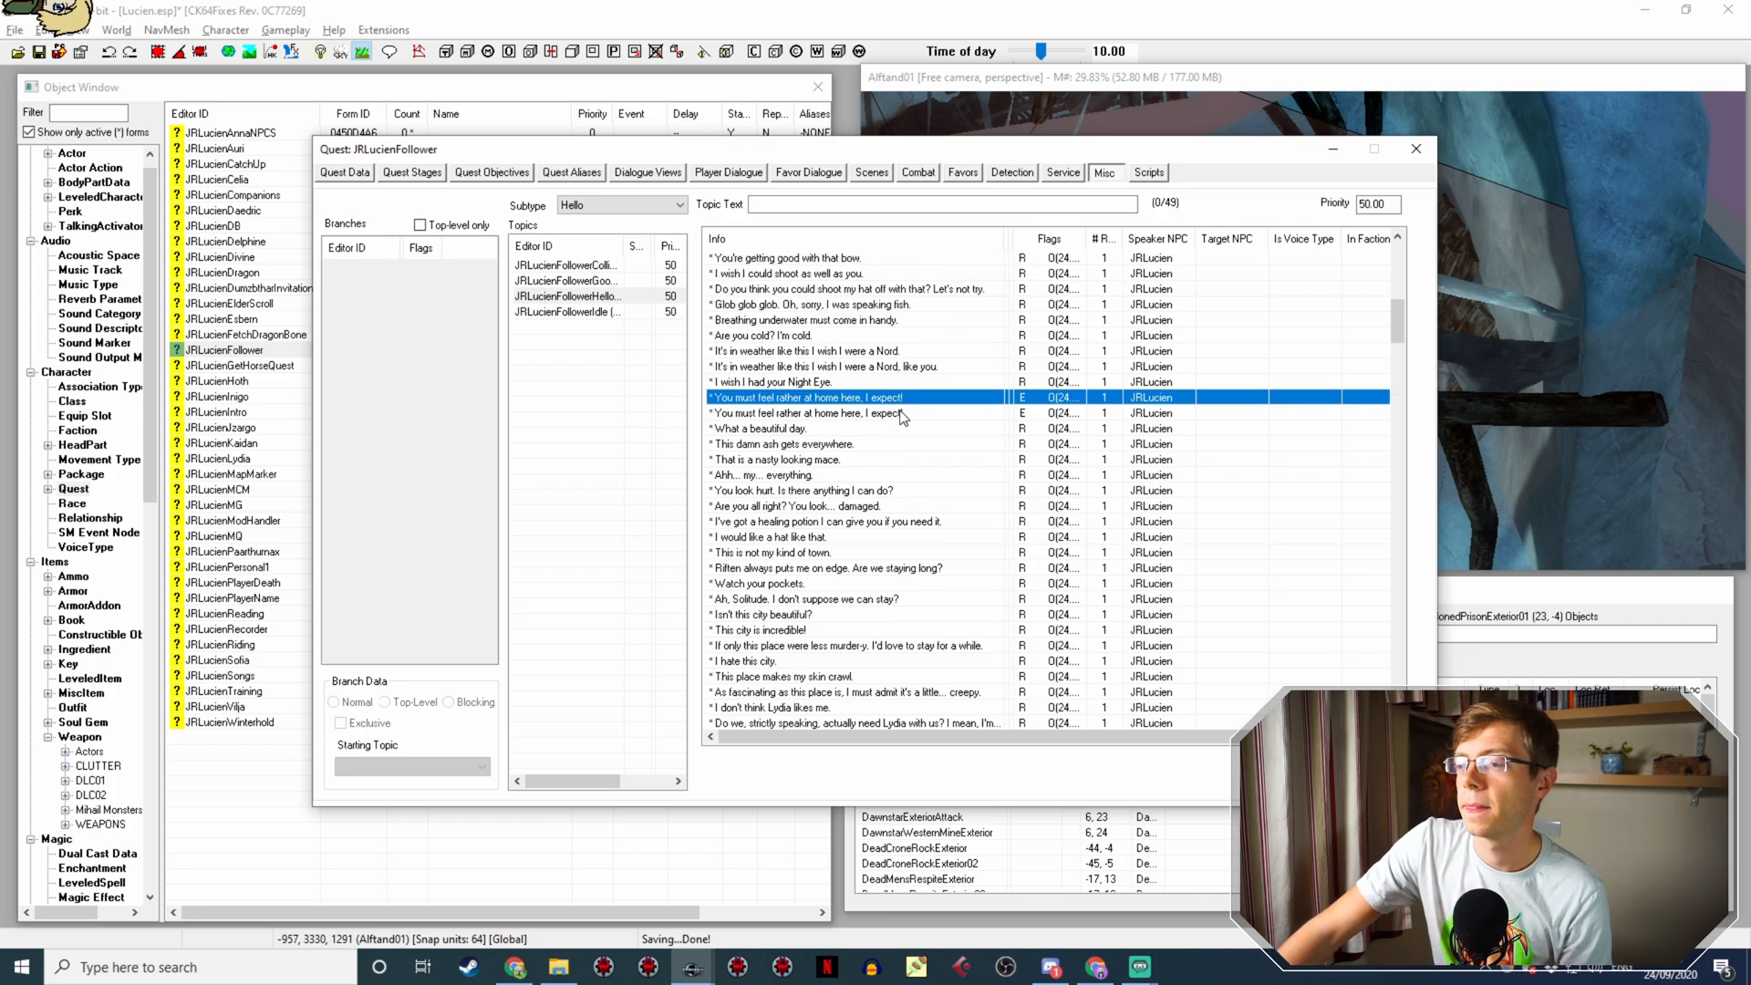
double_click(892, 412)
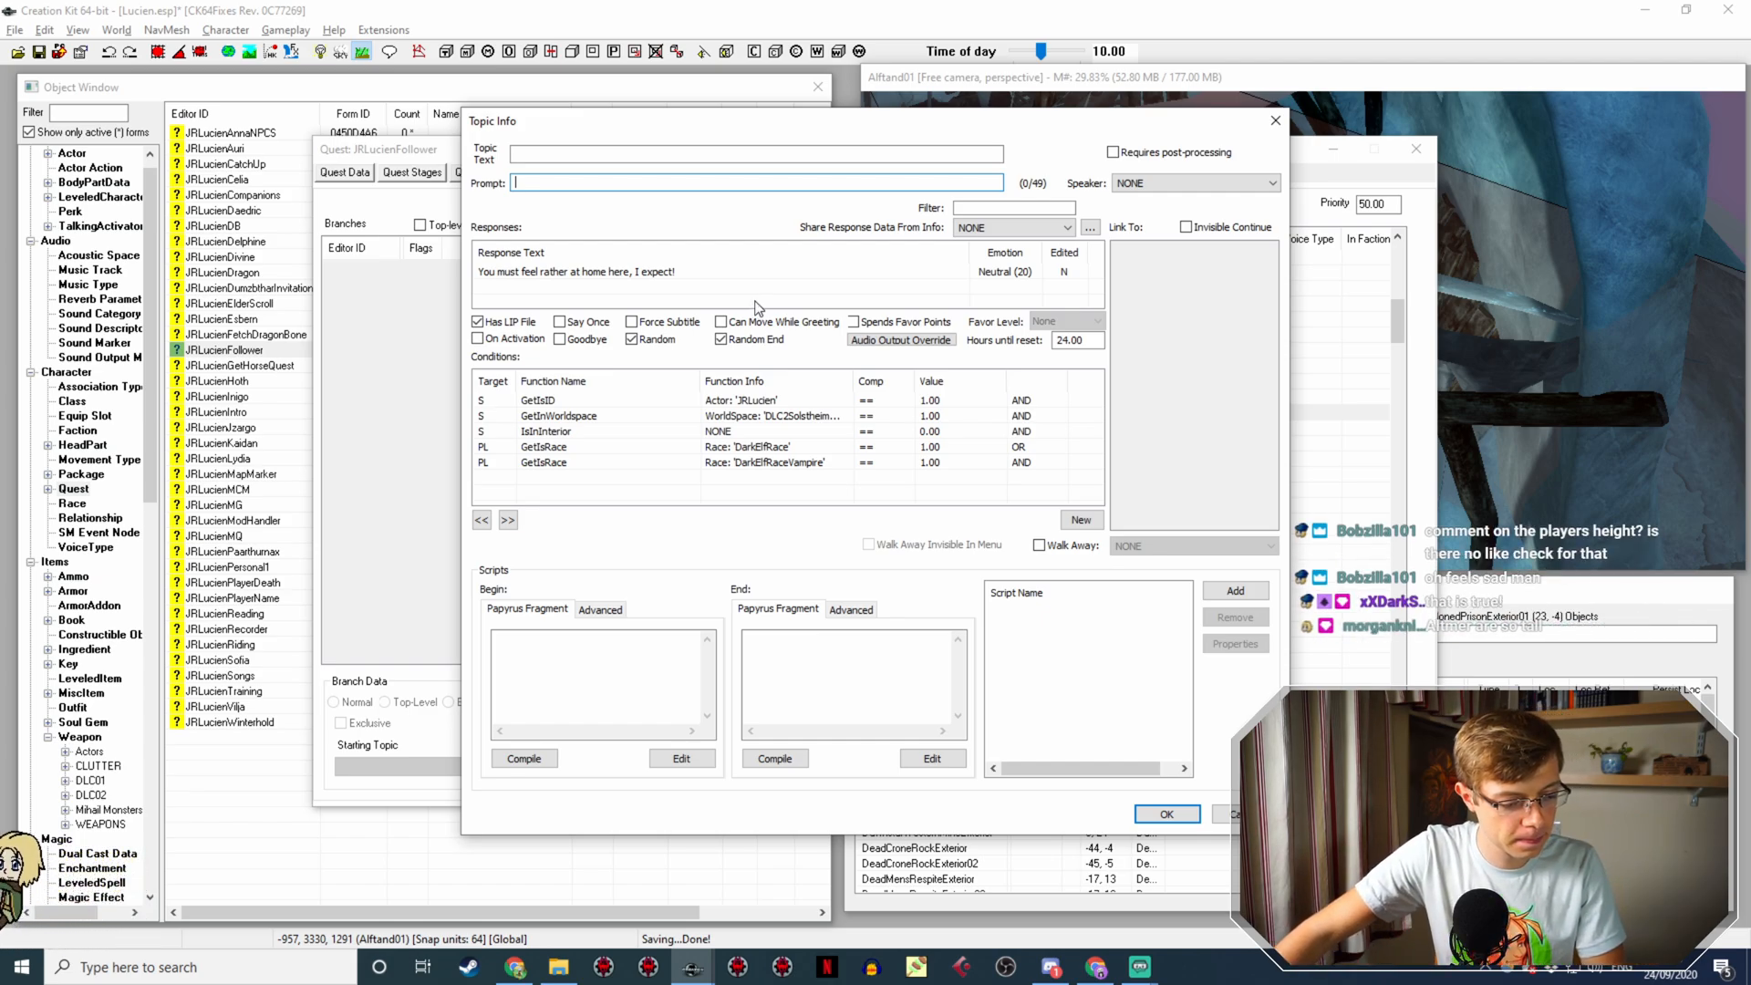
Step: Replace the opened line's response text with "I do miss Cyrodiil sometimes. Don't you?"
double_click(584, 271)
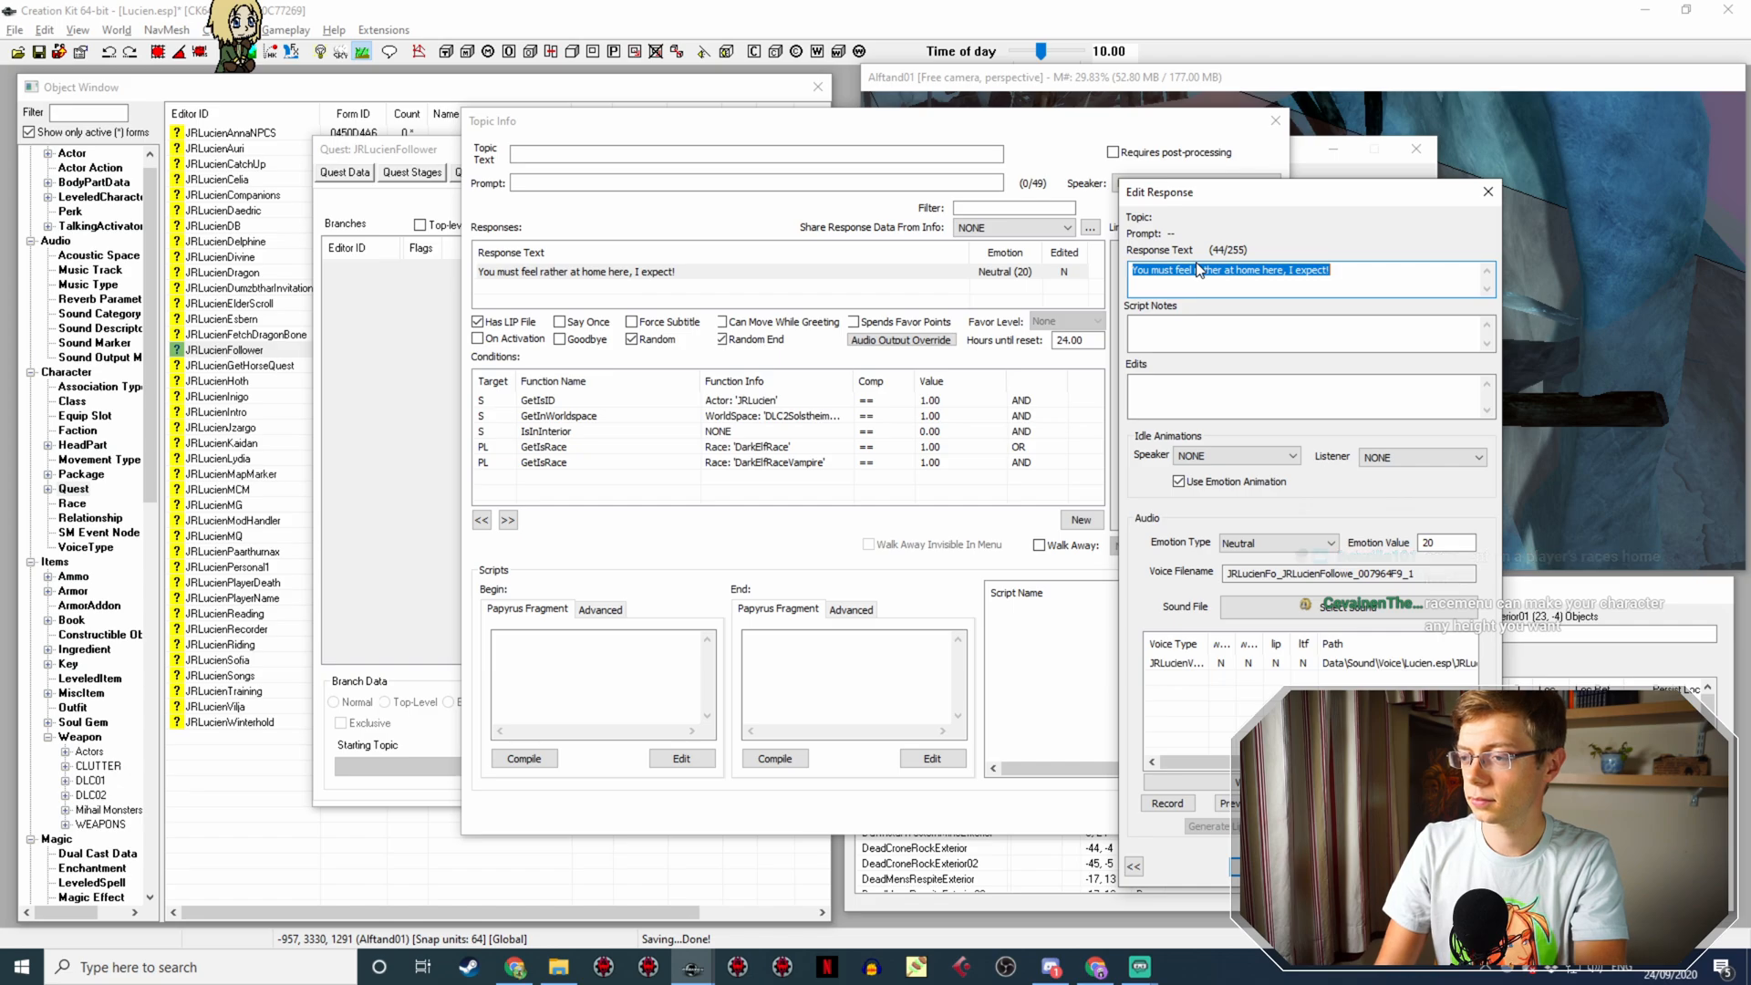
type("I do")
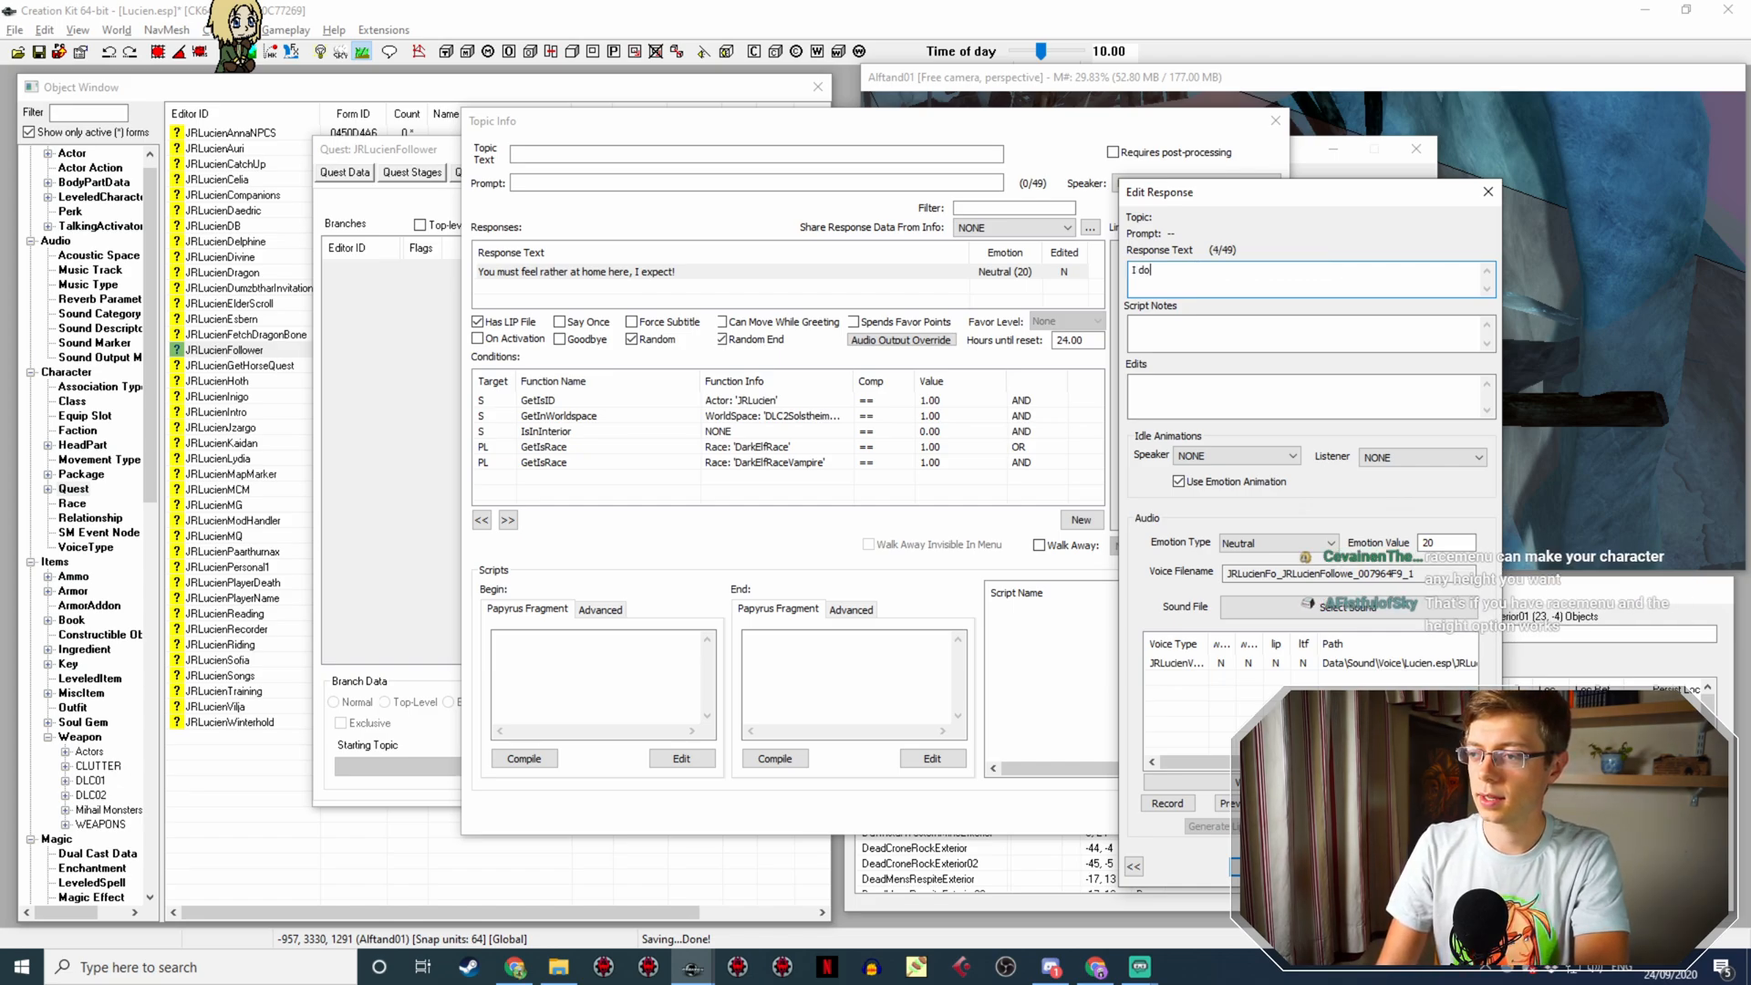
type(" miss Cyrodi")
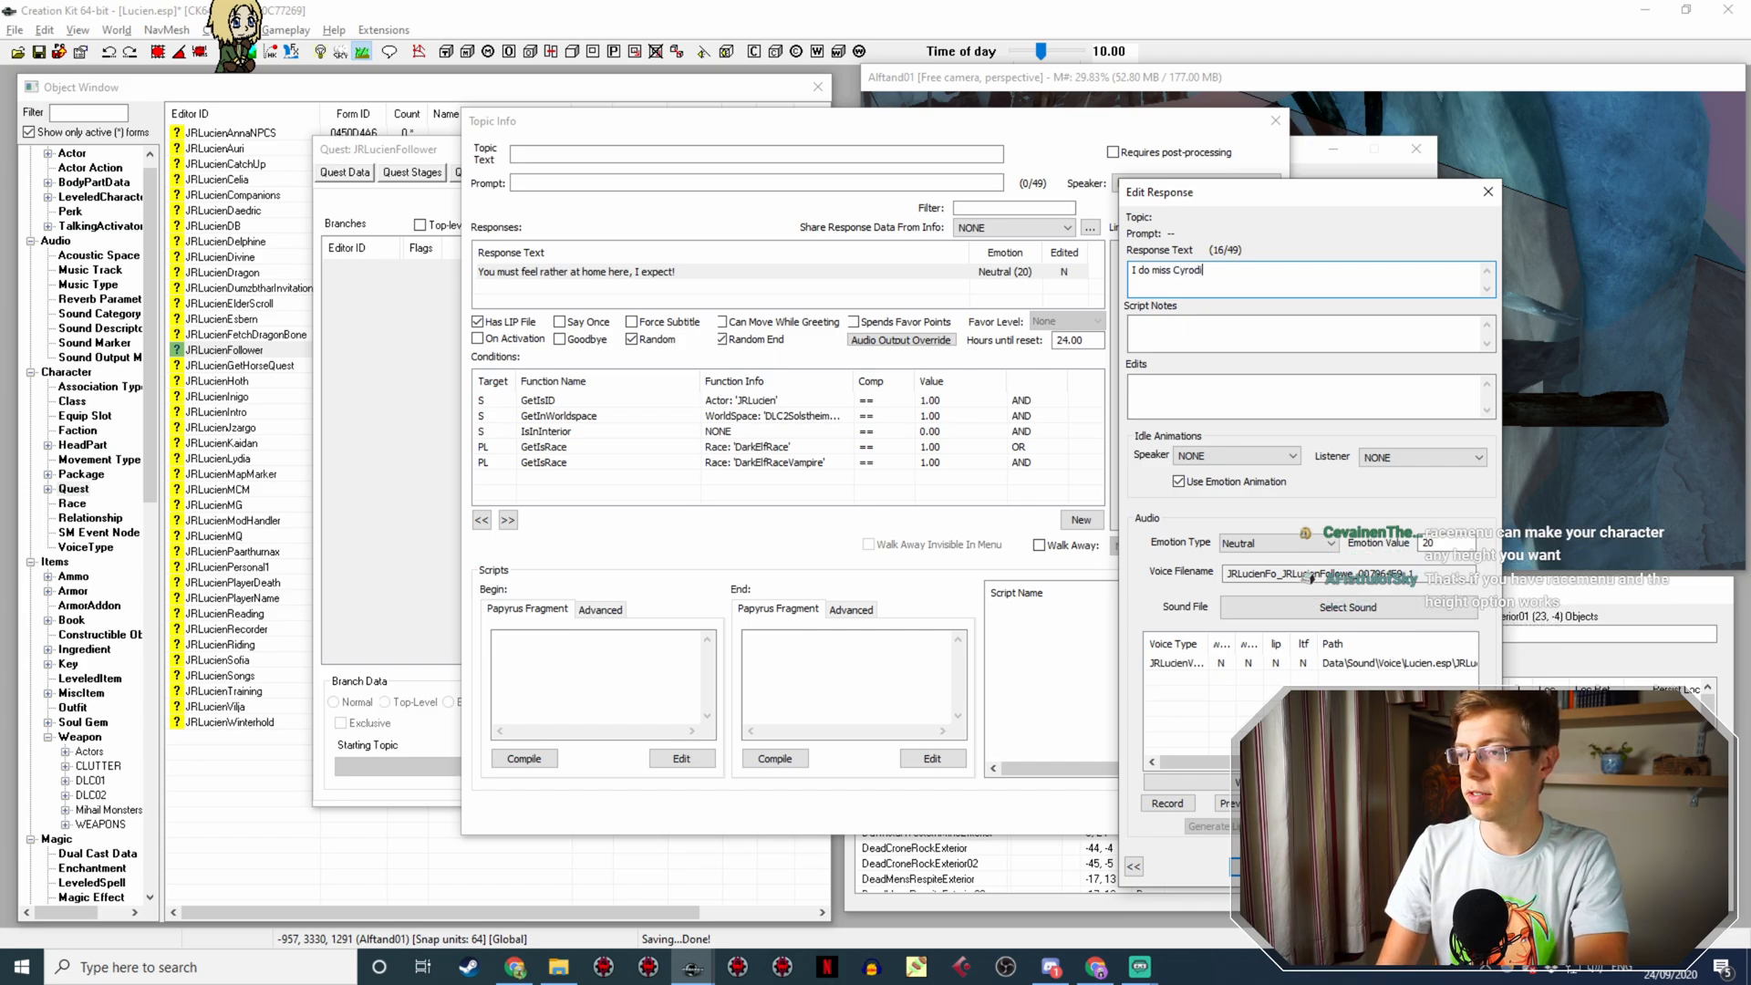
type("il sometimes. Don't you?")
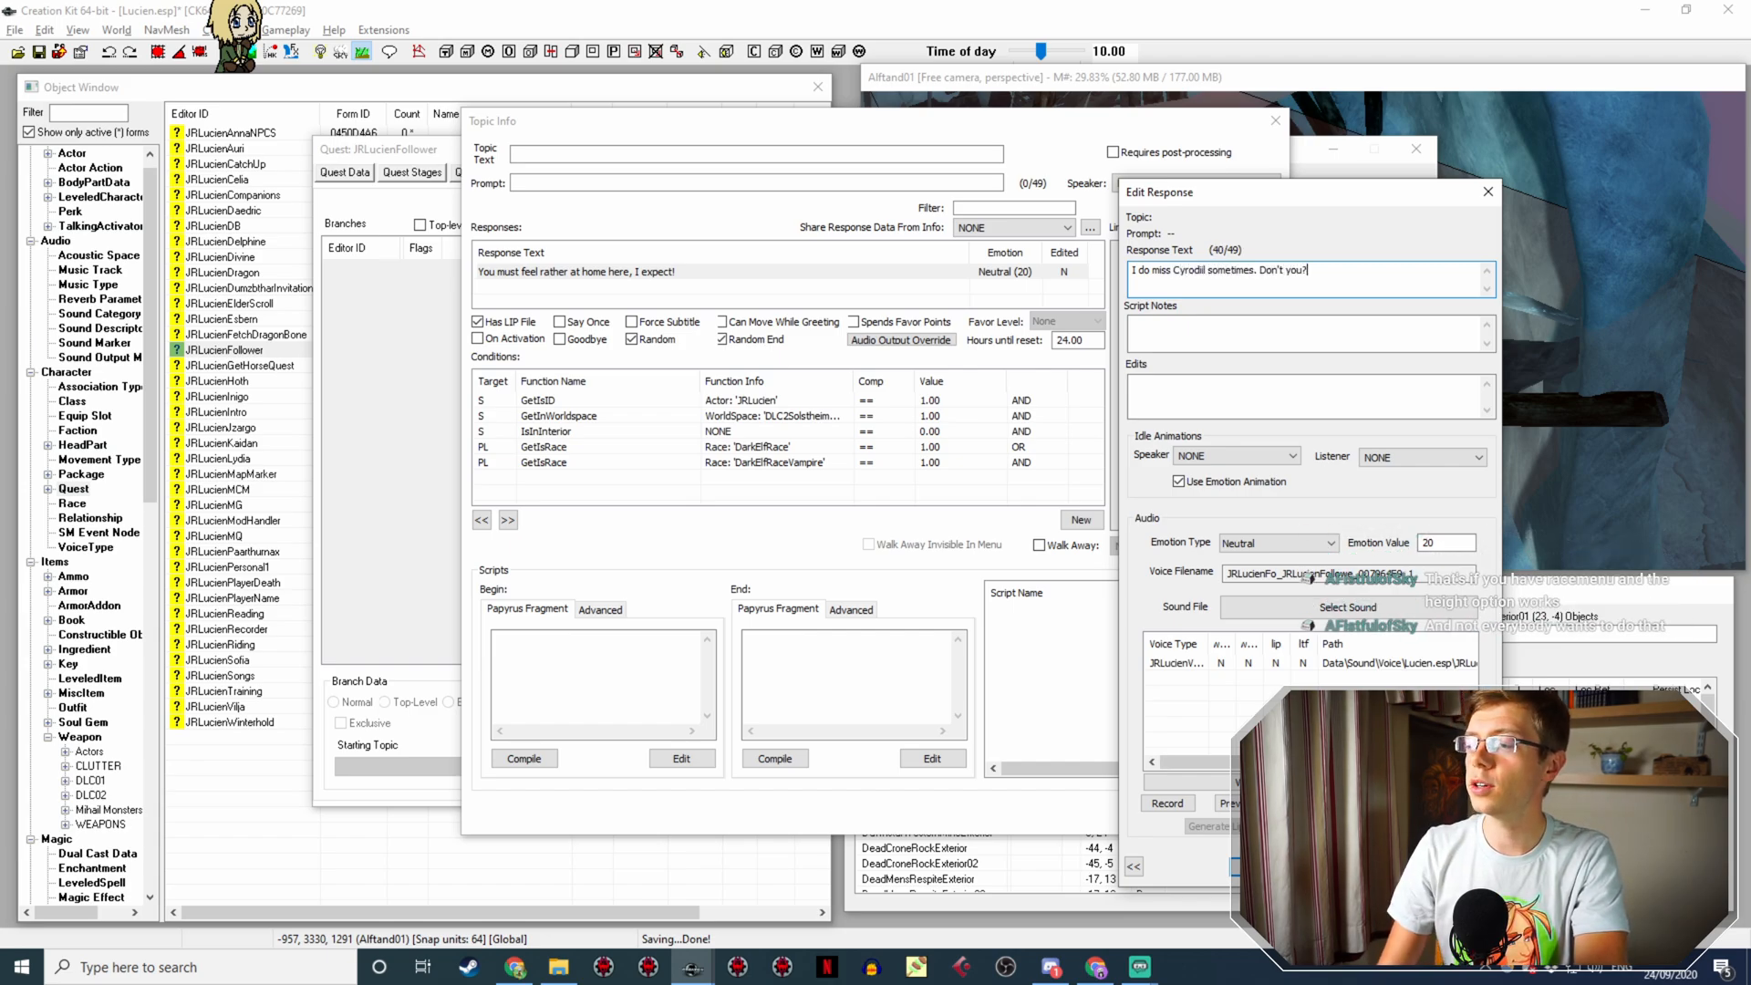
key("Return")
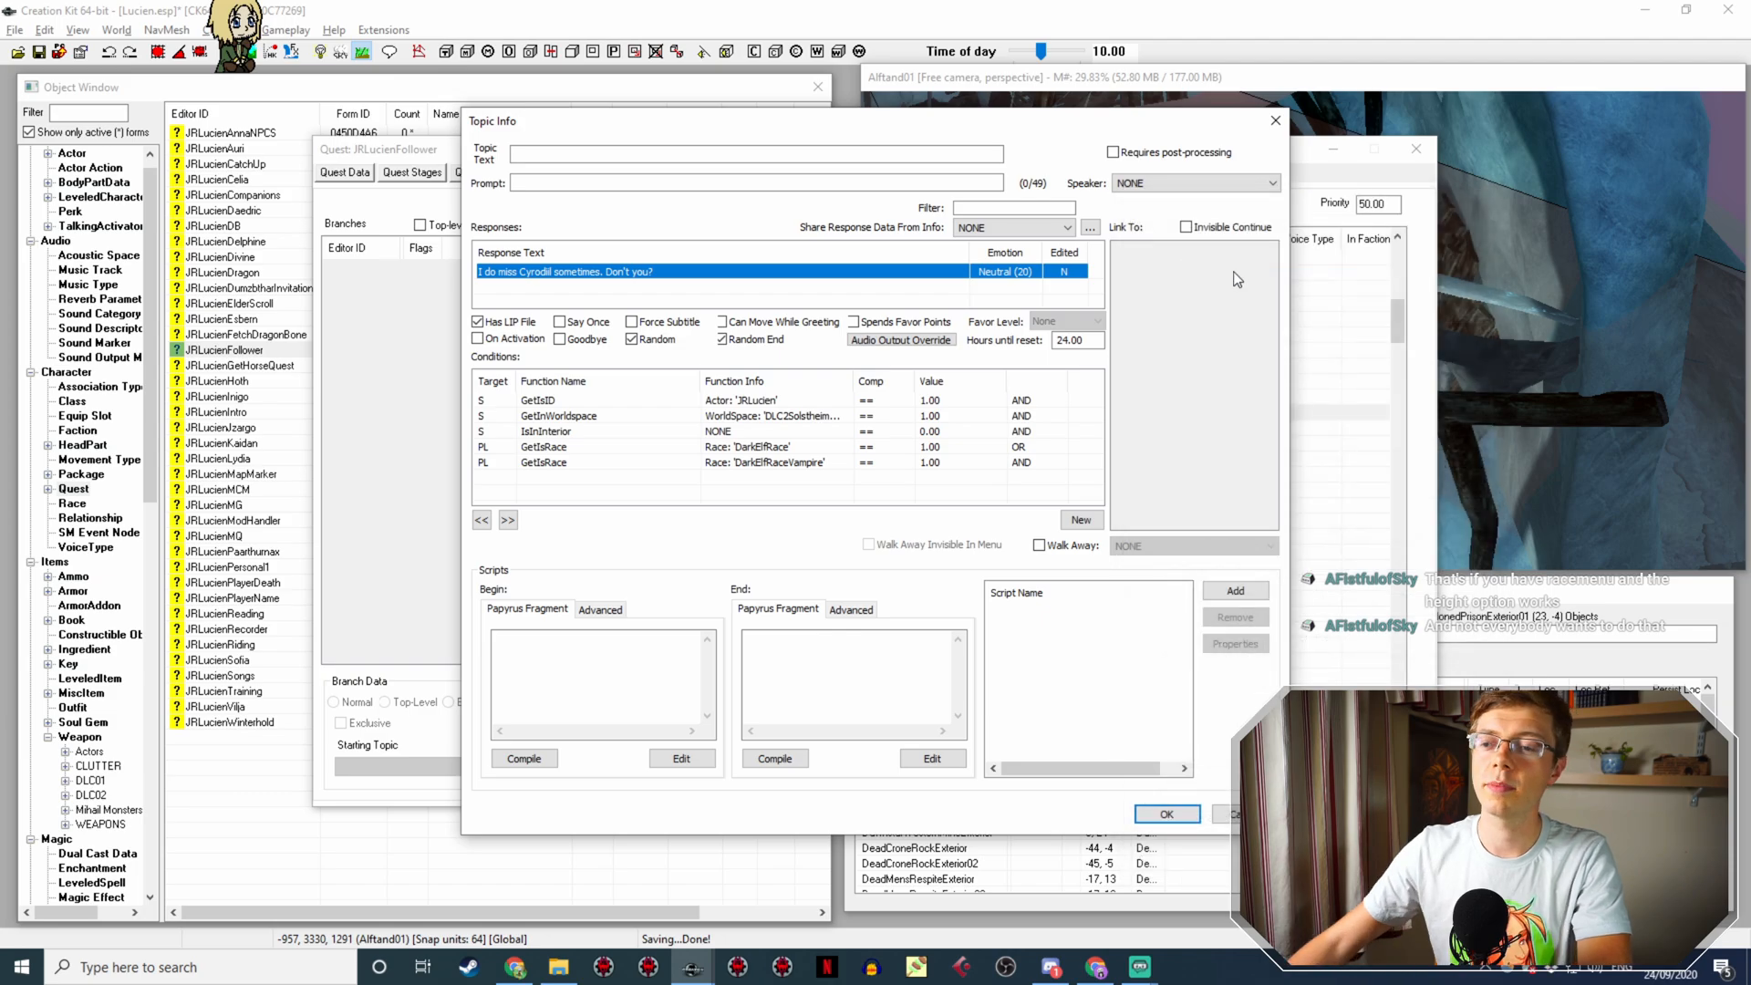
Step: Set the race in the line's DarkElfRace player condition to ImperialRace
double_click(757, 447)
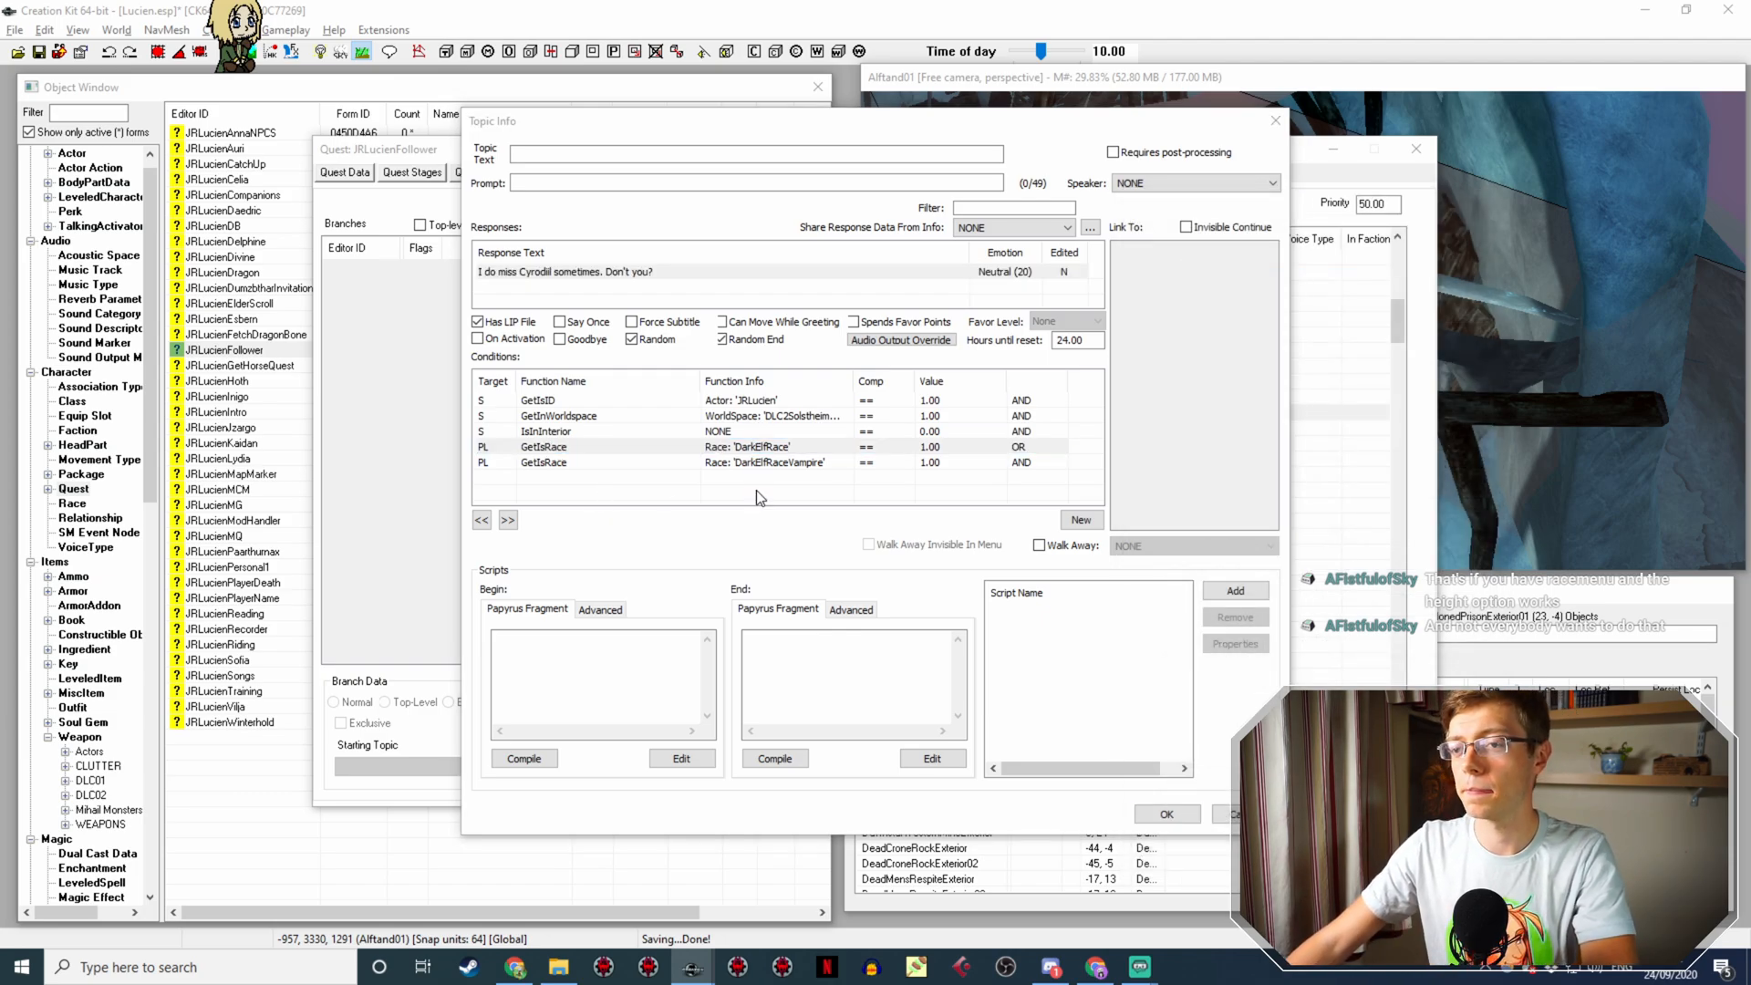
left_click(736, 516)
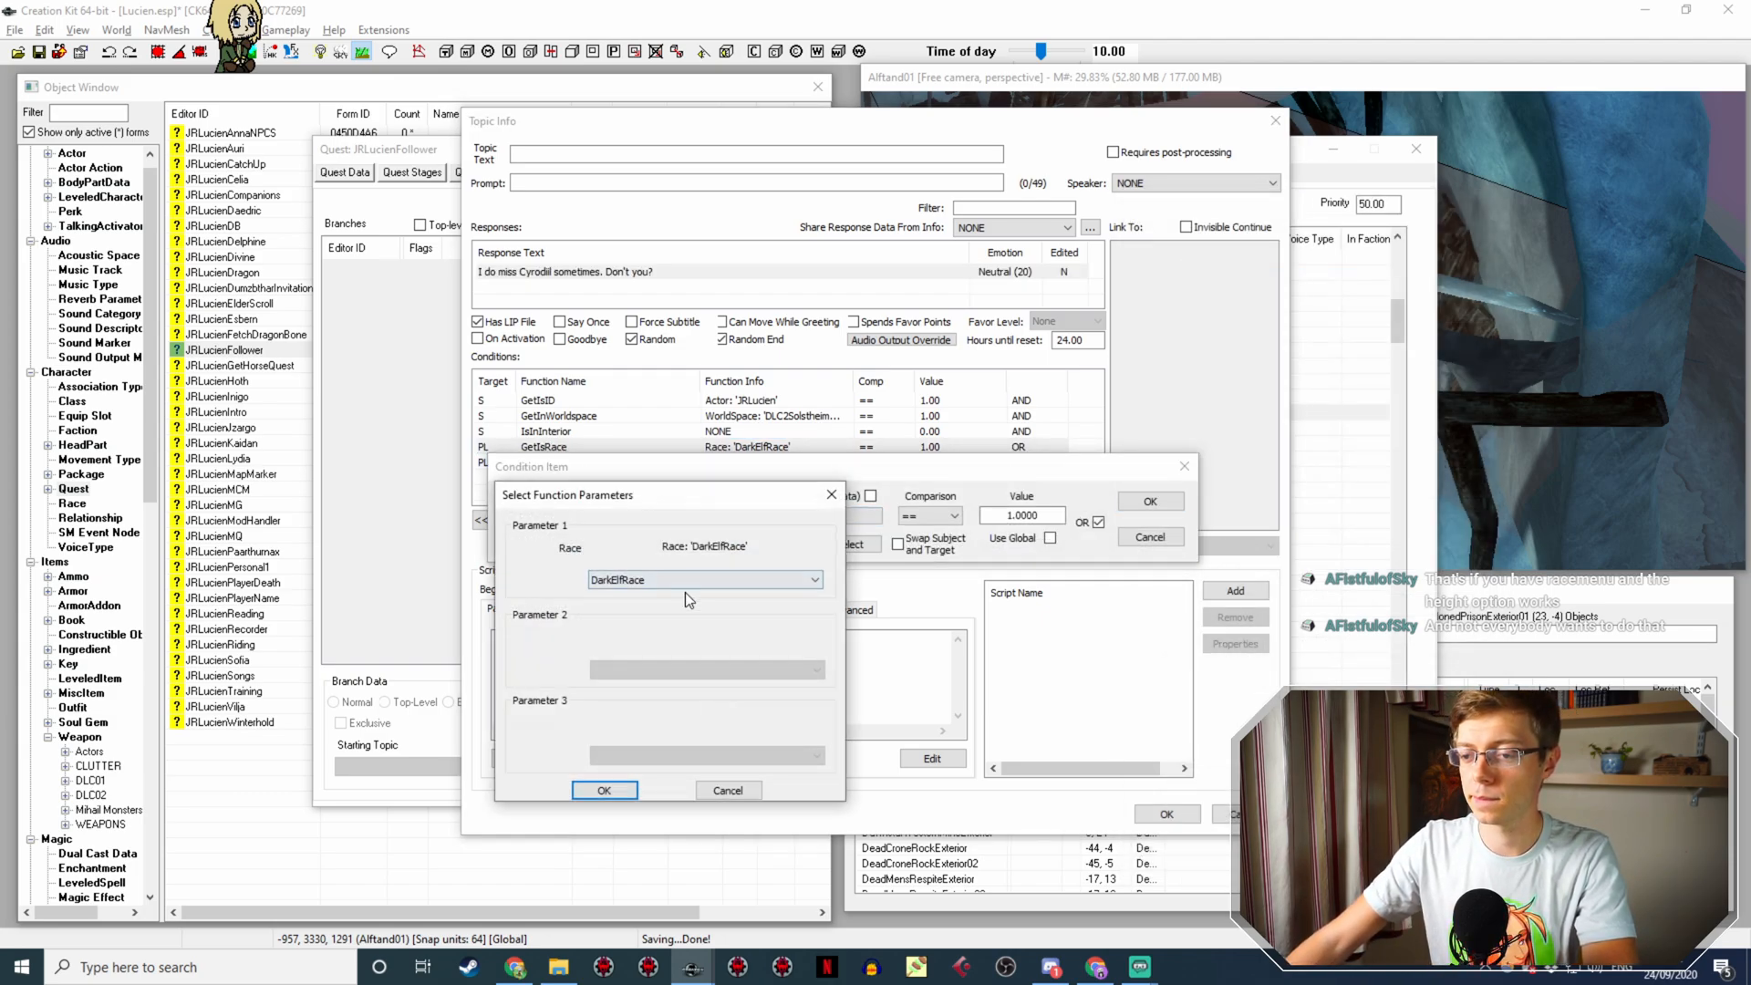
left_click(715, 580)
type("imp")
key("Return")
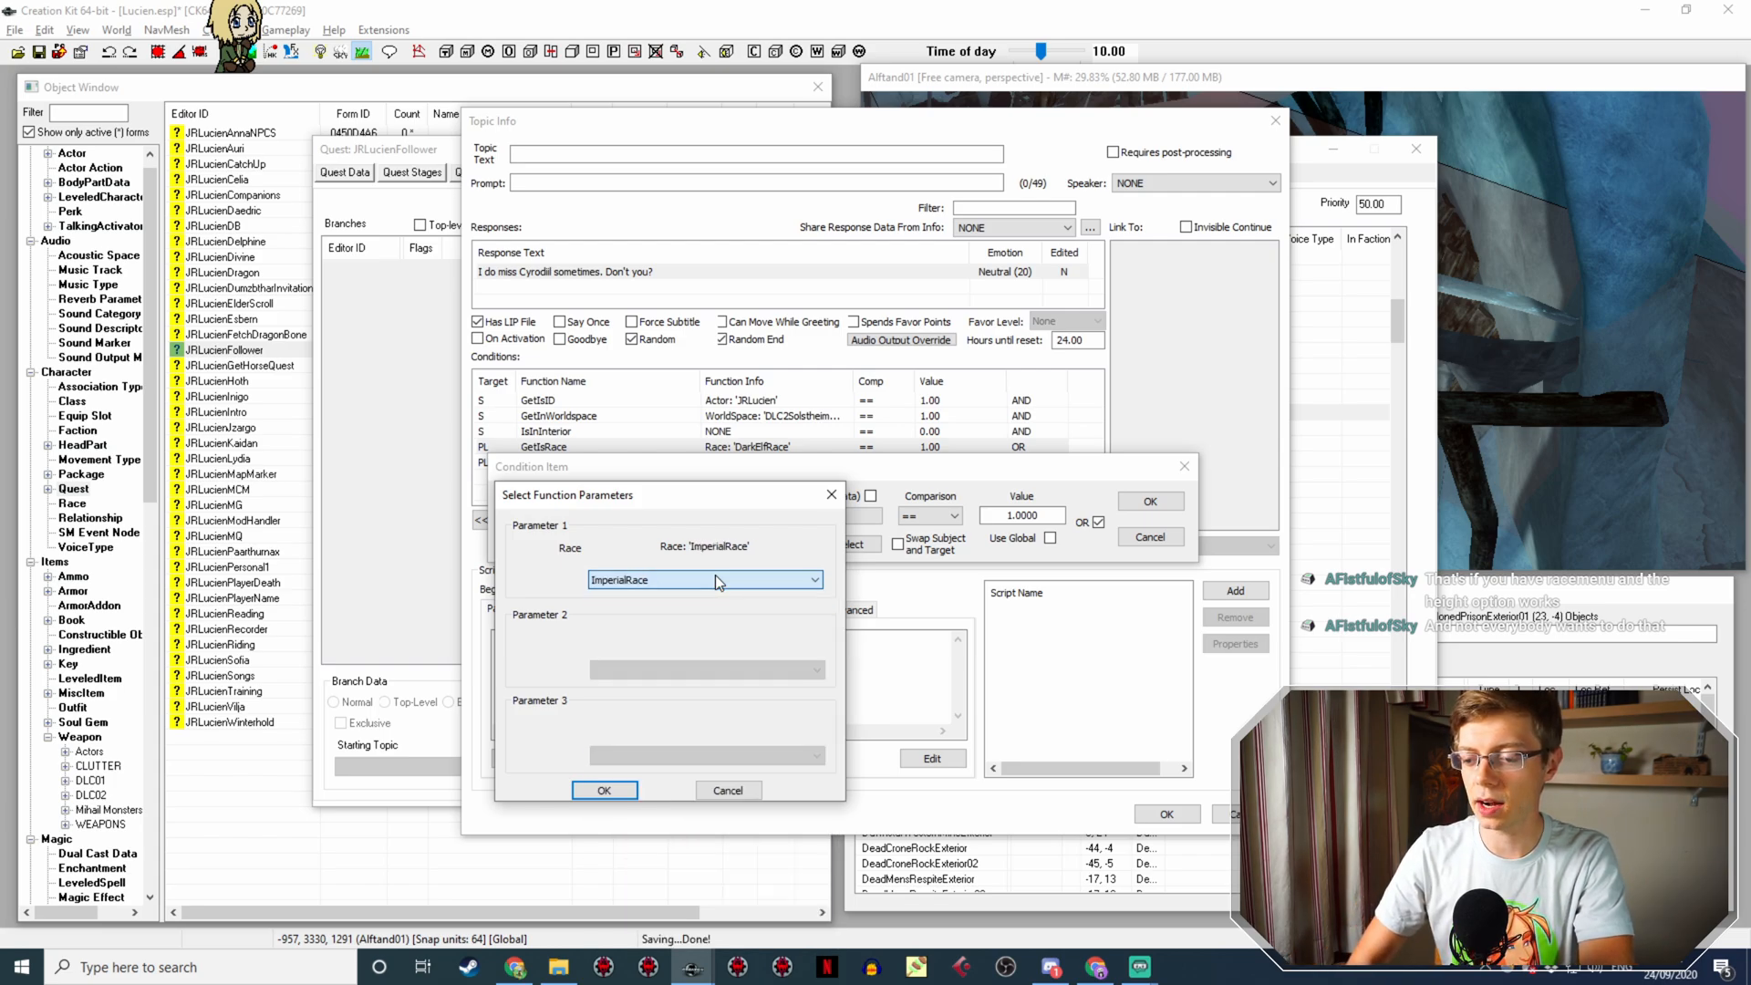
key("Return")
left_click(1176, 503)
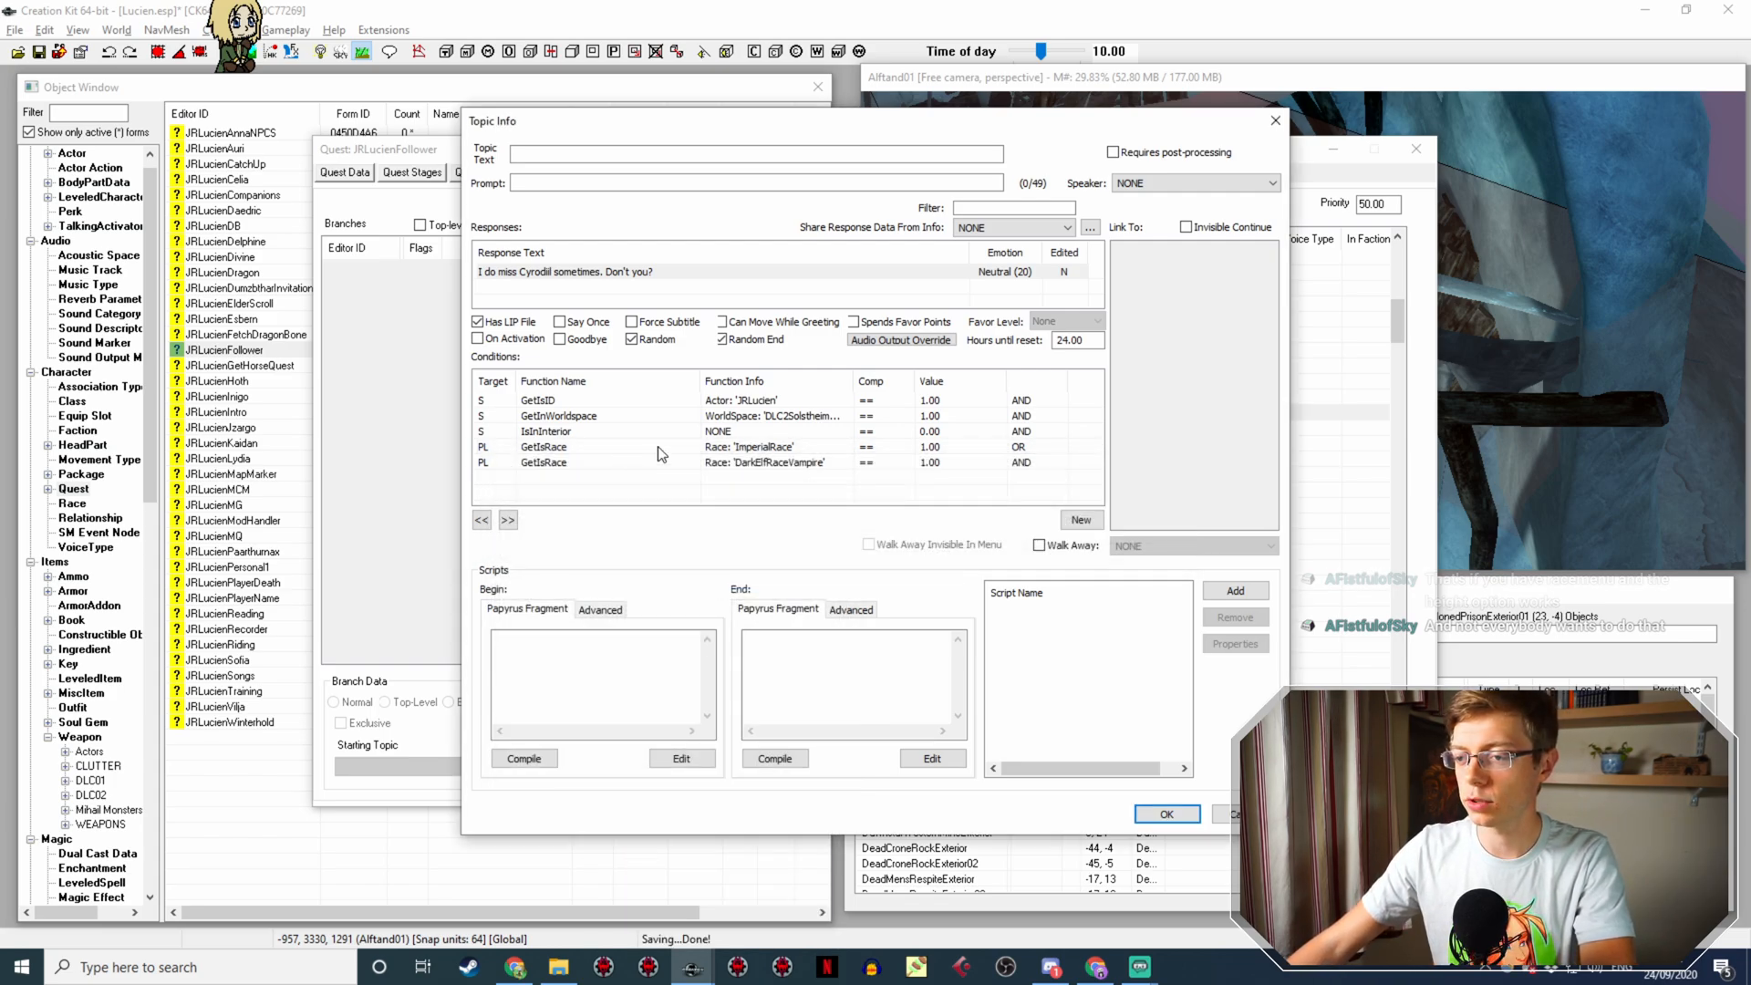
Step: Set the race in the line's DarkElfRaceVampire player condition to ImperialRaceVampire
left_click(791, 462)
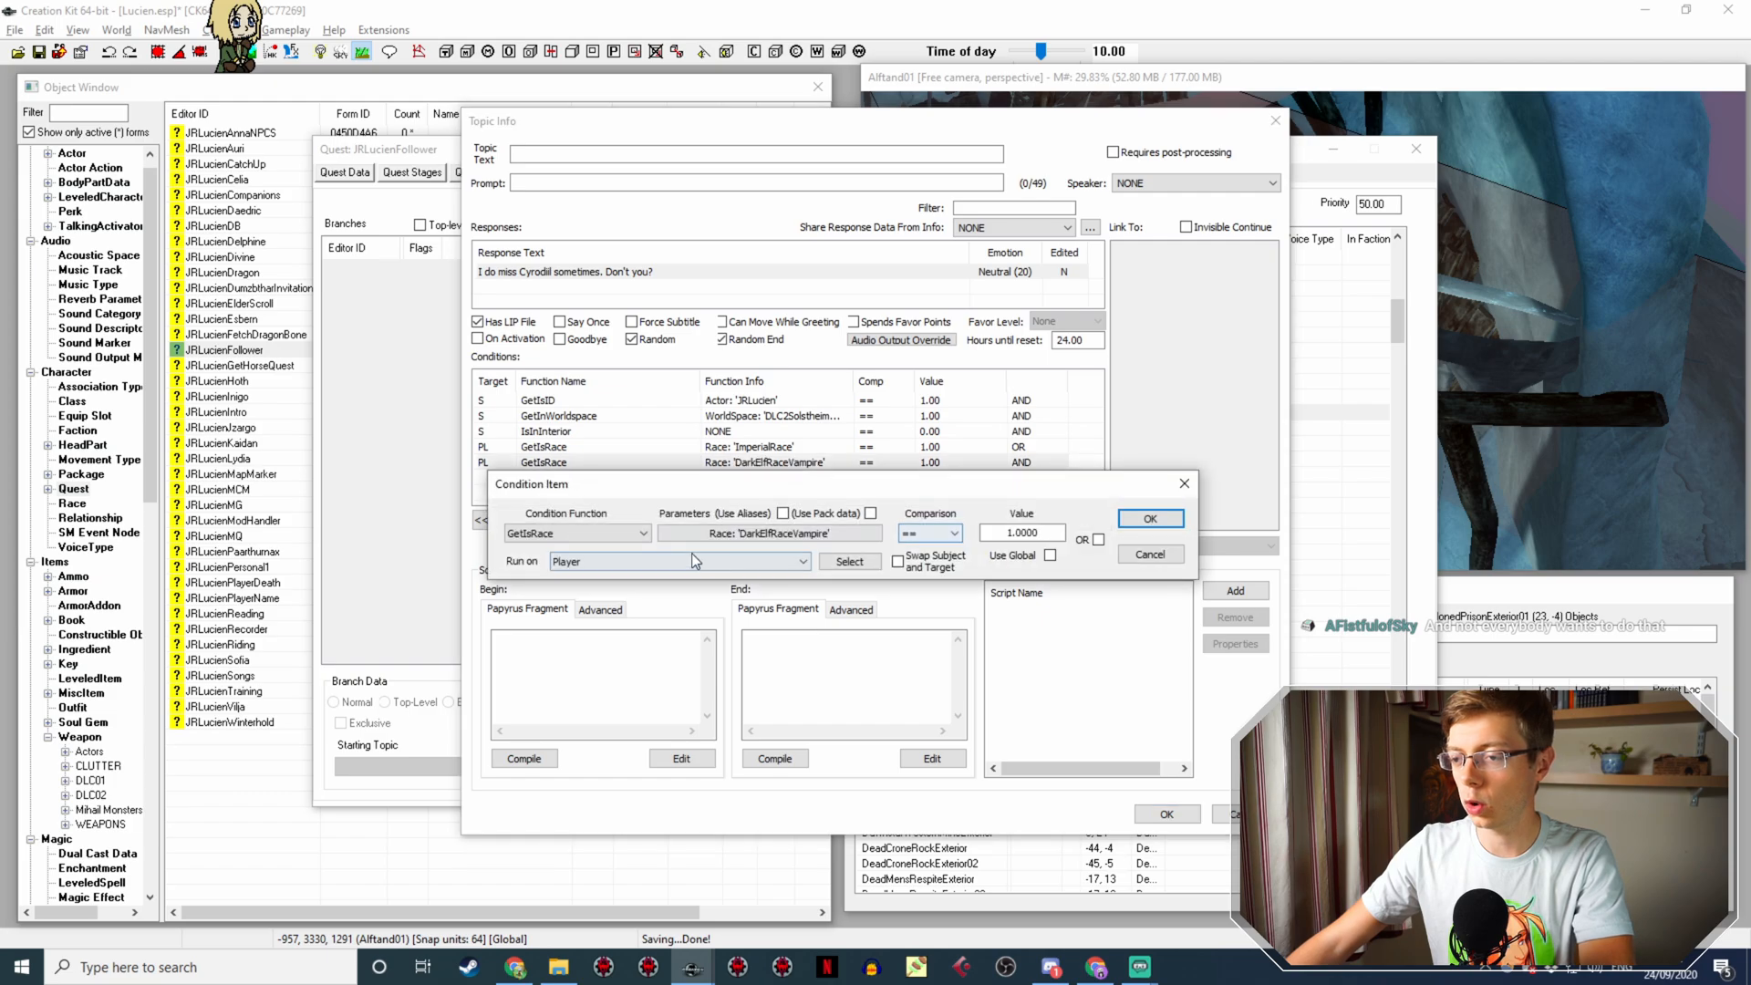
left_click(686, 534)
left_click(664, 590)
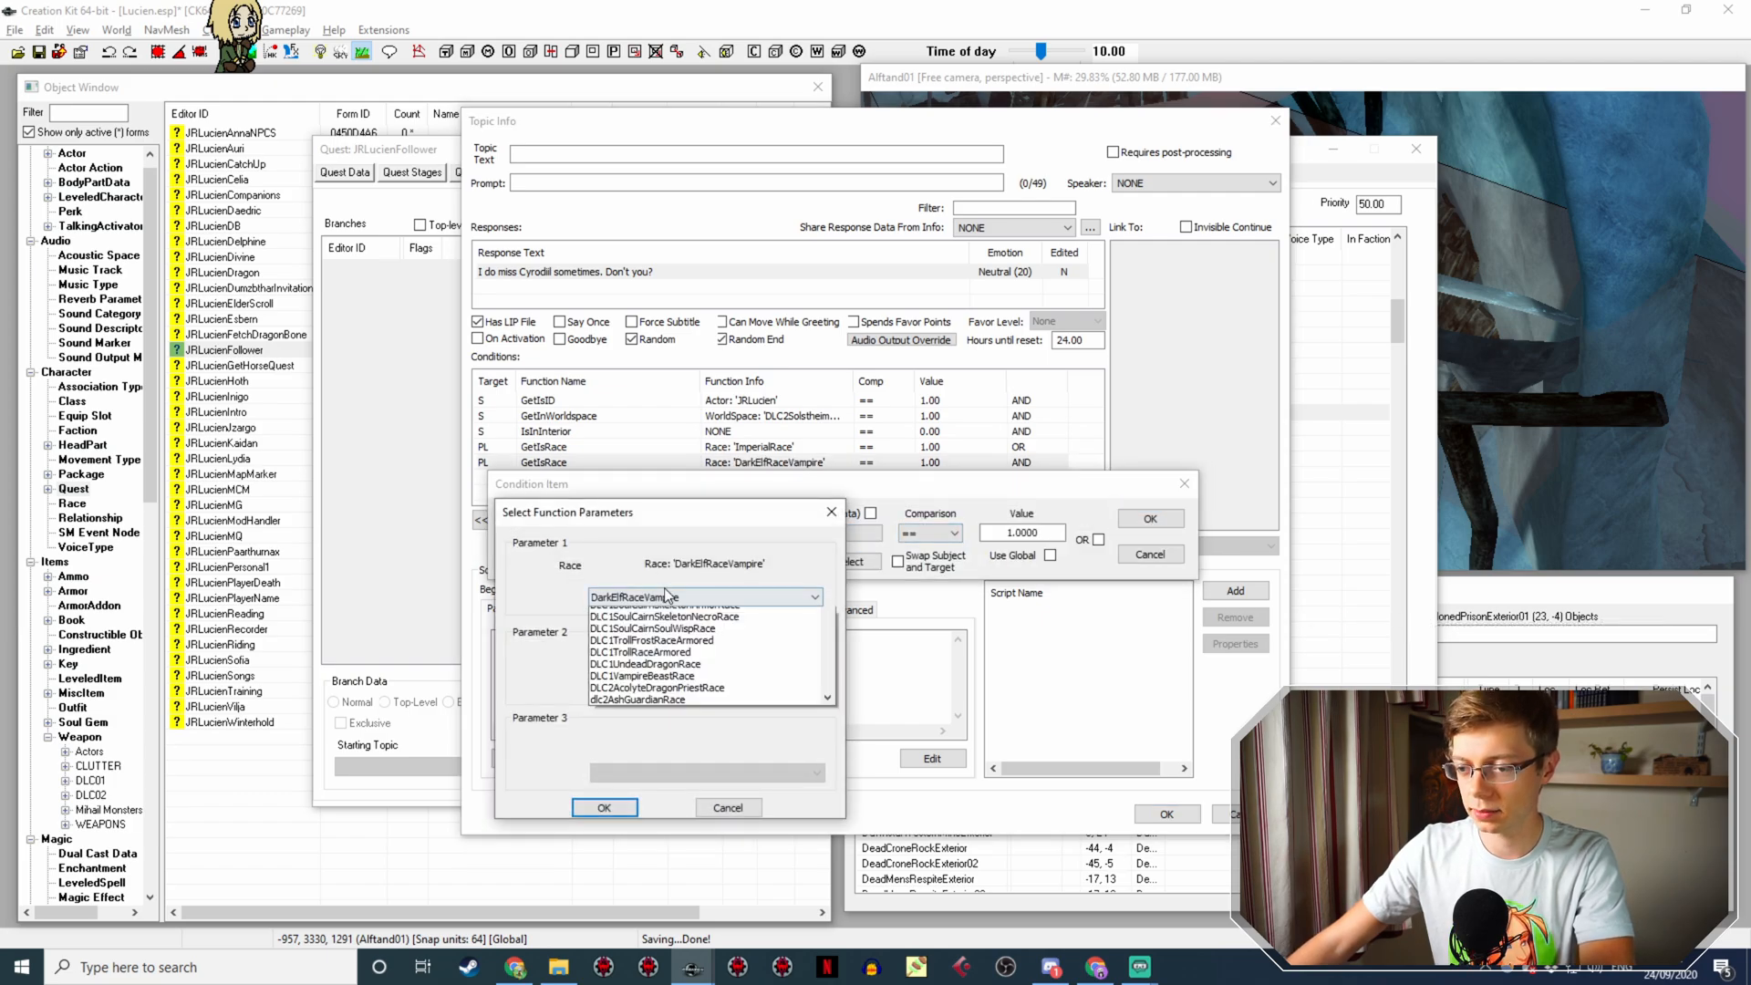
type("imp")
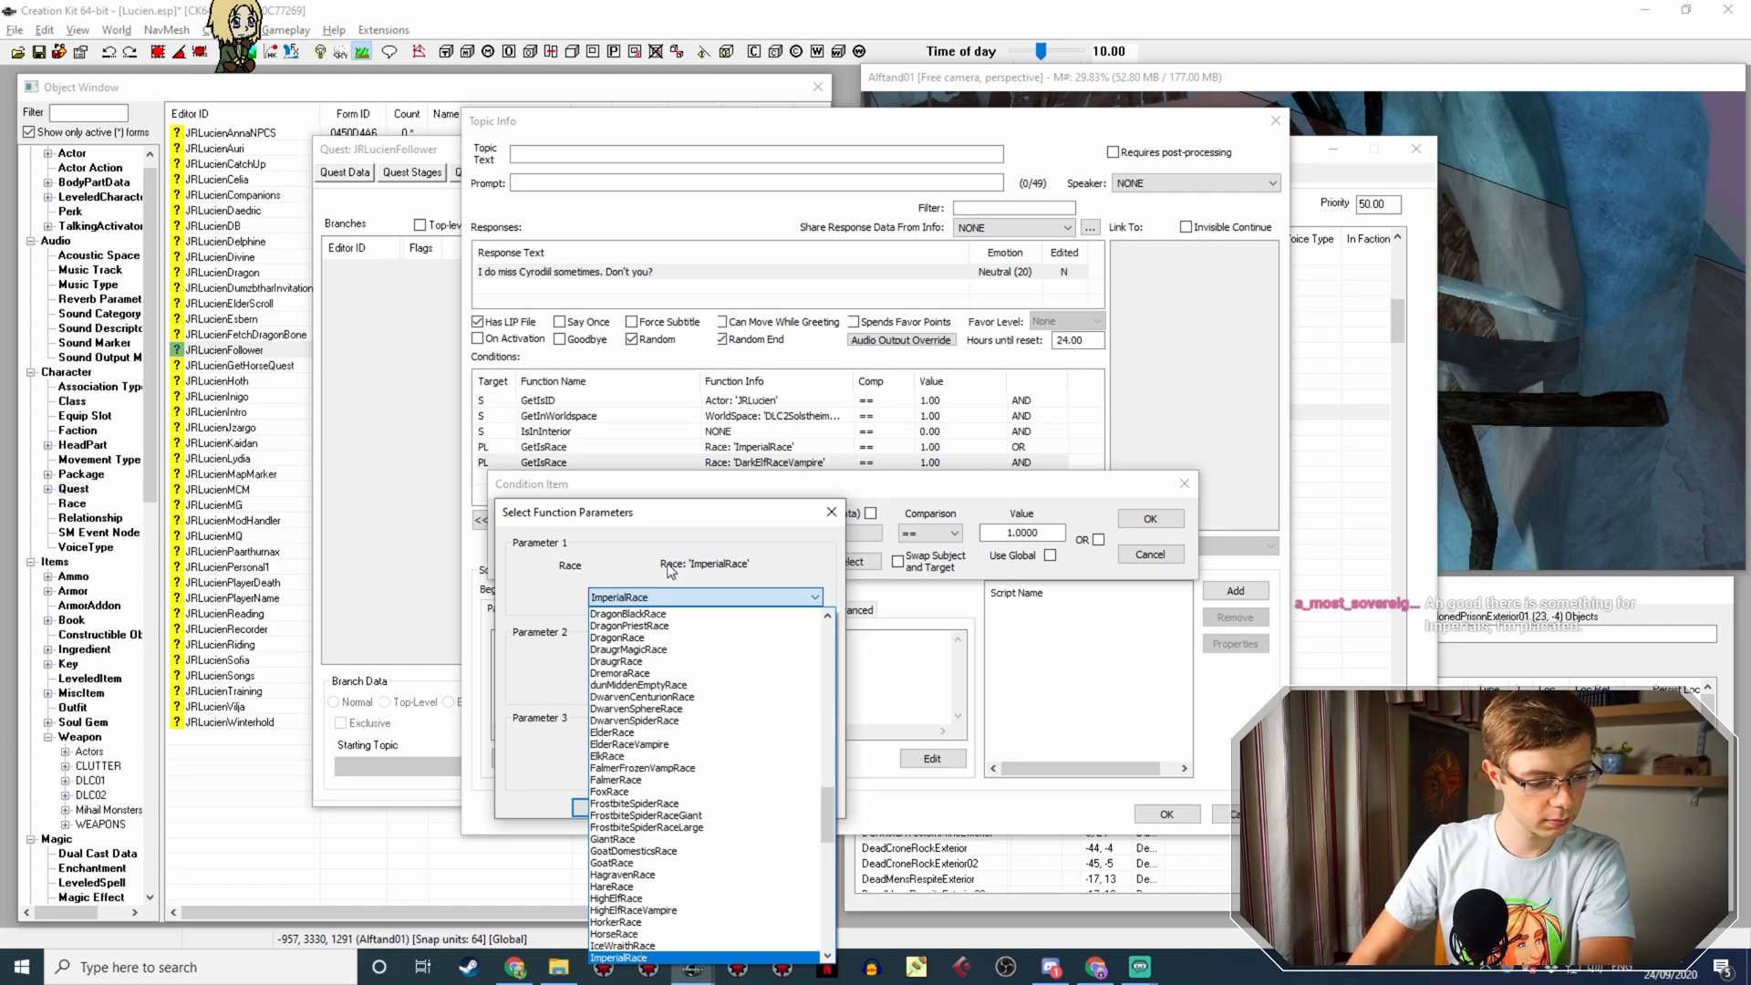
key("Down")
key("Down")
key("Return")
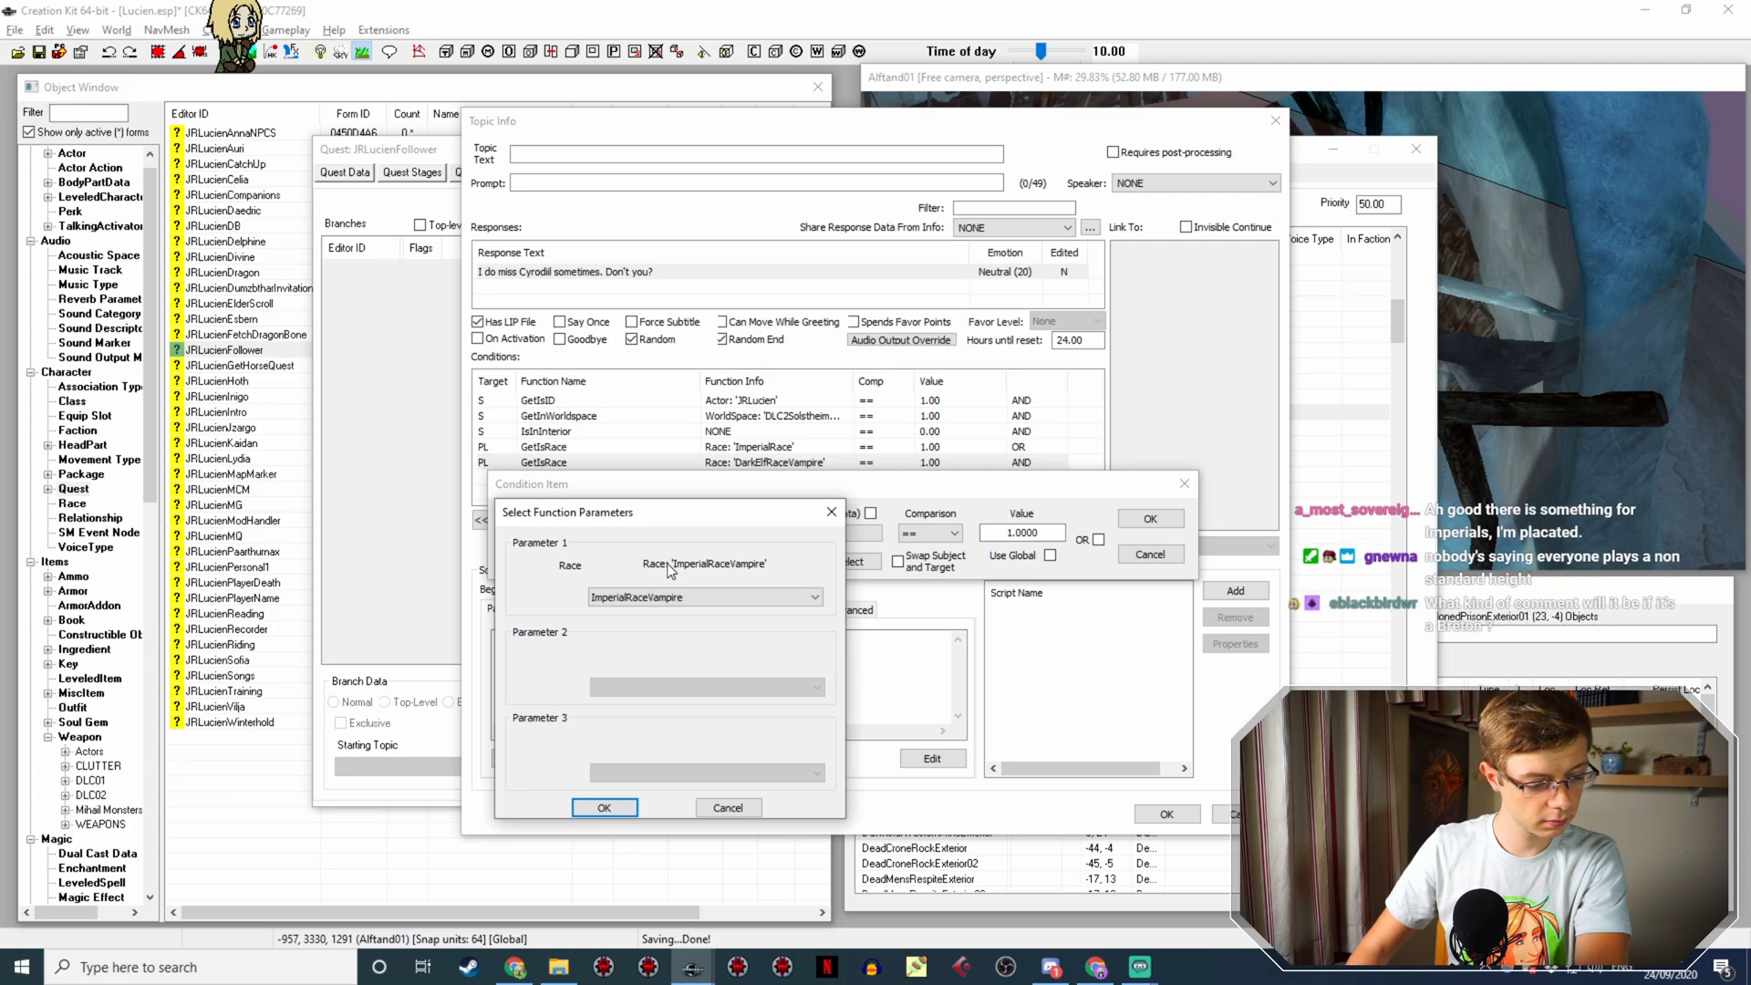
key("Return")
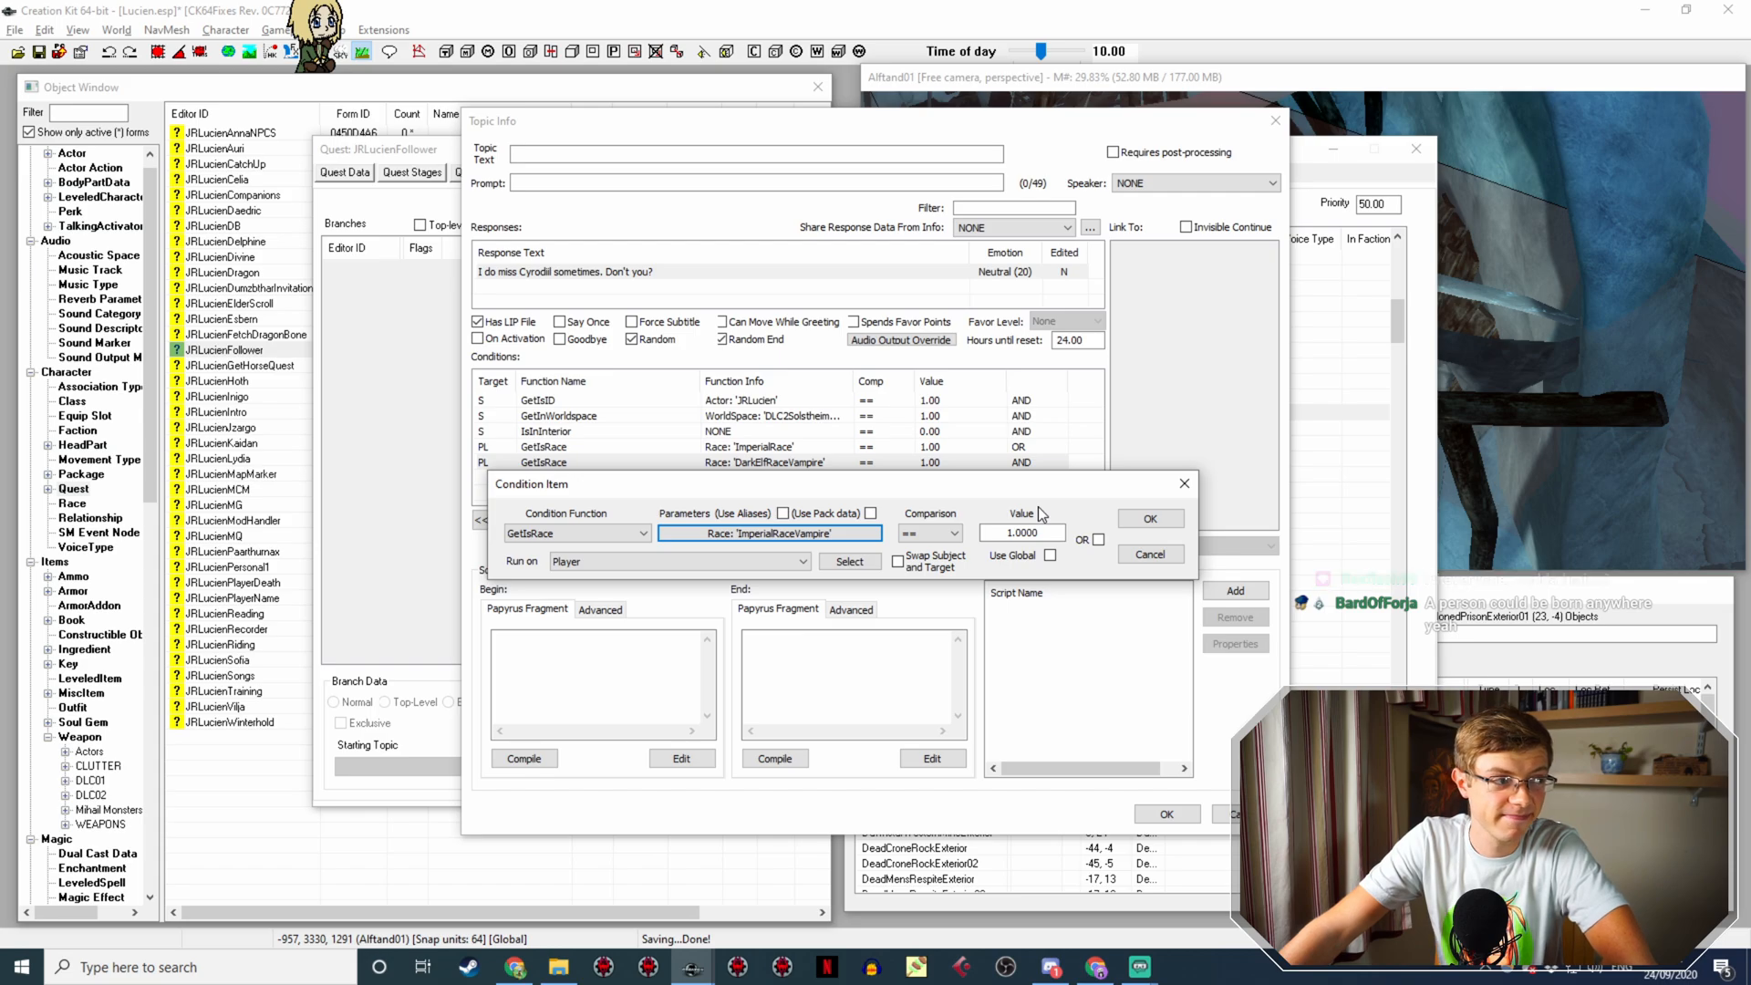
left_click(1144, 519)
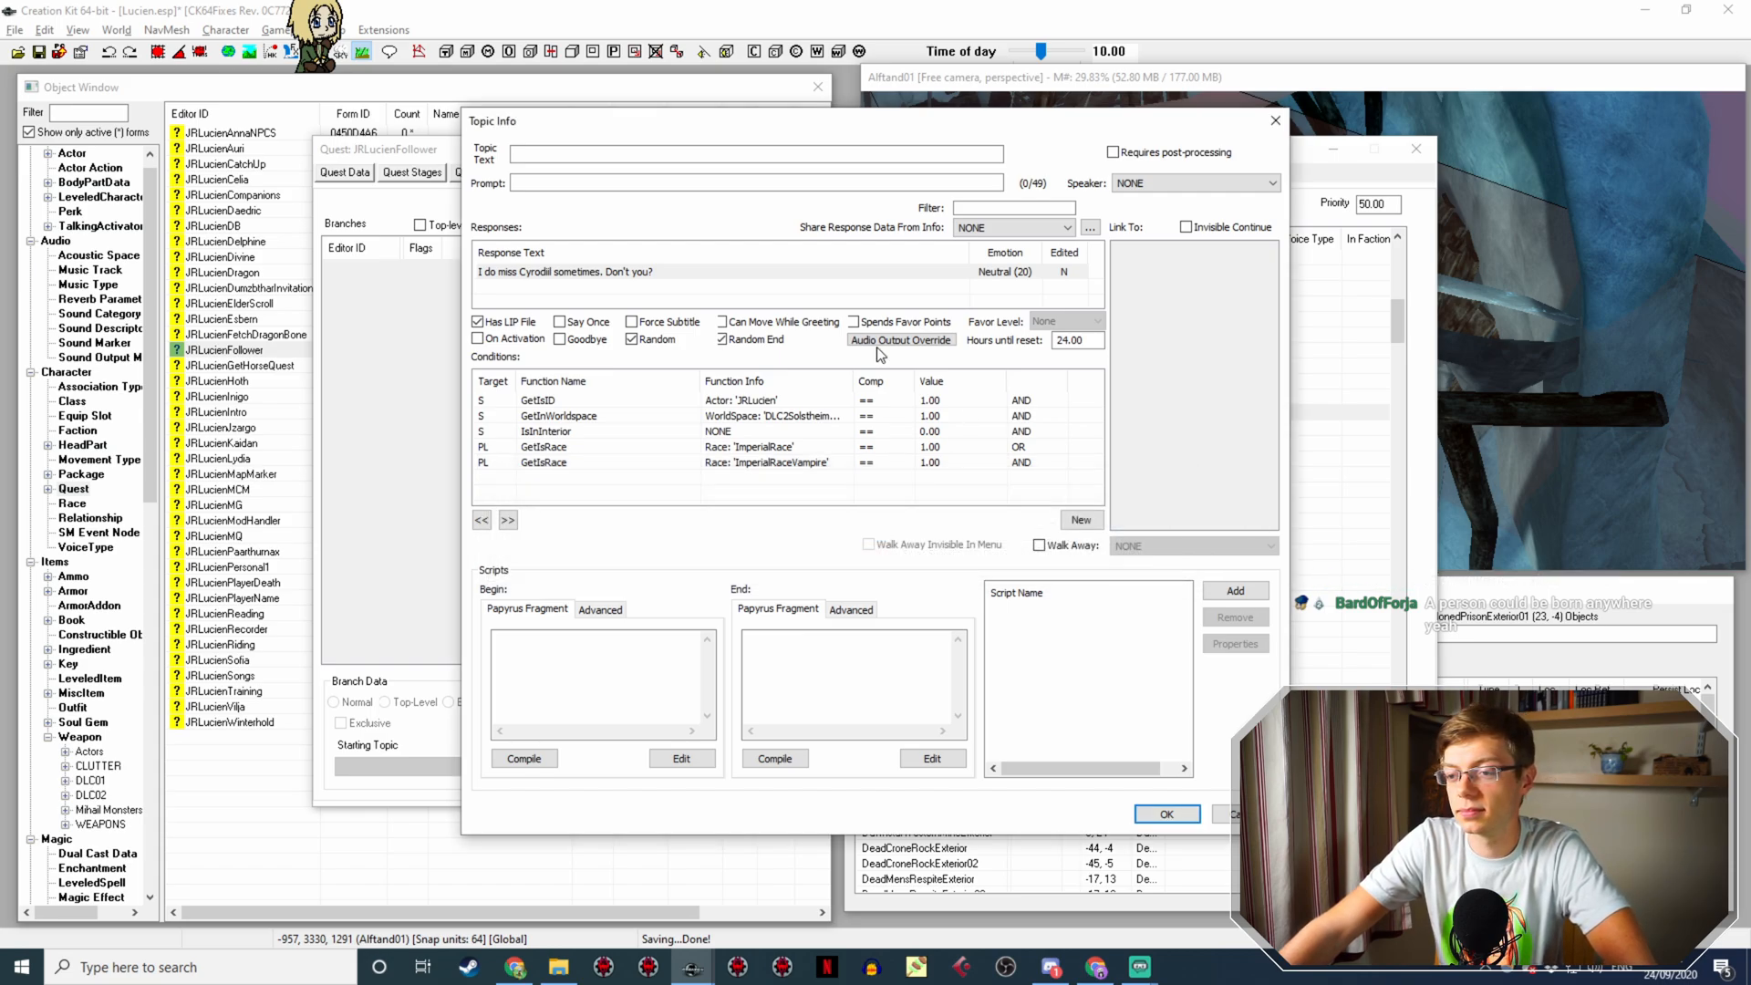
Step: Replace the response text with "We make quite the team, you know. Two Imperials against the world." and set its emotion to Happy
double_click(709, 272)
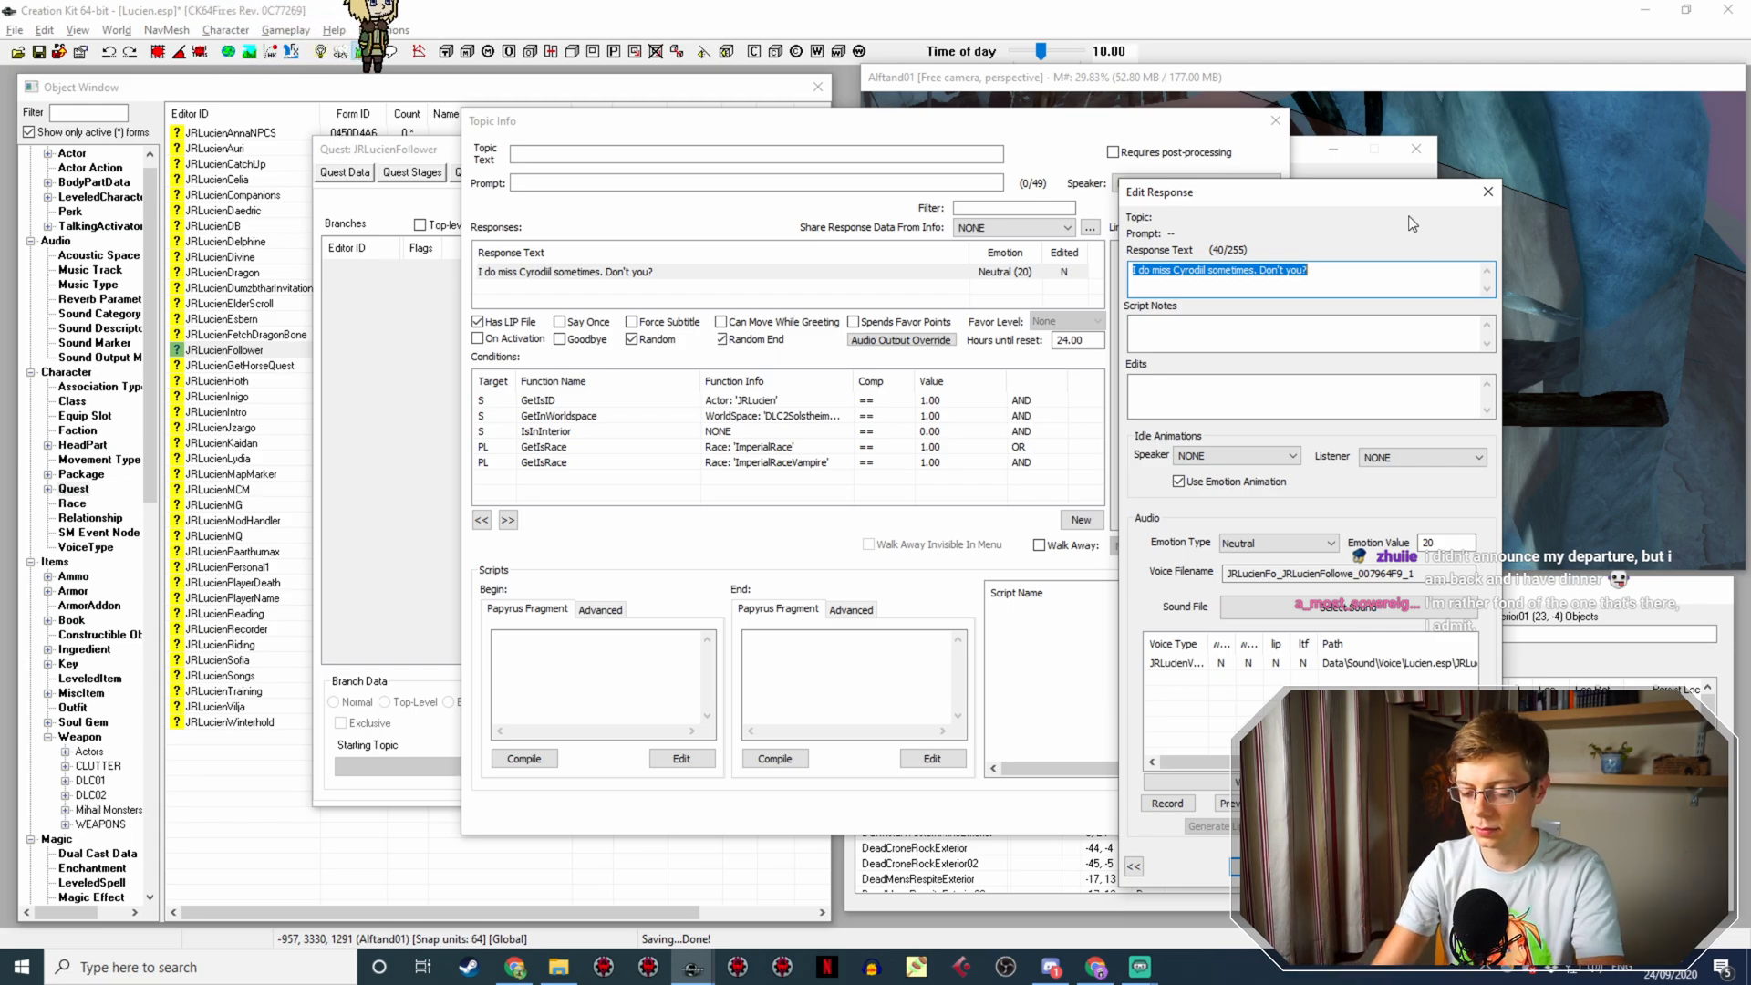
type("We make quit")
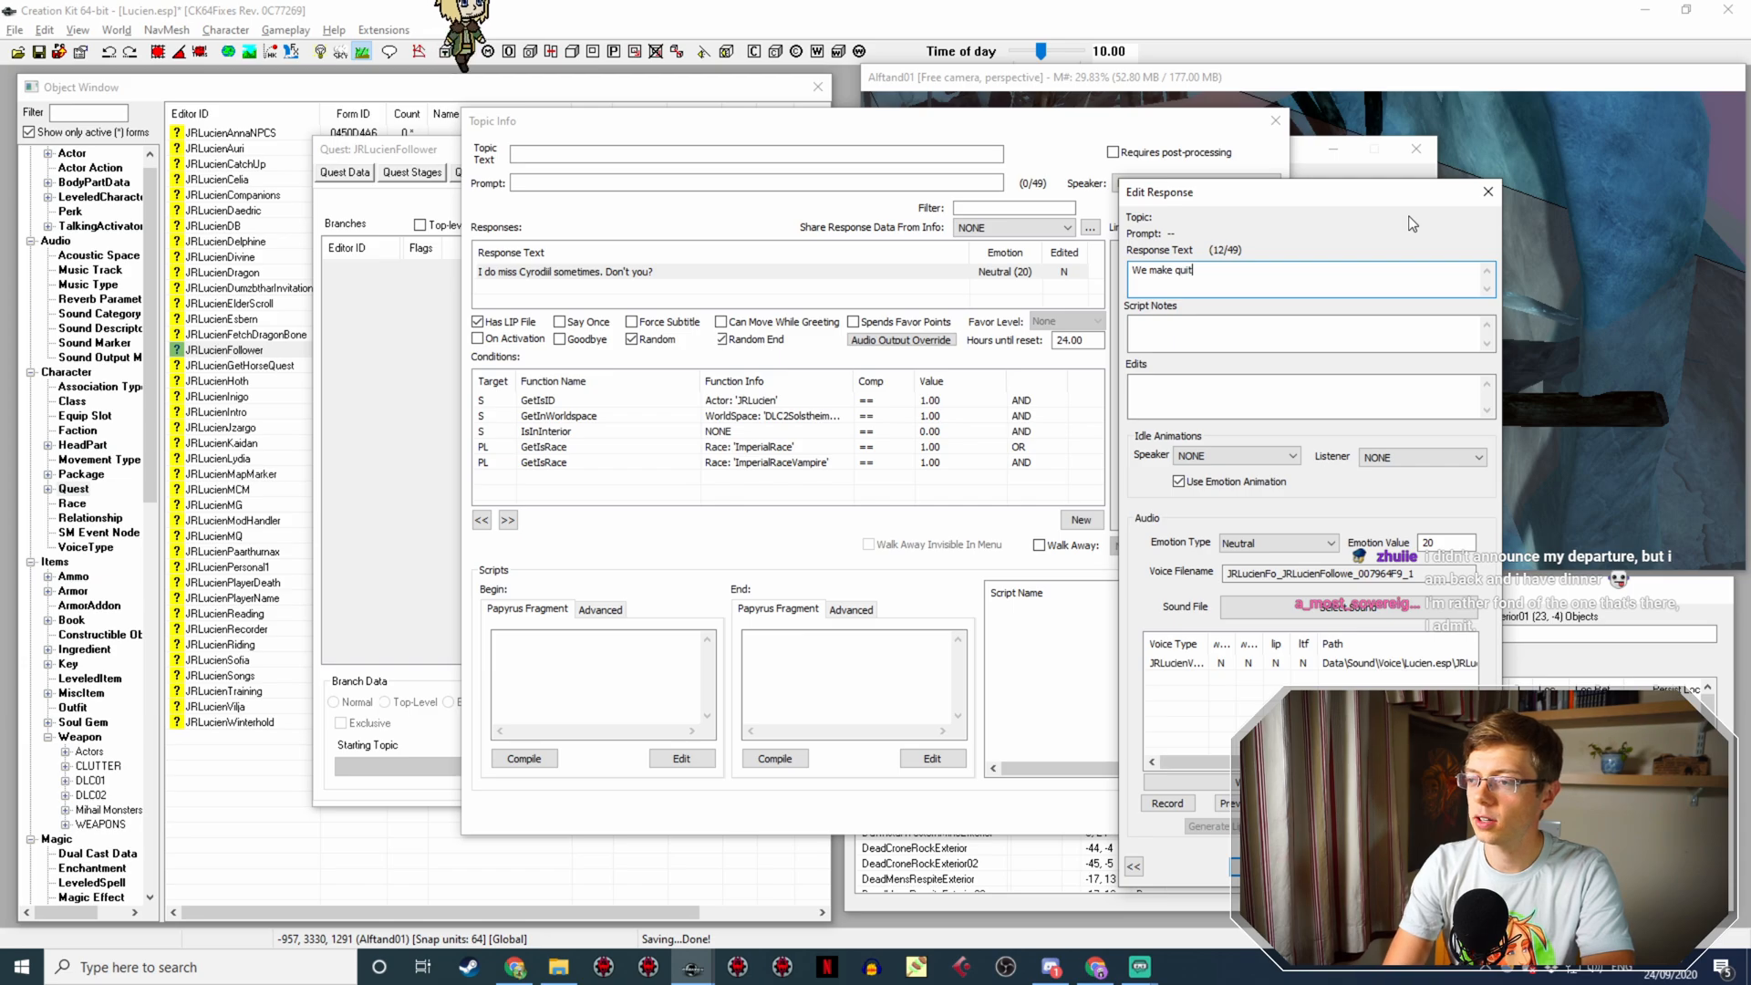
type("e the team, yo")
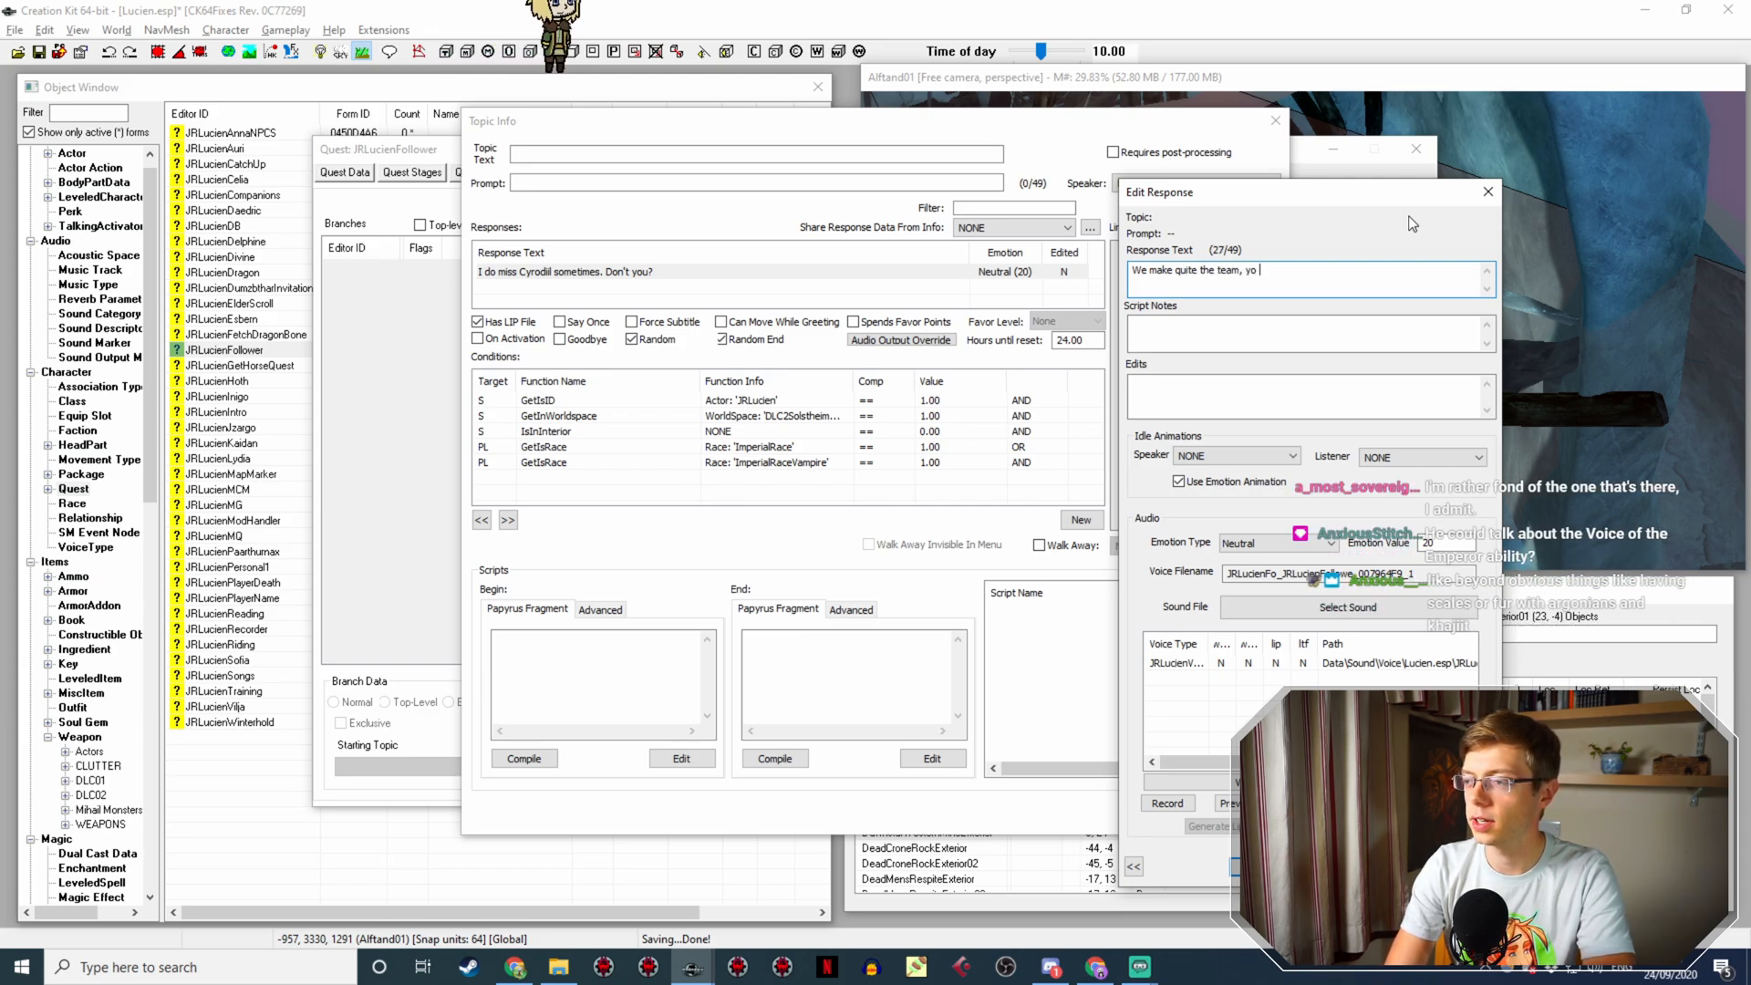
type("u know. Two Imperial")
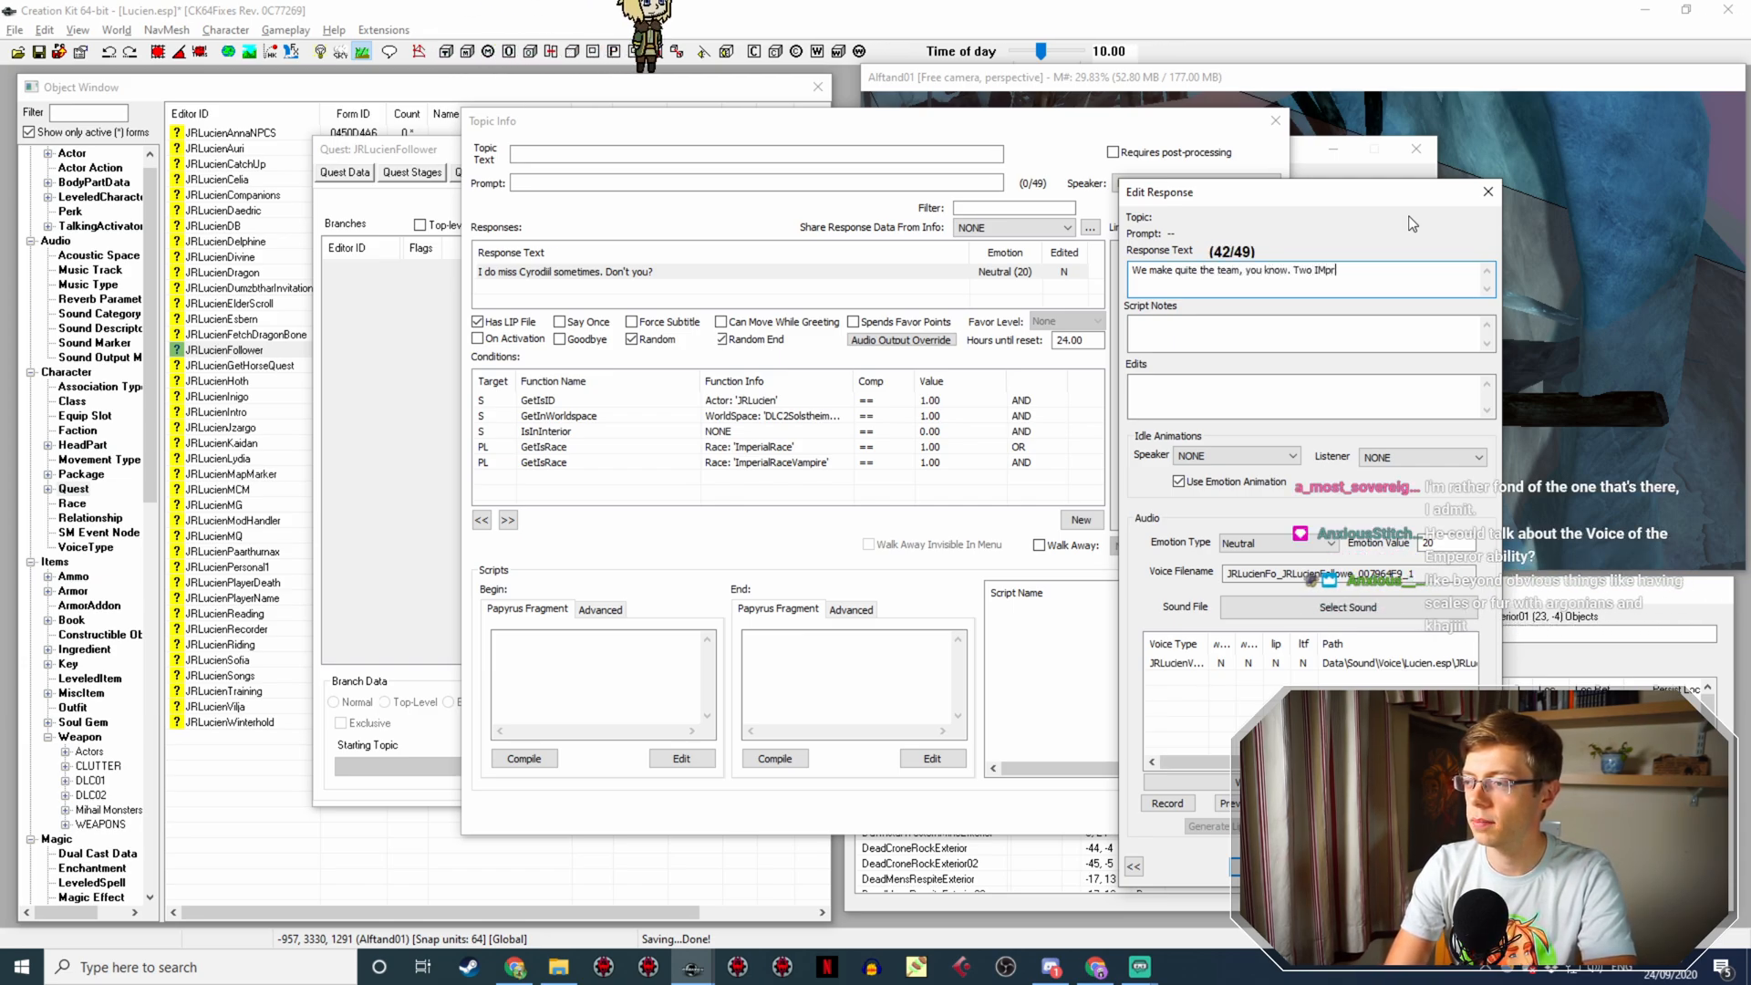
type("s agai")
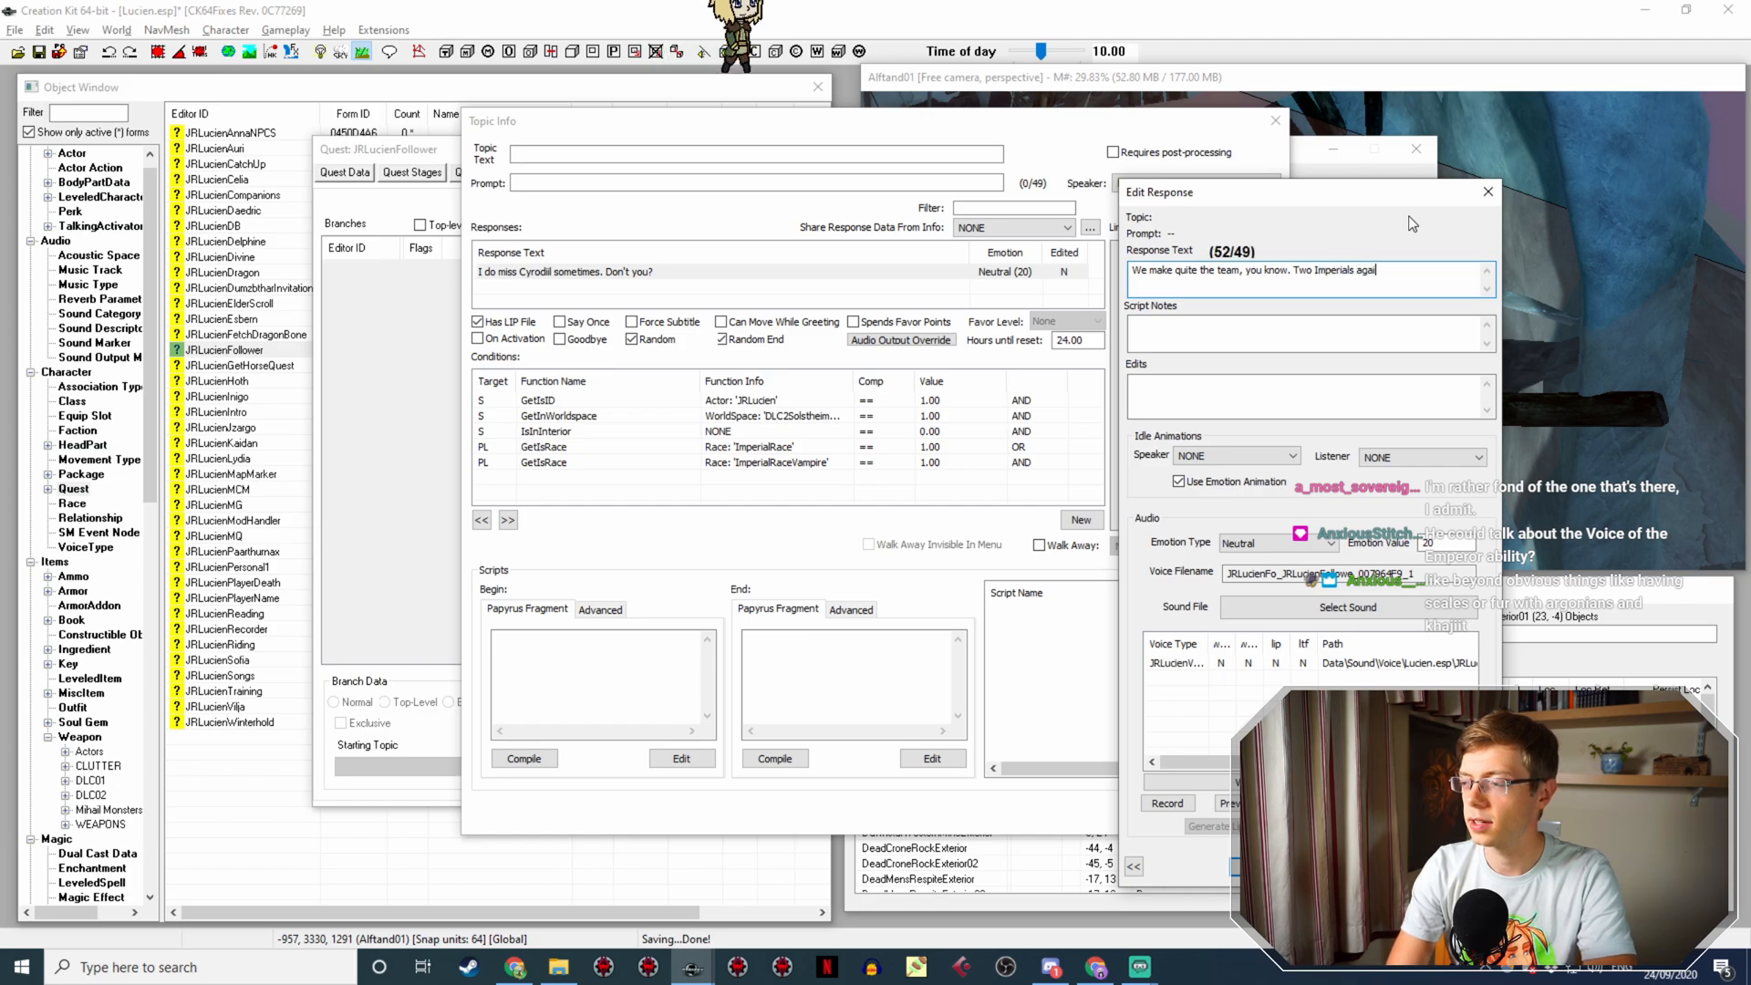
type("nst the world.")
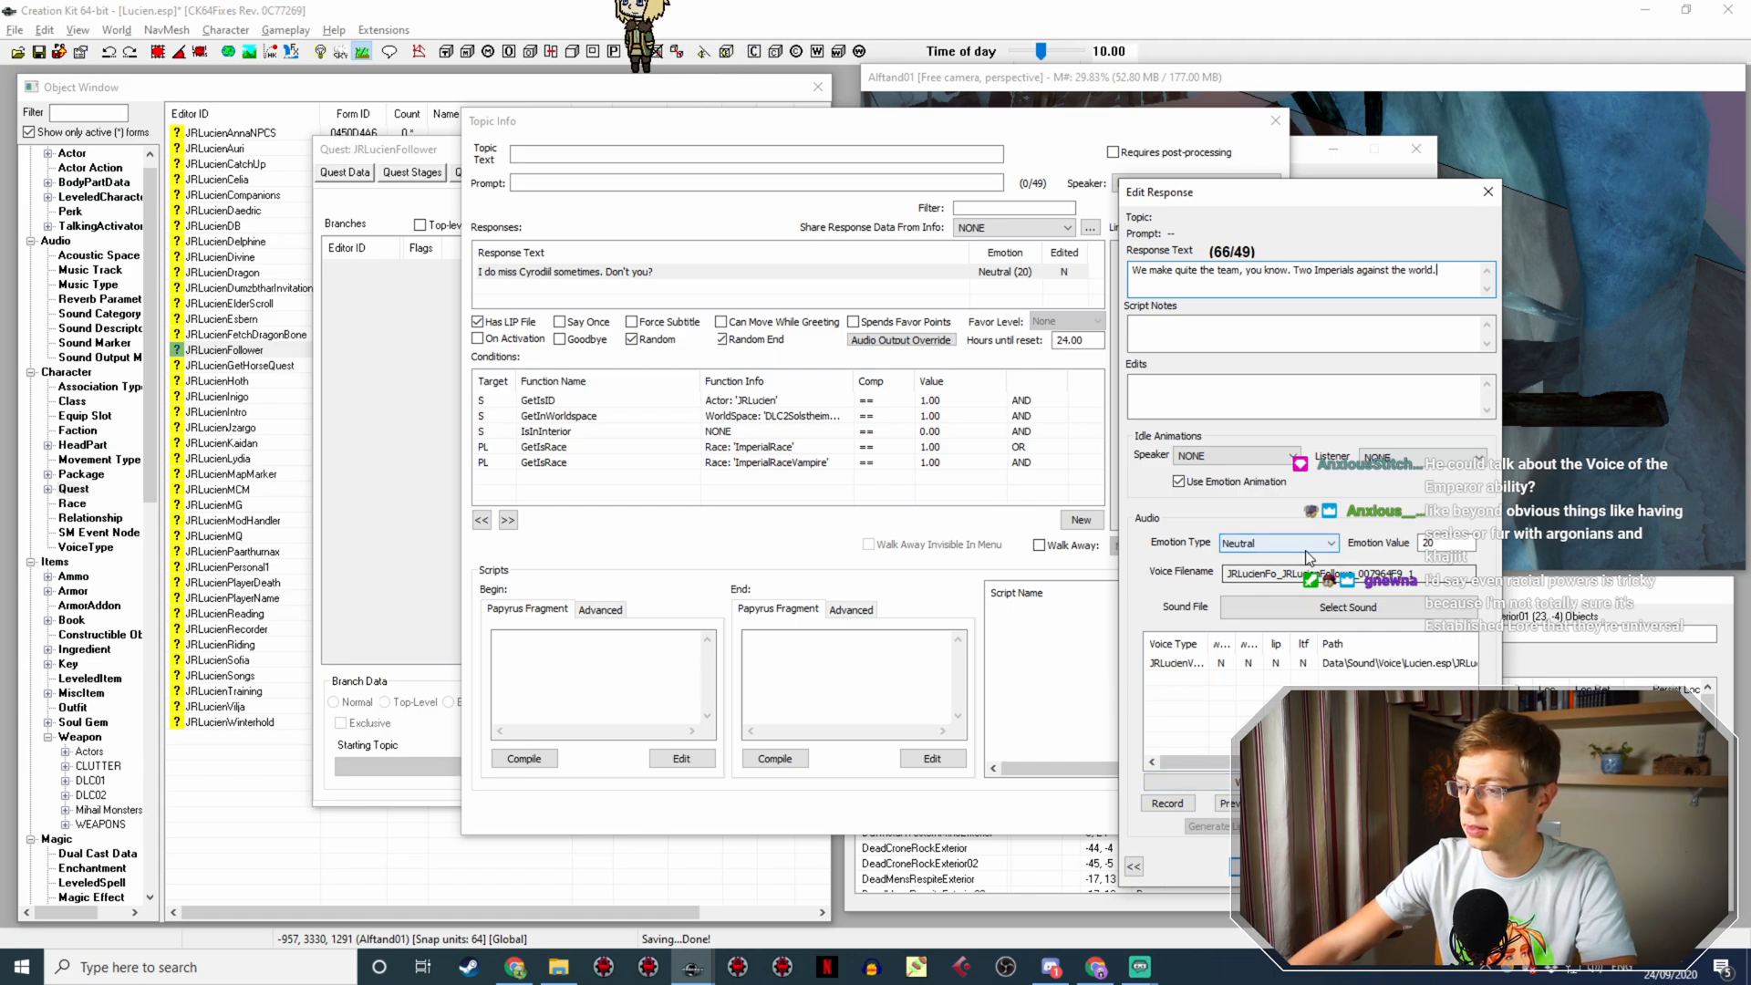
left_click(1277, 543)
left_click(1272, 628)
key("Return")
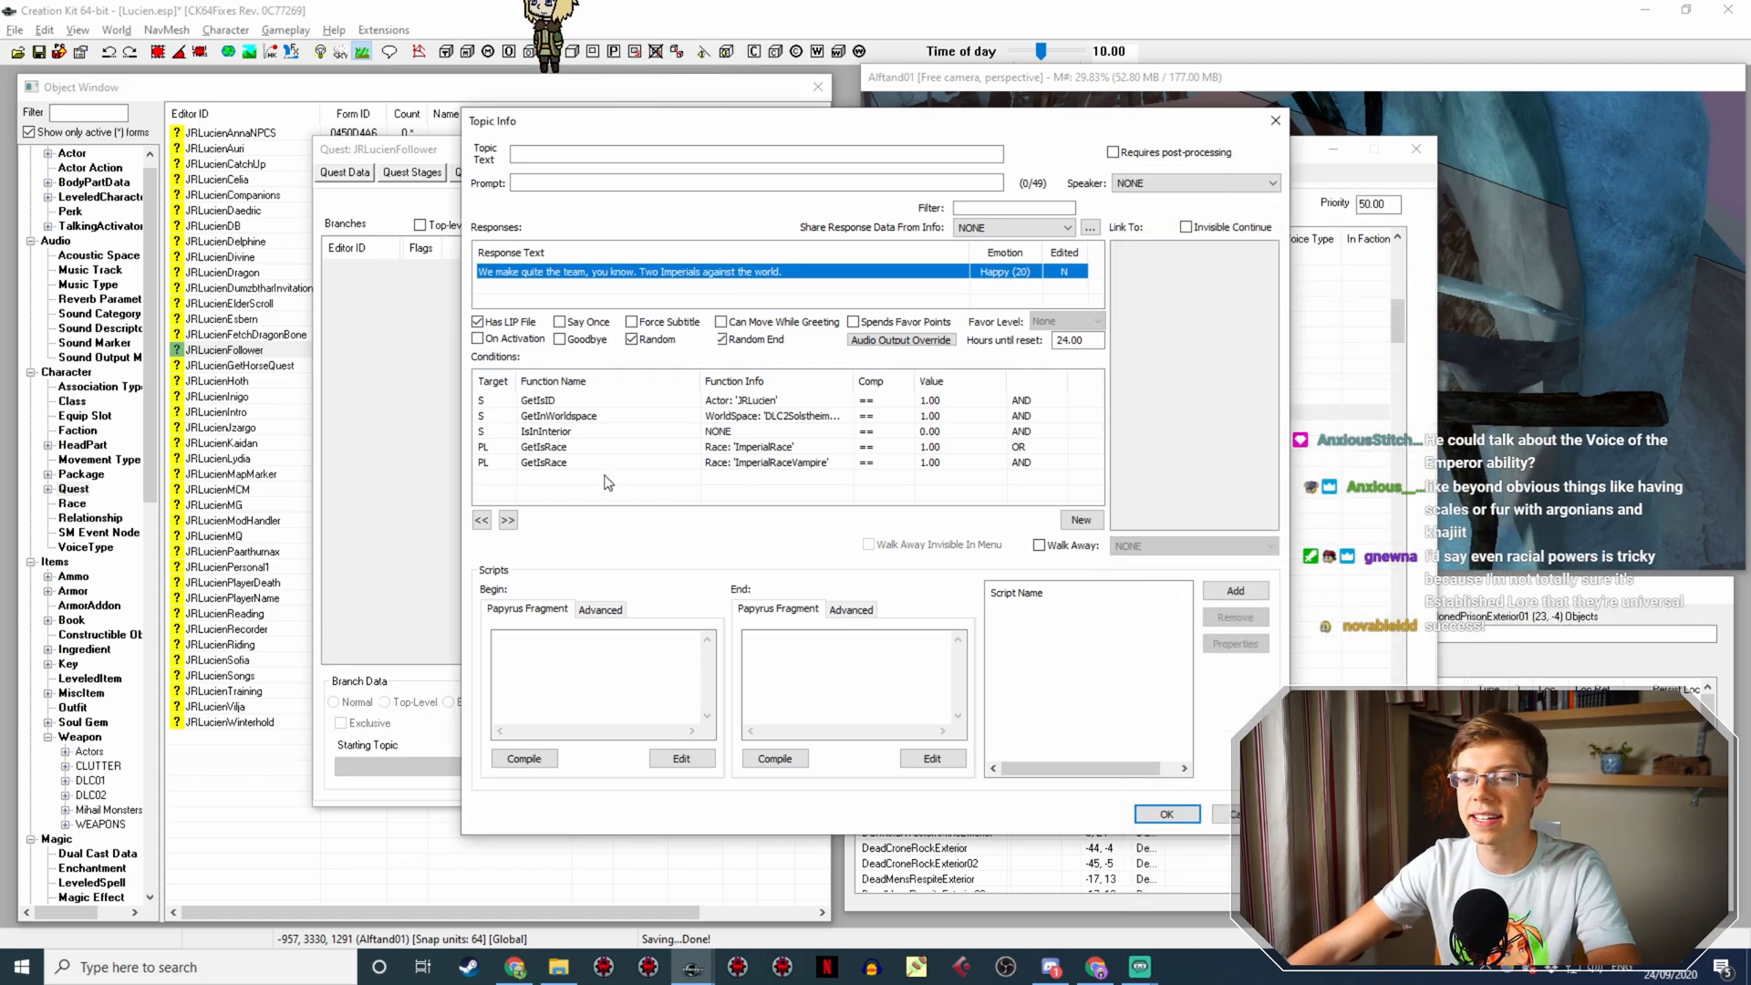
Step: Add a GetVMQuestVariable condition to the line that checks ::Approval_var of the JRLucienFollower quest
right_click(605, 472)
left_click(621, 484)
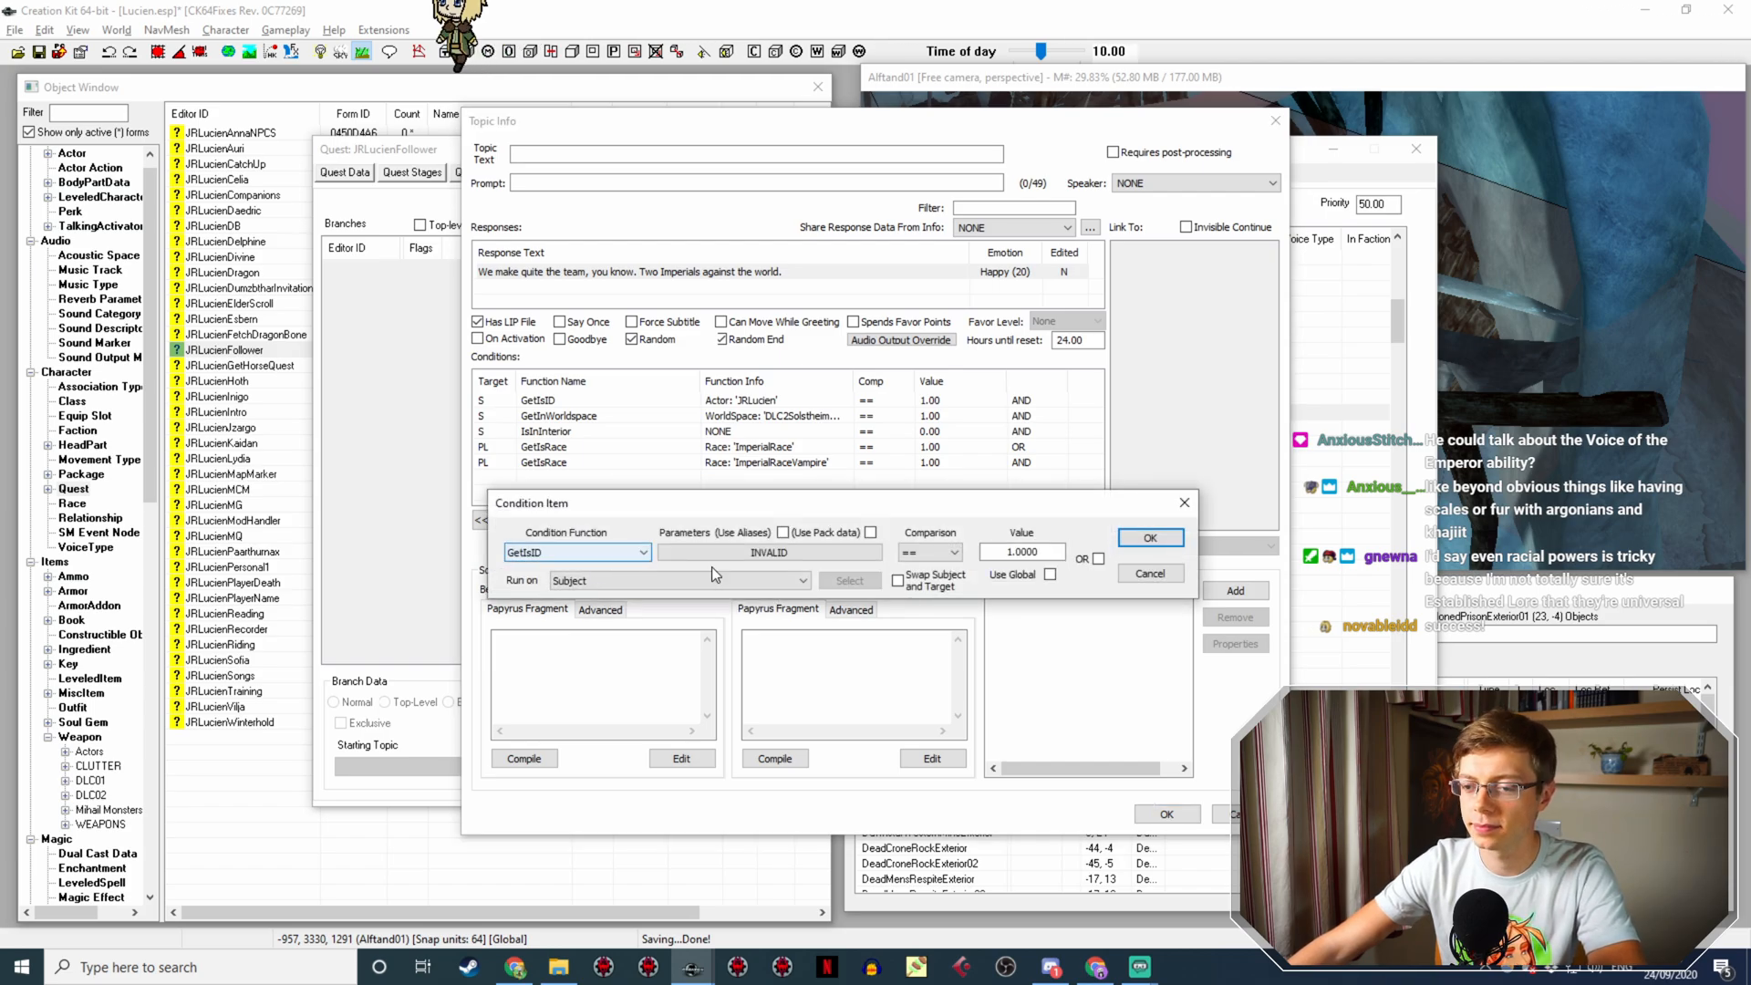
left_click(631, 554)
type("getvm")
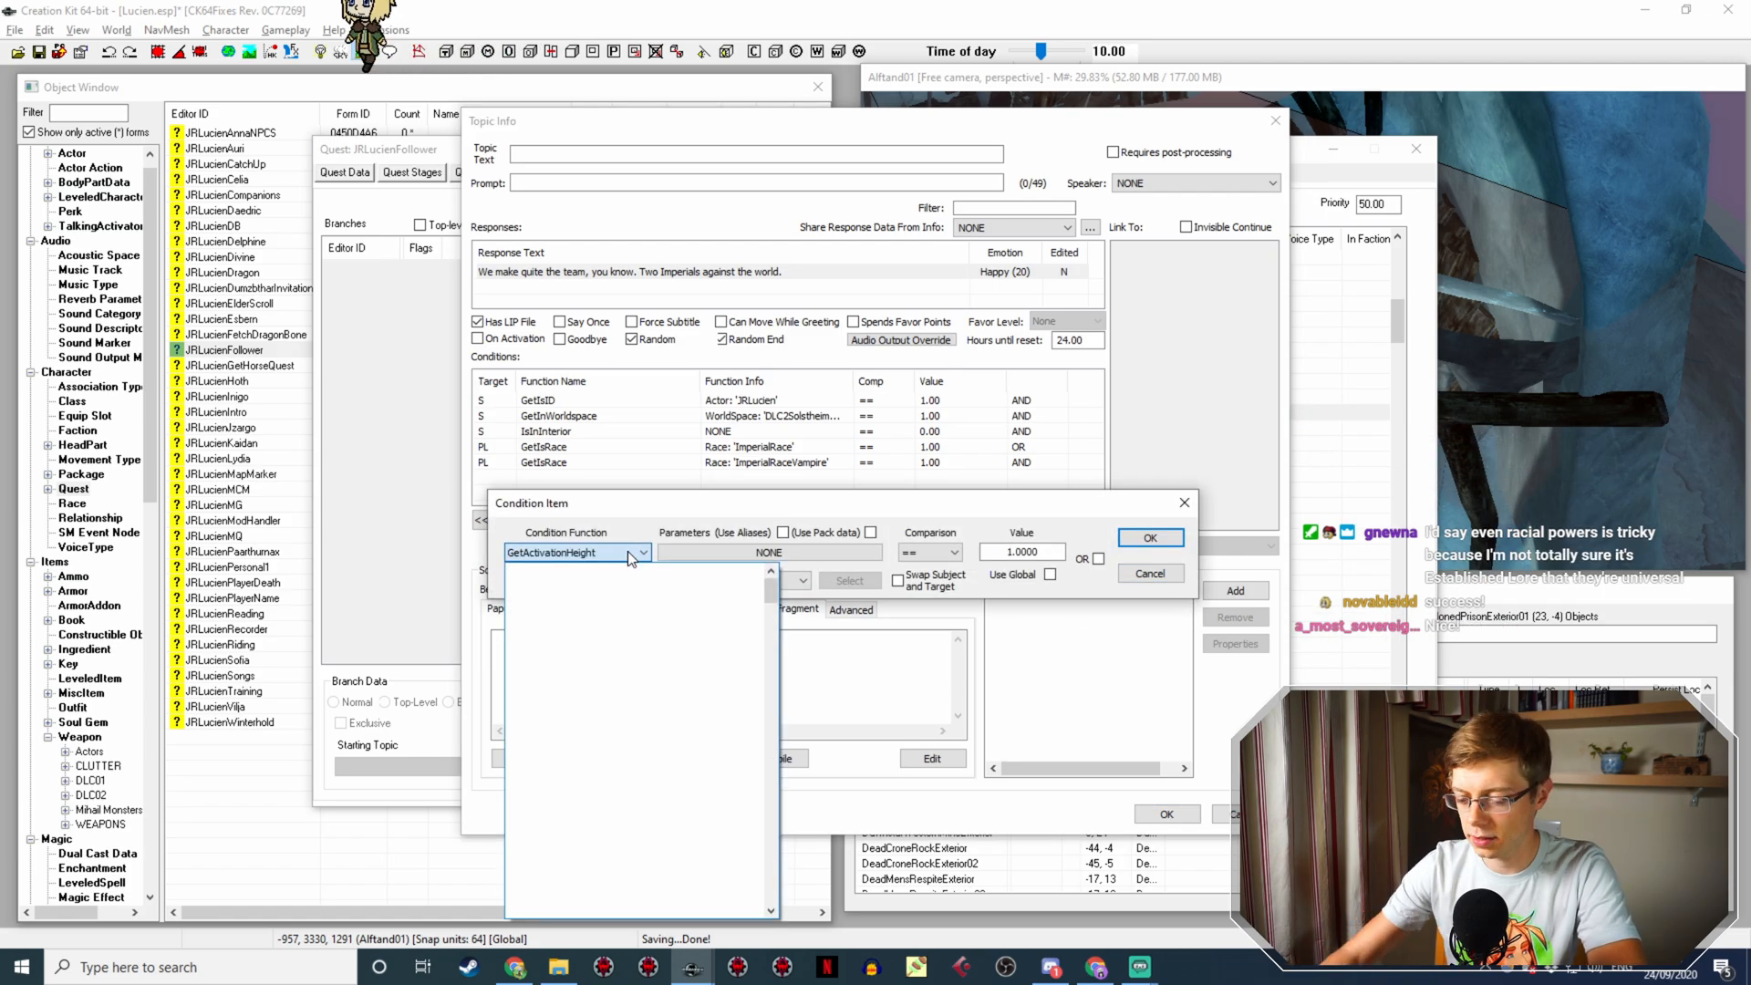
key("Return")
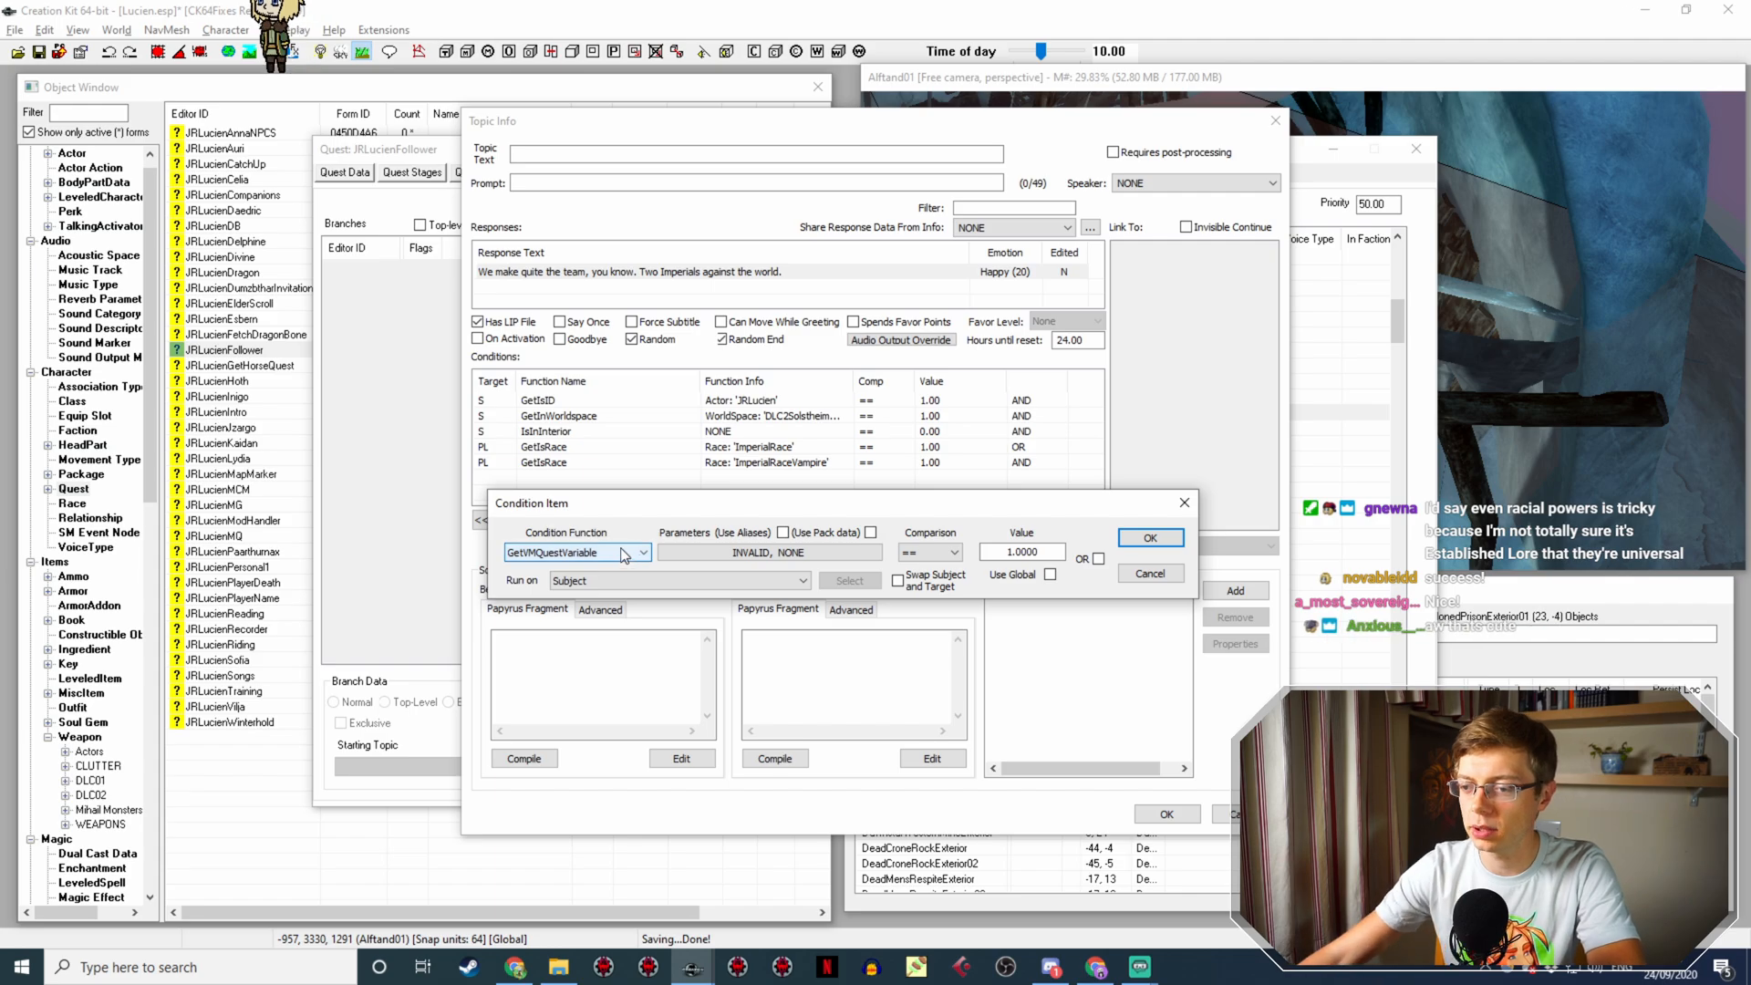
left_click(698, 552)
left_click(714, 616)
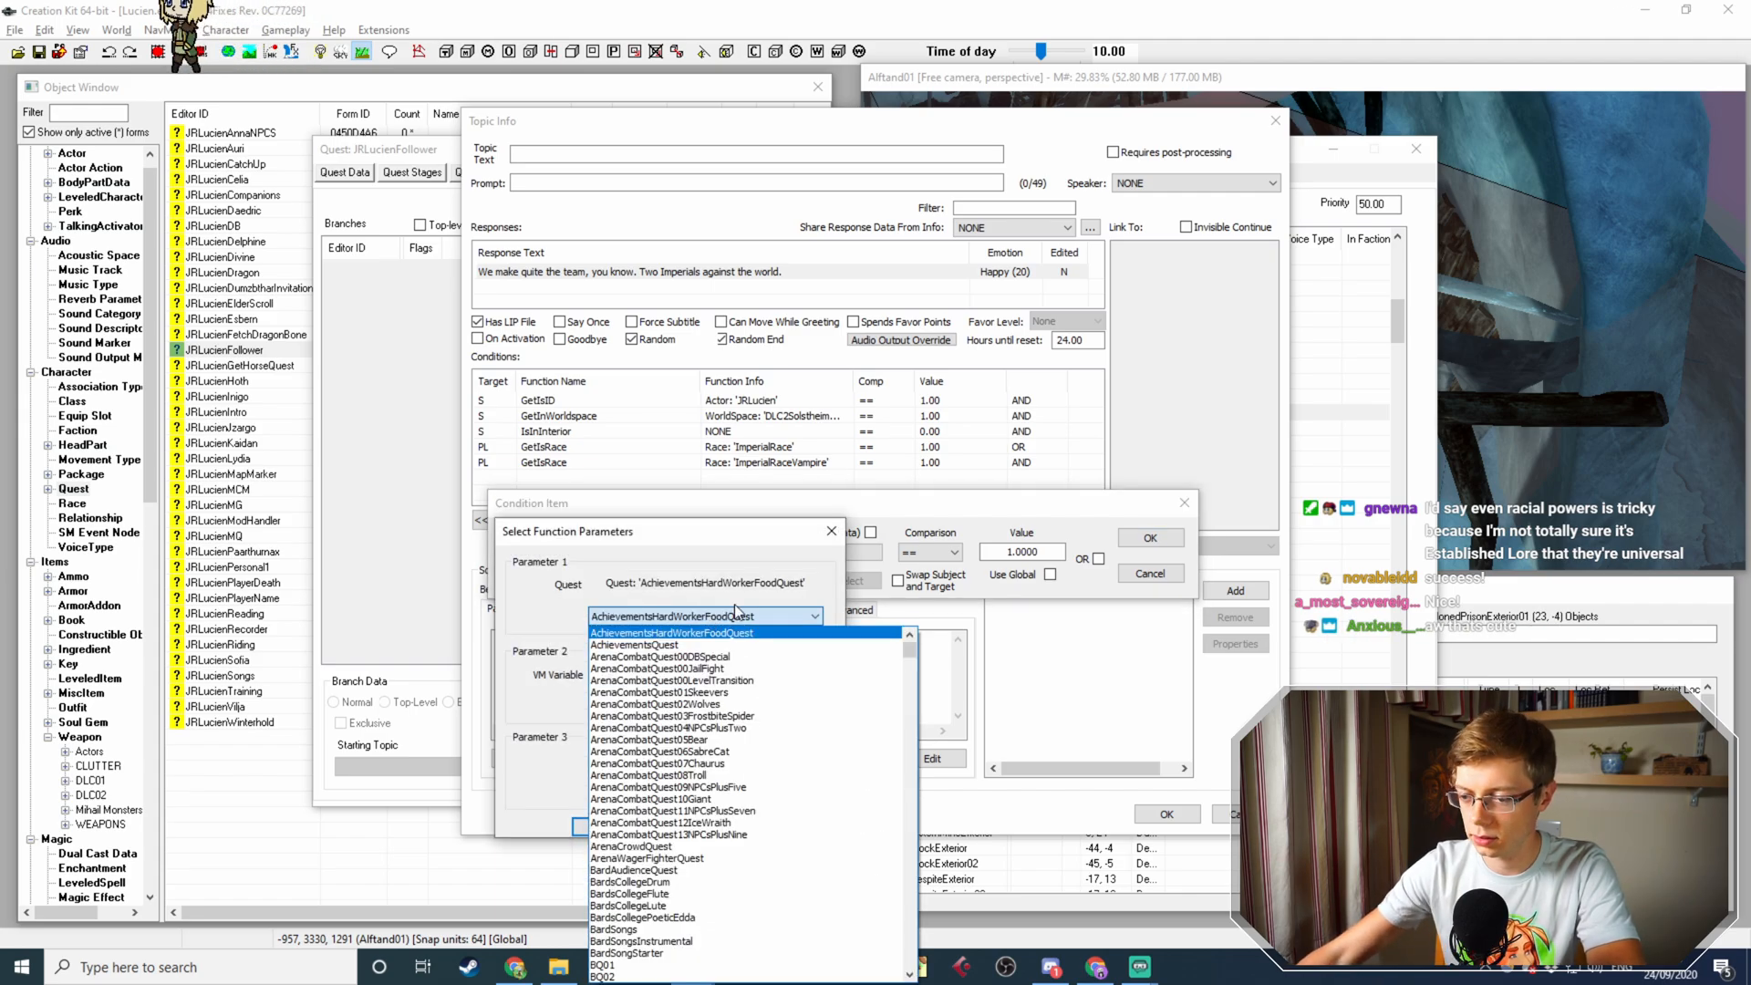
type("jrlucienfo")
key("Return")
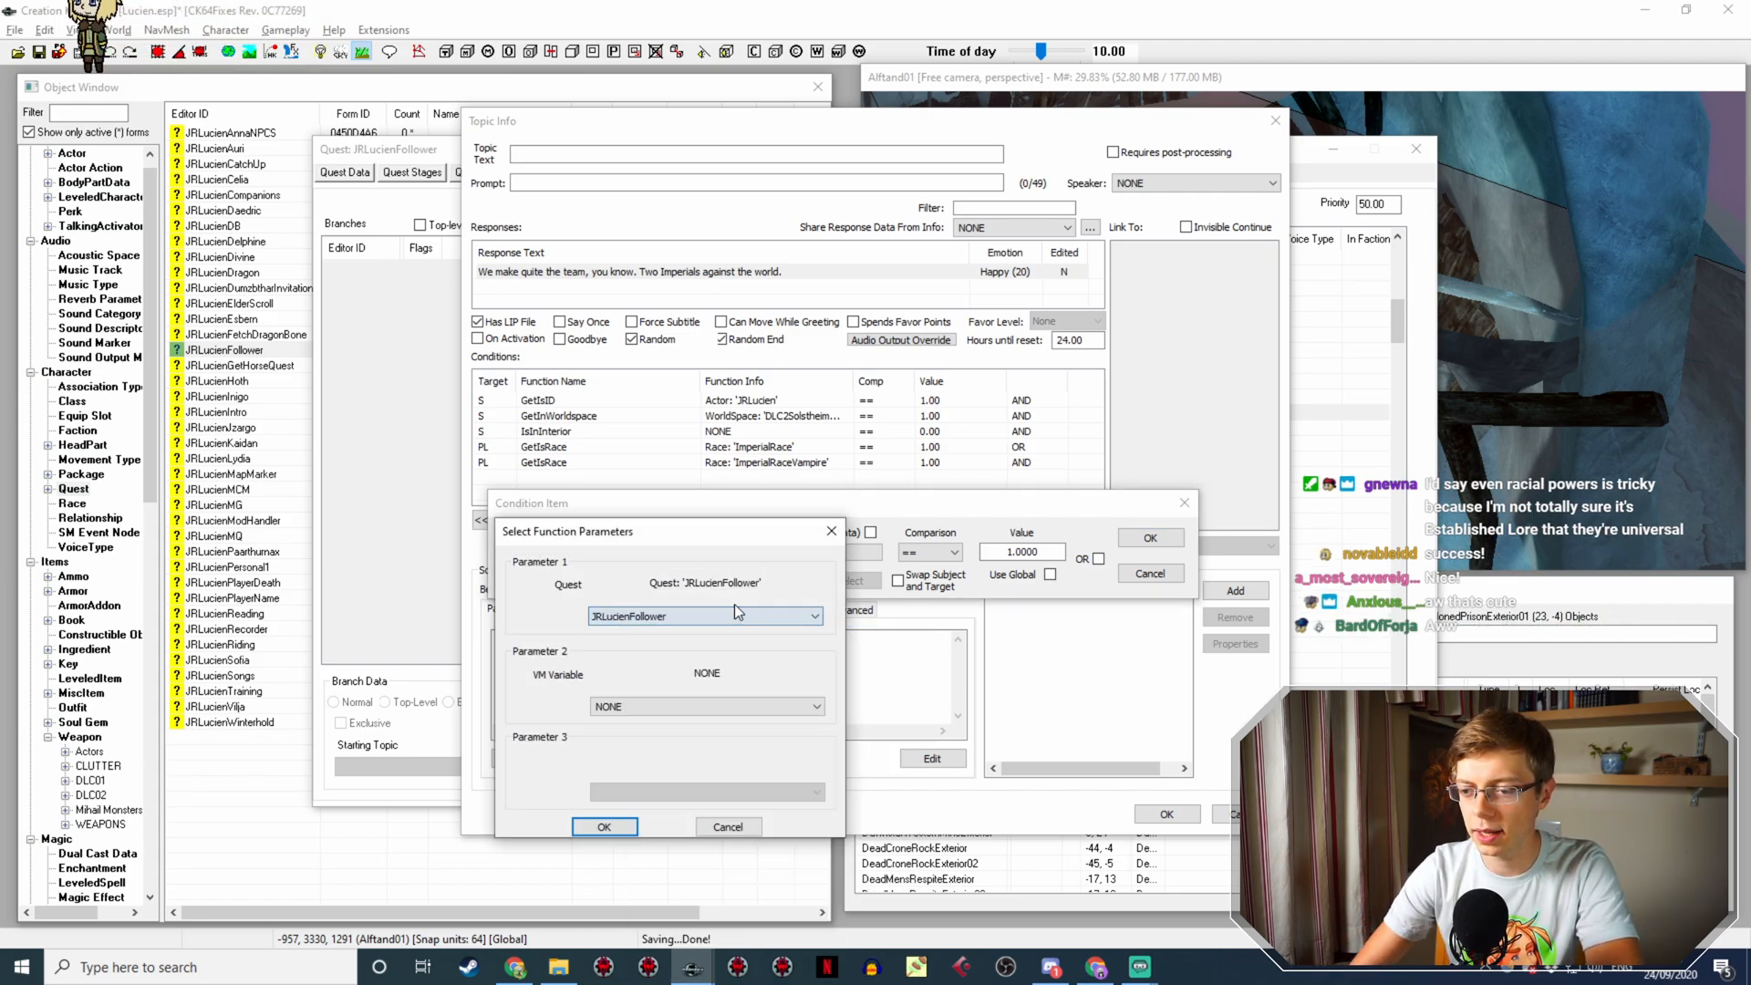
left_click(640, 705)
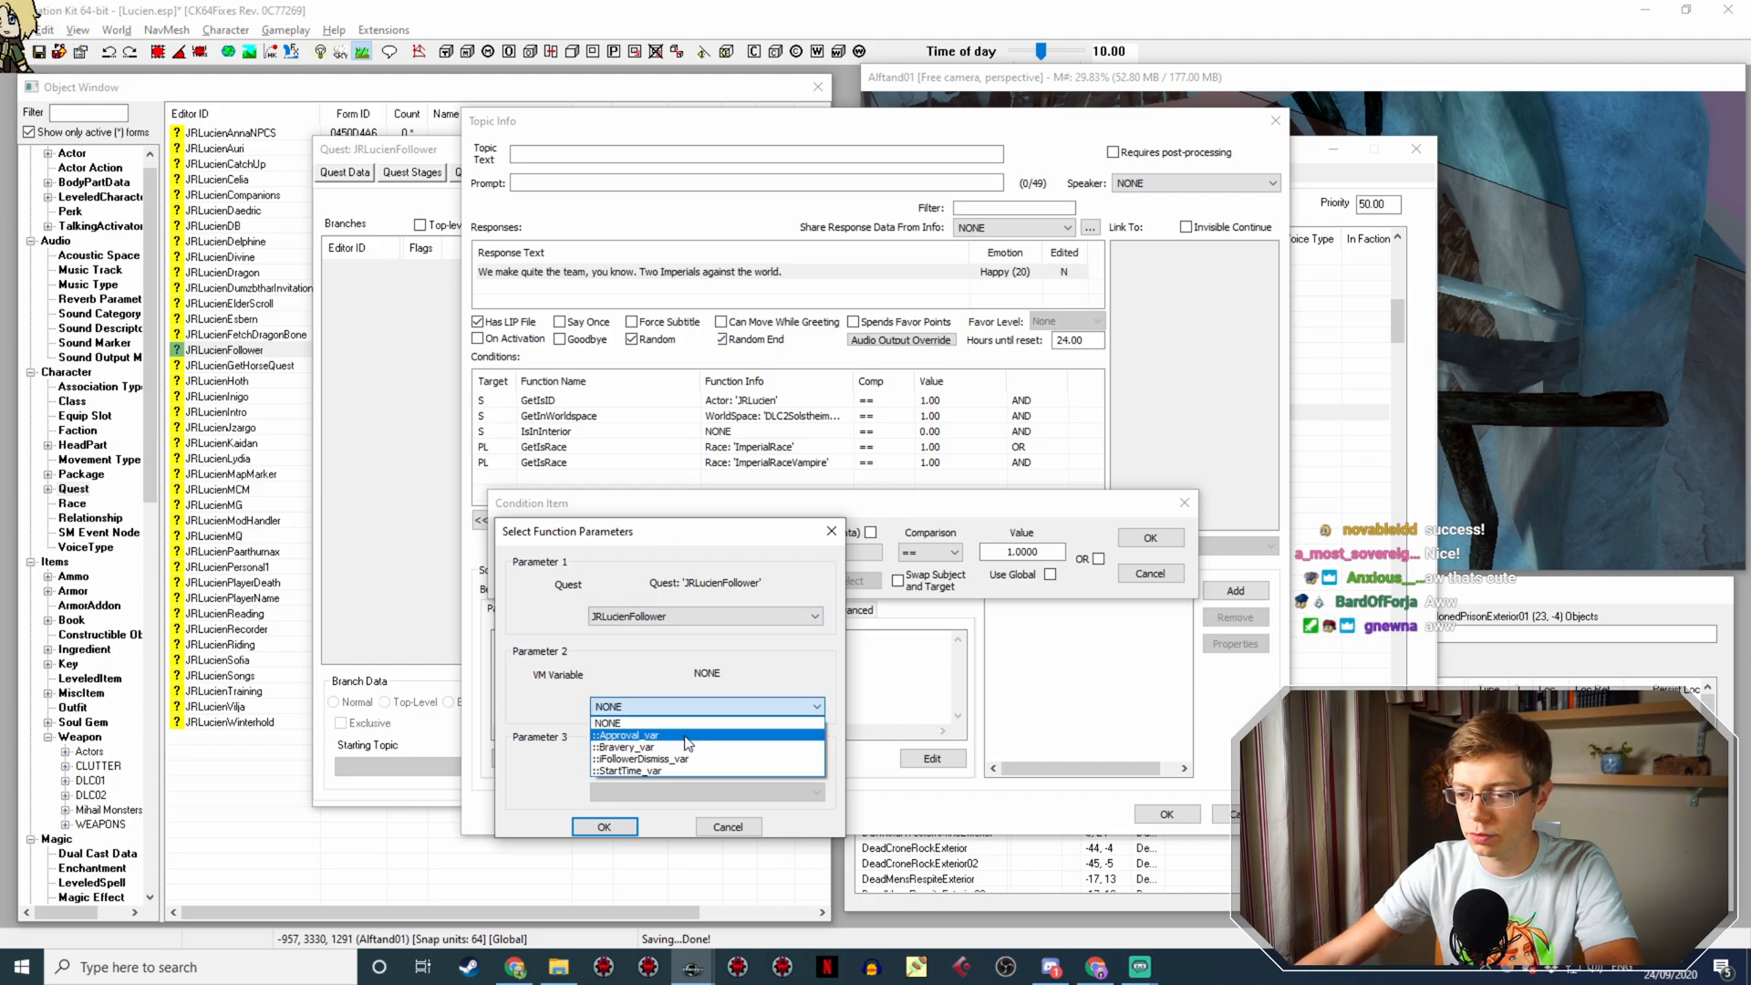
left_click(679, 735)
left_click(604, 826)
Step: Require the approval condition's value to be greater than or equal to 75 and confirm the condition
left_click(954, 553)
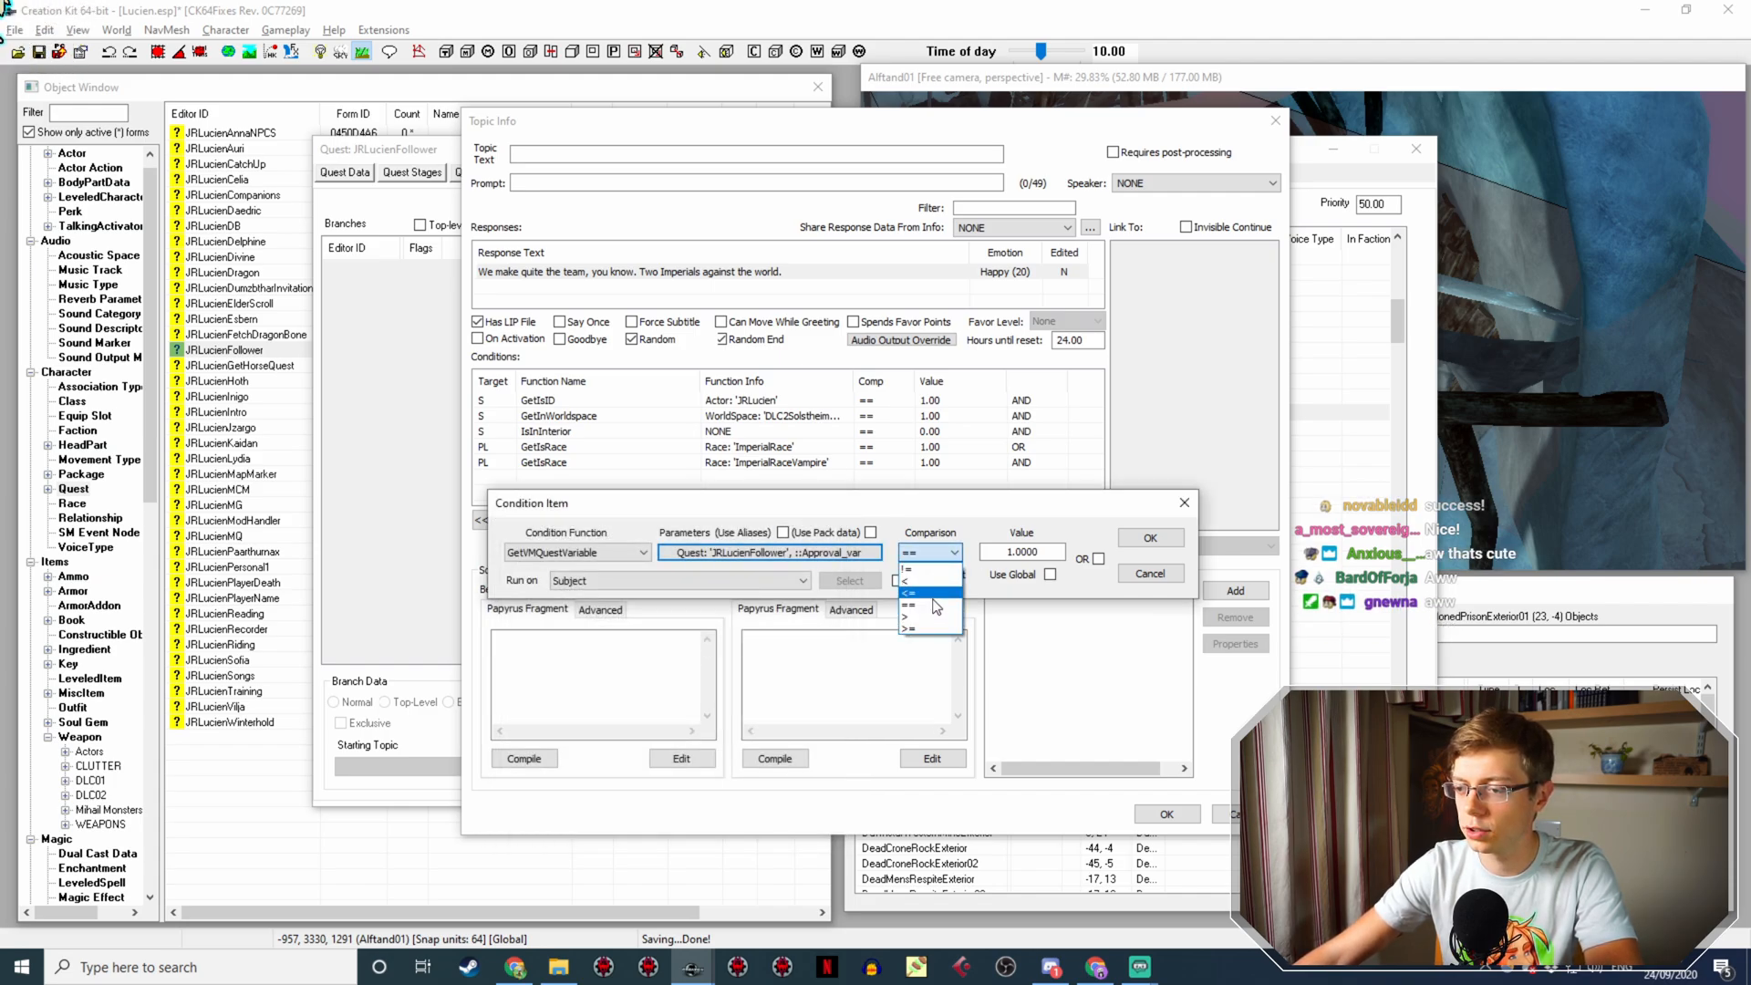
left_click(929, 608)
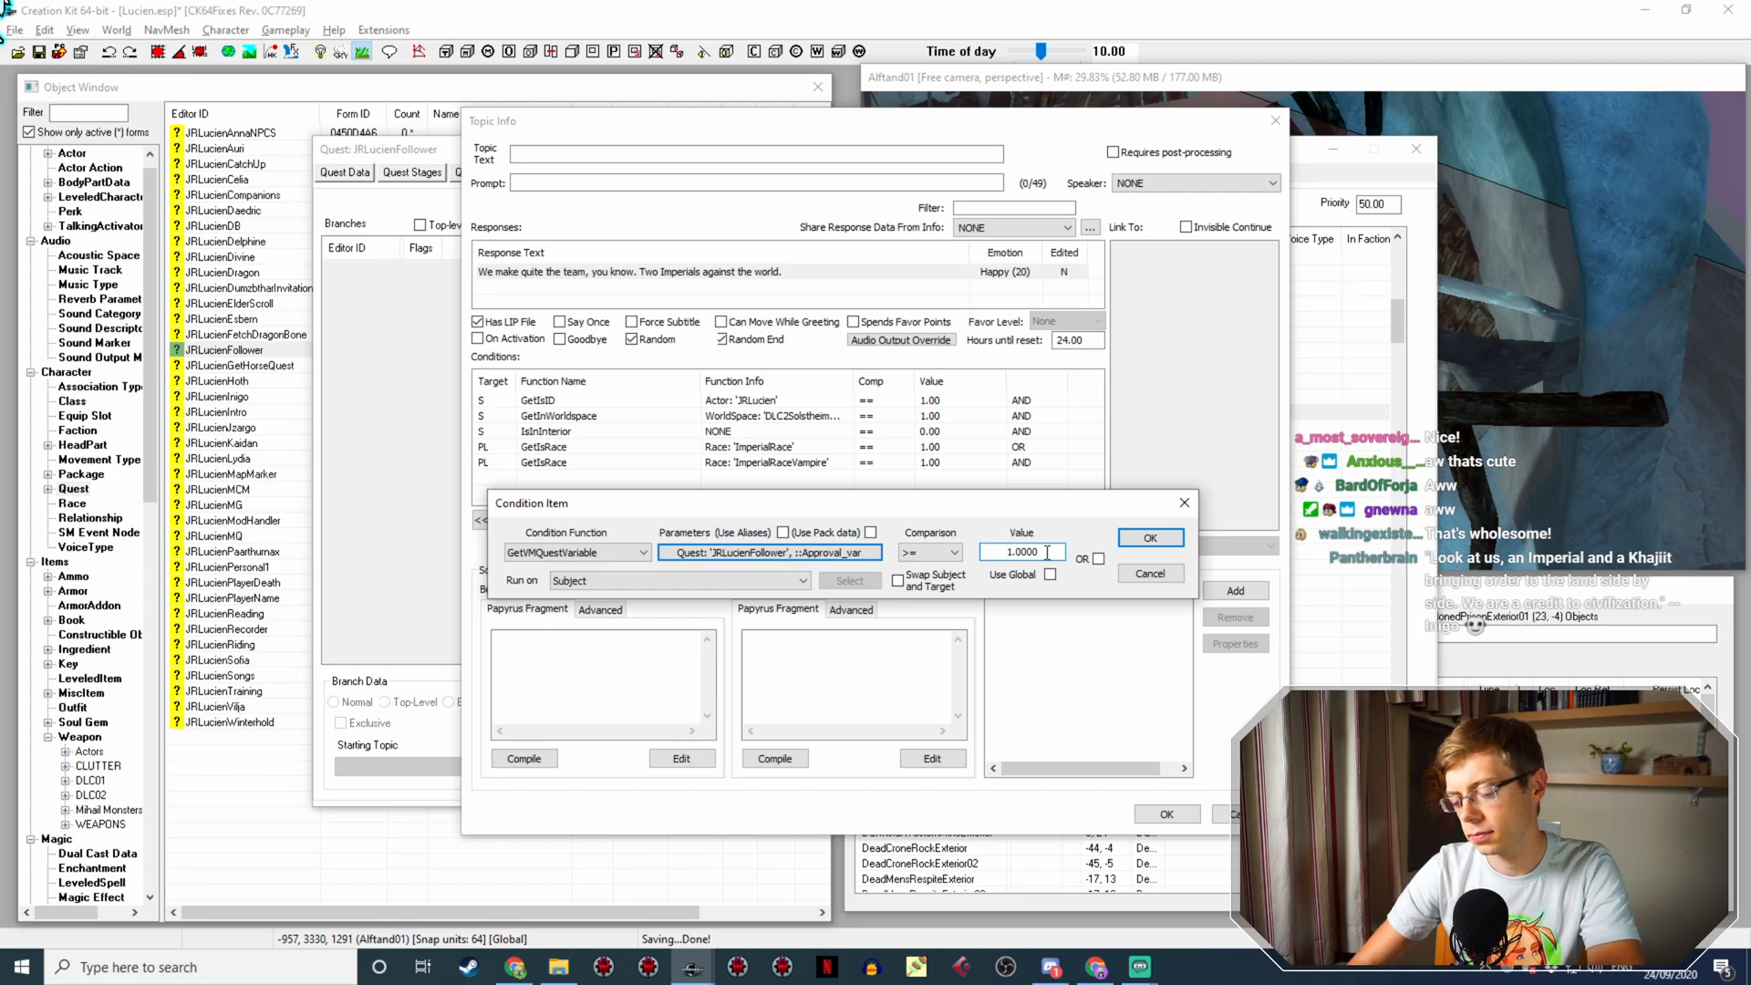
double_click(1048, 551)
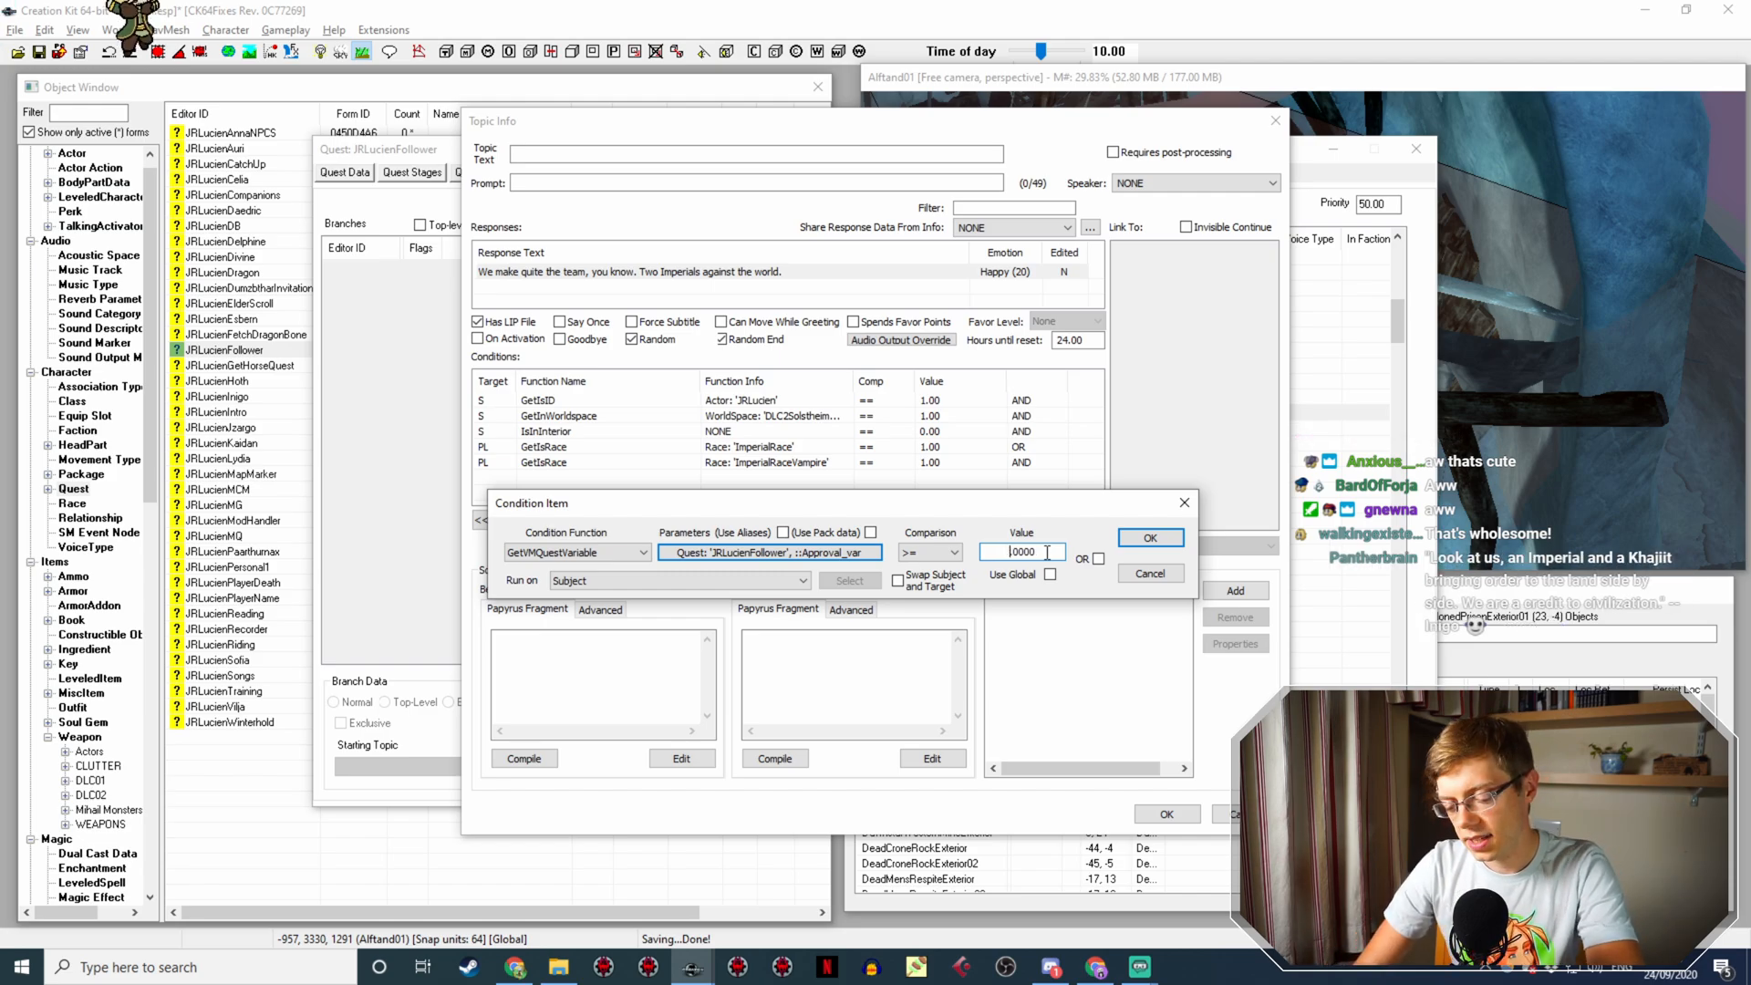
type("75.0000")
key("Return")
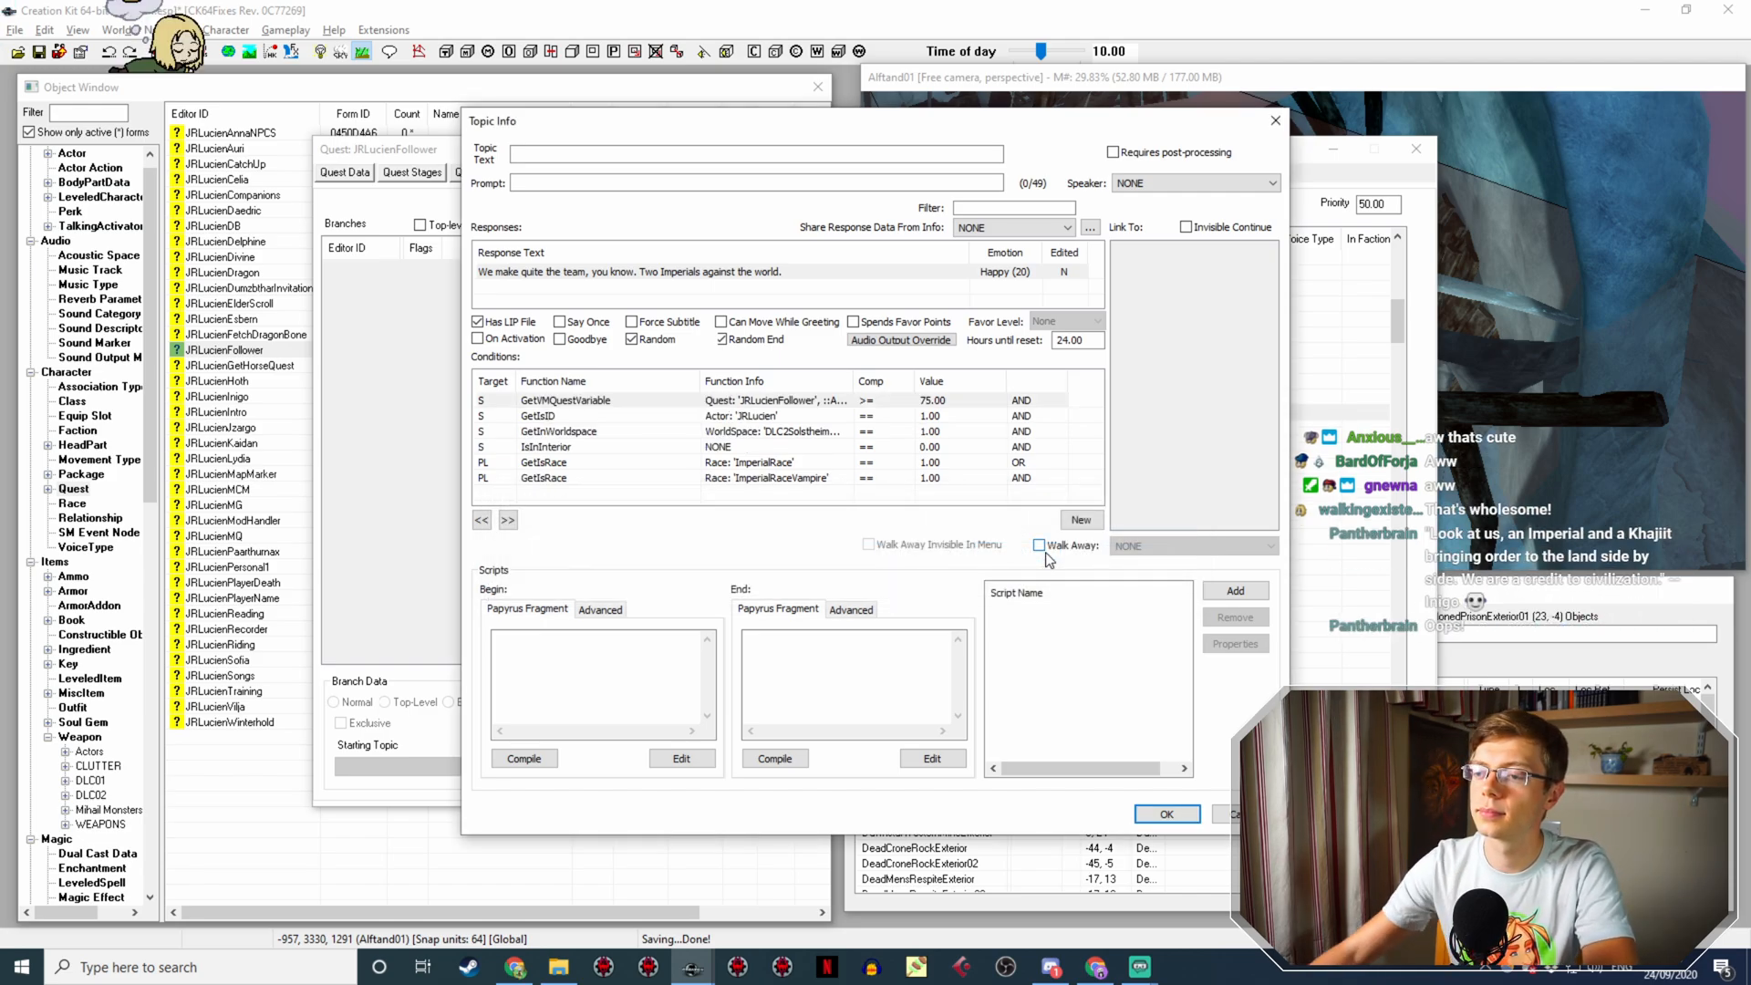
Step: Delete the GetInWorldspace condition, move the GetVMQuestVariable condition directly above the race conditions, and save the line
left_click_drag(831, 402, 816, 444)
left_click(811, 434)
key("Delete")
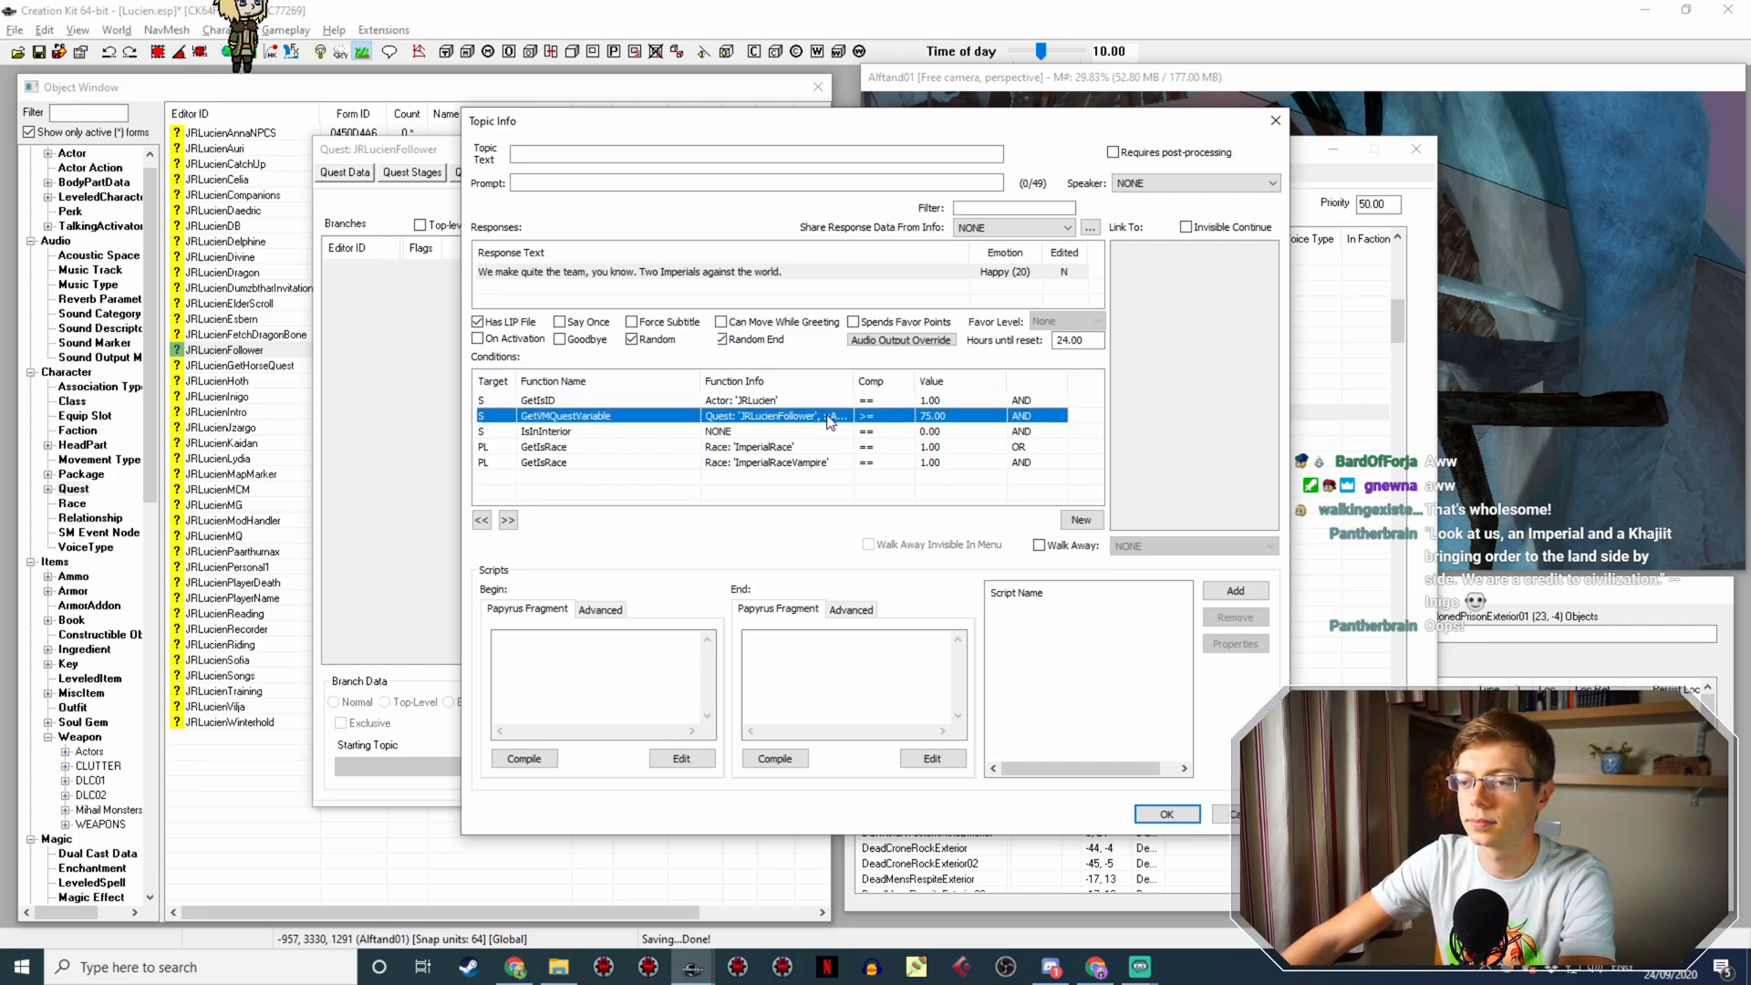
key("Right")
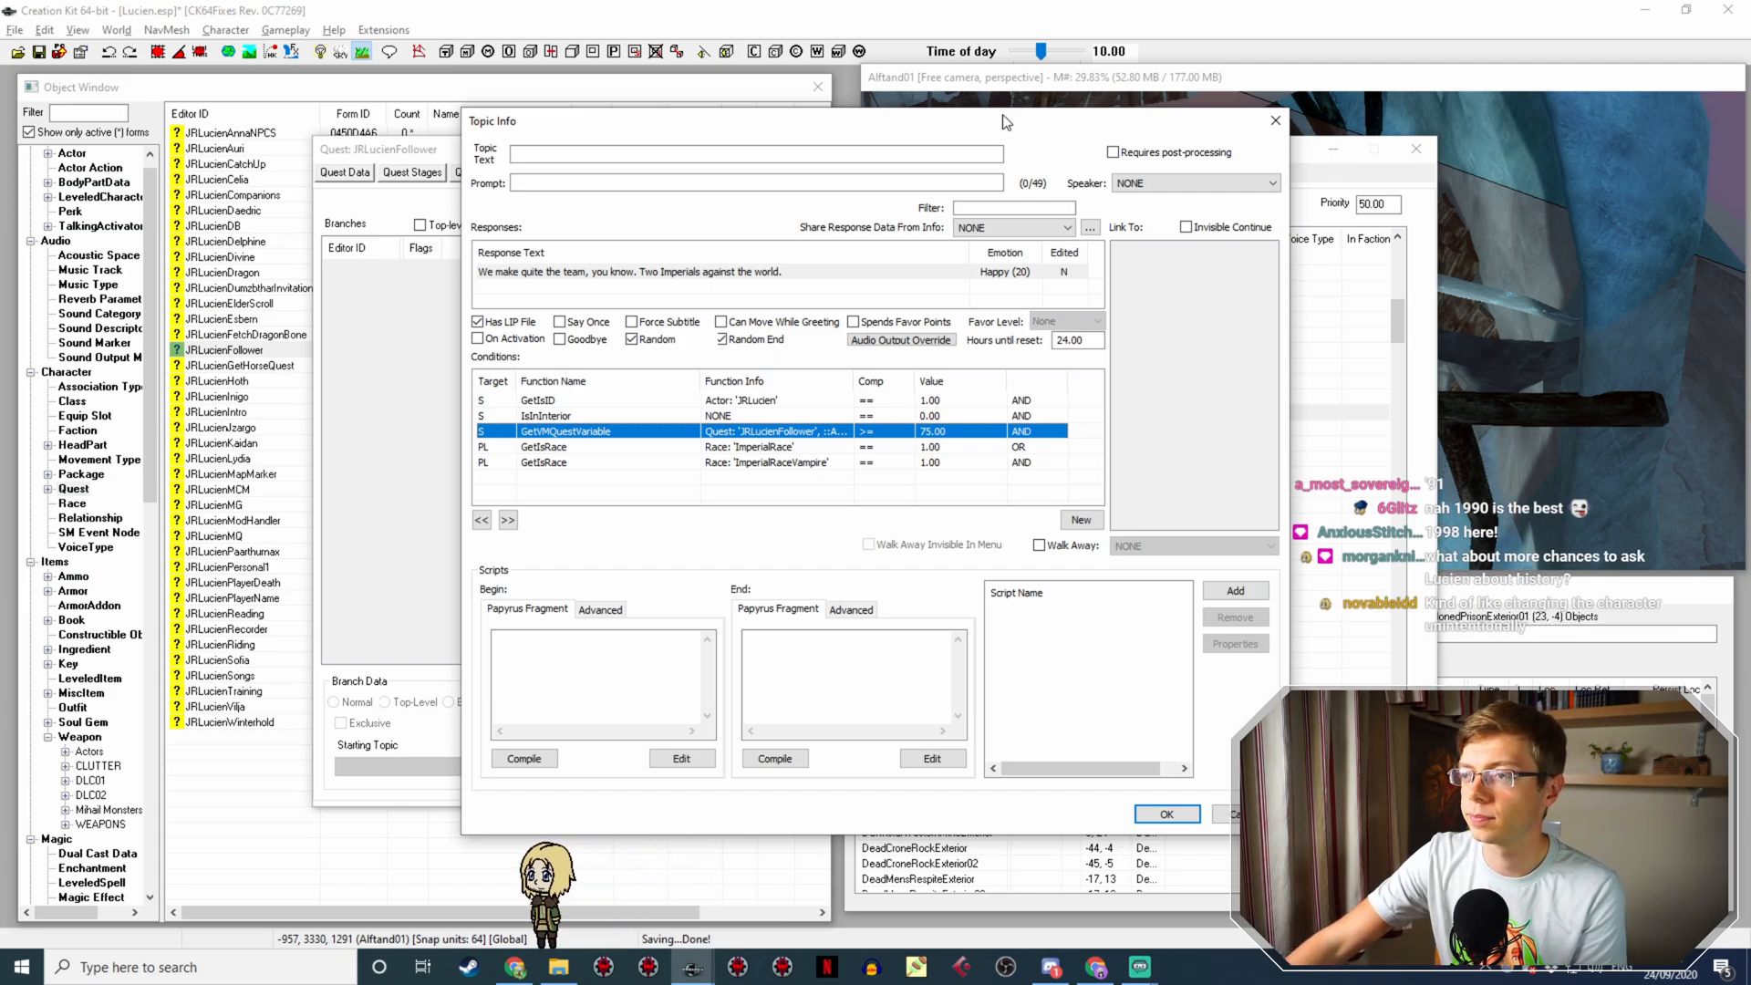
left_click_drag(1002, 128, 740, 117)
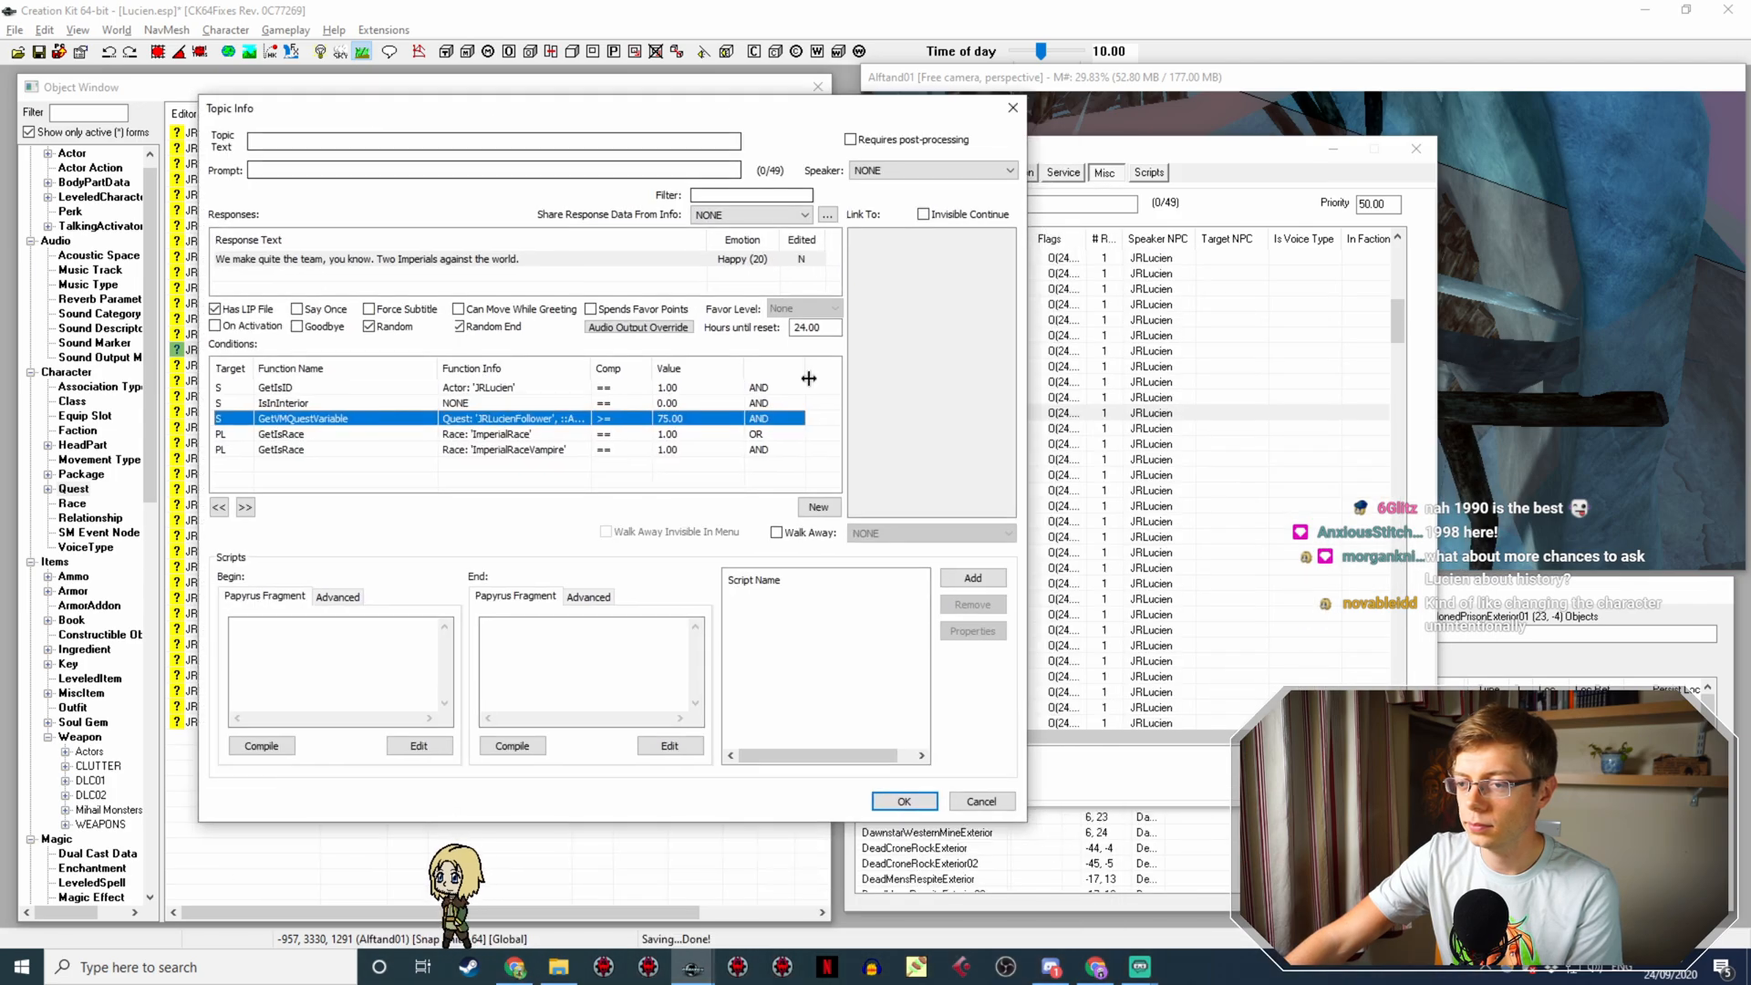
left_click(900, 800)
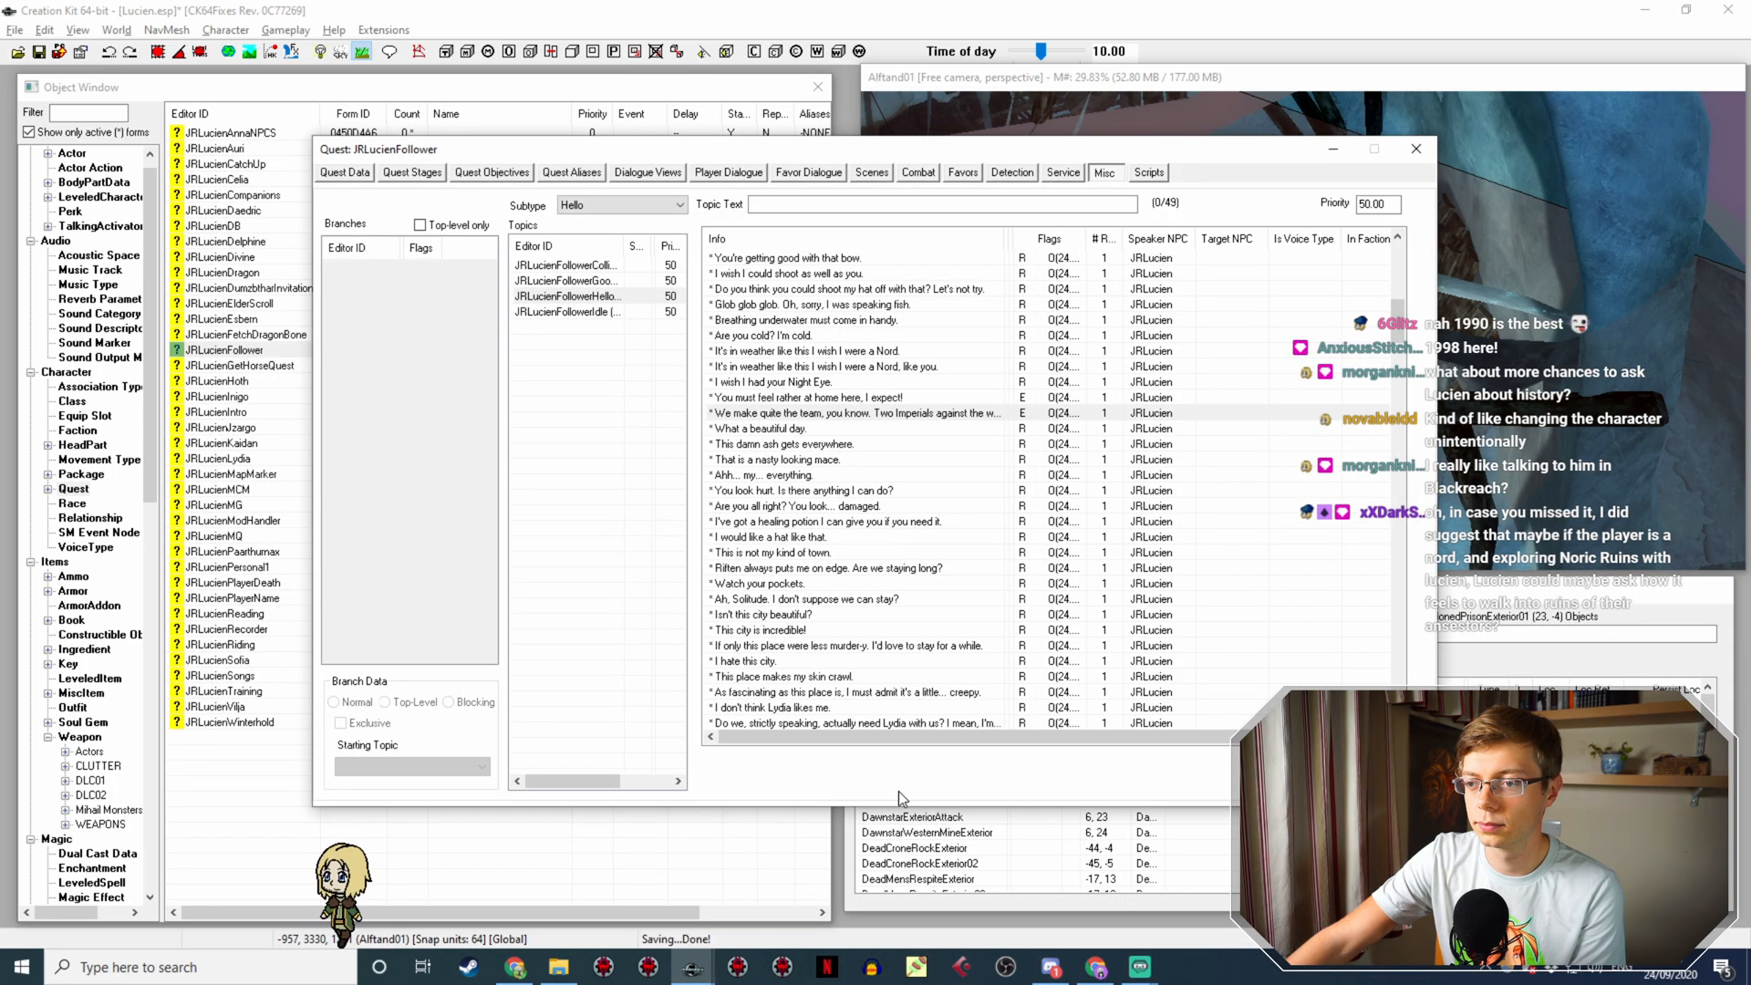
right_click(900, 416)
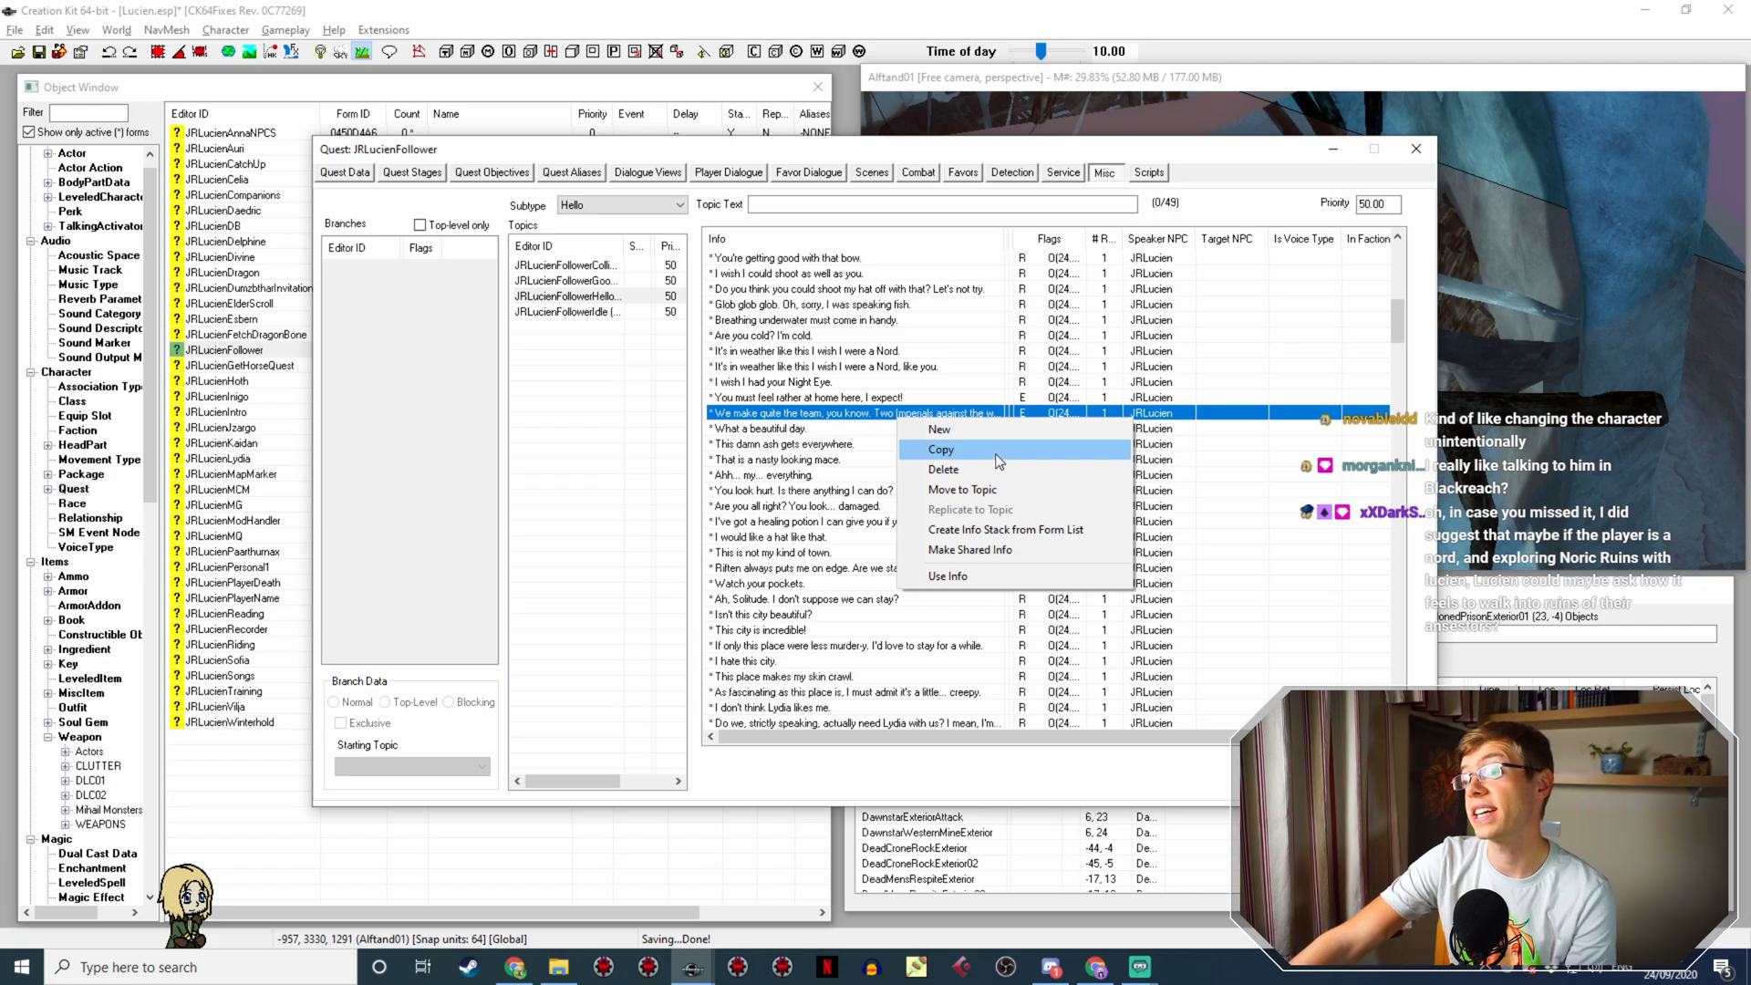
double_click(870, 414)
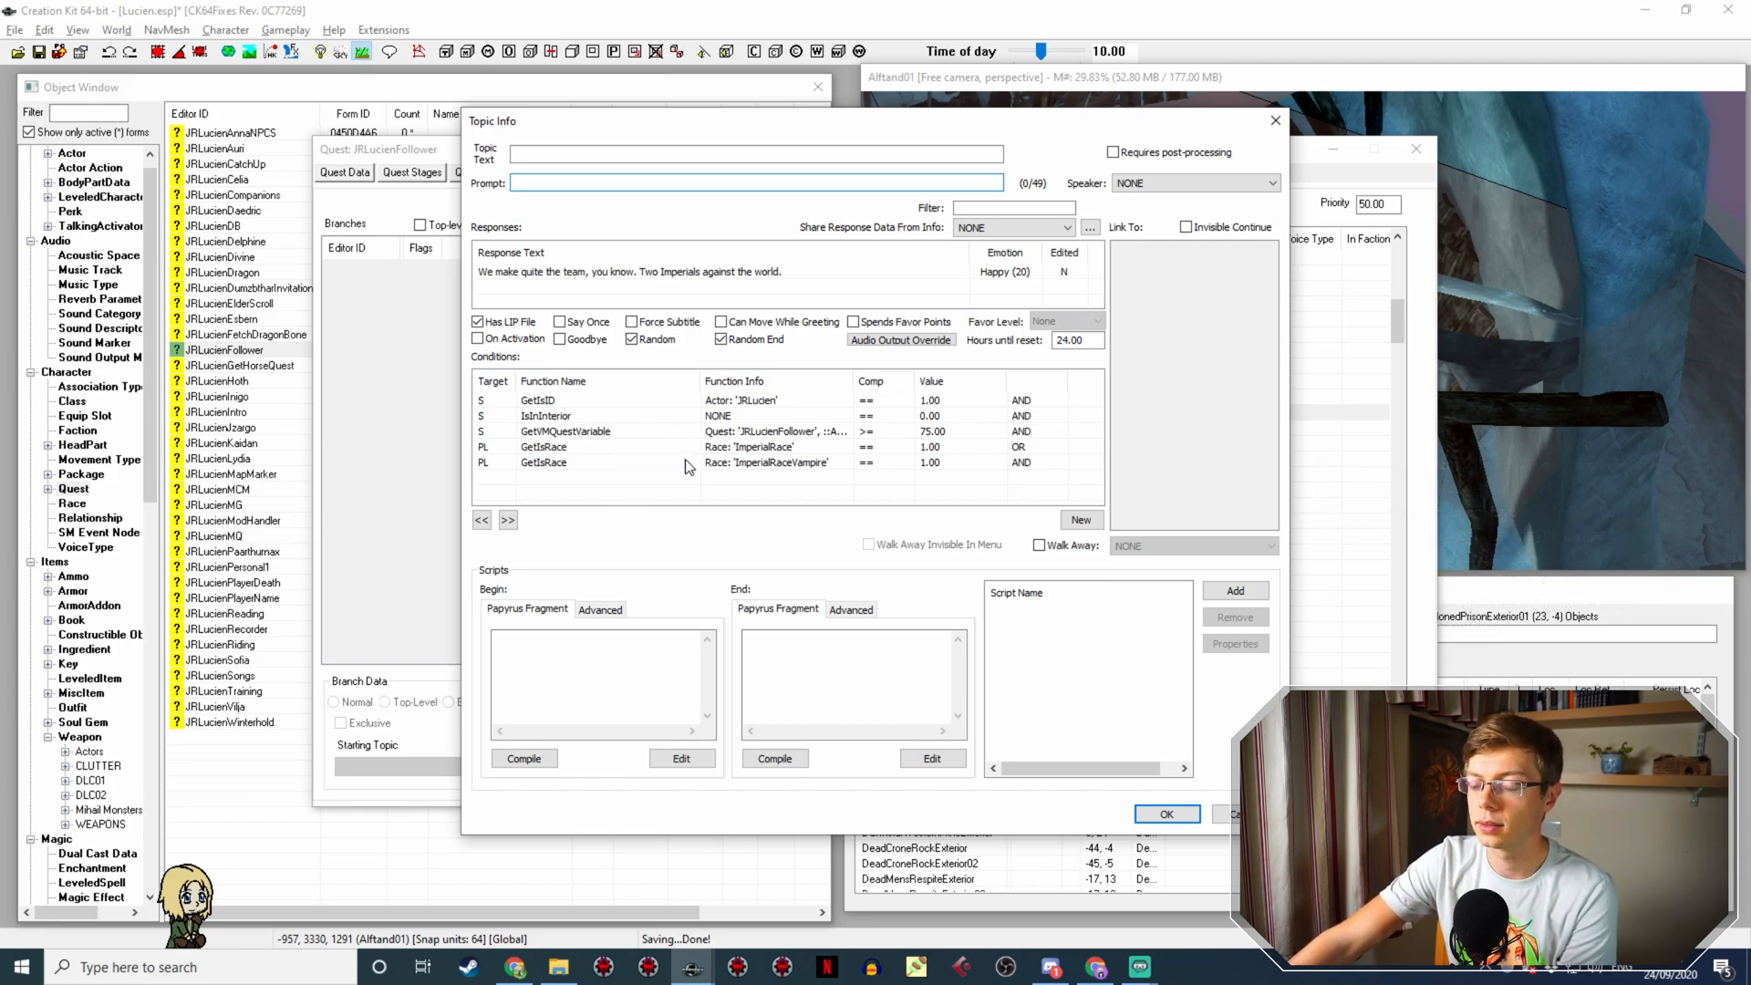
left_click(1168, 814)
Step: Duplicate the line "We make quite the team, you know. Two Imperials against the world." in the Hello topic and open one for editing
right_click(974, 419)
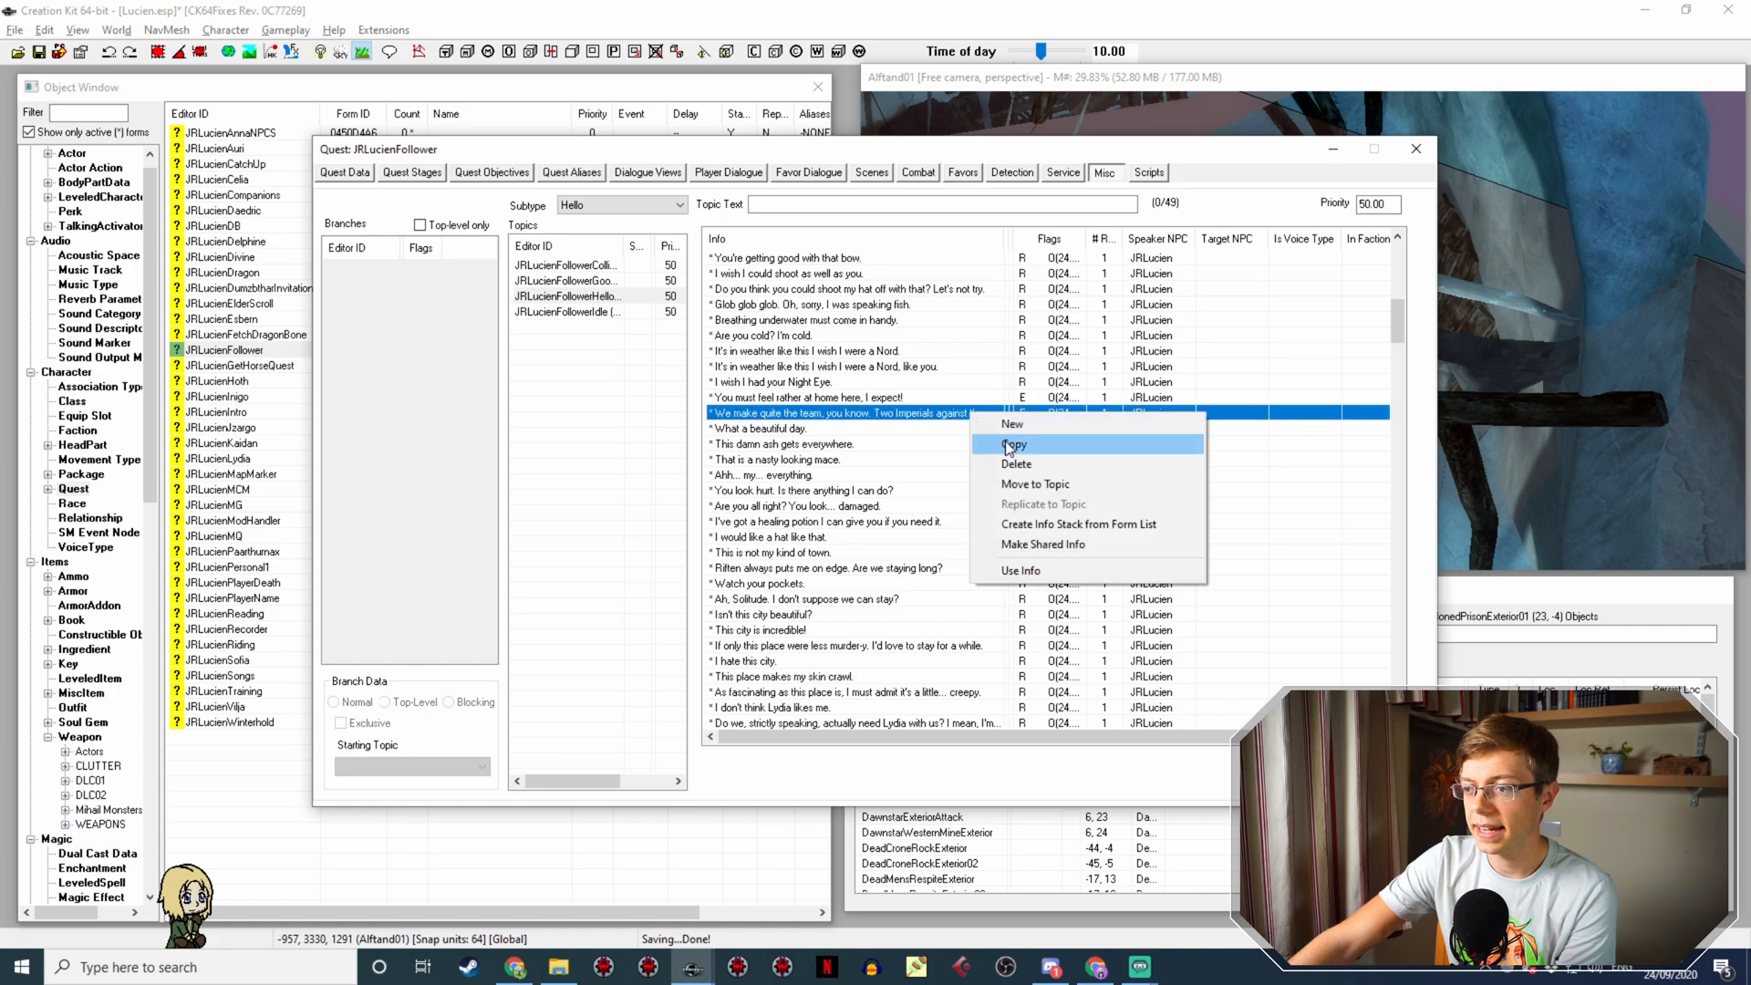
left_click(977, 440)
double_click(908, 366)
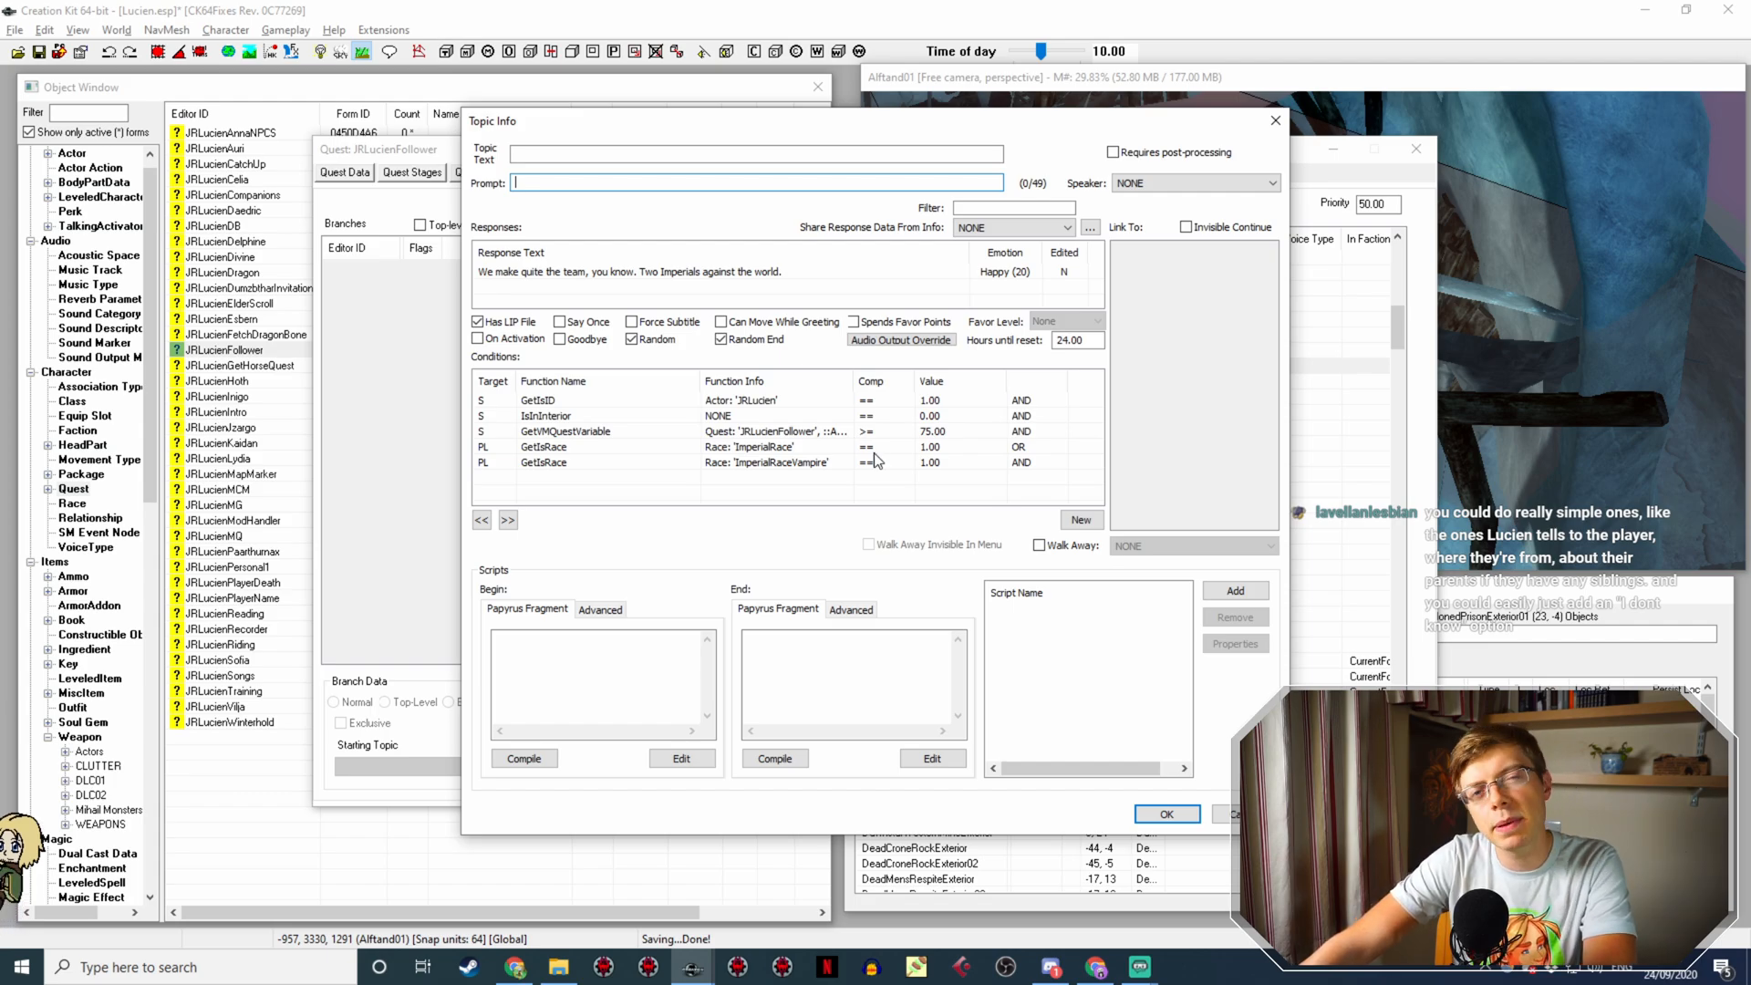
Step: Replace the response's second sentence with "An Imperial chap and a marvelous cat against the world." and confirm the response
double_click(710, 273)
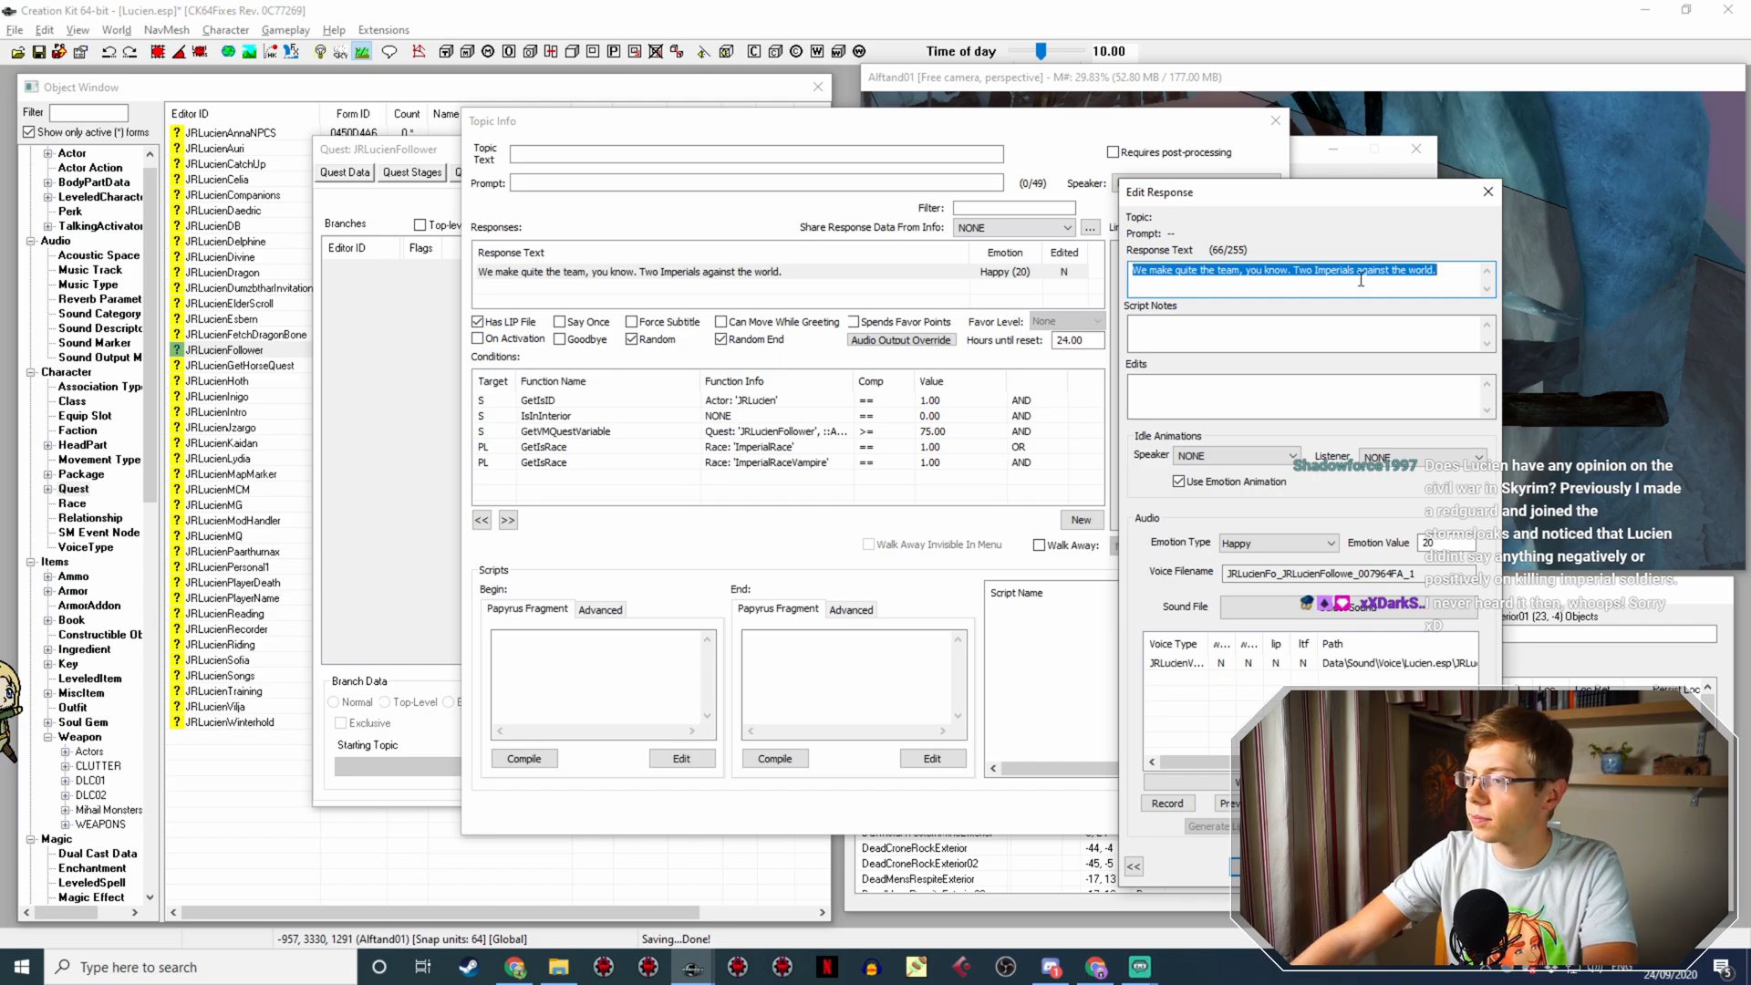
left_click(1364, 273)
left_click_drag(1442, 274, 1311, 272)
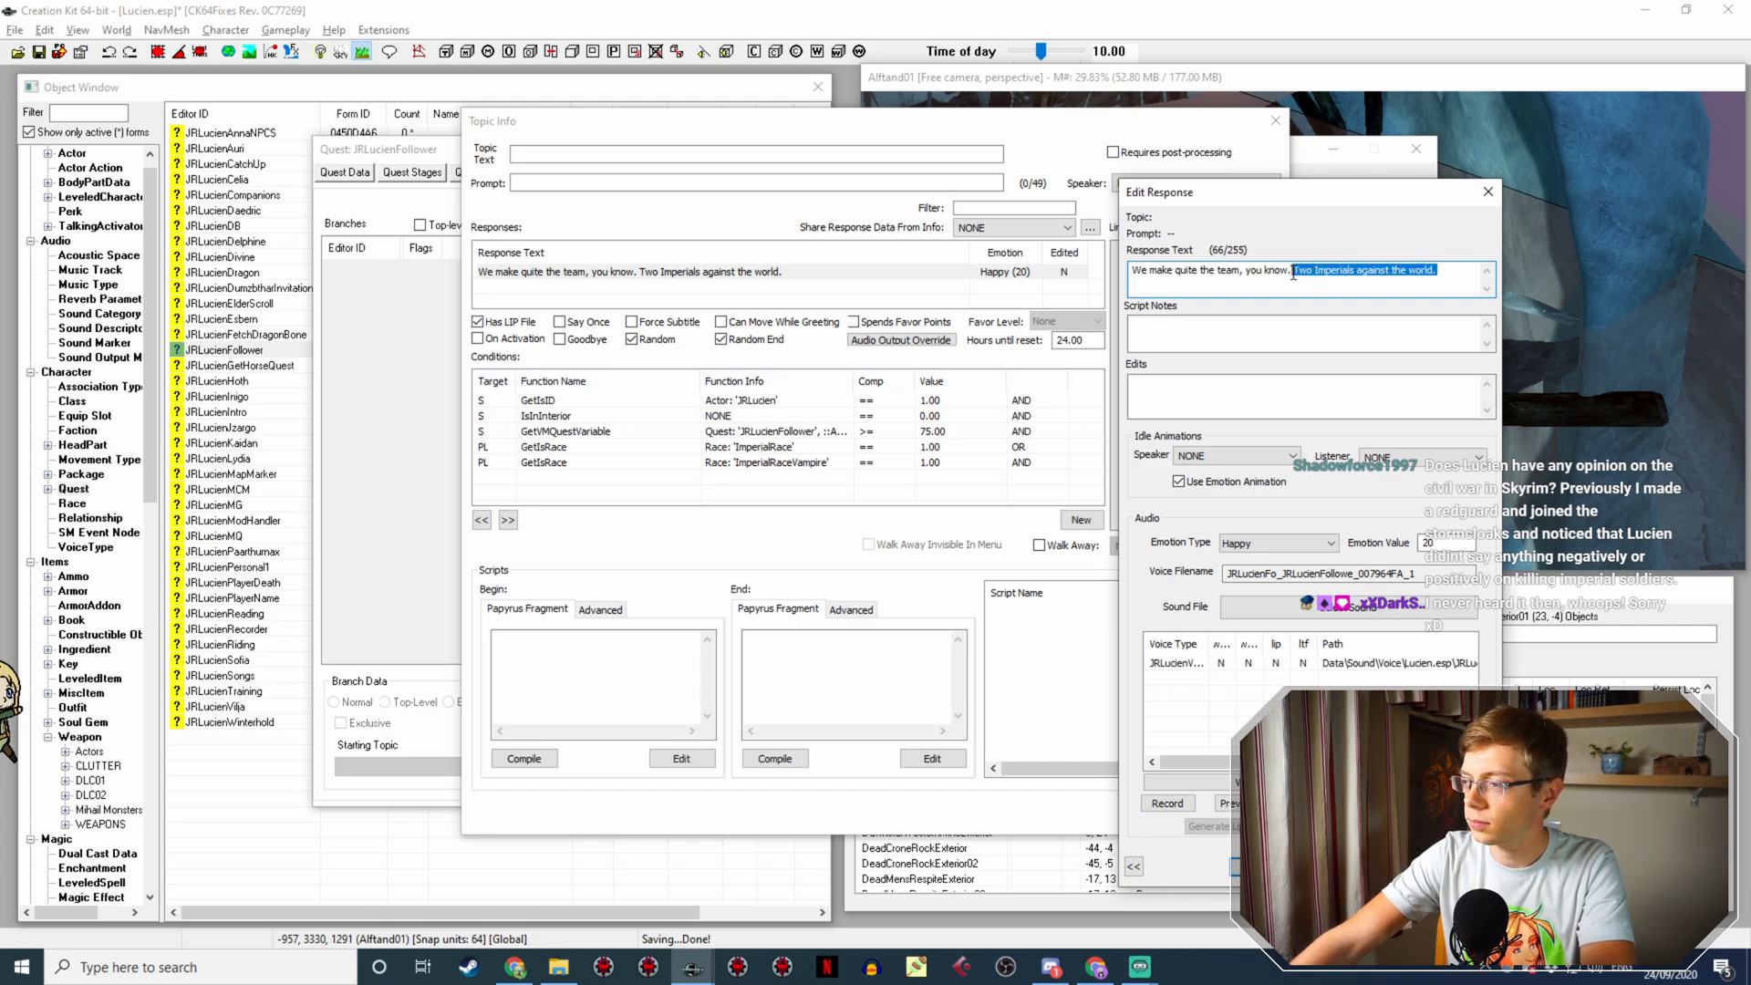
type("A")
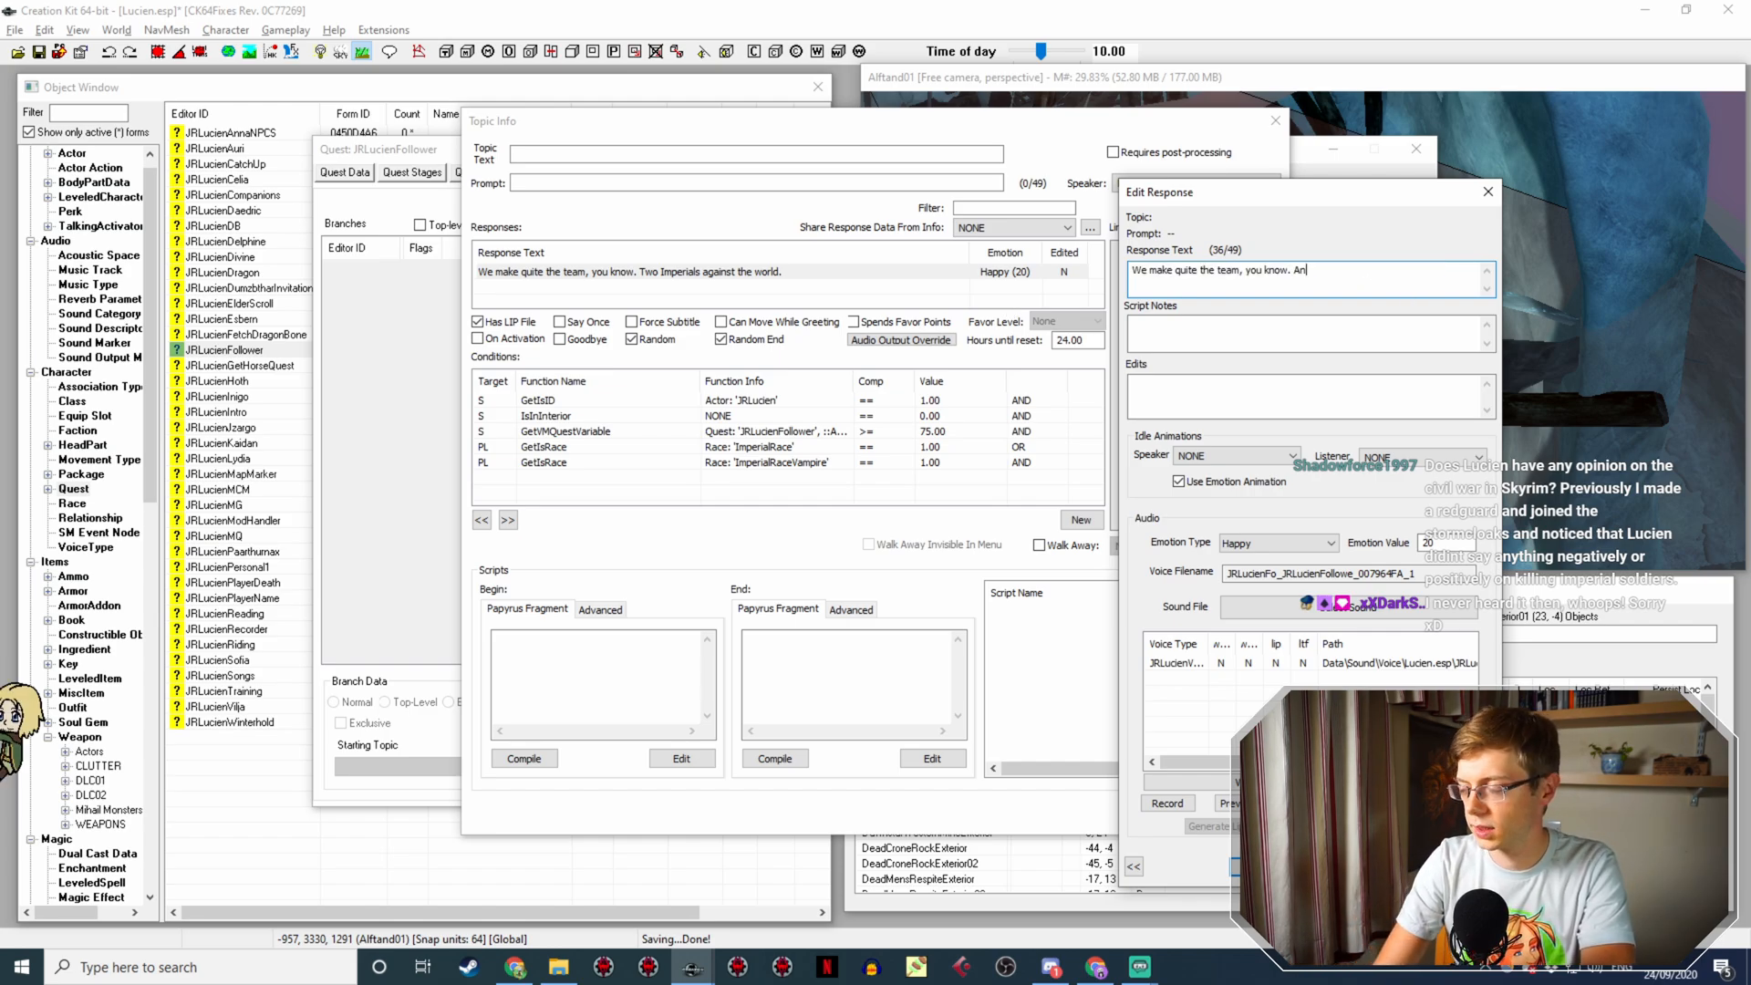
type("n Im")
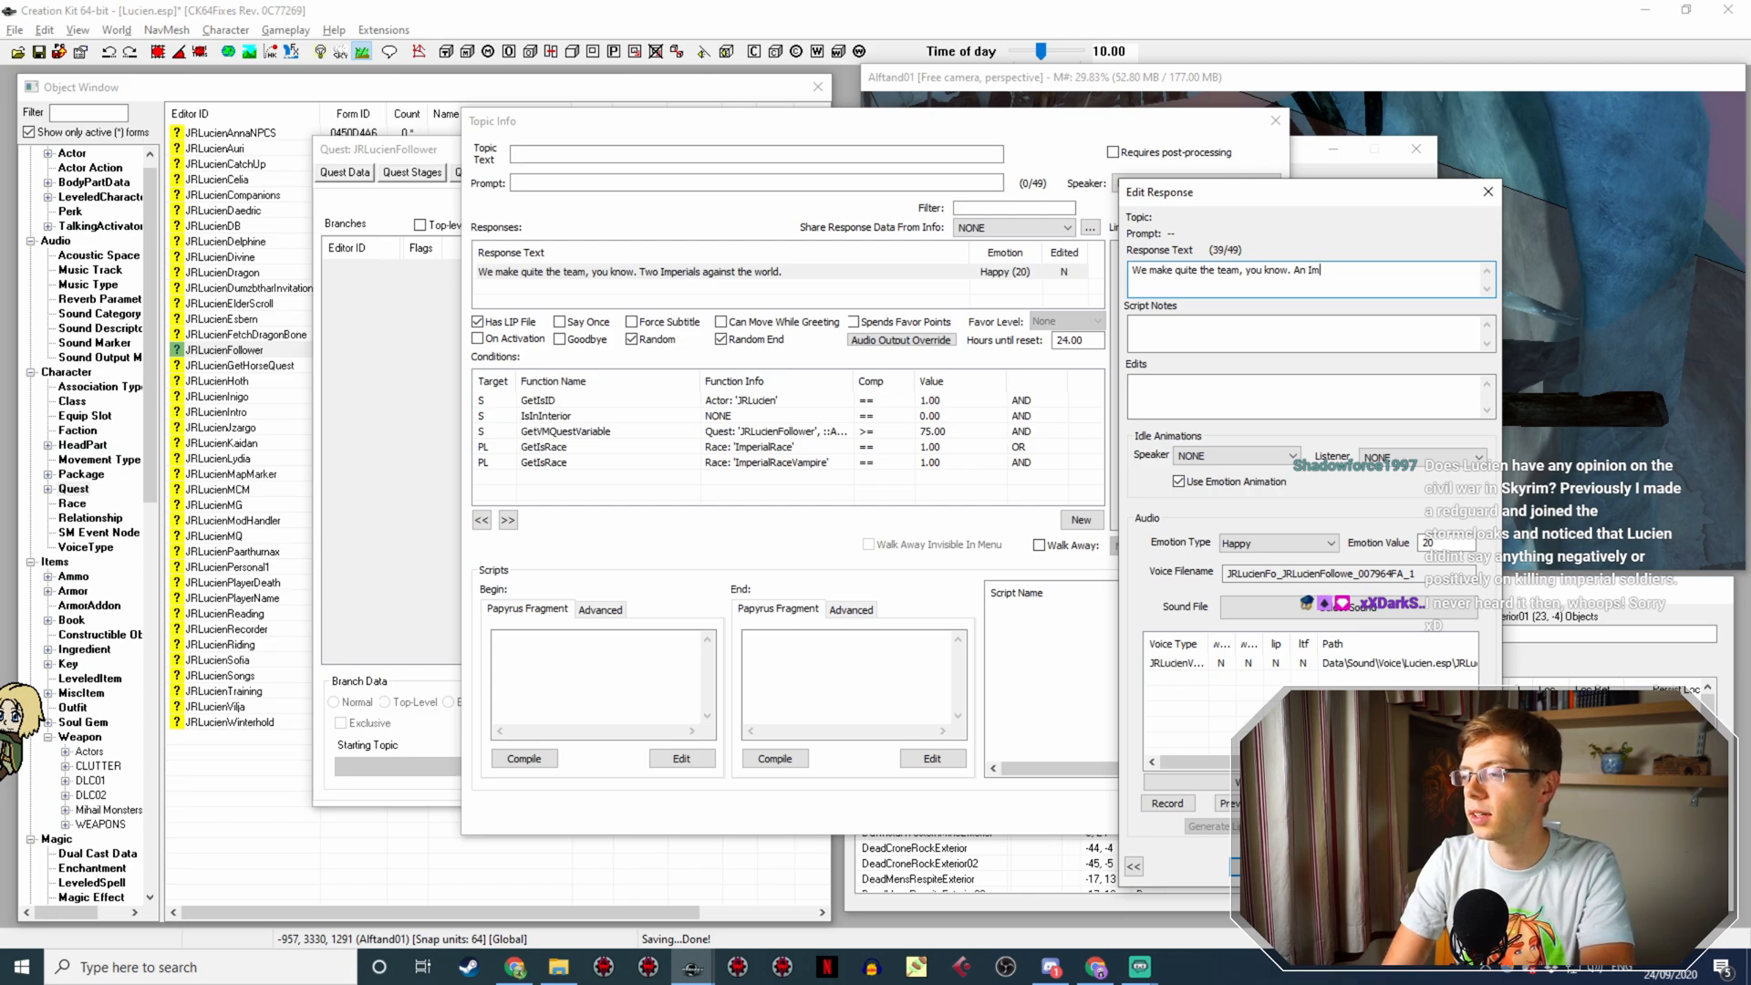
type("perial cha")
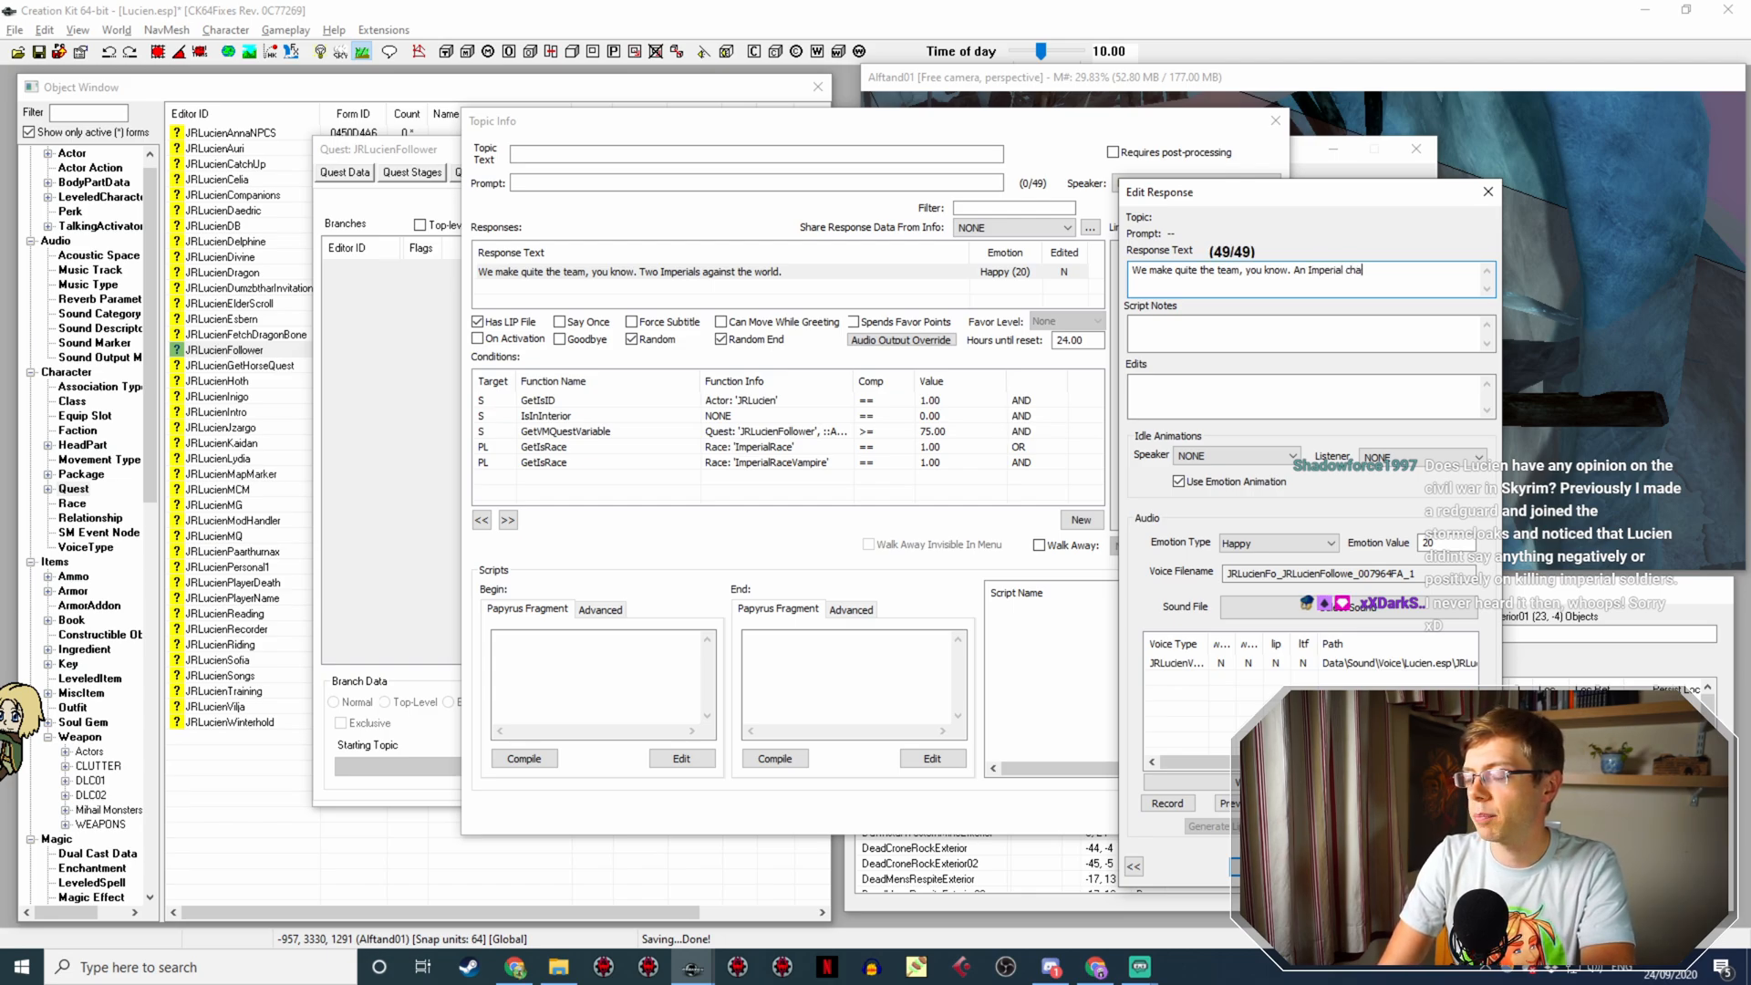
type("p and")
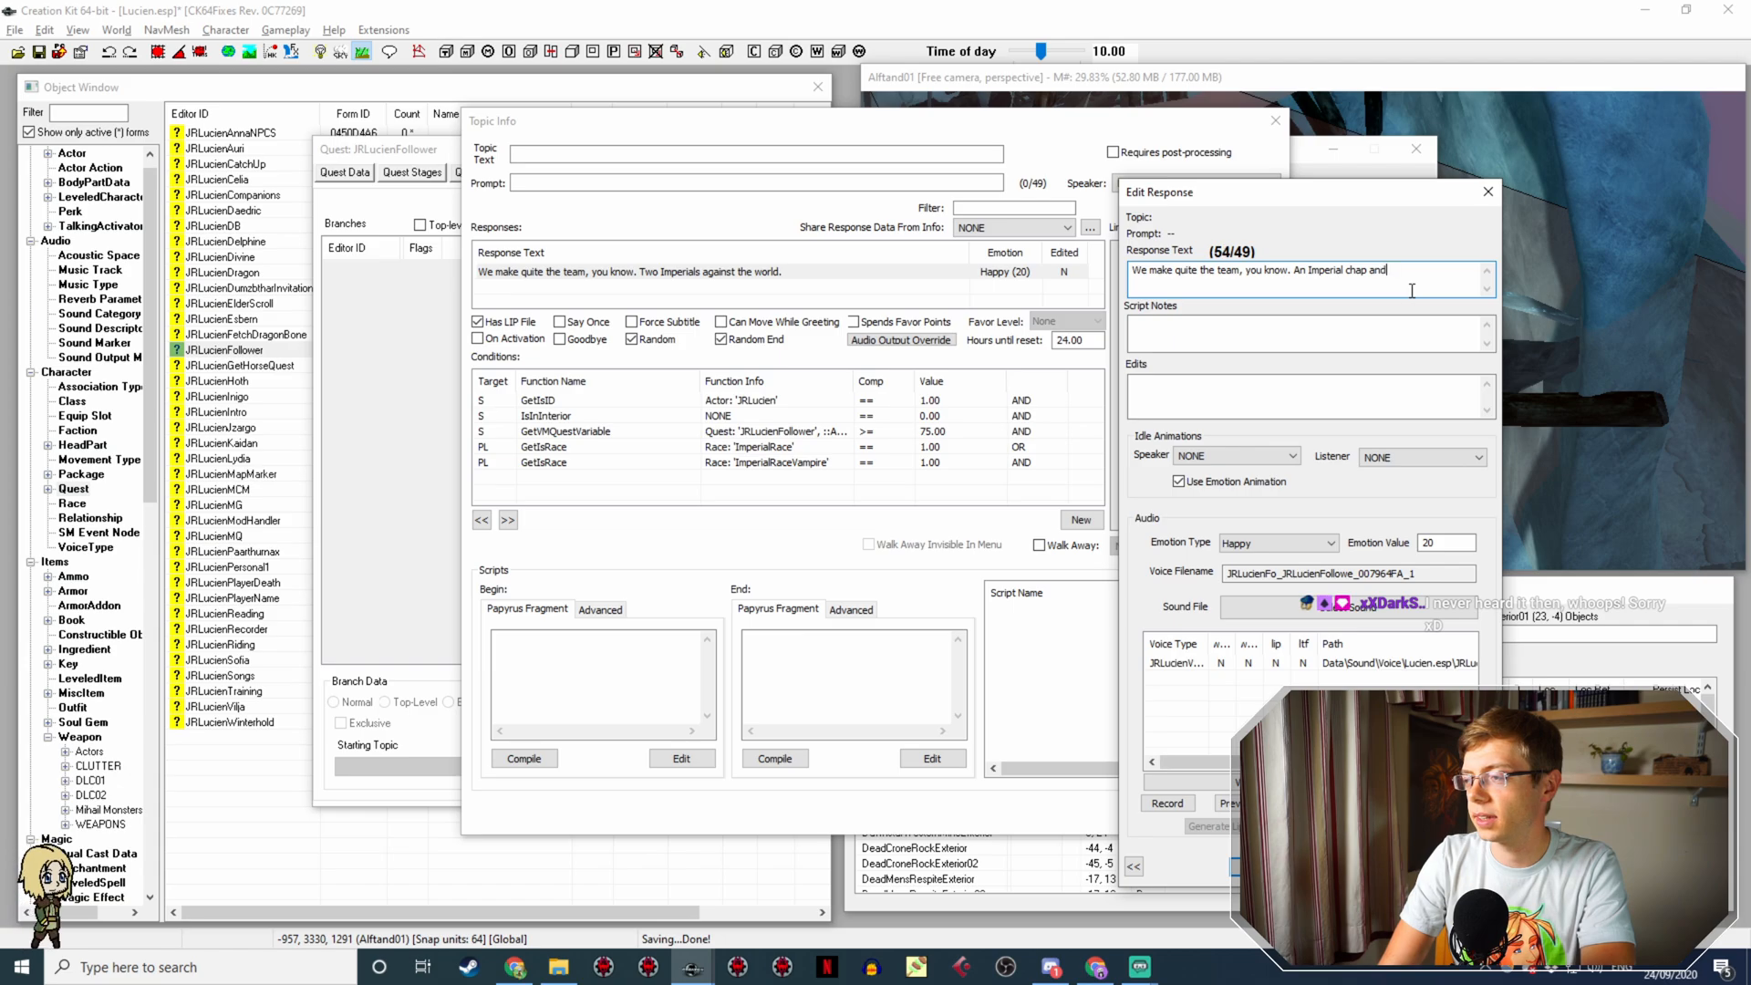
type(" a marvelous ")
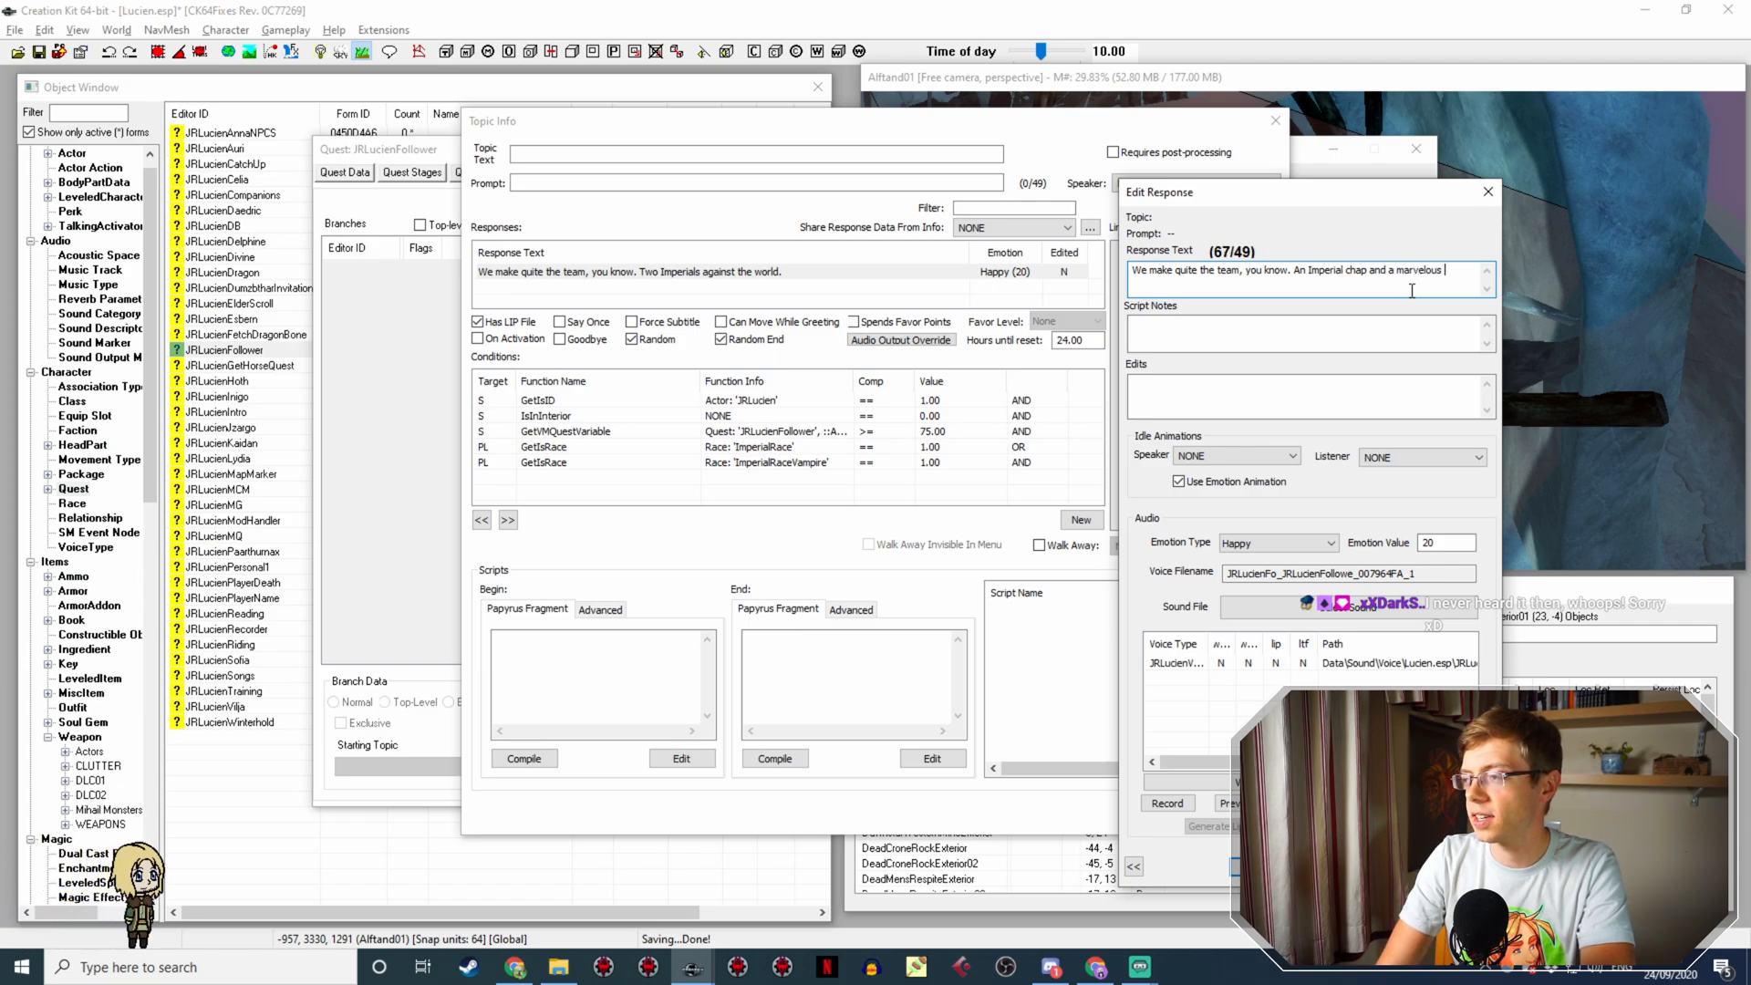
type("cat against th")
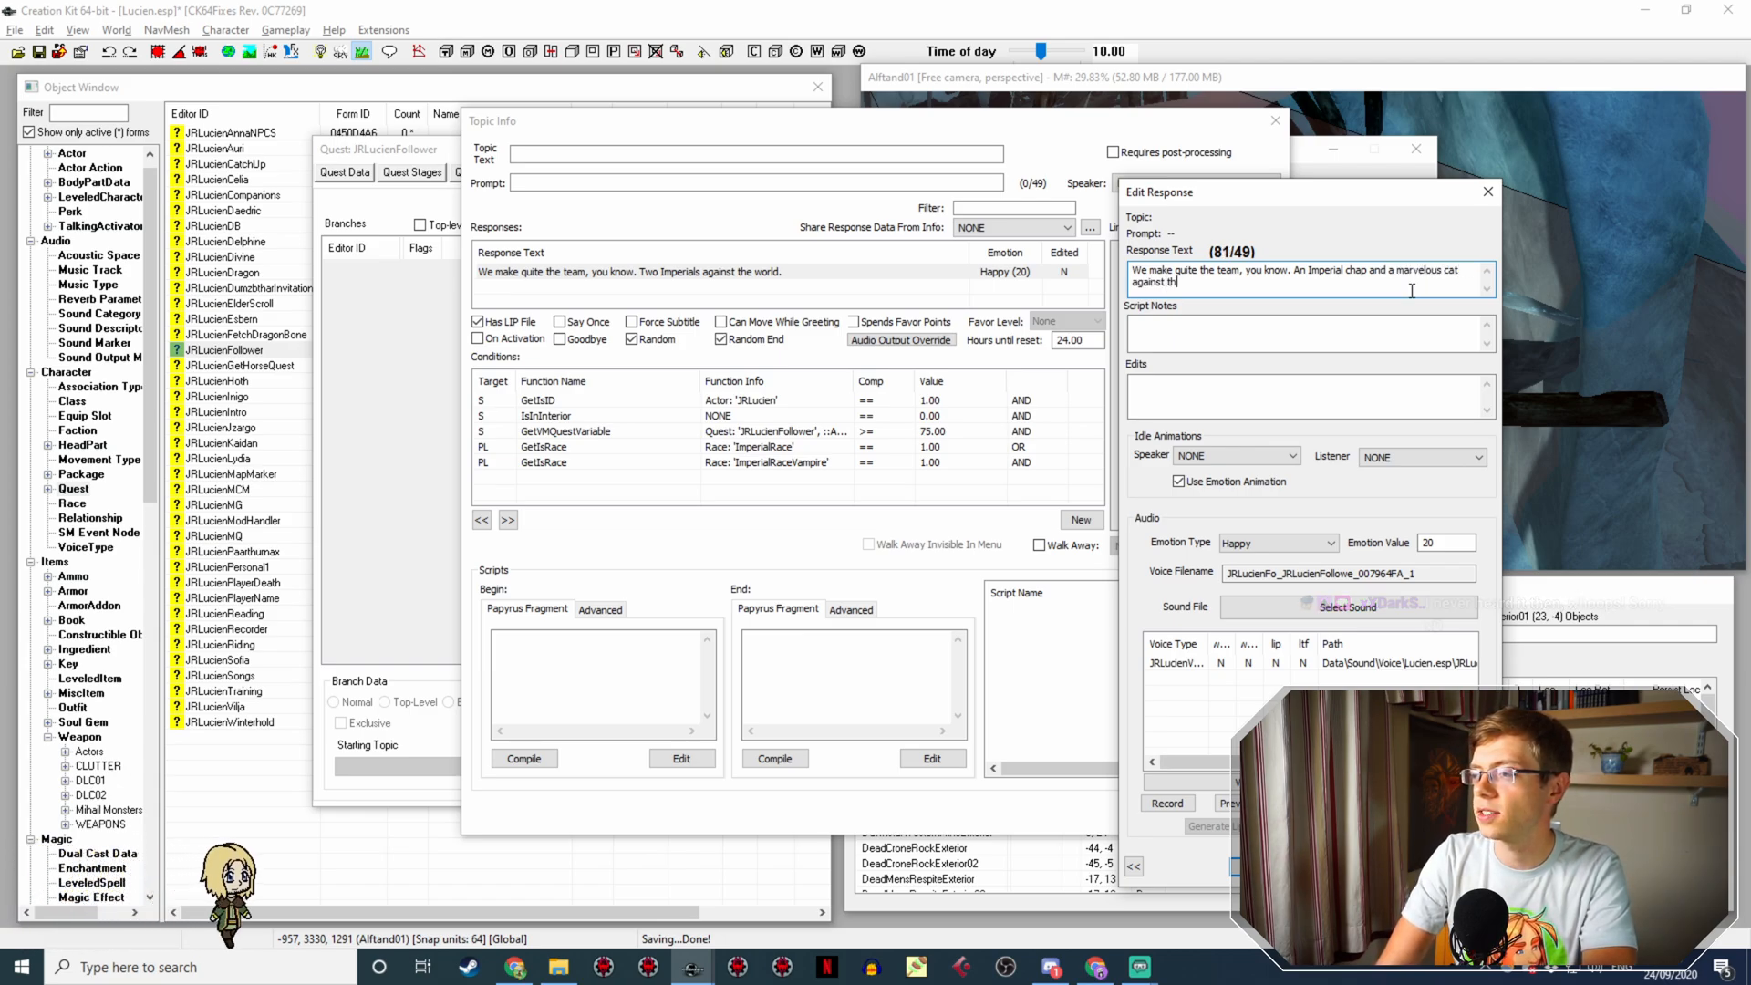
type("e world.")
key("Return")
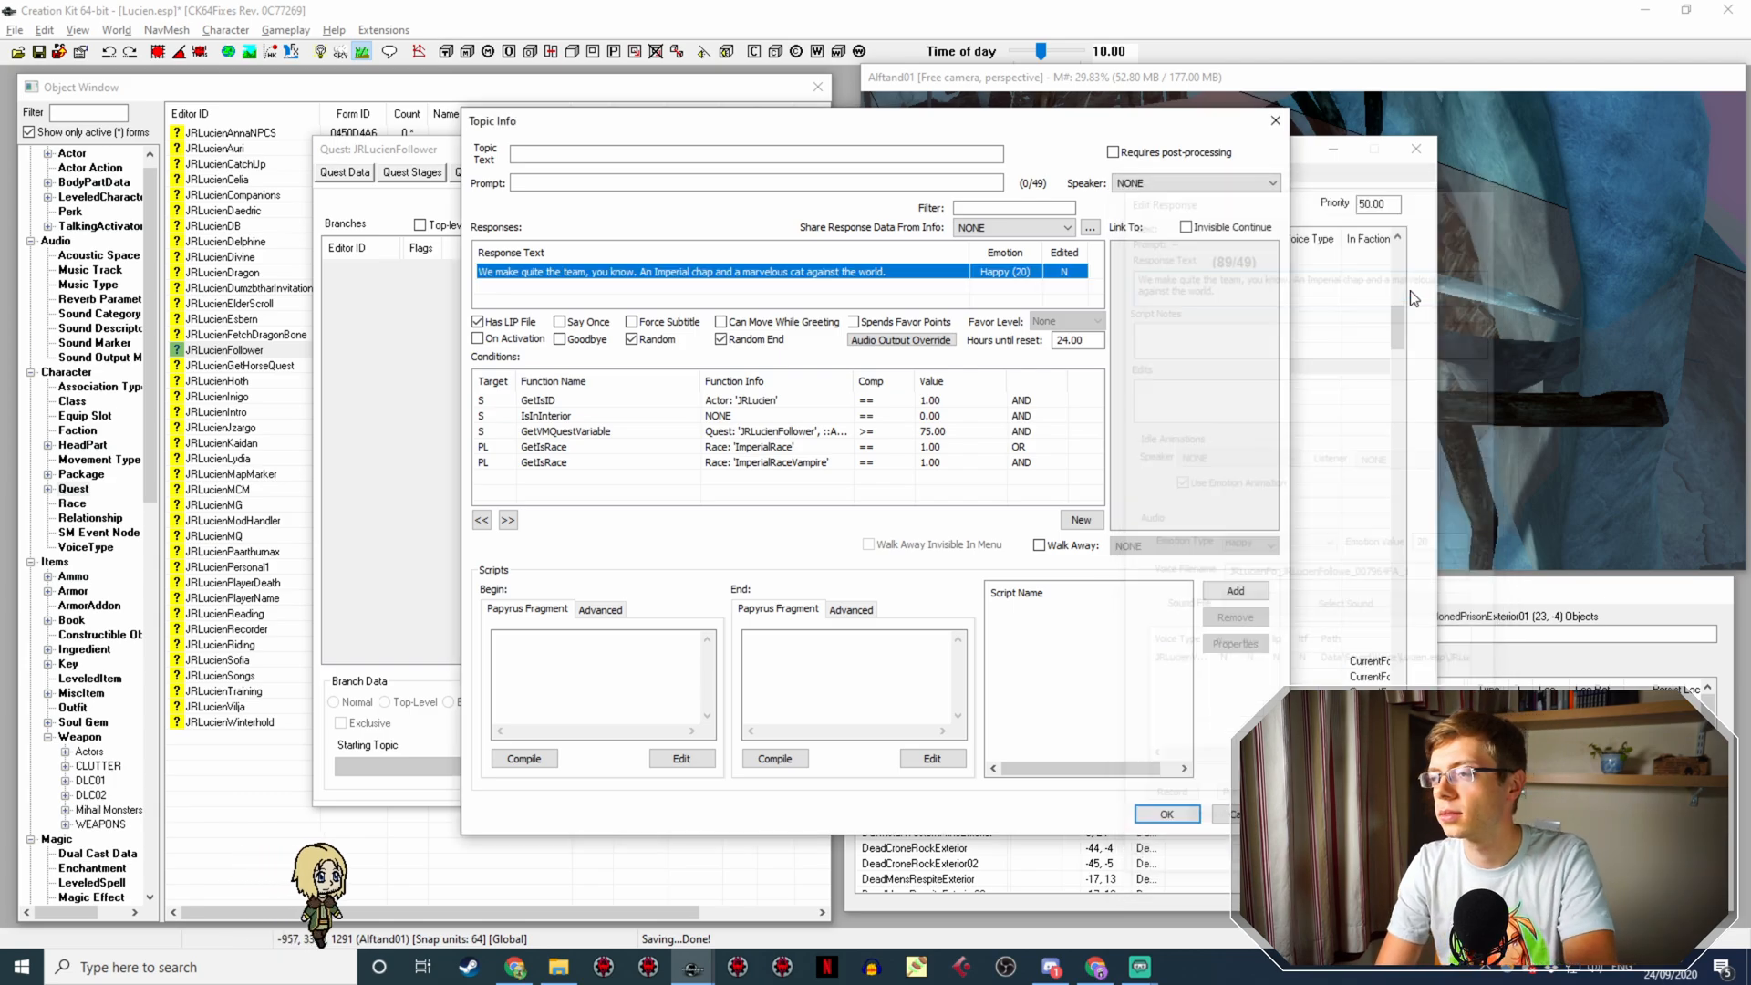
Step: Set the race in the first GetIsRace condition to KhajiitRace and confirm the condition
left_click(746, 446)
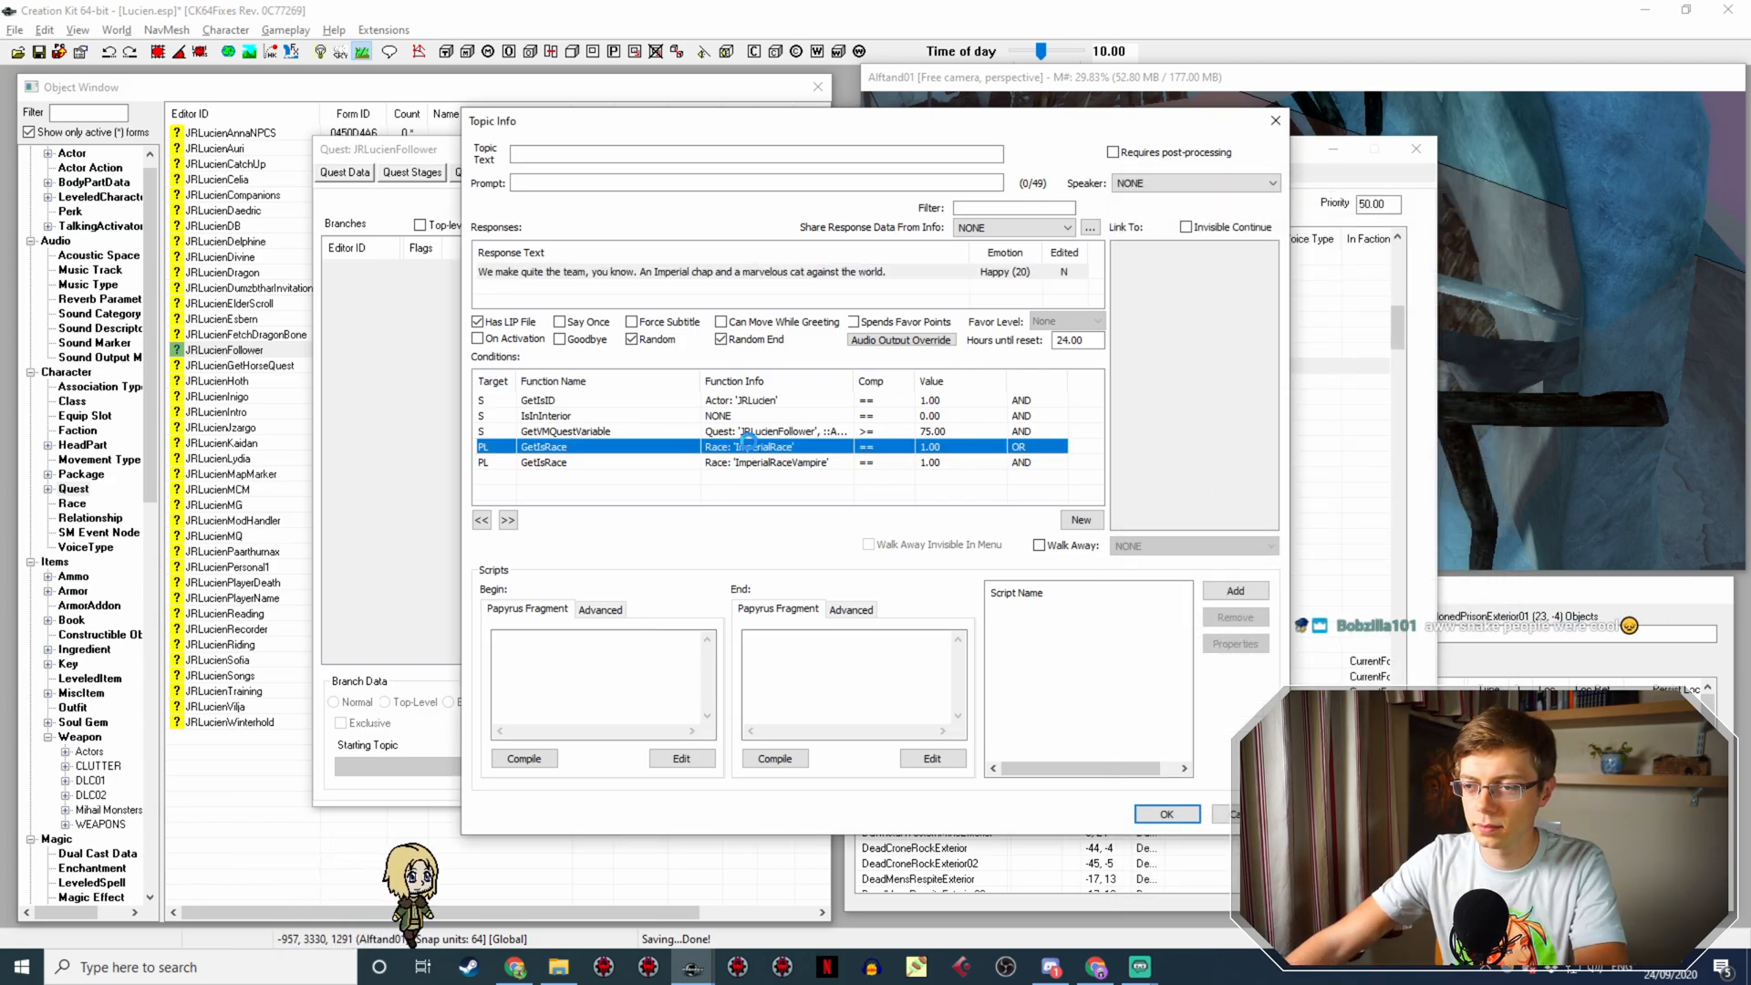
double_click(746, 446)
left_click(822, 547)
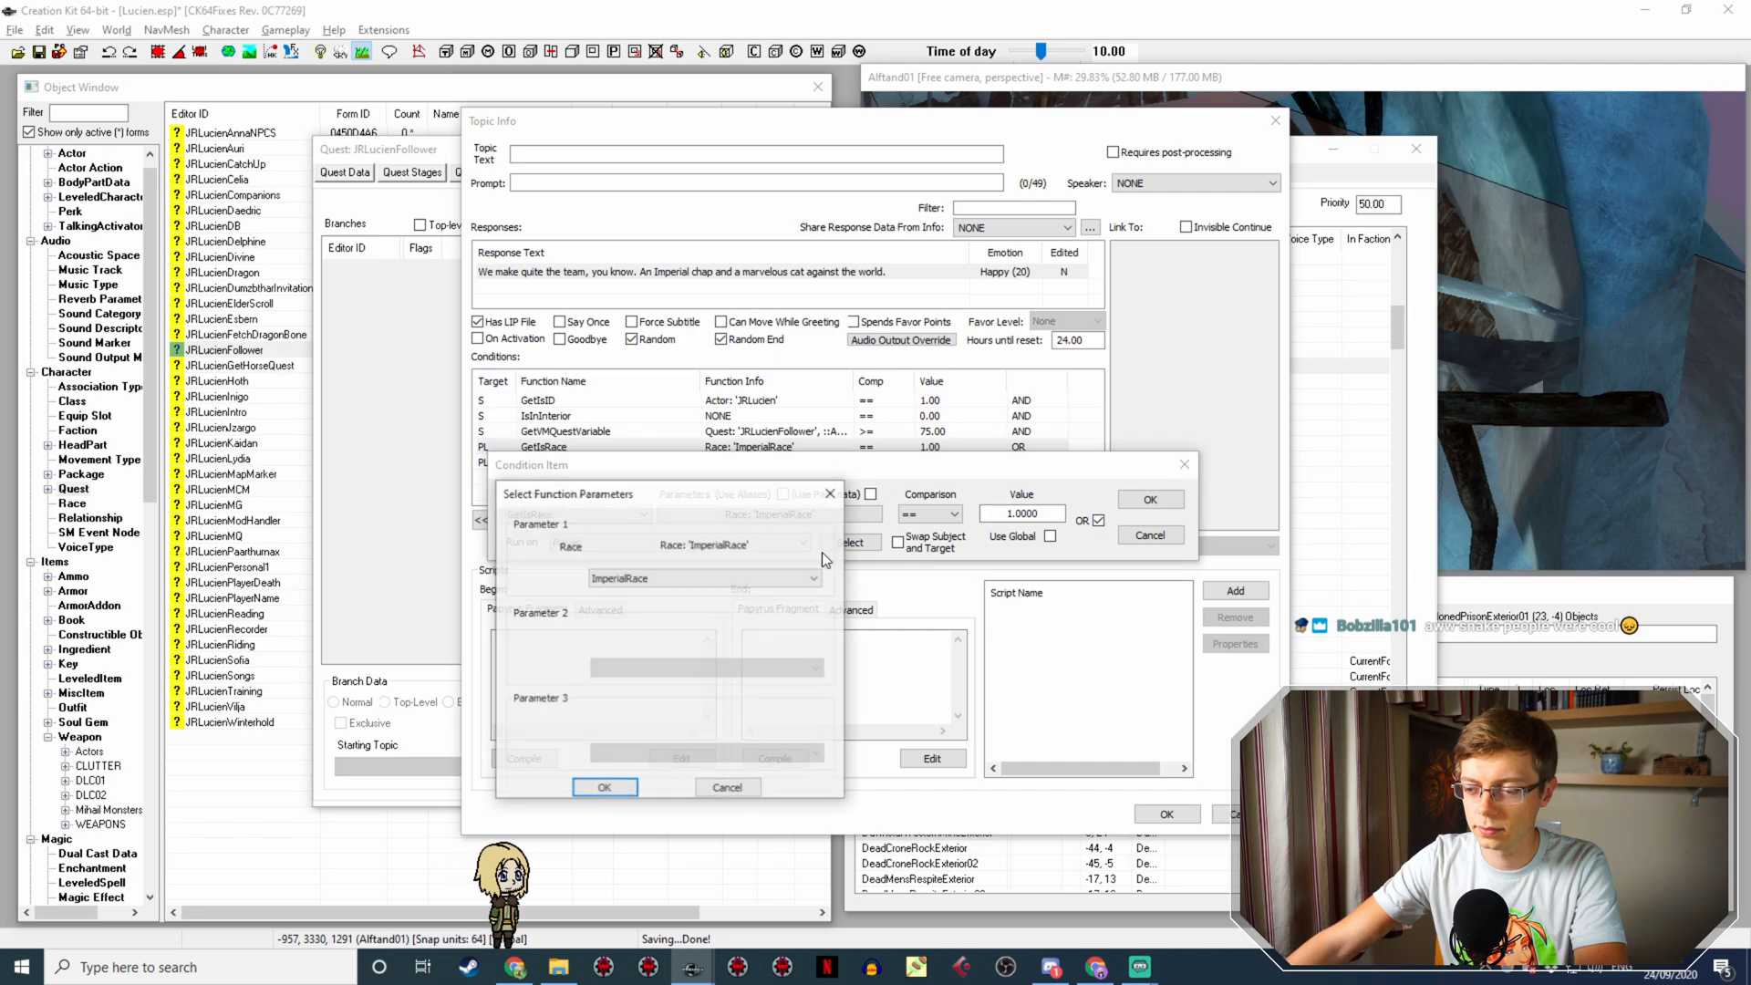
left_click(789, 580)
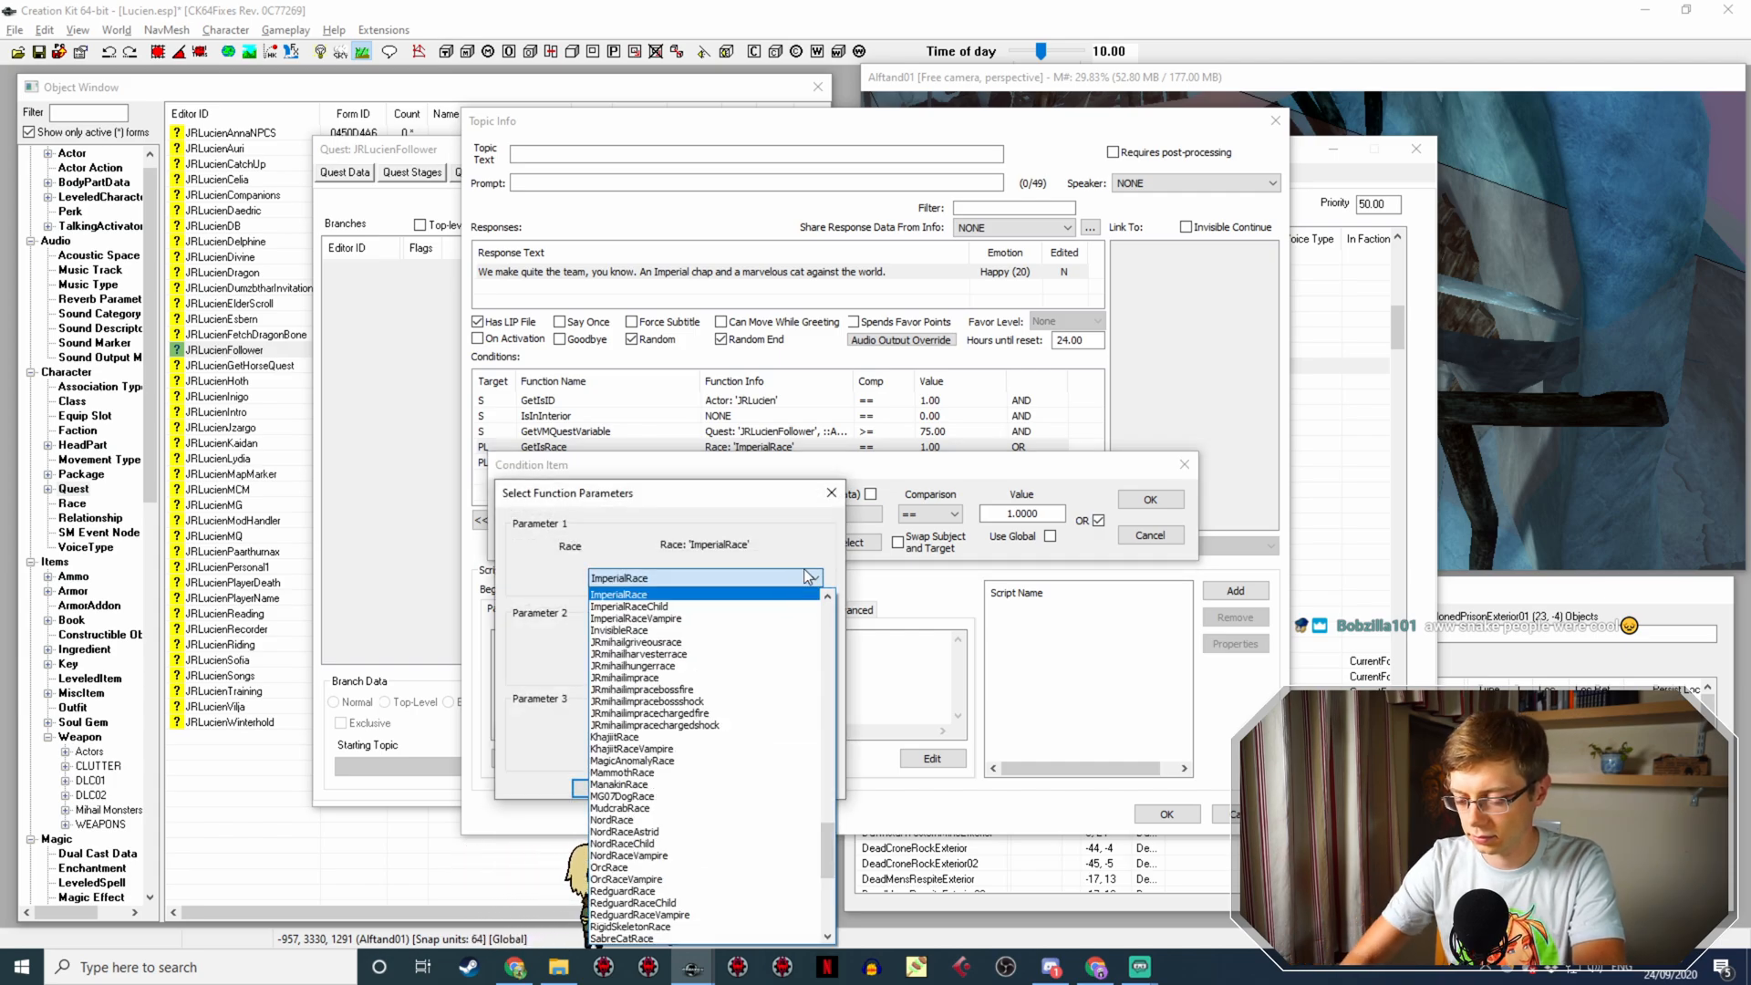
key("k")
left_click(807, 576)
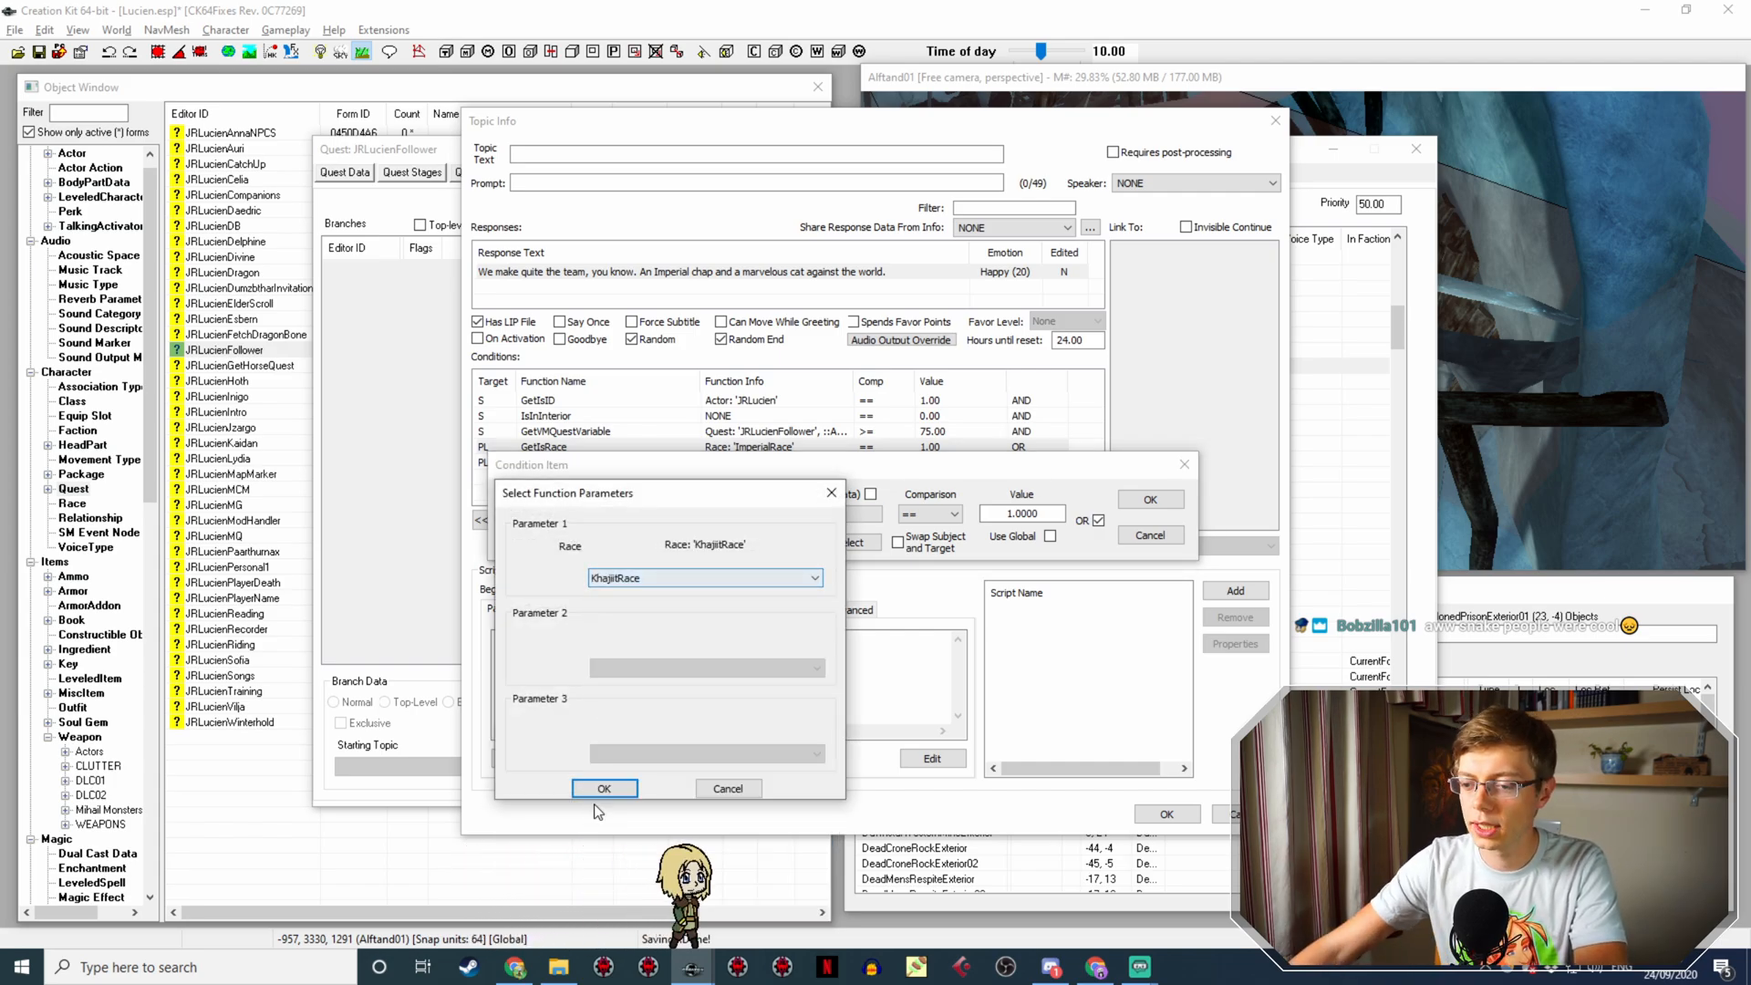
left_click(625, 784)
left_click(1150, 499)
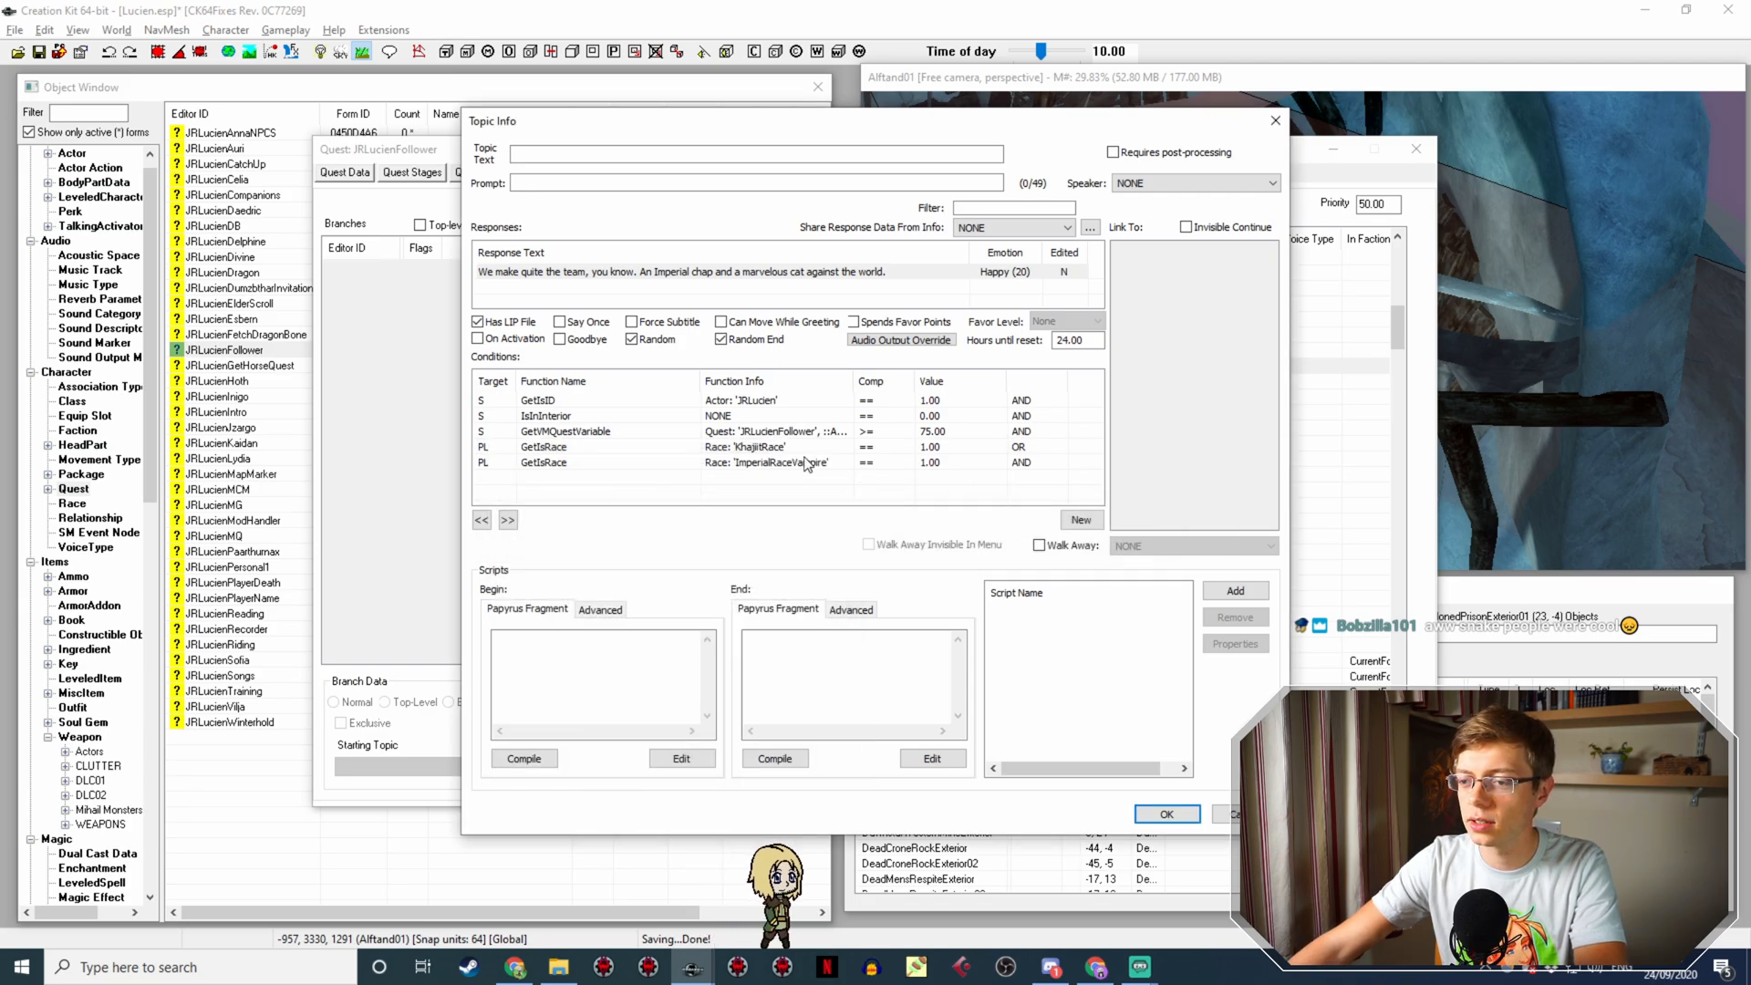
Step: Set the race in the second GetIsRace condition to KhajiitRaceVampire and confirm the condition
left_click(782, 462)
double_click(782, 463)
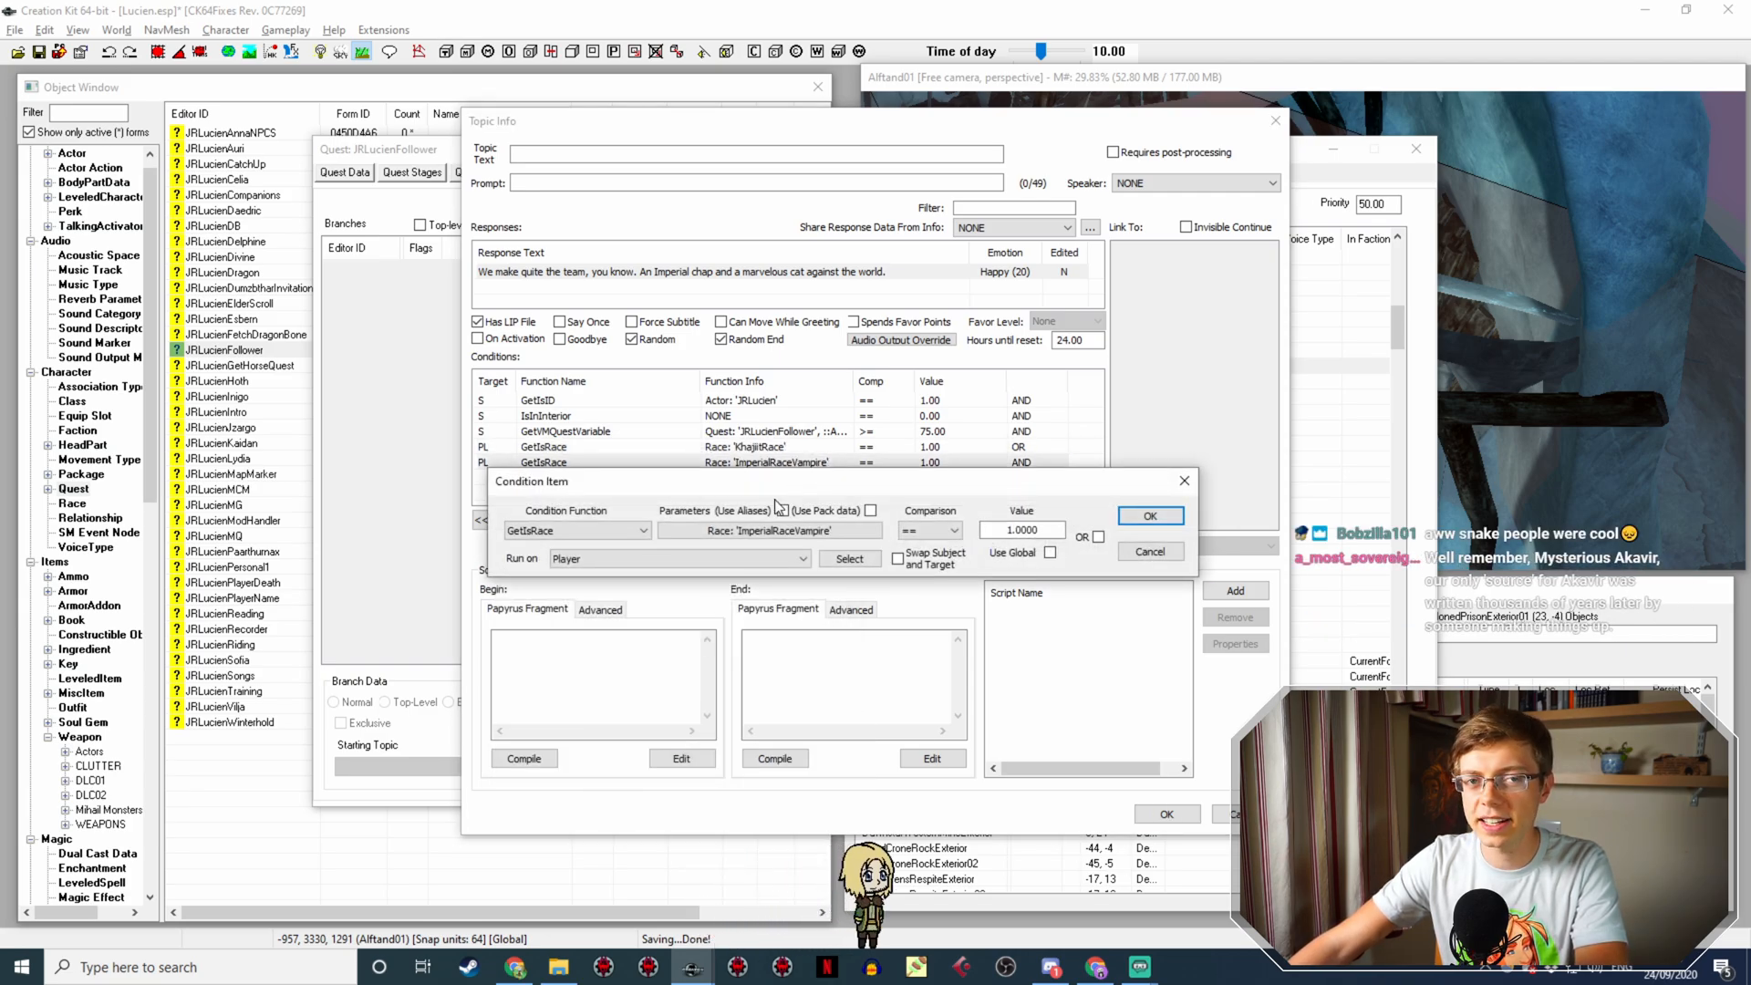
left_click(837, 537)
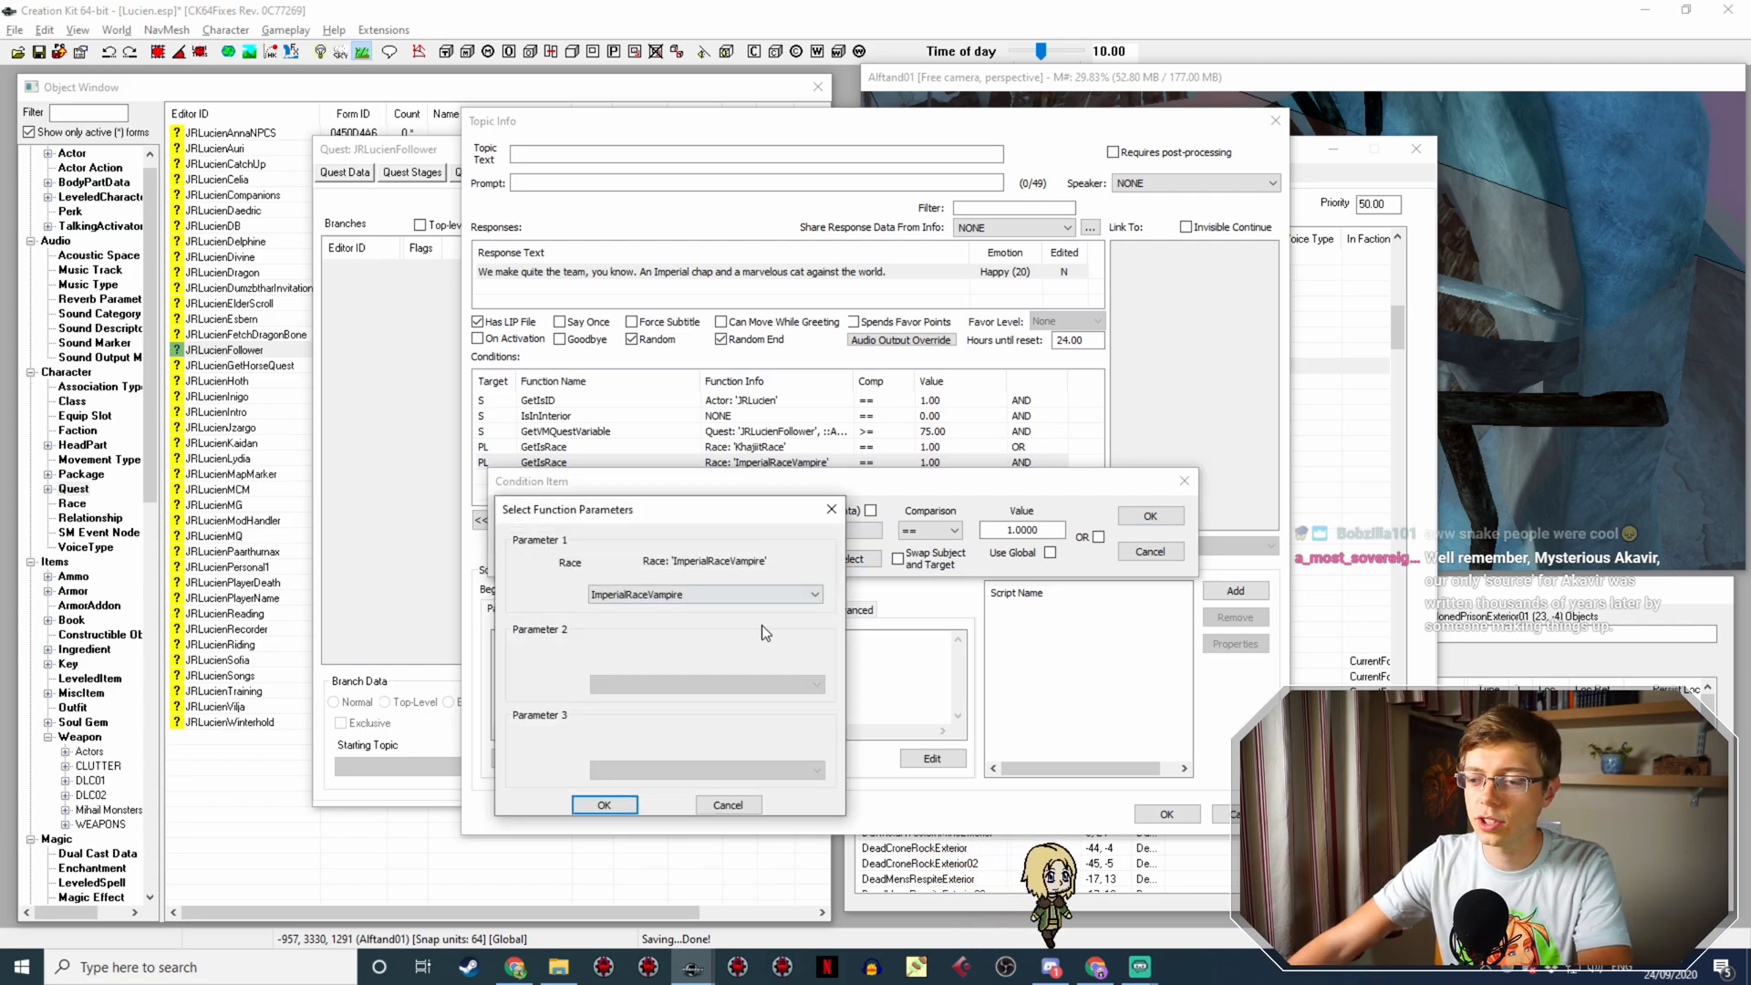
left_click(757, 596)
scroll(729, 633, "up", 1)
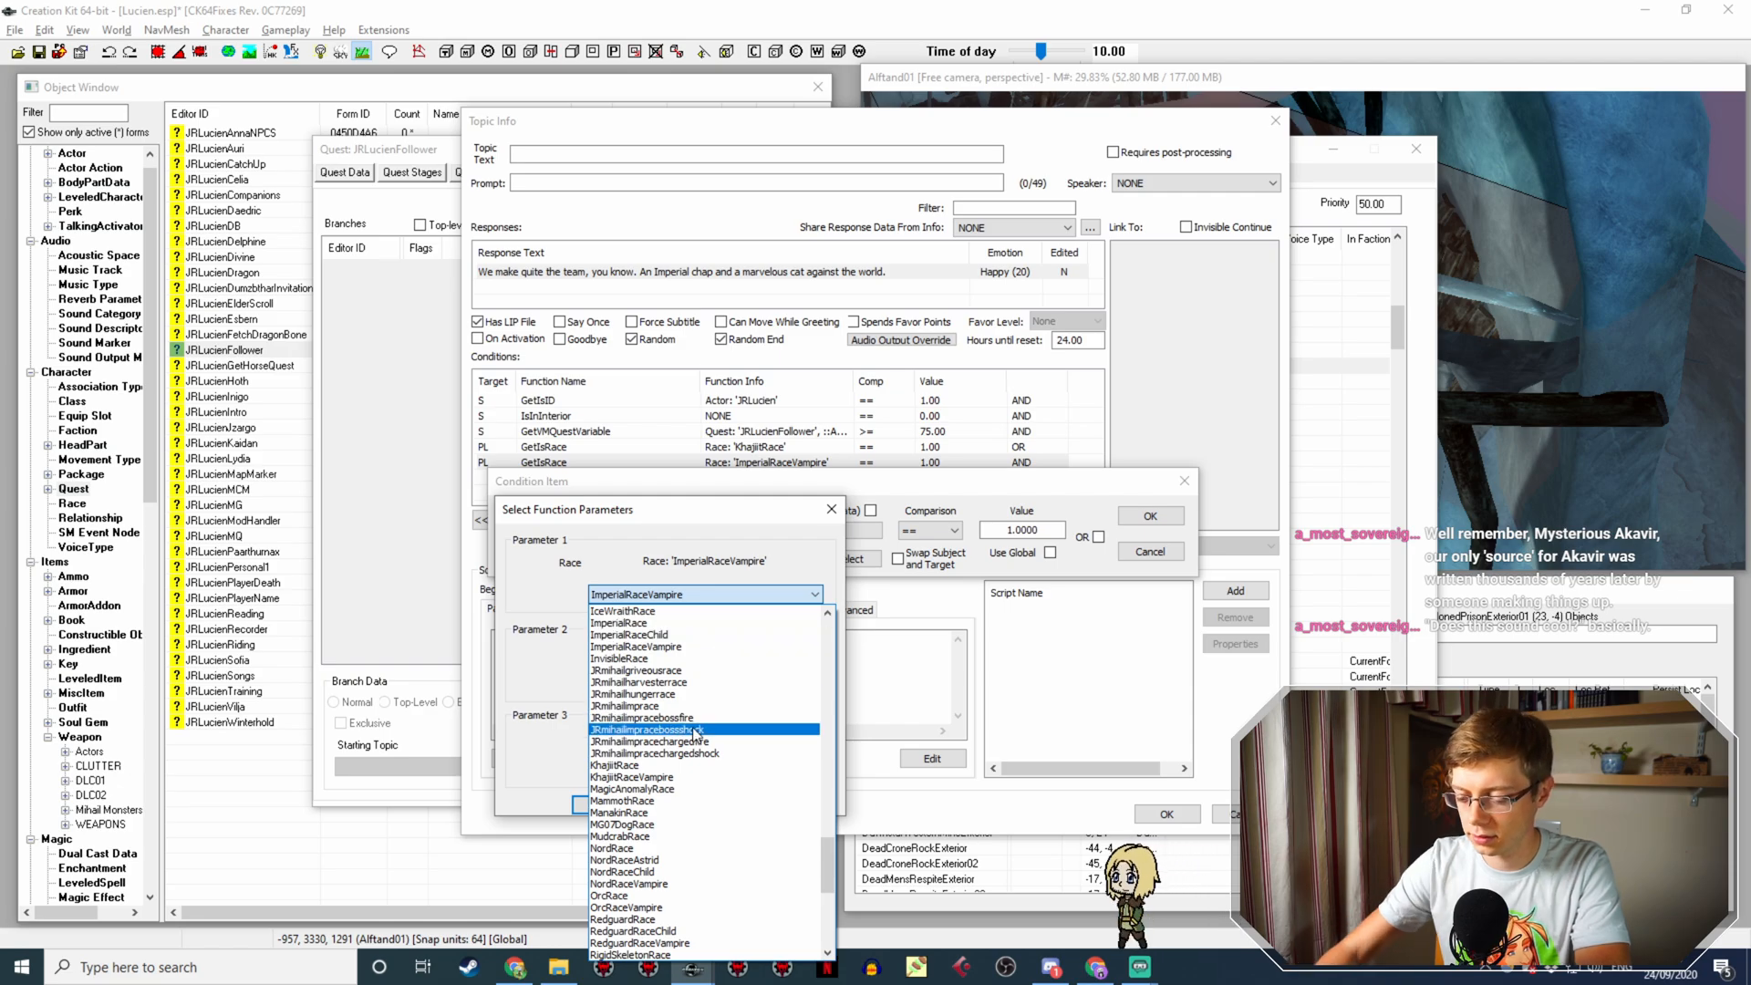
left_click(639, 778)
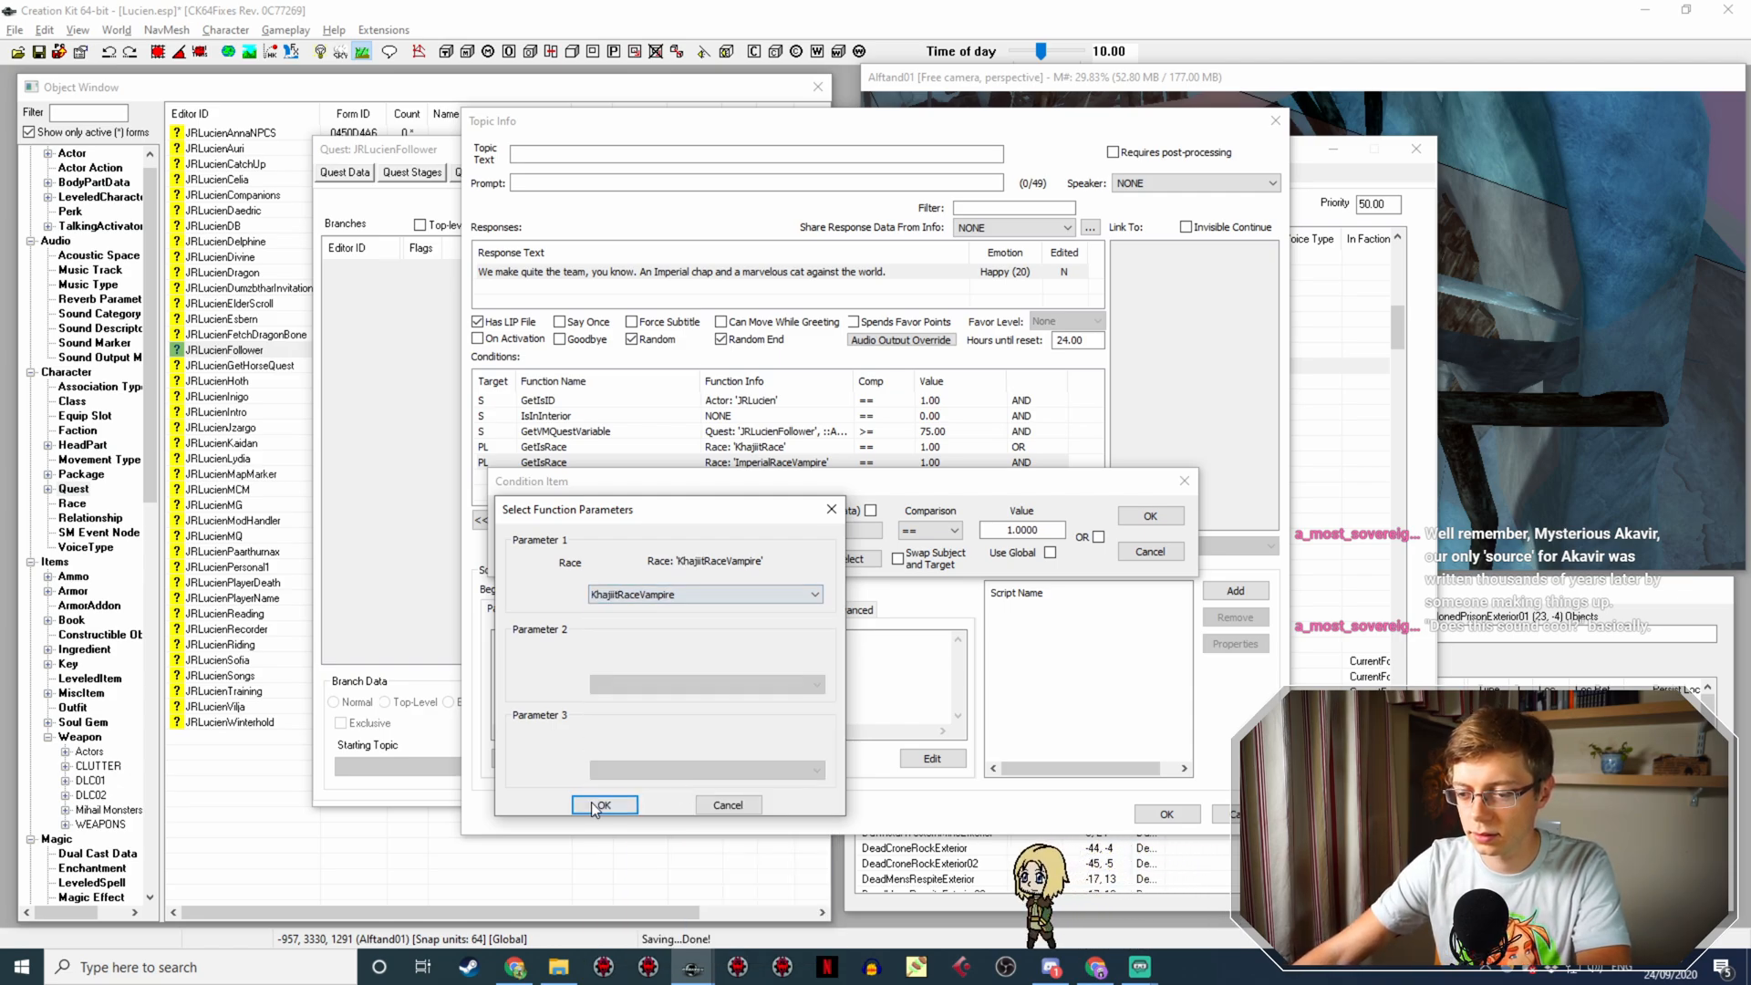
left_click(591, 802)
left_click(1153, 517)
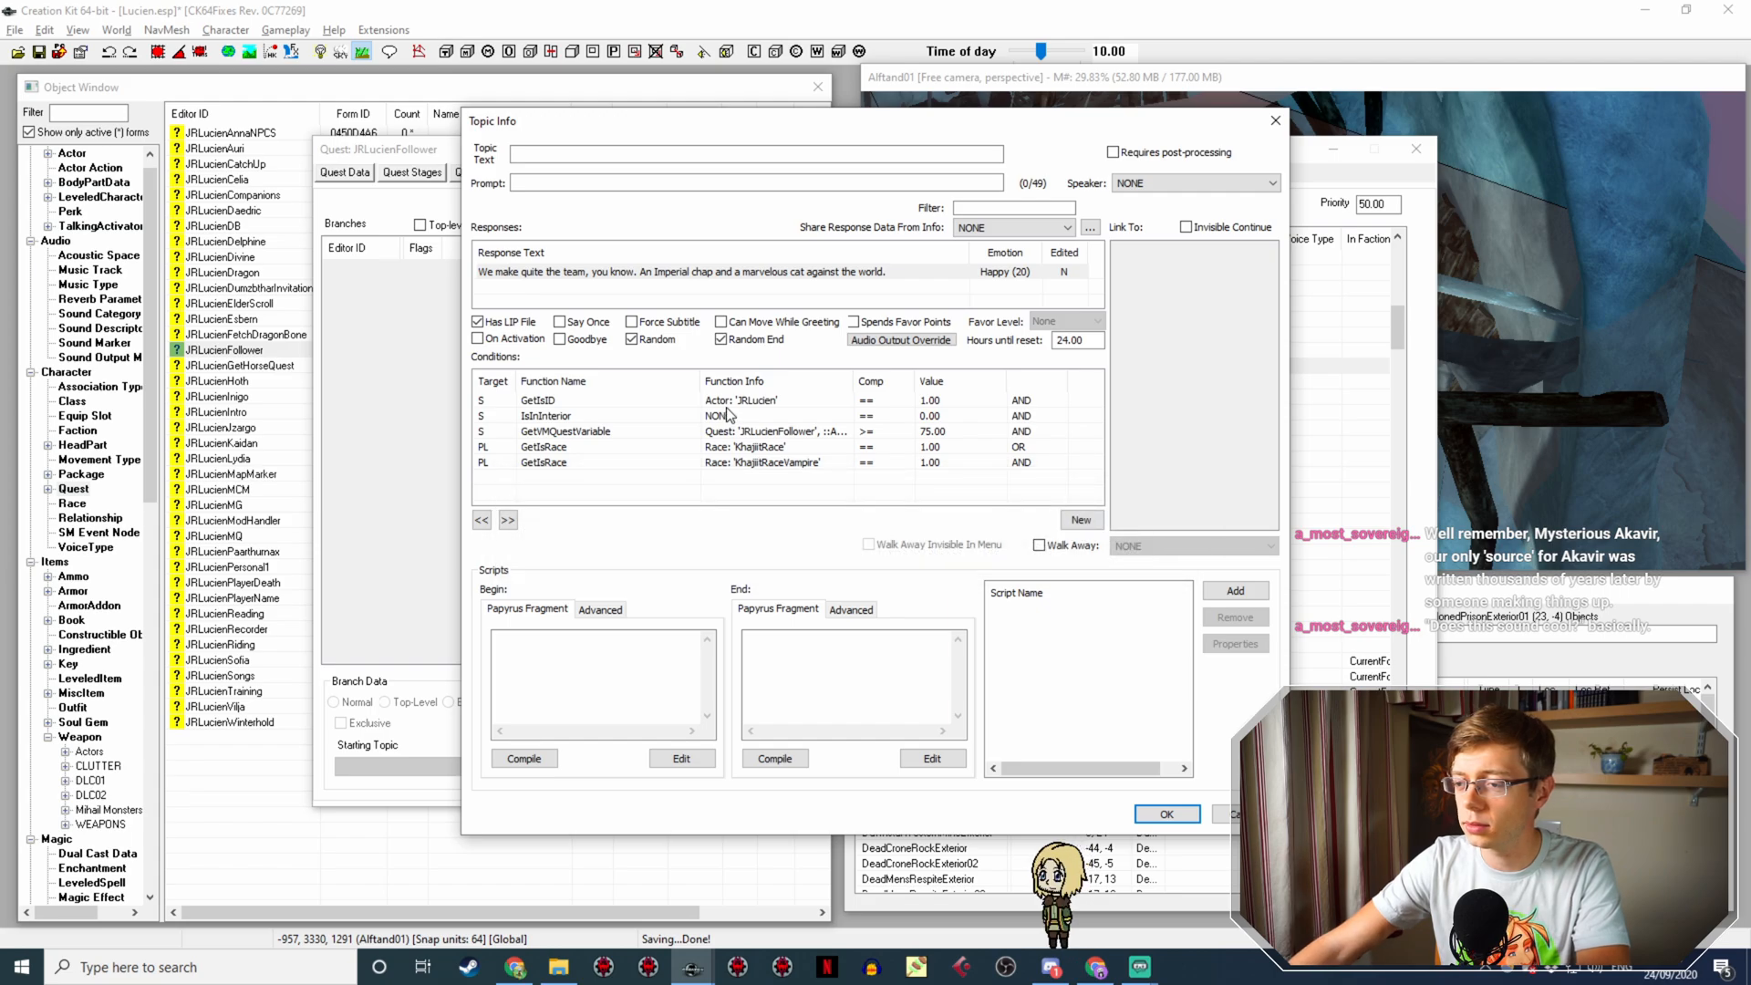
Step: Save the Khajiit line and duplicate it in the Hello topic
left_click(1166, 814)
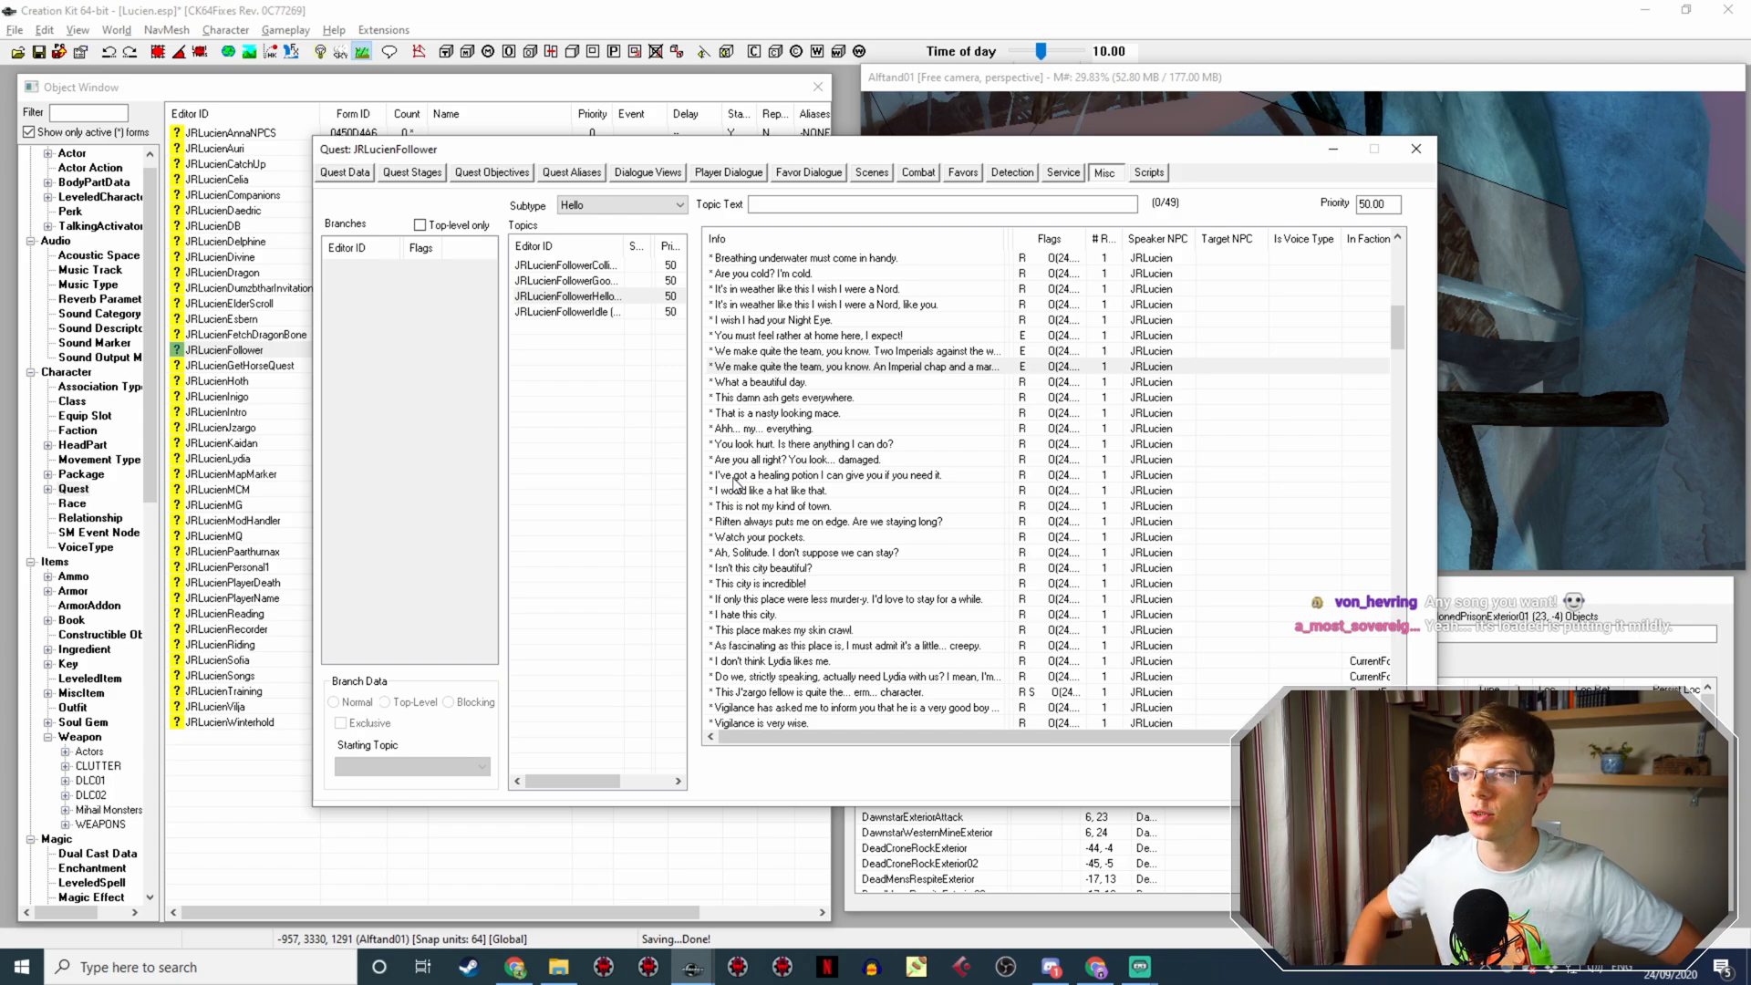
right_click(958, 357)
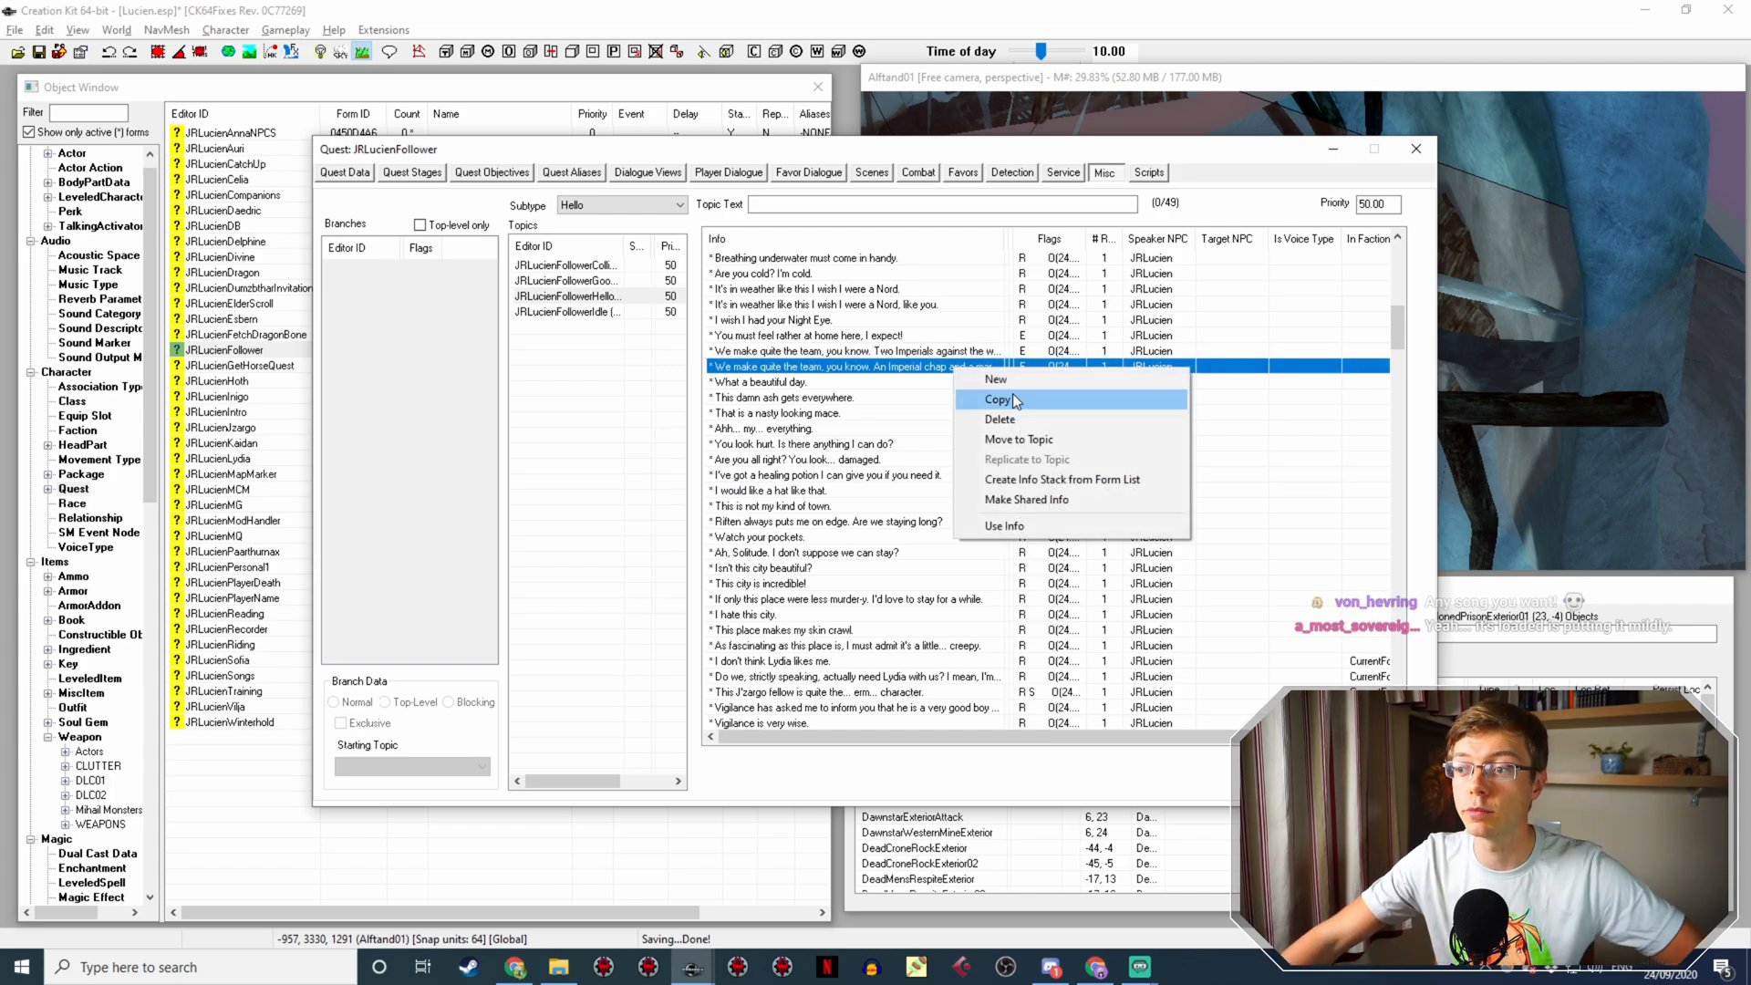
left_click(1016, 403)
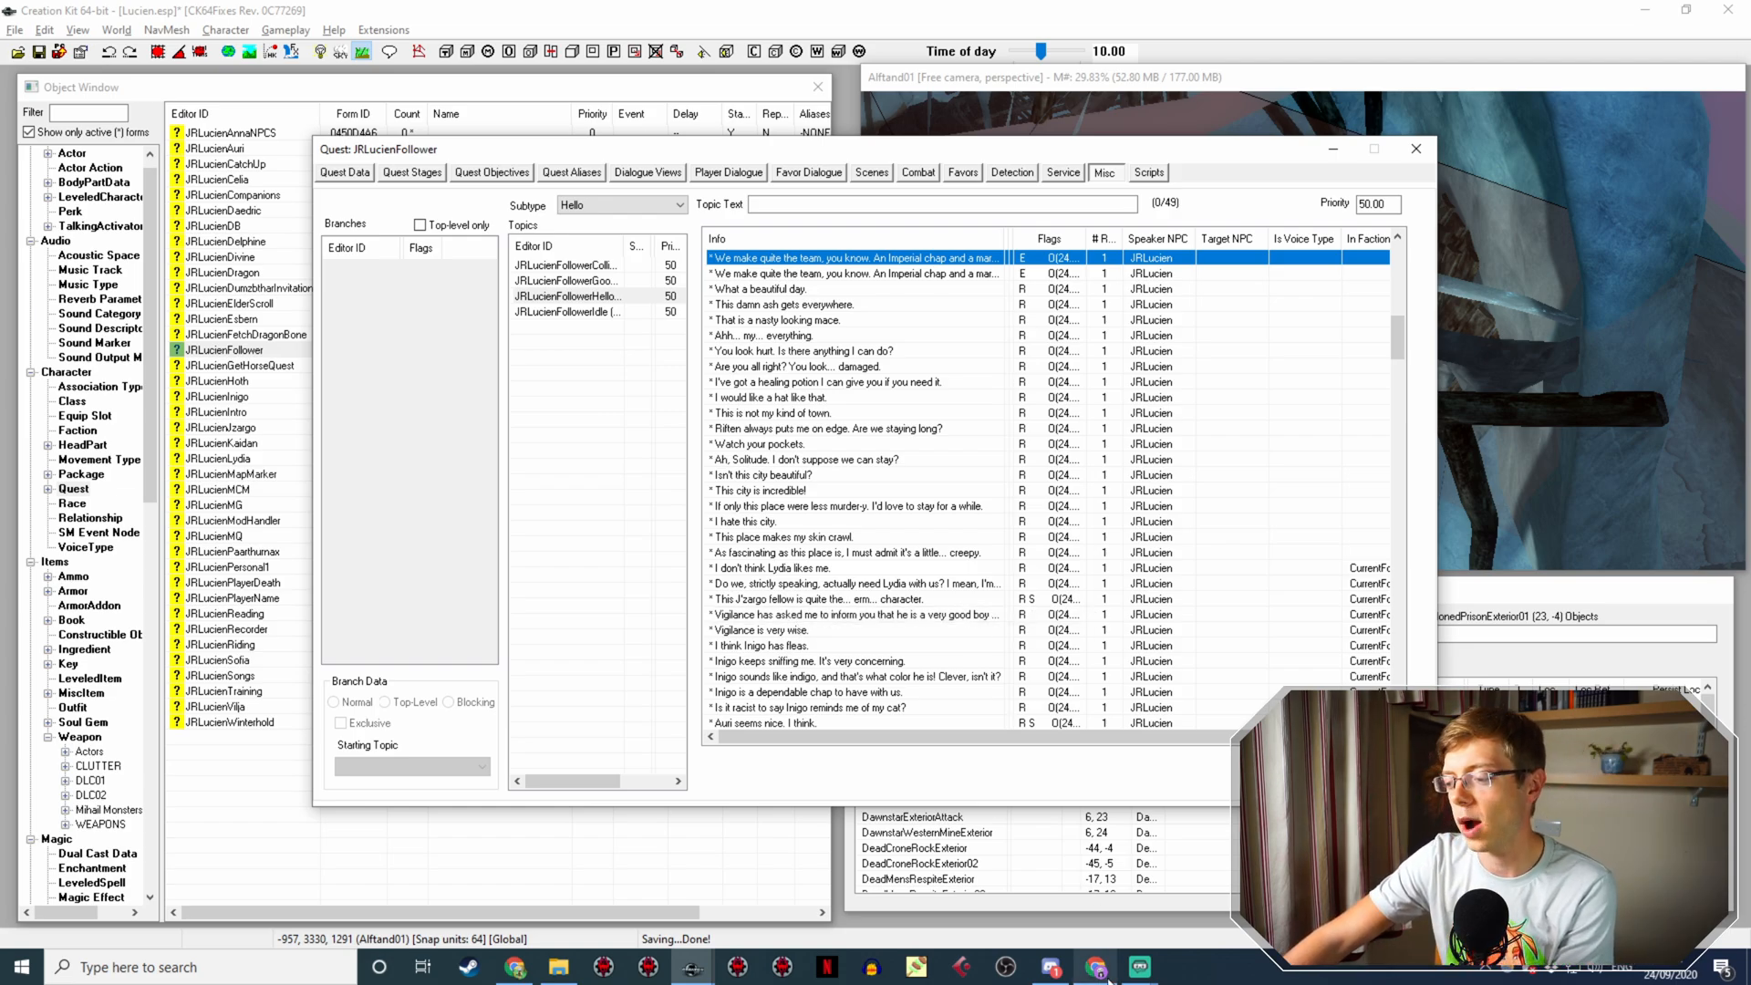
Step: Switch to Streamlabs OBS and activate the Camera scene
mouse_move(1140, 963)
left_click(1132, 893)
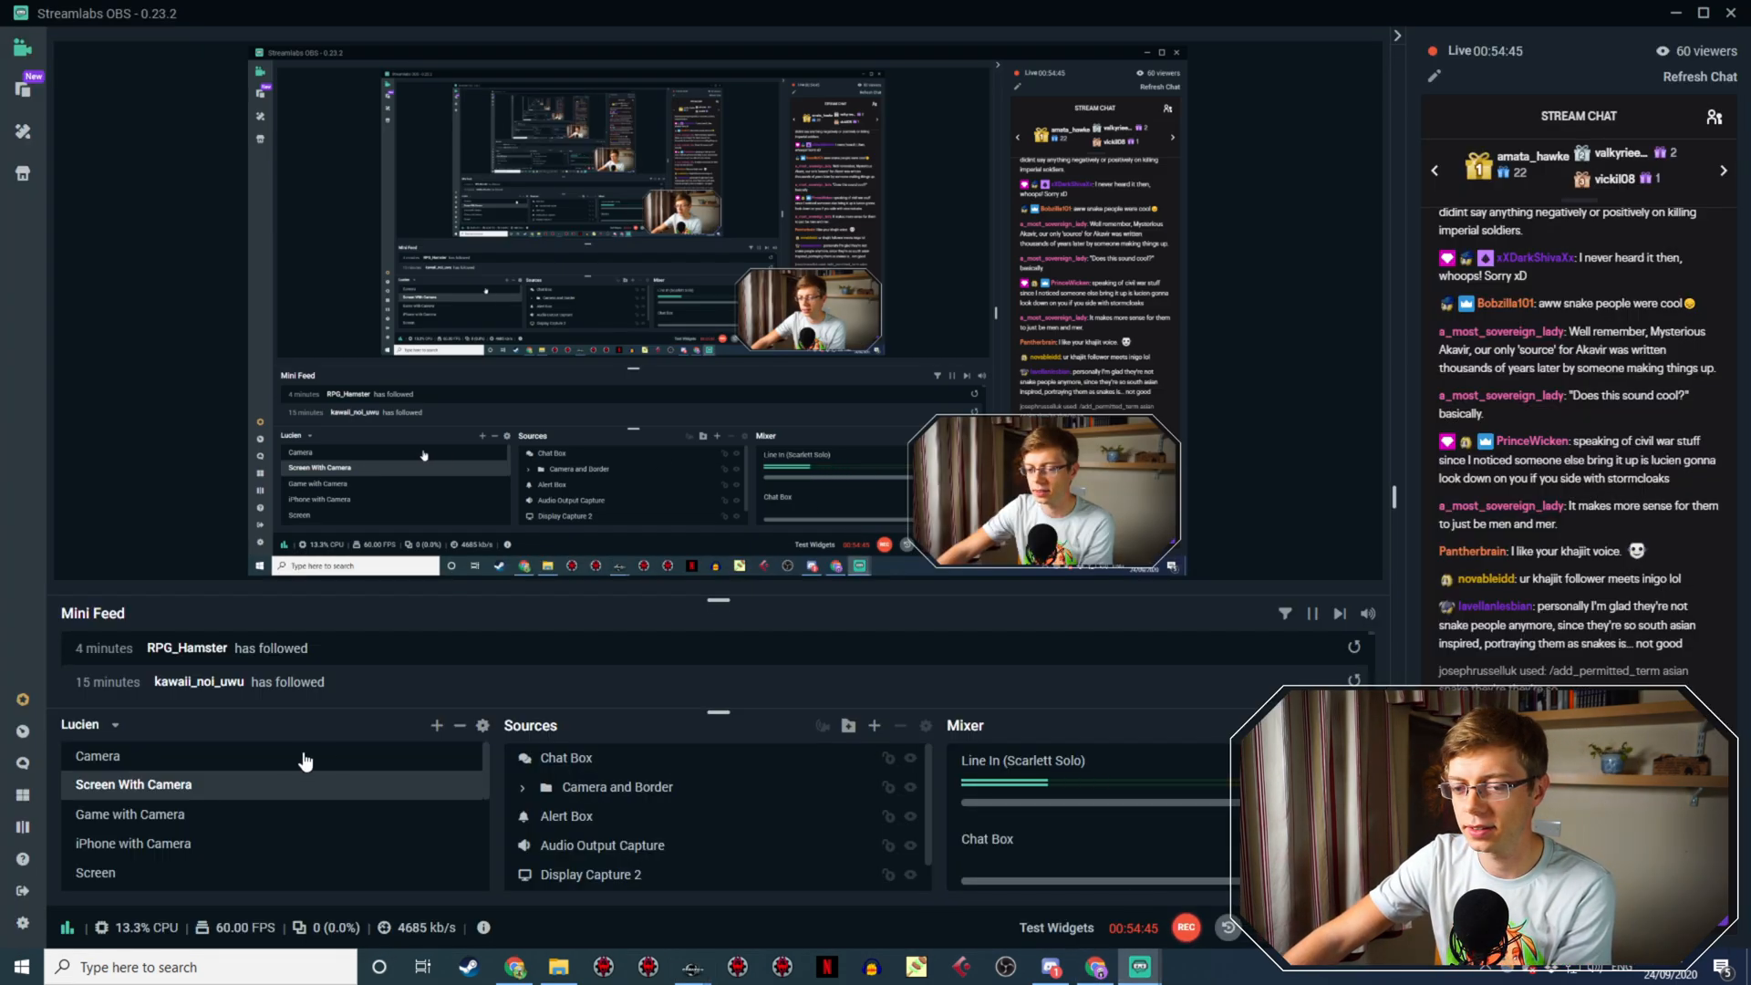
left_click(196, 753)
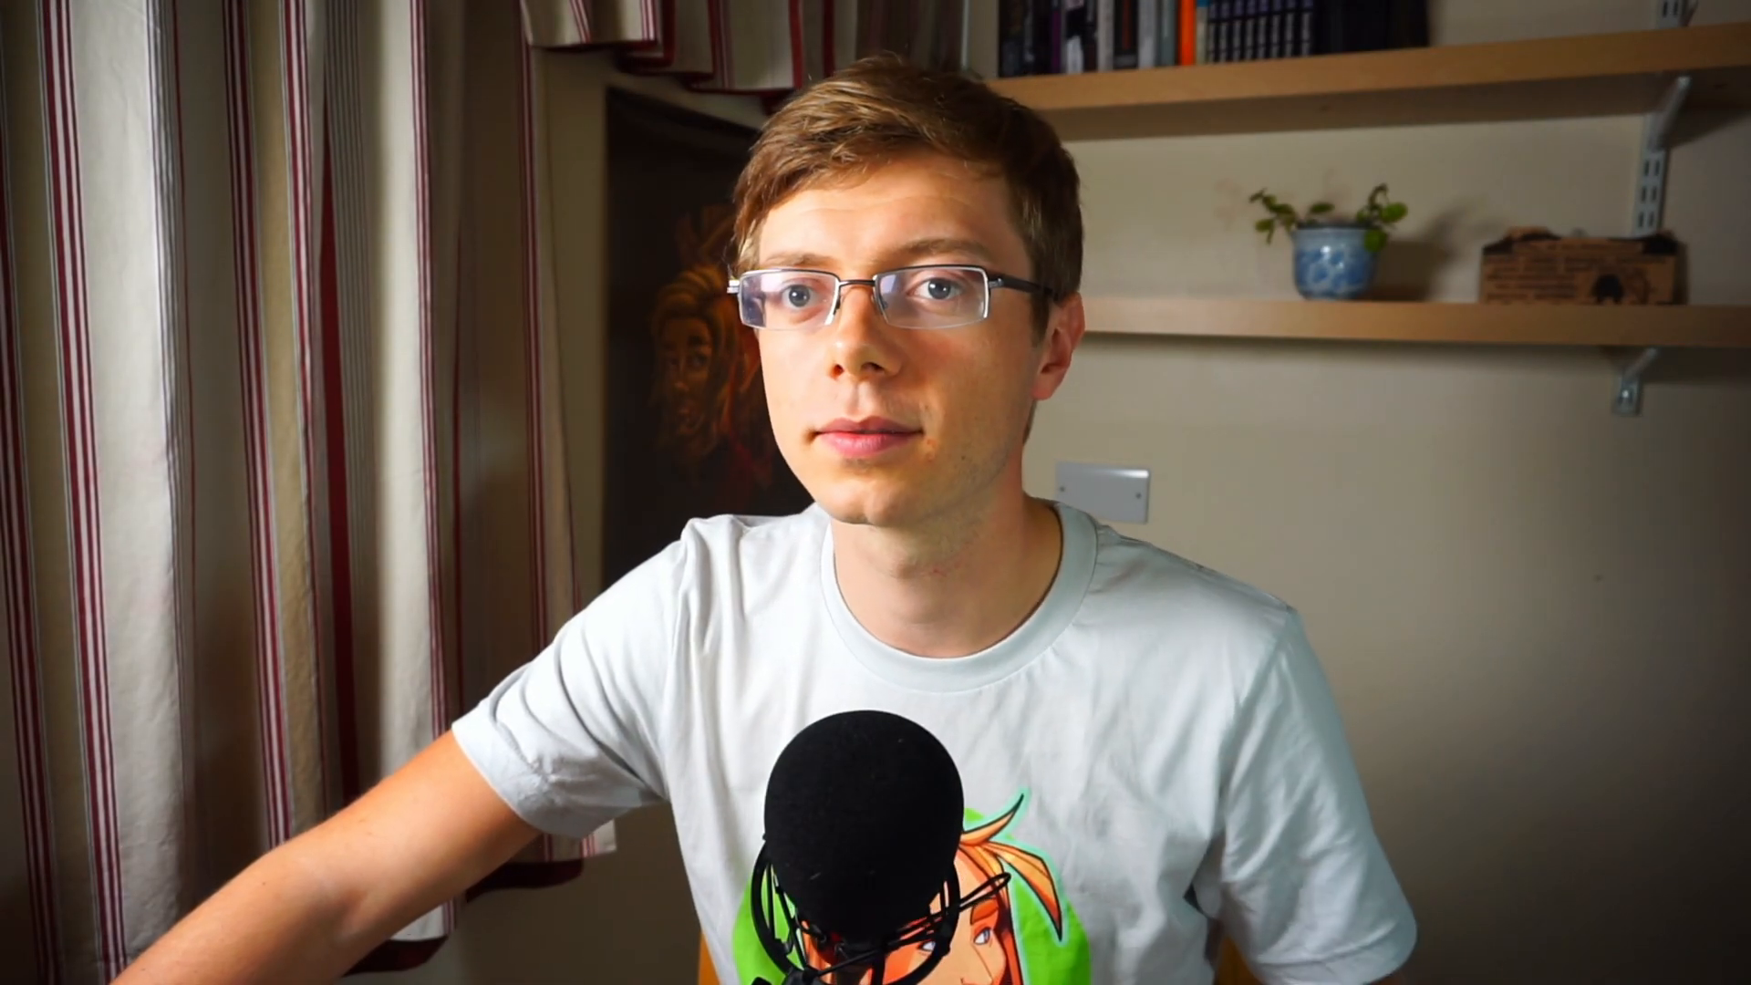
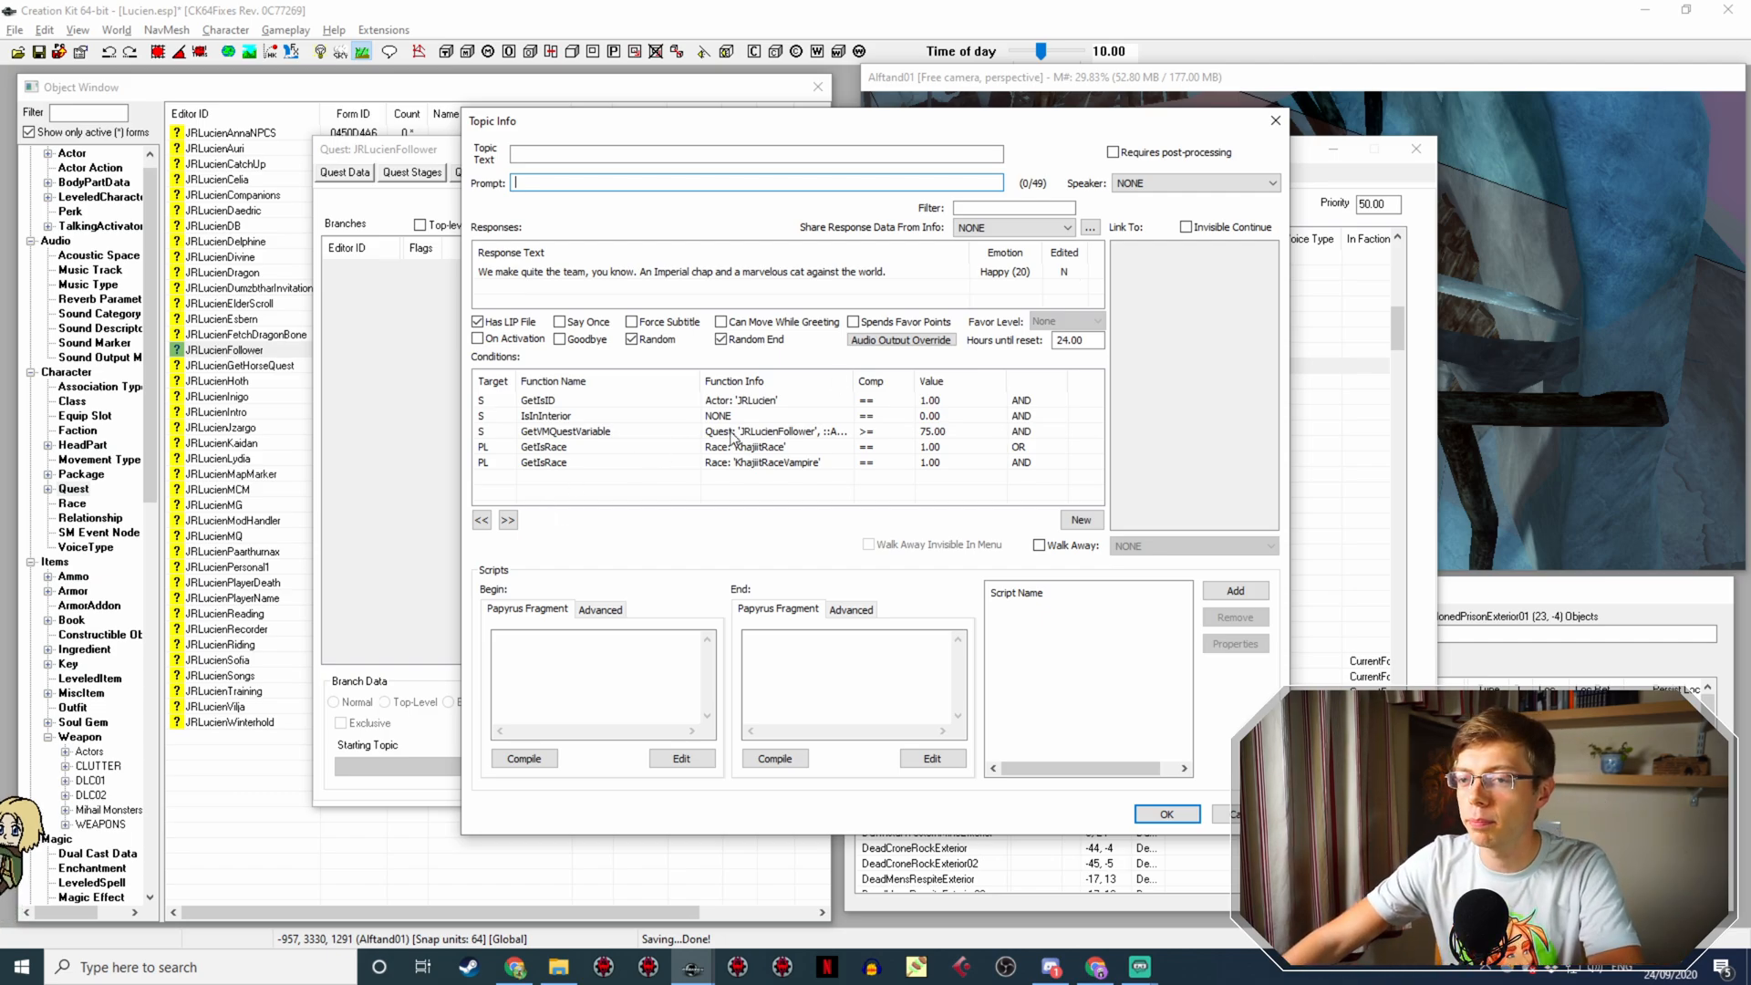
Step: In the duplicated "marvelous cat" line, set the first GetIsRace condition's race to OrcRace and confirm the condition
double_click(762, 446)
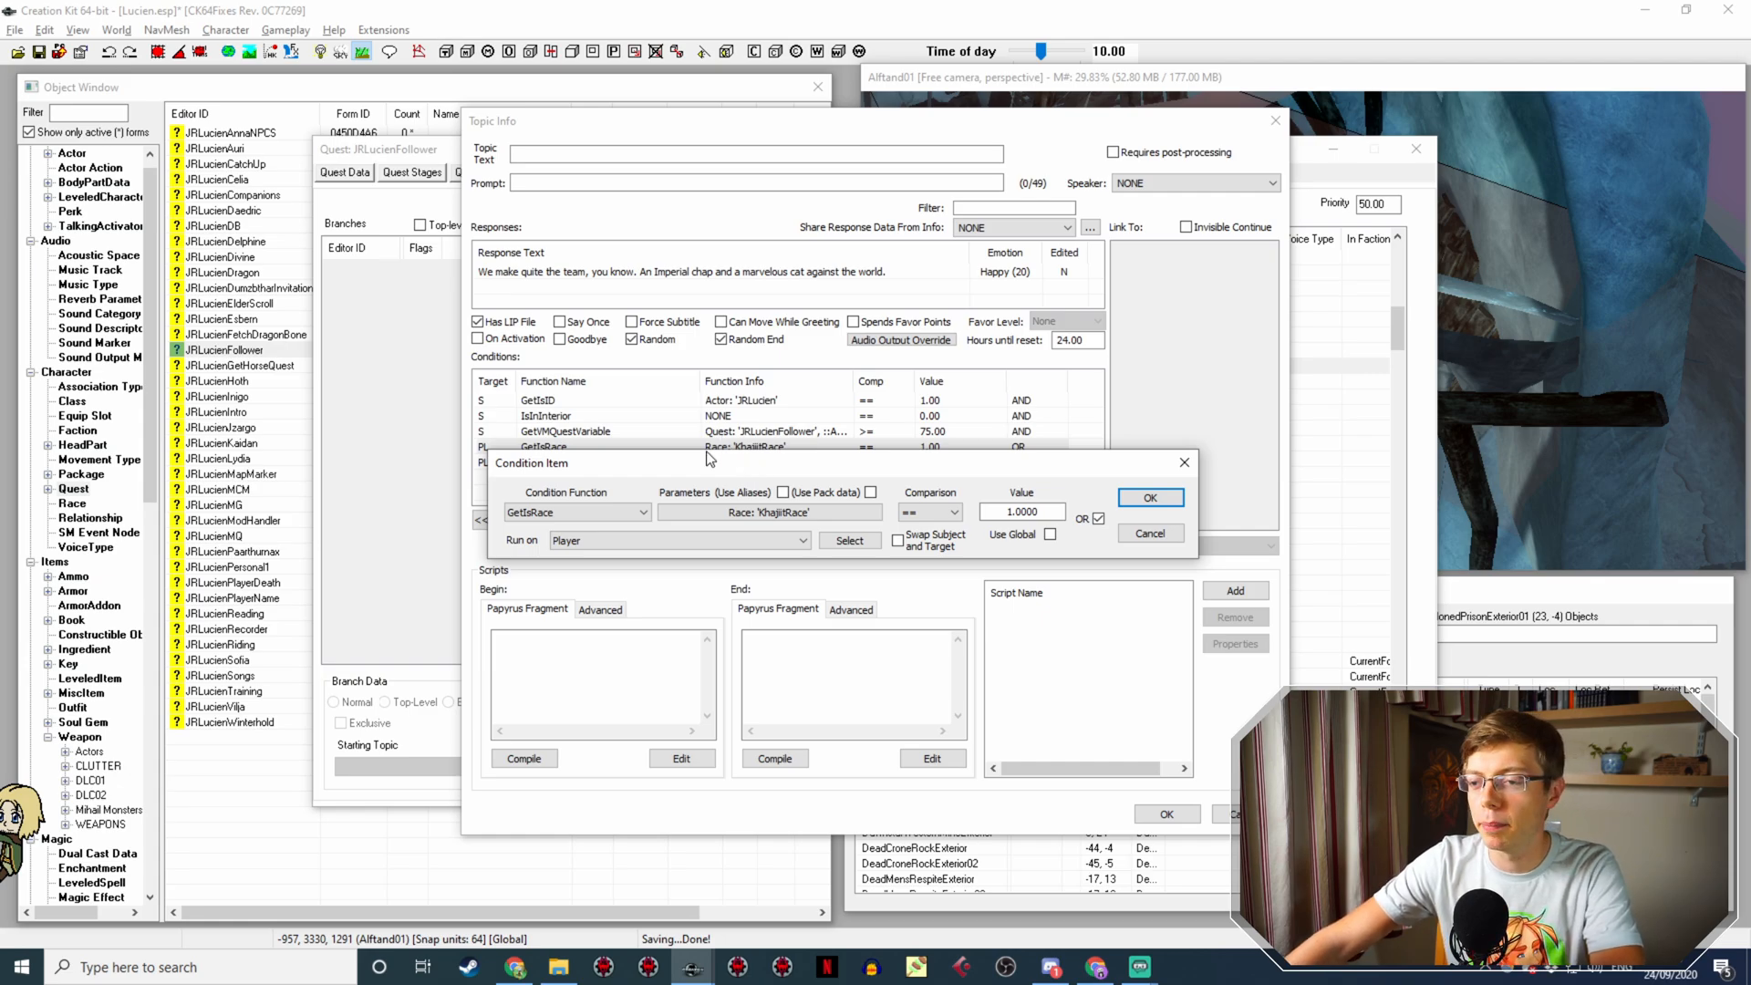
left_click(728, 512)
left_click(724, 578)
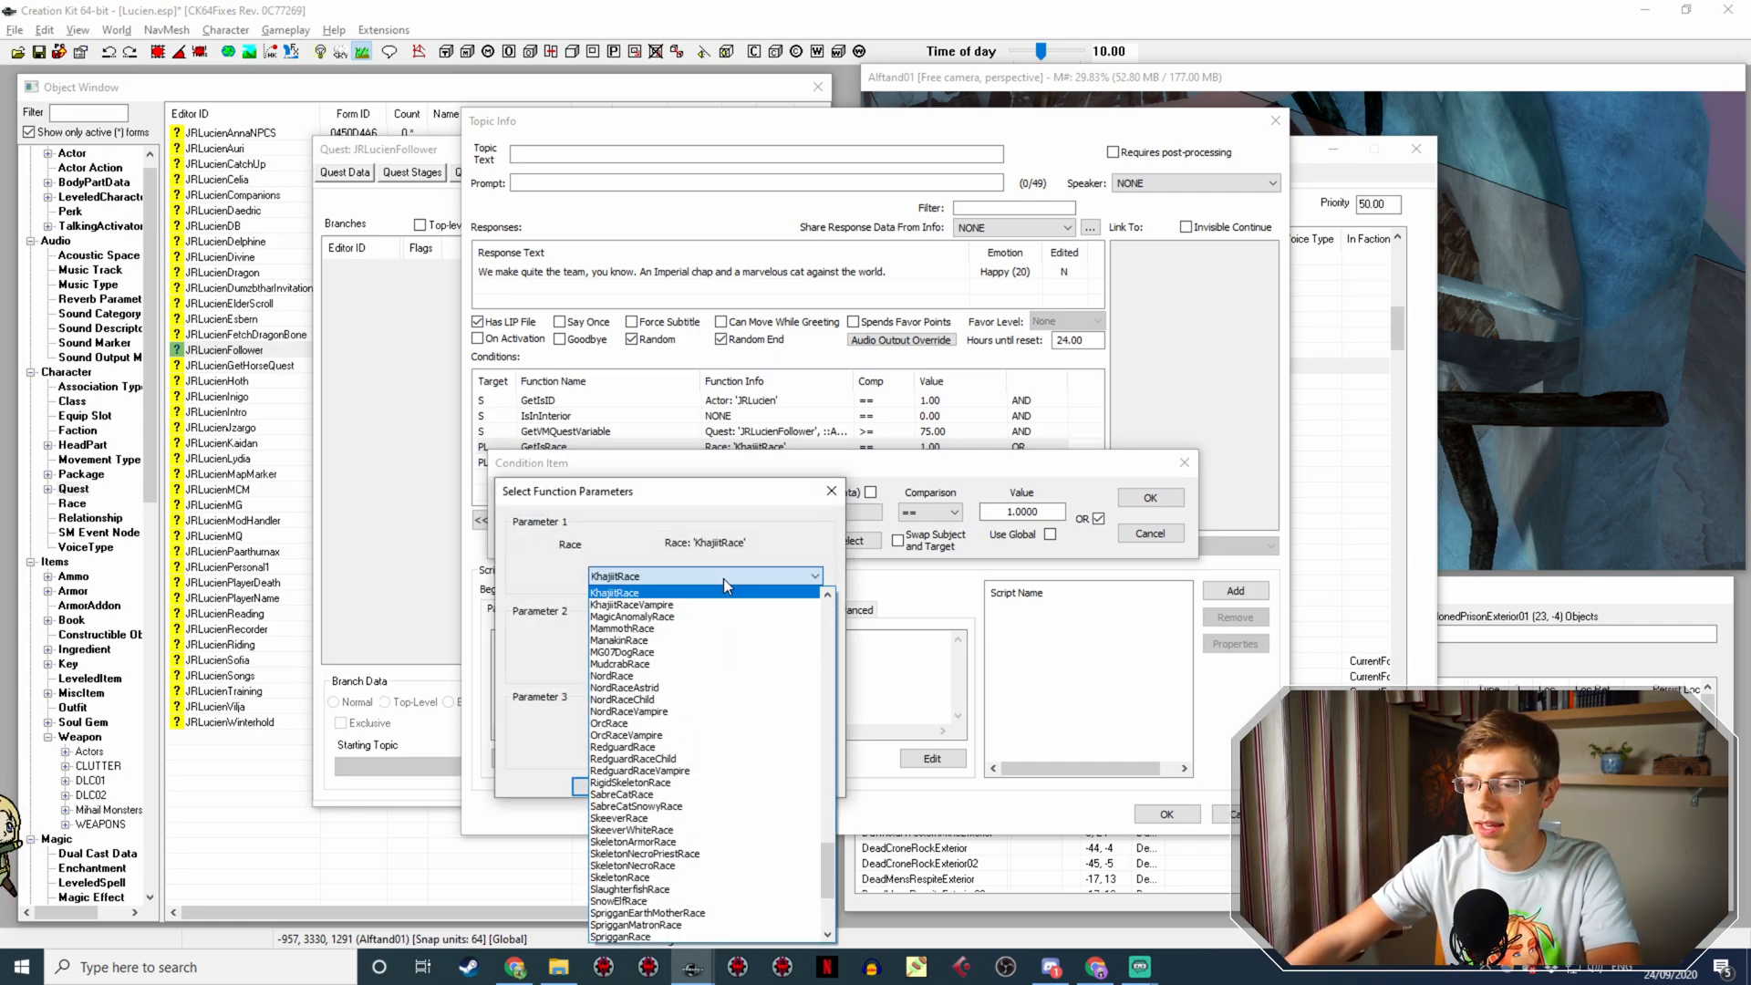
scroll(725, 584, "up", 2)
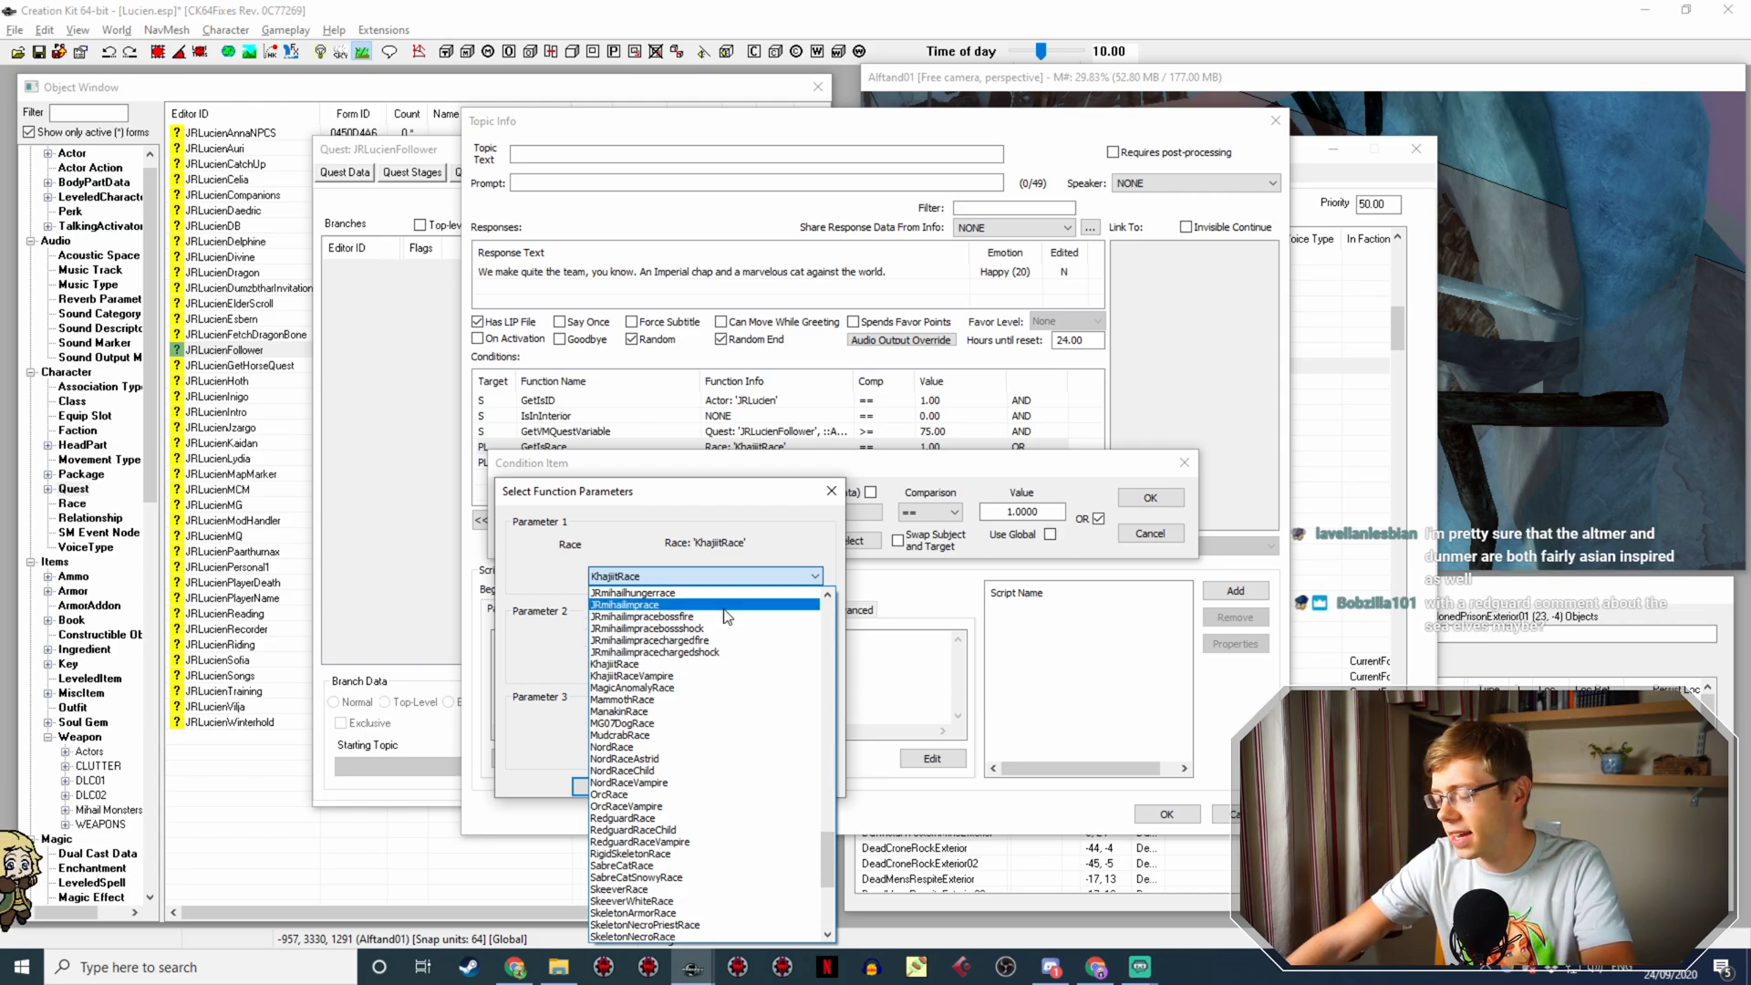
scroll(739, 639, "down", 2)
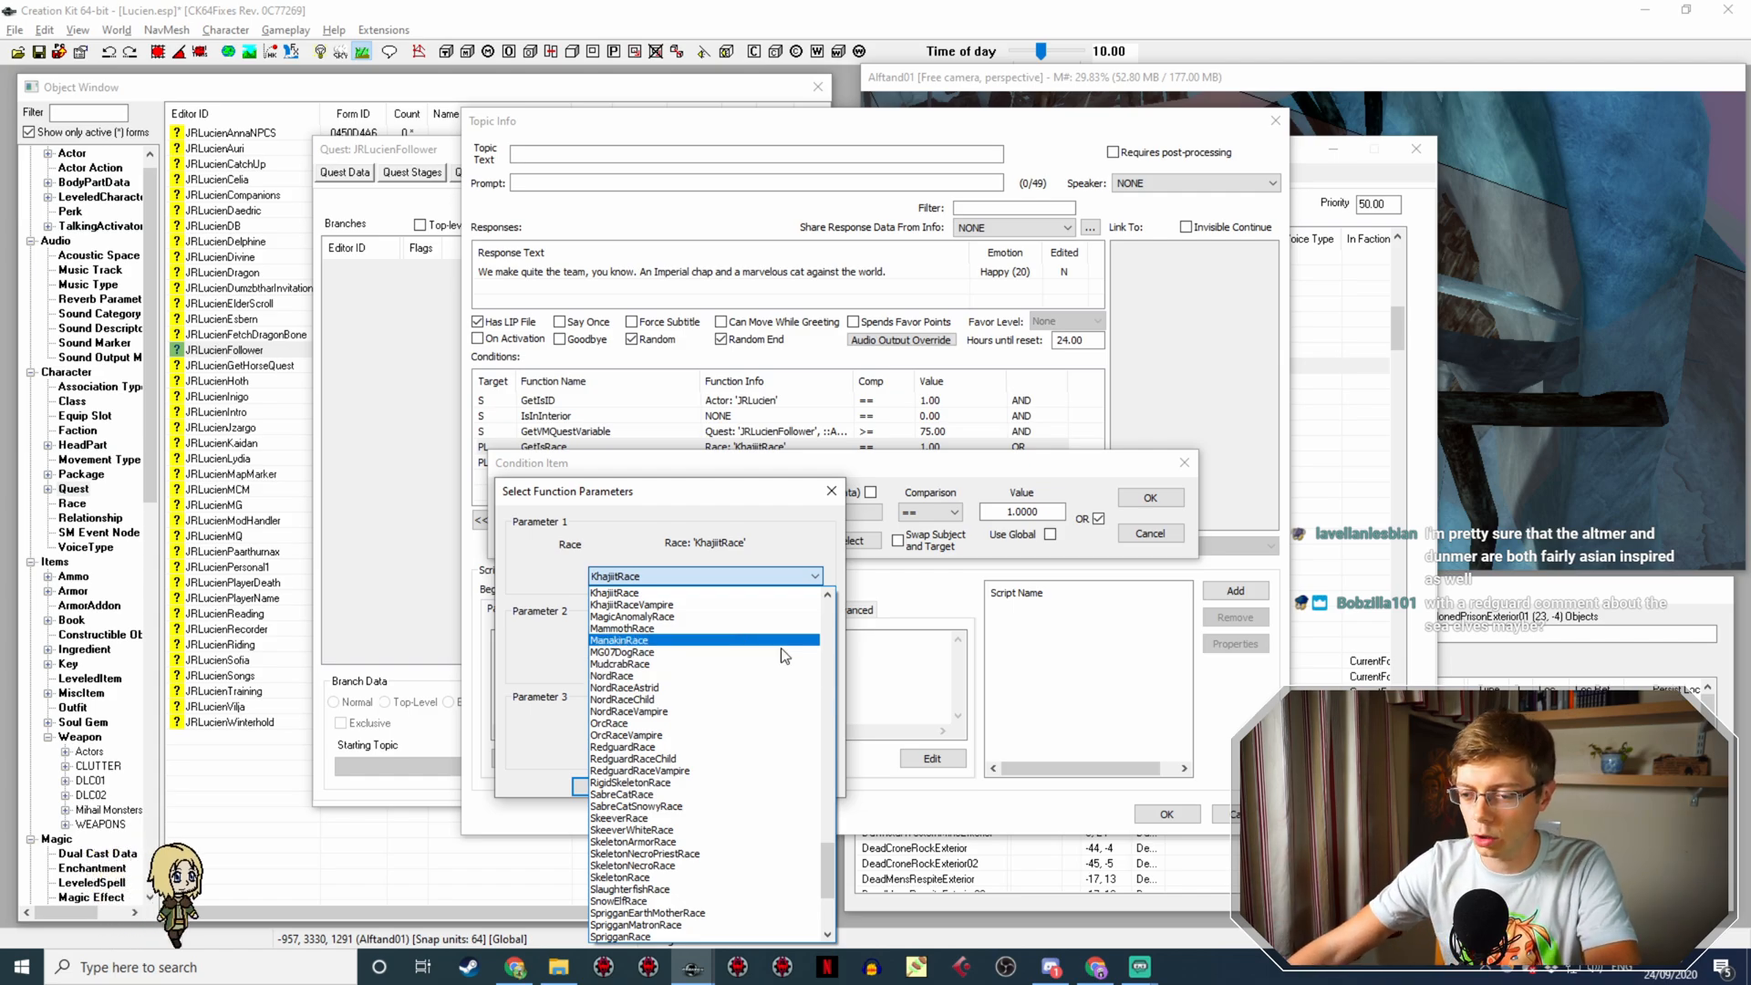
left_click(753, 722)
left_click(604, 786)
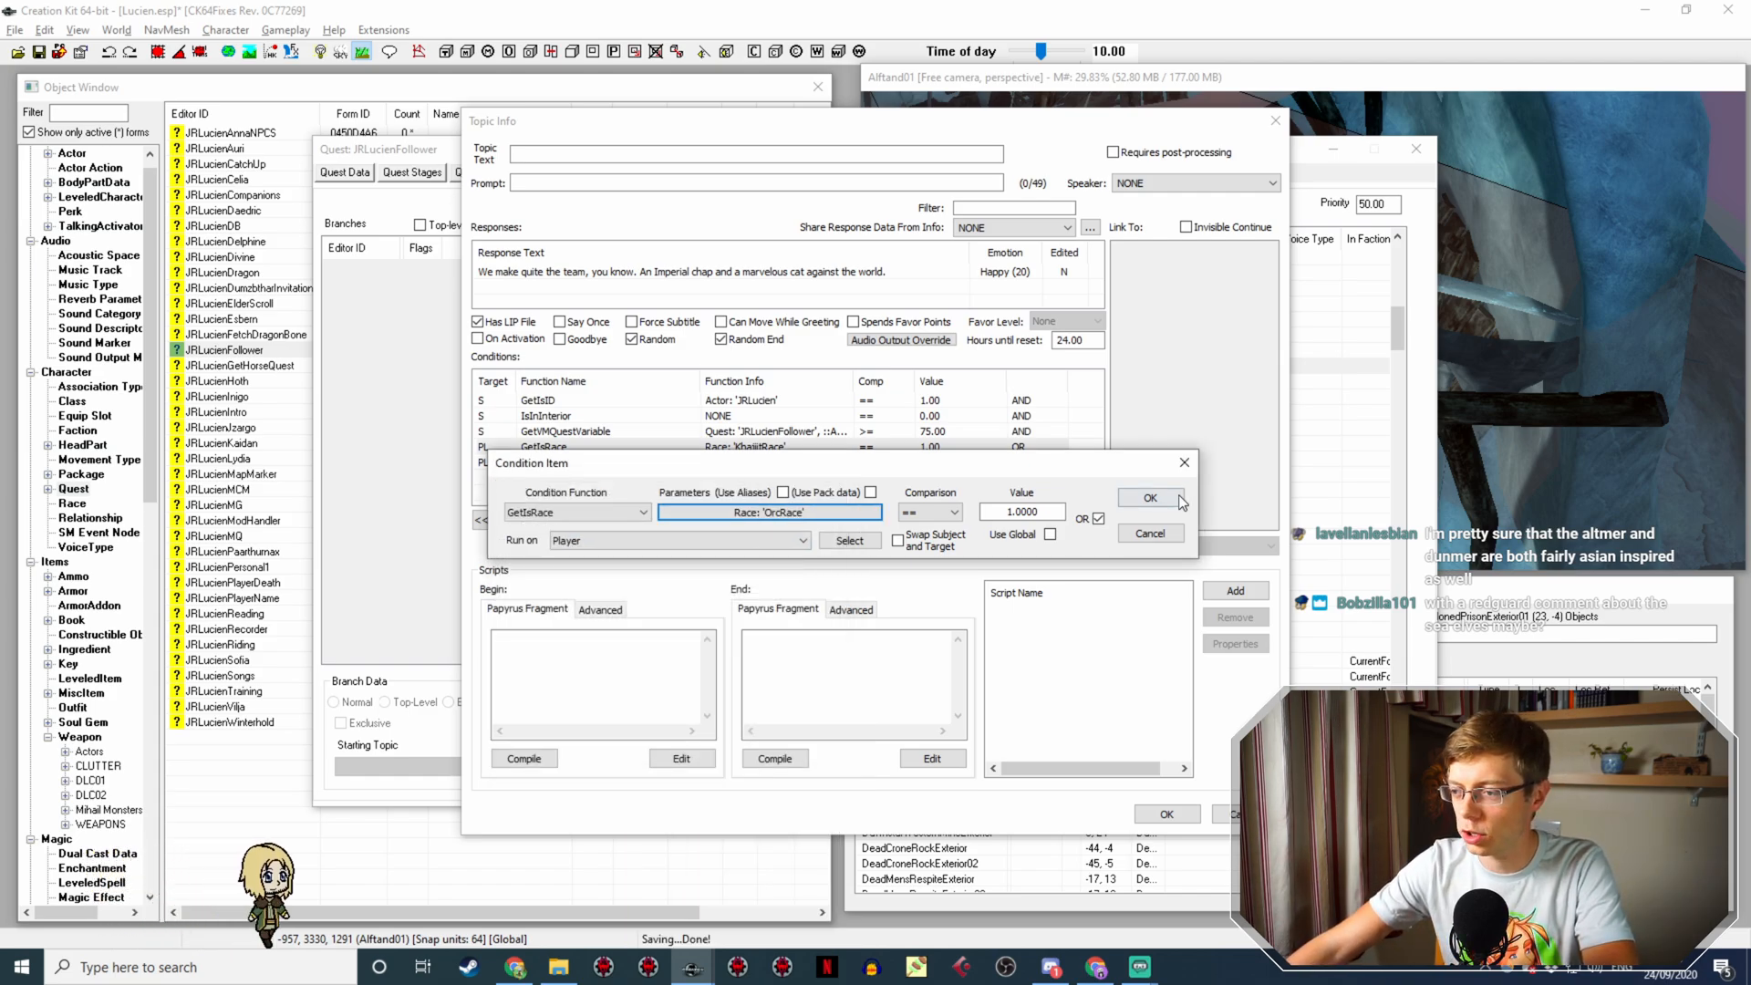
left_click(1150, 497)
Step: Set the duplicated line's second GetIsRace condition to OrcRaceVampire and confirm the condition
left_click(620, 462)
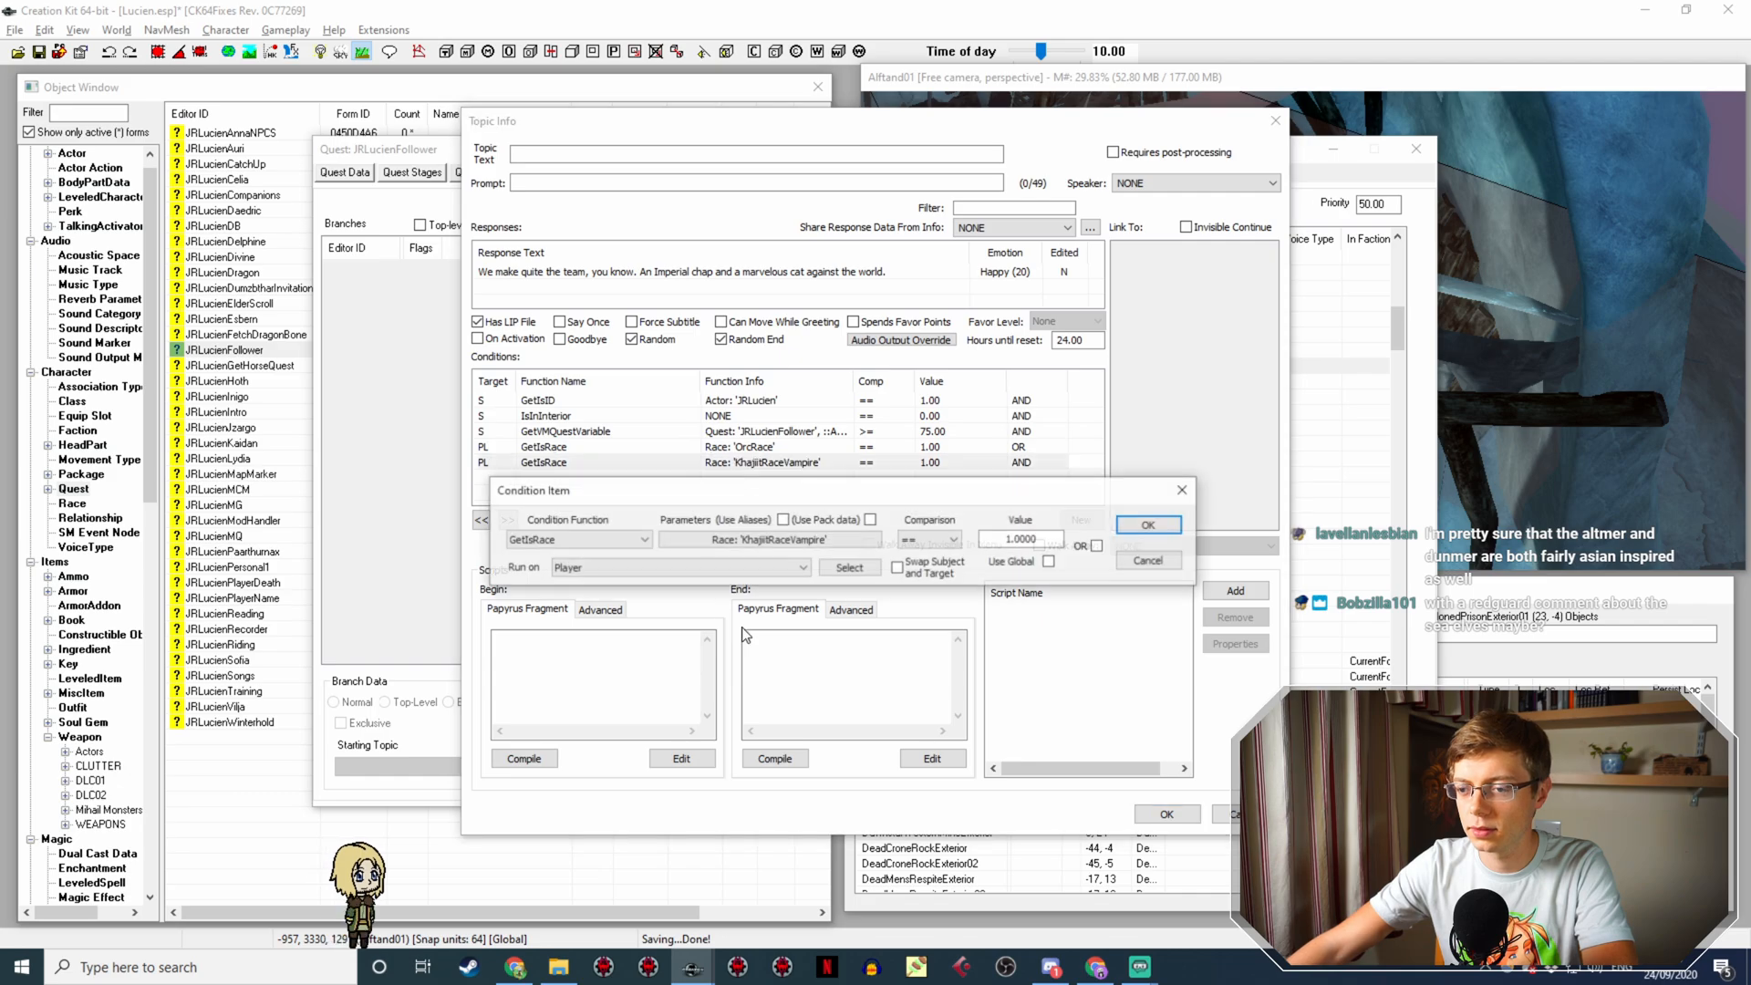
left_click(757, 542)
left_click(759, 604)
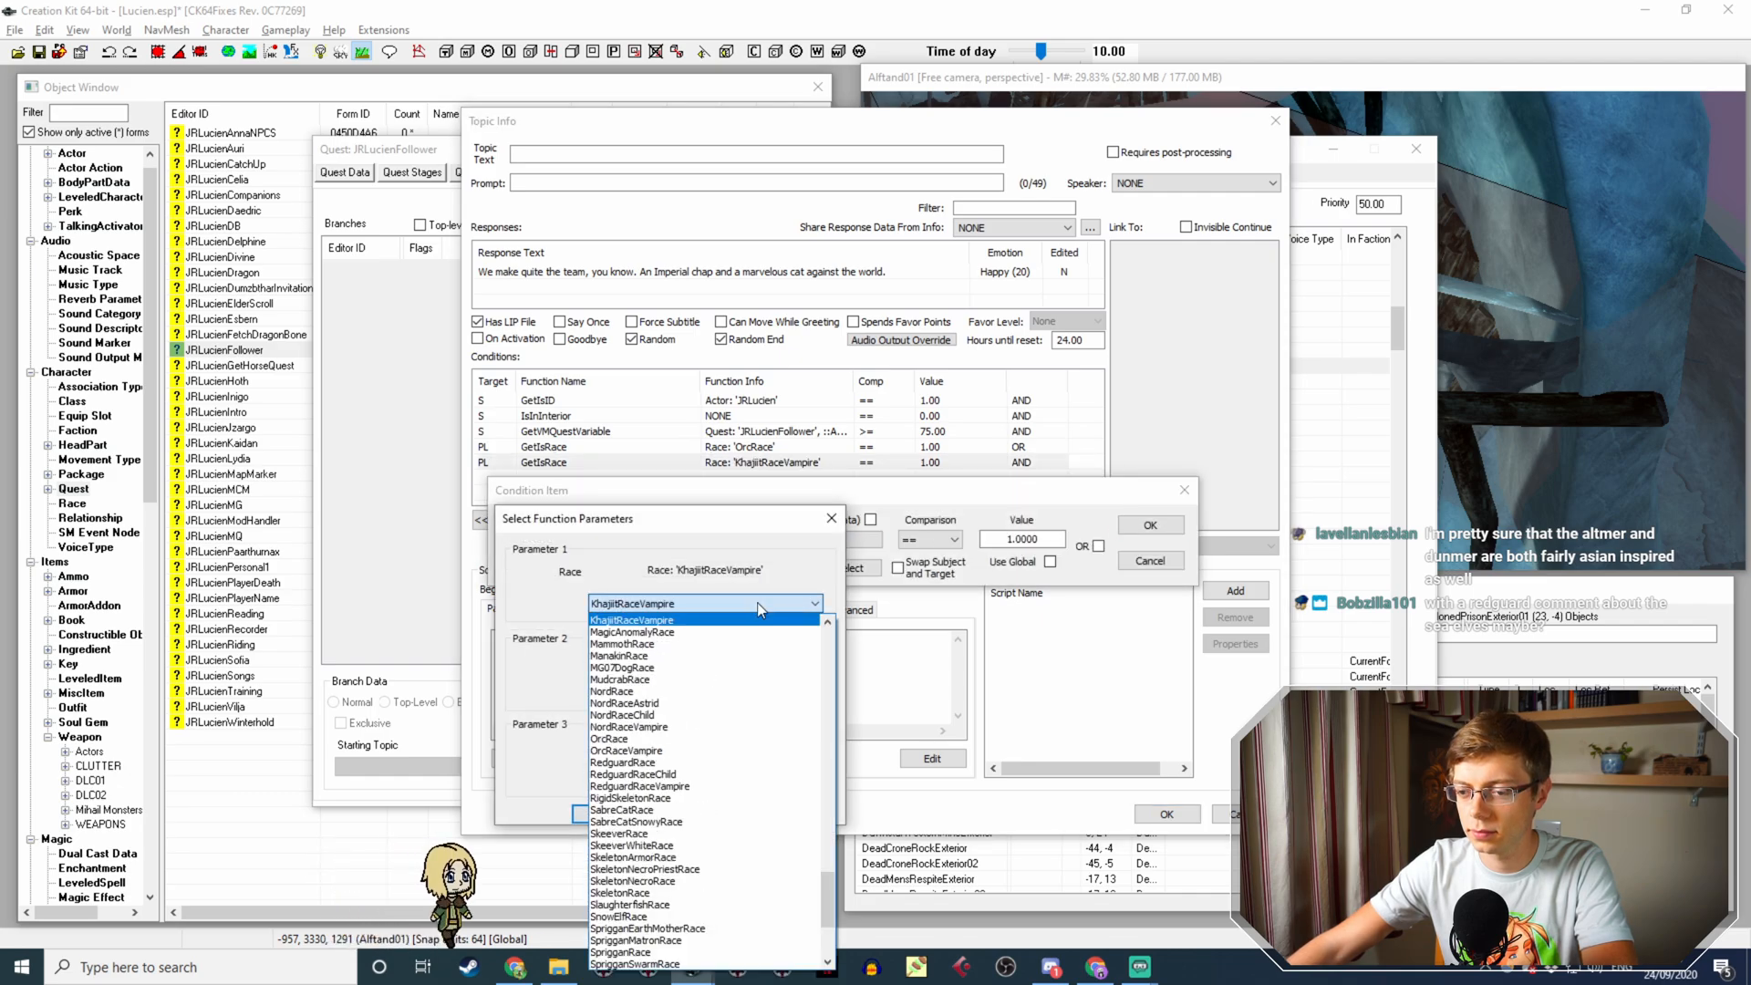
left_click(662, 753)
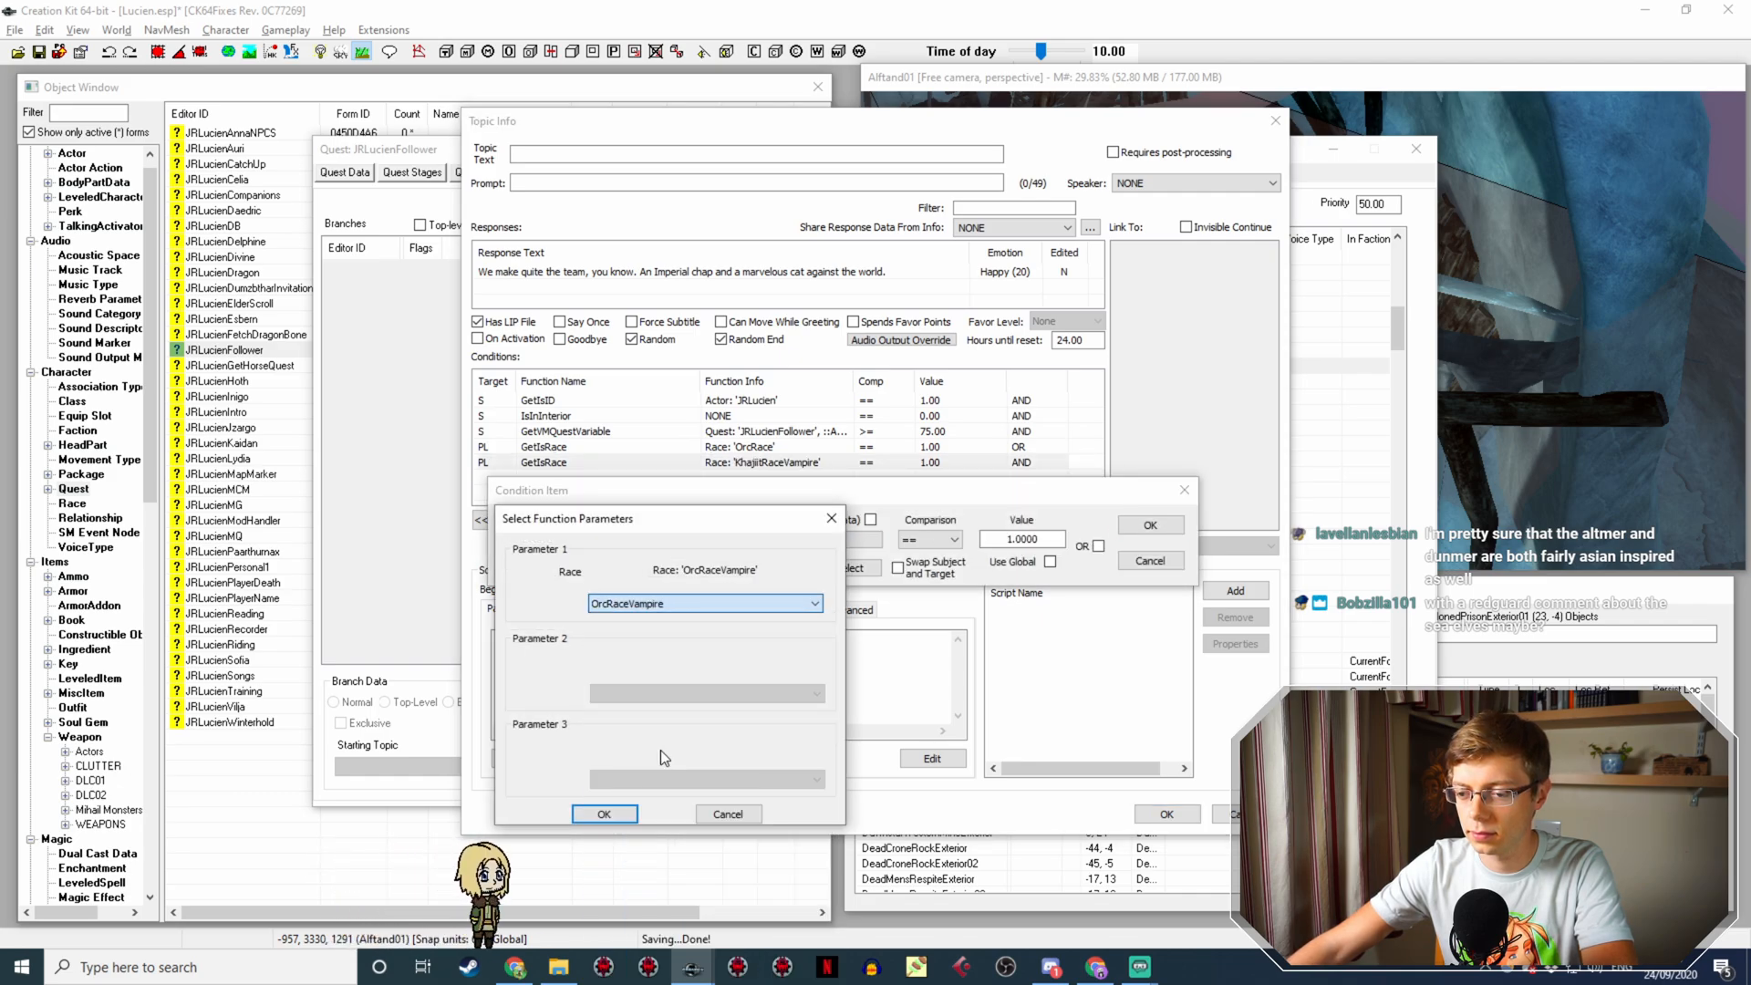
left_click(618, 810)
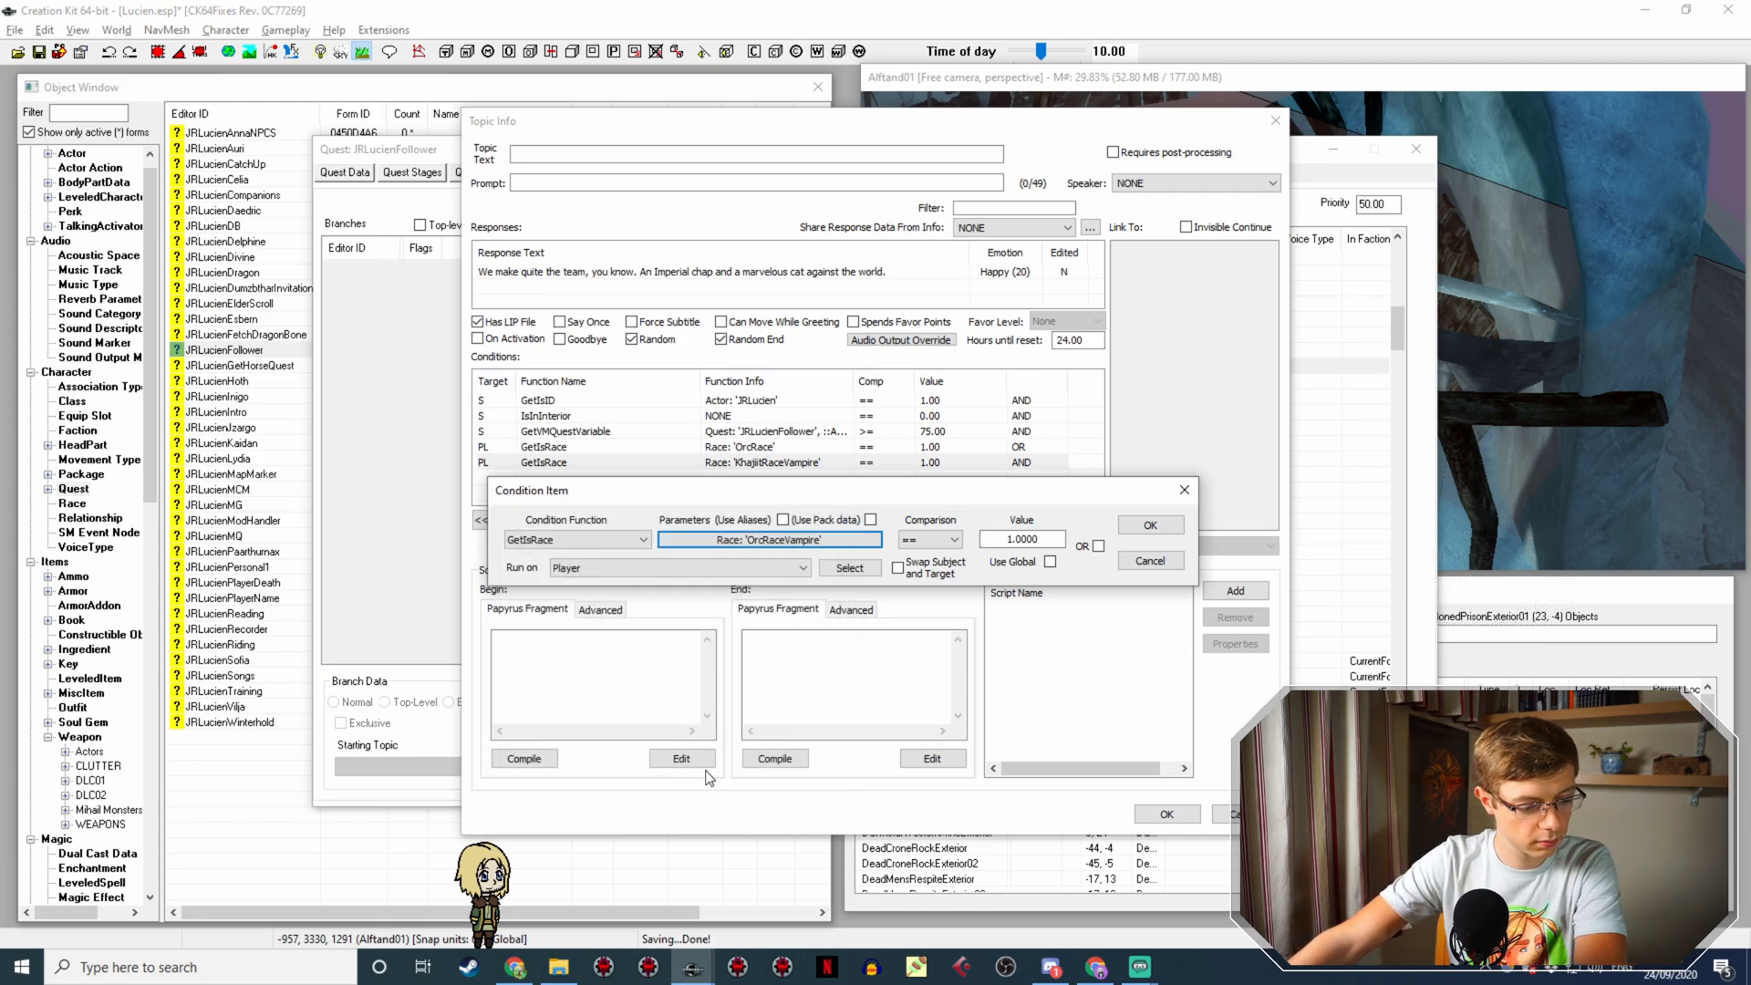
left_click(1152, 526)
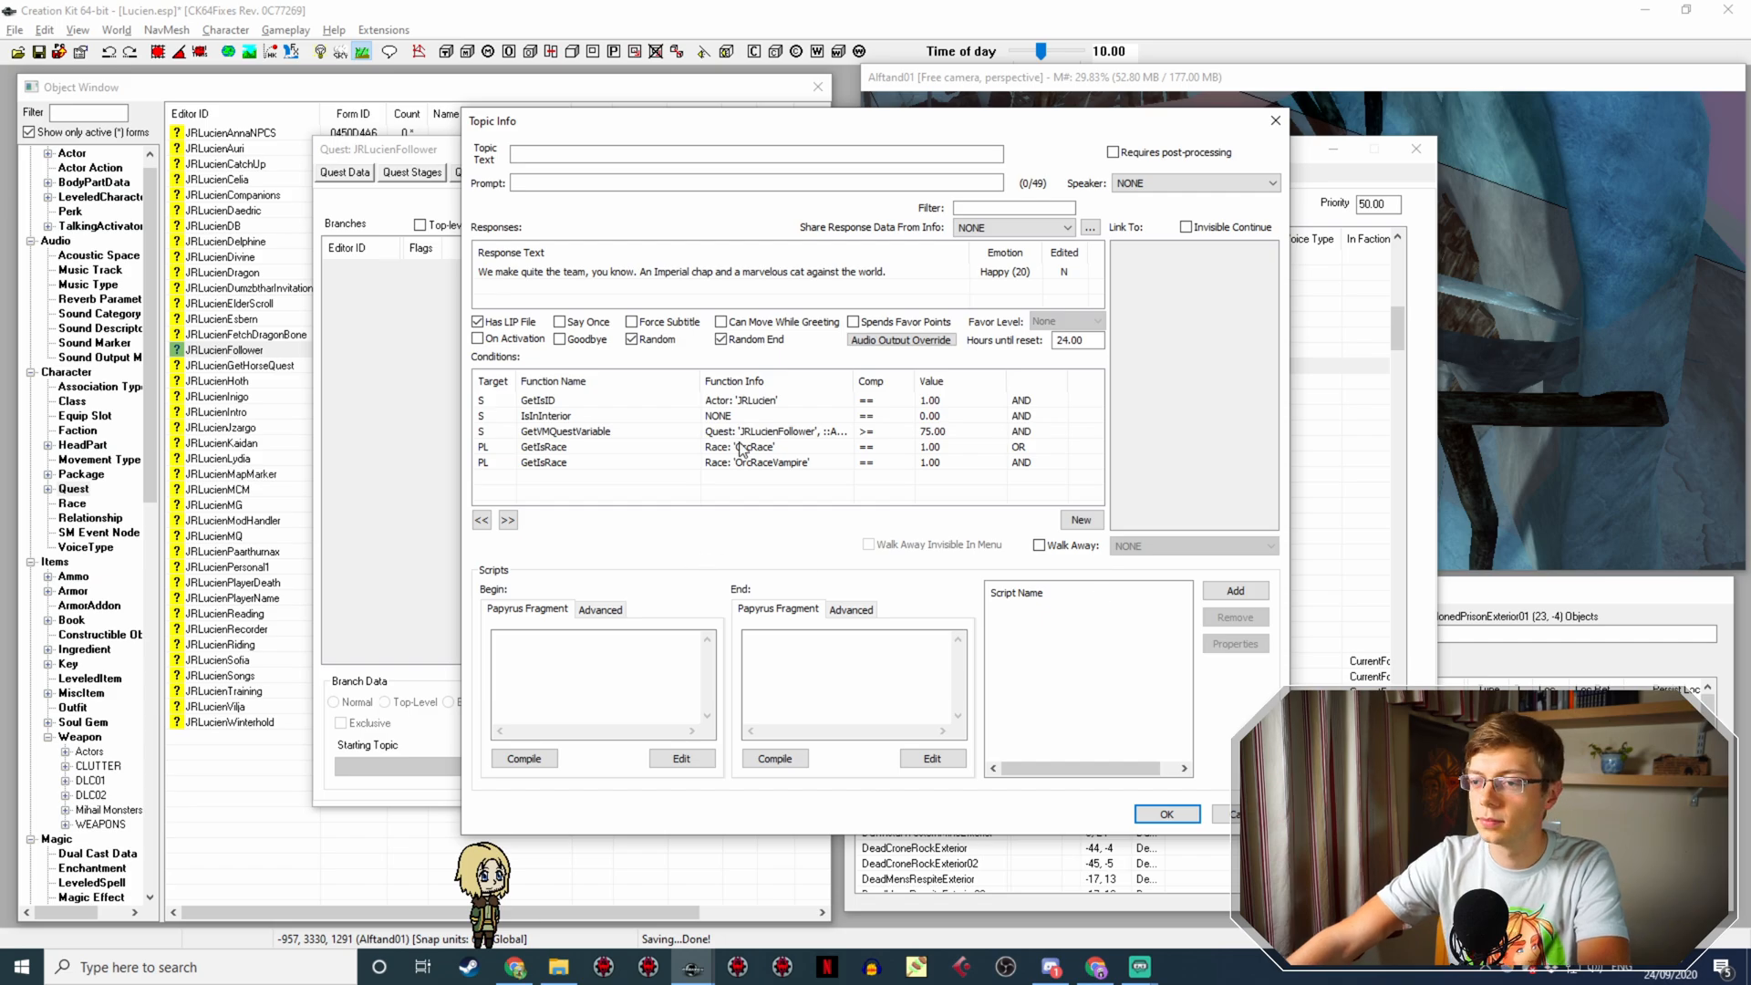
Step: Rewrite the Orc line's response as "We make quite the team, you know. A mighty Orc and a handsome young Imperial against the world."
double_click(790, 279)
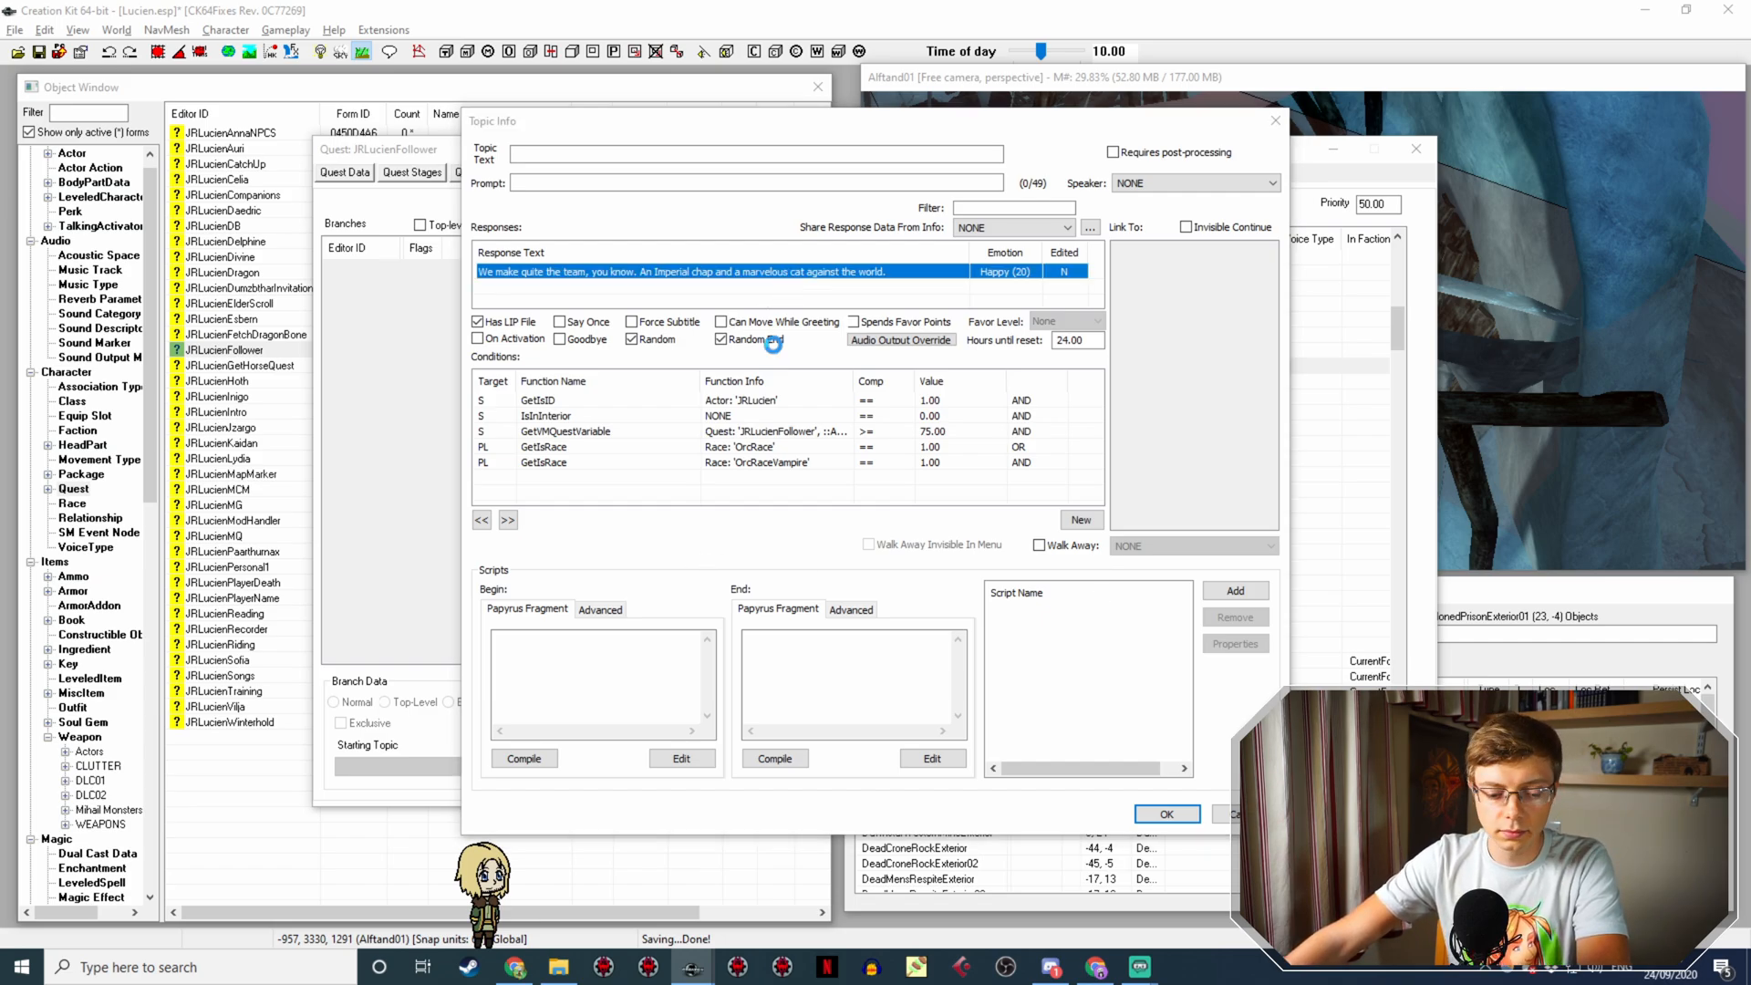
left_click_drag(1277, 284, 1302, 268)
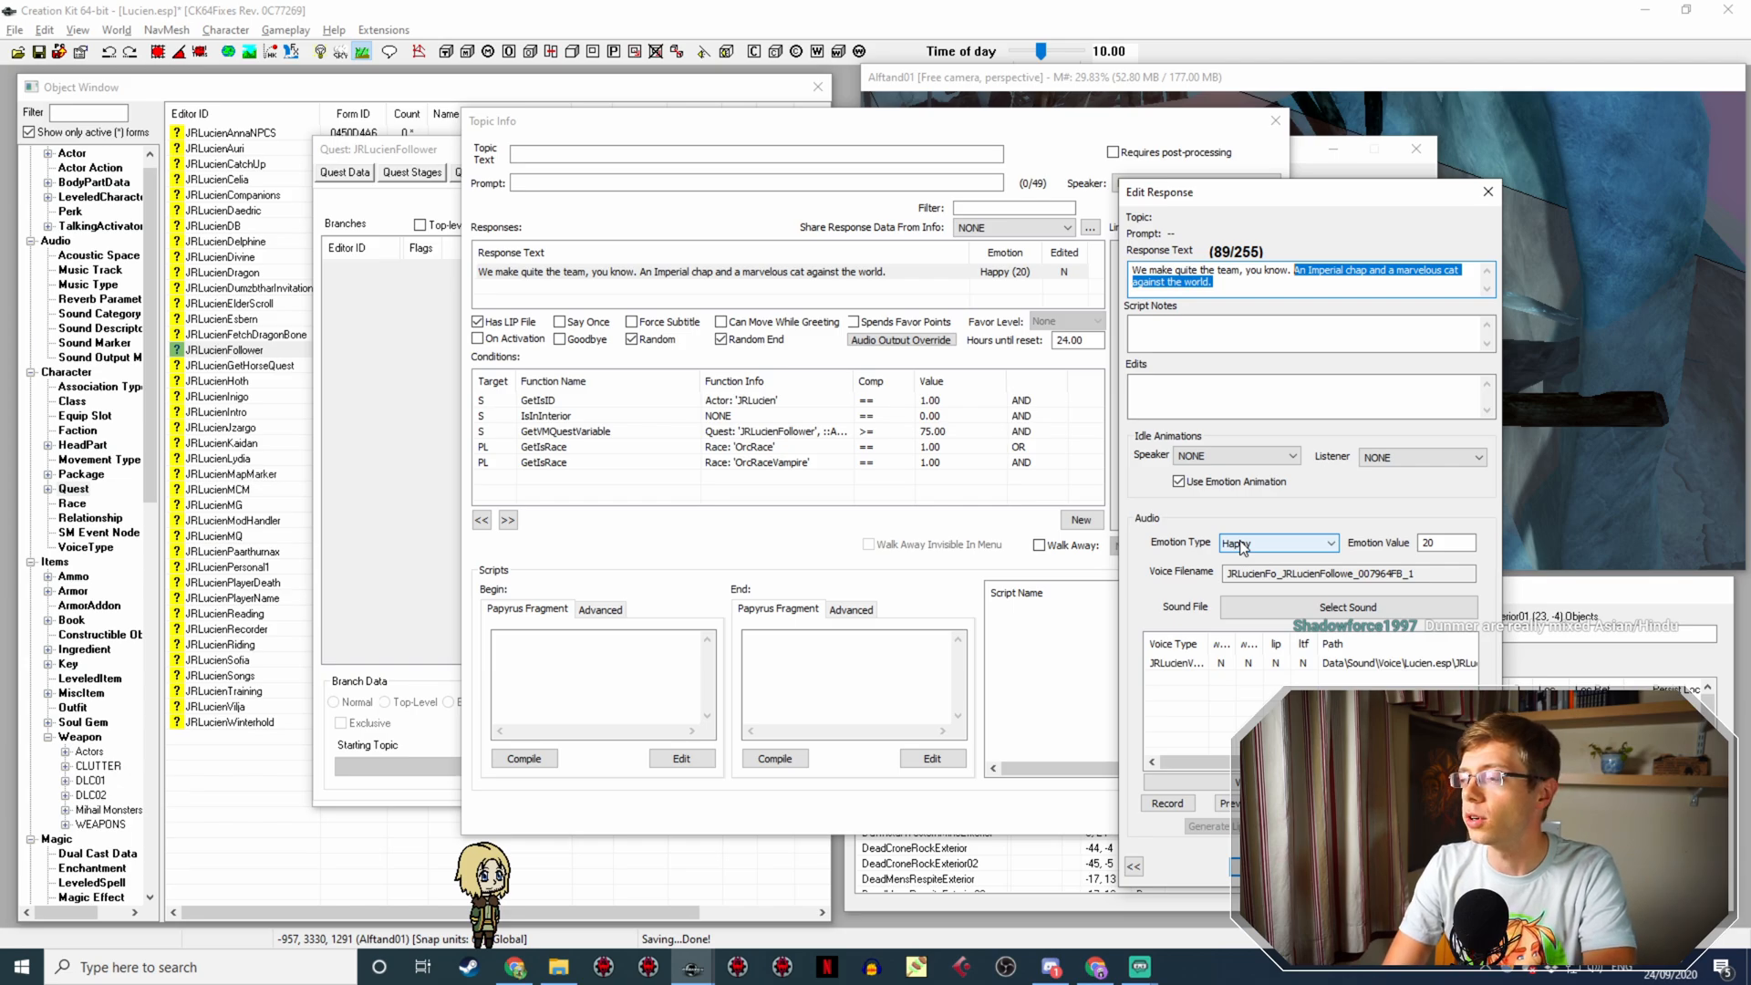
type("A")
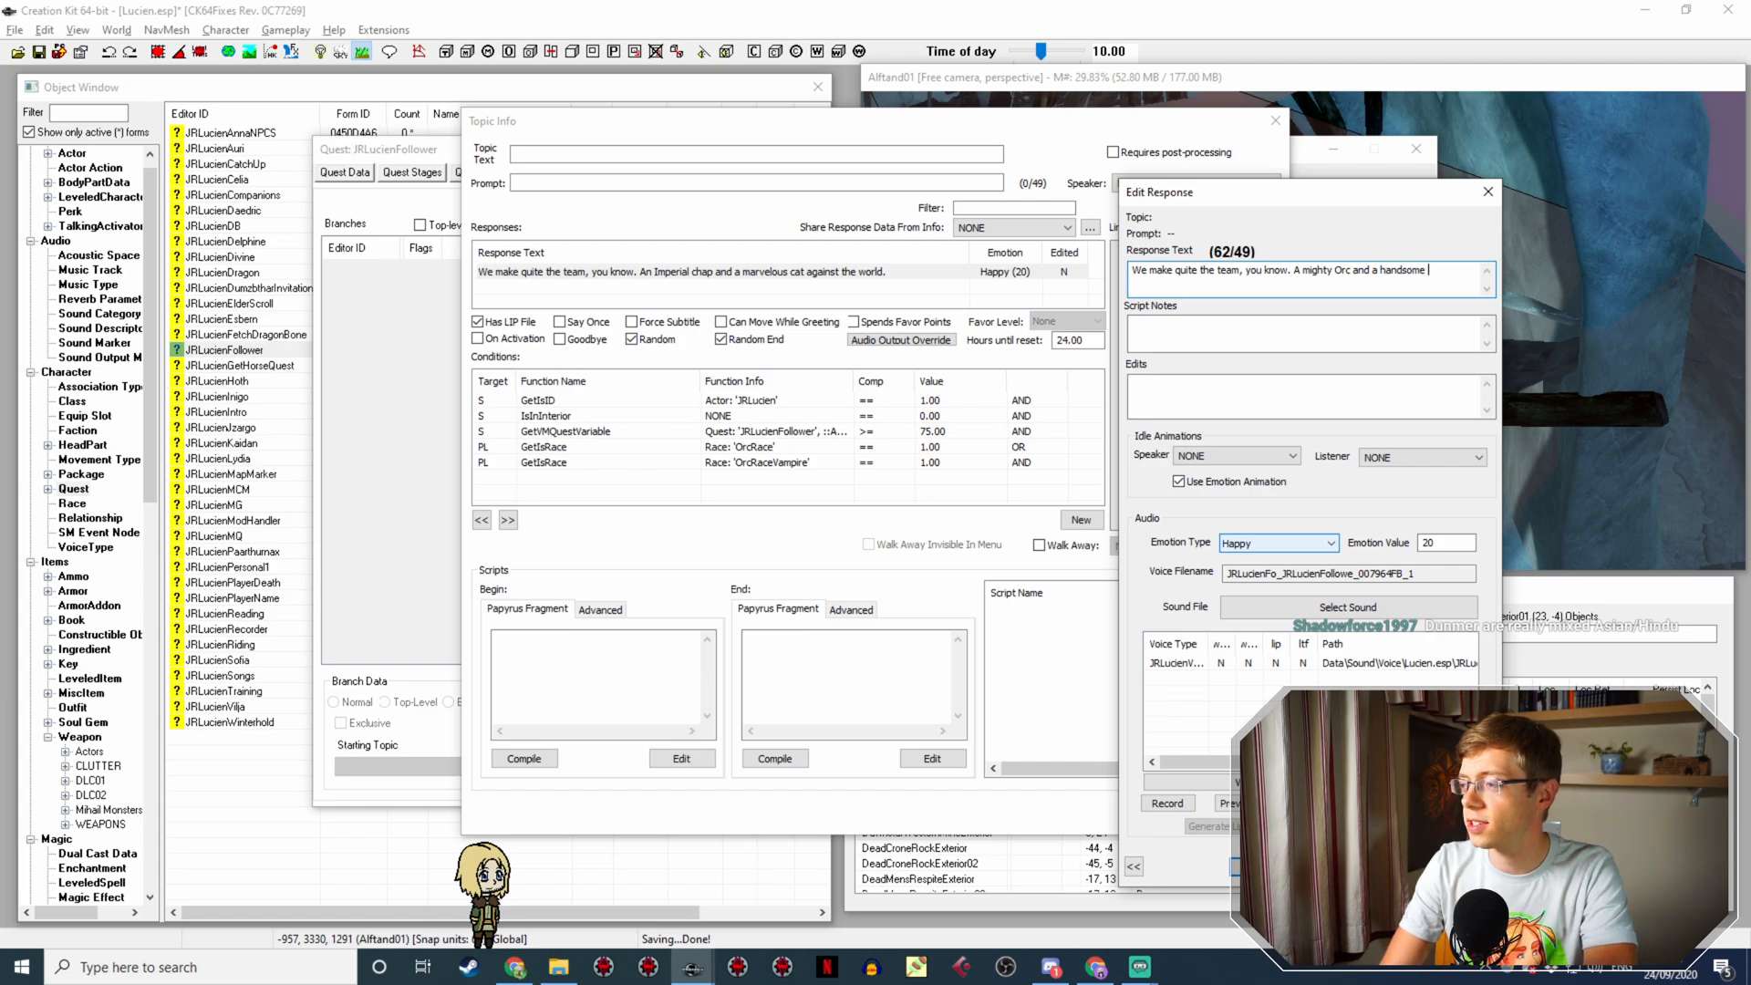
type("young Imperial against the world.")
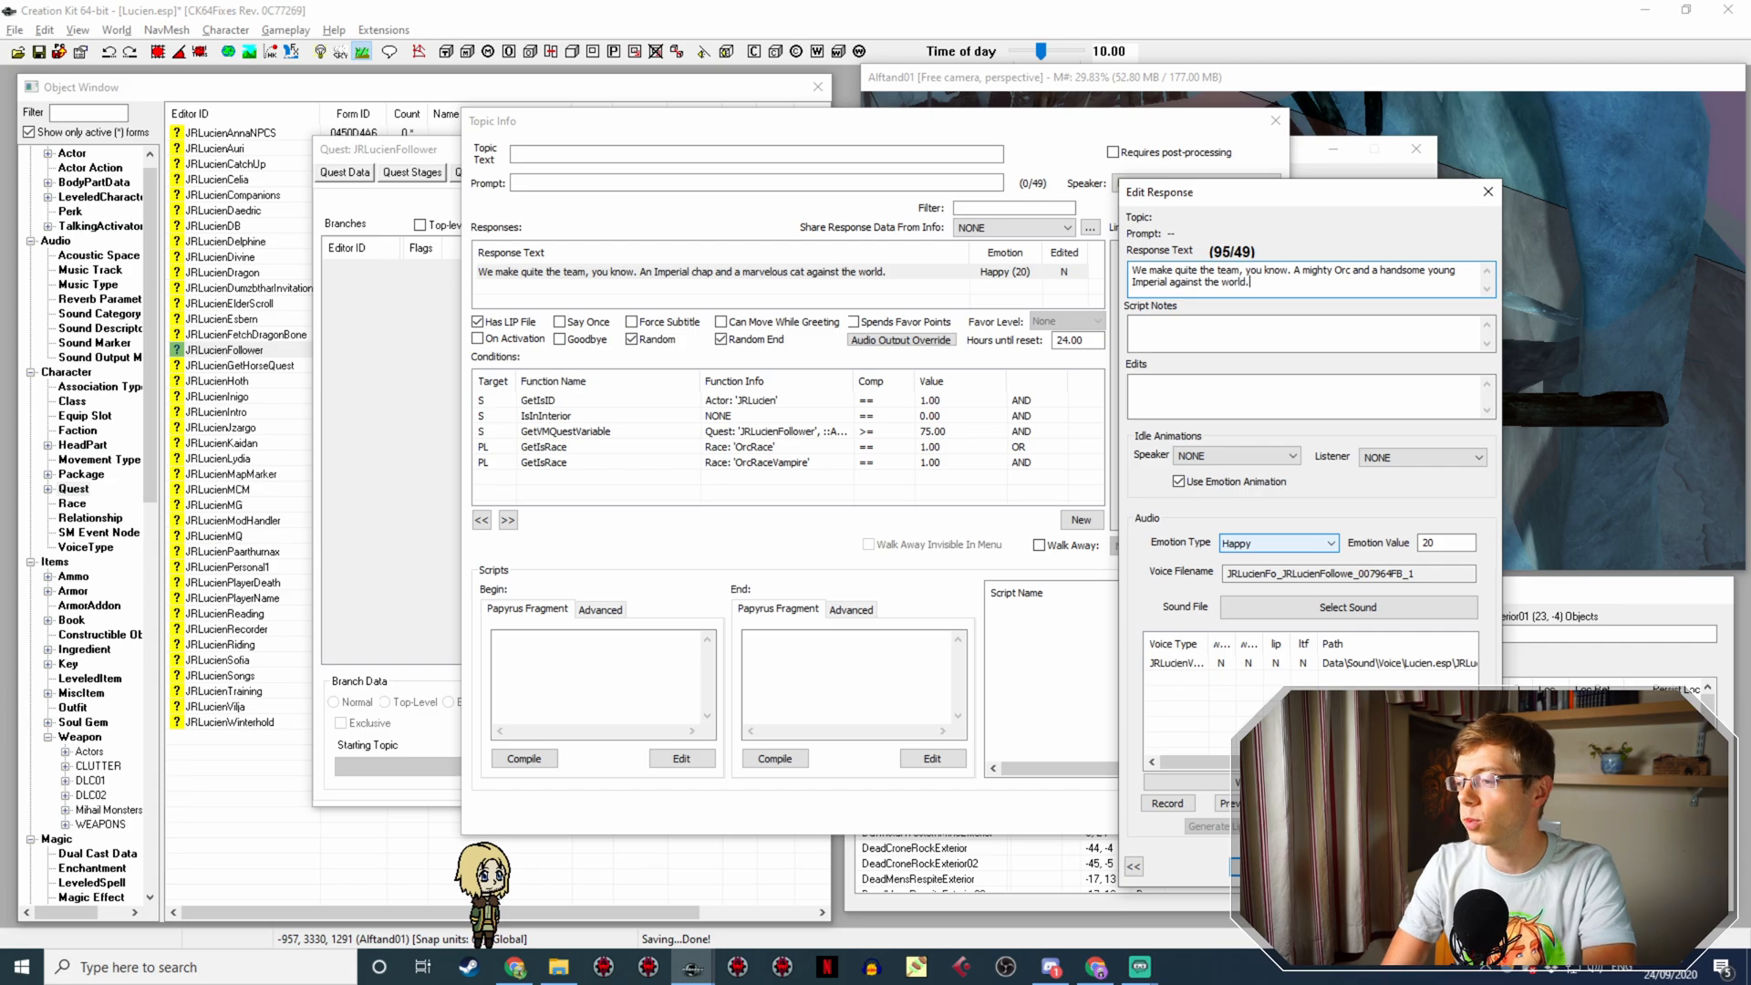
left_click(1263, 866)
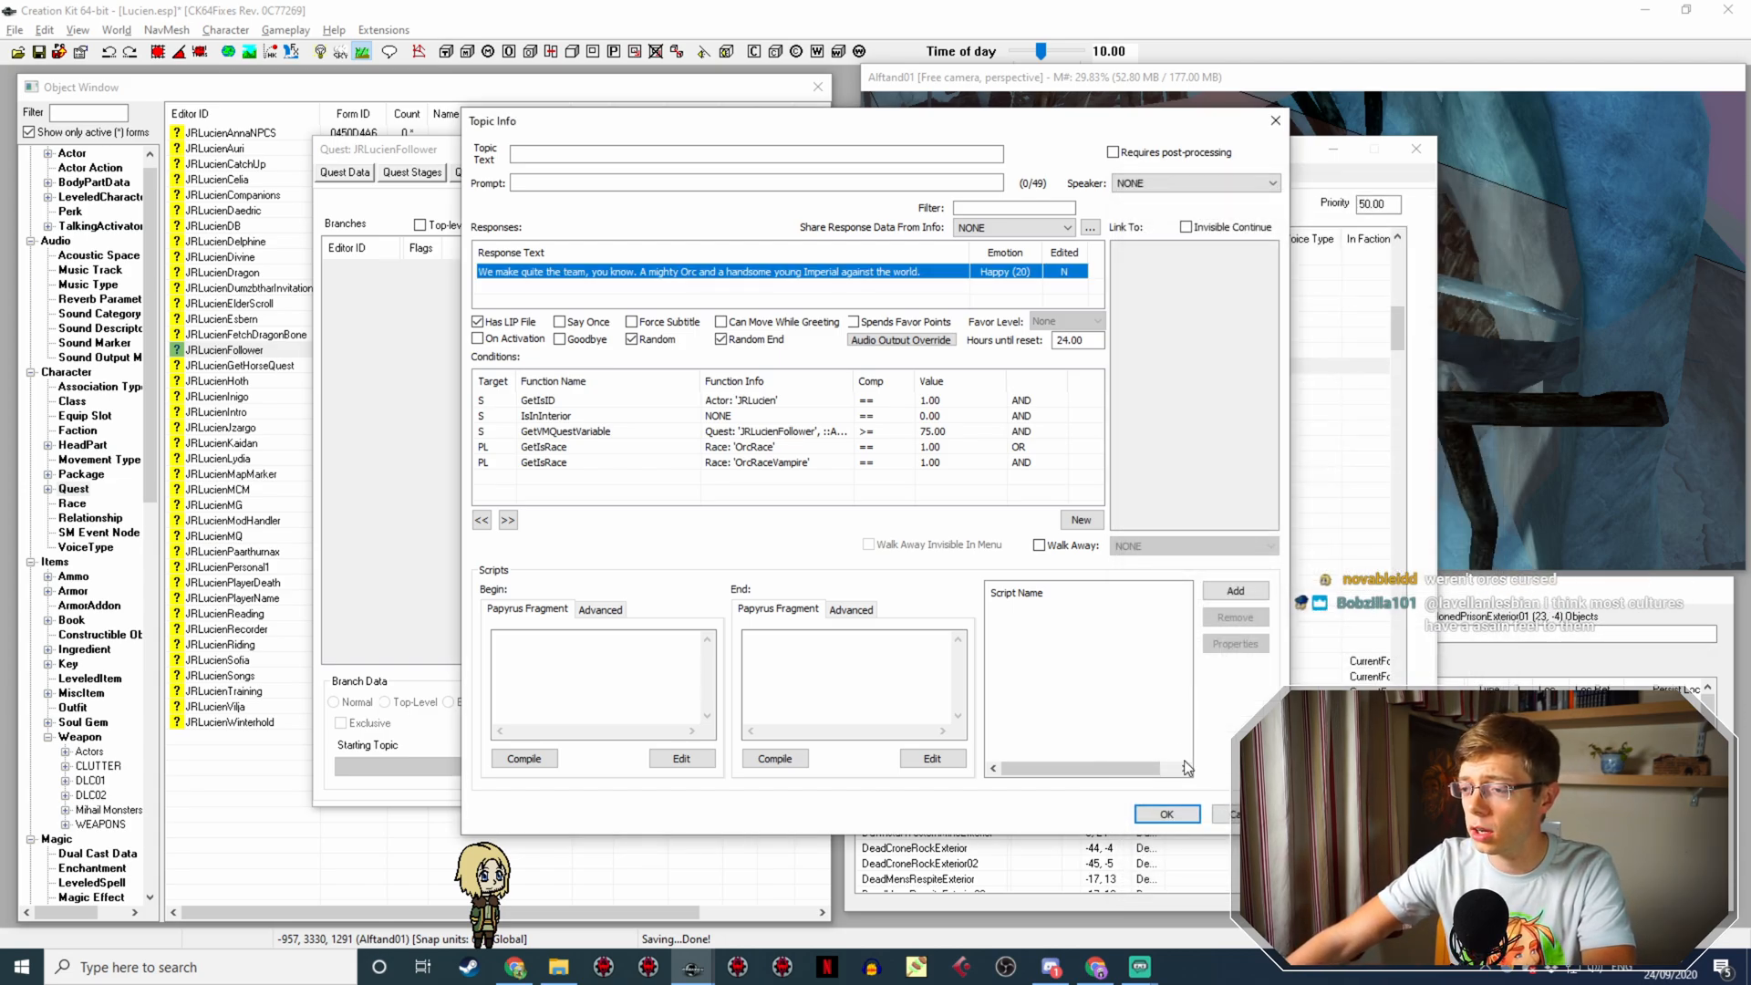
Step: Save the mighty Orc line and duplicate it in the Hello topic
left_click(1167, 815)
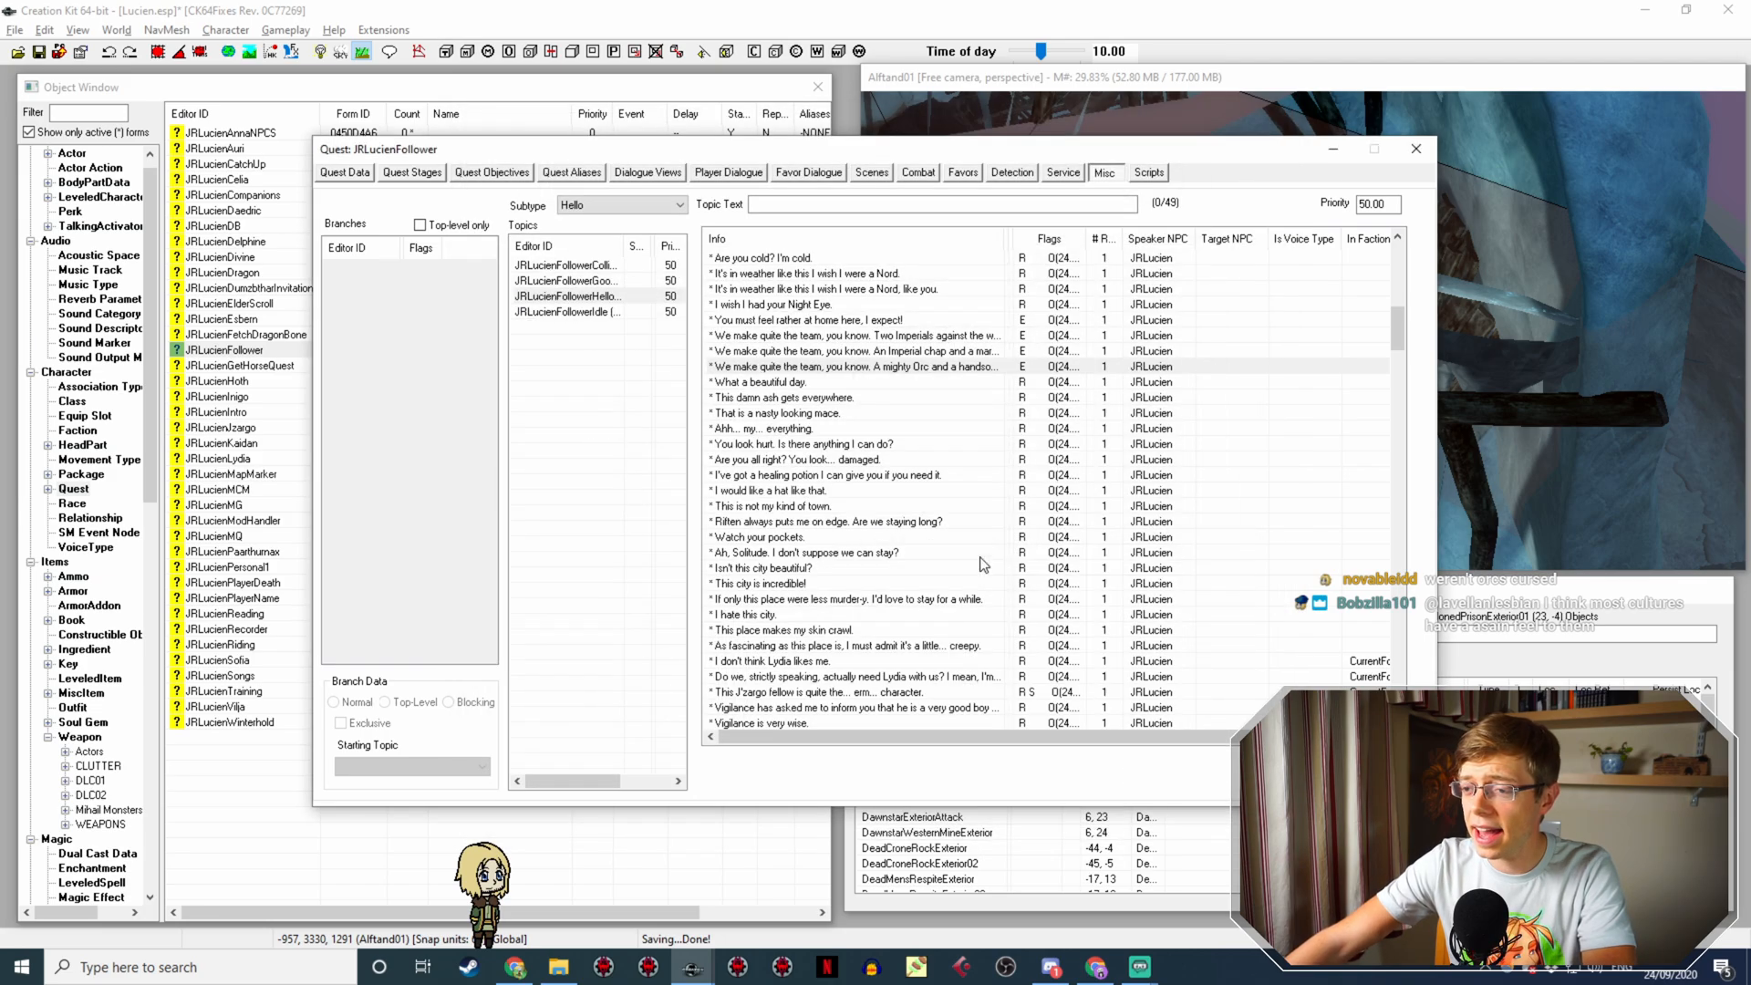
right_click(919, 376)
left_click(944, 404)
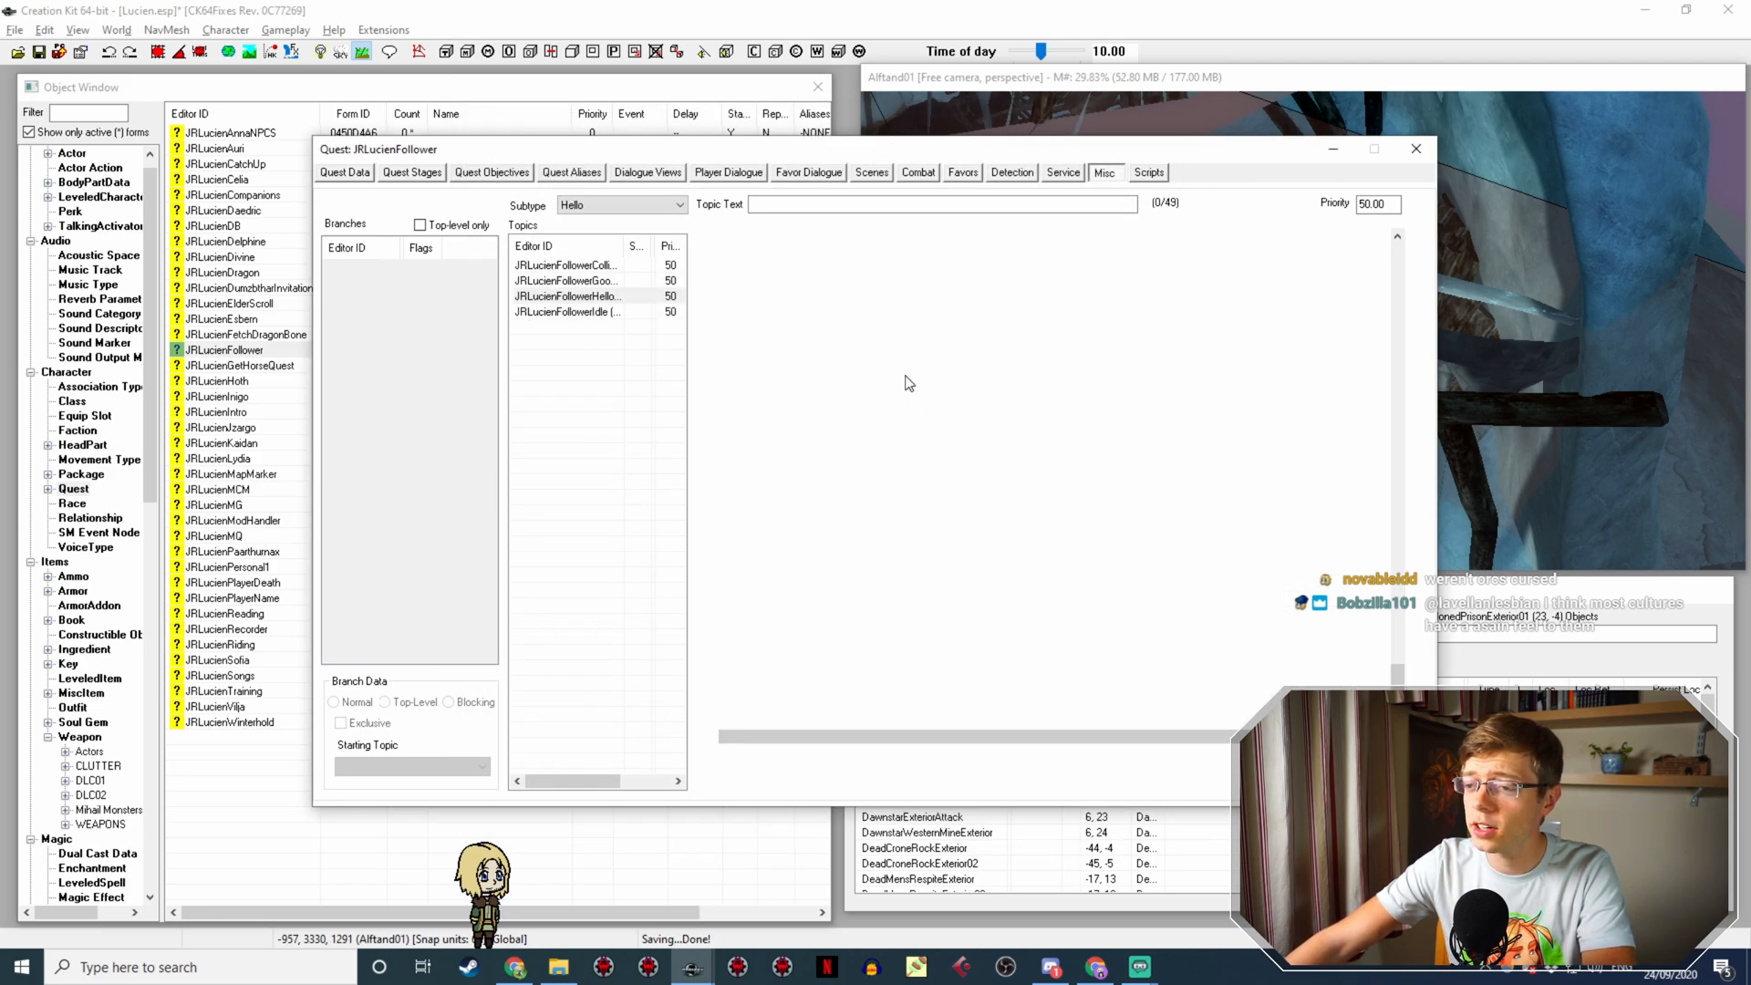
Step: Open the duplicated Orc line's response and select its second sentence in the response text
double_click(884, 275)
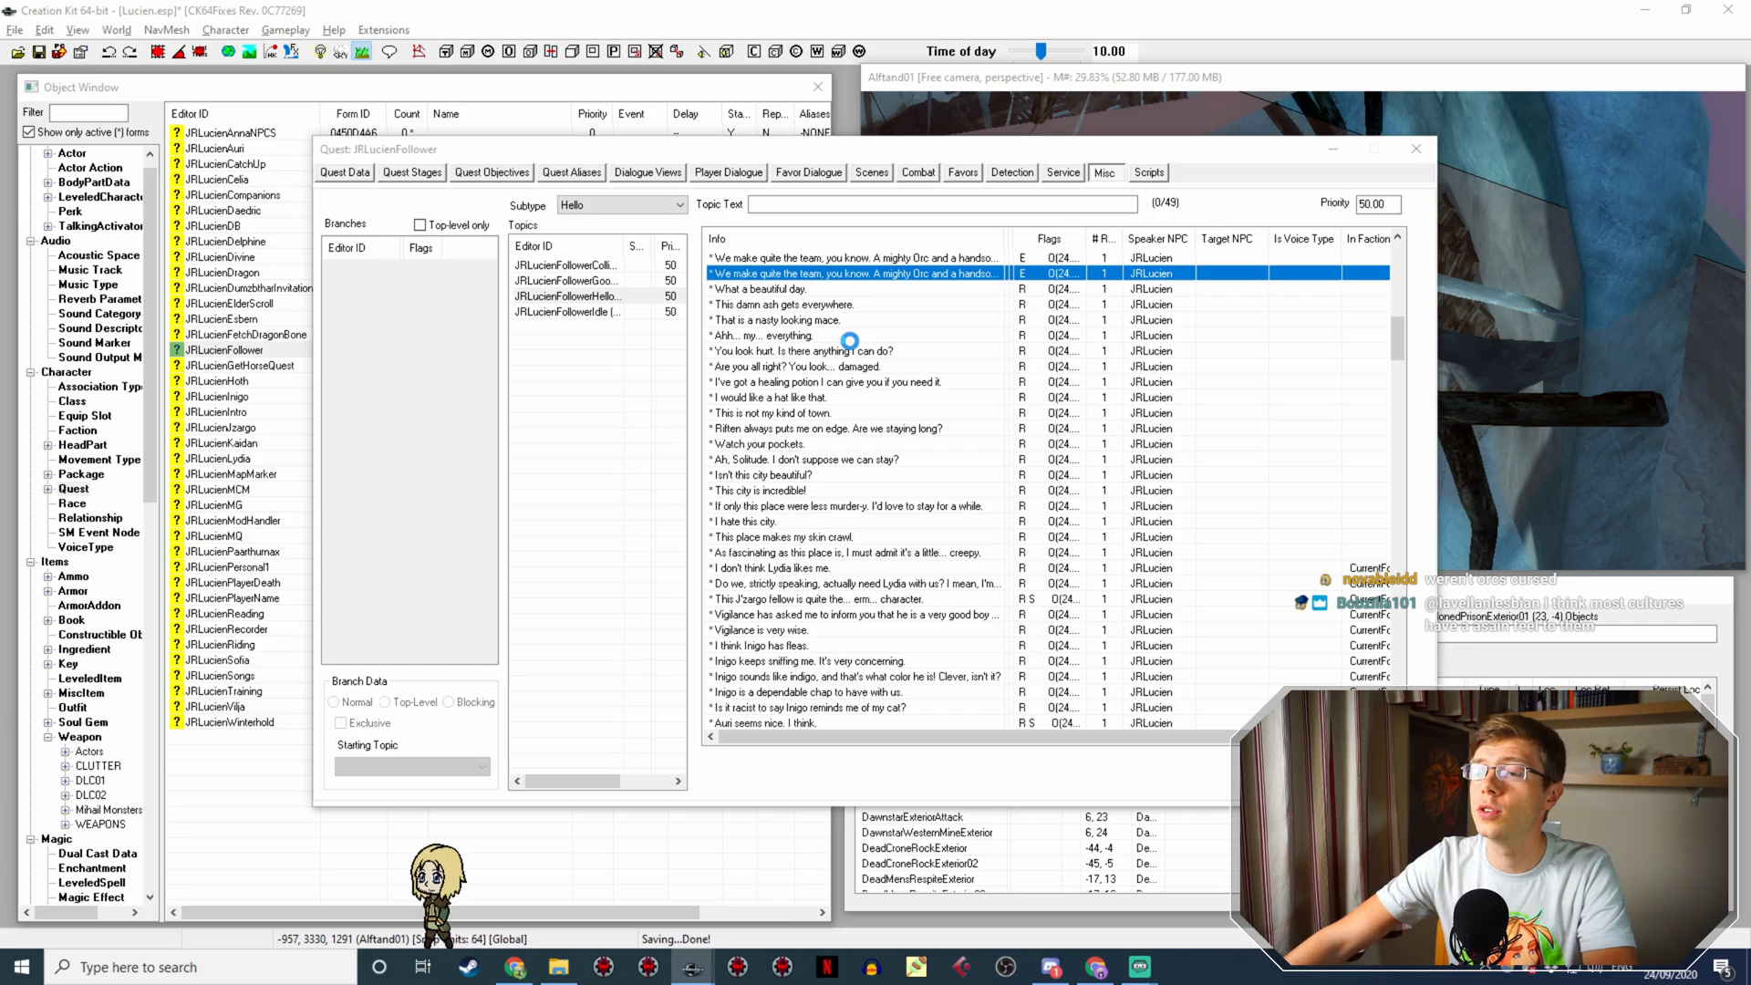
left_click(694, 272)
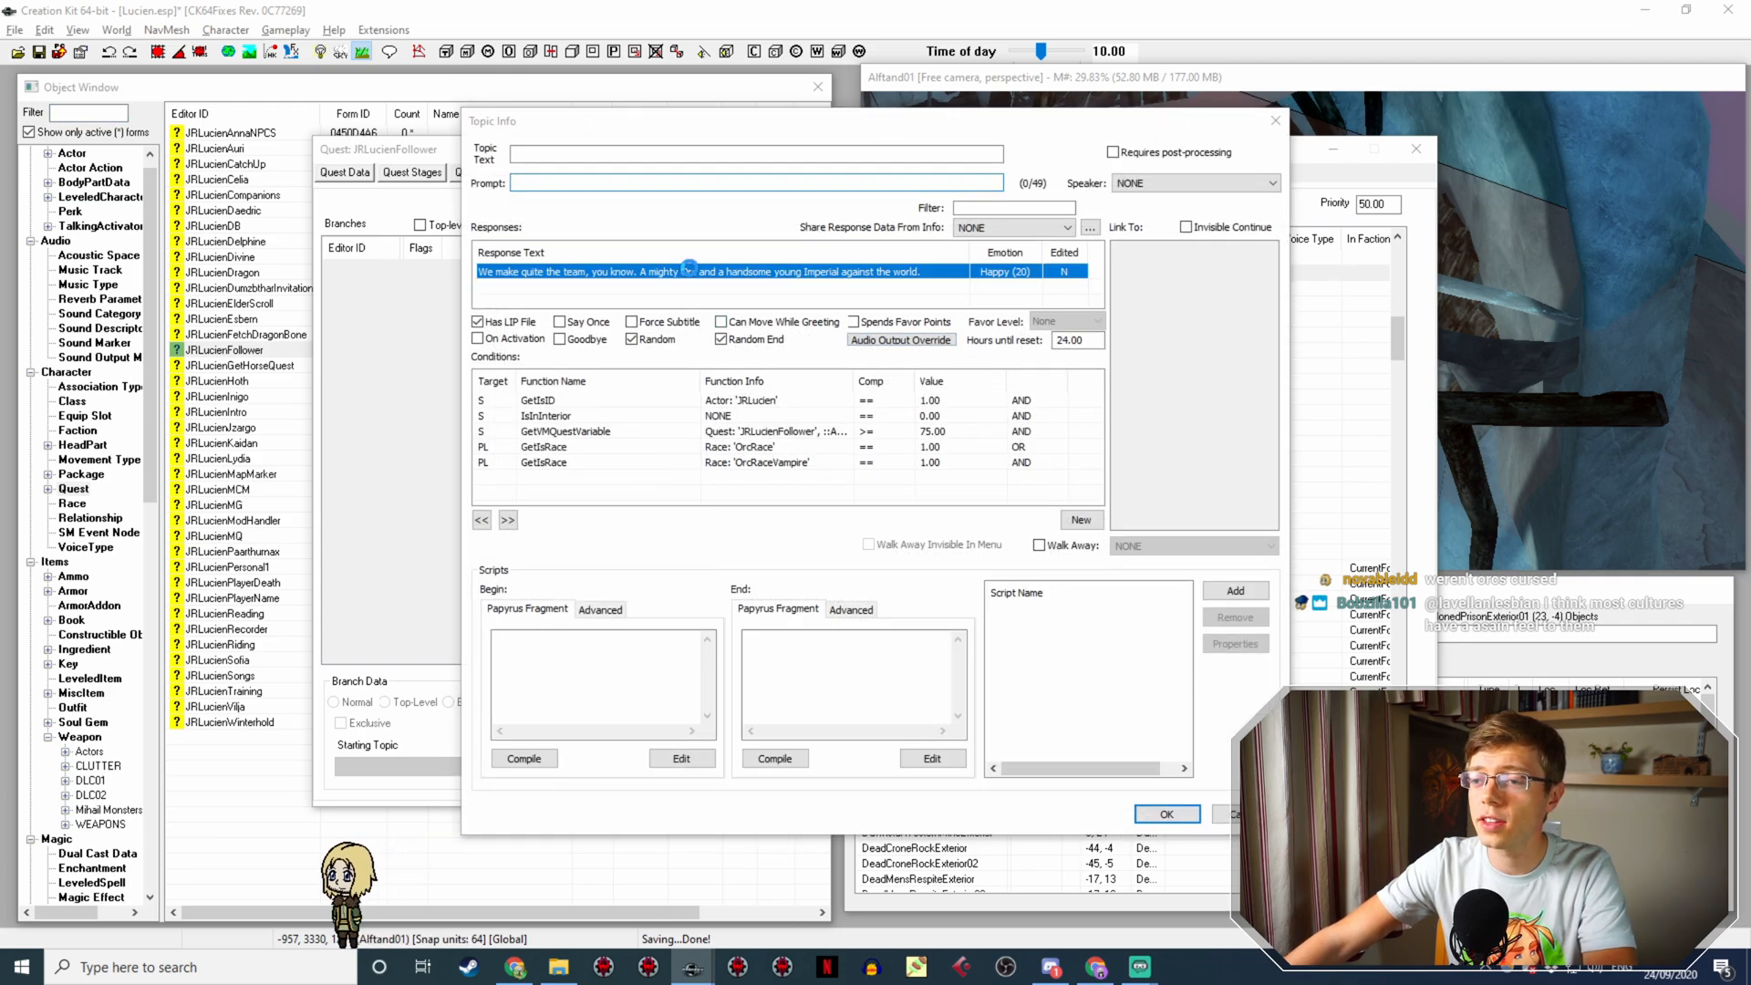
double_click(698, 271)
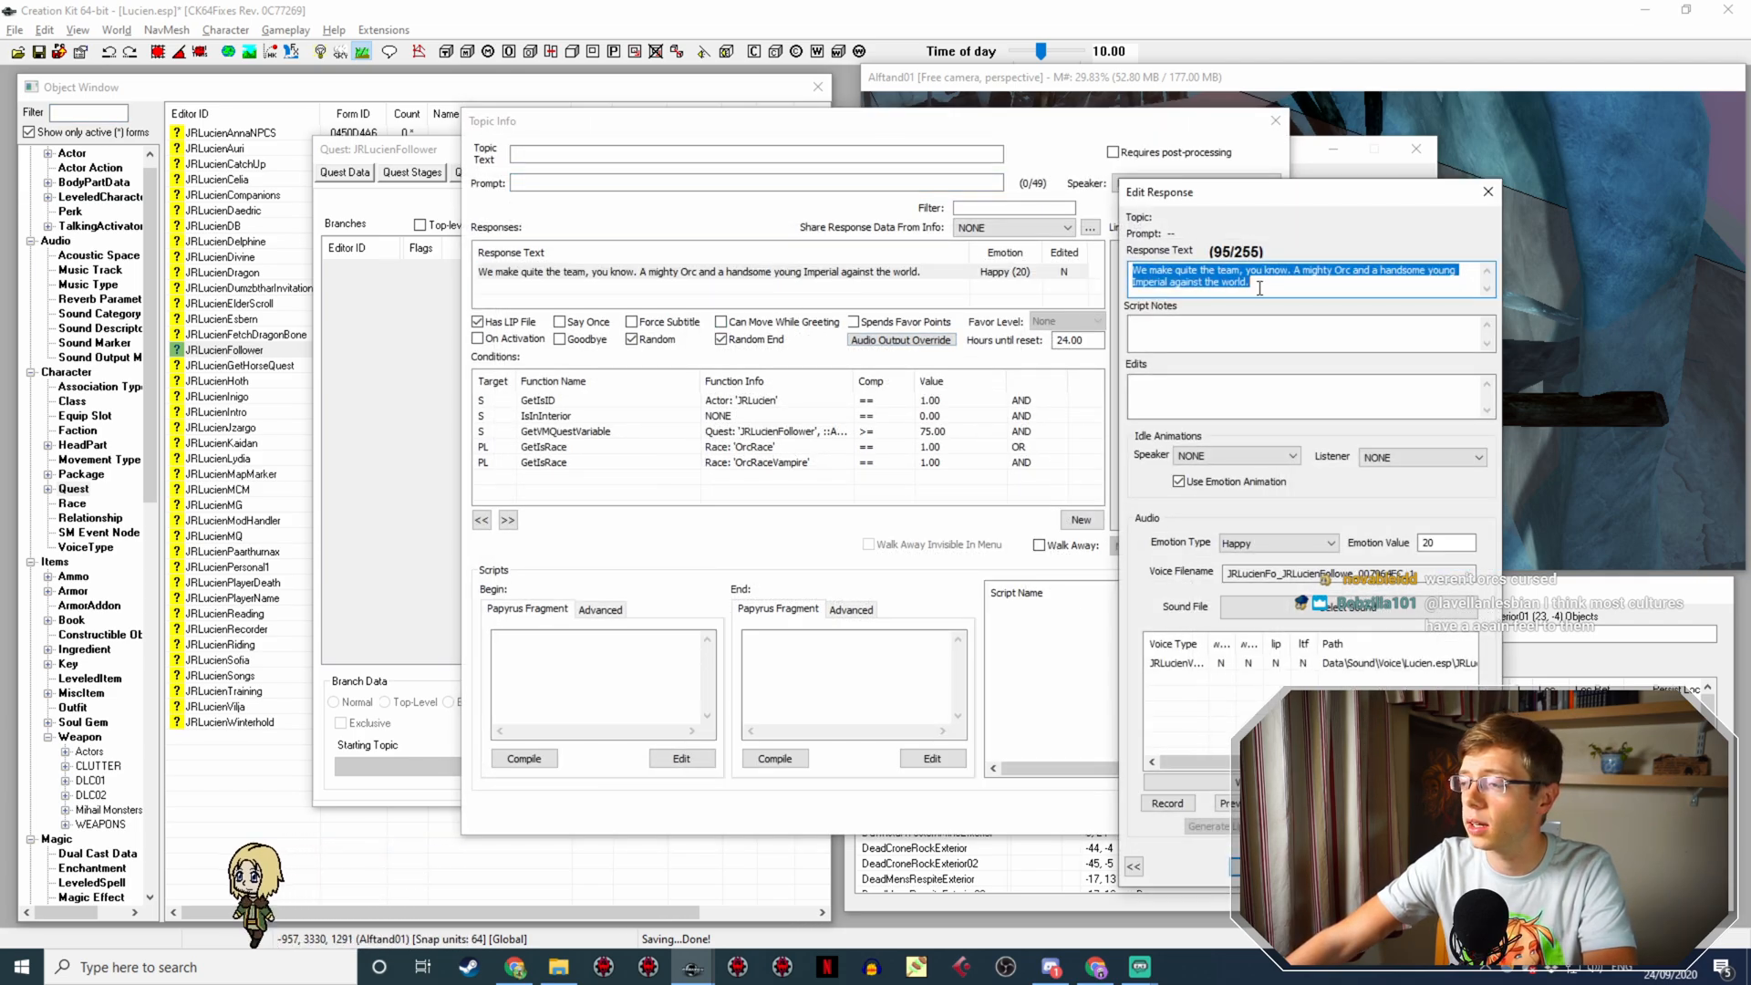
left_click_drag(1332, 200, 1283, 181)
left_click(1218, 251)
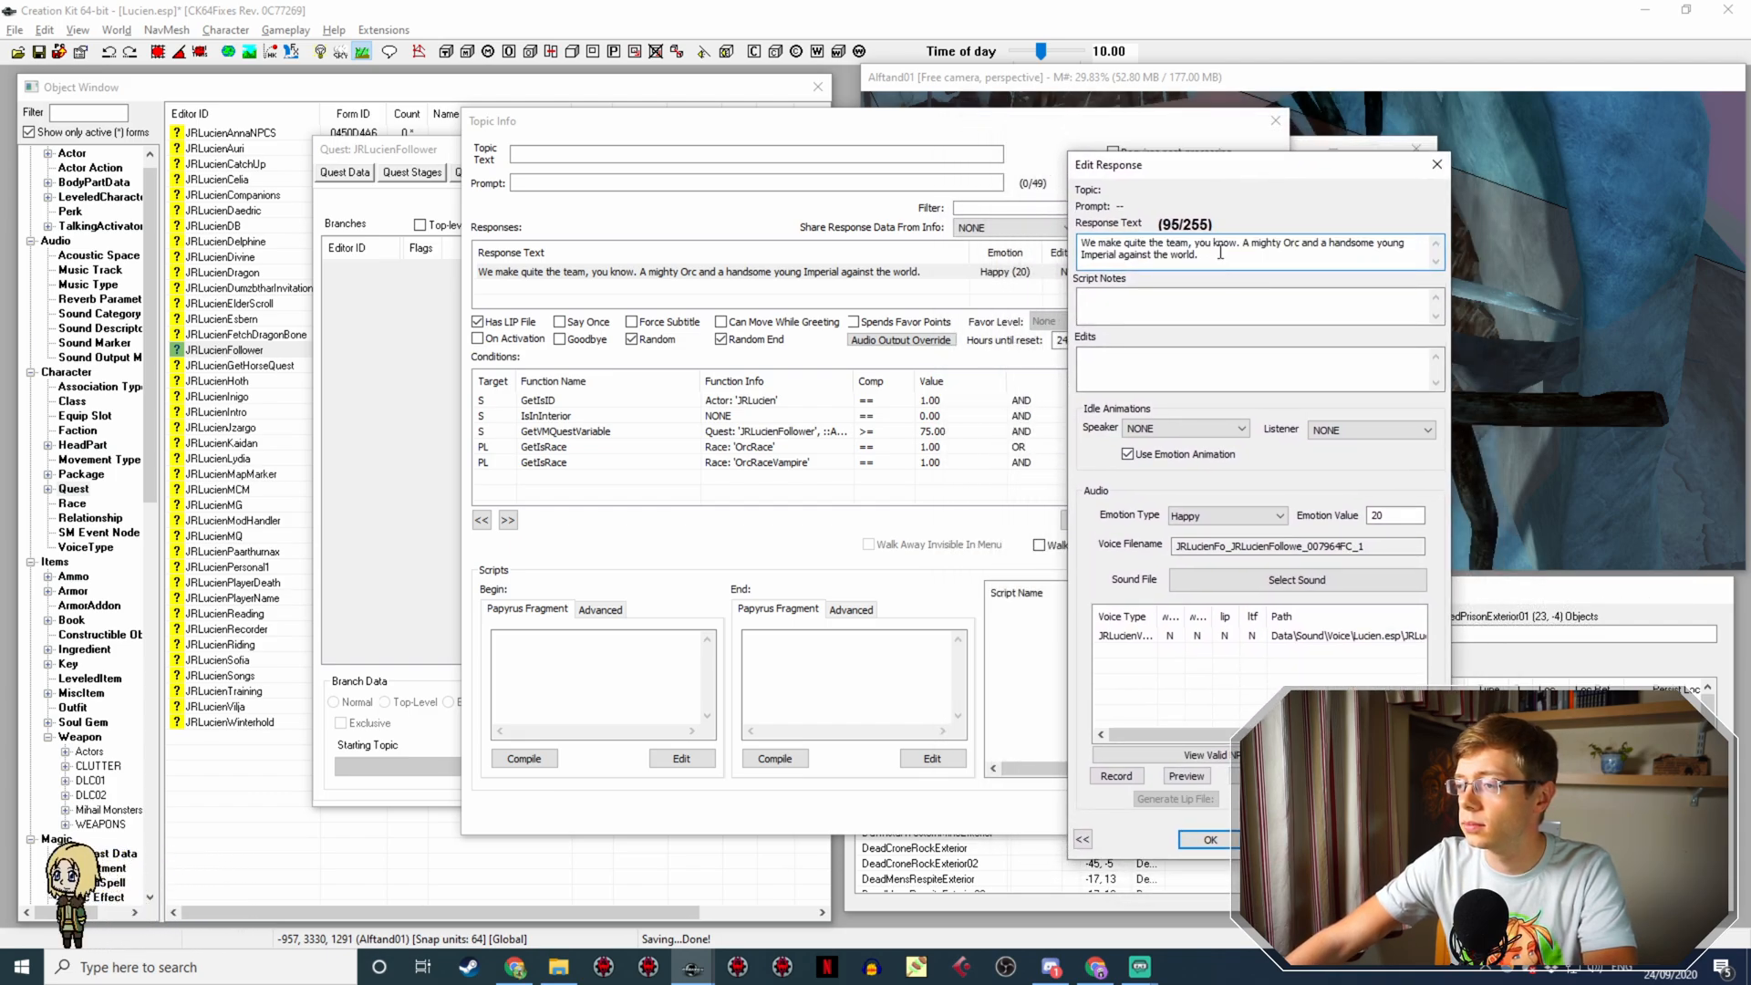
left_click_drag(1219, 252, 1245, 236)
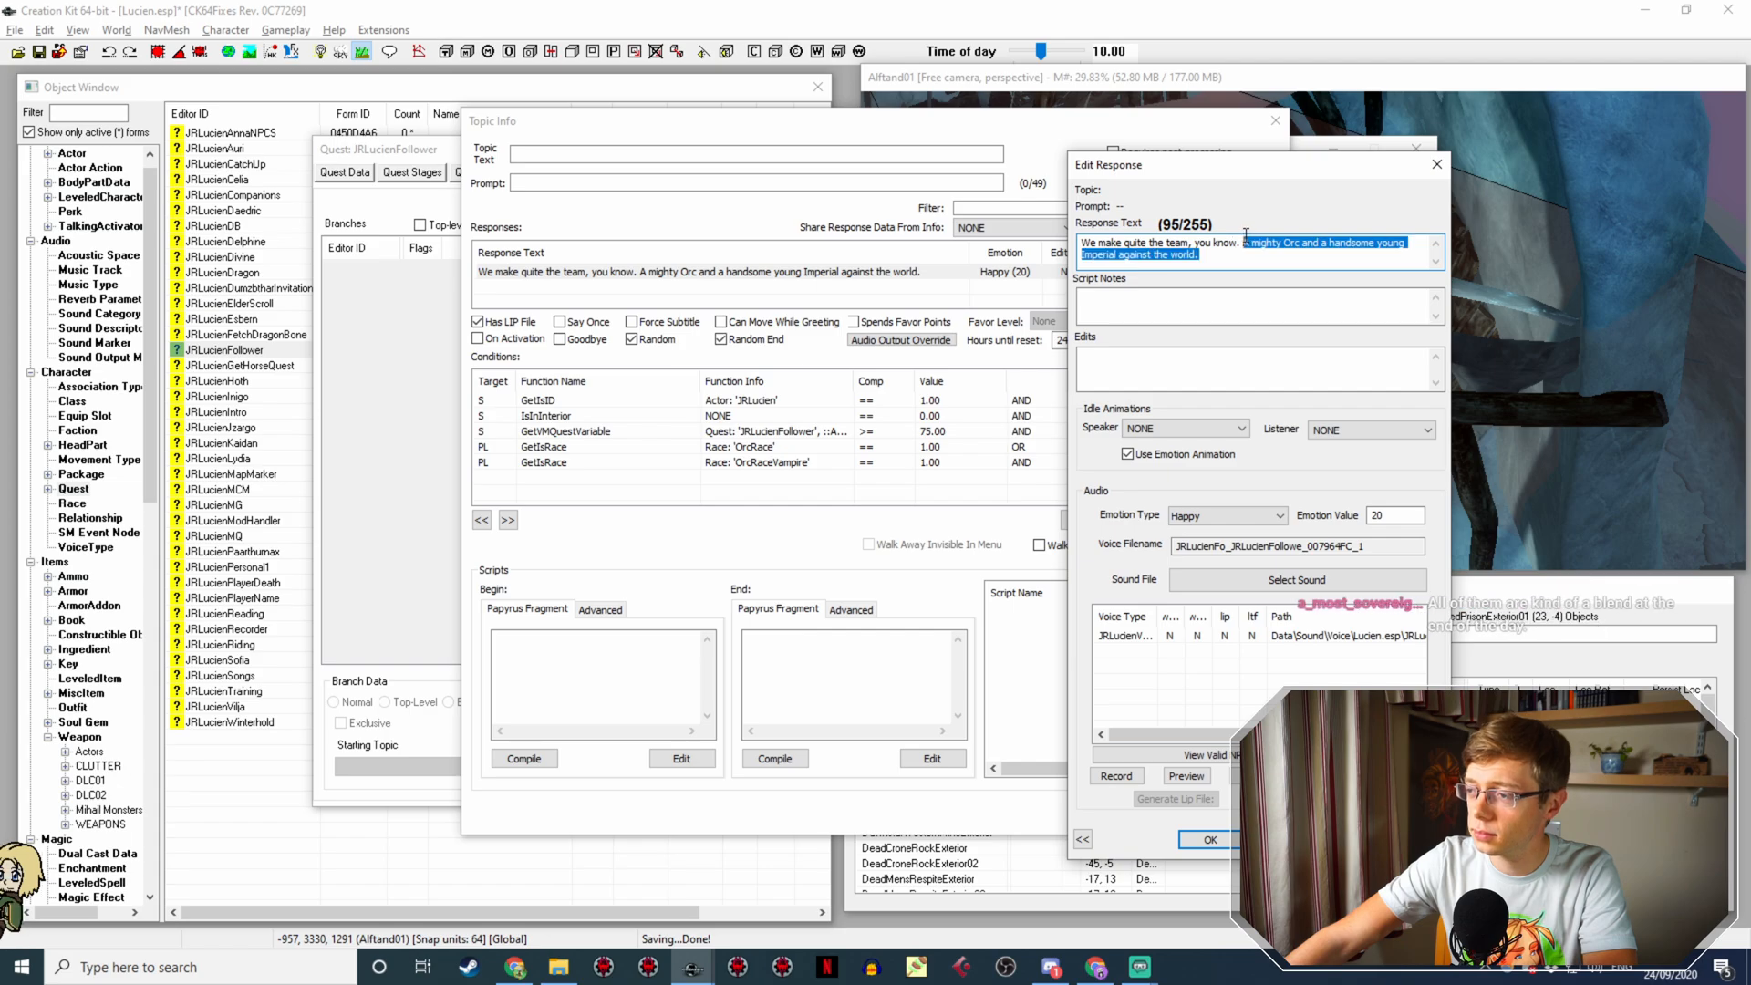
left_click(1096, 967)
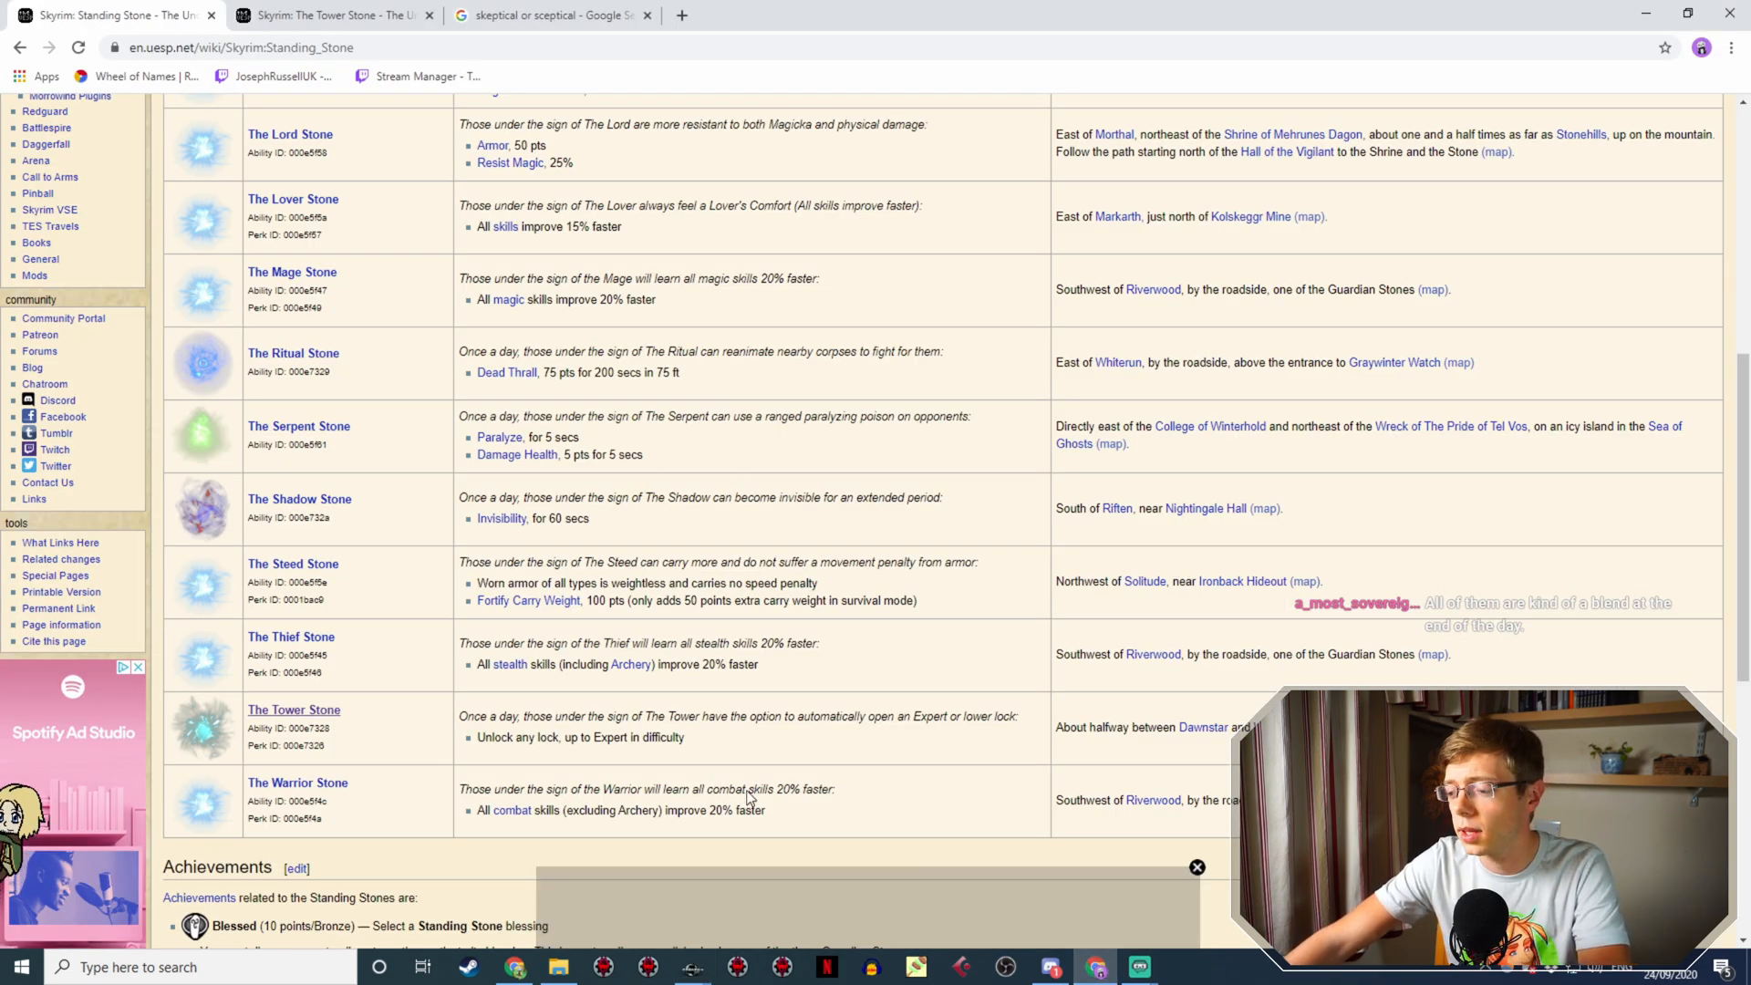
left_click(693, 968)
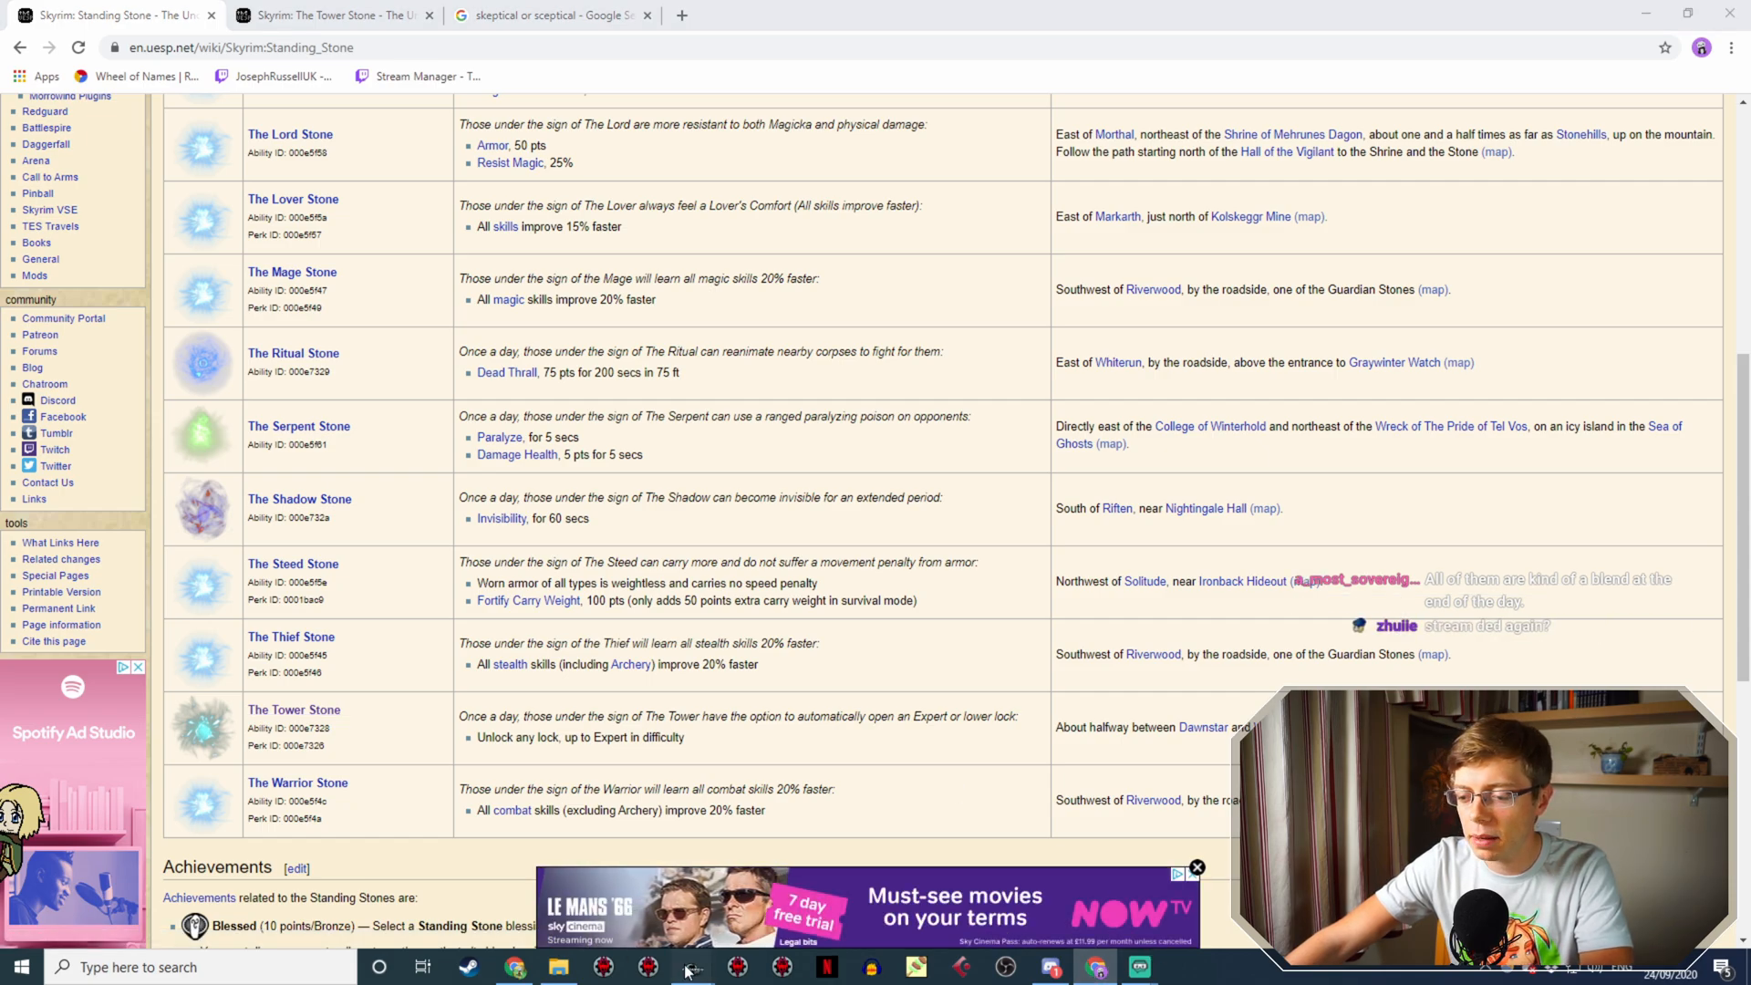
left_click(762, 894)
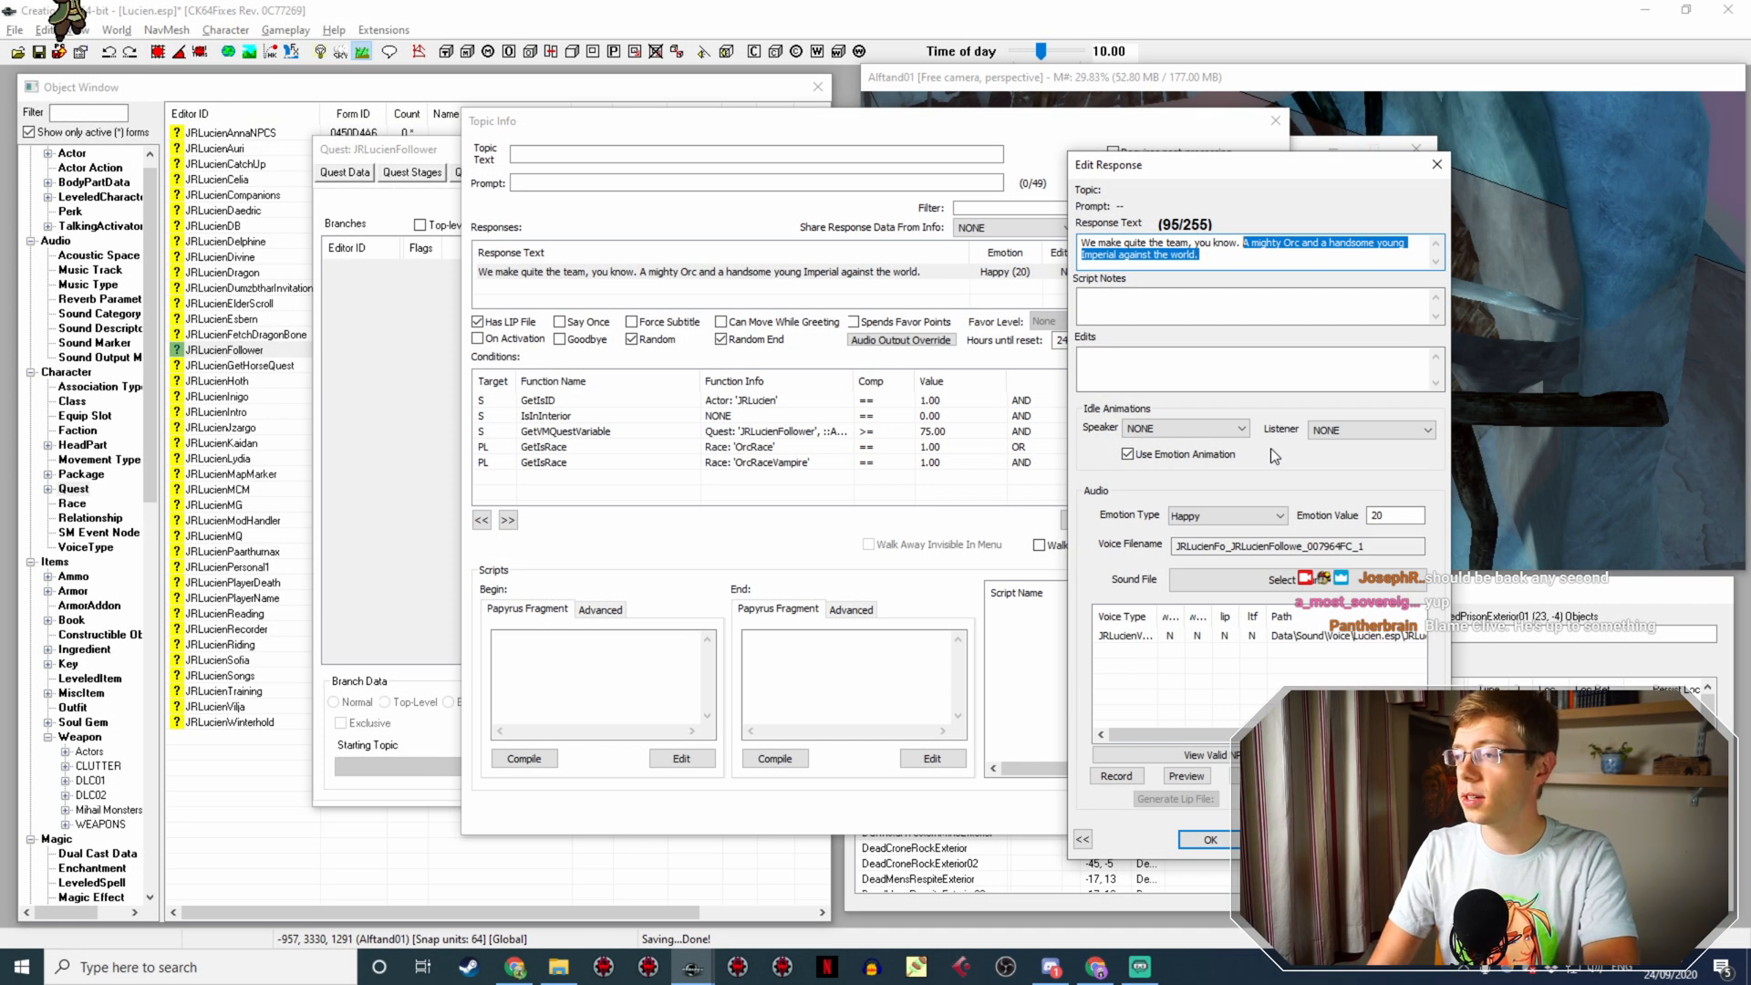
Step: Replace the selected sentence with "A Breton and Imperial against the world." and confirm the response
type("A Breton")
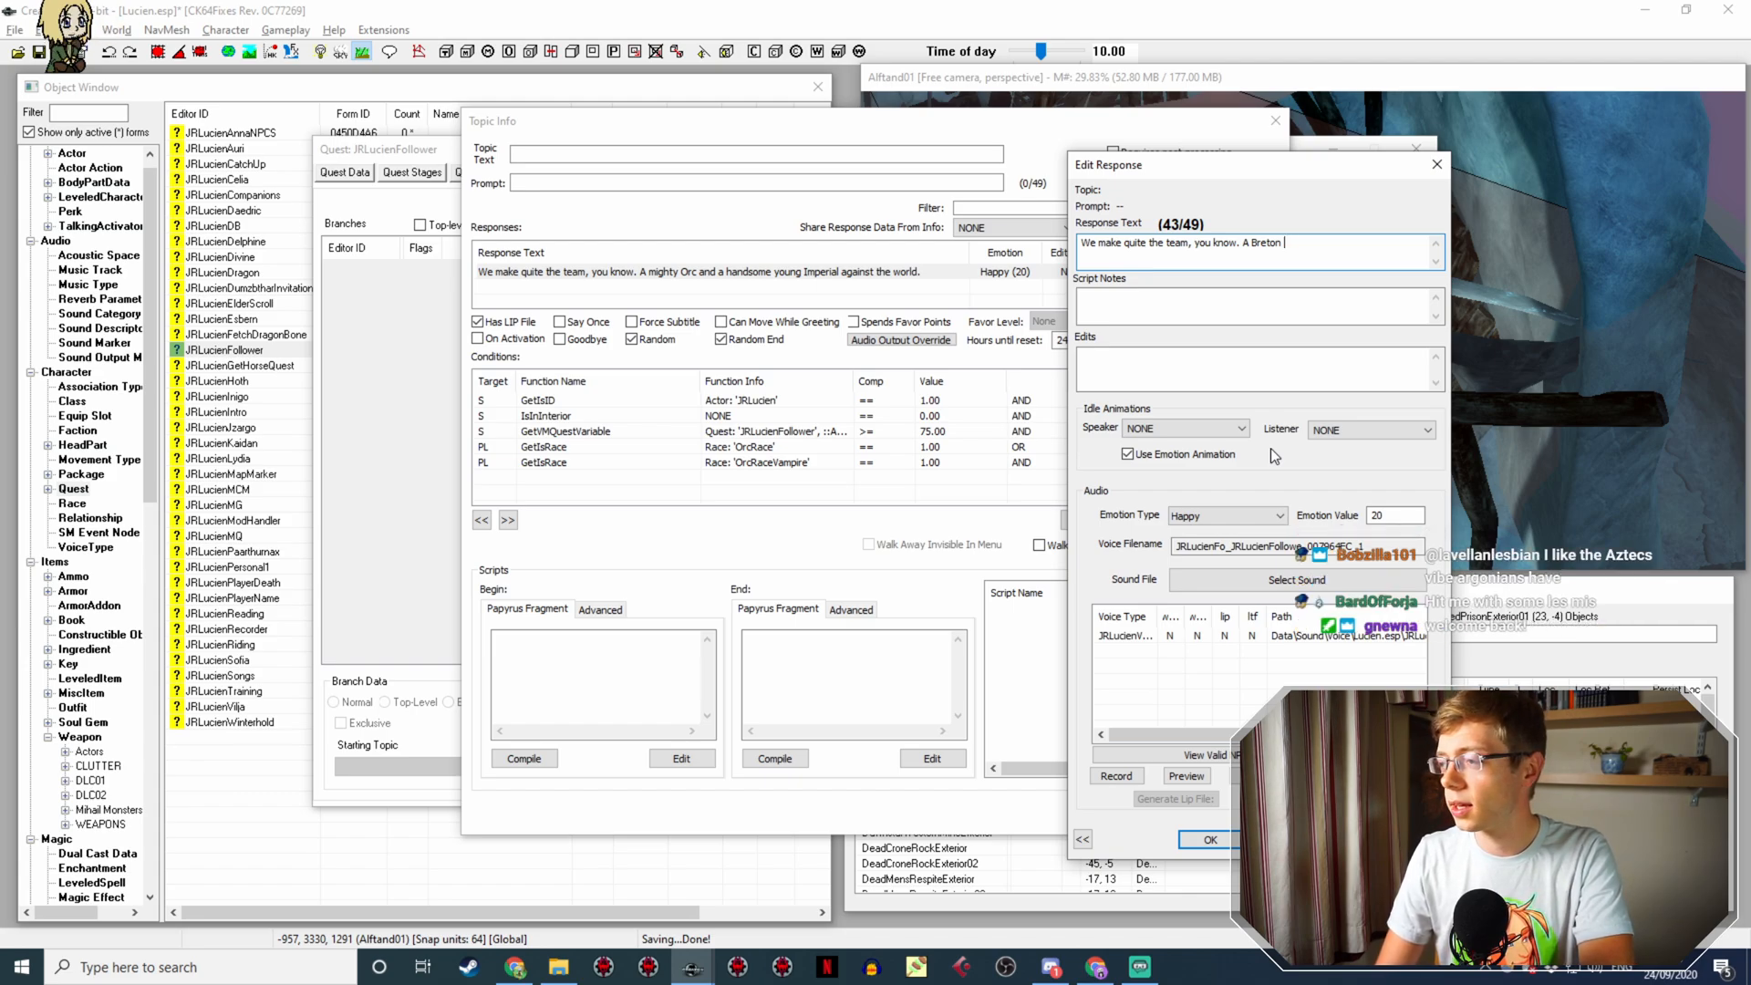
type("and Imperia")
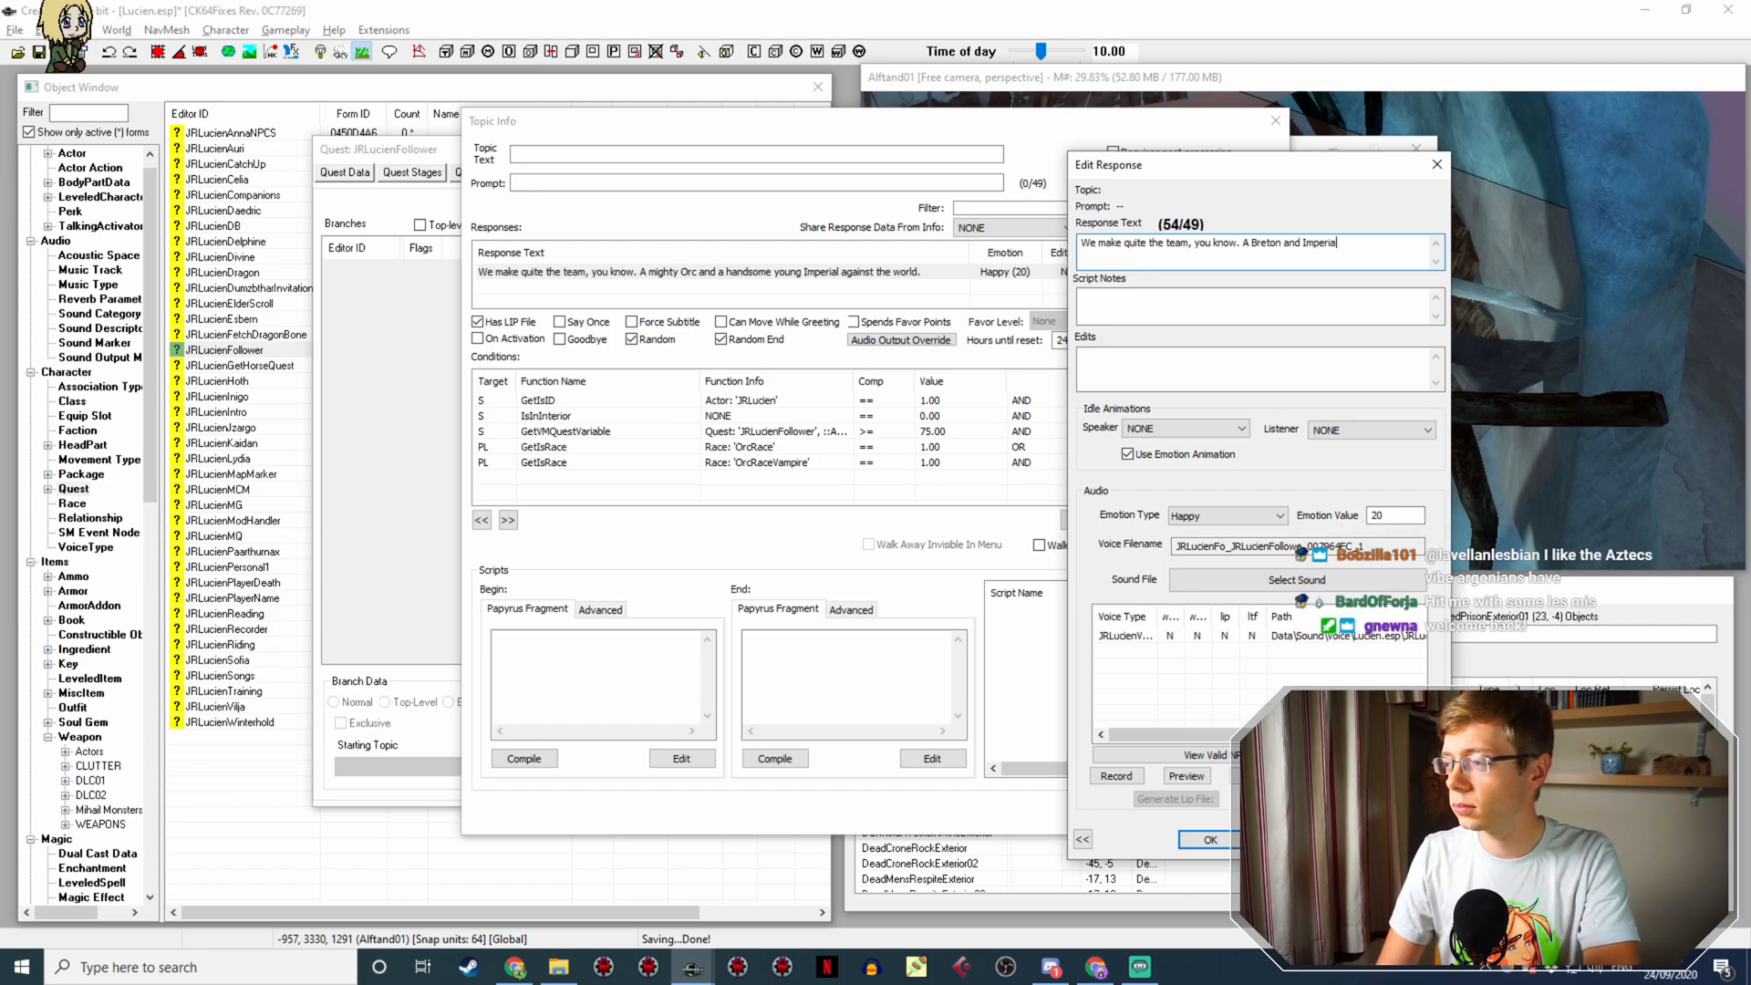
type("l ")
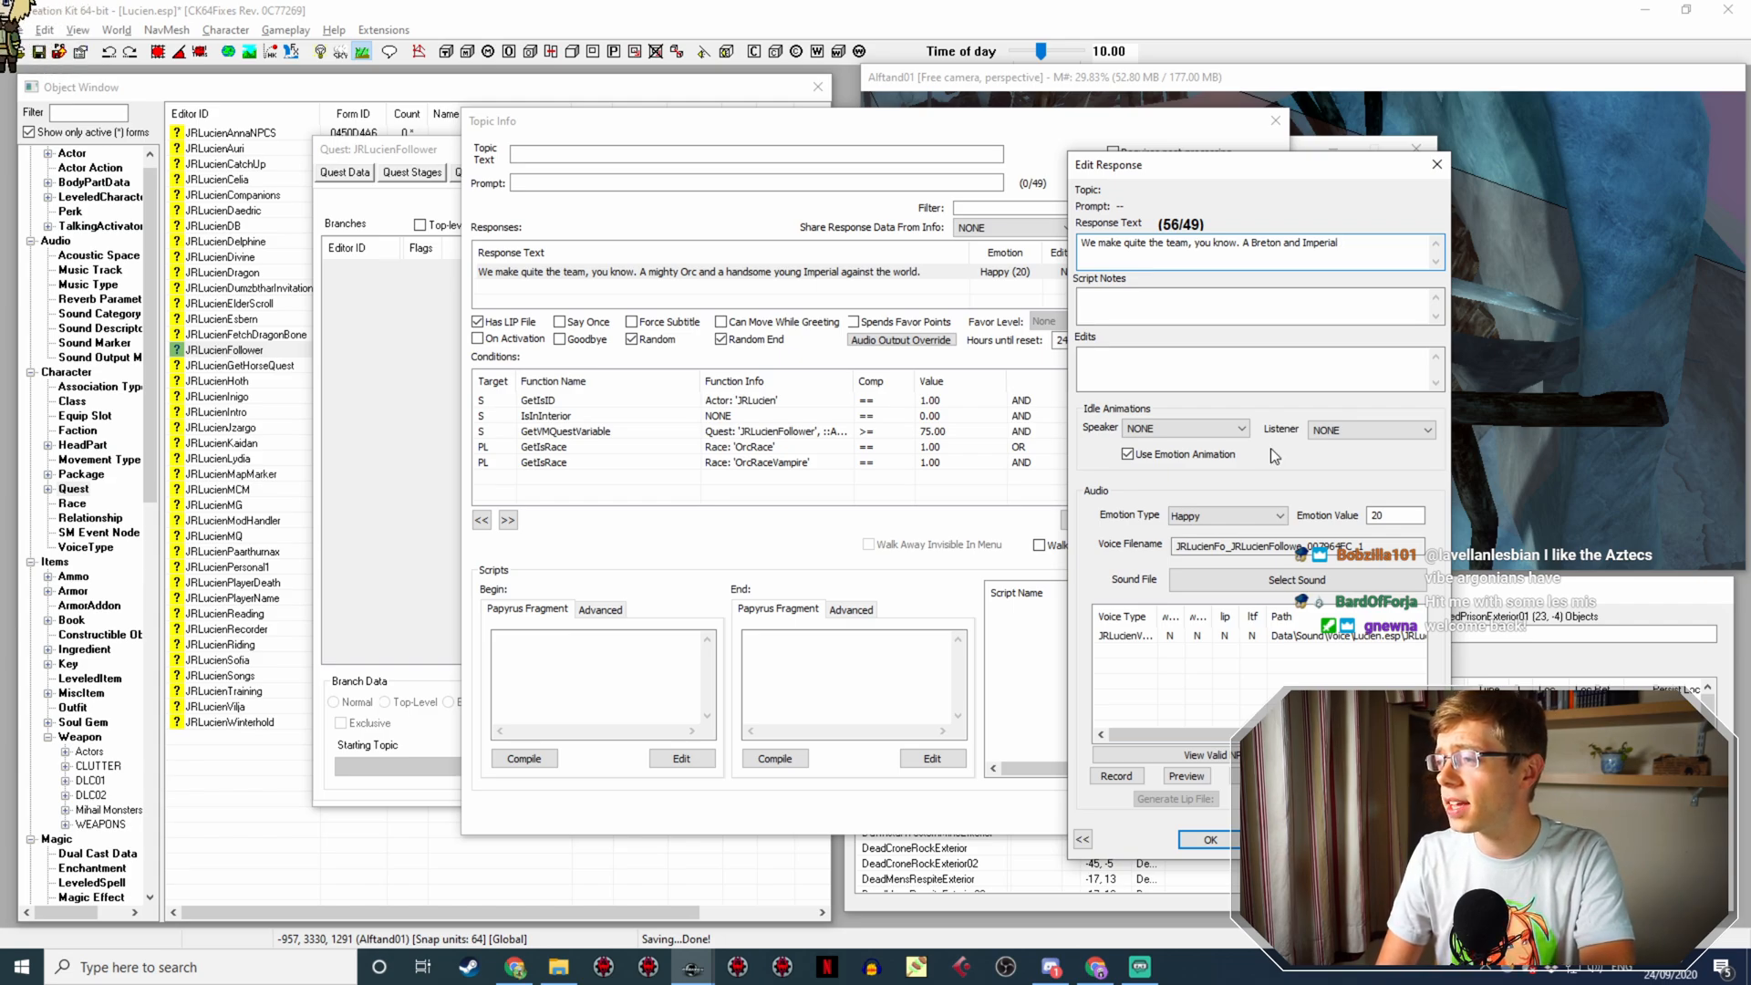
type("against ")
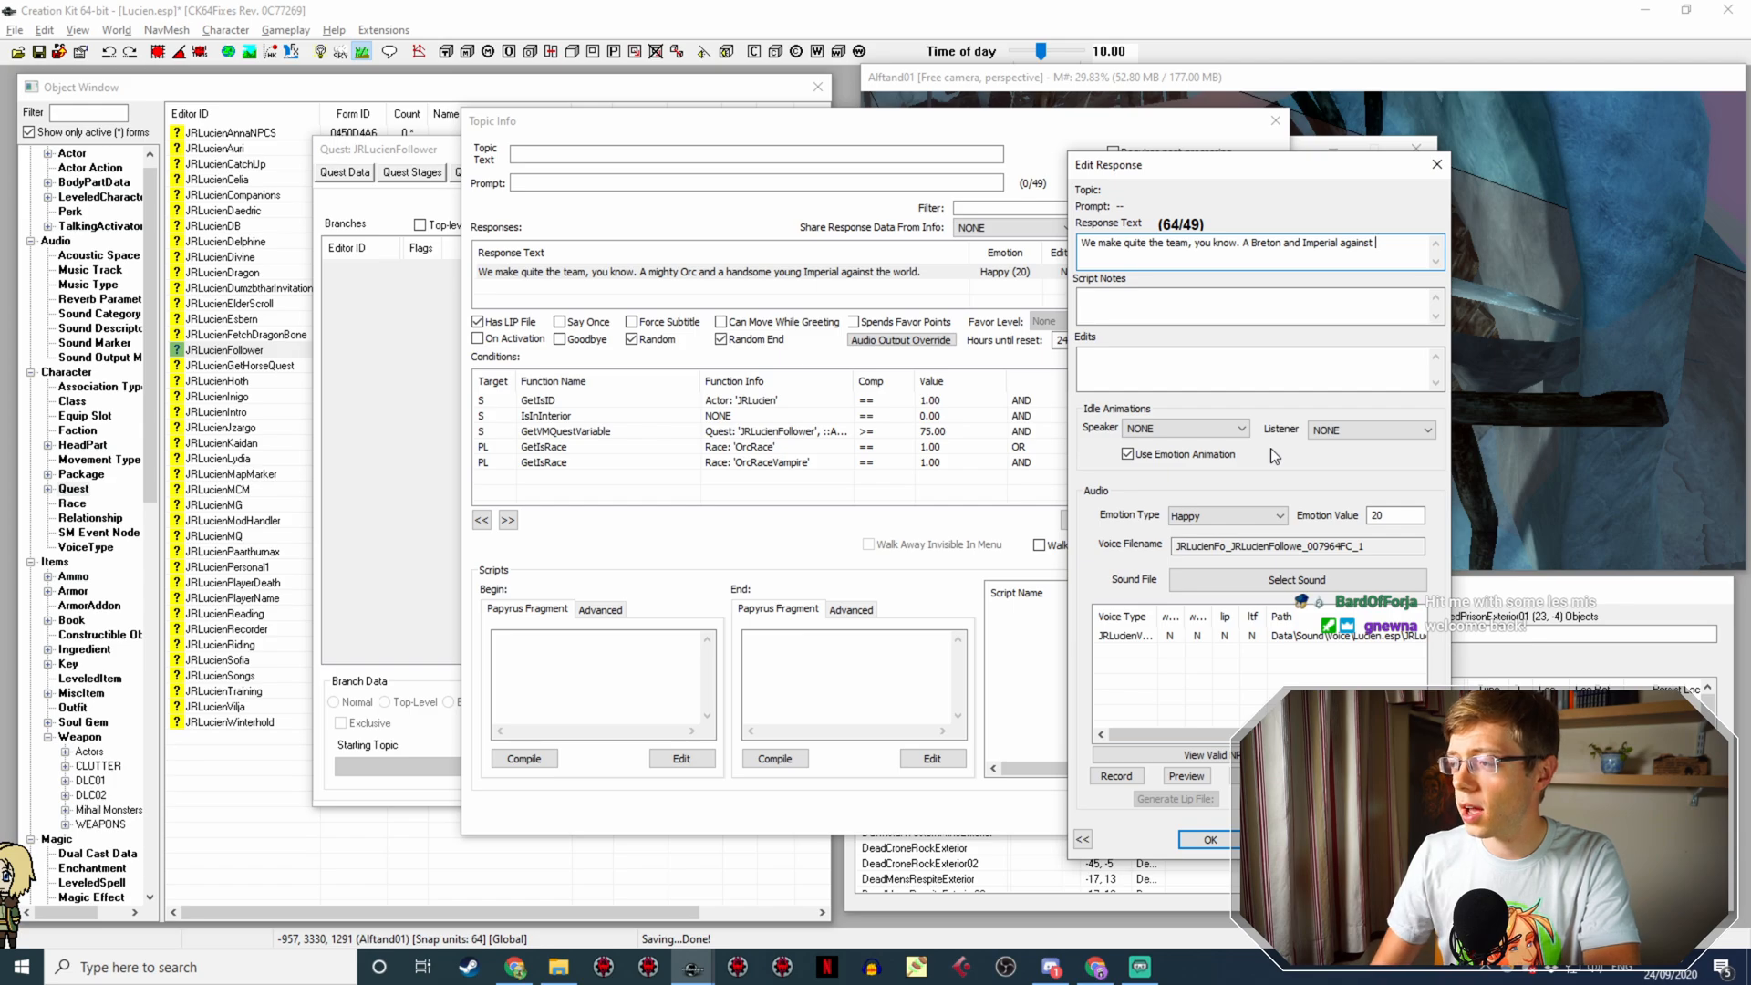
type("thwe ")
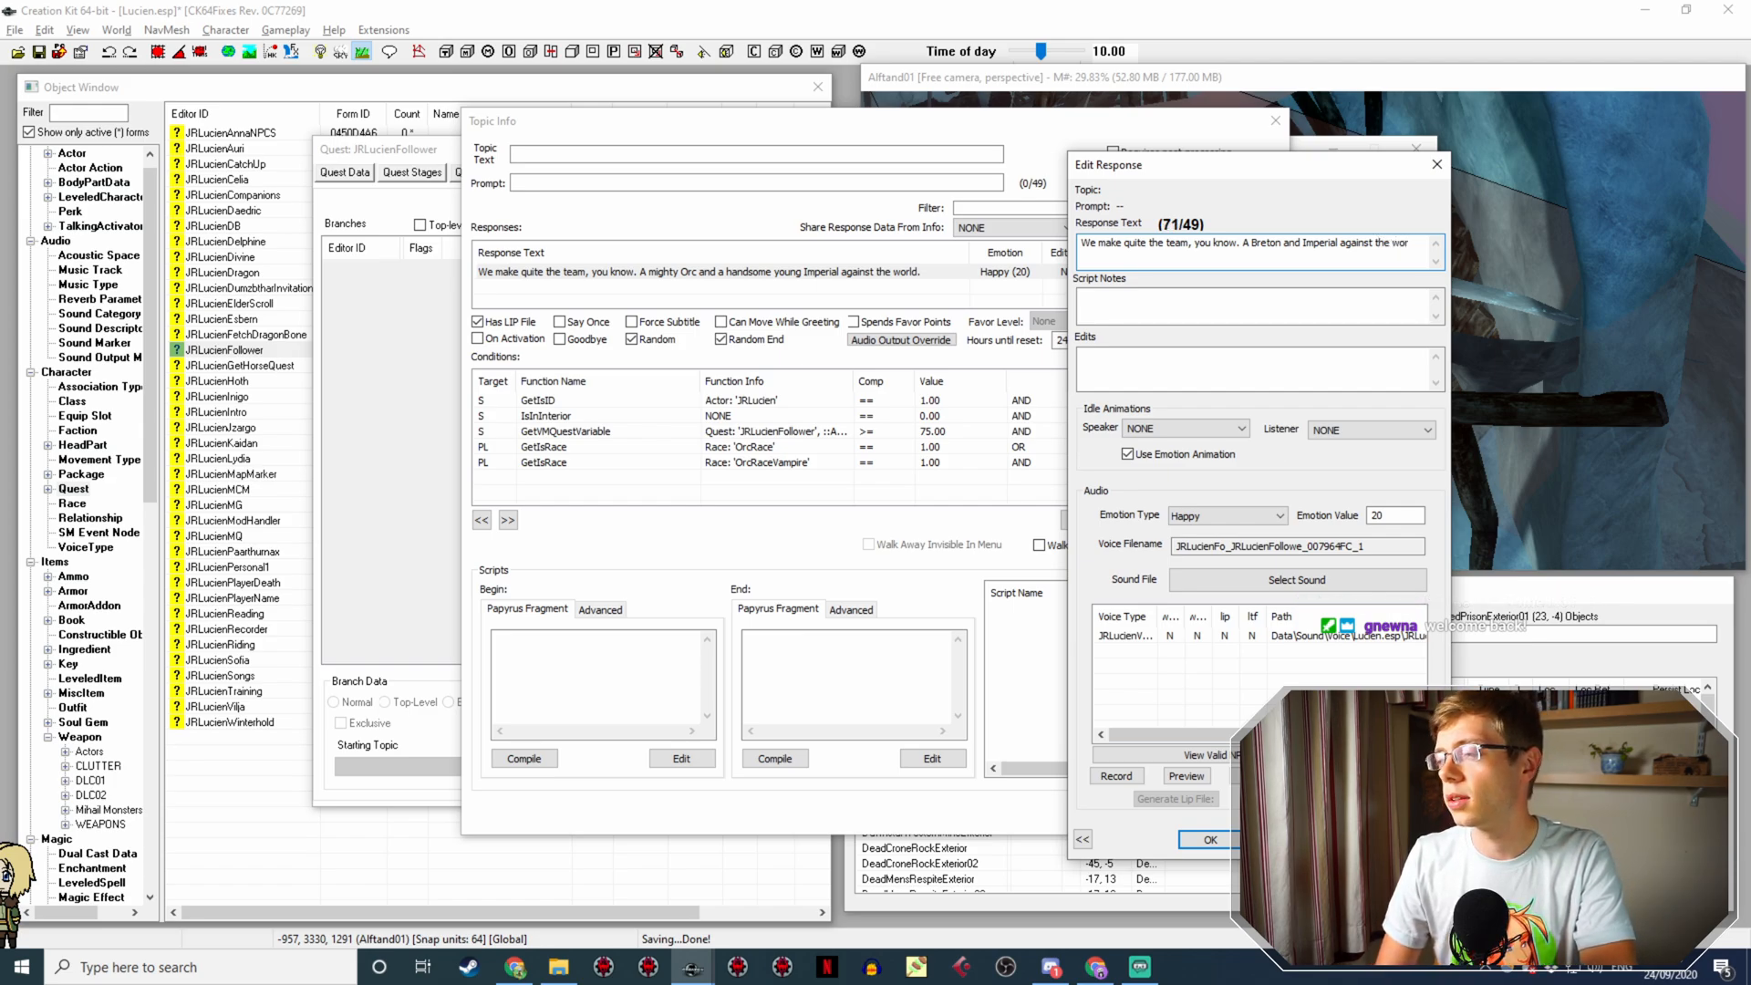
type("ld.")
key("Return")
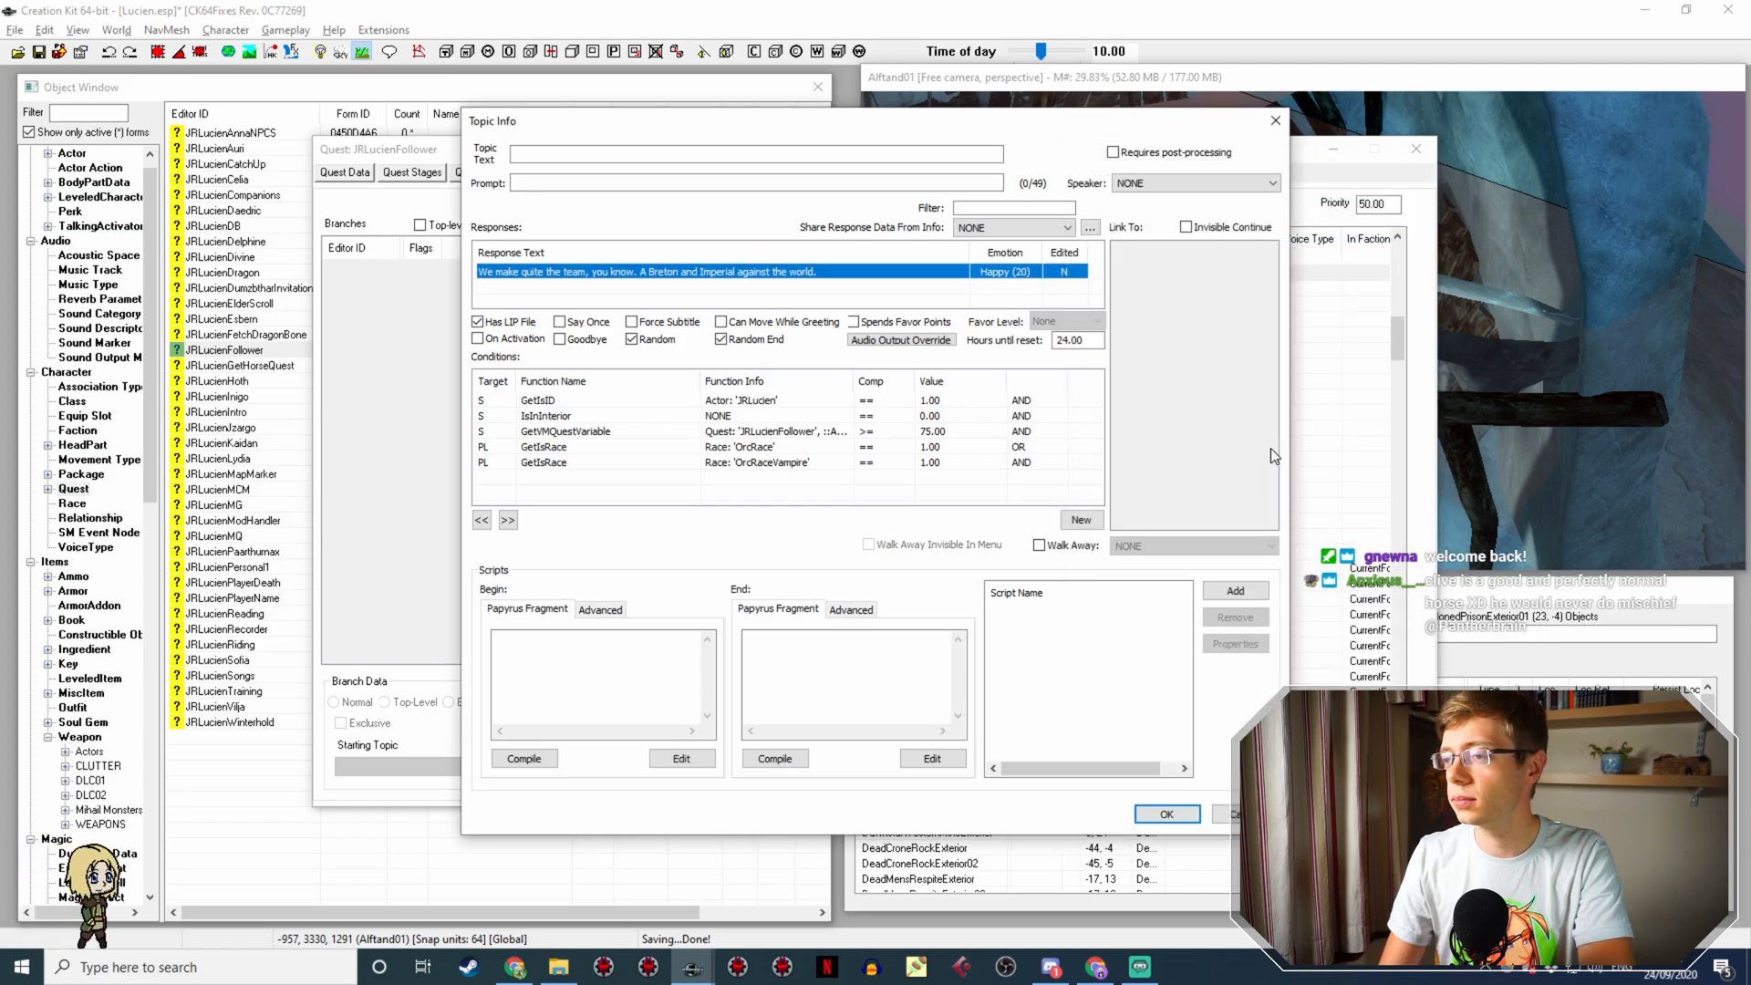
Step: Set the race in the Breton line's first GetIsRace condition to BretonRace and confirm the condition
left_click(802, 446)
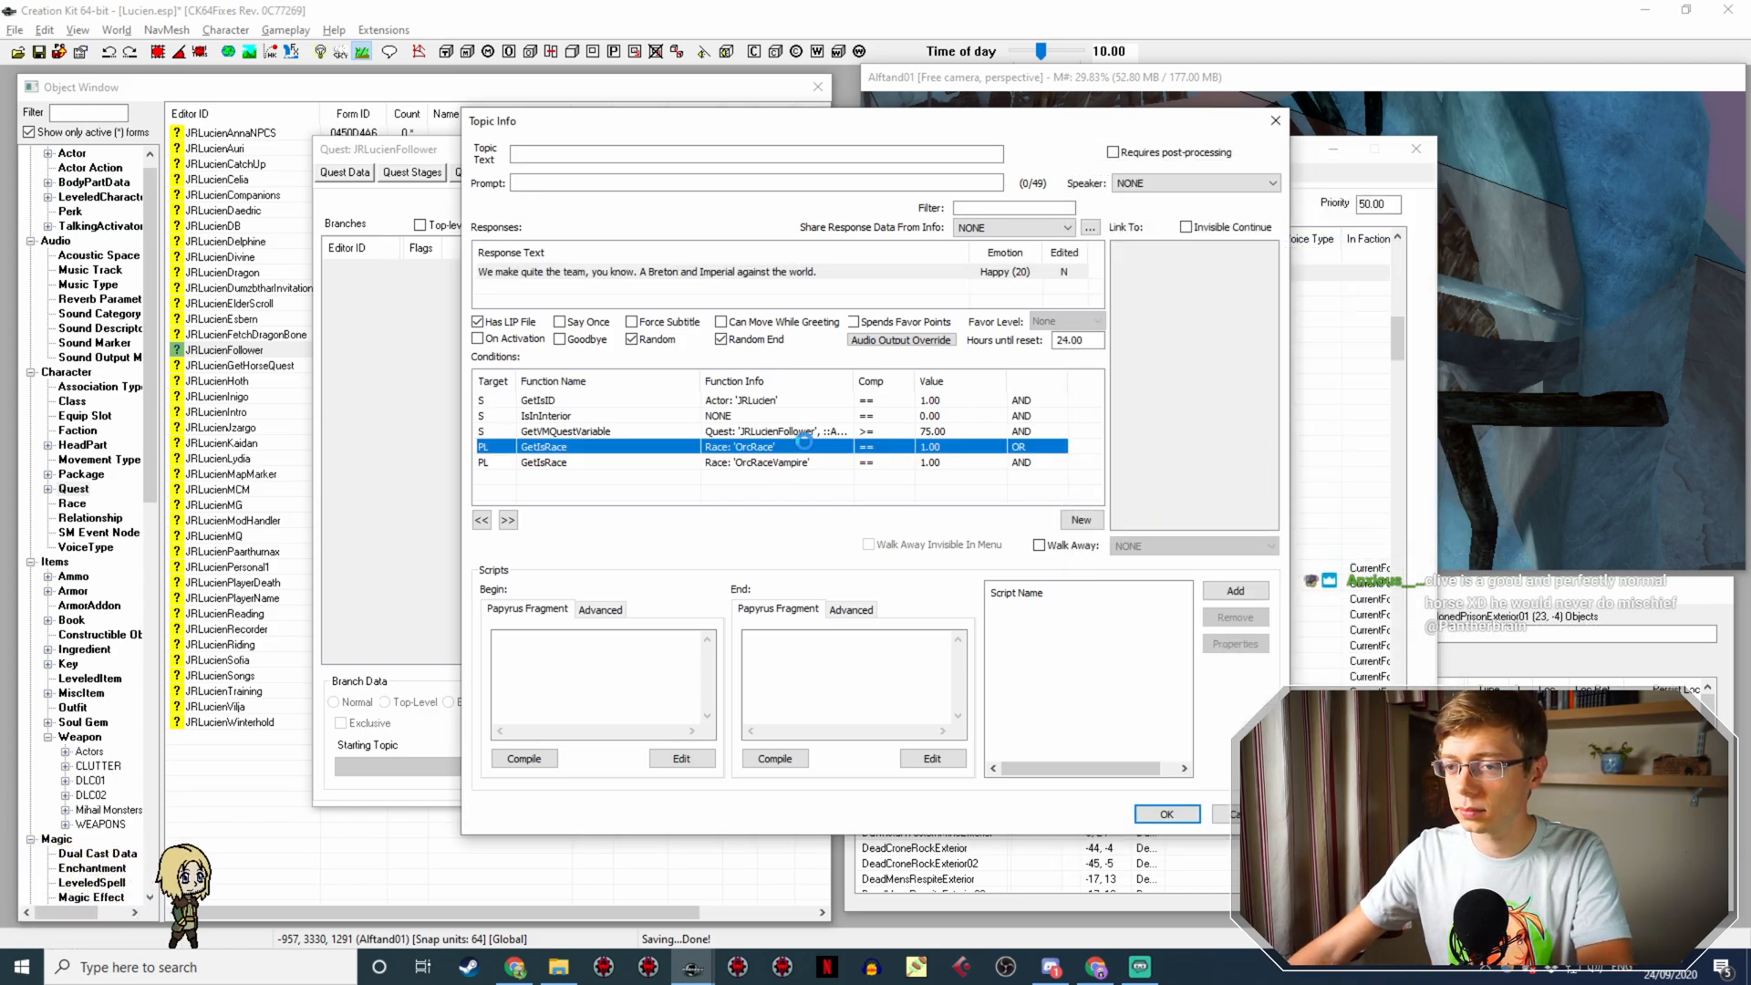
double_click(801, 447)
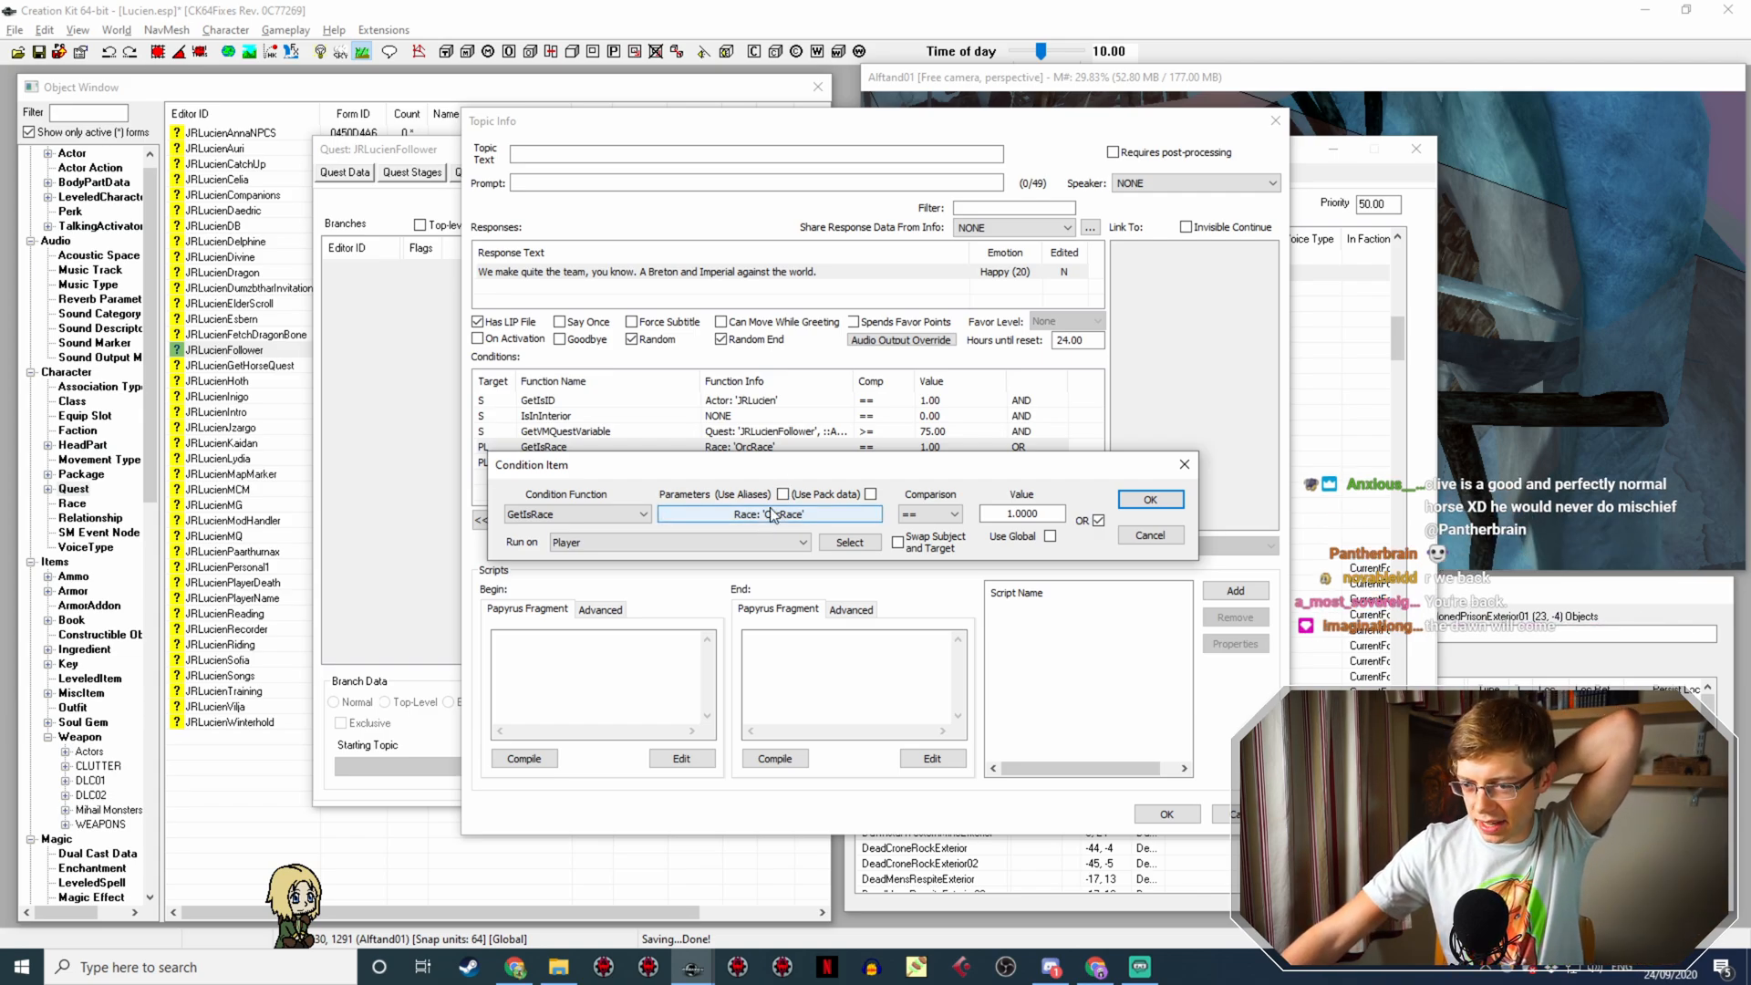
left_click(773, 516)
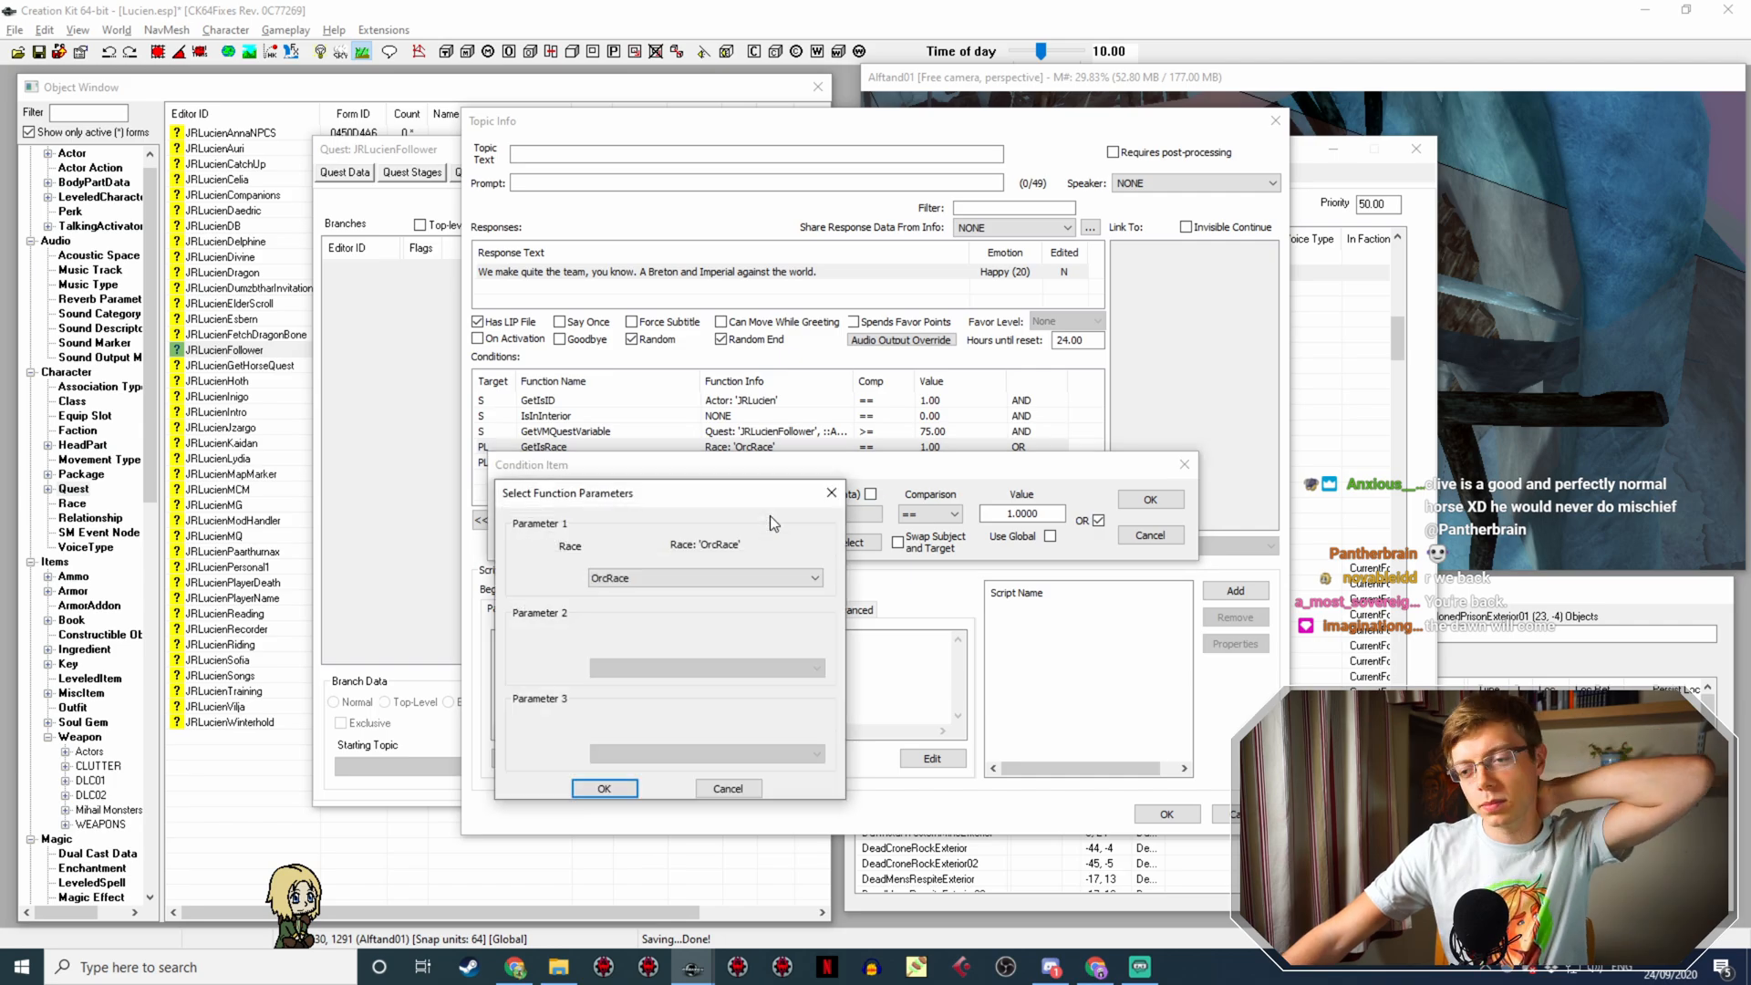
left_click(743, 578)
scroll(788, 672, "up", 4)
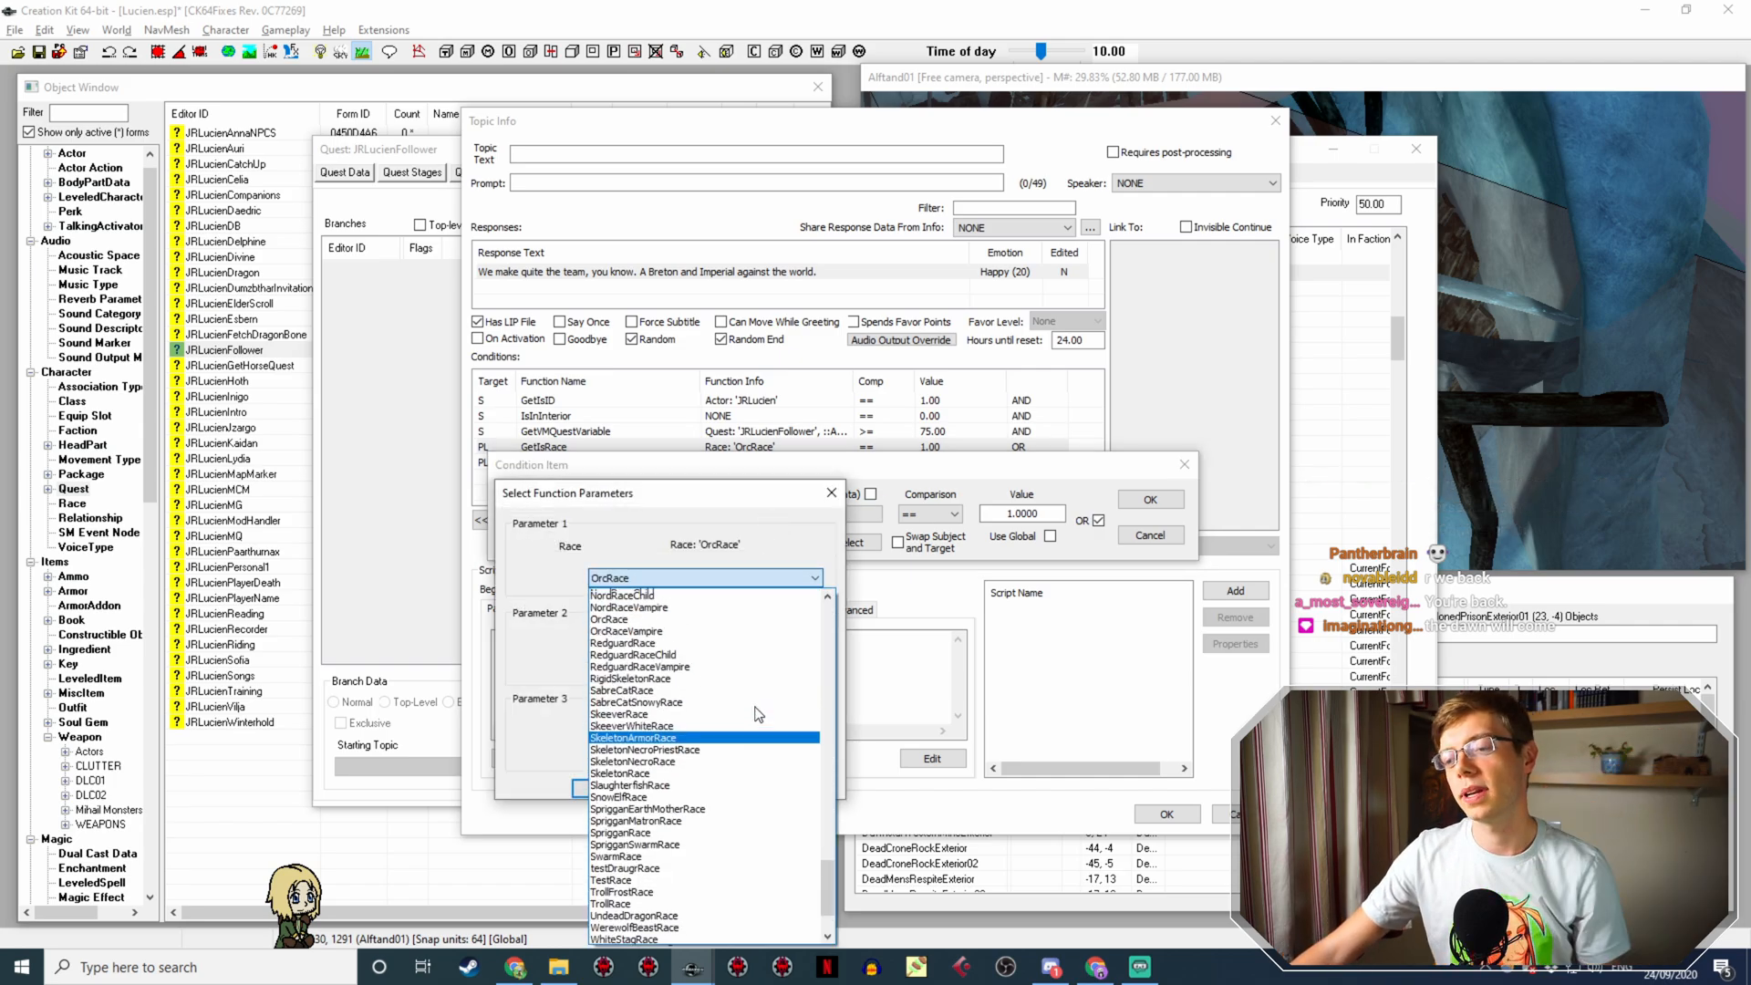
scroll(785, 684, "up", 1)
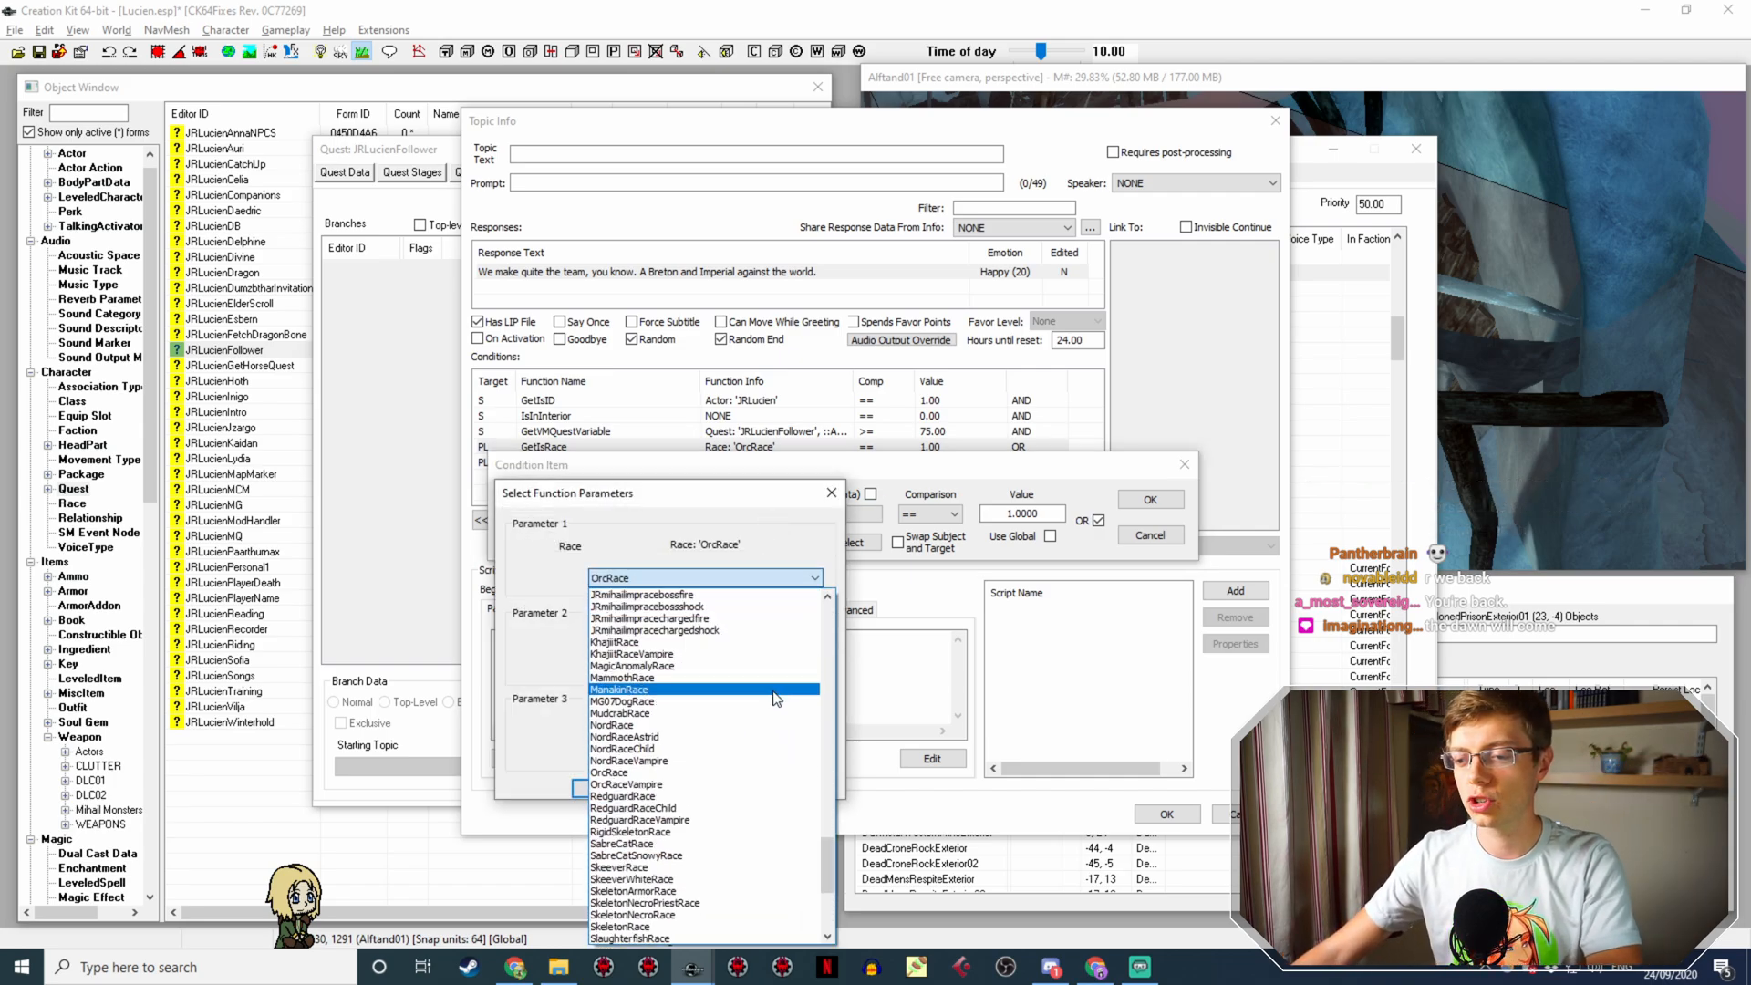
scroll(775, 699, "down", 1)
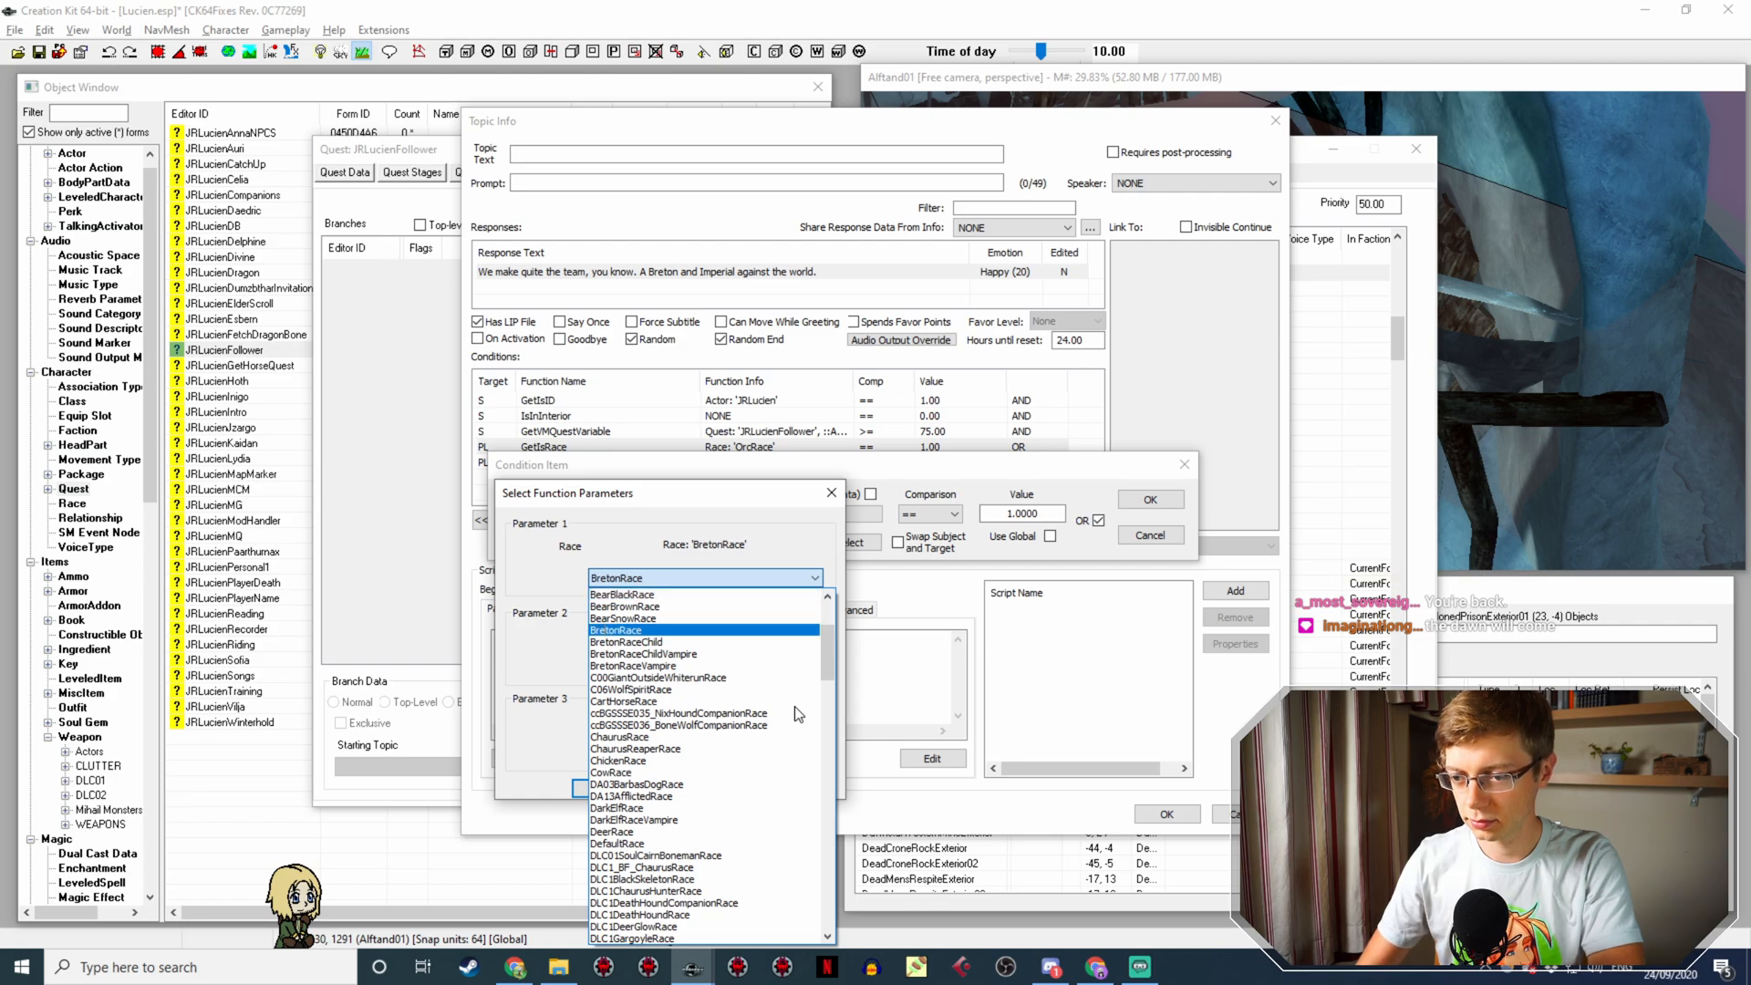
key("Return")
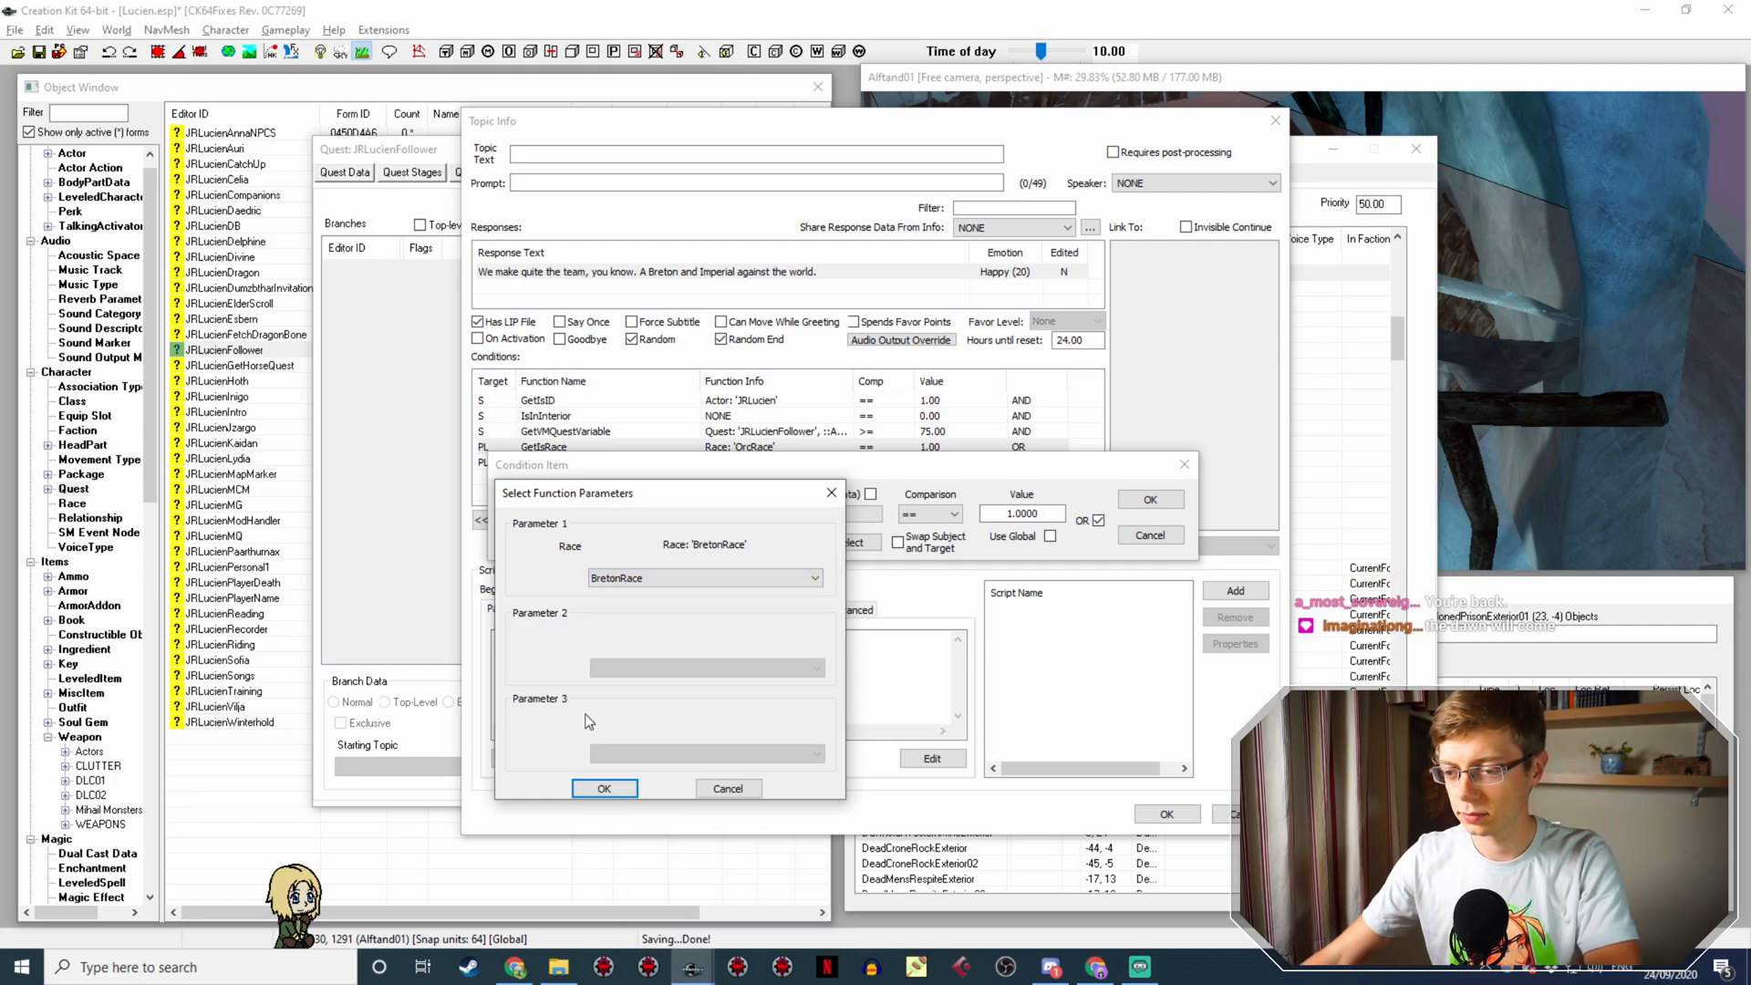
left_click(605, 788)
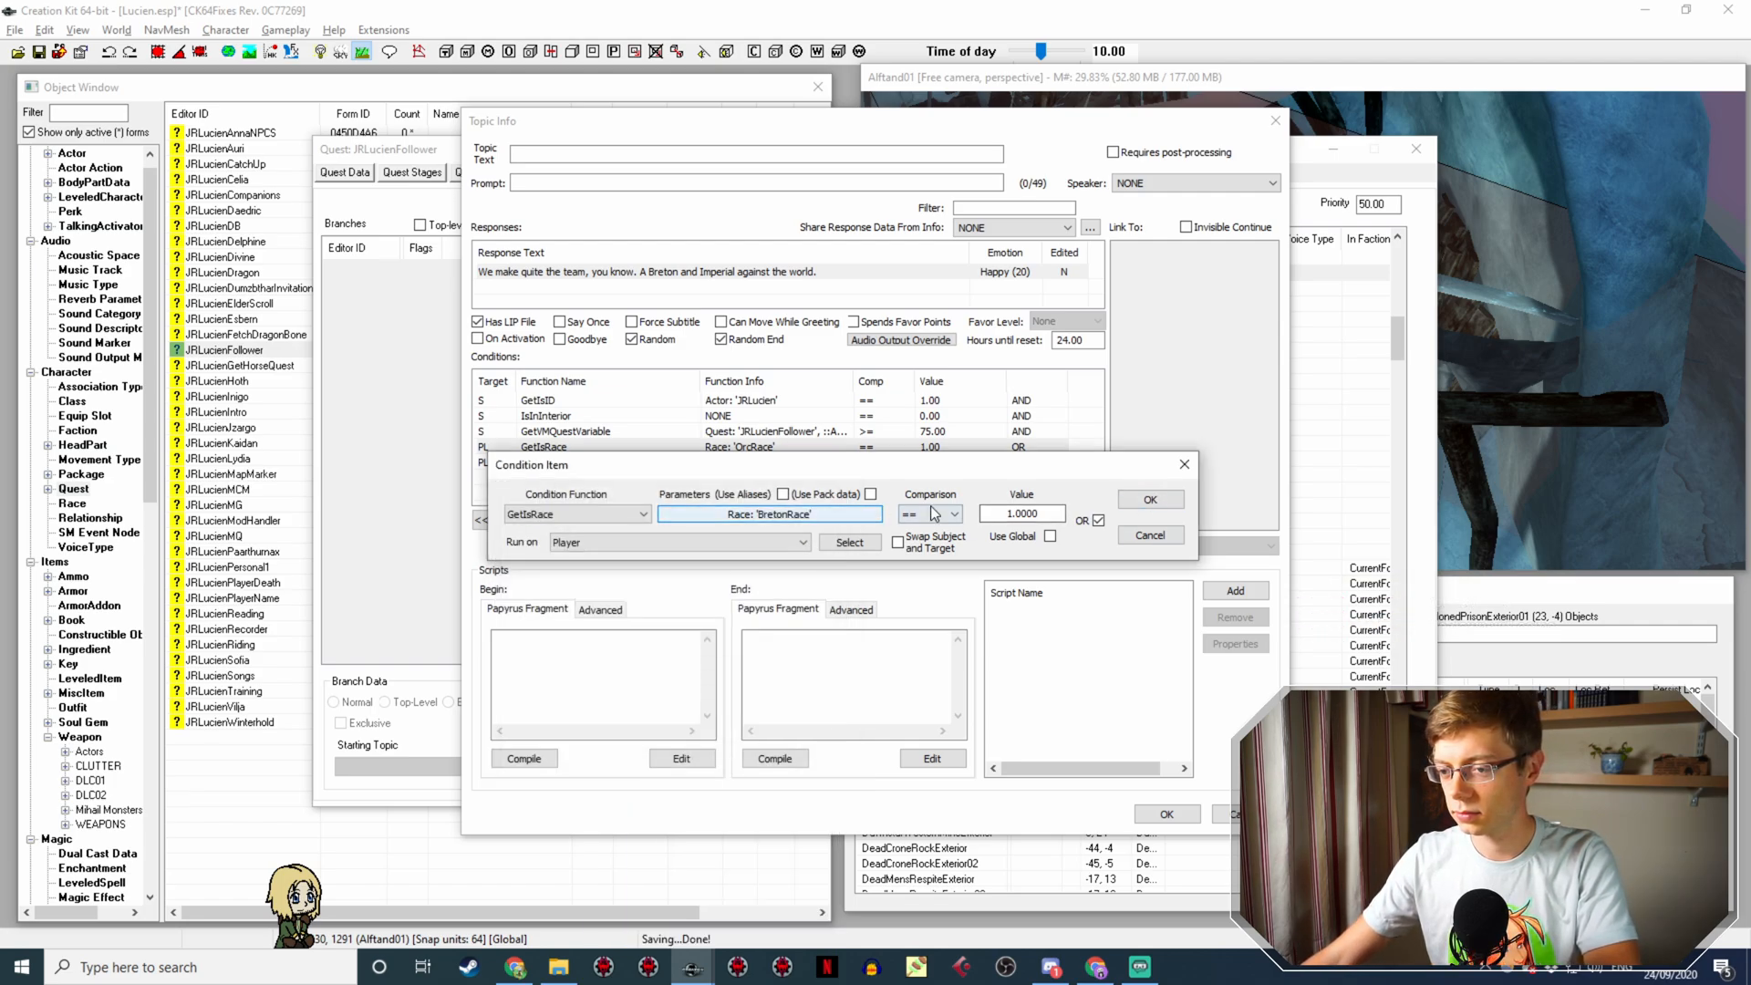
left_click(1148, 501)
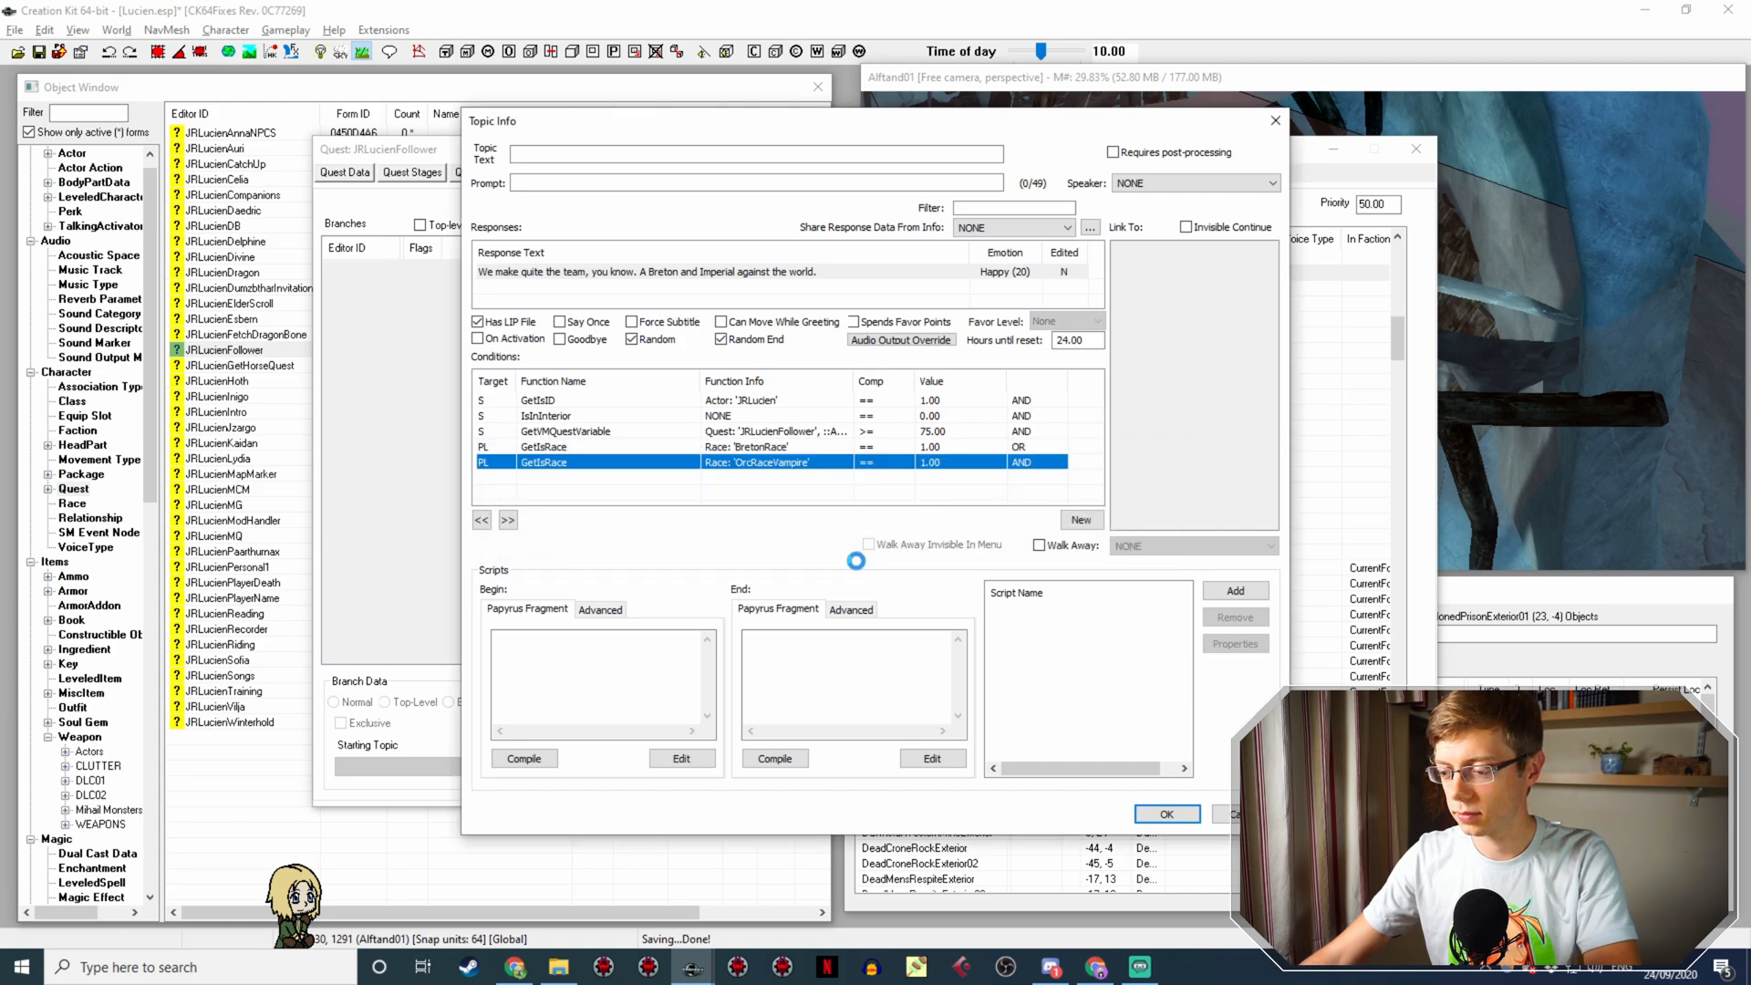
Step: Switch to Streamlabs OBS
left_click(1139, 967)
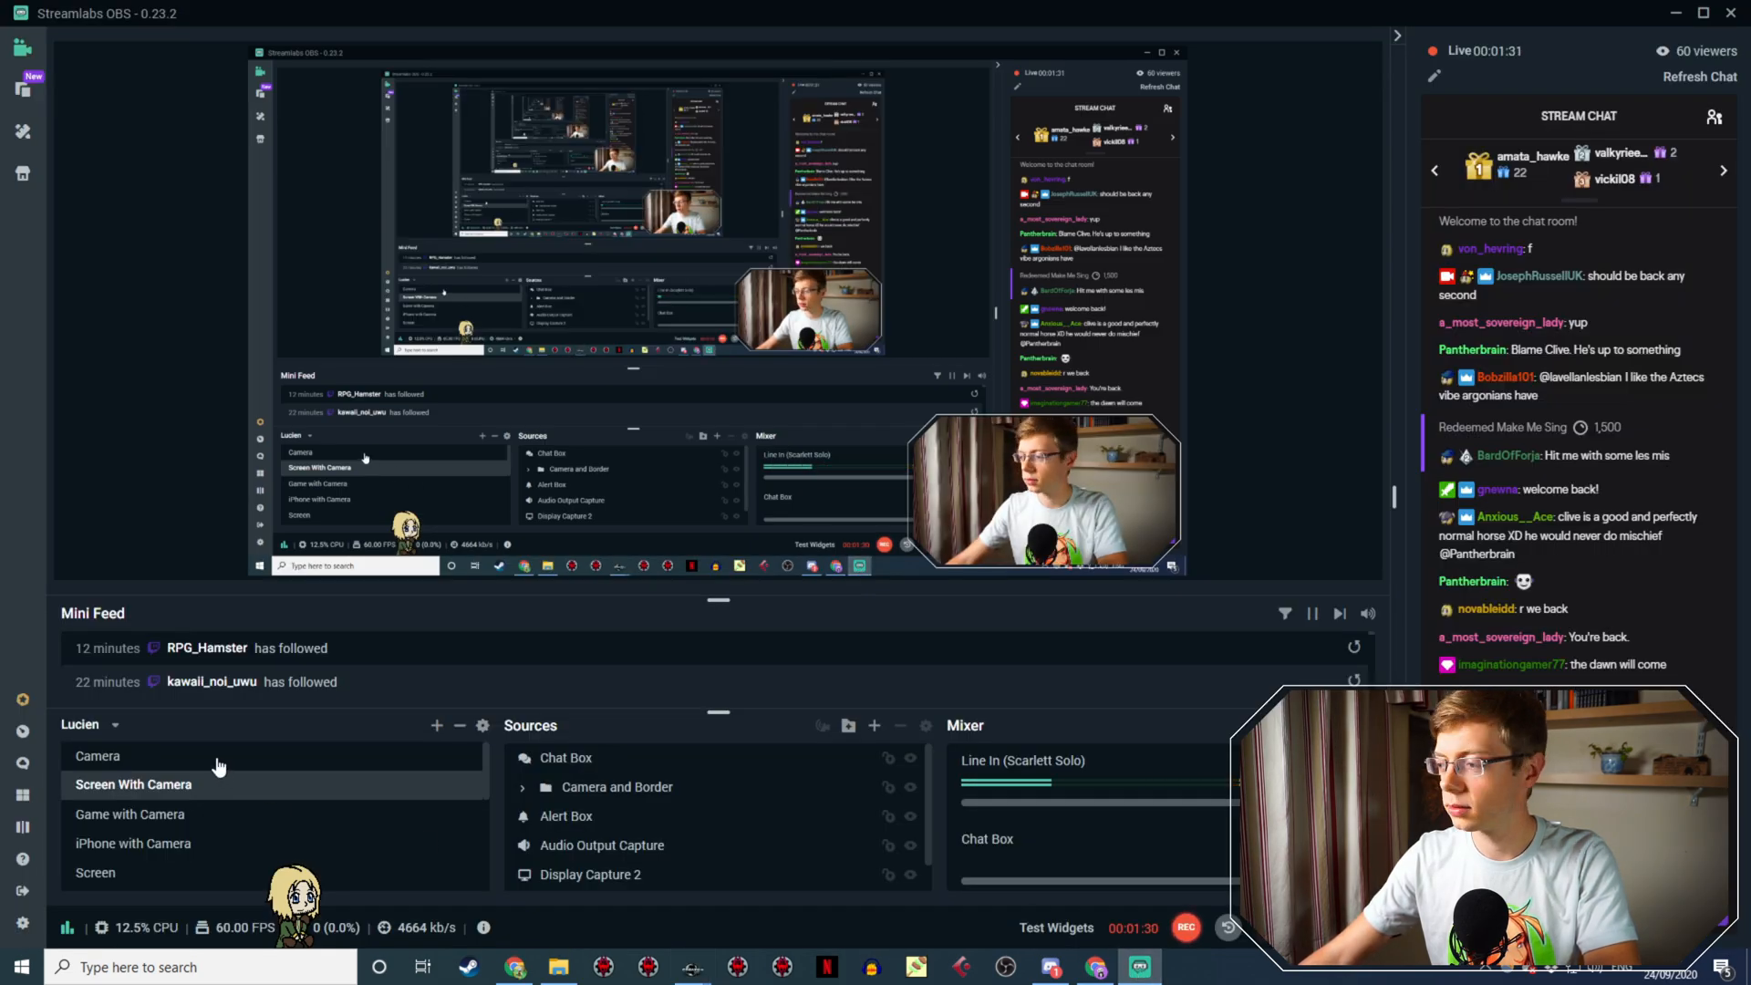
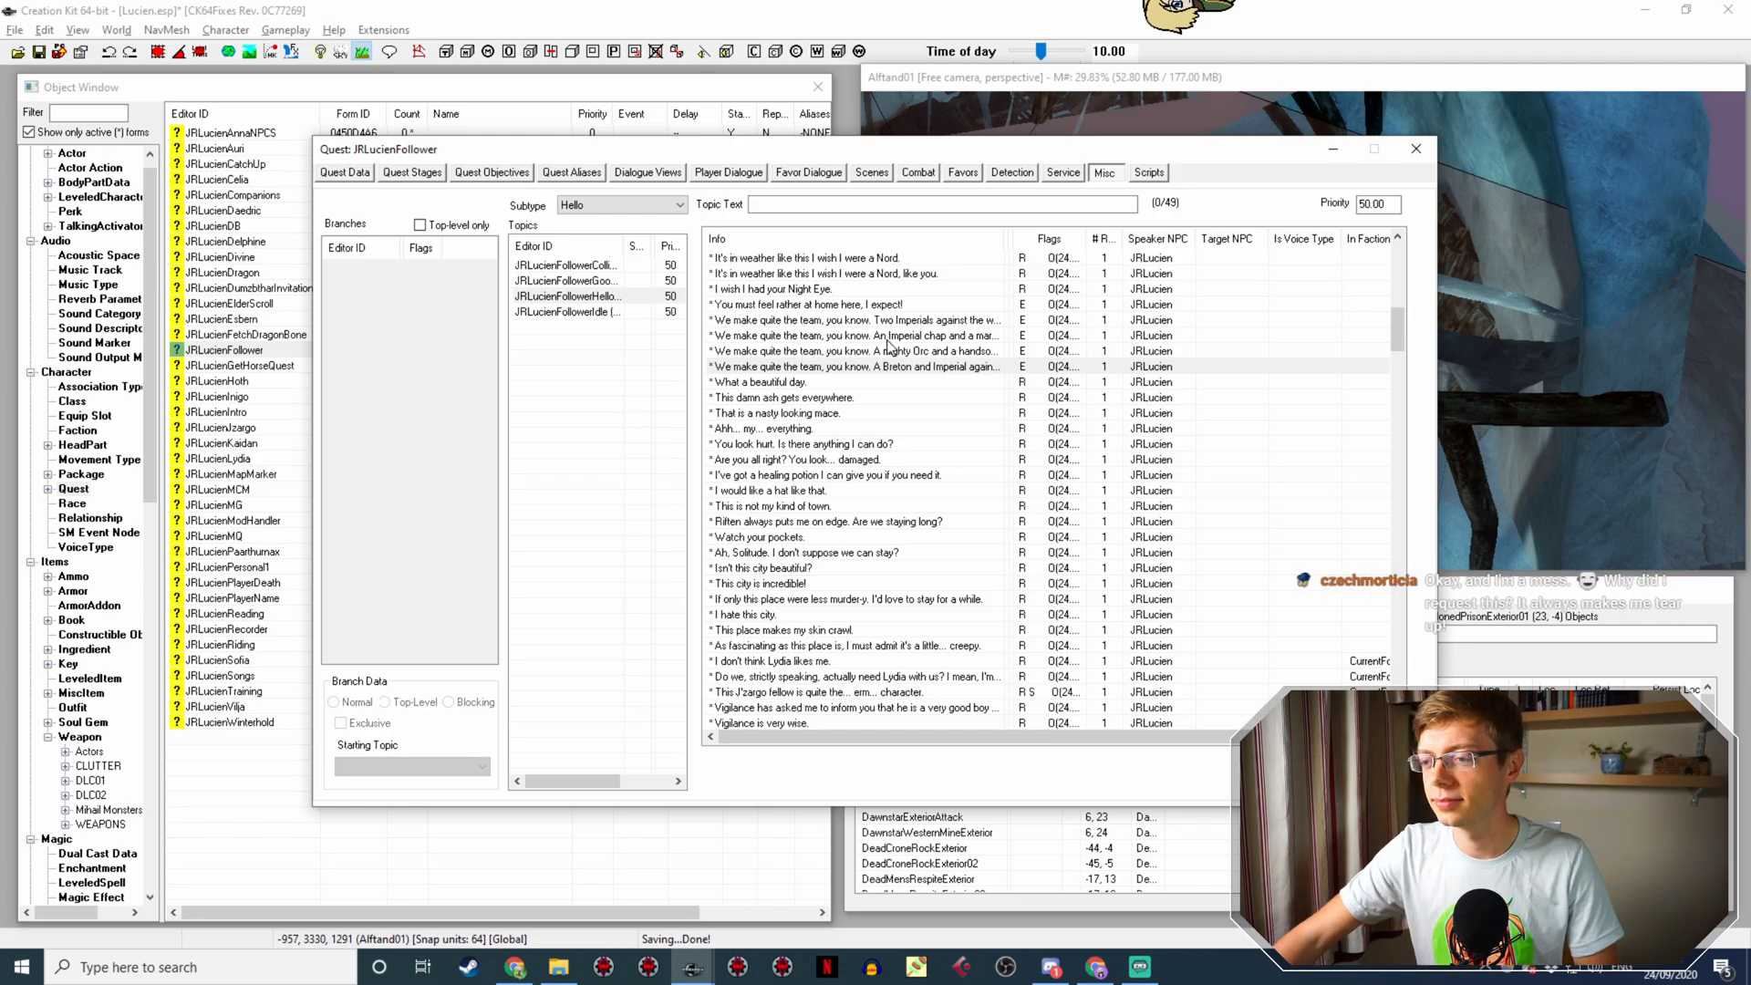
Step: Duplicate the Breton team line, open the copy's response and select the word "Breton" in its response text
right_click(924, 363)
left_click(974, 396)
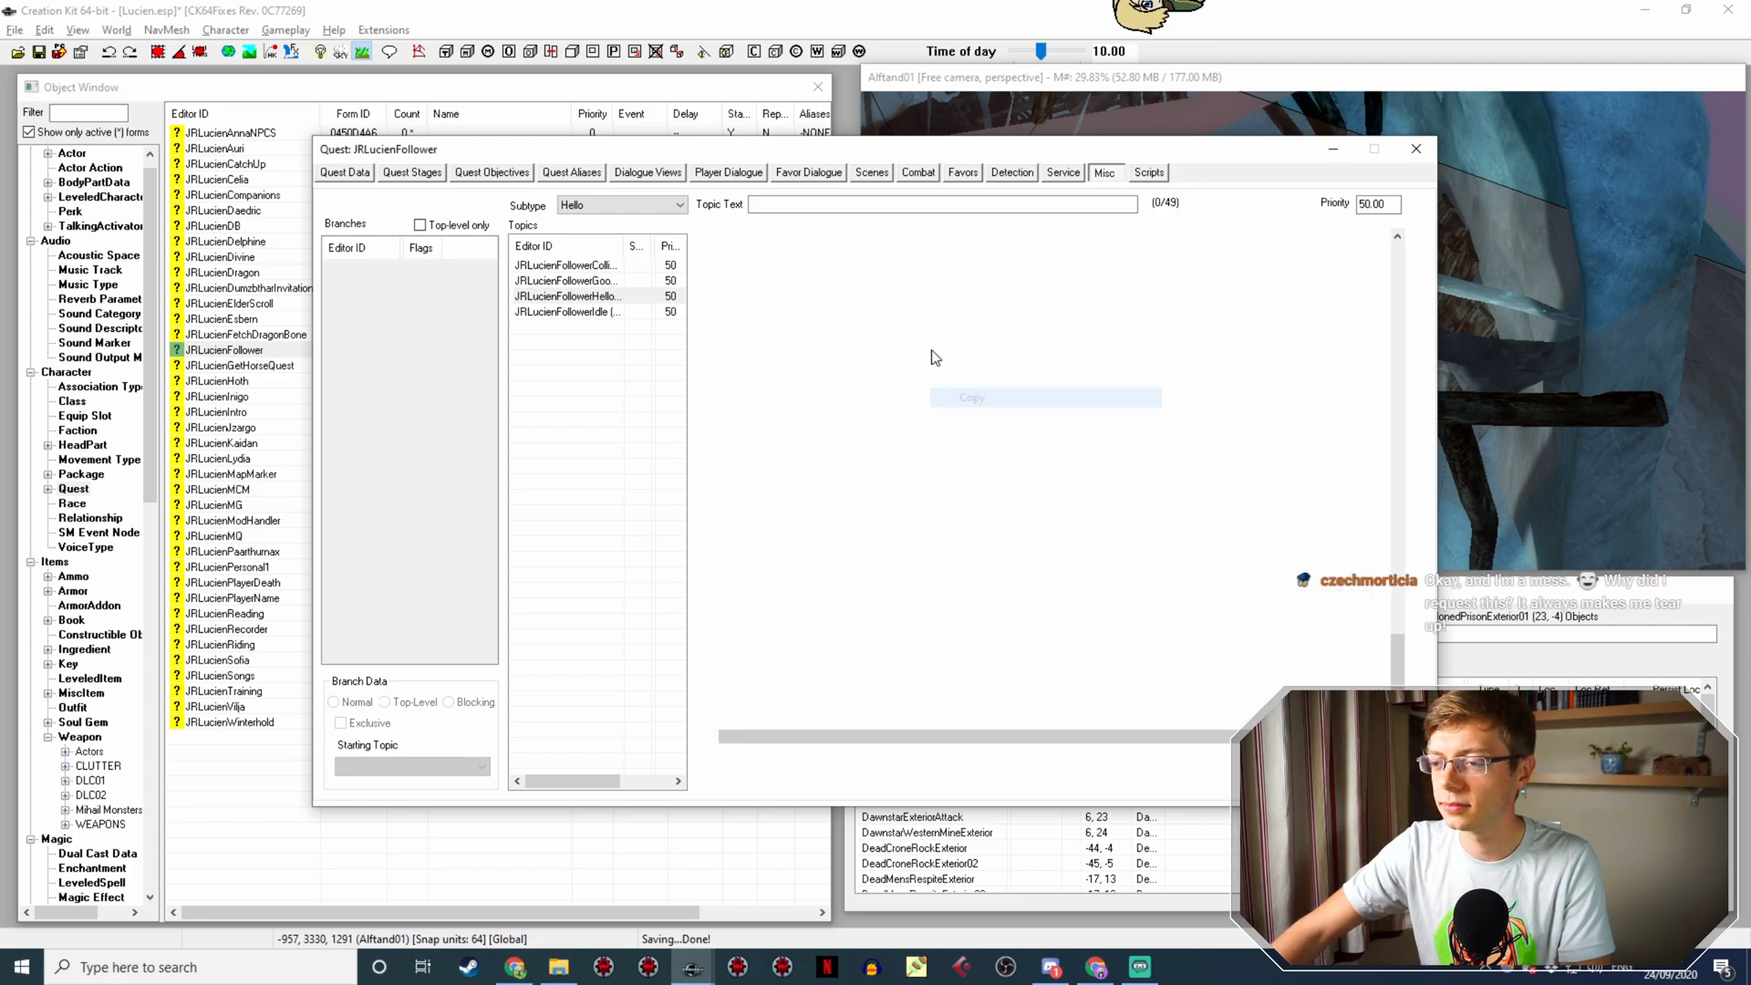
double_click(939, 273)
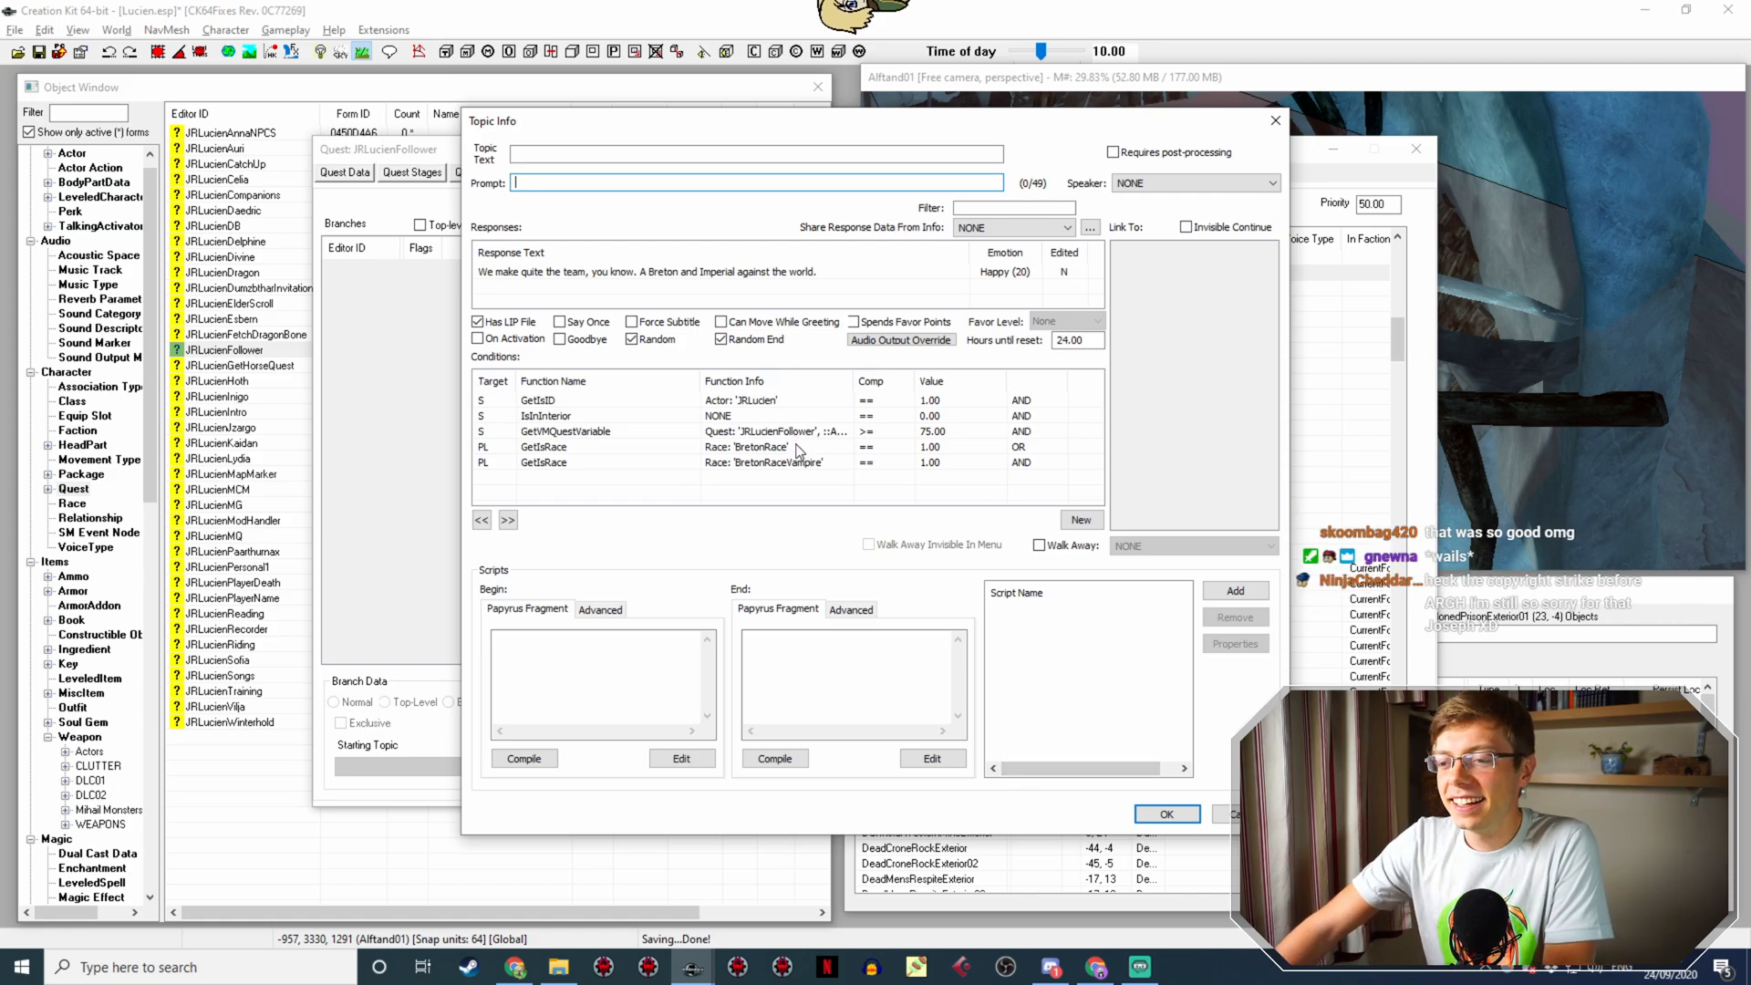
double_click(832, 271)
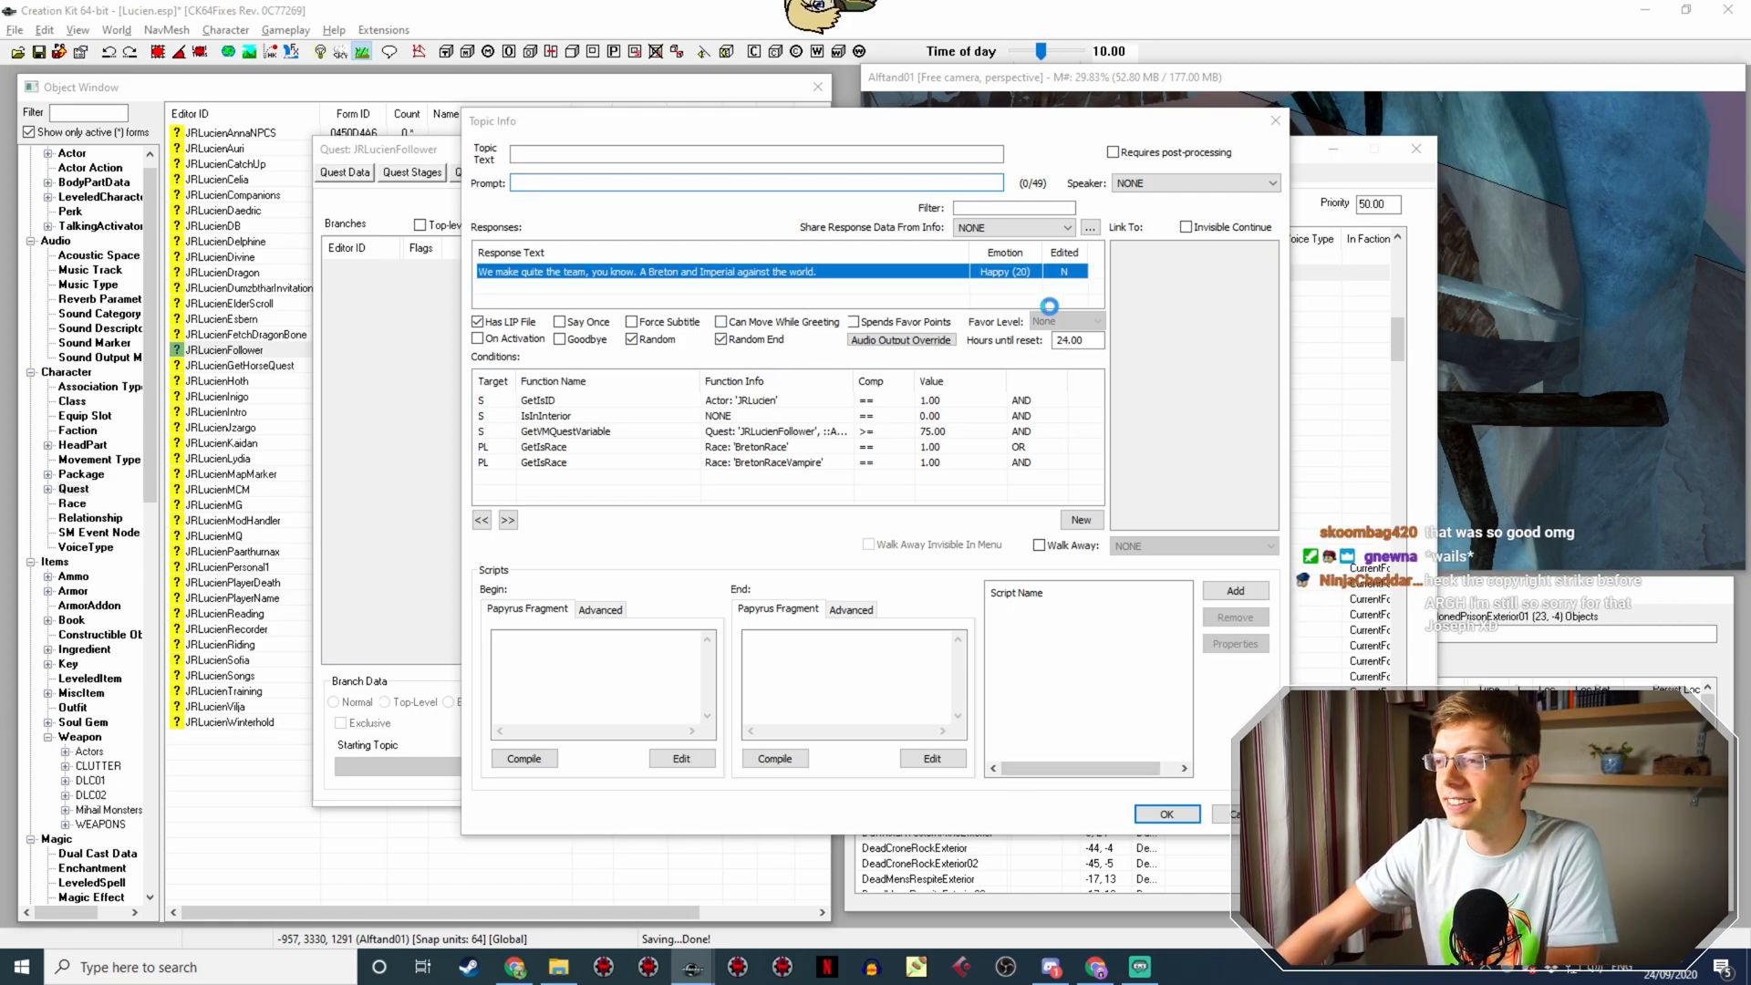
double_click(1263, 242)
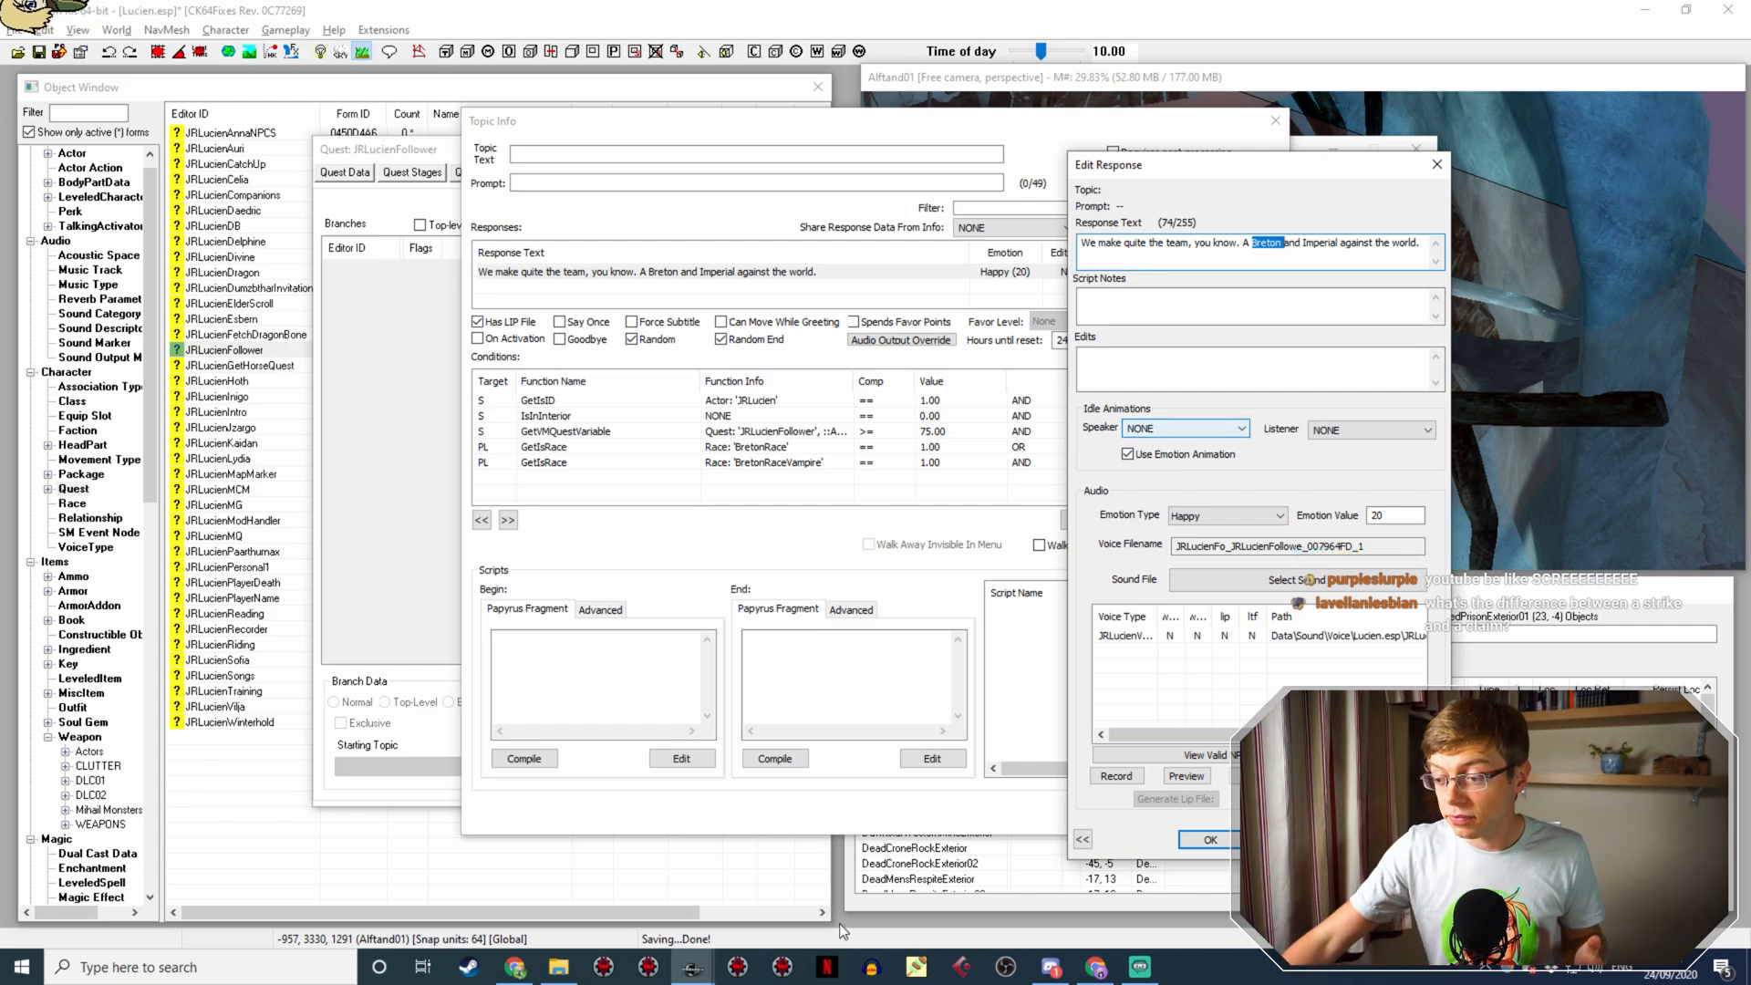
Step: Check the stream chat in Streamlabs OBS and return to the Creation Kit
left_click(1141, 969)
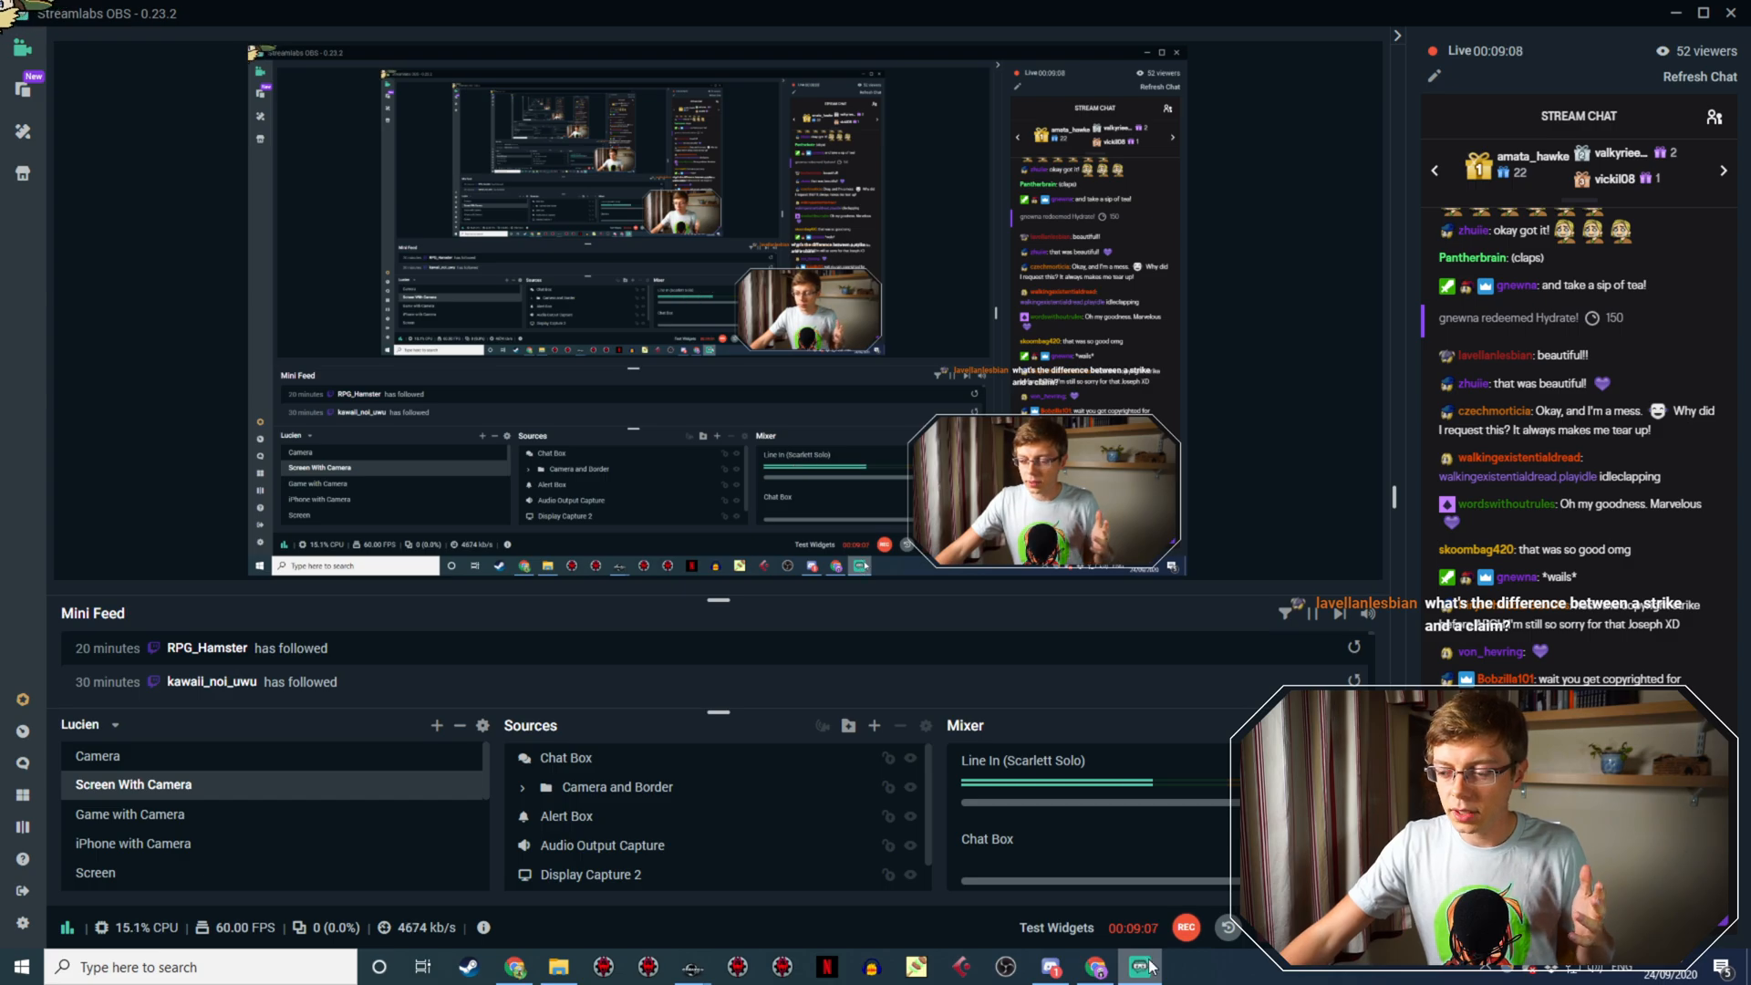
left_click(1141, 969)
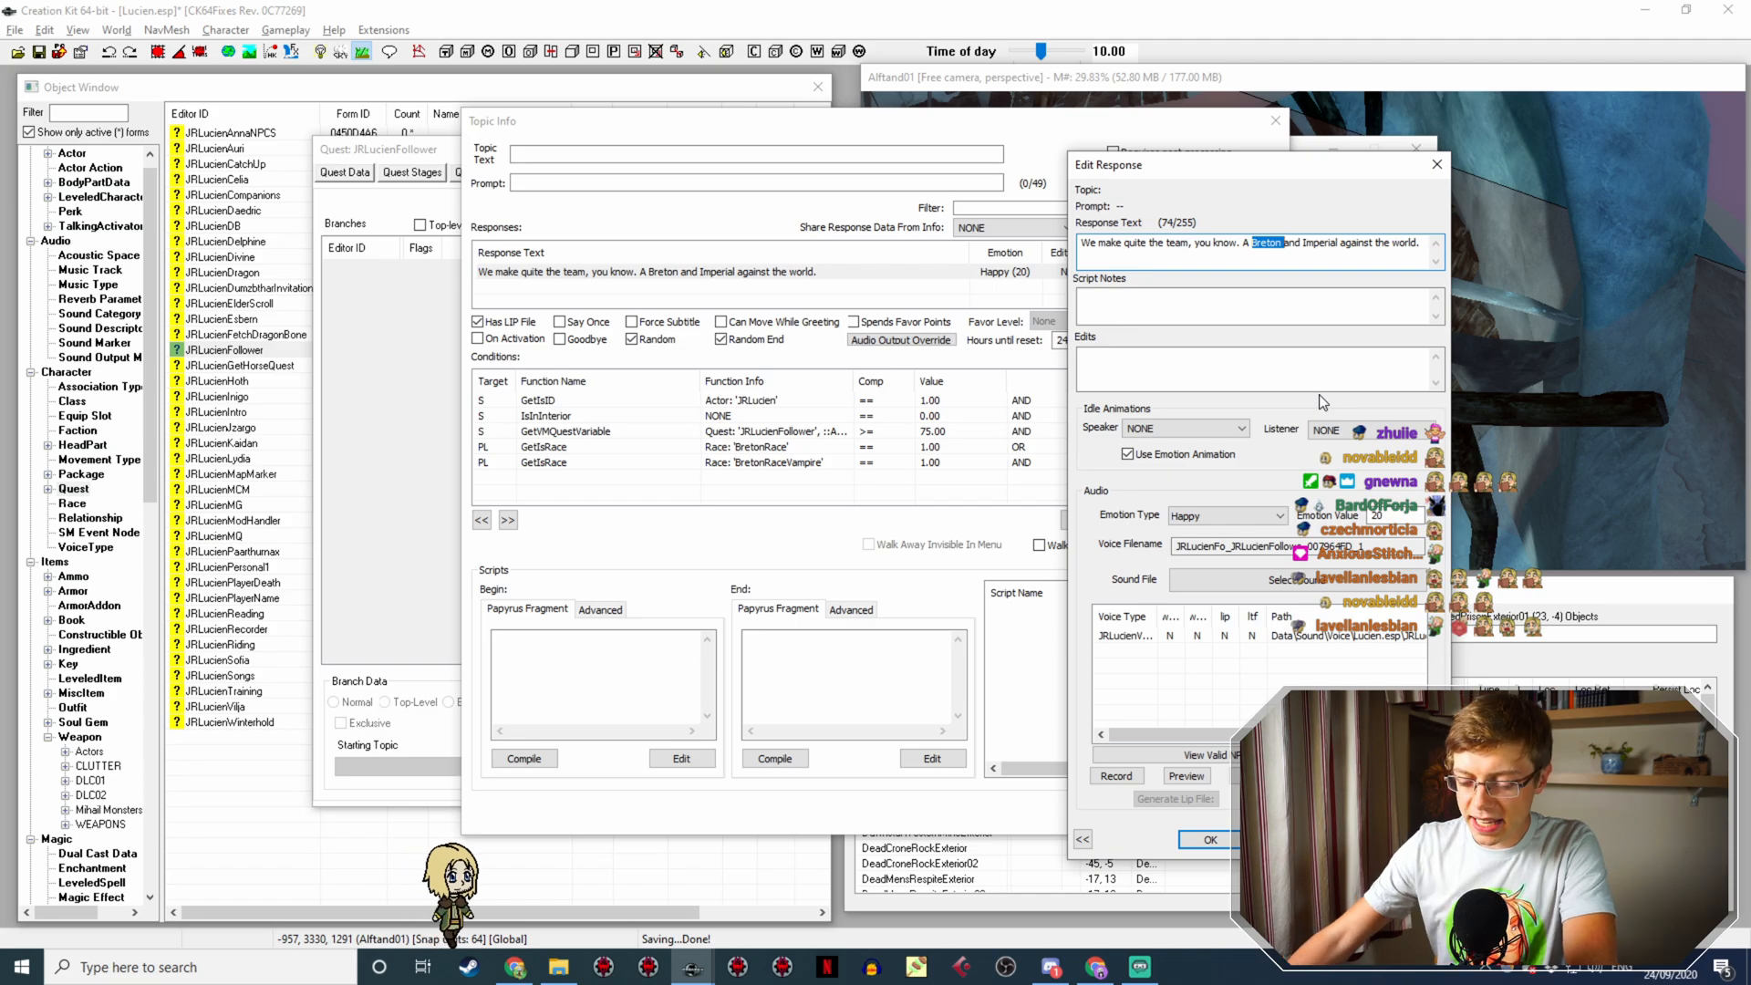
Step: Replace the selected word with "Wood Elf" and confirm the response
type("W")
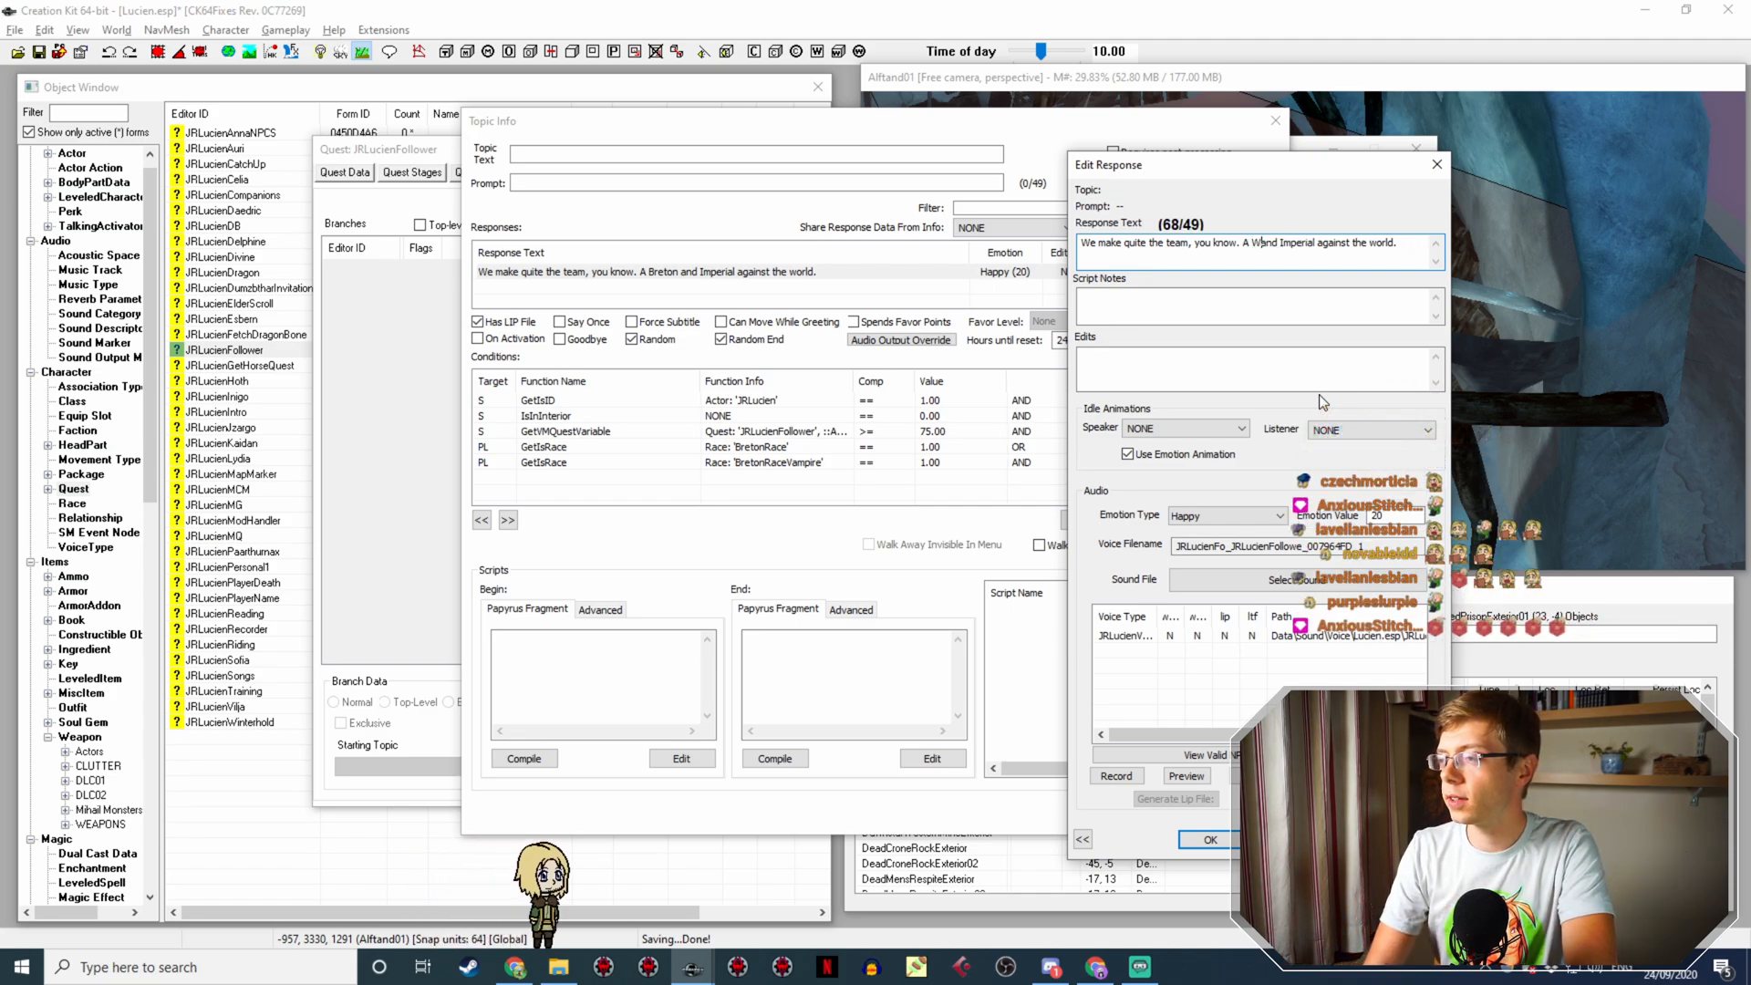
type("ood Elf")
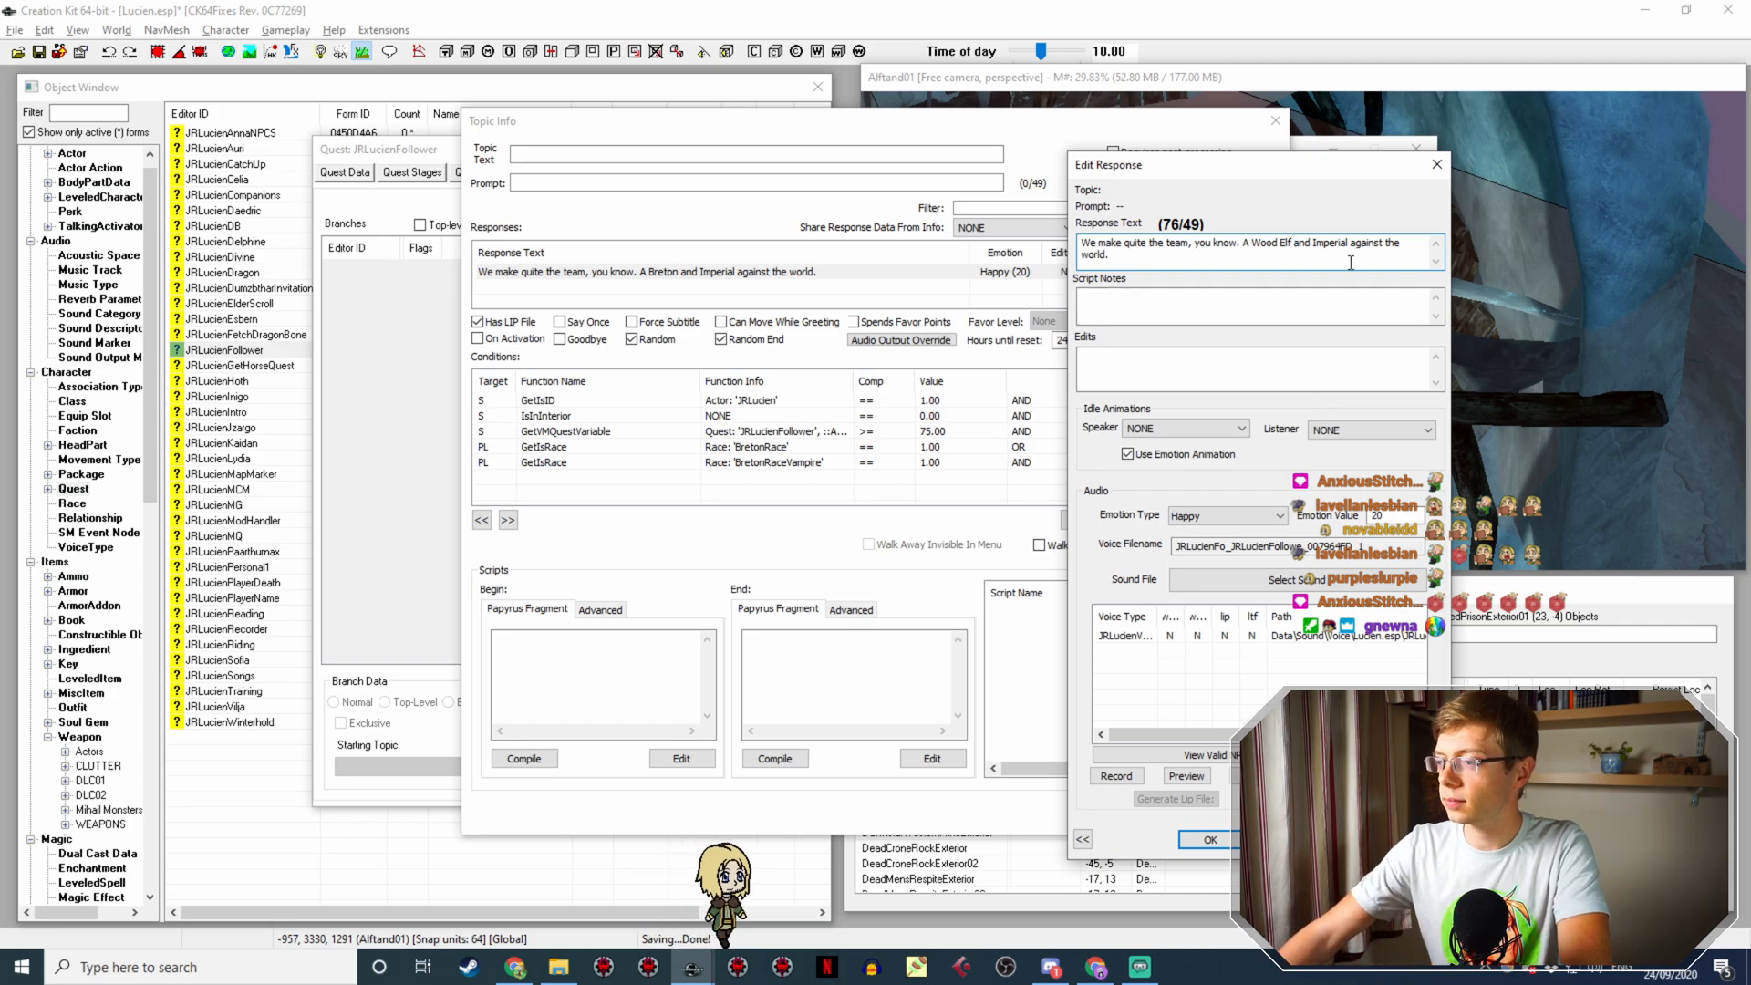
left_click(1211, 839)
Step: Set the race in the Wood Elf line's first GetIsRace condition to WoodElfRace and confirm the condition
left_click(756, 447)
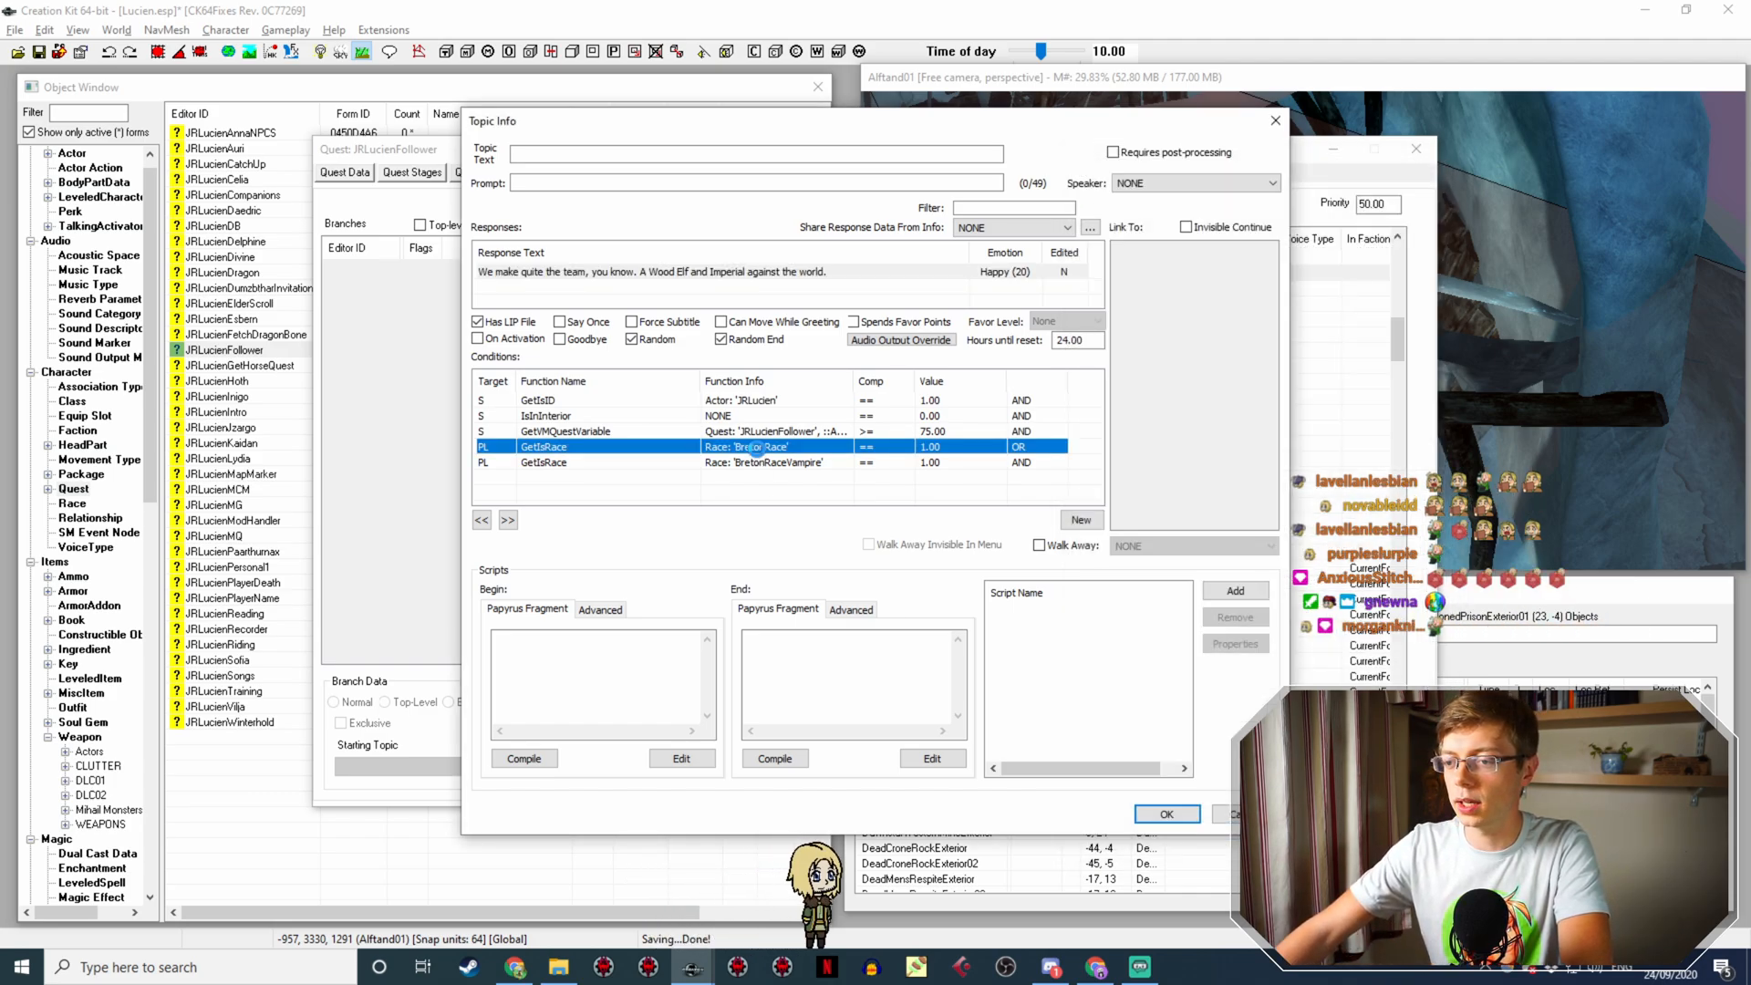
double_click(756, 447)
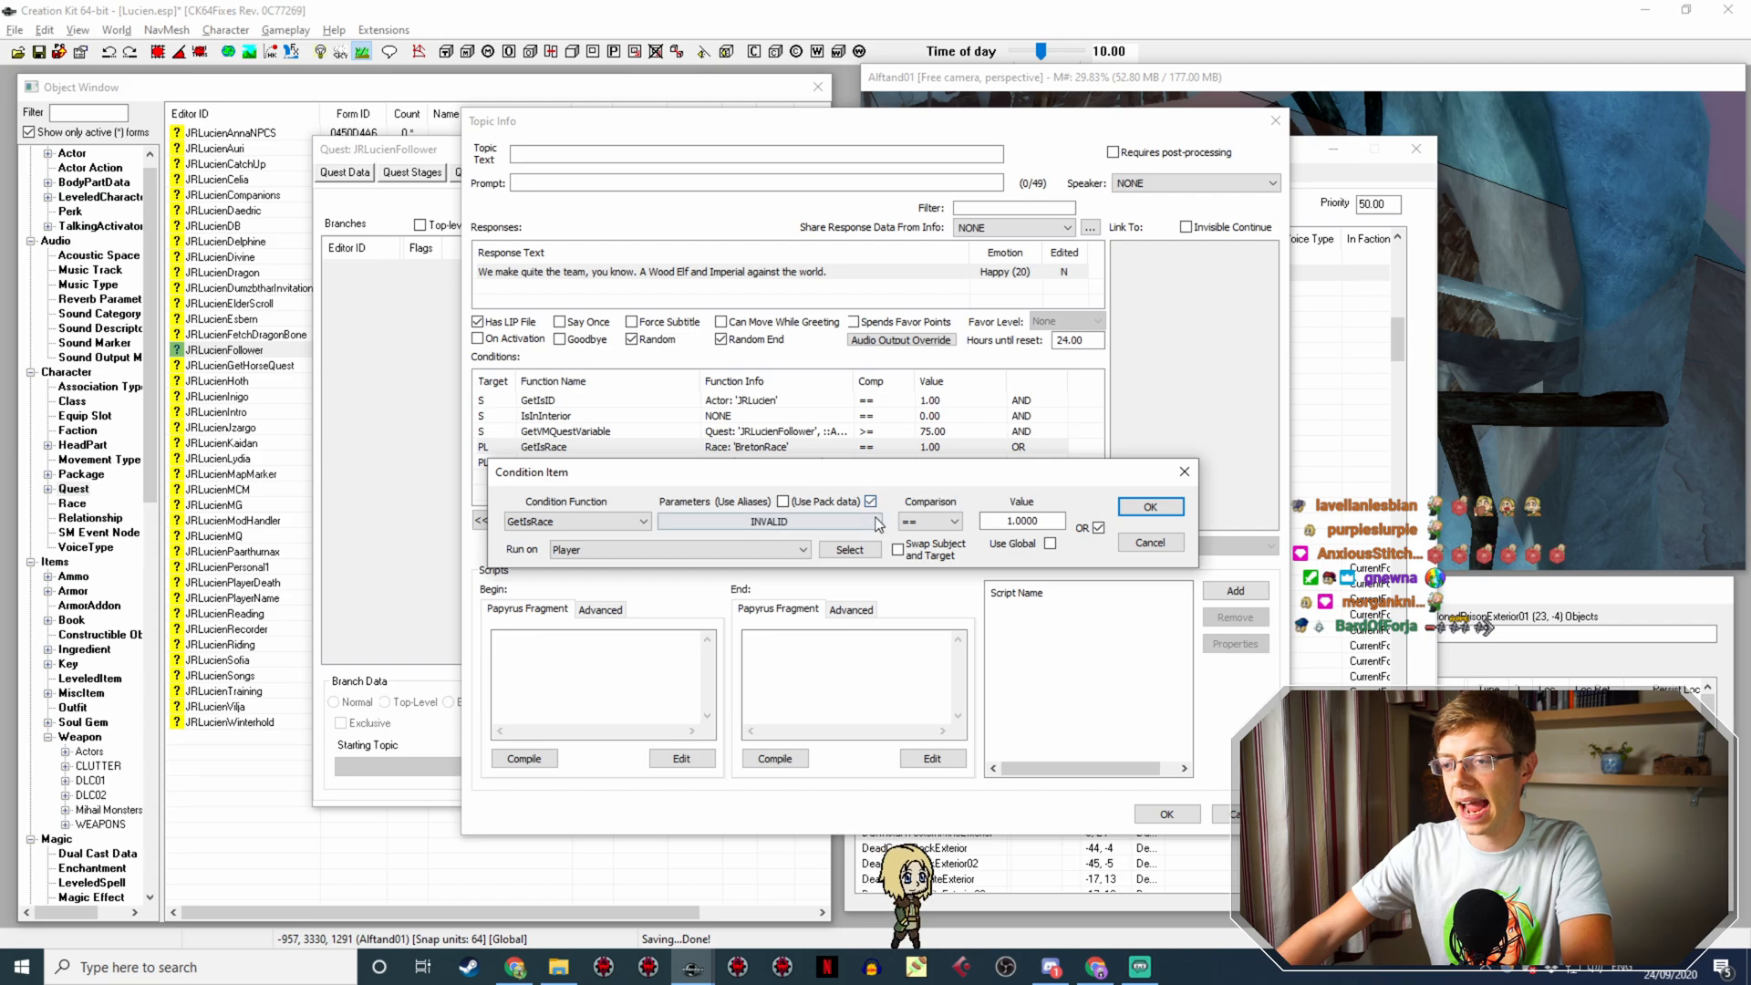
left_click(839, 526)
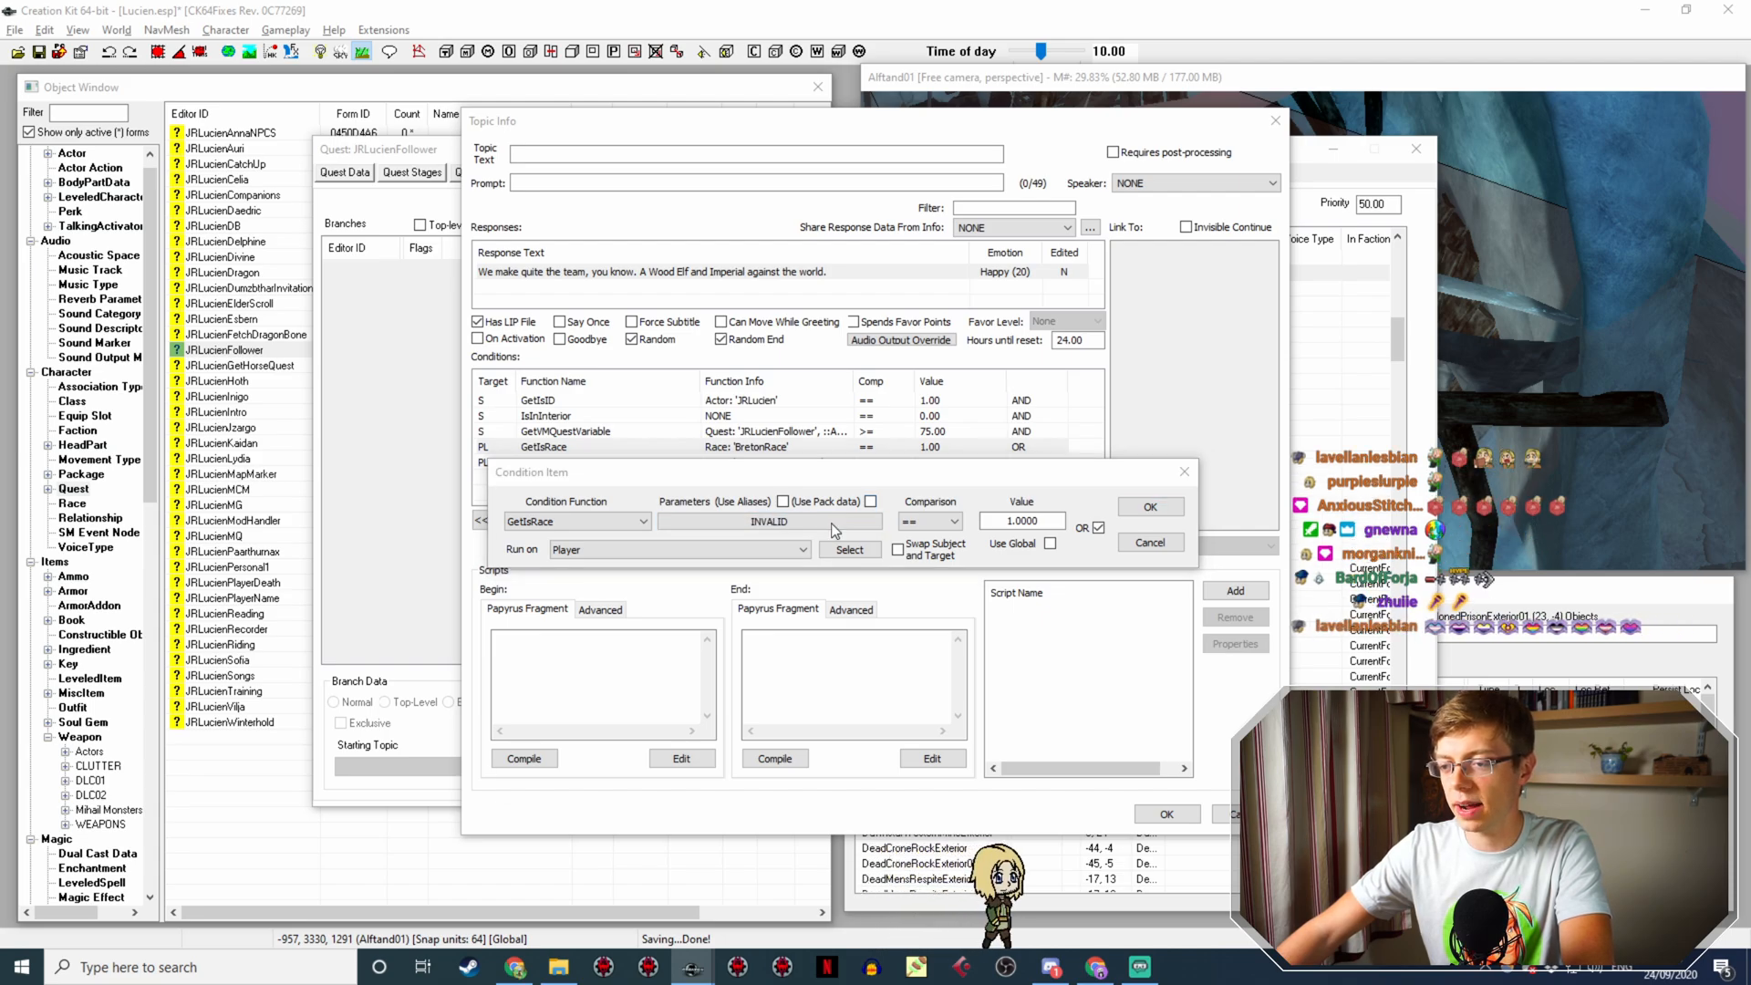
left_click(758, 583)
type("wood")
key("Return")
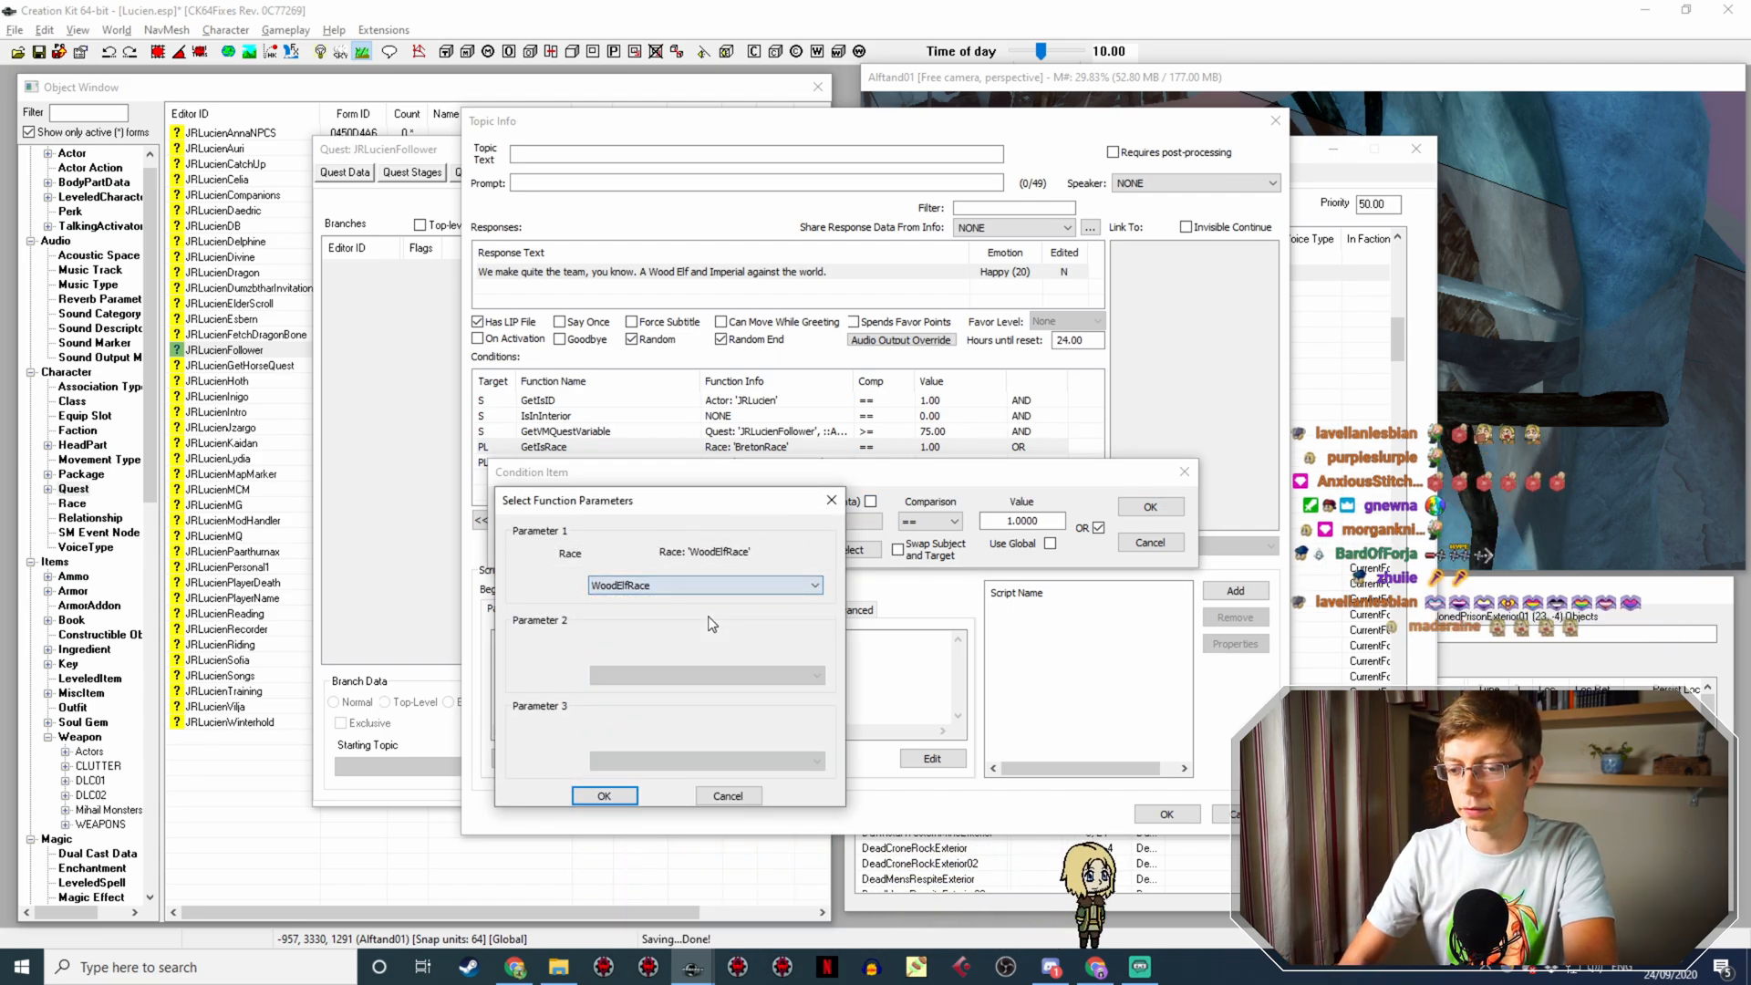
key("Return")
left_click(1150, 507)
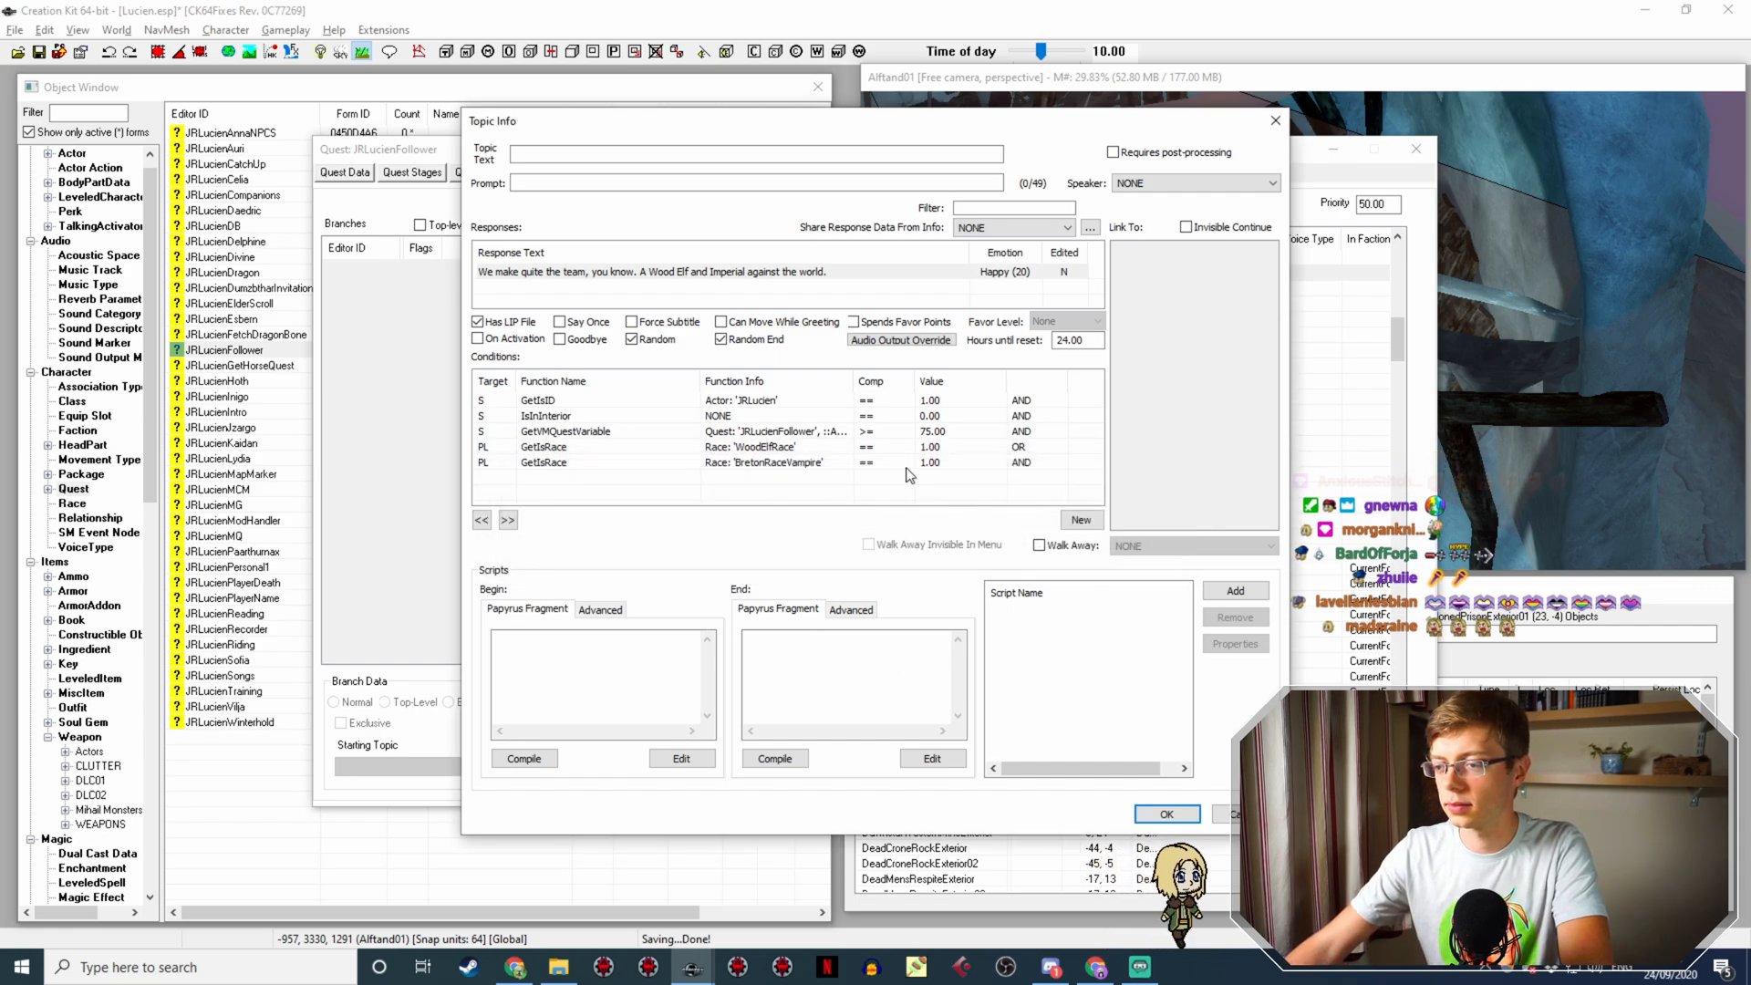
Step: Set the race in the second GetIsRace condition to WoodElfRaceVampire and confirm the condition and the line
double_click(909, 462)
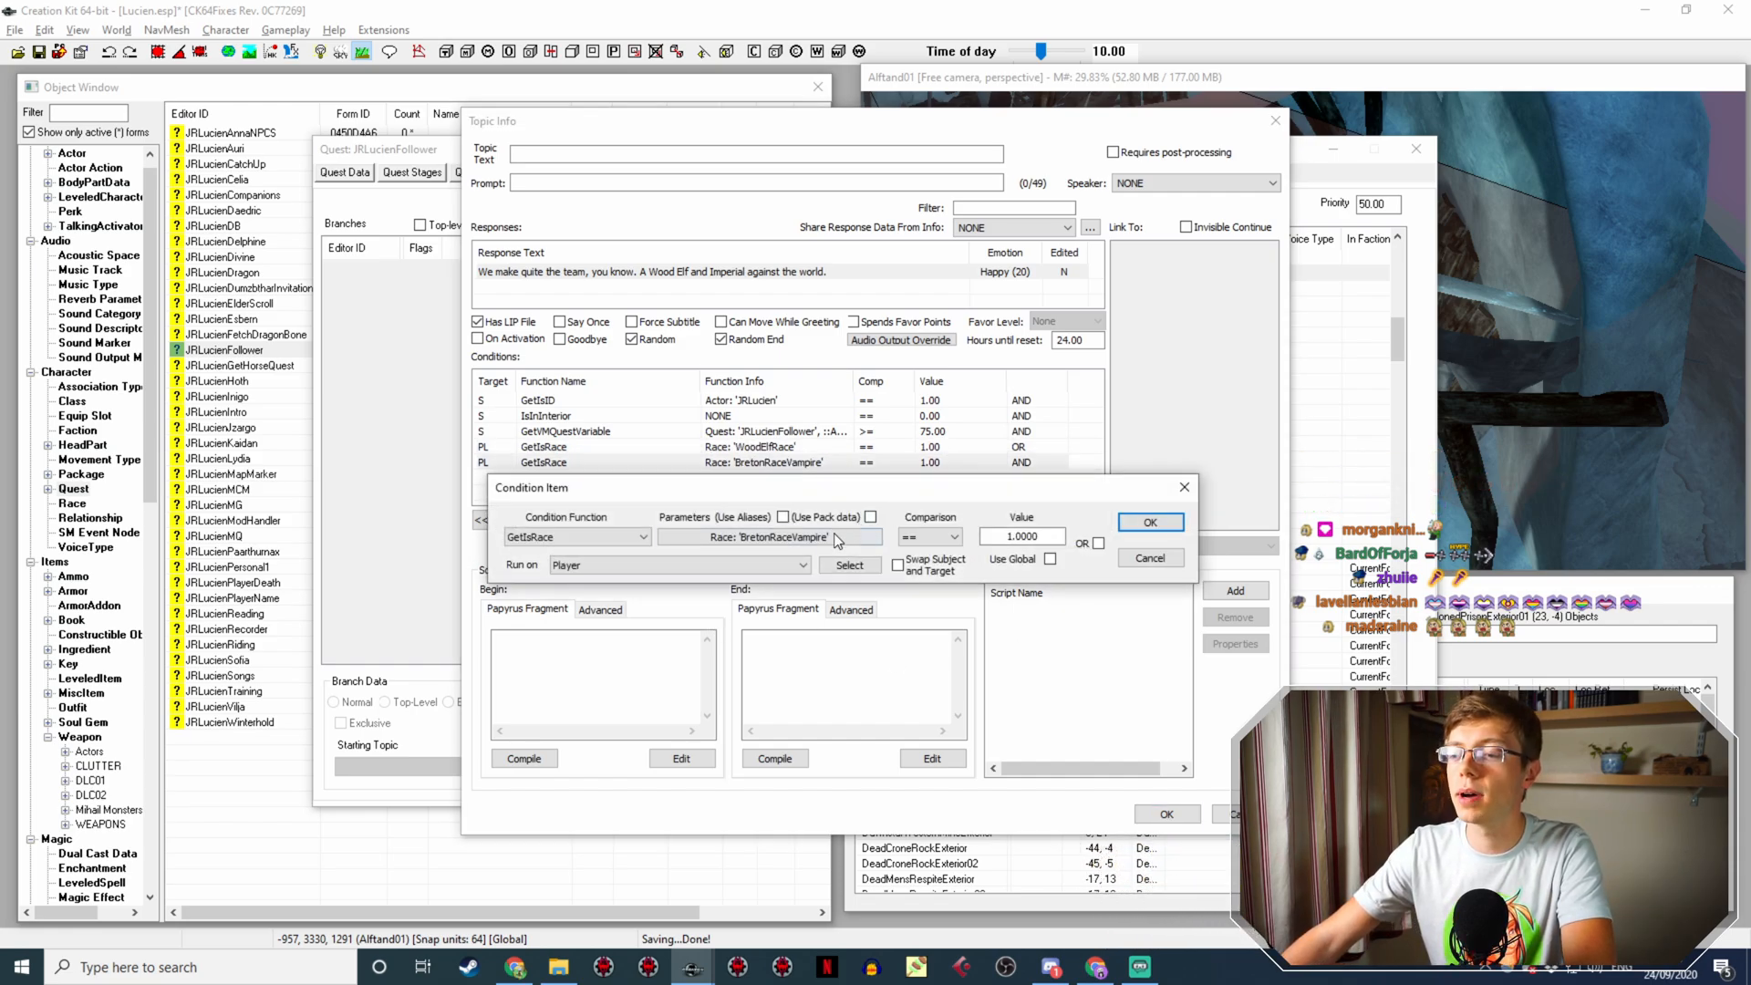
left_click(829, 540)
left_click(747, 600)
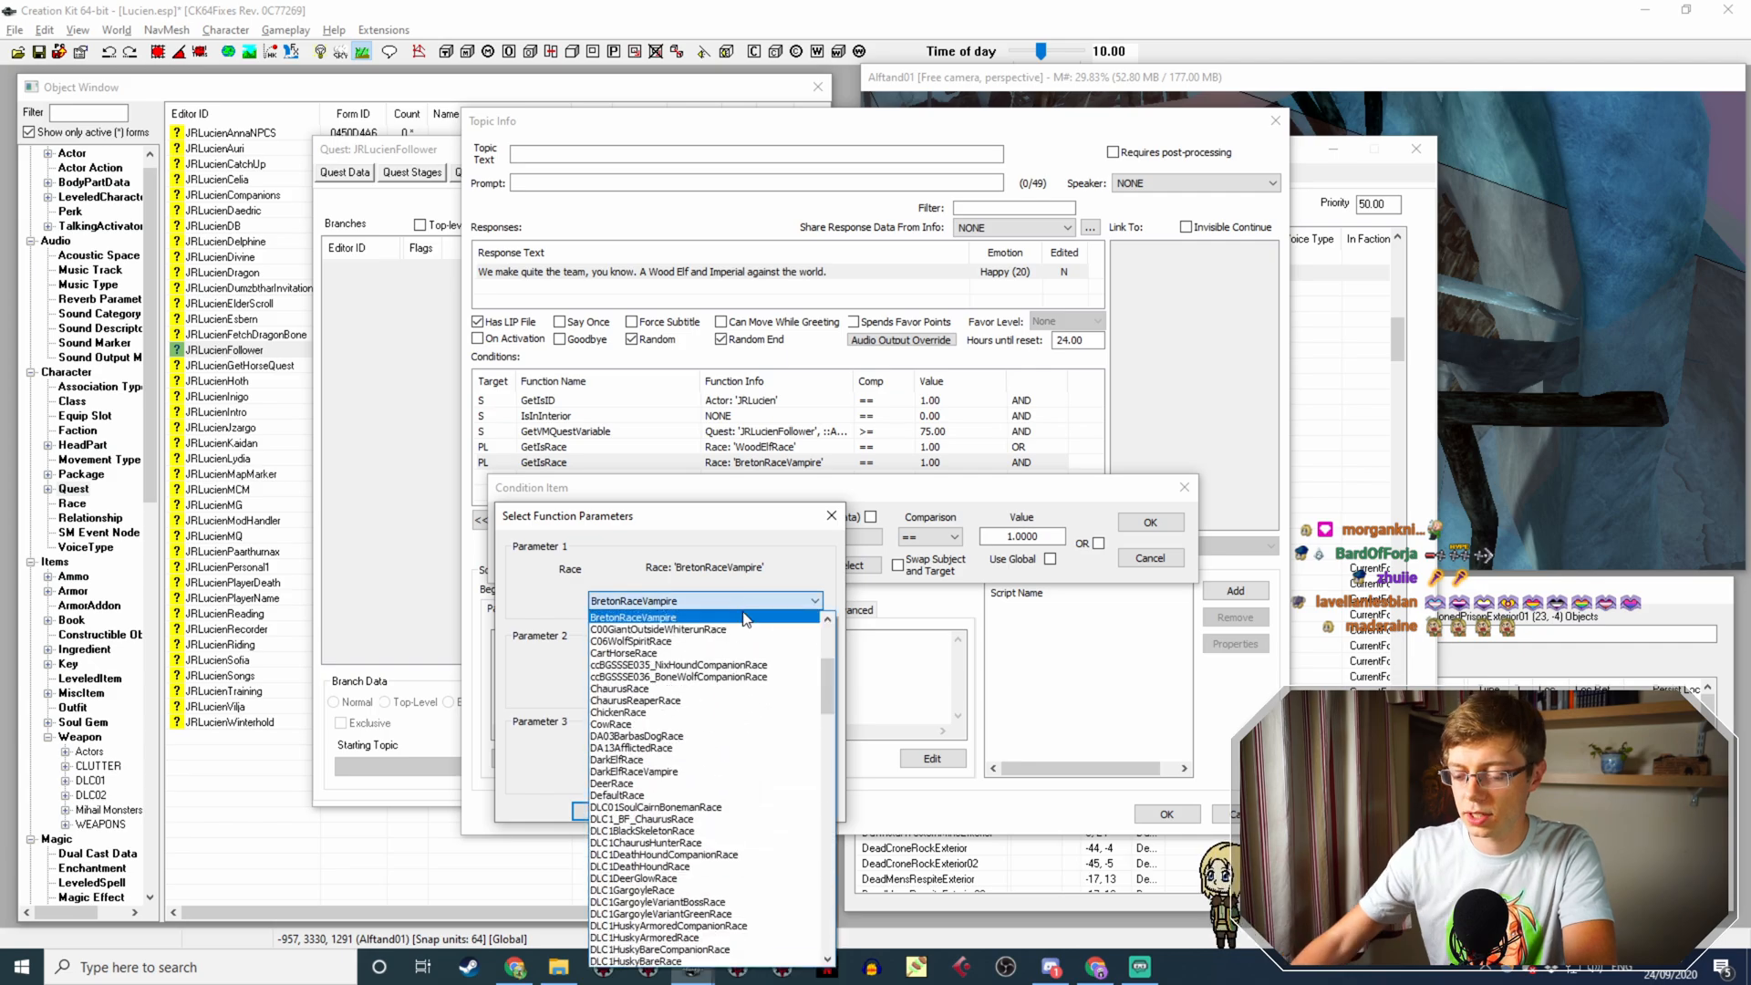
type("wolf")
key("Down")
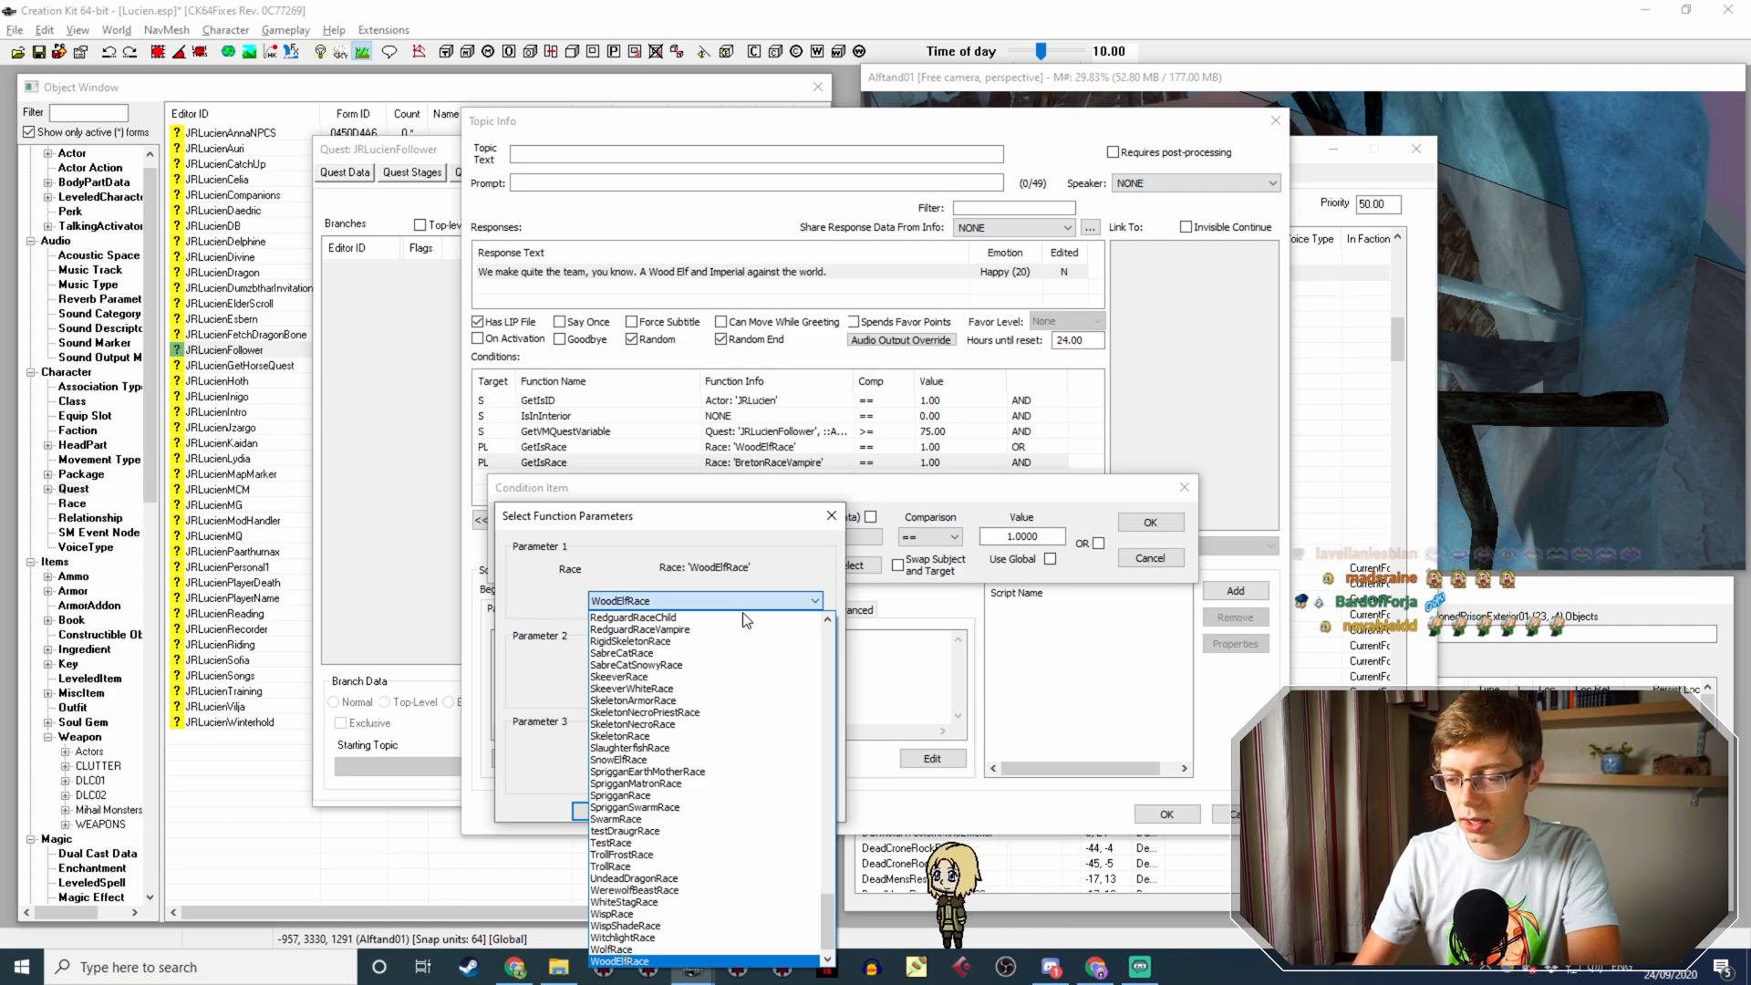
key("Down")
key("Return")
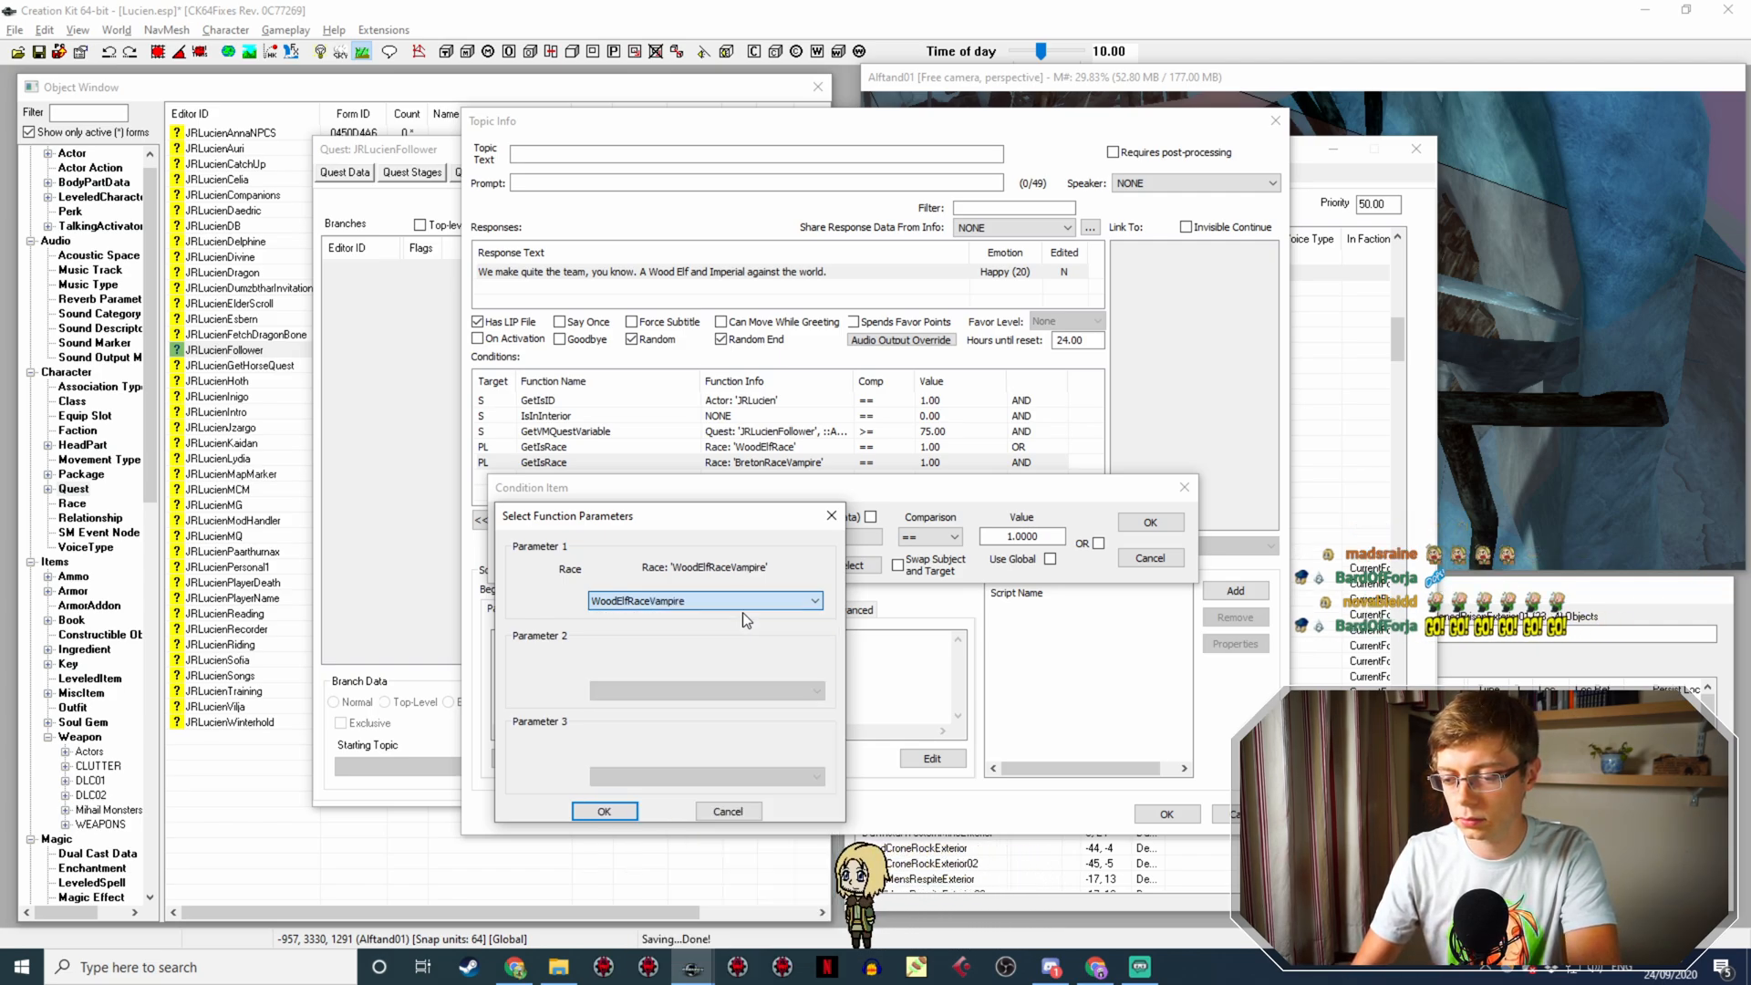
key("Return")
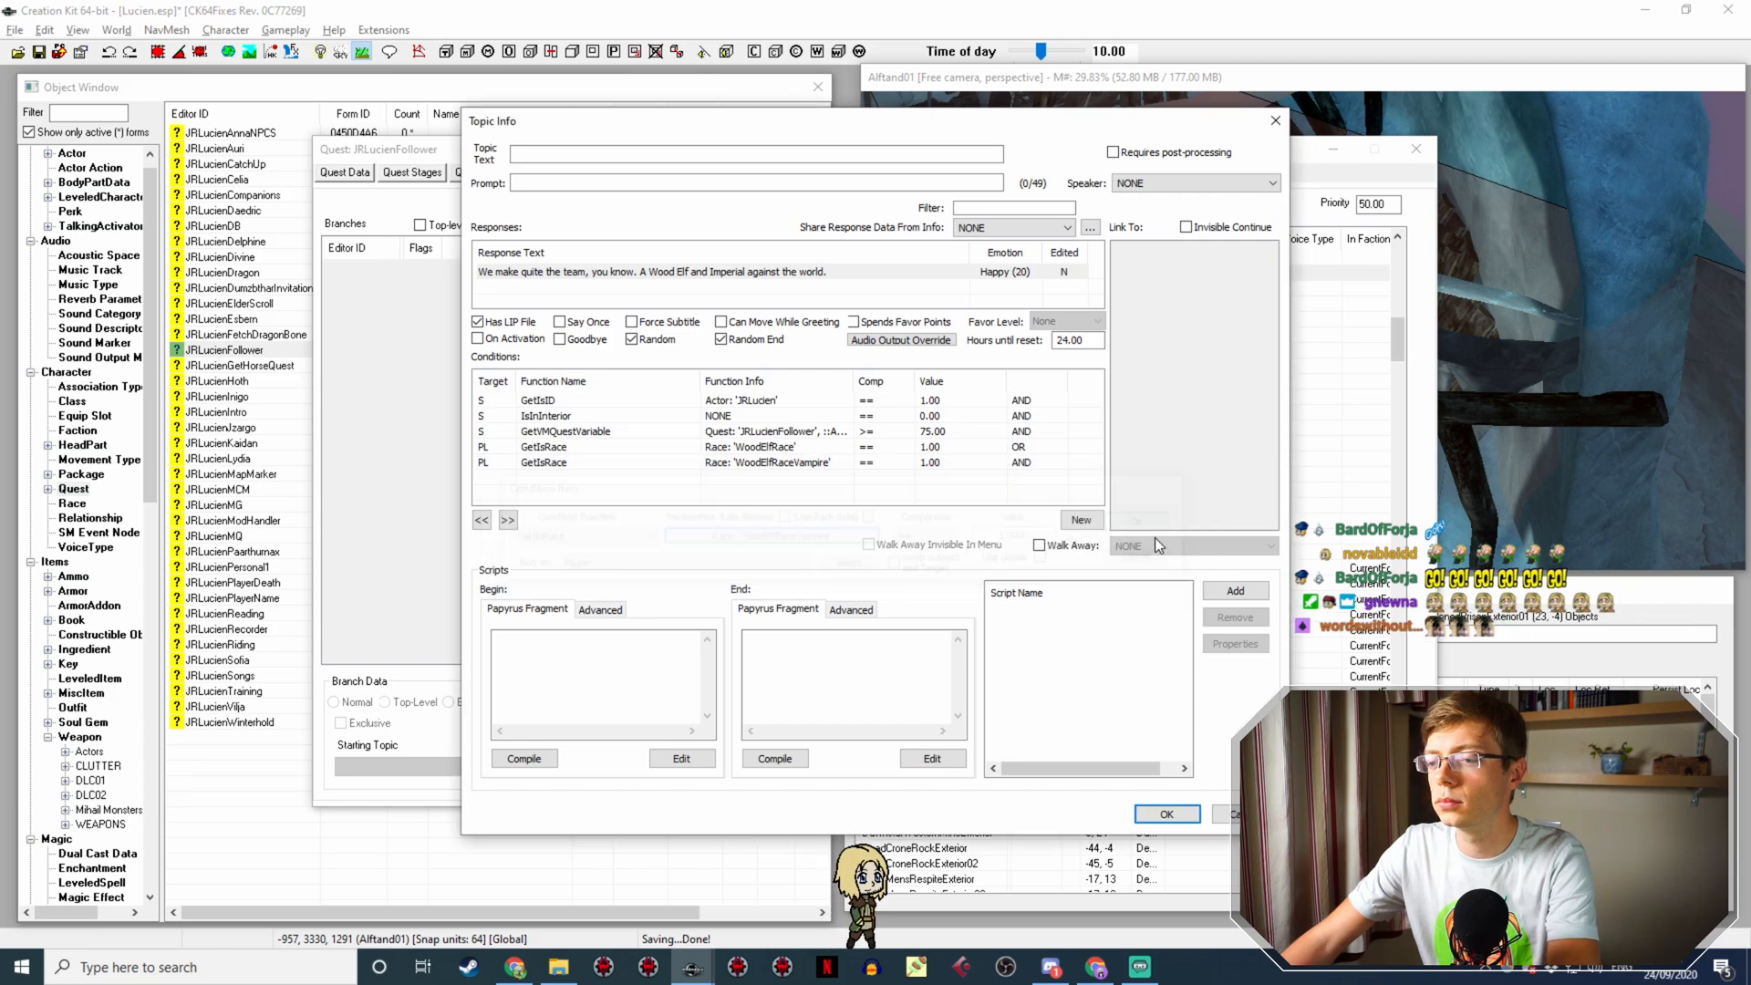
left_click(1150, 522)
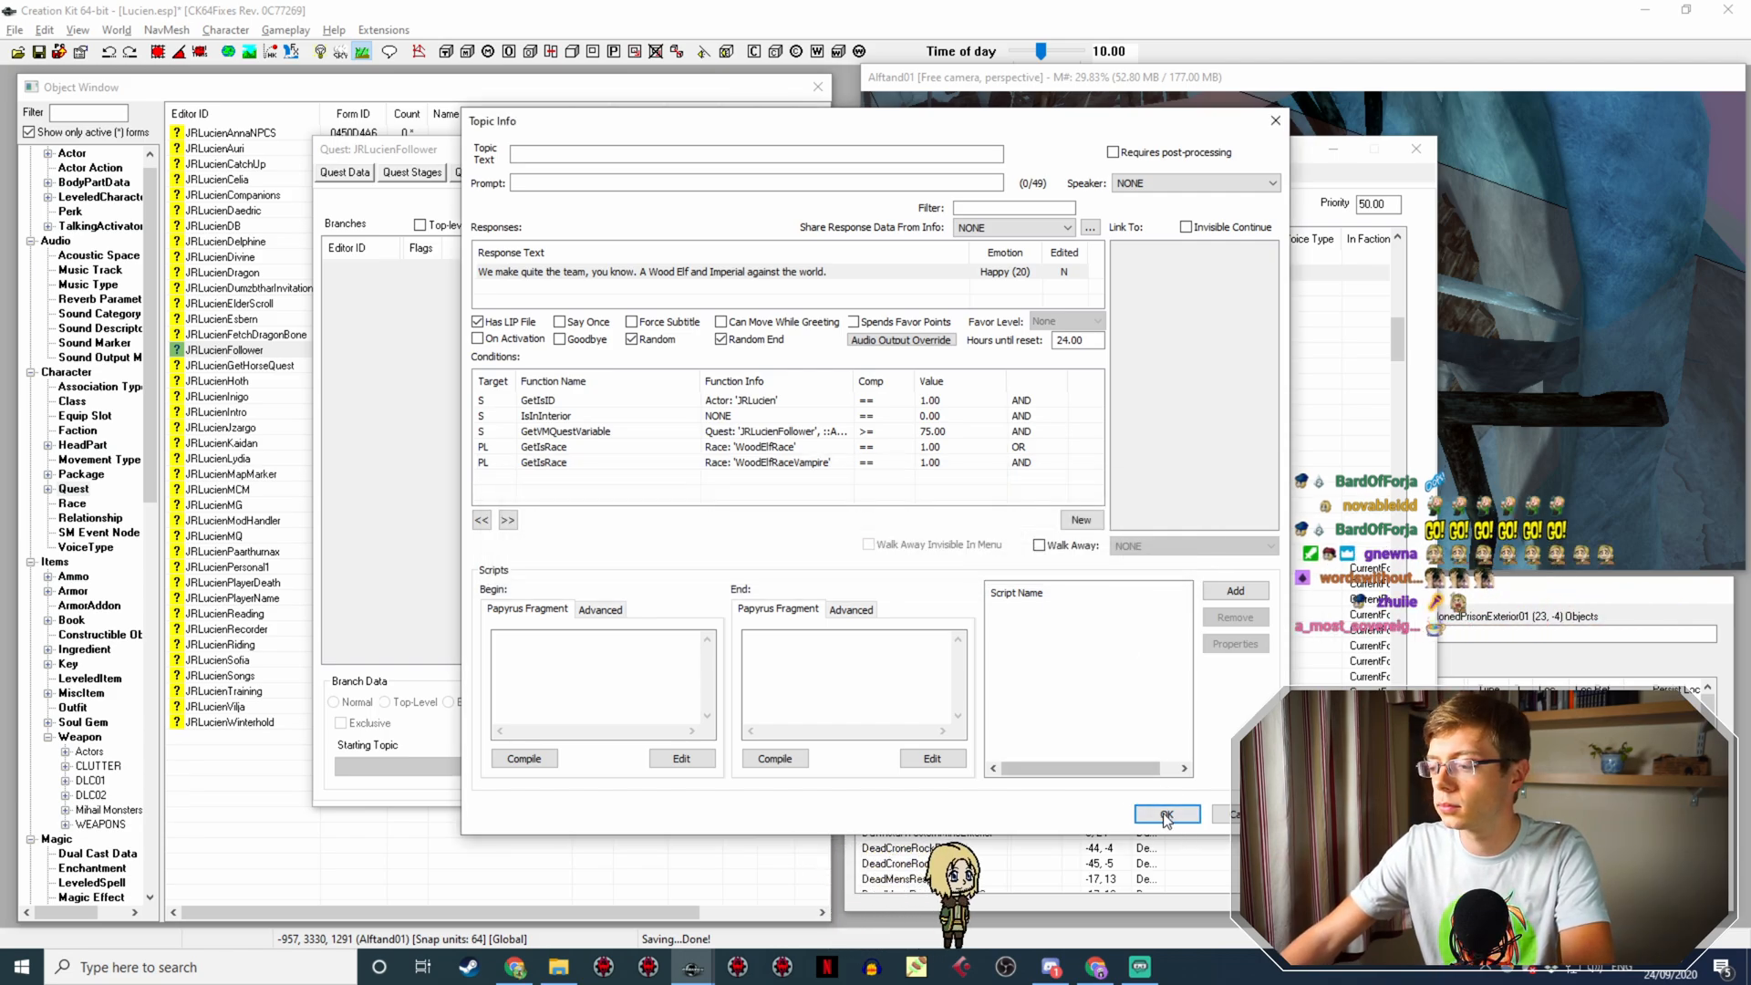
left_click(1166, 813)
Step: Duplicate the Wood Elf team line and open the copy's response for editing
right_click(903, 272)
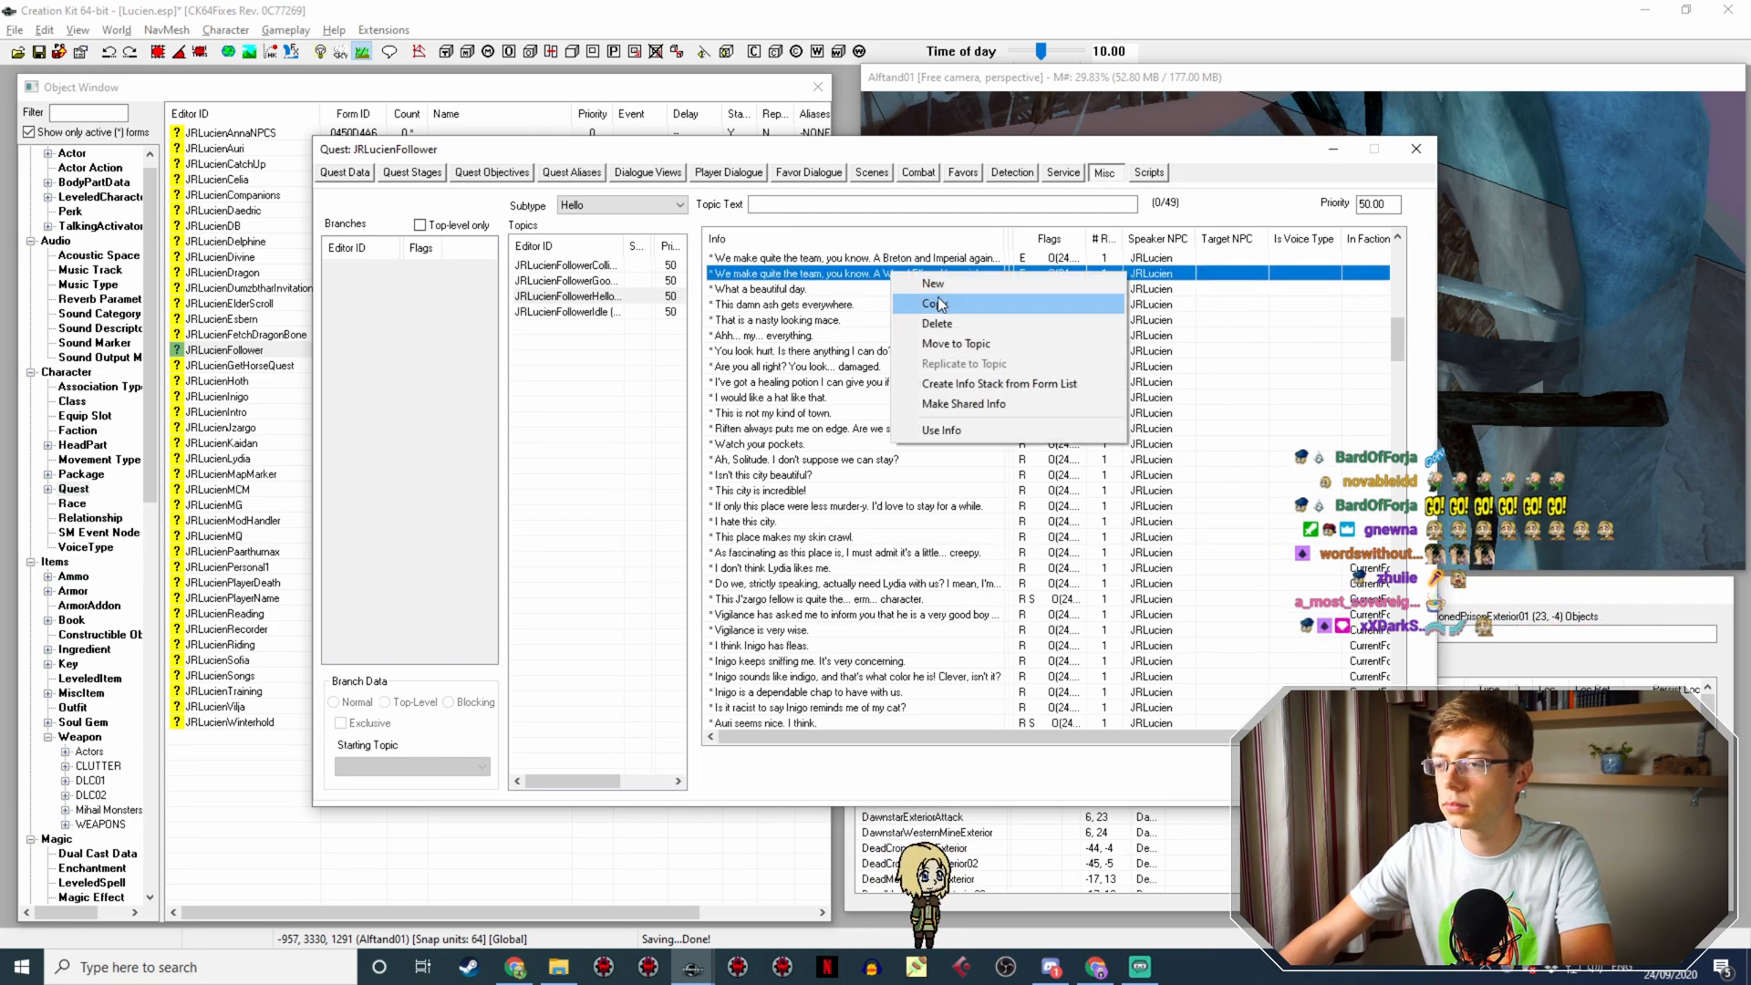
left_click(908, 302)
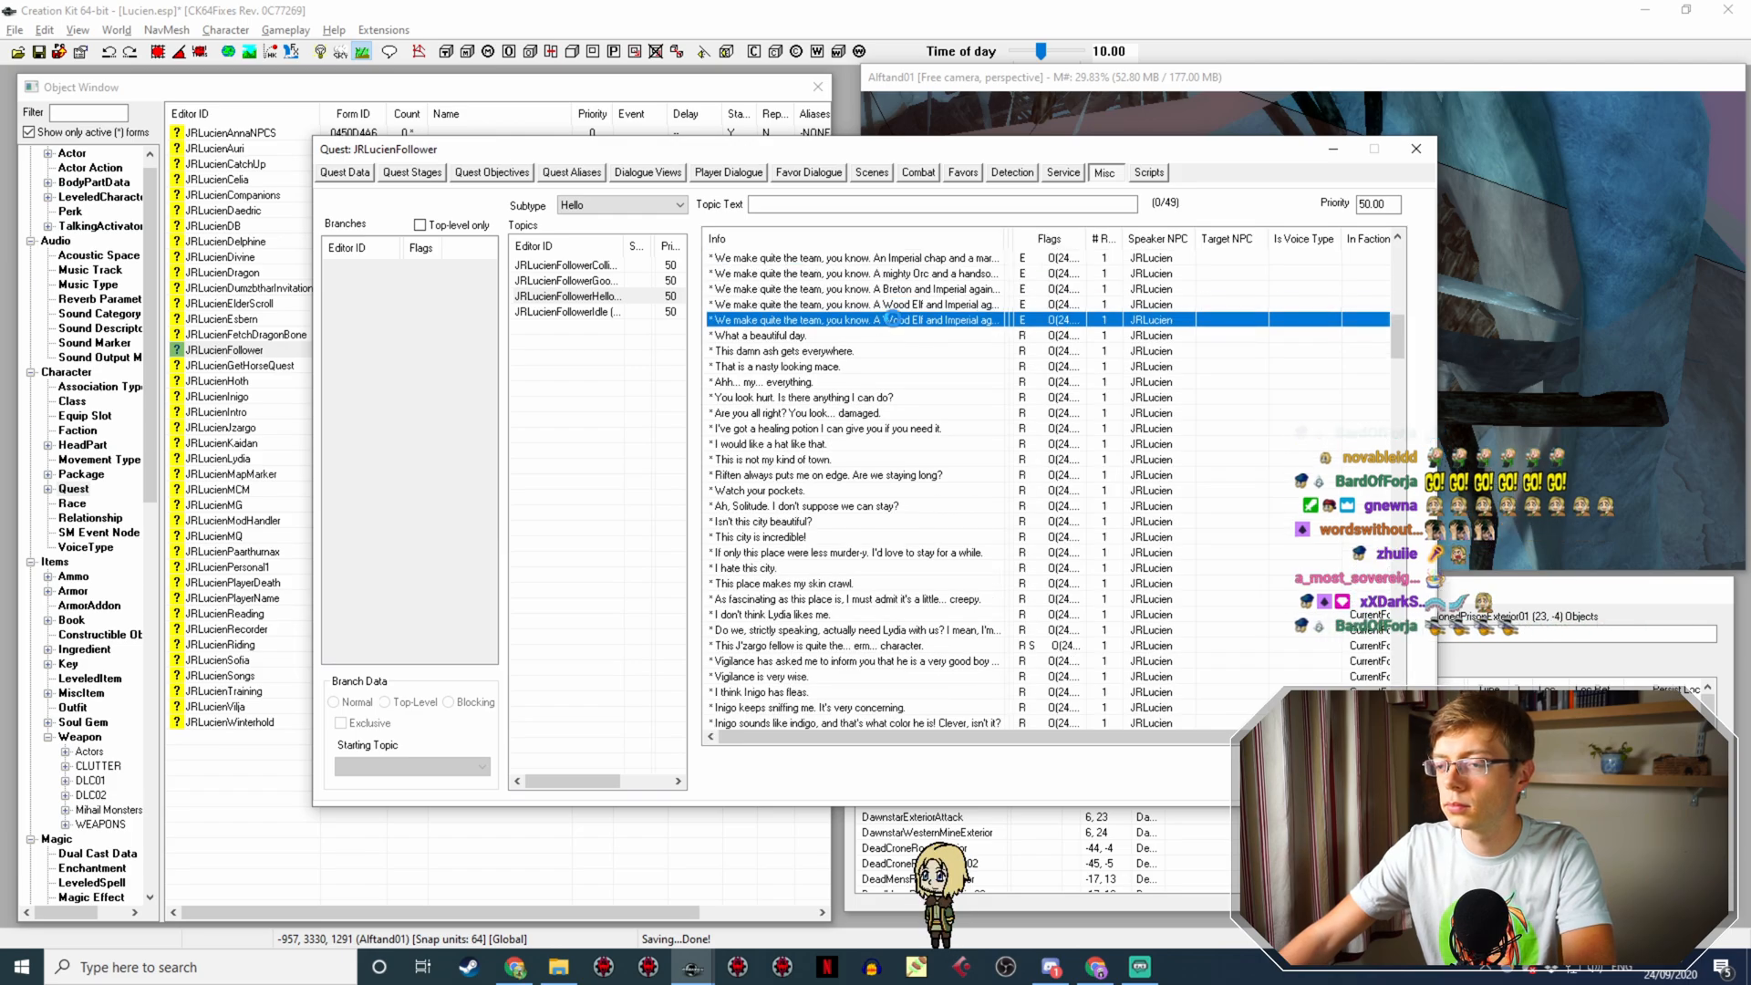
double_click(730, 321)
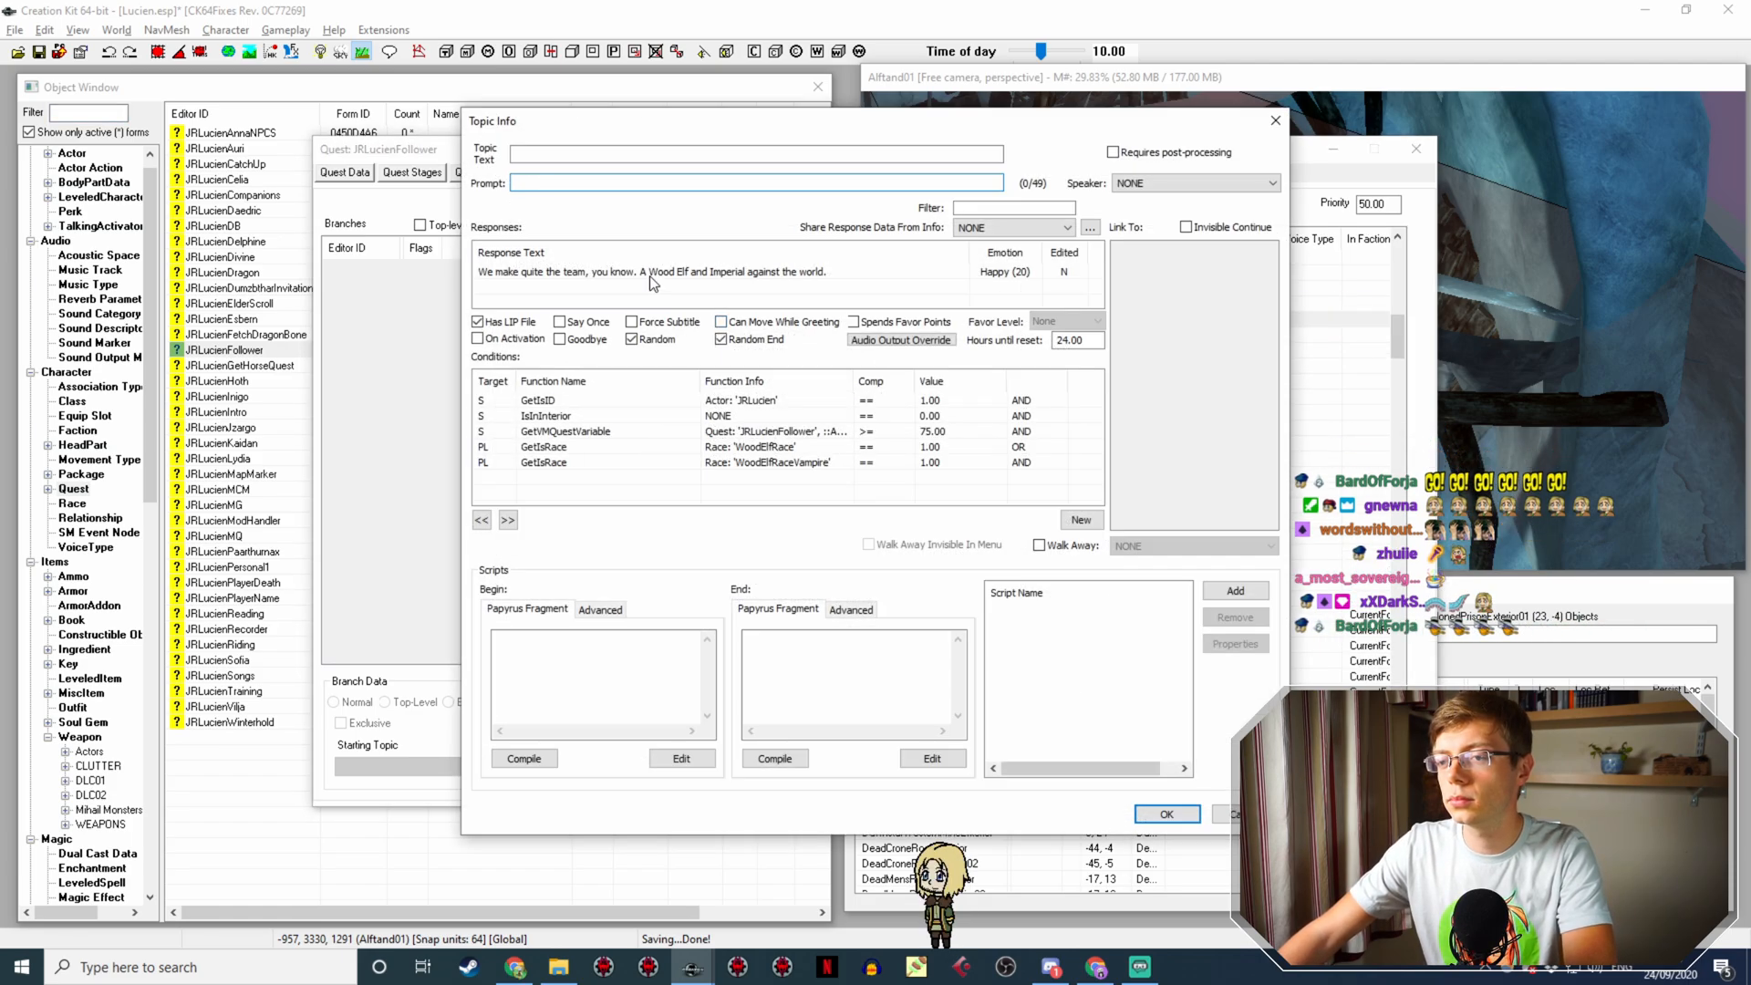
double_click(803, 272)
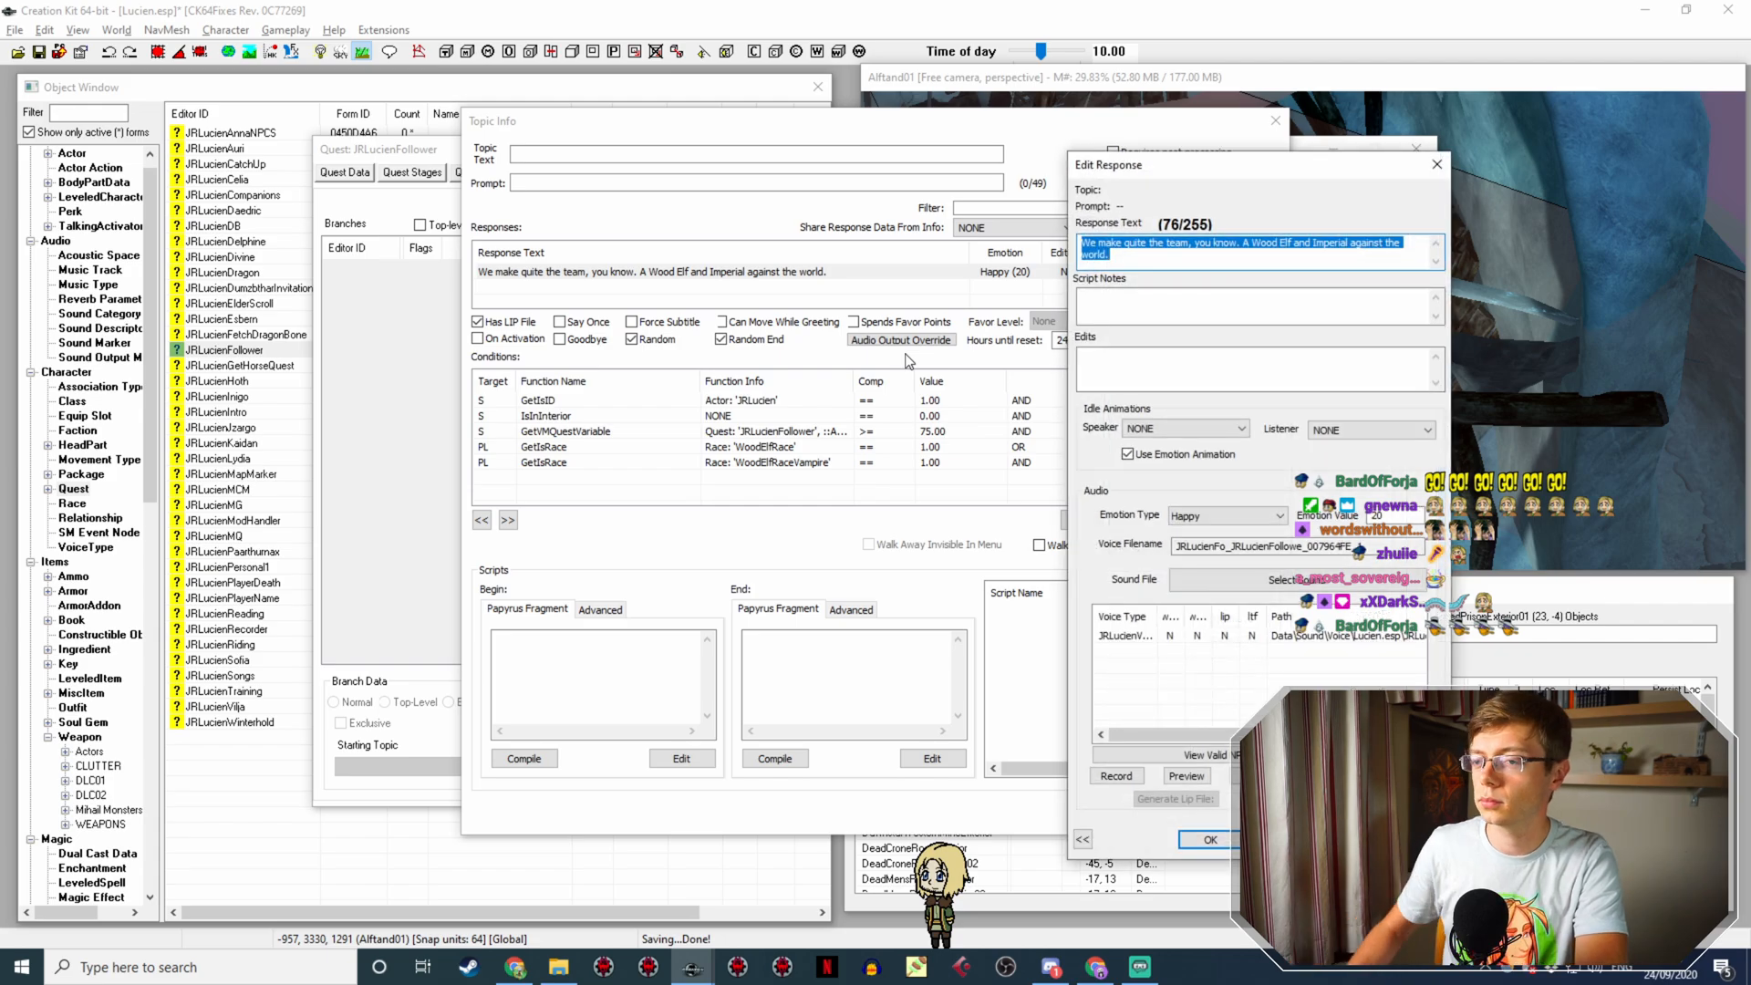
Step: Change the Wood Elf sentence in the copy's response to "An Altmer and Imperial against the world. Not what mother would have expected!"
left_click(1290, 245)
left_click_drag(1291, 245, 1255, 239)
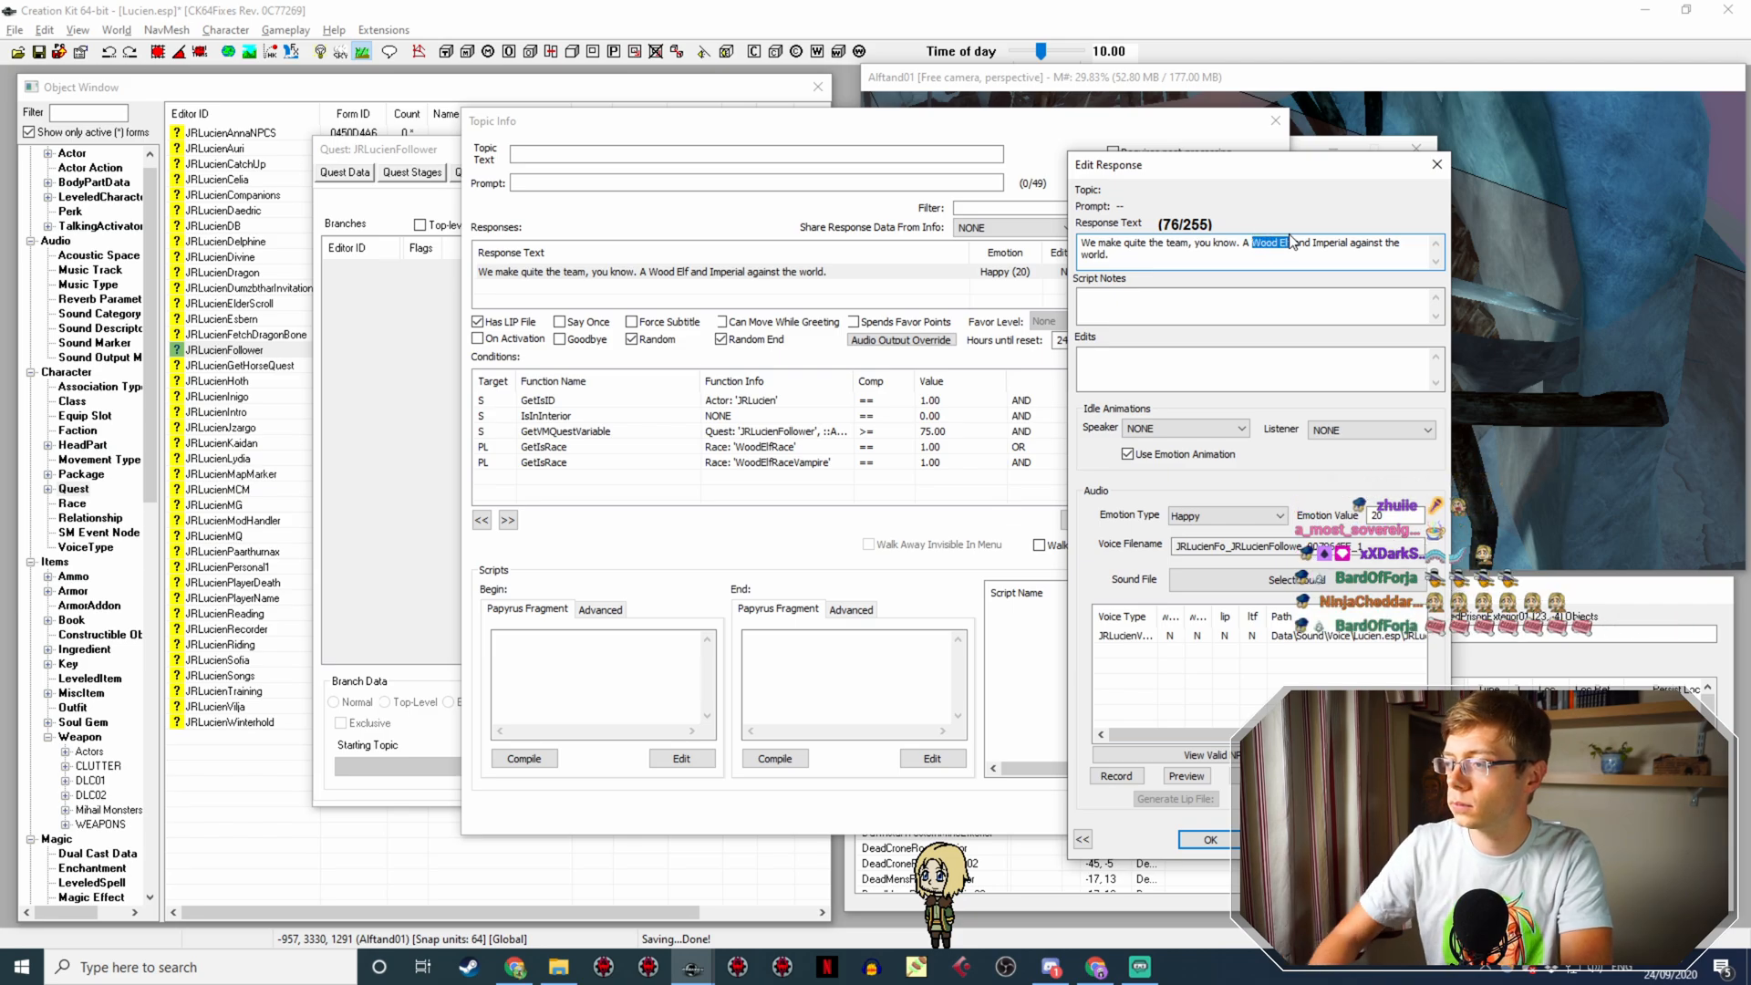
key("BackSpace")
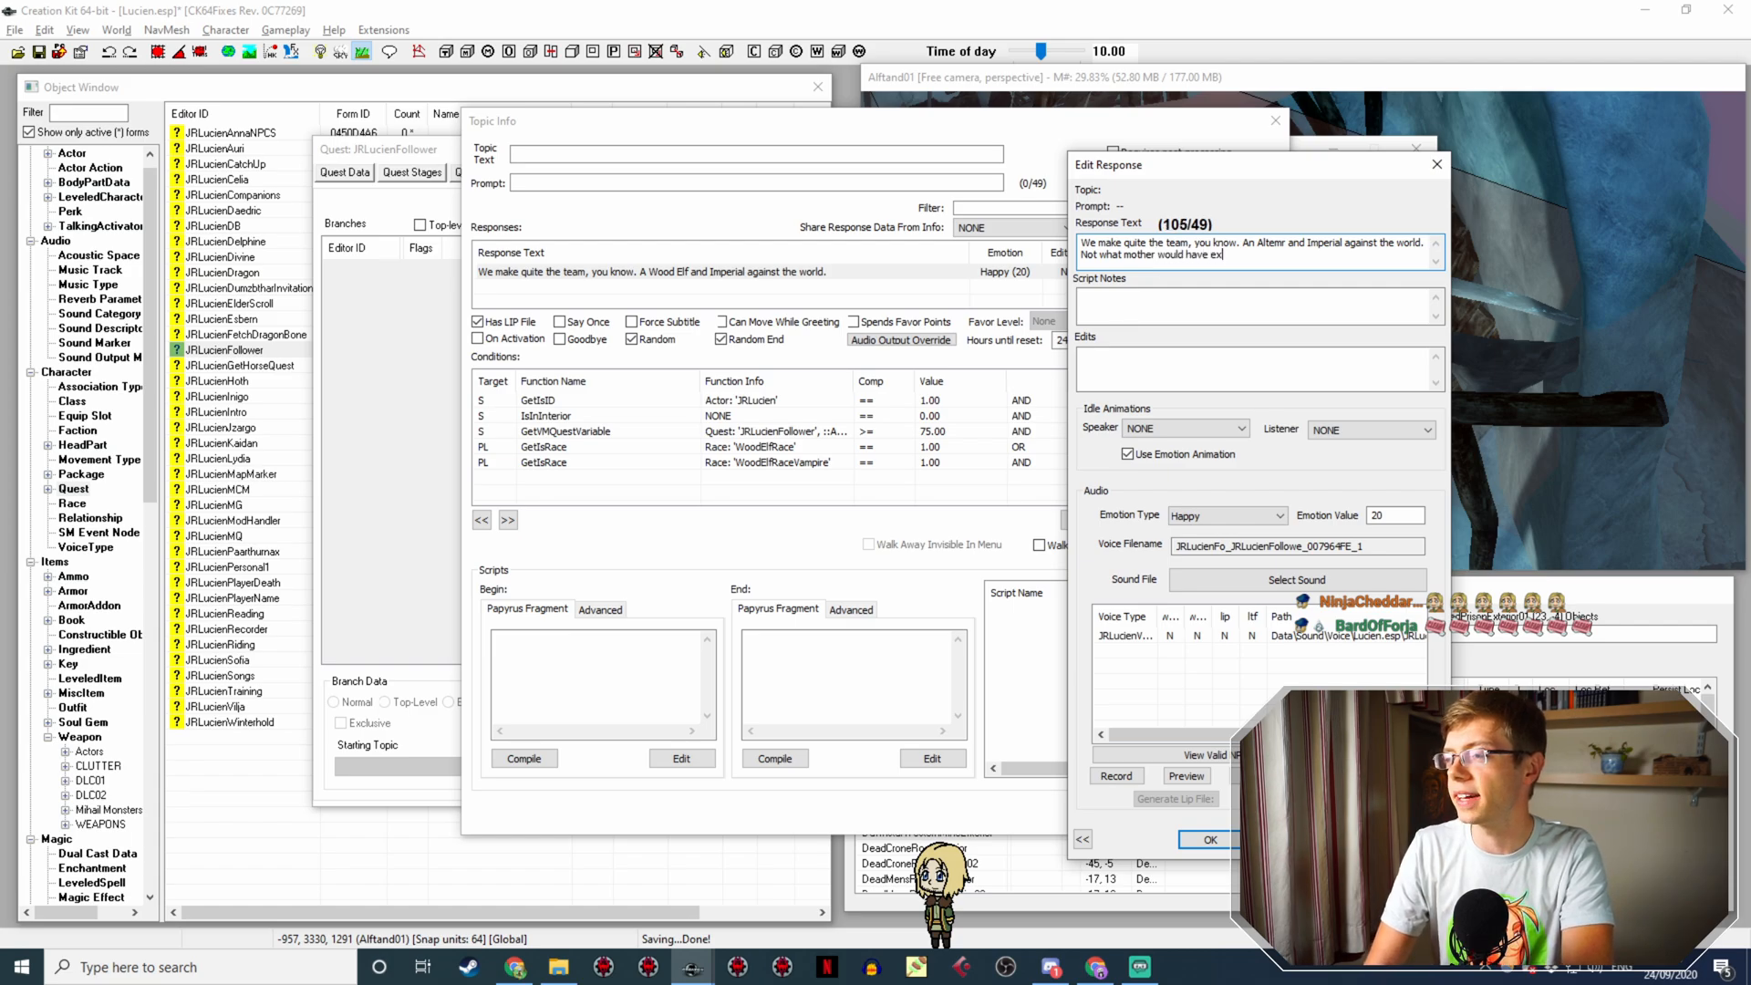
type("pected!")
key("Return")
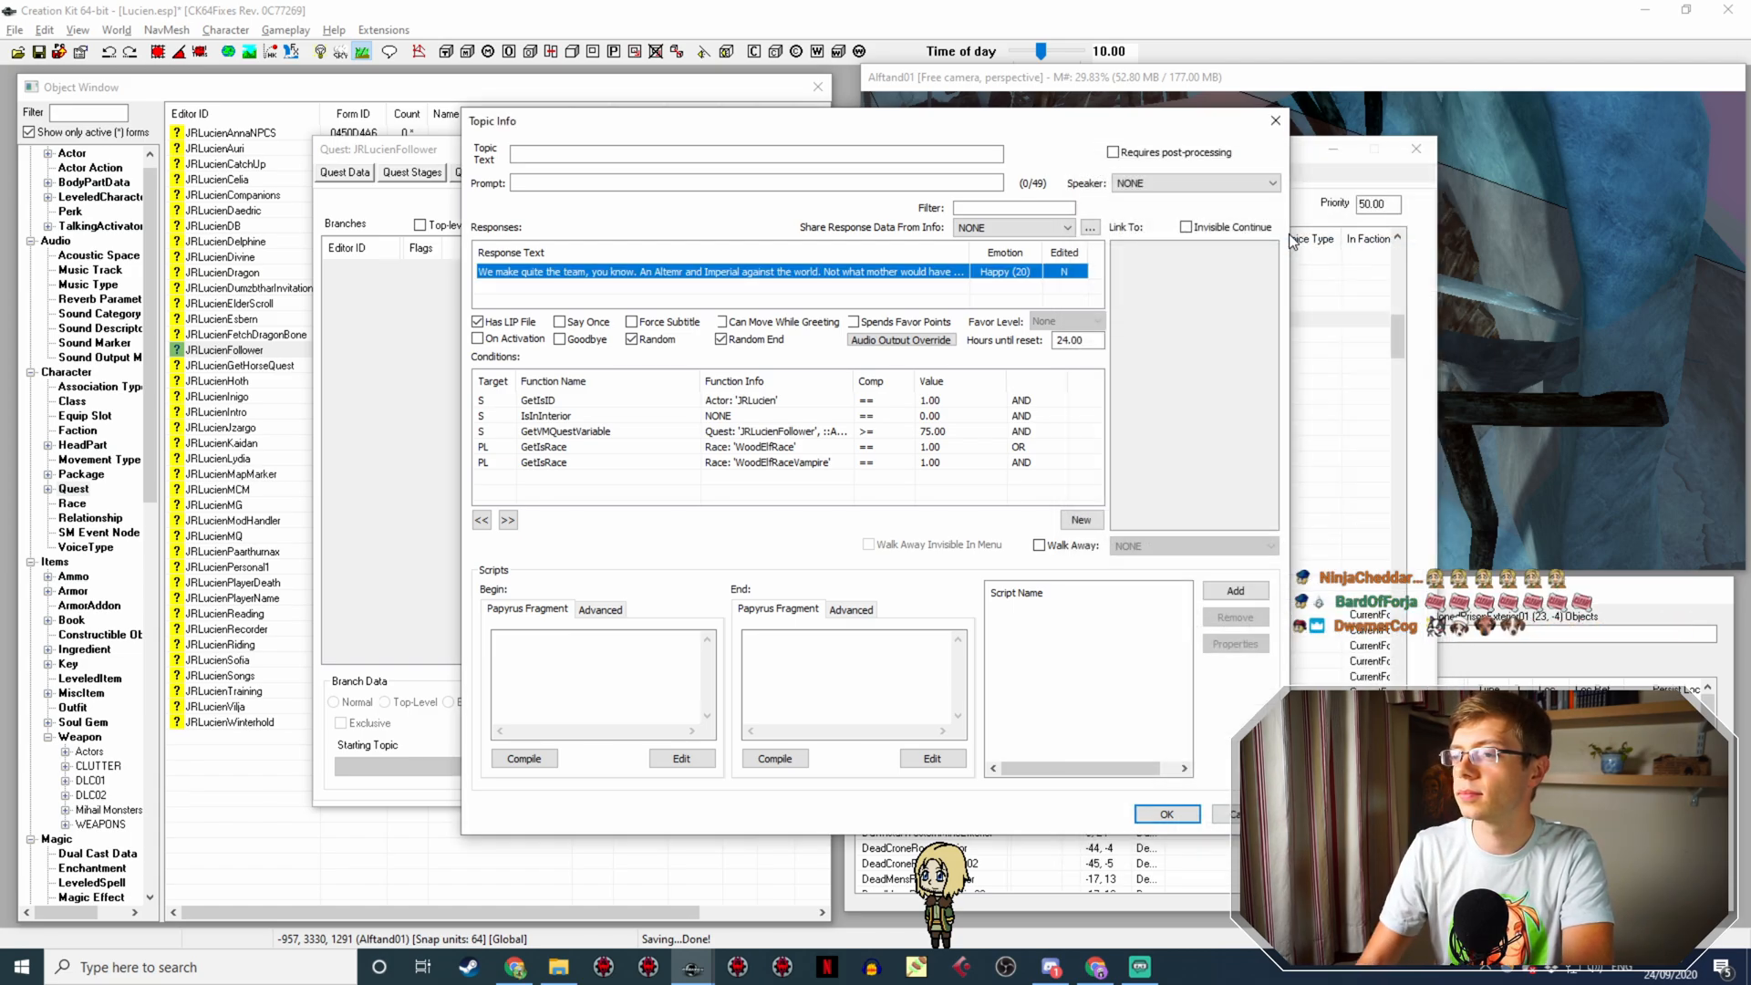
double_click(877, 272)
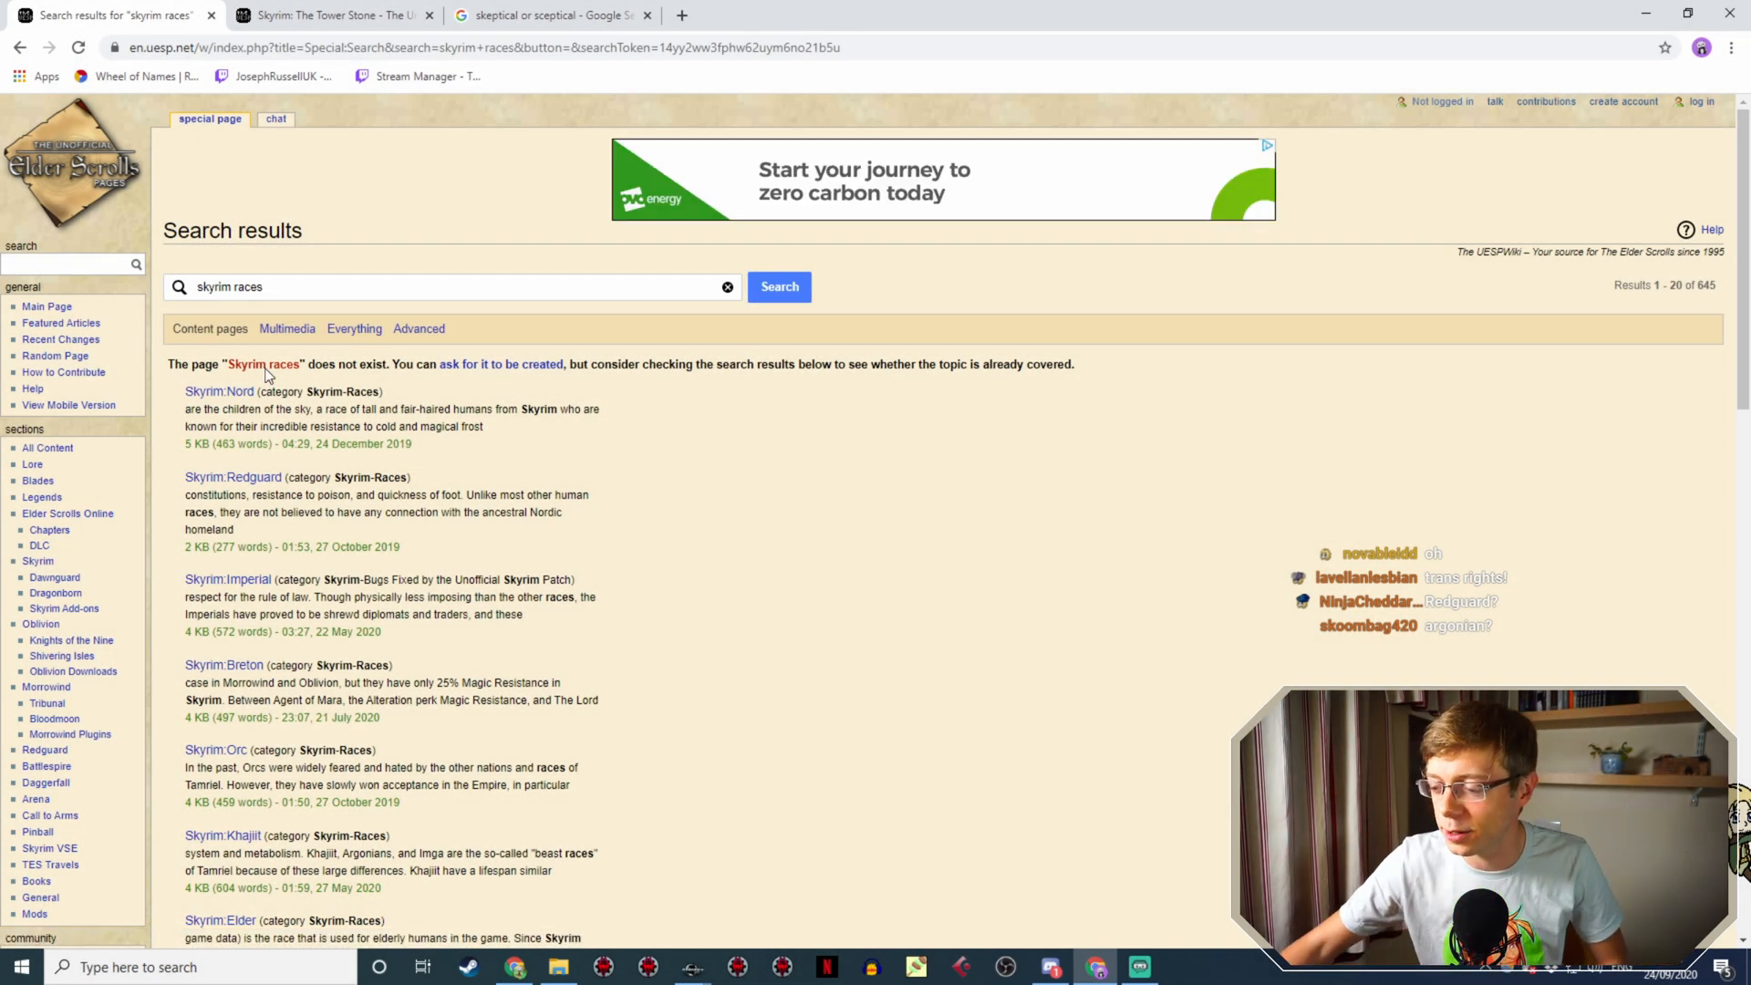
Step: Switch from the browser's wiki search results back to the Creation Kit
mouse_move(693, 967)
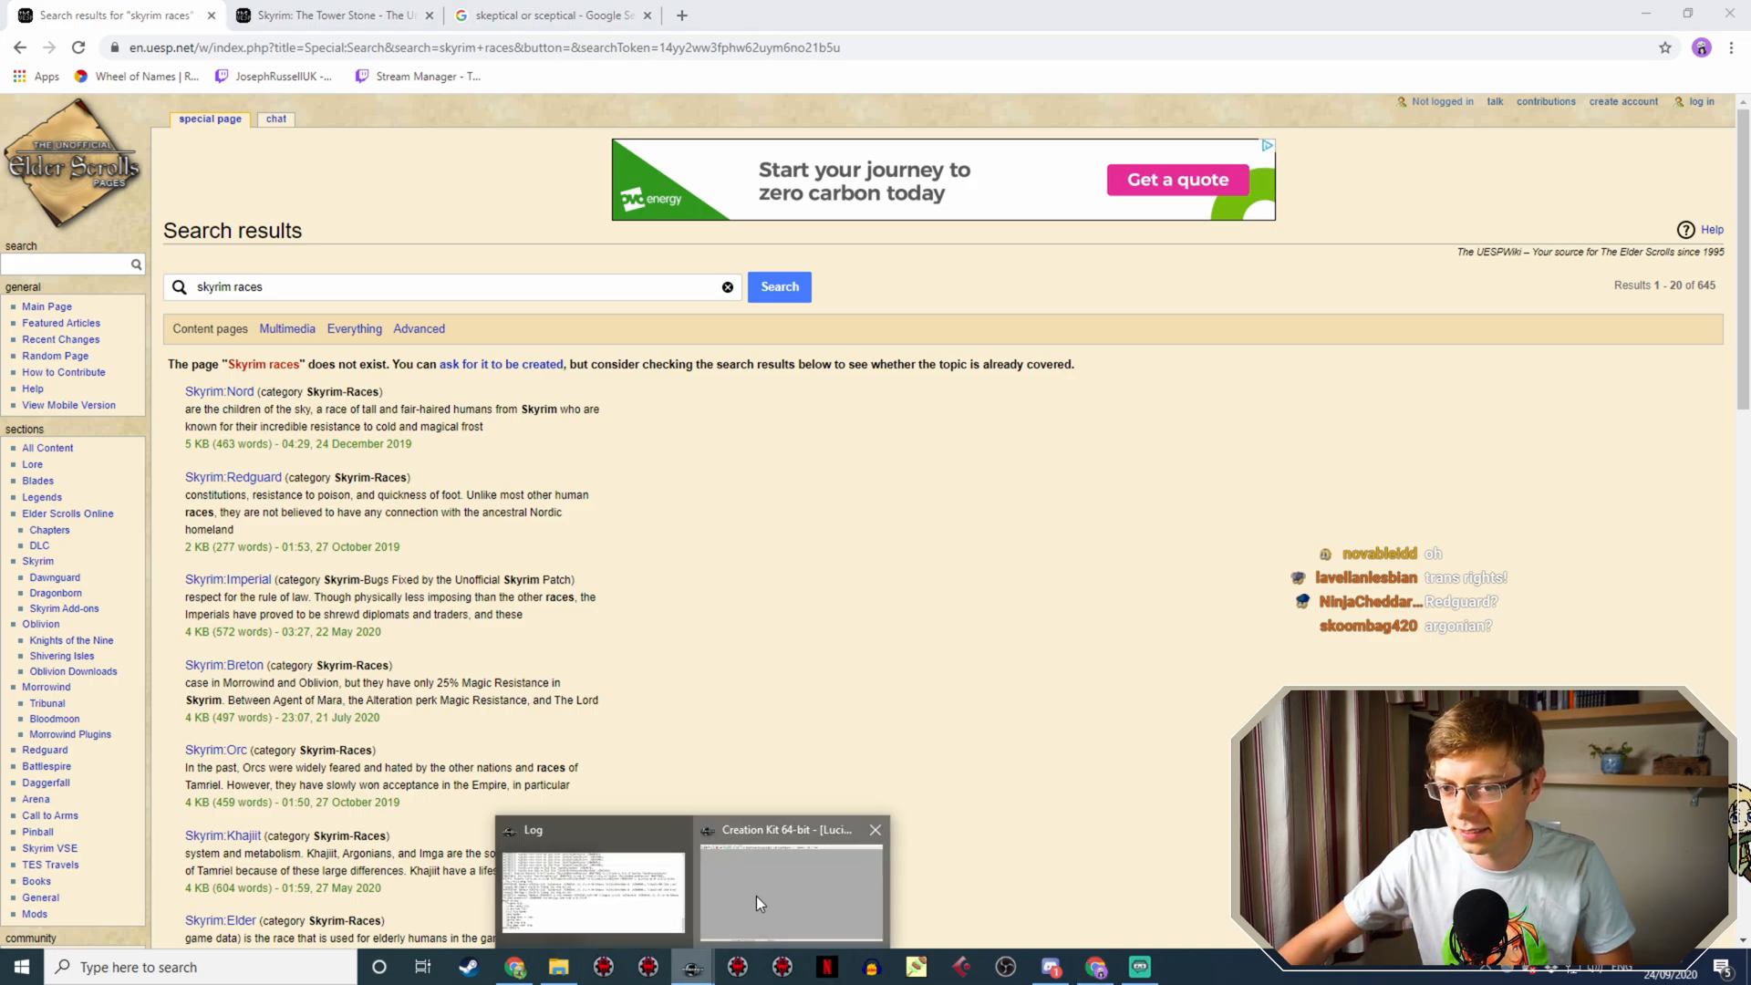
left_click(757, 896)
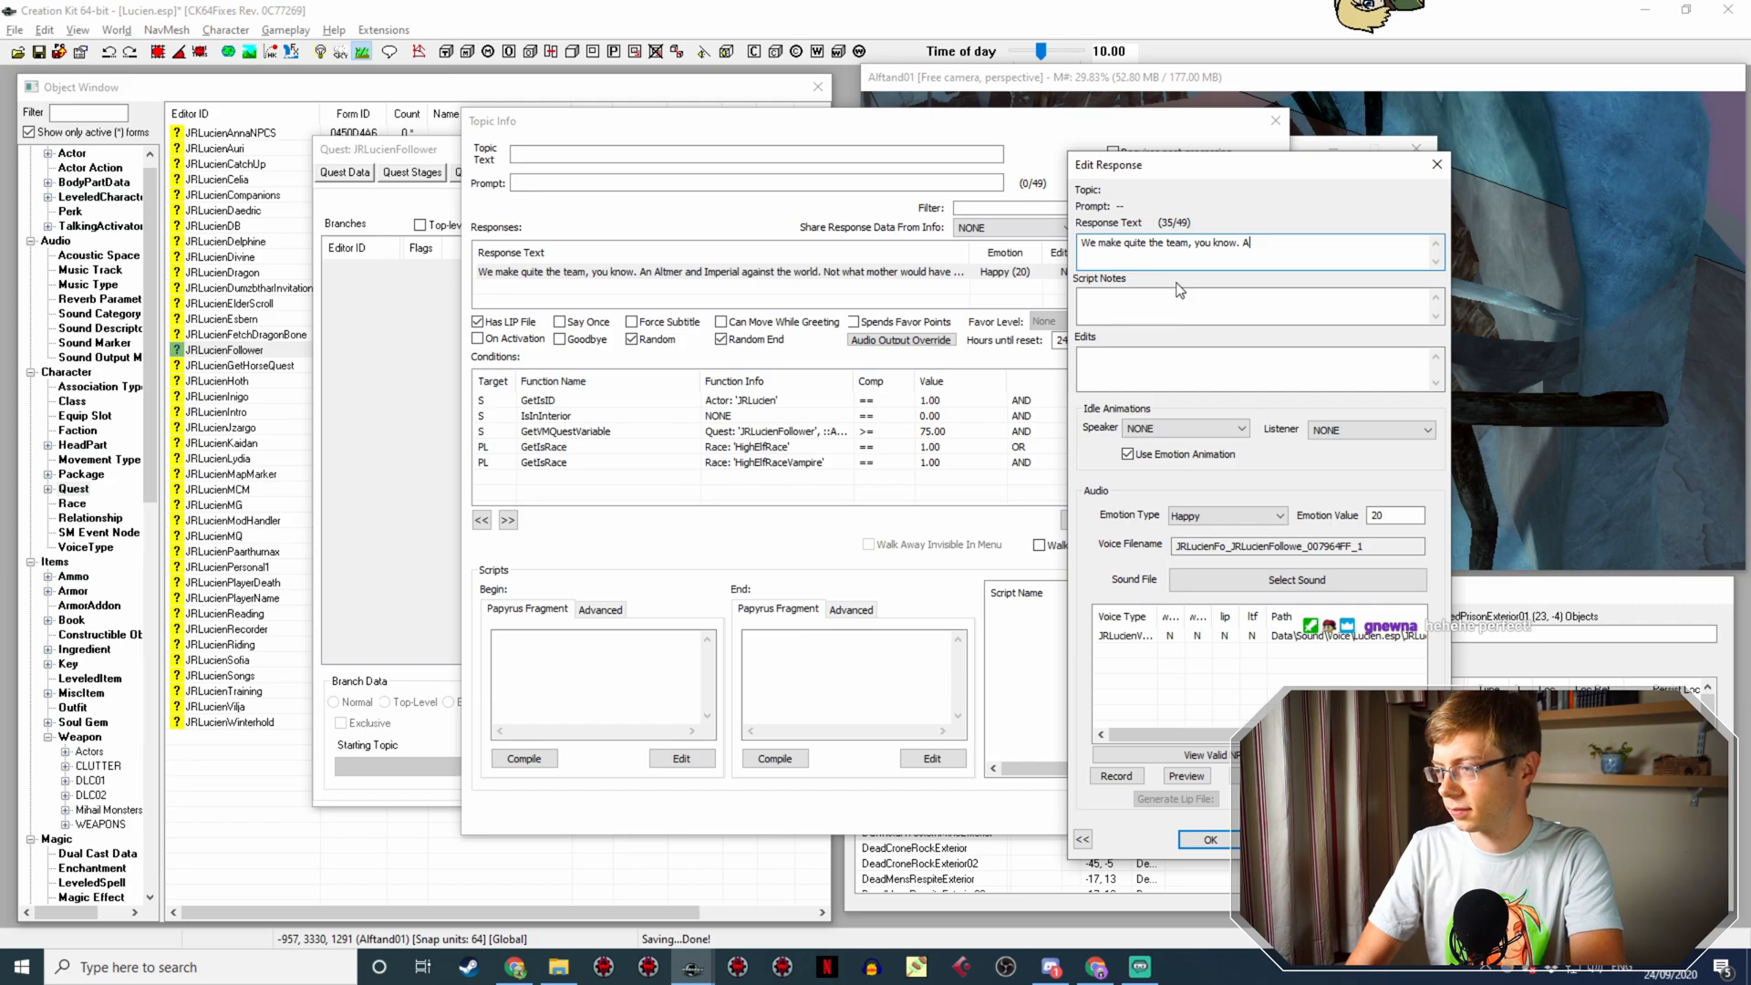
Step: Complete the copied response as "We make quite the team, you know. An awesome Argonian and an incredible Imperial against the world." and confirm it
type("n awesom")
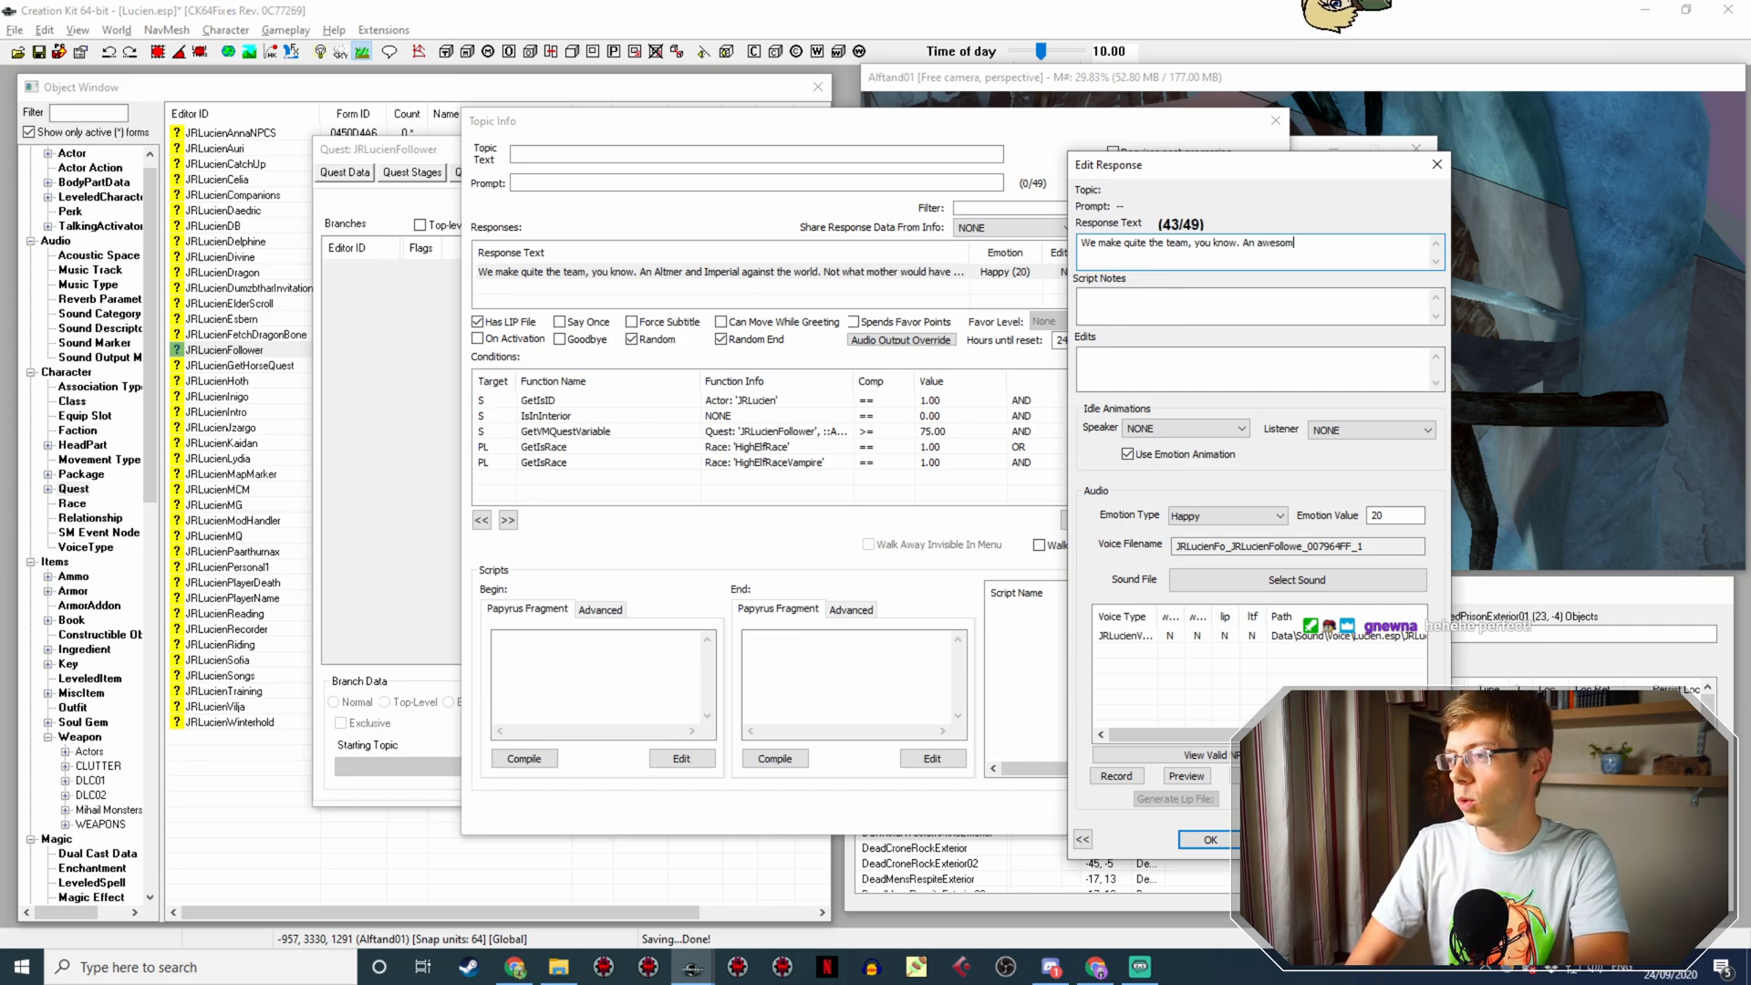
type("e Argonian")
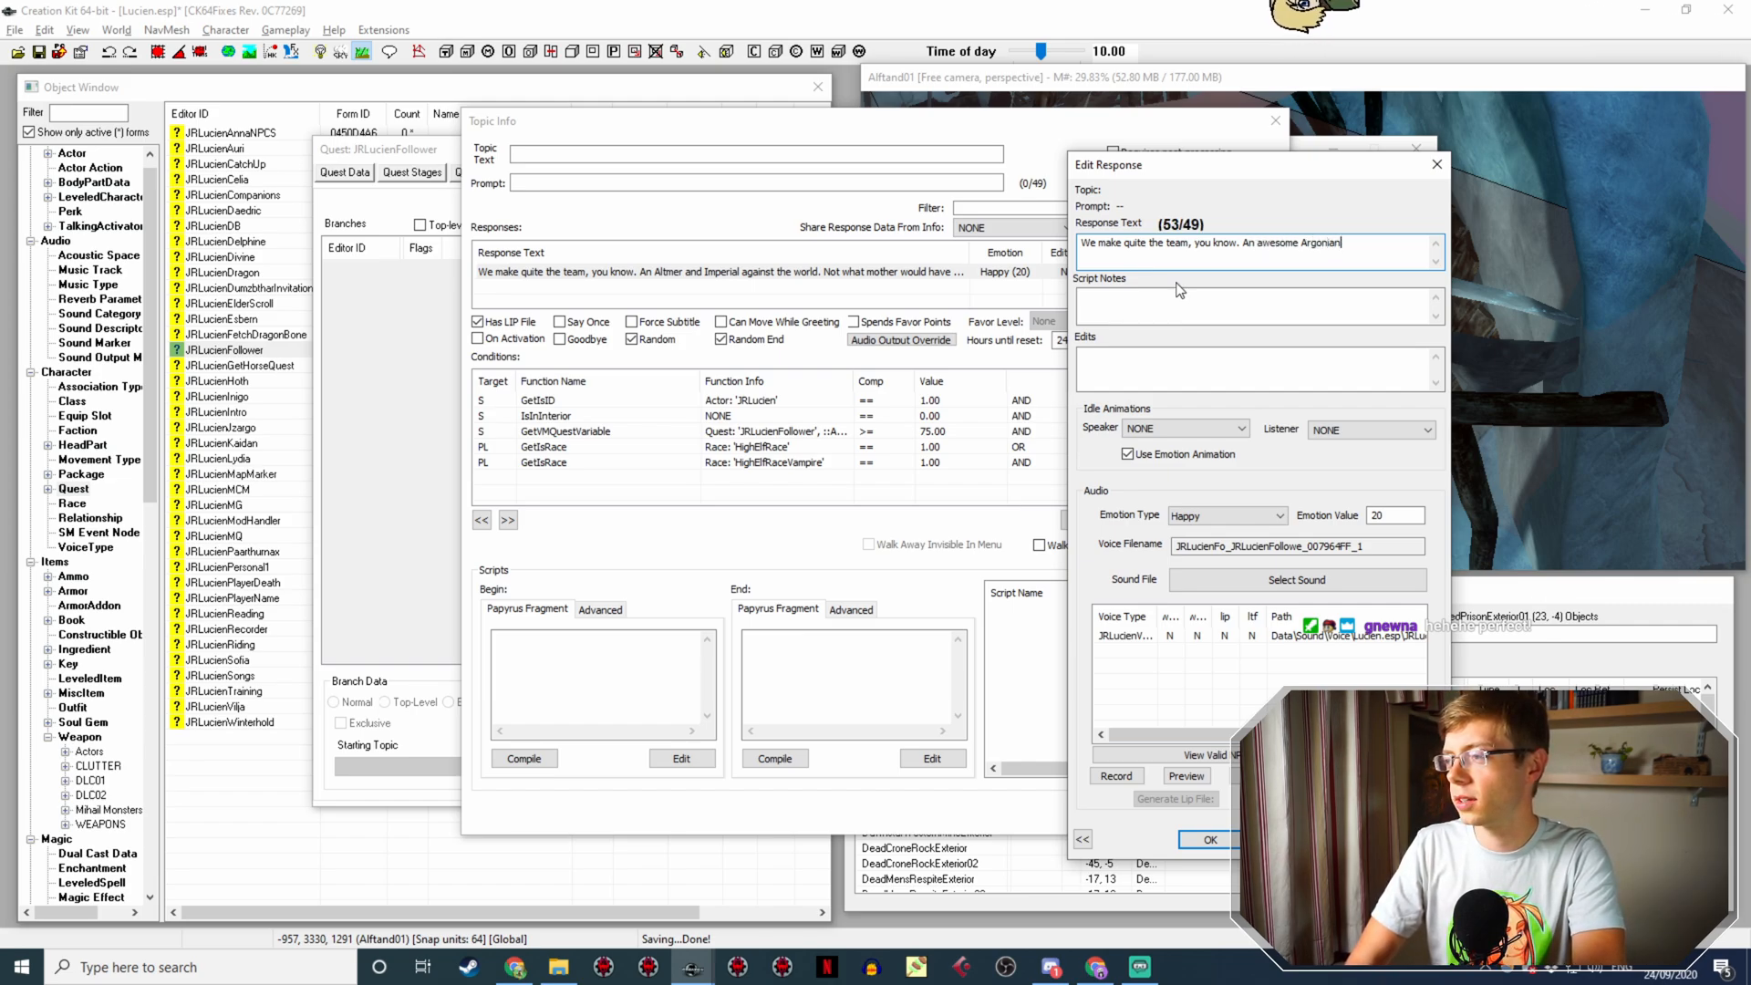
type(" and ")
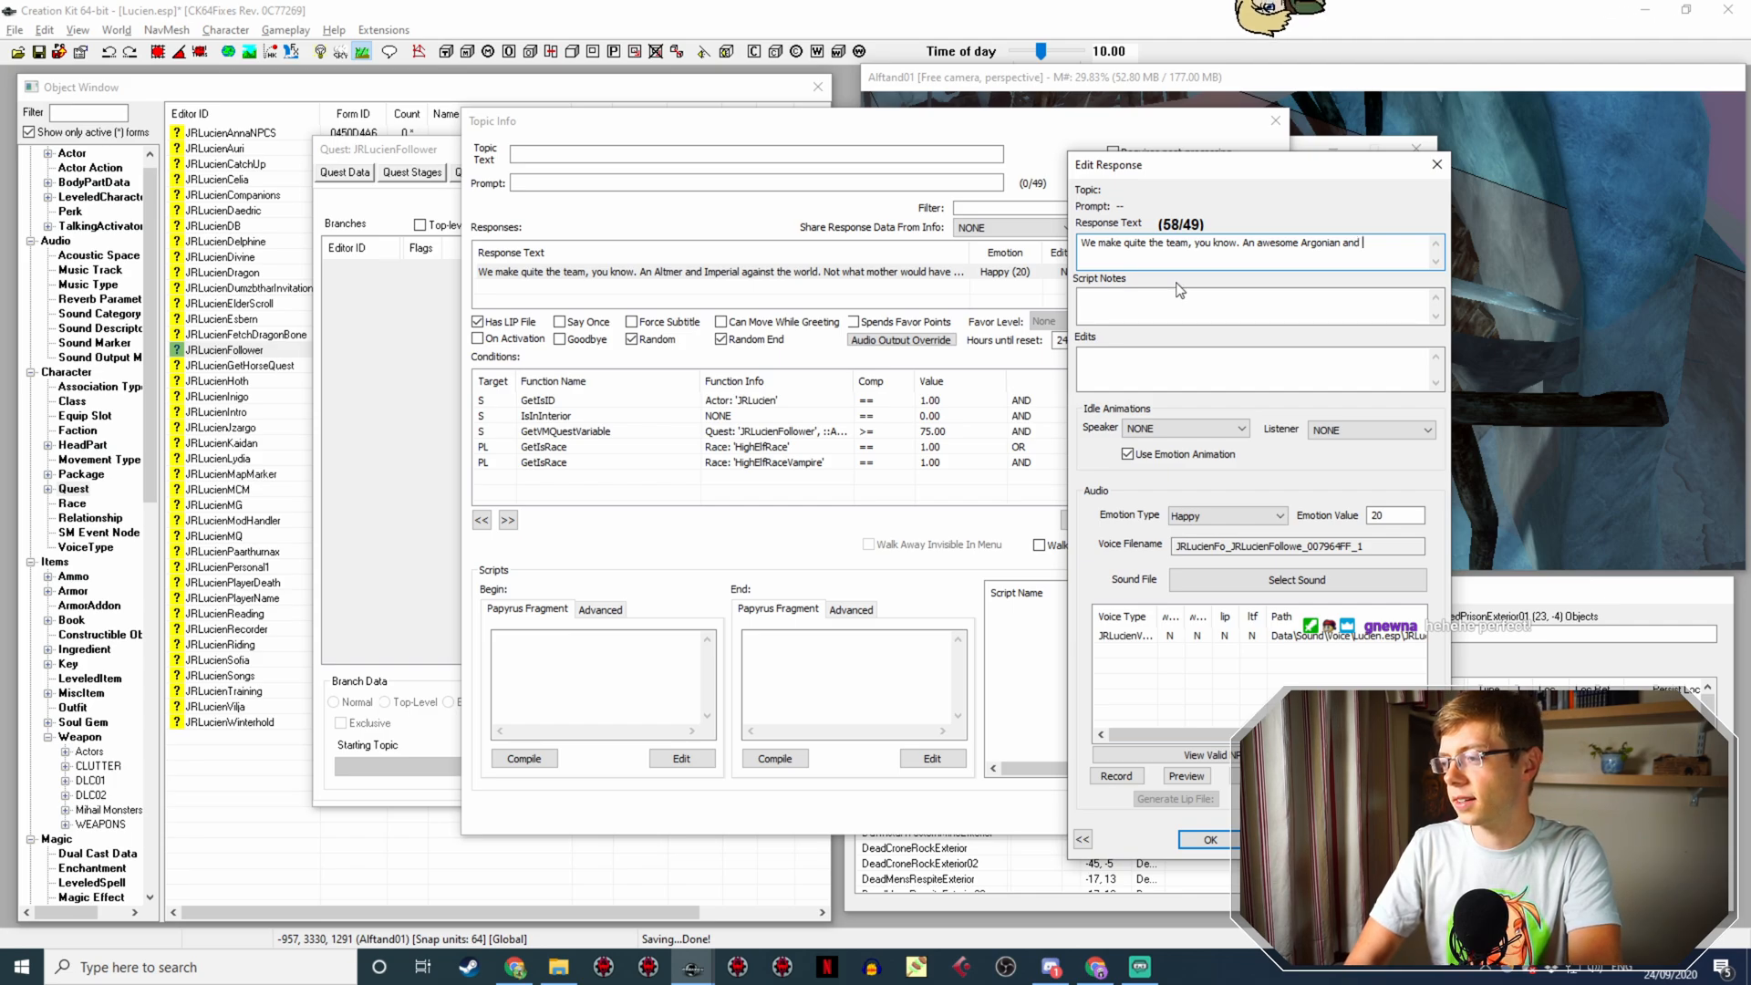
type("an i")
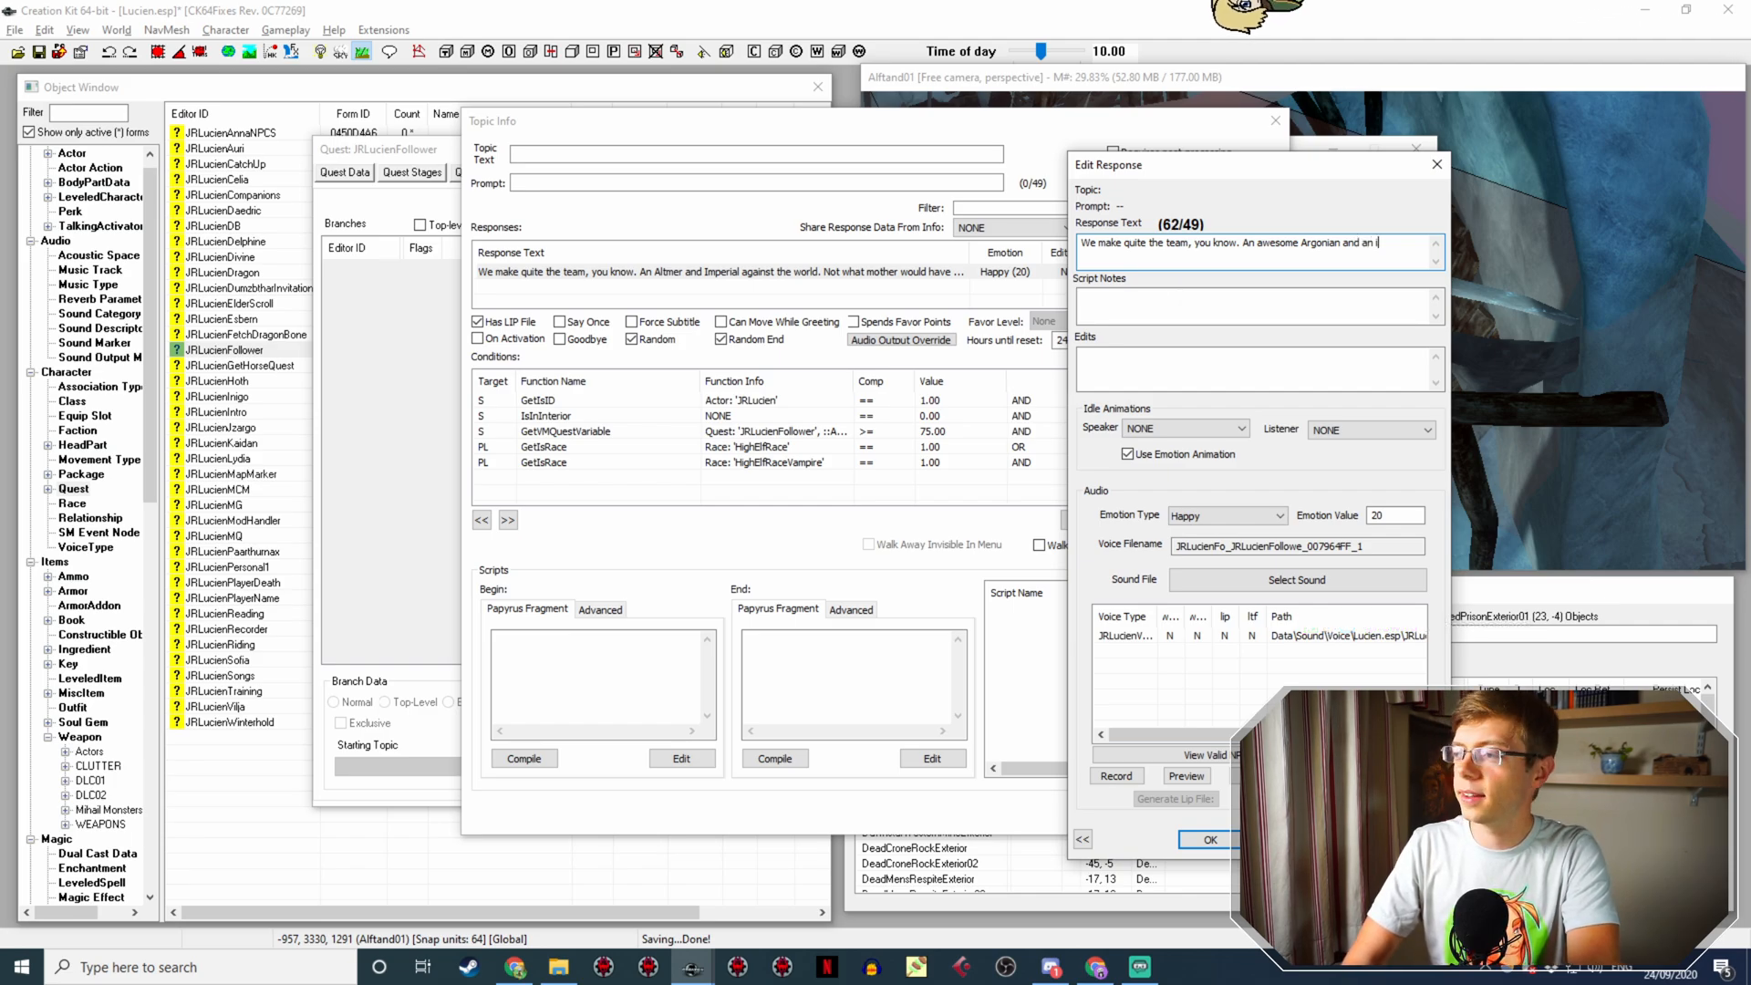
type("m")
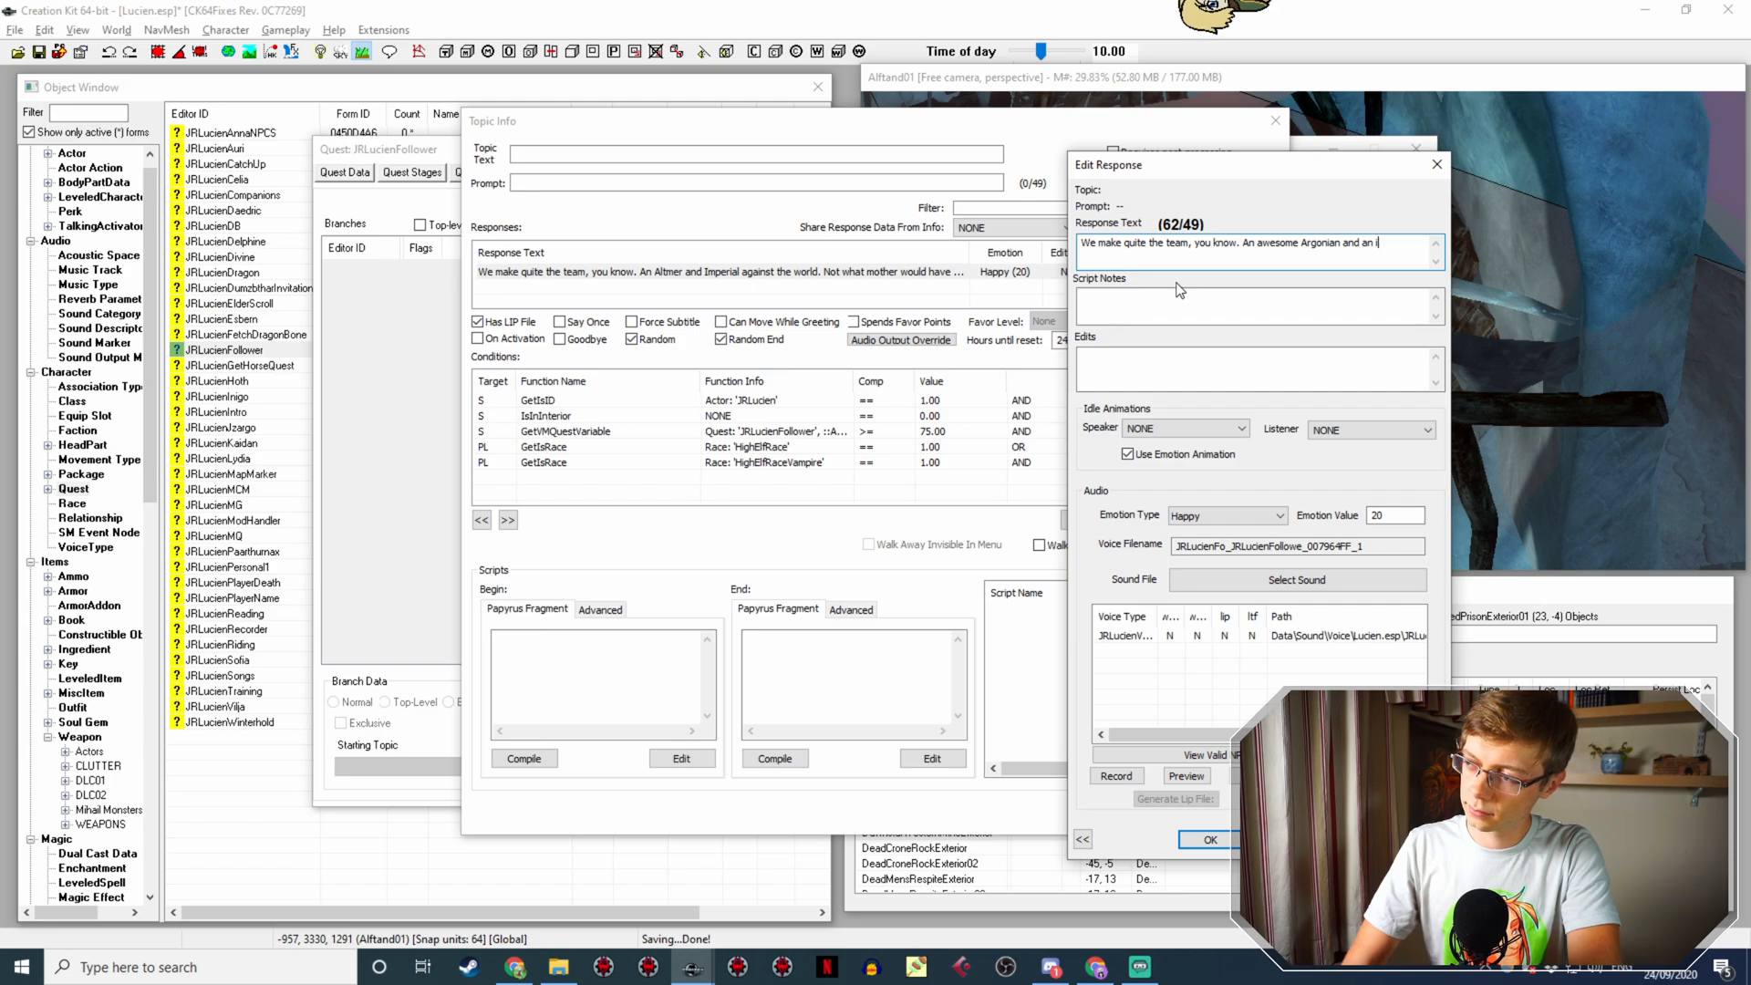
type("nvredib")
key("BackSpace")
key("BackSpace")
key("BackSpace")
key("BackSpace")
key("BackSpace")
key("BackSpace")
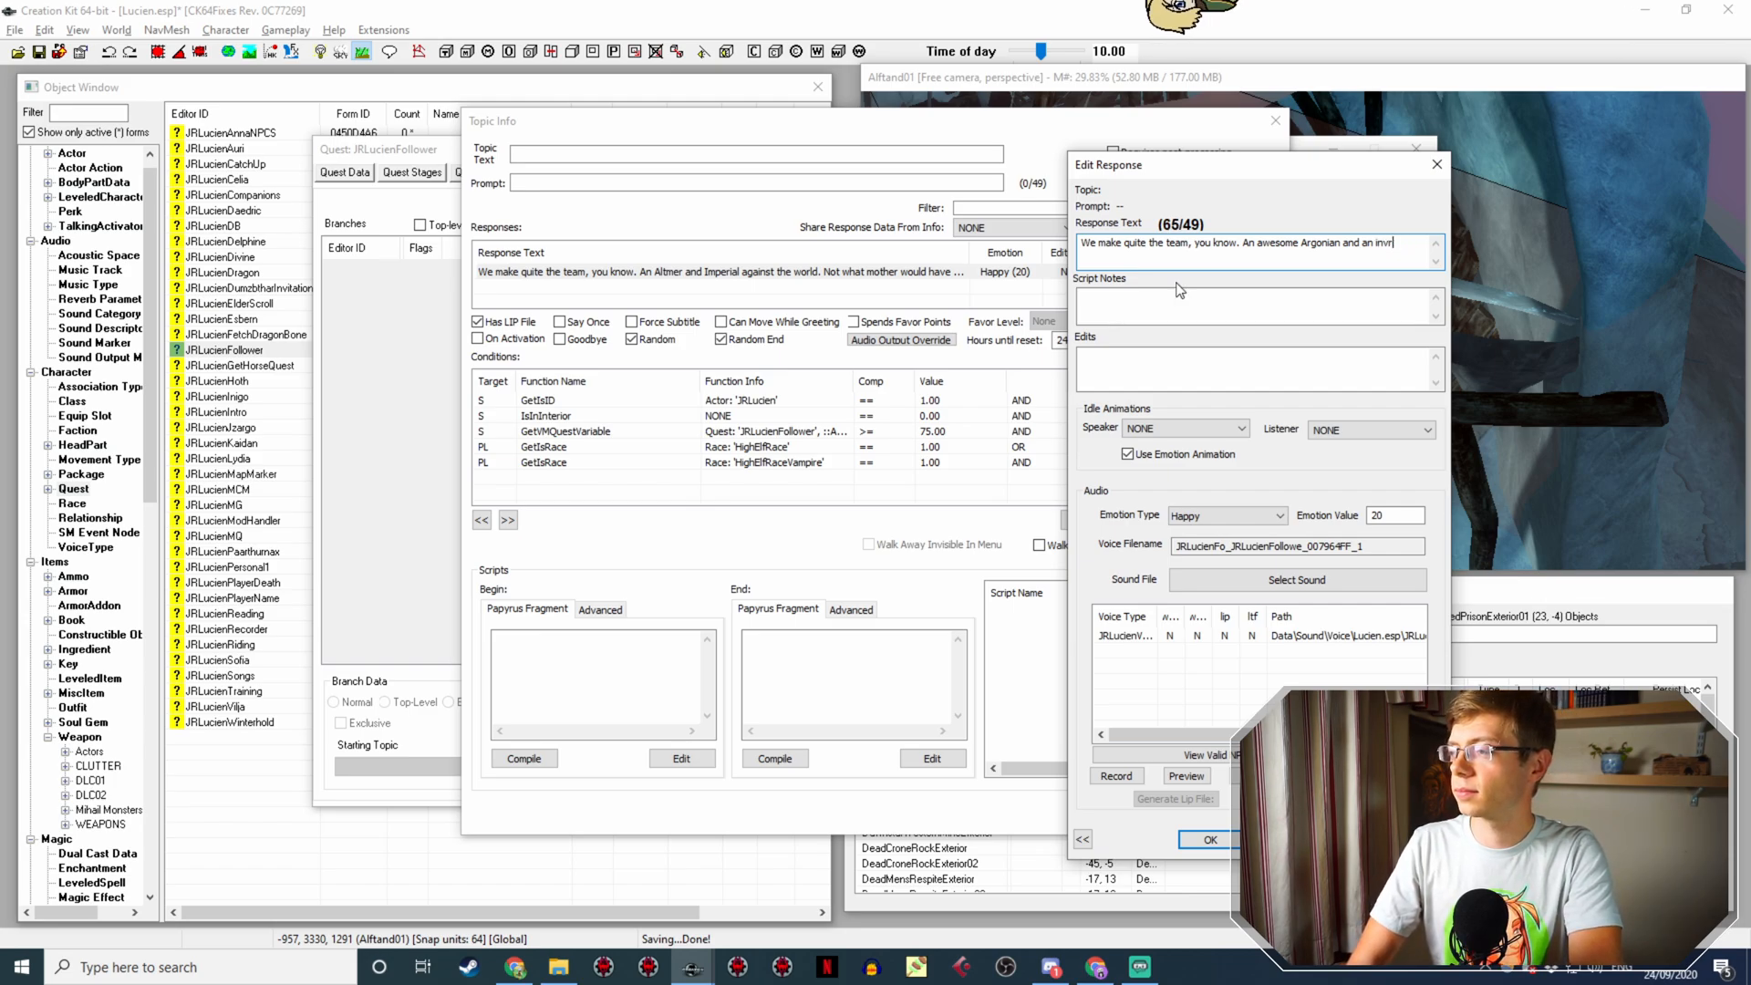
type("credible Imp")
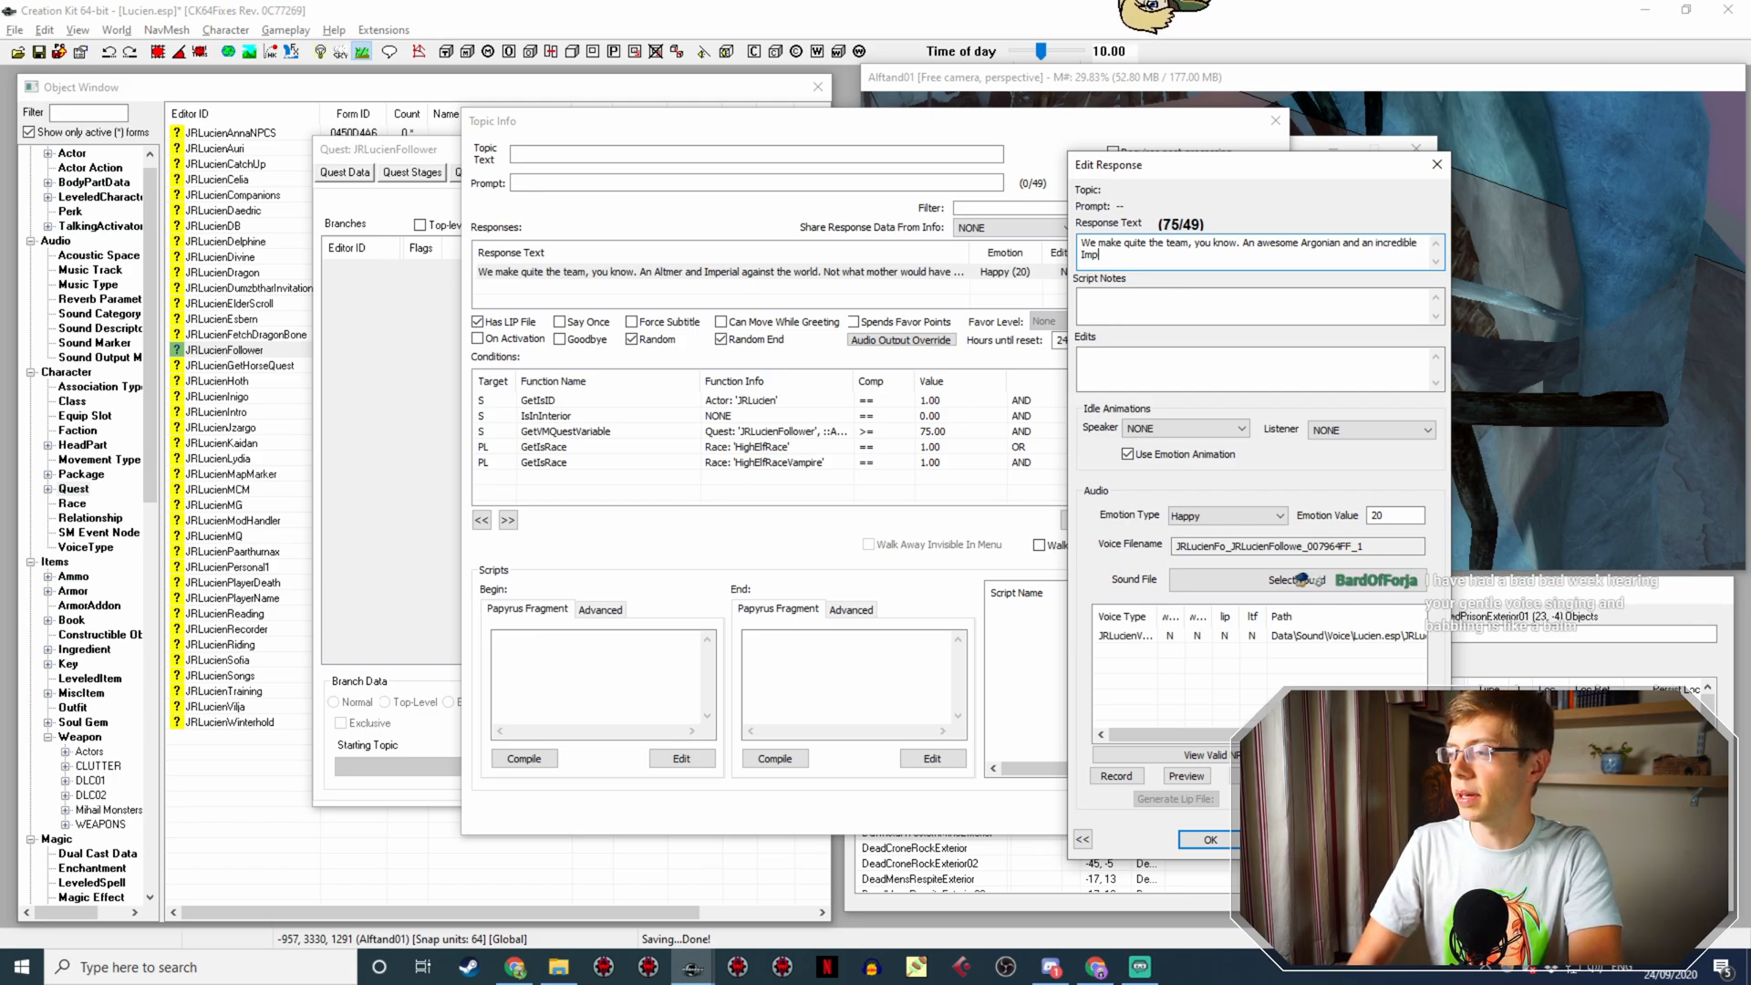
type("erial against the world.")
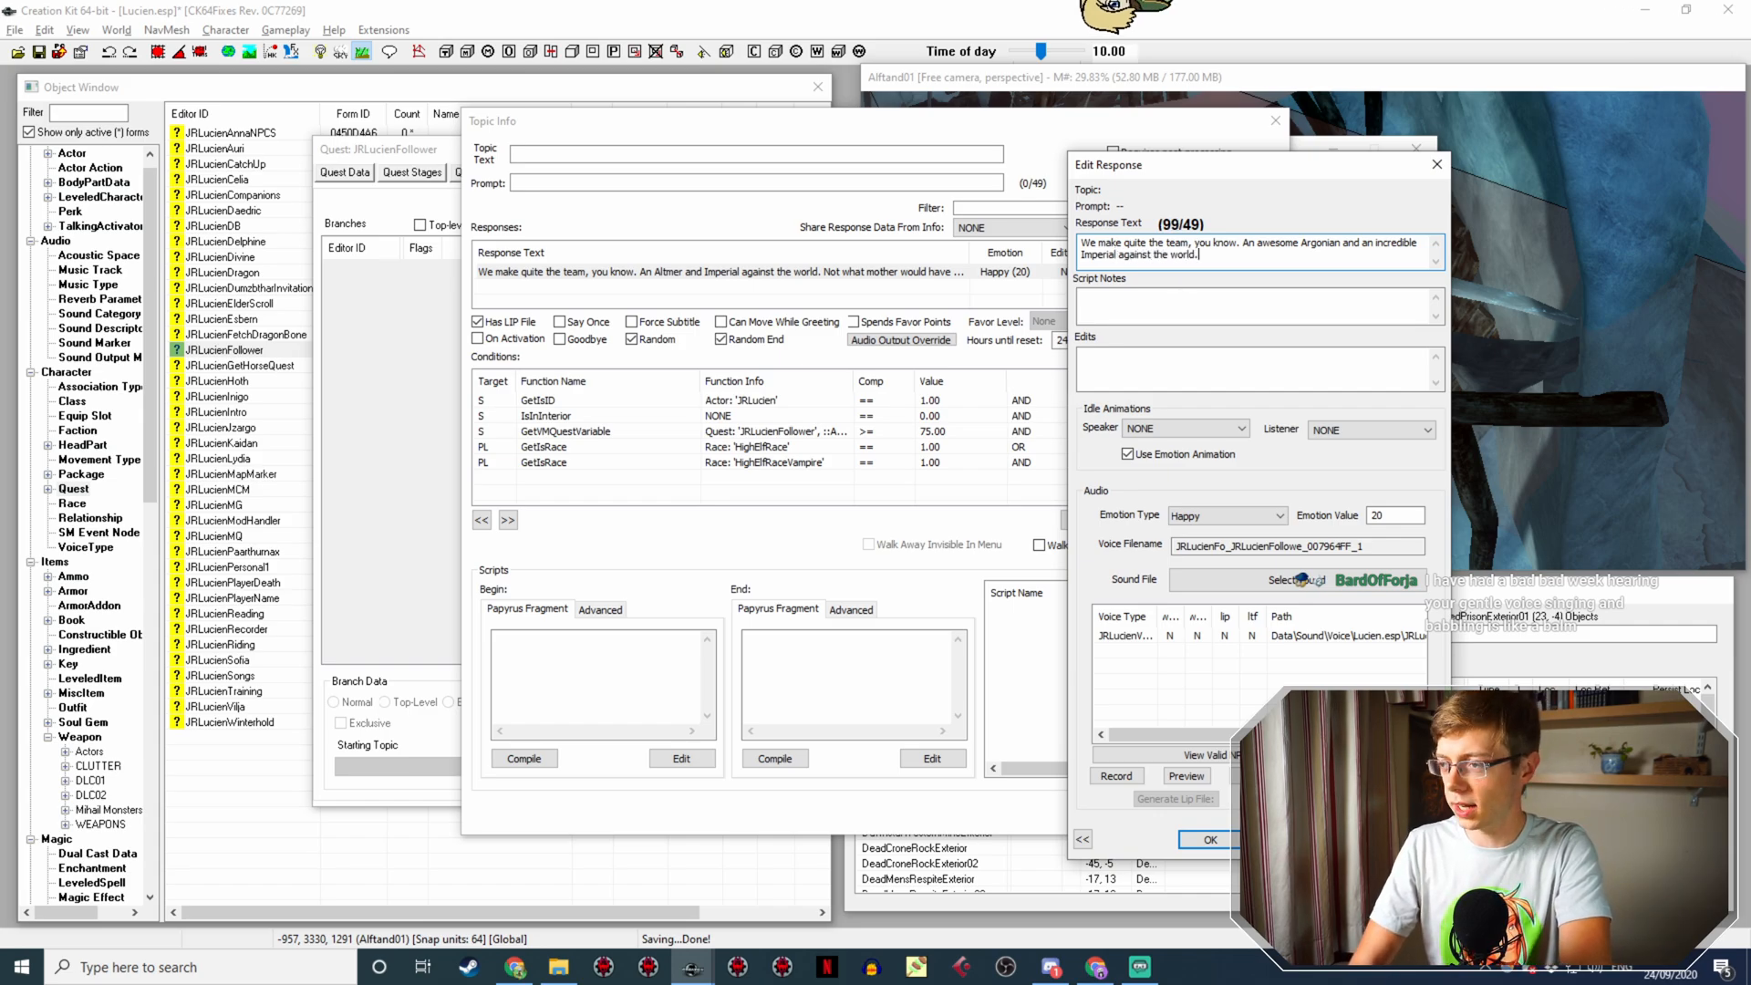
key("Return")
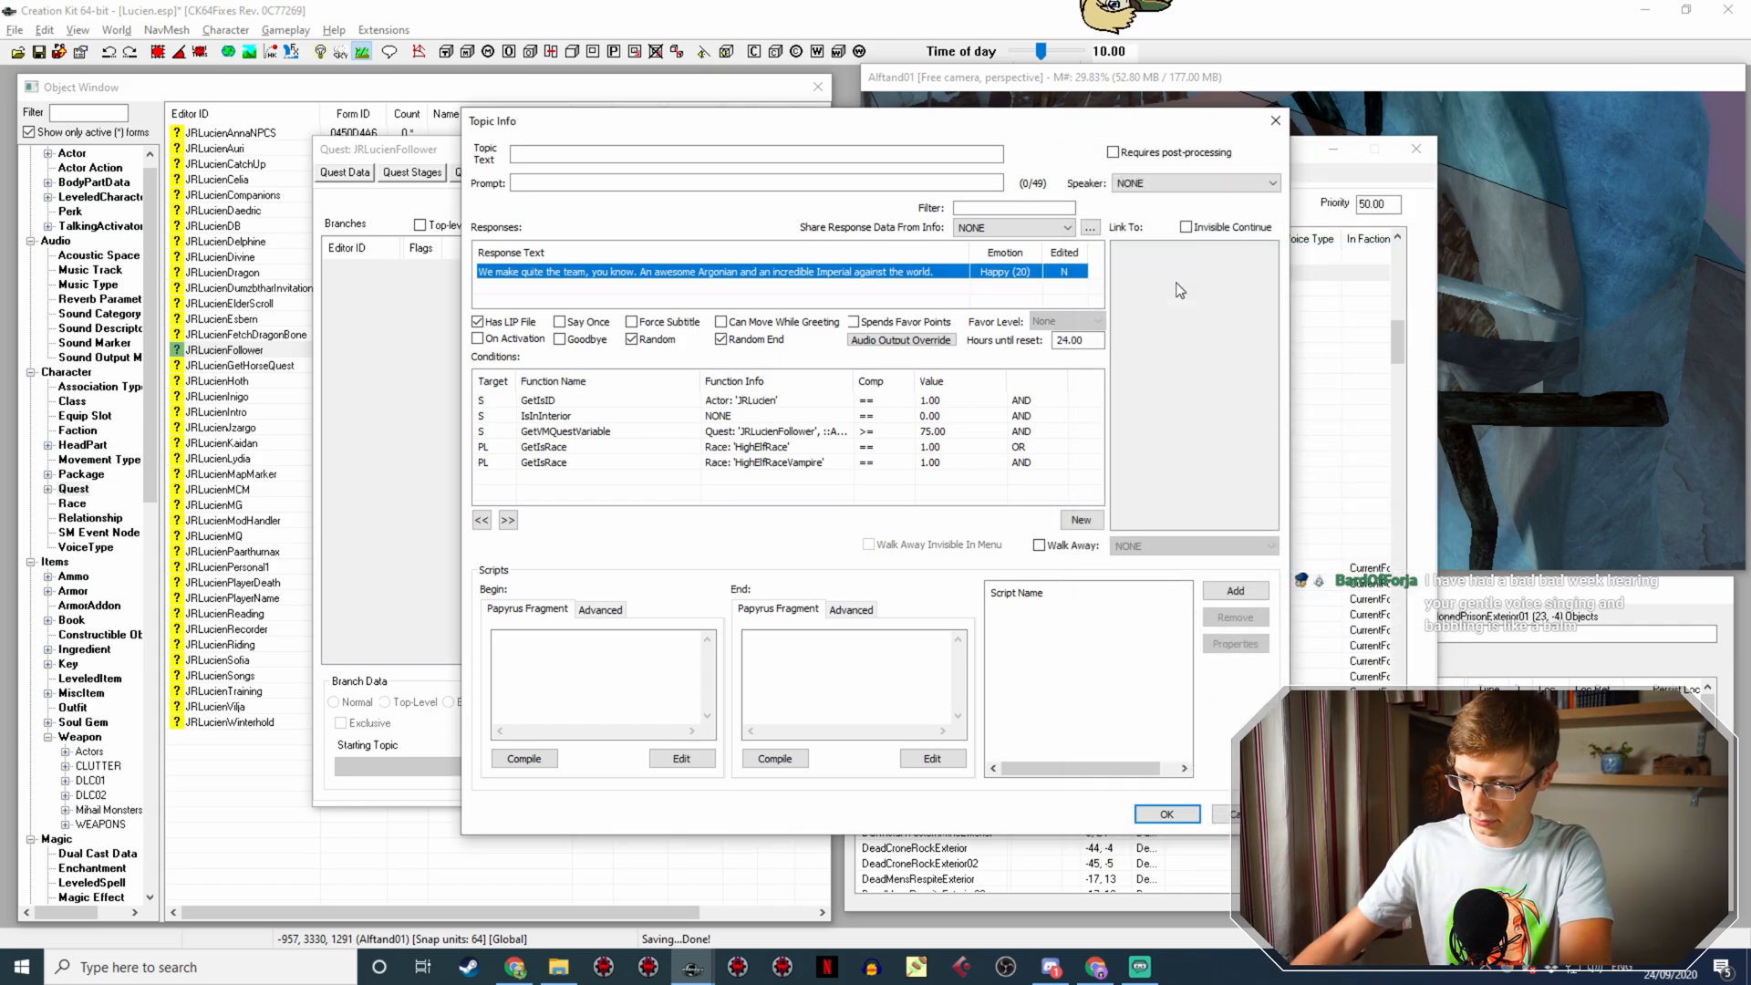
Step: Set the race in the first GetIsRace condition to ArgonianRace and confirm the condition
left_click(732, 447)
double_click(732, 447)
left_click(784, 518)
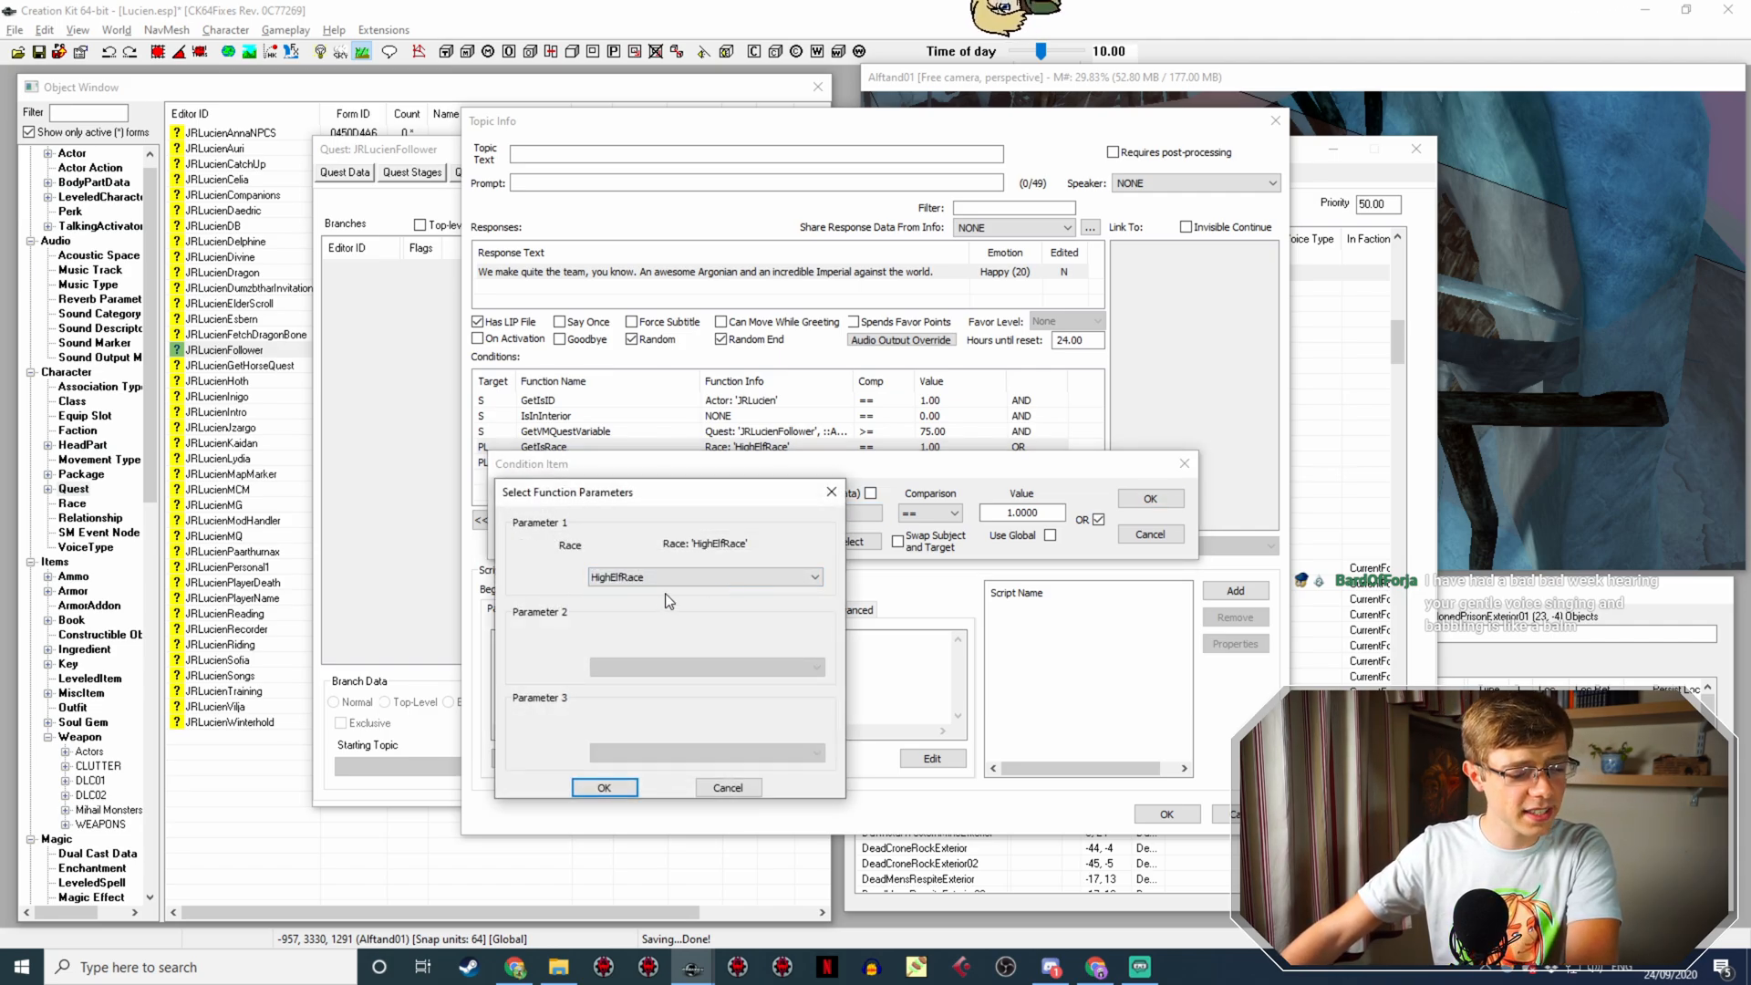
left_click(695, 577)
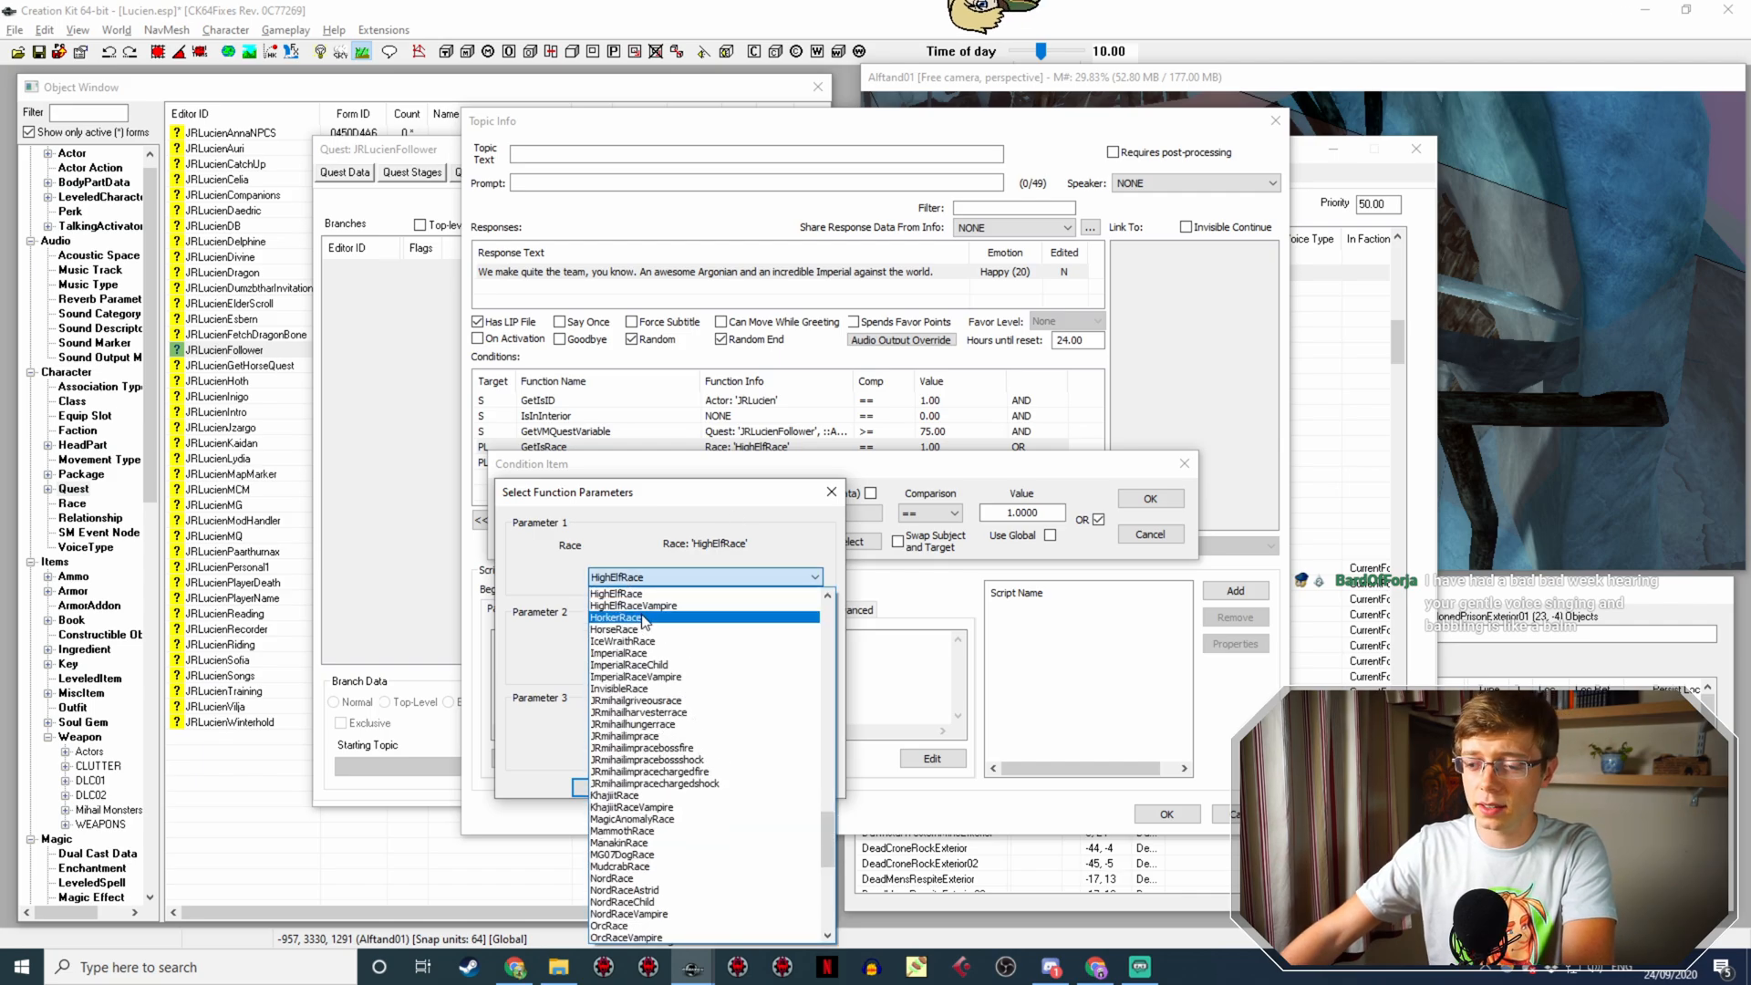
key("a")
key("r")
key("Return")
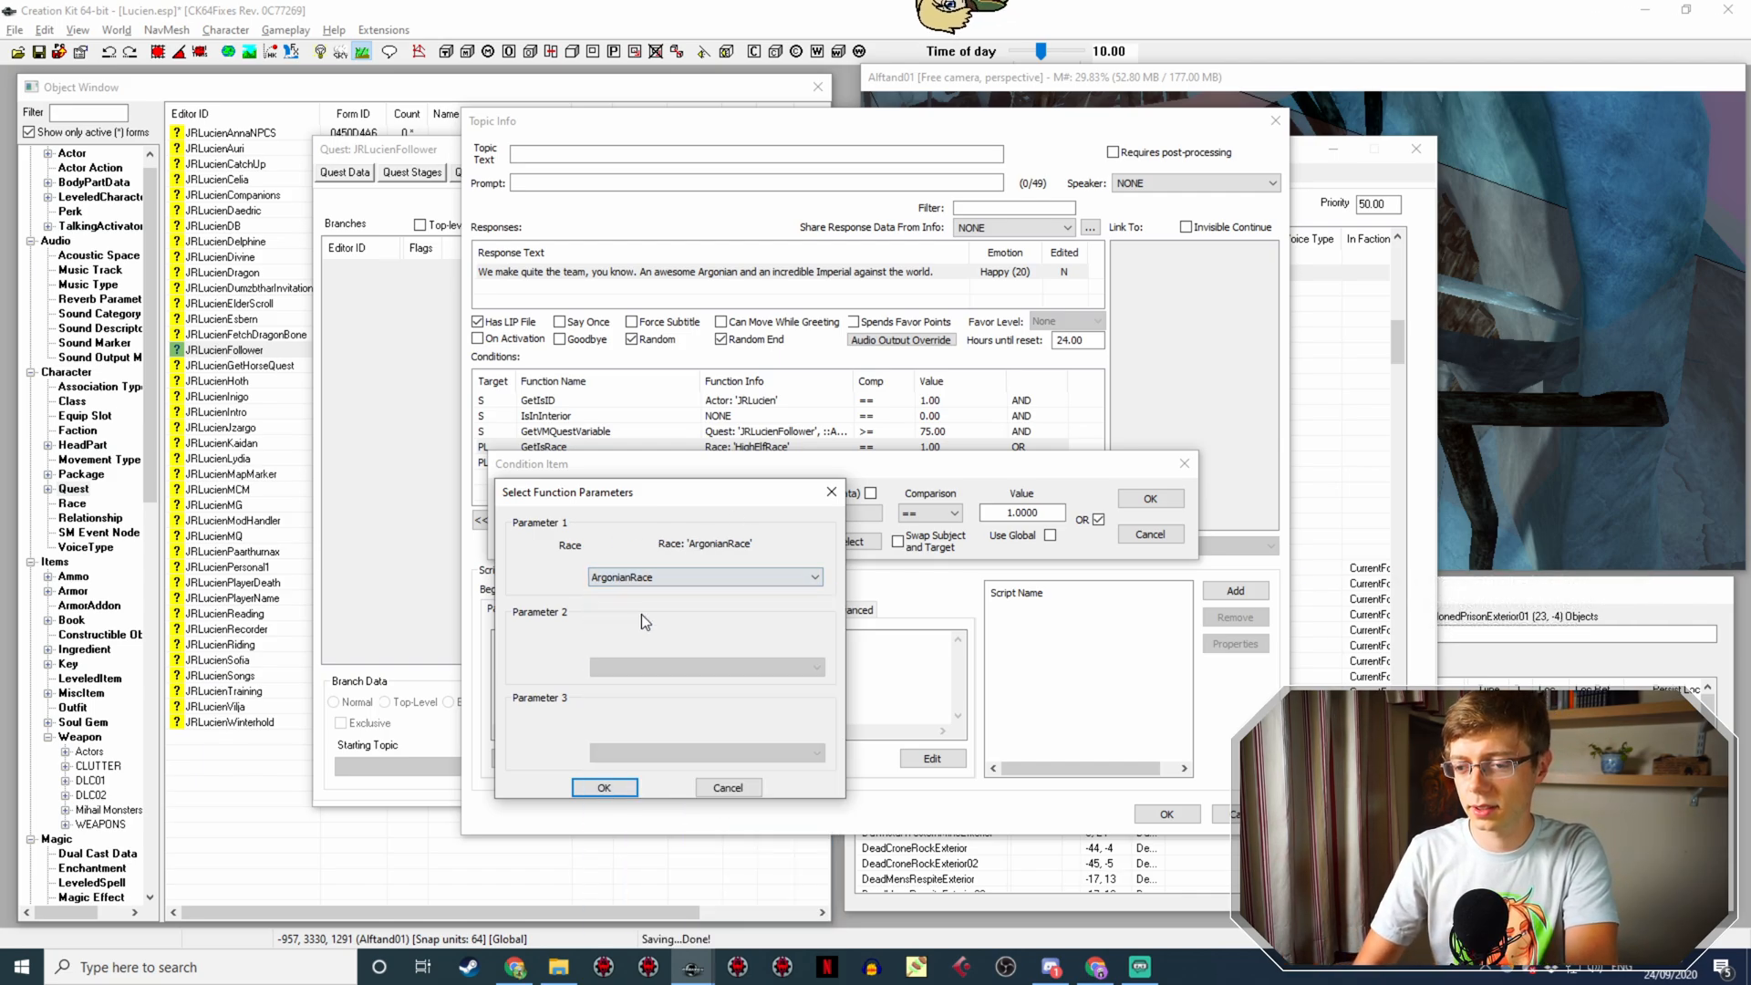
key("Return")
left_click(1149, 499)
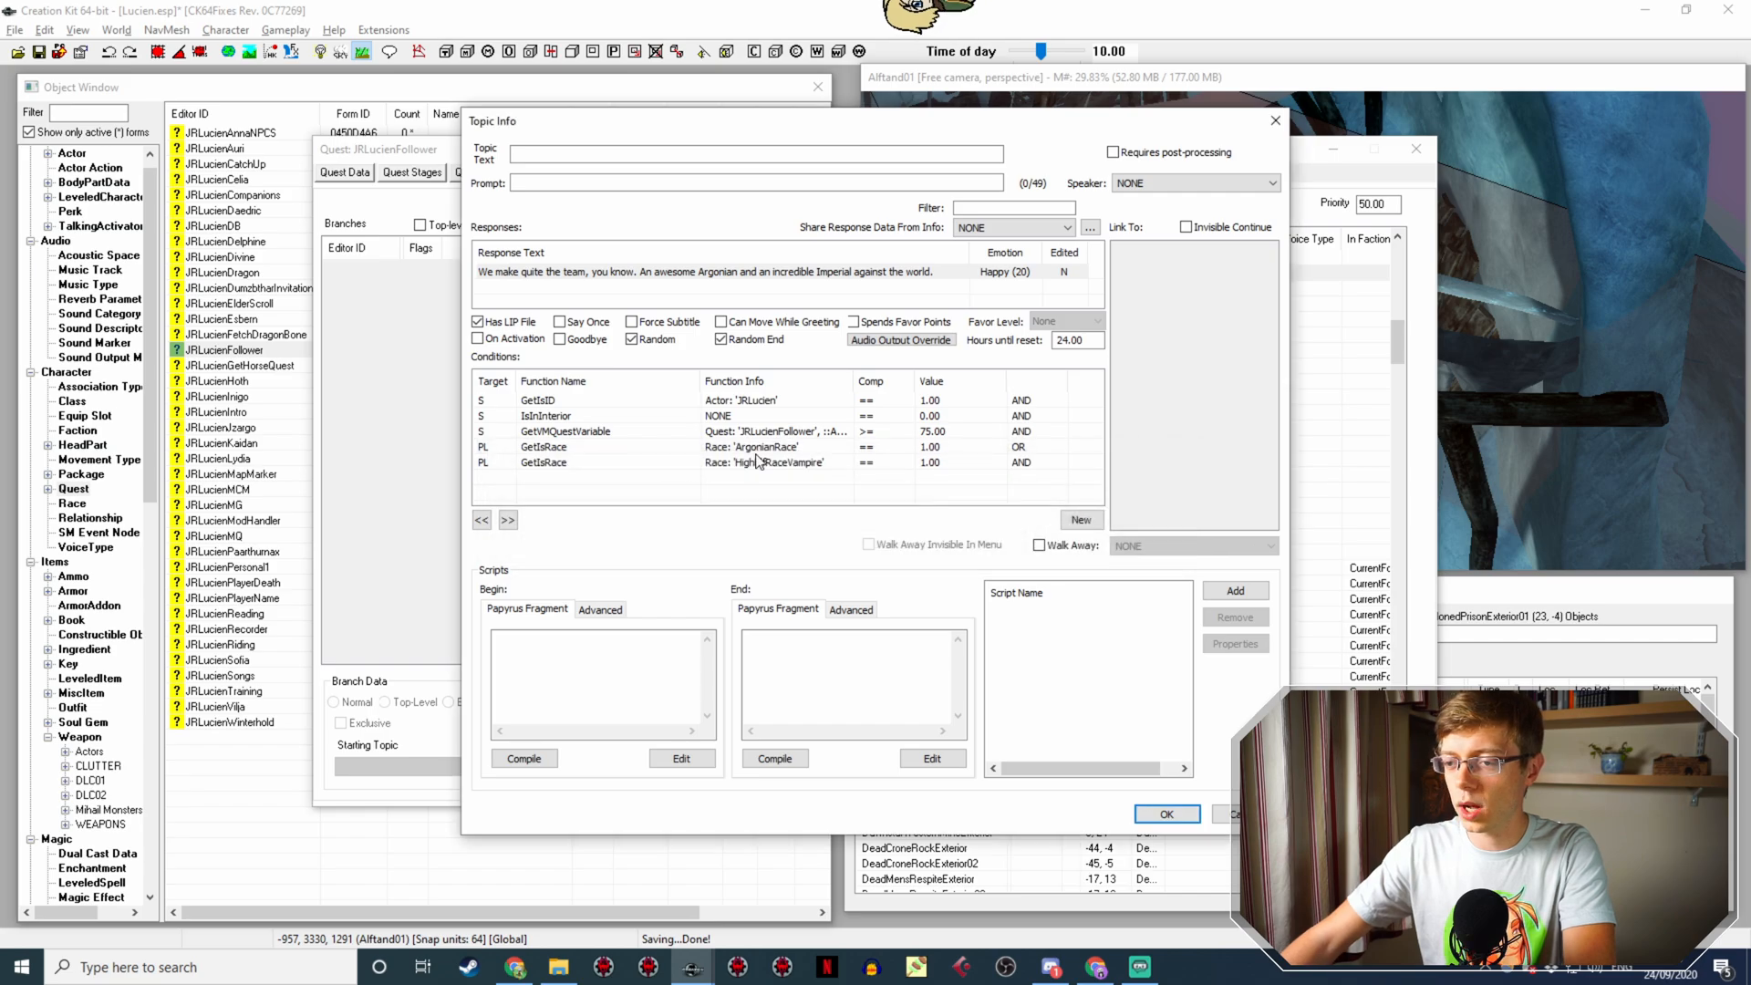
Step: Set the race in the second GetIsRace condition to ArgonianRaceVampire and confirm the condition and the line
left_click(803, 463)
left_click(799, 543)
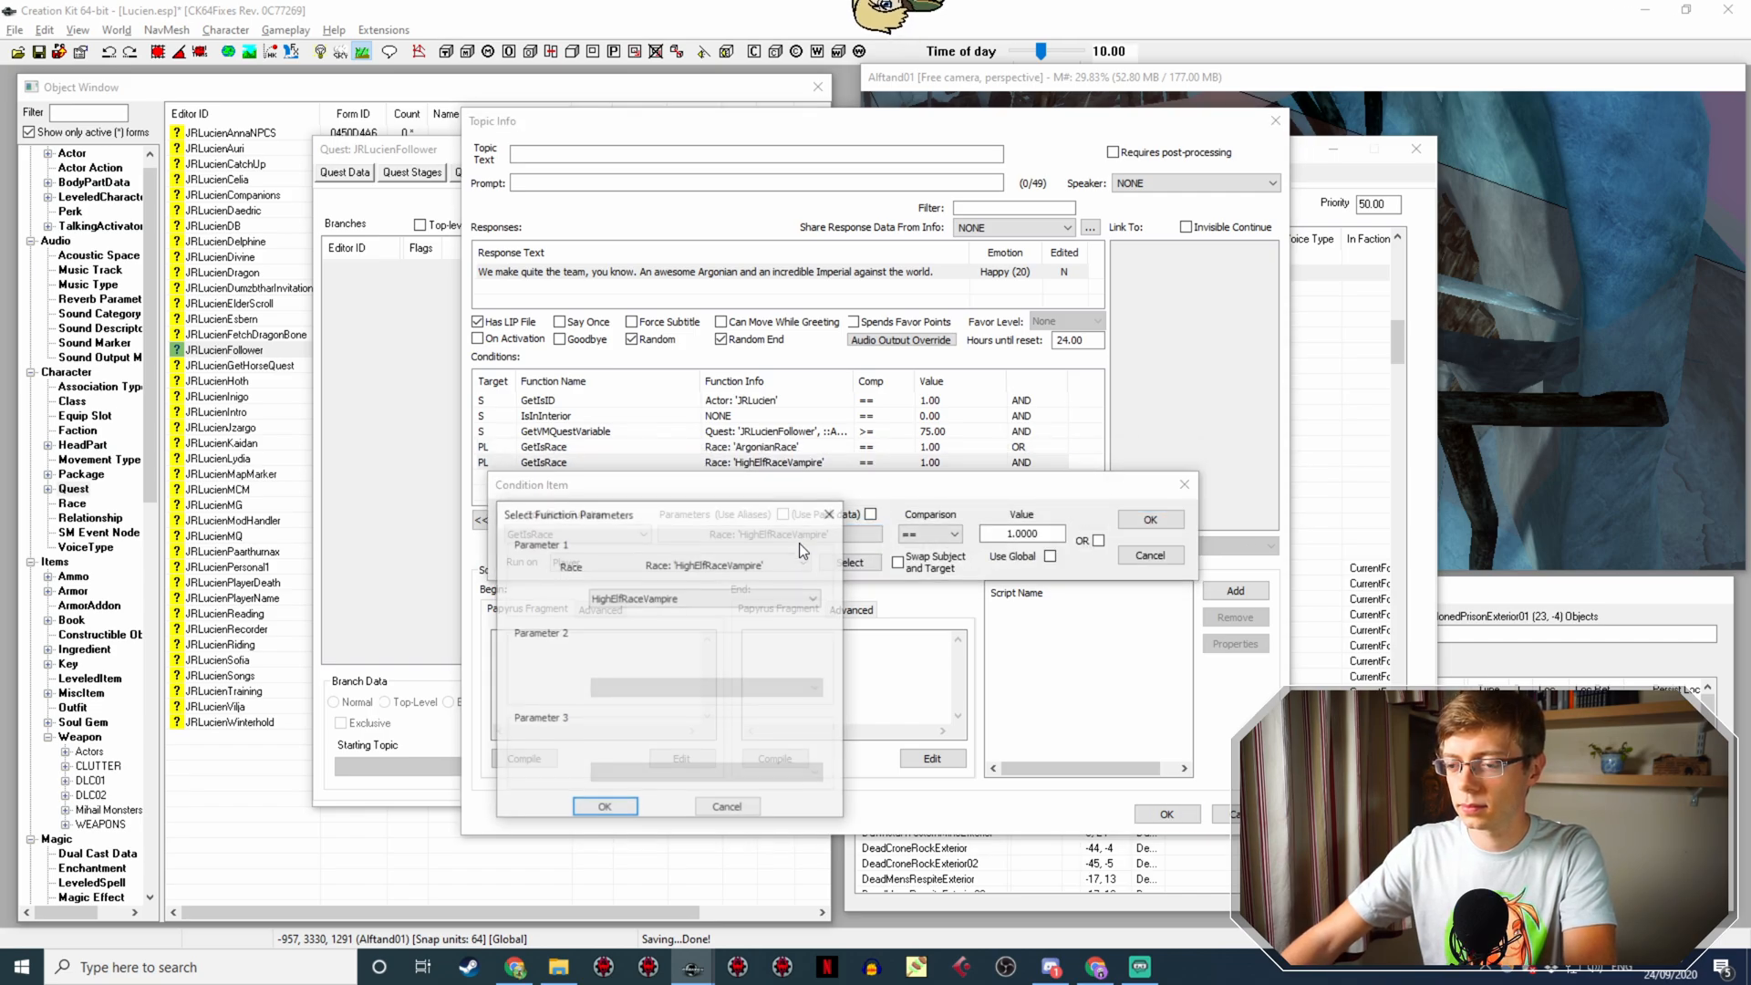
left_click(737, 597)
key("a")
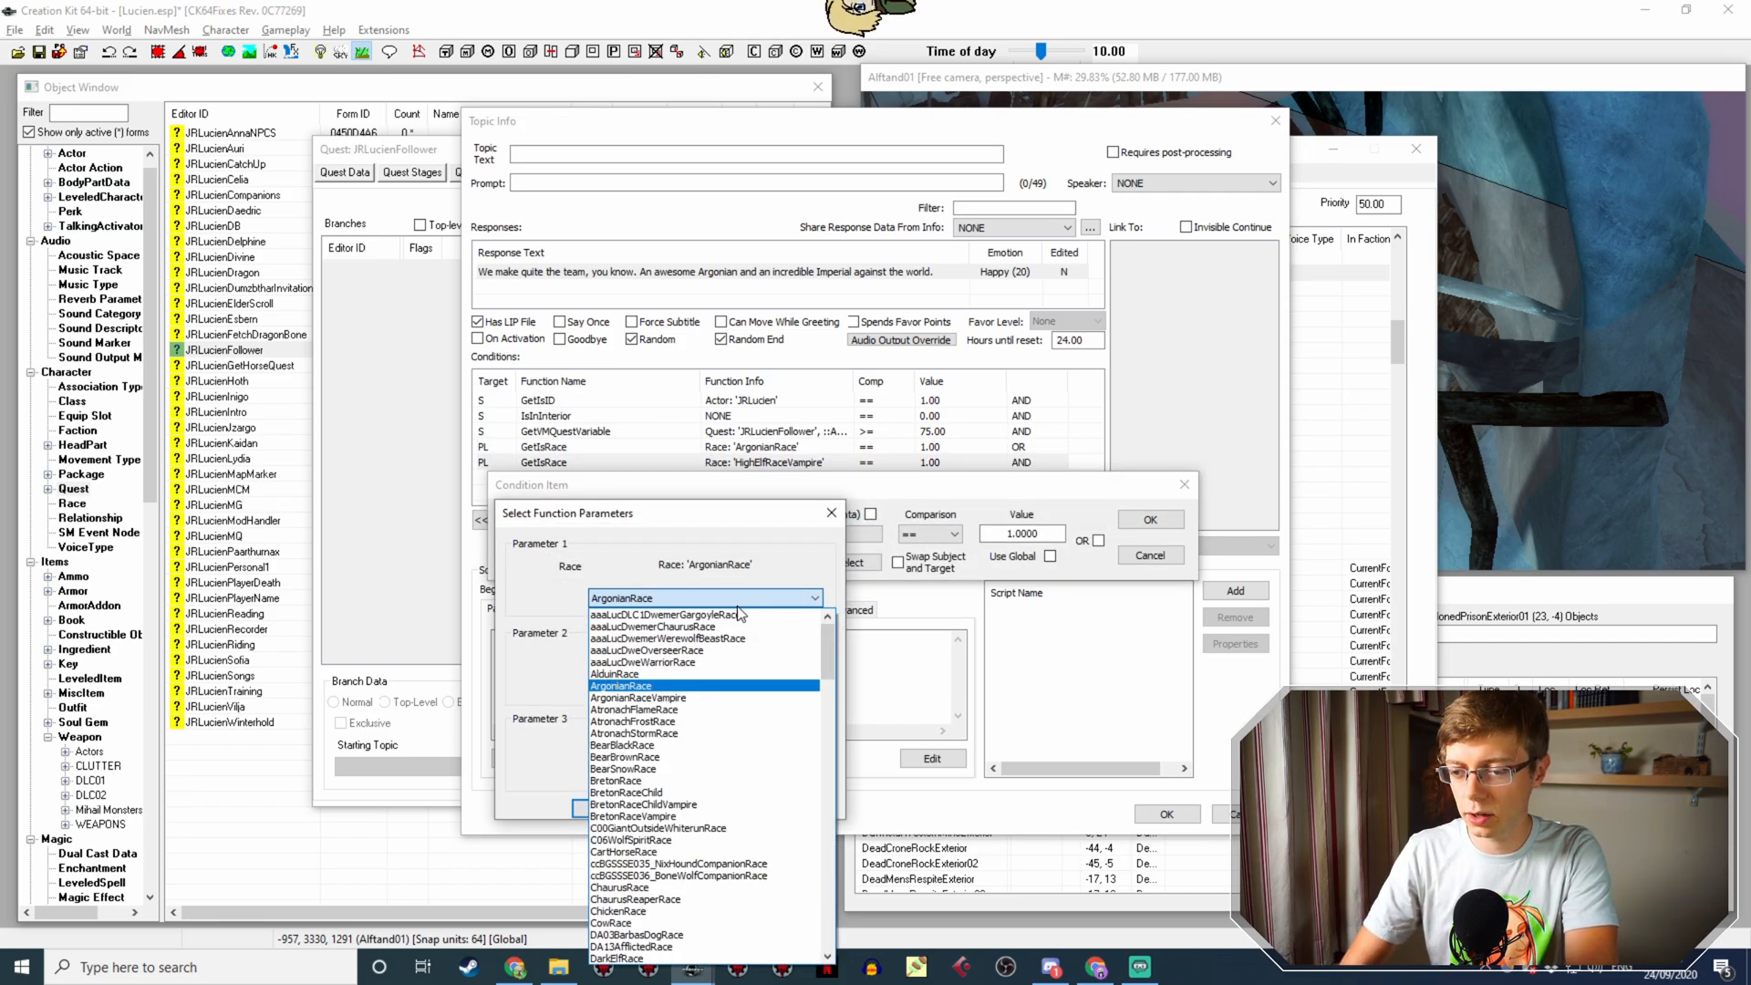
key("Down")
key("Return")
key("Return")
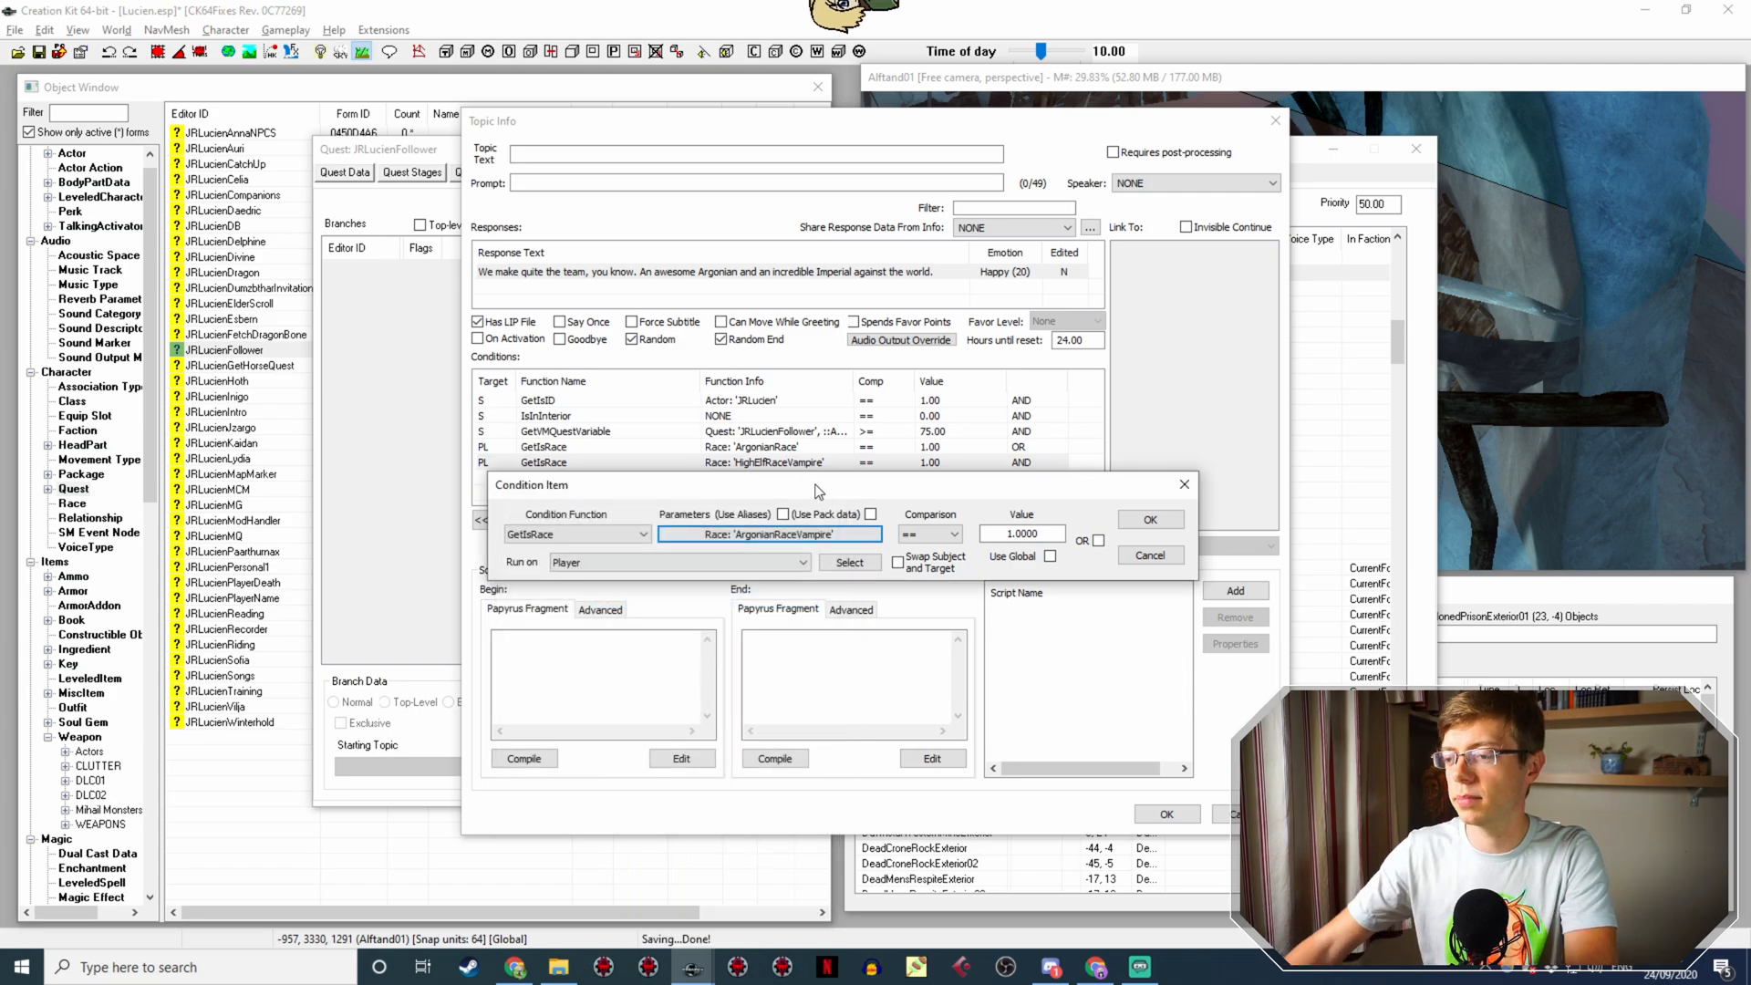
left_click(1168, 524)
left_click(1167, 814)
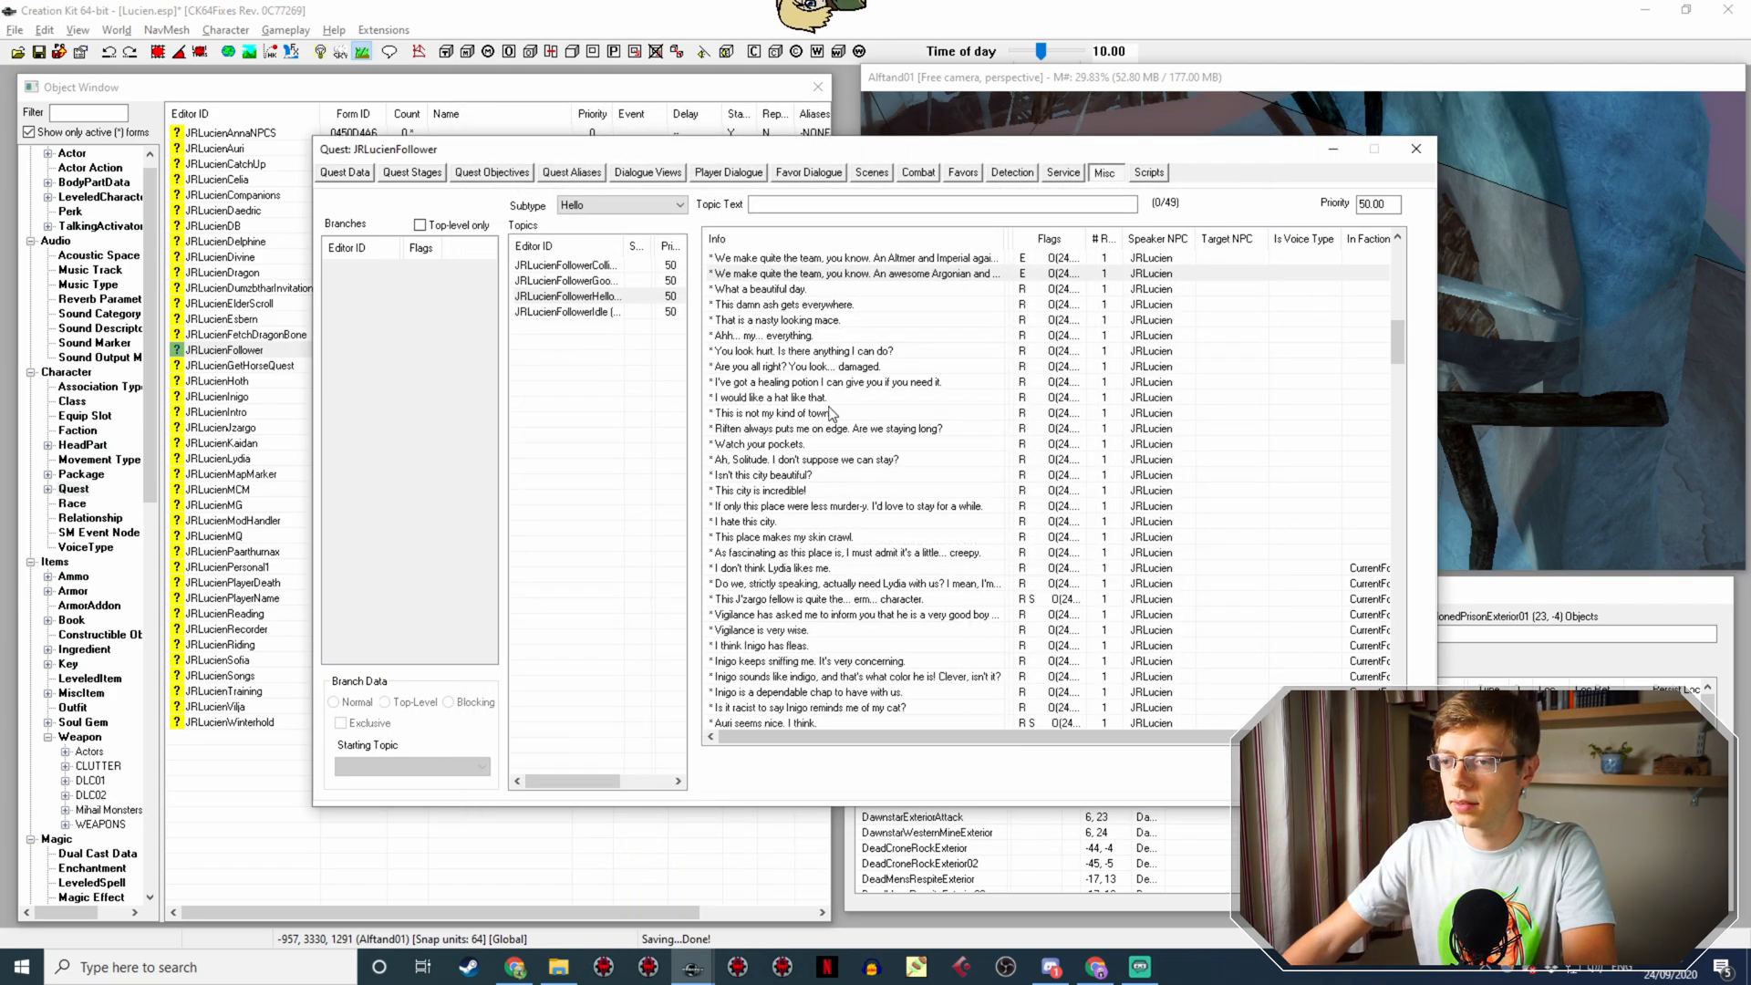
Step: Duplicate the Argonian team line and confirm the quest's changes, closing the quest
right_click(879, 274)
left_click(918, 306)
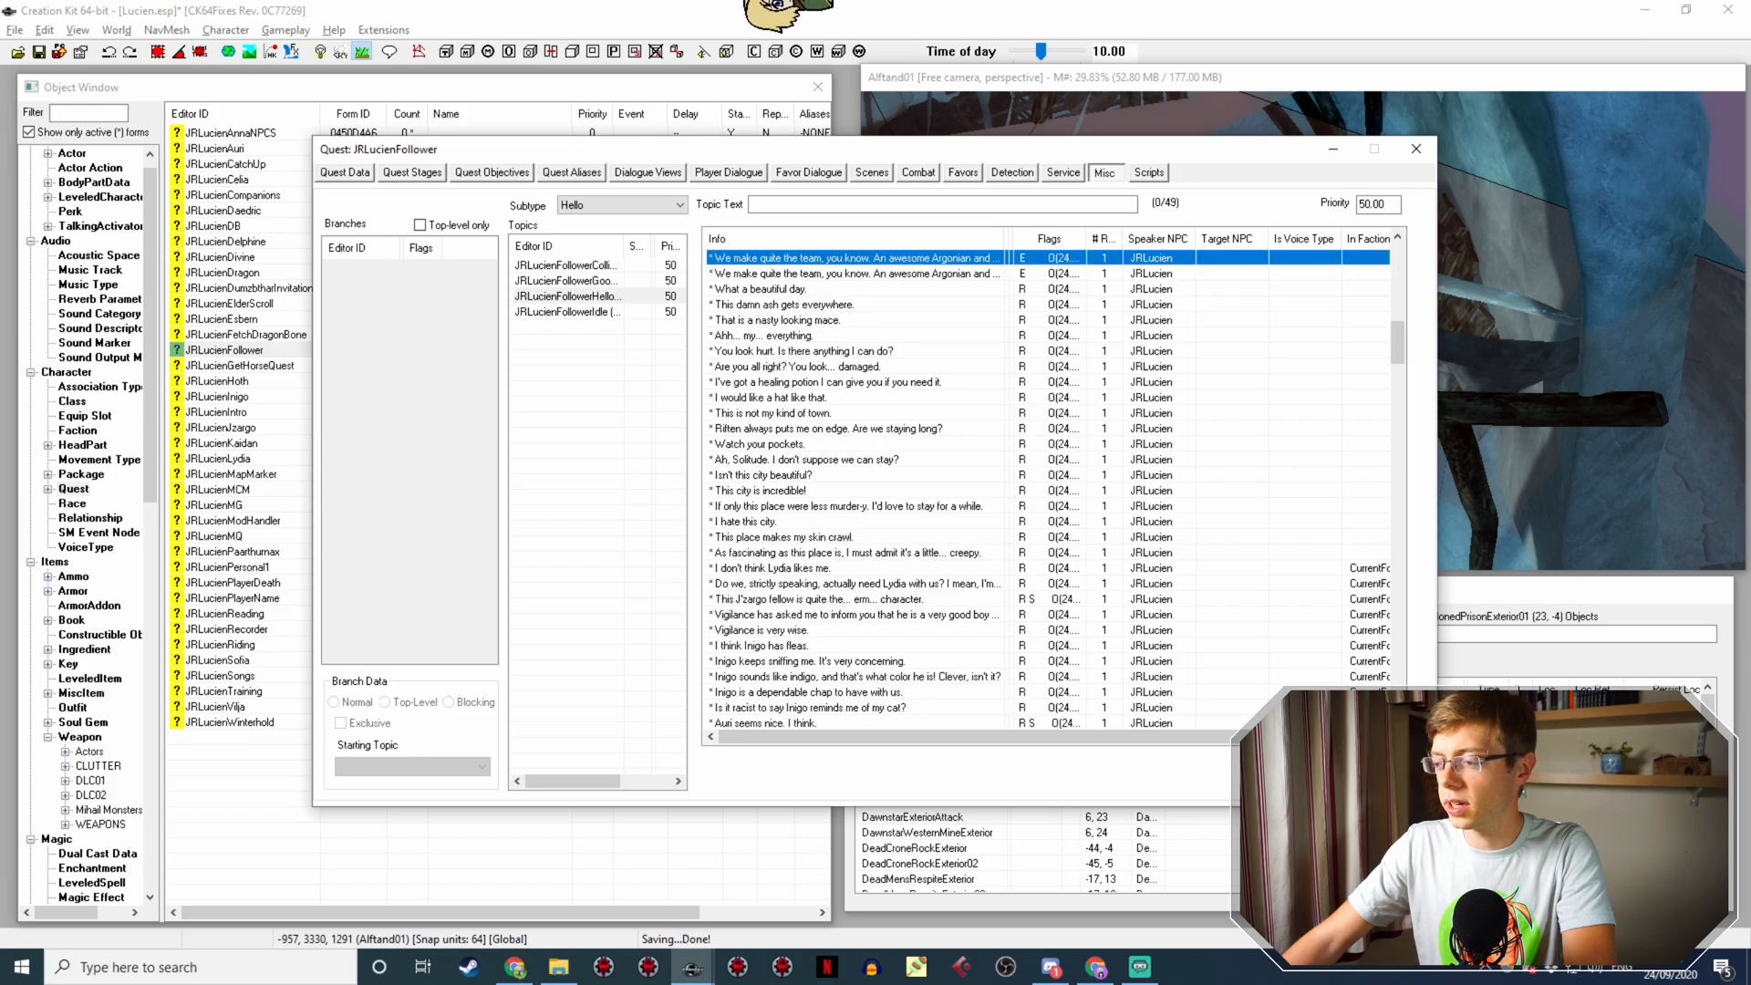
left_click(1313, 786)
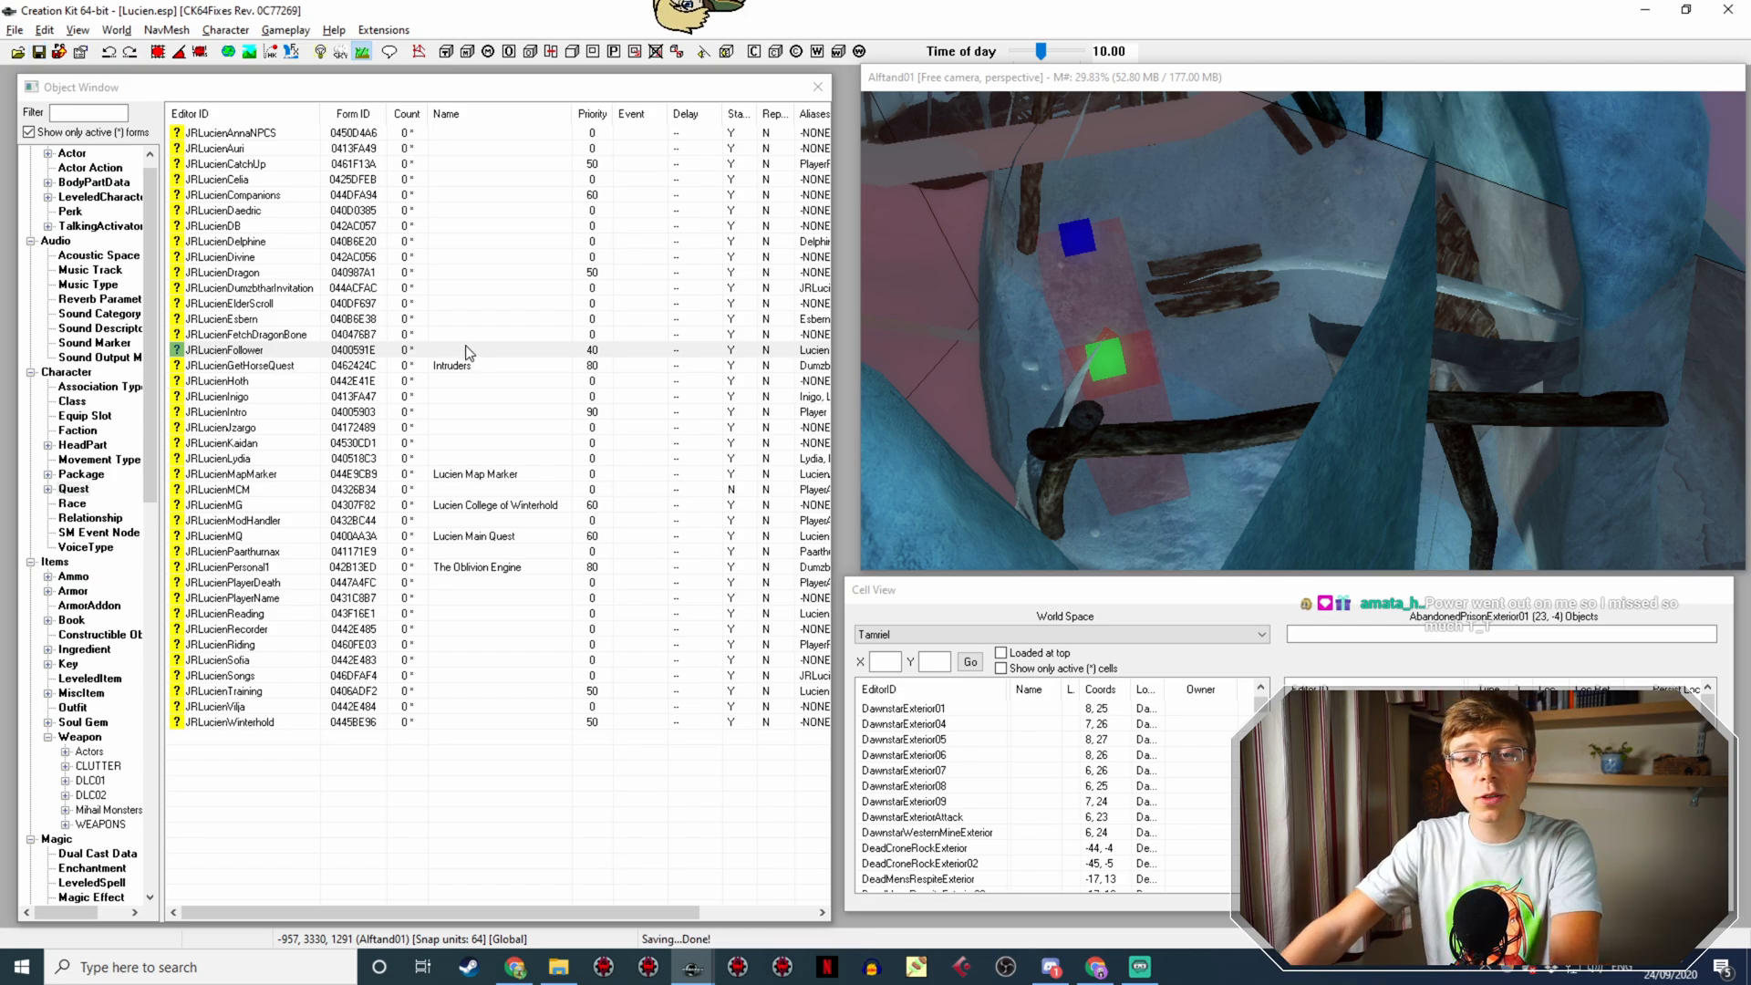
Step: Reopen the JRLucienFollower quest and bring up the team lines in its Hello topic
left_click(469, 350)
key("alt+Tab")
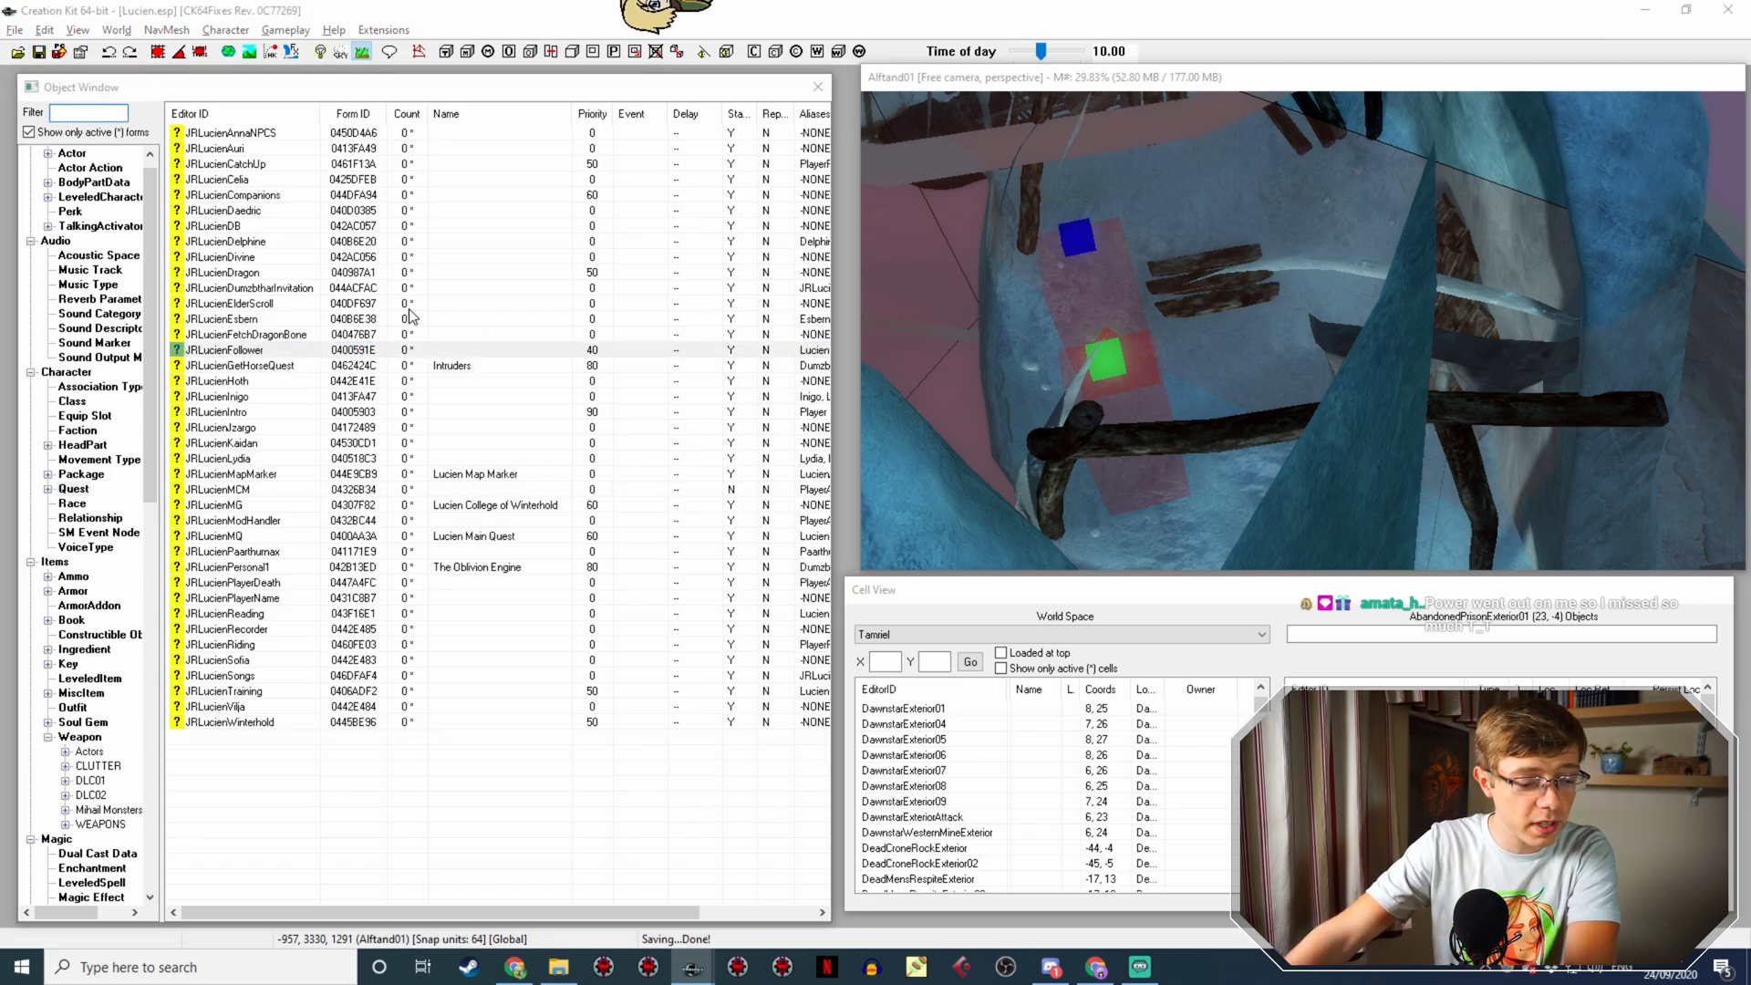
left_click(1102, 157)
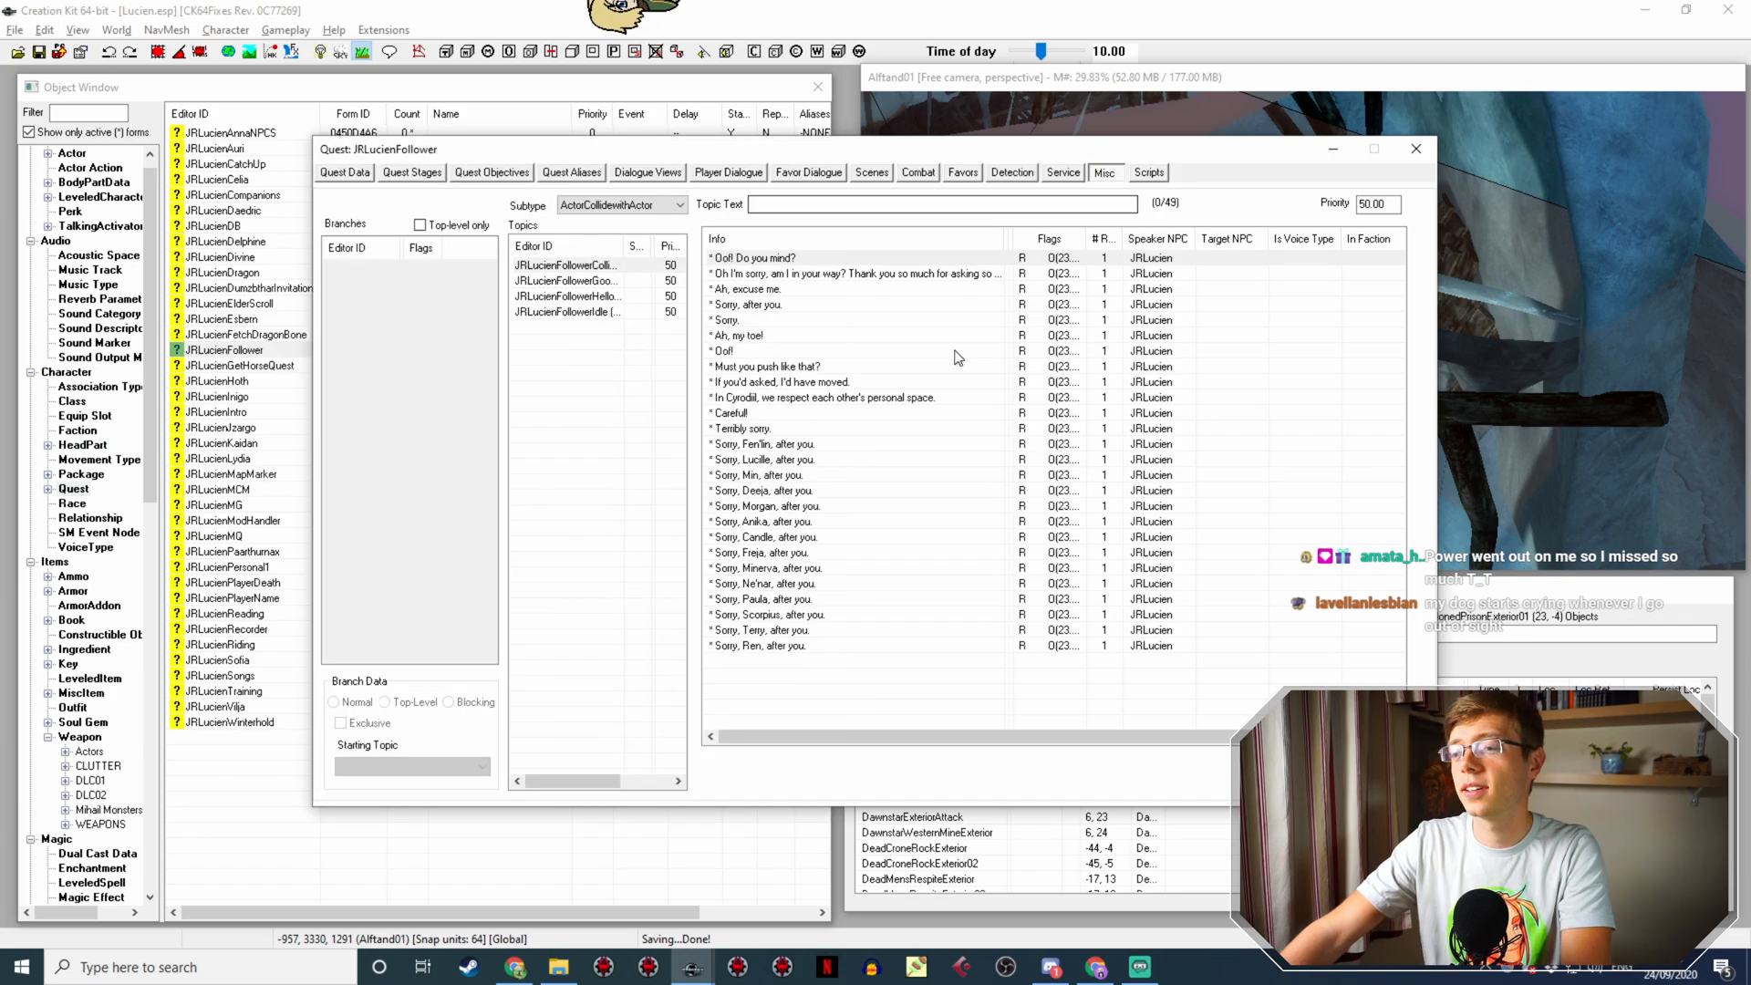
left_click(597, 312)
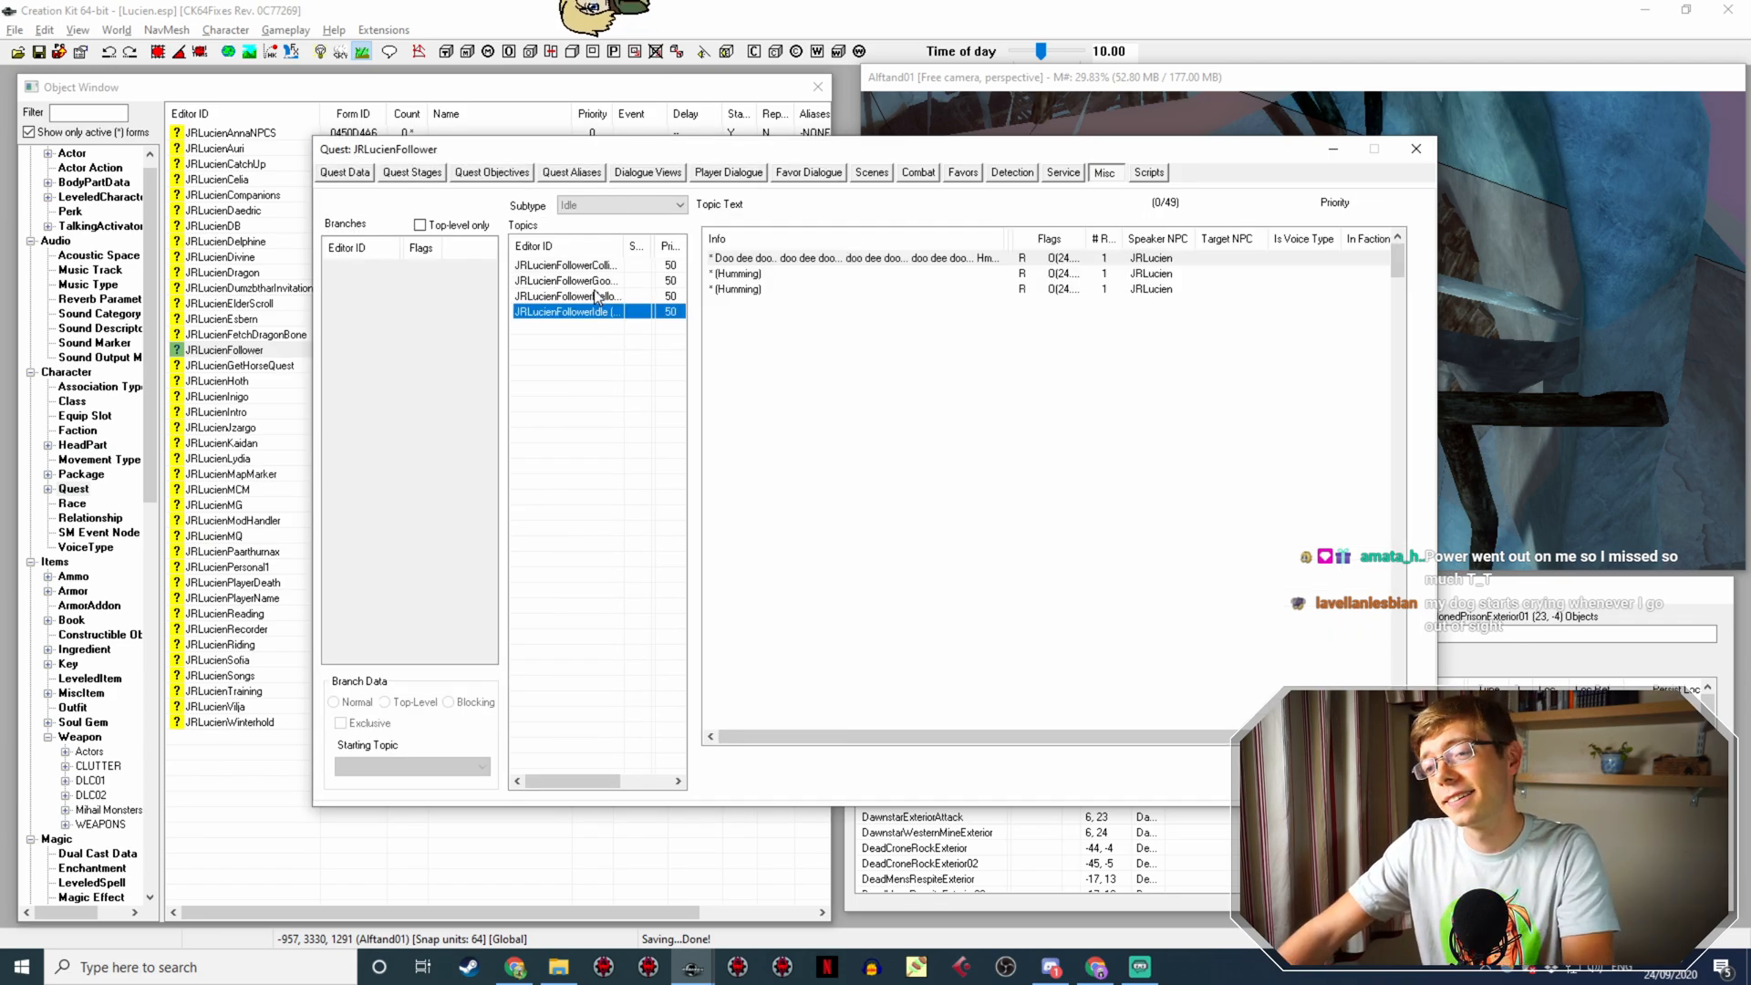
key("Up")
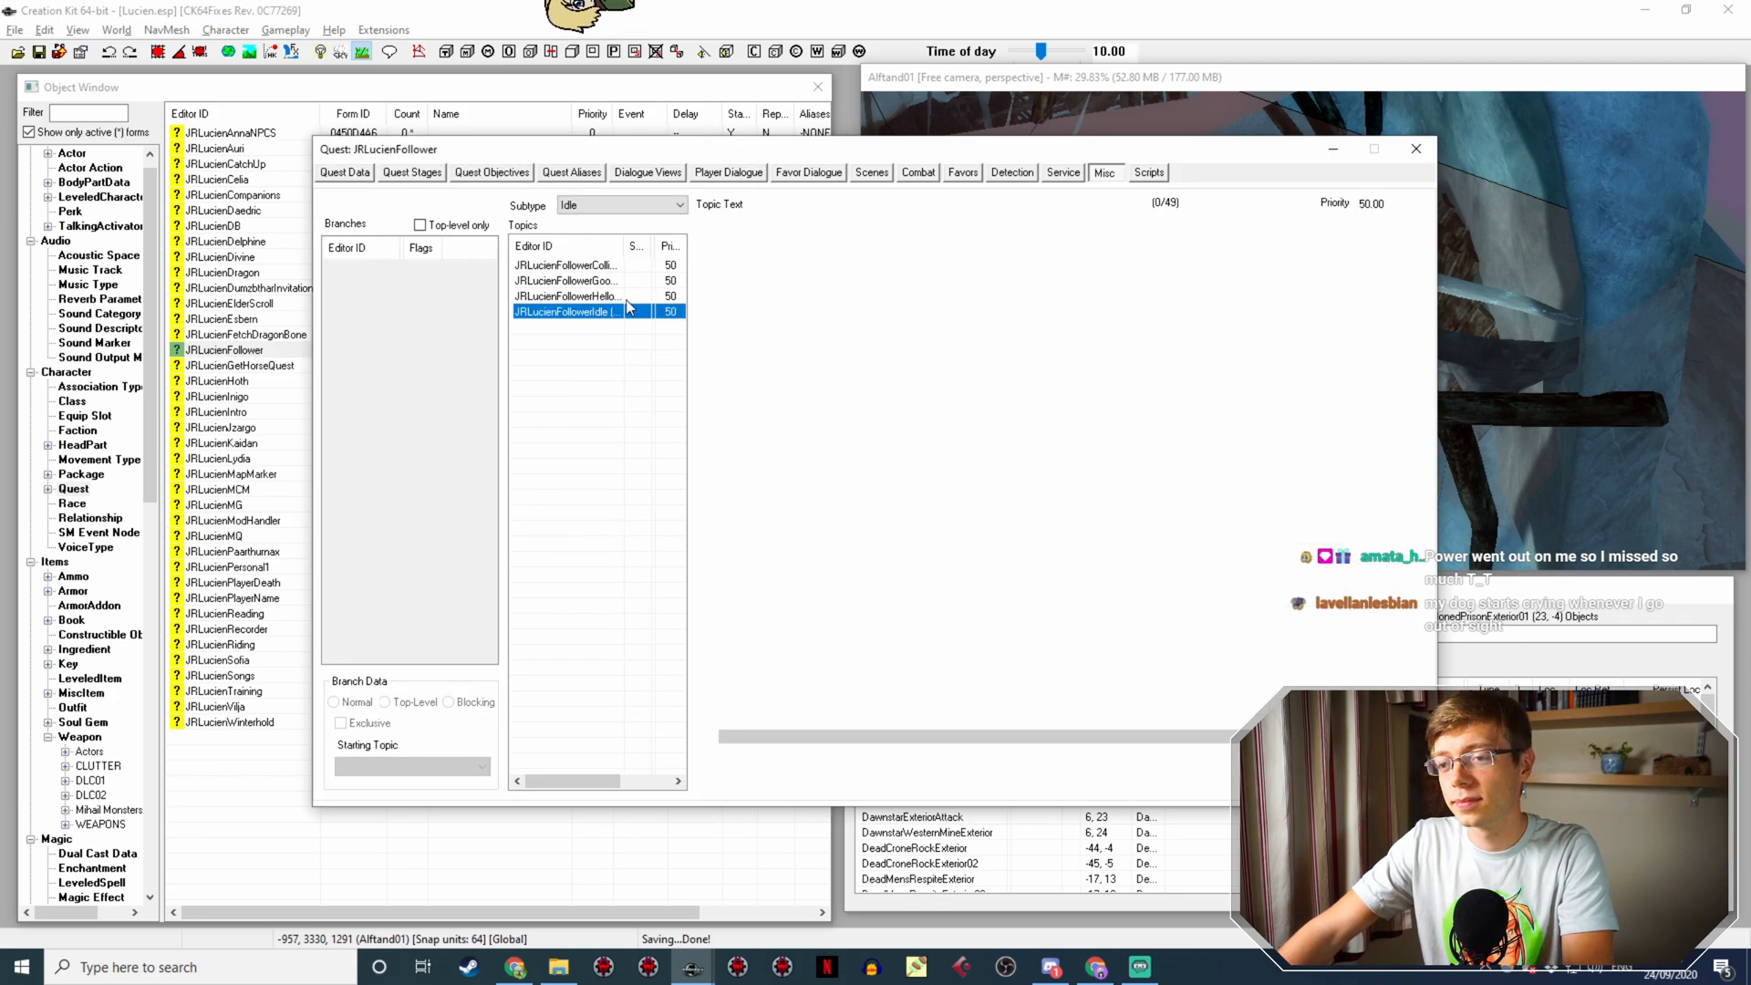
scroll(898, 354, "down", 15)
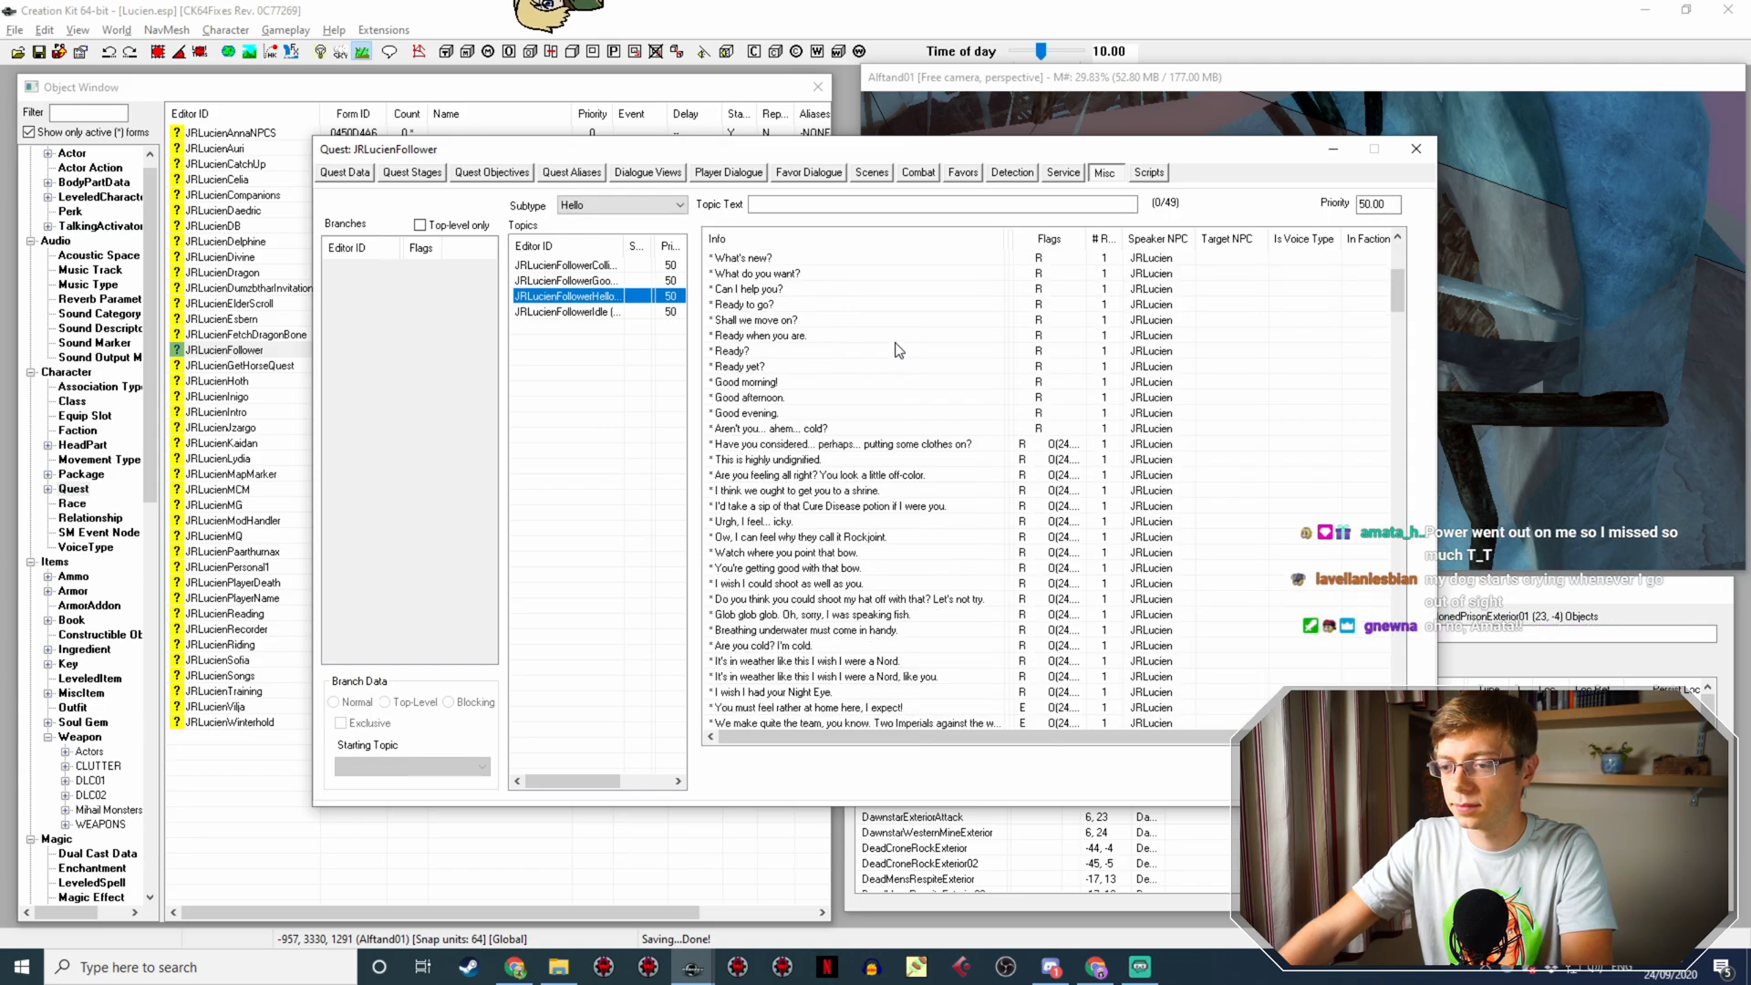
scroll(908, 359, "up", 3)
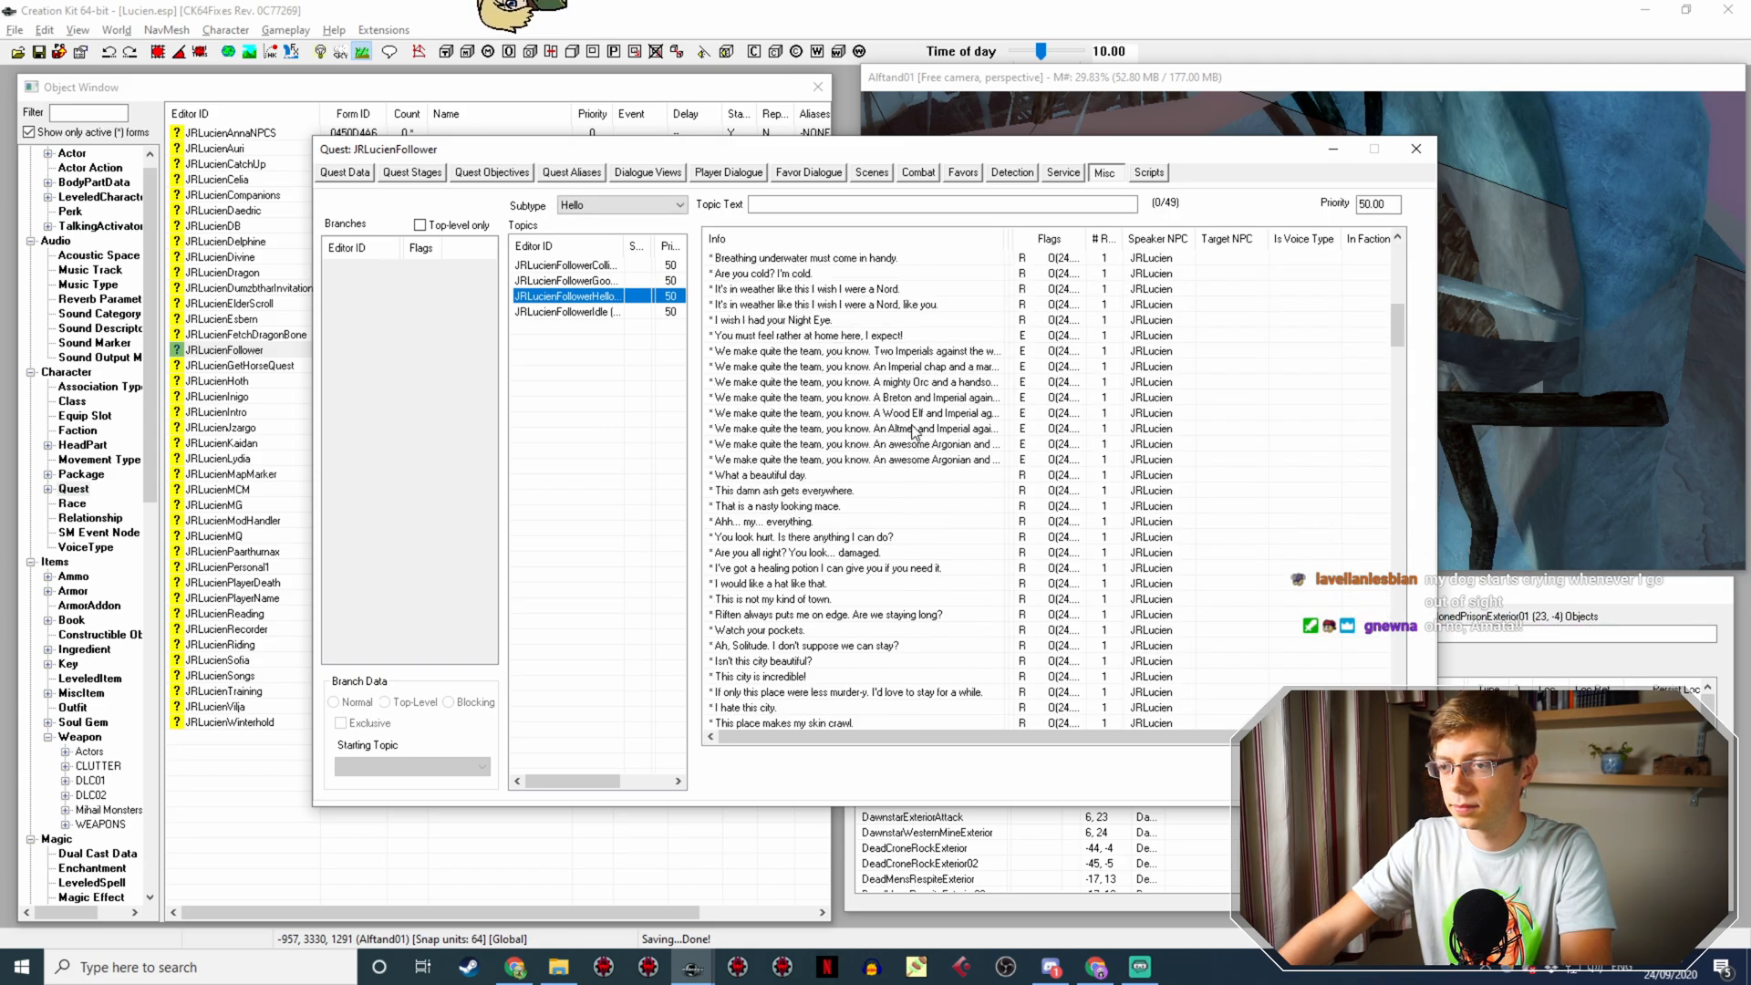
Step: Add a GetRandomPercent < 5 condition to the "Two Imperials against the world" line
double_click(926, 352)
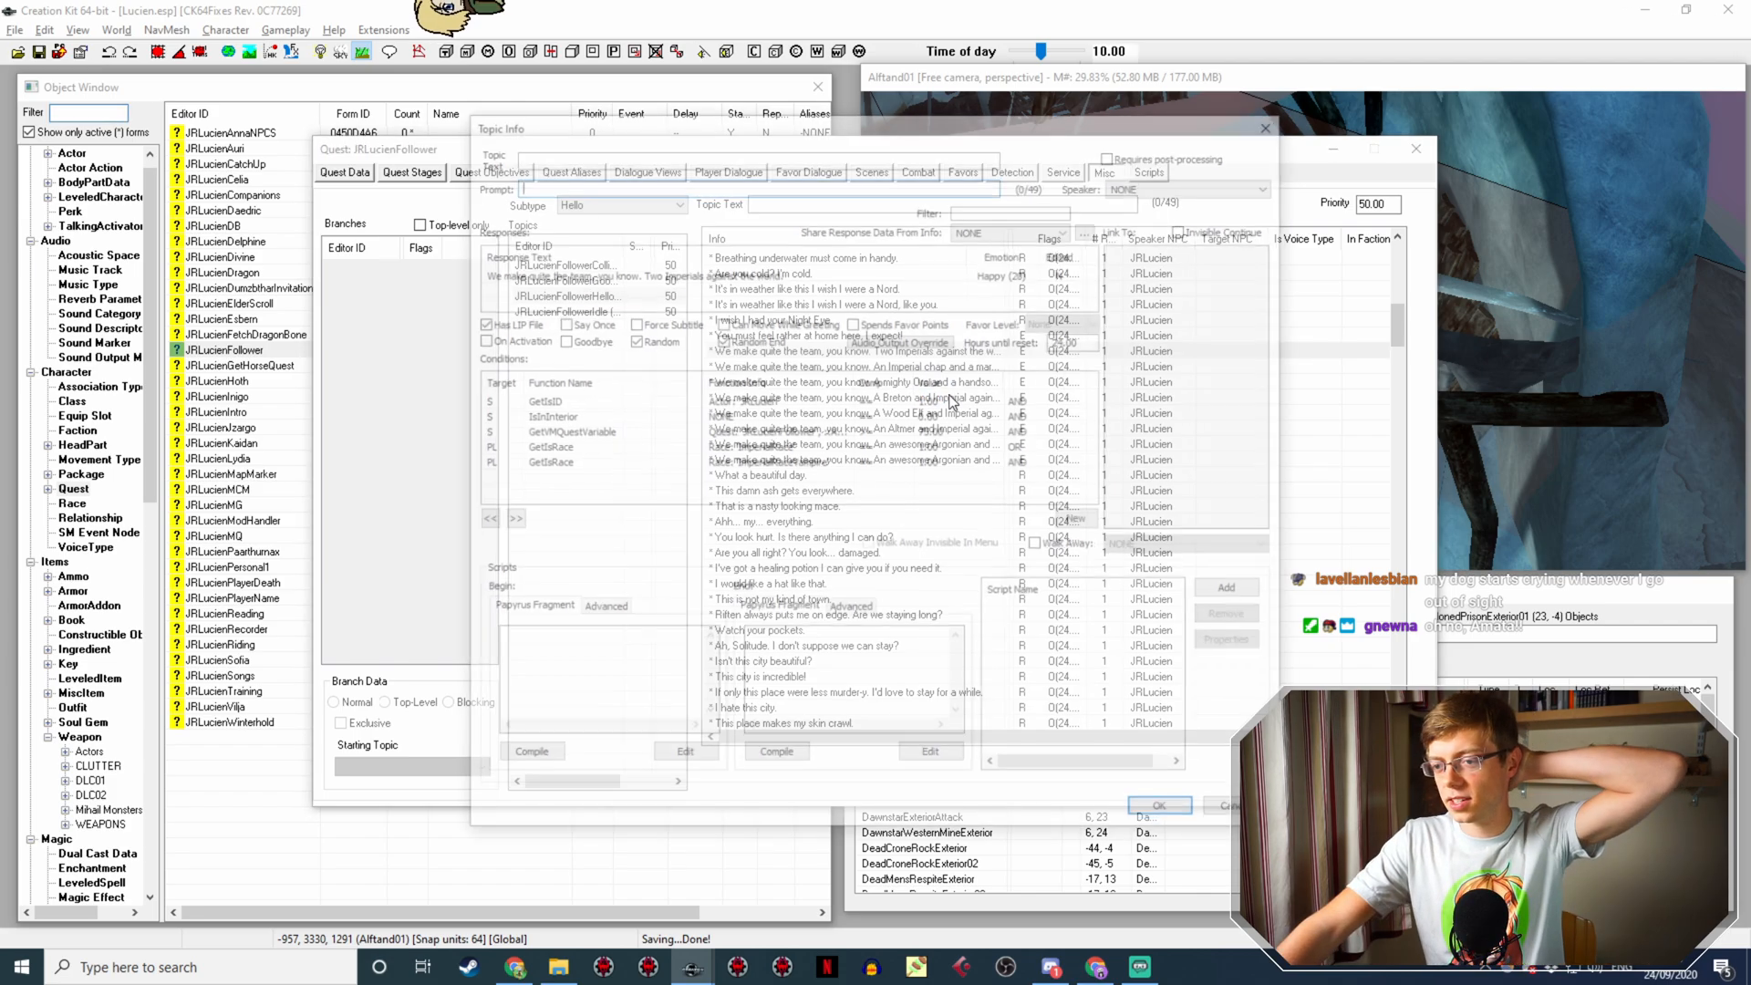
right_click(594, 484)
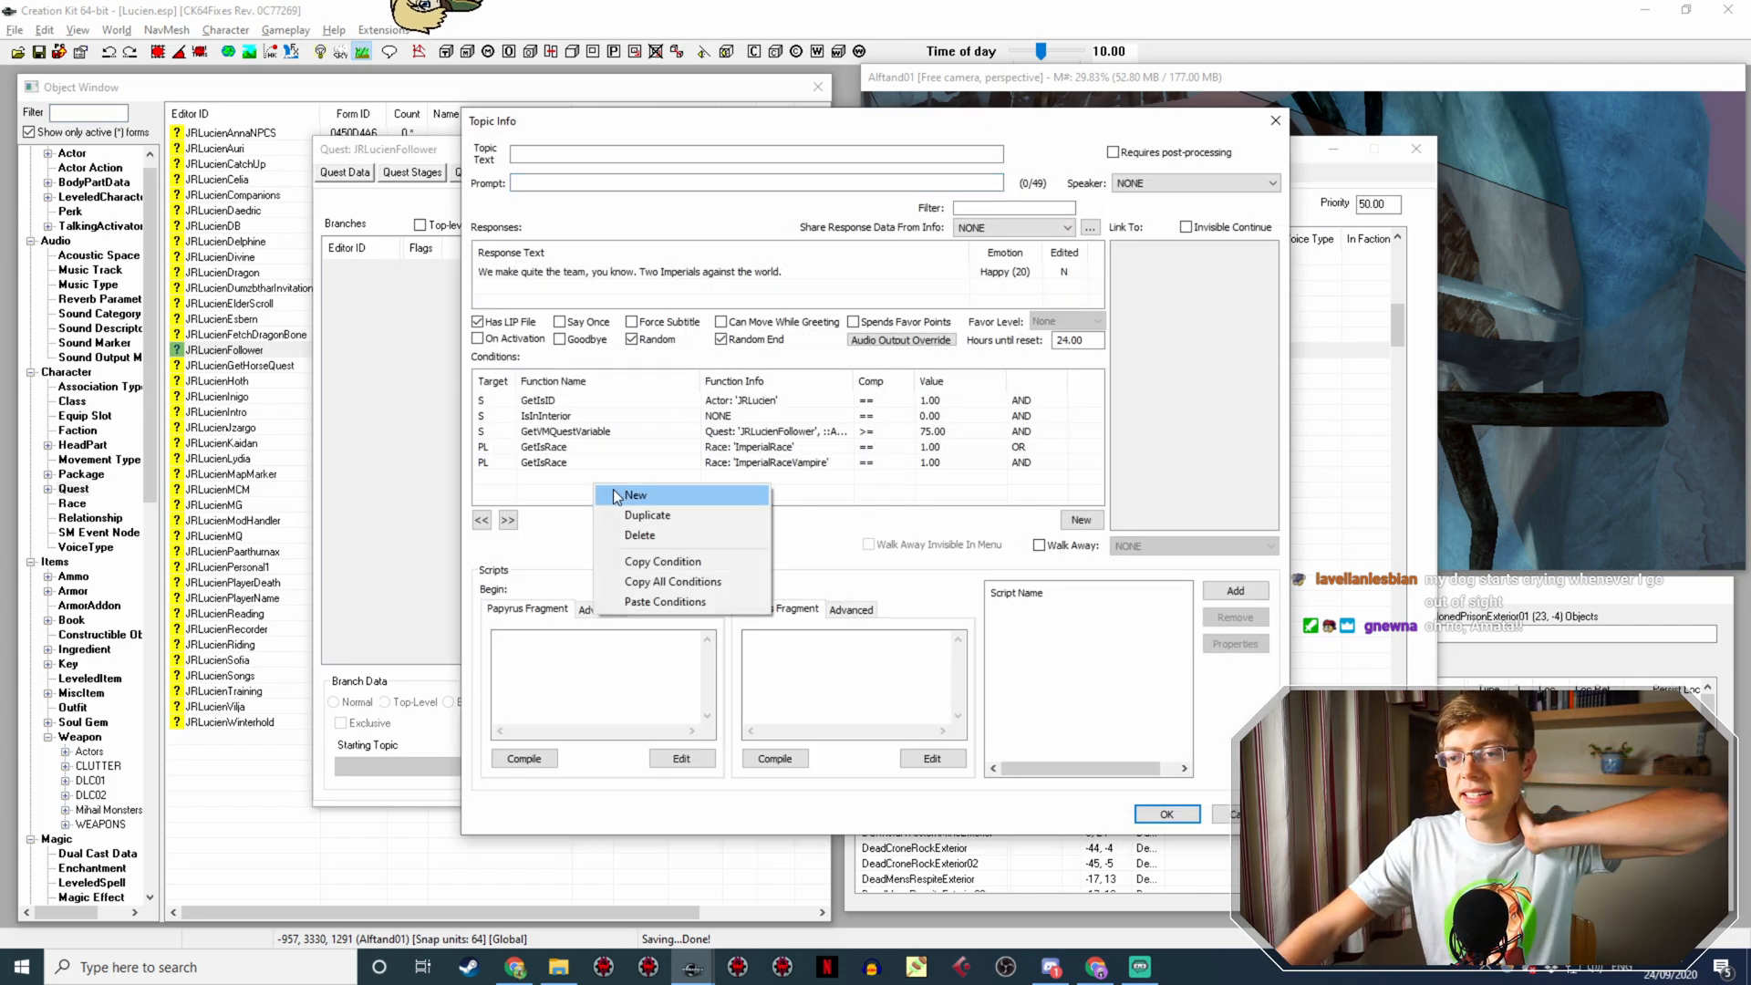
left_click(614, 494)
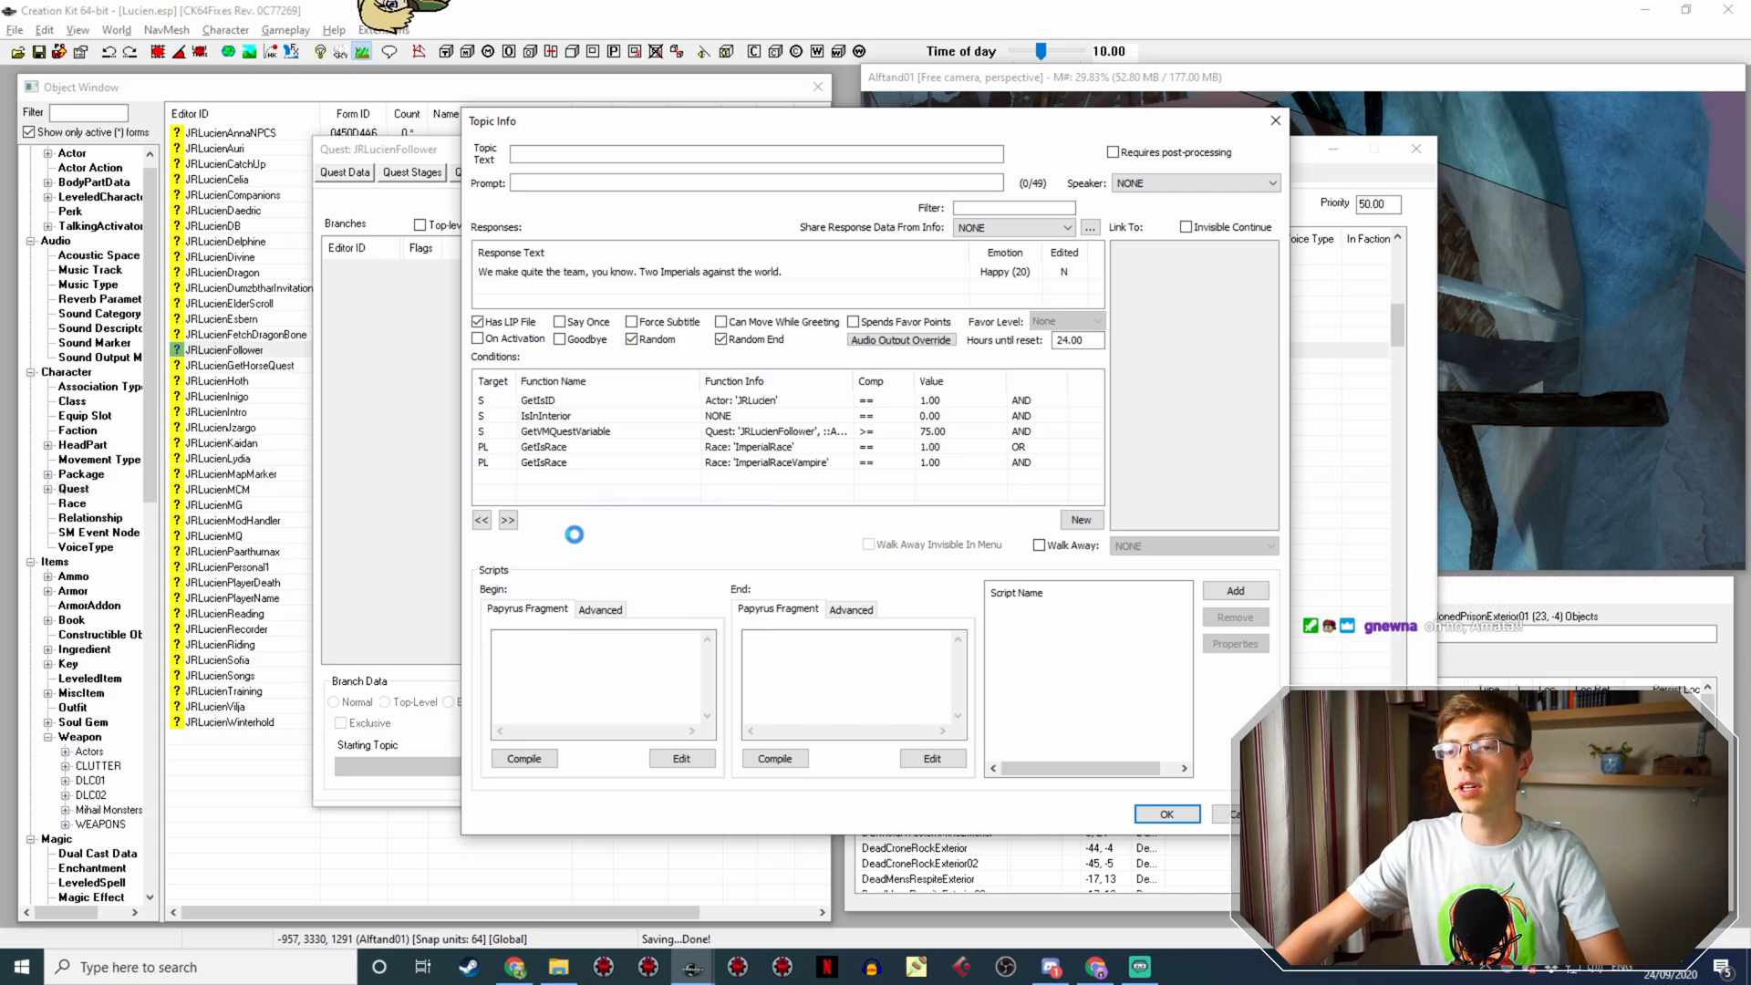
left_click(619, 563)
type("getr")
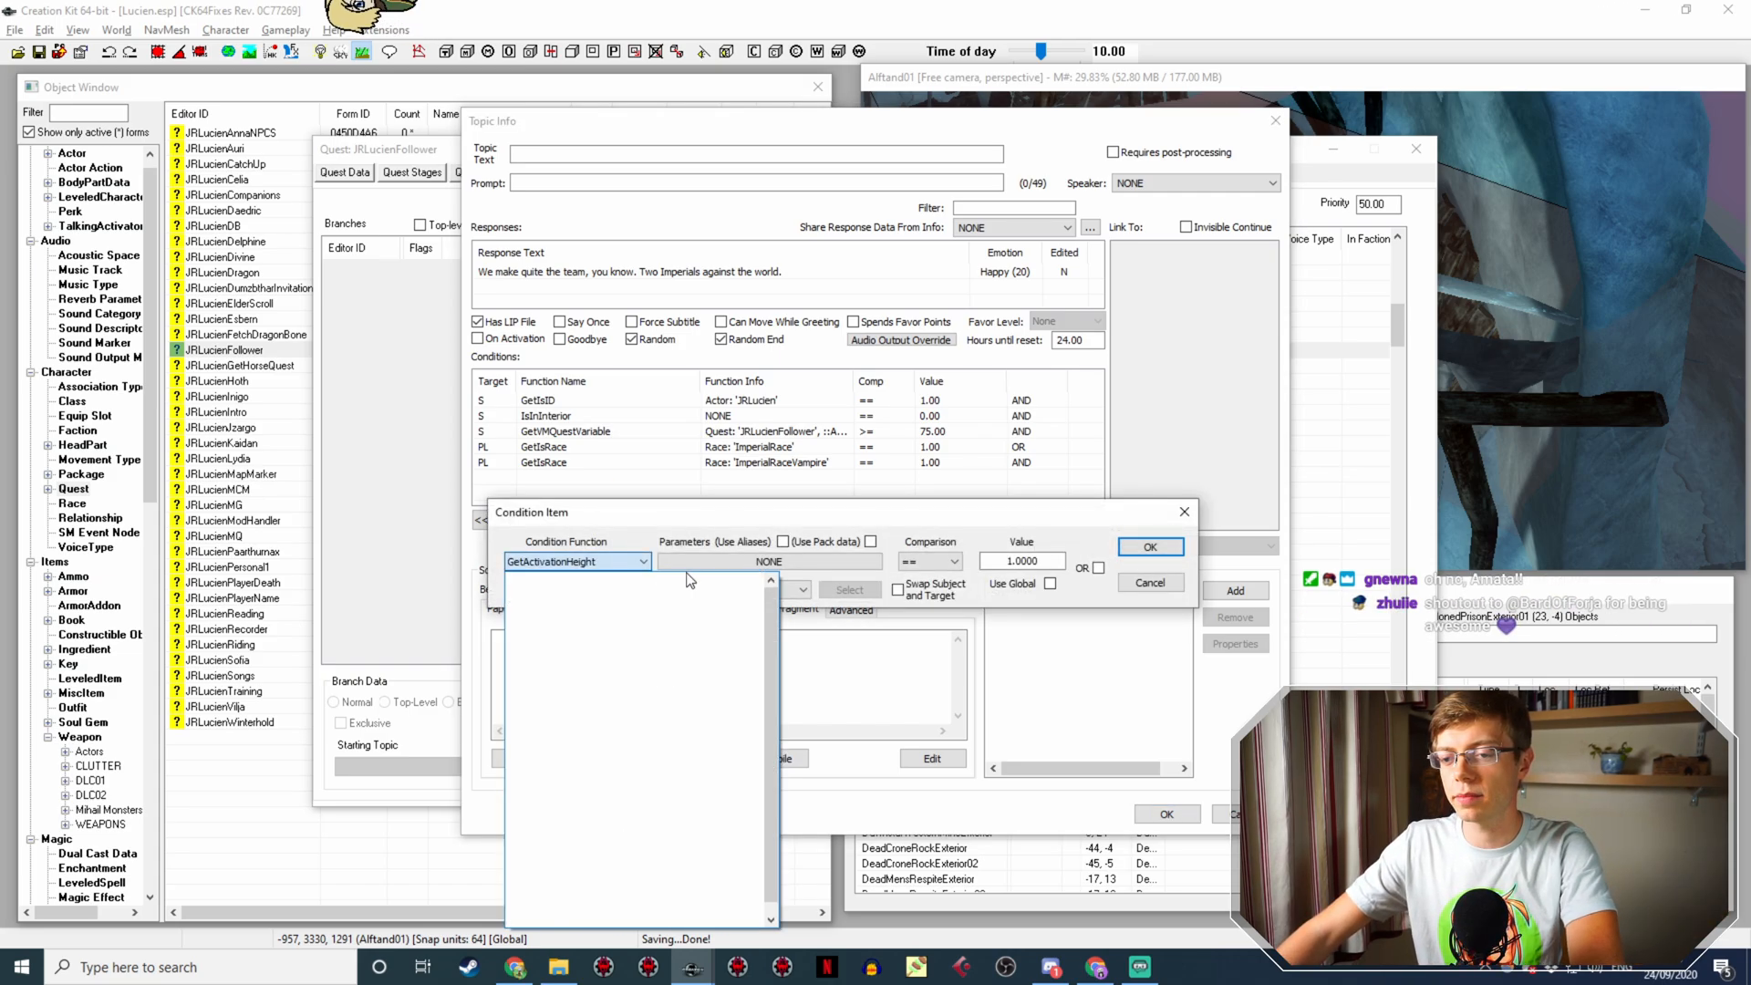
key("Return")
left_click(928, 561)
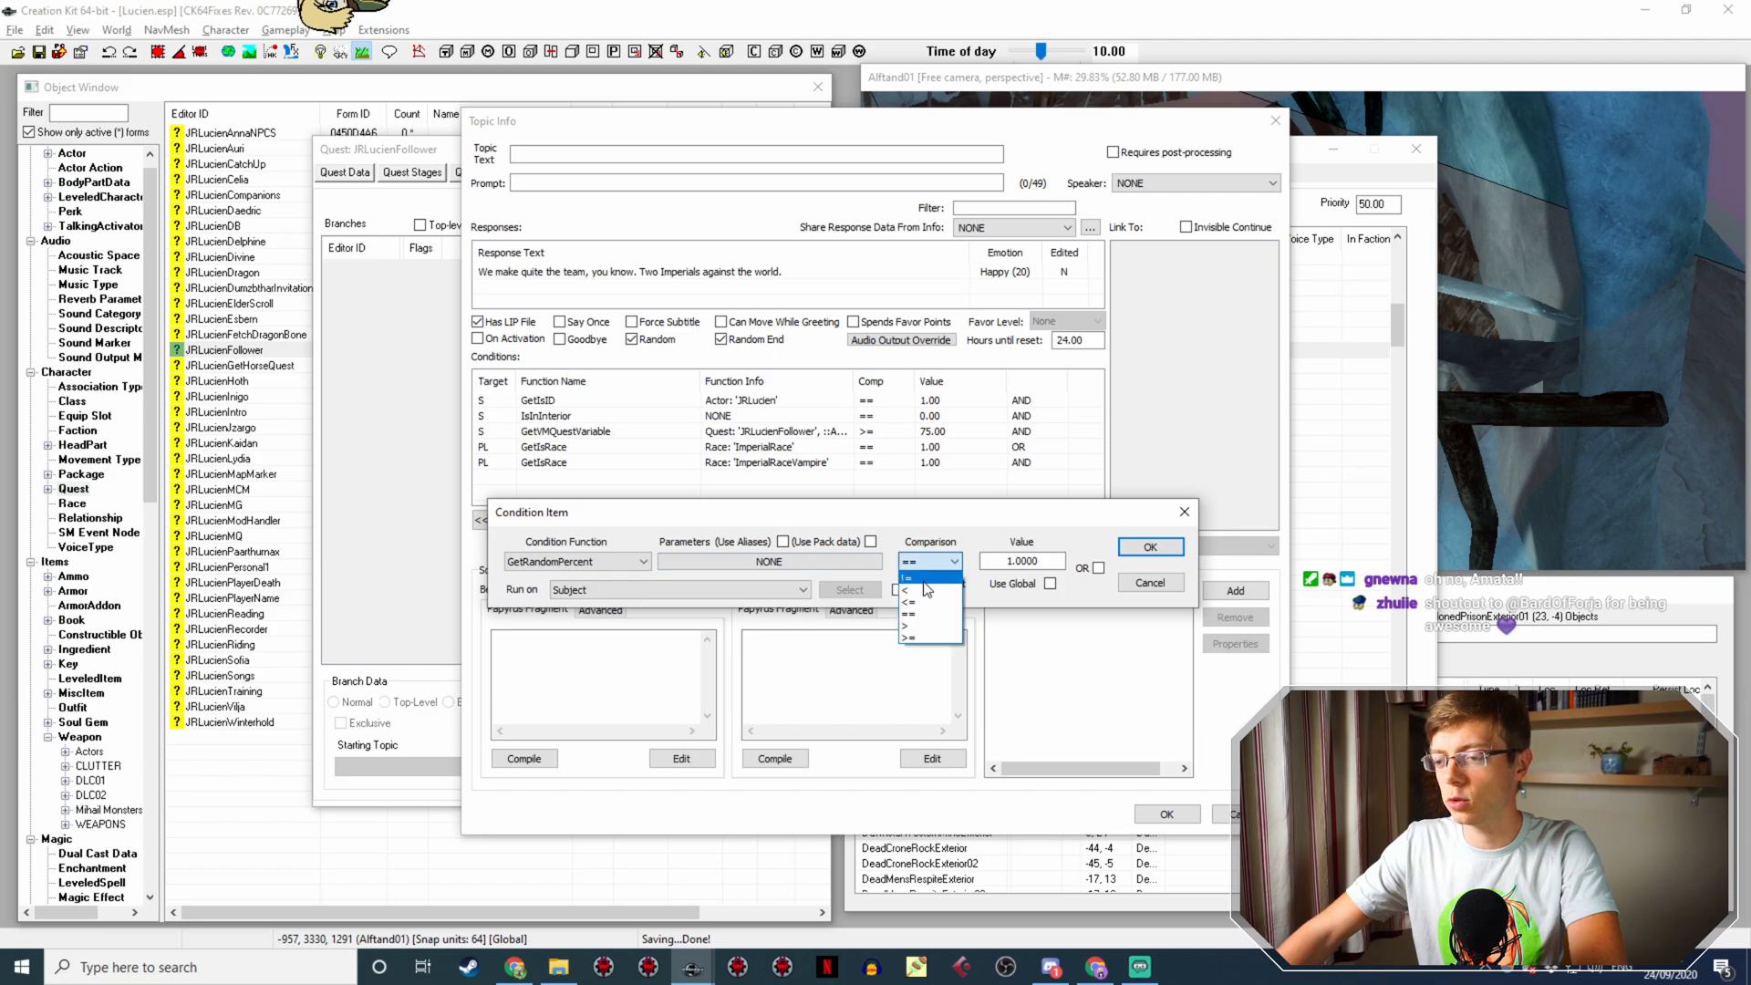
left_click(921, 620)
left_click(1014, 561)
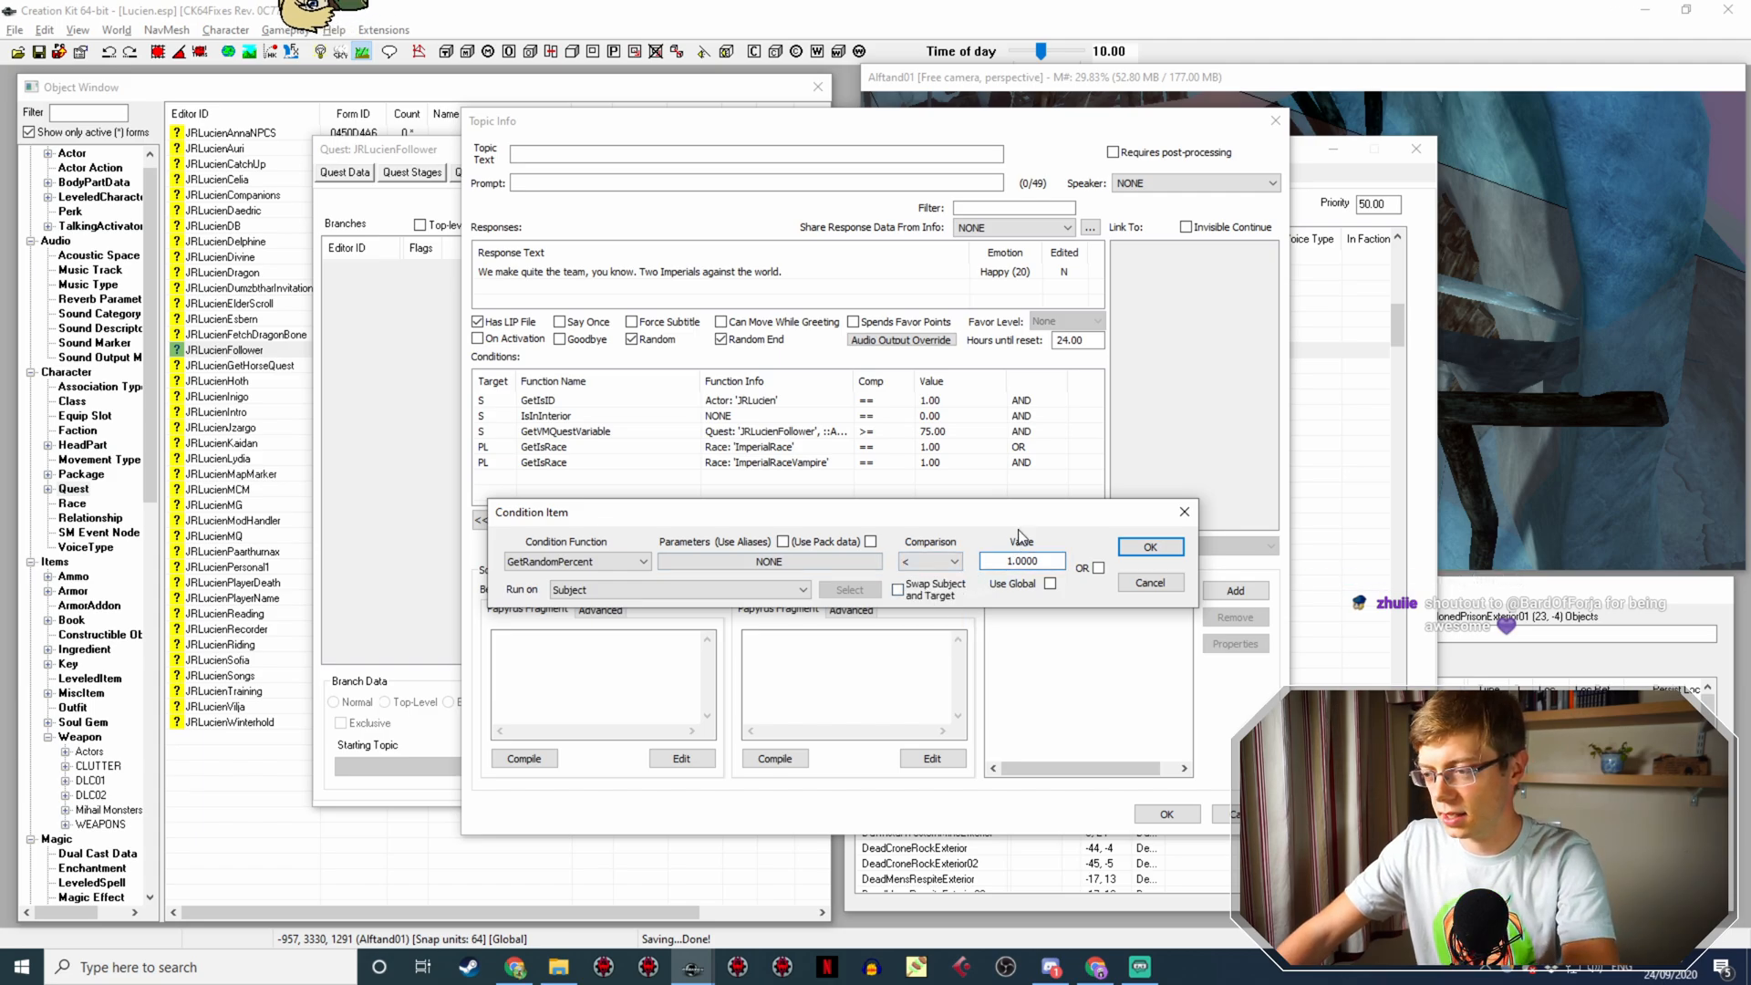
key("BackSpace")
type("5")
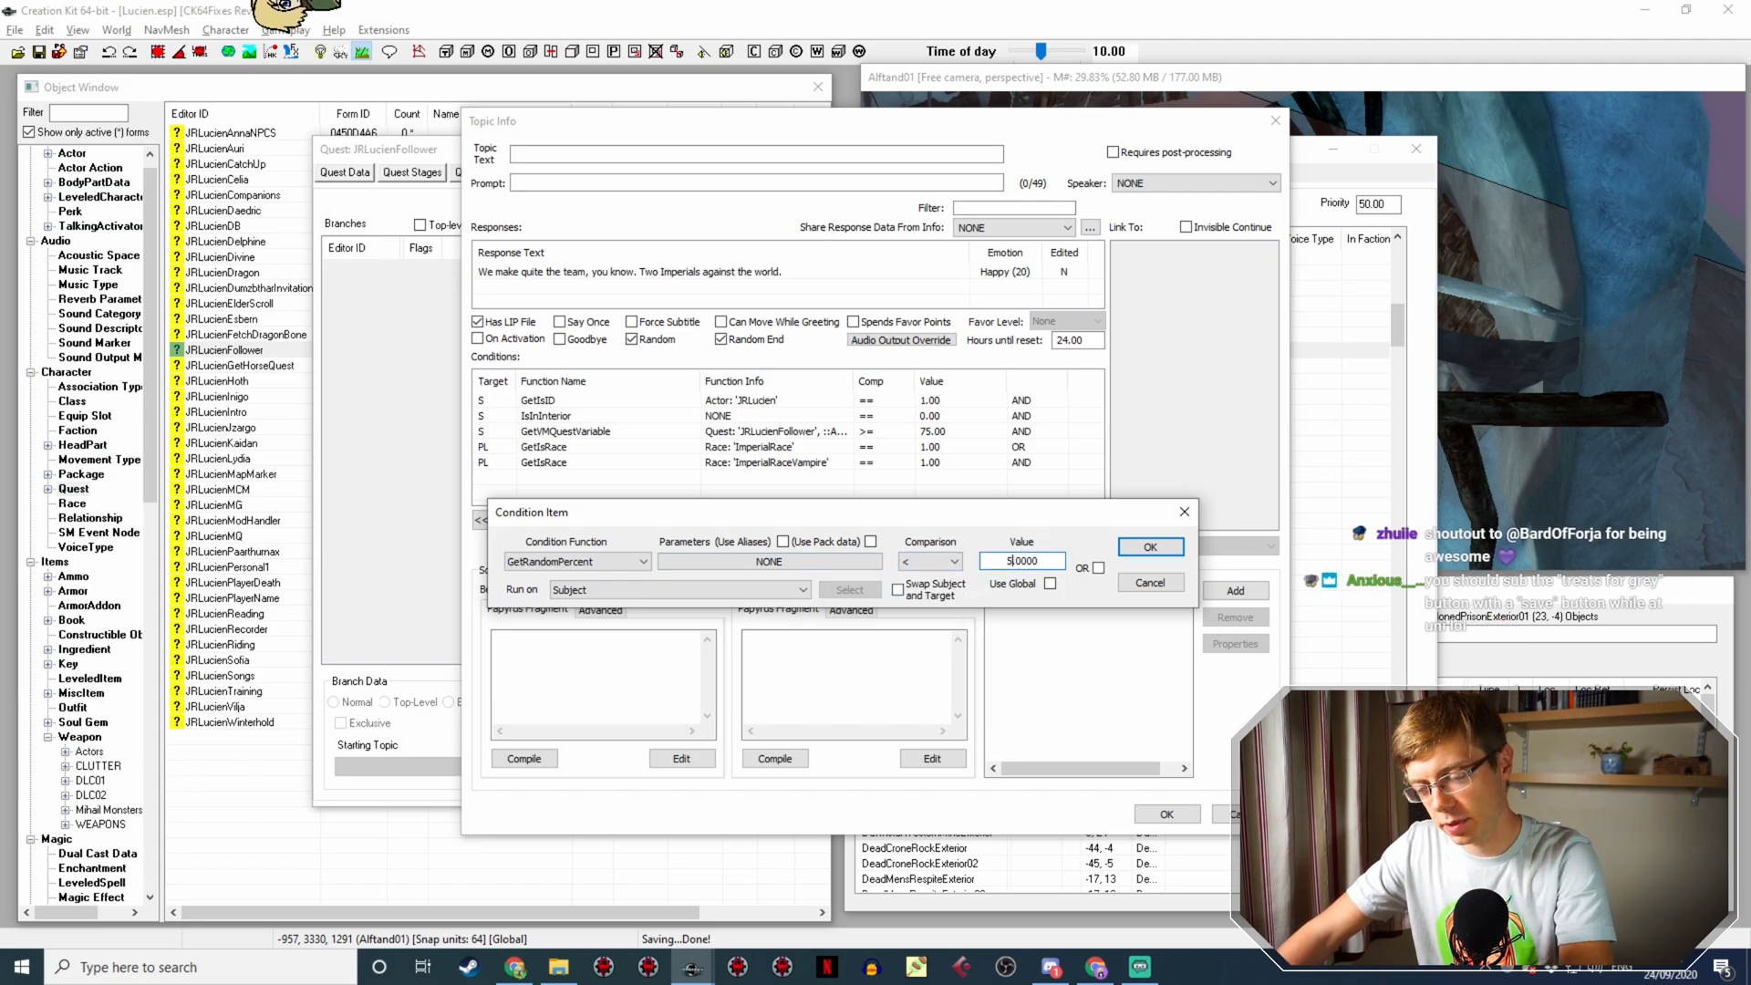
key("Return")
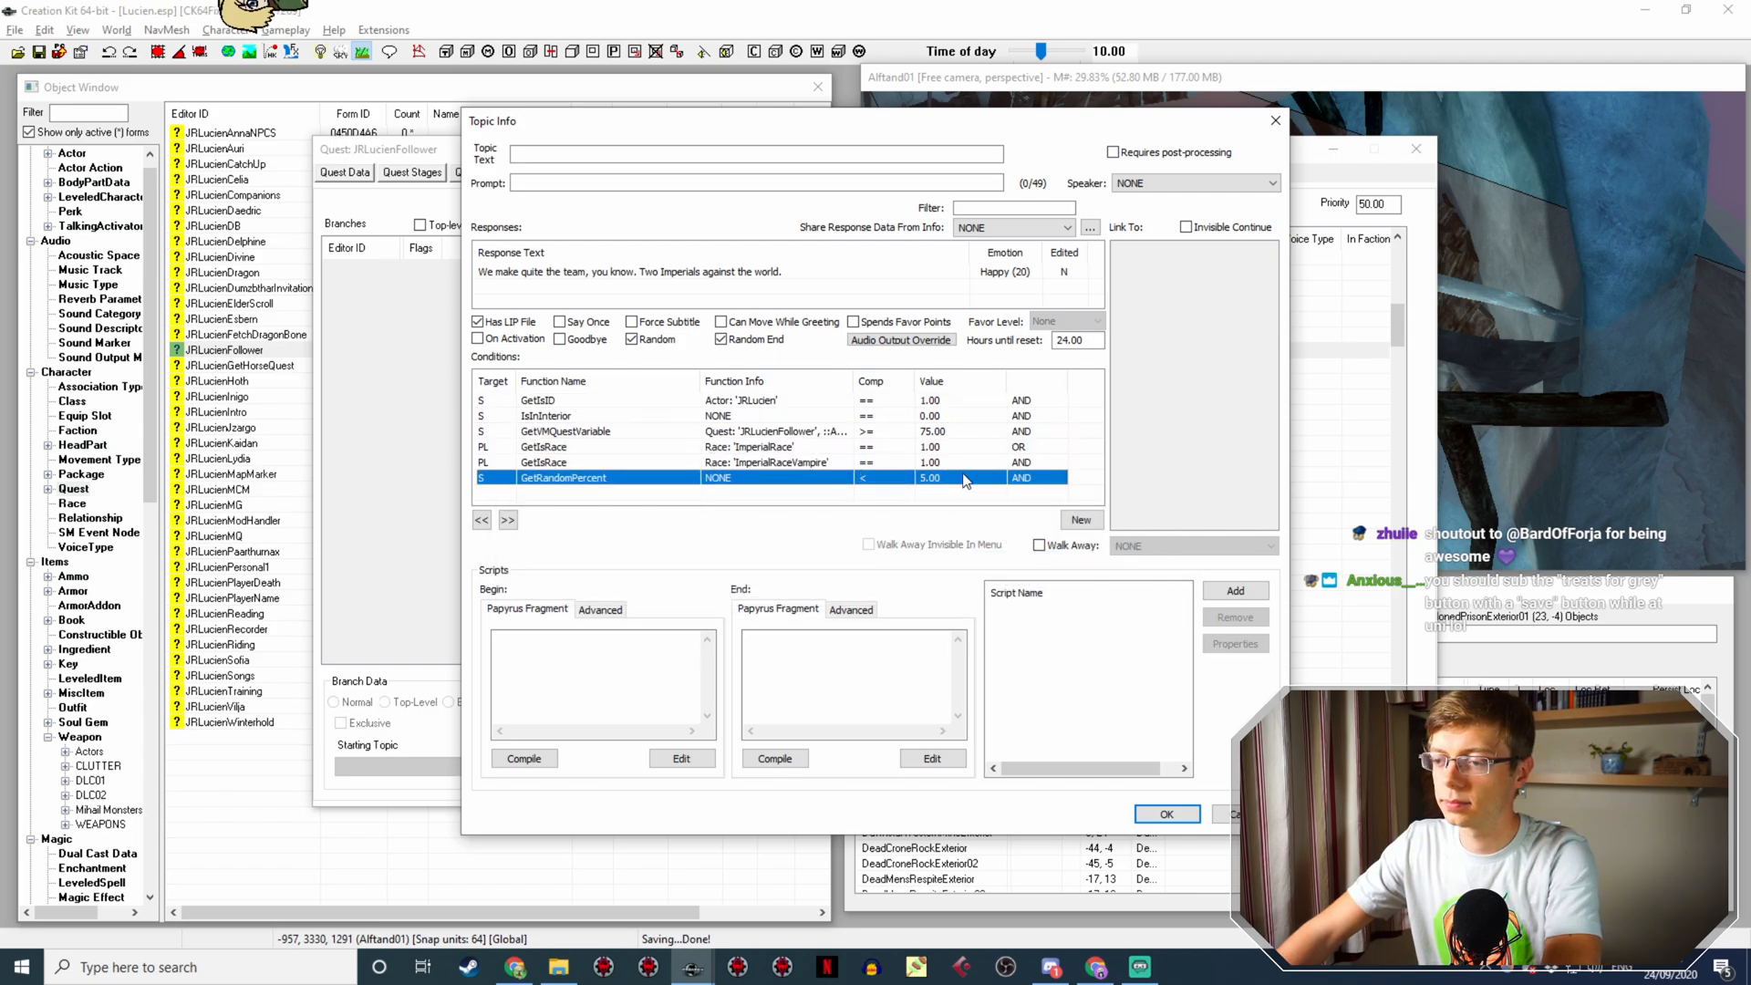
Step: Copy the GetRandomPercent condition and confirm the Imperial line
right_click(966, 481)
left_click(999, 550)
left_click(1163, 813)
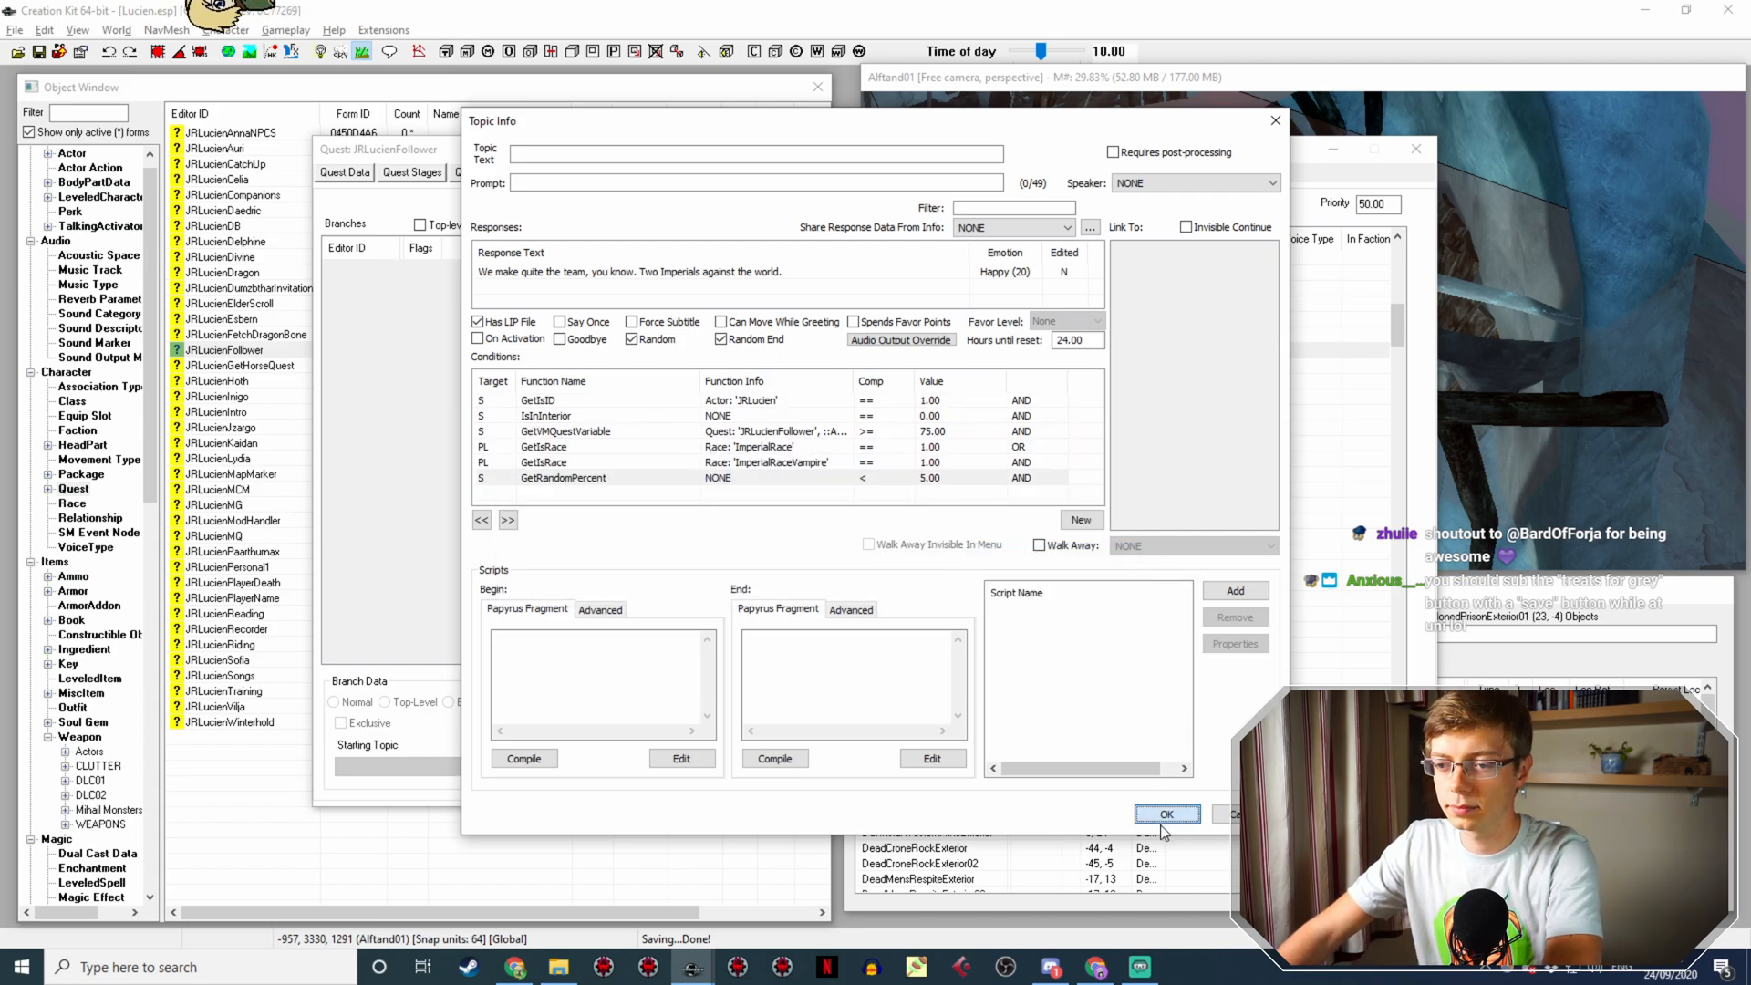
Step: Paste the GetRandomPercent condition into the Khajiit team line as its last condition, copy it again and confirm the line
double_click(892, 368)
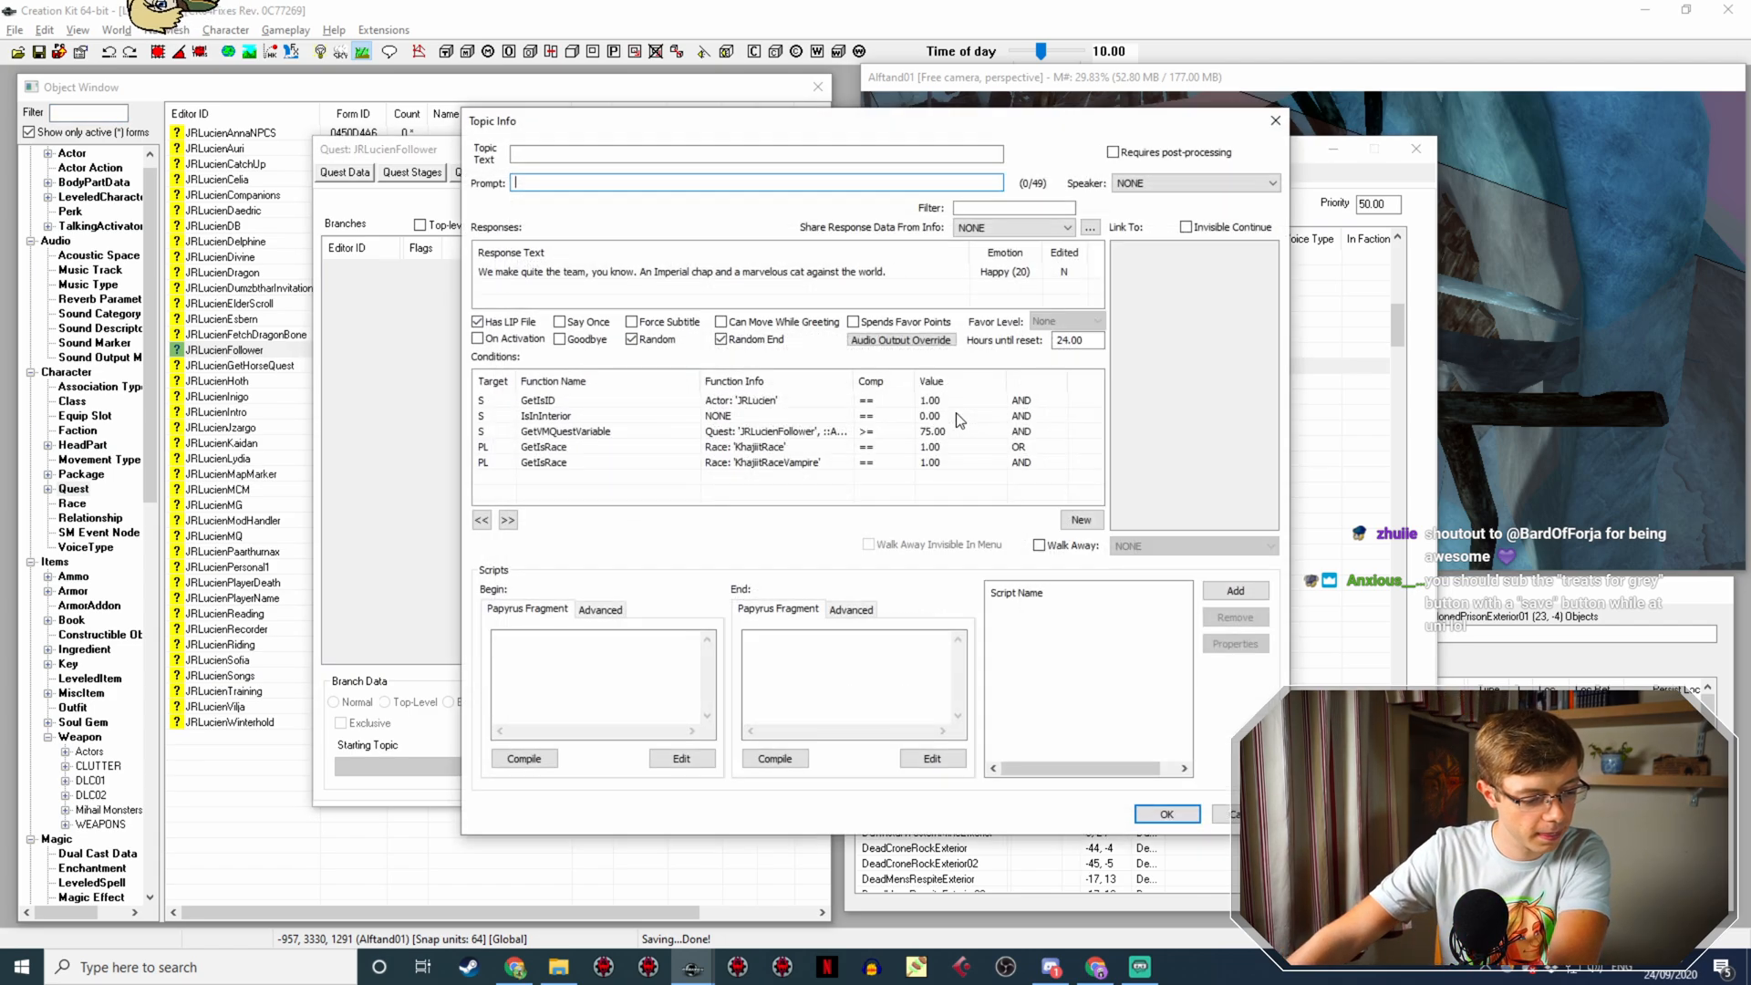
right_click(617, 476)
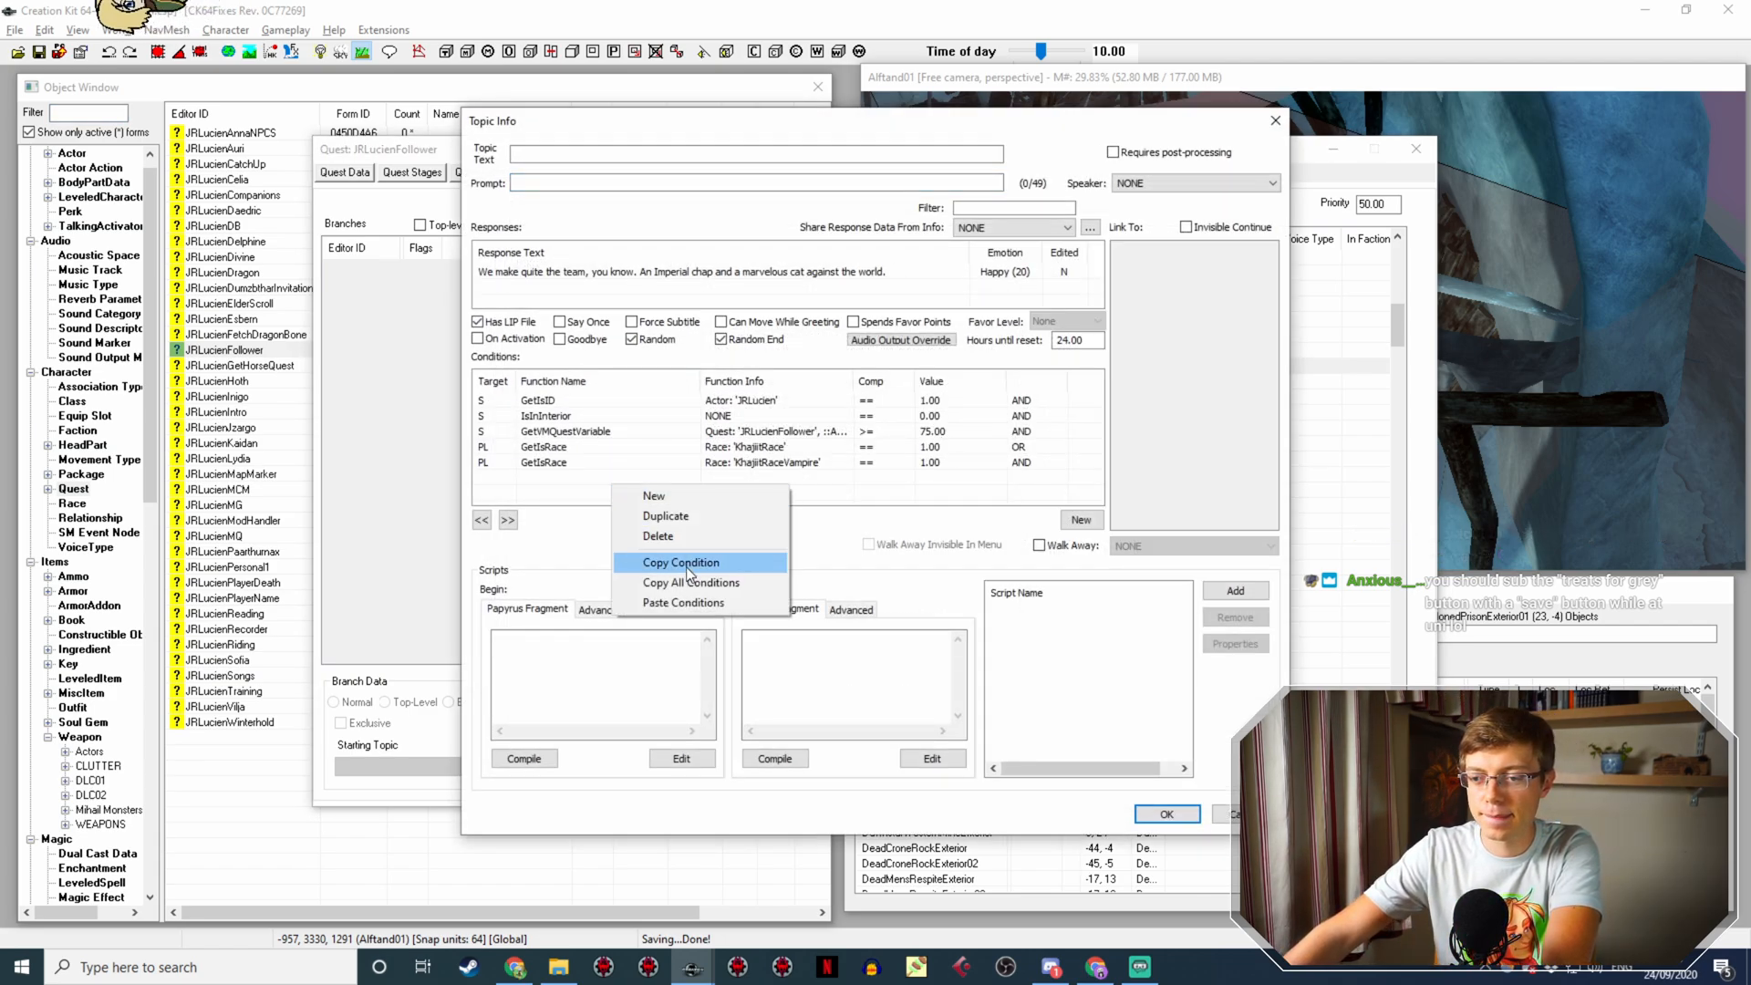
left_click(702, 600)
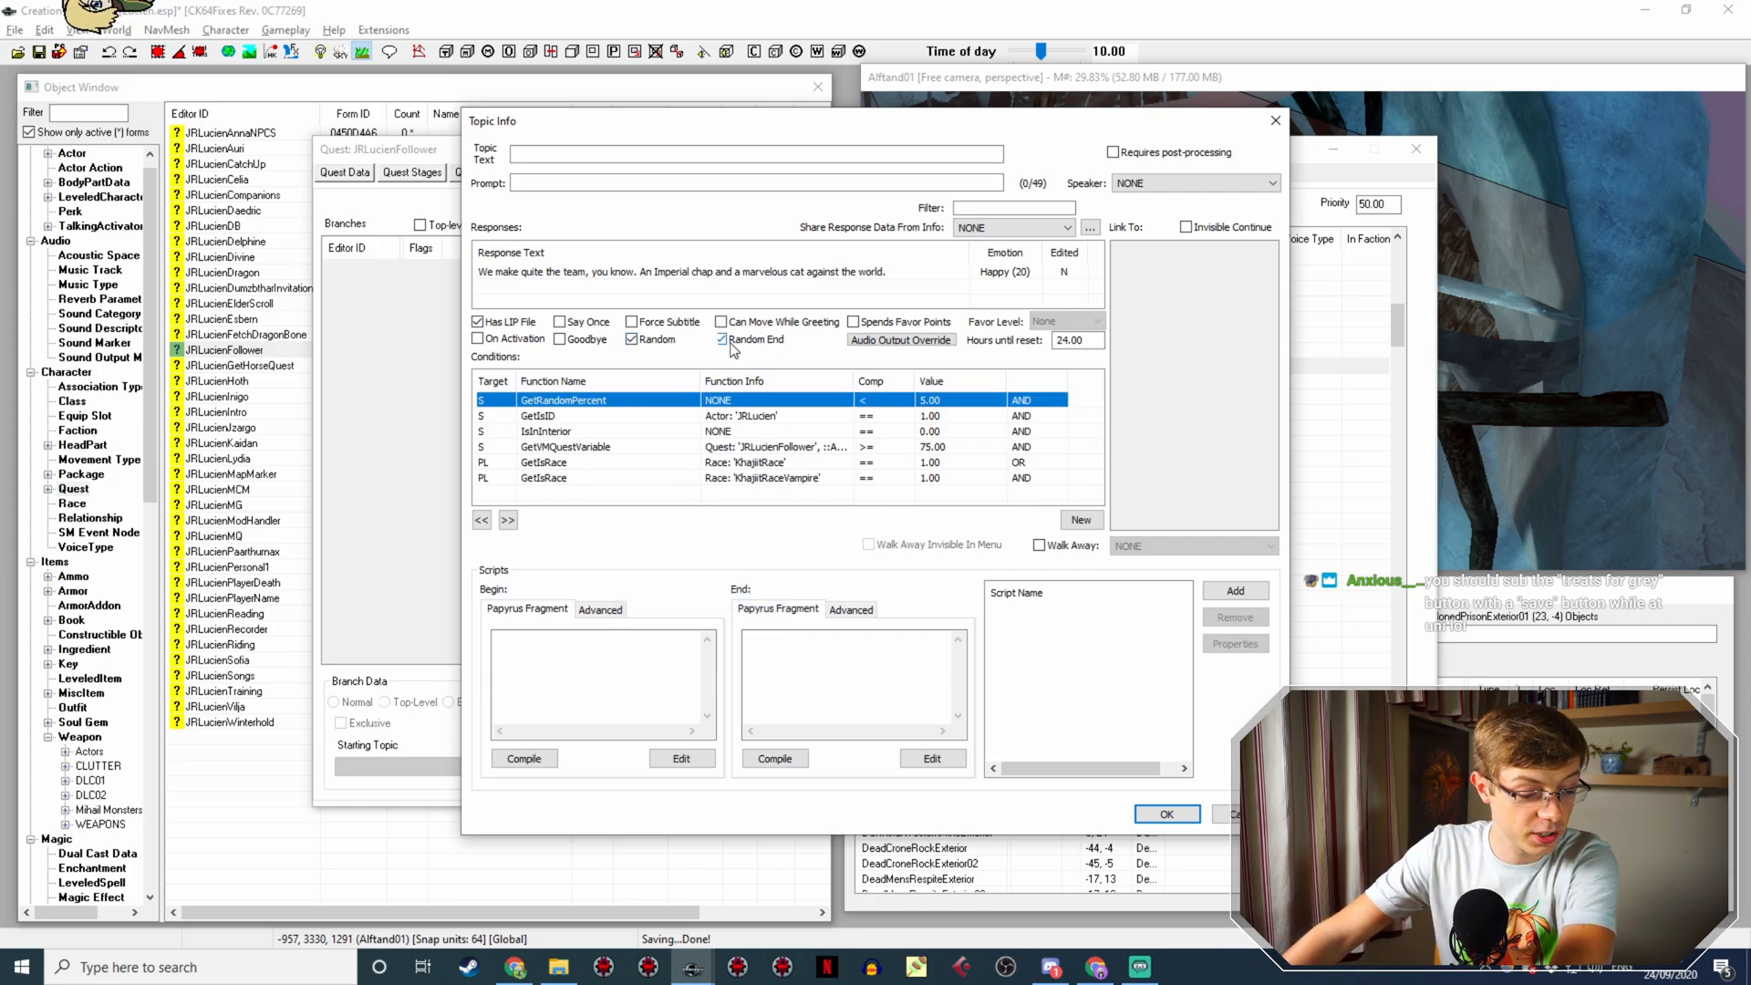
key("Right")
key("Right")
key("Right")
key("Right")
key("Right")
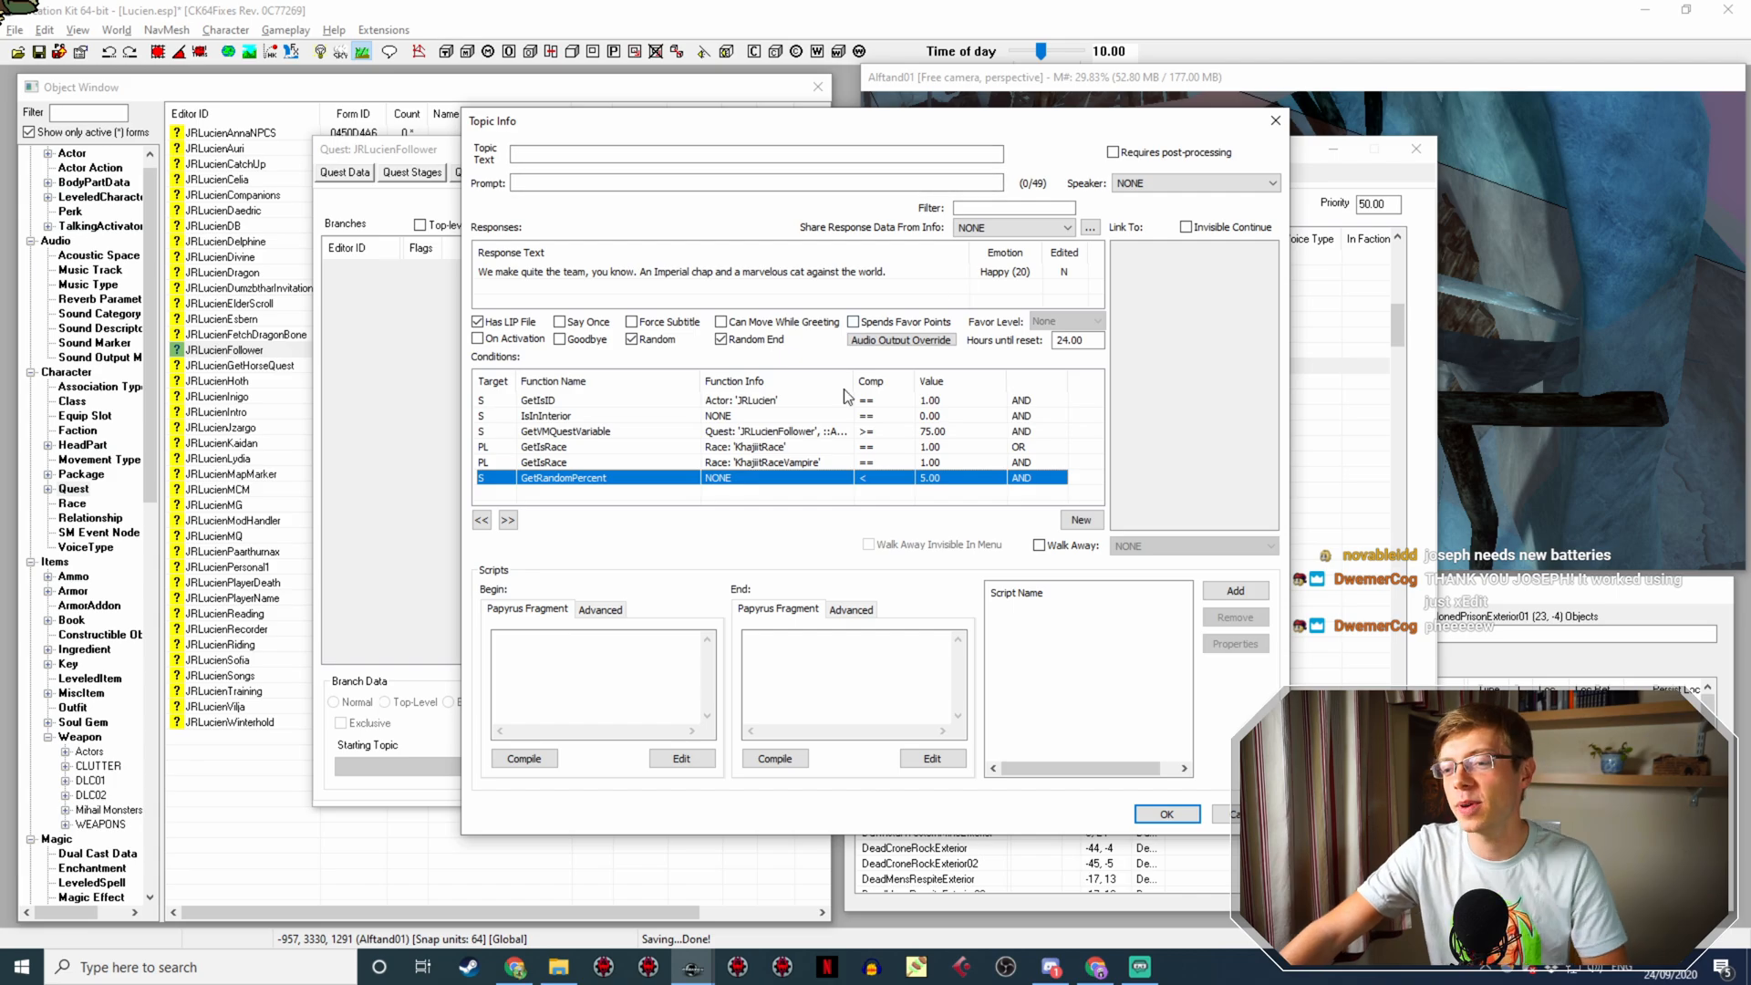
right_click(748, 482)
left_click(784, 556)
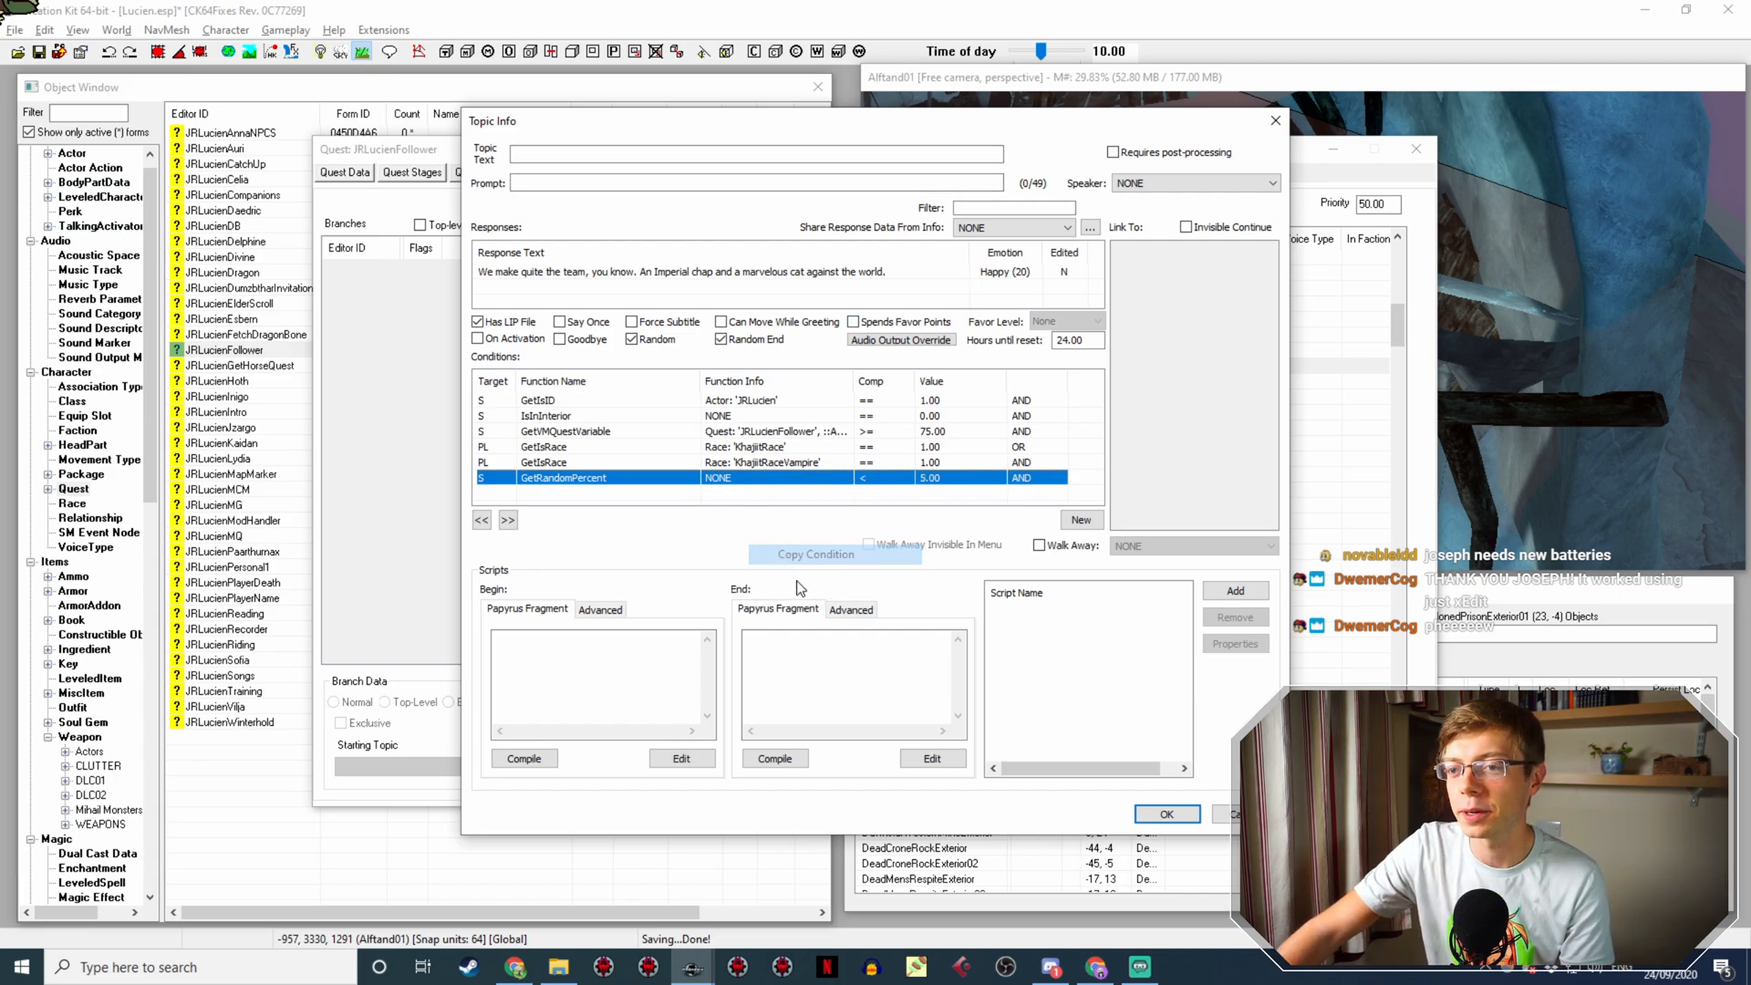
left_click(1158, 824)
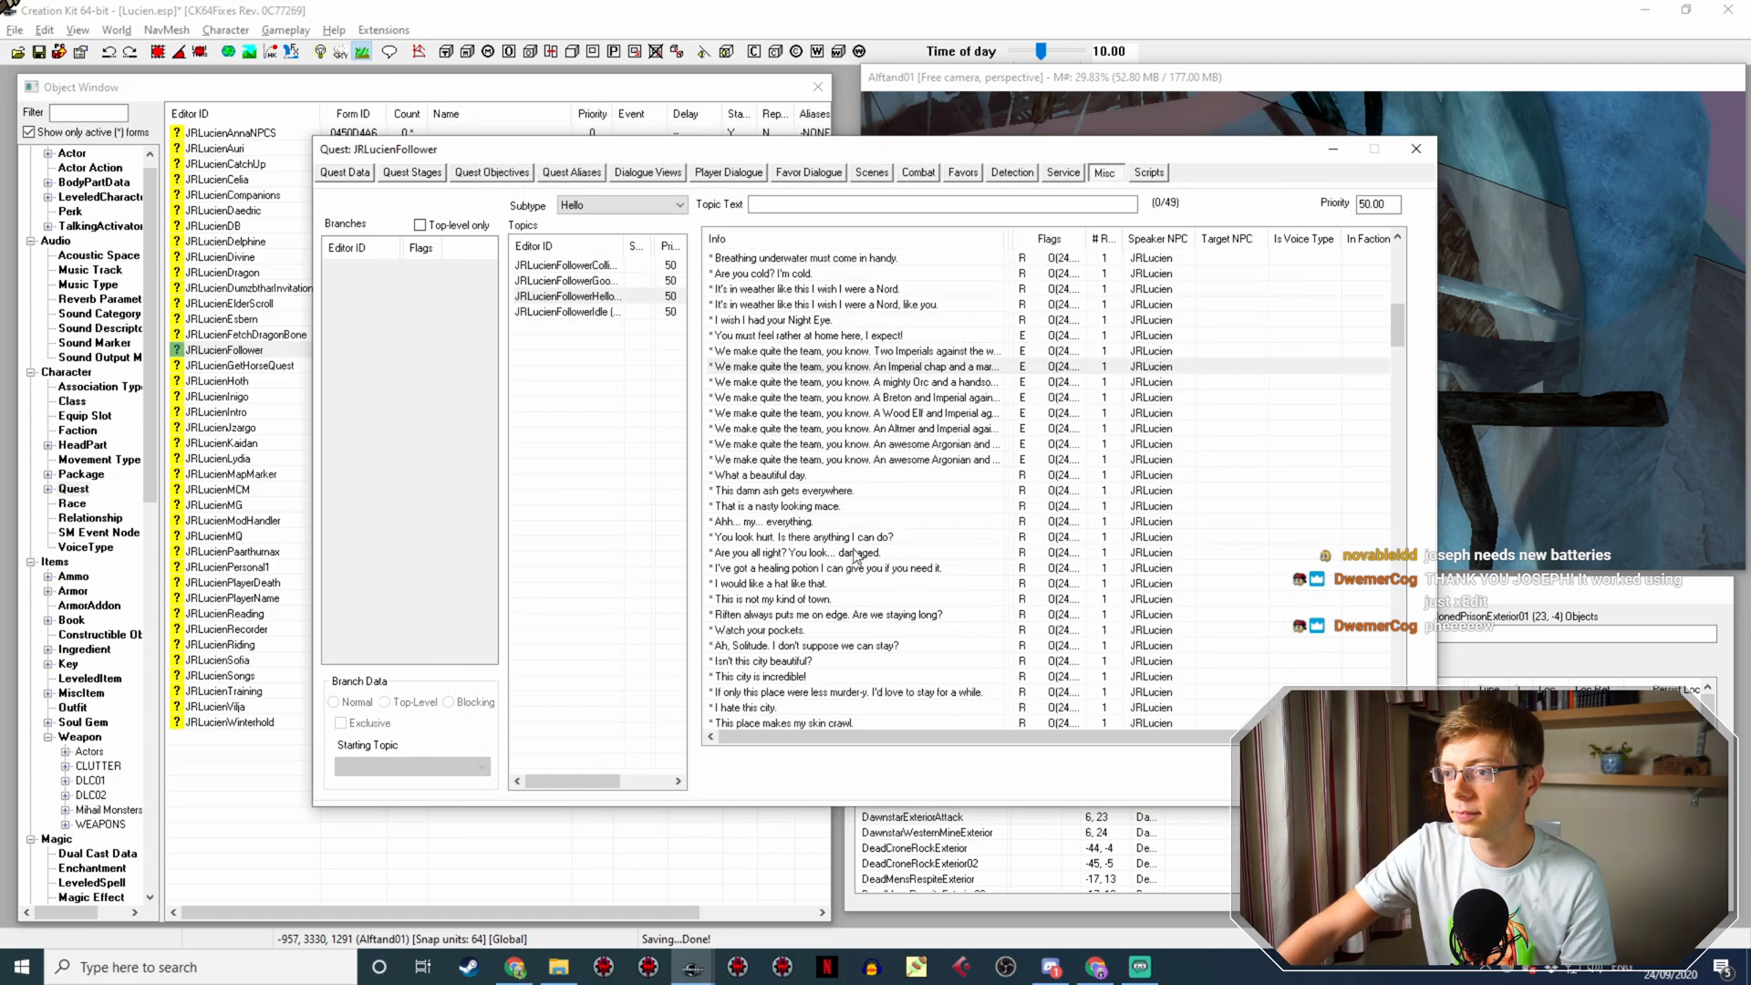
Step: Paste the GetRandomPercent condition into the "mighty Orc" team line, place it directly below GetIsID and confirm the line
double_click(832, 382)
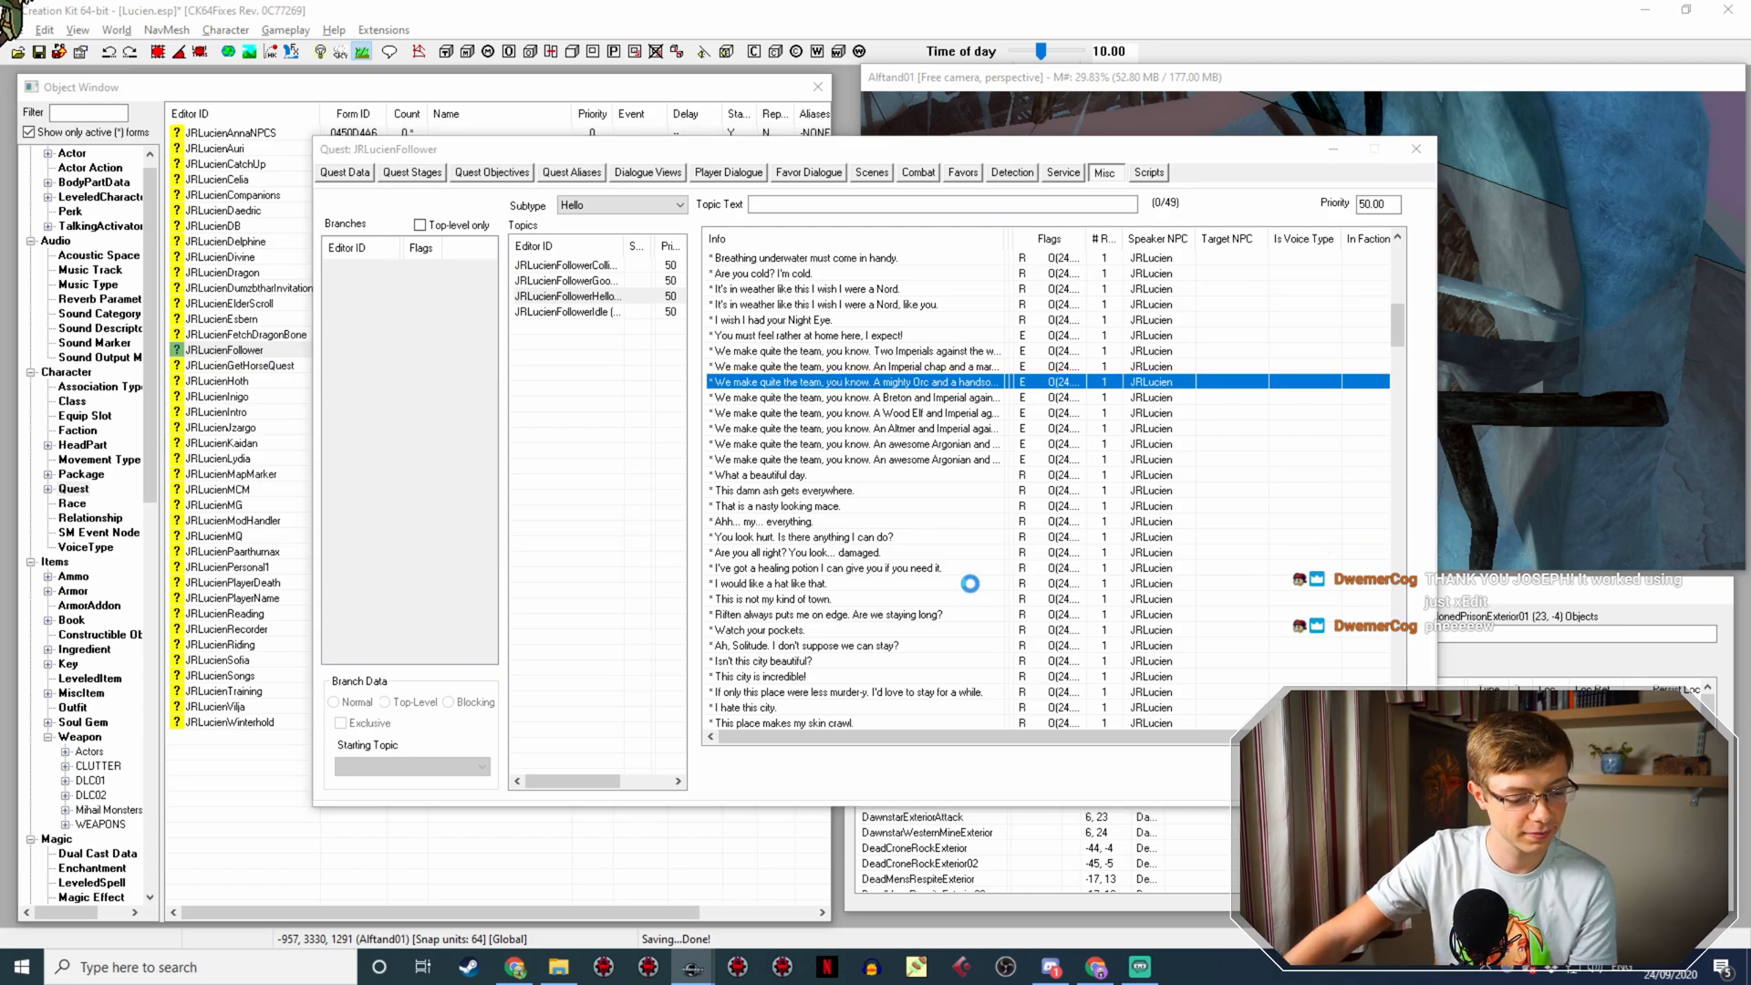
right_click(845, 490)
left_click(921, 594)
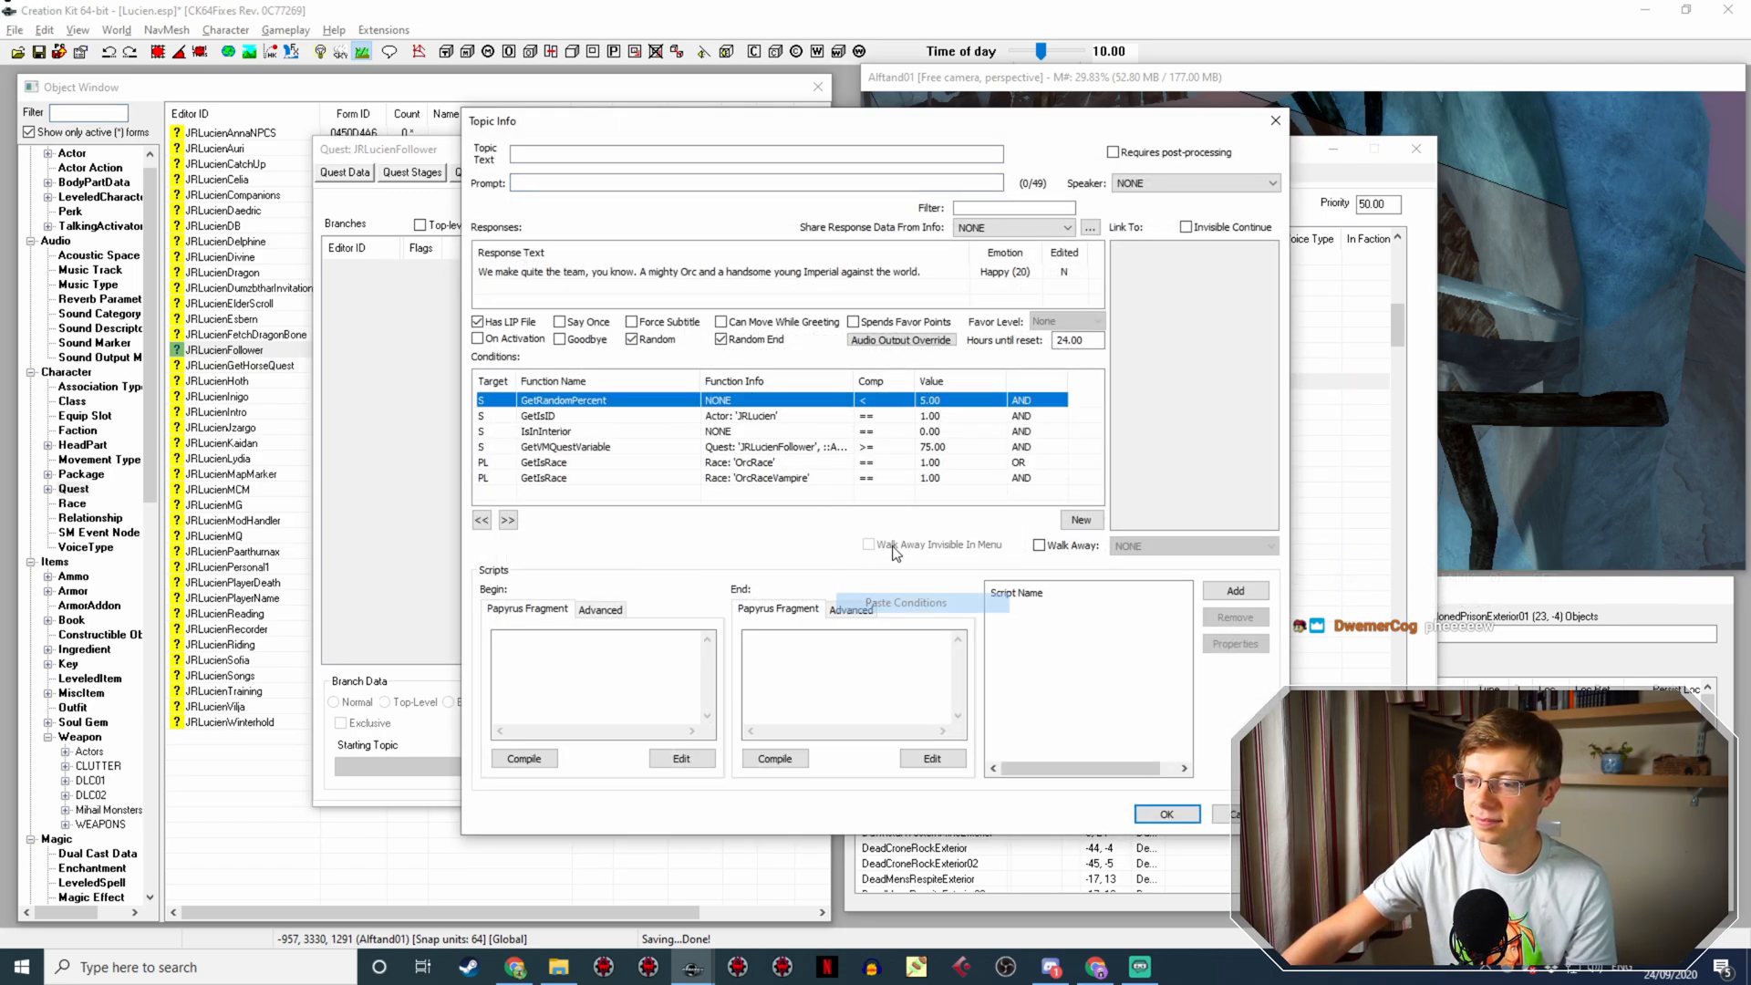
key("Right")
key("Right")
key("Right")
key("Right")
key("Right")
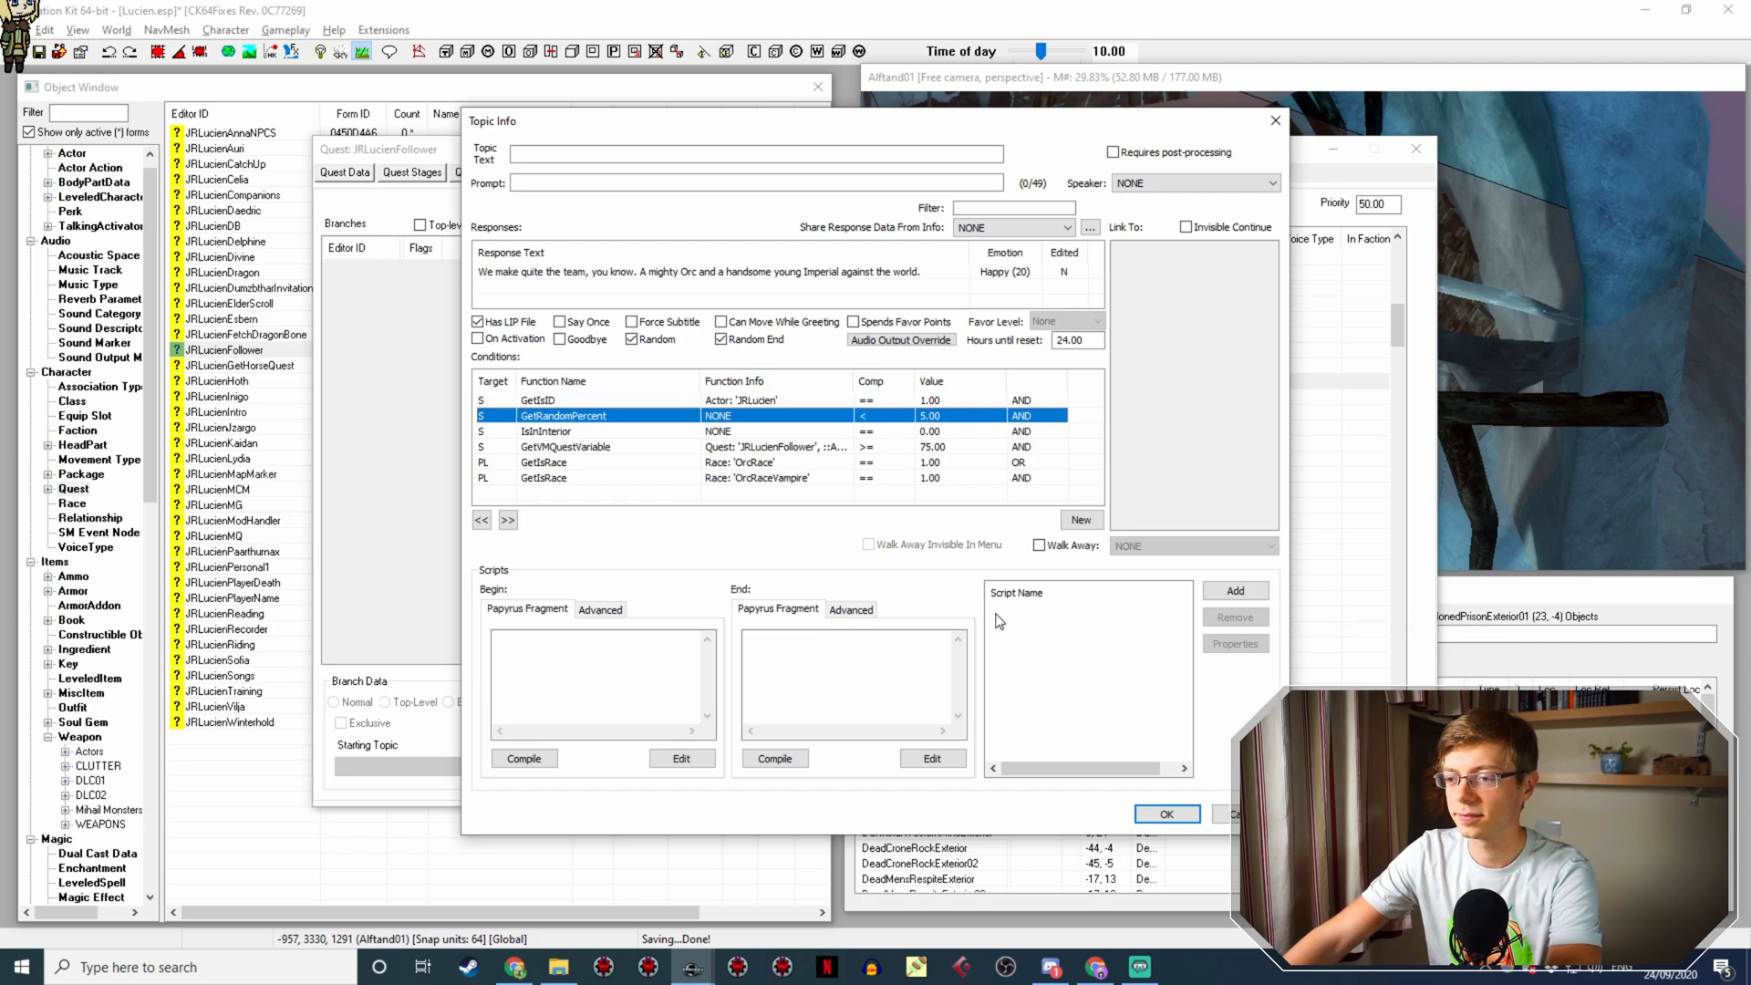
left_click(1179, 817)
Step: Paste the GetRandomPercent condition into the "A Breton and Imperial" team line and confirm it
double_click(875, 400)
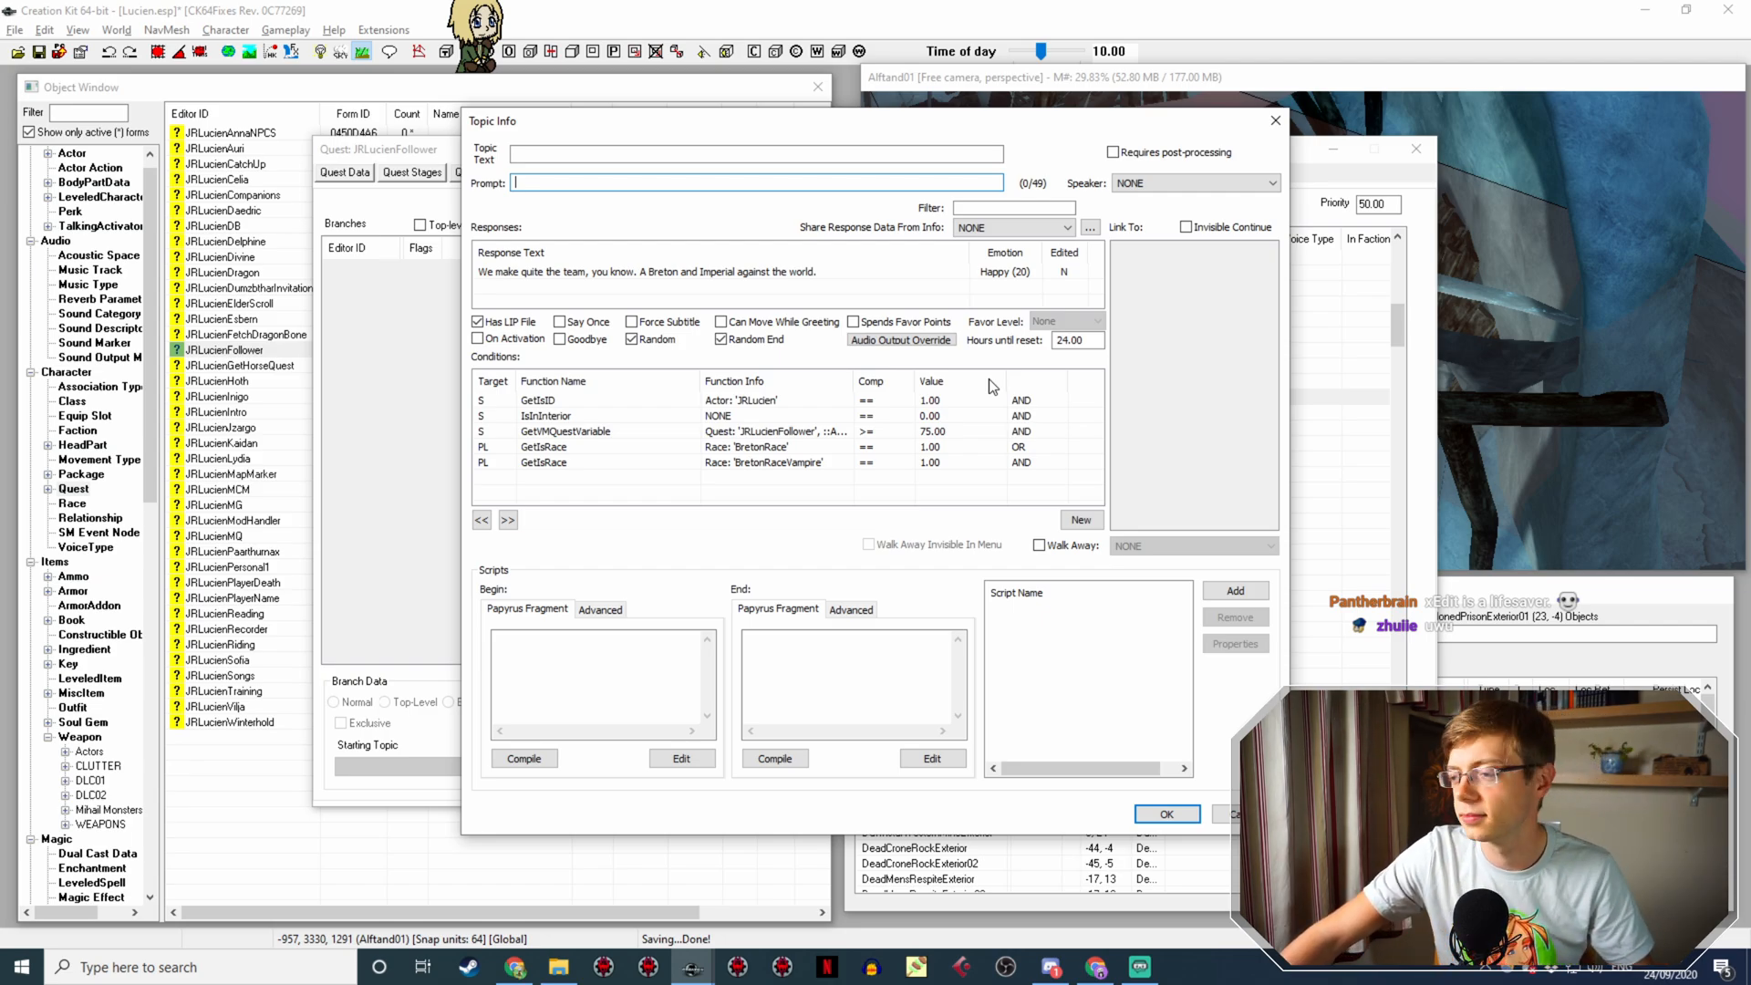
right_click(771, 470)
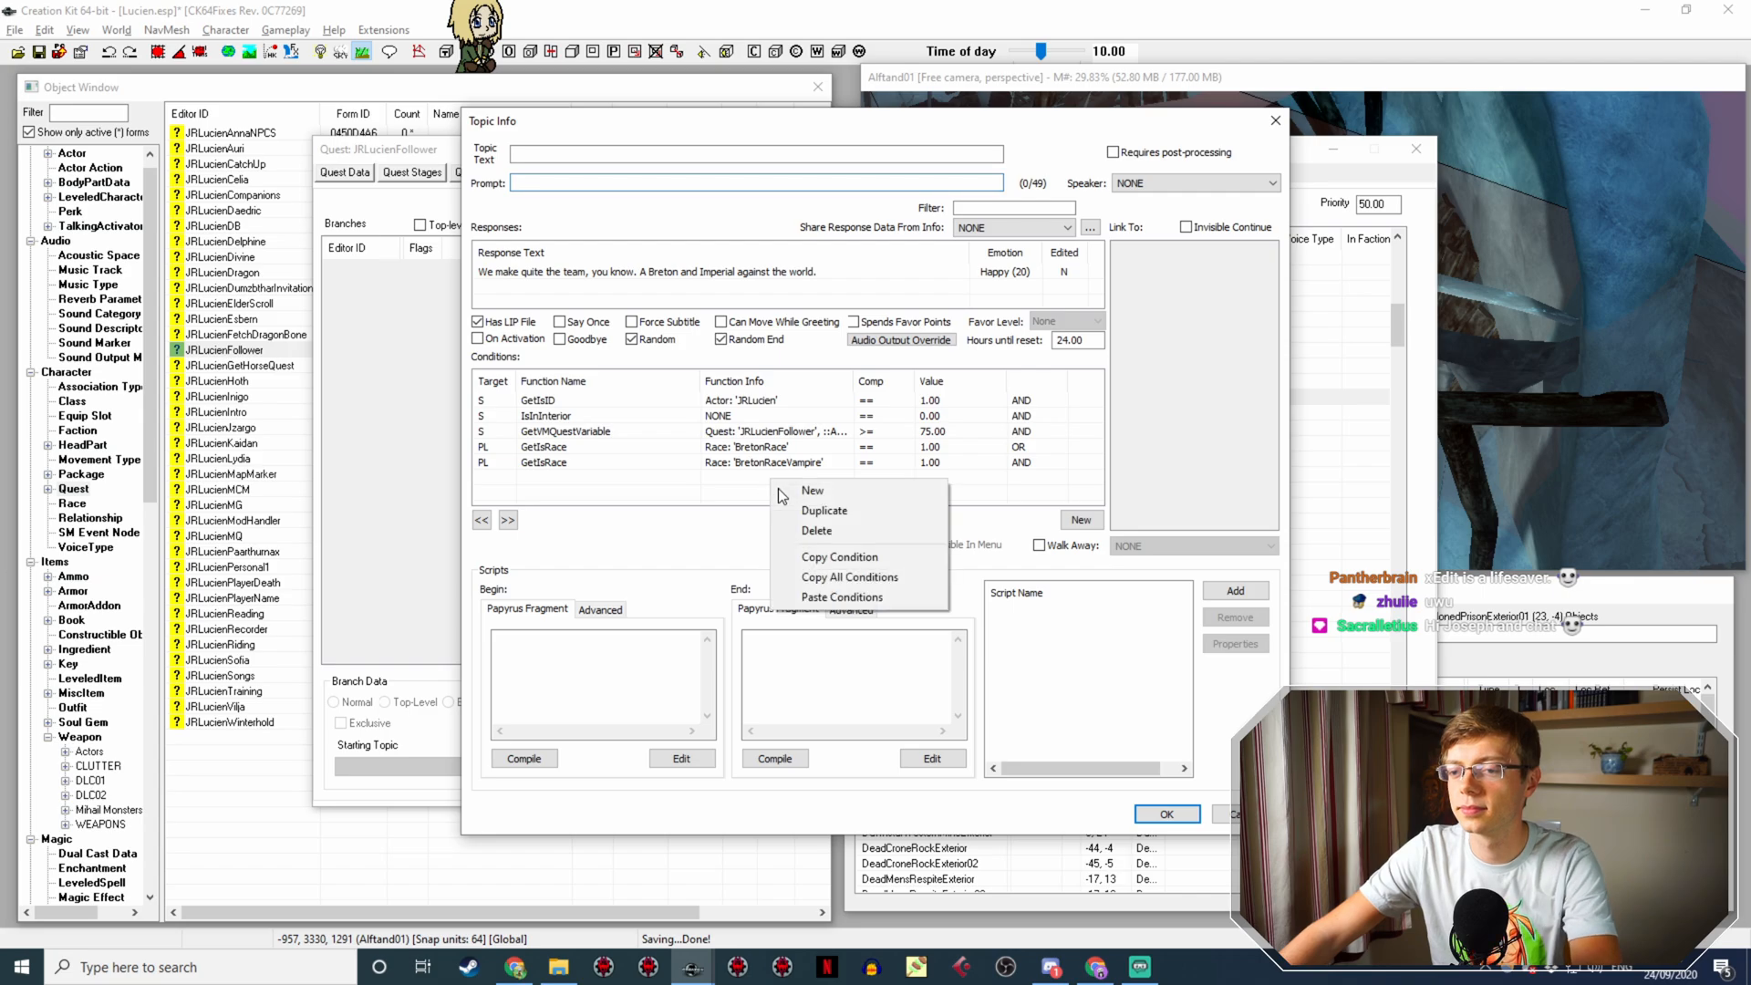
left_click(850, 591)
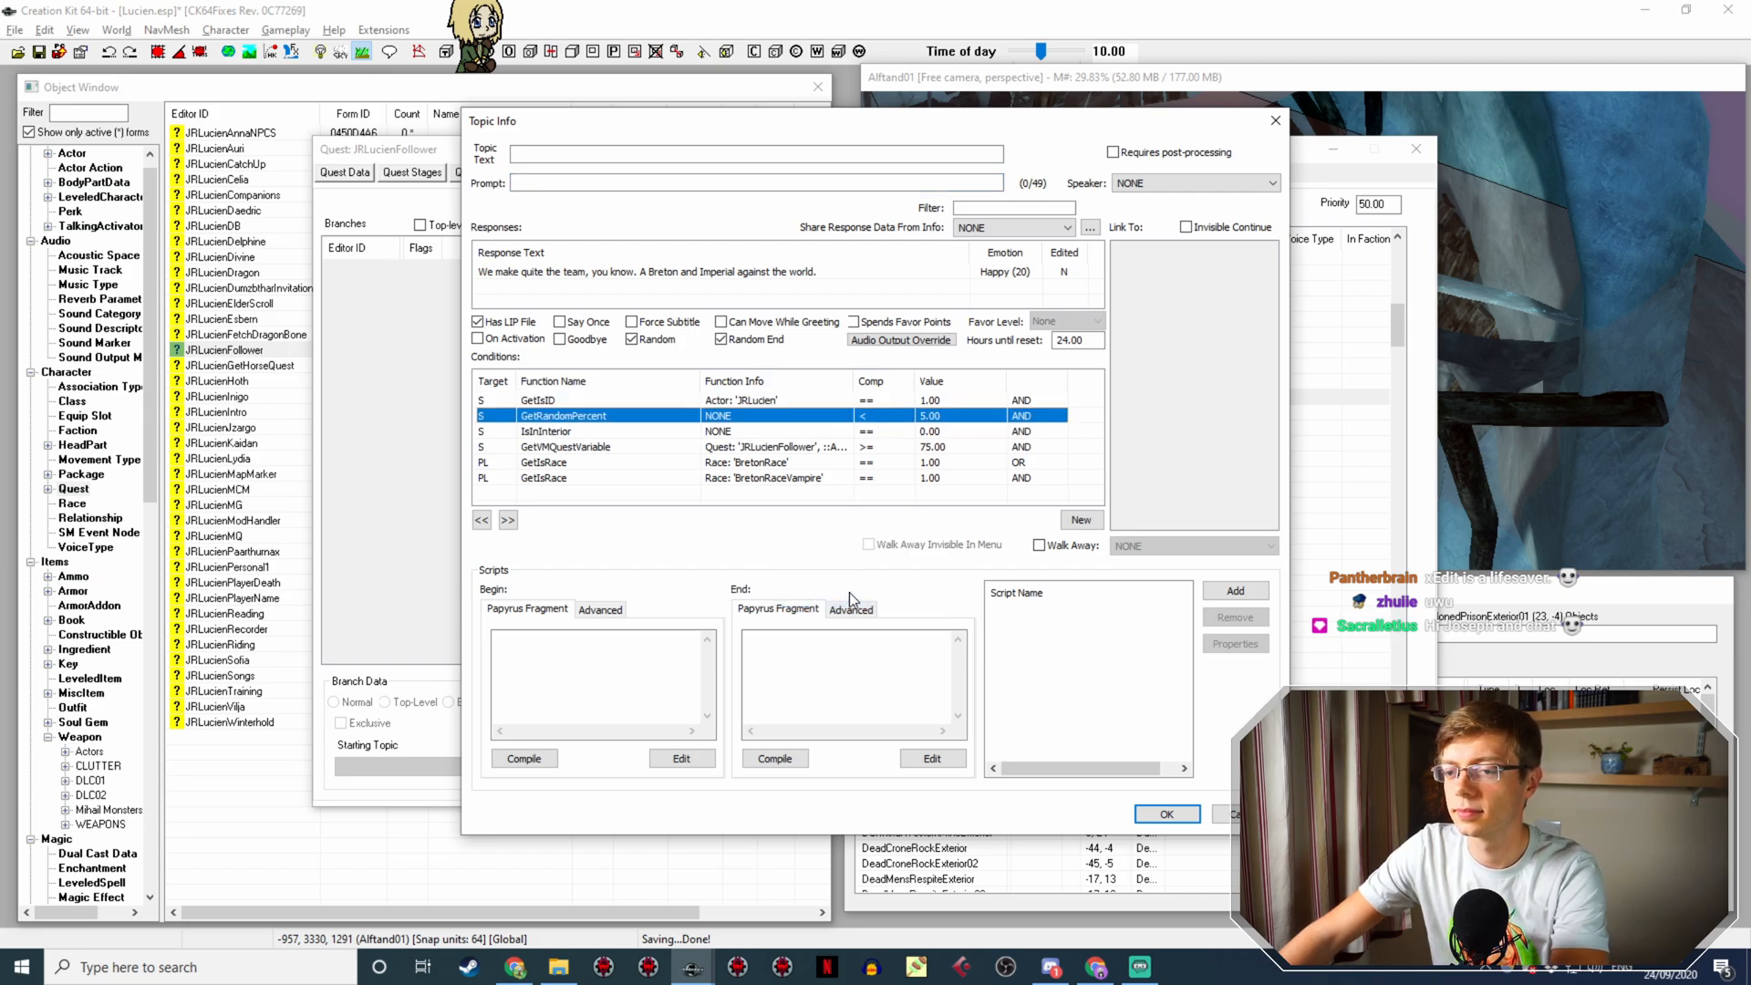
left_click(1166, 814)
Step: Add the copied GetRandomPercent condition to the "A Wood Elf and Imperial" team line and confirm it
double_click(853, 414)
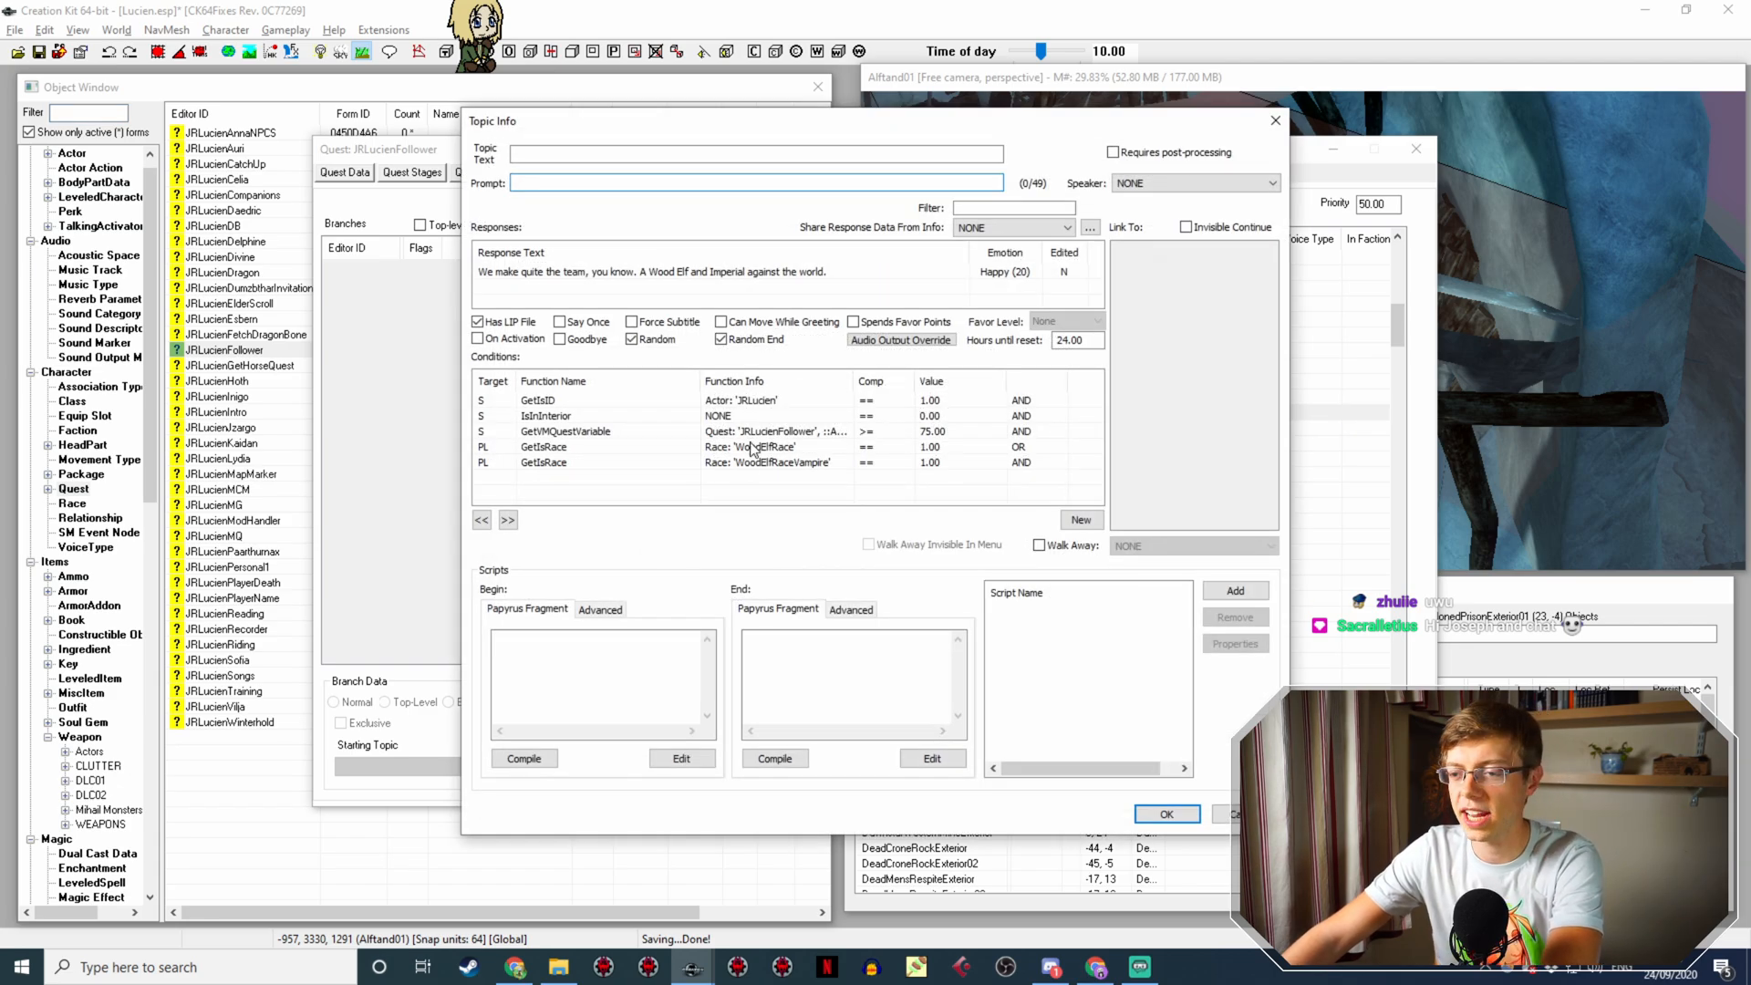
right_click(740, 488)
left_click(849, 604)
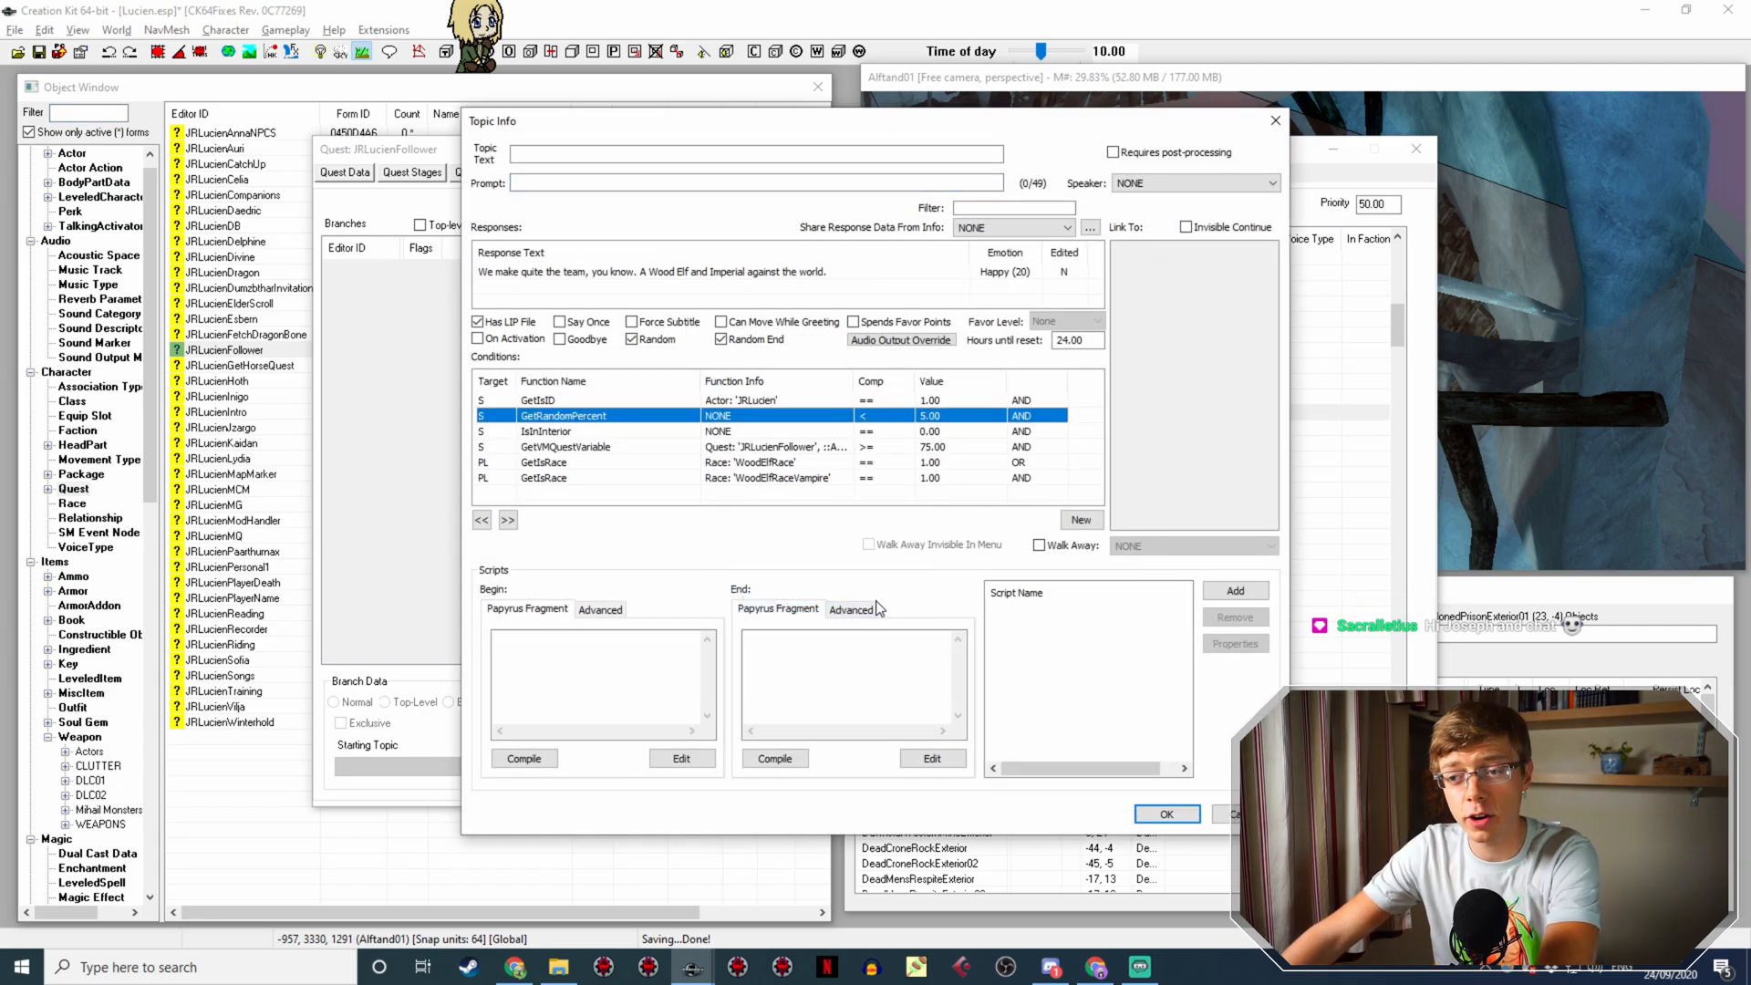
left_click(1166, 814)
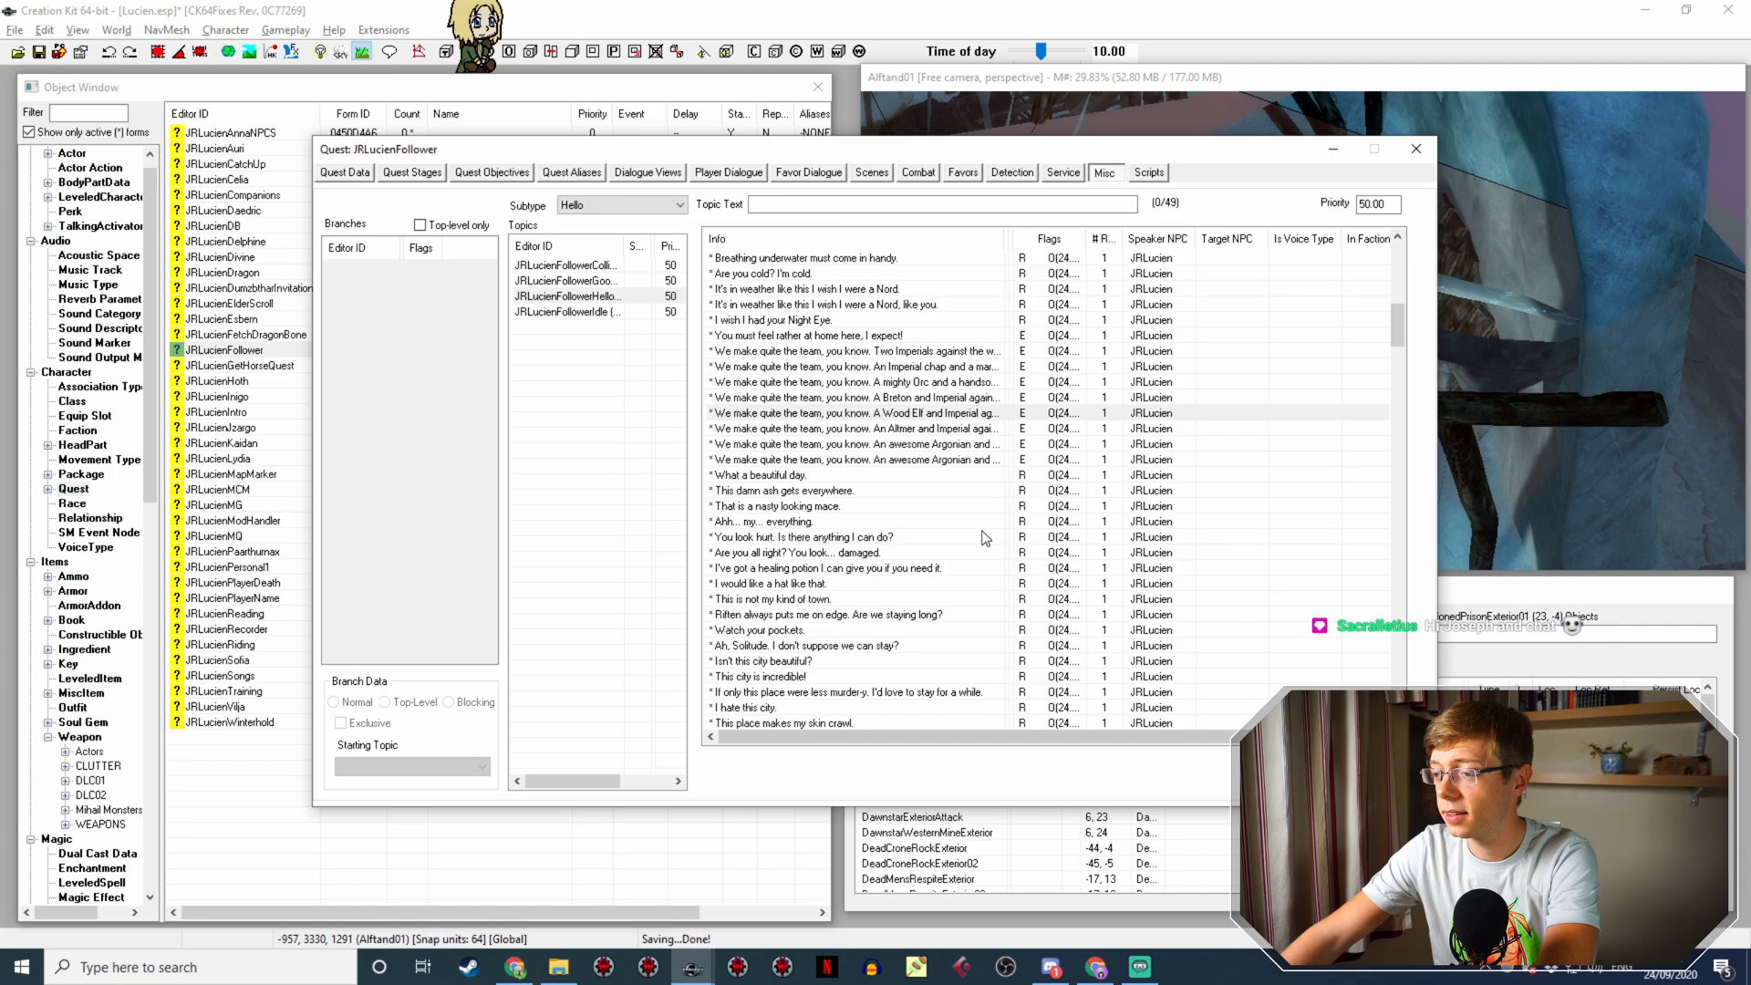
Step: Add the copied GetRandomPercent condition to the "An Altmer and Imperial" team line and confirm it
left_click(934, 428)
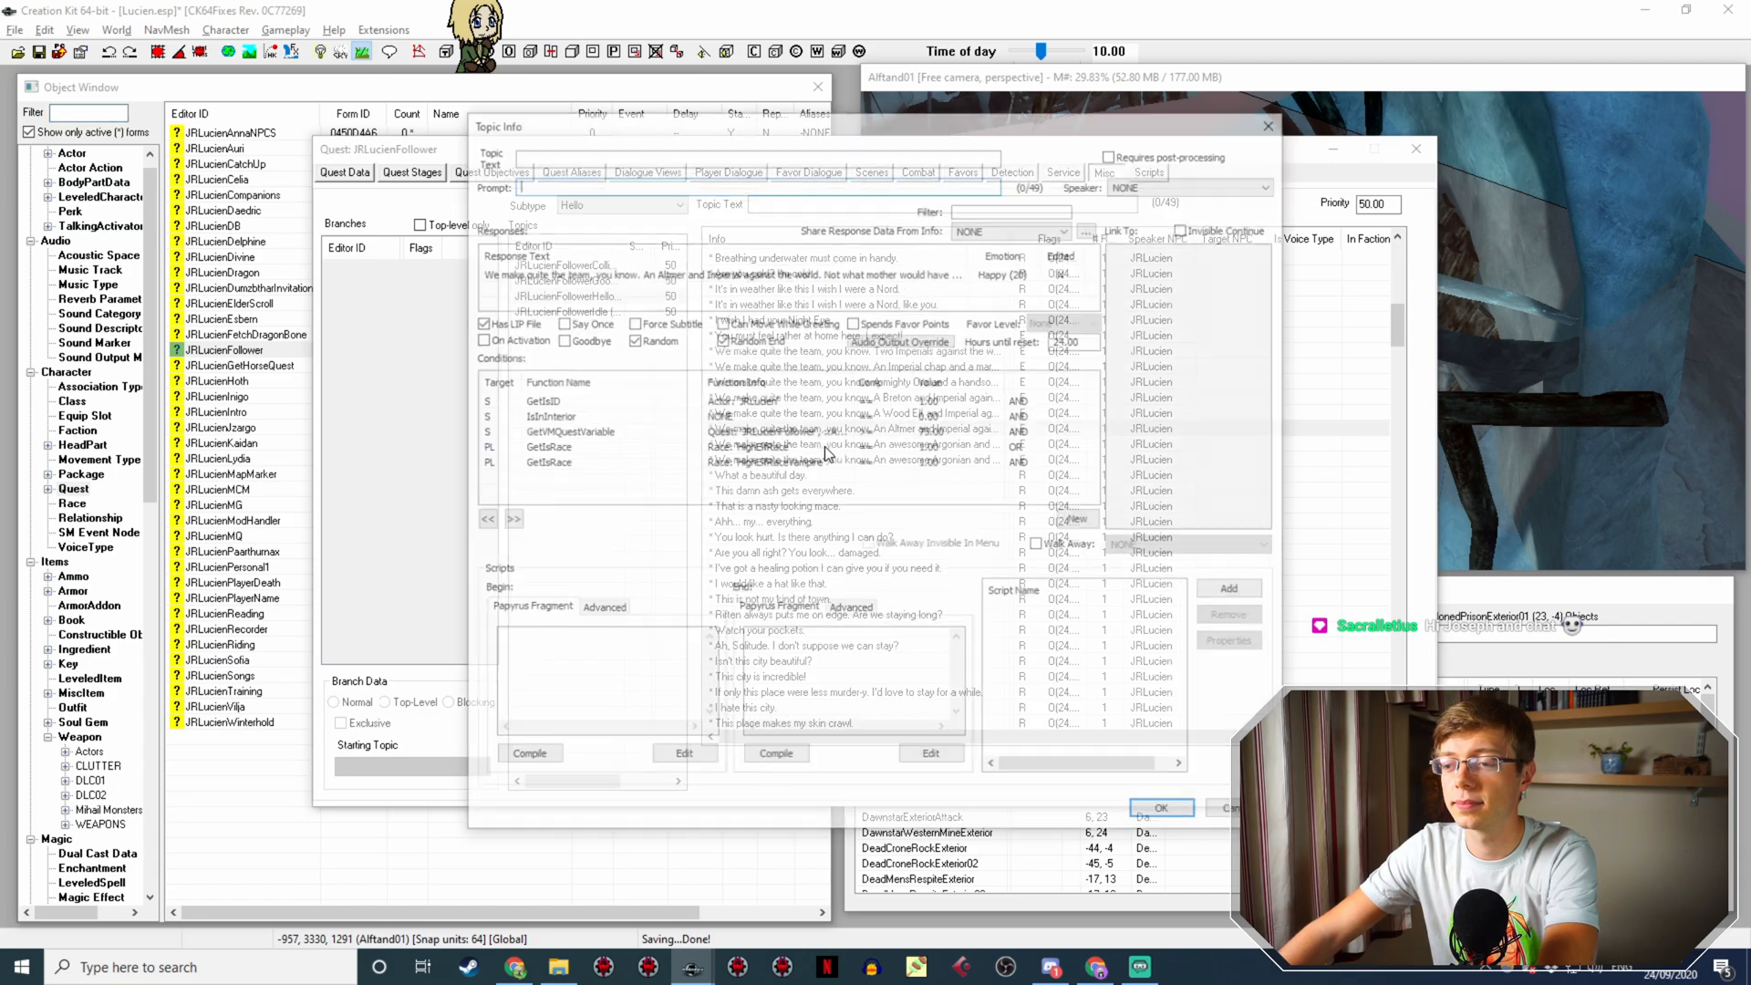
right_click(771, 478)
left_click(855, 595)
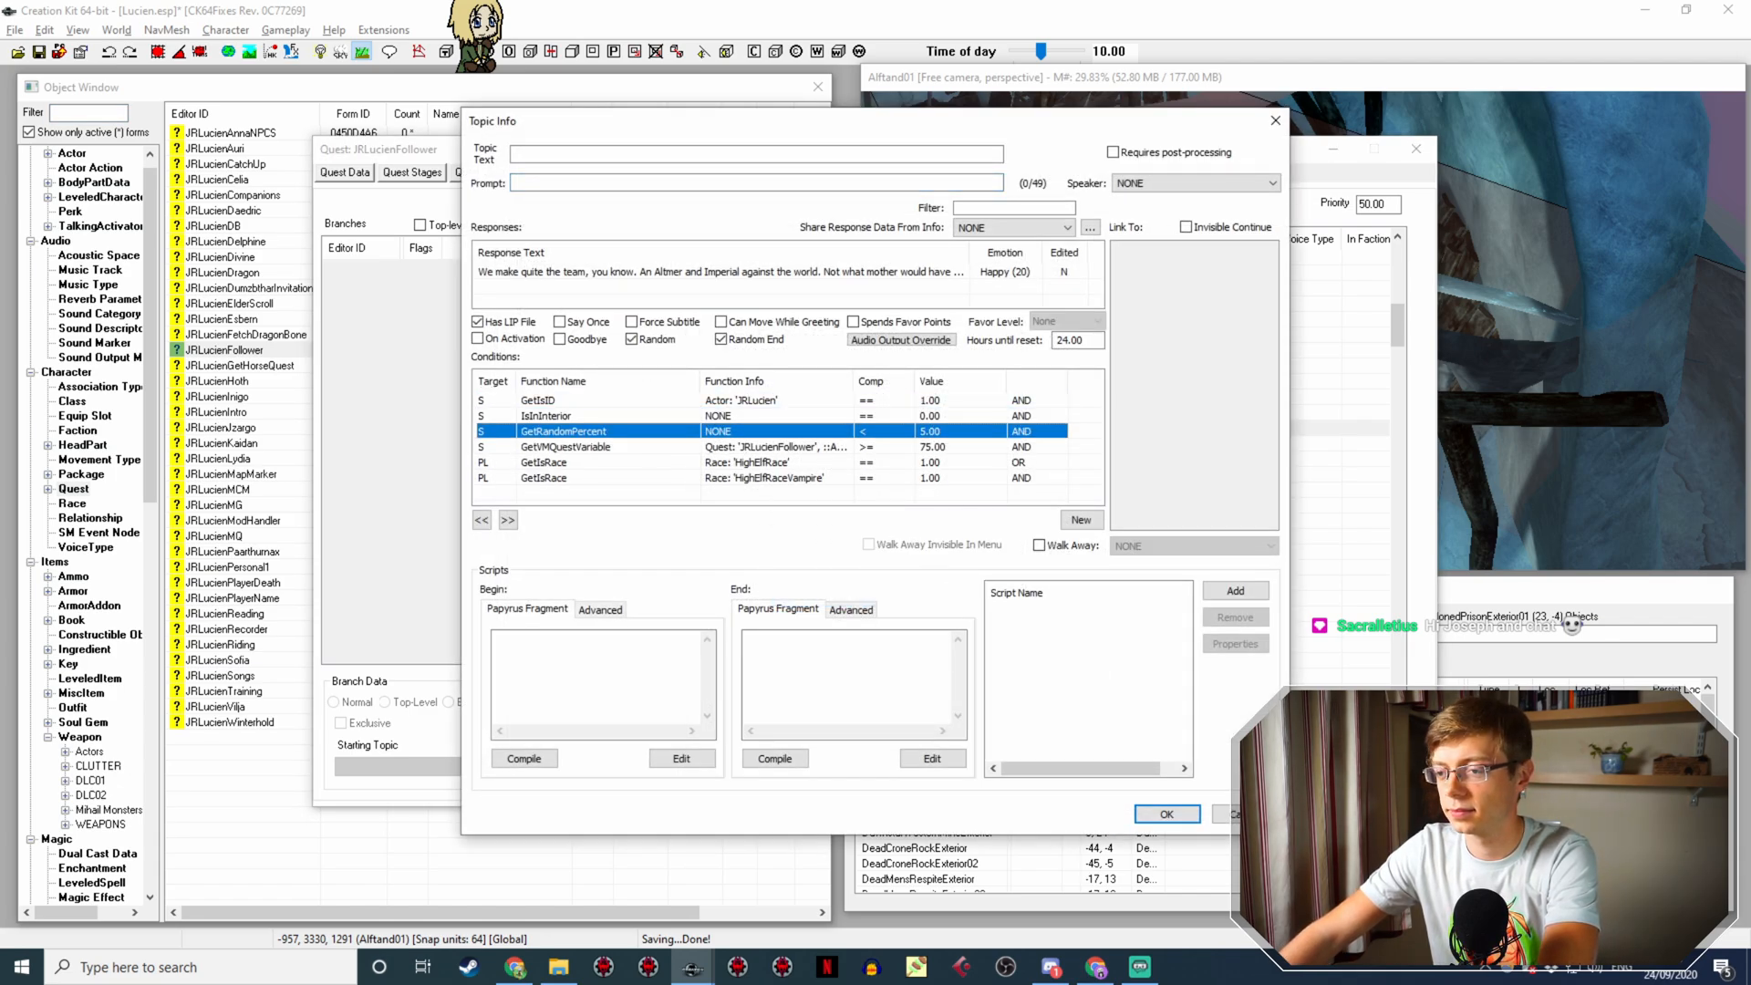
left_click(1166, 814)
Step: Paste the GetRandomPercent condition into the first "awesome Argonian" team line and confirm it
double_click(883, 444)
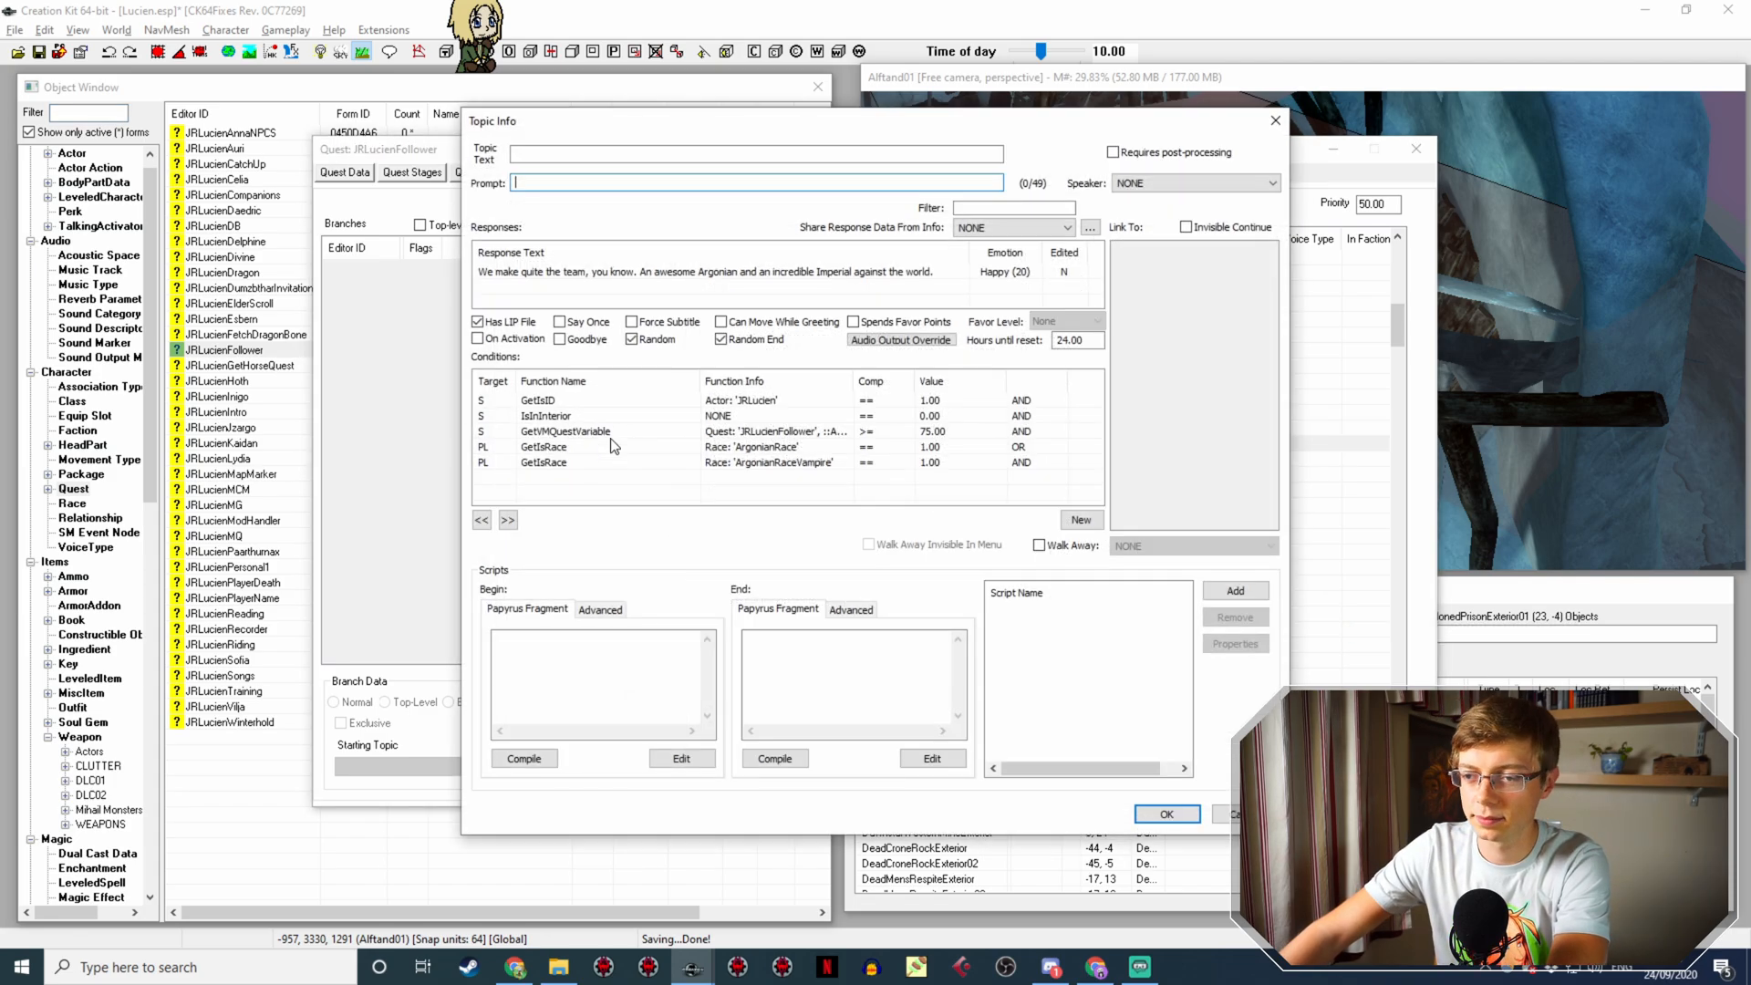
right_click(589, 476)
left_click(713, 594)
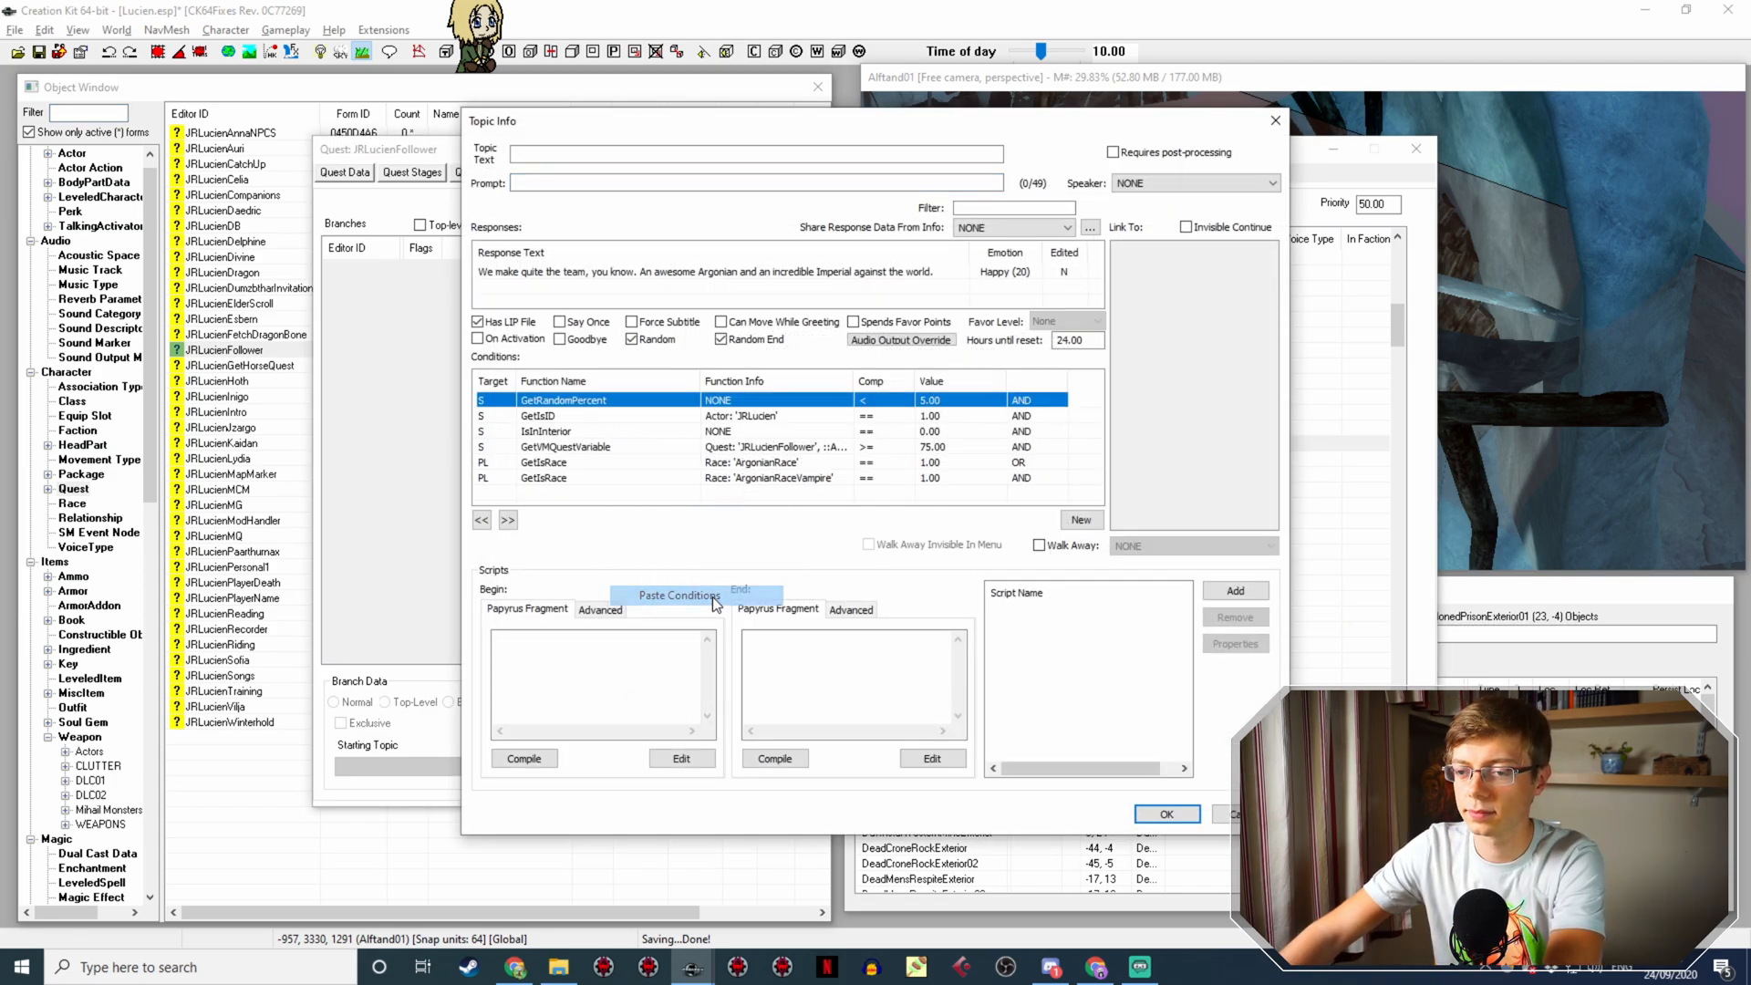
left_click(1166, 814)
Step: Paste the GetRandomPercent condition into the duplicate Argonian team line as its last condition and confirm it
double_click(926, 460)
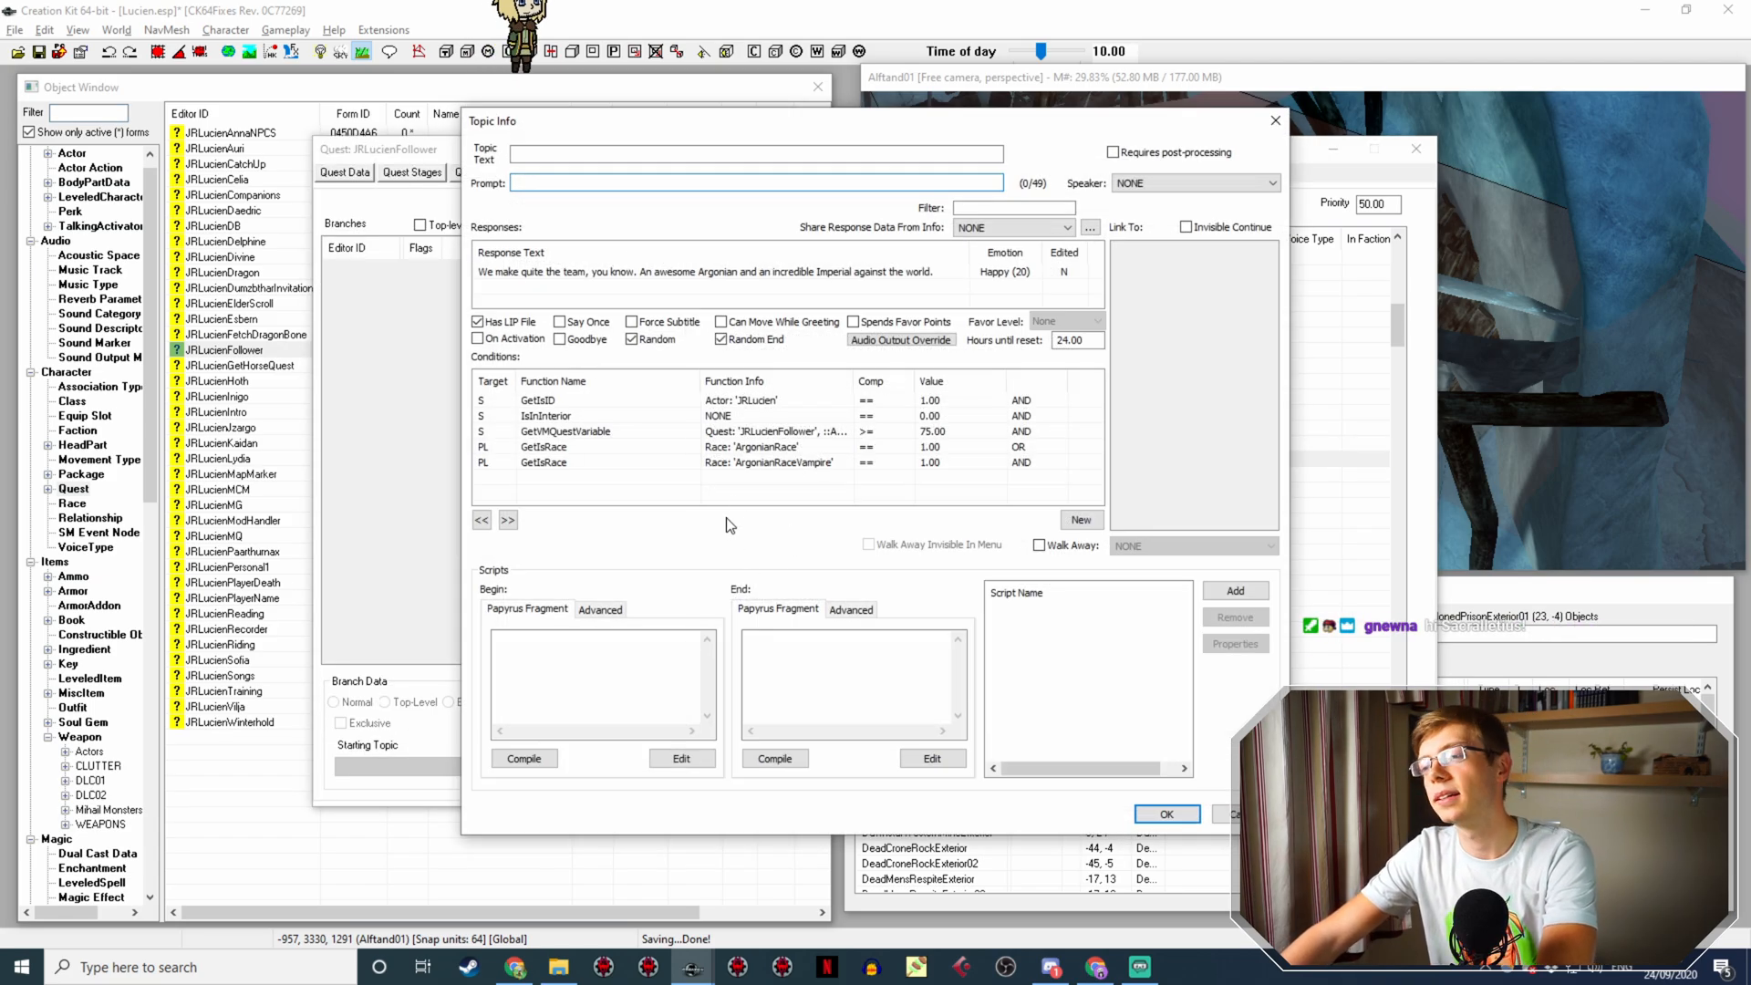
right_click(757, 484)
left_click(827, 599)
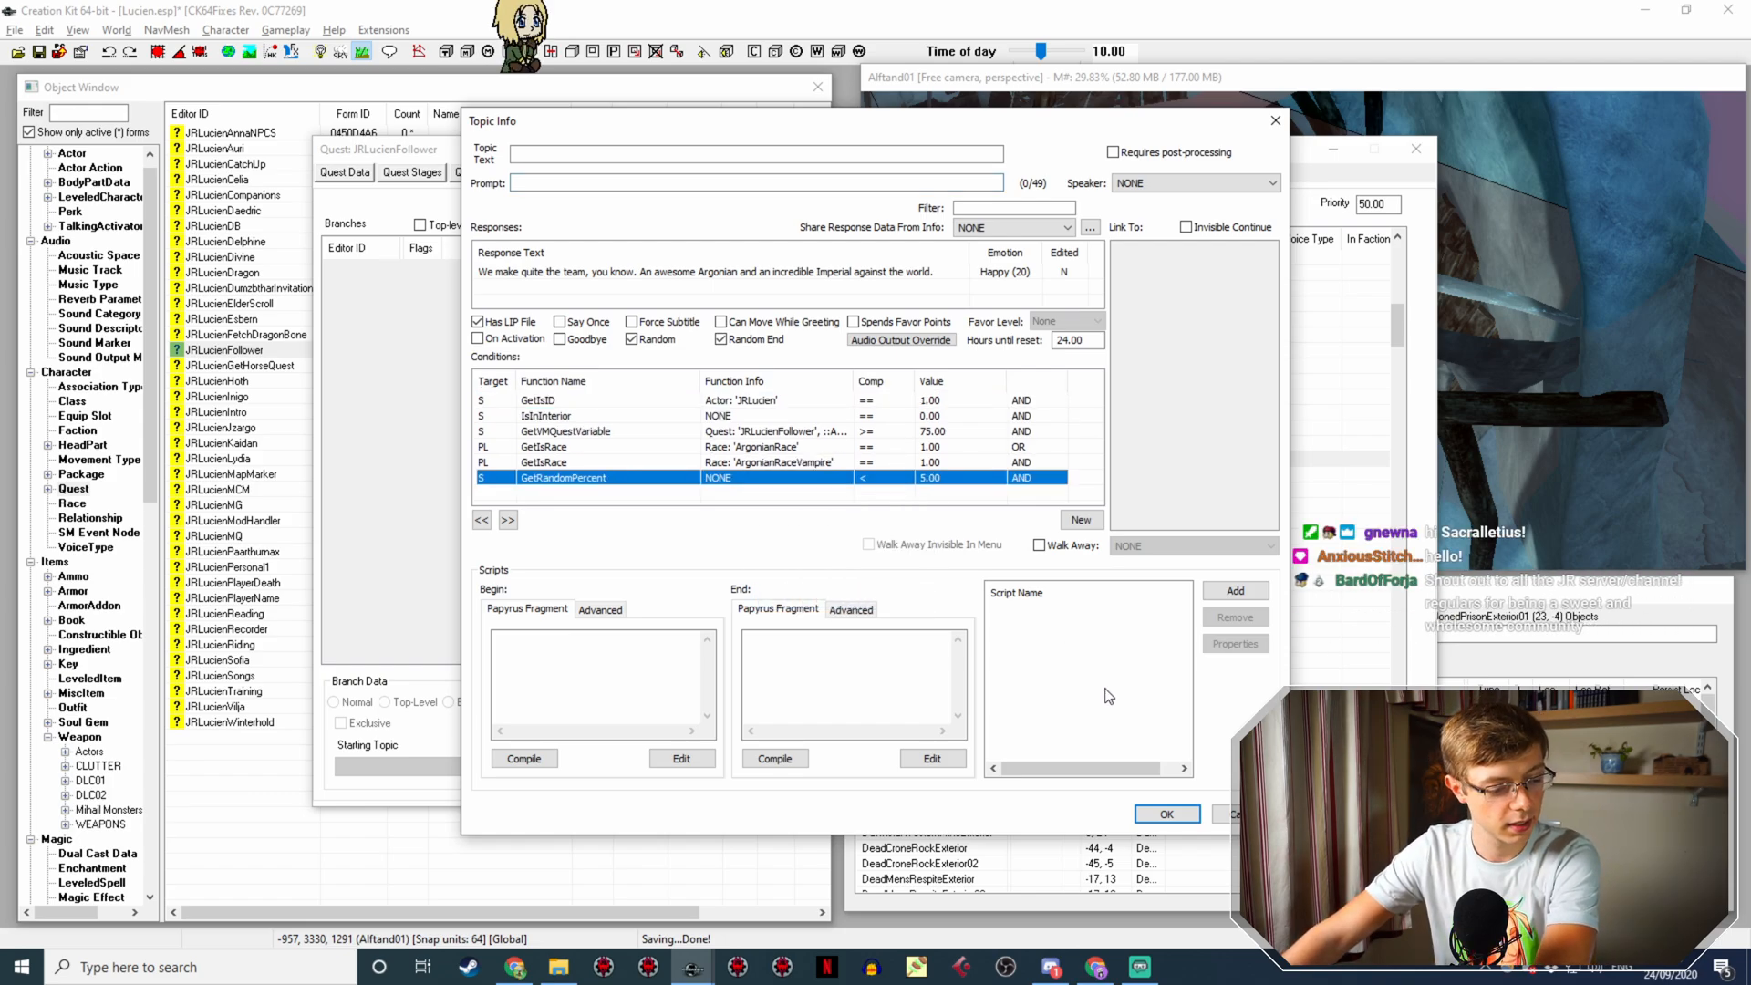
key("Return")
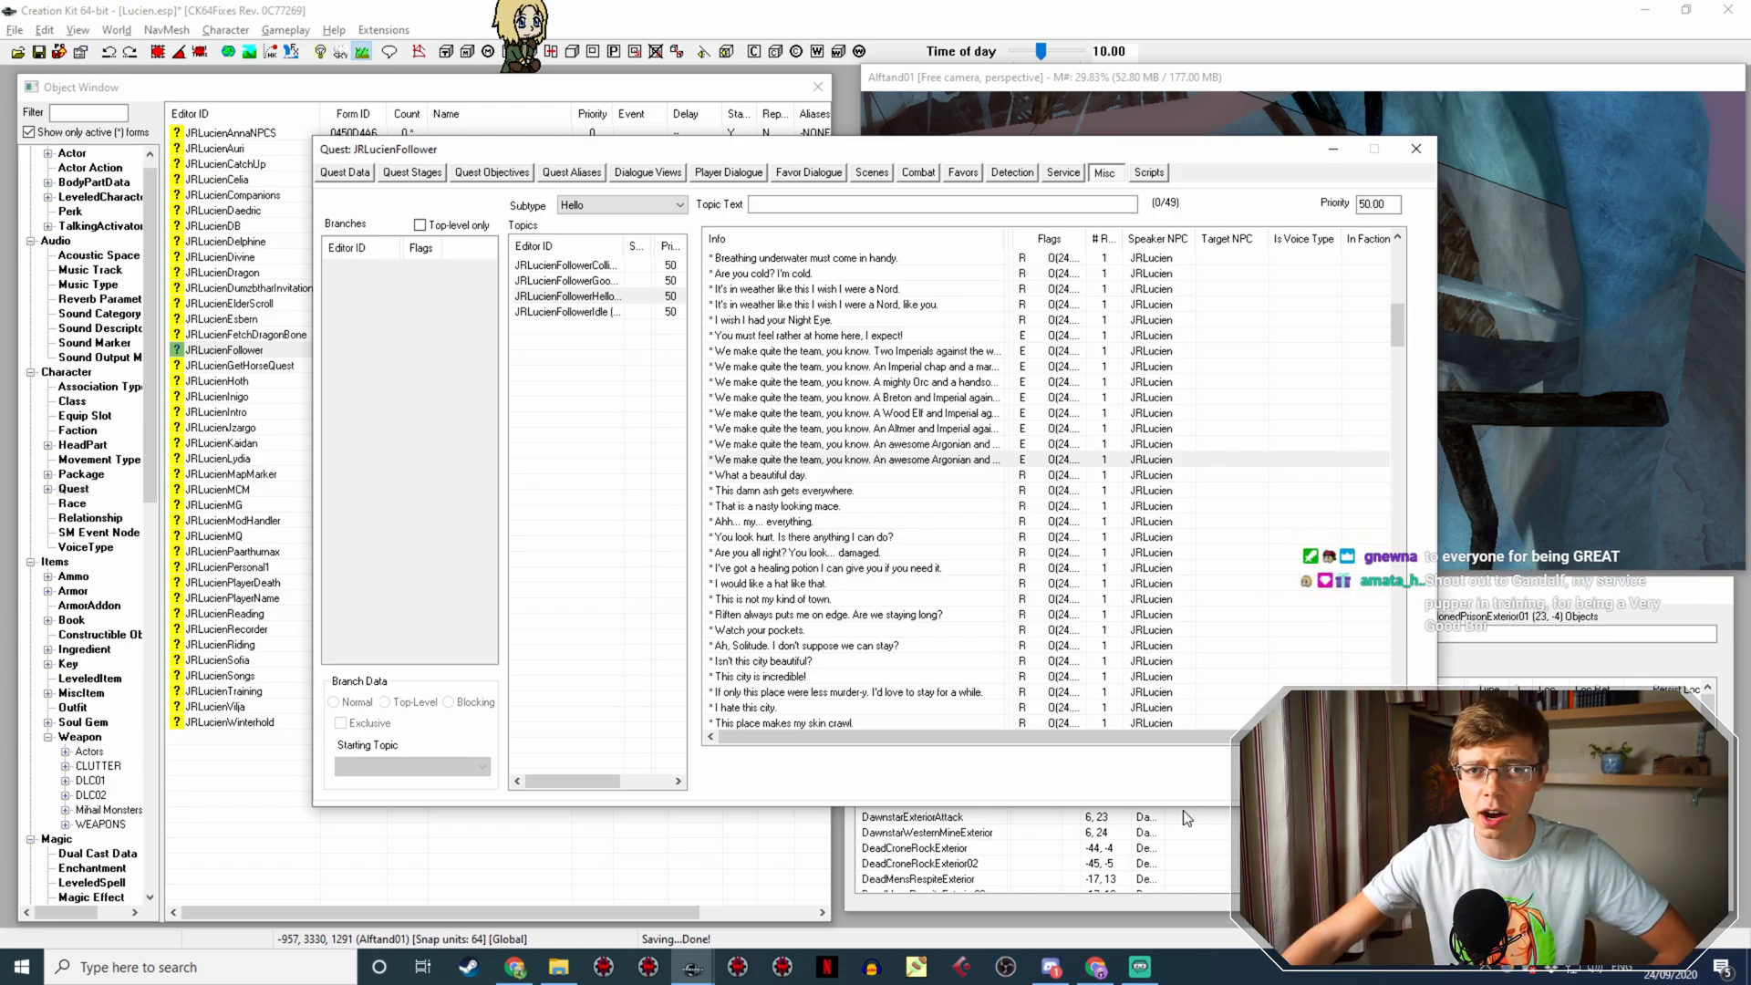
Step: Reopen the duplicate Argonian line and replace "awesome Argonian" with "Redguard" in its response text
double_click(987, 461)
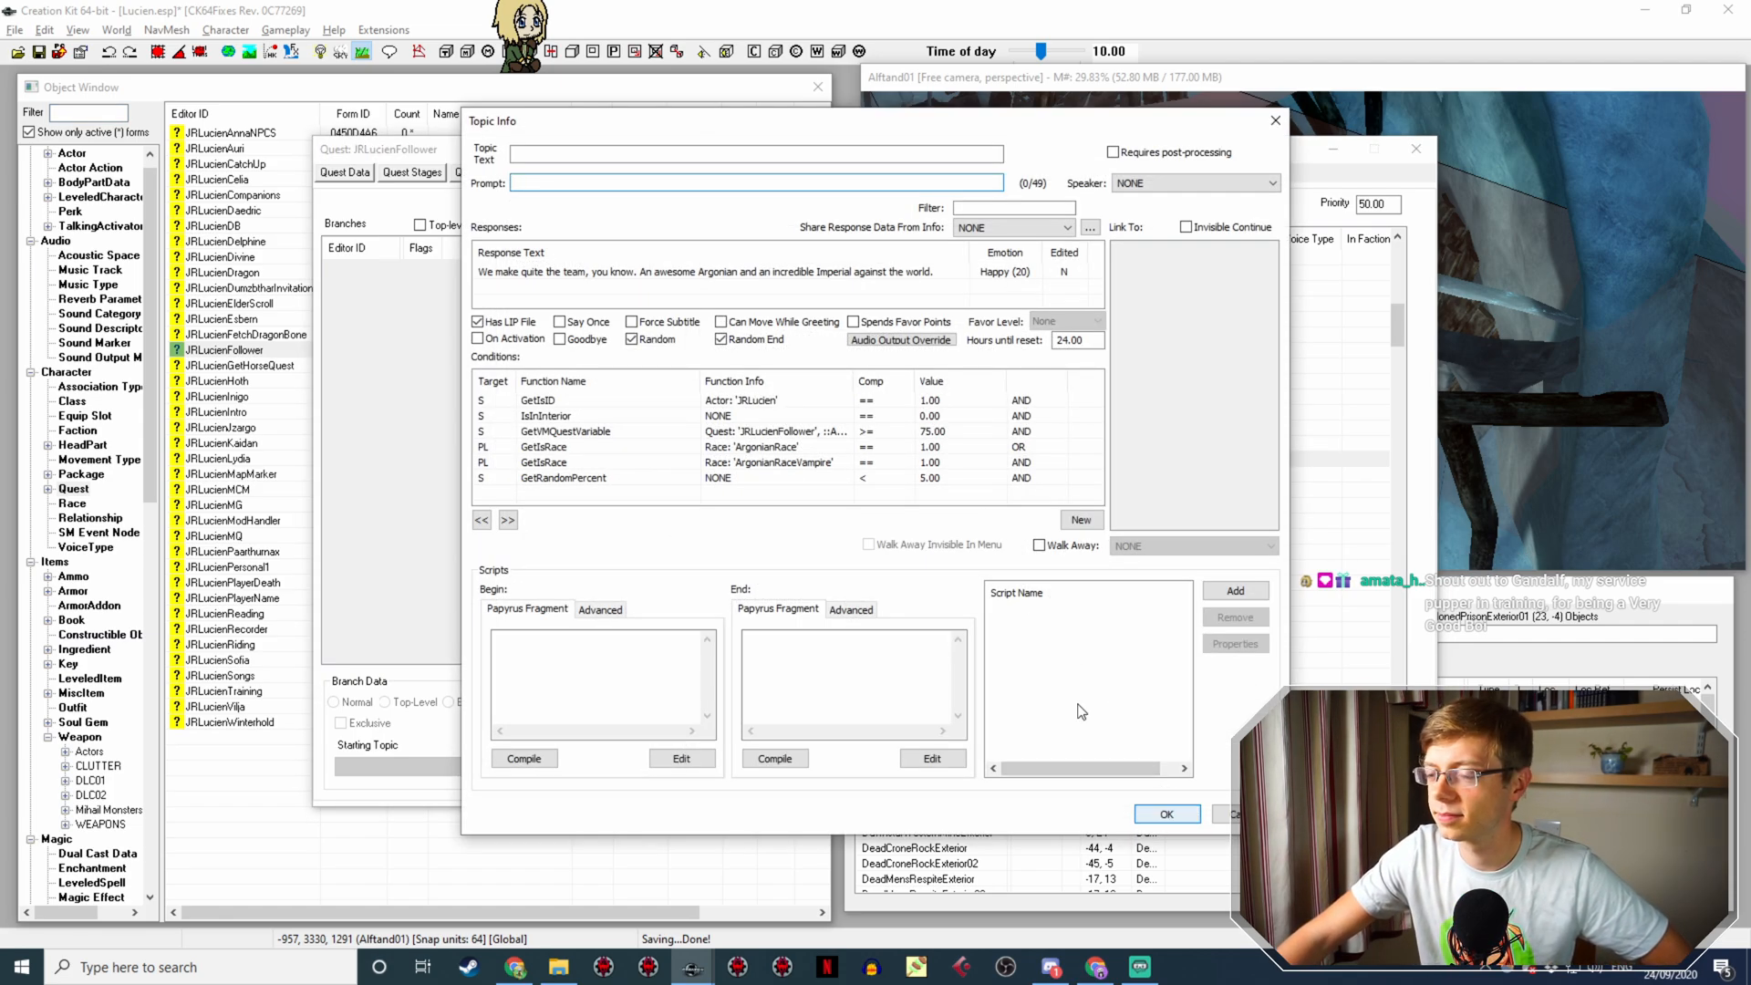
double_click(638, 272)
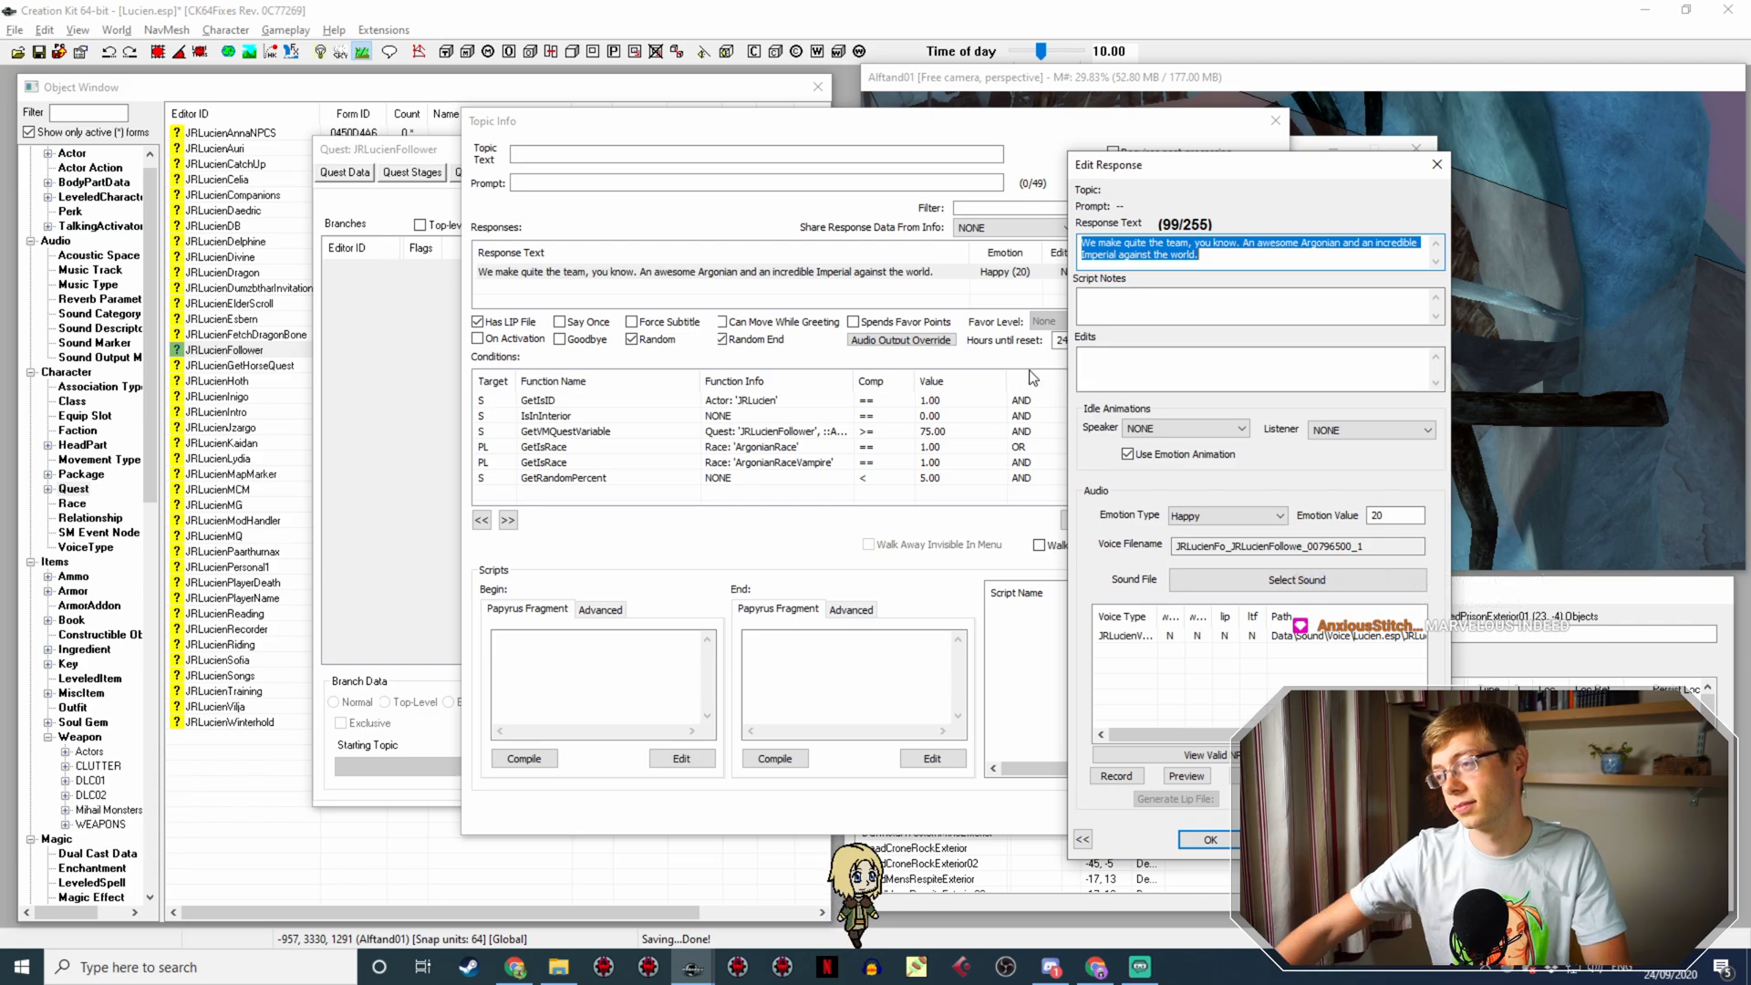
left_click(1203, 841)
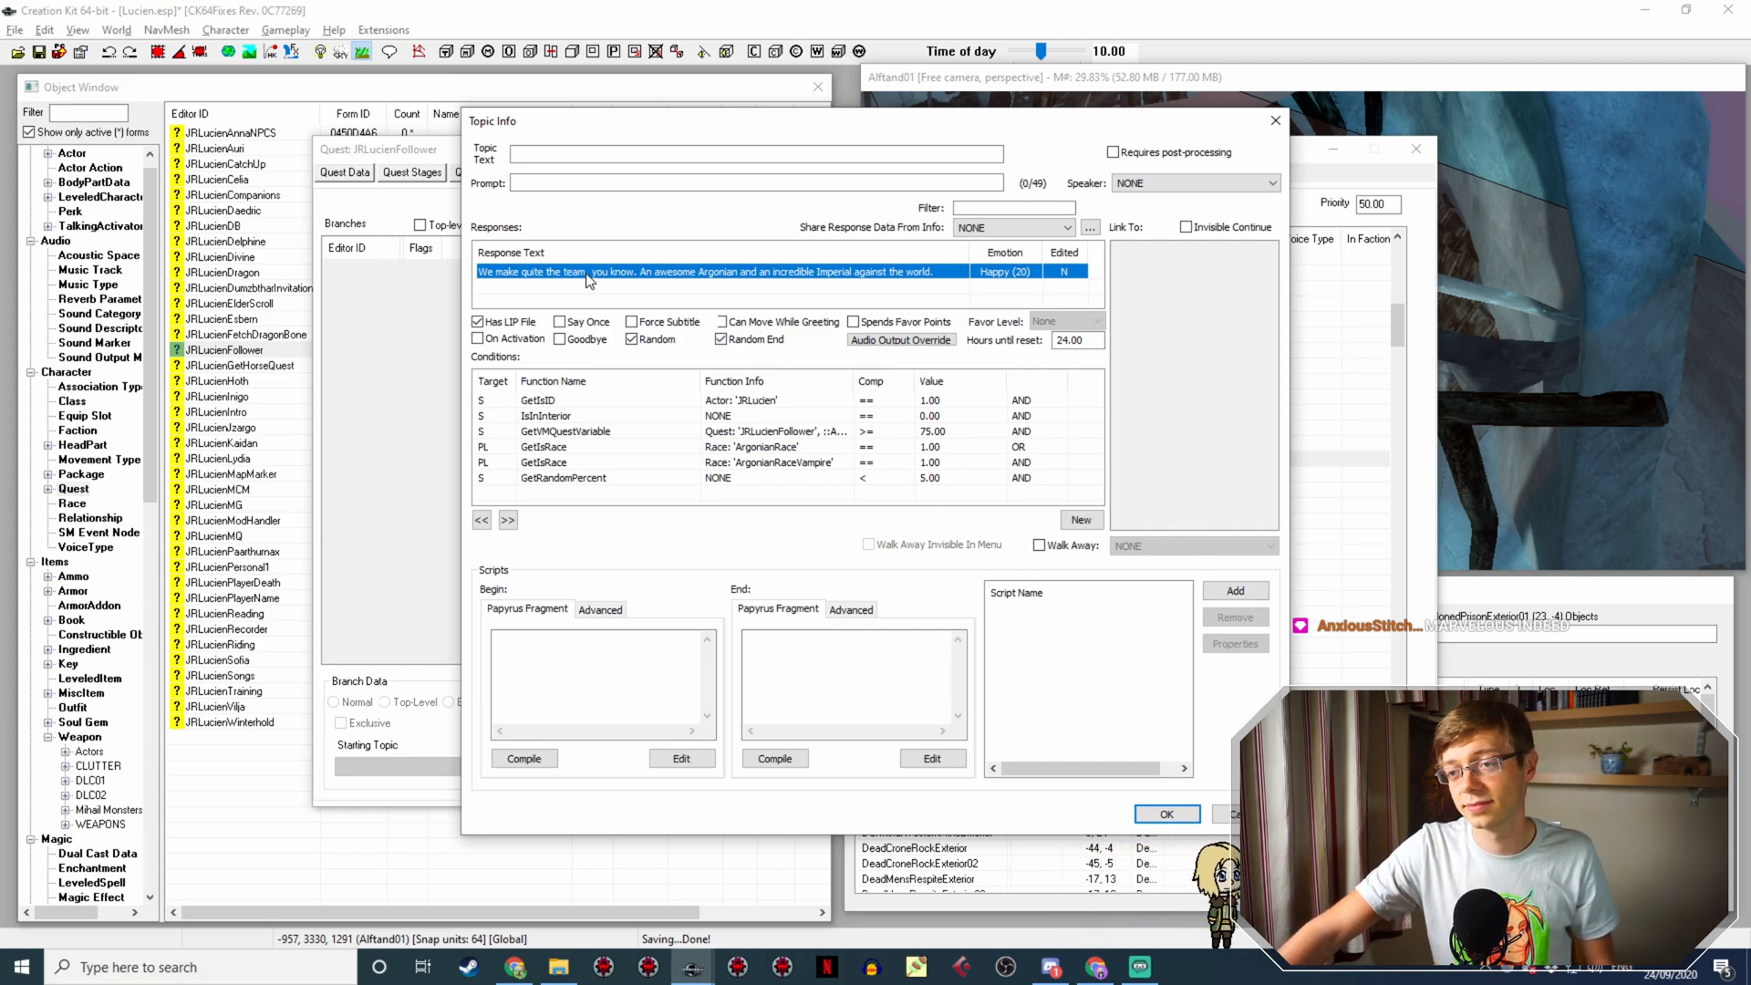
left_click_drag(726, 121, 583, 101)
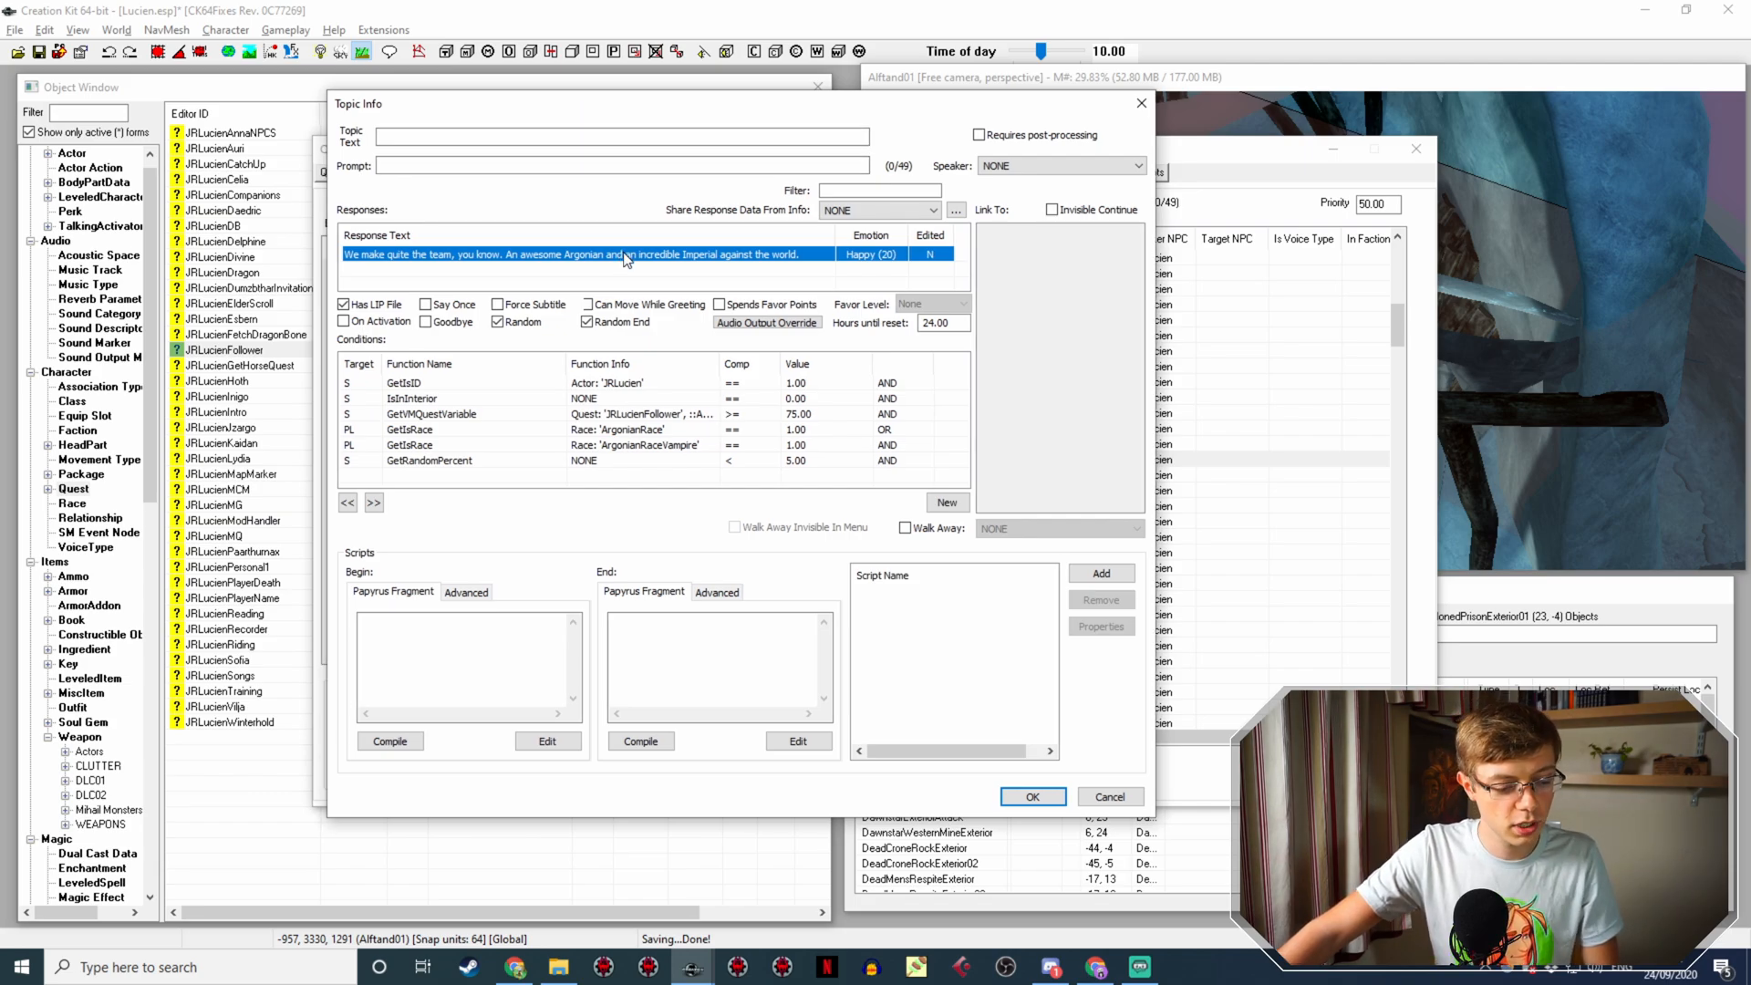
left_click_drag(713, 106, 1134, 234)
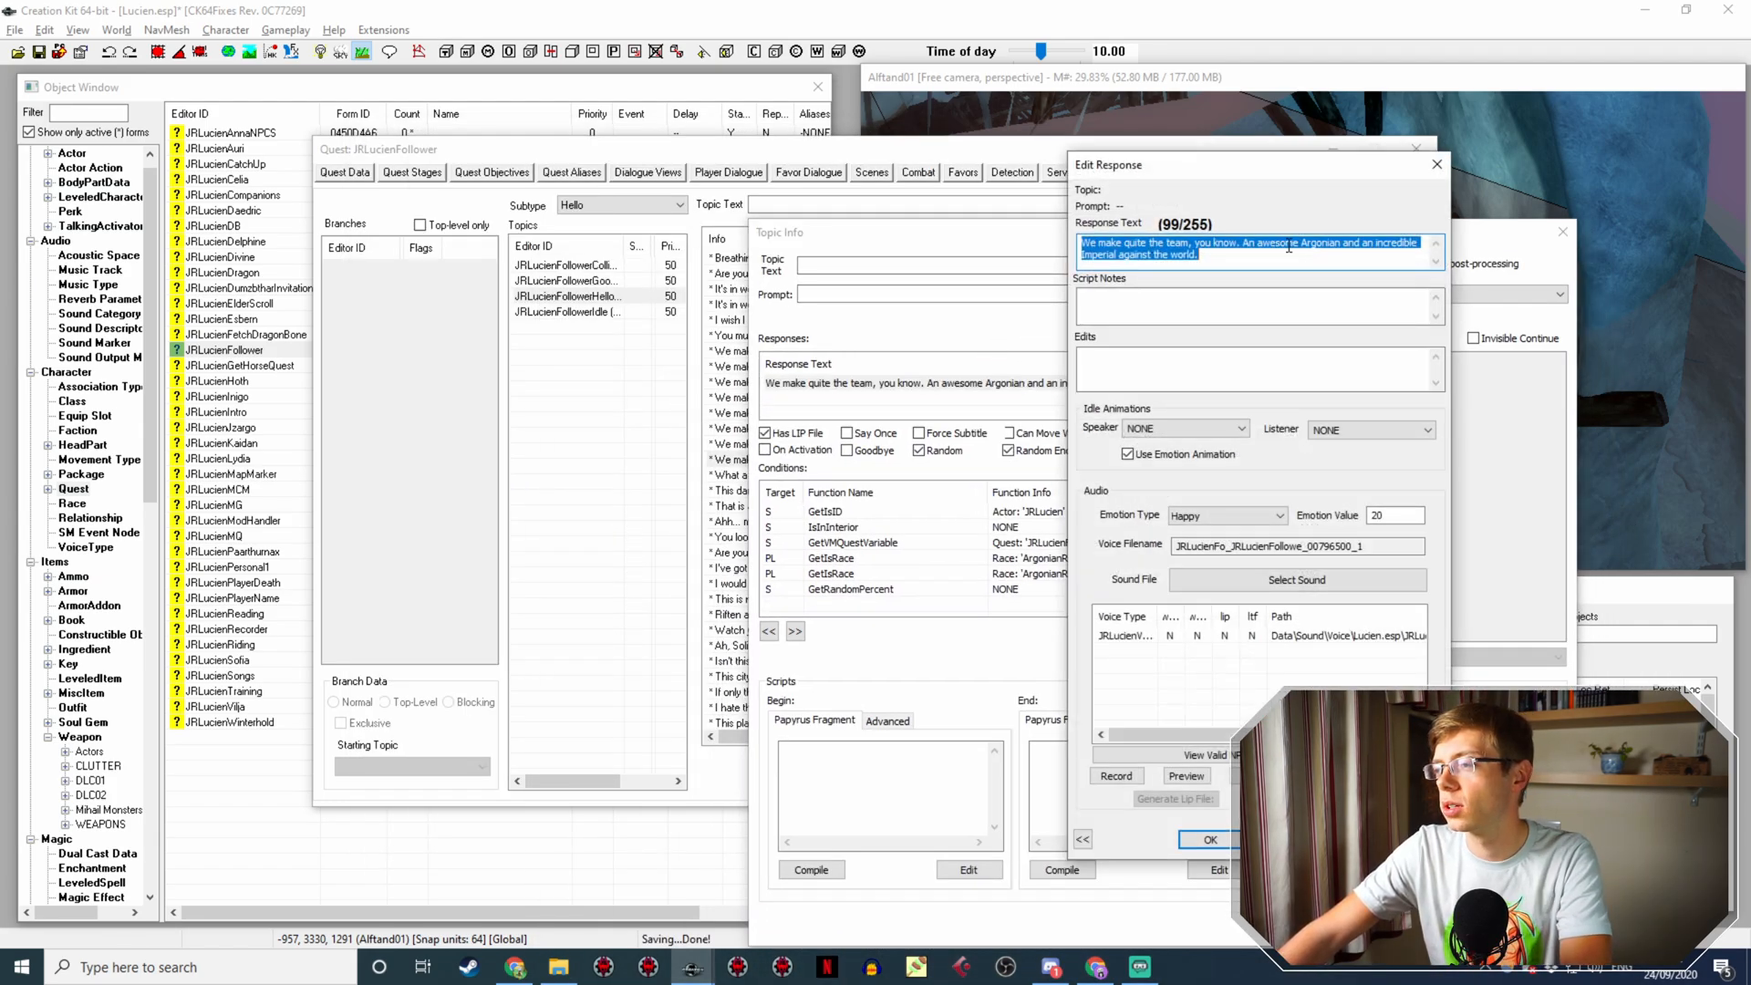
left_click_drag(1342, 242, 1300, 239)
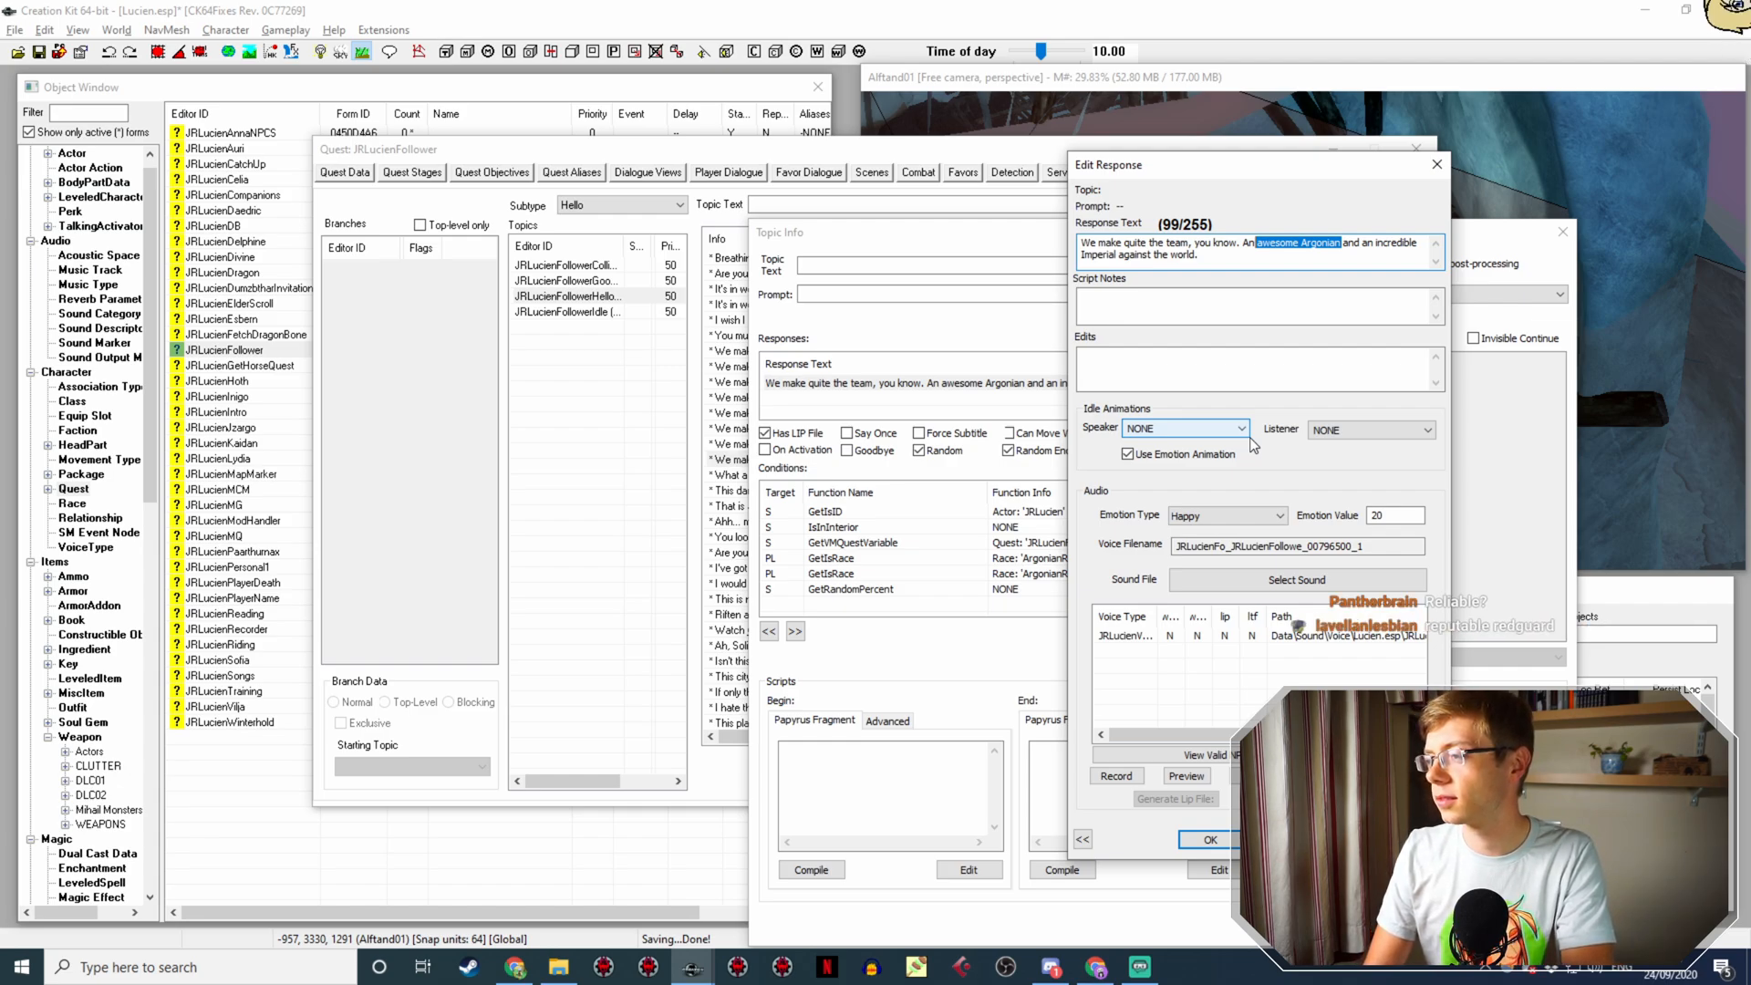
type("Redg")
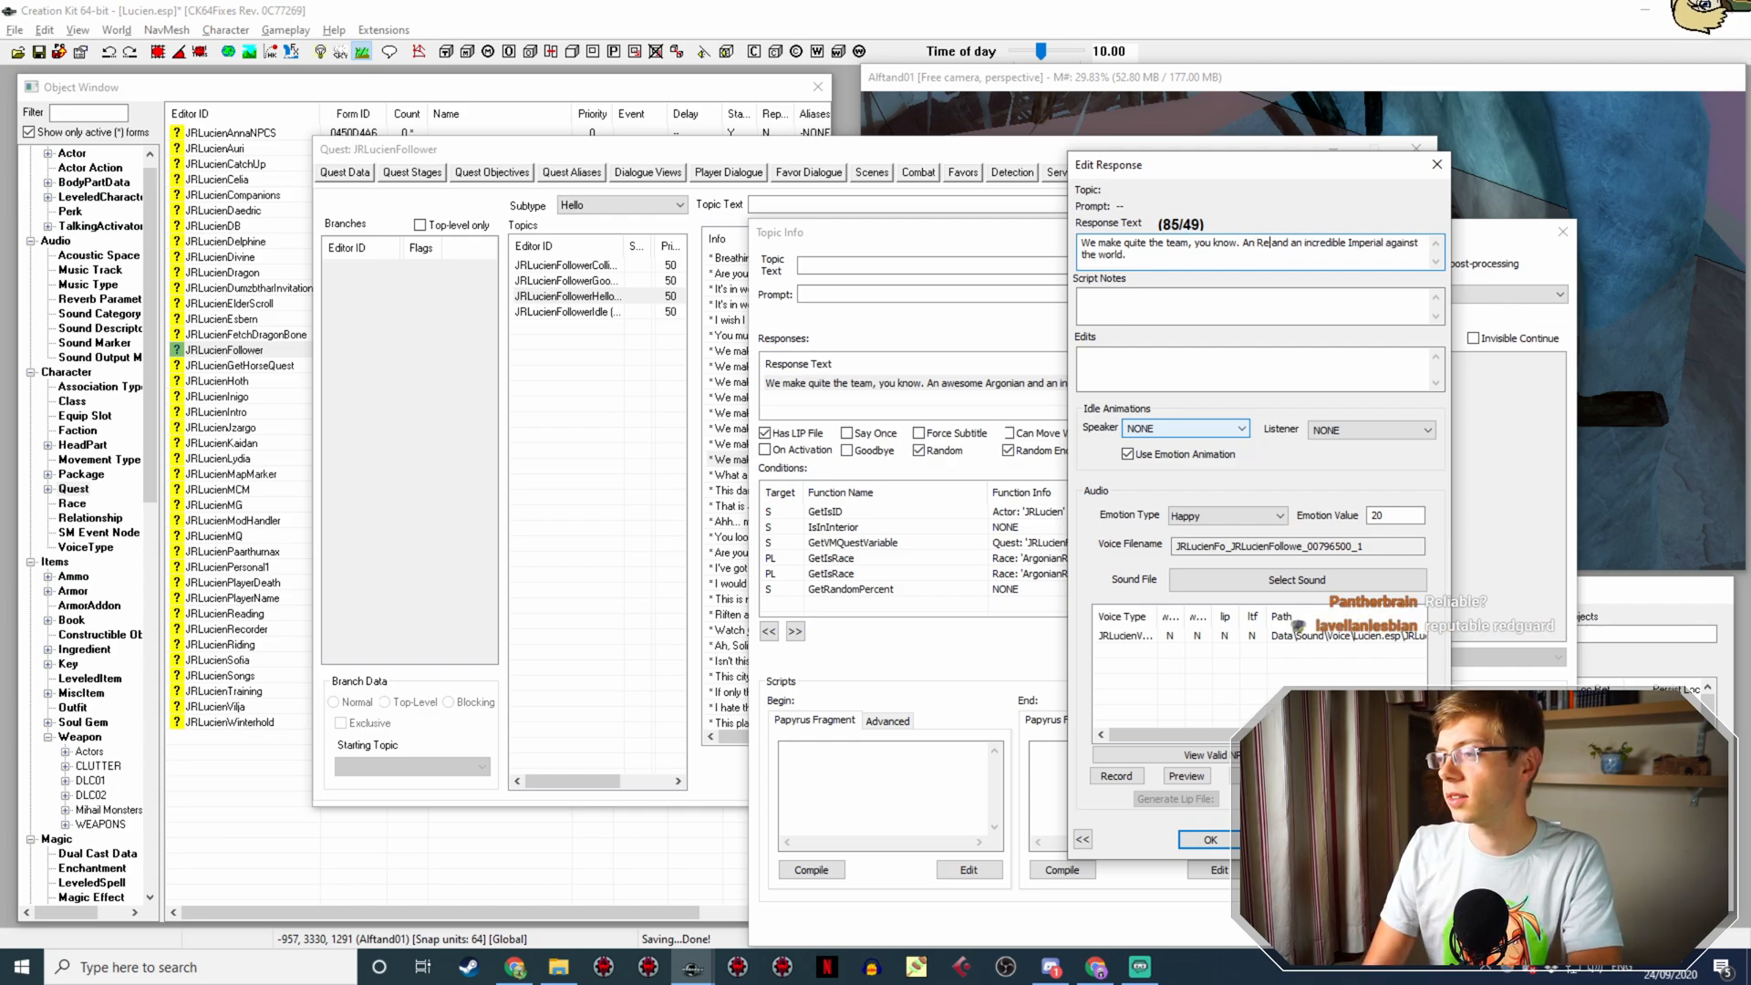
type("uard a")
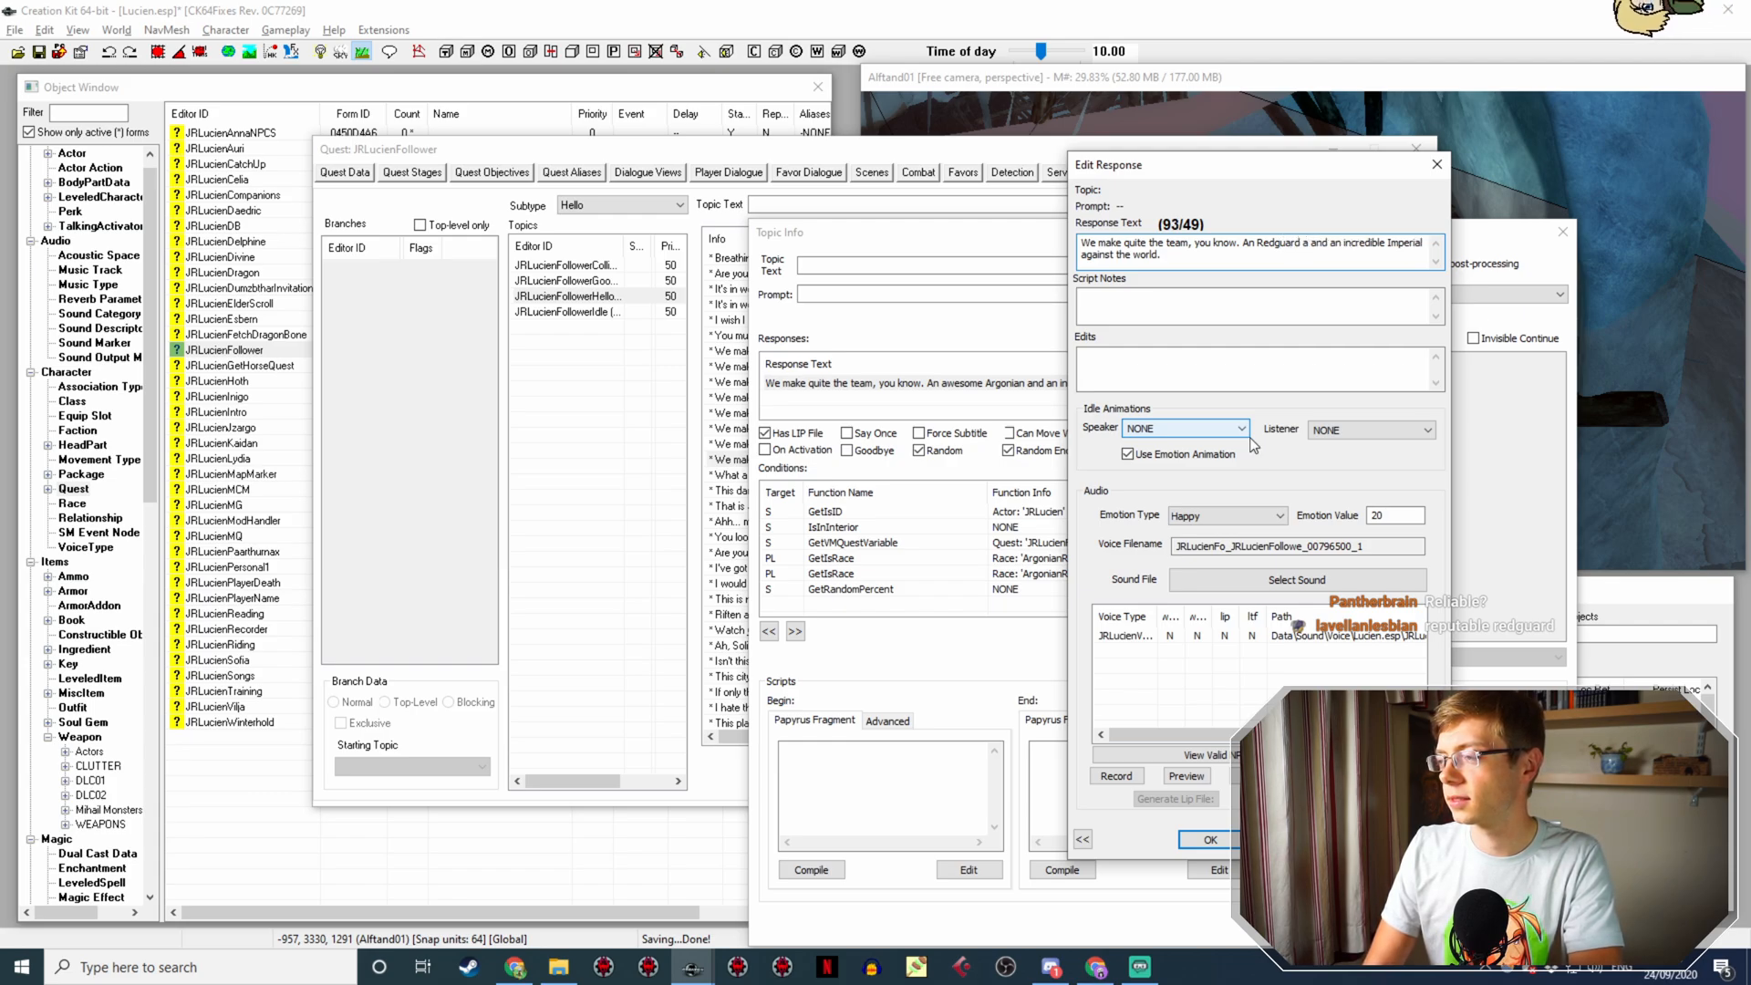
key("BackSpace")
key("BackSpace")
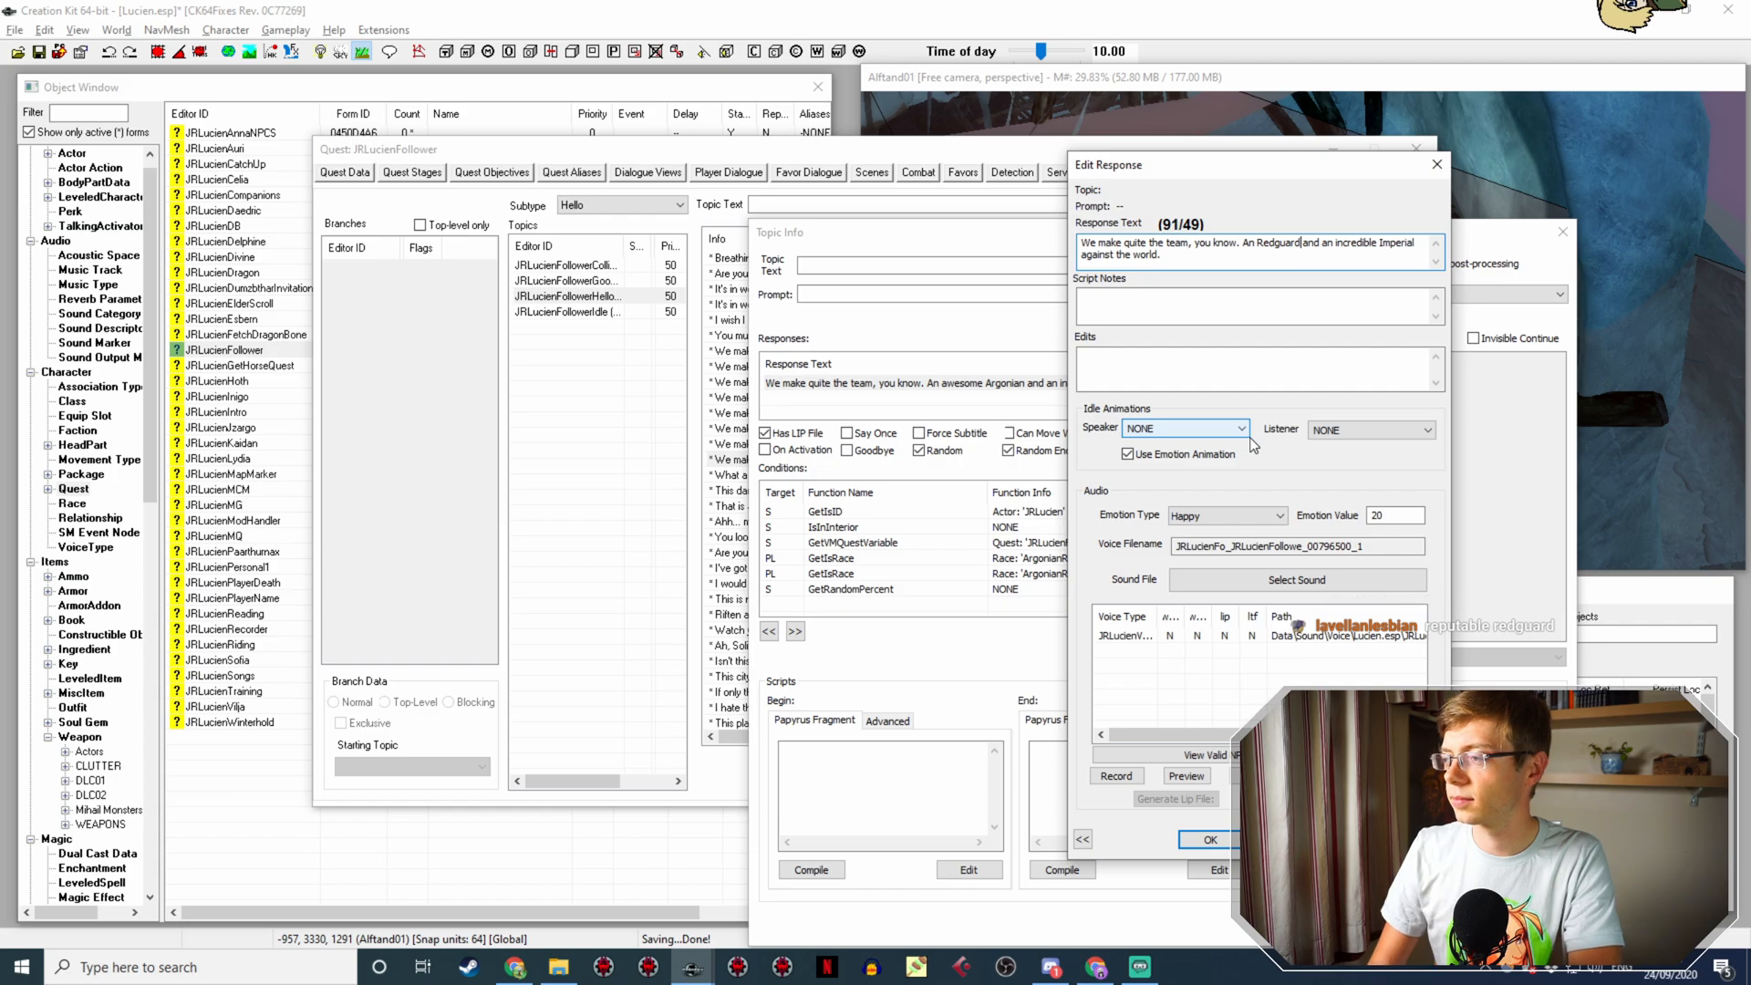
Step: Remove "incredible" from the Redguard response text and shorten the article before "Imperial" to "a"
key("shift+Right")
key("shift+Right")
key("shift+Right")
key("shift+Right")
key("shift+Right")
key("shift+Right")
key("shift+Right")
key("shift+Right")
key("shift+Right")
key("shift+Right")
key("shift+Right")
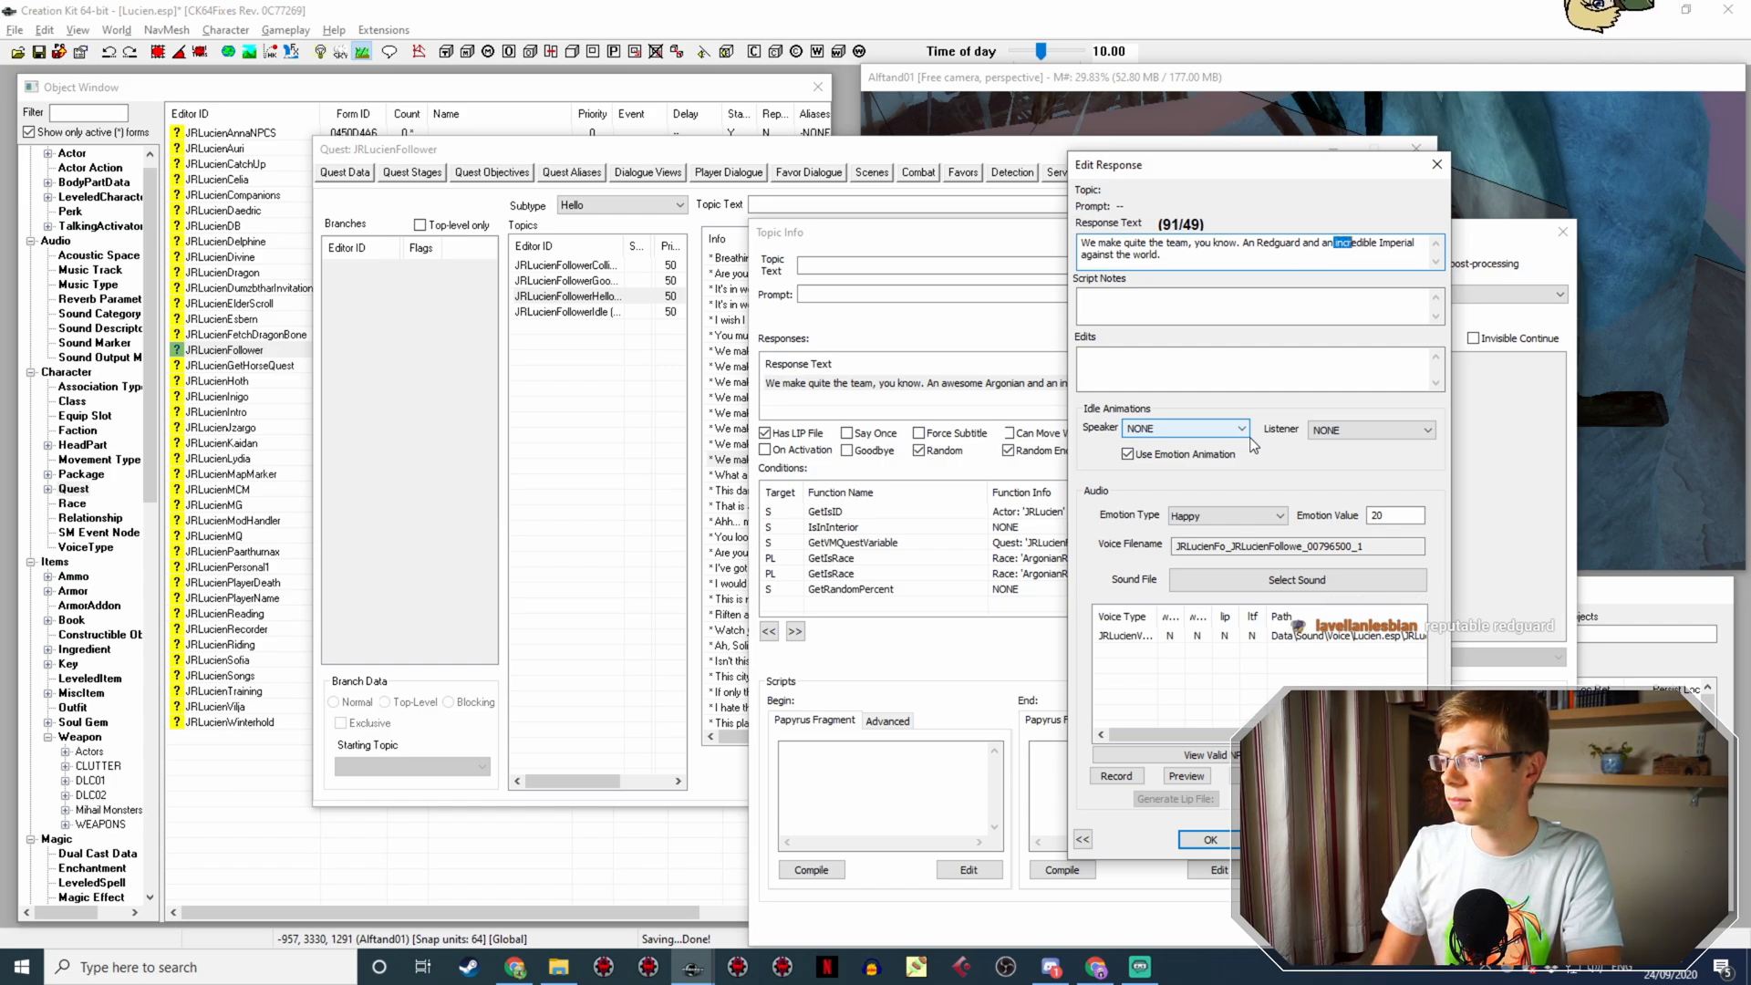
key("BackSpace")
key("BackSpace")
key("BackSpace")
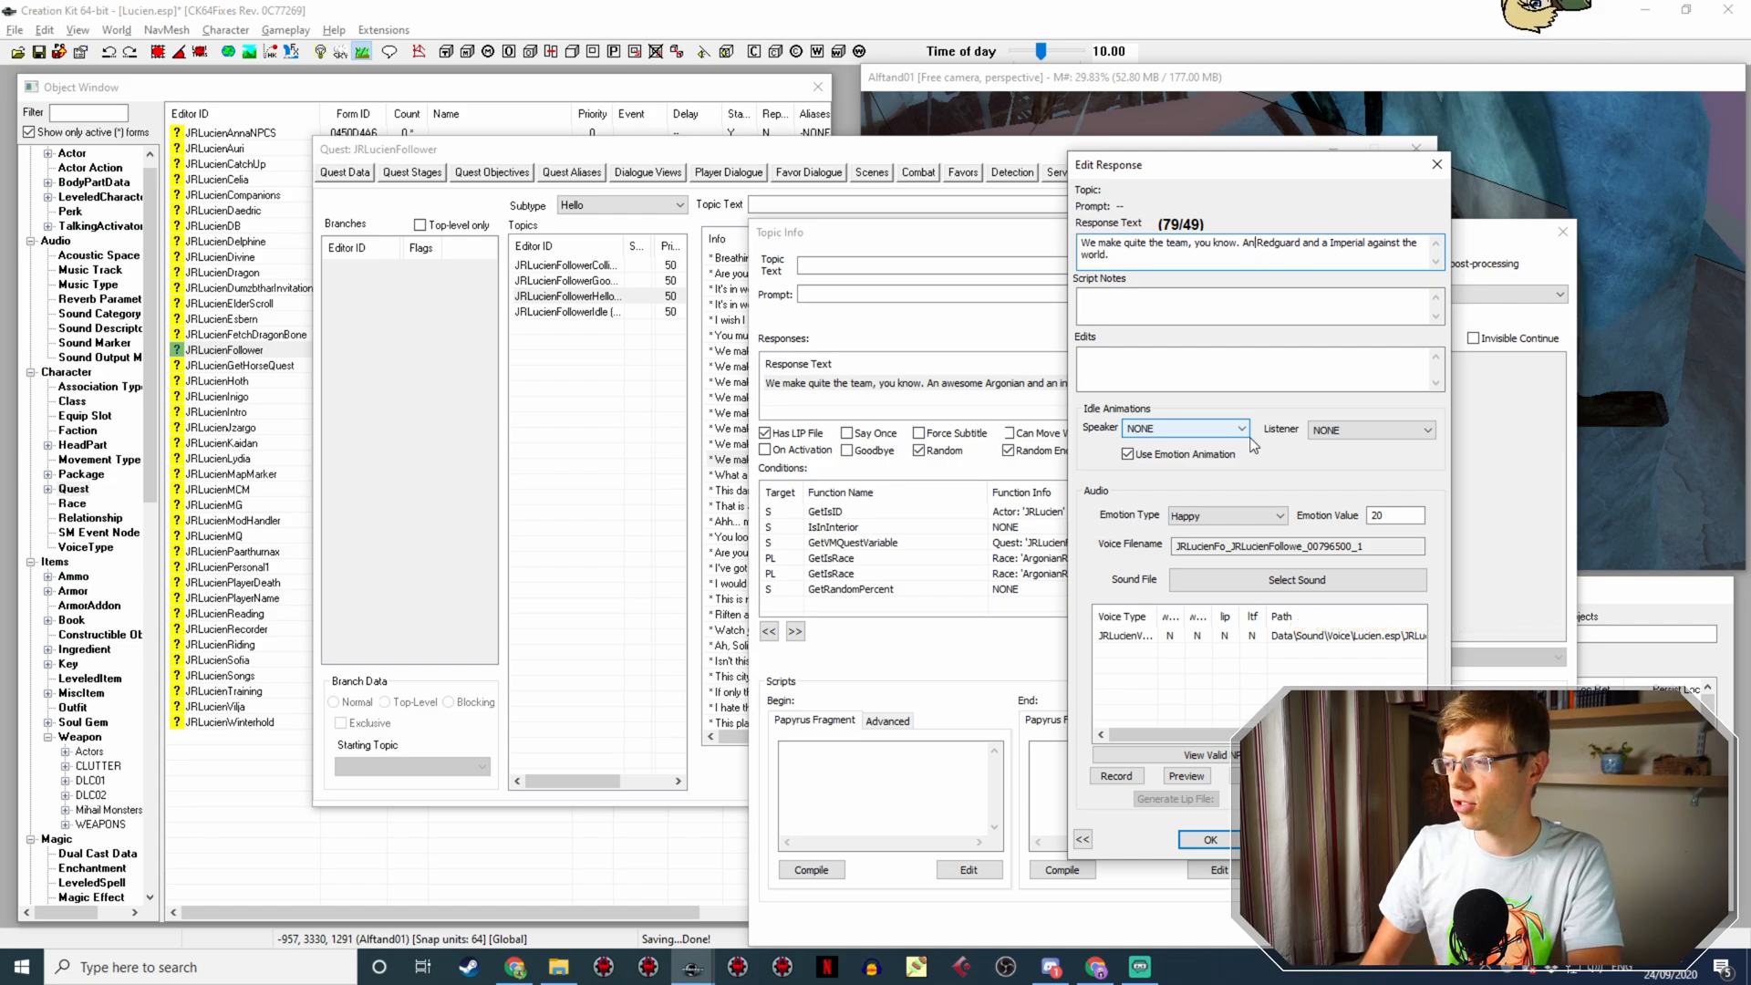
Step: Change the opening of the second sentence in the response text to "A heroic Redguard"
key("BackSpace")
type("heroi")
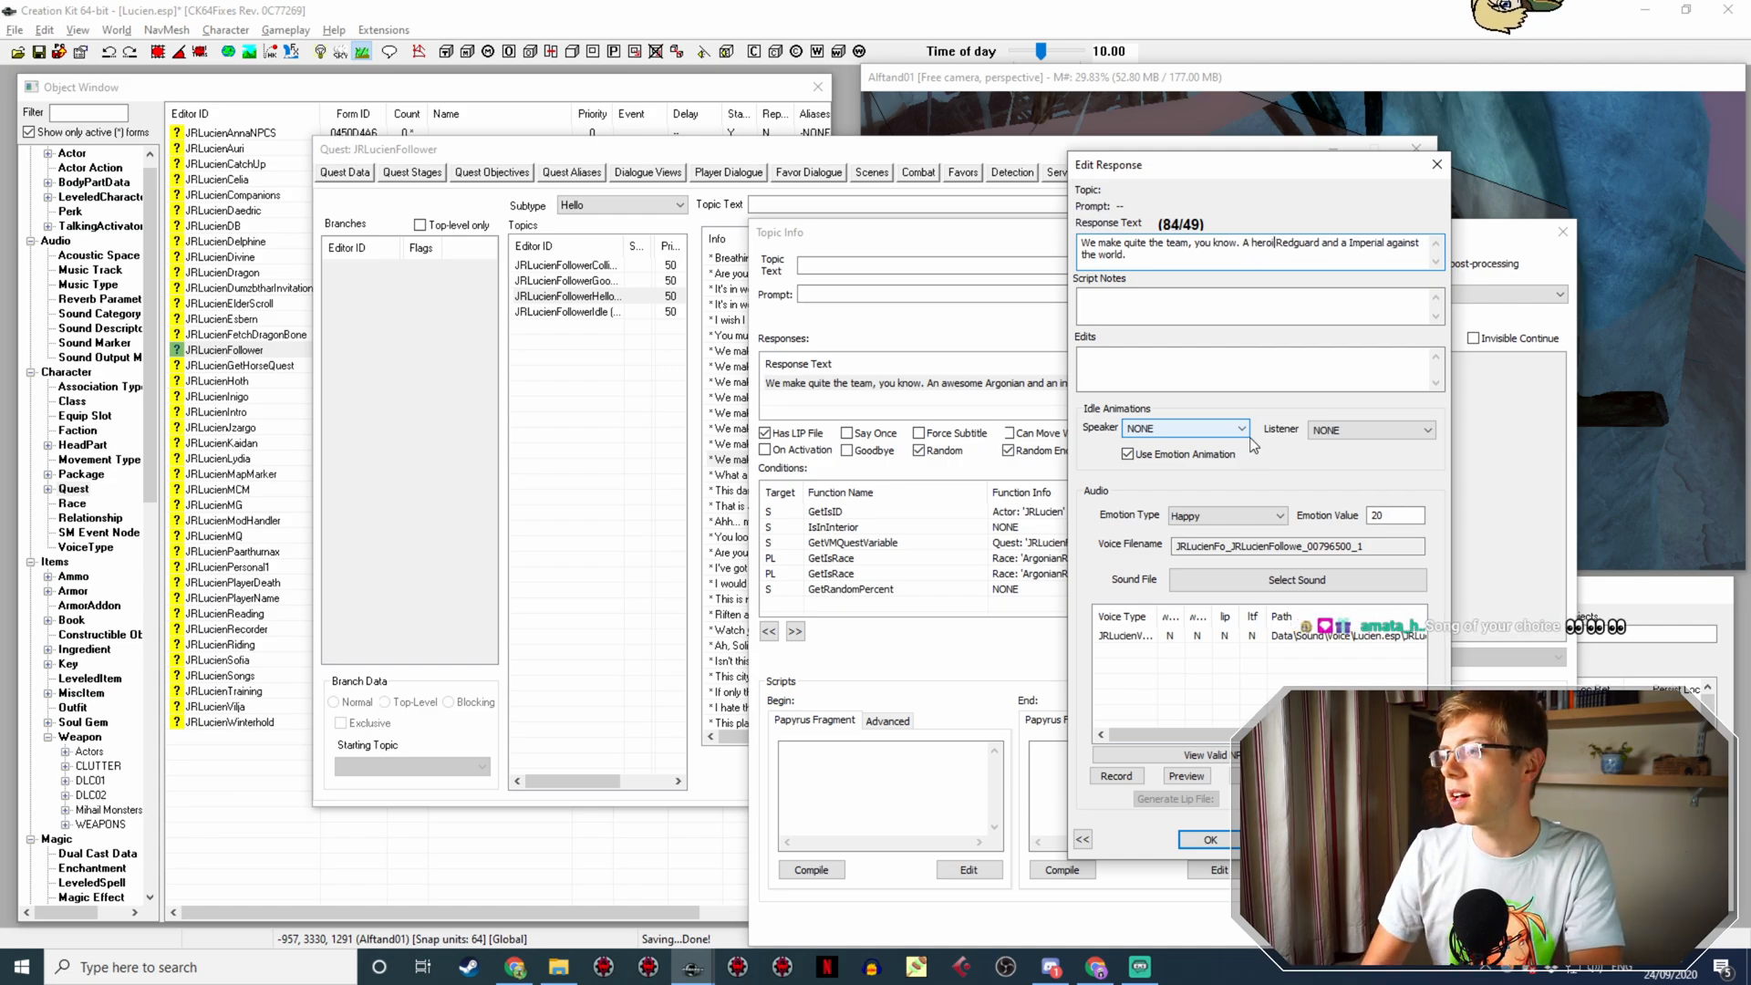
type("c")
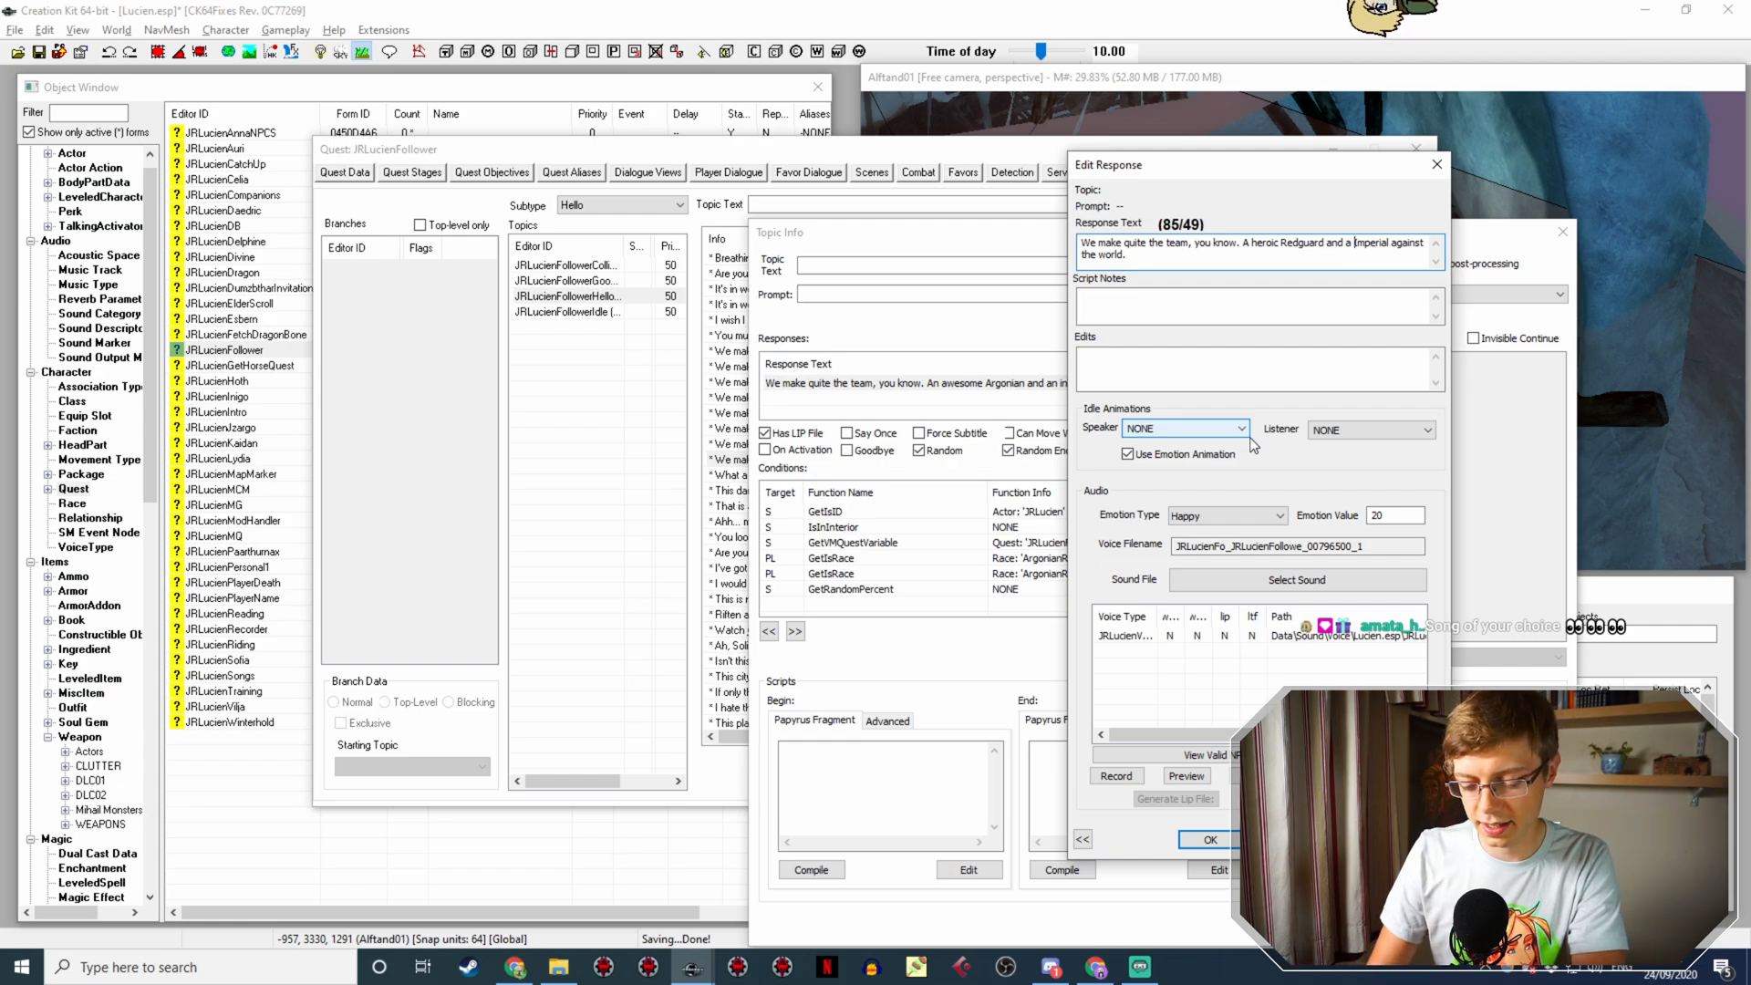
Step: Reword the second sentence of the response text to "A heroic Redguard and their dashing young Imperial companion against the world."
type("ing ")
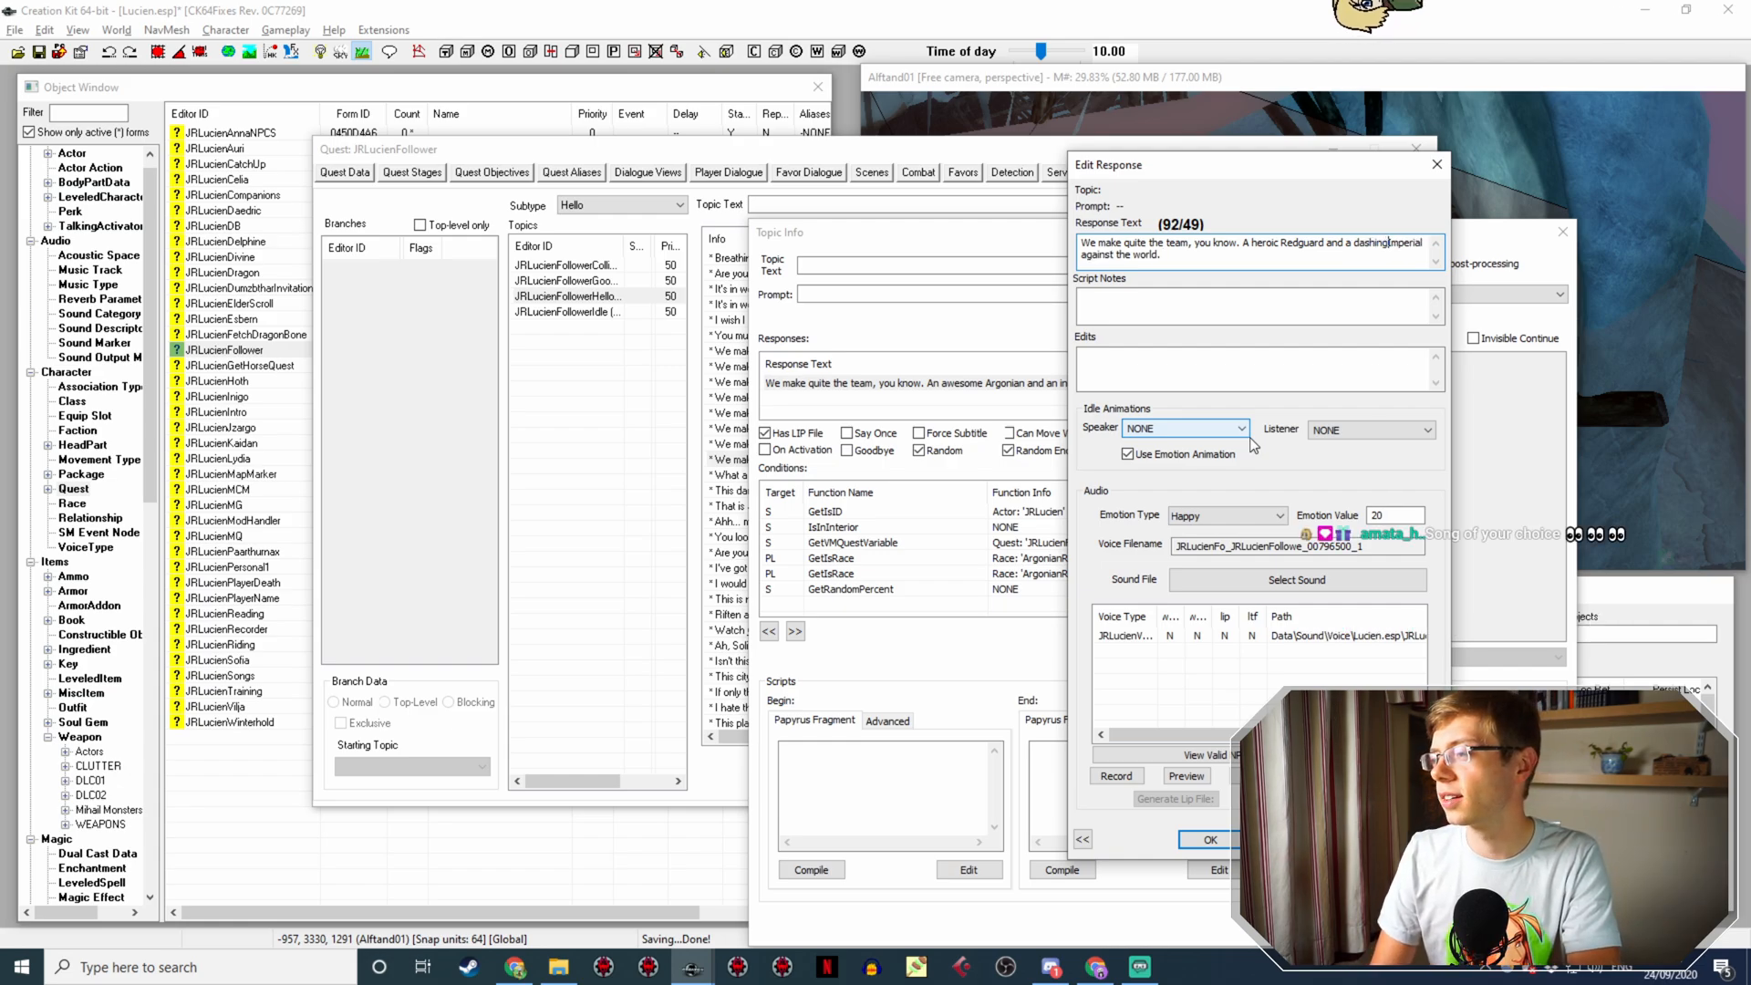
type("young")
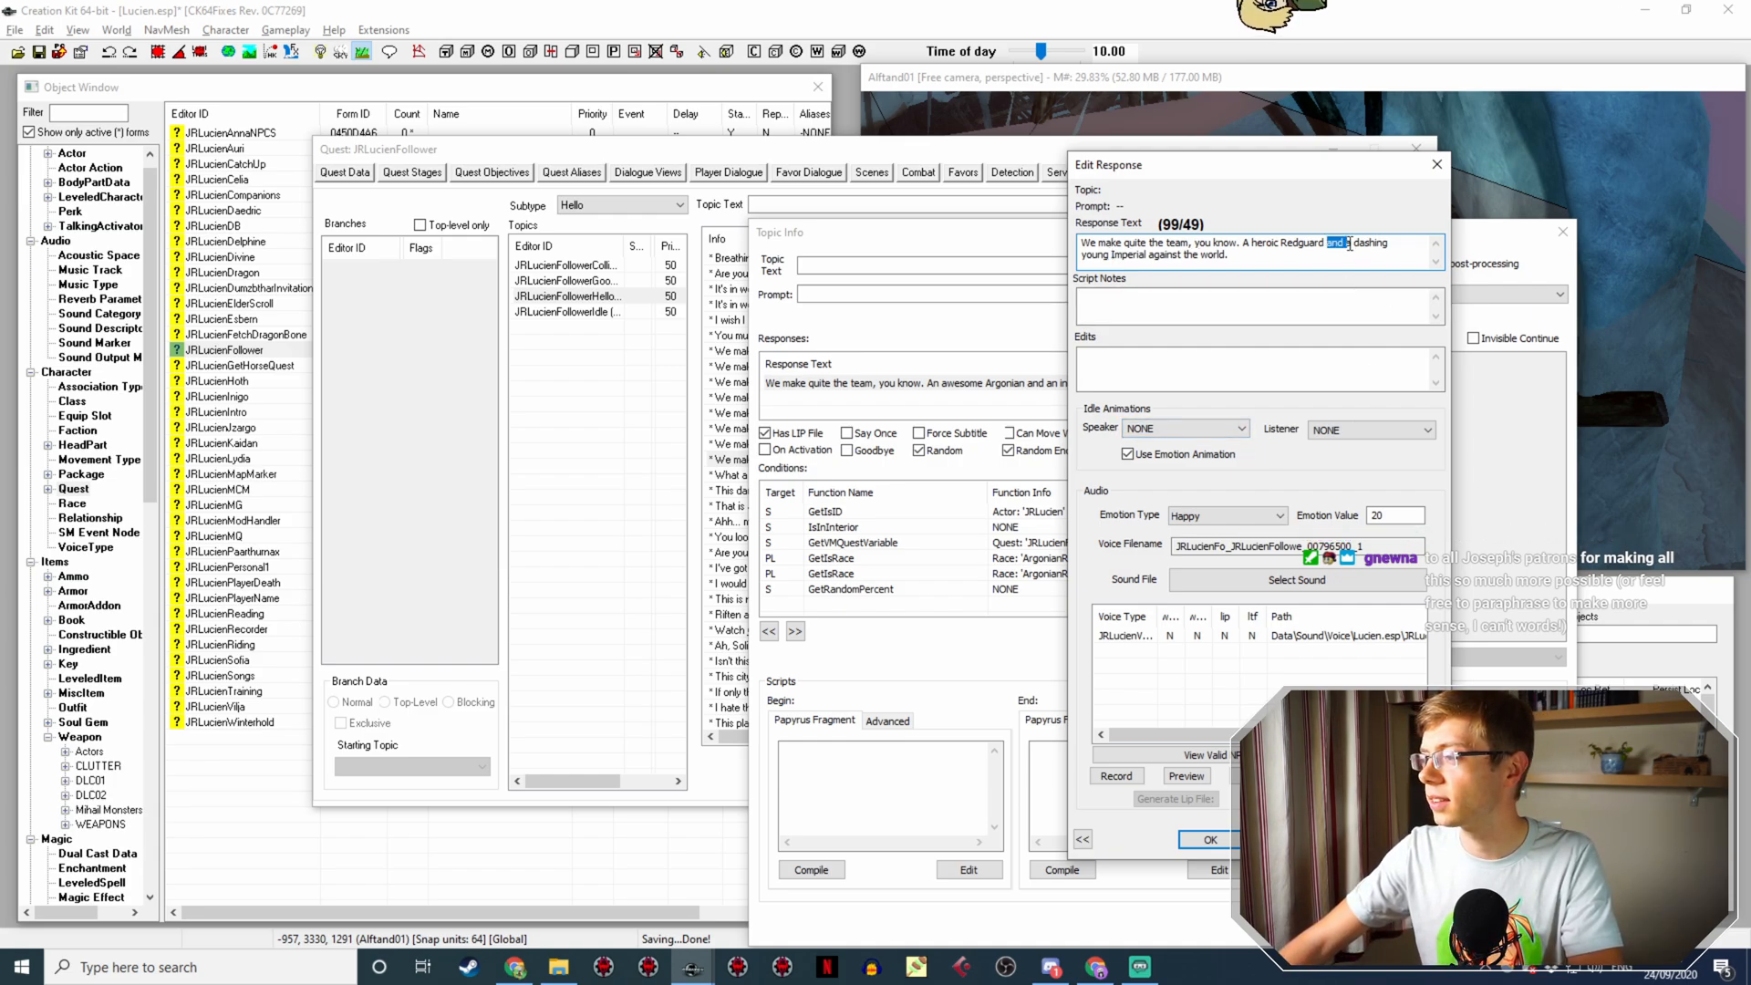
type("their")
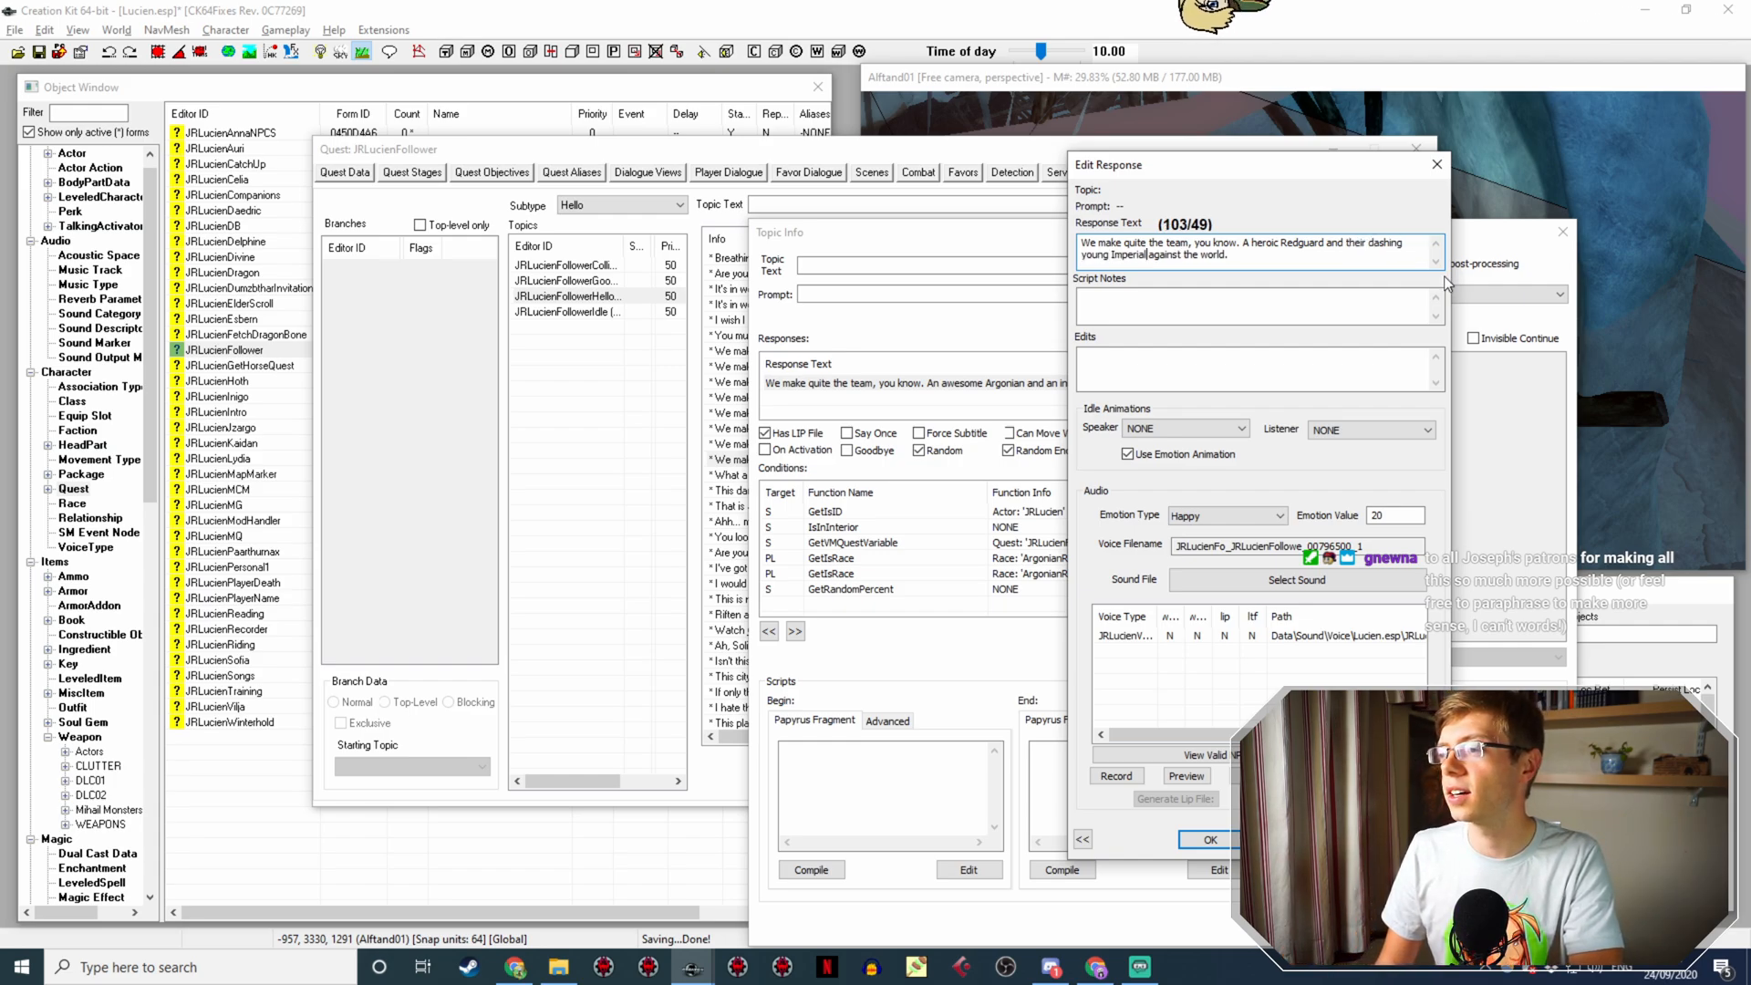
key("Right")
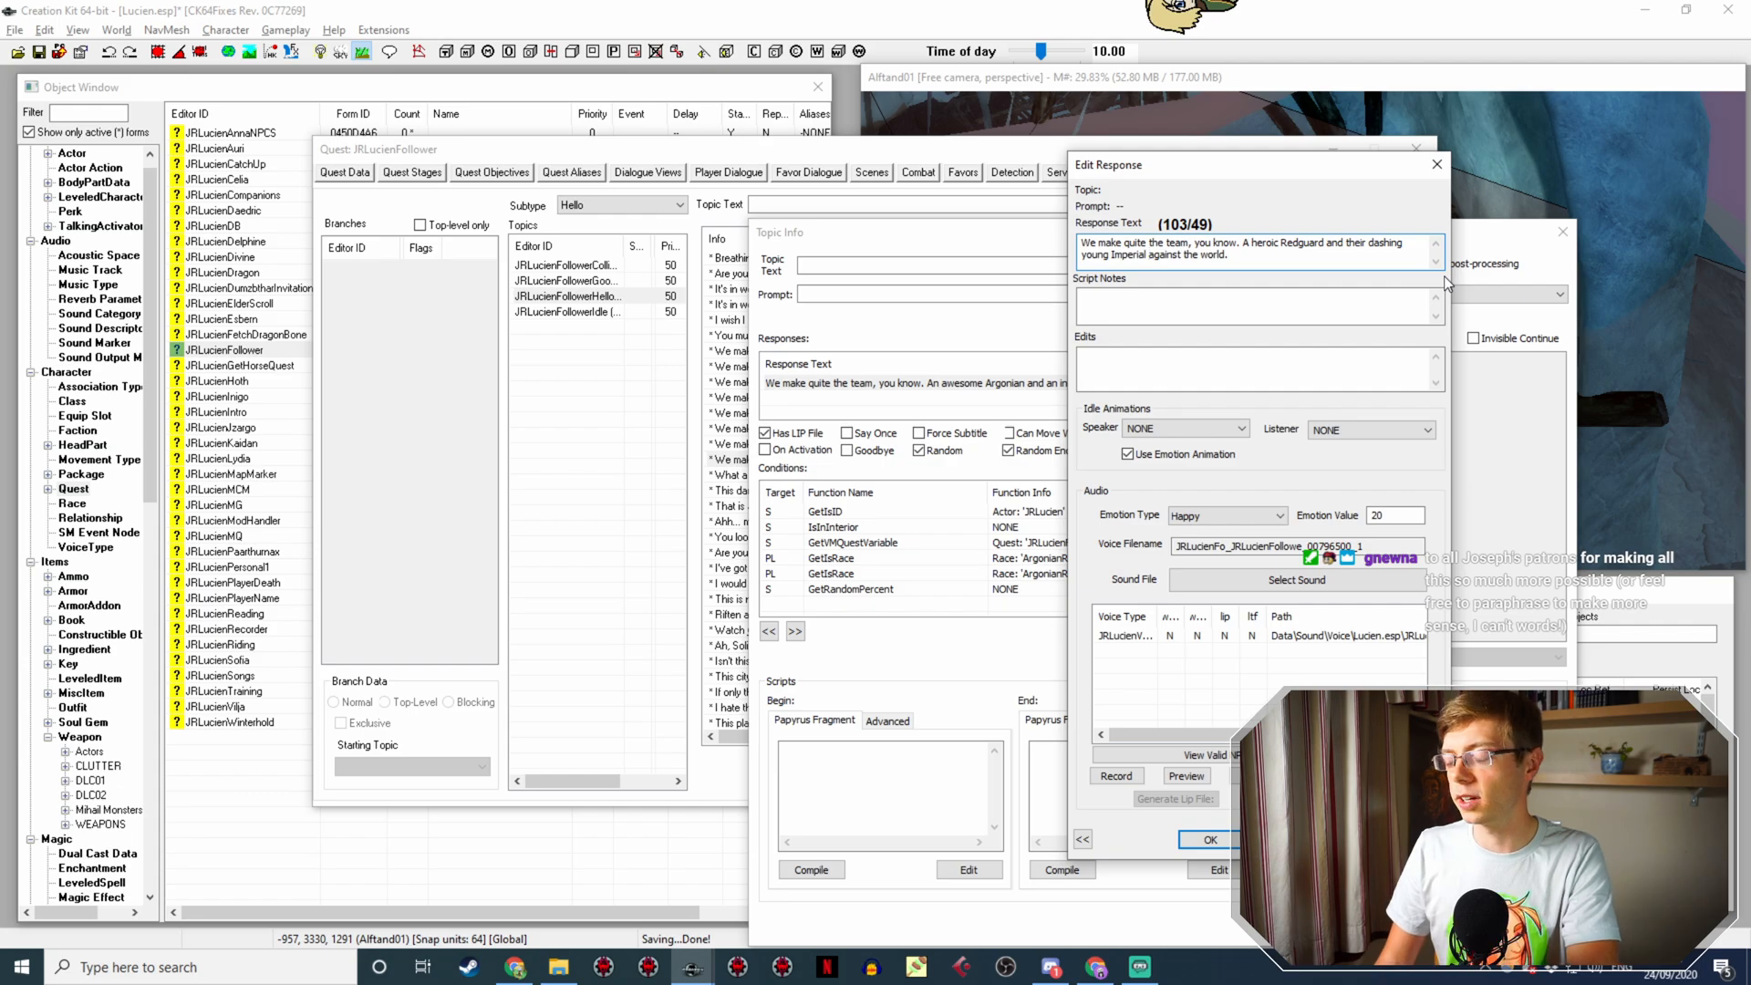
type("companion")
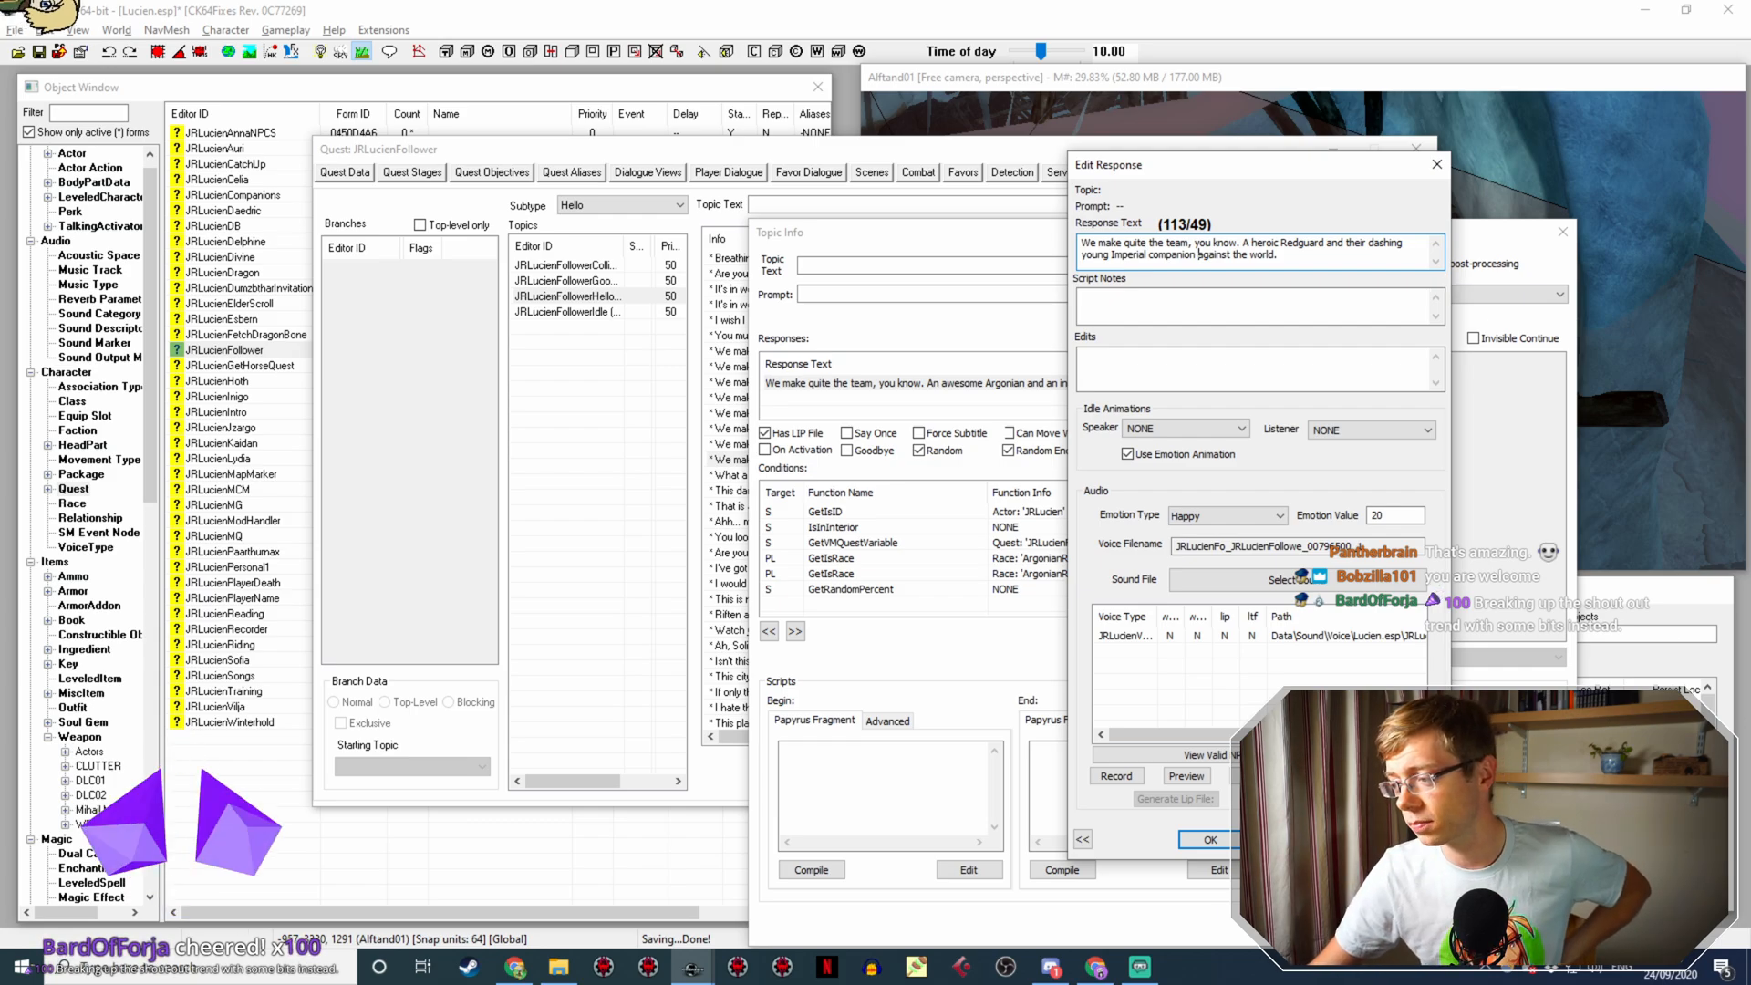
Step: Switch to Streamlabs OBS and make Camera the active scene
left_click(1140, 967)
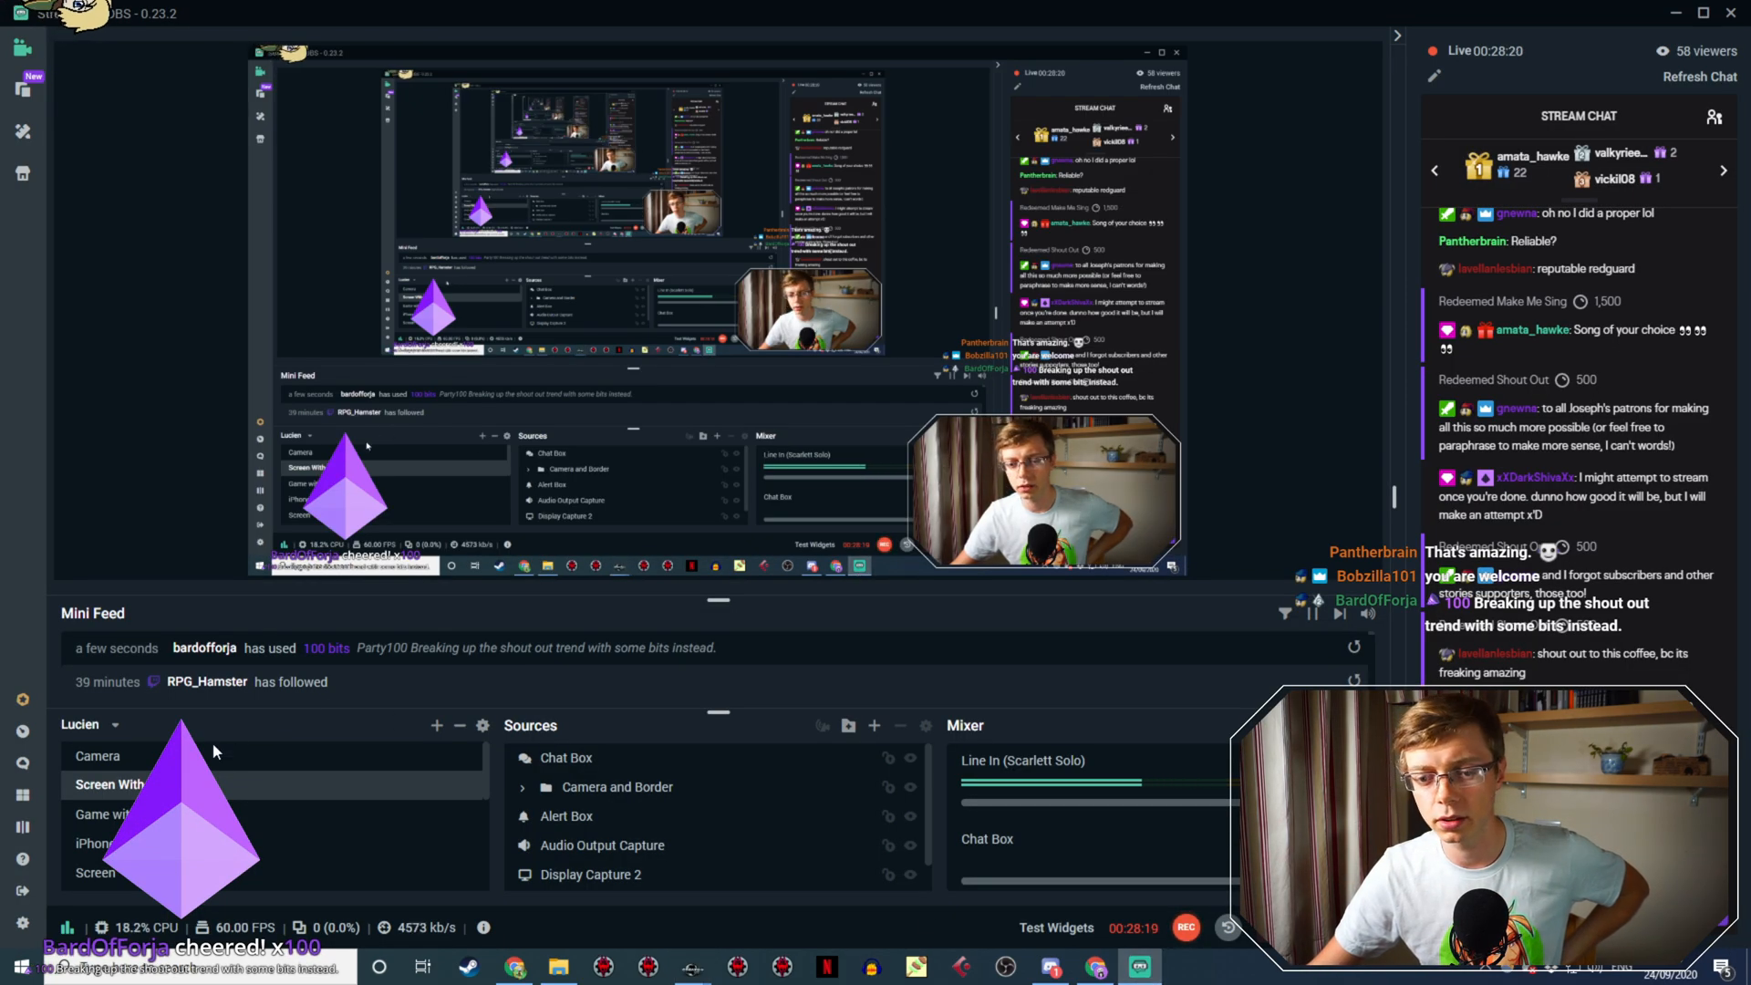
left_click(137, 755)
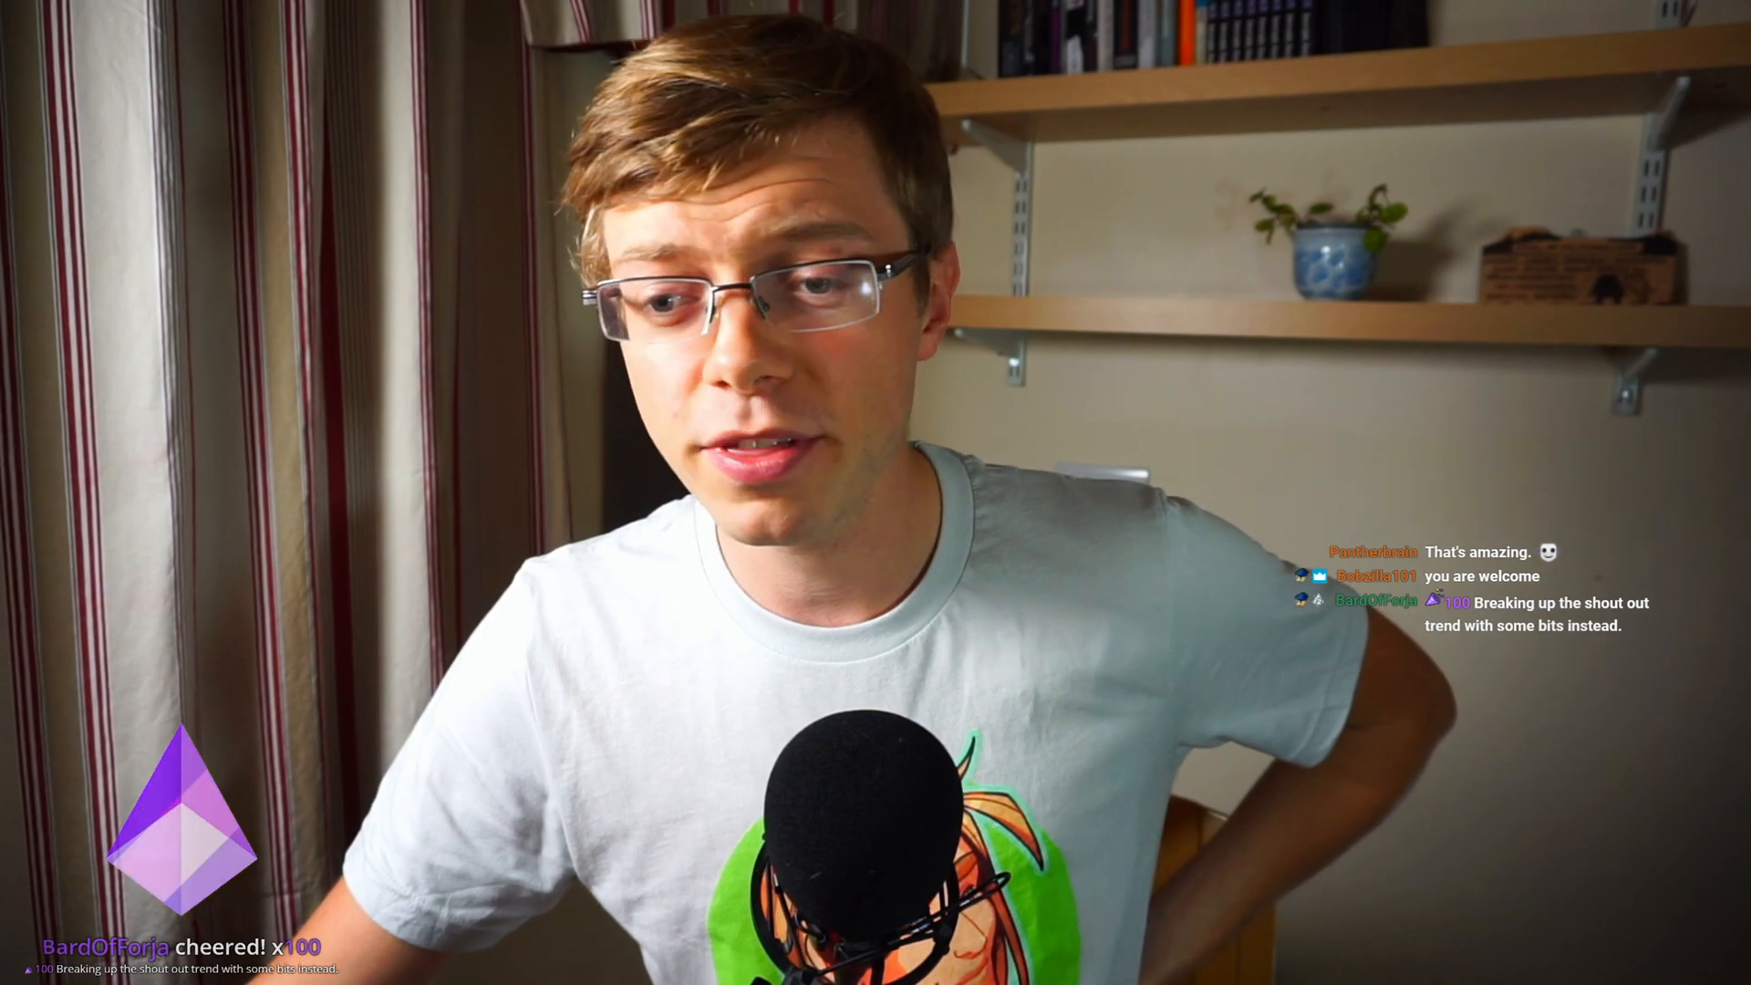